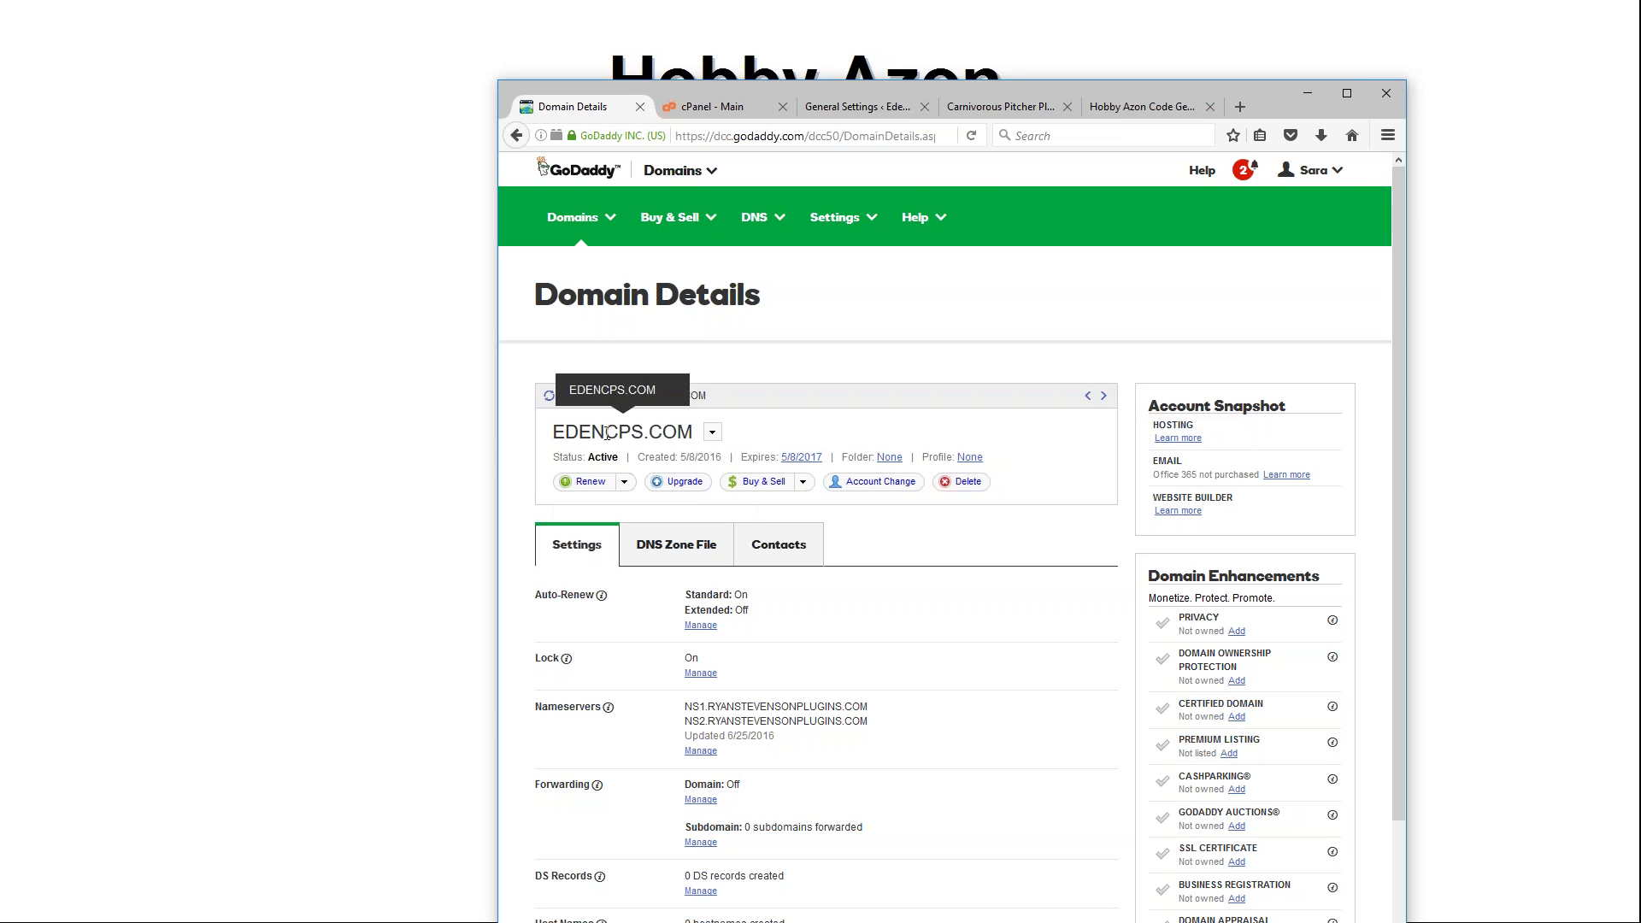
Step: Examine the domain name EDENCPS.COM and its nameservers, viewing the Nameserver Settings and closing them without changes
left_click_drag(606, 434, 552, 436)
left_click(590, 439)
left_click_drag(606, 433, 644, 433)
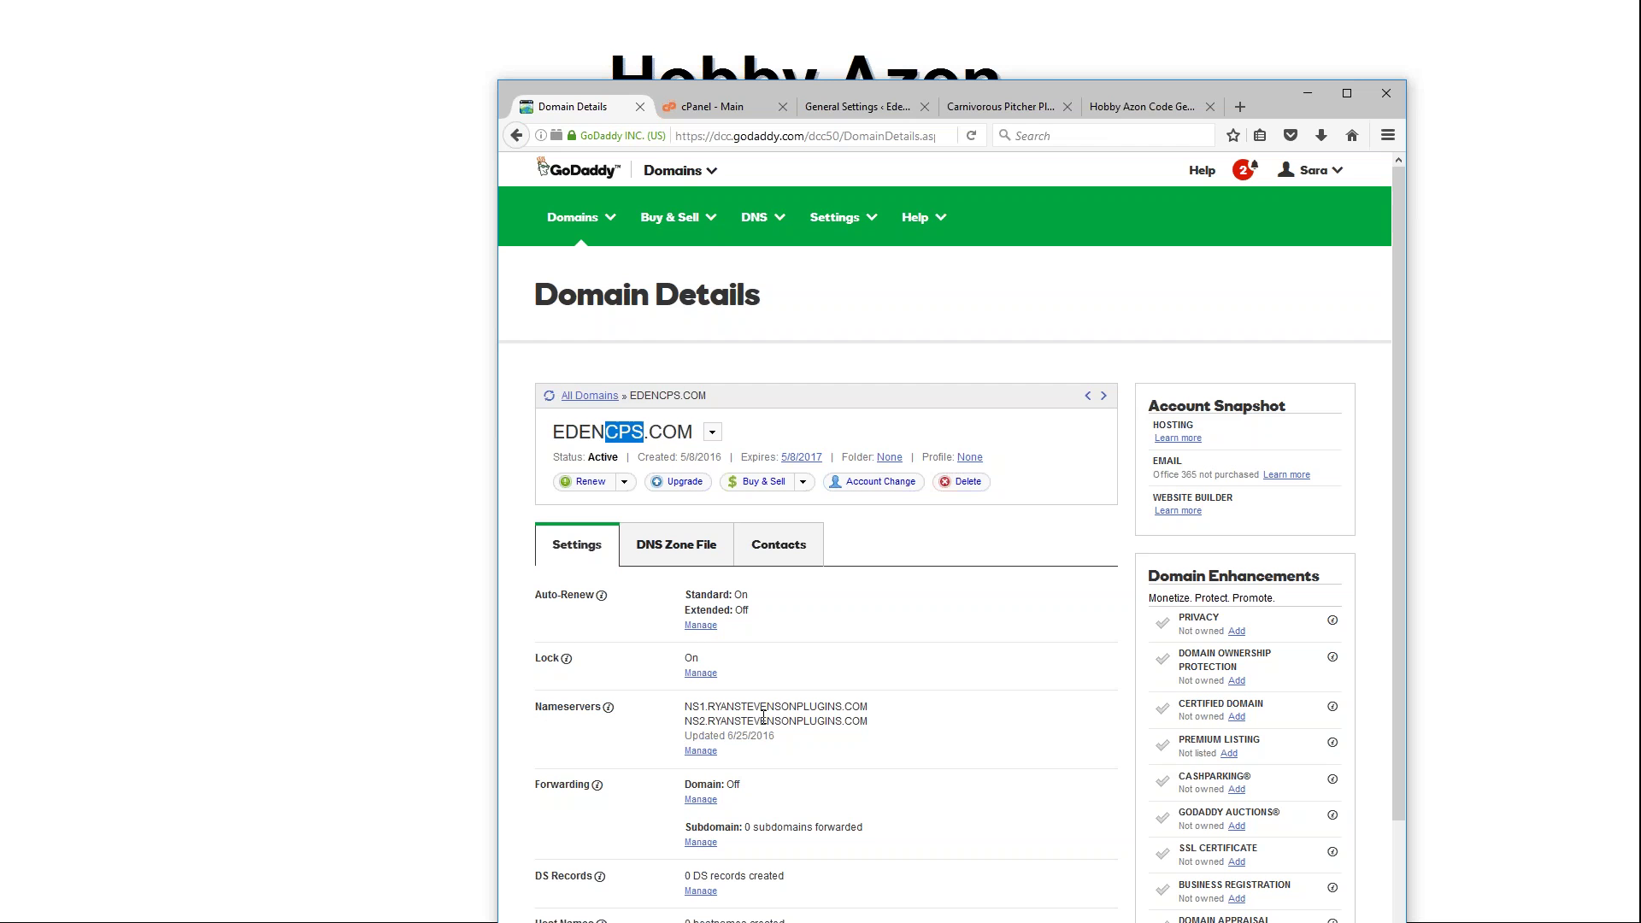
left_click(792, 689)
left_click_drag(870, 722, 684, 706)
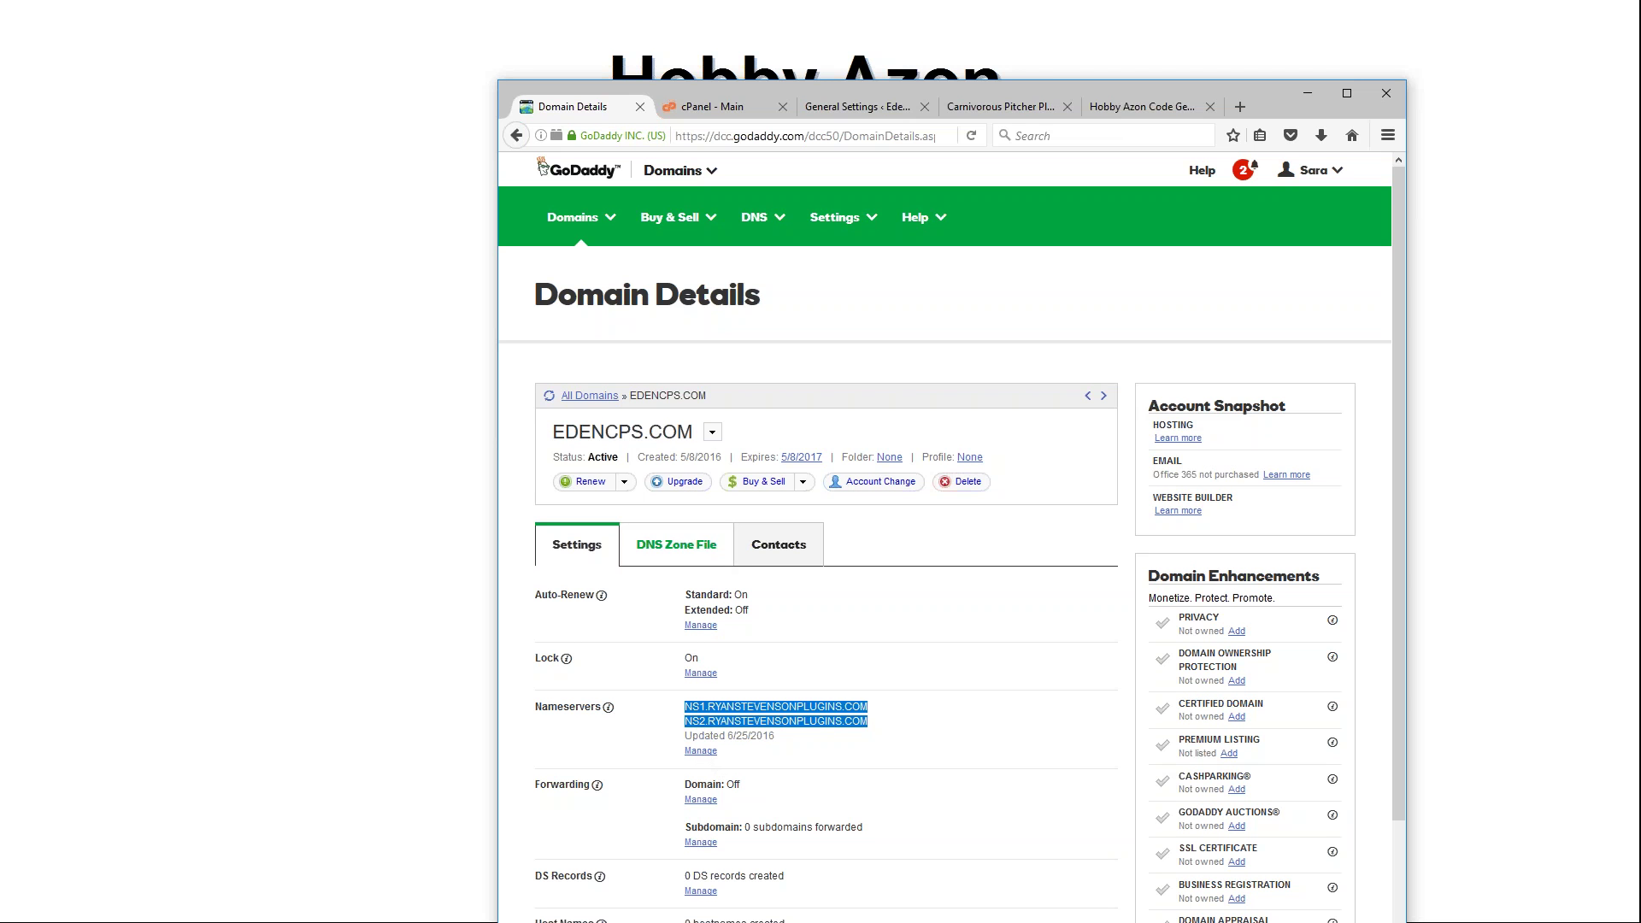
left_click(699, 753)
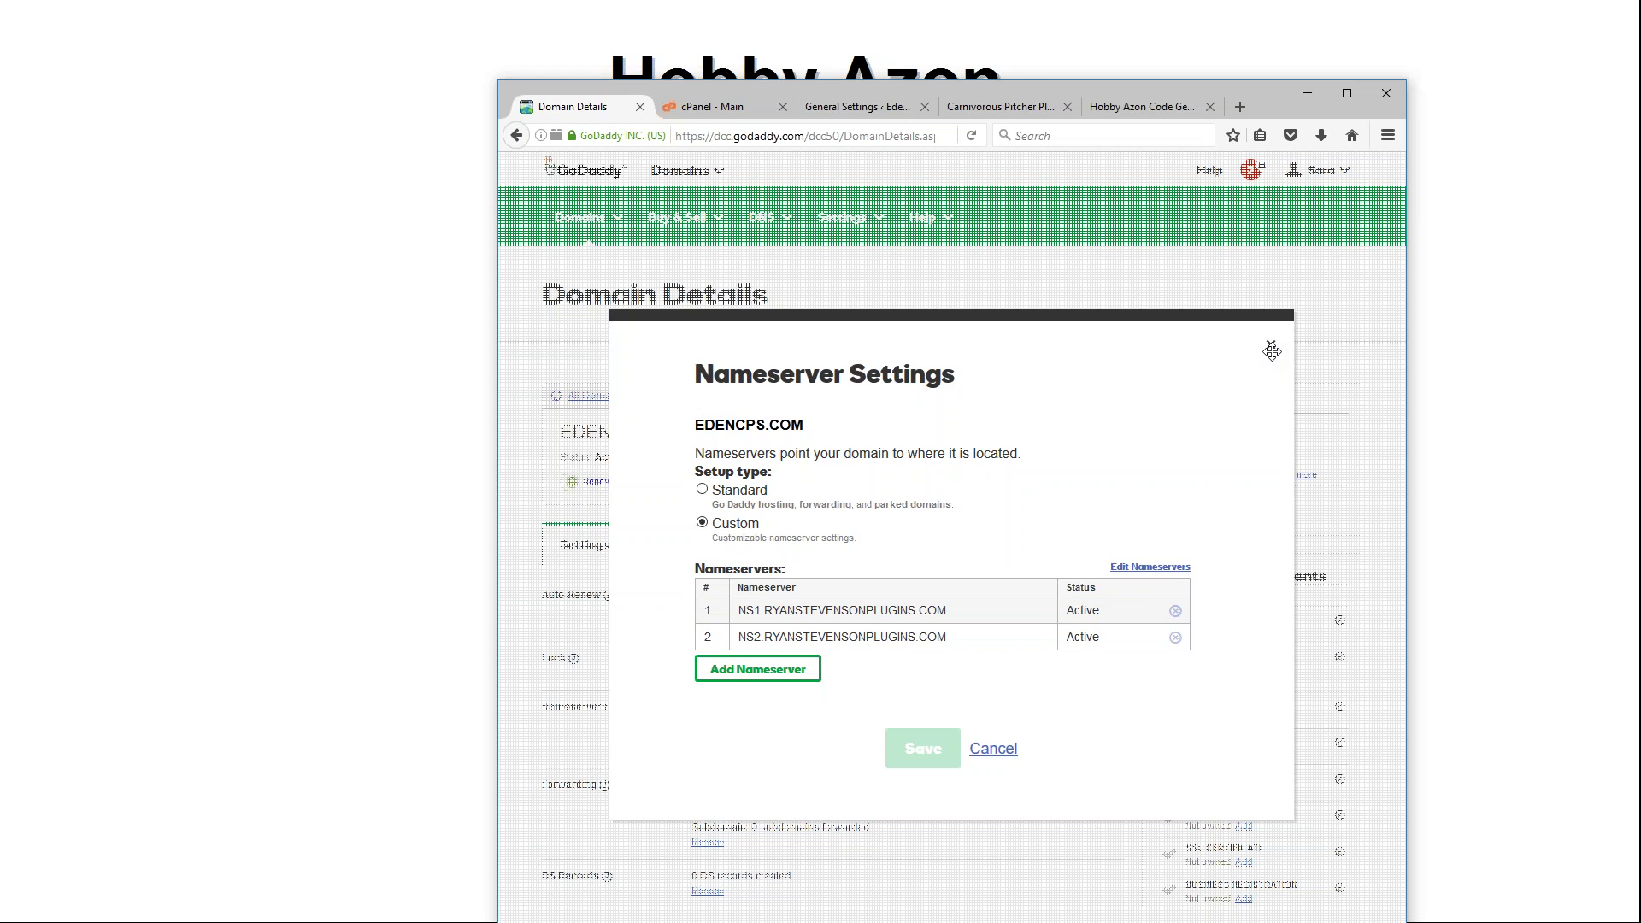
left_click(1271, 350)
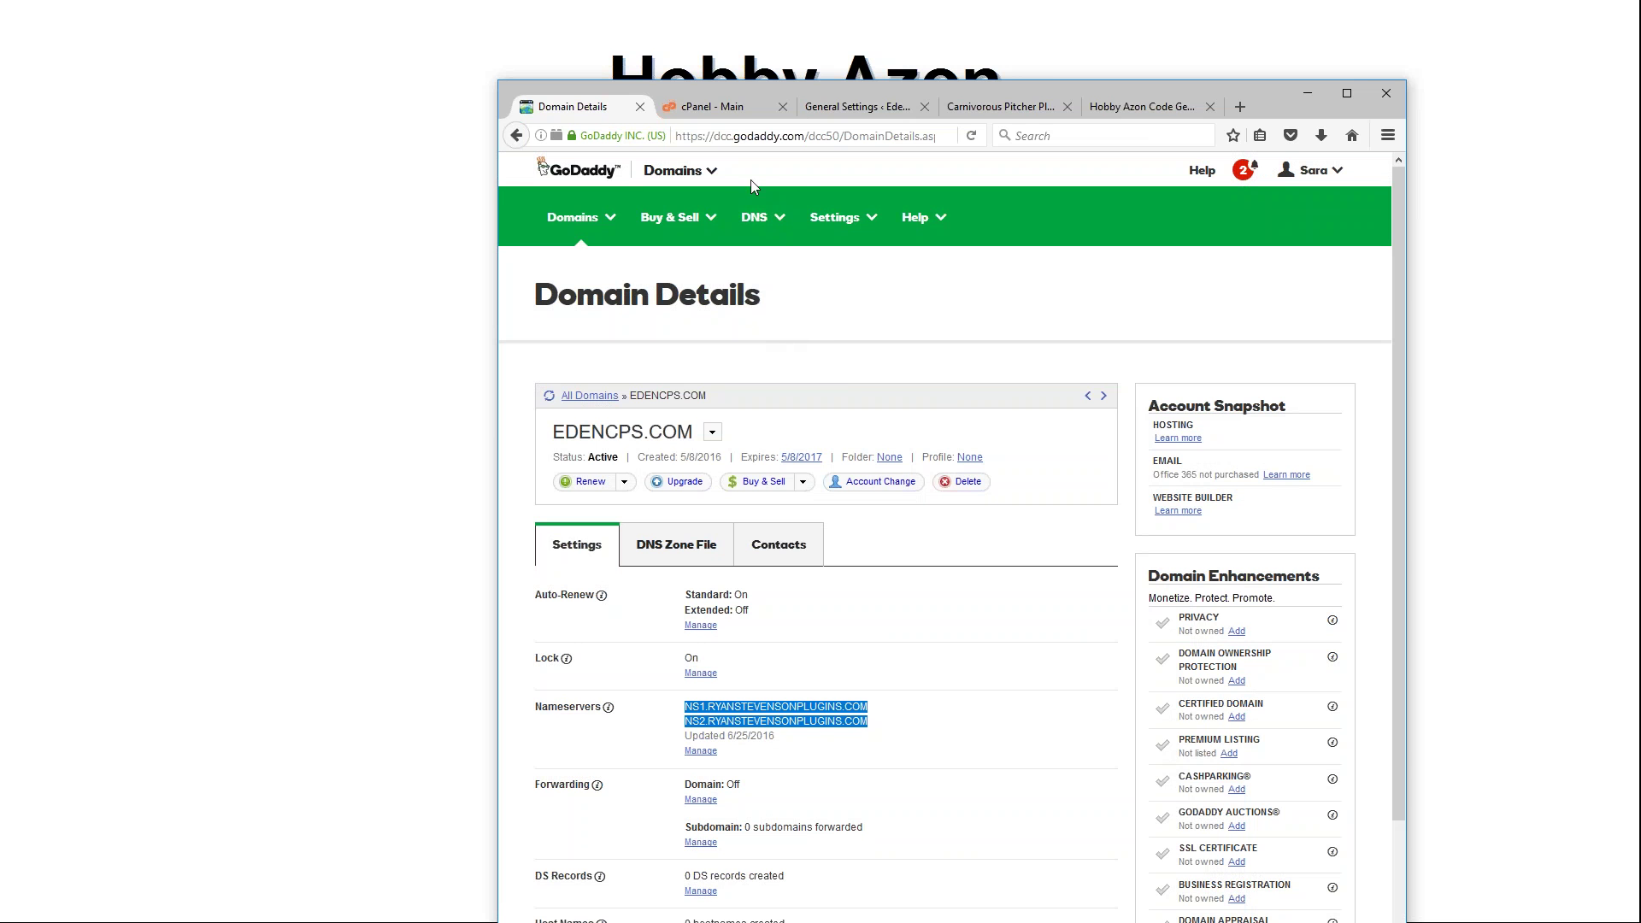
Step: Switch to cPanel and open the WordPress page in the Softaculous Apps Installer
left_click(721, 107)
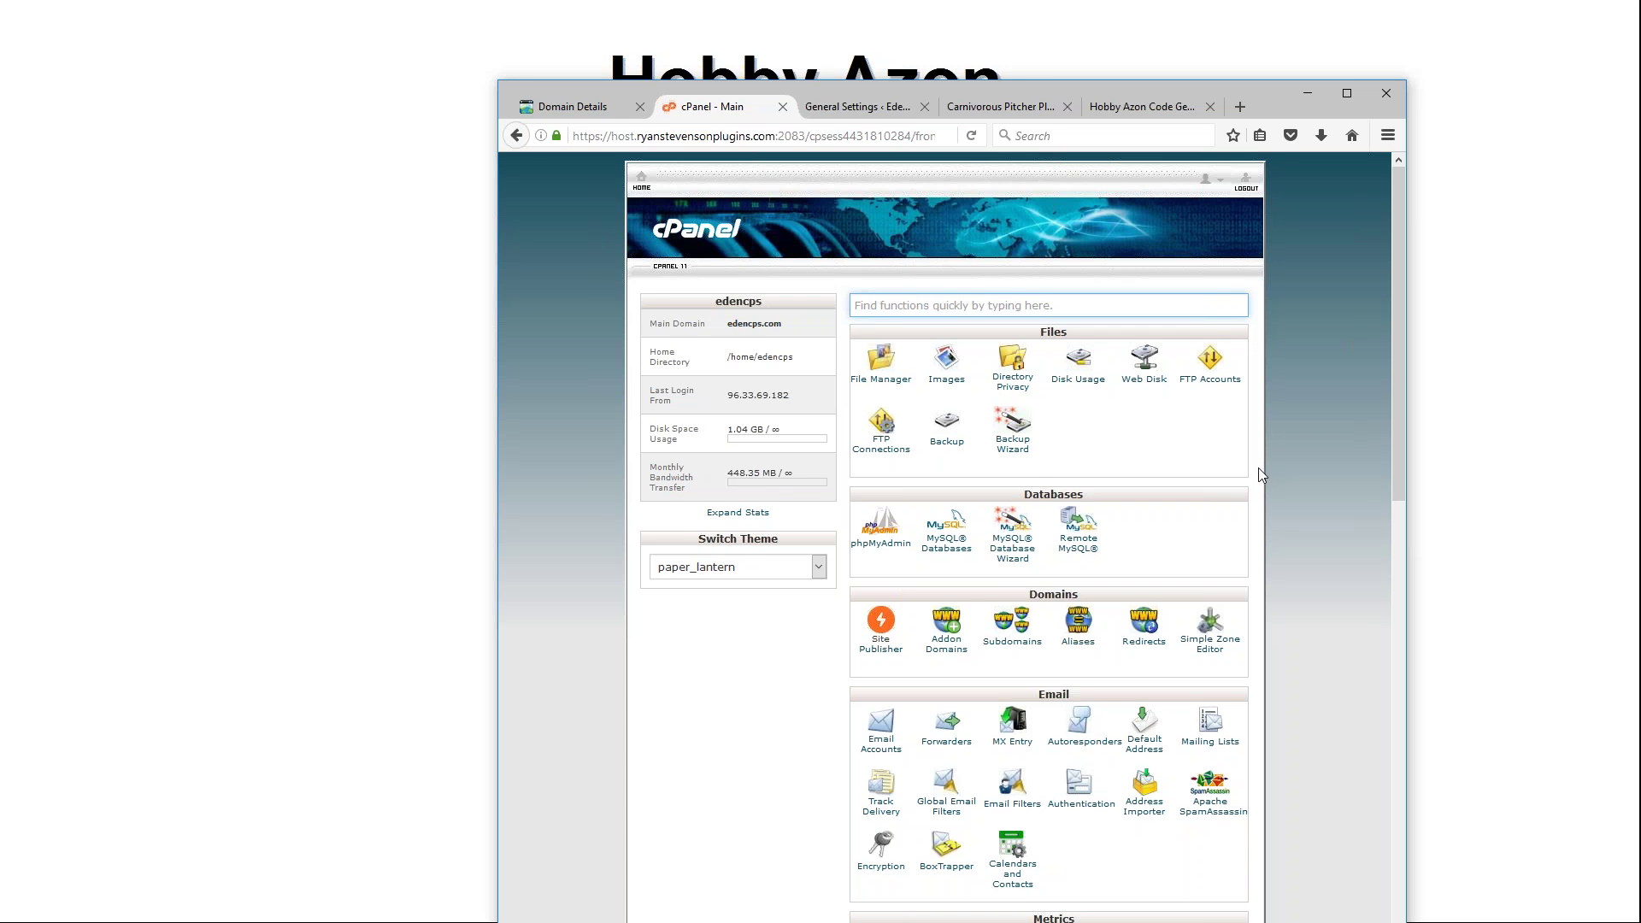
scroll(1260, 470, "down", 10)
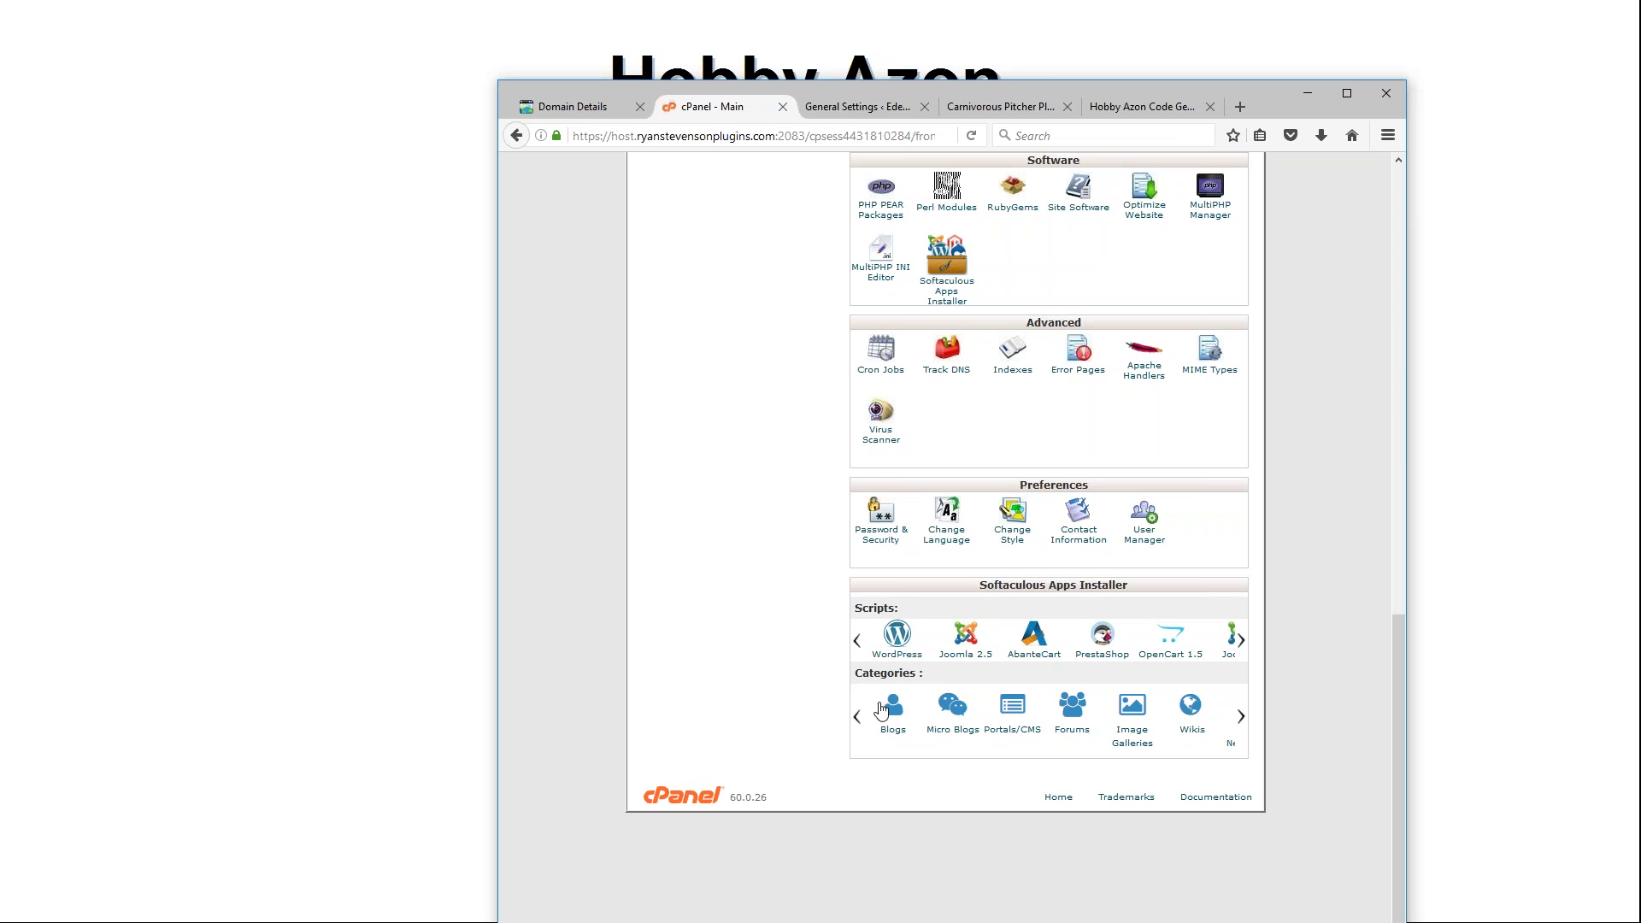
left_click(895, 645)
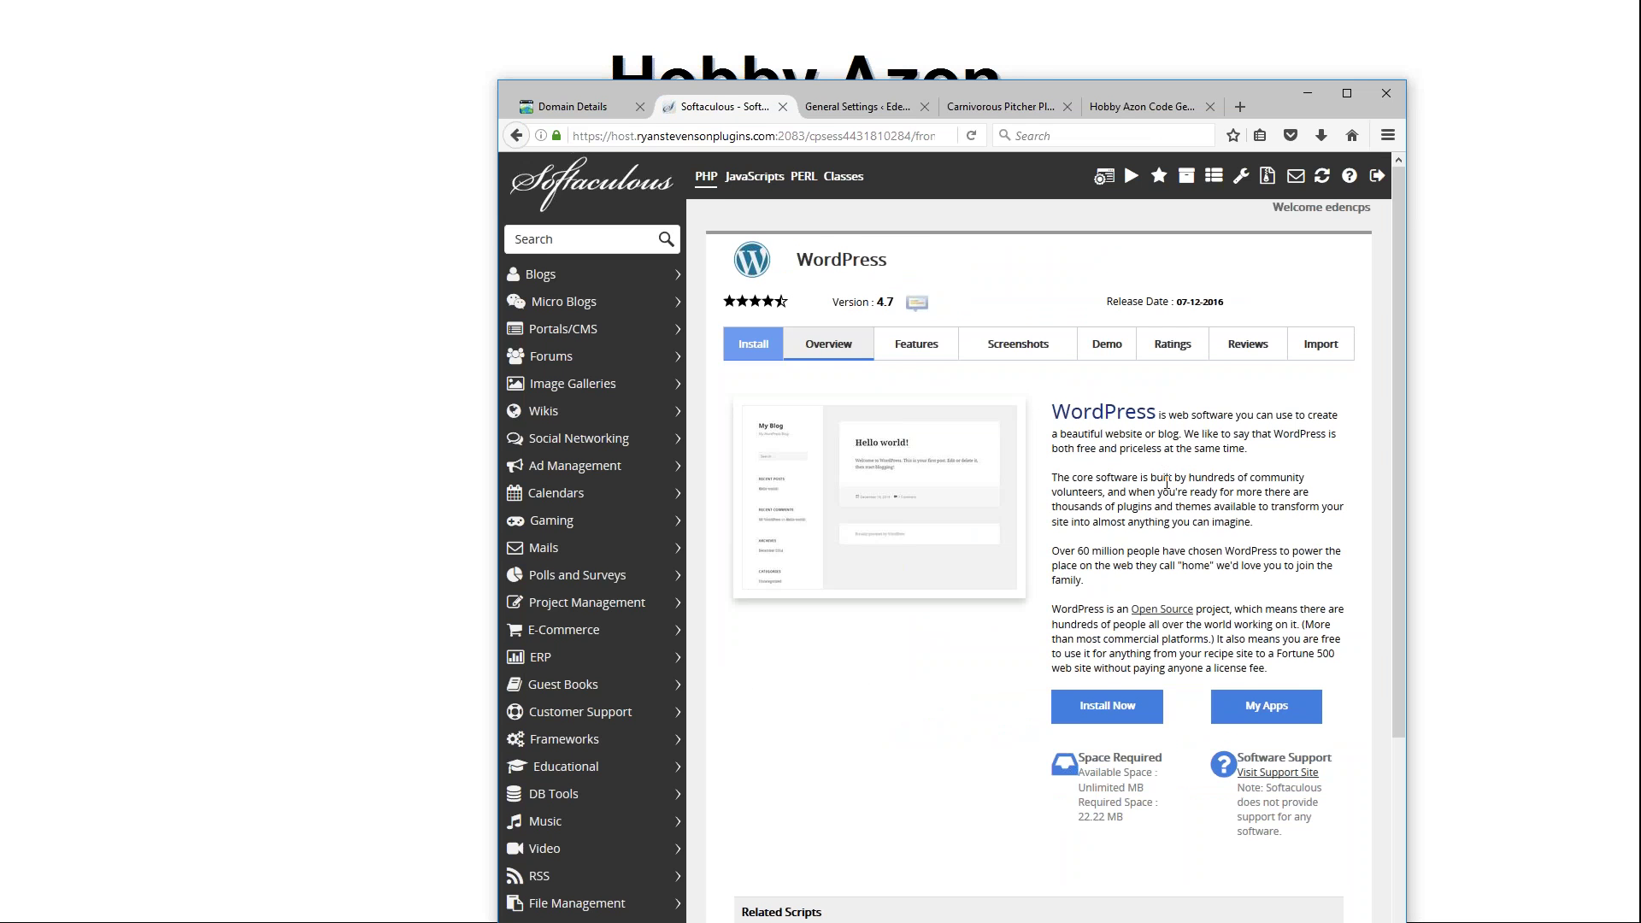
scroll(1167, 483, "down", 5)
scroll(1140, 656, "up", 5)
Step: Start a WordPress installation on edencps.com and clear the installation directory so the site installs at the domain root
left_click(1107, 718)
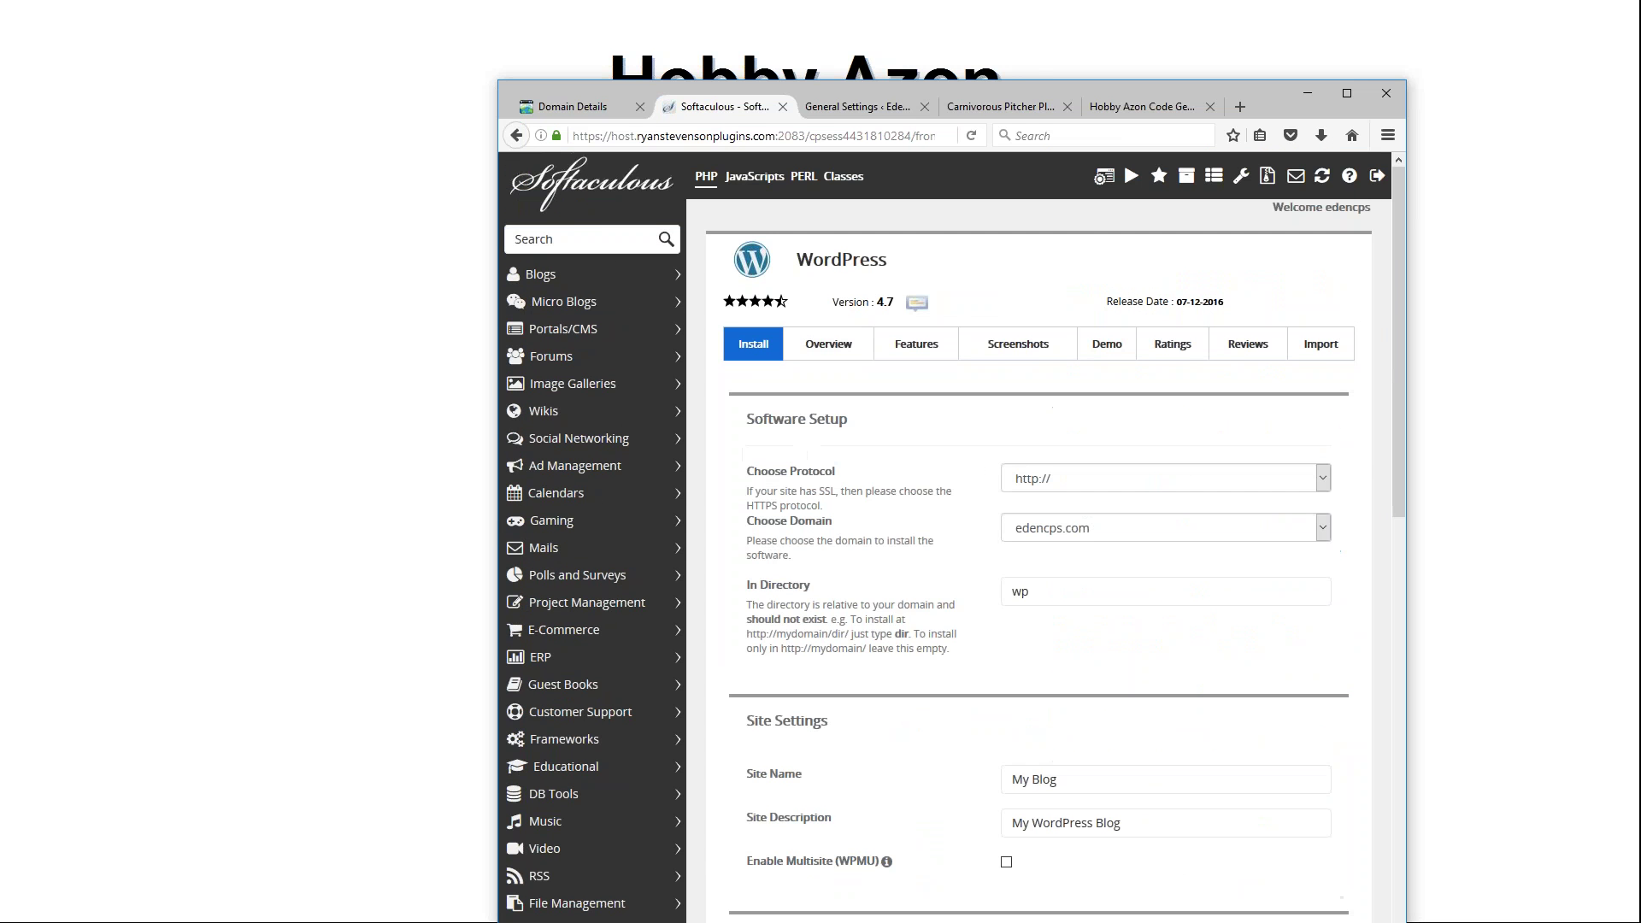
double_click(1038, 593)
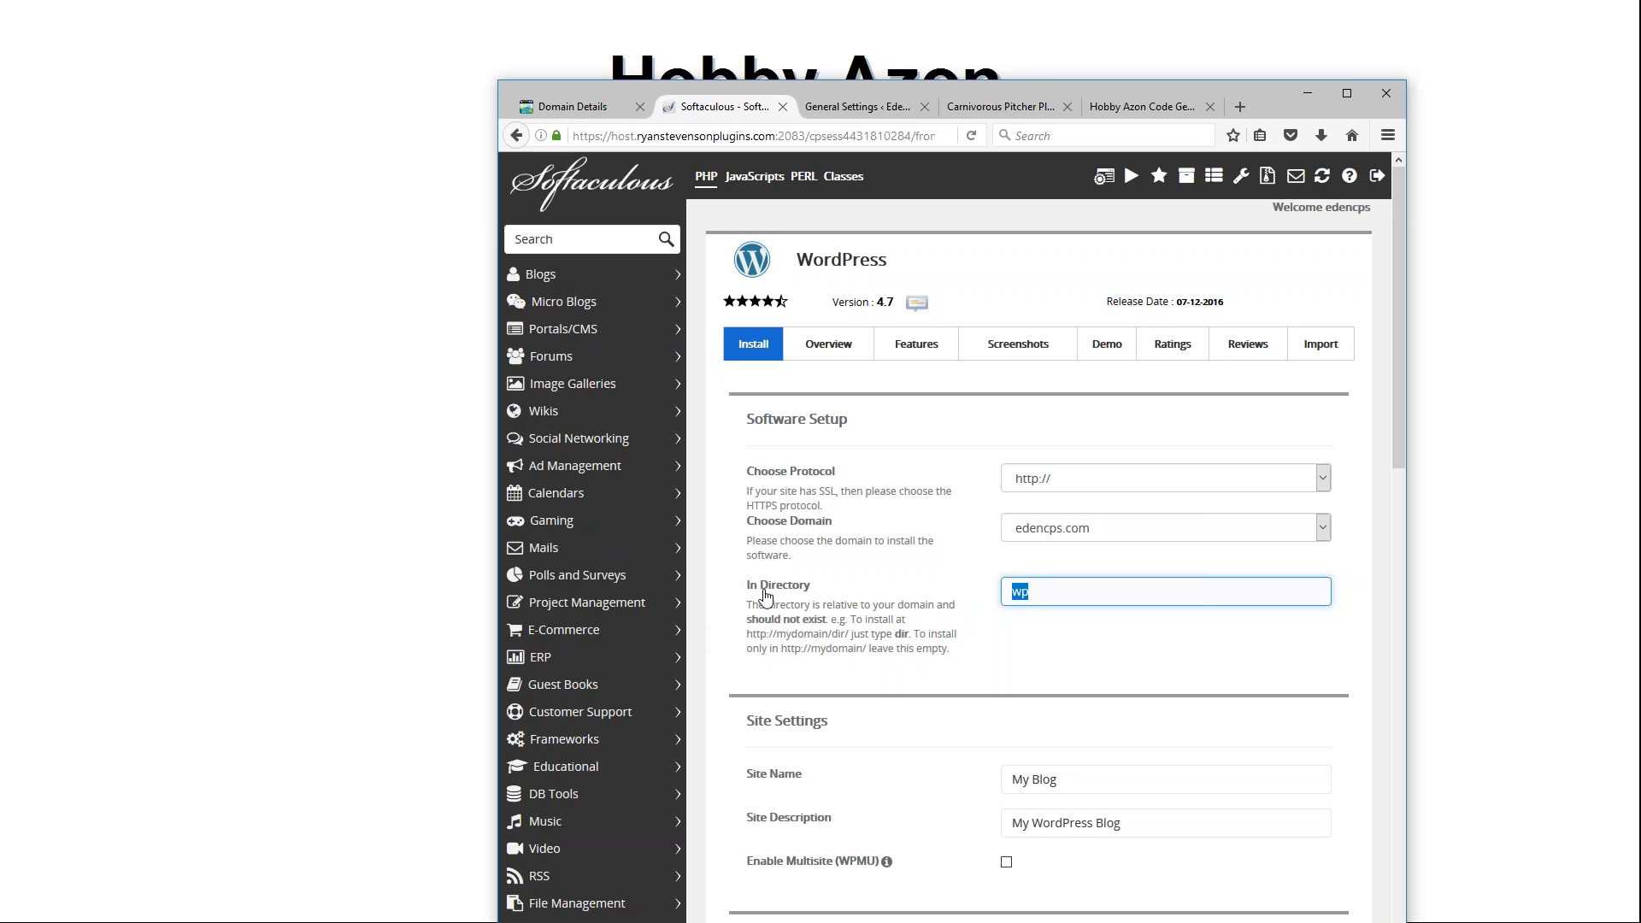
key("BackSpace")
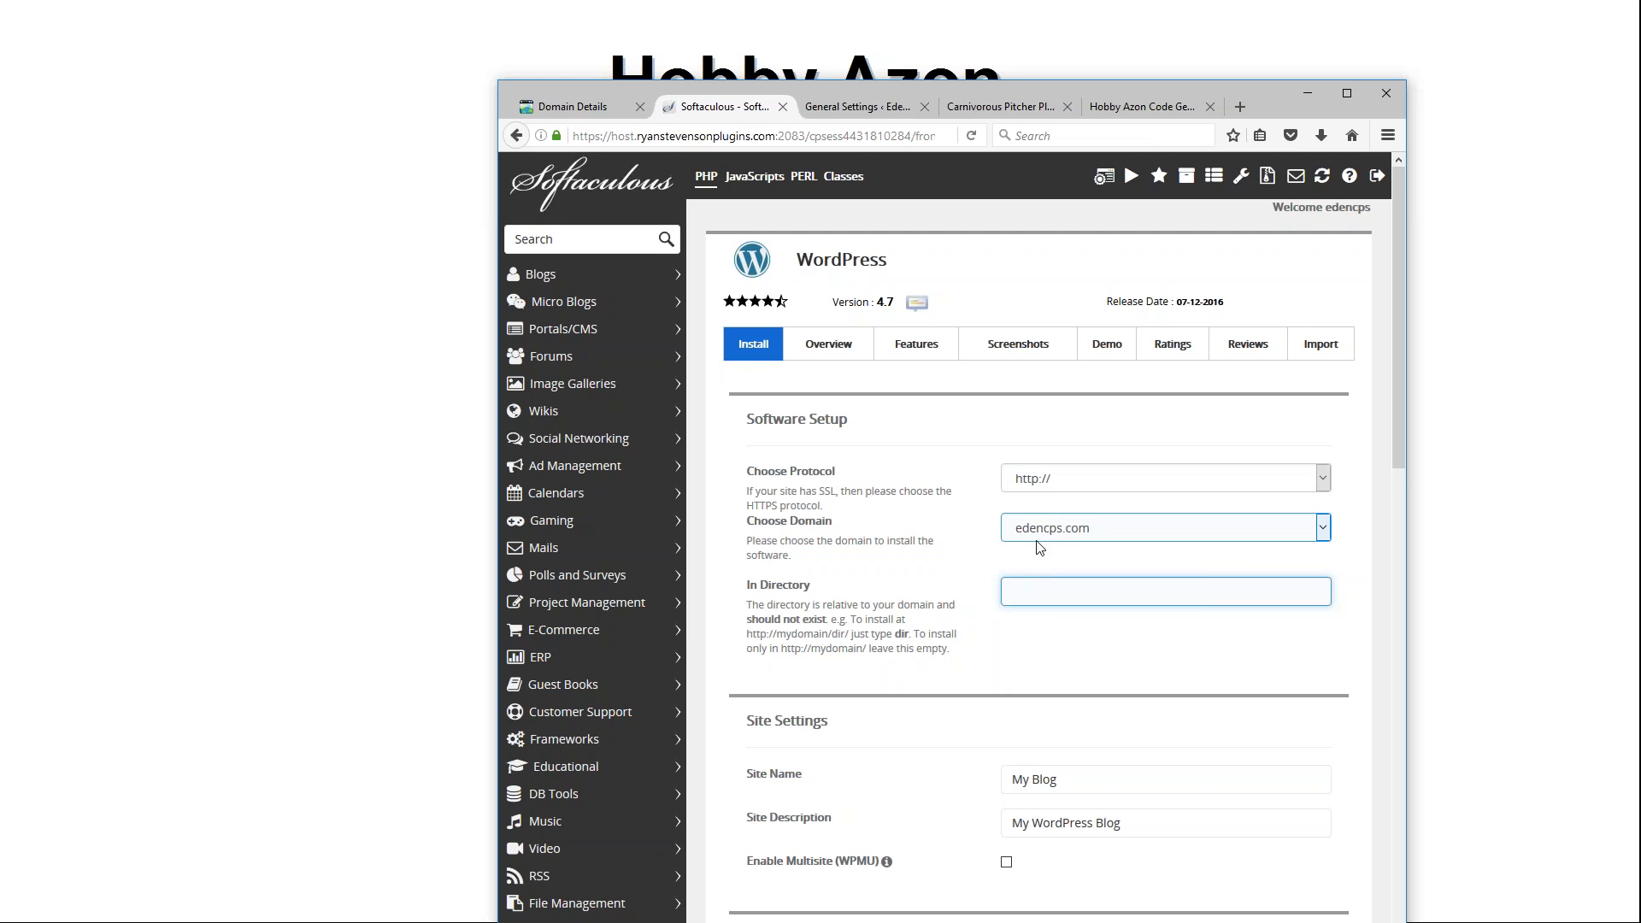
Step: Examine the remaining installation options, including site settings, admin account, language, plugins and themes, and enlarge the browser window
scroll(1077, 655, "down", 1)
scroll(1077, 655, "down", 5)
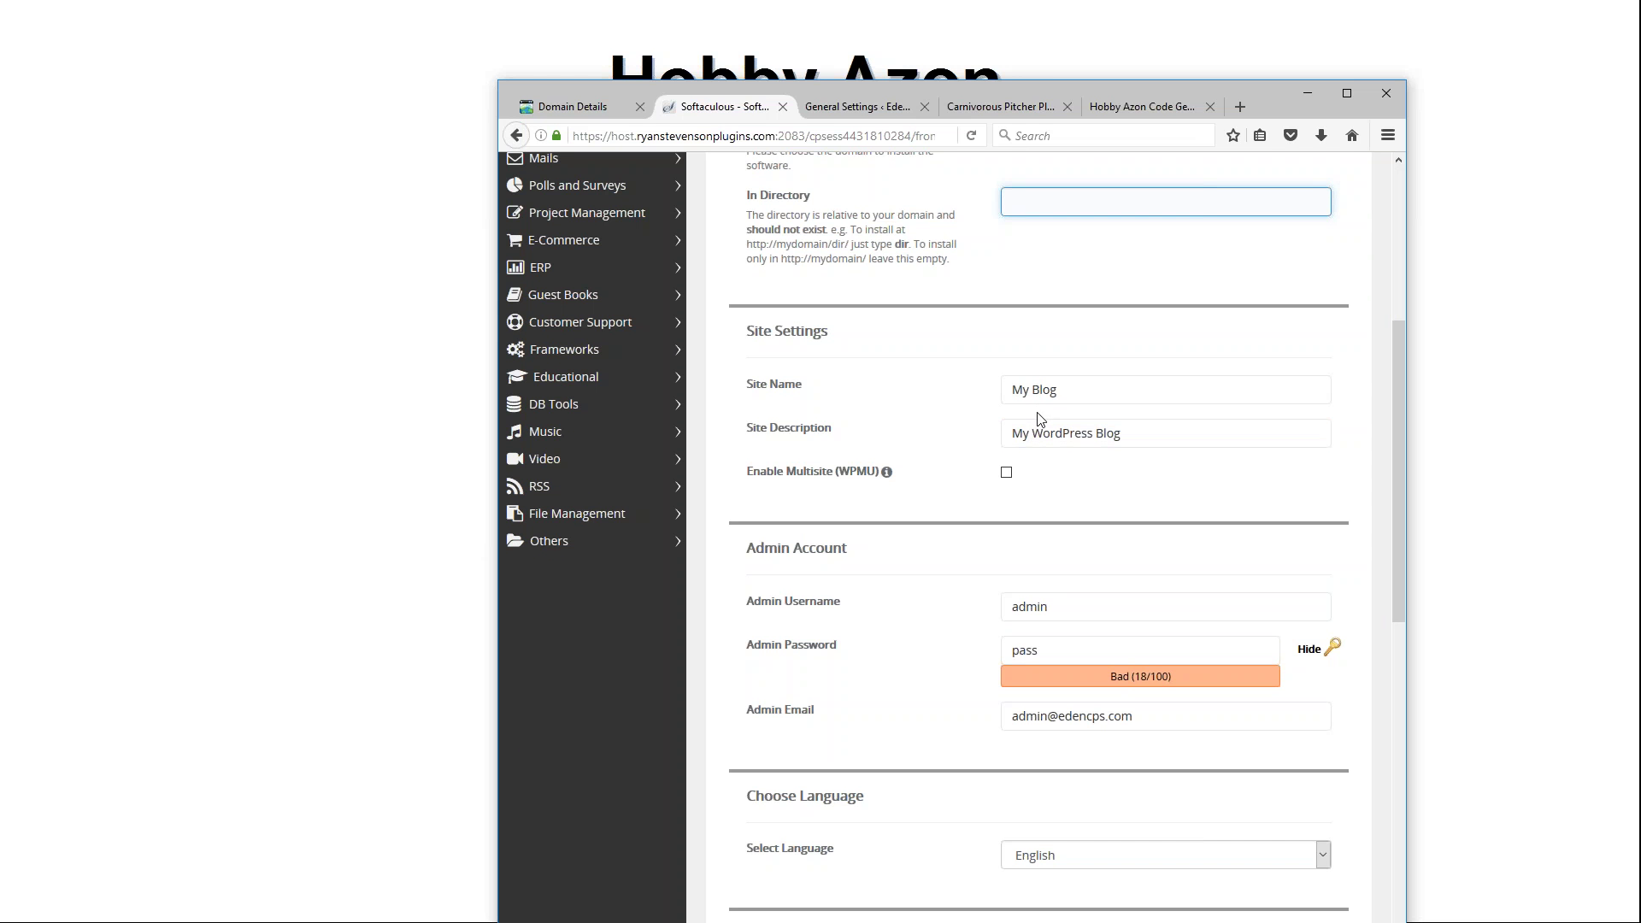
scroll(1095, 411, "down", 2)
left_click(1033, 499)
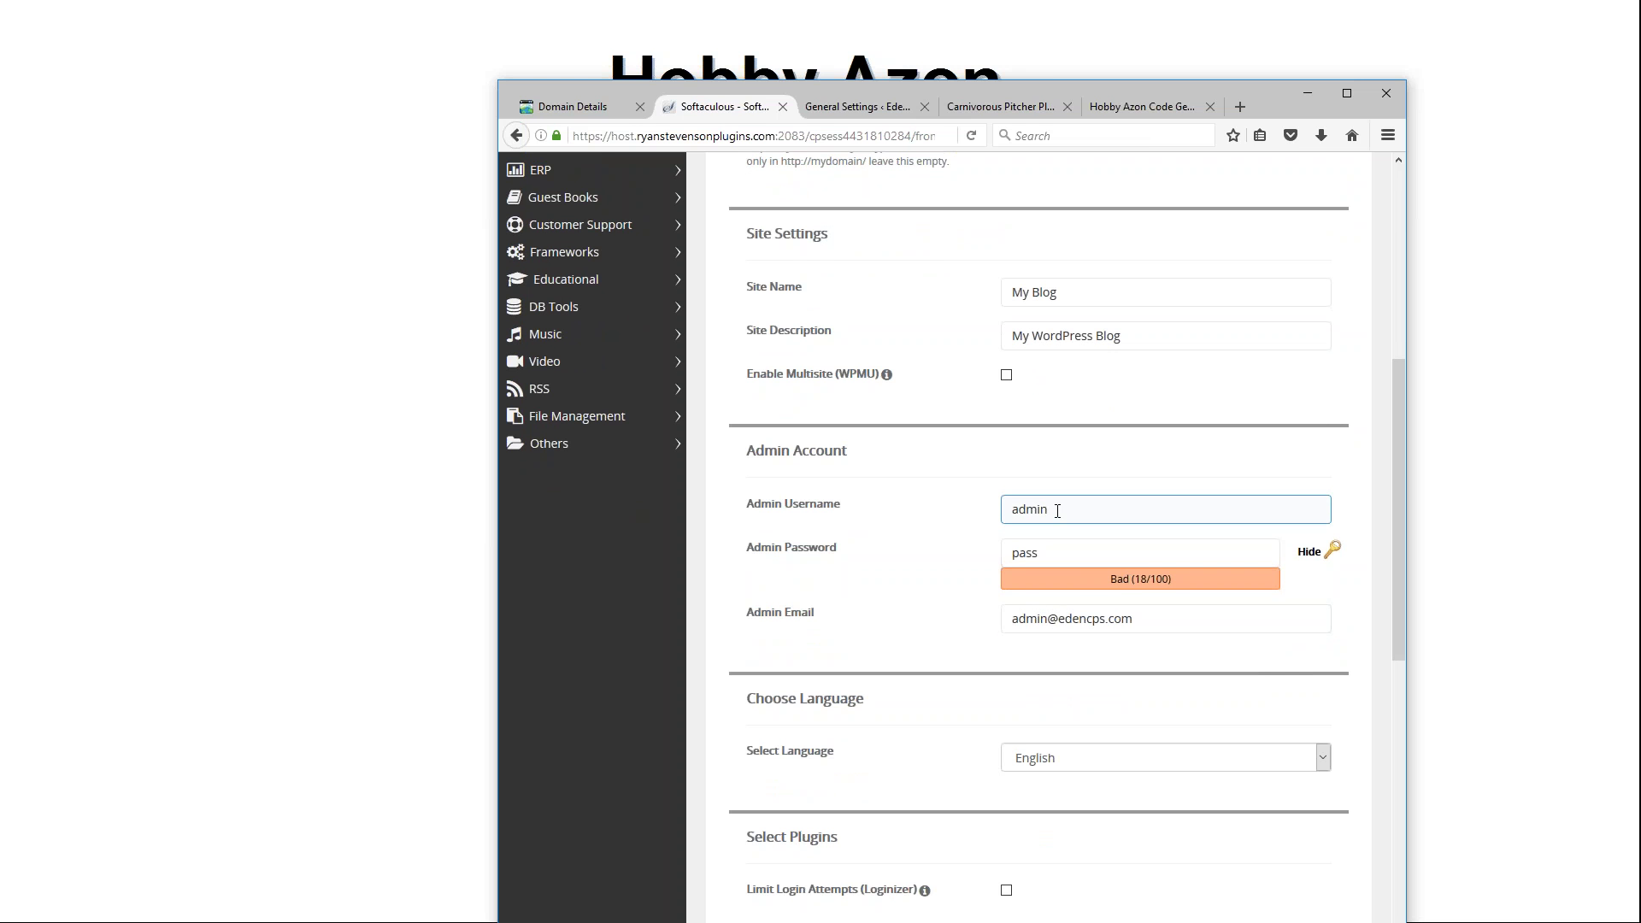
left_click_drag(1057, 510, 991, 508)
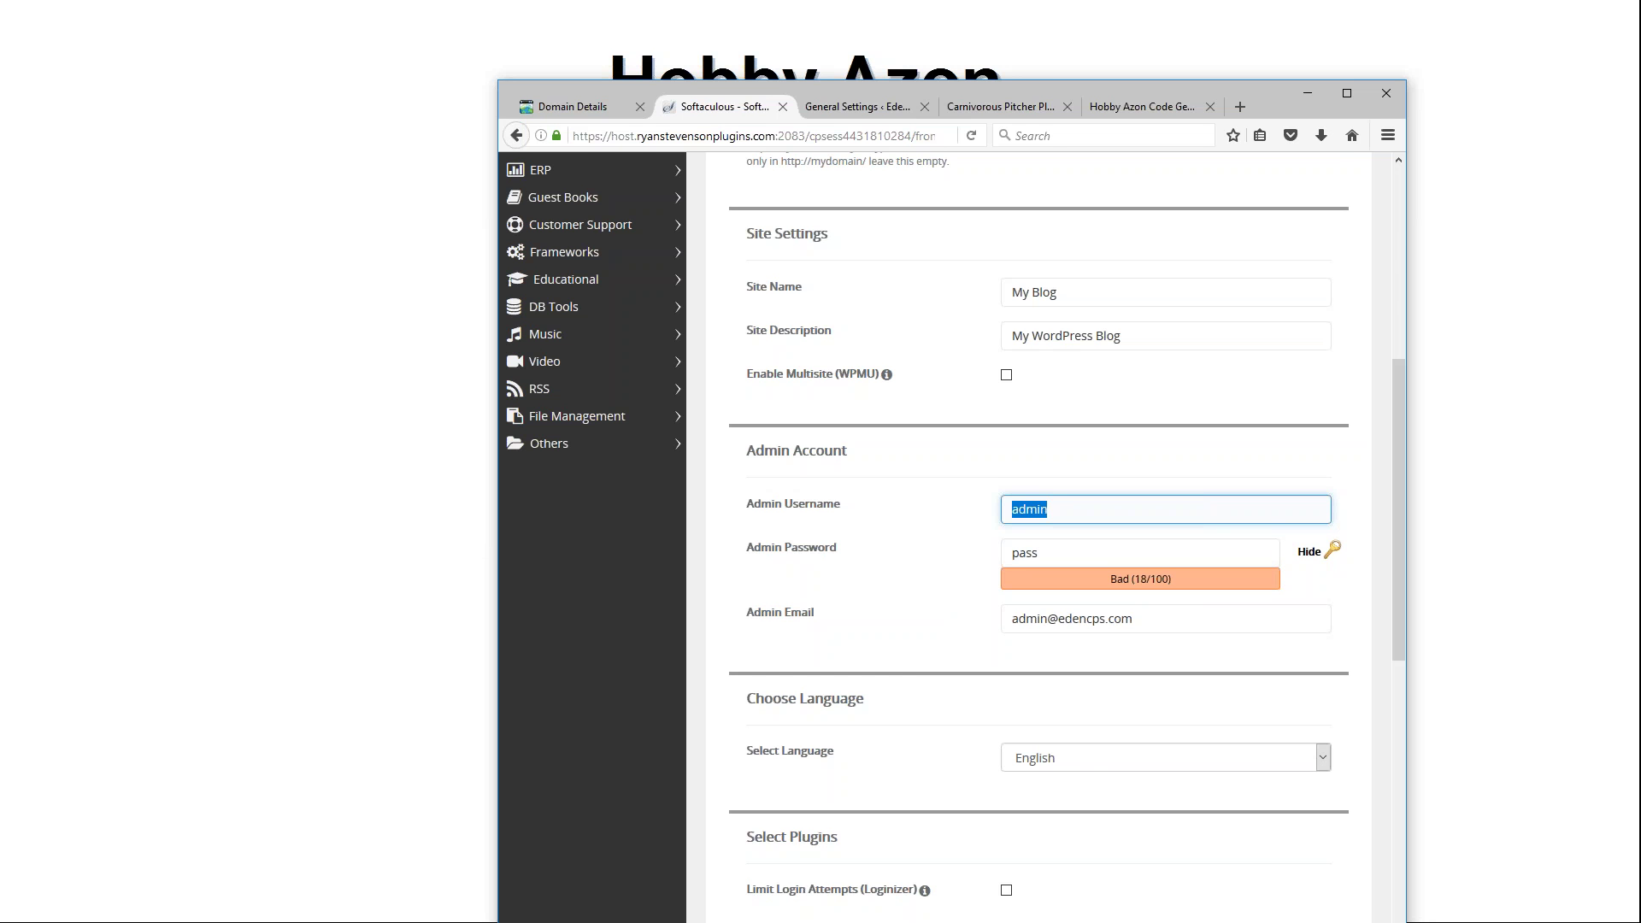
scroll(945, 557, "down", 4)
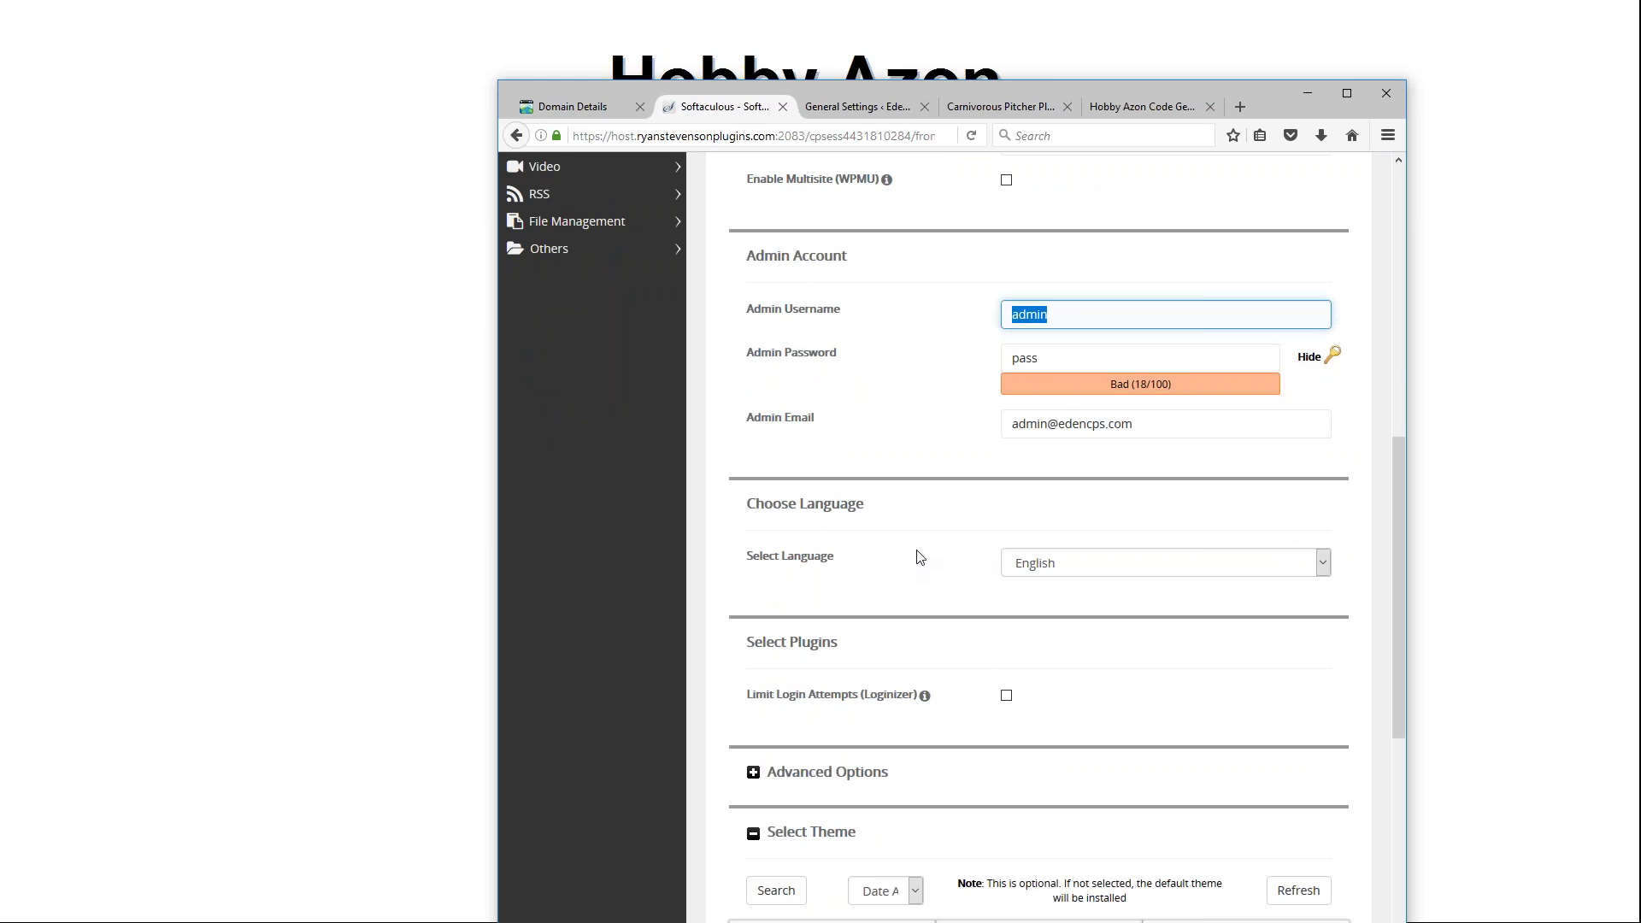
scroll(923, 552, "down", 6)
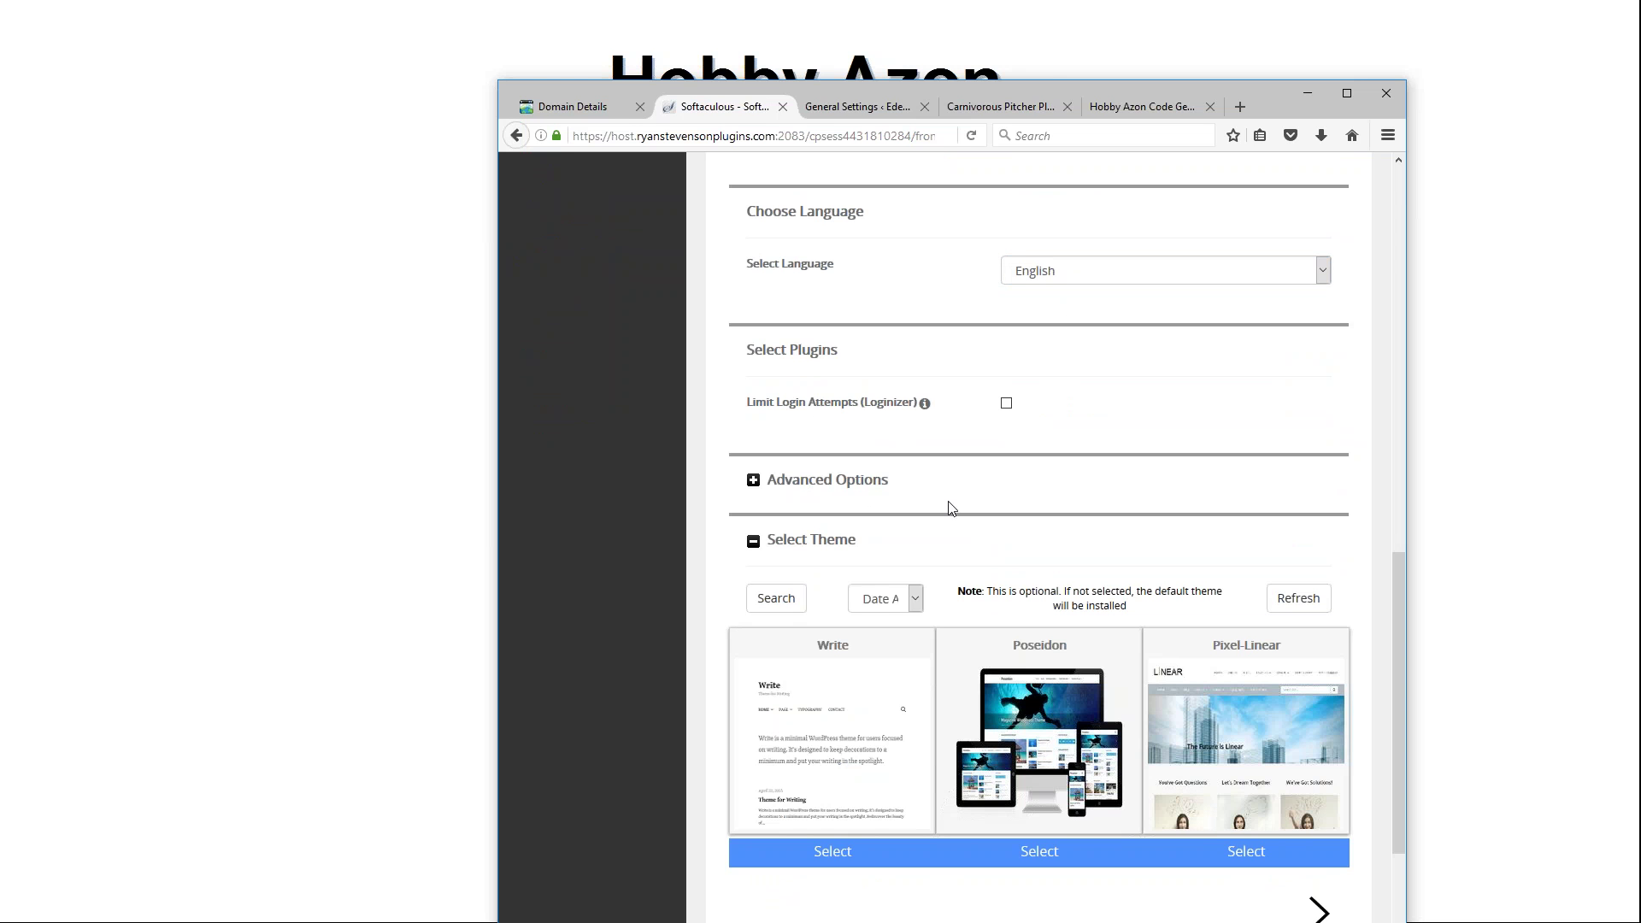
scroll(996, 439, "down", 5)
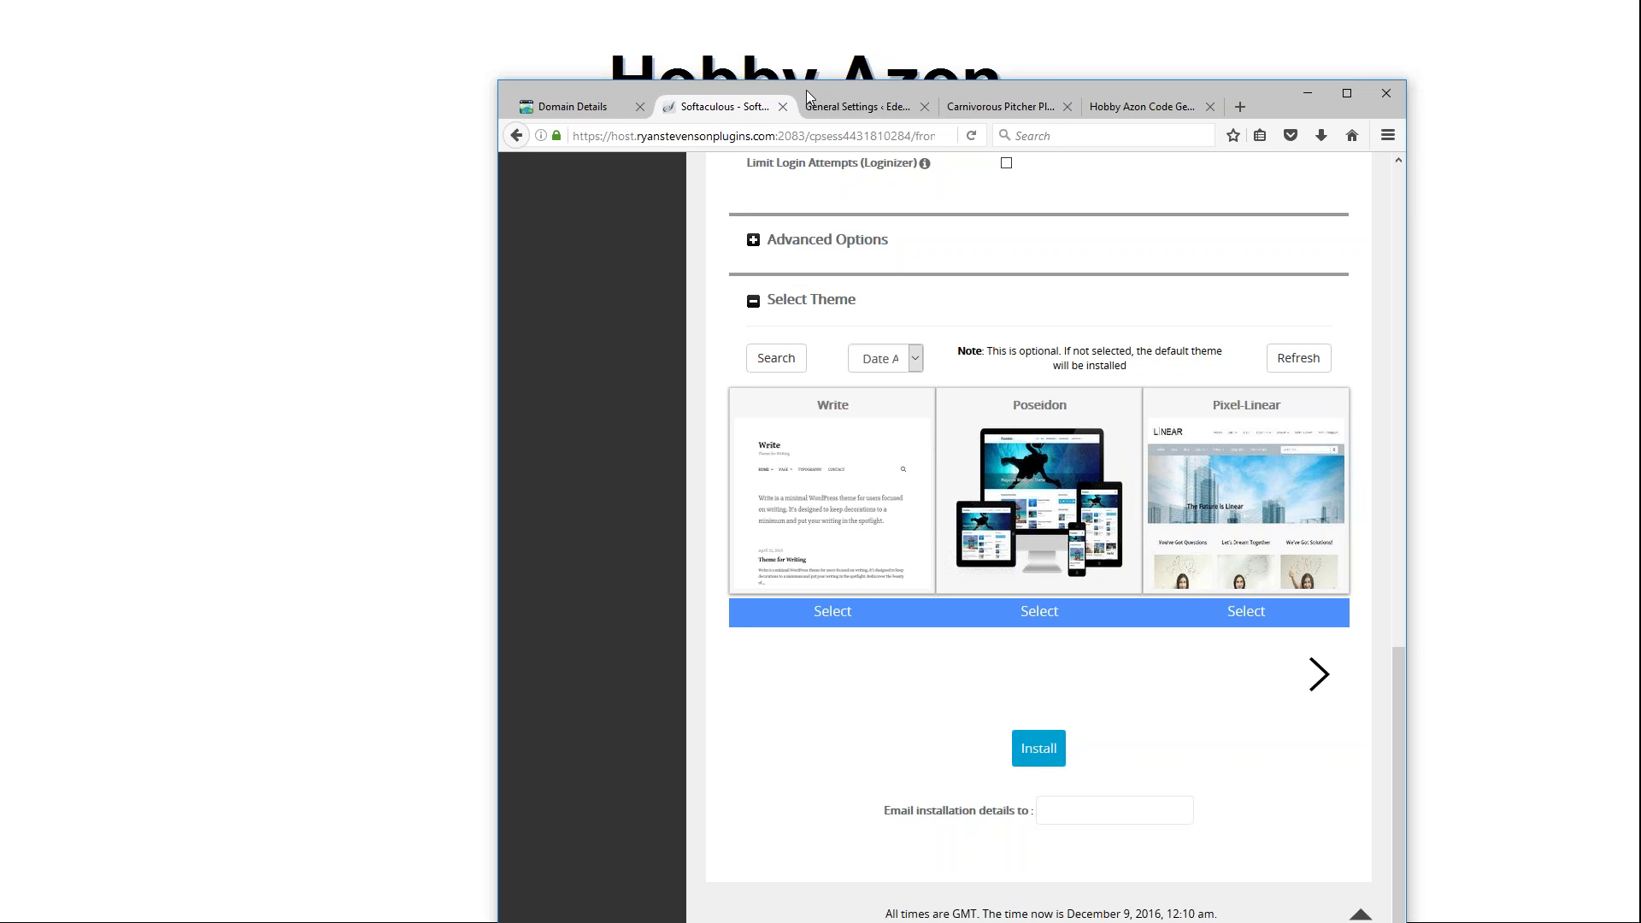
left_click_drag(807, 90, 802, 90)
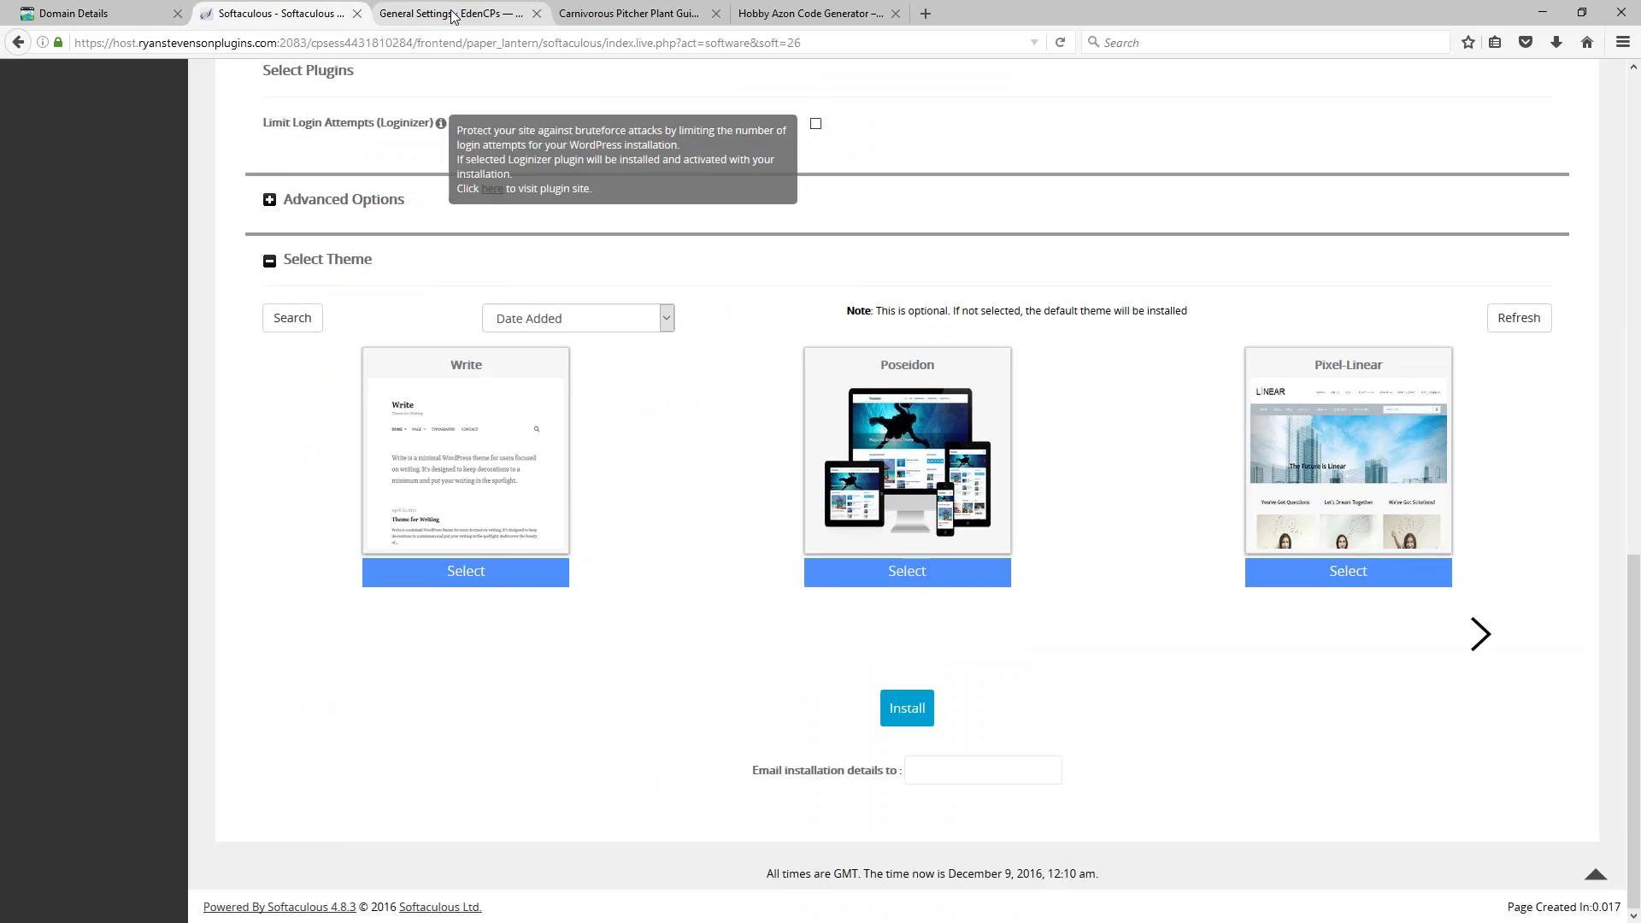
Step: Switch to the WordPress dashboard's General Settings and examine the site title and tagline
left_click(453, 14)
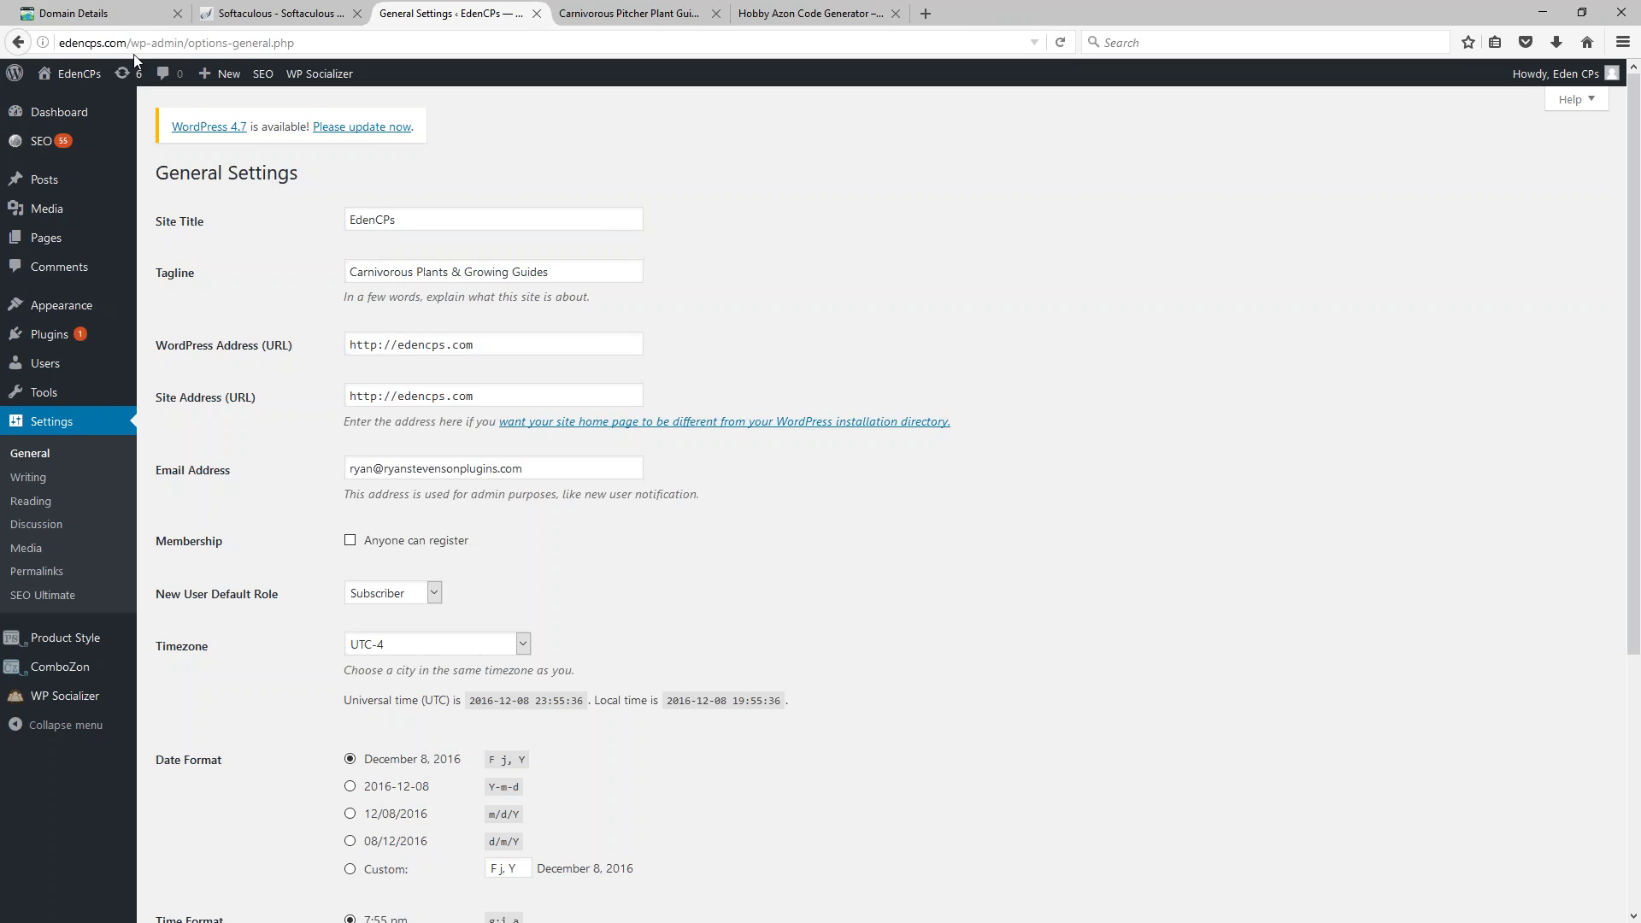
left_click_drag(416, 225, 312, 225)
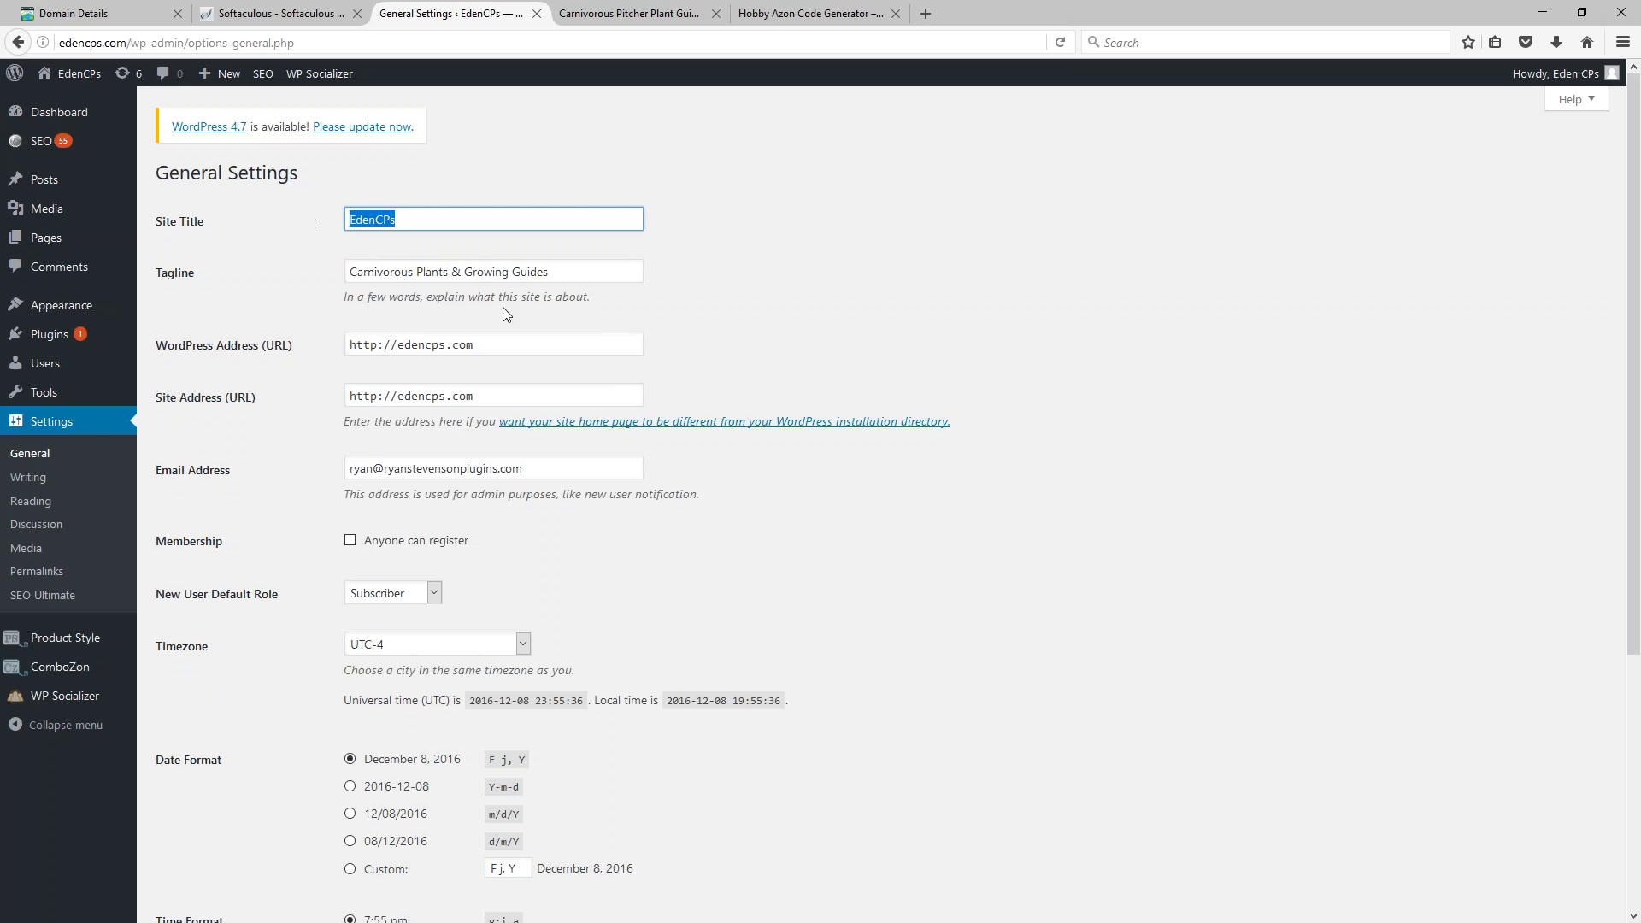
left_click_drag(590, 271, 276, 292)
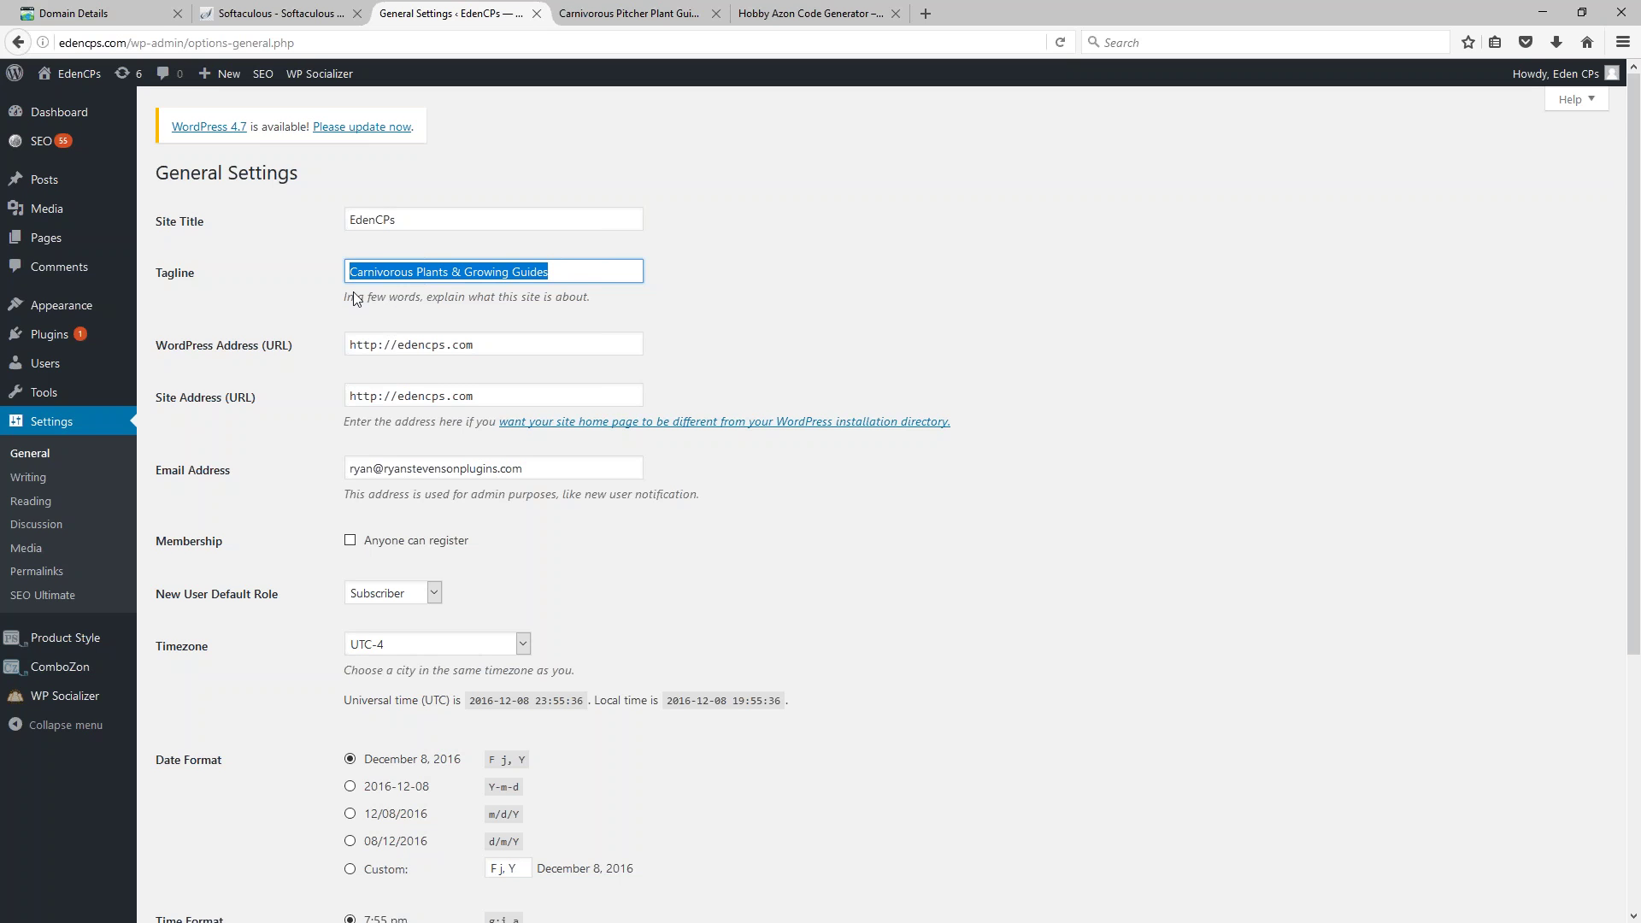
left_click(445, 272)
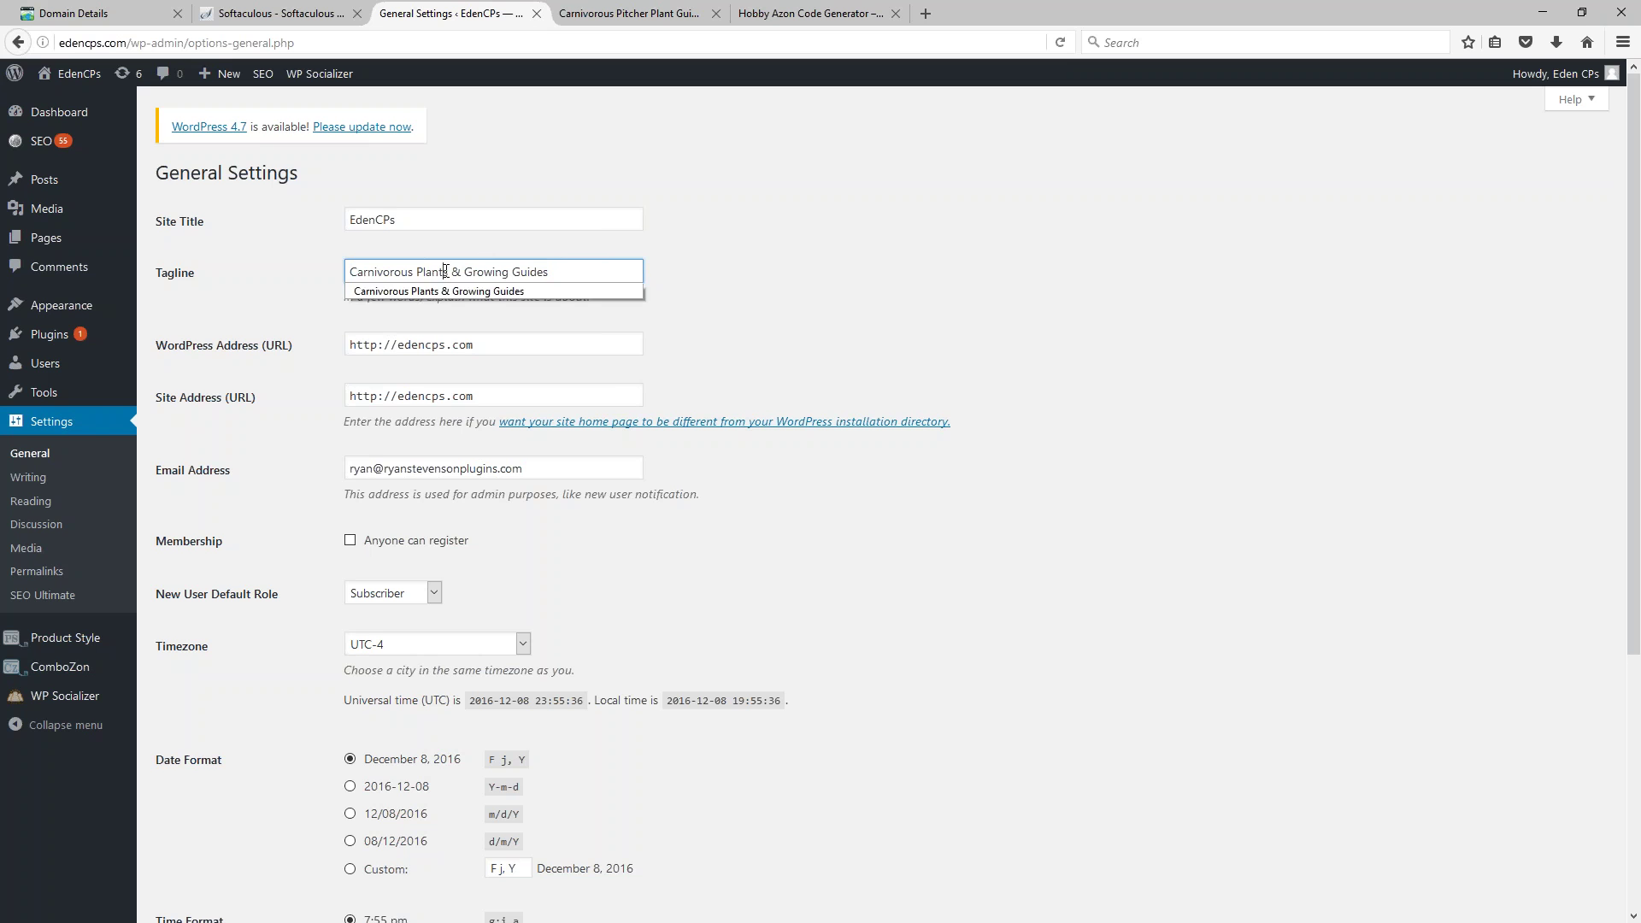
left_click_drag(446, 272, 306, 275)
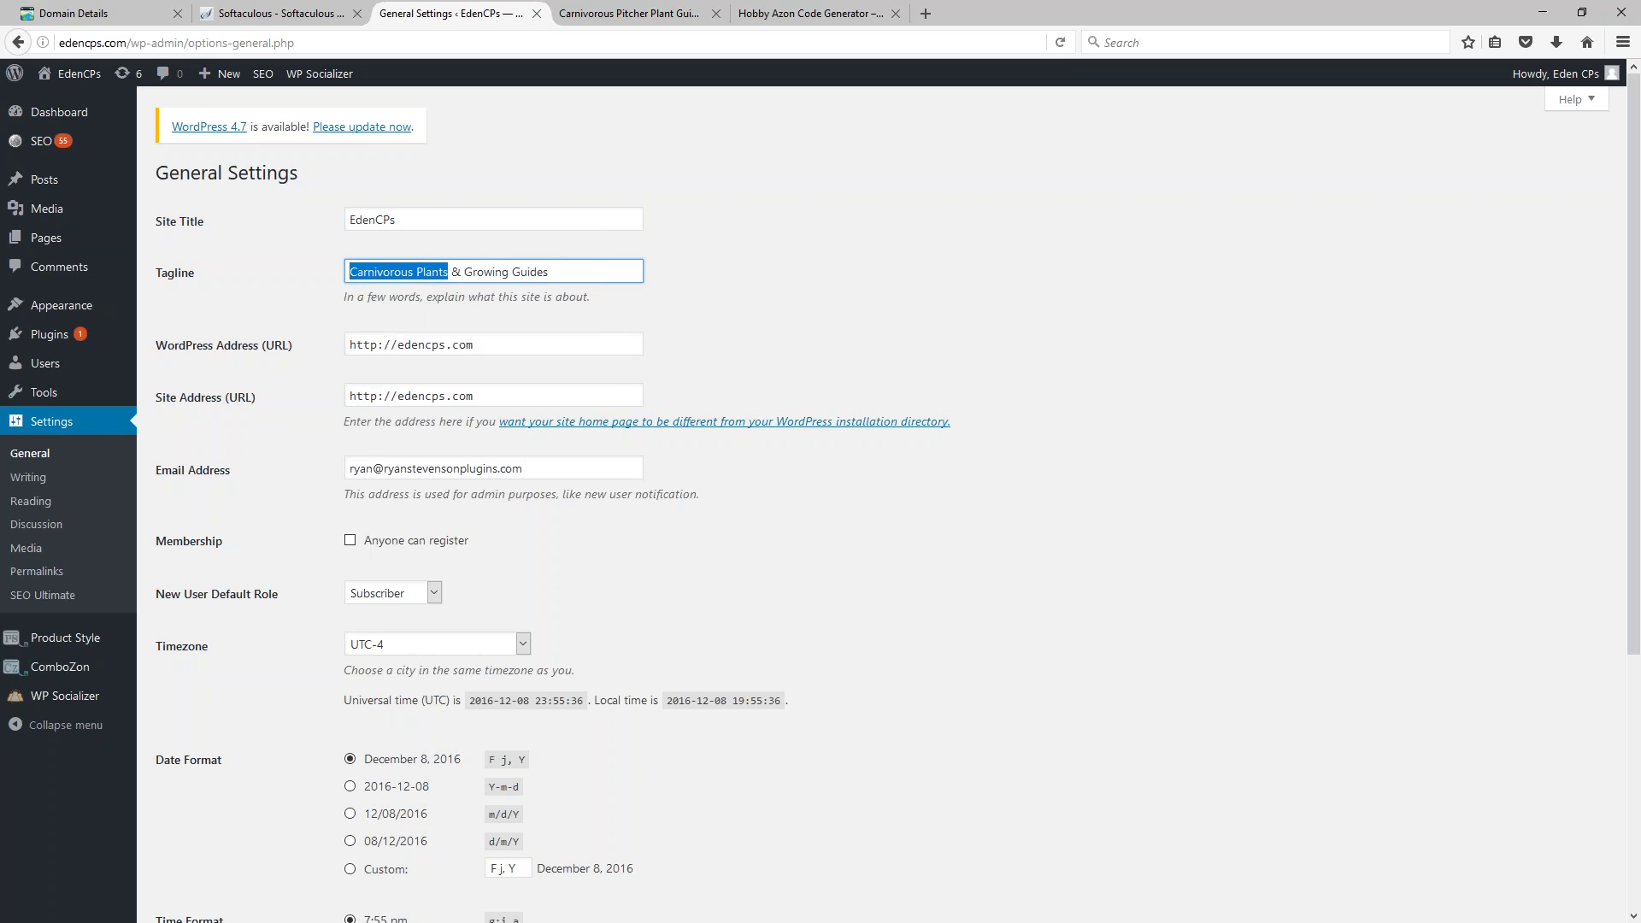
Step: Open the Writing settings, enlarge the Update Services box and examine its full list of ping URLs
left_click(27, 480)
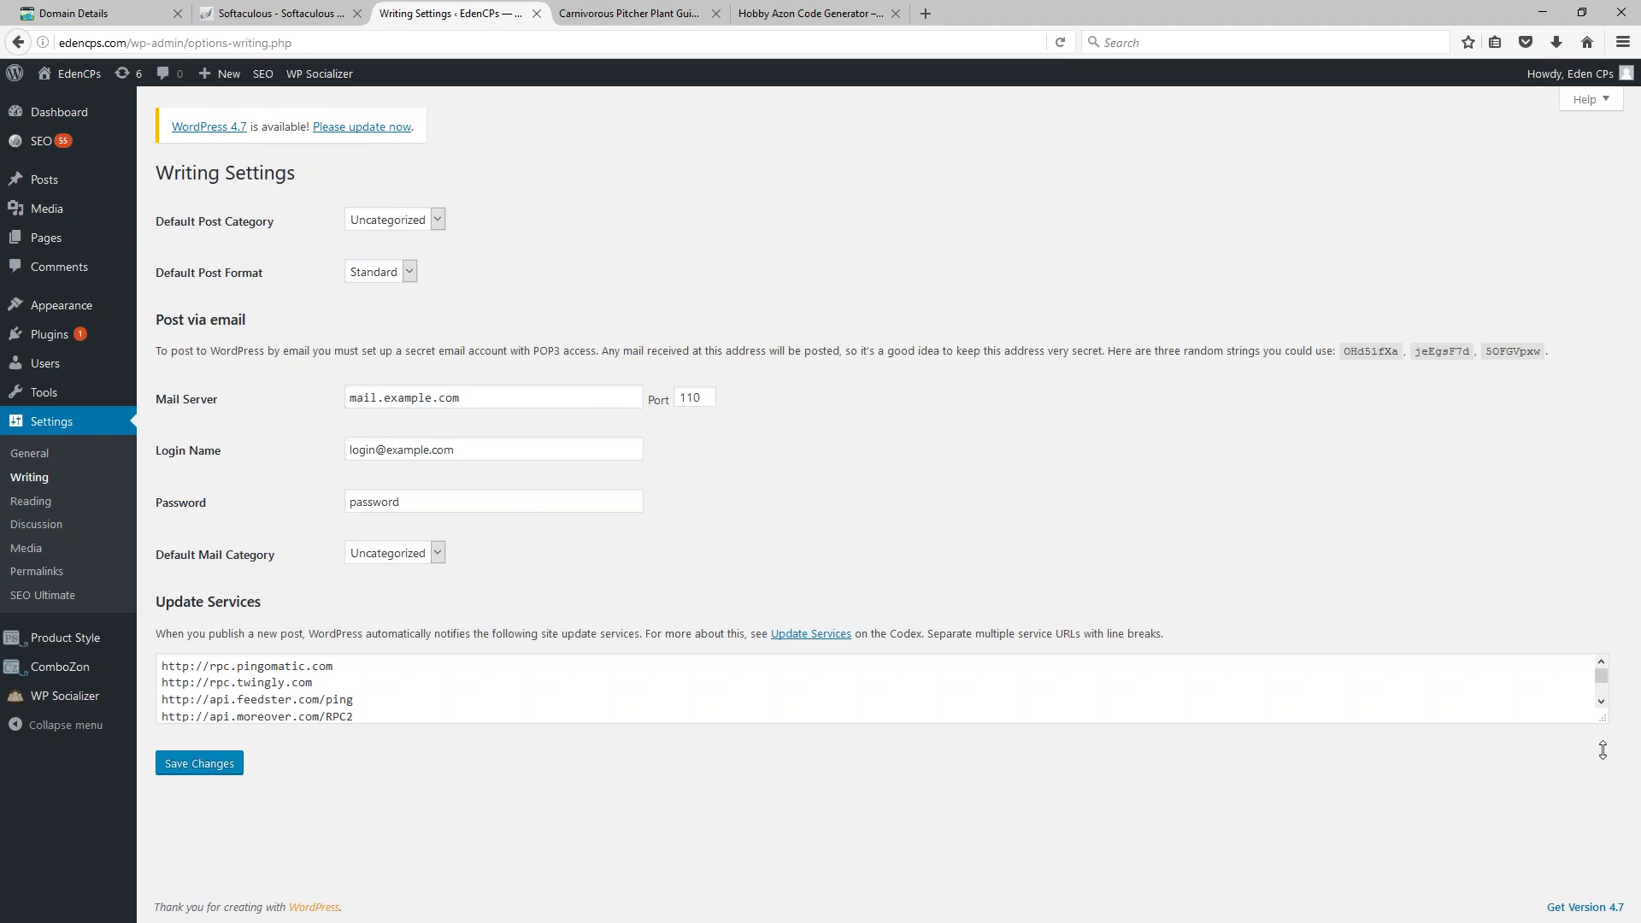
left_click_drag(1602, 720, 1599, 901)
scroll(1377, 441, "down", 2)
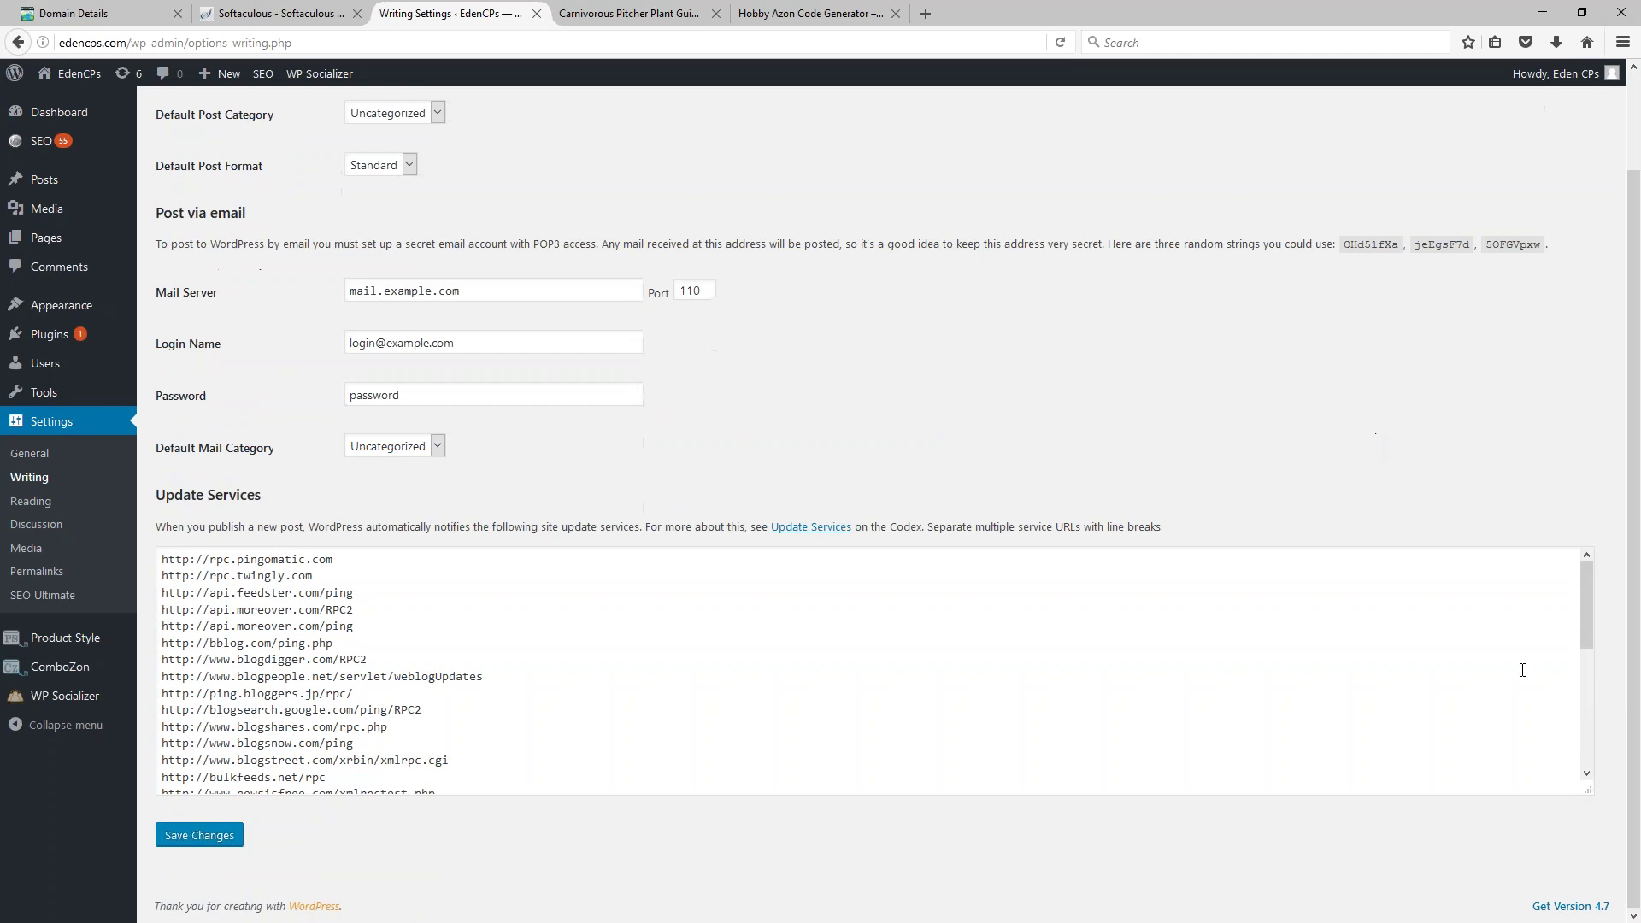
left_click_drag(162, 559, 406, 795)
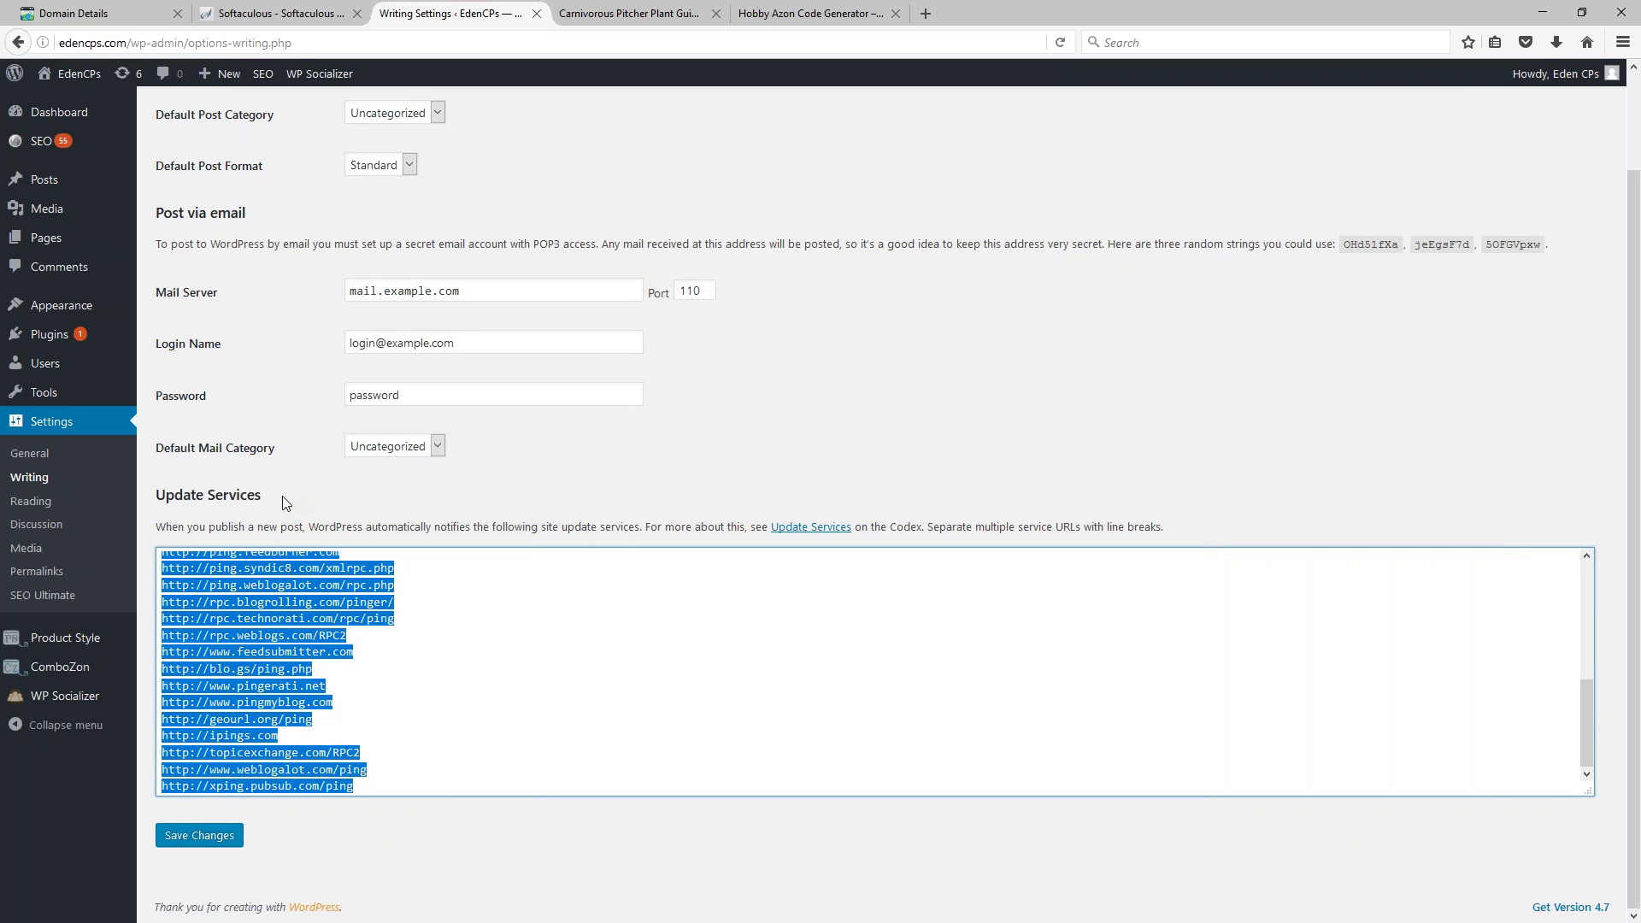
left_click(225, 502)
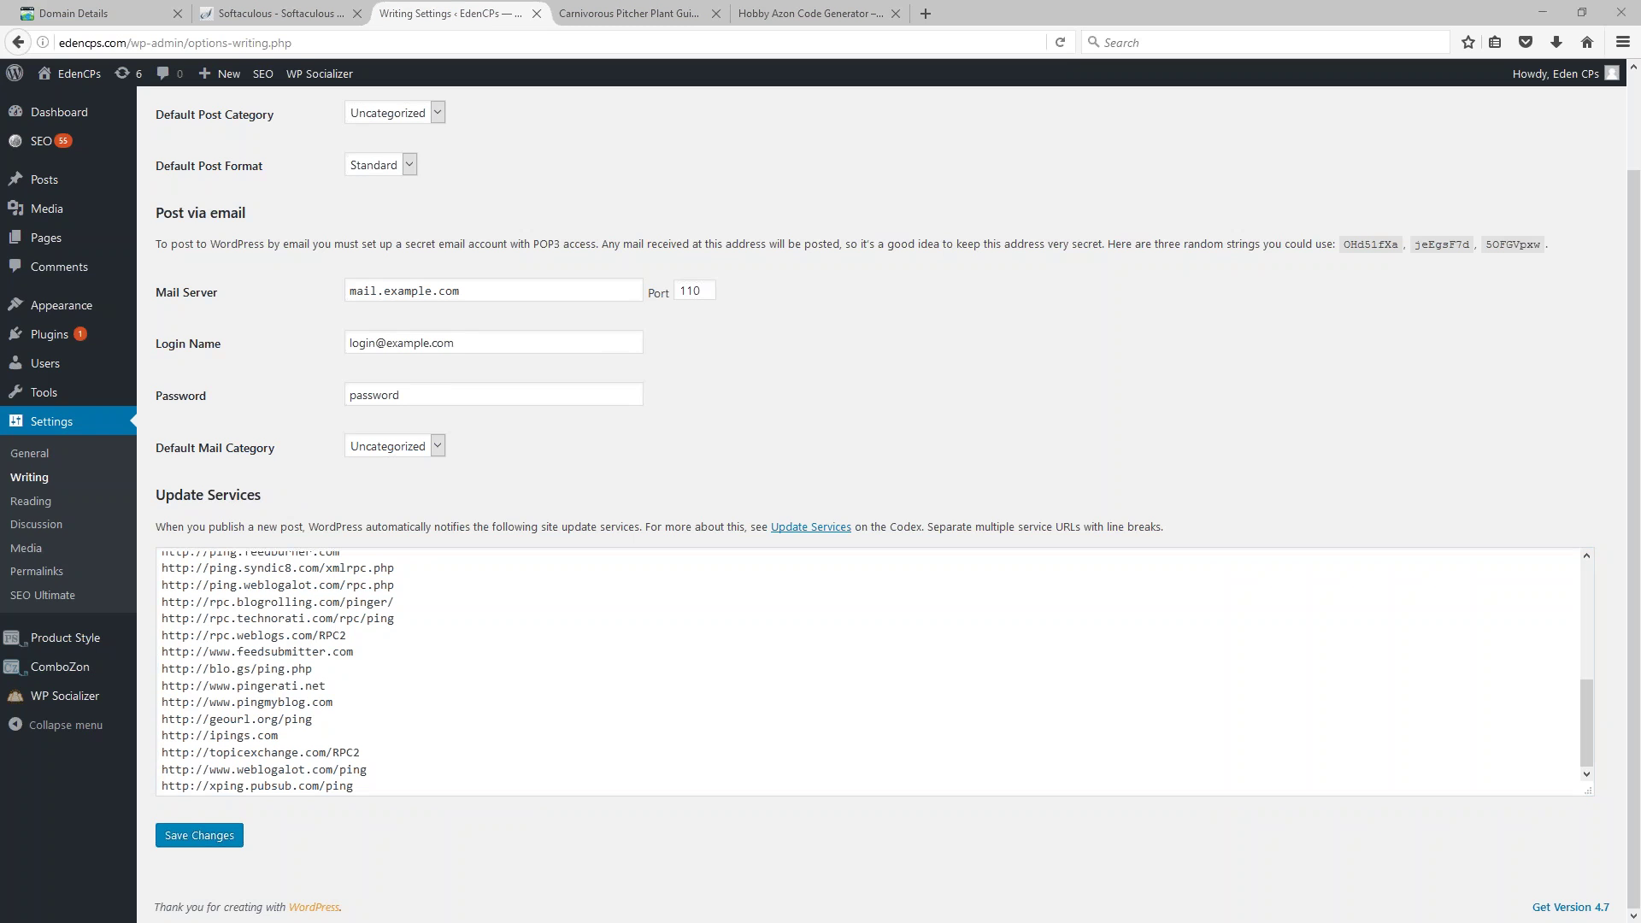
Step: In the Discussion settings, try disallowing comments on new articles and automatically closing comments on articles older than 1 day
left_click(33, 526)
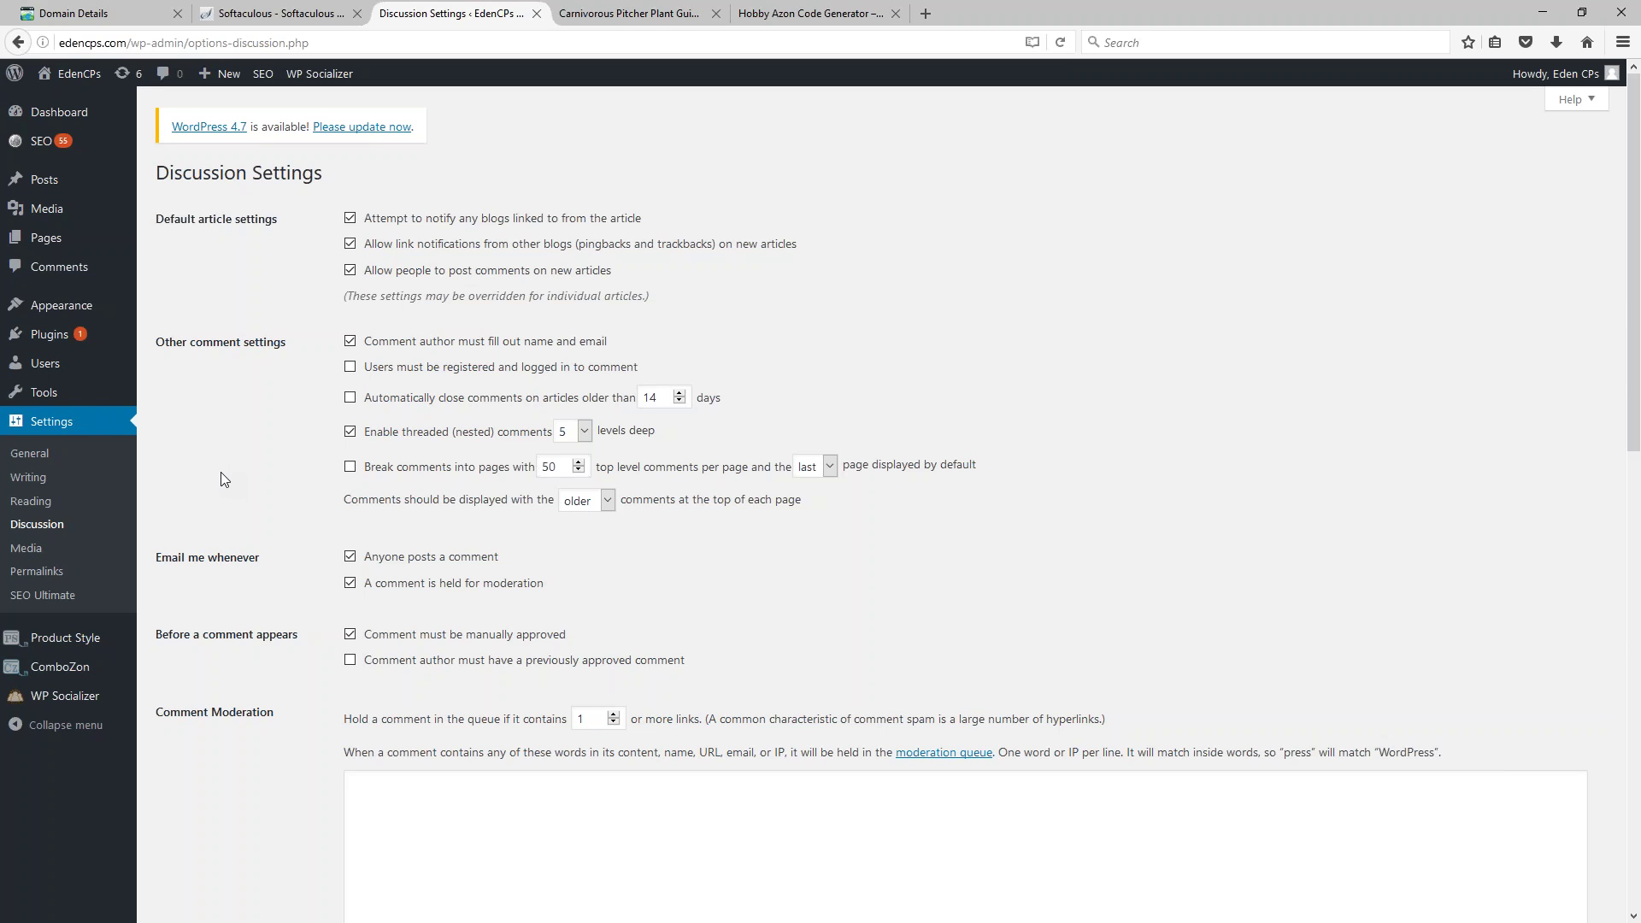
mouse_move(62, 243)
mouse_move(56, 190)
left_click(350, 271)
left_click(350, 399)
double_click(672, 396)
type("1")
Step: Open the Permalink settings and examine the Post name structure and its sample URL
left_click(38, 572)
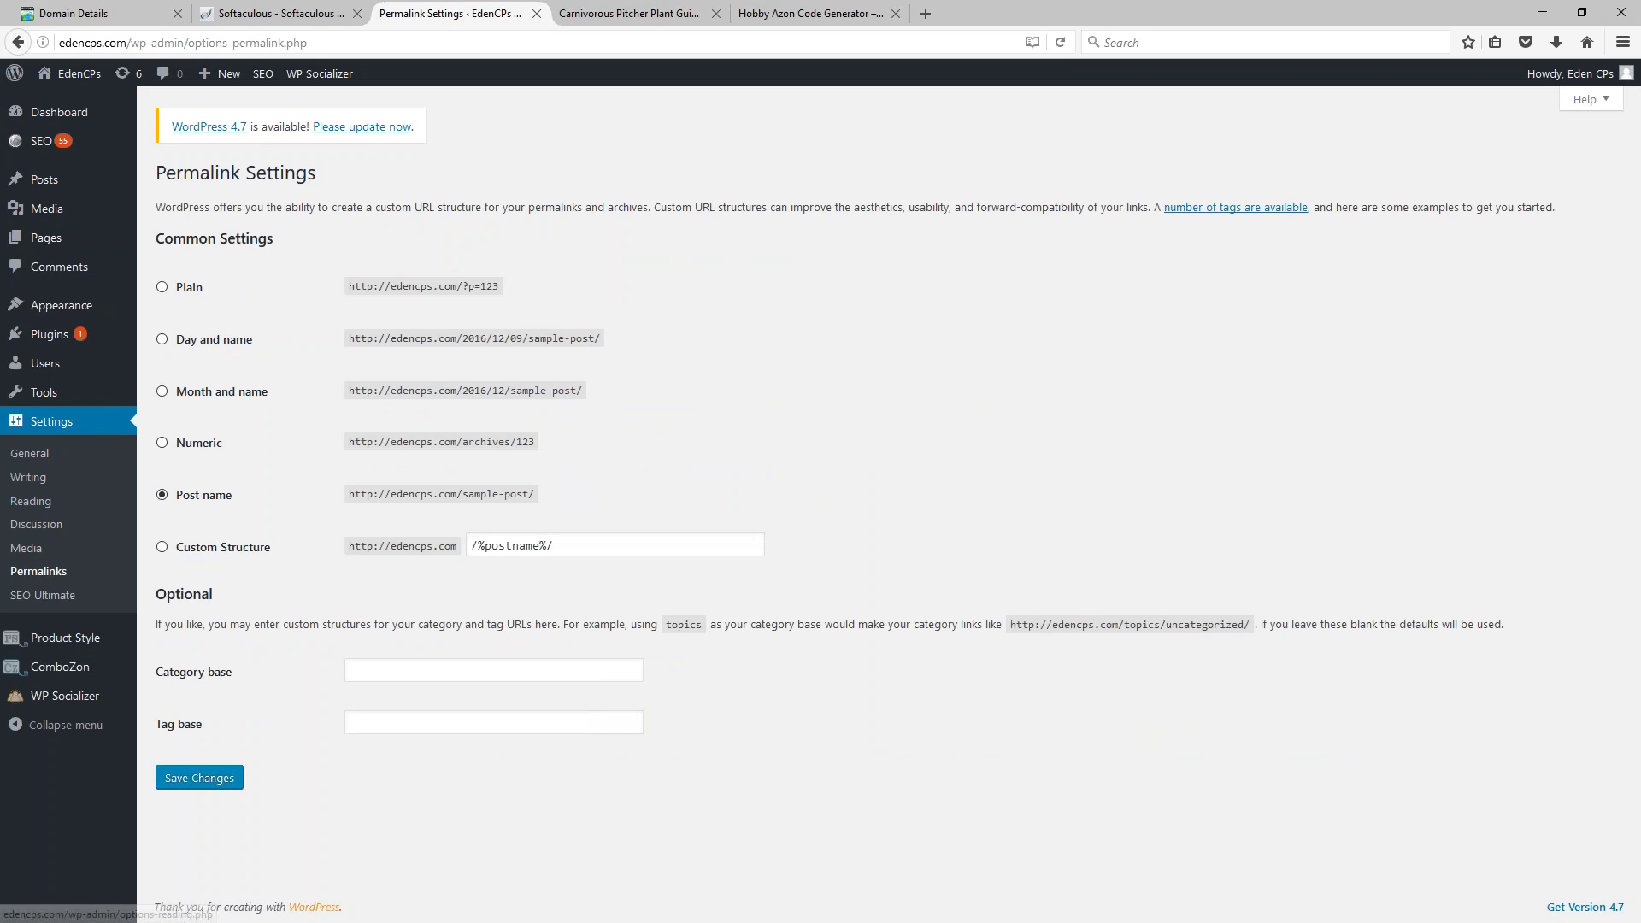
left_click(162, 495)
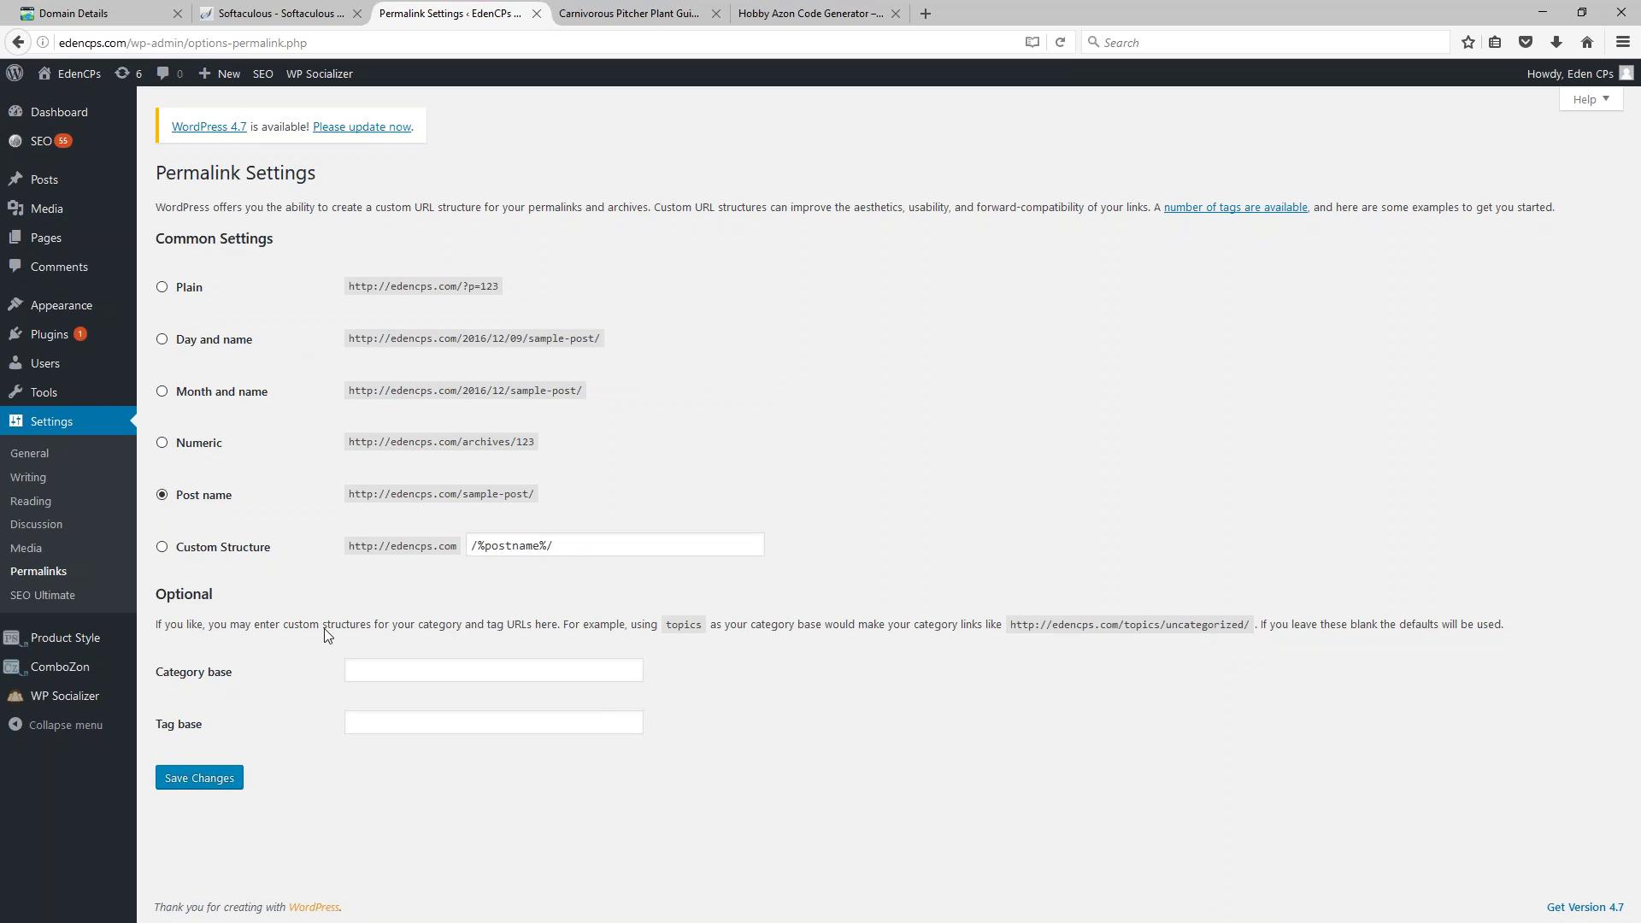
left_click_drag(540, 494, 346, 495)
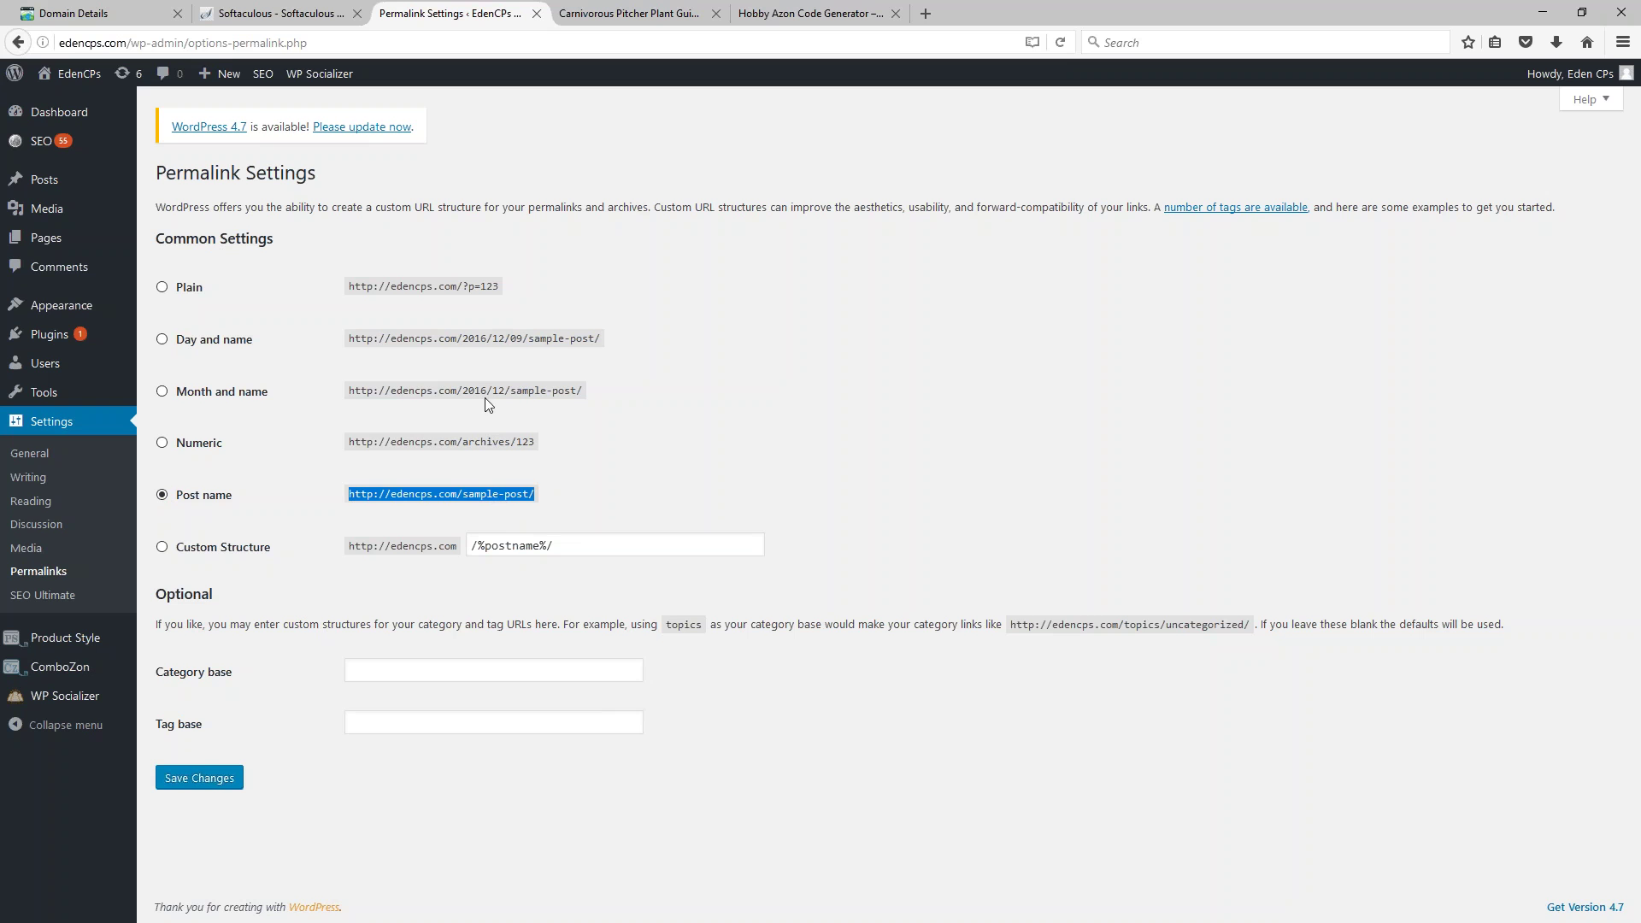
left_click(544, 513)
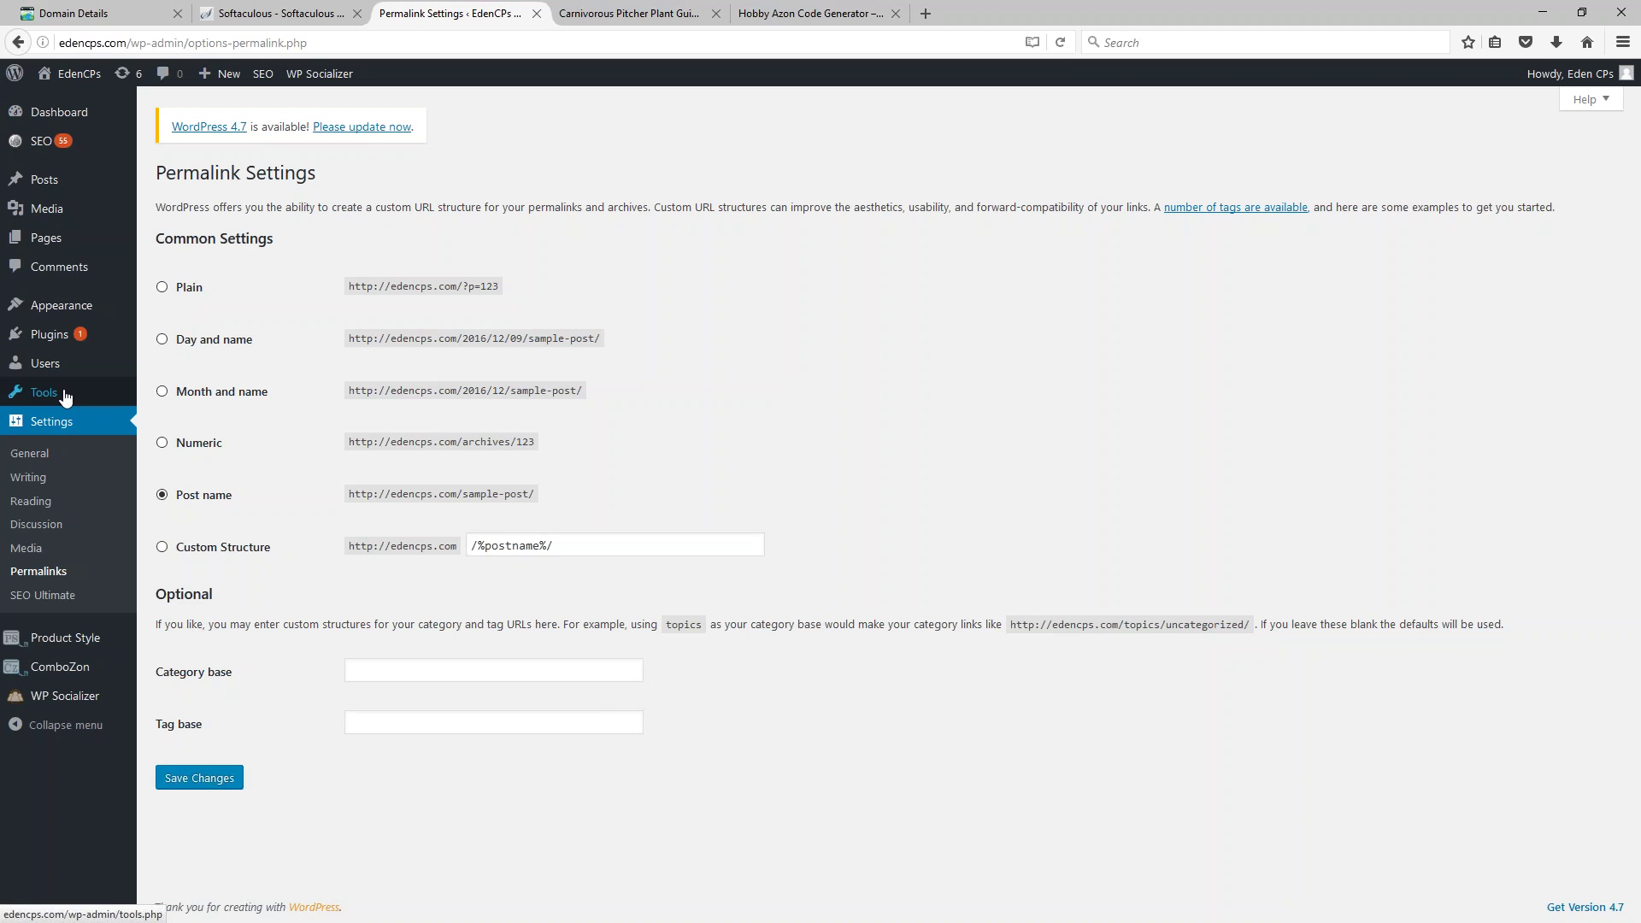
Step: Open the Add Themes page and search the available themes for "weaver x"
mouse_move(78, 310)
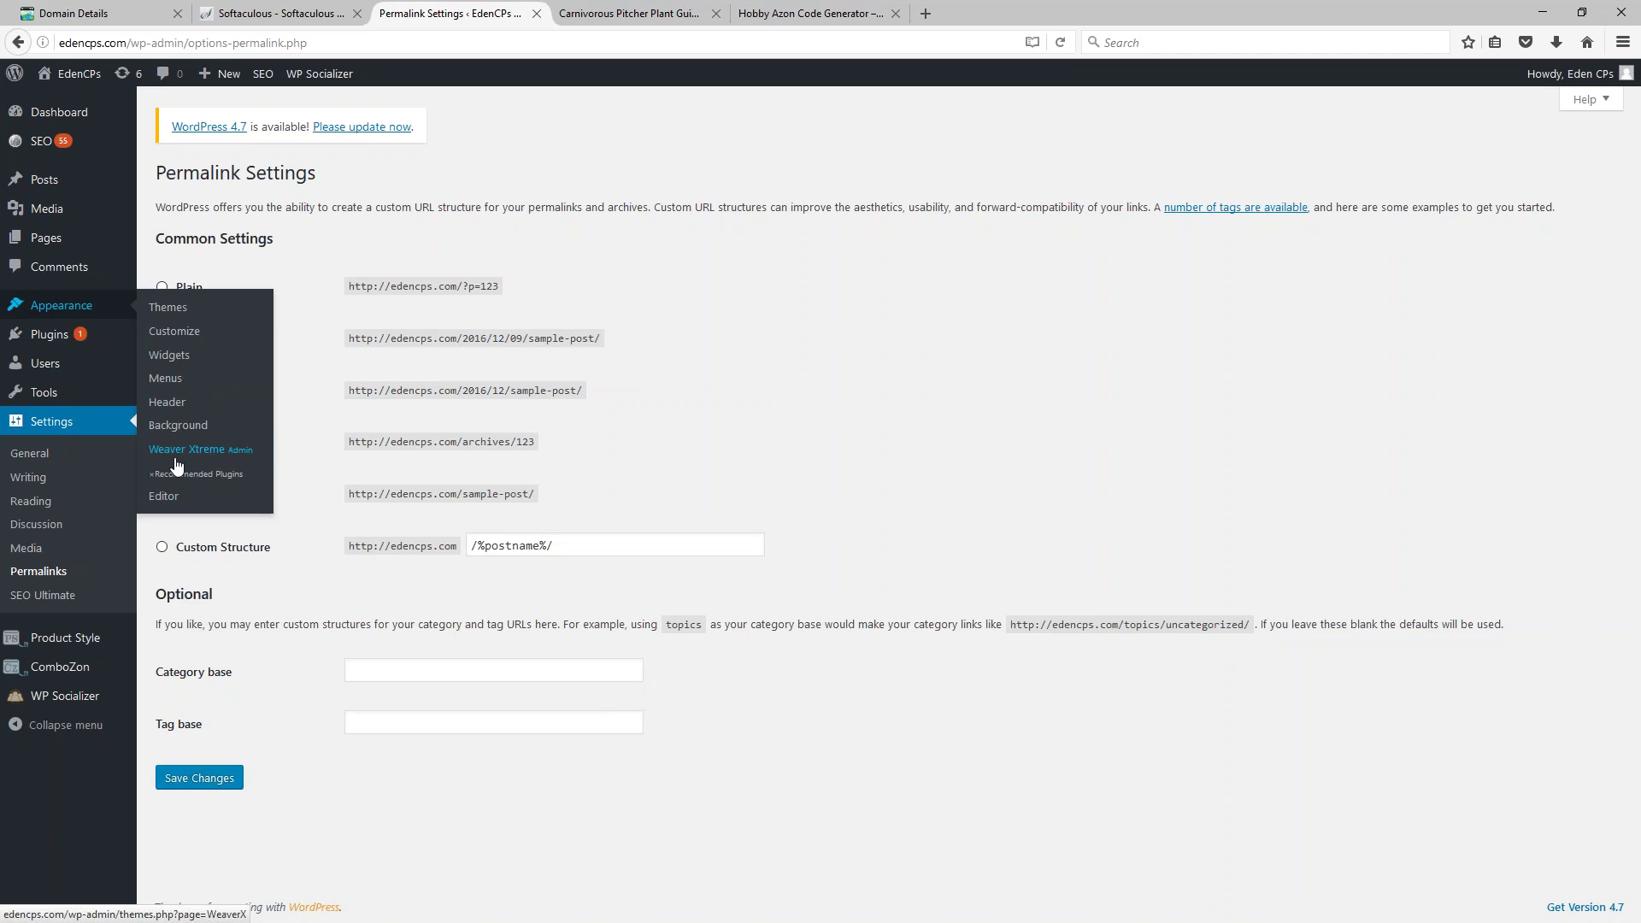
left_click(159, 309)
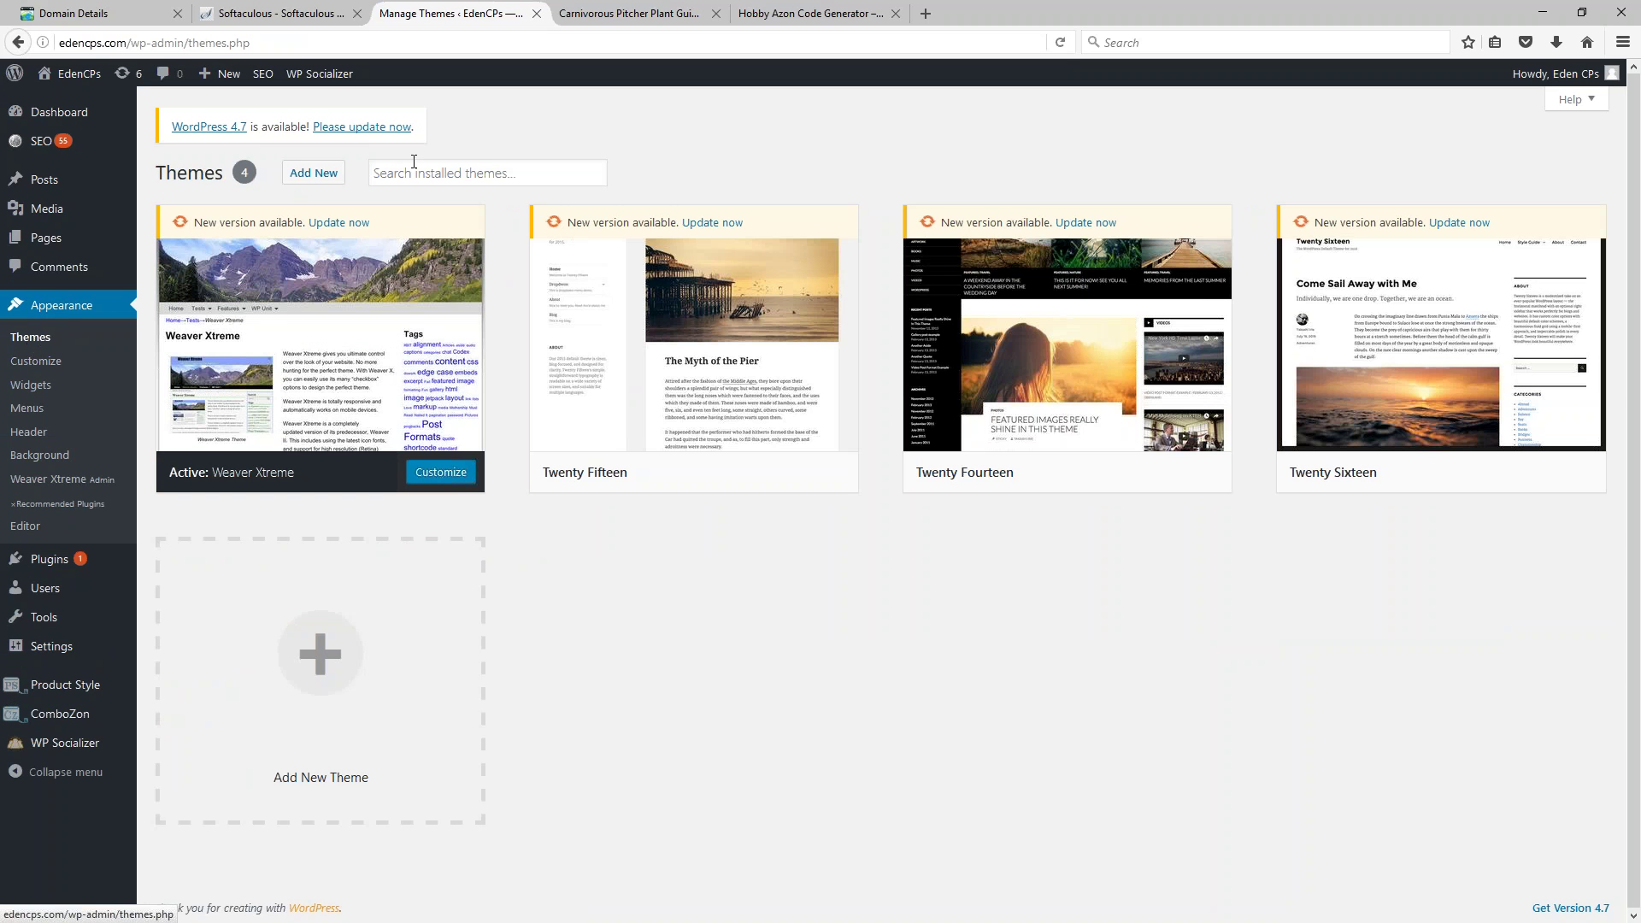
left_click(312, 174)
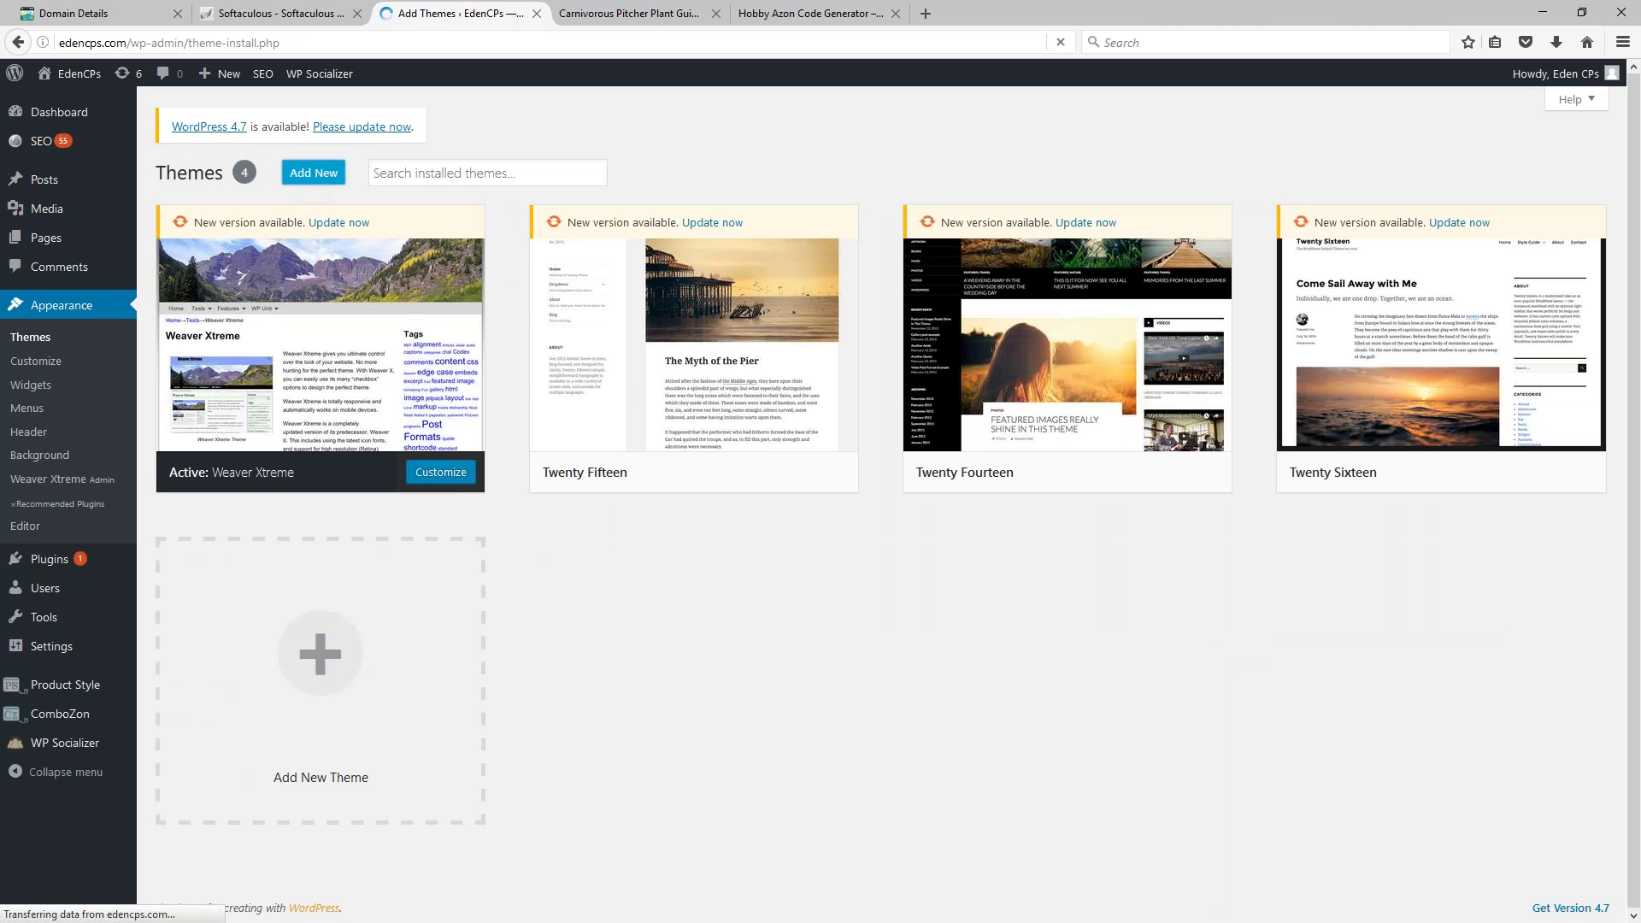
left_click(1412, 224)
type("weaver x")
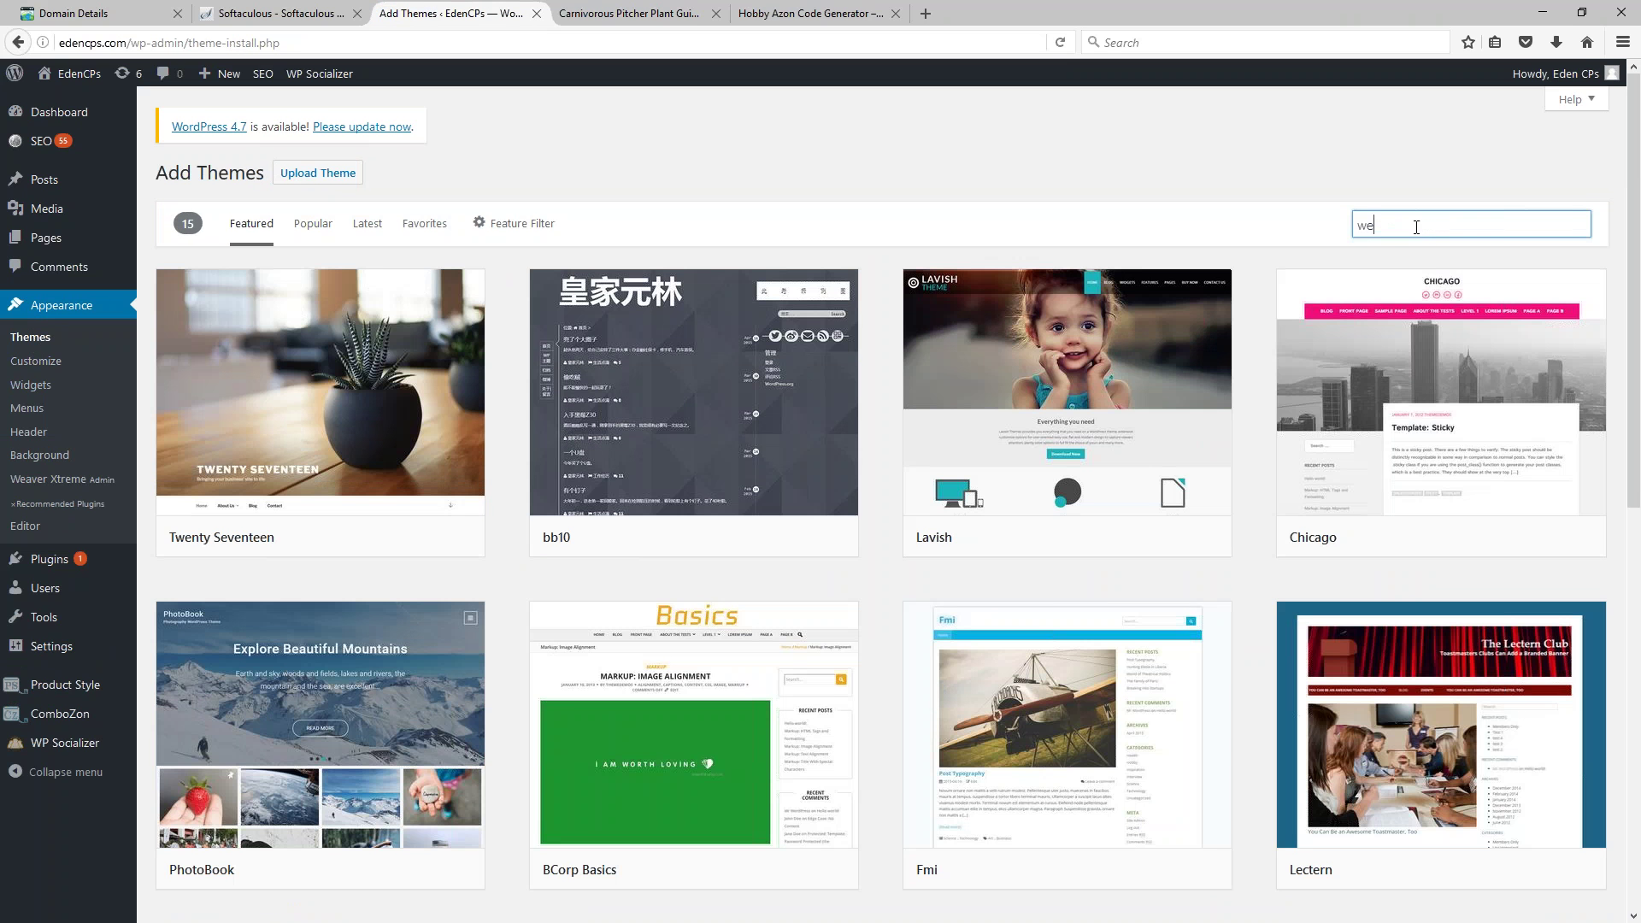
Step: Complete the theme search for "weaver xtreme" and open the Weaver Xtreme admin options page
type("treme")
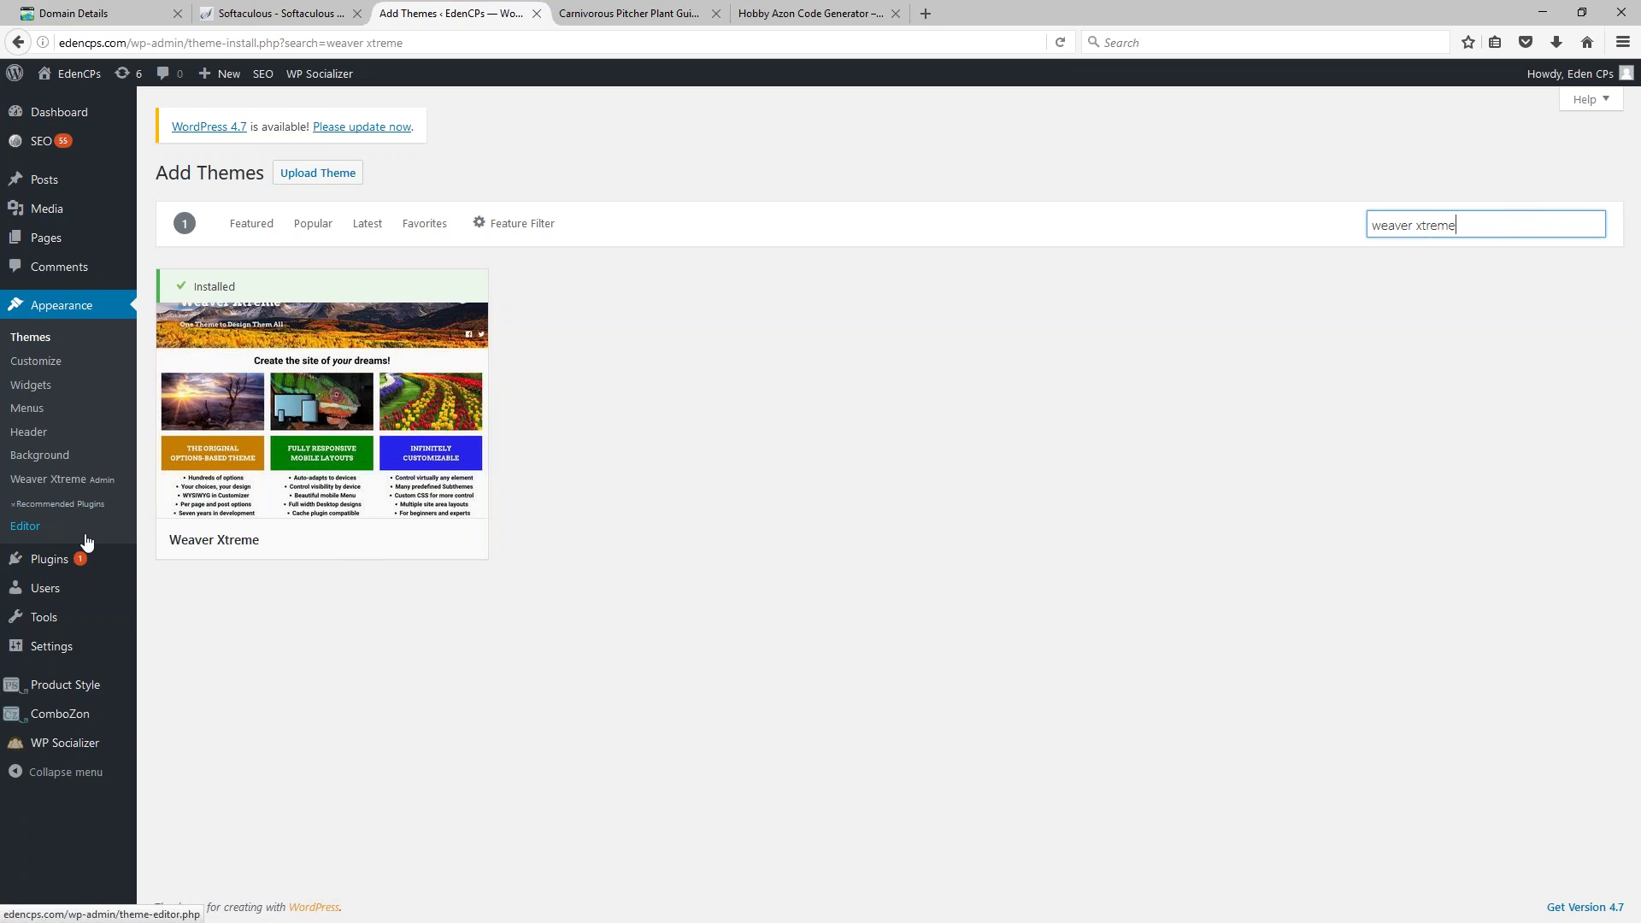
left_click(47, 484)
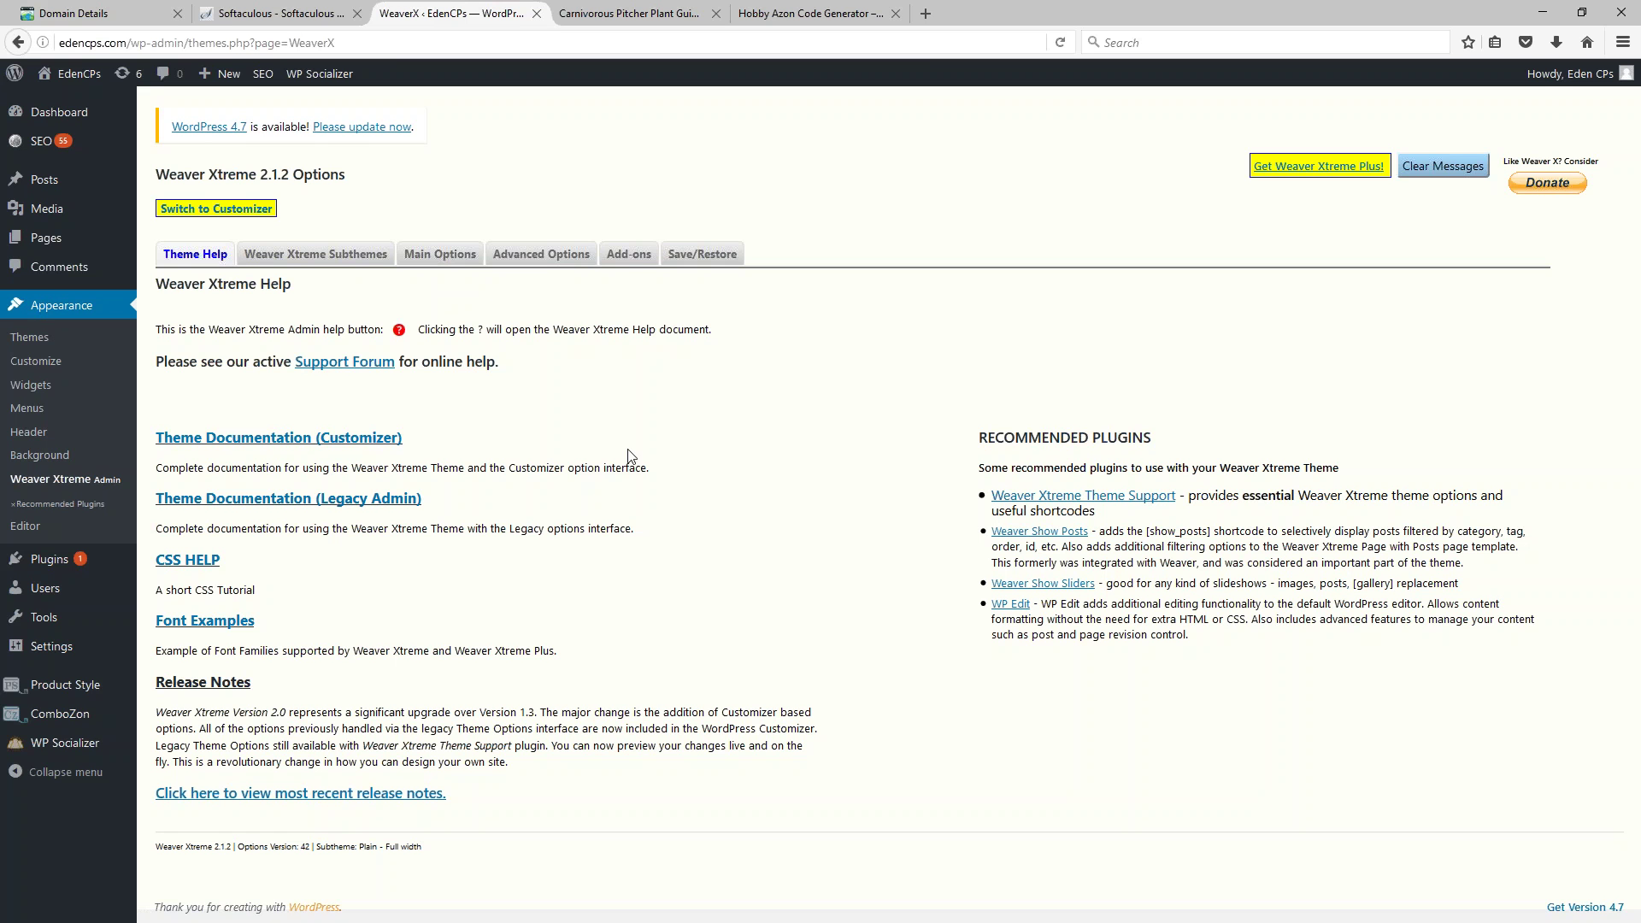
Step: Open the installed plugins page in a separate browser tab and locate the Weaver Xtreme Theme Support plugin
right_click(45, 570)
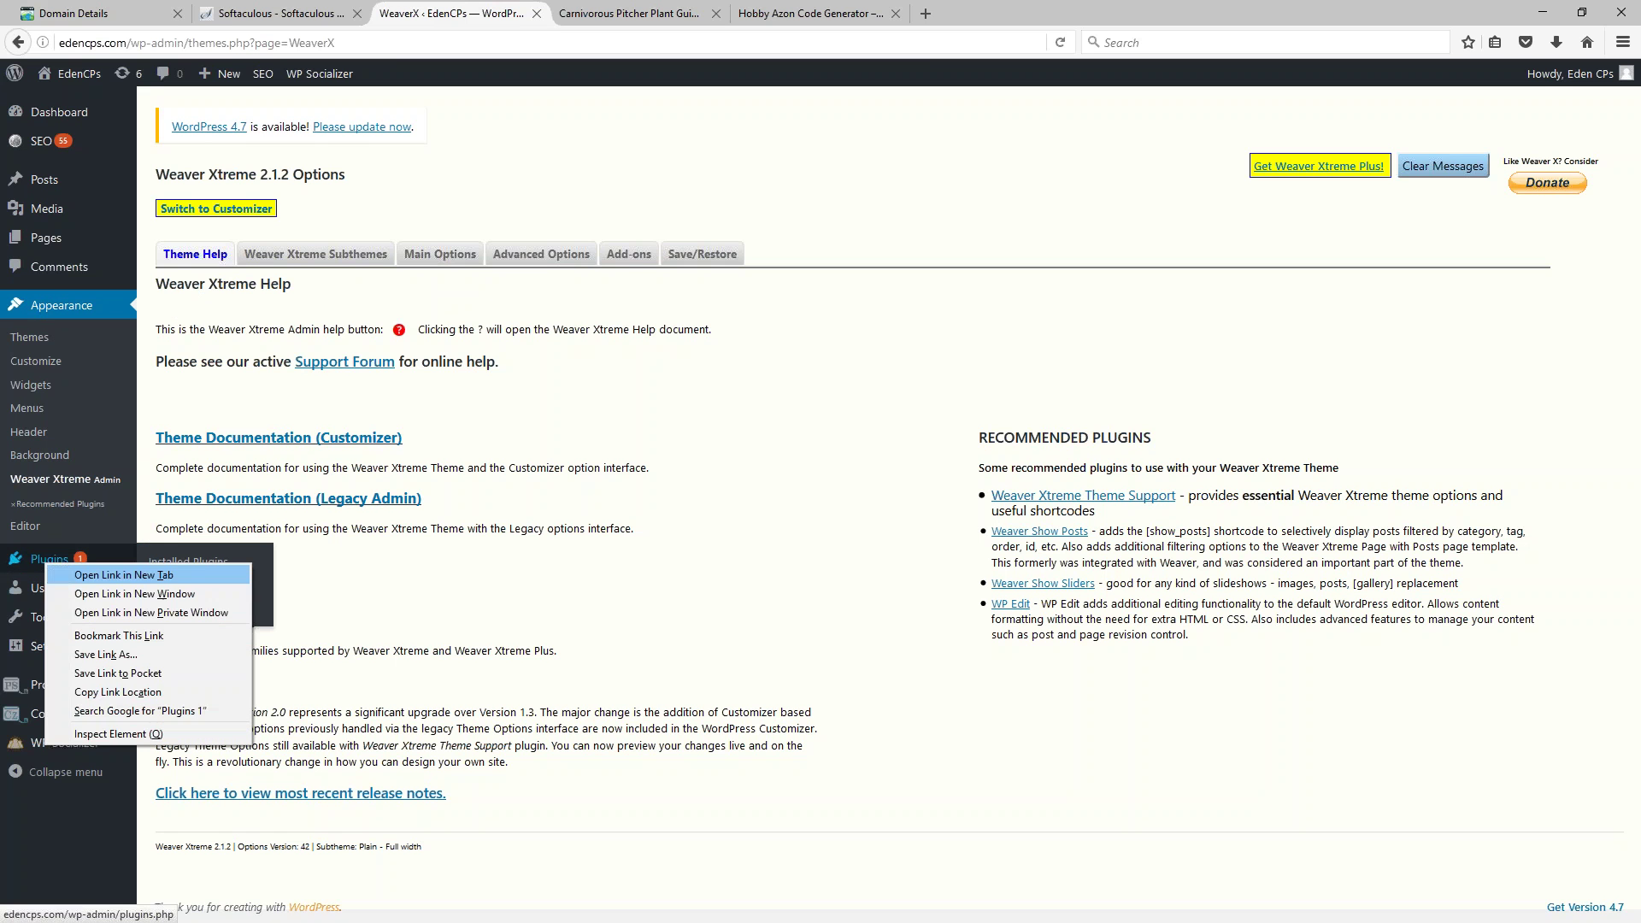
left_click(94, 580)
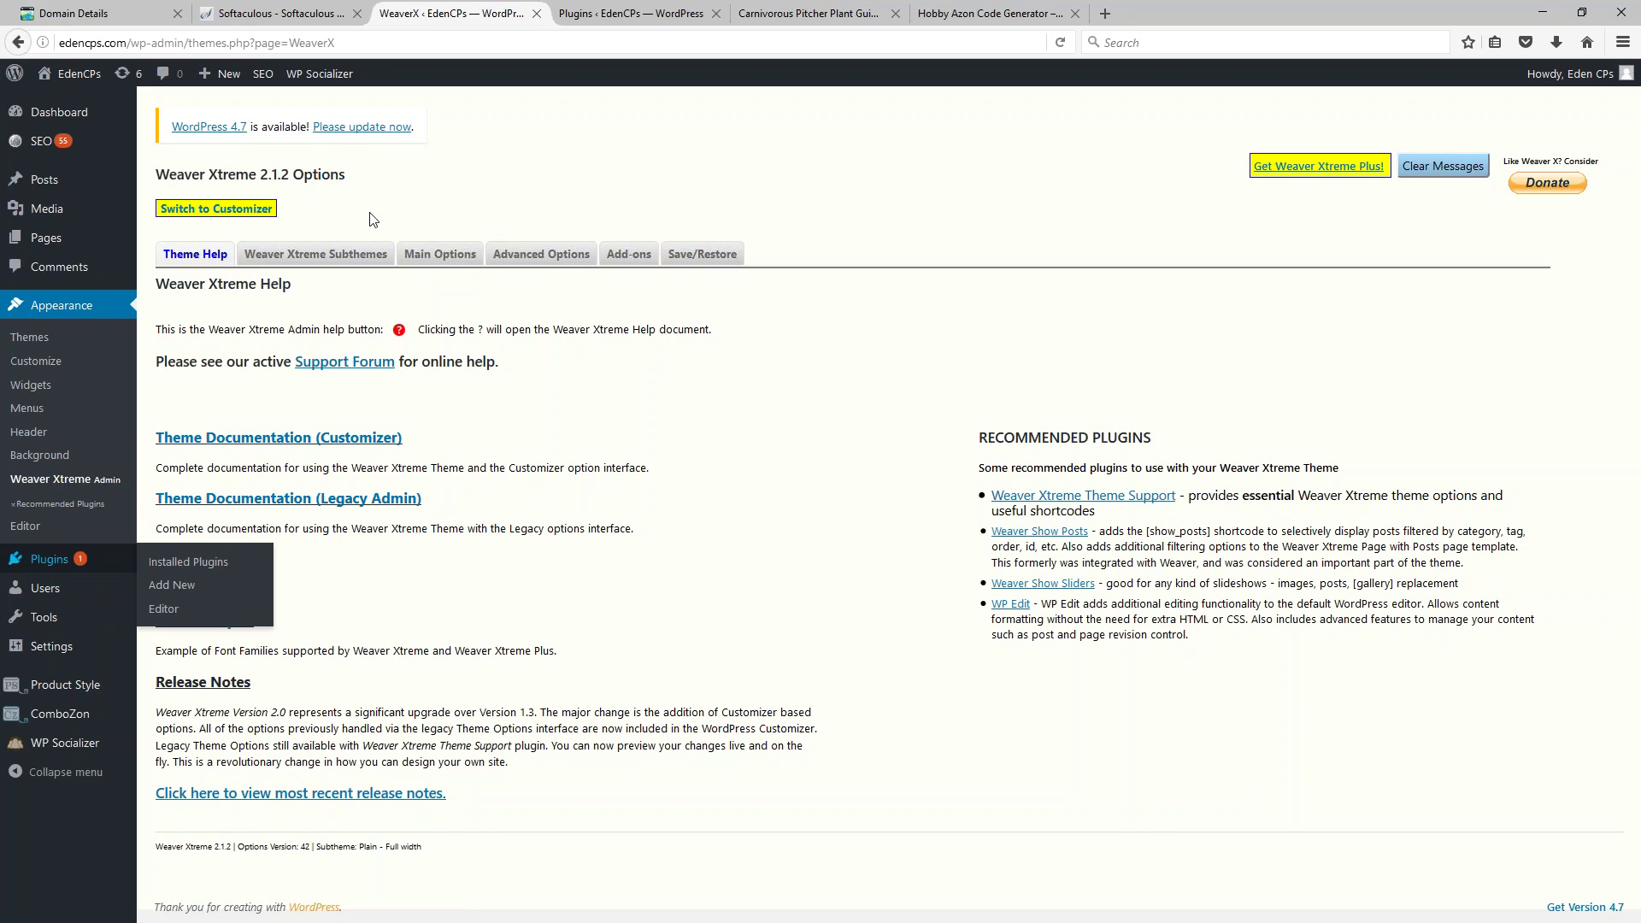
left_click(633, 13)
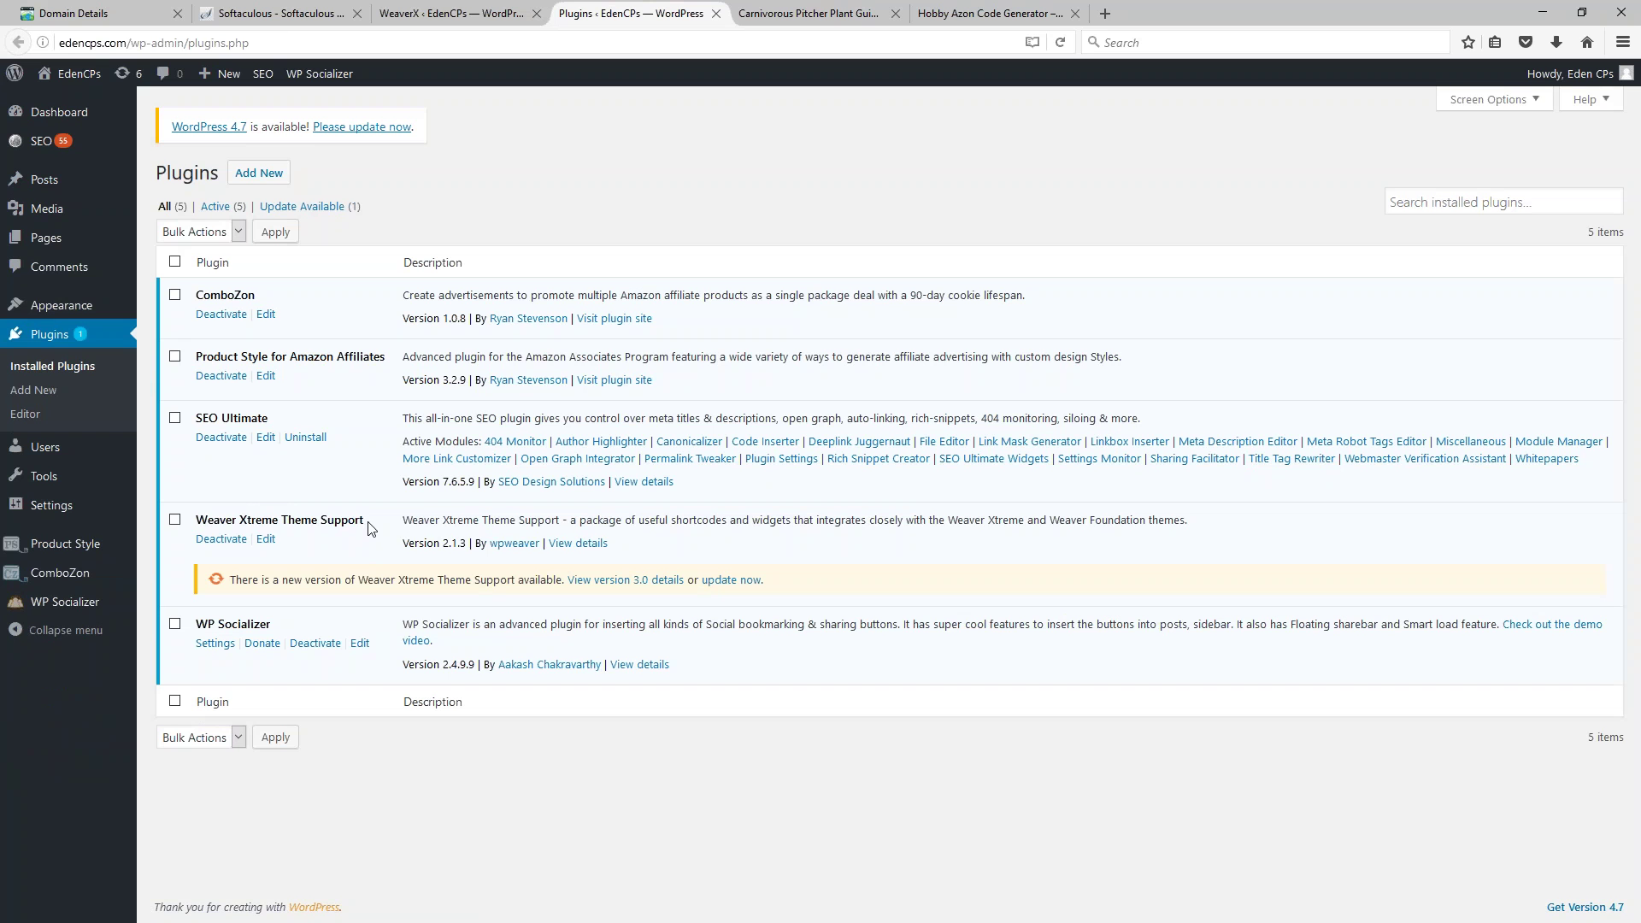
left_click_drag(366, 520, 195, 523)
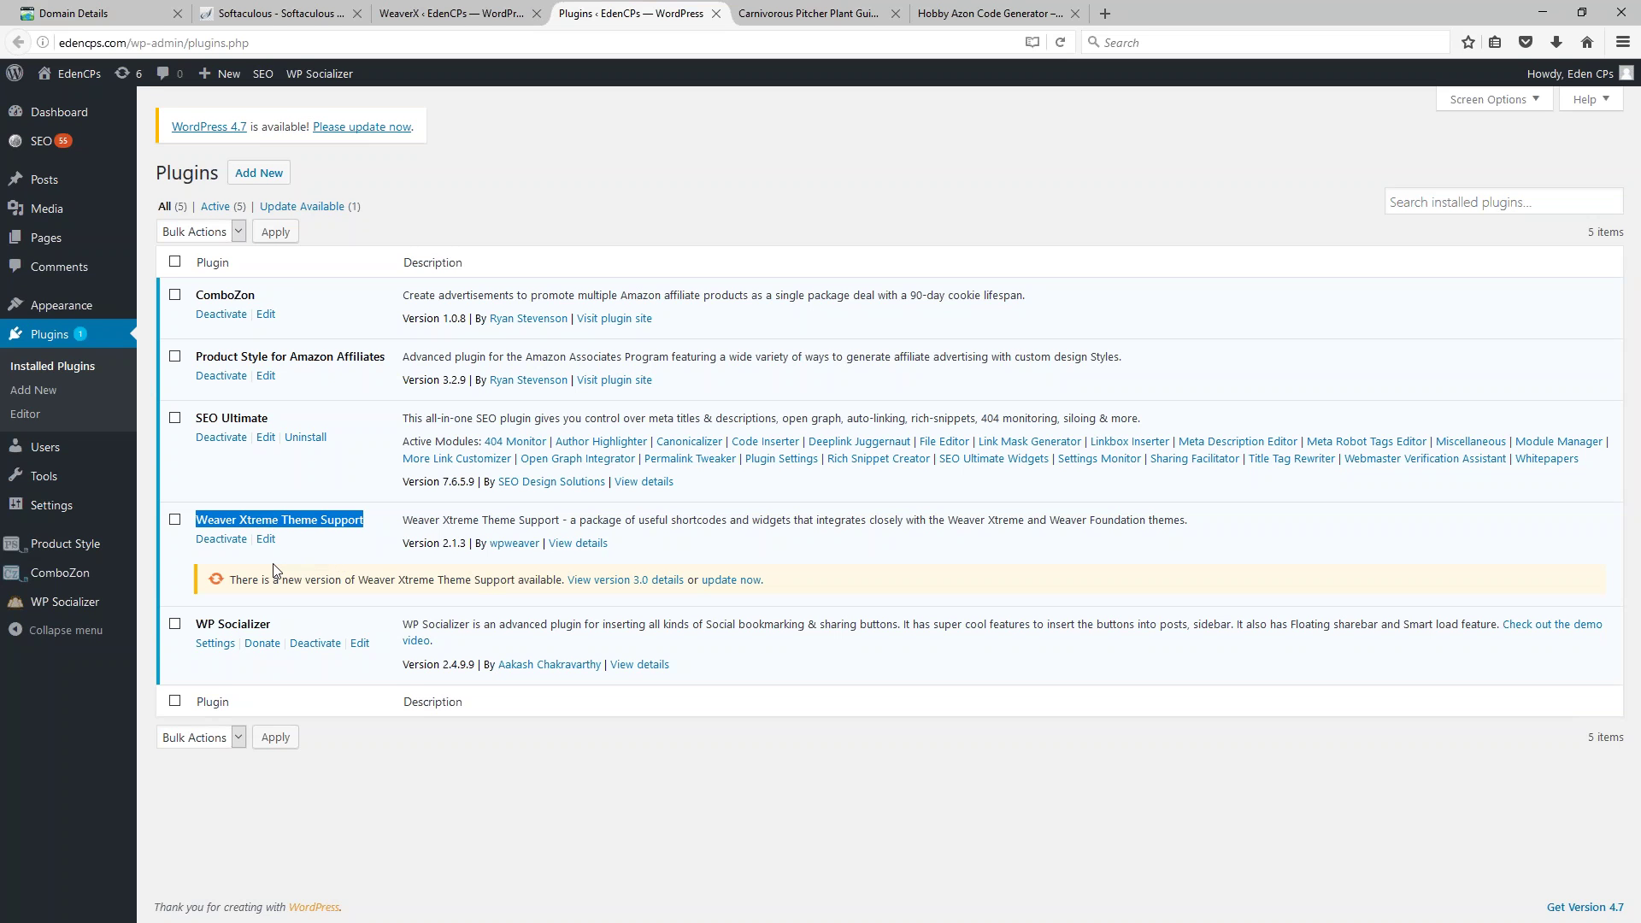
left_click(311, 548)
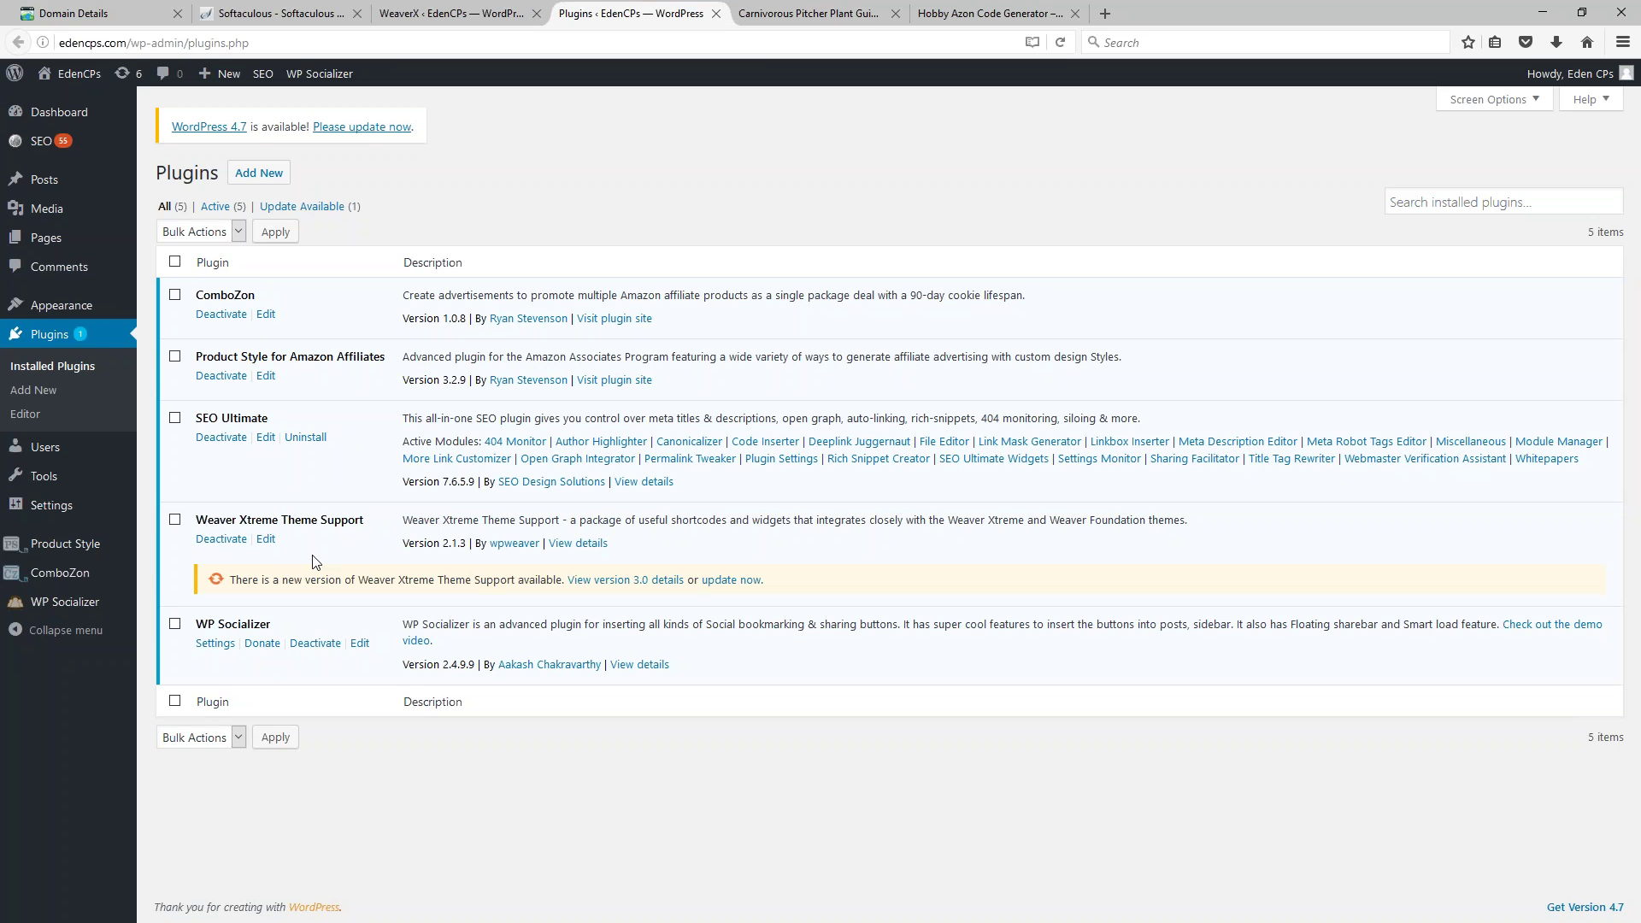
Step: Open the Weaver Xtreme admin from the plugins page and examine the full set of predefined subthemes
mouse_move(70, 315)
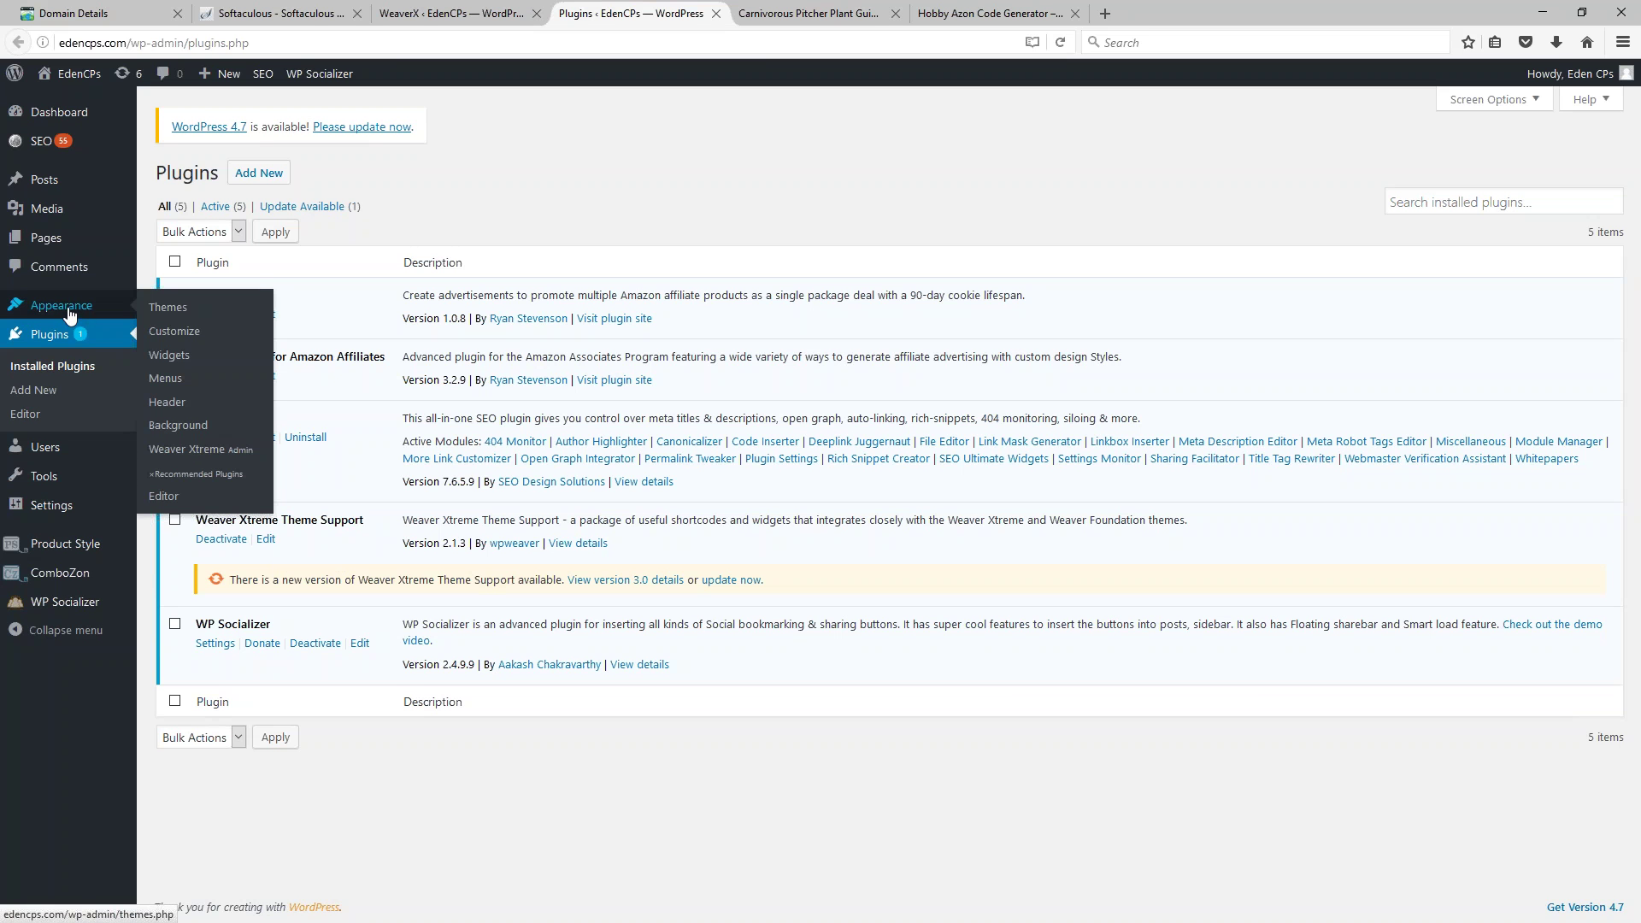
left_click(187, 451)
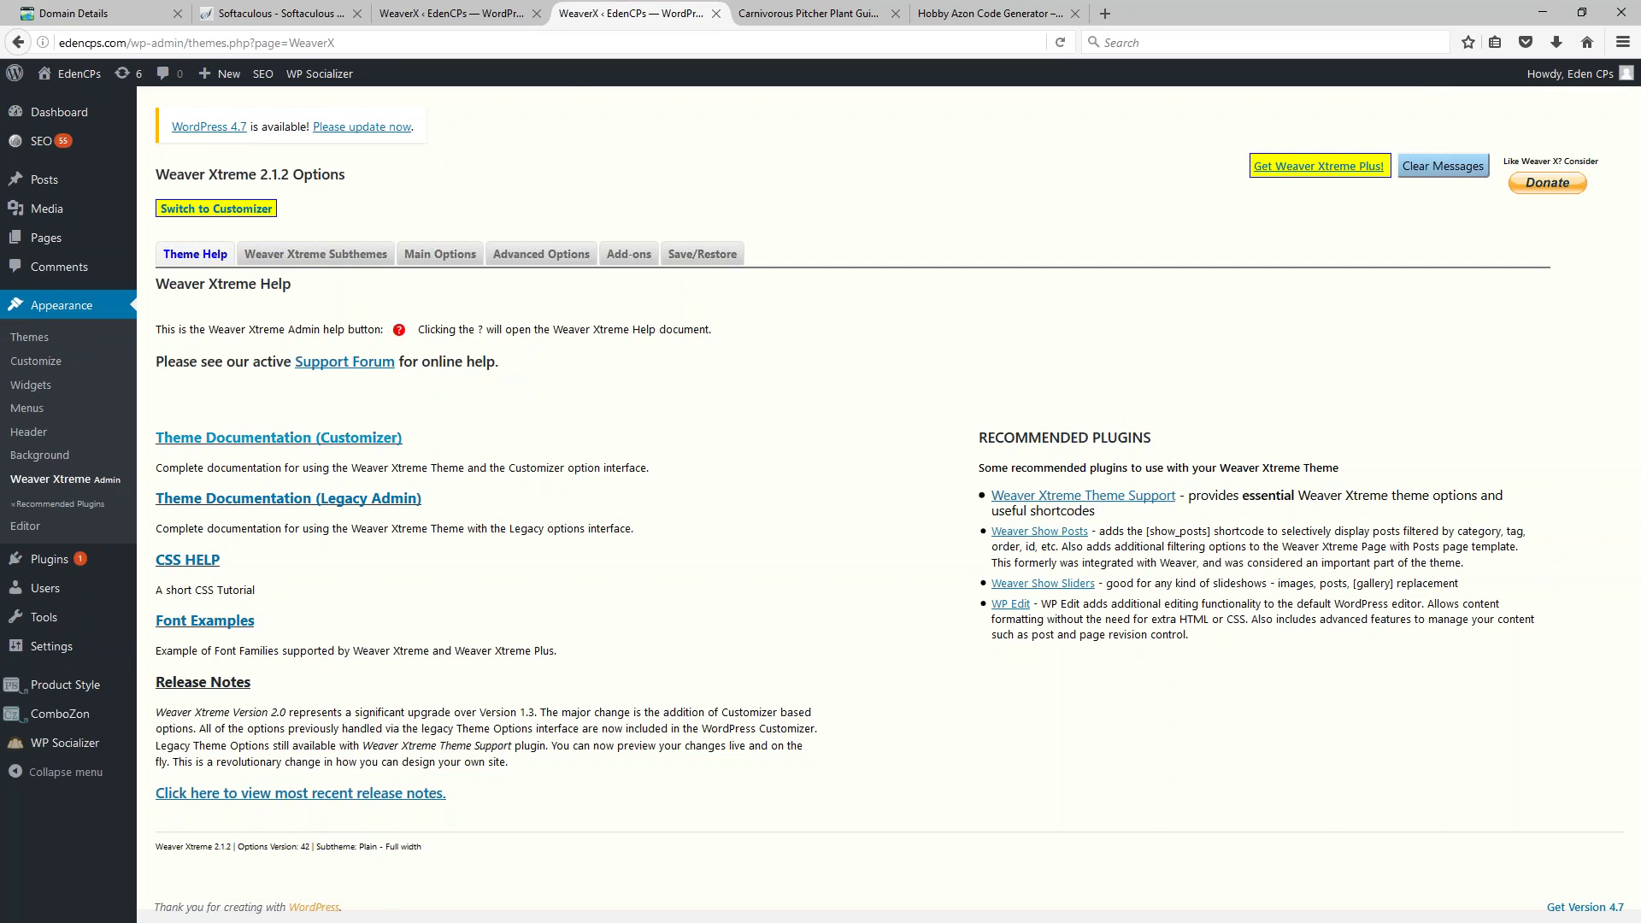
left_click(318, 254)
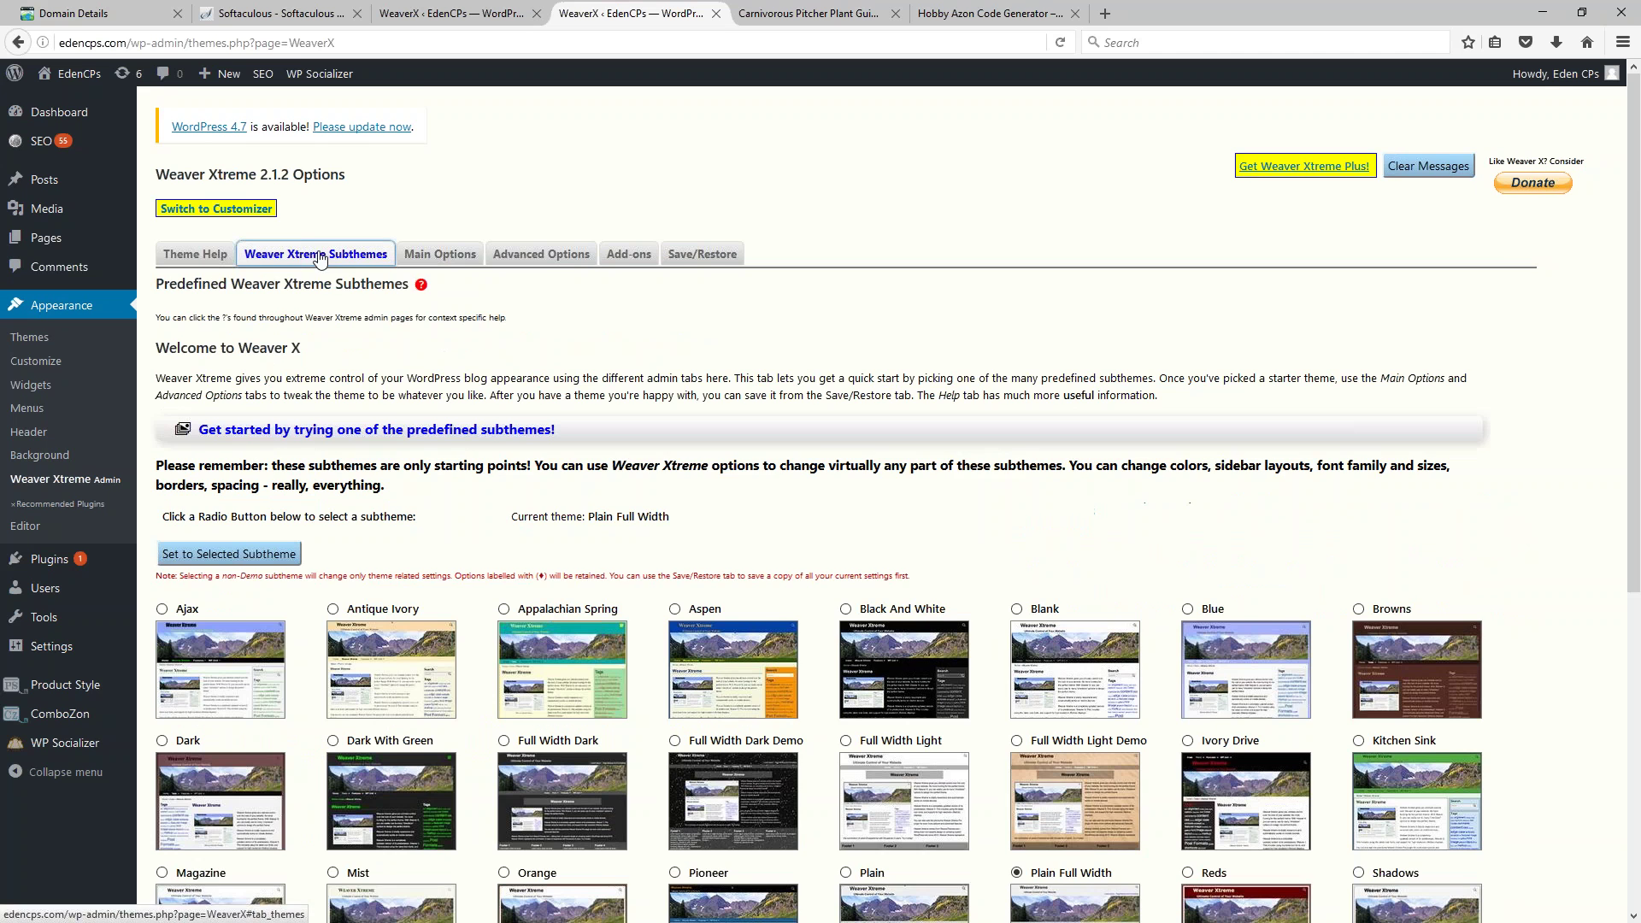
scroll(829, 386, "down", 4)
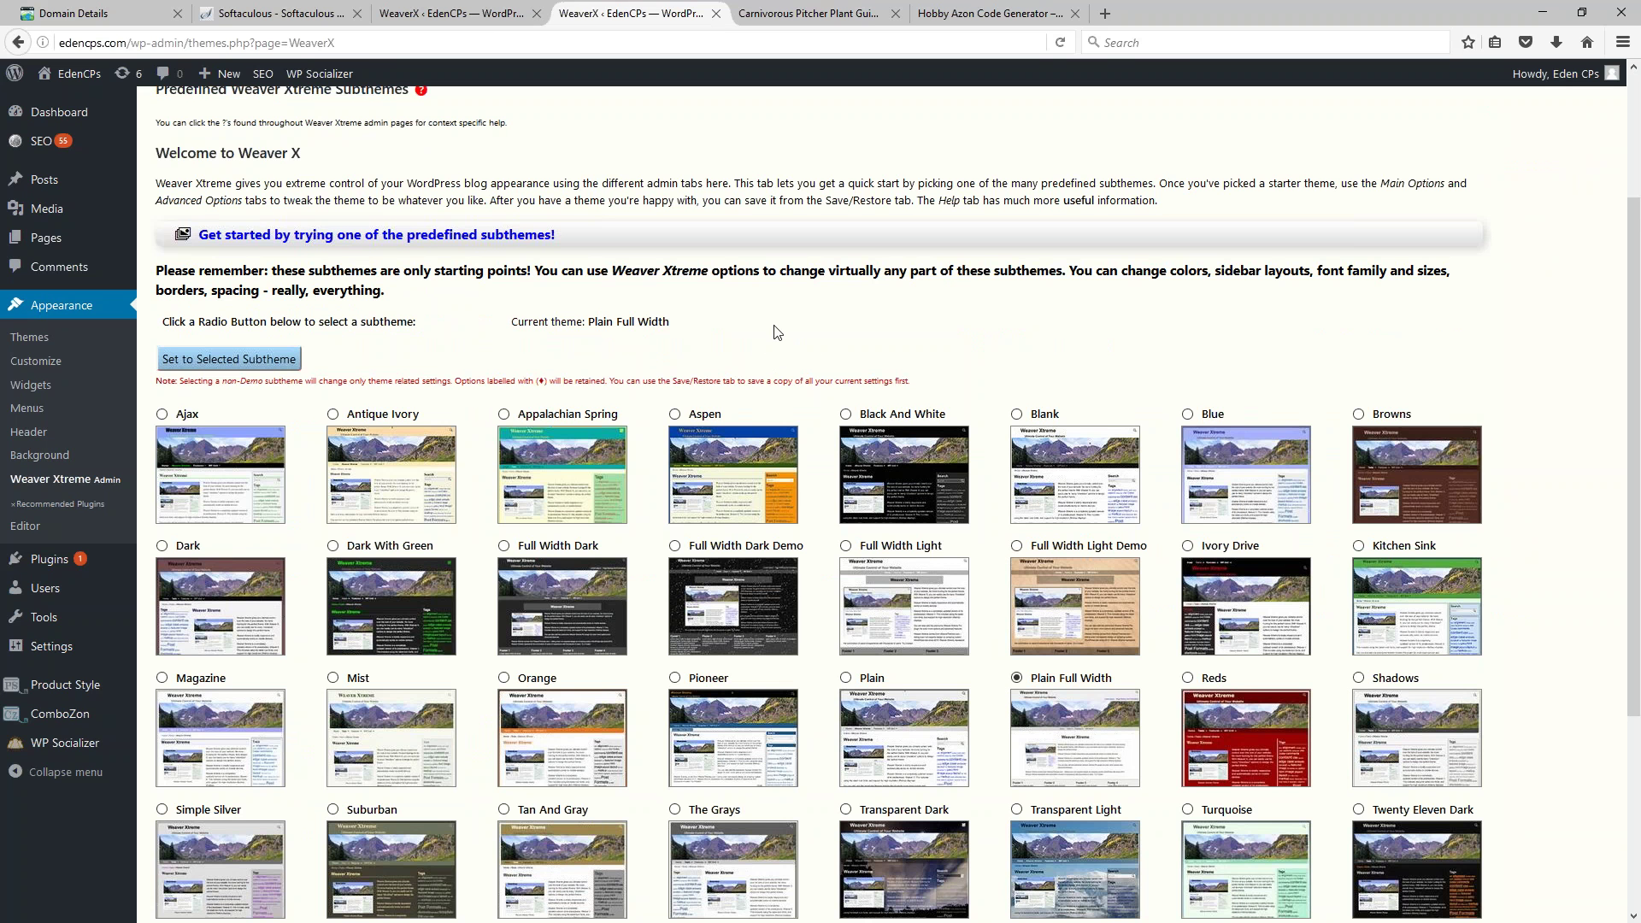
scroll(773, 329, "down", 4)
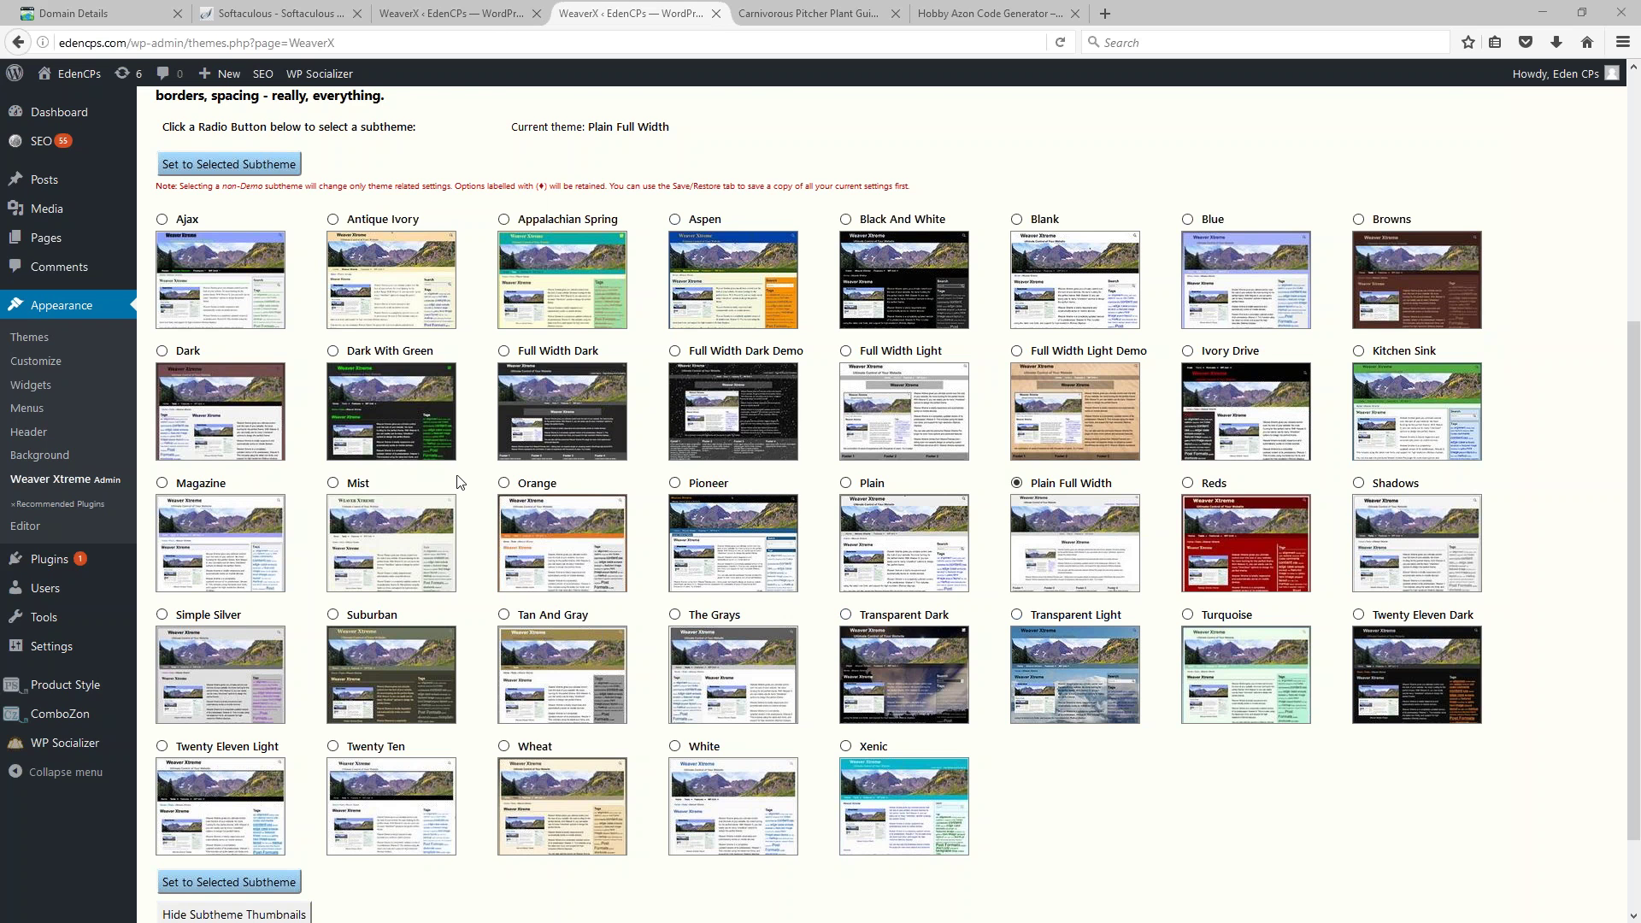
scroll(459, 481, "up", 5)
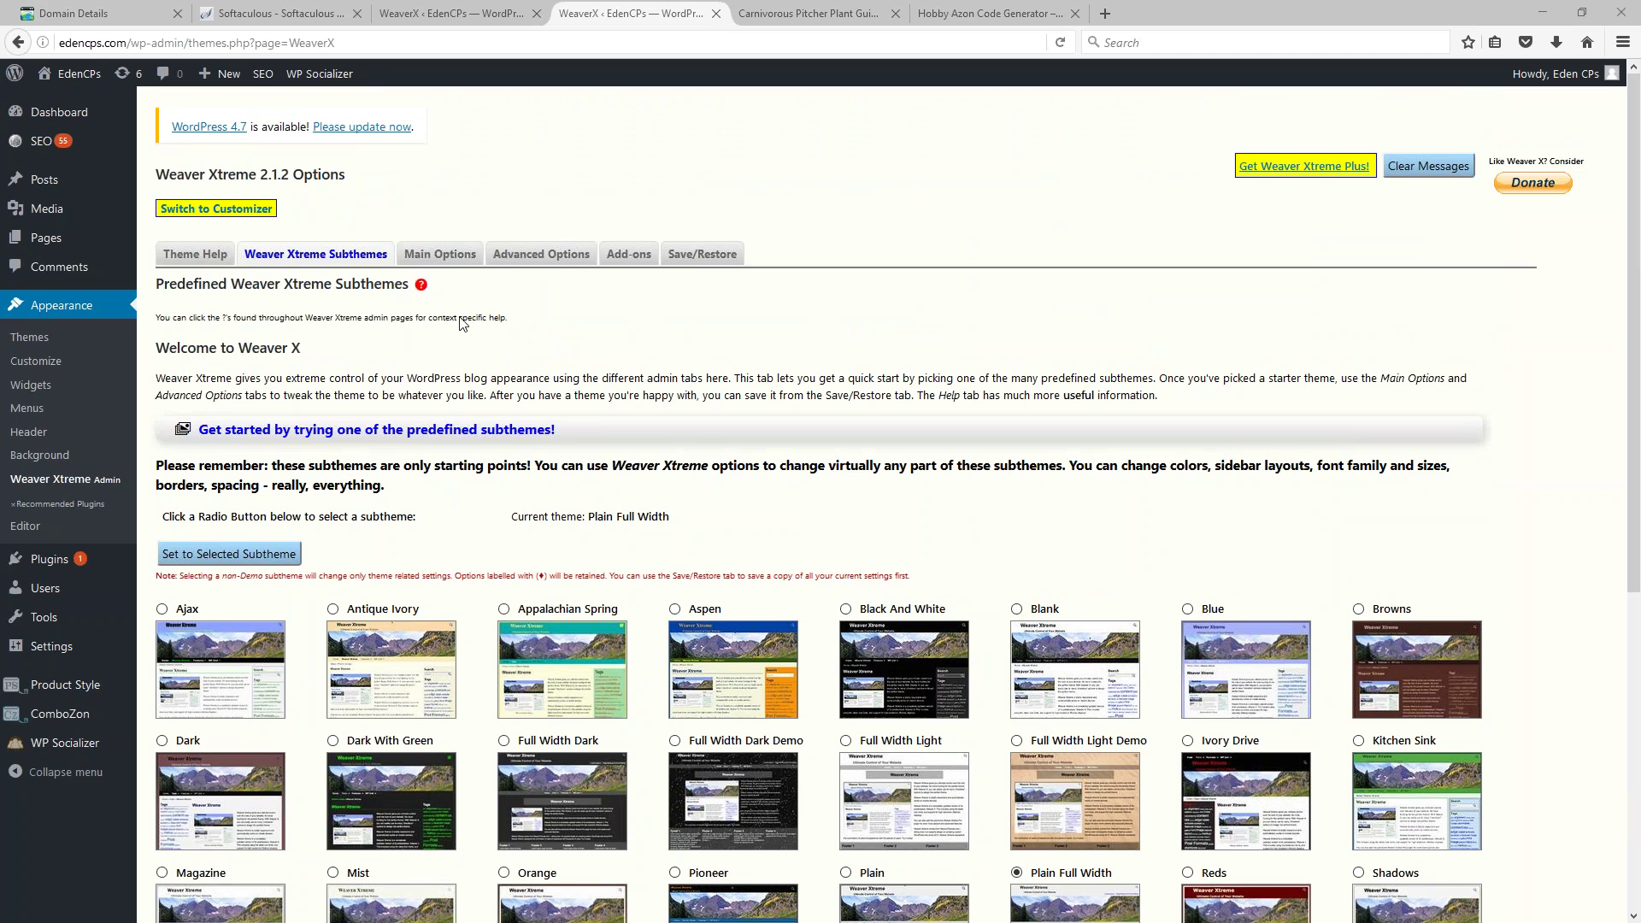
Step: Examine the Wrapping Areas settings in Main Options, including the Wrapper Area text color picker and the Container Area
left_click(444, 259)
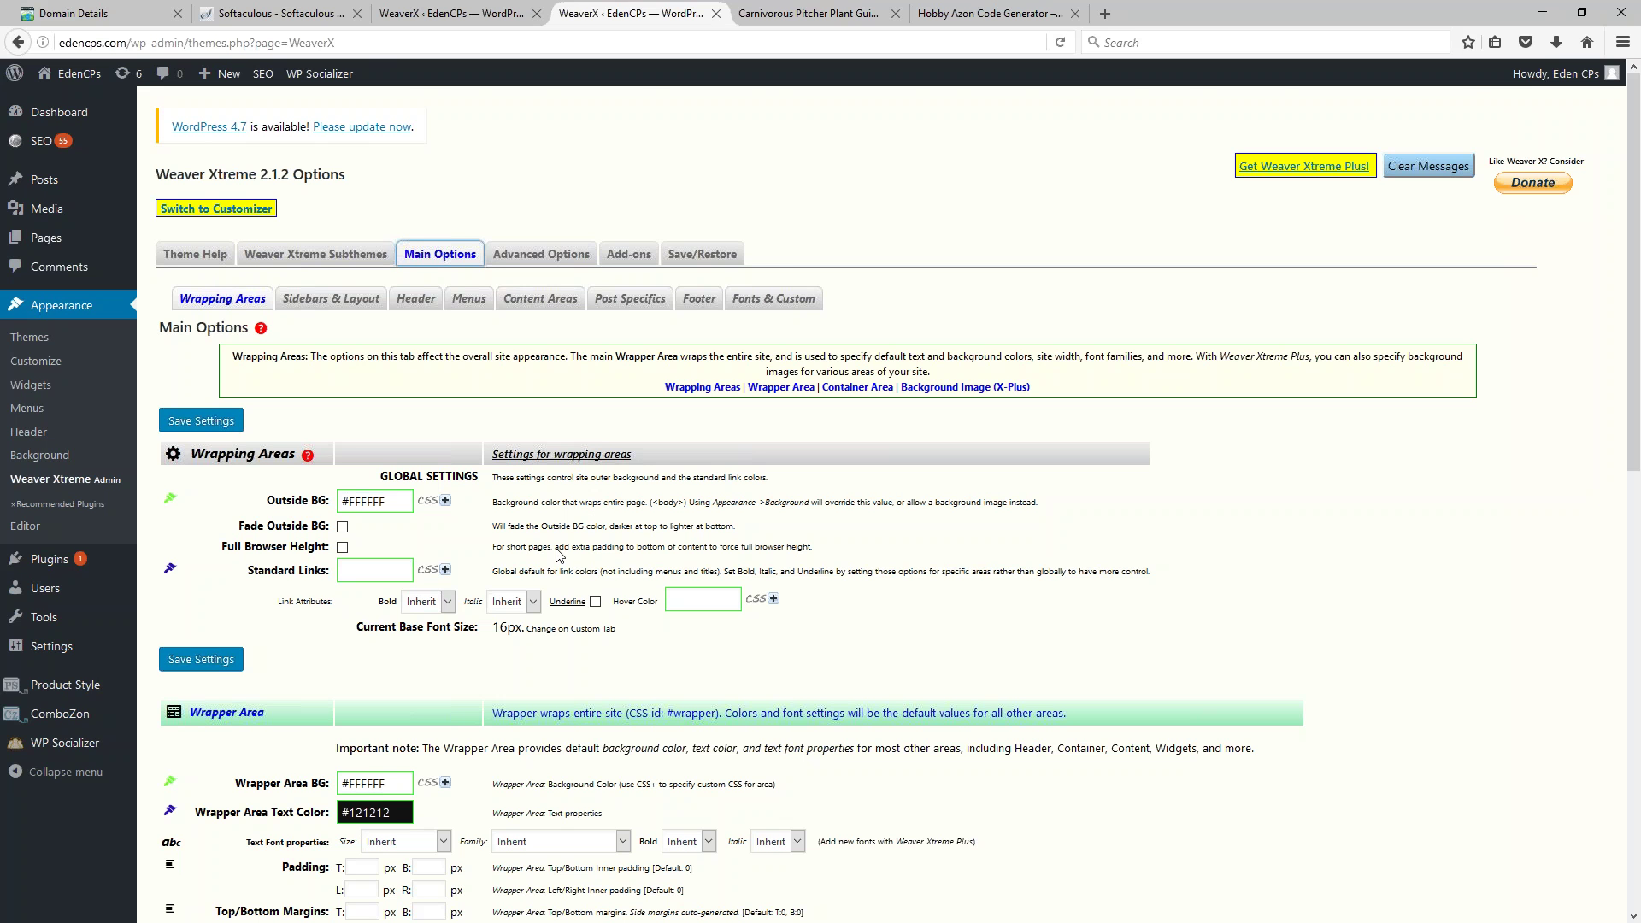
scroll(556, 552, "down", 3)
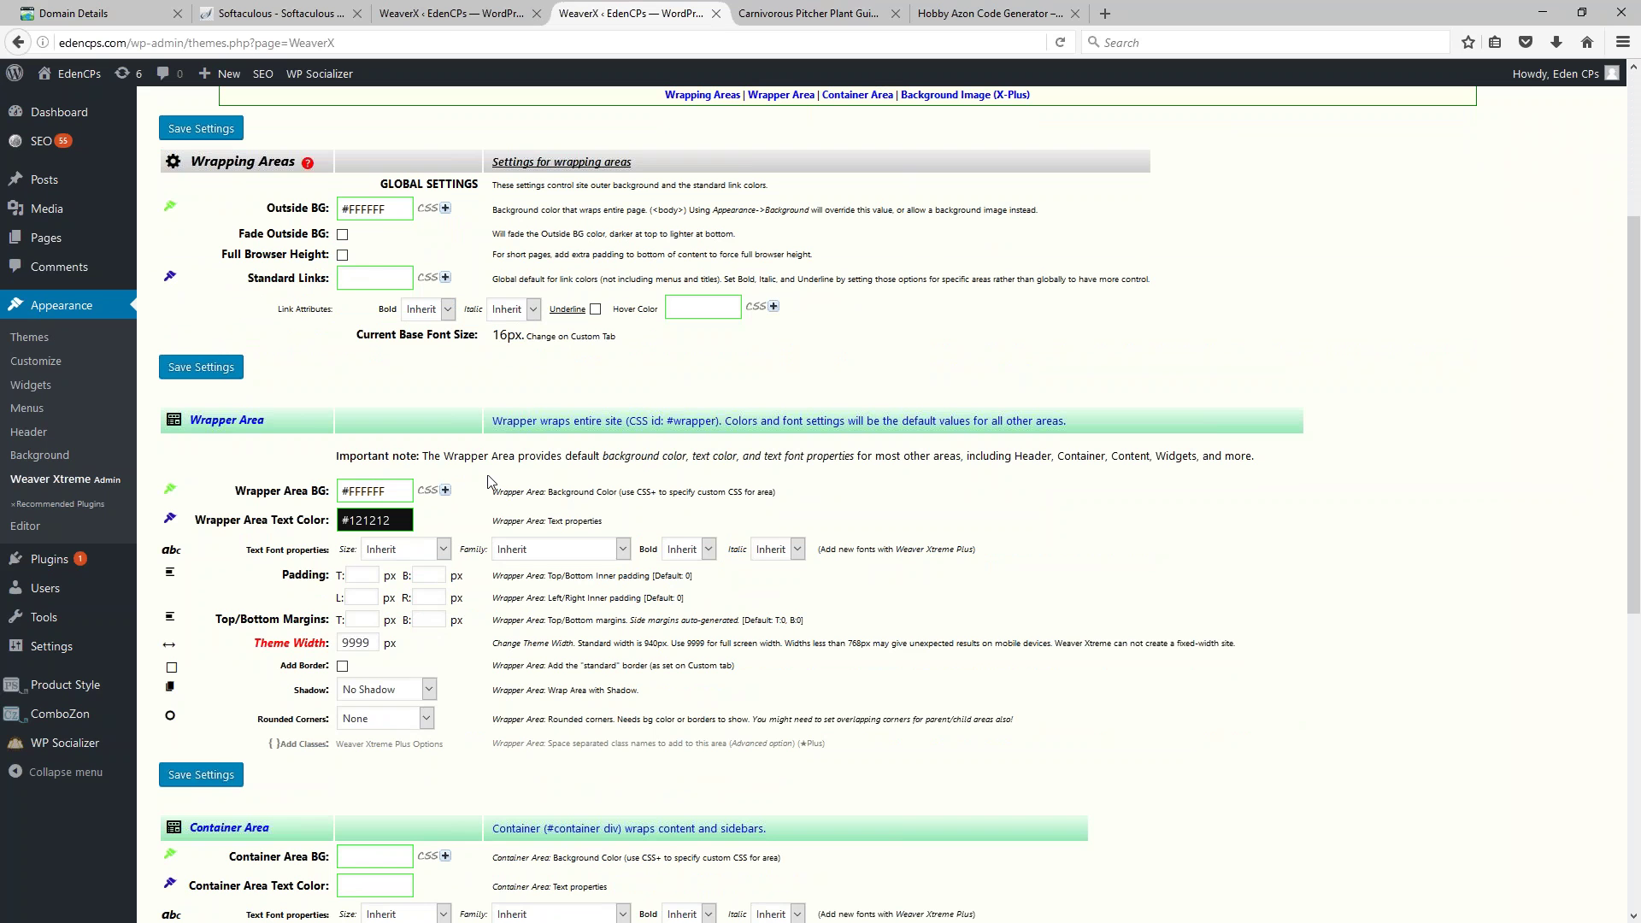
left_click(375, 522)
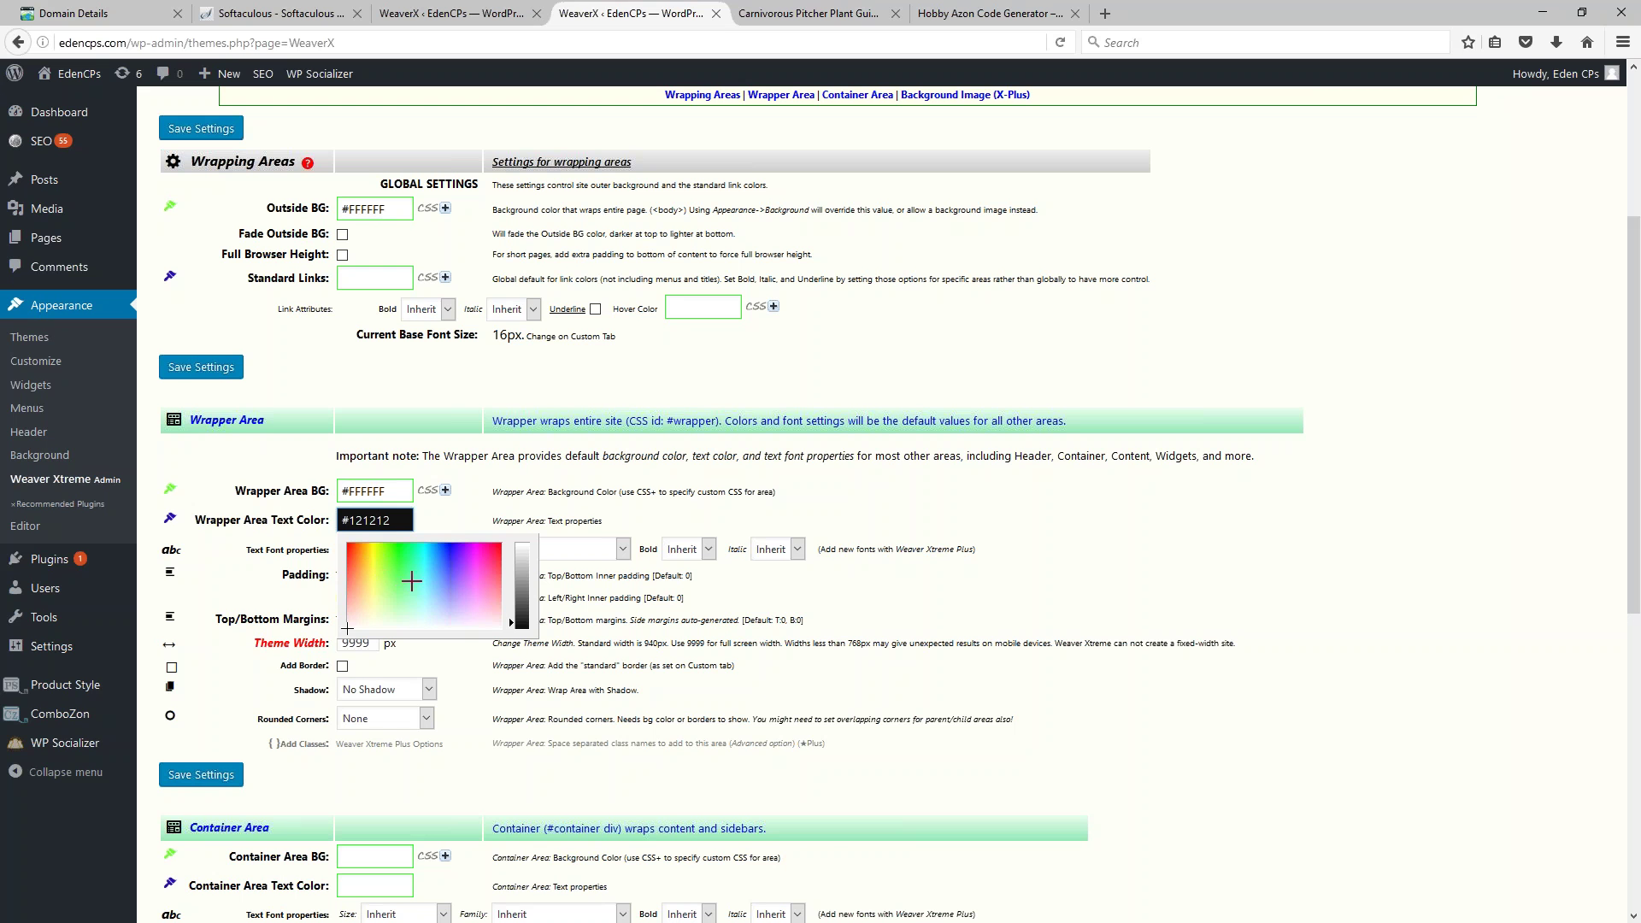
left_click(637, 619)
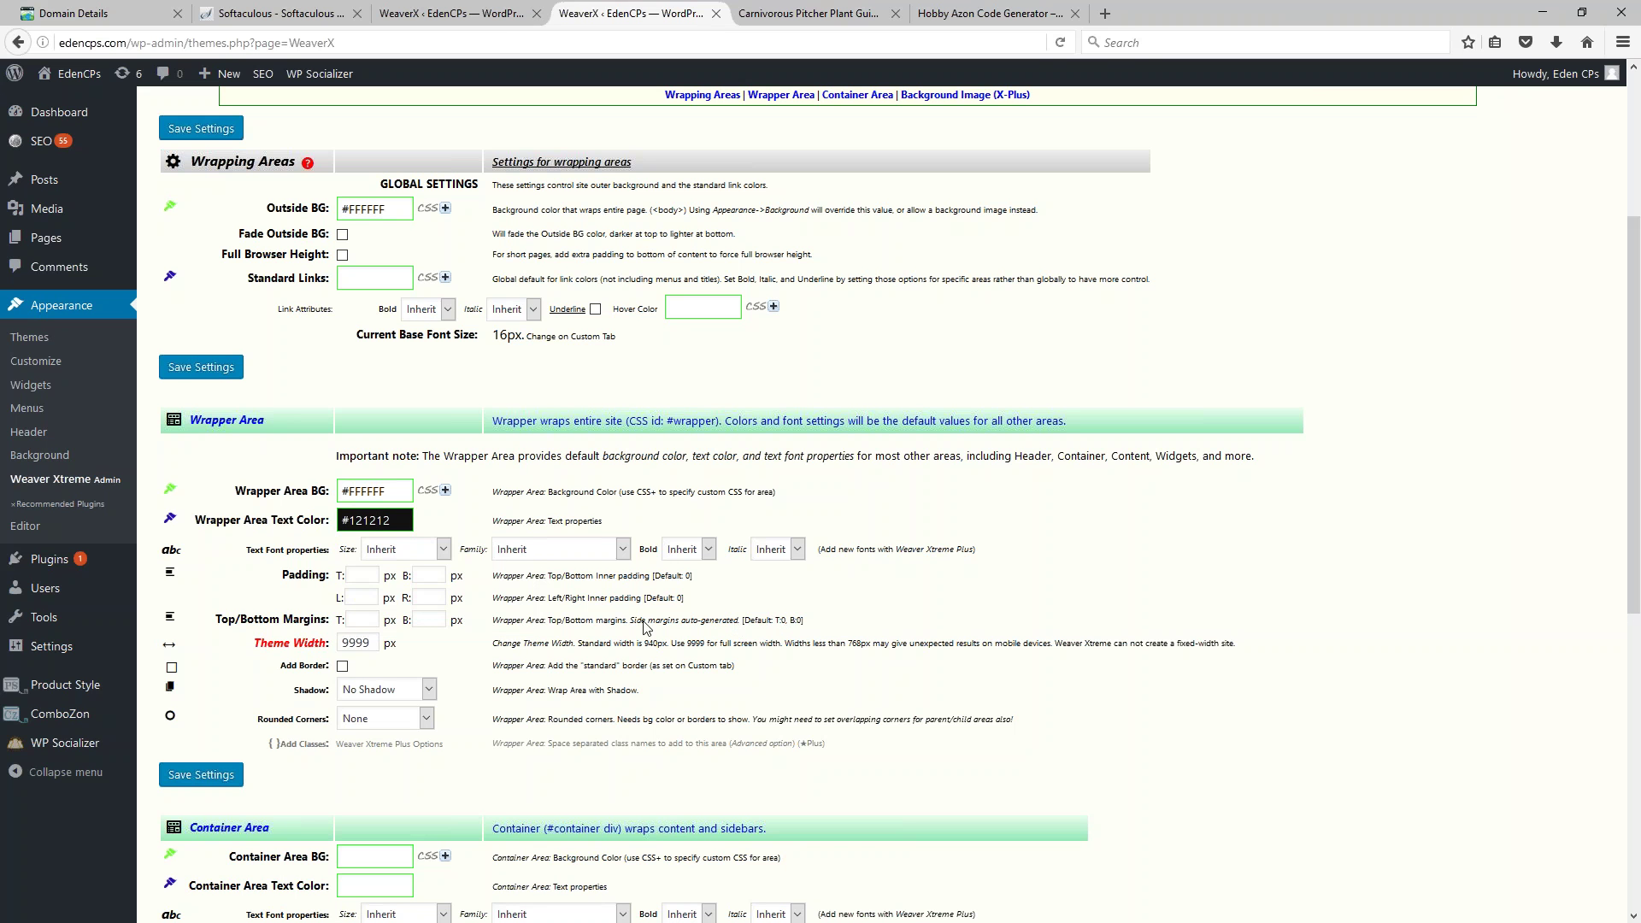
scroll(624, 619, "down", 5)
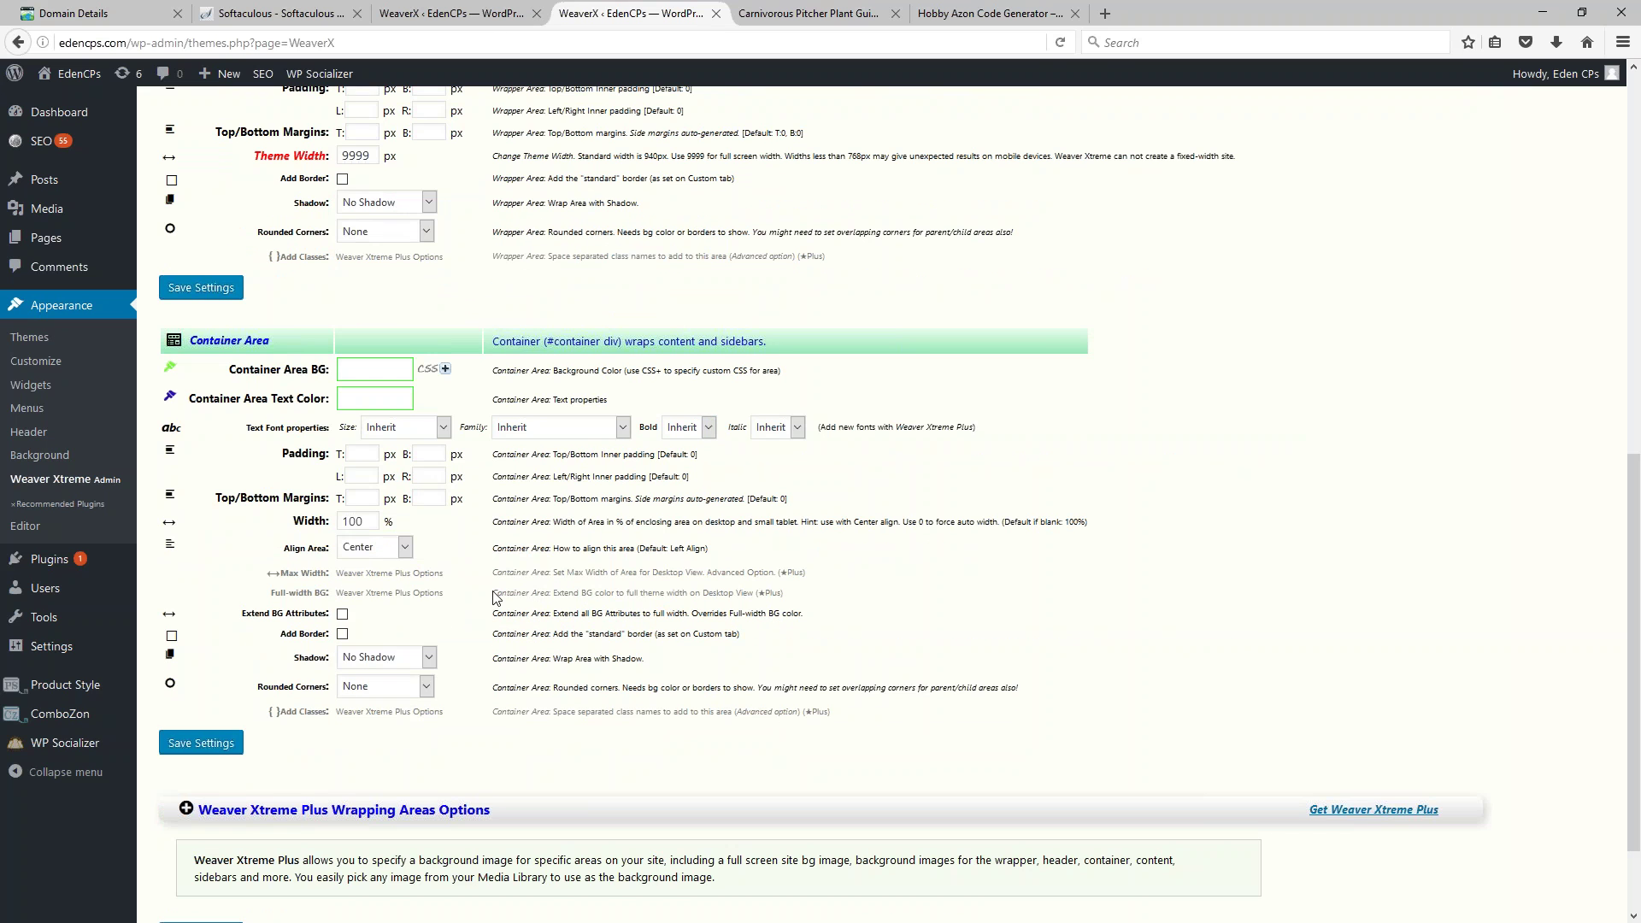
scroll(616, 622, "up", 12)
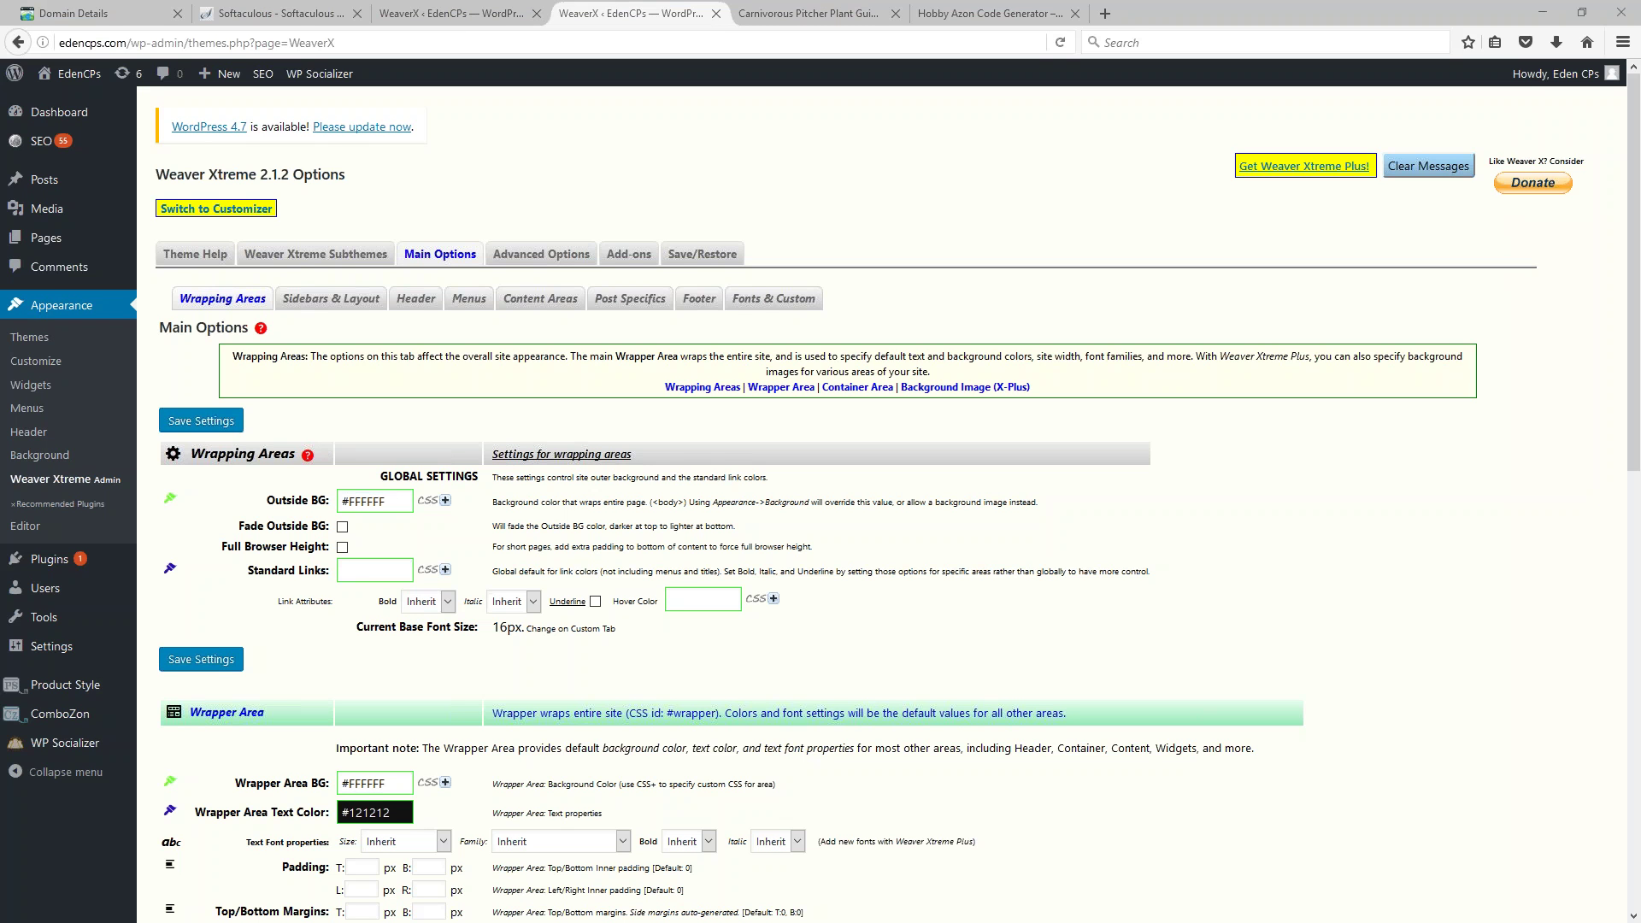
Step: In Sidebars & Layout, try Sidebars on Right for Blog, Post, Page Default, and return it to No sidebars, content only
left_click(332, 299)
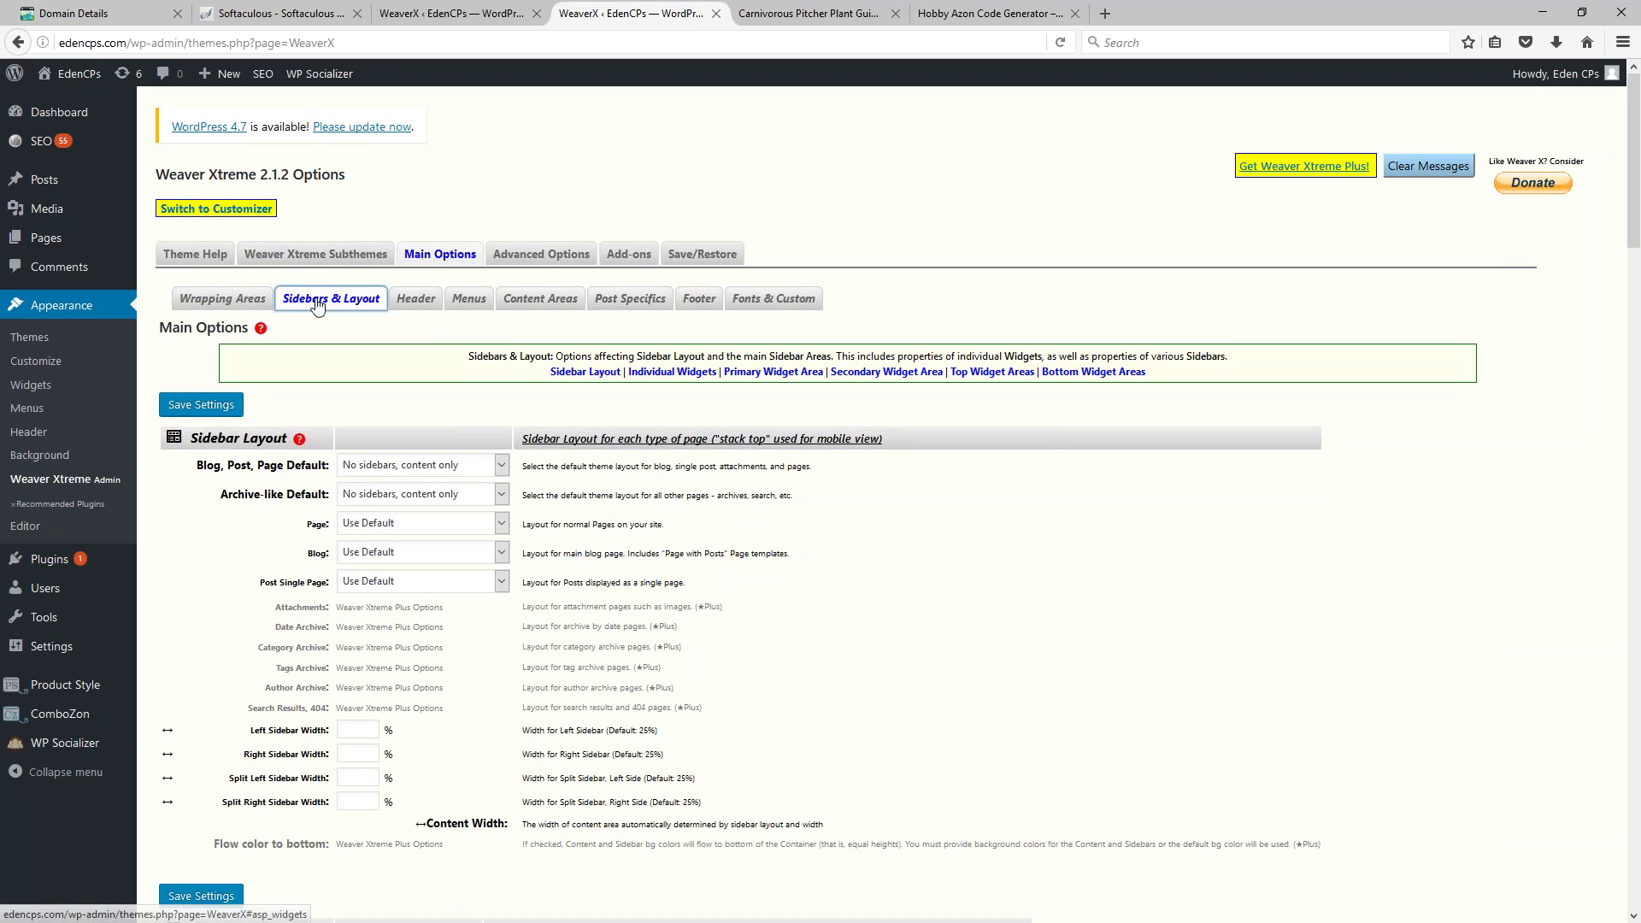
left_click(392, 469)
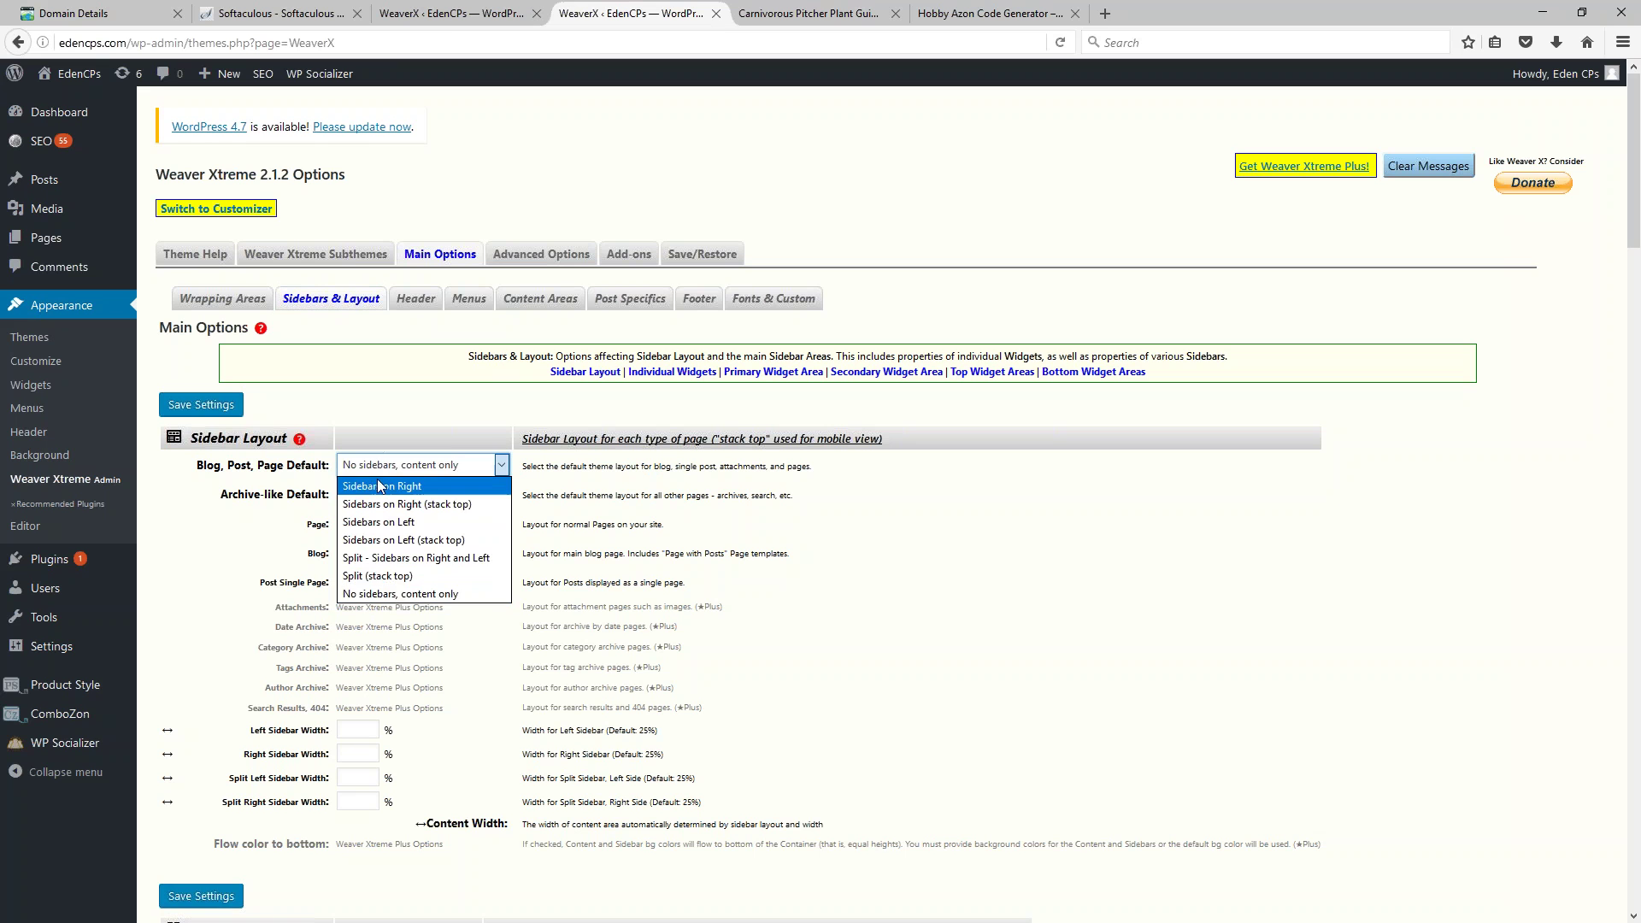
left_click(377, 485)
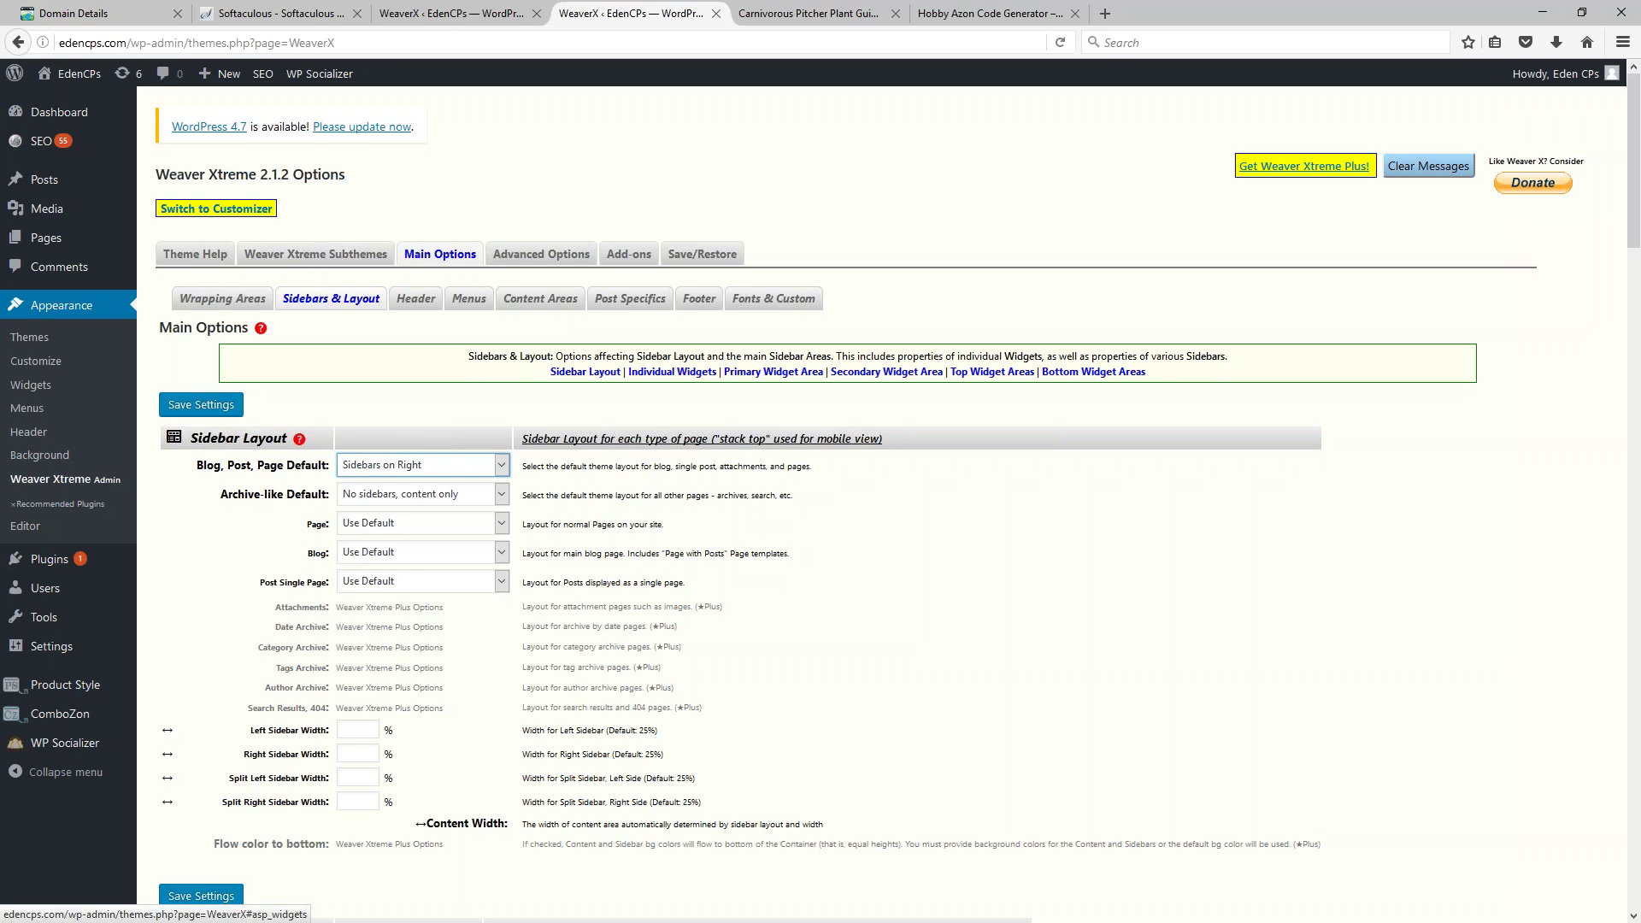
left_click(399, 463)
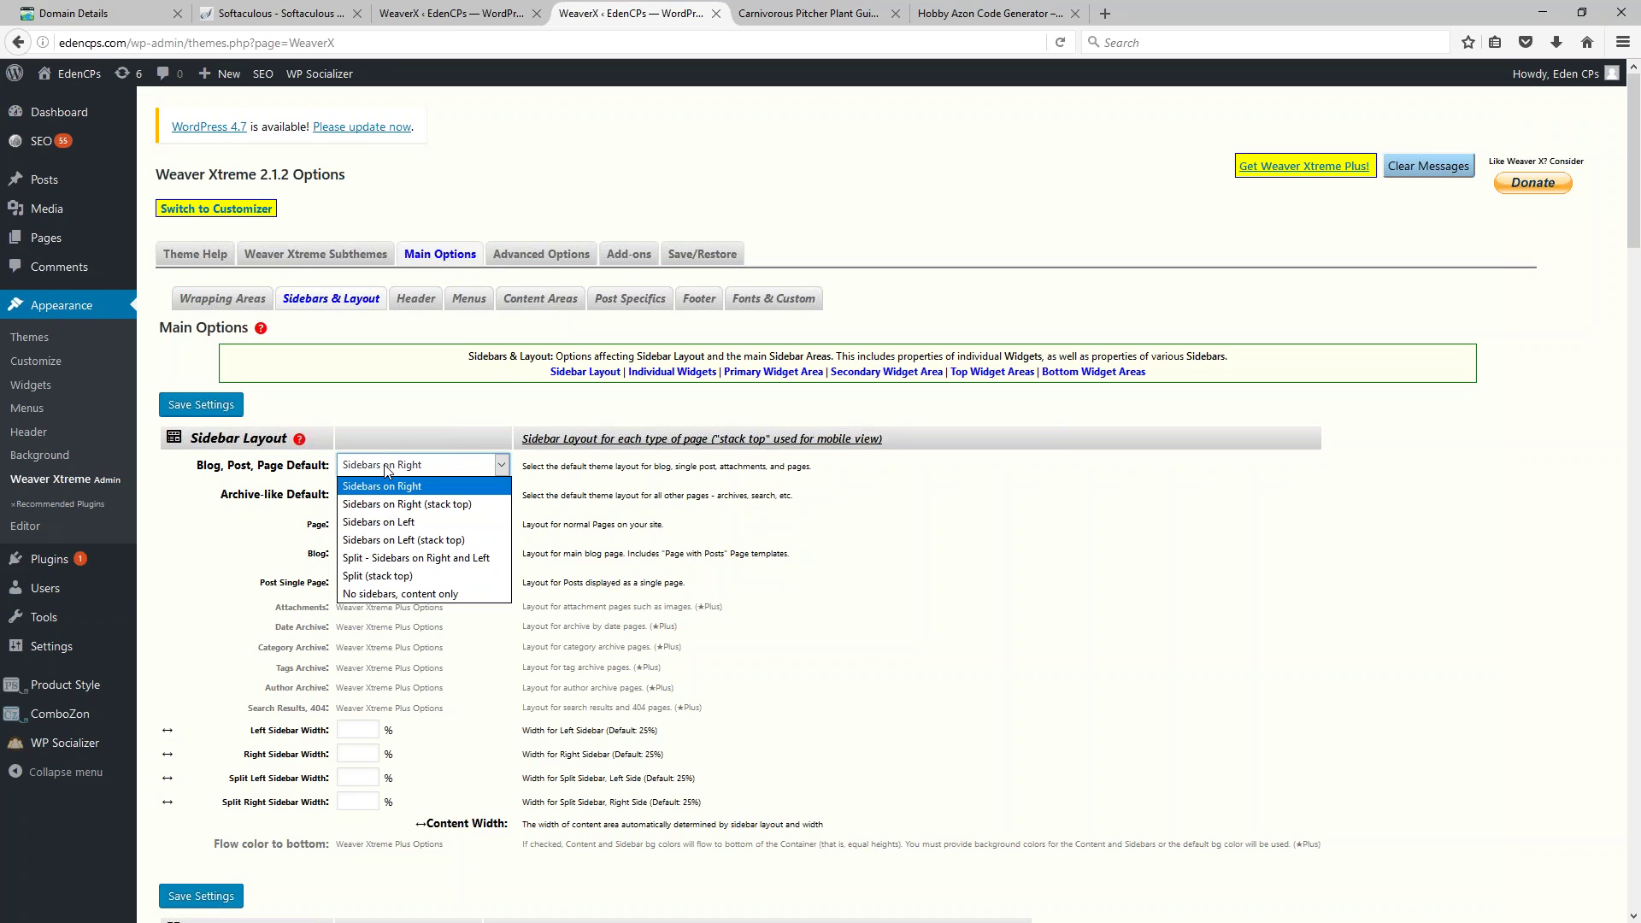
left_click(377, 601)
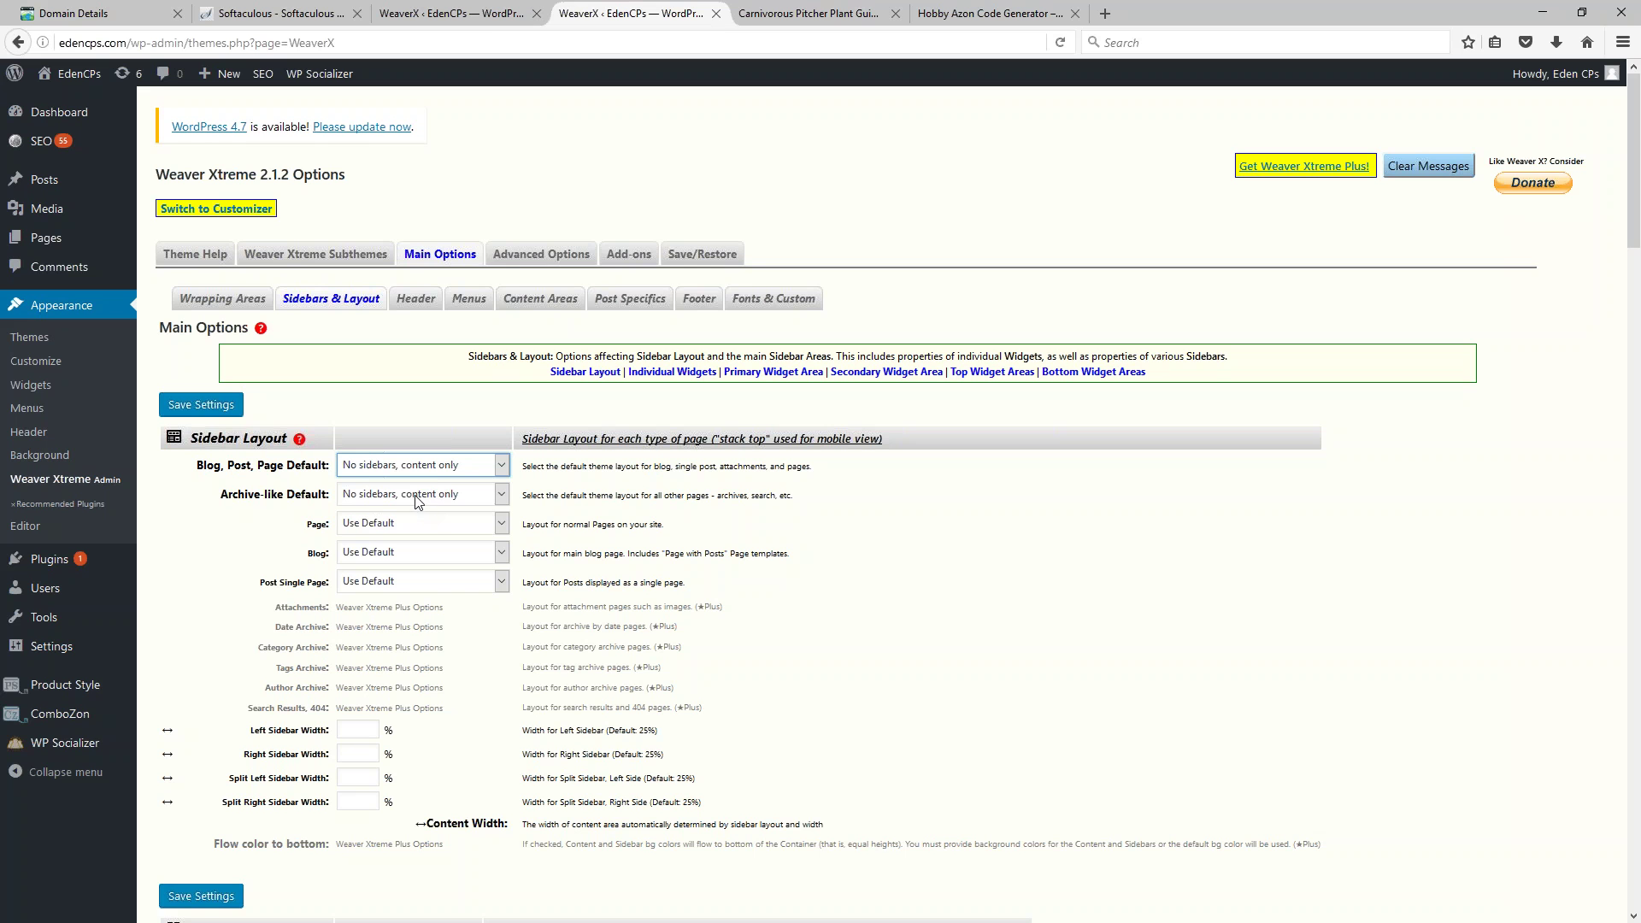
Step: Examine the Header area options in Main Options, review the predefined subthemes again and return to the Header options
left_click(415, 306)
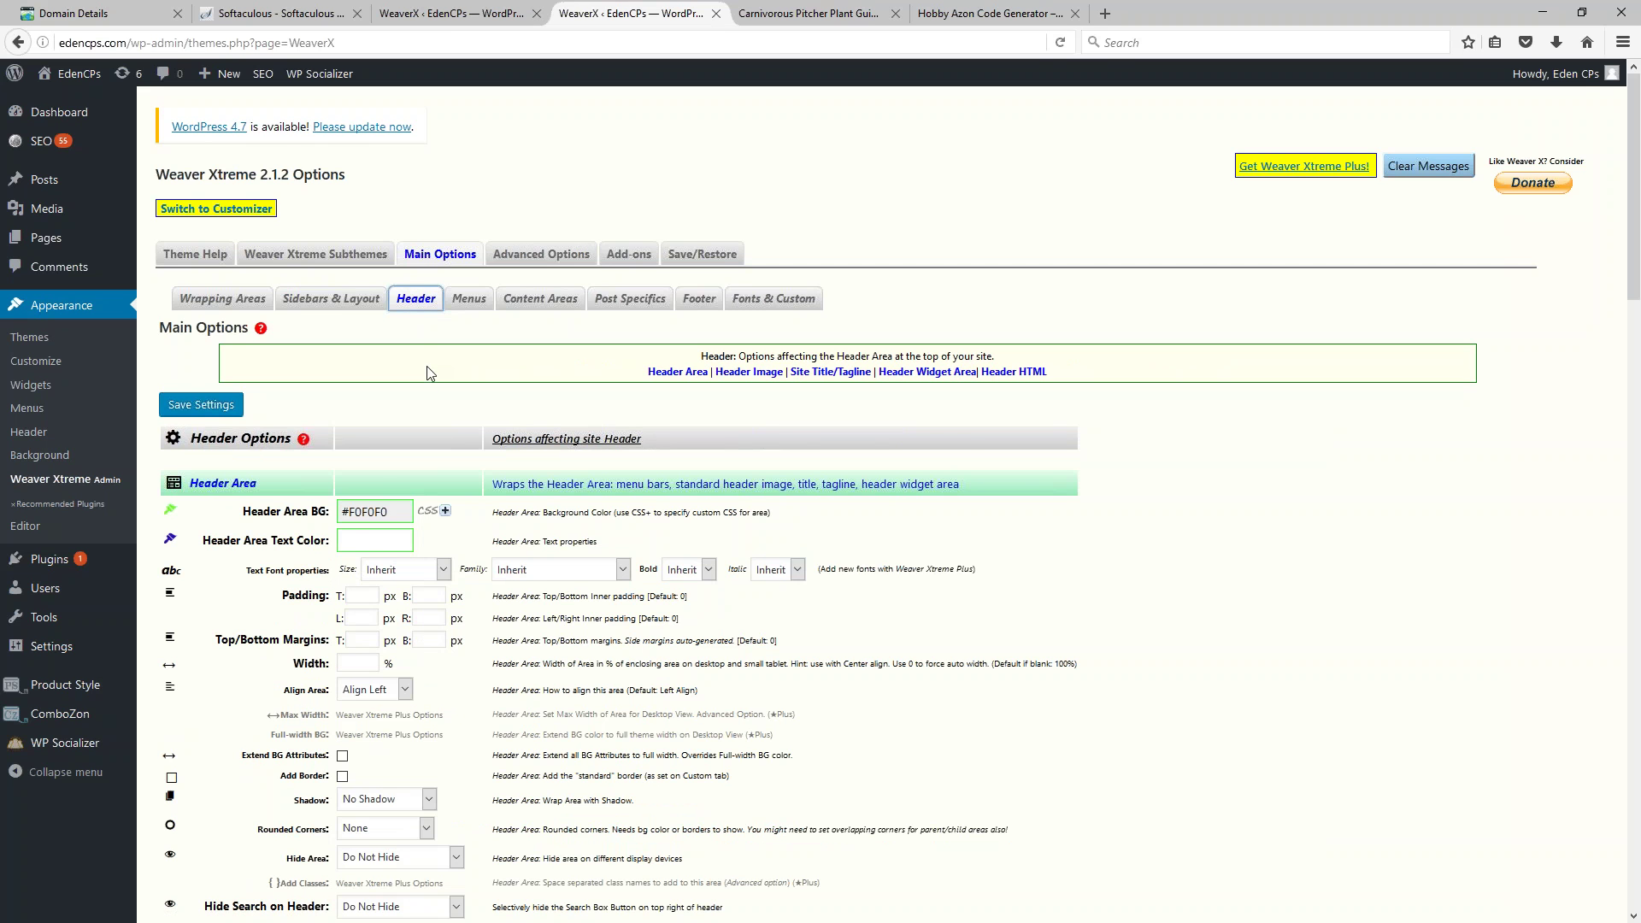
scroll(410, 376, "down", 2)
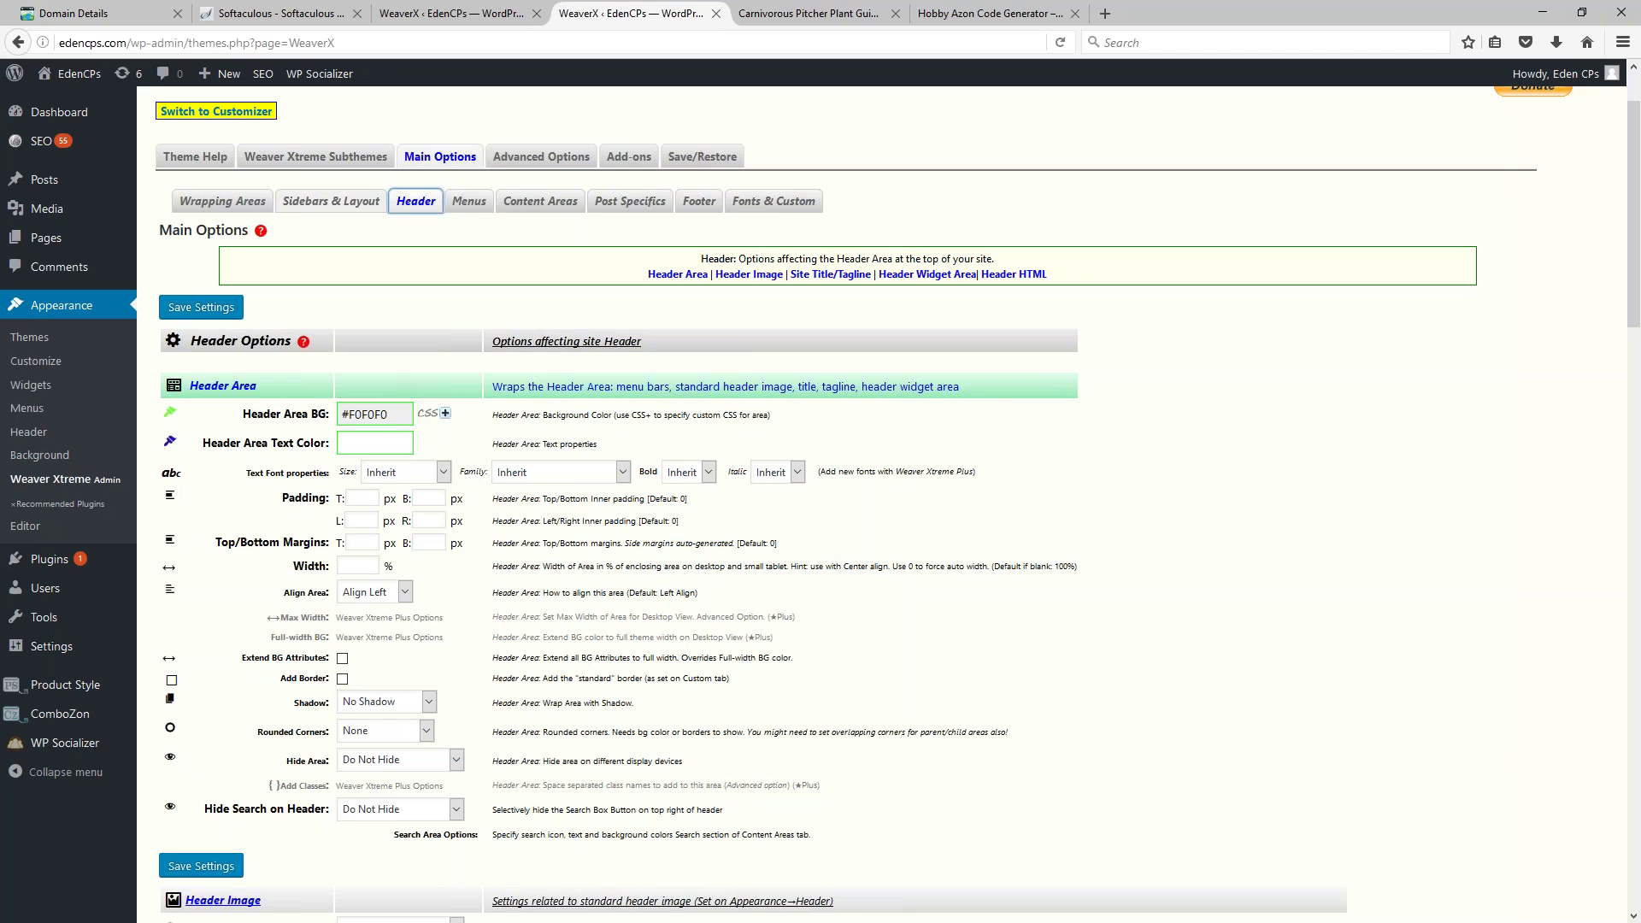
left_click(328, 159)
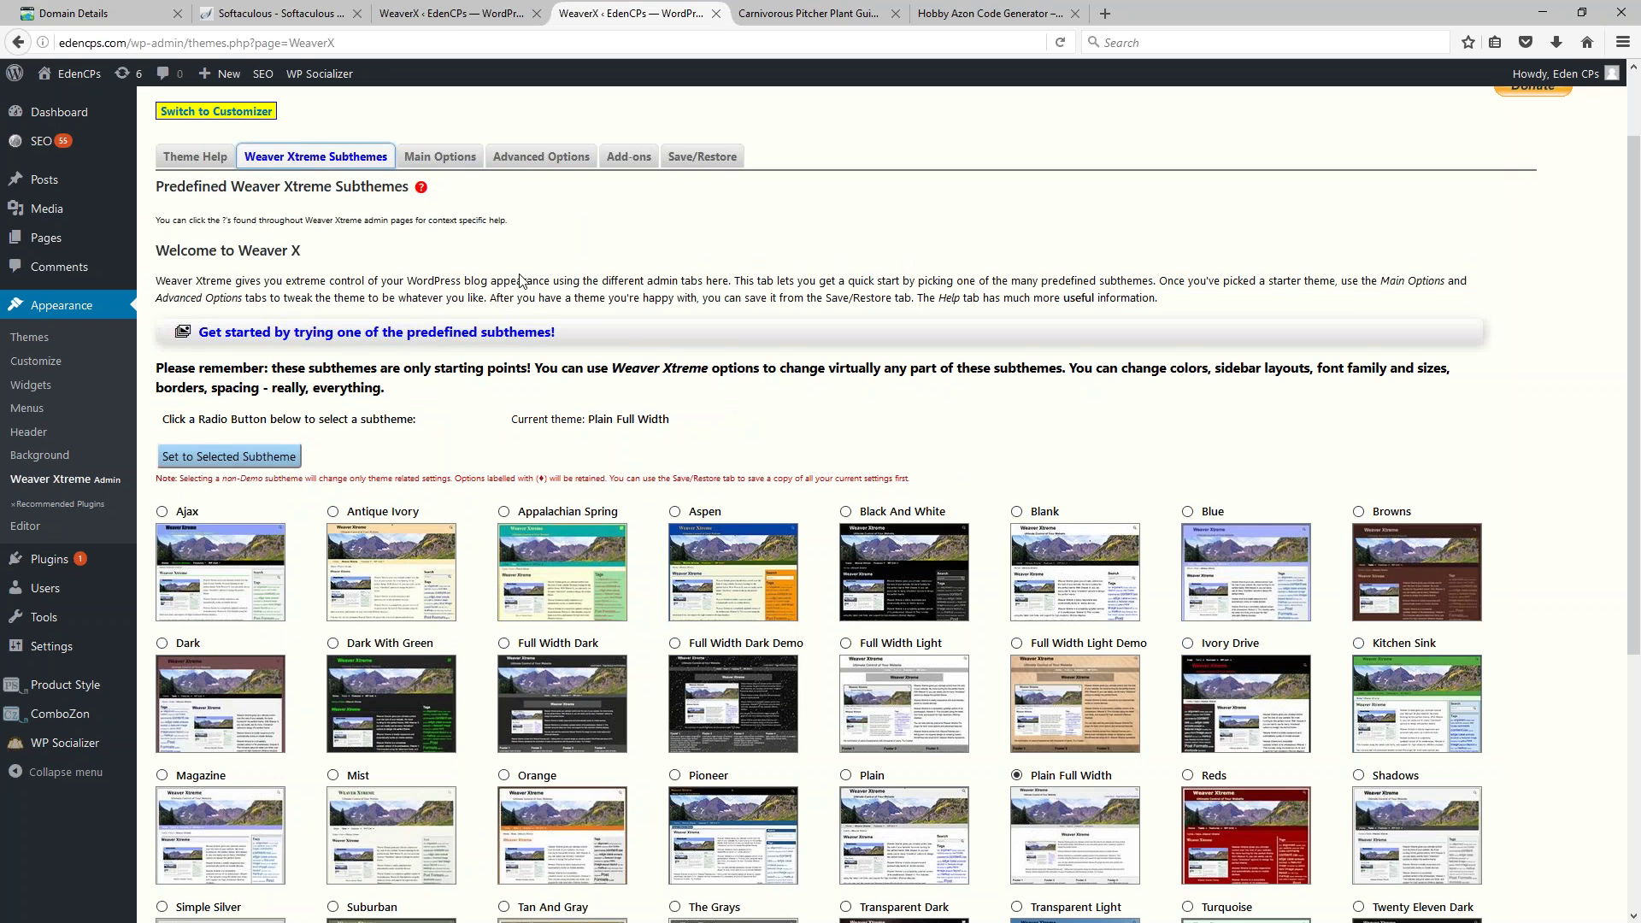
left_click(441, 159)
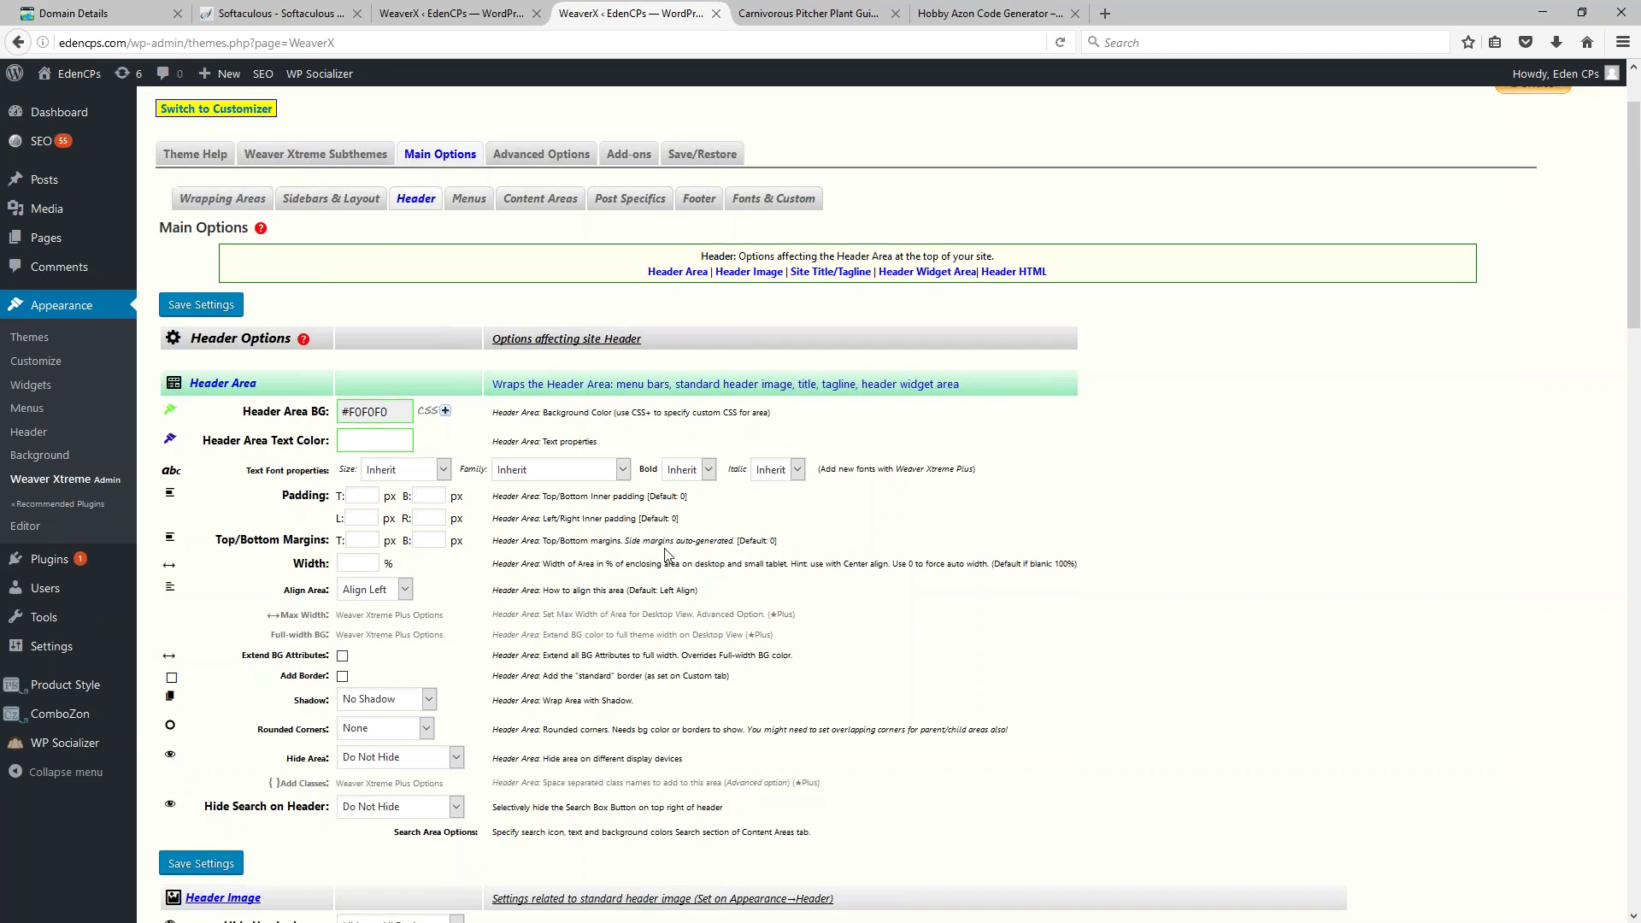
Step: Set Hide Header Image to Hide on All Devices in the Header Image settings
scroll(650, 547, "down", 3)
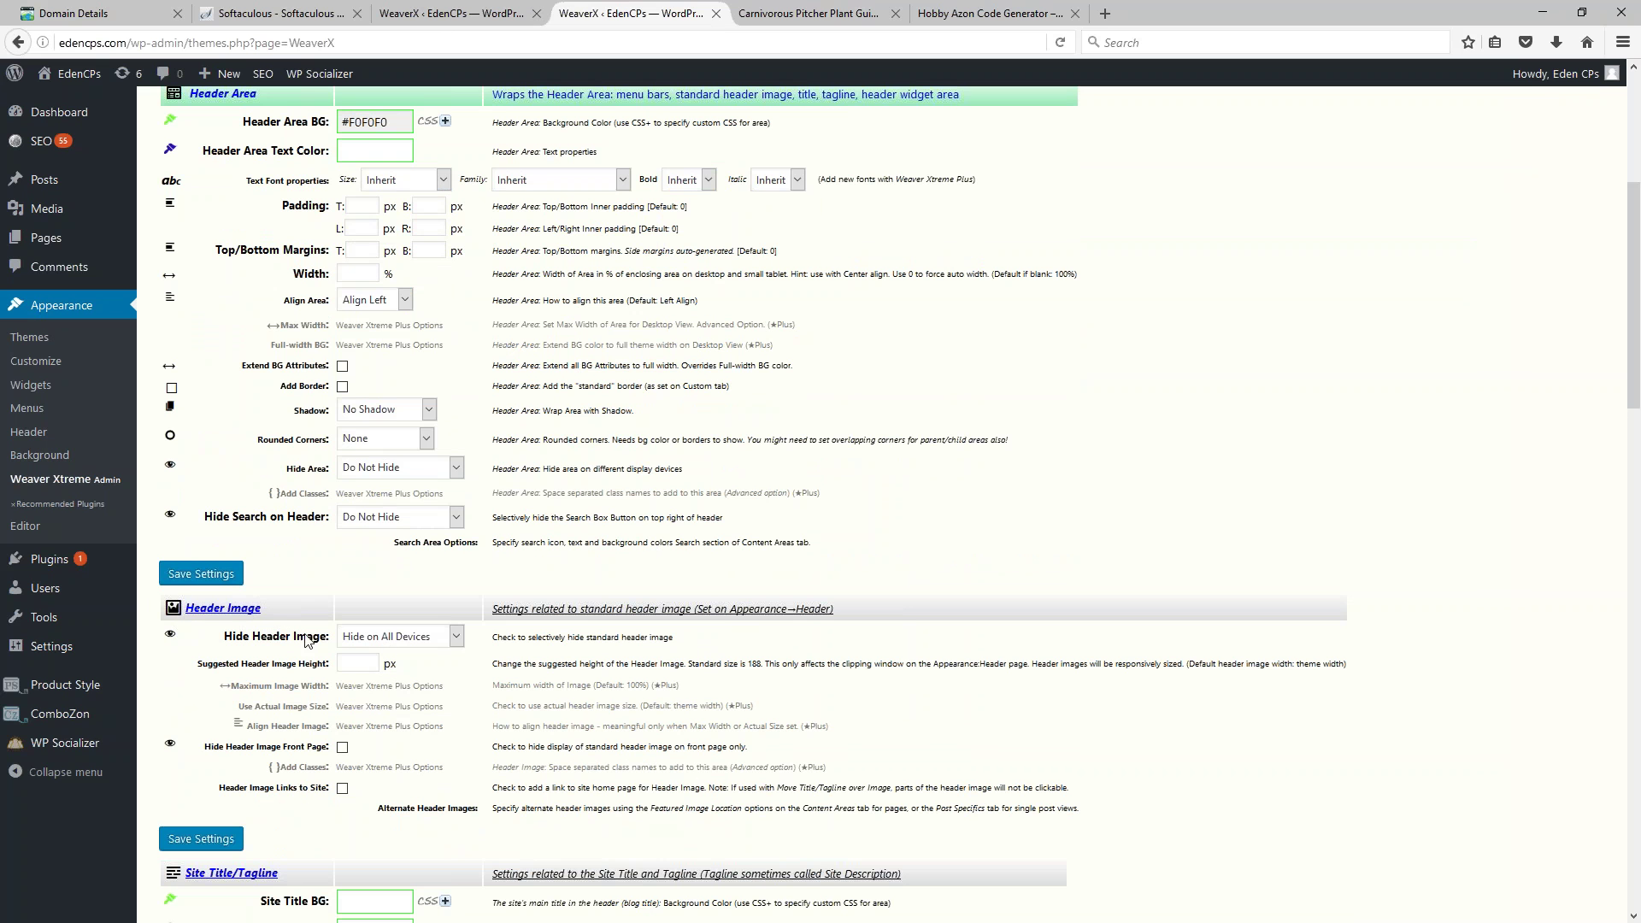
left_click(415, 641)
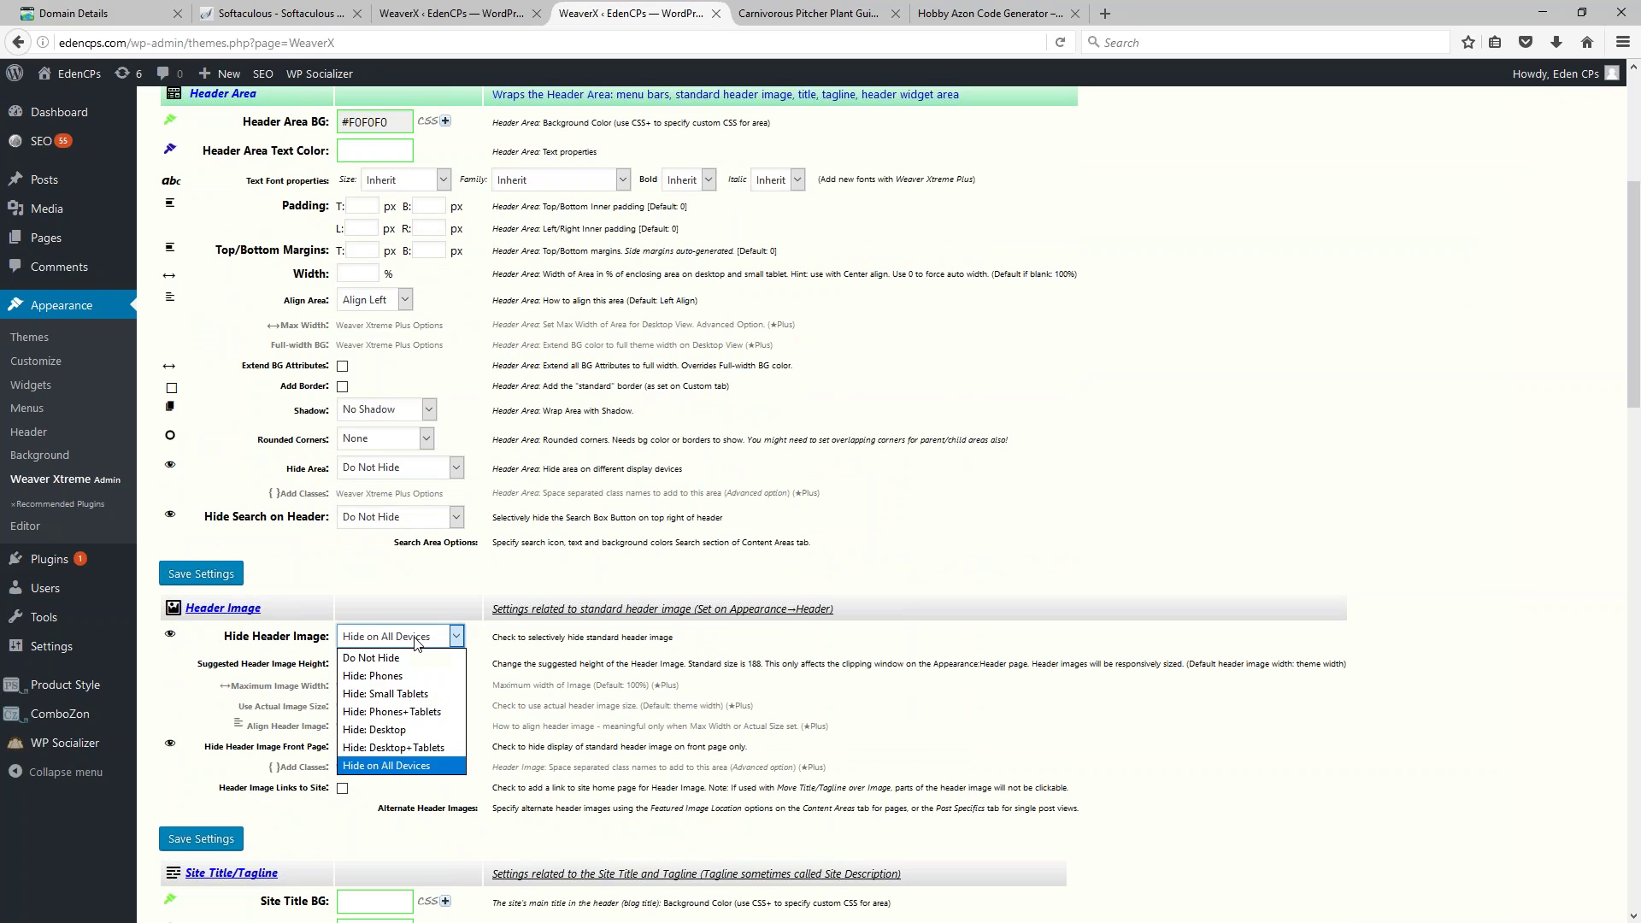
left_click(376, 766)
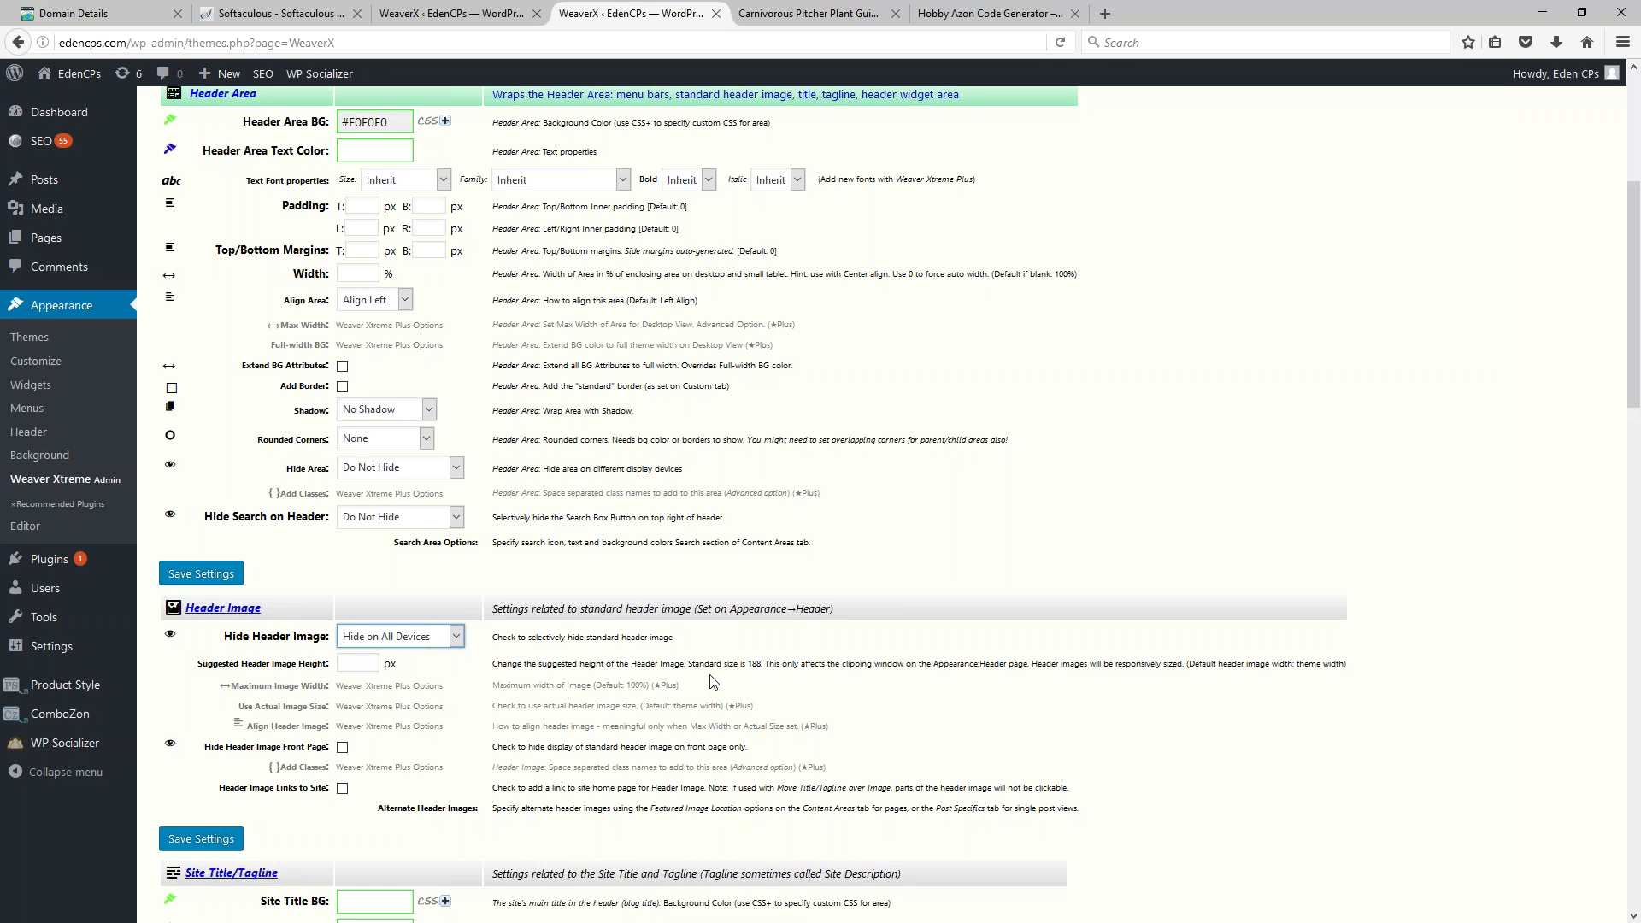
Step: Examine the Footer options in Main Options down to the Site Copyright section and enlarge its text box
scroll(714, 680, "up", 5)
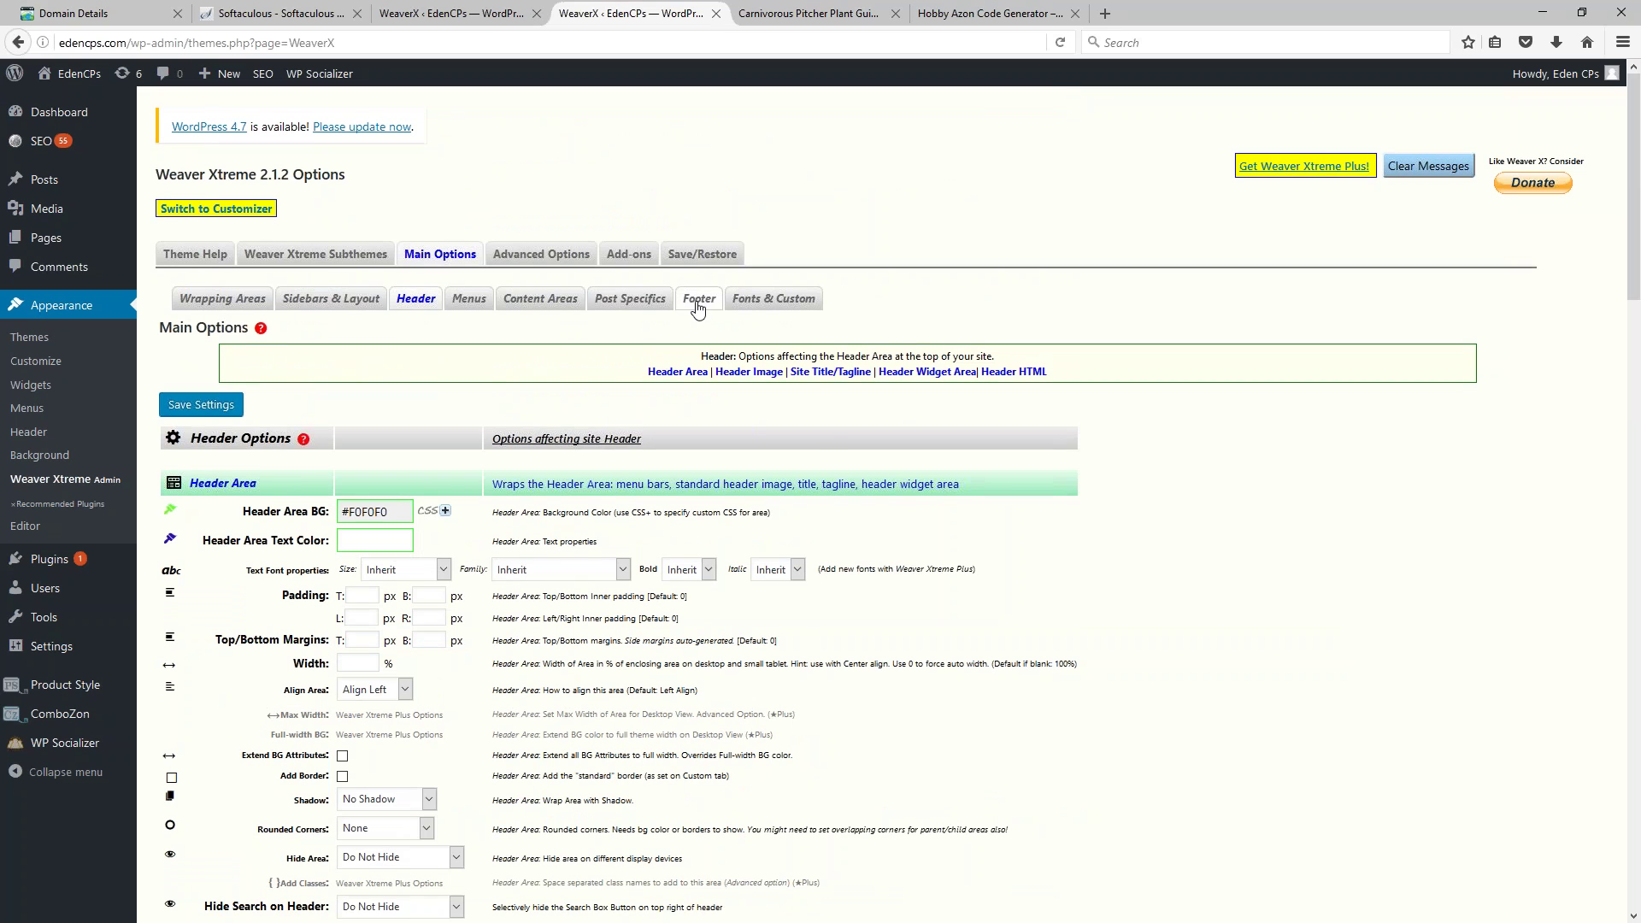
left_click(700, 301)
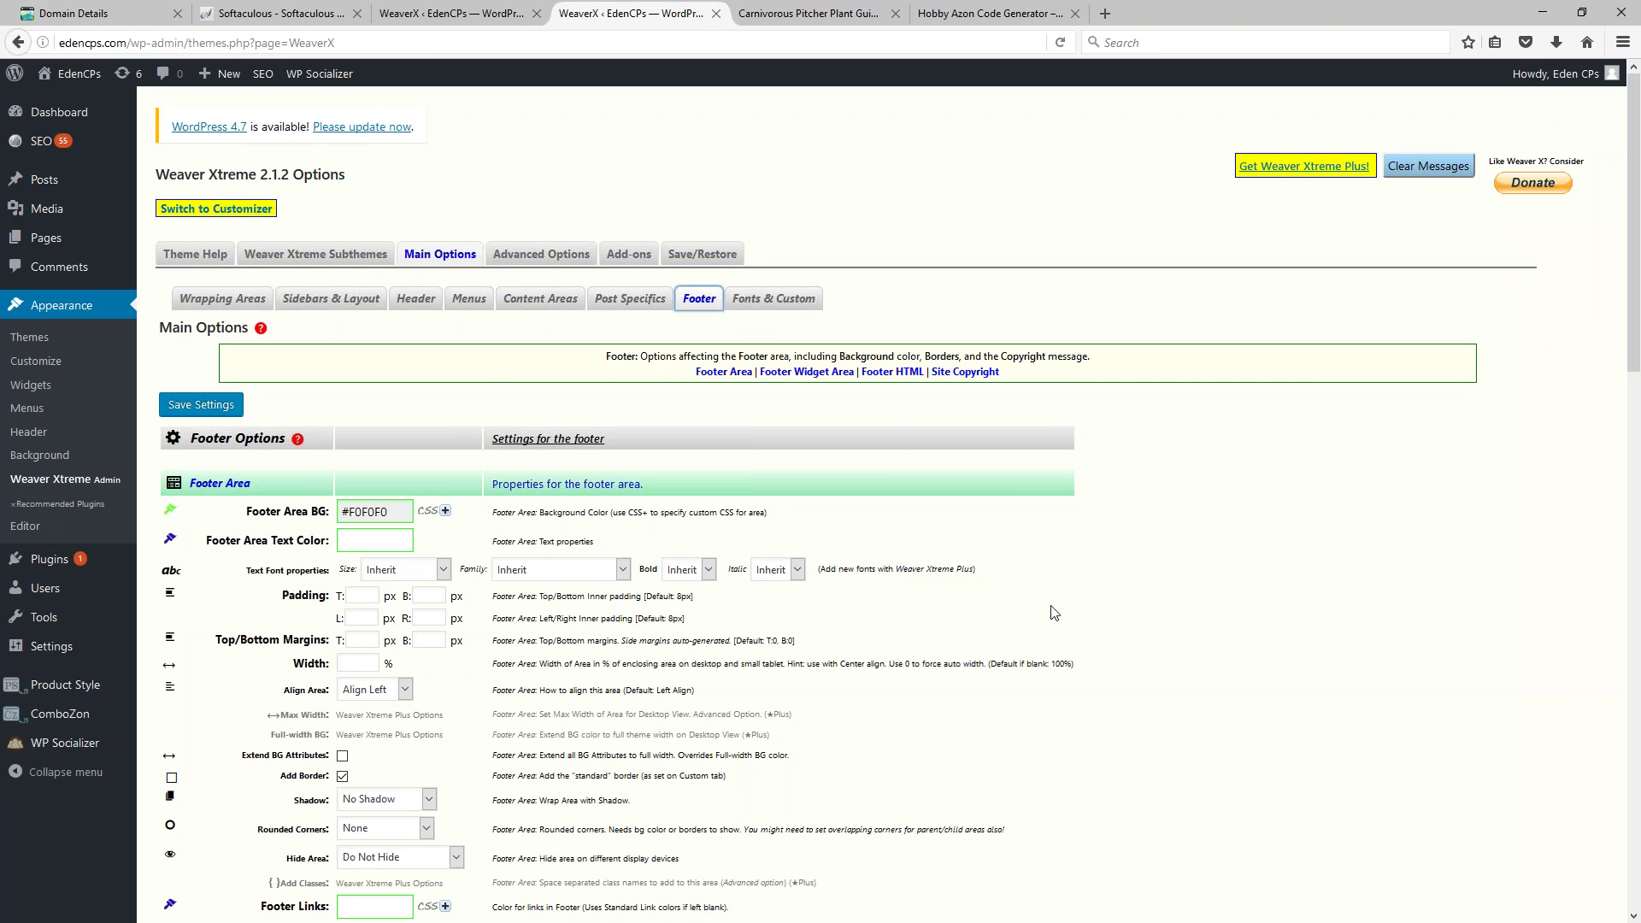
scroll(1034, 609, "down", 5)
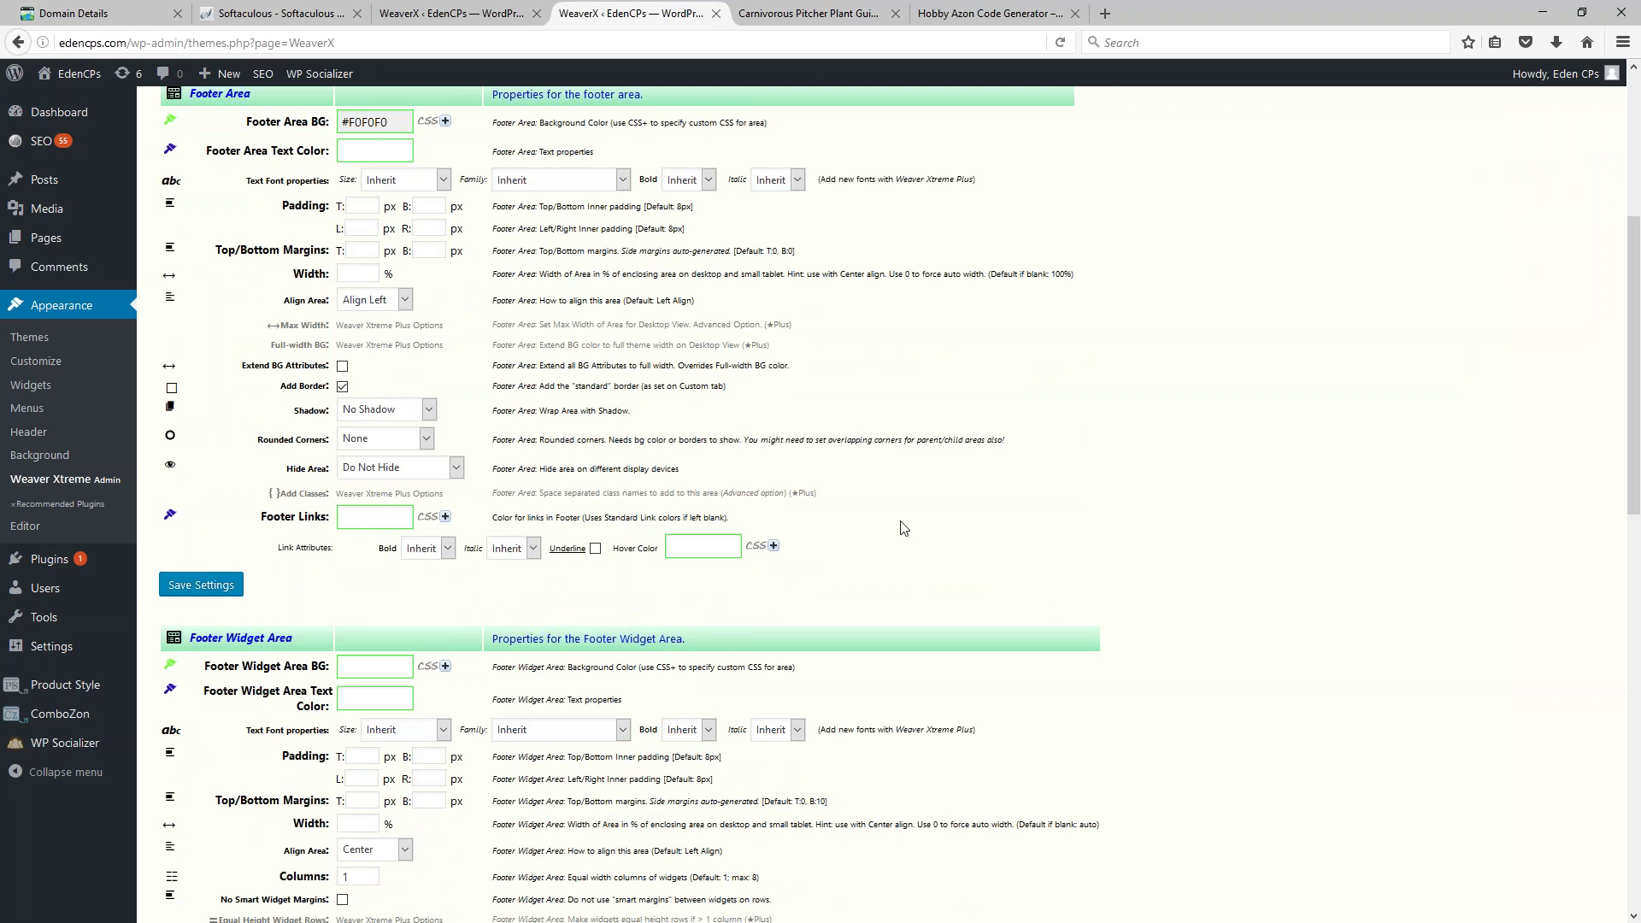
scroll(954, 547, "down", 4)
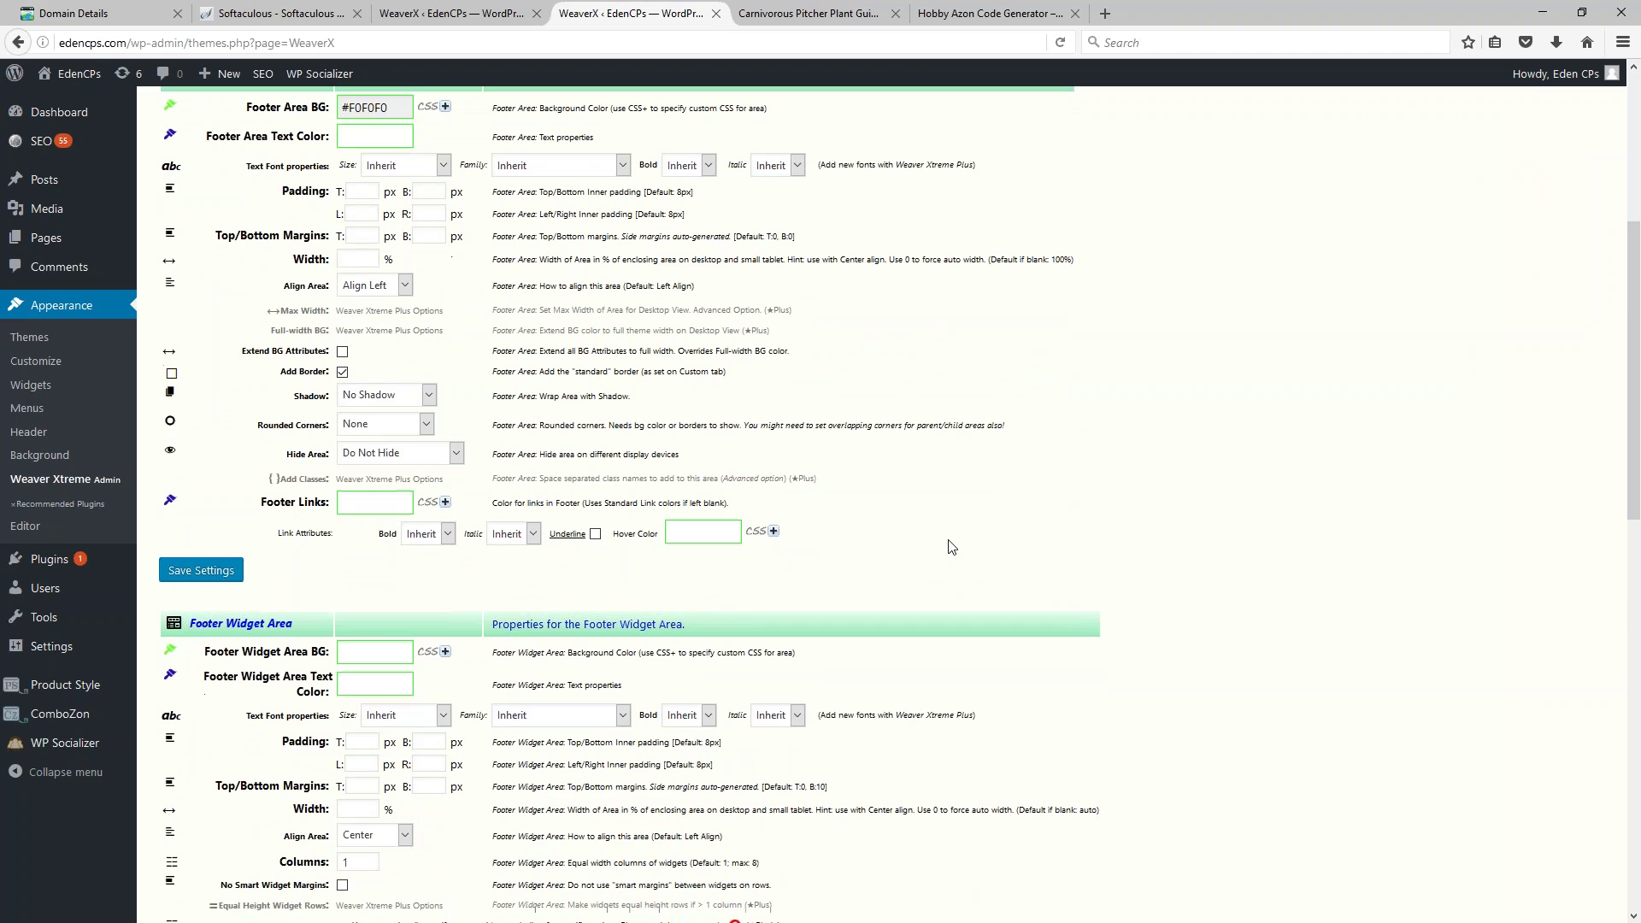
scroll(1033, 515, "down", 4)
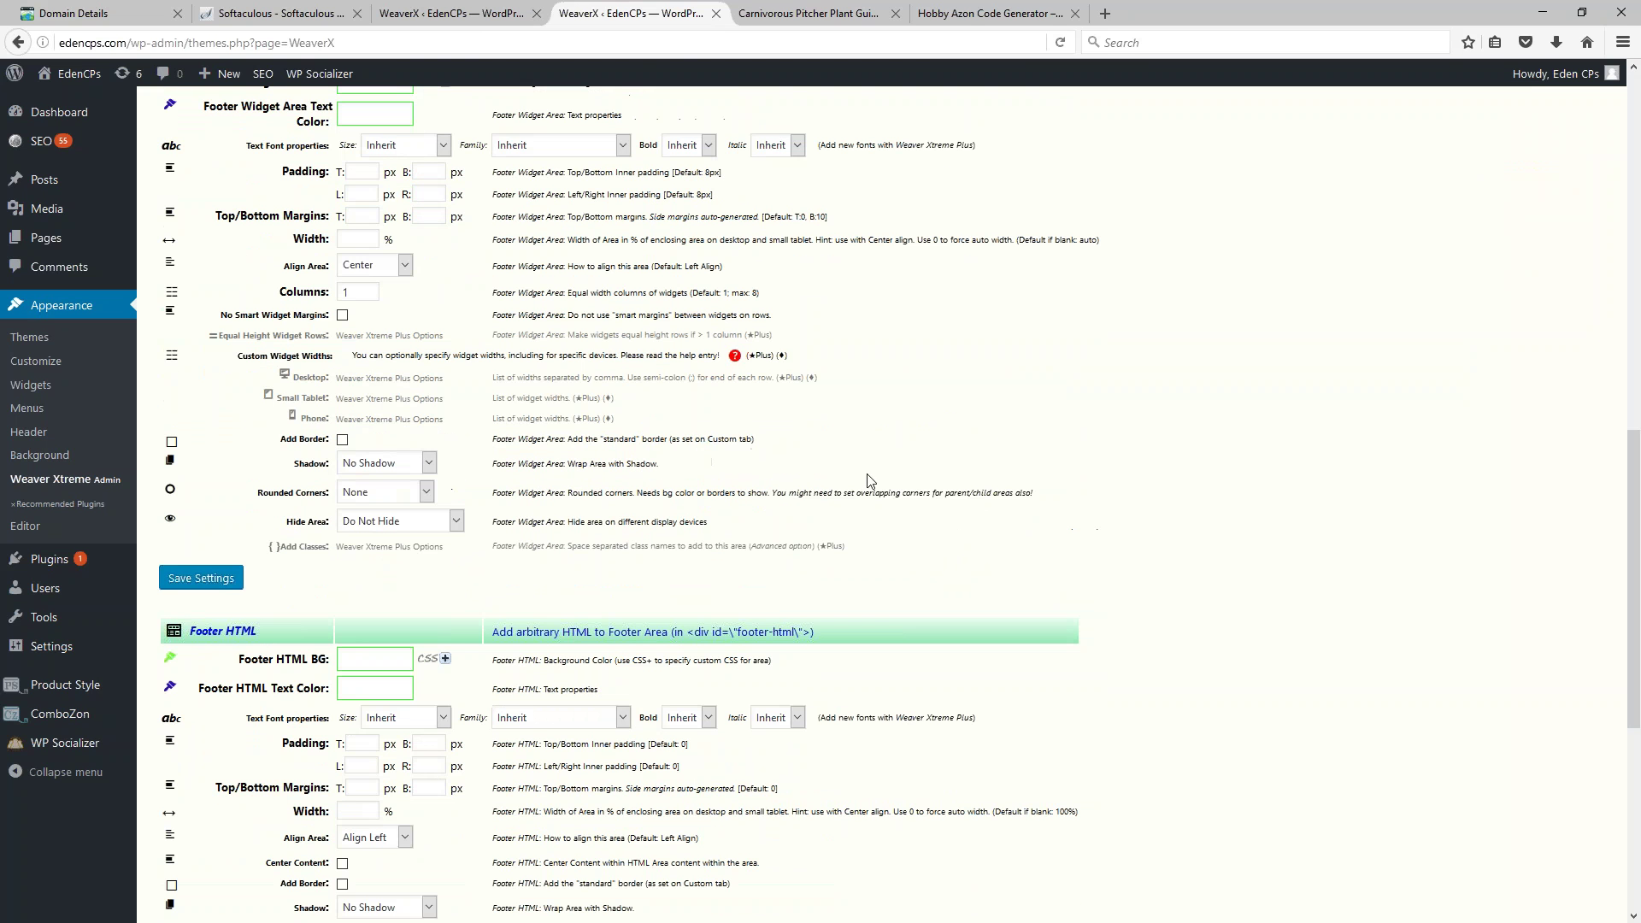
scroll(975, 516, "down", 7)
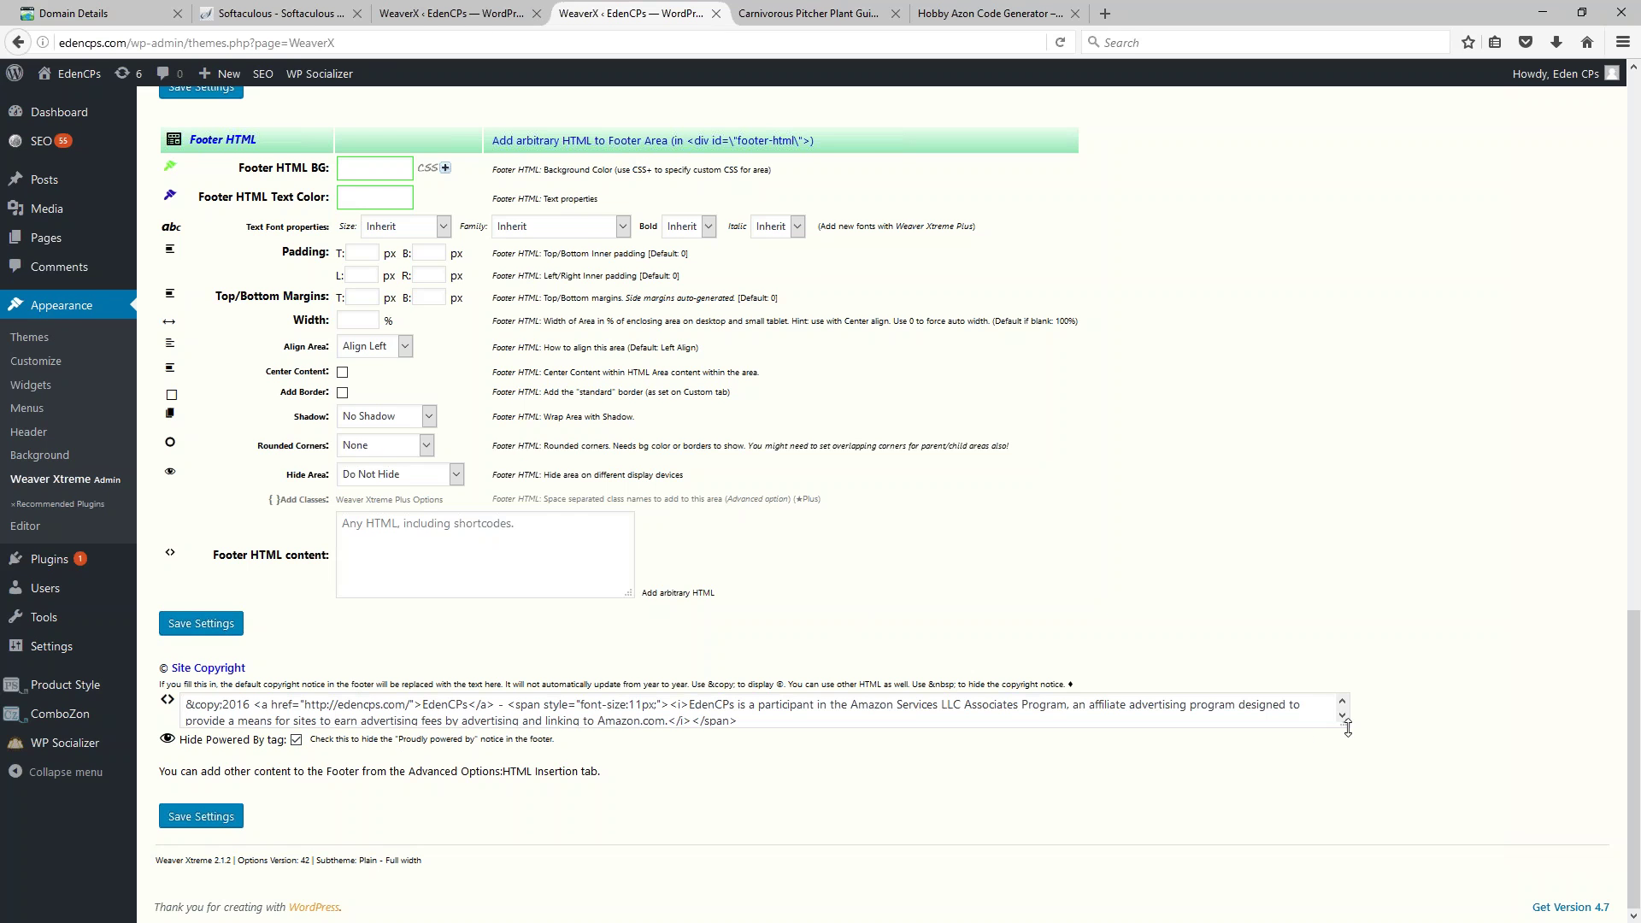
left_click_drag(1344, 725, 1339, 774)
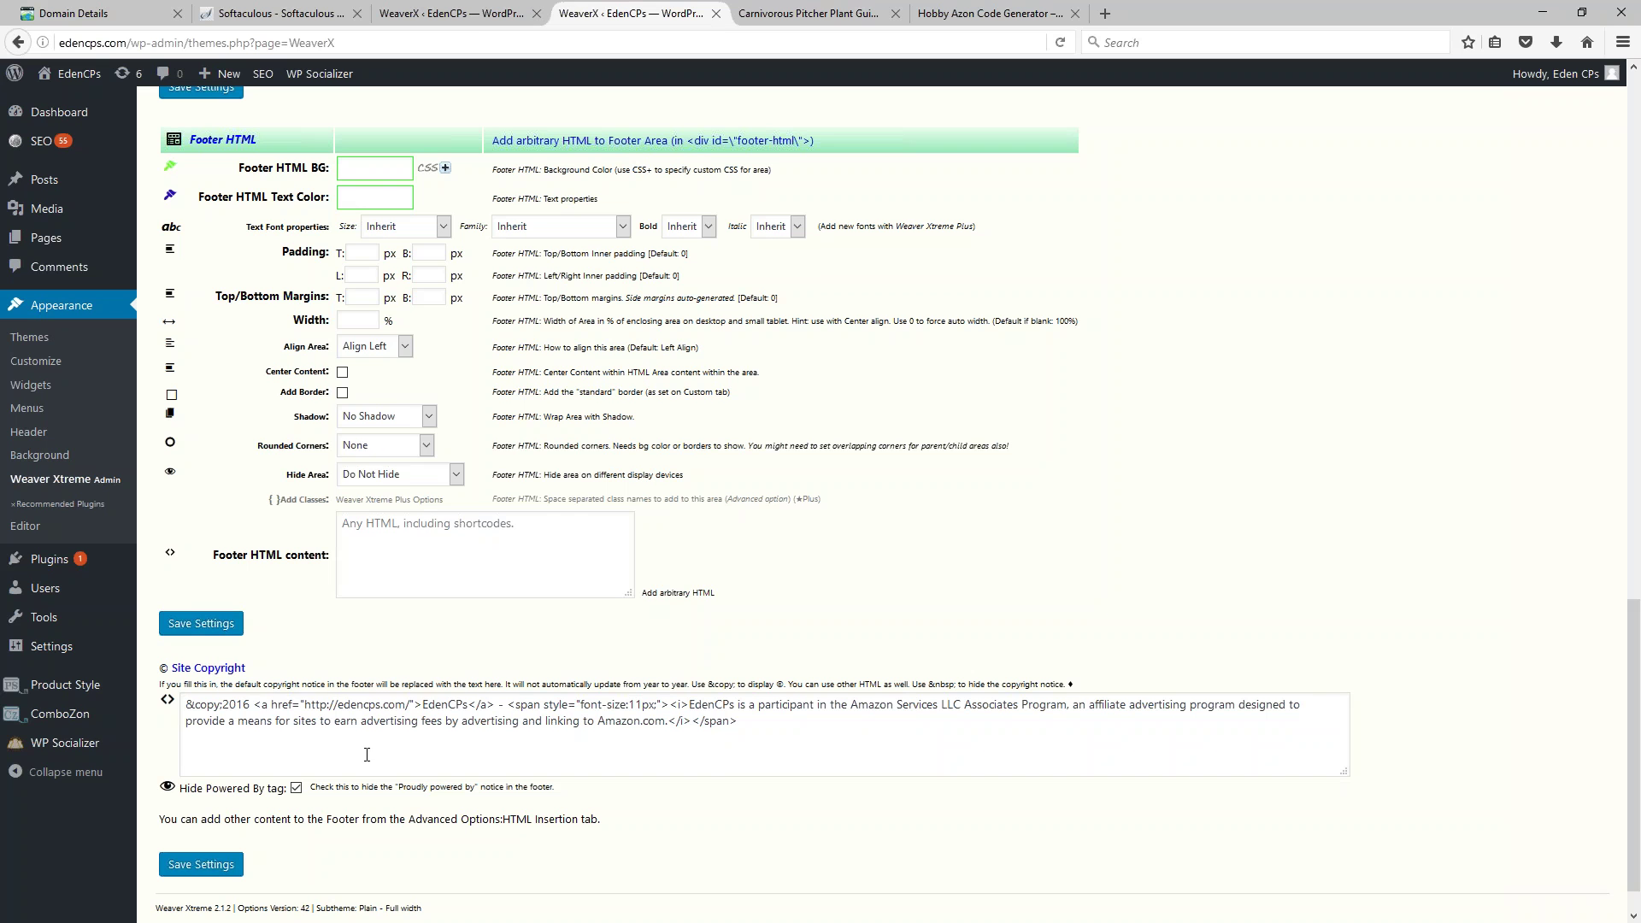
Step: Examine the Site Copyright code, including the copyright link, the site URL, the site name and the Amazon Associates disclaimer
left_click_drag(495, 704, 117, 711)
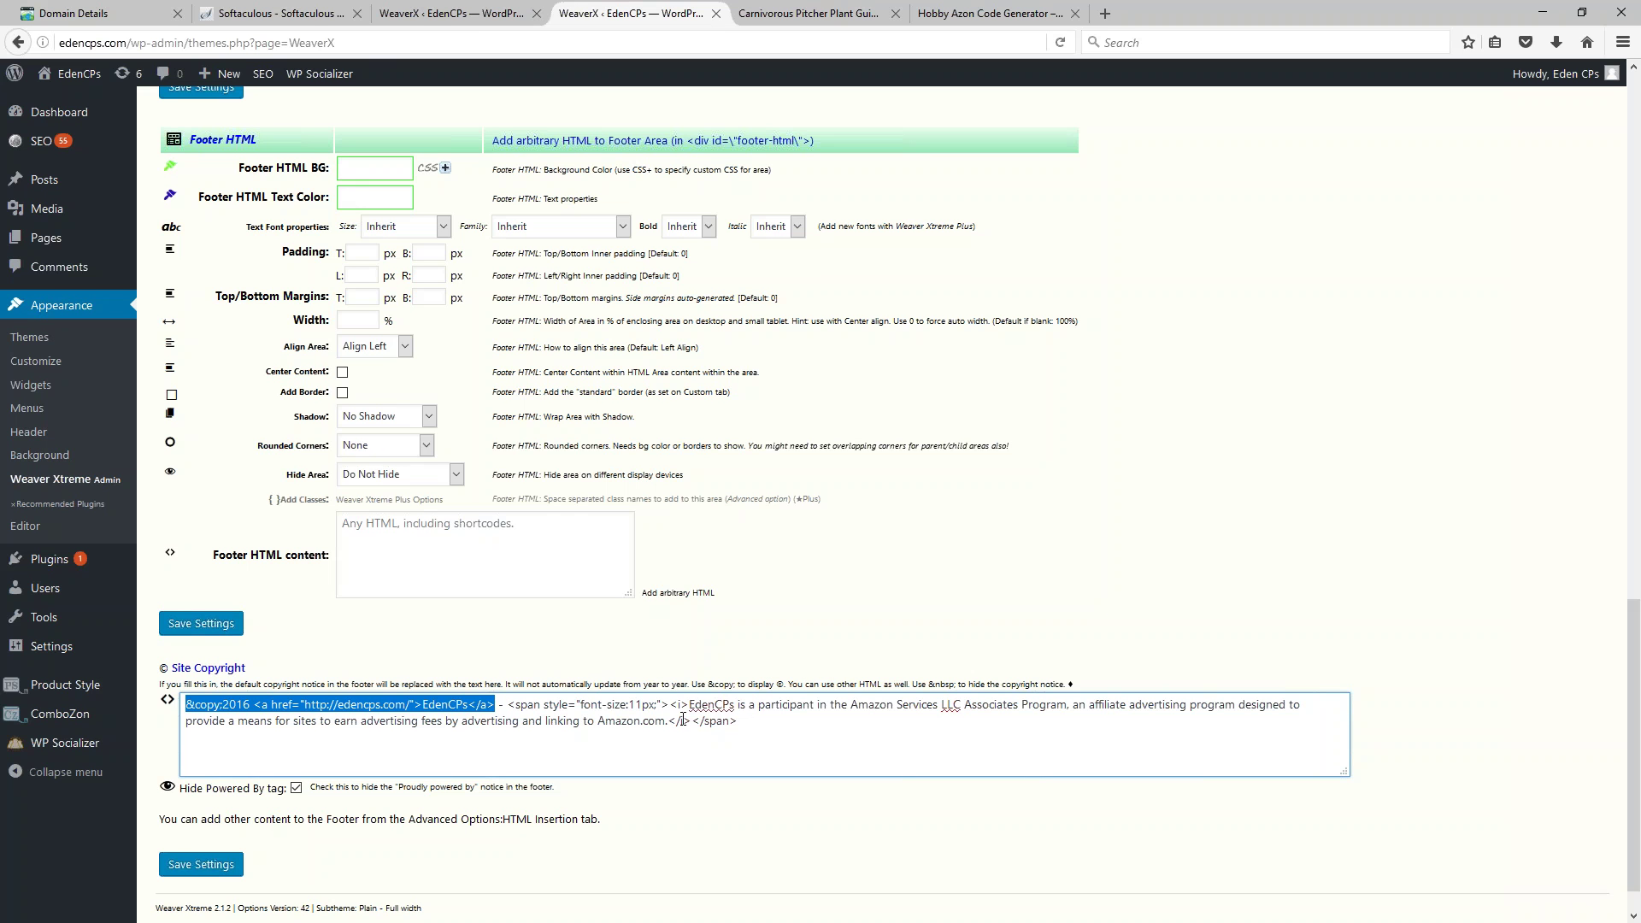
mouse_move(669, 722)
left_mouse_down()
mouse_move(709, 710)
mouse_move(691, 709)
left_mouse_up()
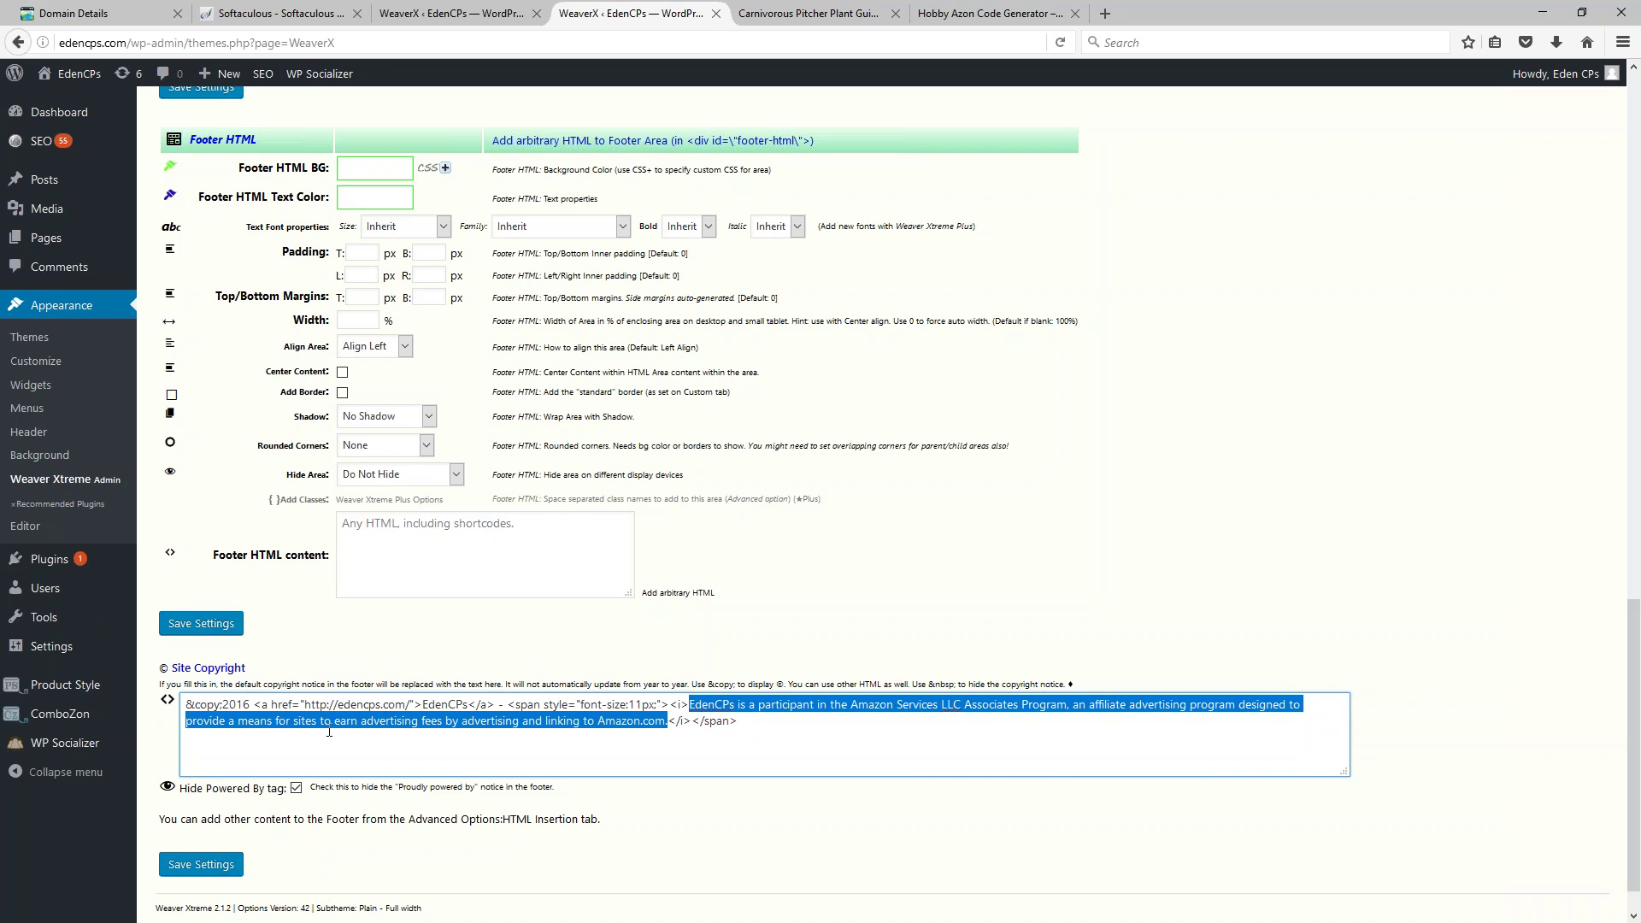
left_click(759, 718)
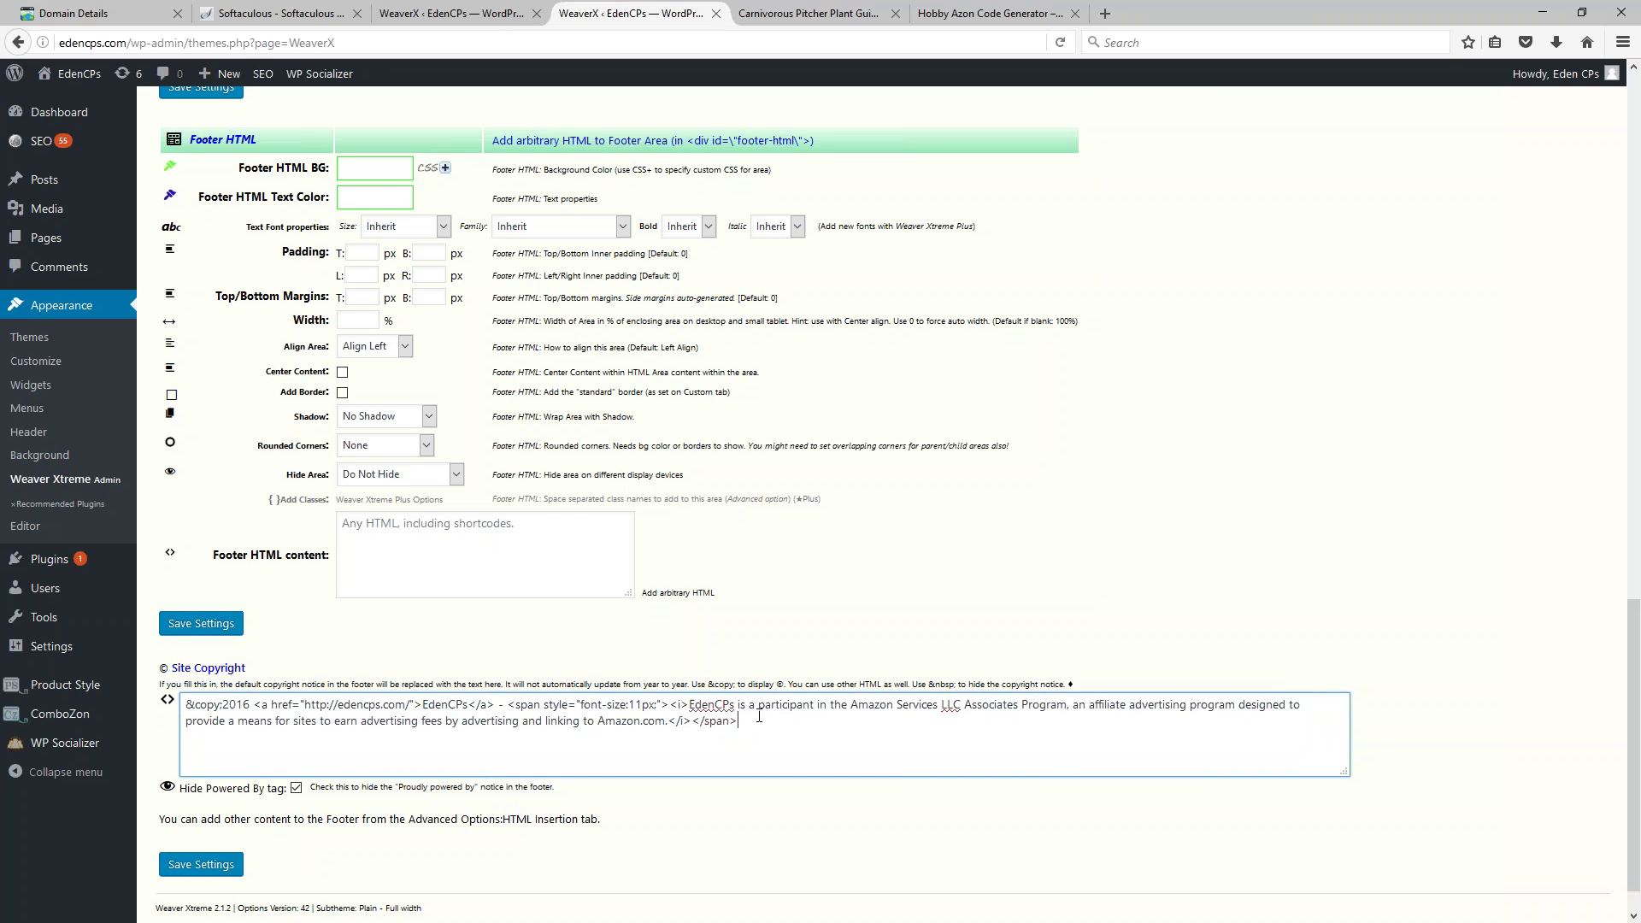
left_click_drag(759, 718, 55, 682)
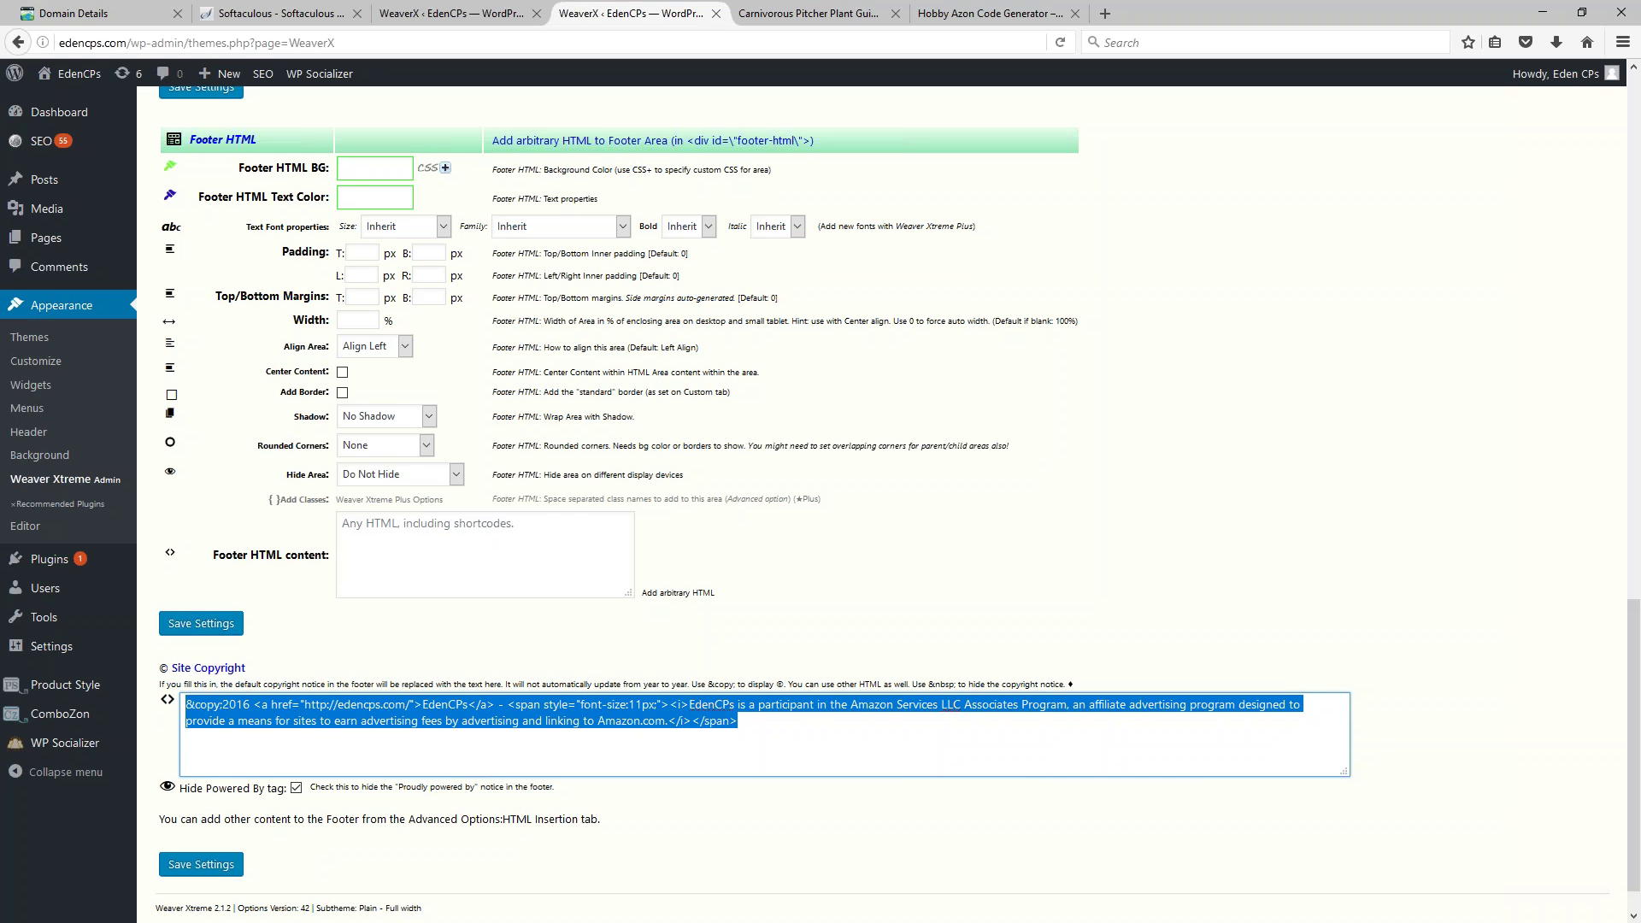
left_click(368, 705)
double_click(366, 706)
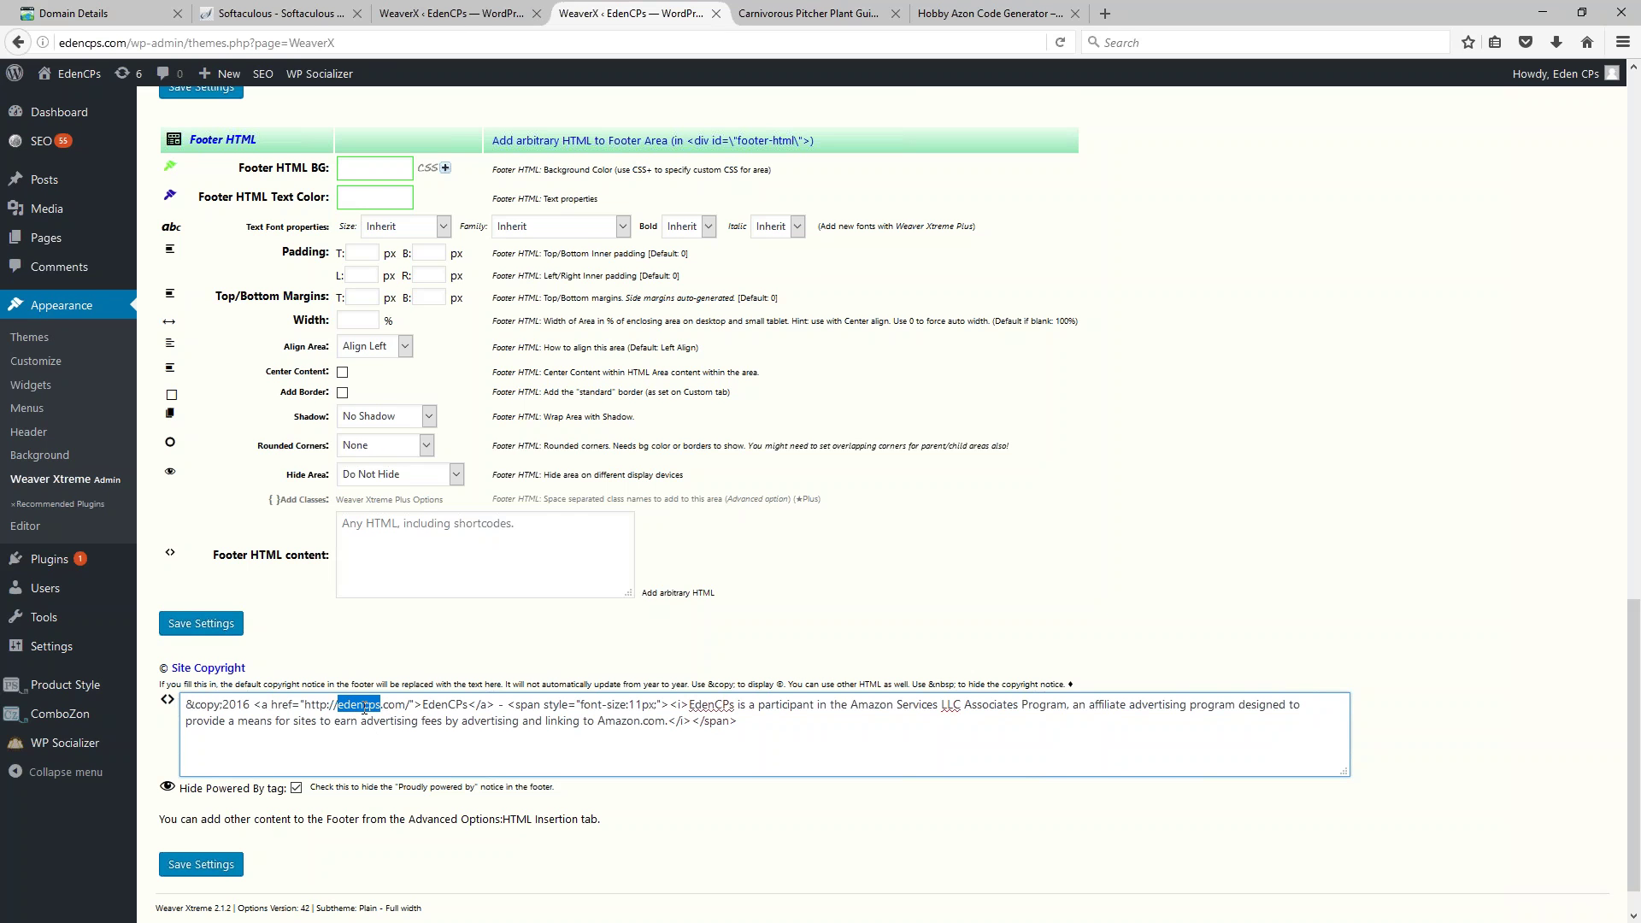
double_click(448, 707)
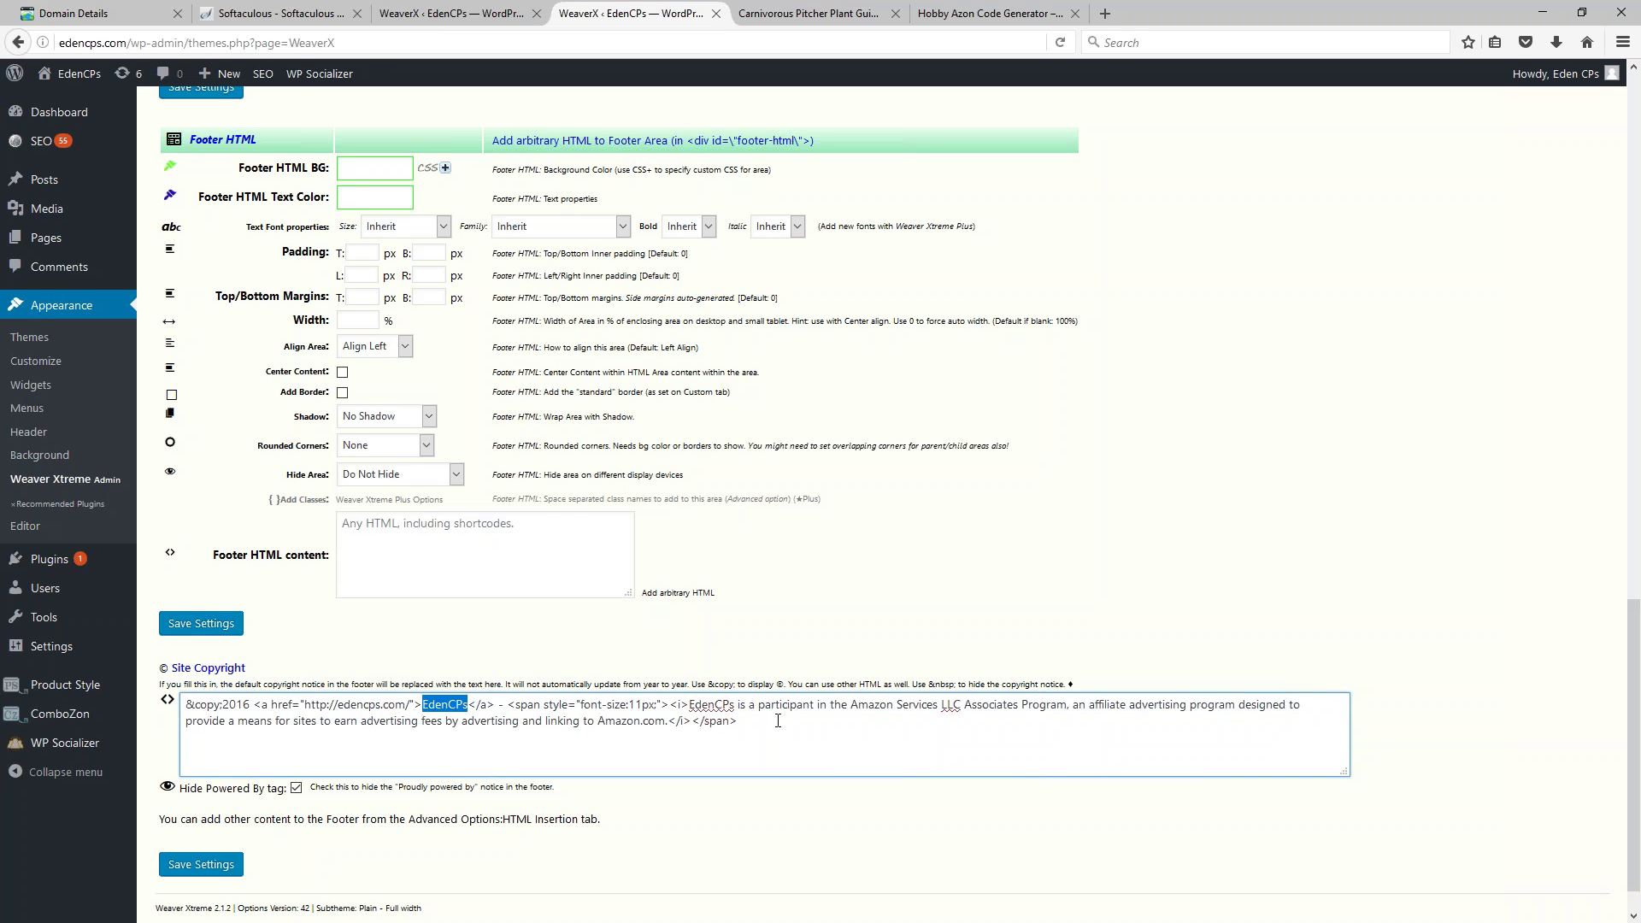
double_click(709, 704)
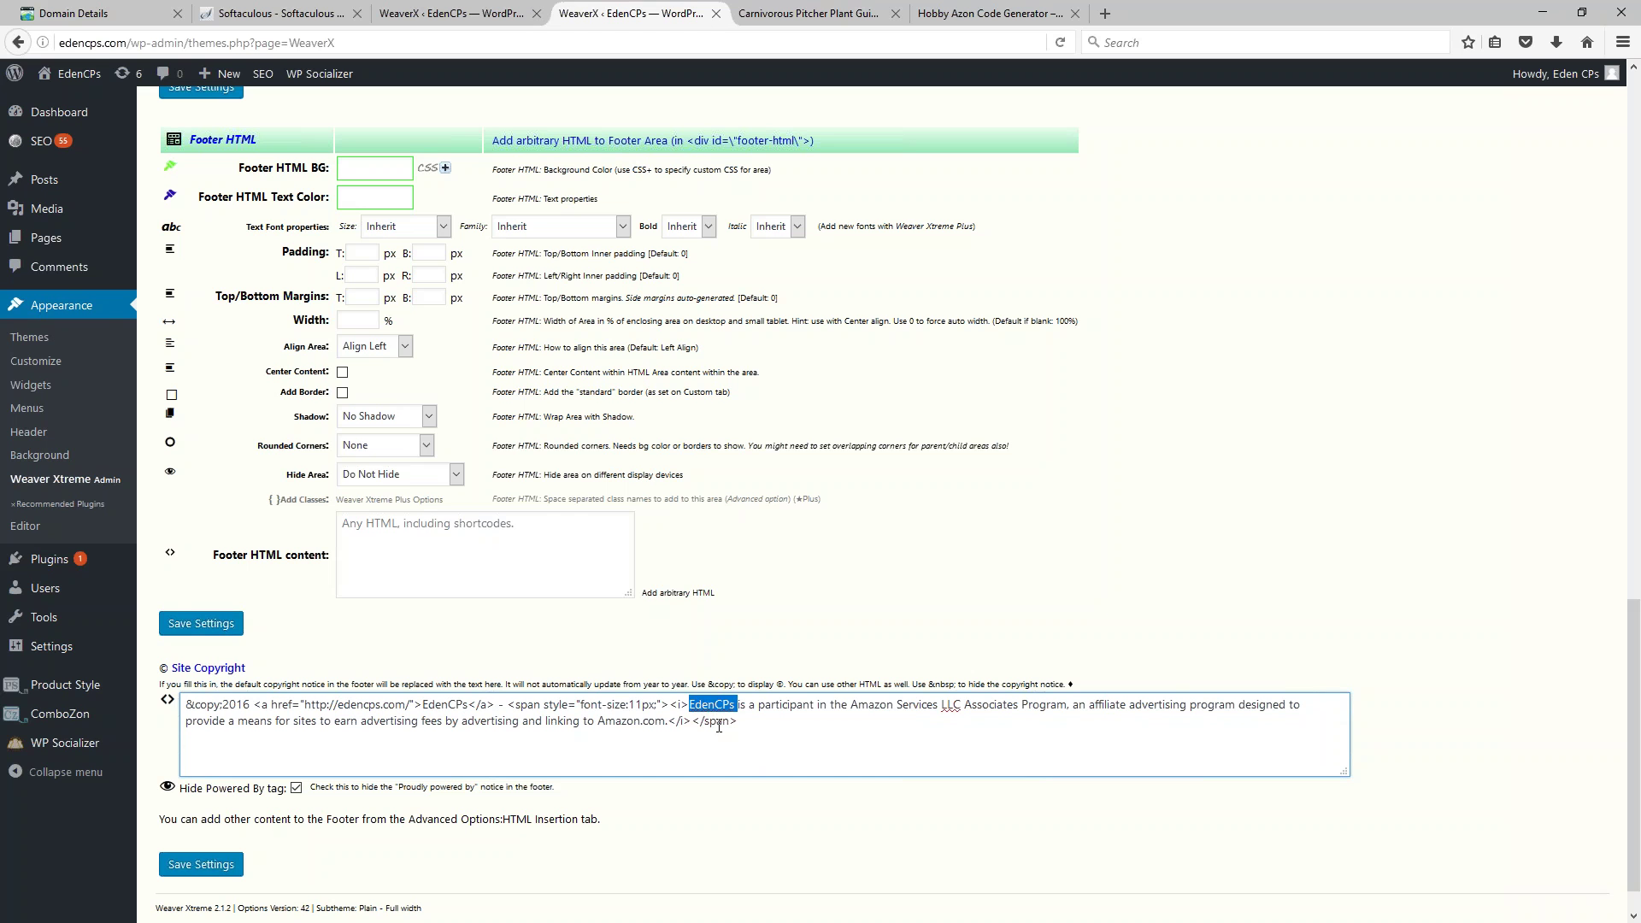
left_click_drag(715, 720, 723, 720)
key("alt+Tab")
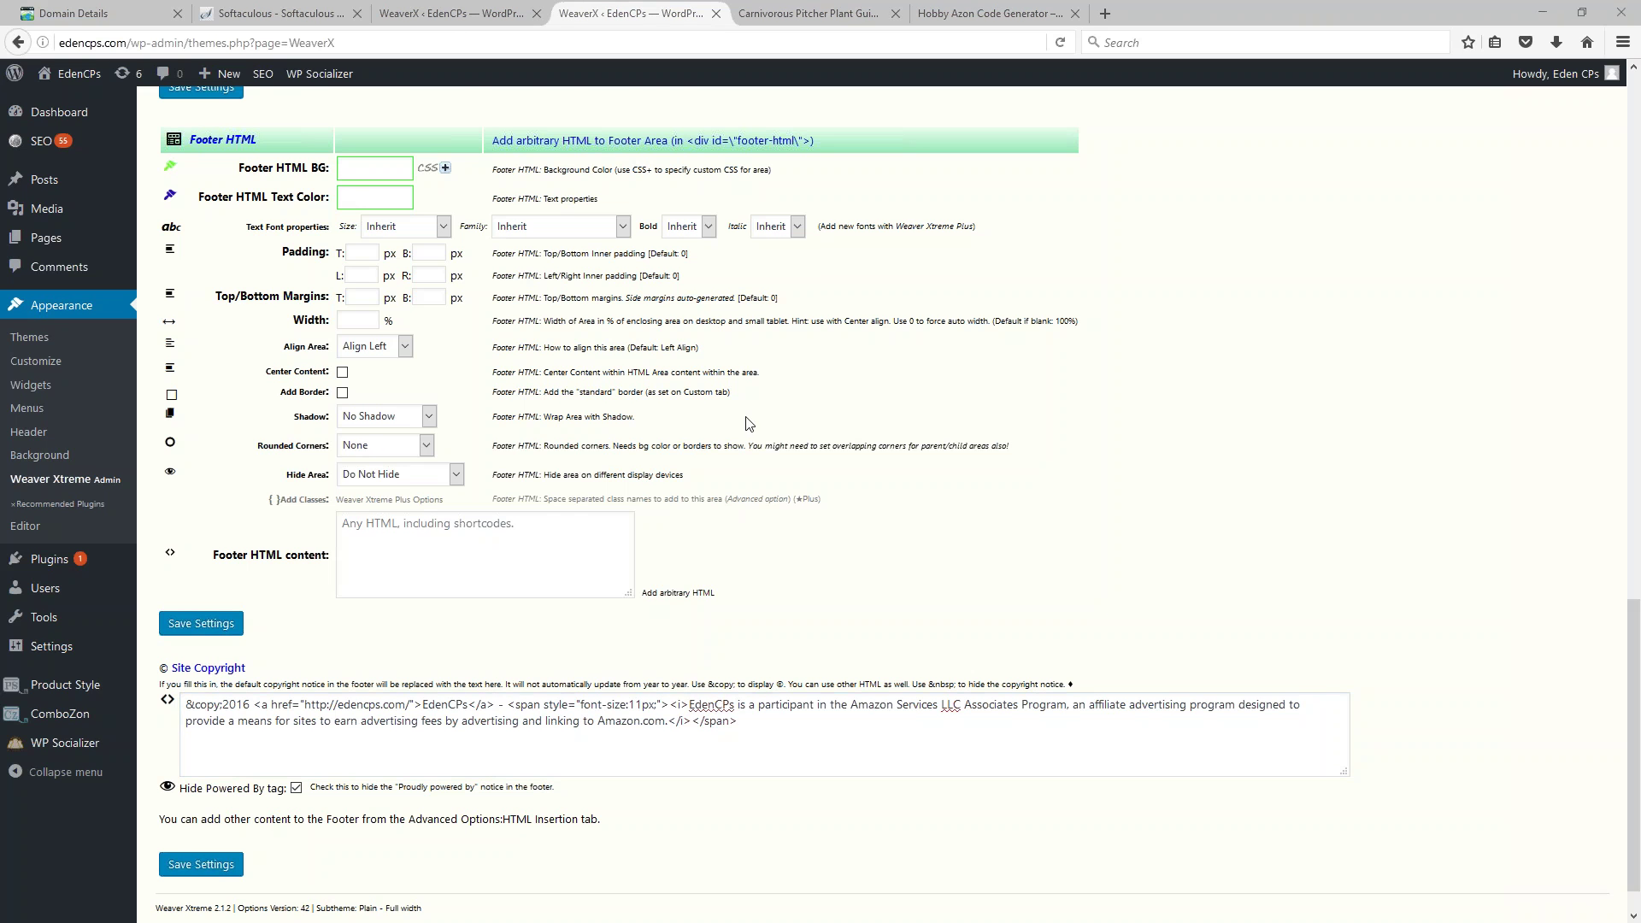
key("alt+Tab")
Step: Open the Fonts & Custom options and place the cursor on the blank line below the comment in Custom CSS Rules
scroll(1038, 545, "up", 10)
scroll(1039, 545, "up", 3)
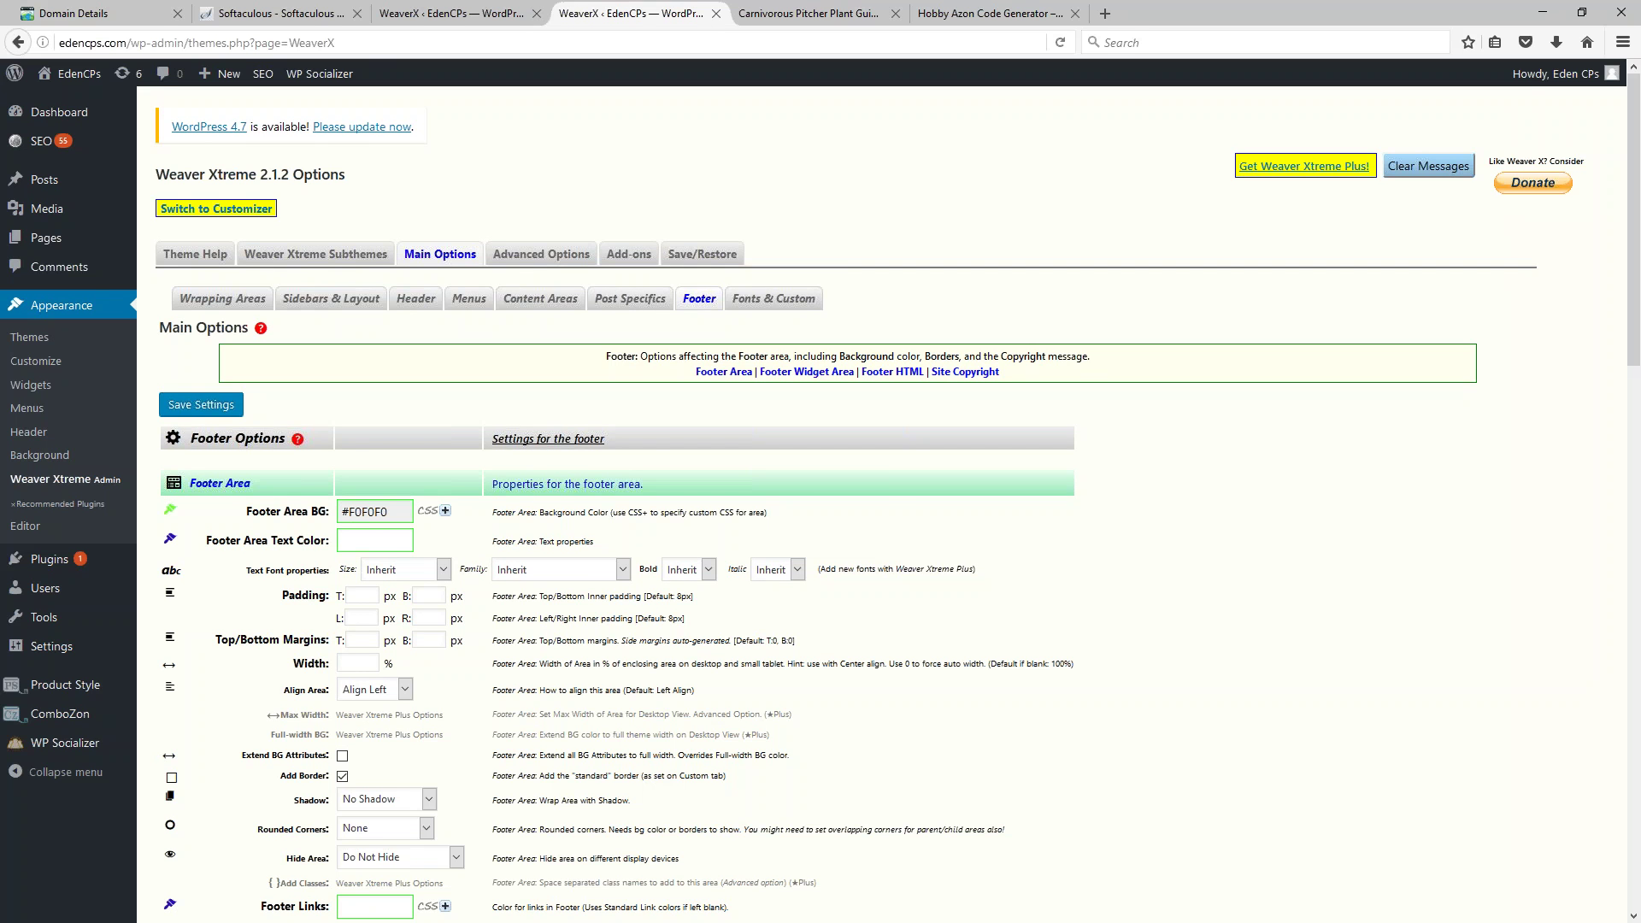
left_click(754, 311)
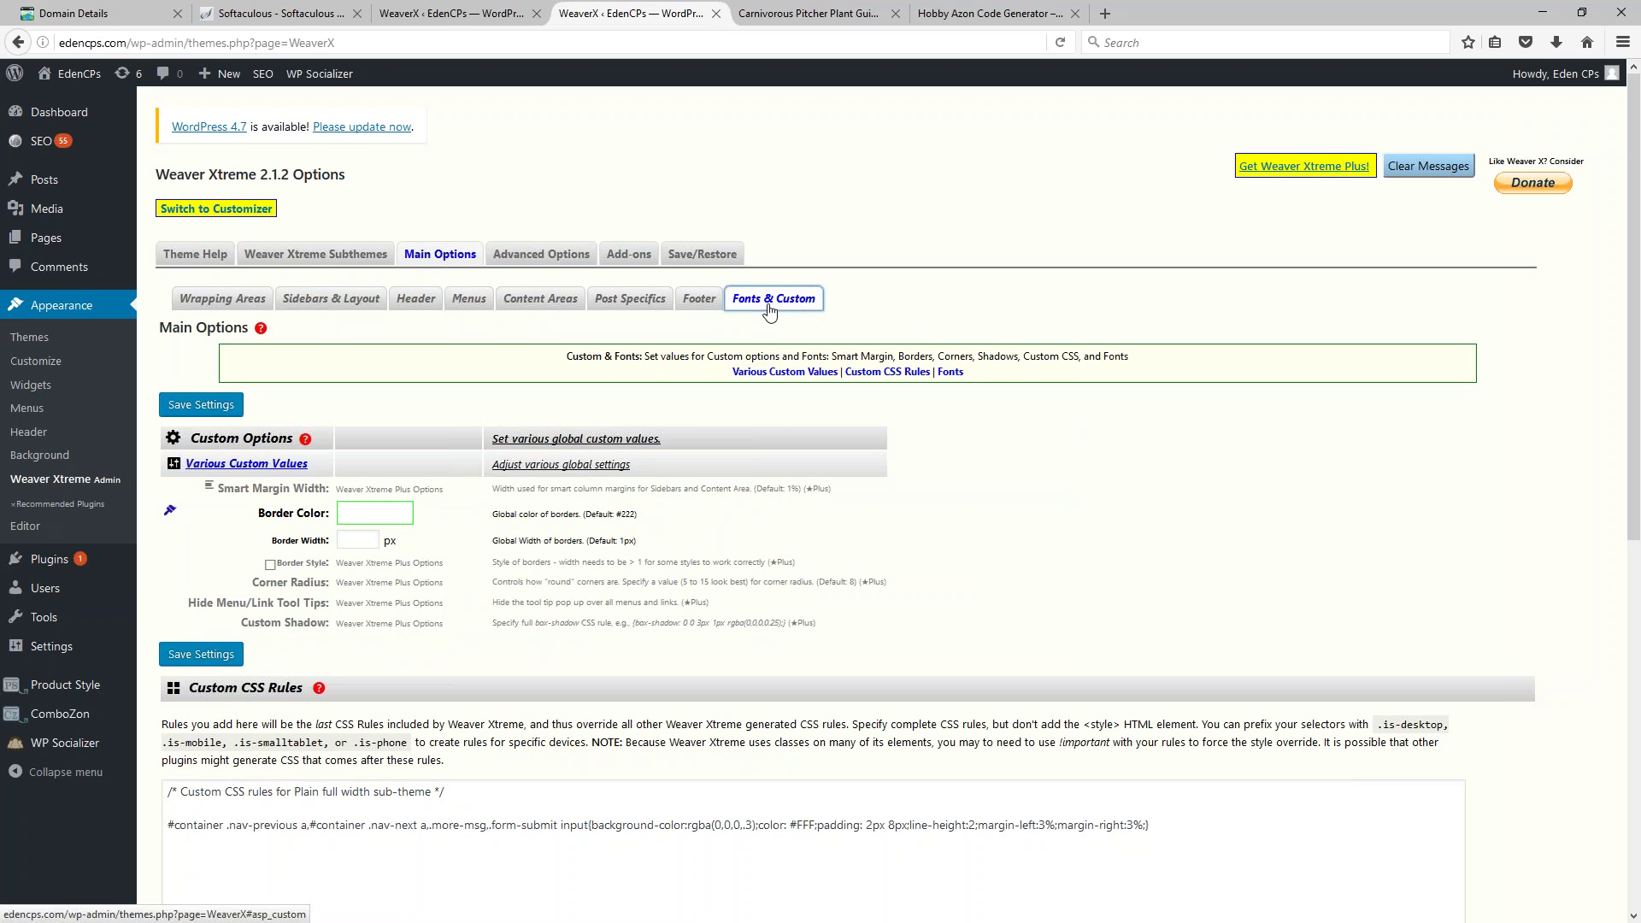
scroll(669, 474, "down", 3)
scroll(653, 479, "down", 3)
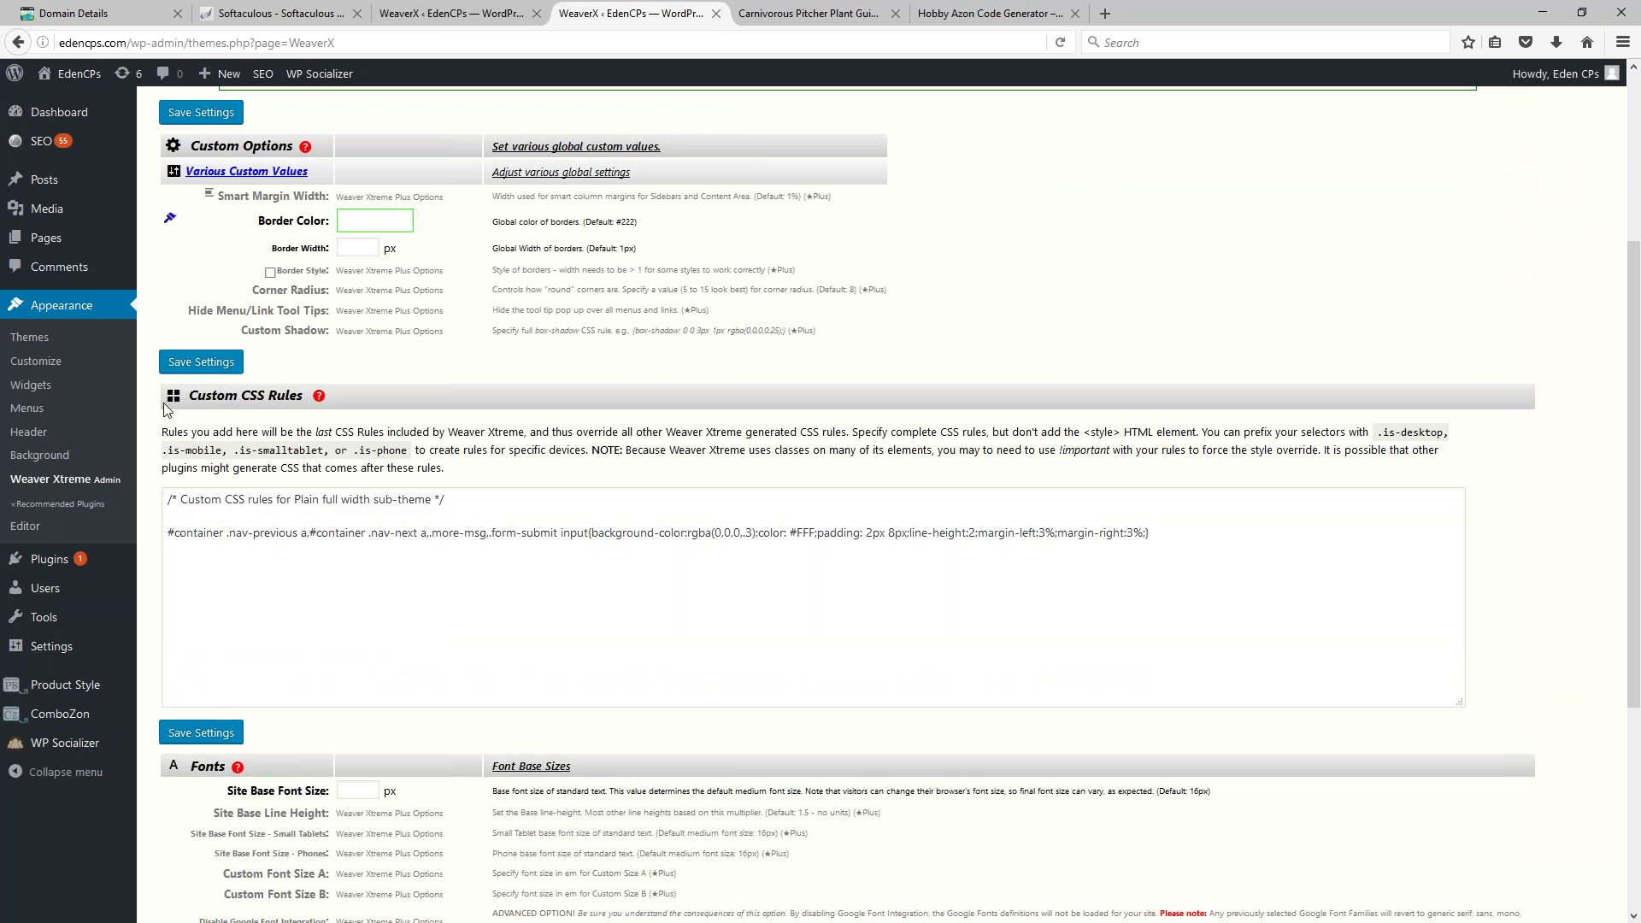
left_click(184, 516)
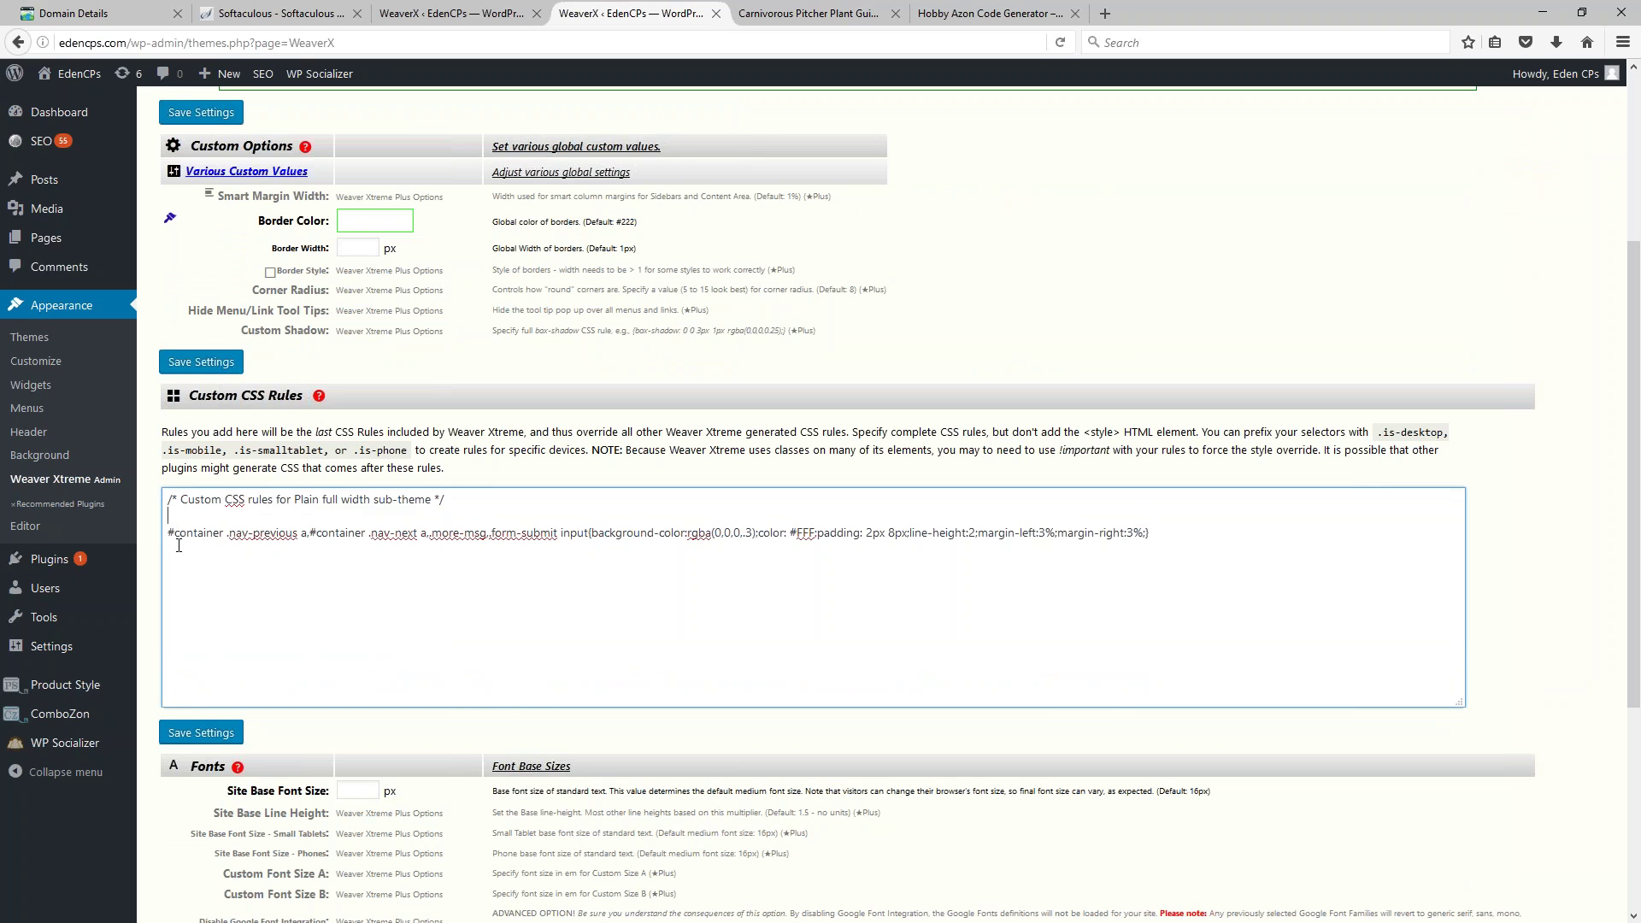
left_click(178, 549)
left_click(184, 516)
scroll(970, 518, "up", 3)
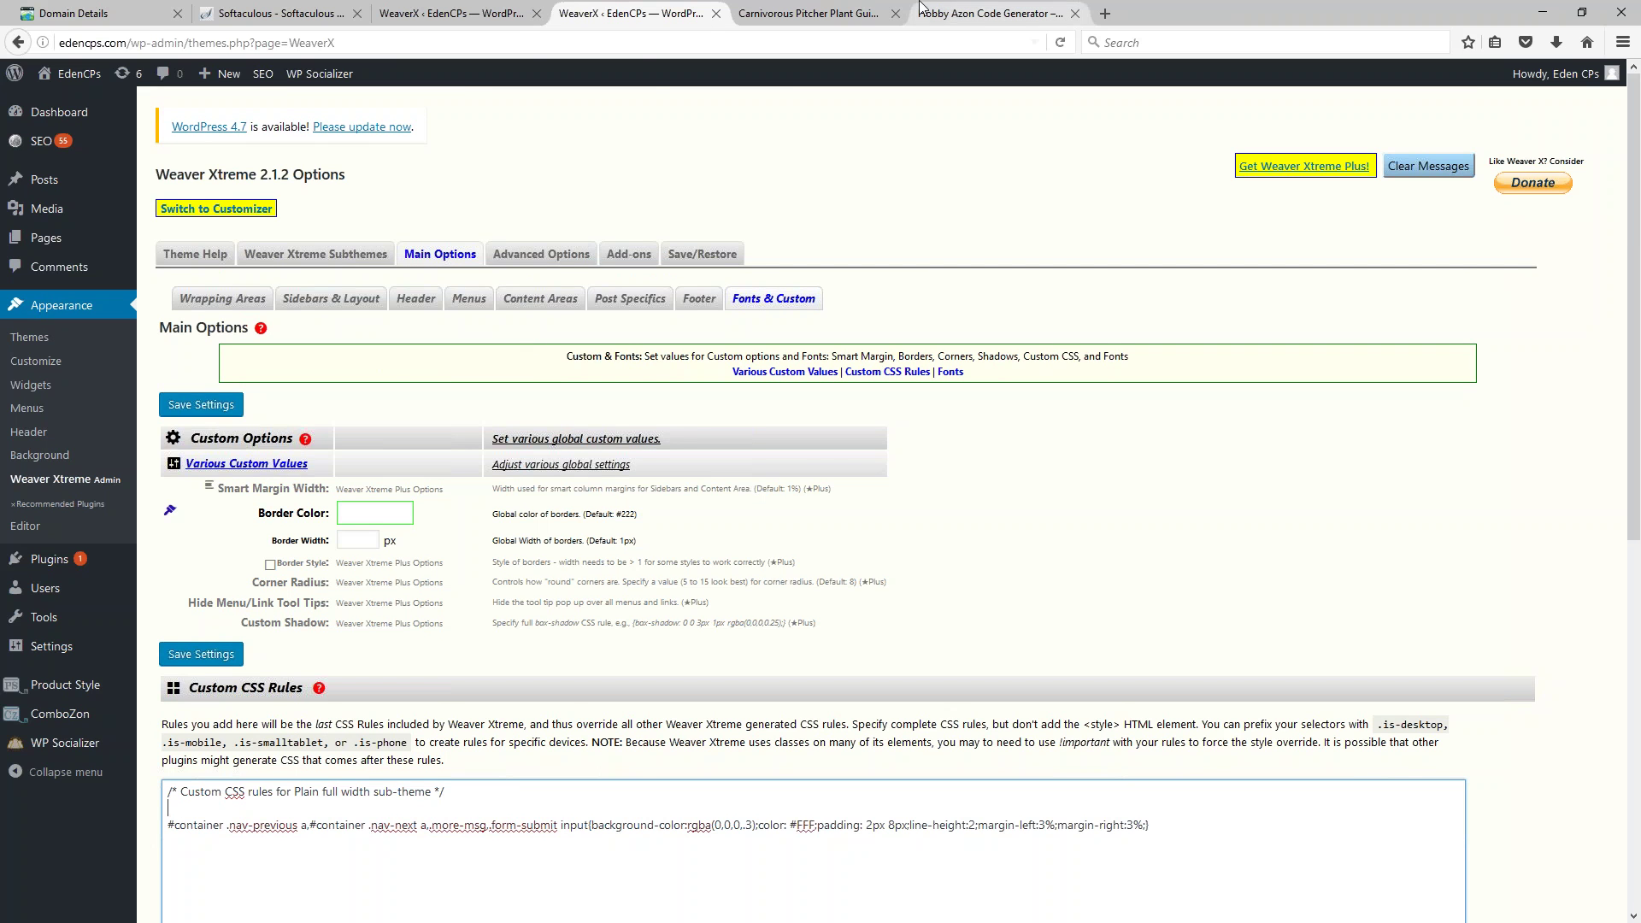
Step: Copy the Hobby Azon CSS from the Hobby Azon Code Generator page, leaving out the opening and closing style tags
left_click(987, 14)
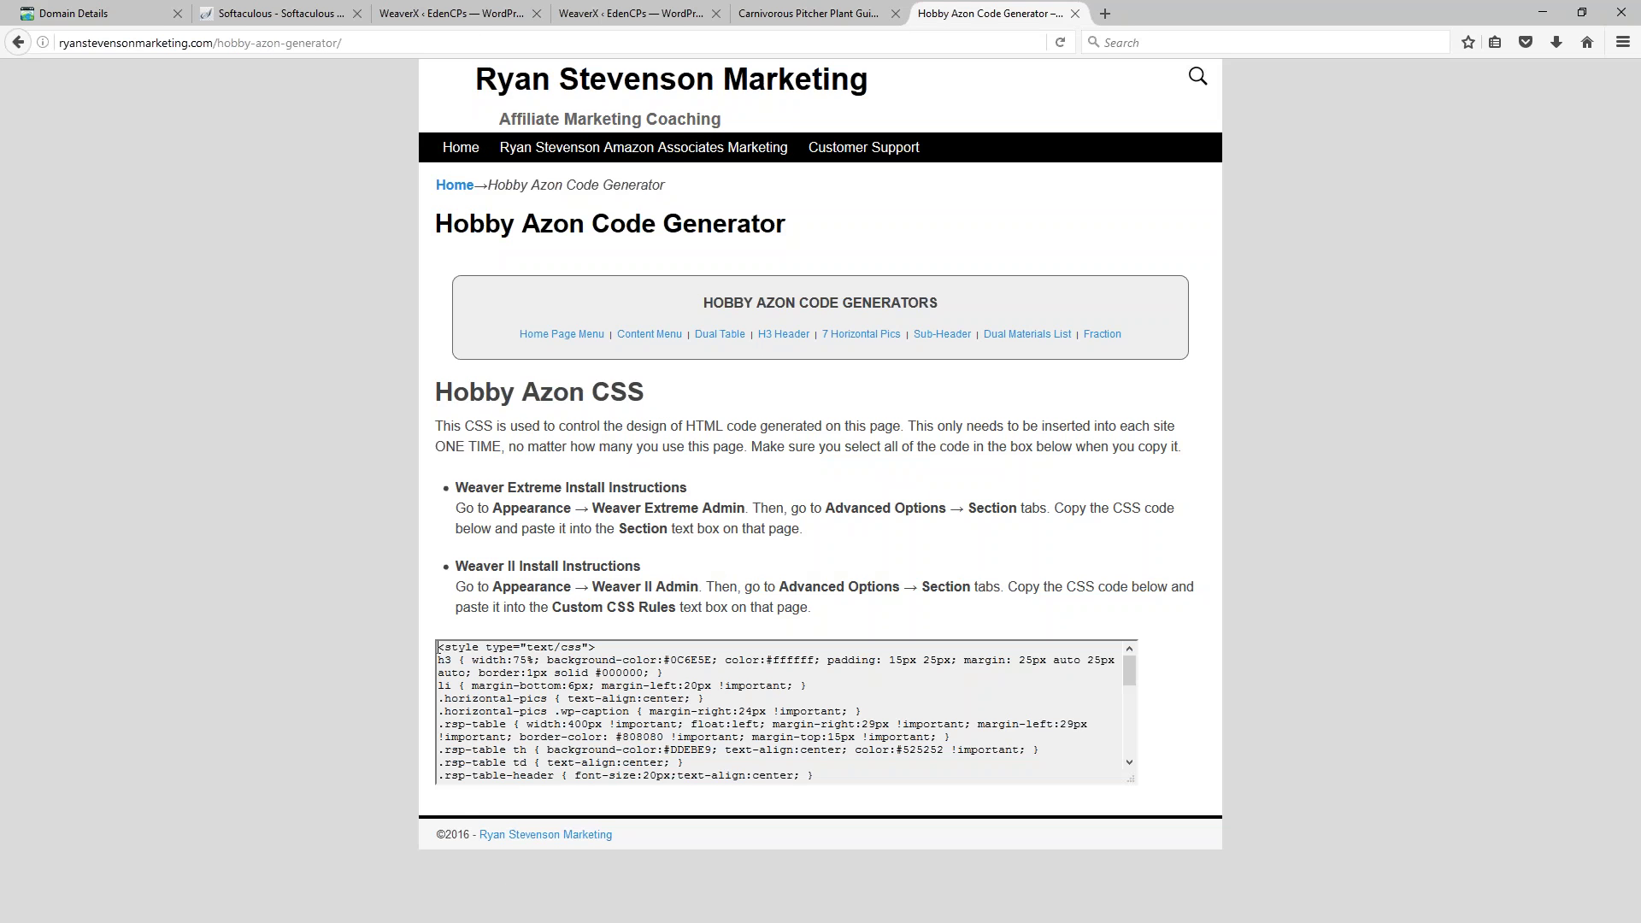
mouse_move(437, 647)
left_mouse_down()
mouse_move(599, 753)
mouse_move(530, 727)
mouse_move(438, 650)
left_mouse_up()
left_click_drag(438, 659, 608, 737)
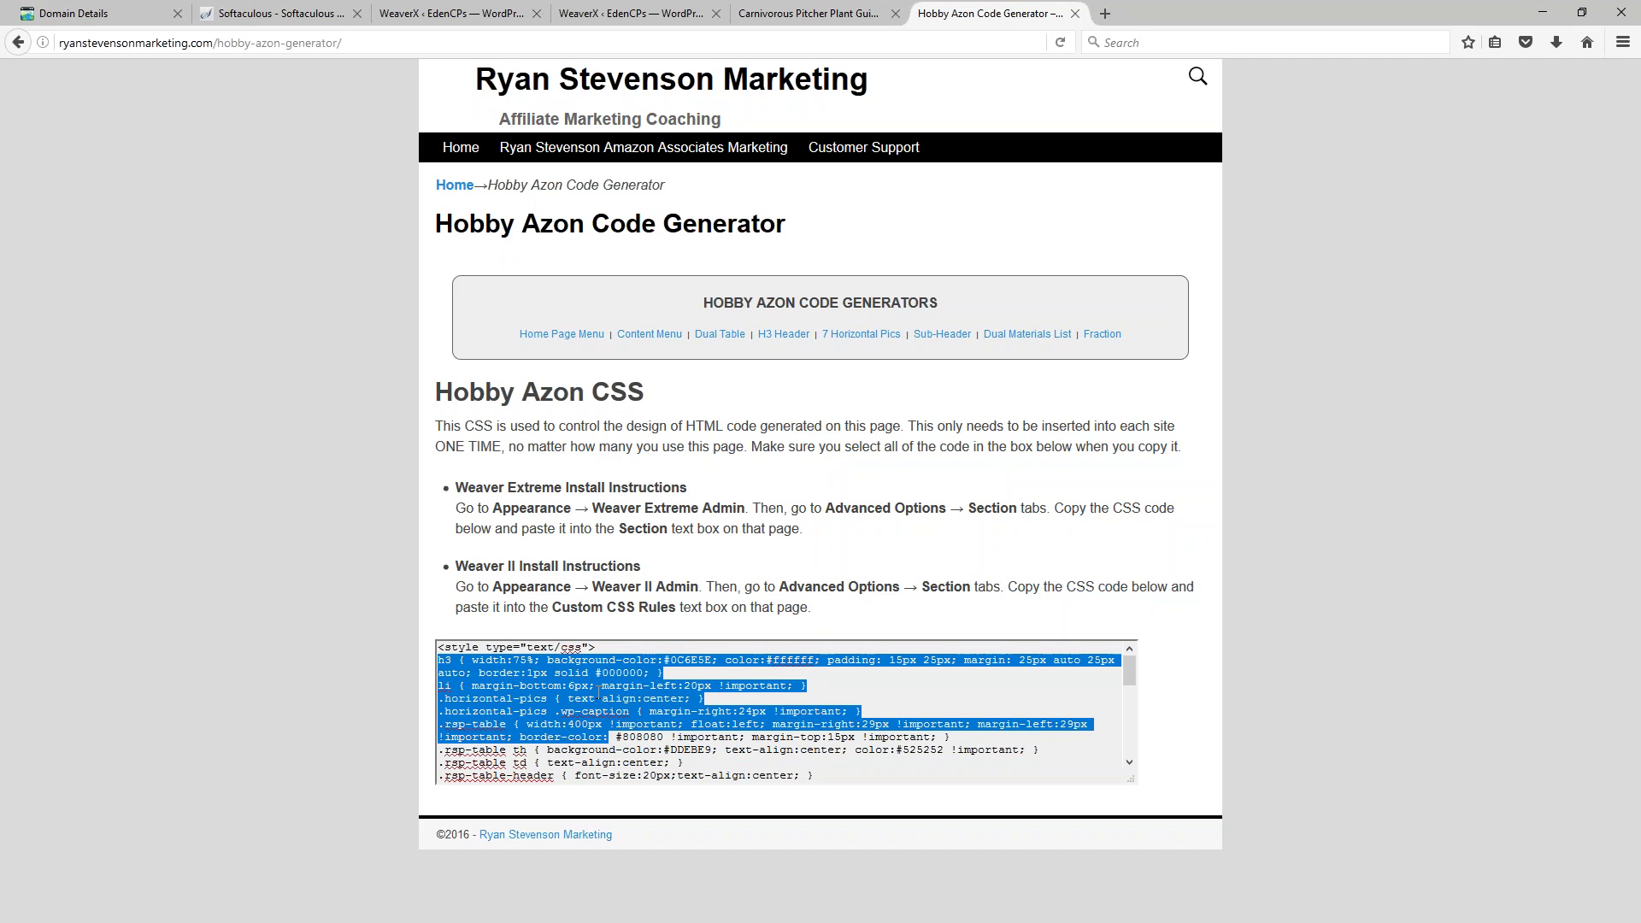
scroll(599, 691, "down", 10)
left_click(790, 764, "shift")
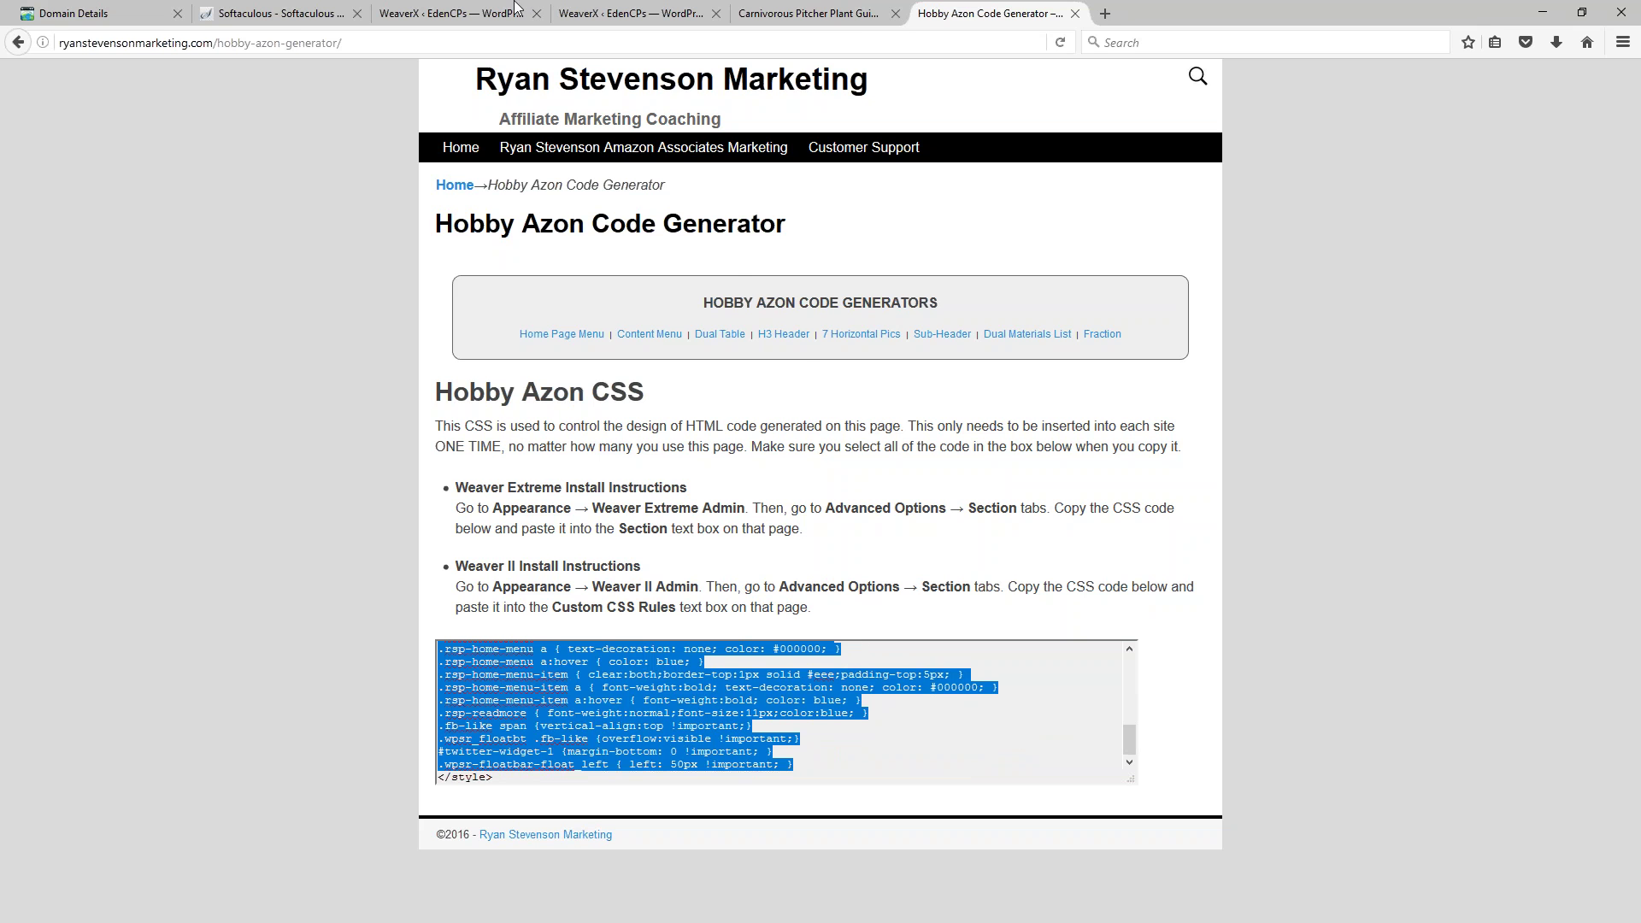
Step: Paste the copied CSS into Weaver Xtreme's Custom CSS Rules, between the sub-theme comment and the #container rule
left_click(637, 13)
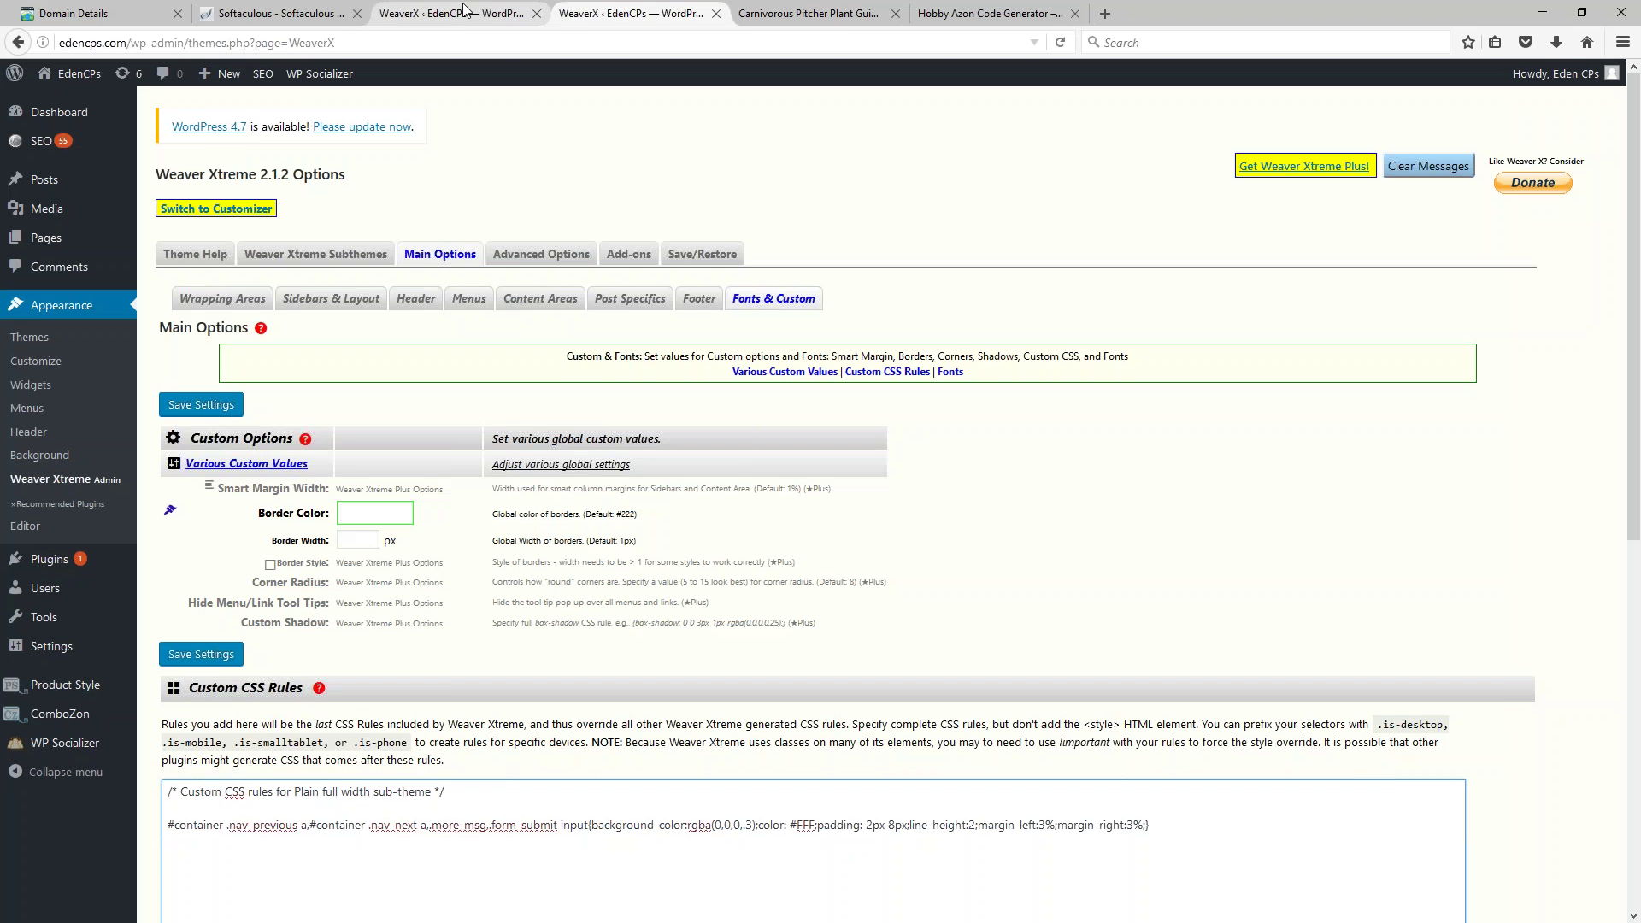
left_click(189, 808)
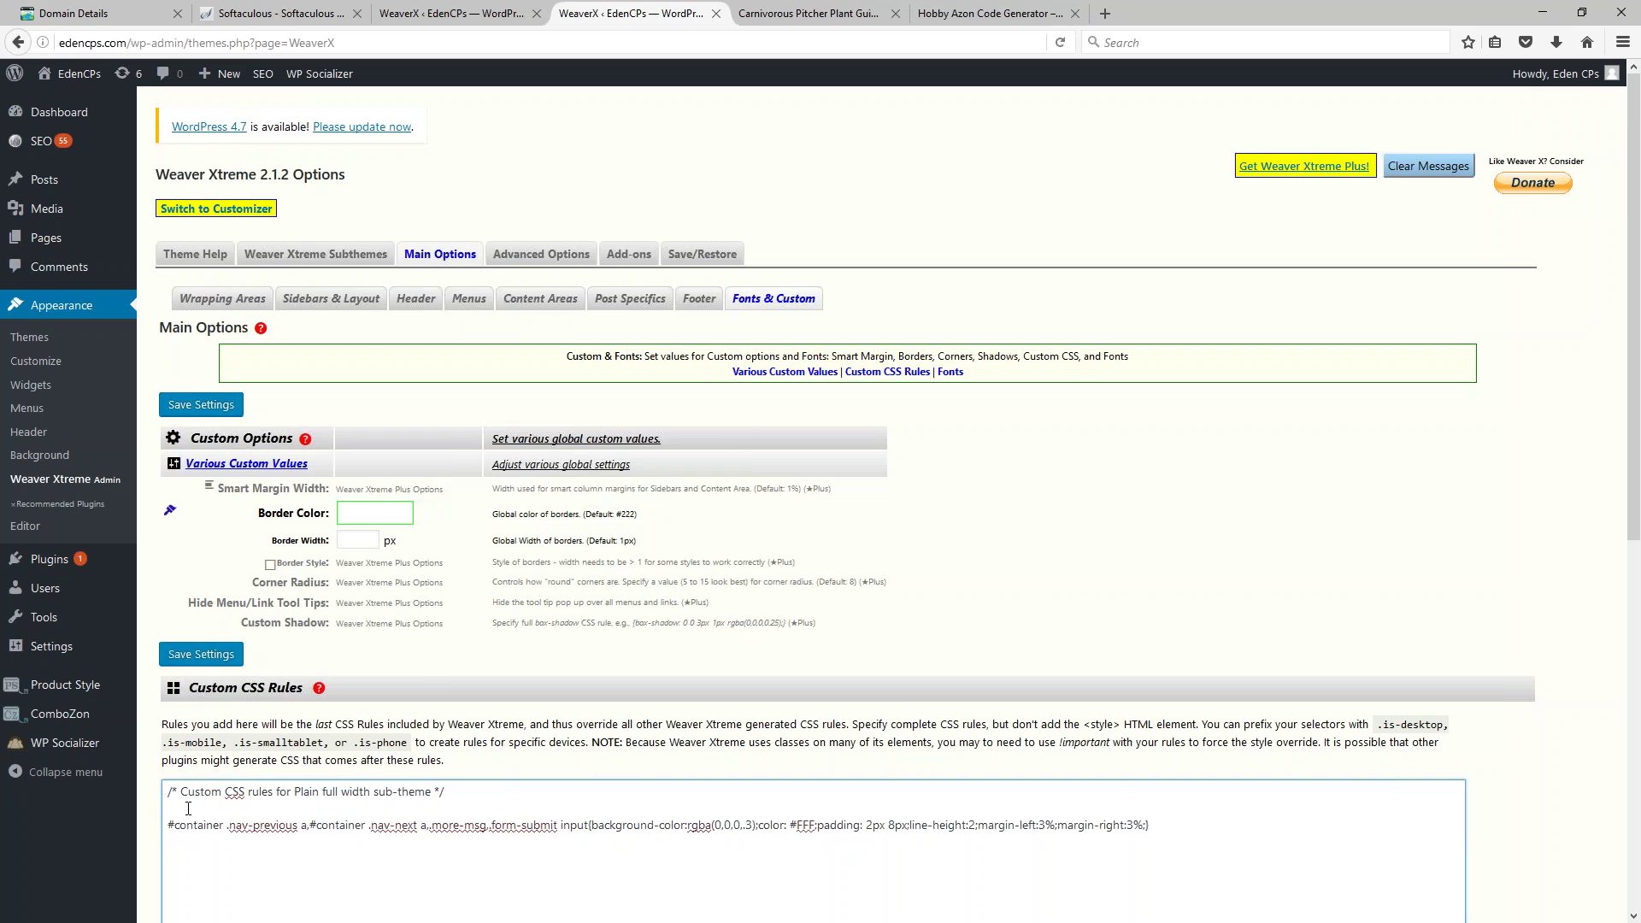
key("ctrl+v")
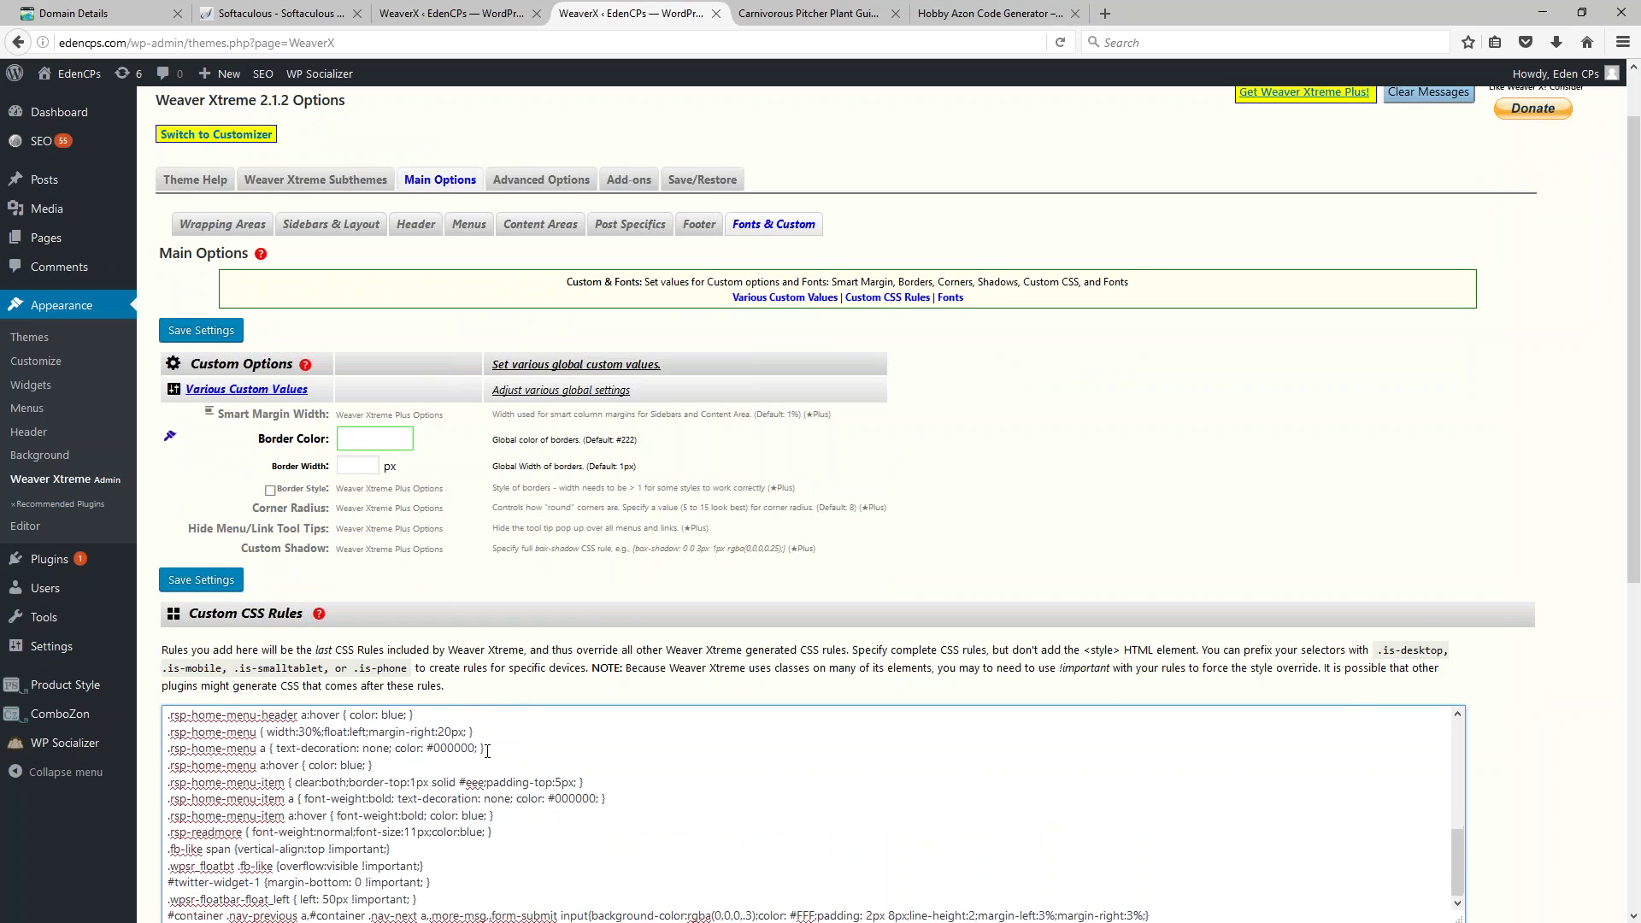
scroll(612, 554, "down", 2)
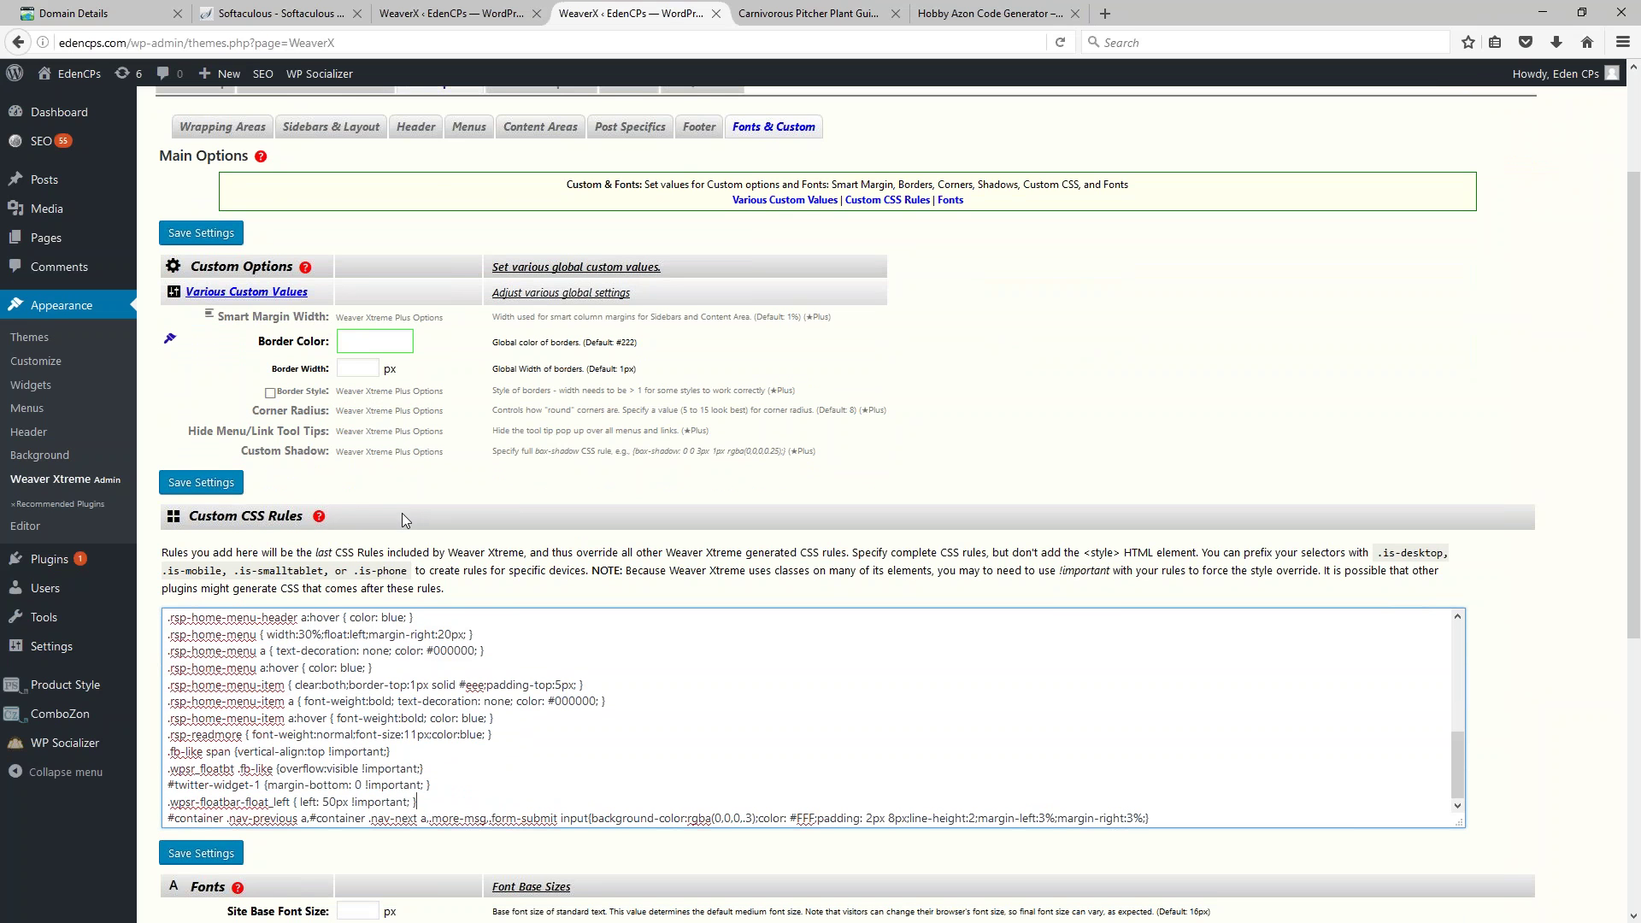
Step: Check the code generator links on the Hobby Azon Code Generator page and return to the Weaver Xtreme custom options
left_click(983, 15)
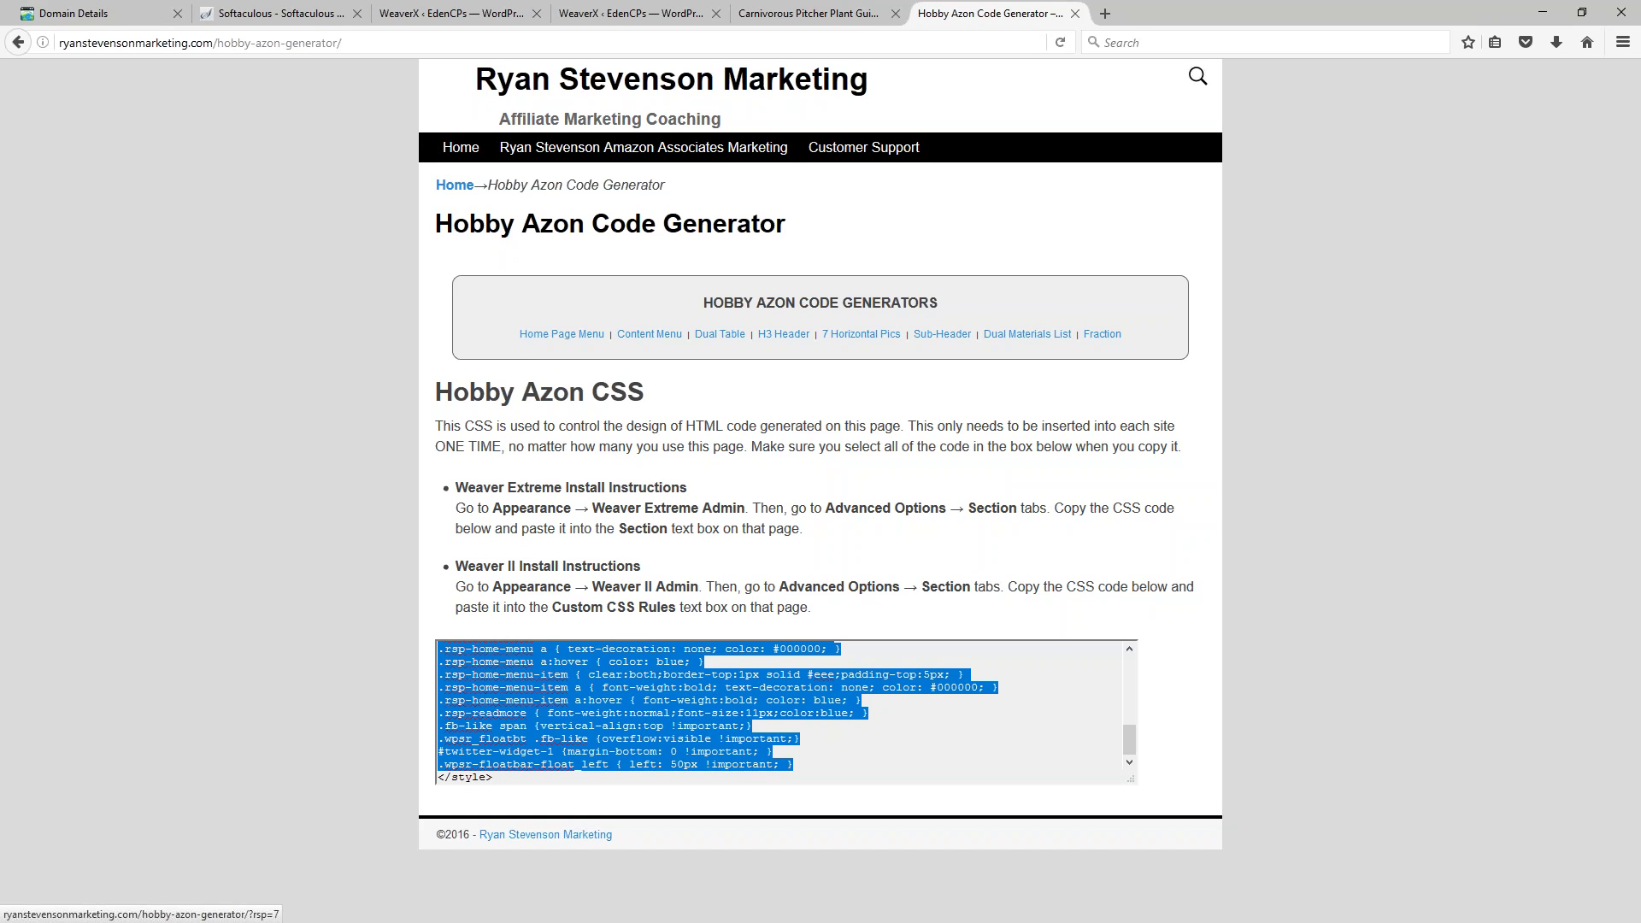
left_click(610, 17)
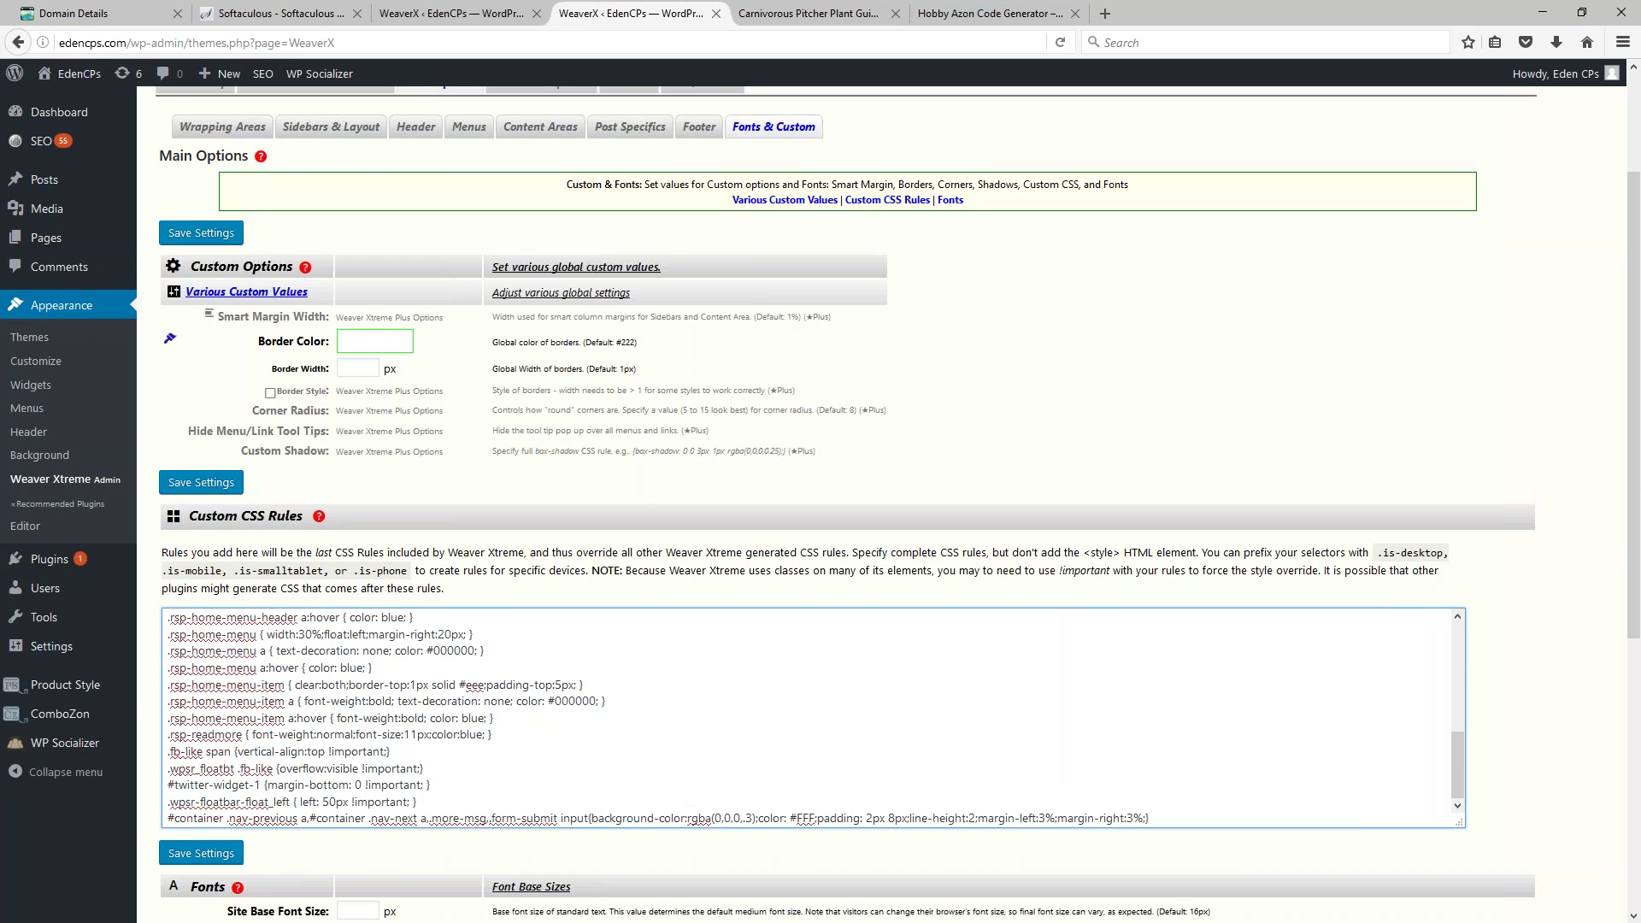
left_click(282, 596)
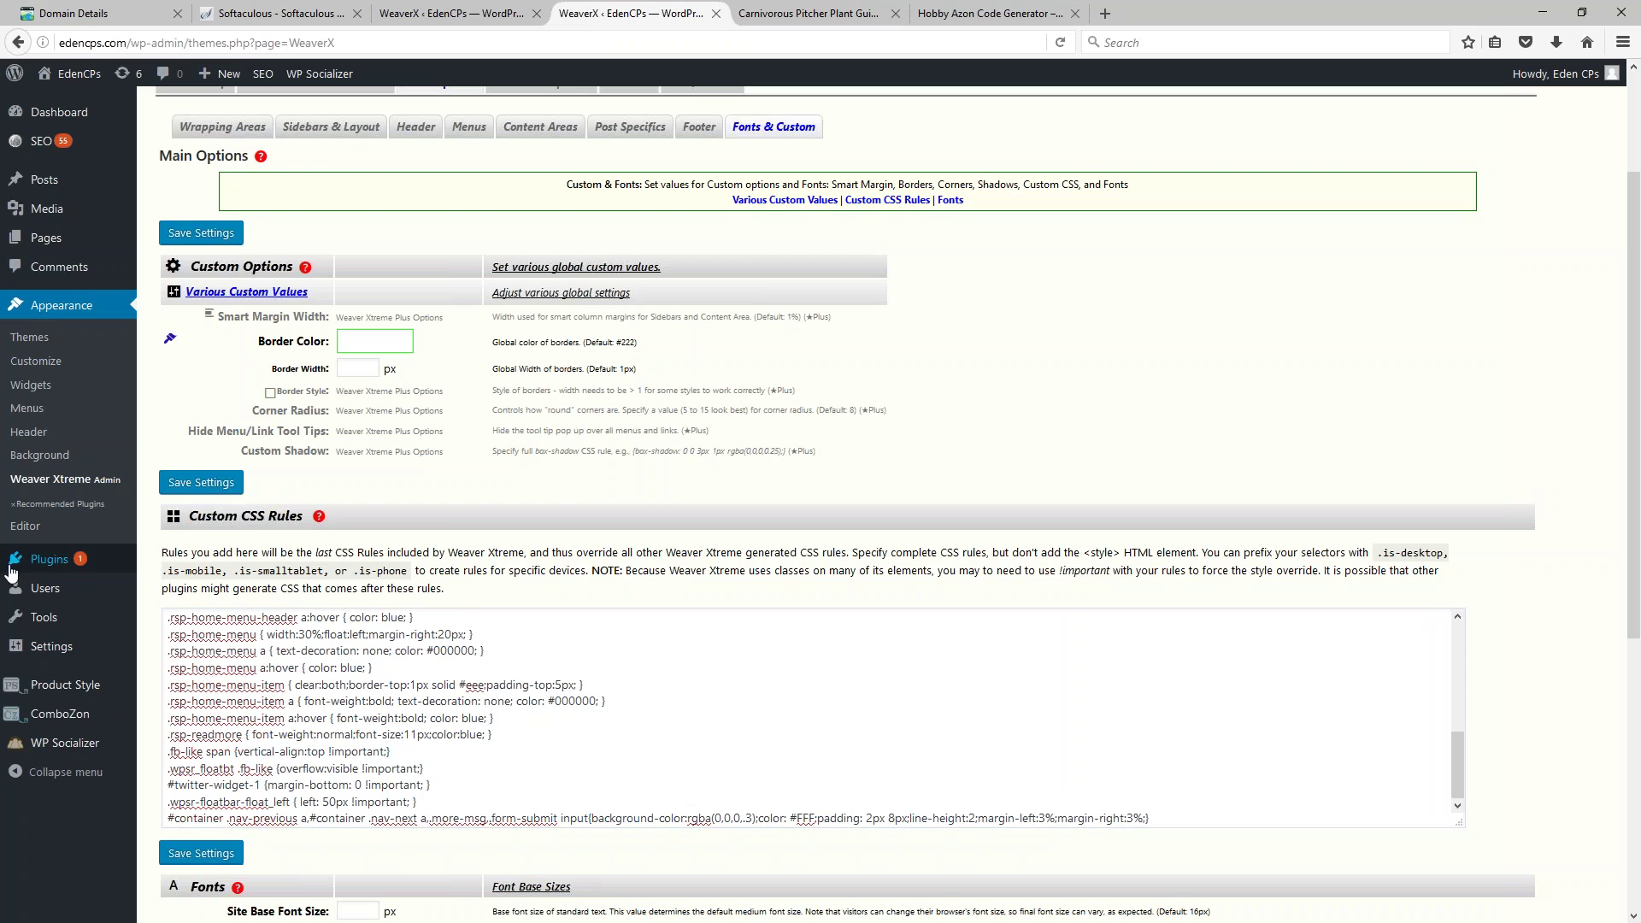
Step: Review the installed plugins, including Weaver Xtreme Theme Support and WP Socializer, and check the social sharing buttons on the EdenCPs home page
left_click(56, 566)
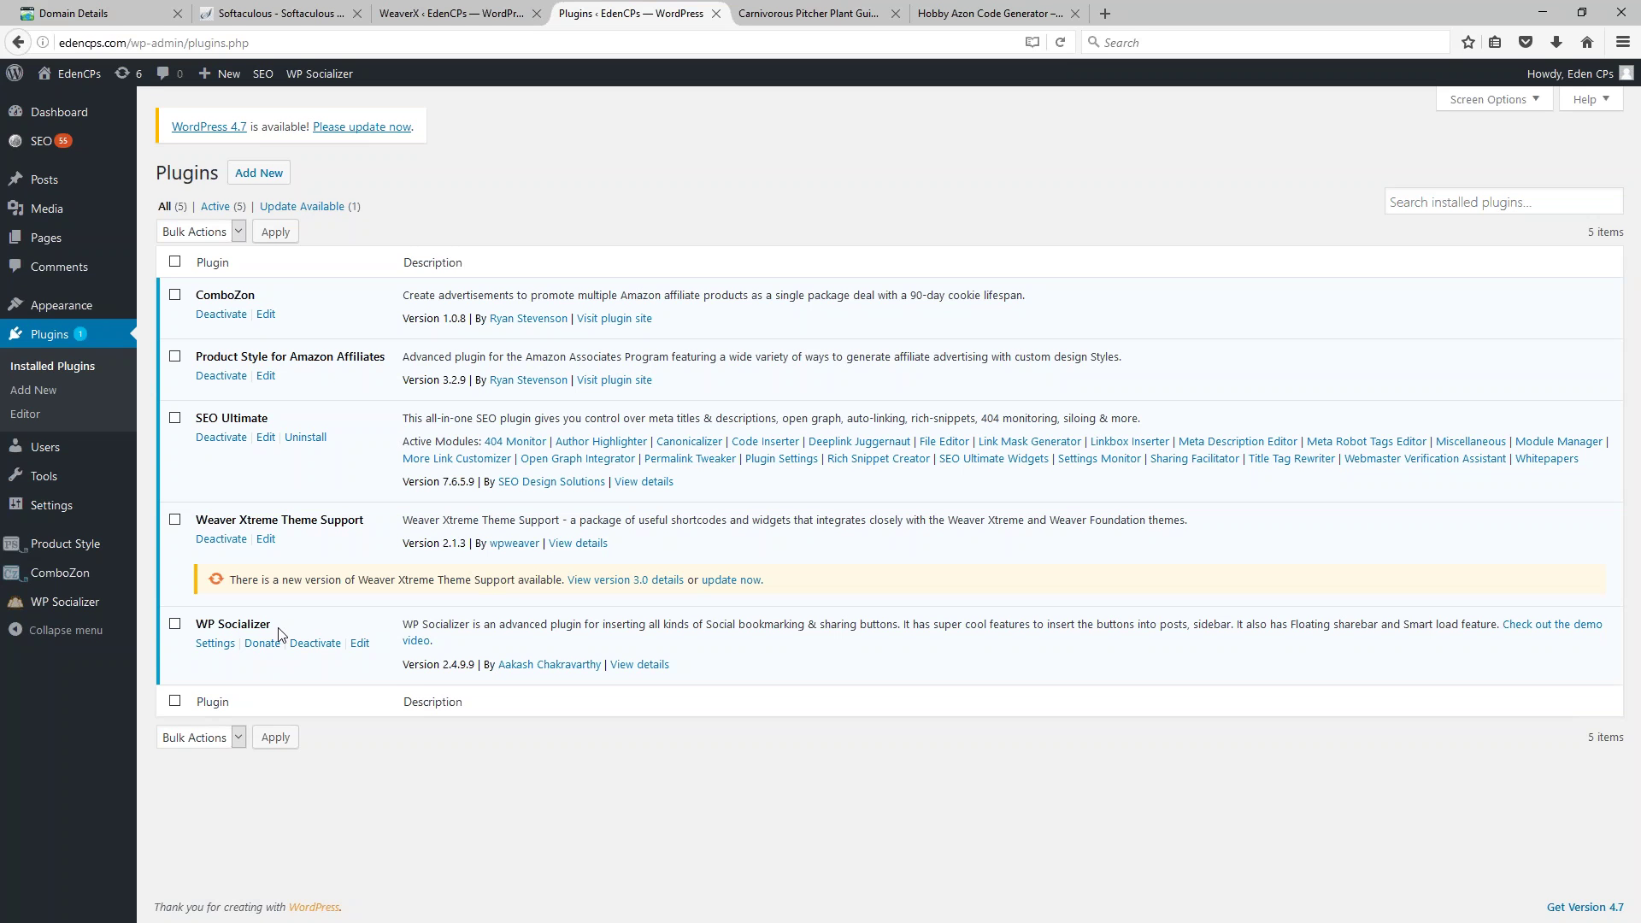
left_click_drag(370, 522, 195, 525)
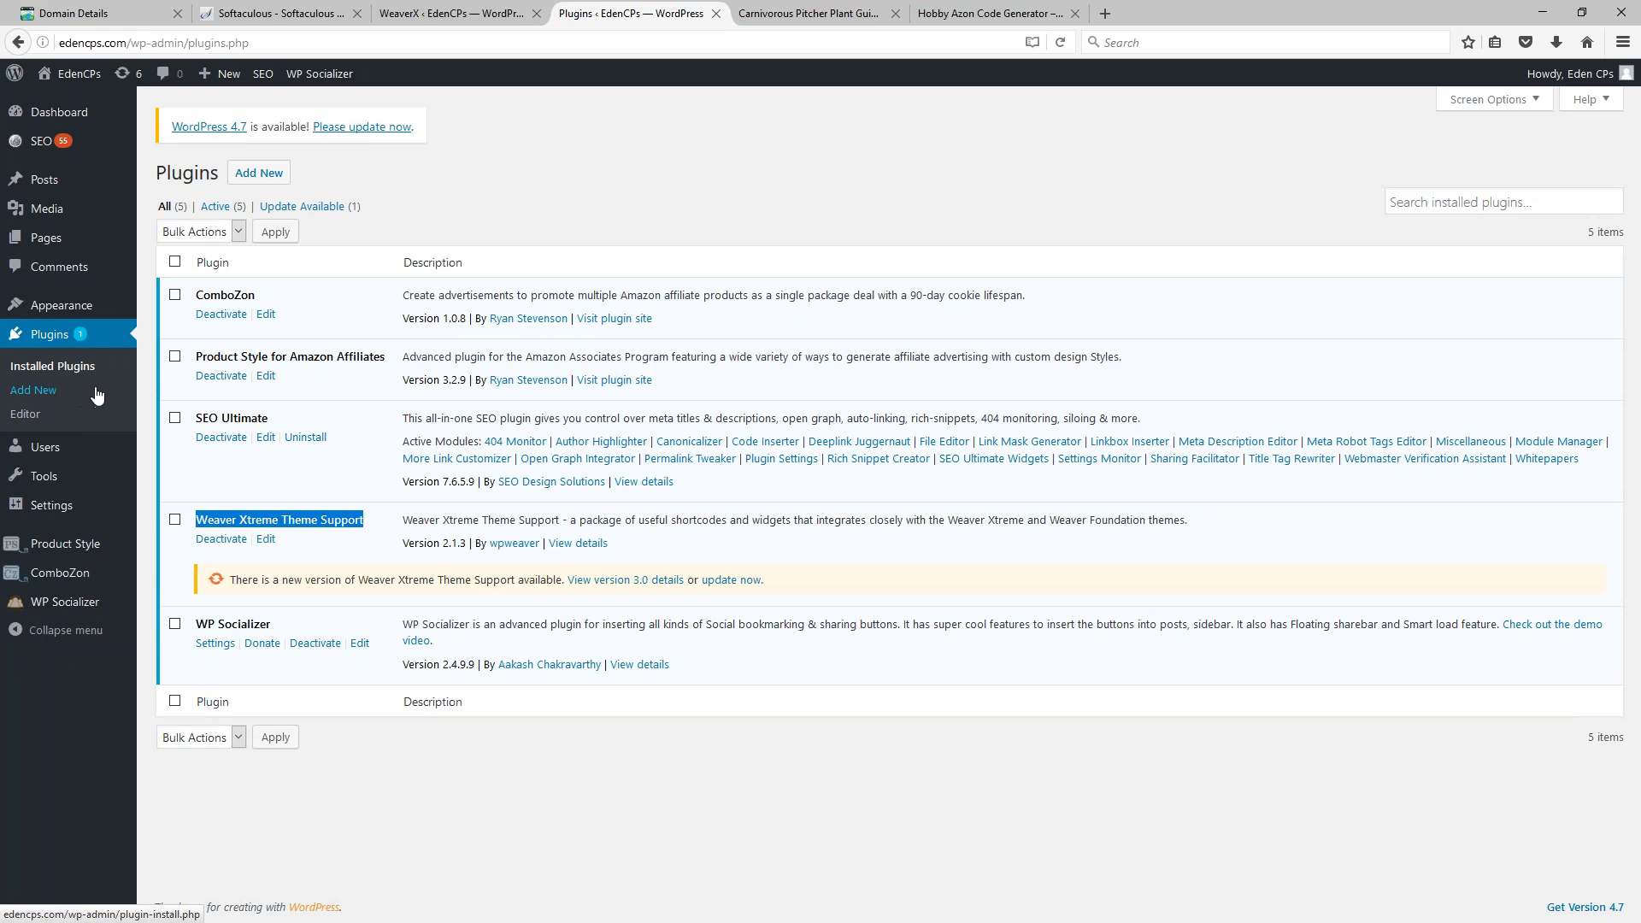
left_click_drag(274, 625, 196, 634)
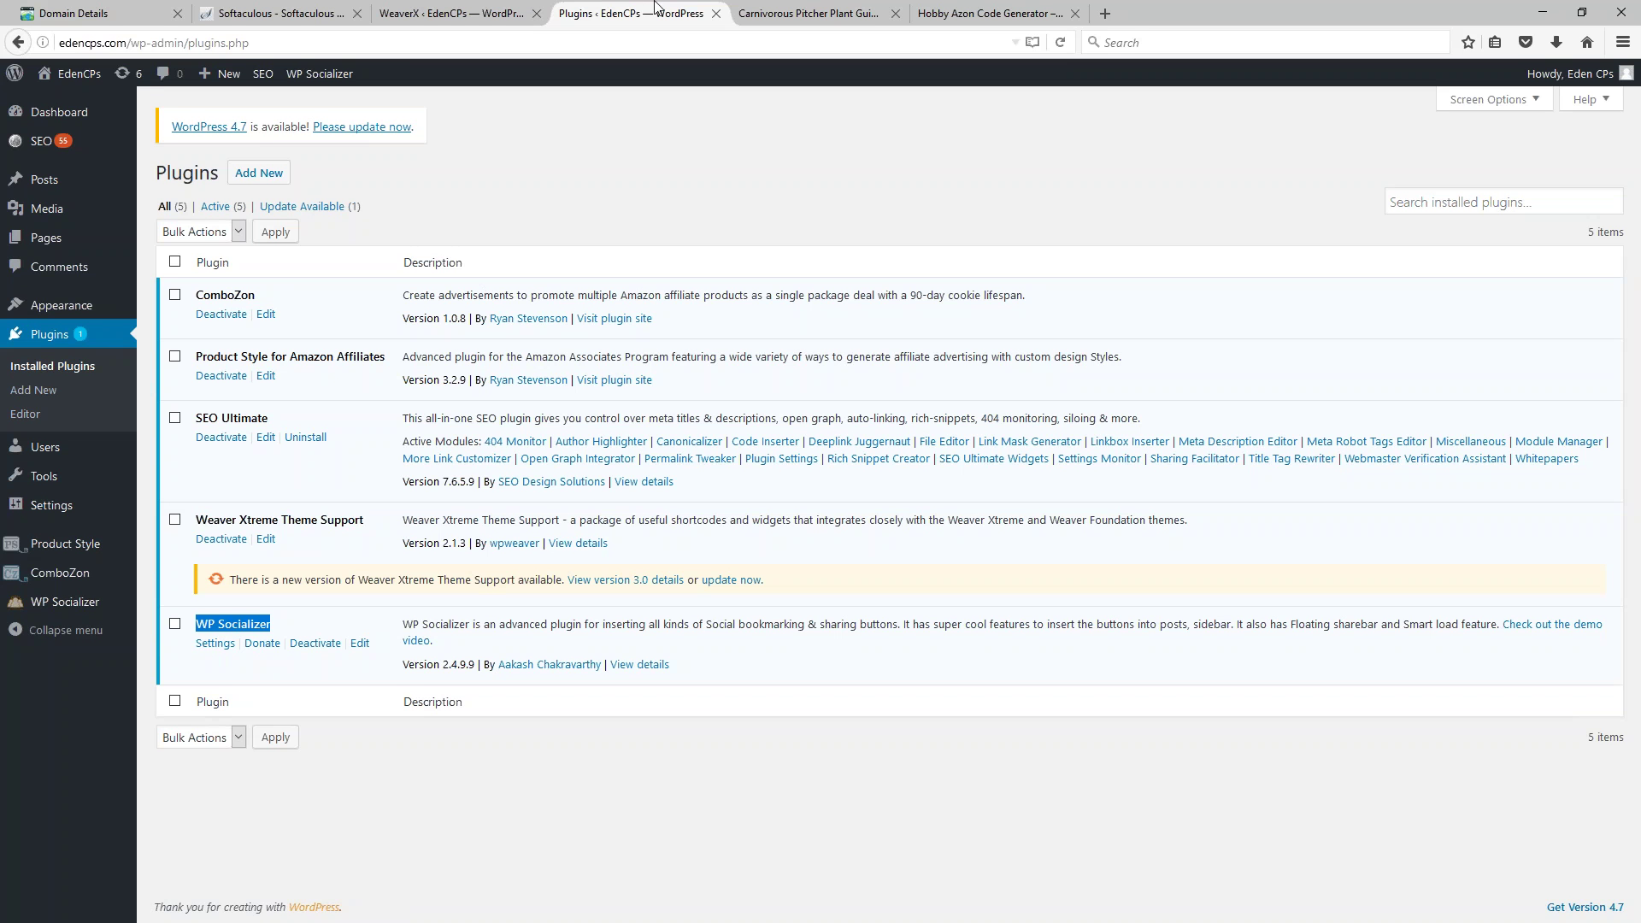
left_click(829, 7)
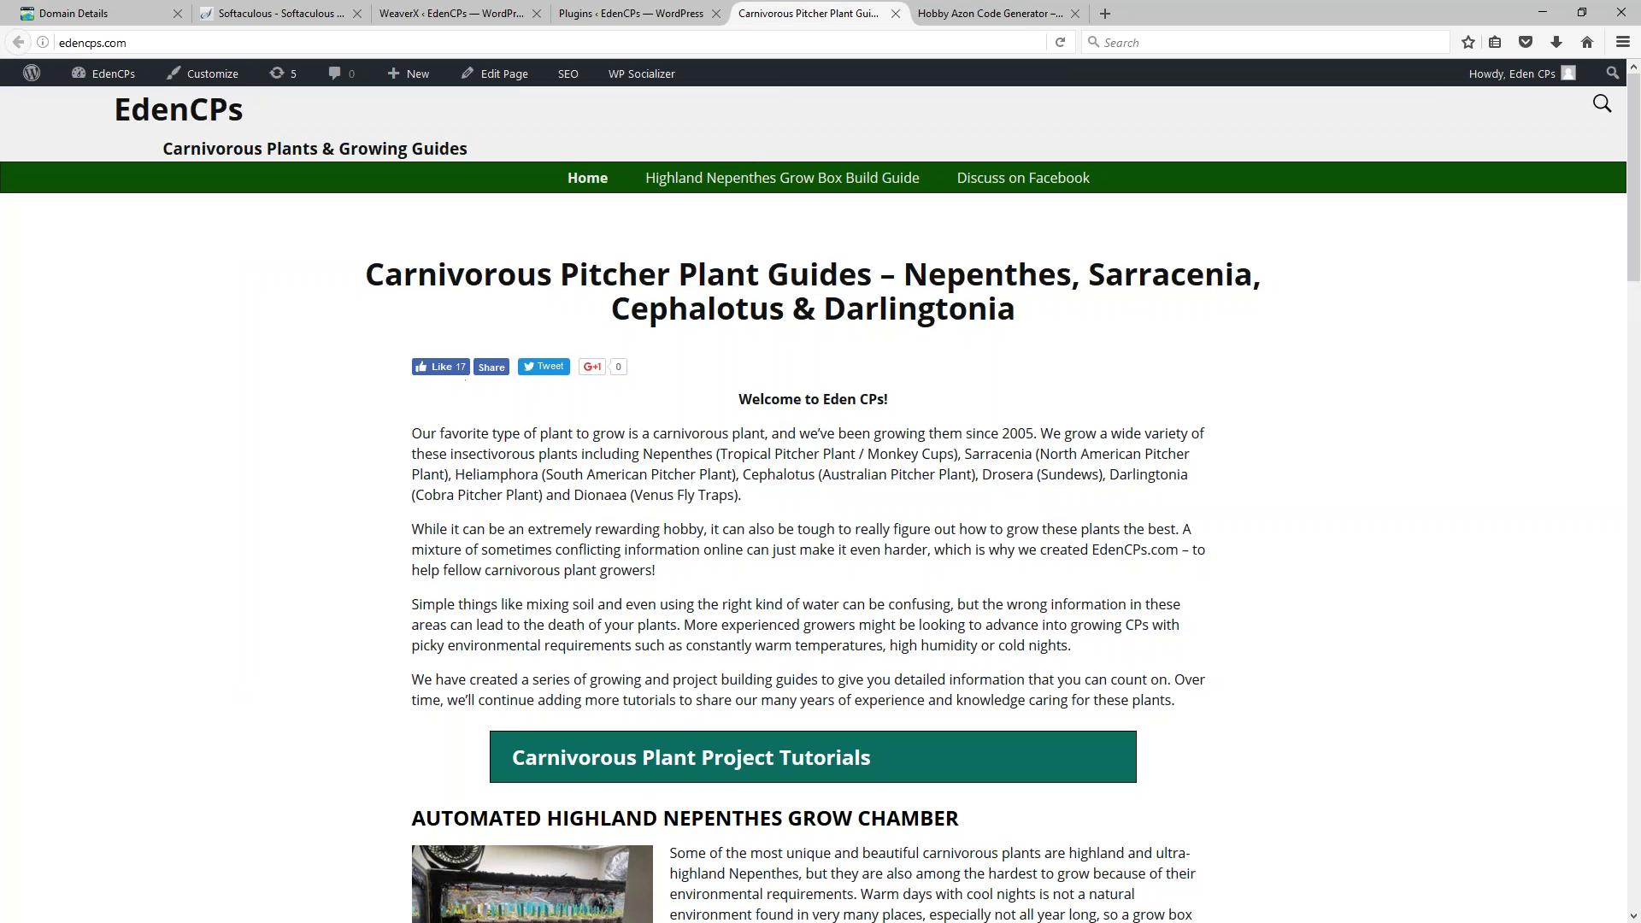
left_click(607, 13)
left_click(290, 460)
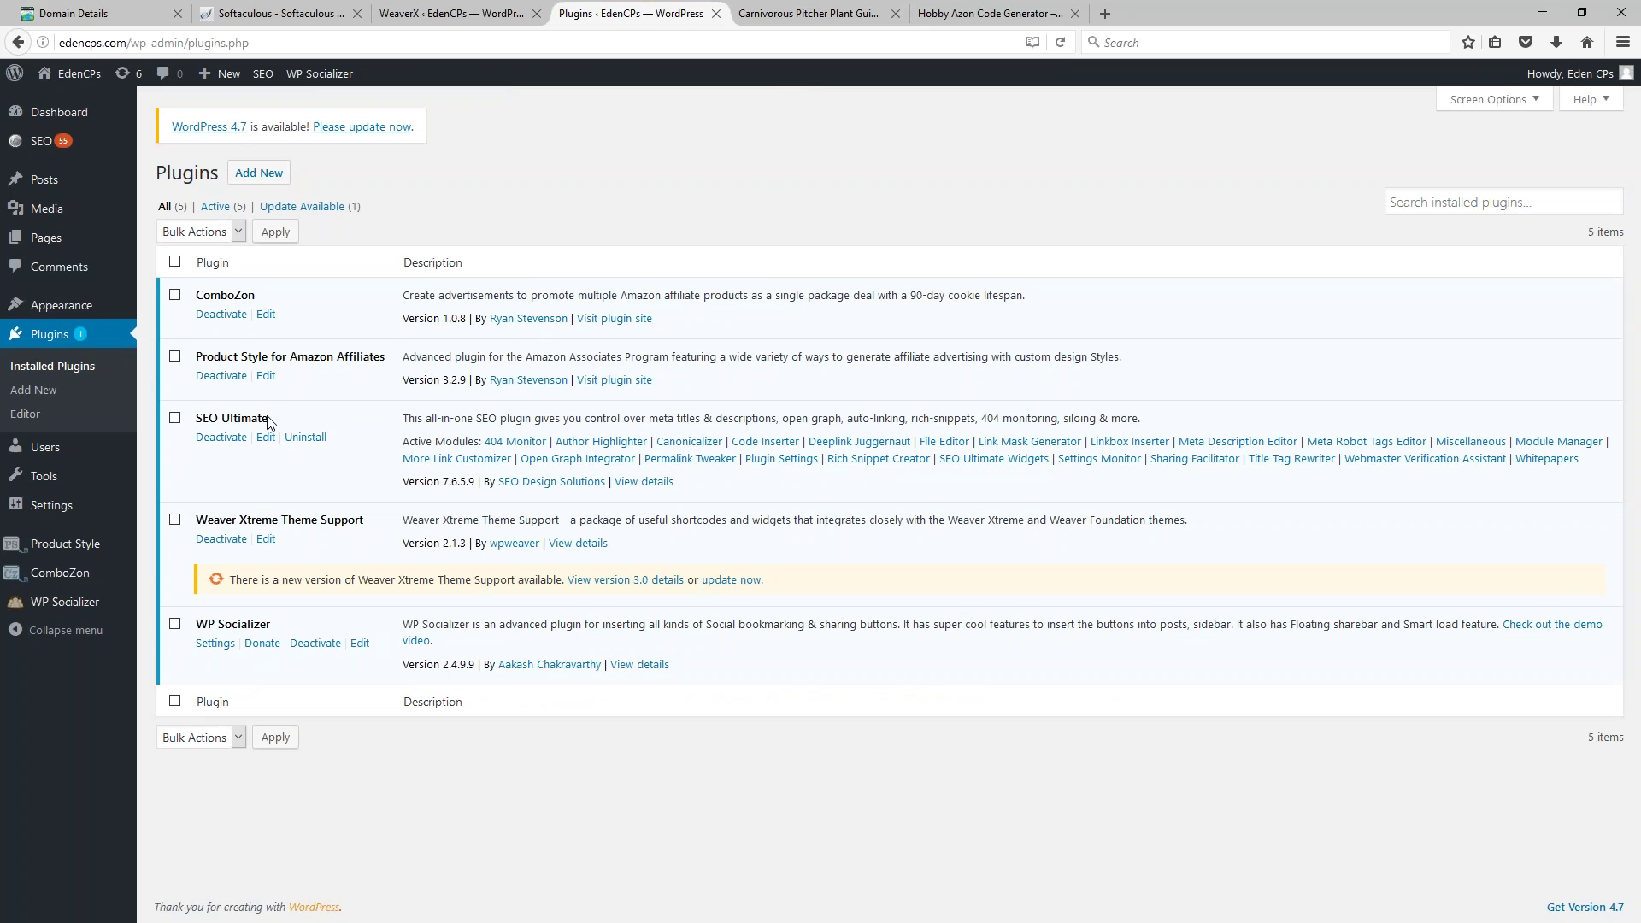
left_click_drag(270, 419, 195, 428)
left_click(505, 196)
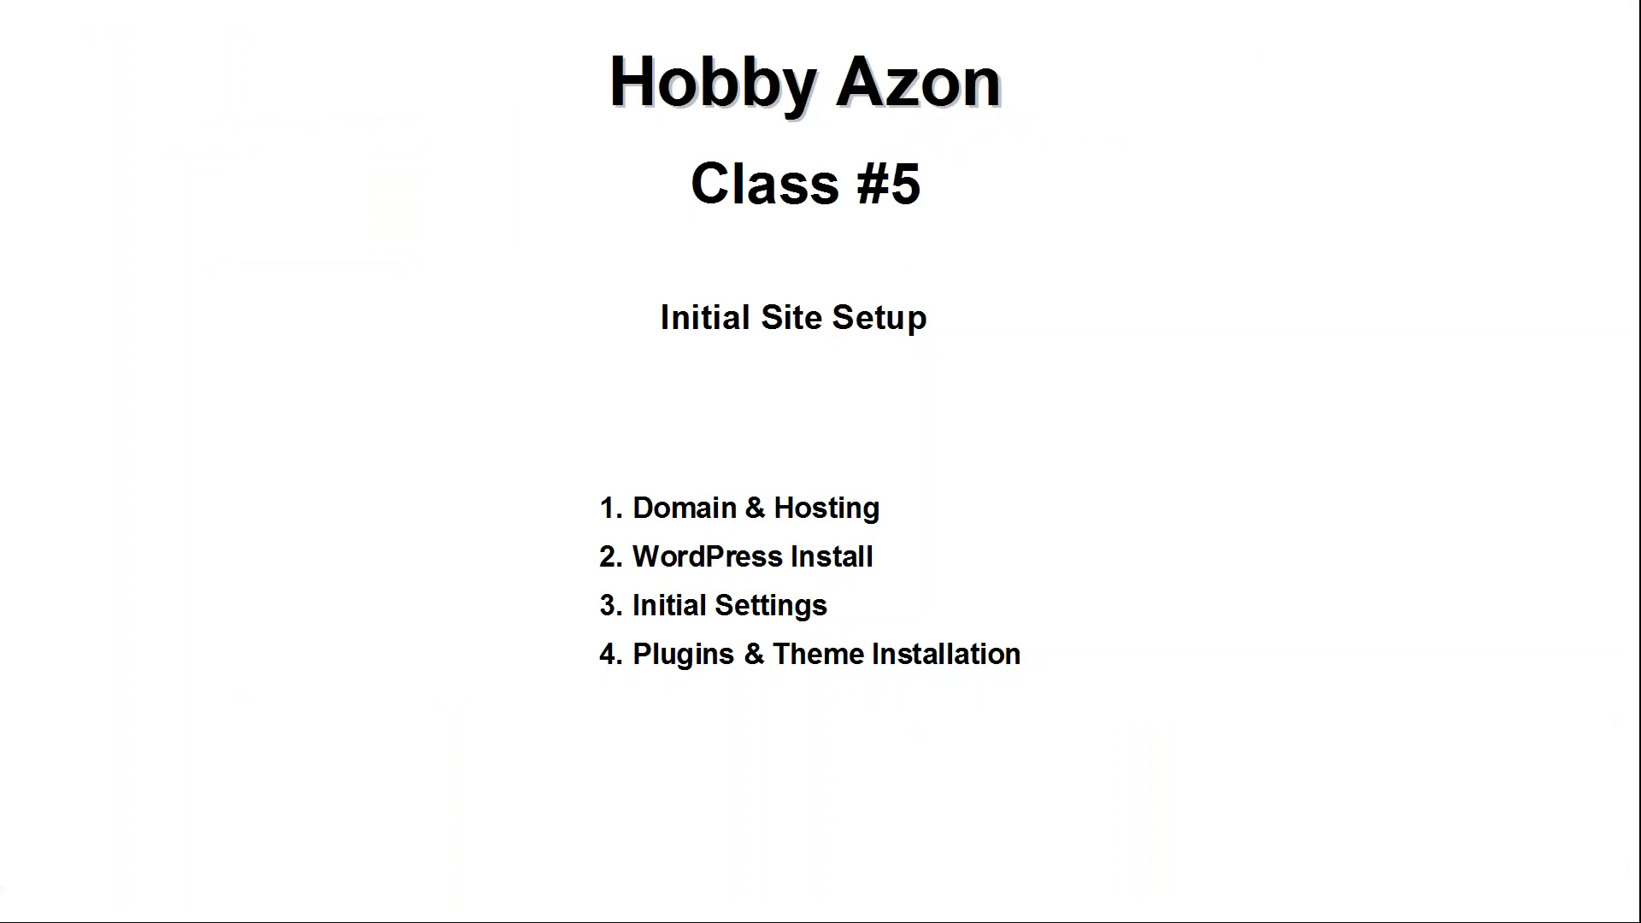
left_click(222, 439)
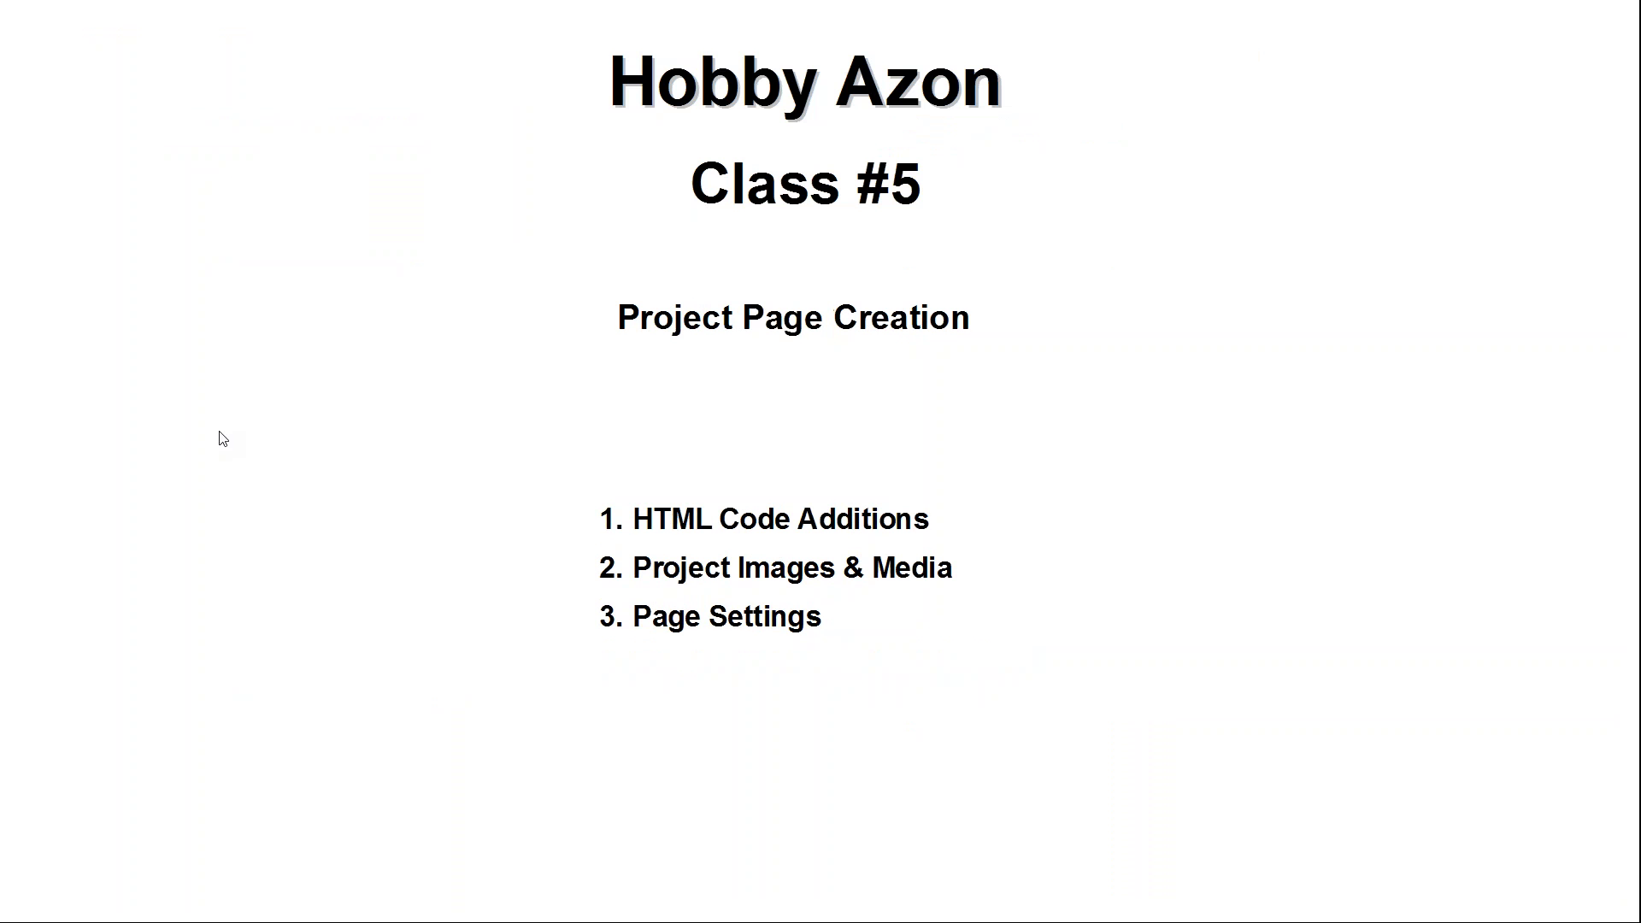
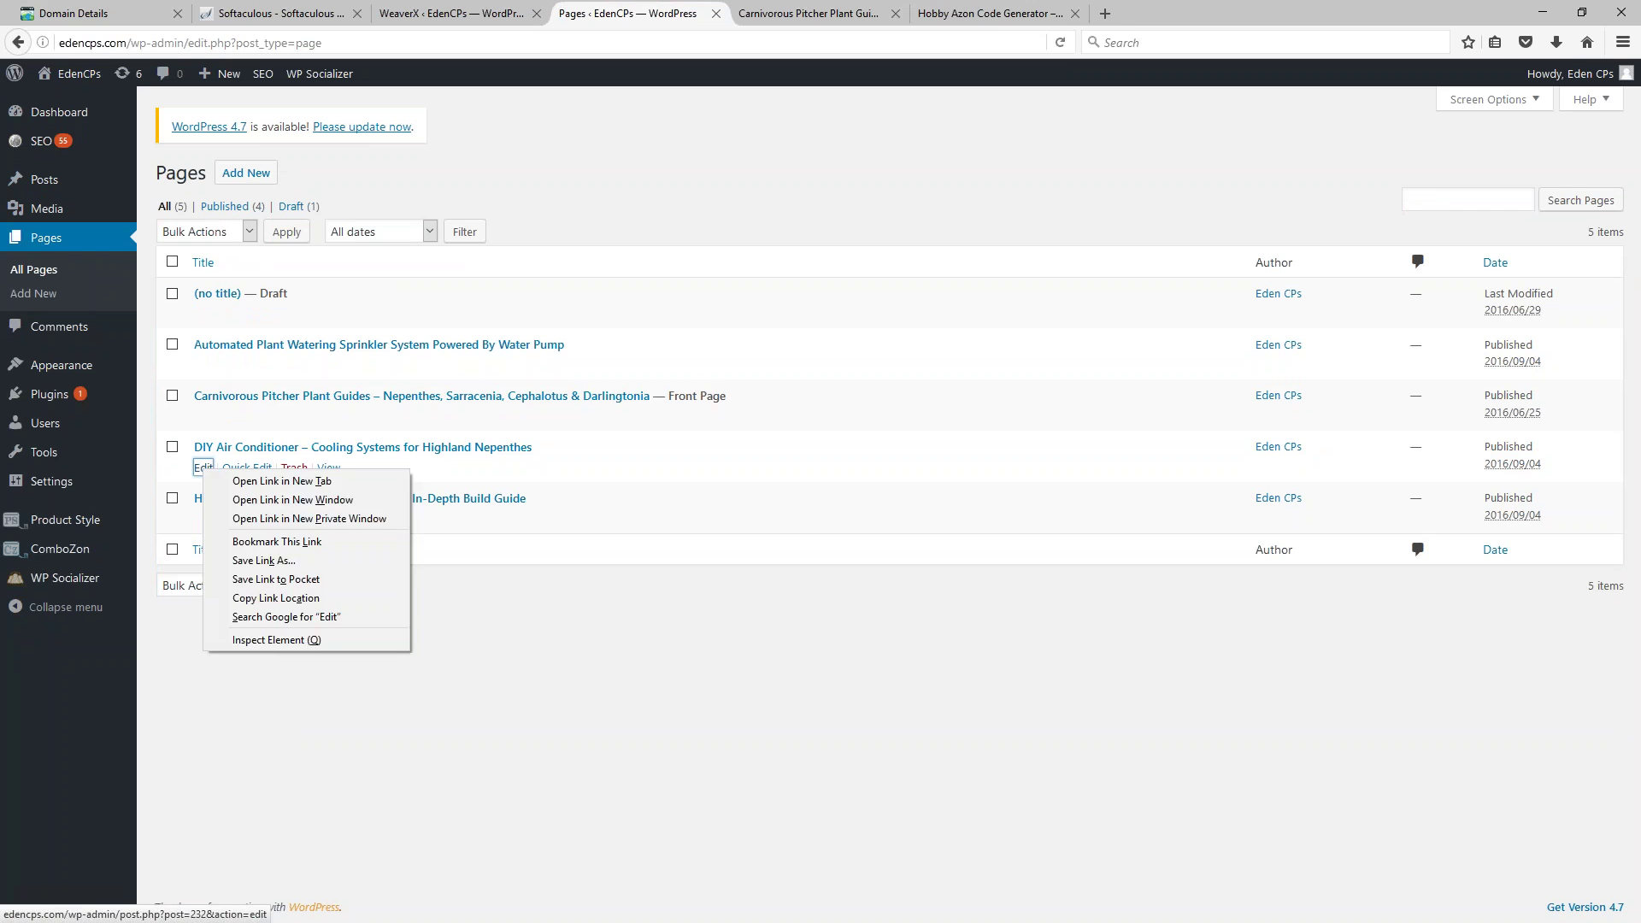
Step: Open the DIY Air Conditioner page for editing in a new tab and examine its HTML, including the paragraphs and the Cooling System Menu code
left_click(230, 479)
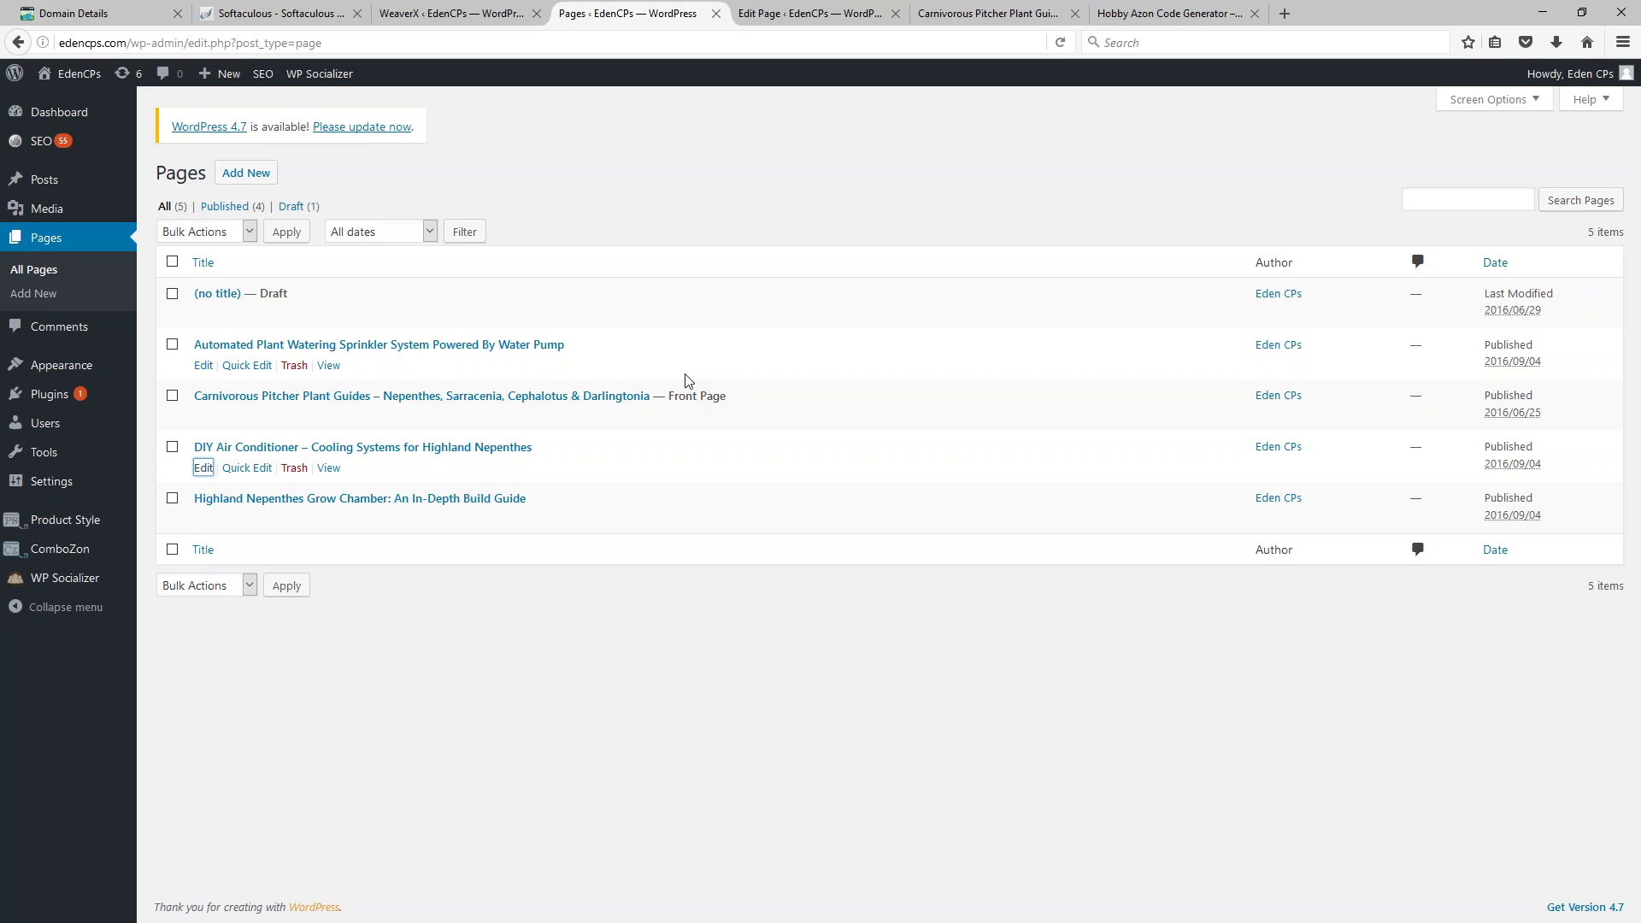
left_click(812, 13)
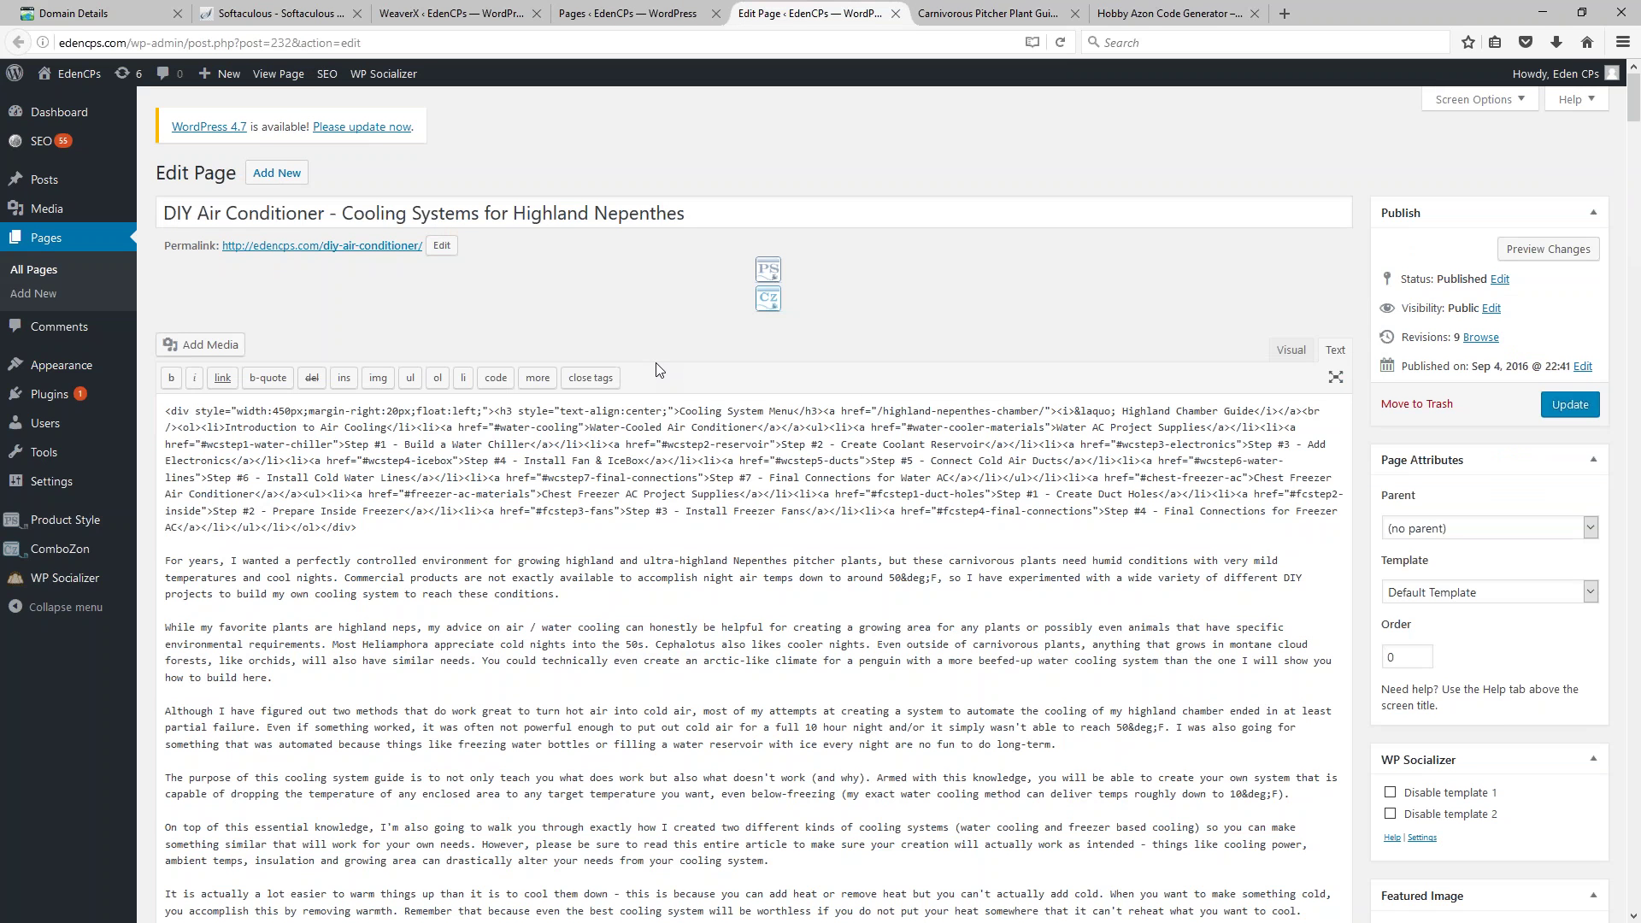
scroll(619, 495, "down", 5)
scroll(619, 495, "down", 3)
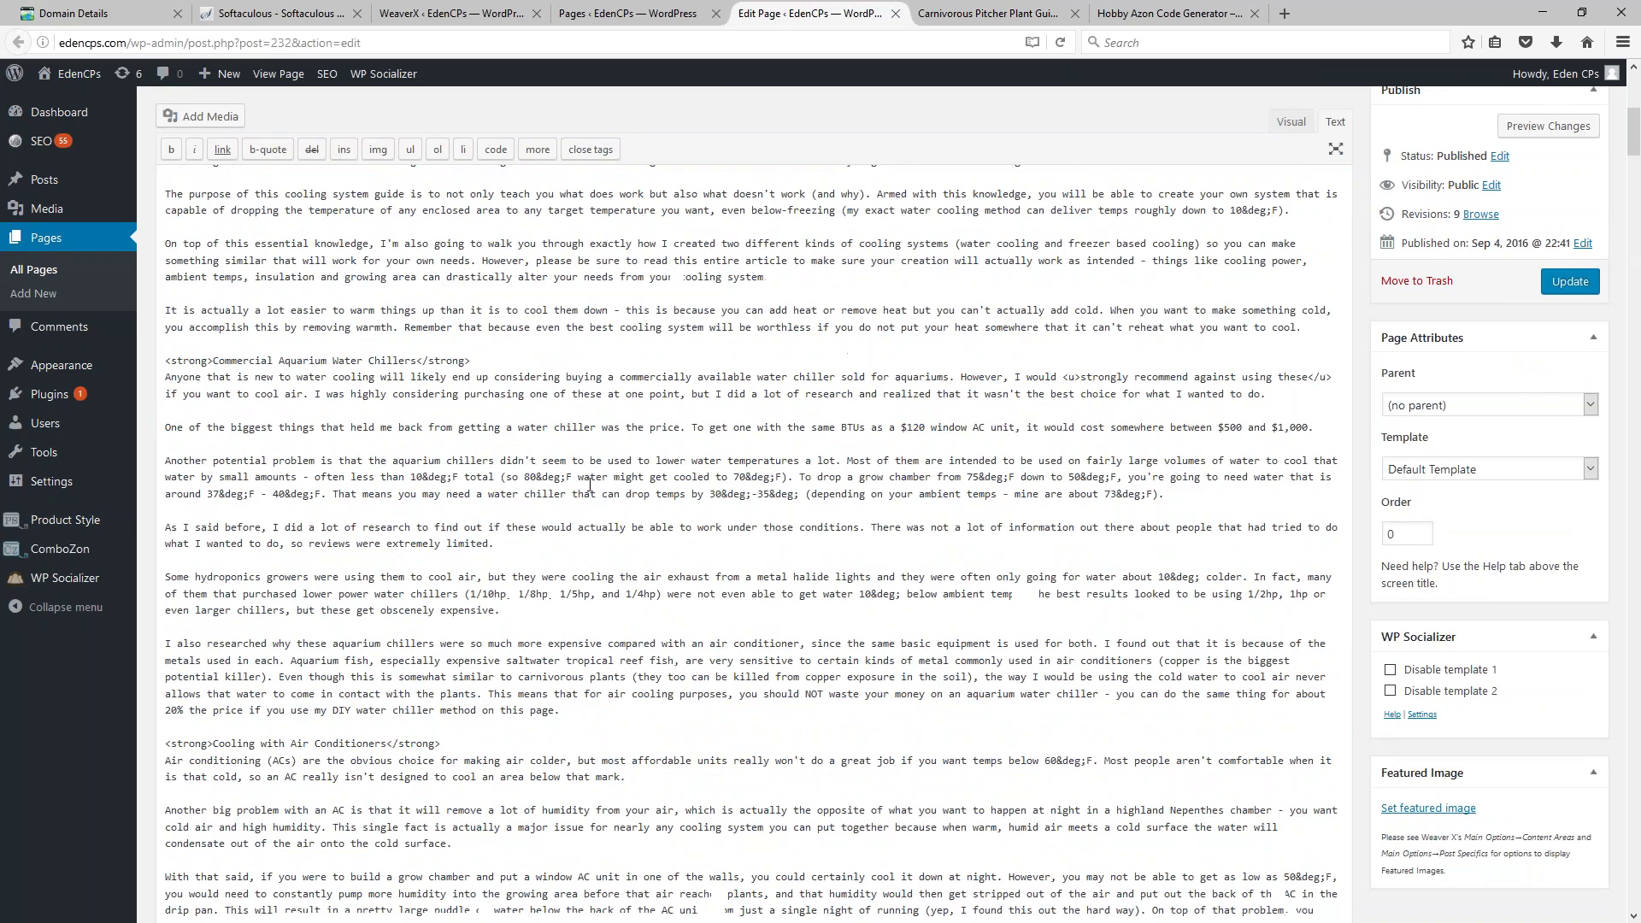
scroll(551, 475, "down", 1)
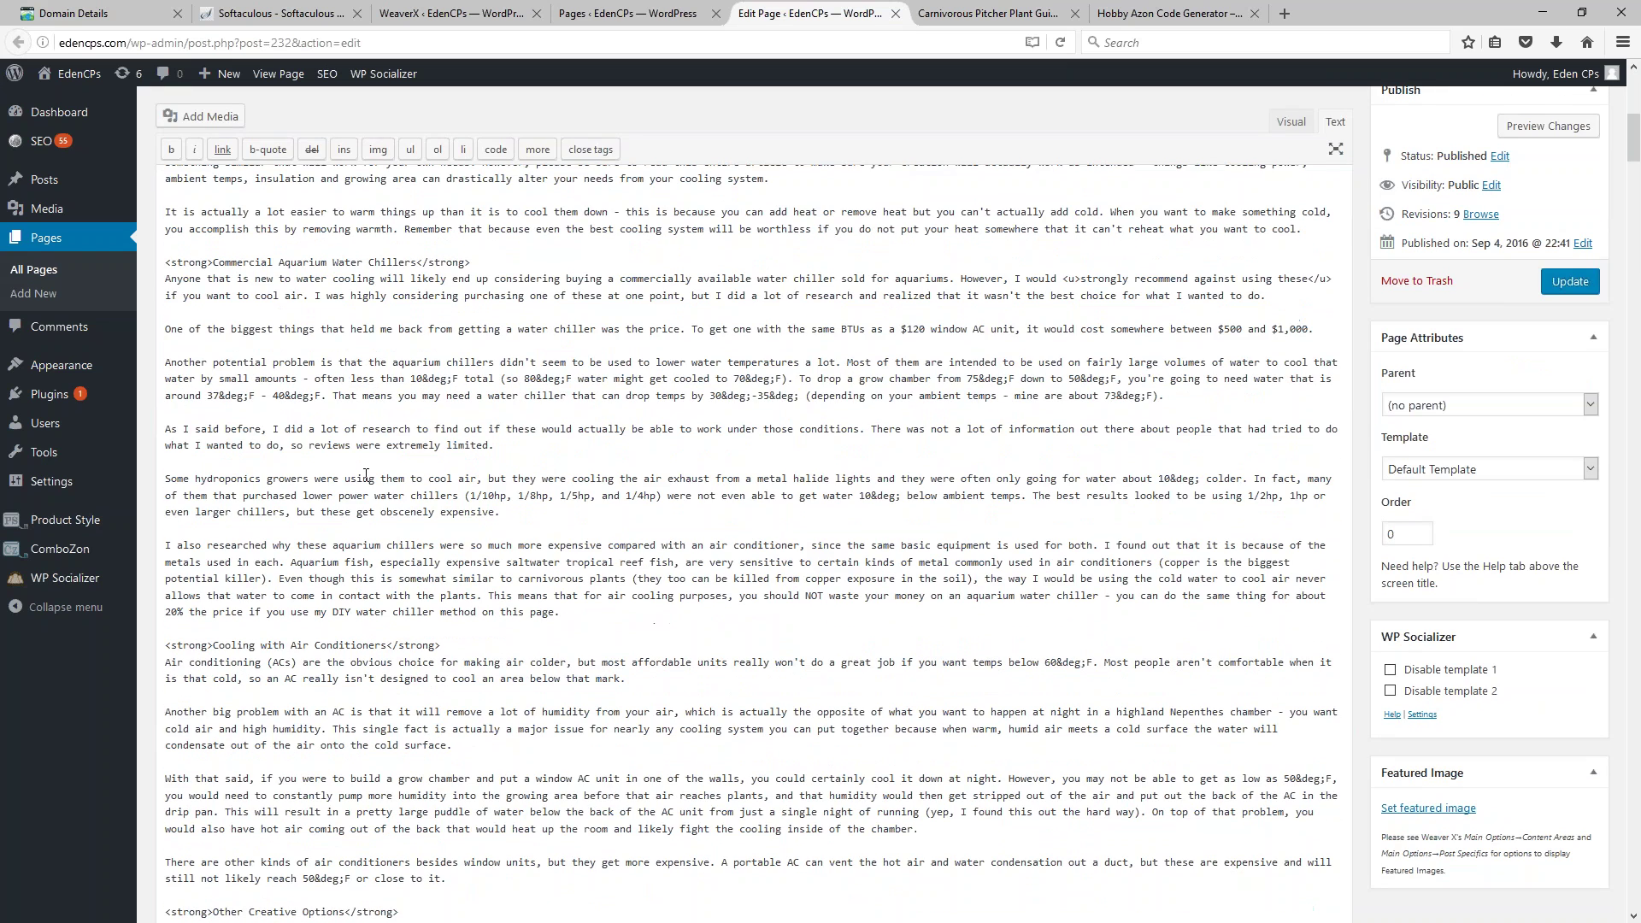
left_click_drag(502, 513, 148, 468)
scroll(480, 480, "up", 8)
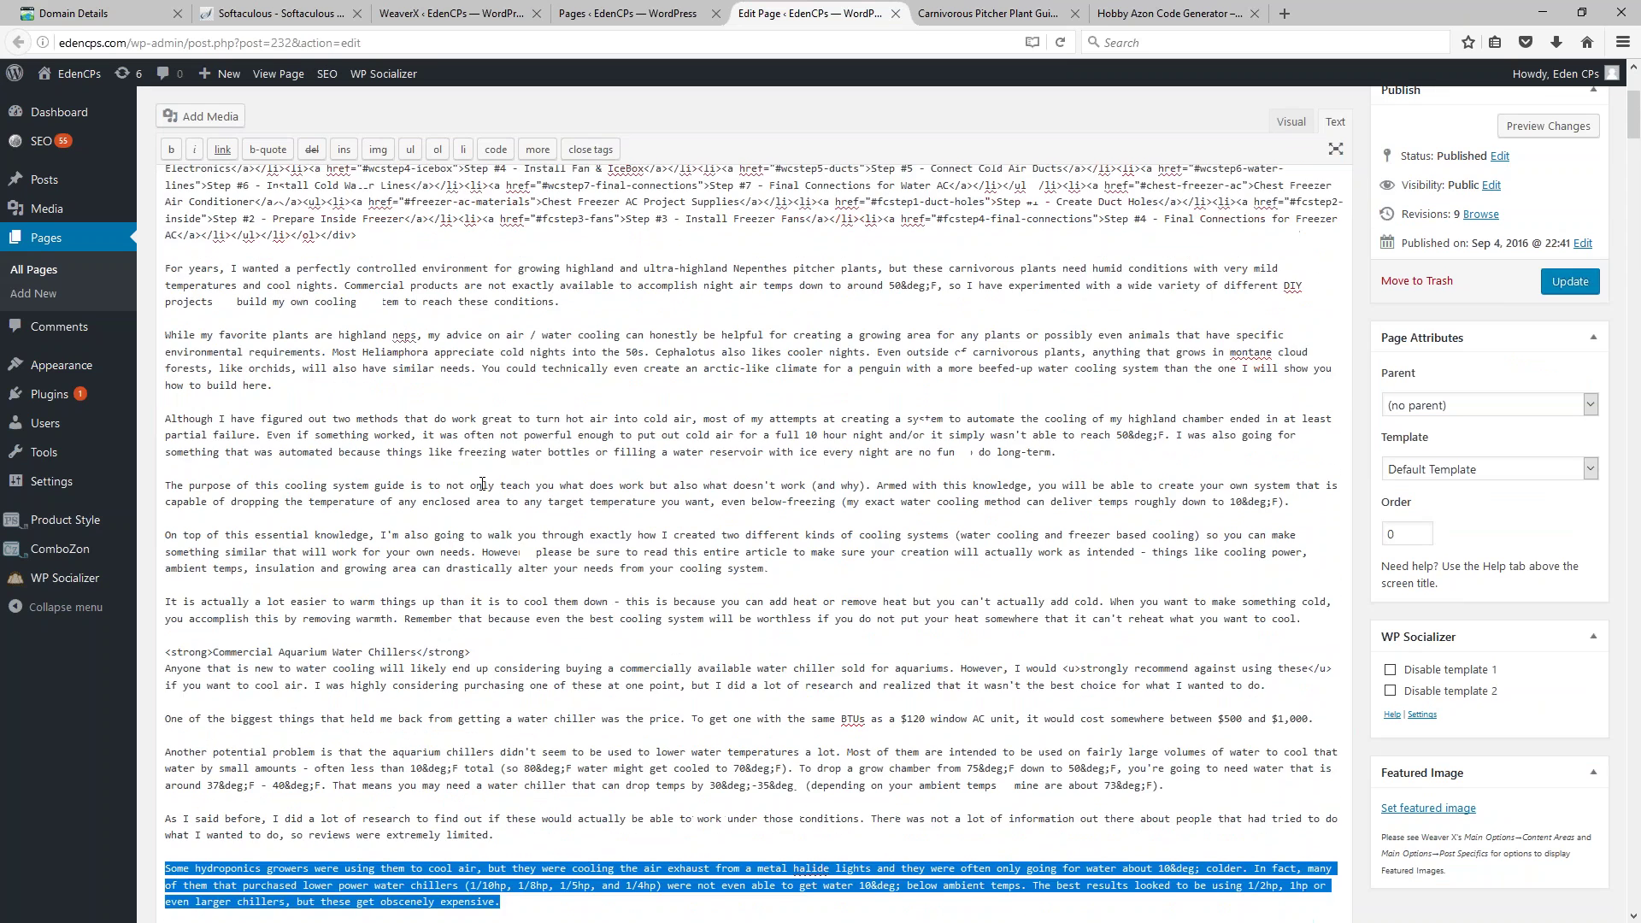
left_click_drag(384, 529, 137, 400)
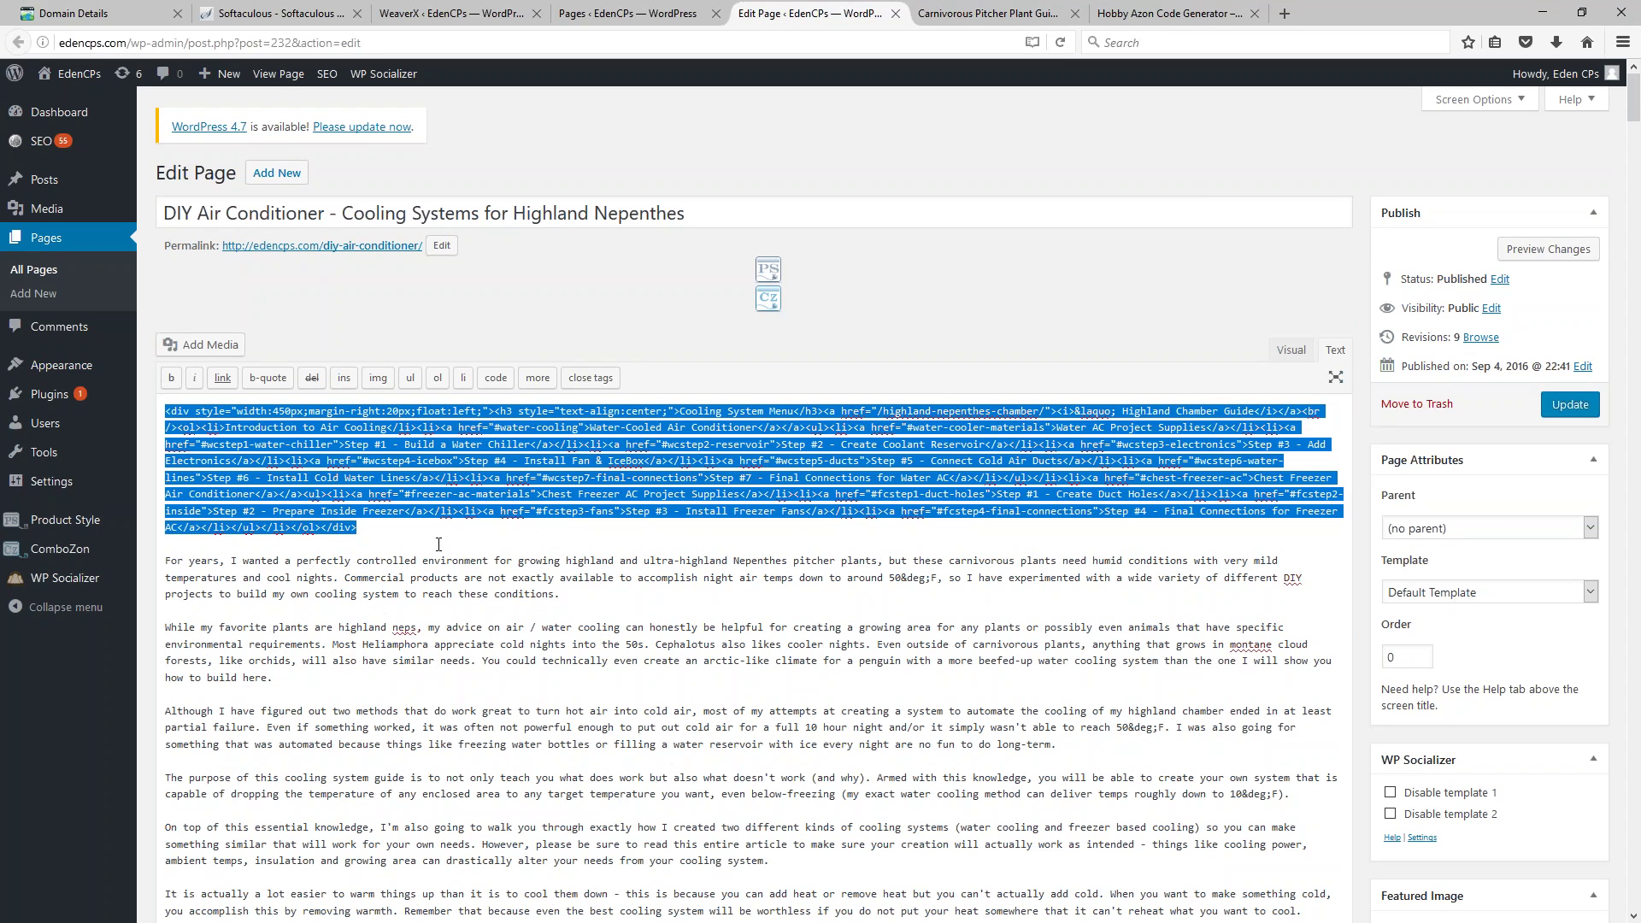
left_click(546, 527)
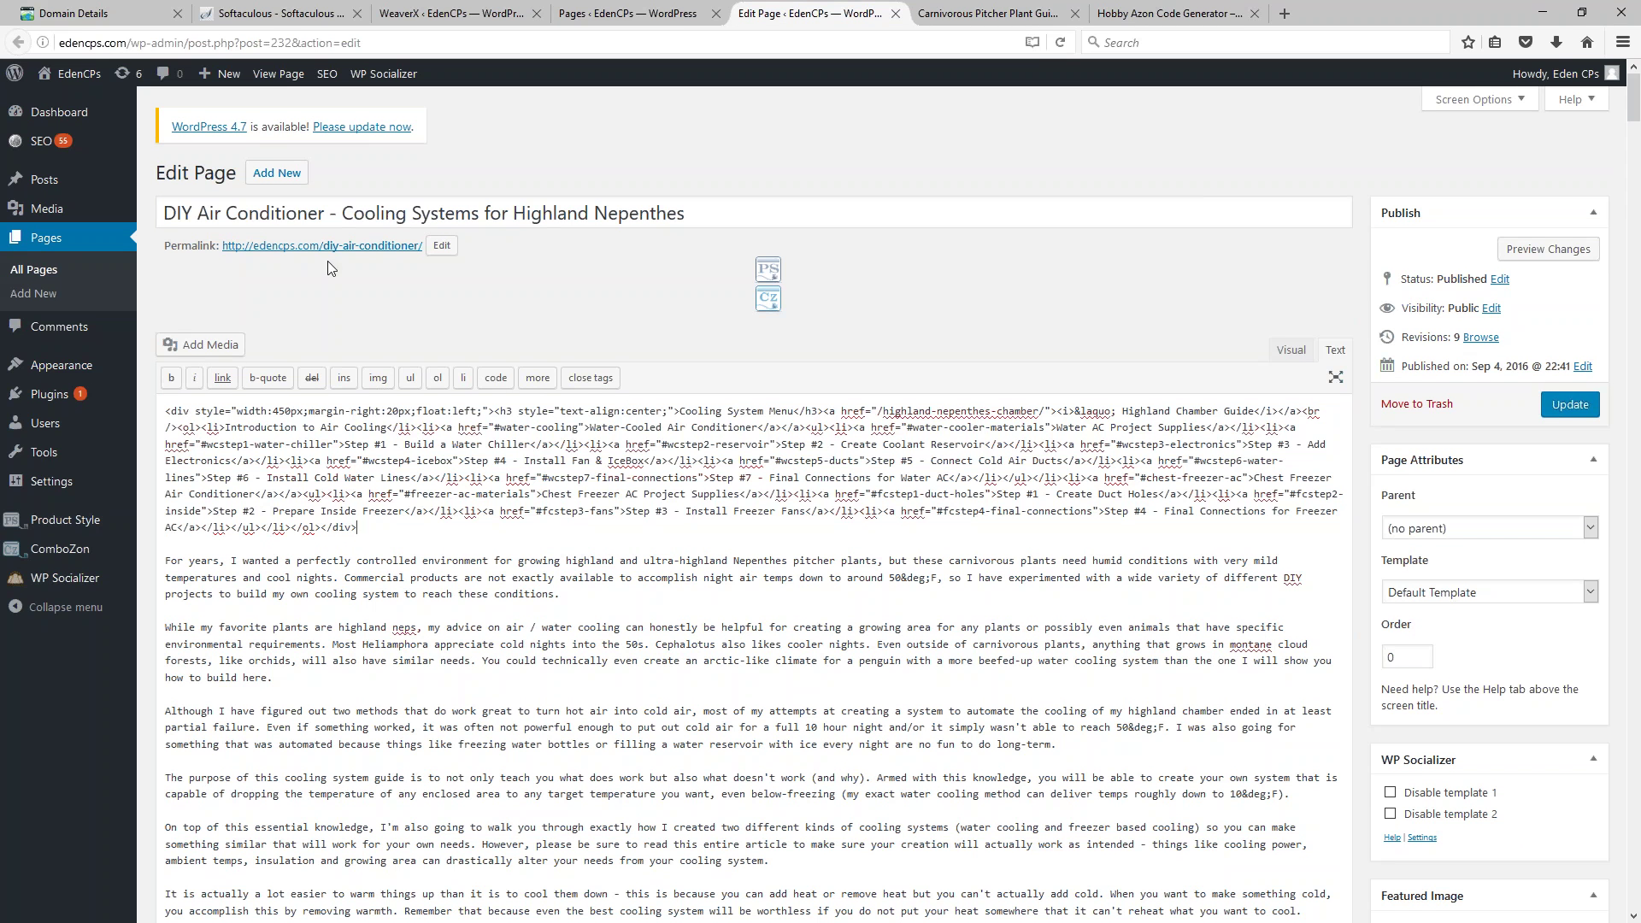
Step: Open the published DIY Air Conditioner page from its permalink in a new tab and check how the Cooling System Menu is laid out
right_click(289, 250)
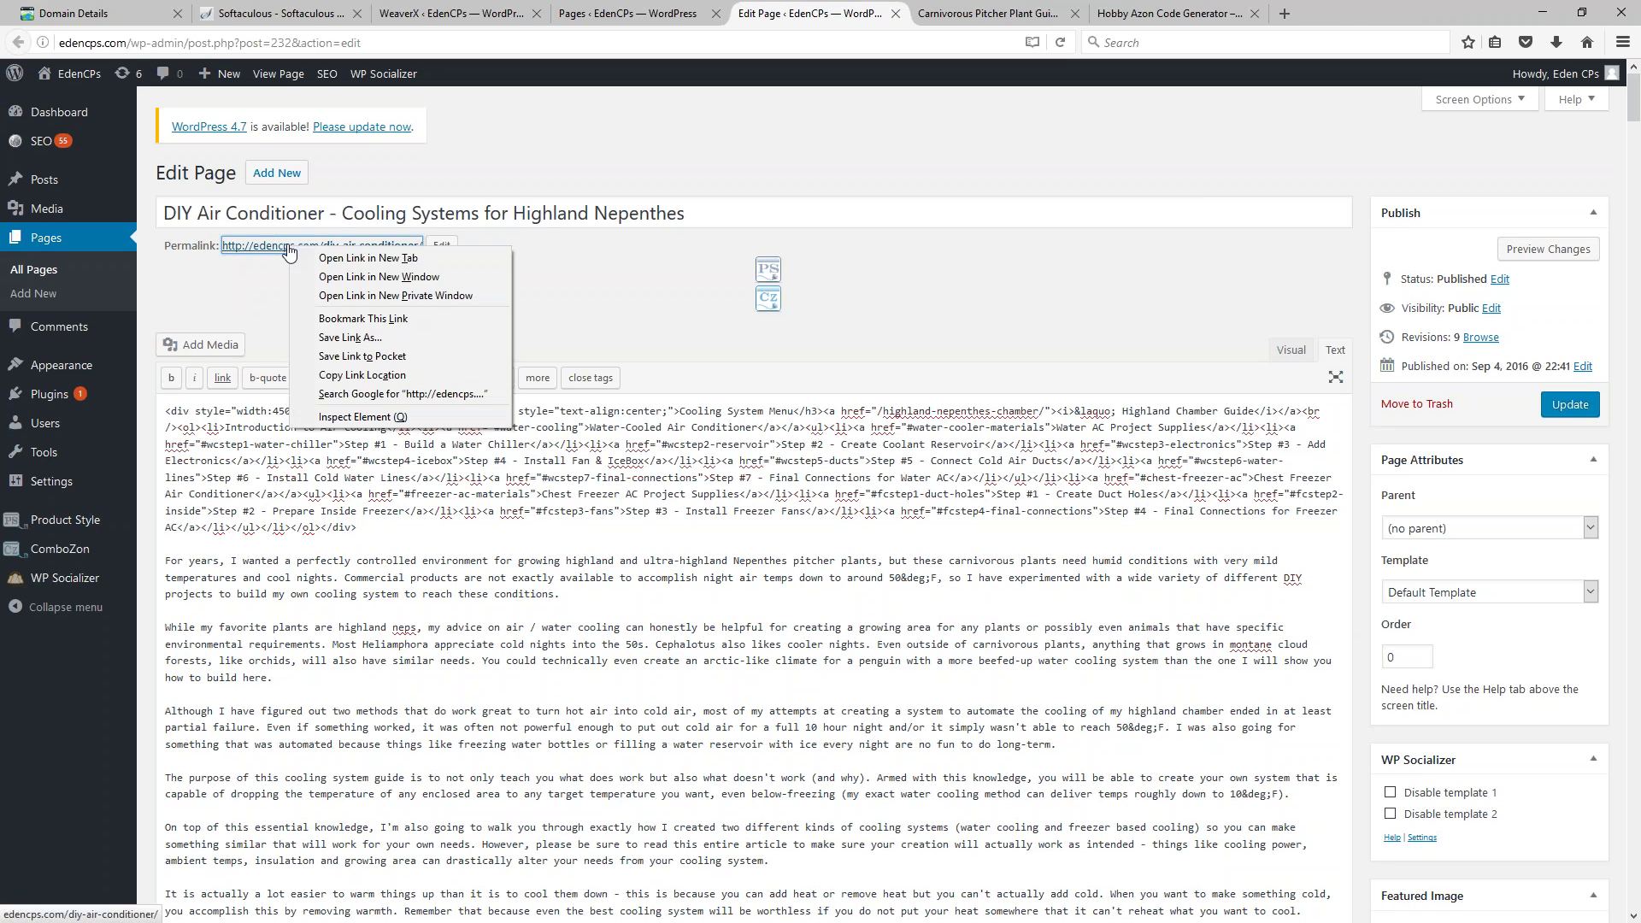
left_click(341, 256)
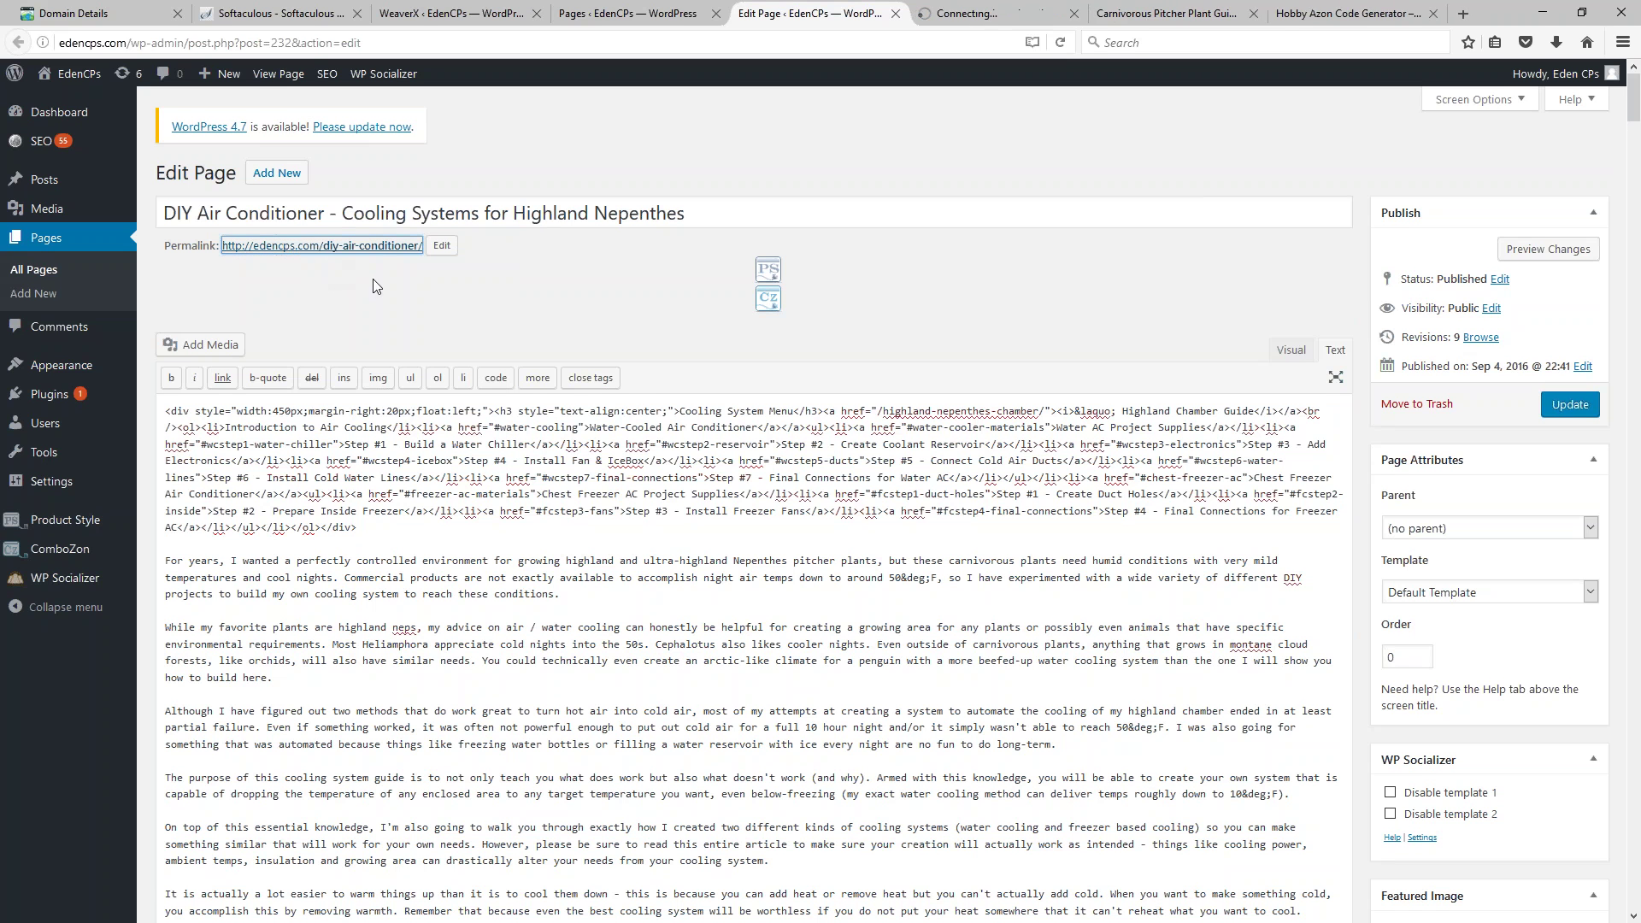
left_click(989, 12)
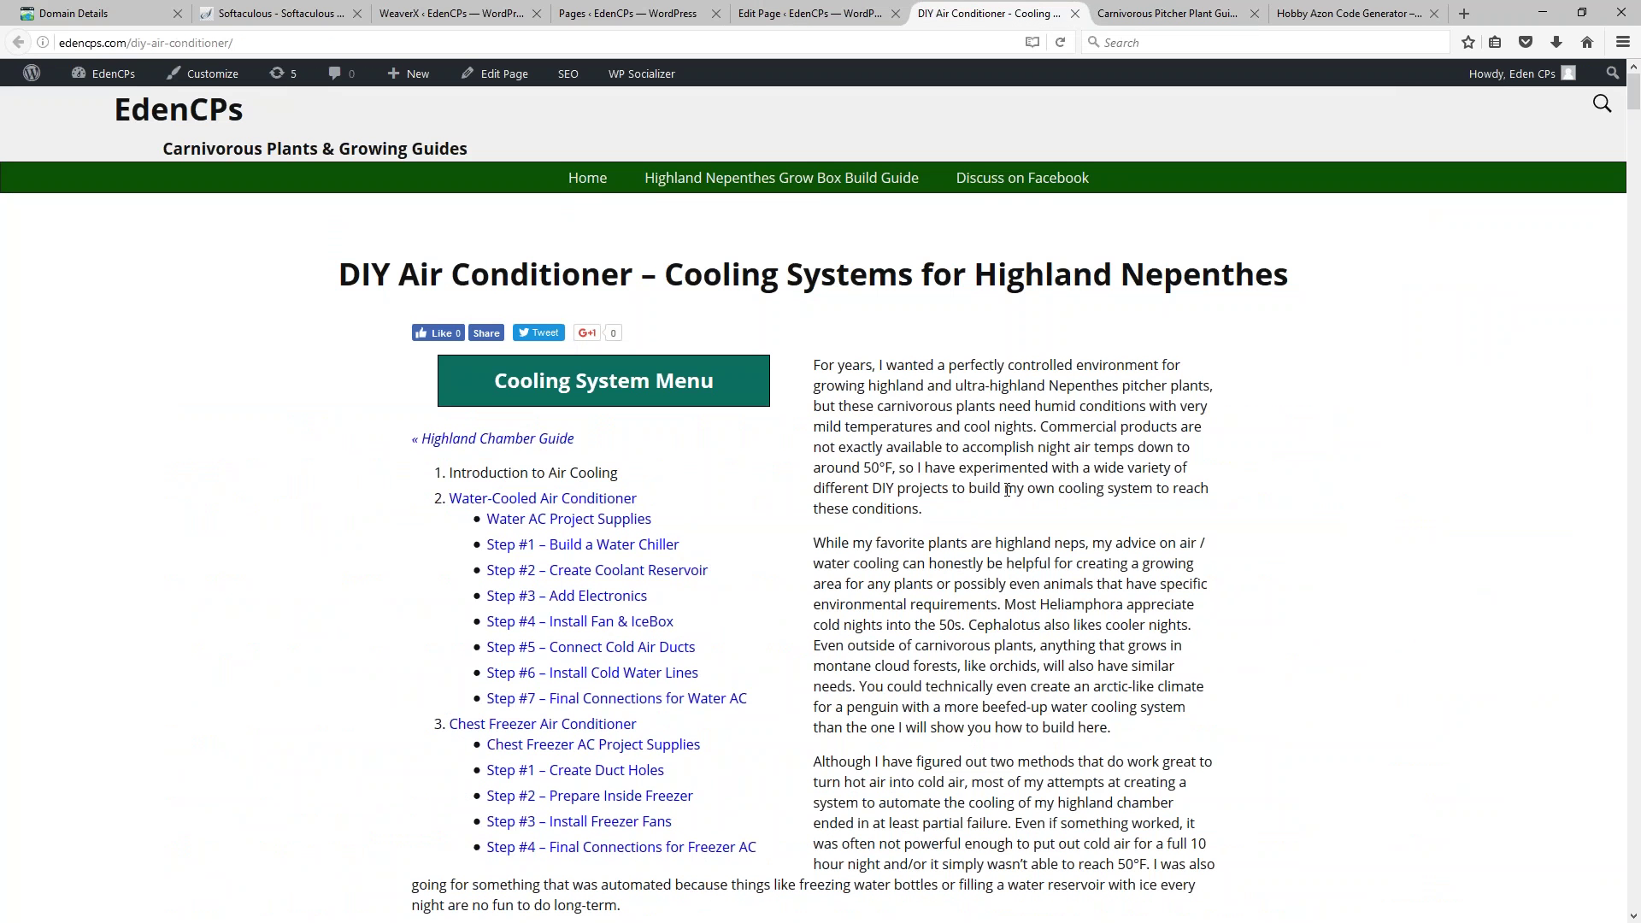
scroll(1007, 490, "down", 3)
scroll(997, 409, "down", 1)
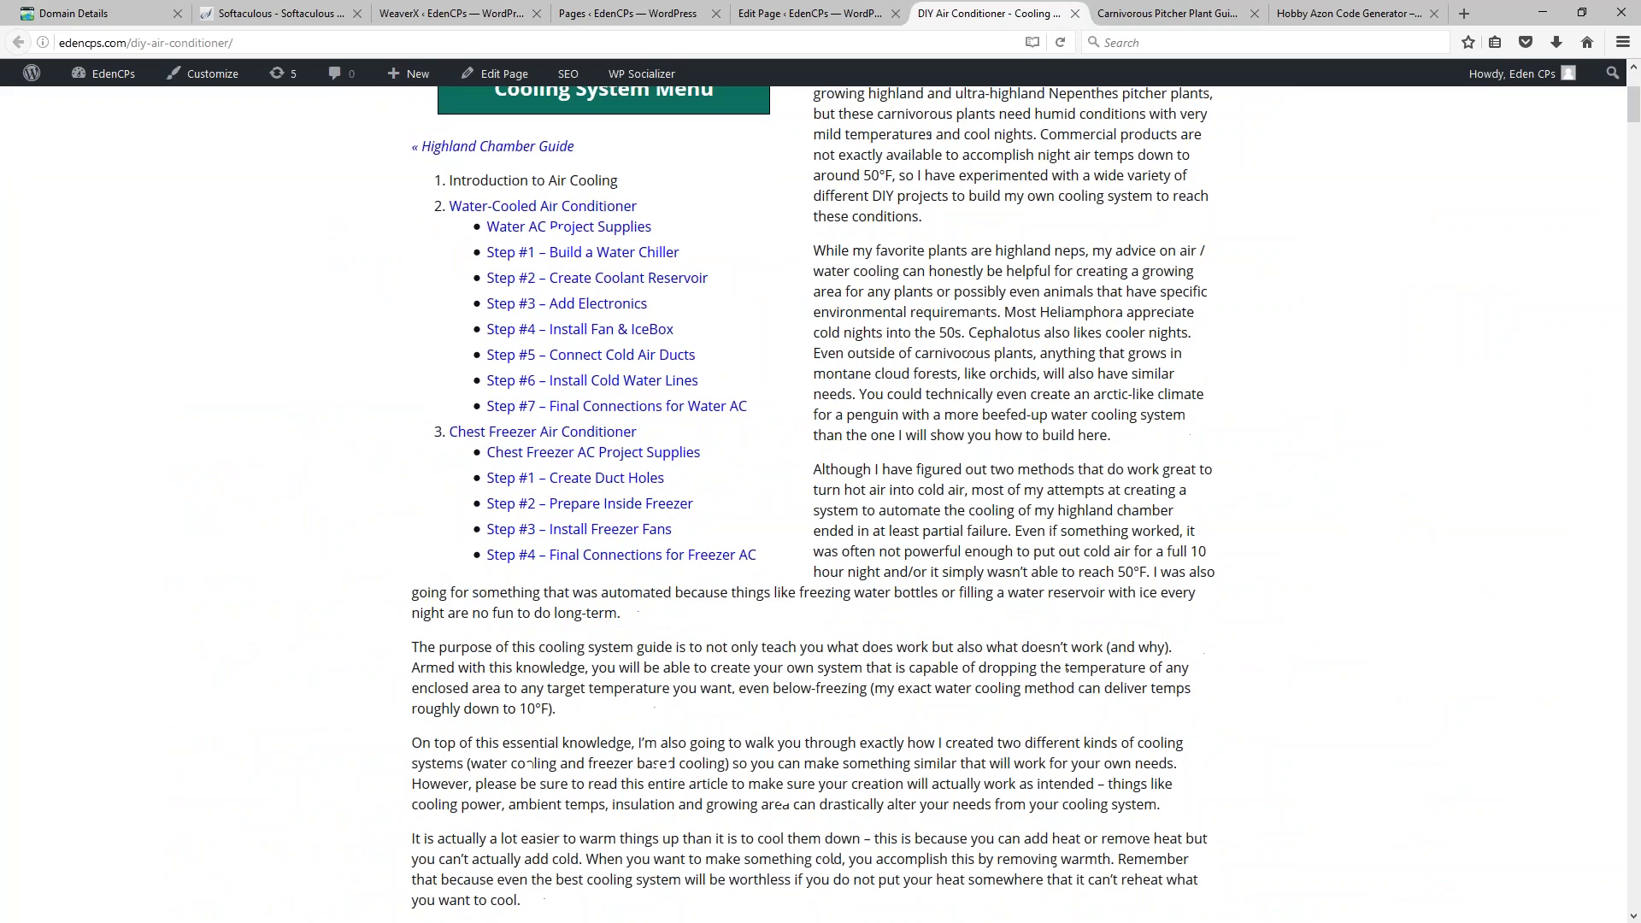
scroll(1155, 523, "up", 3)
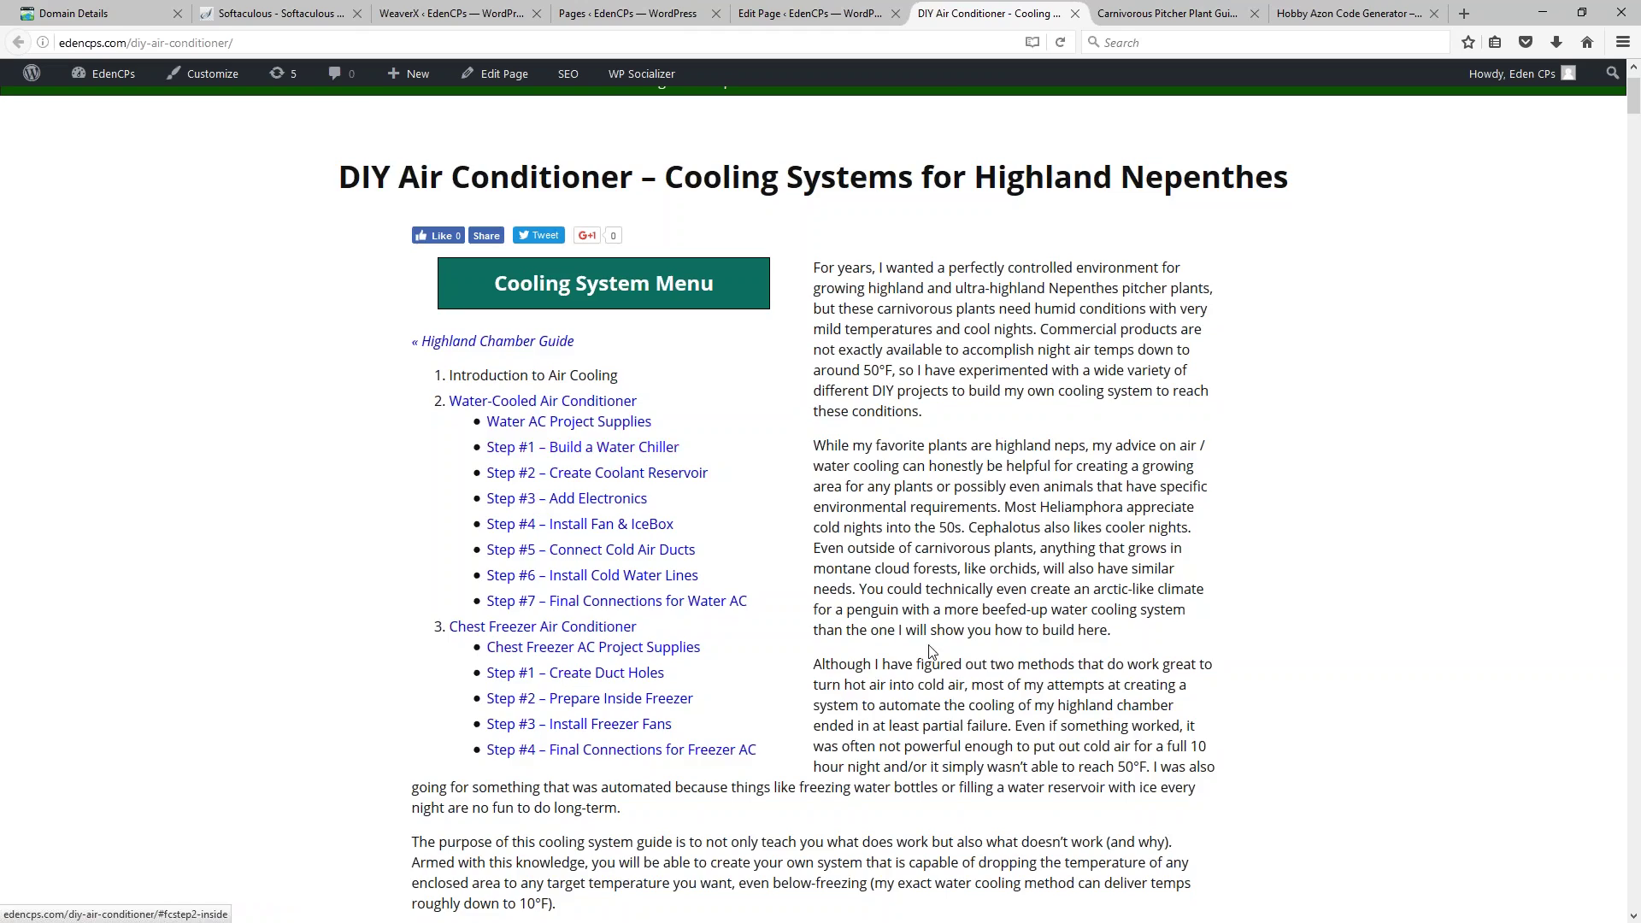
Step: Review the whole published DIY Air Conditioner page, including its section headers, materials and tools lists, sub-headers and captioned images, and return to its beginning
scroll(541, 508, "down", 10)
scroll(983, 714, "down", 15)
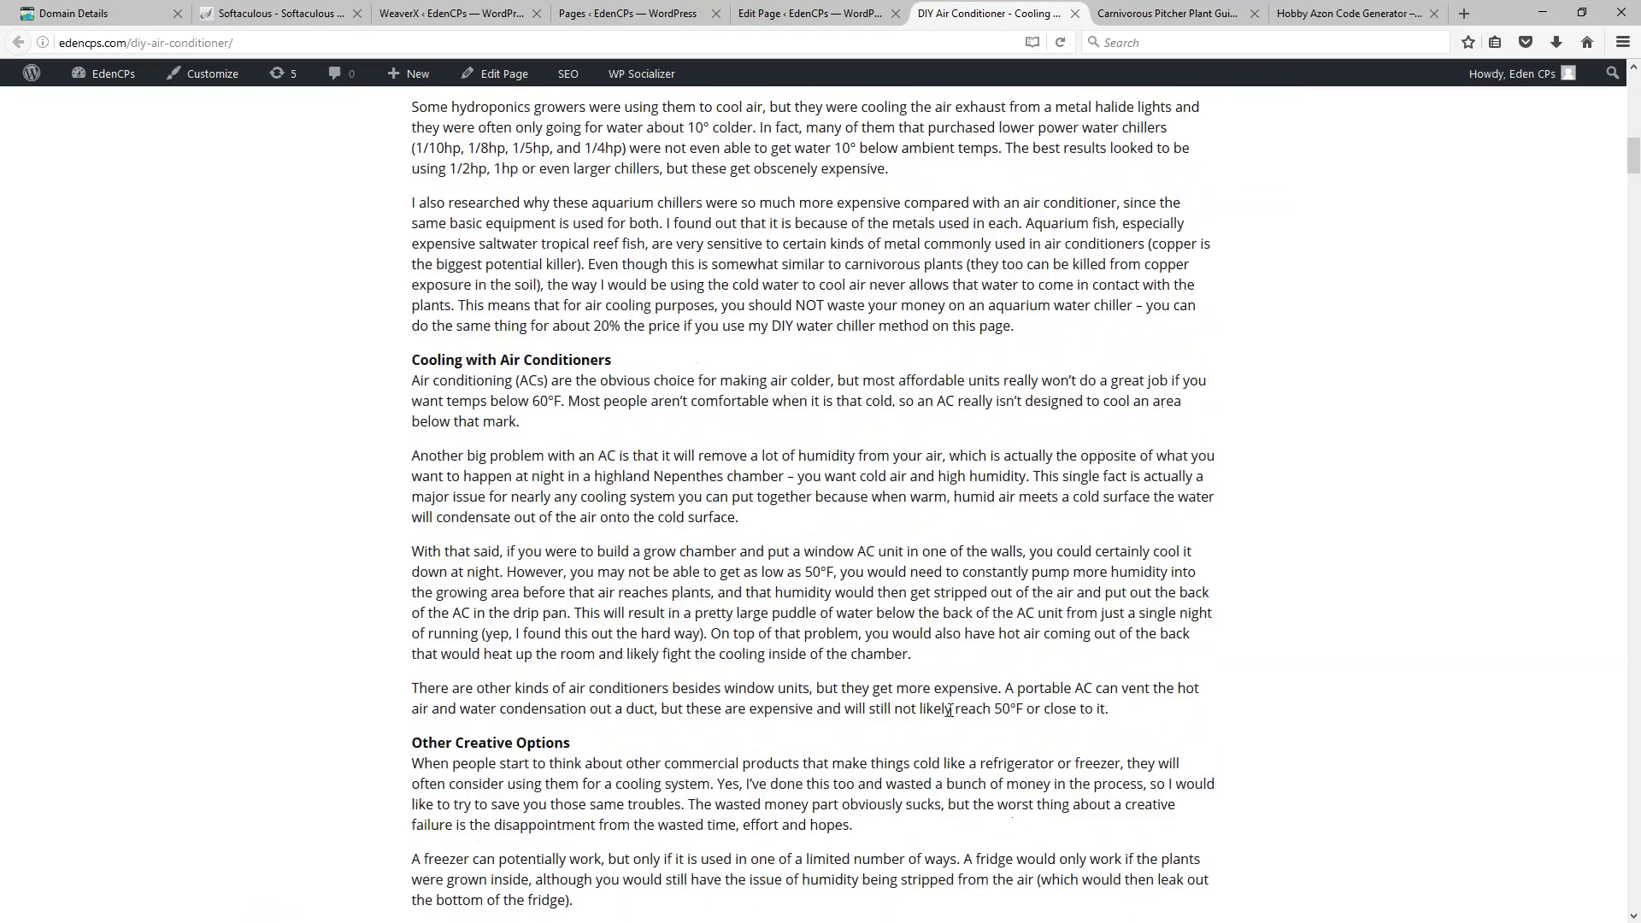
scroll(982, 714, "down", 5)
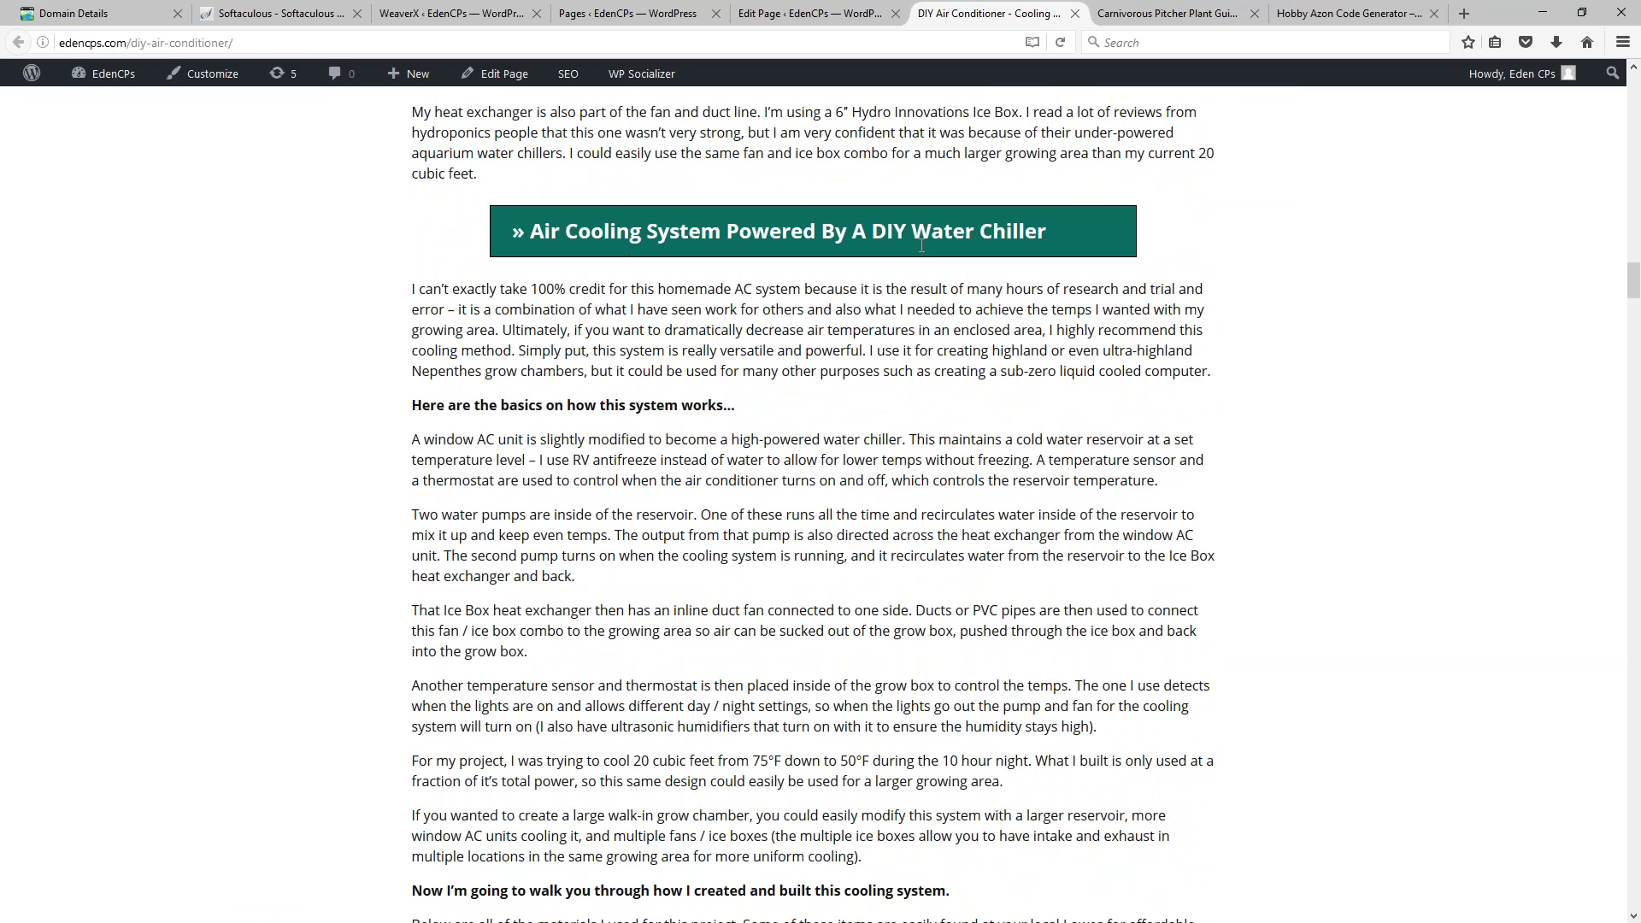
scroll(913, 255, "down", 4)
scroll(915, 370, "down", 7)
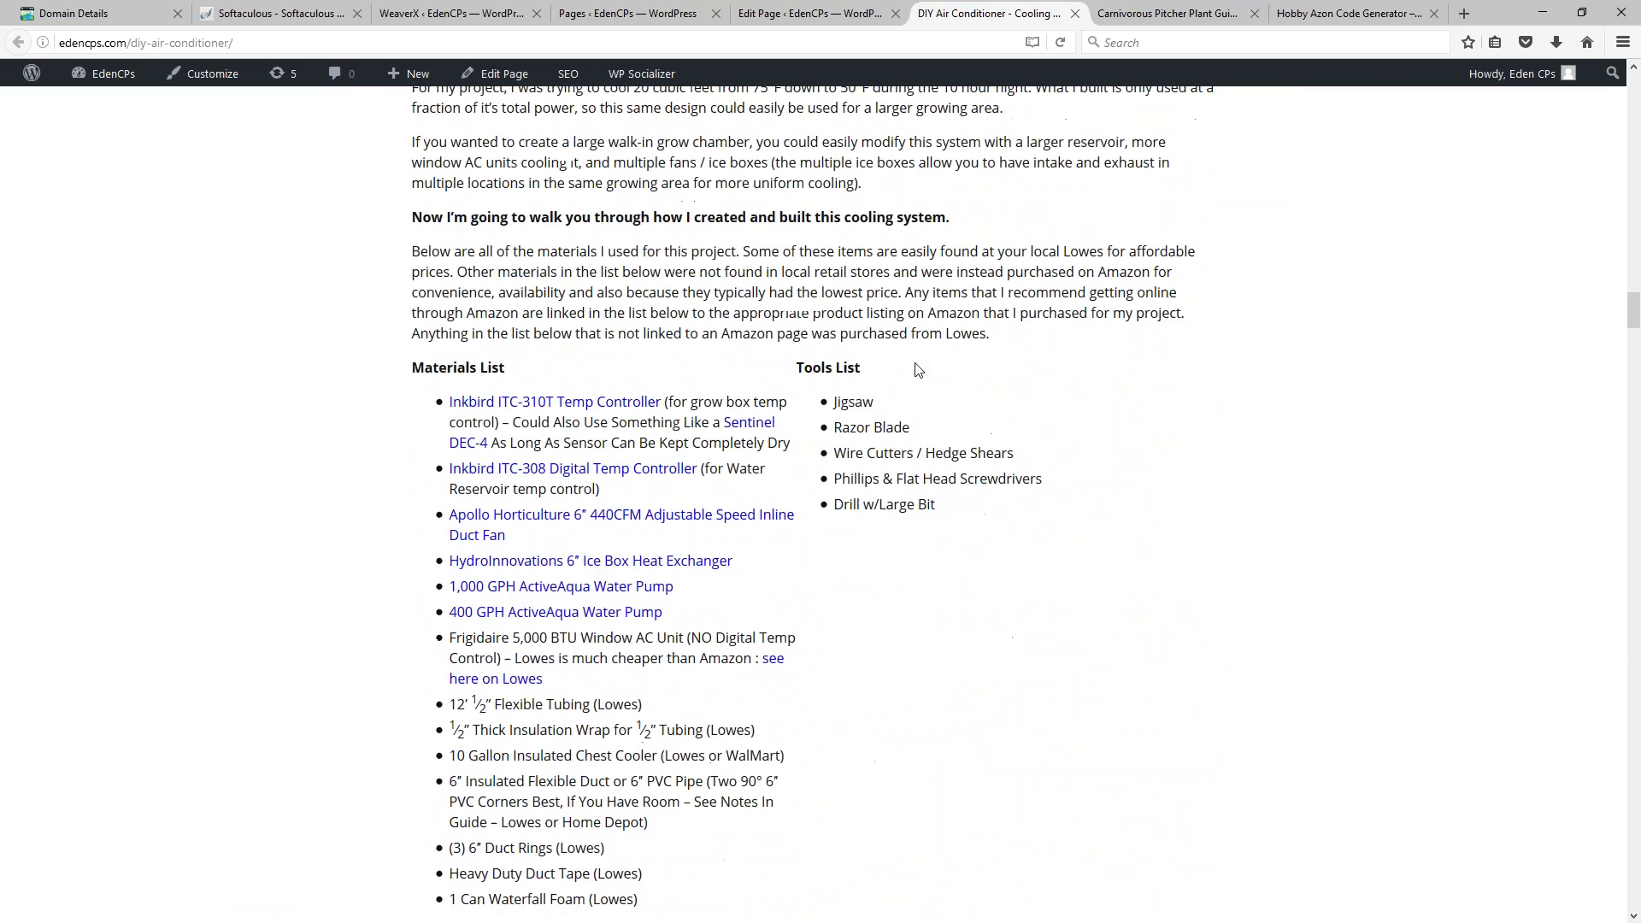
scroll(982, 590, "down", 15)
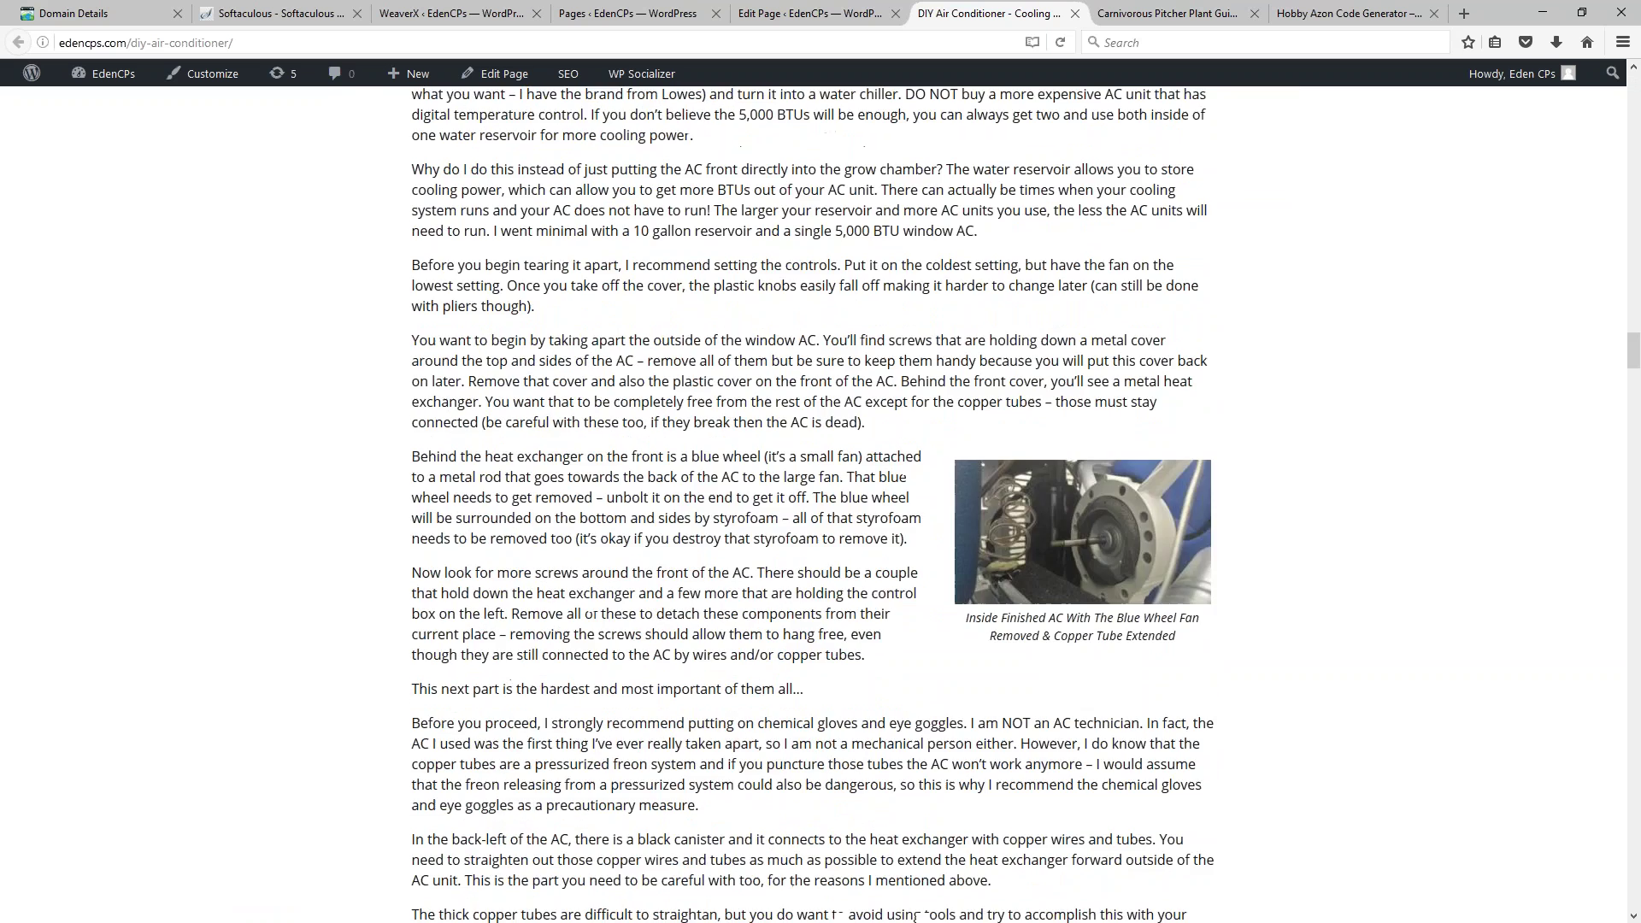
scroll(896, 155, "down", 20)
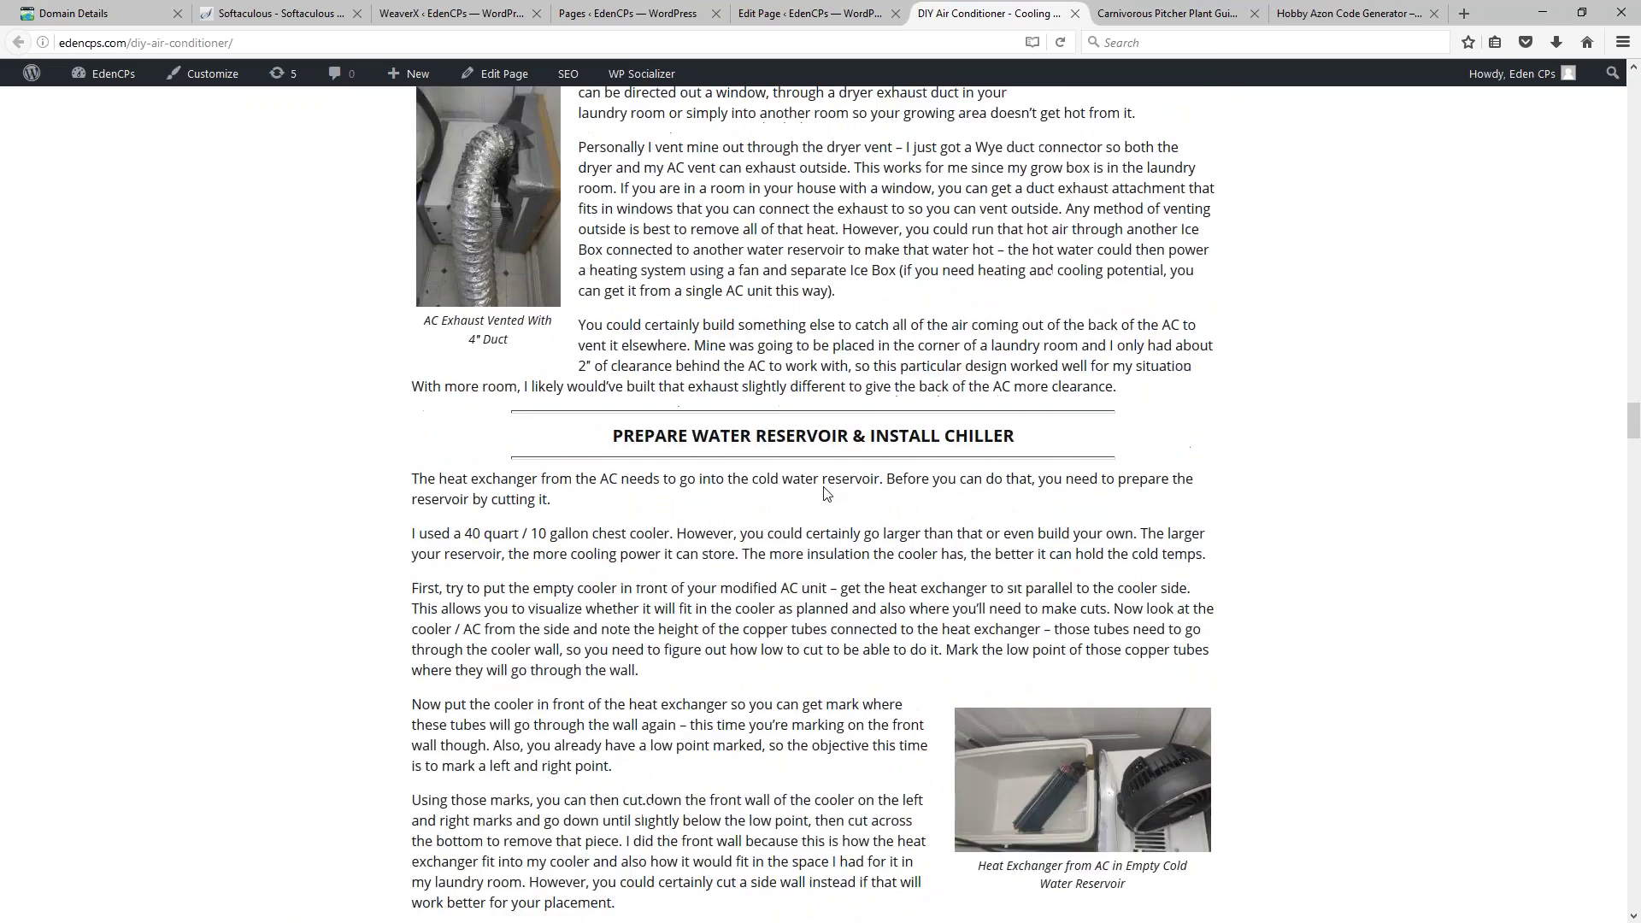
scroll(799, 447, "down", 4)
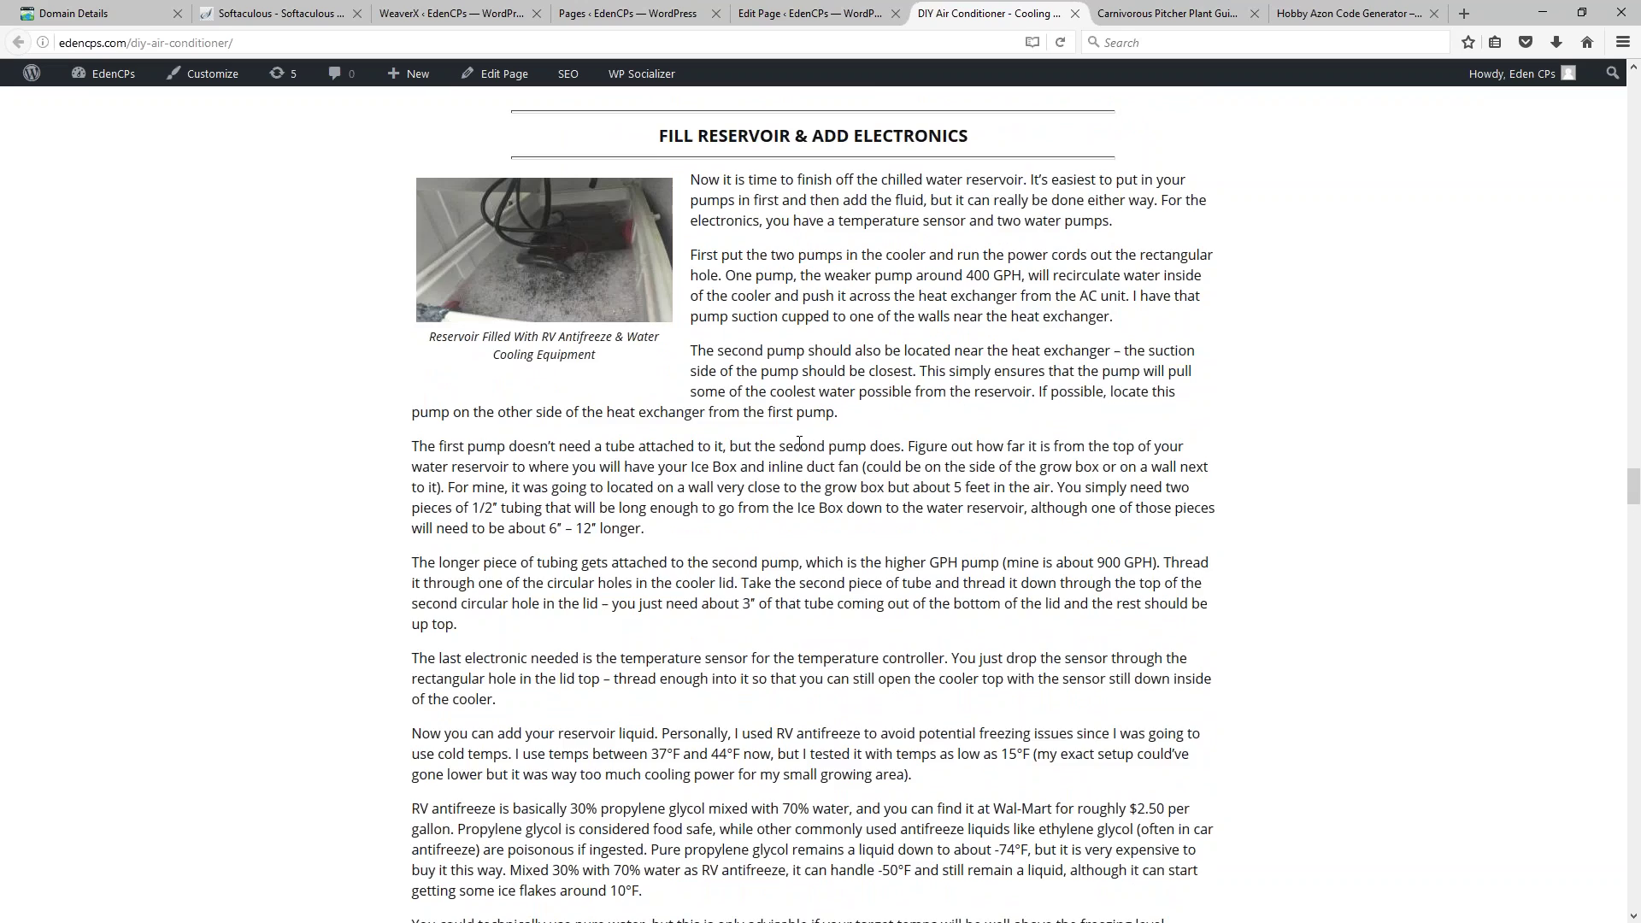
scroll(799, 442, "down", 15)
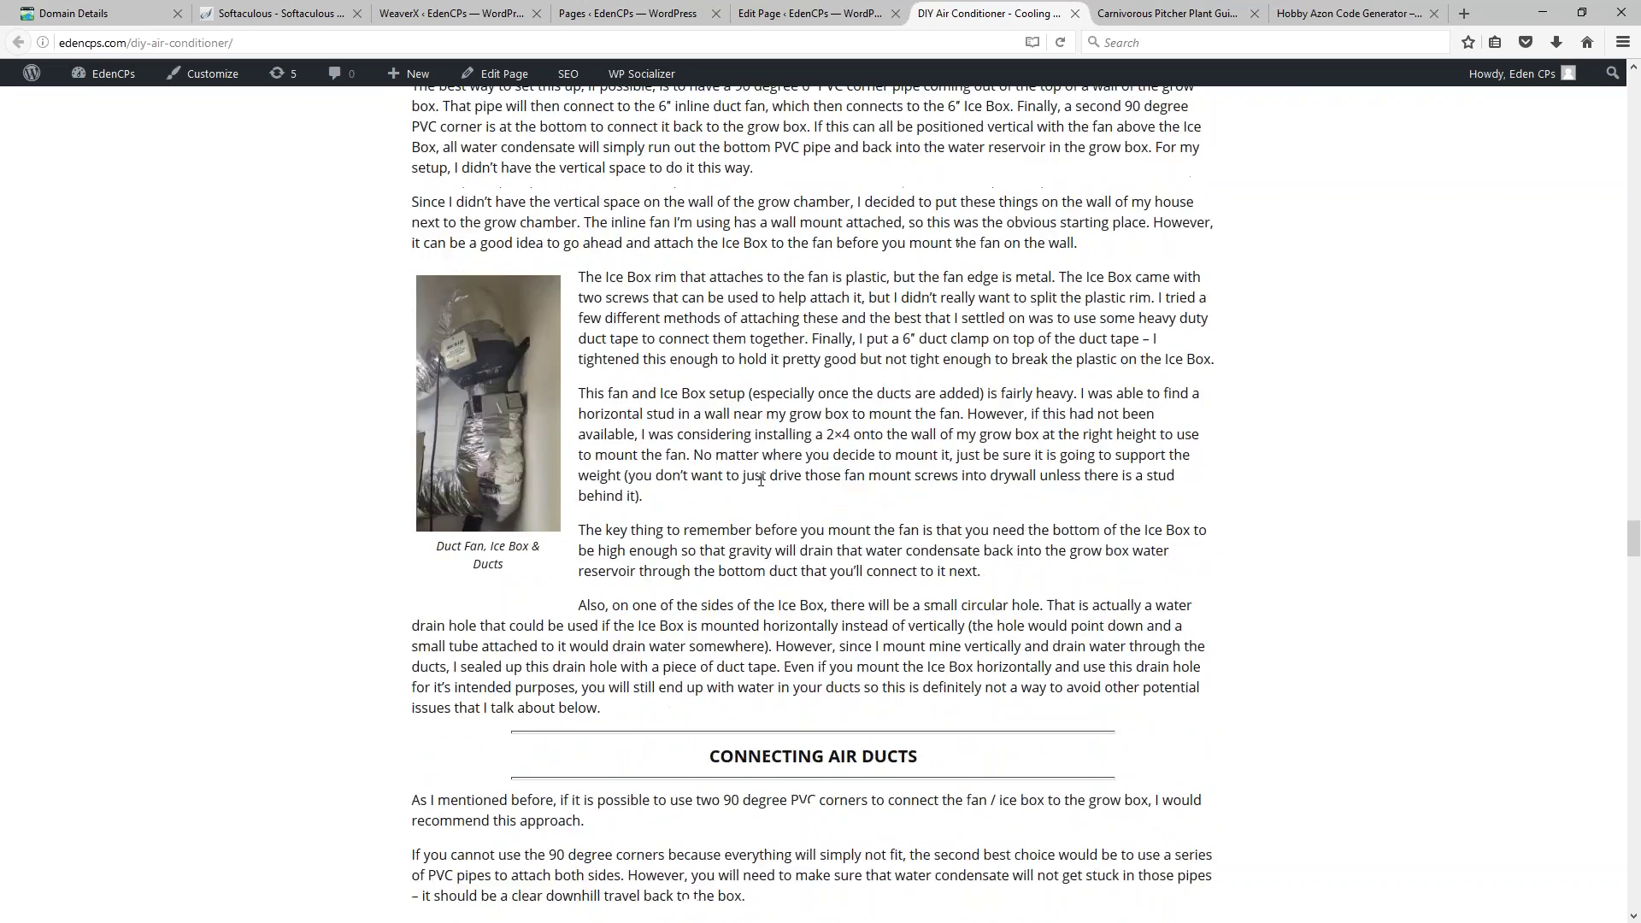
scroll(761, 480, "down", 20)
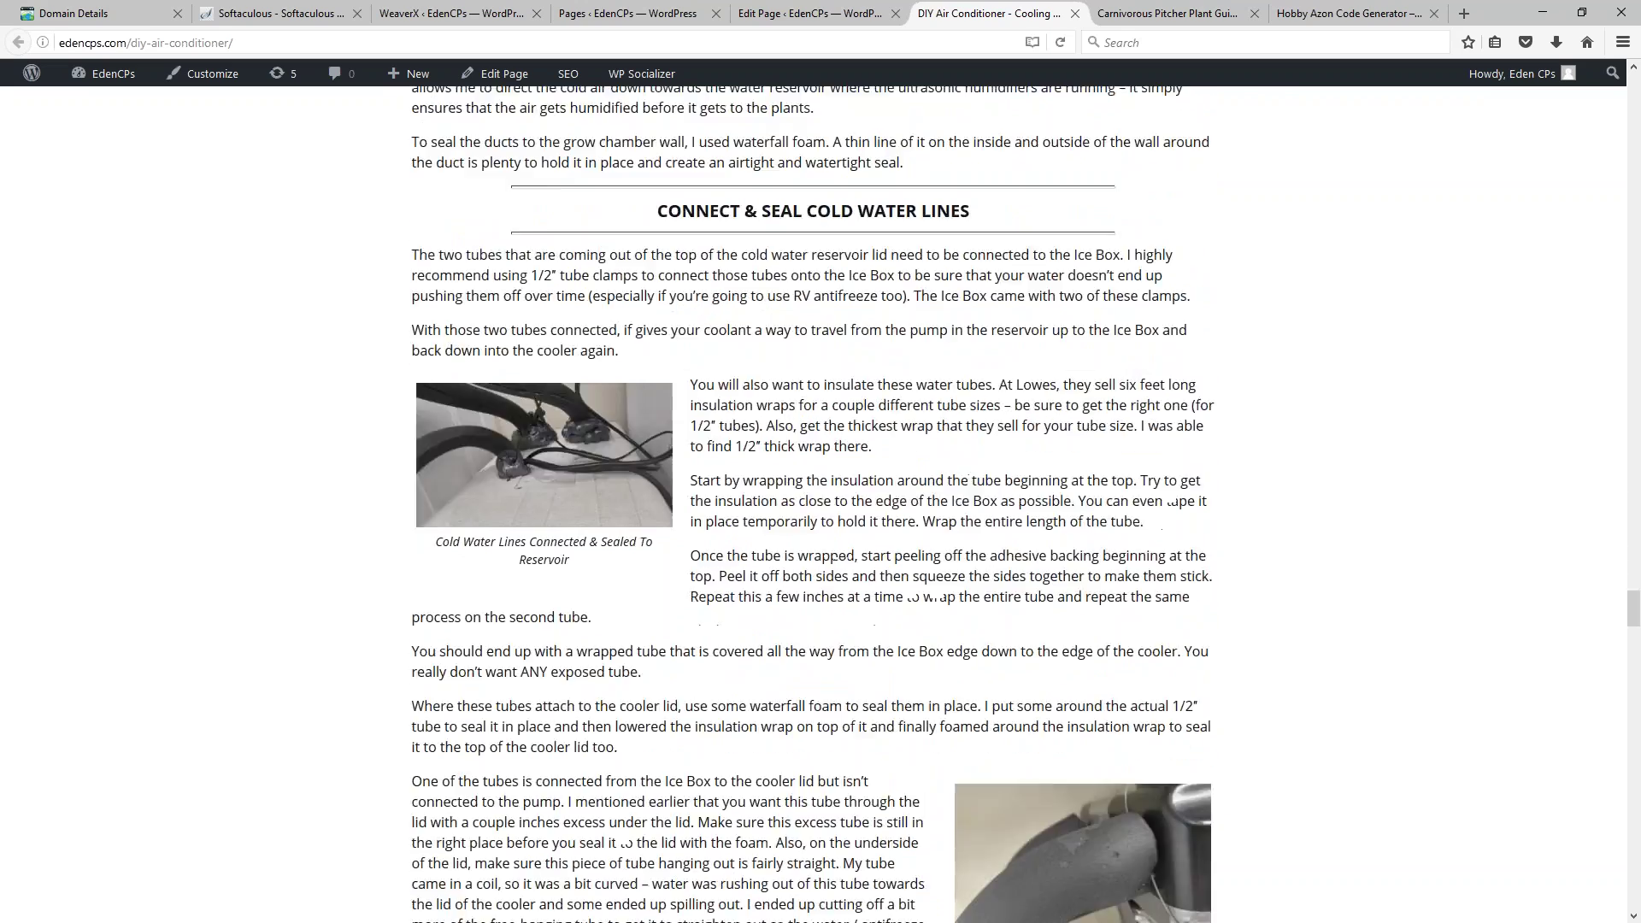
scroll(752, 483, "down", 12)
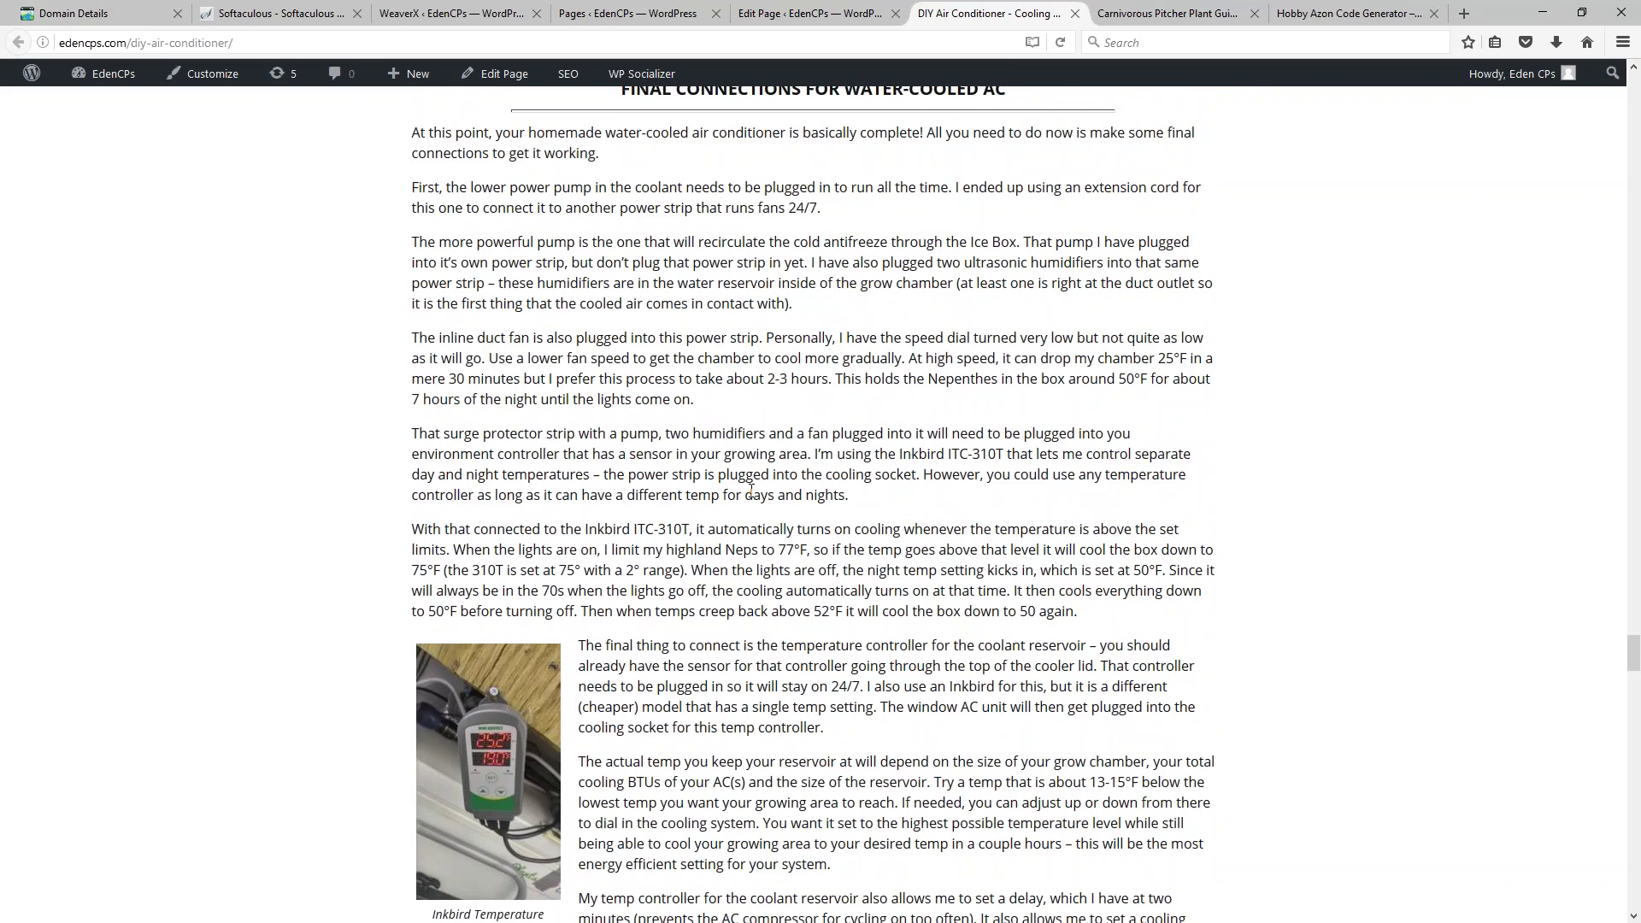
scroll(752, 487, "down", 15)
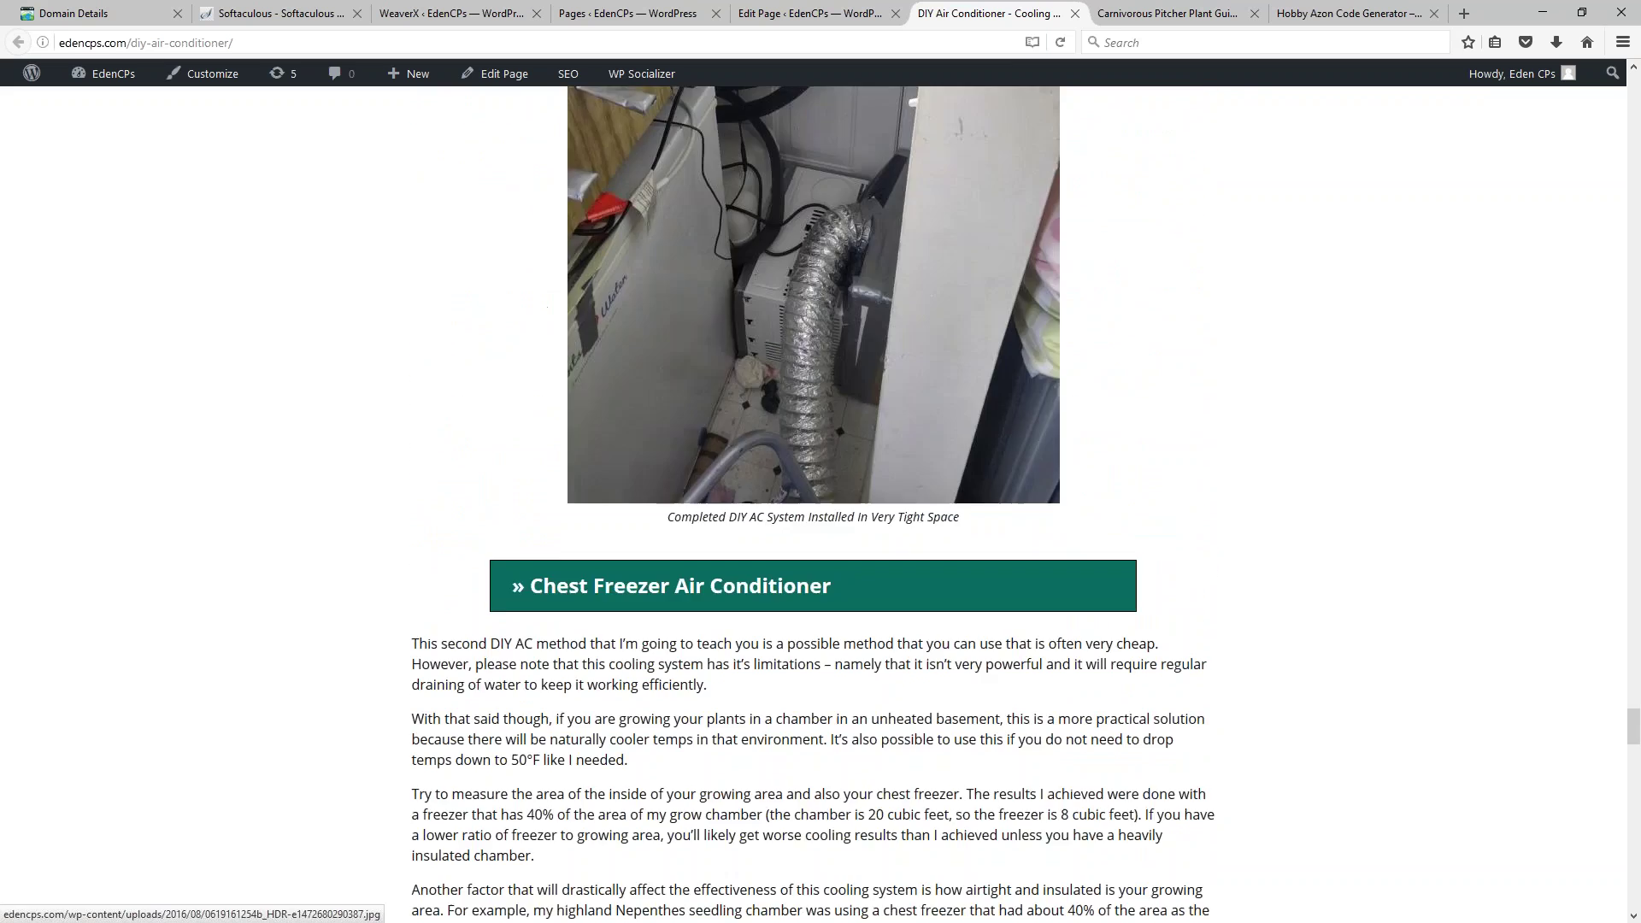
scroll(1011, 660, "down", 7)
scroll(929, 646, "down", 20)
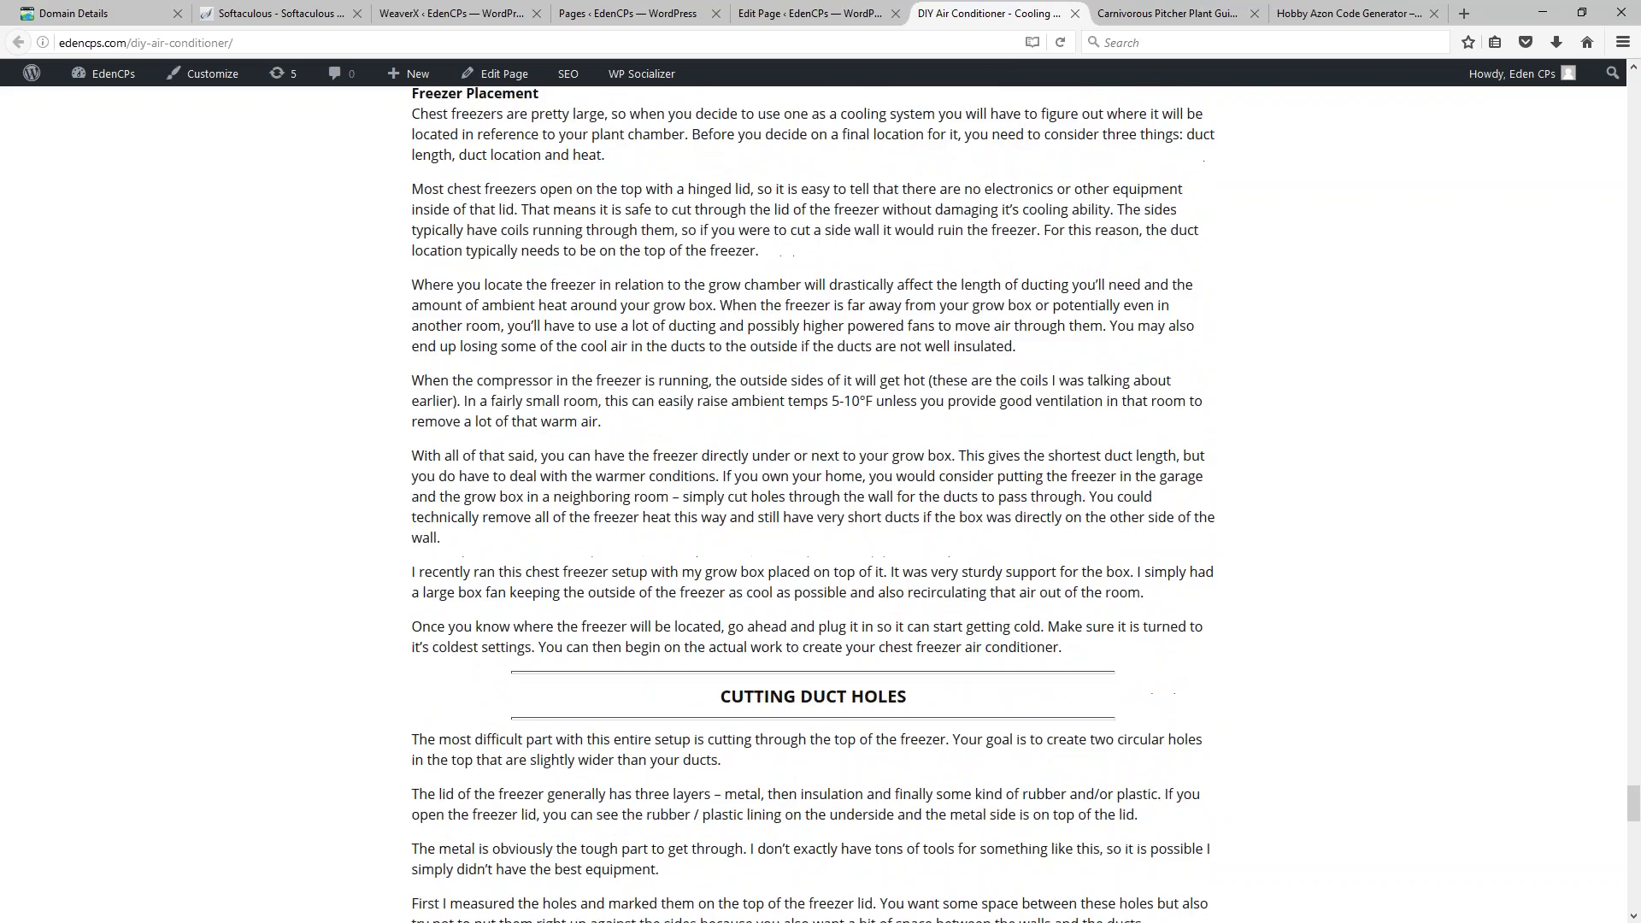
scroll(992, 614, "down", 3)
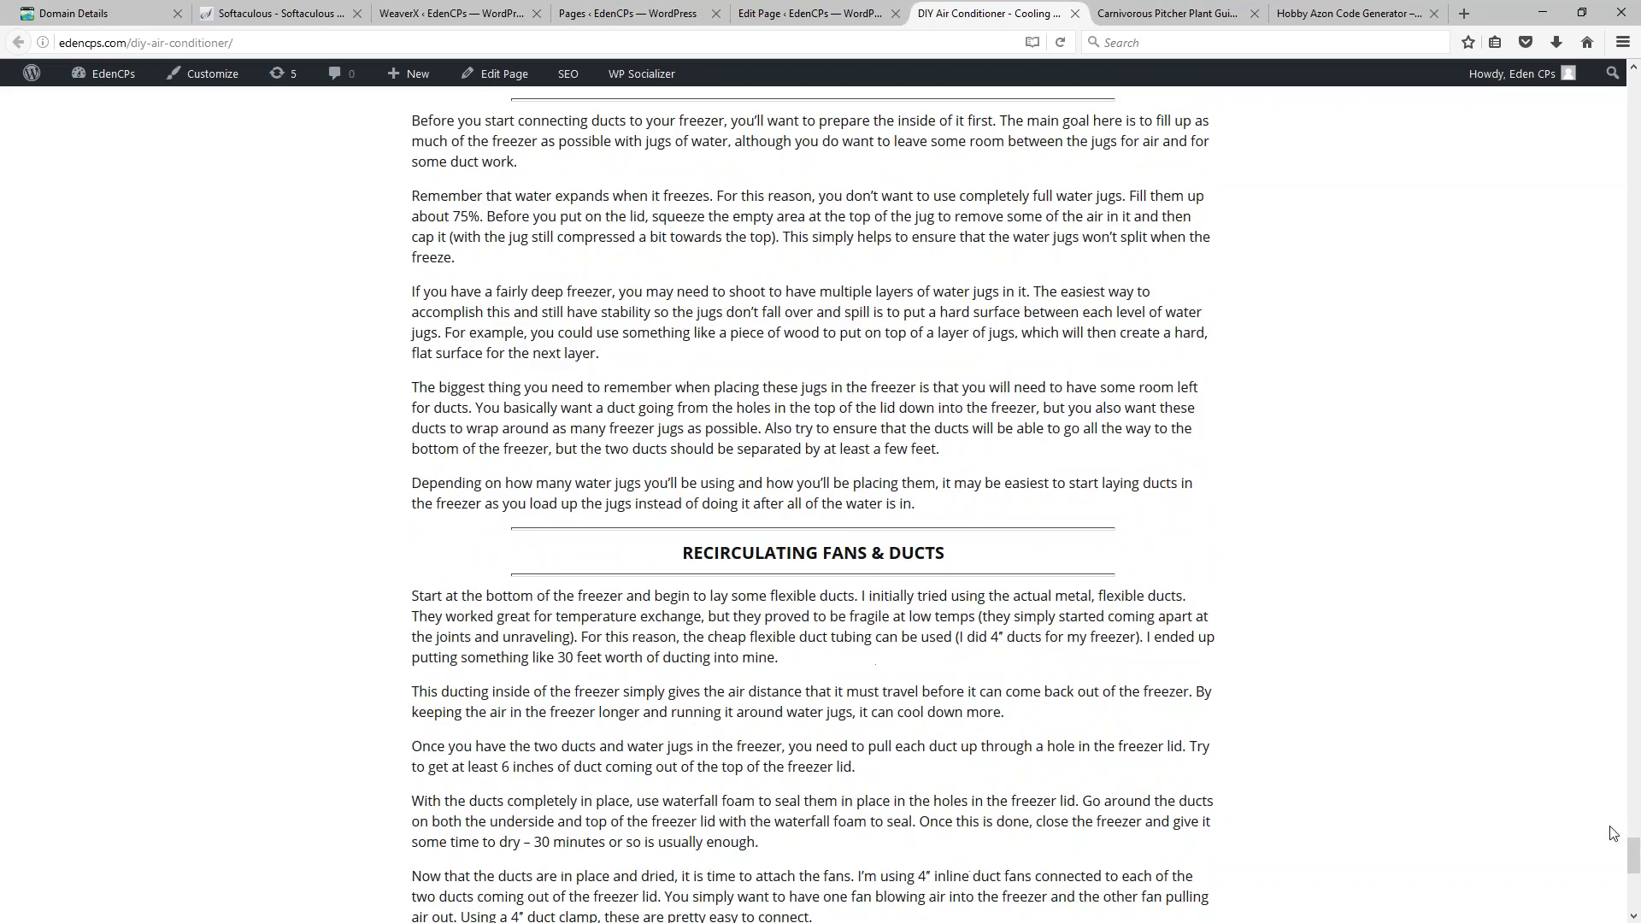
left_click_drag(1634, 858, 1635, 90)
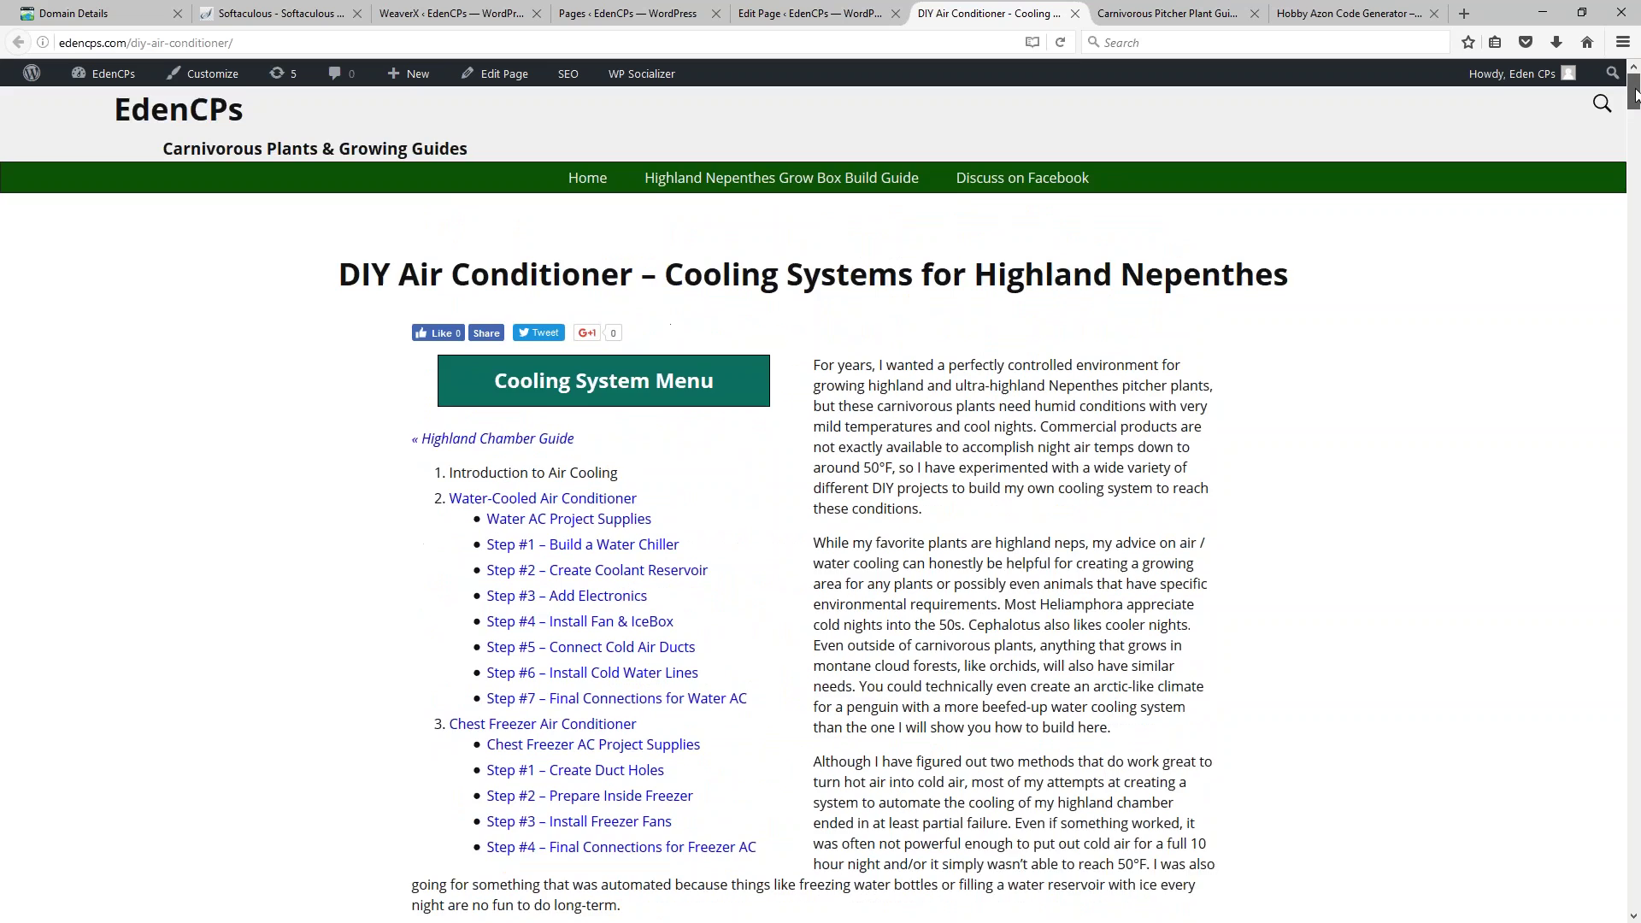
Step: Test the "Step #1 – Build a Water Chiller" link in the Cooling System Menu and return to the beginning of the page
scroll(694, 587, "down", 3)
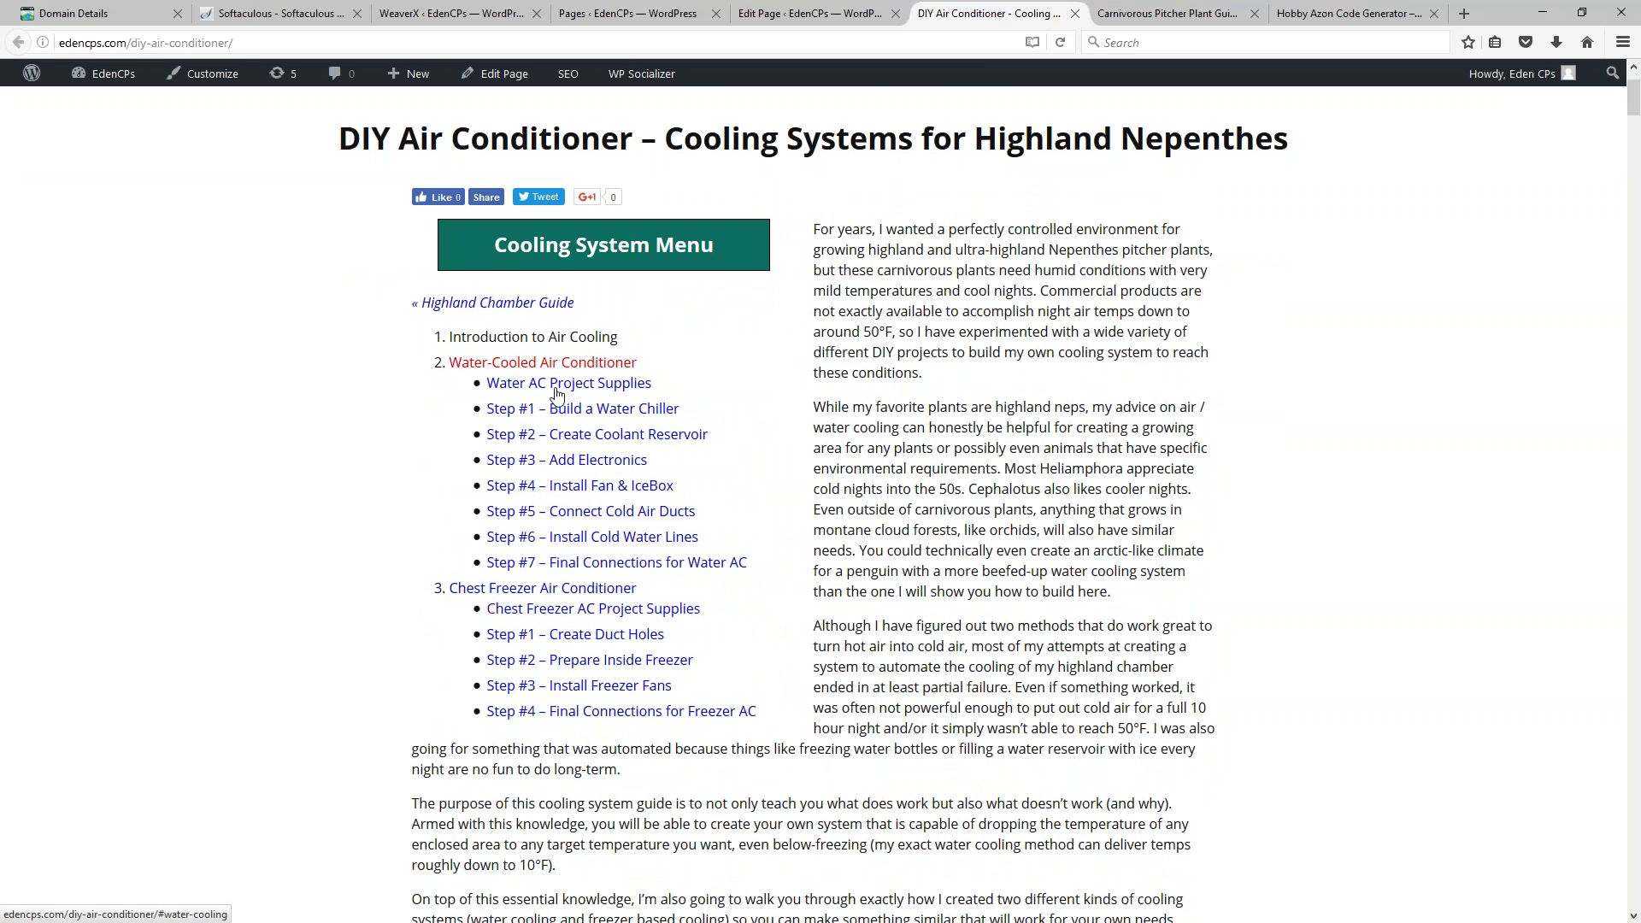
left_click(550, 418)
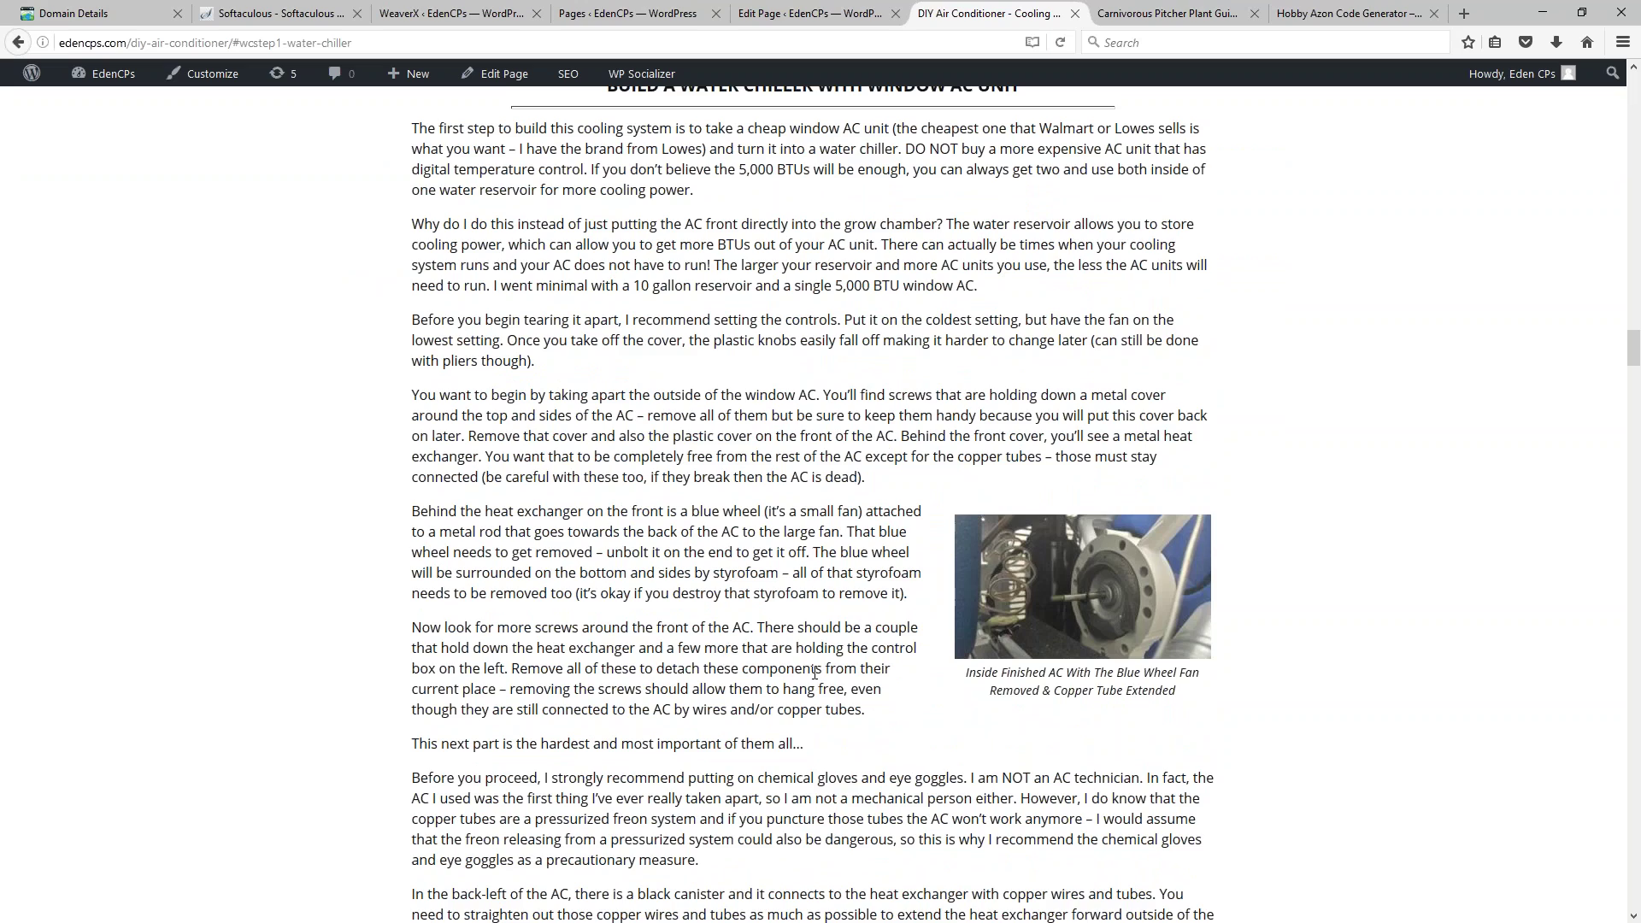
left_click_drag(1618, 348, 1620, 85)
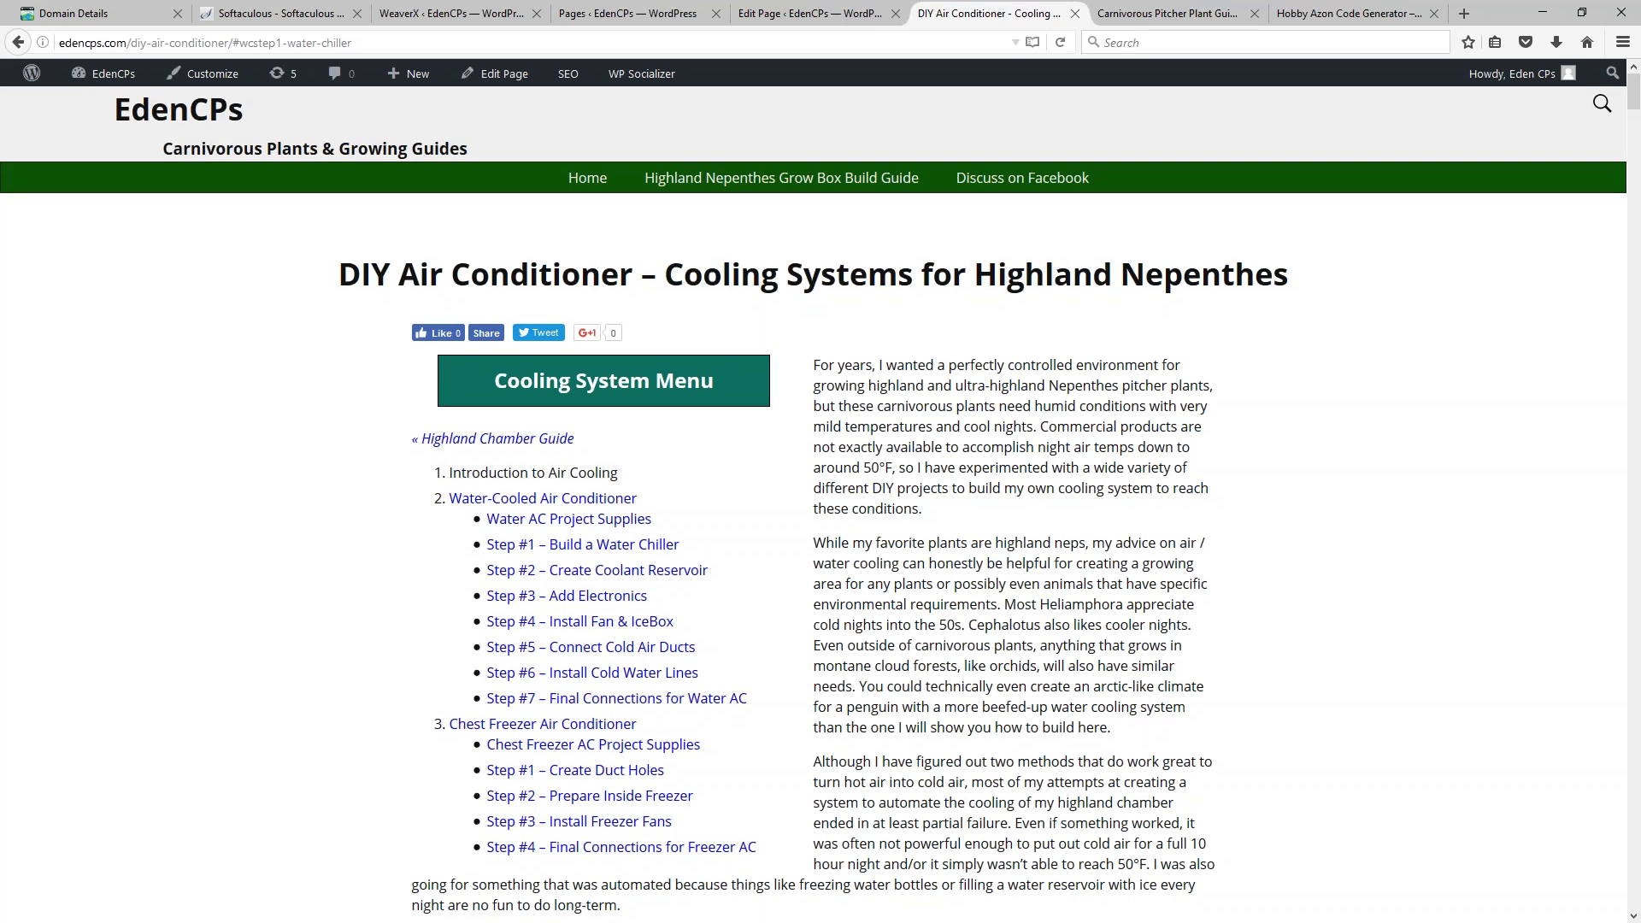
Step: Select the entire Hobby Azon CSS on the Hobby Azon Code Generator page, including the style tags, and go to the Weaver Xtreme options
left_click(1349, 15)
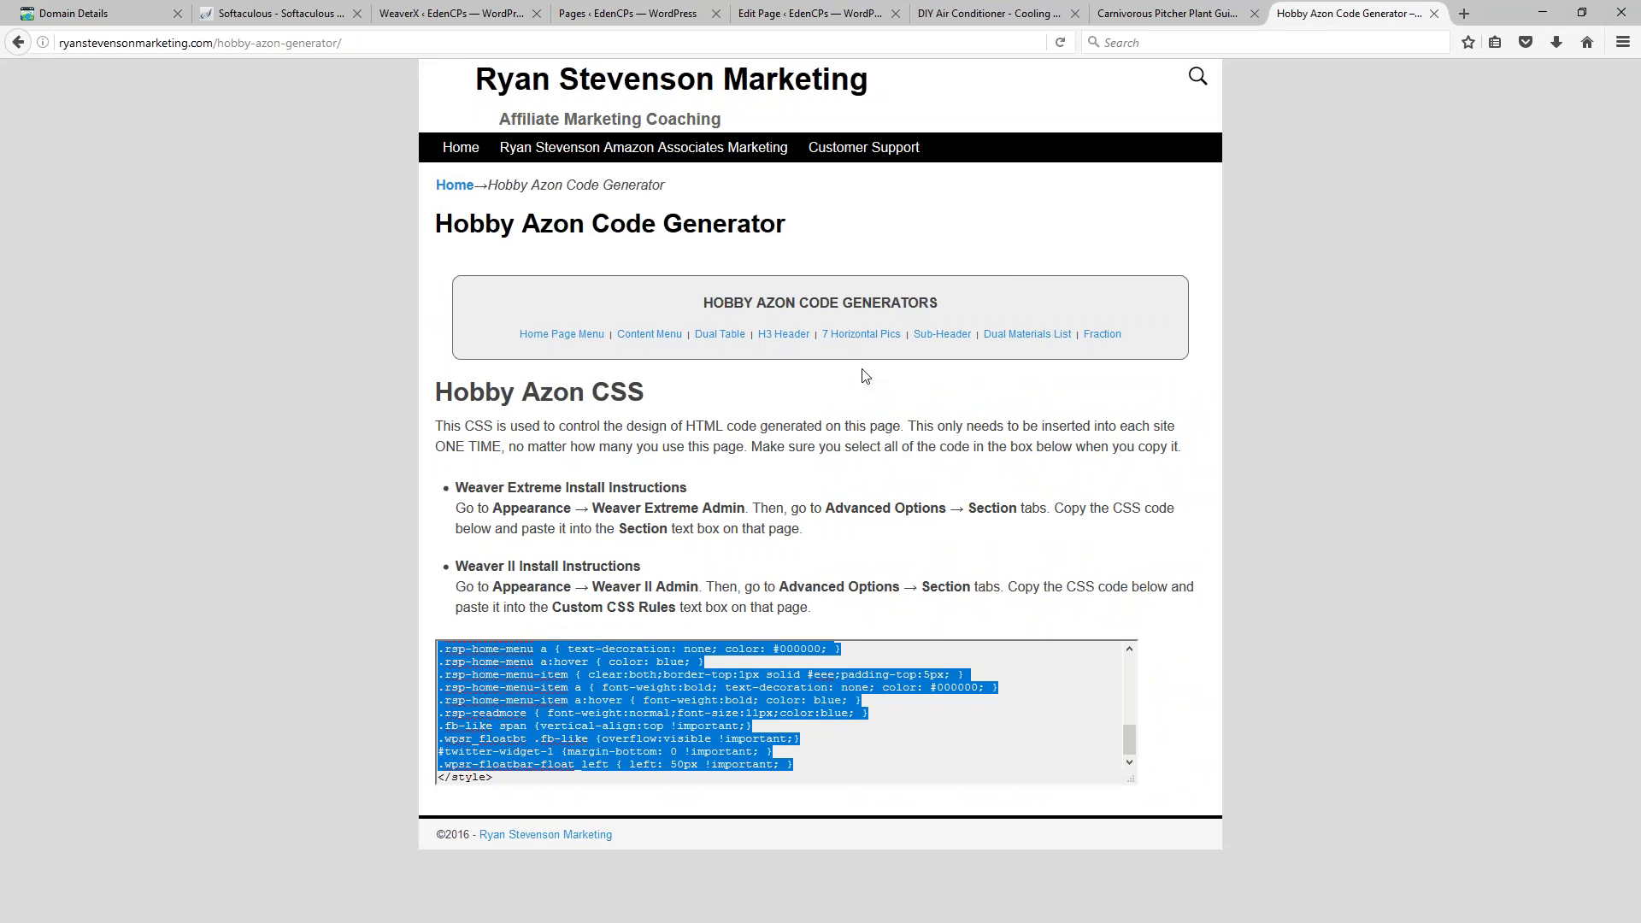
left_click(865, 376)
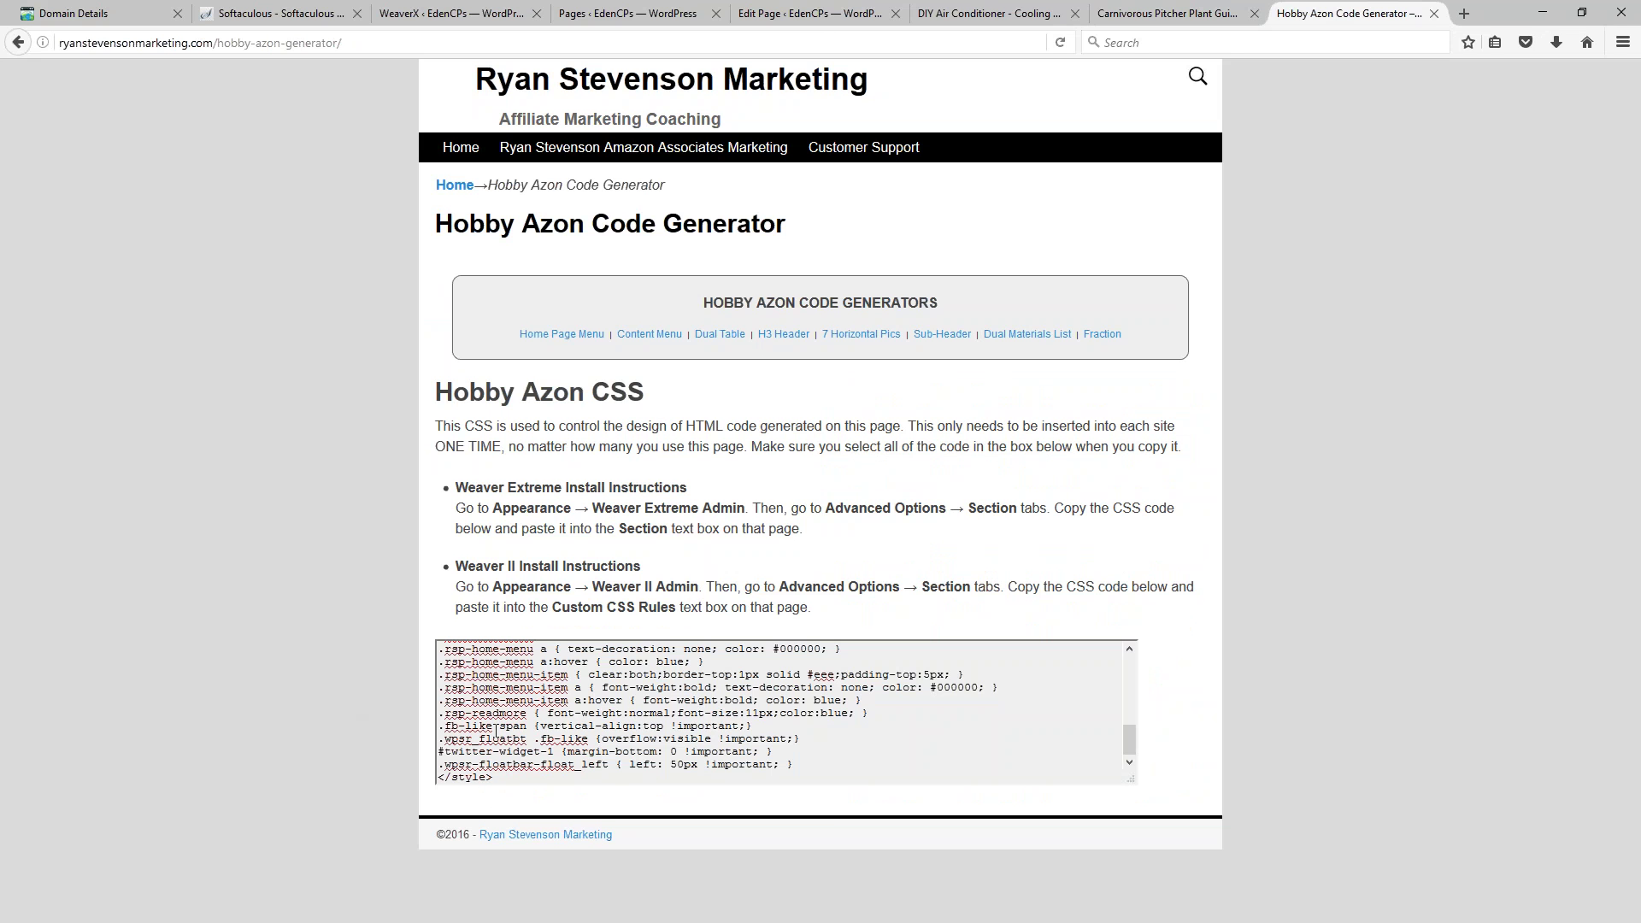
left_click(649, 714)
left_click_drag(498, 781, 321, 439)
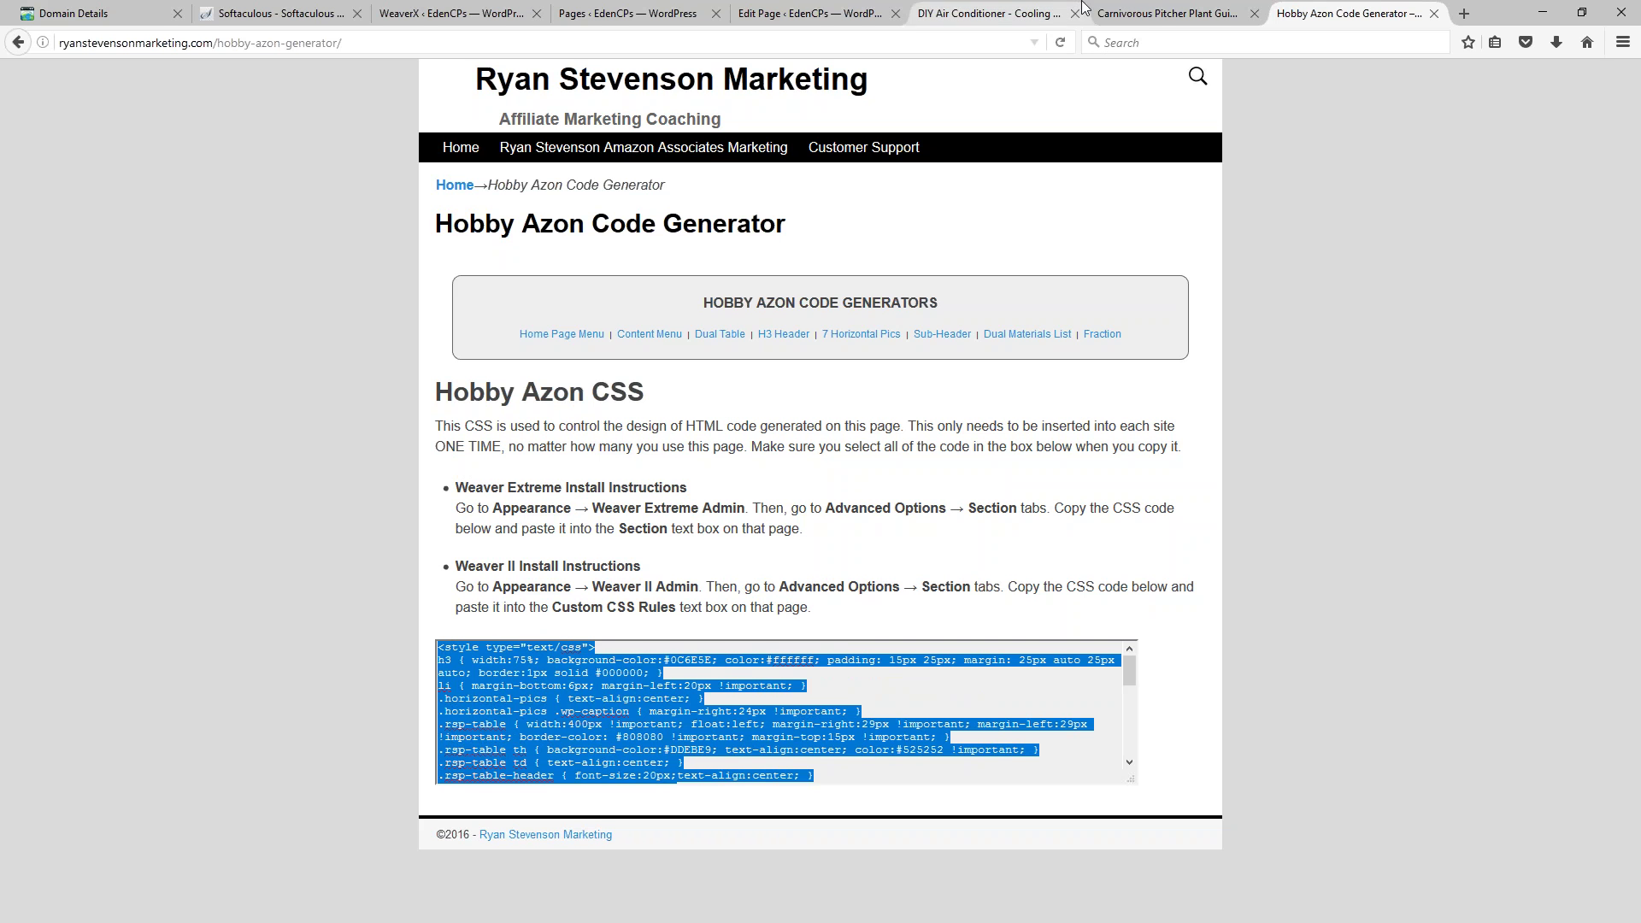
left_click(473, 15)
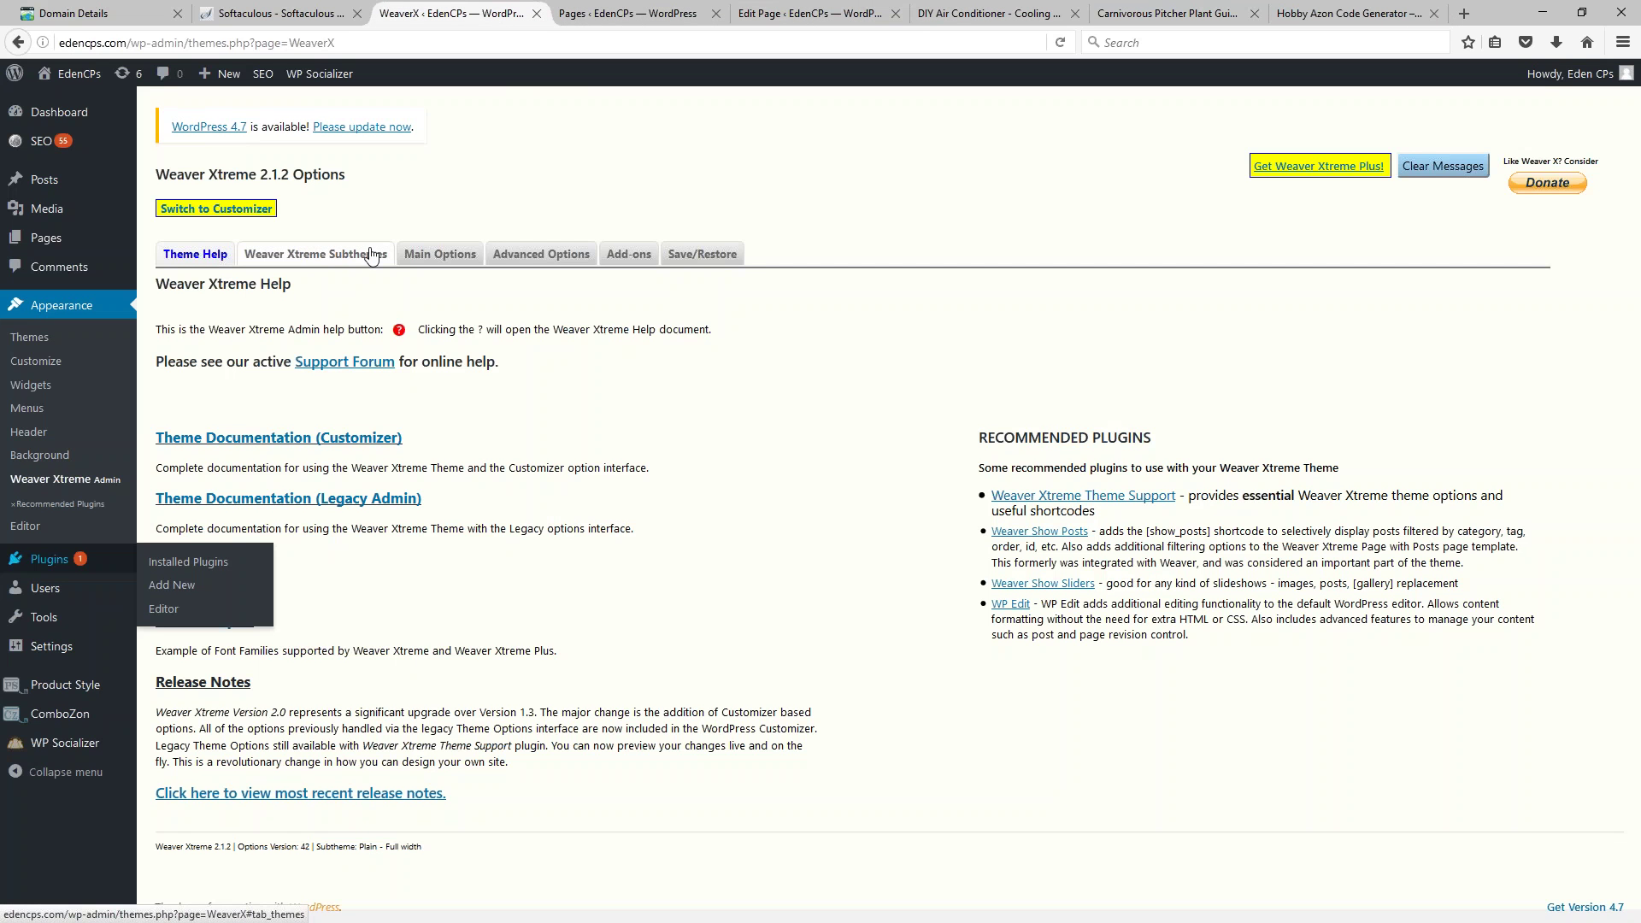
Step: Open the <HEAD> Section of the Weaver Xtreme advanced options, enlarge its code box and check the CSS in it
left_click(538, 254)
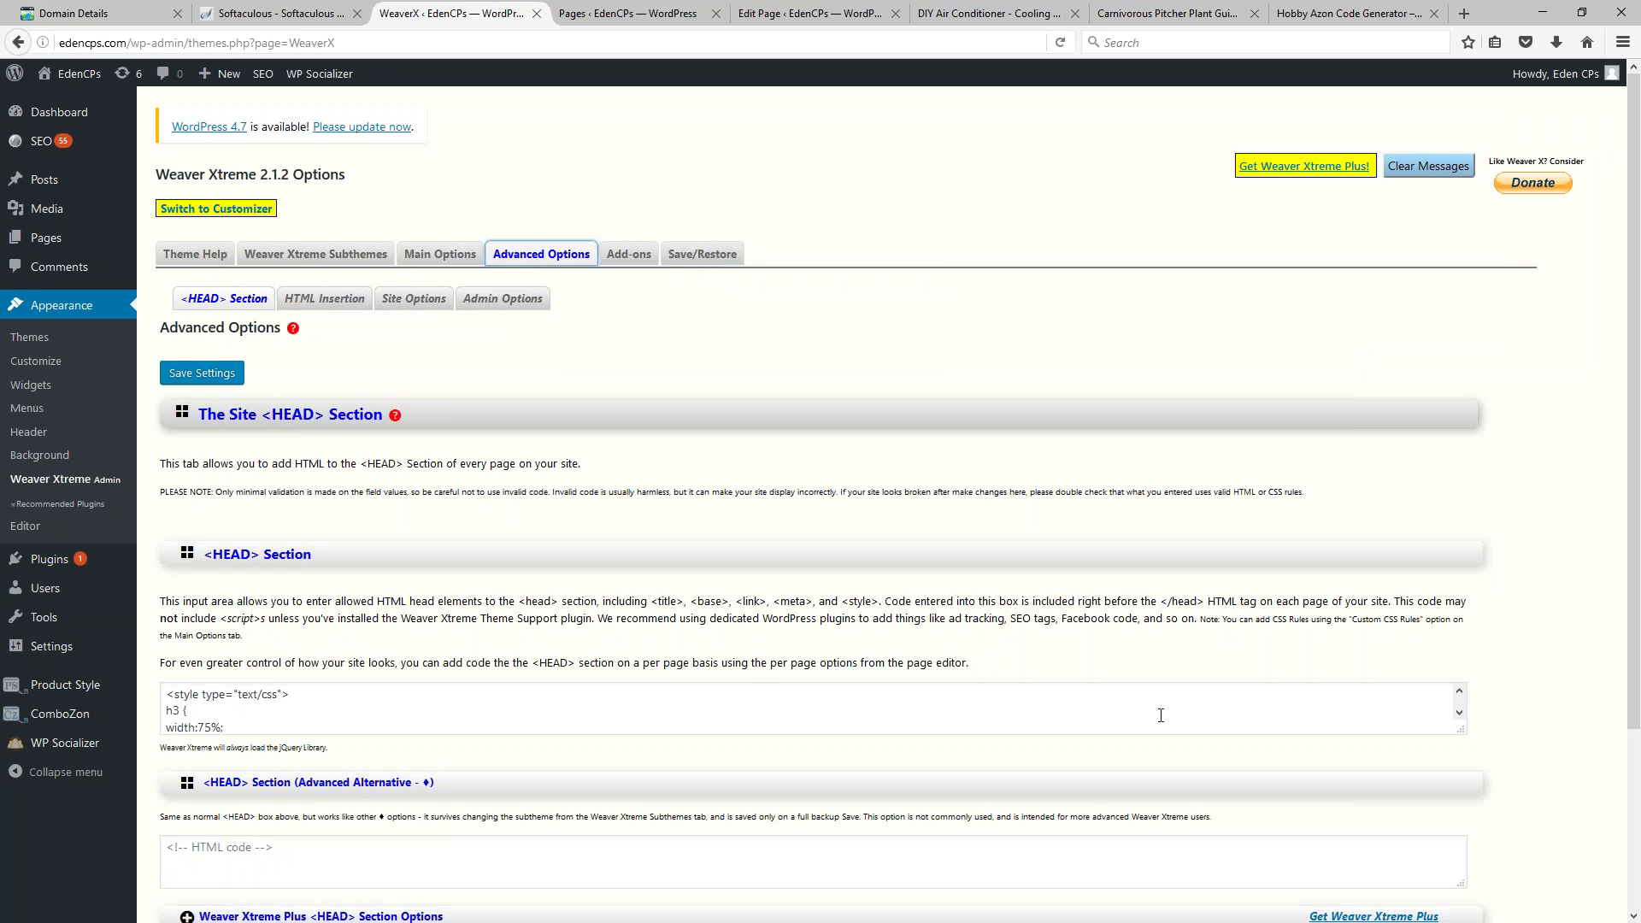
left_click_drag(1461, 726, 1462, 846)
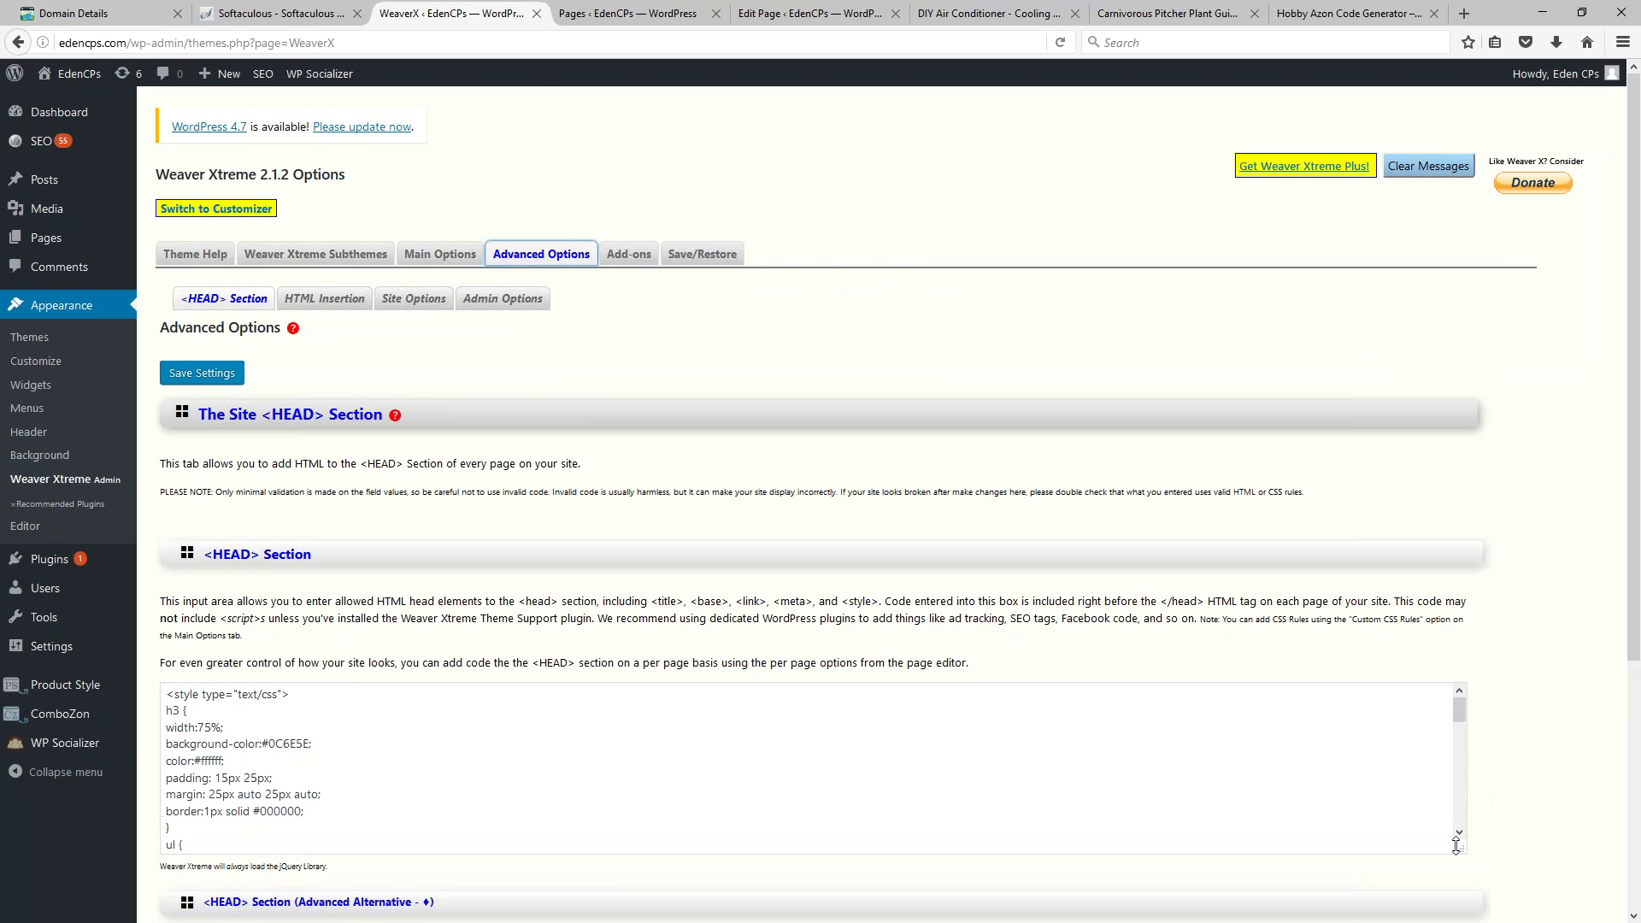
scroll(855, 513, "down", 4)
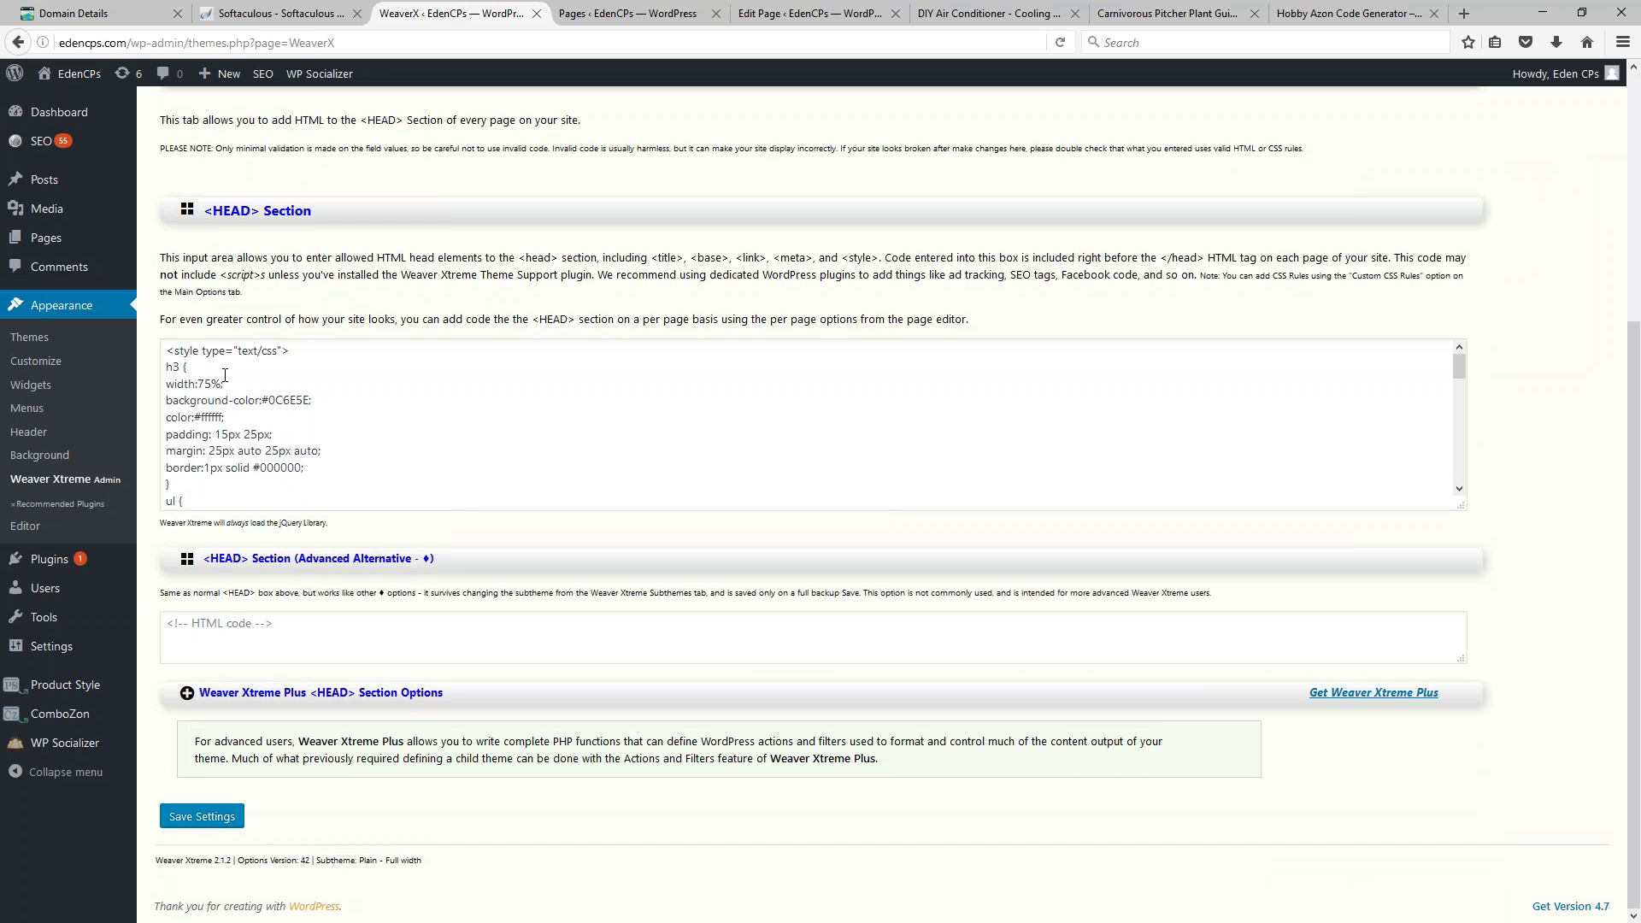
Step: Highlight the opening style tag of the CSS on the Hobby Azon Code Generator page, then deselect it
left_click(1364, 14)
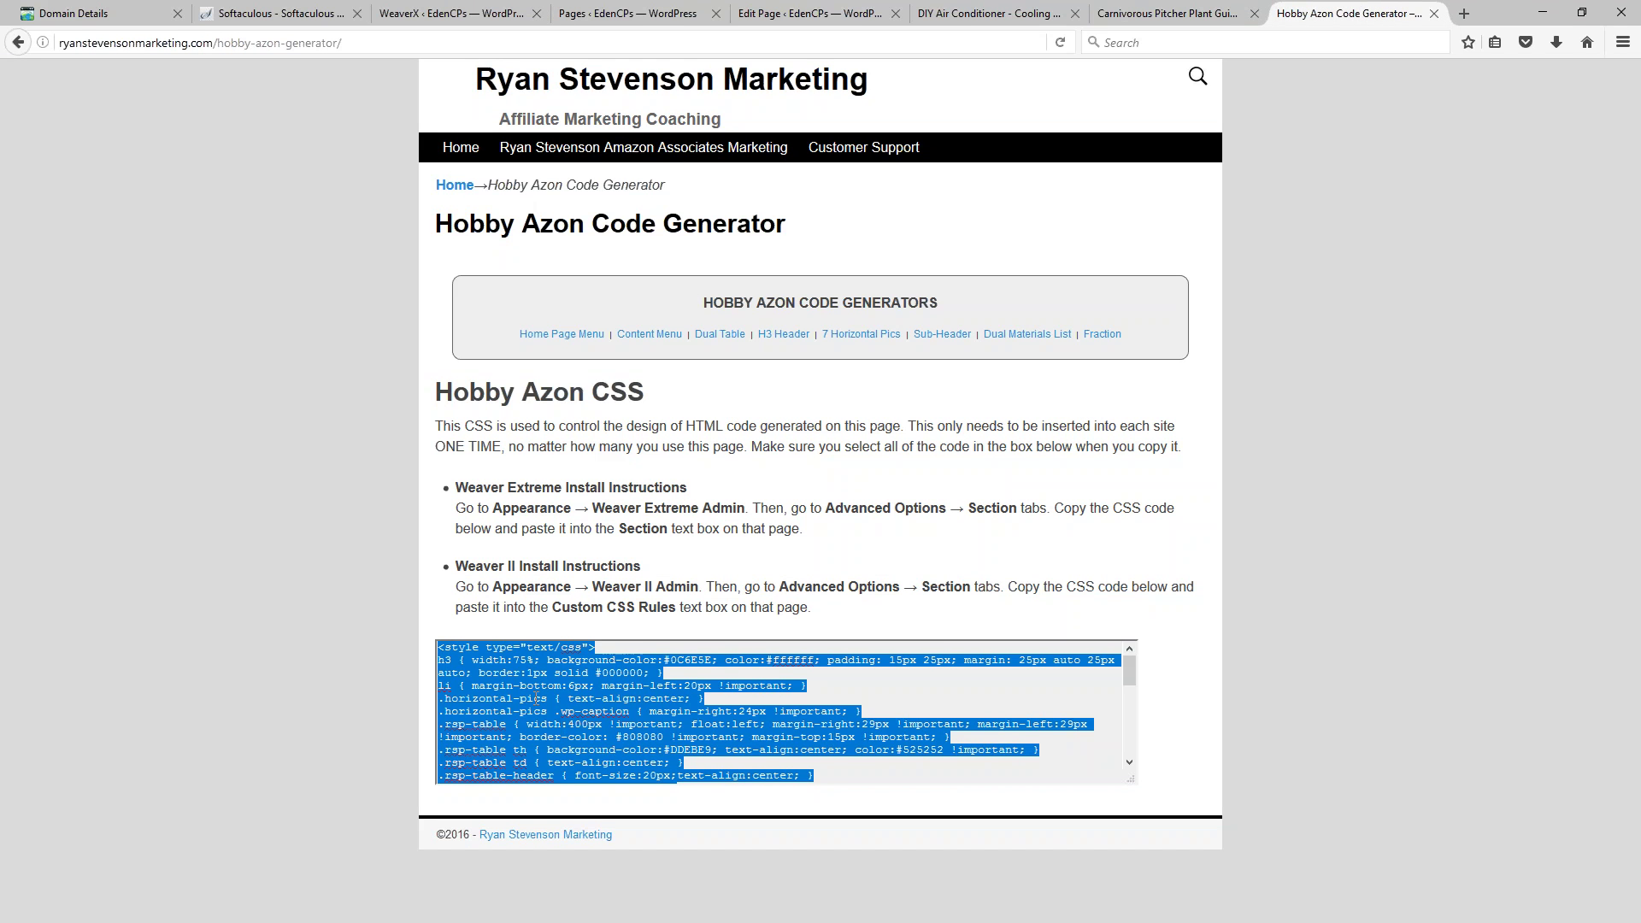
left_click(602, 647)
left_click_drag(597, 647, 554, 647)
left_click(483, 647)
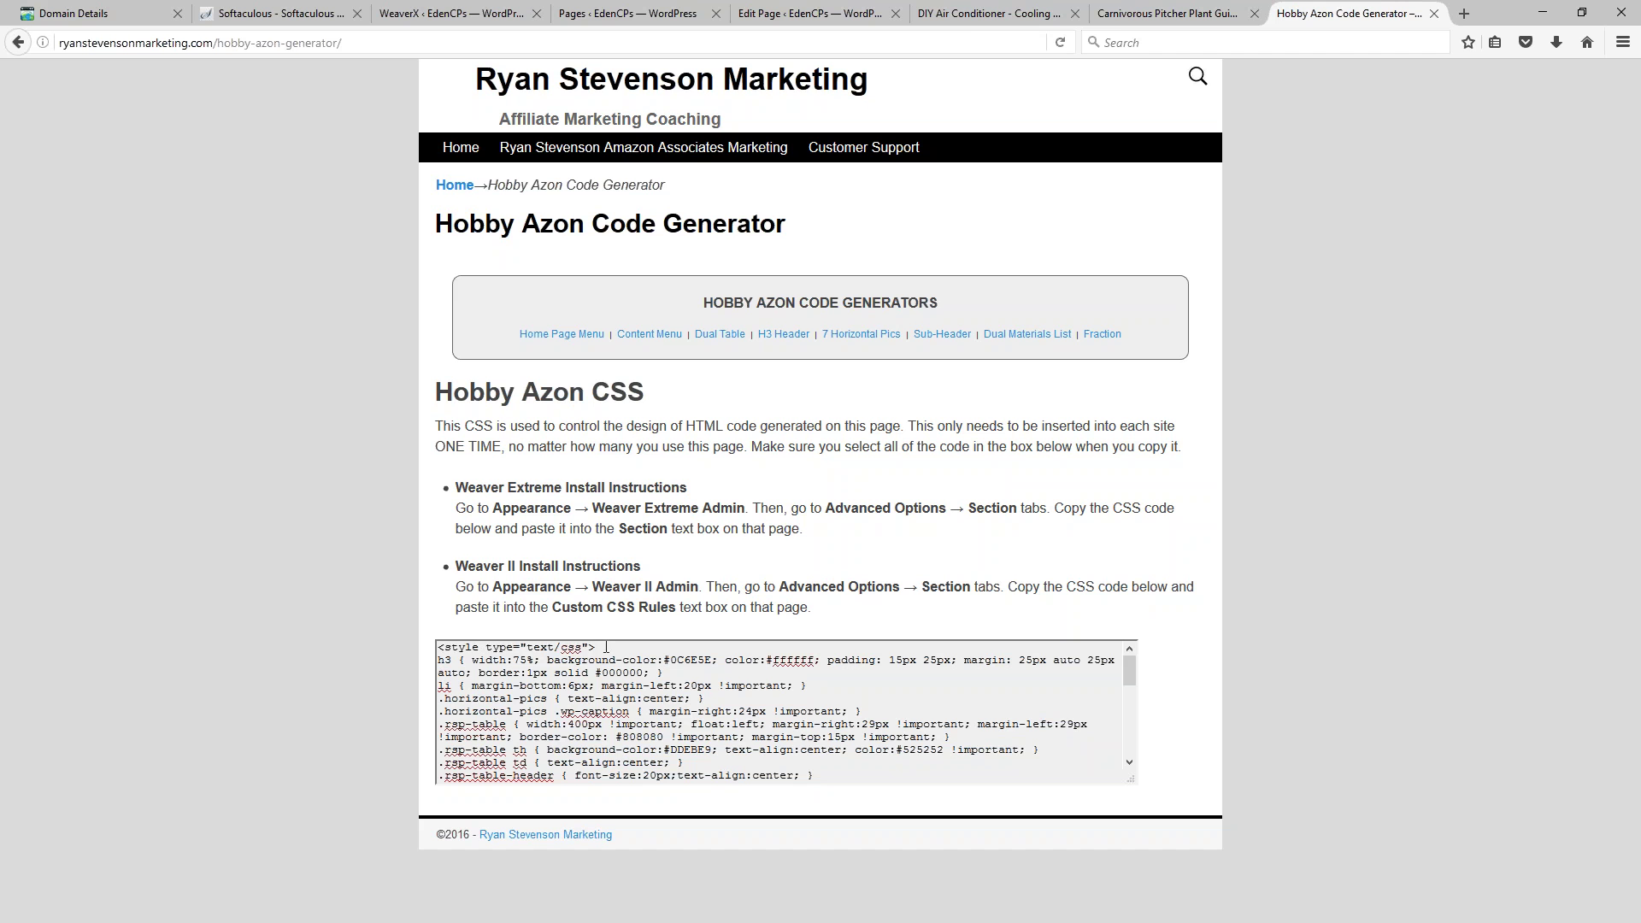
left_click_drag(606, 647, 410, 639)
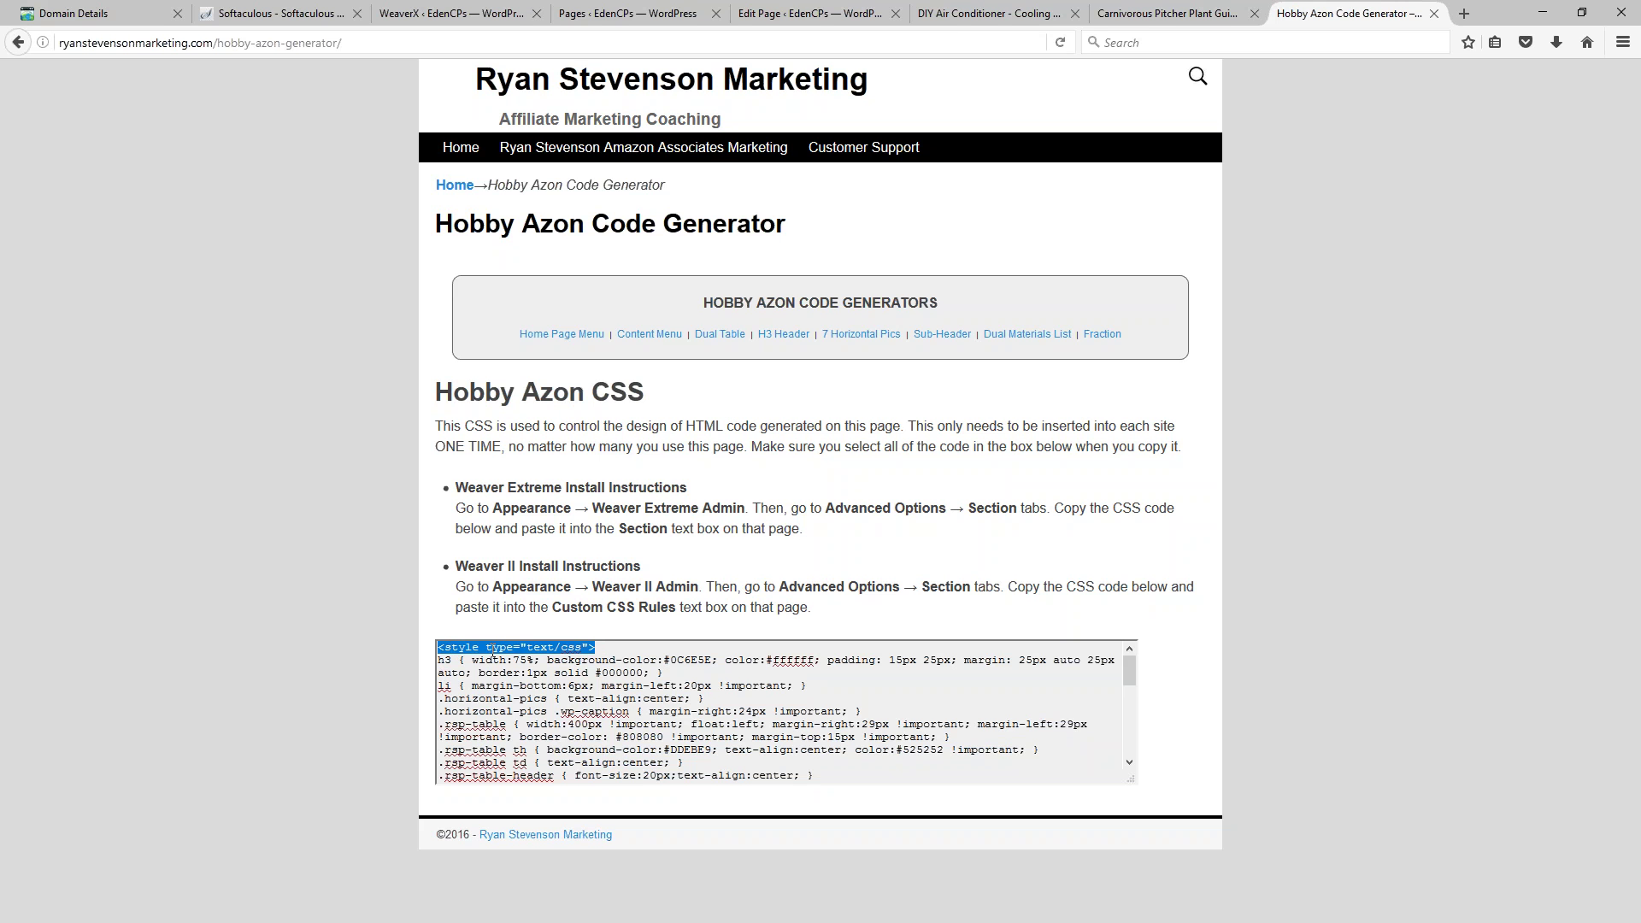
left_click(732, 510)
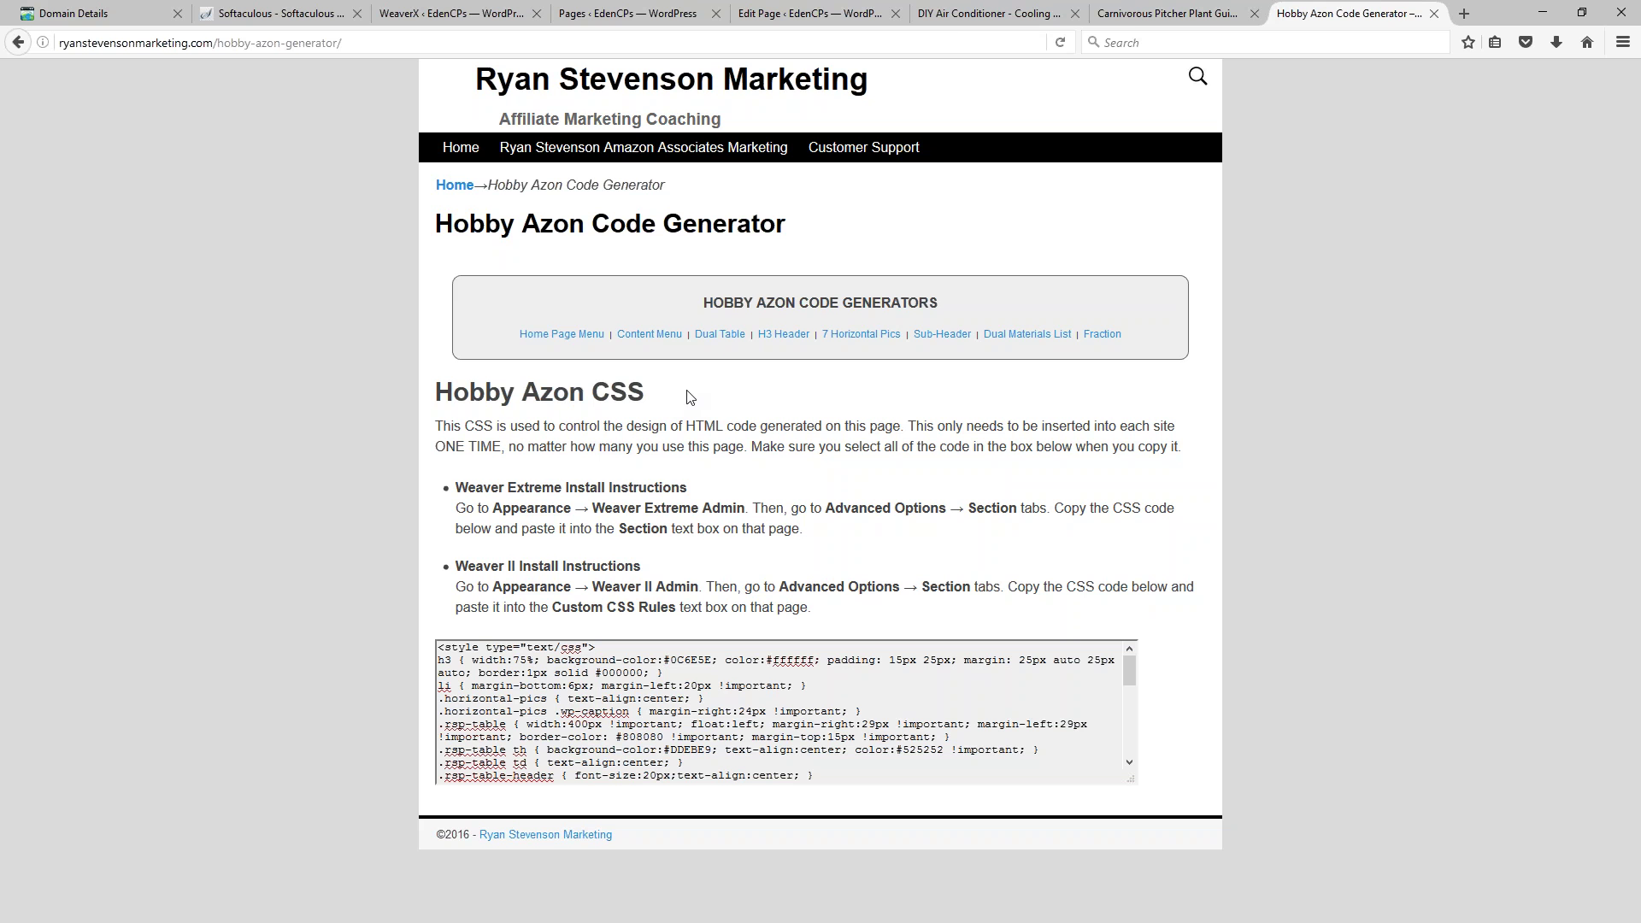
Step: Open the Content Menu generator and compare its fields with the Cooling System Menu on the published DIY Air Conditioner page
left_click(639, 334)
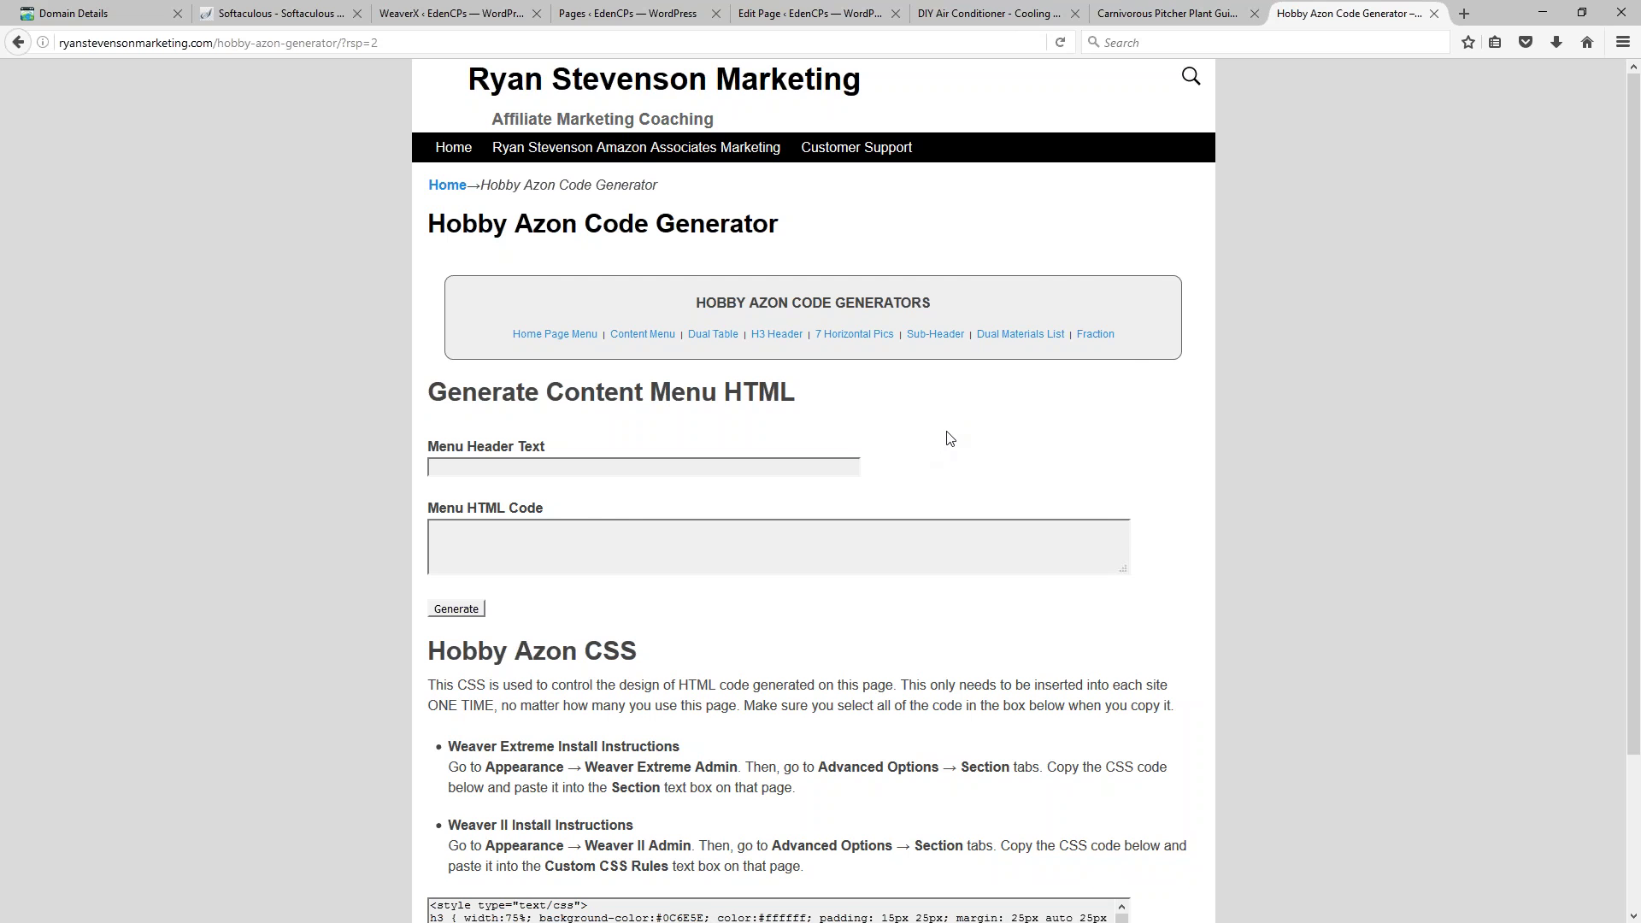
left_click(987, 12)
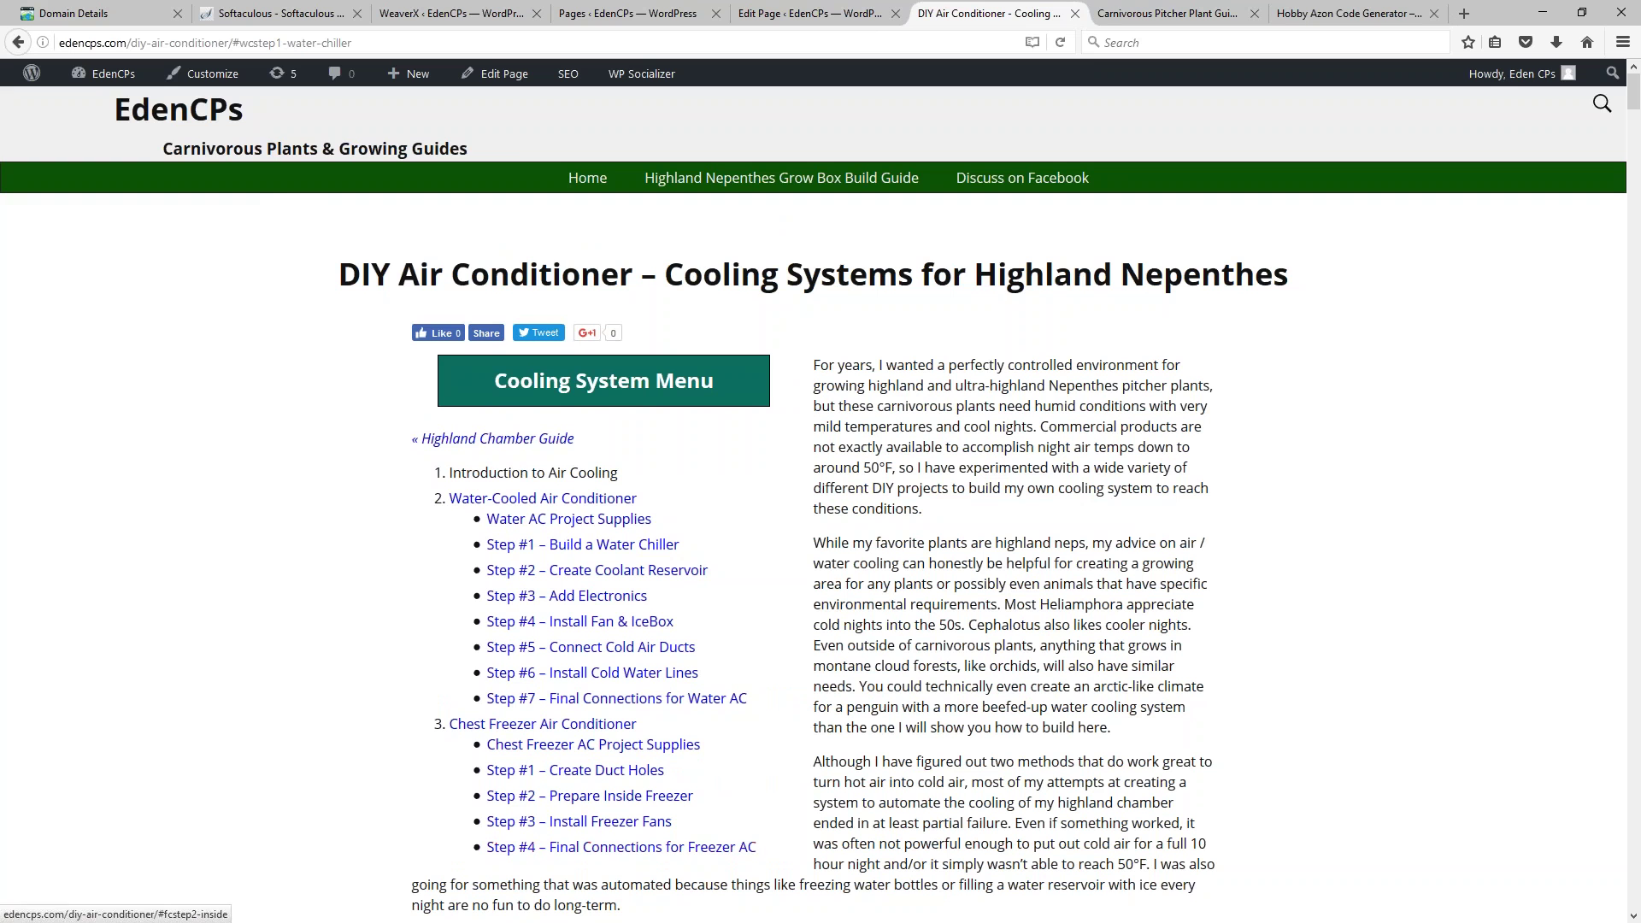
left_click(1371, 13)
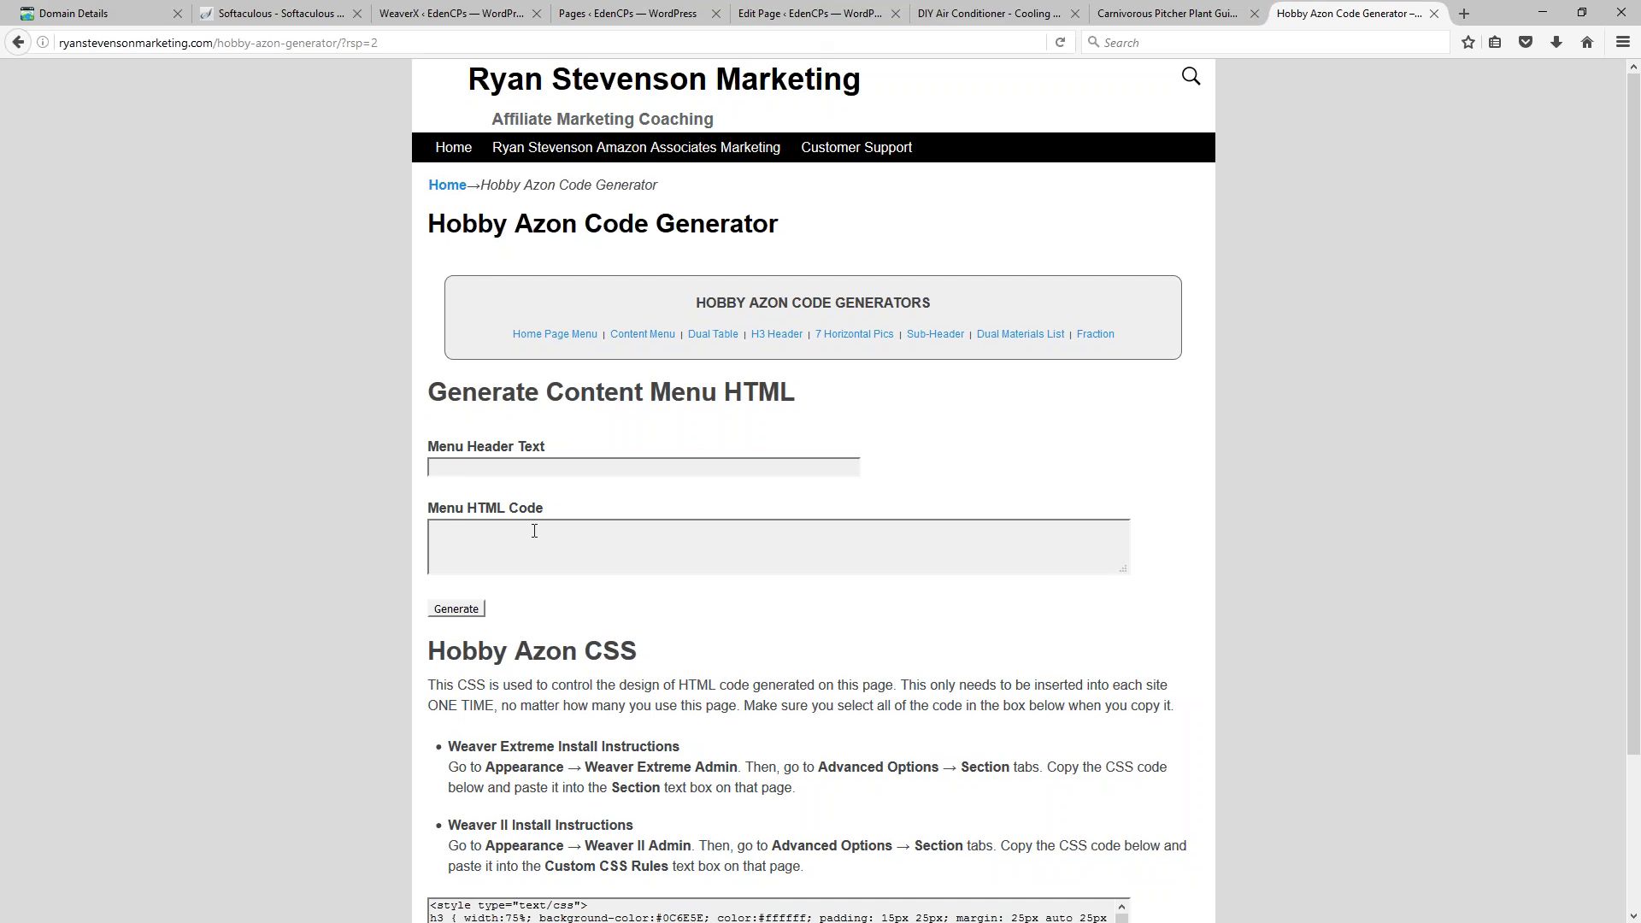
left_click(450, 544)
Step: Copy the "Cooling System Menu" heading from the published DIY Air Conditioner page into the generator's Menu Header Text
left_click(989, 13)
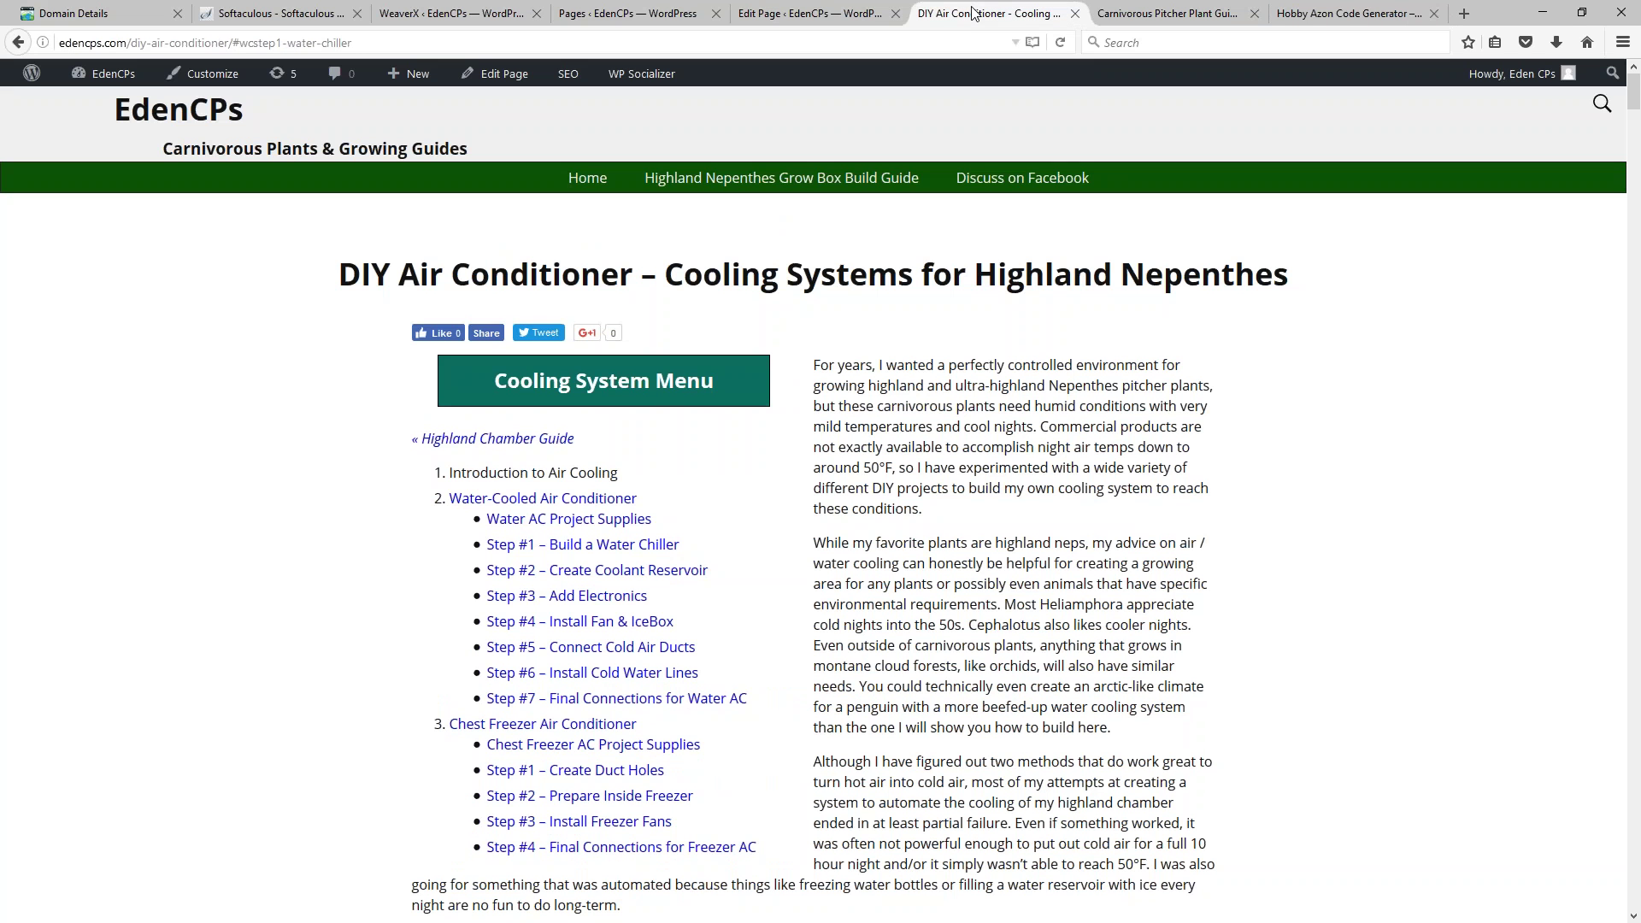
left_click_drag(715, 378, 475, 387)
key("ctrl+c")
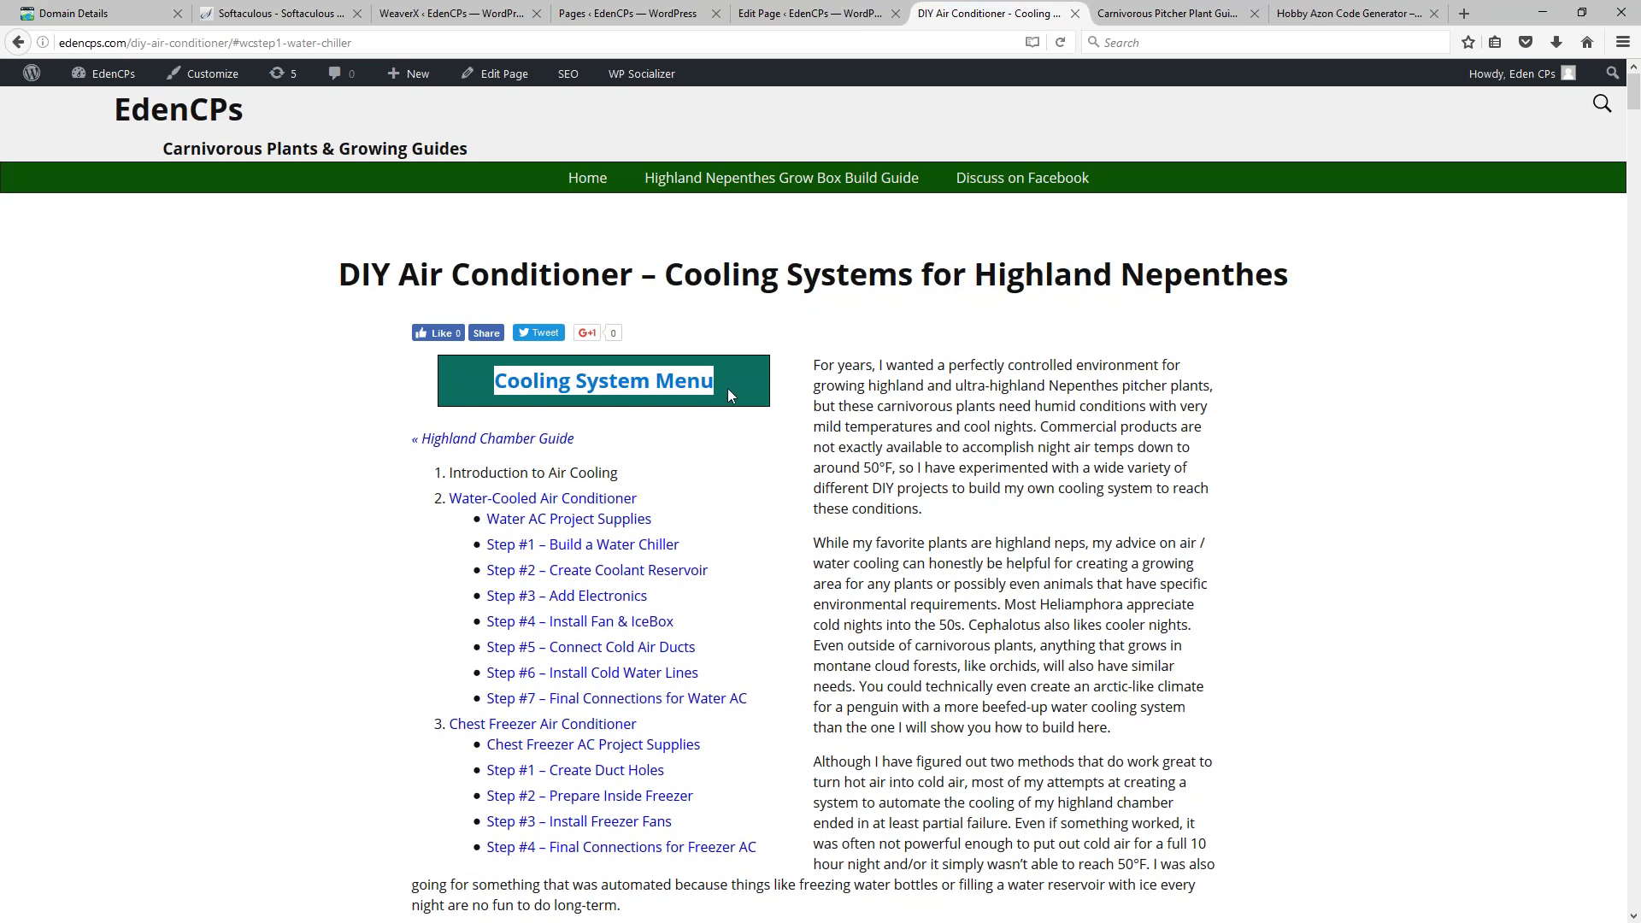
left_click(416, 403)
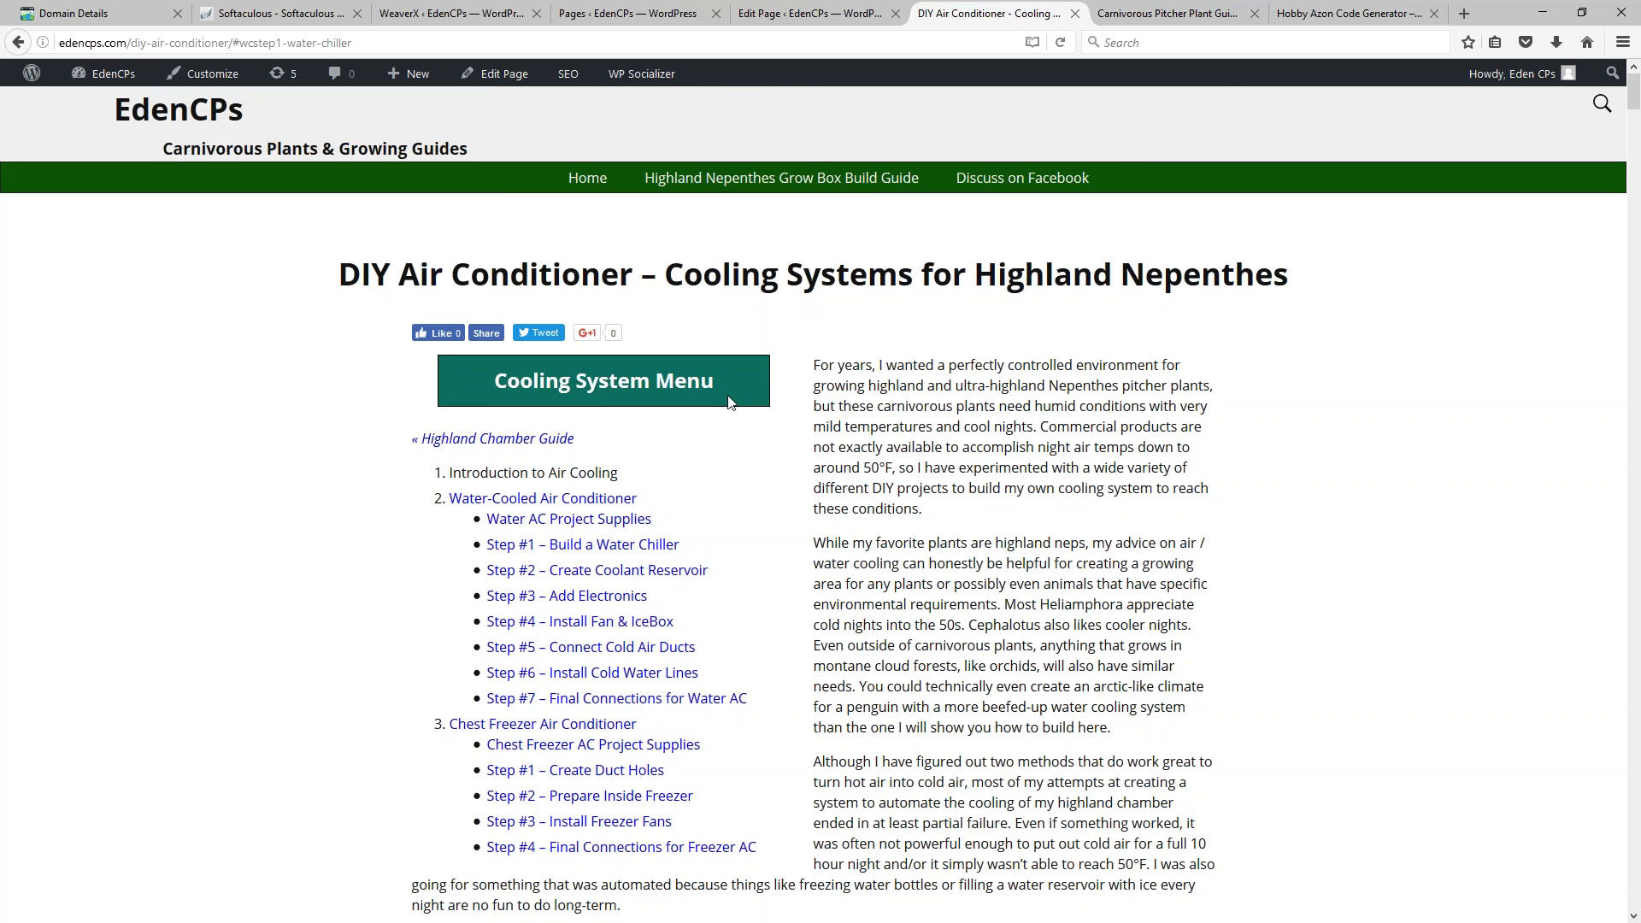
left_click(1329, 16)
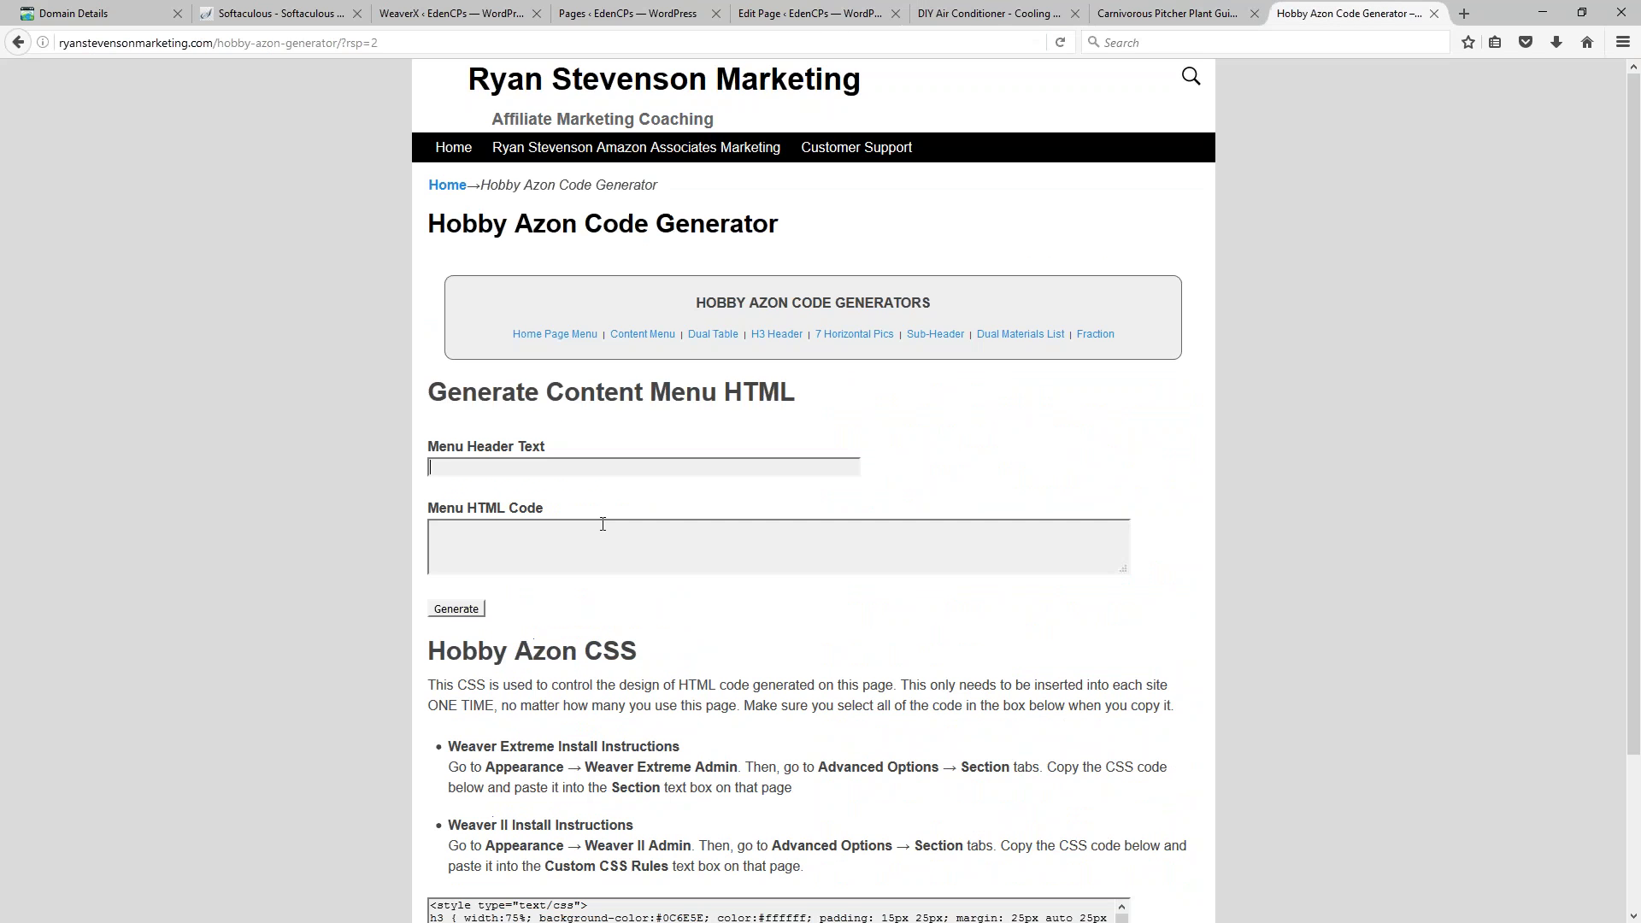
left_click(475, 470)
key("ctrl+v")
left_click(500, 543)
Step: In the DIY Air Conditioner page editor, add the lines "Introduction to Air Cooling" and "Water-Cooled Air Conditioner" below the existing menu code
left_click(797, 16)
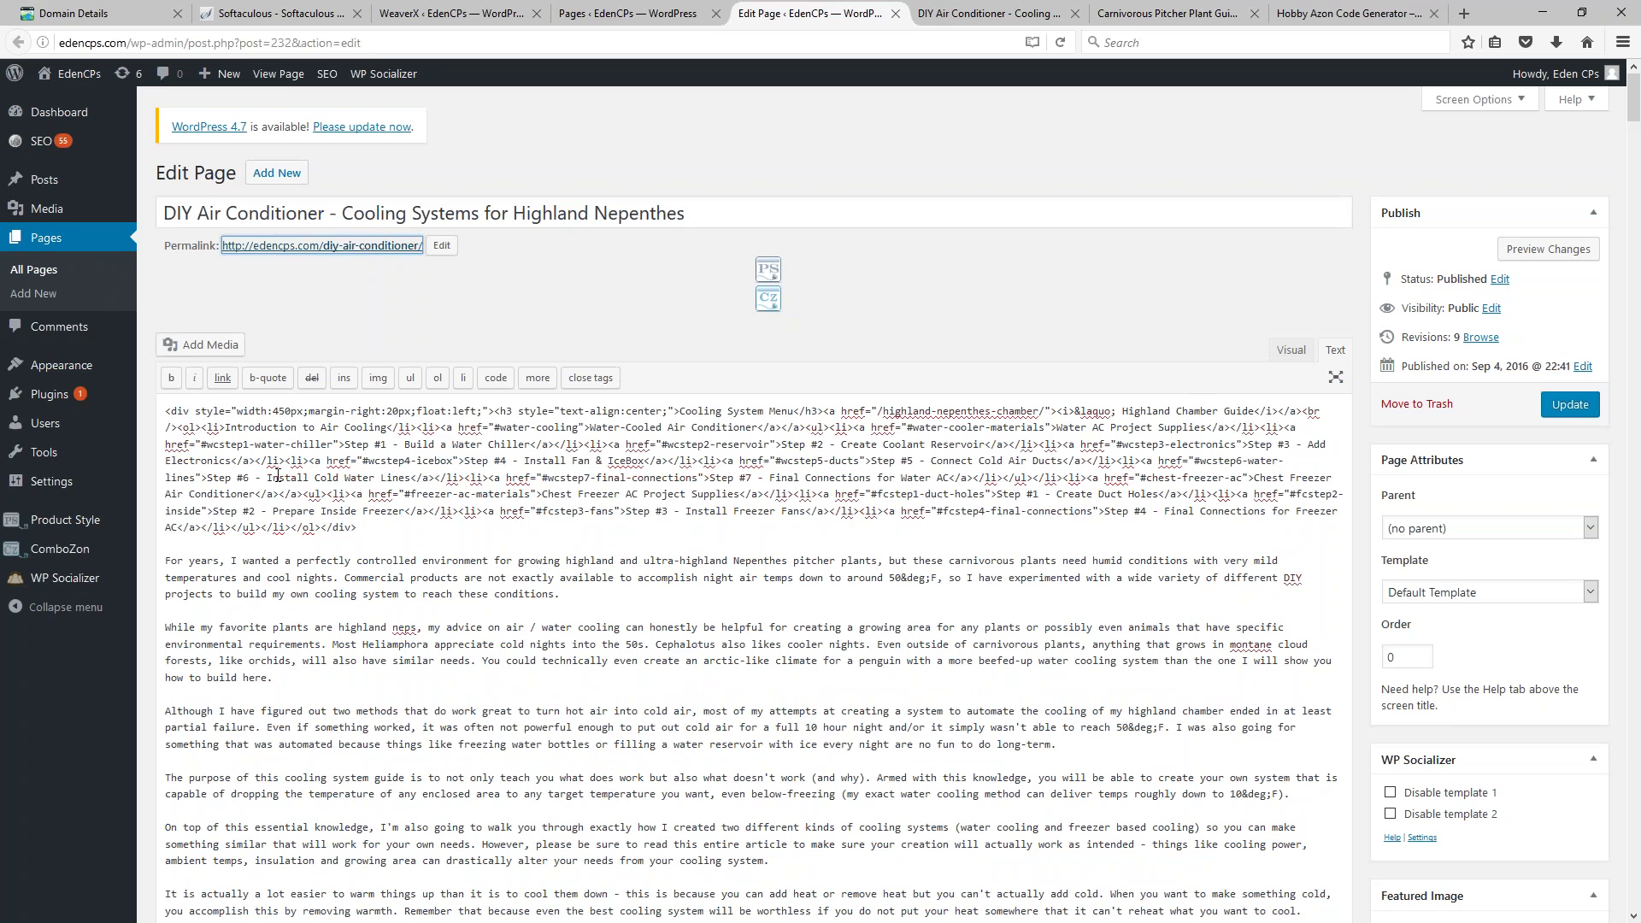
left_click(406, 544)
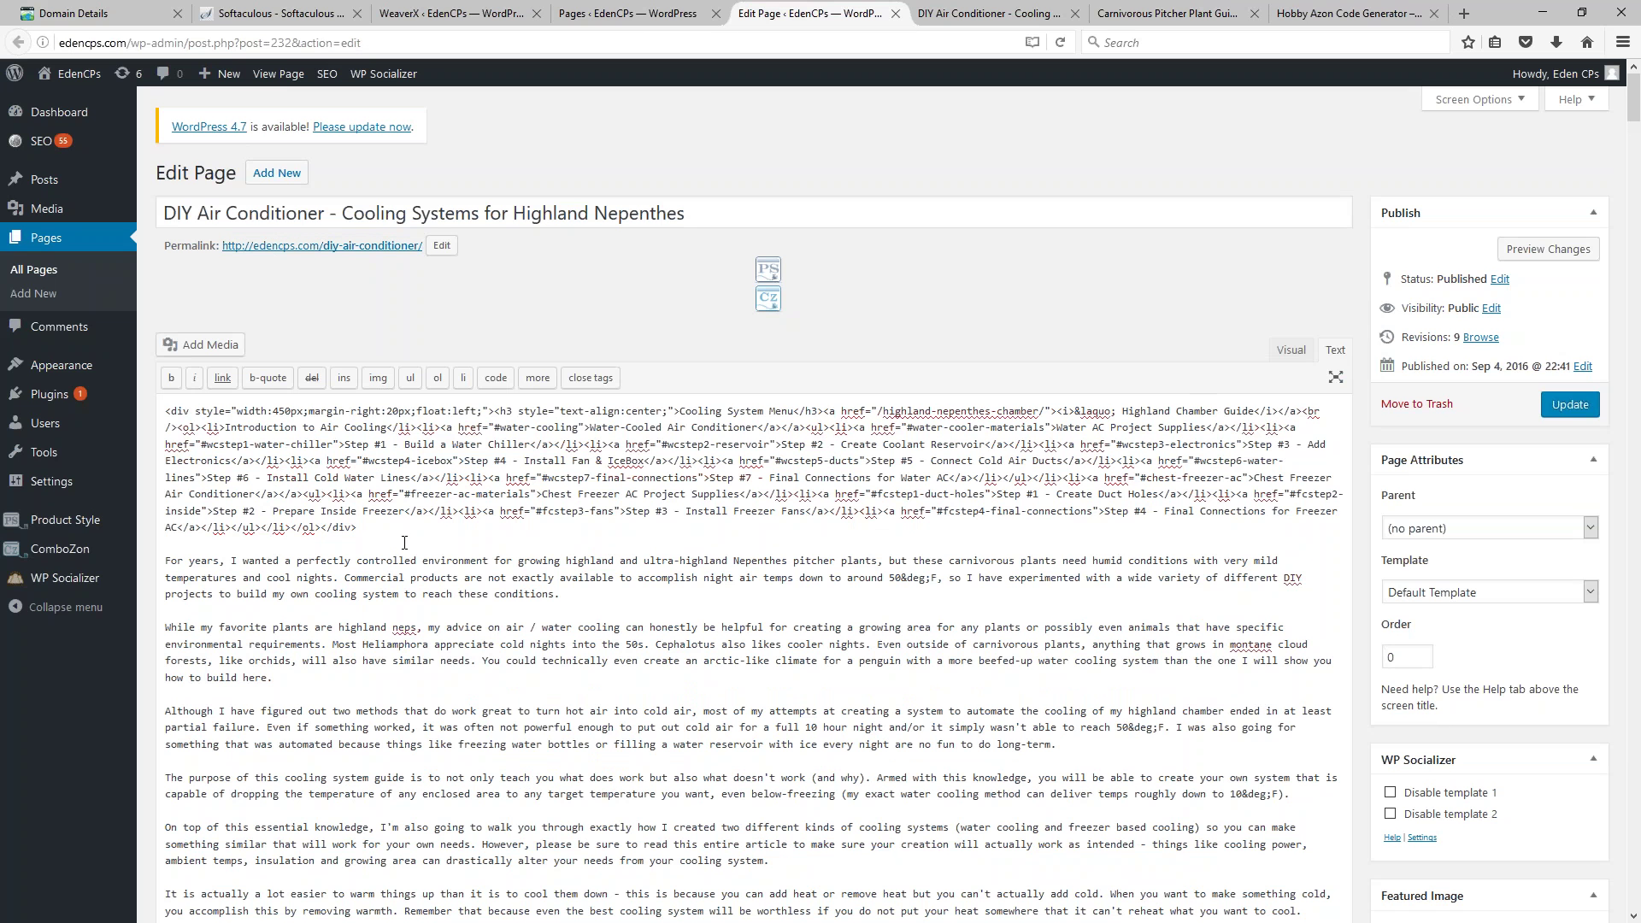
key("Return")
key("Return")
key("Return")
key("Return")
key("Return")
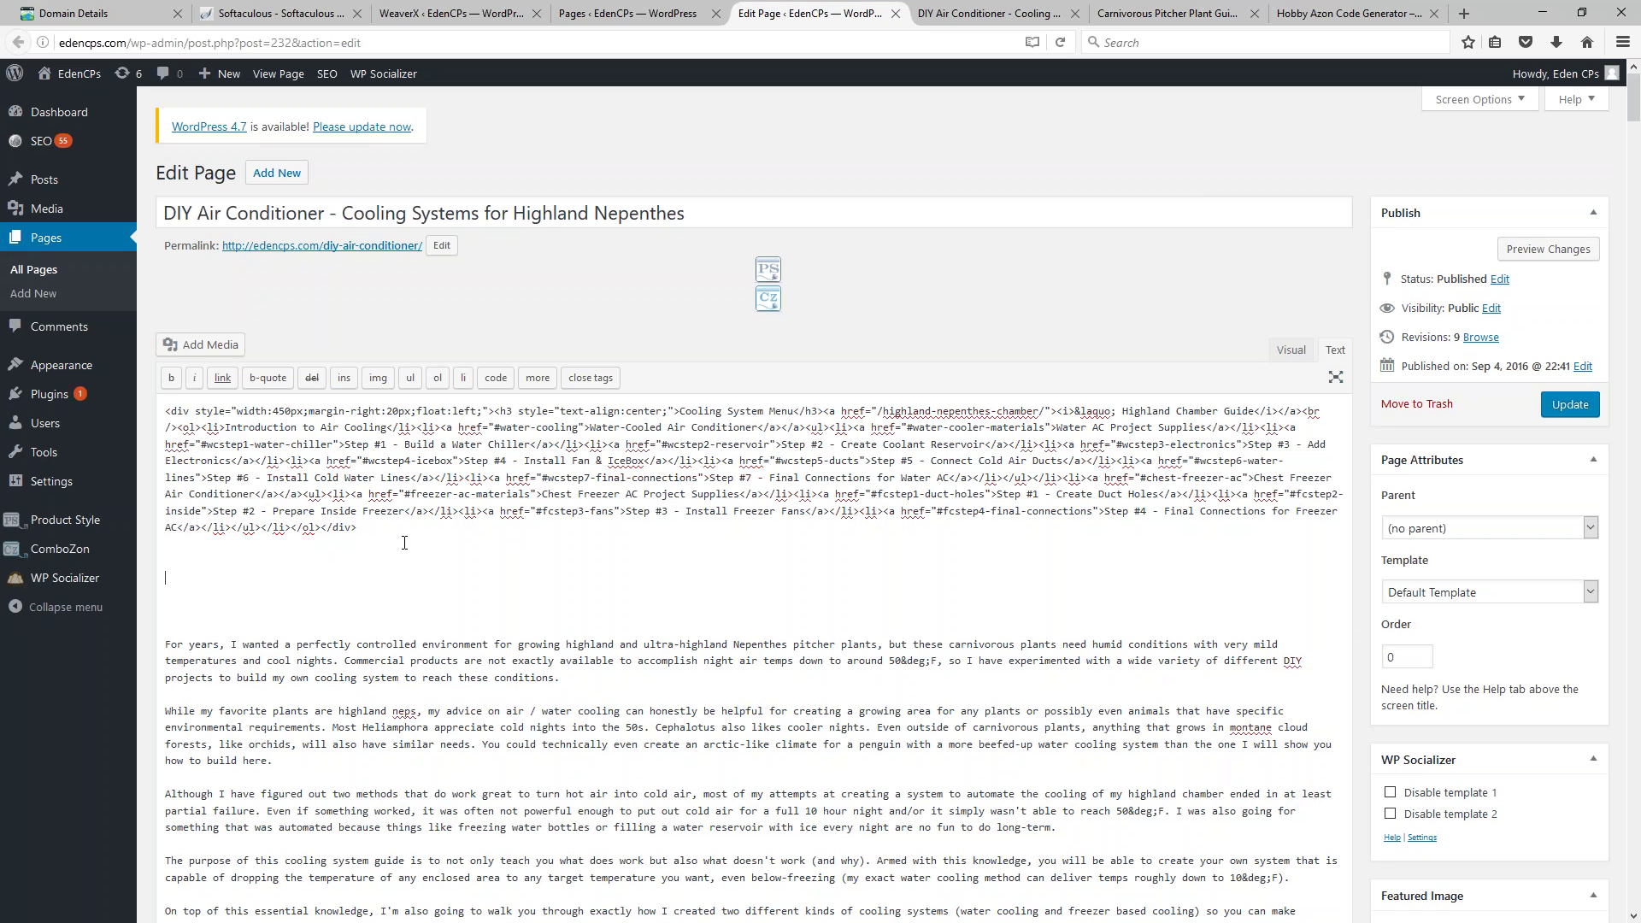
type("Introdfu")
key("BackSpace")
type("uction to Air Cooling")
key("Return")
type("W")
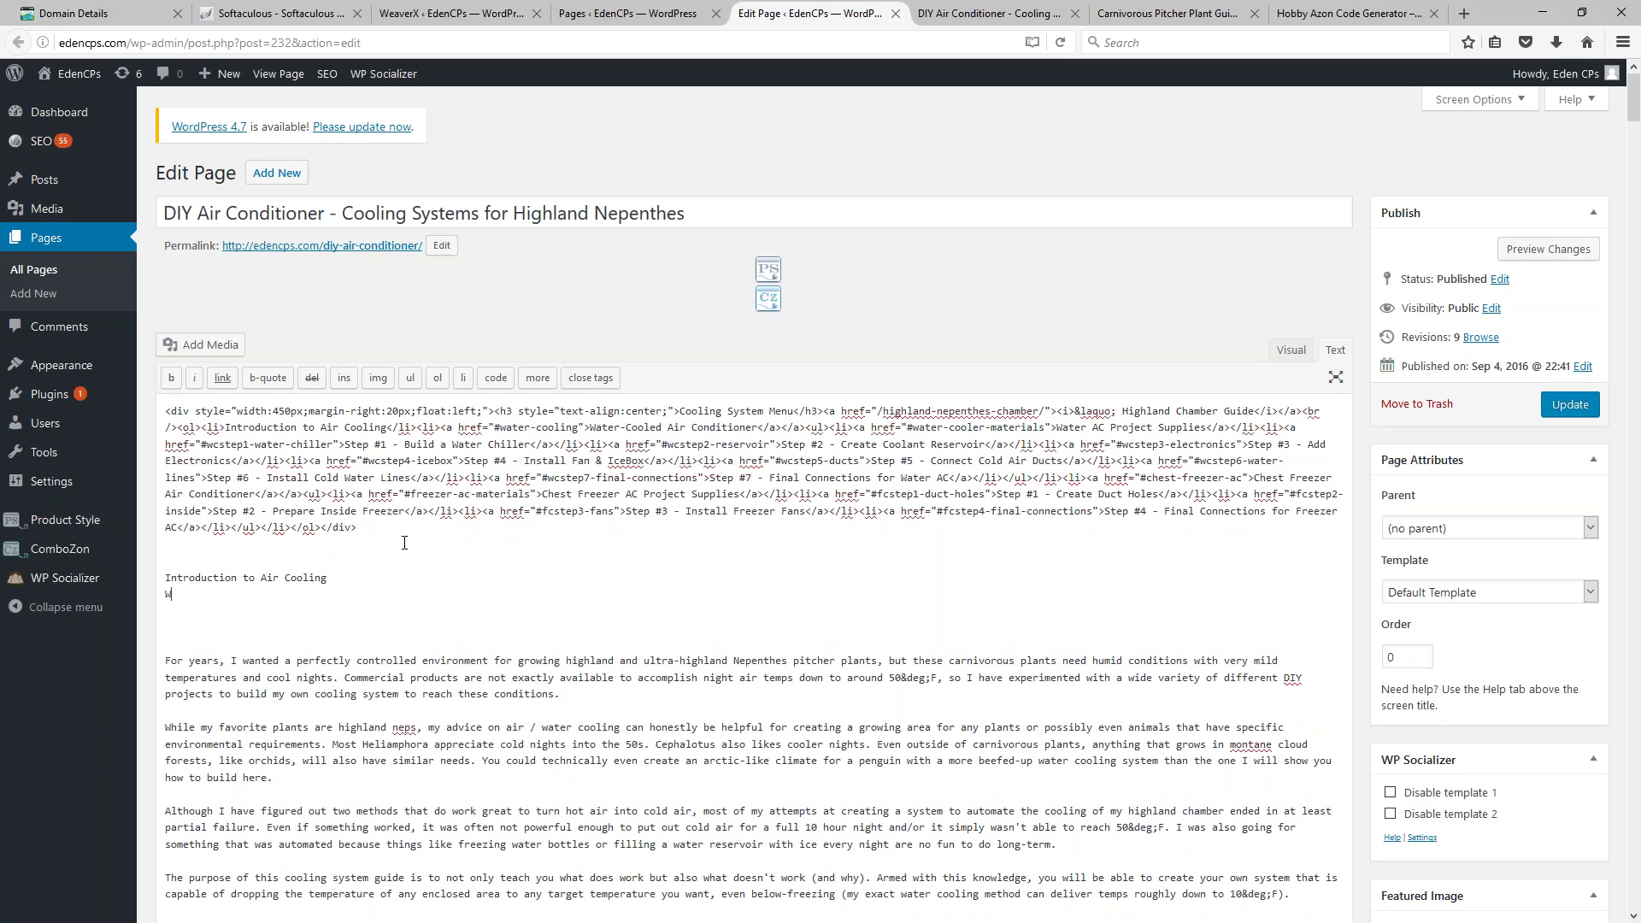
type("ater-Cooled Air Conditioner")
Step: Check the numbered and bulleted items in the published Cooling System Menu and wrap the two new lines in ordered list tags
left_click_drag(346, 593, 142, 573)
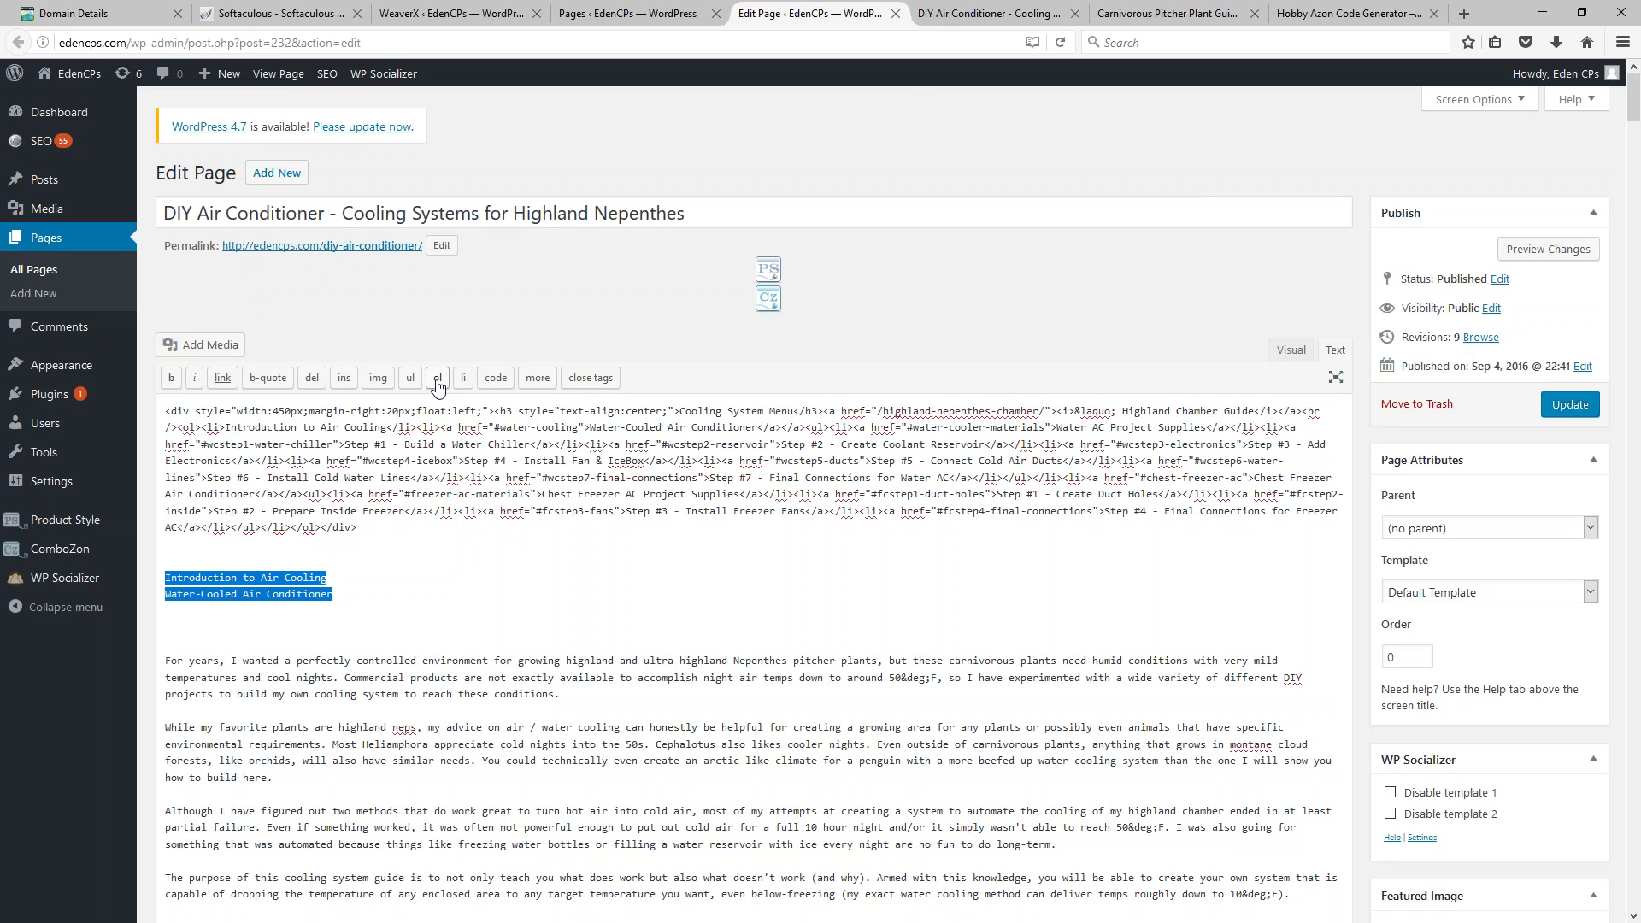
left_click(973, 17)
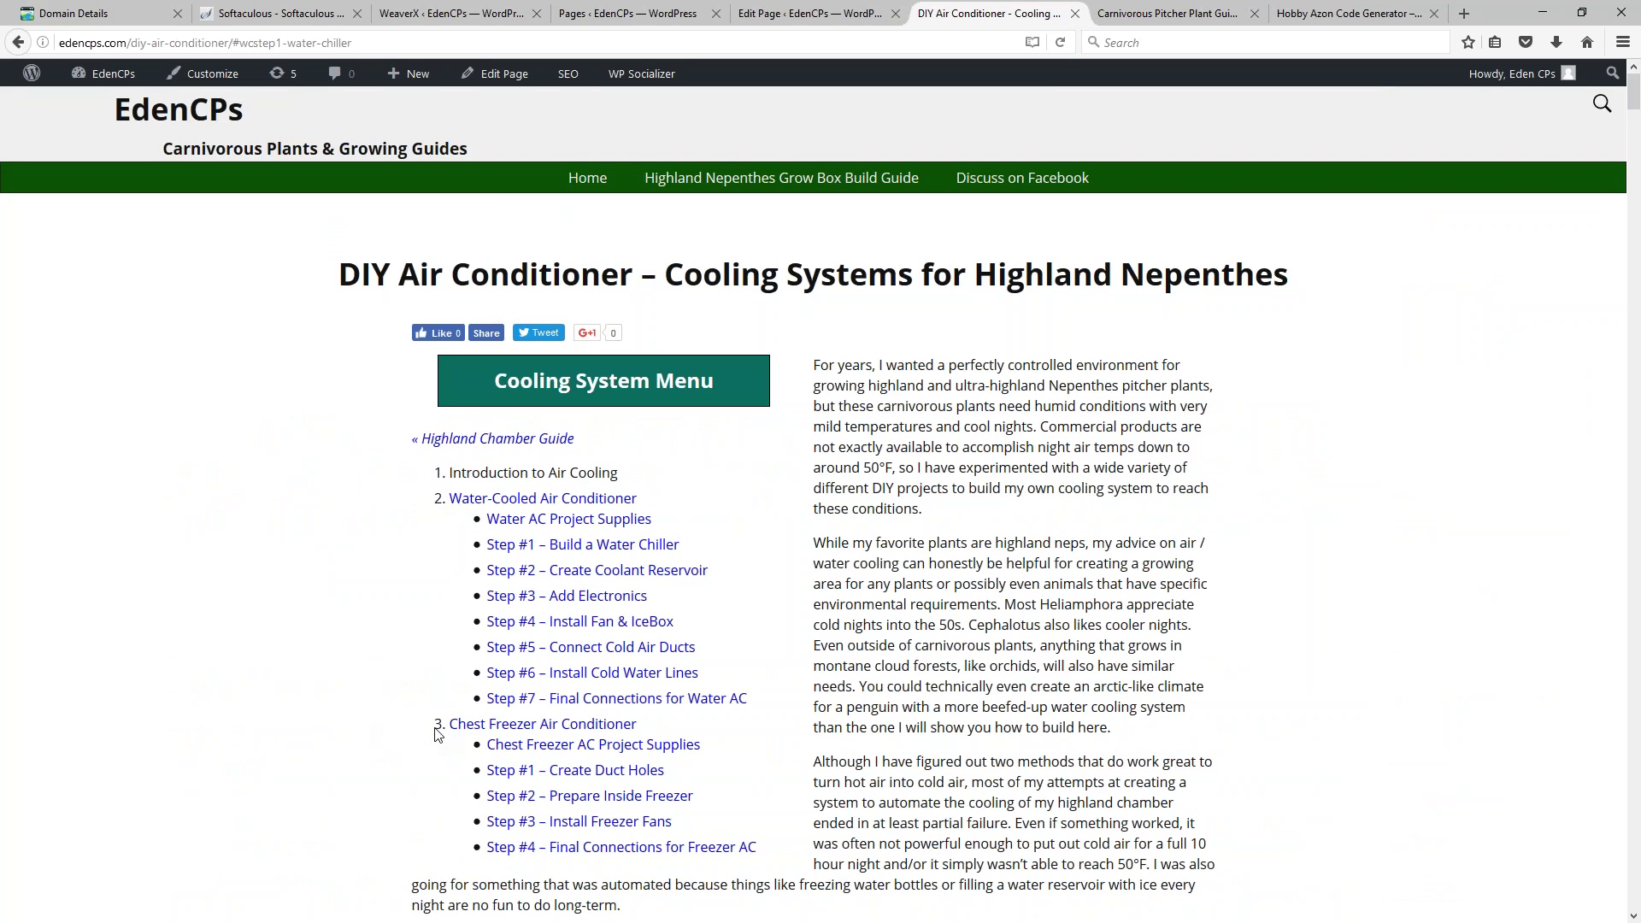
left_click(778, 16)
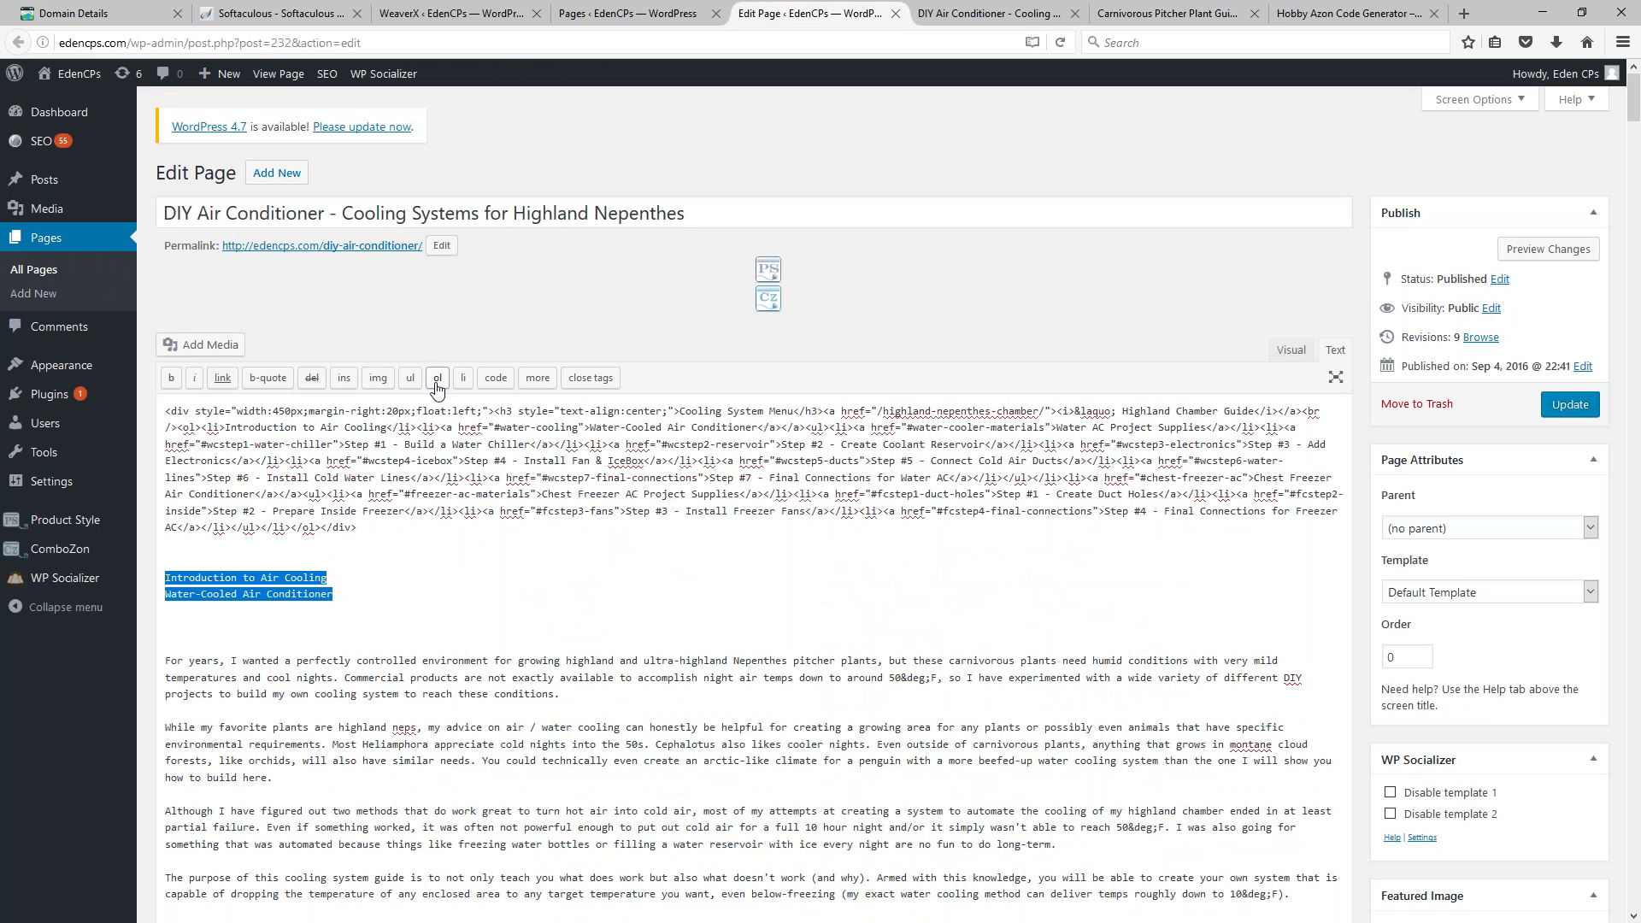
left_click(987, 14)
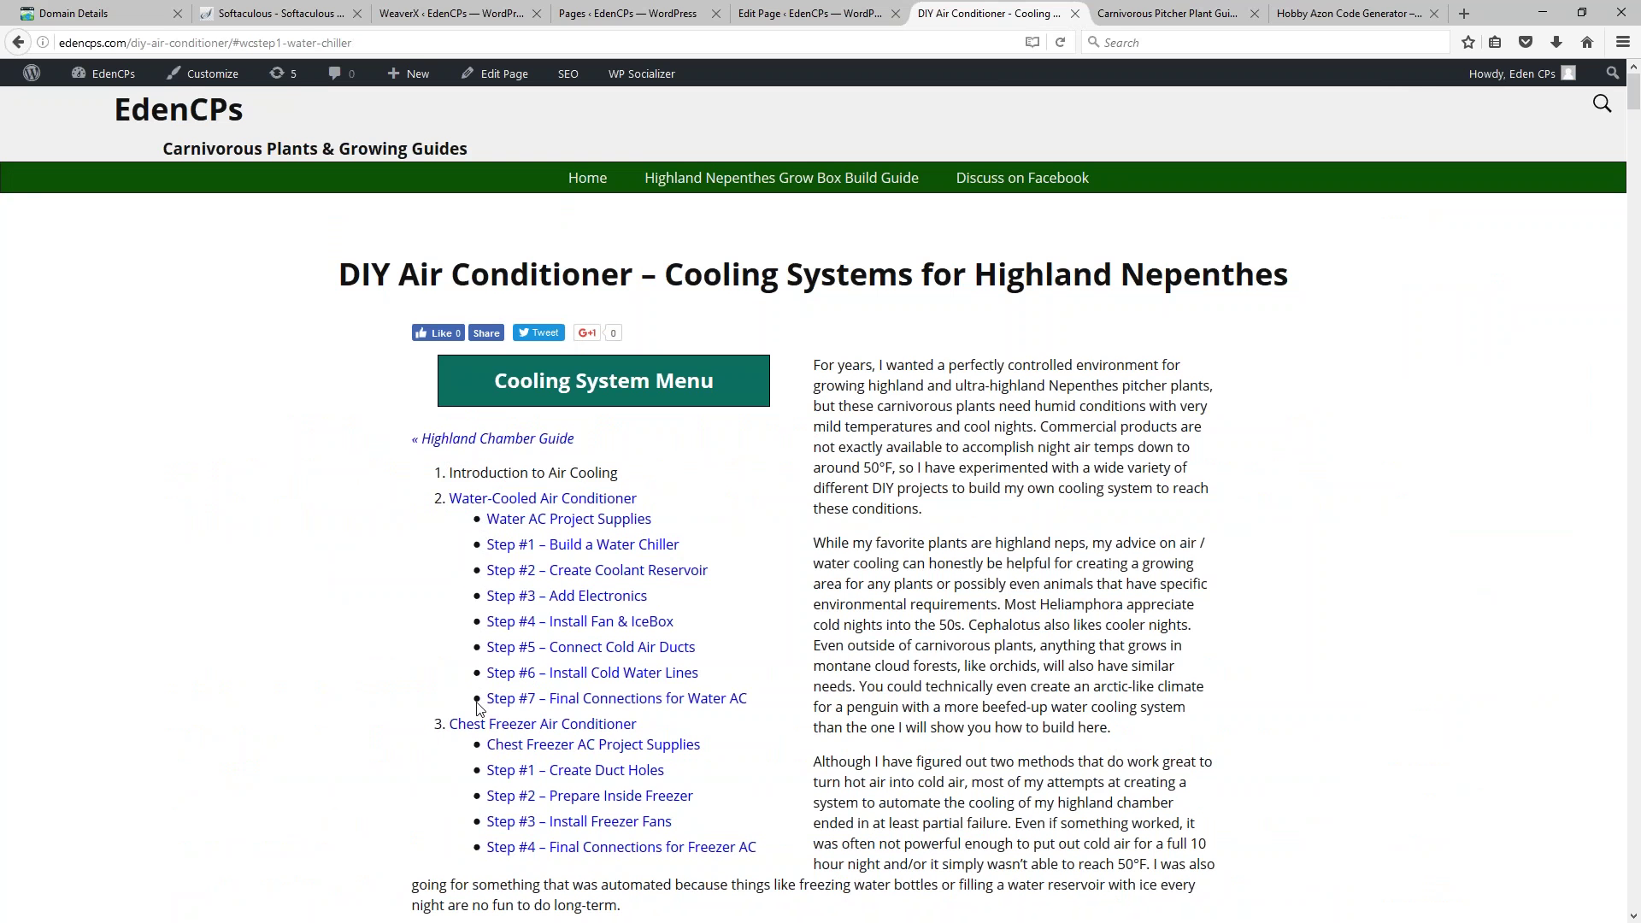
left_click(814, 18)
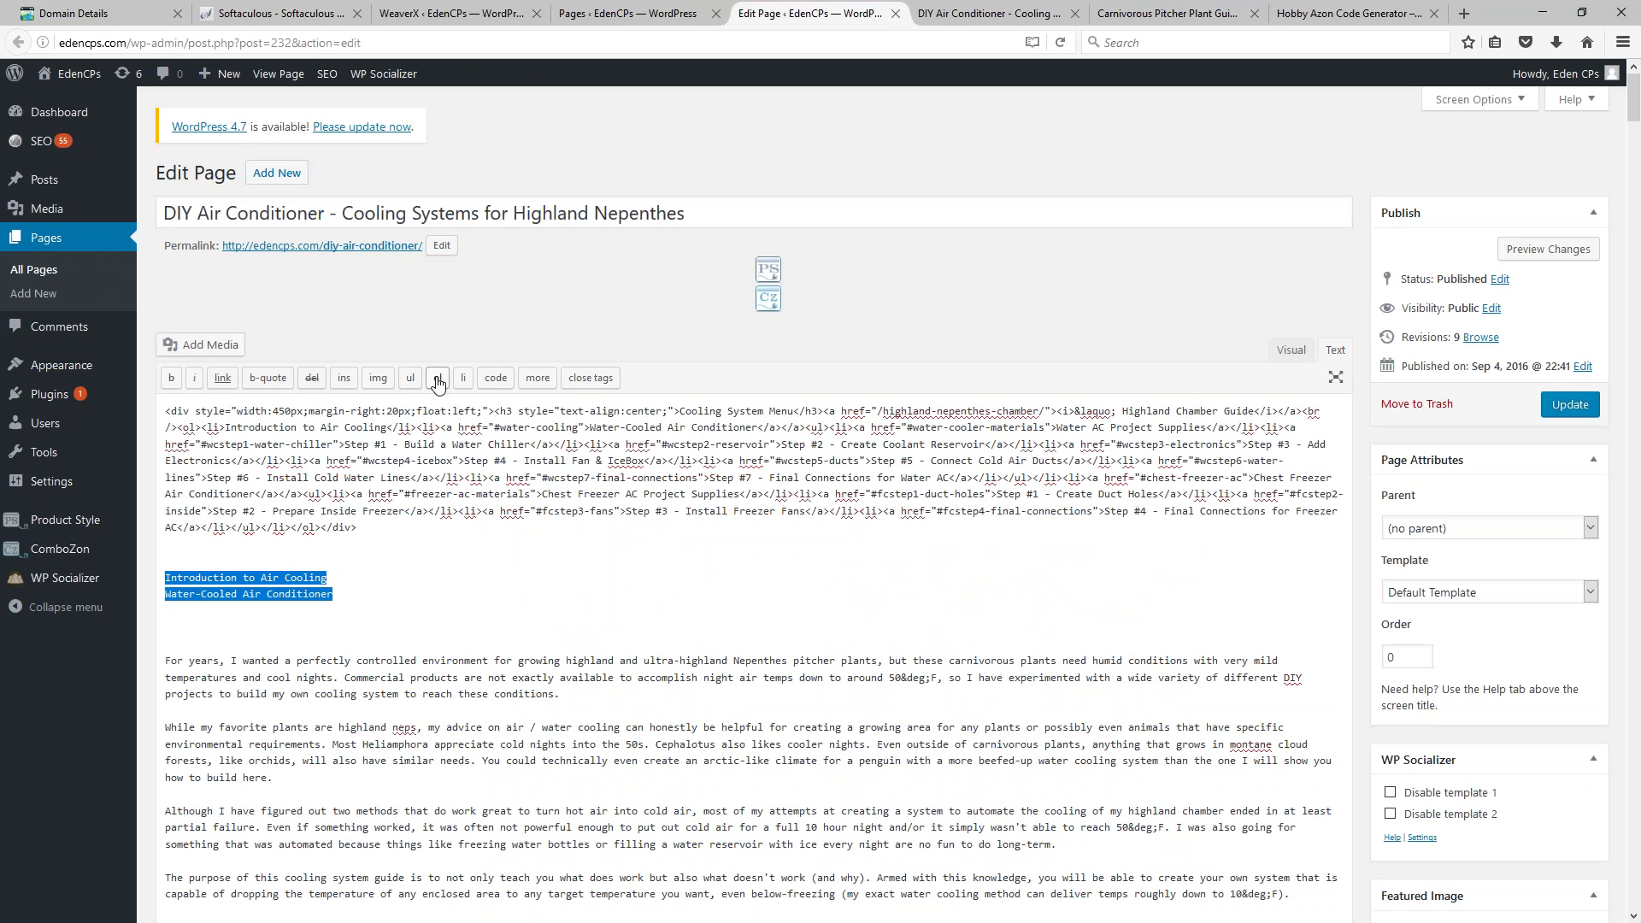
left_click(425, 593)
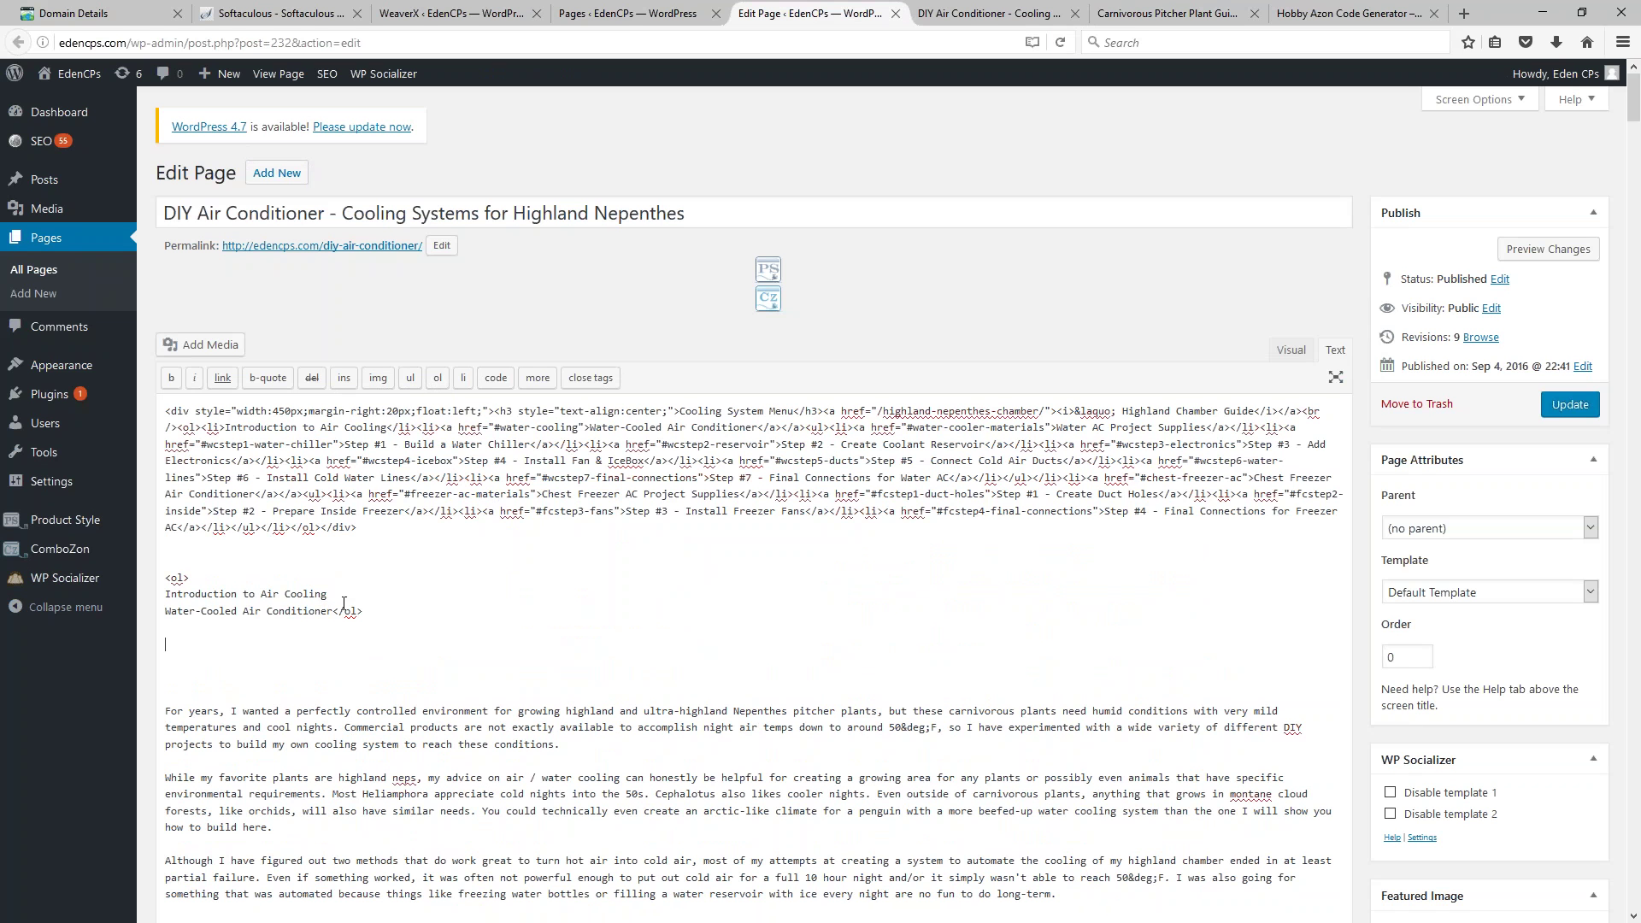
Step: Wrap "Introduction to Air Cooling" and "Water-Cooled Air Conditioner" each in list item tags and check the opening and closing tags
left_click_drag(330, 595, 164, 596)
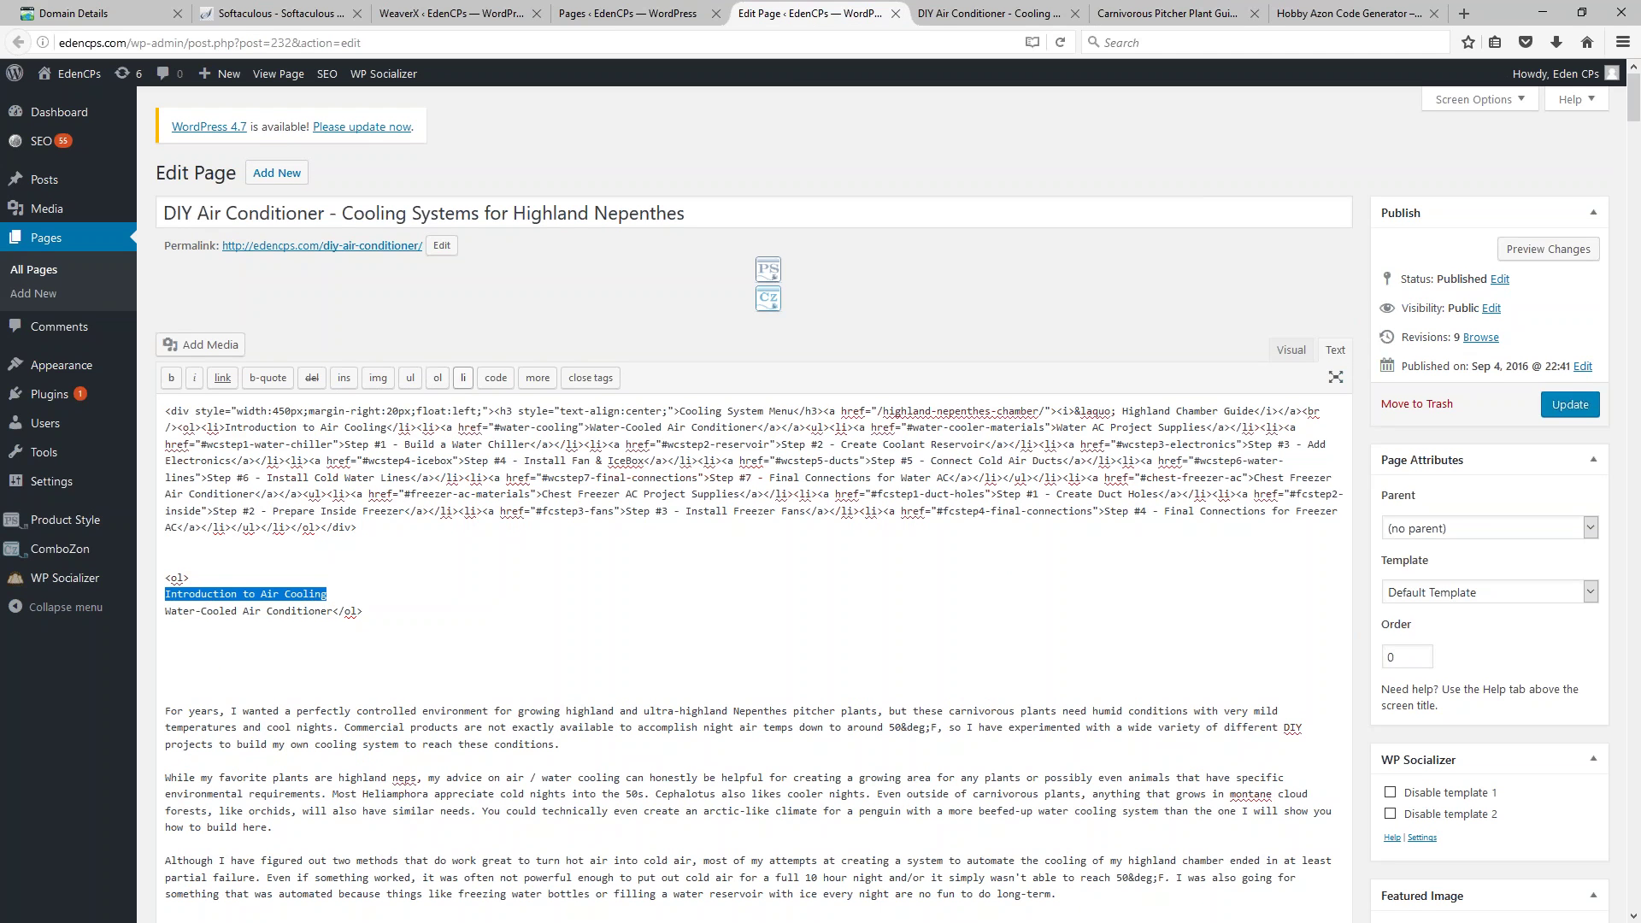
left_click(463, 379)
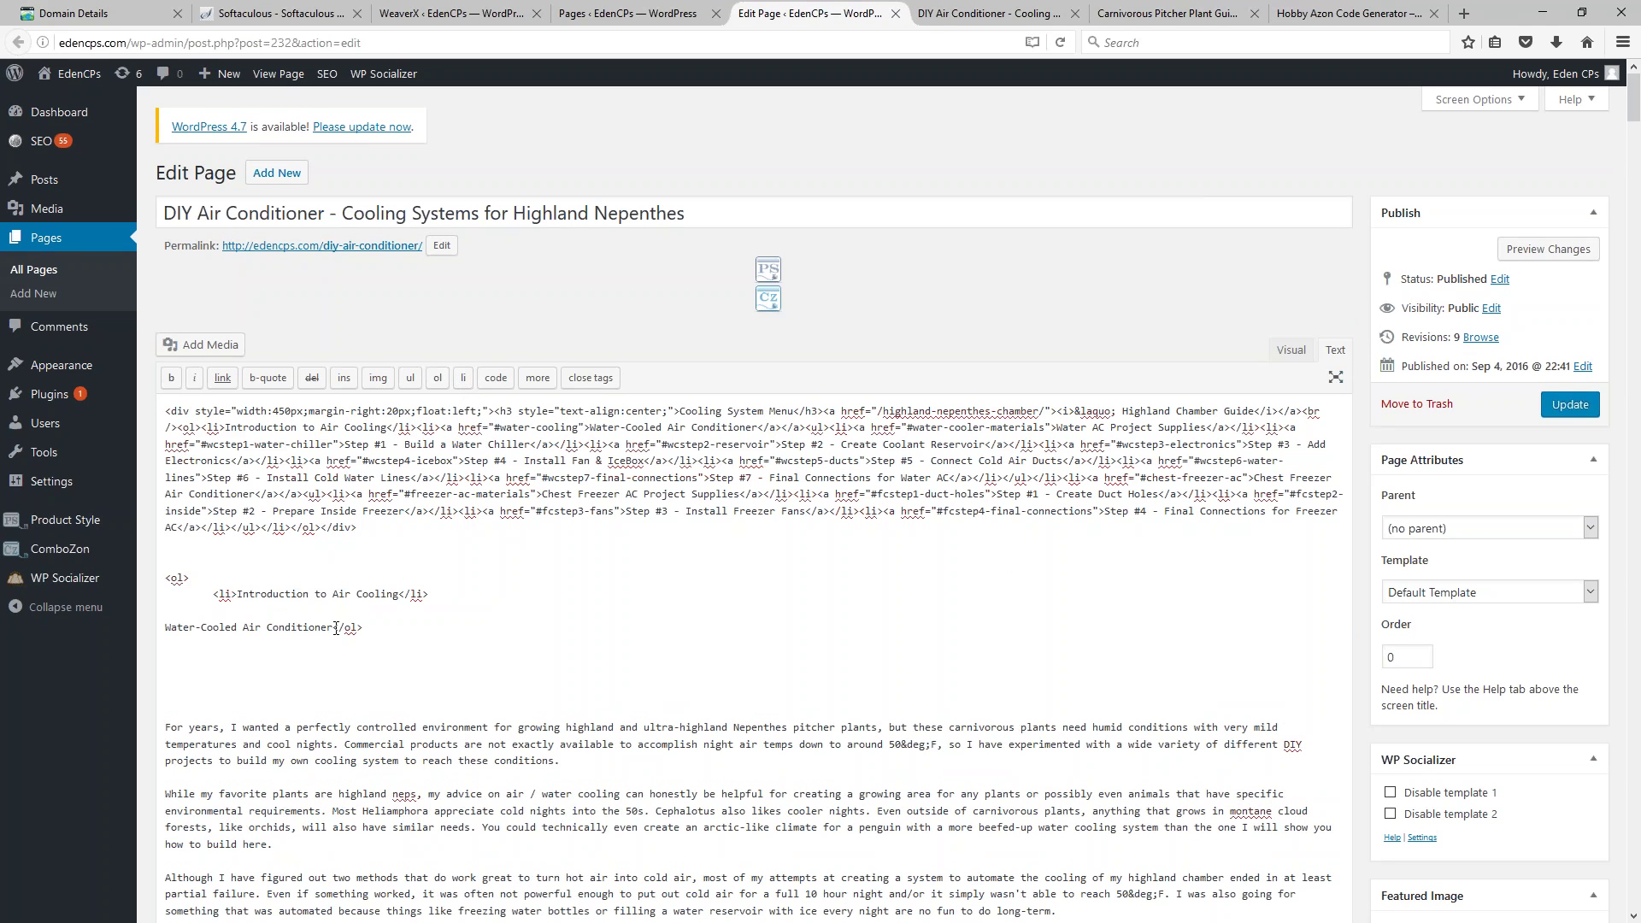
left_click_drag(332, 627, 156, 627)
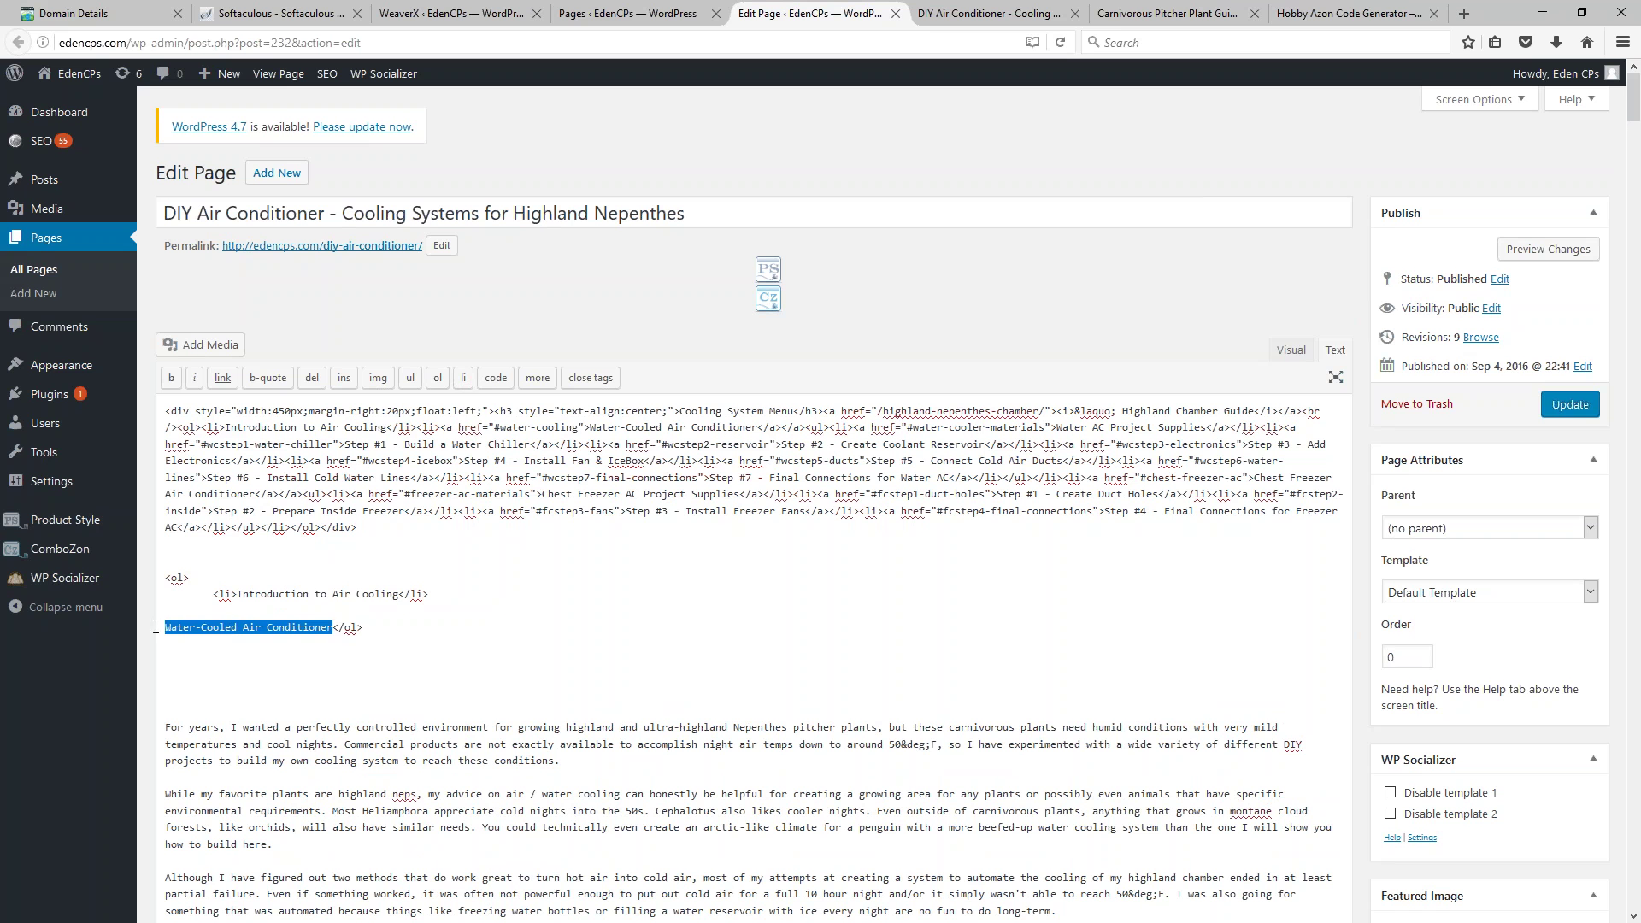
left_click(463, 378)
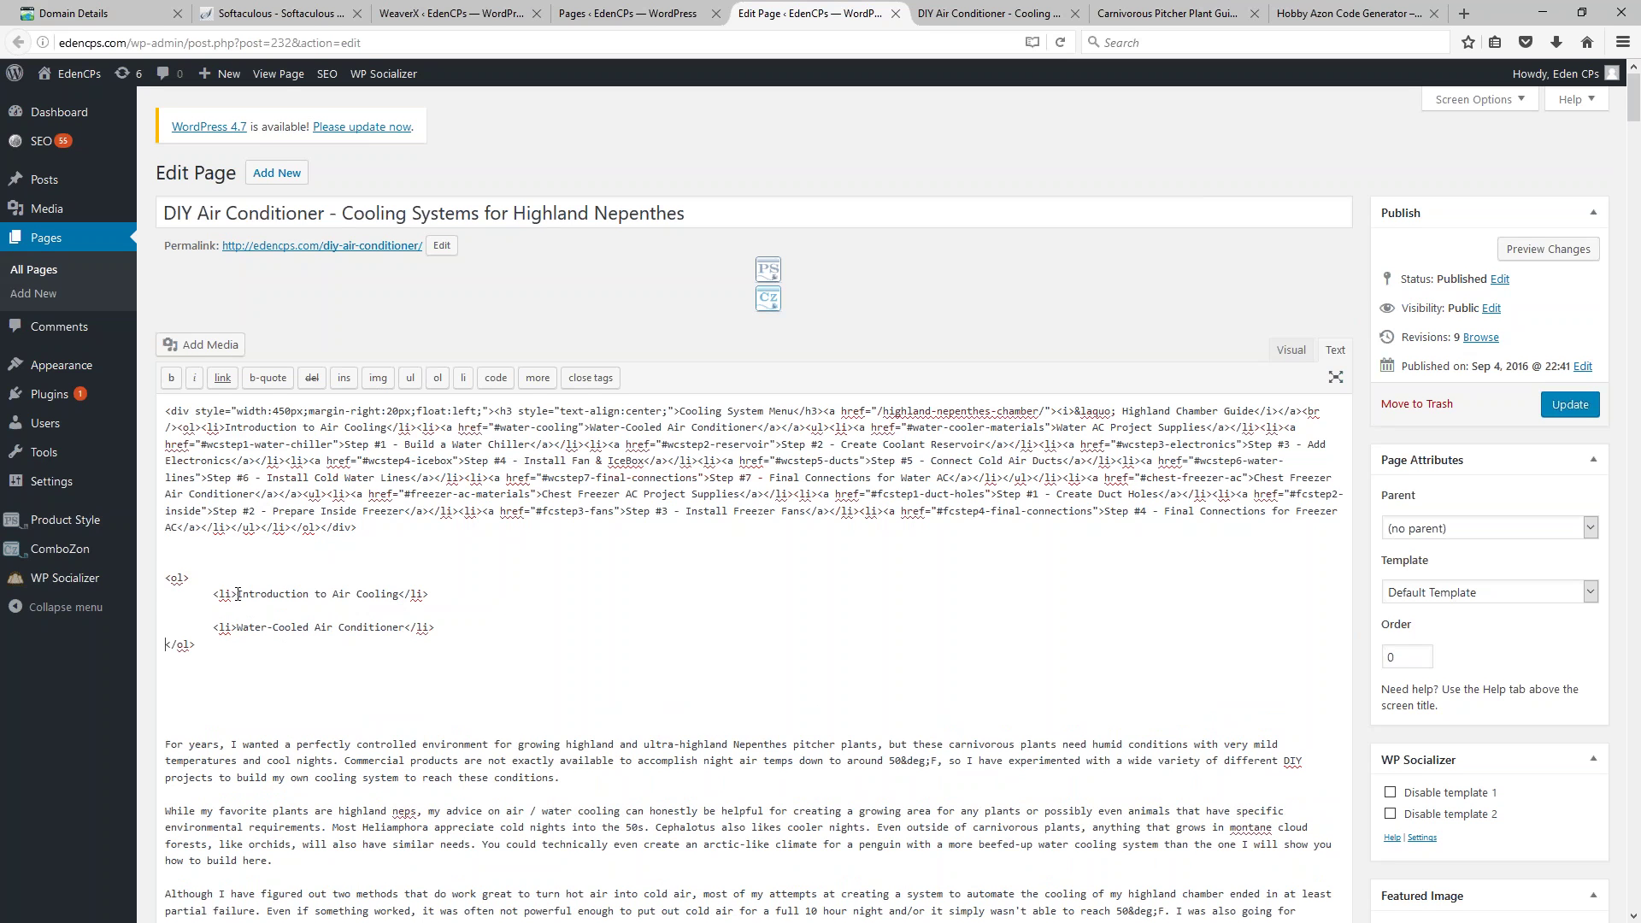
left_click_drag(238, 594, 213, 596)
left_click_drag(428, 594, 399, 598)
left_click(257, 645)
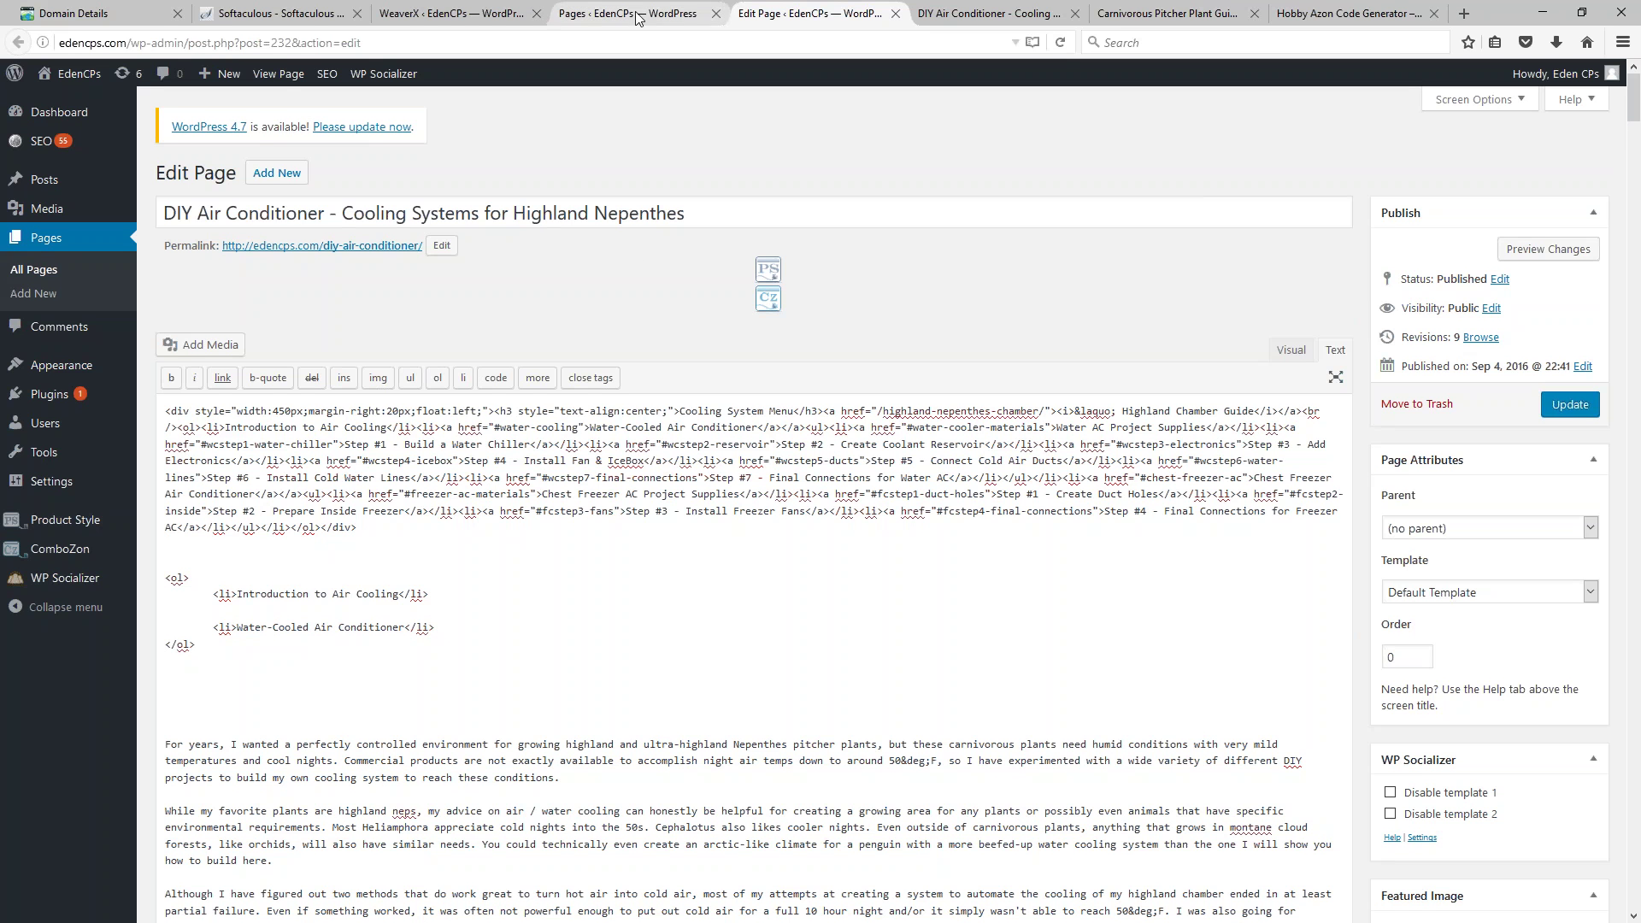
Step: On the published page, highlight the "Water AC Project Supplies" sub-item and follow the "Water-Cooled Air Conditioner" menu link to its section header
left_click(959, 24)
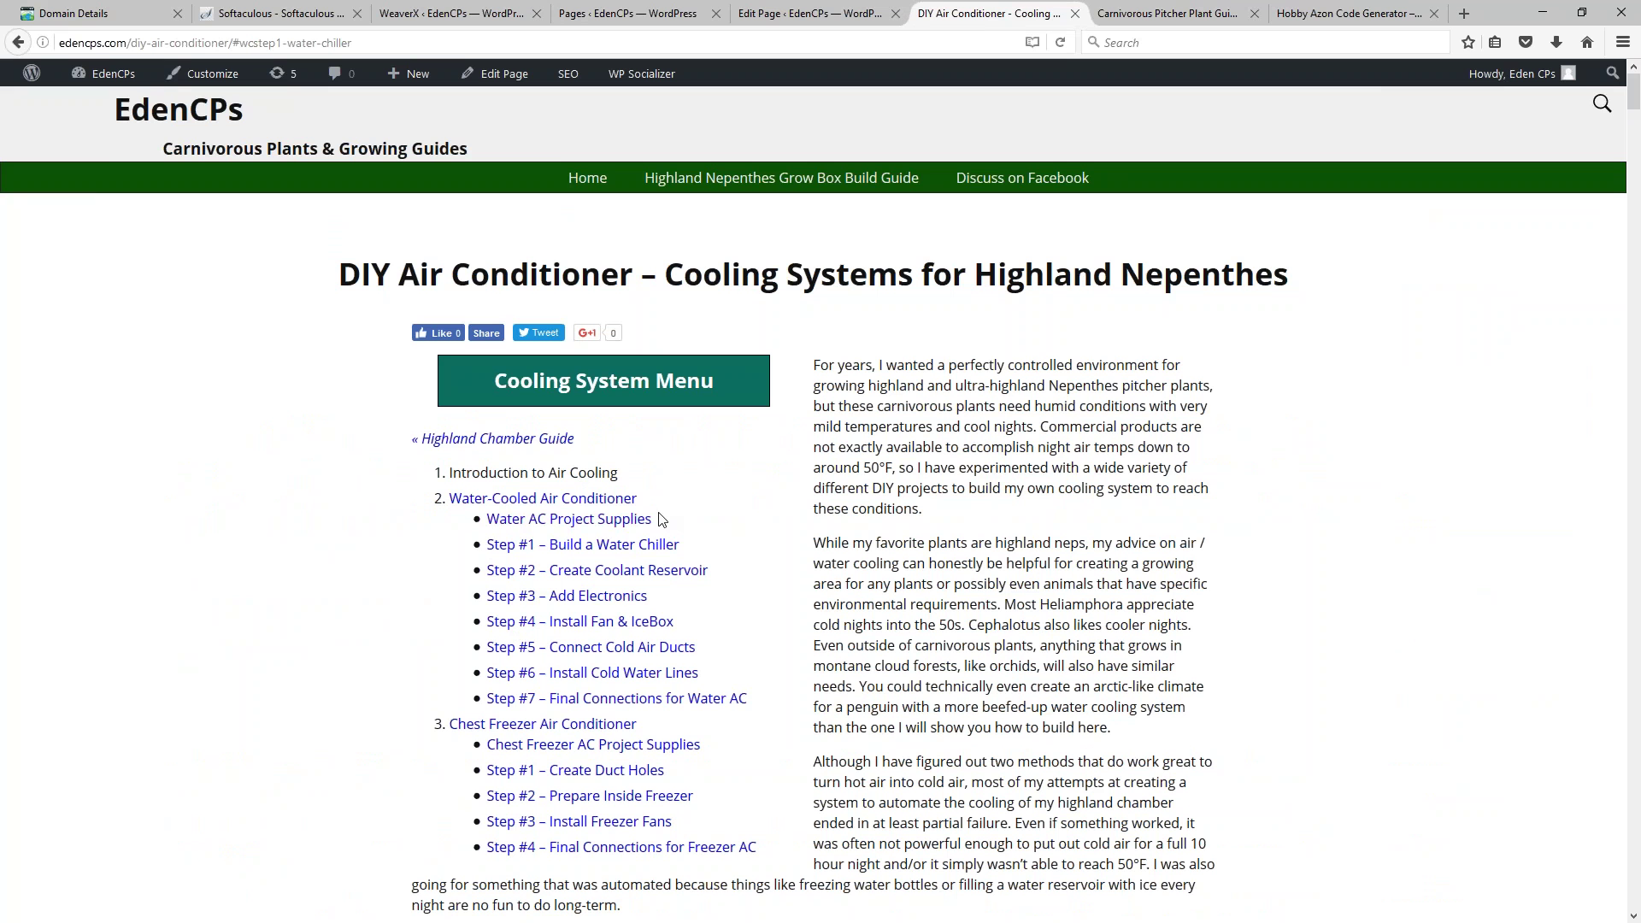
left_click_drag(654, 520, 494, 530)
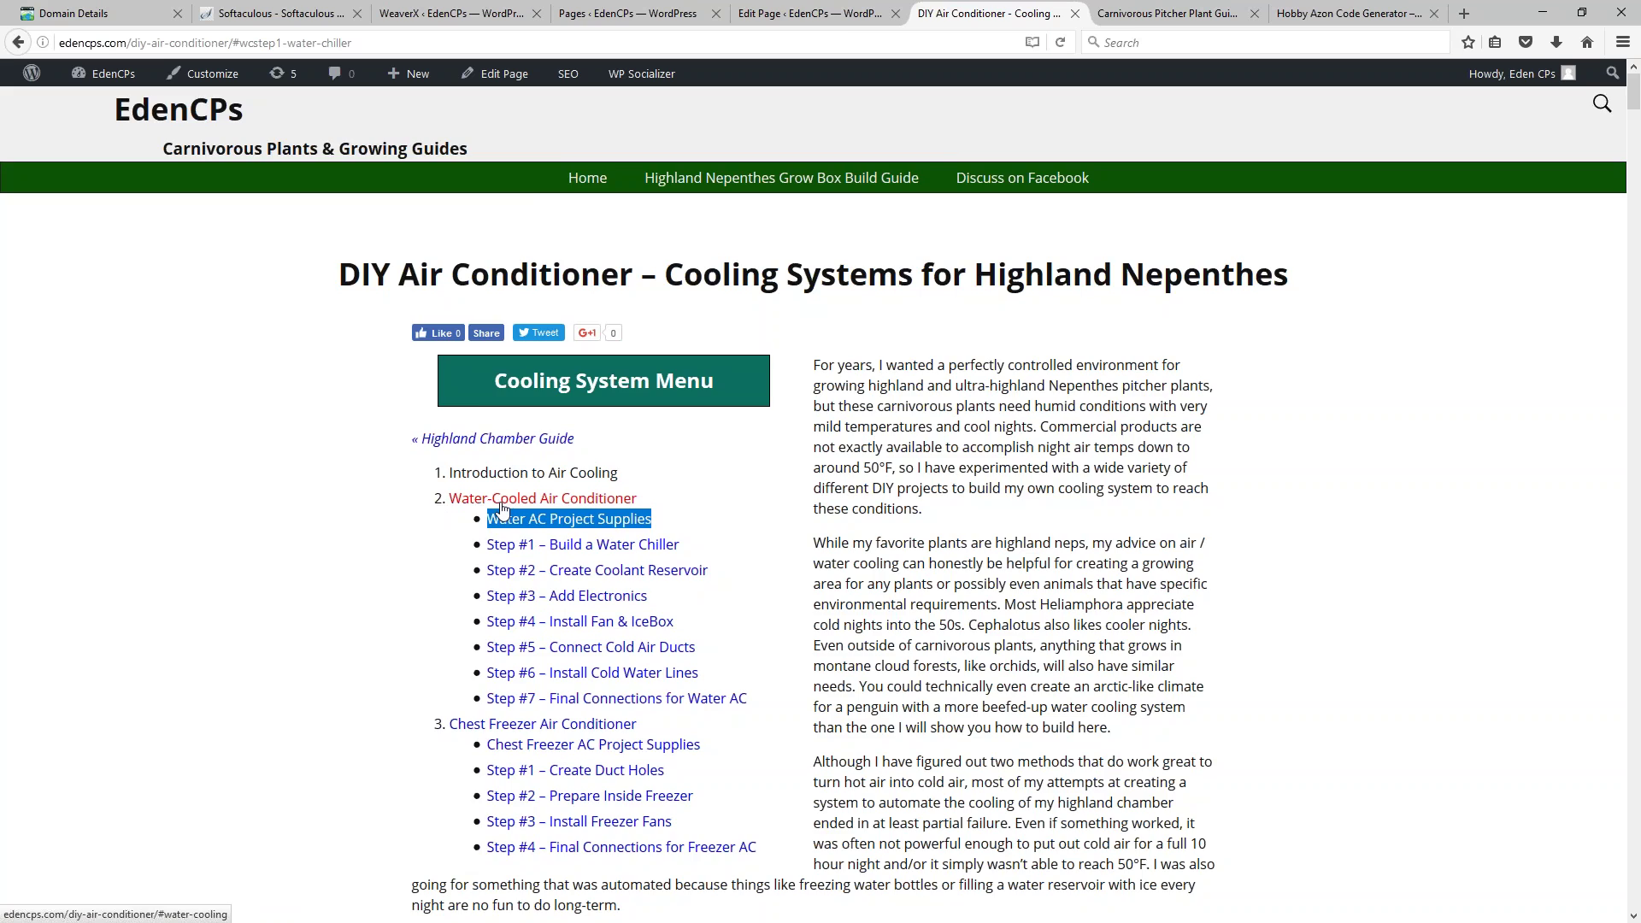
scroll(775, 534, "down", 5)
scroll(776, 533, "down", 5)
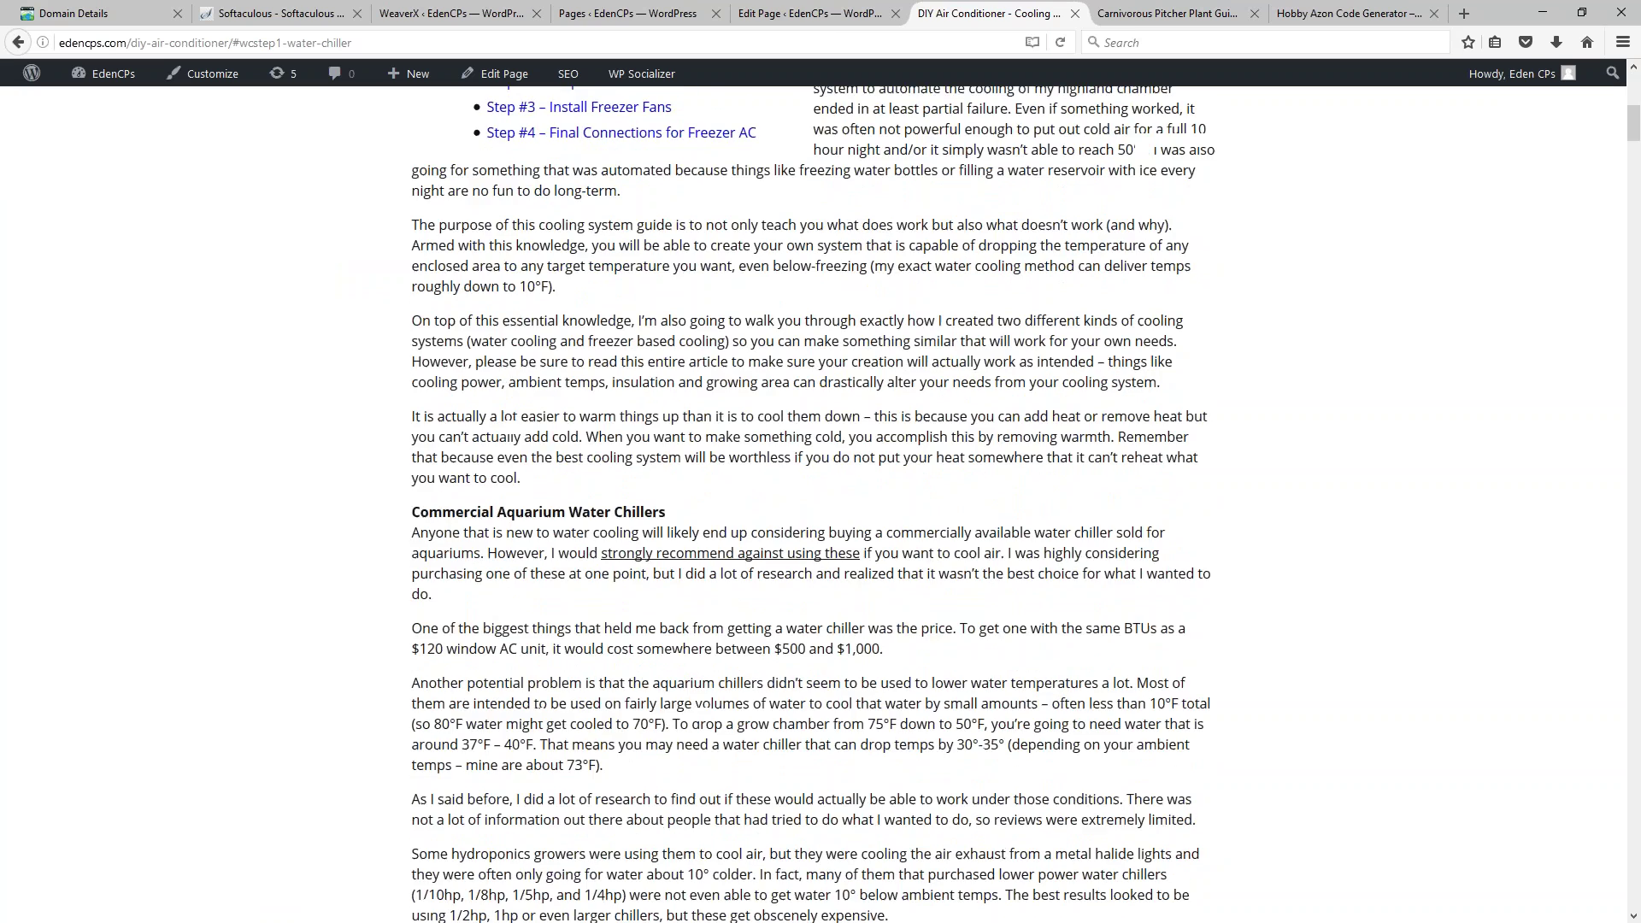
scroll(767, 532, "up", 10)
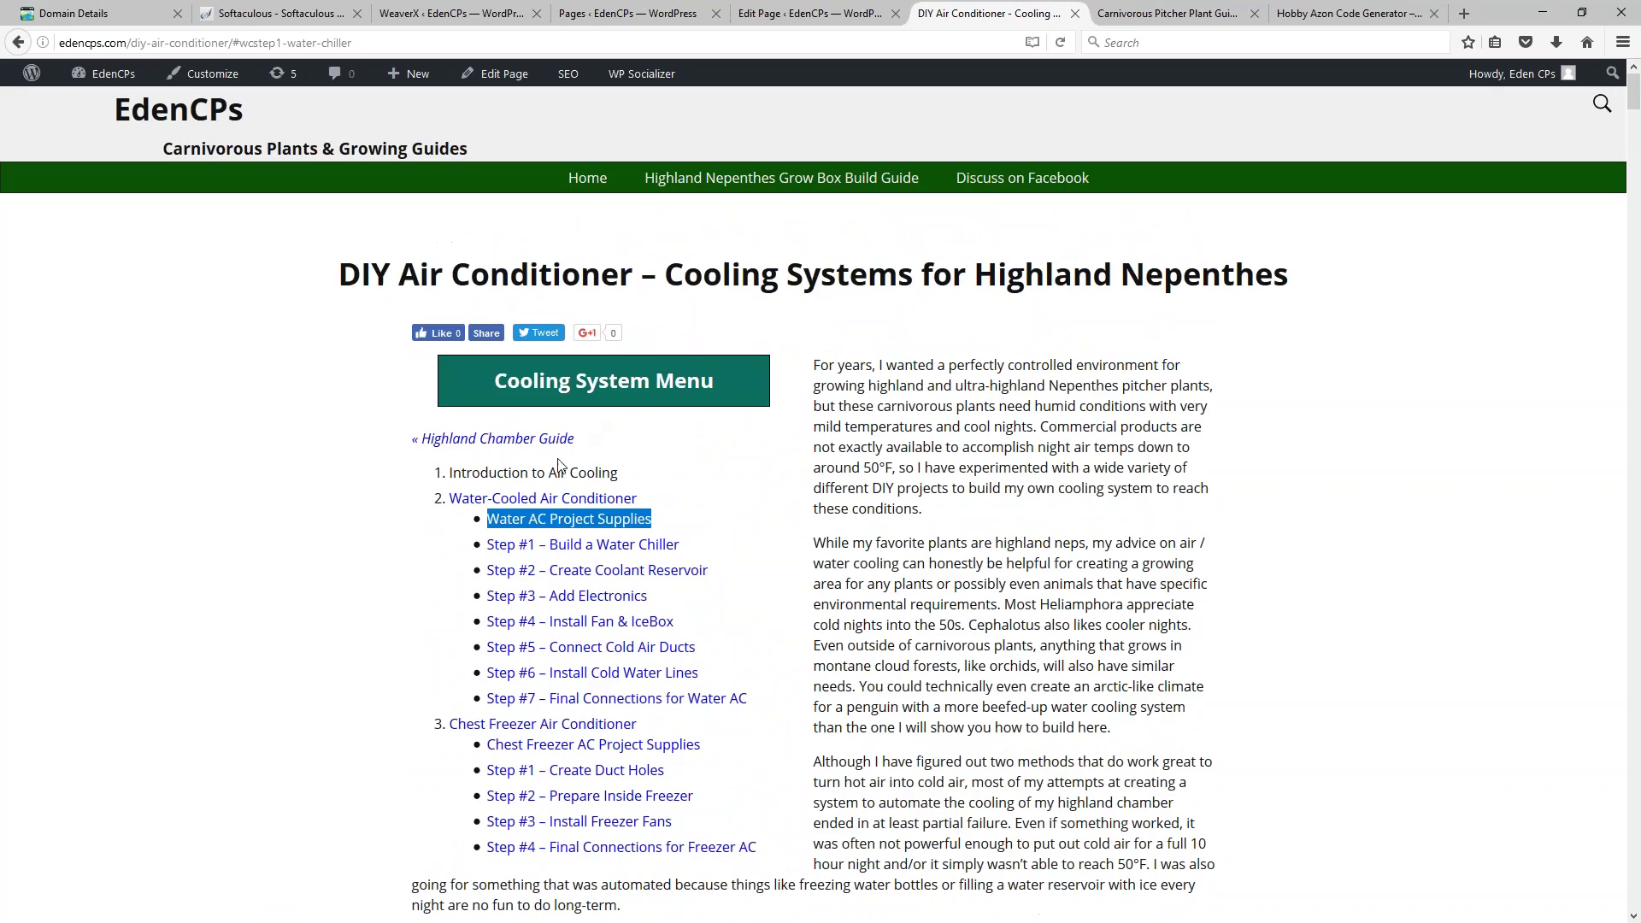
left_click(502, 501)
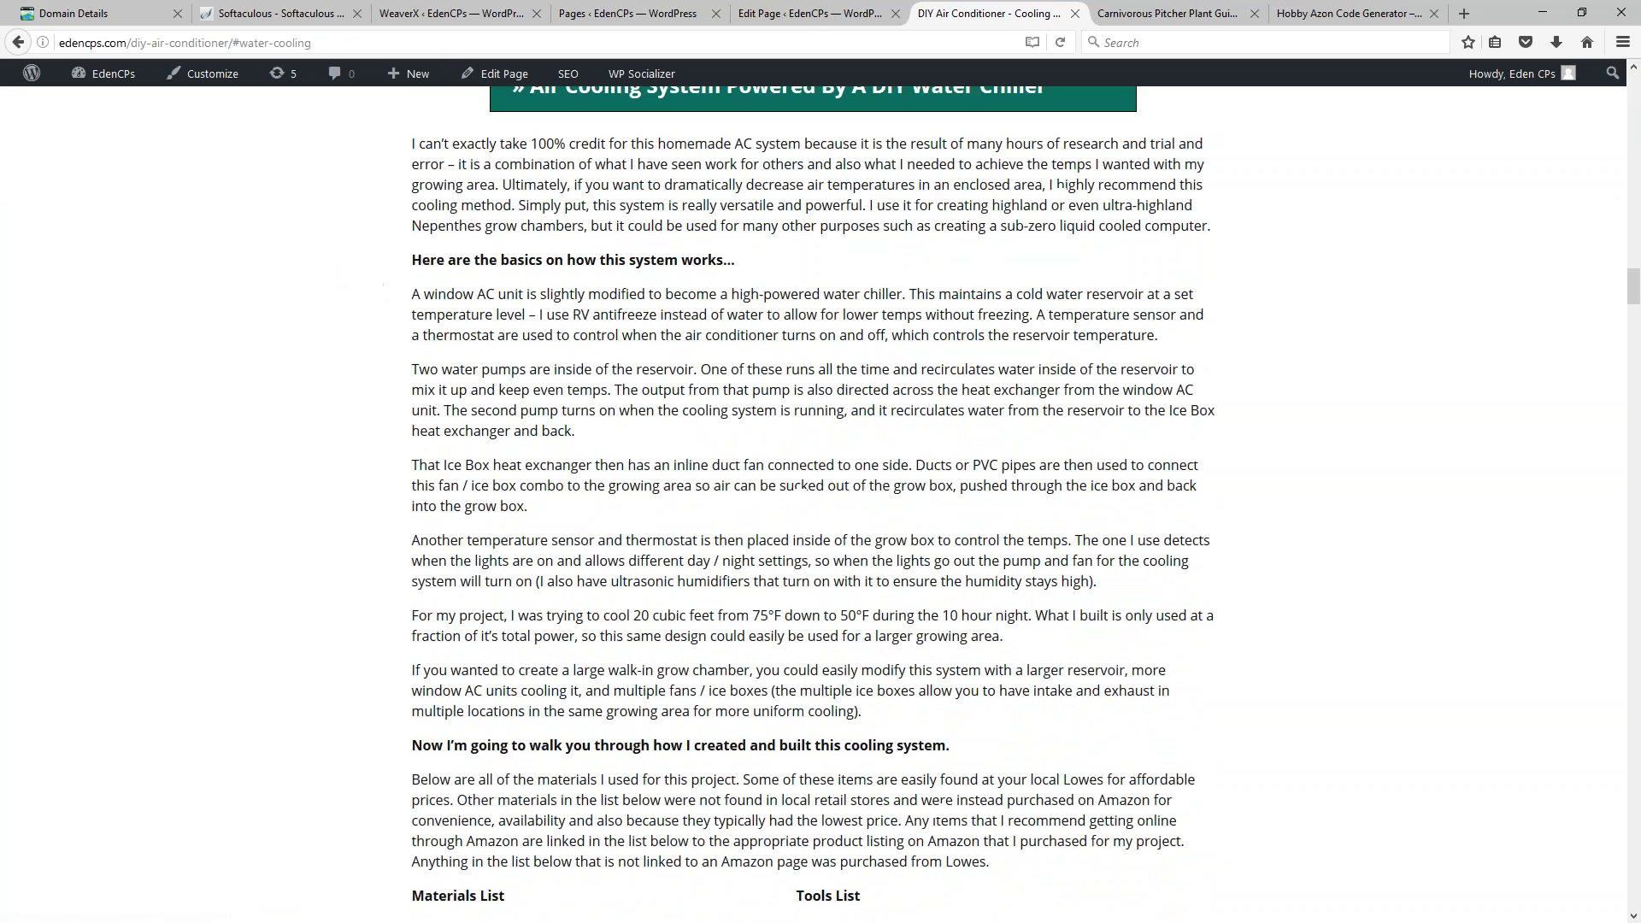
scroll(577, 485, "up", 4)
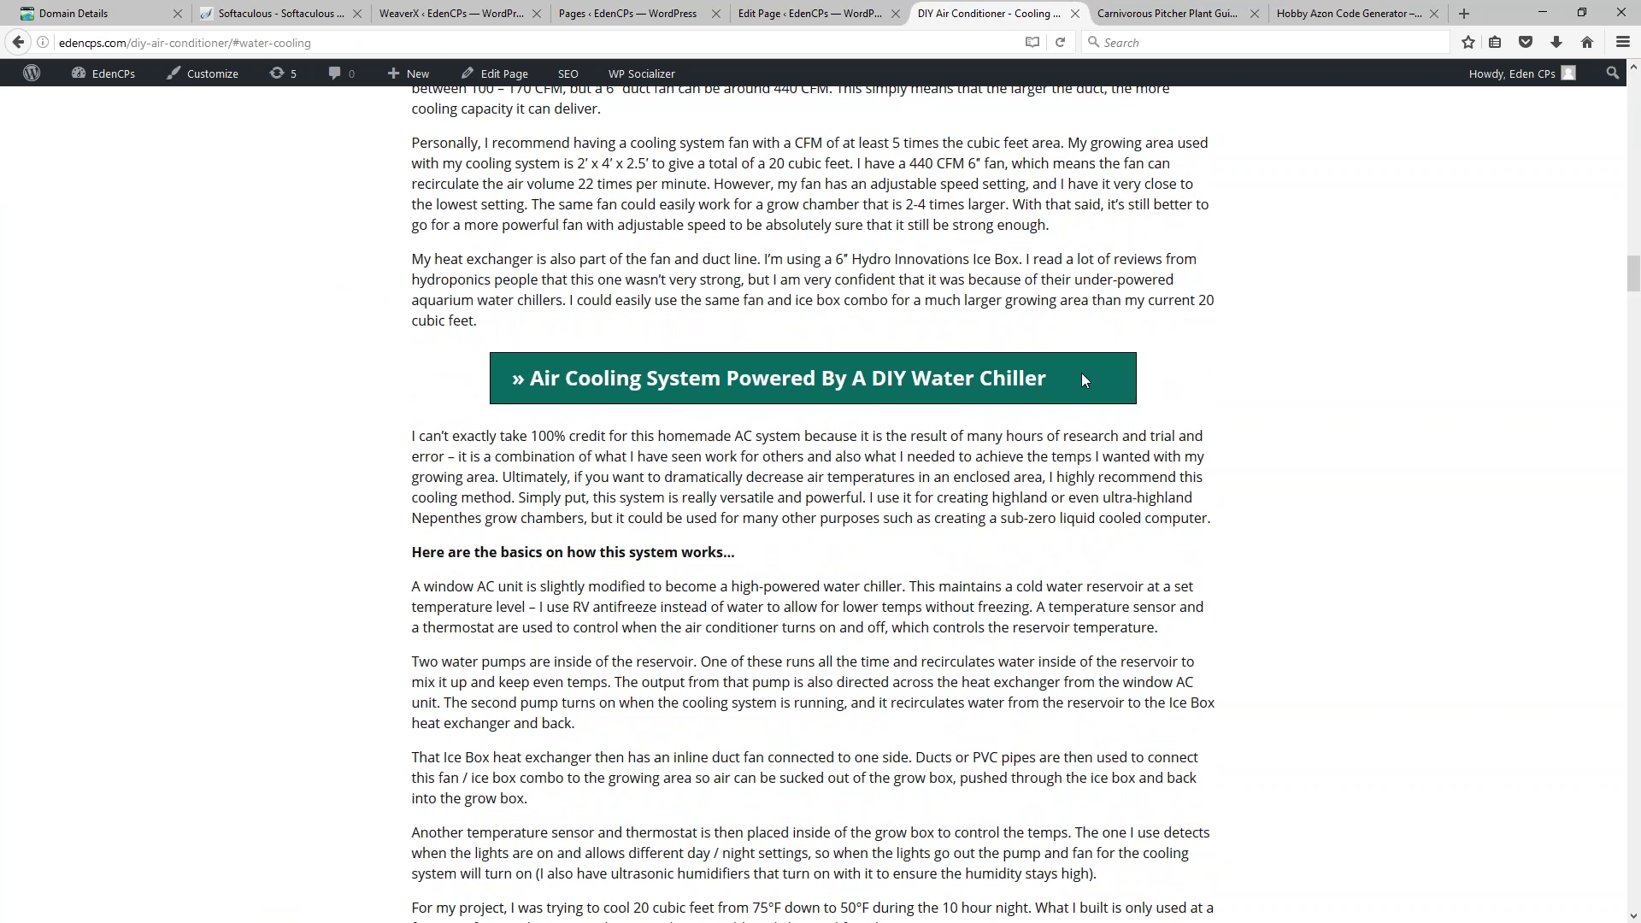
Step: Examine the "Air Cooling System Powered By A DIY Water Chiller" header, materials list and build section, then return to the Cooling System Menu
left_click_drag(1014, 377, 511, 378)
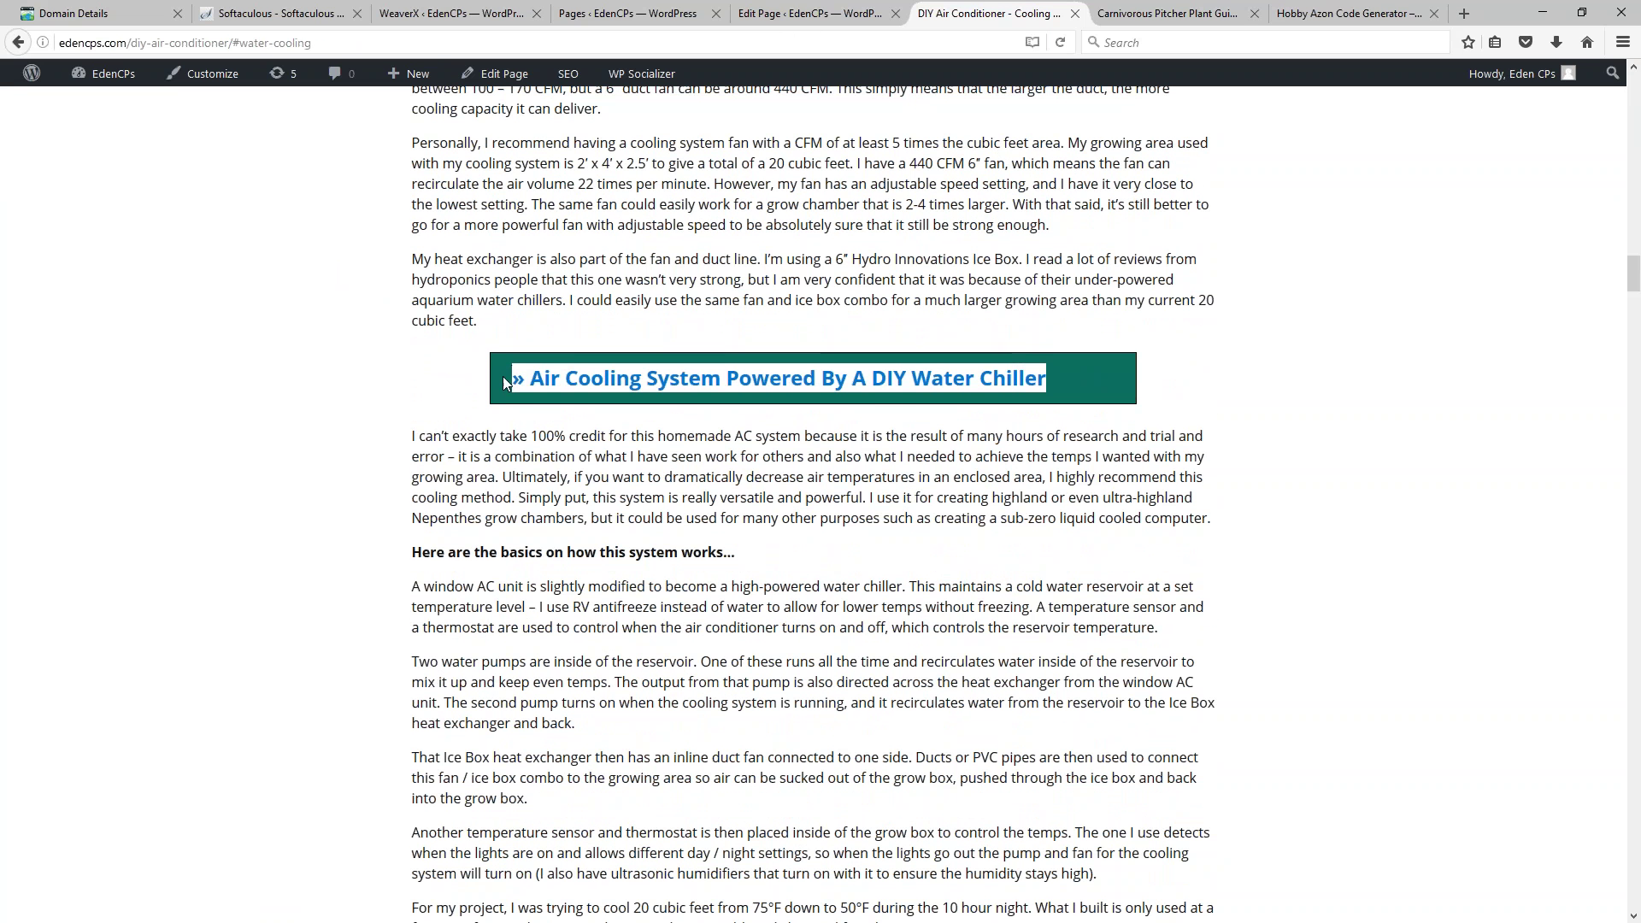
scroll(662, 460, "down", 2)
scroll(663, 460, "down", 9)
scroll(676, 442, "down", 4)
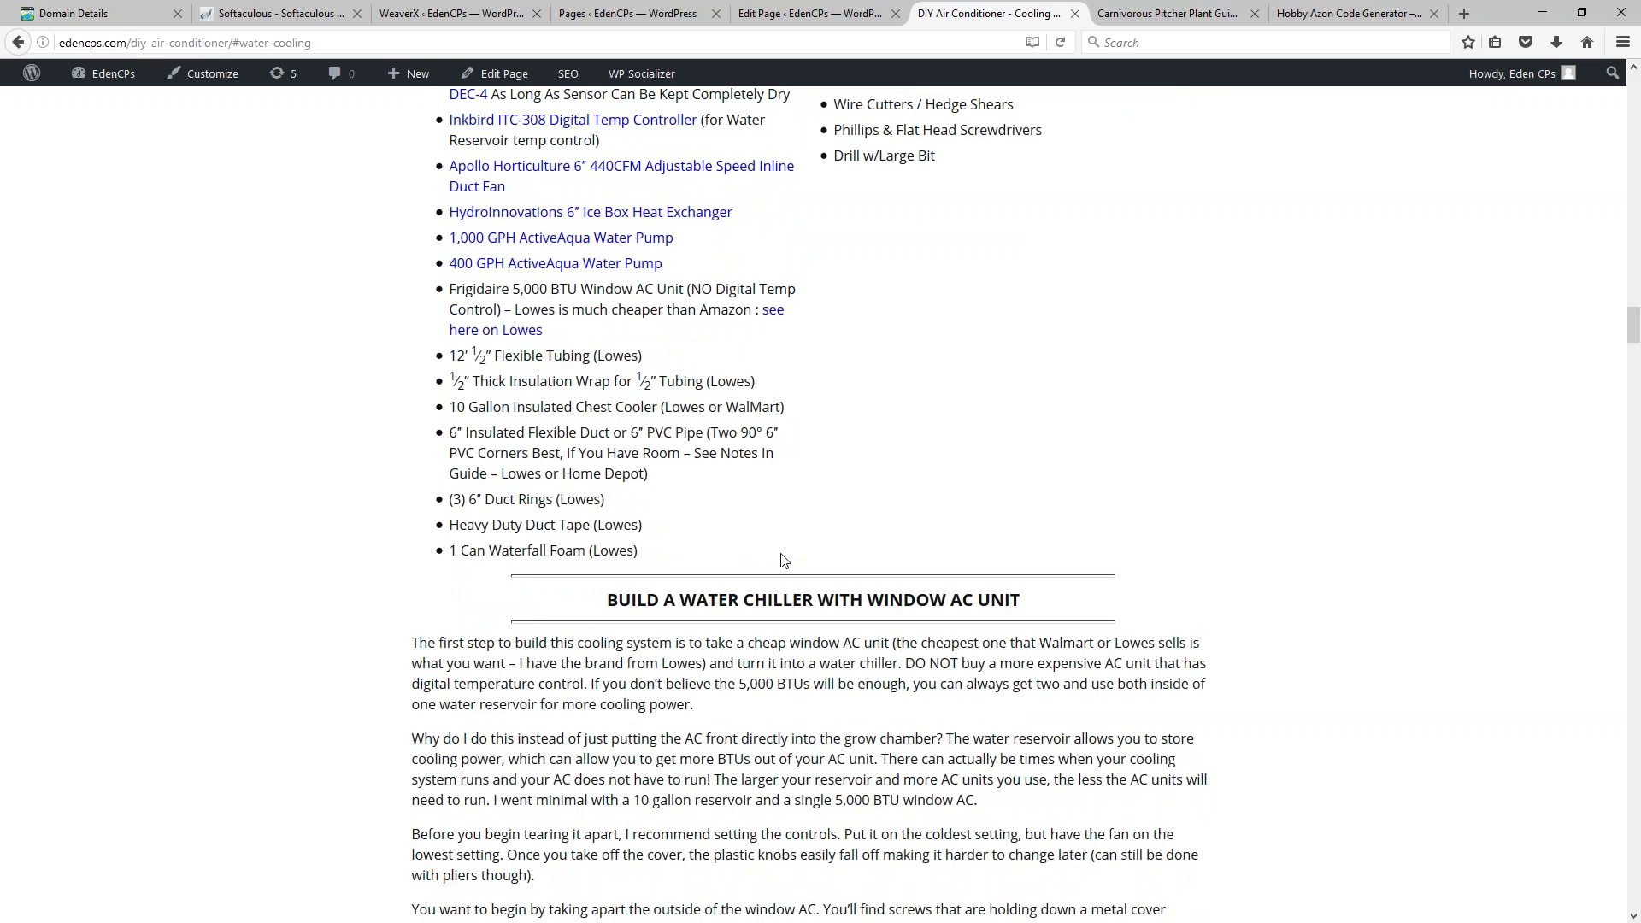
middle_click(1130, 284)
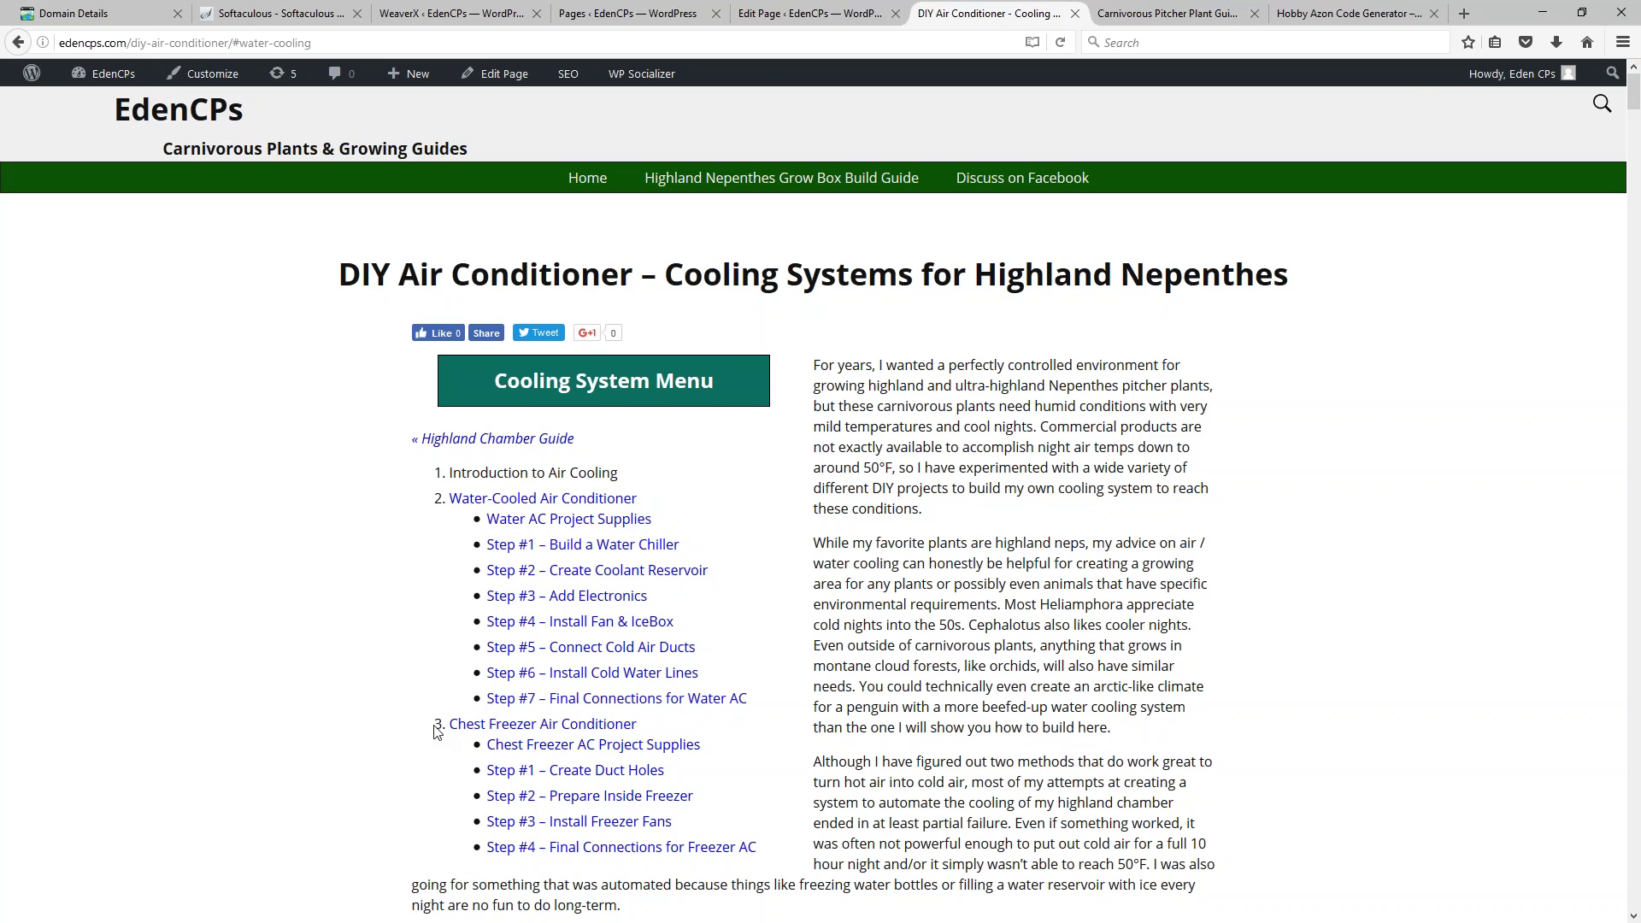
Step: In the page editor, add "Water AC Project Supplies" on its own line inside the "Water-Cooled Air Conditioner" list item, before its closing tag
left_click(800, 13)
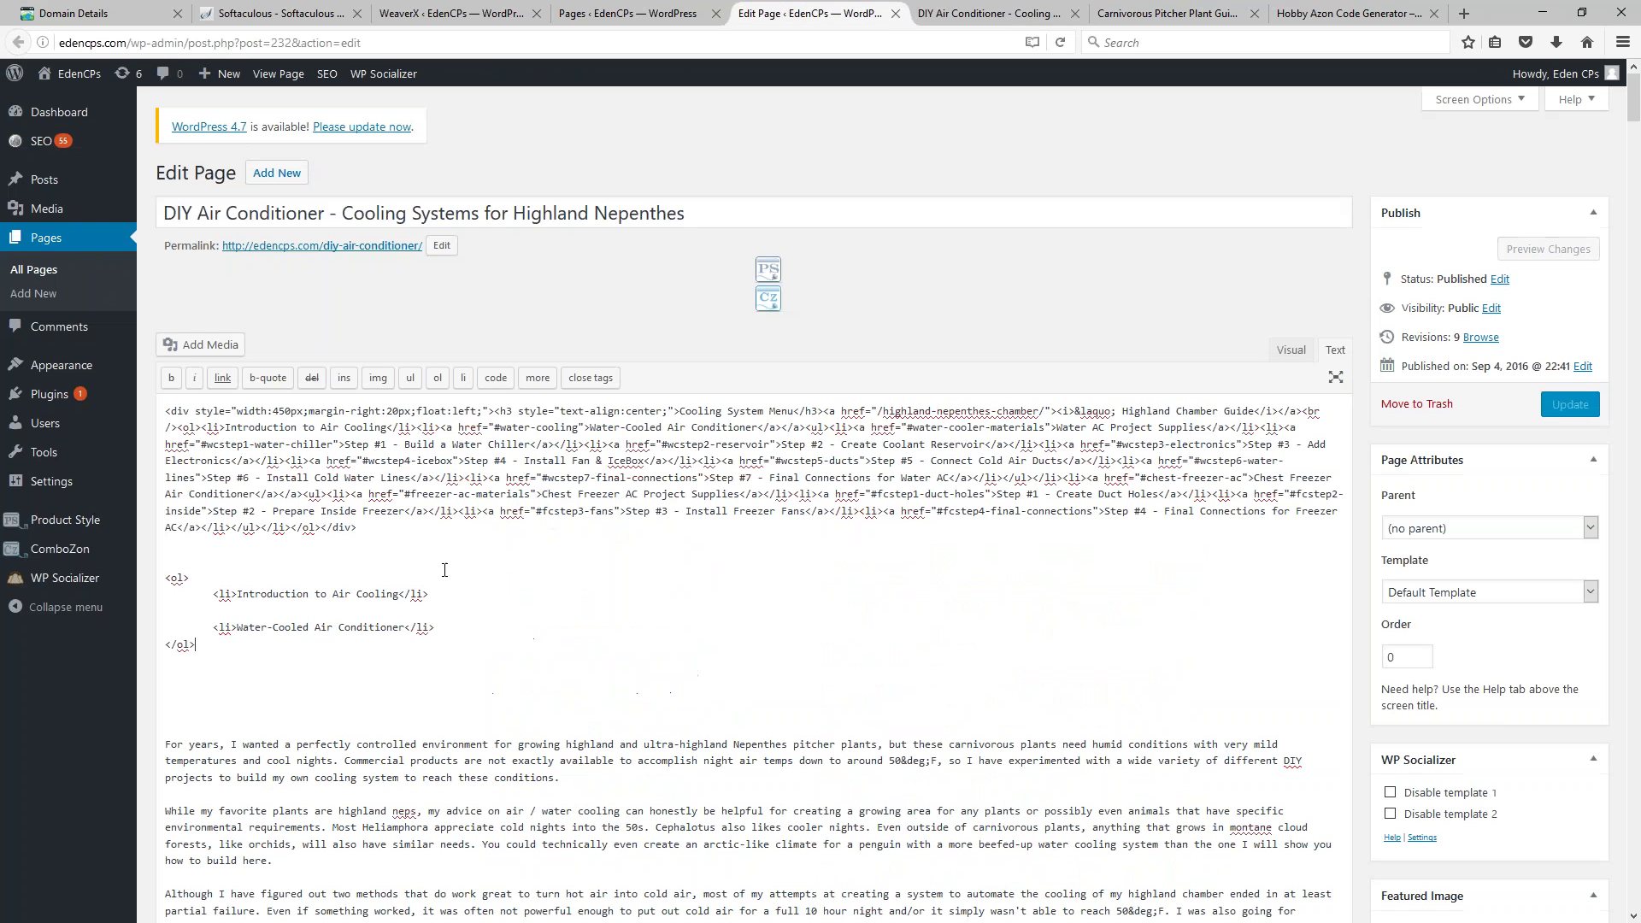
left_click(406, 629)
key("Return")
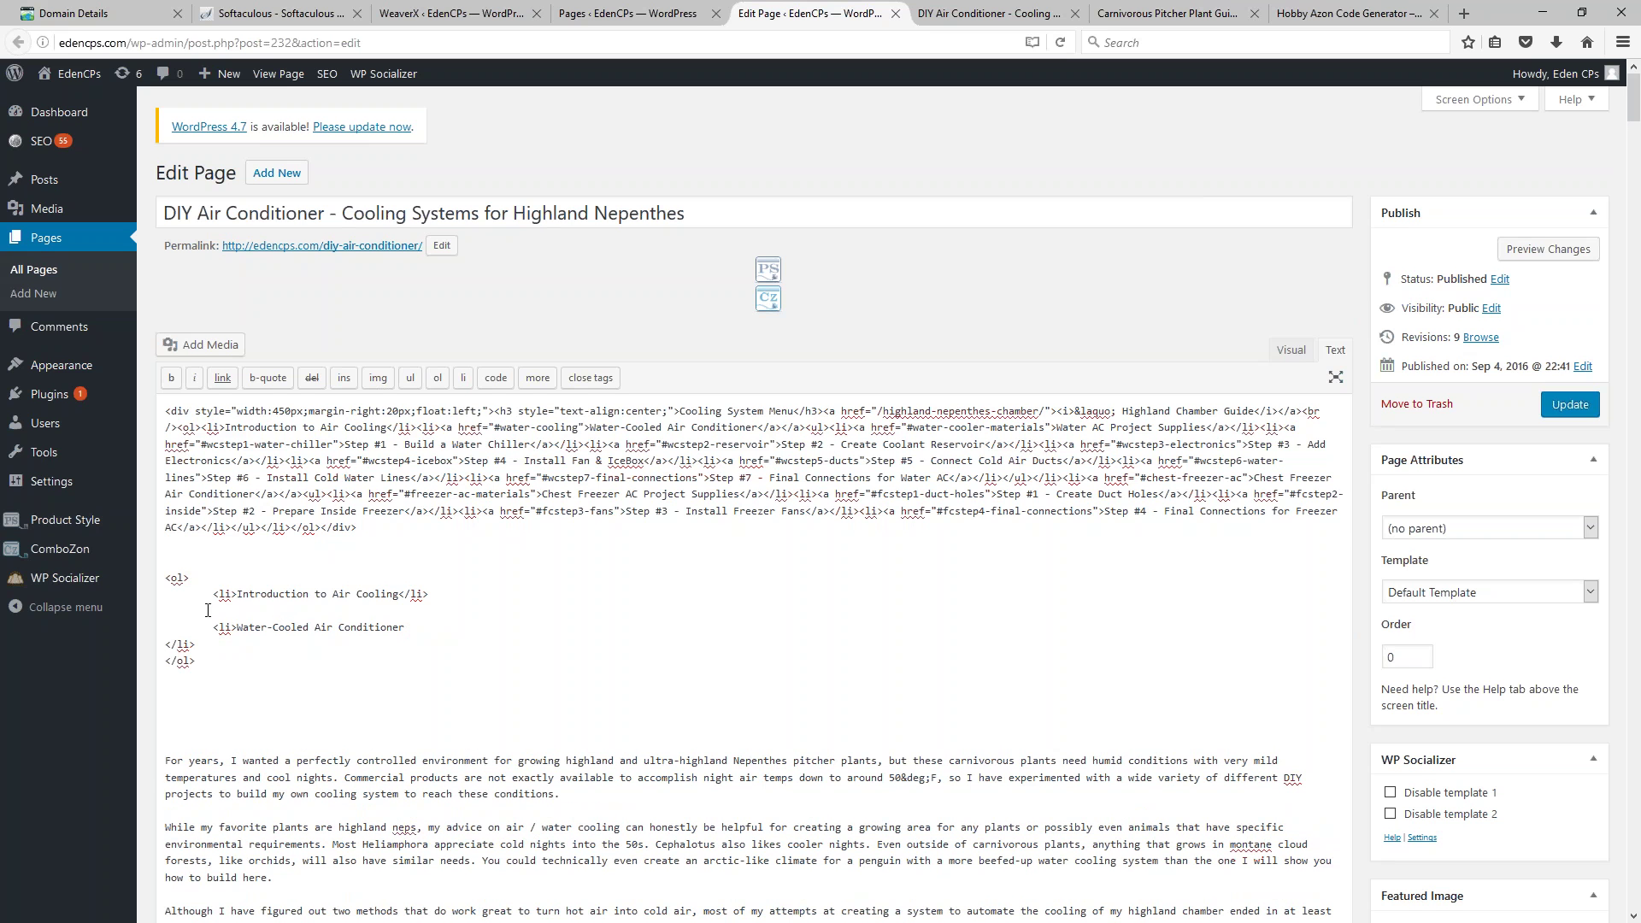
key("Return")
left_click(242, 648)
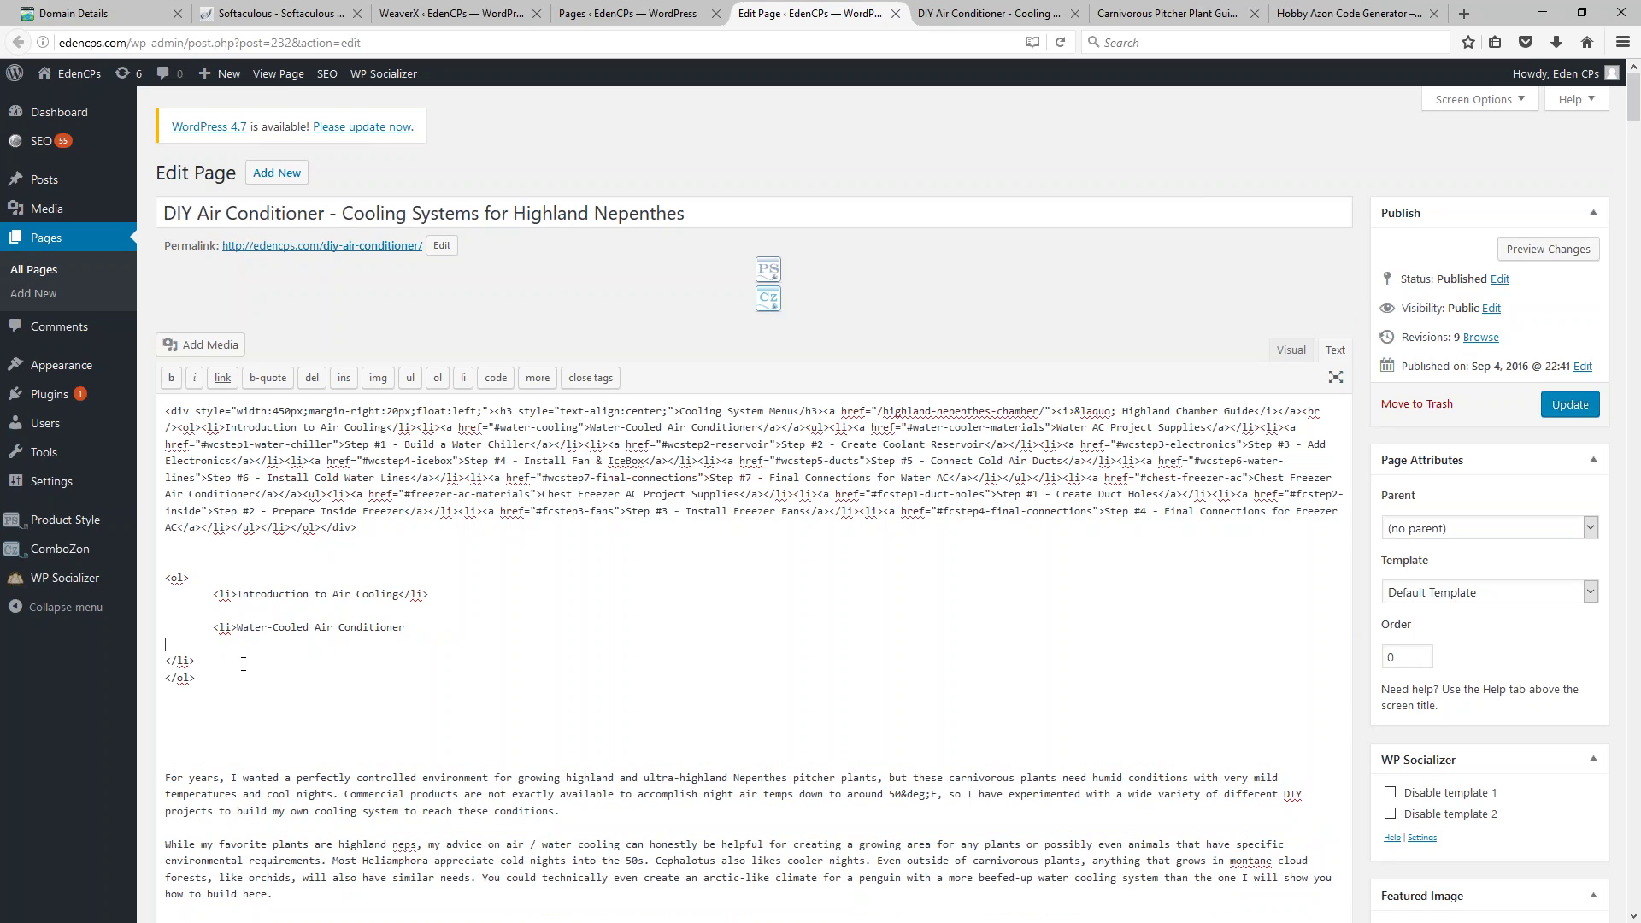
type("Water AC Project Supplies")
left_click_drag(328, 643, 164, 645)
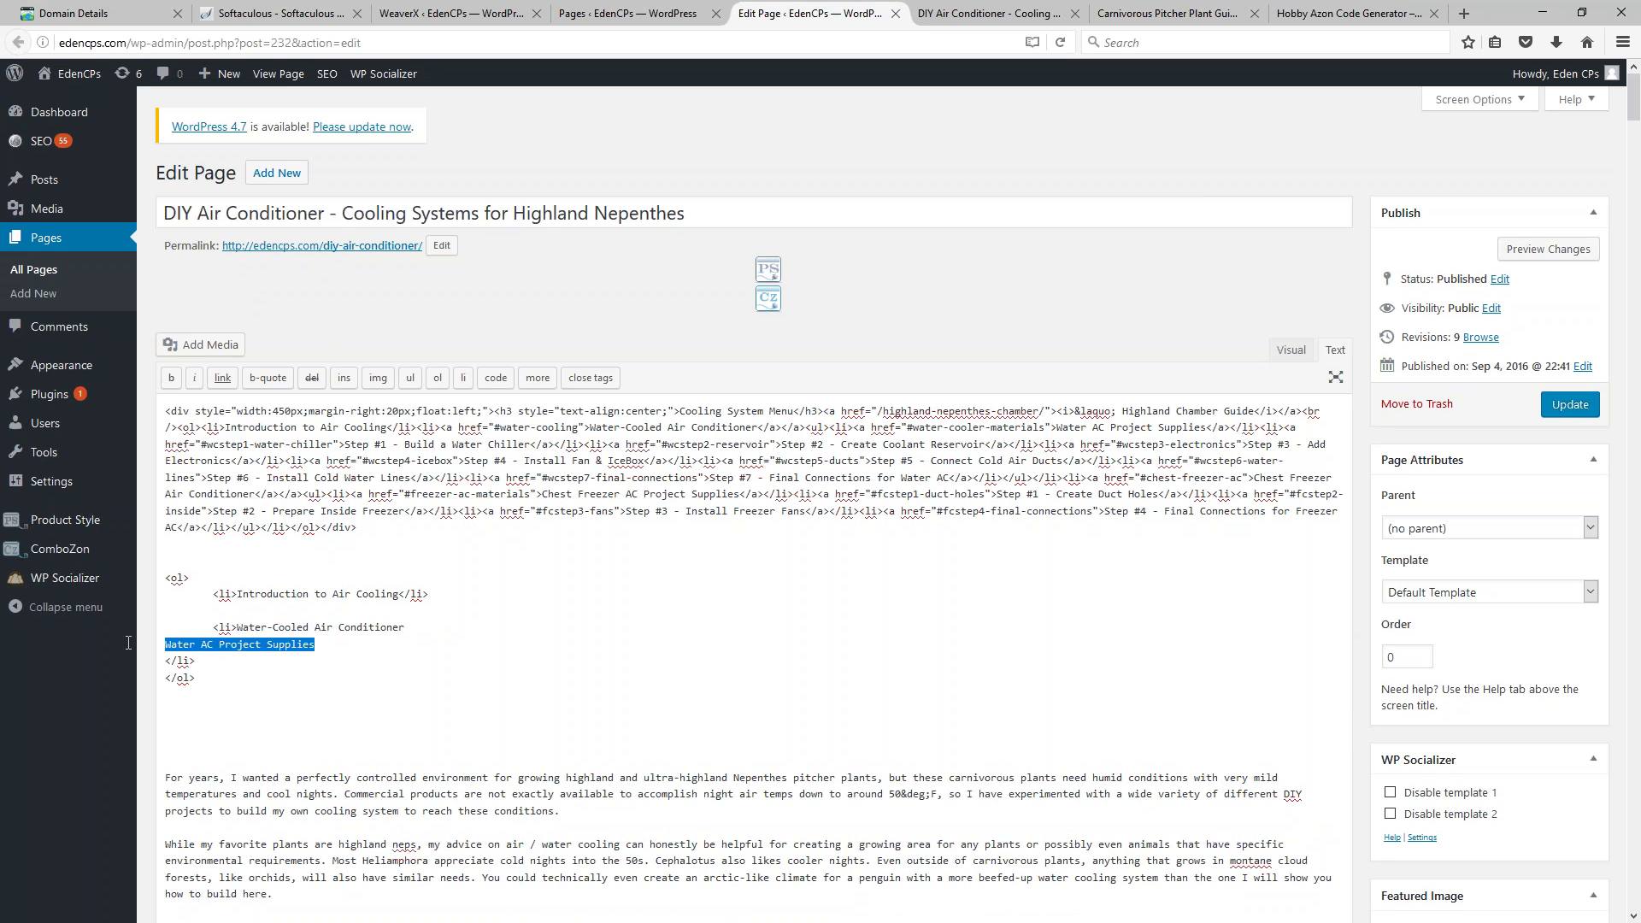
Step: Copy "Step #1 – Build a Water Chiller" from the published menu and add it below "Water AC Project Supplies" in the page editor
left_click(979, 15)
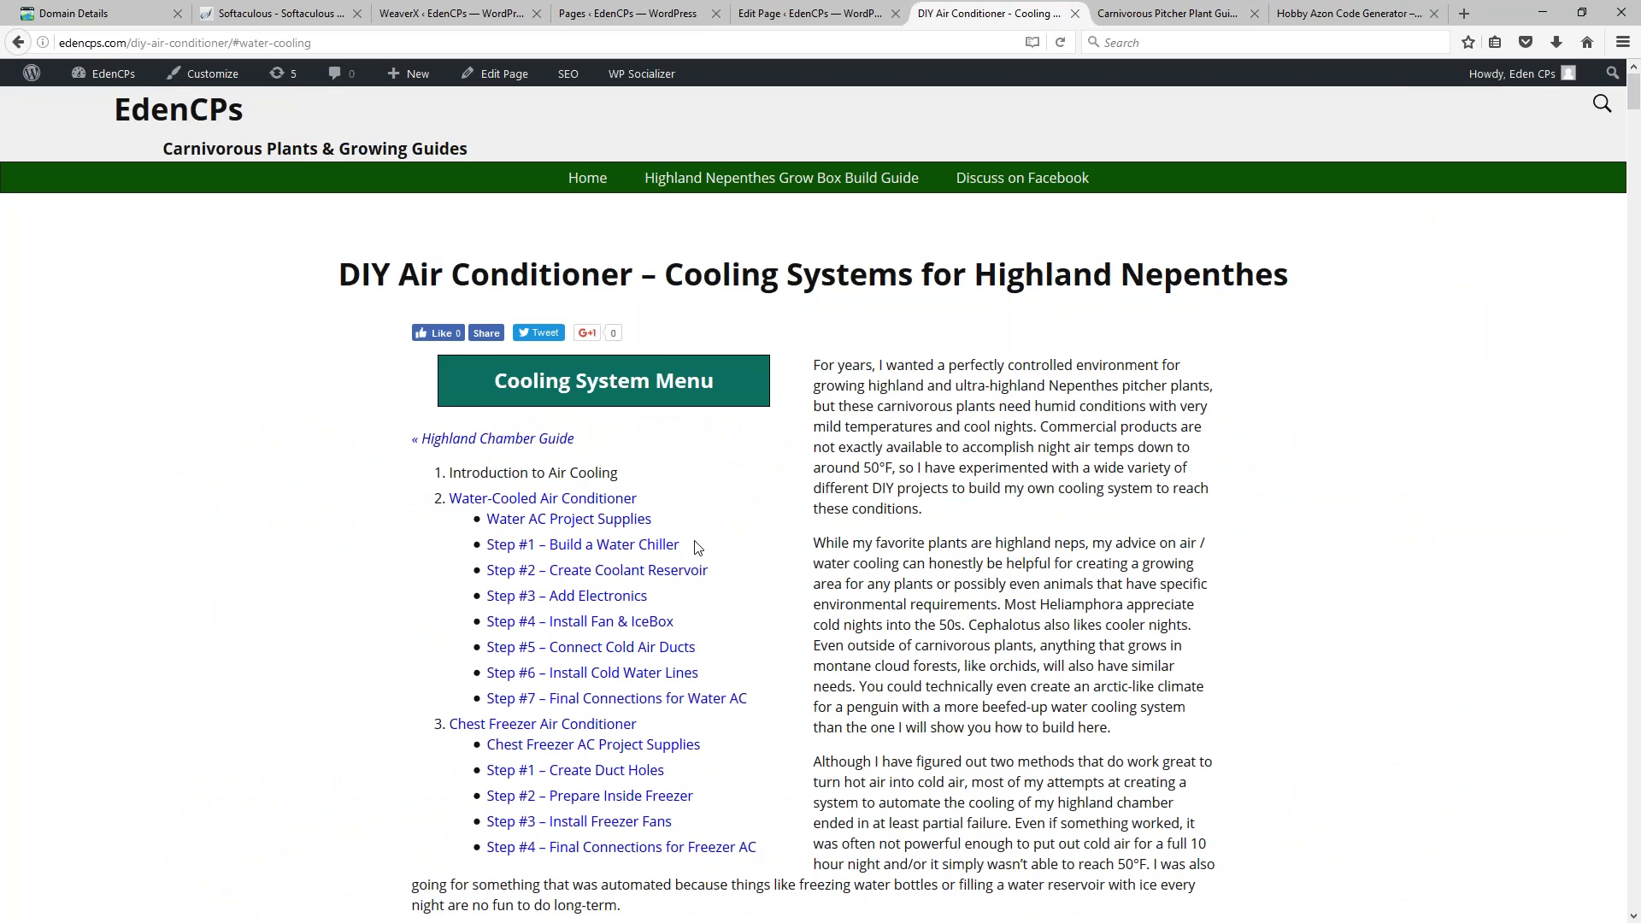
left_click_drag(681, 545, 487, 545)
key("ctrl+c")
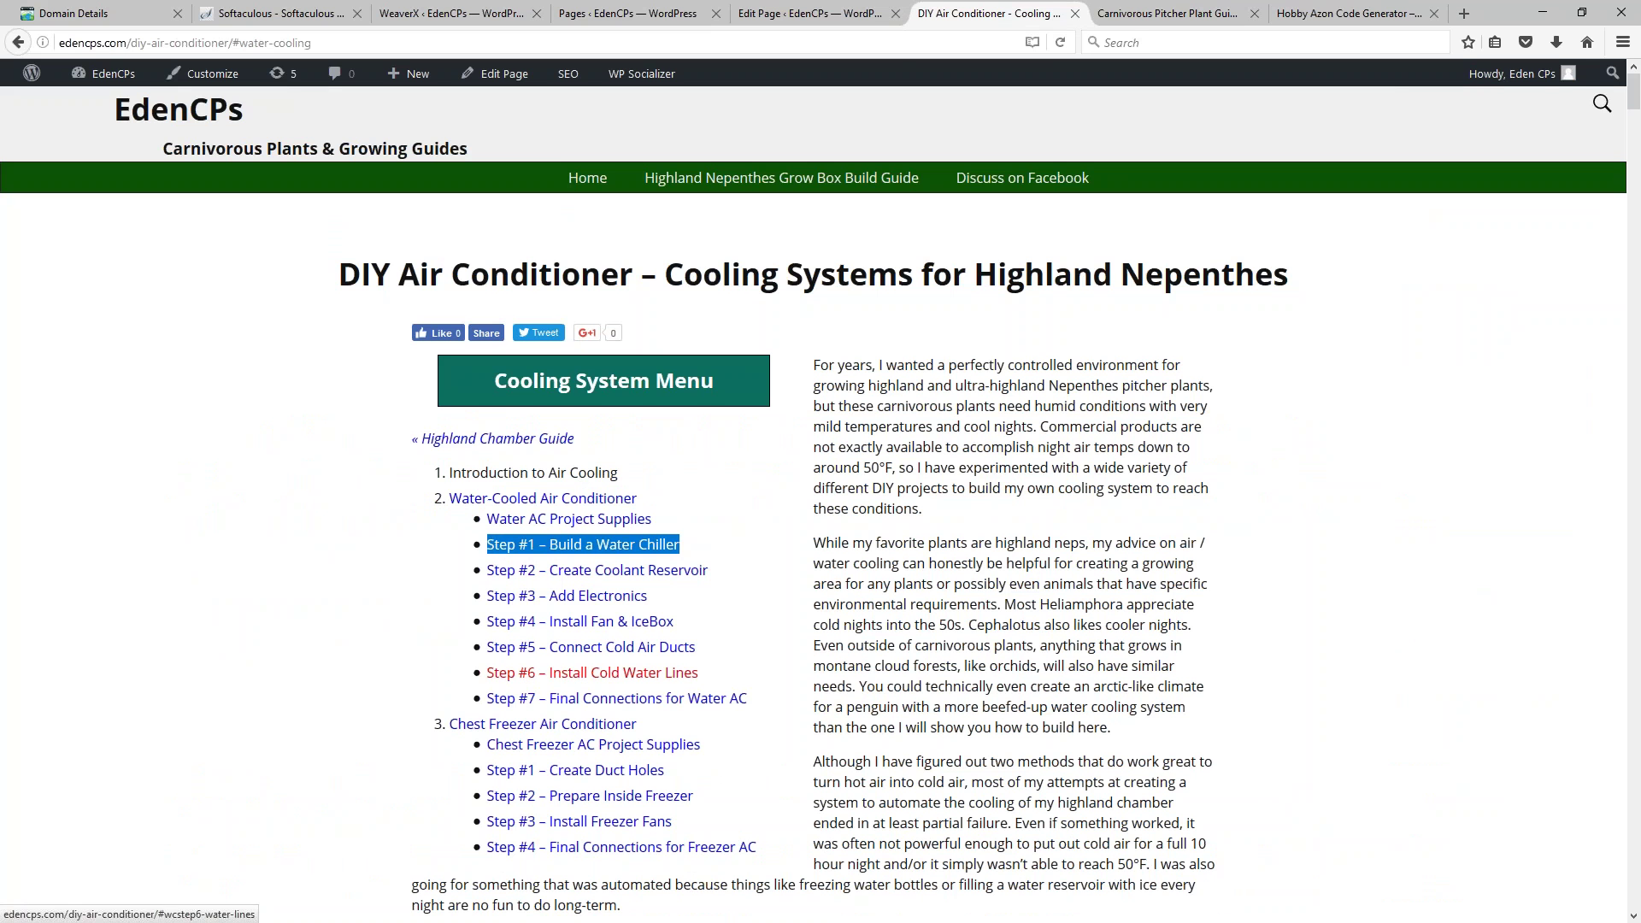
left_click(811, 13)
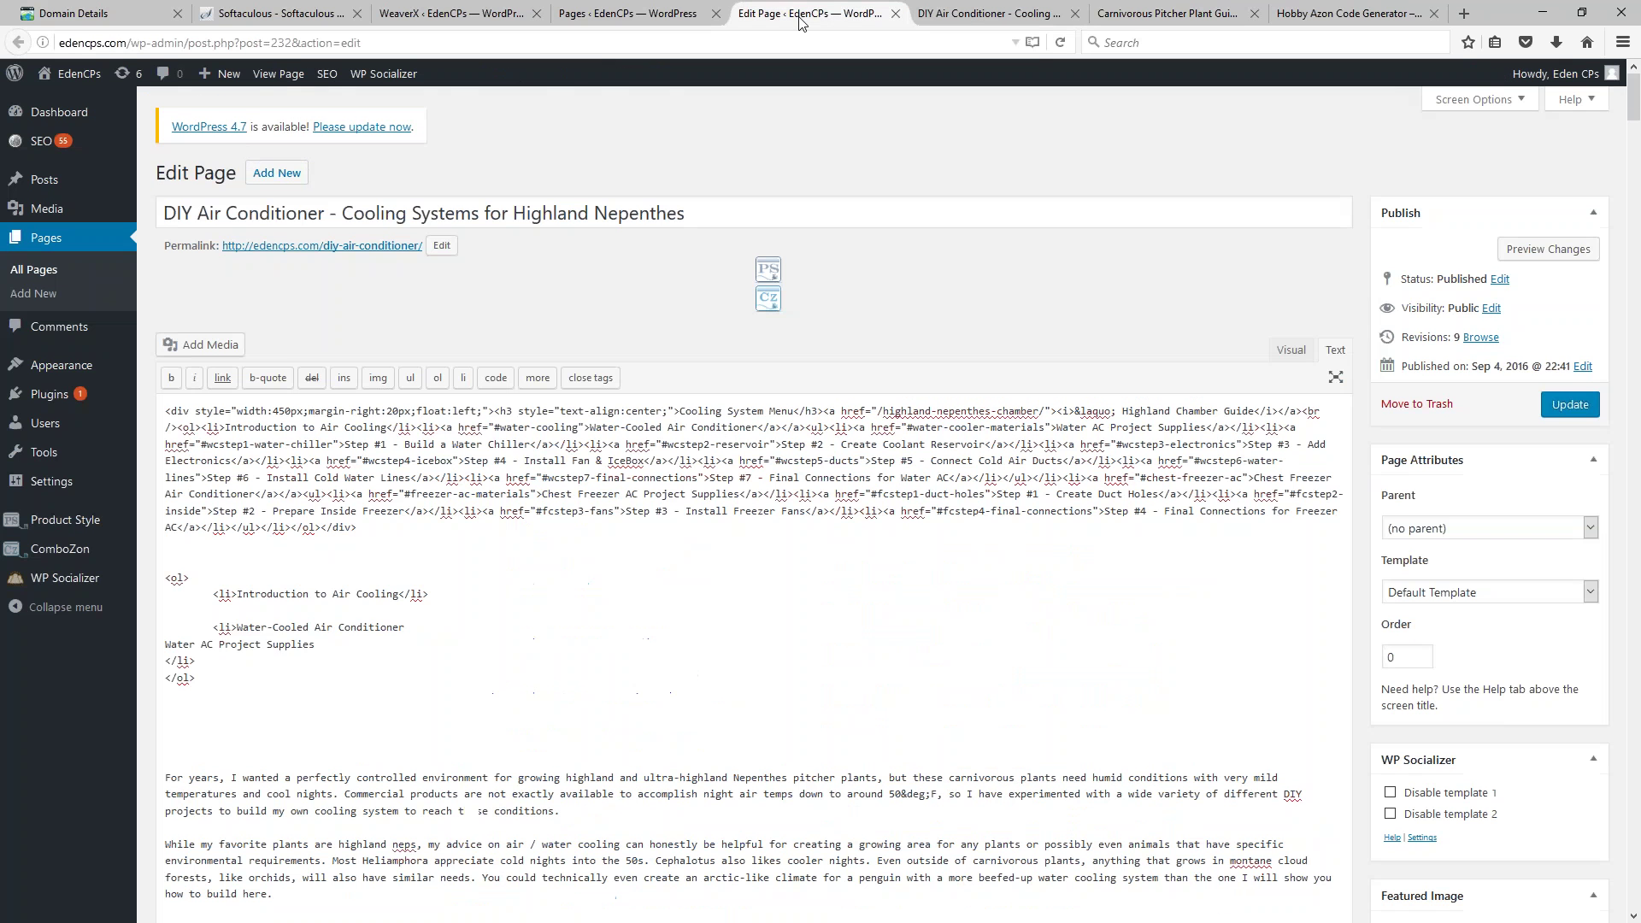
left_click(353, 642)
key("Return")
key("ctrl+v")
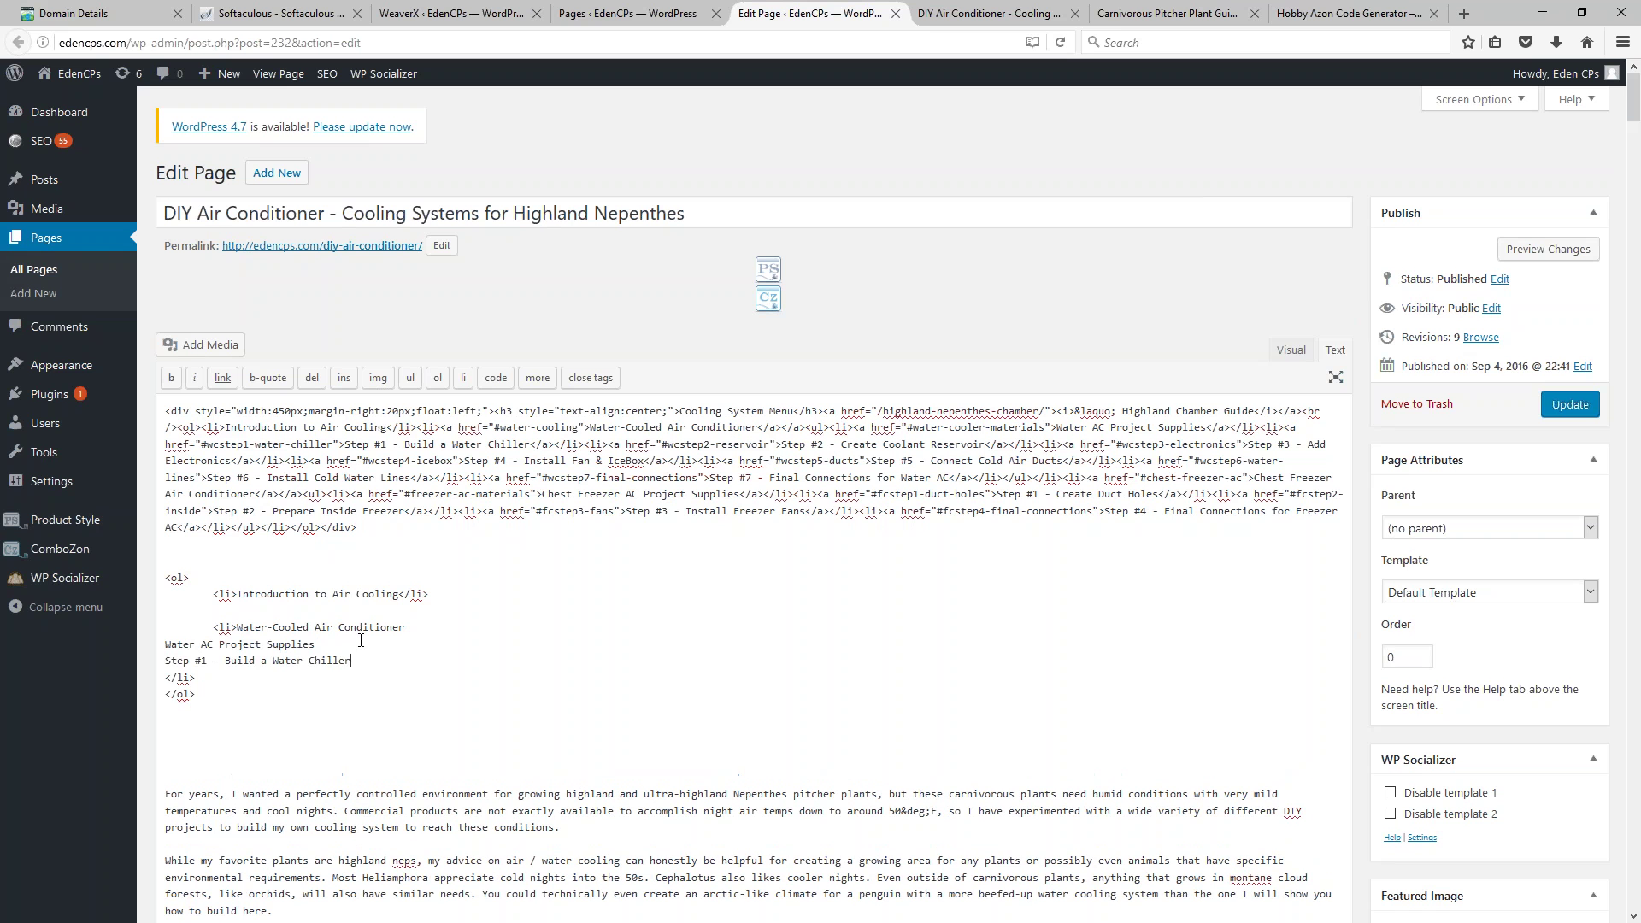
Step: Wrap the "Water AC Project Supplies" and "Step #1 – Build a Water Chiller" lines in an unordered list, each with list item tags
left_click_drag(363, 665, 165, 644)
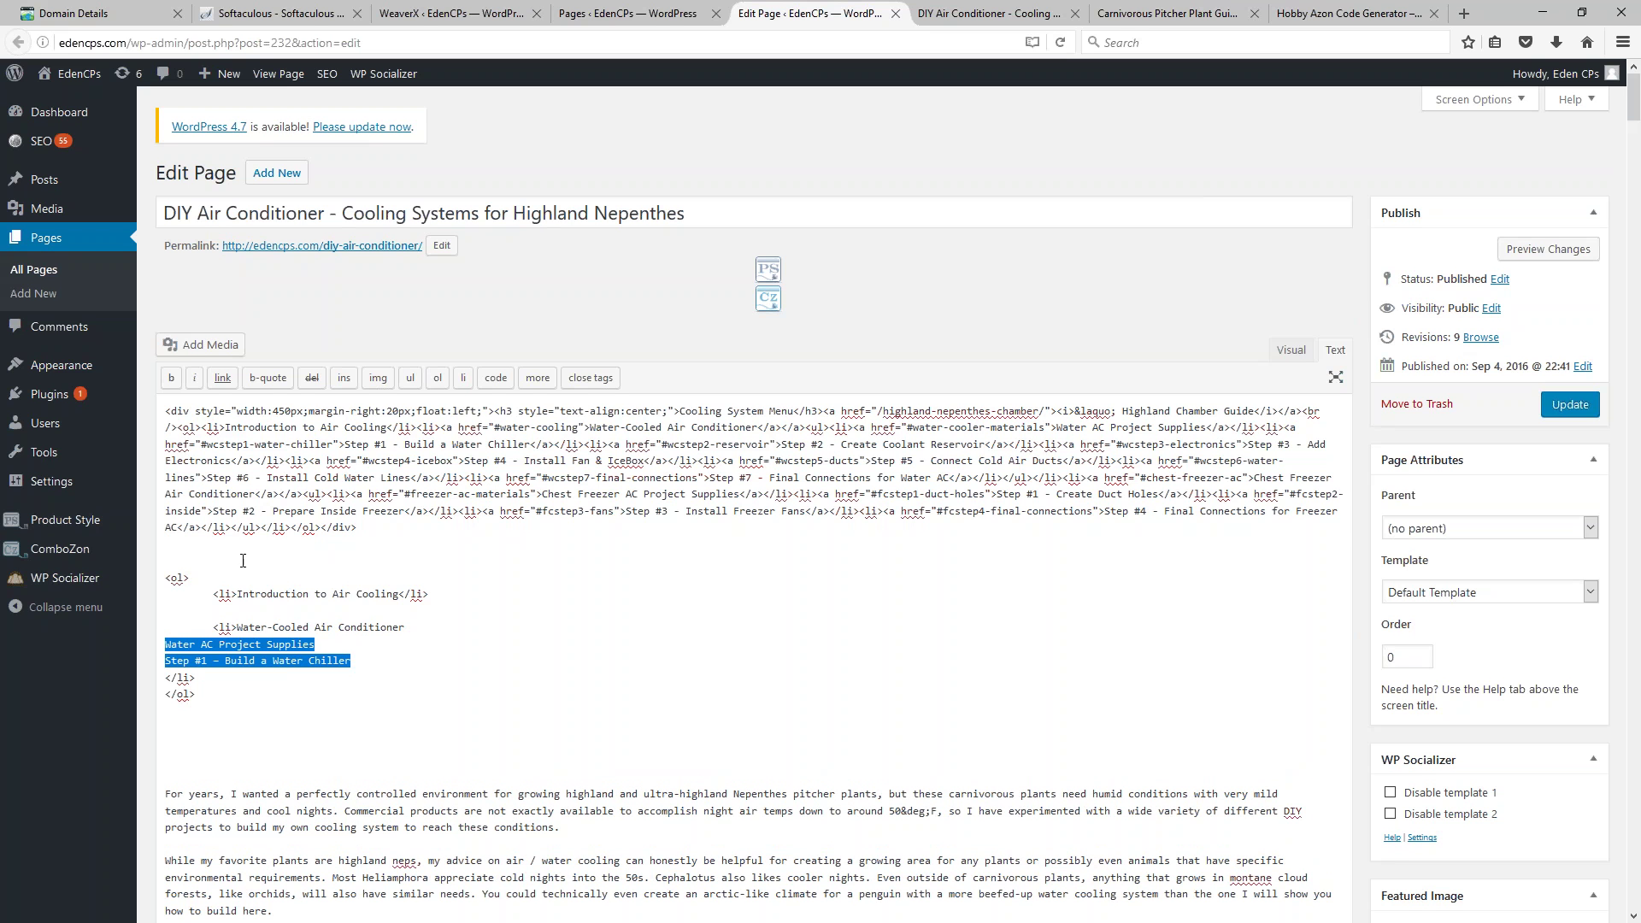
left_click(410, 377)
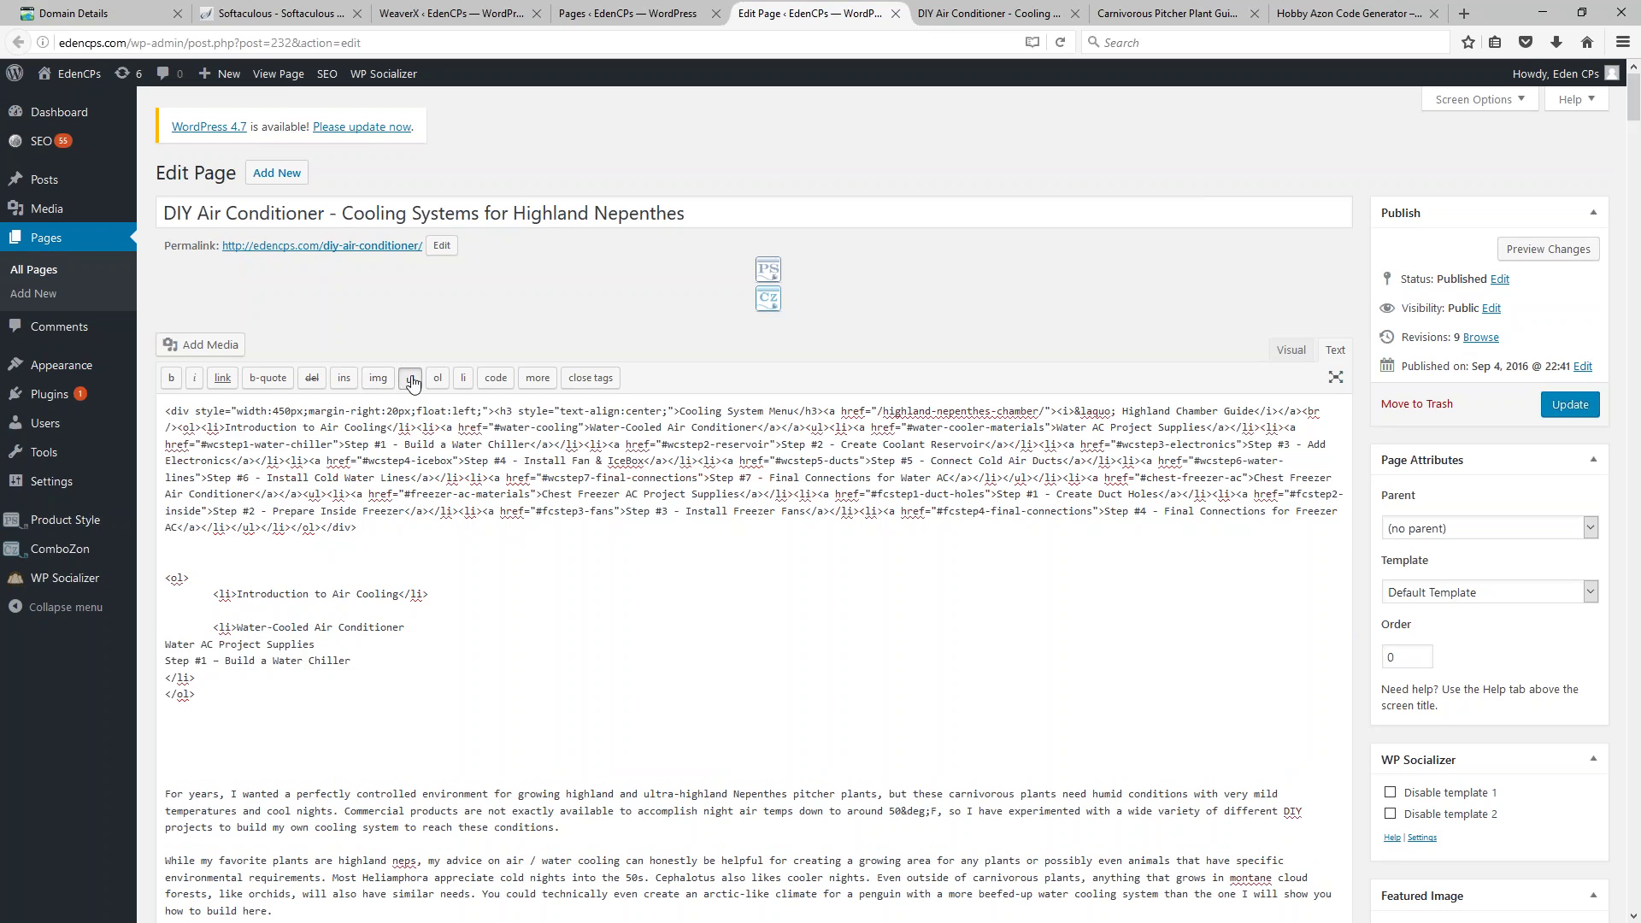
left_click_drag(315, 660, 163, 660)
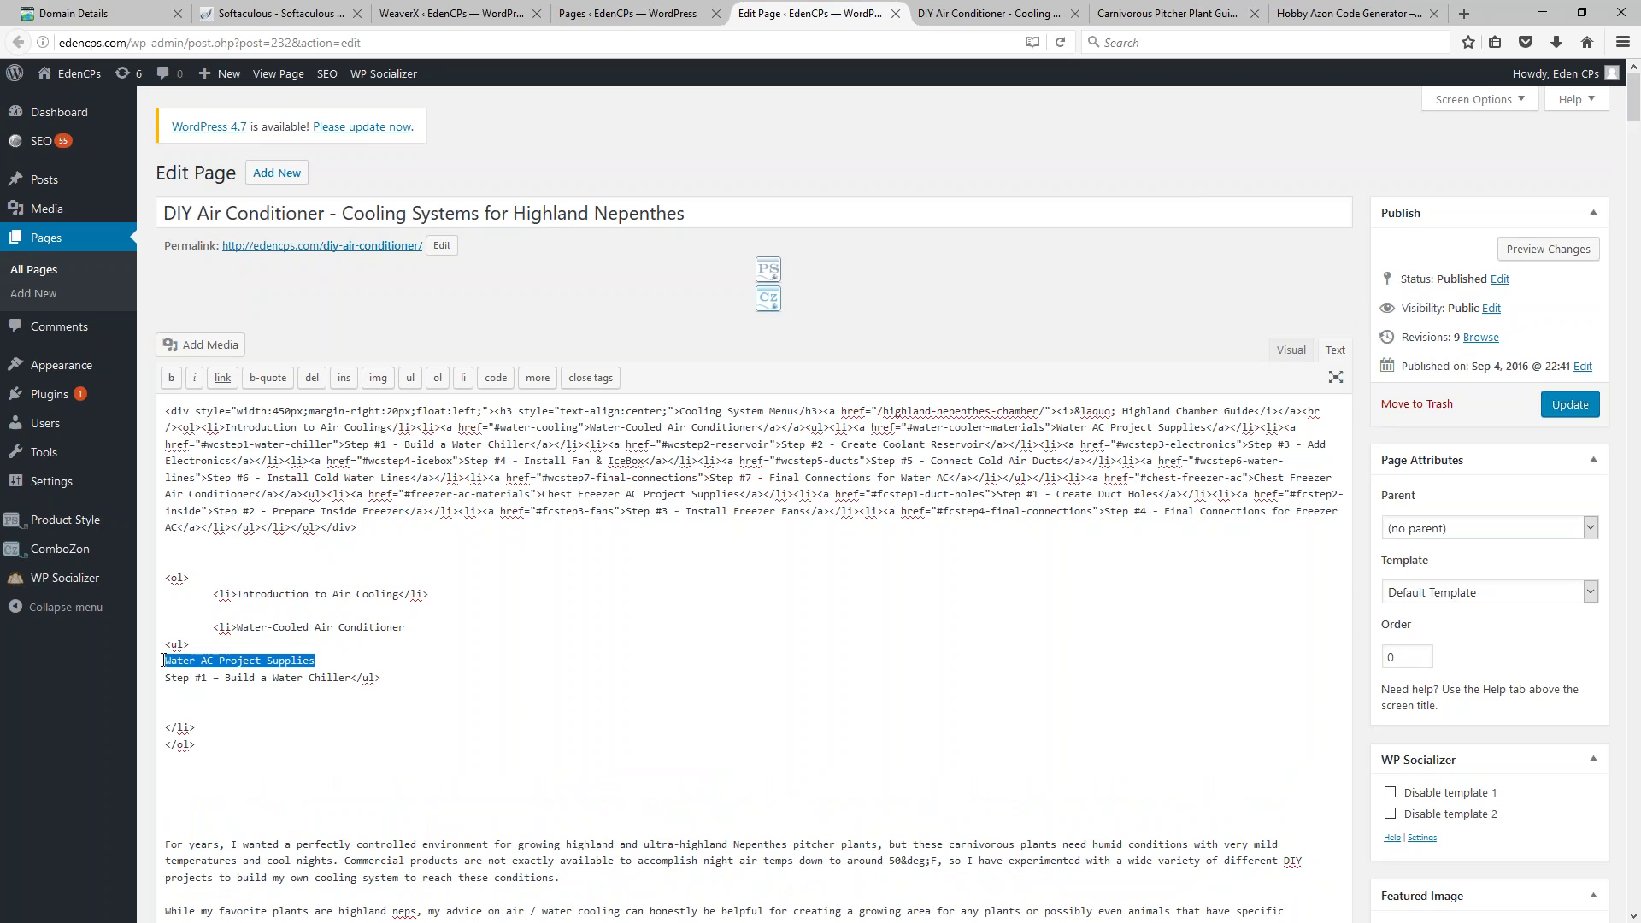
left_click(462, 377)
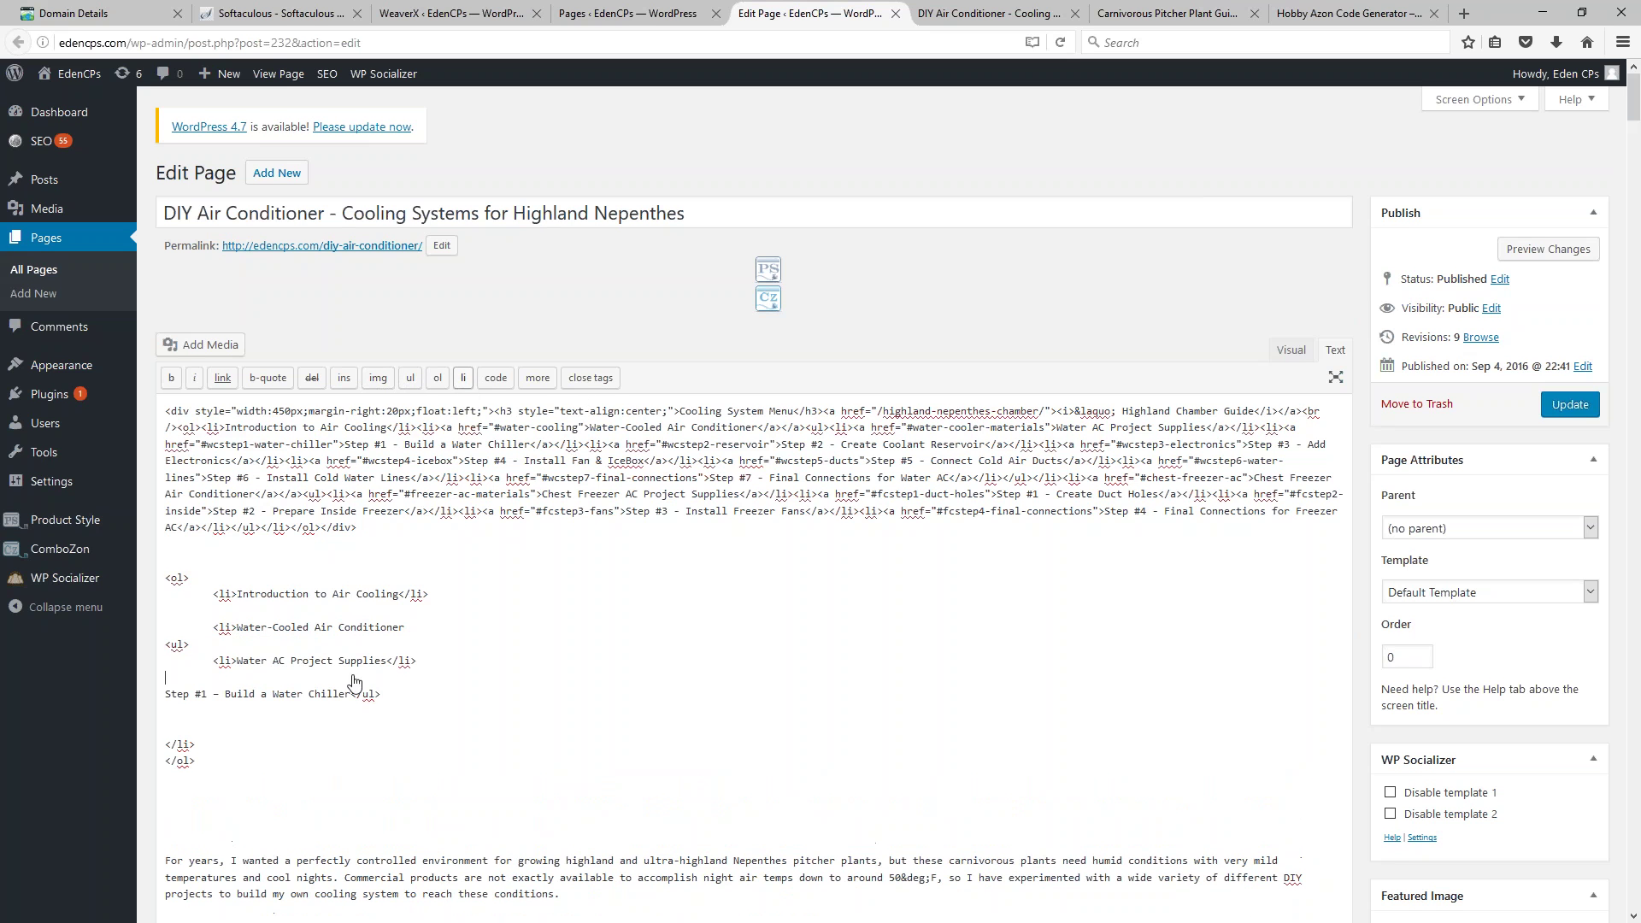
left_click_drag(351, 694, 164, 694)
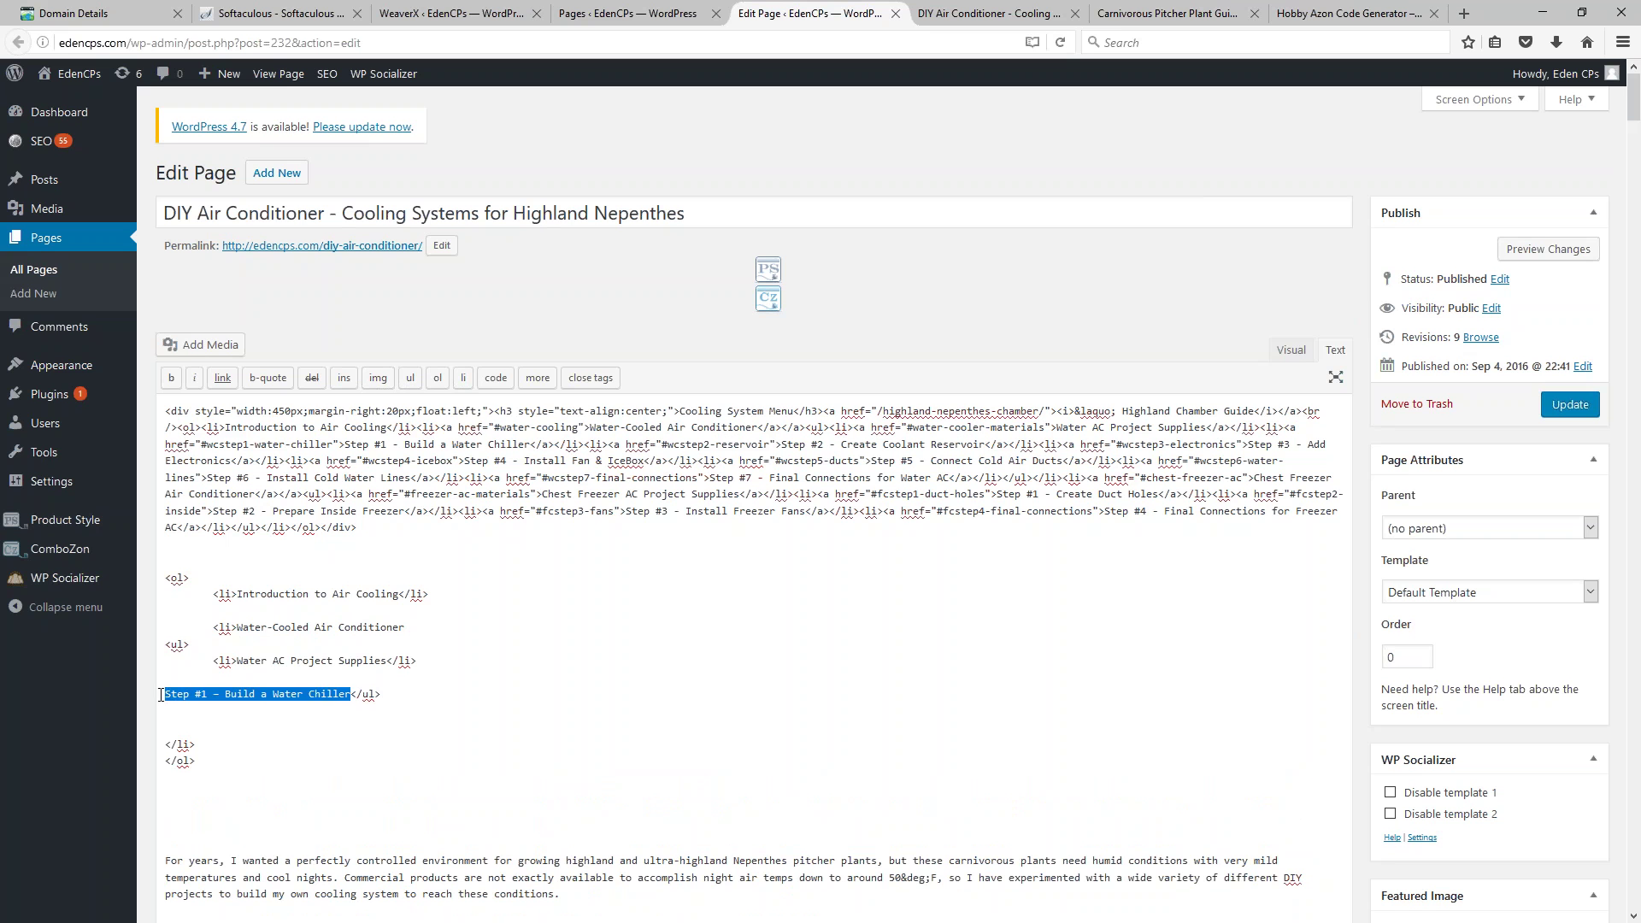
left_click(463, 377)
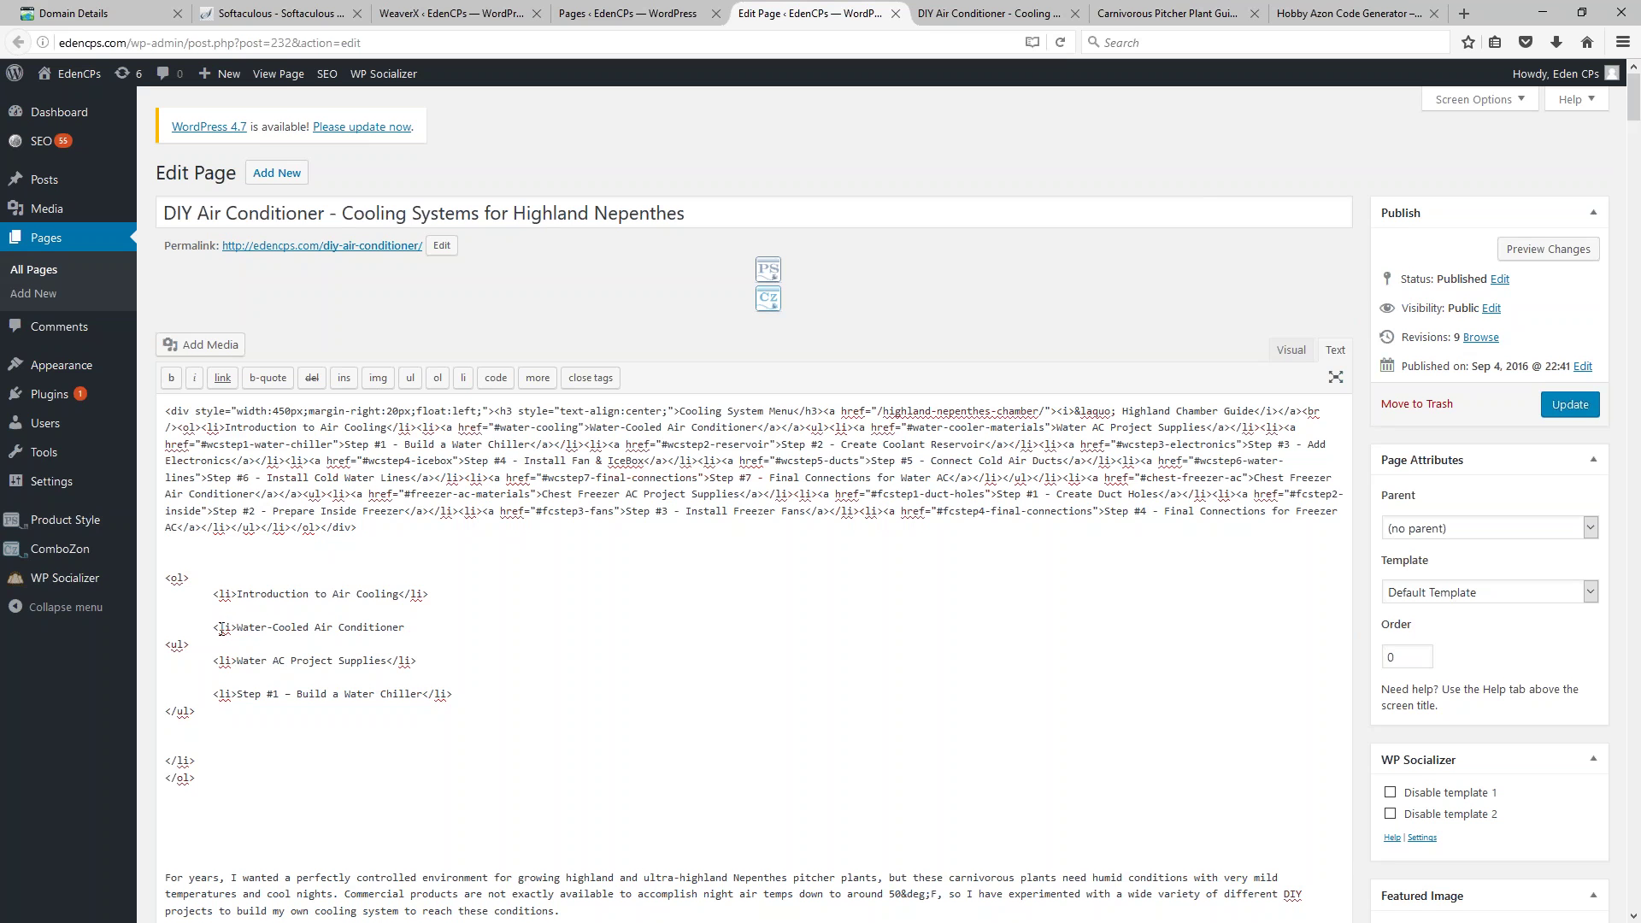
Step: Compare the nested list code in the editor with the corresponding first two numbered items and sub-items of the published menu
left_click_drag(213, 628, 411, 628)
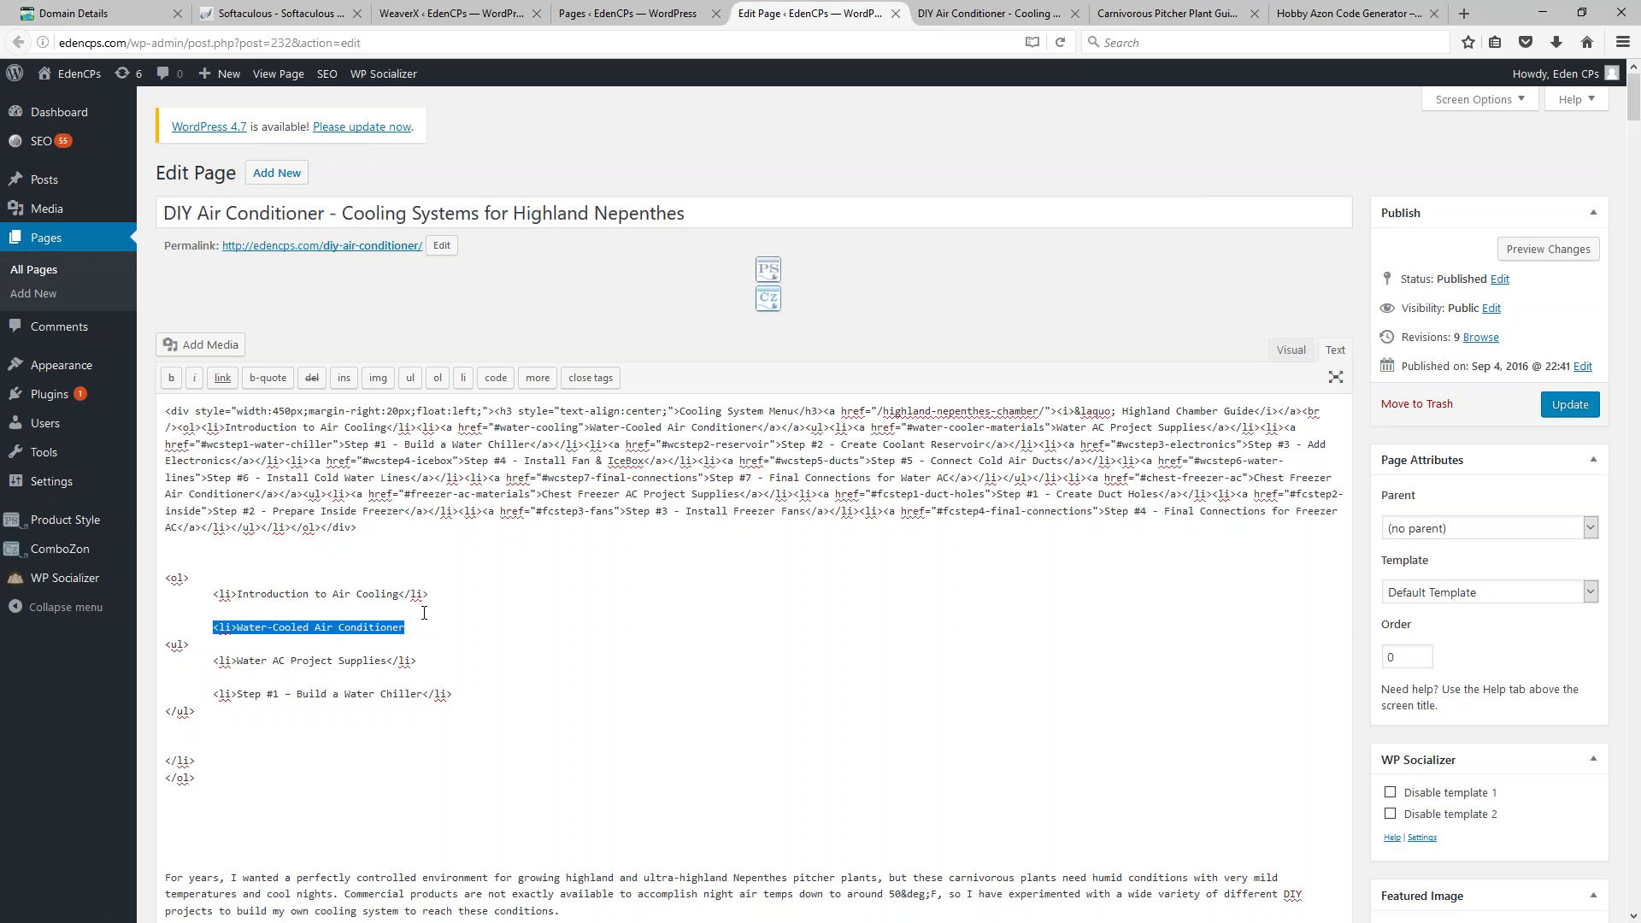
left_click(1000, 13)
left_click_drag(430, 472, 691, 554)
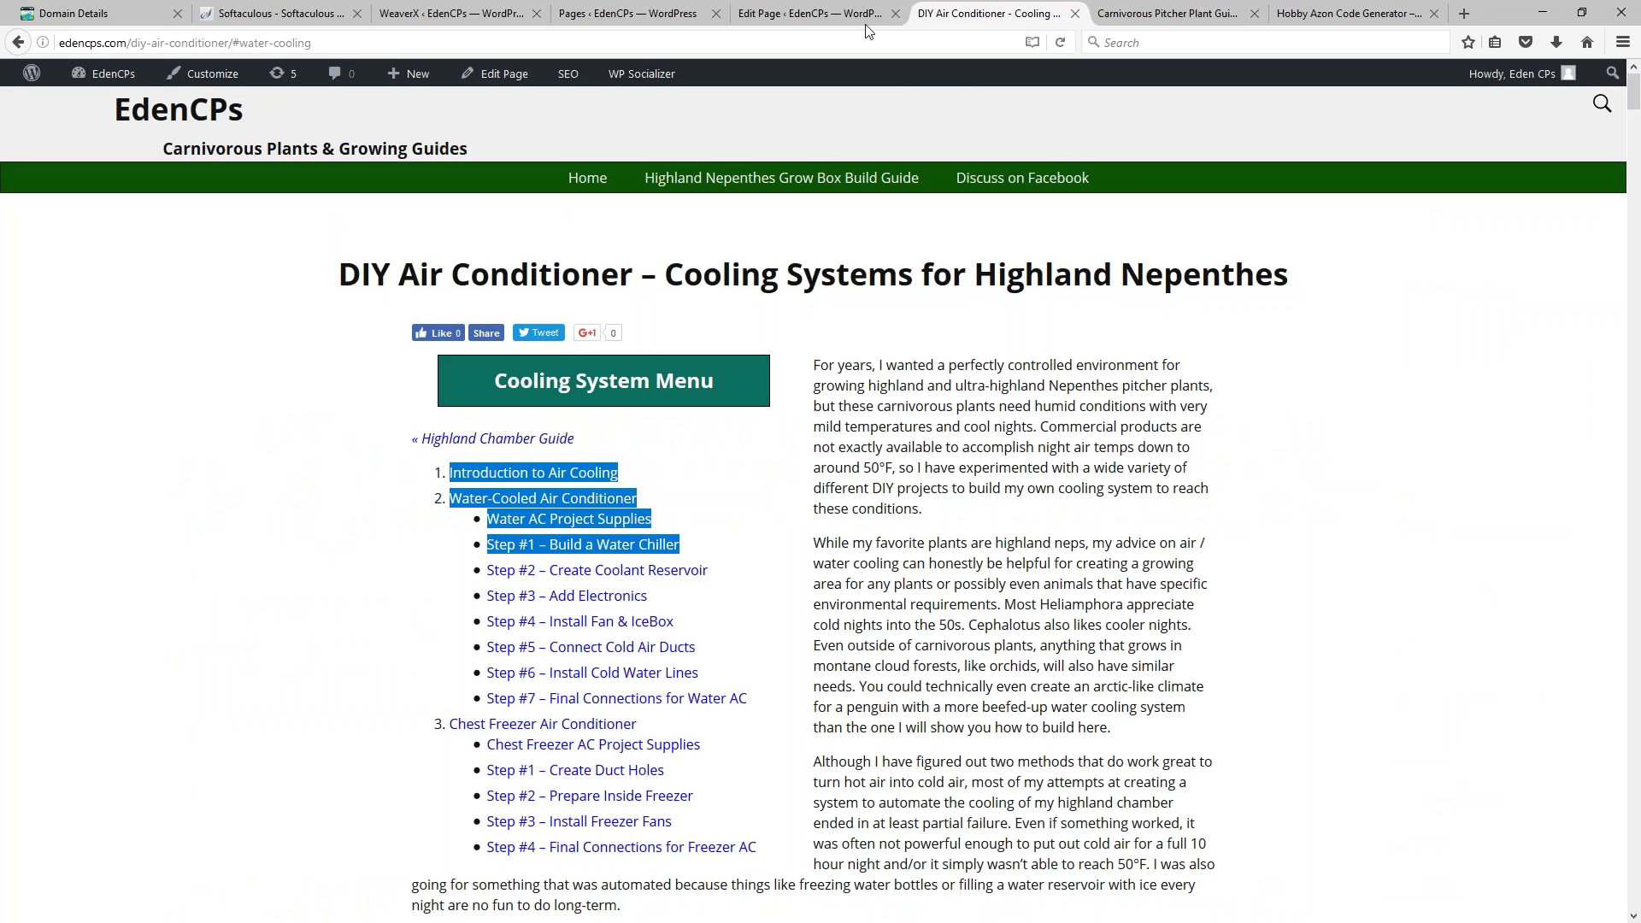
left_click(817, 15)
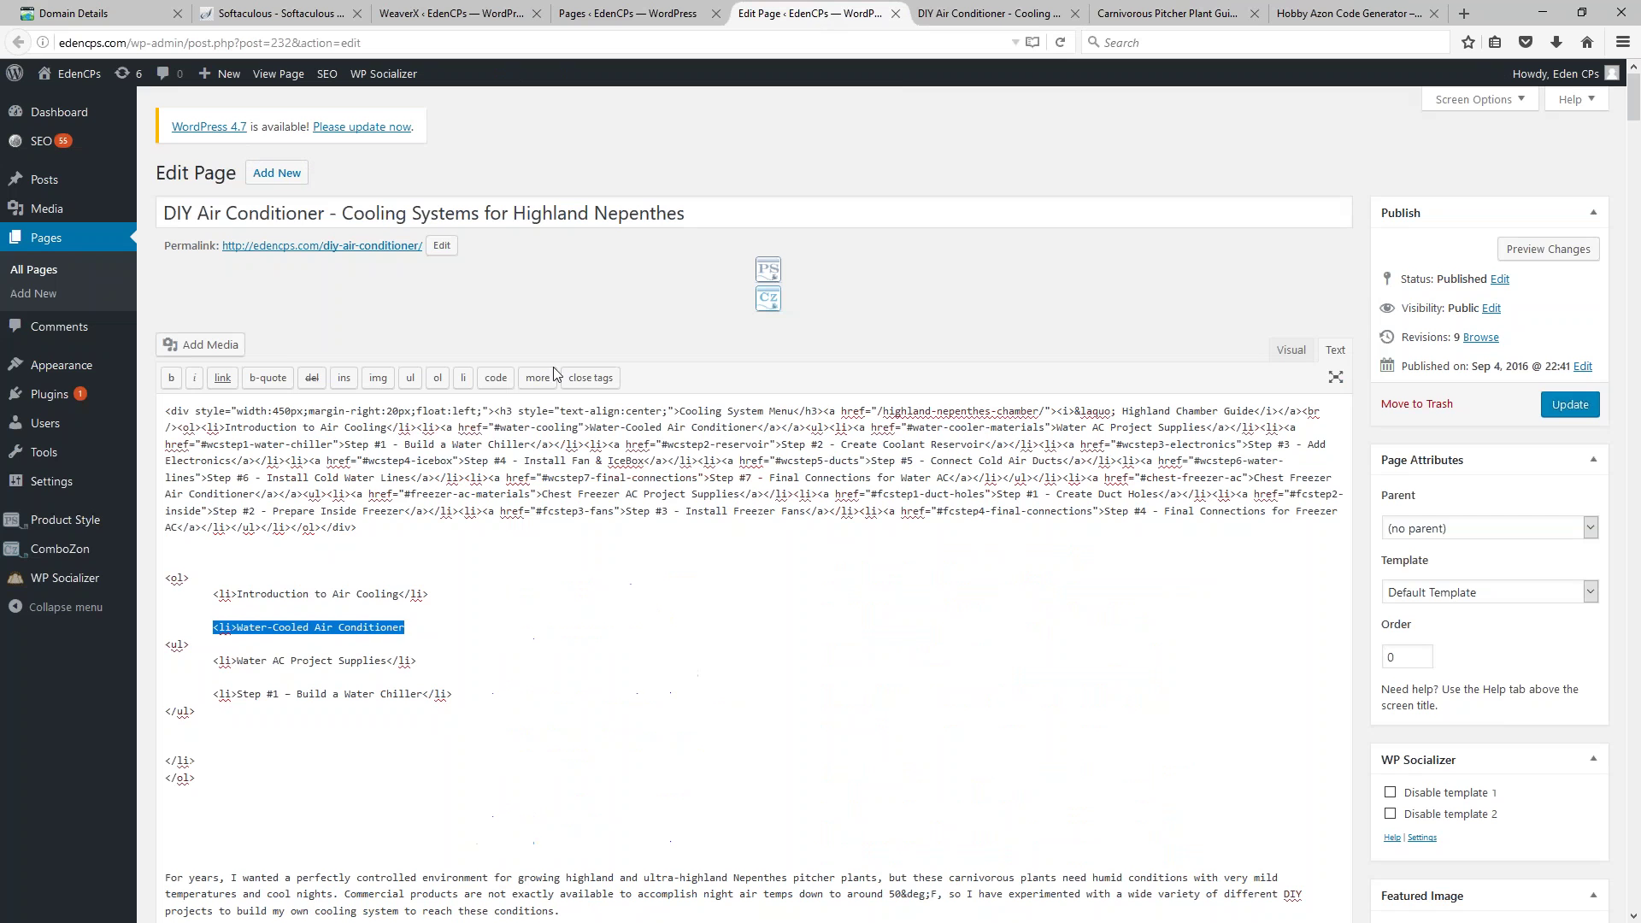
left_click(166, 579)
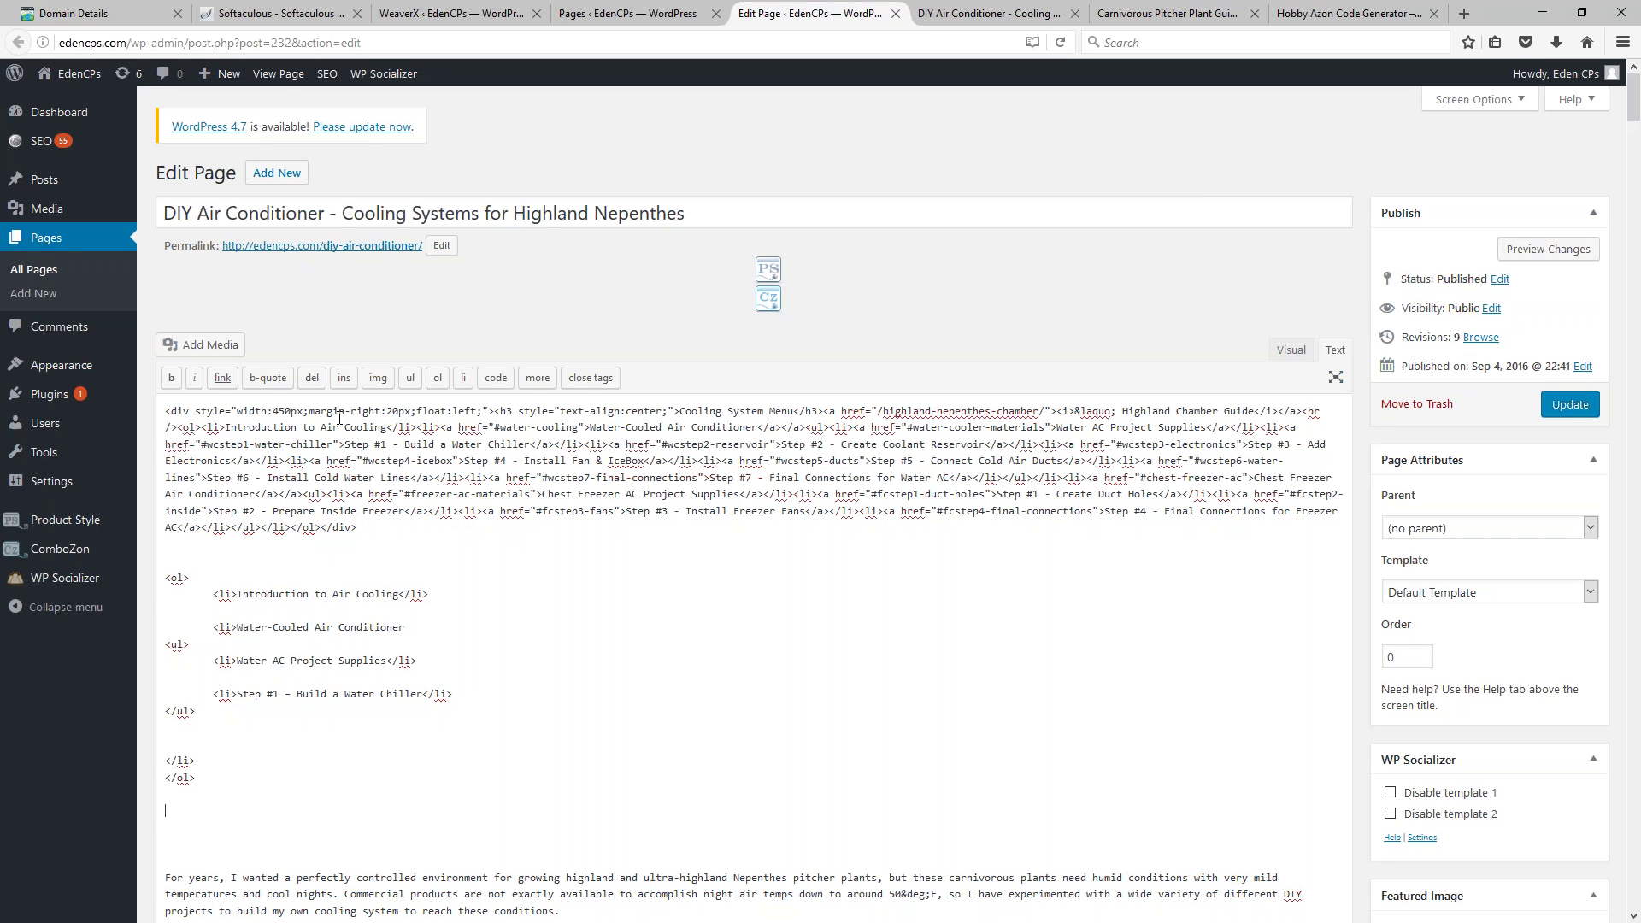
Step: Replace the plain "Water-Cooled Air Conditioner" text in the new list with its #water-cooling anchor link copied from the existing menu code
double_click(446, 428)
left_click_drag(533, 427, 590, 428)
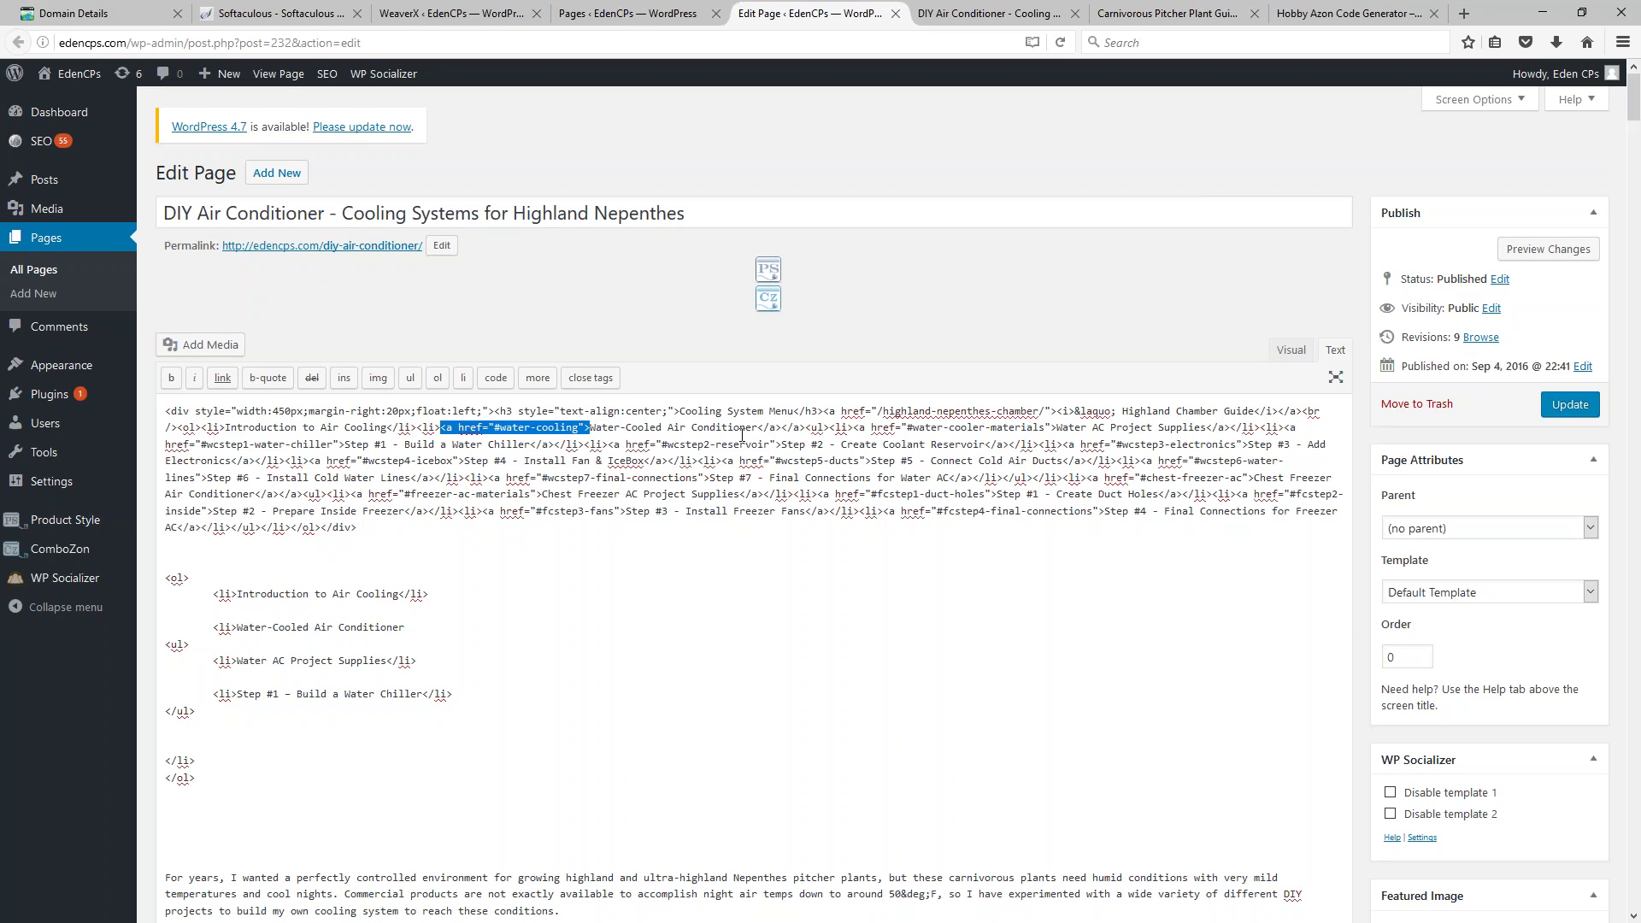
left_click(783, 427, "shift")
key("ctrl+c")
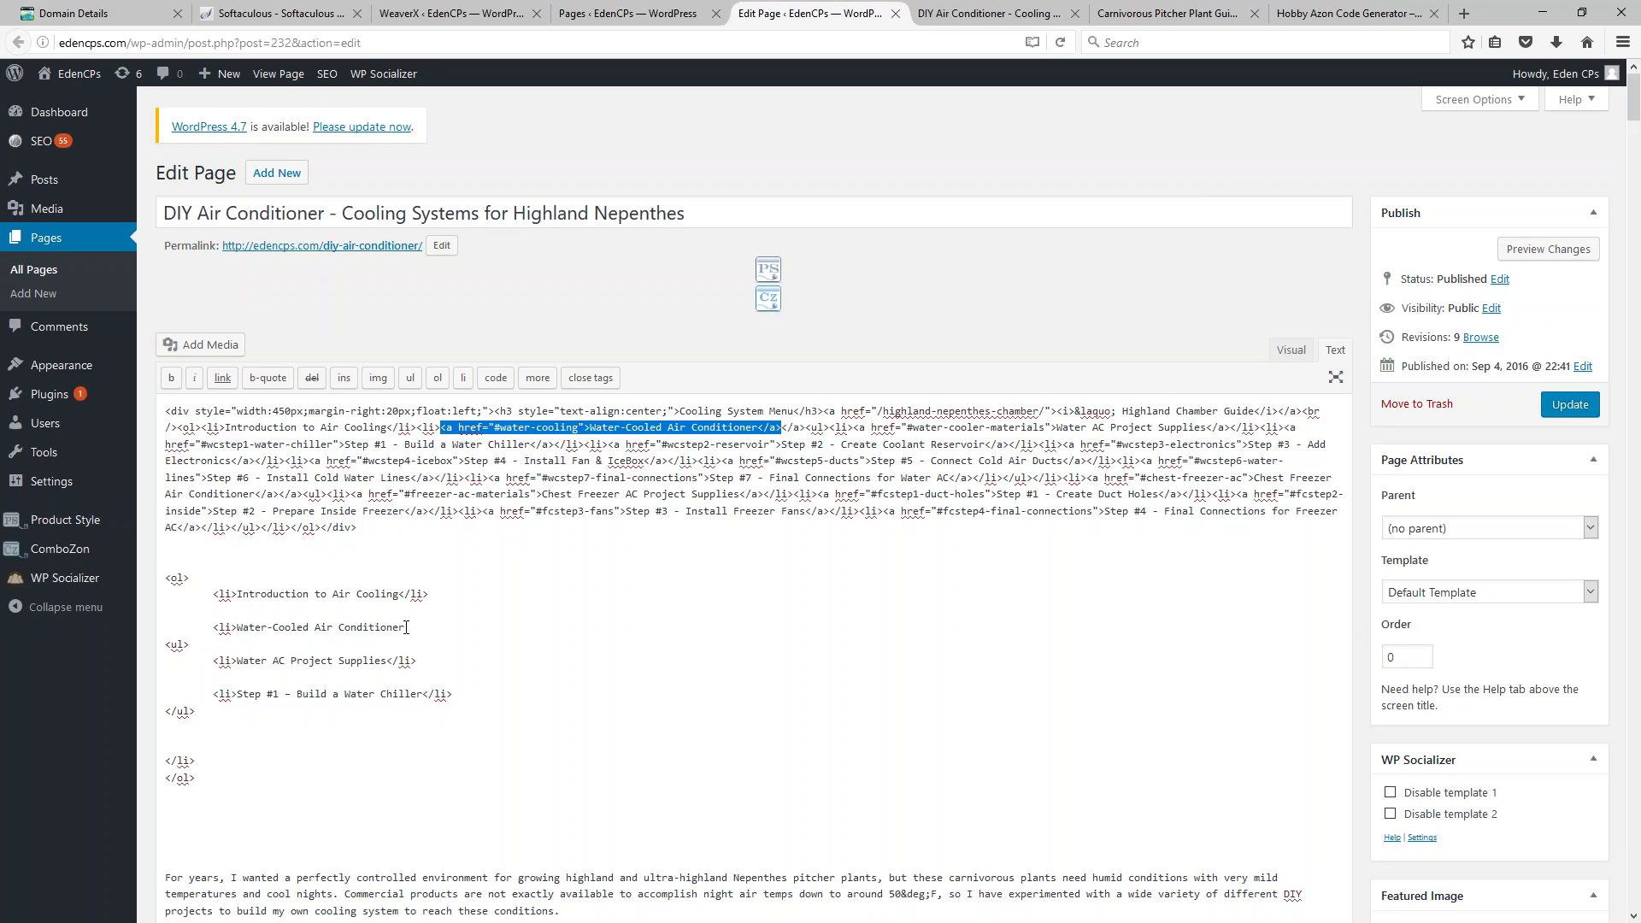
left_click_drag(406, 628, 236, 630)
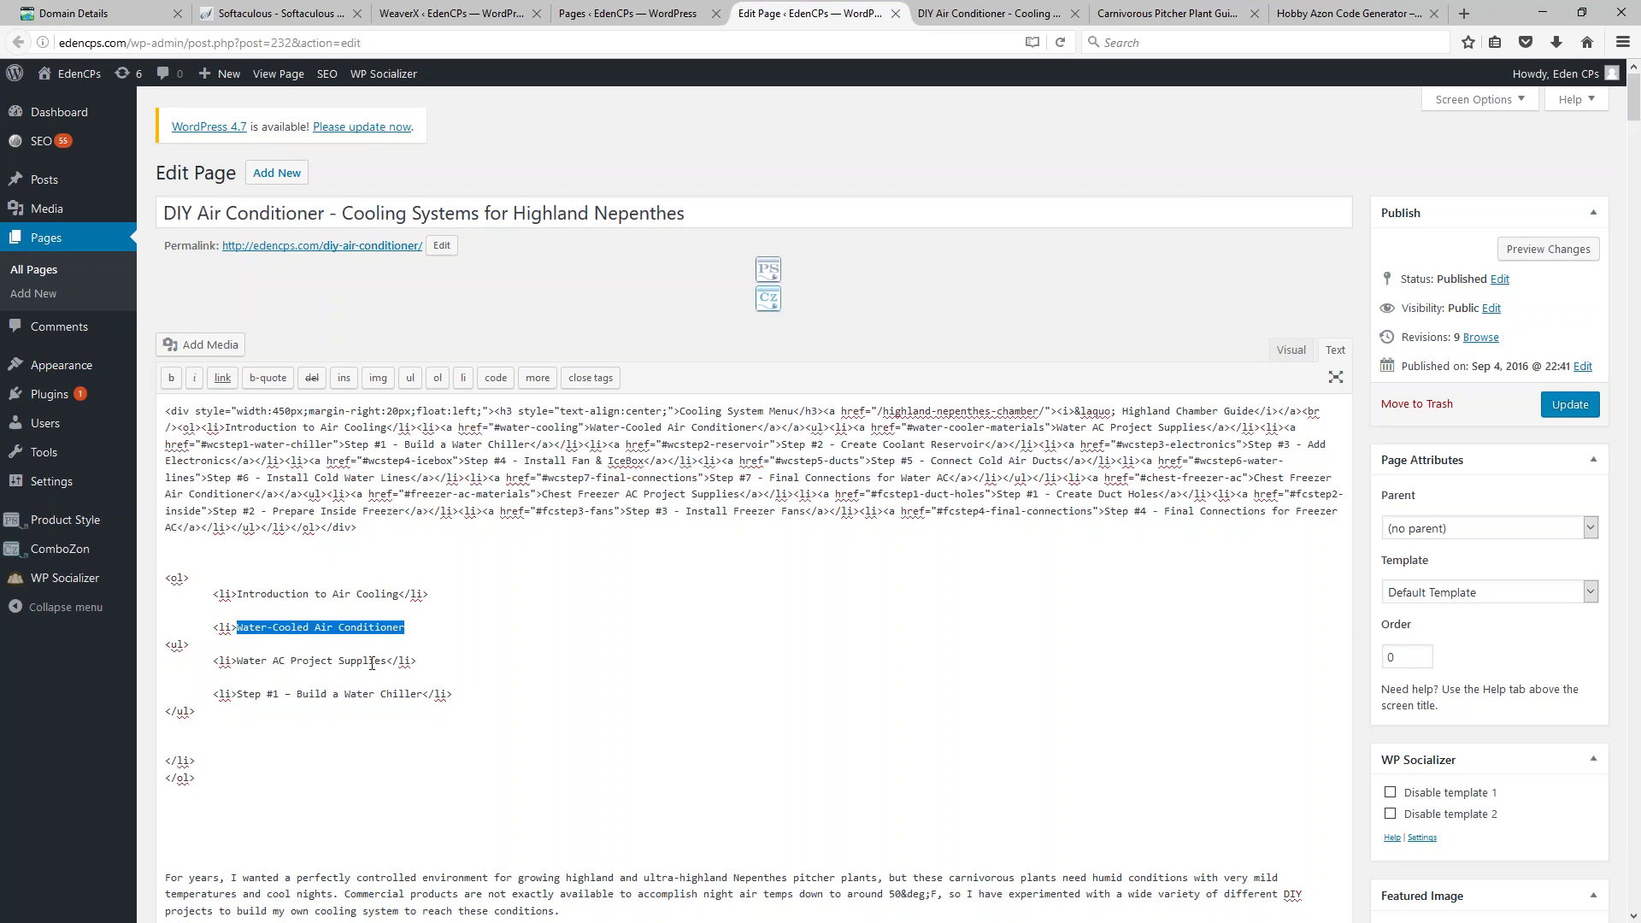
key("ctrl+v")
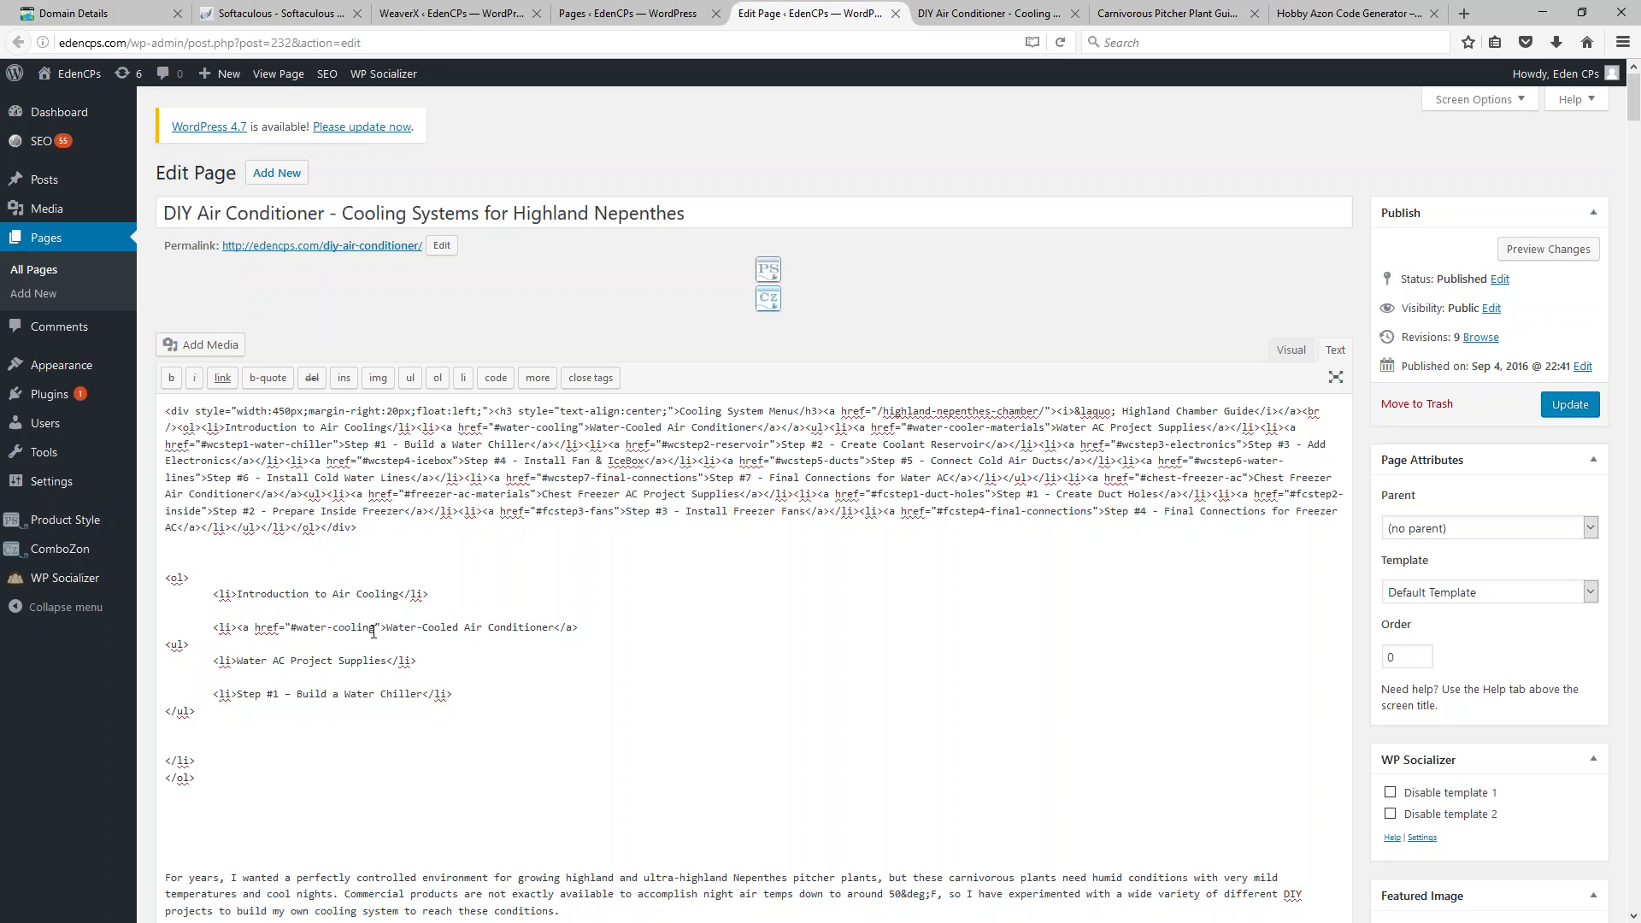
Step: Highlight the water-cooling anchor name in the link and open the H3 Header generator on the Hobby Azon page to find its H3 ID field
left_click_drag(373, 627, 294, 638)
left_click(301, 632)
left_click_drag(375, 633, 293, 630)
left_click(1358, 14)
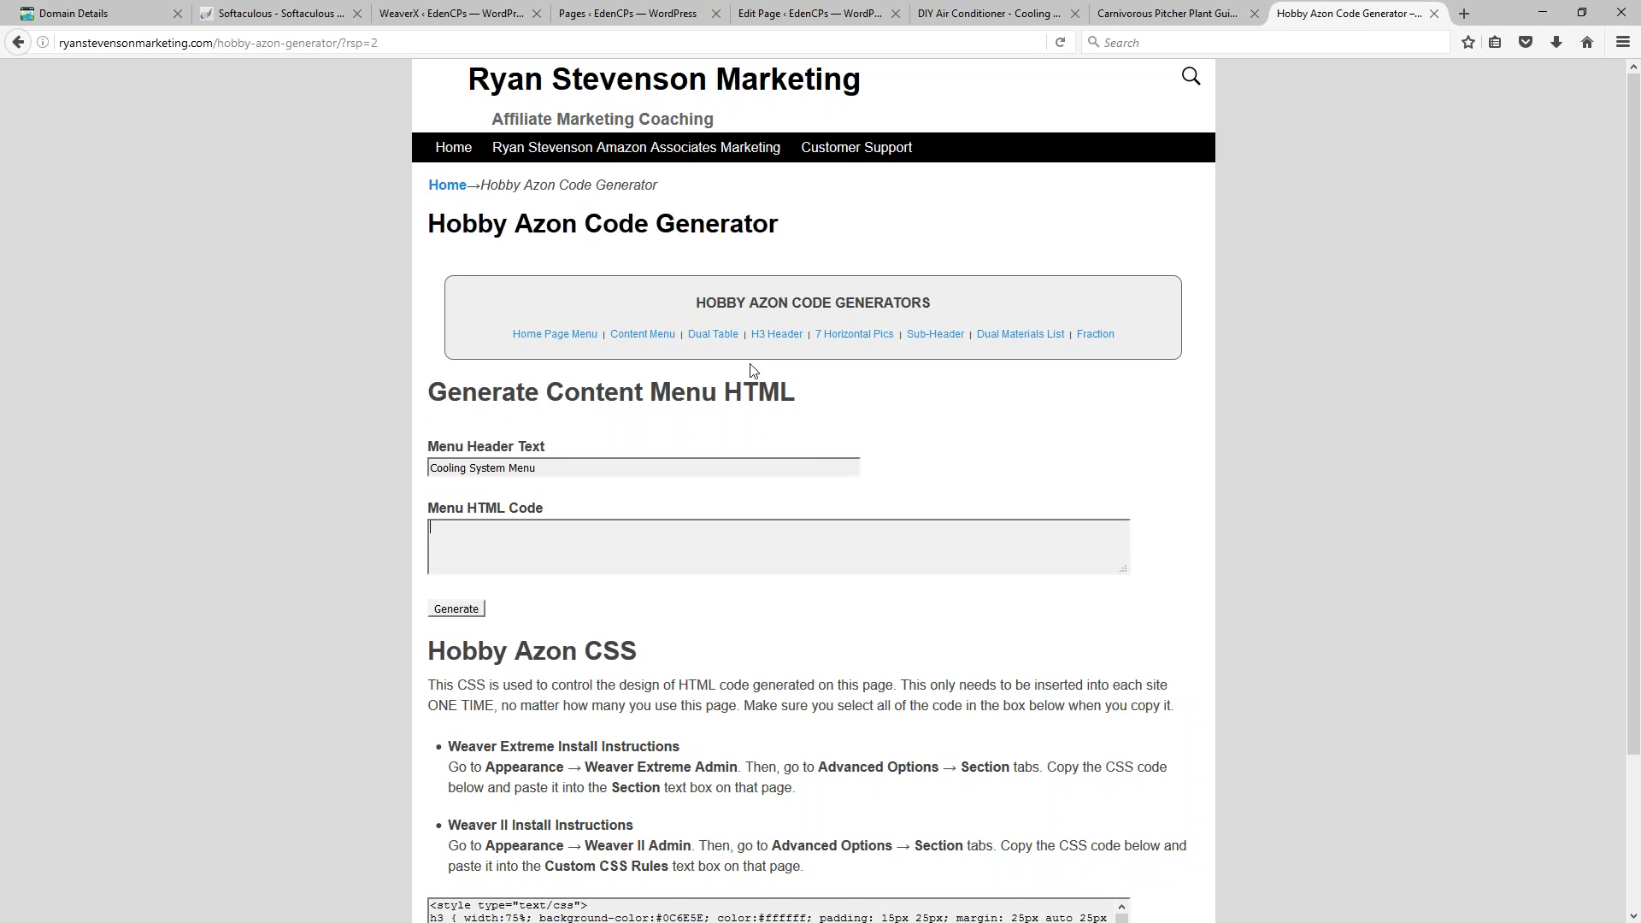
left_click(772, 339)
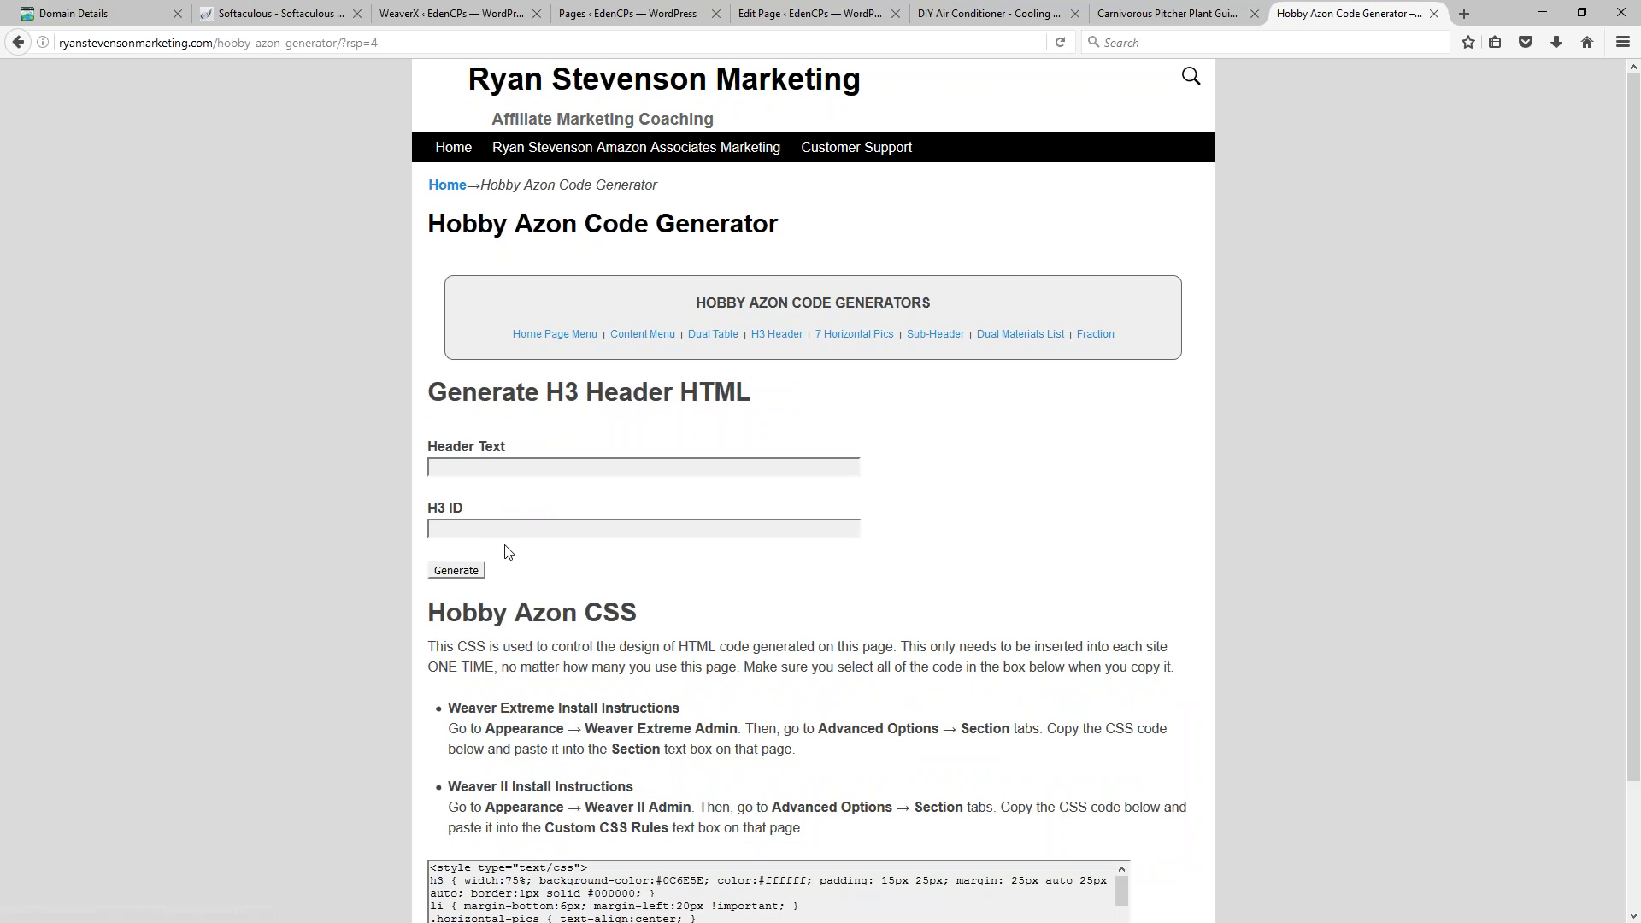
left_click_drag(468, 511, 450, 511)
left_click(454, 509)
Step: Follow the Water-Cooled Air Conditioner menu link on the published DIY Air Conditioner page and copy its header text without the arrow symbol
left_click(1180, 11)
left_click(1014, 13)
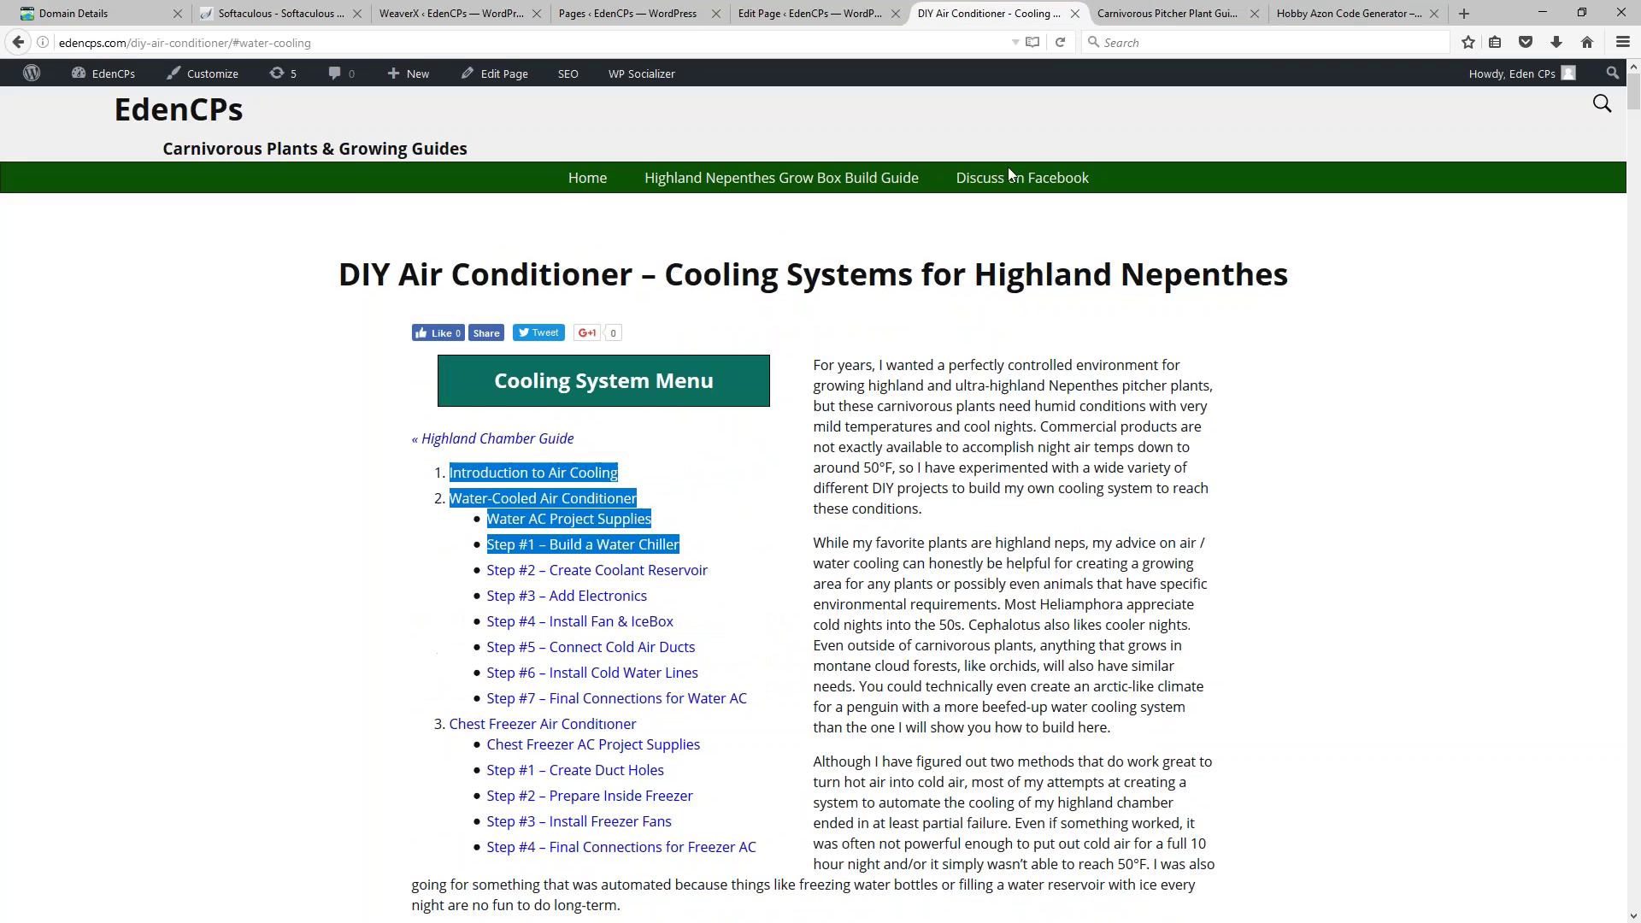
left_click(938, 518)
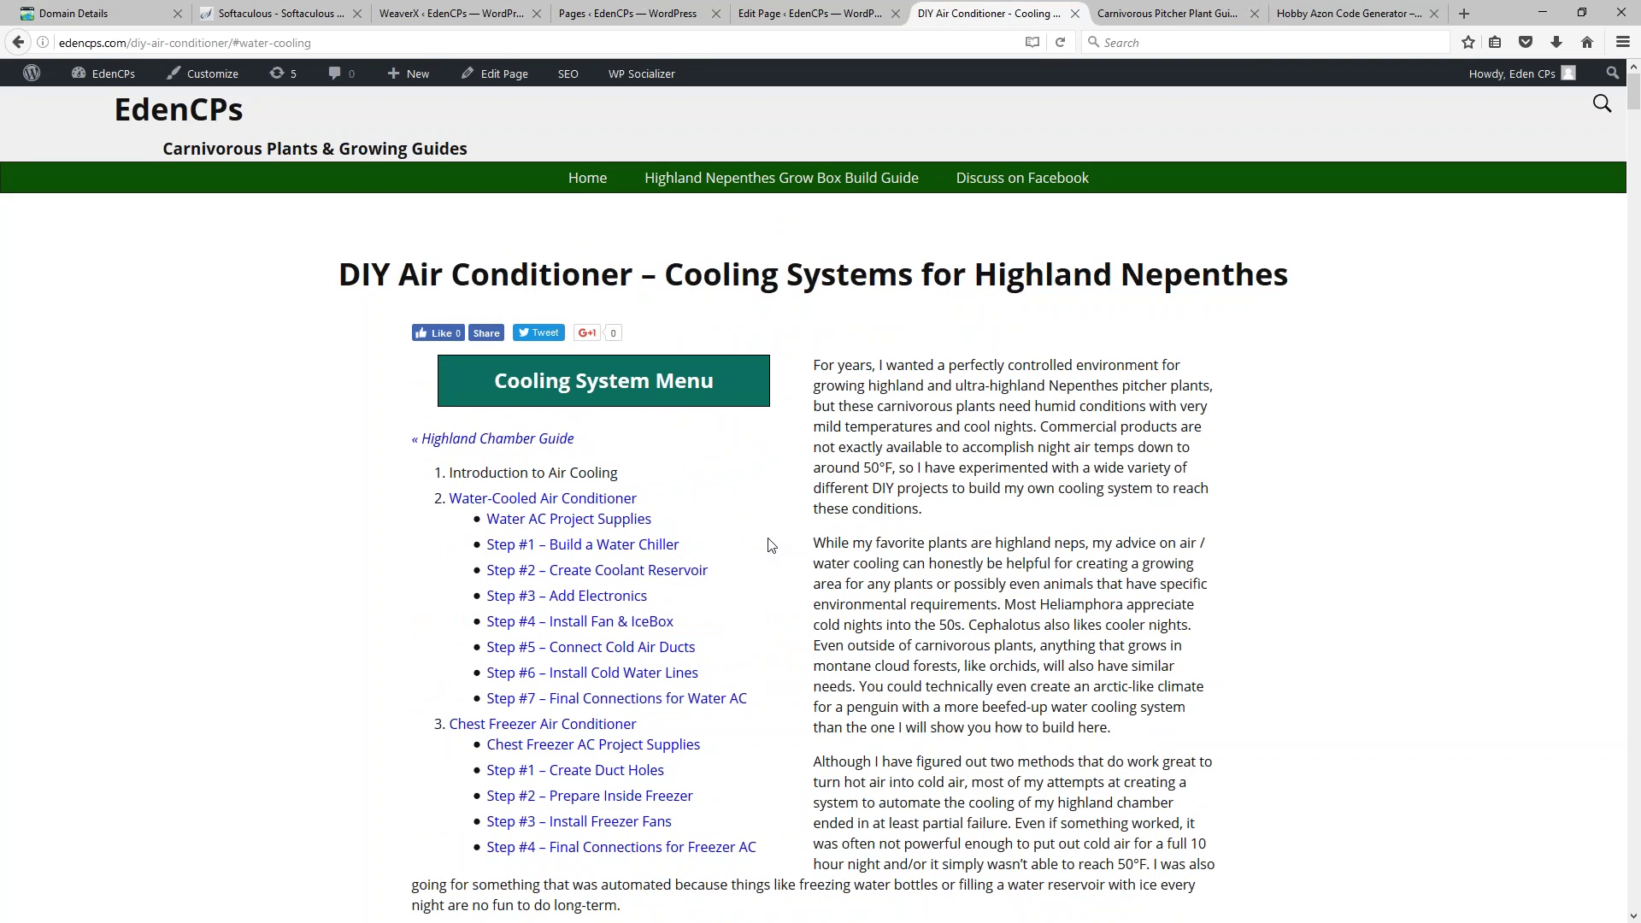
left_click(527, 504)
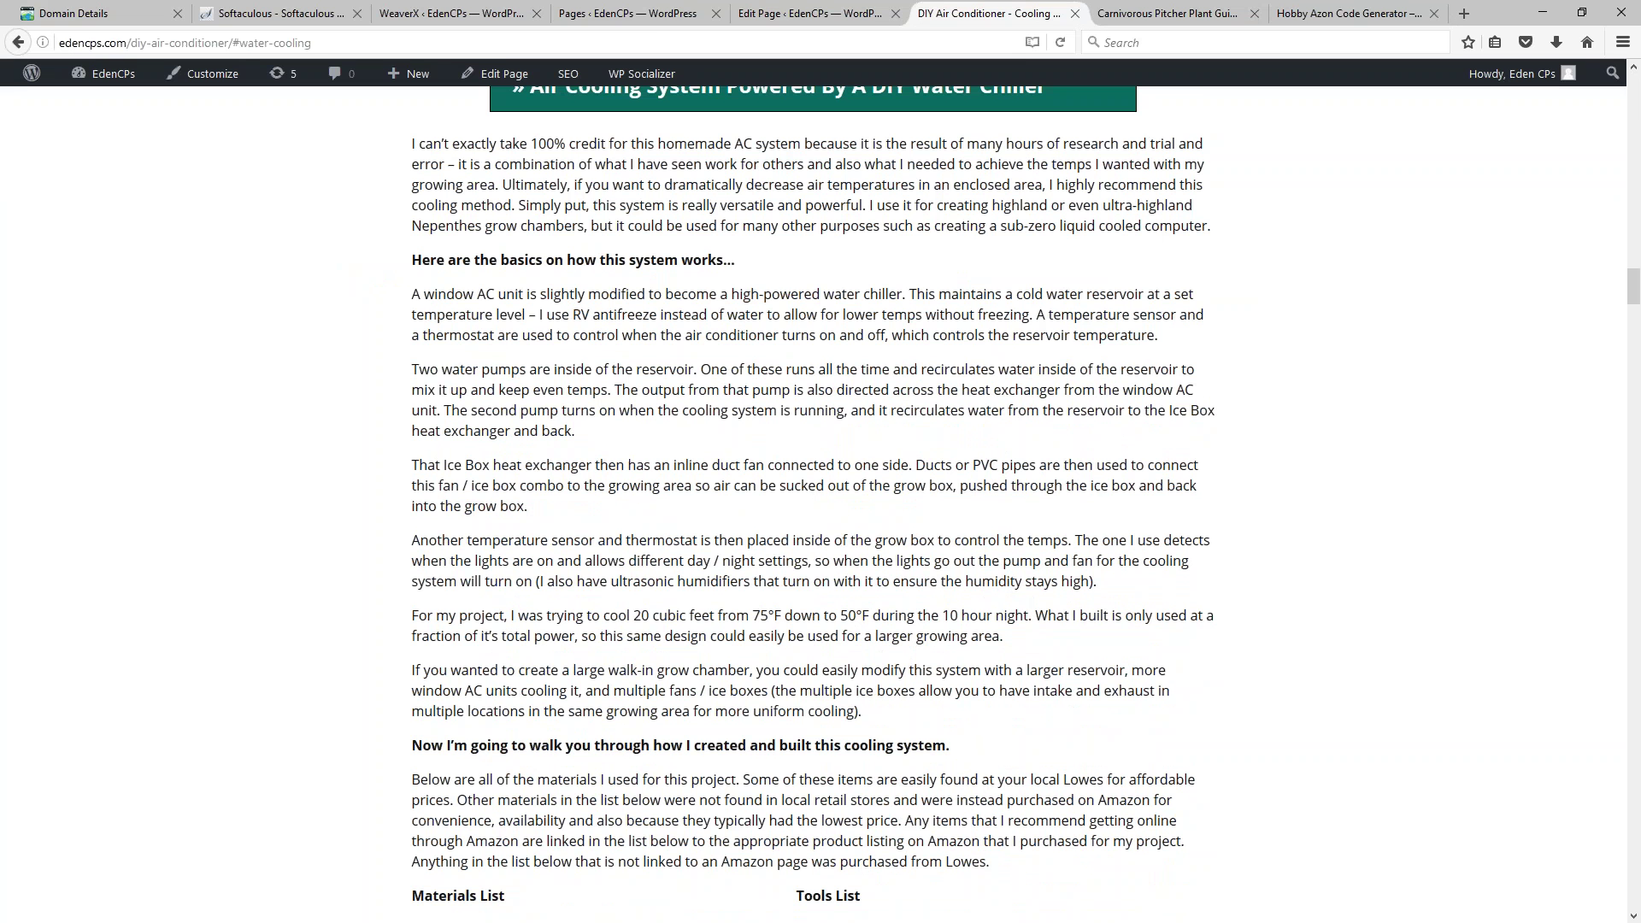
scroll(638, 536, "up", 2)
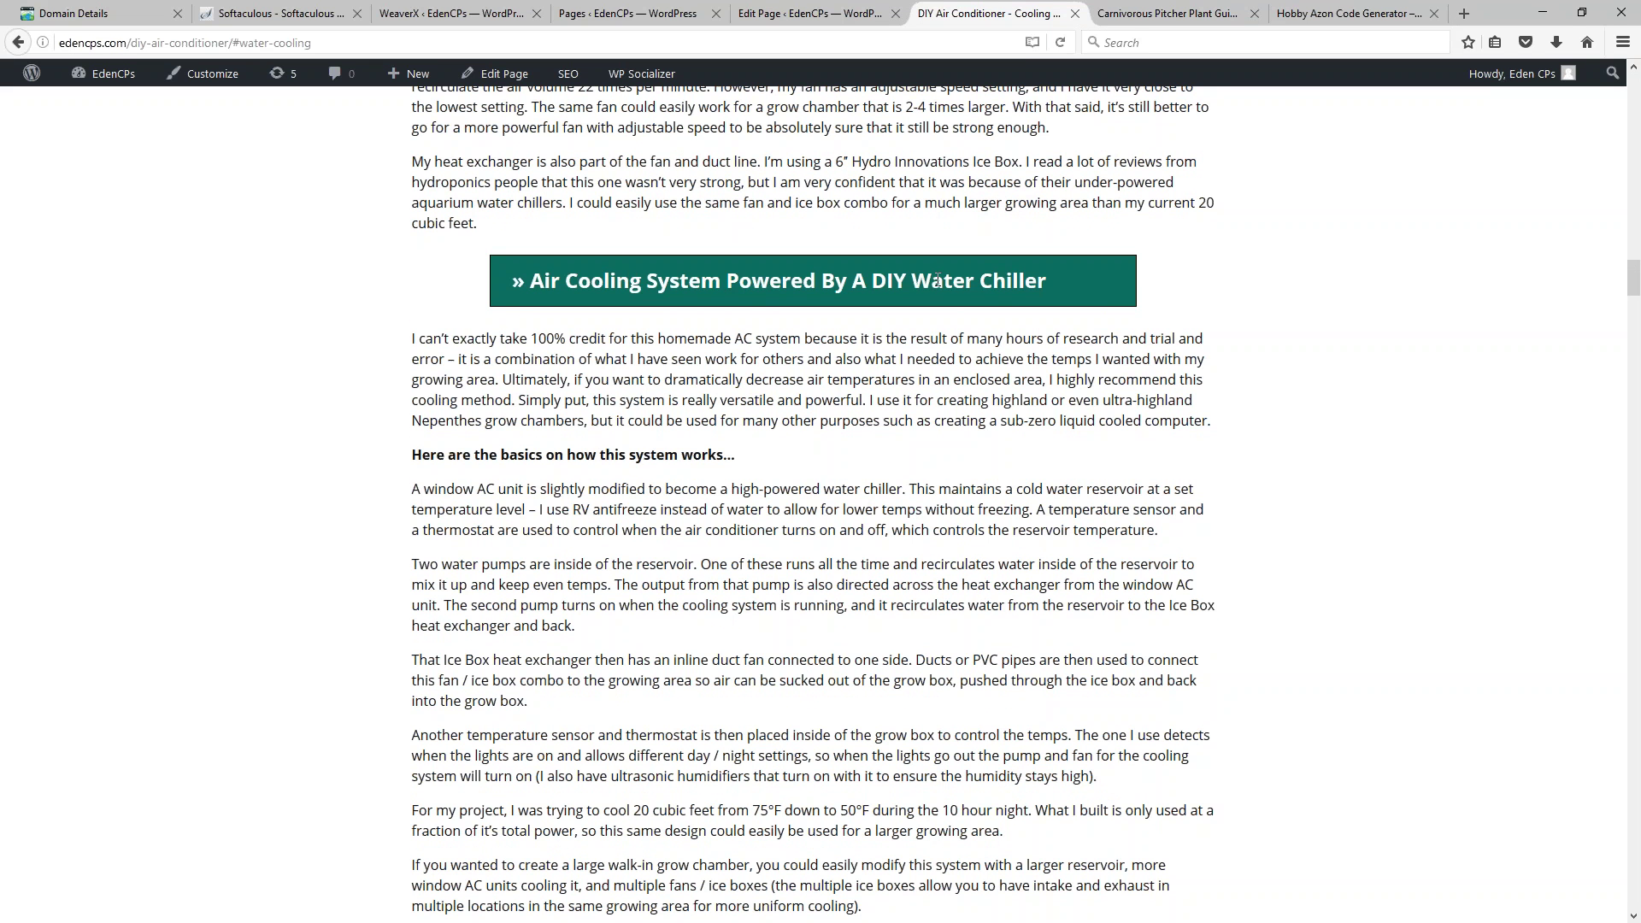
left_click_drag(1056, 280, 530, 280)
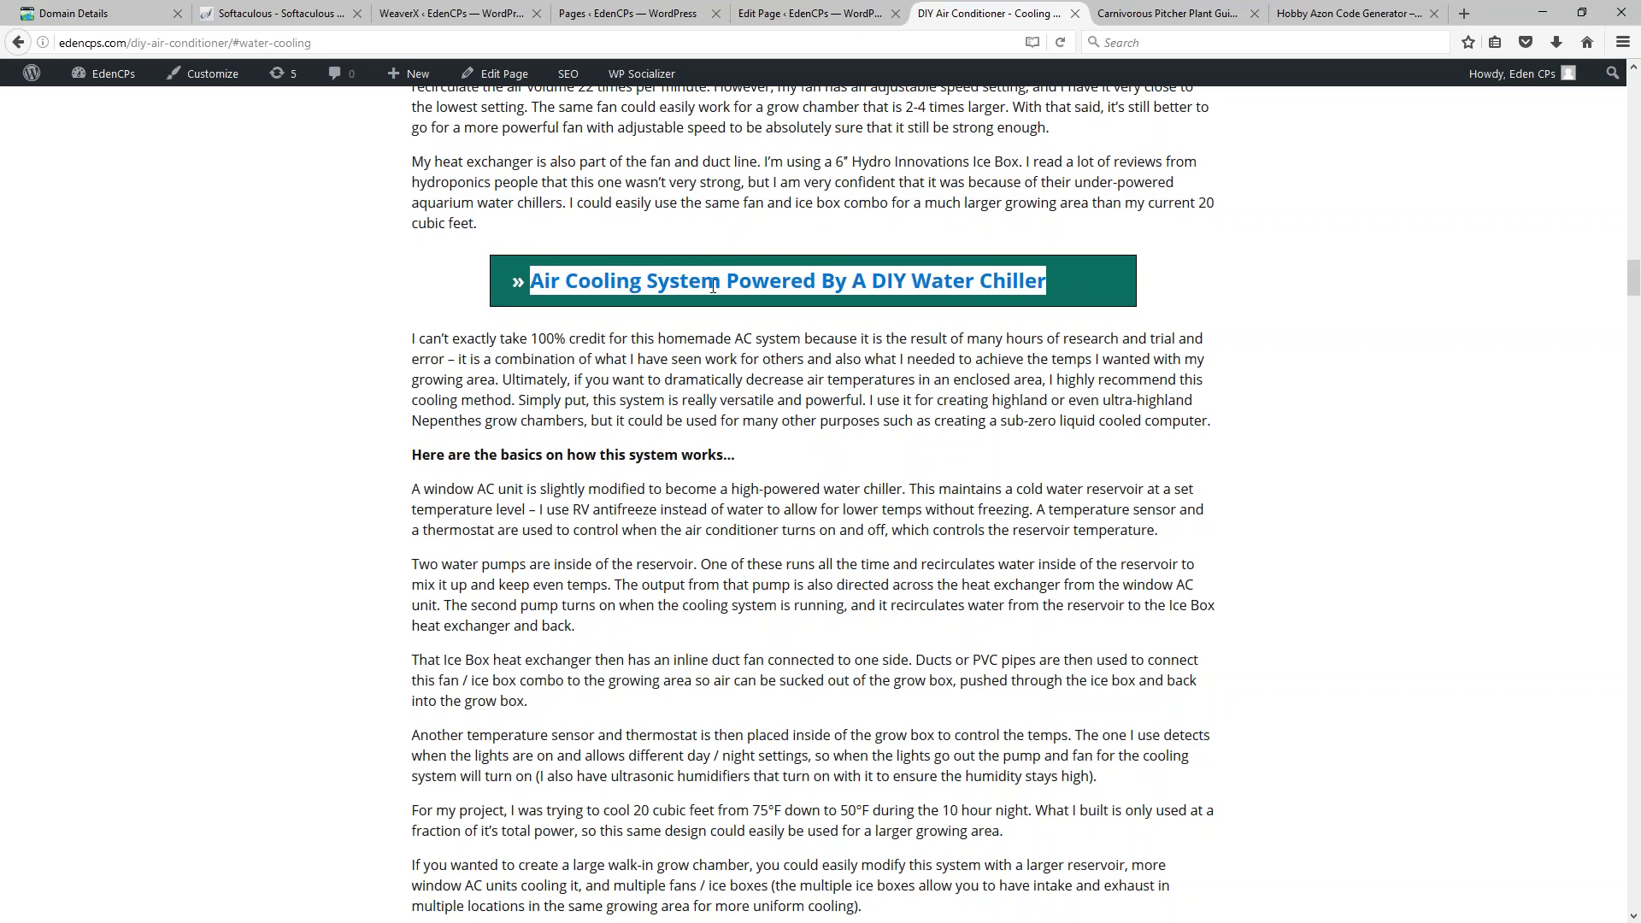
right_click(784, 285)
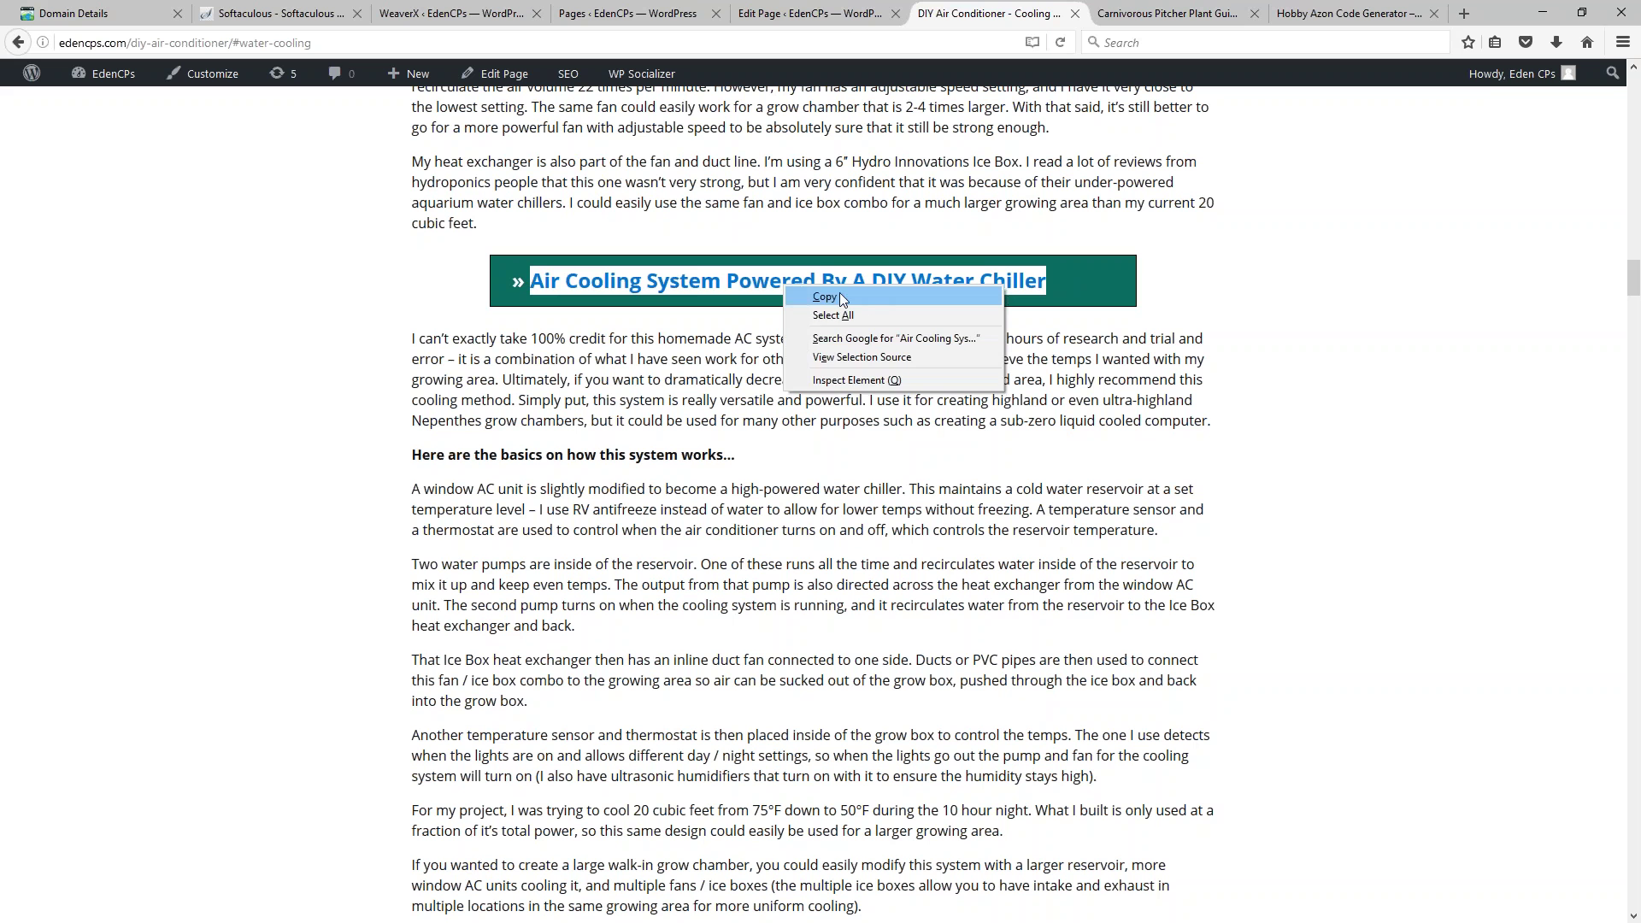
left_click(839, 297)
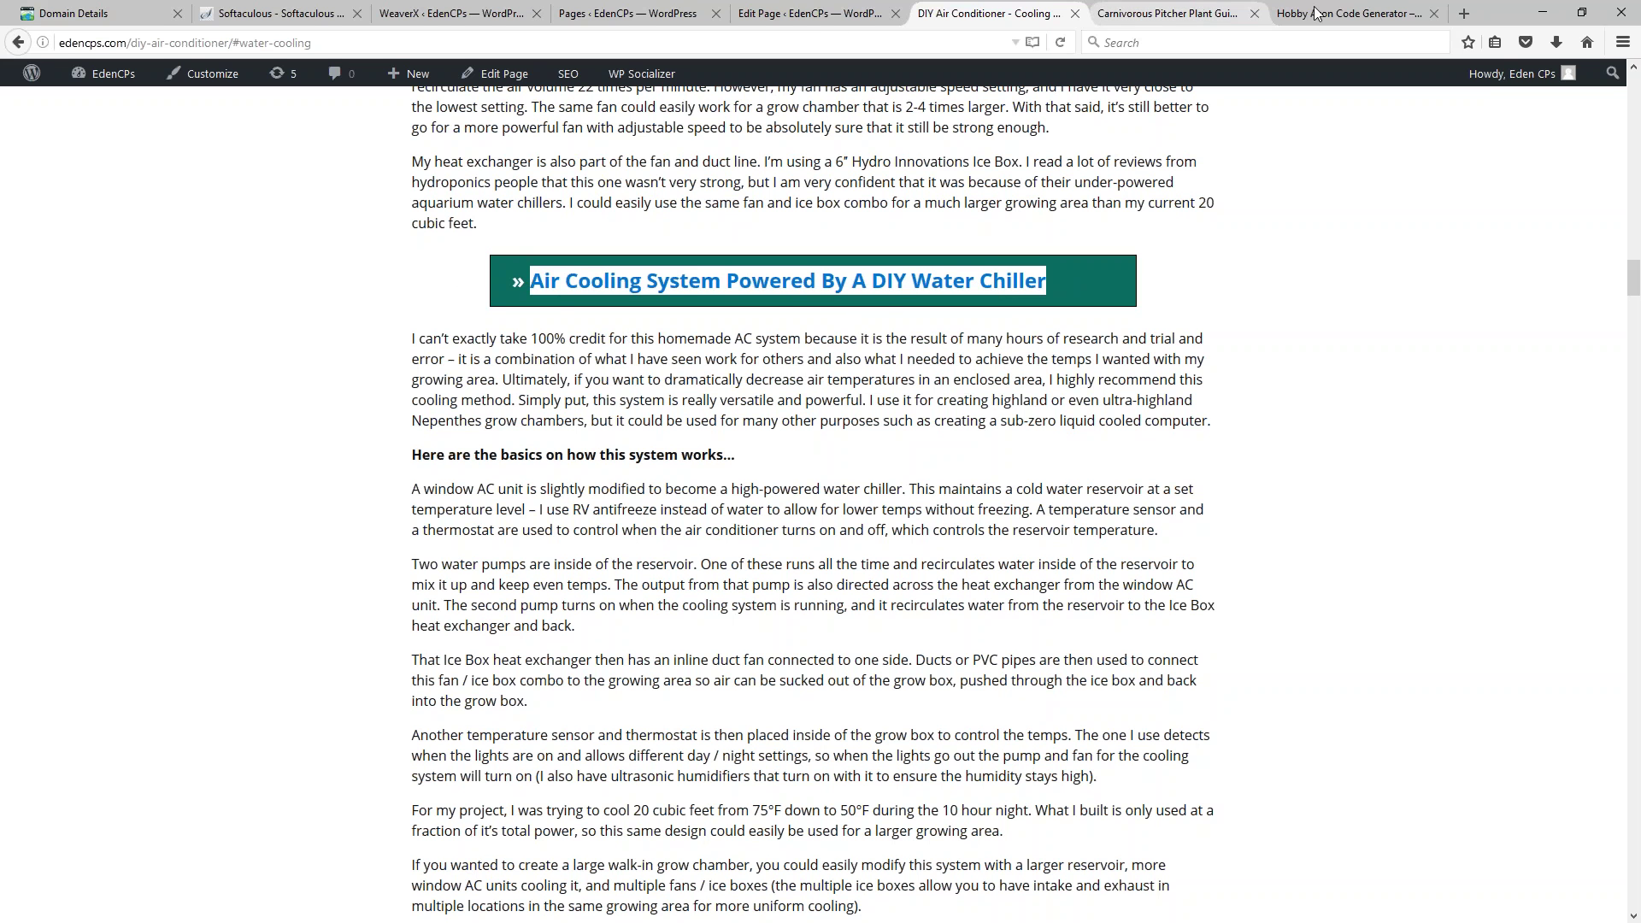
Step: Paste the copied "Air Cooling System Powered By A DIY Water Chiller" as the header text in the H3 Header generator
left_click(1359, 15)
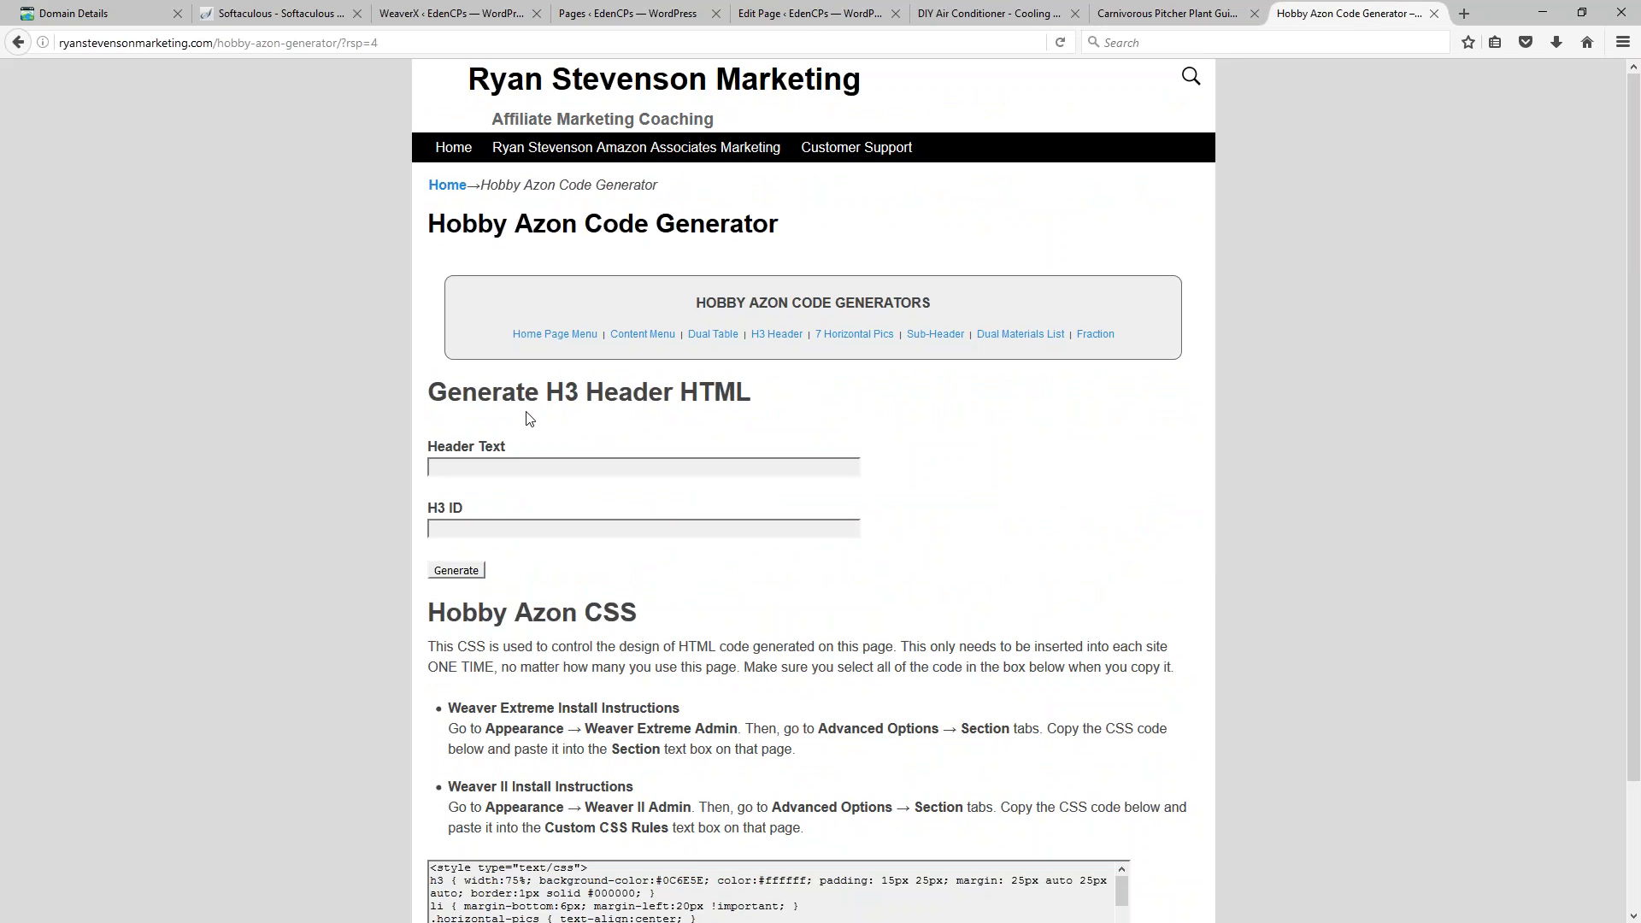
key("ctrl+shift+Tab")
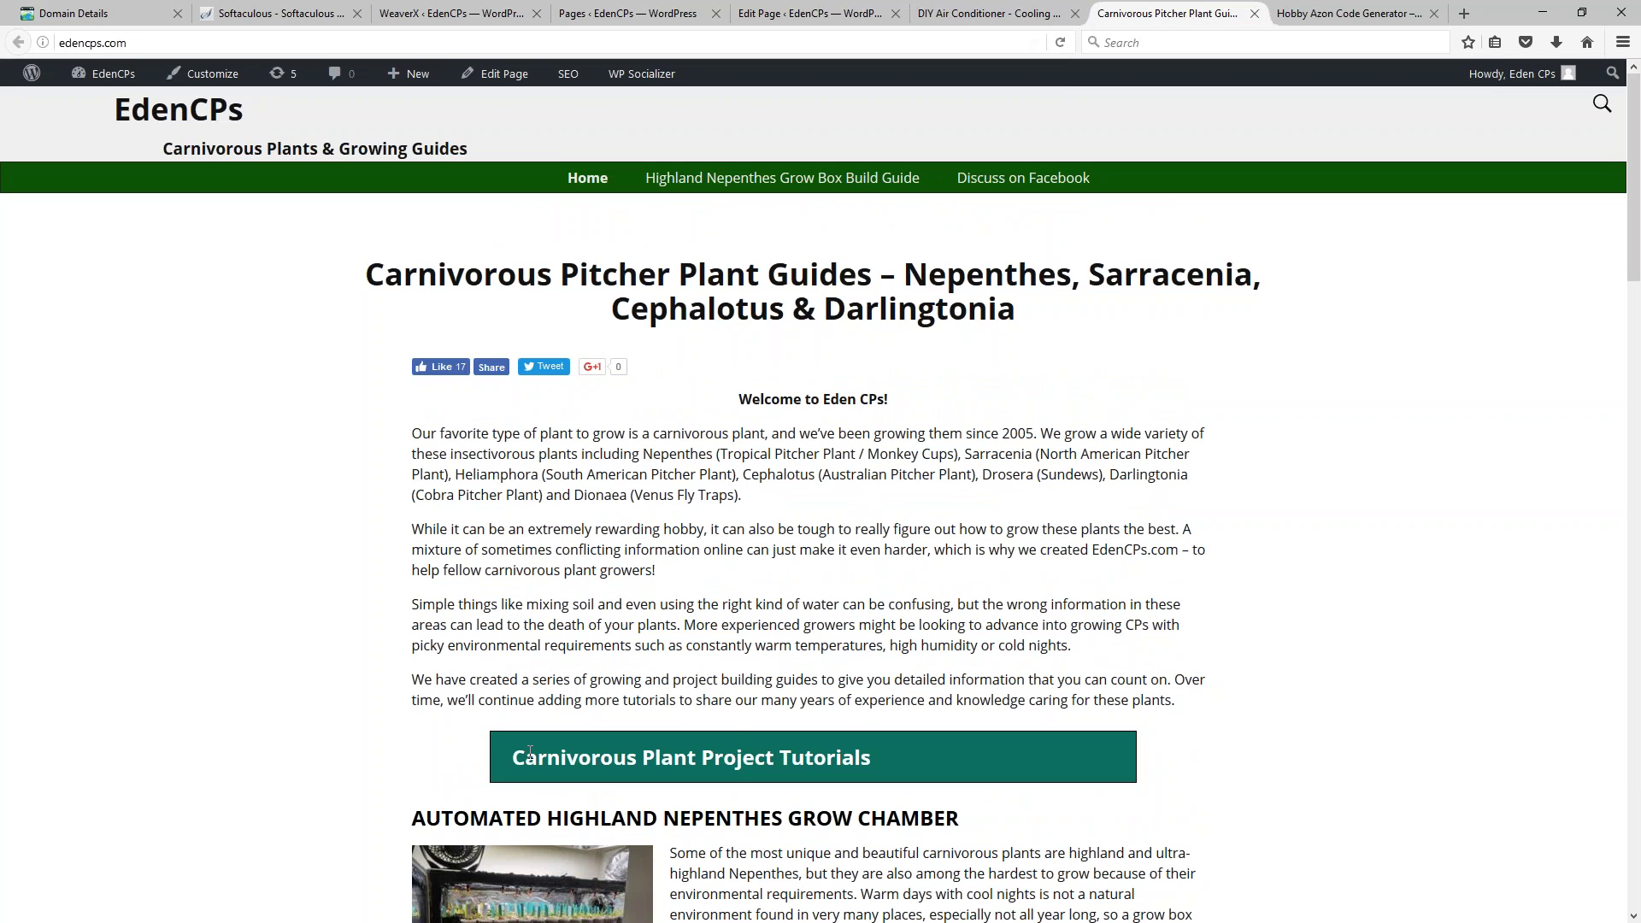
key("ctrl+shift+Tab")
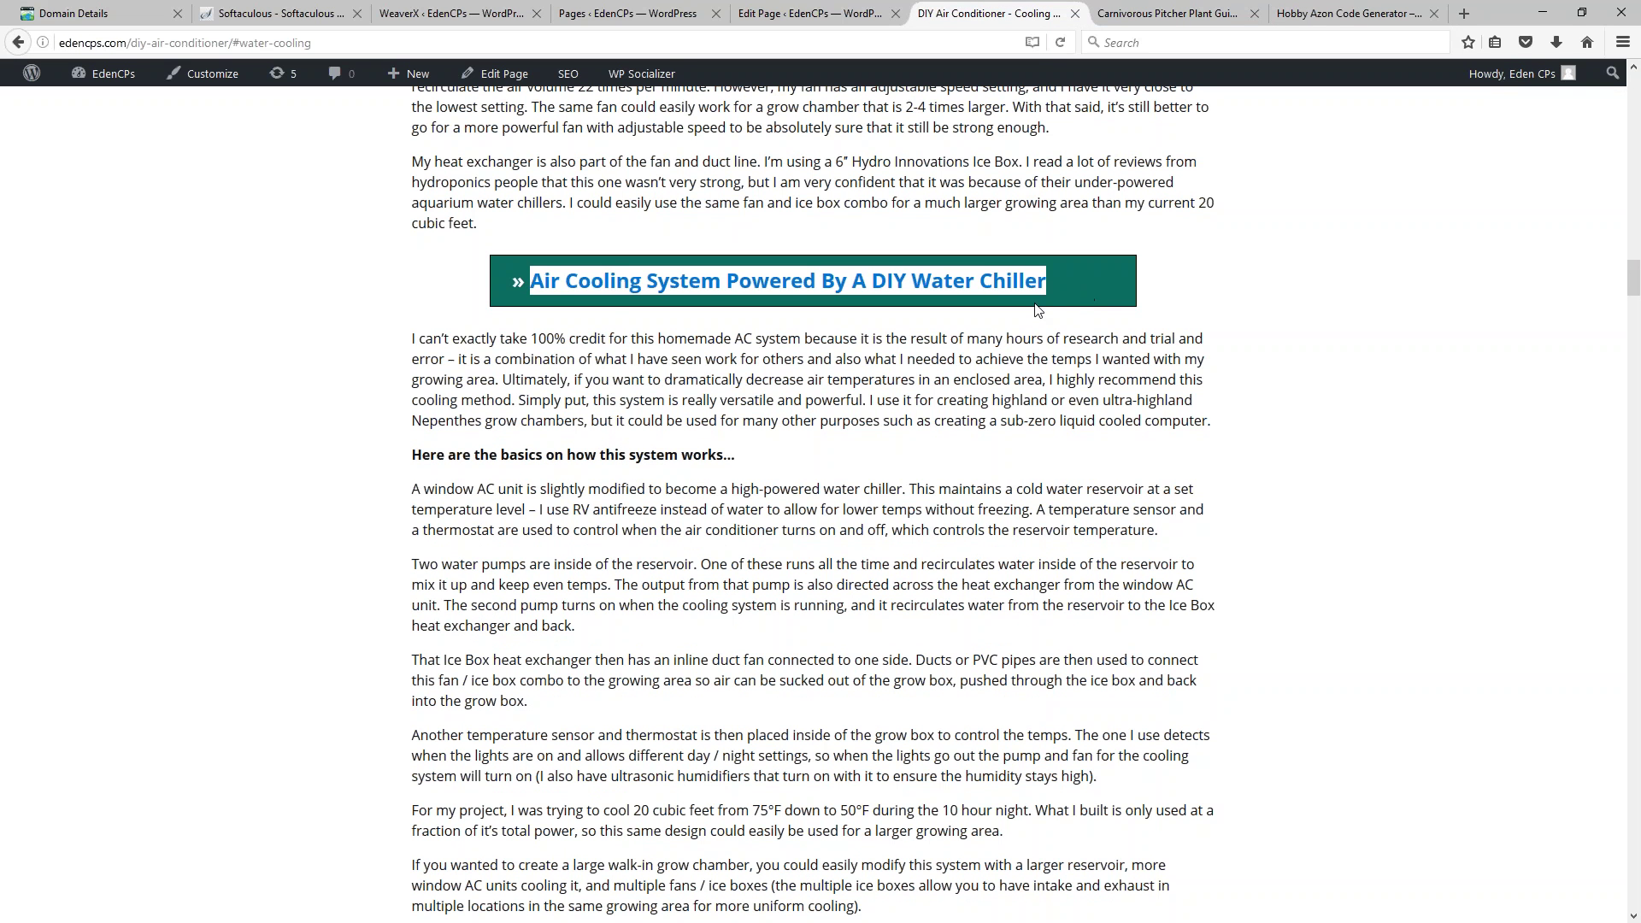
left_click(1351, 18)
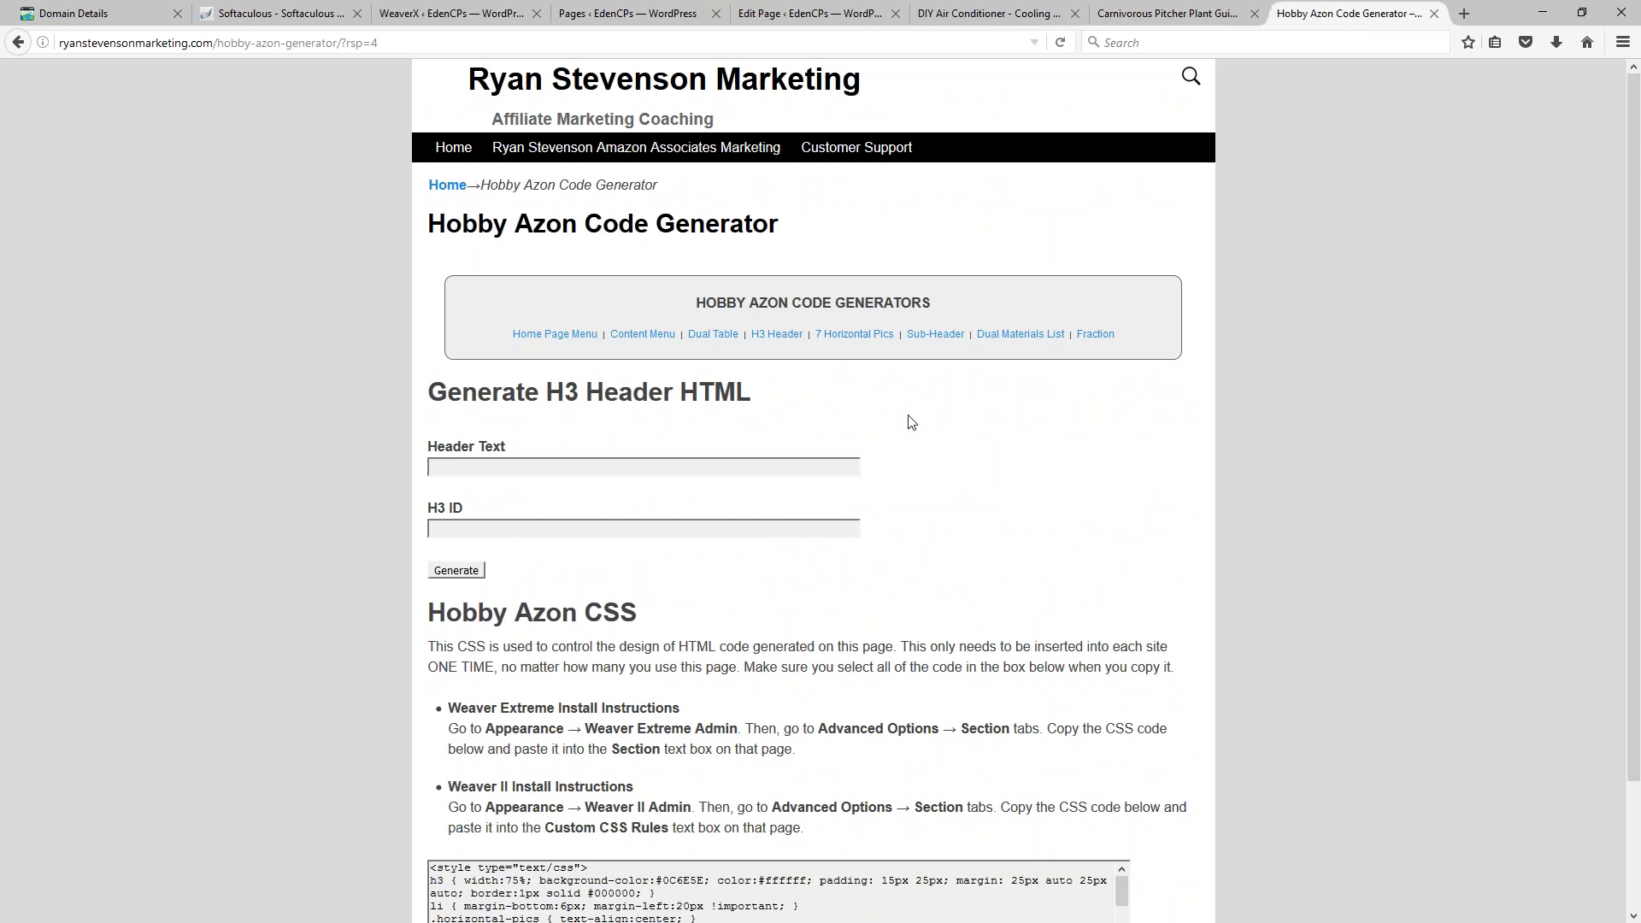
left_click(492, 471)
key("ctrl+v")
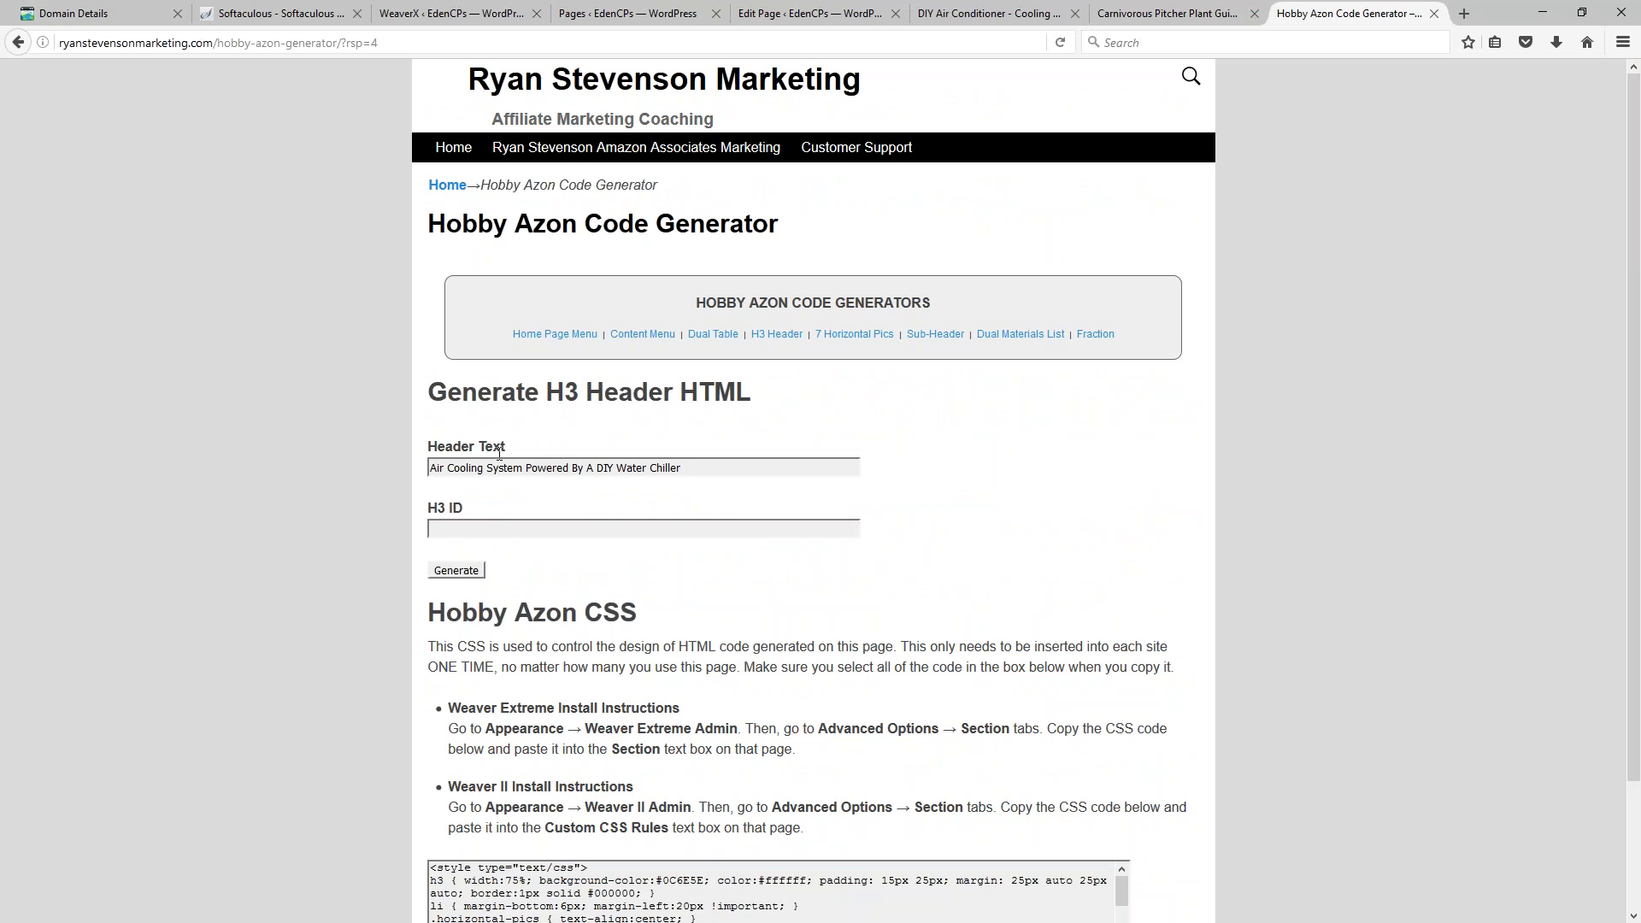
Step: Set the H3 ID to water-cooling and generate the header HTML
left_click(467, 532)
type("water-cooling")
left_click_drag(499, 529, 419, 530)
left_click(458, 511)
left_click(456, 575)
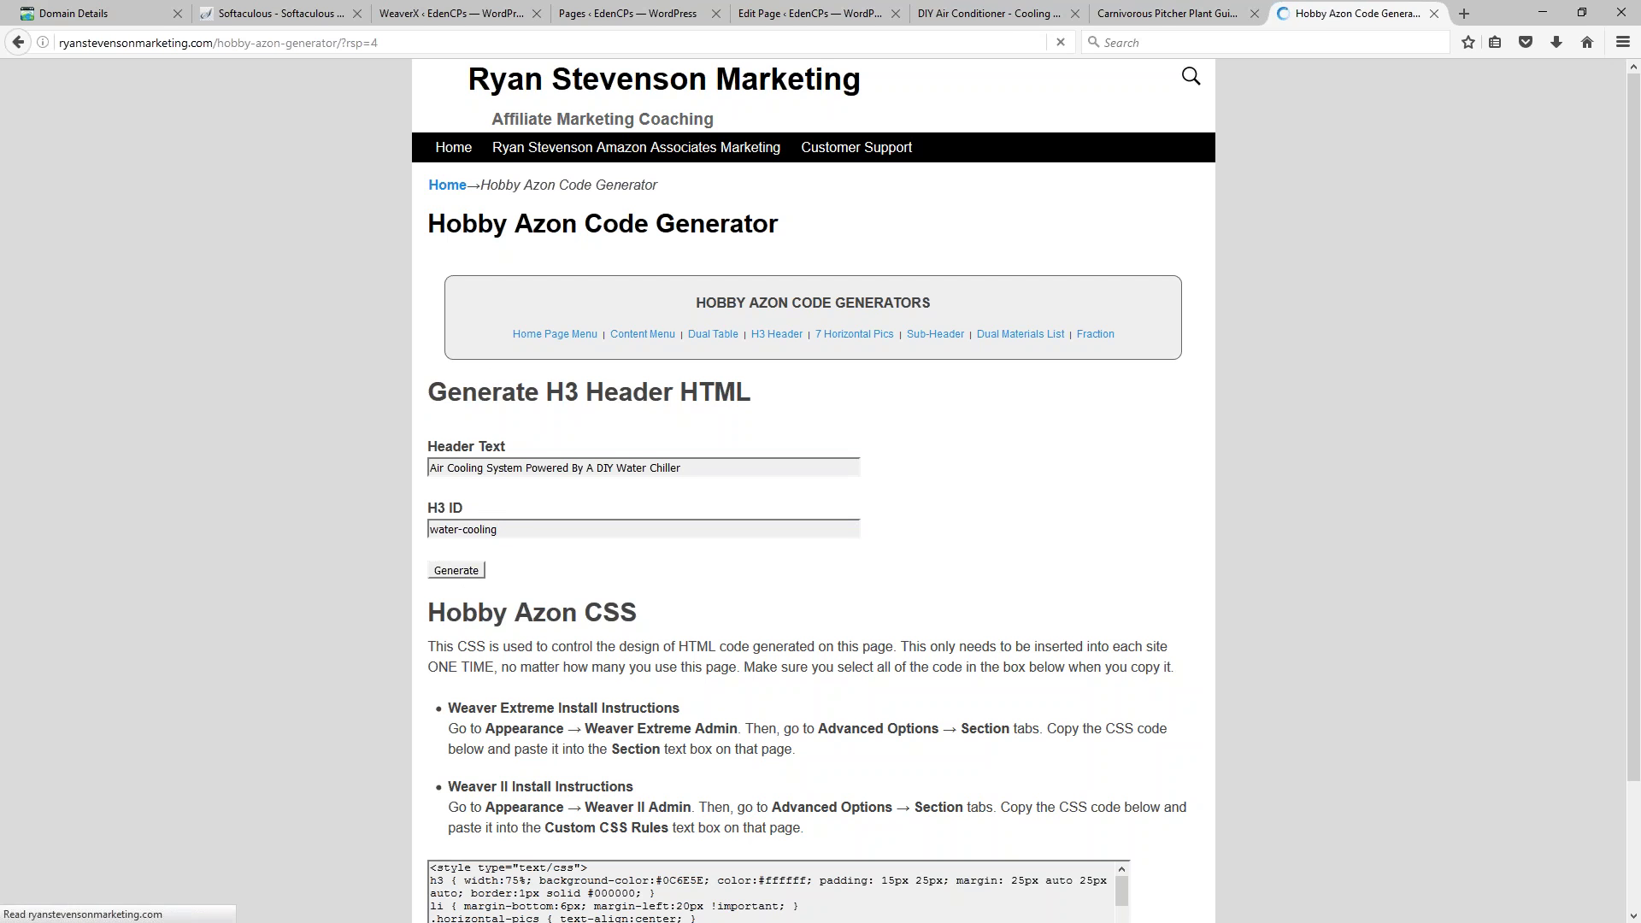
Step: Highlight the whole generated H3 line, followed by only the water-cooling ID value inside it
left_click(985, 288)
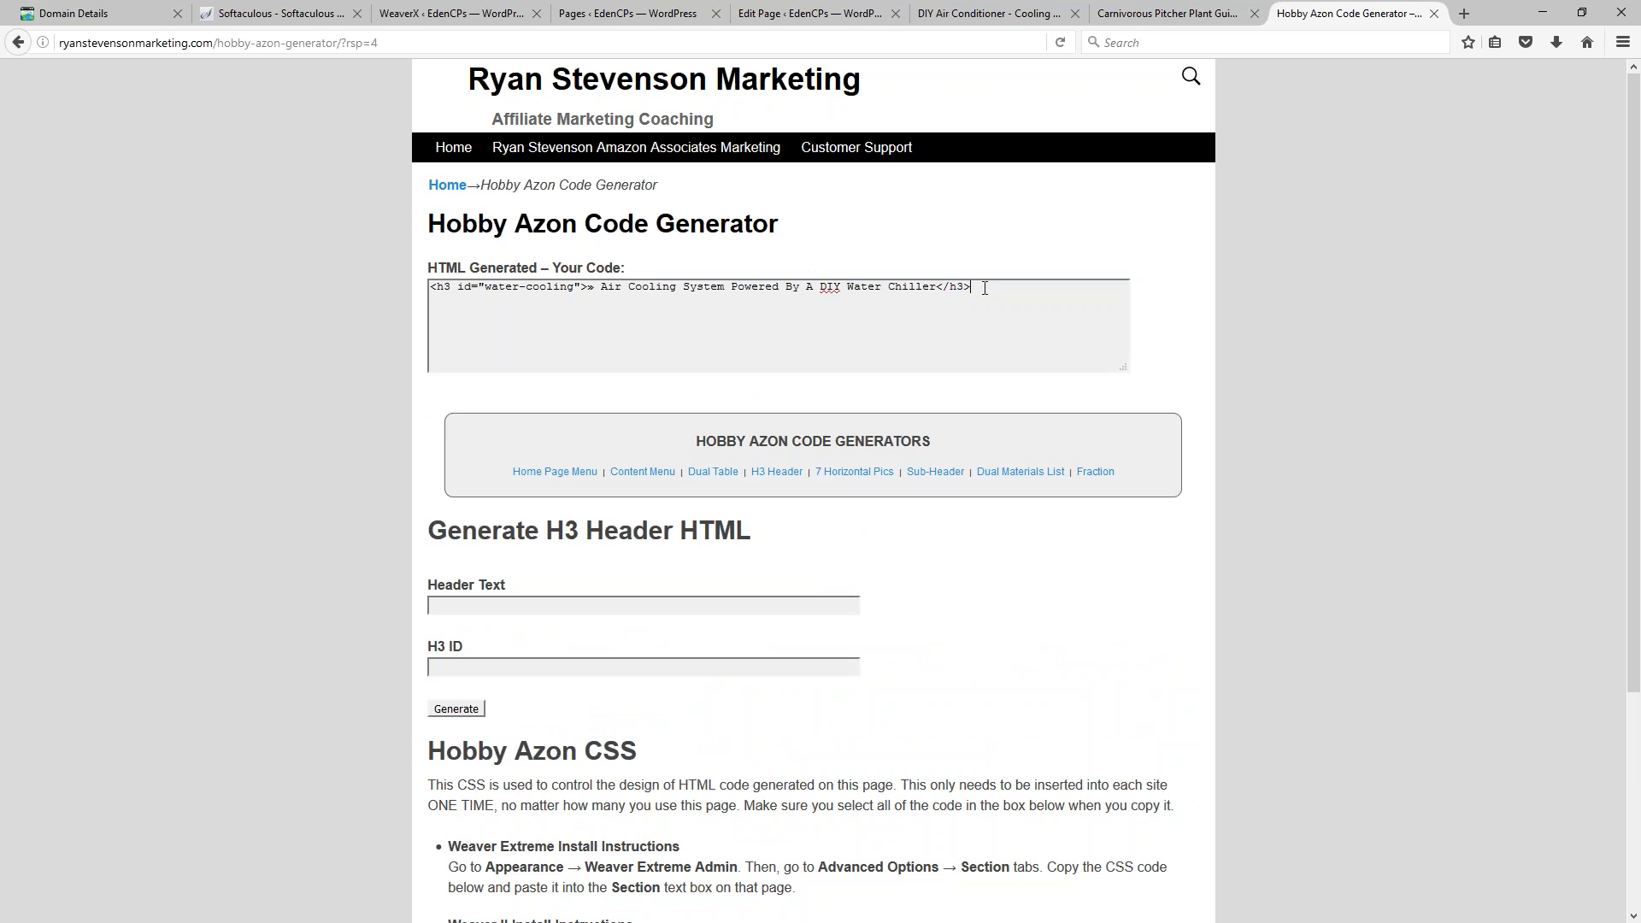
left_click_drag(972, 288, 367, 293)
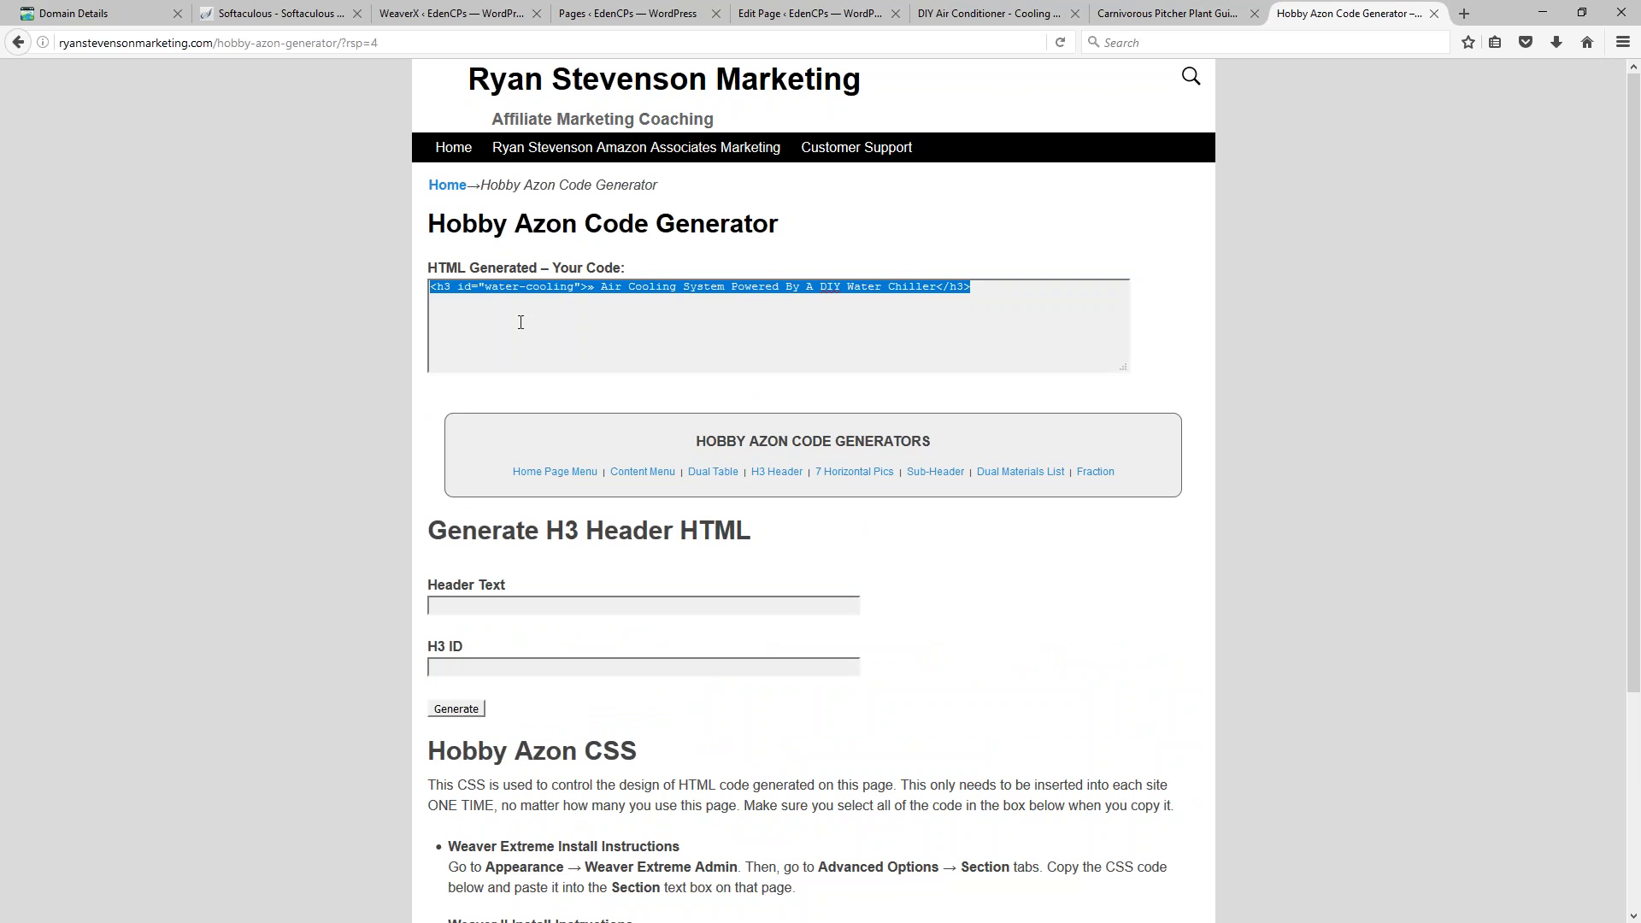
left_click(479, 284)
left_click_drag(486, 287, 575, 283)
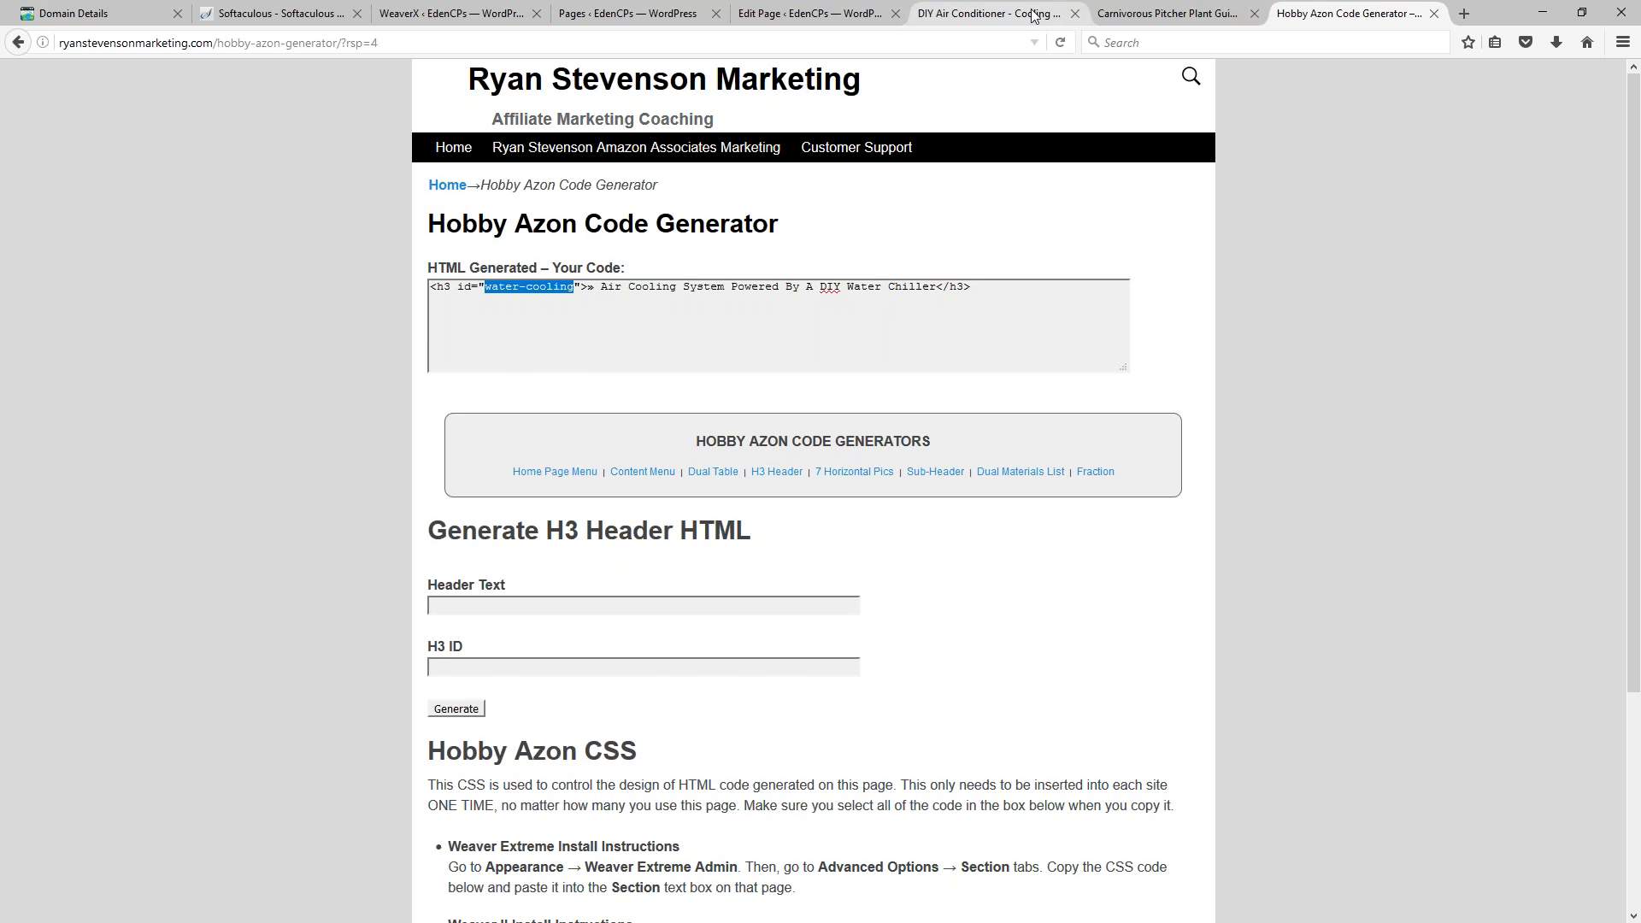
Step: Examine the water chiller header on the published DIY Air Conditioner page and the menu item that links to it
left_click(1185, 14)
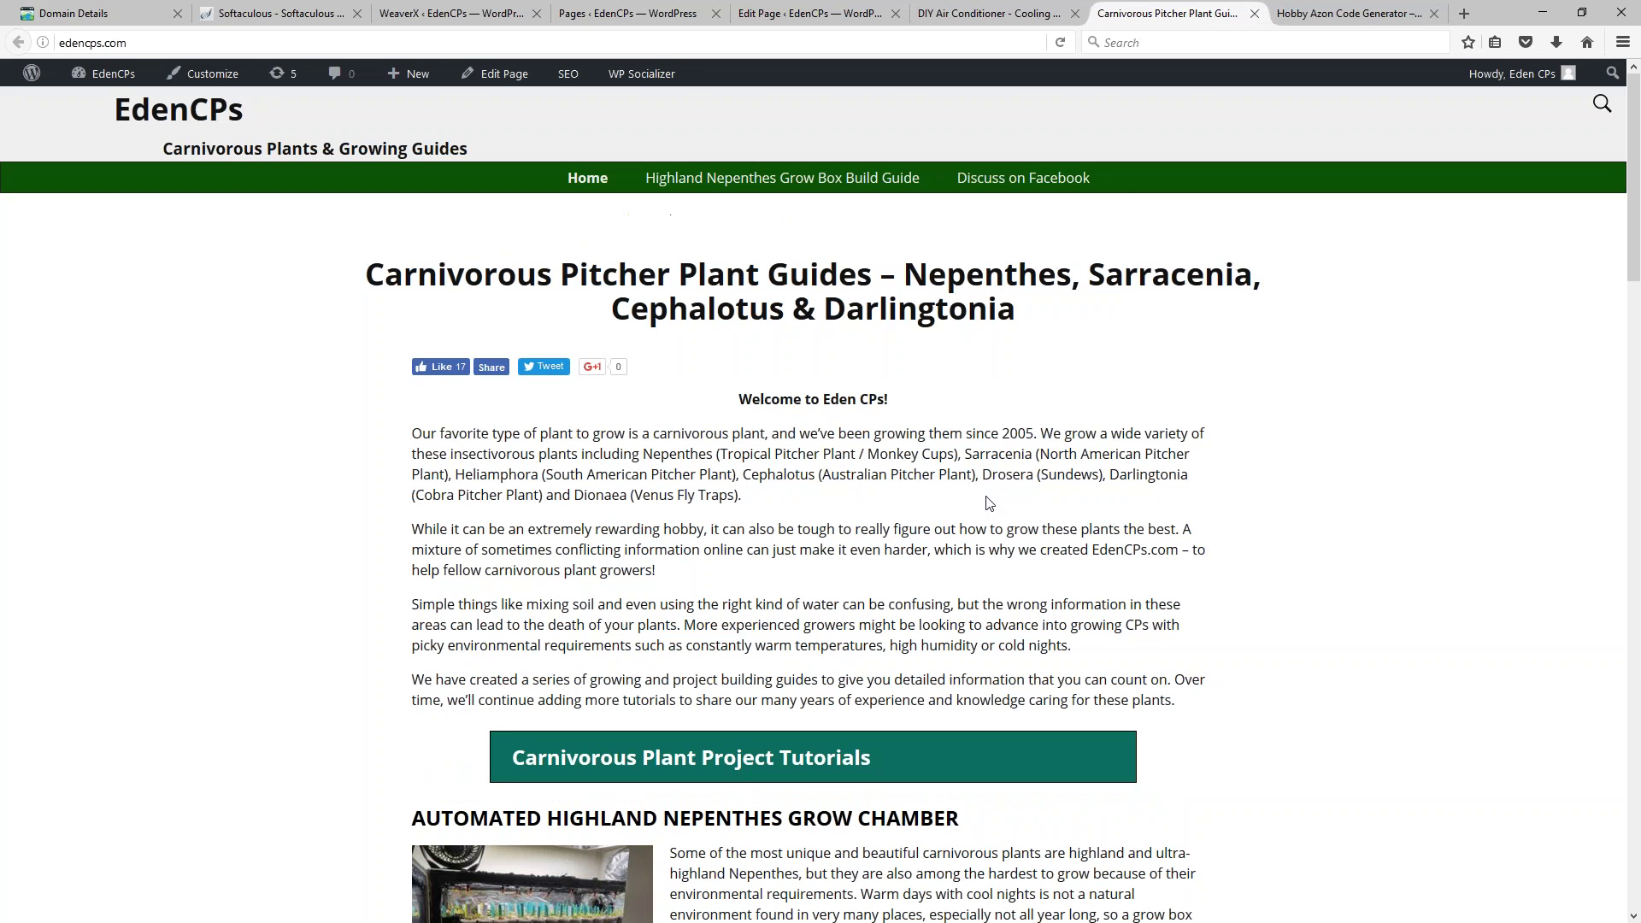
left_click(991, 12)
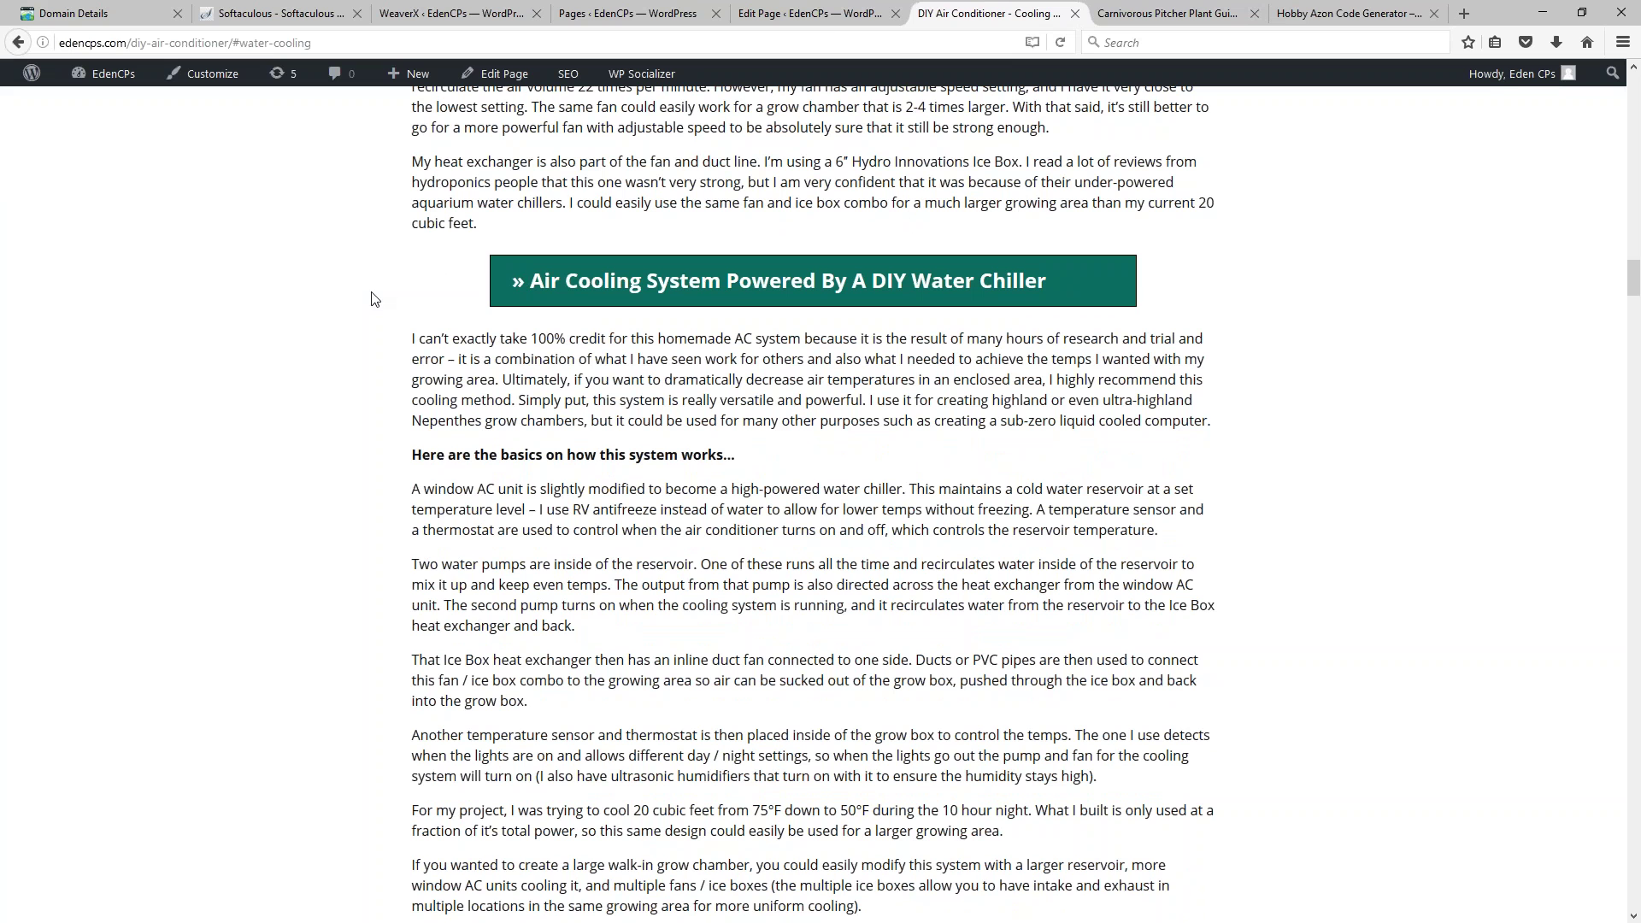
scroll(731, 449, "up", 5)
scroll(731, 449, "up", 3)
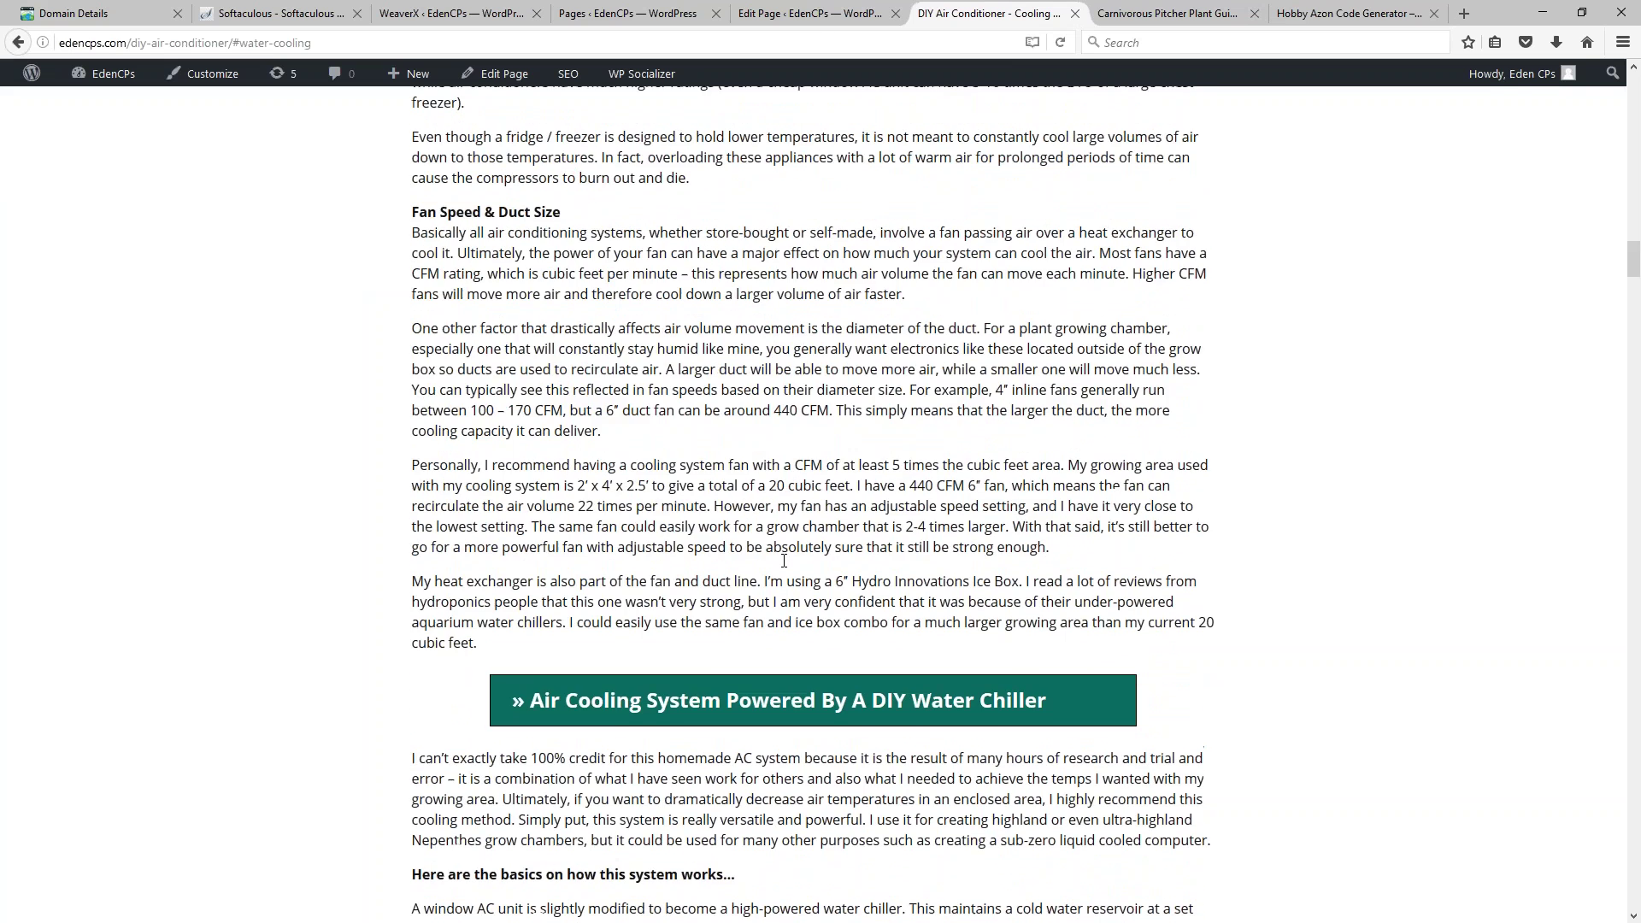
scroll(1101, 675, "down", 2)
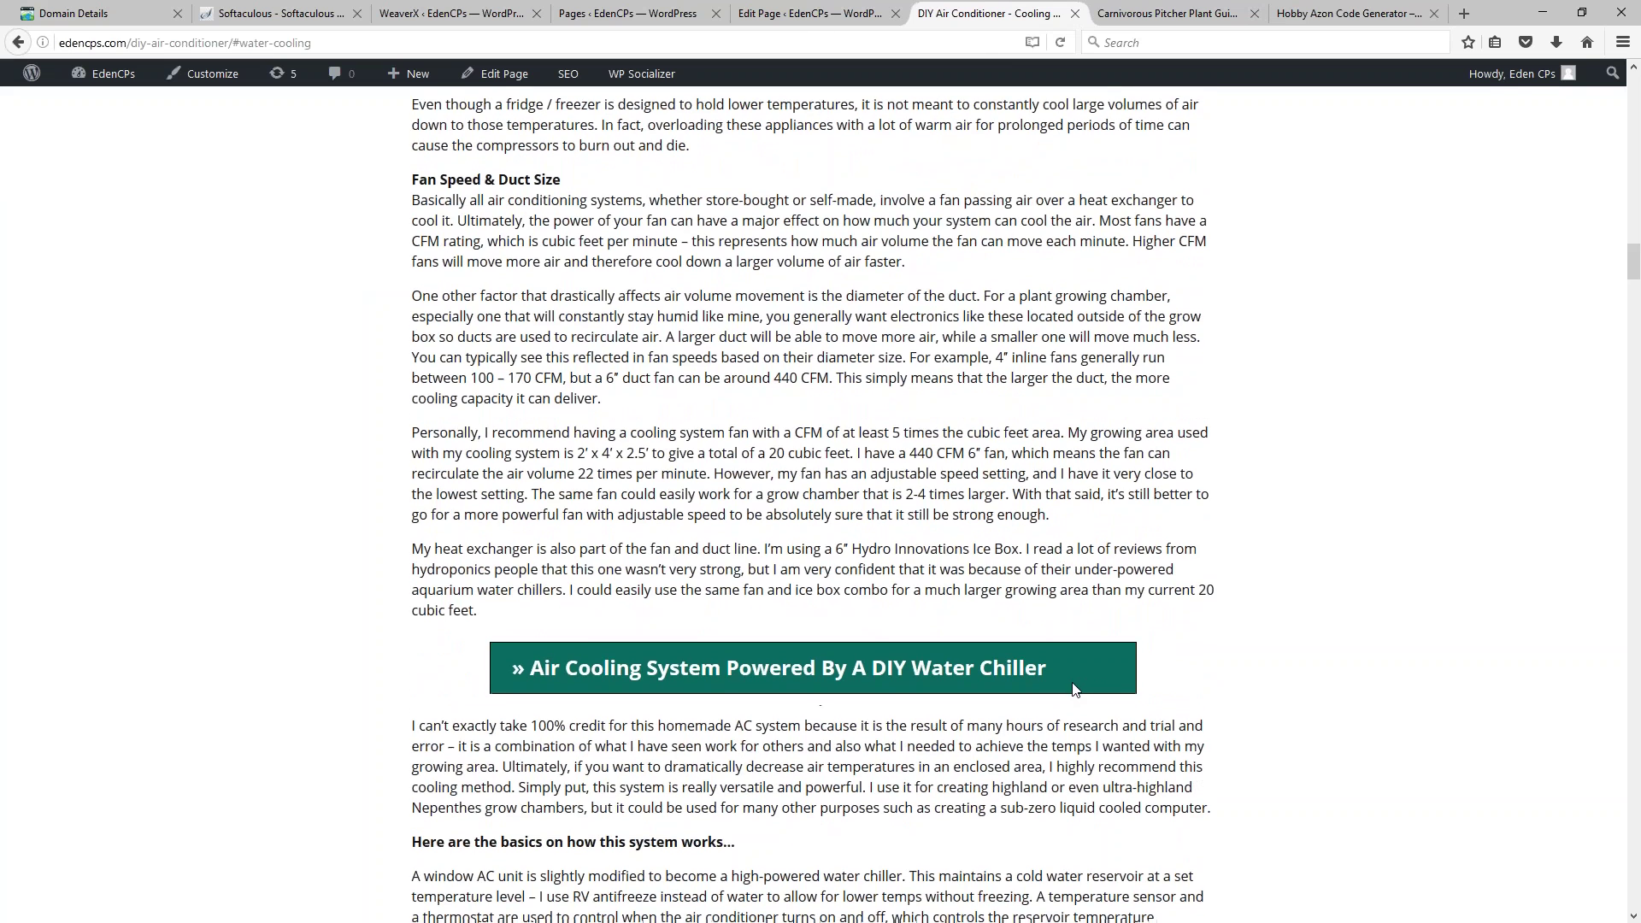
scroll(1101, 674, "down", 9)
scroll(1634, 277, "up", 3)
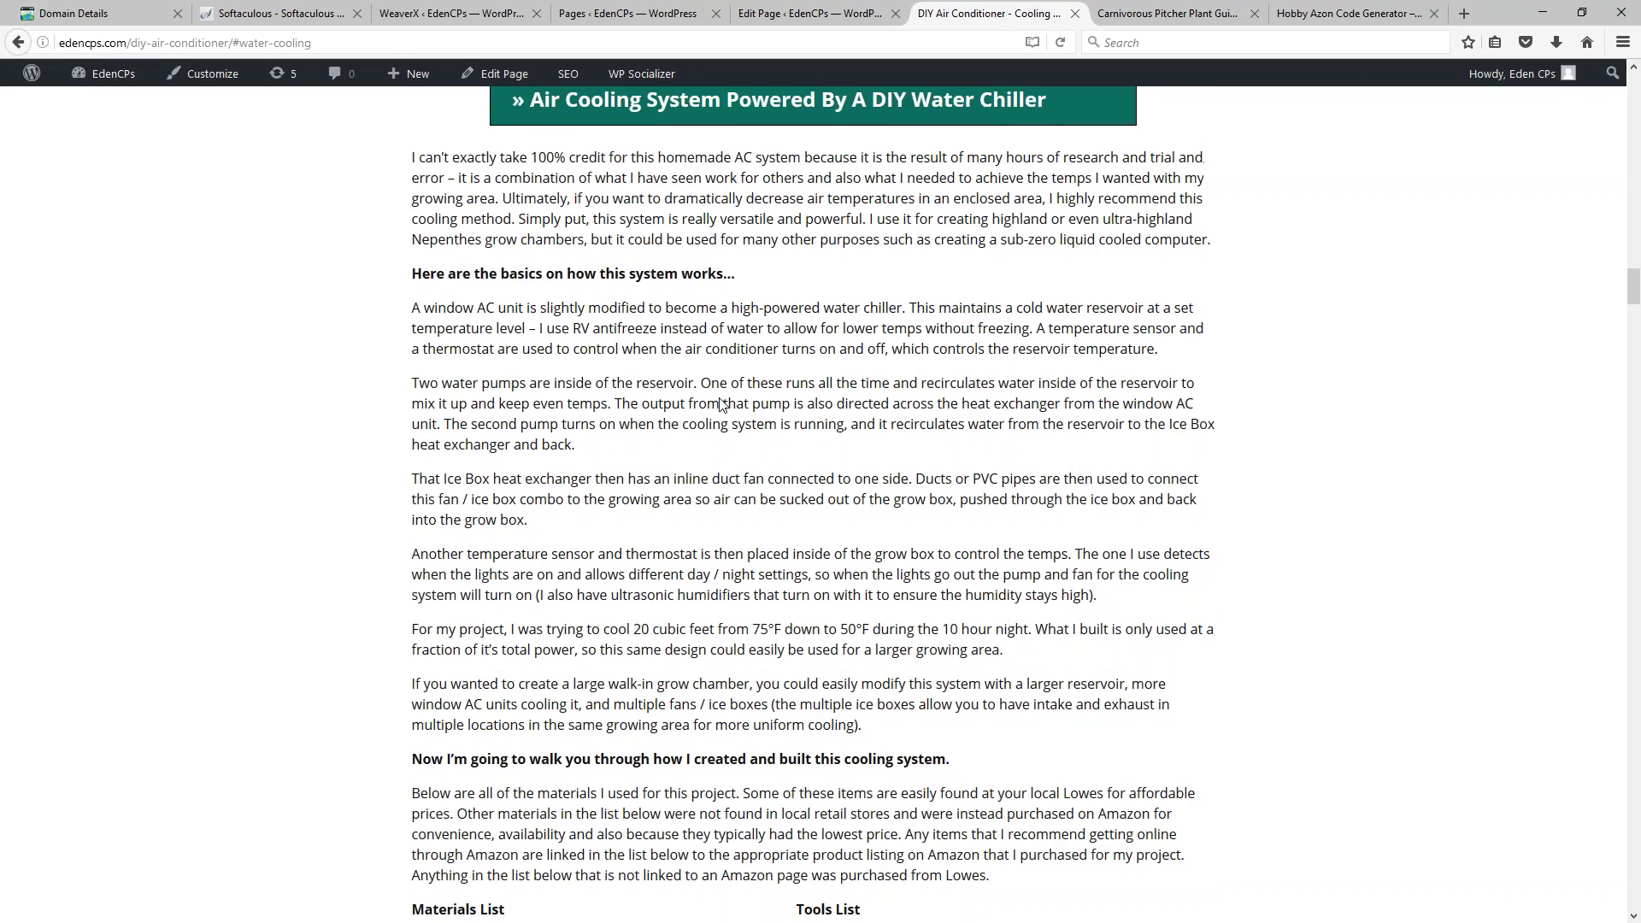
left_click_drag(1635, 277, 1635, 89)
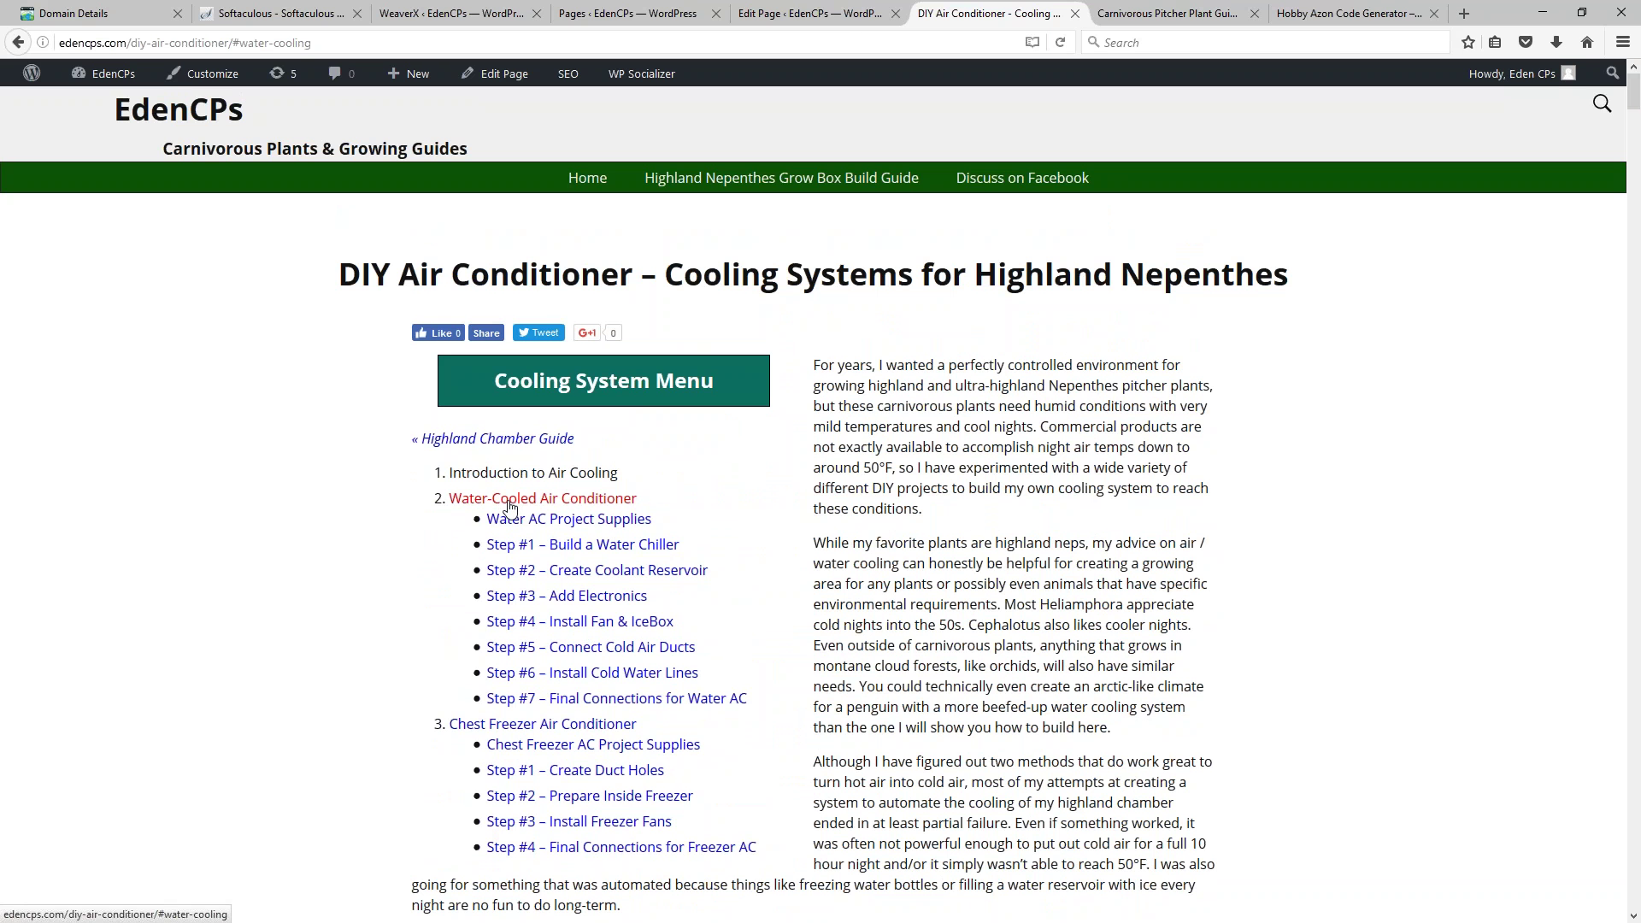
Step: Copy the water-cooling anchor name in the page editor and strip the link tags from the new list's "Water-Cooled Air Conditioner" item
left_click(811, 15)
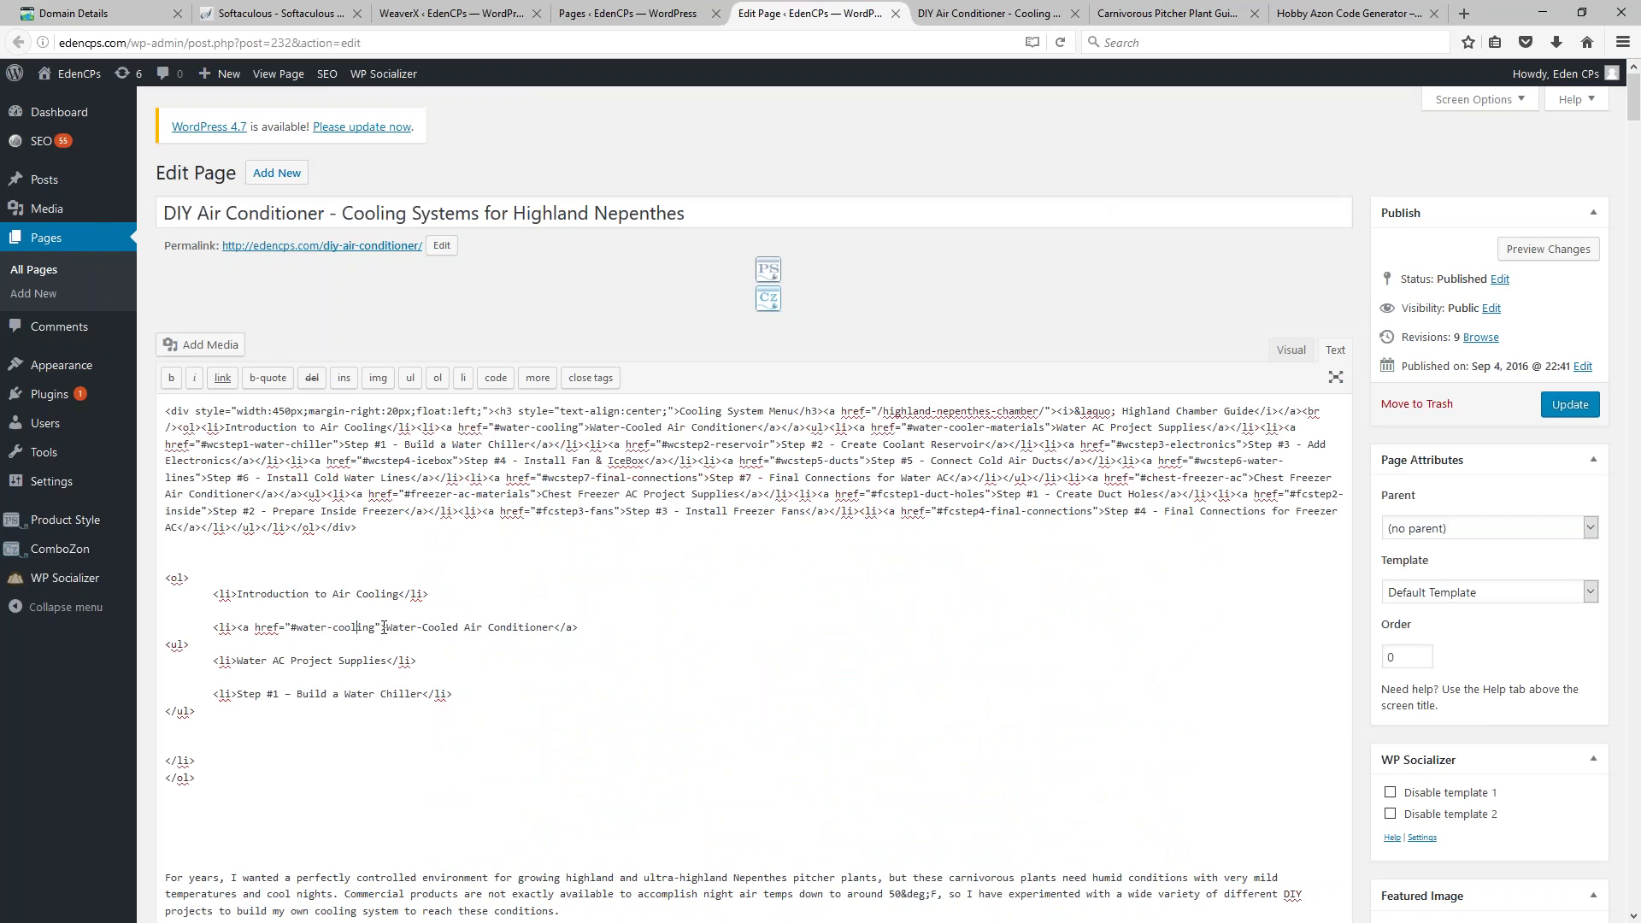
left_click(375, 627)
left_click_drag(374, 627, 302, 632)
key("shift+Left")
key("ctrl+c")
key("BackSpace")
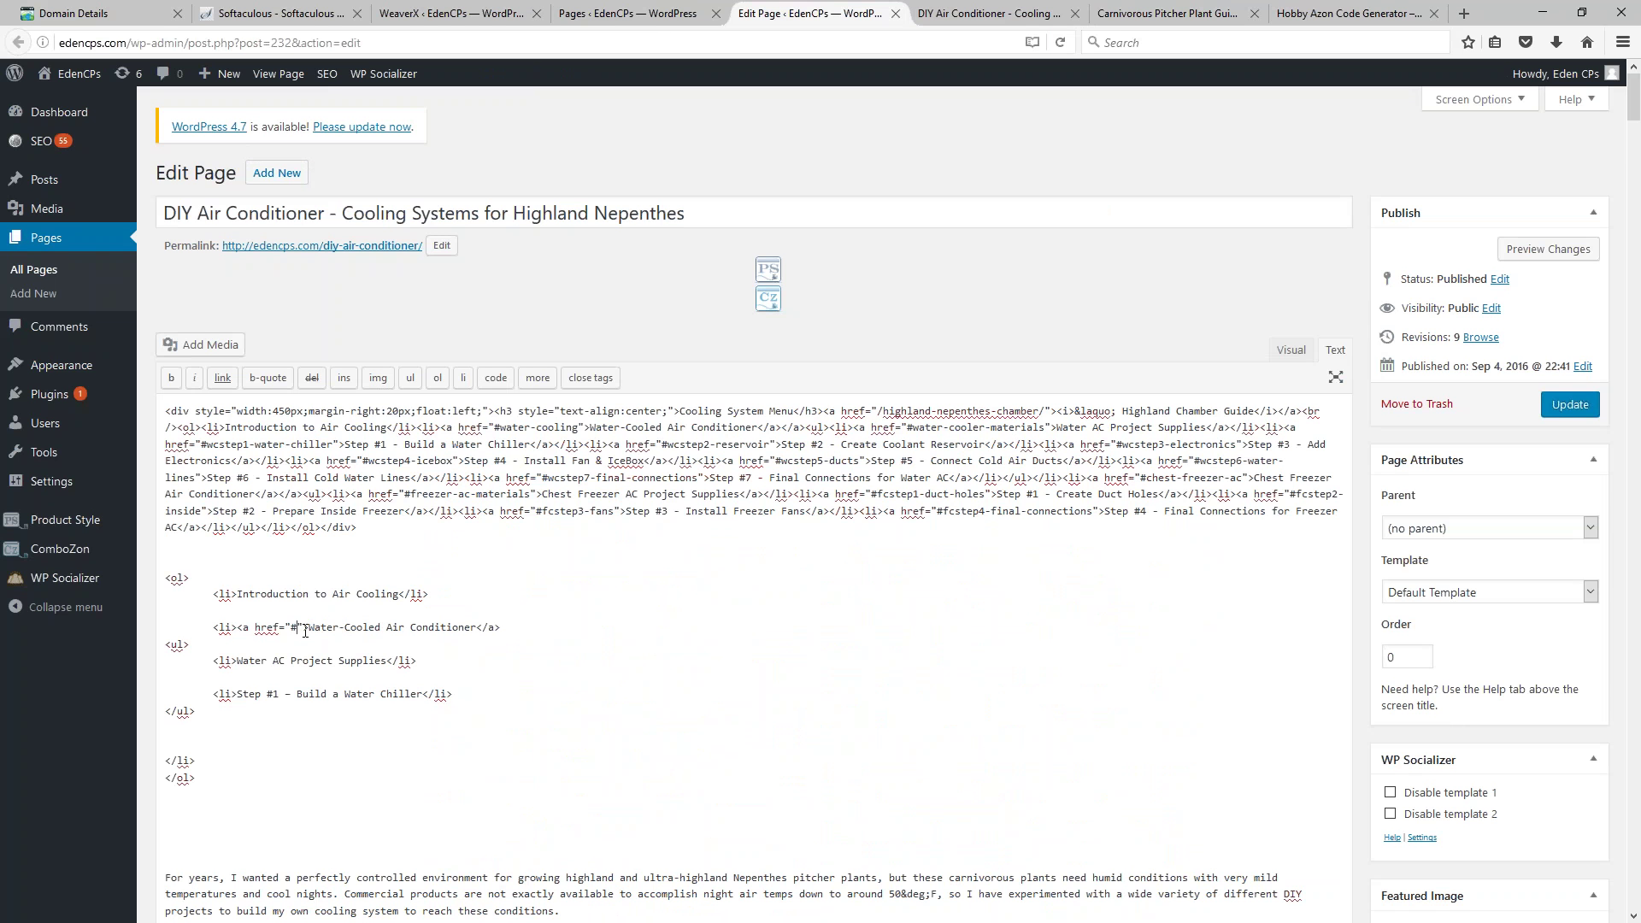
left_click_drag(306, 631, 237, 631)
key("BackSpace")
key("Delete")
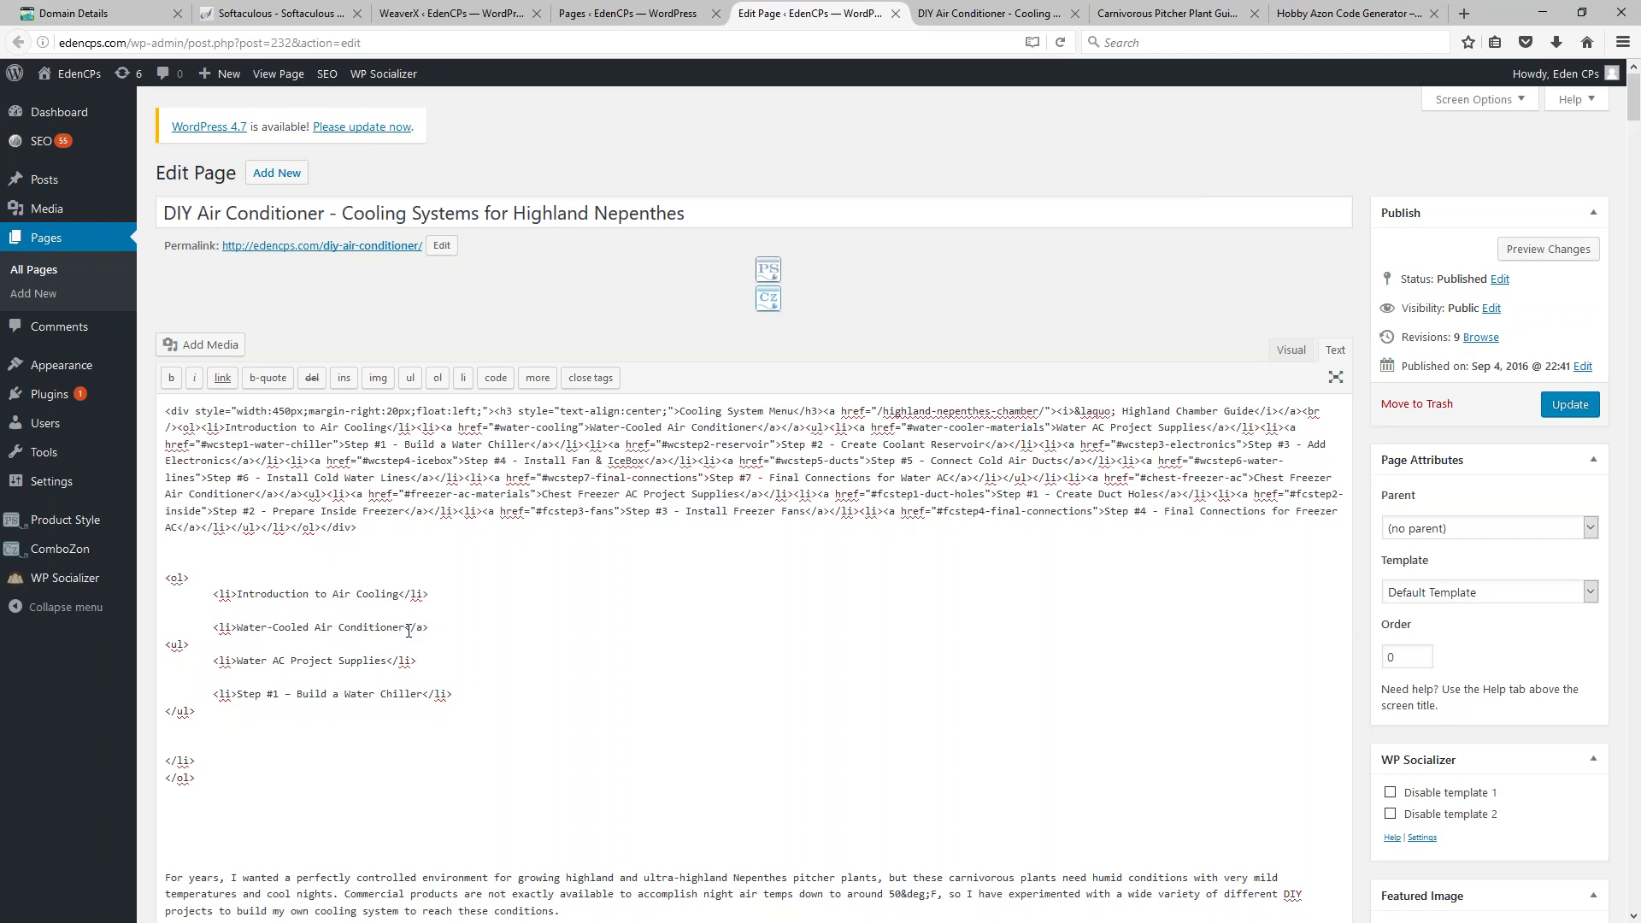
left_click_drag(435, 630, 408, 633)
key("BackSpace")
Step: Start a link on the "Water-Cooled Air Conditioner" text with #water-cooling as its URL
left_click_drag(406, 630, 238, 633)
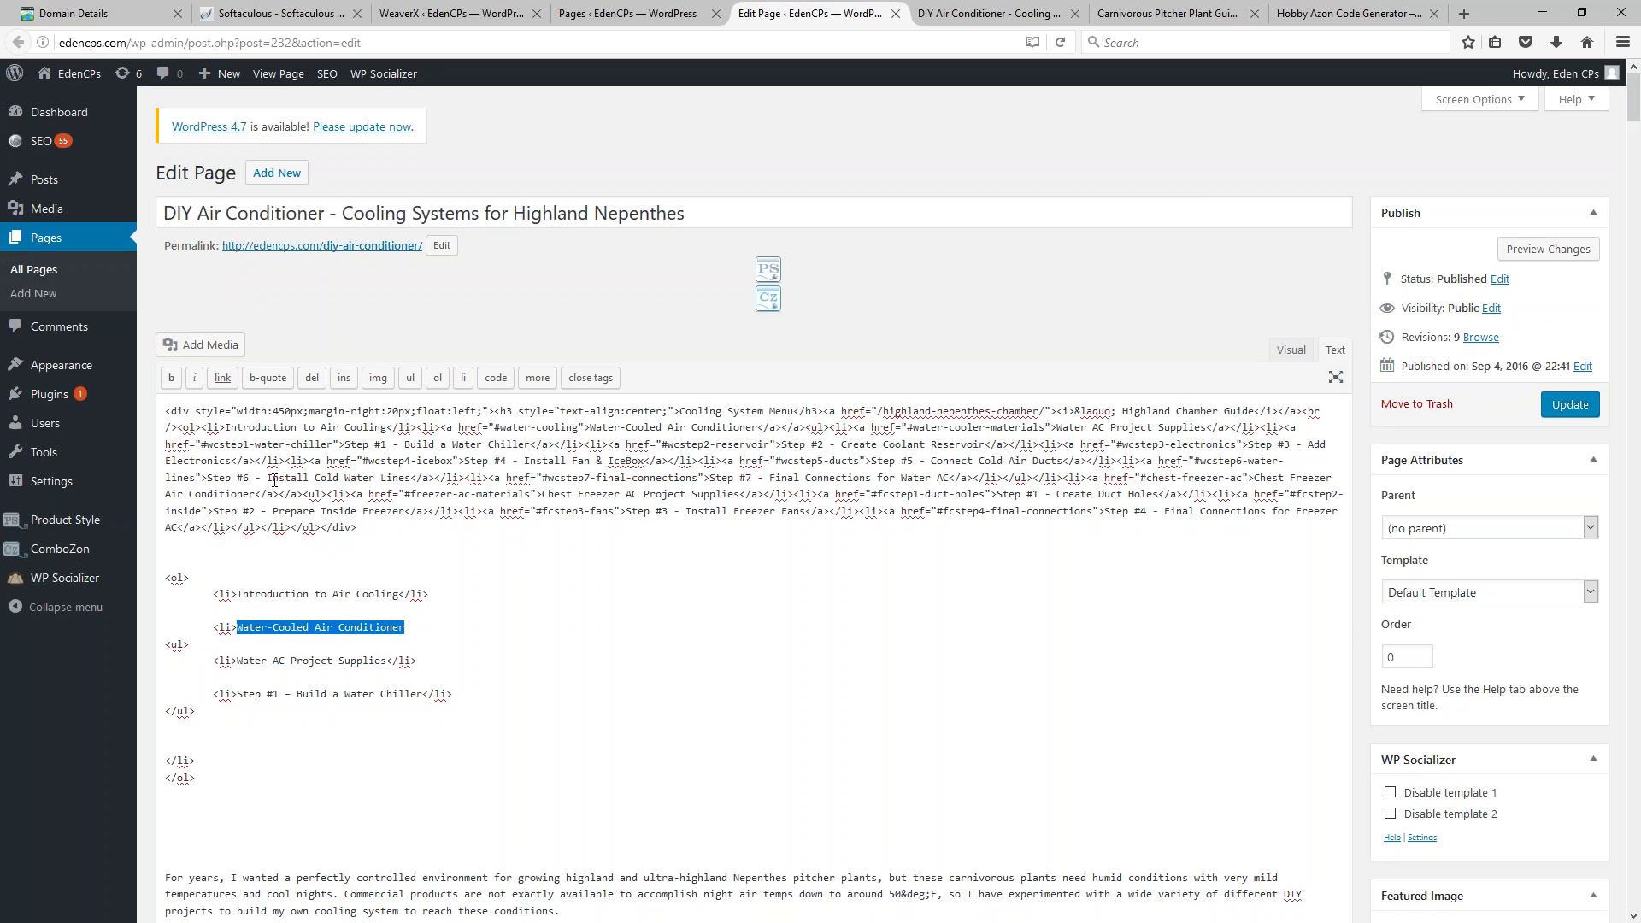
left_click(222, 381)
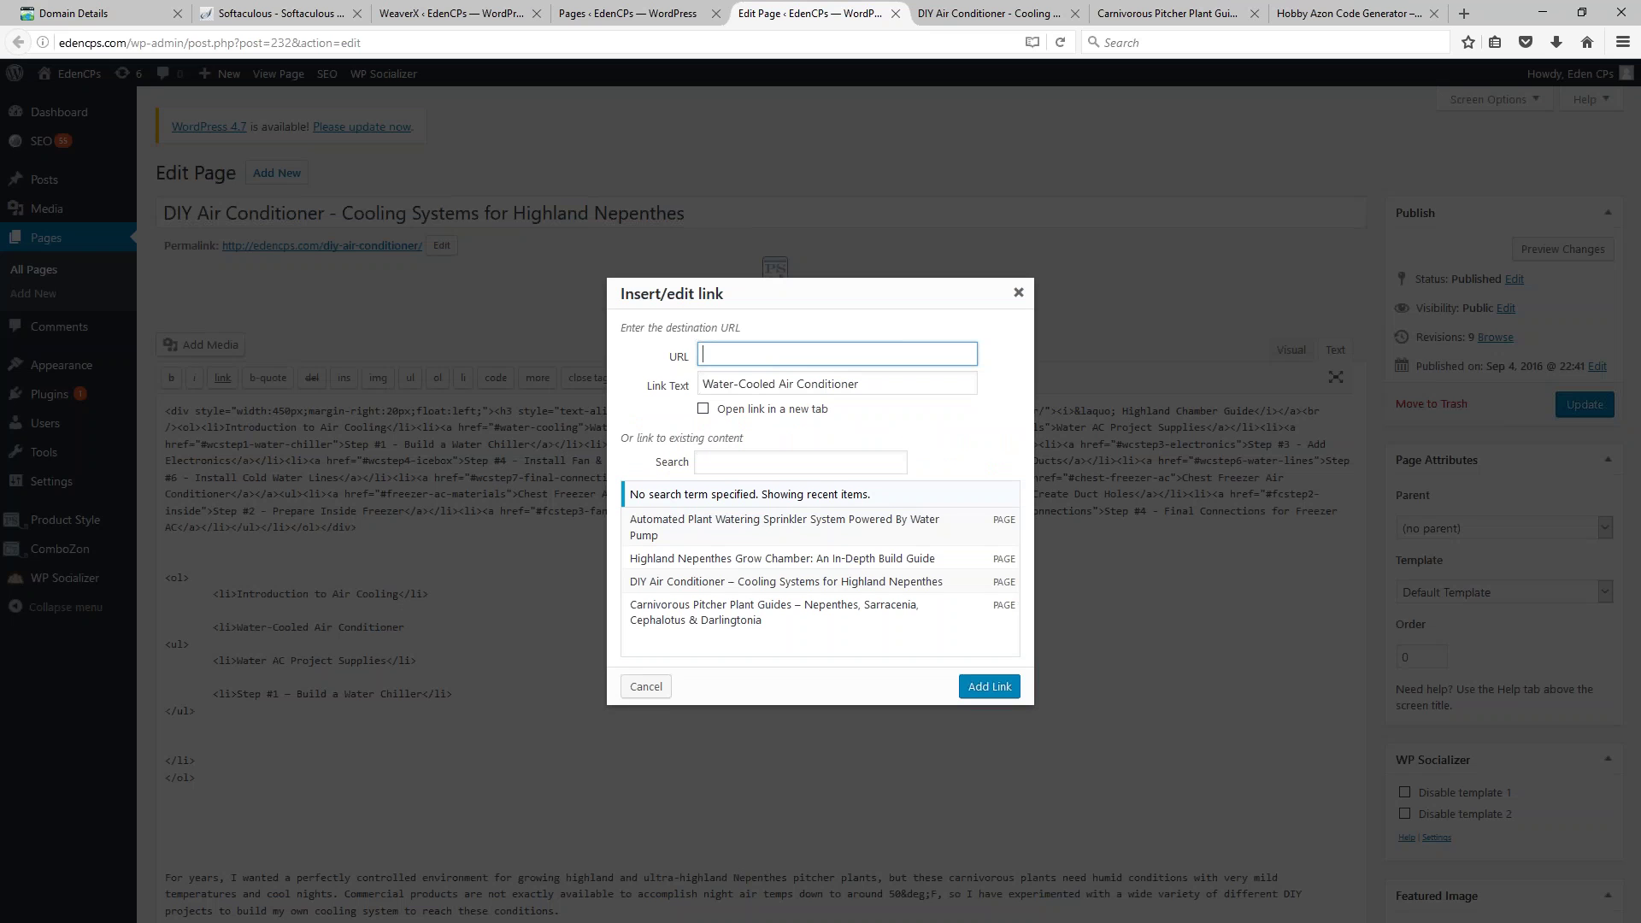
type("#")
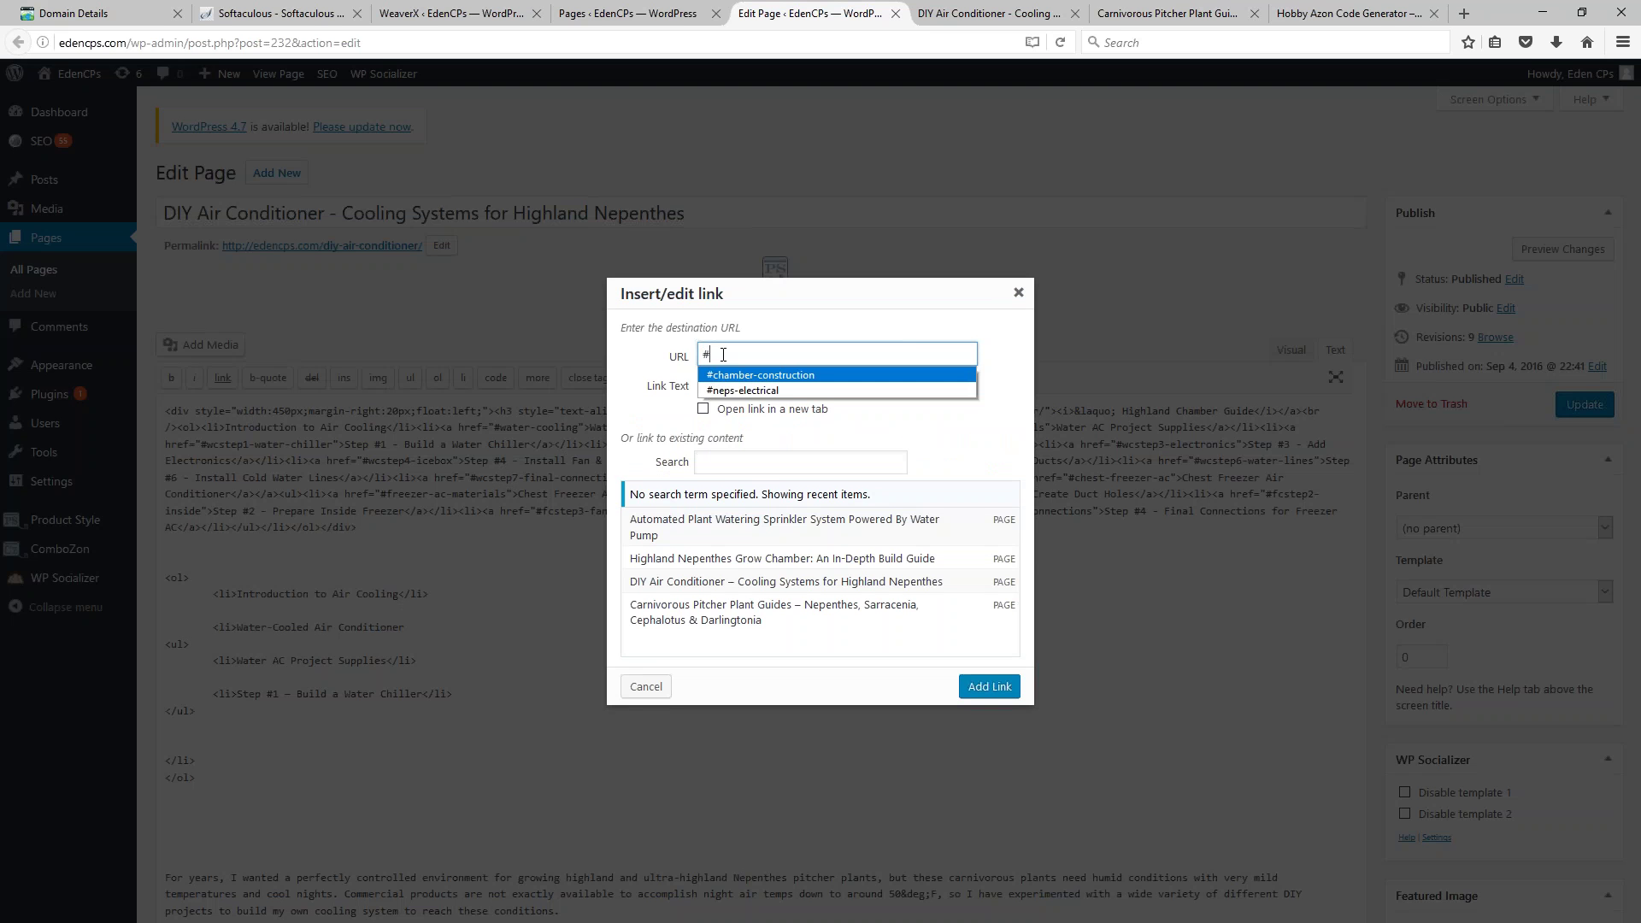
key("ctrl+v")
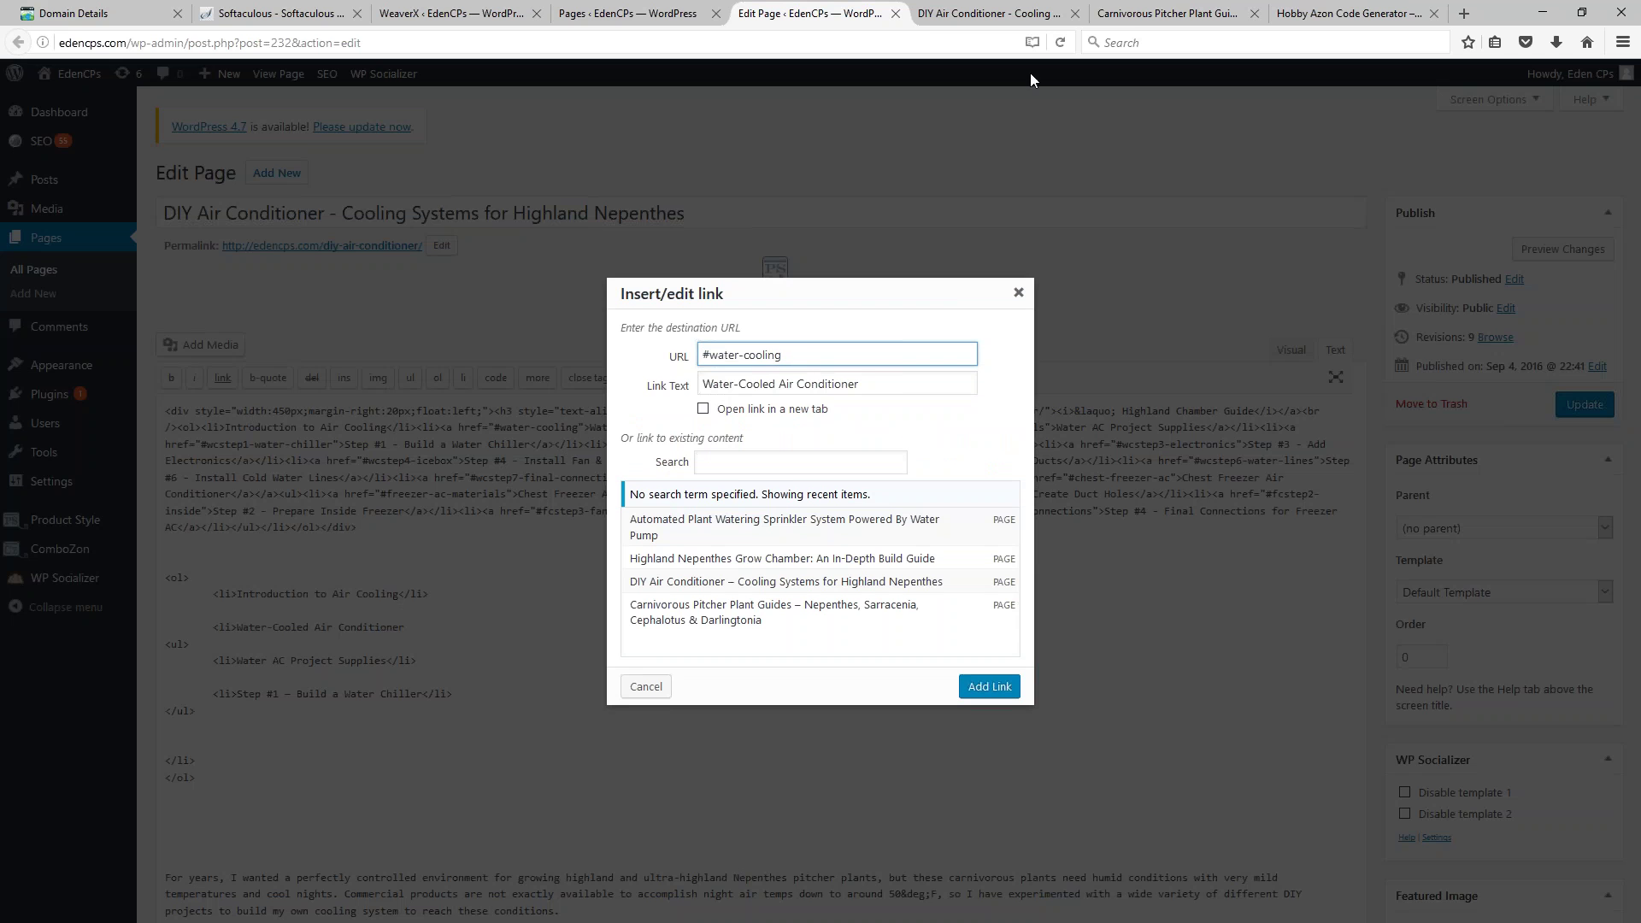
Step: Copy water-cooling without the # from the link URL into the generator's H3 ID and compare it with the generated header's ID
left_click_drag(782, 355, 713, 359)
key("ctrl+c")
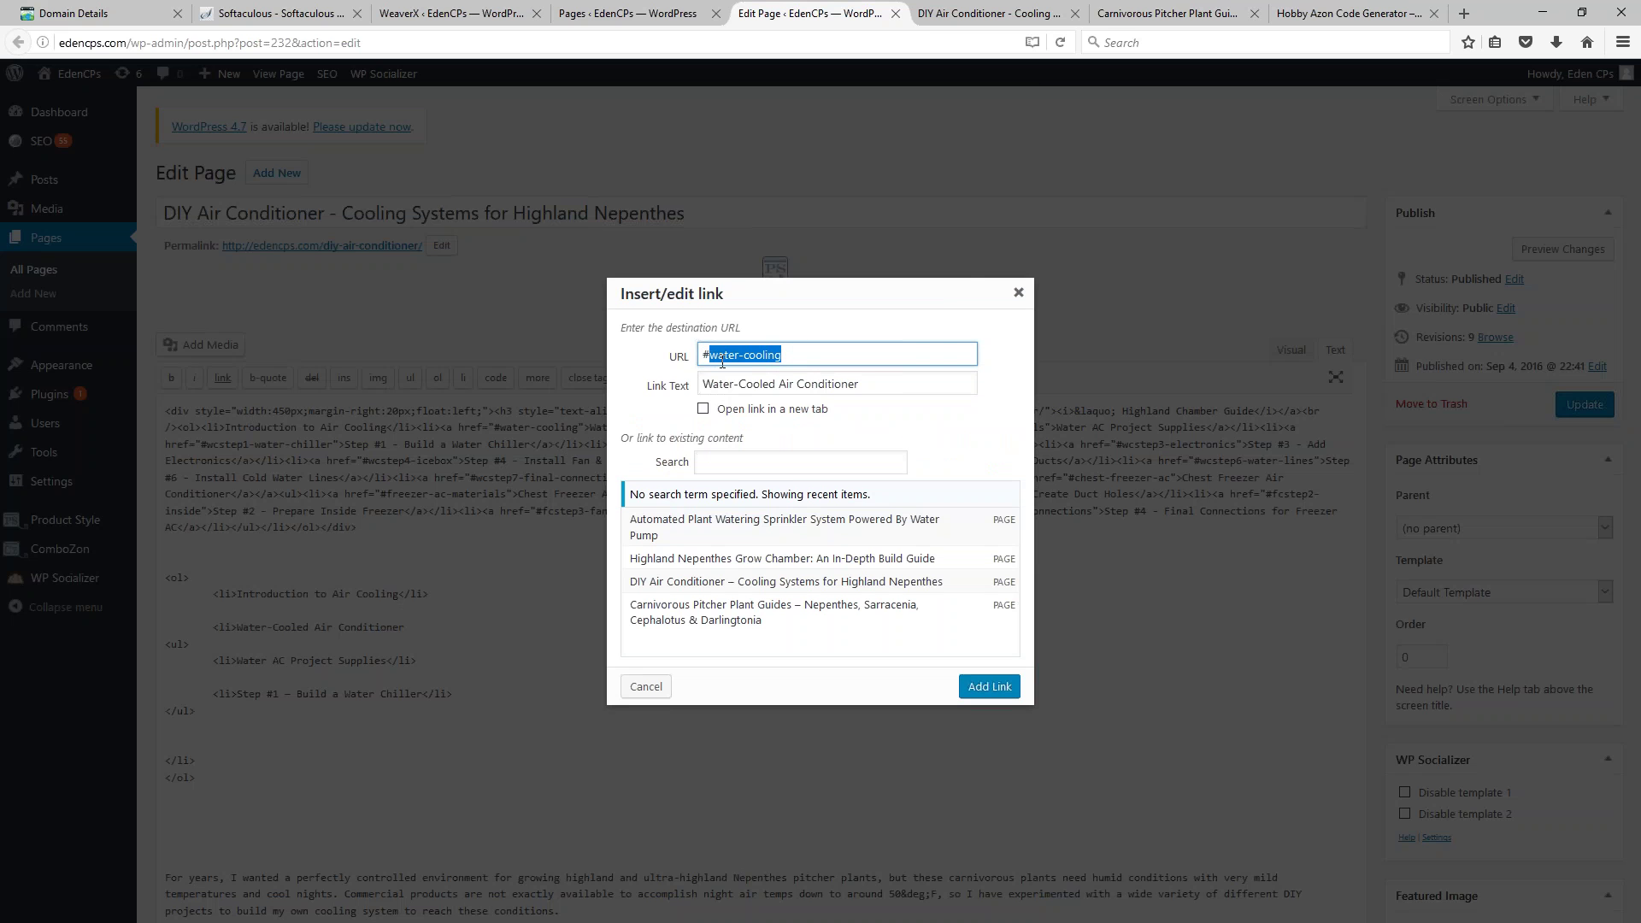
left_click(1350, 13)
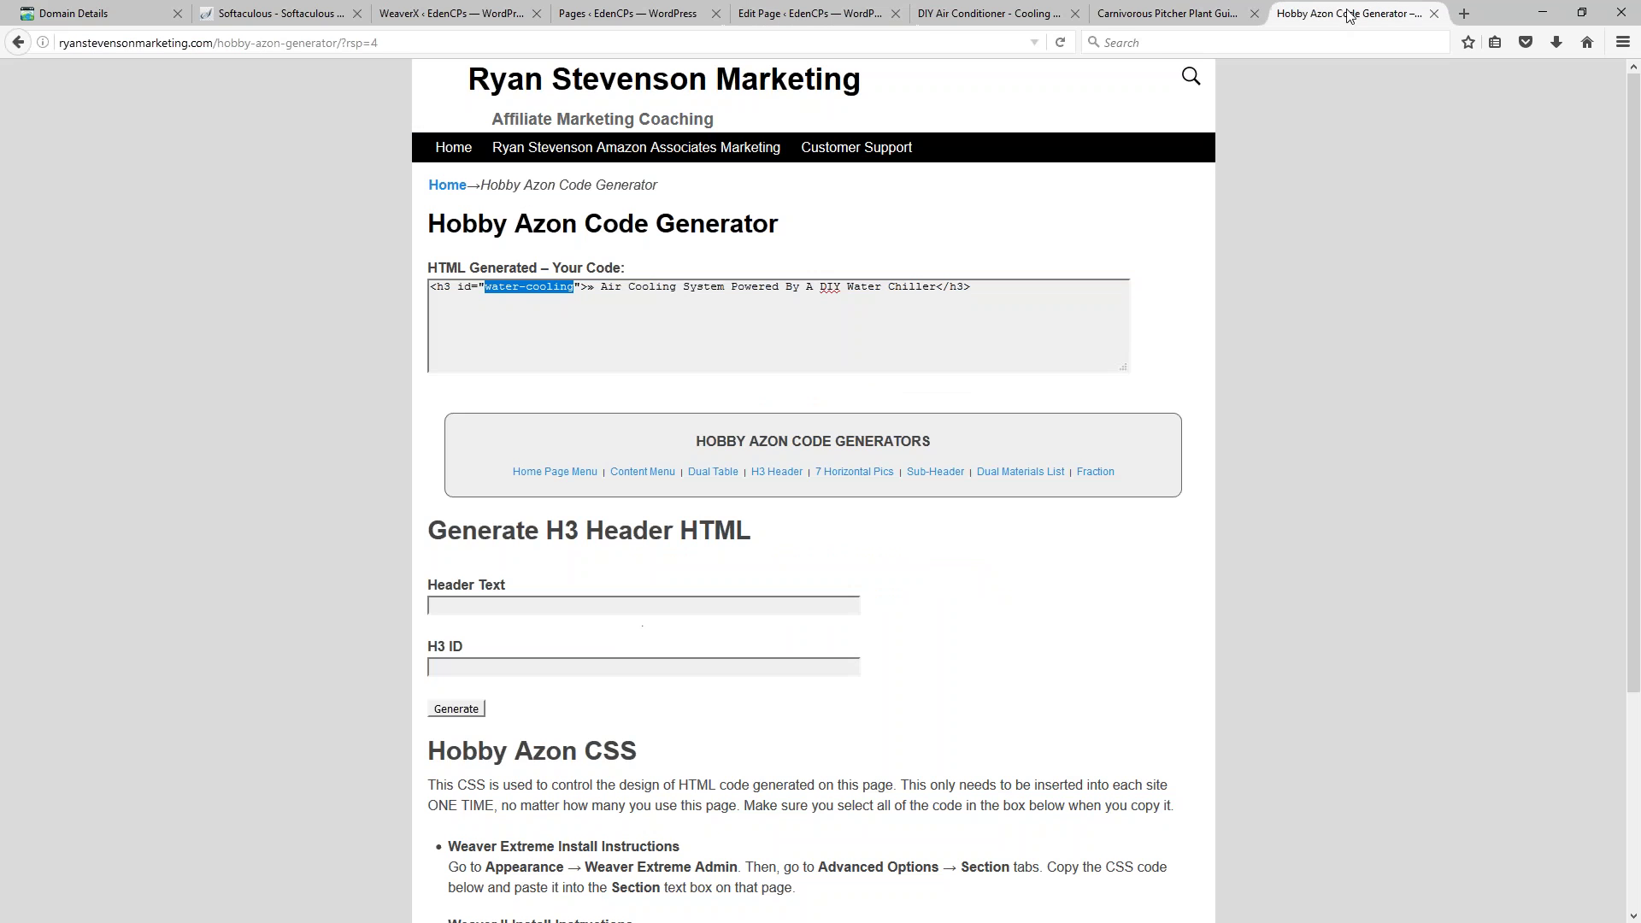
left_click(448, 671)
right_click(445, 668)
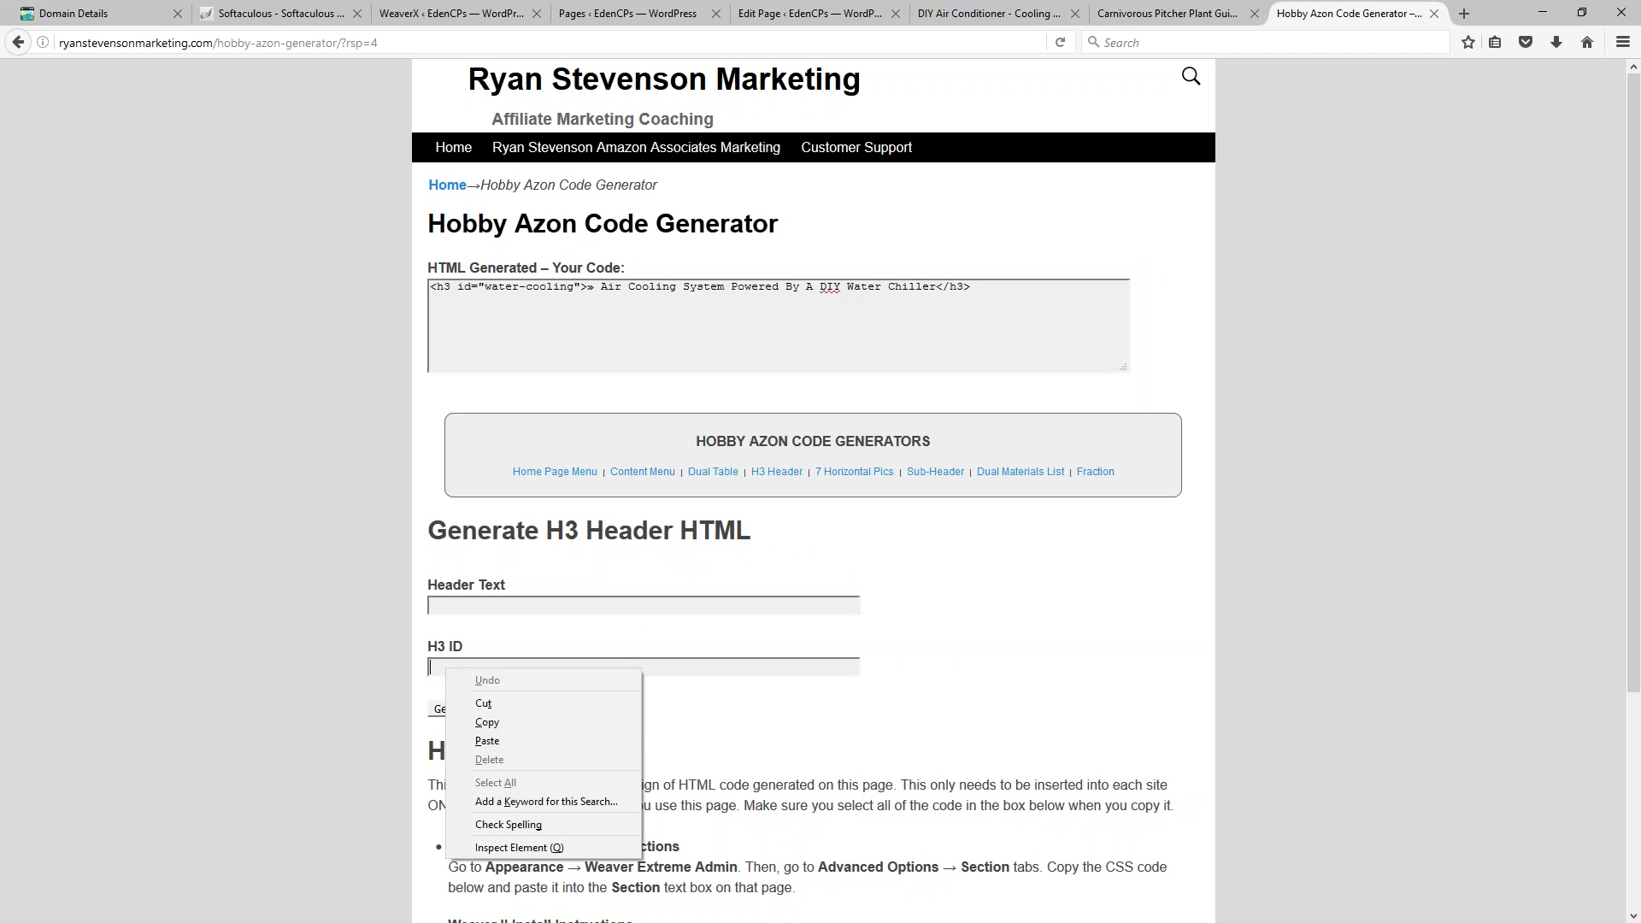
left_click(487, 741)
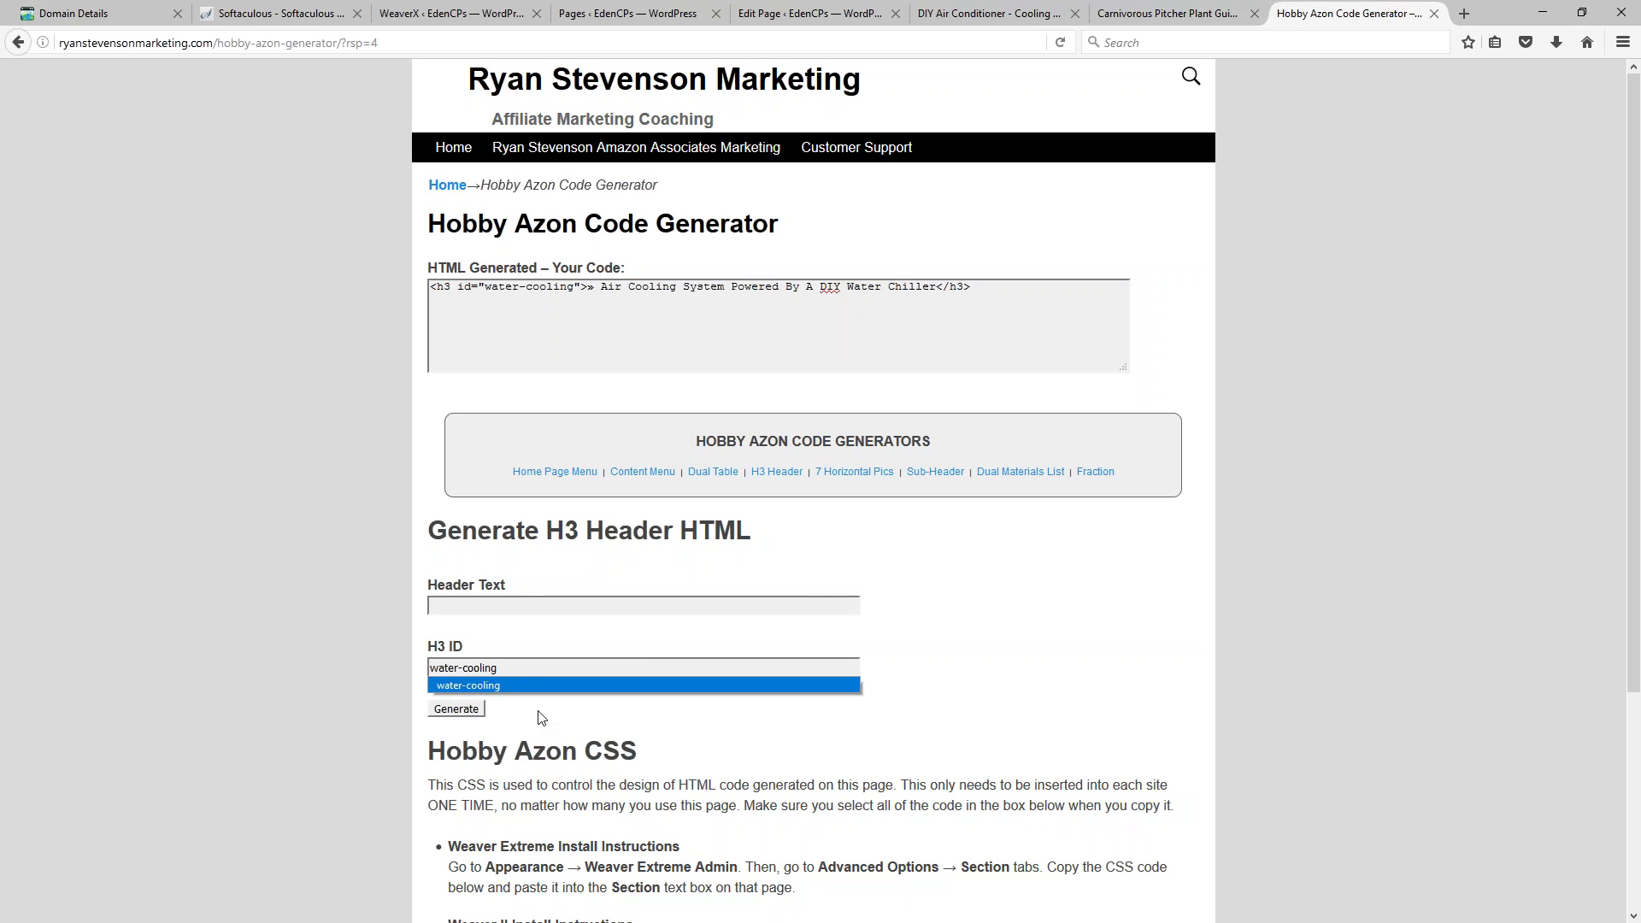
left_click(419, 675)
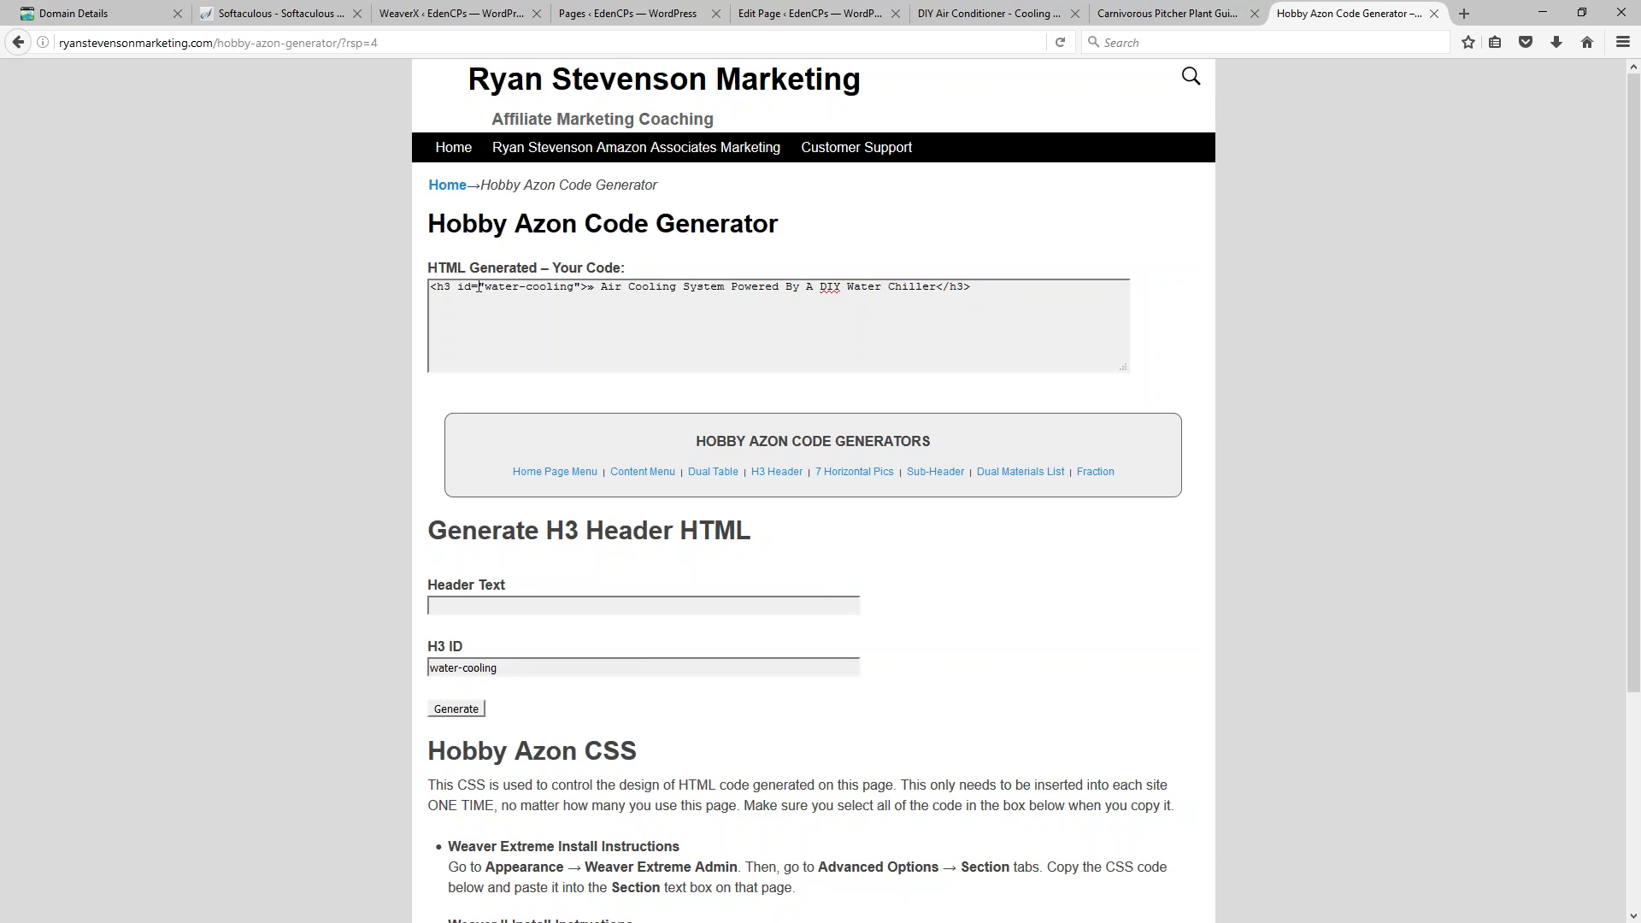
left_click_drag(486, 289, 574, 289)
left_click(811, 15)
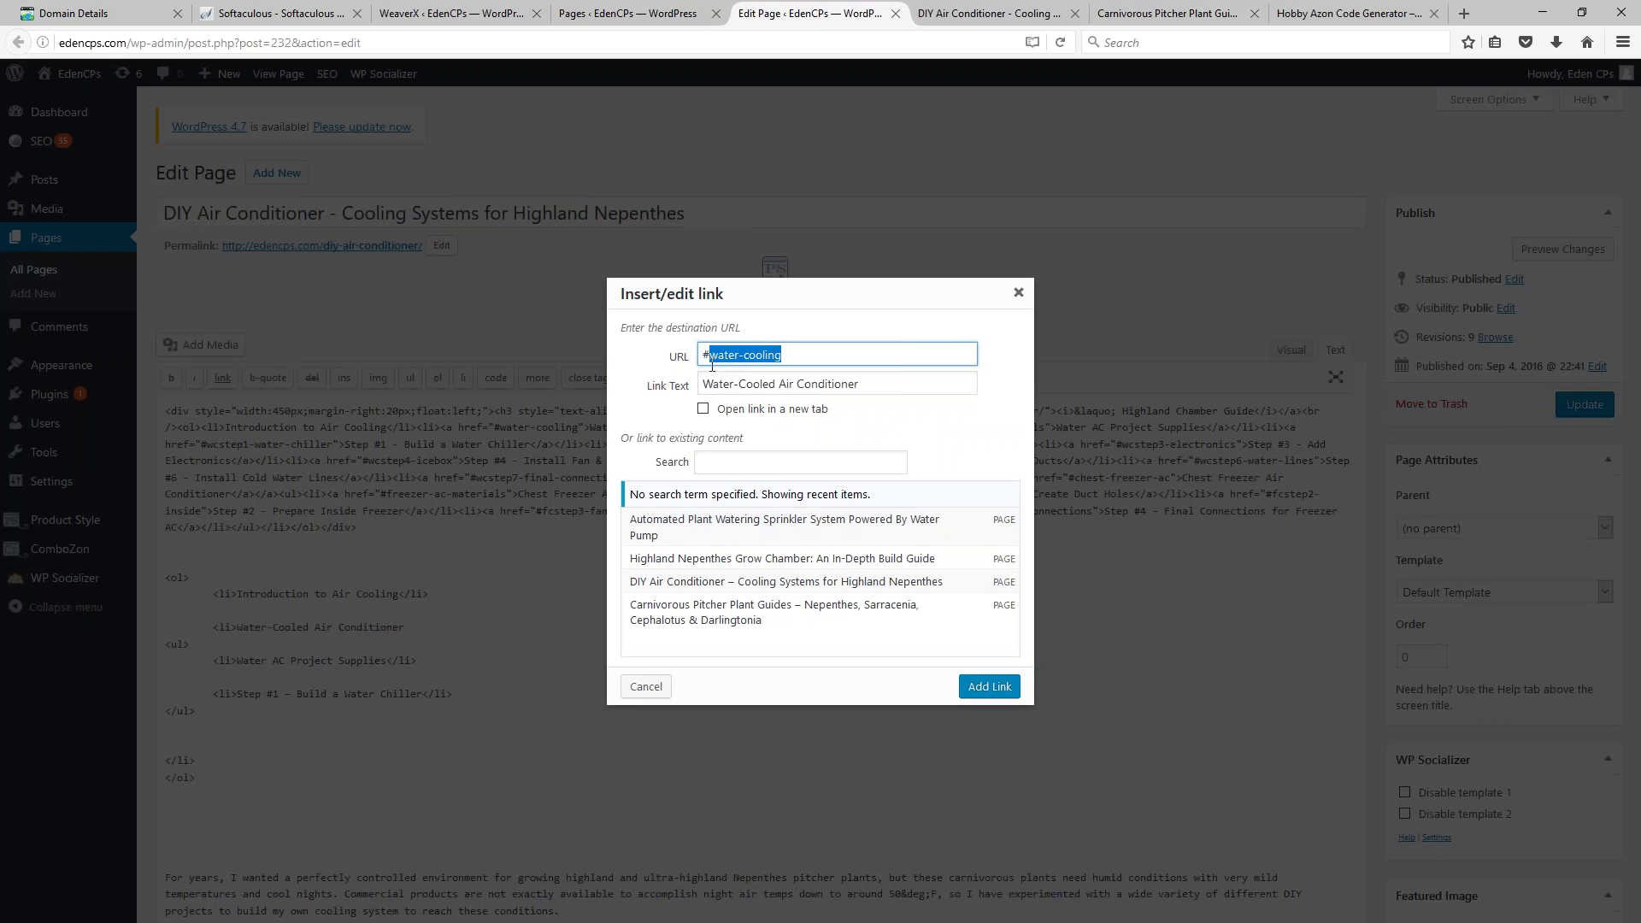
Step: Add the #water-cooling link to the "Water-Cooled Air Conditioner" item in the new list
left_click(786, 349)
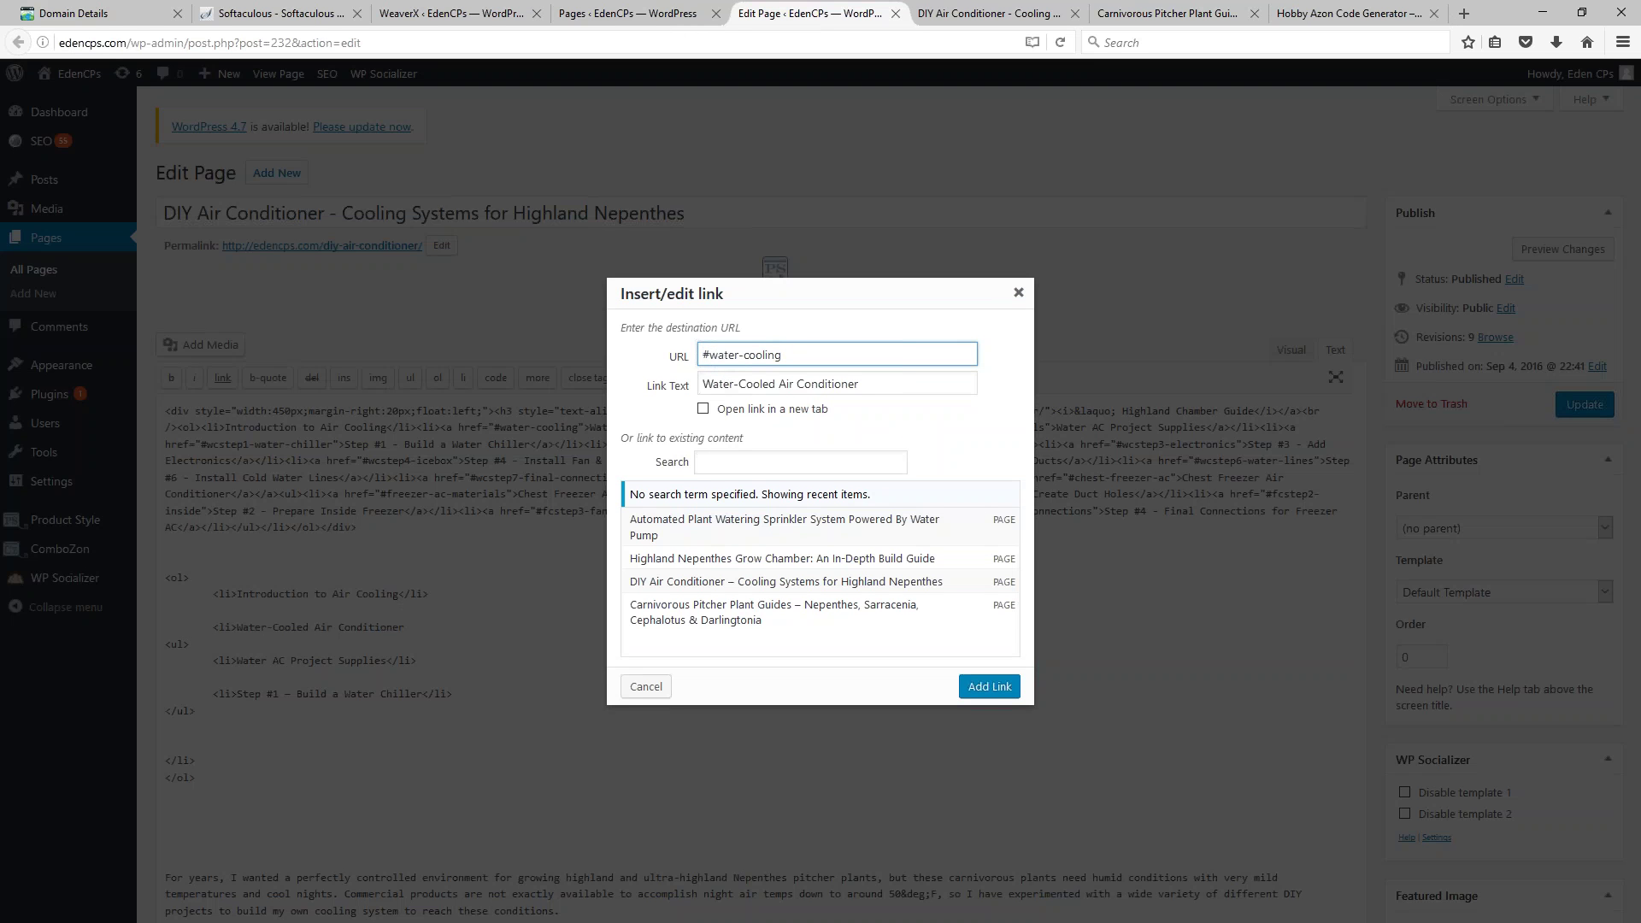
left_click(983, 691)
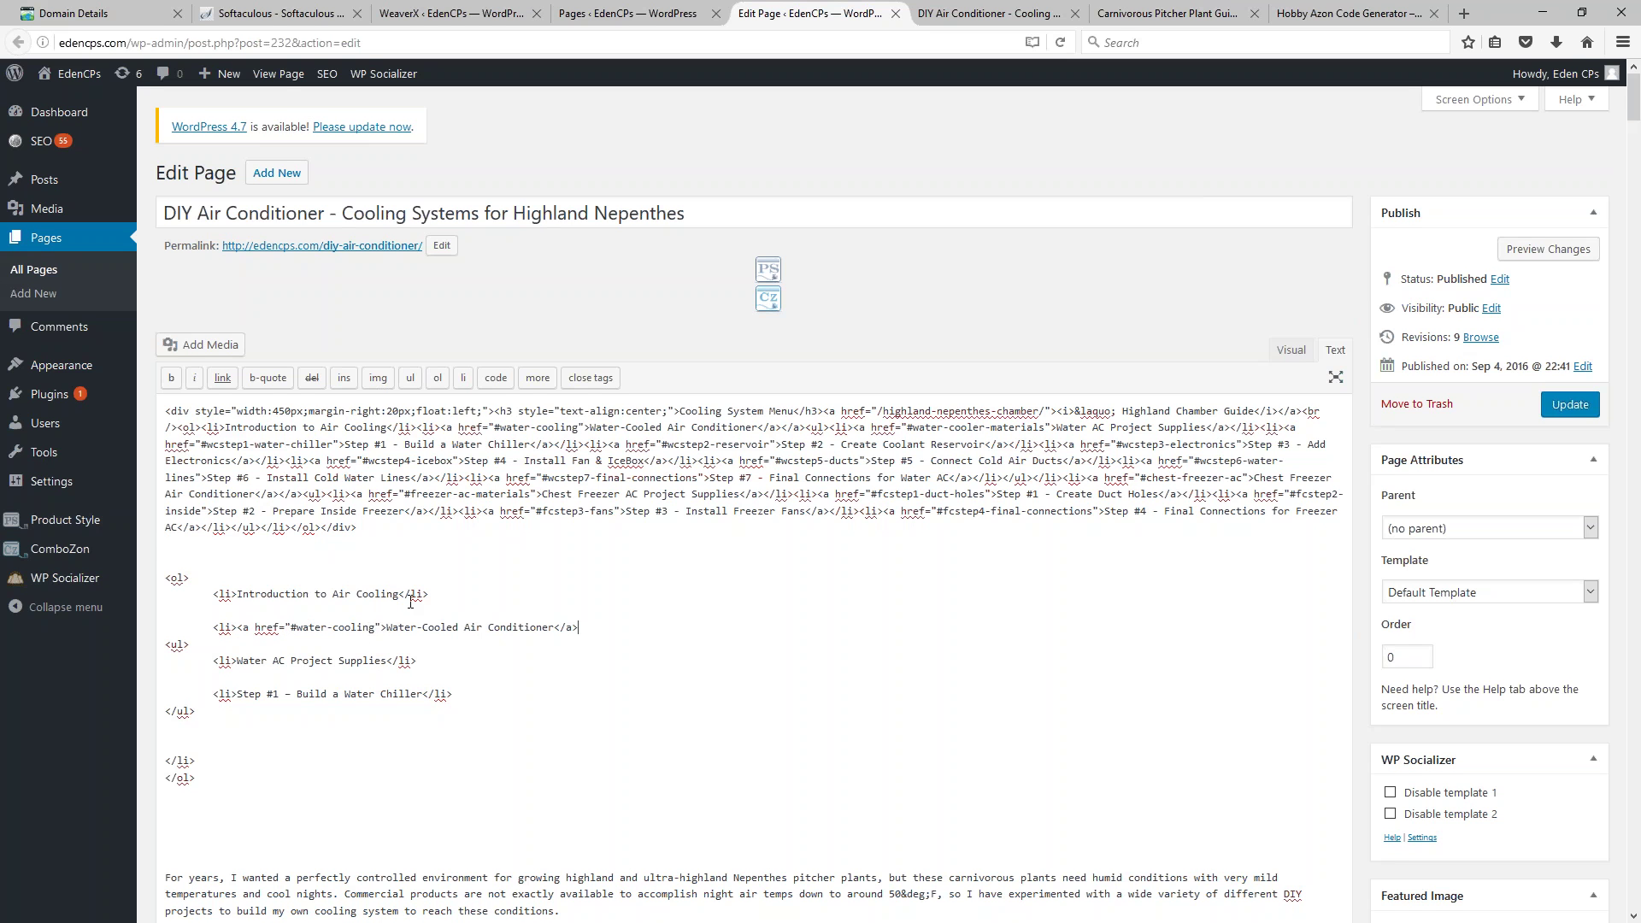
Step: Follow the "Step #1 – Build a Water Chiller" menu link on the published DIY Air Conditioner page and examine the sub-header it targets
left_click(983, 14)
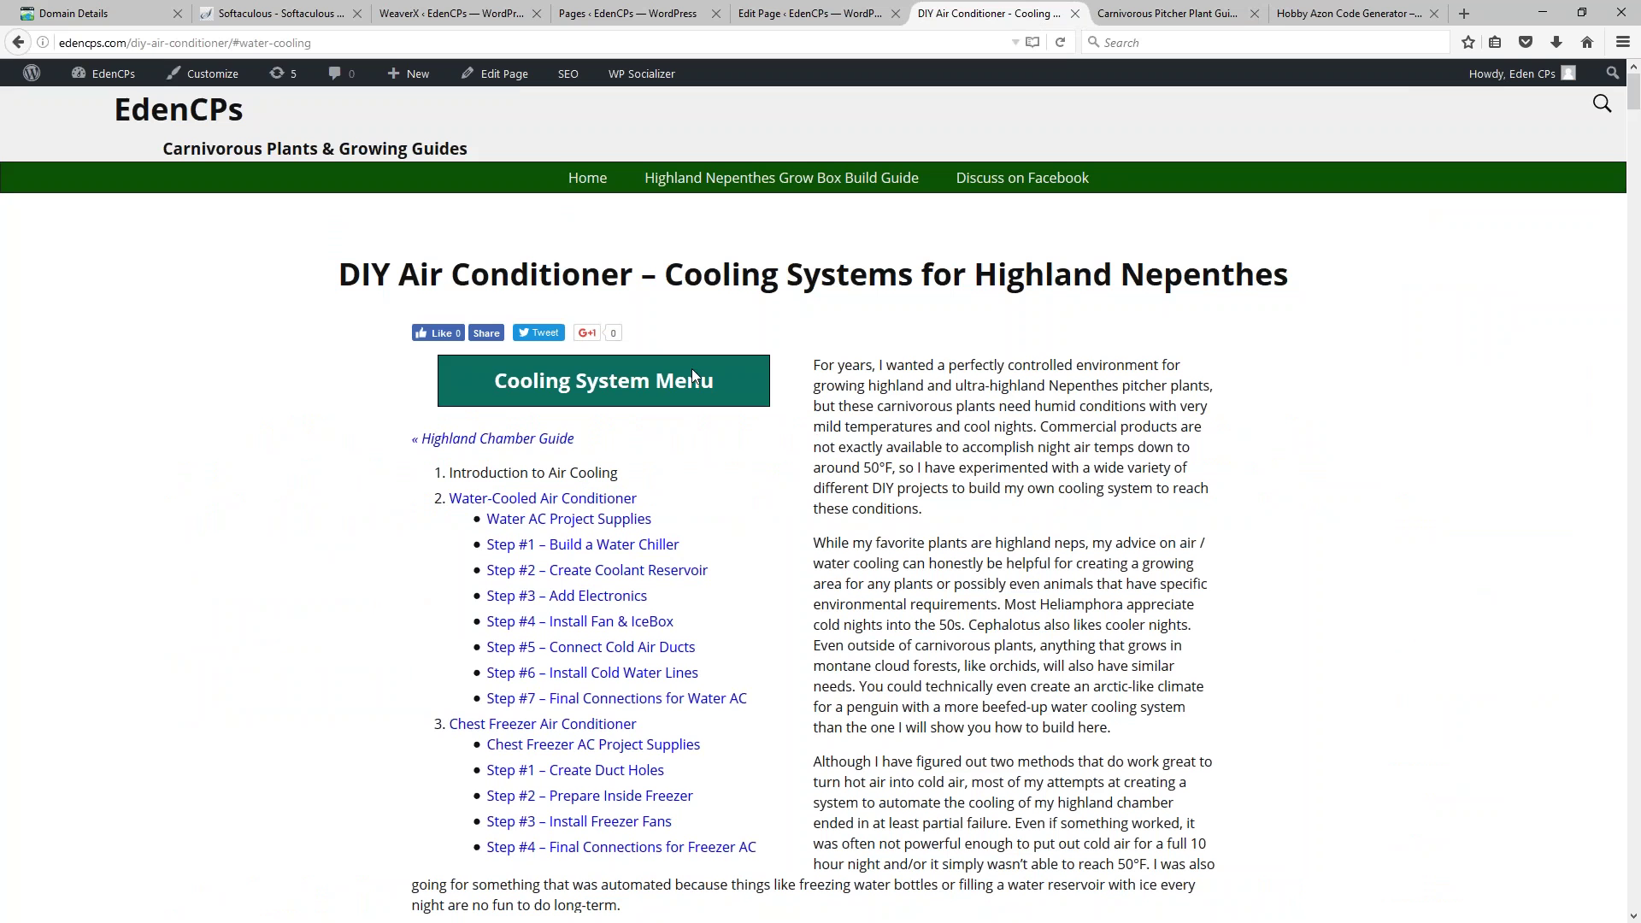
left_click(564, 548)
scroll(637, 574, "up", 3)
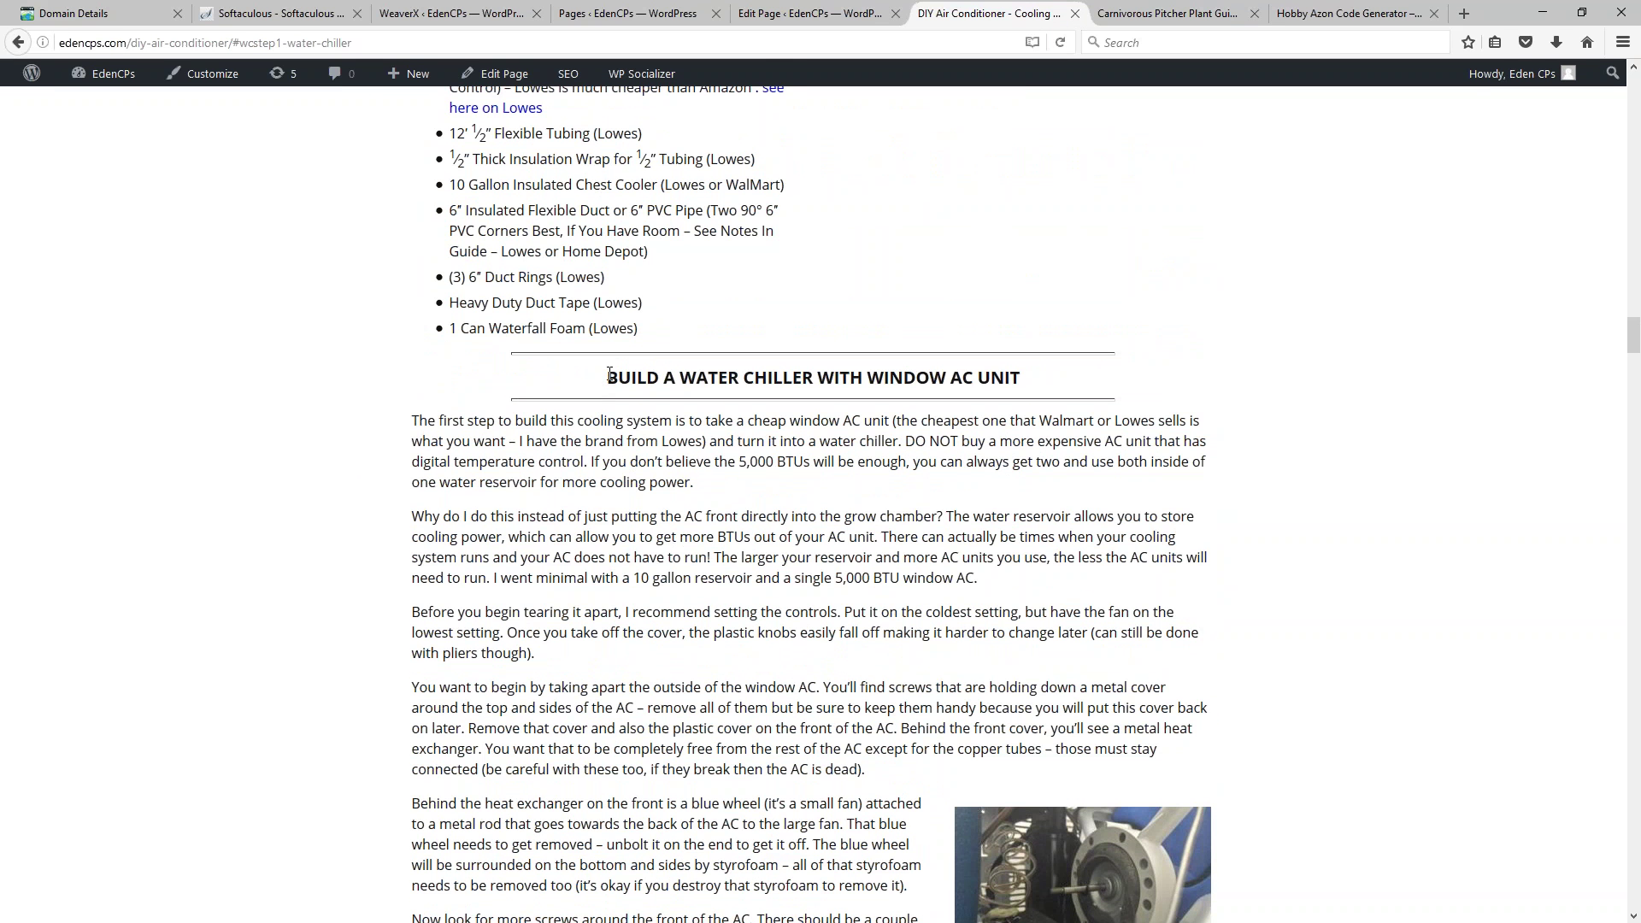
left_click_drag(609, 376, 1060, 398)
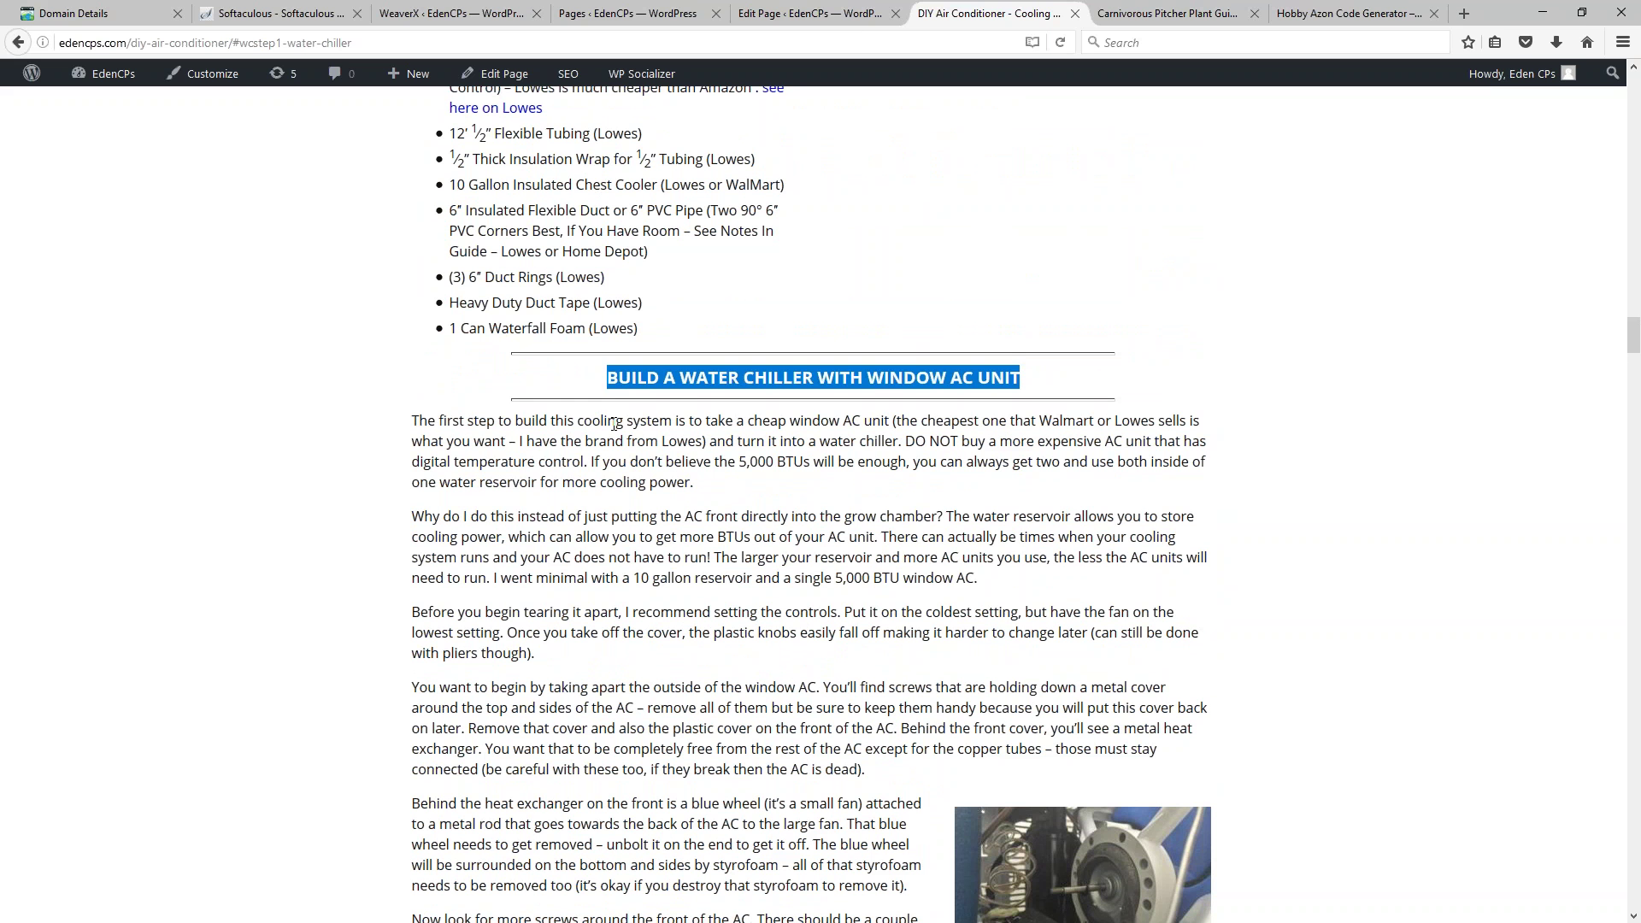
left_click(768, 472)
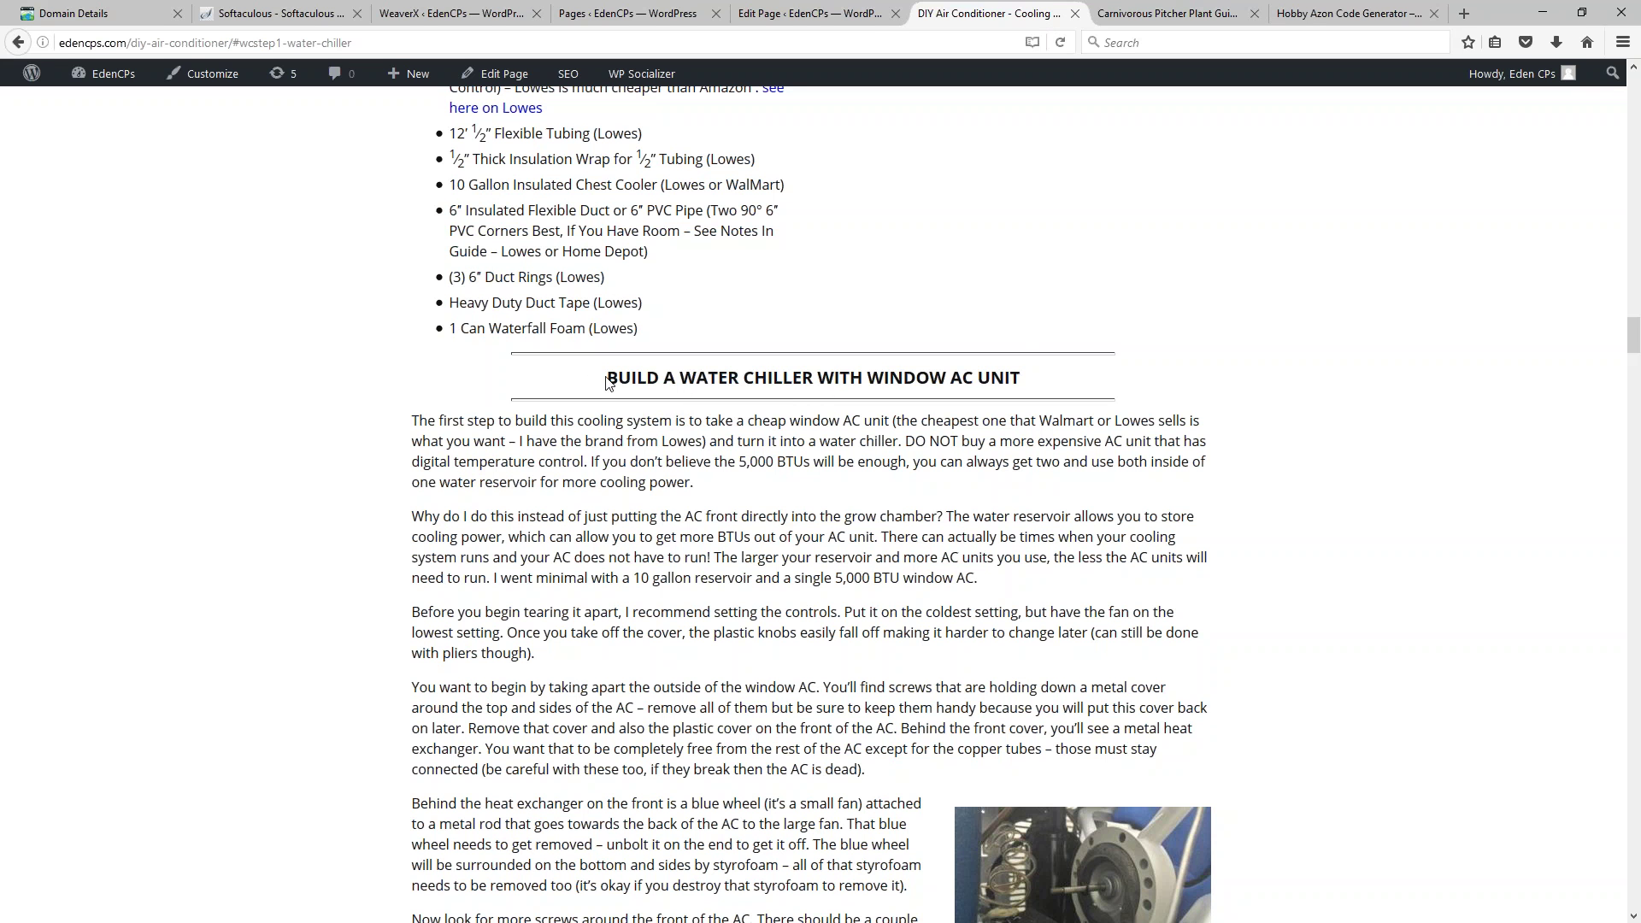
left_click_drag(607, 379, 1036, 390)
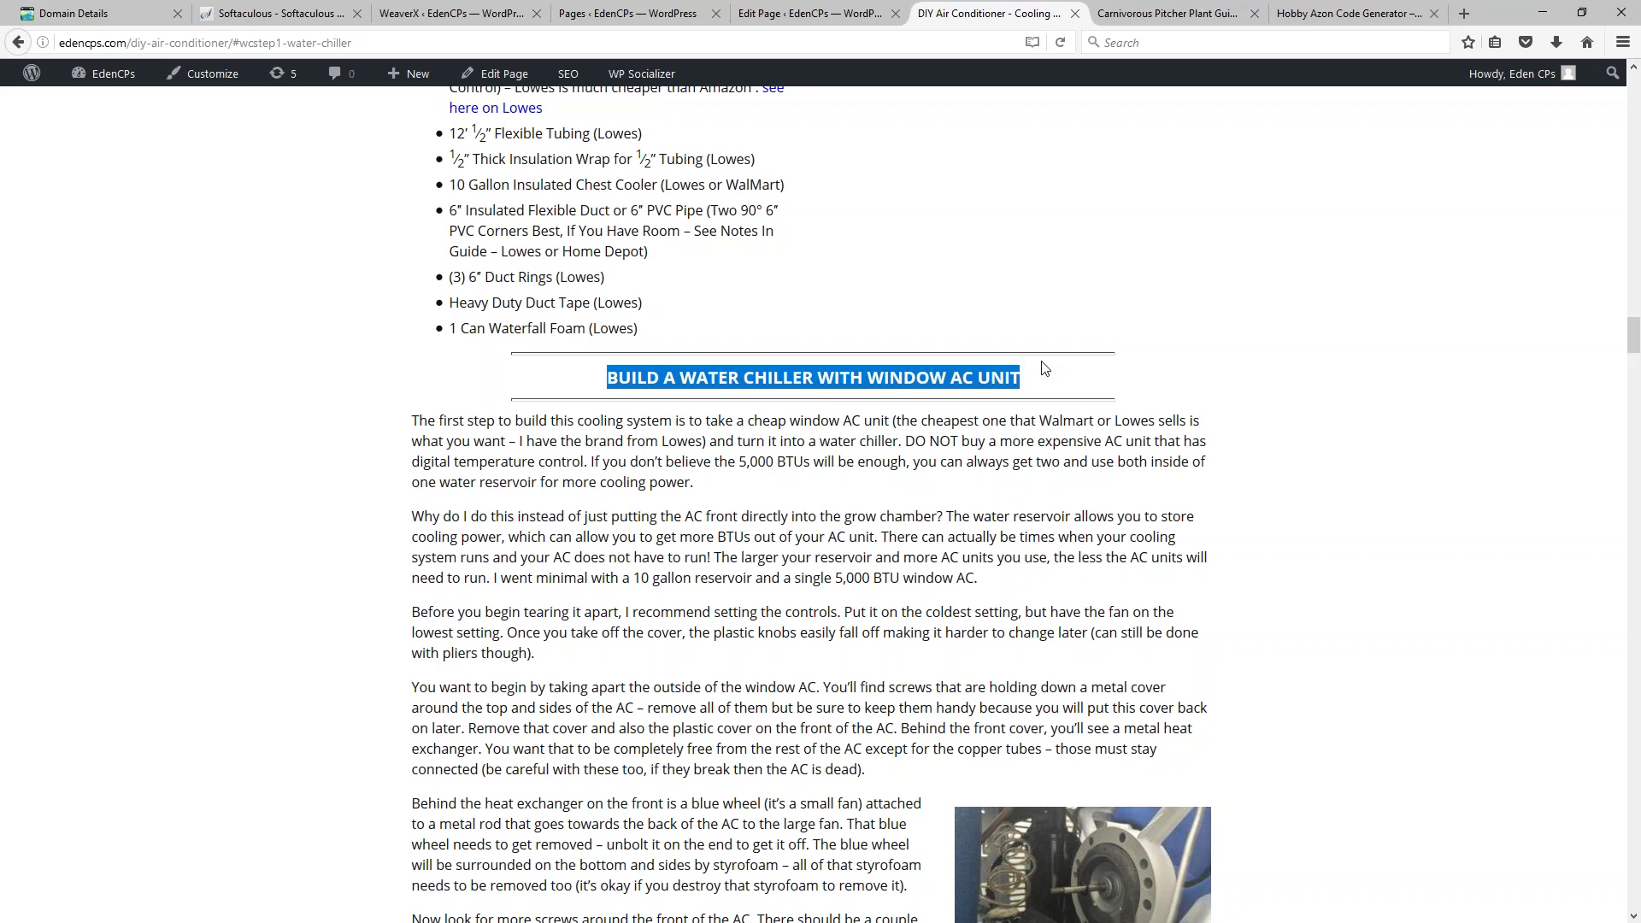
Step: Open the Sub-Header code generator, examine its text and ID fields, and return to the cooling menu on the published page
left_click(1299, 14)
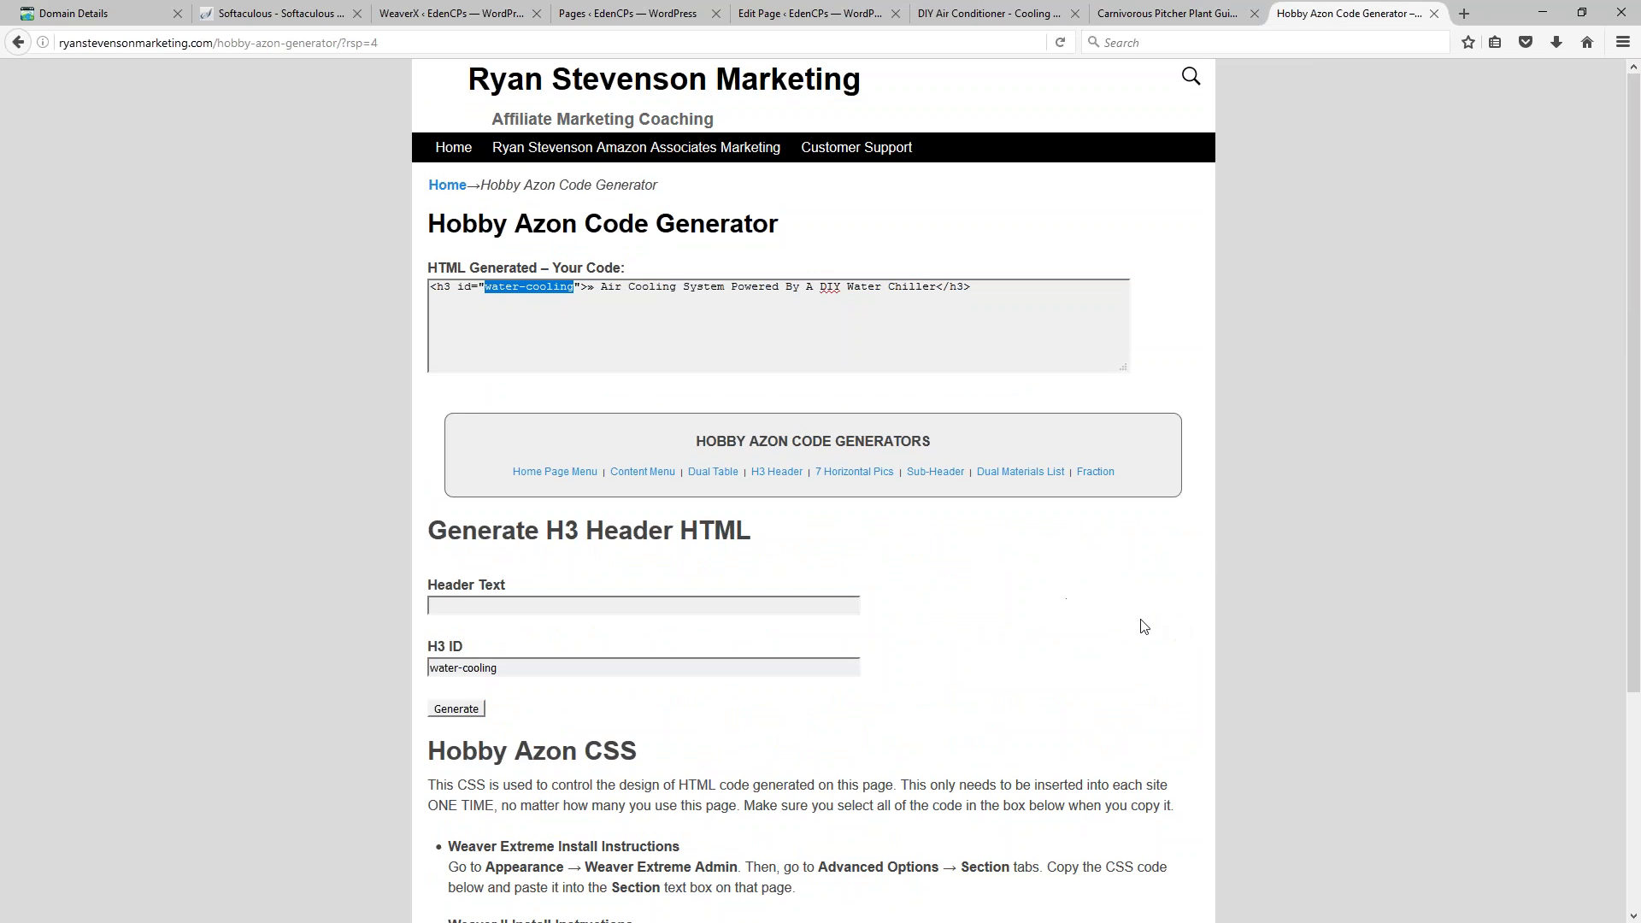
left_click(917, 475)
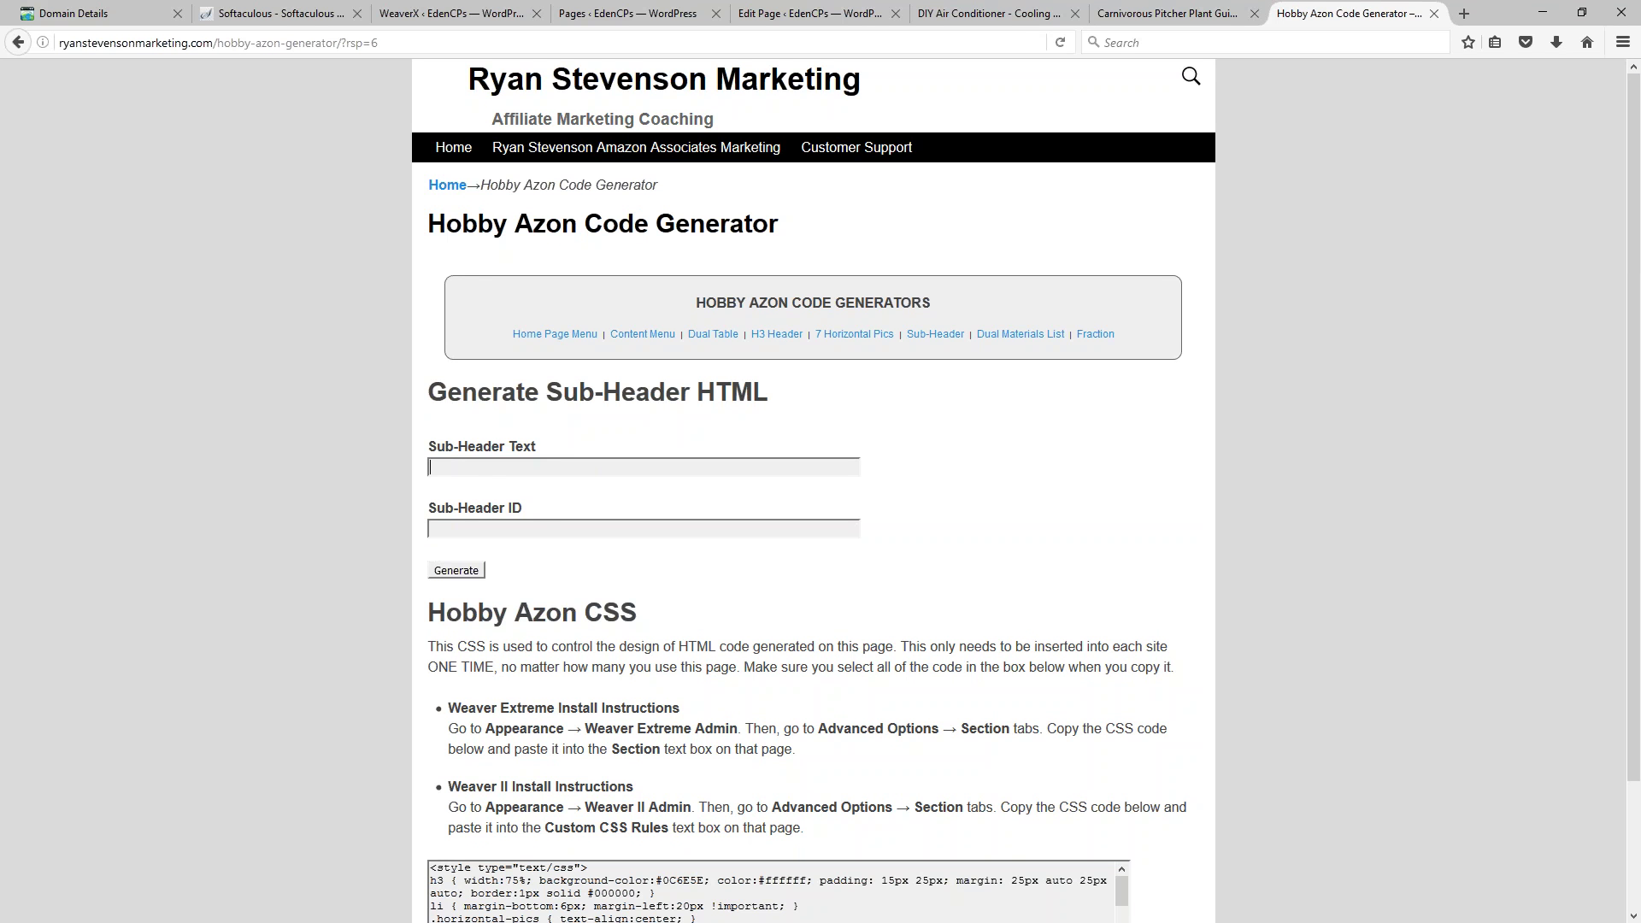
double_click(515, 508)
left_click(499, 530)
left_click(989, 13)
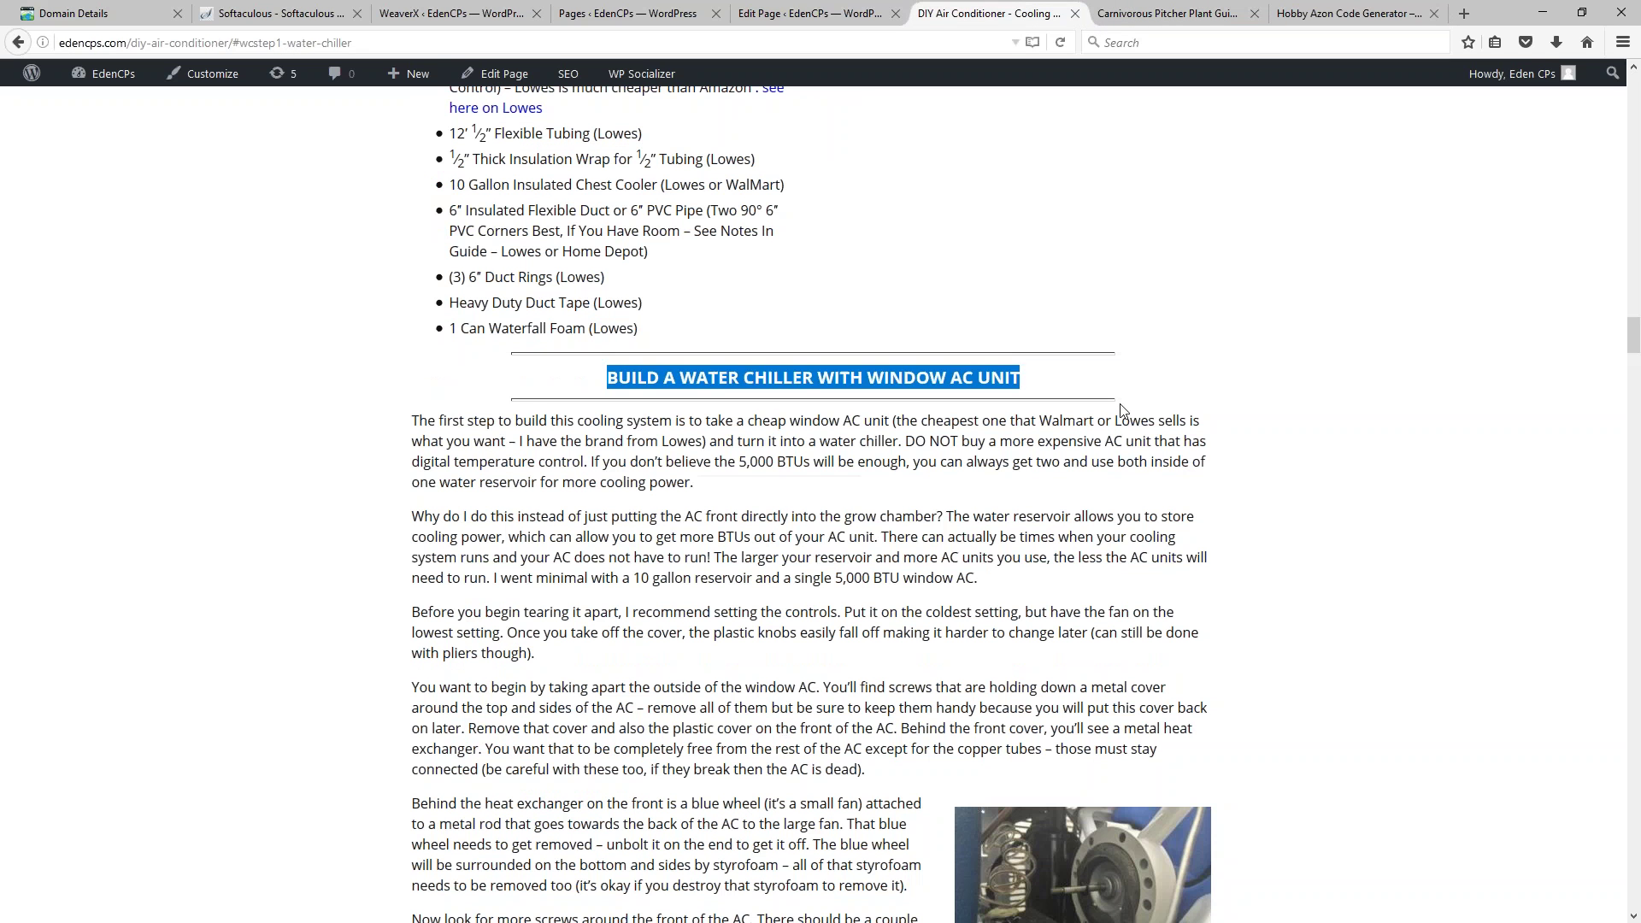
left_click_drag(1634, 341, 1634, 85)
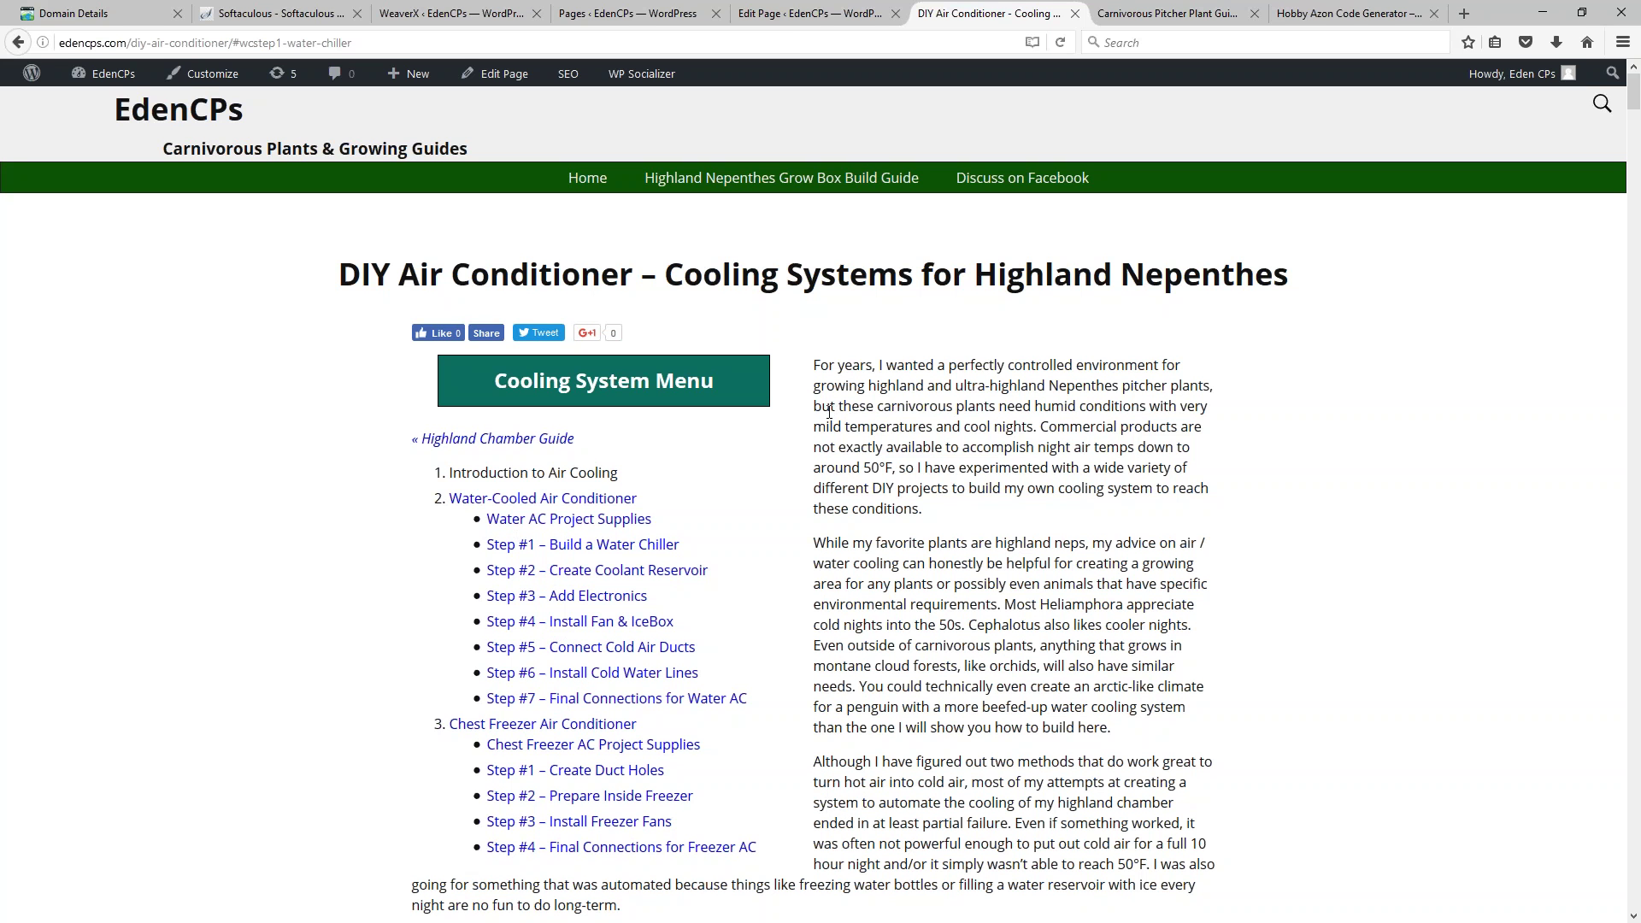
Step: Cut the whole new ordered list, from <ol> to </ol>, out of the DIY Air Conditioner page's code
left_click(810, 13)
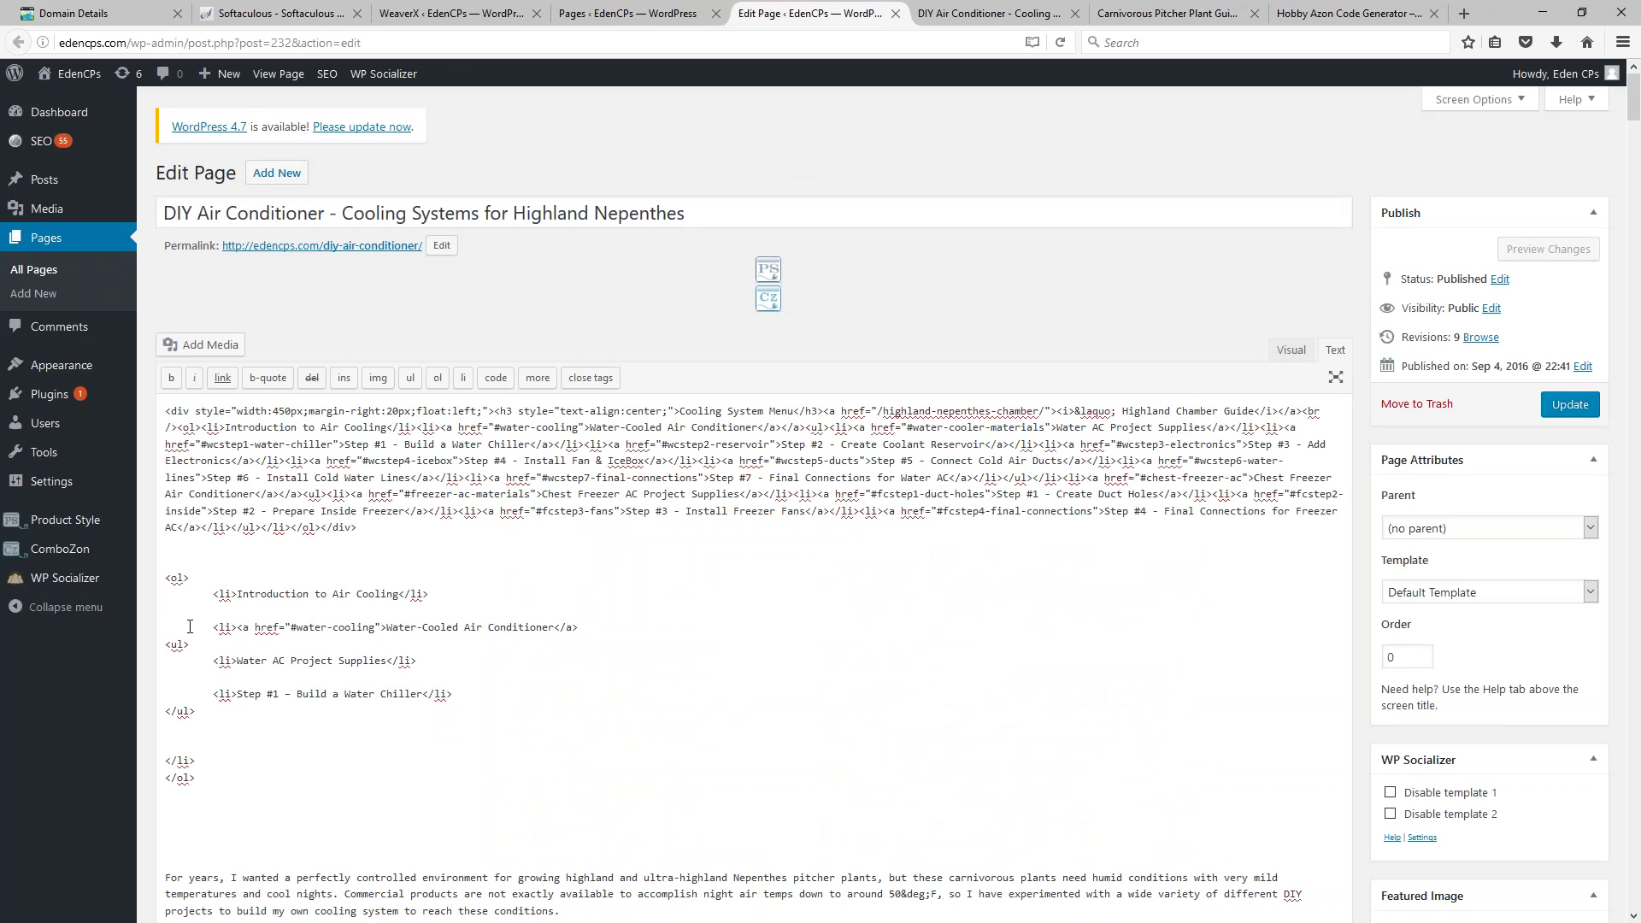
left_click_drag(166, 578, 429, 594)
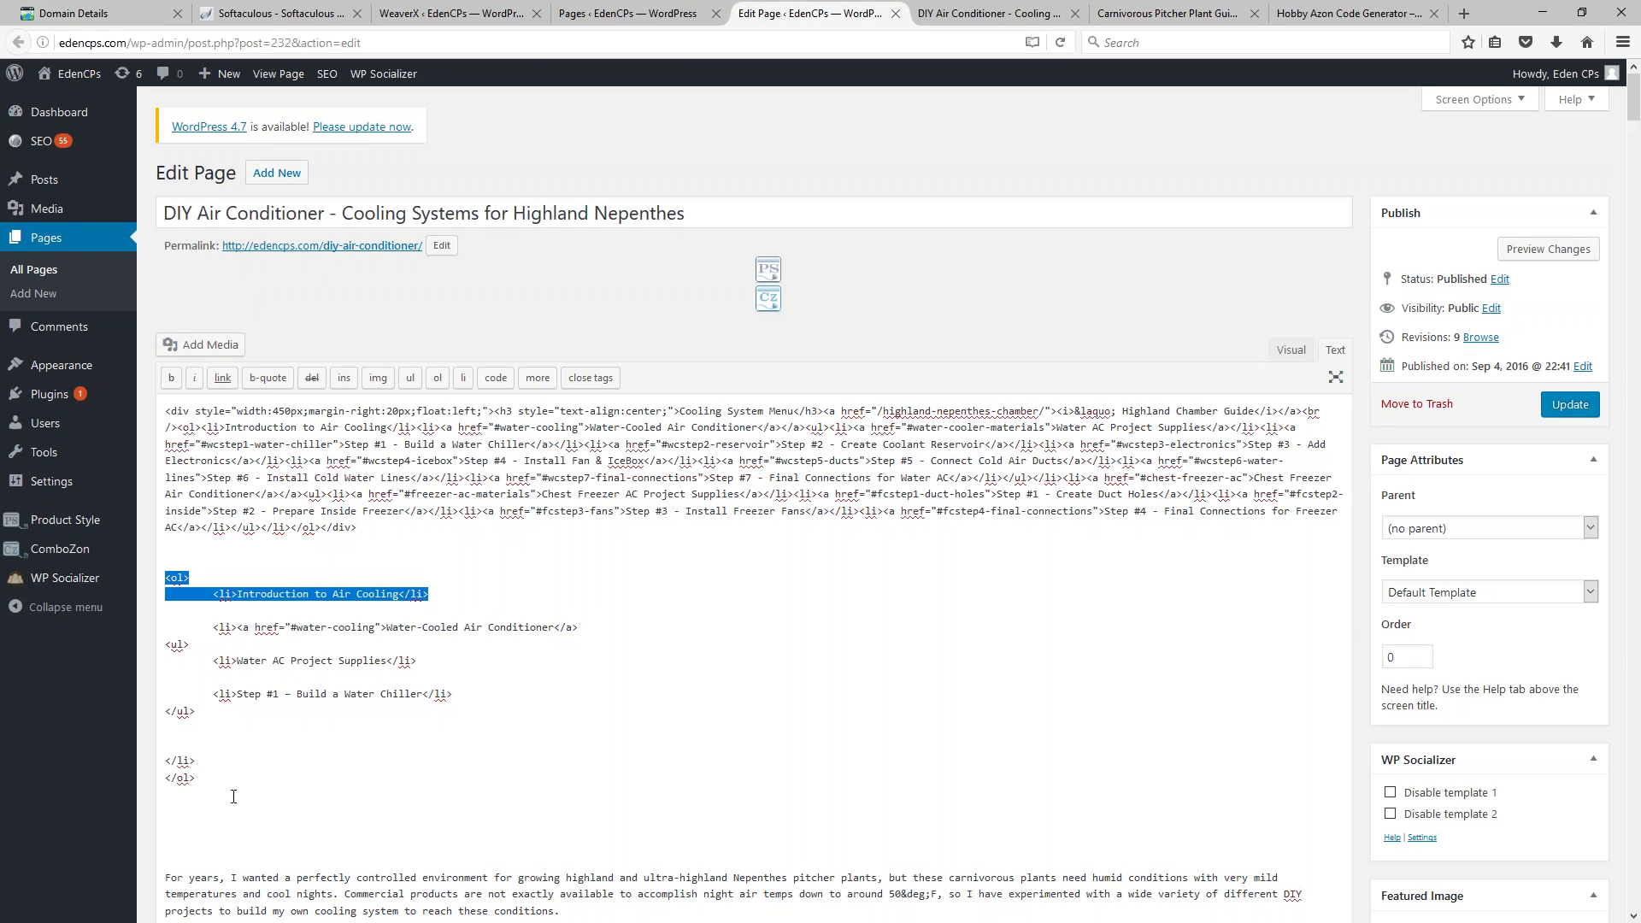
left_click_drag(234, 796, 206, 791)
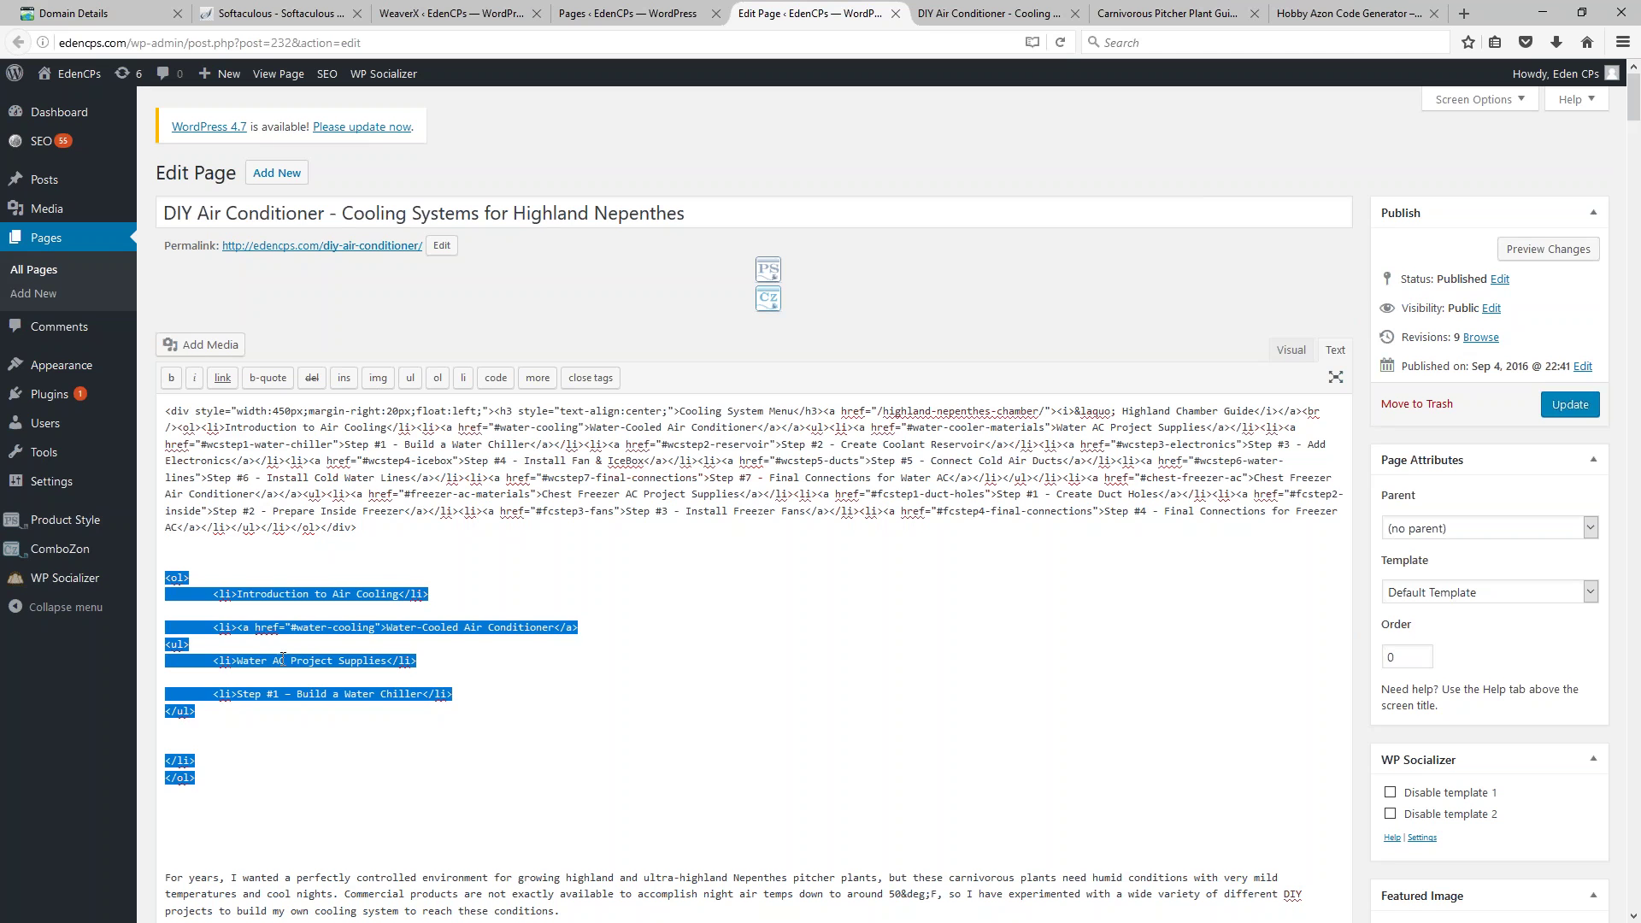
left_click(296, 637)
left_click_drag(237, 627, 389, 630)
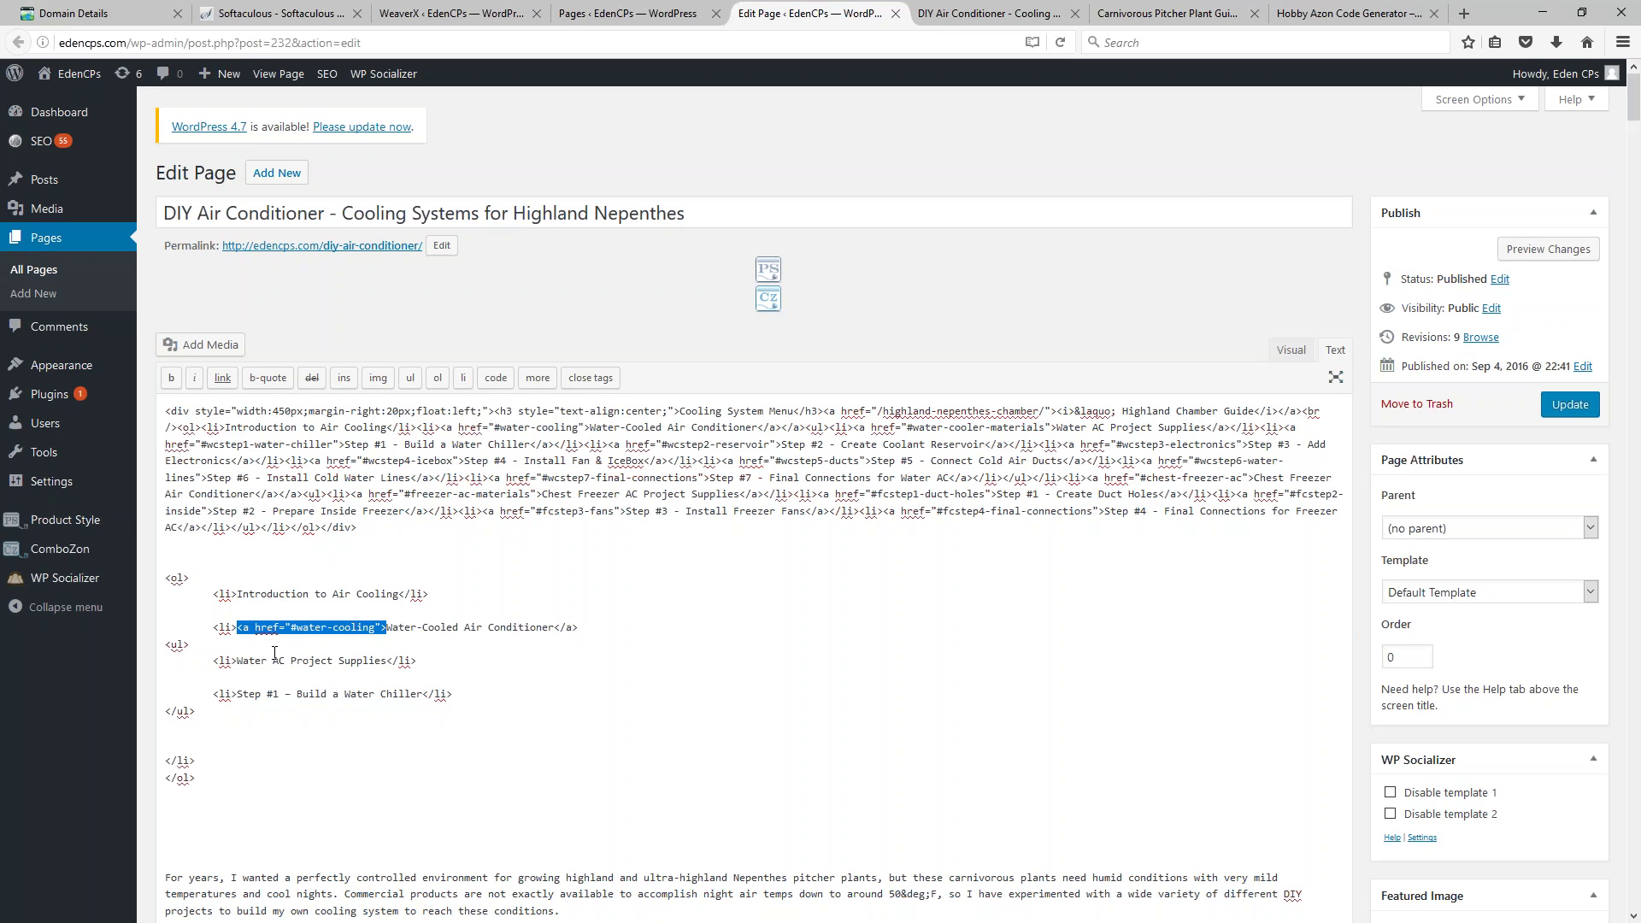
left_click_drag(198, 781, 150, 577)
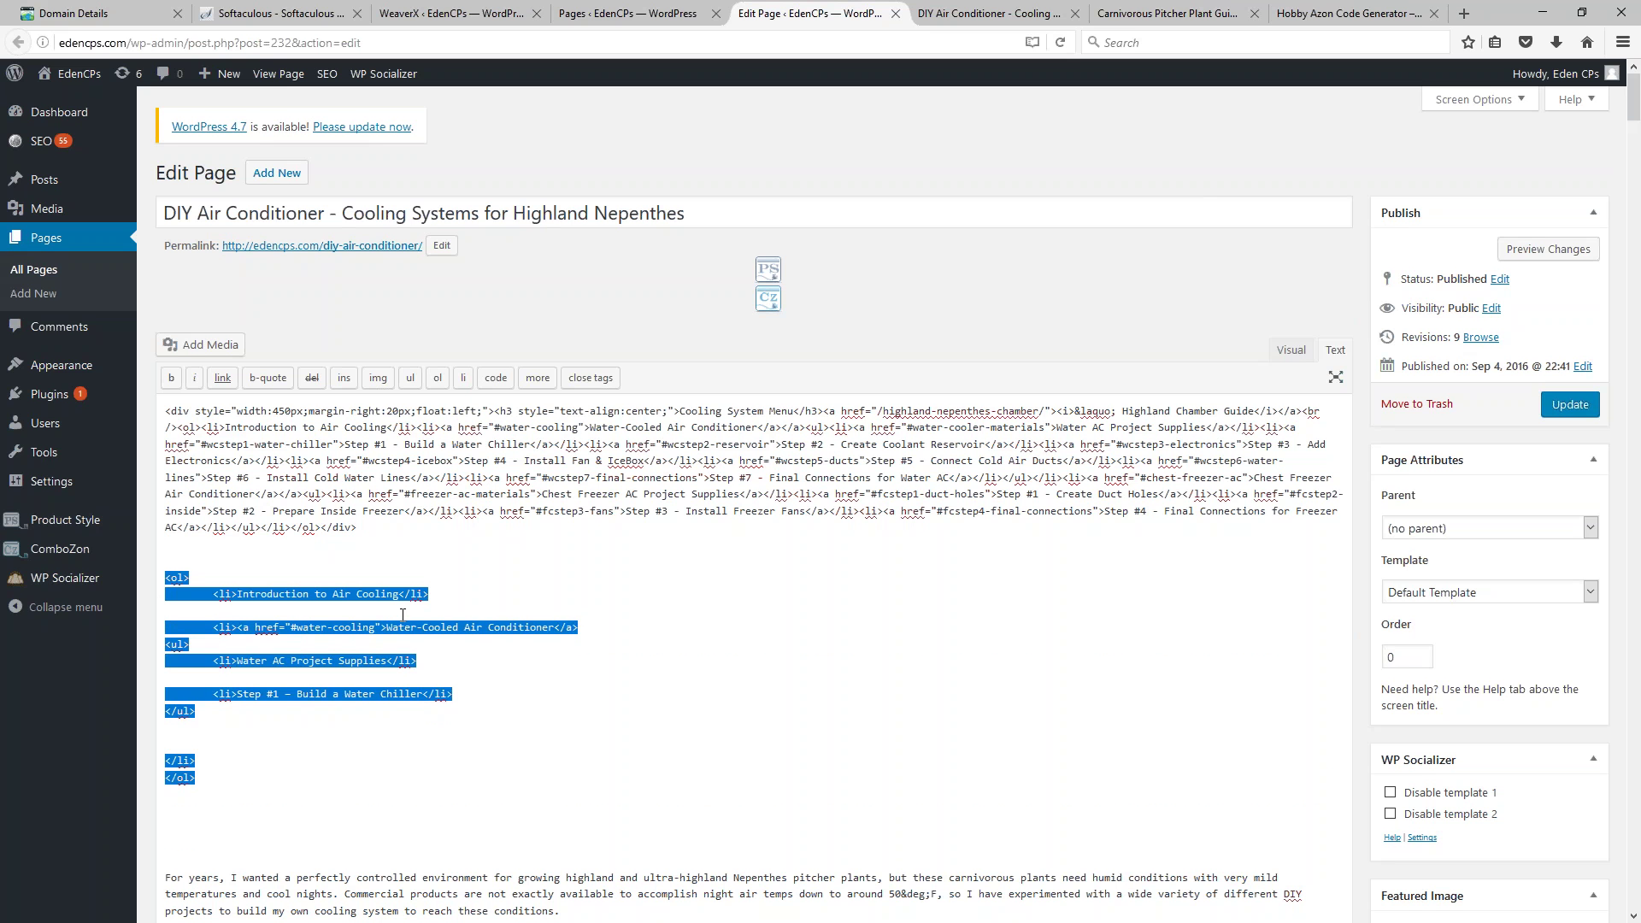
key("Delete")
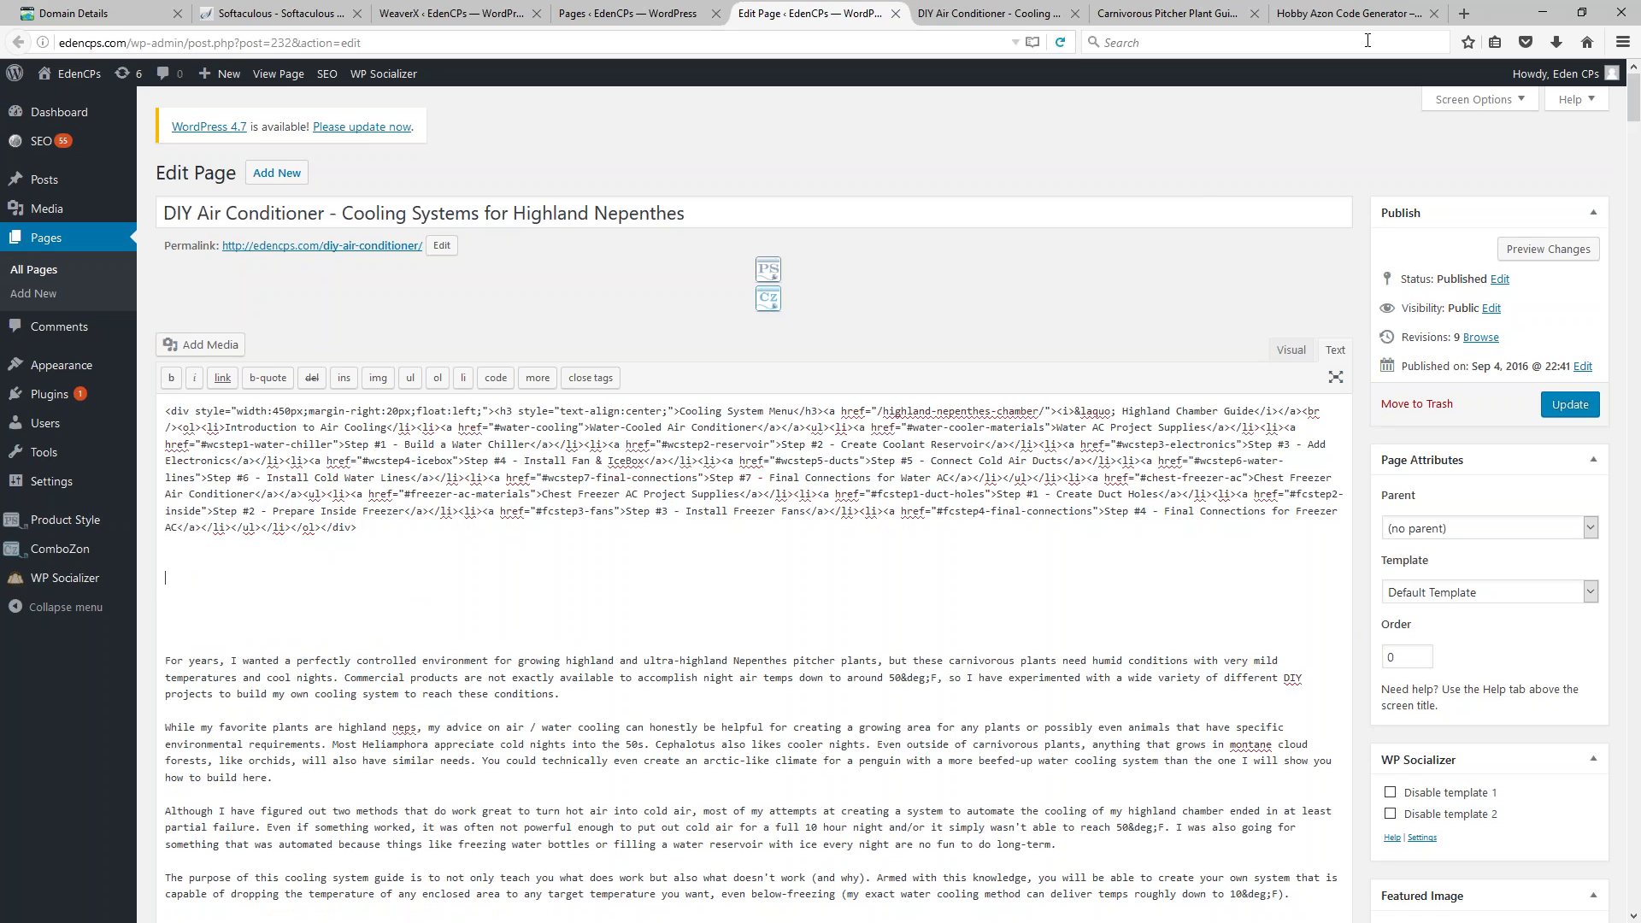
Step: Paste the list code into the Content Menu generator's Menu HTML Code and enlarge that box to show all of it
left_click(1355, 14)
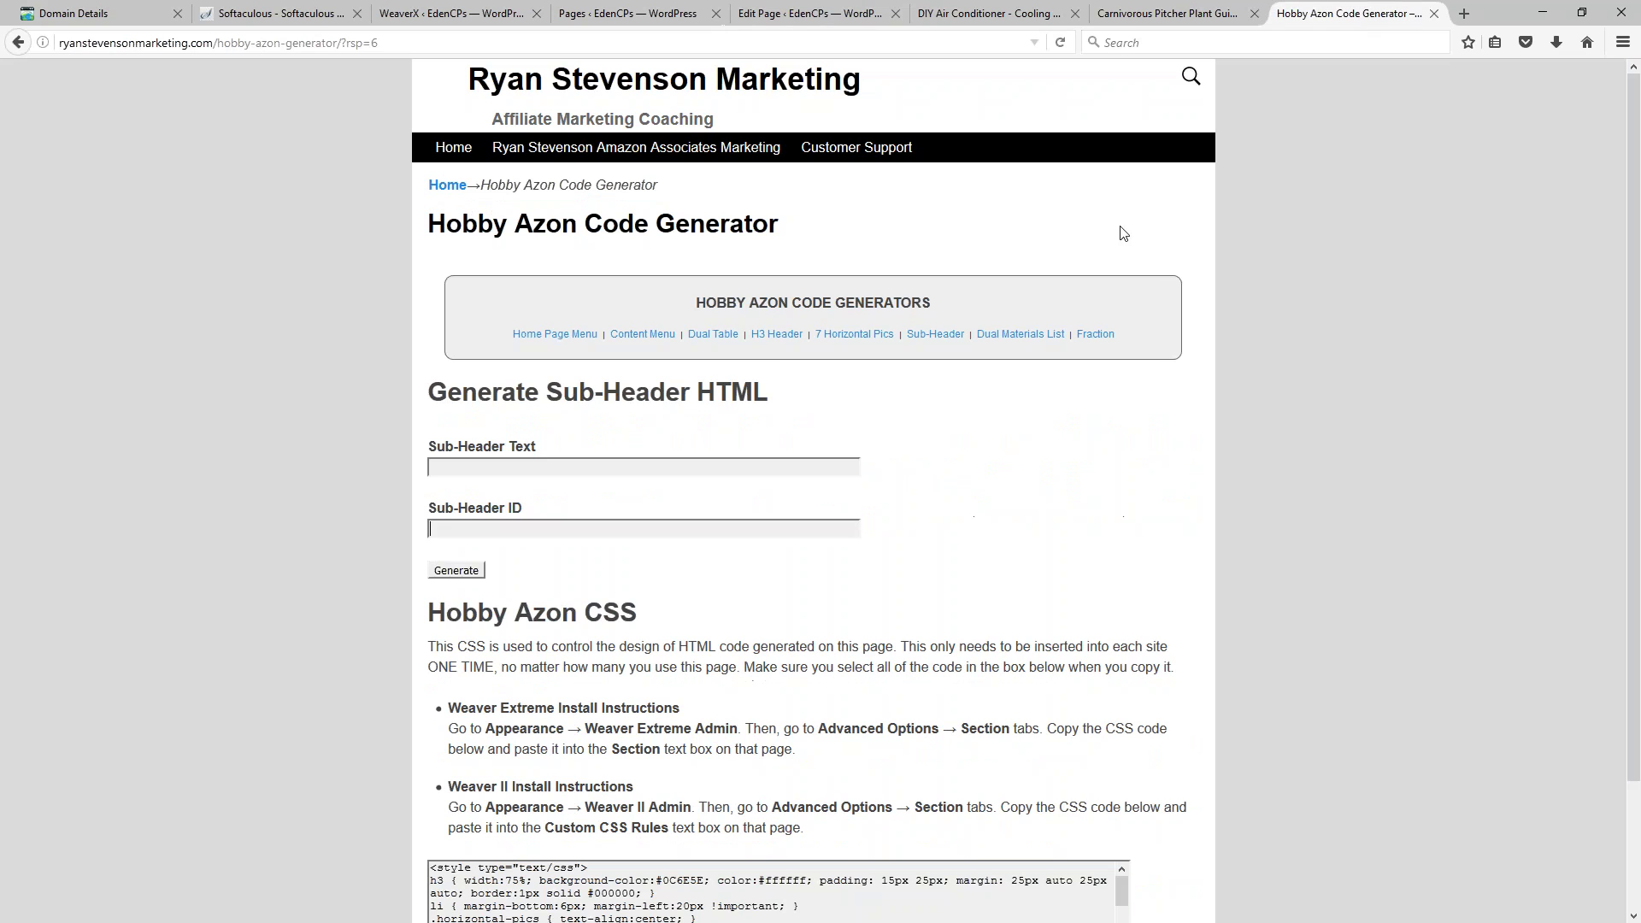
left_click(639, 336)
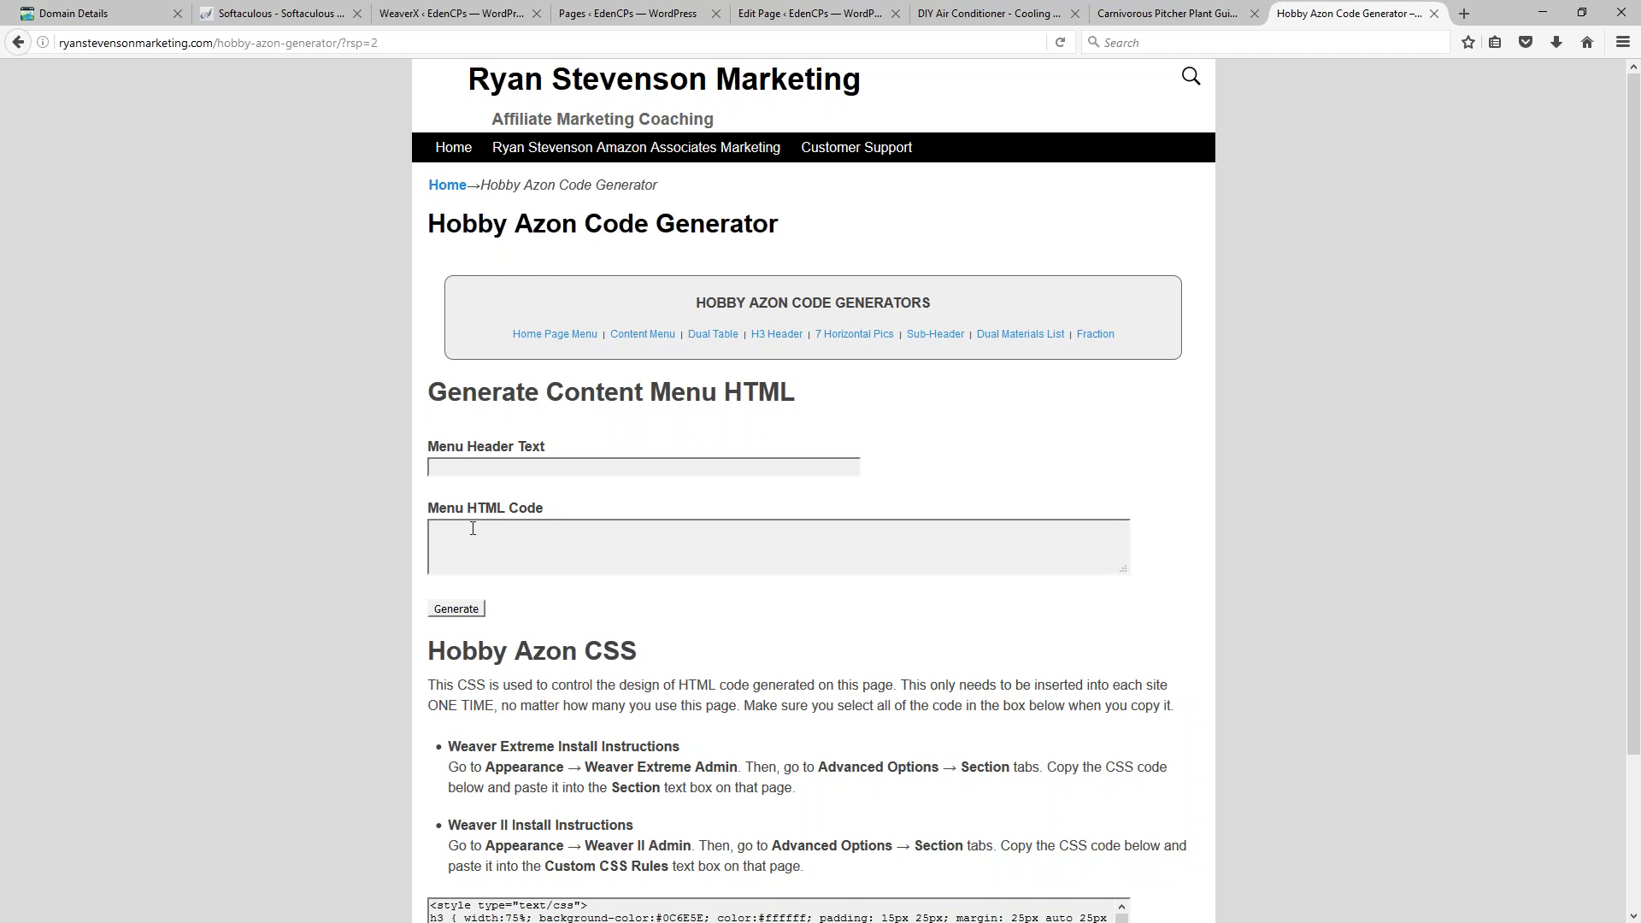
left_click(473, 528)
key("ctrl+v")
left_click_drag(1125, 571, 1131, 765)
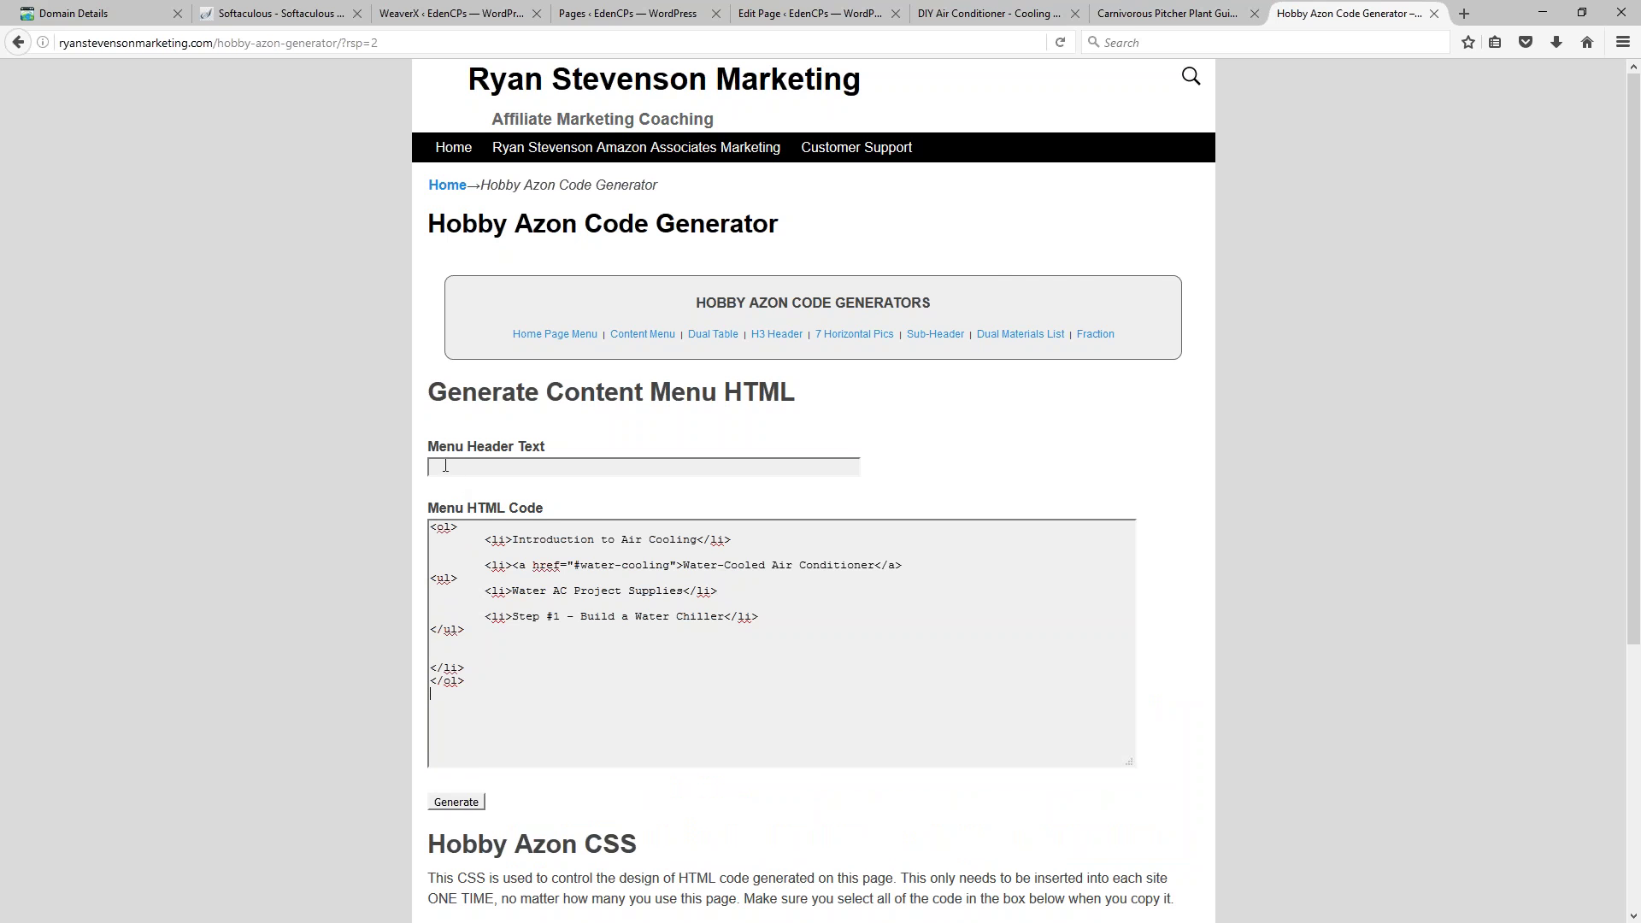
Step: Copy "Cooling System Menu" from the published page into the Menu Header Text and generate the content menu HTML
left_click(991, 14)
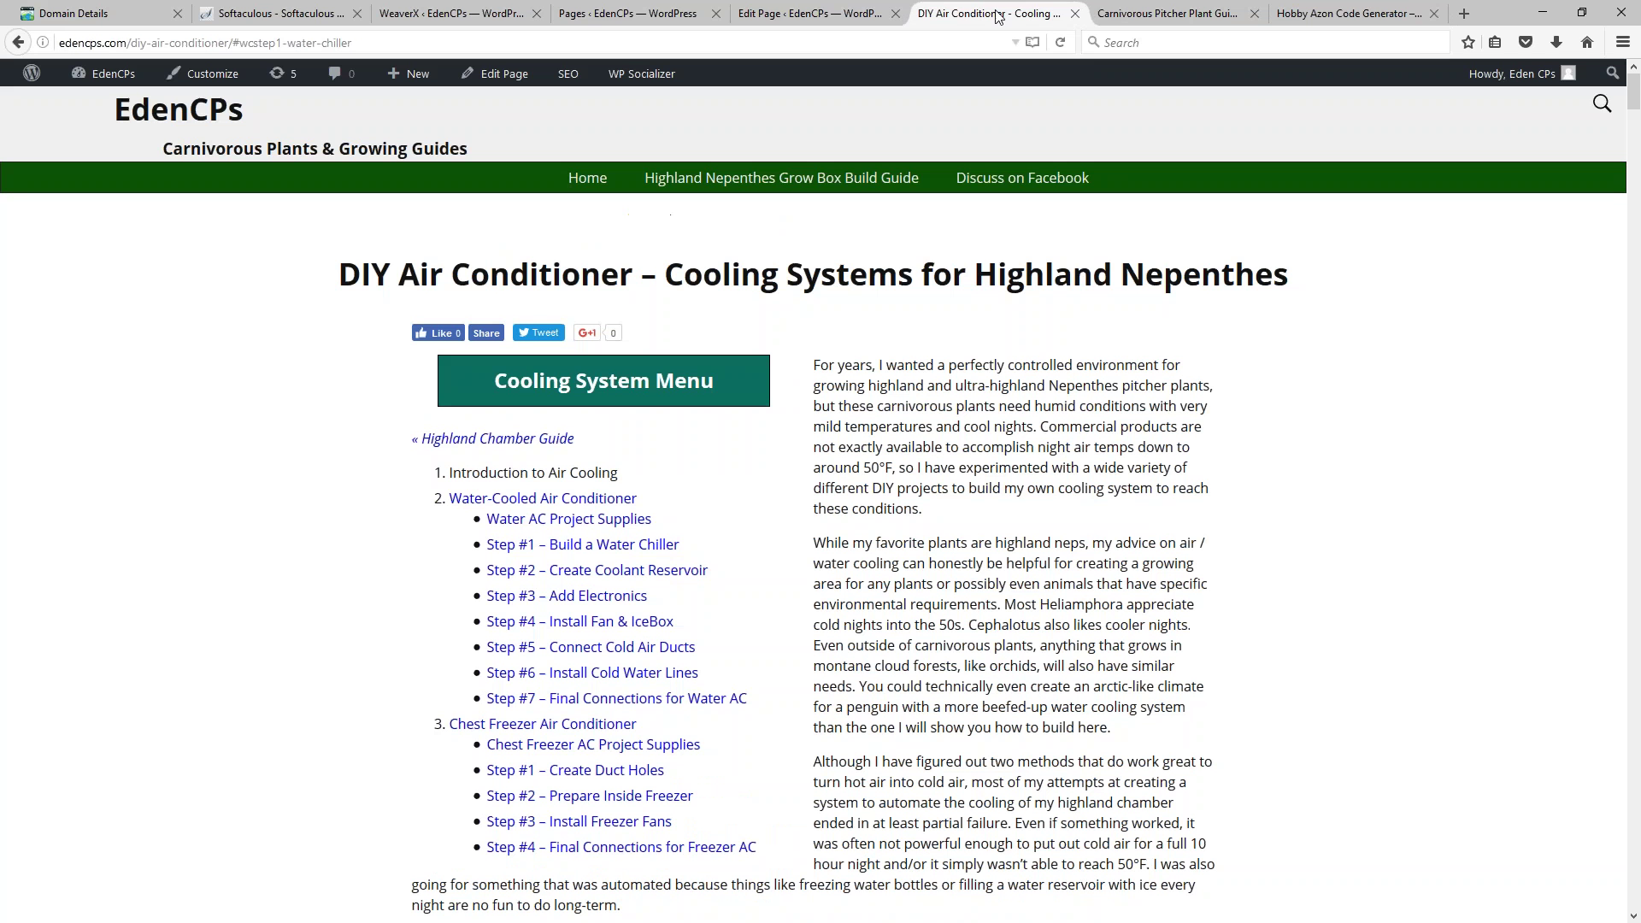
left_click_drag(719, 377, 473, 372)
key("ctrl+c")
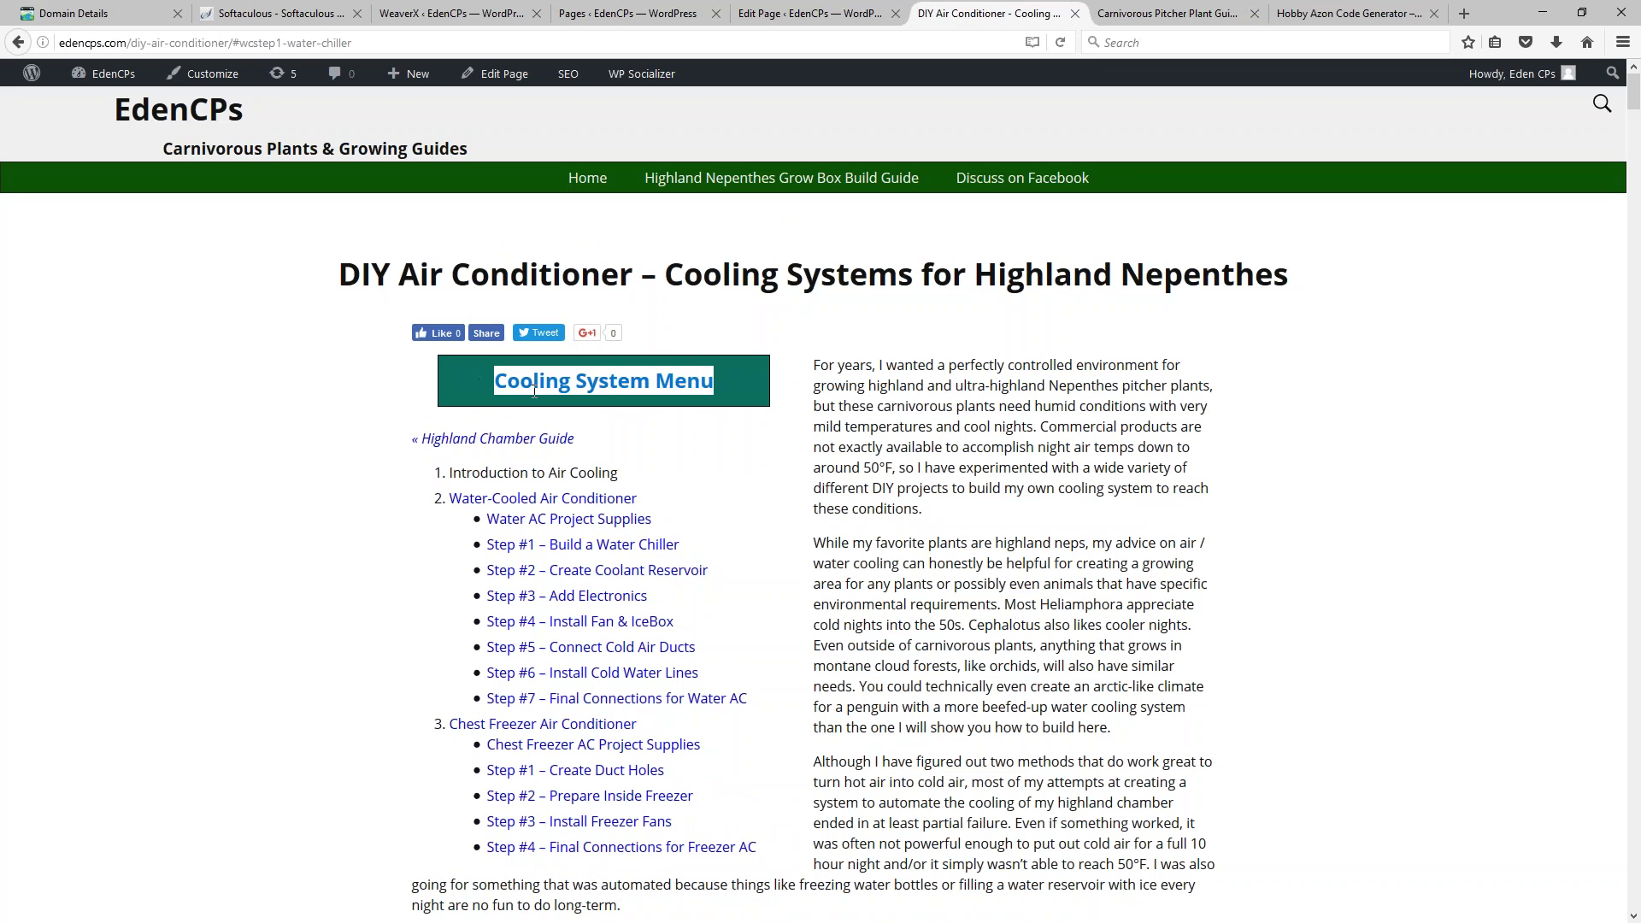
left_click(1314, 14)
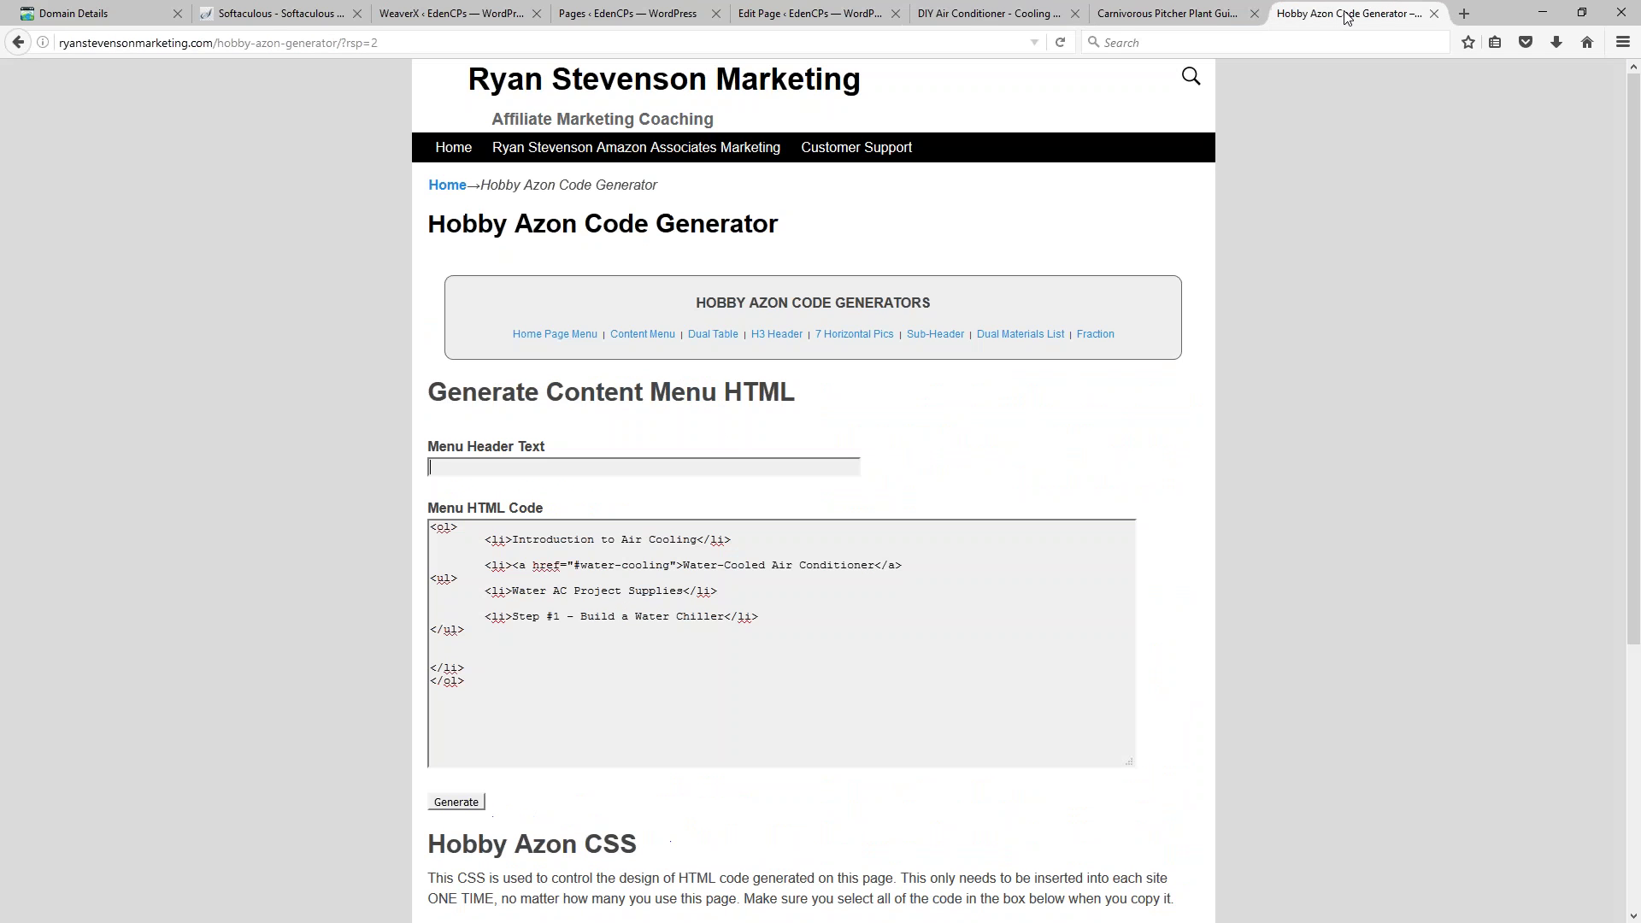
left_click(722, 467)
key("ctrl+v")
left_click(990, 14)
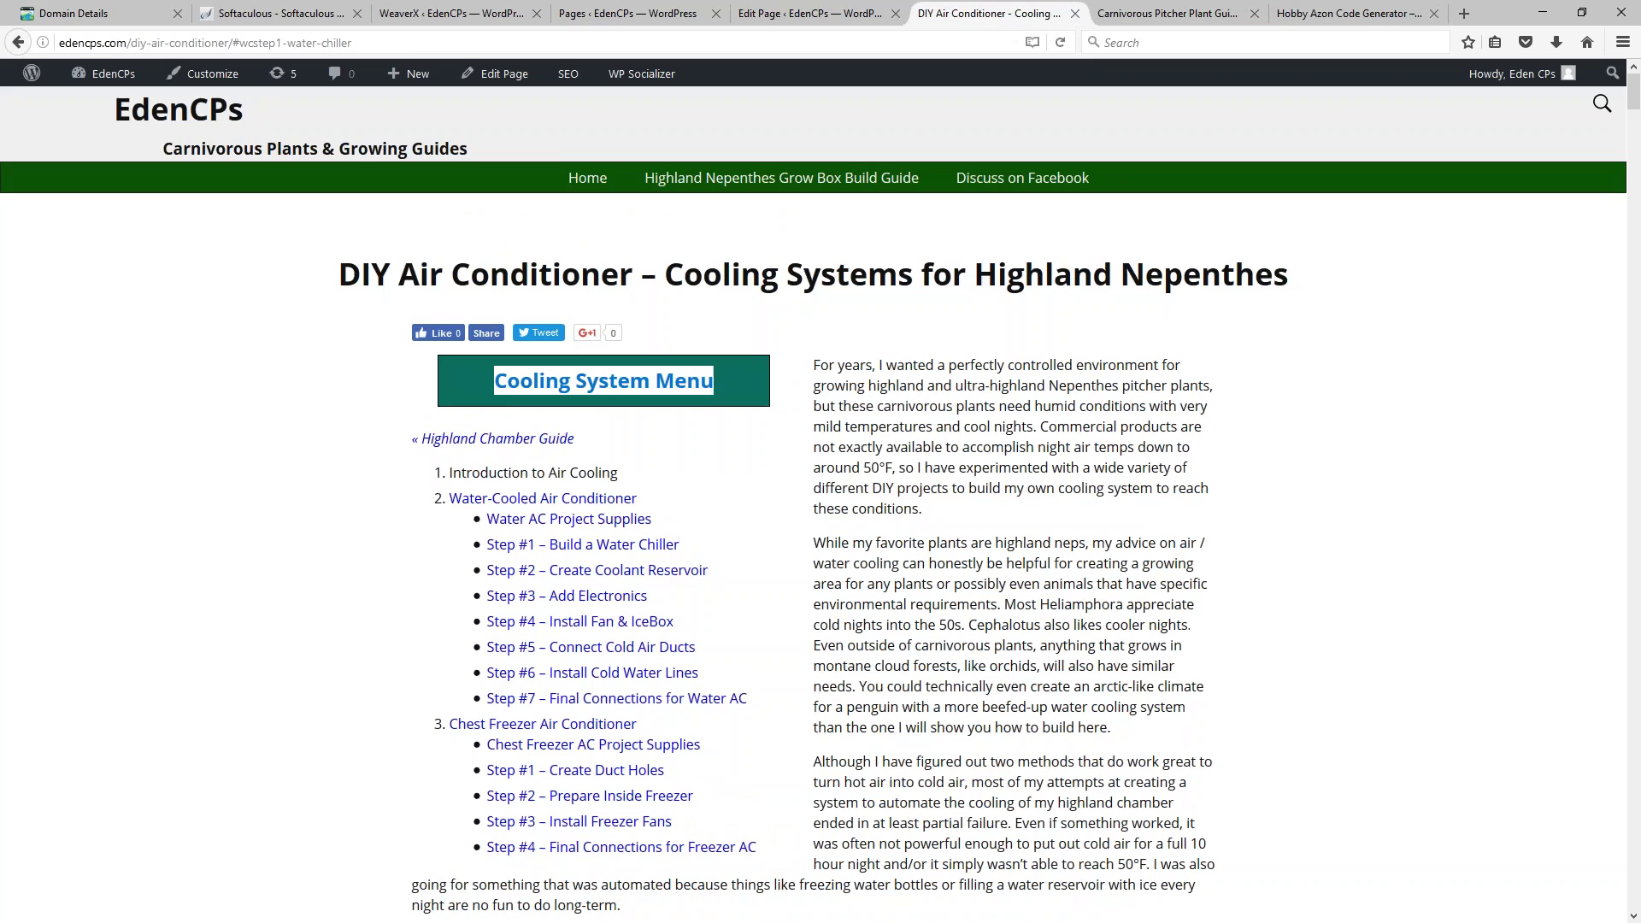
left_click(1351, 14)
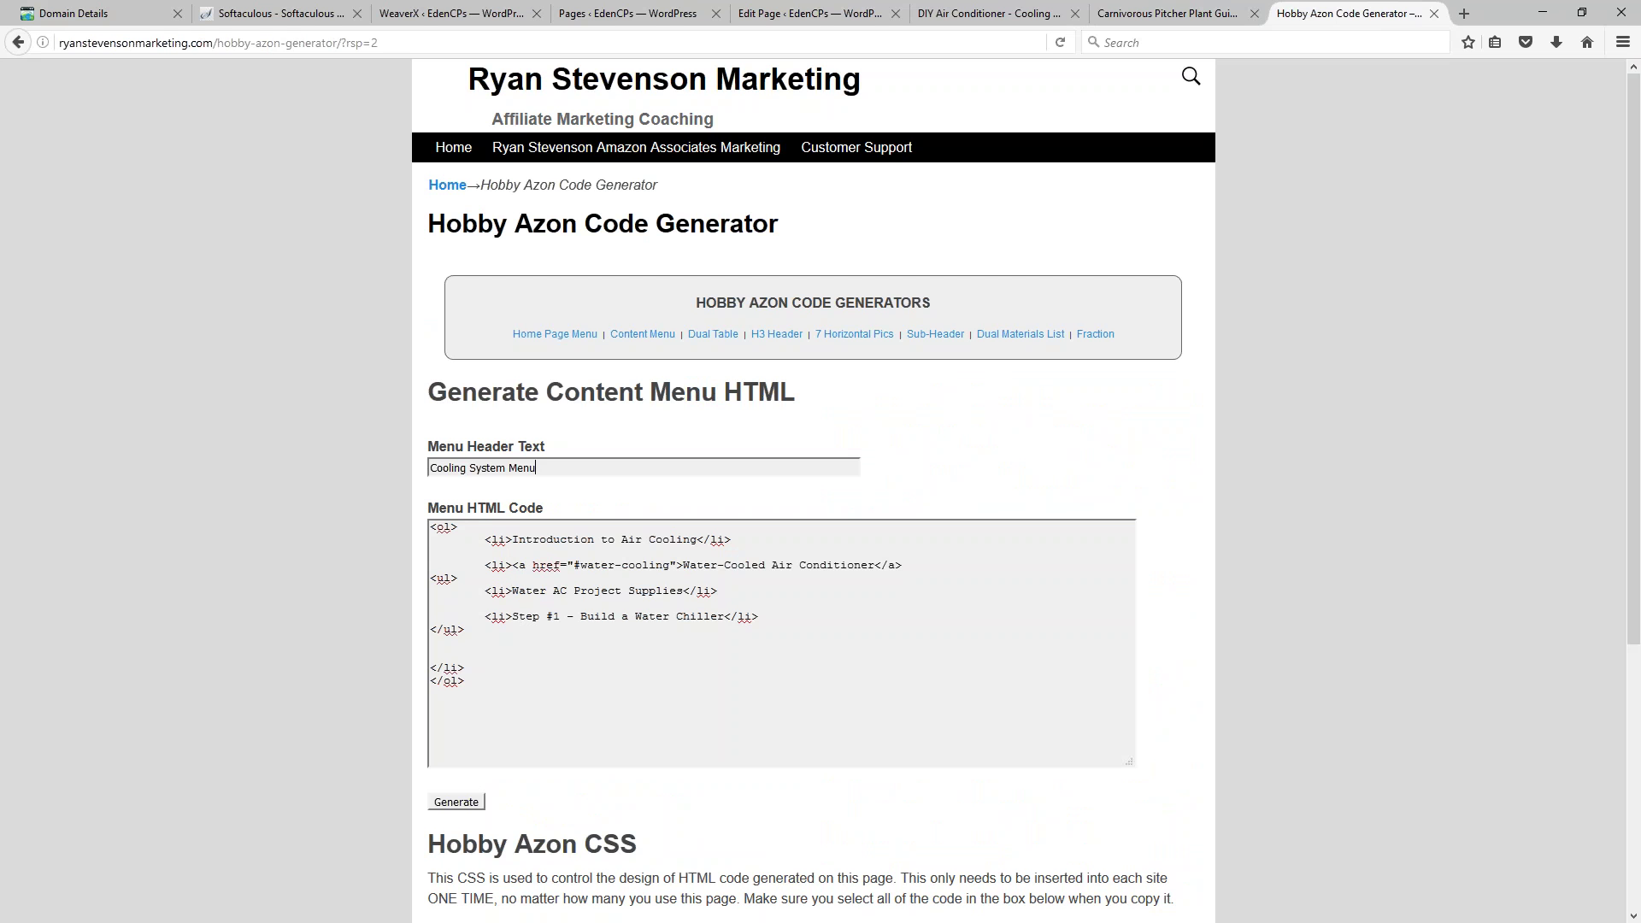
left_click(457, 803)
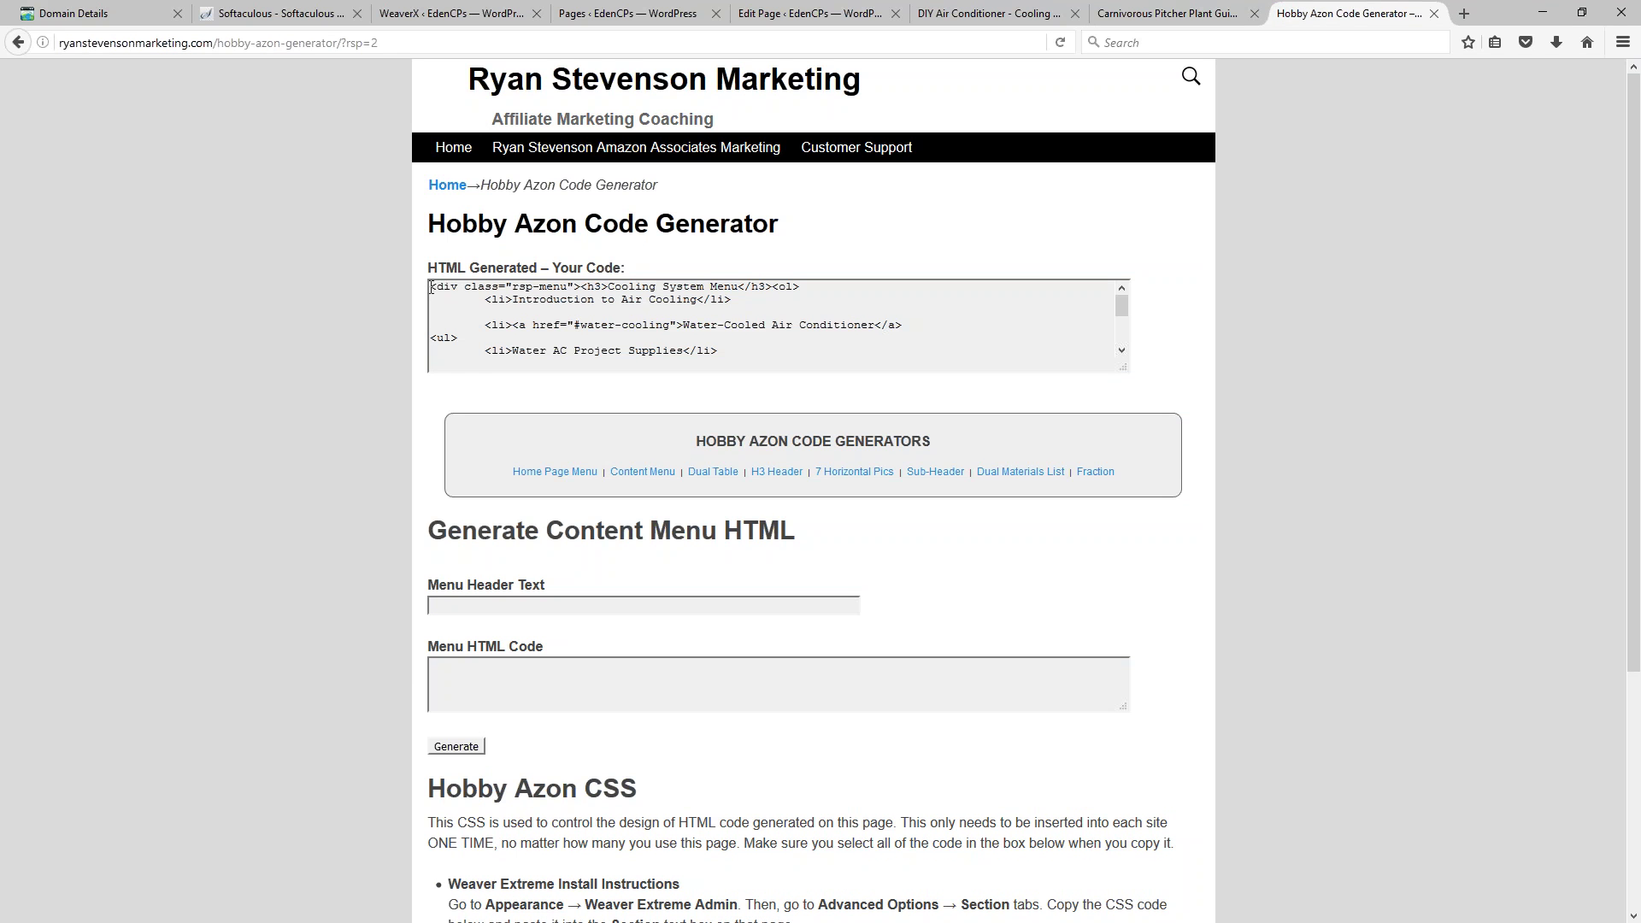
Step: Copy all of the generated rsp-menu code and paste it below the existing menu code in the DIY Air Conditioner page editor
left_click_drag(431, 287, 1161, 381)
left_click_drag(1124, 365, 1150, 579)
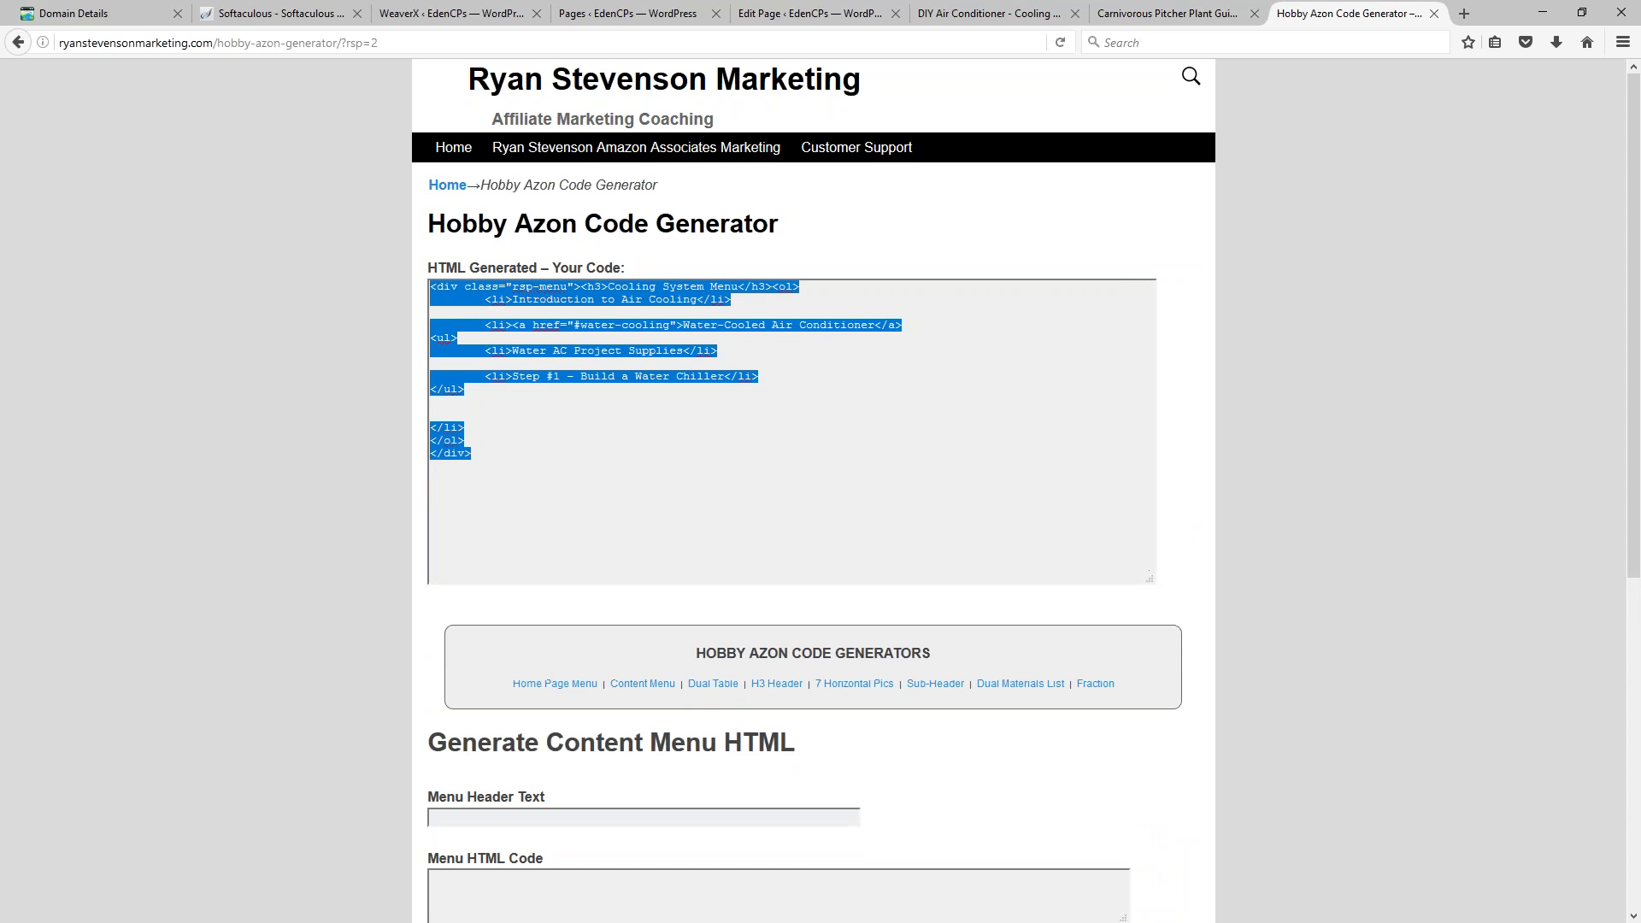
left_click(488, 458)
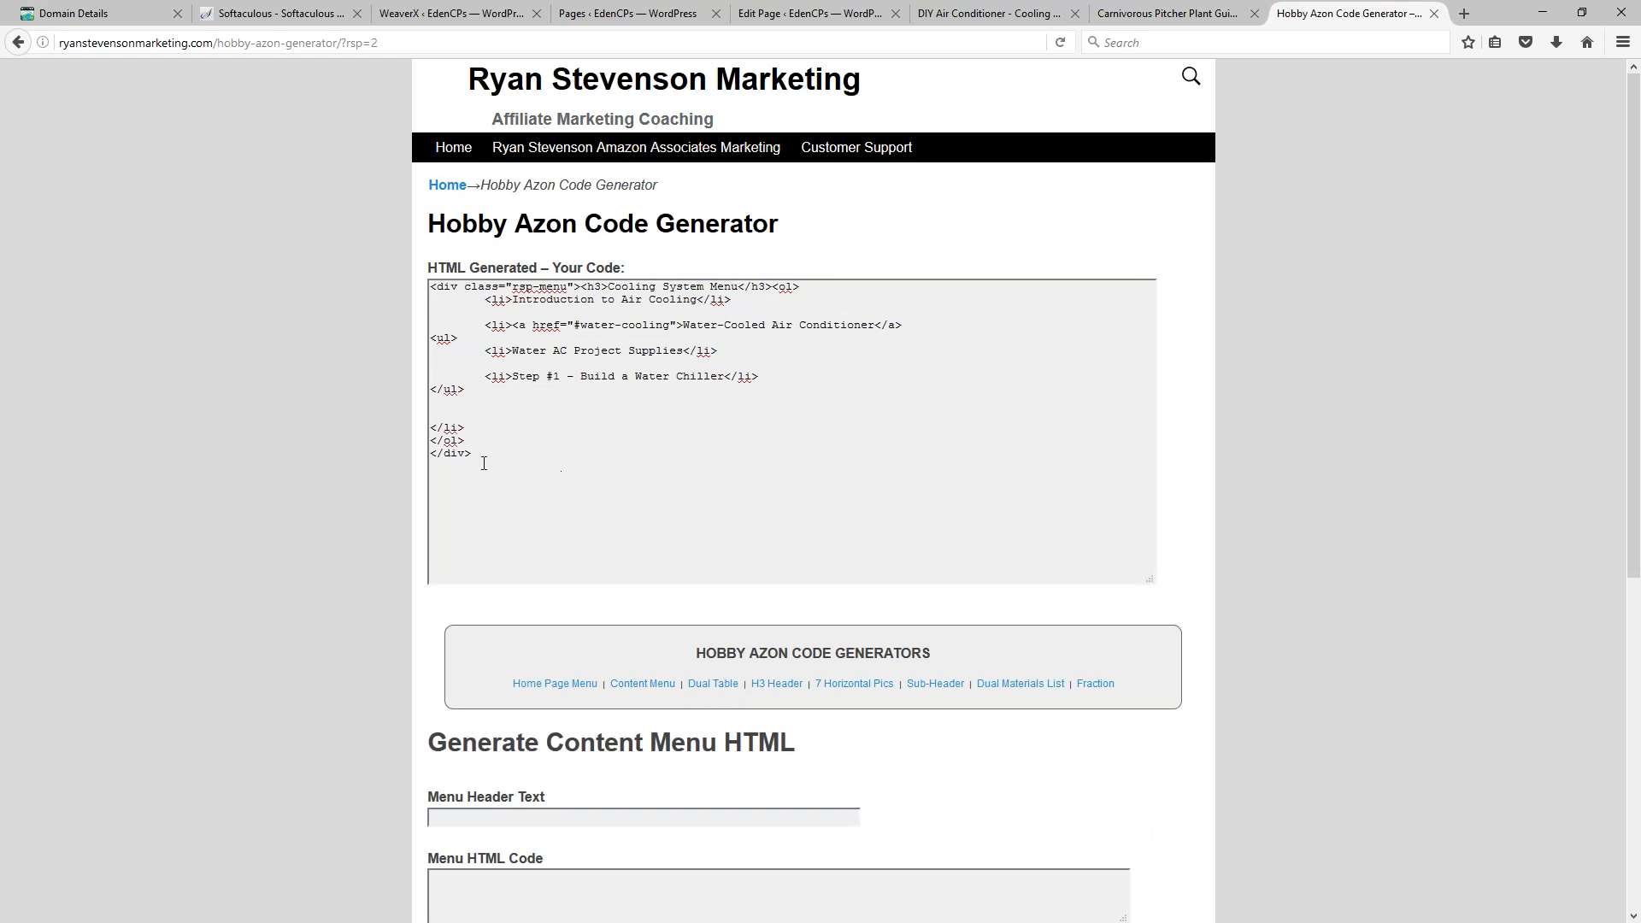
left_click_drag(483, 464, 395, 240)
key("ctrl+c")
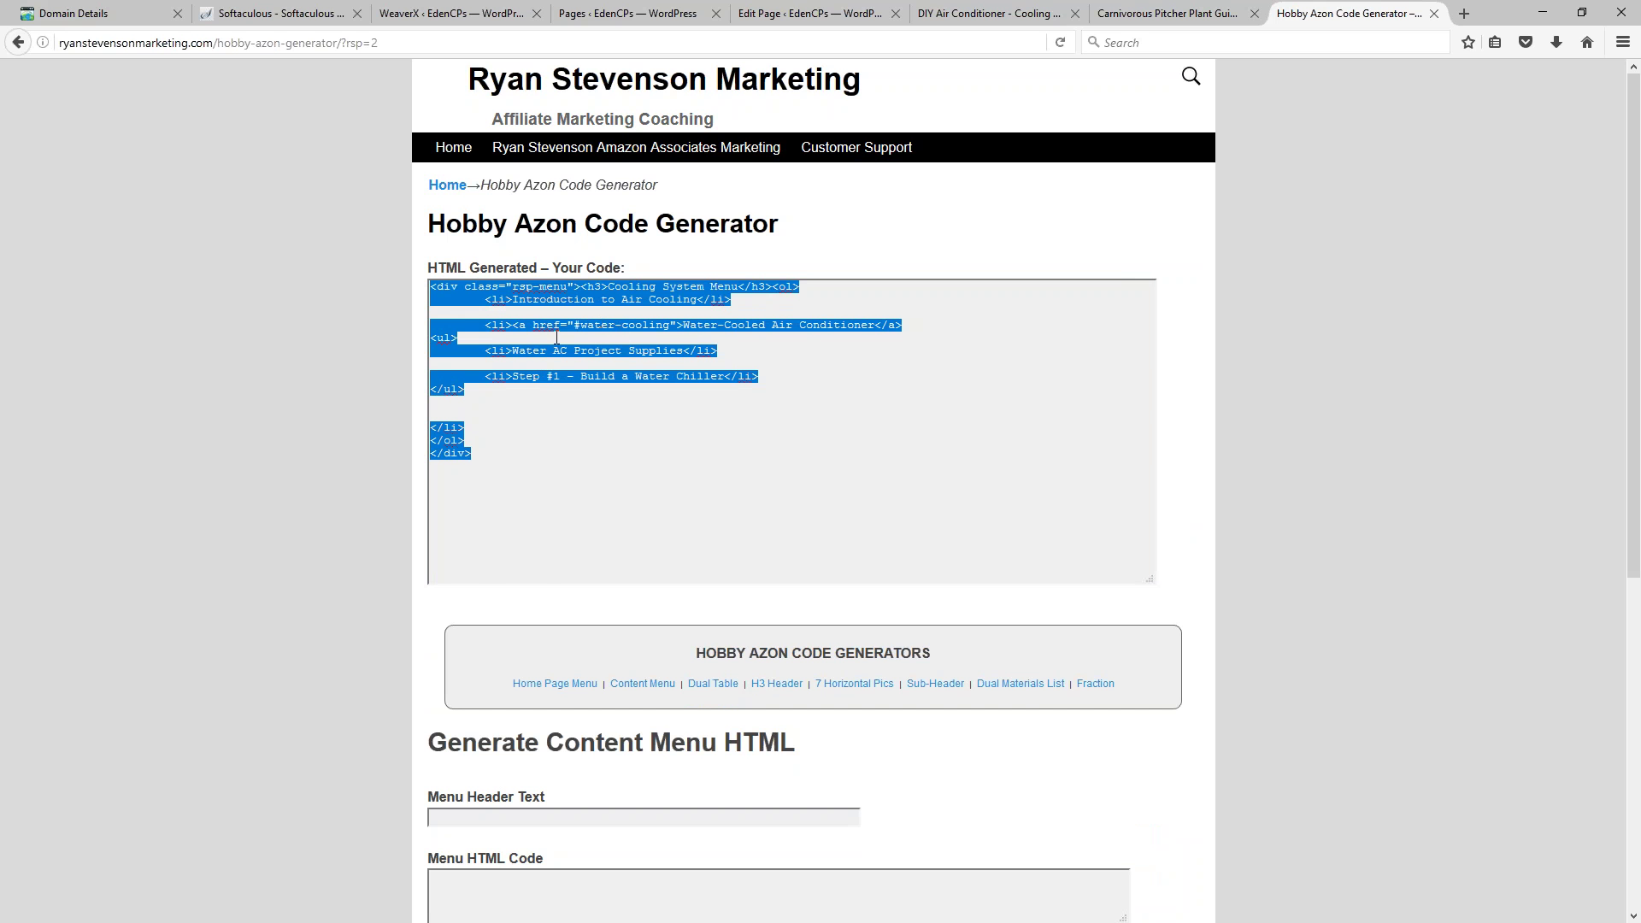
left_click(810, 13)
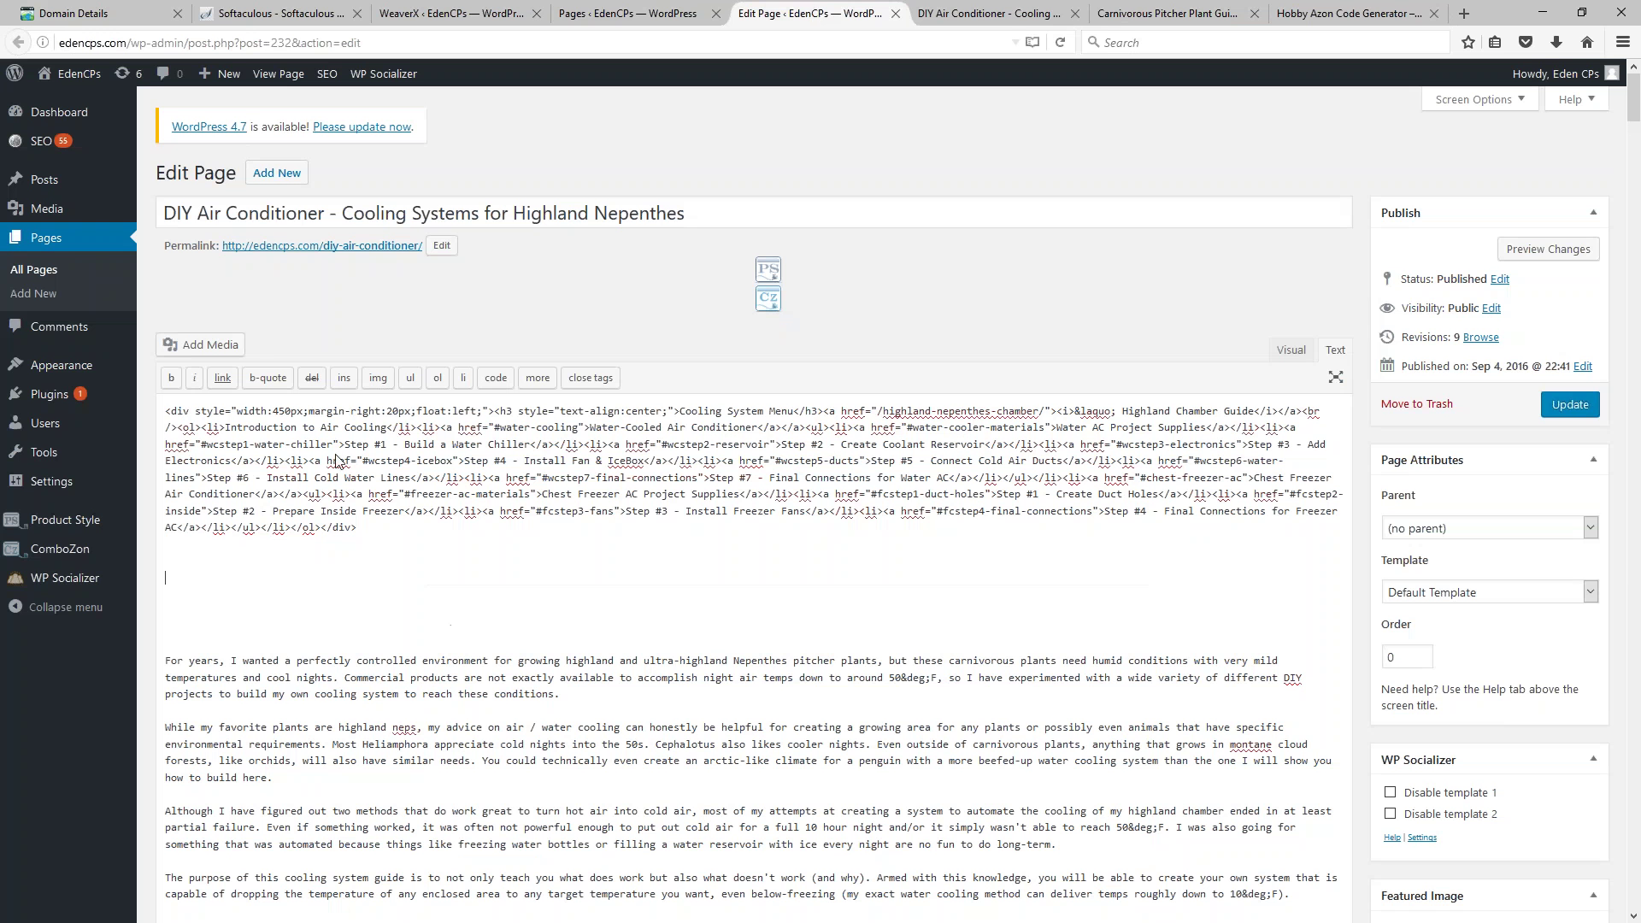
right_click(192, 580)
left_click(248, 663)
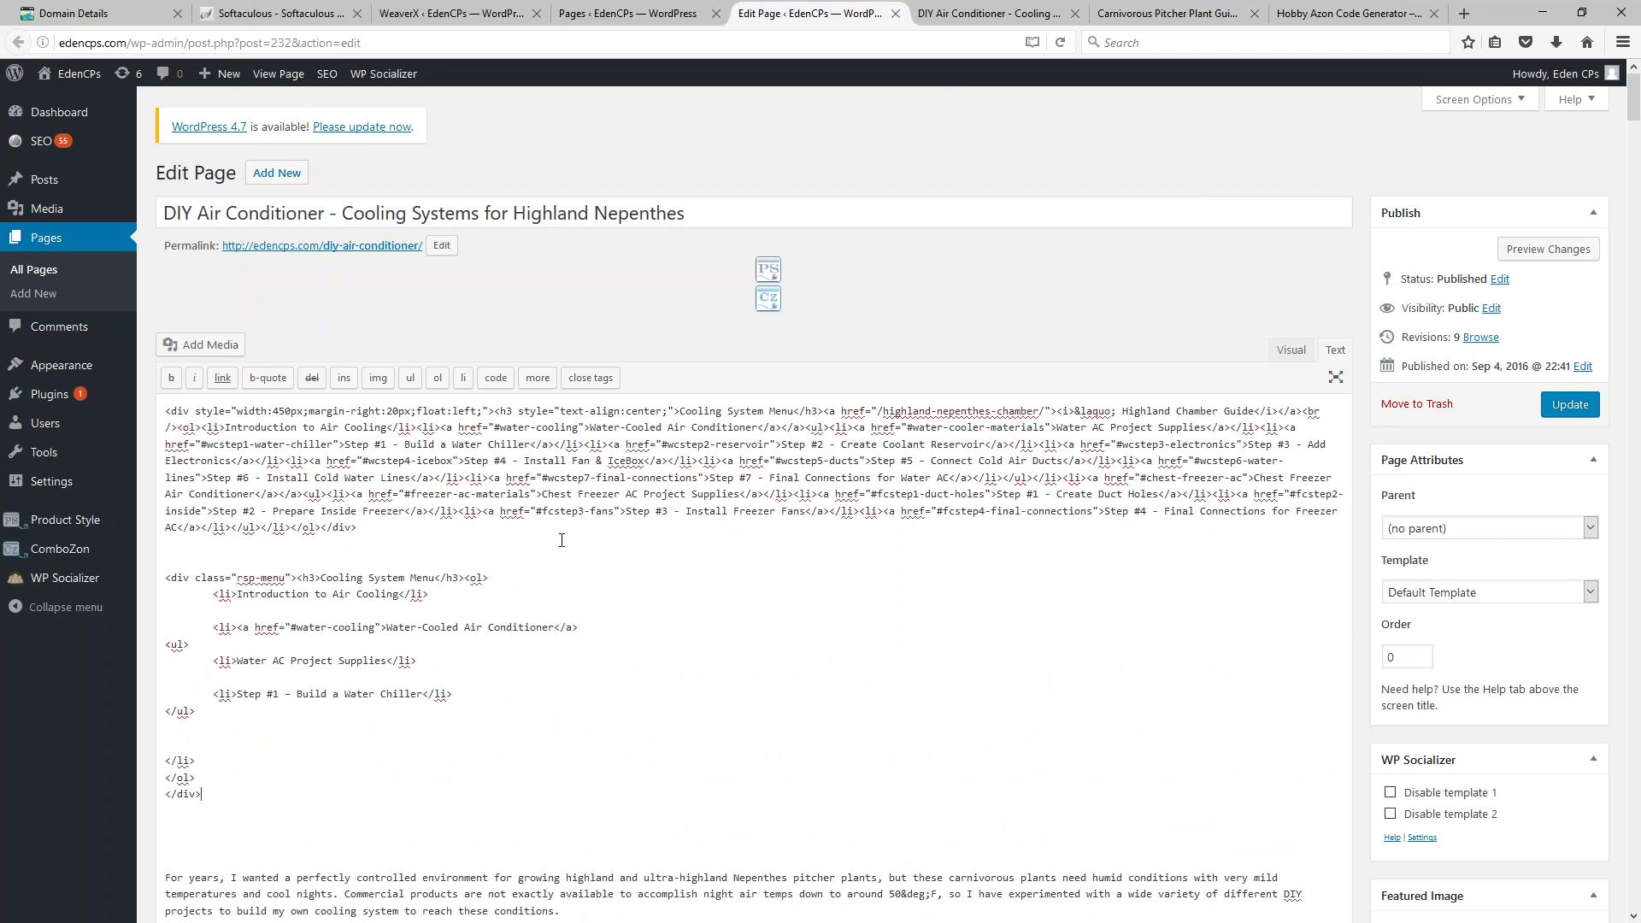
Step: Look over the published cooling menu and the list of Hobby Azon code generators, and switch to the EdenCPs home page
left_click(938, 14)
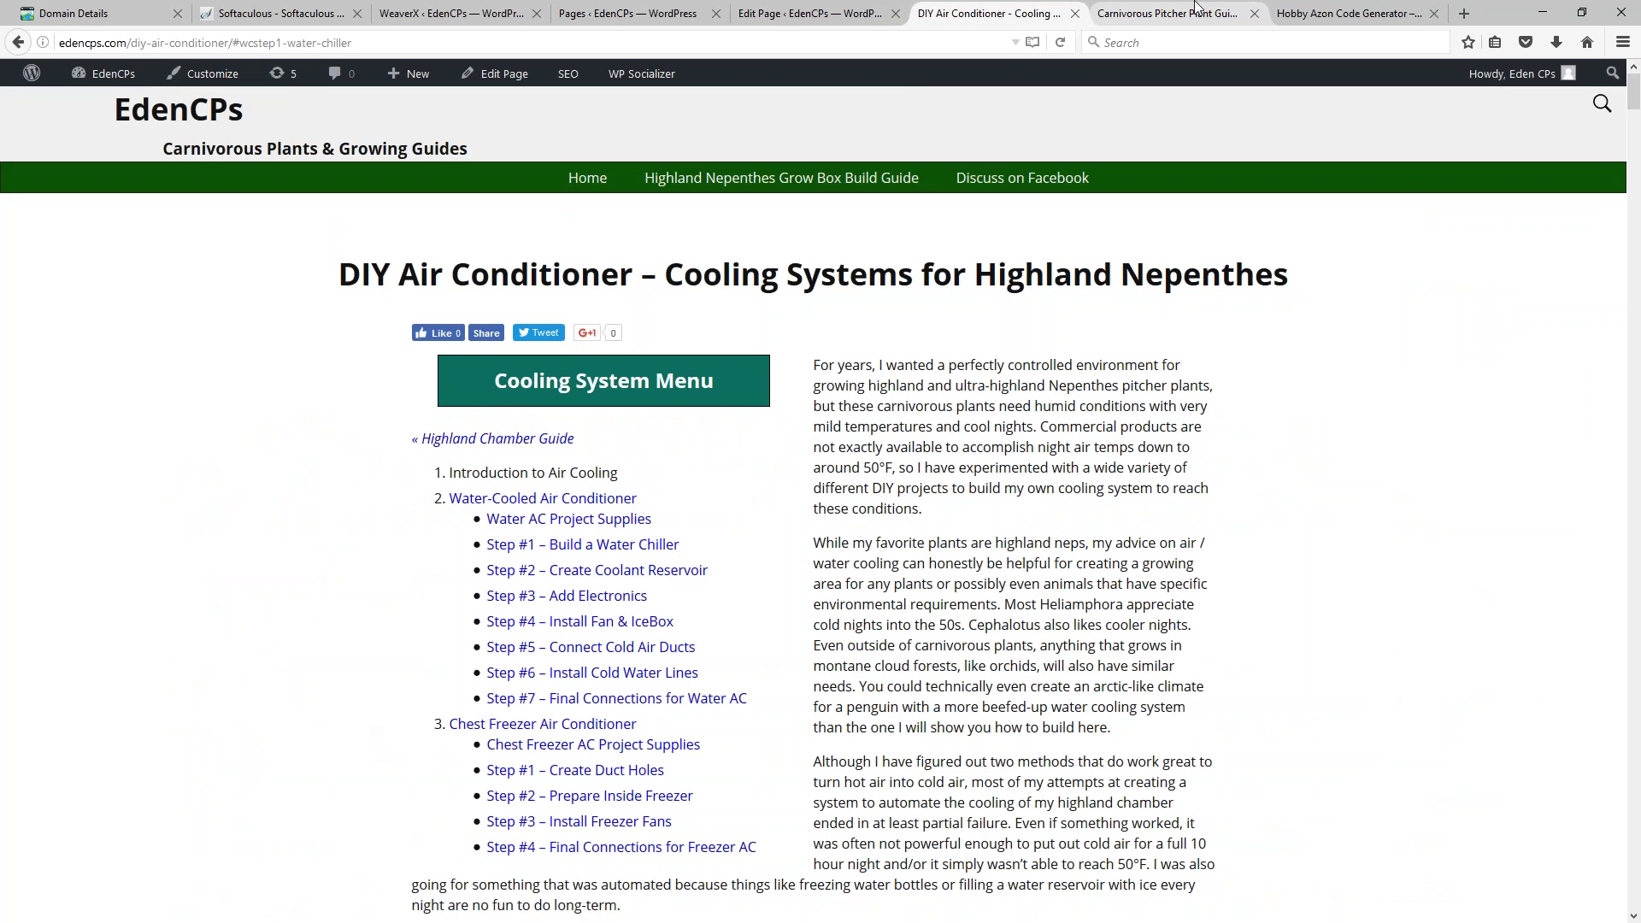
left_click(1355, 14)
left_click(1265, 465)
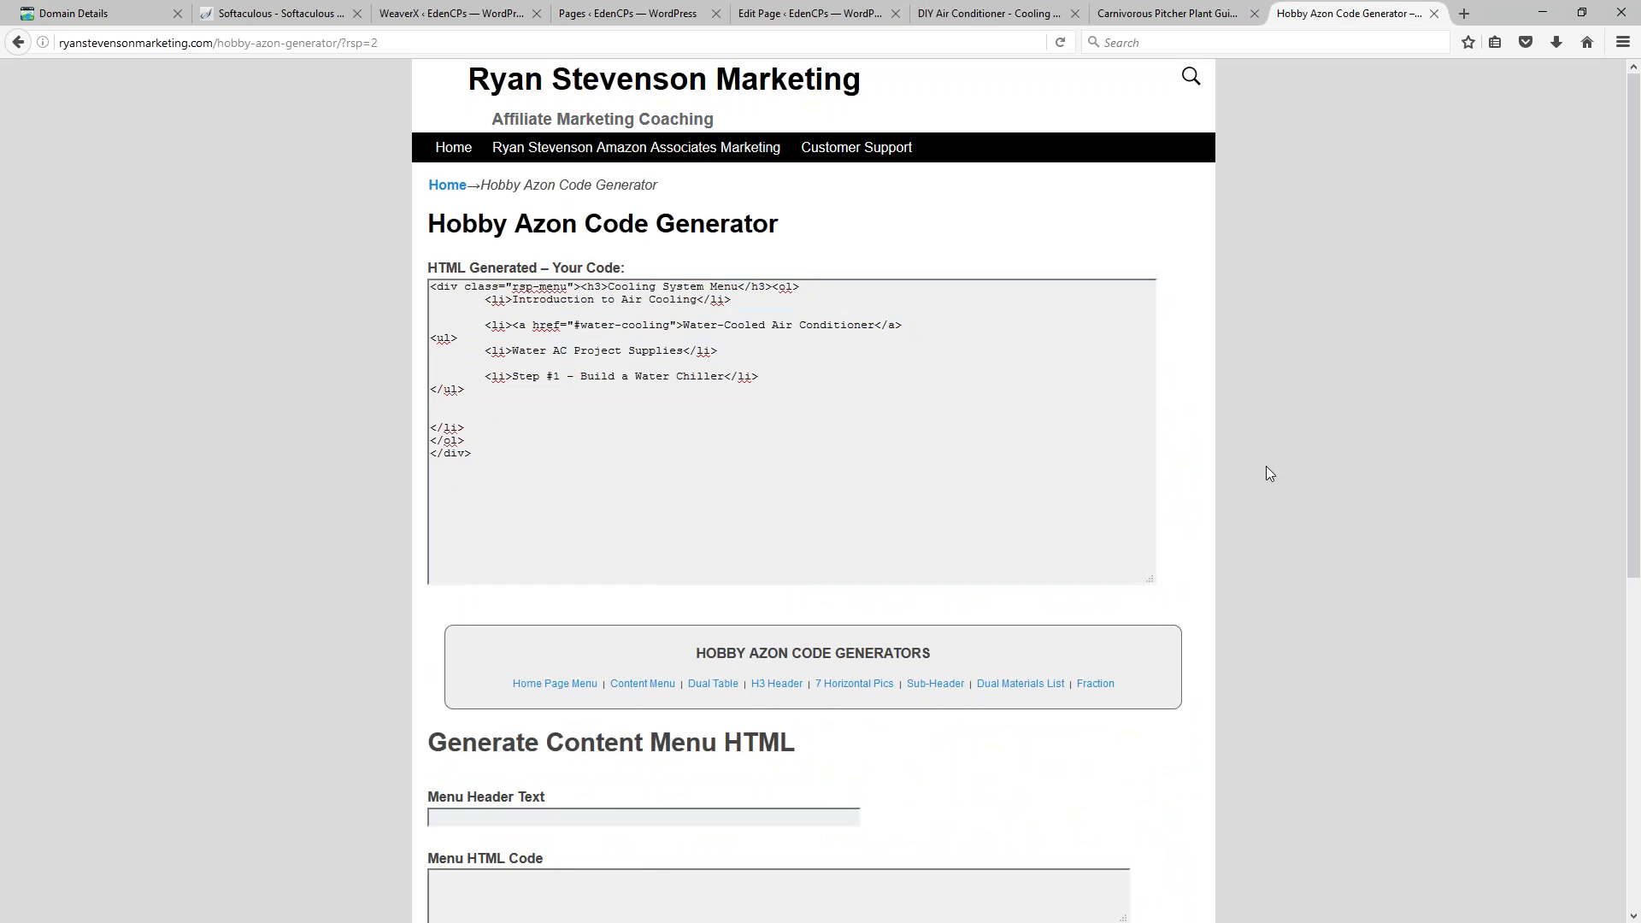
scroll(1214, 494, "down", 1)
scroll(1214, 496, "down", 2)
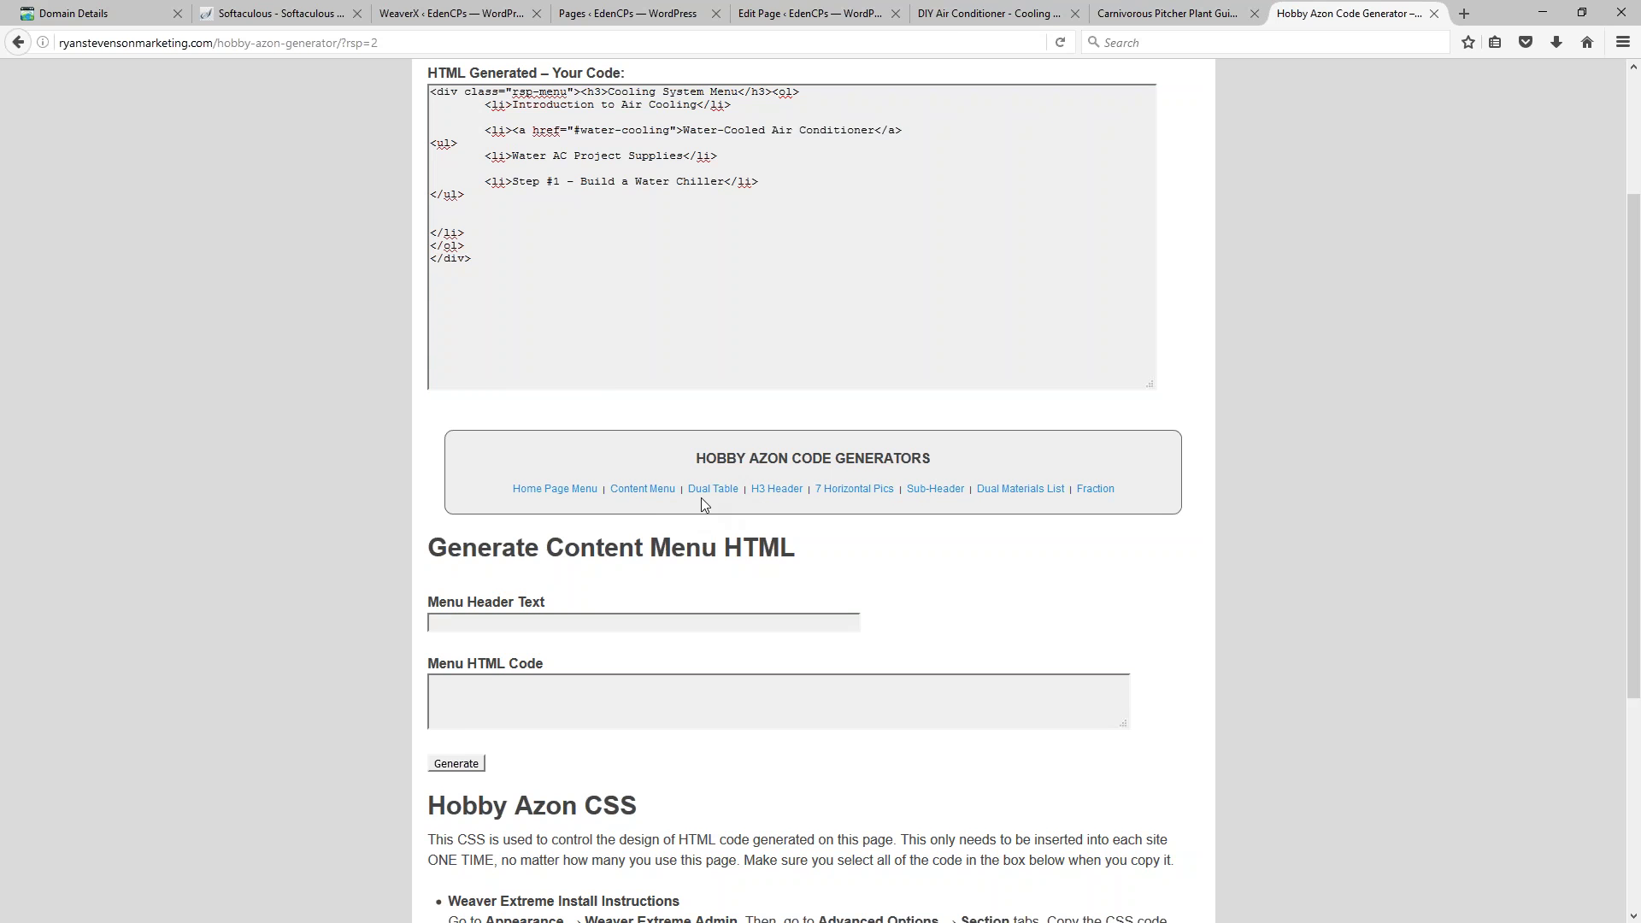
left_click(1262, 12)
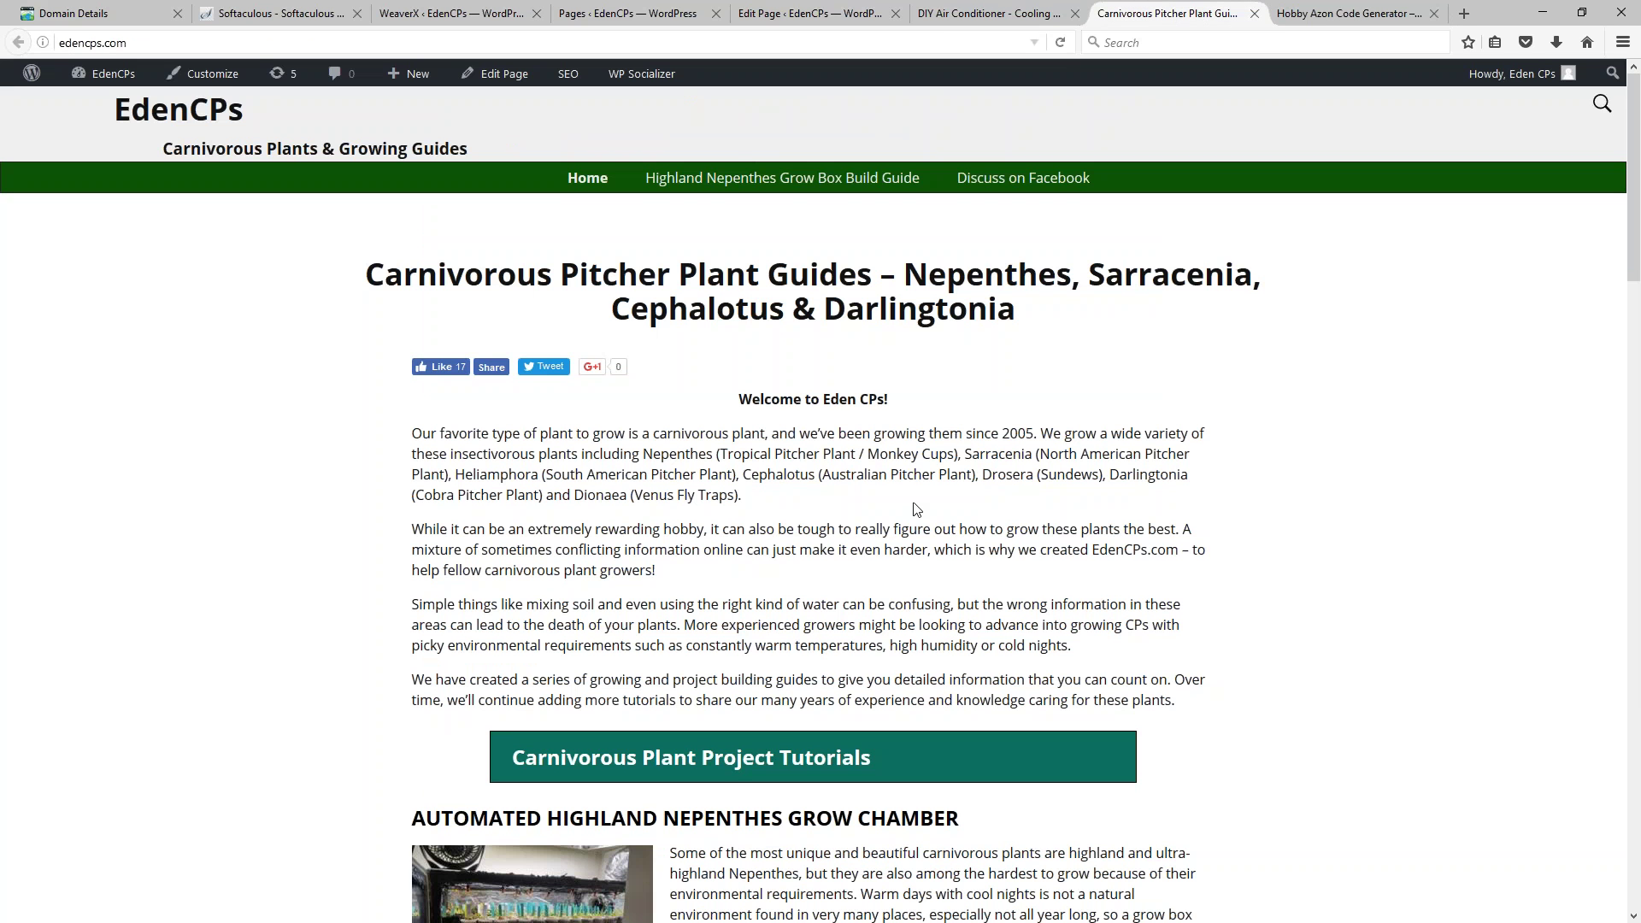
Step: Open the Nepenthes Grow Box Construction Guide from the EdenCPs home page and examine the tables under My Highland Chamber Conditions
scroll(918, 511, "down", 5)
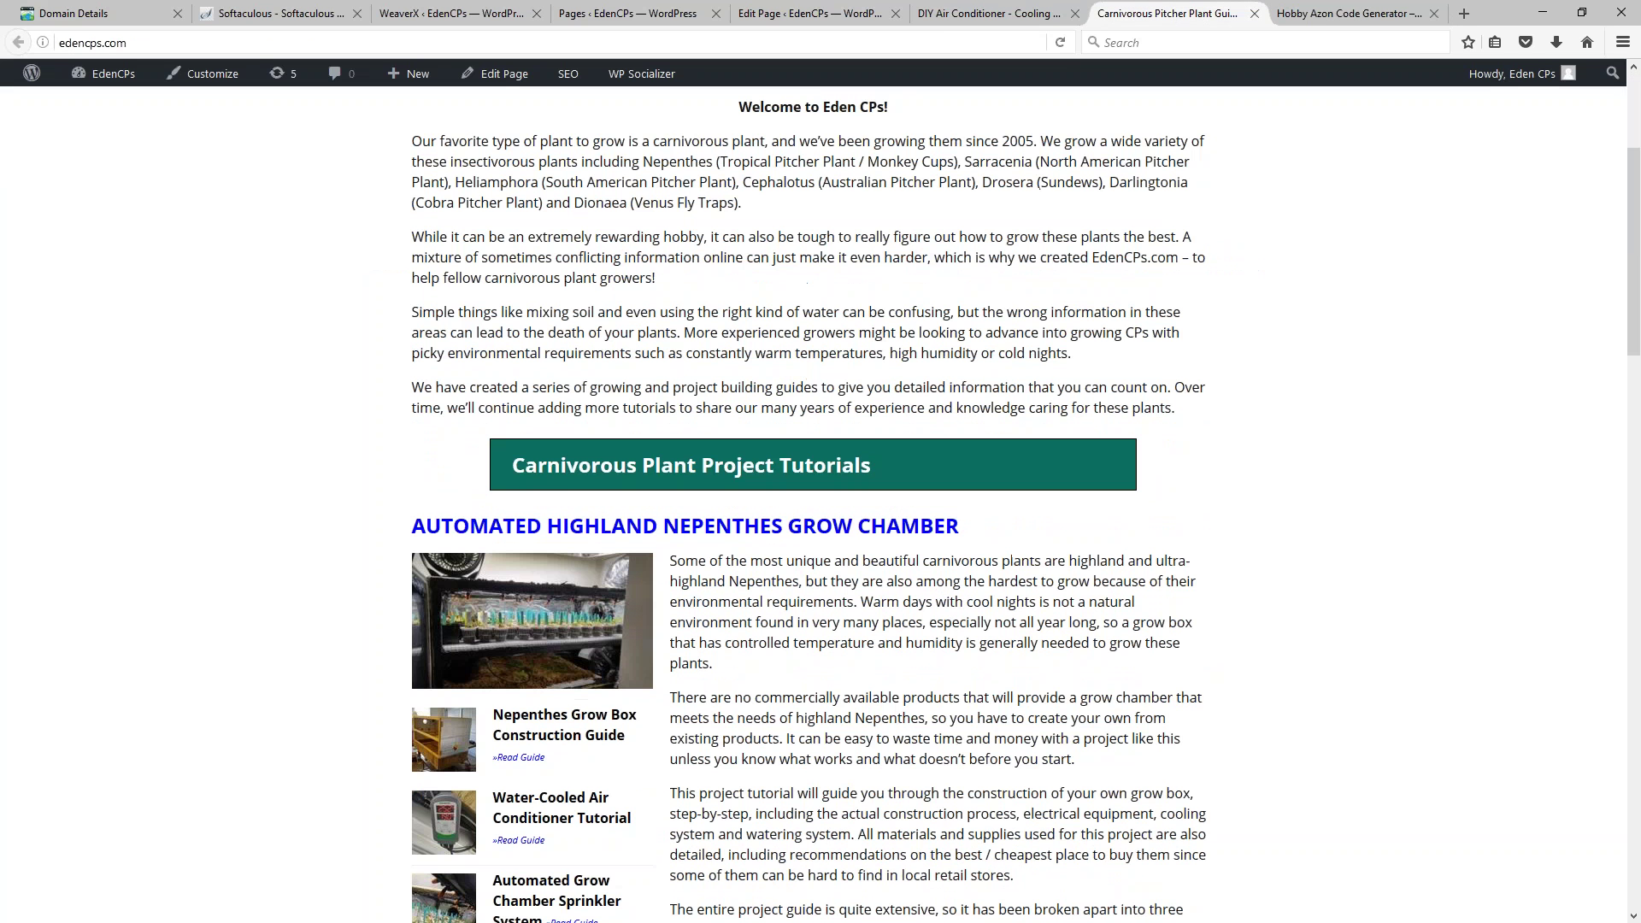
left_click(539, 728)
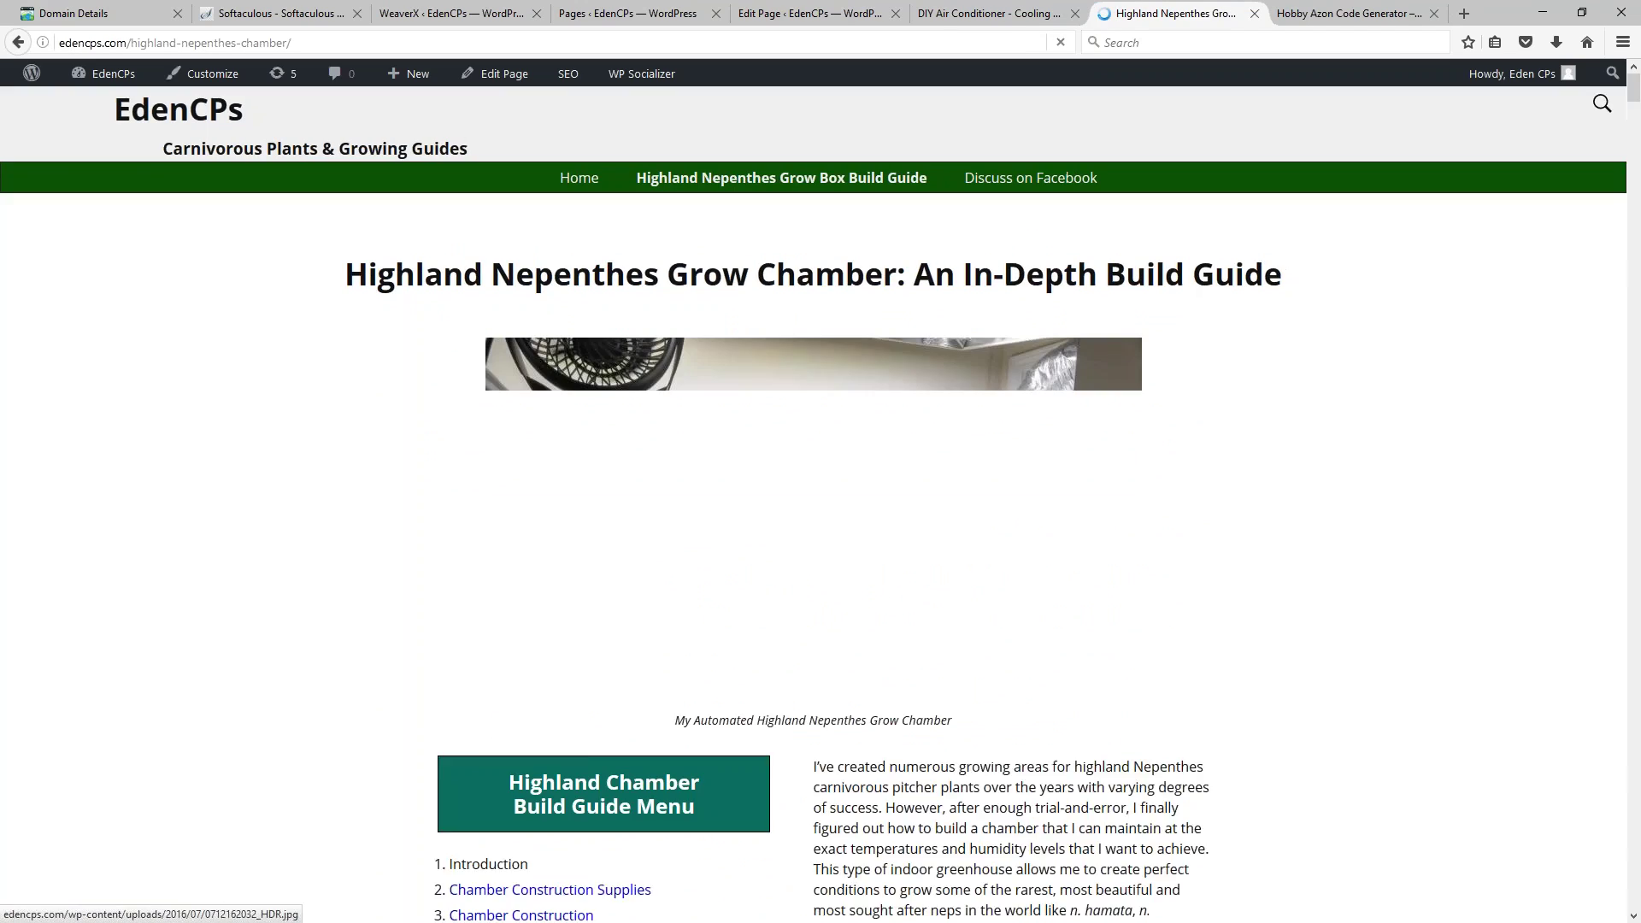
scroll(1267, 527, "down", 20)
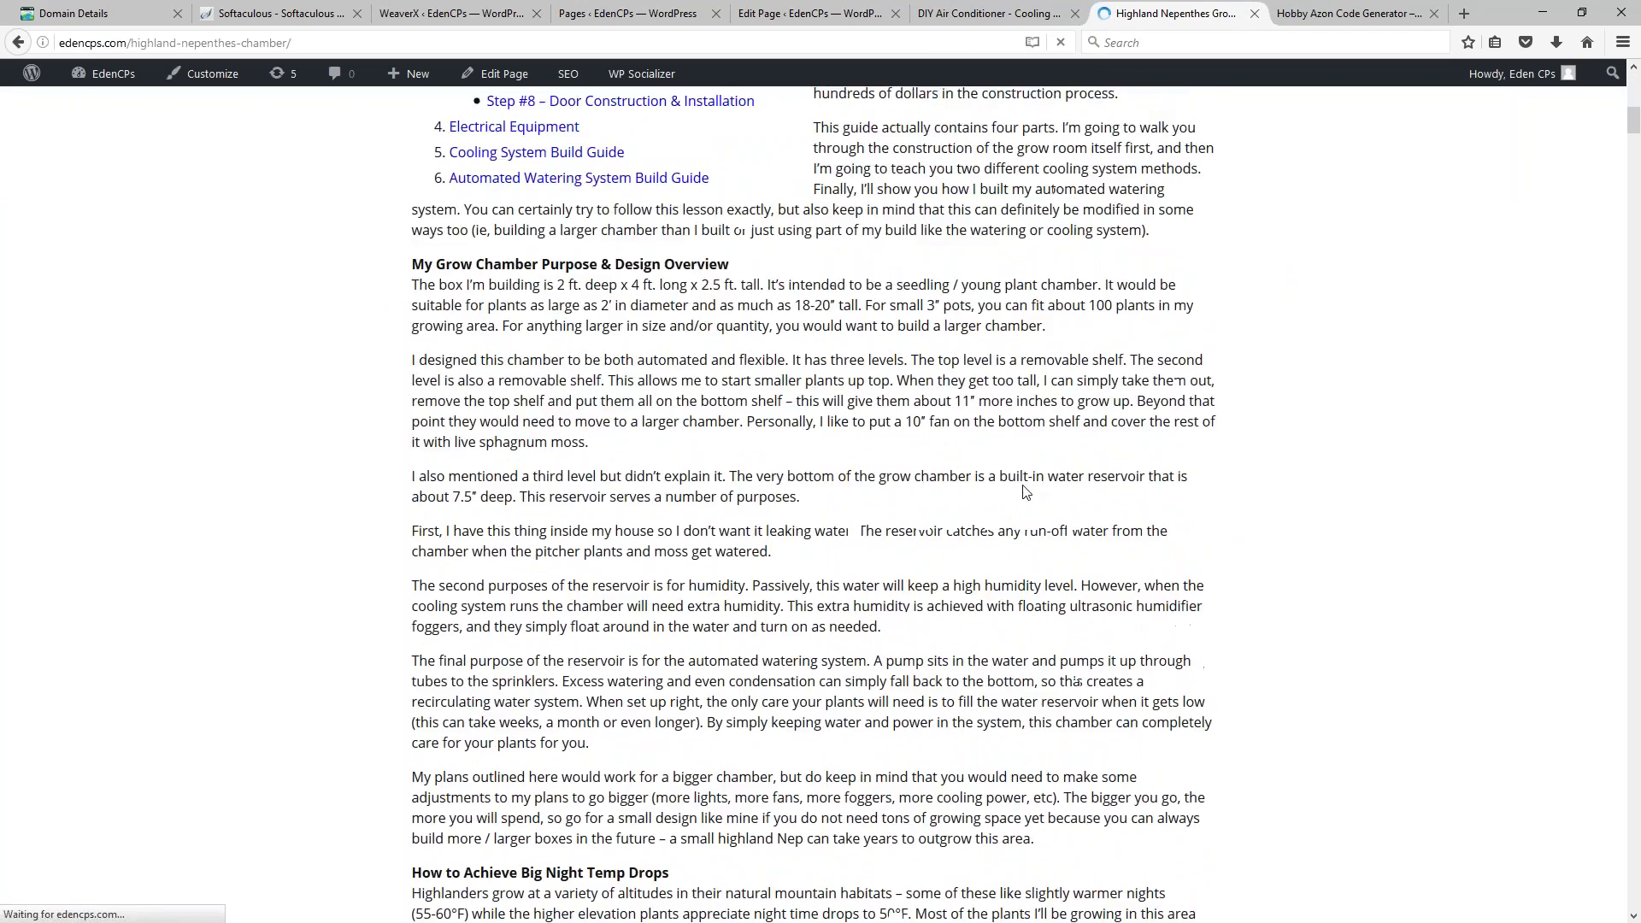
scroll(882, 526, "down", 8)
scroll(882, 527, "up", 7)
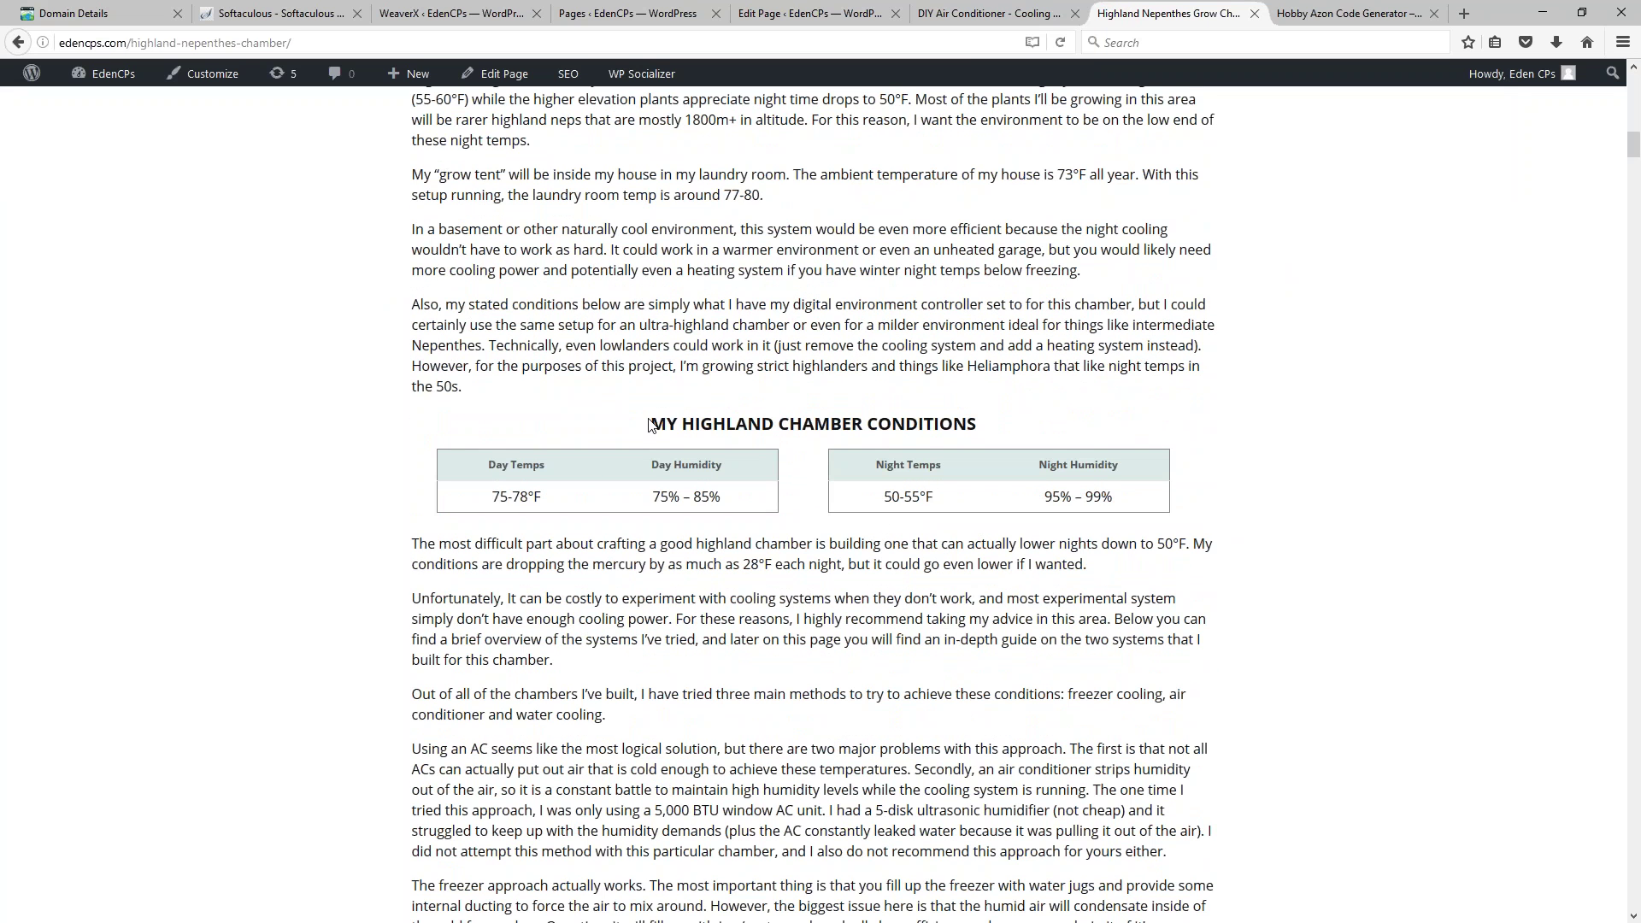
left_click_drag(491, 473, 1133, 498)
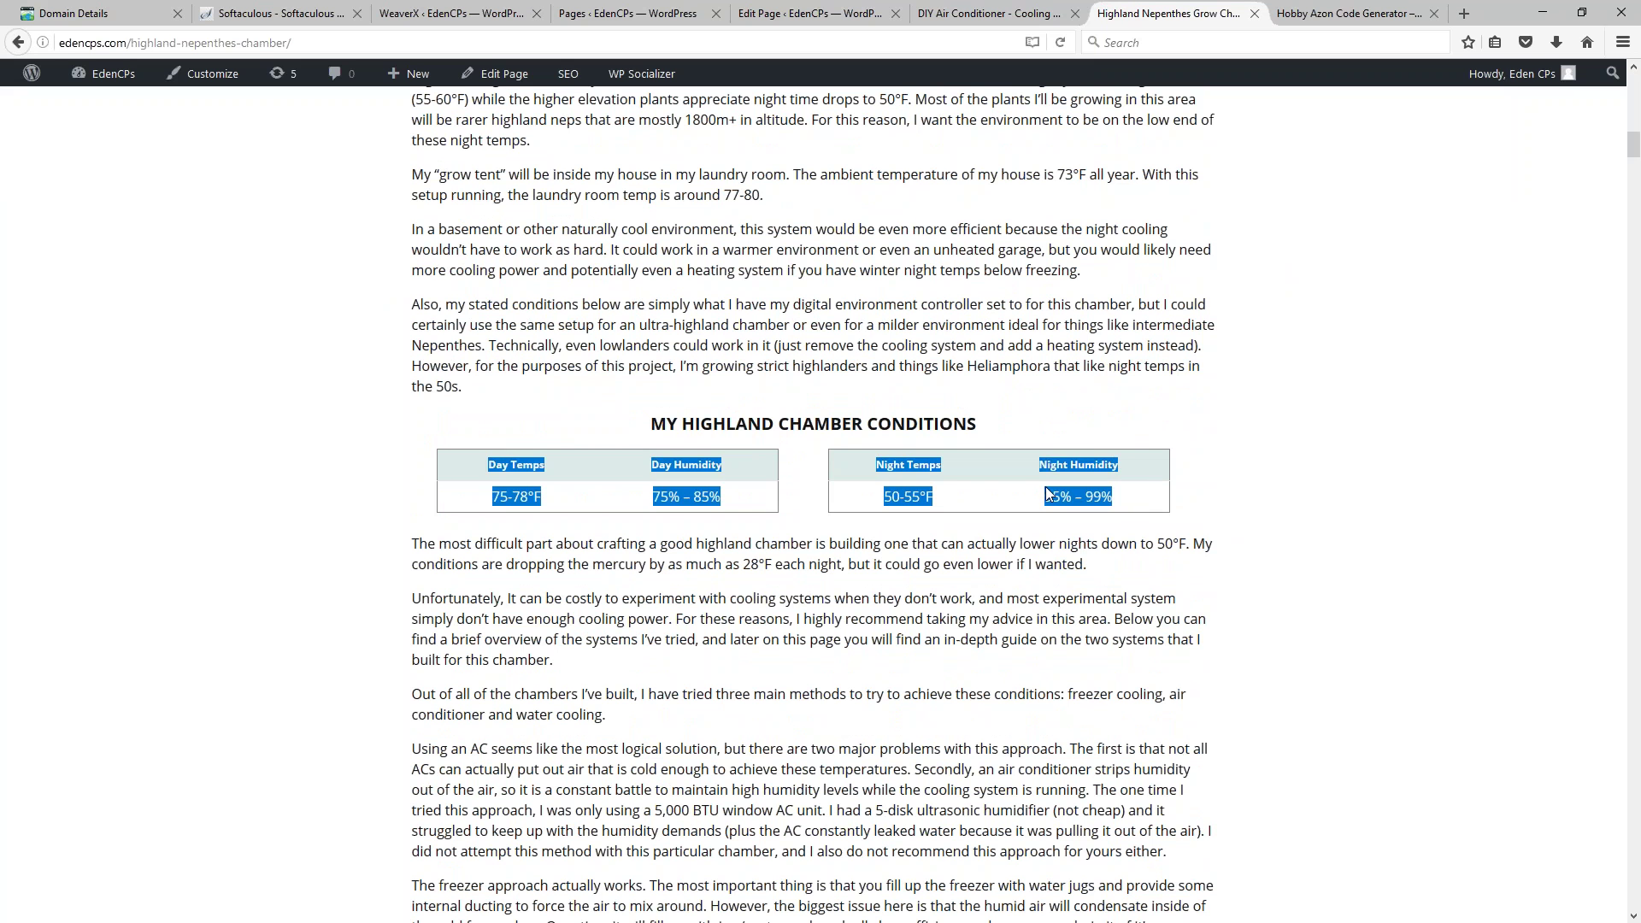
left_click(975, 505)
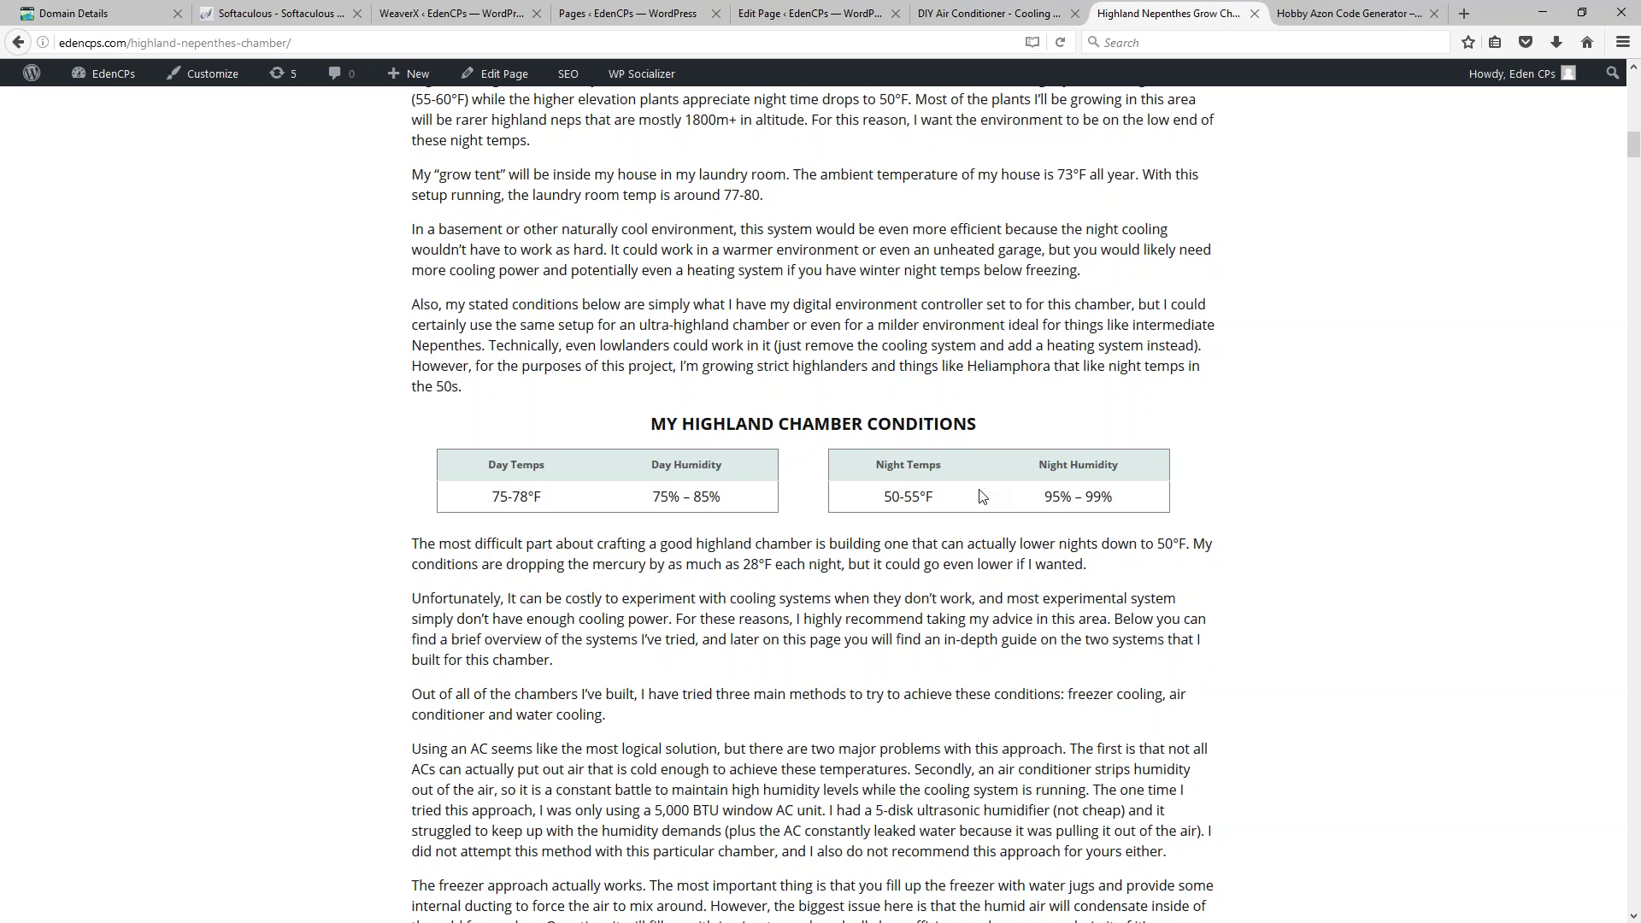
Step: Open the Dual Table form in the Hobby Azon Code Generator and review its fields
left_click(1349, 13)
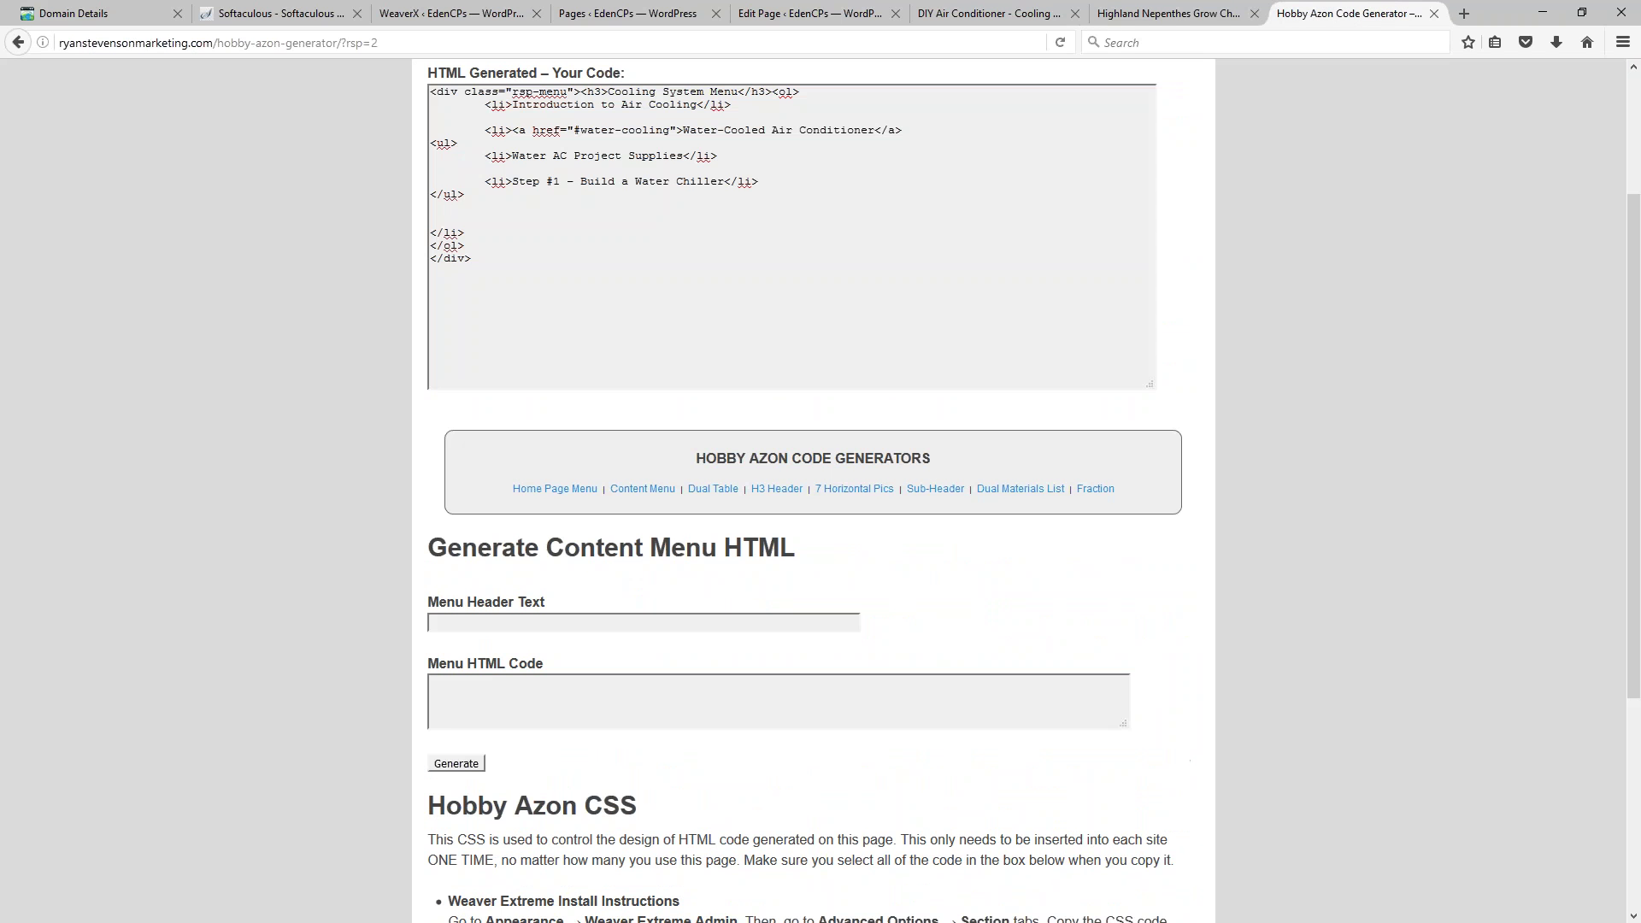
left_click(703, 496)
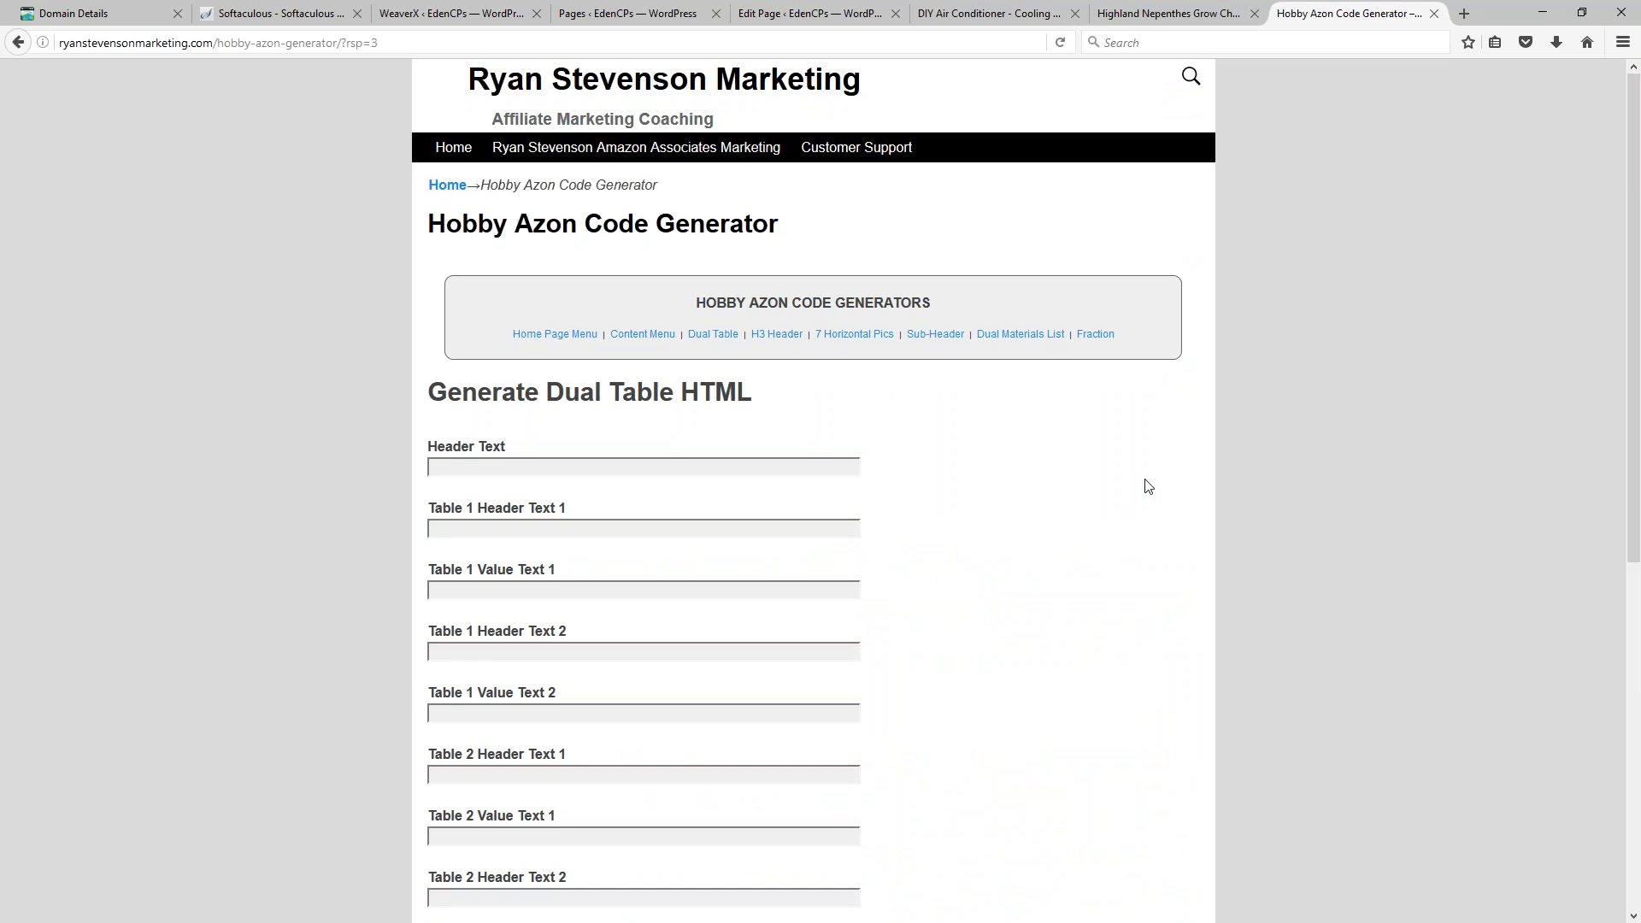
scroll(1102, 489, "down", 5)
scroll(1074, 491, "up", 3)
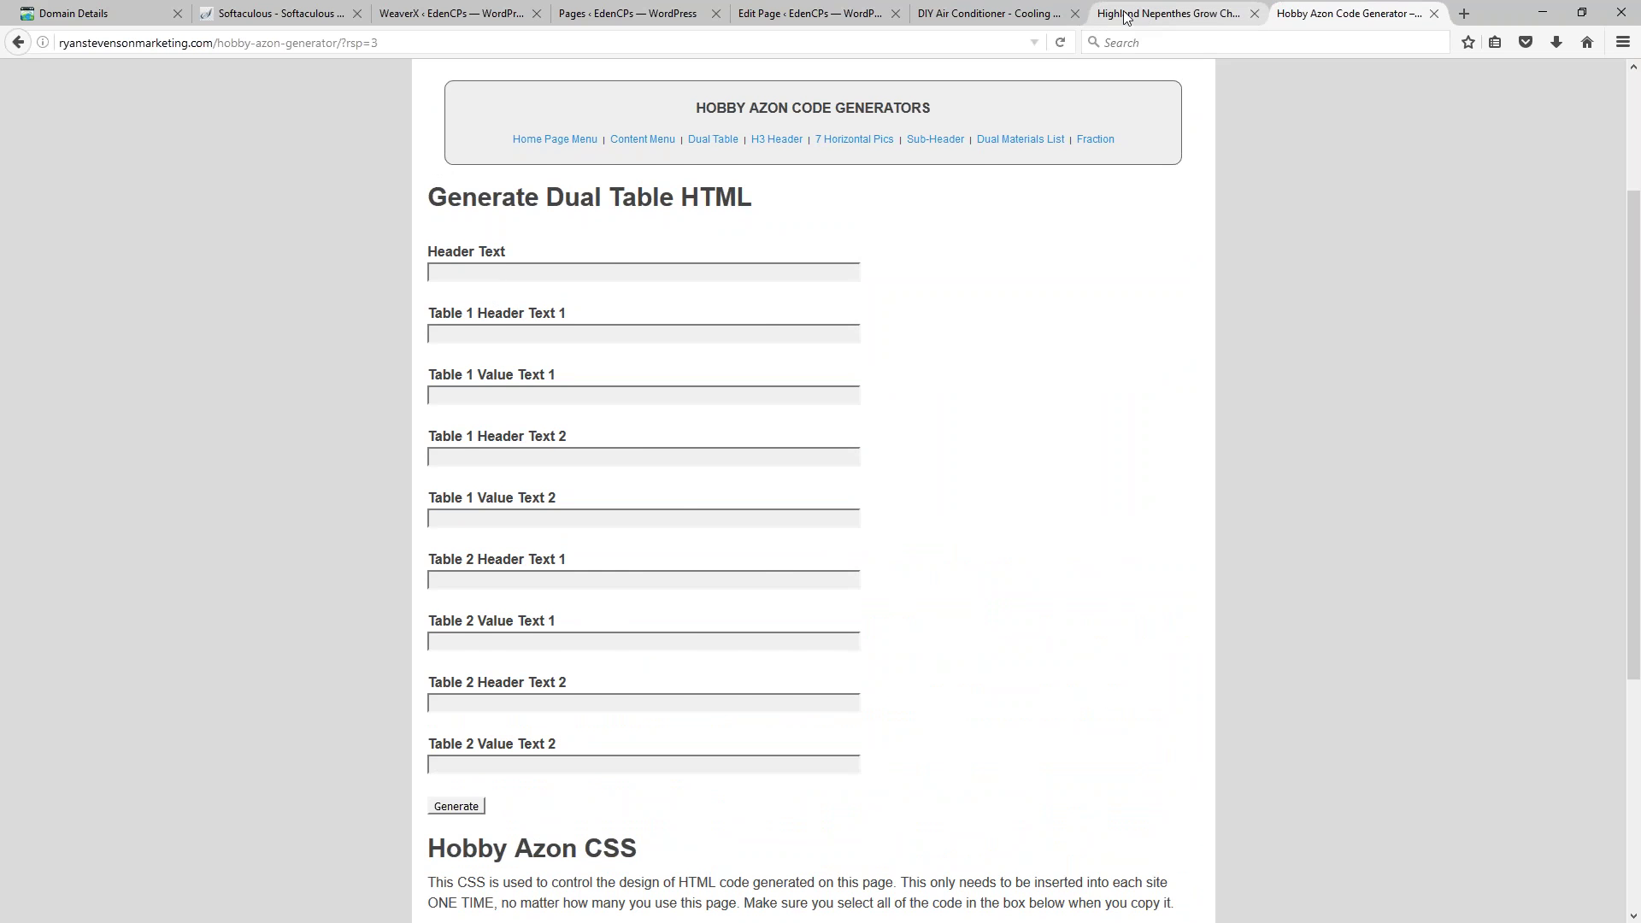
Step: Copy "Day Temps" and "75-78°F" from the Highland Nepenthes page into Table 1 Header Text 1 and Table 1 Value Text 1
left_click(1162, 13)
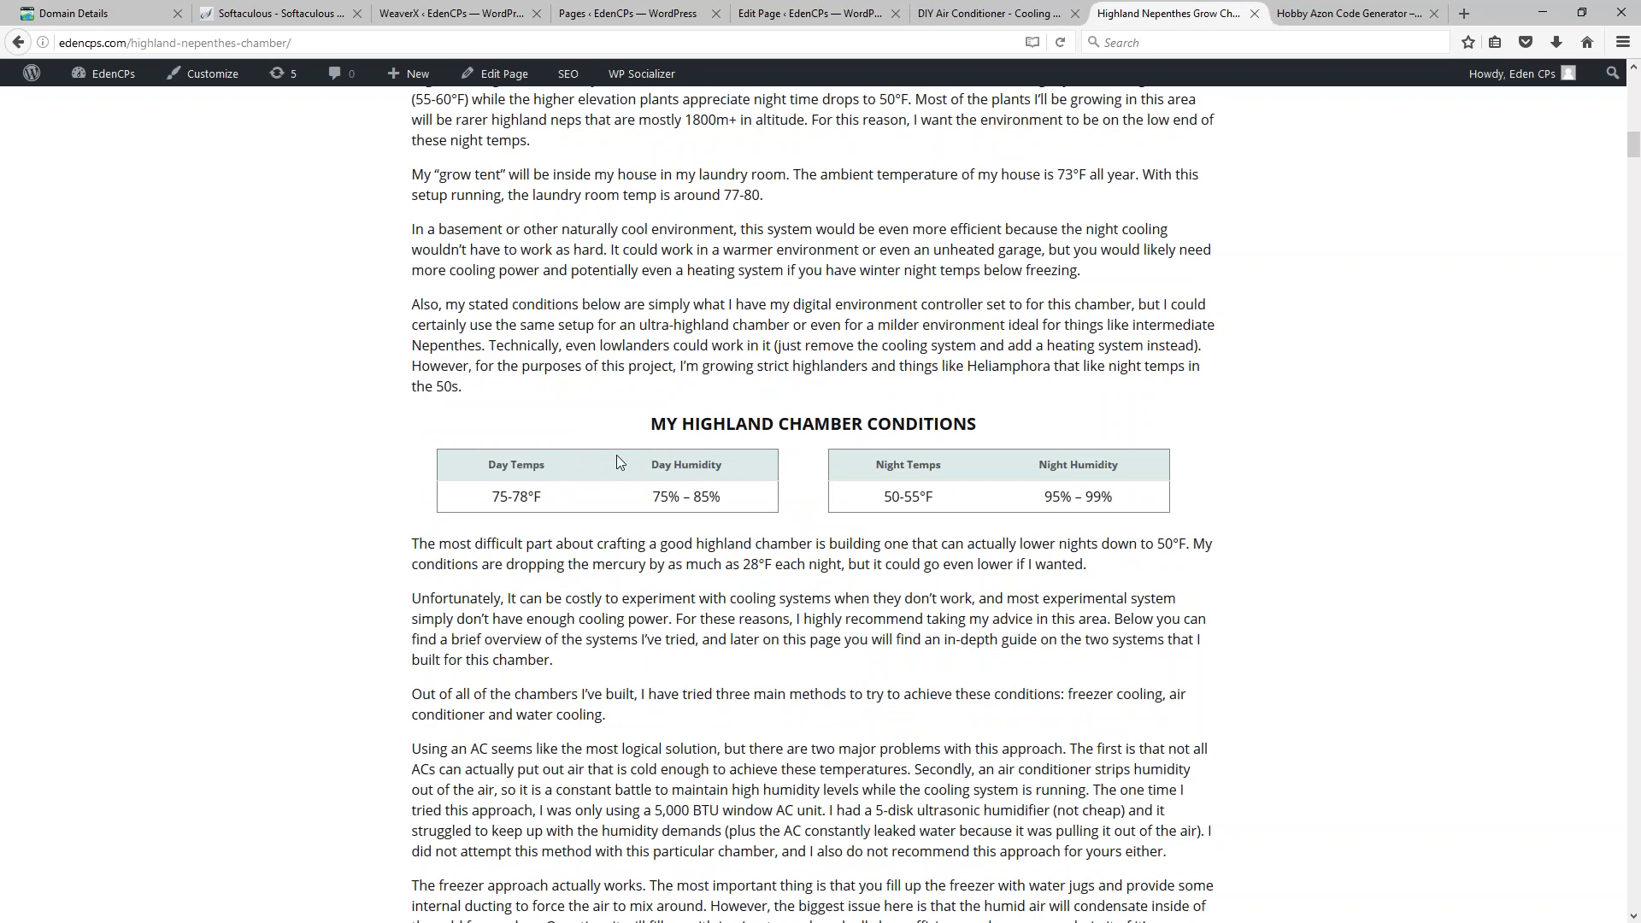
left_click_drag(552, 464, 462, 476)
key("ctrl+c")
left_click(1364, 14)
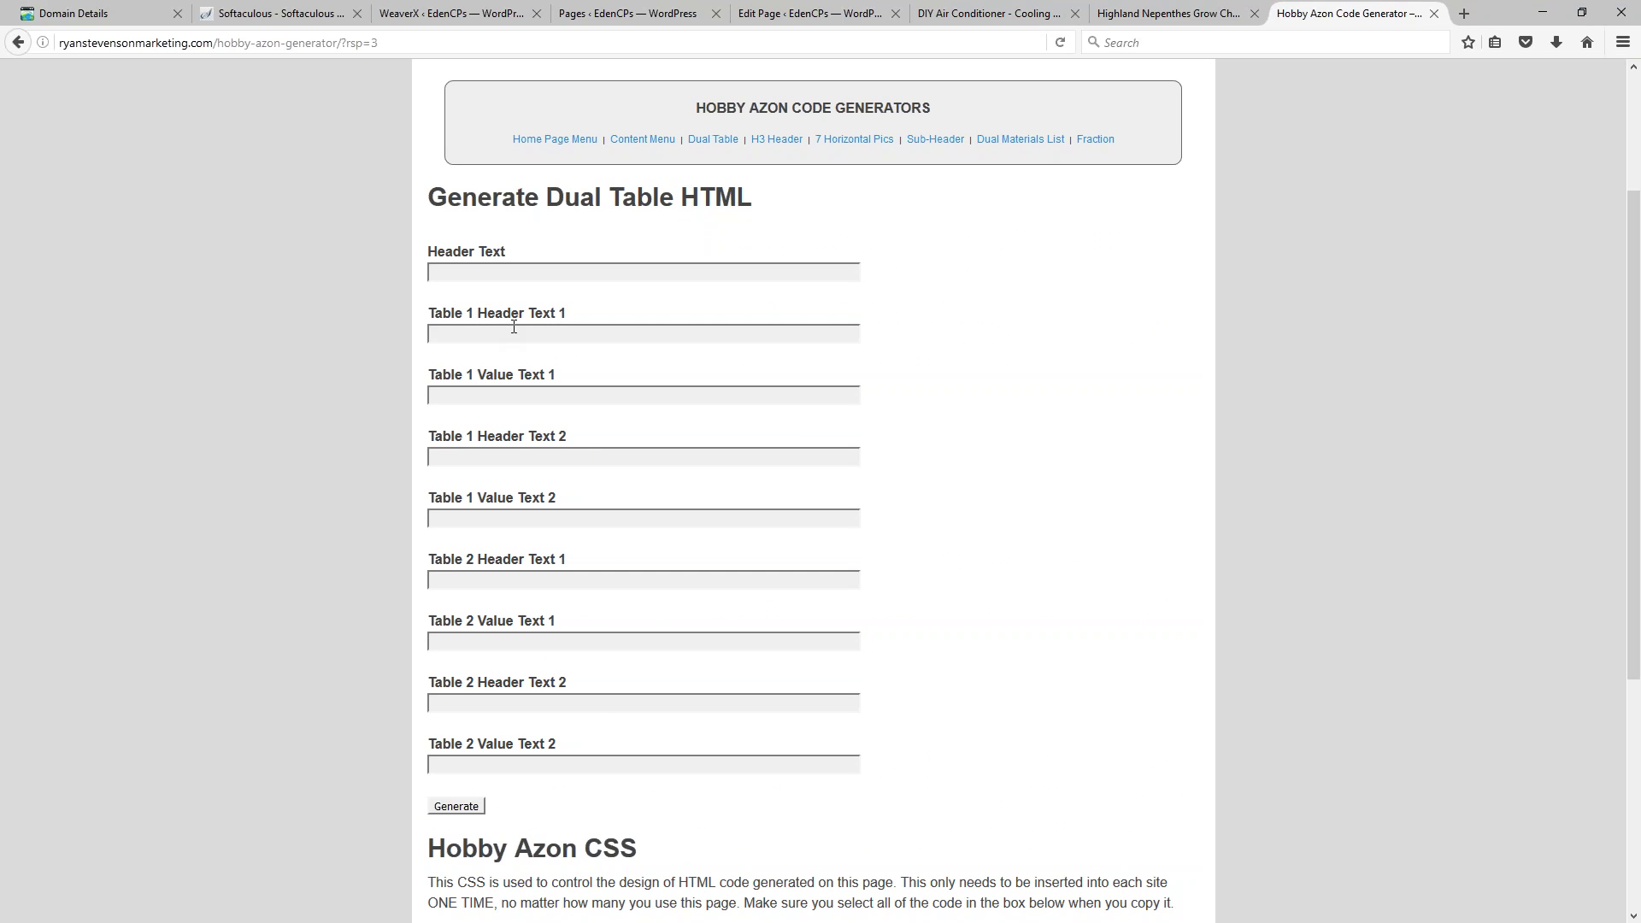
key("ctrl+v")
left_click(1212, 17)
left_click_drag(547, 496, 492, 504)
key("ctrl+c")
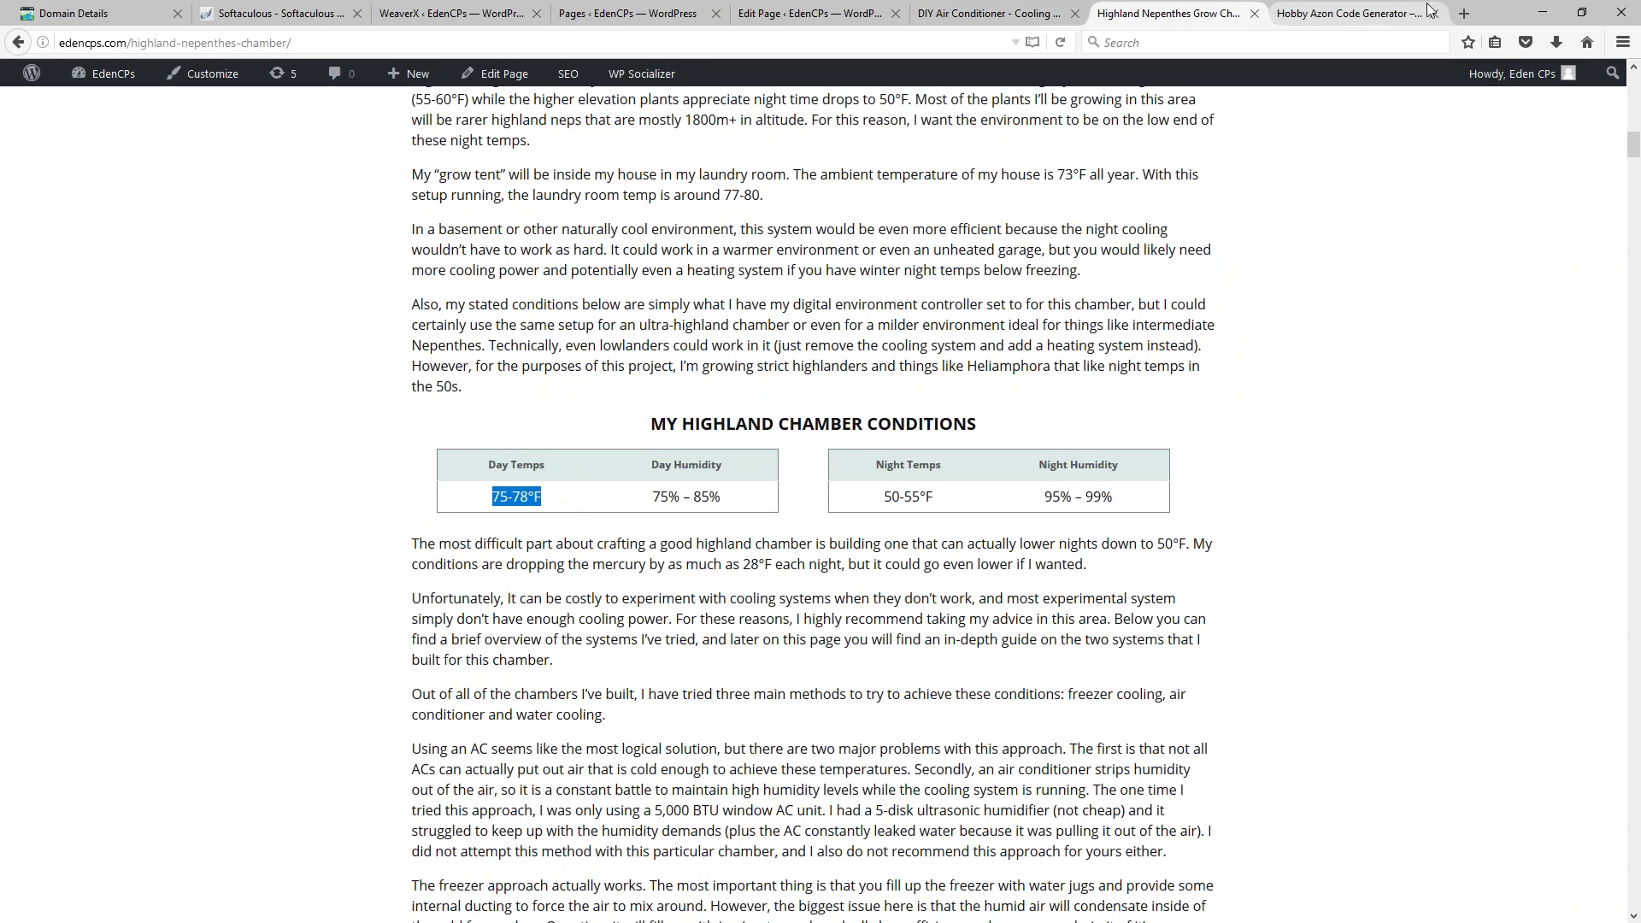
left_click(1367, 15)
key("ctrl+v")
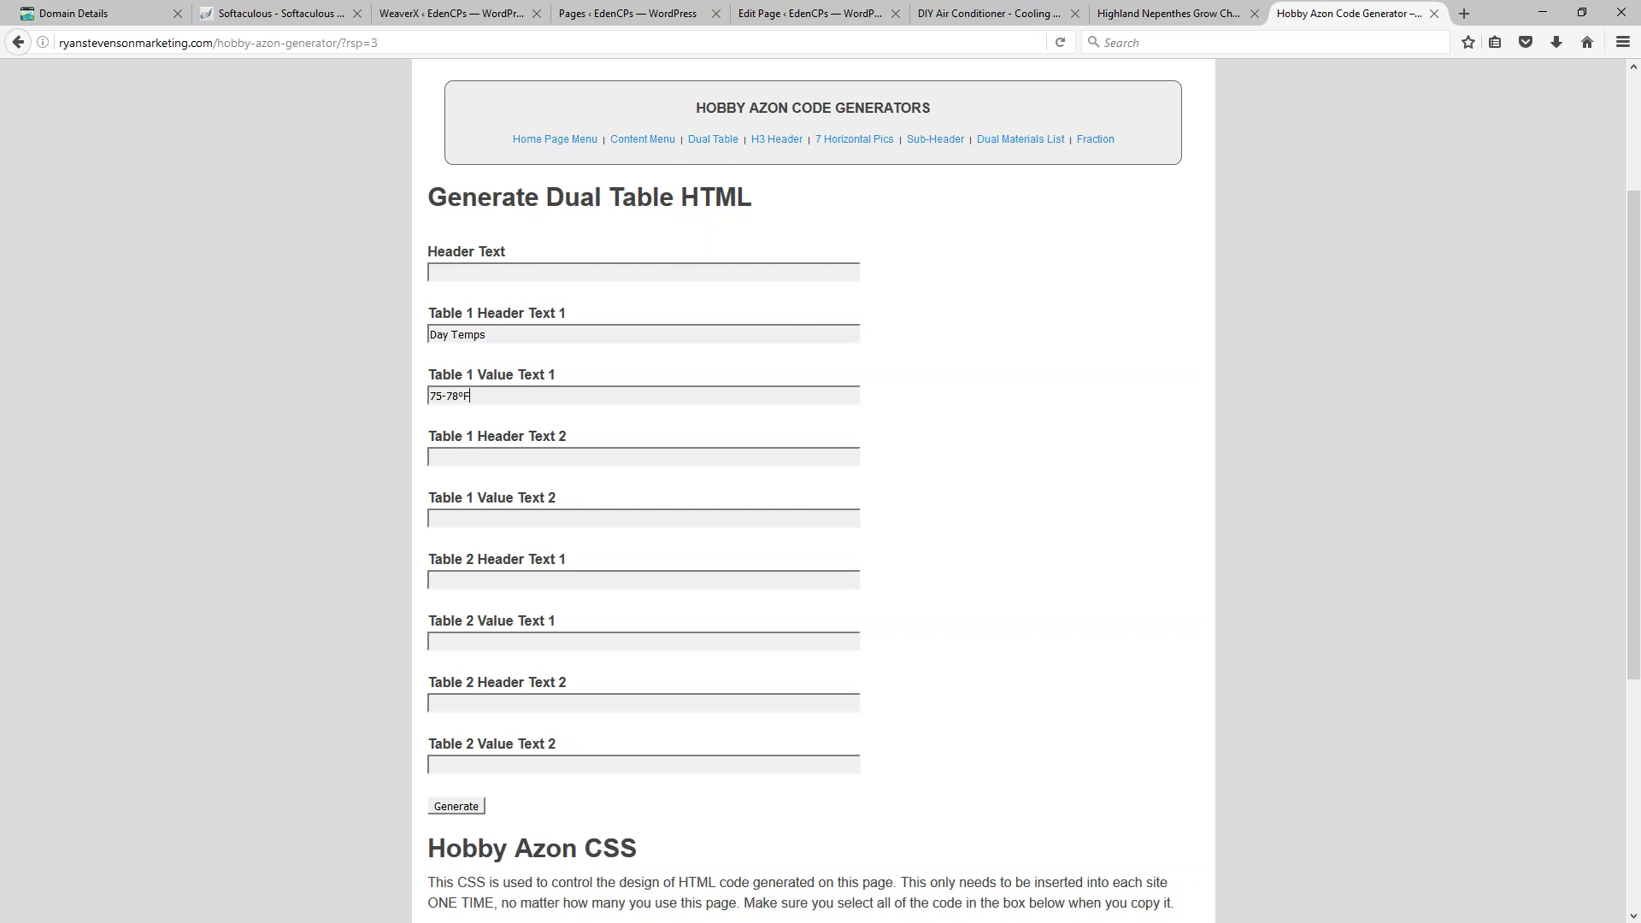
Step: Copy "Day Humidity" and "75% – 85%" from the Highland Nepenthes page into Table 1 Header Text 2 and Table 1 Value Text 2
left_click(1164, 14)
left_click(725, 469)
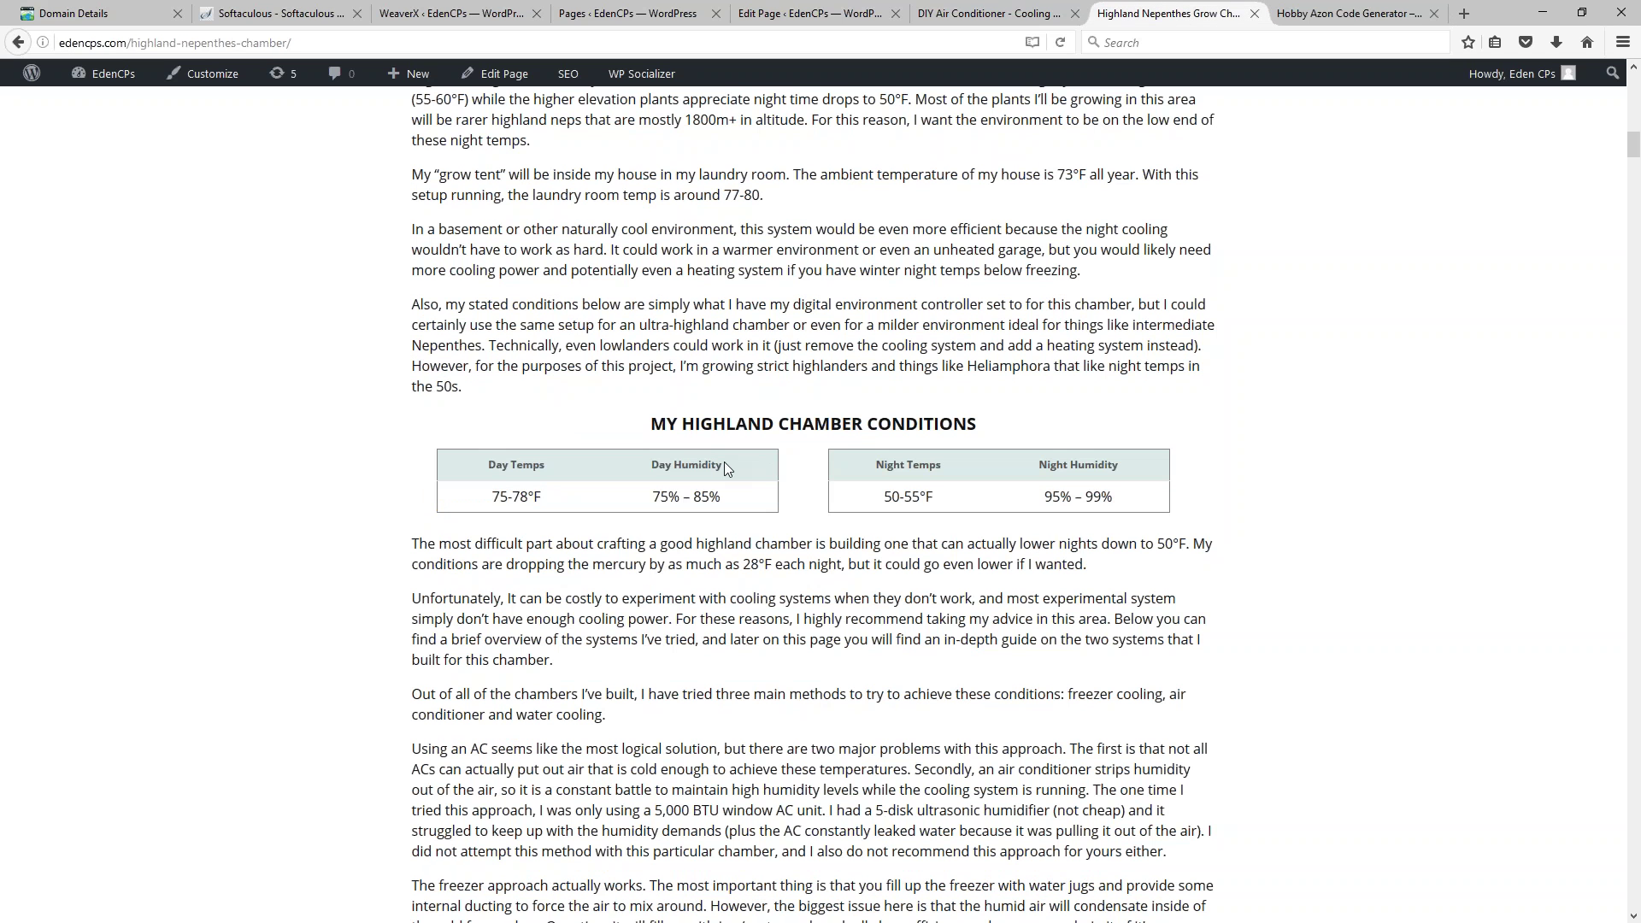
left_click(1309, 17)
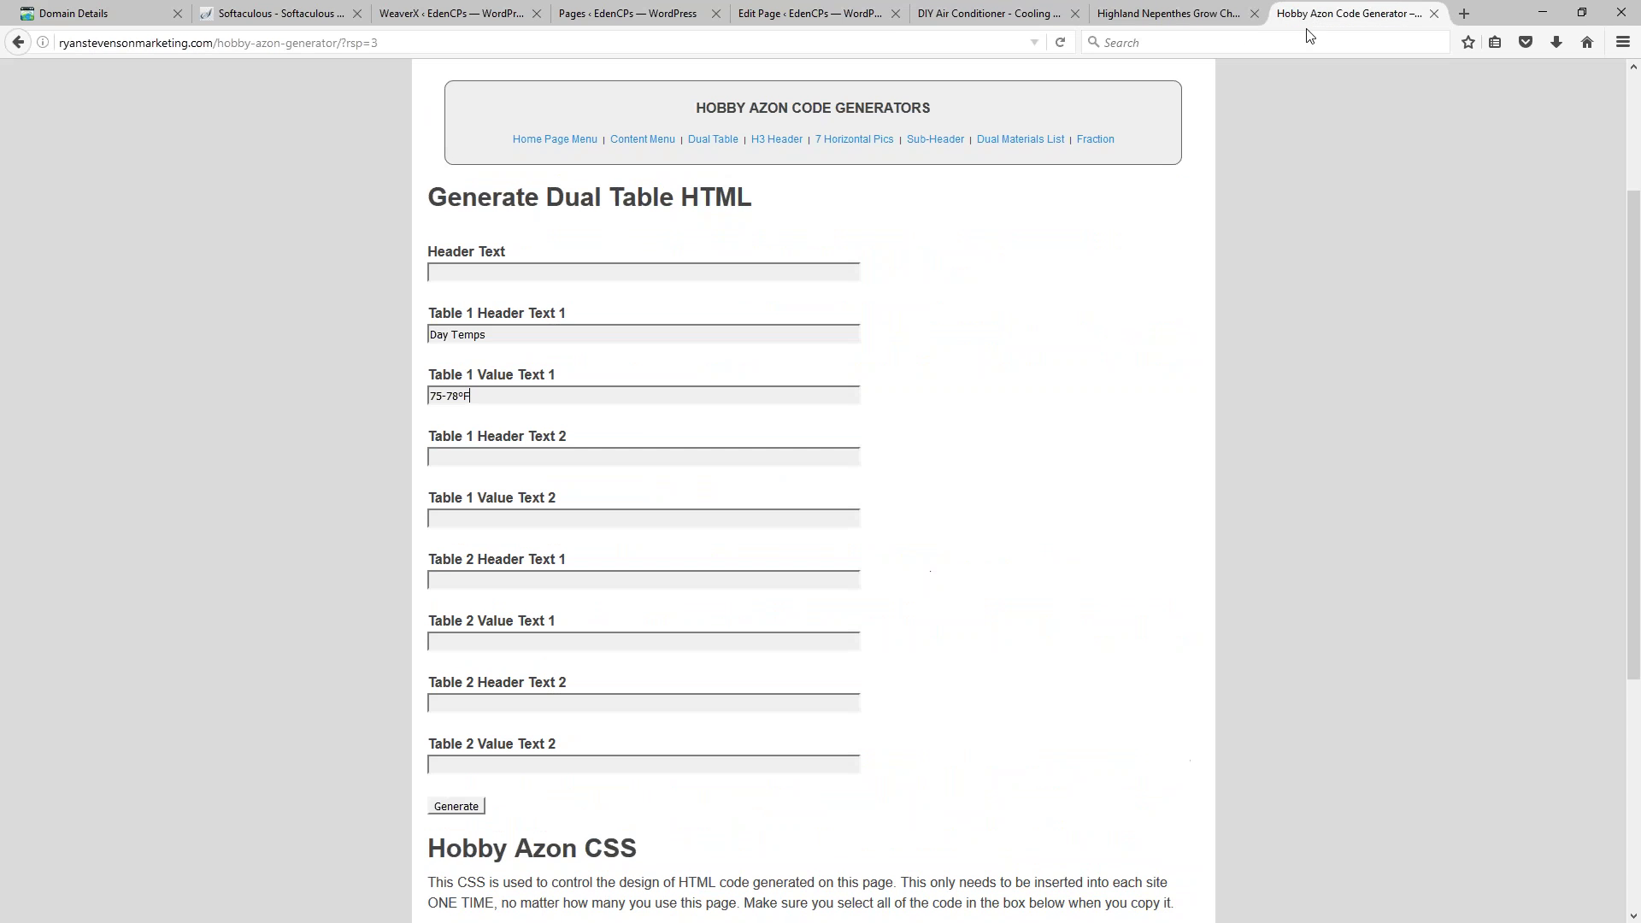
type("Day Humidity")
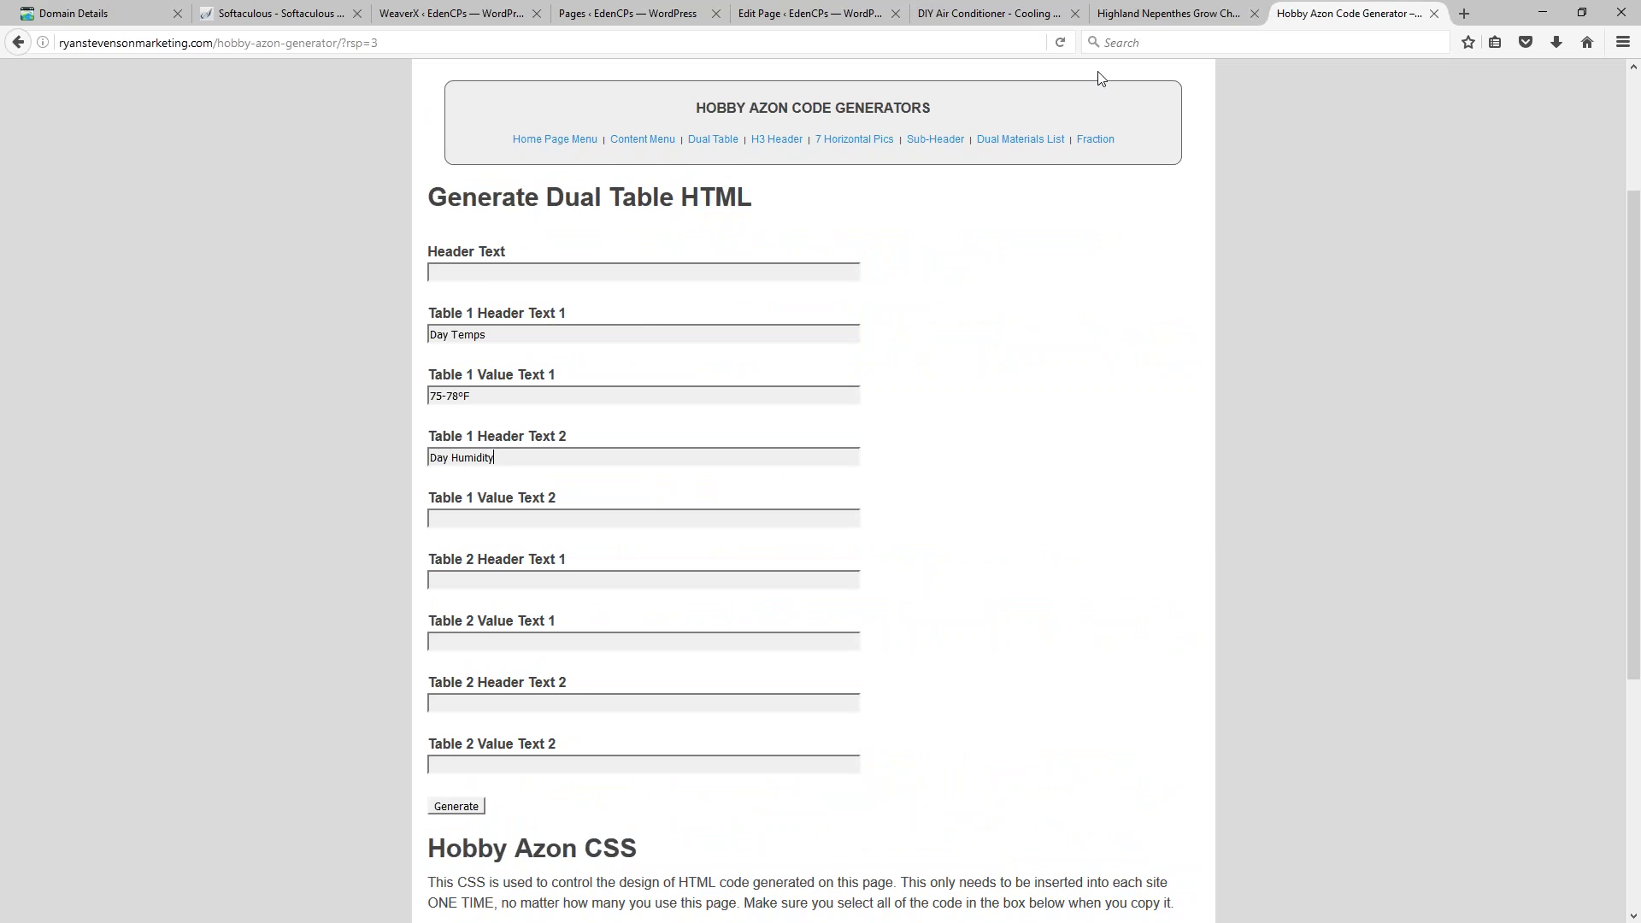
left_click(1130, 13)
triple_click(728, 502)
key("ctrl+c")
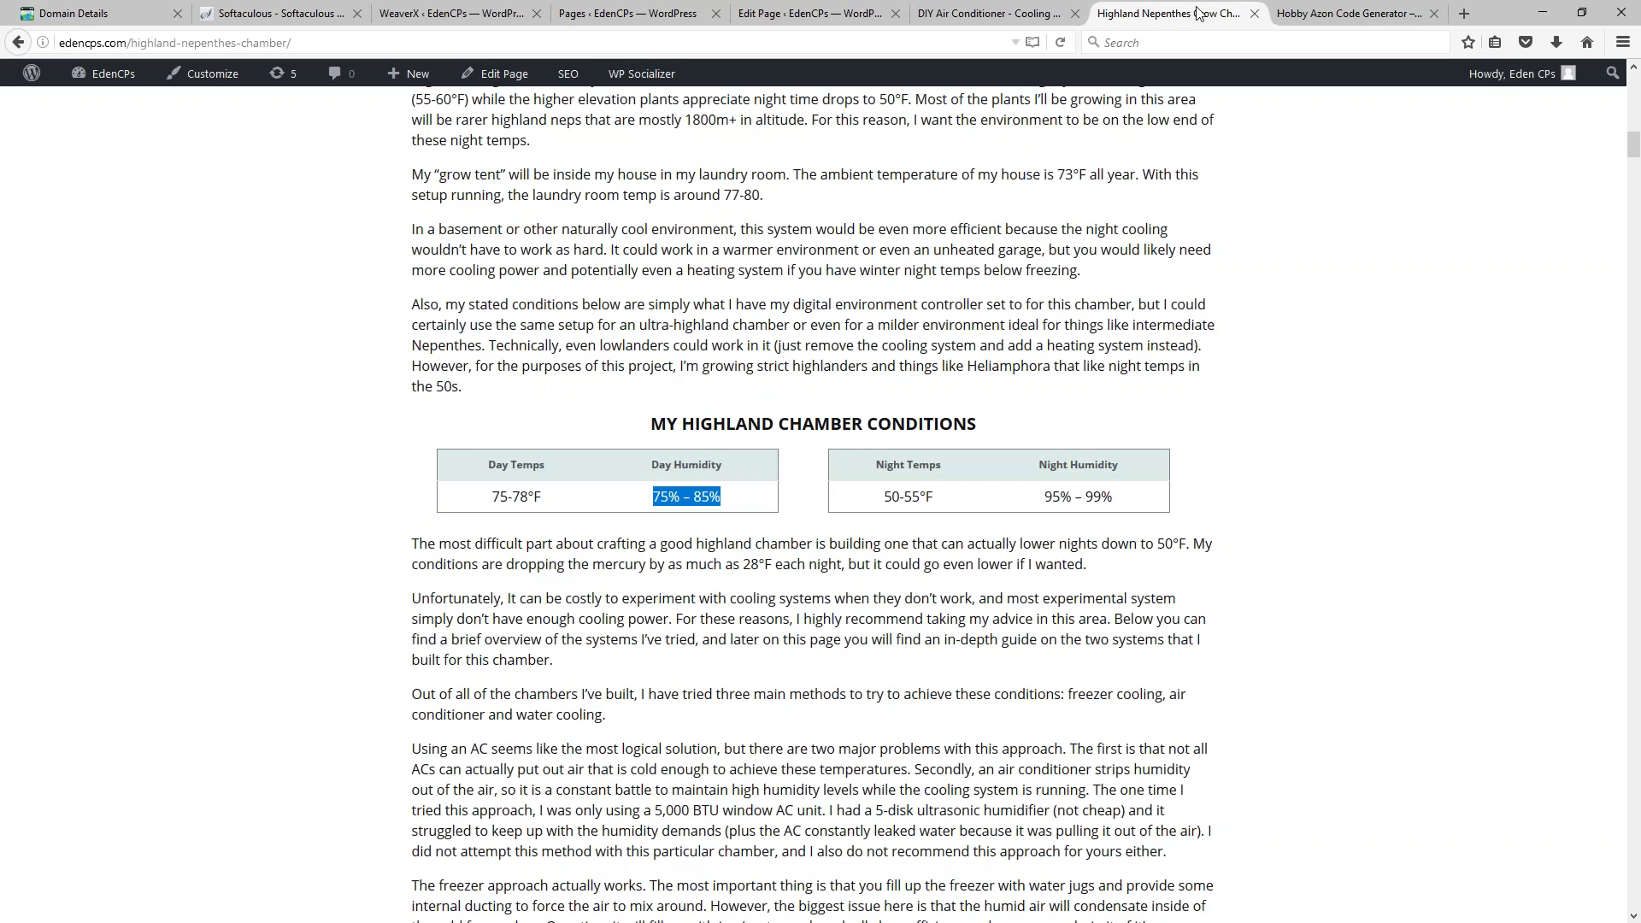
left_click(1333, 13)
left_click(480, 518)
key("ctrl+v")
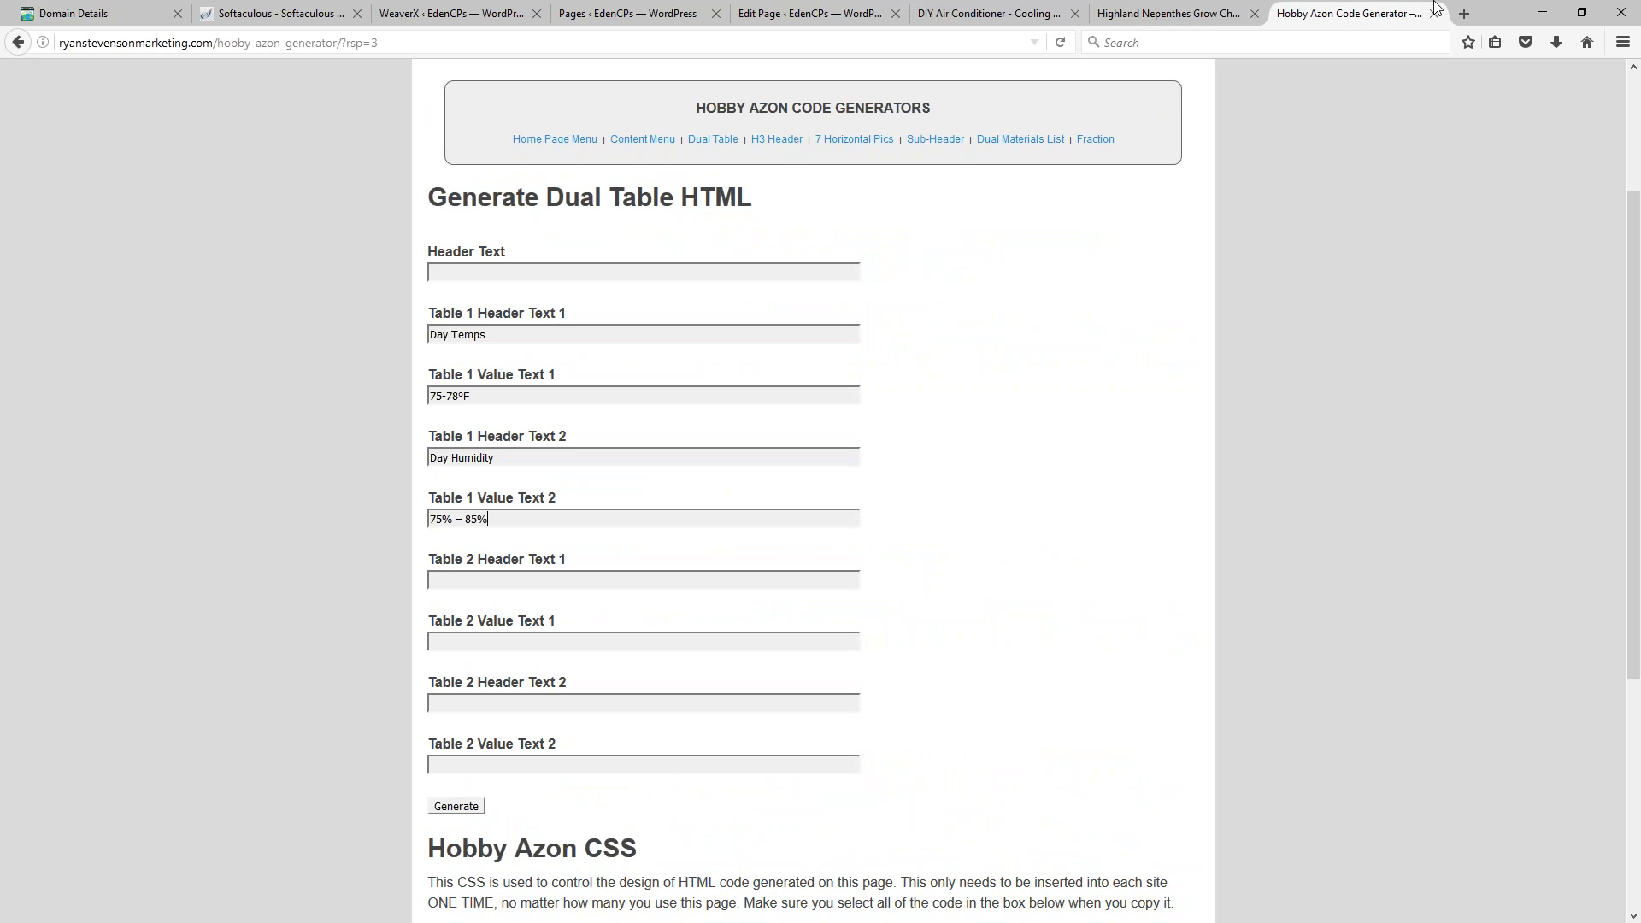
Step: Copy "Night Temps" and "50-55°F" from the Highland Nepenthes page into Table 2 Header Text 1 and Table 2 Value Text 1
left_click(1171, 13)
triple_click(889, 464)
key("ctrl+c")
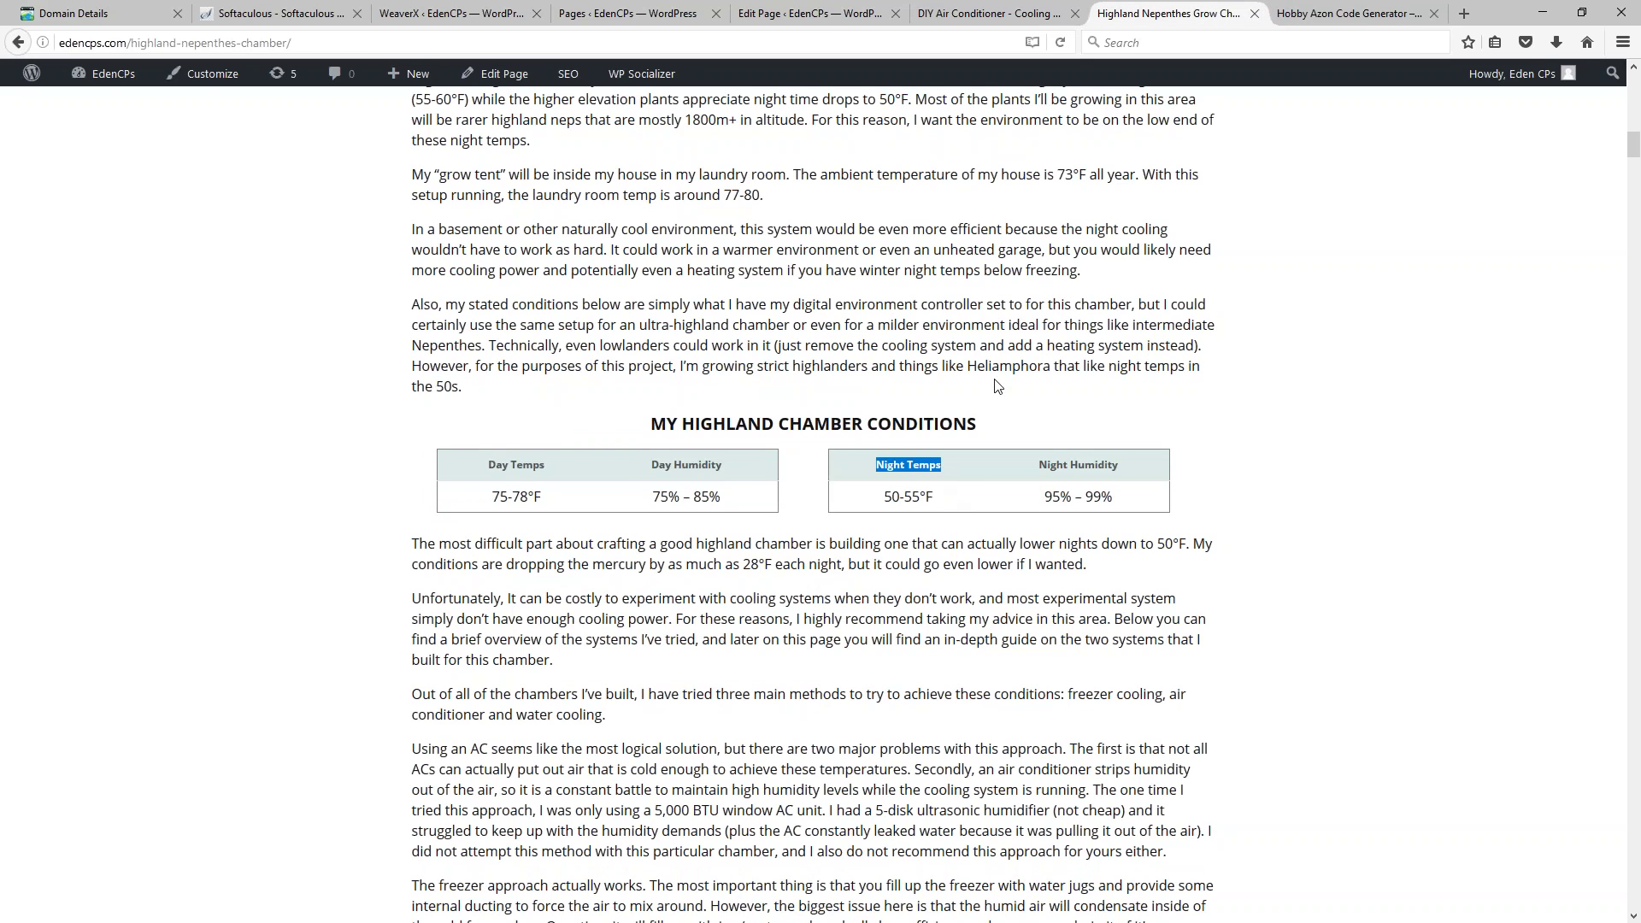
left_click(1399, 13)
left_click(483, 581)
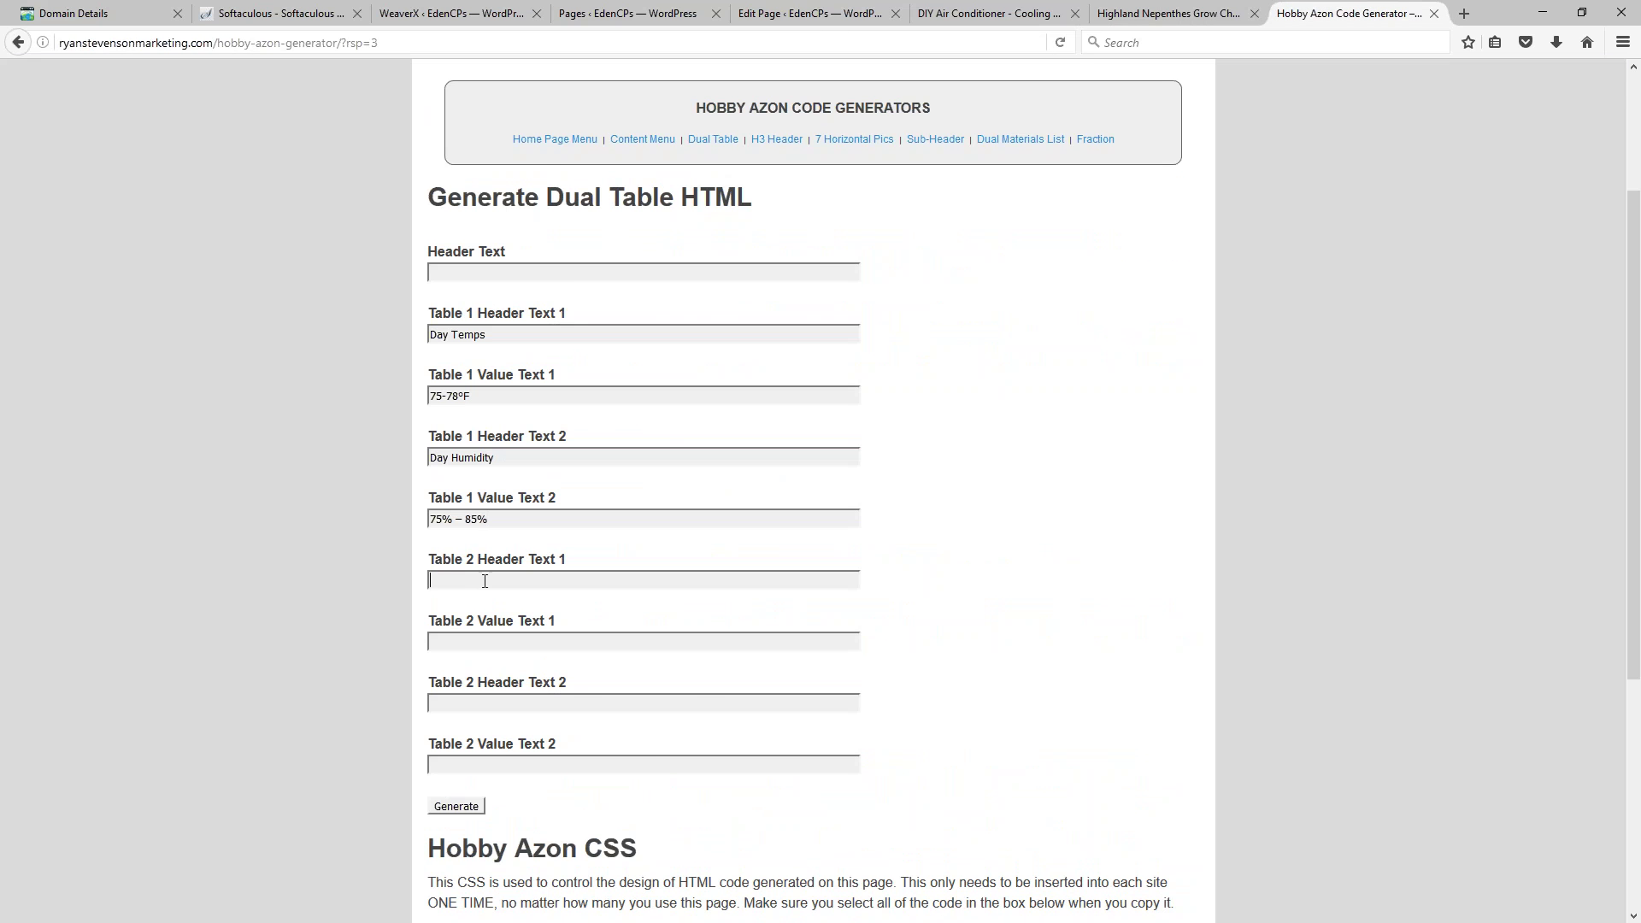
key("ctrl+v")
left_click(1176, 13)
triple_click(869, 496)
key("ctrl+c")
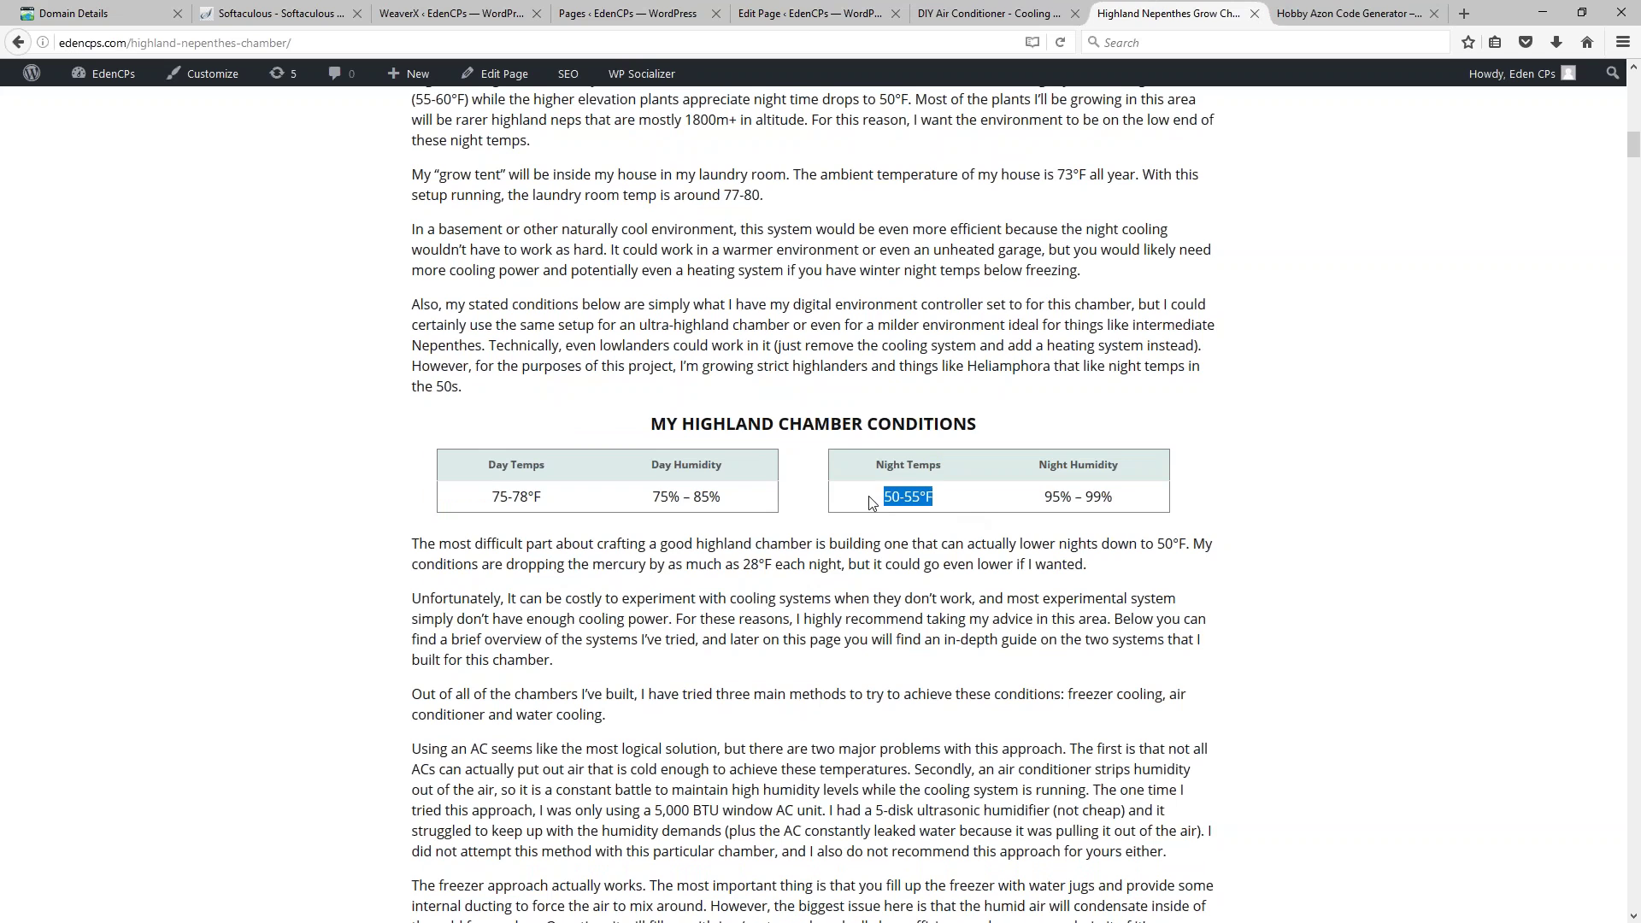
left_click(1349, 13)
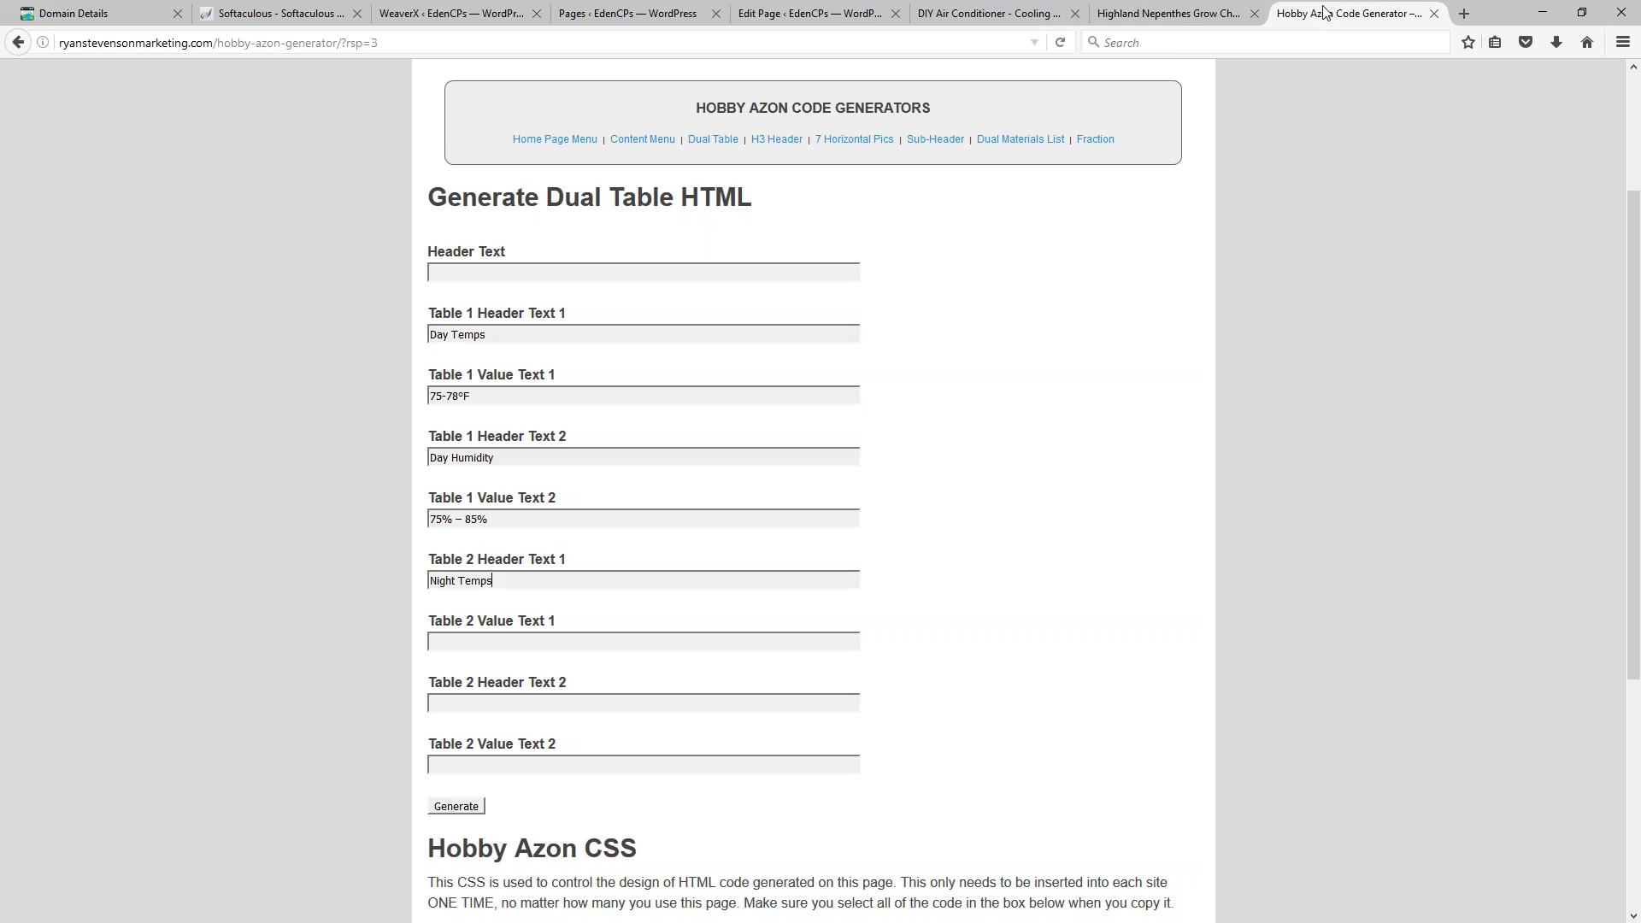
left_click(472, 648)
key("ctrl+v")
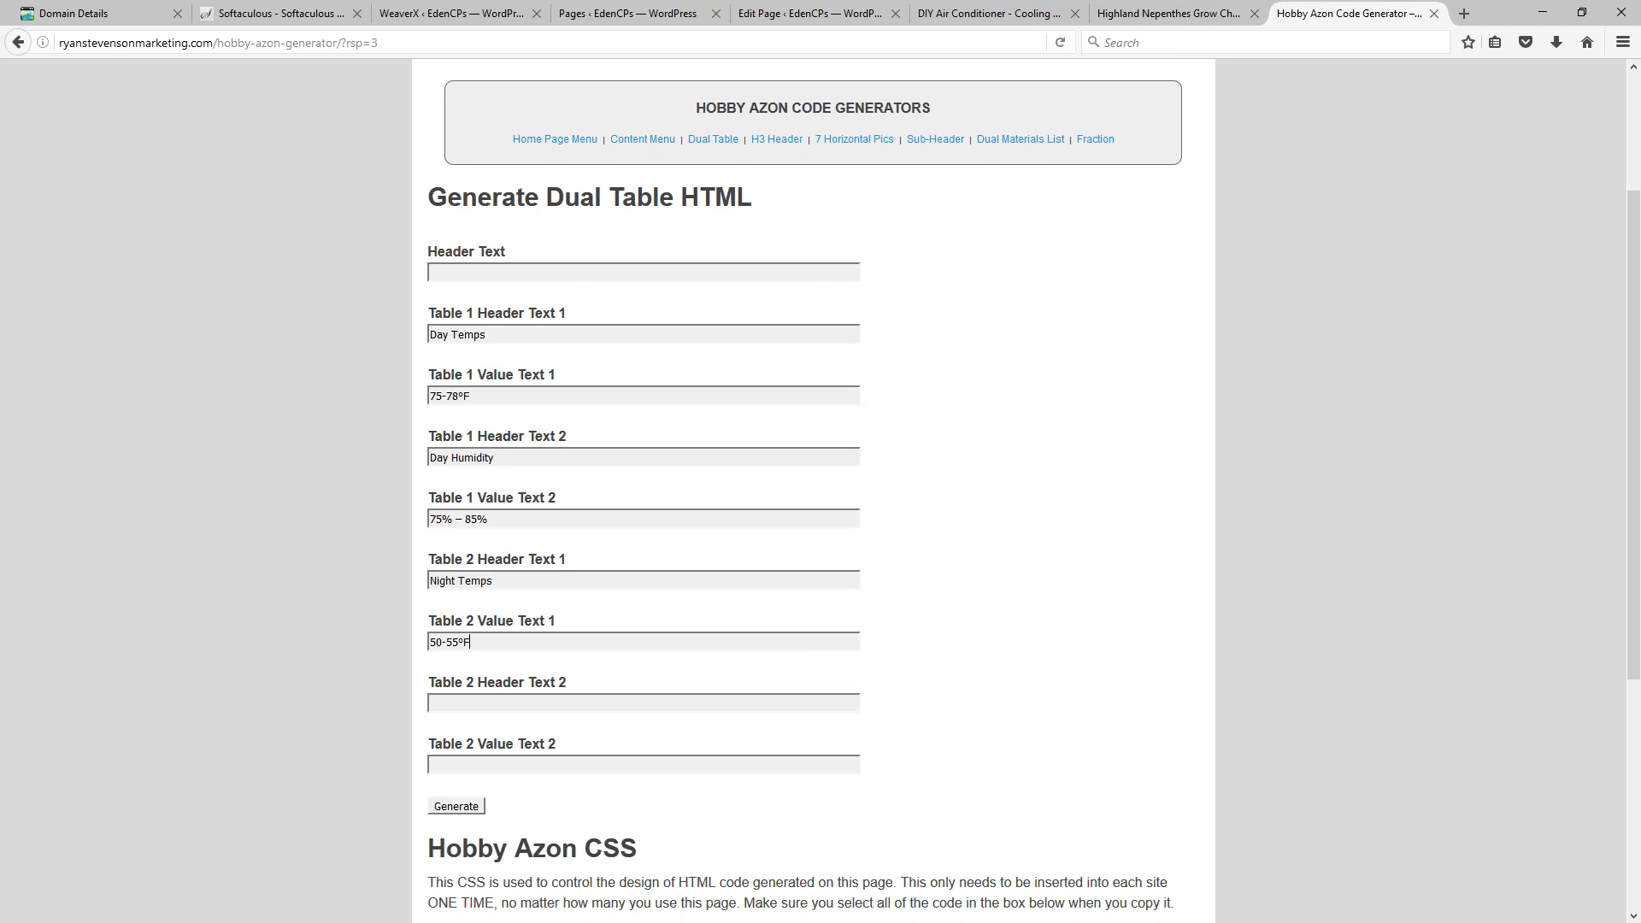
Step: Copy "Night Humidity" and "95% – 99%" from the Highland Nepenthes page into Table 2 Header Text 2 and Table 2 Value Text 2
left_click(1184, 13)
triple_click(1057, 462)
key("ctrl+c")
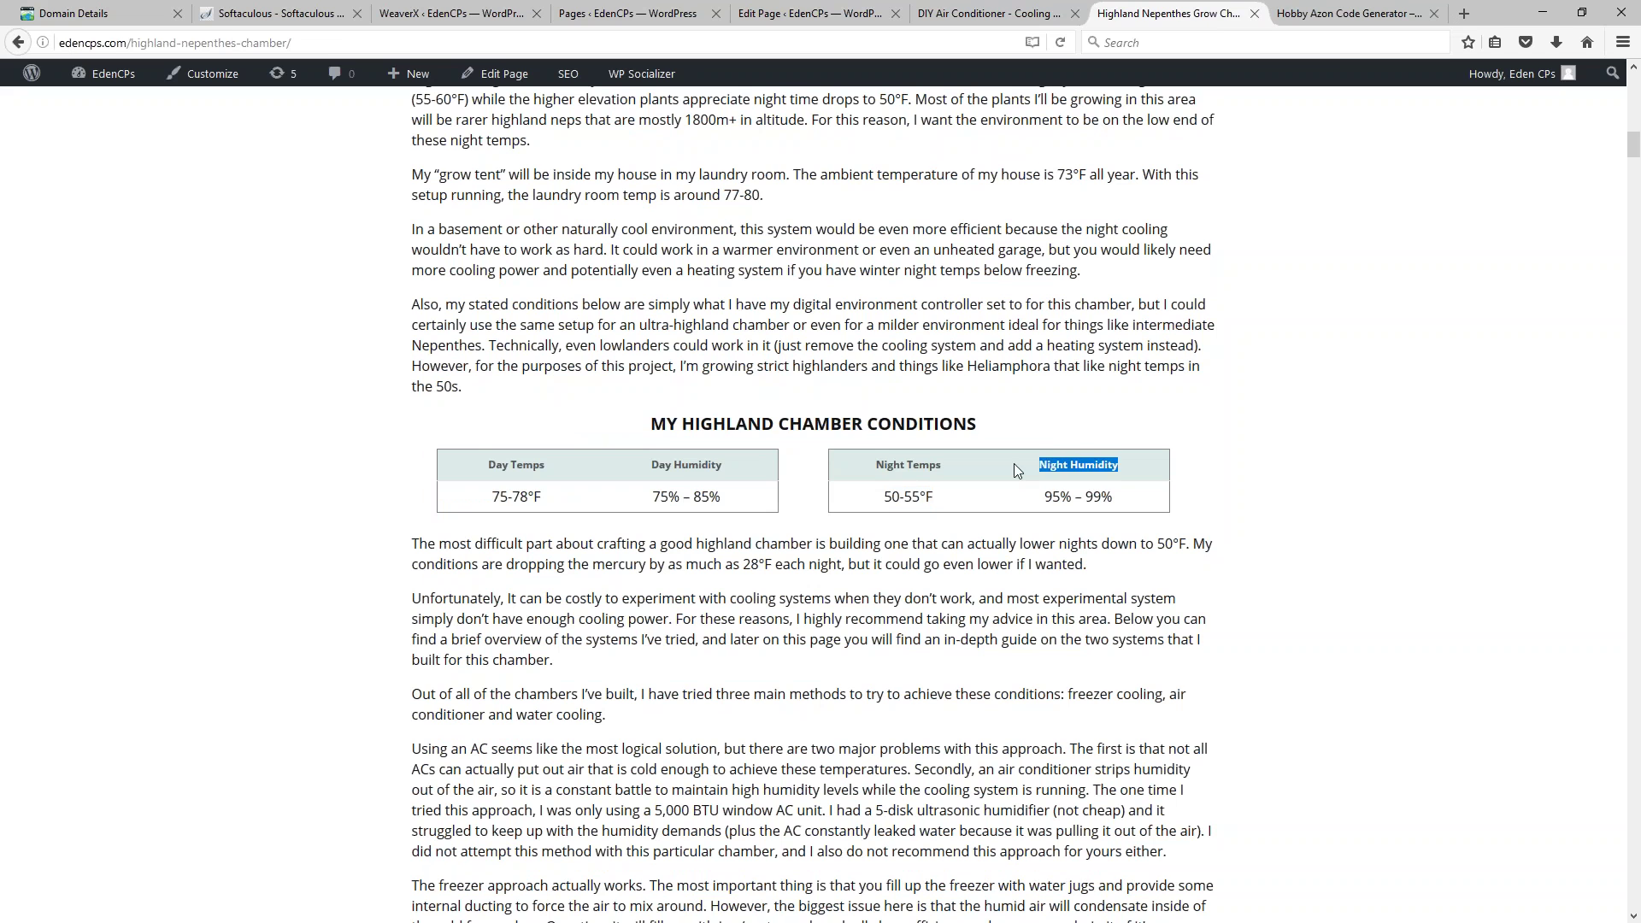
left_click(1349, 13)
left_click(462, 703)
key("ctrl+v")
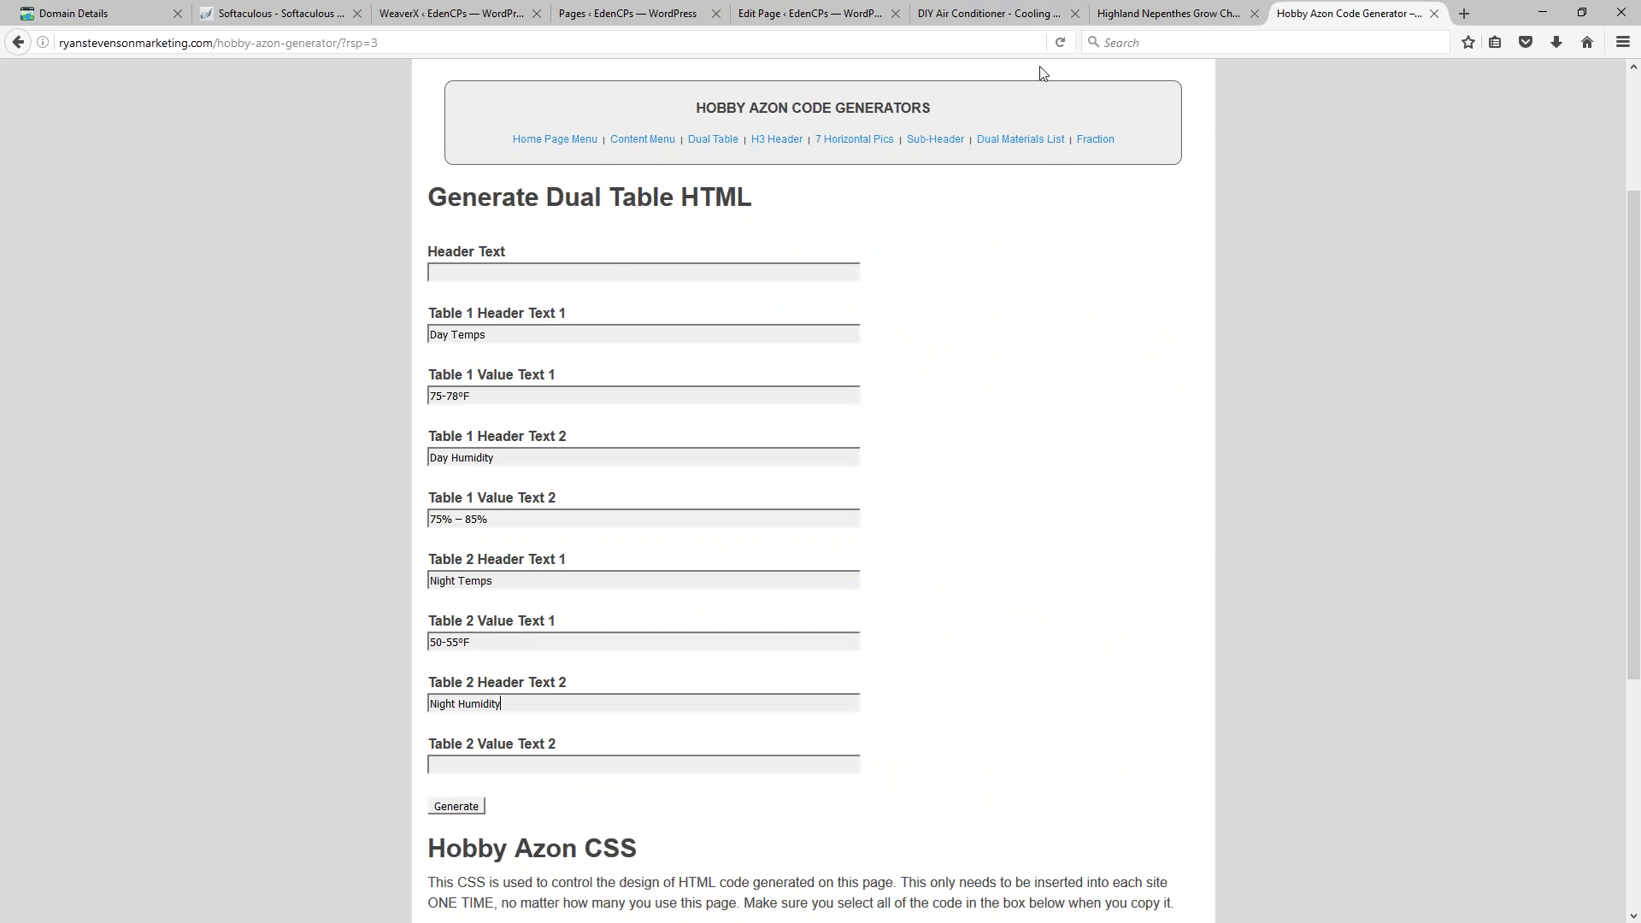
left_click(1191, 15)
triple_click(1125, 500)
key("ctrl+c")
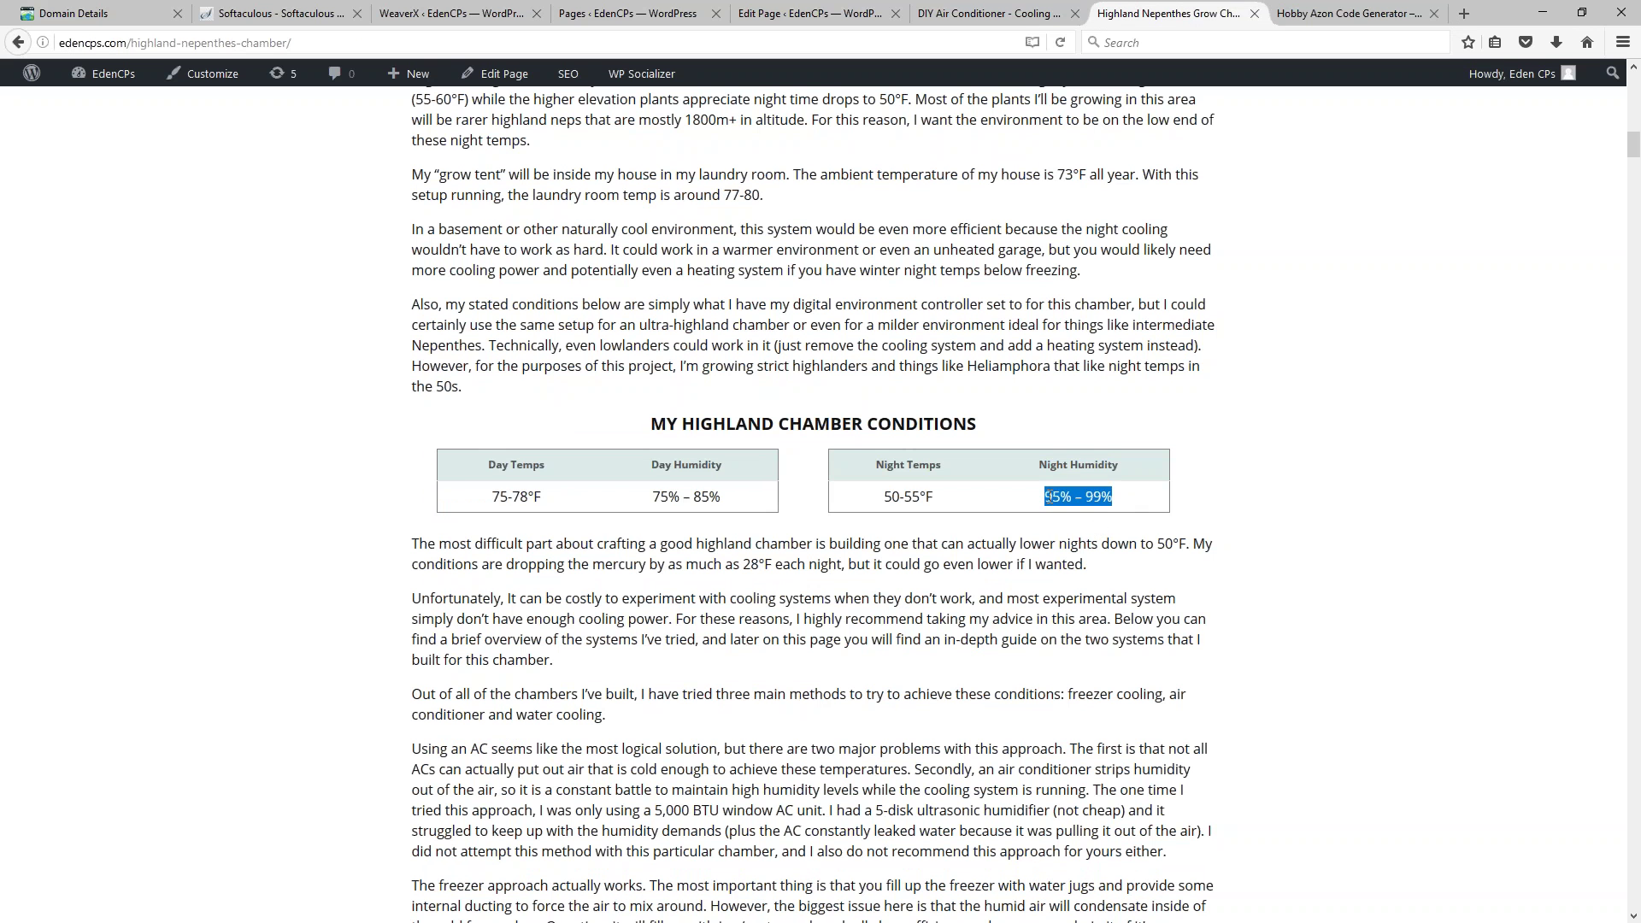
left_click(1349, 13)
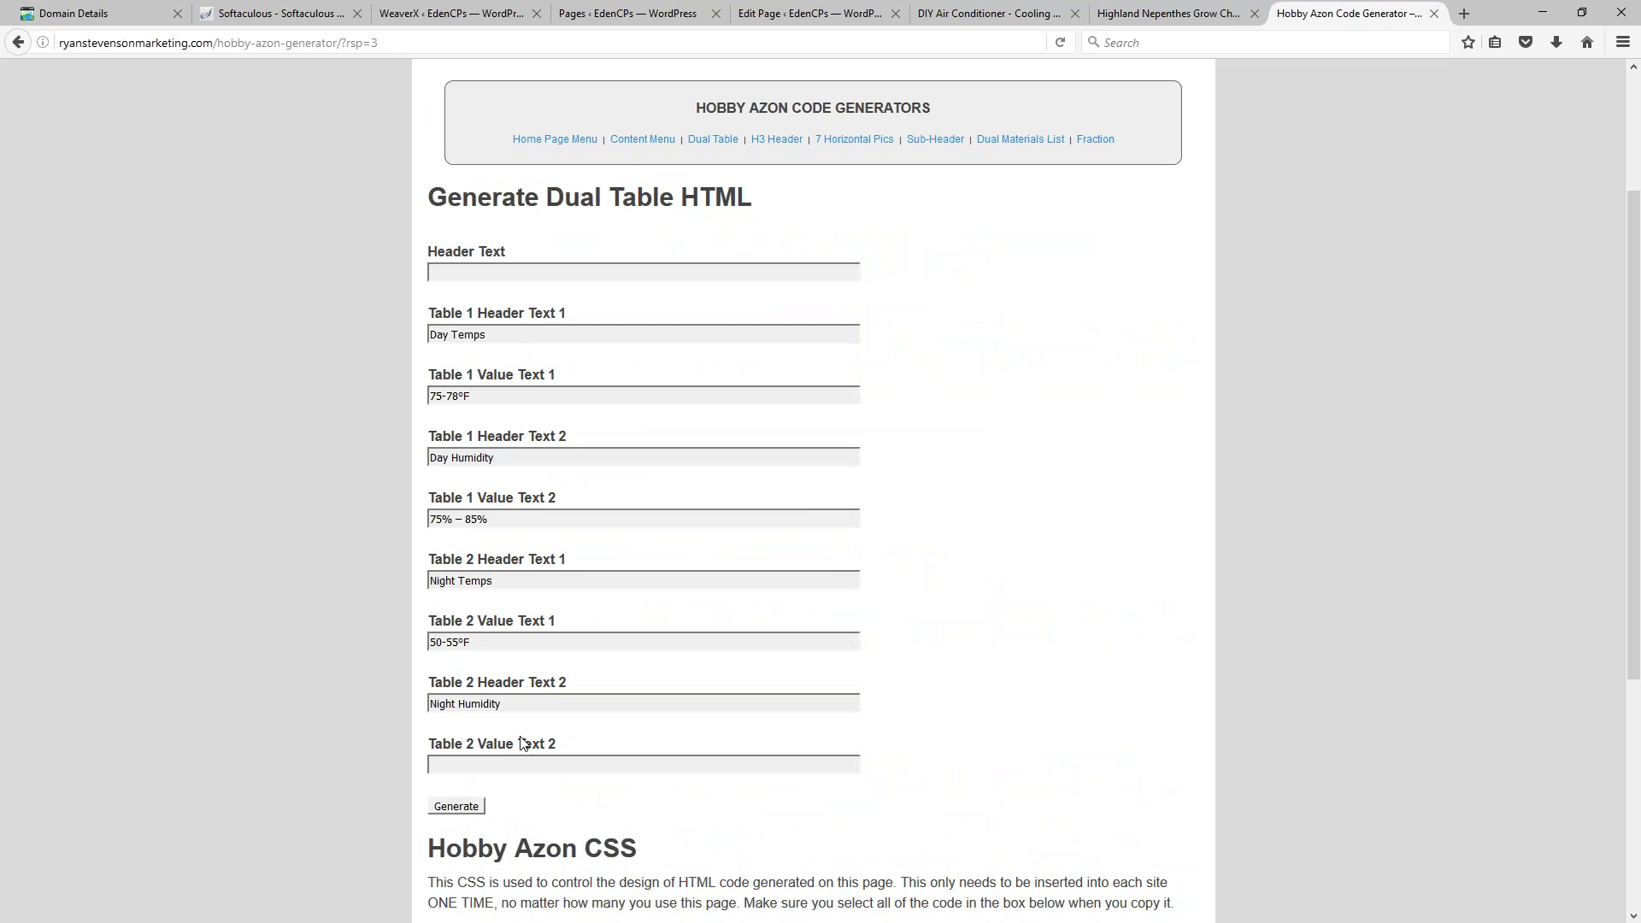
left_click(536, 763)
key("ctrl+v")
Step: Copy "MY HIGHLAND CHAMBER CONDITIONS" from the Highland Nepenthes page into Header Text and generate the dual table HTML
left_click(447, 271)
left_click(1218, 13)
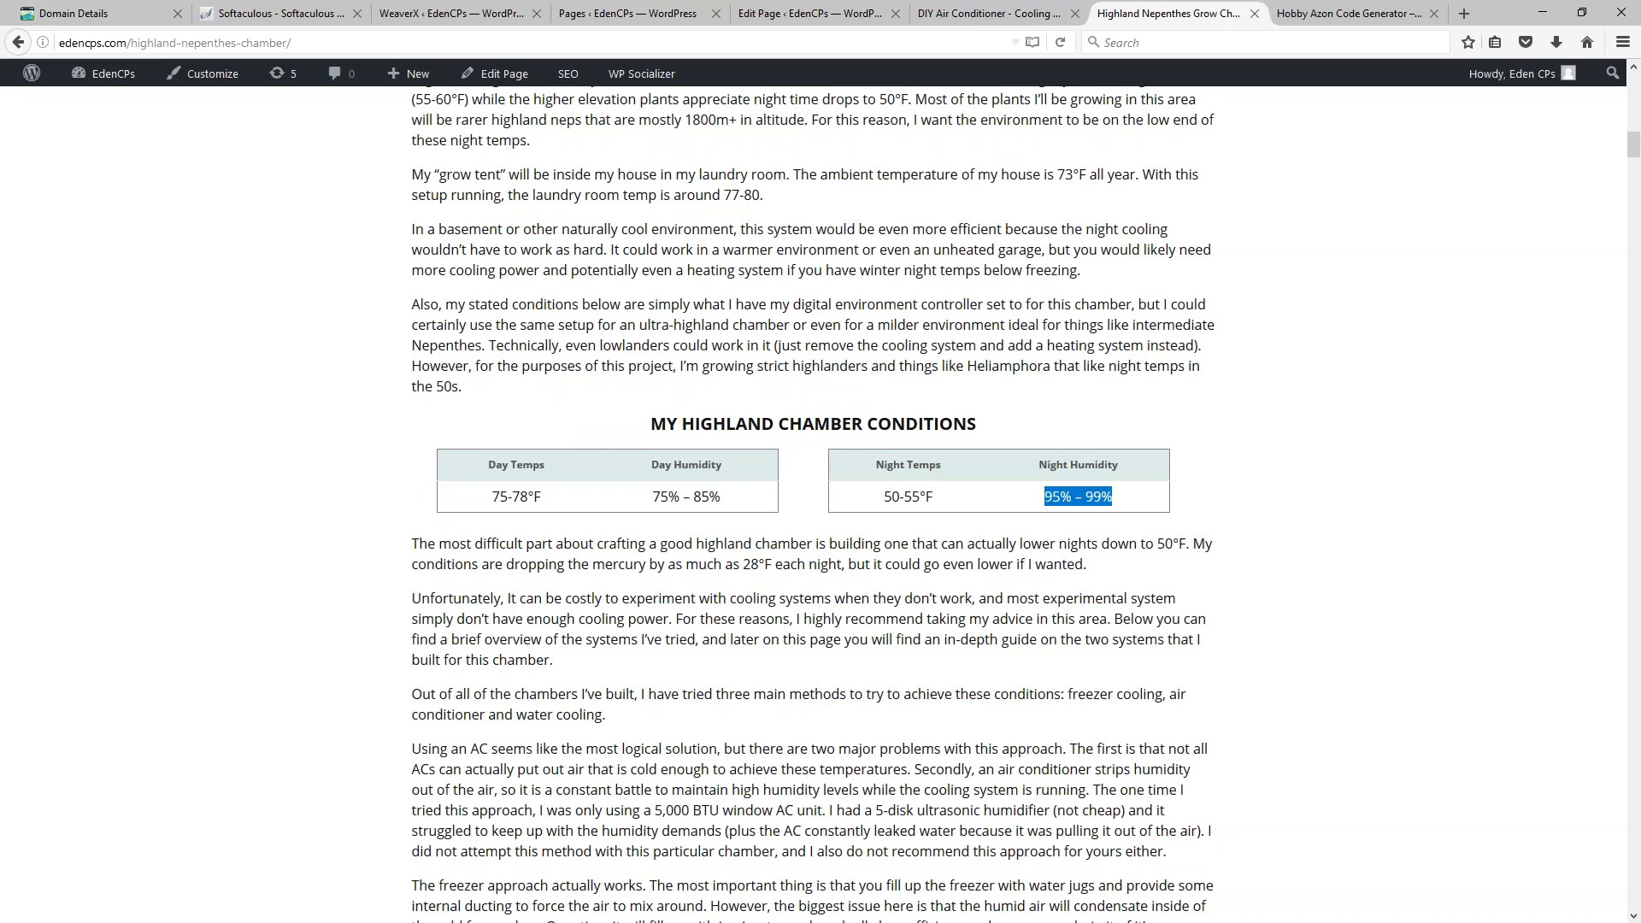
left_click_drag(982, 424, 653, 426)
key("ctrl+c")
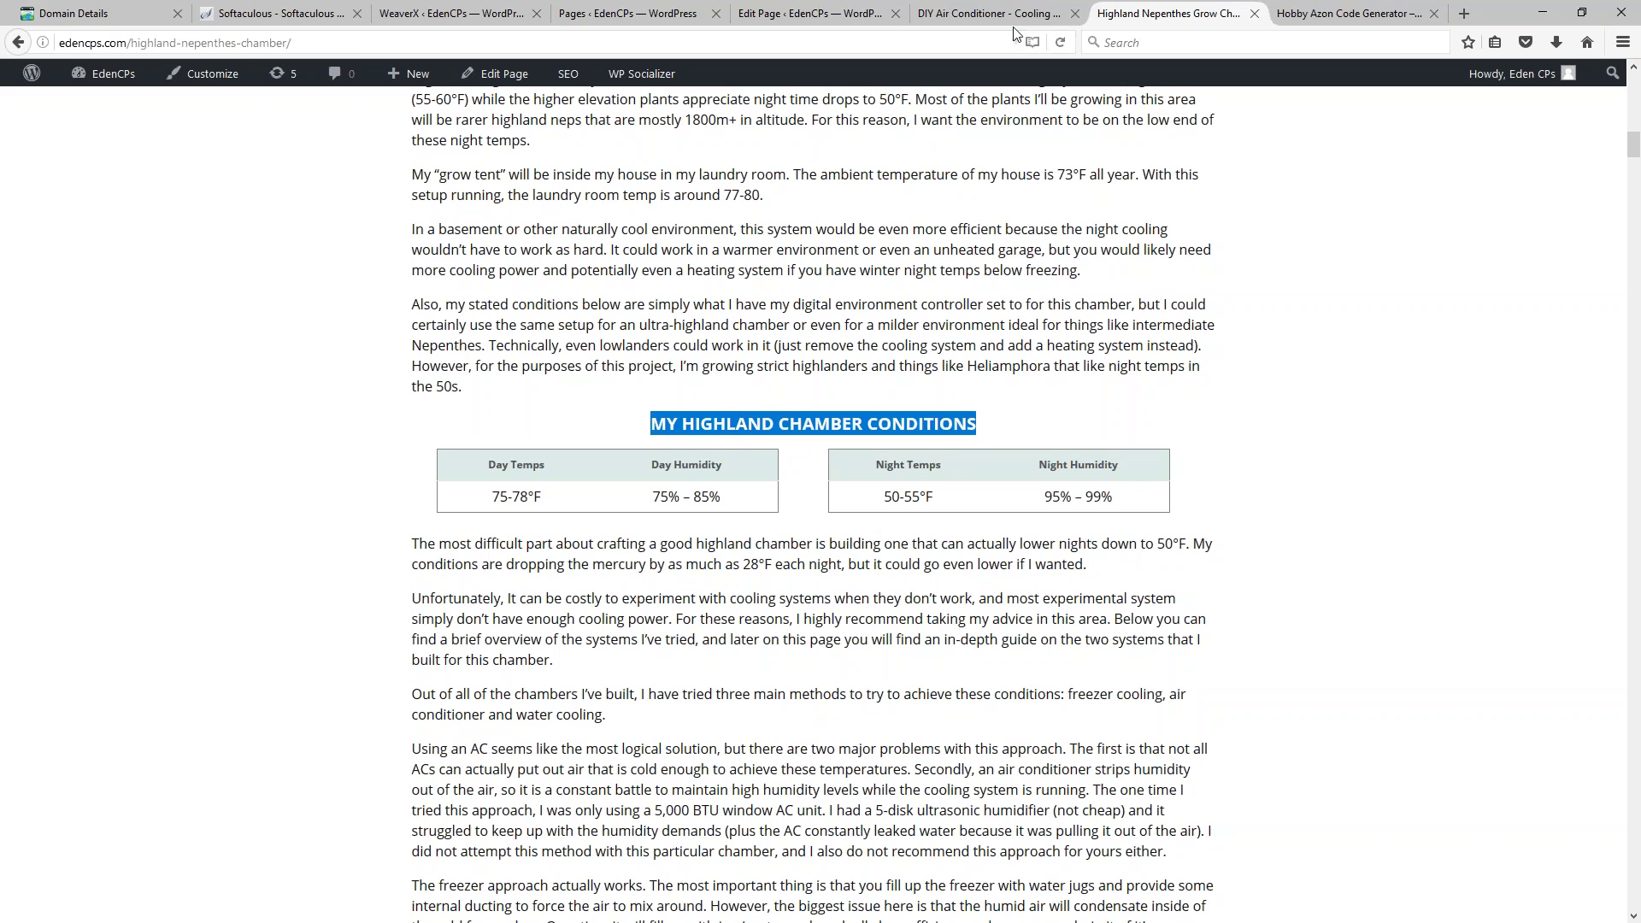
left_click(1344, 12)
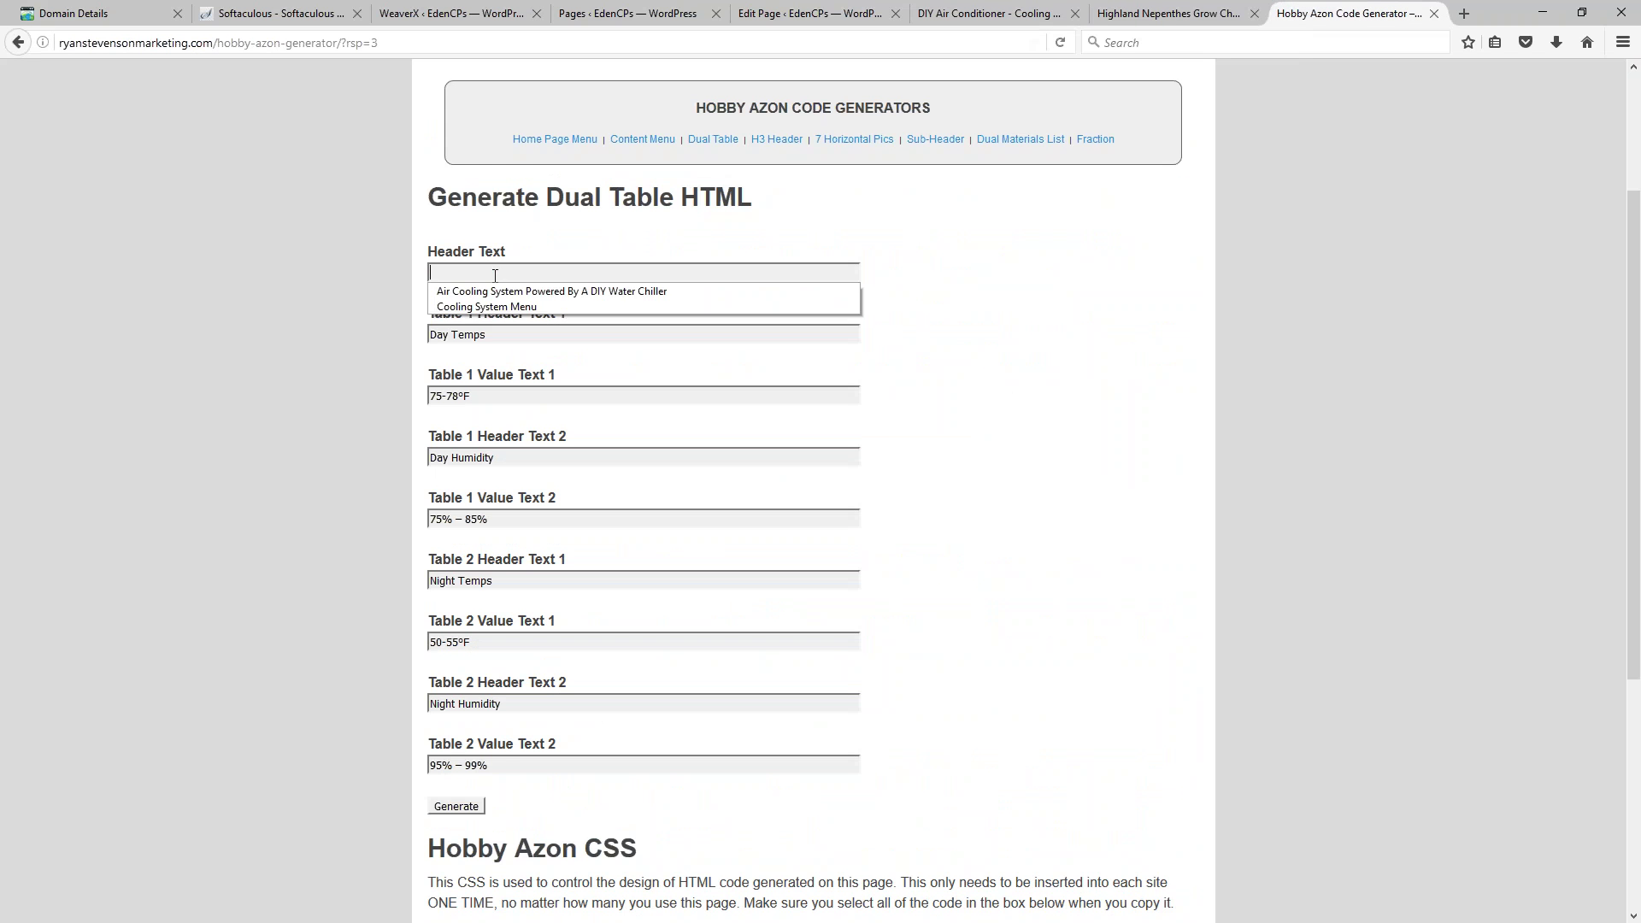
key("ctrl+v")
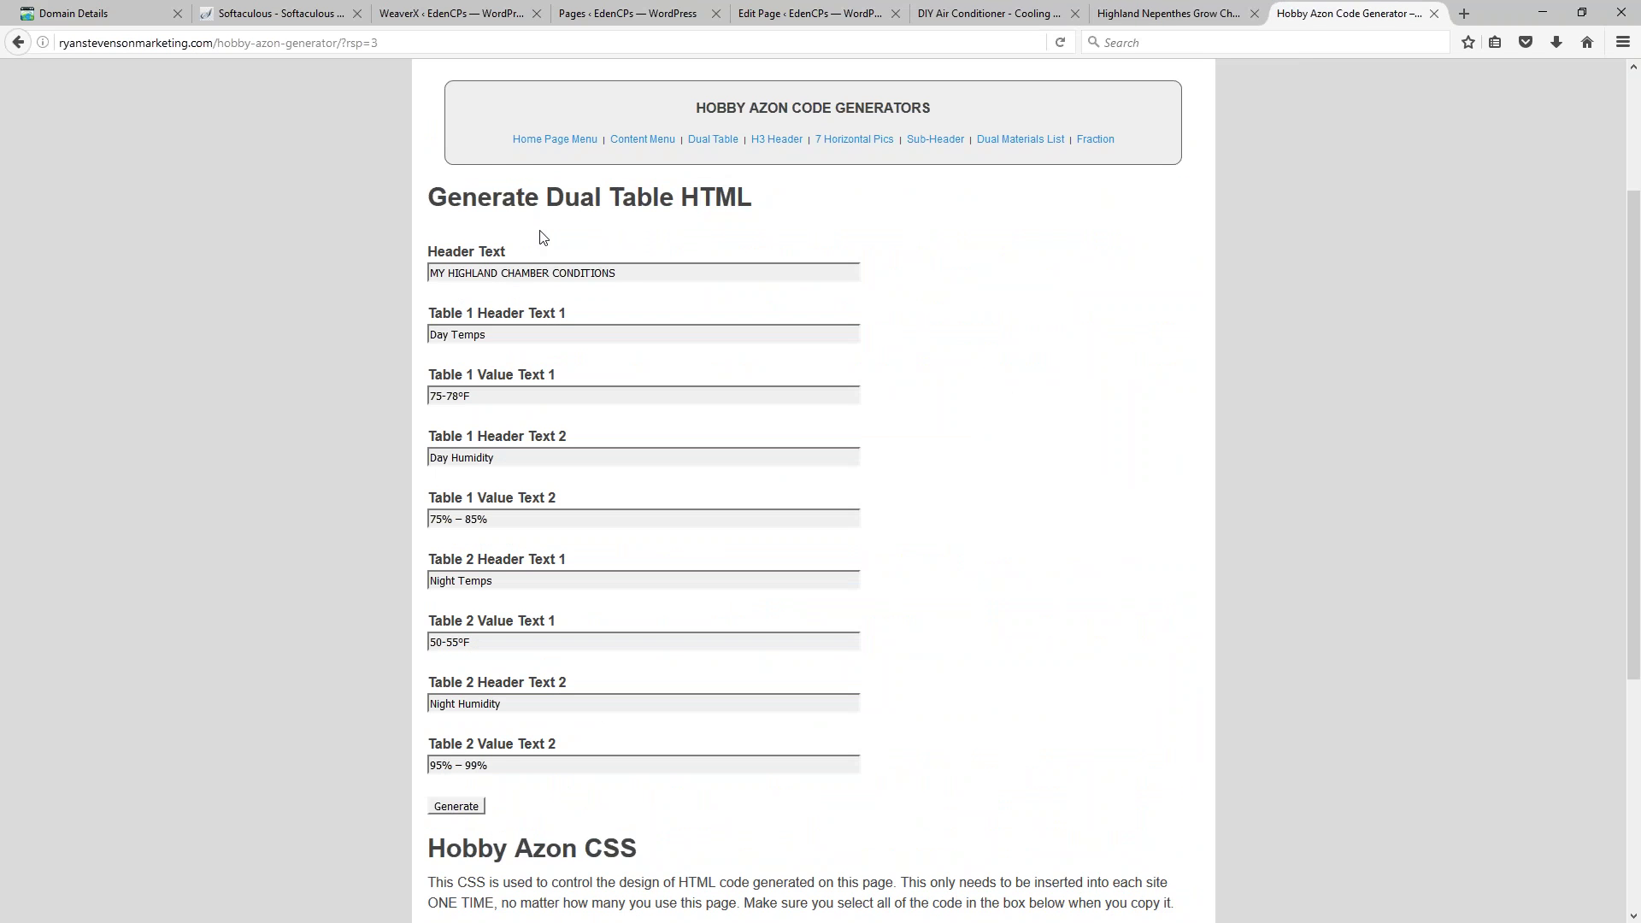
left_click(451, 810)
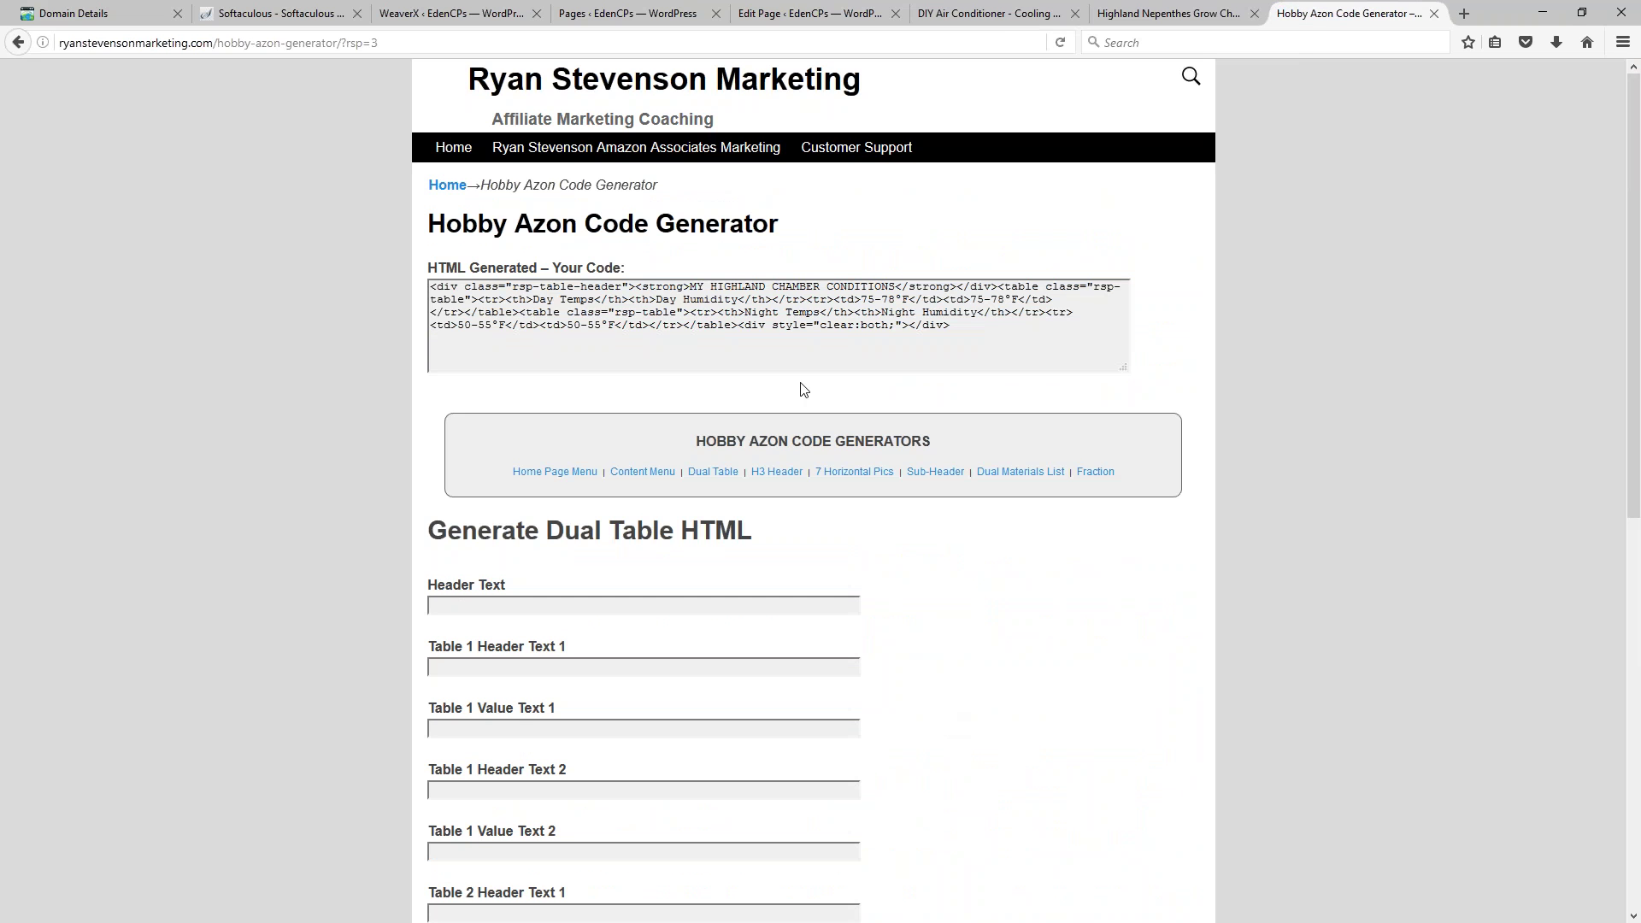
Step: Insert line breaks in the generated code after the header div and after the first opening table tag
left_click_drag(980, 329, 329, 275)
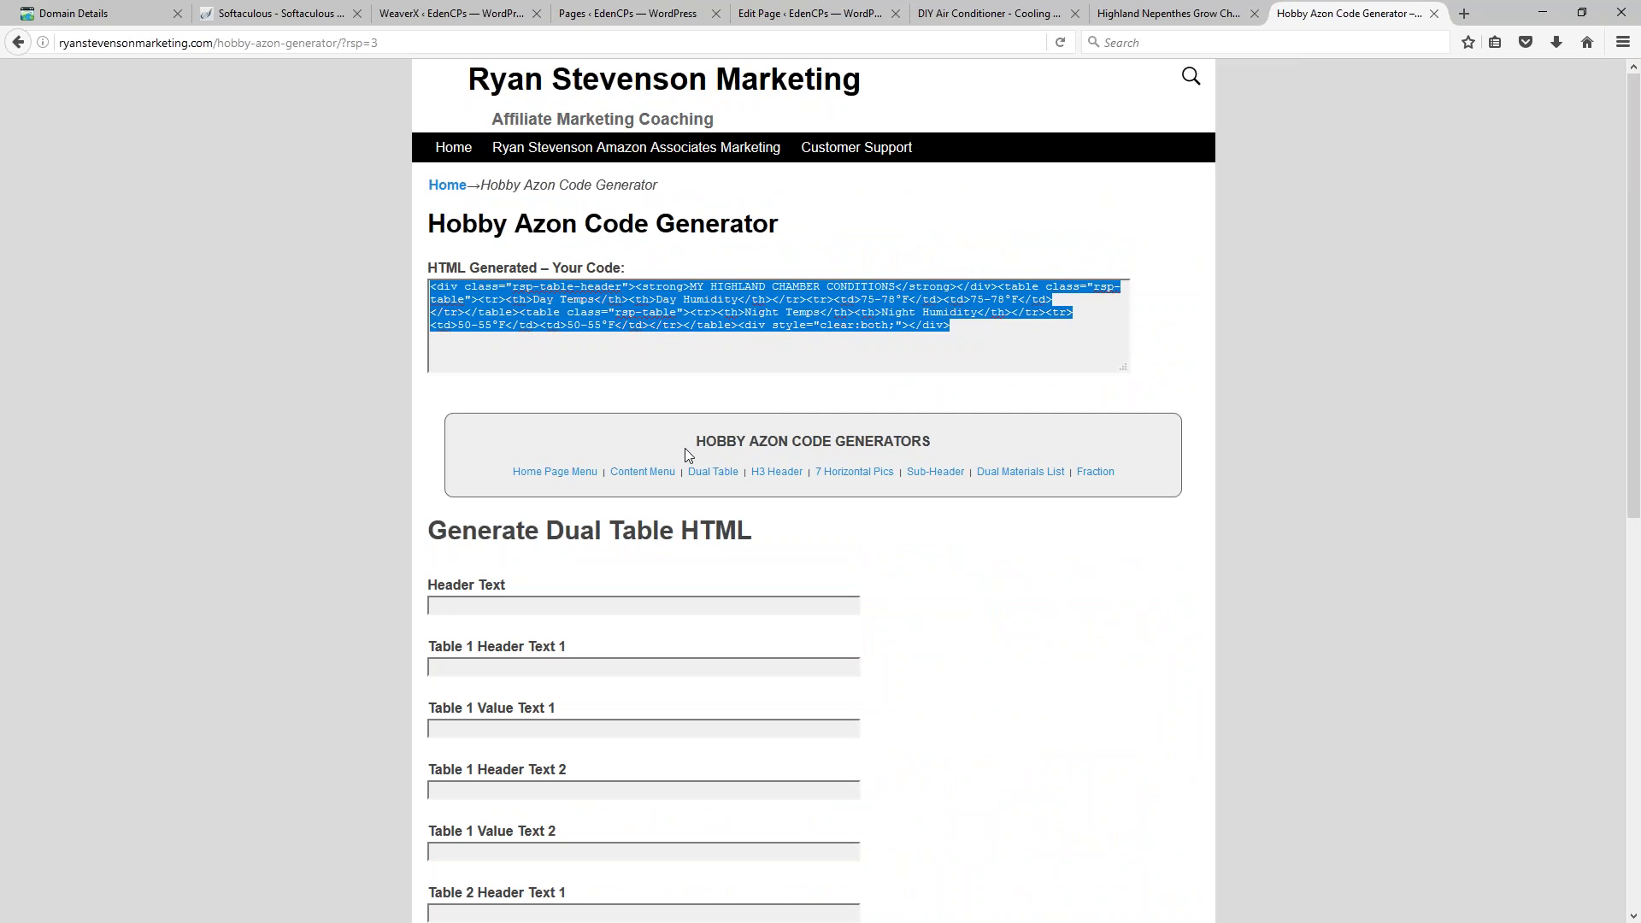
left_click(697, 312)
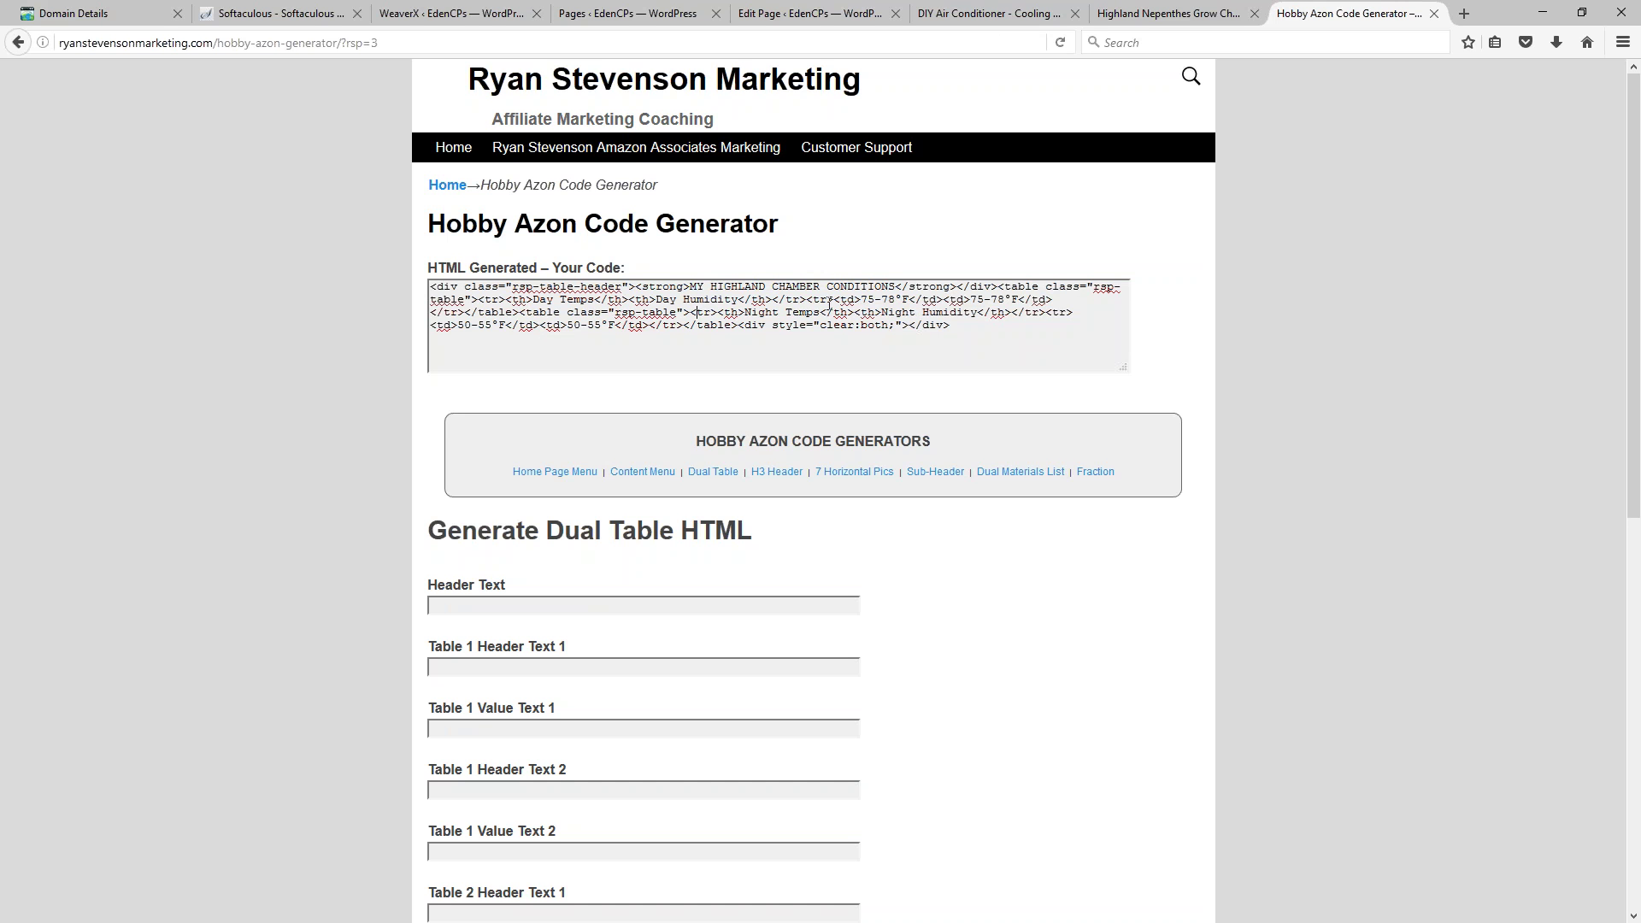
left_click(996, 287)
key("Return")
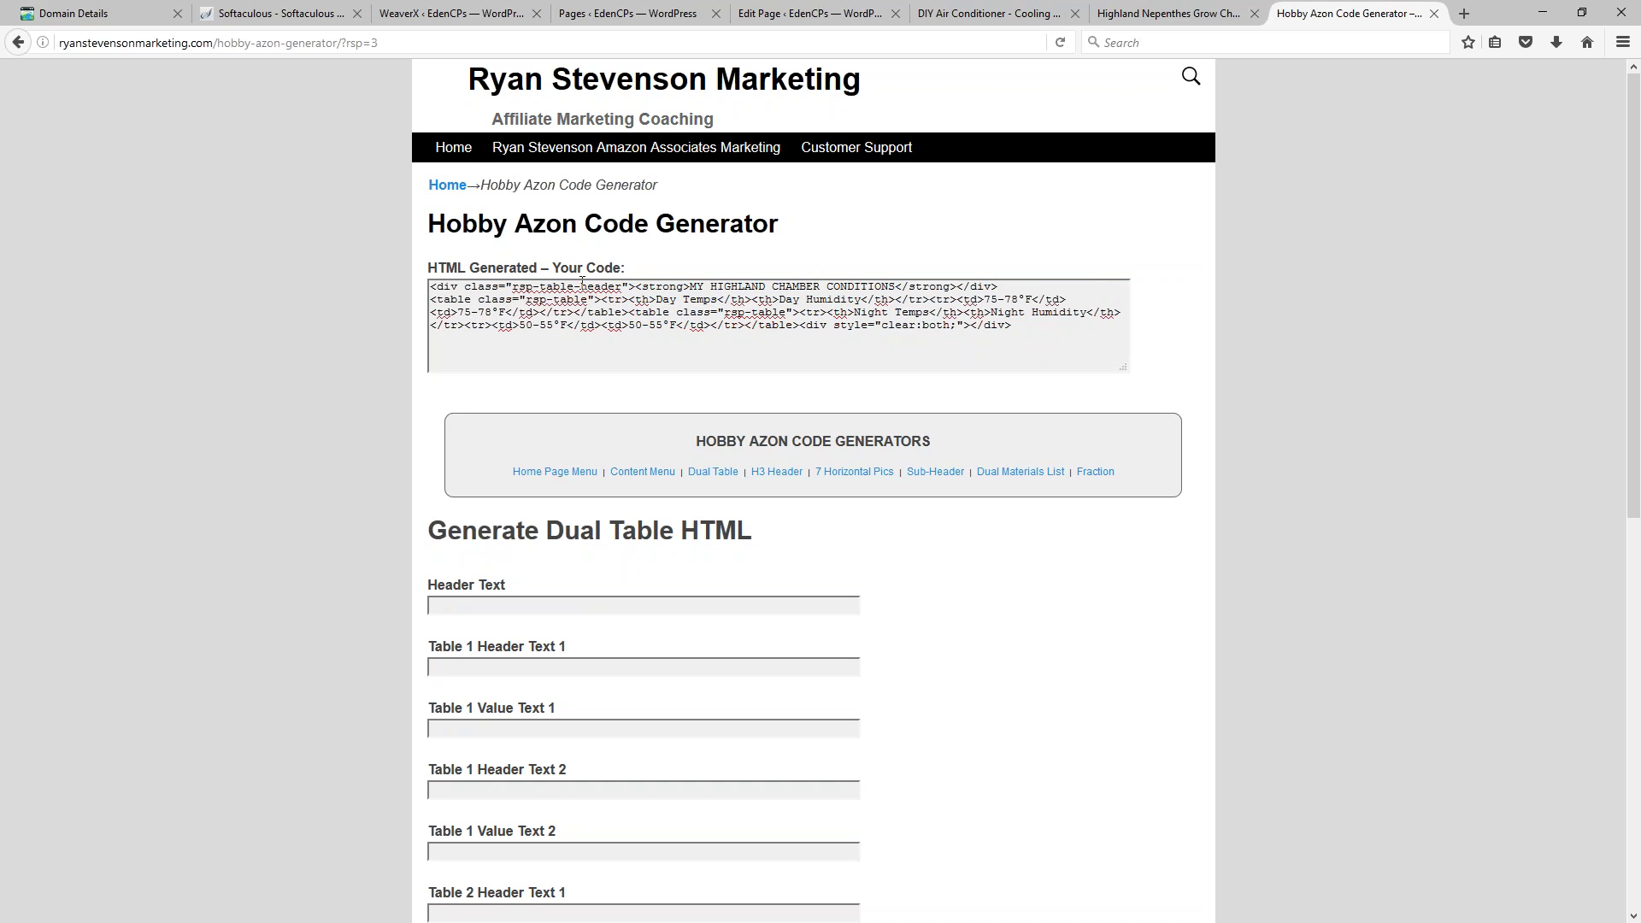
left_click(601, 299)
key("Return")
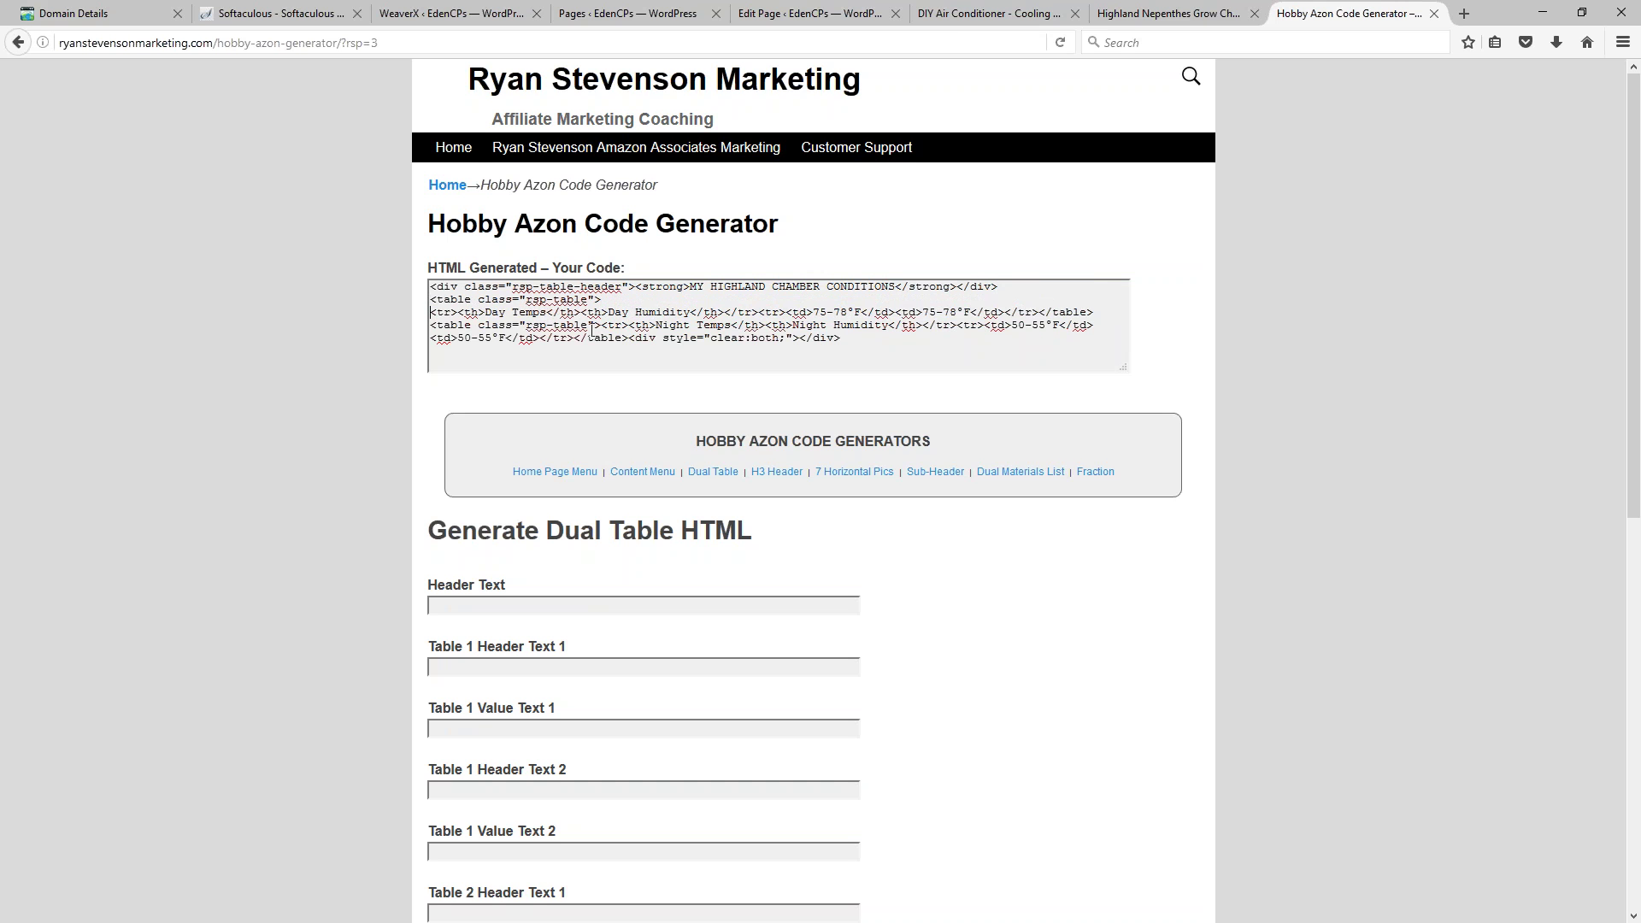
Step: Put the first table's heading row, value row and closing table tag on separate lines in the generated code
double_click(444, 313)
double_click(471, 313)
left_click(760, 313)
key("Return")
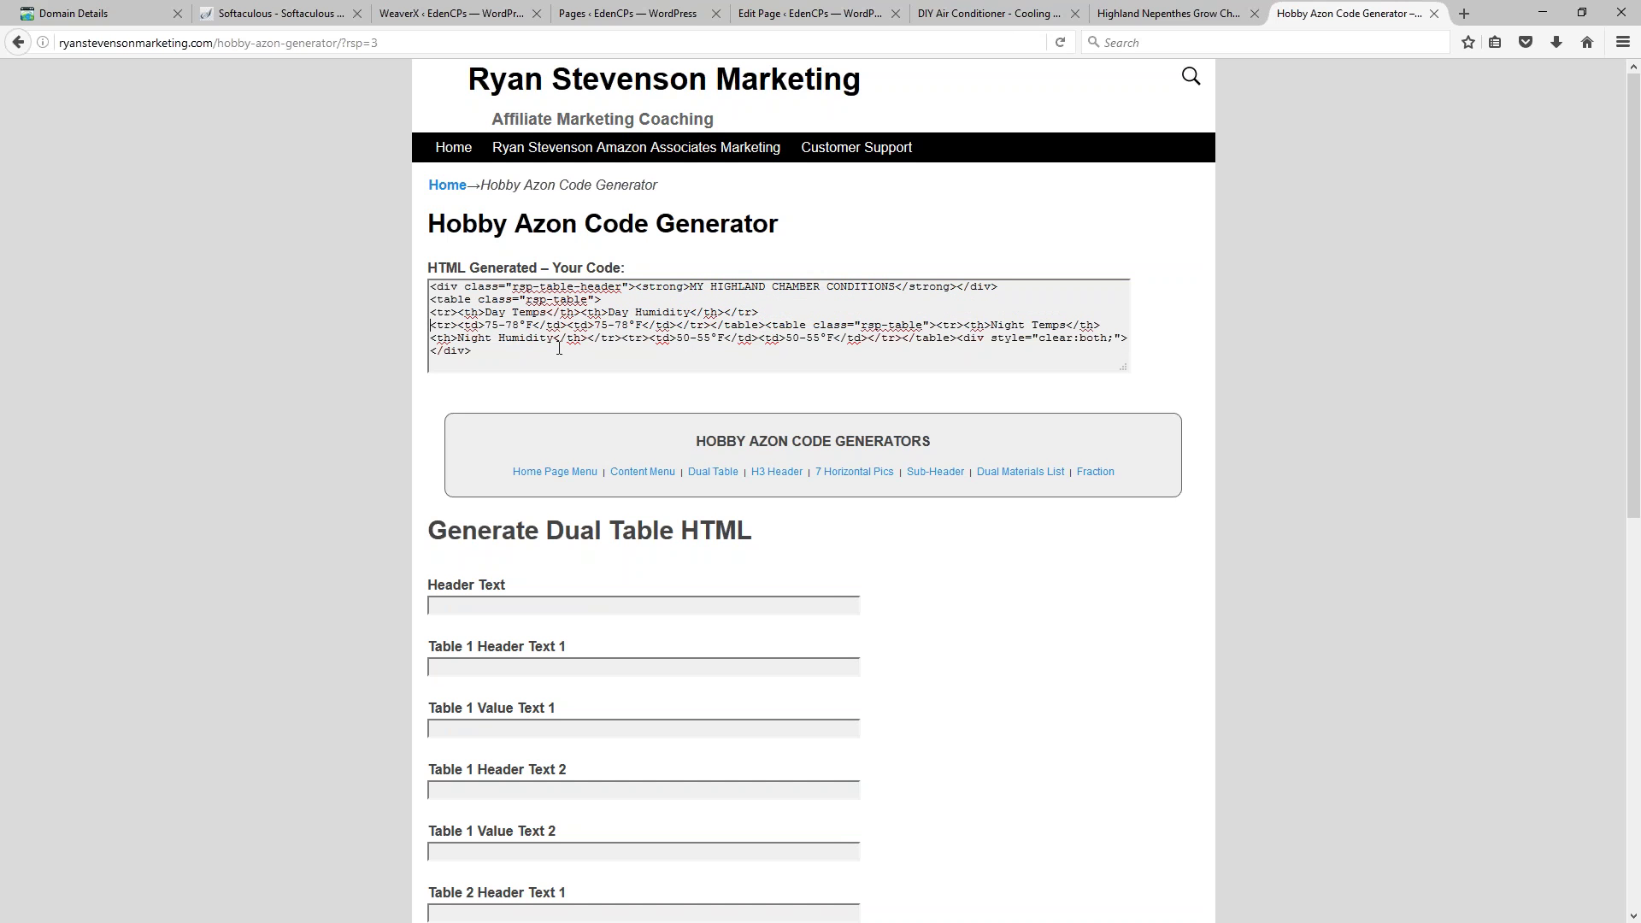
double_click(470, 315)
double_click(471, 326)
left_click(711, 325)
key("Return")
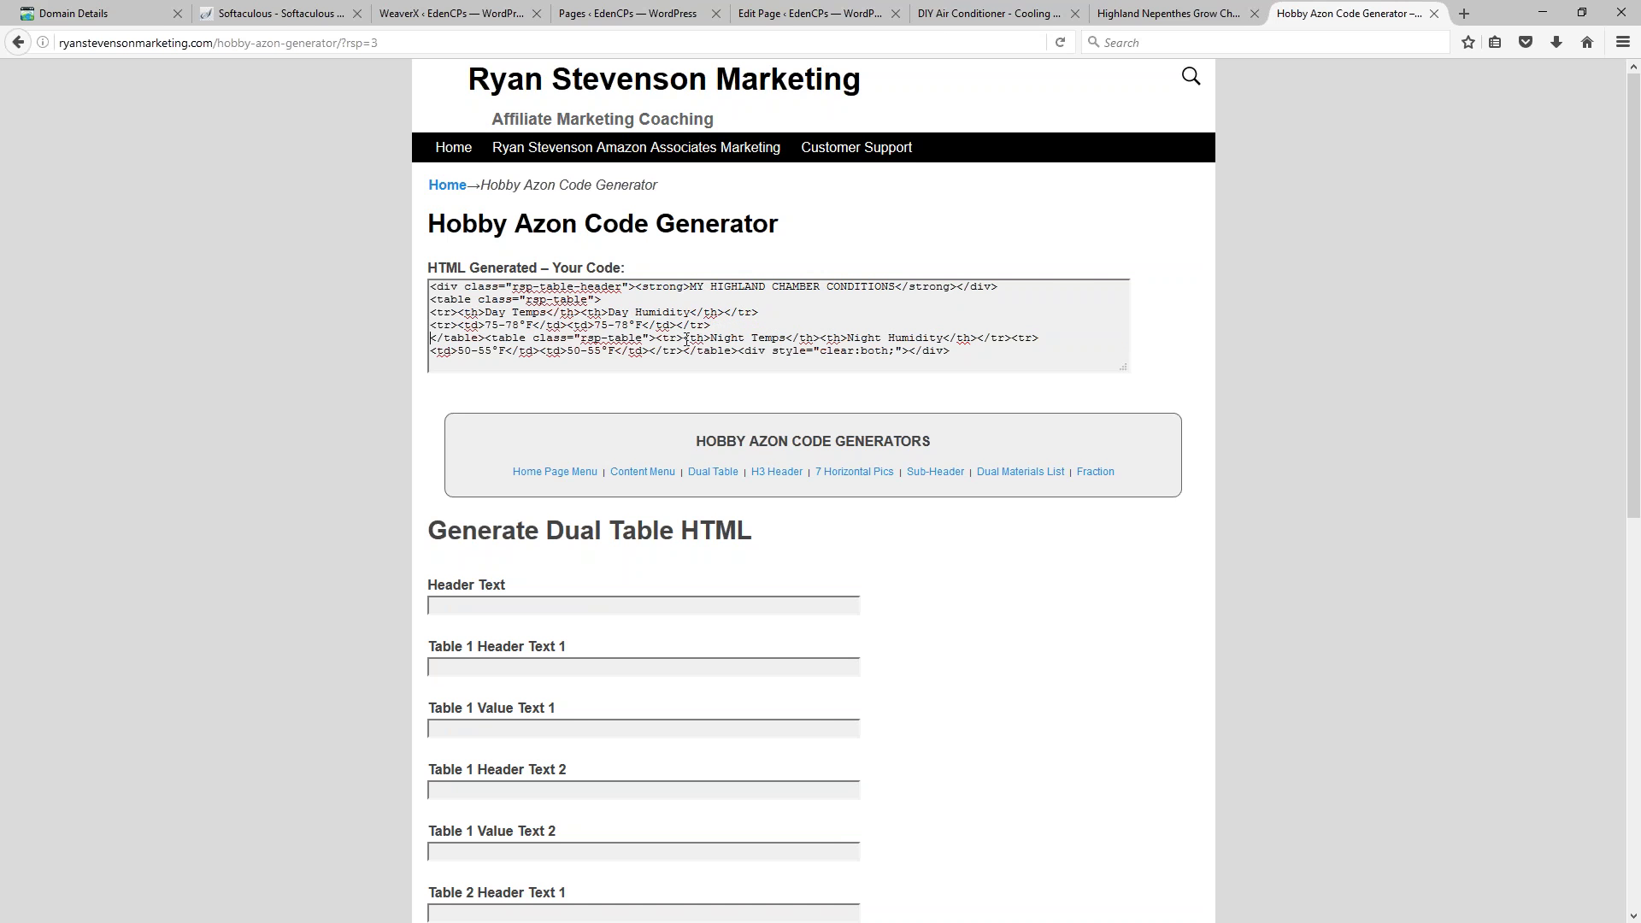
left_click(485, 339)
key("Return")
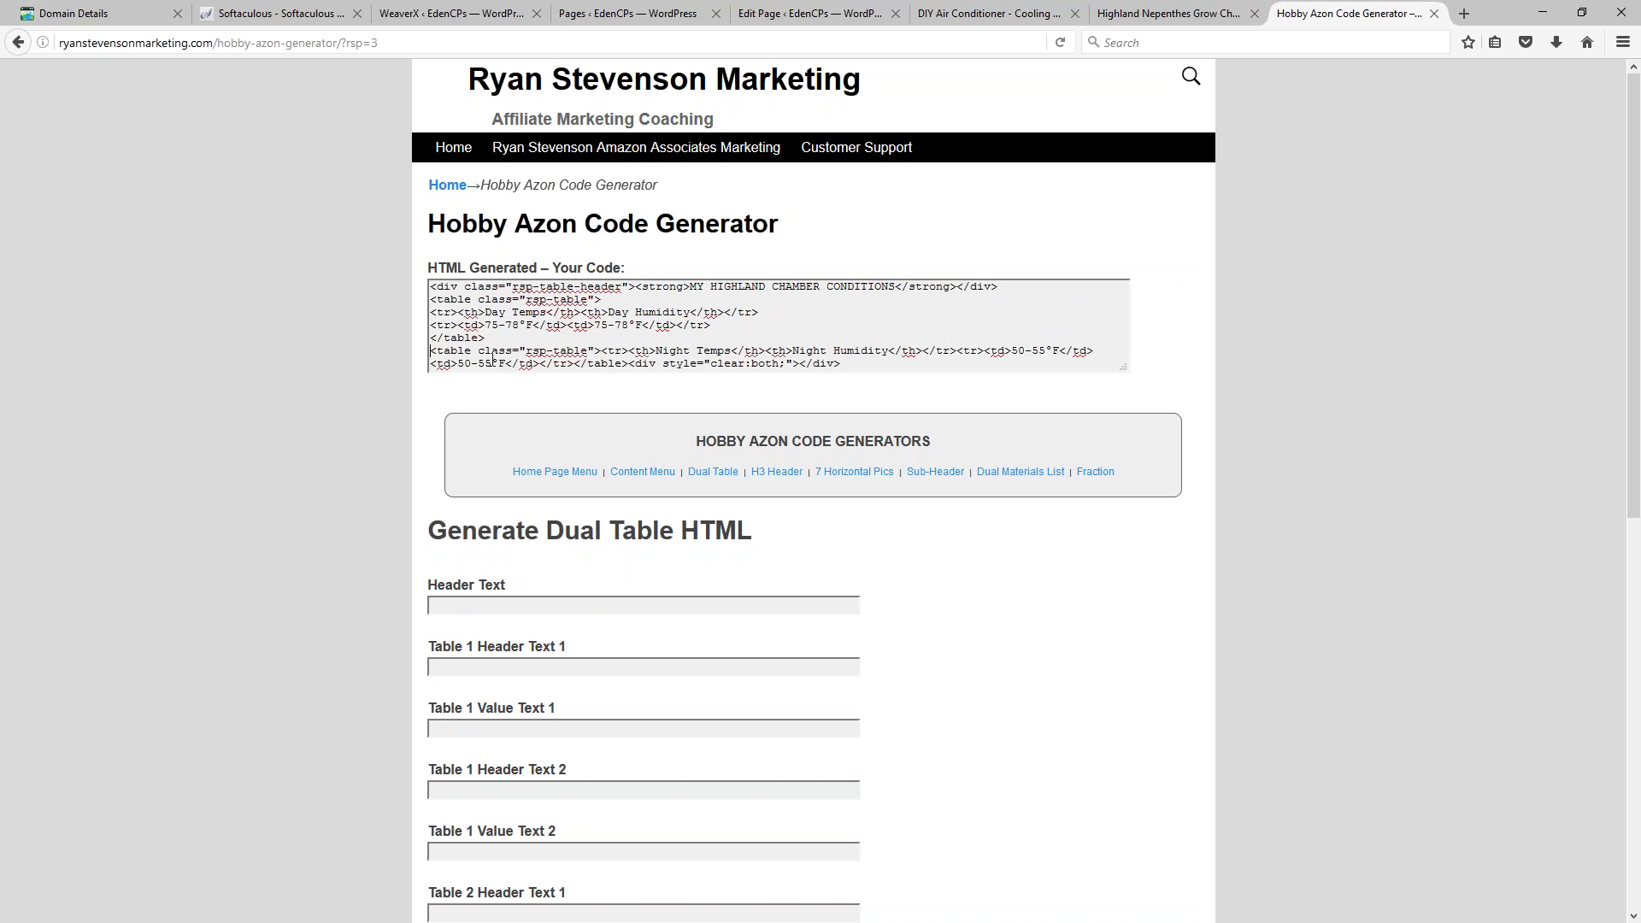
Step: Compare the Day Temps and Day Humidity row in the code with the day table on the Highland Nepenthes page
double_click(433, 313)
left_click_drag(759, 313, 725, 314)
left_click_drag(434, 316, 767, 313)
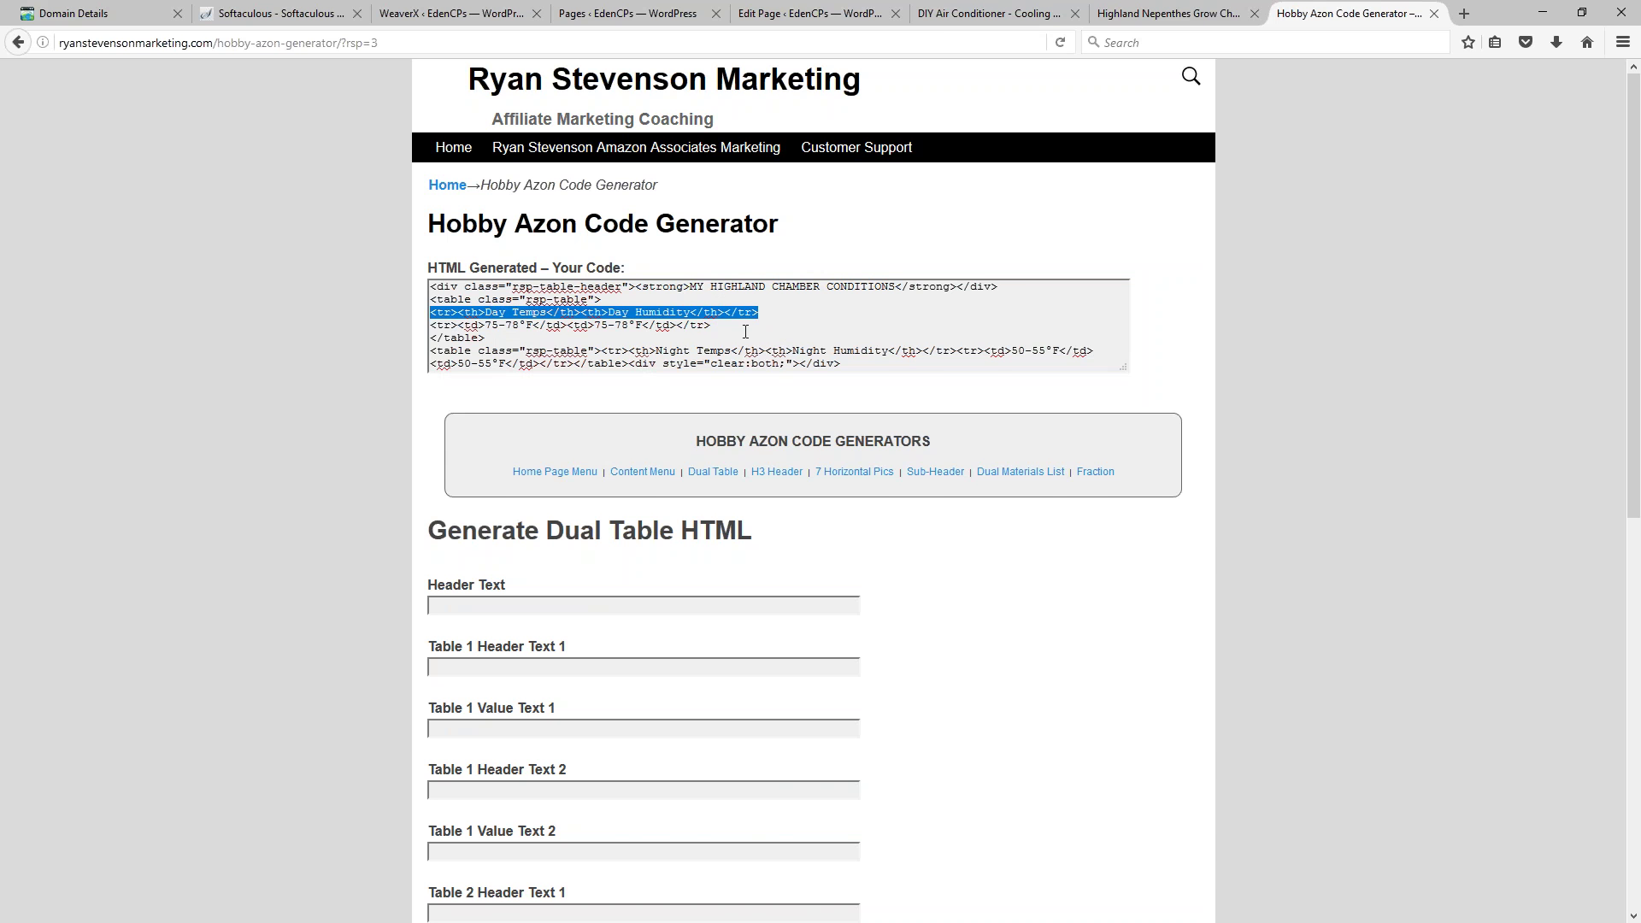
left_click(1178, 15)
left_click_drag(486, 465, 490, 511)
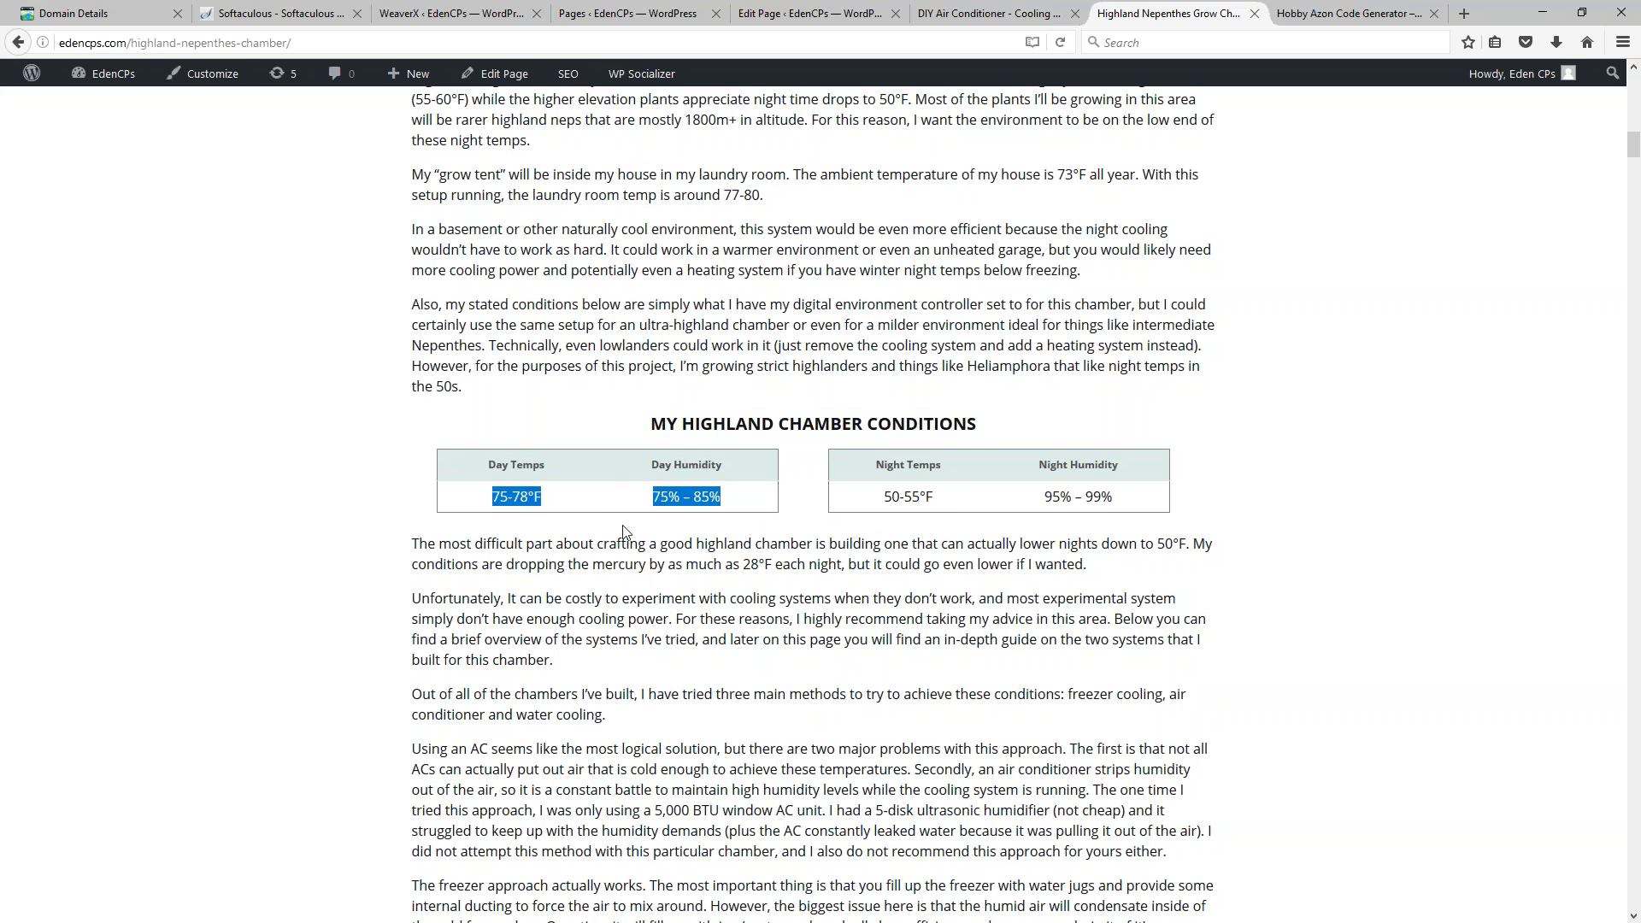
Step: Examine the first table's value row with its two td cells in the generated code
left_click(1359, 12)
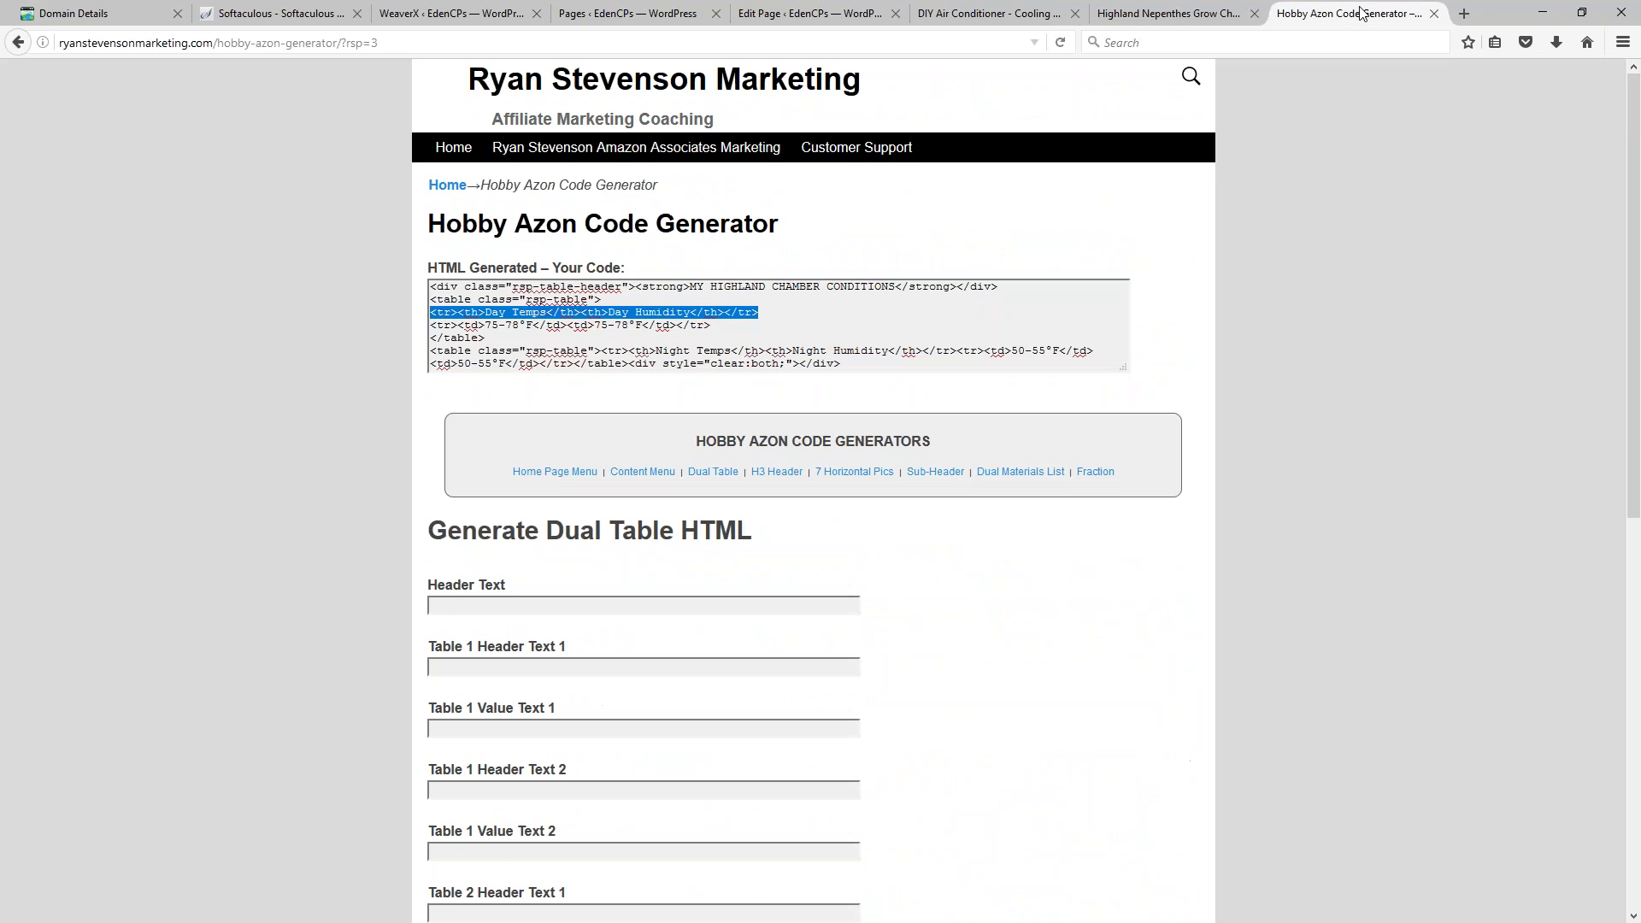
left_click(678, 319)
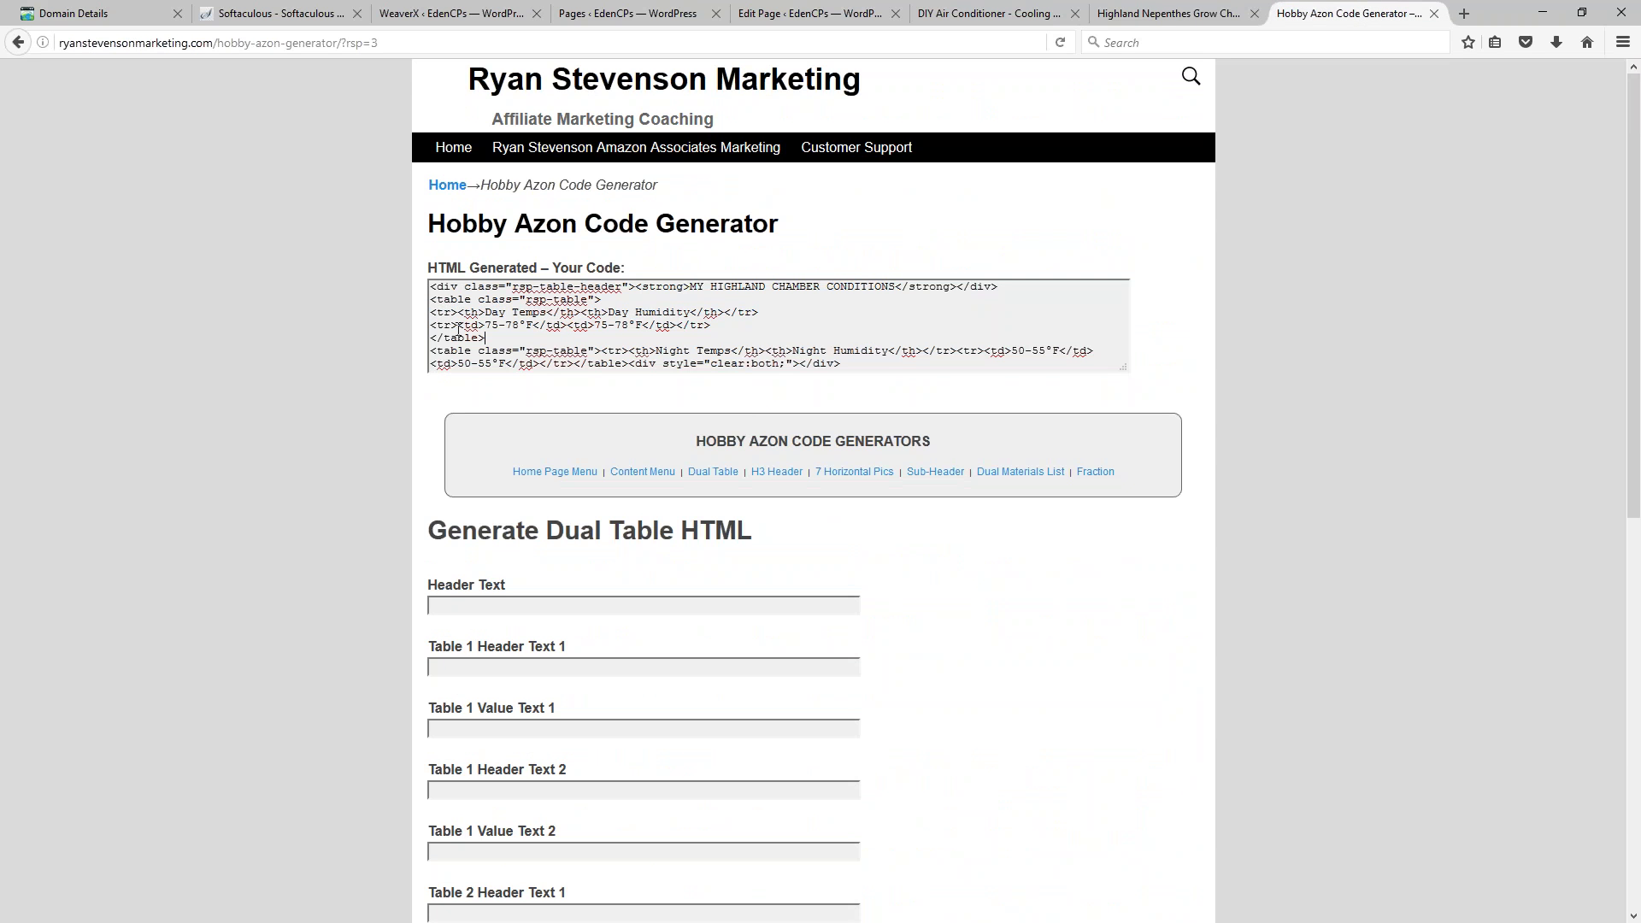
left_click_drag(458, 328, 675, 329)
left_click(616, 331)
left_click_drag(711, 327, 429, 326)
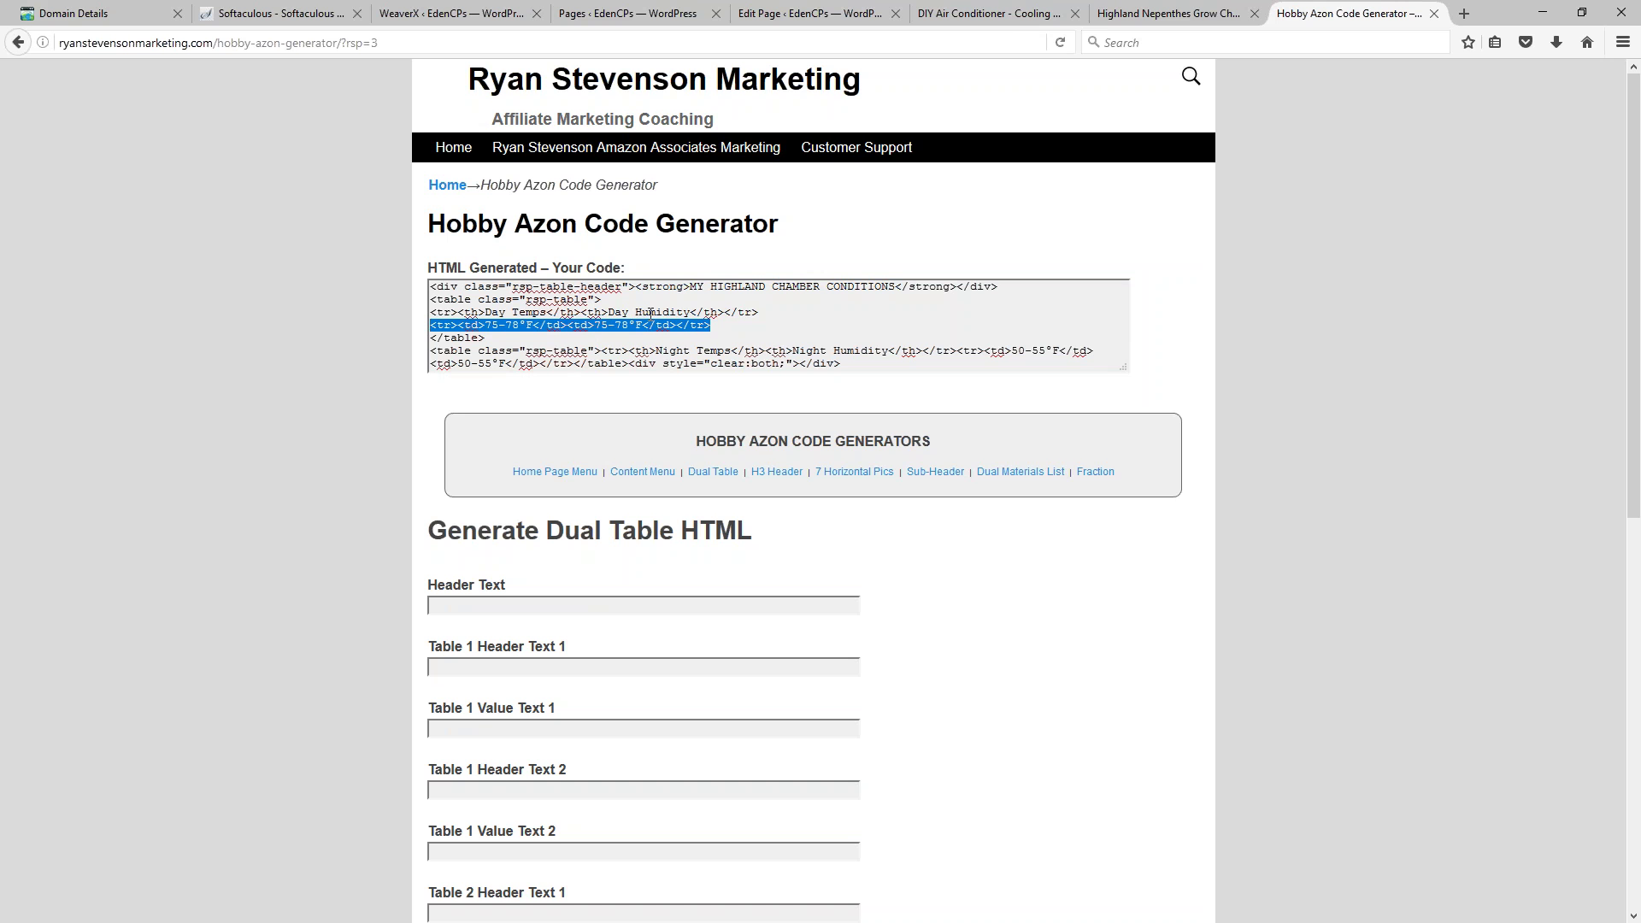
left_click(623, 328)
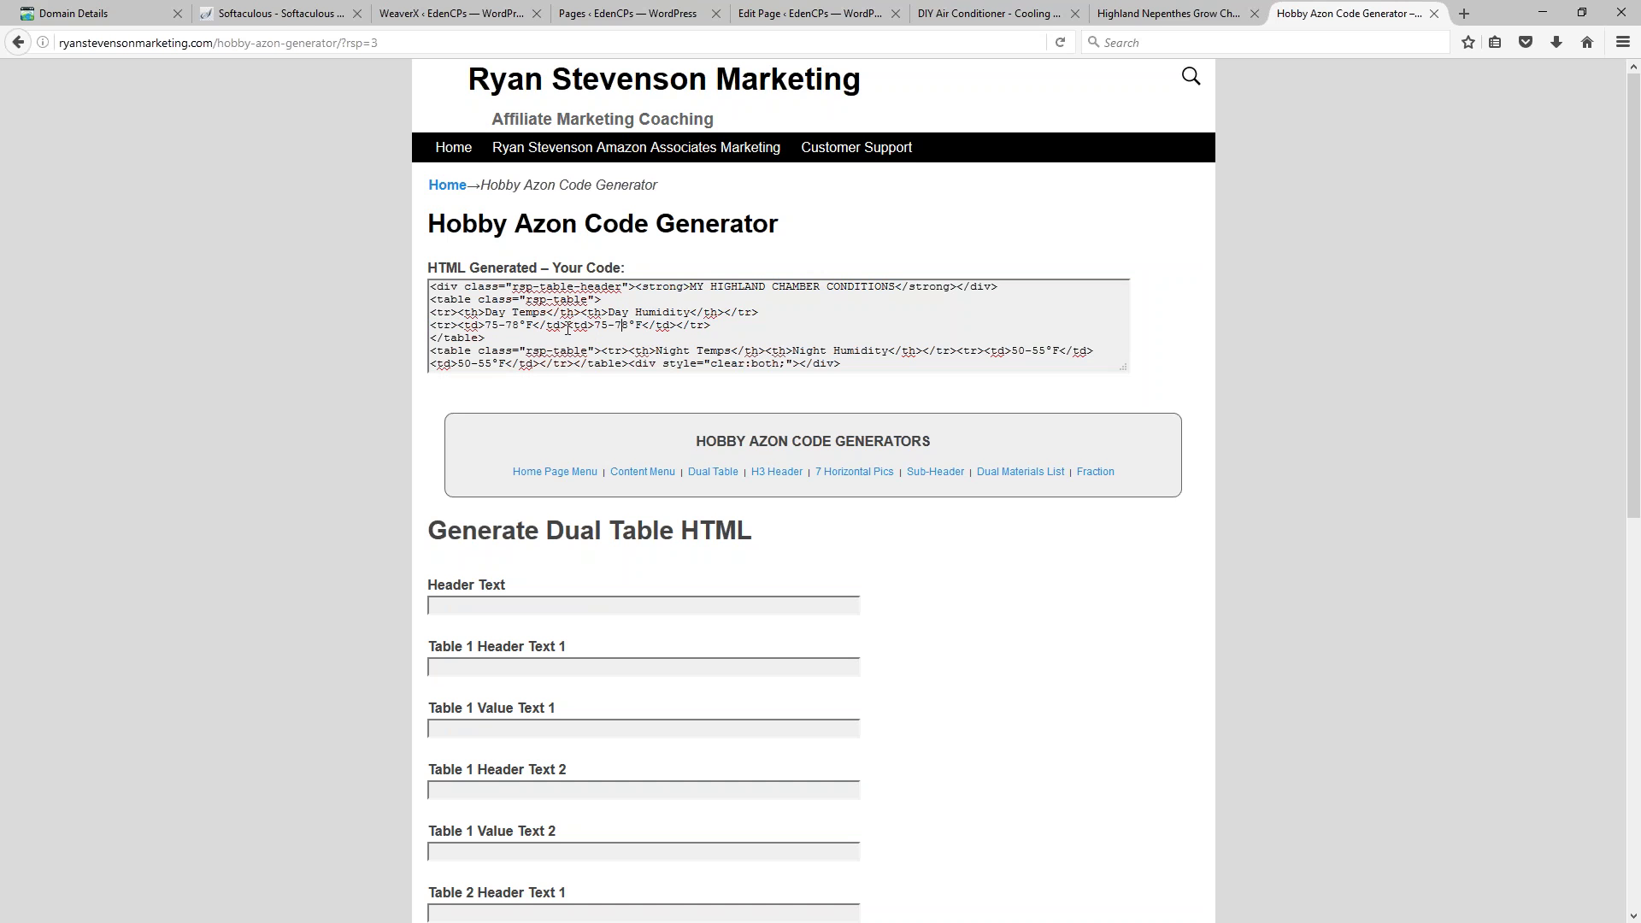
Step: Duplicate the first table's 75-78°F value row twice, placing each copy on its own line before the closing table tag
left_click_drag(719, 327, 425, 327)
key("ctrl+c")
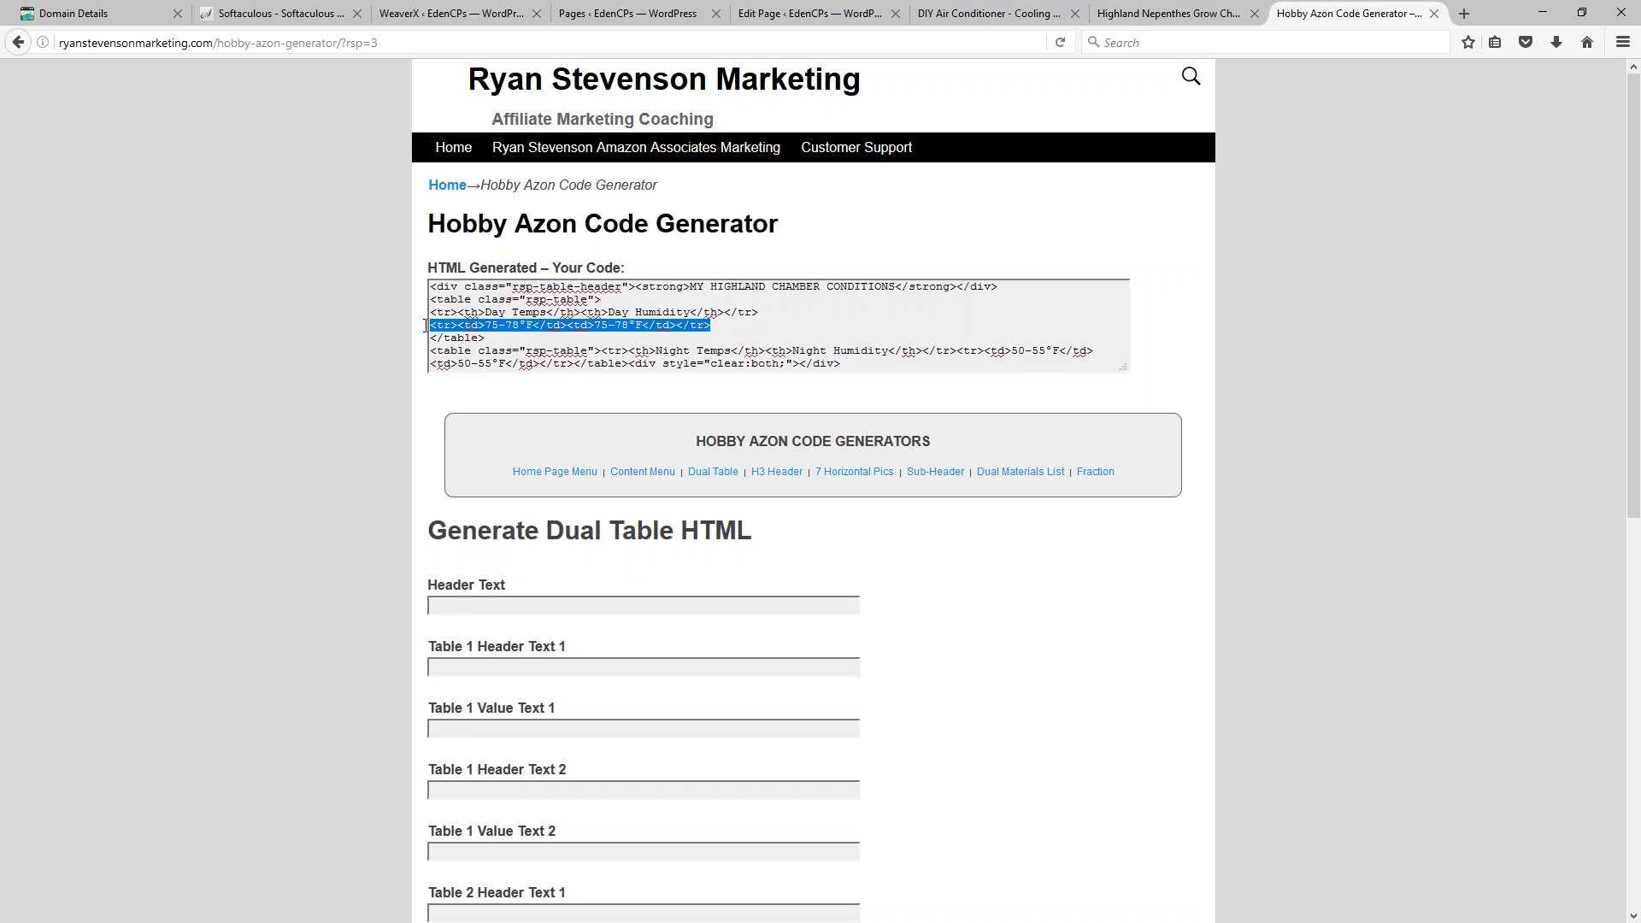
left_click(726, 323)
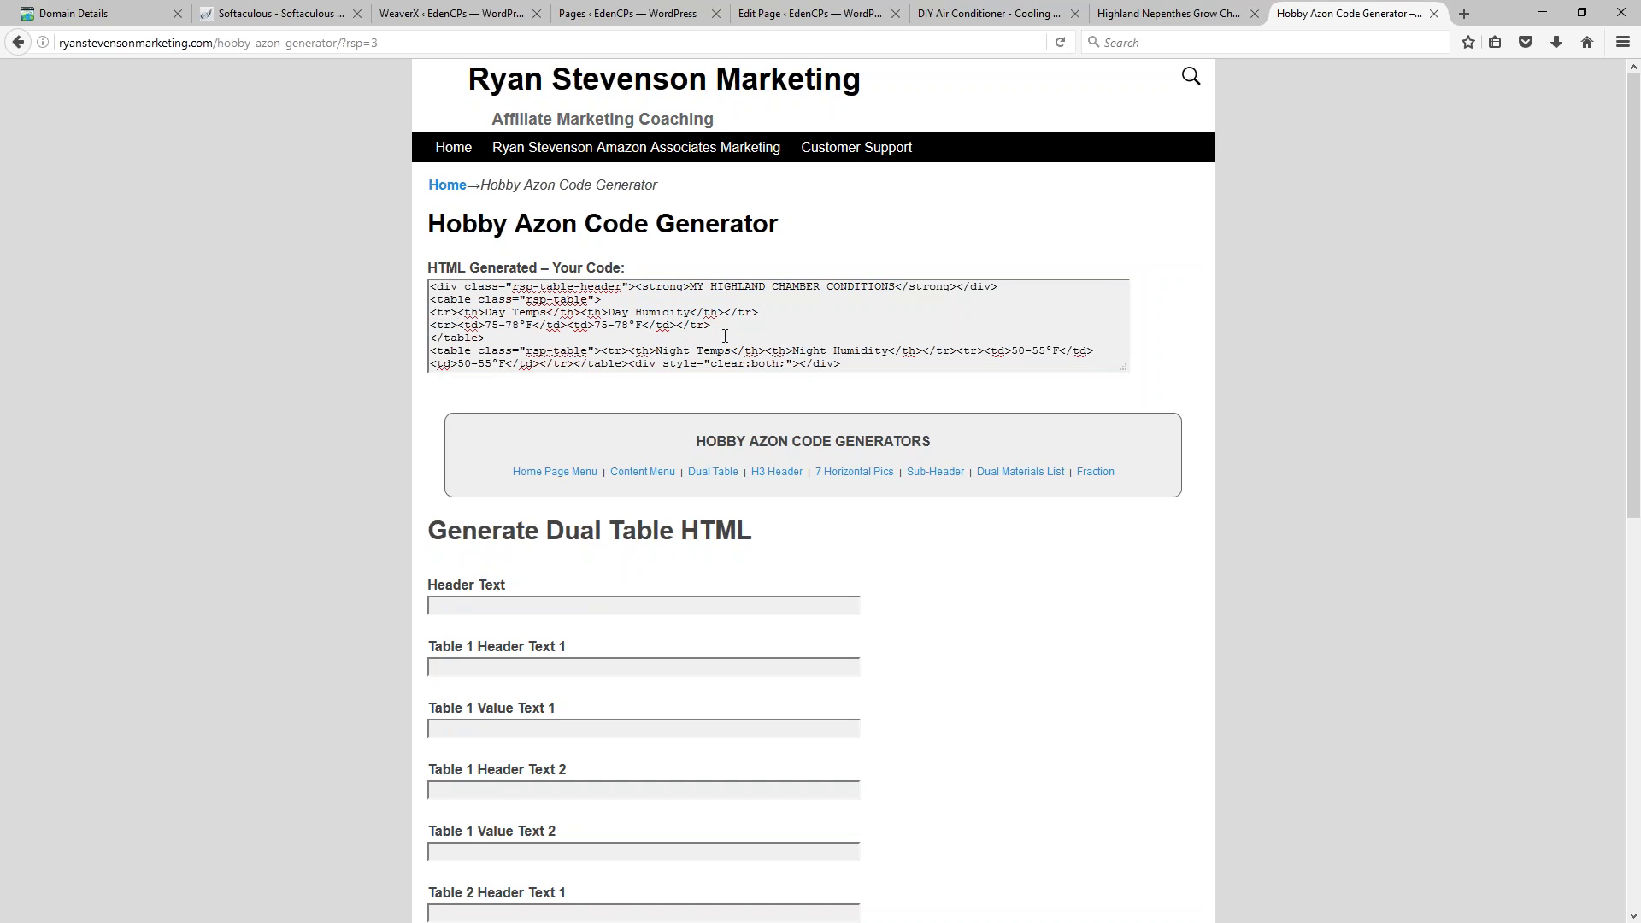
key("Return")
key("ctrl+v")
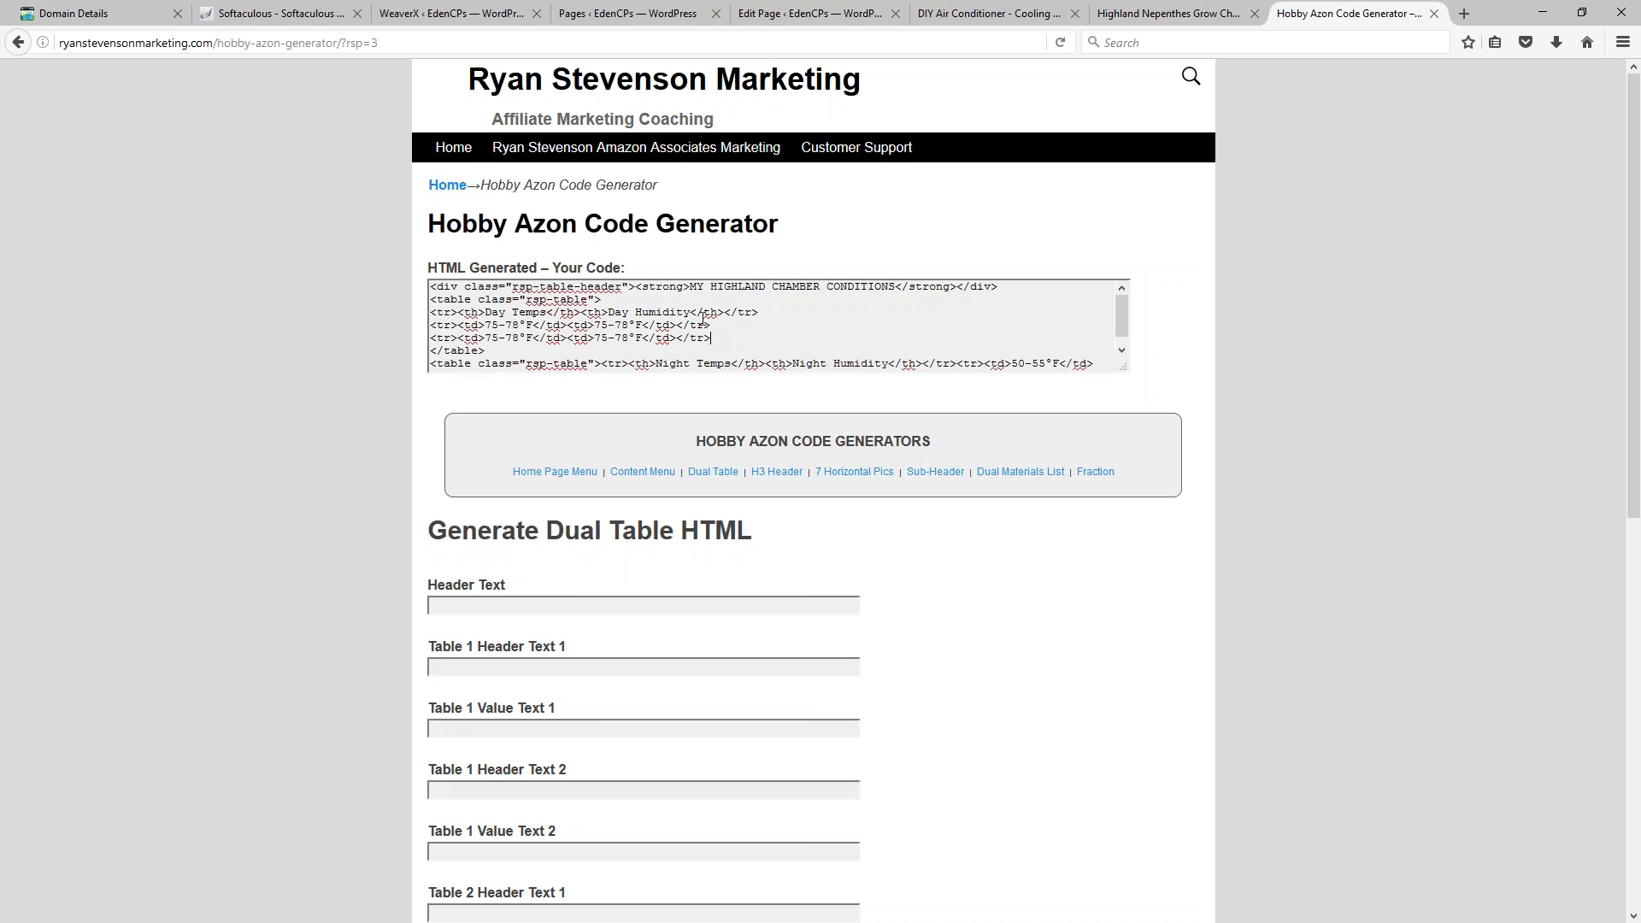
key("Return")
key("ctrl+v")
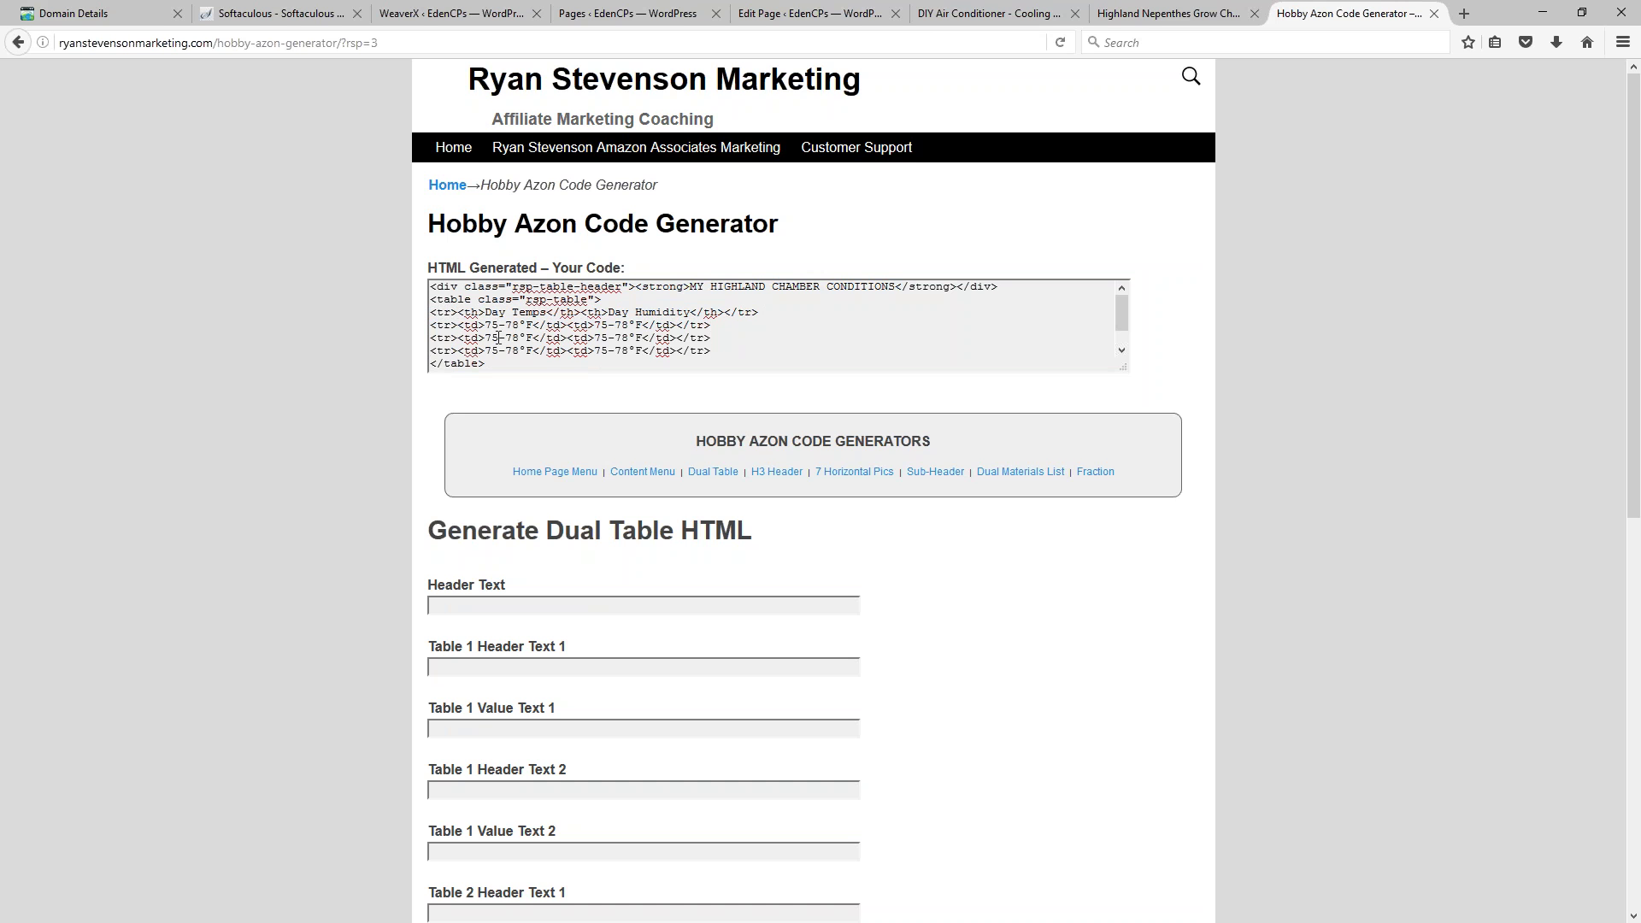
Step: Examine the original value row, the two added rows and the cell text that holds each row's value
left_click_drag(722, 325, 421, 324)
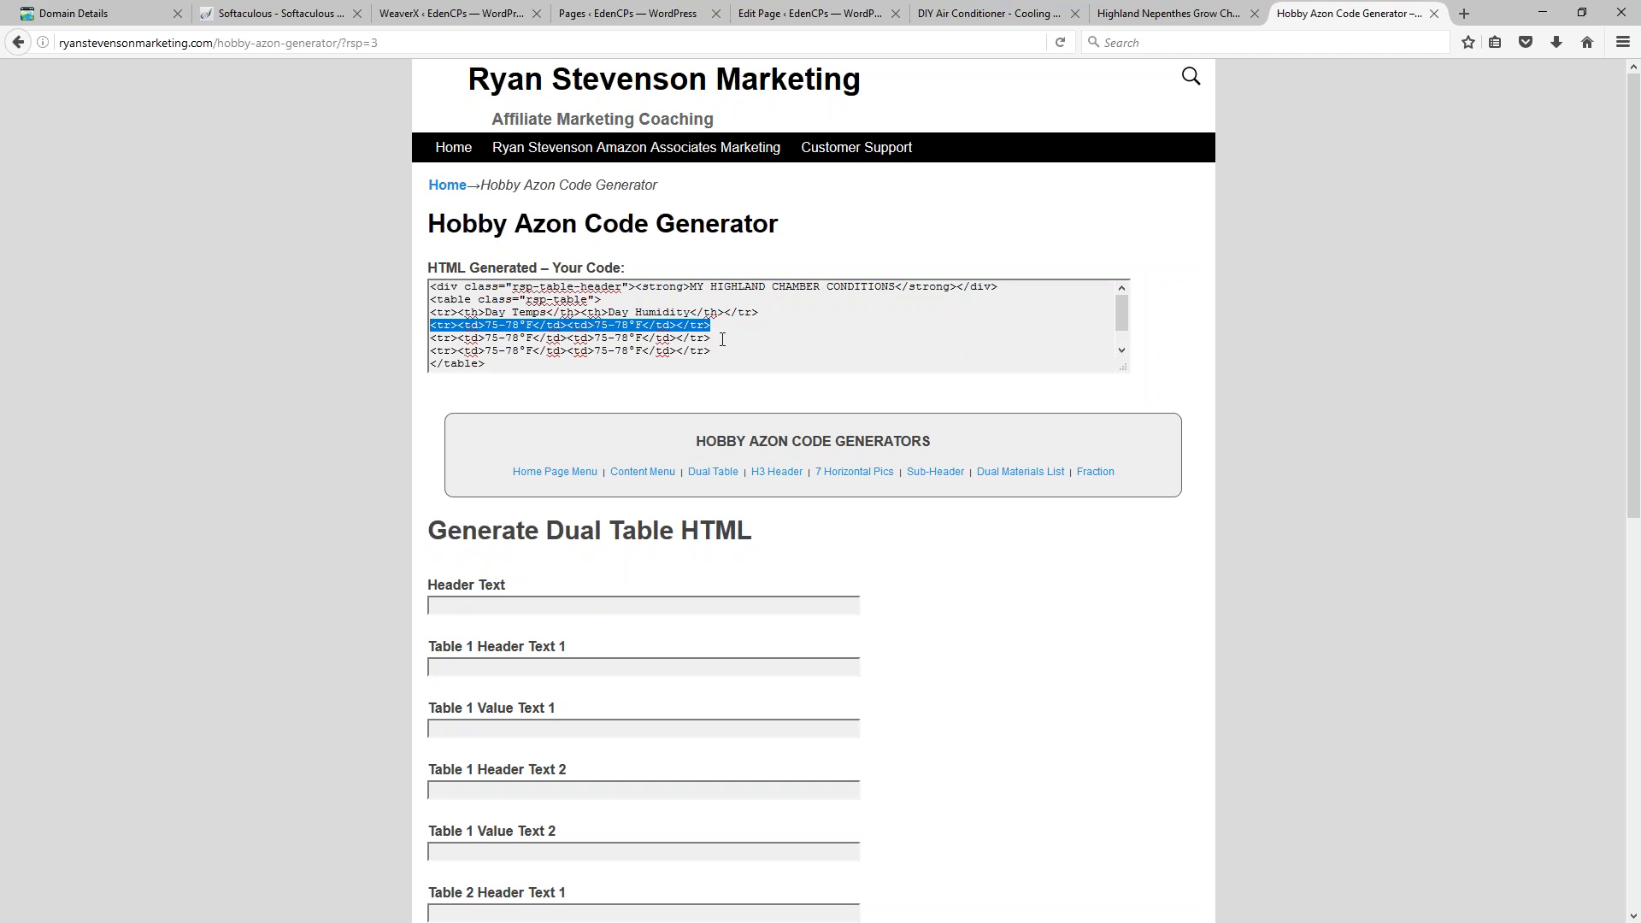
left_click_drag(459, 326, 426, 326)
left_click_drag(710, 326, 392, 336)
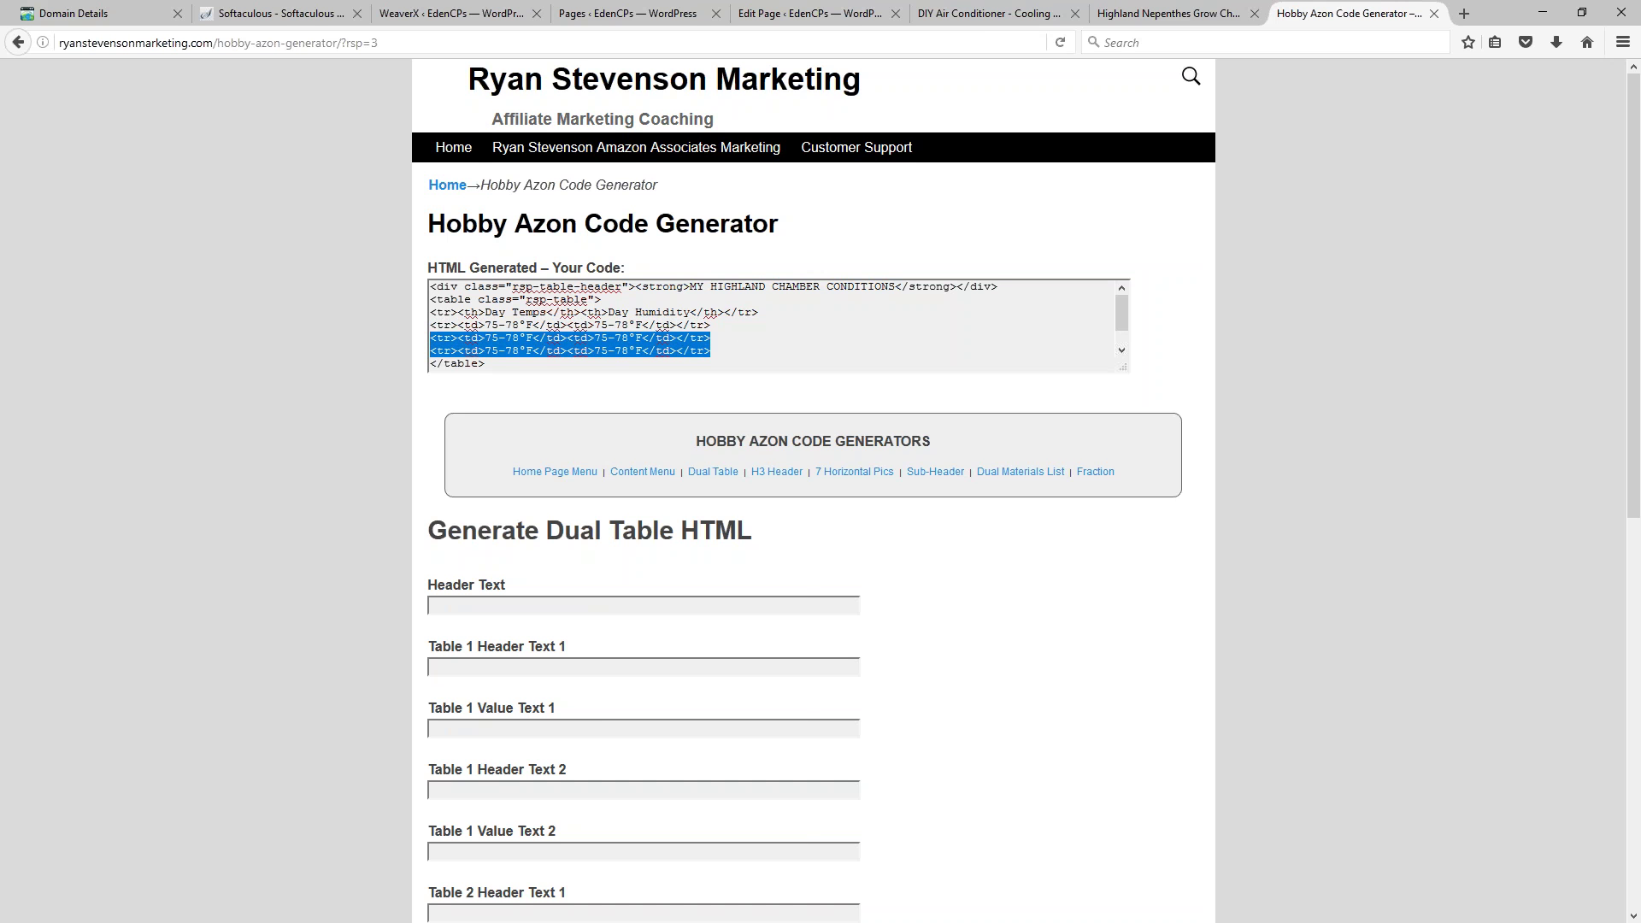
left_click(499, 337)
left_click_drag(533, 339, 484, 351)
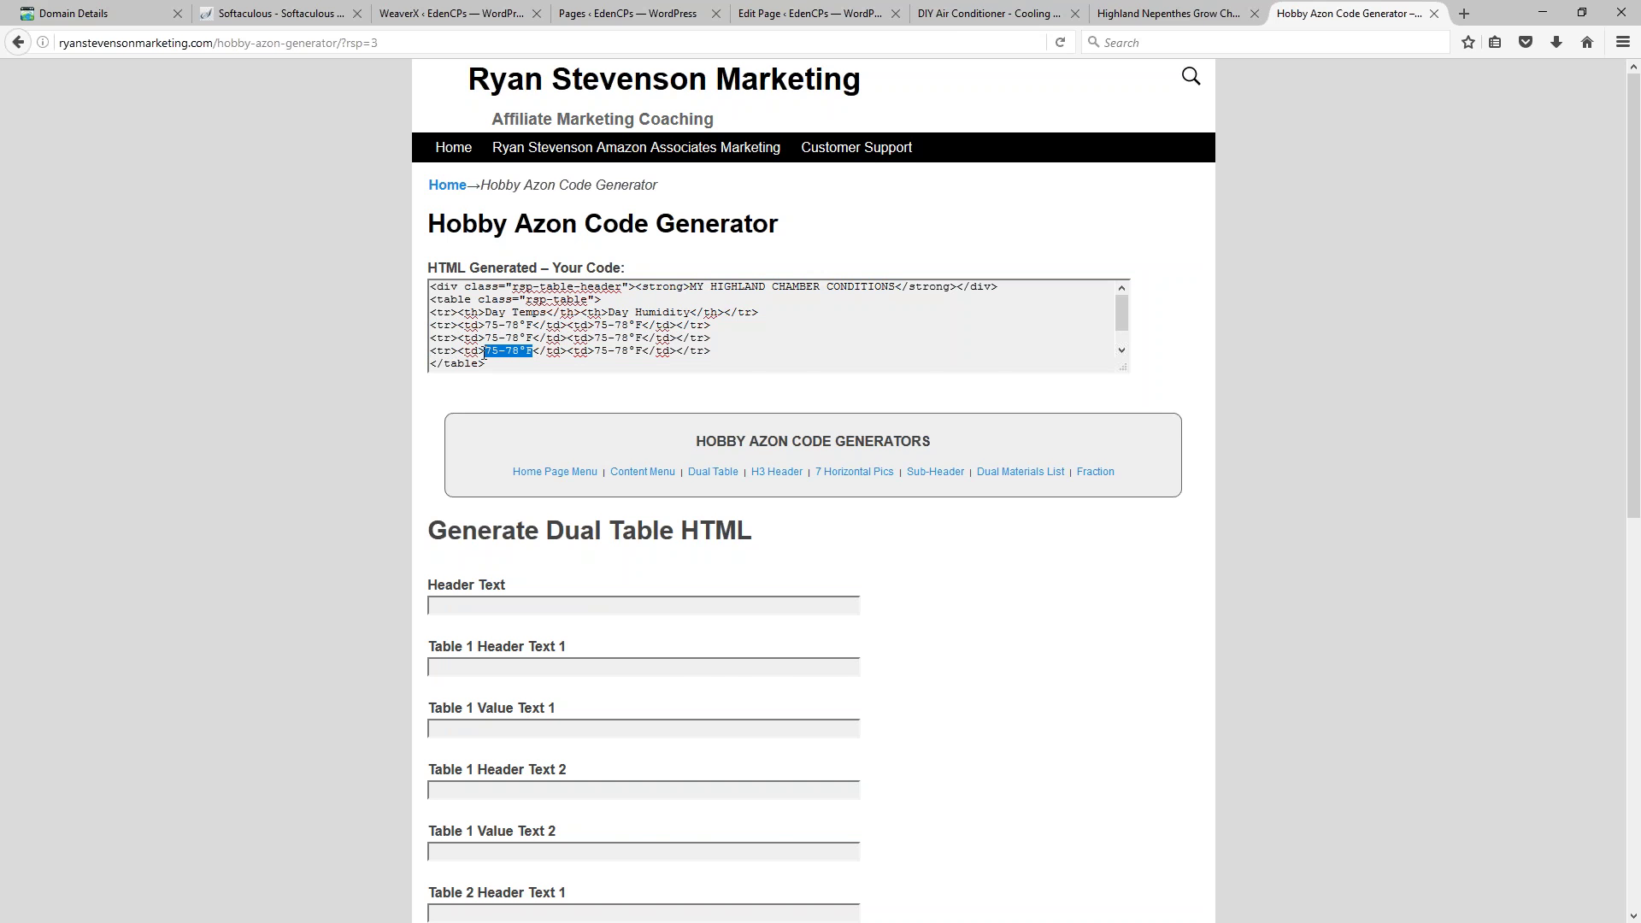
Step: Examine the construction supplies photo row, materials list and first construction step on the Highland Nepenthes page
left_click(1168, 13)
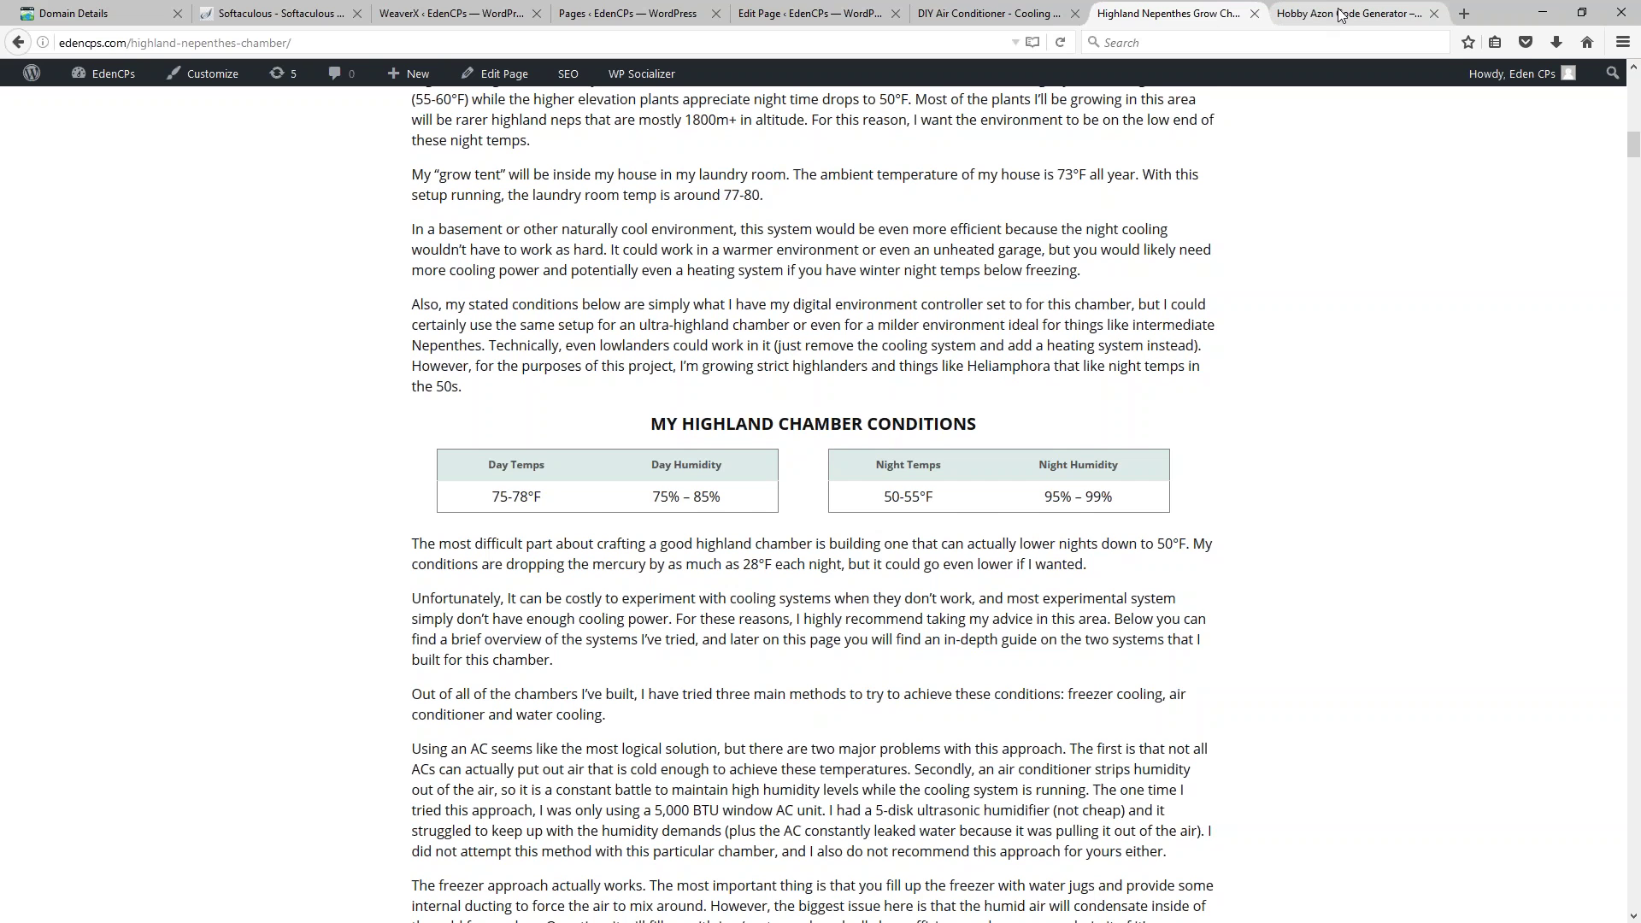
scroll(1045, 345, "down", 10)
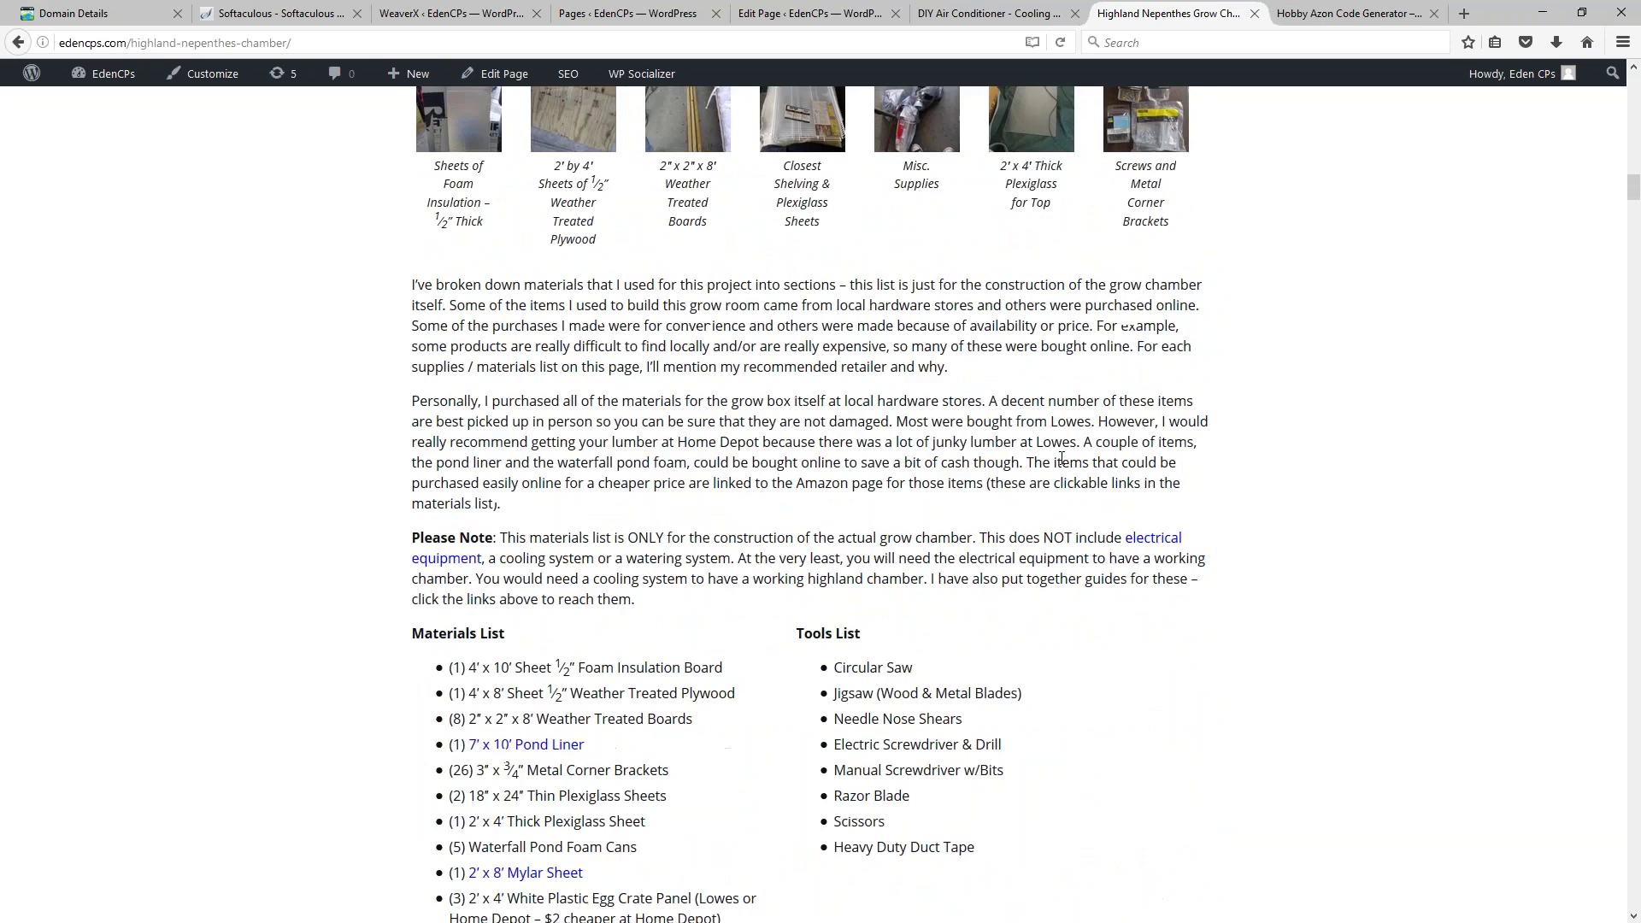
scroll(1120, 549, "up", 3)
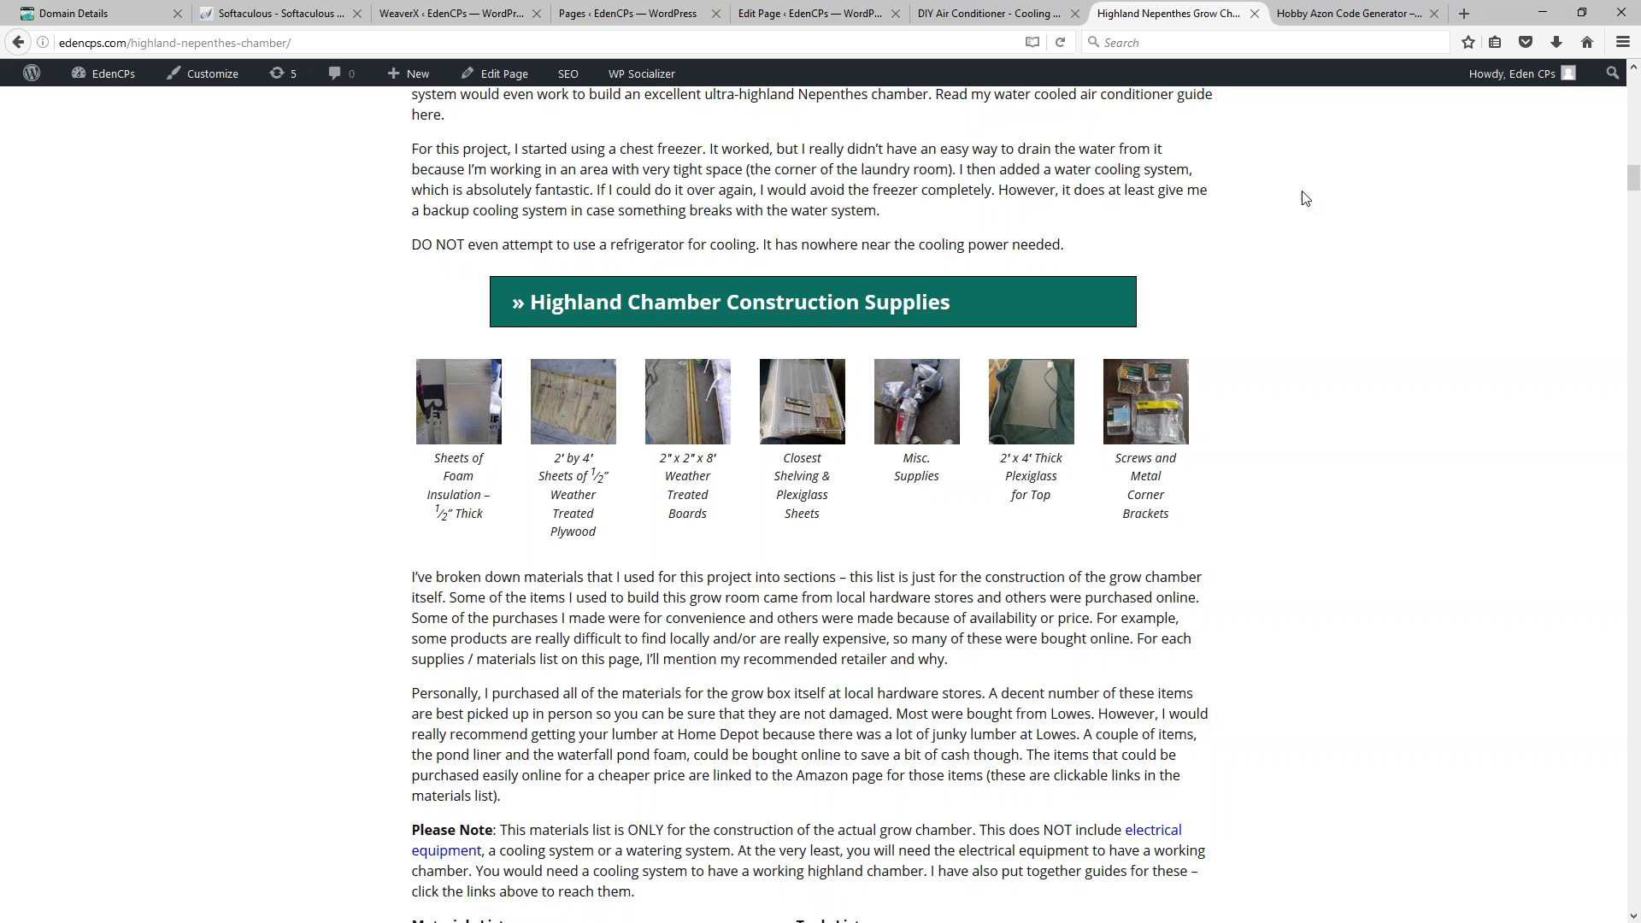
scroll(1125, 437, "down", 15)
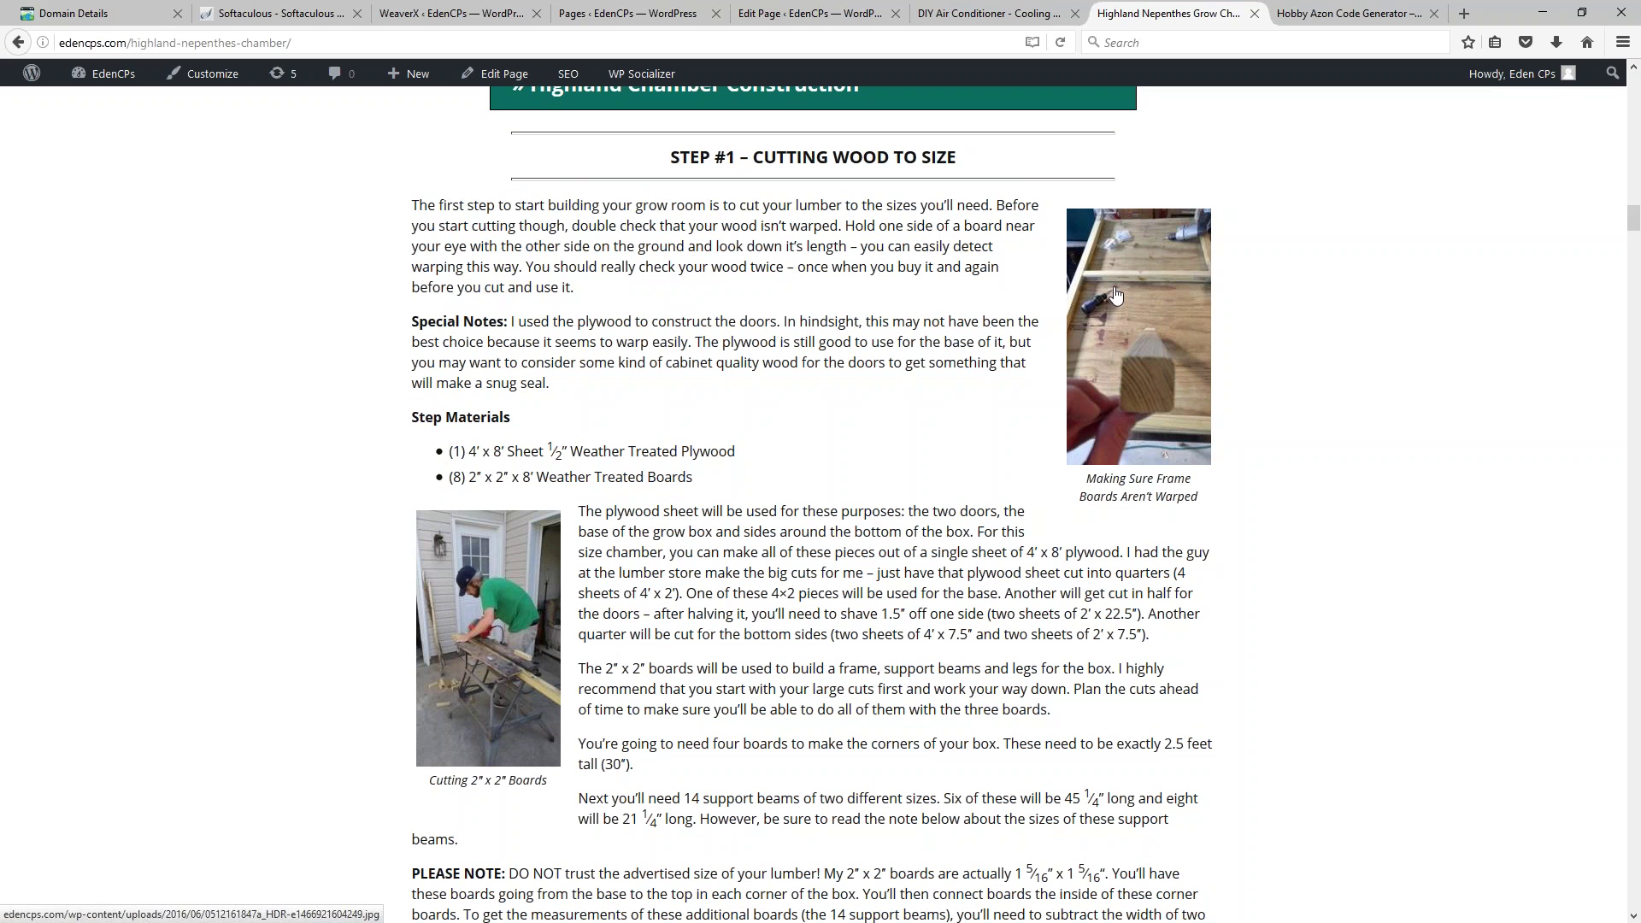
key("Up")
key("Up")
key("Up")
key("Up")
key("Up")
key("Up")
key("Up")
key("Up")
key("Up")
key("Up")
key("Up")
key("Up")
key("Up")
key("Up")
key("Up")
key("Up")
key("Up")
key("Up")
key("Up")
key("Up")
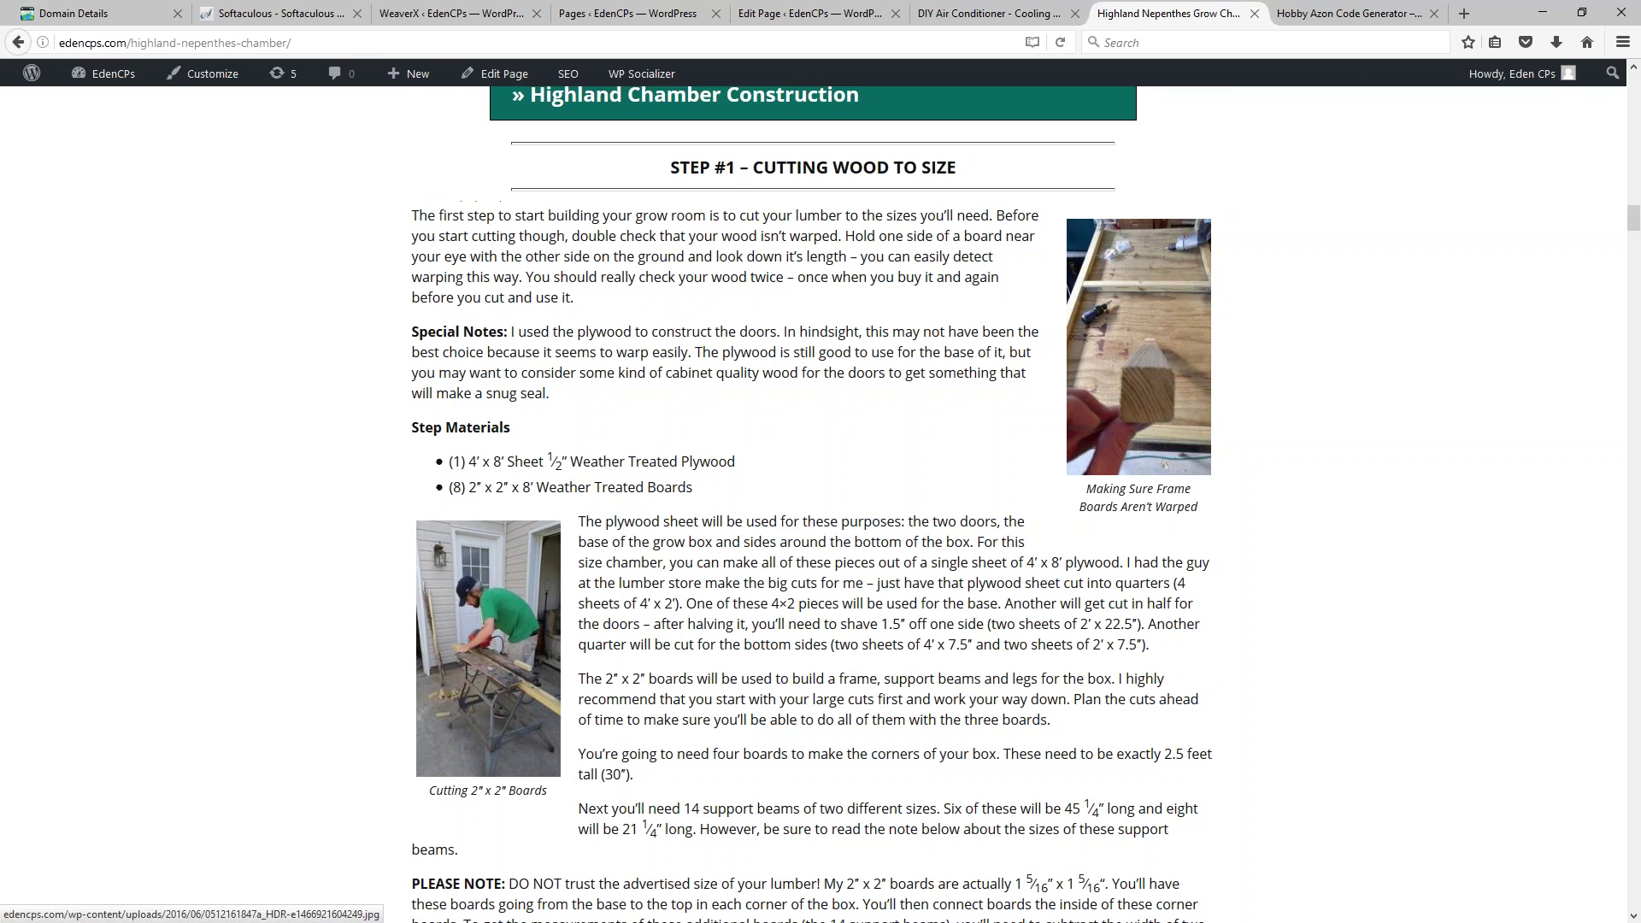
key("Up")
key("Up")
key("Up")
key("Up")
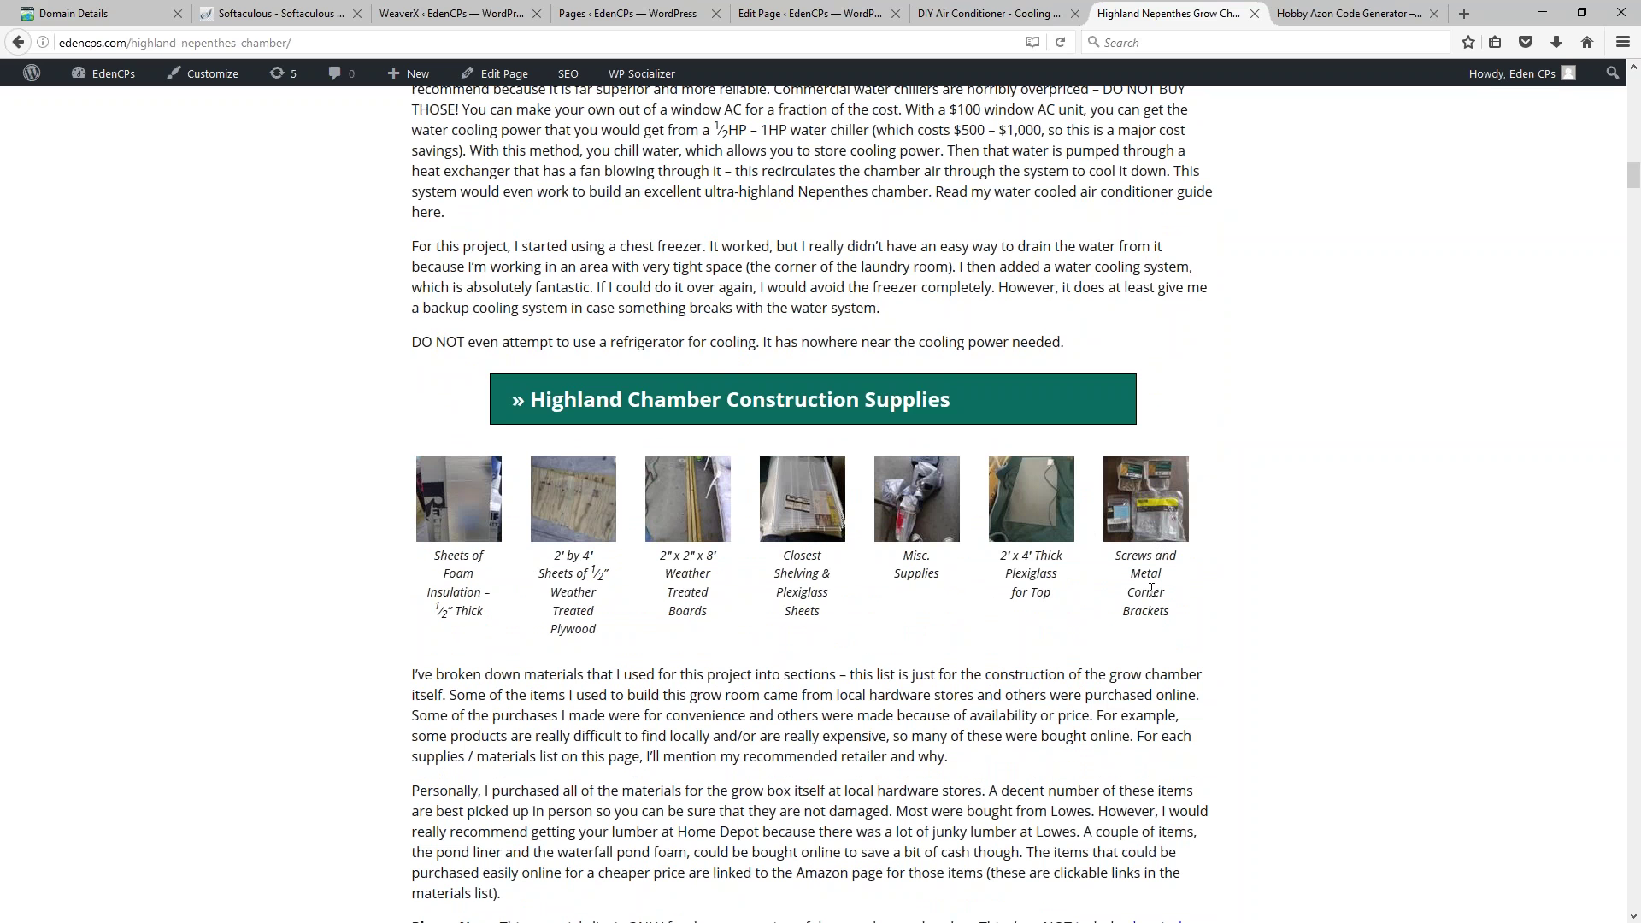
Step: Open the 7 Horizontal Pics generator and copy the "Highland Chamber Construction Supplies" heading from the Highland Nepenthes page
left_click(1387, 13)
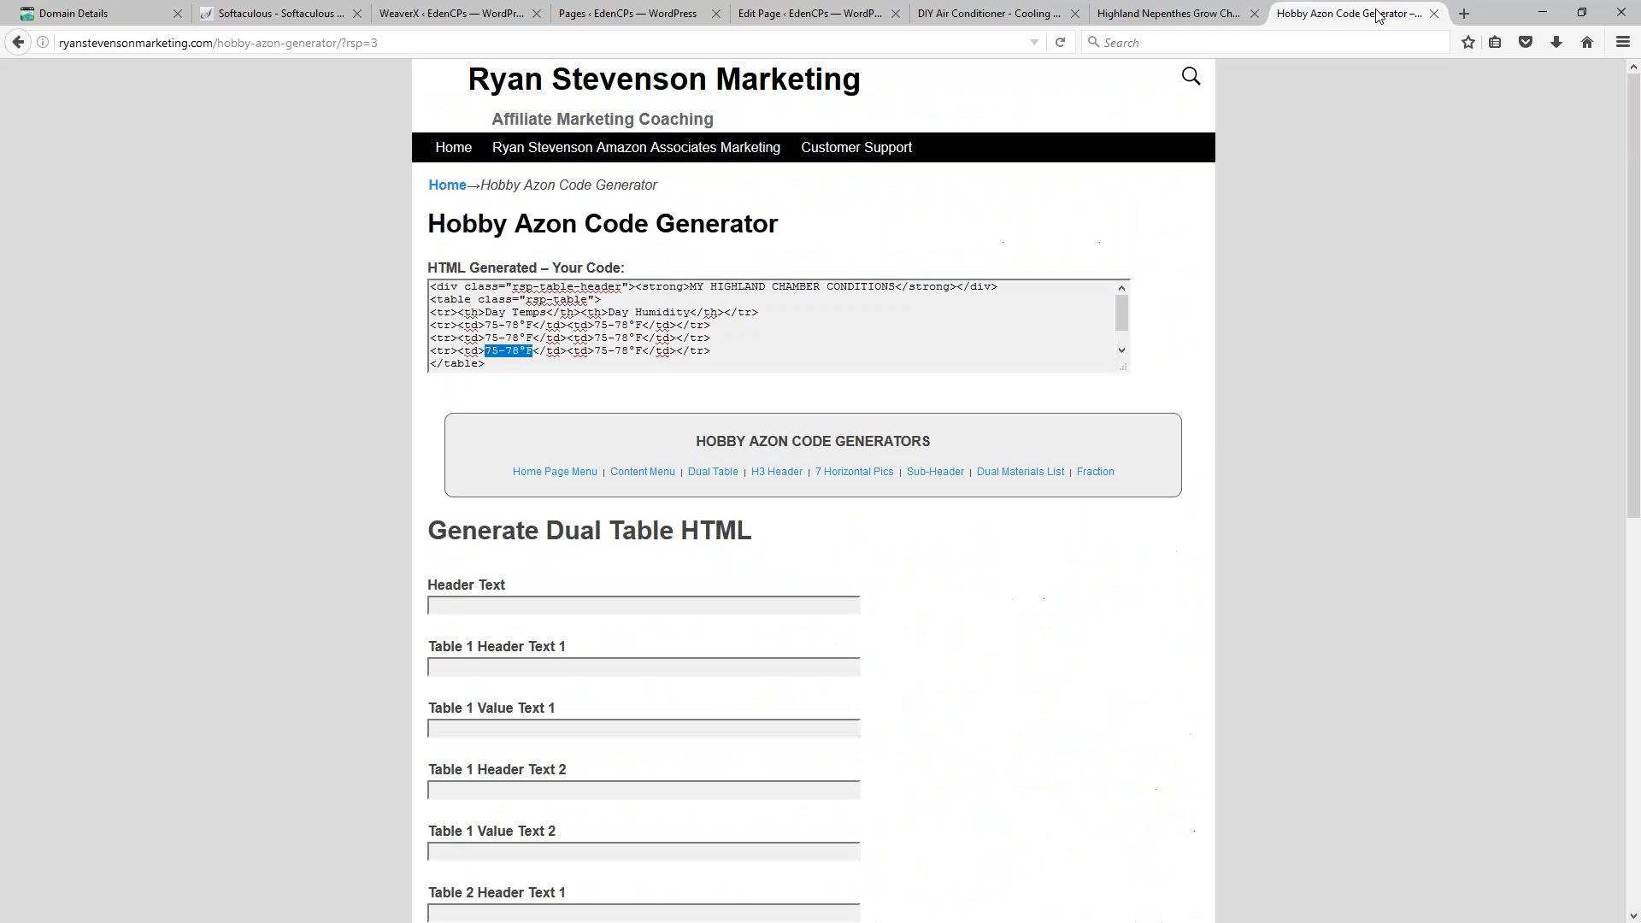
left_click(848, 481)
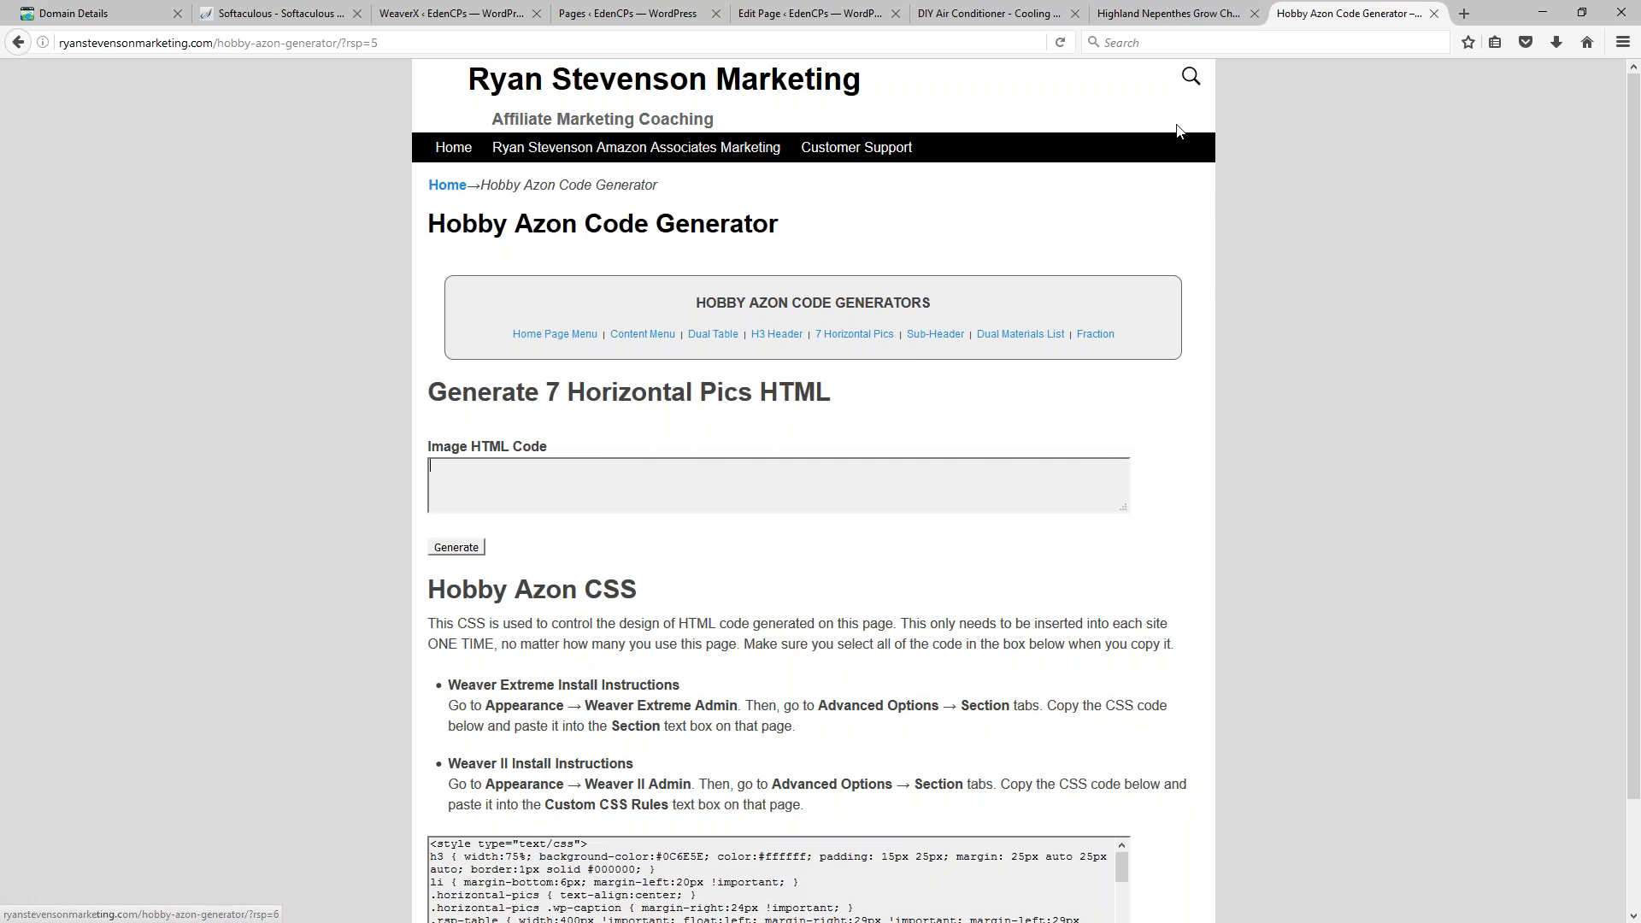
left_click(1125, 14)
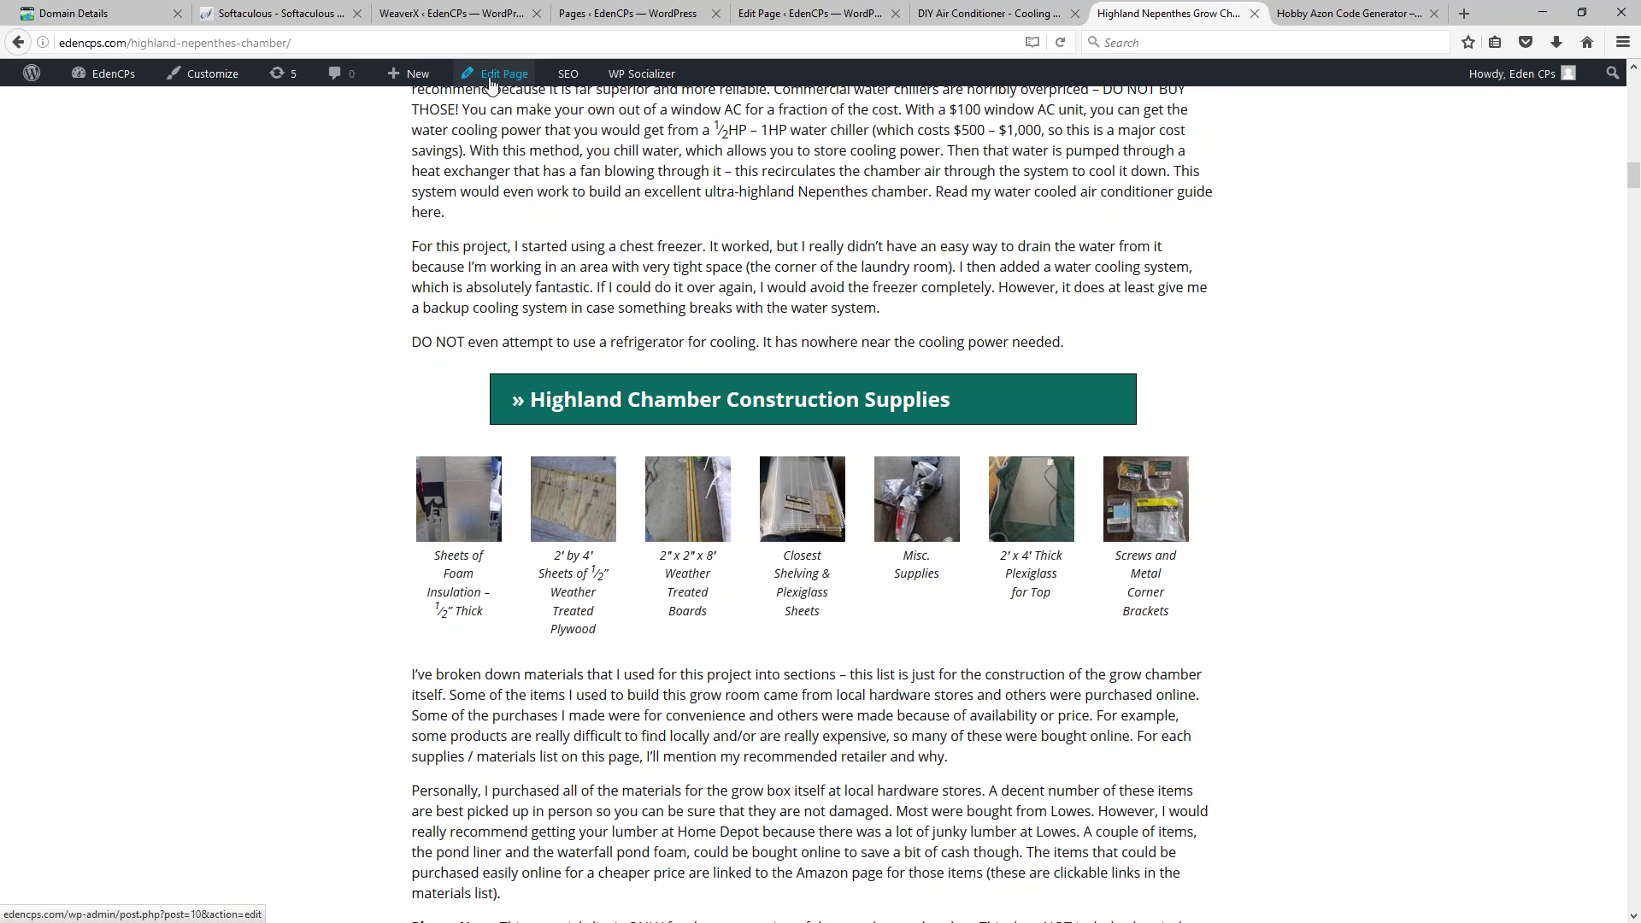
left_click_drag(973, 396, 531, 426)
key("ctrl+c")
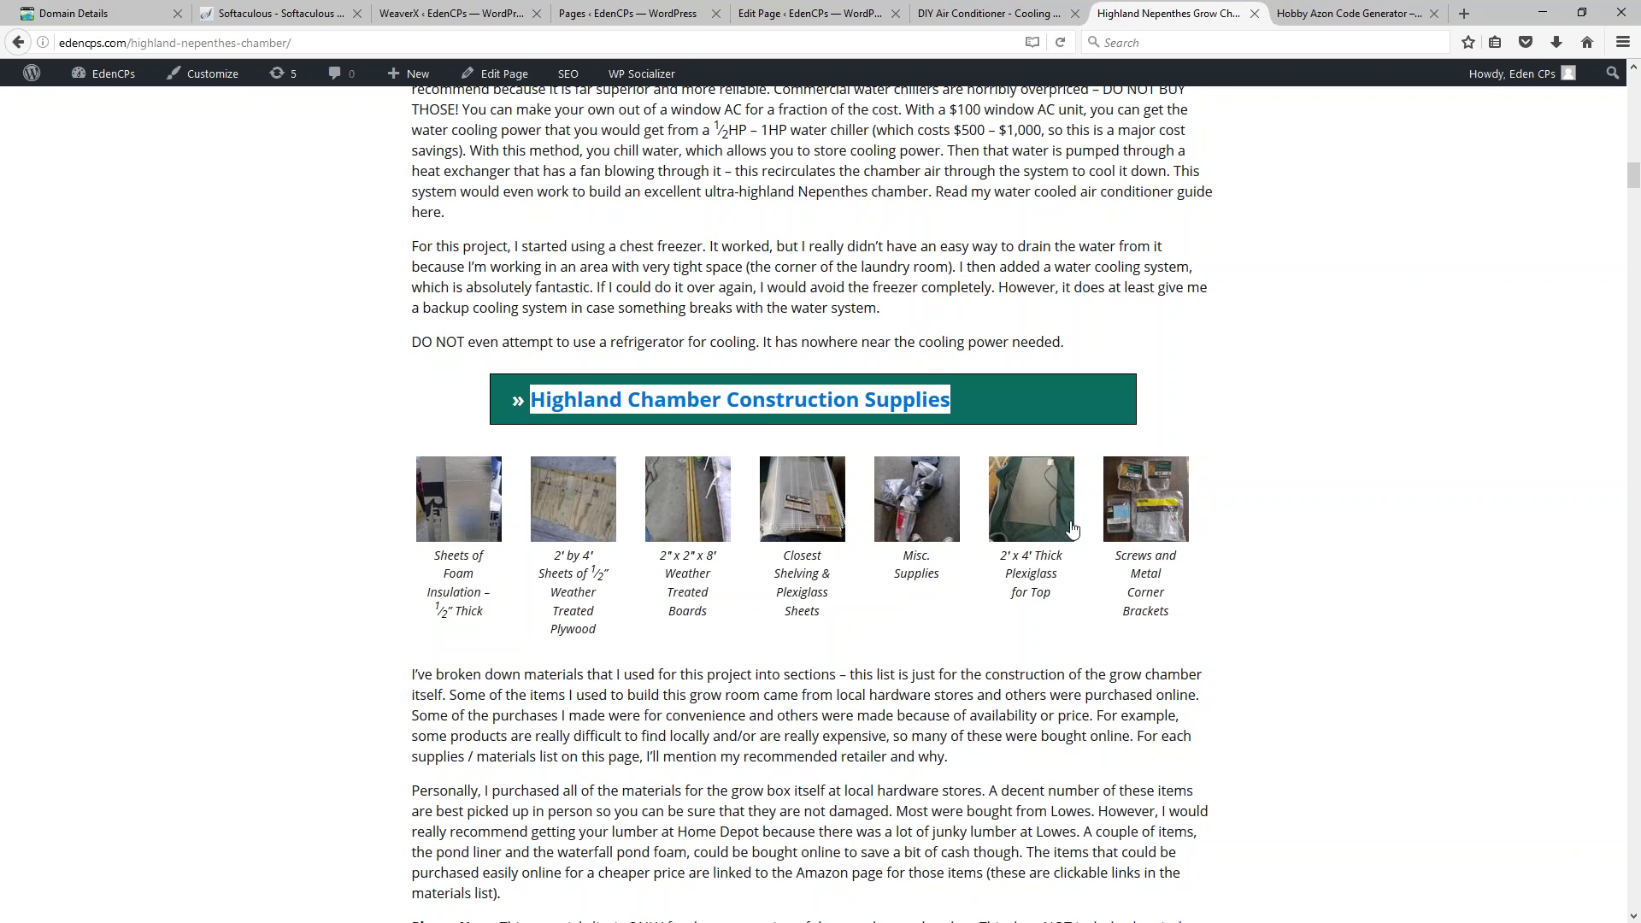
Step: Open the Highland Nepenthes page for editing and find the copied "Highland Chamber Construction Supplies" heading in its HTML
left_click(495, 73)
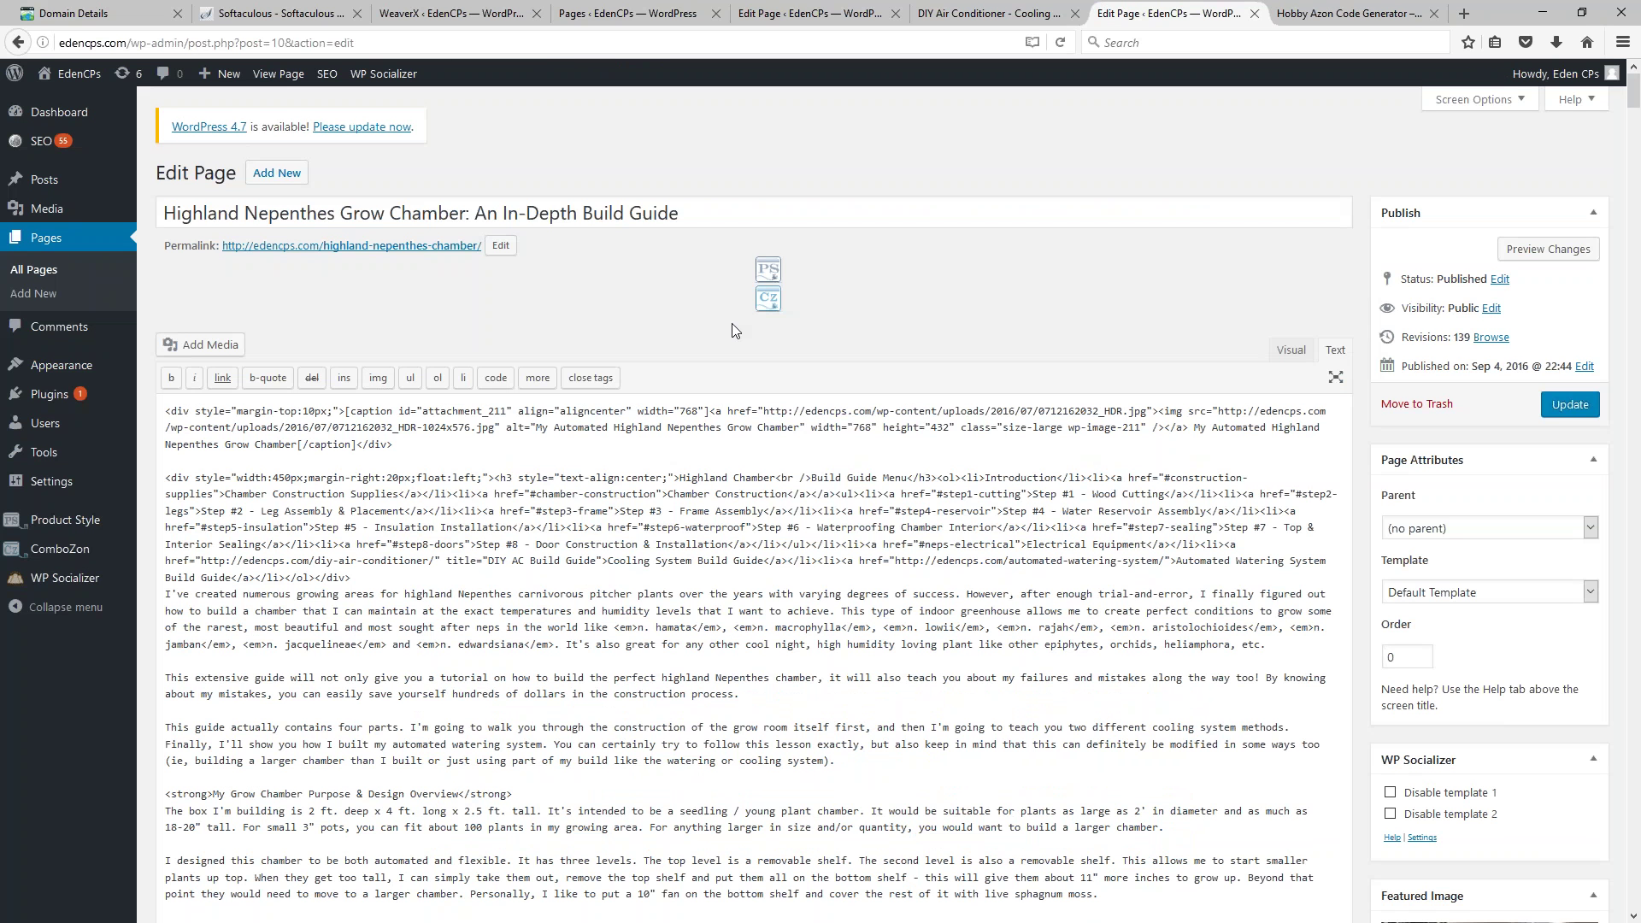
left_click(1623, 42)
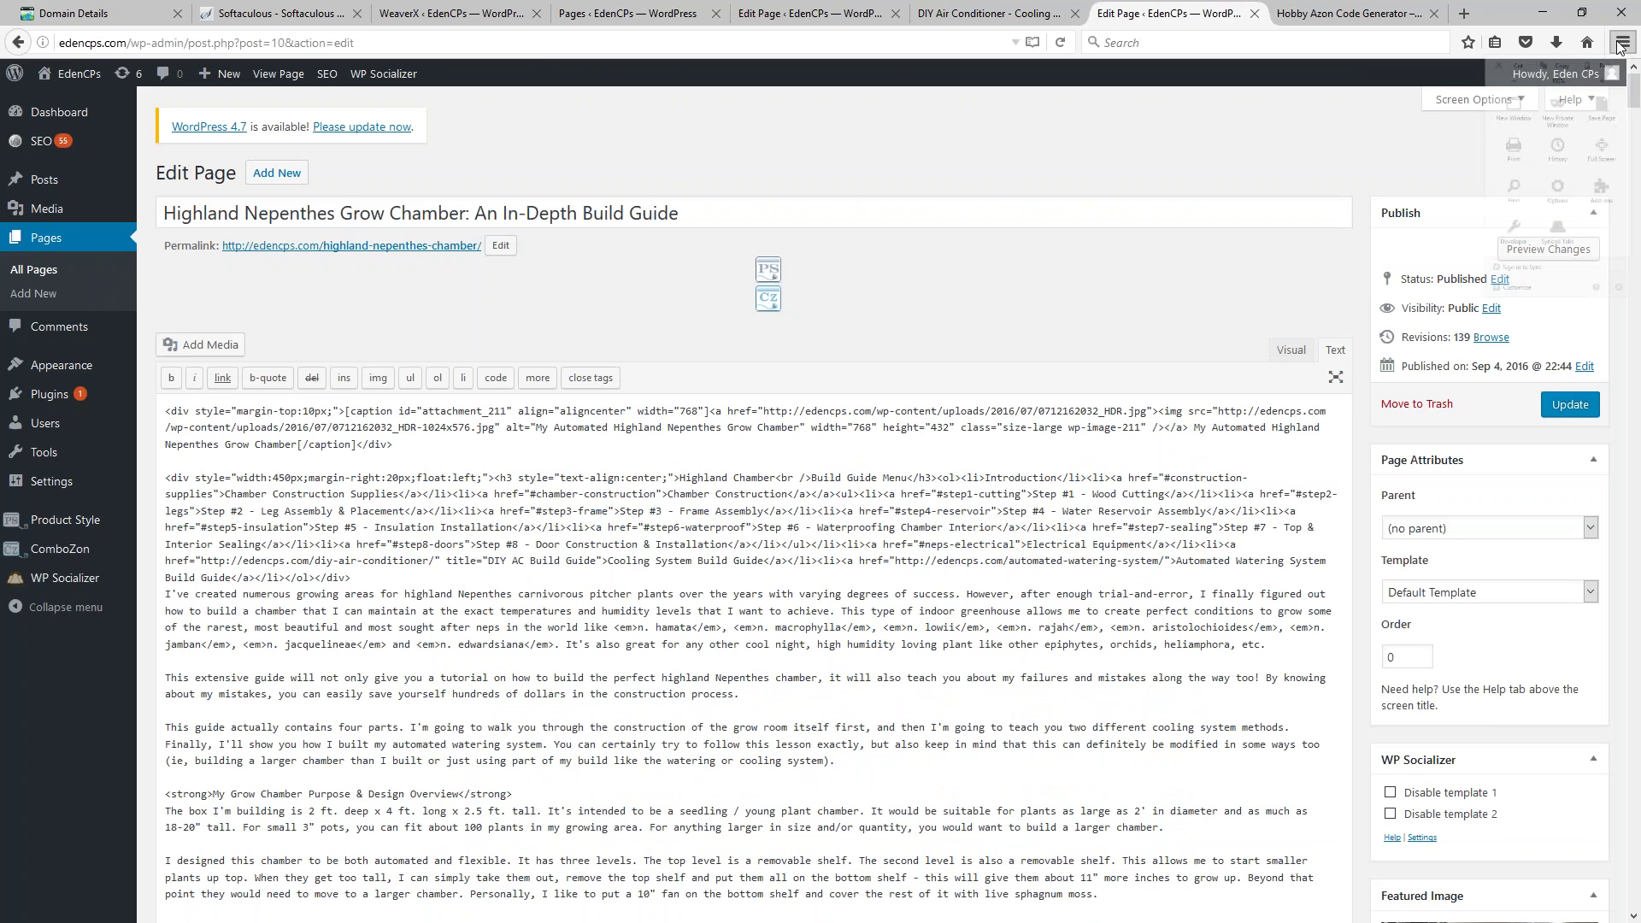
left_click(1434, 299)
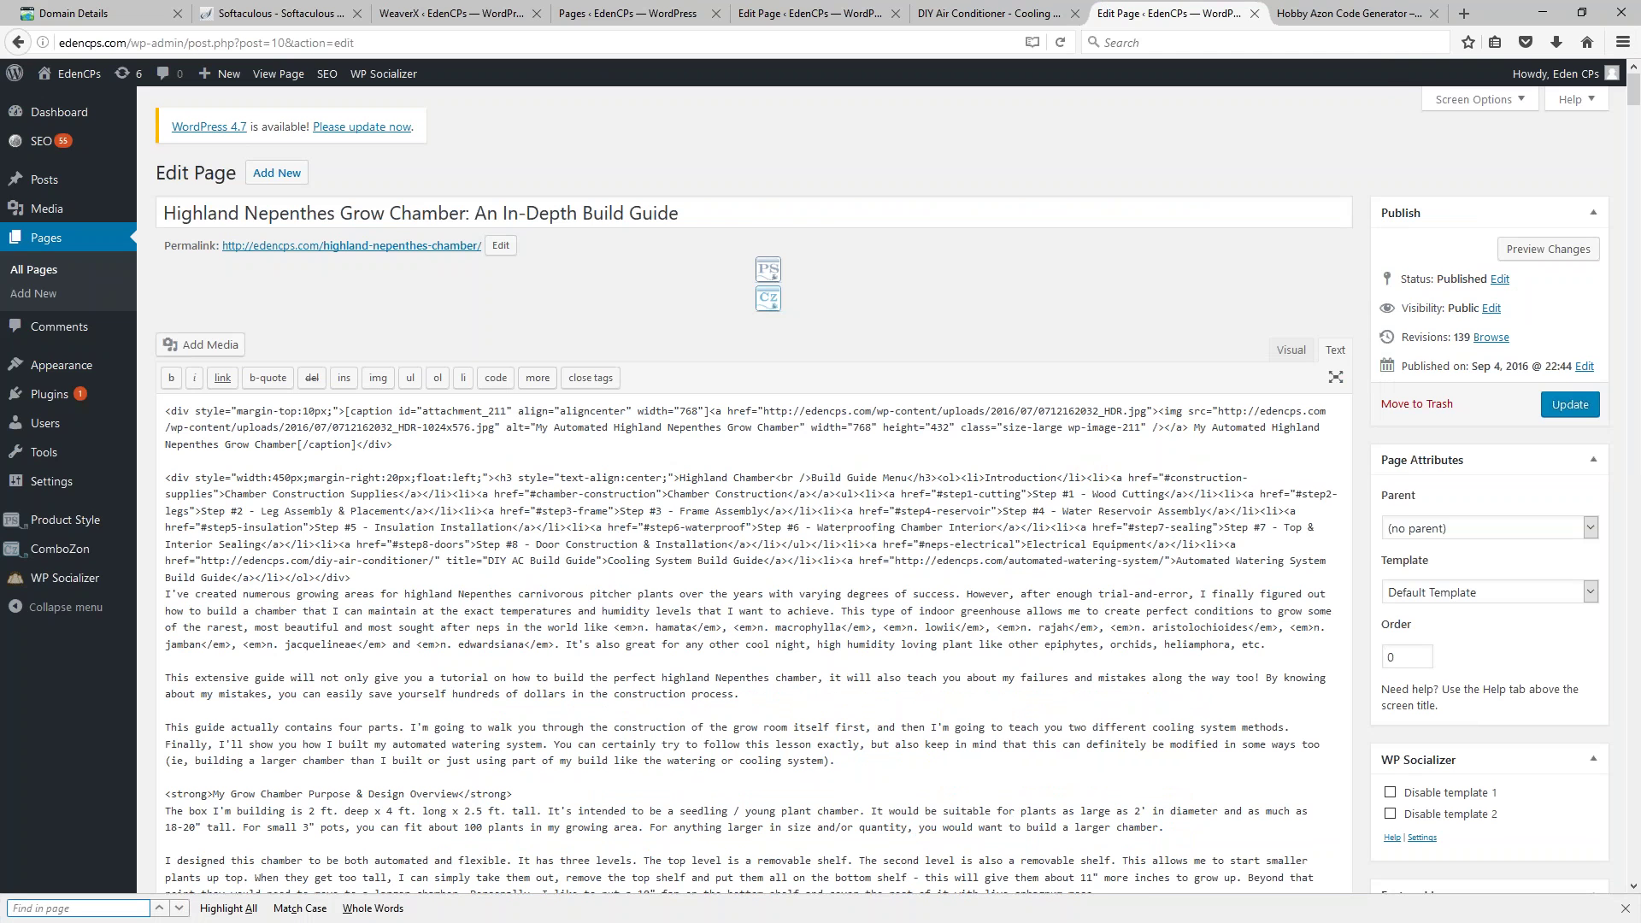
key("ctrl+v")
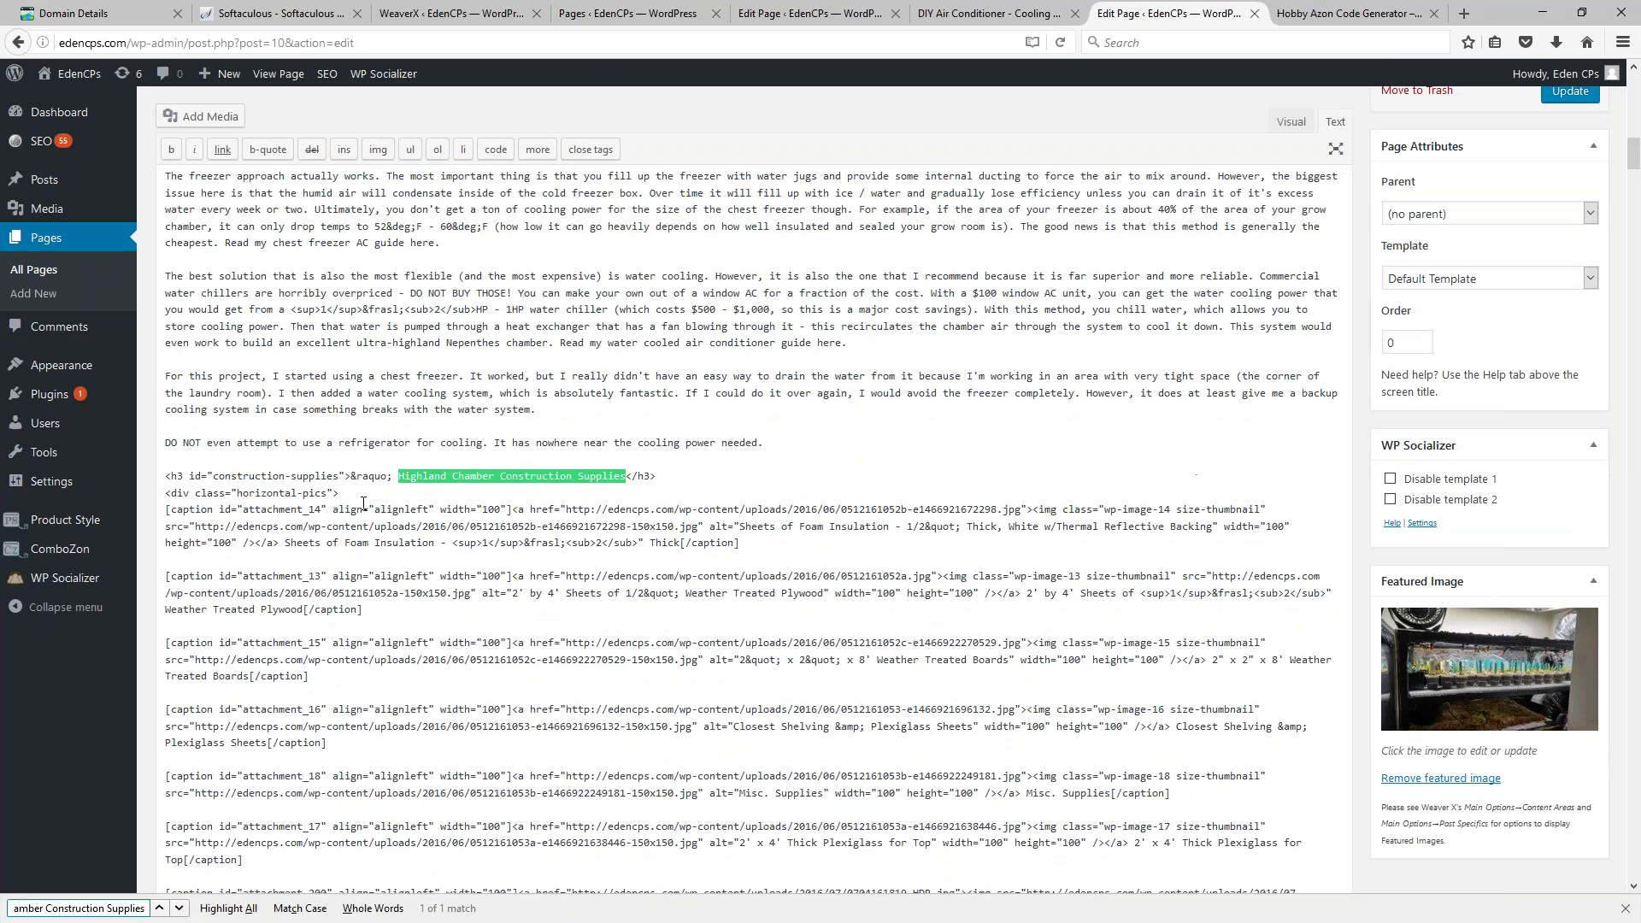
Step: Examine the foam insulation image's caption code and 150x150 thumbnail file name, and the generator's Image HTML Code field
left_click(354, 501)
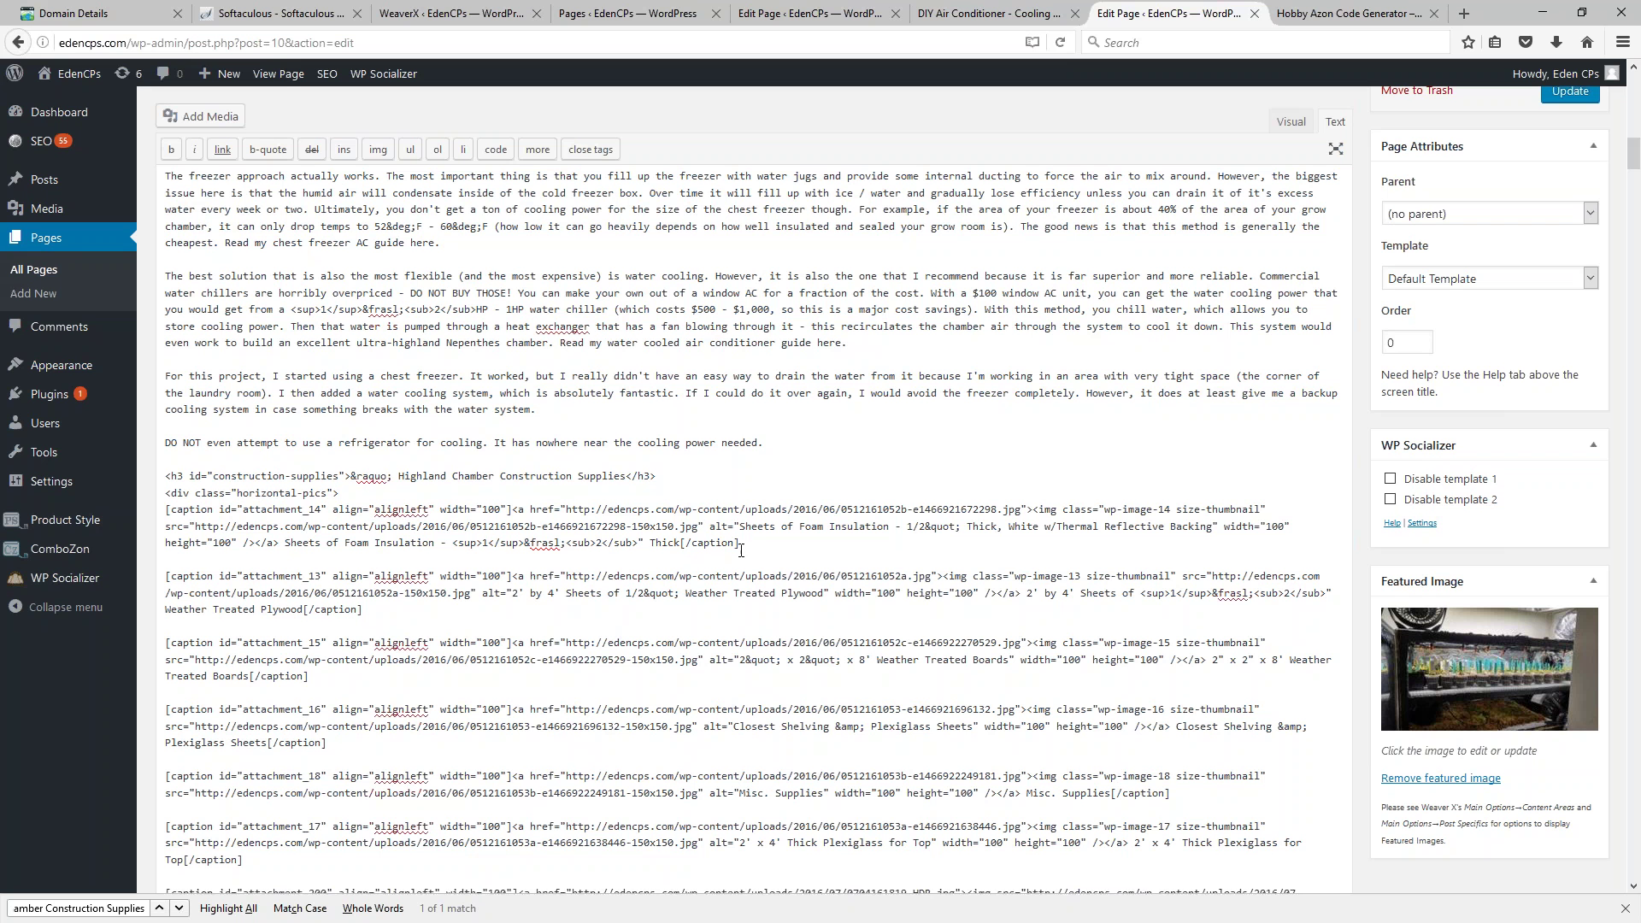
triple_click(288, 522)
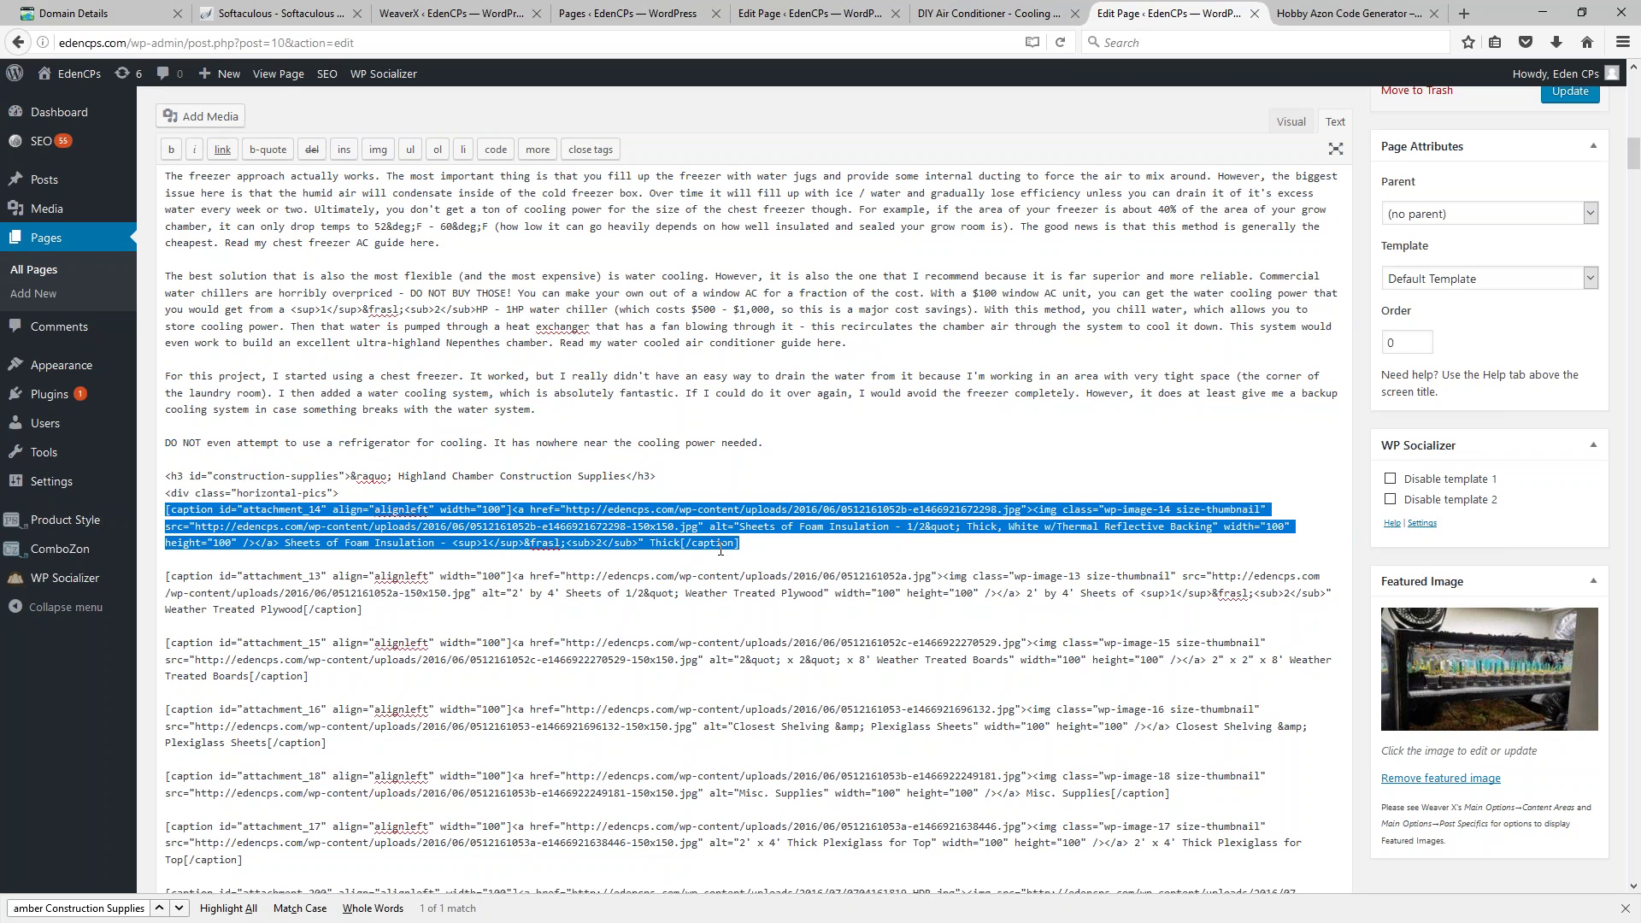
left_click(757, 543)
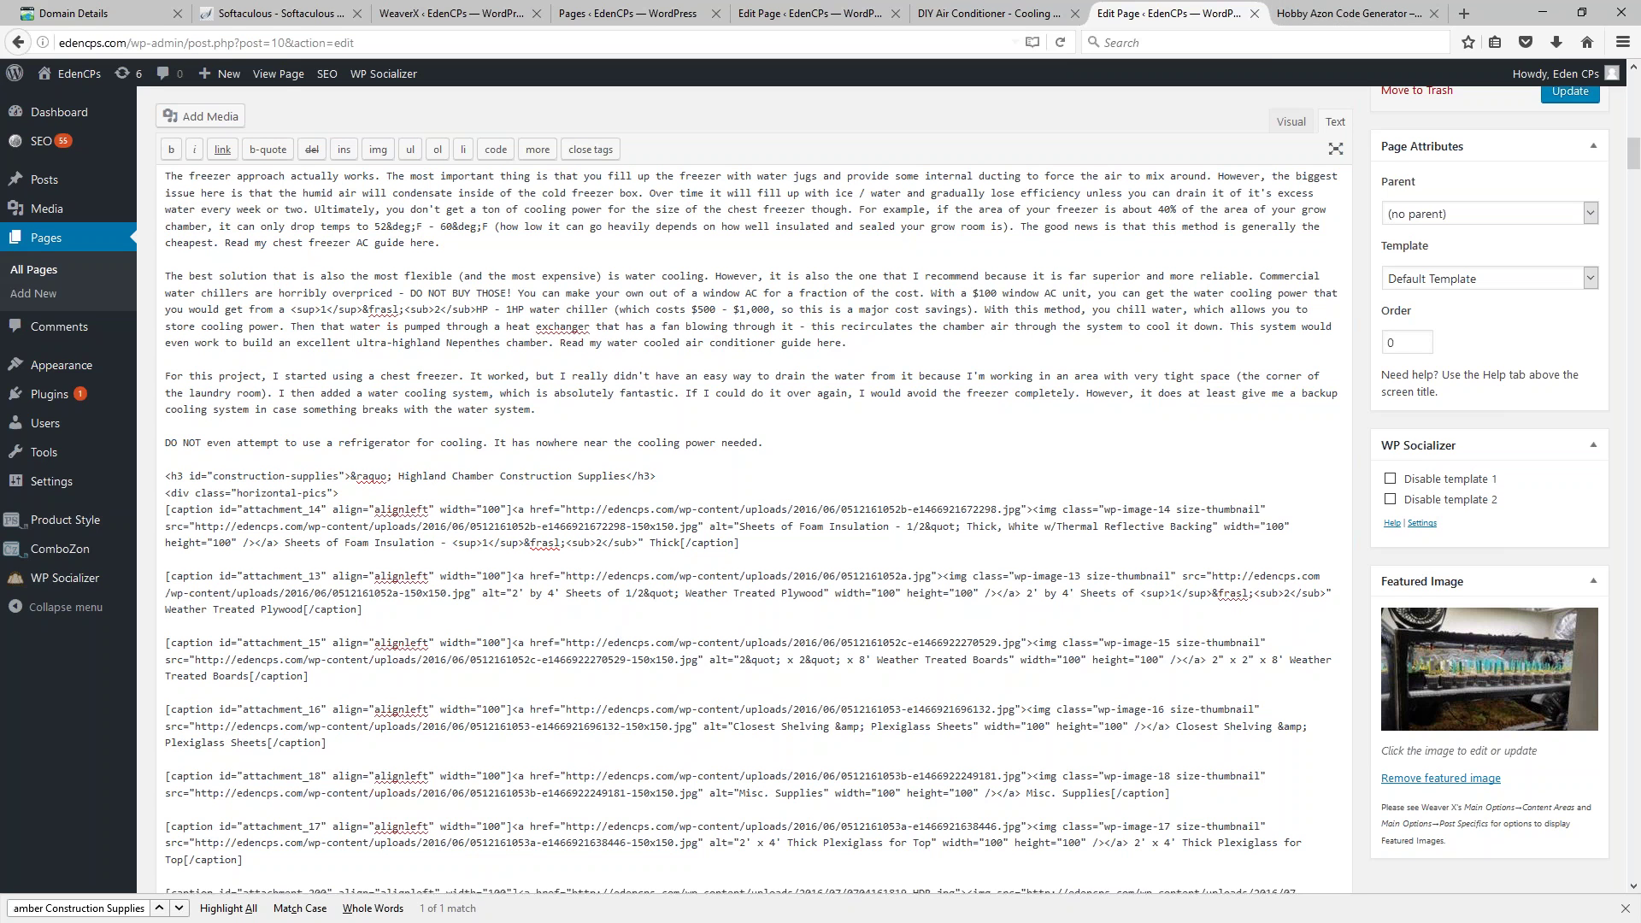
left_click_drag(674, 526, 632, 528)
left_click(1308, 14)
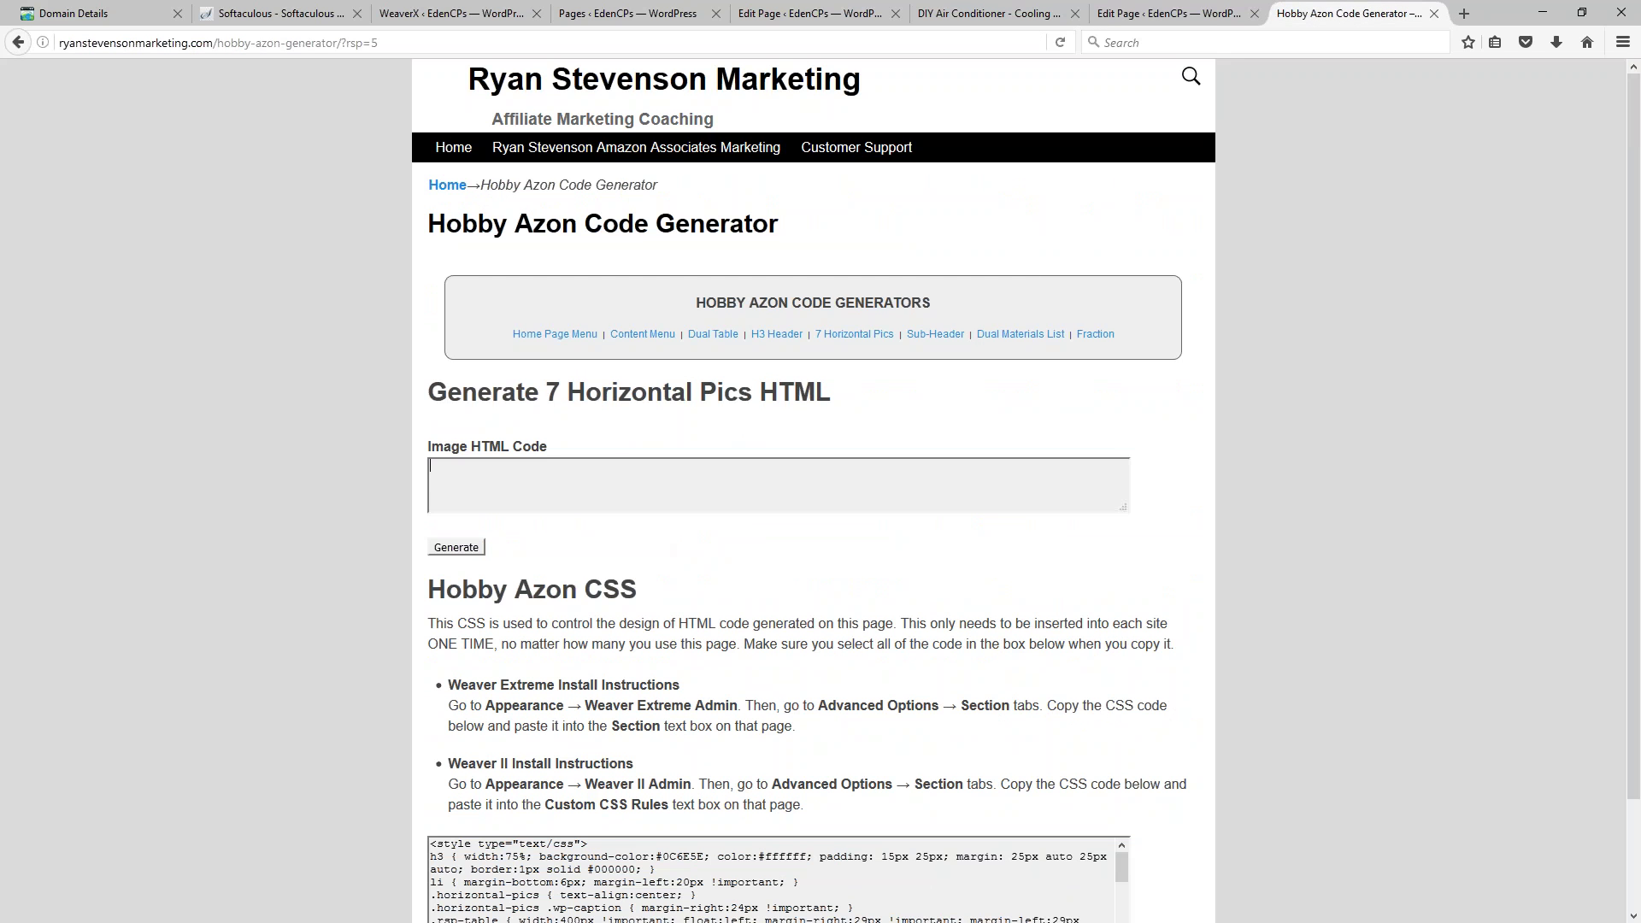
left_click(1142, 12)
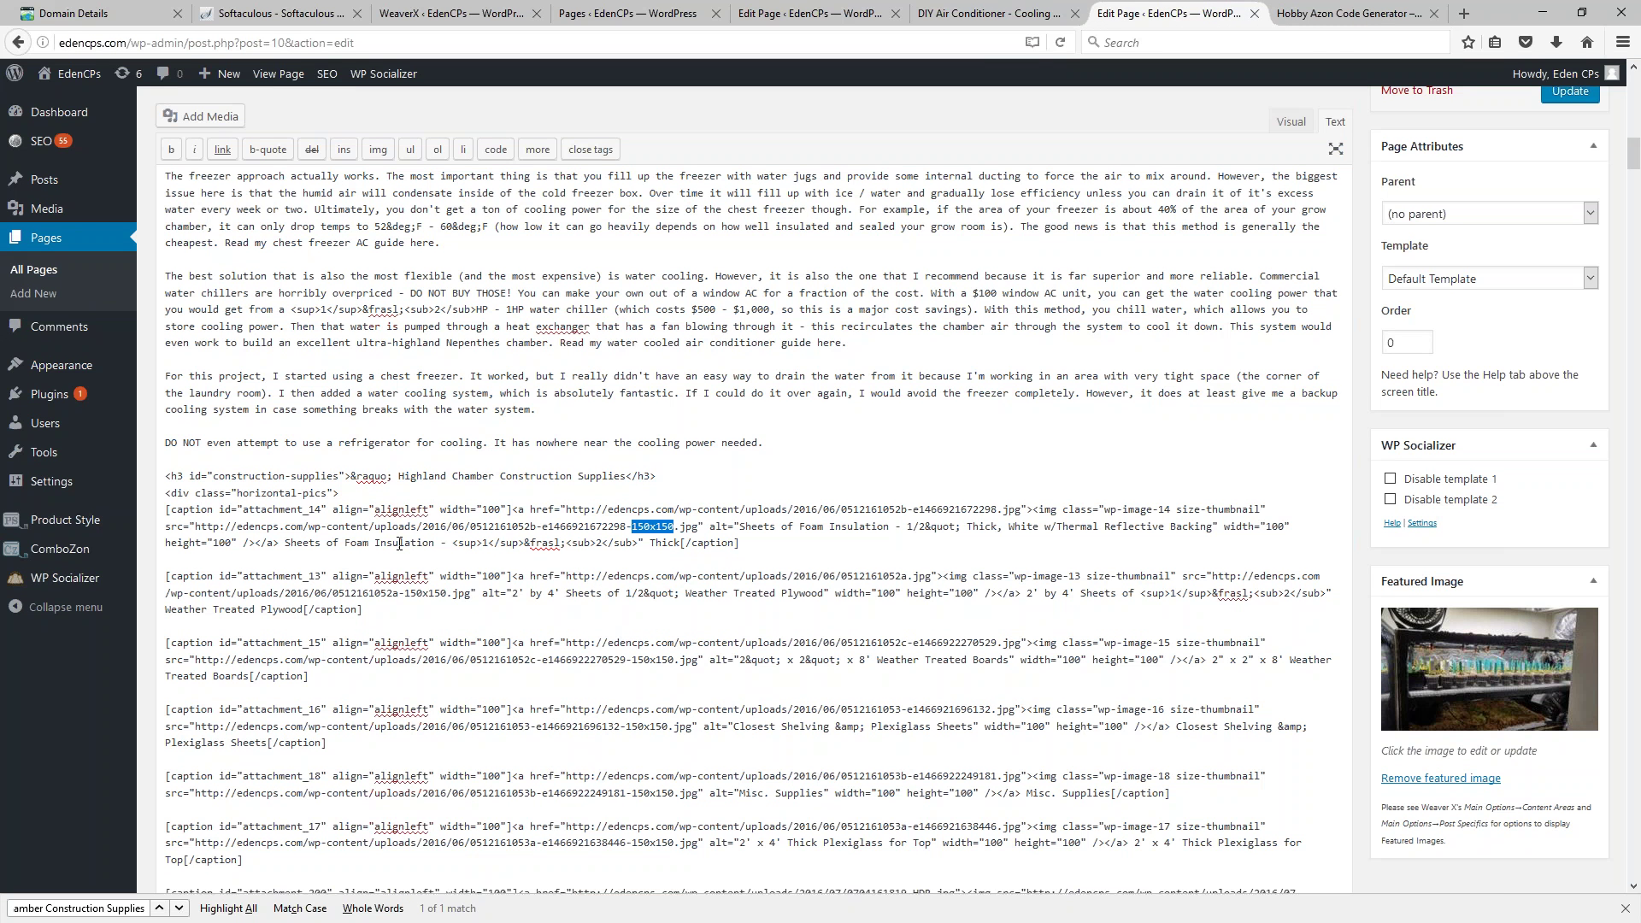
Step: Select all seven image caption blocks inside the horizontal-pics div, from foam insulation to metal corner brackets, and return to the code generator
left_click(752, 529)
key("Down")
left_click_drag(165, 508, 308, 676)
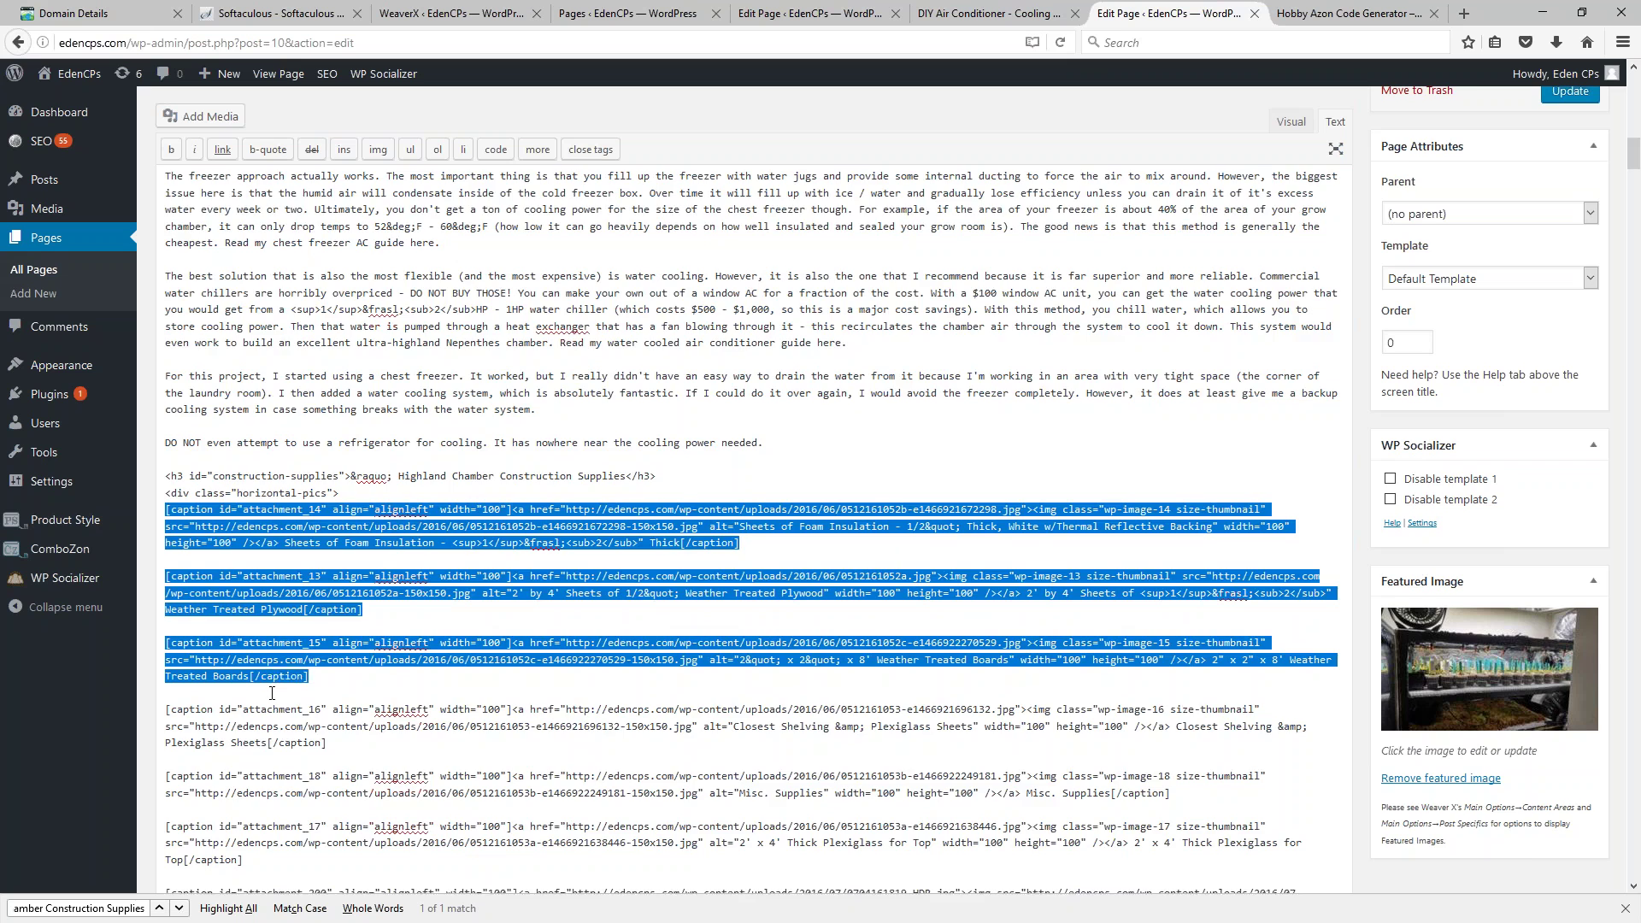
scroll(276, 544, "down", 10)
scroll(491, 617, "up", 4)
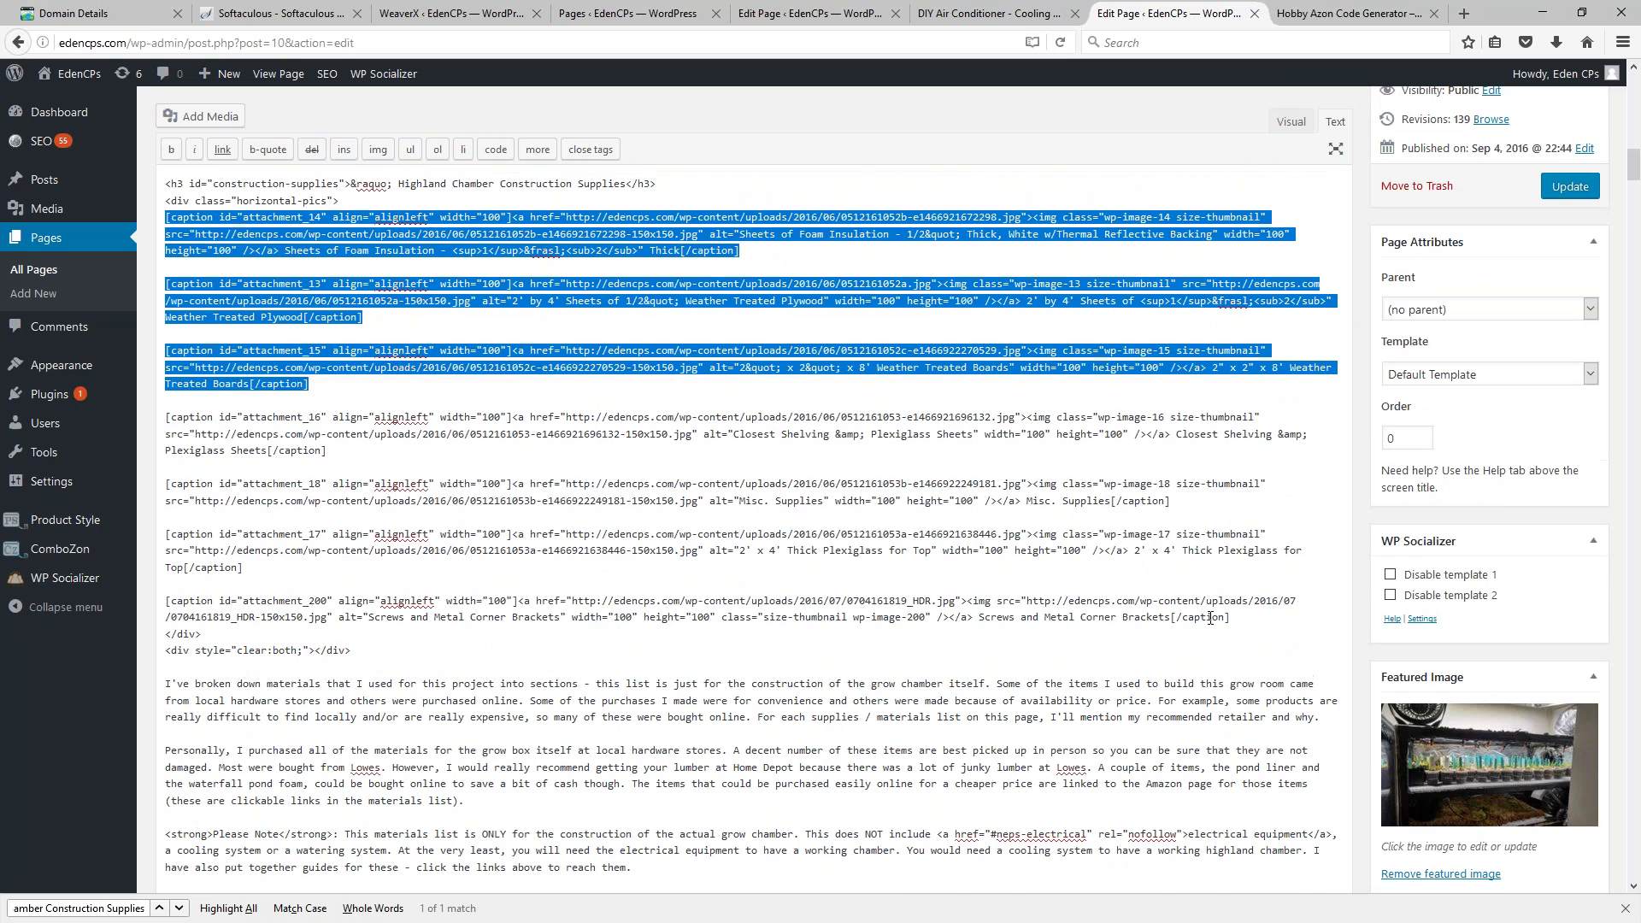
left_click(1236, 624, "shift")
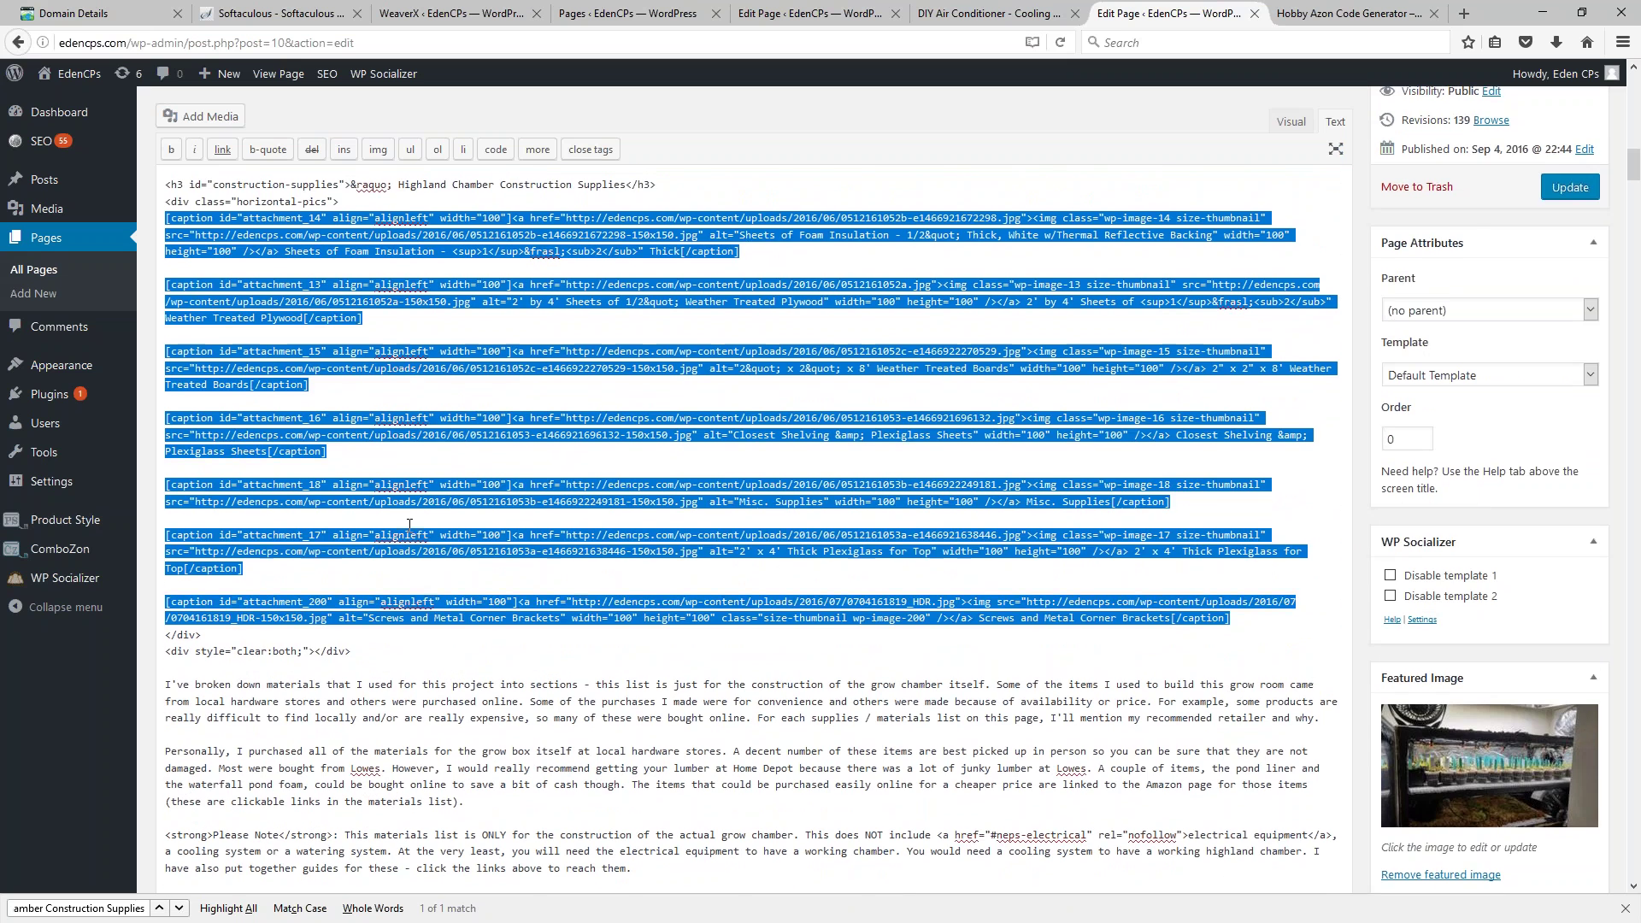
scroll(409, 523, "up", 4)
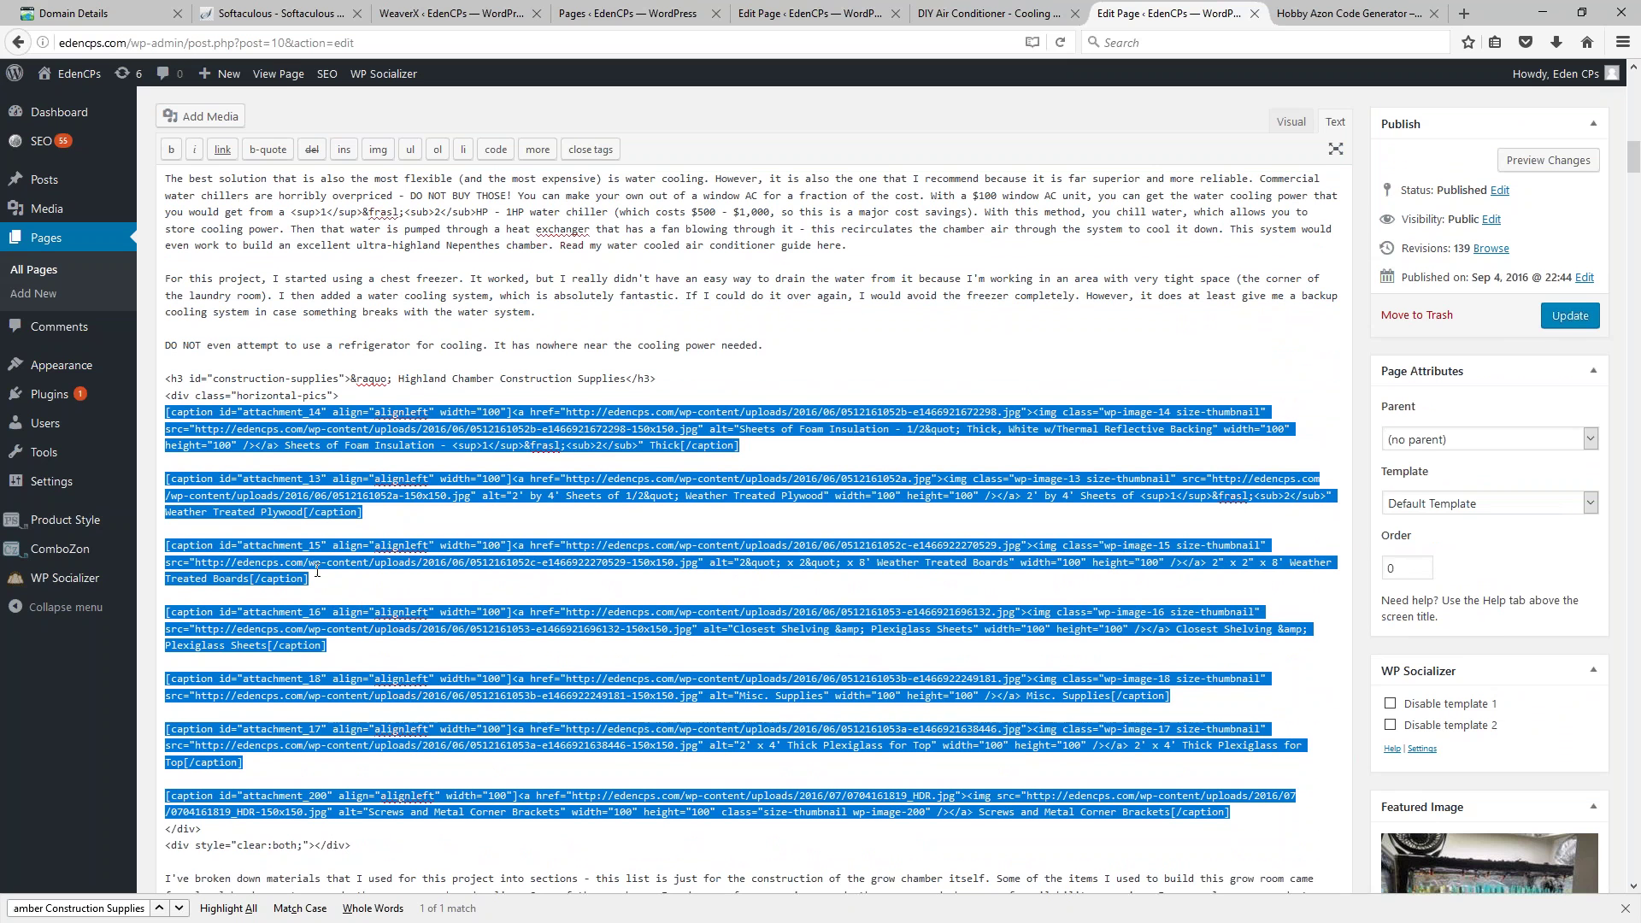
left_click(1351, 12)
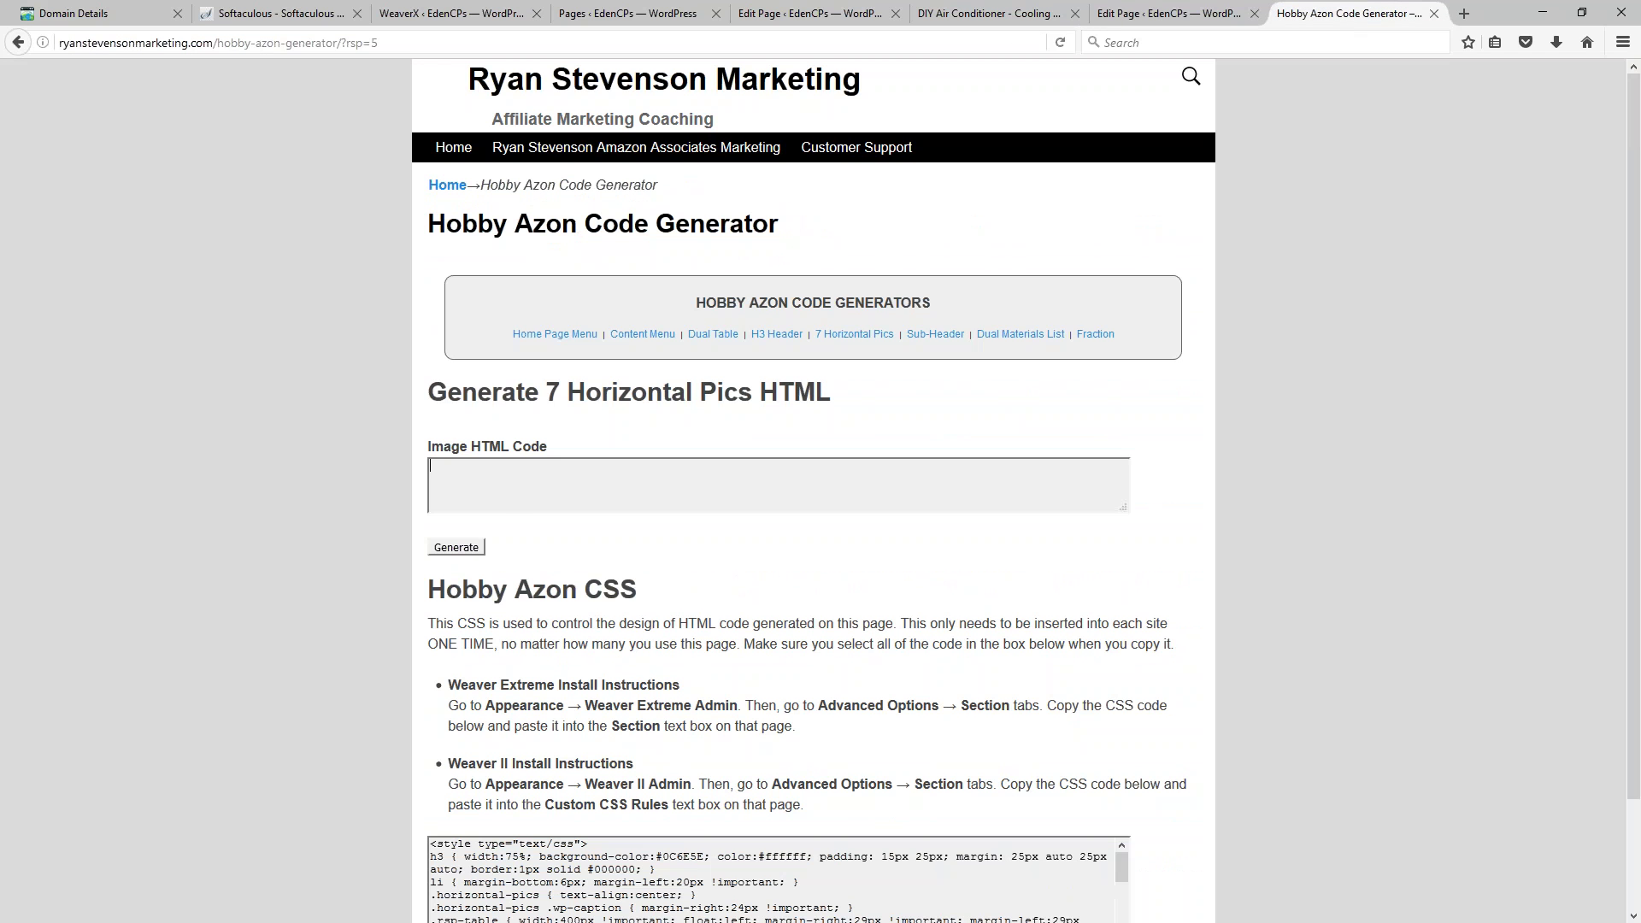
Step: Paste the seven copied image caption blocks into Image HTML Code, enlarge the field to show them, and generate the 7 Horizontal Pics HTML
left_click(483, 484)
key("ctrl+v")
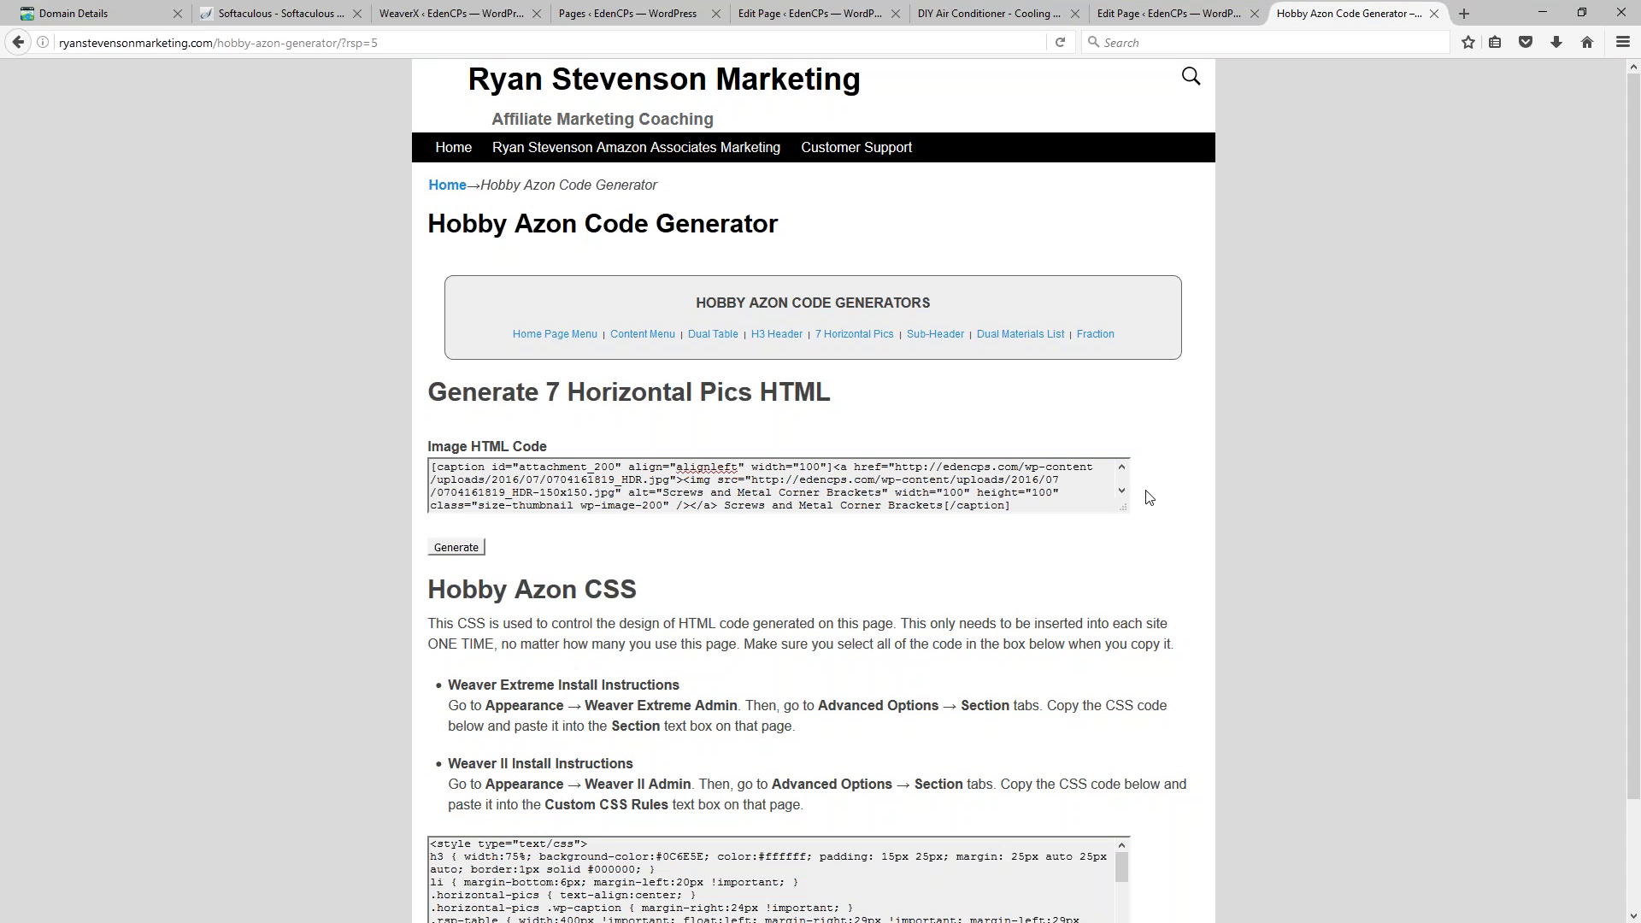
left_click_drag(1123, 508, 1125, 843)
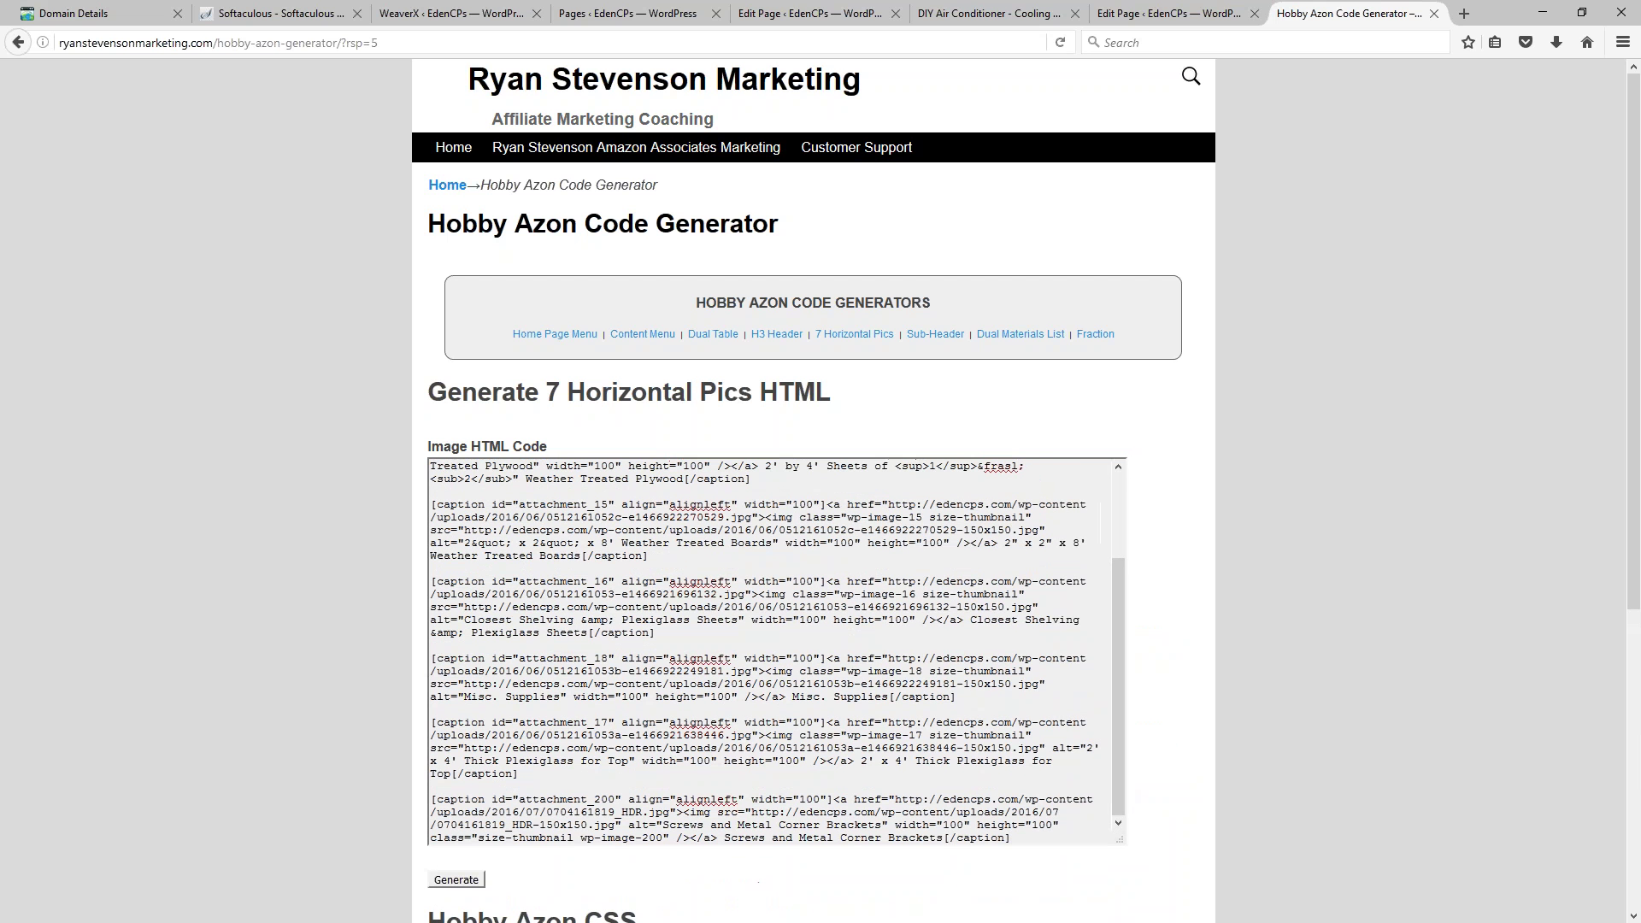
left_click(455, 880)
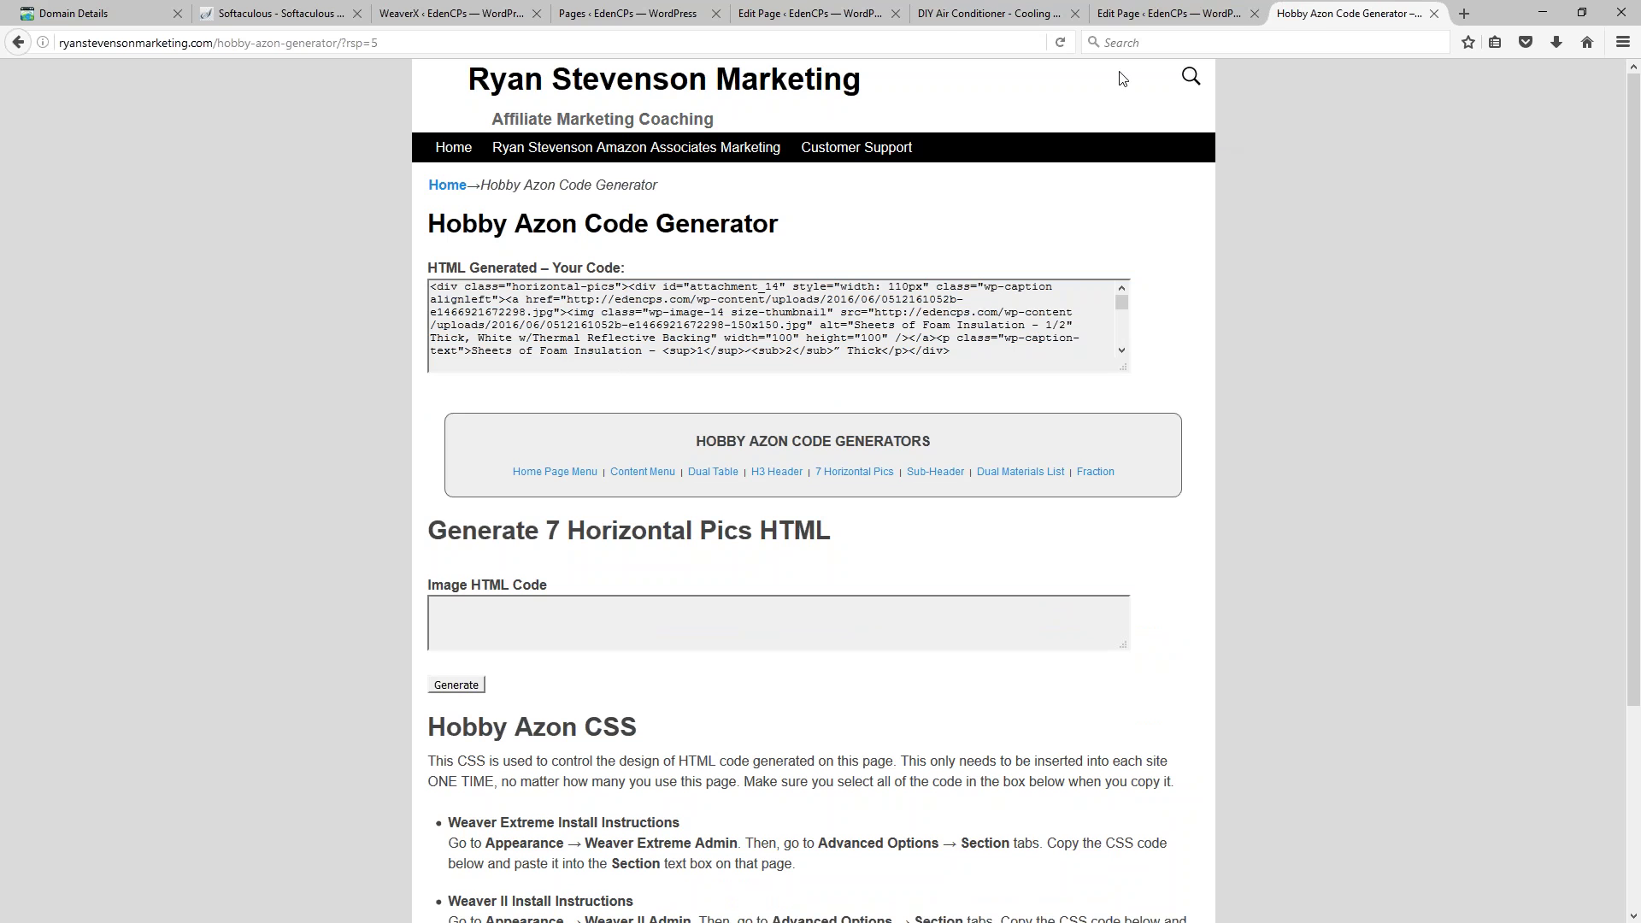
Step: Review the horizontal-pics caption code in the page editor and the Dual Materials List and Fraction entries among the code generators
left_click(1182, 19)
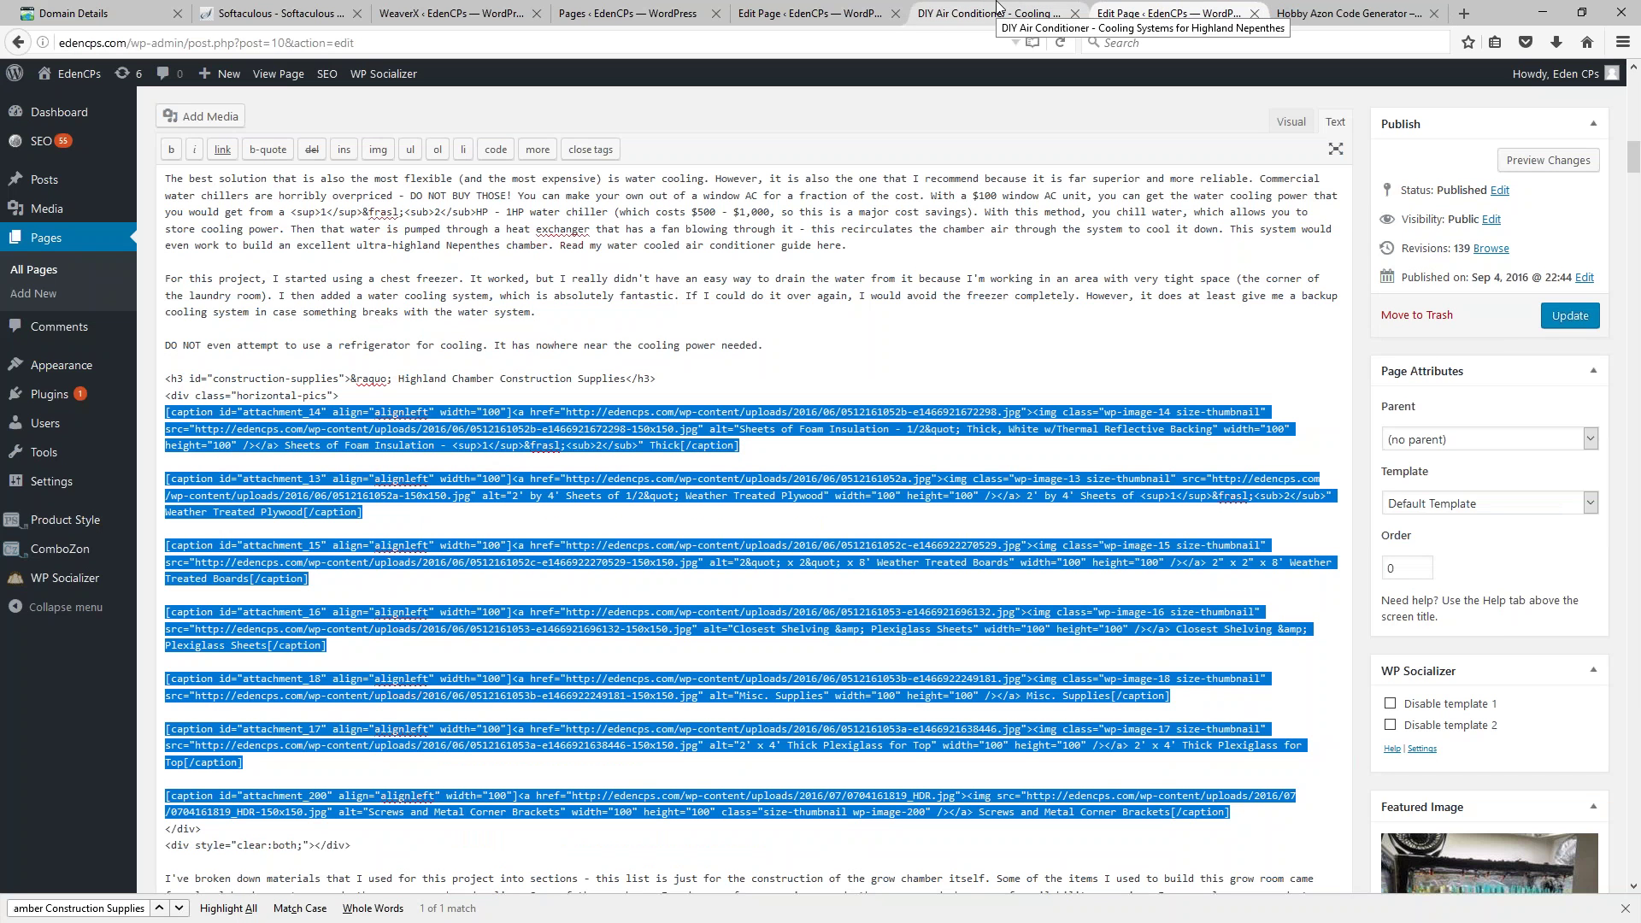
left_click(992, 14)
left_click(1177, 19)
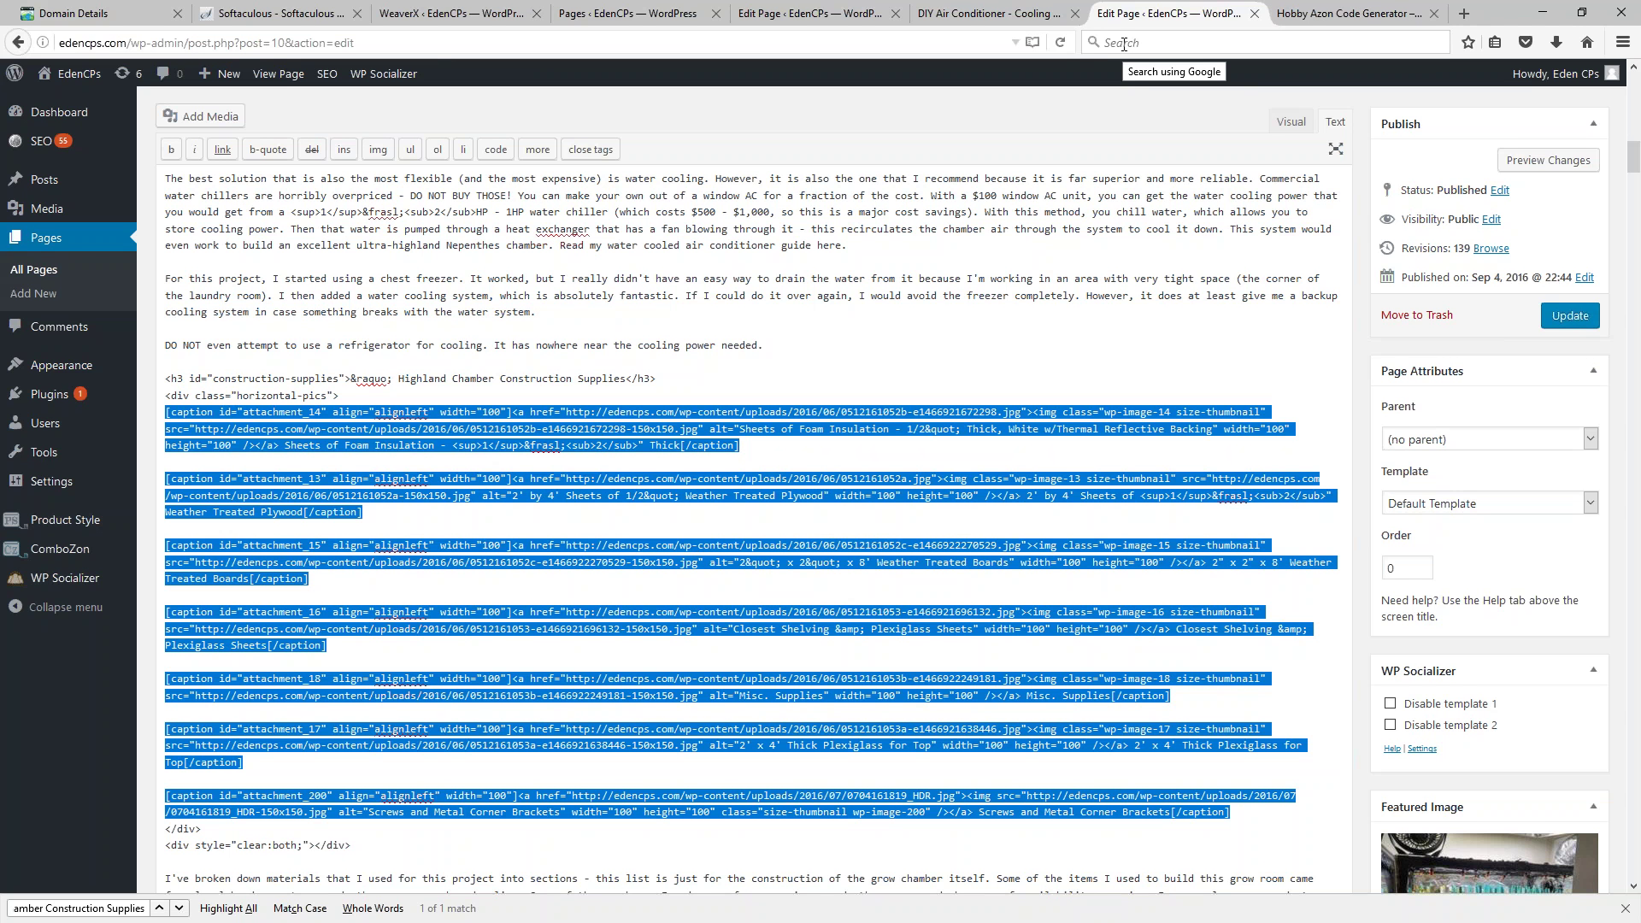
left_click(718, 138)
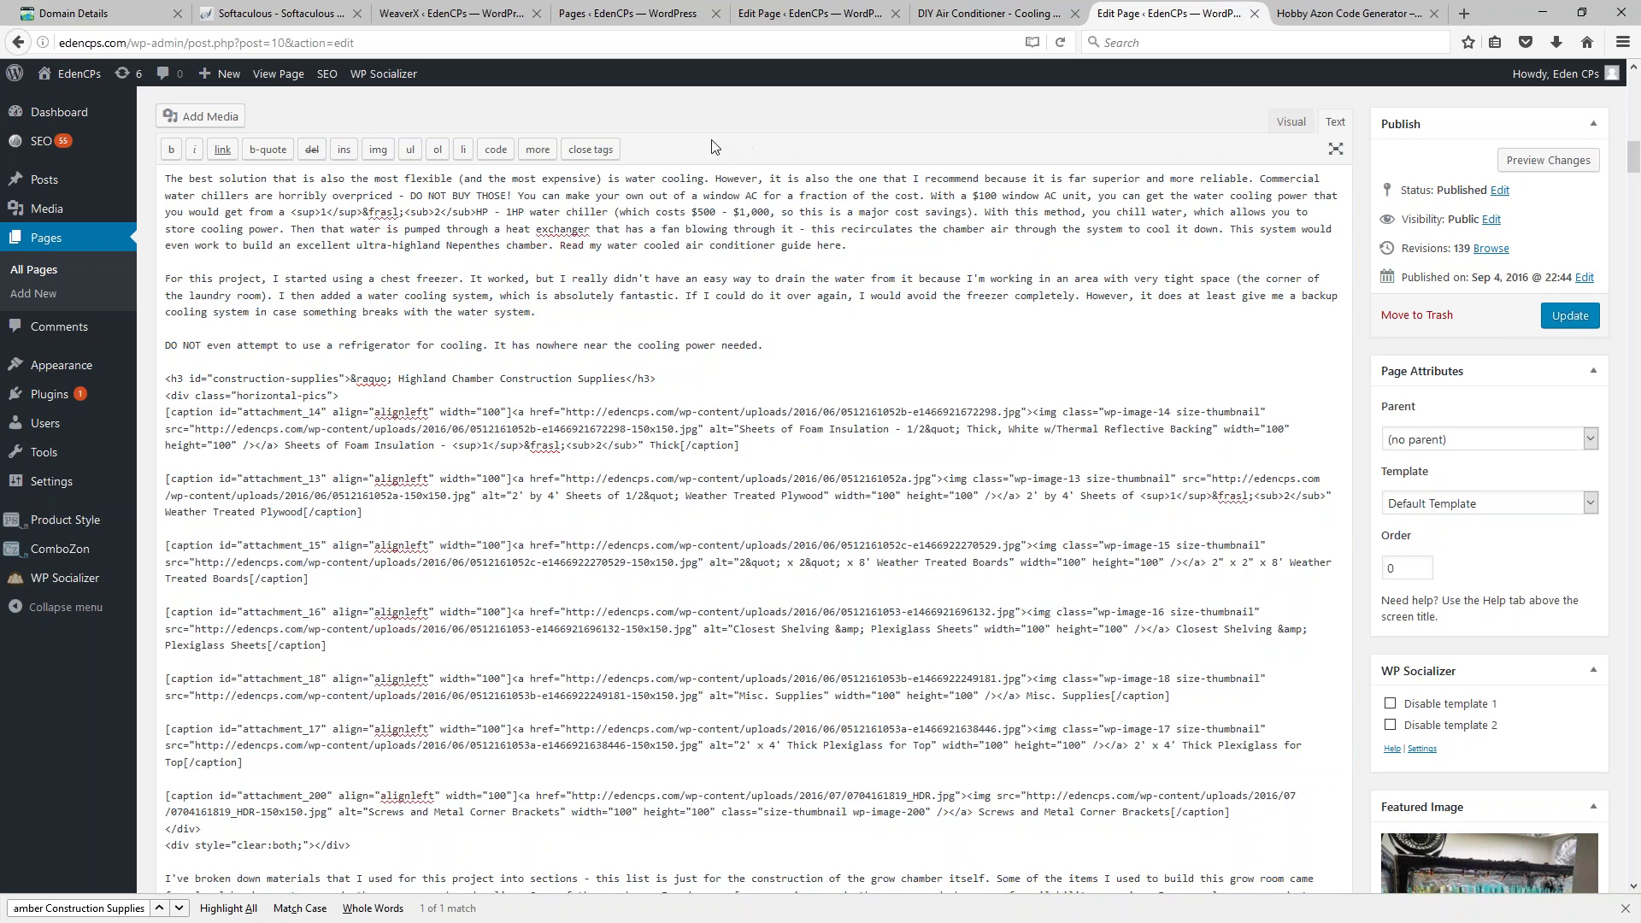
scroll(701, 171, "up", 8)
left_click(1360, 13)
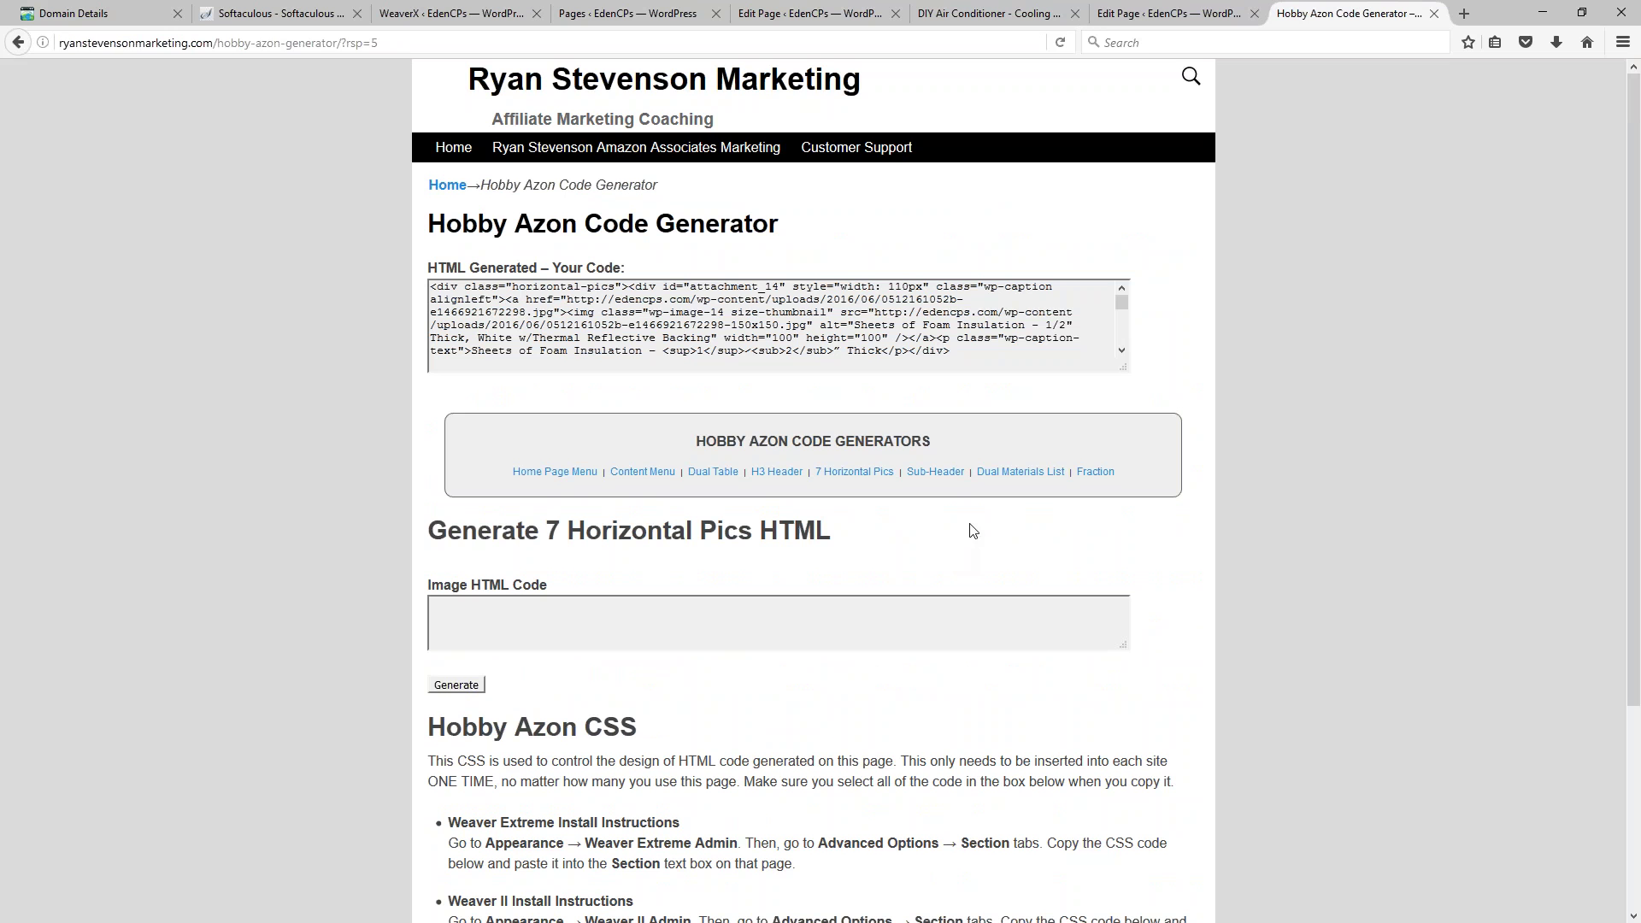
left_click_drag(1117, 472, 977, 480)
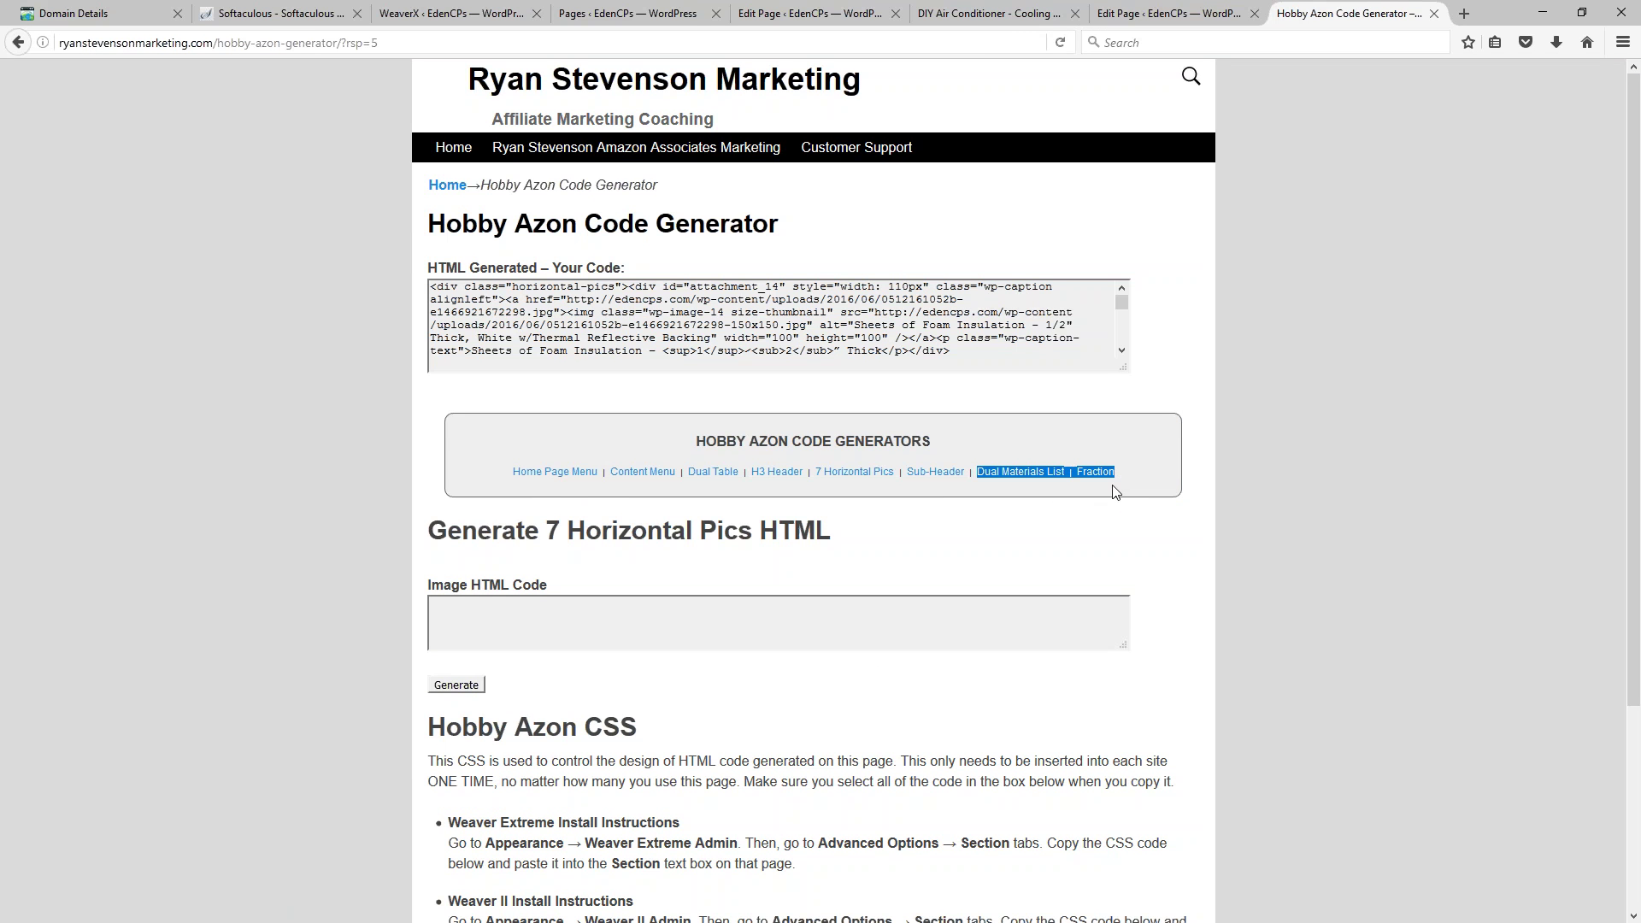
left_click(1055, 487)
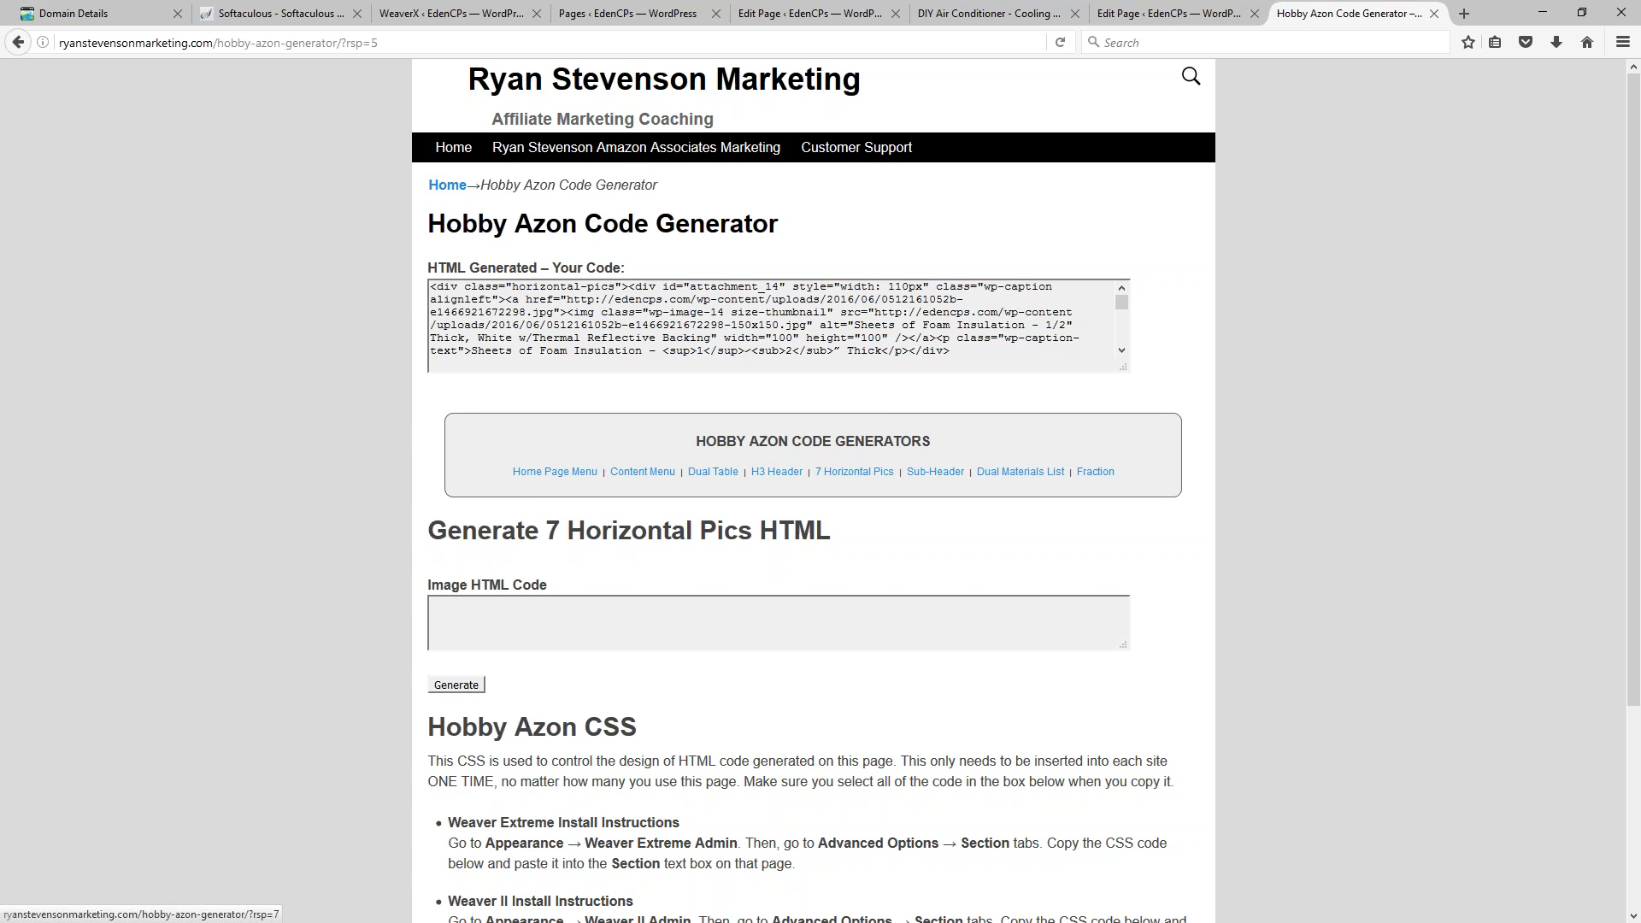
Step: Open the live Highland Nepenthes Grow Chamber page from its permalink and go to its Chamber Construction Supplies section
left_click(1184, 17)
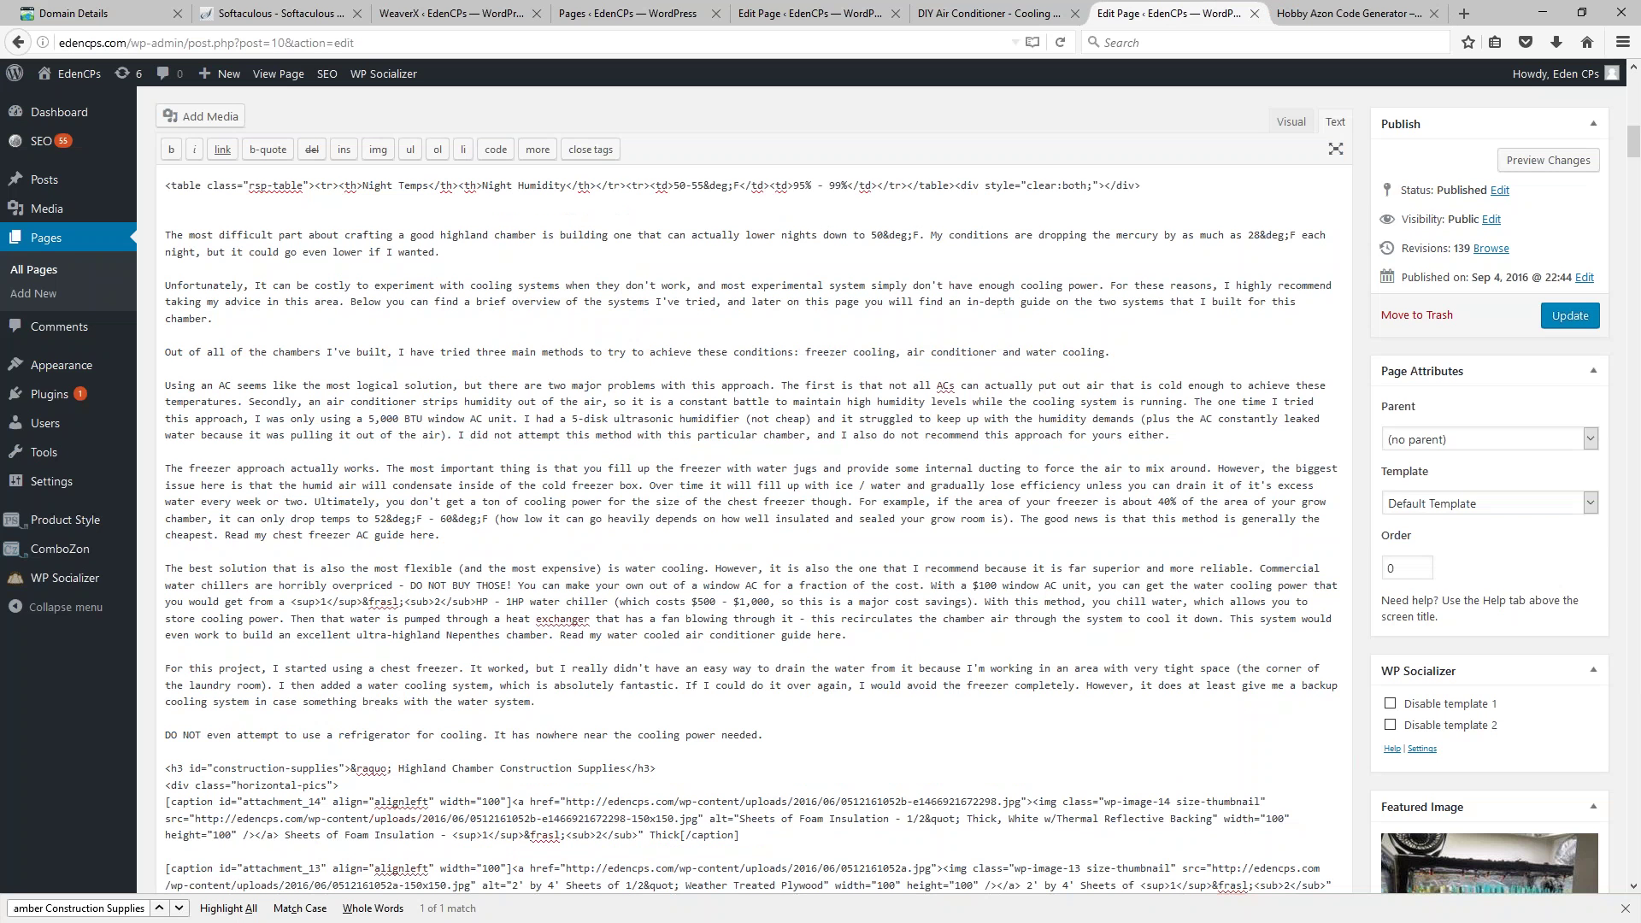
scroll(726, 198, "up", 15)
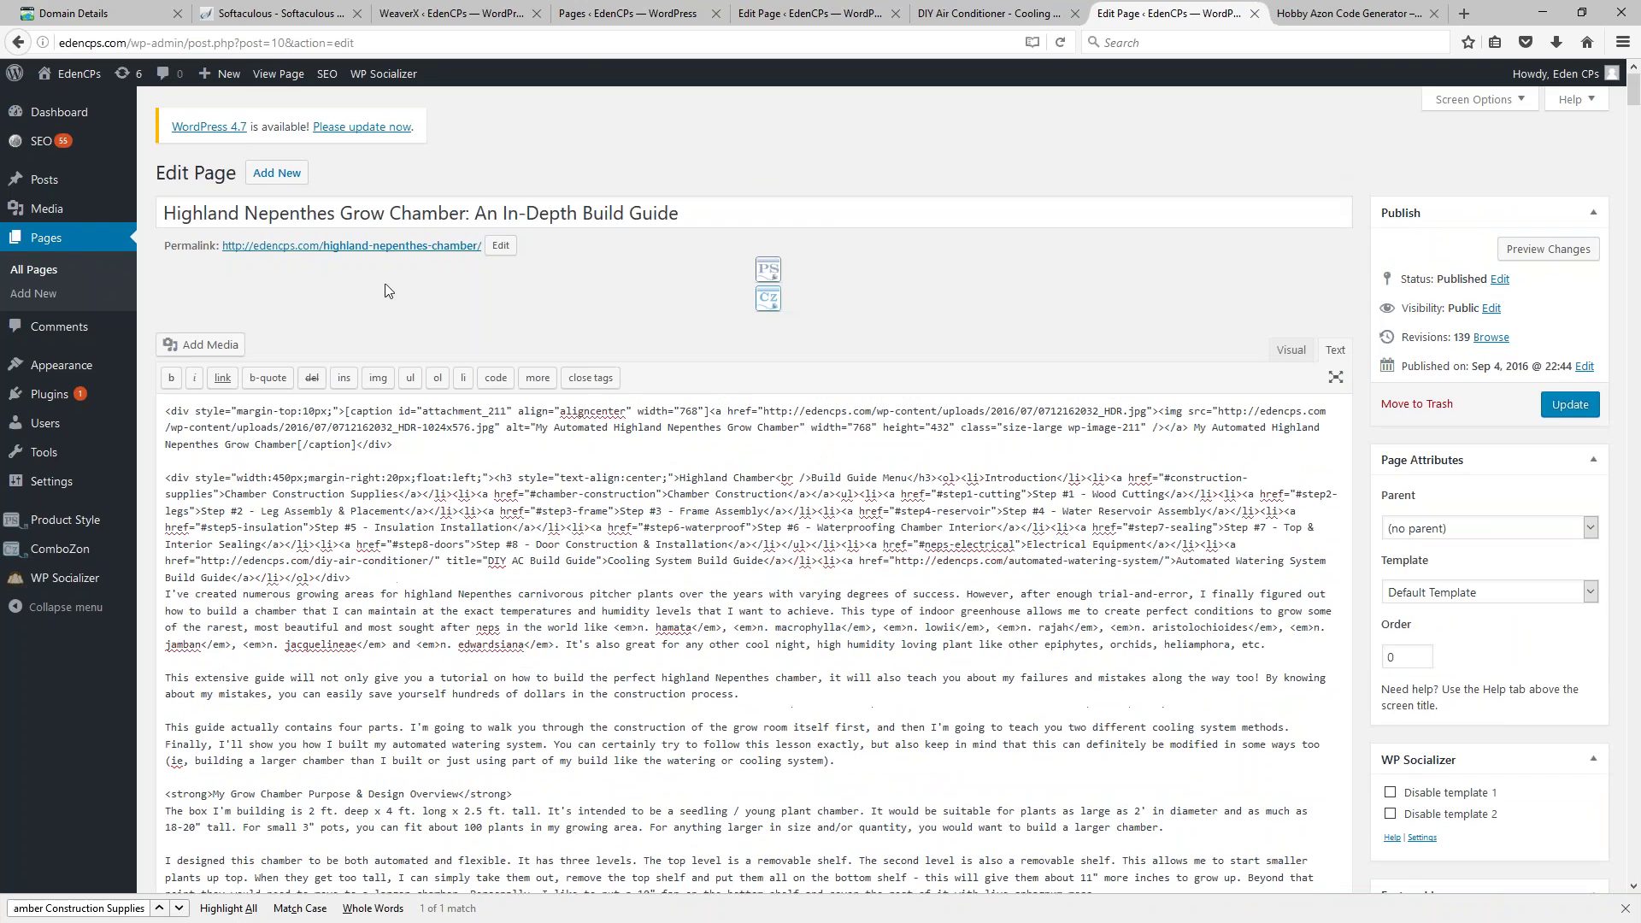
right_click(365, 246)
left_click(441, 255)
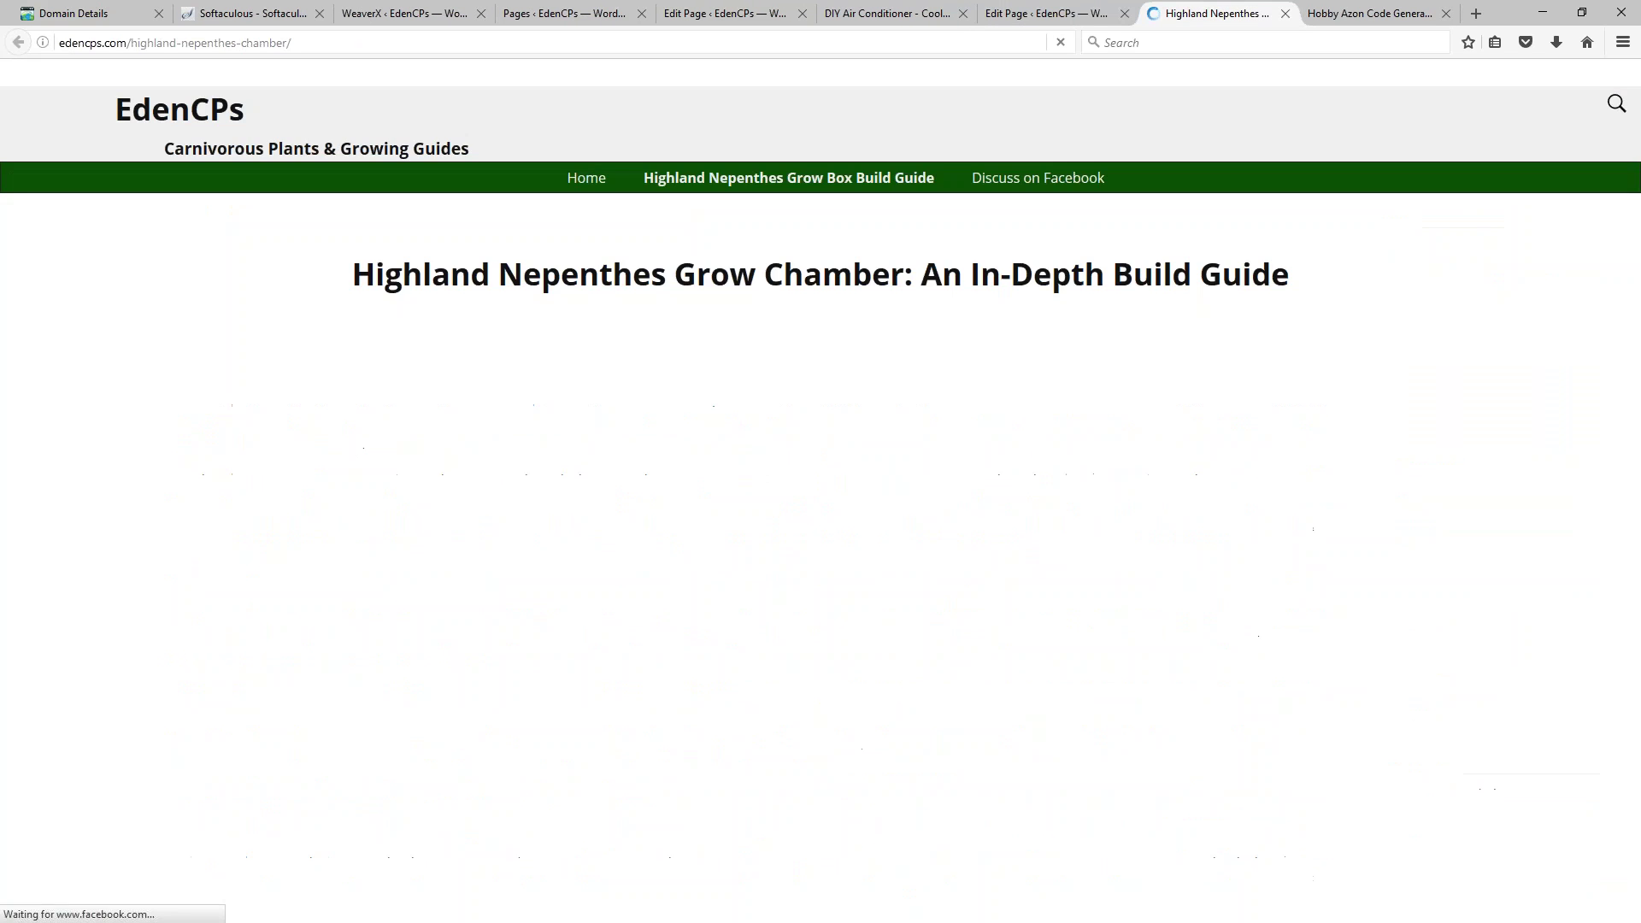
scroll(1090, 515, "down", 5)
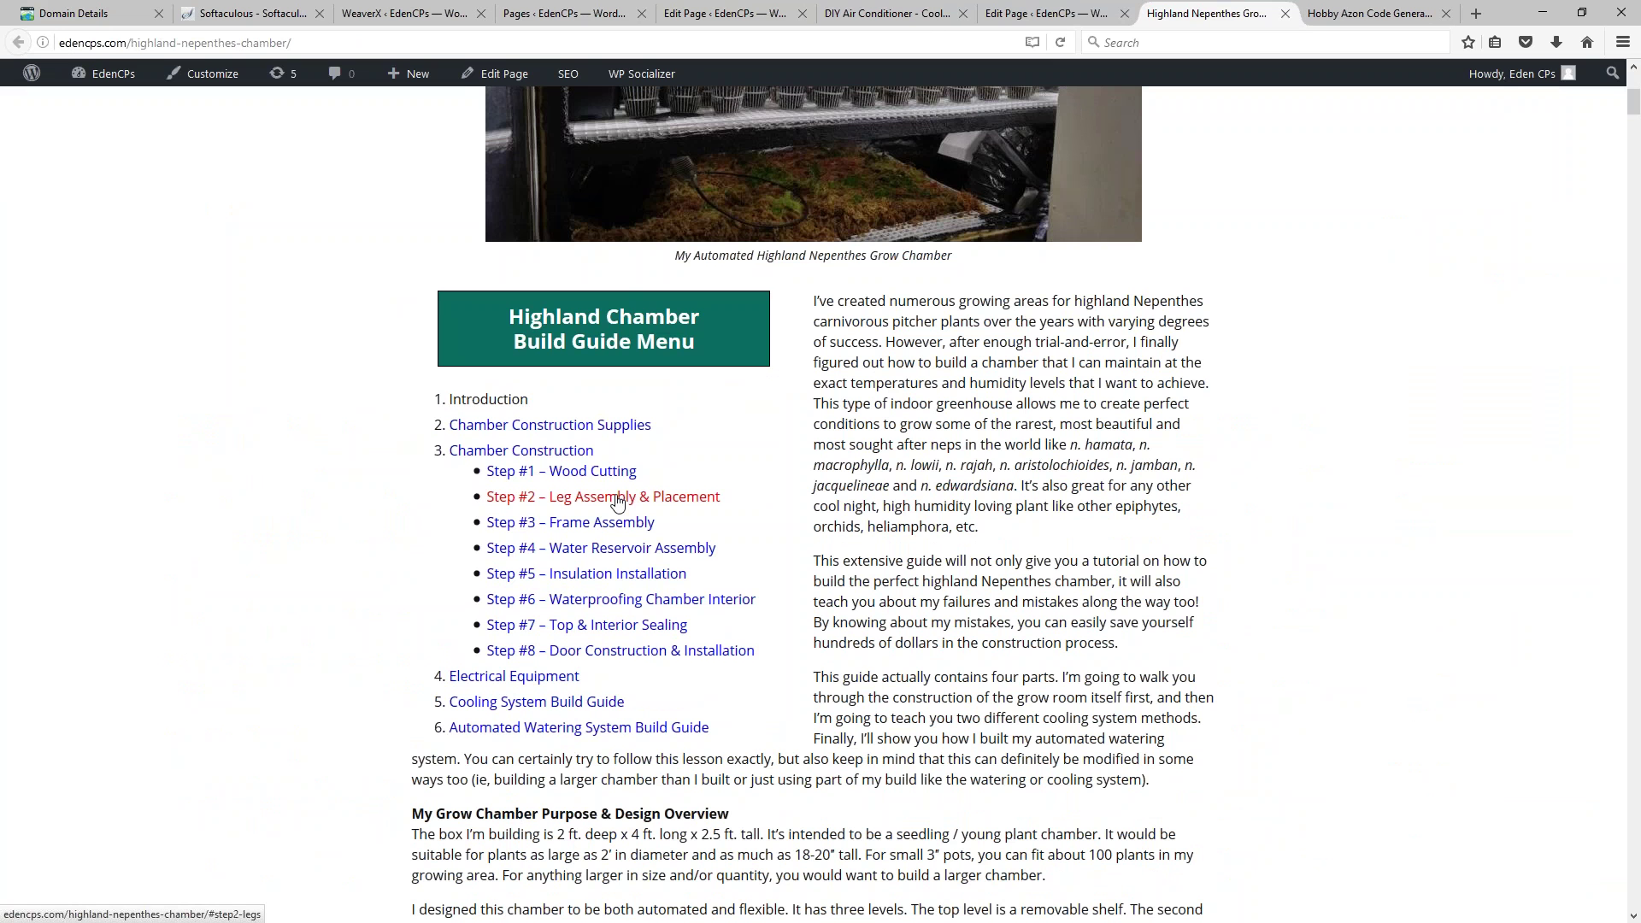
left_click(550, 429)
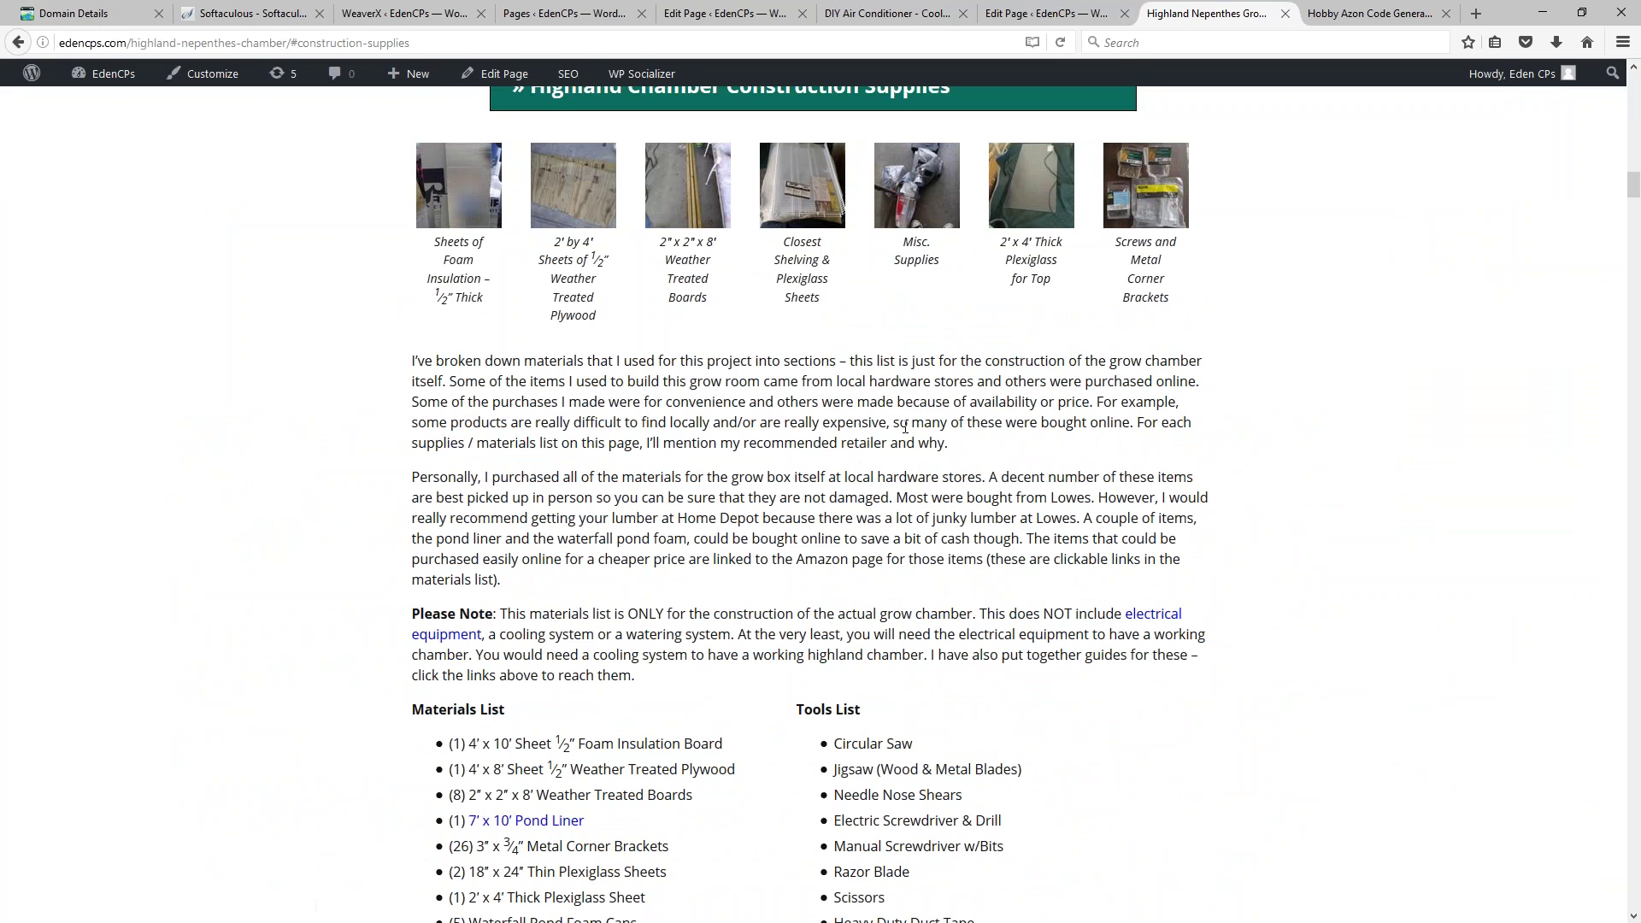
Step: Examine the side-by-side Materials List and Tools List in the Highland Chamber Construction Supplies section
scroll(905, 428, "down", 5)
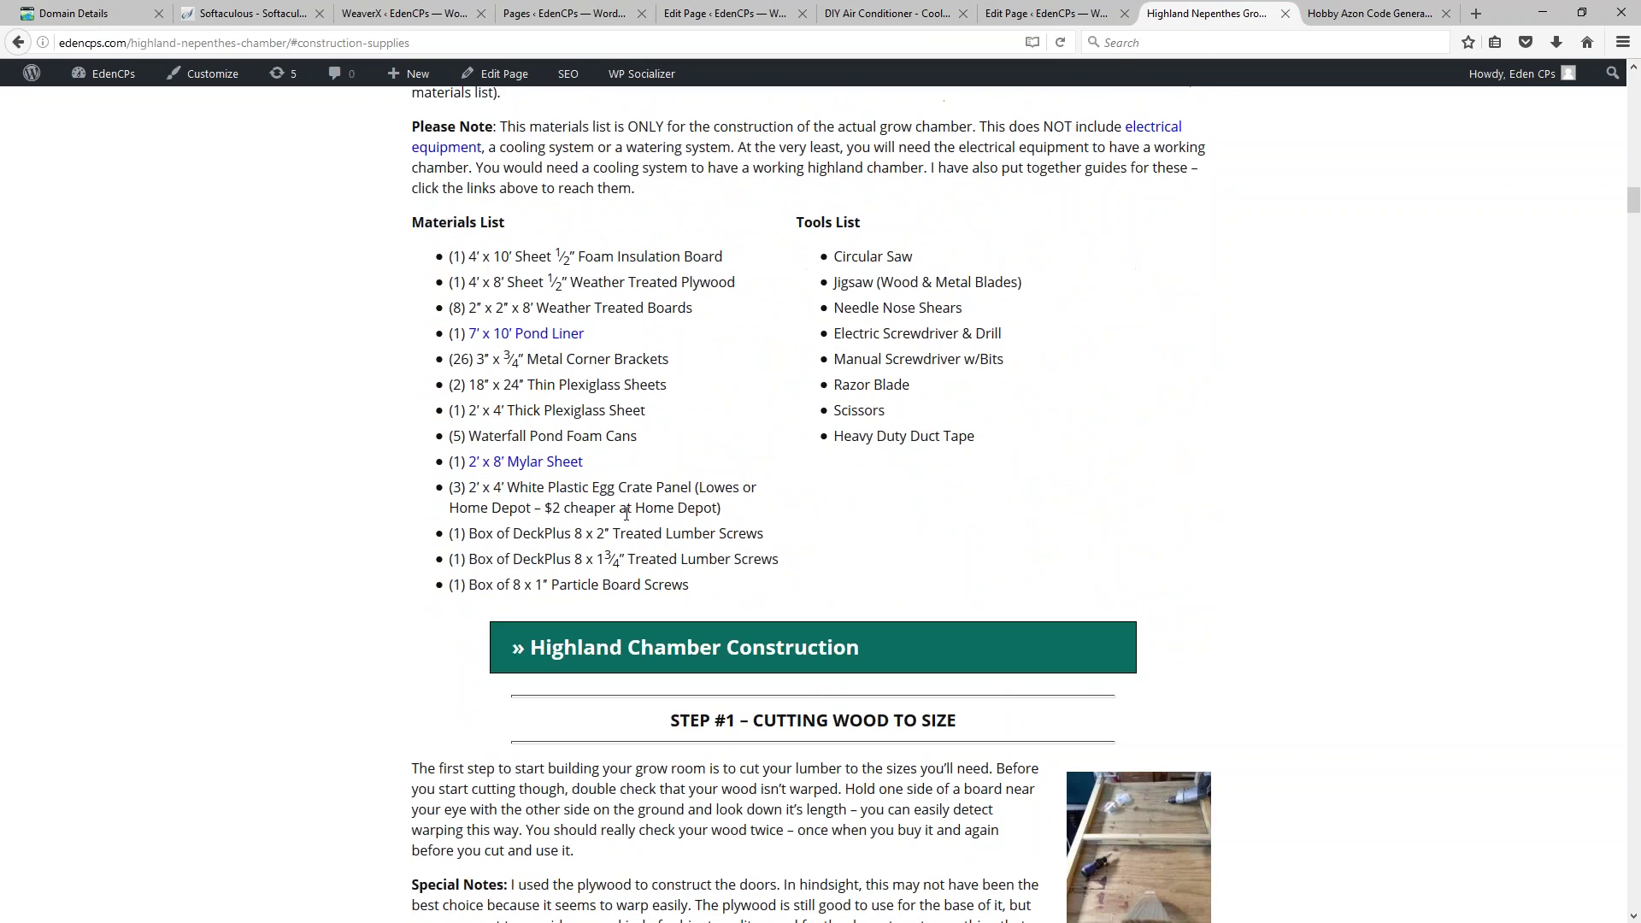
scroll(729, 531, "up", 3)
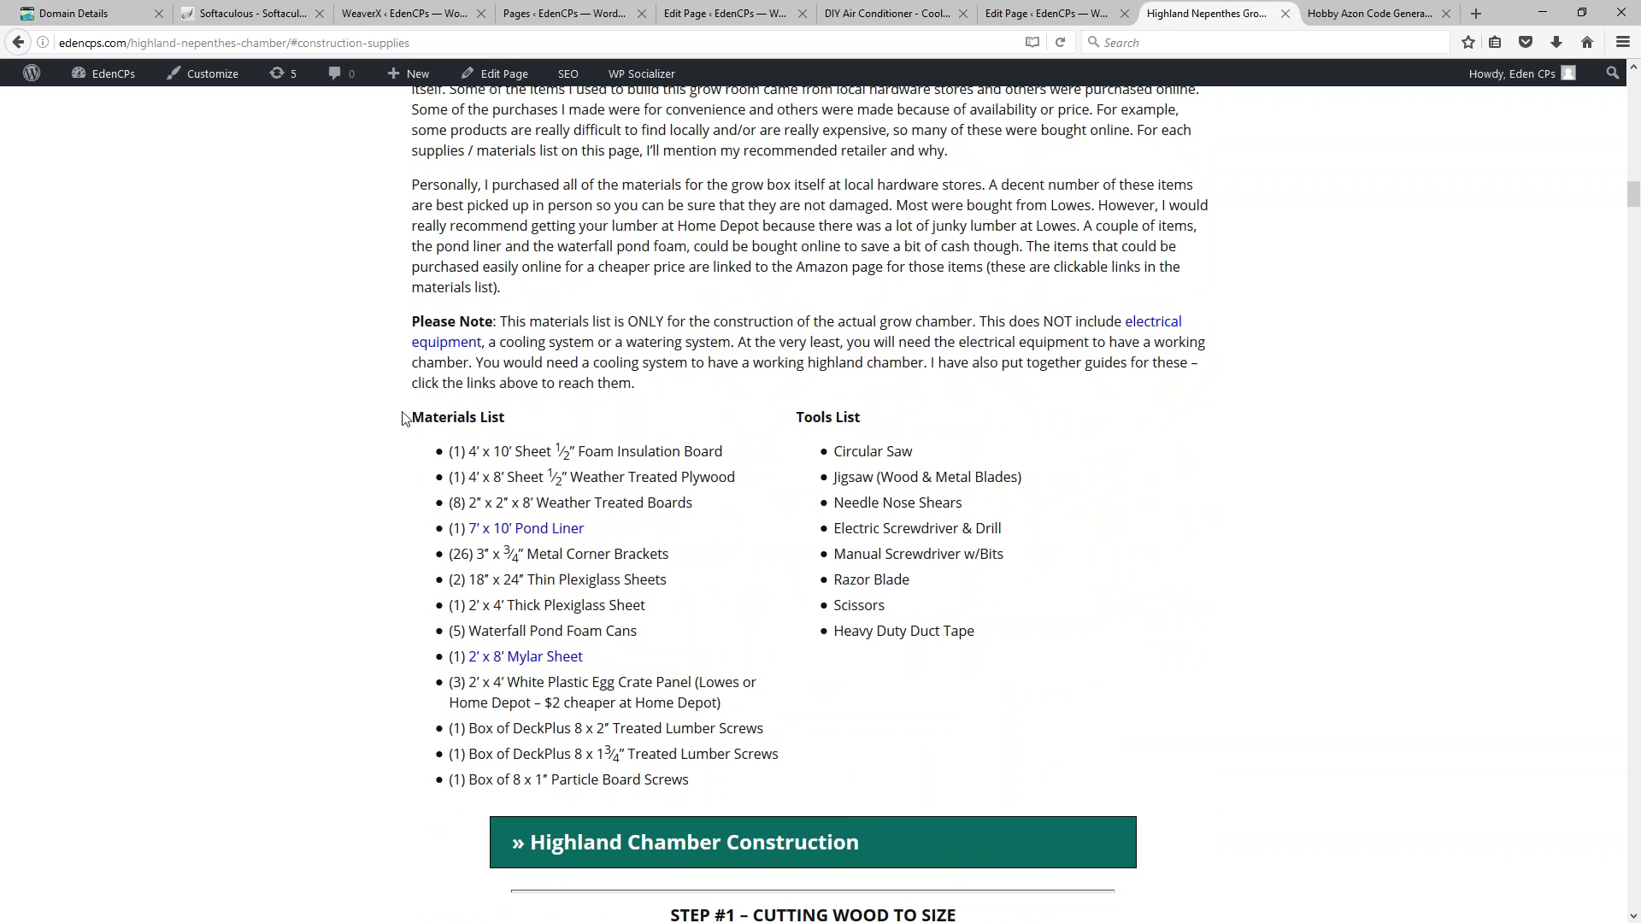
left_click_drag(412, 382, 689, 434)
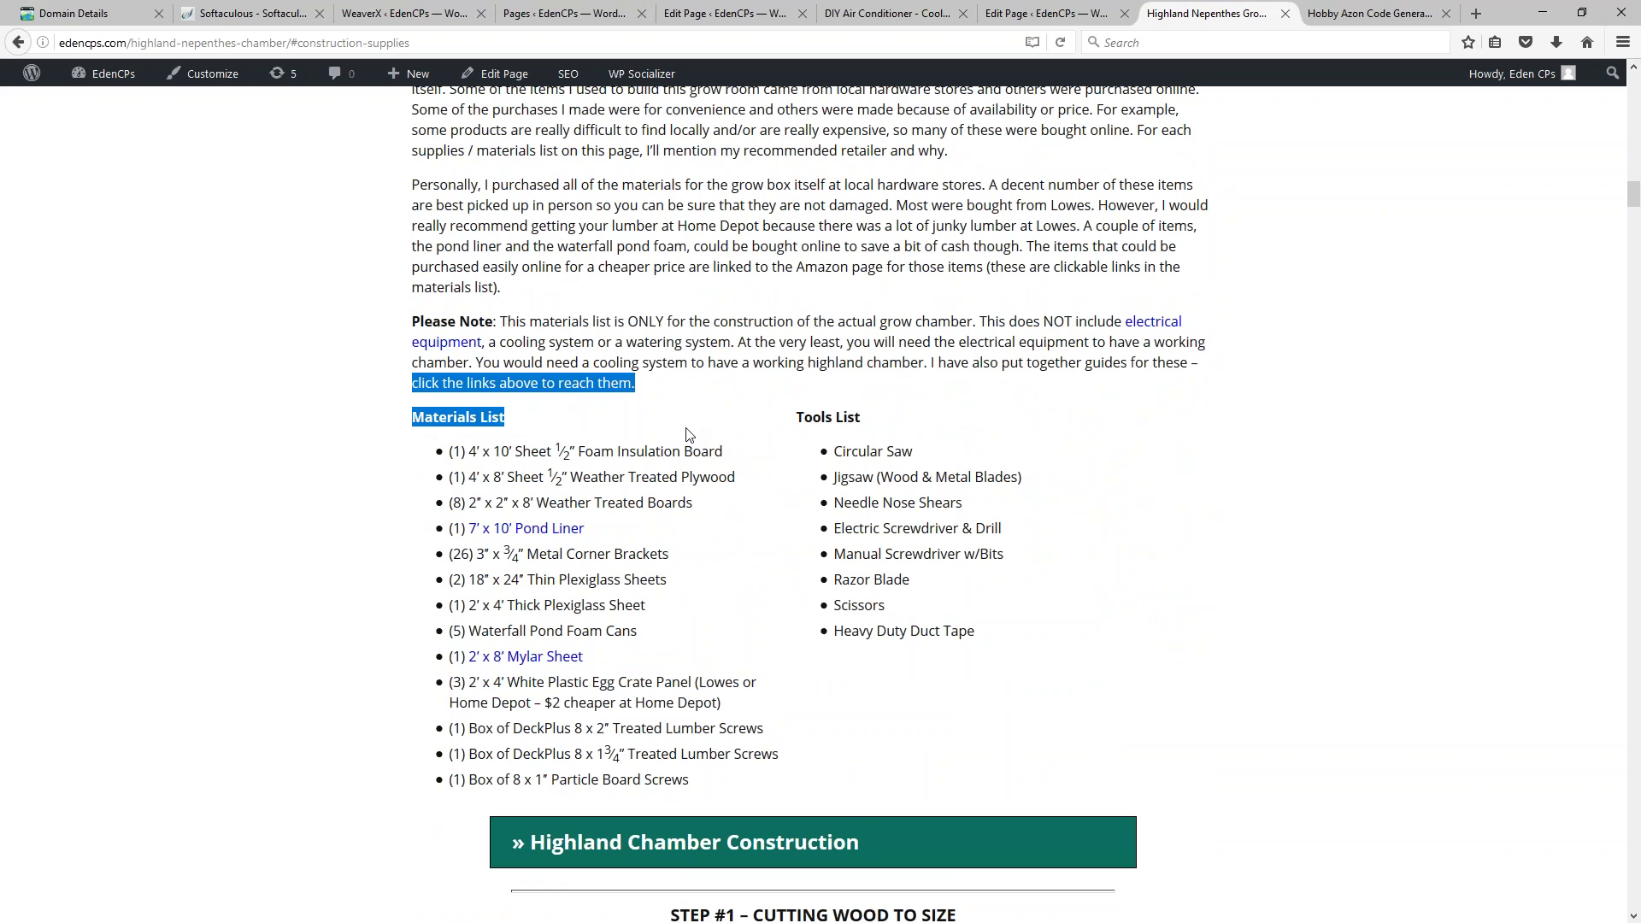
left_click(449, 427)
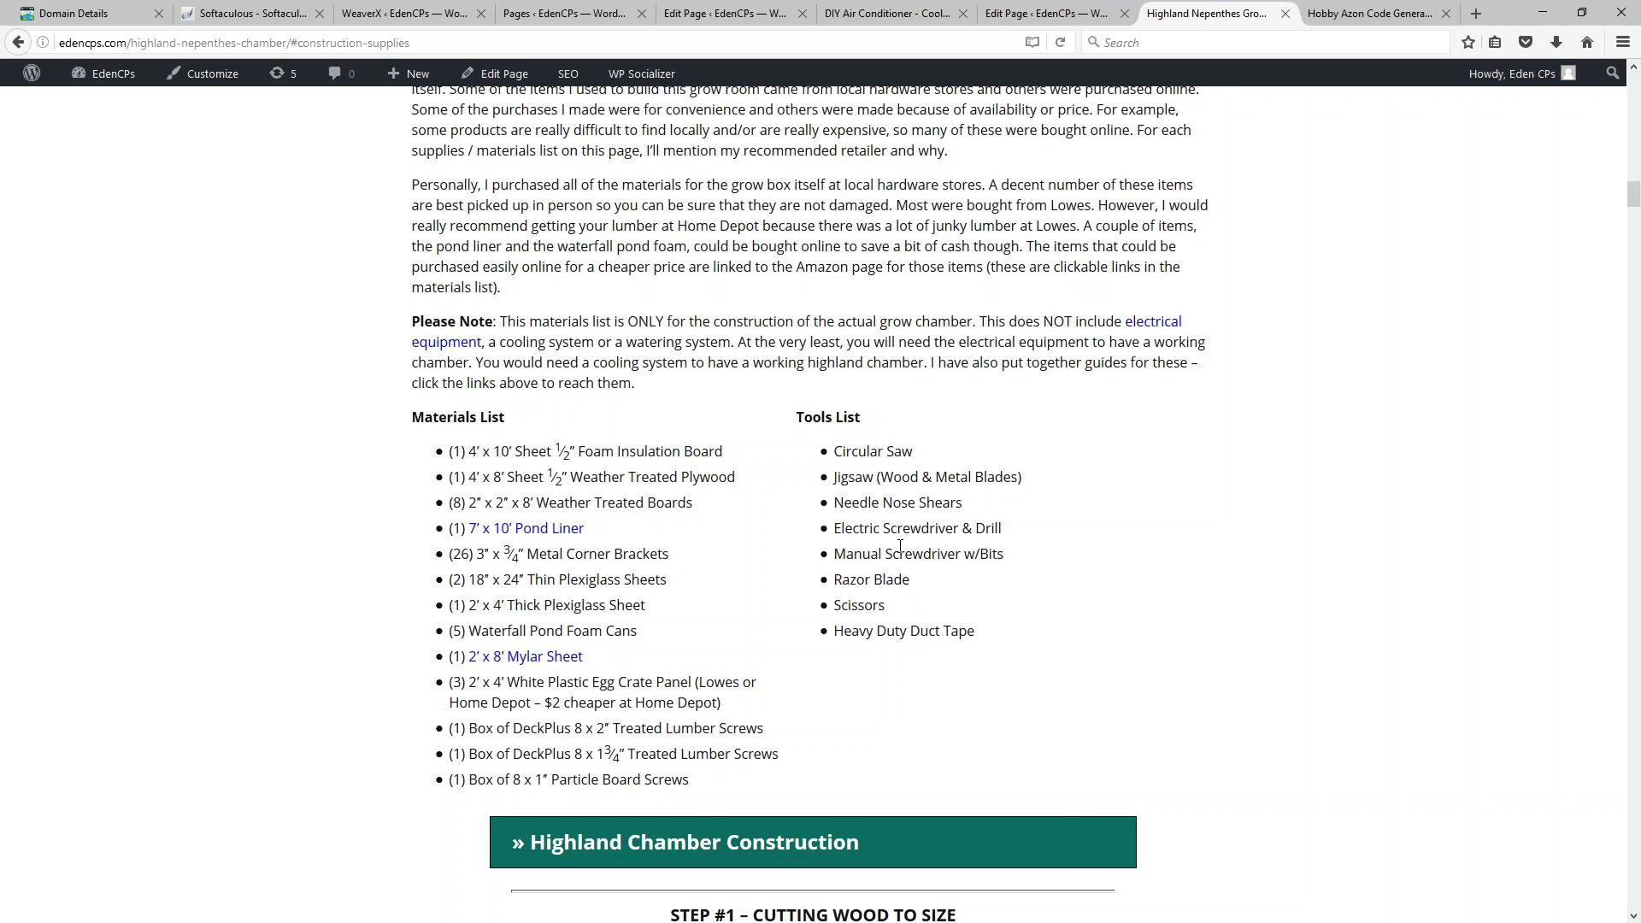
scroll(896, 598, "down", 2)
scroll(869, 476, "up", 6)
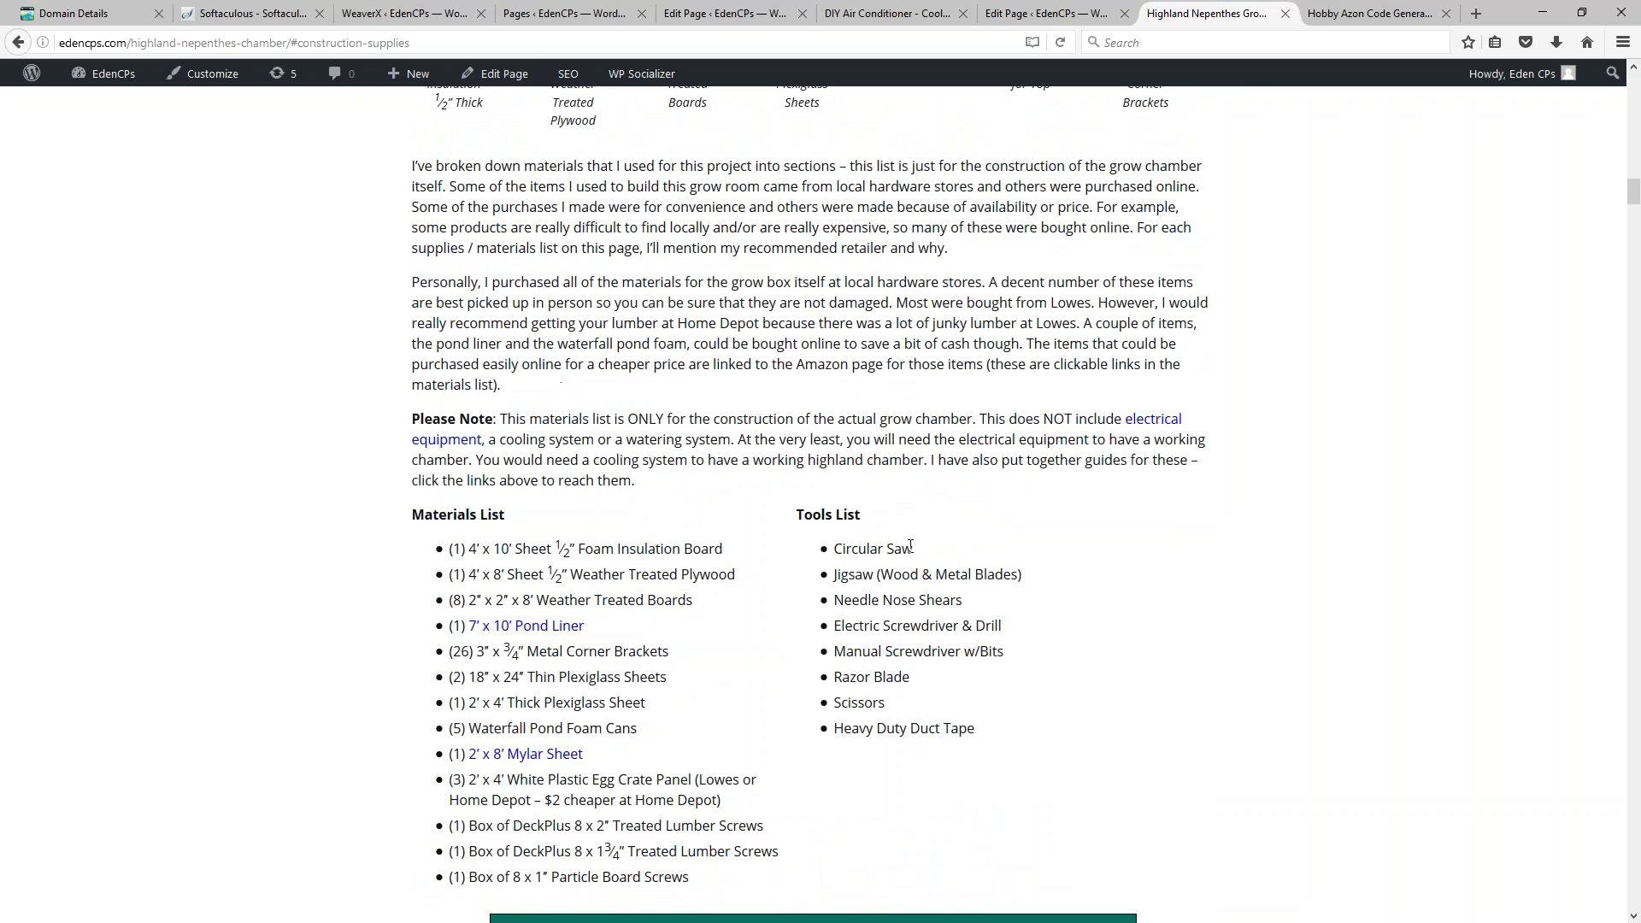
scroll(869, 476, "down", 6)
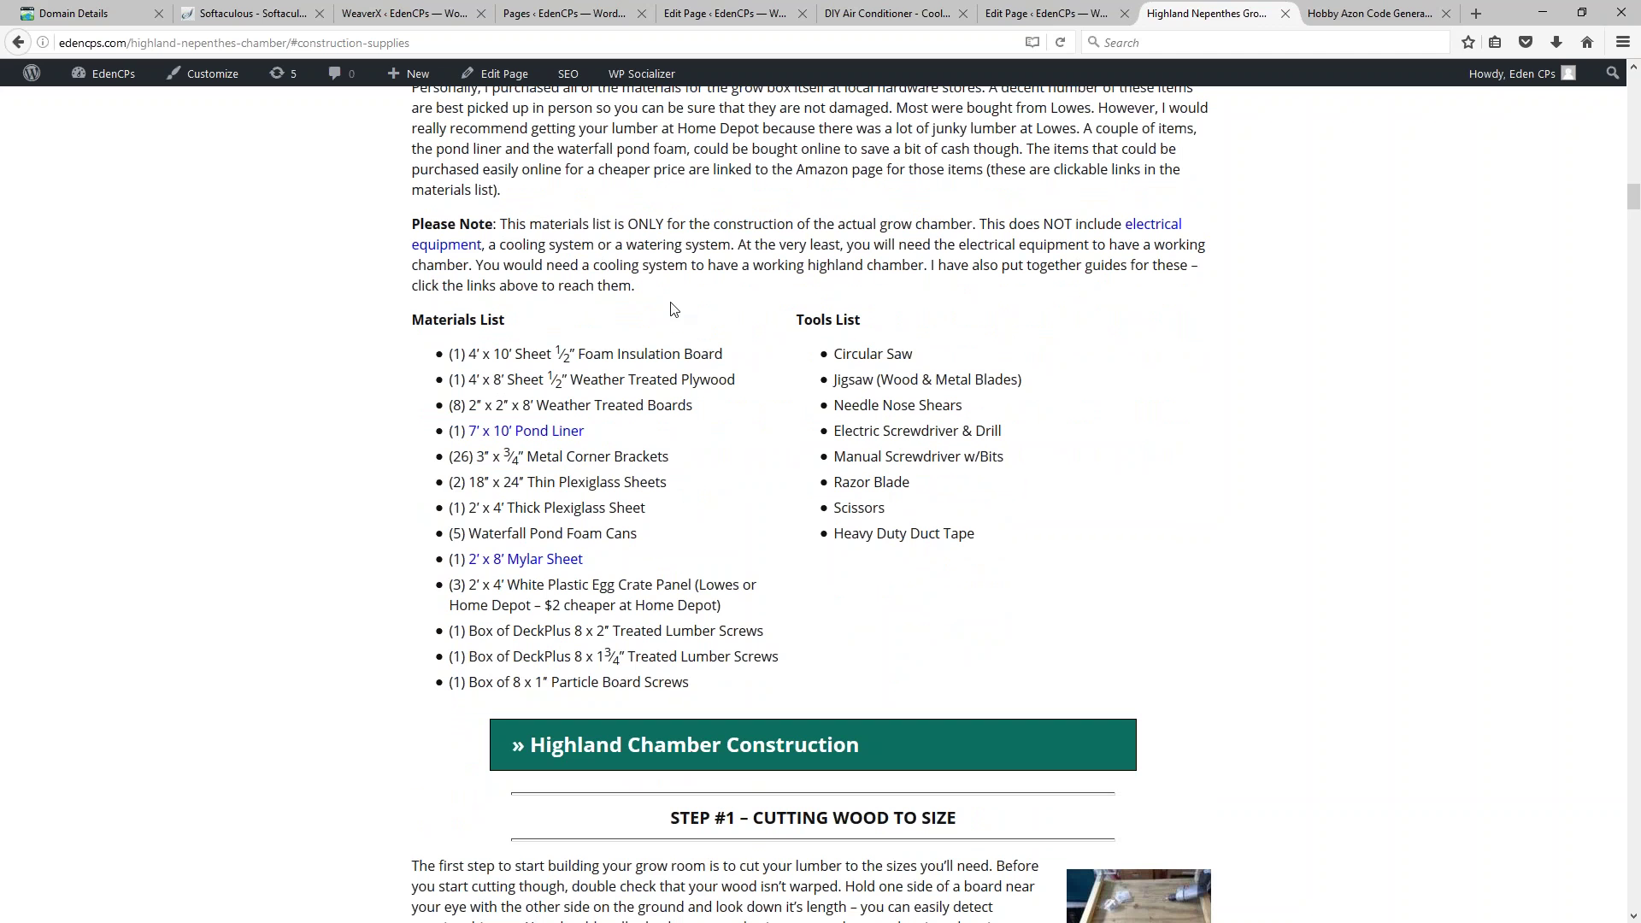
Step: Open the Dual Materials List generator and examine the Materials List heading and its bulleted items on the live Highland Nepenthes page
left_click(1386, 15)
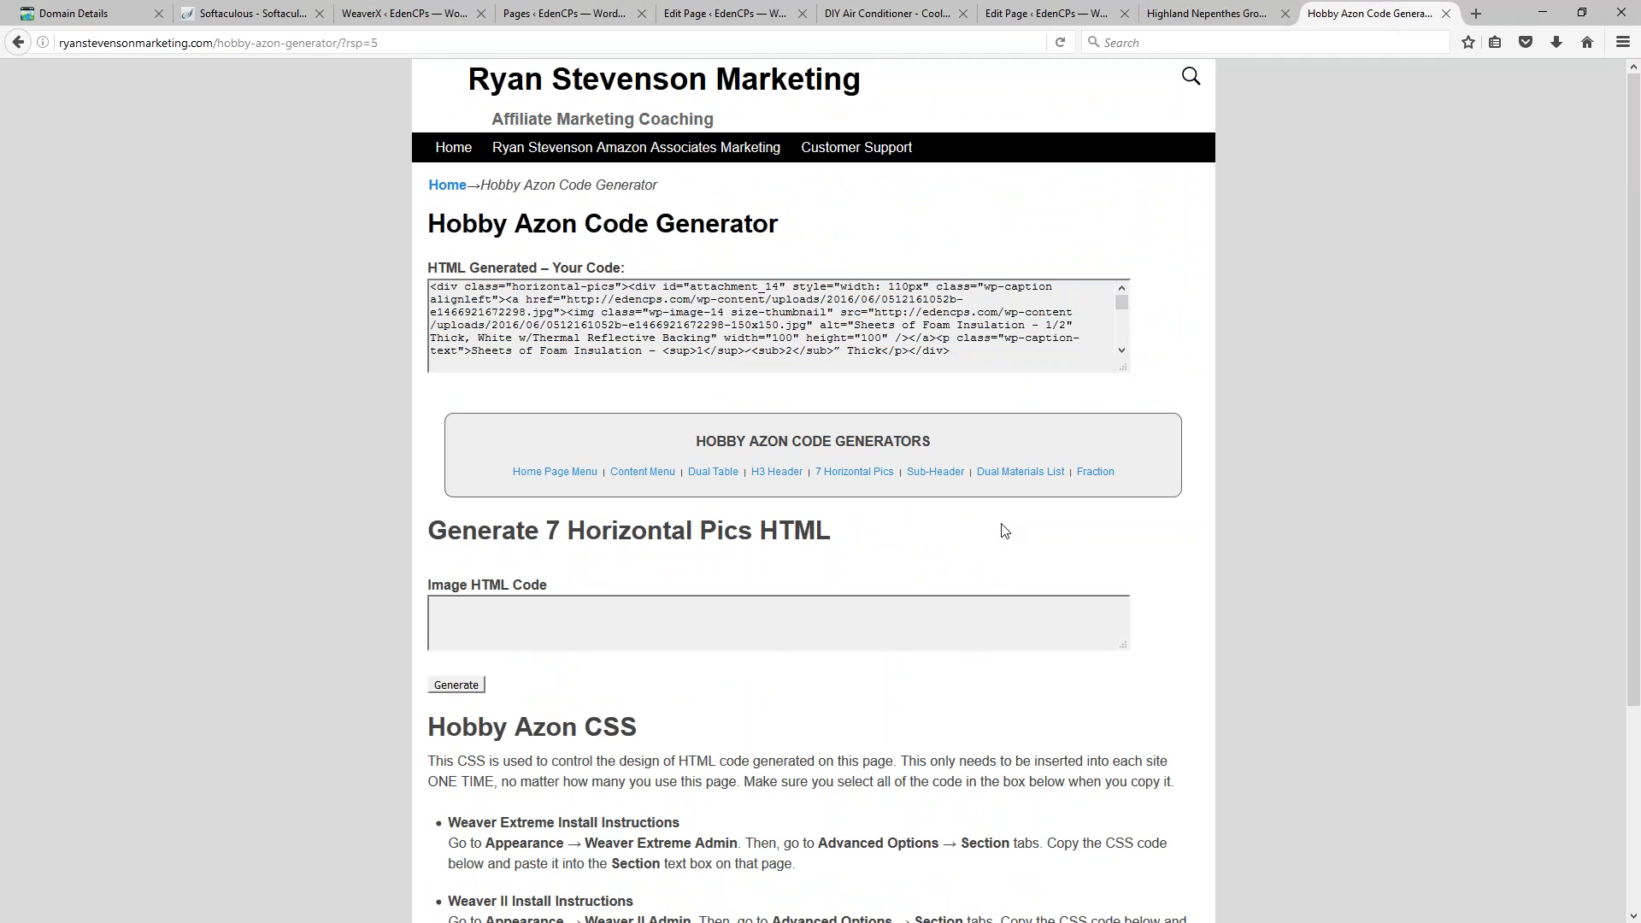
left_click(1005, 473)
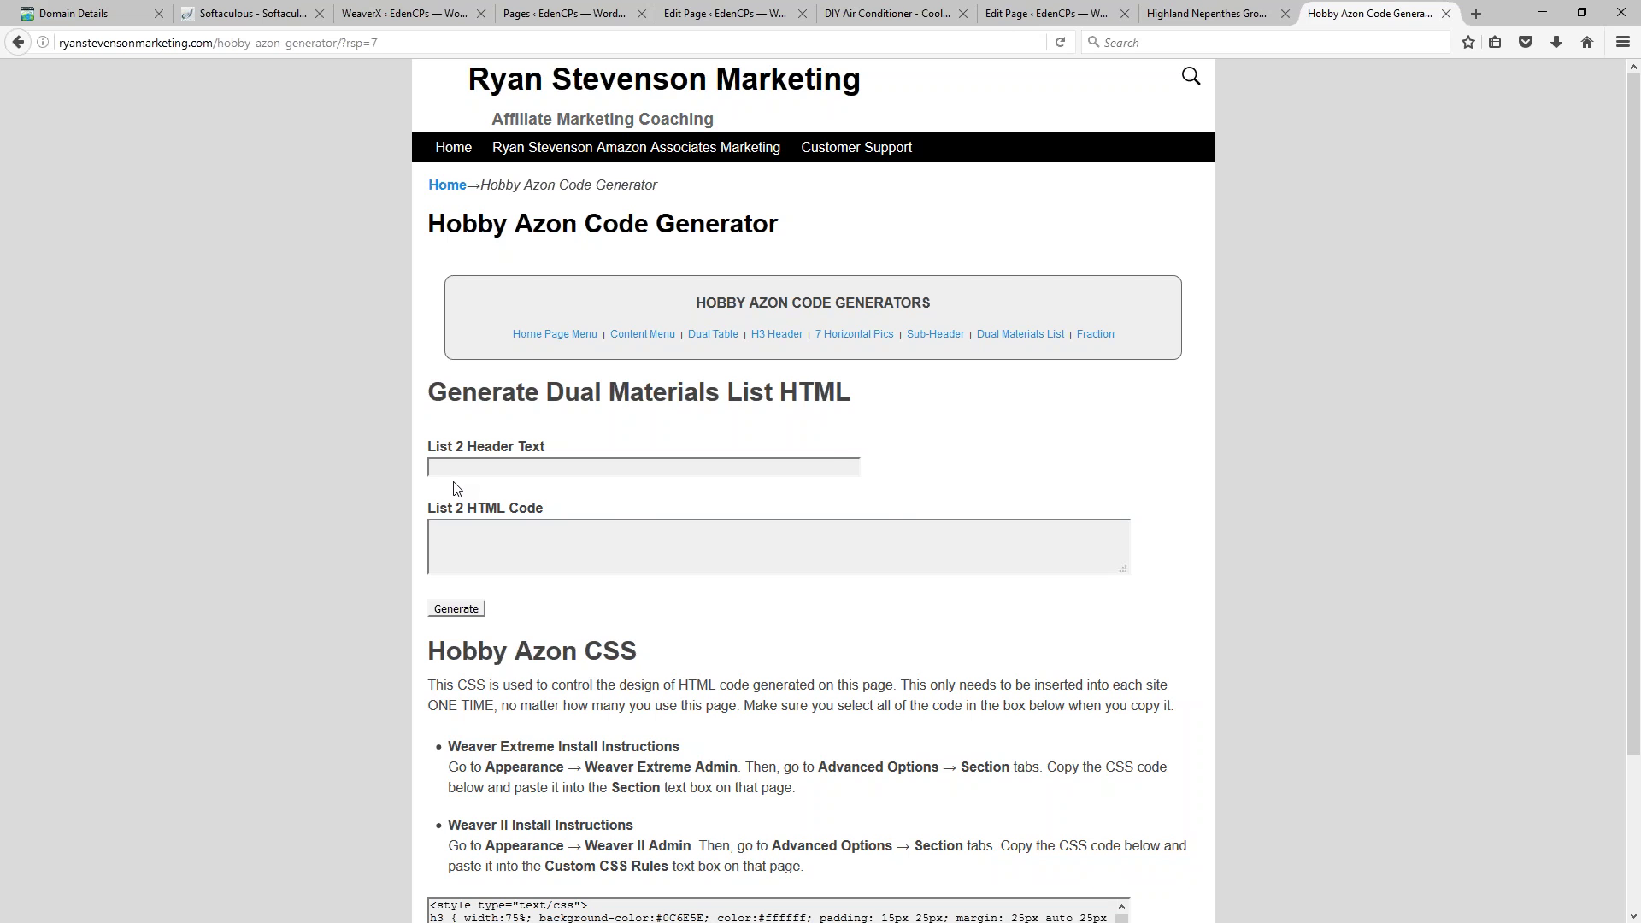
left_click(1193, 15)
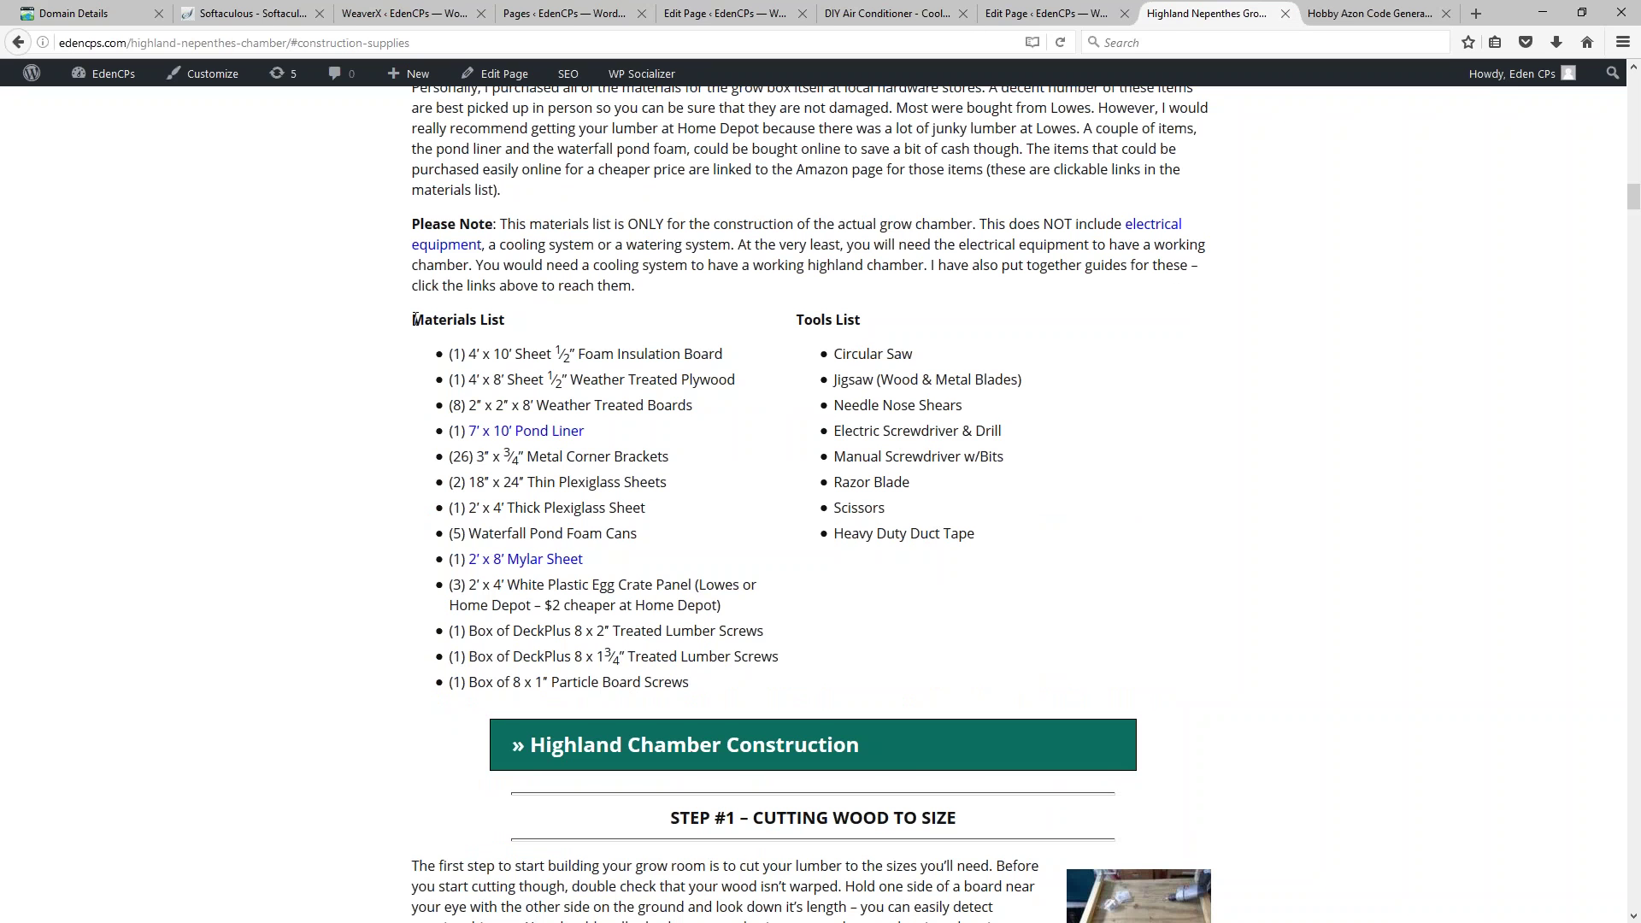
left_click_drag(415, 319, 689, 682)
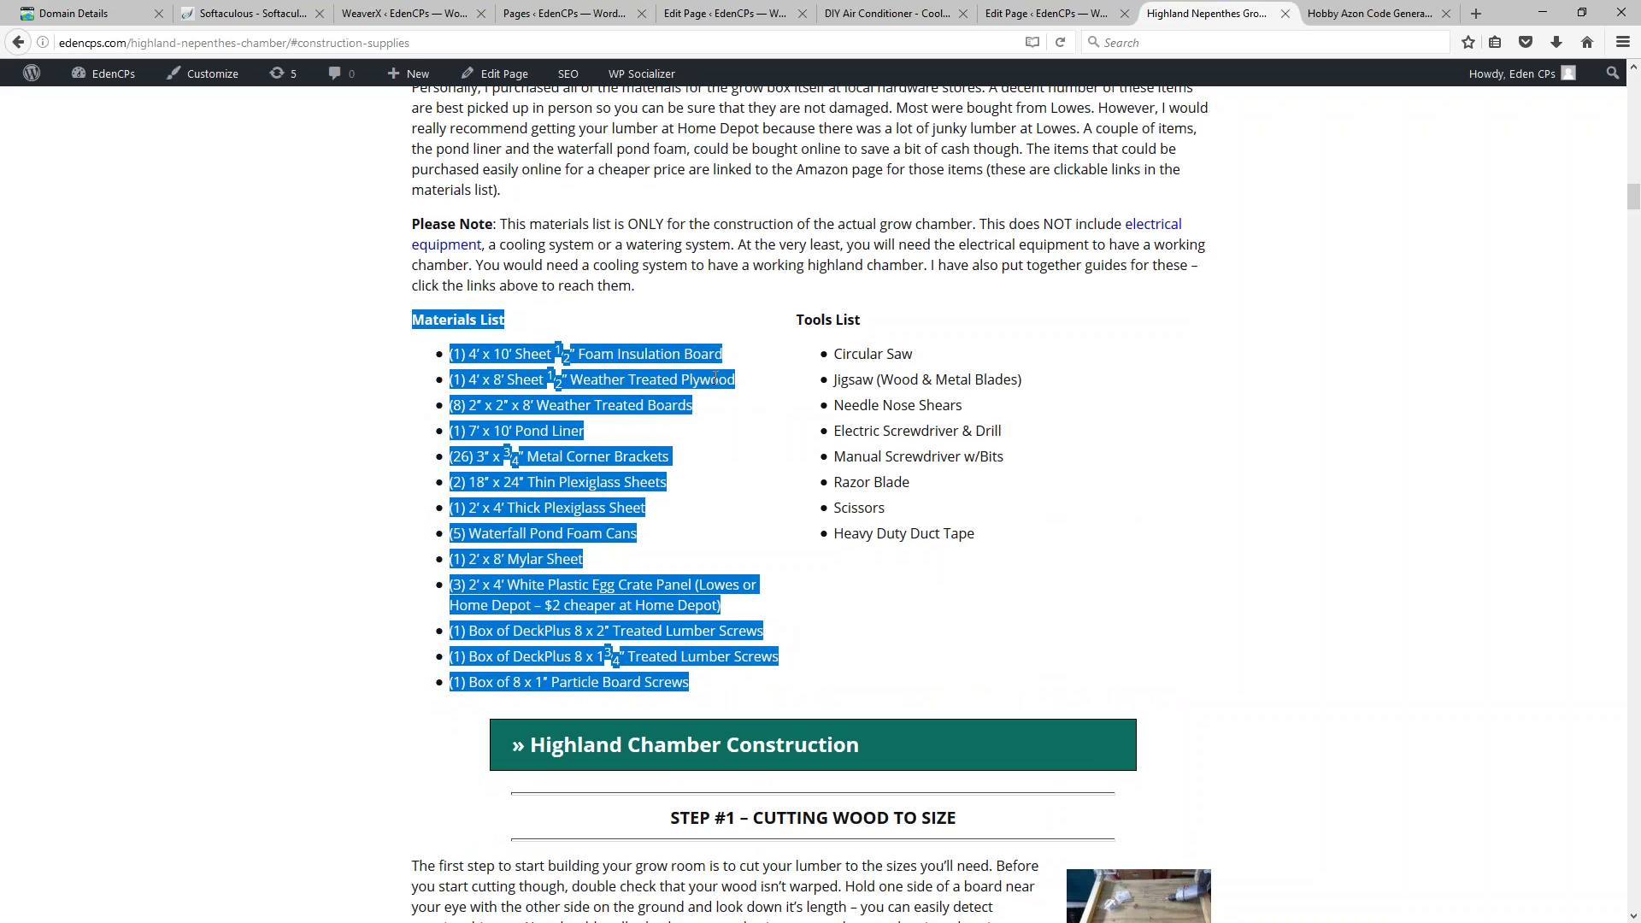
left_click(500, 348)
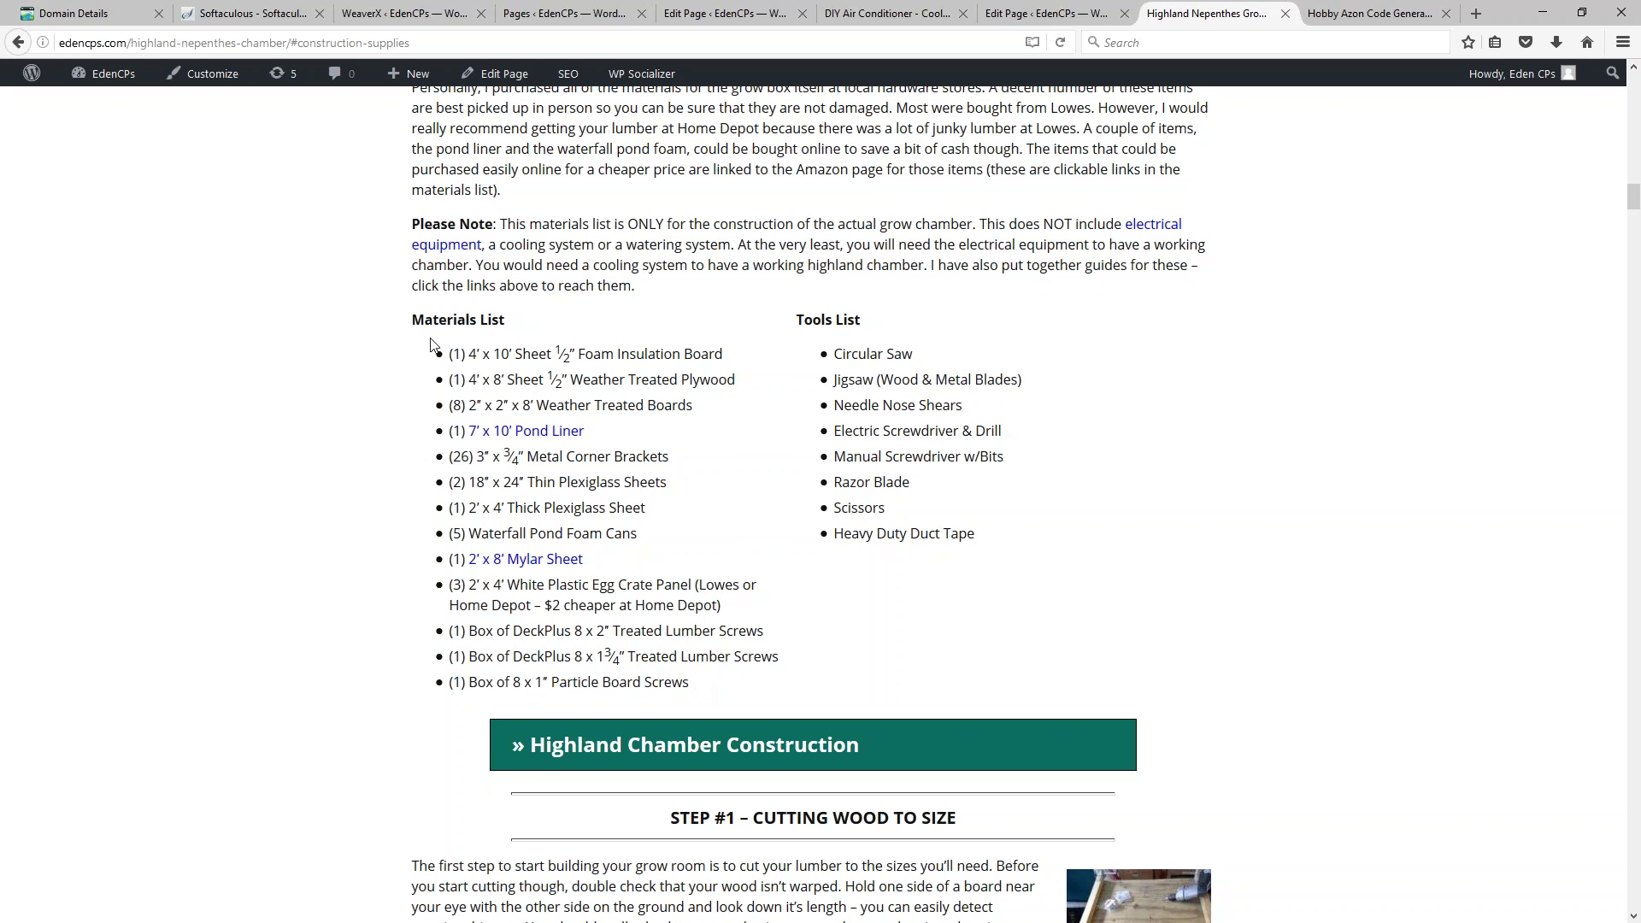
left_click_drag(443, 351, 696, 688)
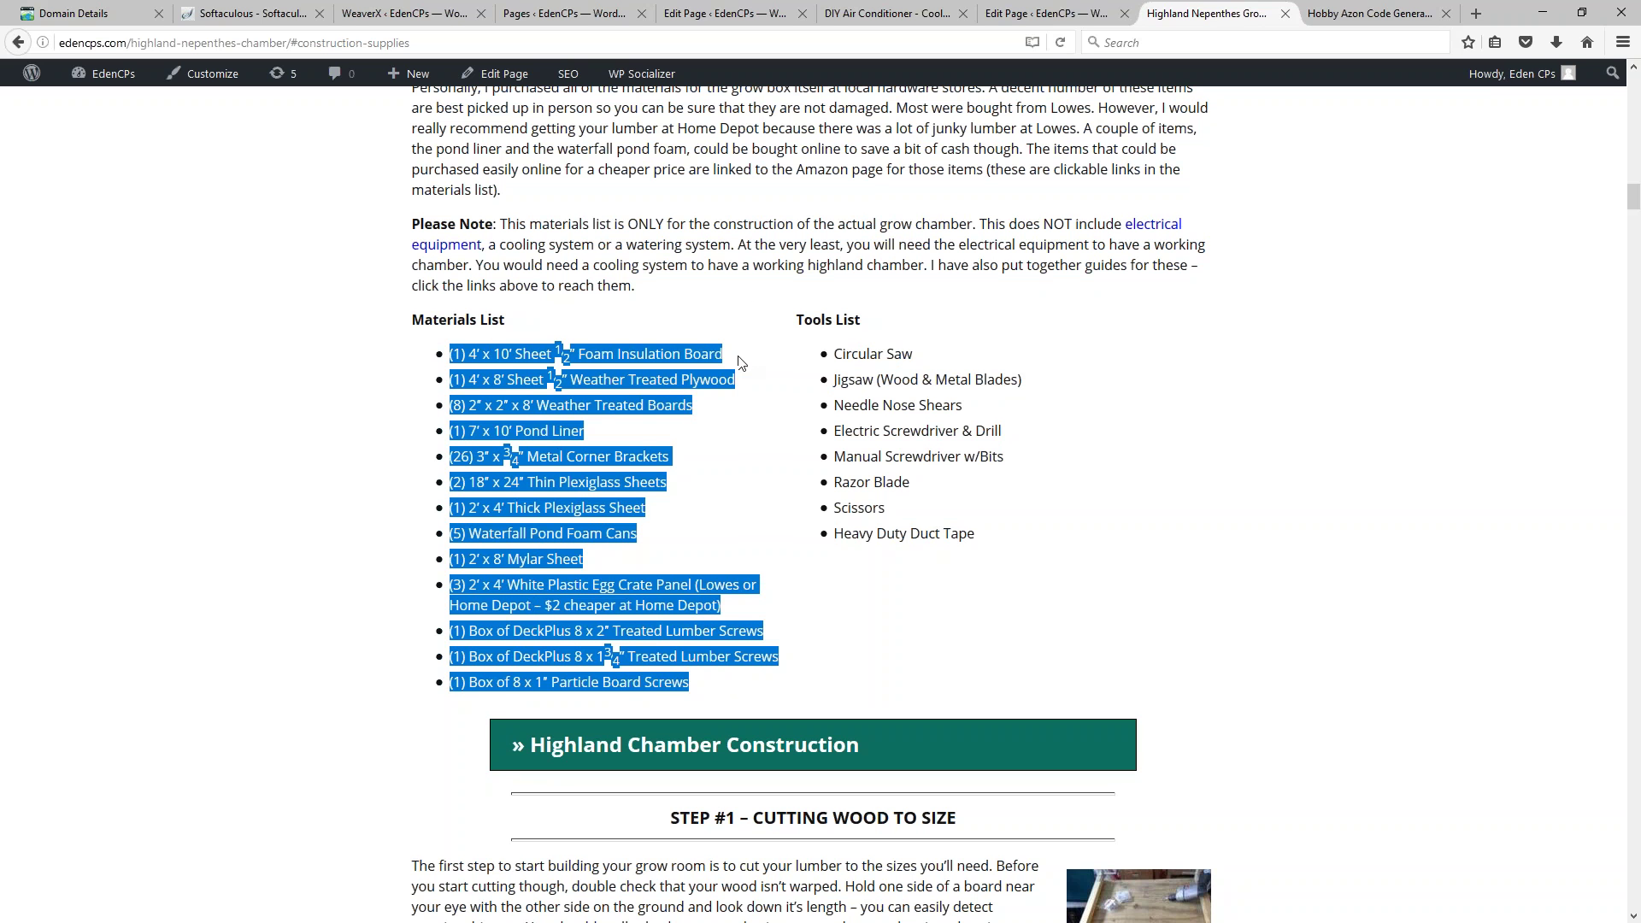
left_click_drag(729, 354, 442, 350)
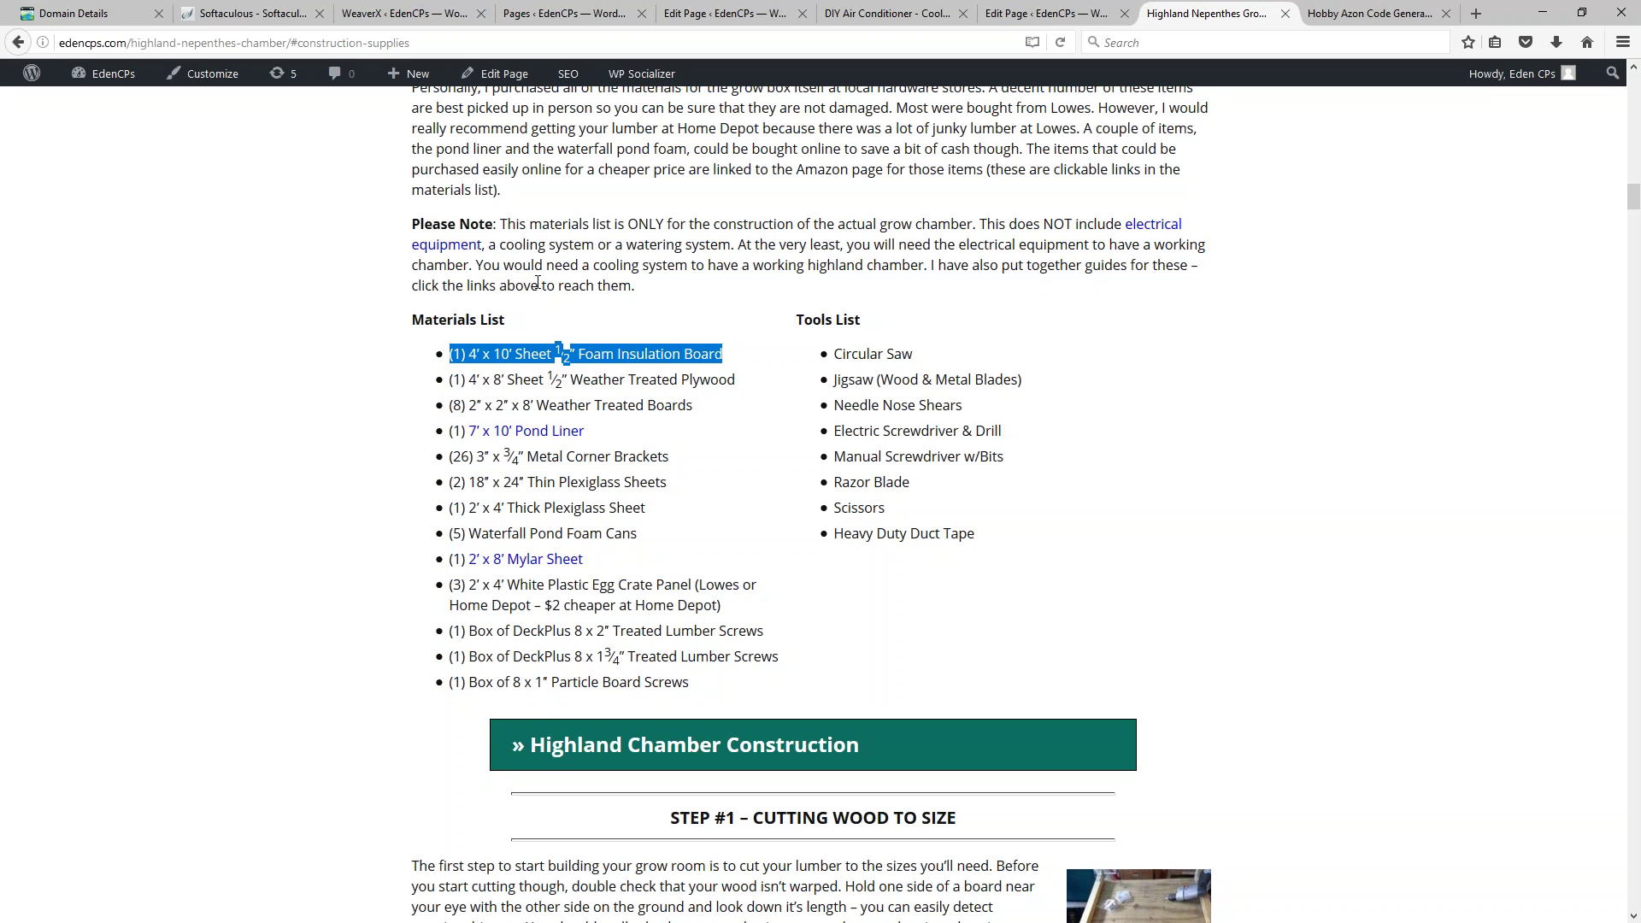
left_click_drag(412, 285, 412, 319)
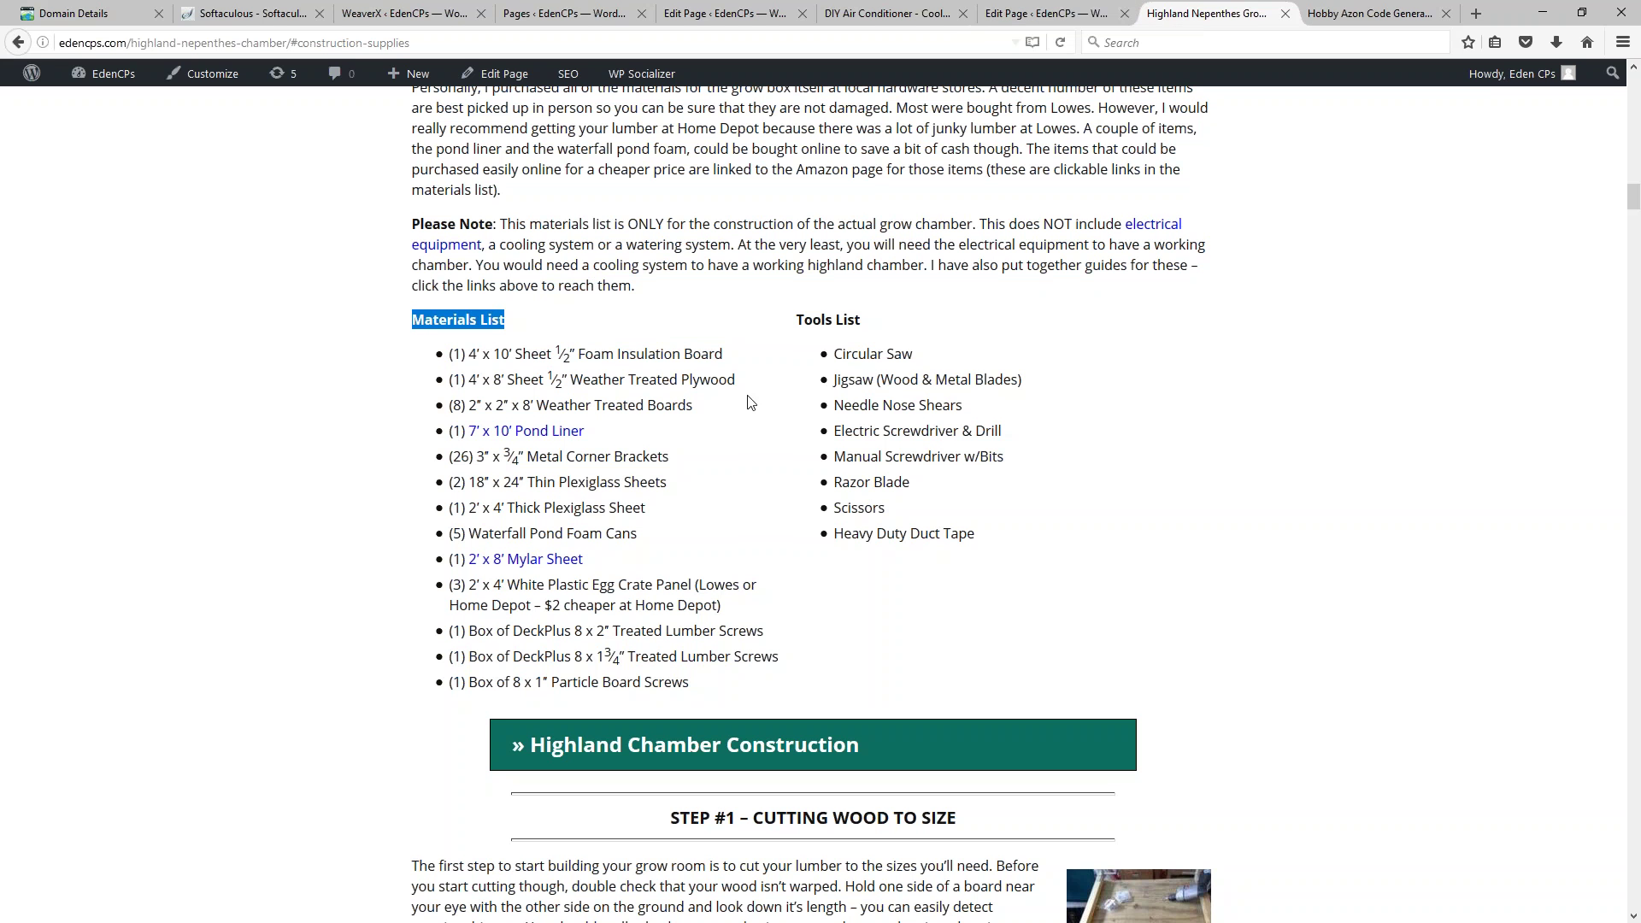
left_click(607, 355)
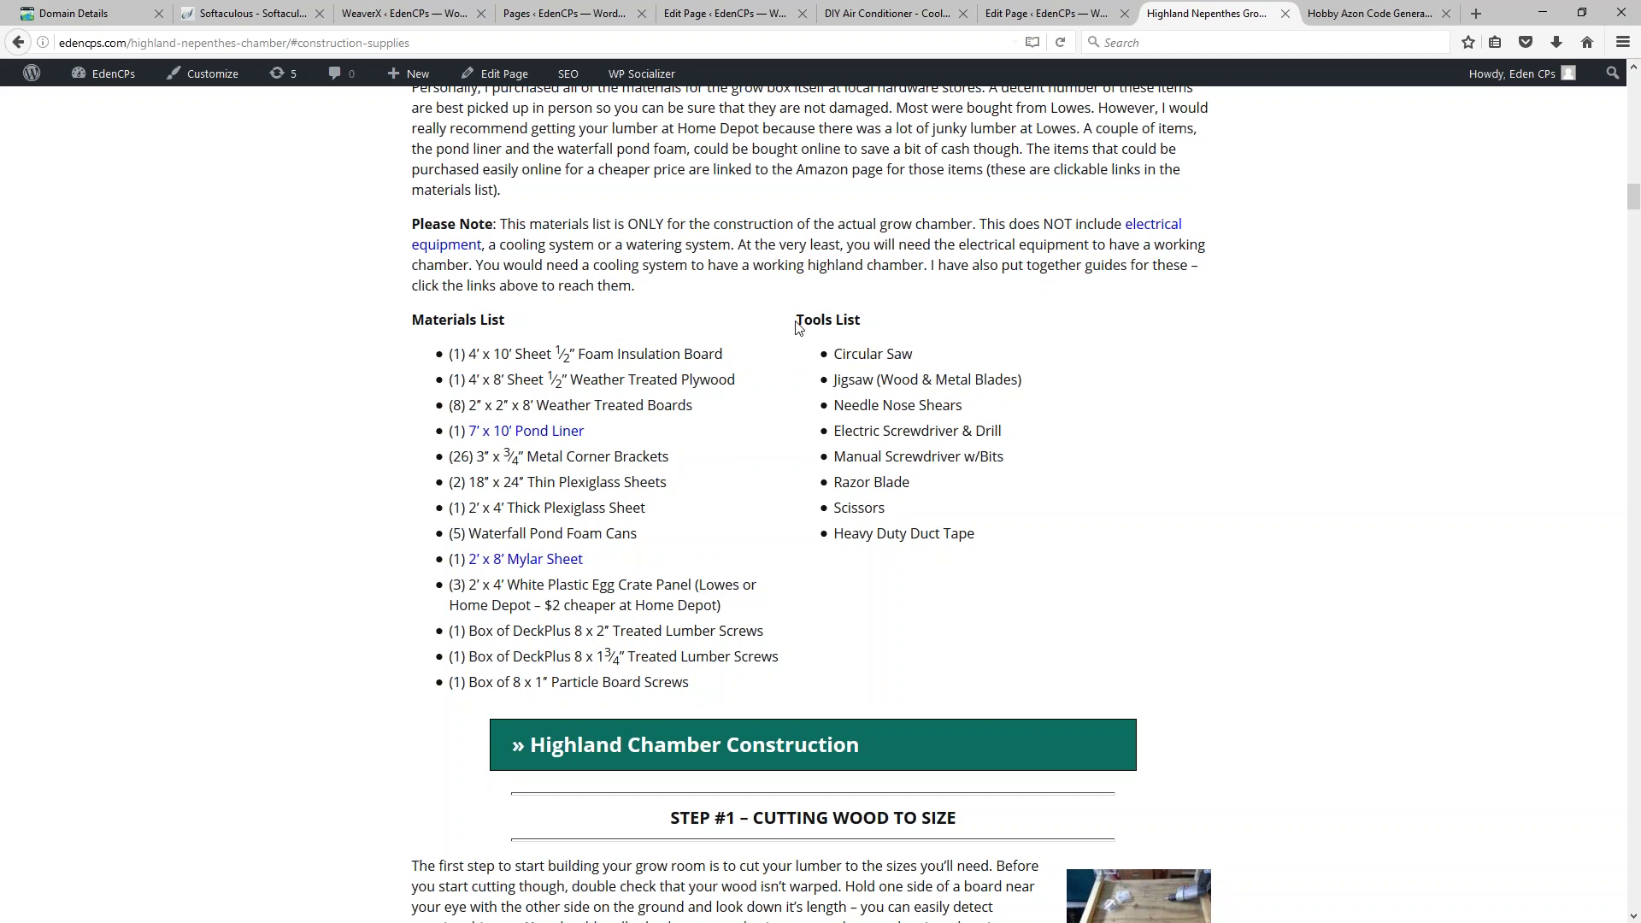
Step: Copy the "Tools List" heading from the Highland Nepenthes page into the generator's List 2 Header Text
left_click(1370, 16)
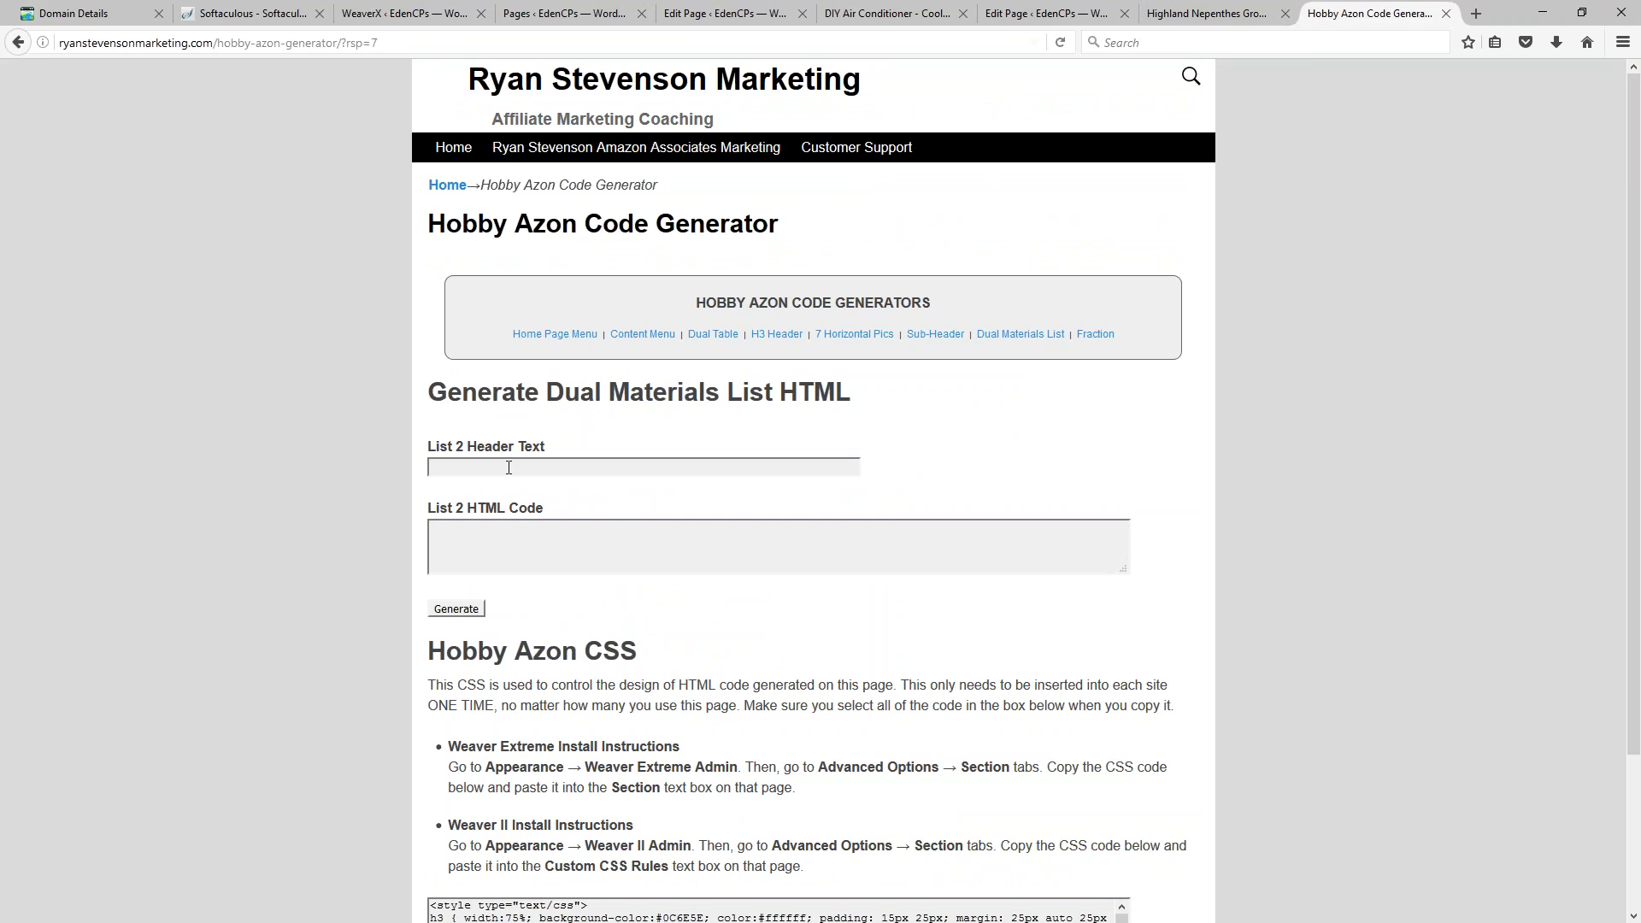
key("ctrl+Page_Up")
left_click_drag(873, 327, 800, 320)
key("ctrl+c")
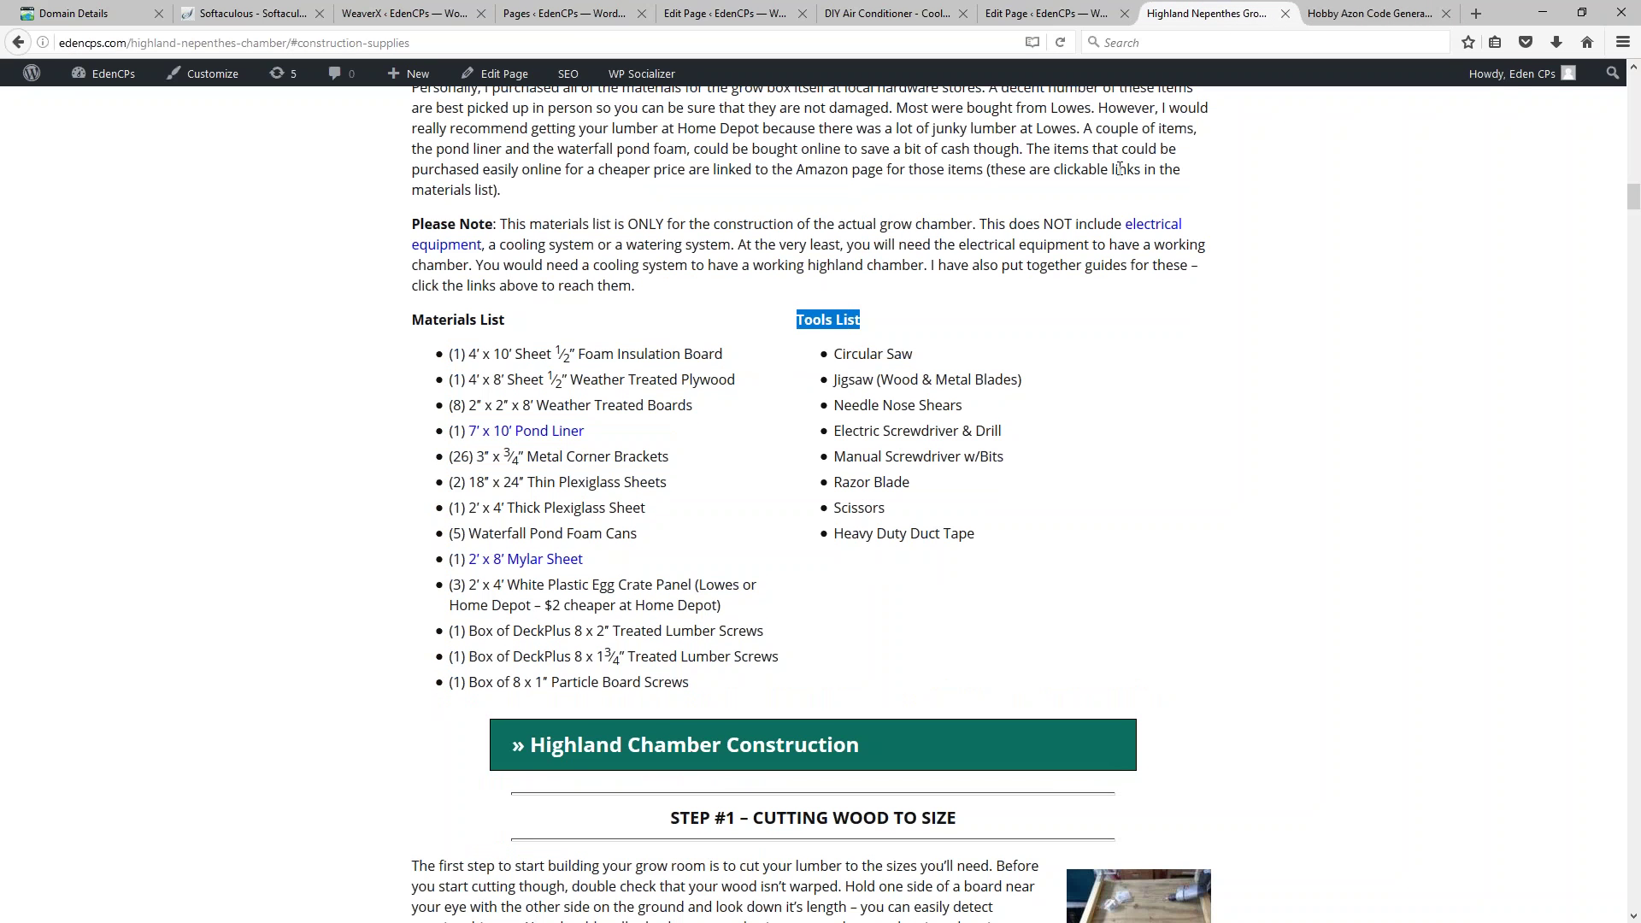
left_click(1366, 16)
key("ctrl+v")
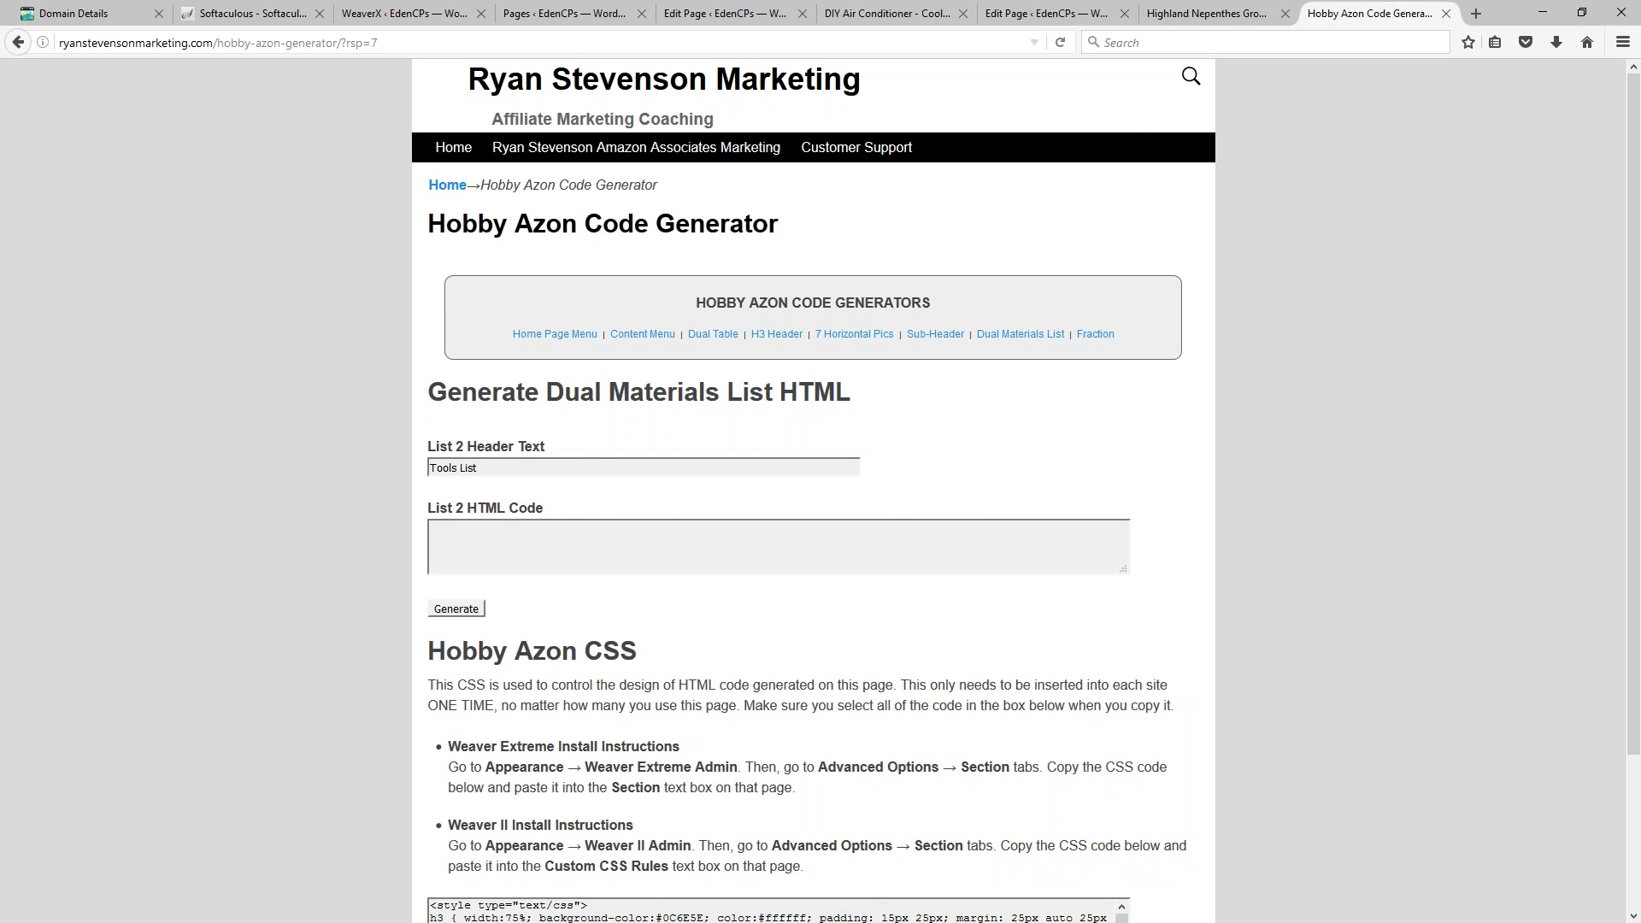
key("ctrl+shift+Tab")
left_click(839, 360)
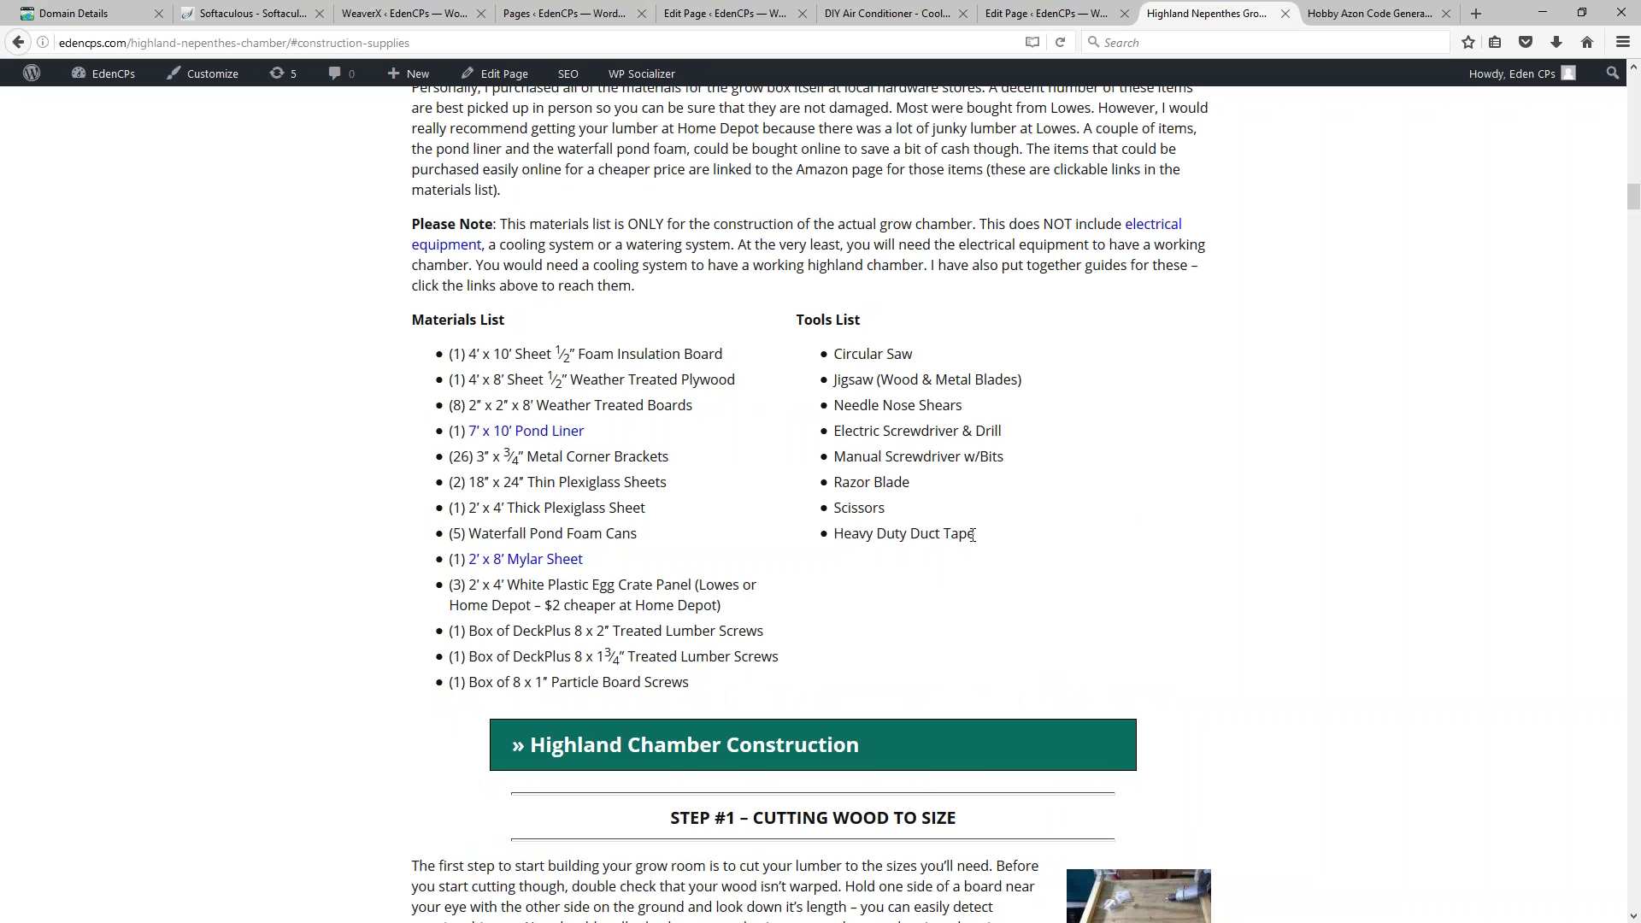
left_click_drag(991, 543, 831, 352)
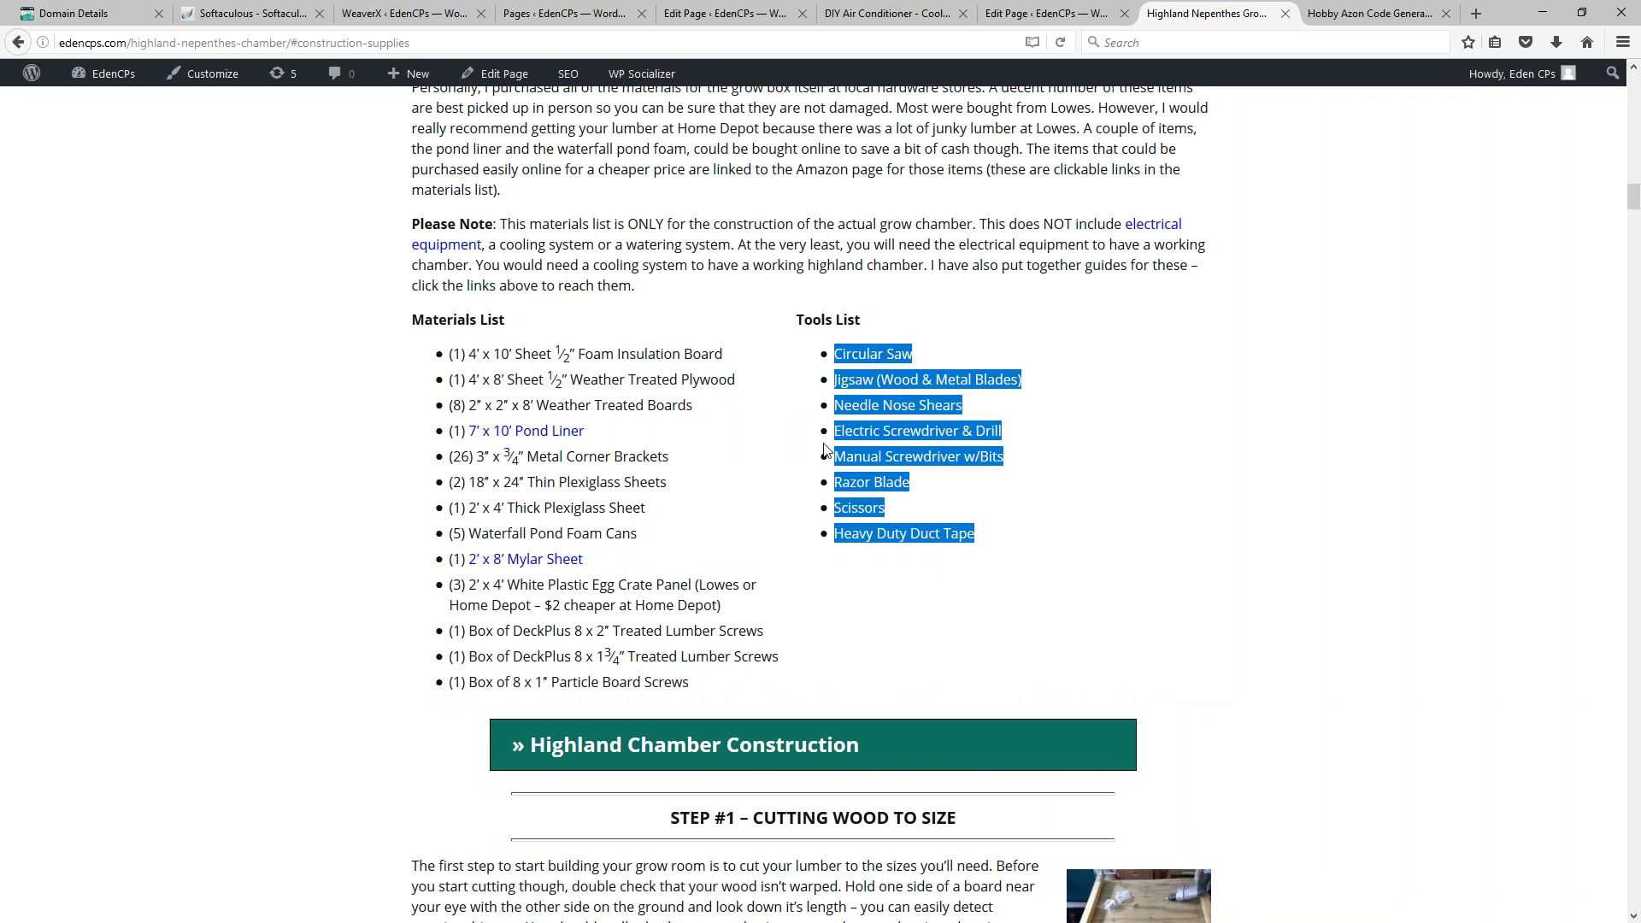
left_click(1346, 15)
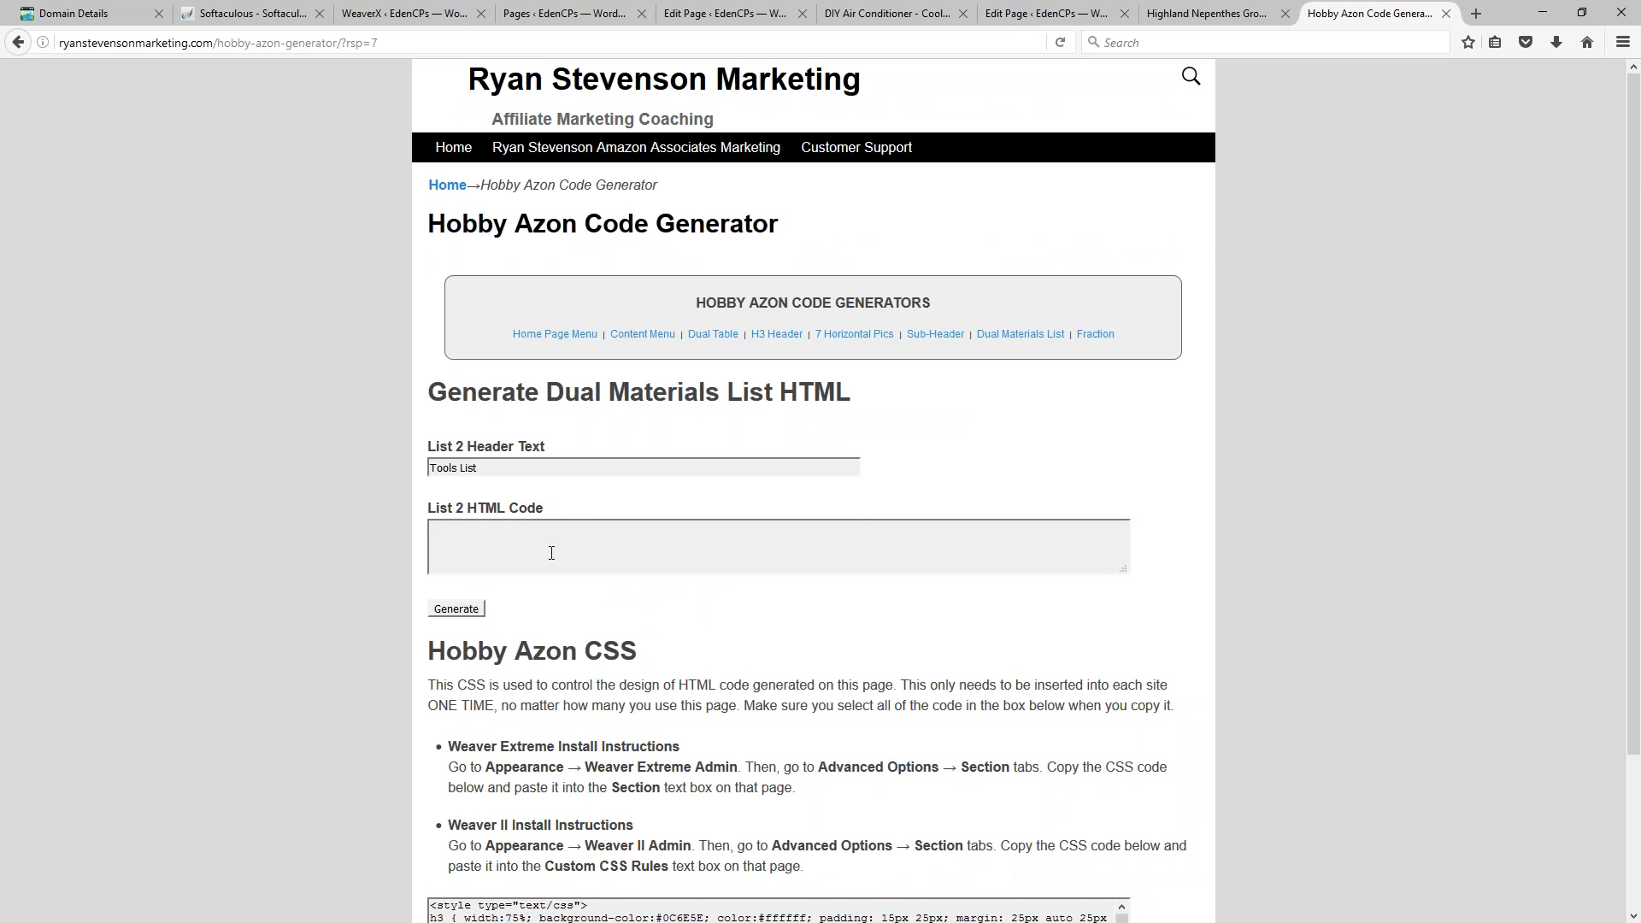
left_click(1198, 12)
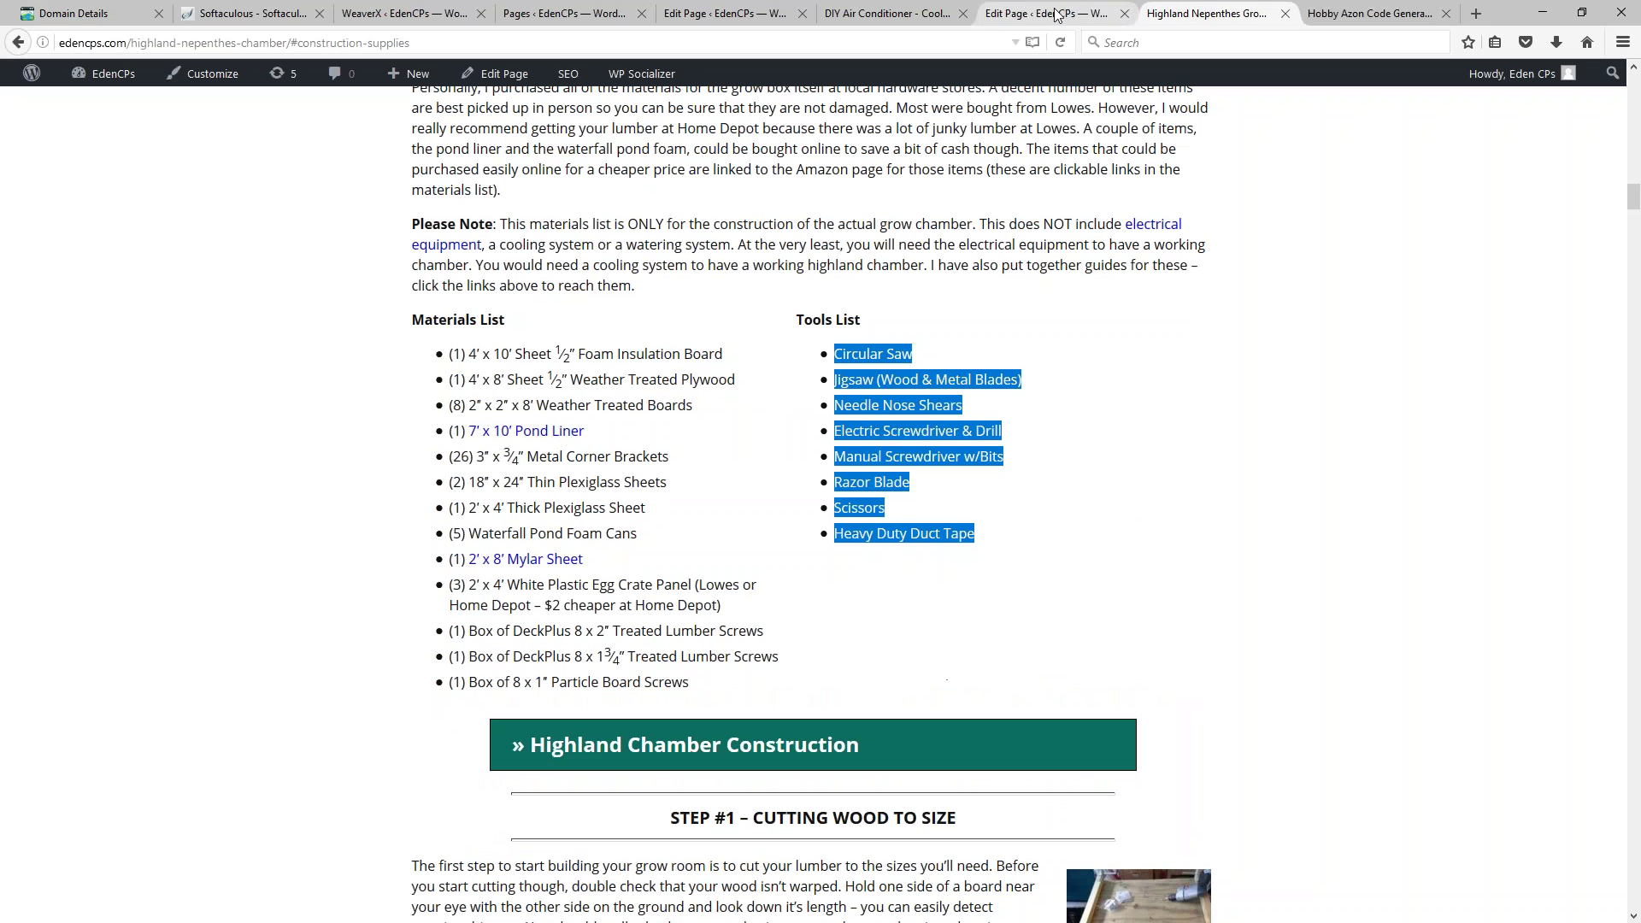
Step: Copy the "Tools List" heading from the live page and find it in the Highland Nepenthes page's HTML source
left_click_drag(861, 322, 800, 318)
key("ctrl+c")
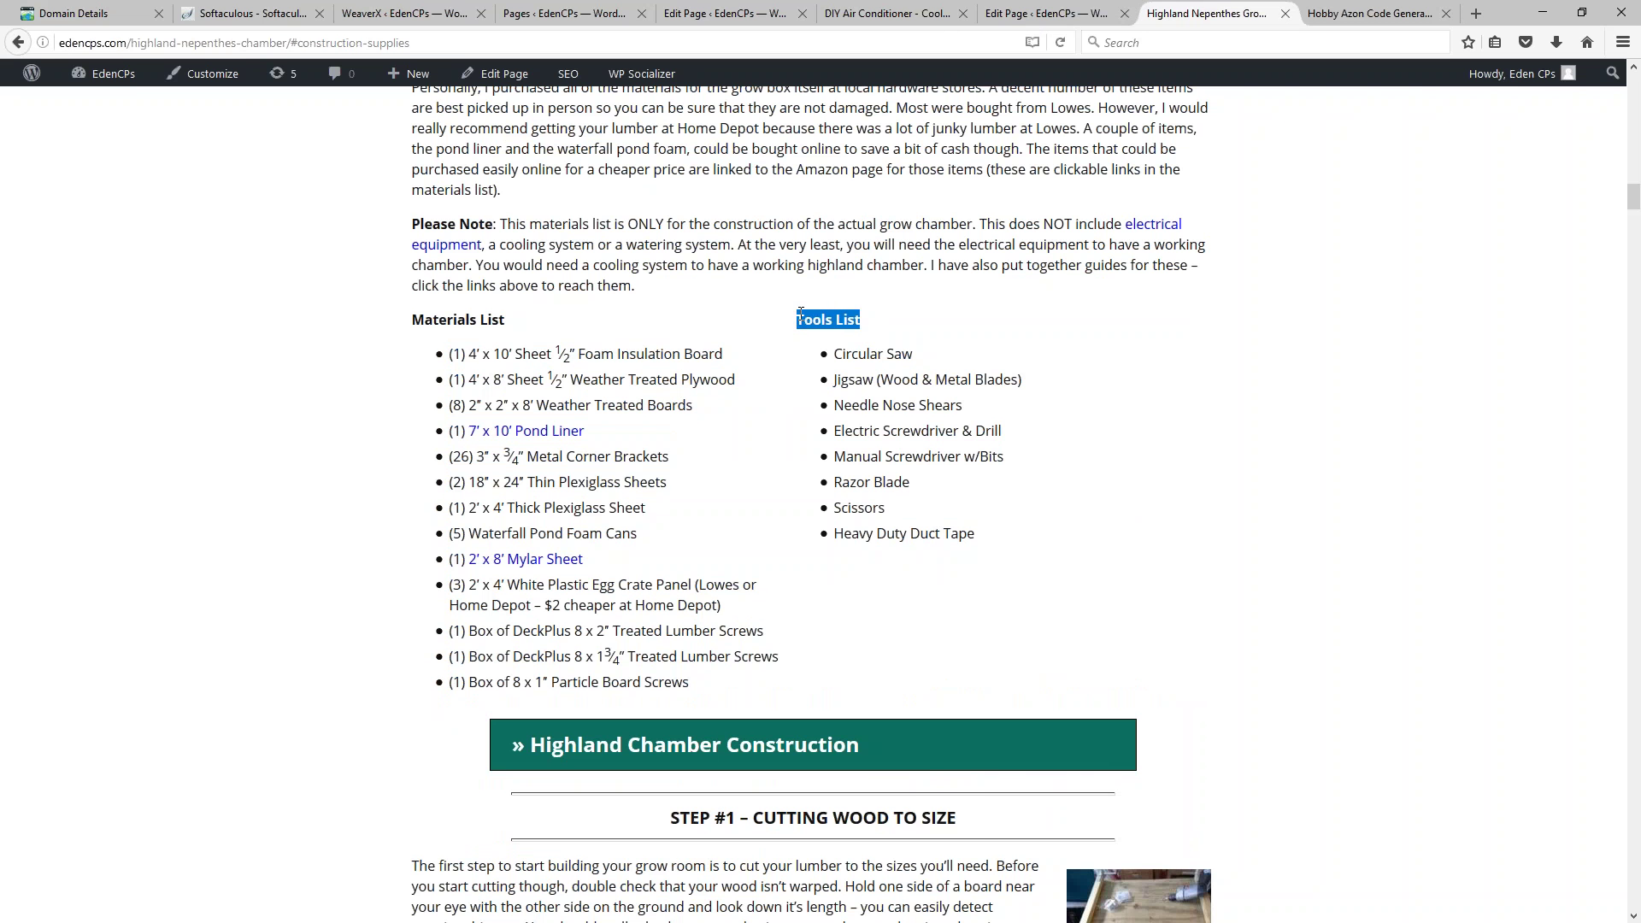
left_click(1031, 13)
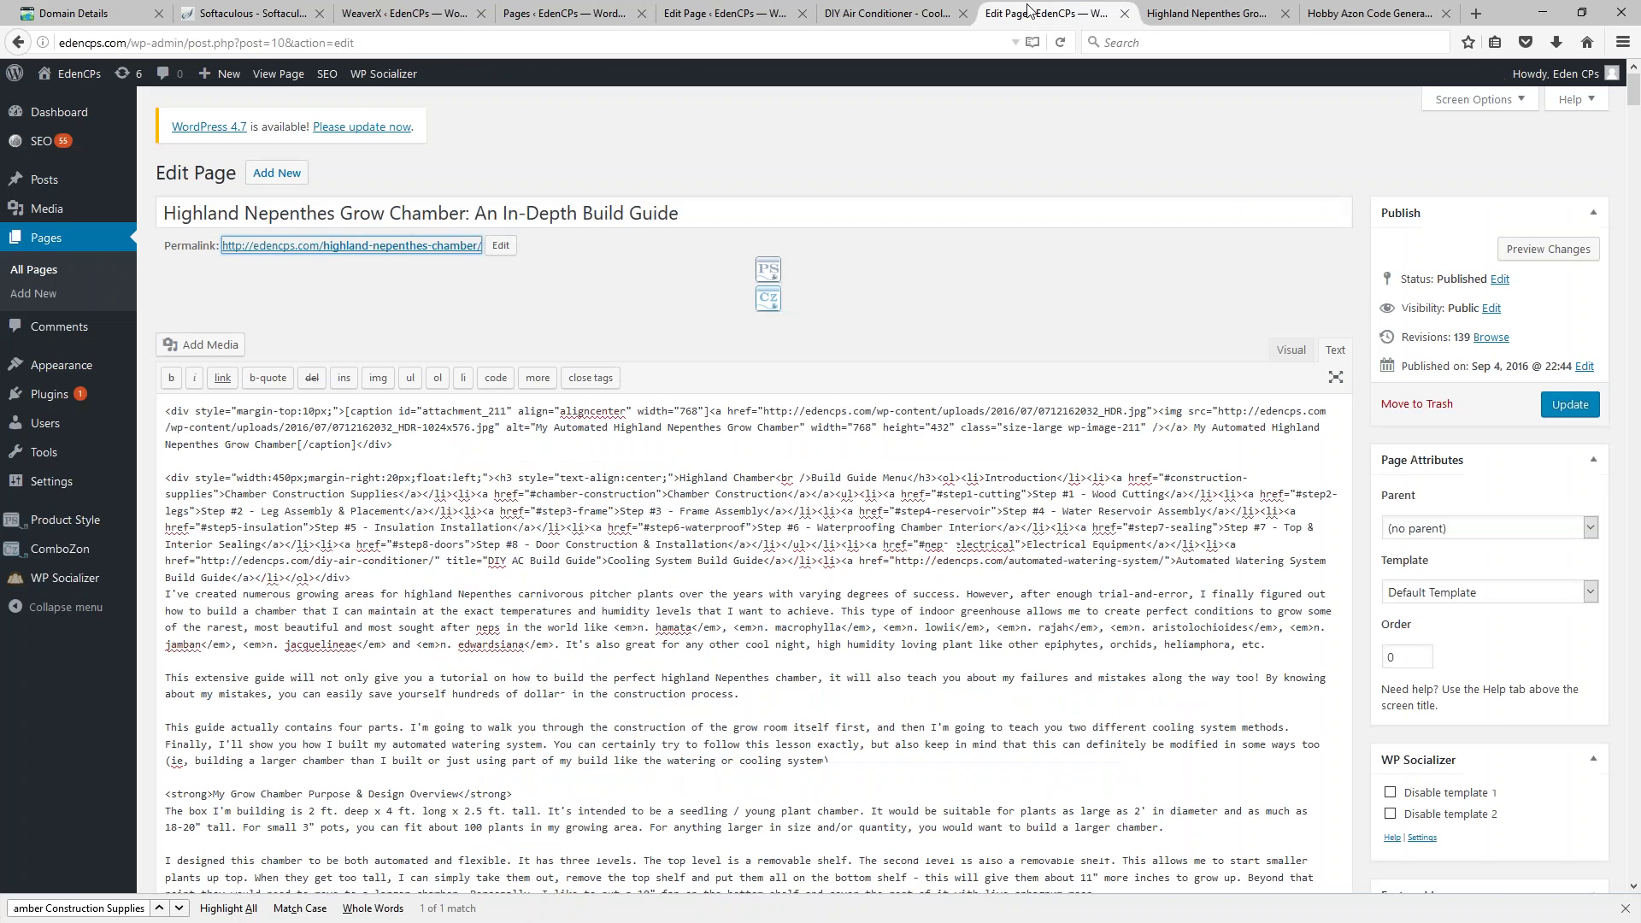
left_click(91, 913)
right_click(86, 913)
left_click(119, 902)
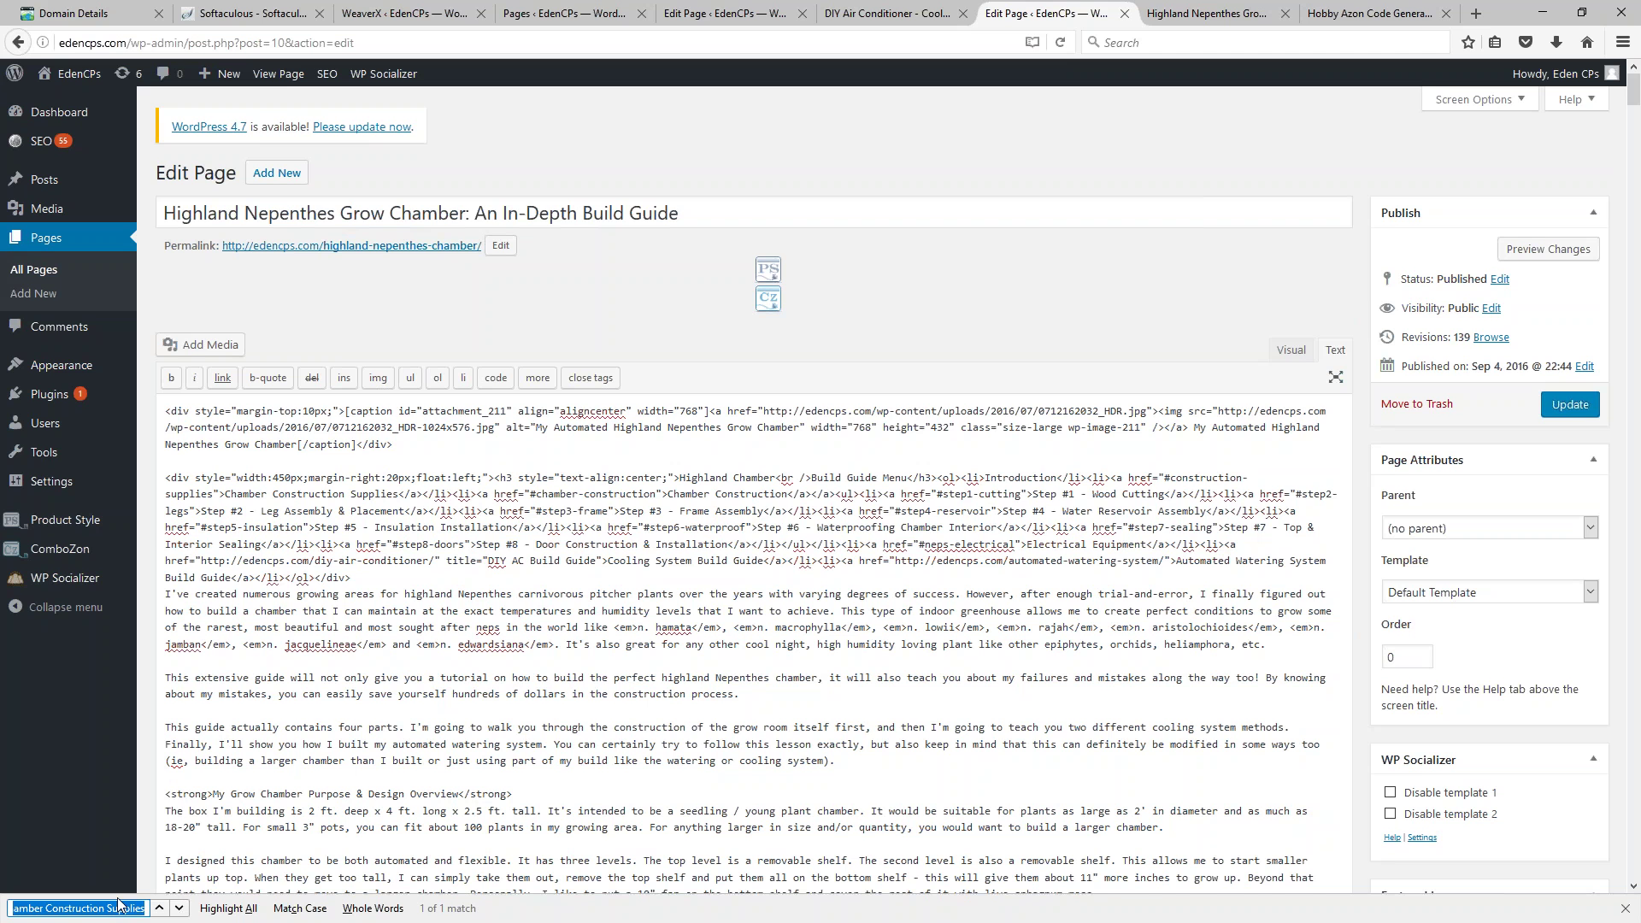
key("ctrl+v")
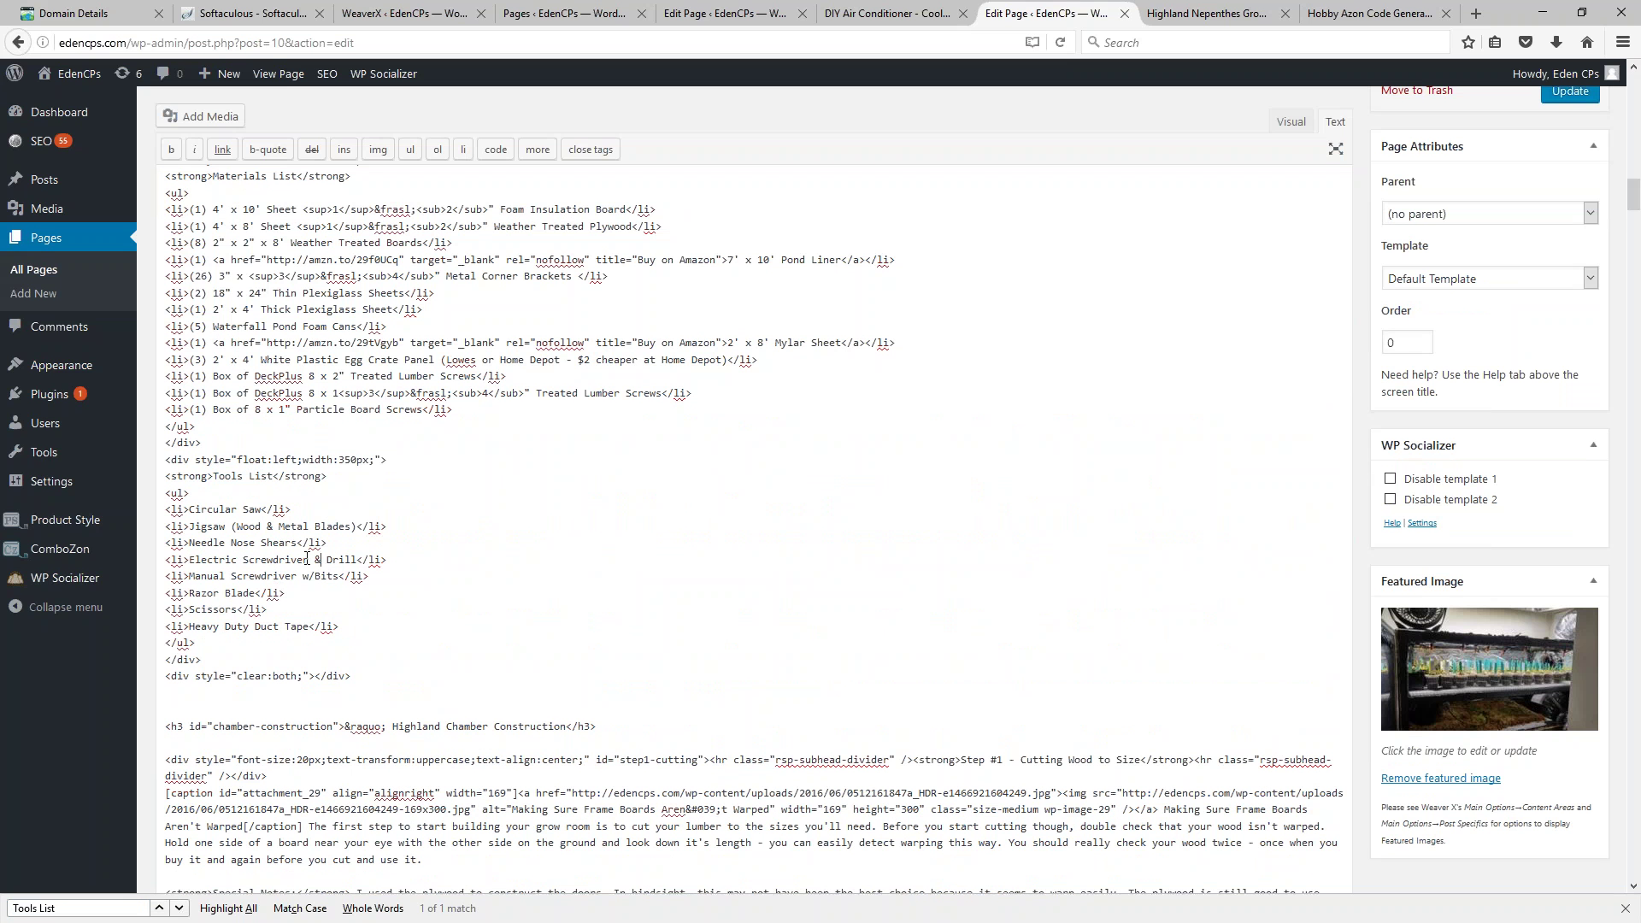
Step: Copy the Tools List's HTML from its opening <ul> to its closing </ul> in the page source
left_click(168, 494)
left_click(197, 644, "shift")
key("ctrl+c")
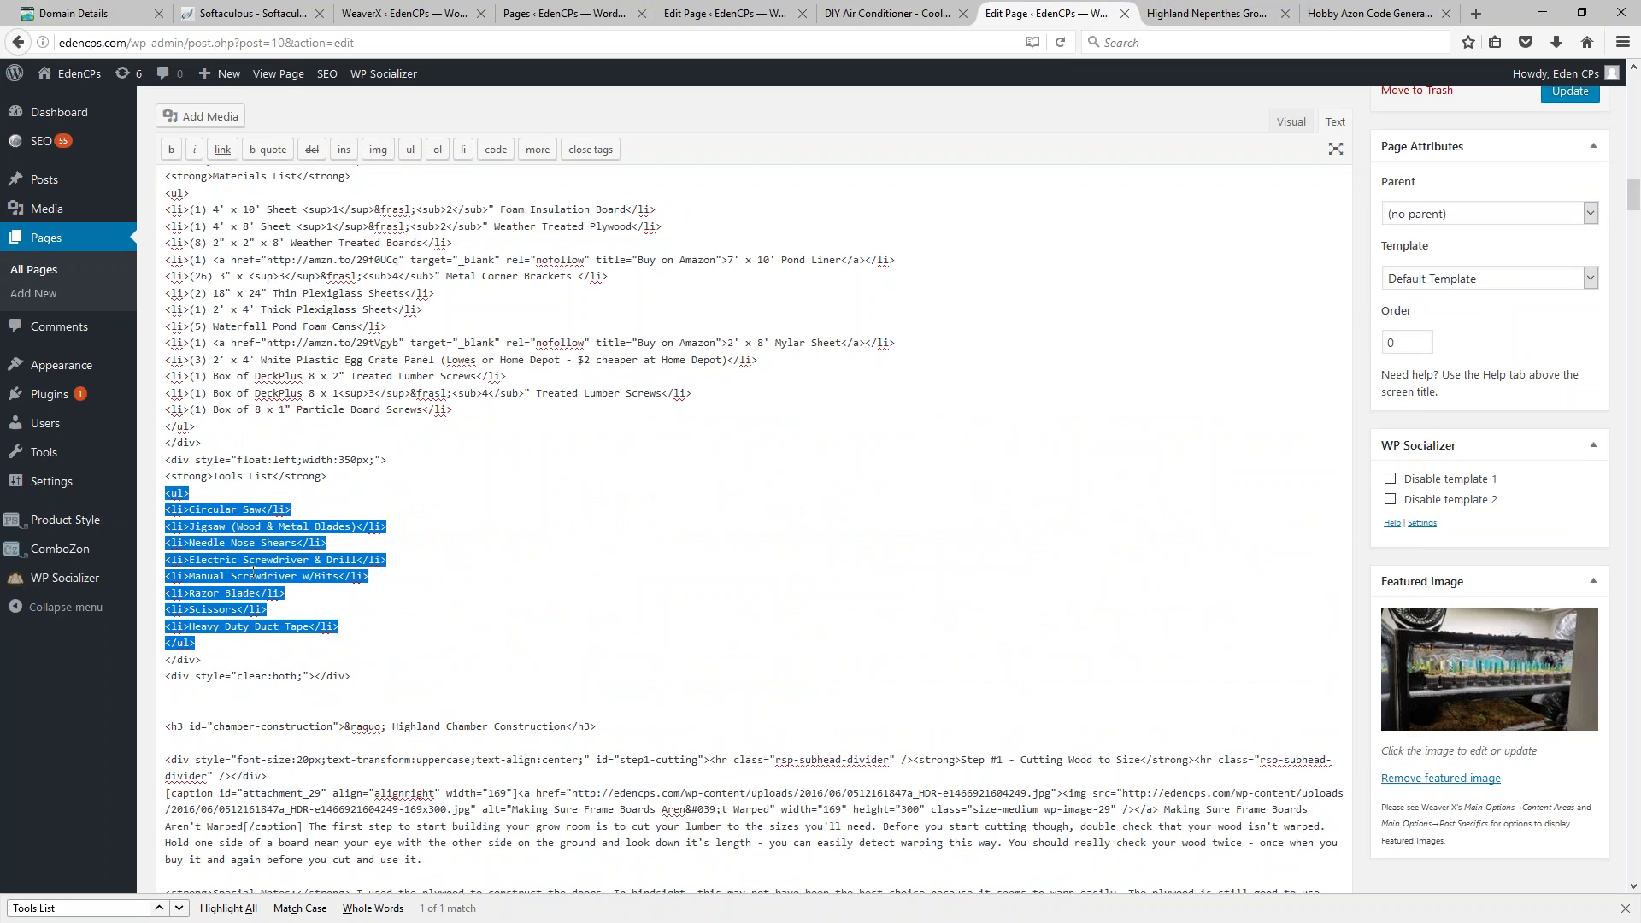
left_click(271, 476)
left_click_drag(271, 476, 216, 479)
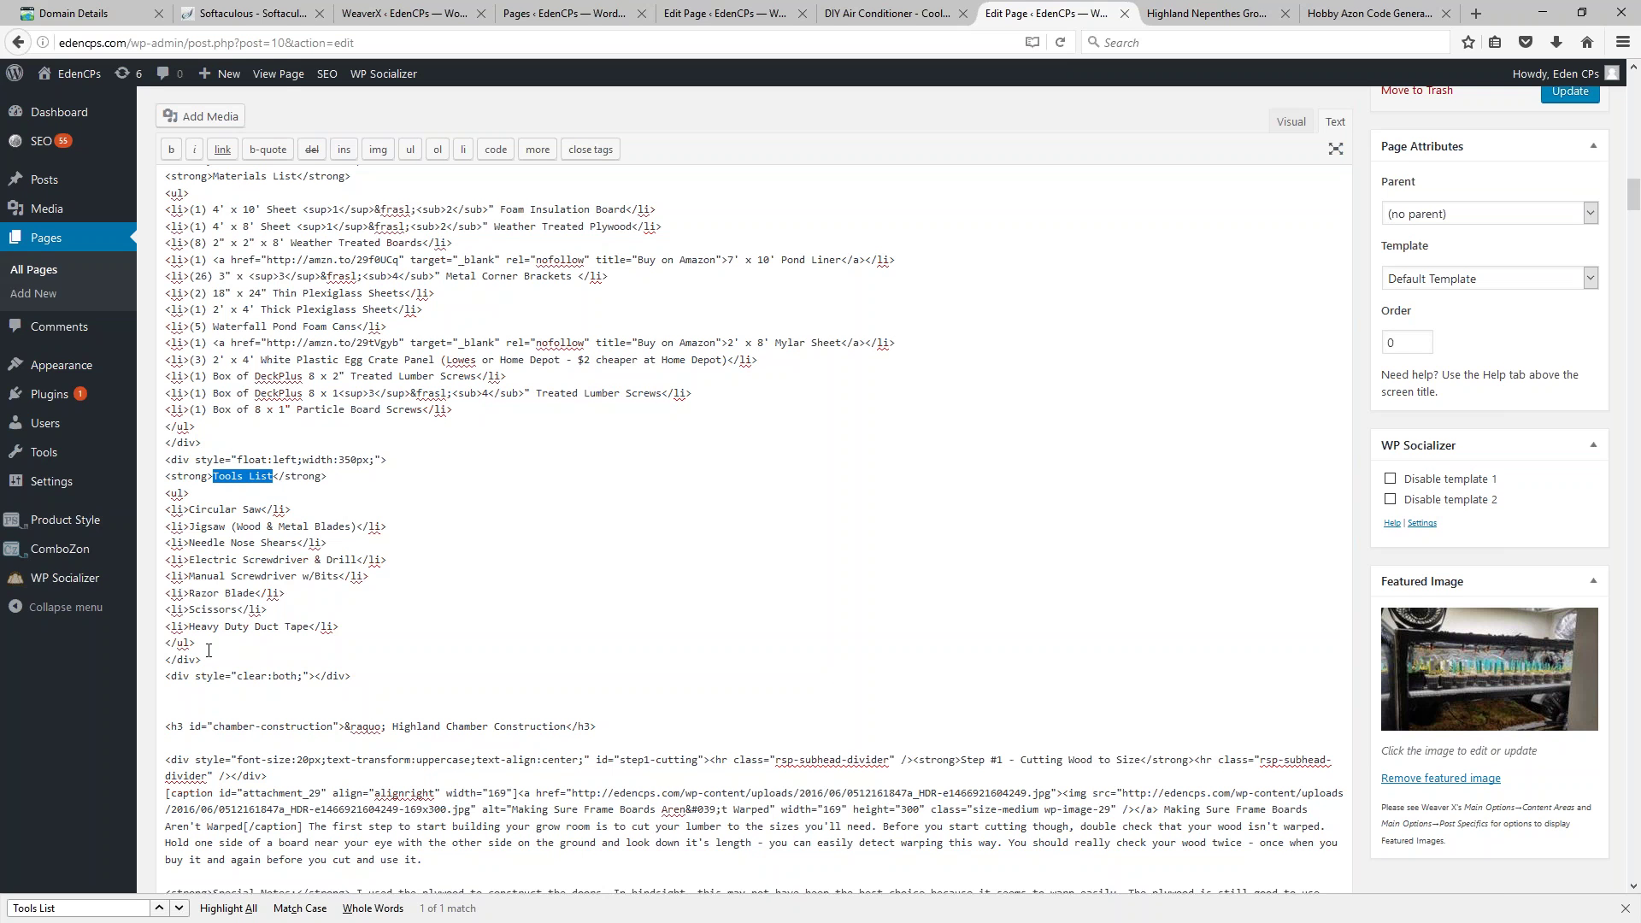
left_click_drag(209, 651, 165, 493)
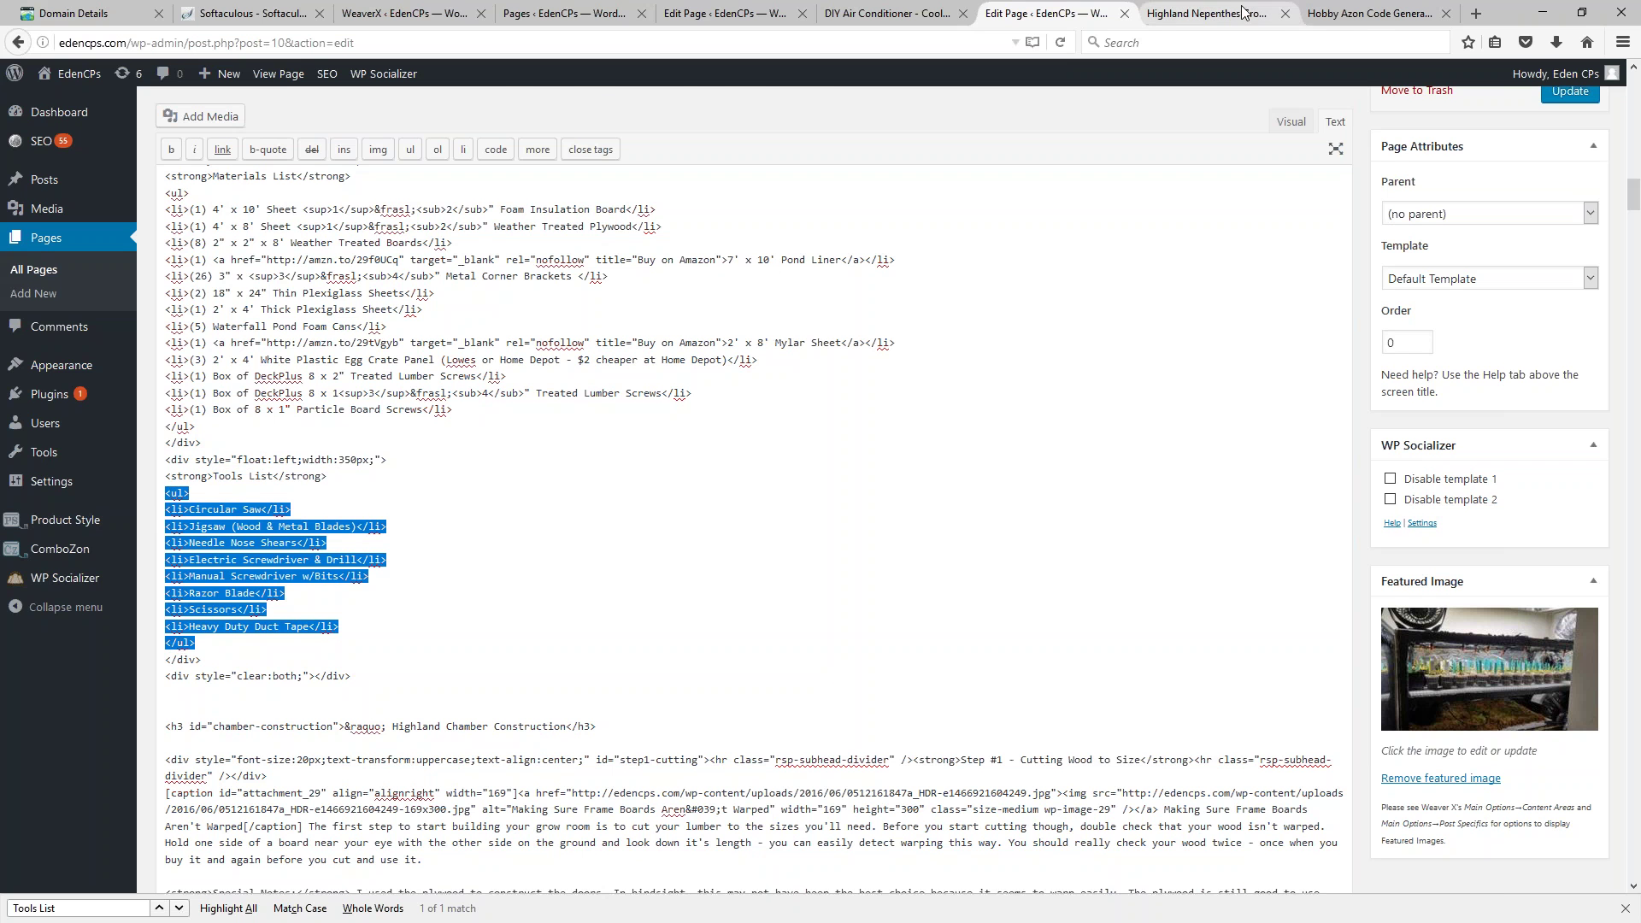
Step: Paste the copied tools HTML into the generator's List 2 HTML Code and generate the Dual Materials List HTML
left_click(1348, 15)
left_click(468, 539)
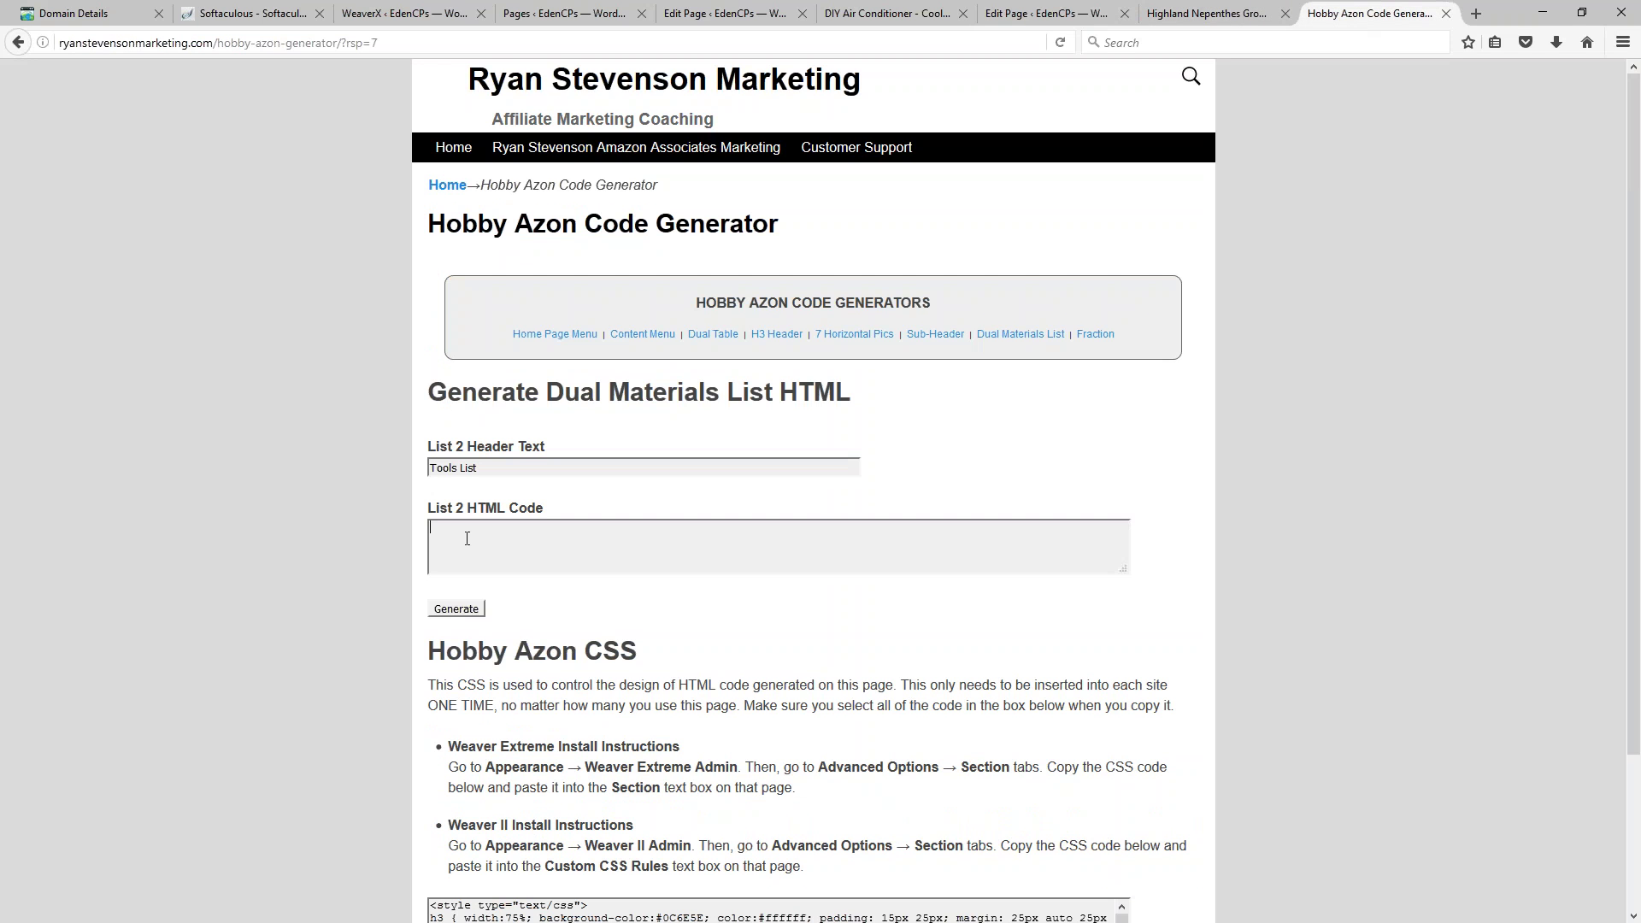
key("ctrl+v")
left_click(451, 612)
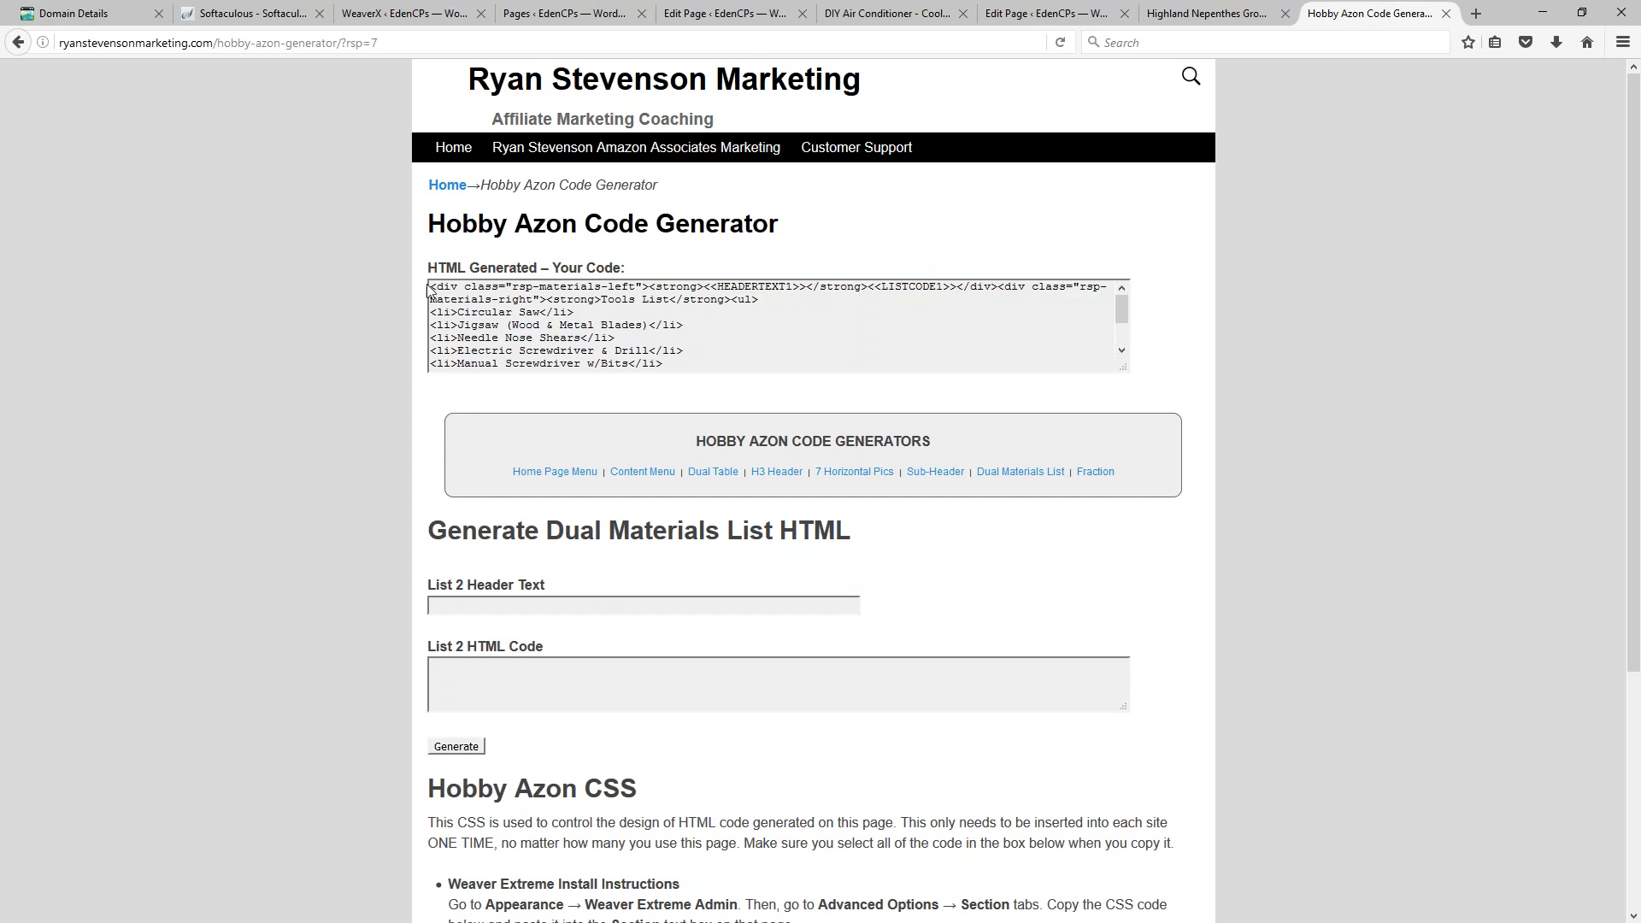
Step: Replace the Tools List div and the clear:both div after it in the page source with the full generated Dual Materials List code
left_click_drag(432, 288, 813, 507)
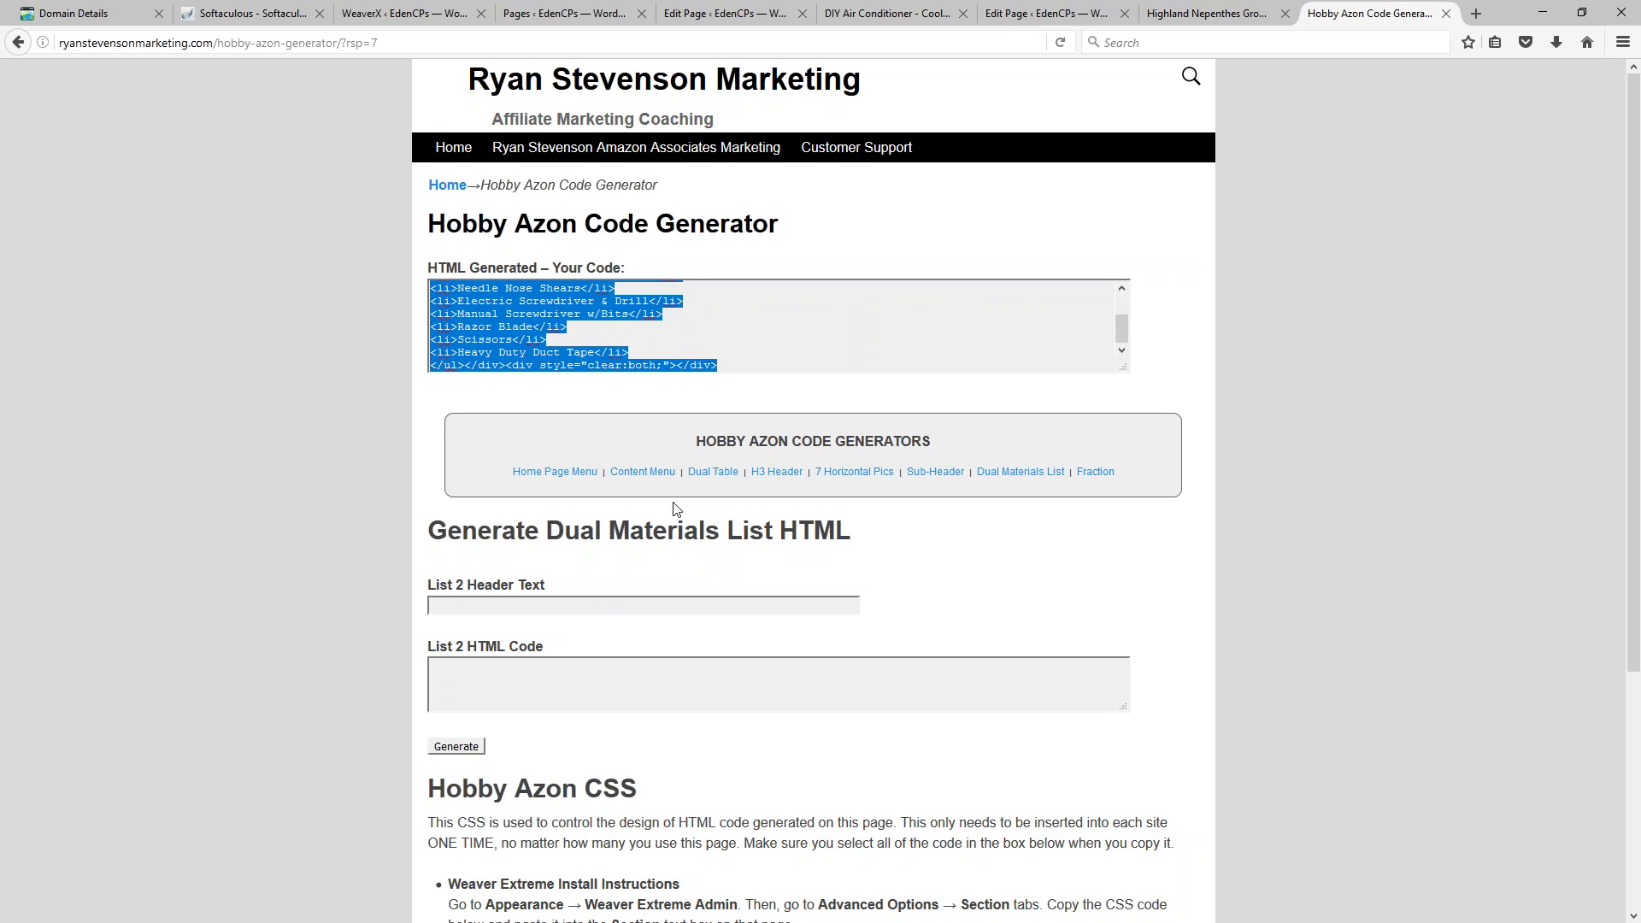
left_click(1025, 15)
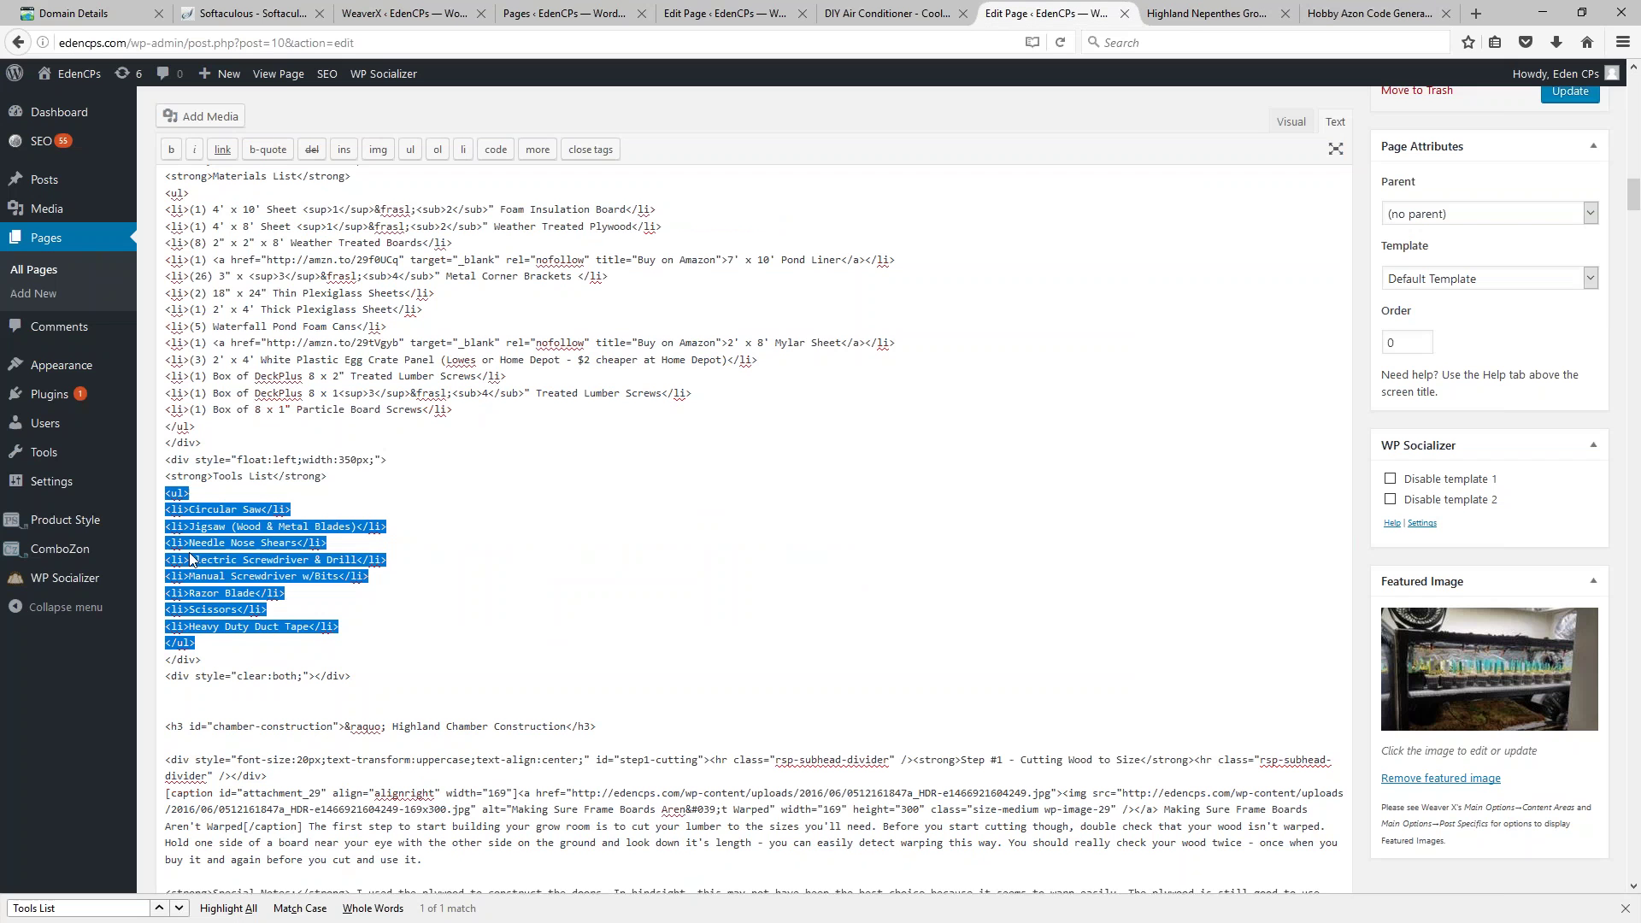
left_click(166, 460)
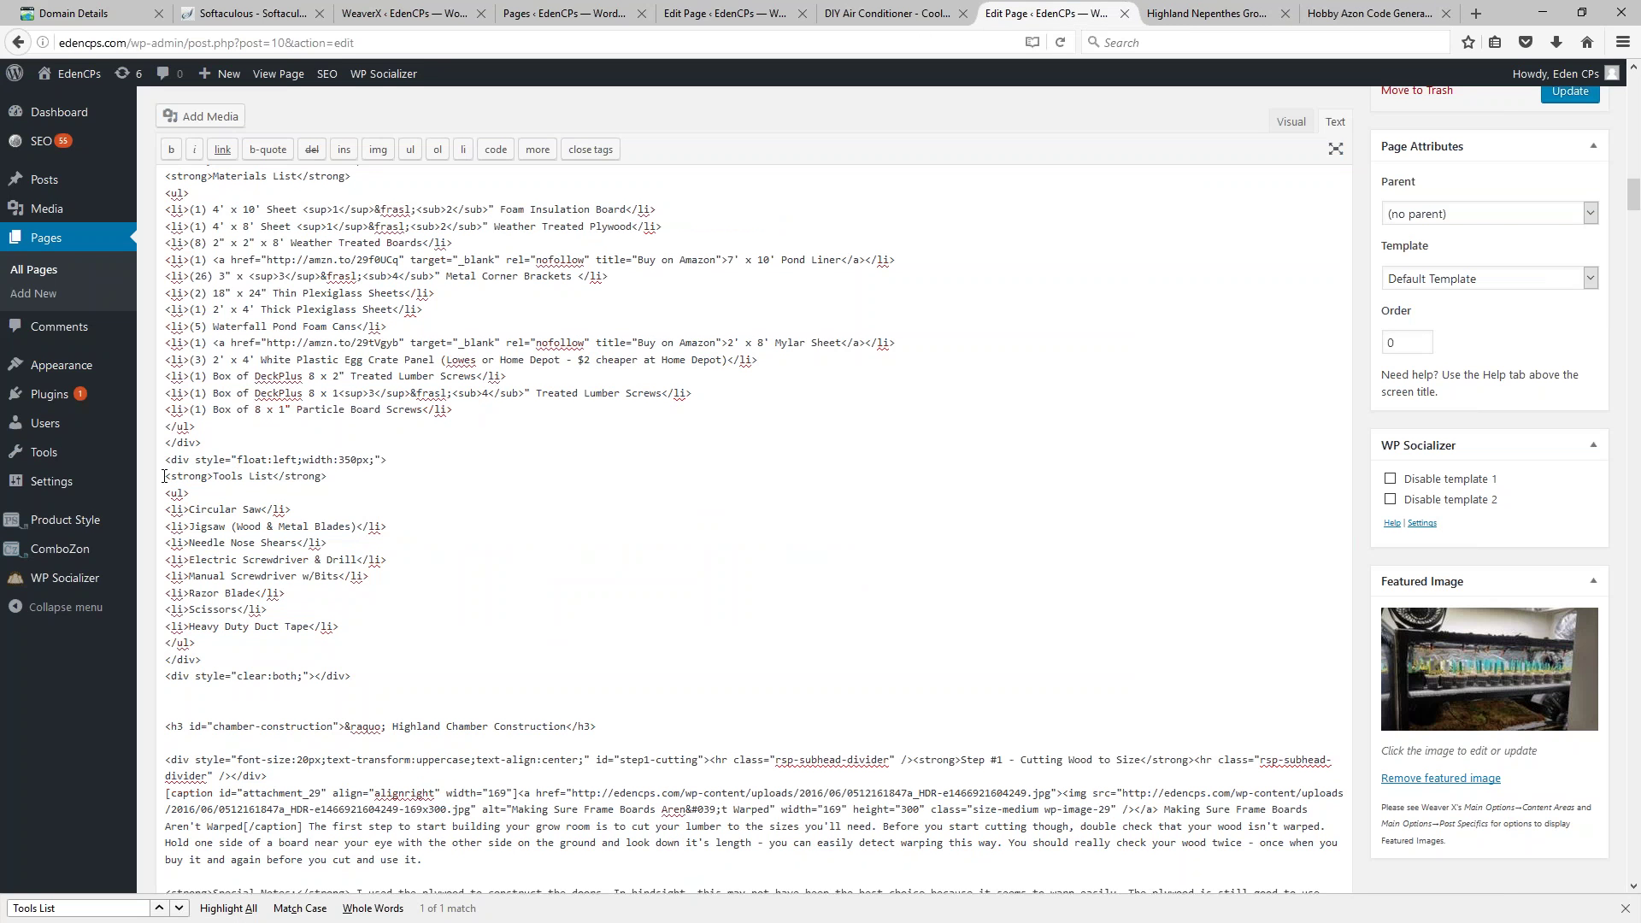
left_click(261, 659, "shift")
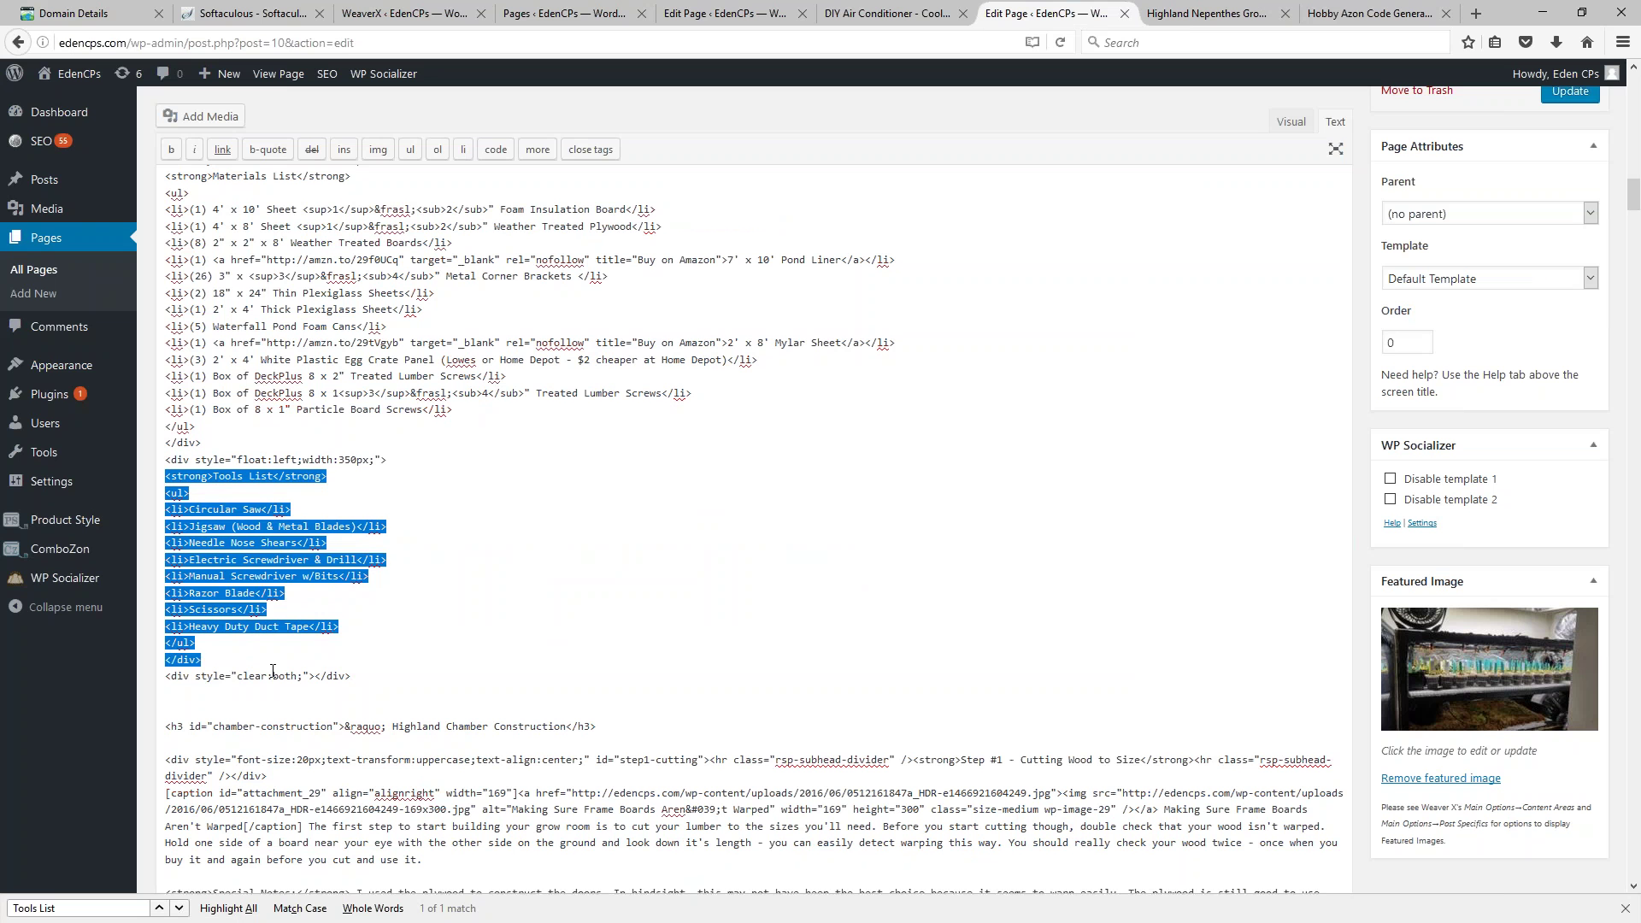
left_click(248, 644, "shift")
left_click_drag(165, 460, 365, 674)
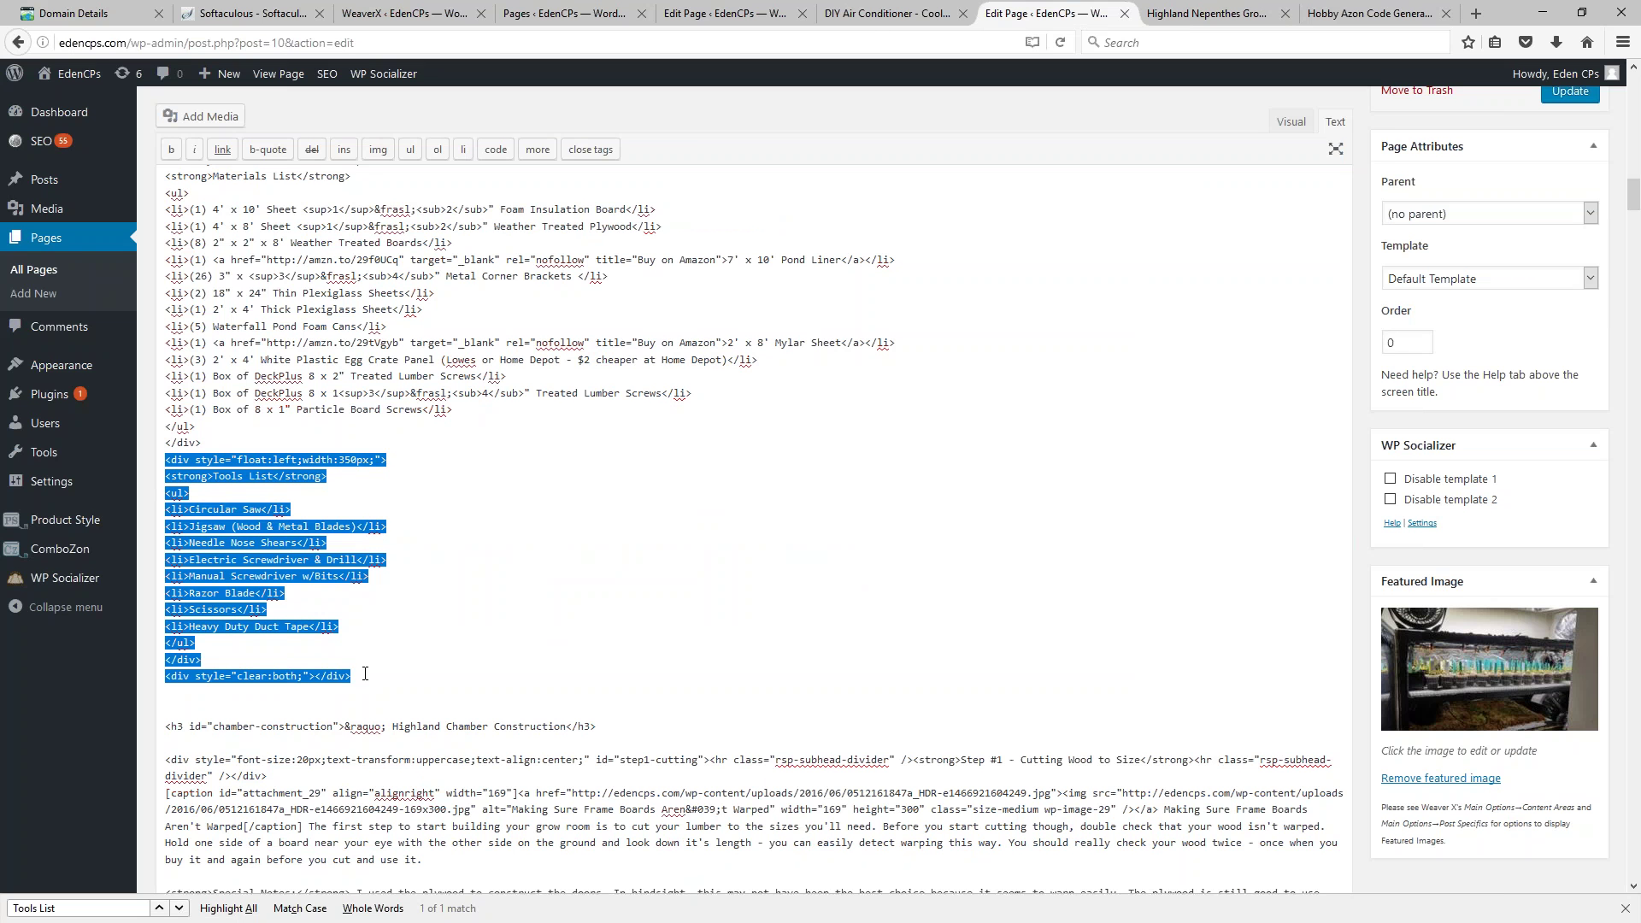
key("ctrl+x")
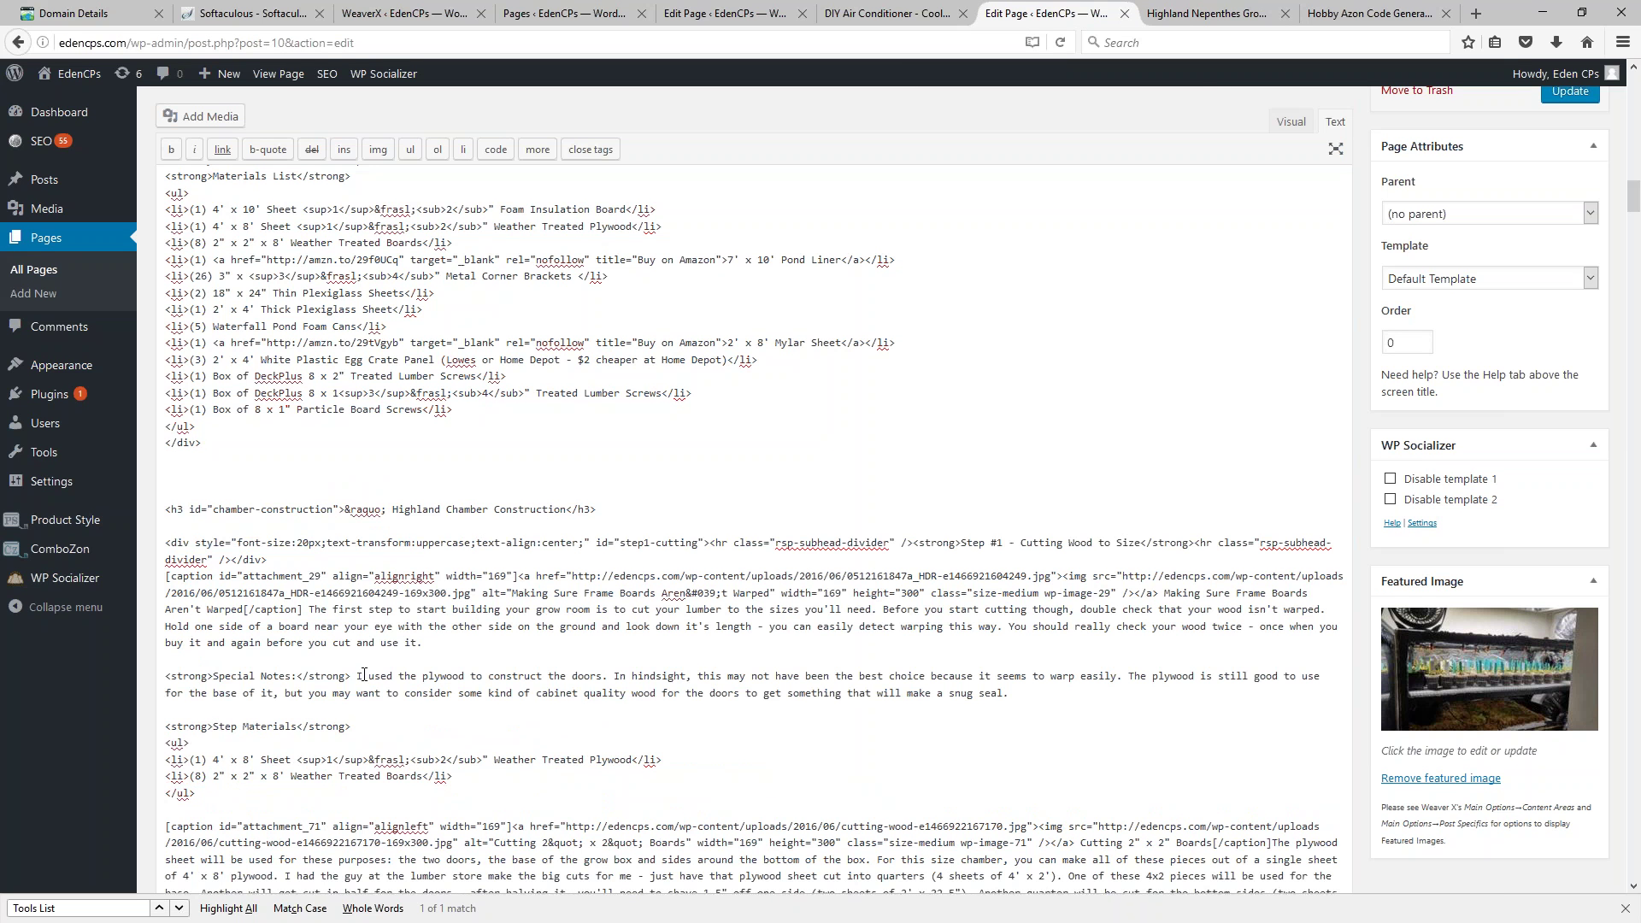
key("ctrl+v")
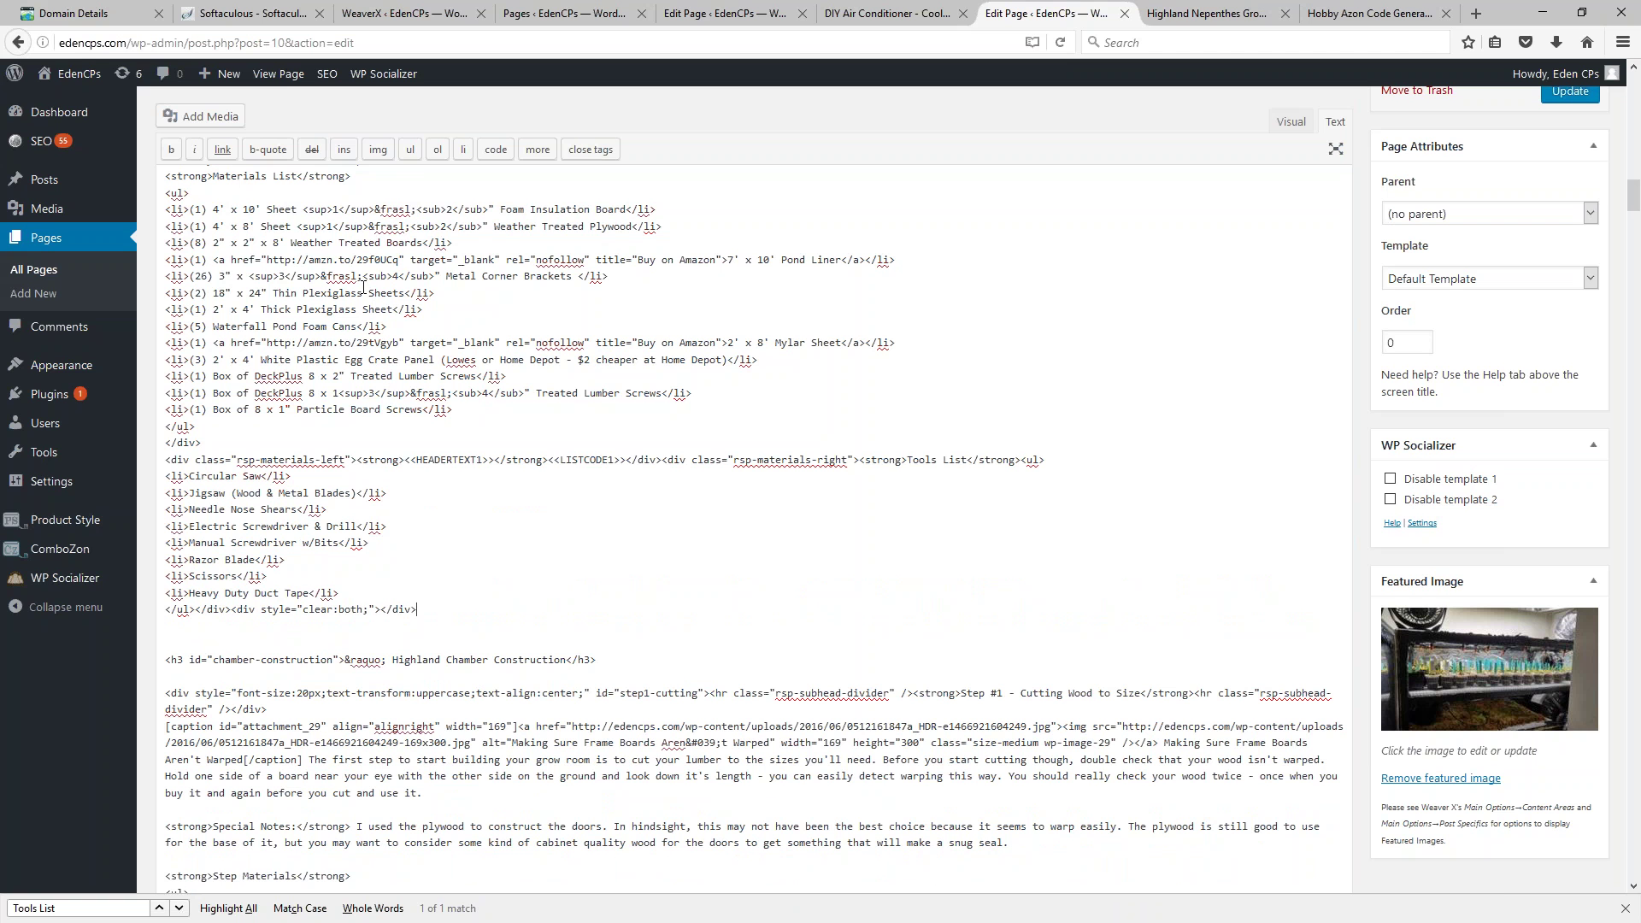
Step: Check the side-by-side lists on the live Highland Nepenthes page and open the Fraction generator
left_click(1208, 13)
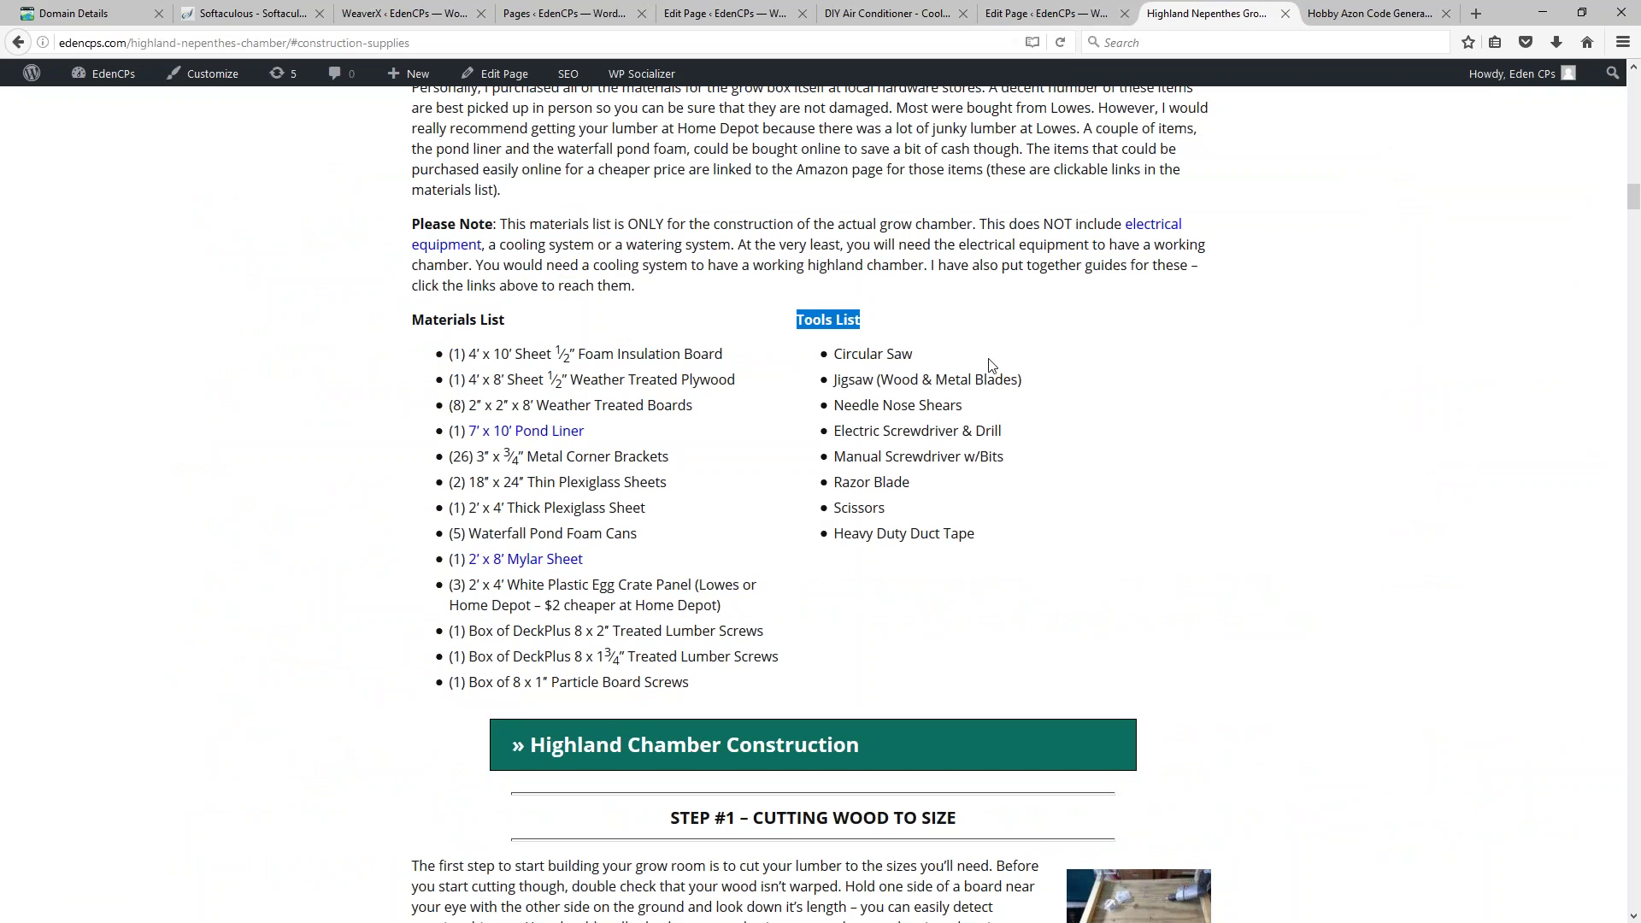
left_click(1036, 521)
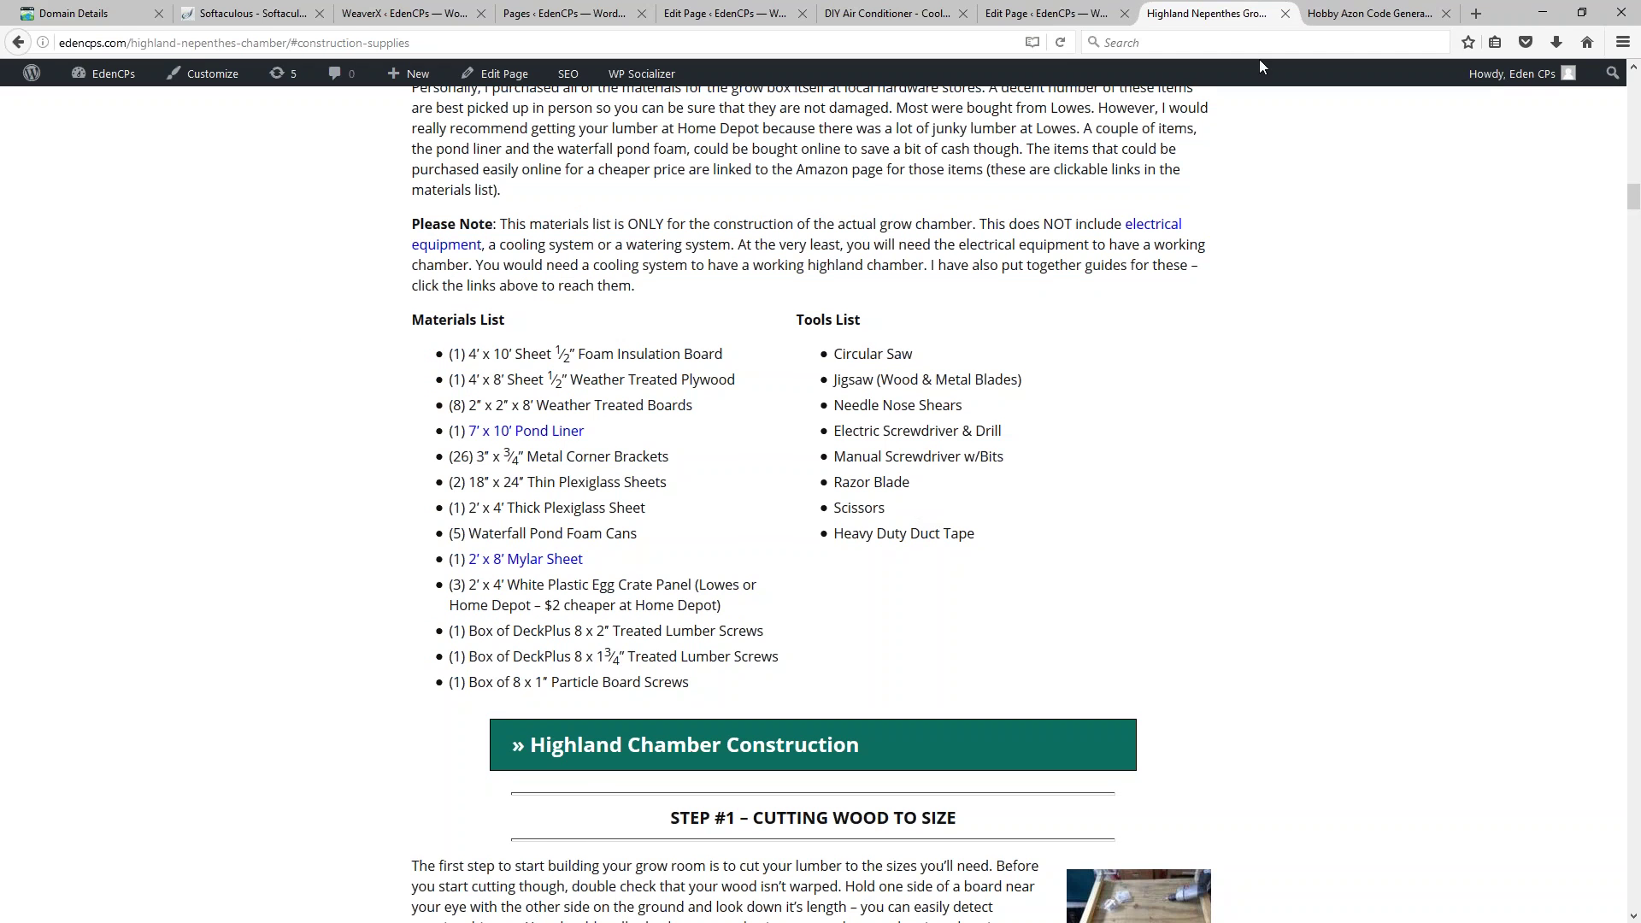
left_click(1376, 13)
left_click(1083, 475)
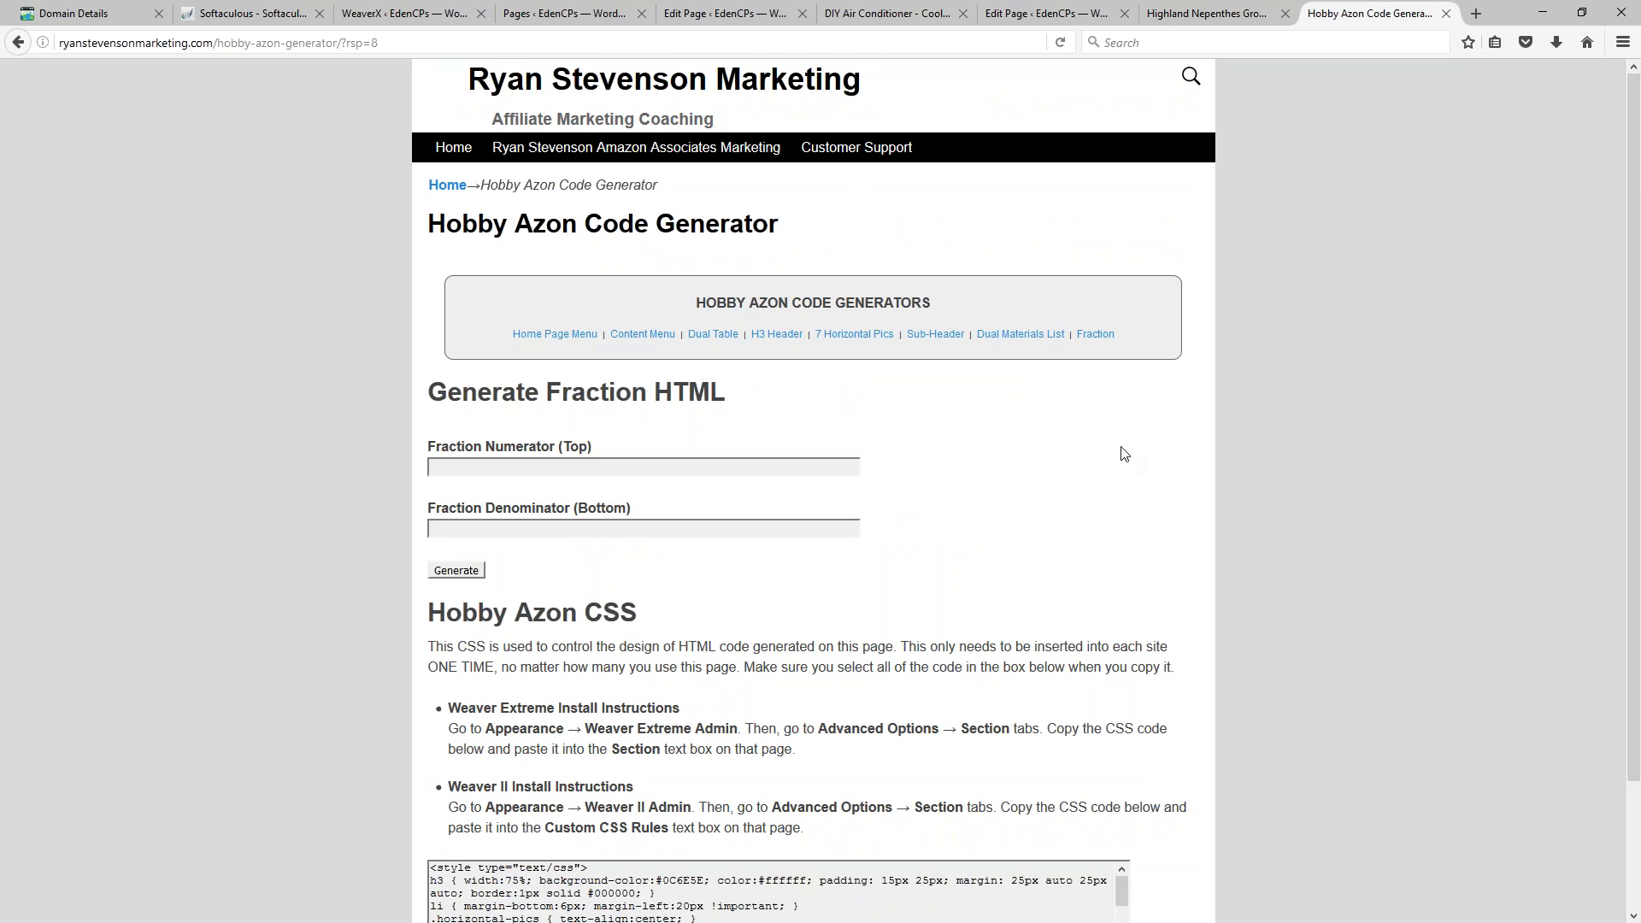
Step: Examine the 1/2 fraction in the Foam Insulation Board item of the live page's Materials List
left_click(1209, 17)
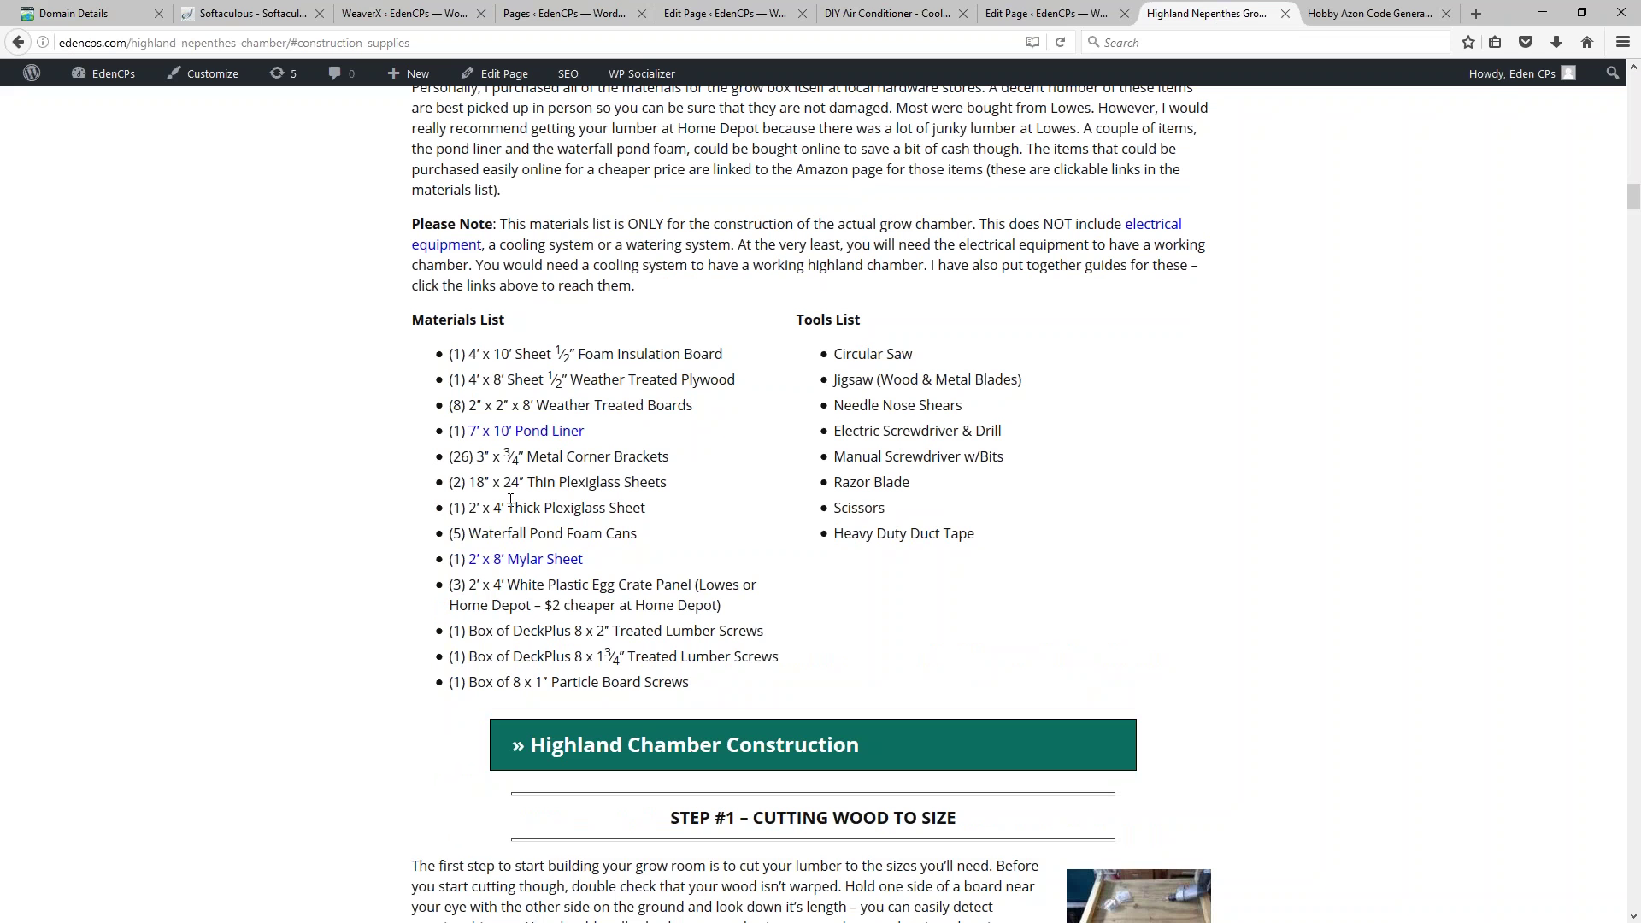
double_click(561, 354)
left_click(571, 355)
left_click(1368, 13)
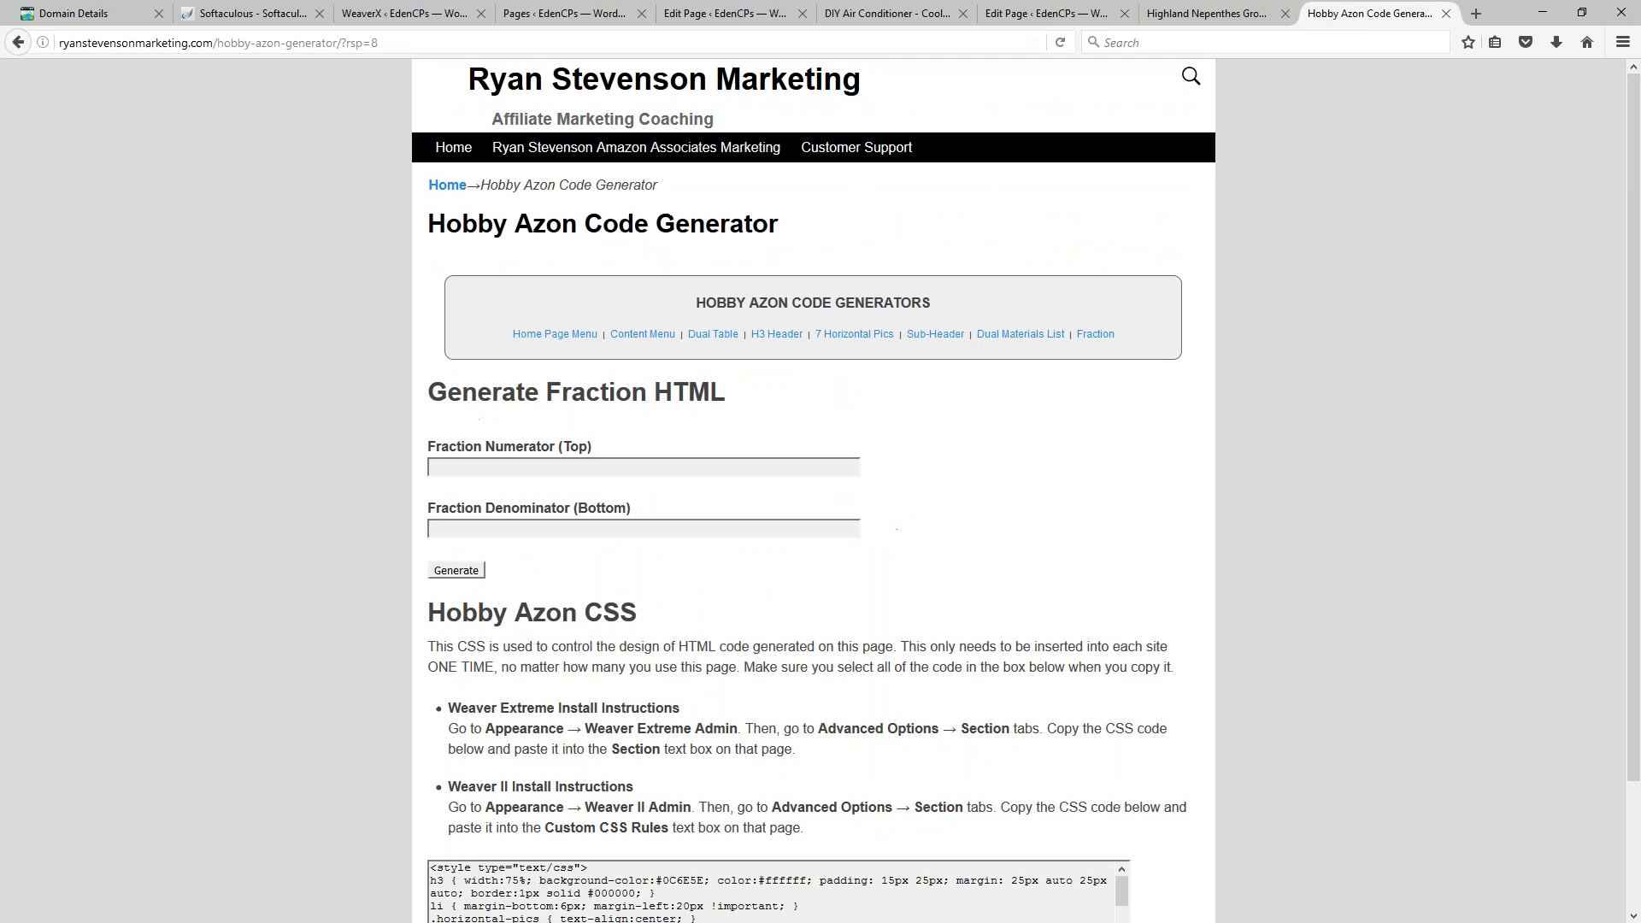
Step: Generate fraction HTML with numerator 1 and denominator 2
left_click(505, 470)
type("1")
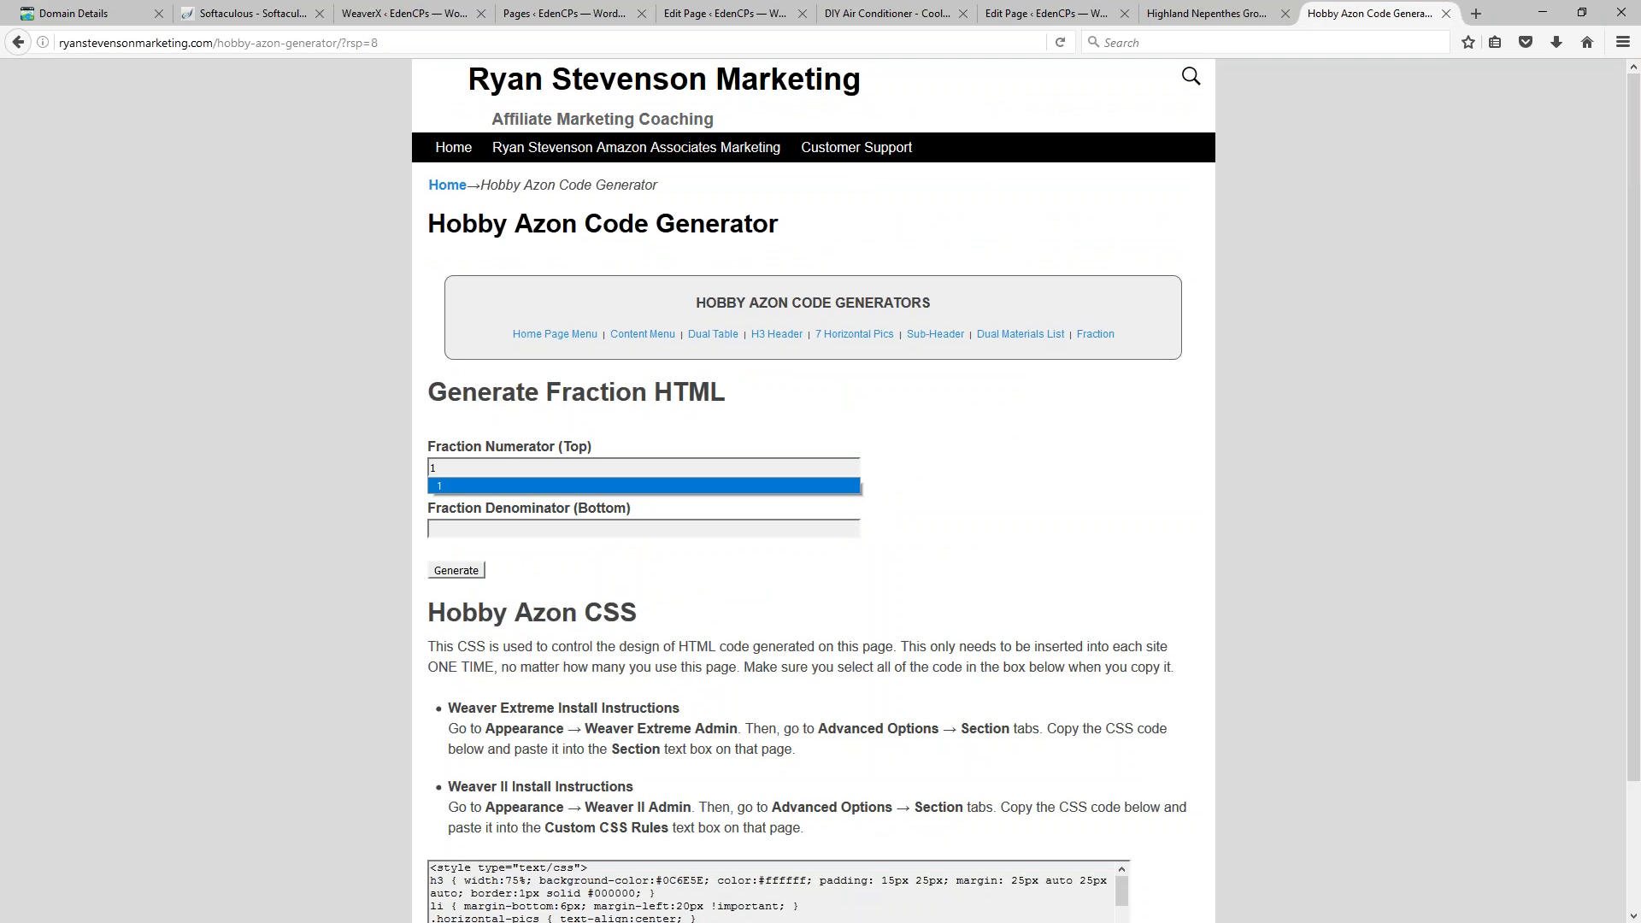
left_click(519, 522)
type("2")
left_click(513, 548)
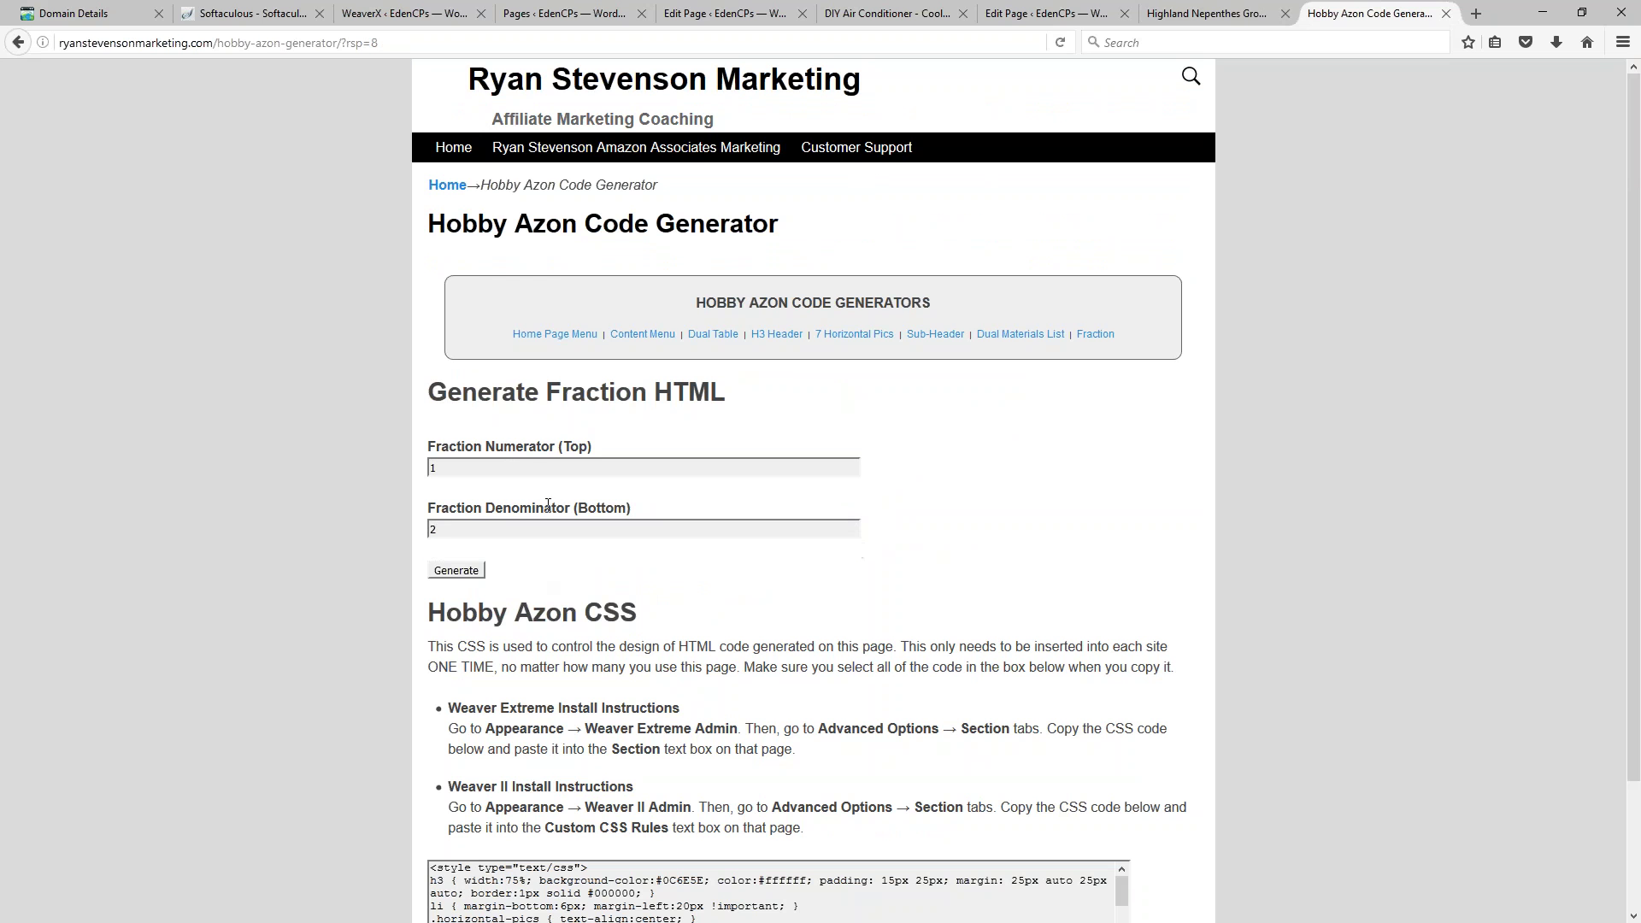
left_click(453, 571)
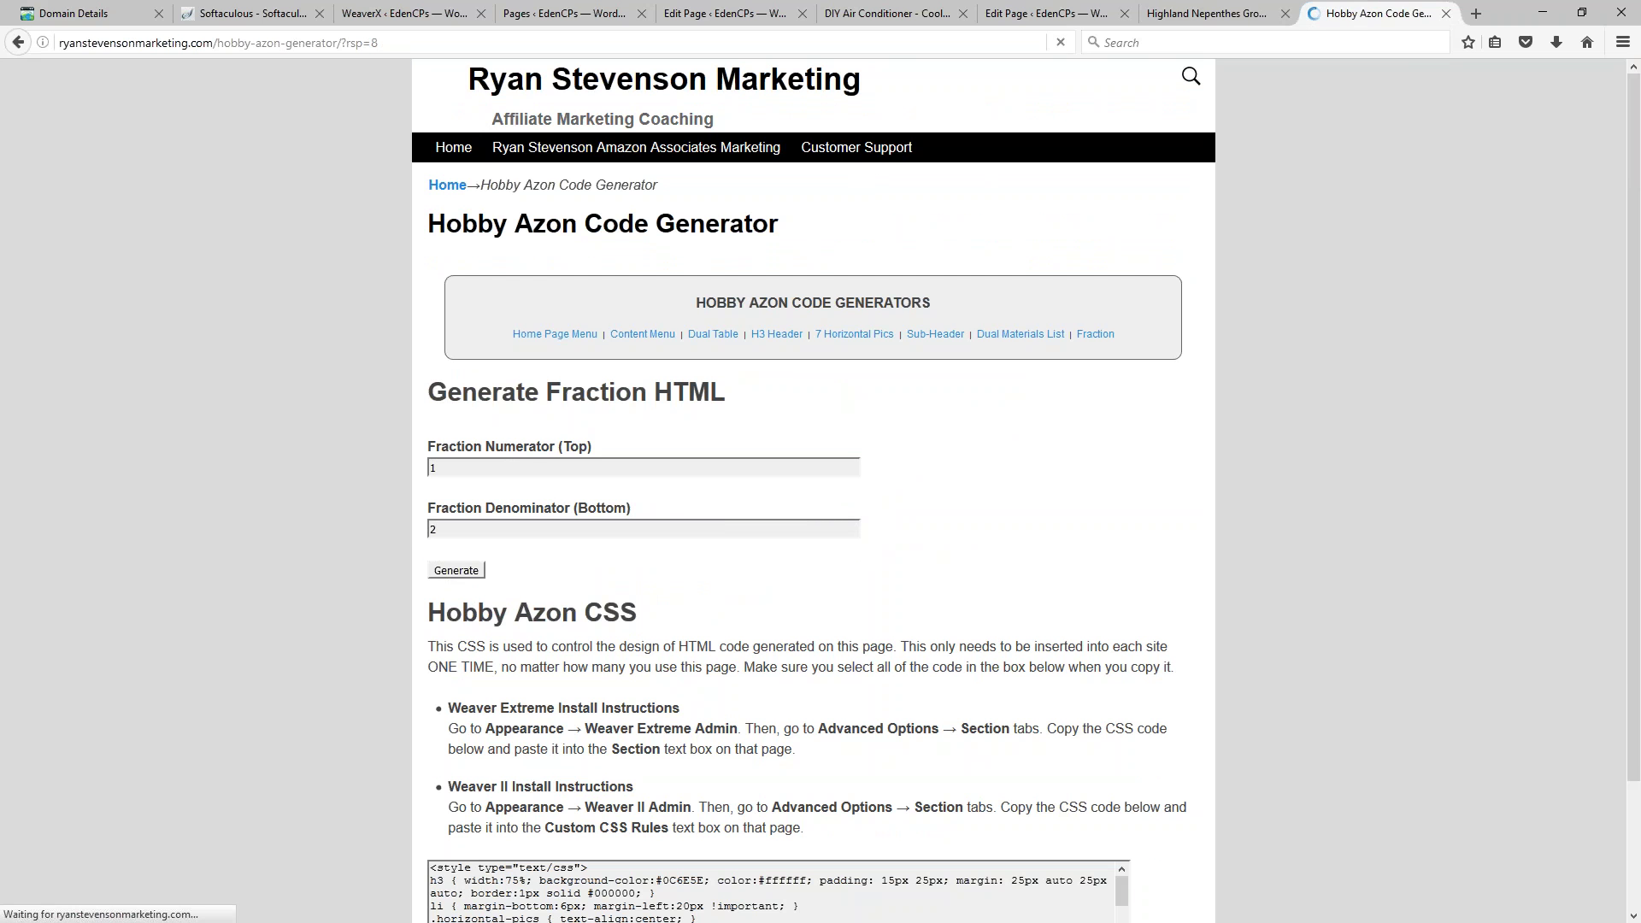
Step: Append an inch mark (") to the end of the generated fraction code
left_click_drag(603, 288, 402, 284)
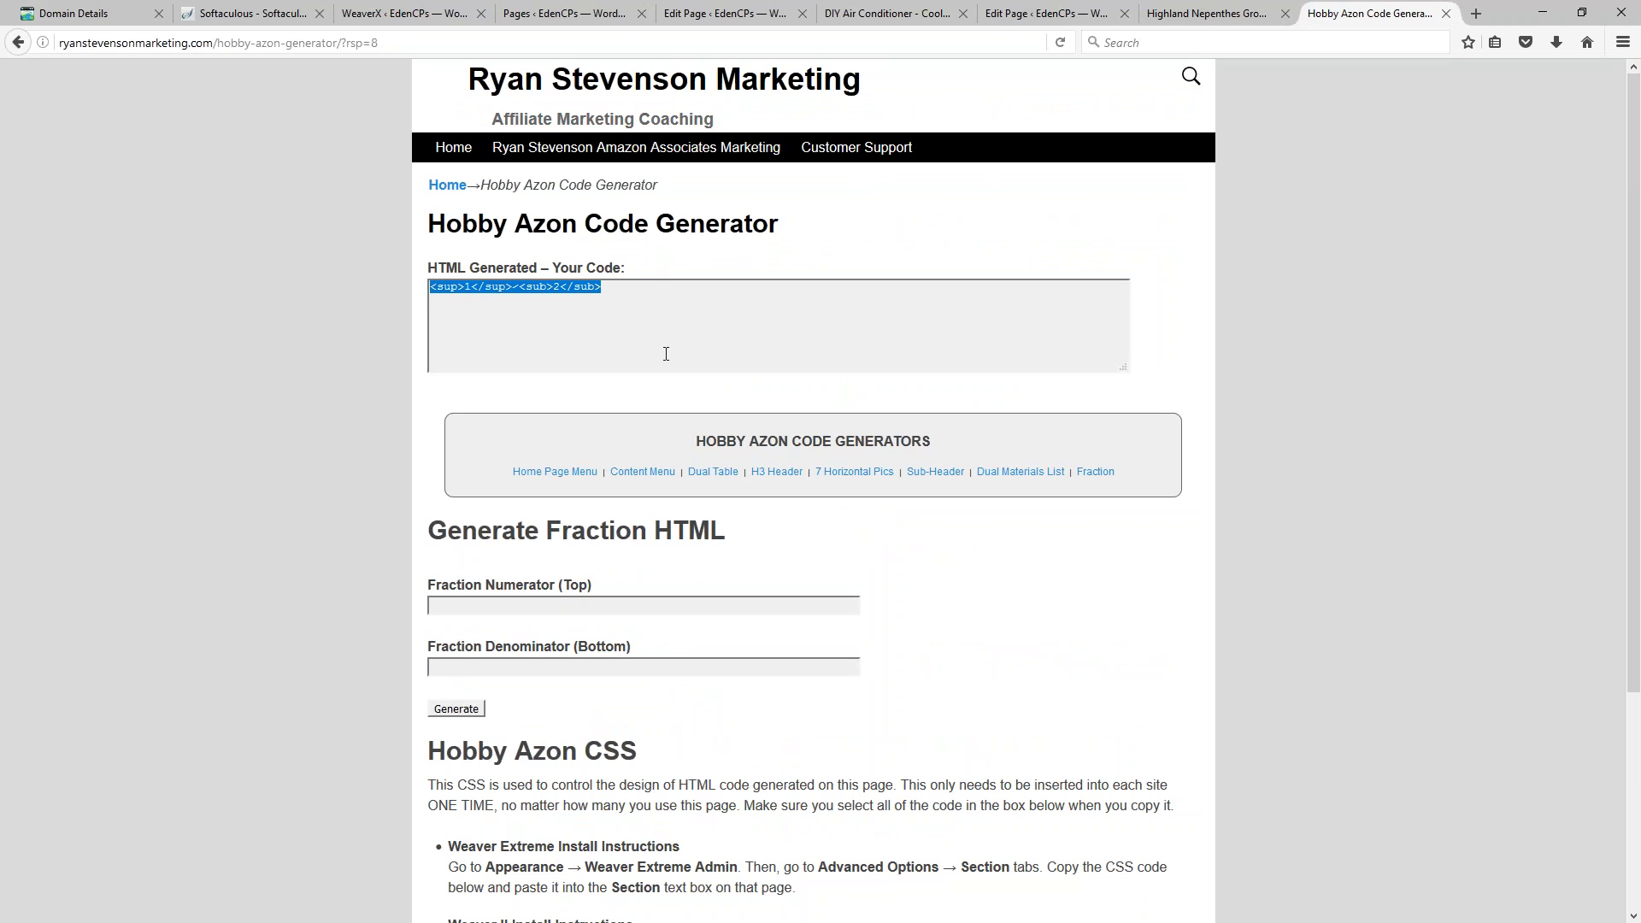
left_click(656, 288)
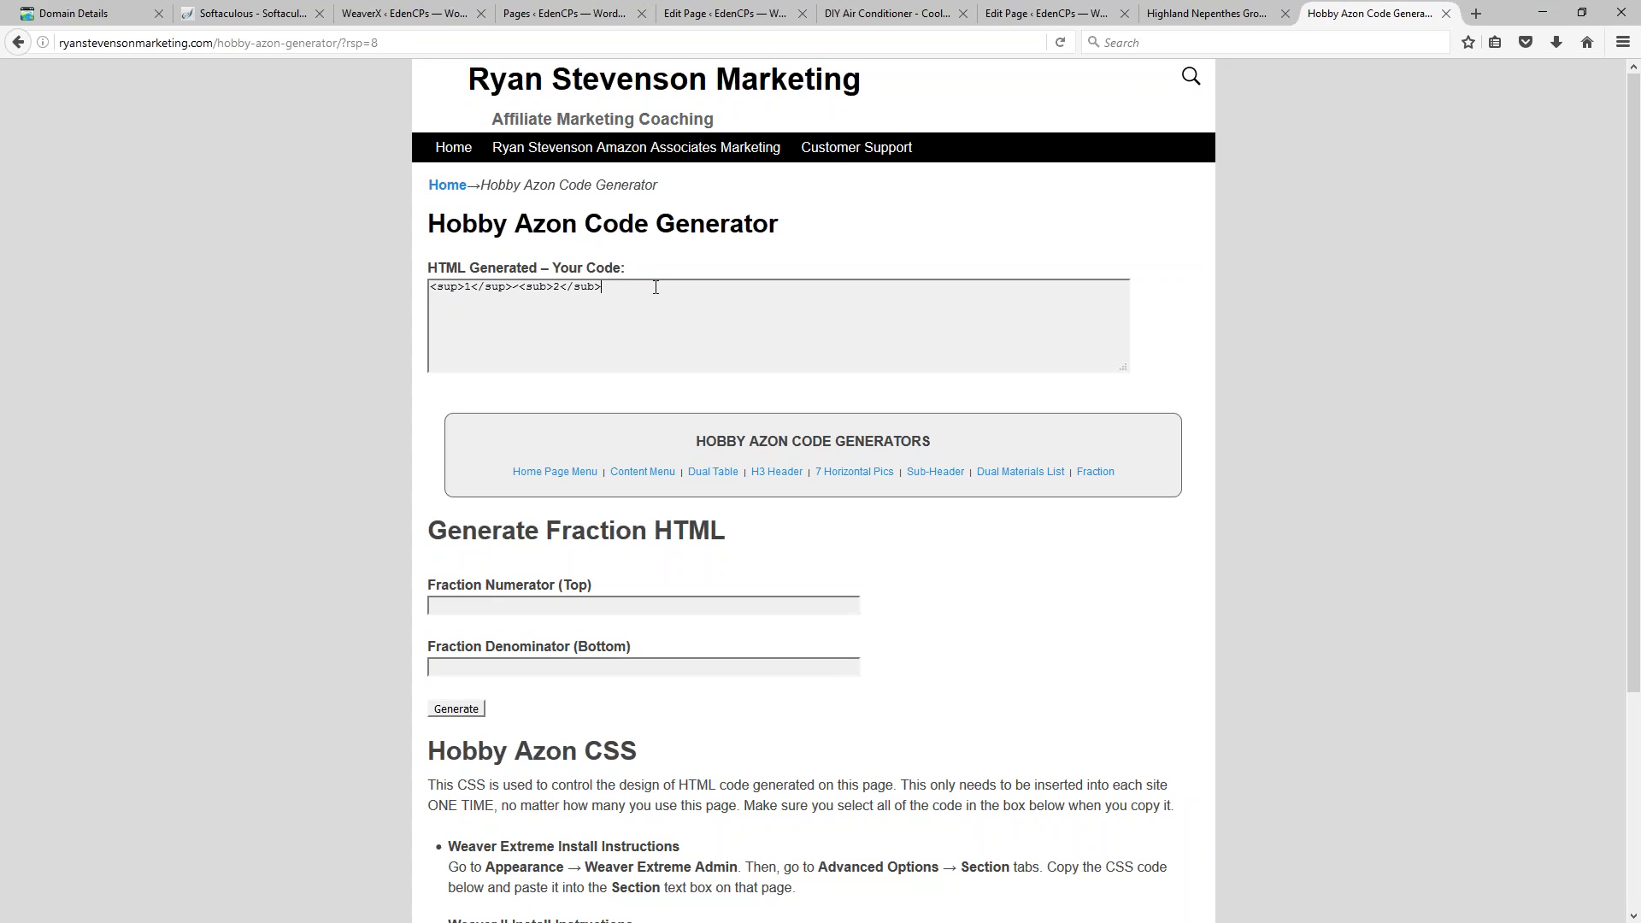
type("\"")
left_click_drag(611, 287, 602, 288)
Step: Examine the 1 3/4" fraction in the DeckPlus Treated Lumber Screws item on the live page
left_click(1200, 17)
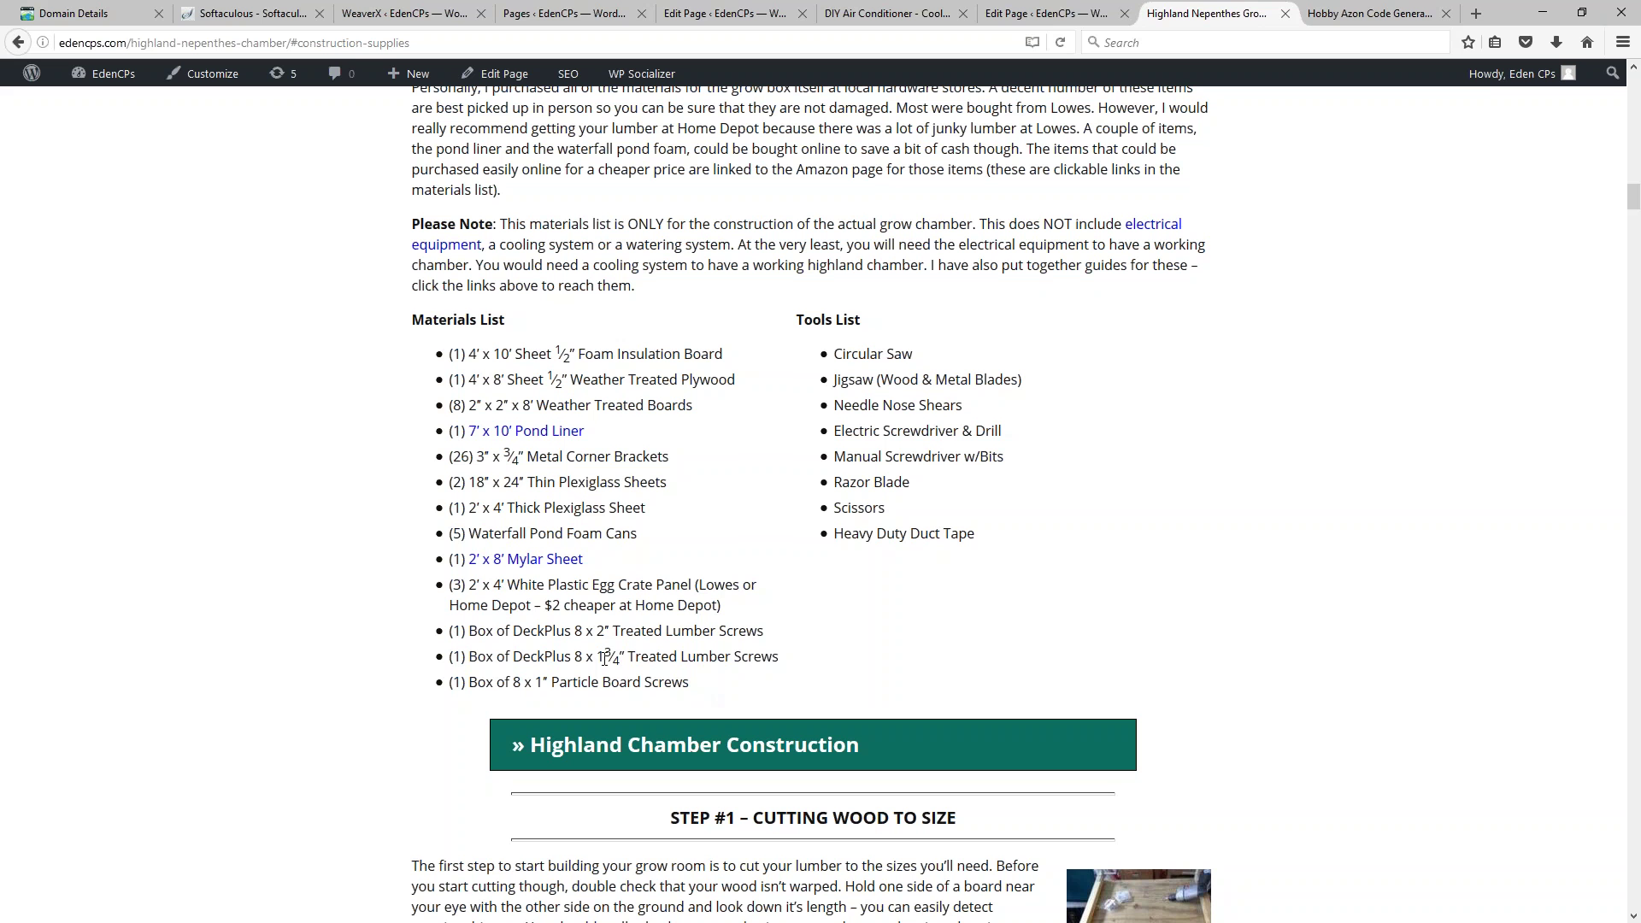
left_click_drag(596, 657, 620, 661)
left_click(647, 657)
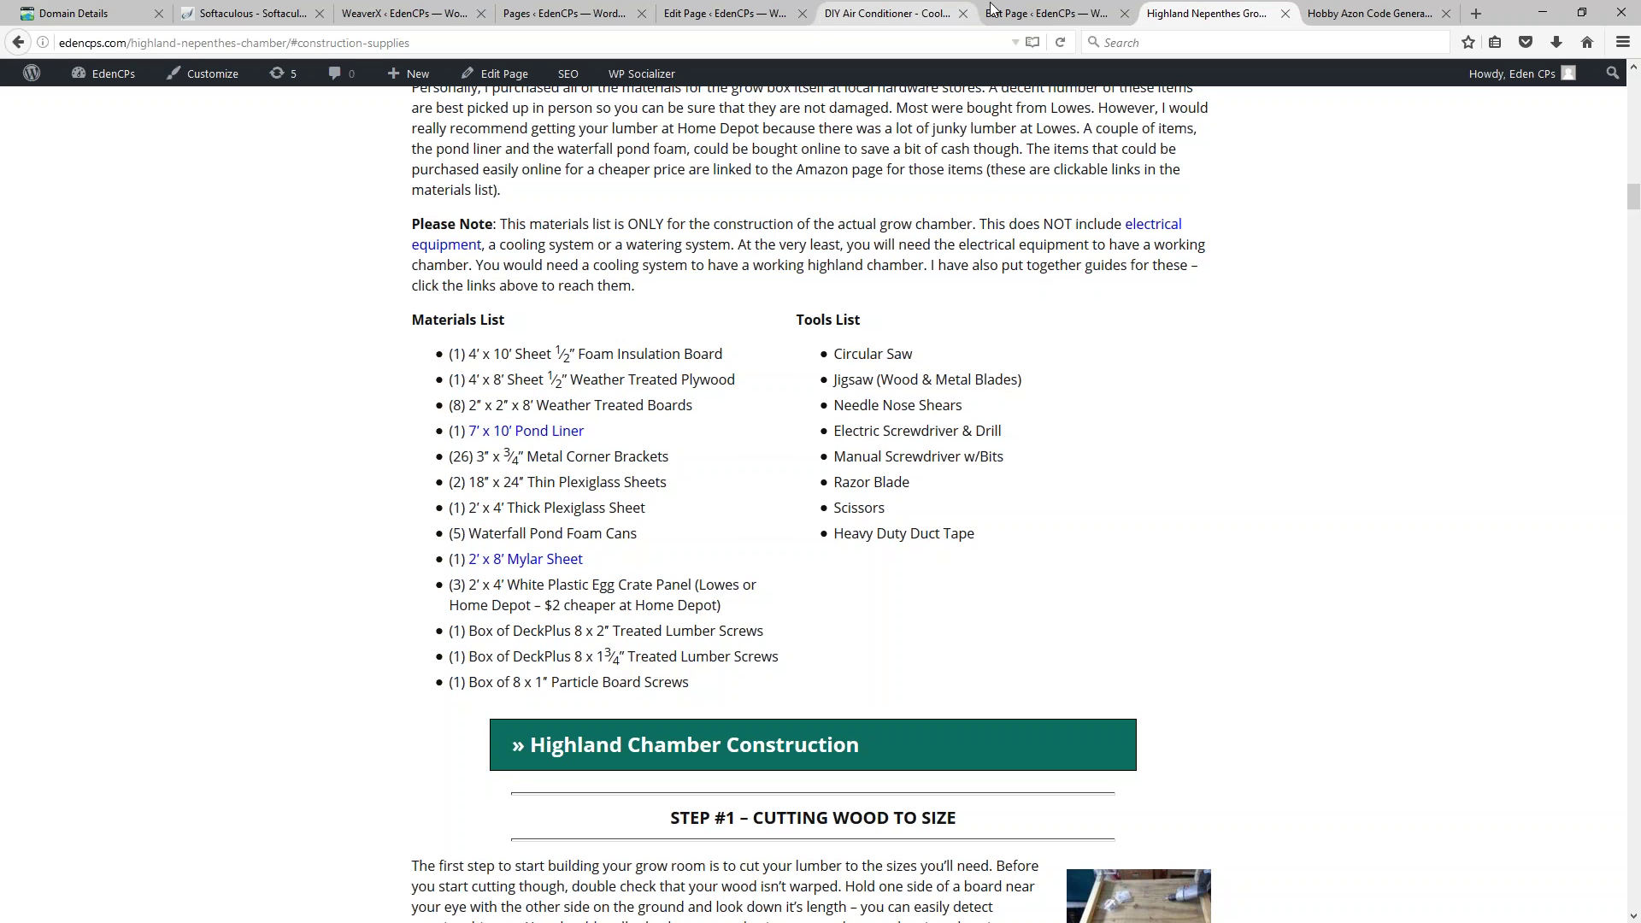
Step: From the Highland Nepenthes page editor, open the page's permalink in a new tab and switch to it
left_click(1027, 14)
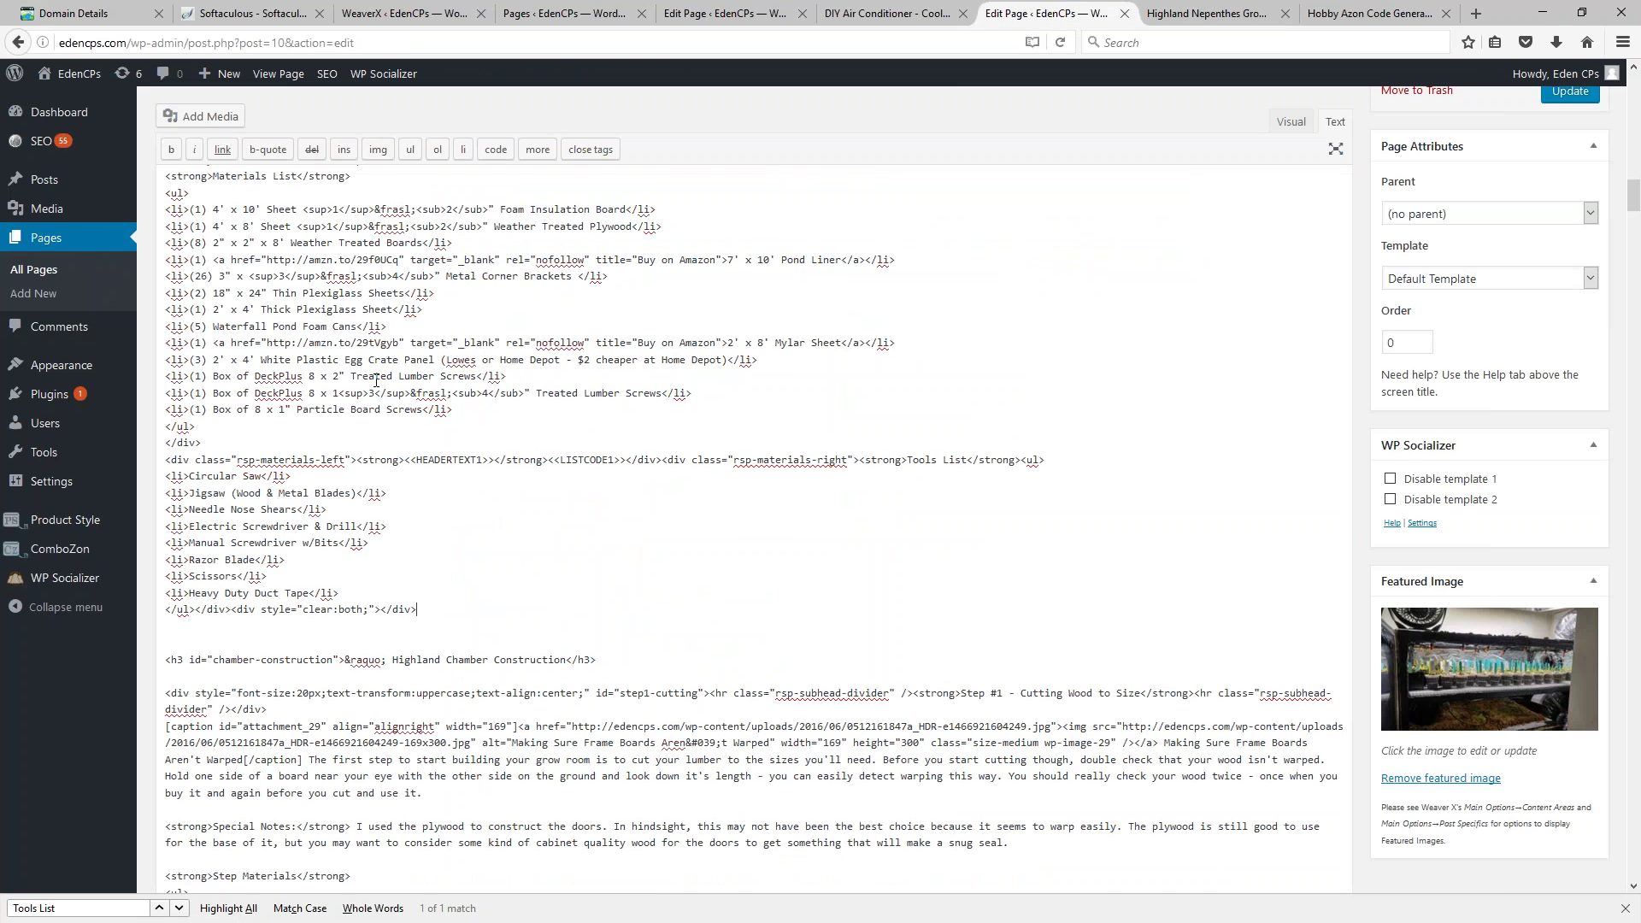
scroll(1114, 503, "up", 20)
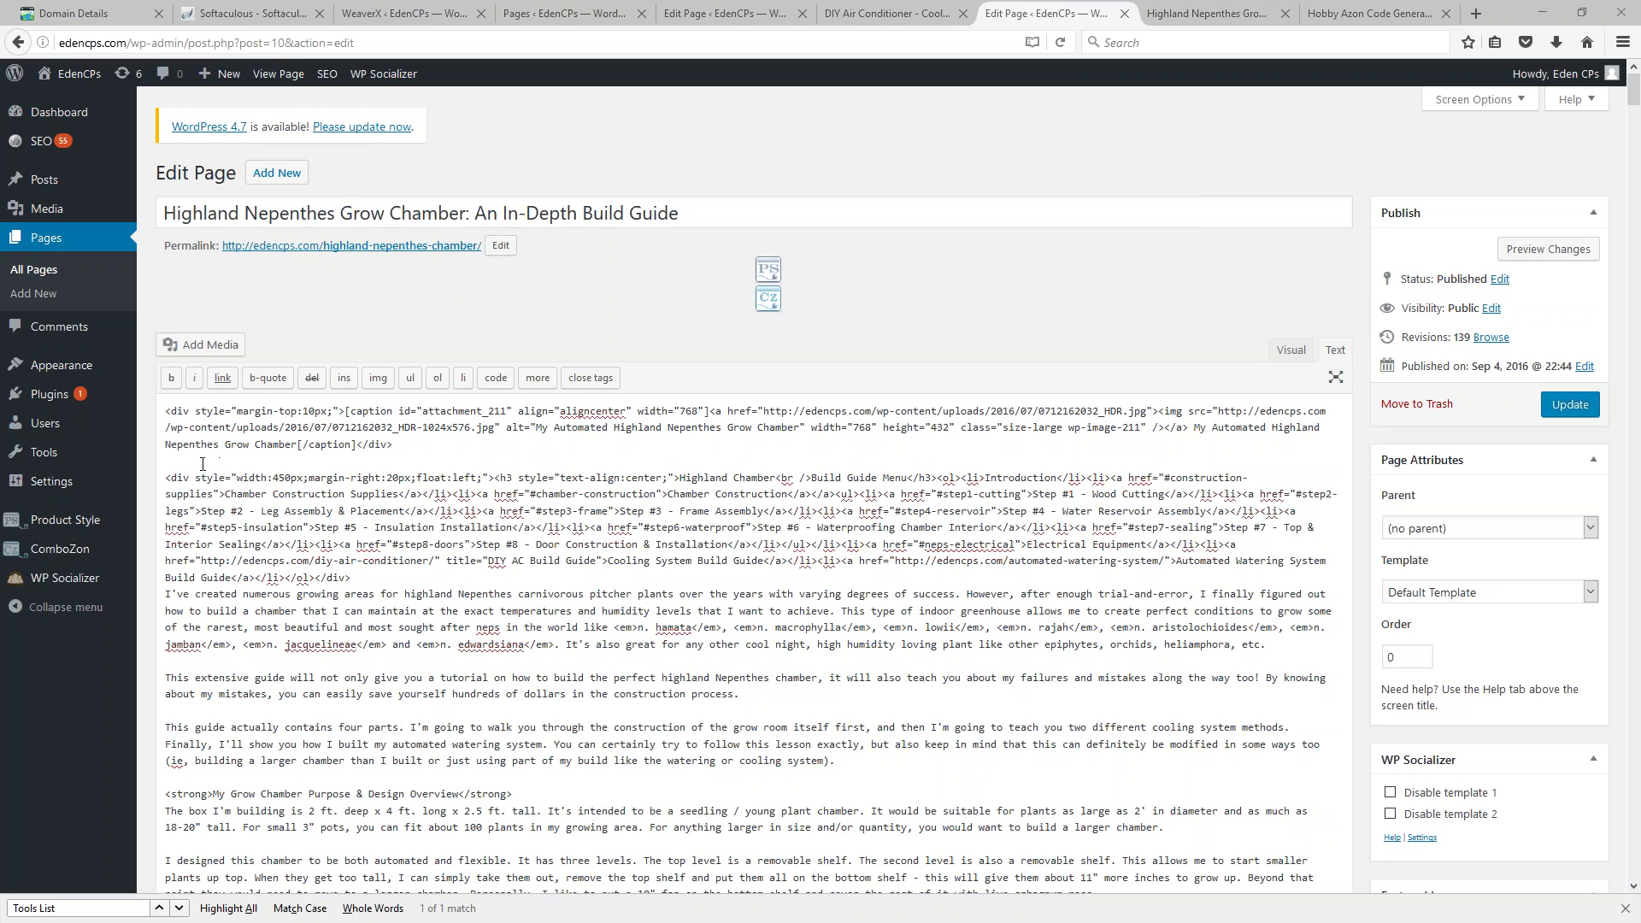
right_click(351, 248)
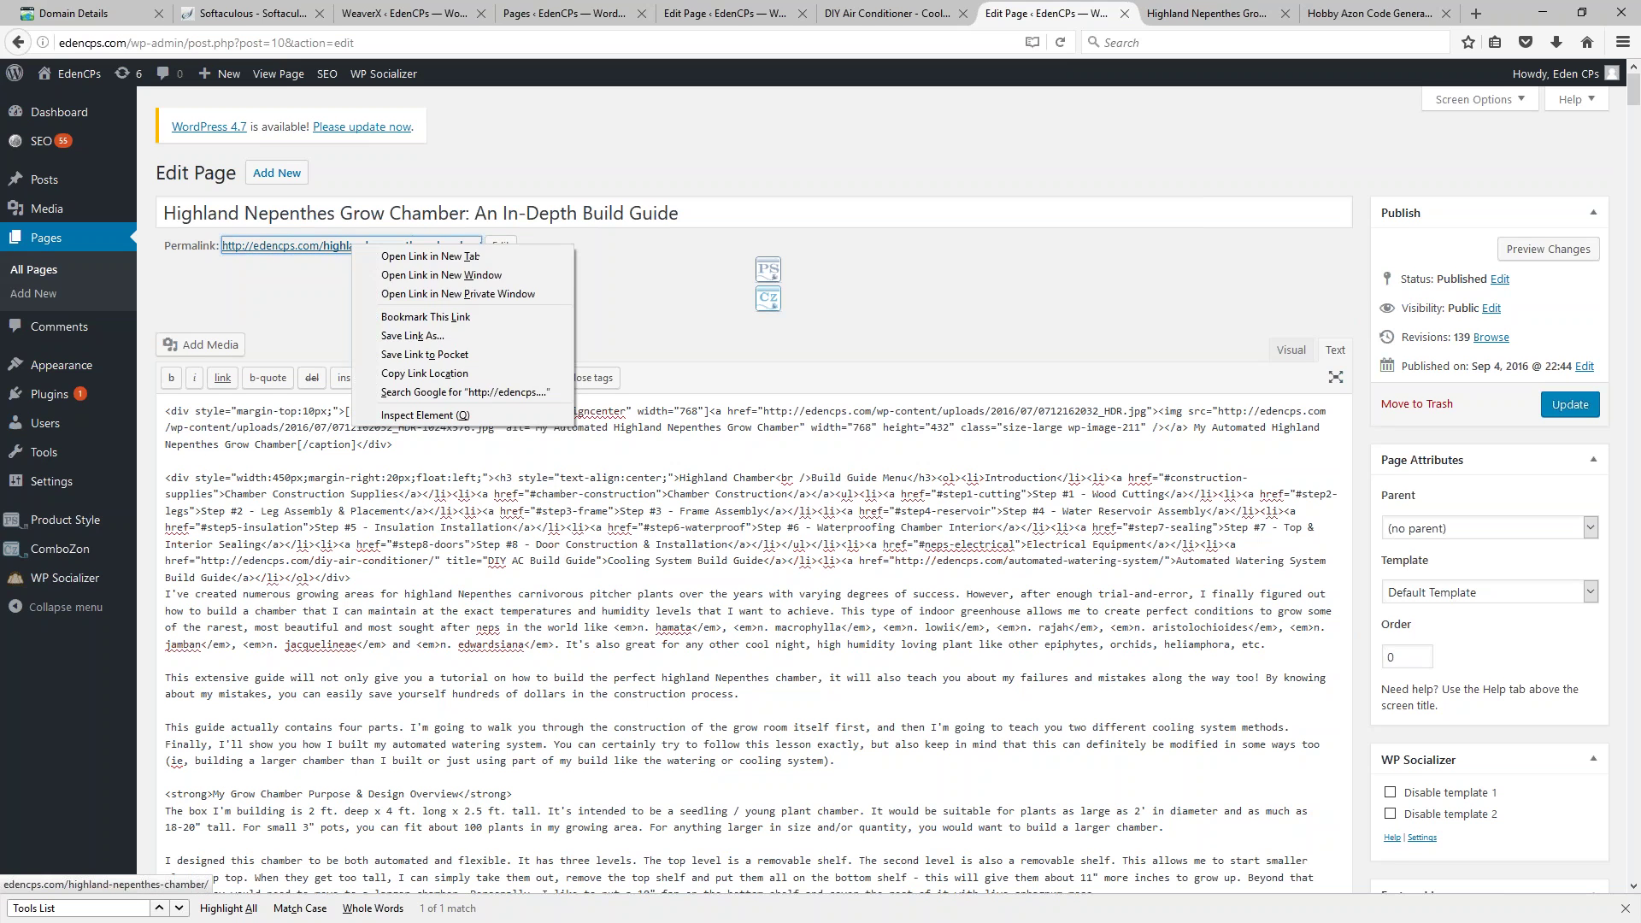
left_click(402, 259)
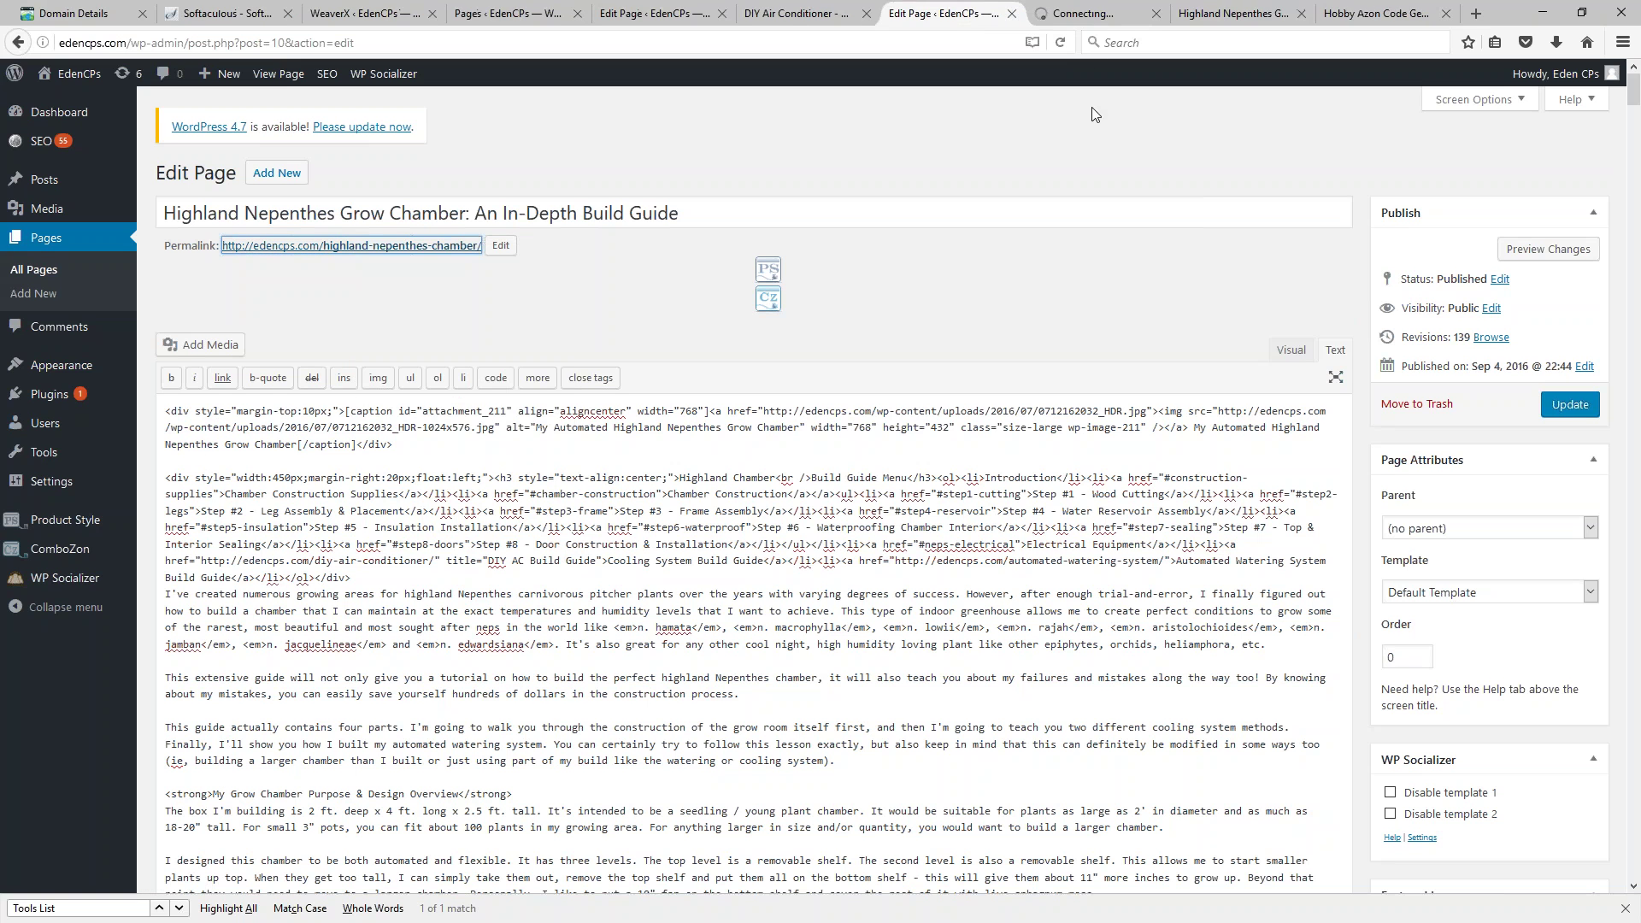
left_click(1082, 17)
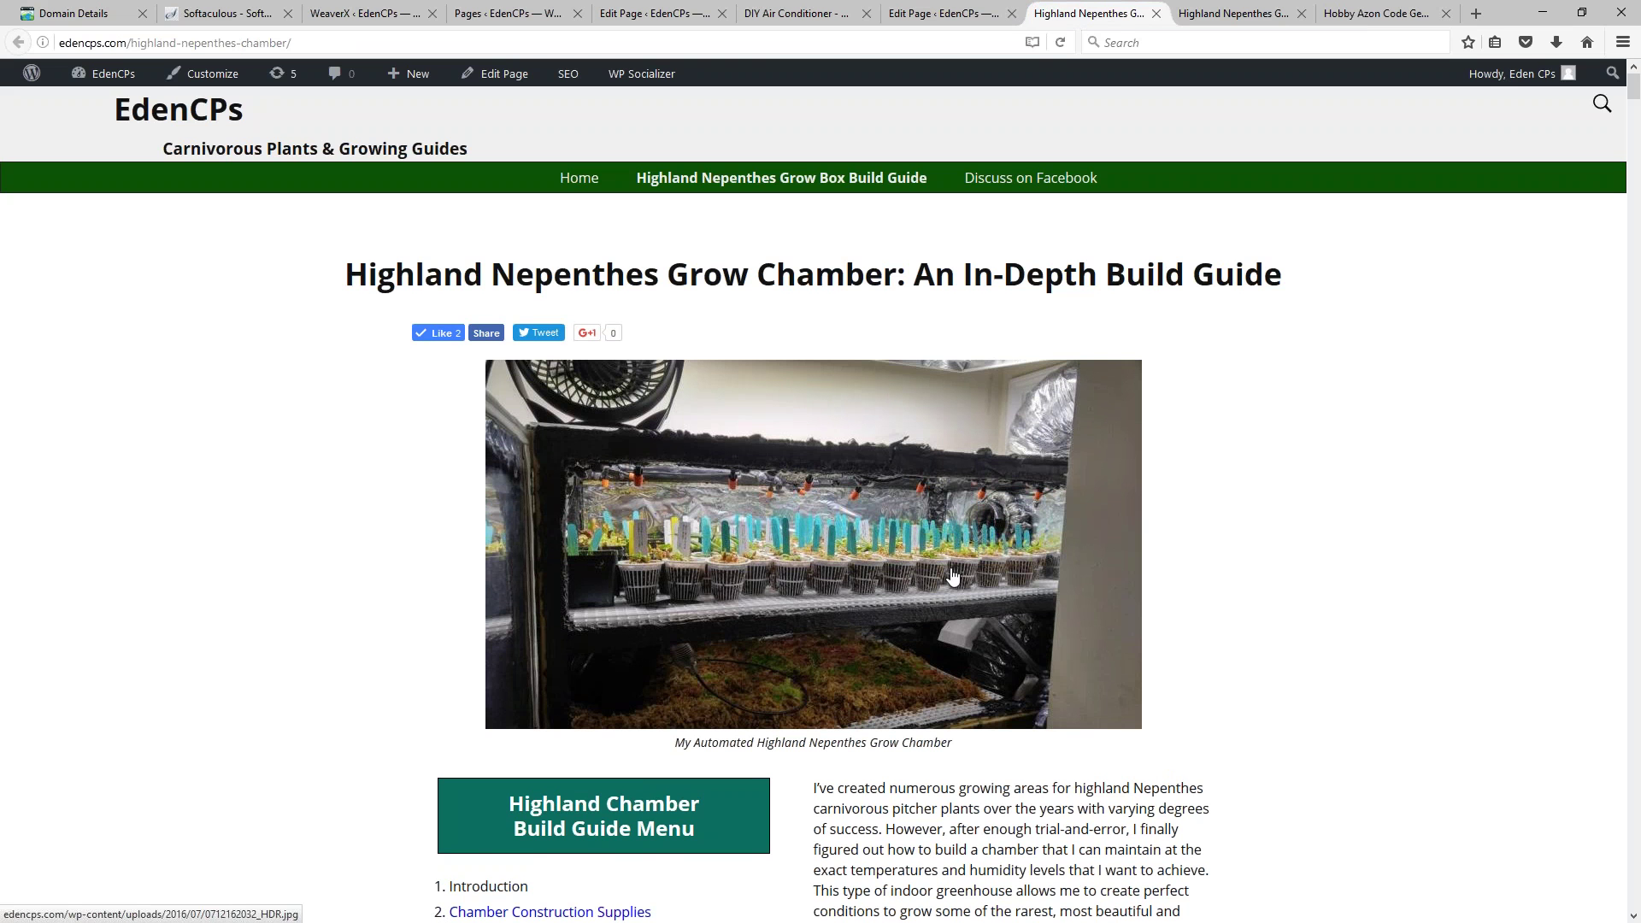
Step: Examine the image placement, captions and text wrapping throughout the live Highland Nepenthes Grow Chamber page
scroll(954, 577, "down", 5)
scroll(983, 542, "down", 1)
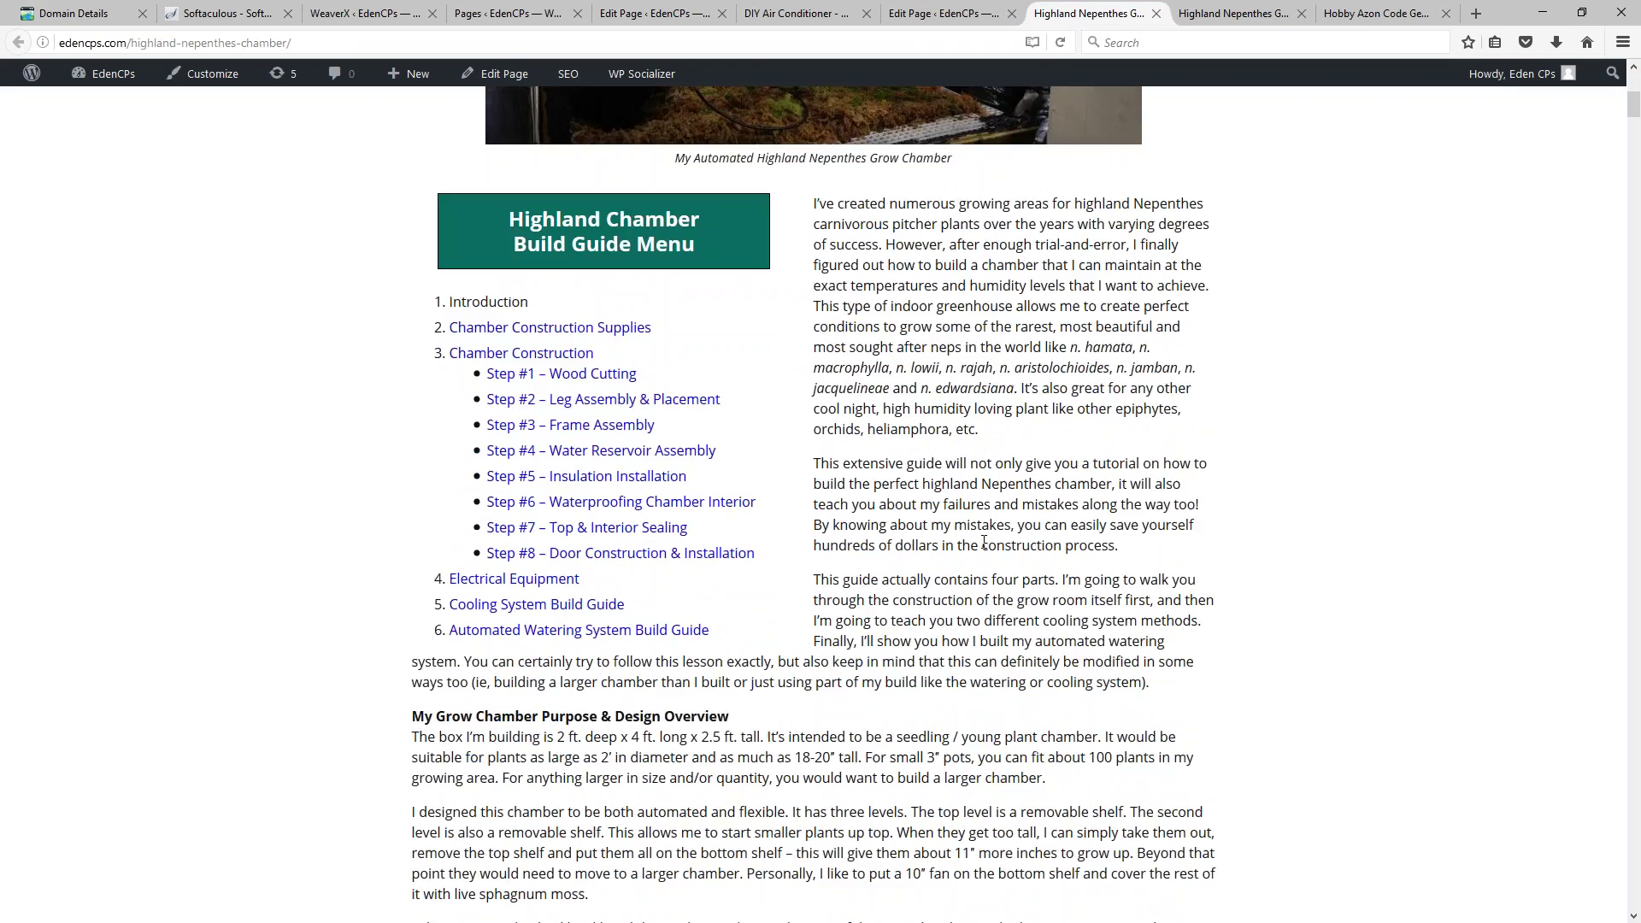
scroll(984, 542, "up", 4)
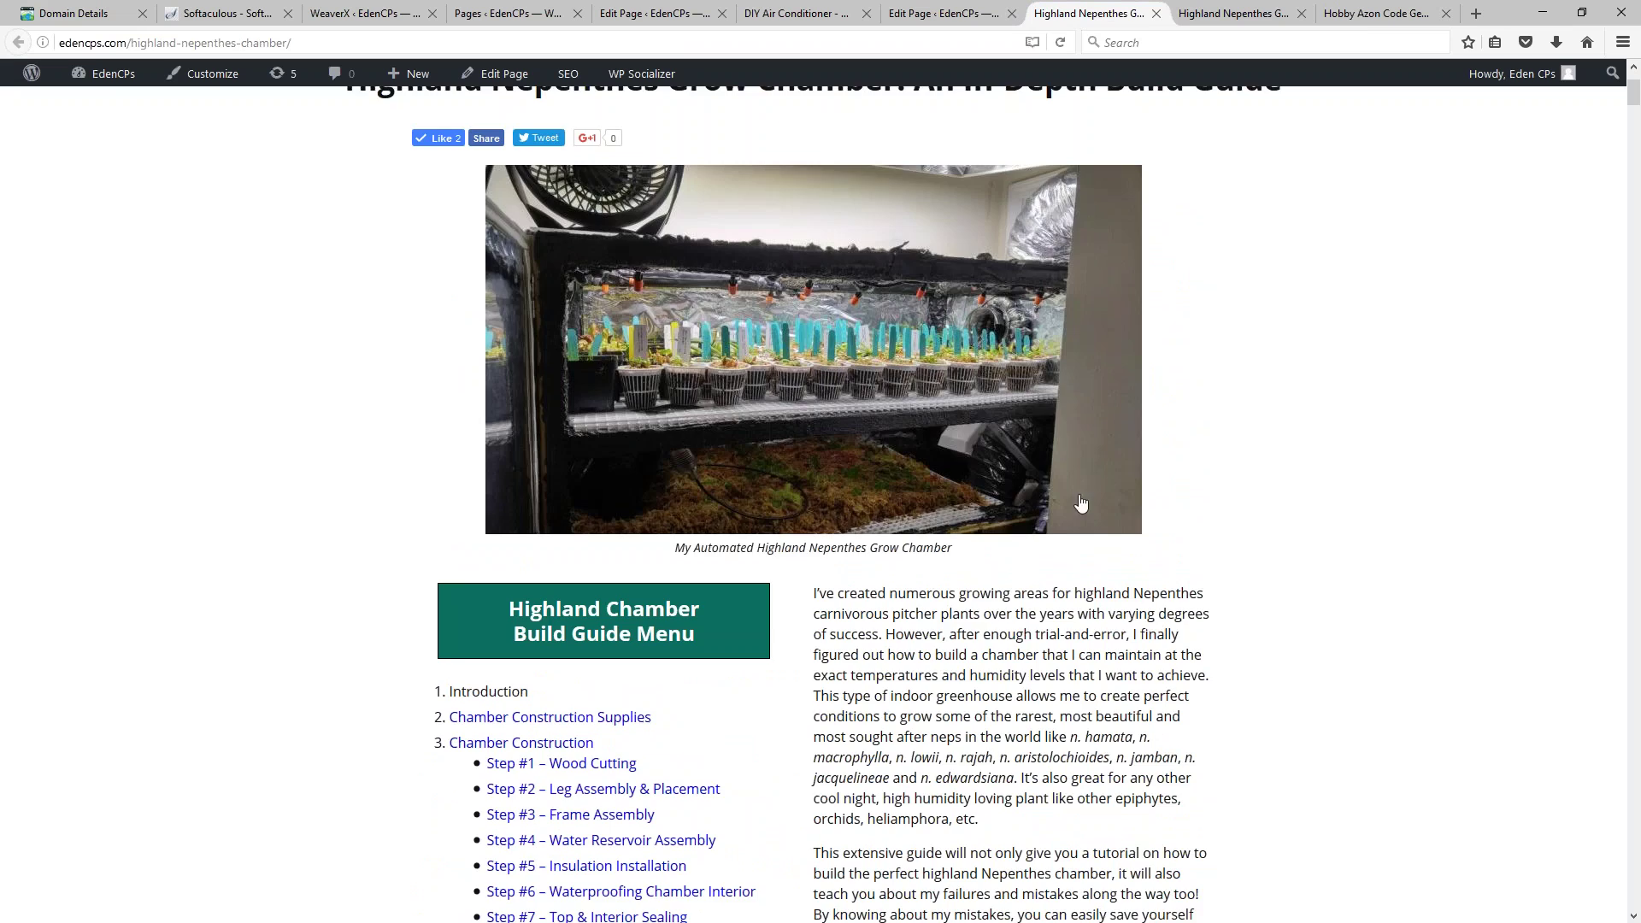
scroll(1081, 503, "down", 15)
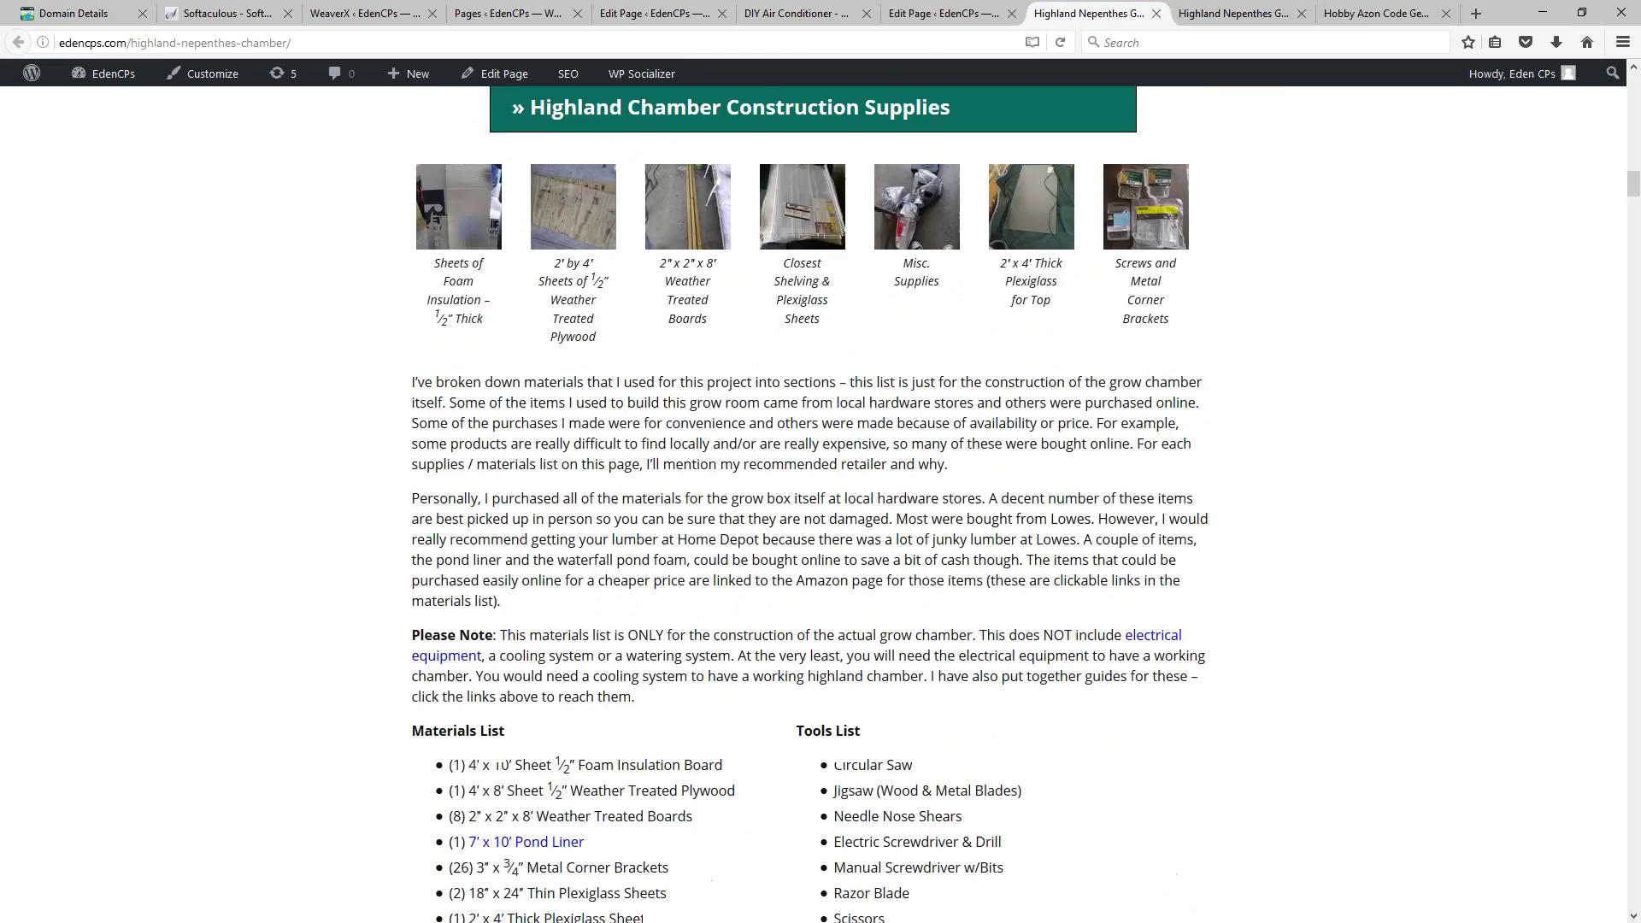
scroll(821, 504, "up", 3)
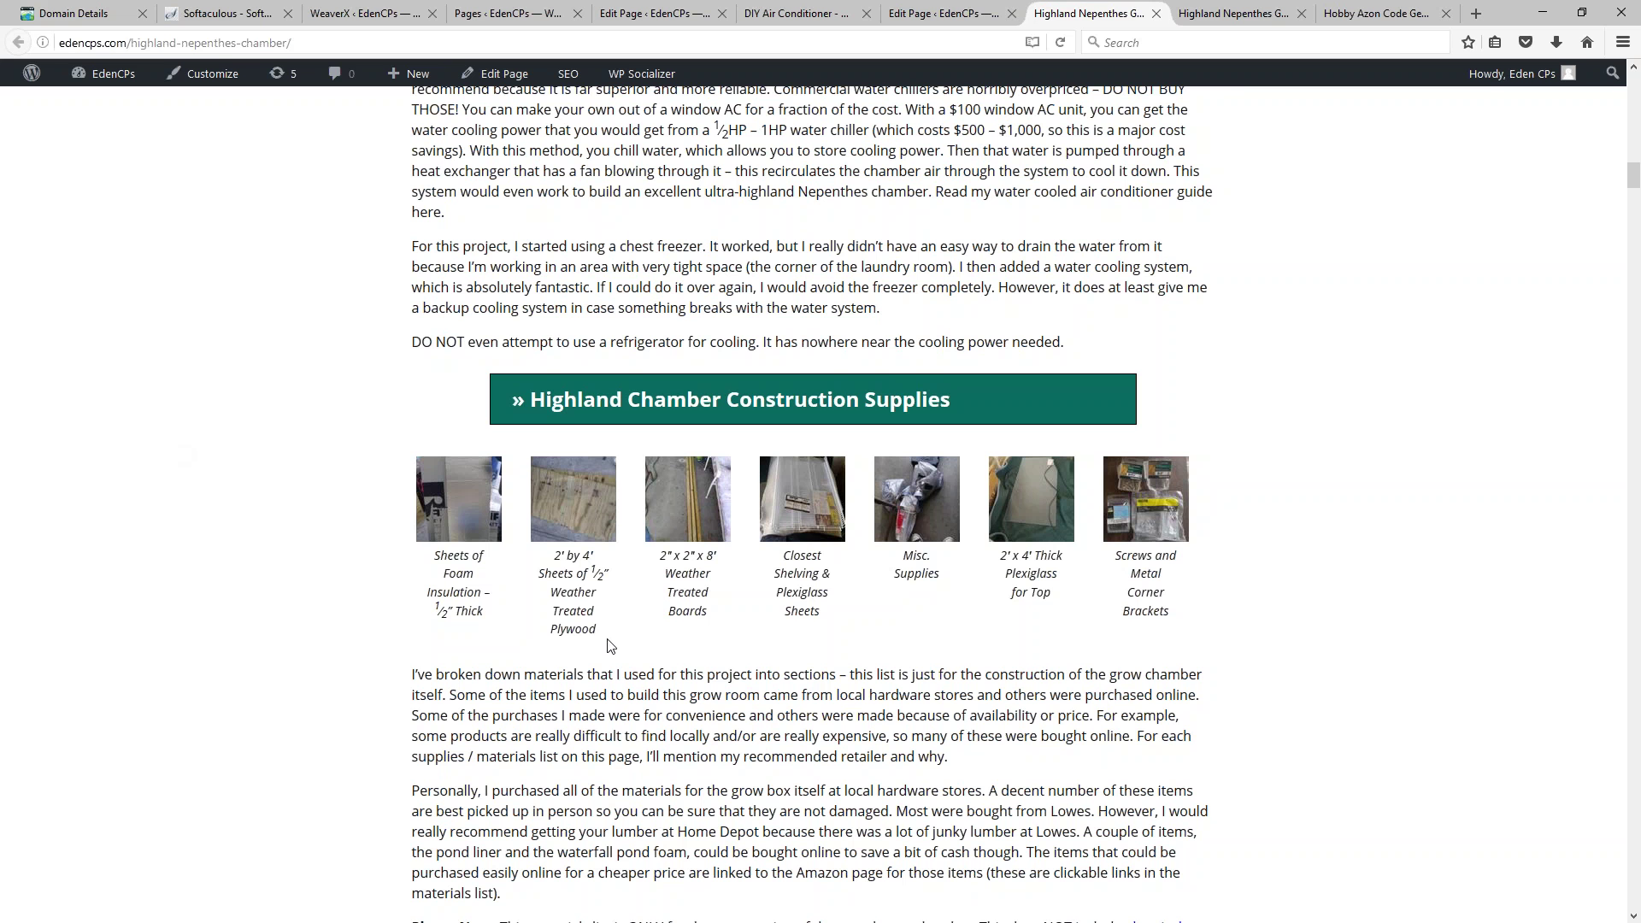
scroll(928, 780, "down", 10)
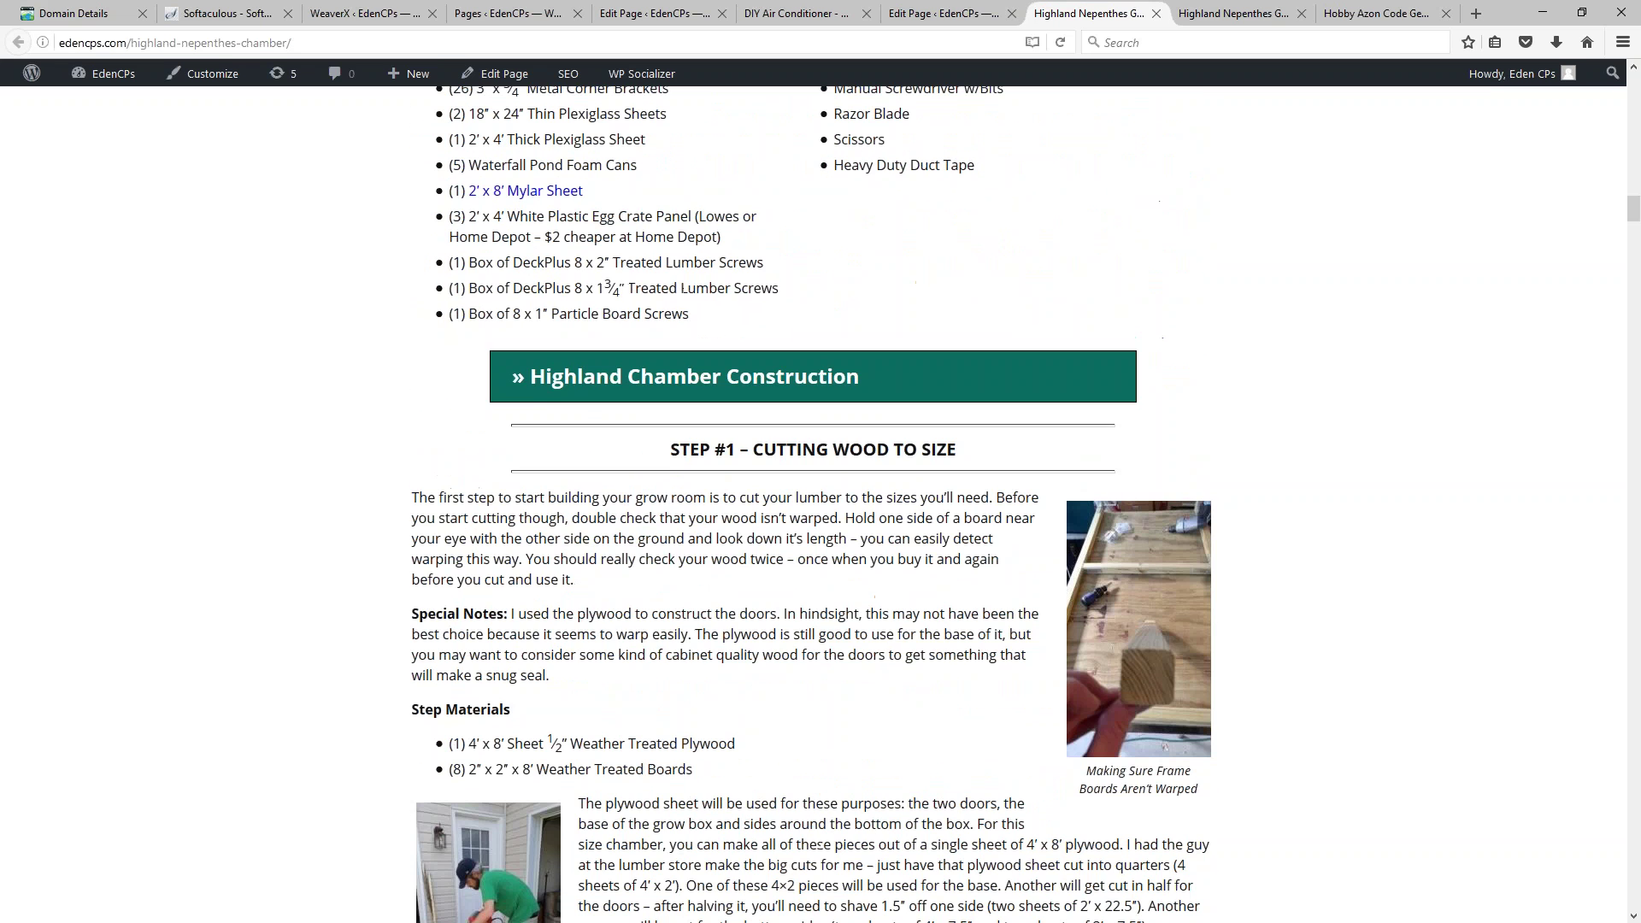
scroll(821, 504, "down", 4)
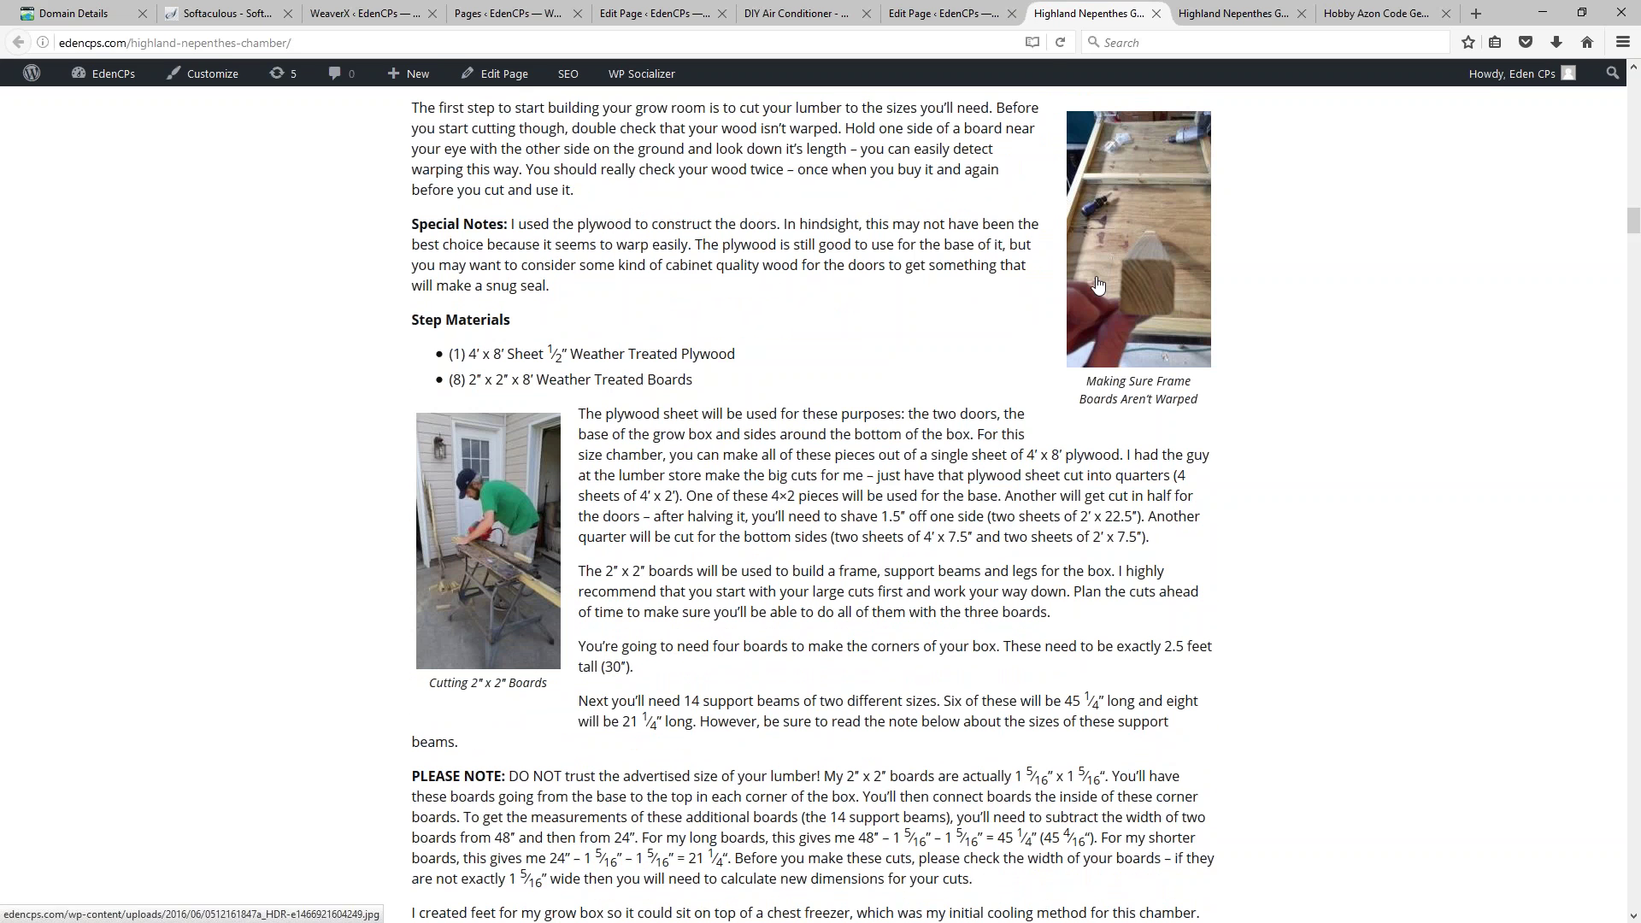
scroll(1164, 492, "up", 2)
scroll(1164, 492, "up", 2)
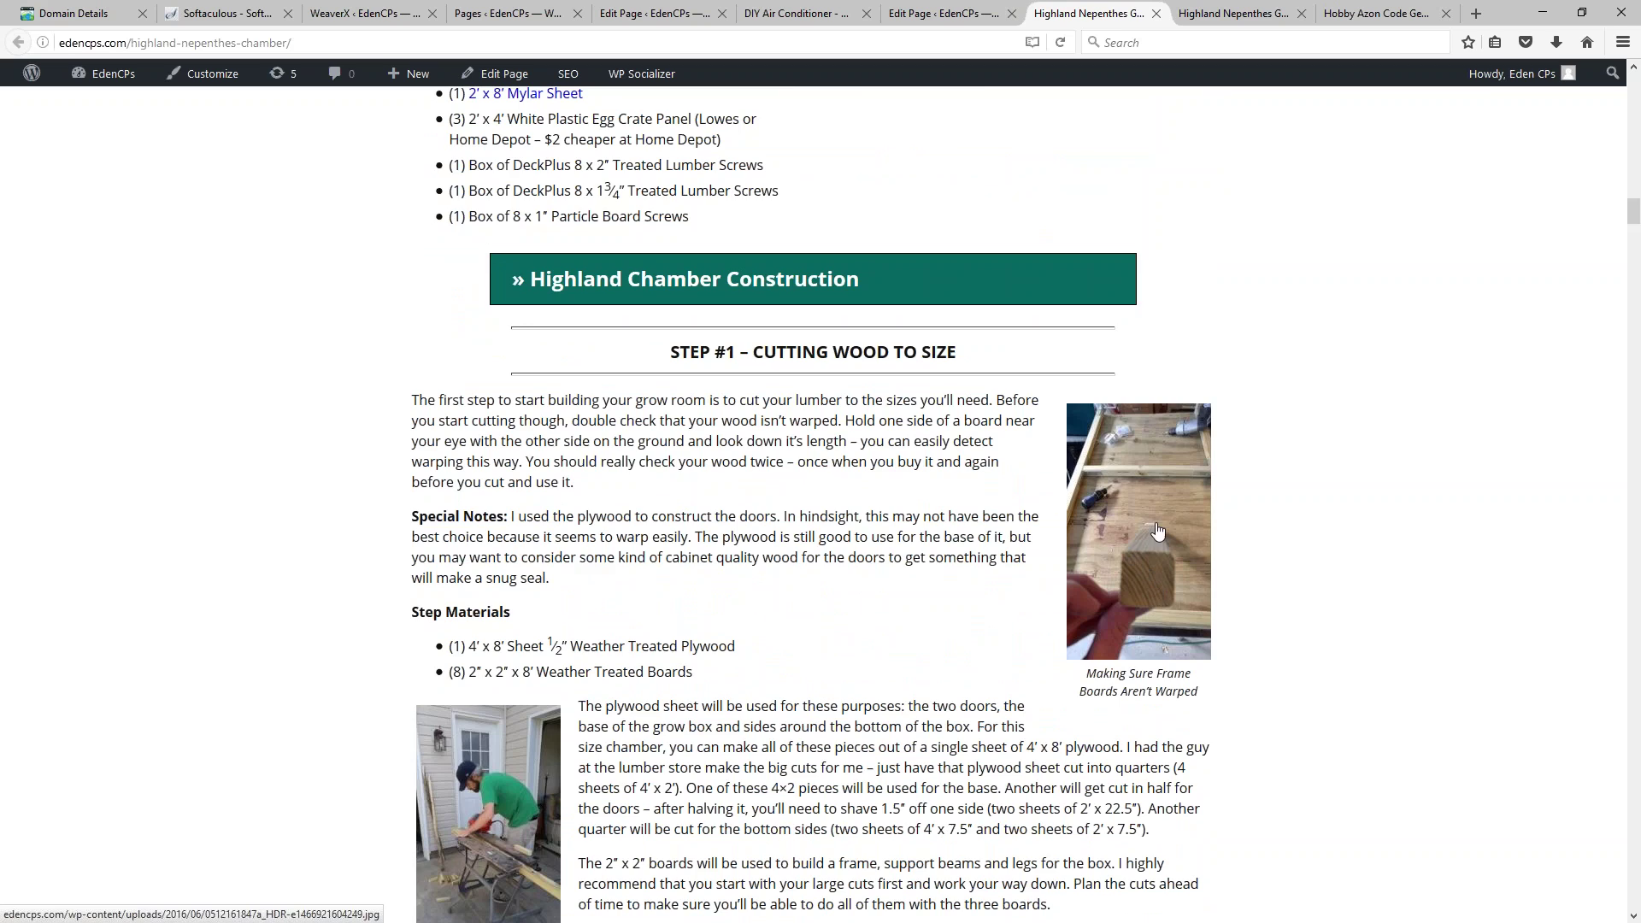
scroll(1125, 530, "down", 10)
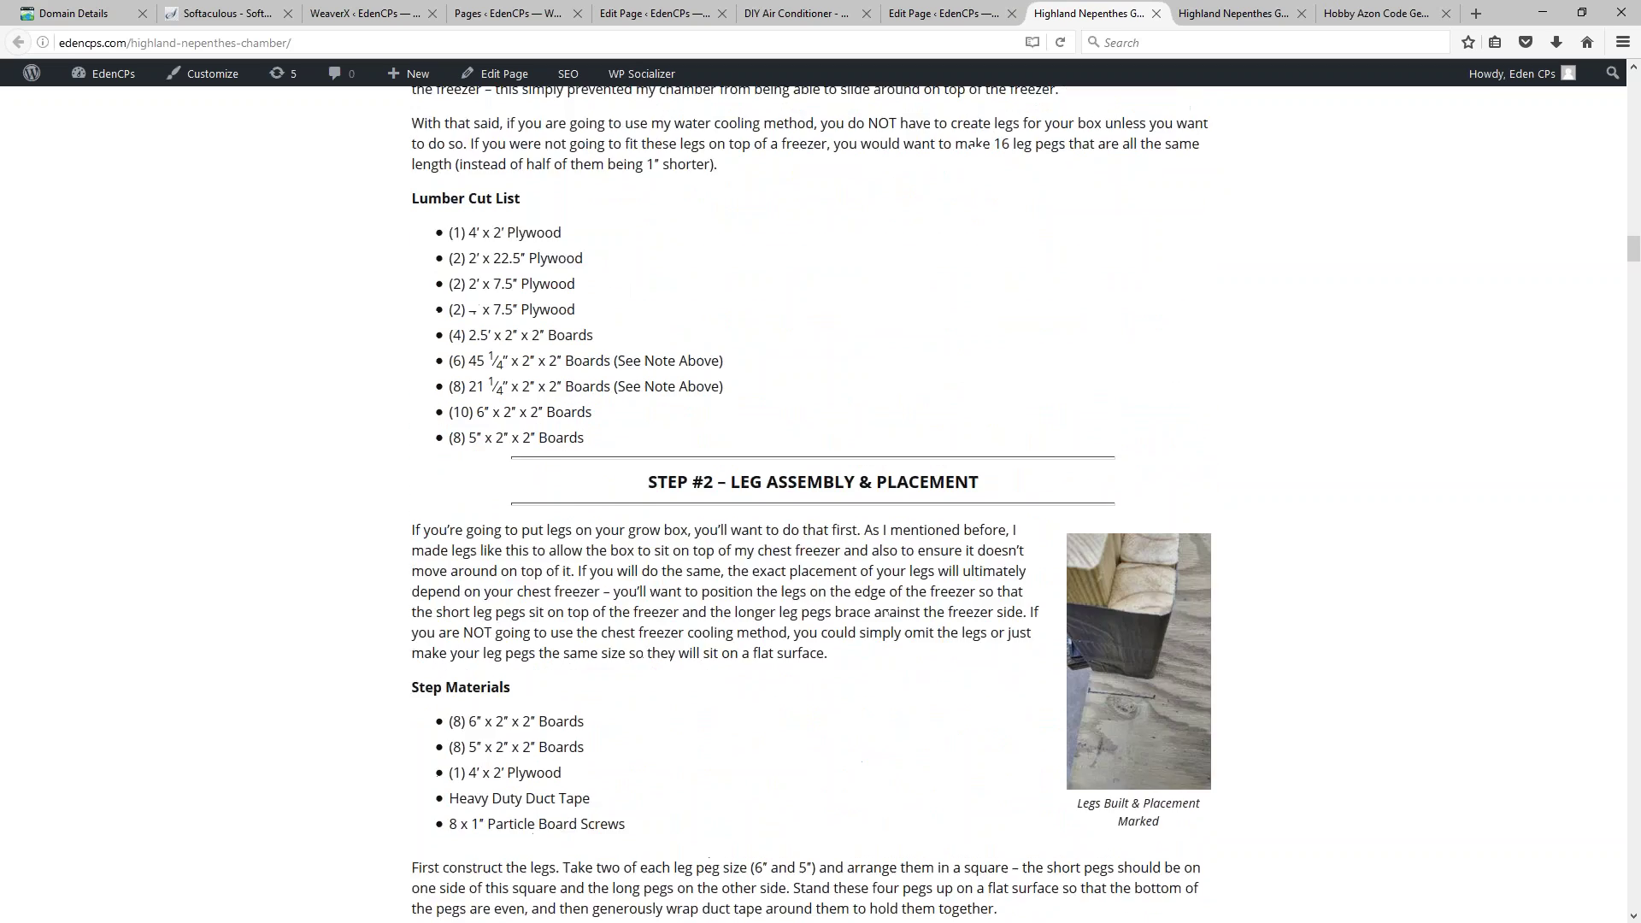
middle_click(1397, 192)
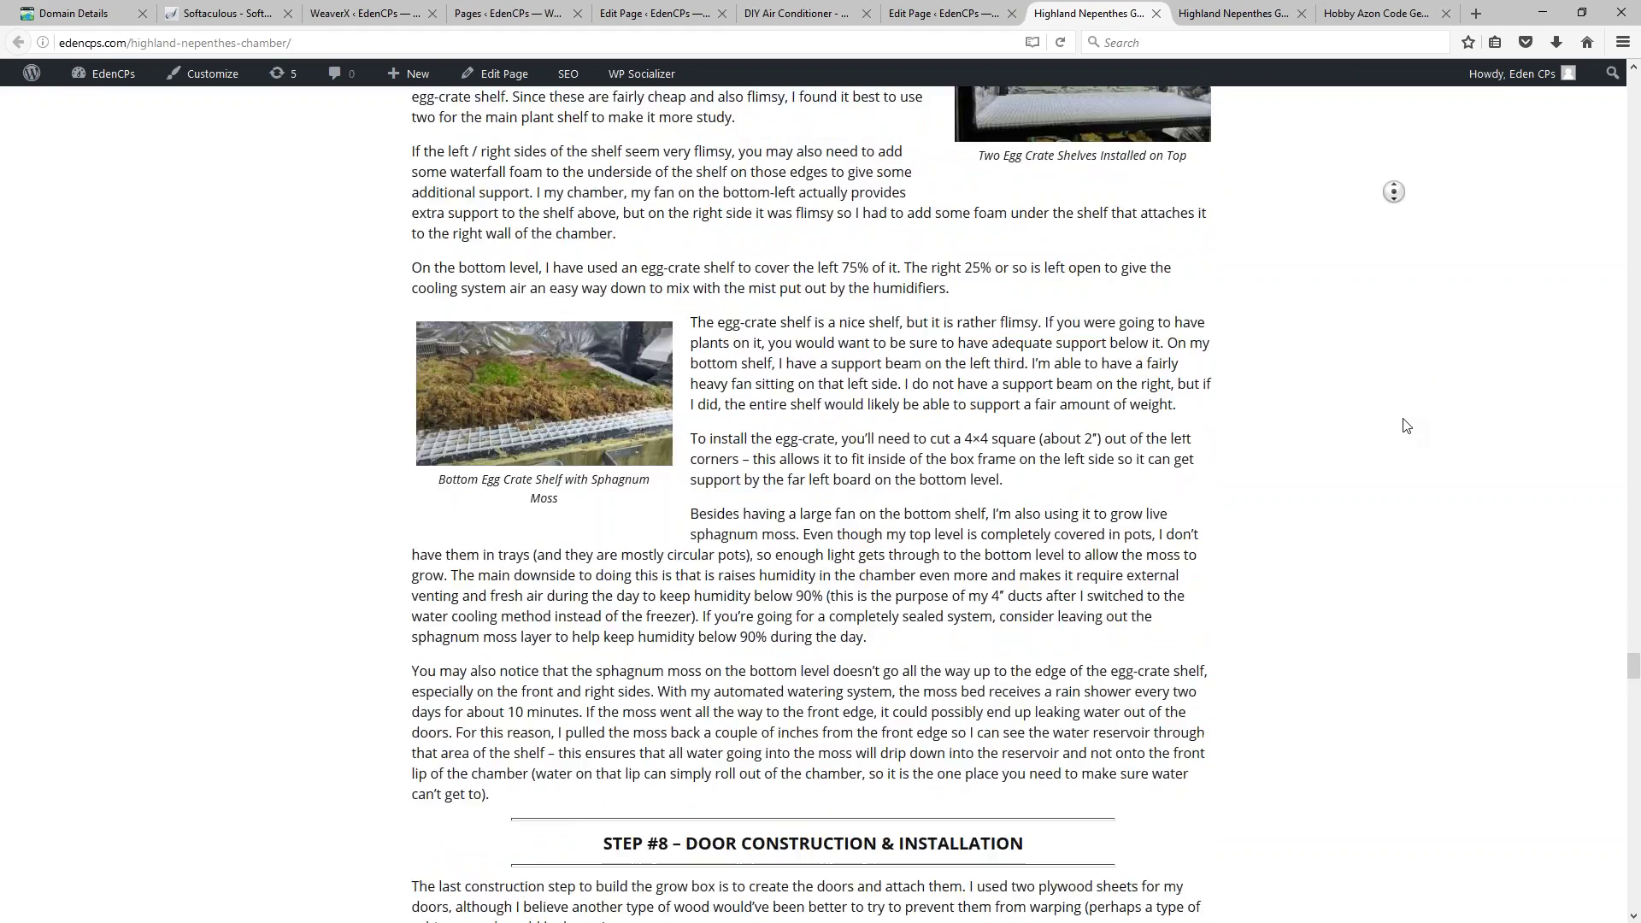
left_click(1406, 425)
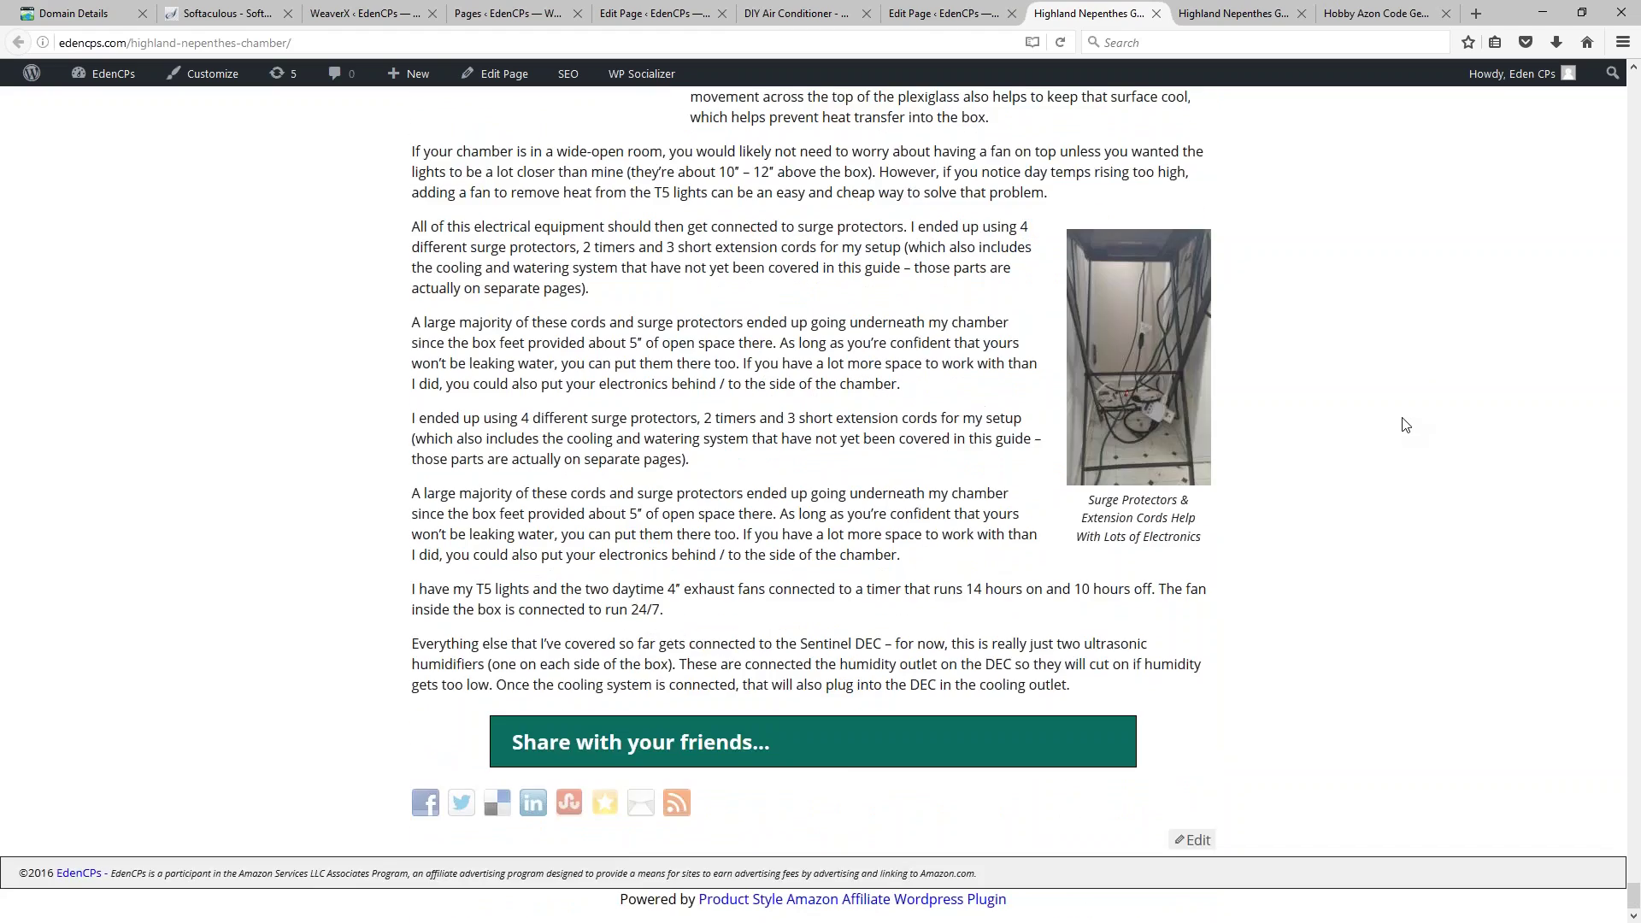
middle_click(1372, 628)
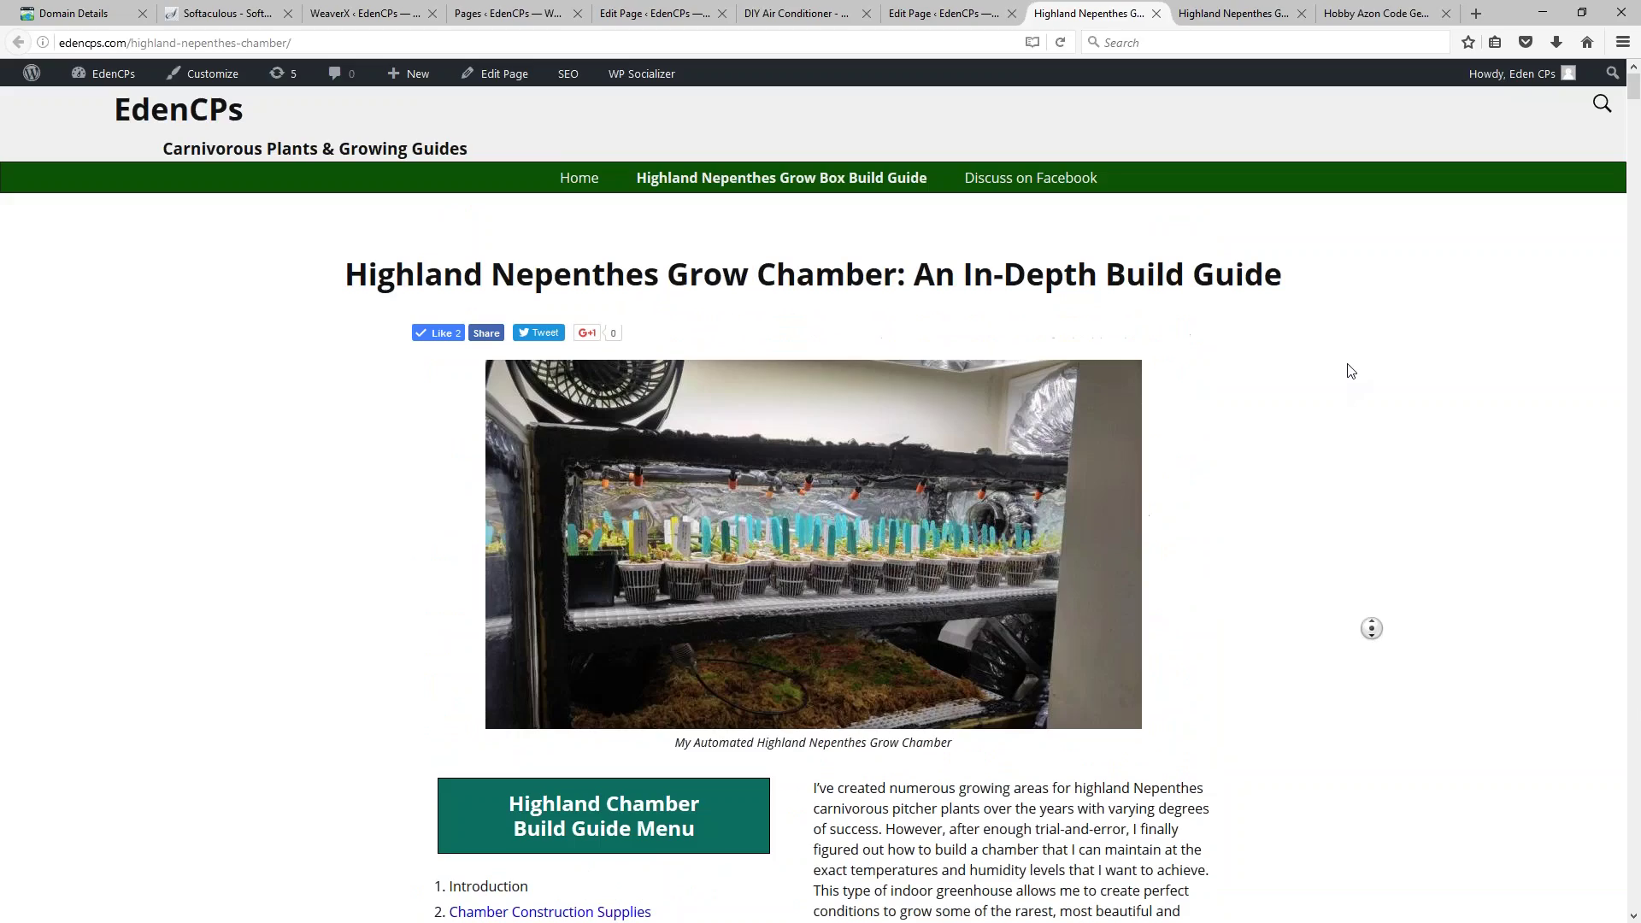
left_click(1348, 370)
Step: In the page editor, place the cursor below the main image's caption code and open the media library for inserting an image
left_click(930, 13)
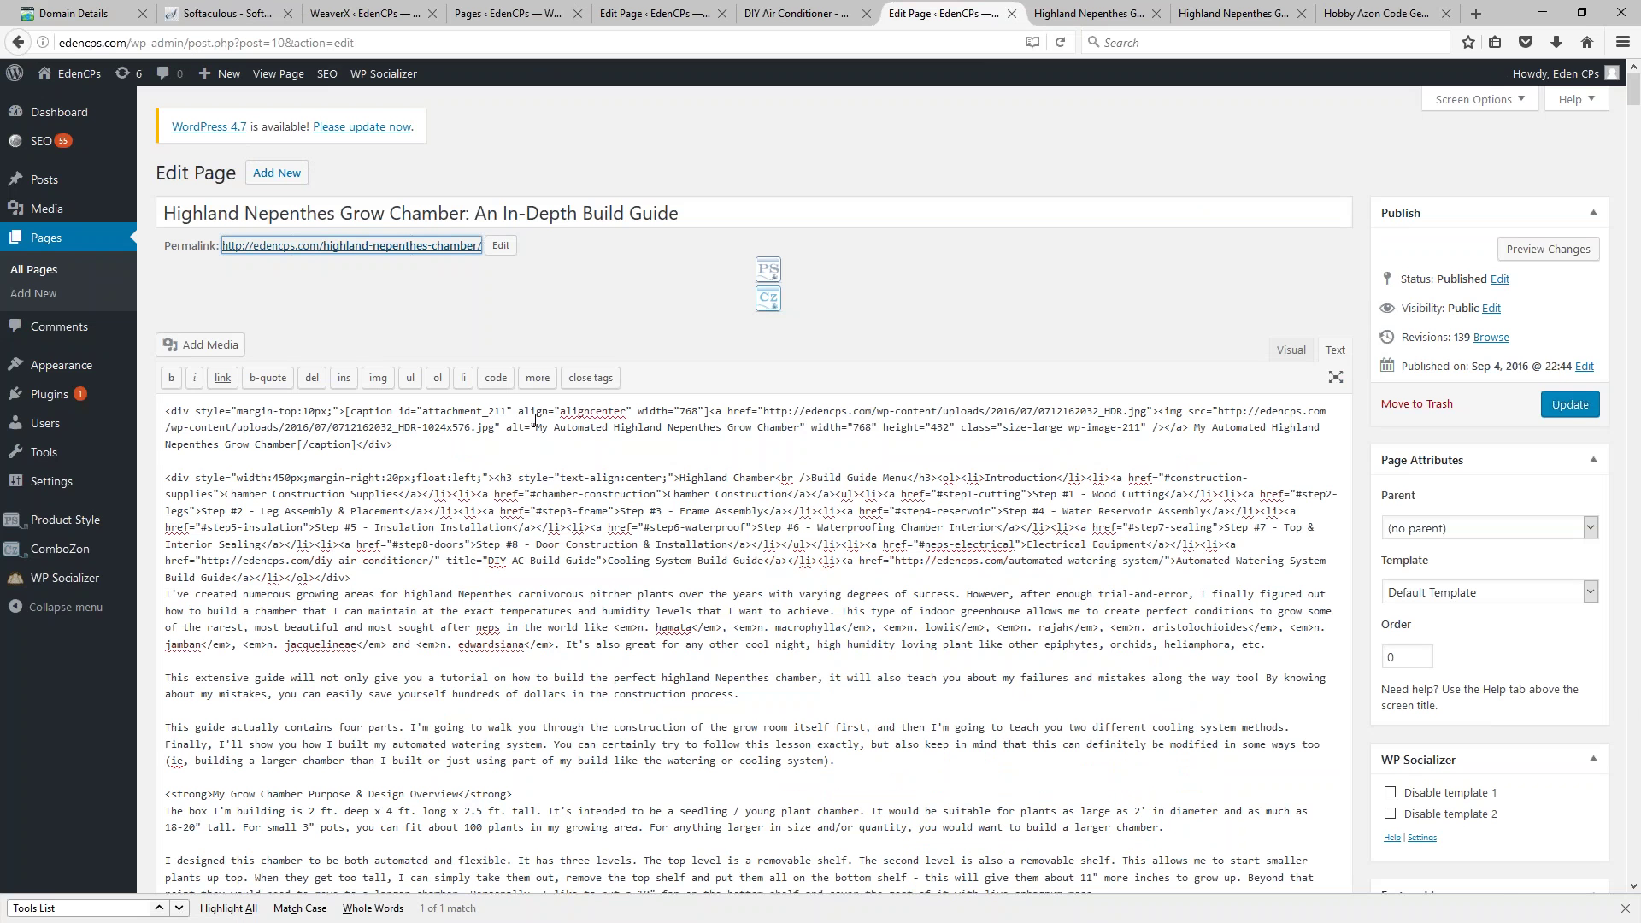
left_click(220, 470)
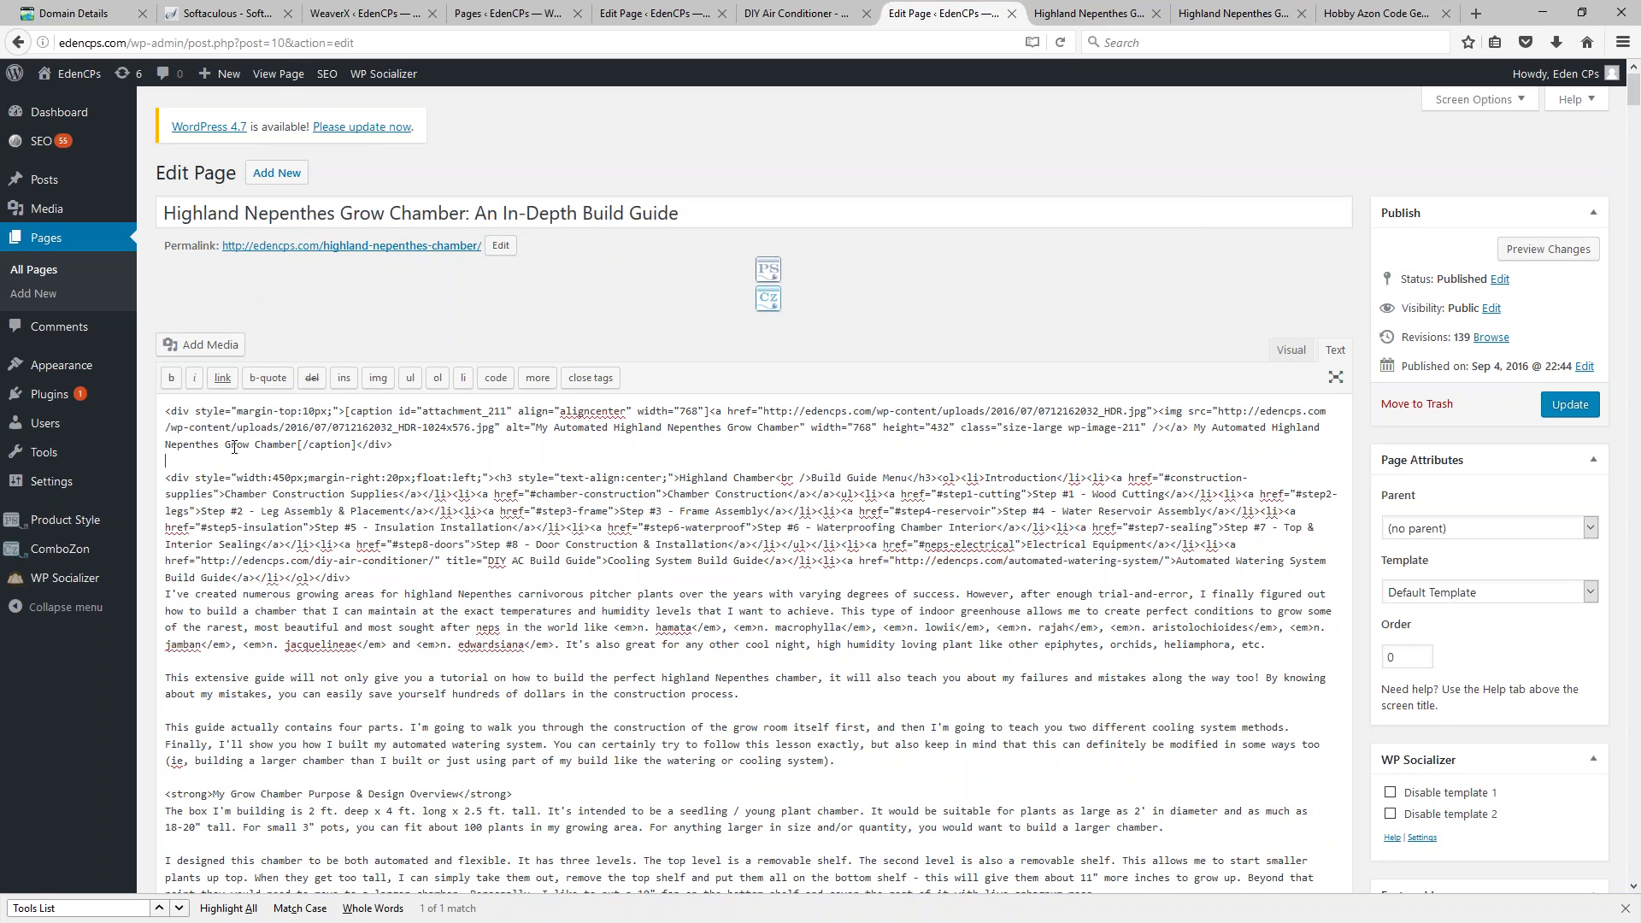
left_click(194, 349)
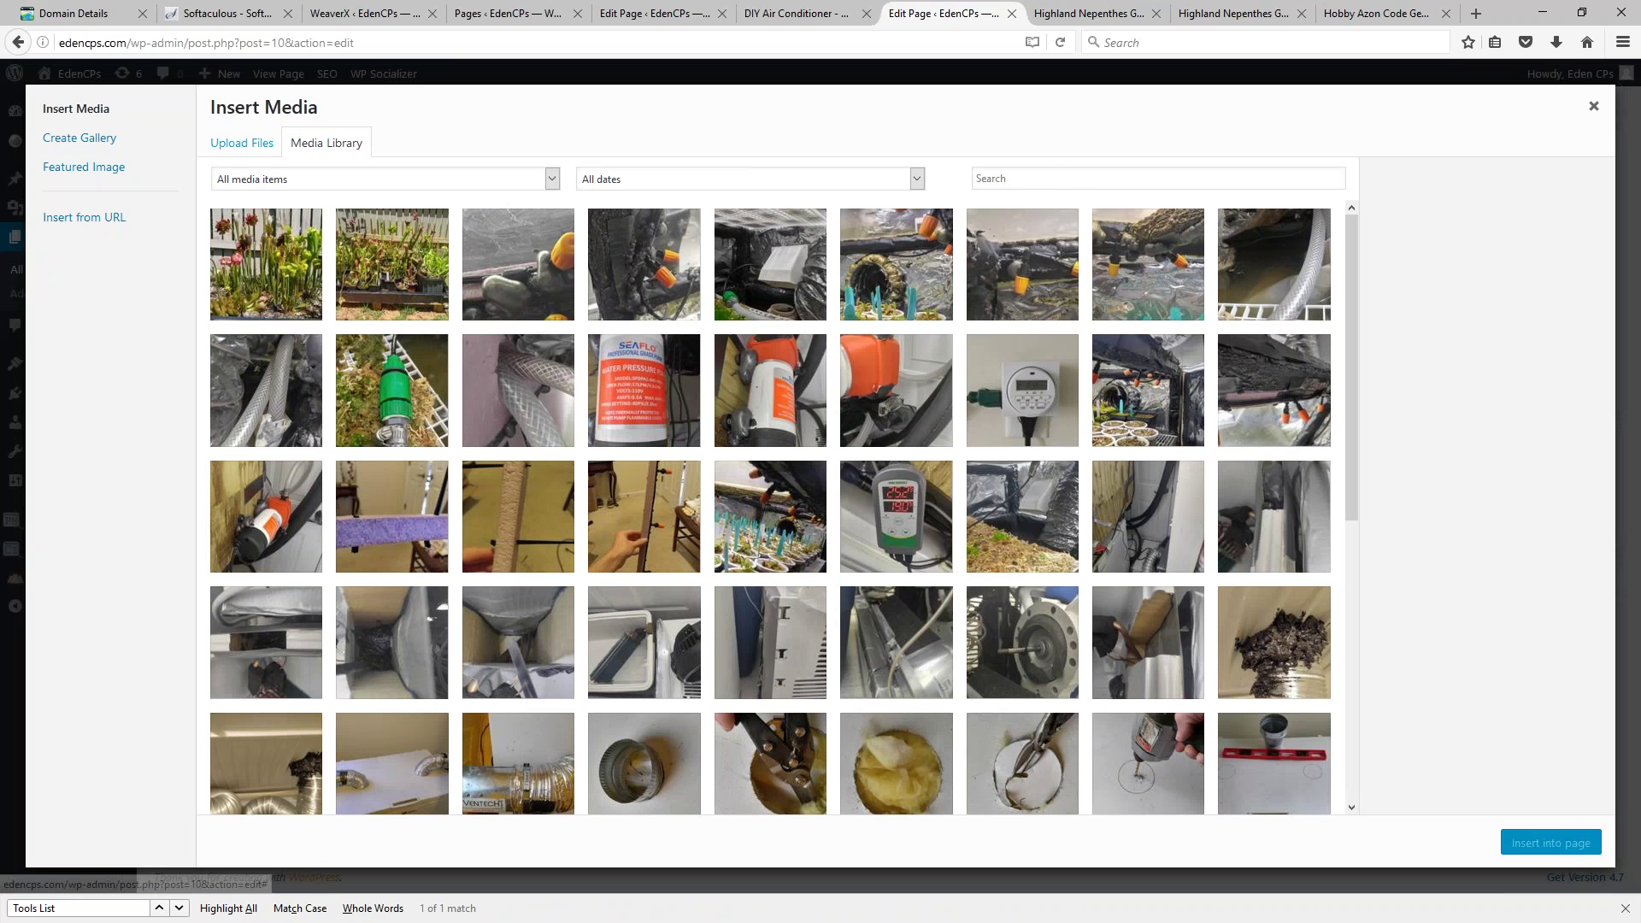
left_click(238, 146)
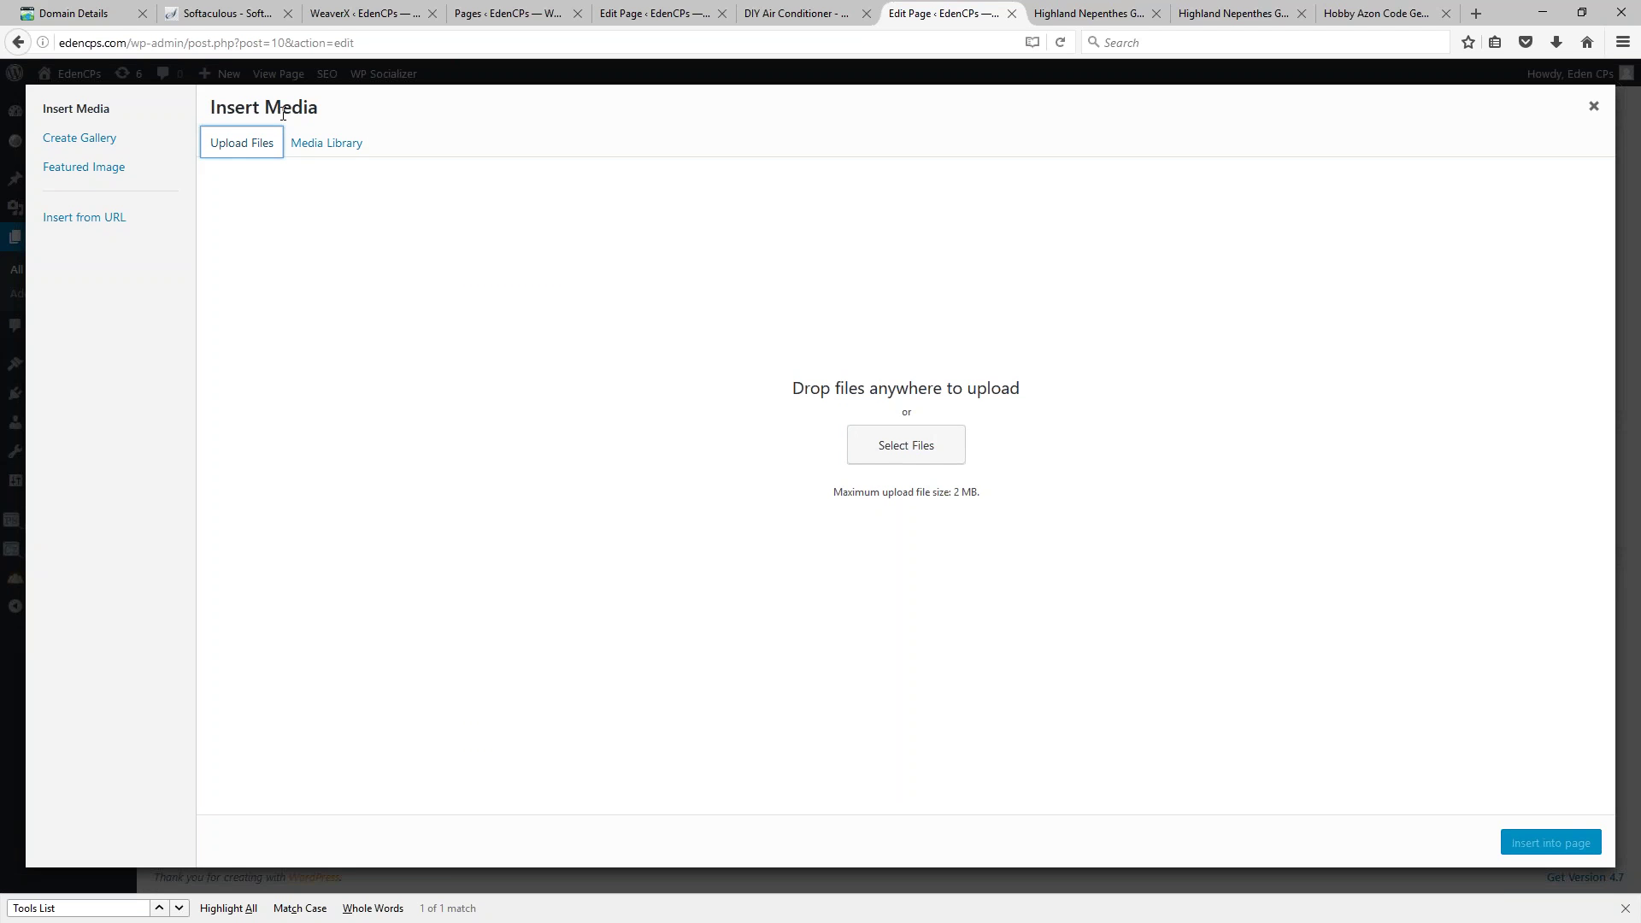
left_click(316, 146)
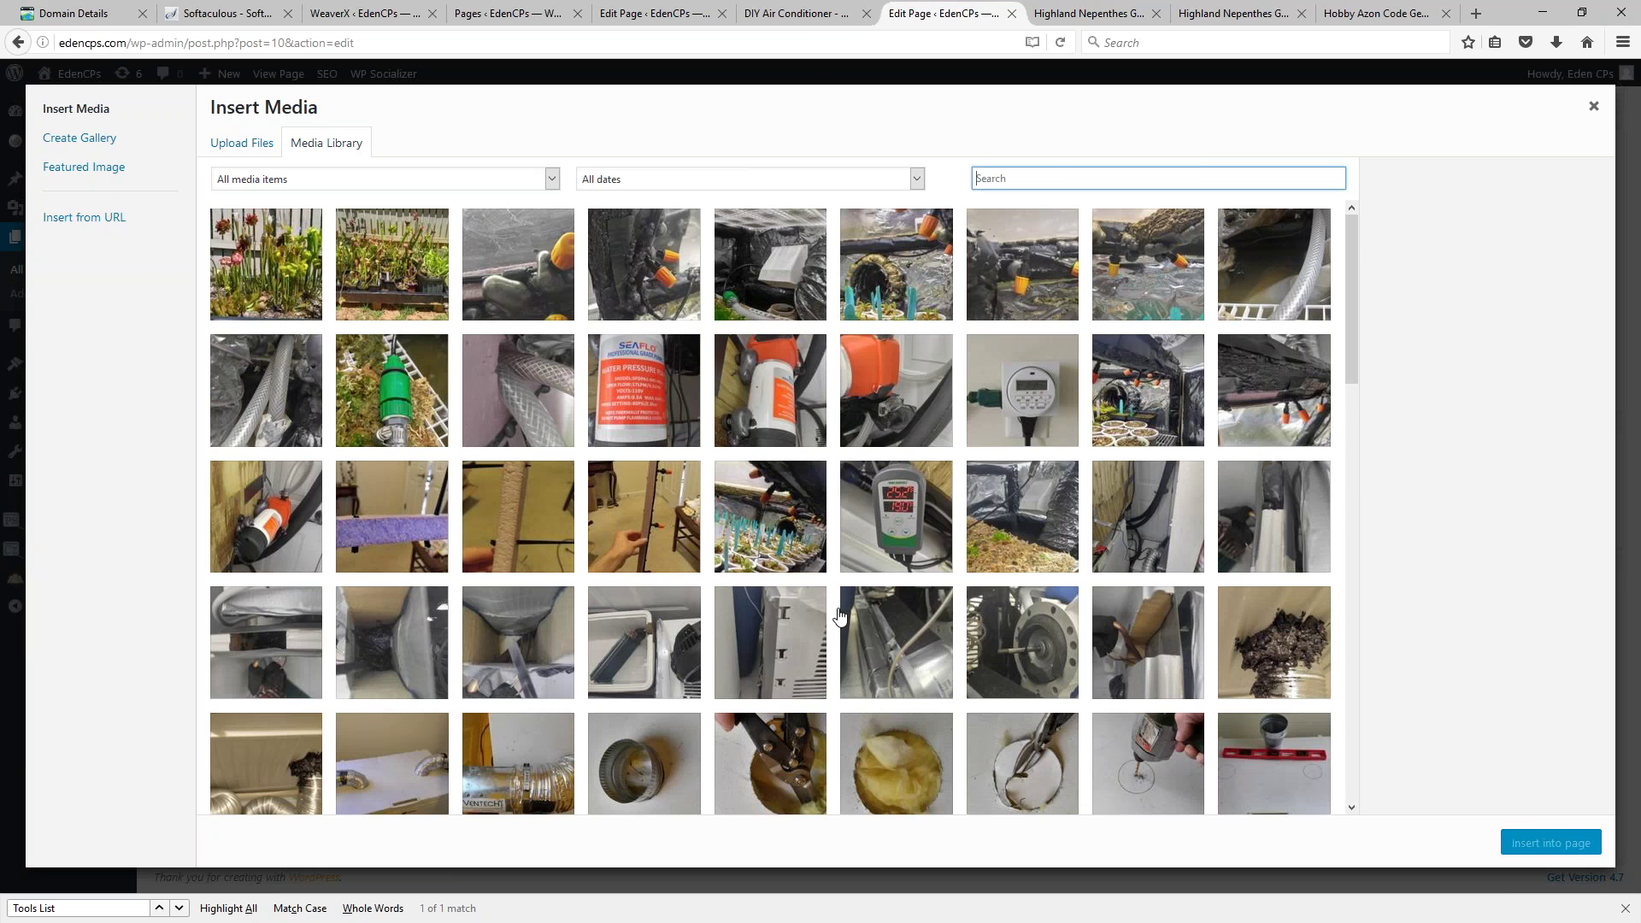
Step: Select the Inkbird temperature controller image in the media library and enlarge its caption box
scroll(812, 628, "down", 2)
scroll(812, 628, "down", 3)
scroll(770, 556, "up", 5)
left_click(756, 530)
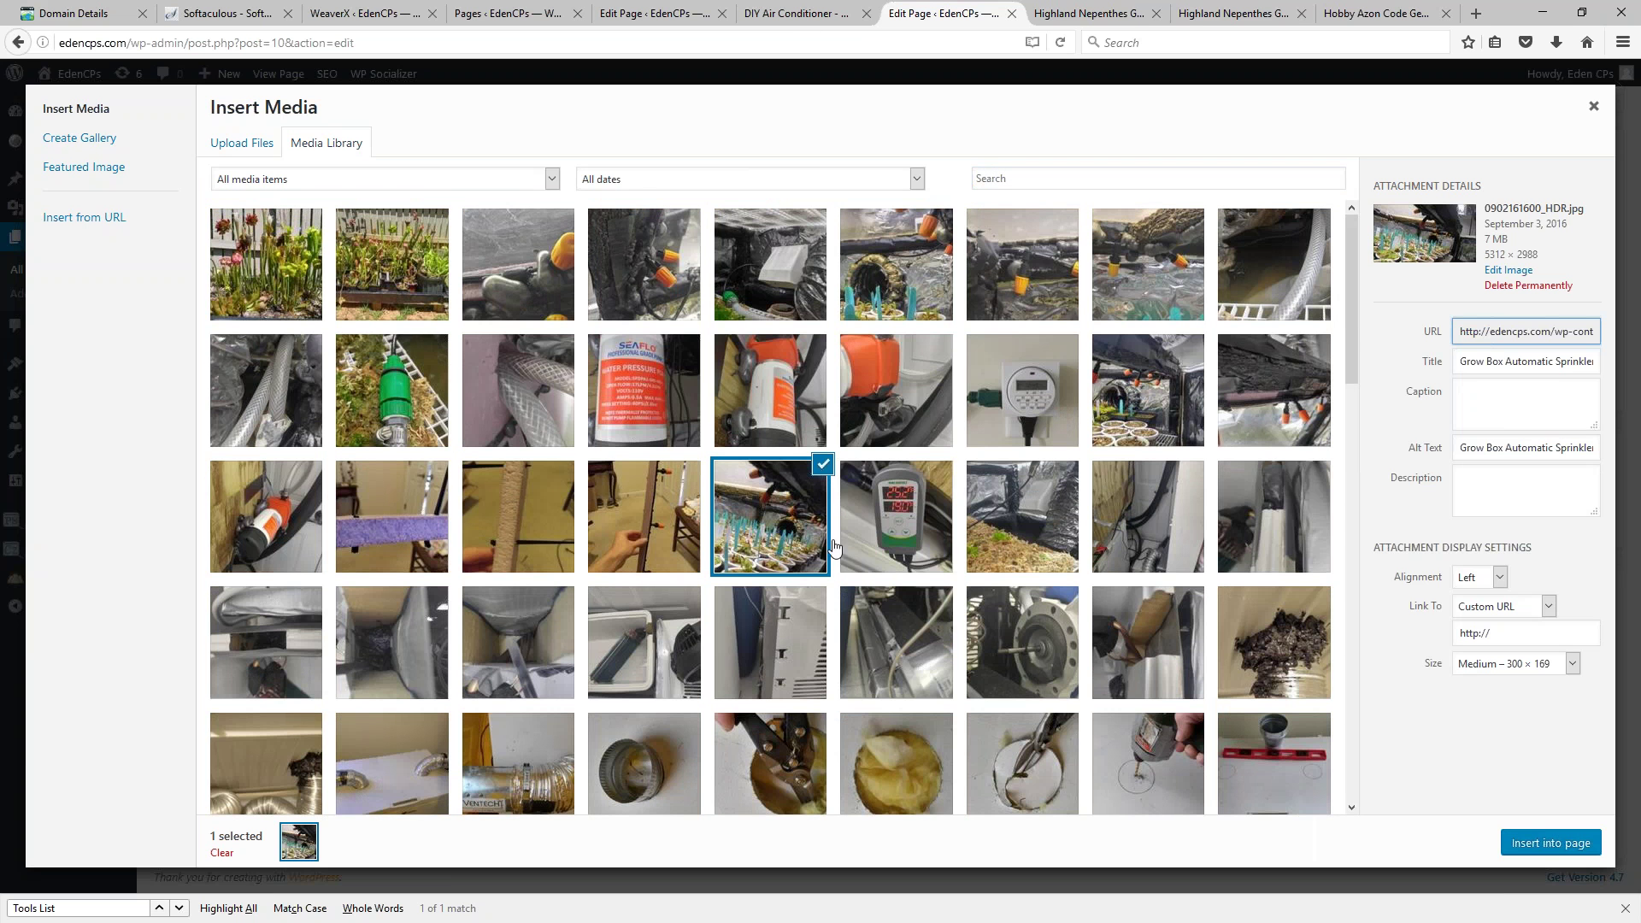
left_click(900, 523)
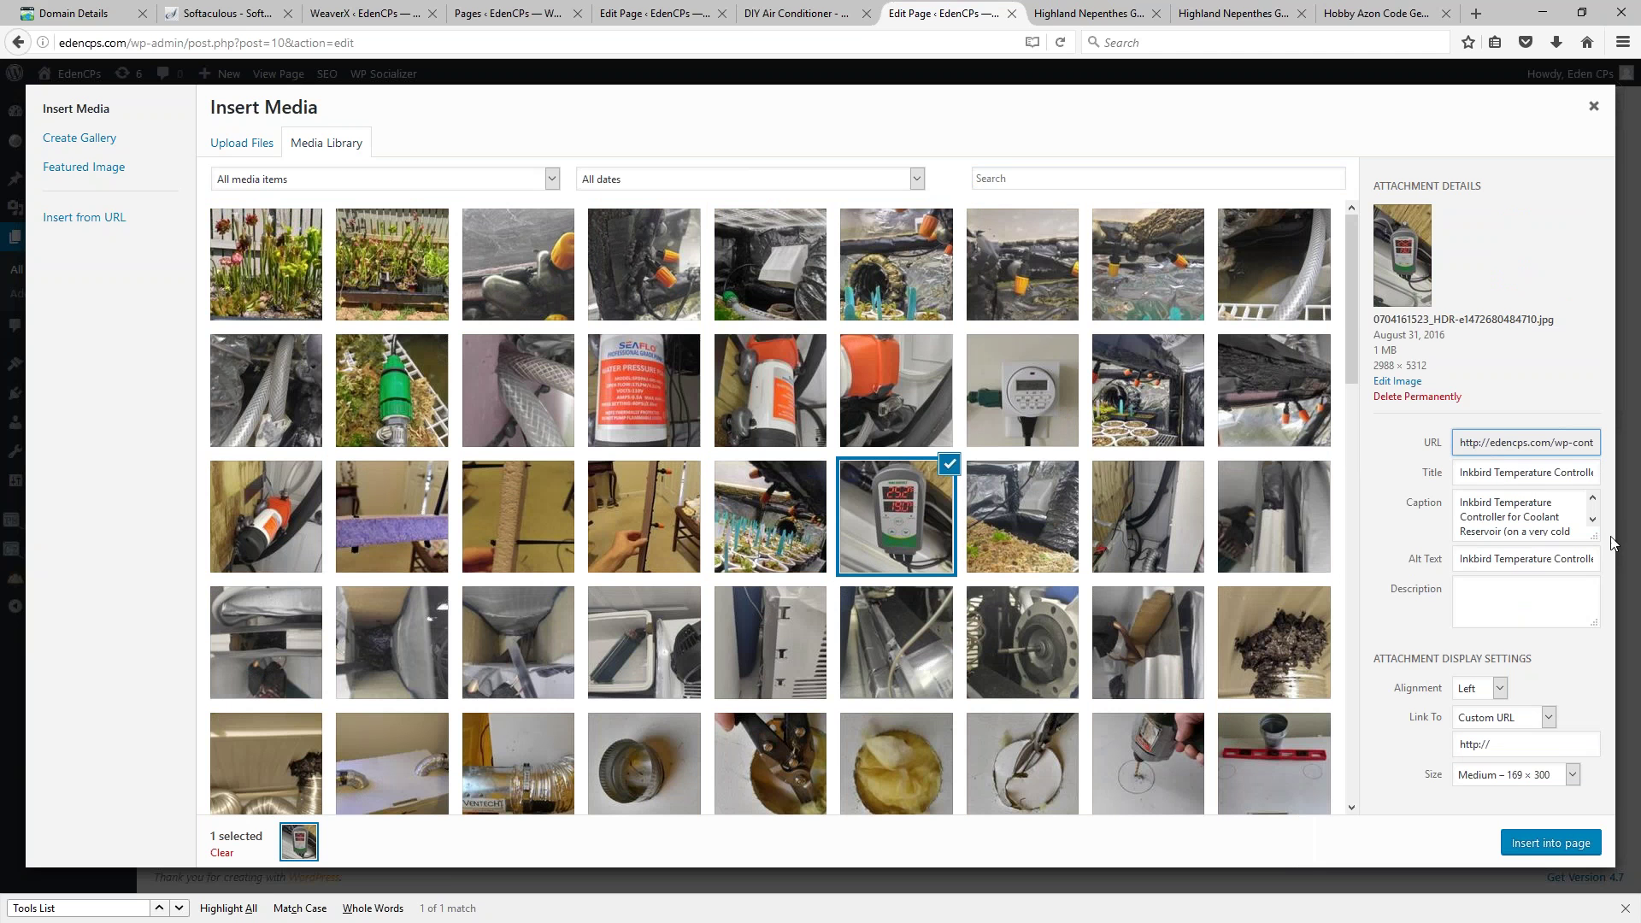
left_click_drag(1593, 536, 1595, 564)
Step: Examine the caption beneath the main grow chamber image on the live page
left_click(1086, 14)
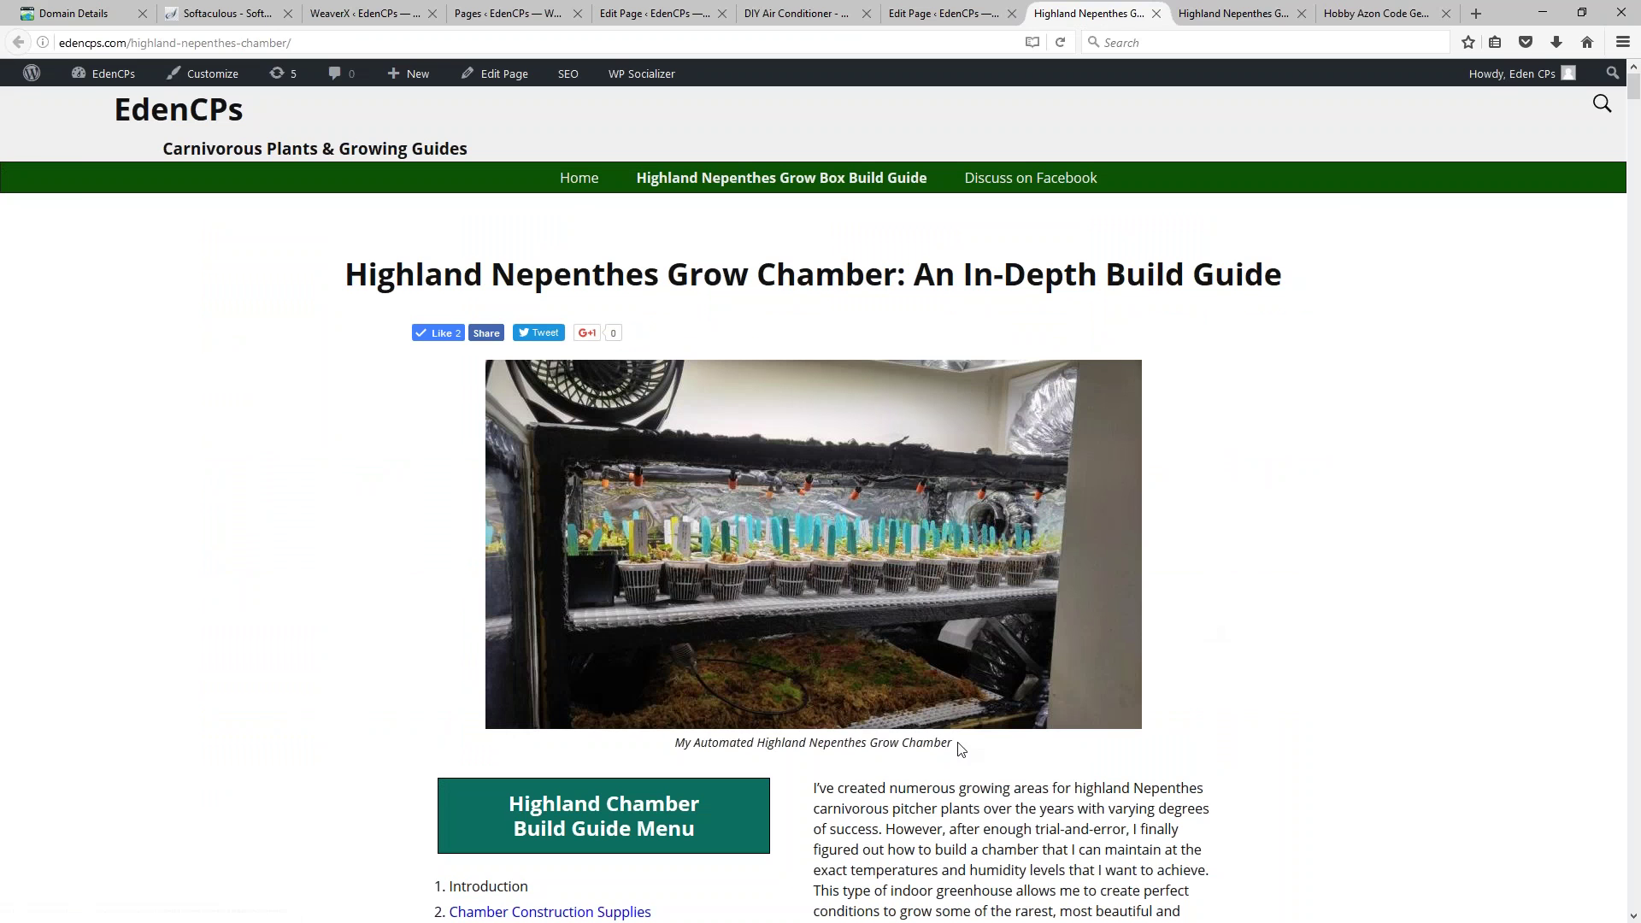
left_click_drag(962, 745, 672, 752)
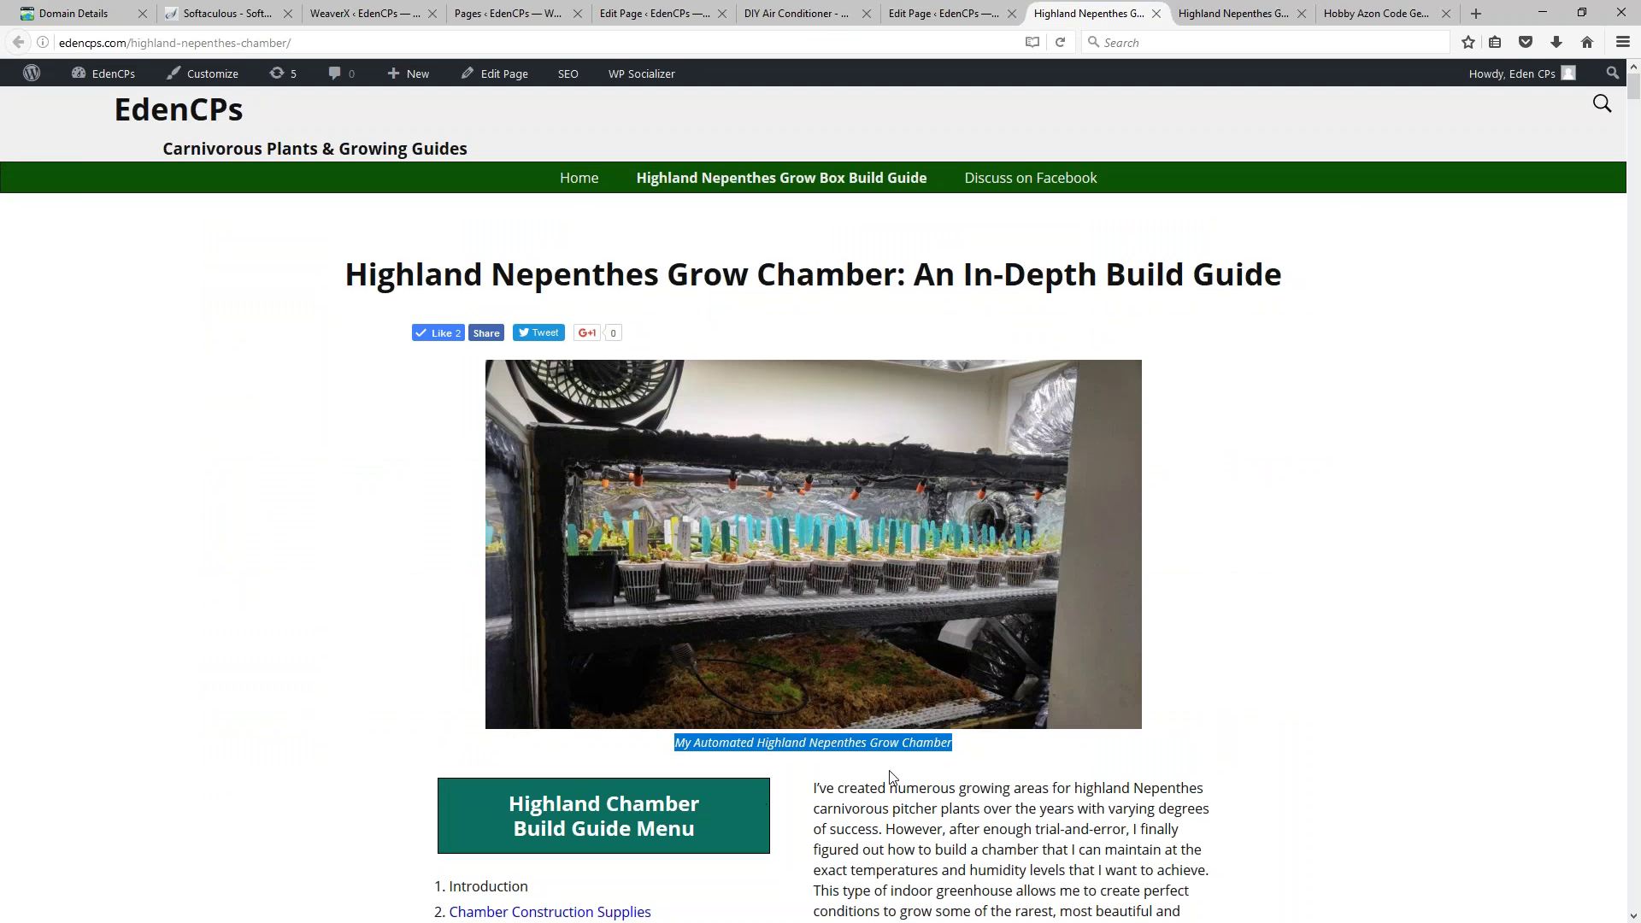
left_click(820, 760)
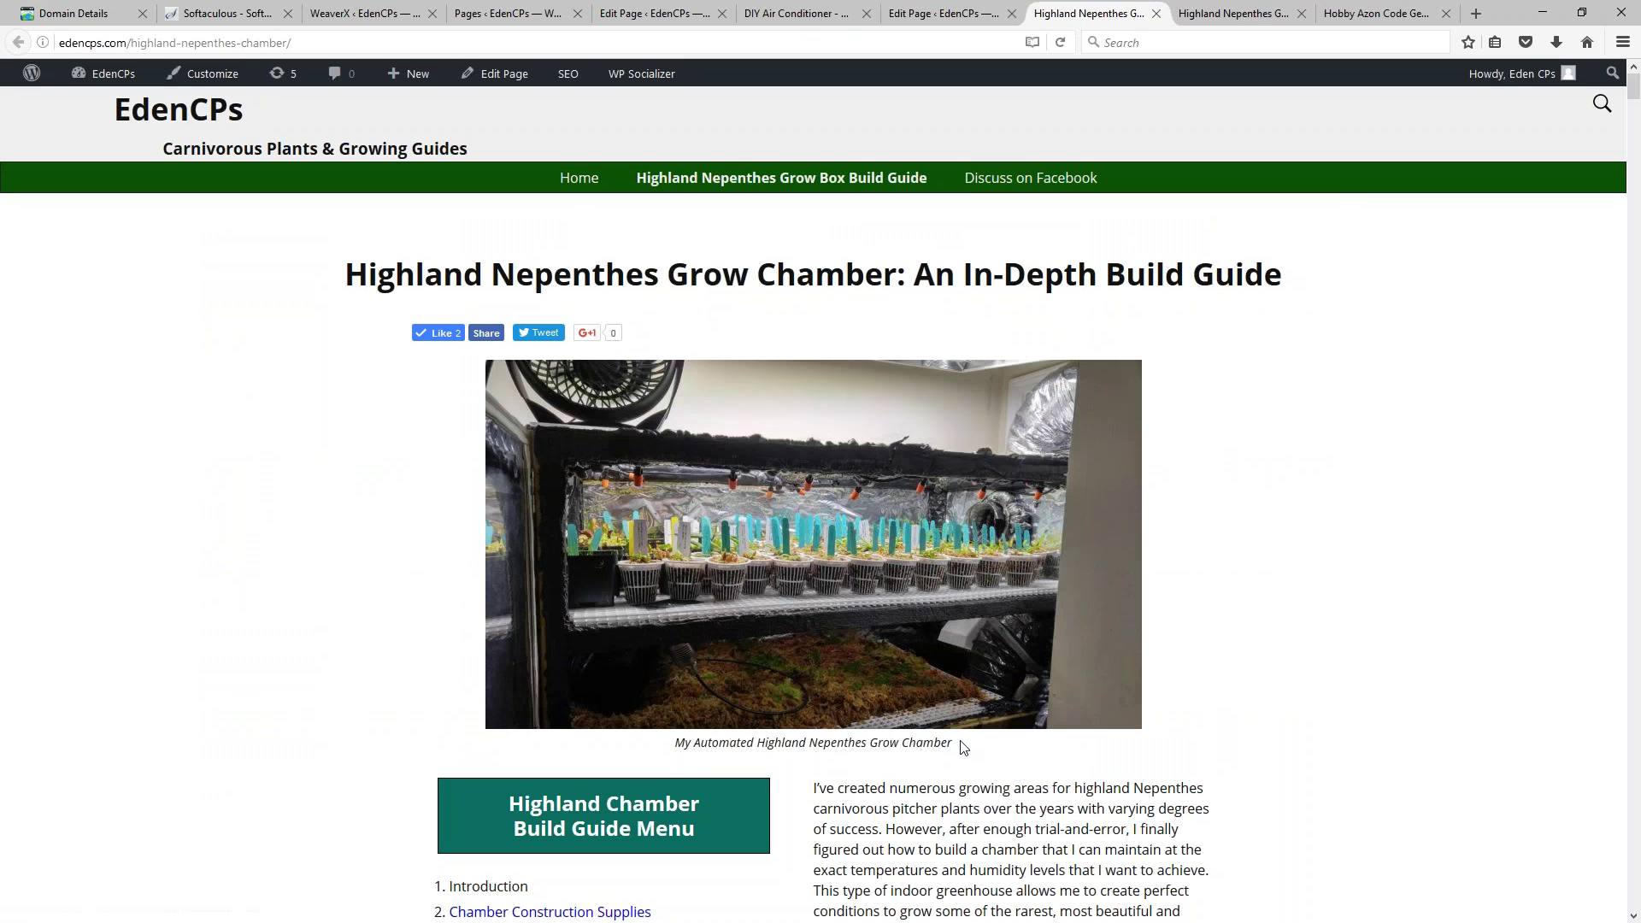
left_click_drag(965, 746, 666, 760)
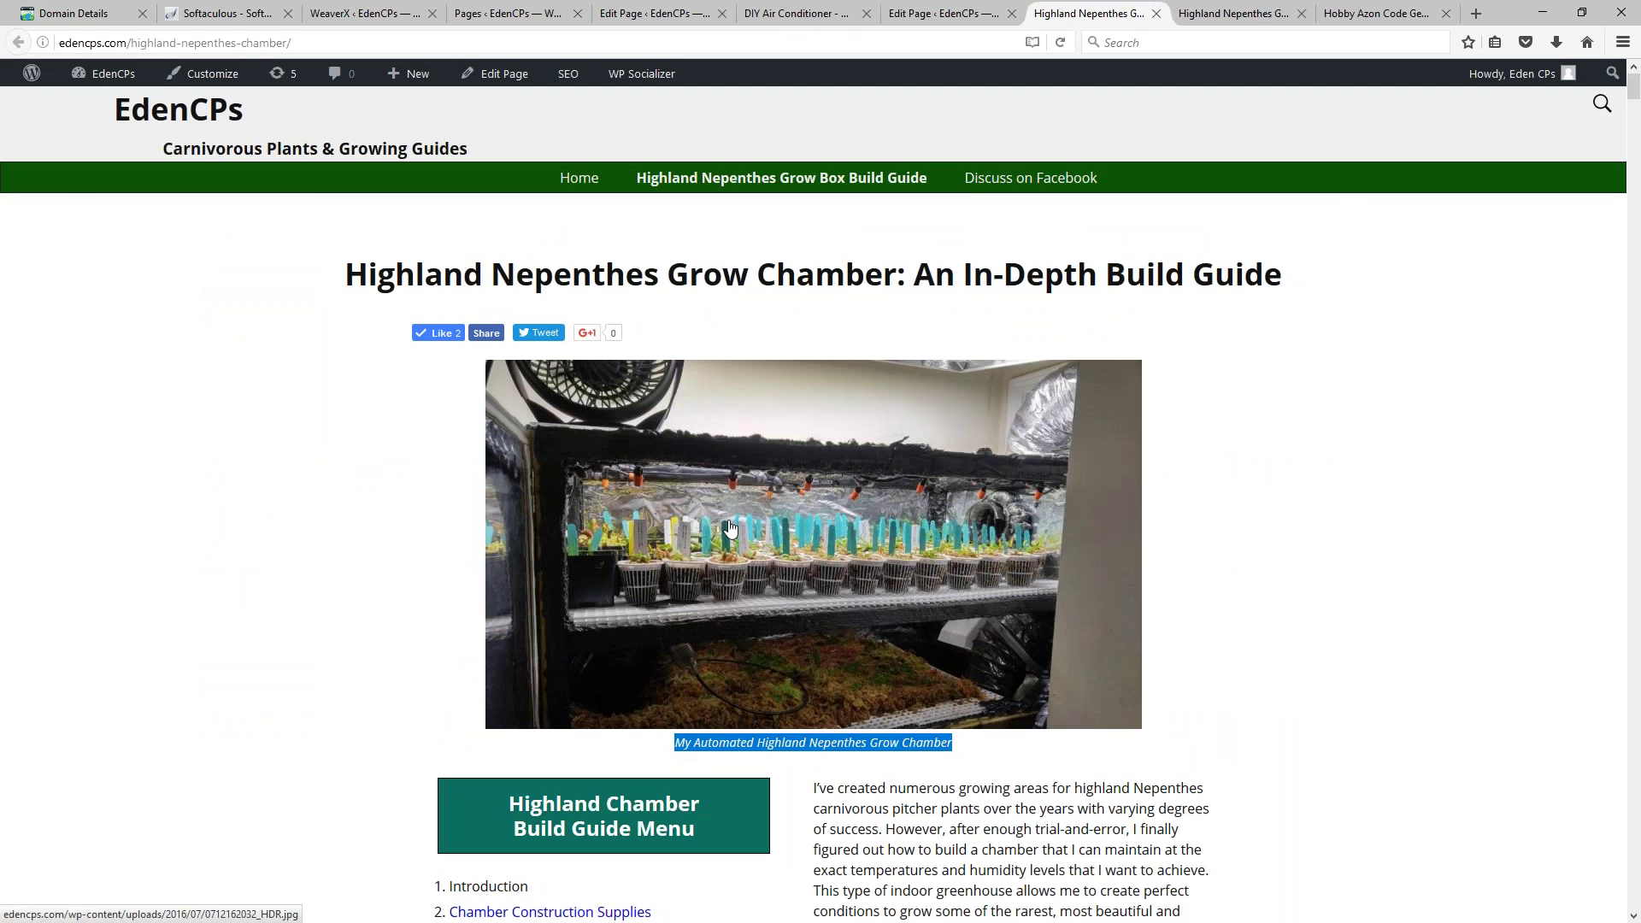
Step: Back in the page editor, examine the Inkbird image's title, caption and alt text
left_click(945, 19)
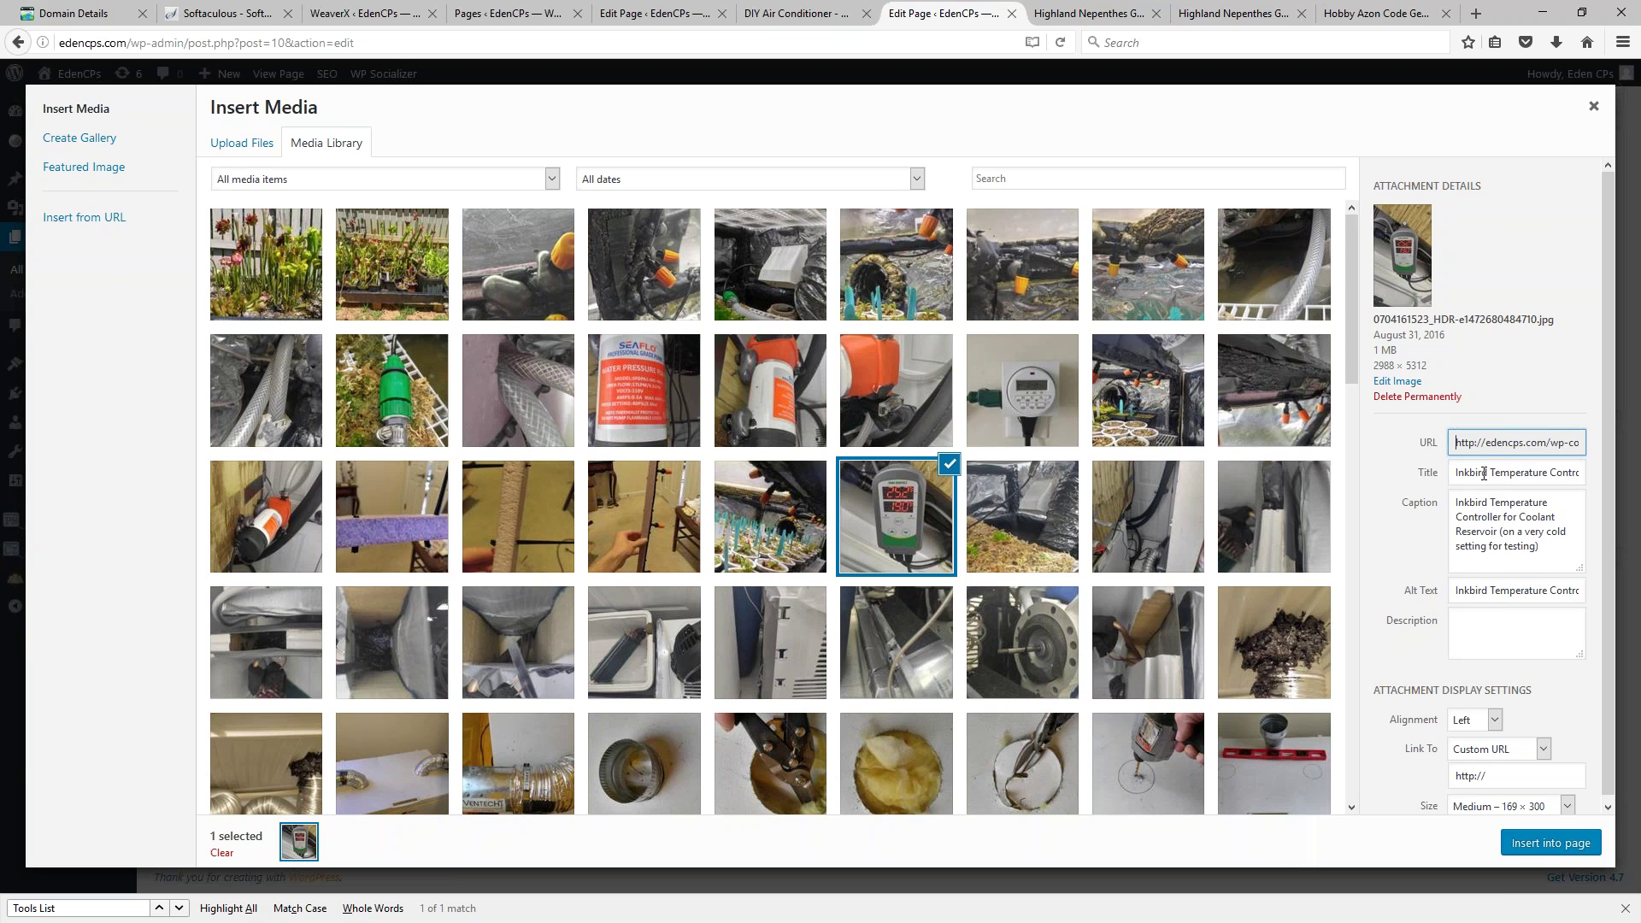
left_click_drag(1414, 477, 1419, 559)
left_click(1419, 559)
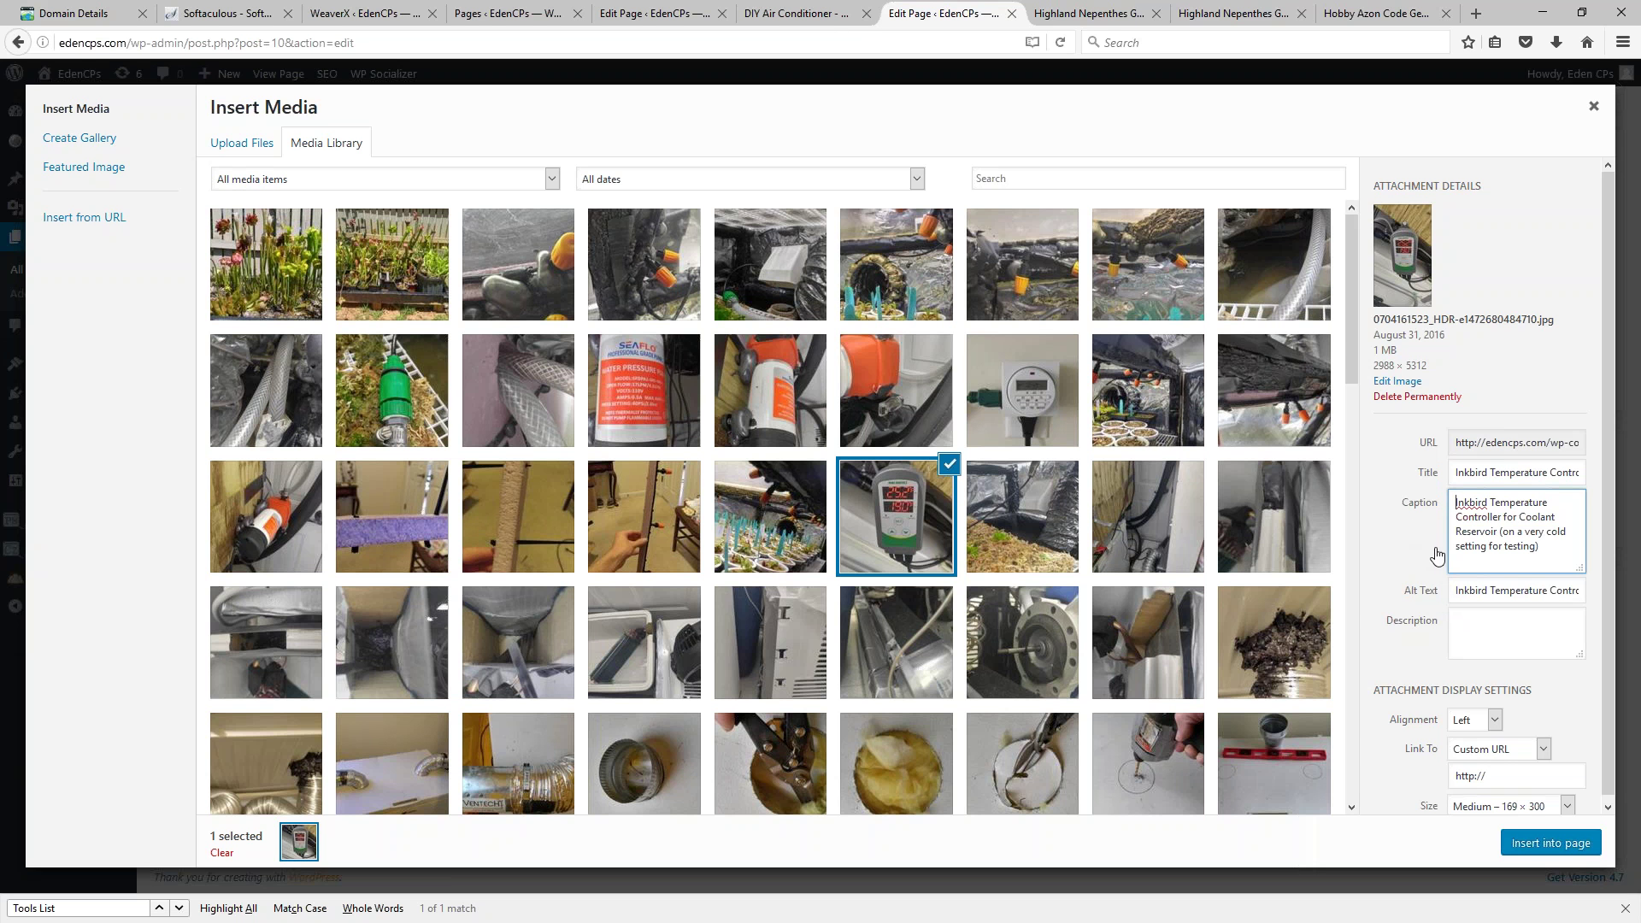
left_click_drag(1543, 550, 1440, 496)
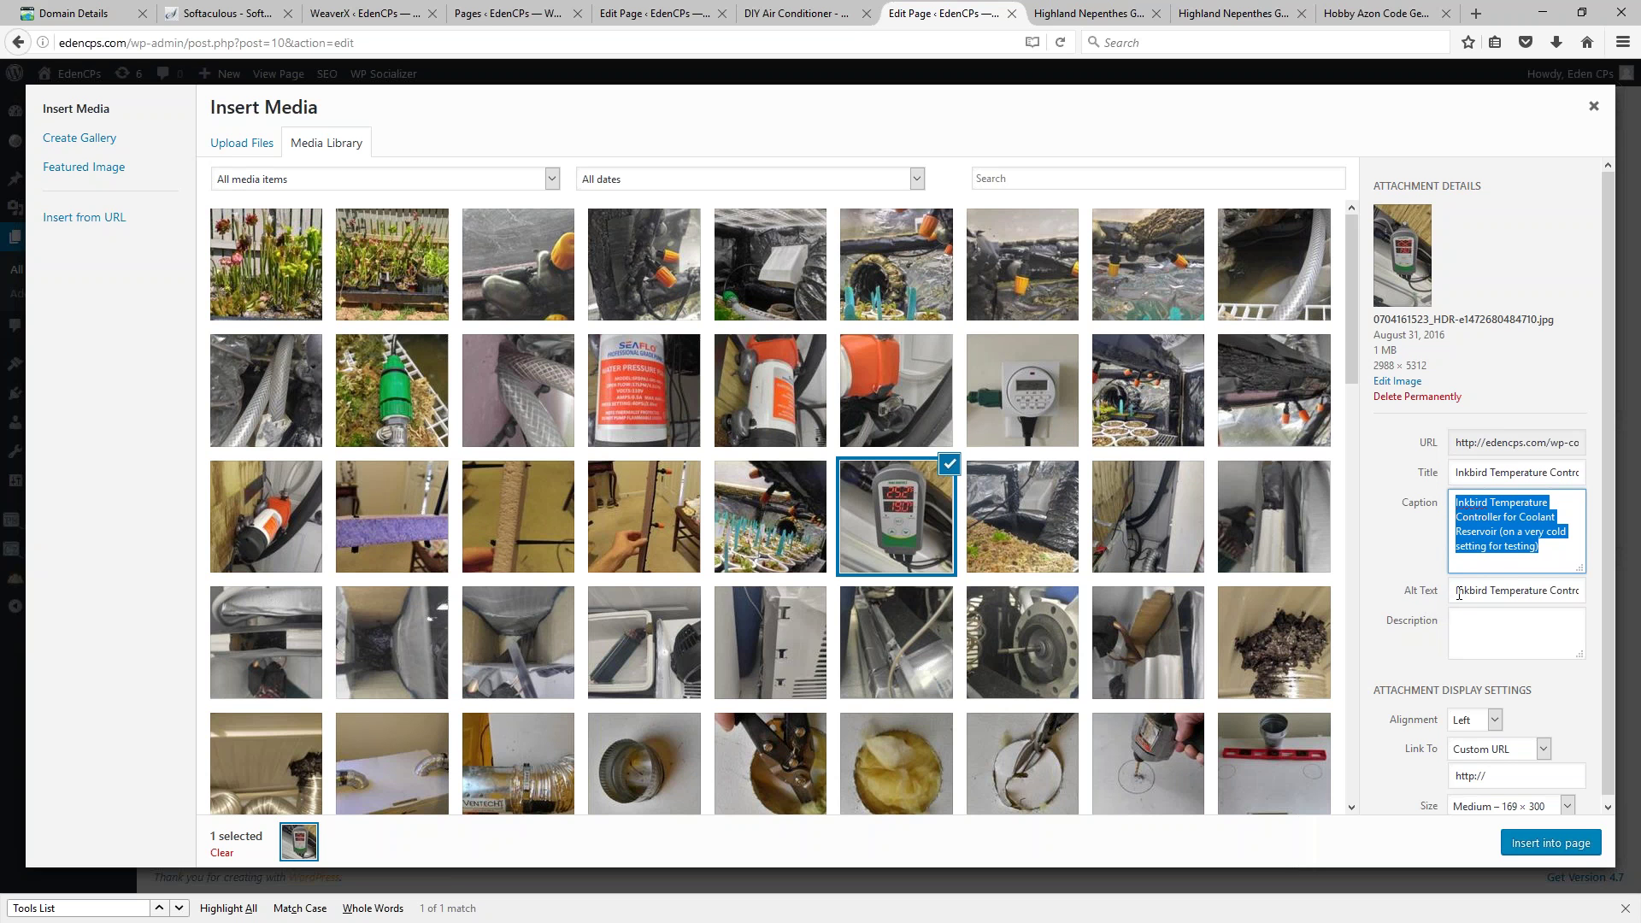
double_click(1428, 472)
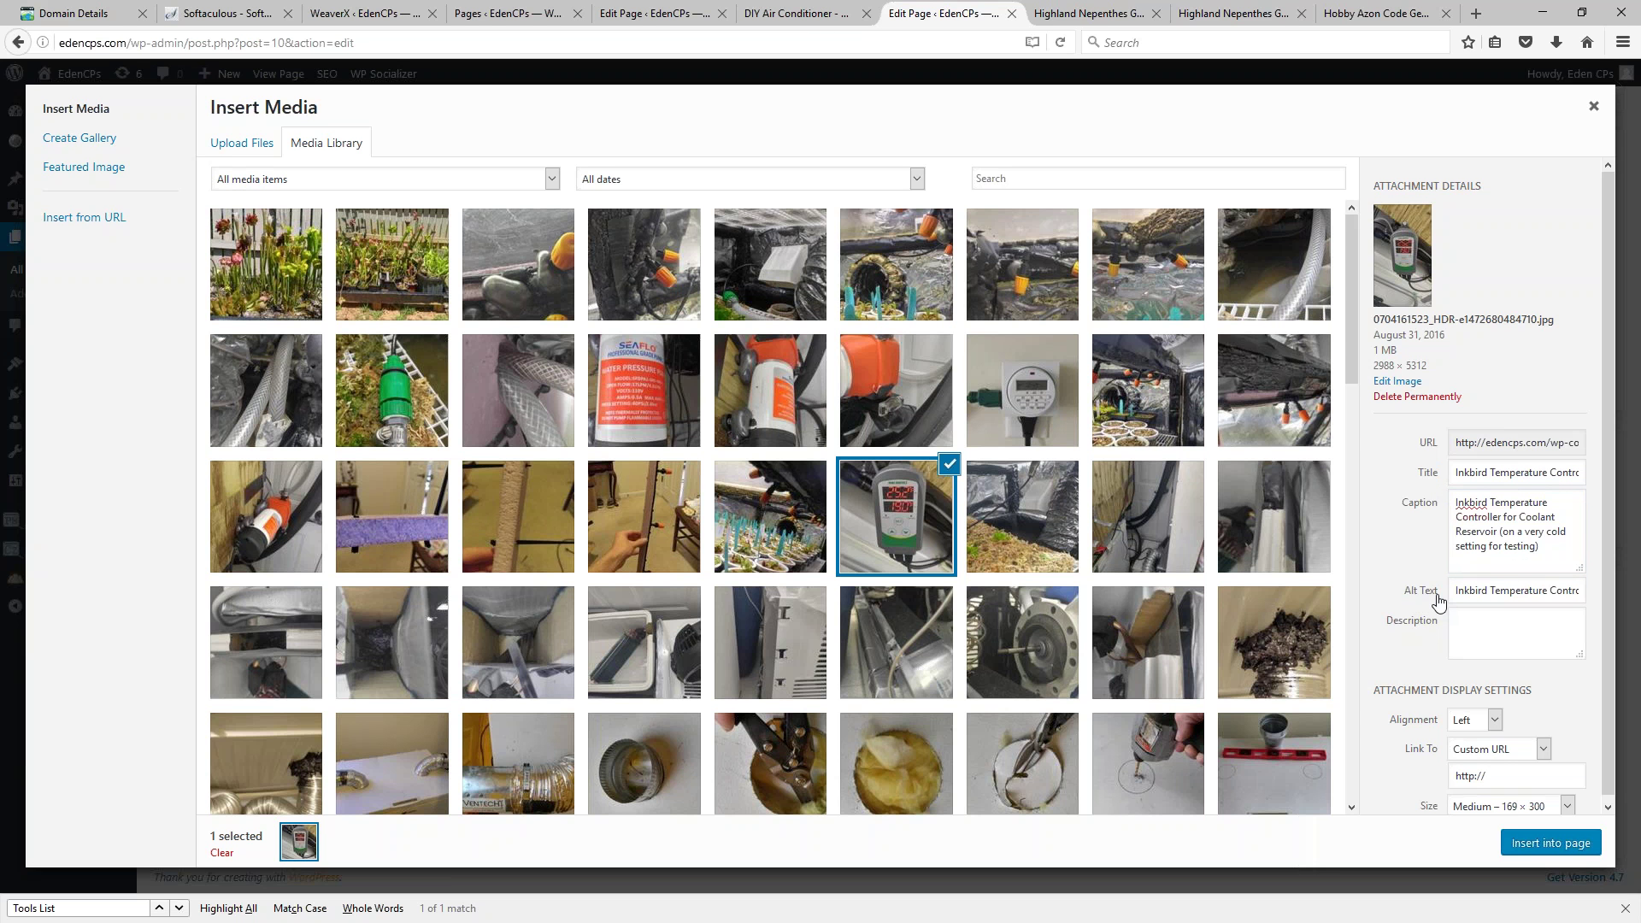
left_click_drag(1404, 594, 1439, 601)
left_click(1414, 609)
left_click(1415, 592)
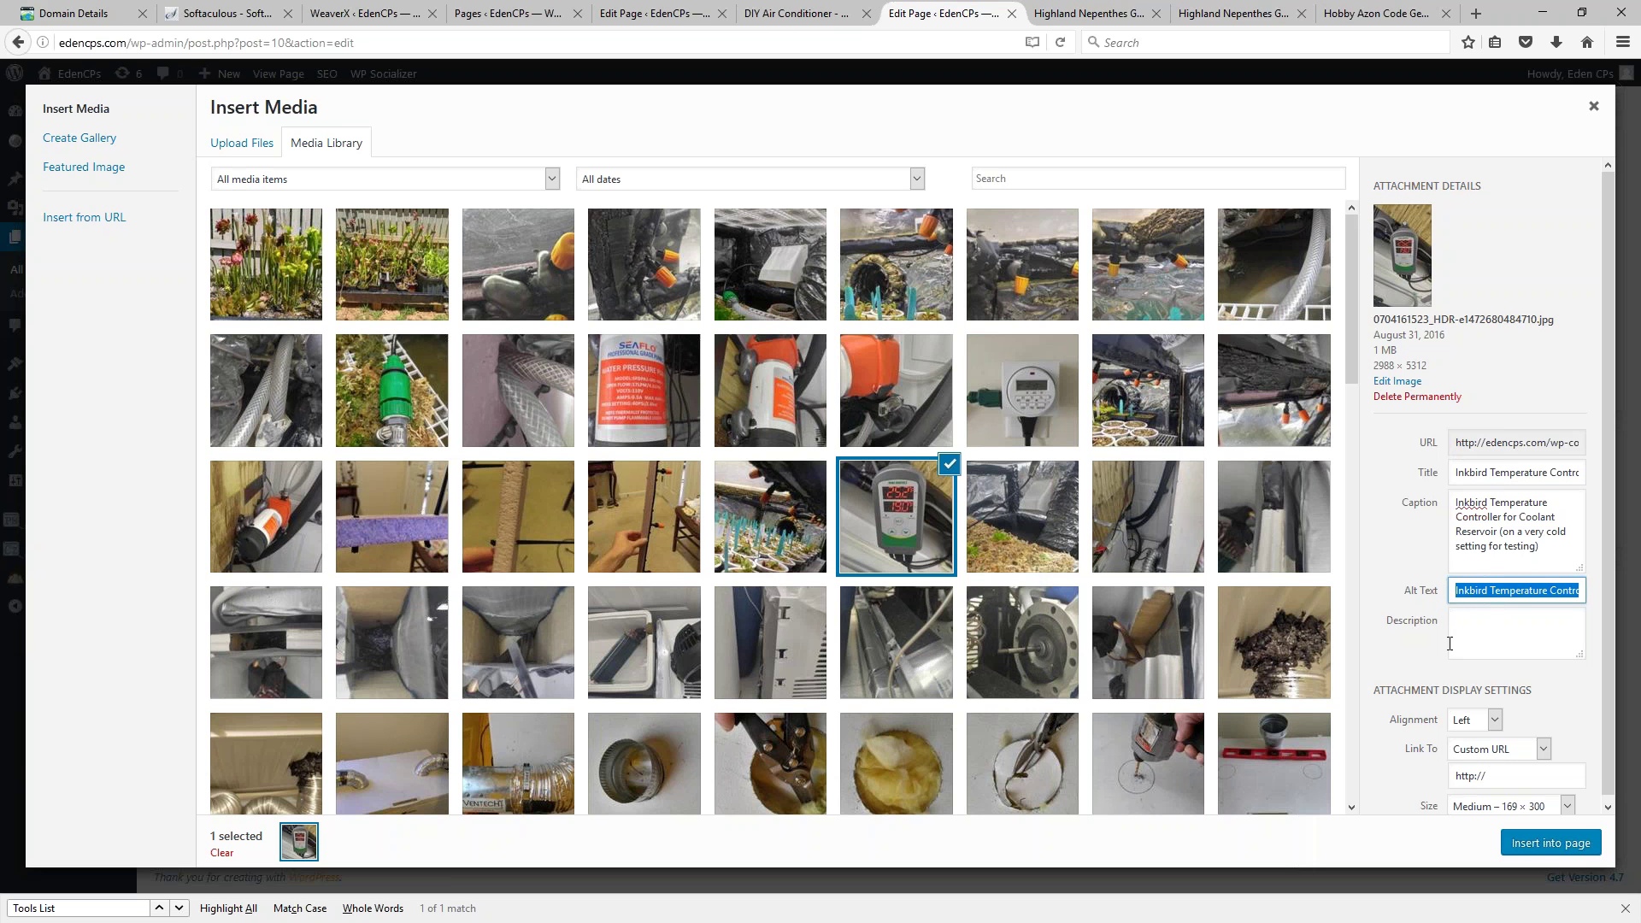
Step: Set the Inkbird image's alignment to Left in the attachment display settings
scroll(1450, 644, "down", 1)
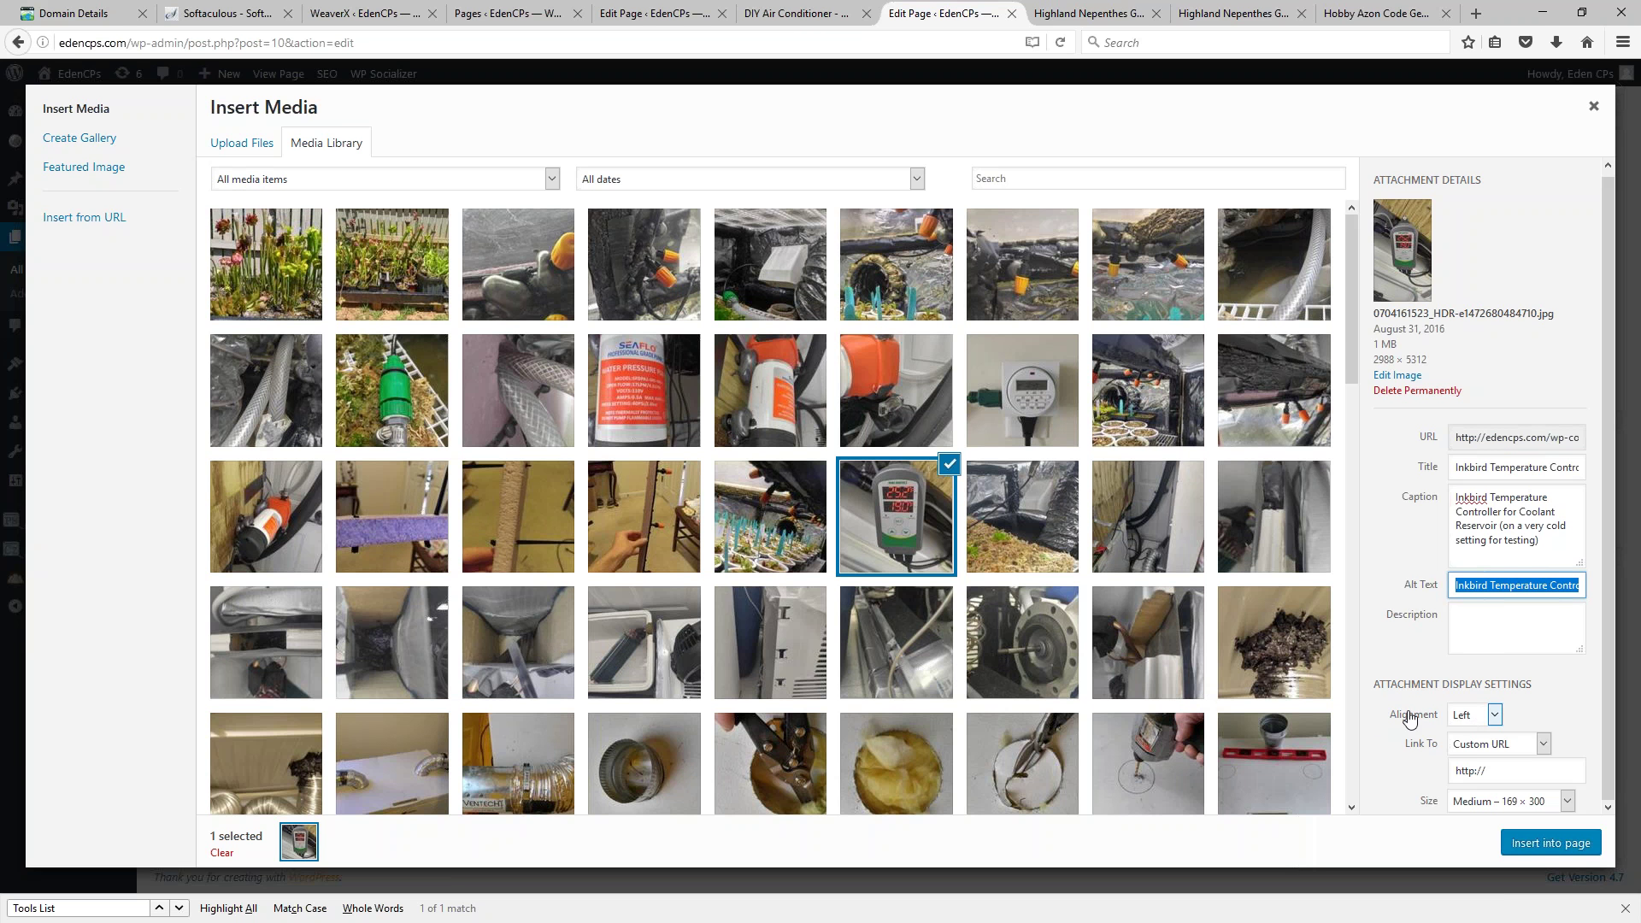
left_click(1475, 717)
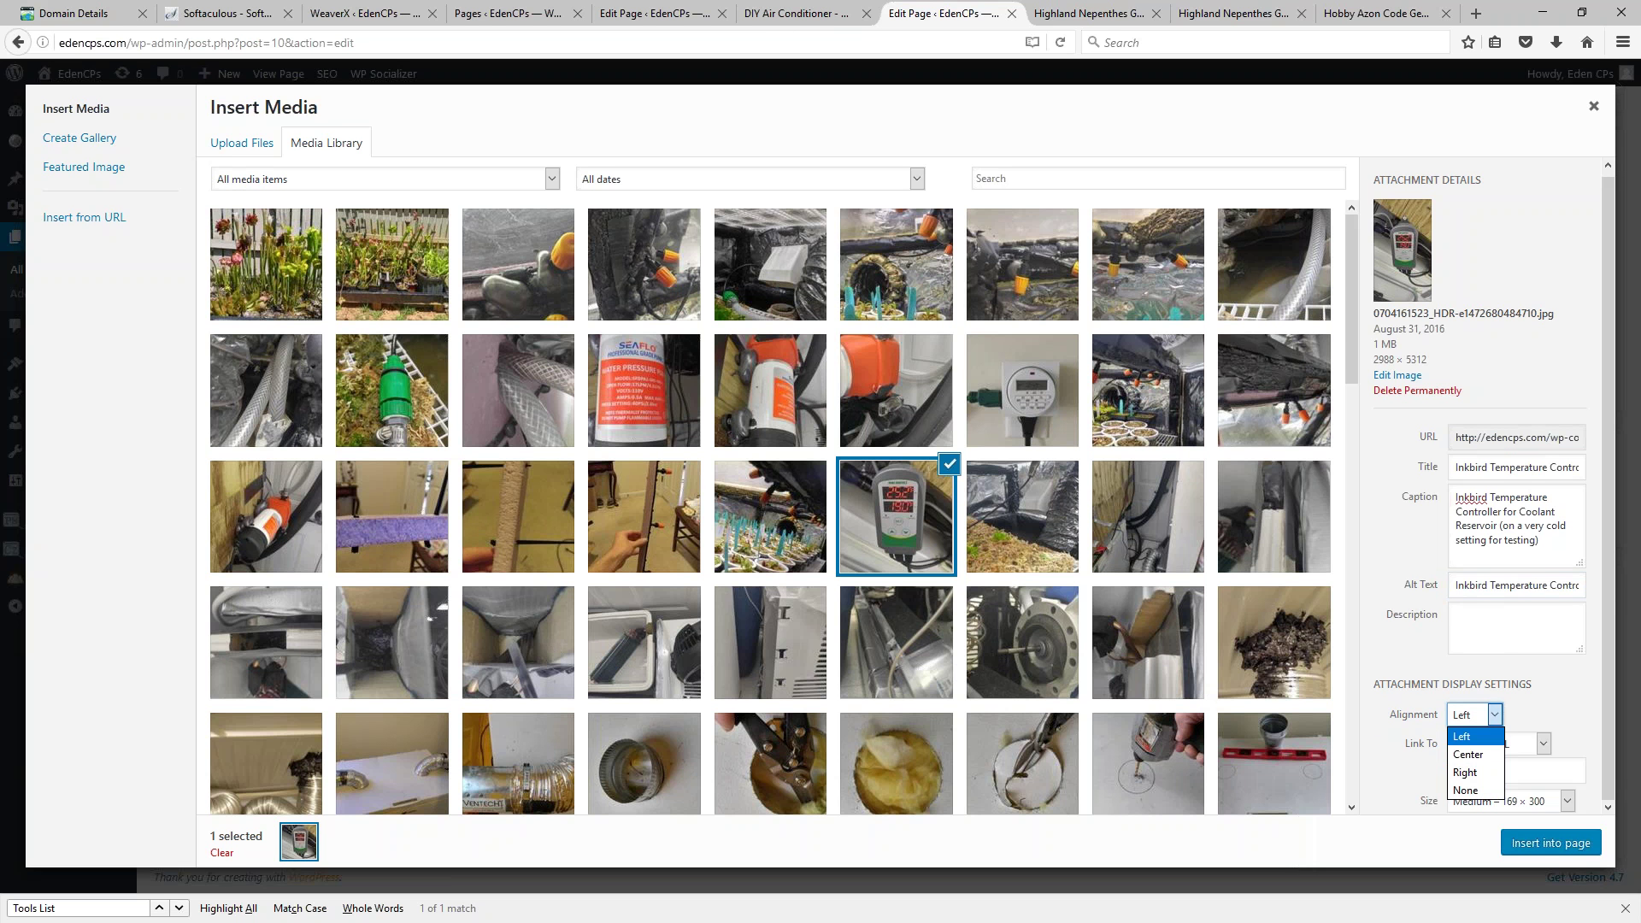
left_click(1468, 737)
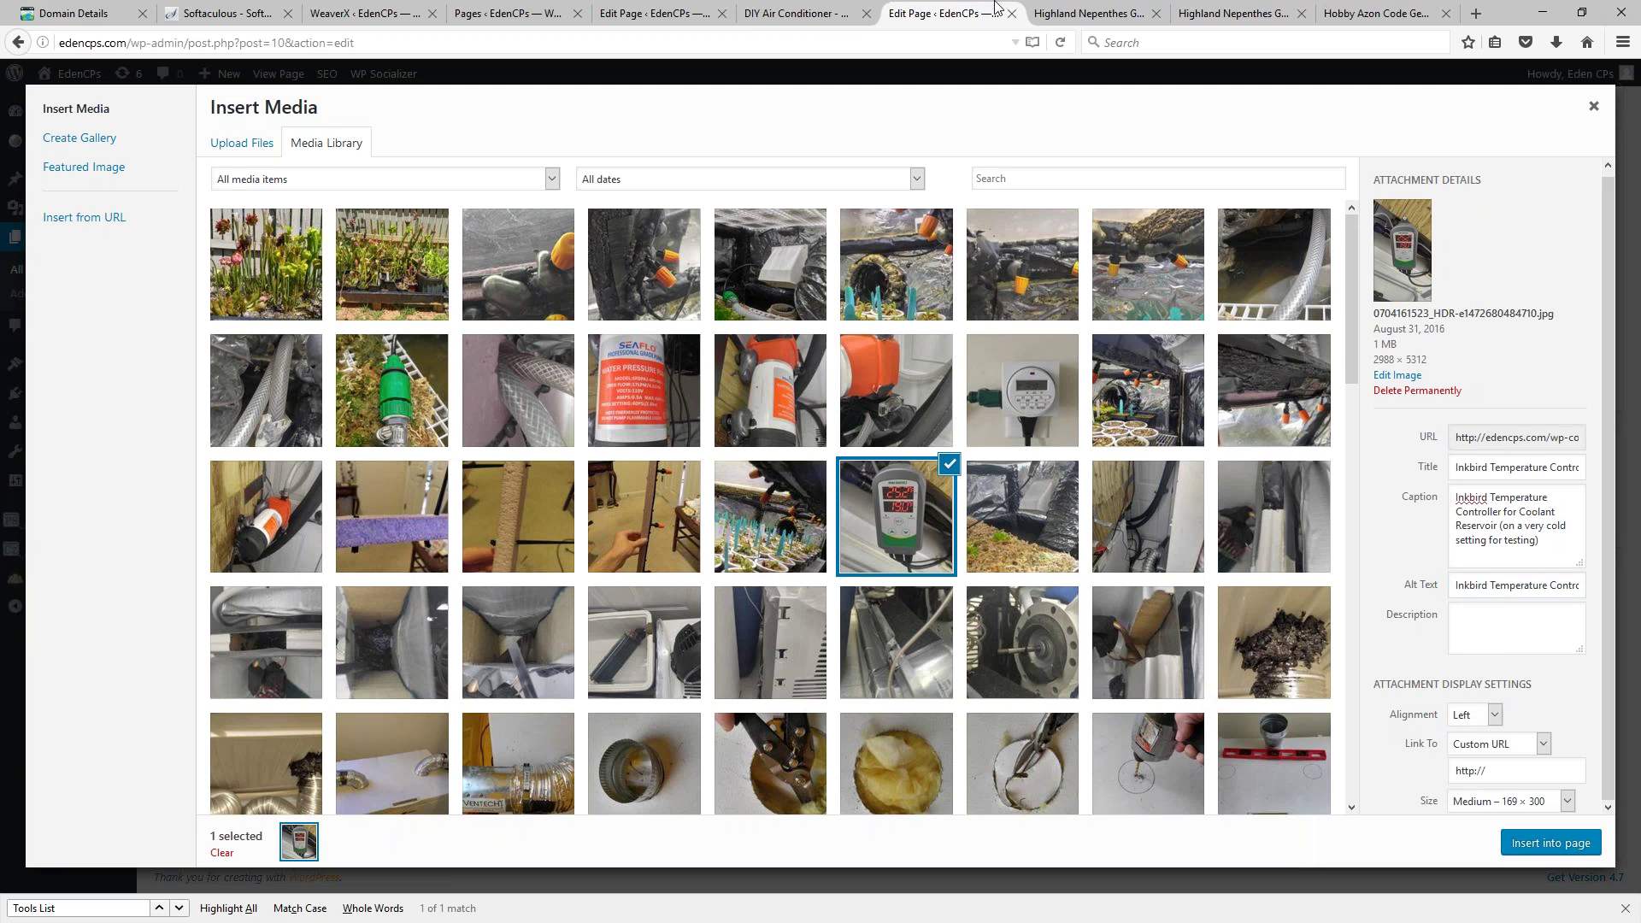
Step: On the live Highland Nepenthes page, examine how the captioned images are sized and aligned within the text of the construction steps
left_click(1106, 18)
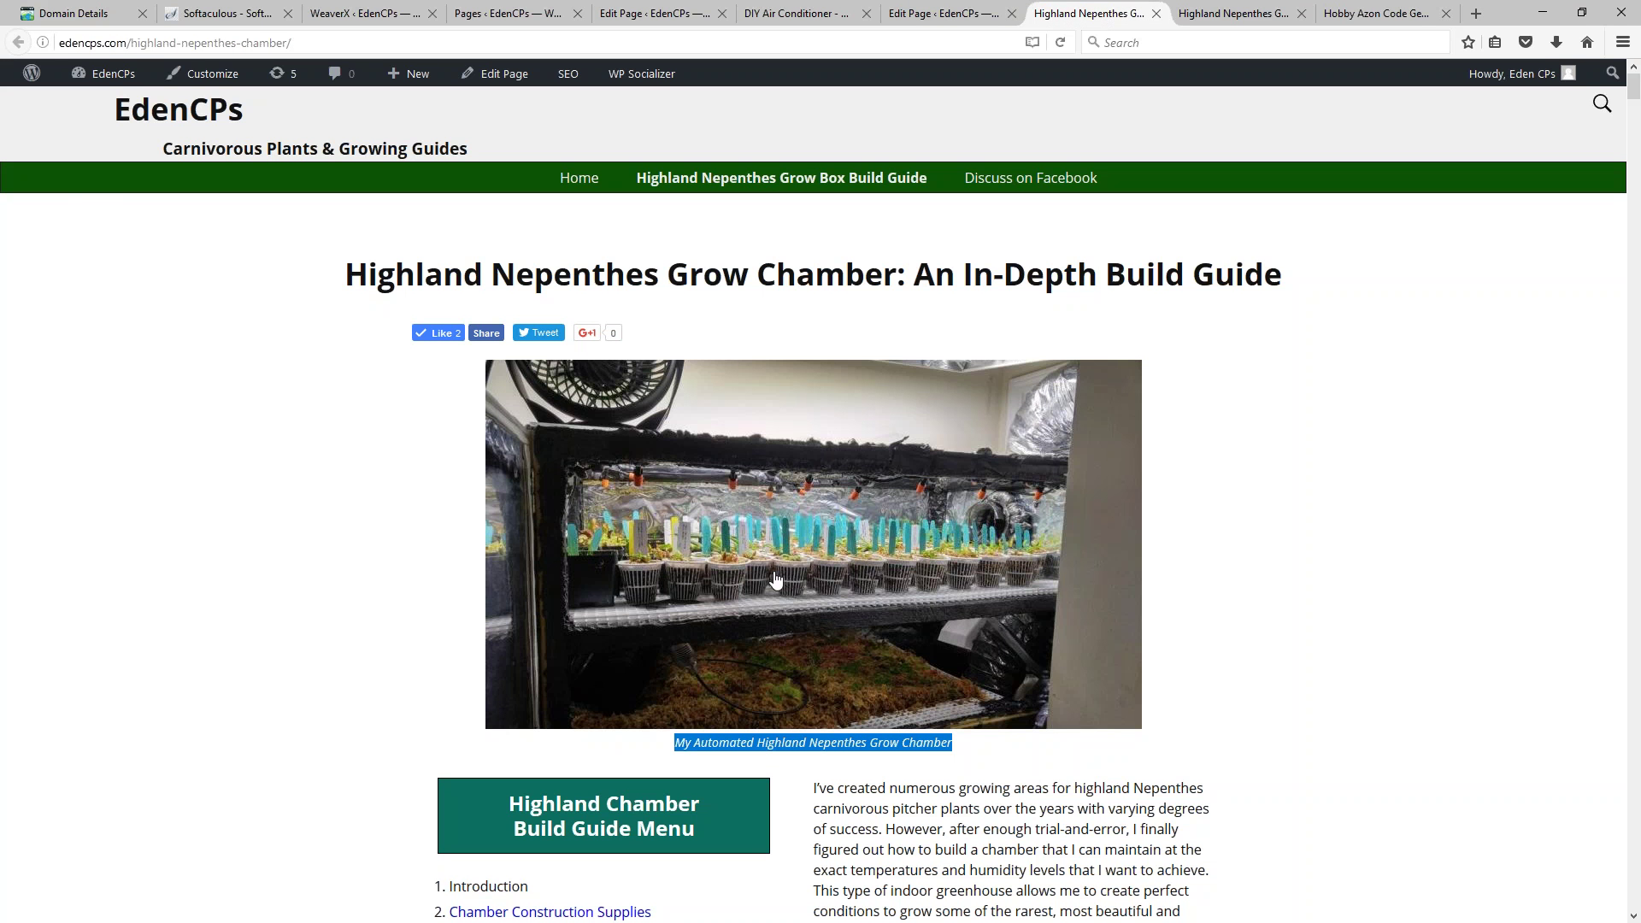
left_click(1305, 568)
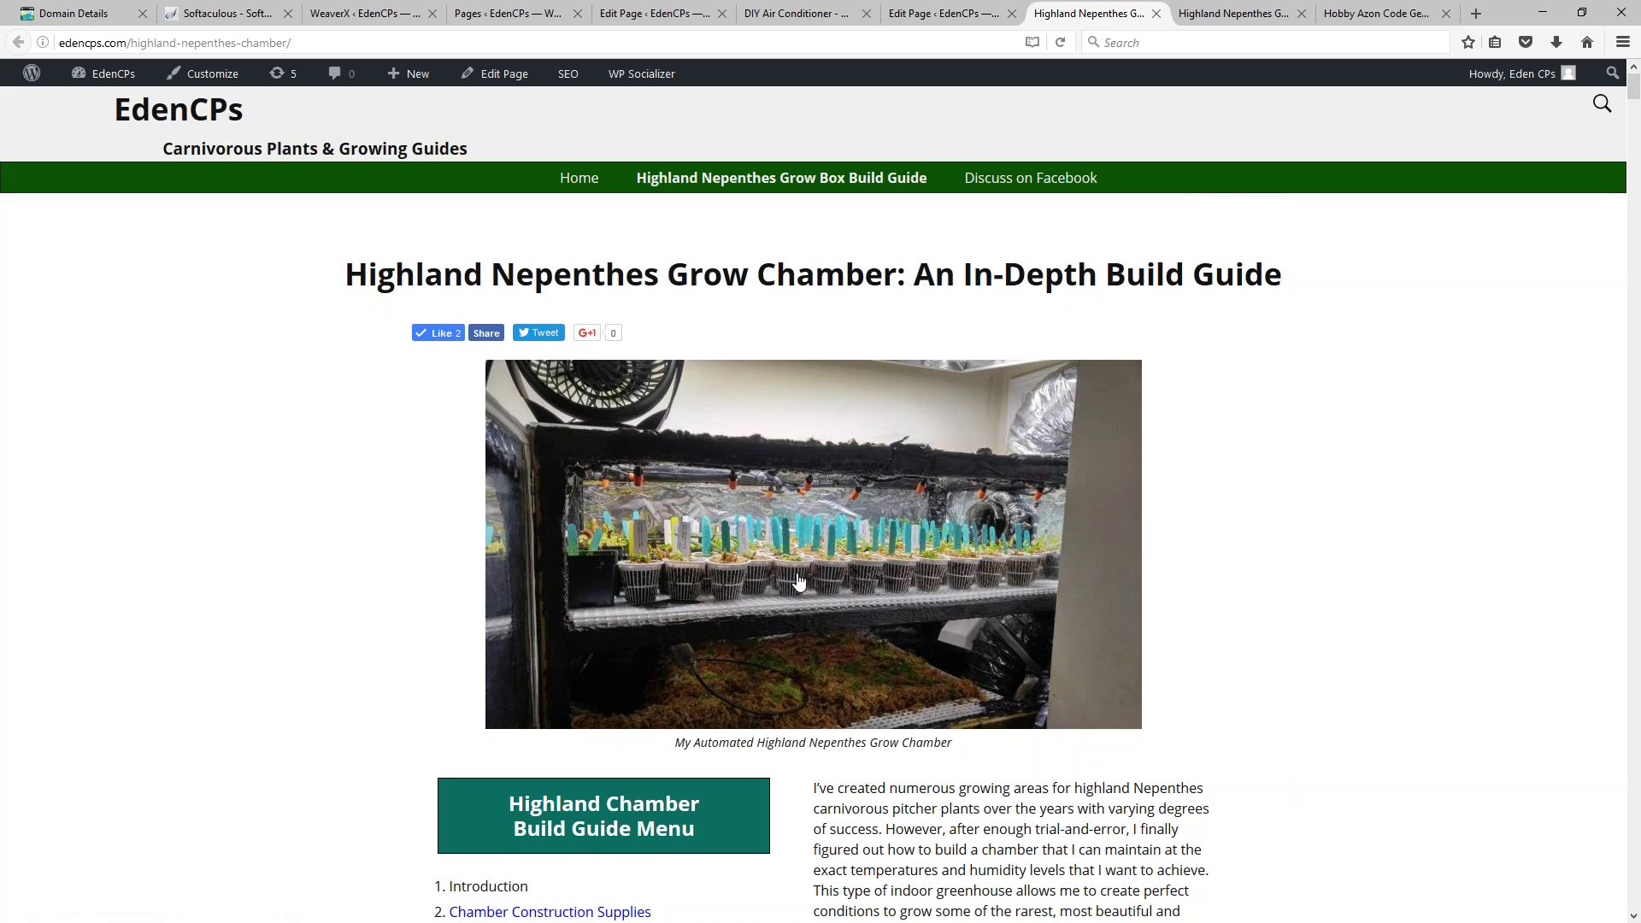
scroll(795, 574, "down", 15)
scroll(812, 504, "down", 20)
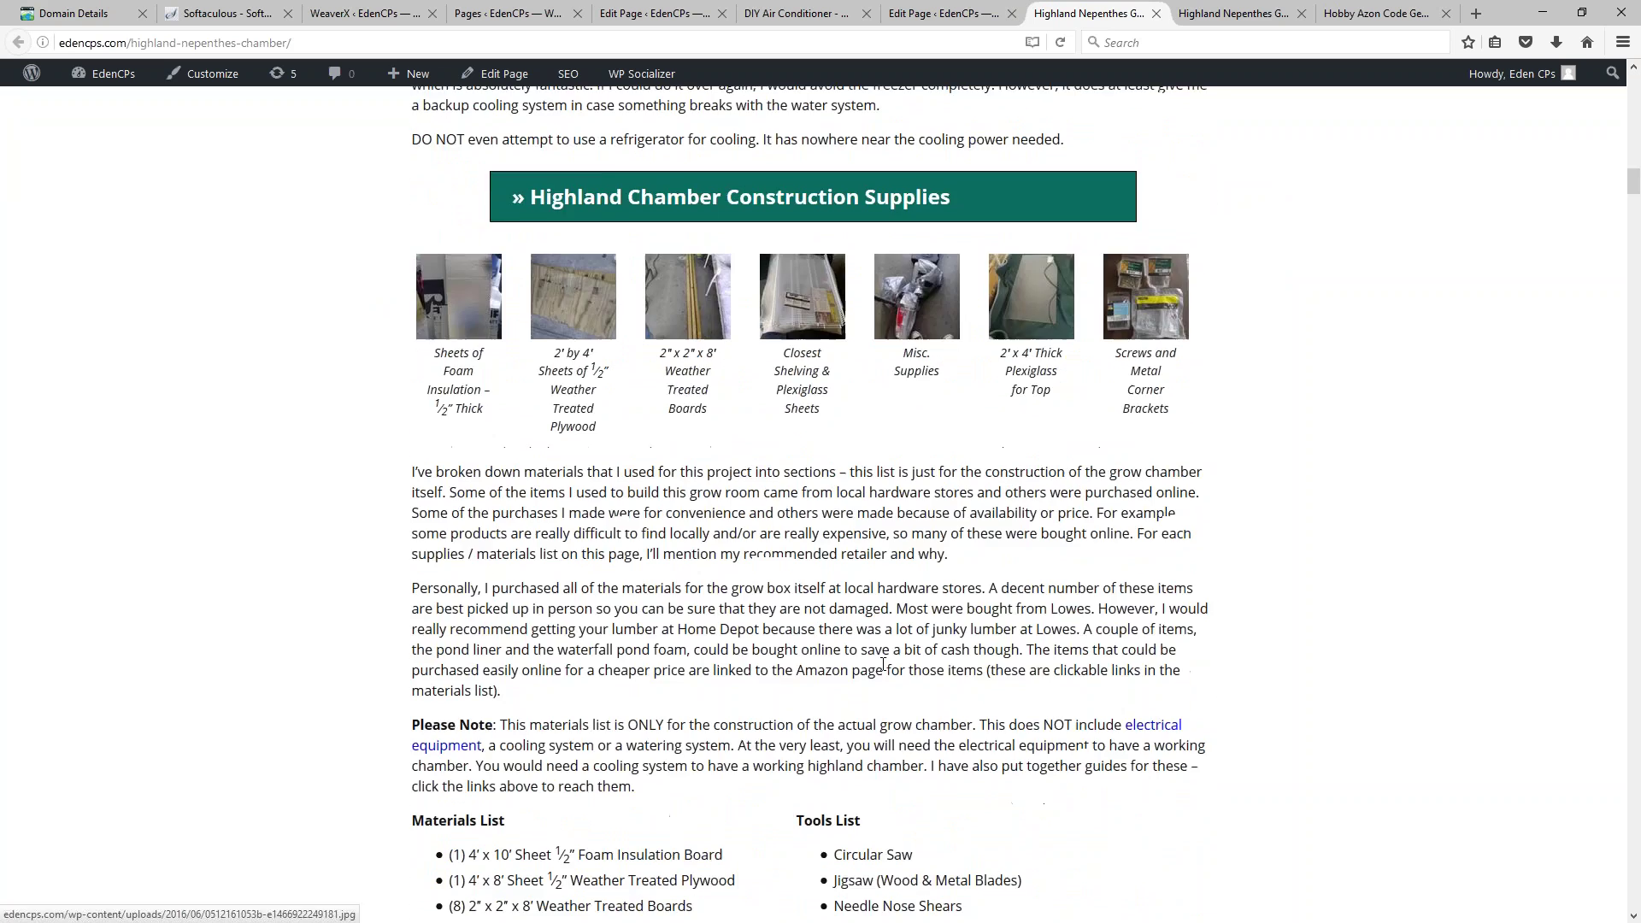
scroll(1103, 255, "up", 7)
scroll(1104, 255, "down", 4)
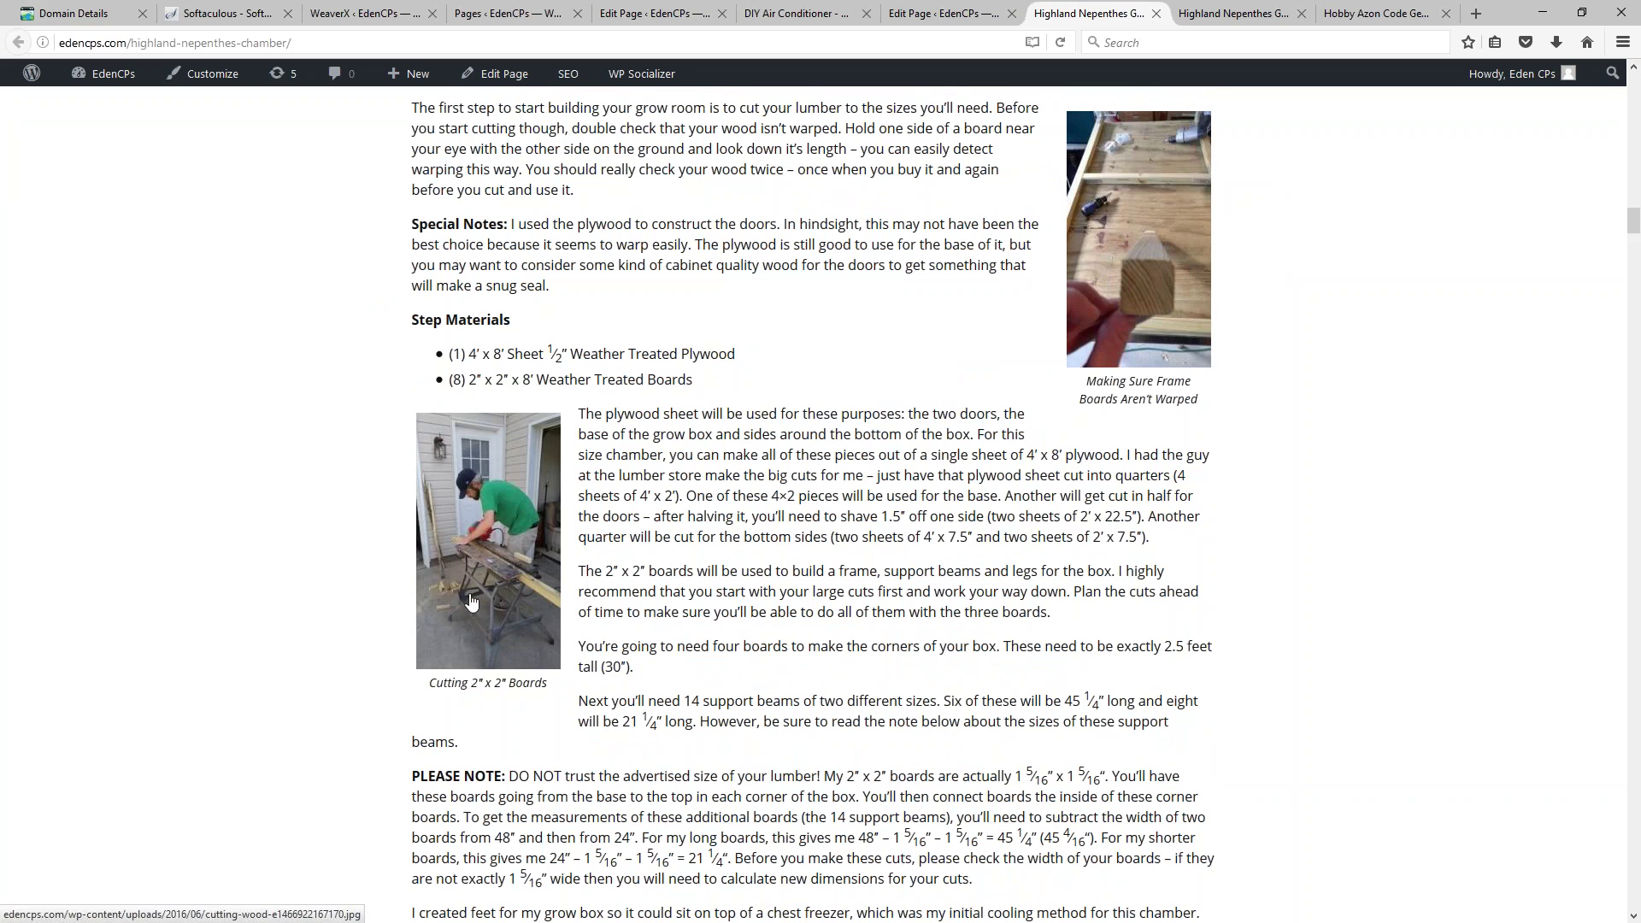
scroll(506, 583, "down", 1)
scroll(923, 641, "down", 20)
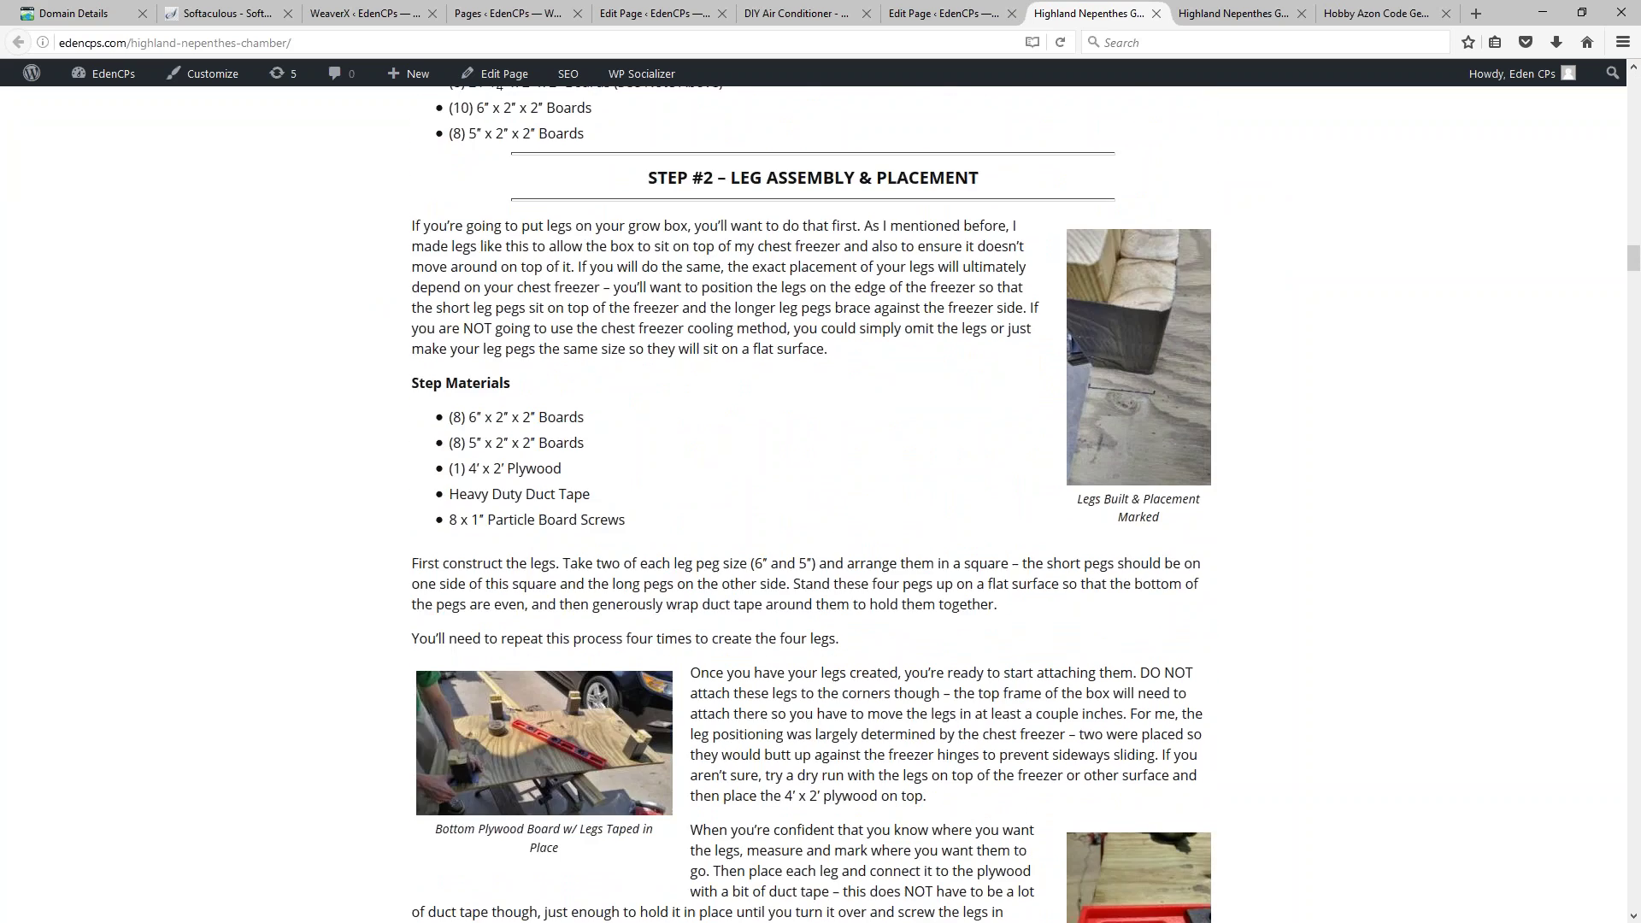
scroll(933, 634, "down", 20)
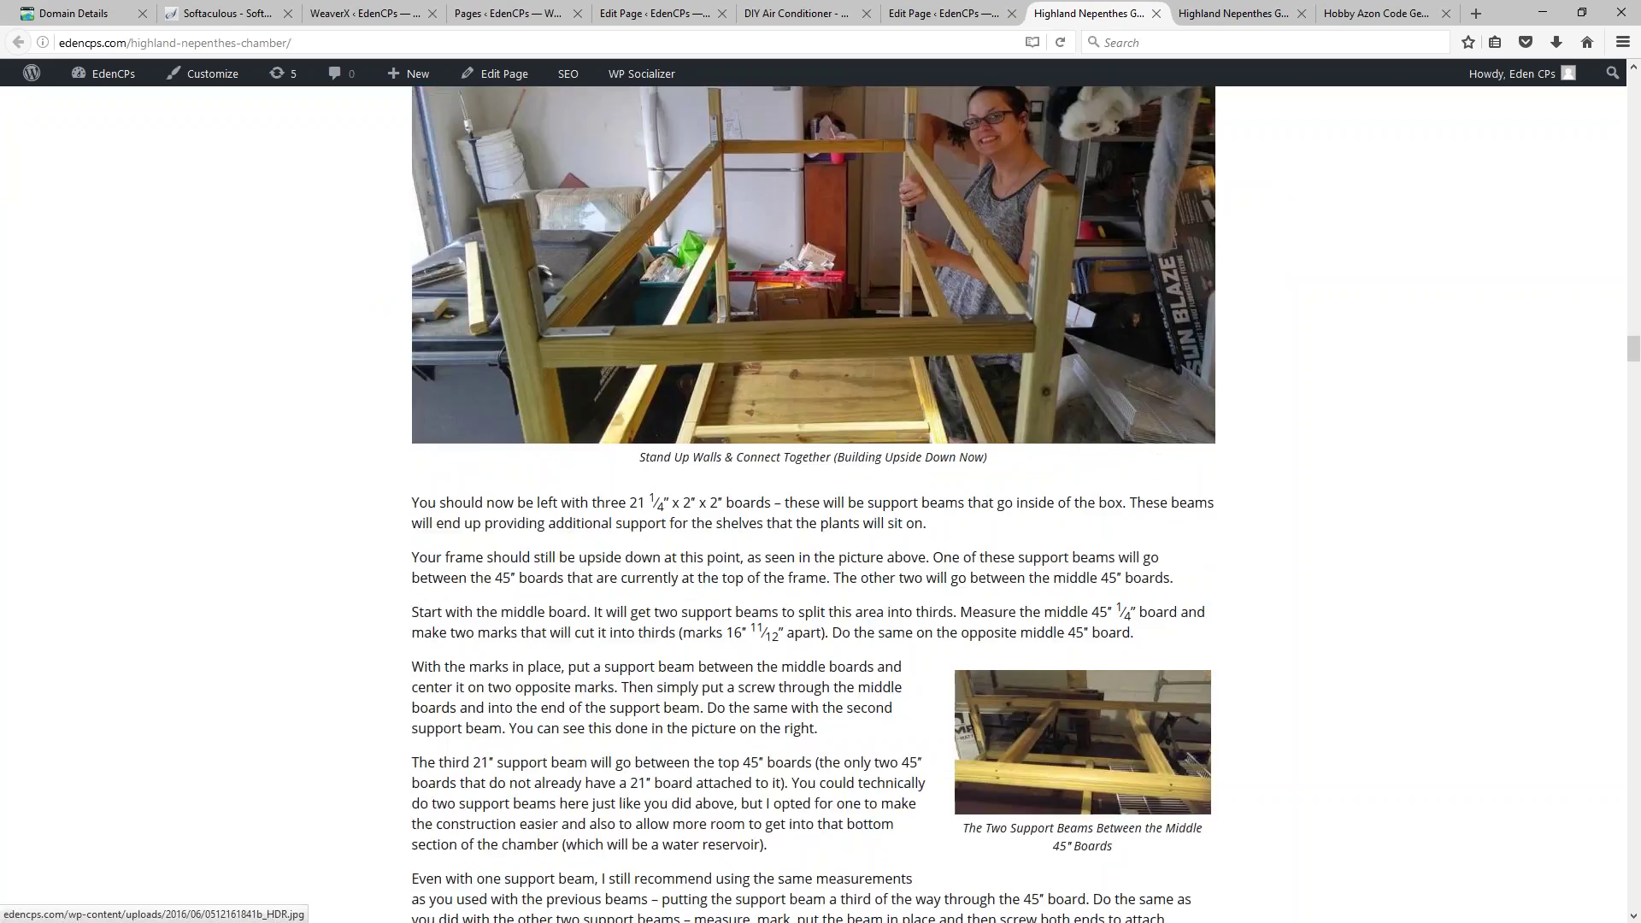
scroll(719, 654, "down", 20)
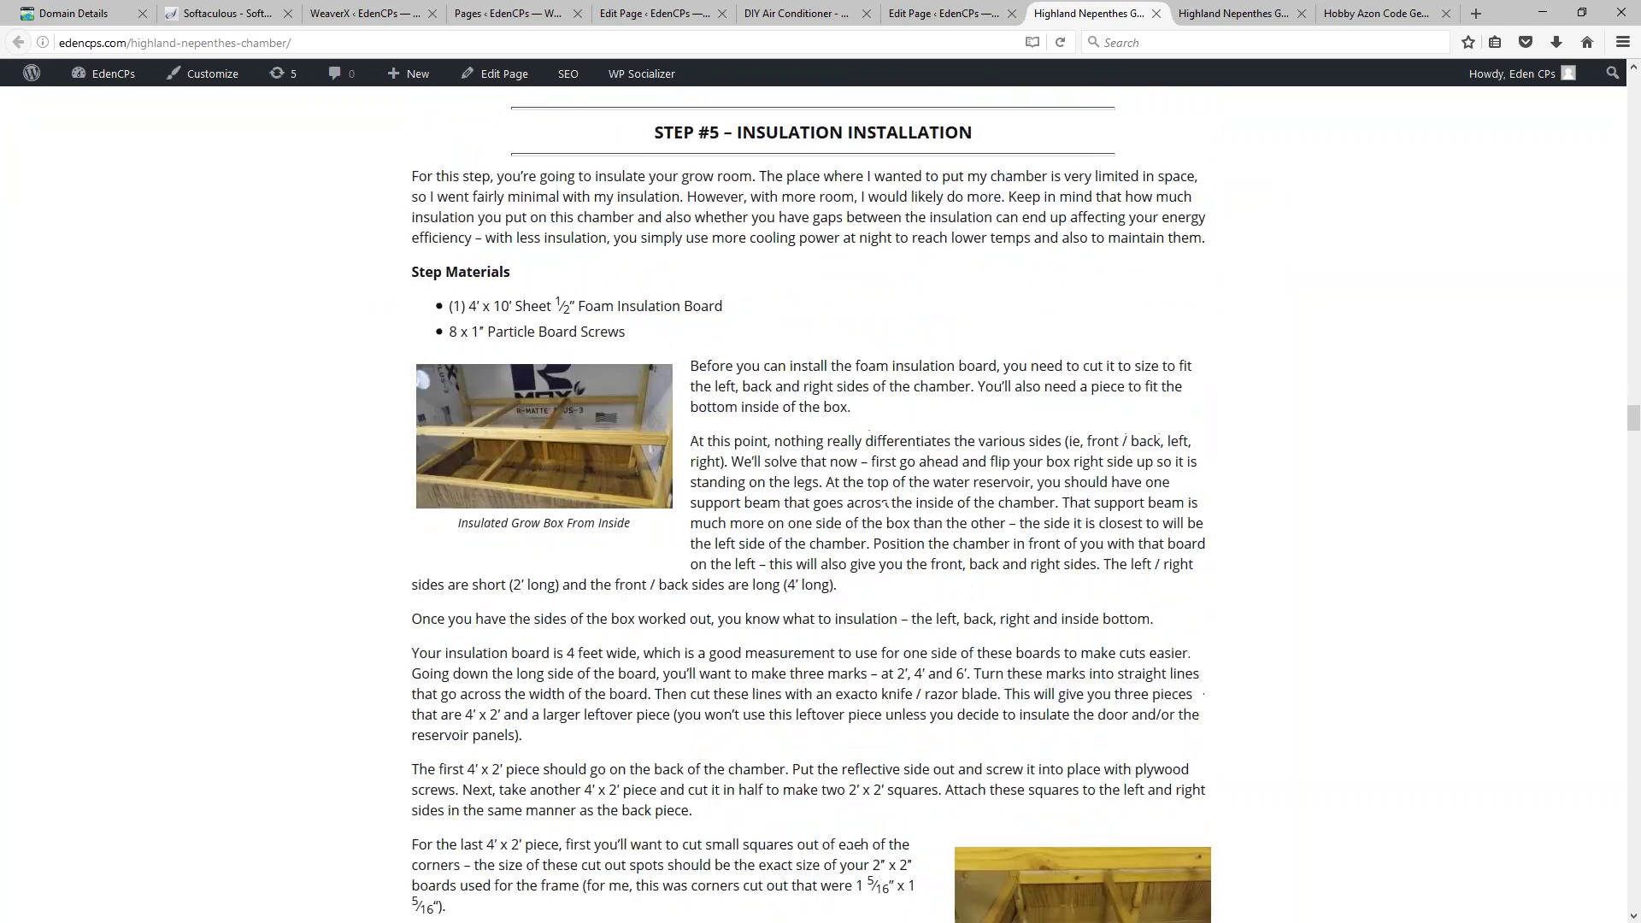
scroll(718, 654, "down", 20)
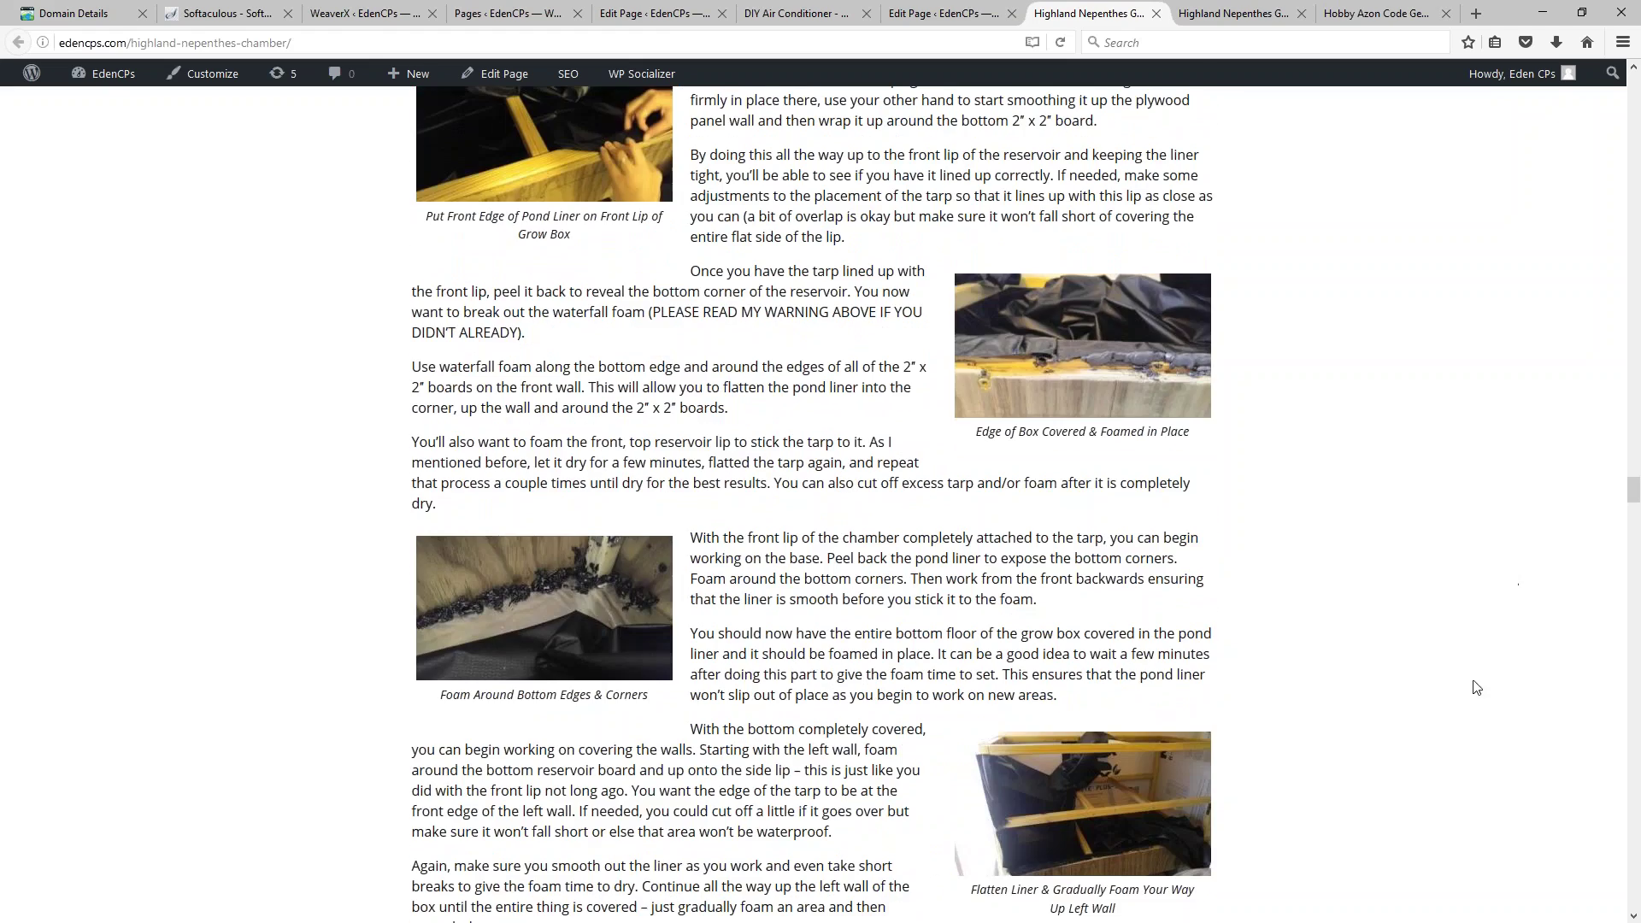
Step: Return to the beginning of the live page and examine the captioned thumbnail row under Highland Chamber Construction Supplies
middle_click(1314, 372)
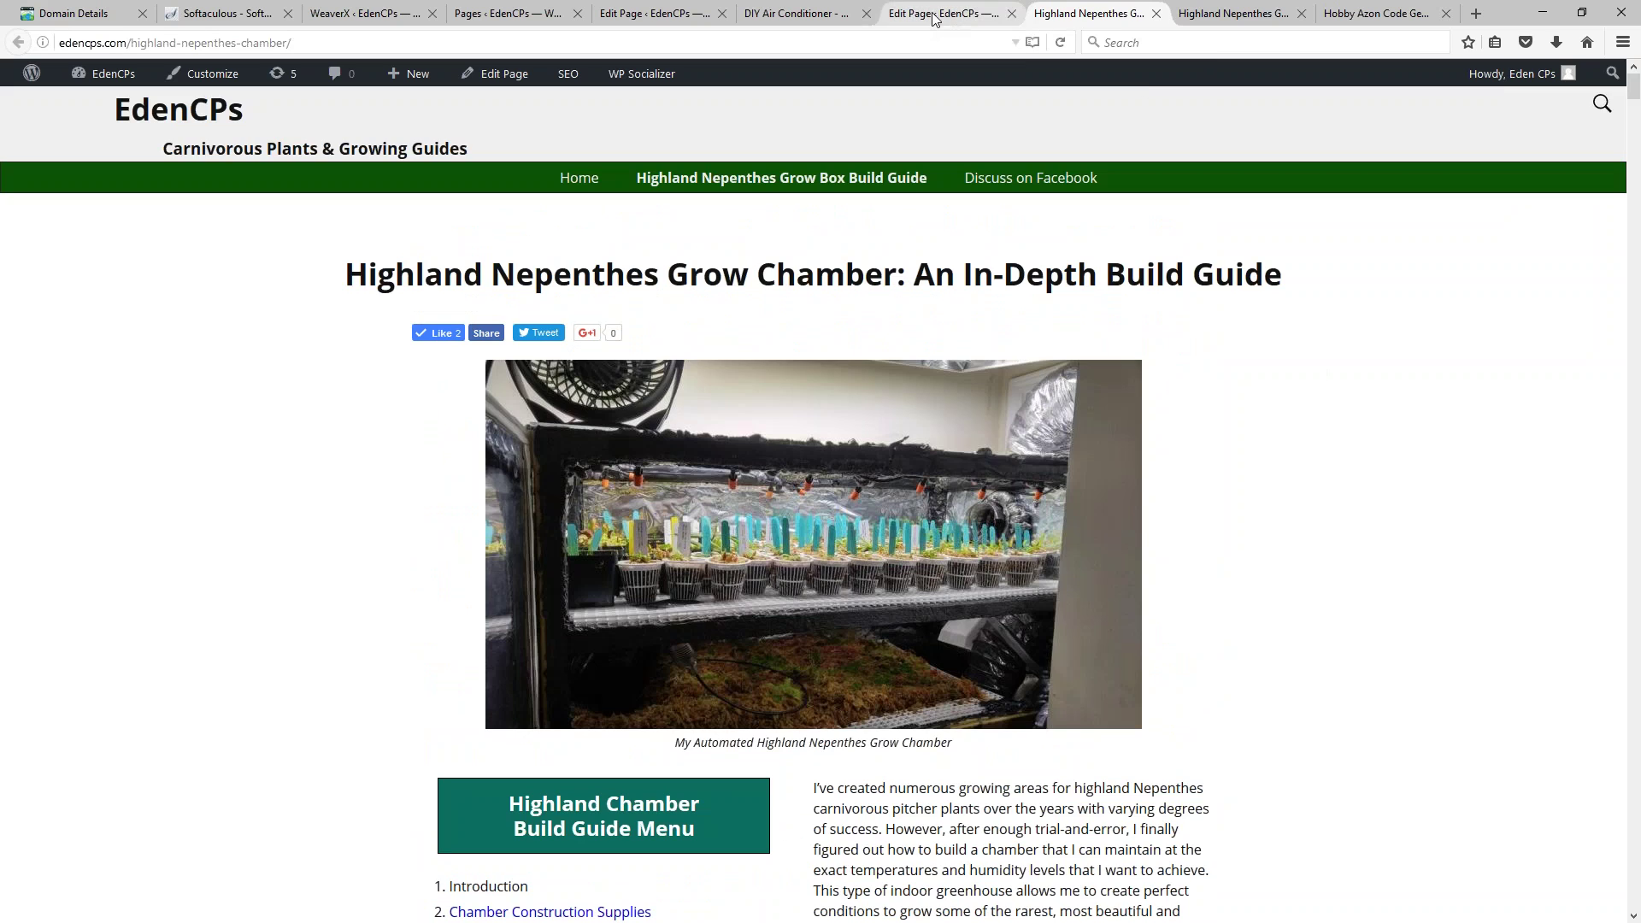
scroll(1003, 110, "down", 3)
scroll(820, 505, "down", 20)
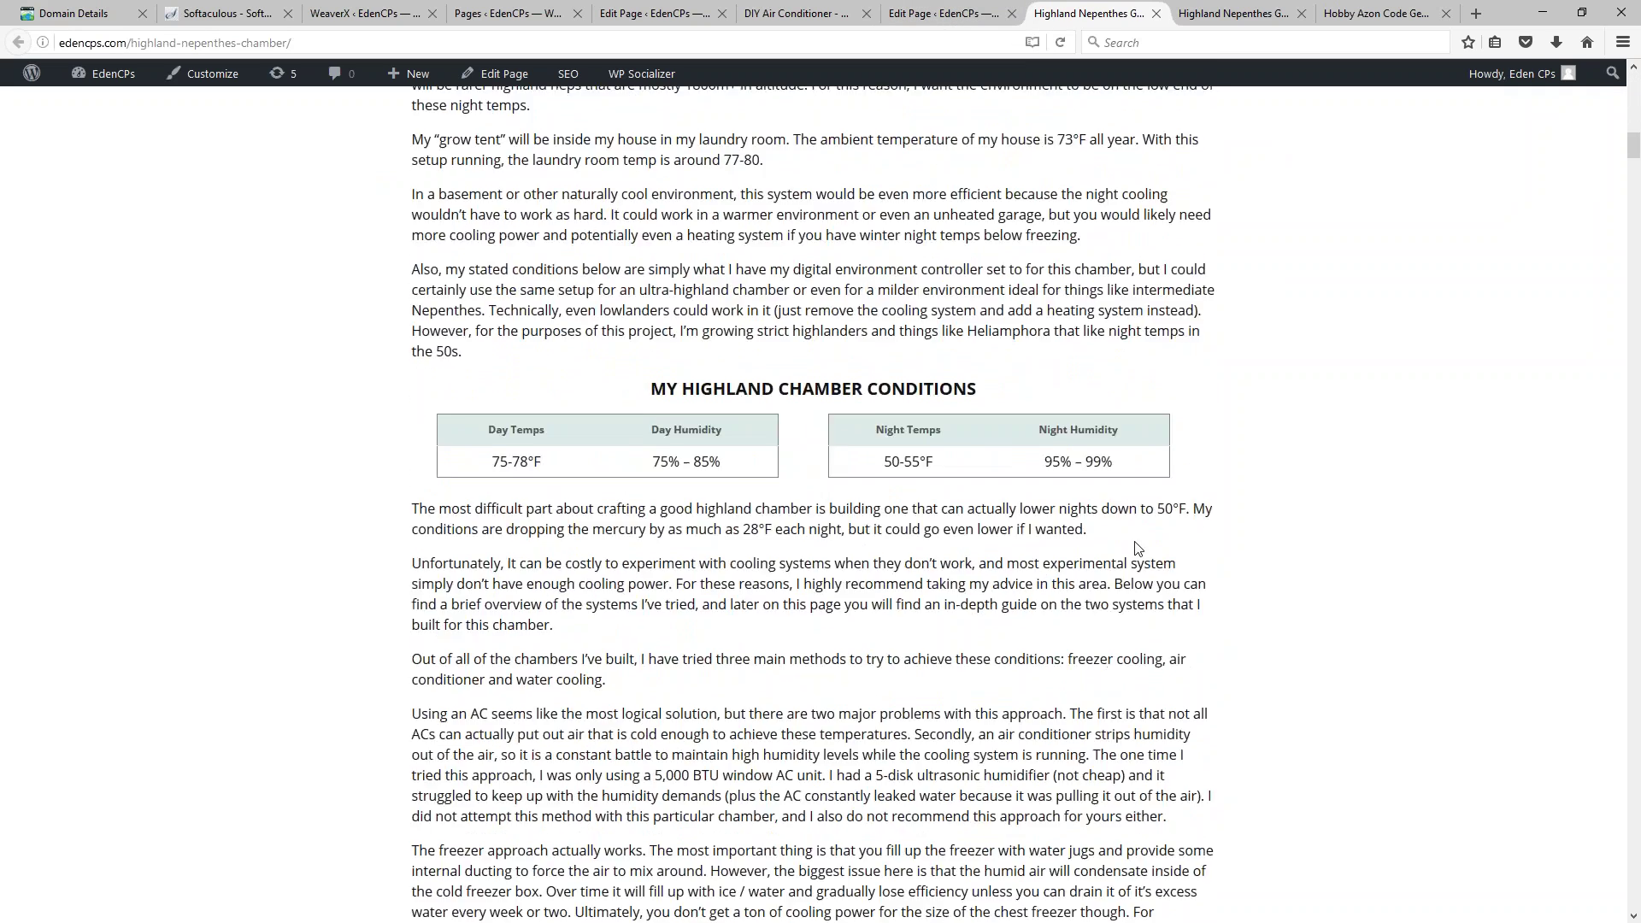
scroll(1078, 479, "up", 3)
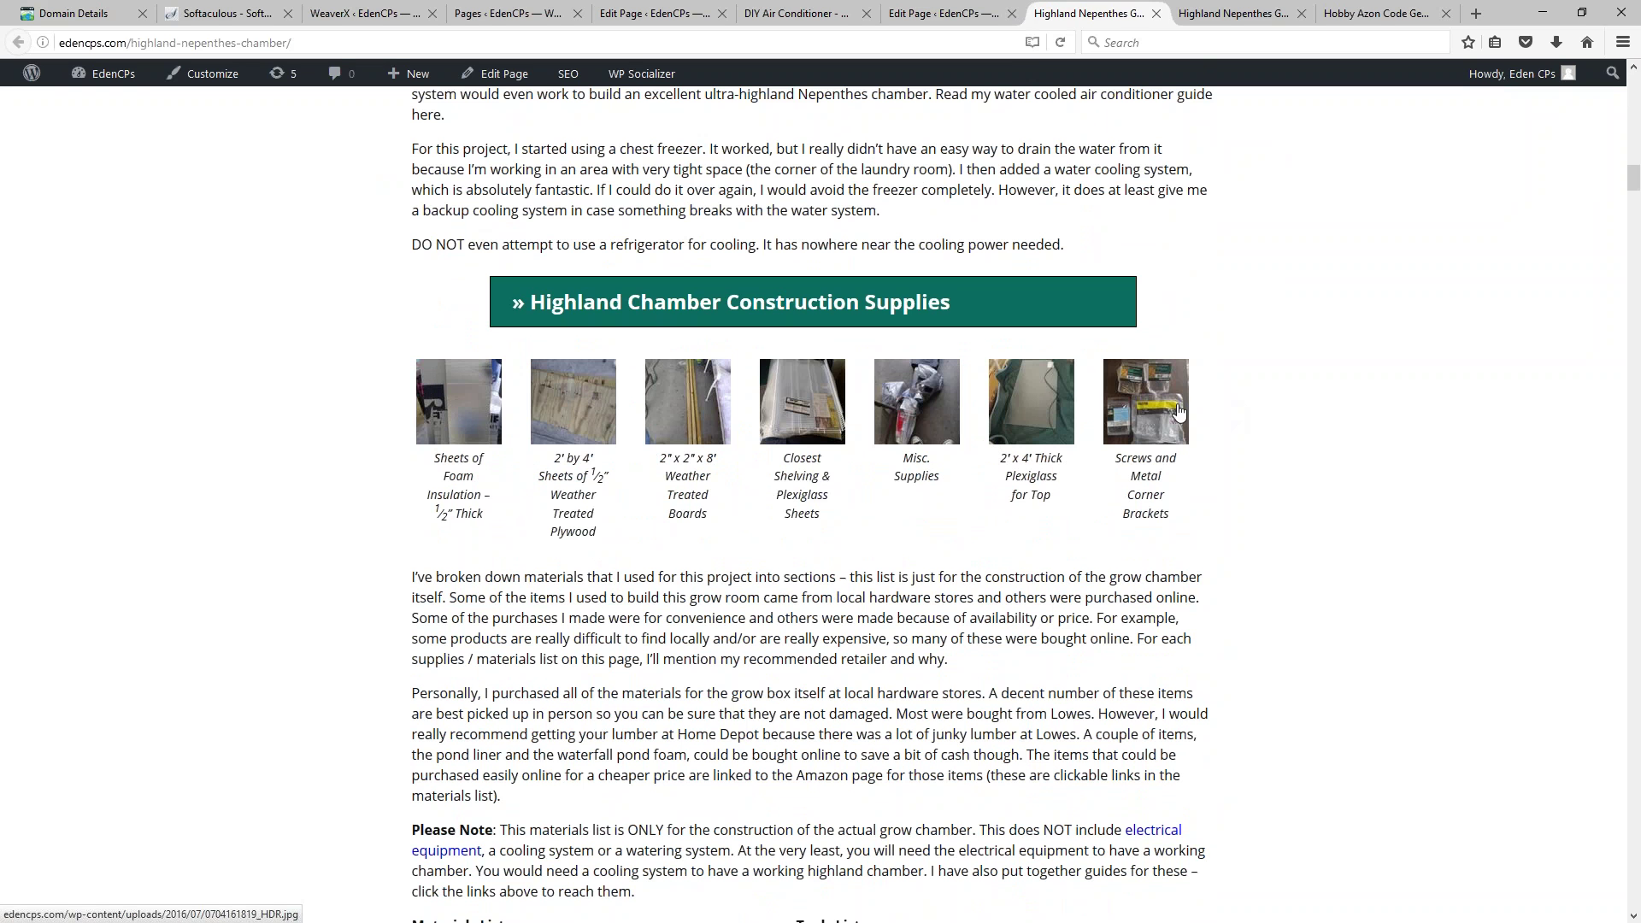
Step: Back in the editor, link the Inkbird image to Media File at Thumbnail – 150 × 150 size, and close the media dialog without inserting
left_click(943, 10)
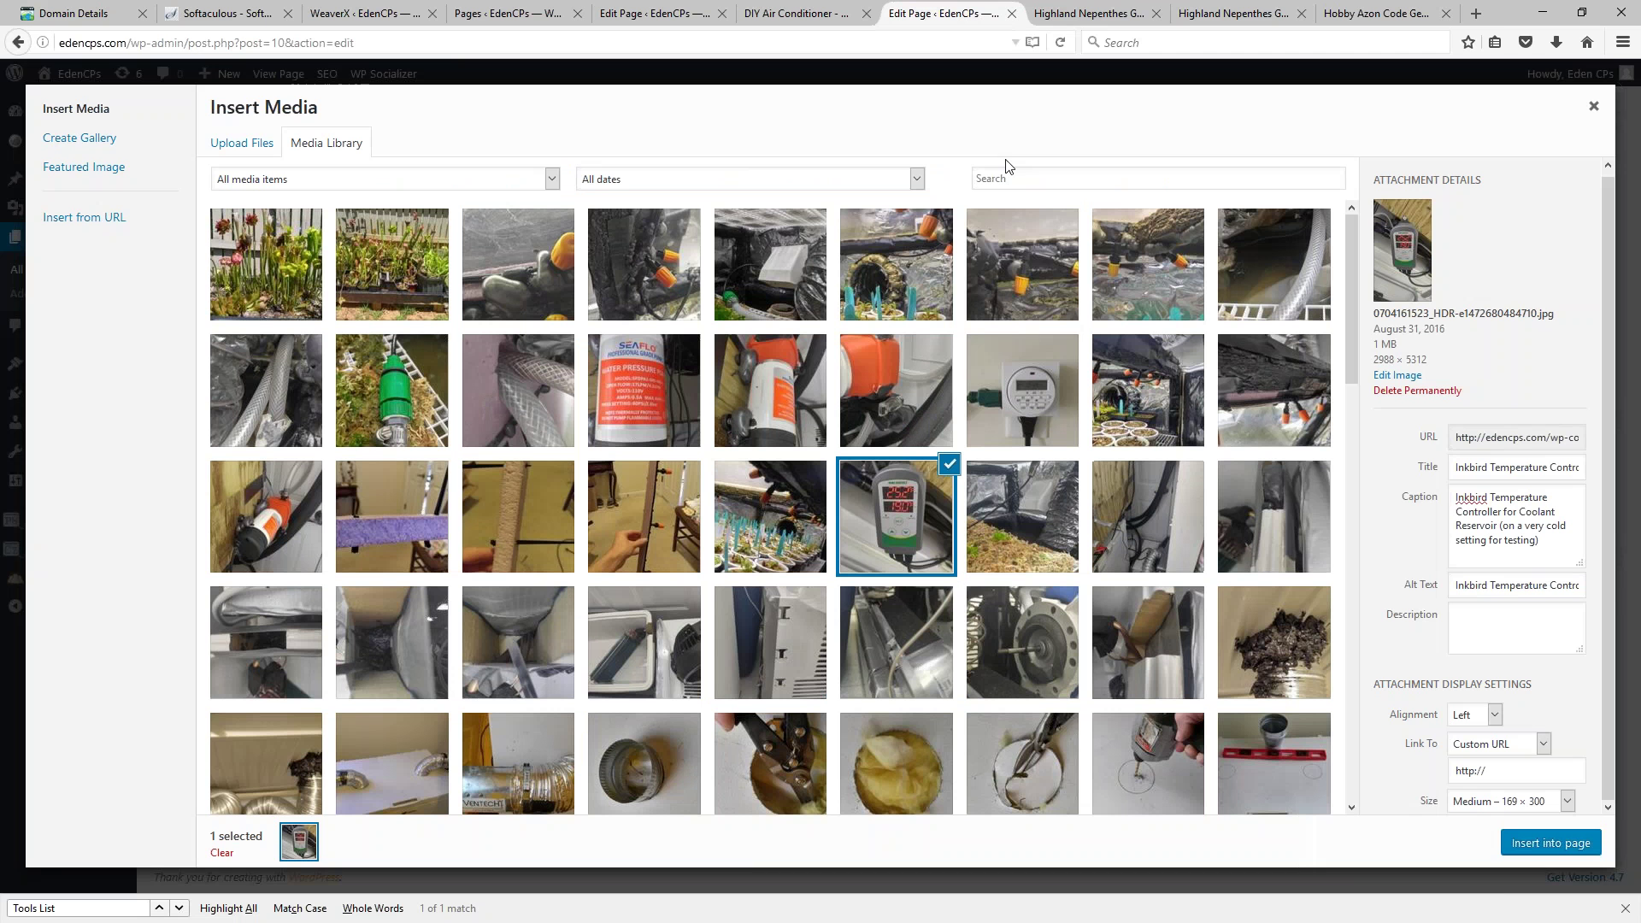
left_click(1474, 747)
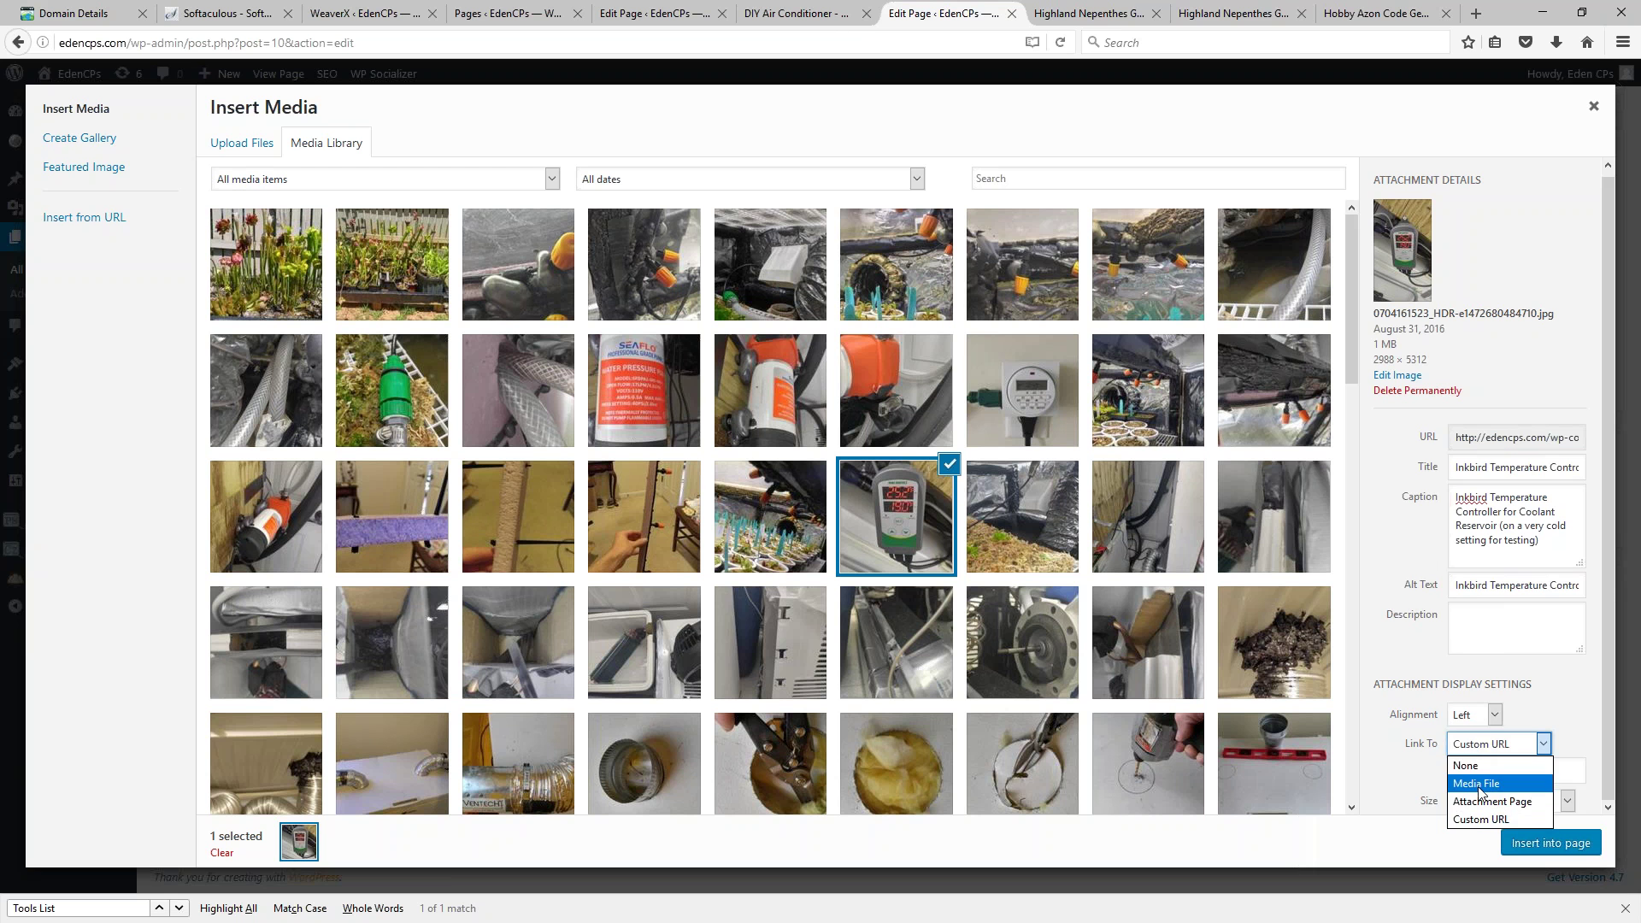
left_click(1483, 784)
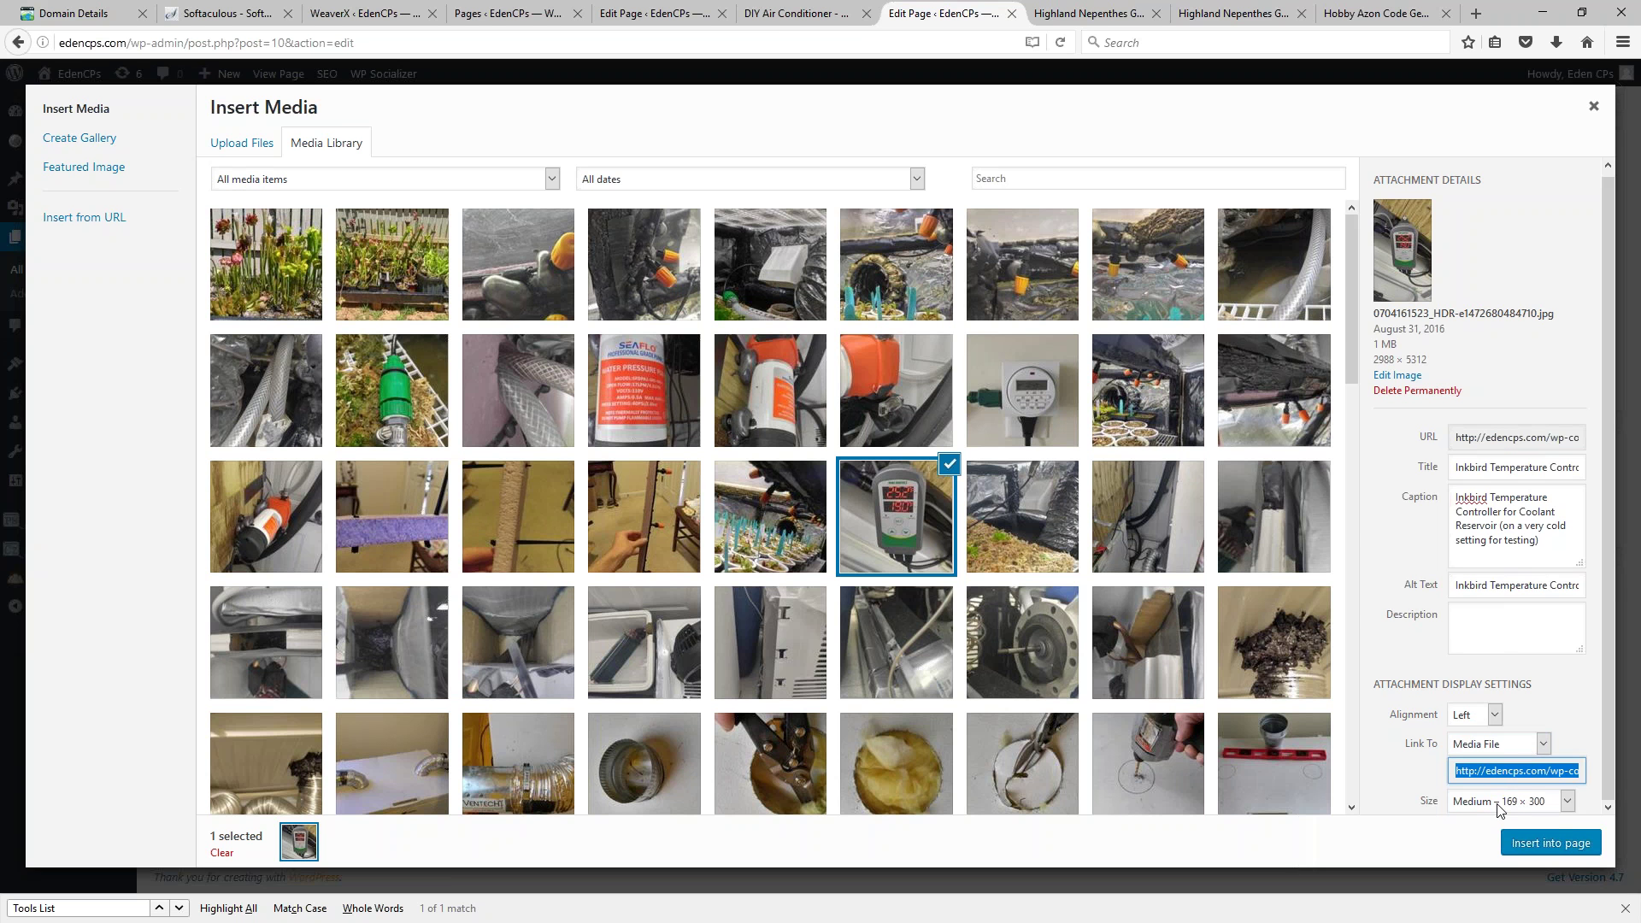
left_click(1455, 806)
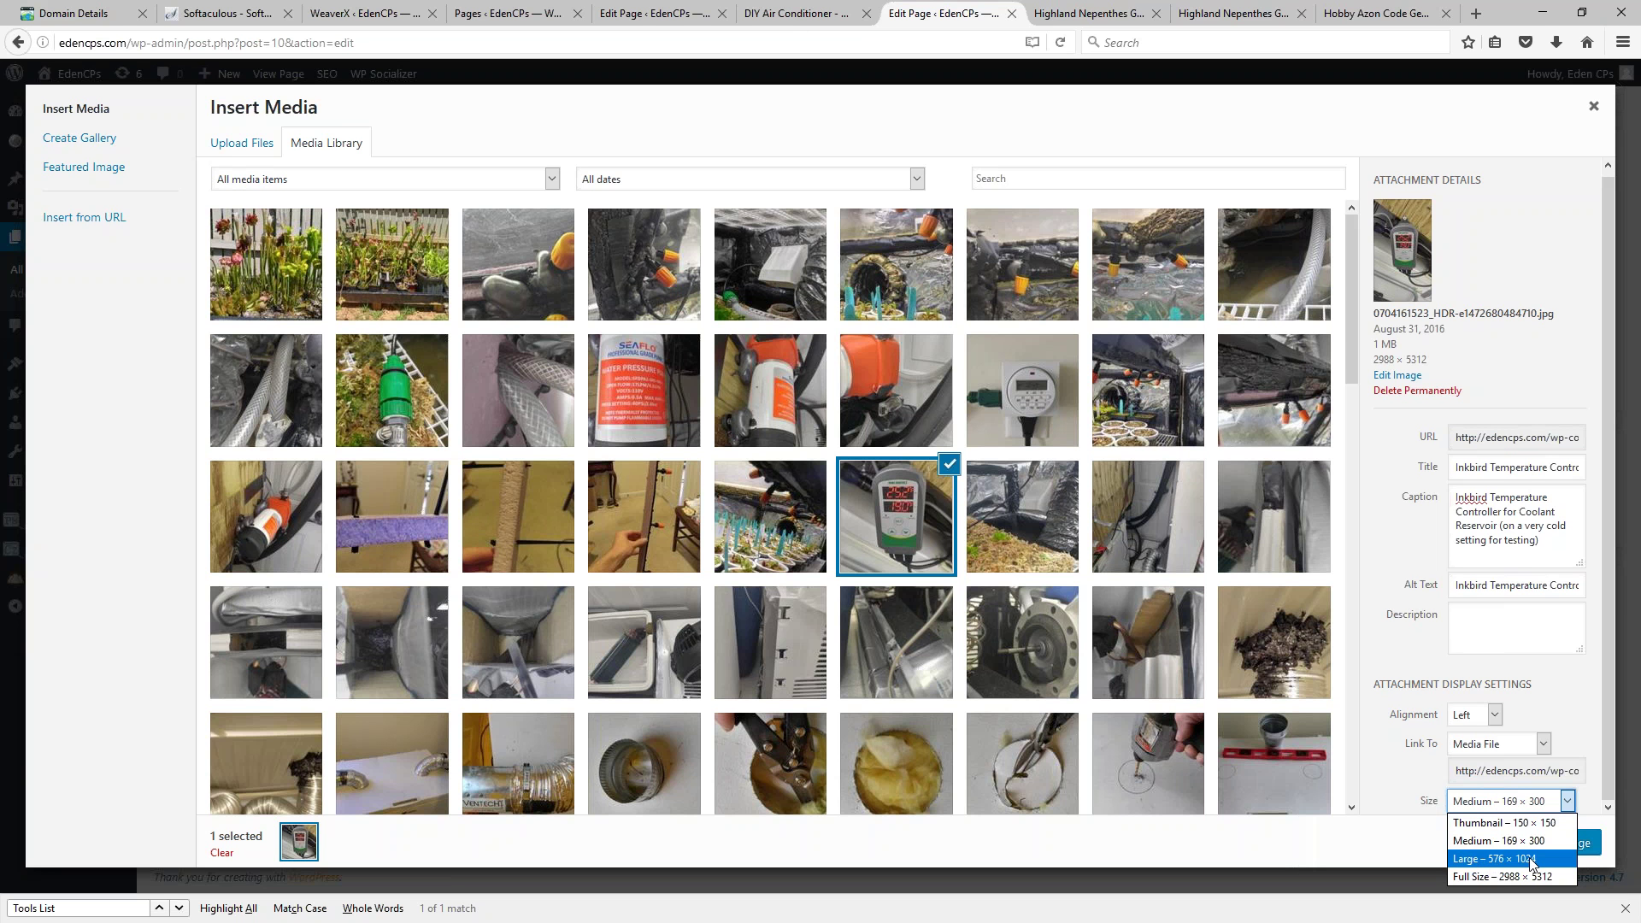
left_click(1484, 825)
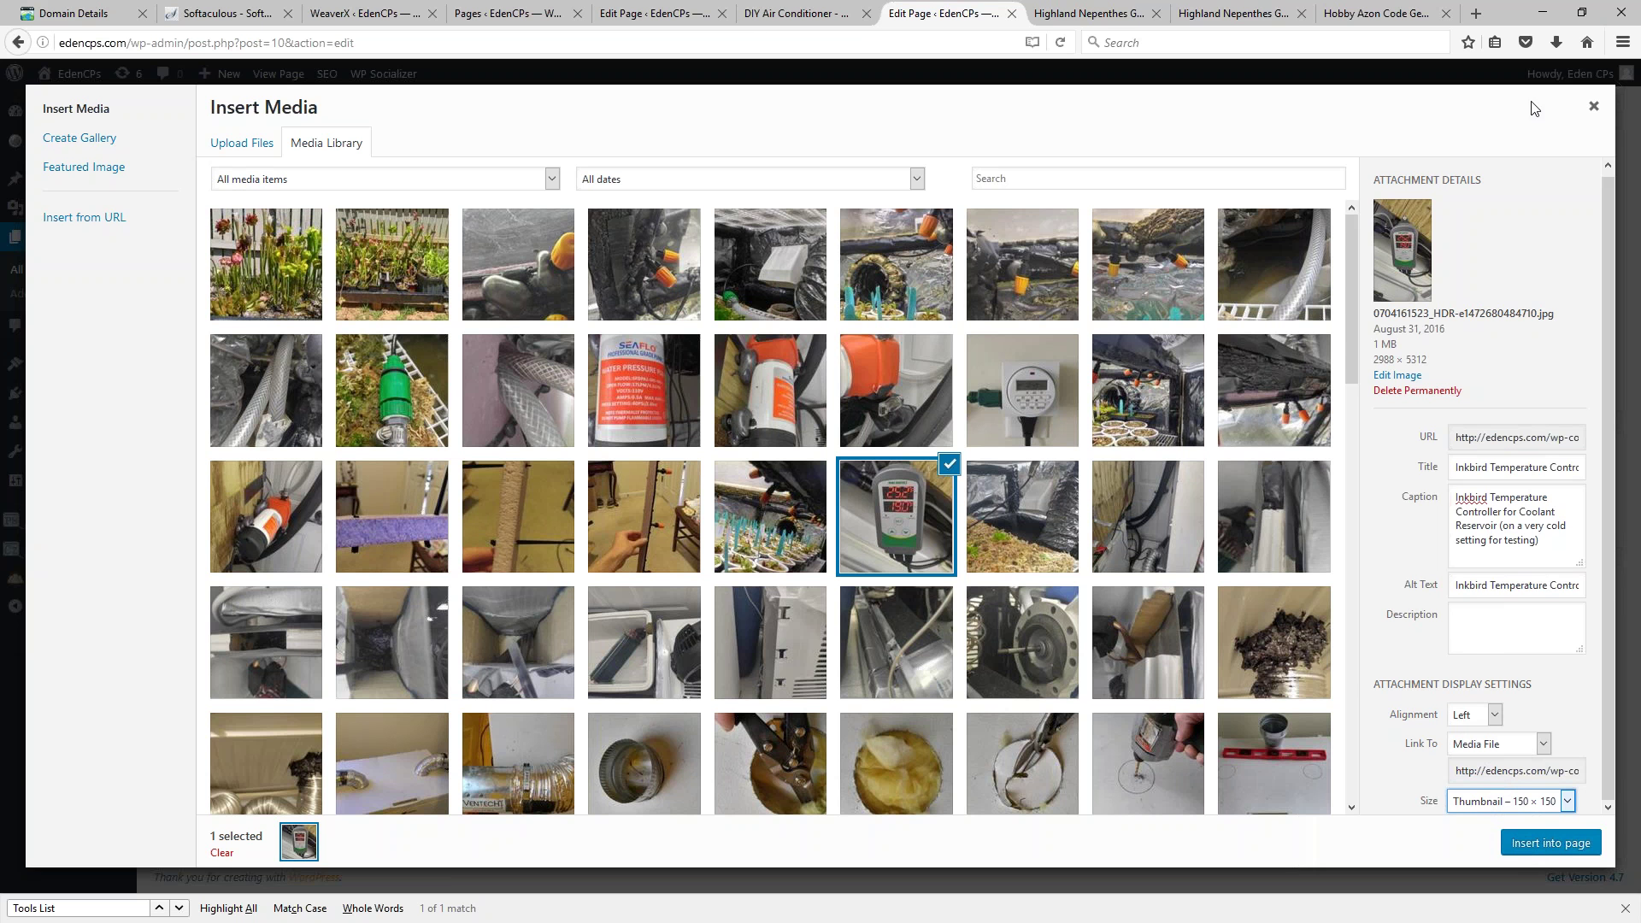
left_click(1594, 109)
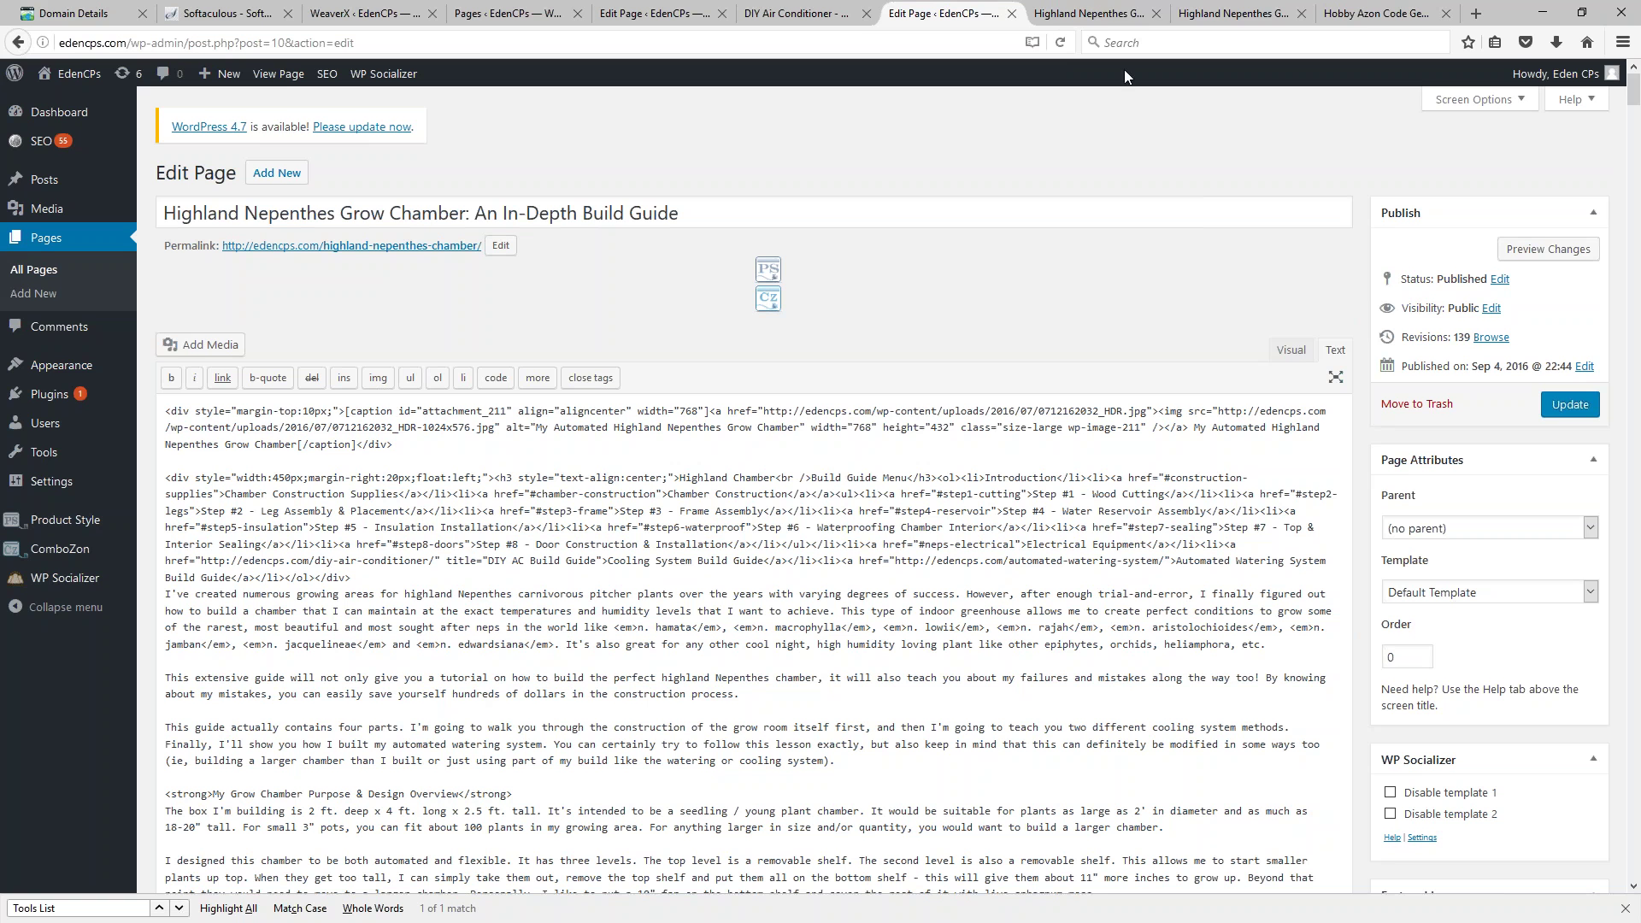
Step: On the live page, open the Screws and Metal Corner Brackets image at full size, magnify it, and return to the page
left_click(1076, 11)
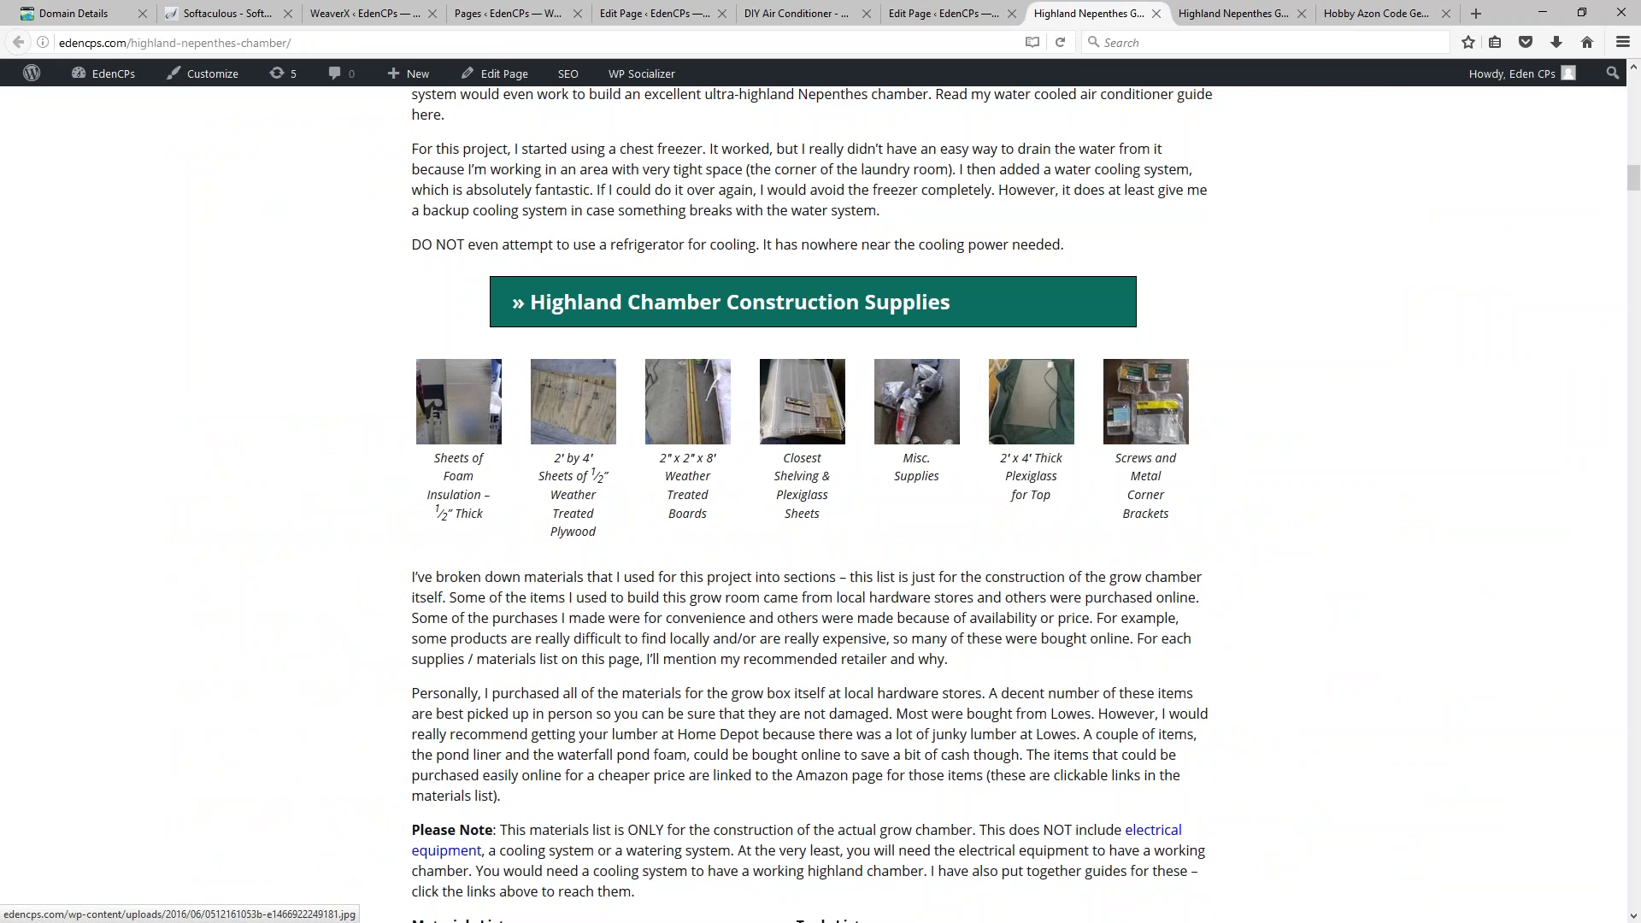
scroll(1016, 423, "up", 5)
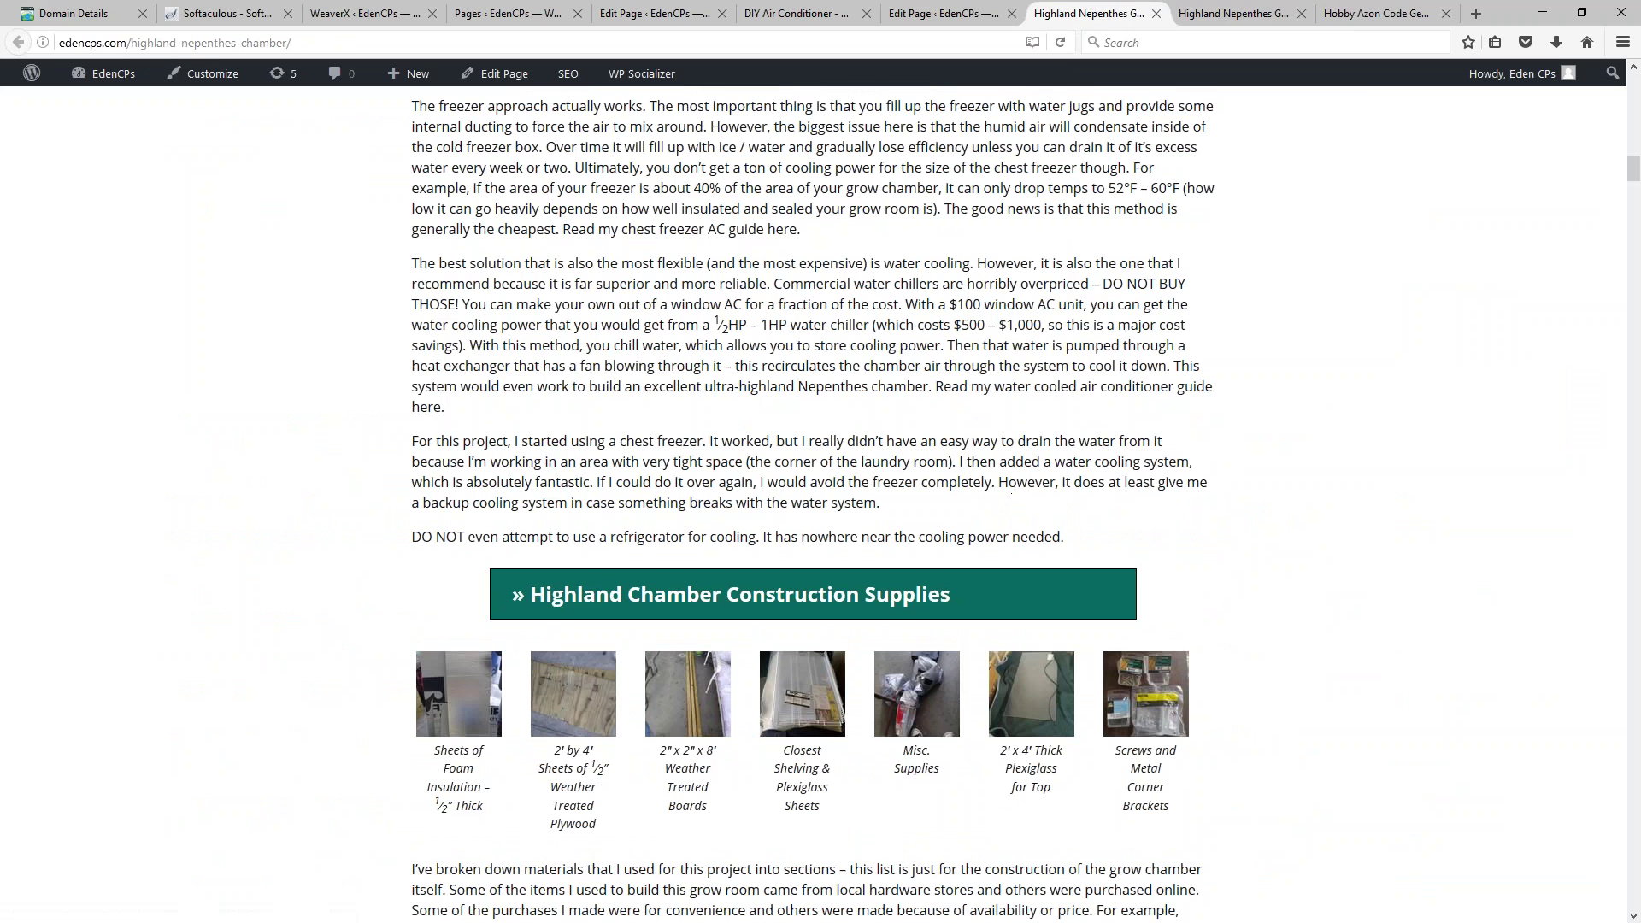
left_click(1145, 793)
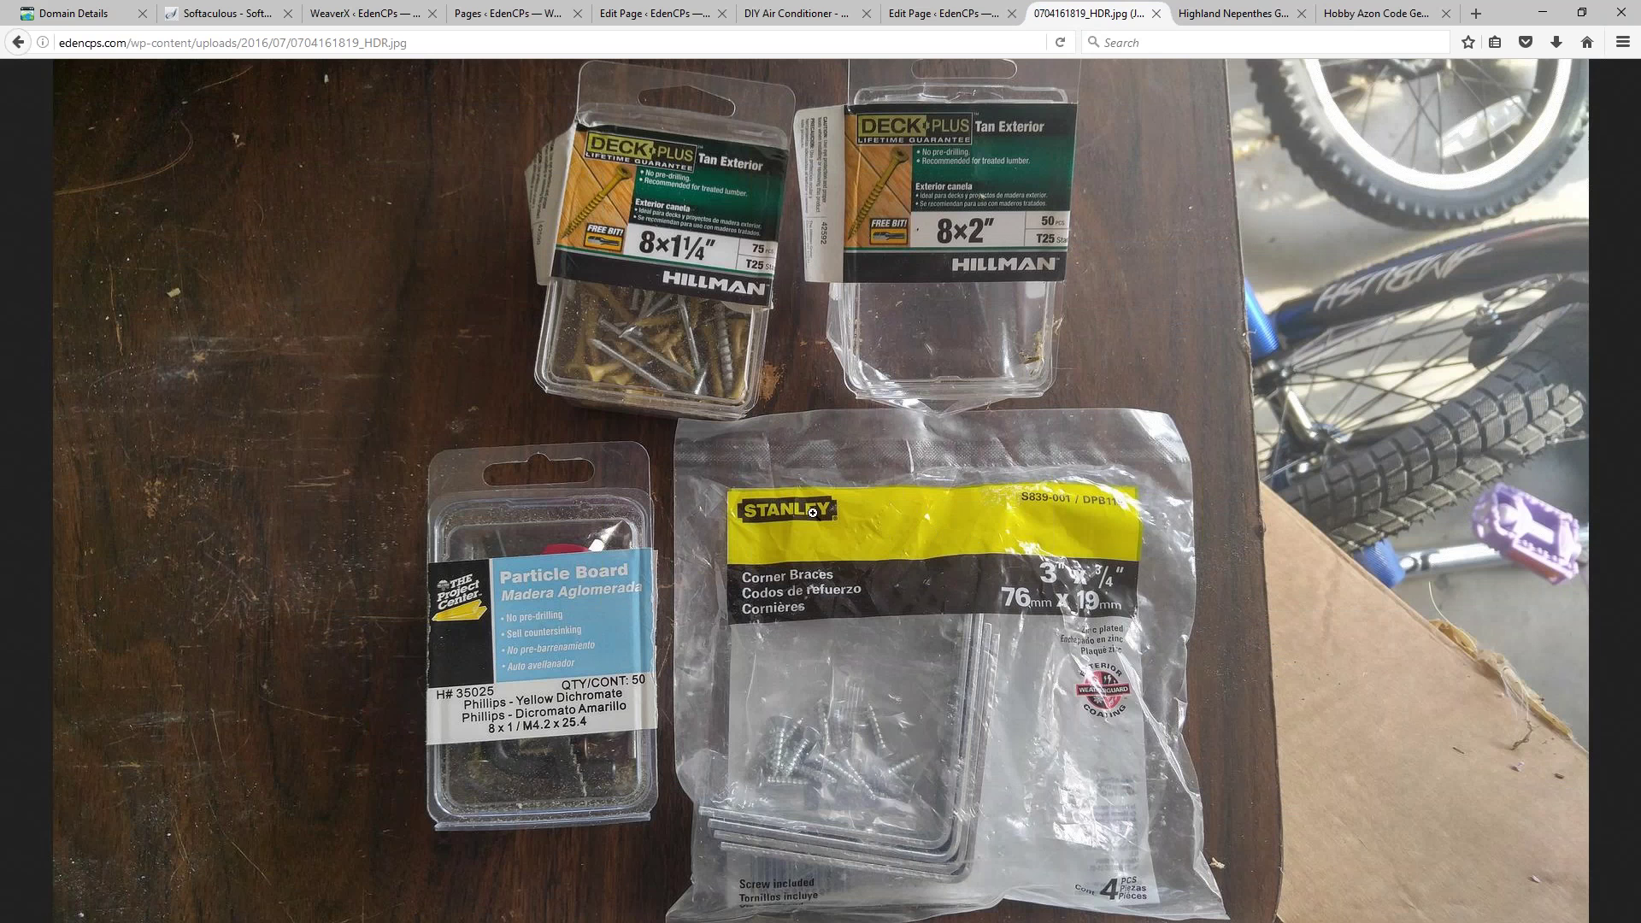
left_click(655, 253)
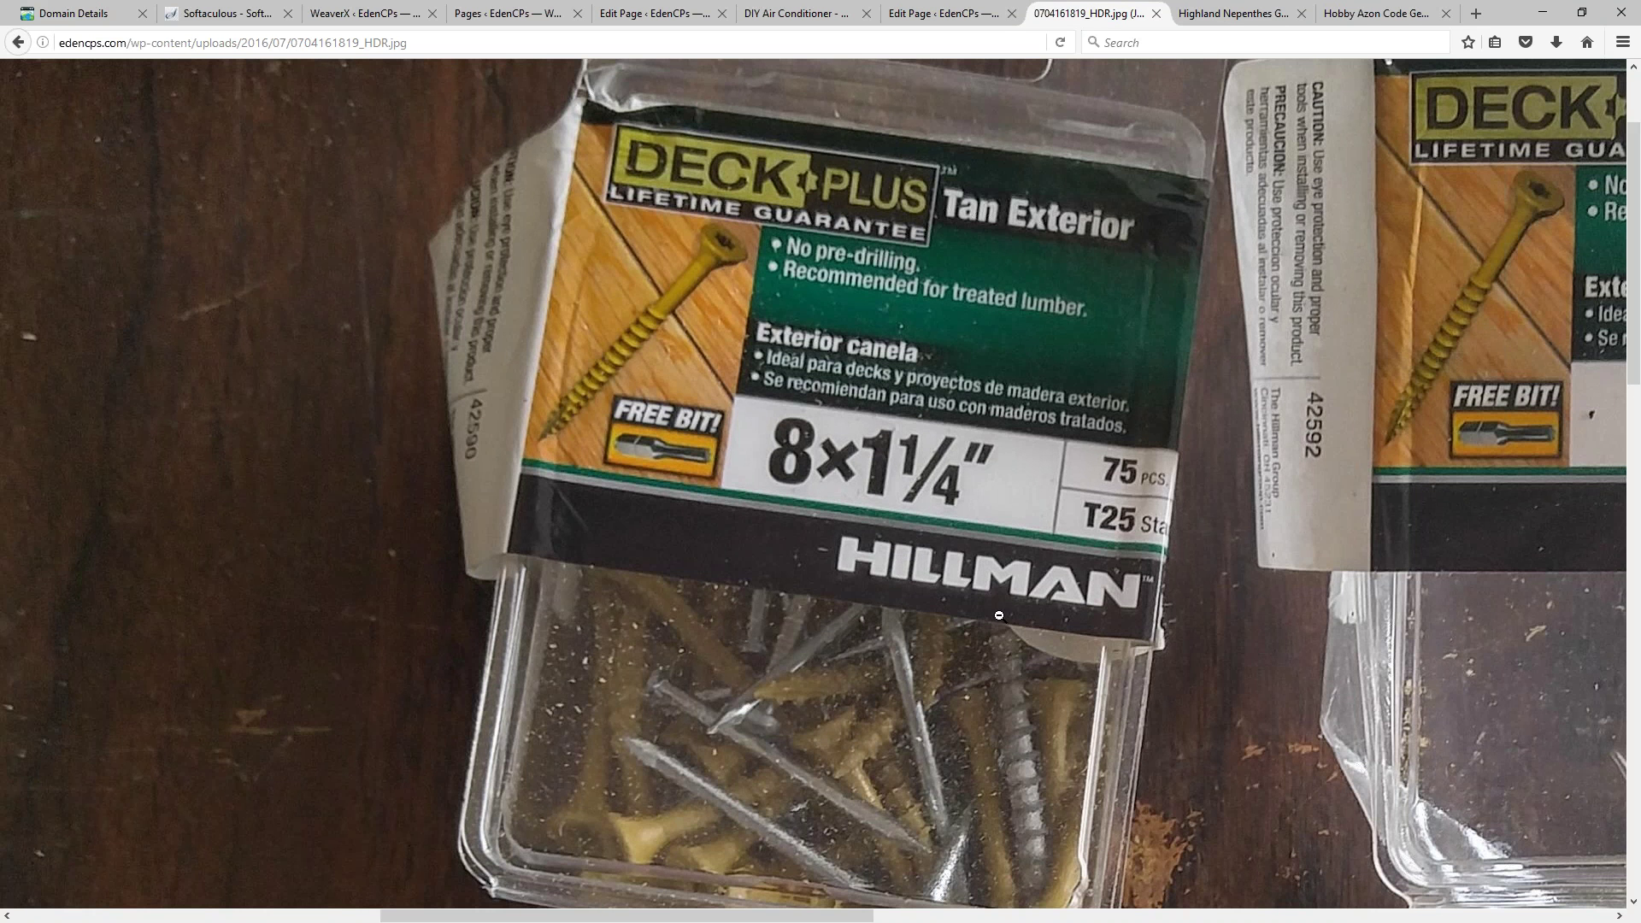
key("alt+Left")
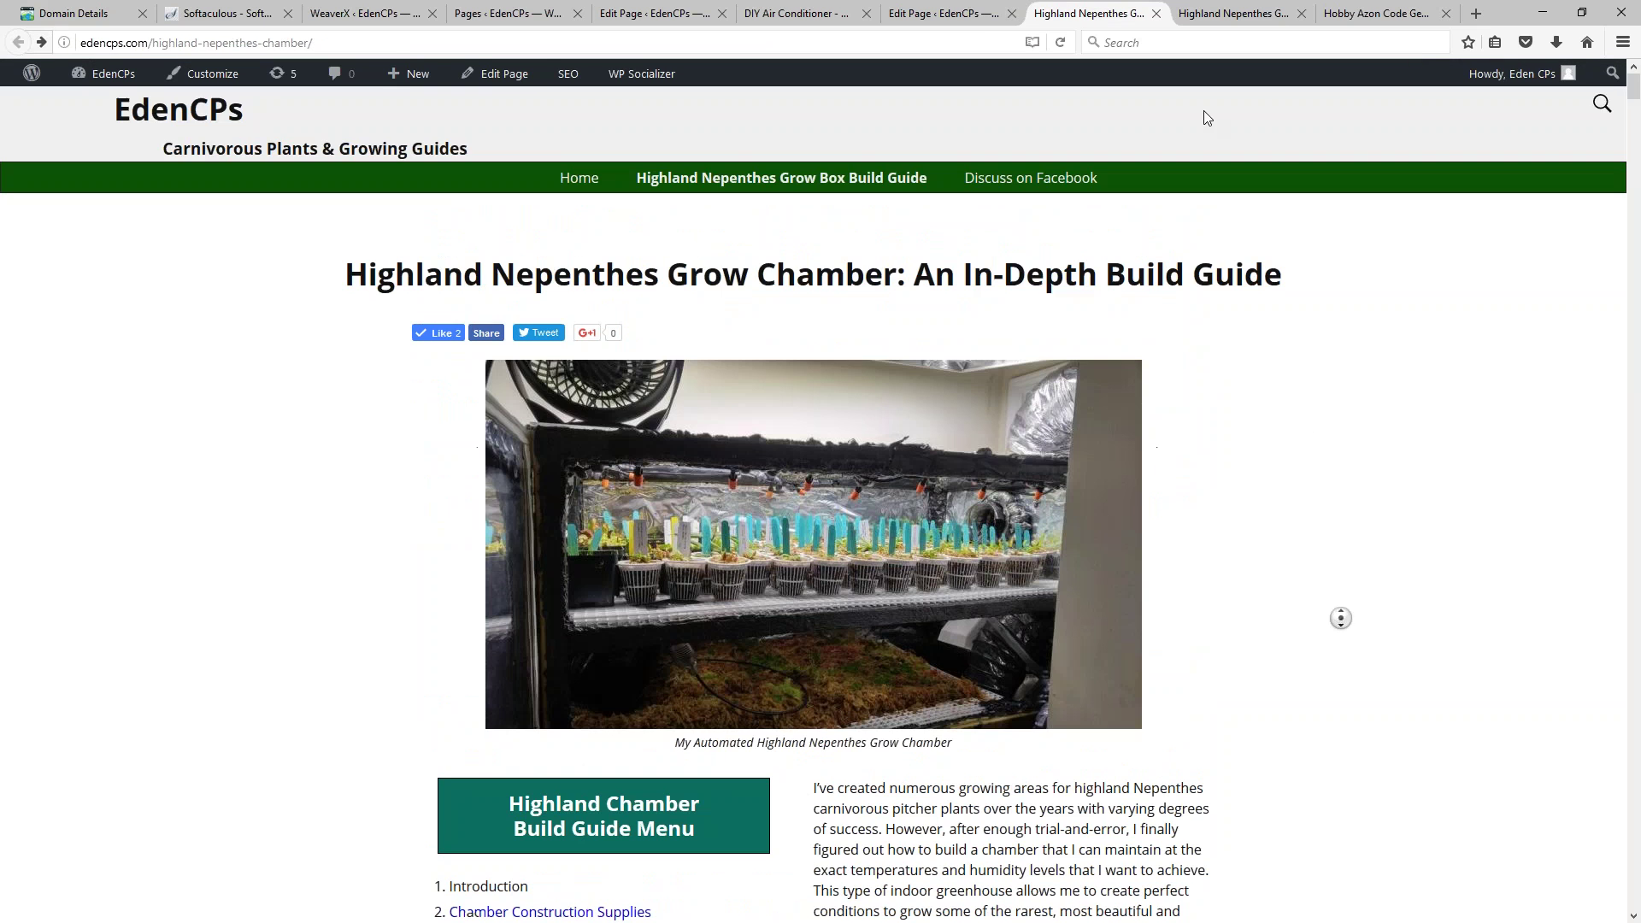
Step: Open the main grow chamber image at full size, magnify the potted plants, and close that tab
left_click(836, 595)
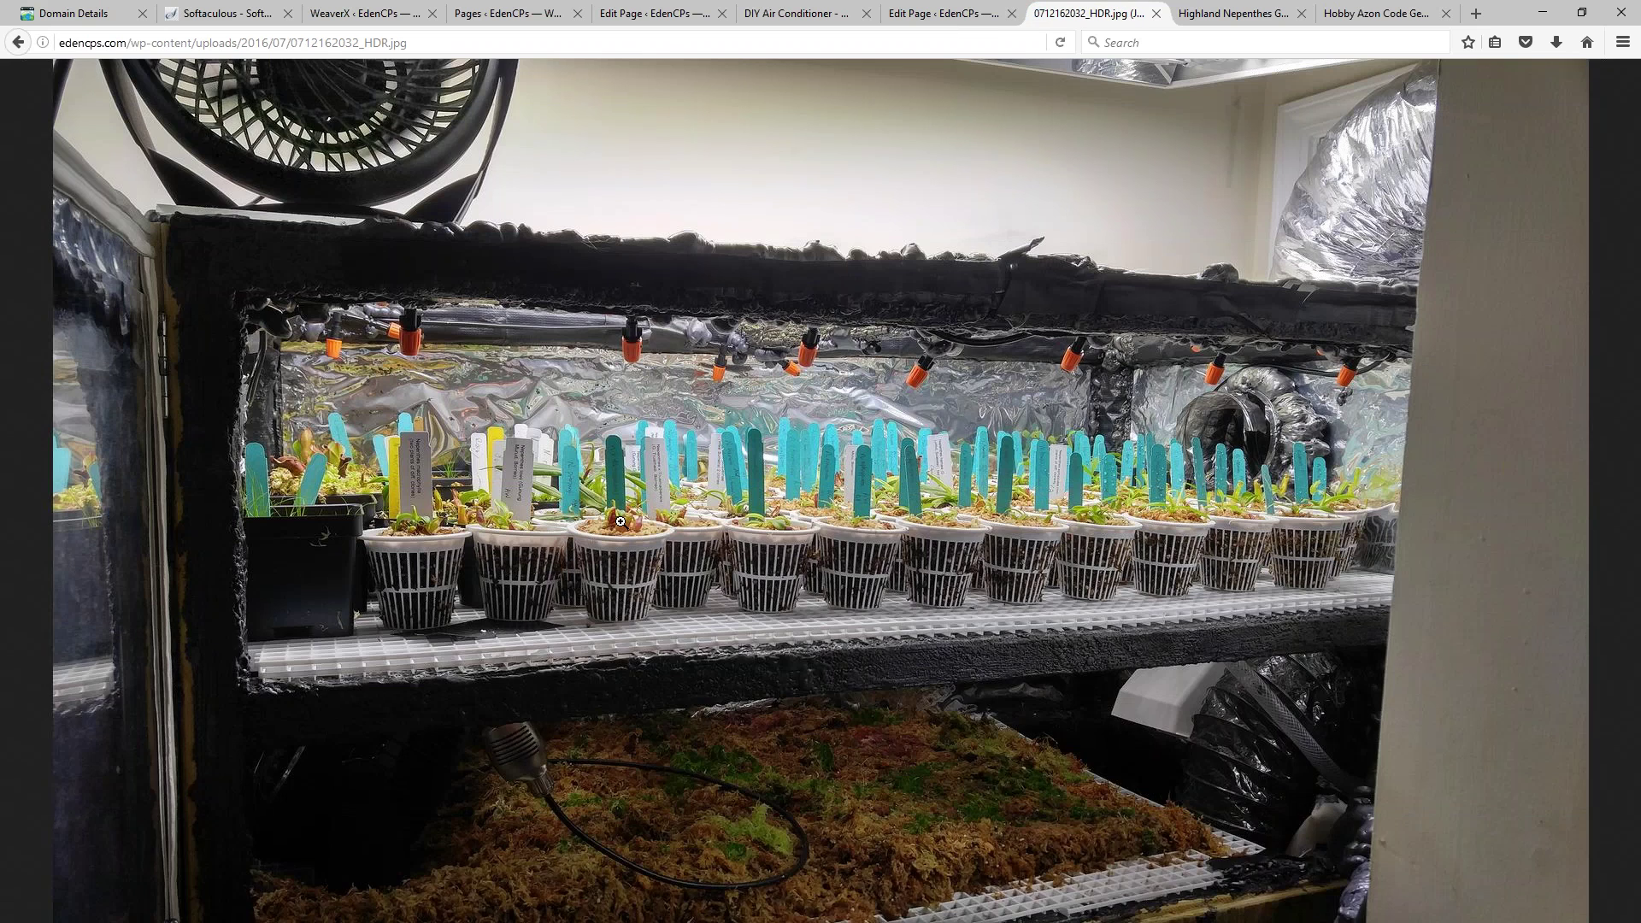
left_click(621, 522)
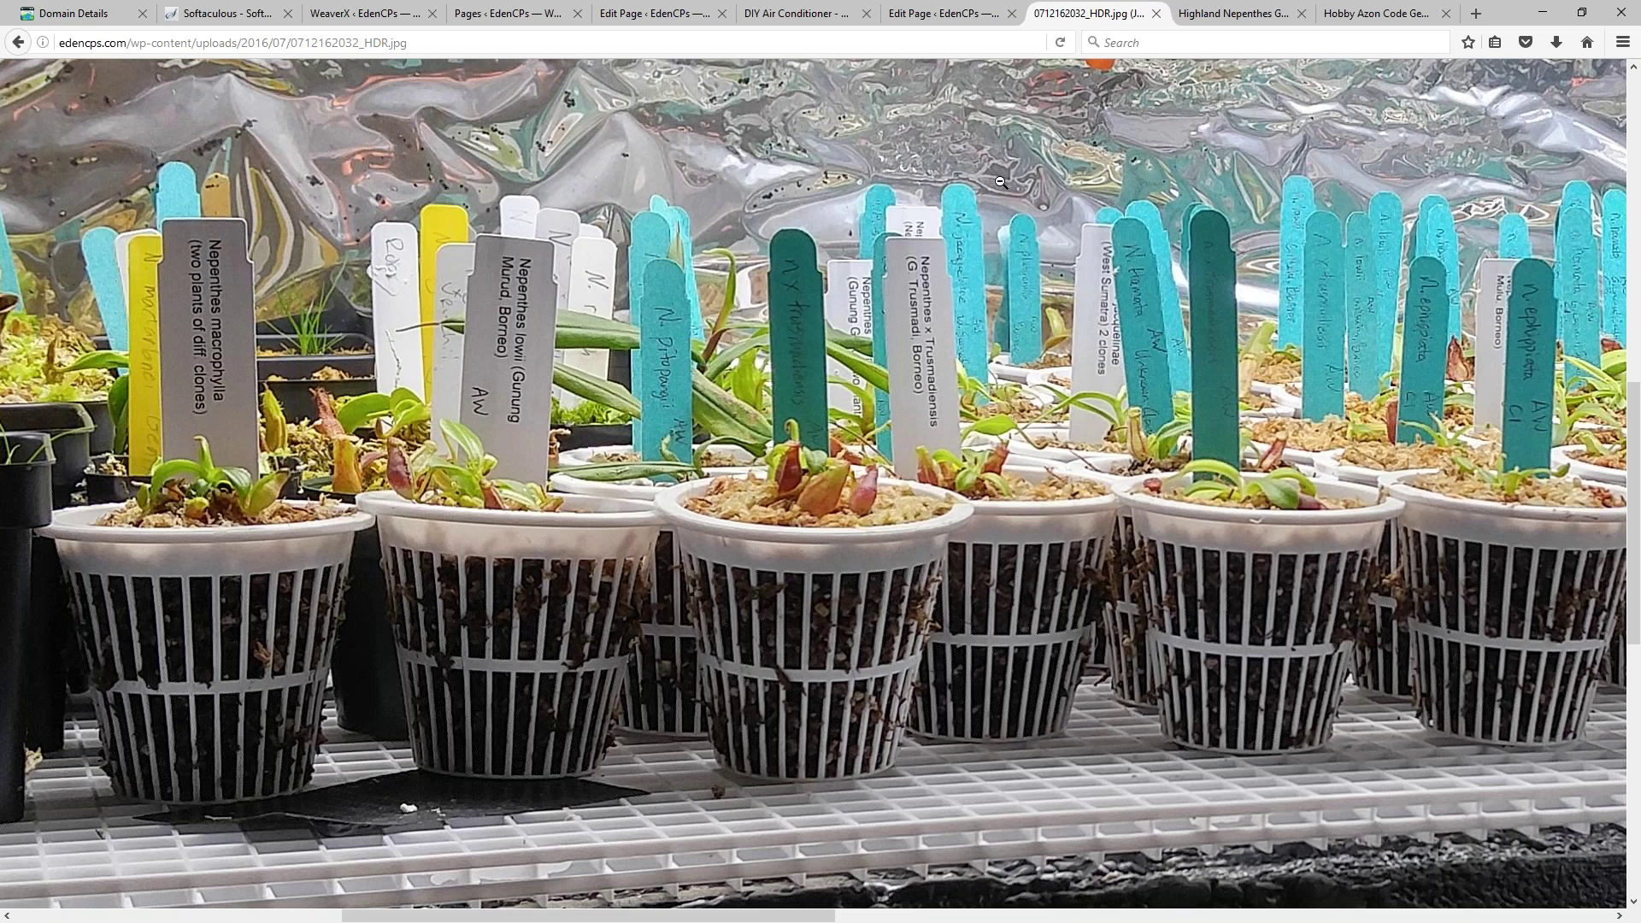
left_click(1156, 14)
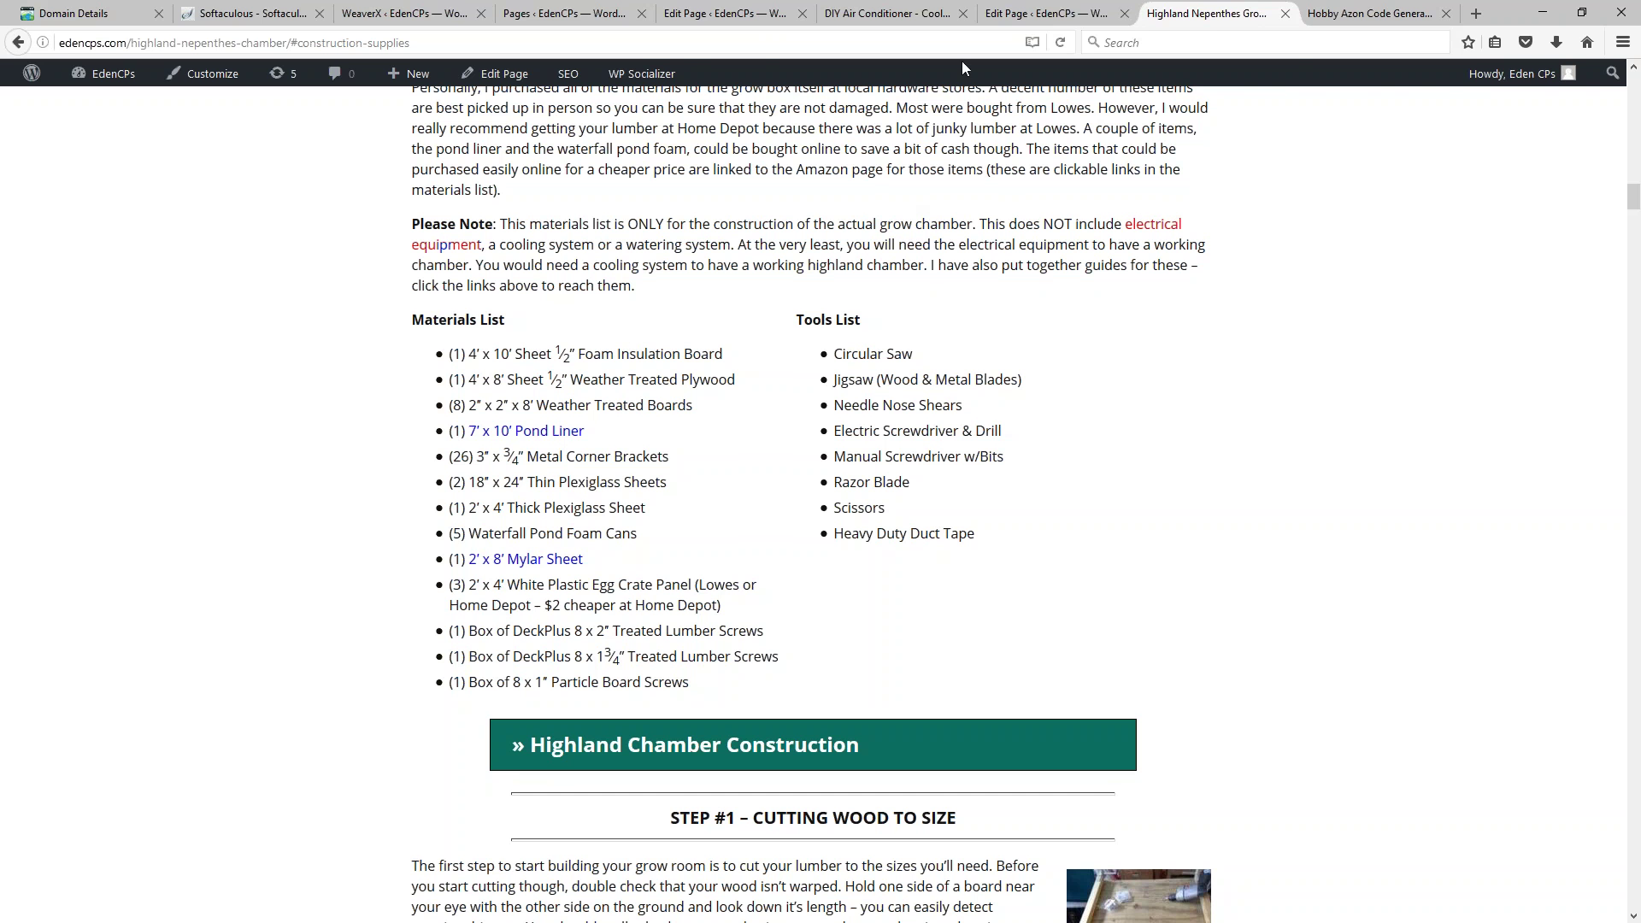
Step: Review the live page's build guide menu, introduction text and Construction Supplies thumbnails in the remaining Highland Nepenthes tab
left_click(1543, 13)
scroll(1137, 485, "up", 6)
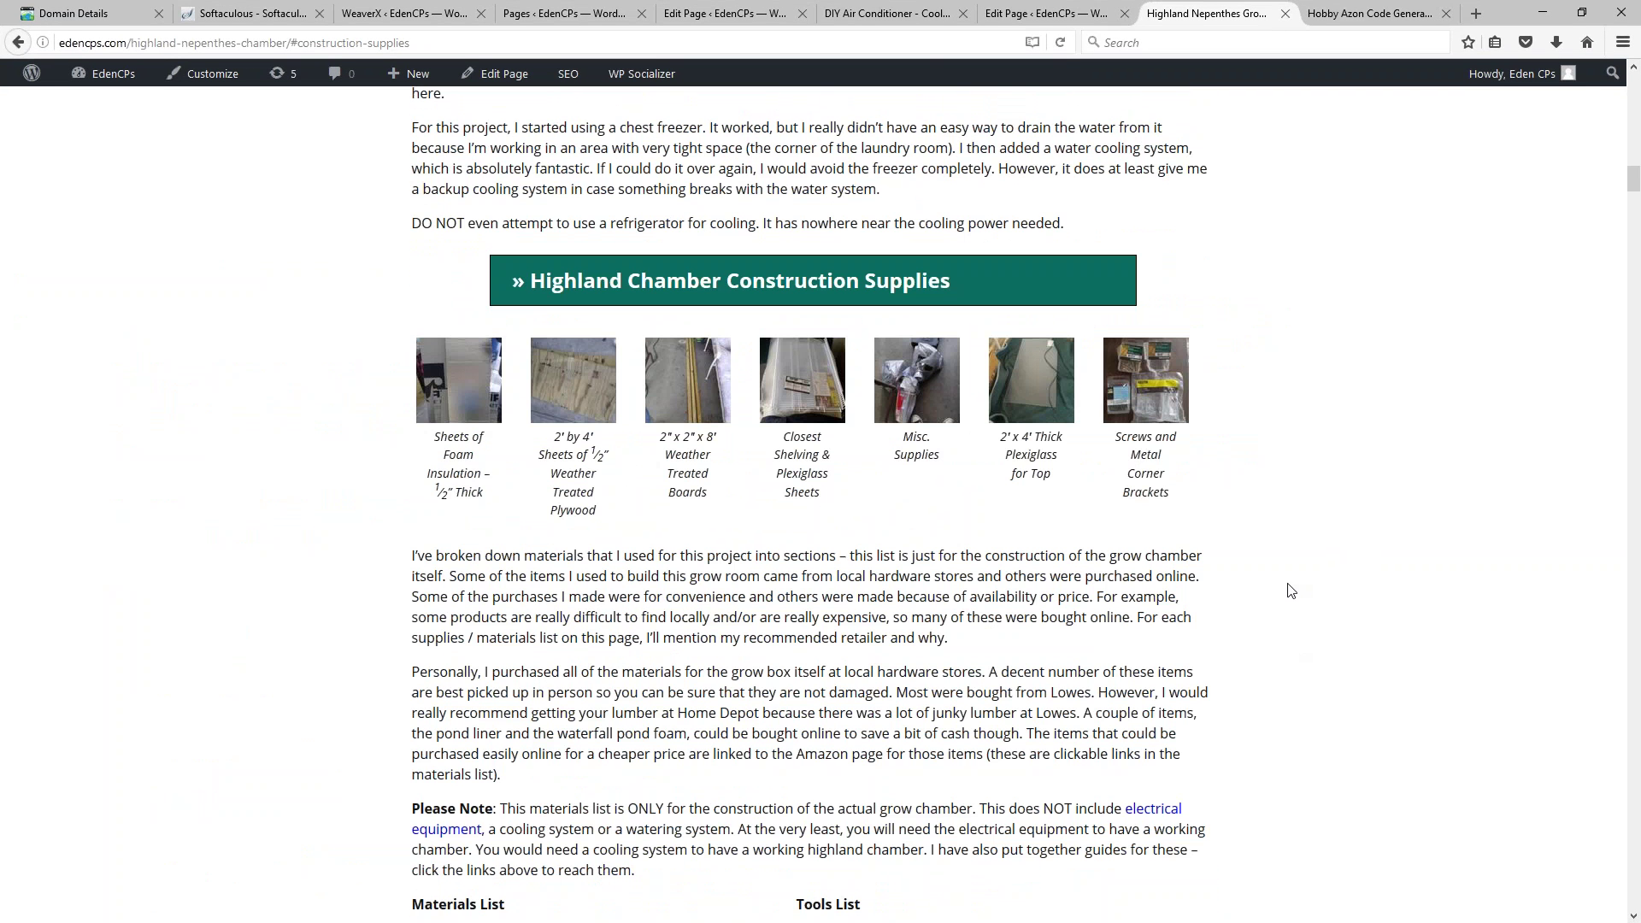
scroll(1334, 598, "up", 10)
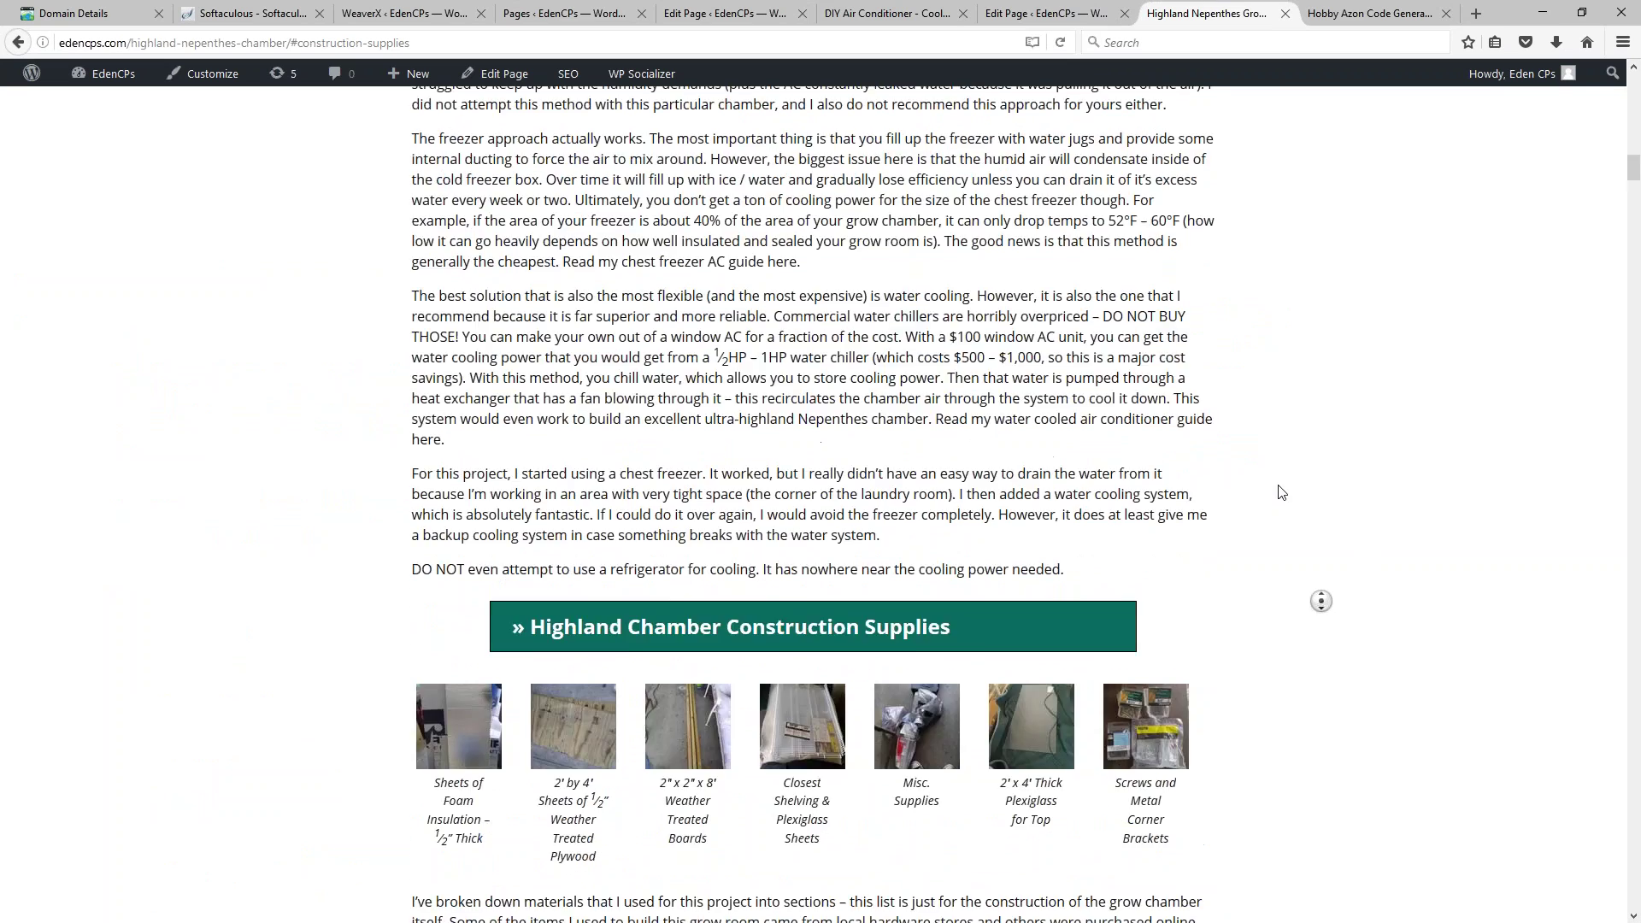
scroll(1234, 615, "up", 12)
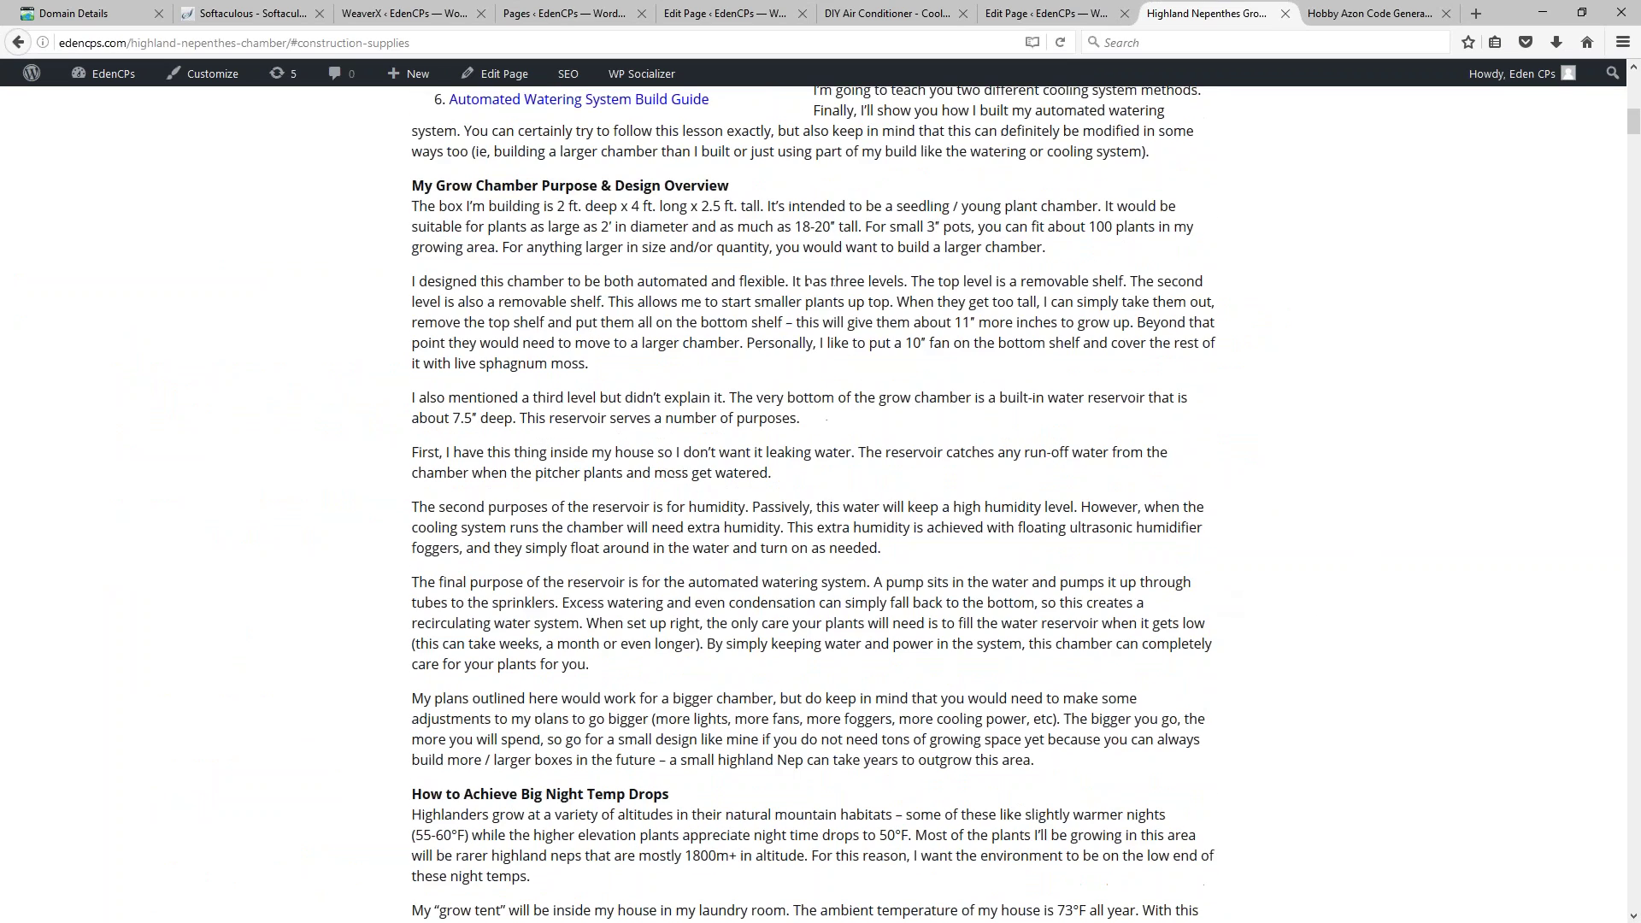
scroll(846, 511, "up", 2)
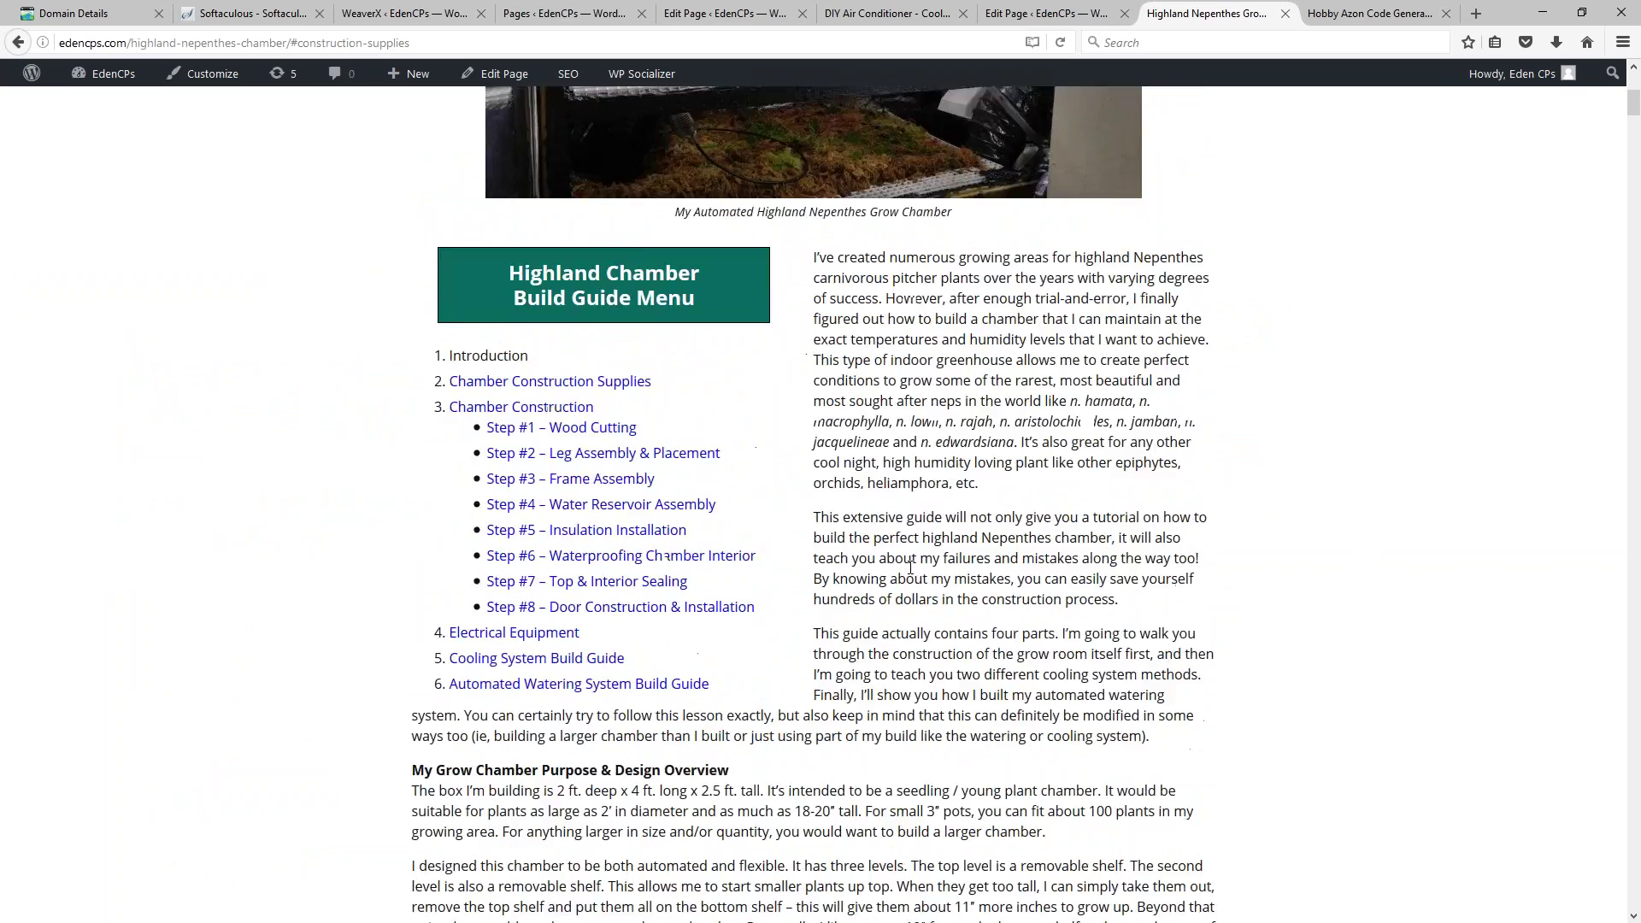
scroll(846, 511, "down", 14)
scroll(896, 673, "down", 1)
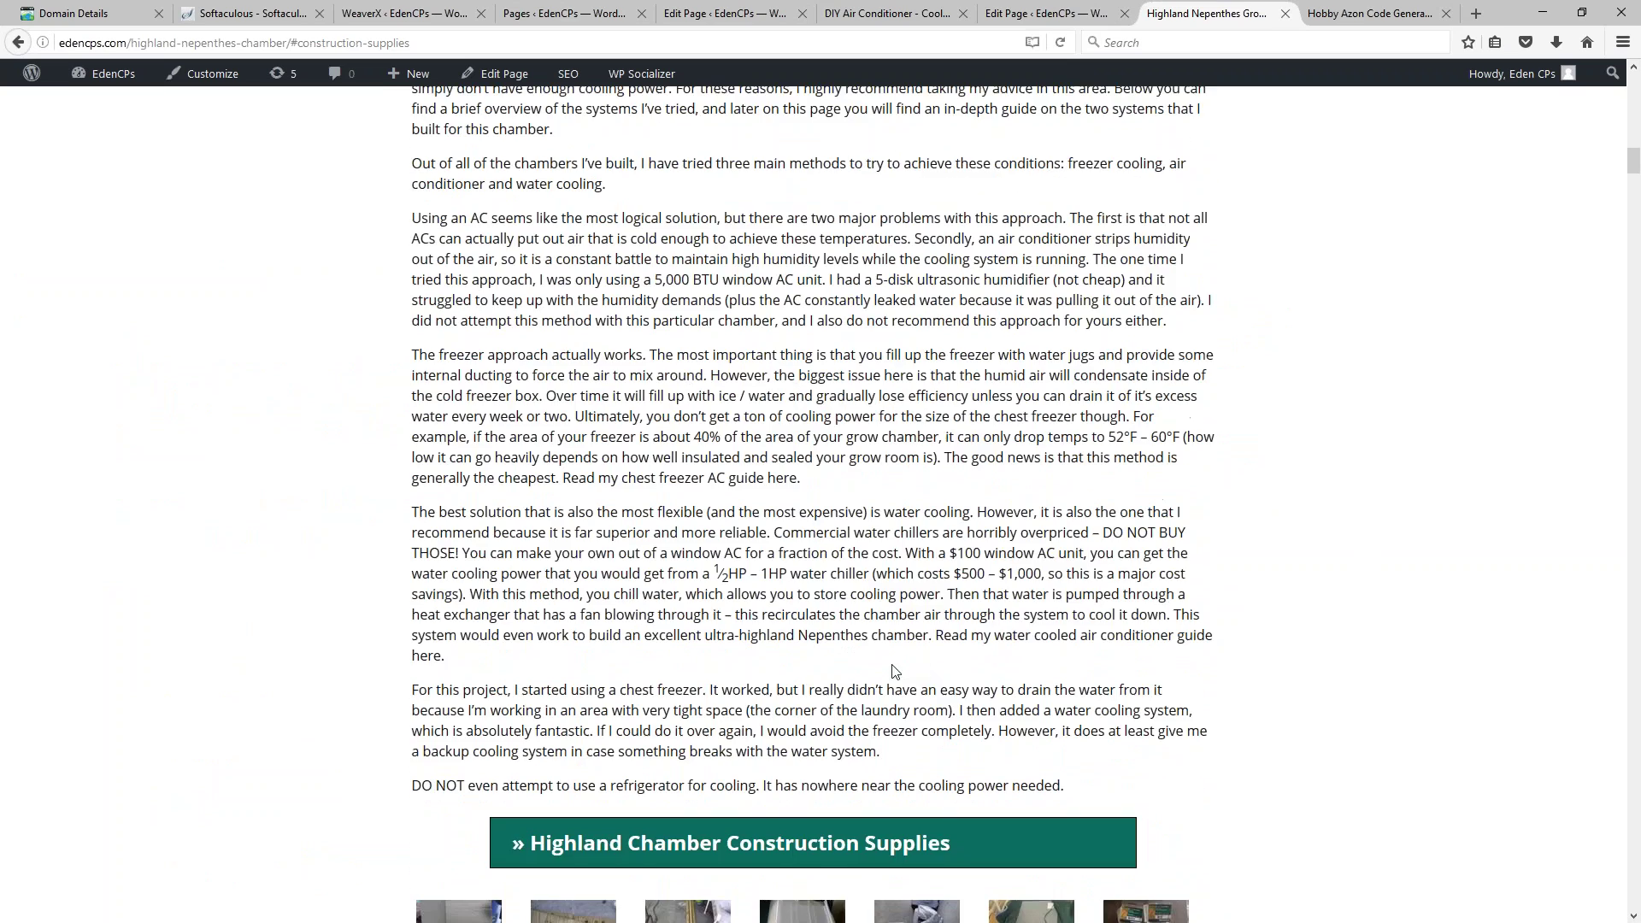
scroll(896, 672, "down", 8)
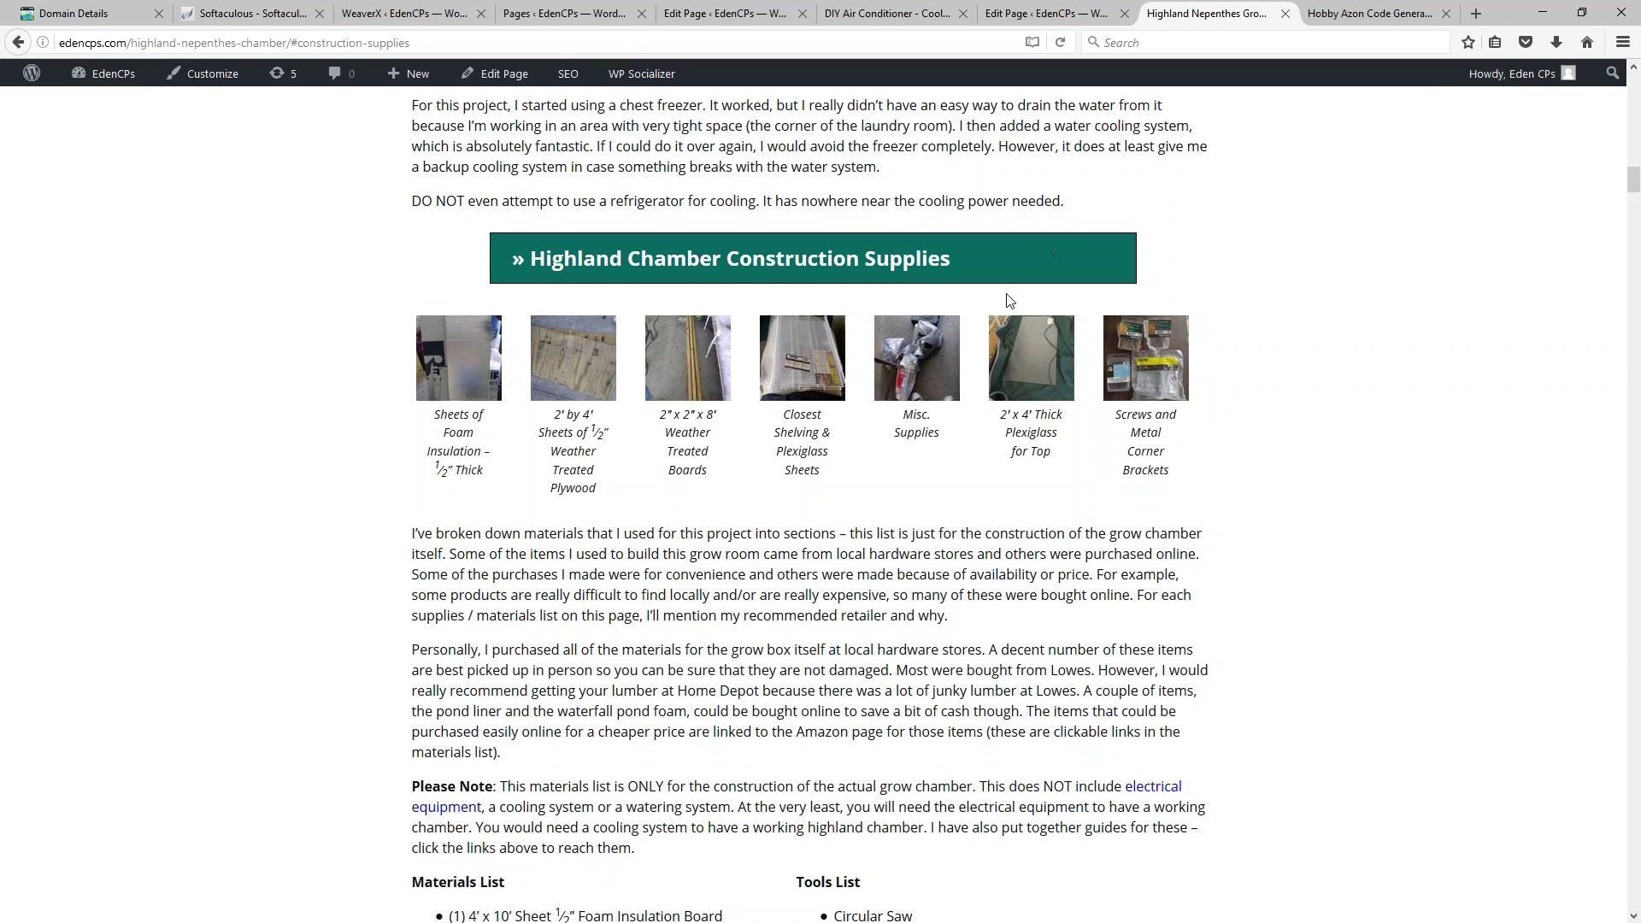
Step: Back in the page editor, highlight the phrase "Highland Nepenthes Grow Chamber" in the page title
left_click(1039, 13)
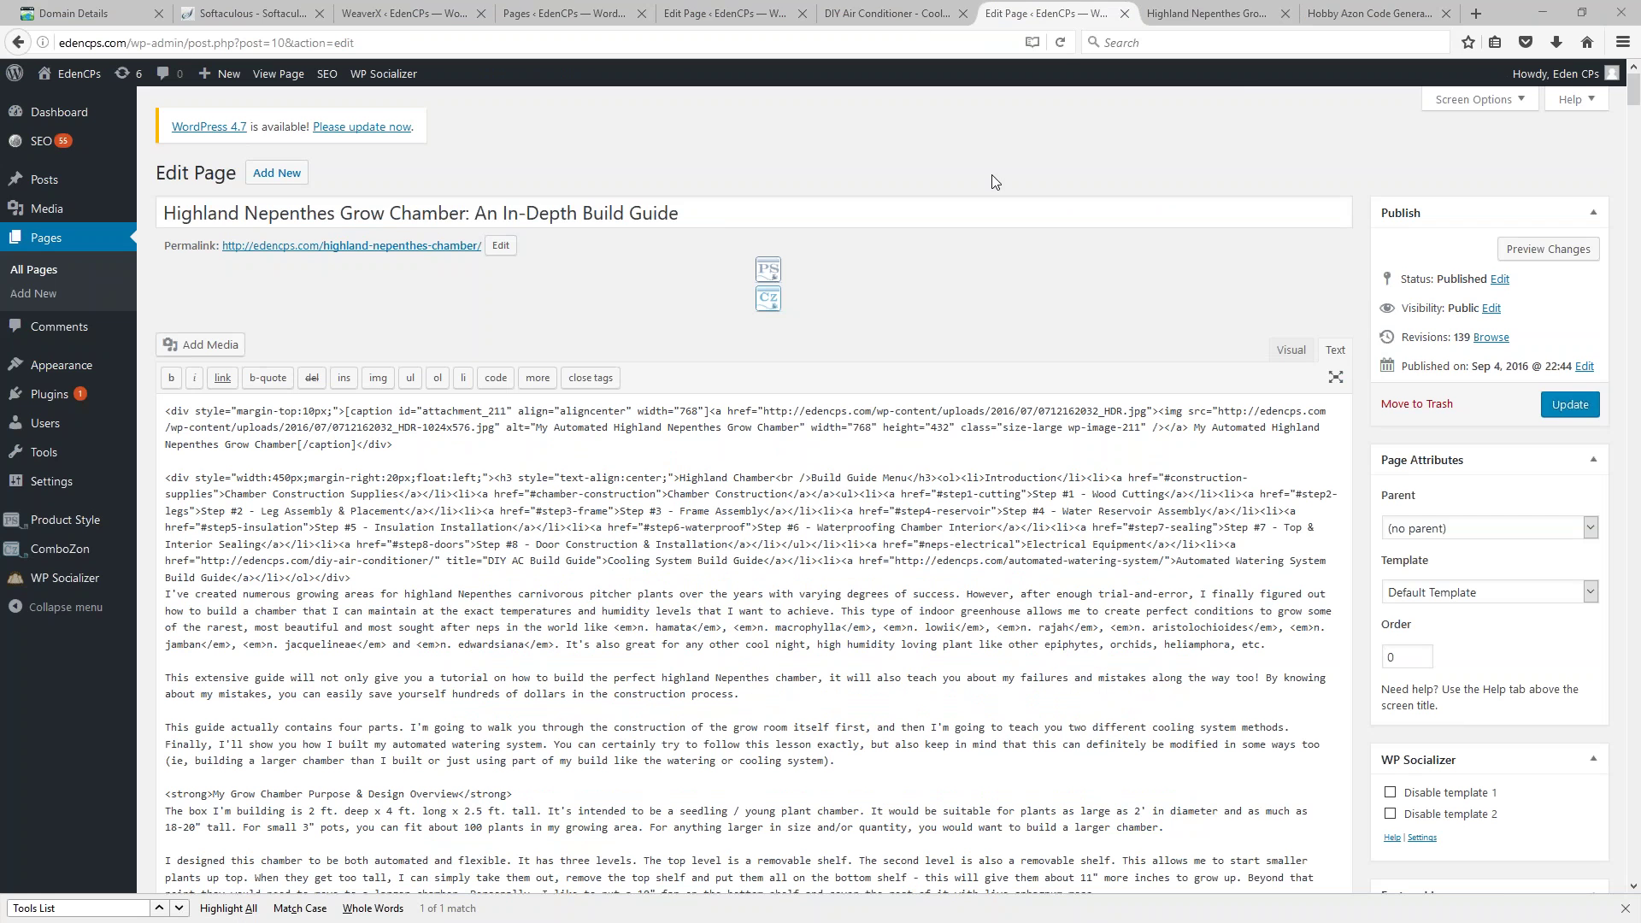
left_click_drag(722, 216, 35, 238)
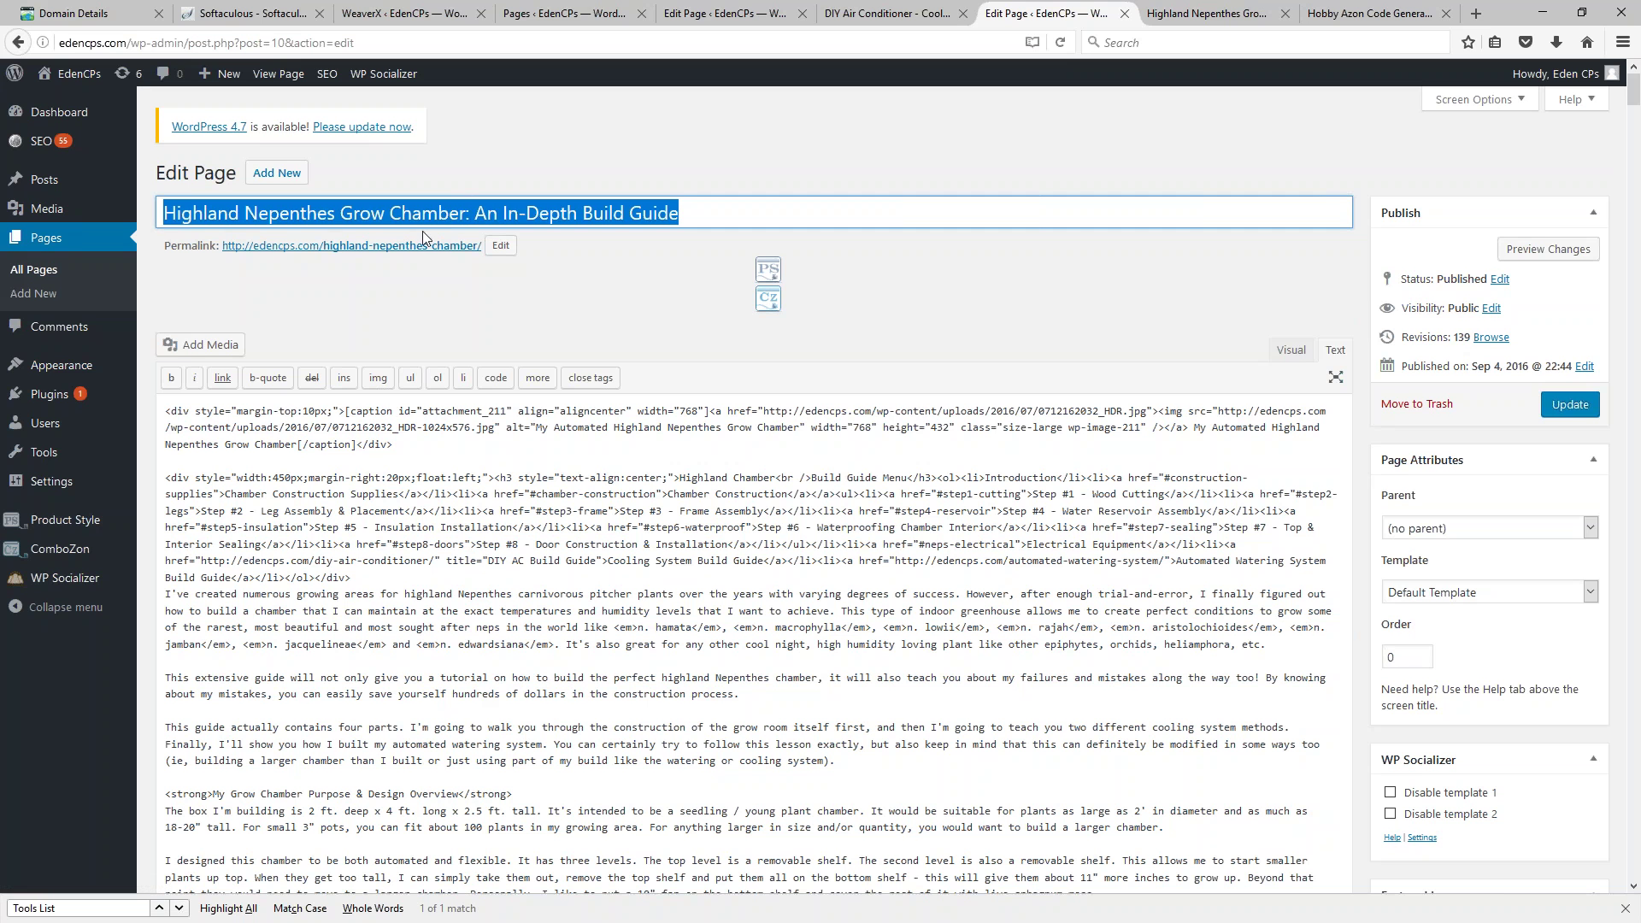
left_click(466, 216)
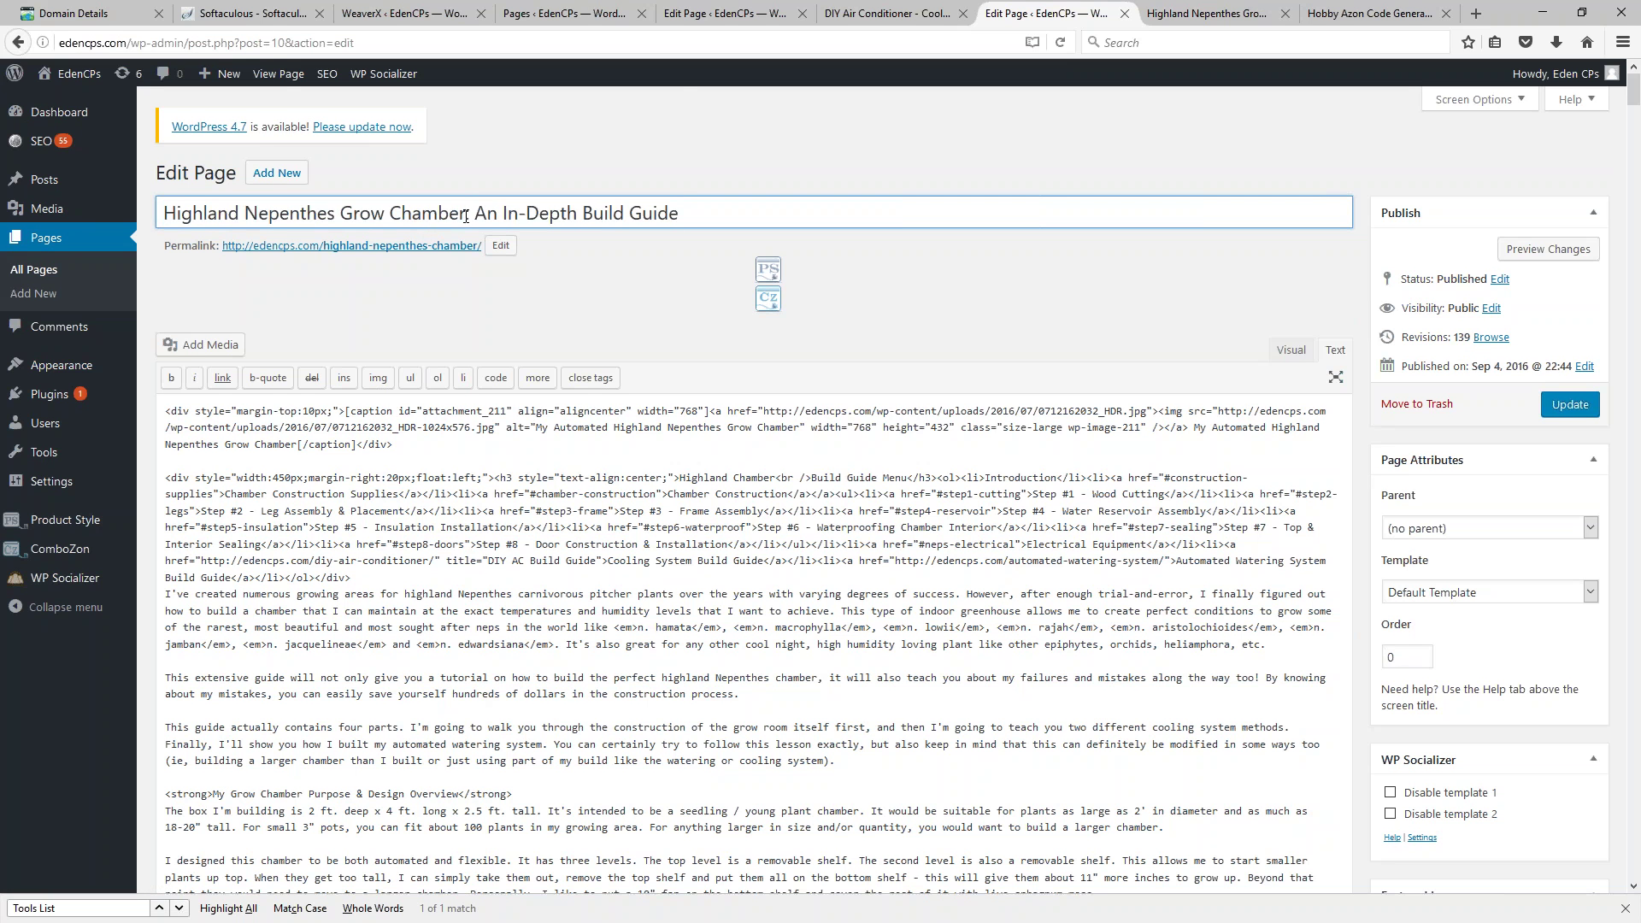
left_click_drag(466, 216, 163, 215)
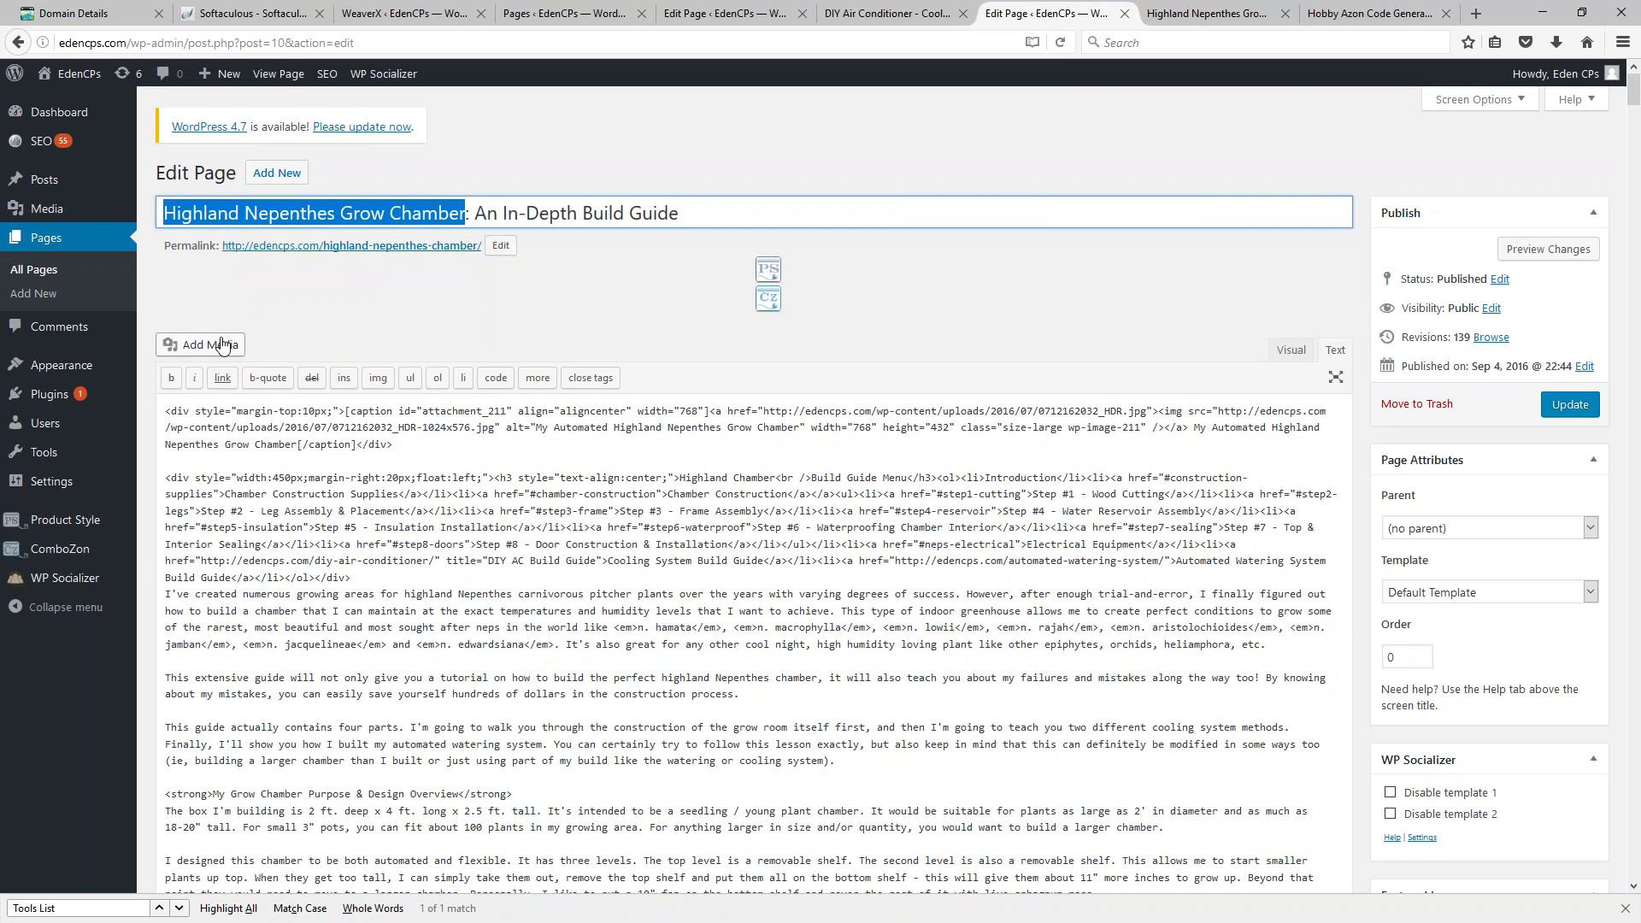
Step: Highlight the subtitle ": An In-Depth Build Guide" in the page title, followed by the whole title
left_click_drag(684, 213, 465, 231)
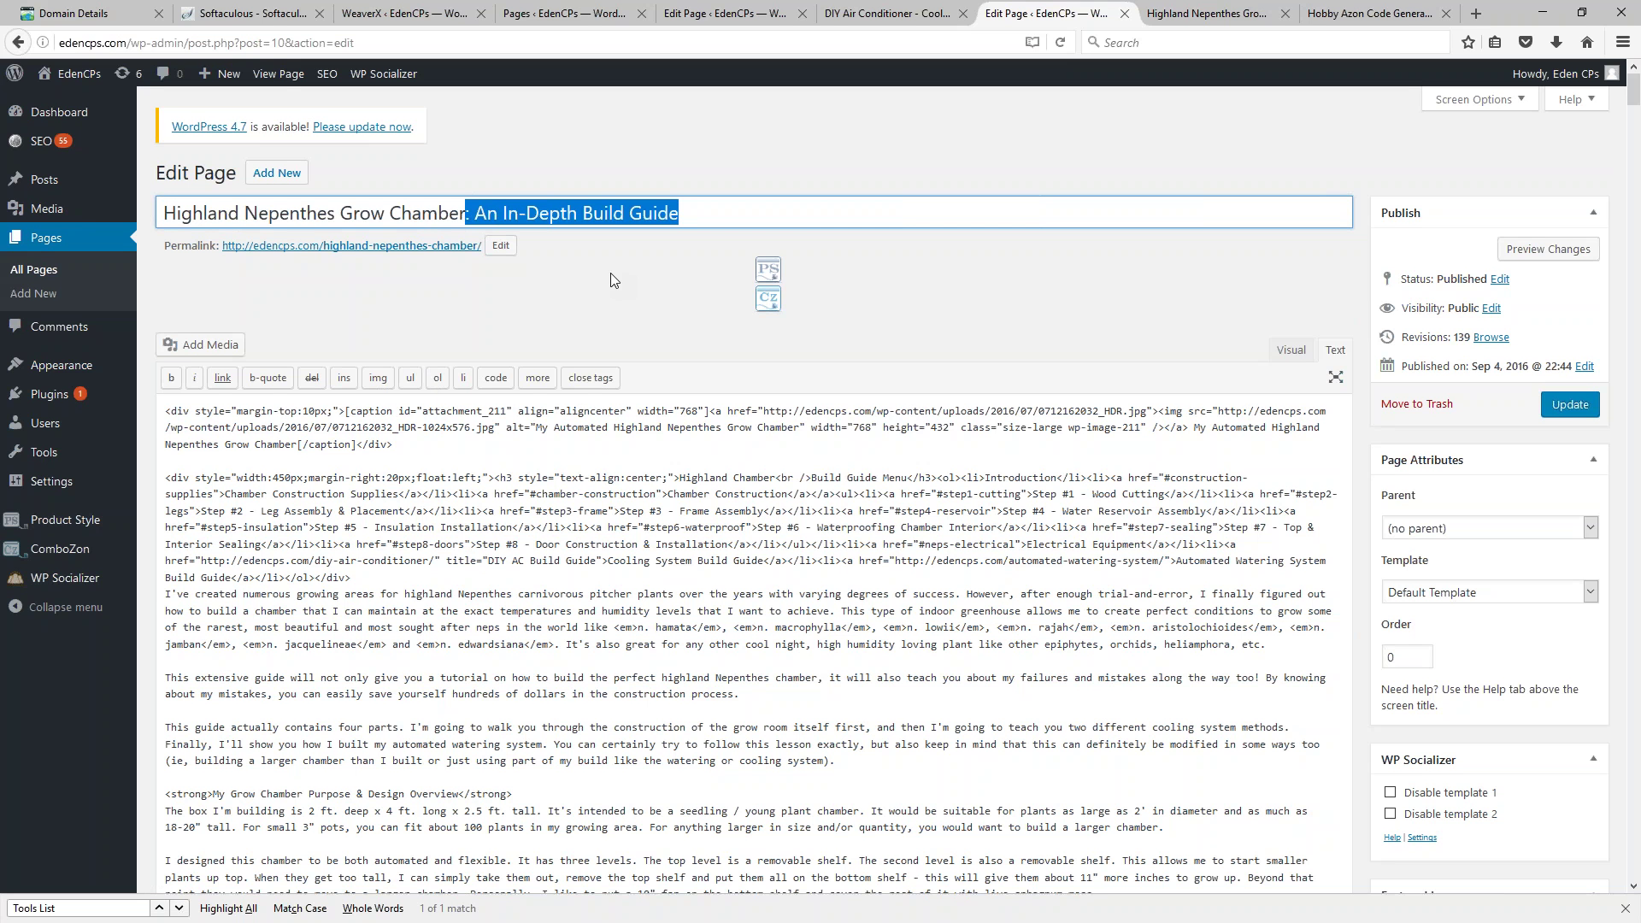
left_click(507, 289)
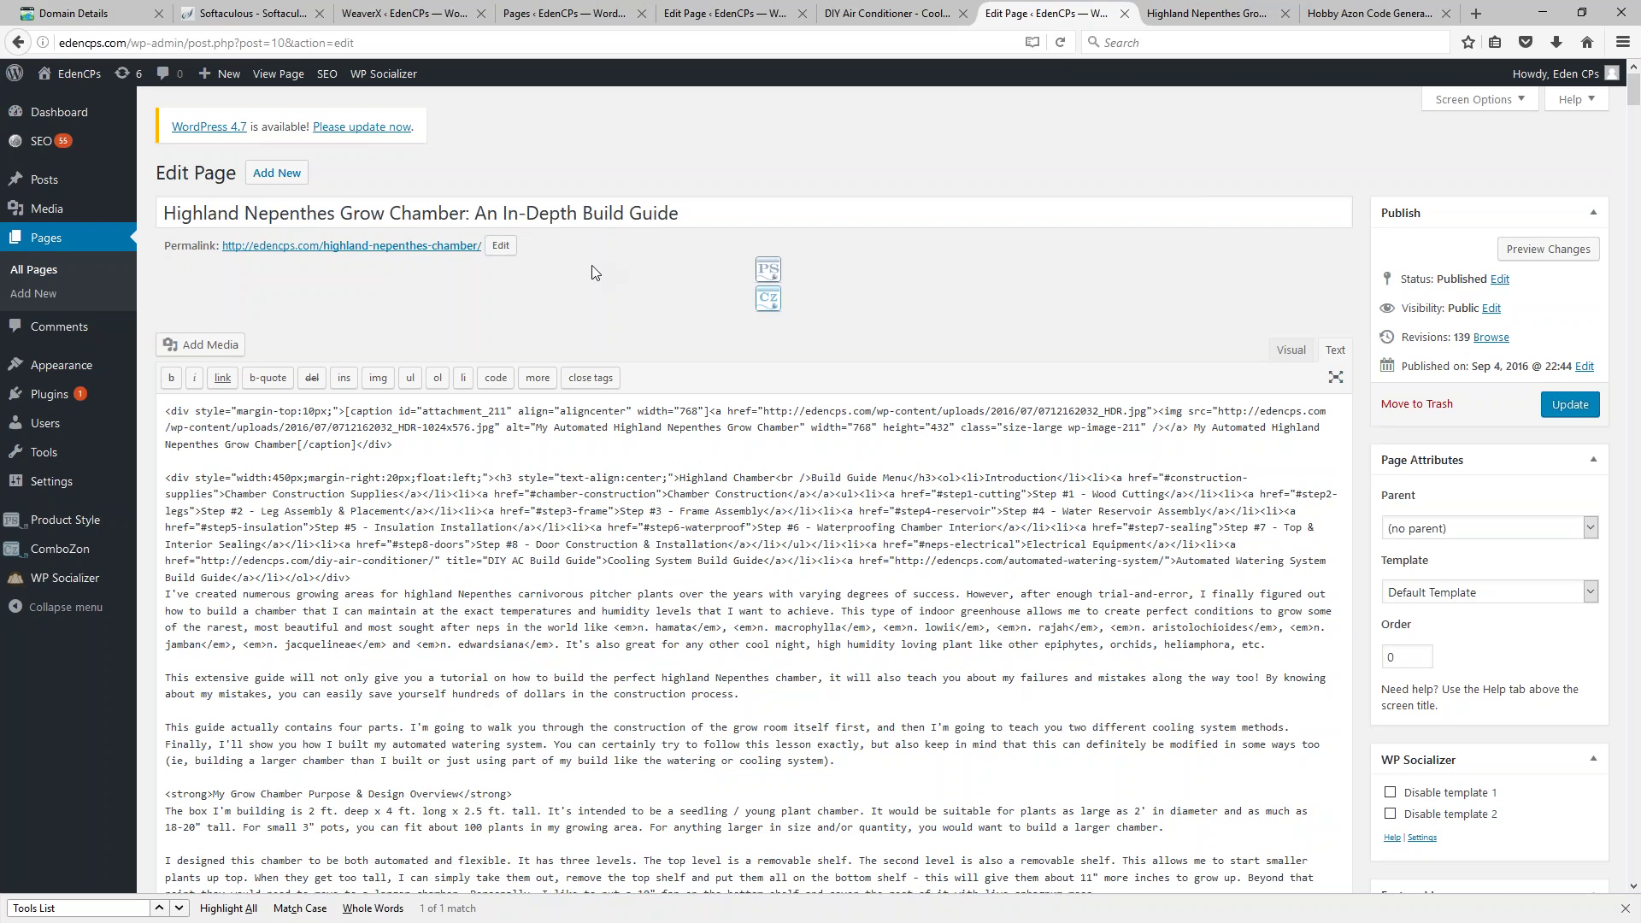
left_click_drag(688, 214, 137, 214)
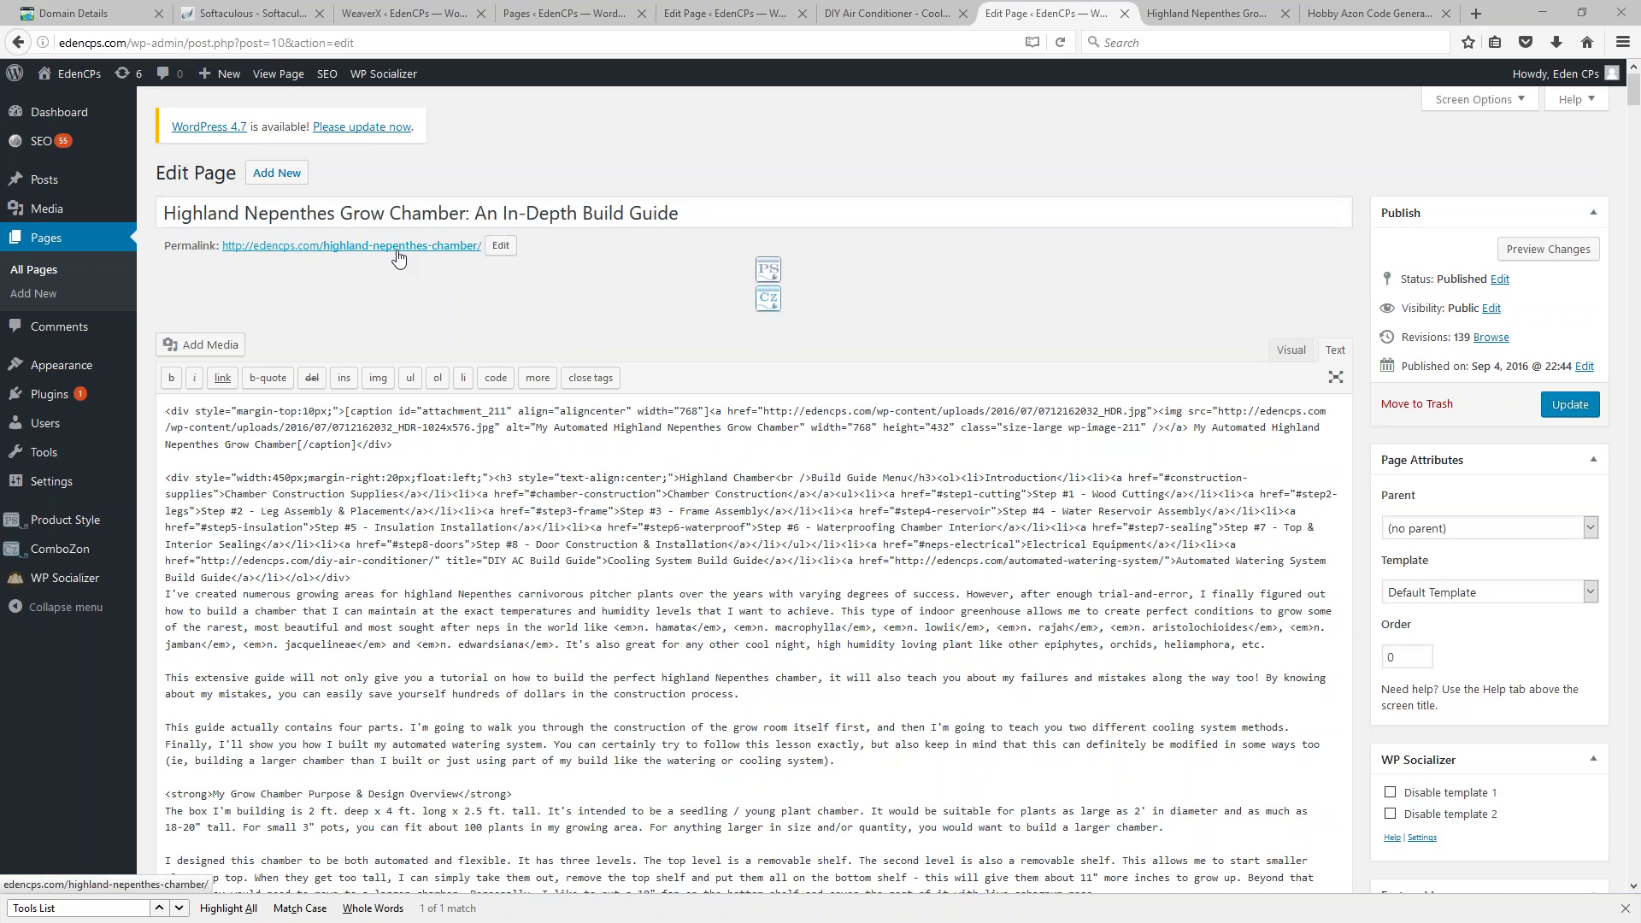
Step: Open the permalink slug for editing, compare it with the subtitle in the page title, and accept the slug "highland-nepenthes-chamber"
left_click(500, 248)
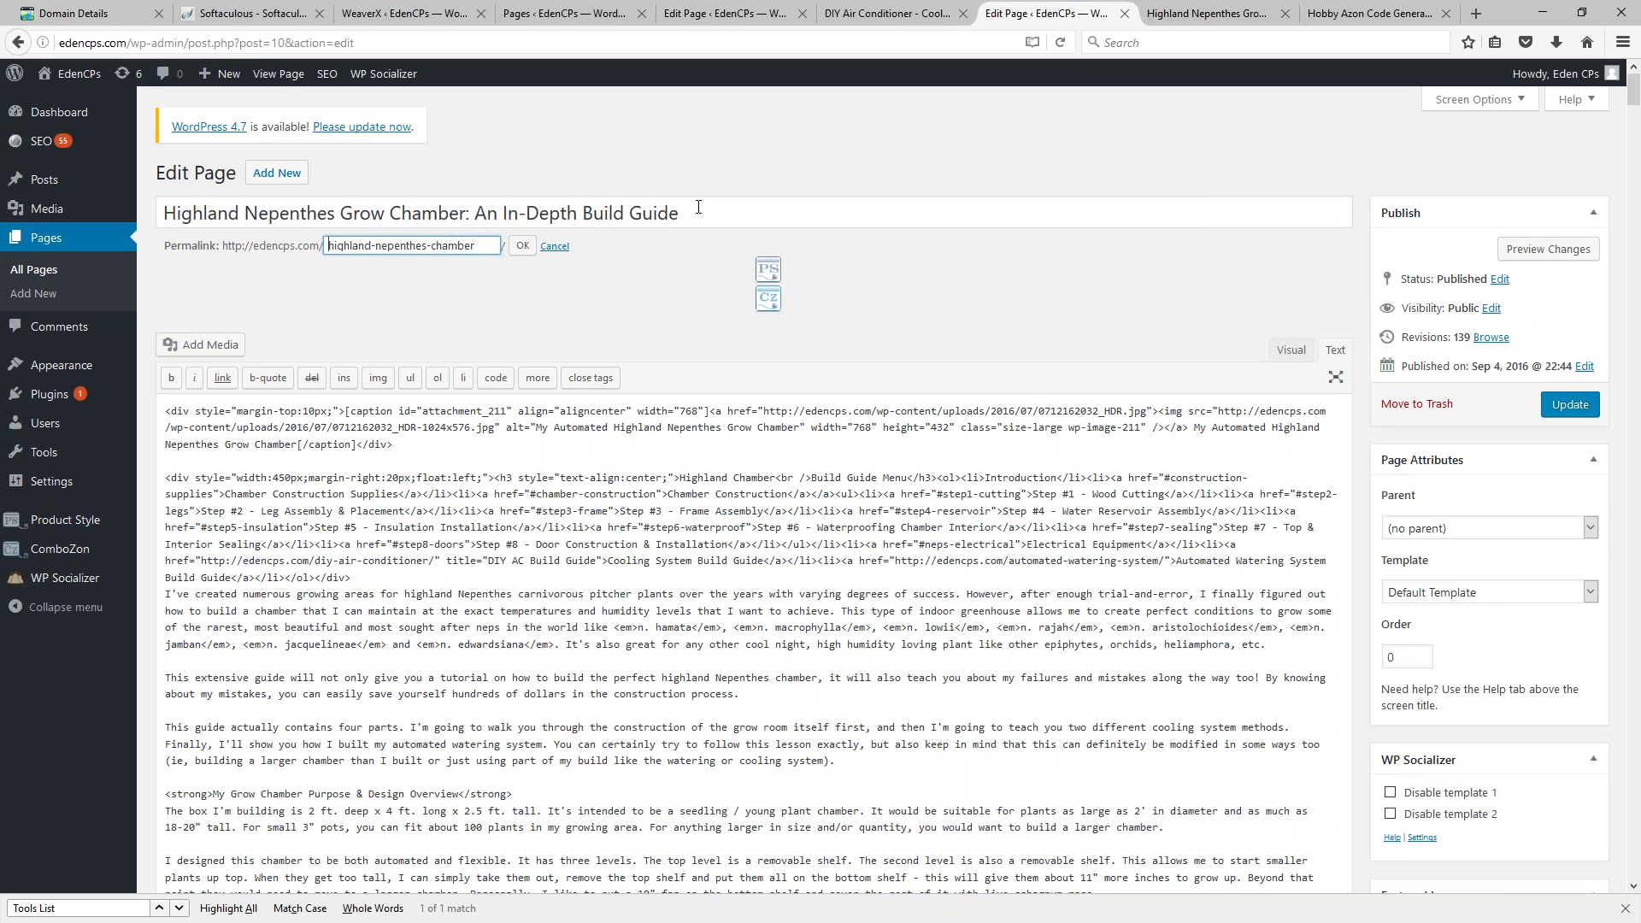
left_click_drag(698, 206, 489, 218)
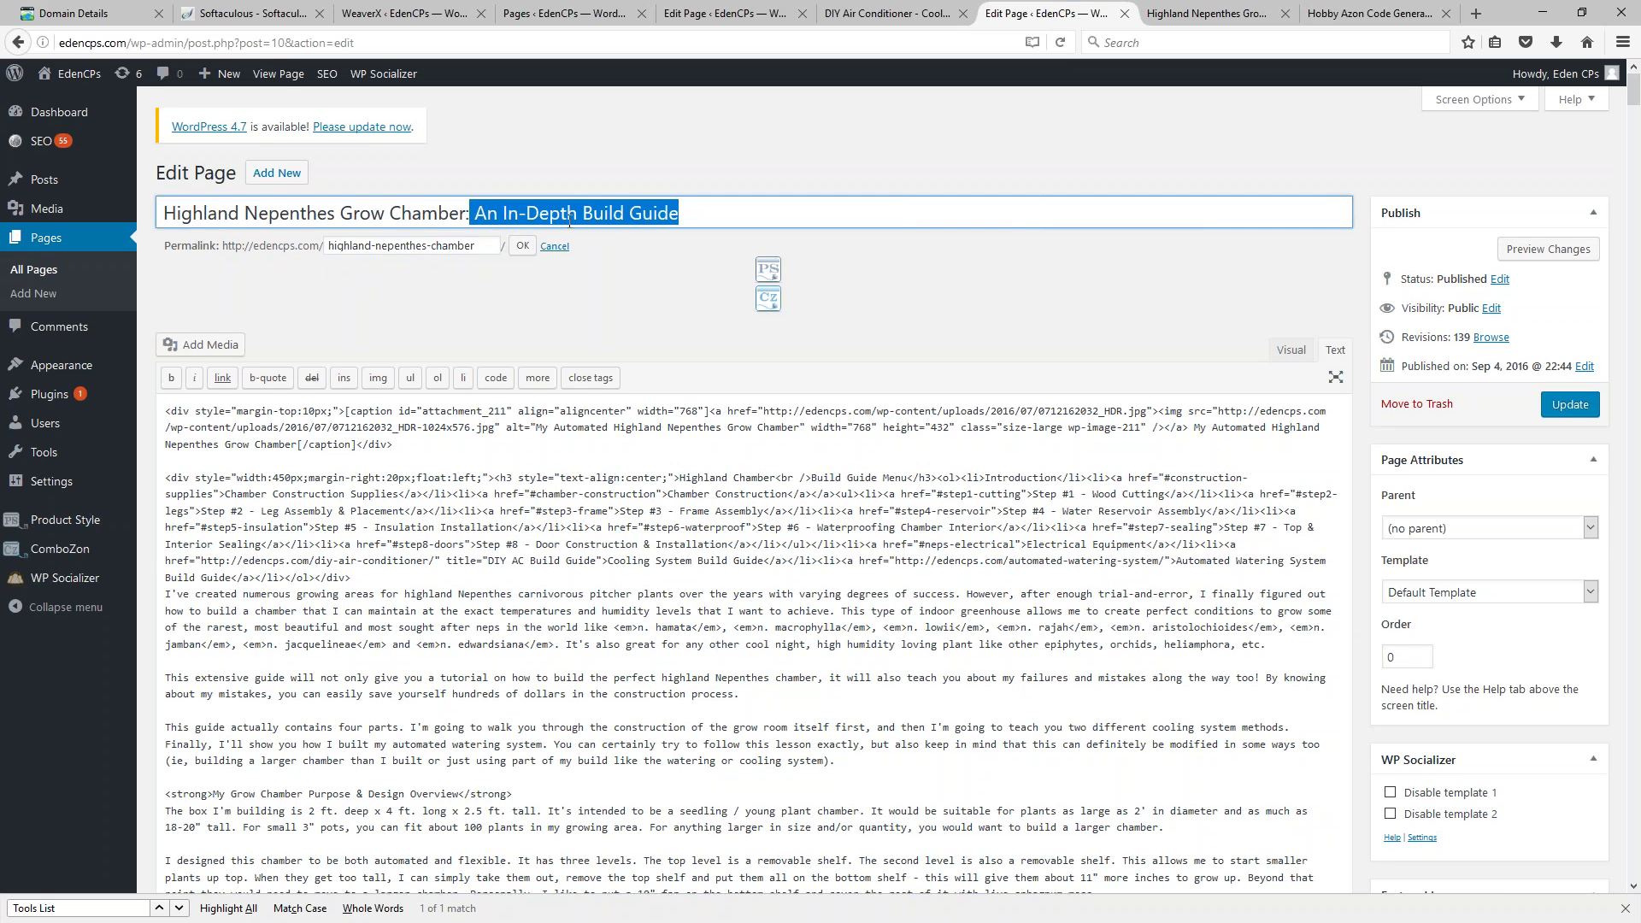
left_click(477, 246)
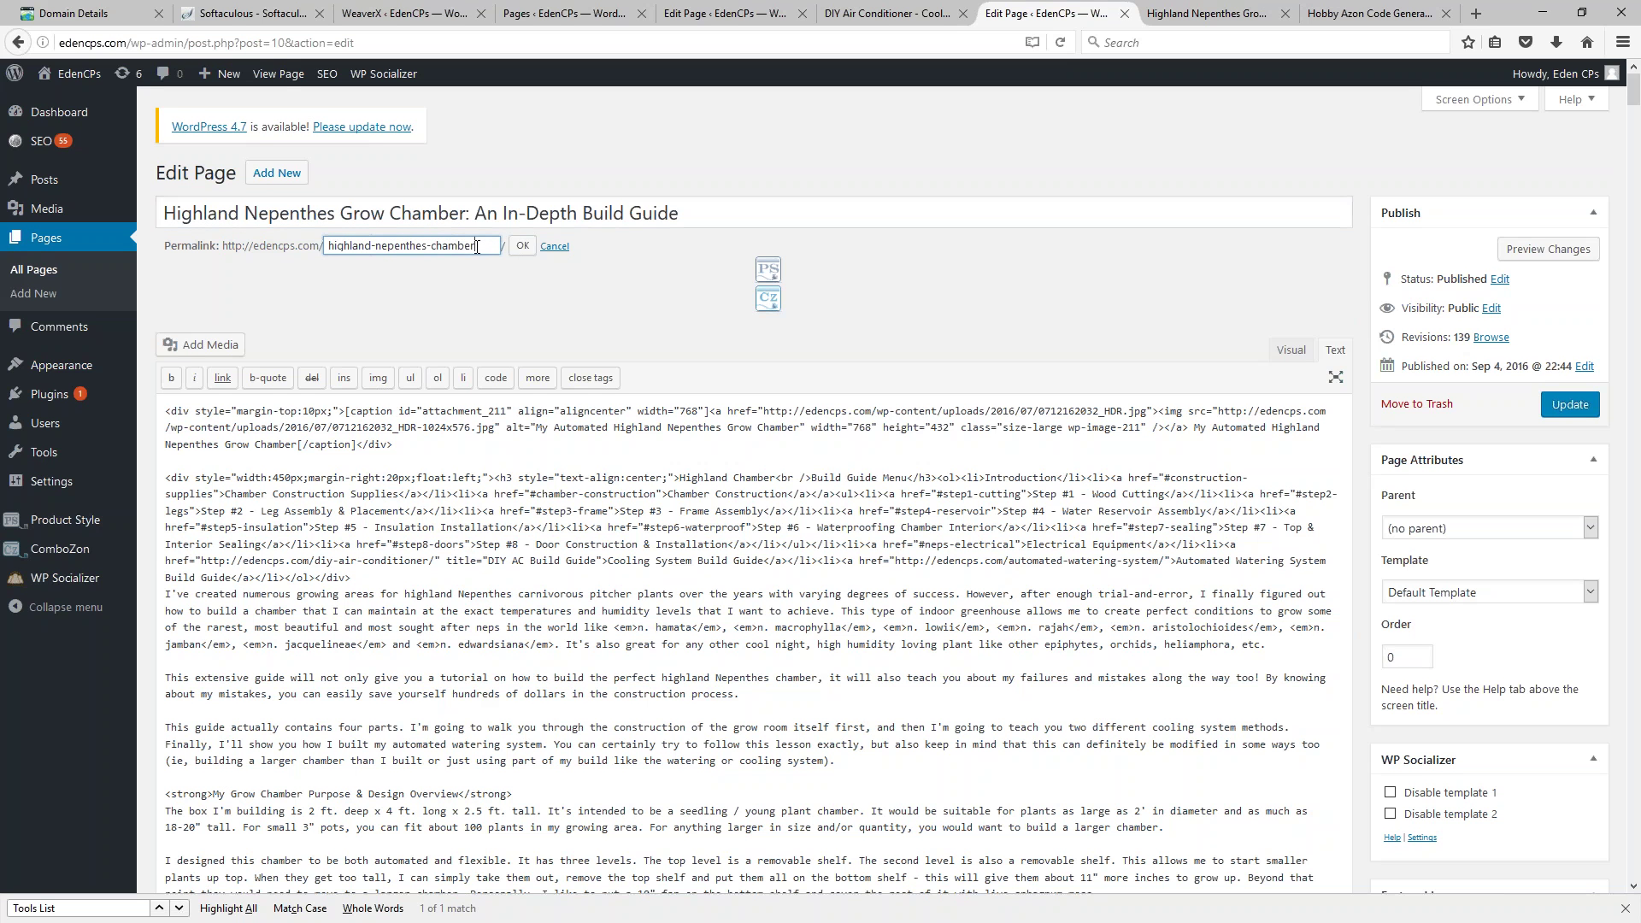
left_click(523, 248)
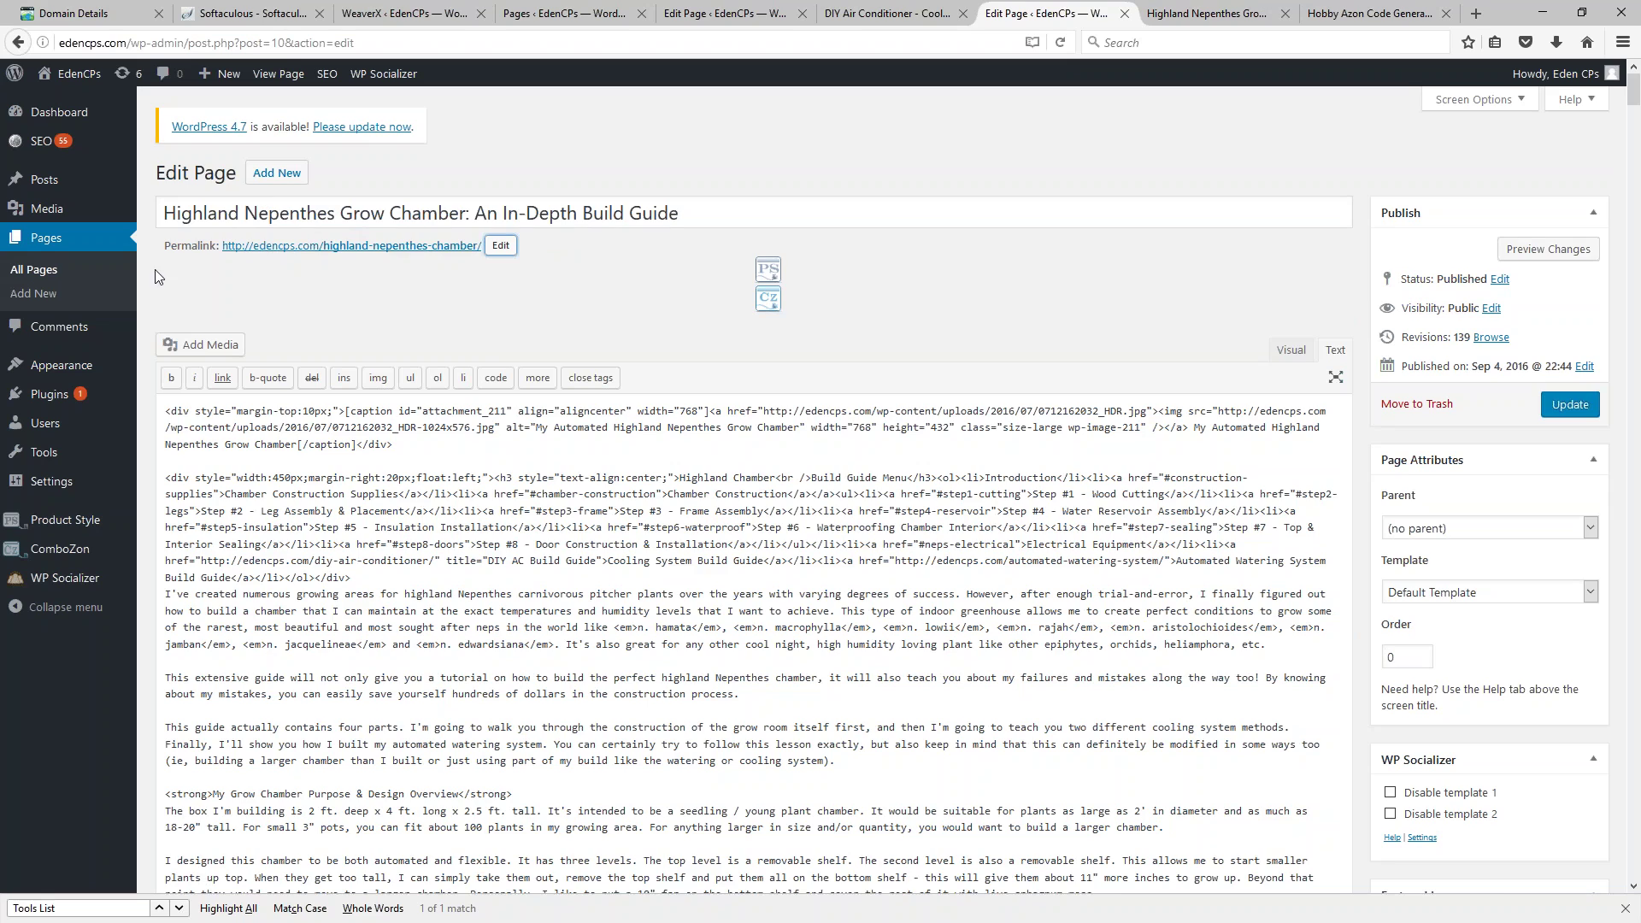
Step: Review the Search Engine Listing in the page's SEO settings, highlighting the title tag and the meta description
scroll(753, 411, "down", 10)
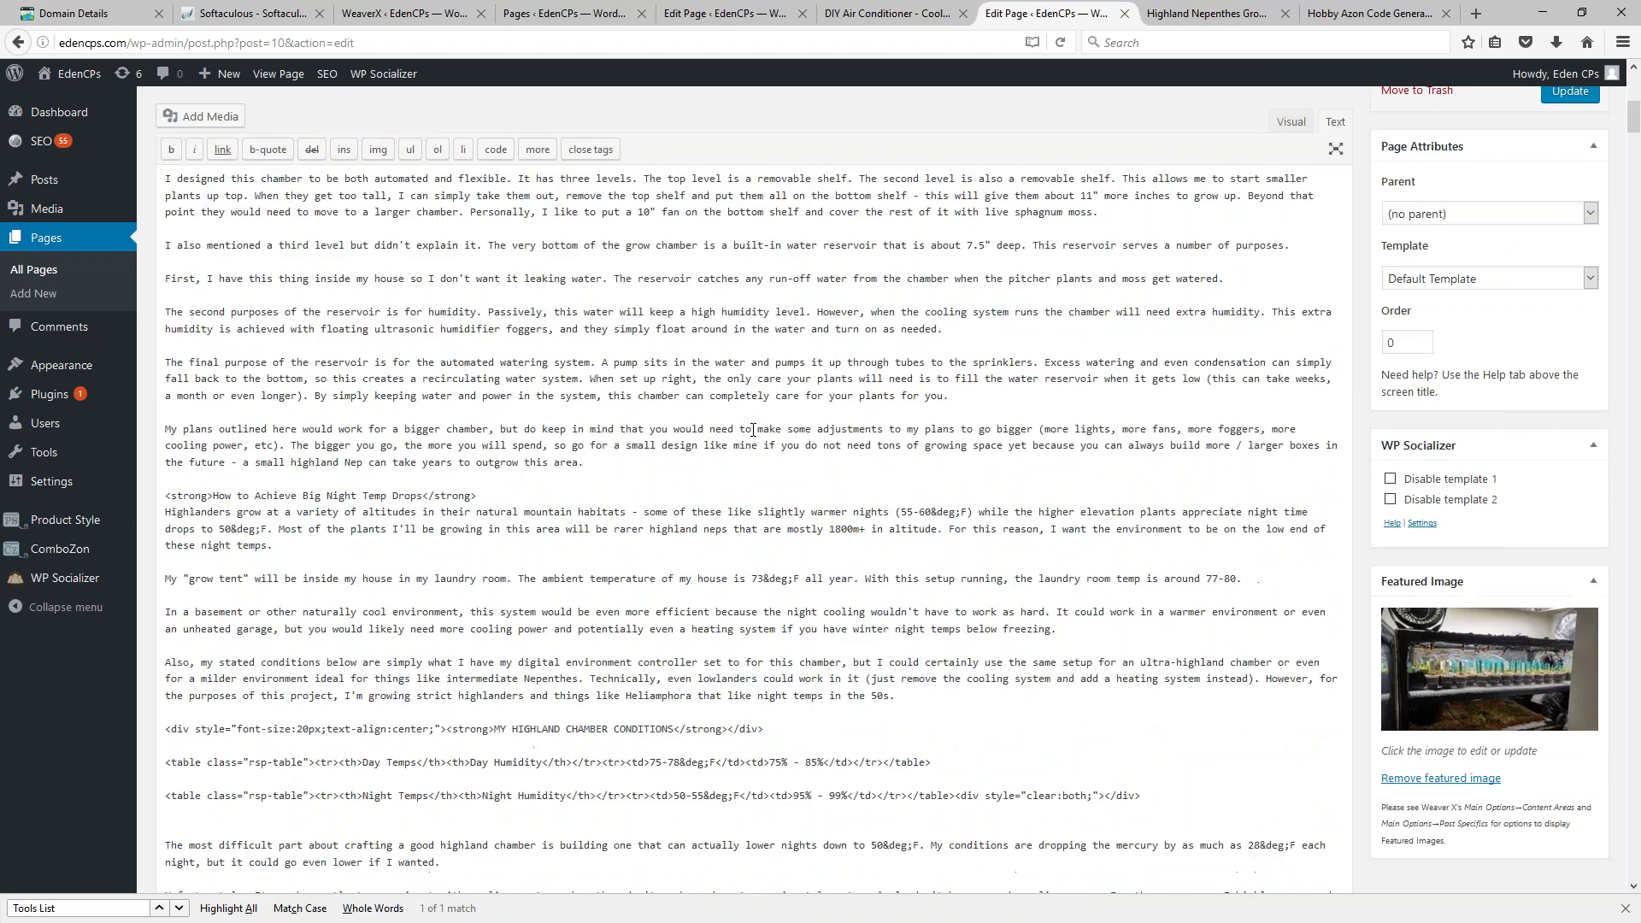
scroll(754, 430, "down", 15)
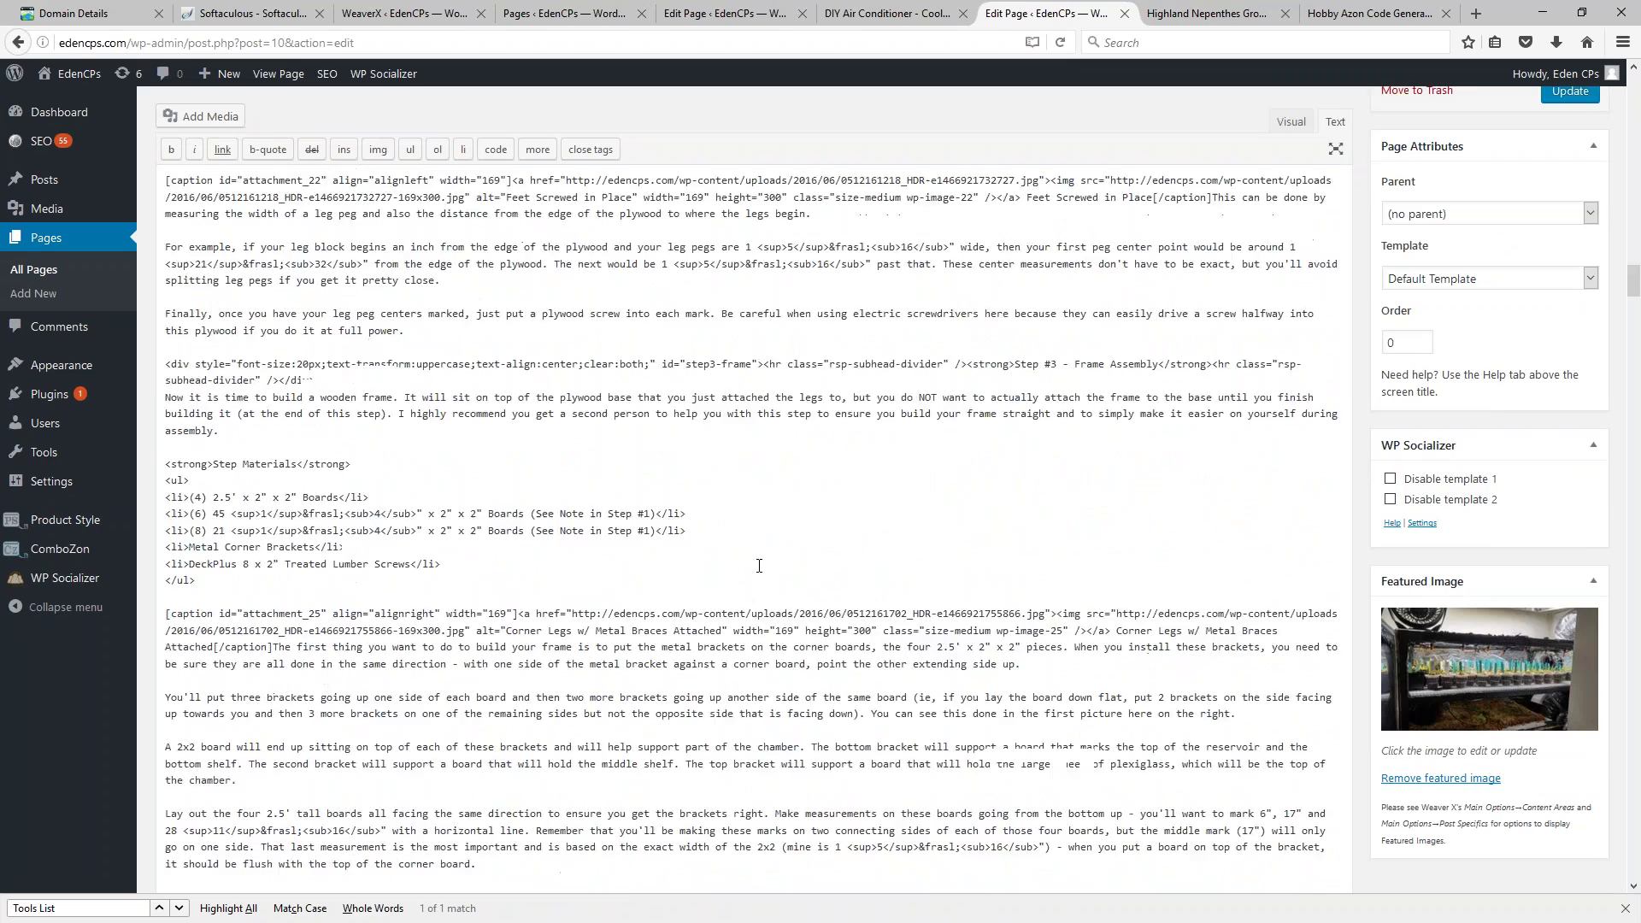
scroll(759, 566, "down", 15)
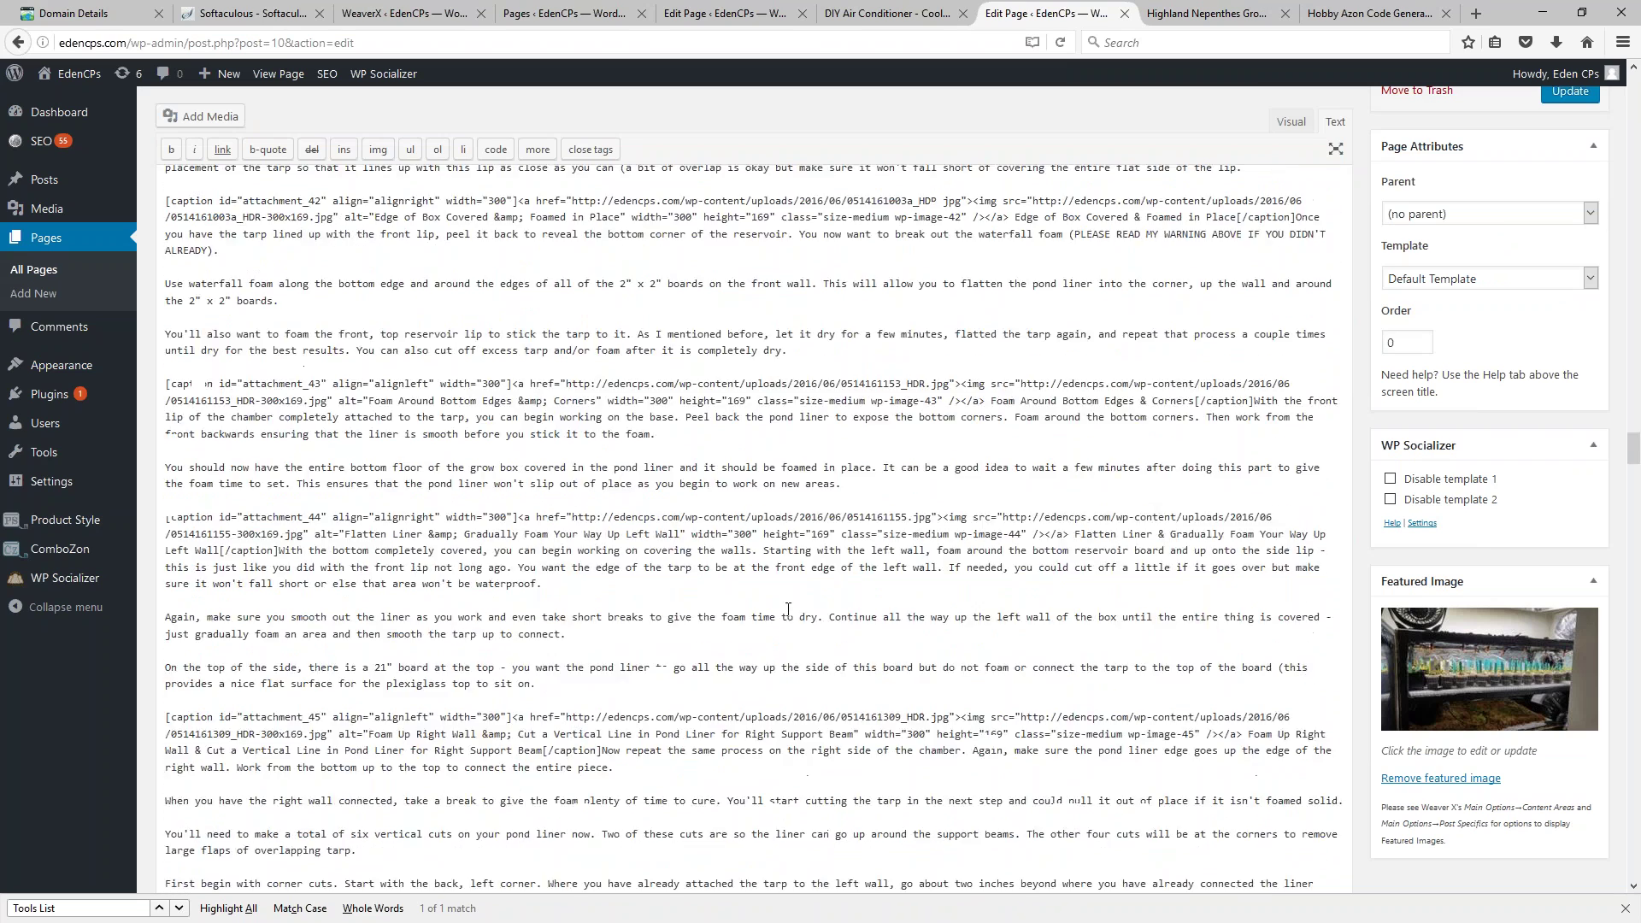
scroll(789, 610, "down", 15)
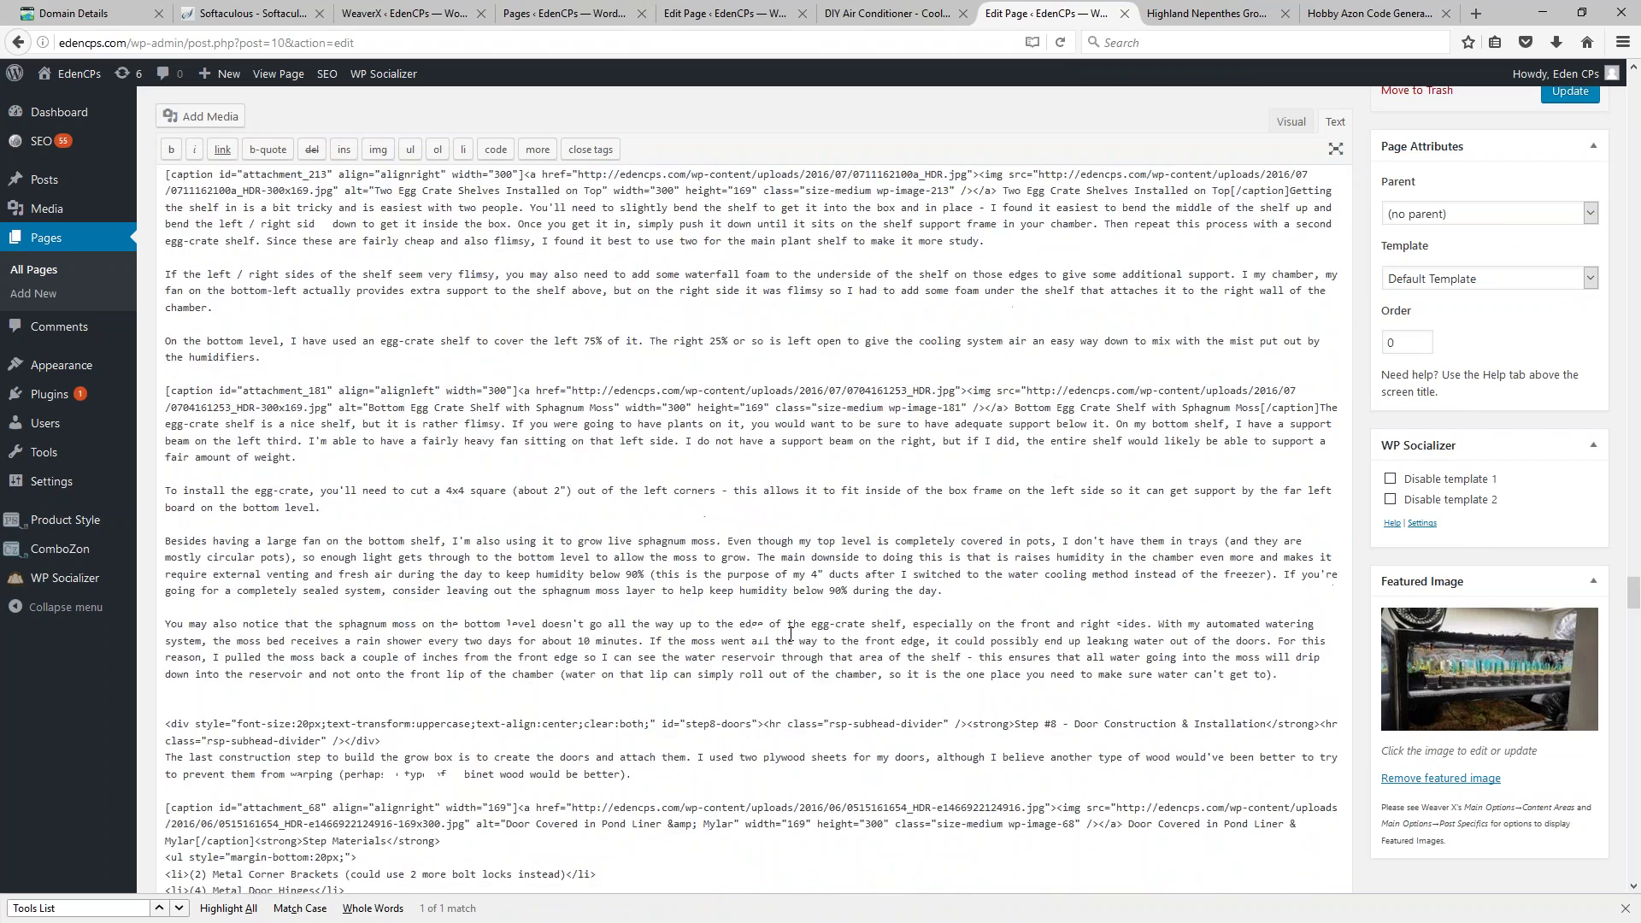
scroll(791, 633, "down", 15)
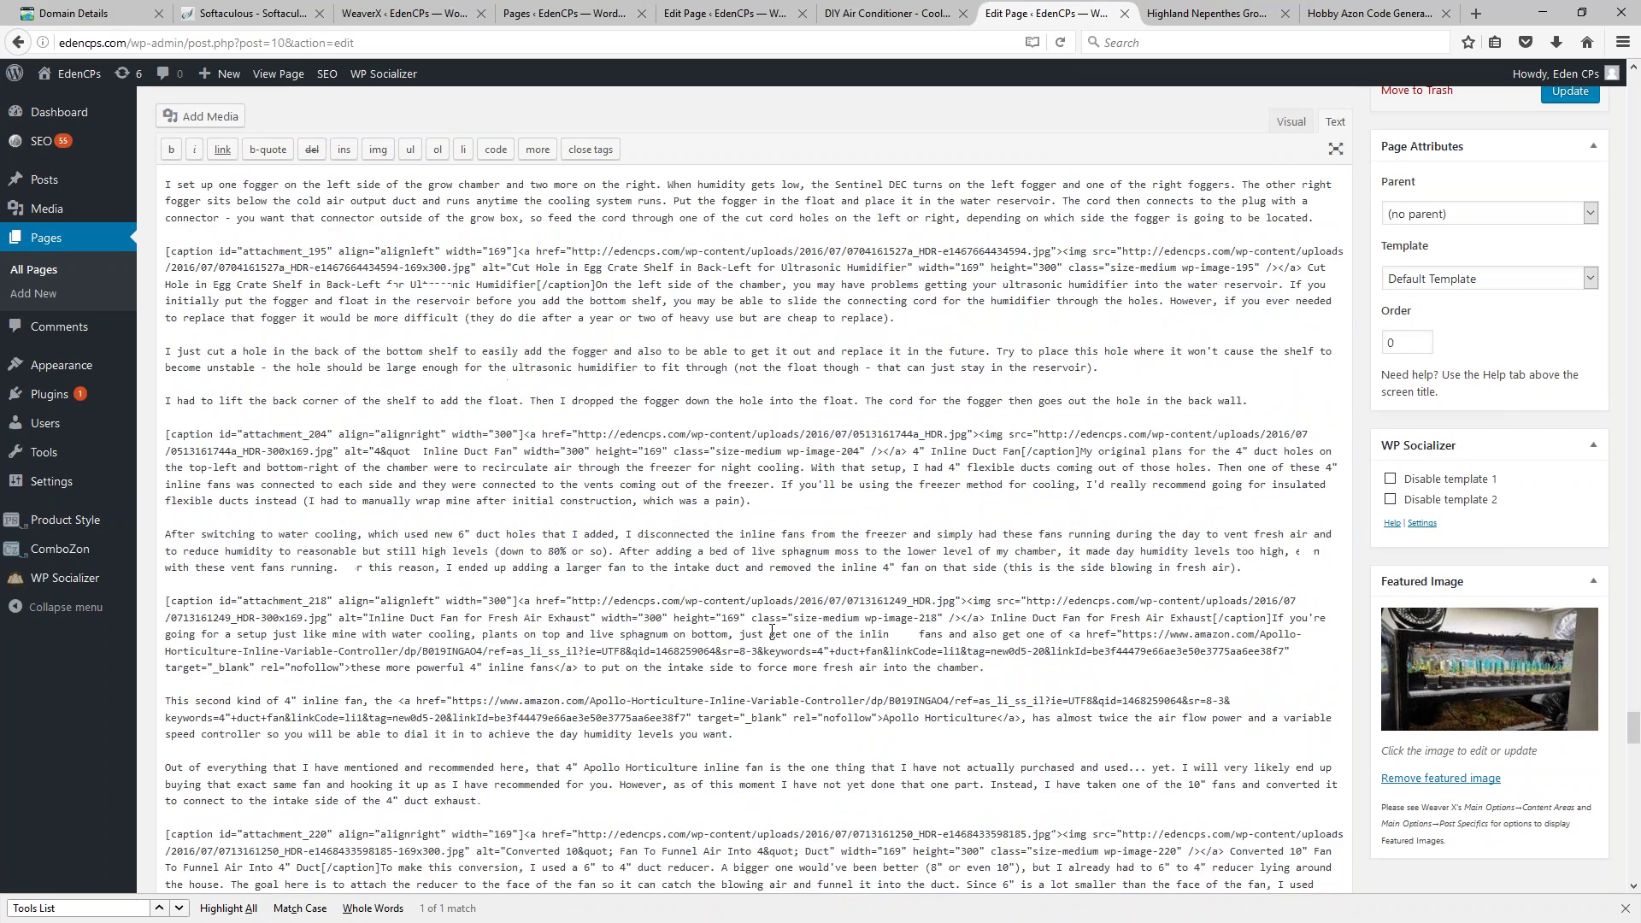
scroll(772, 633, "down", 10)
scroll(748, 632, "down", 5)
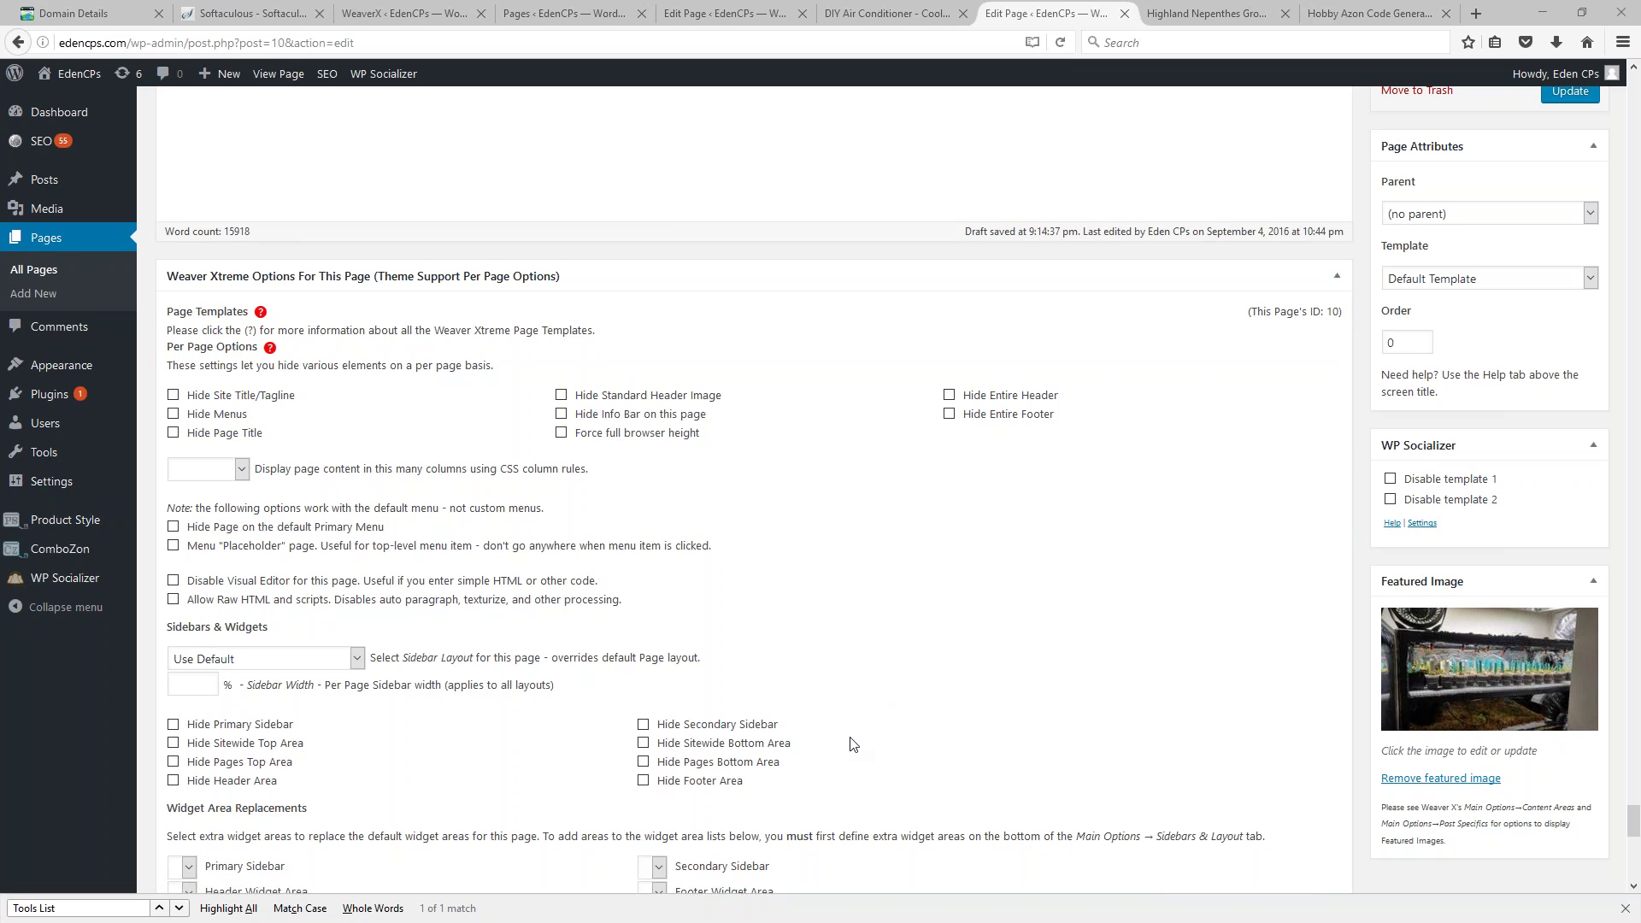
scroll(825, 667, "down", 5)
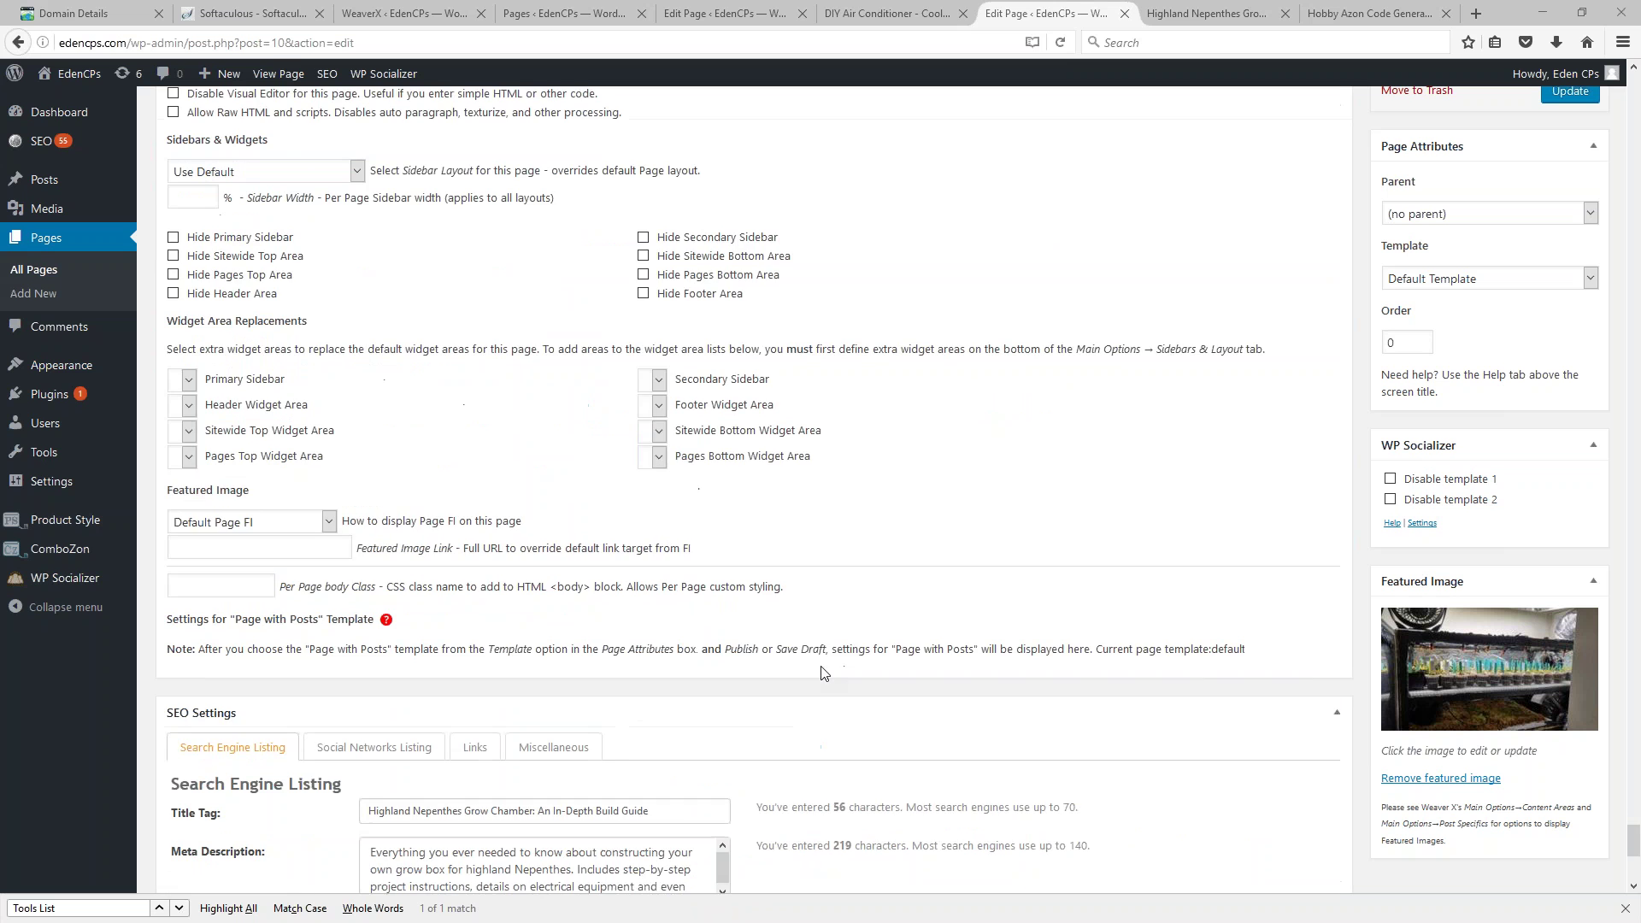
scroll(920, 484, "down", 5)
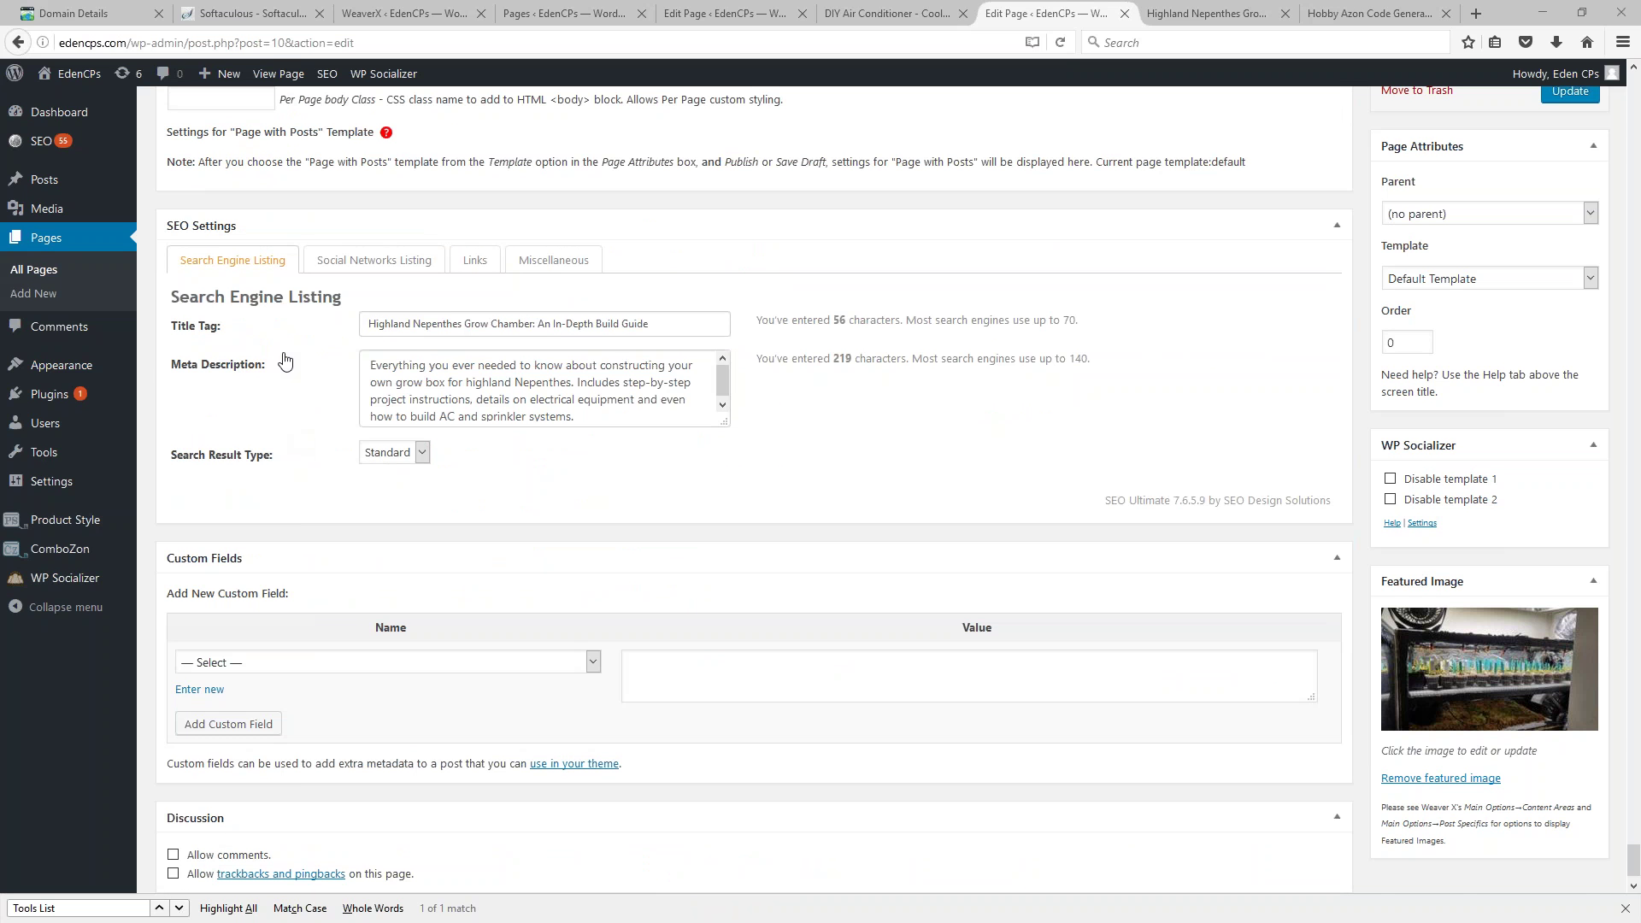
scroll(282, 363, "up", 1)
scroll(355, 434, "up", 1)
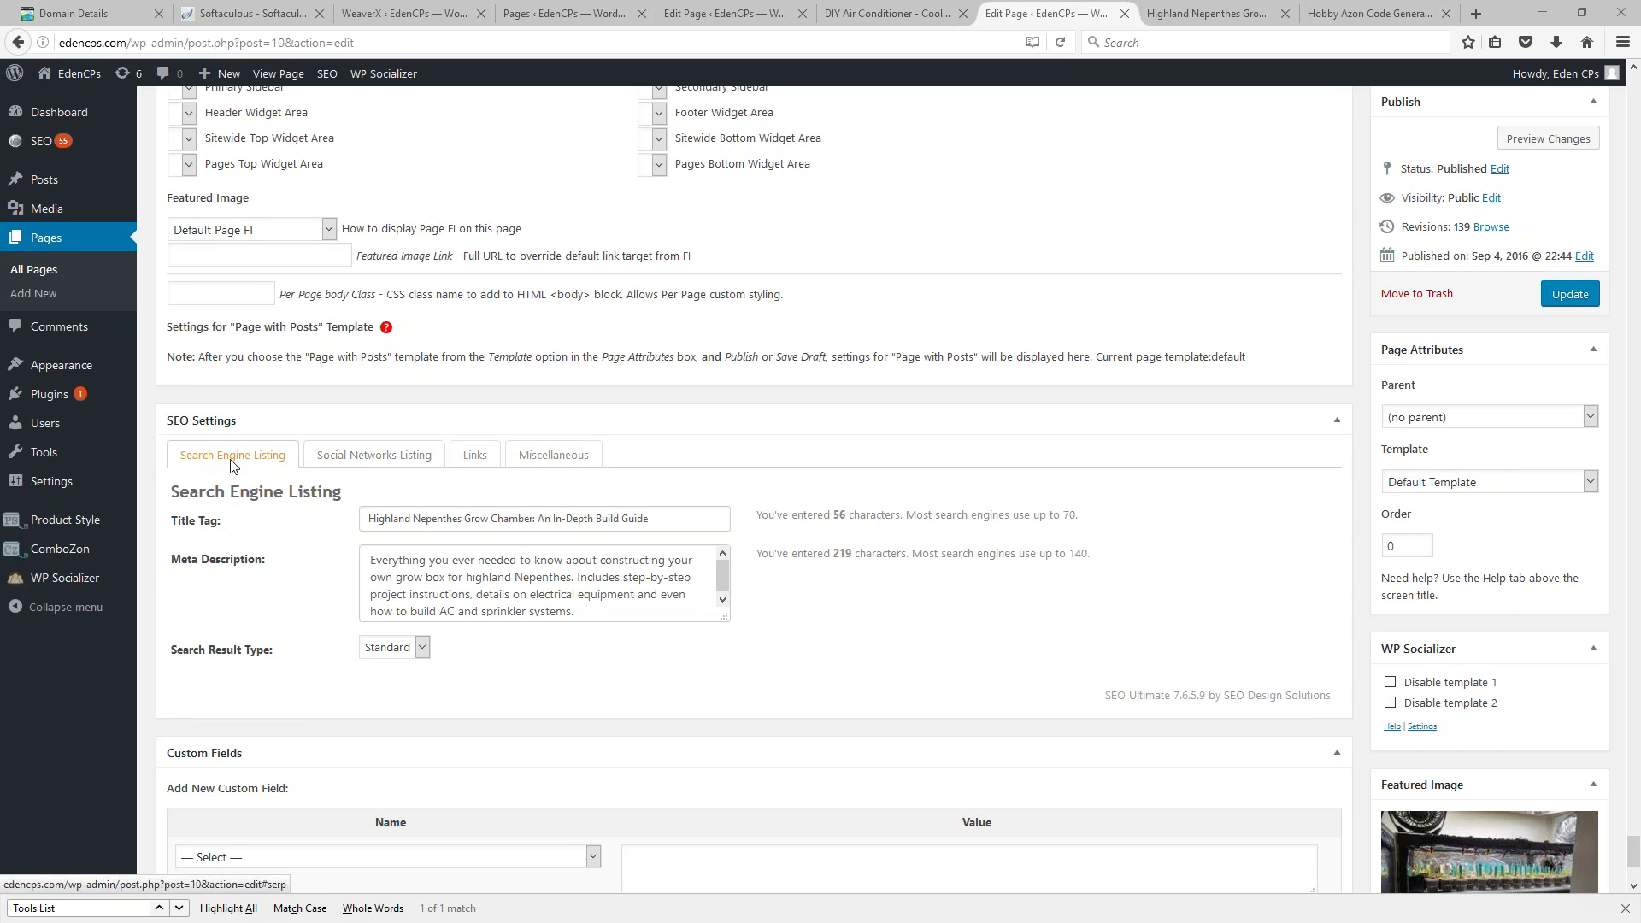
triple_click(660, 522)
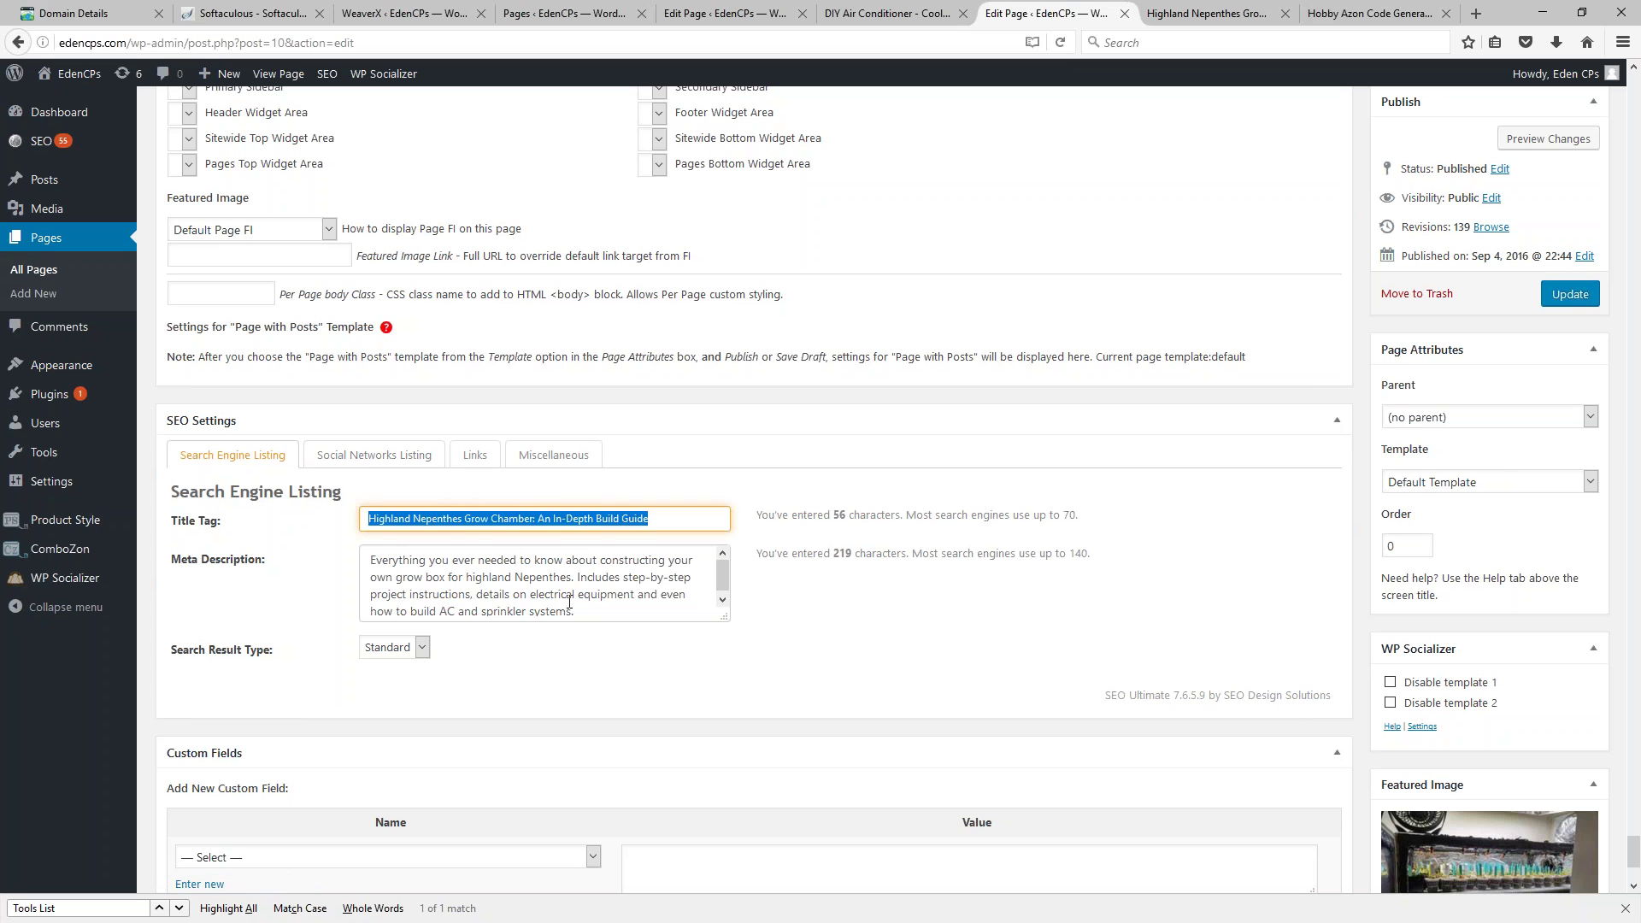
left_click_drag(569, 602, 270, 543)
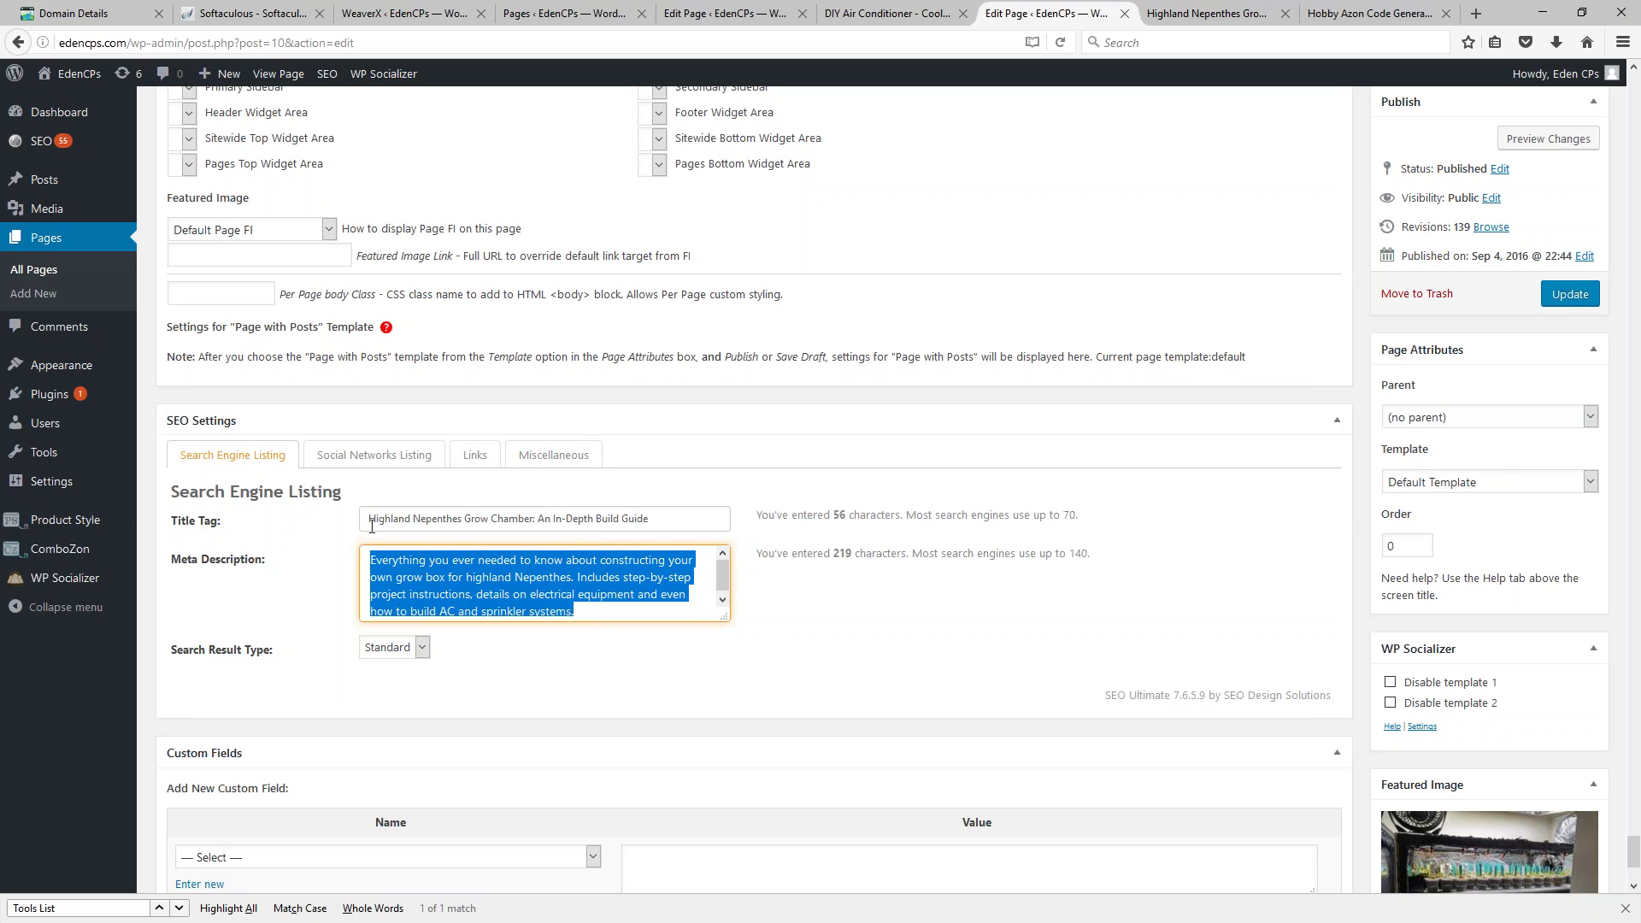
left_click_drag(656, 521, 350, 518)
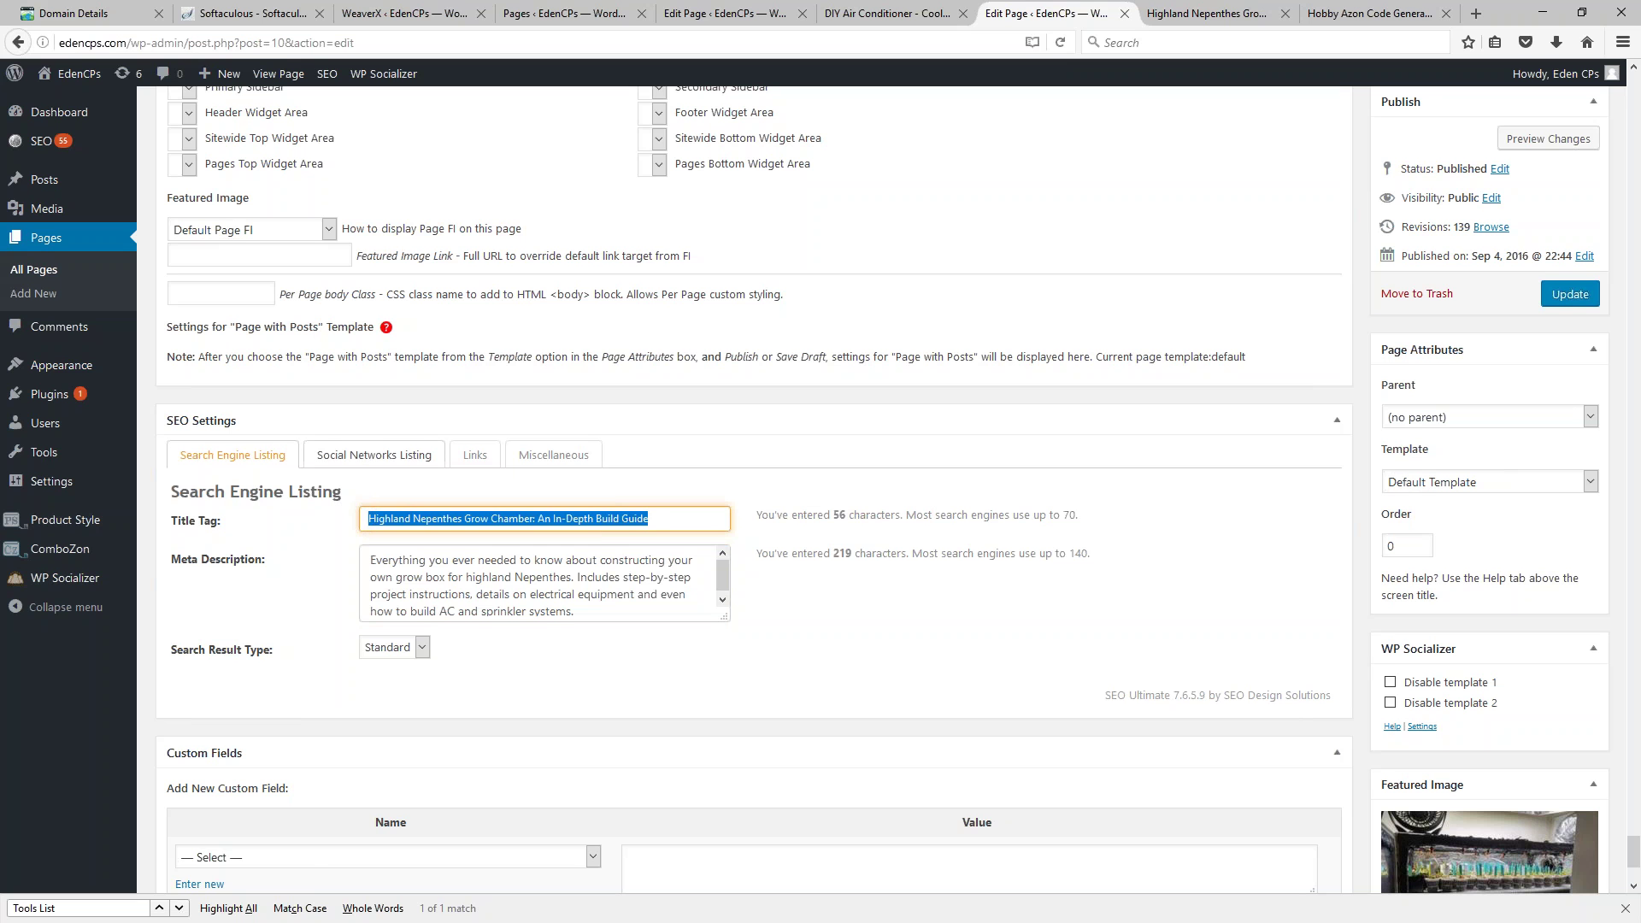
Step: Compare the Social Networks Listing with the Search Engine Listing, and view the media library choices for the social image without selecting one
left_click(373, 455)
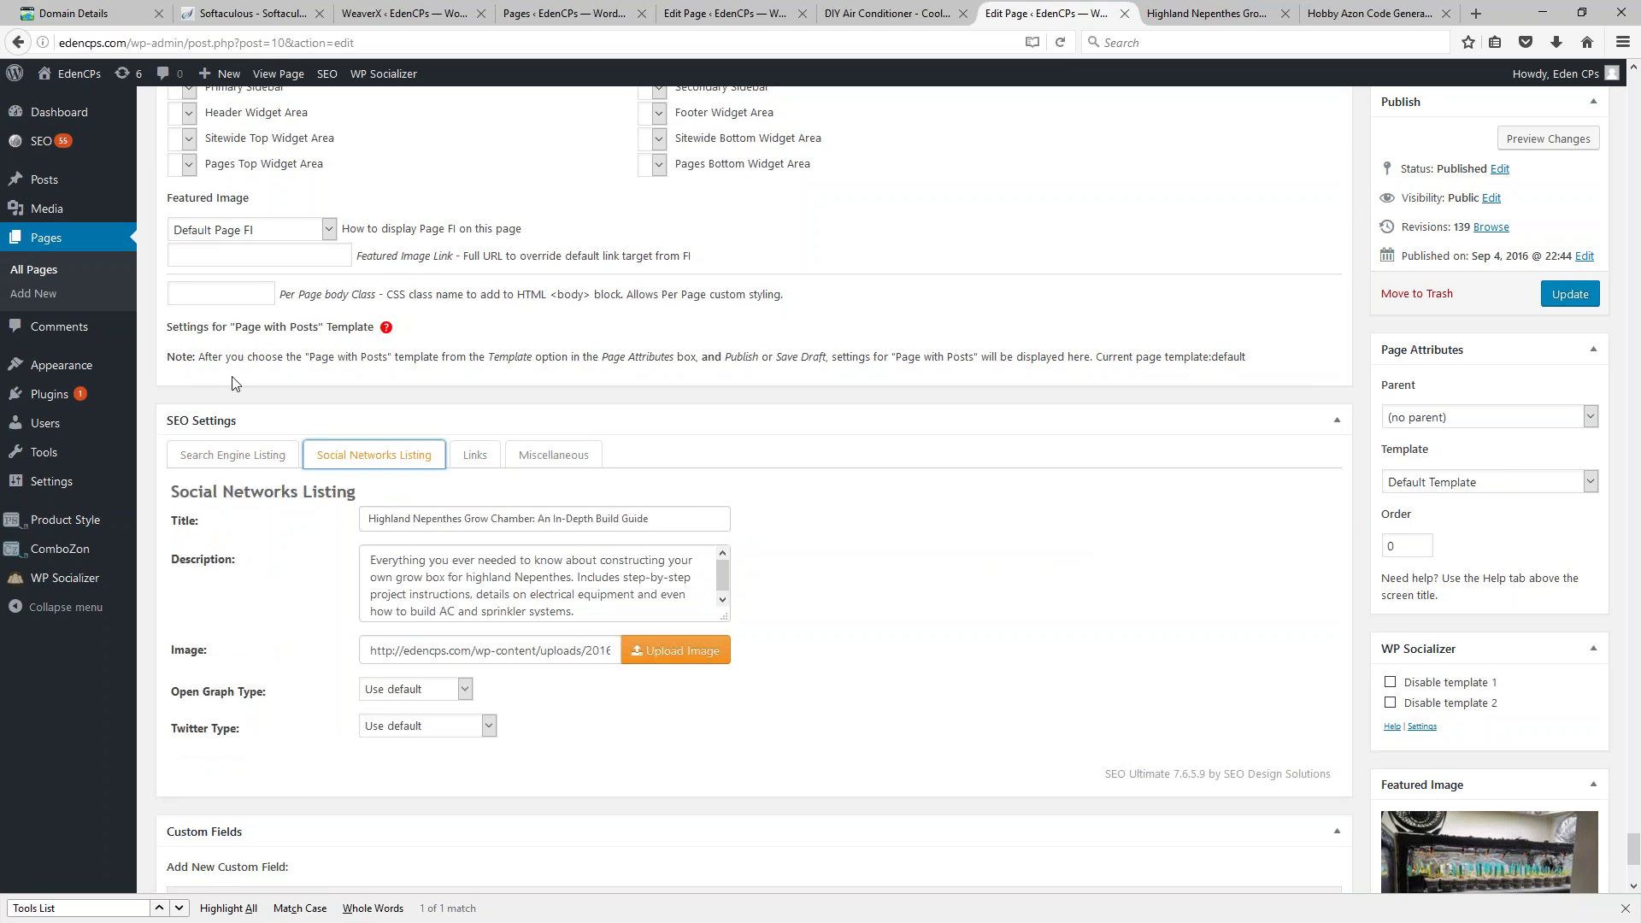
left_click(212, 458)
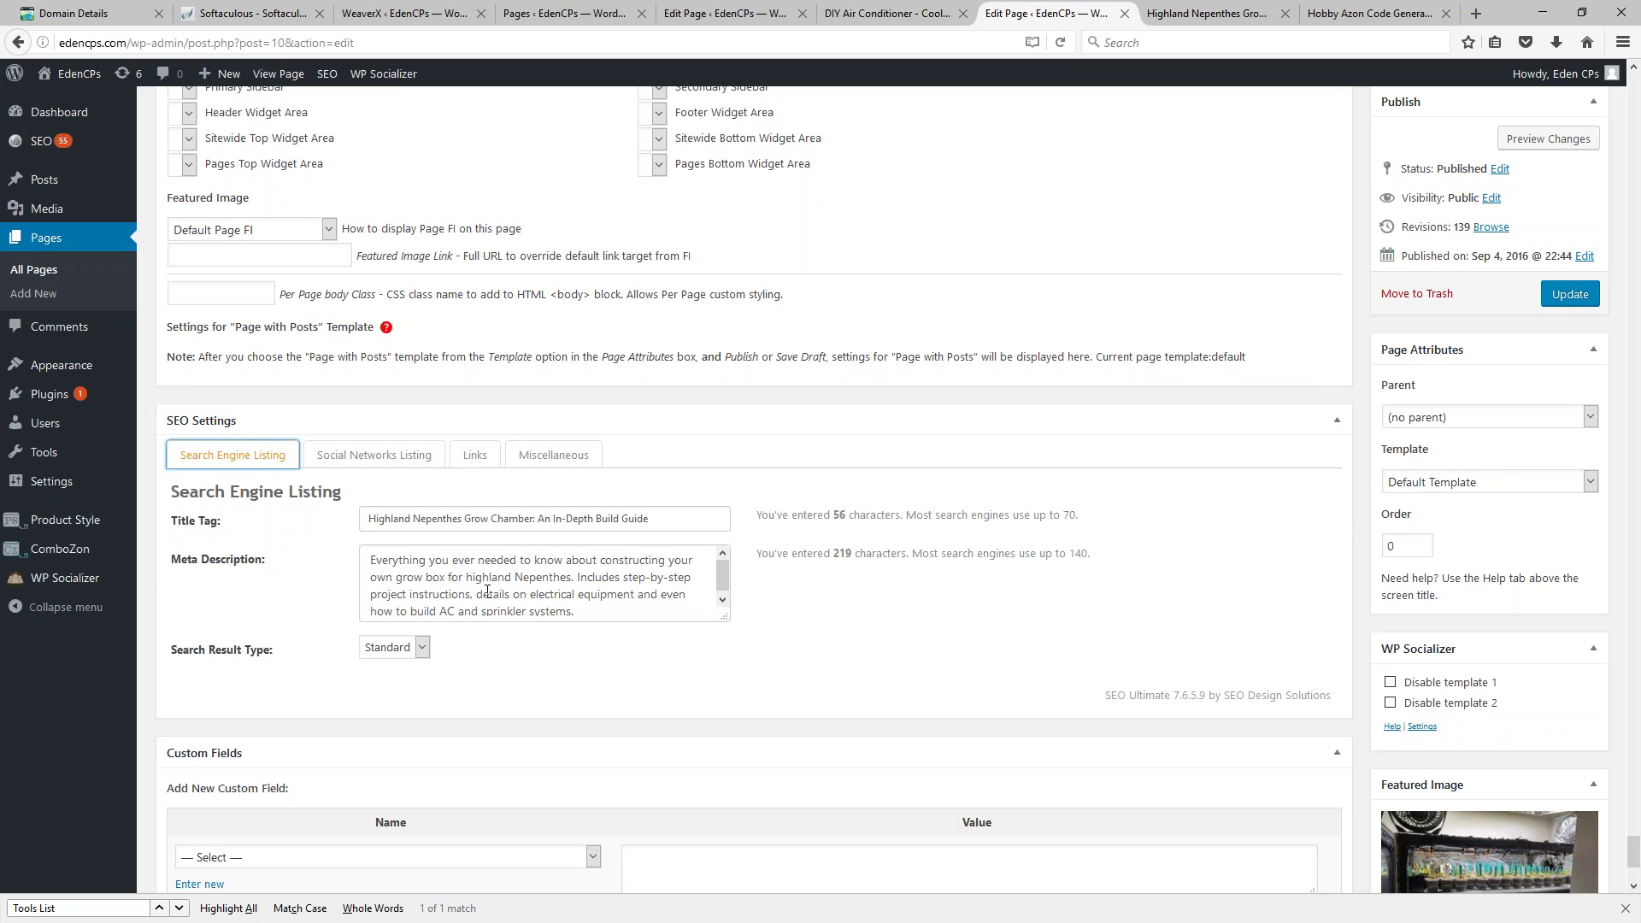
left_click(373, 455)
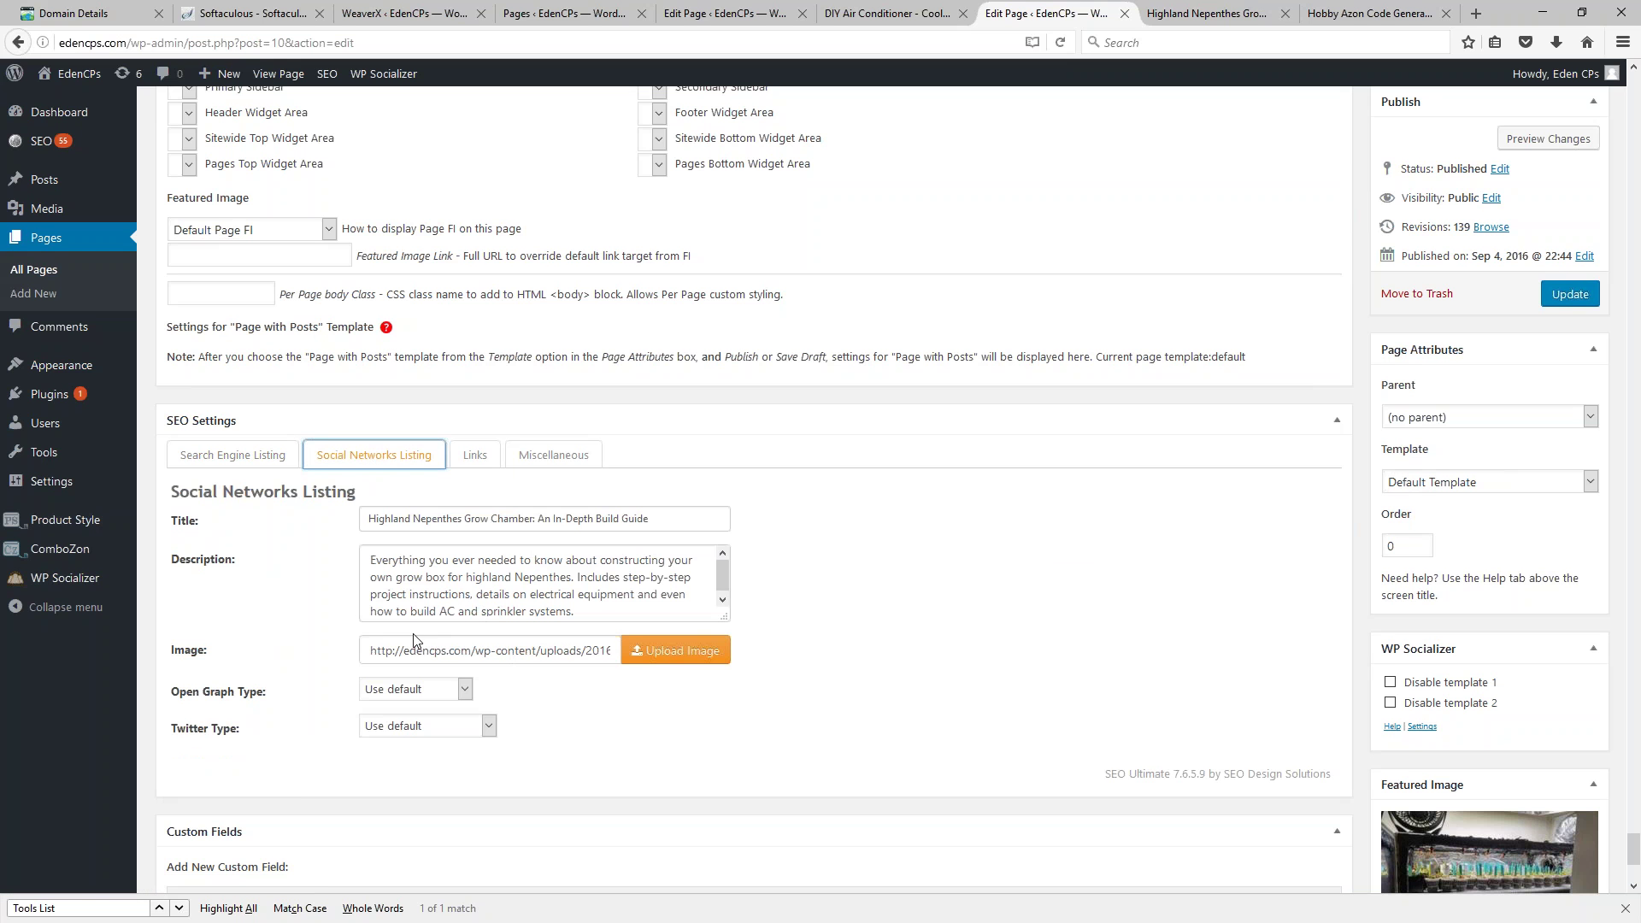
left_click(681, 653)
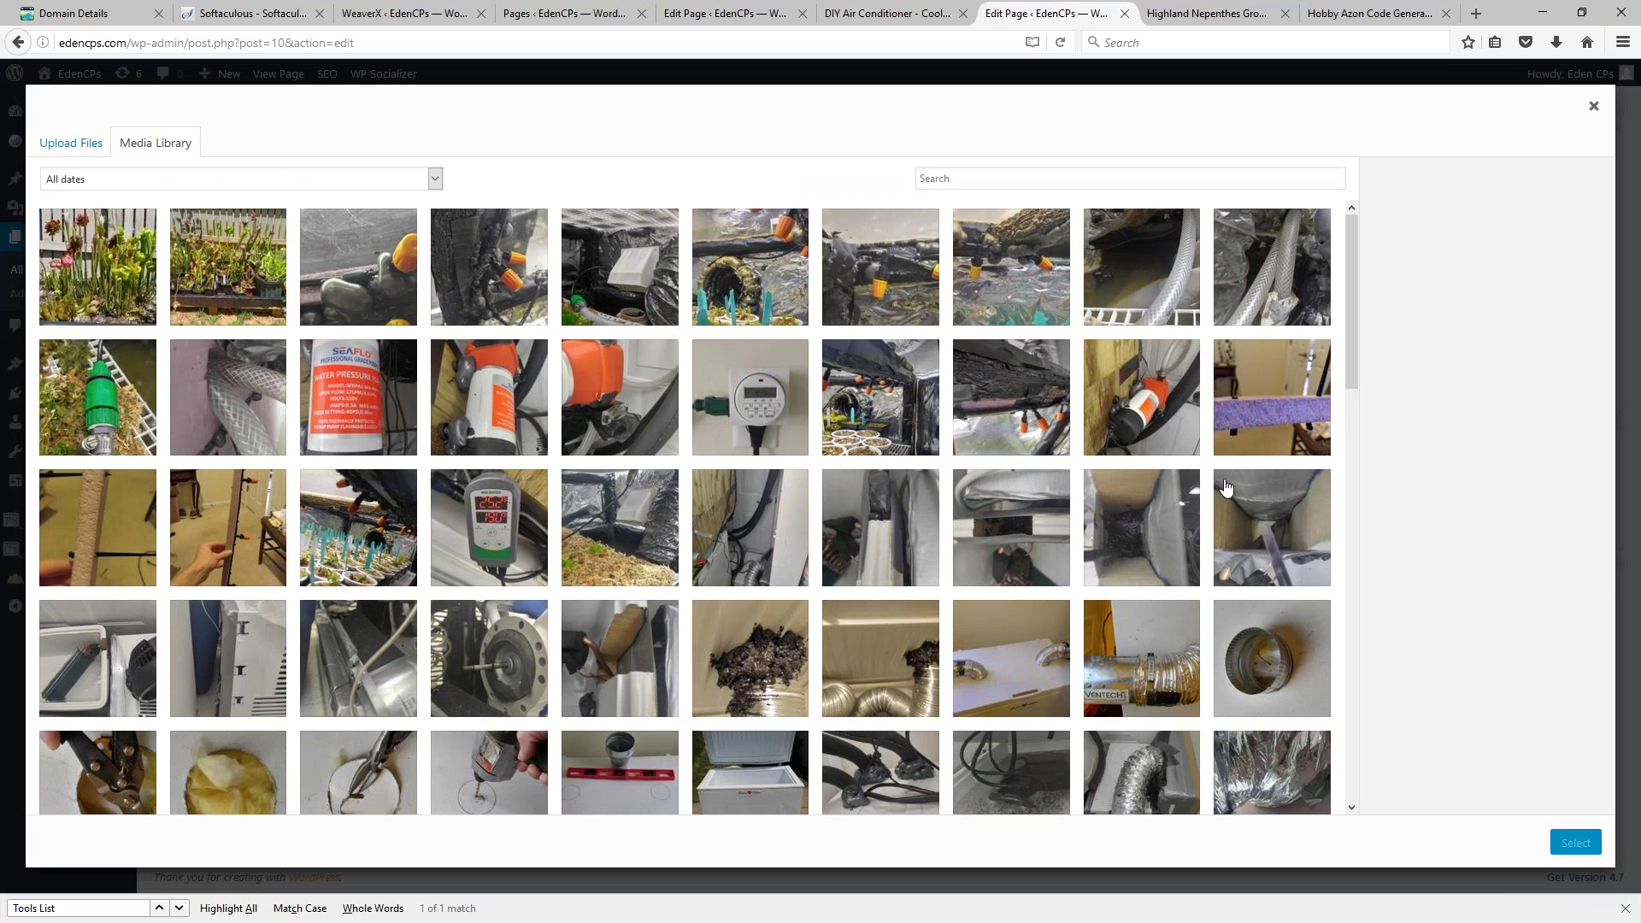
left_click(1593, 106)
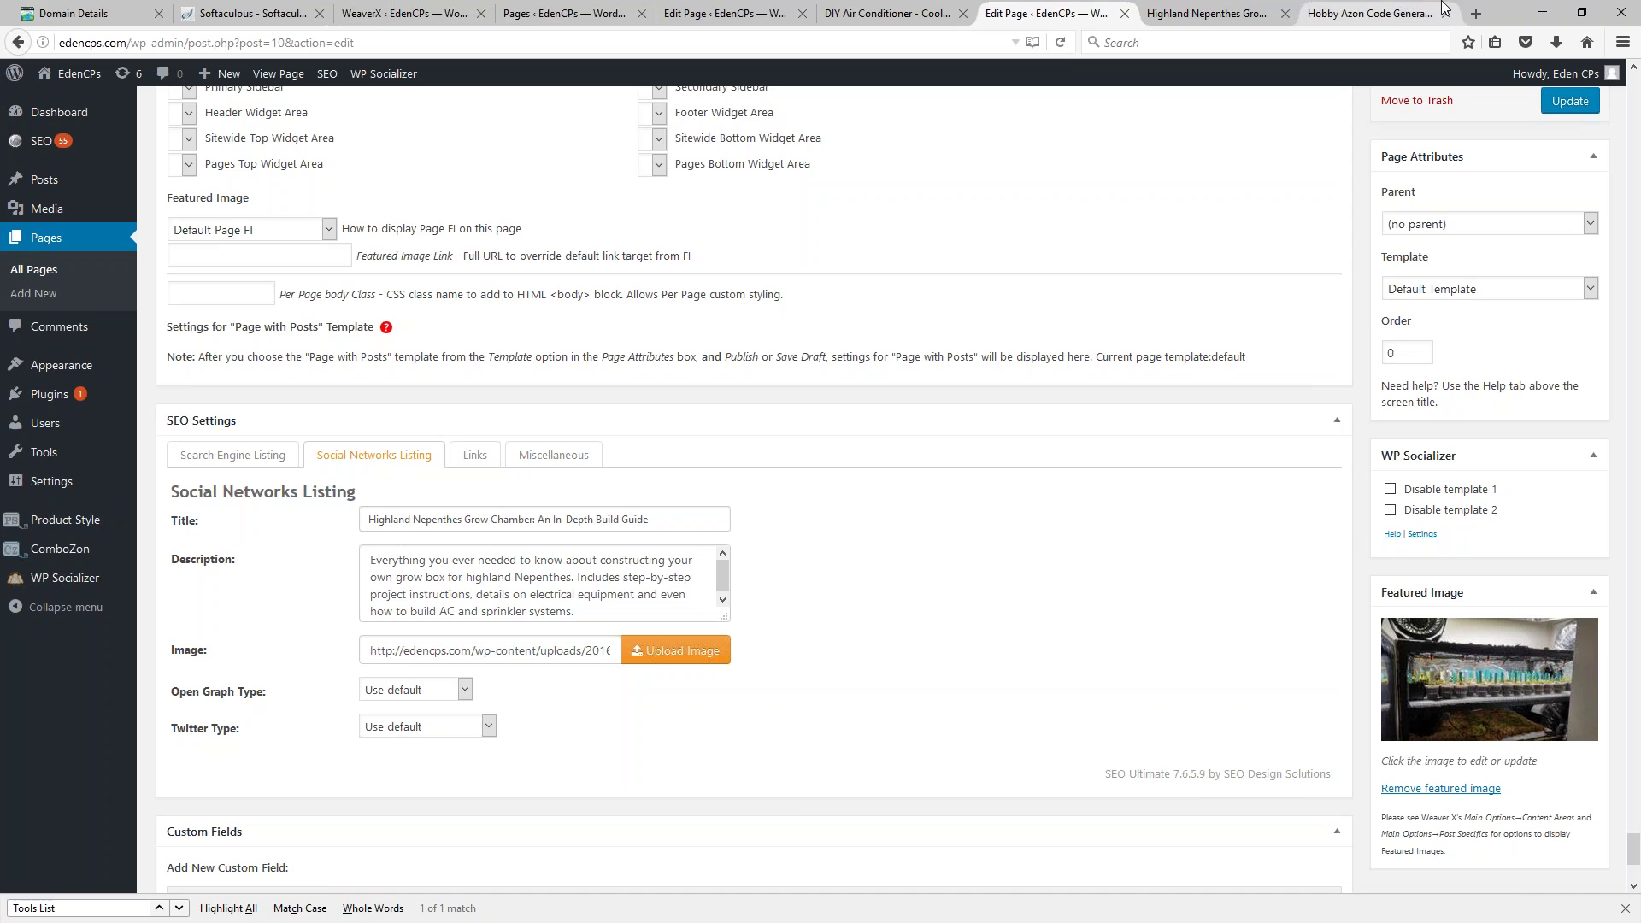
Step: On the live Highland Nepenthes page, open the Facebook share preview from the share options below the title
left_click(1182, 9)
scroll(917, 299, "up", 2)
right_click(835, 131)
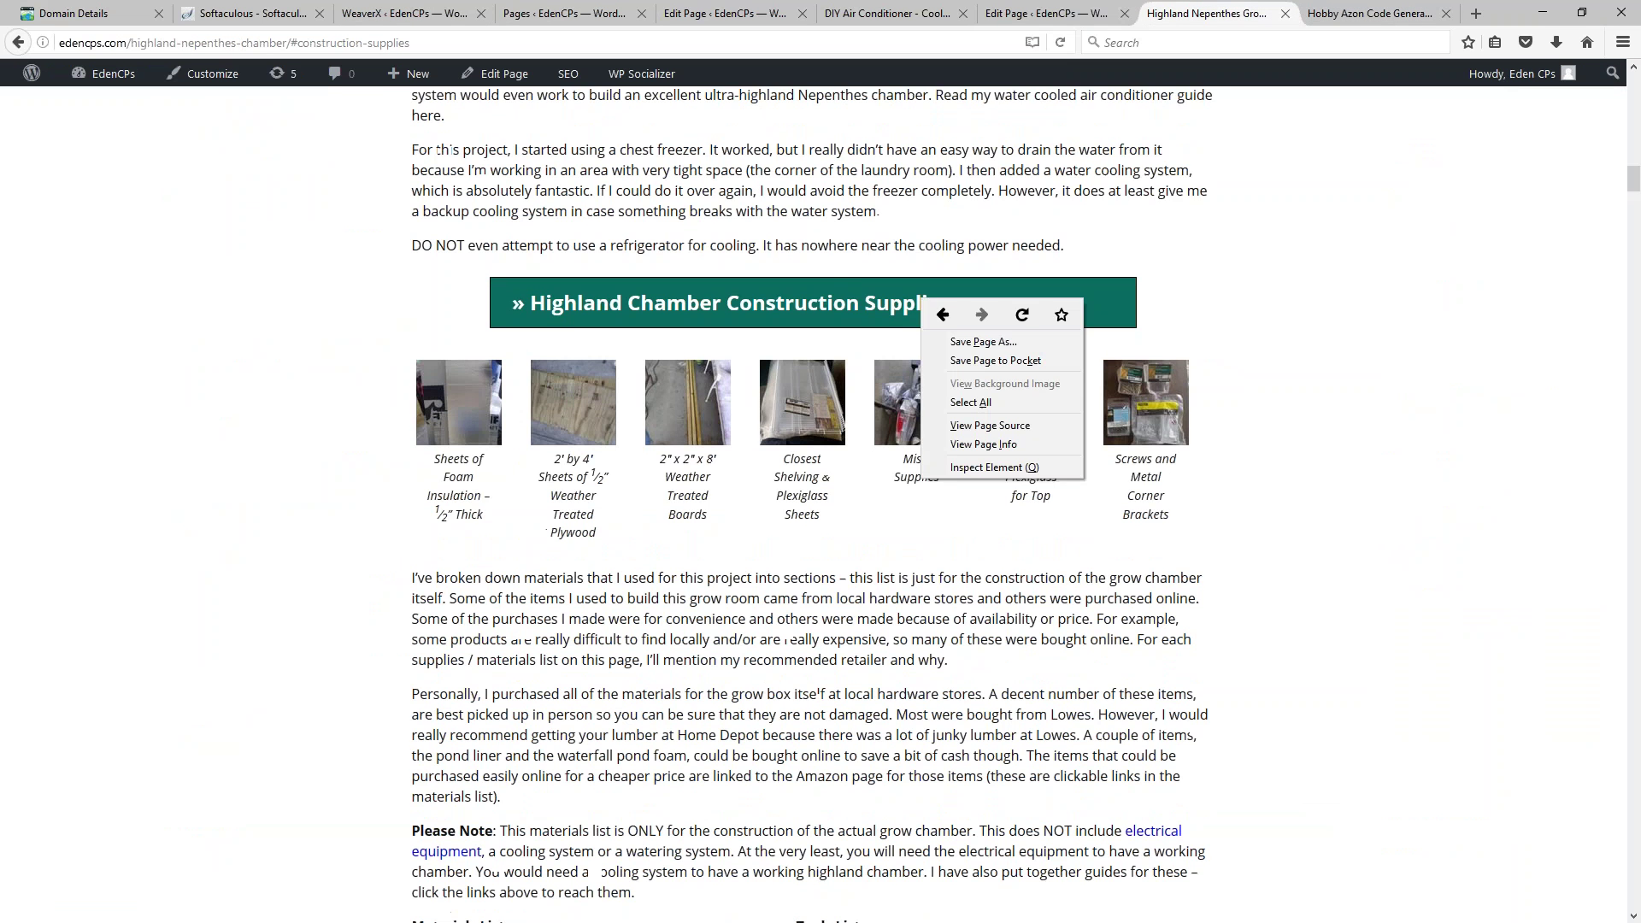
left_click(1293, 406)
scroll(1259, 589, "up", 20)
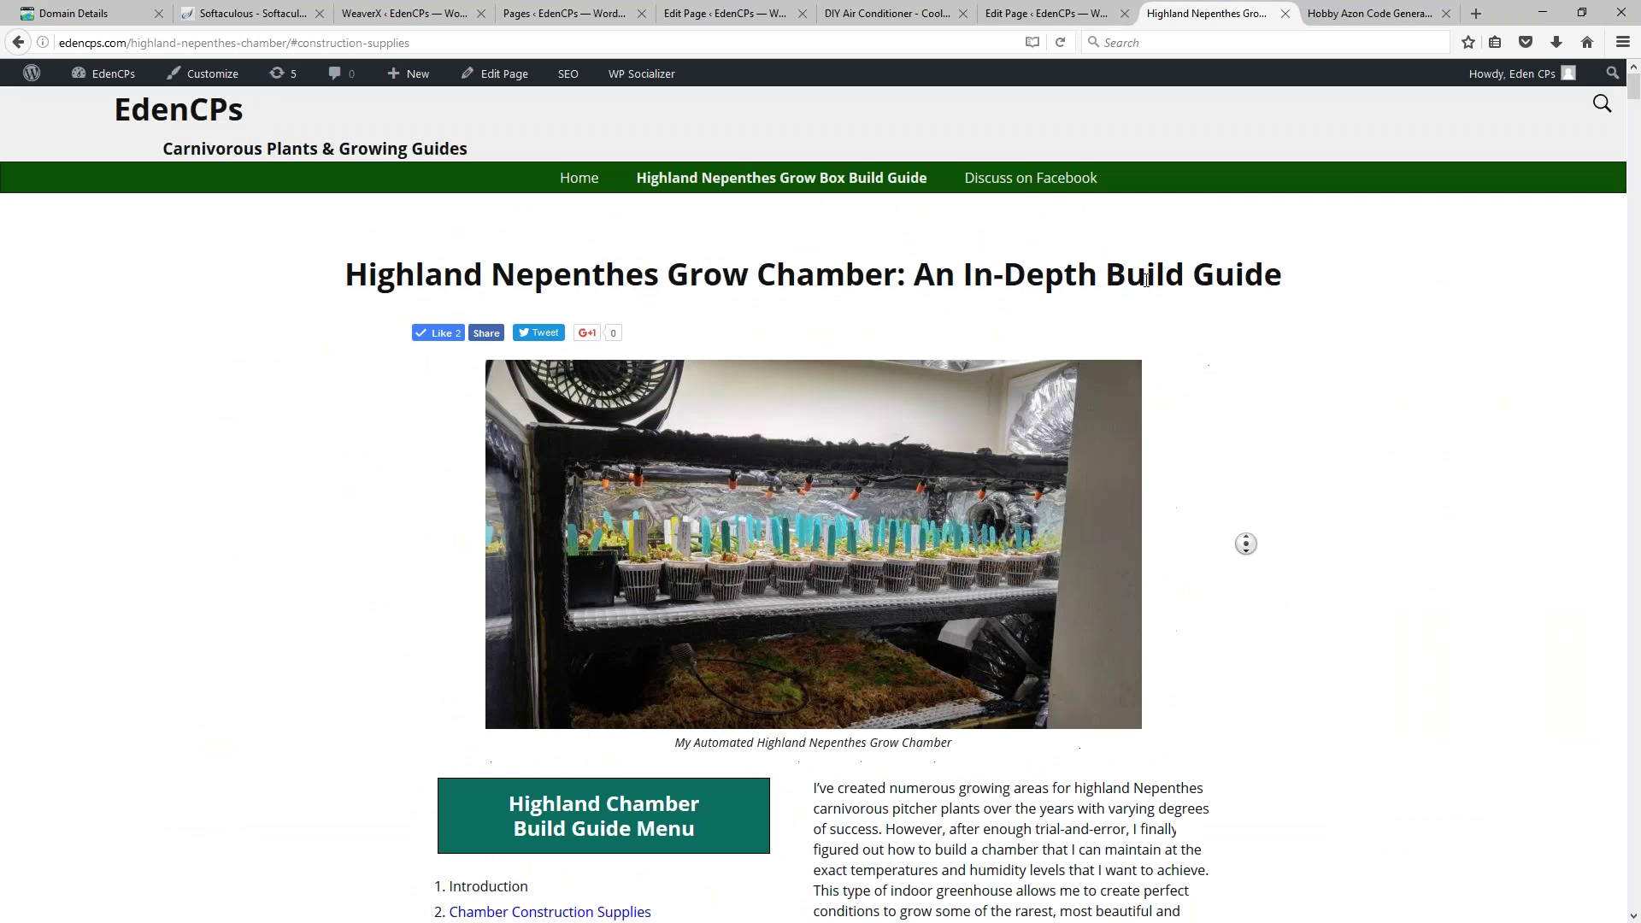
left_click(487, 333)
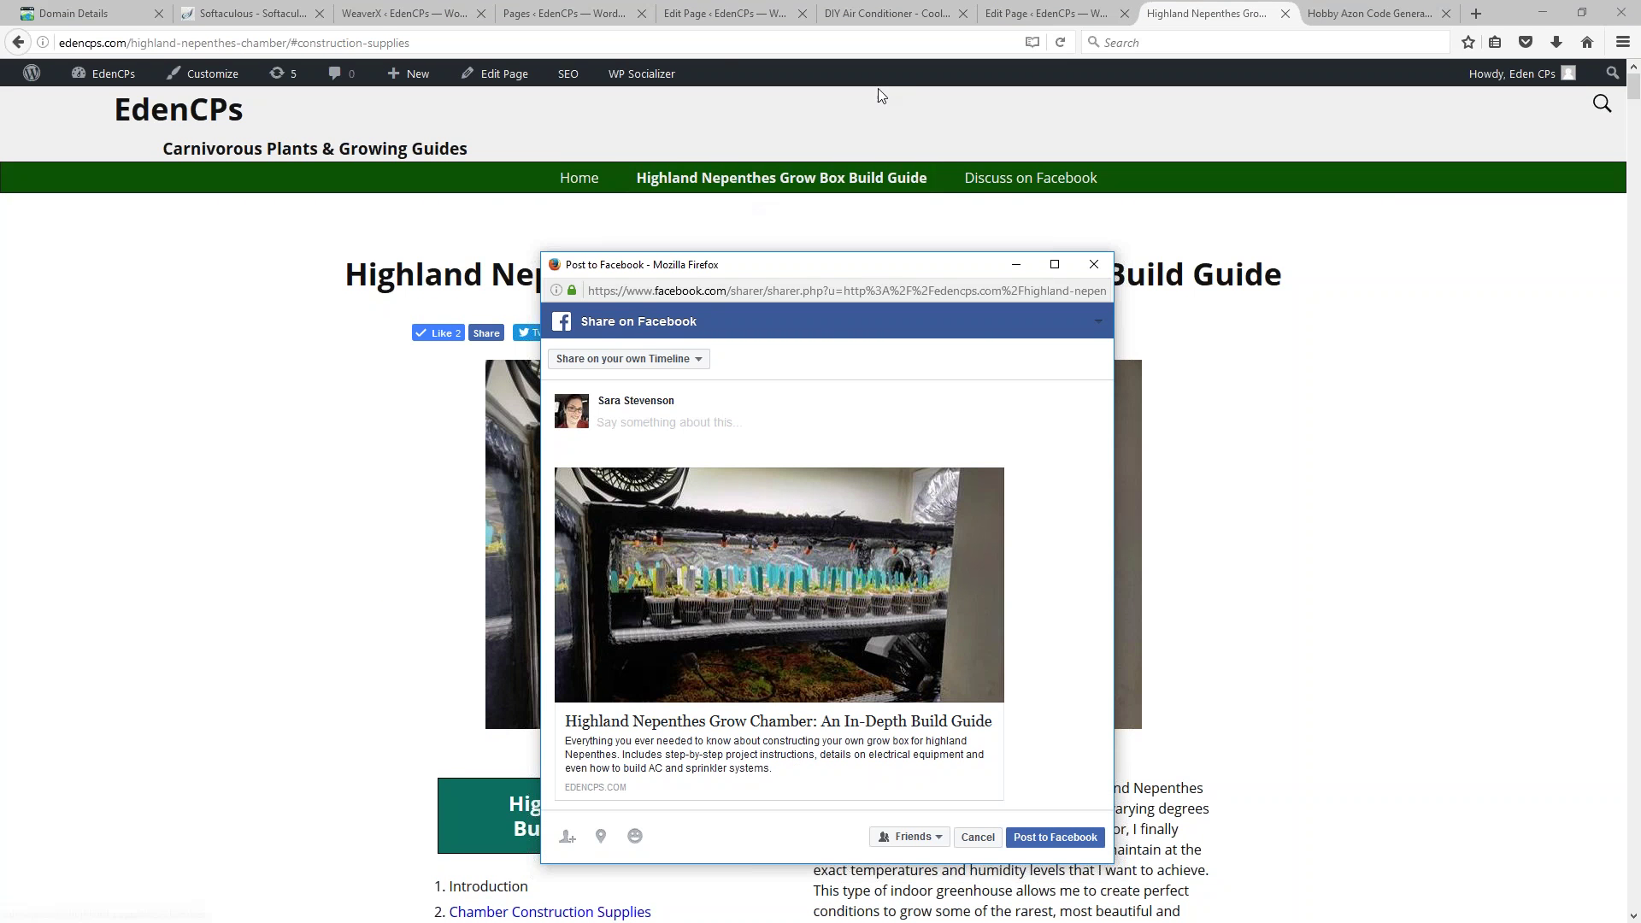
Step: Return to the Highland Nepenthes page editor and discard the Facebook share window without posting
left_click(709, 14)
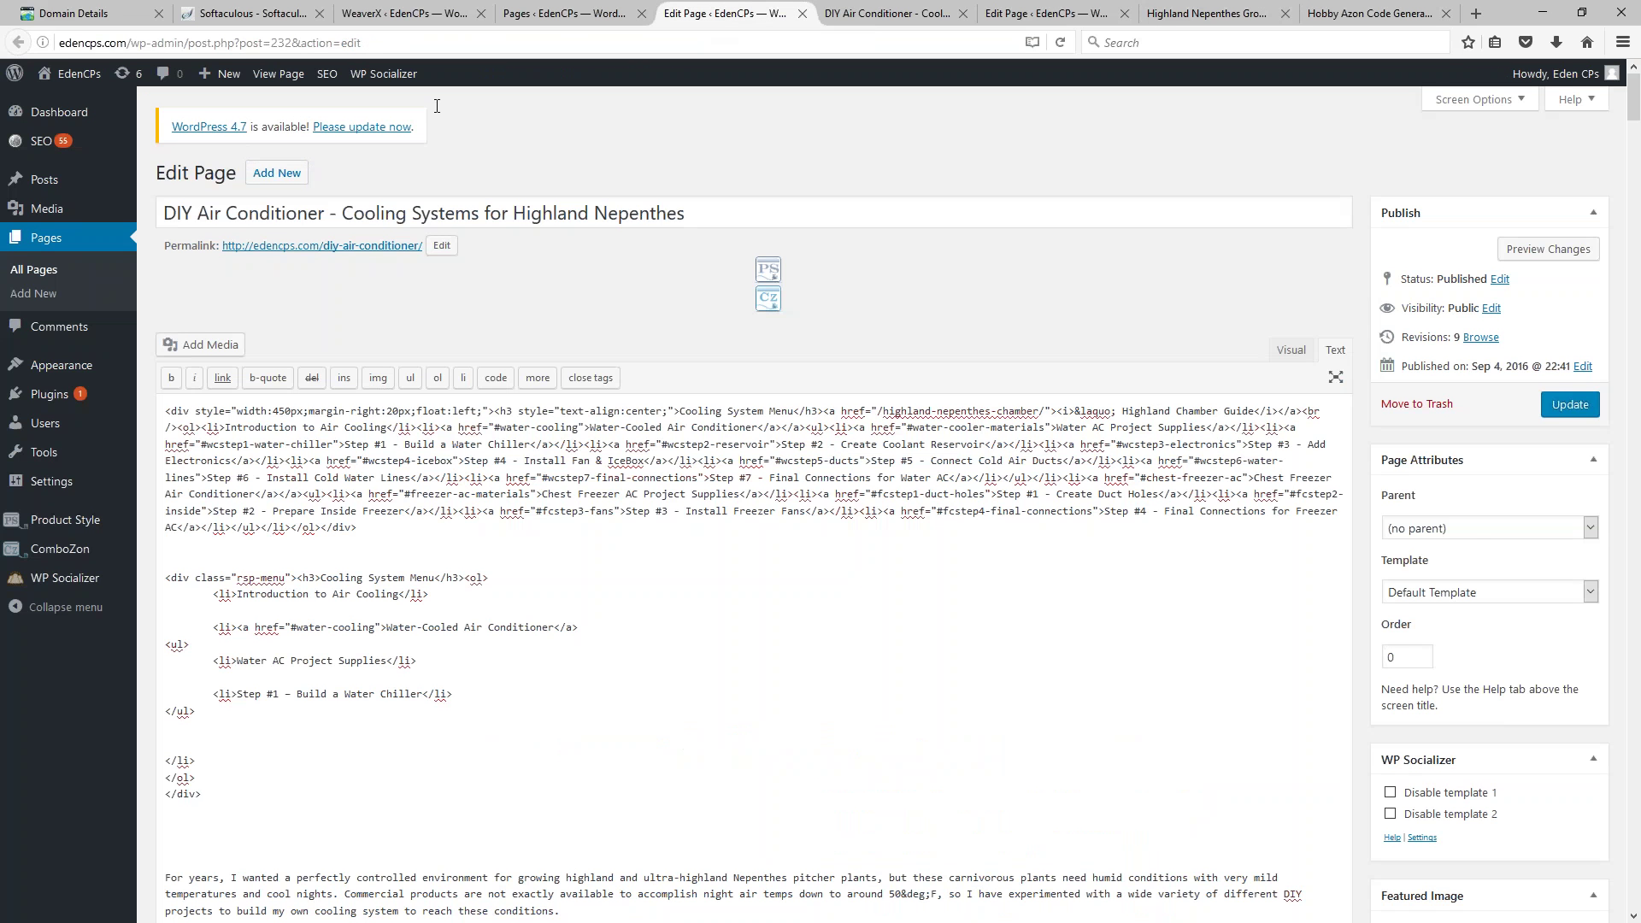
left_click(566, 14)
left_click(729, 16)
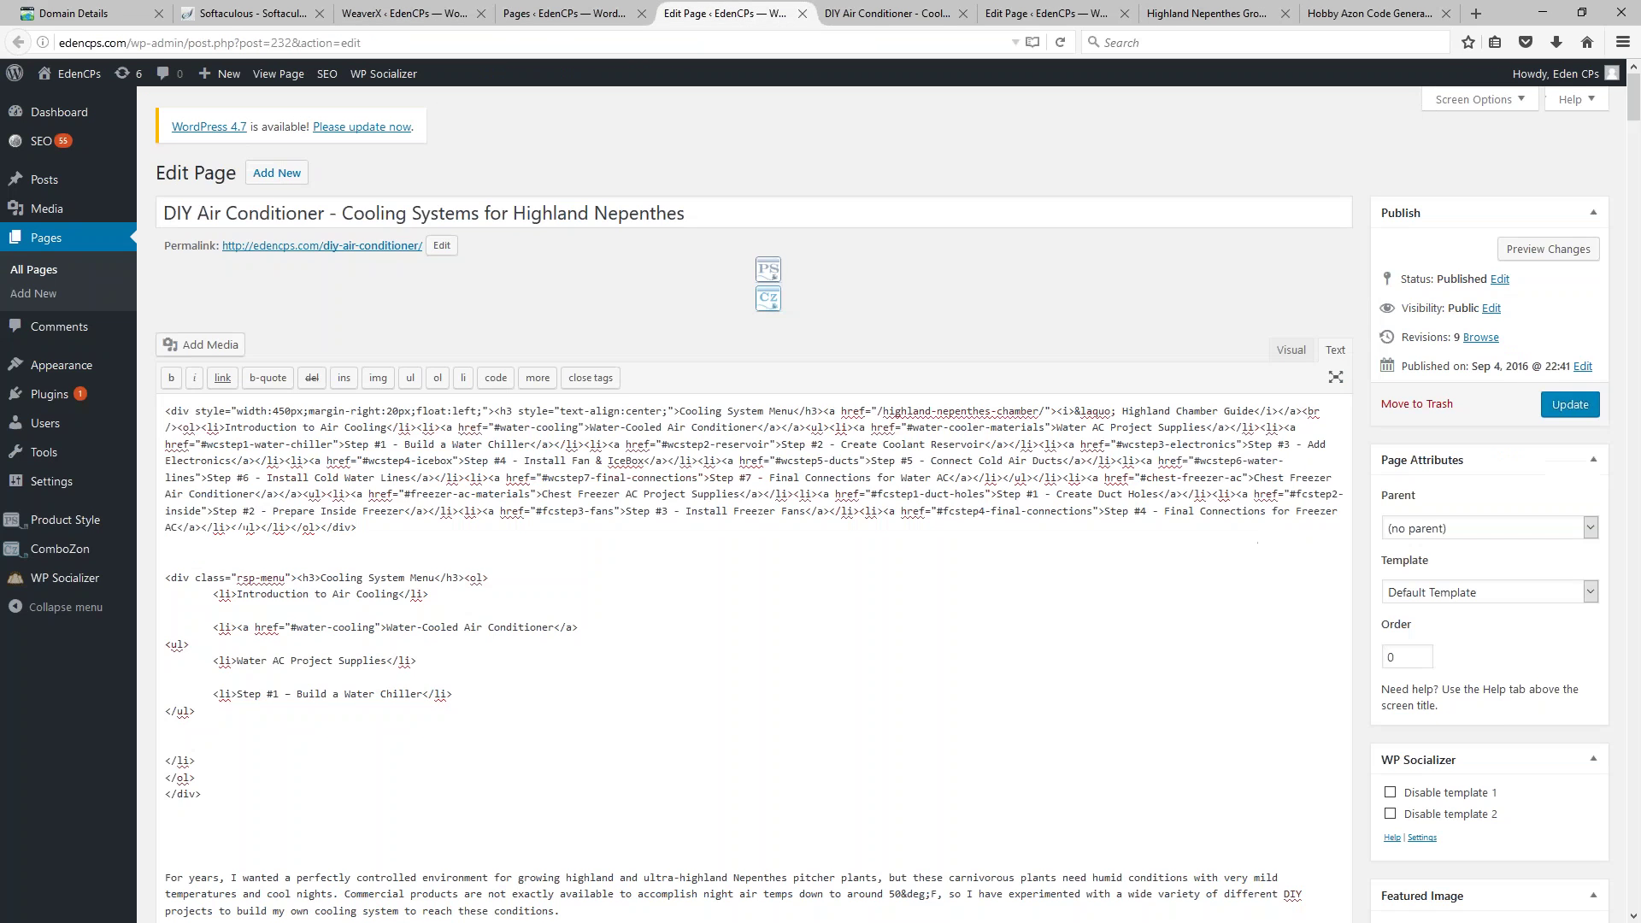
left_click(1047, 13)
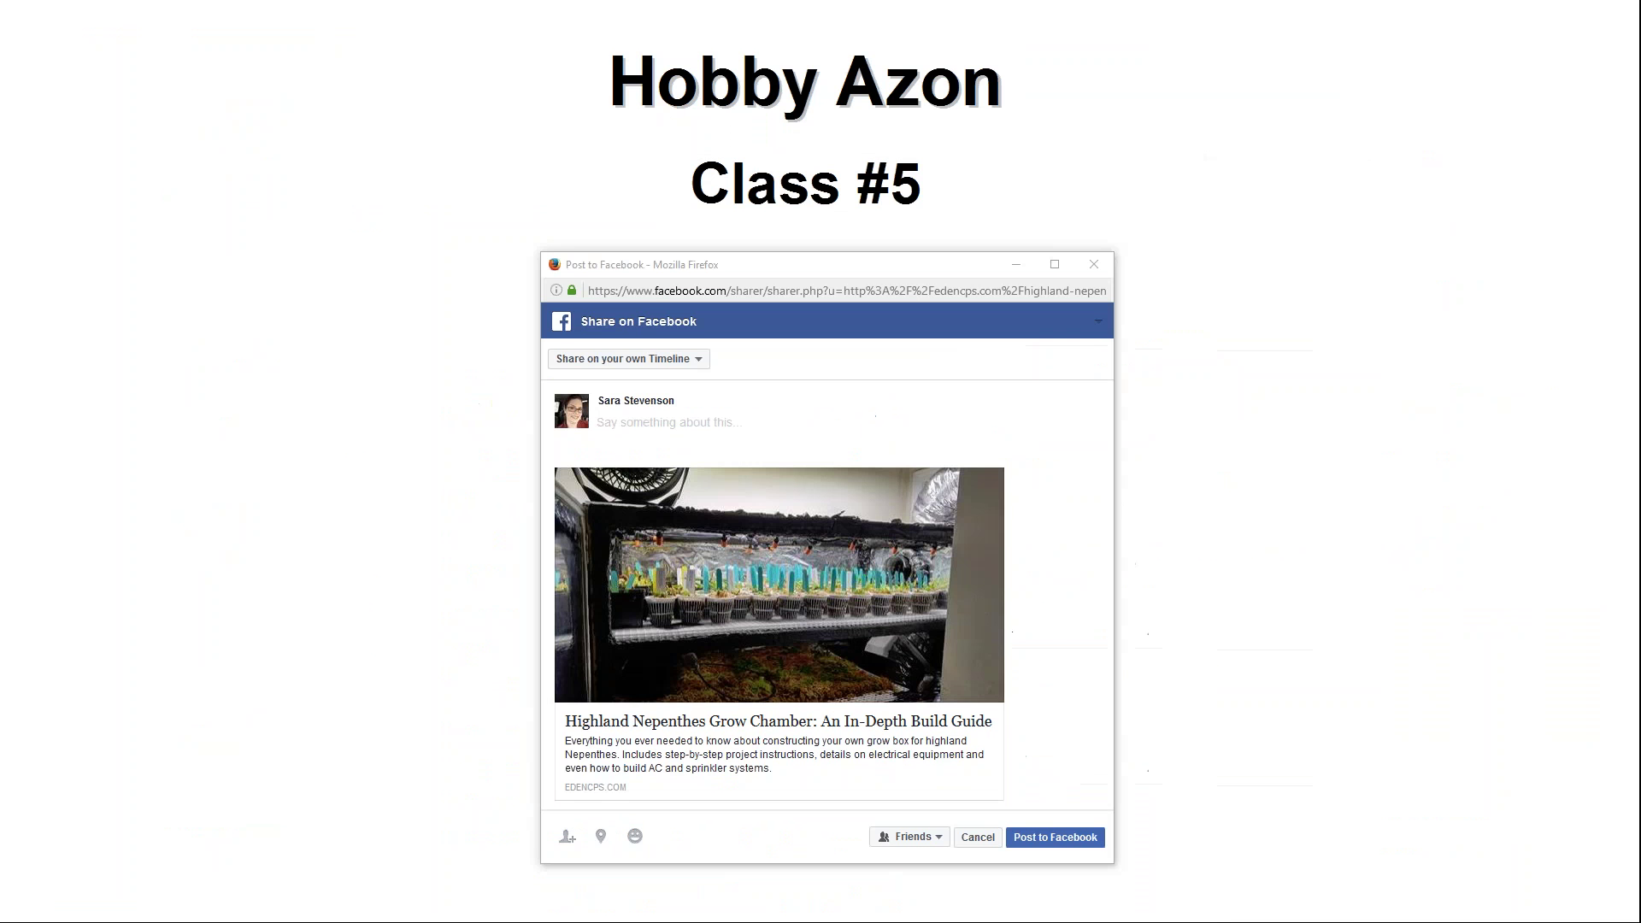
left_click(1094, 264)
left_click(859, 546)
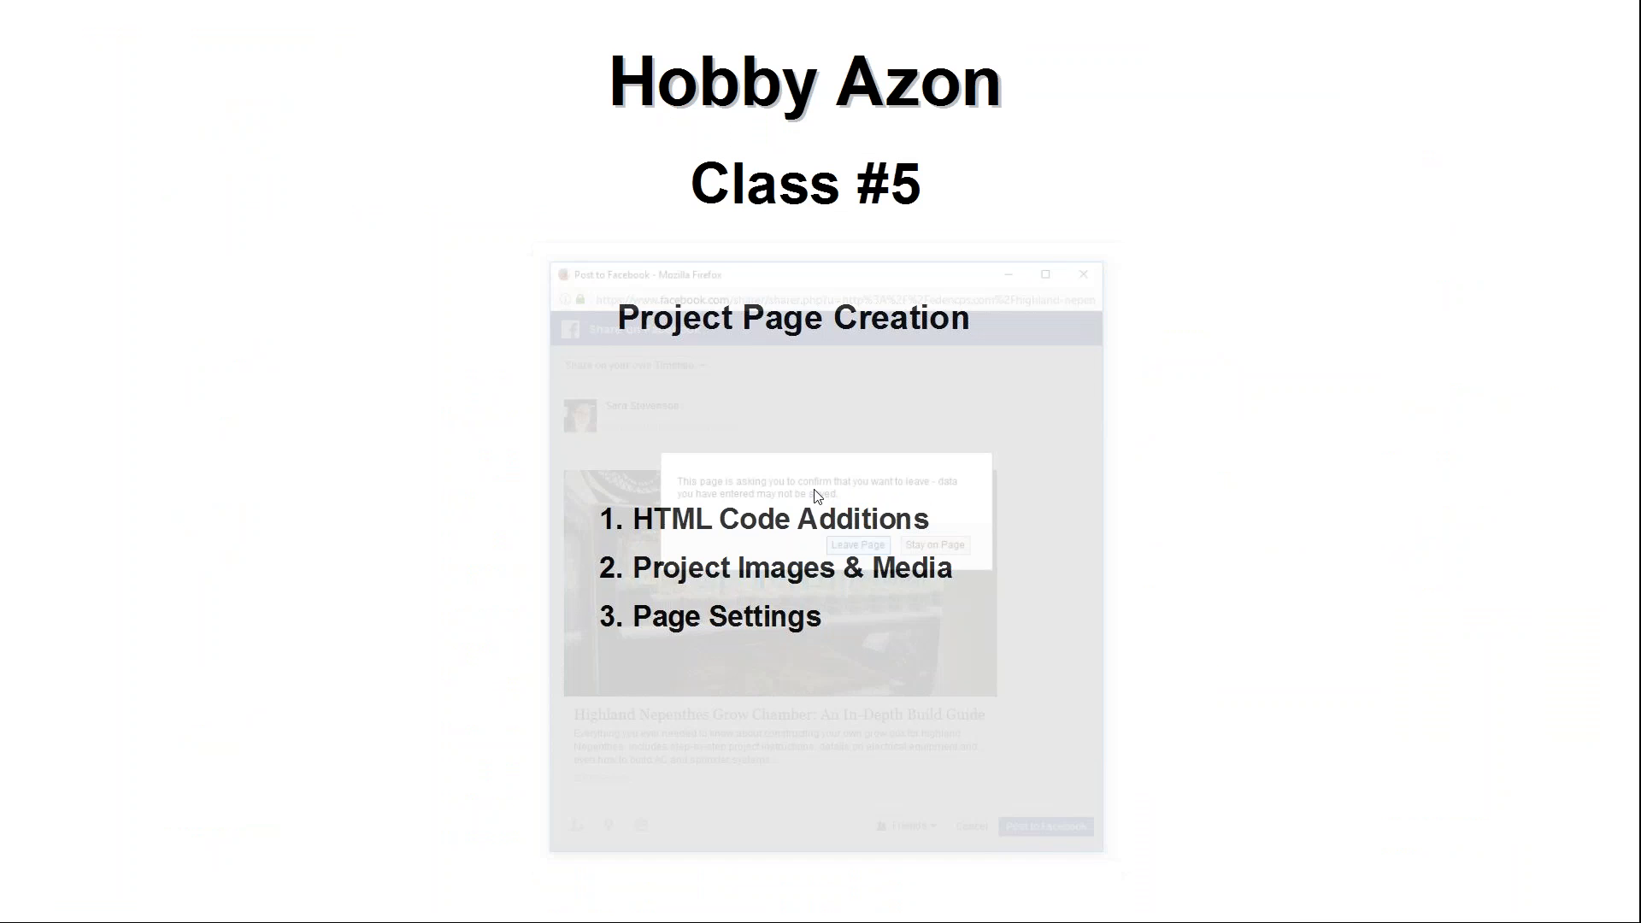
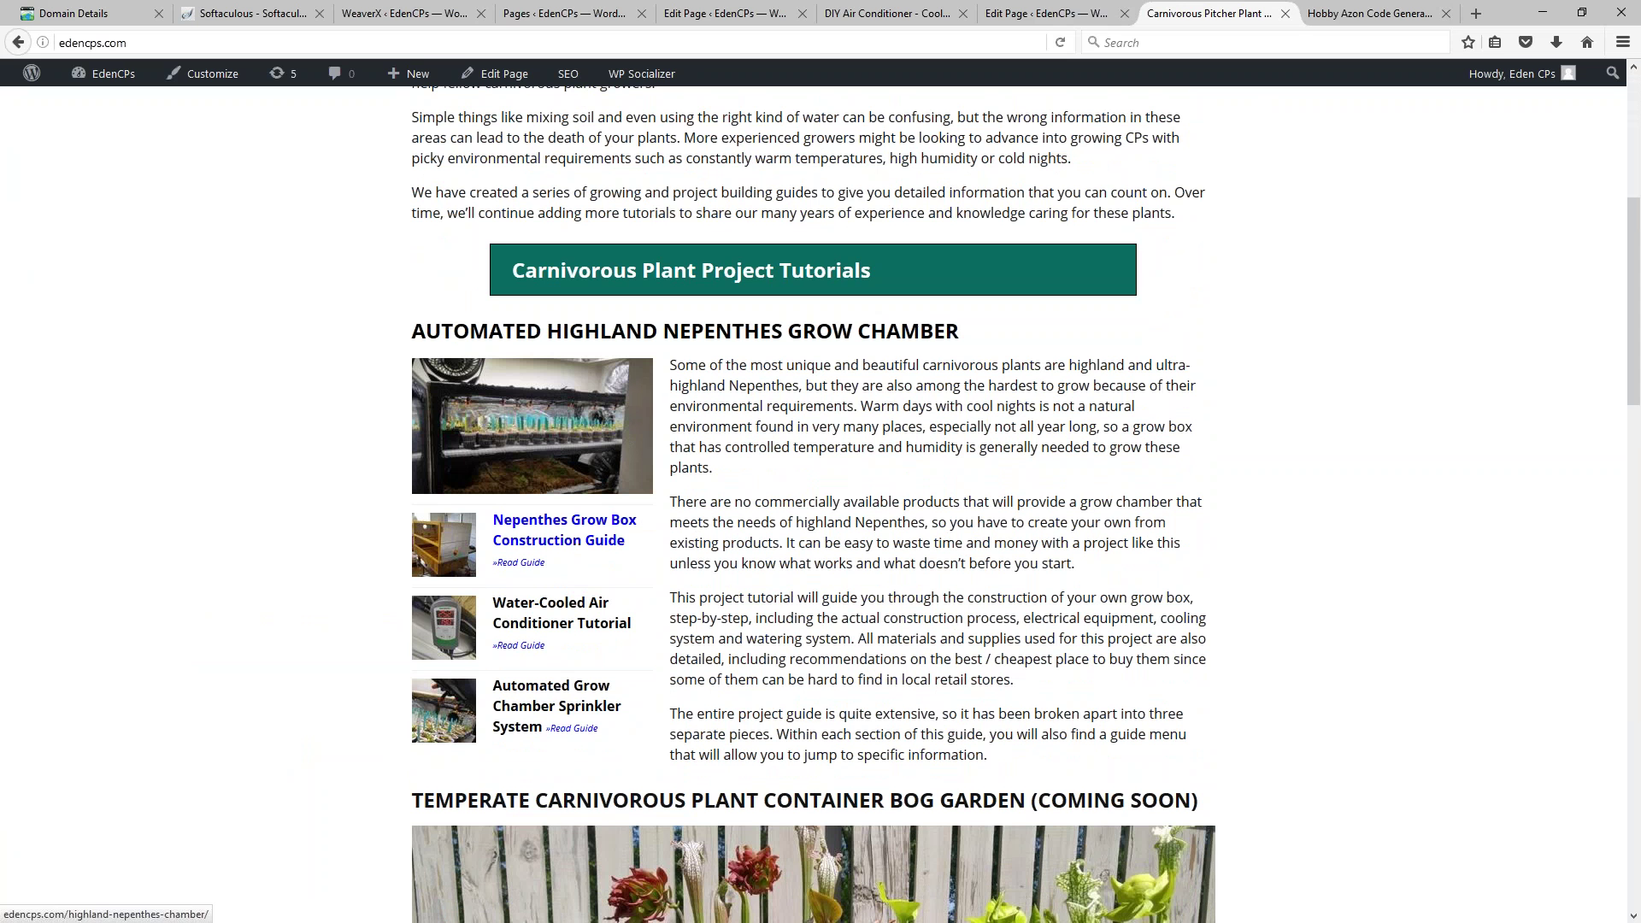
Step: On the live home page, highlight the Automated Highland Nepenthes Grow Chamber section, clear the selection, and review the introduction above it
left_click_drag(990, 755, 846, 714)
left_click_drag(763, 678, 411, 332)
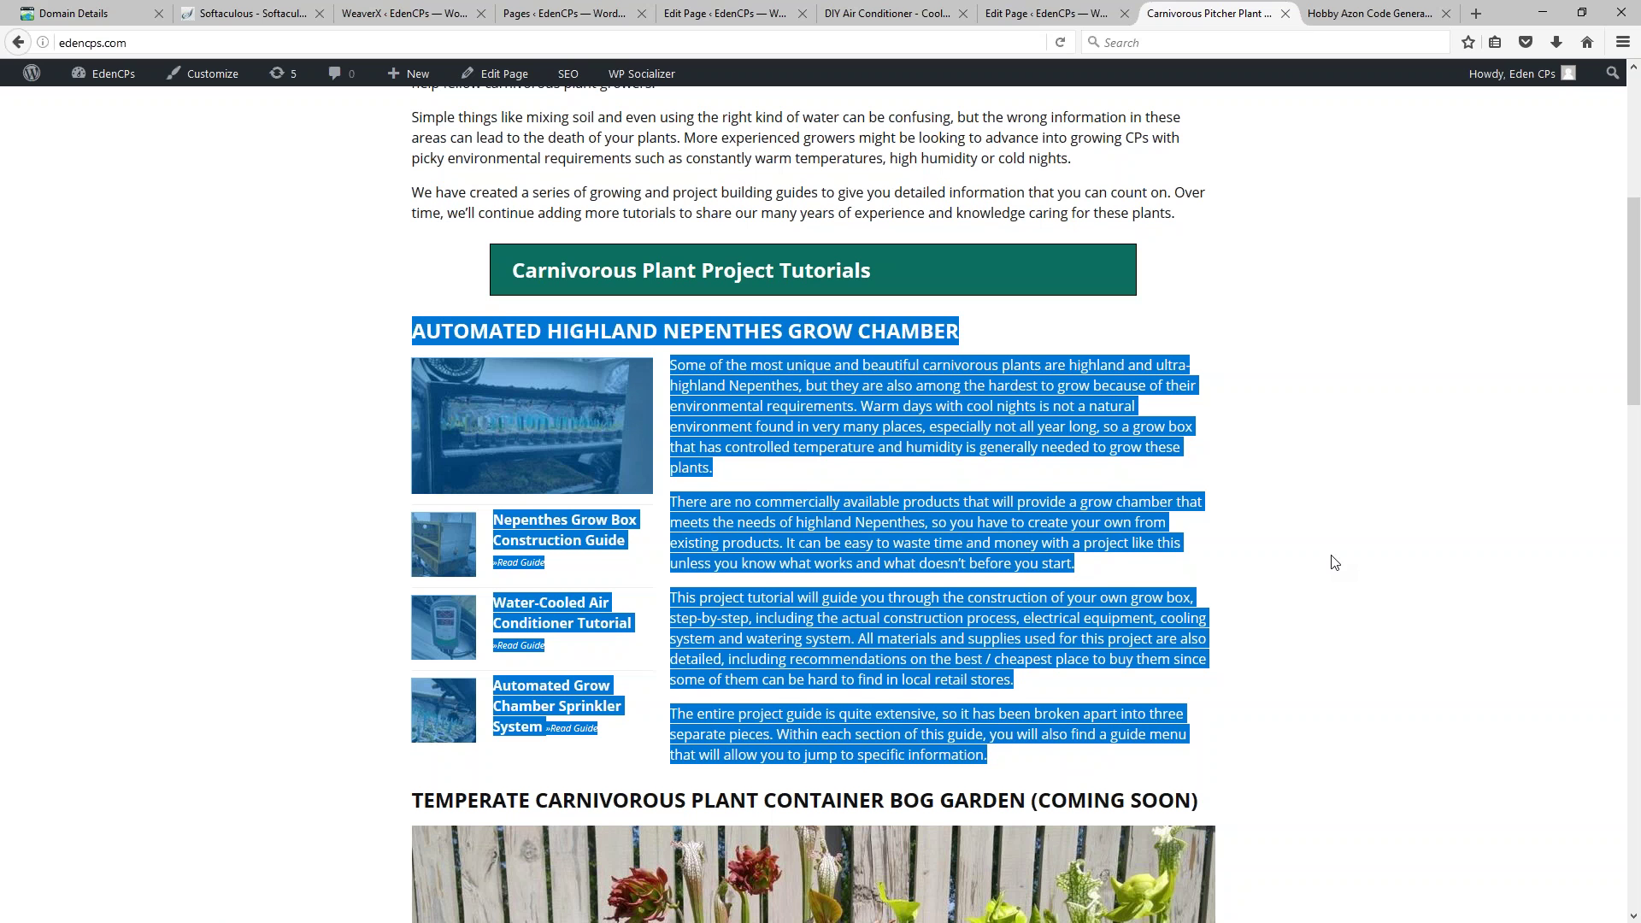
left_click(1285, 558)
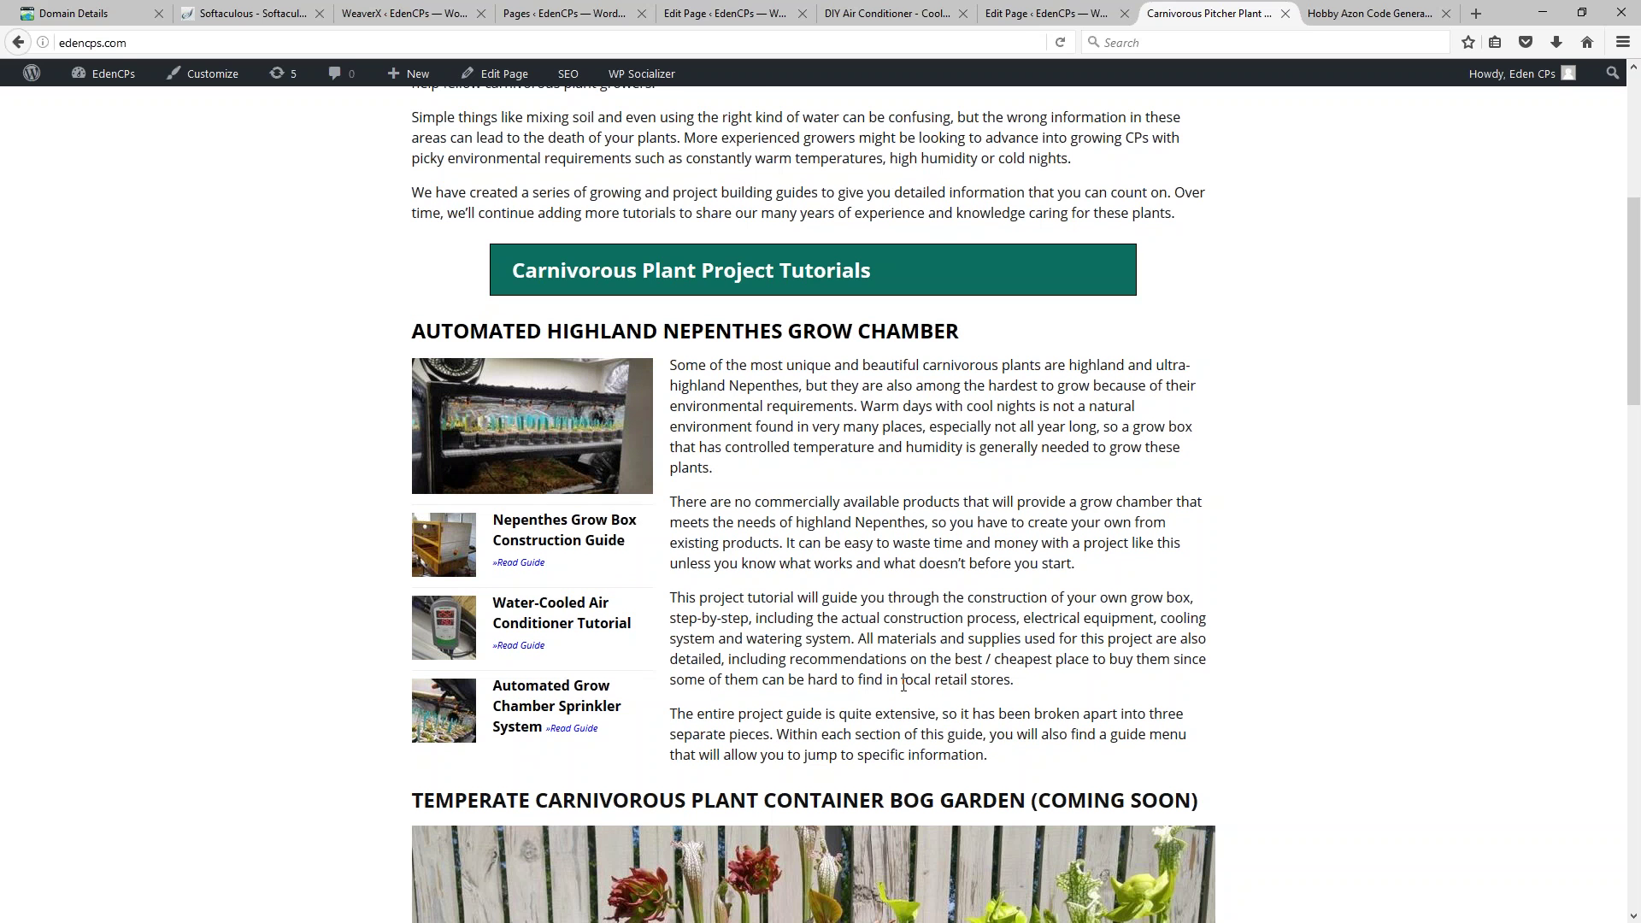
scroll(903, 689, "up", 5)
scroll(882, 667, "down", 2)
scroll(882, 668, "up", 2)
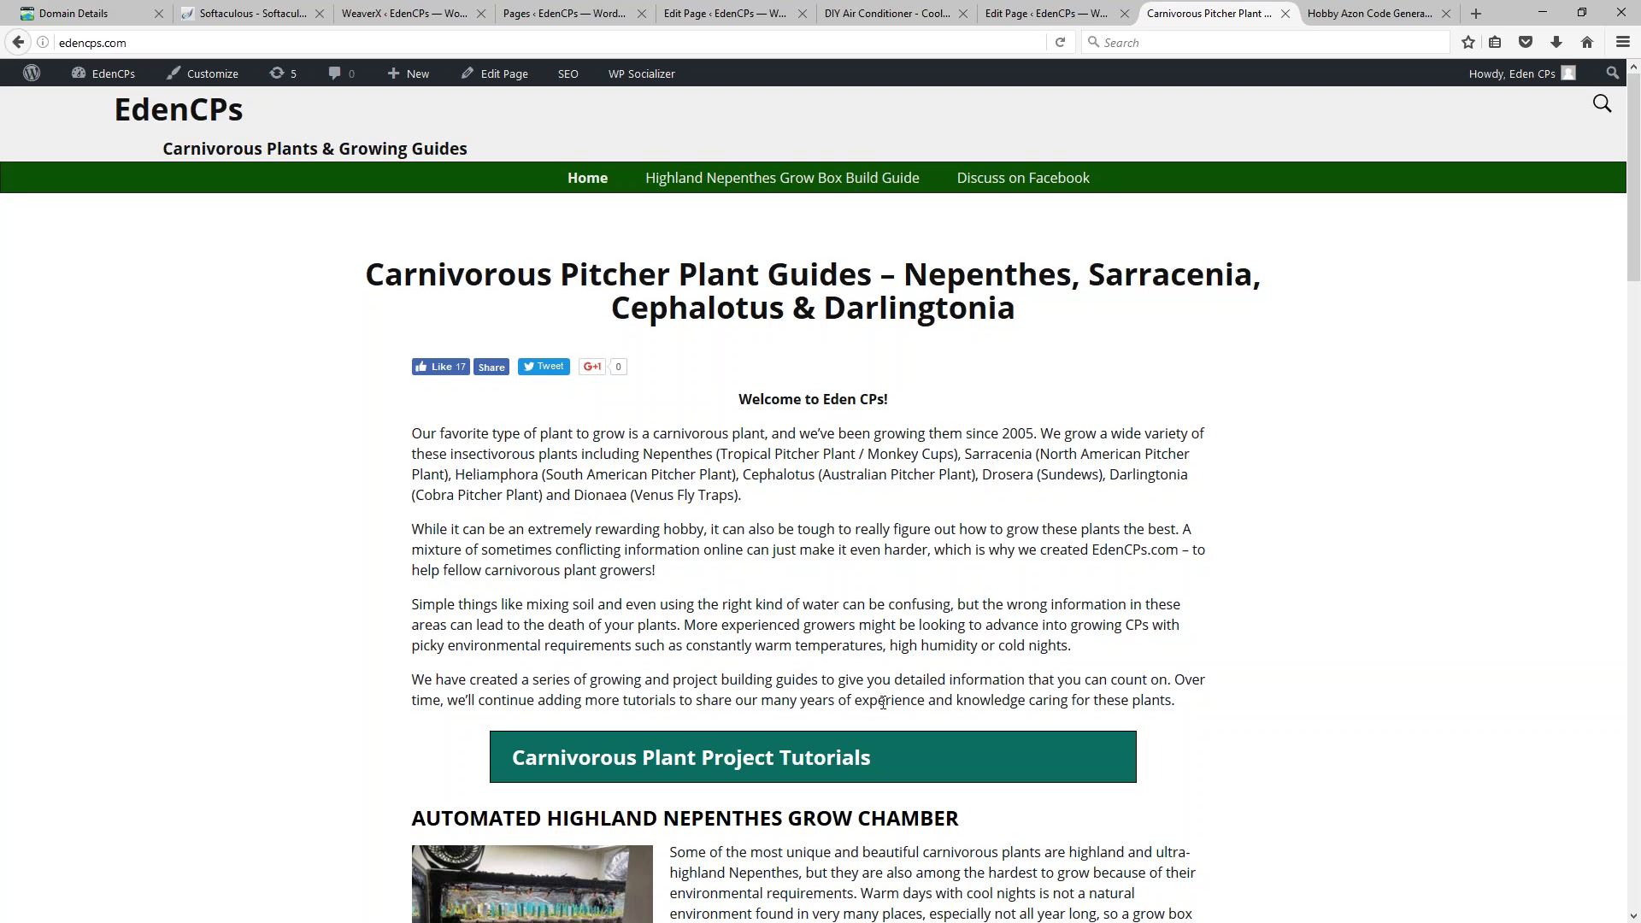
Step: Review the home page's introduction, the Automated Highland Nepenthes Grow Chamber section and the coming-soon bog garden section
scroll(890, 625, "down", 5)
scroll(879, 630, "down", 2)
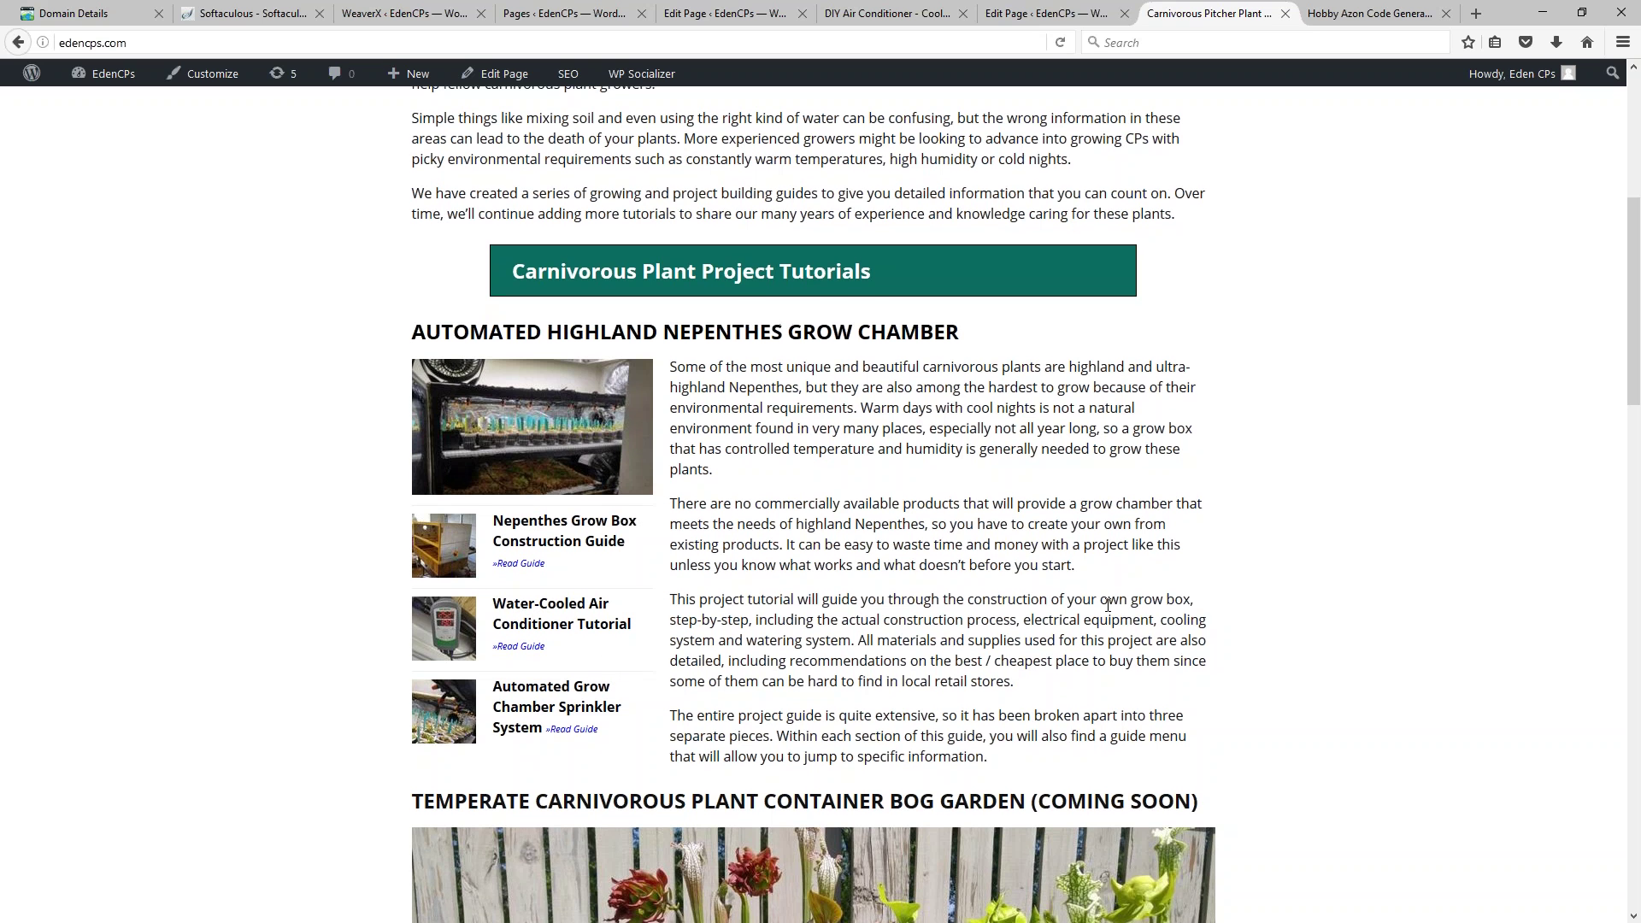
scroll(1111, 603, "up", 4)
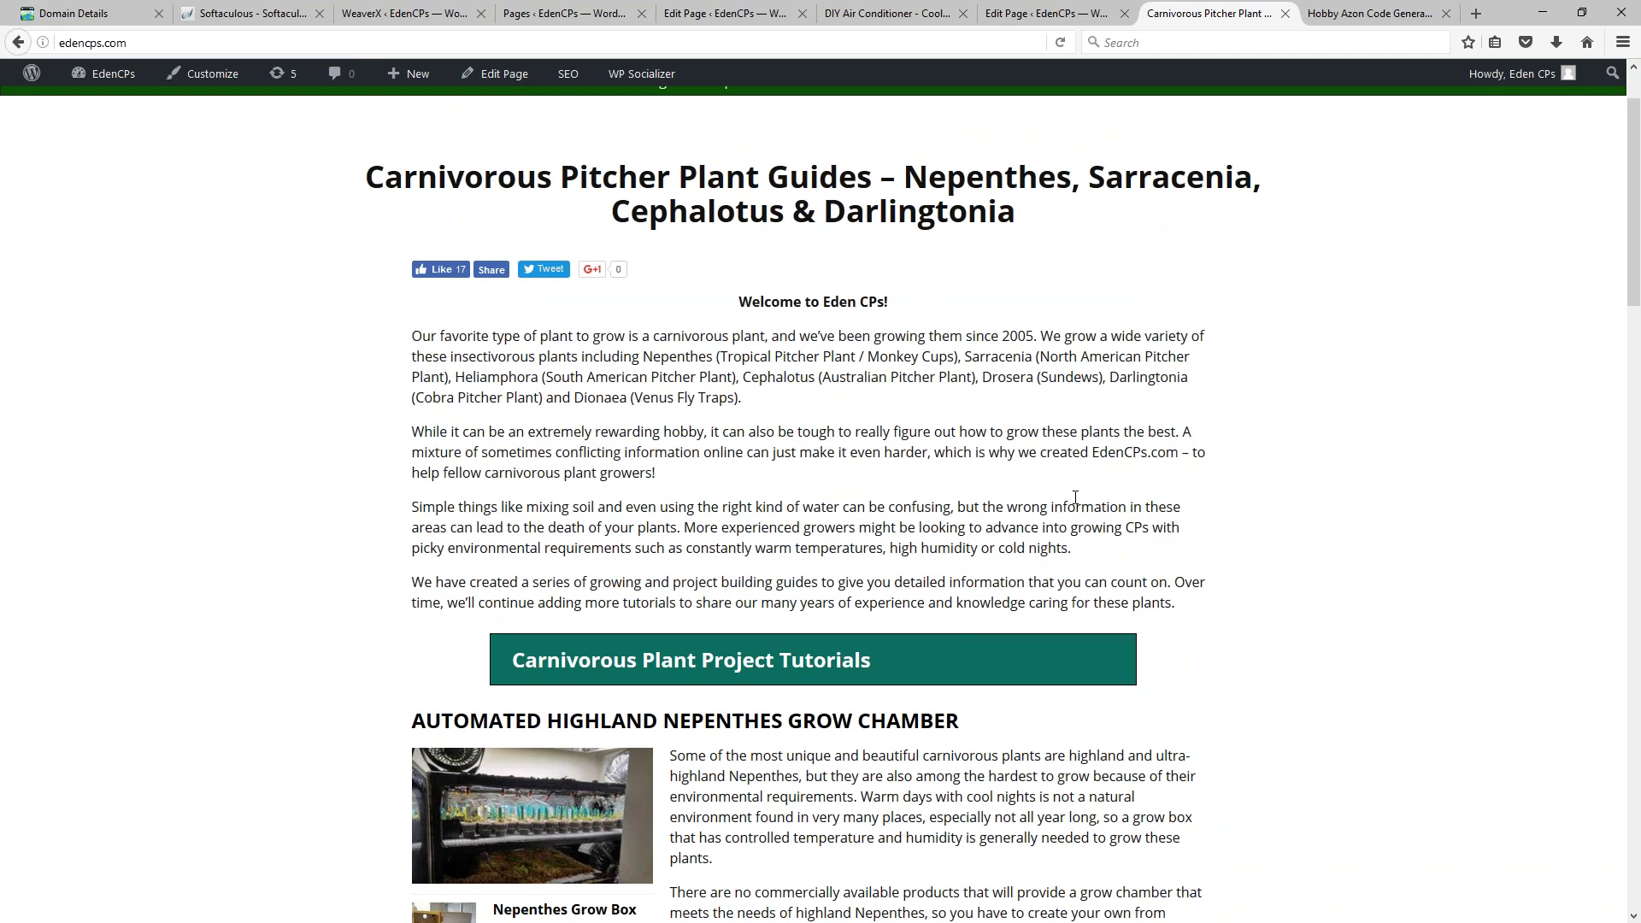
scroll(1242, 476, "down", 5)
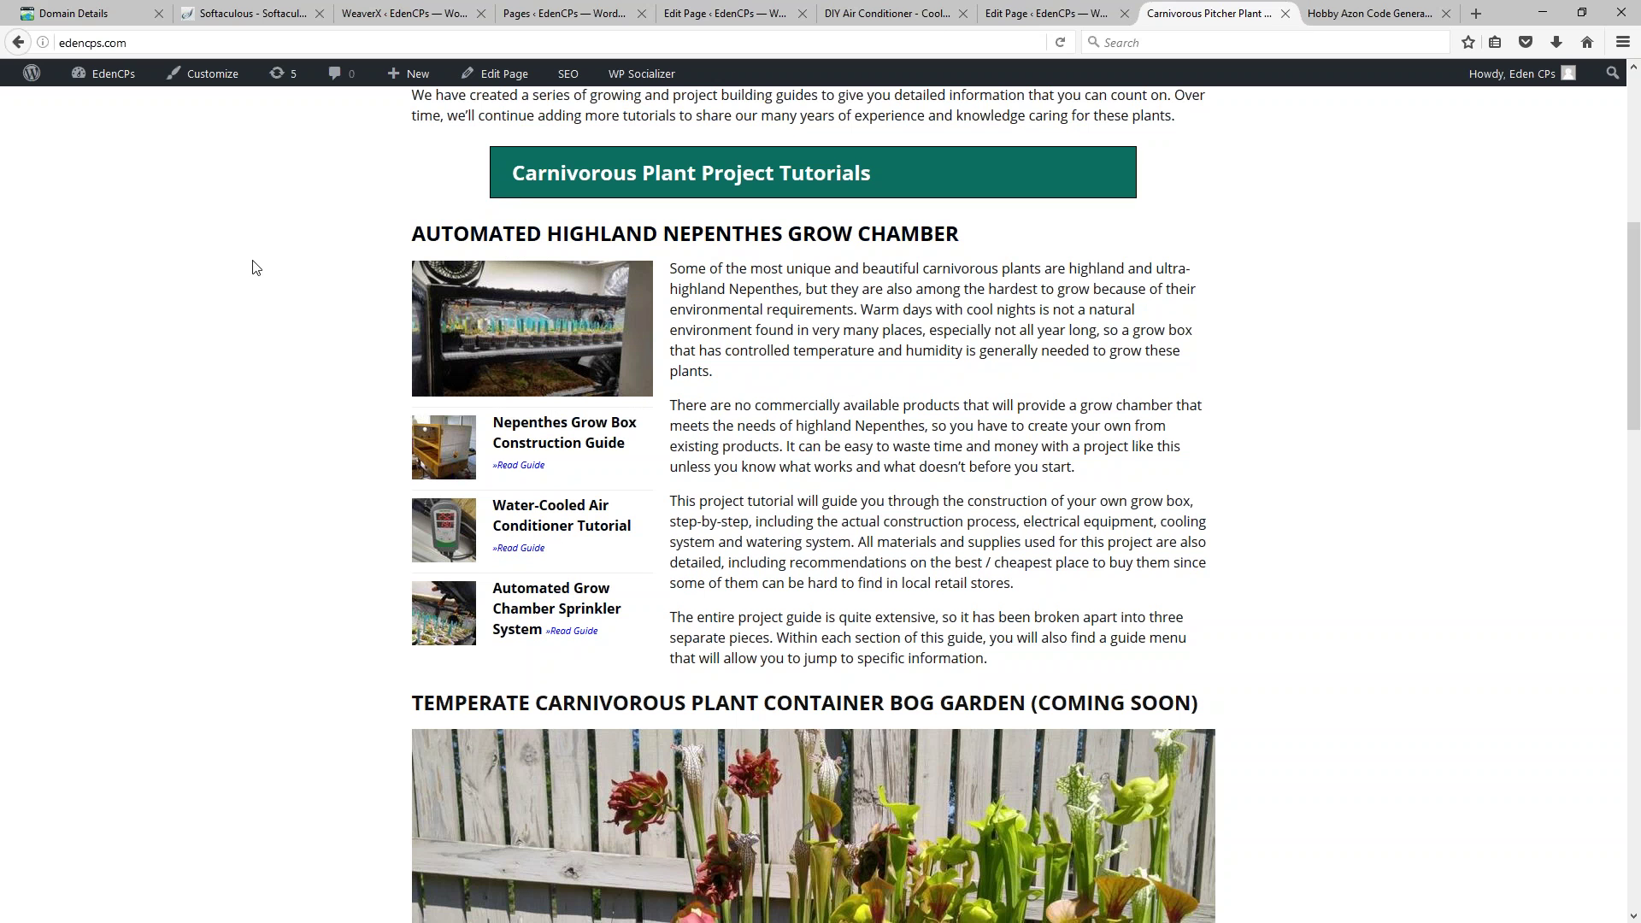
scroll(916, 466, "down", 4)
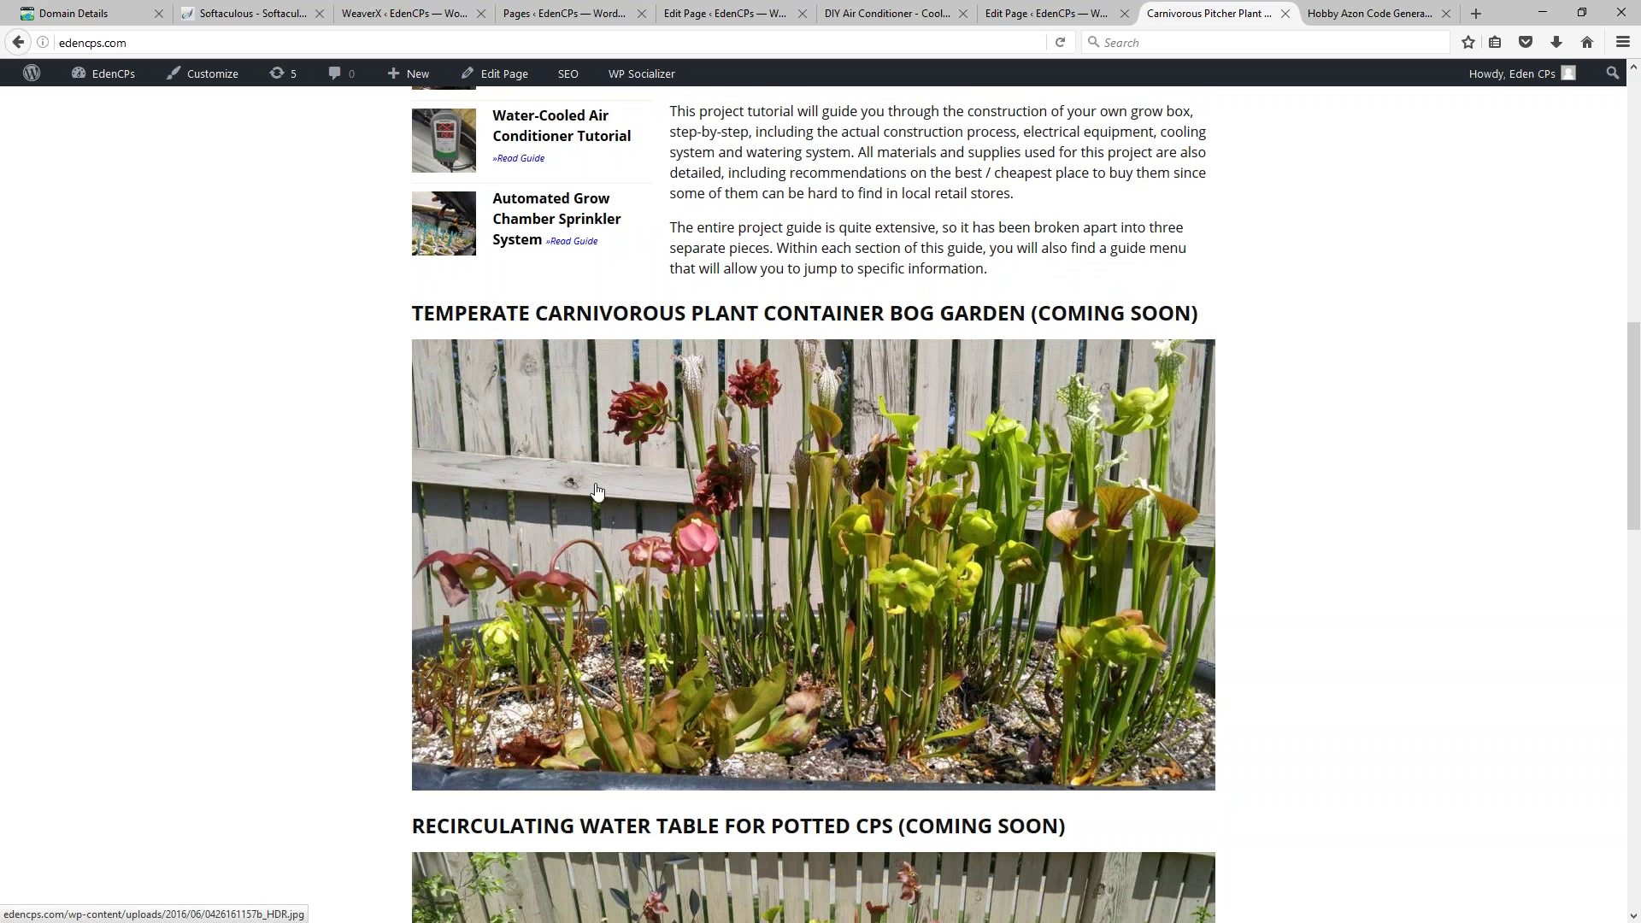
scroll(1131, 481, "up", 9)
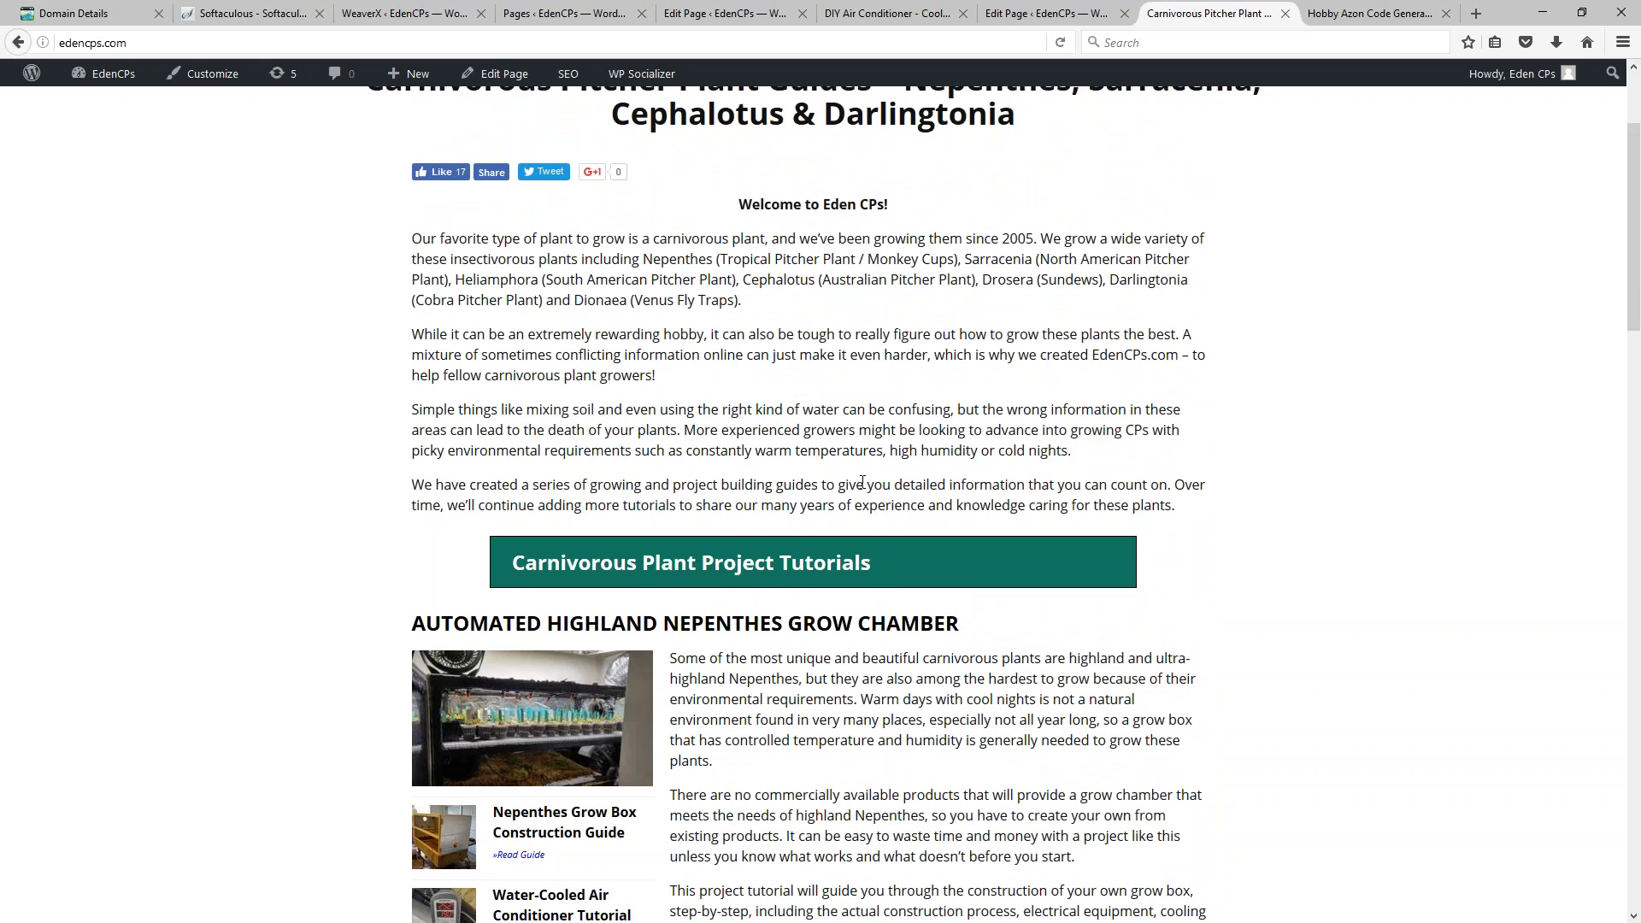
scroll(557, 436, "down", 3)
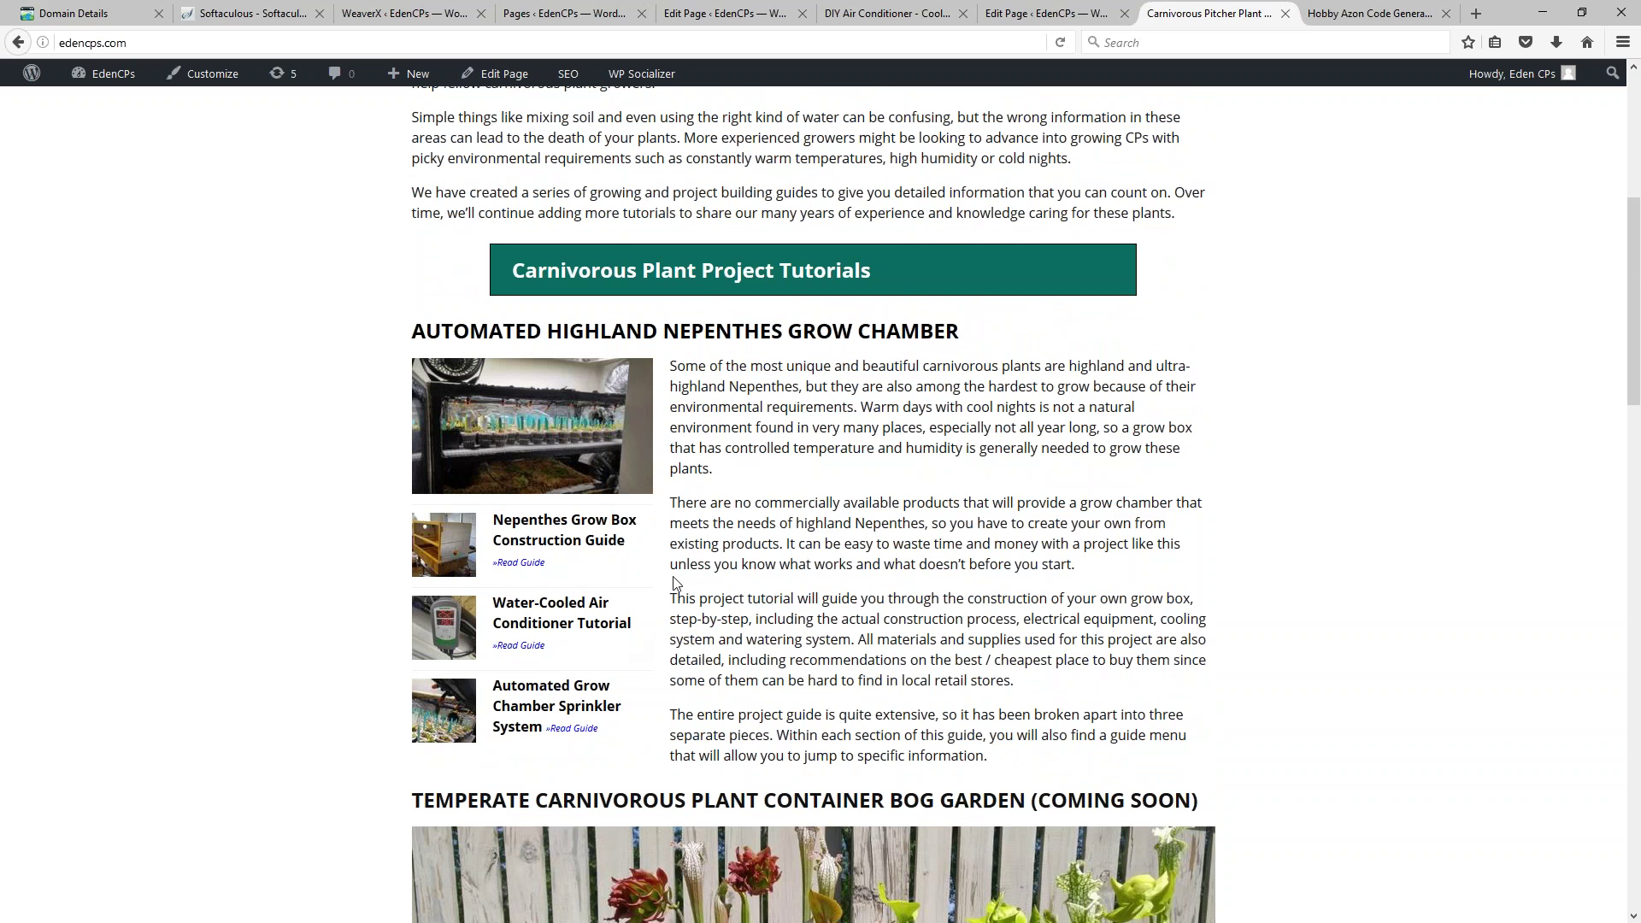
Step: Switch to the Hobby Azon Code Generator, open the Home Page Menu generator and review its header, image and link fields
left_click(1371, 14)
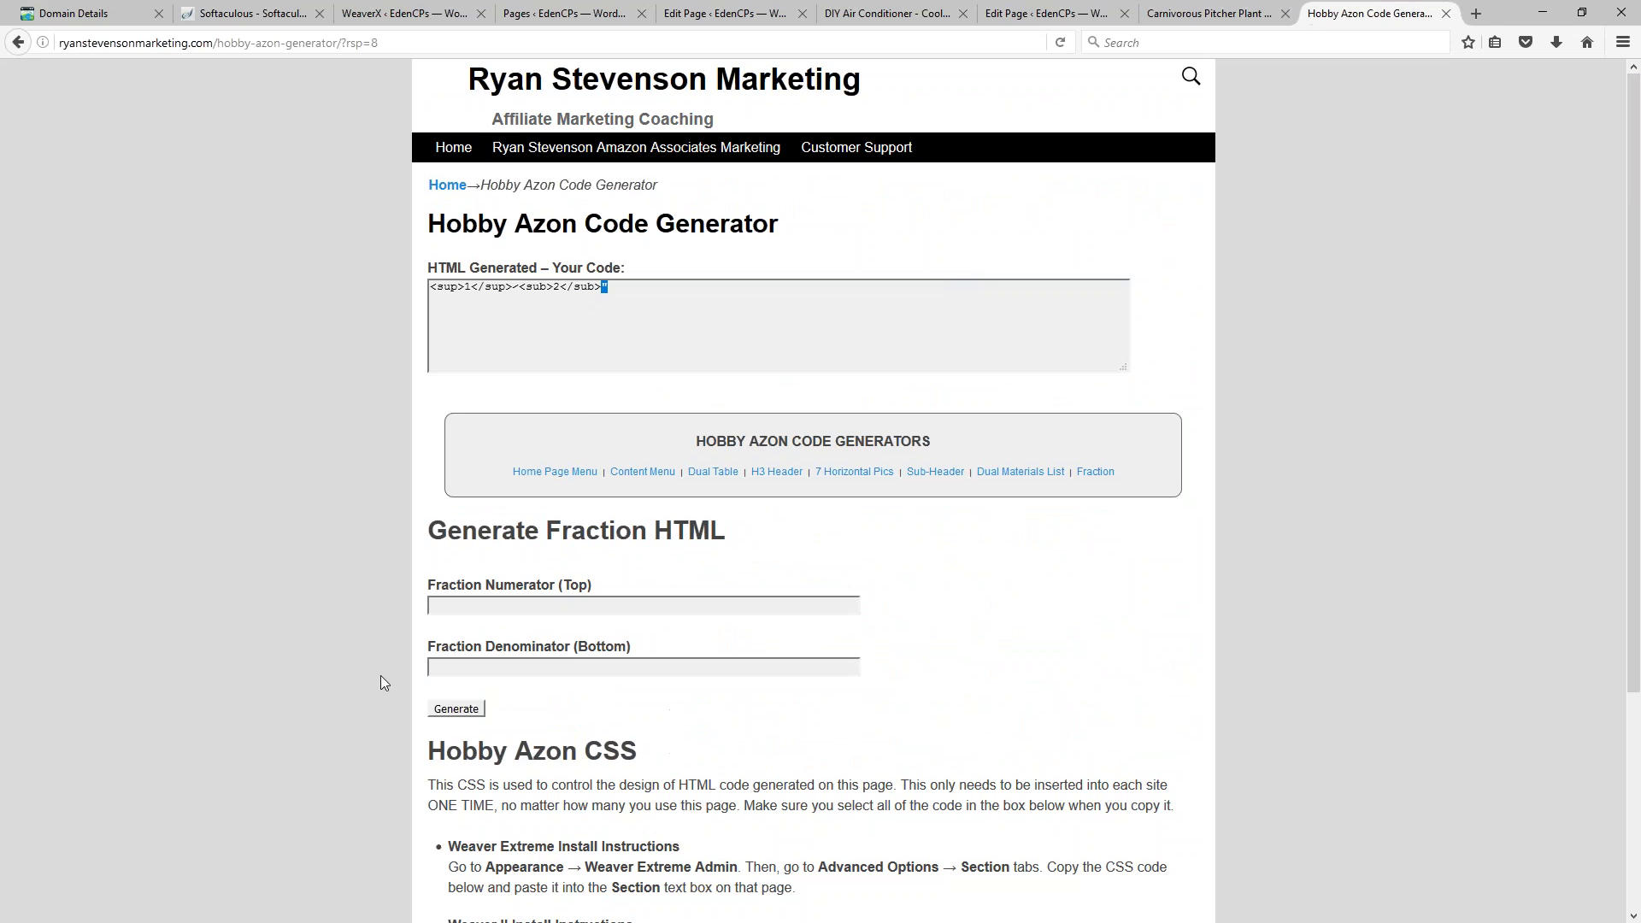
left_click(562, 477)
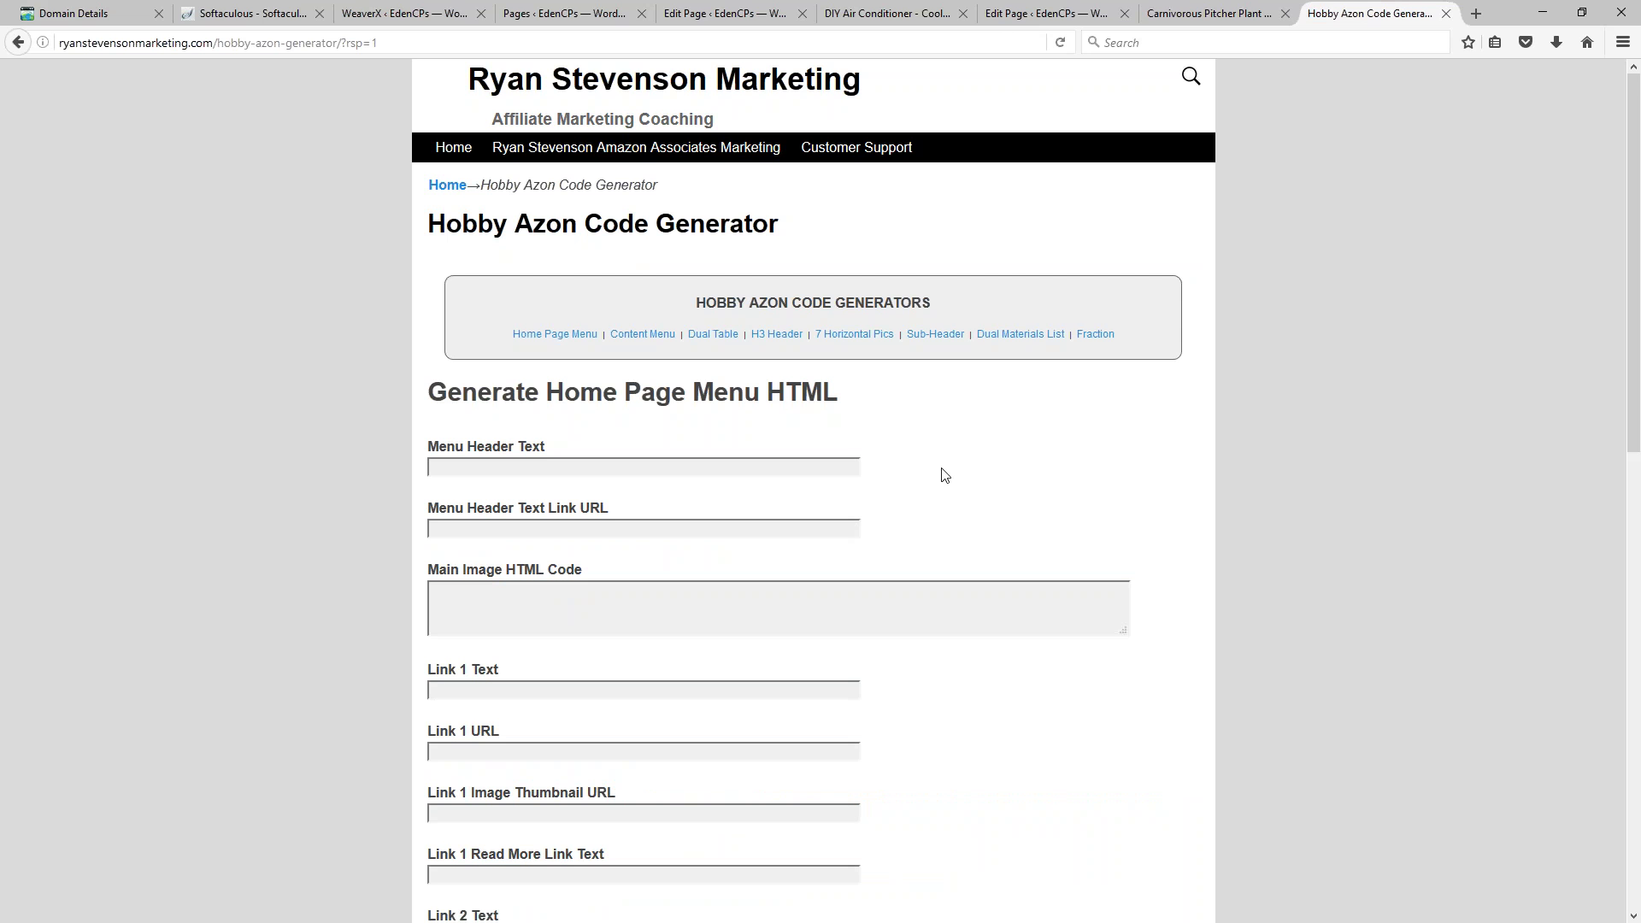
scroll(941, 479, "down", 6)
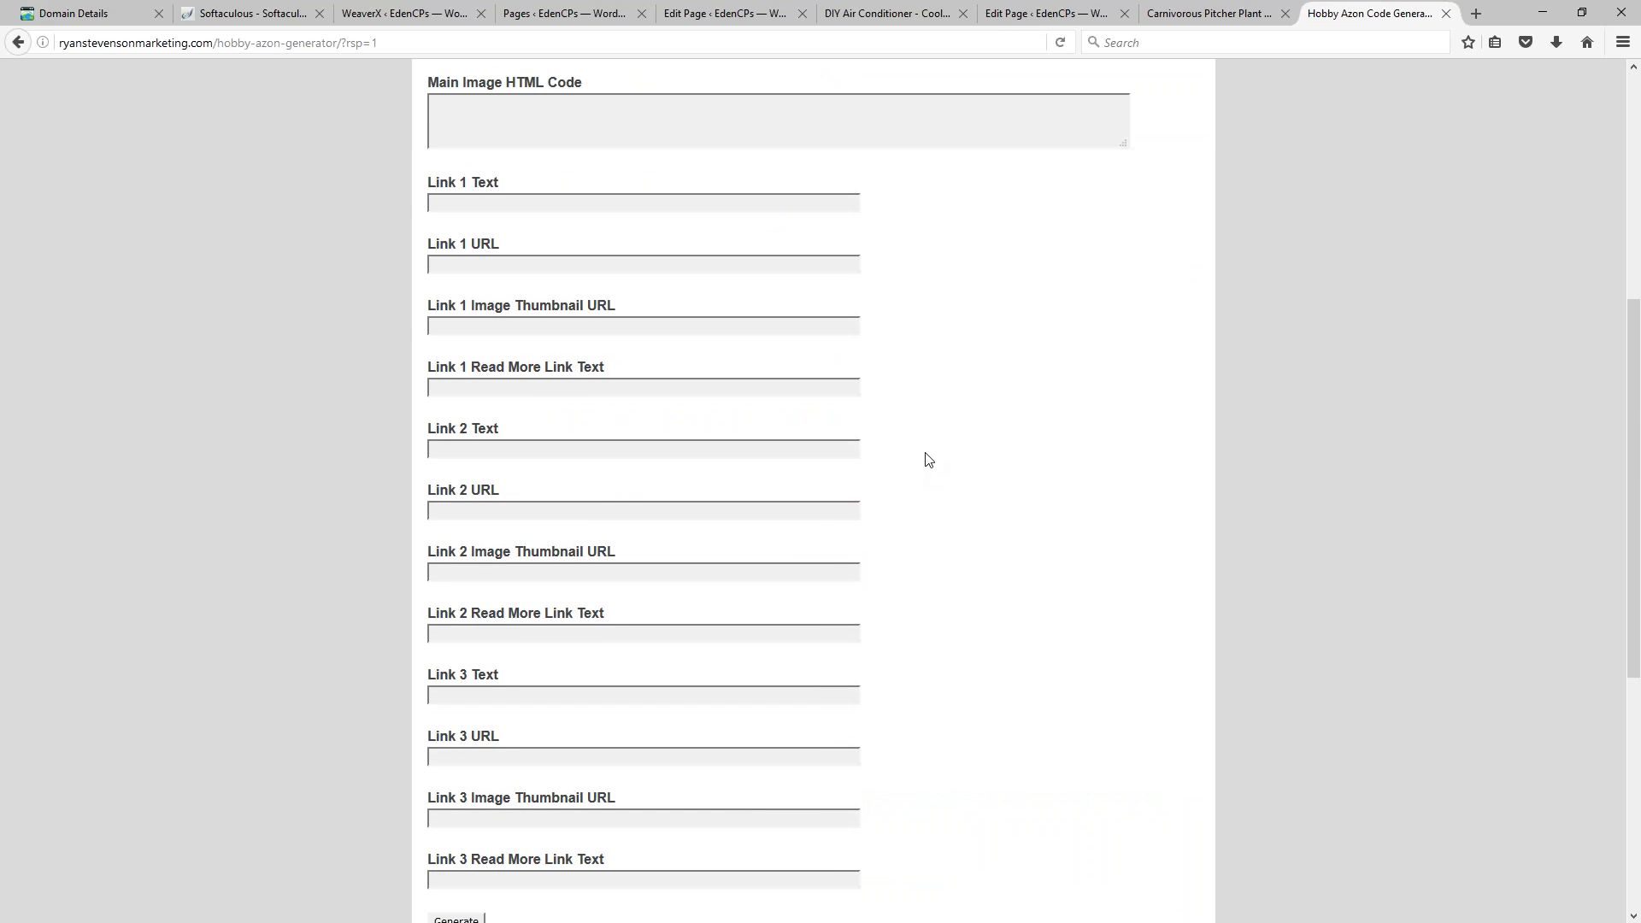
scroll(924, 459, "down", 4)
scroll(929, 466, "up", 10)
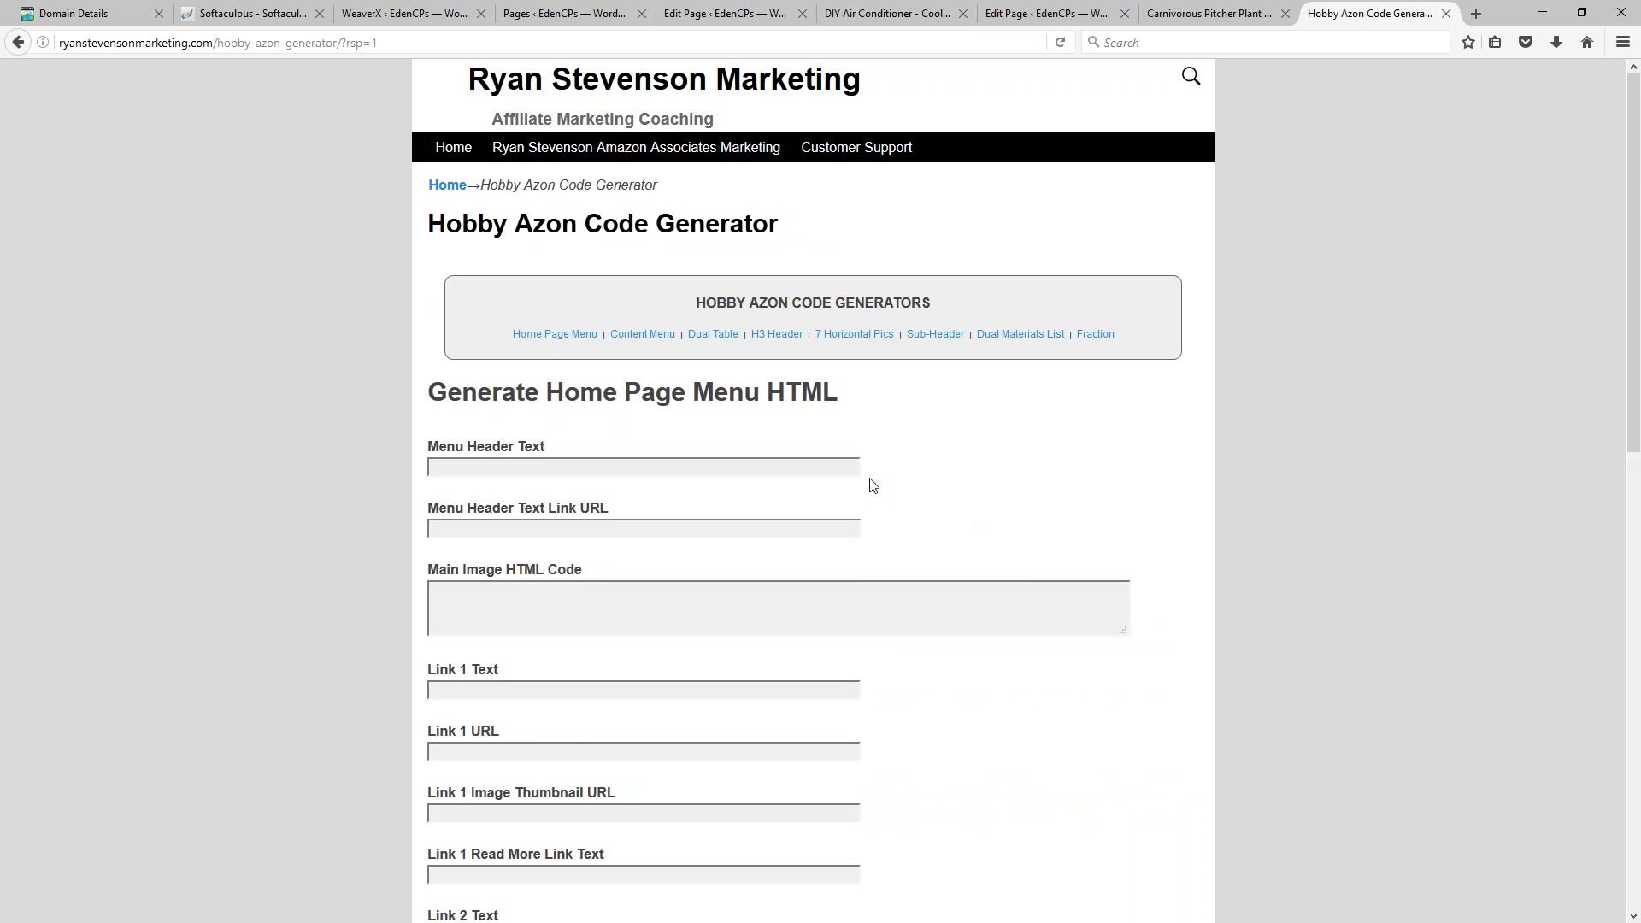
scroll(869, 480, "down", 5)
scroll(868, 480, "down", 4)
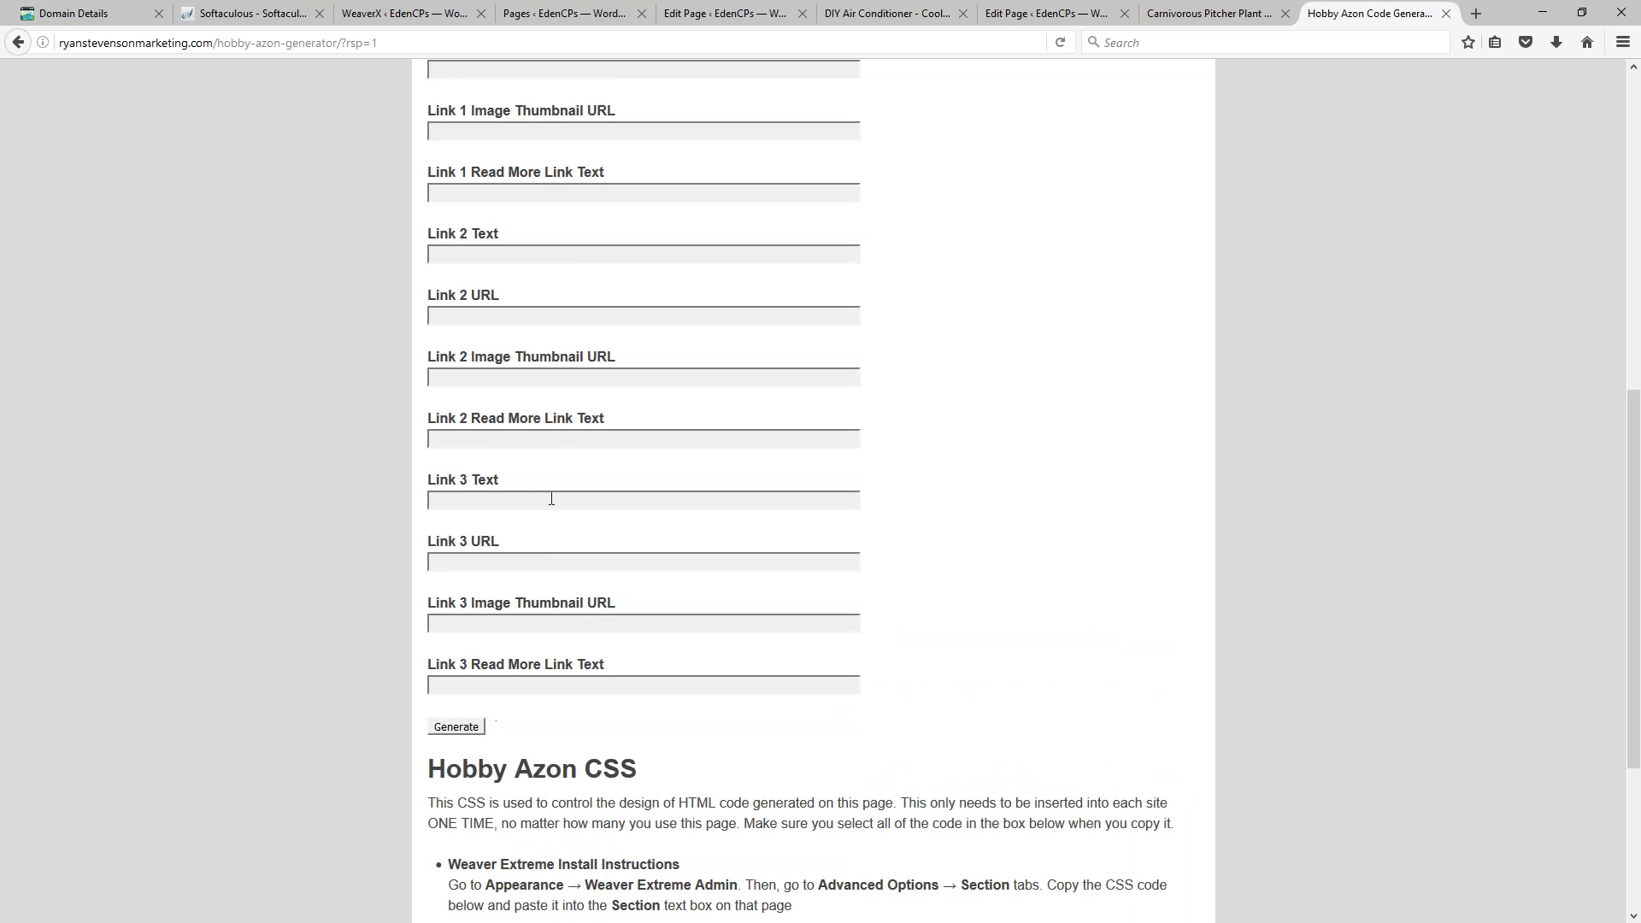
scroll(641, 509, "up", 6)
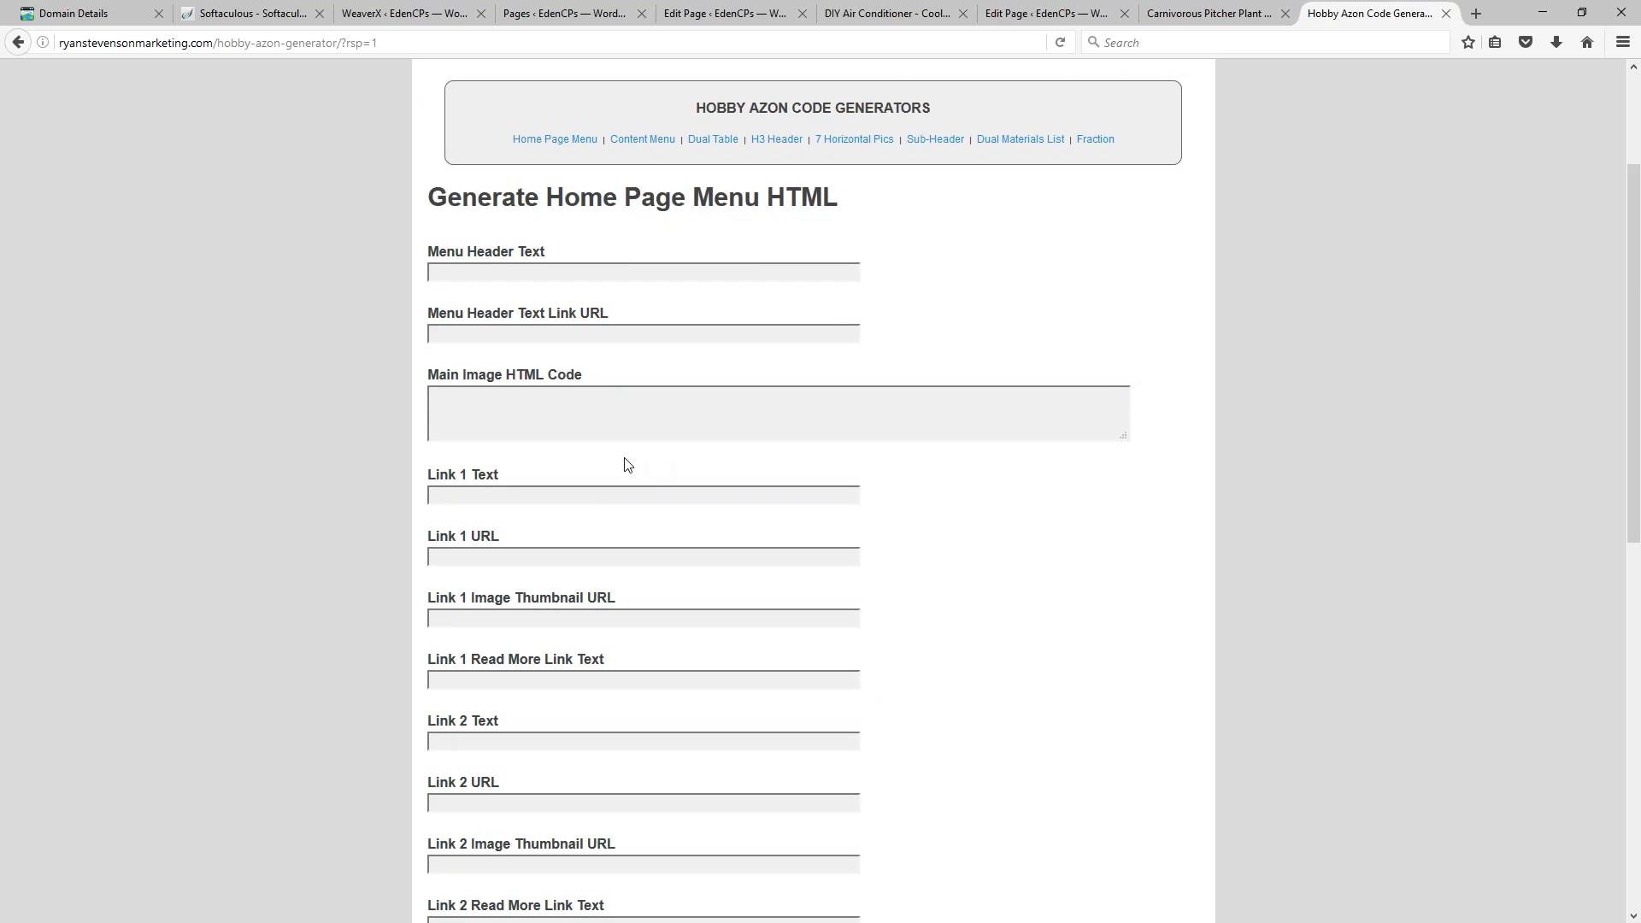
Step: Check the project heading on the live home page and enter "Automated Highland Nepenthes Grow Chamber" as the generator's Menu Header Text
left_click(1218, 12)
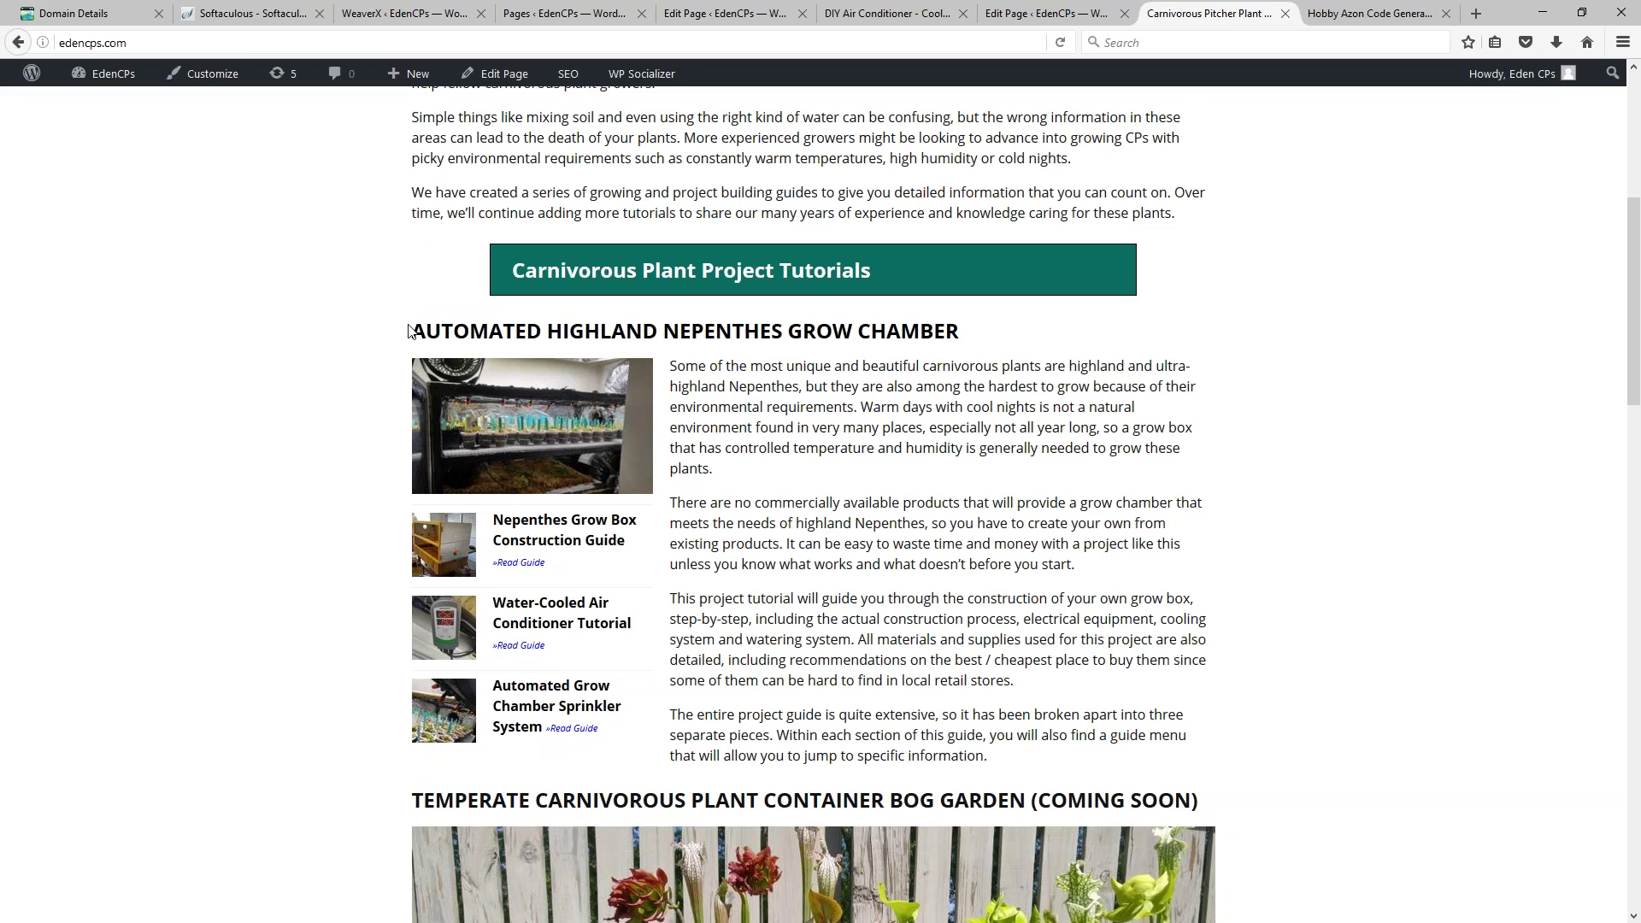
key("ctrl+Tab")
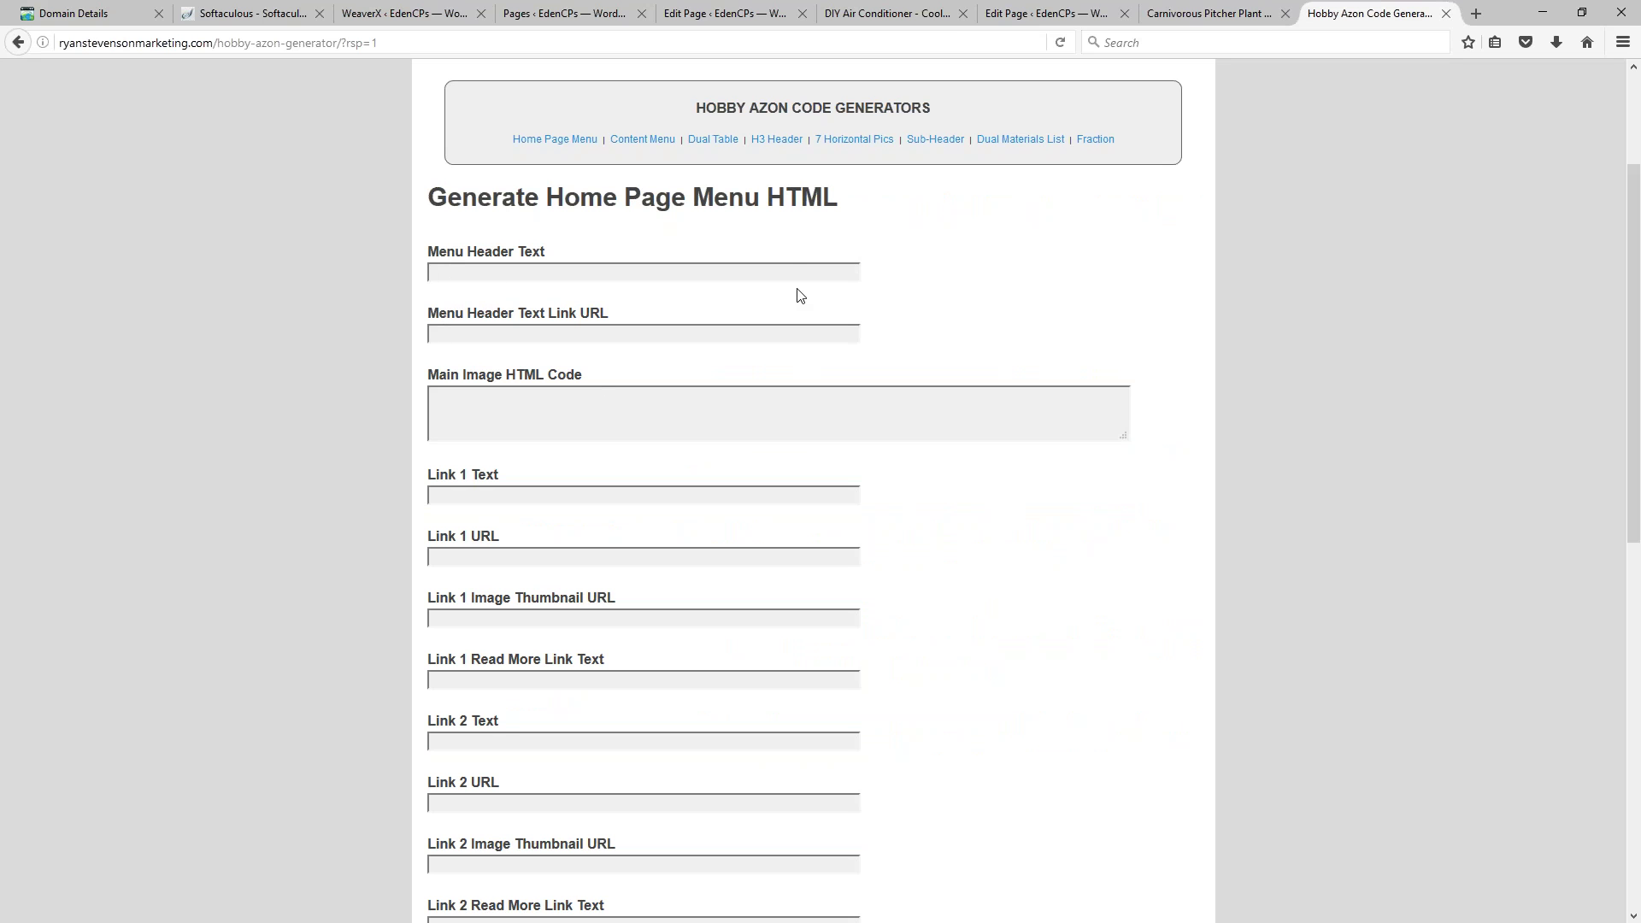
left_click(1236, 18)
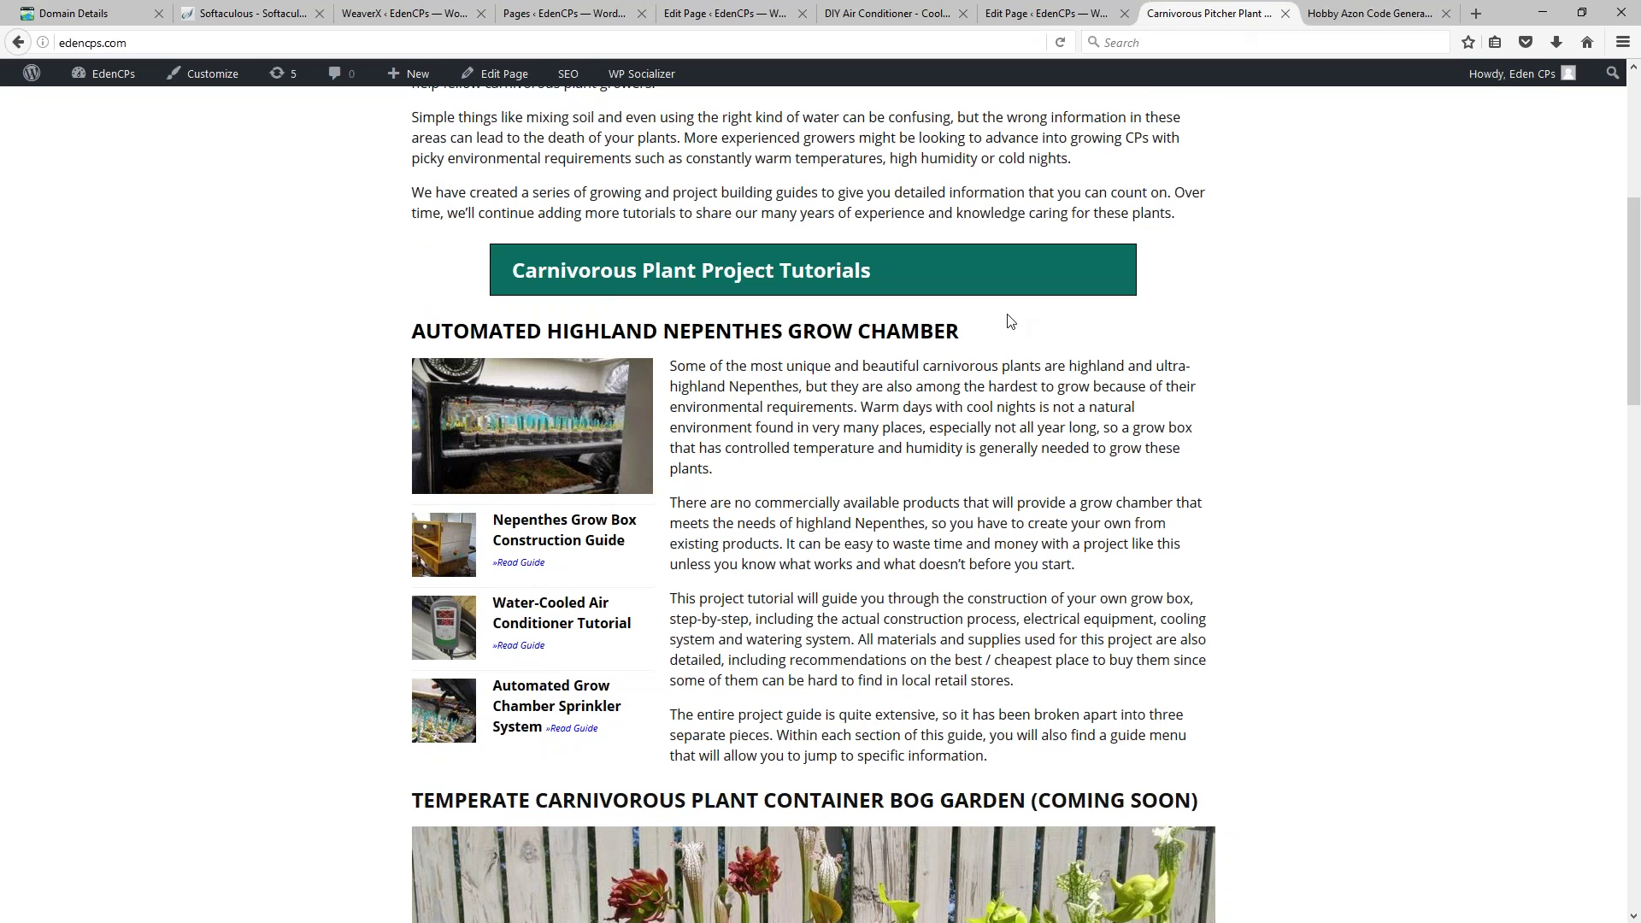
left_click_drag(974, 332, 415, 344)
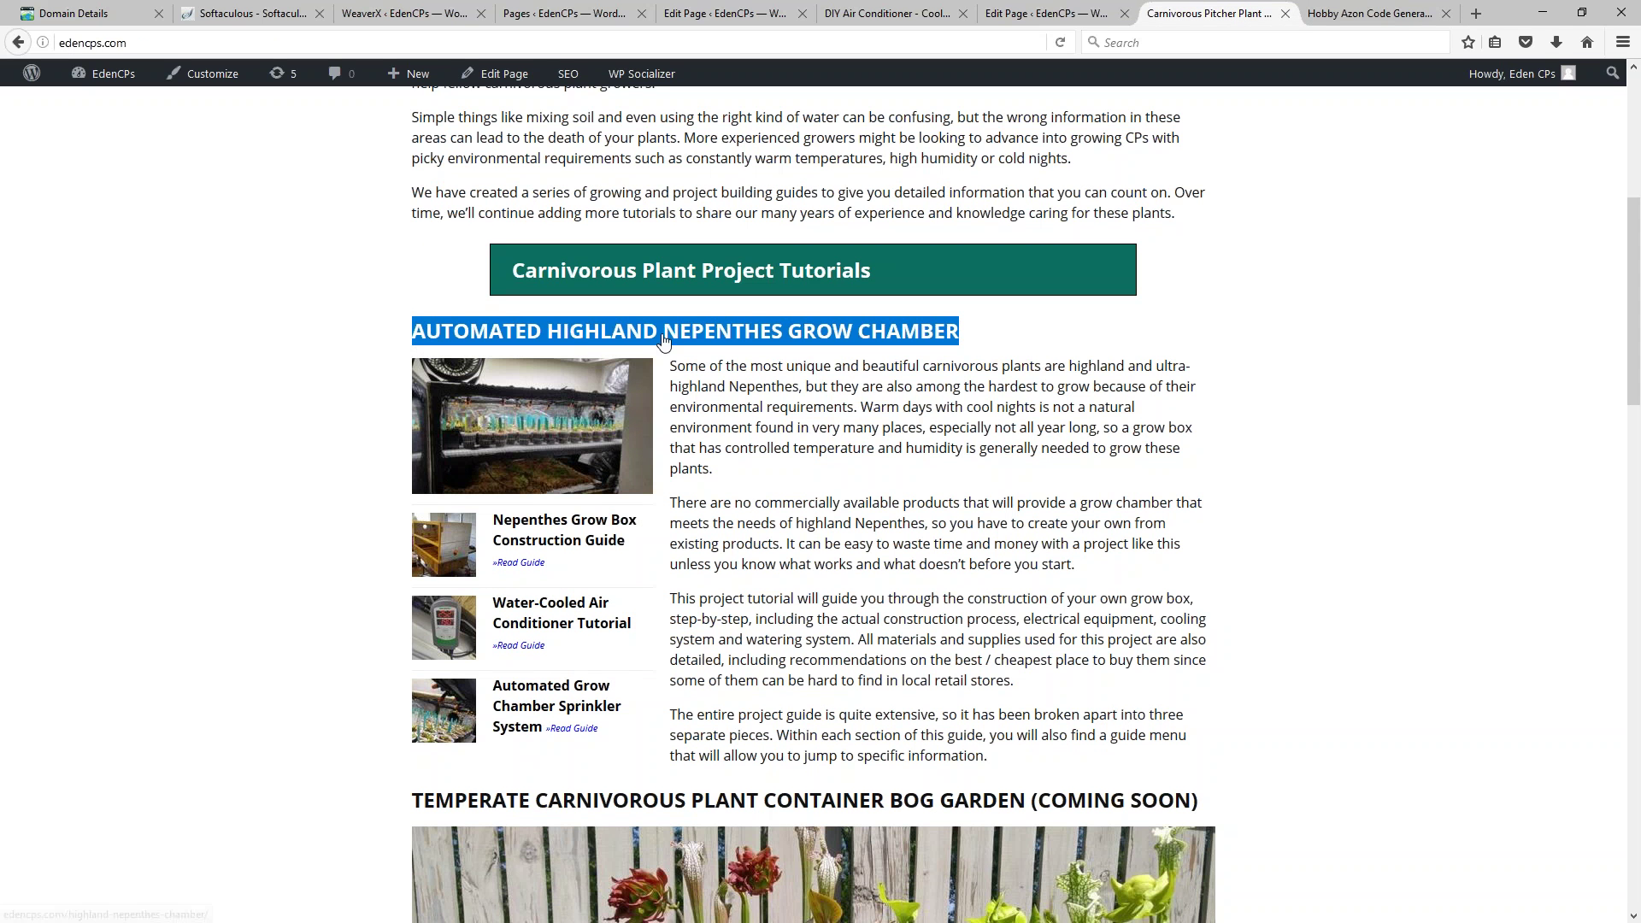
left_click(1369, 15)
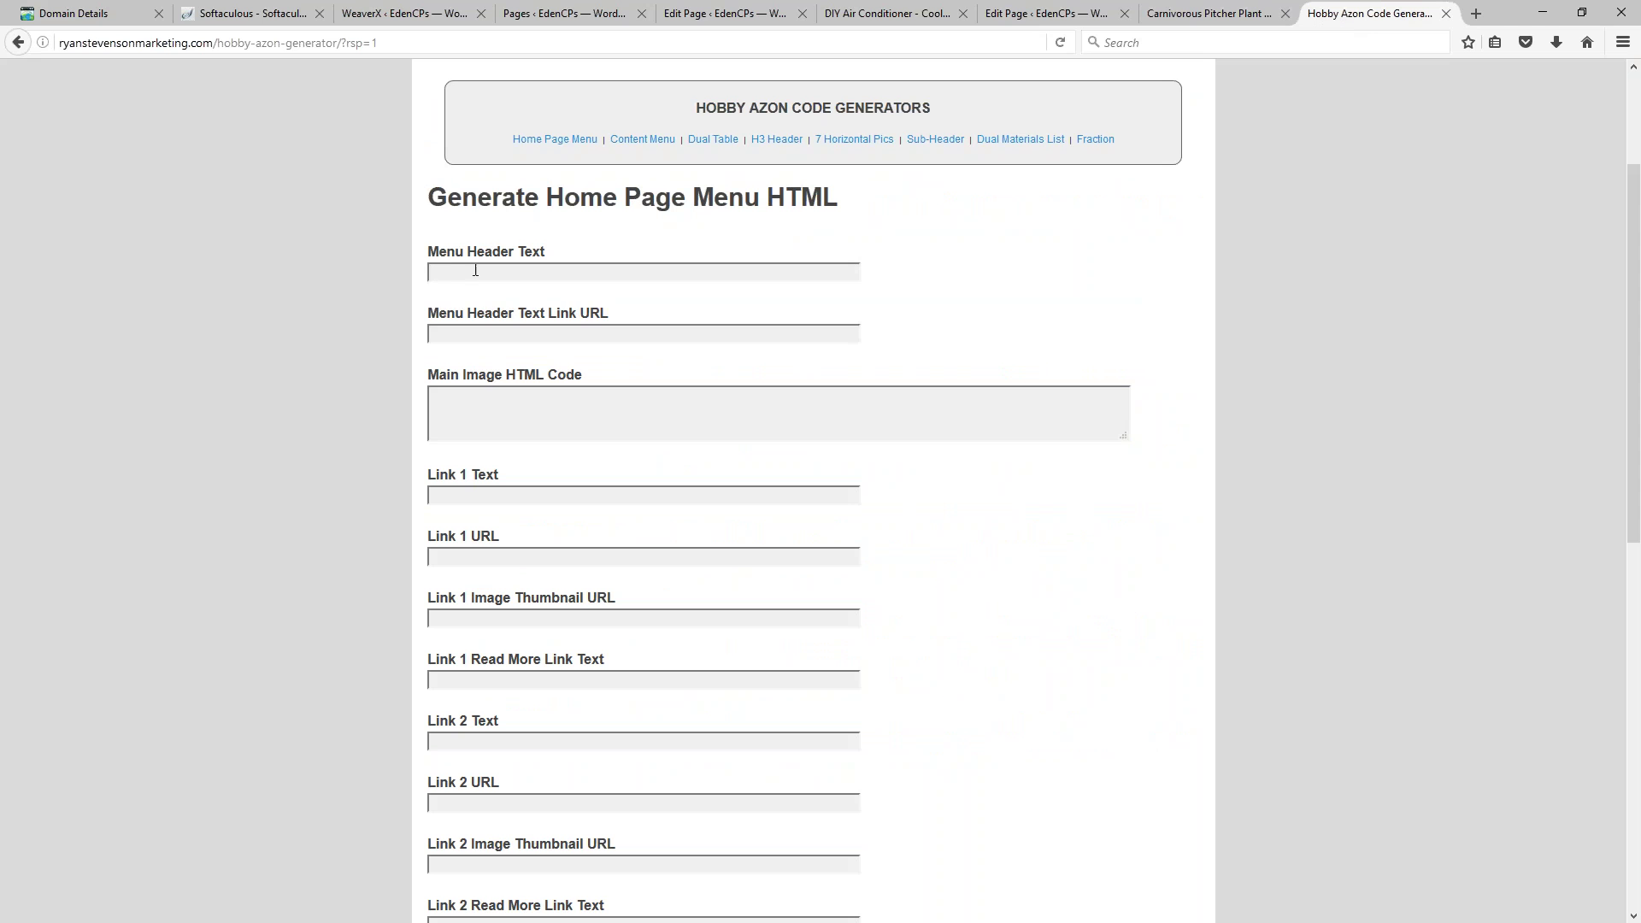
type("Automated Highland Nepenthes Grow Chamber")
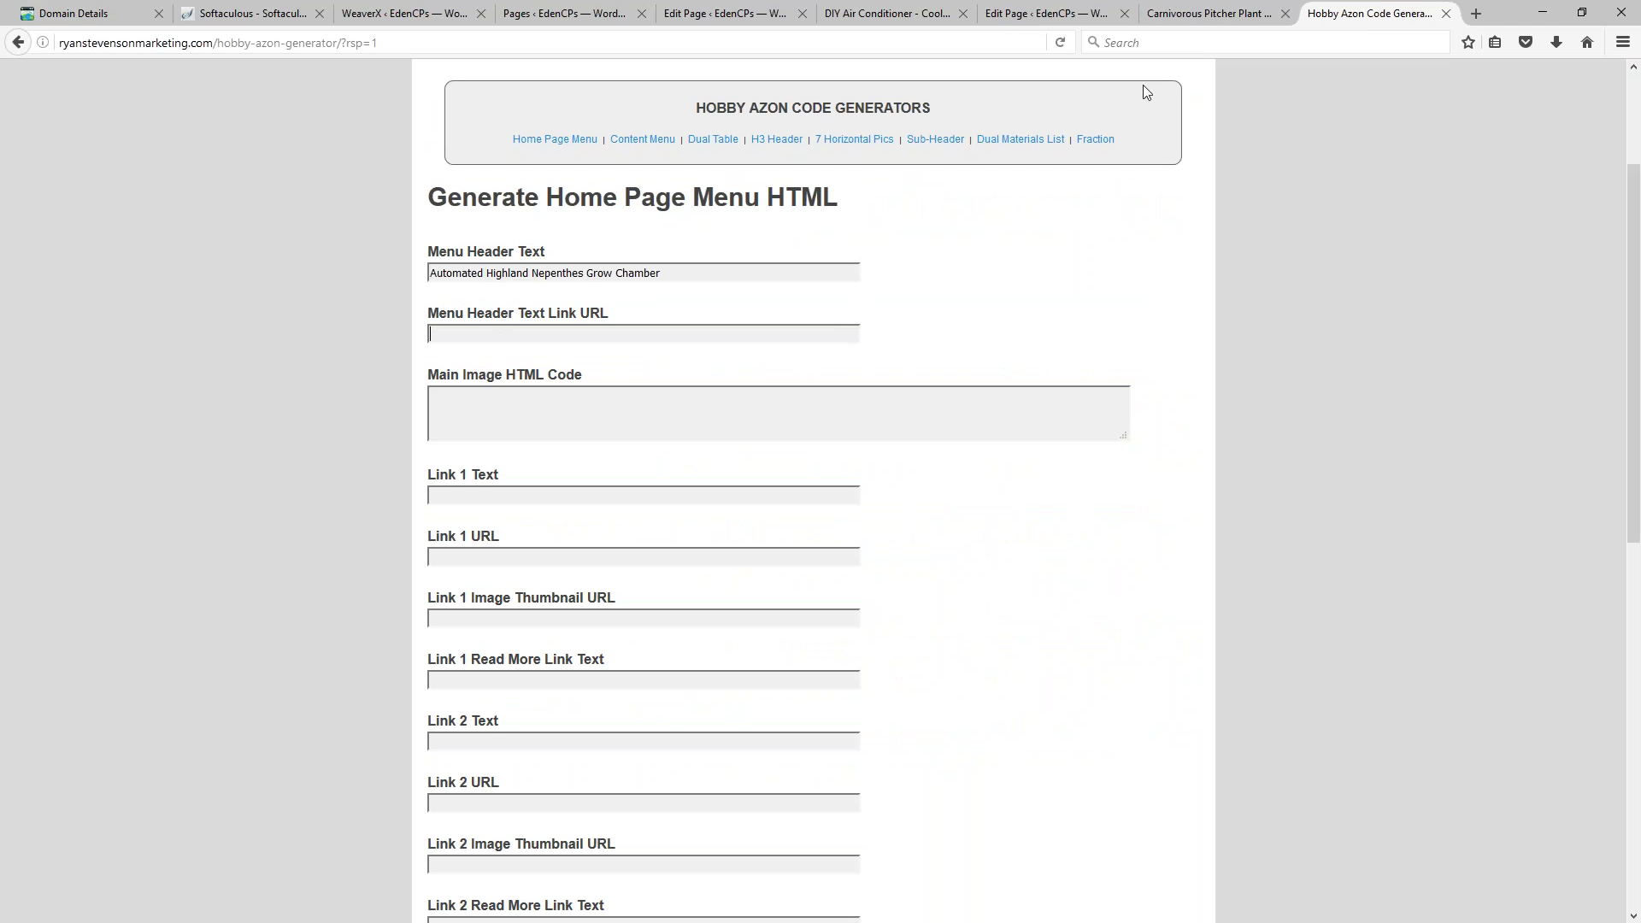
Step: Open the page linked from the Automated Highland Nepenthes Grow Chamber heading on the home page in a new tab
left_click(1214, 15)
left_click(678, 350)
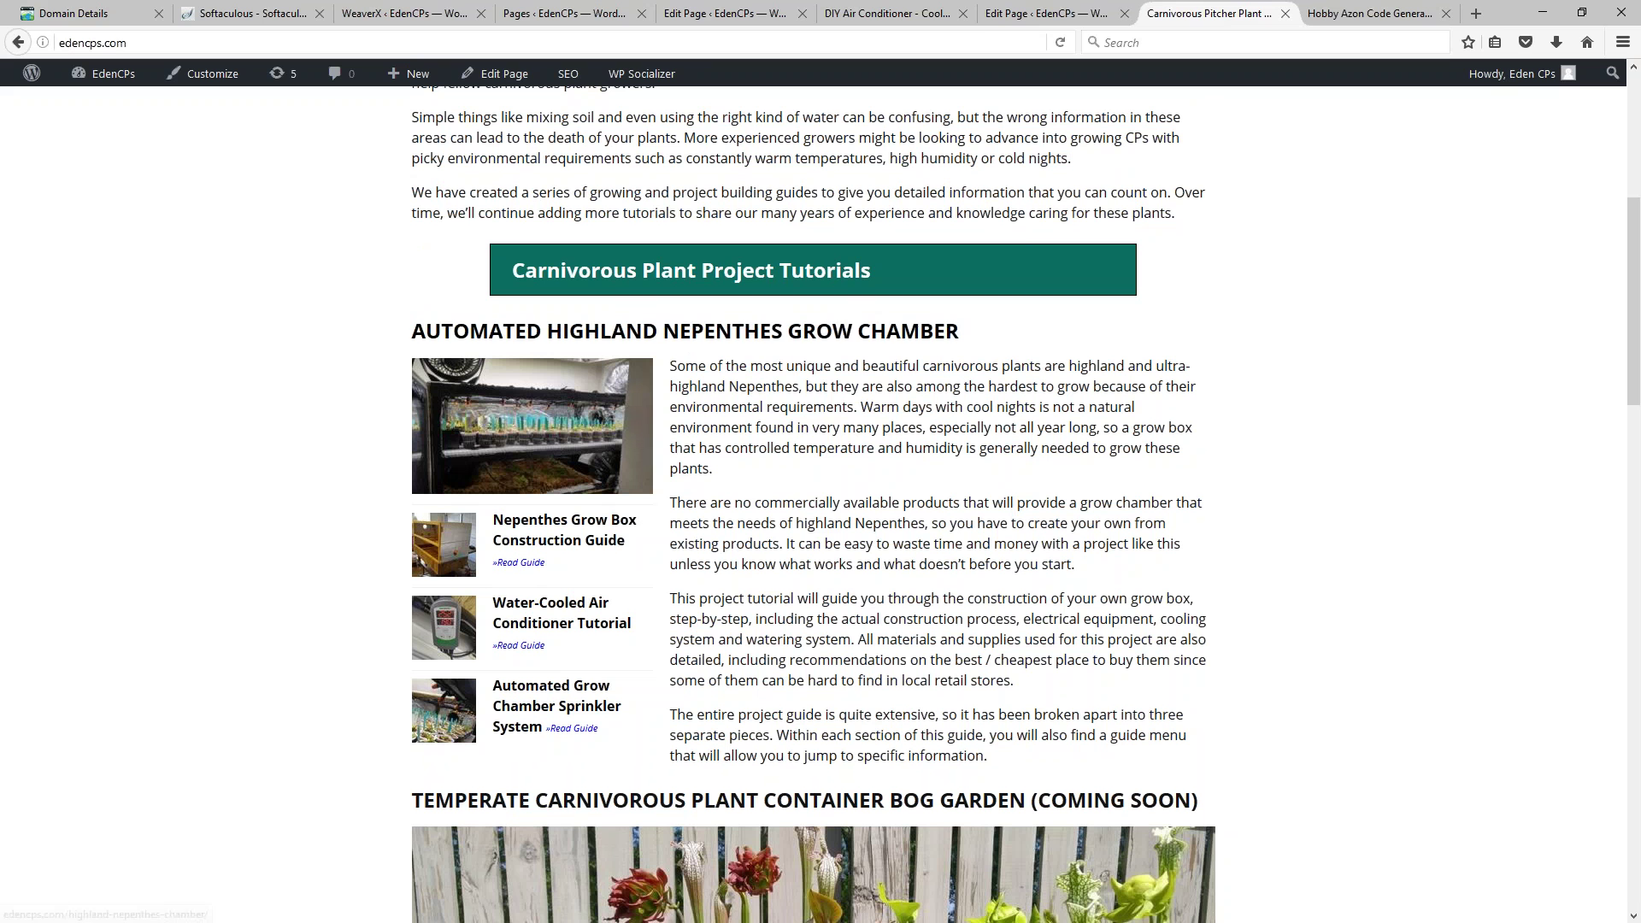
right_click(672, 331)
left_click(726, 345)
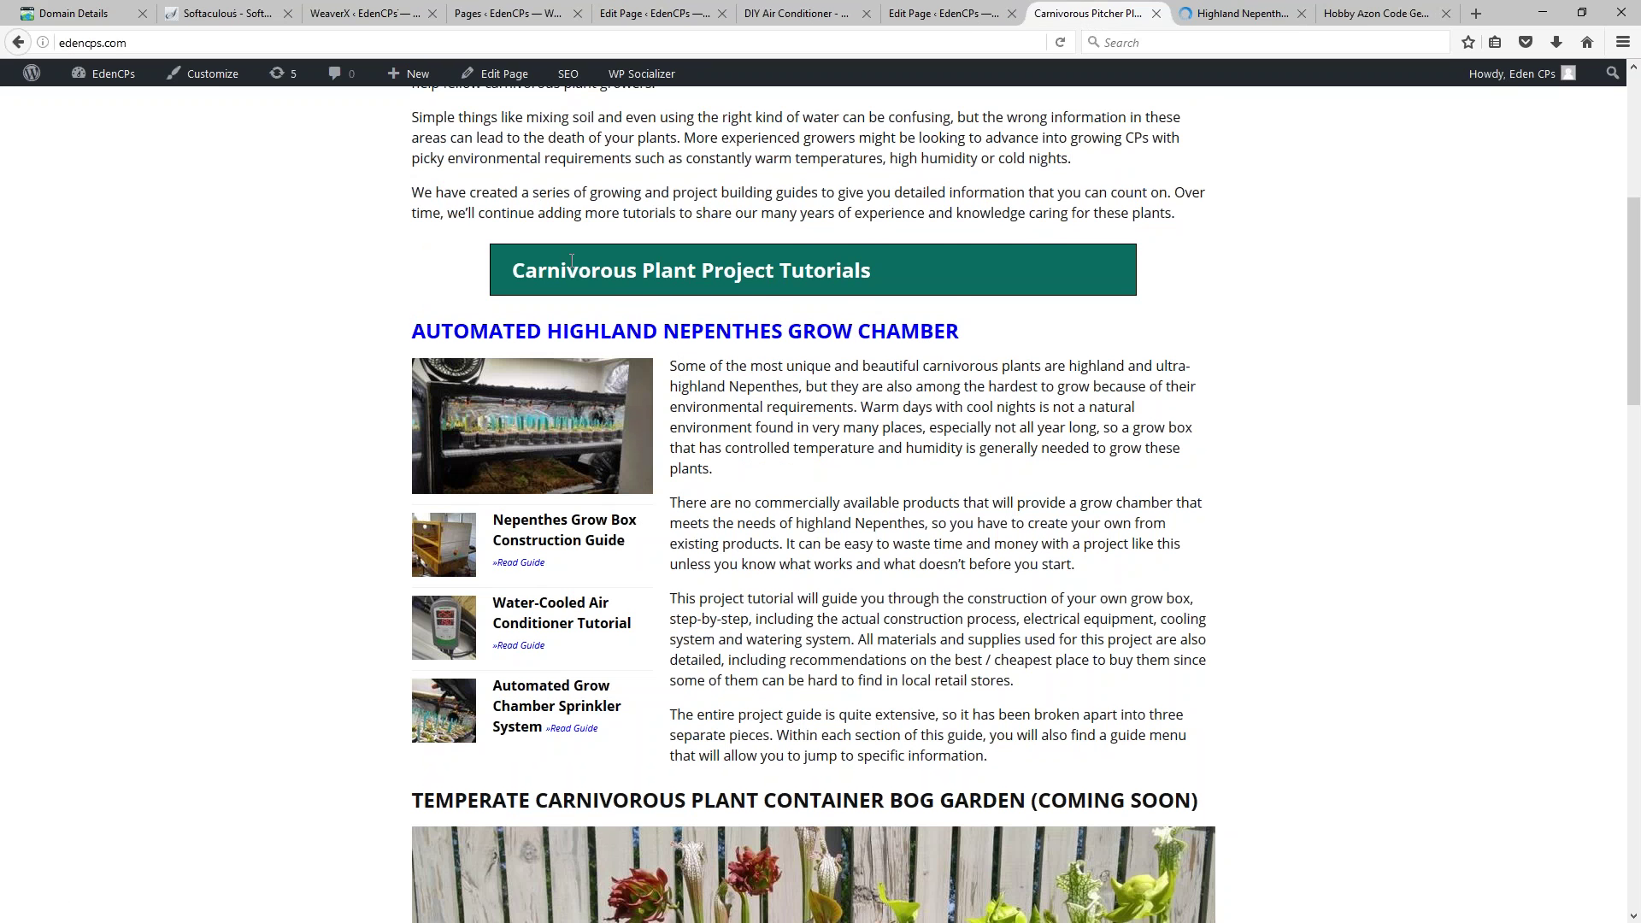
left_click(1237, 13)
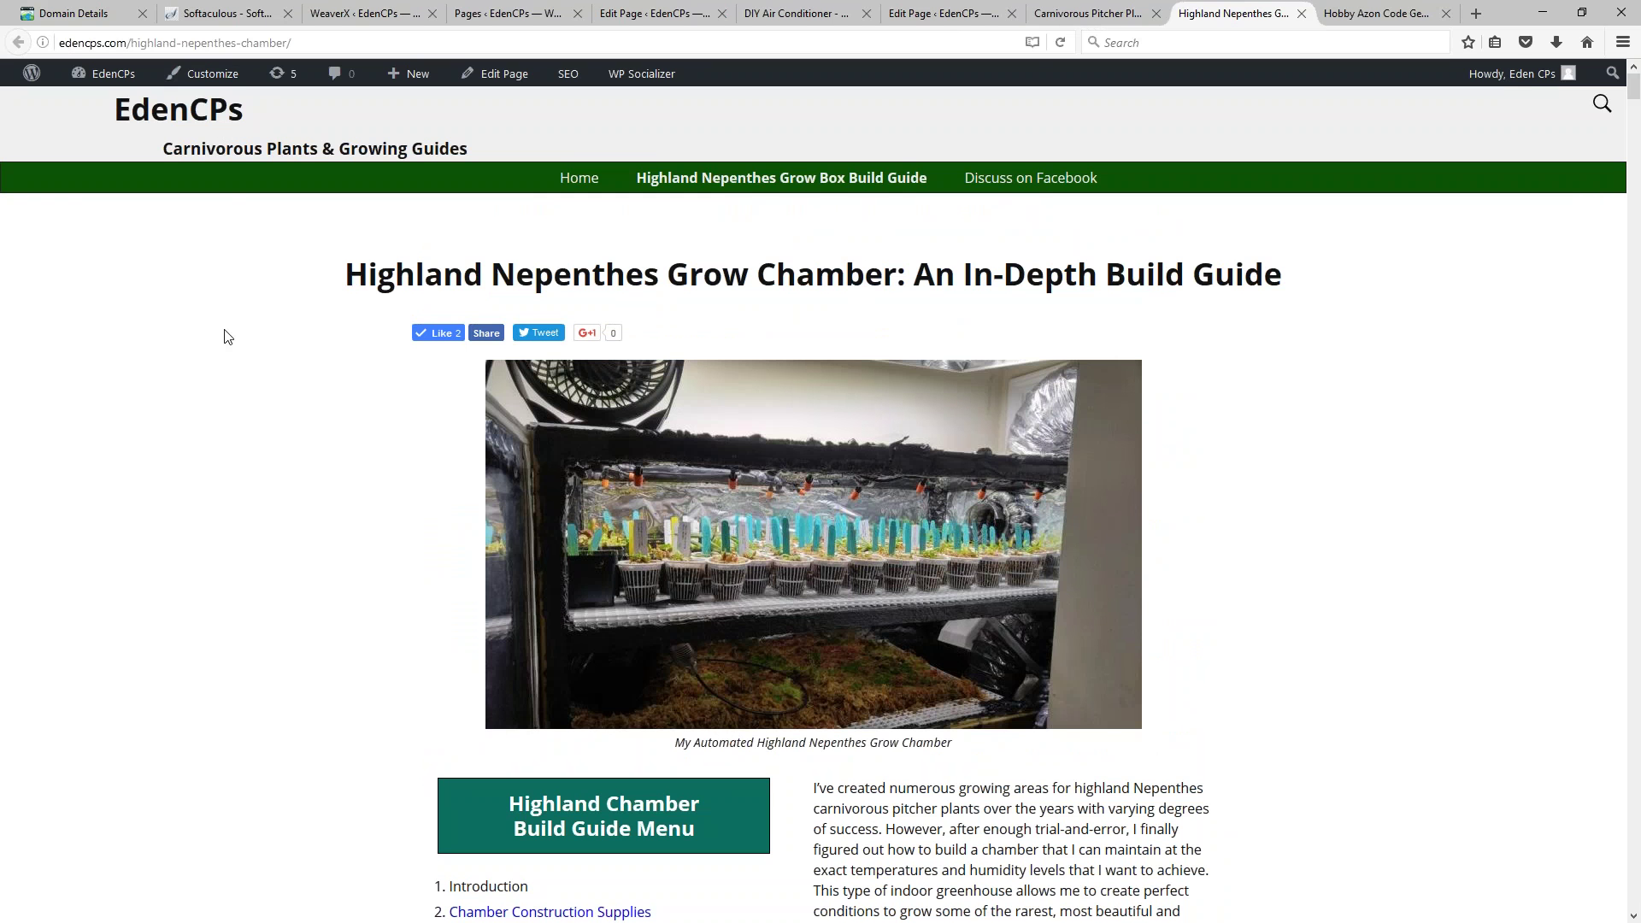
left_click(246, 43)
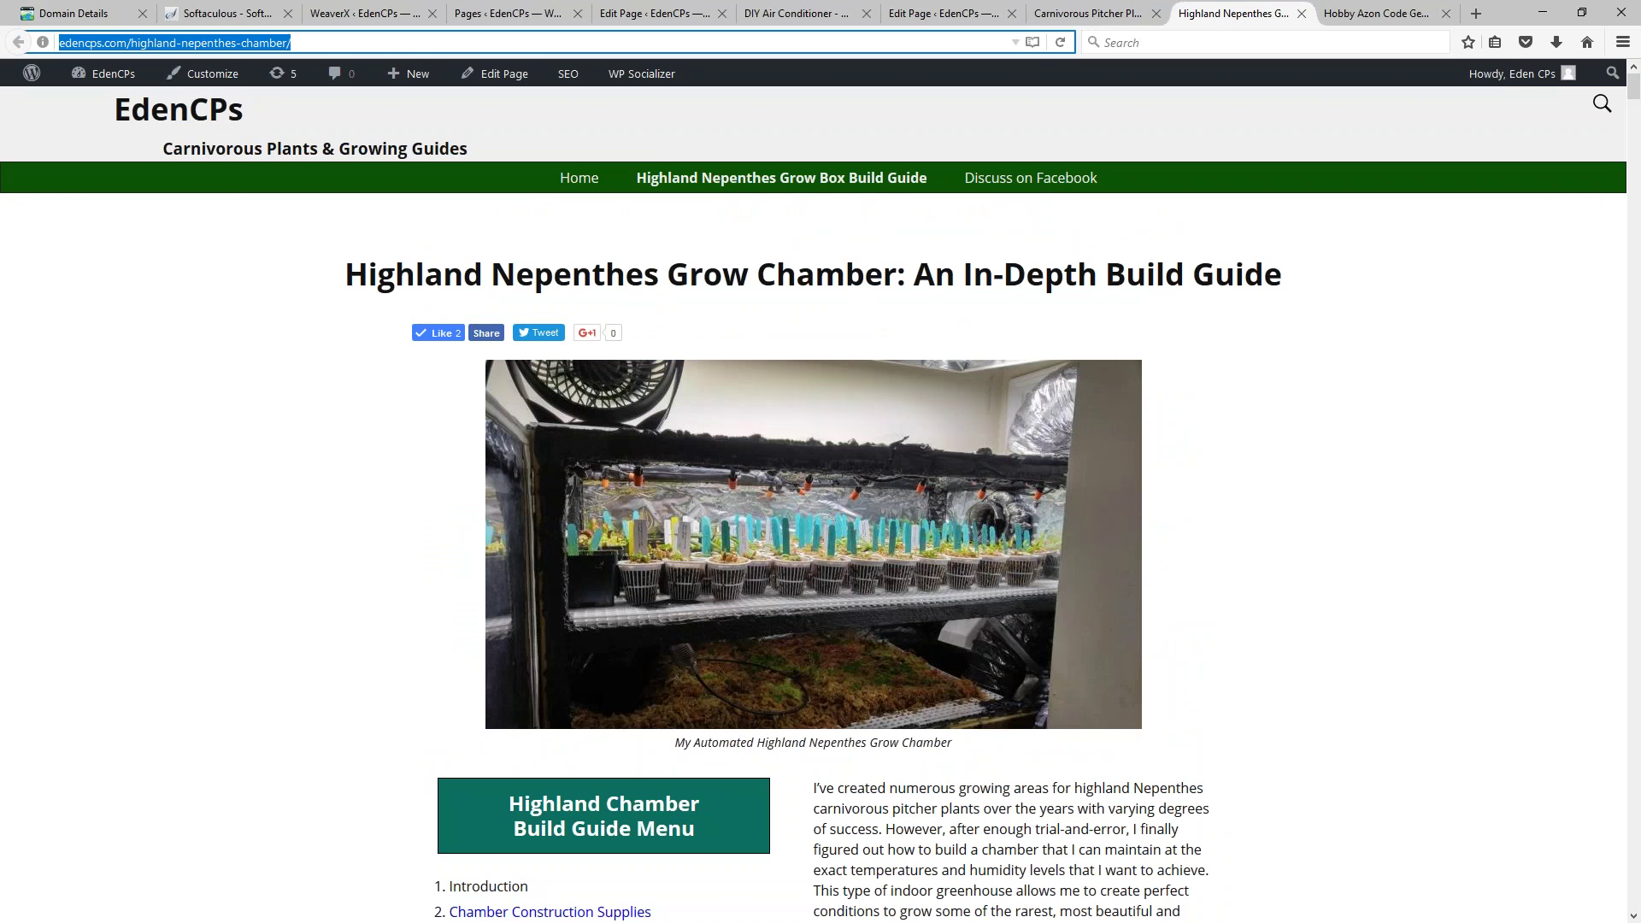
right_click(282, 40)
left_click(295, 102)
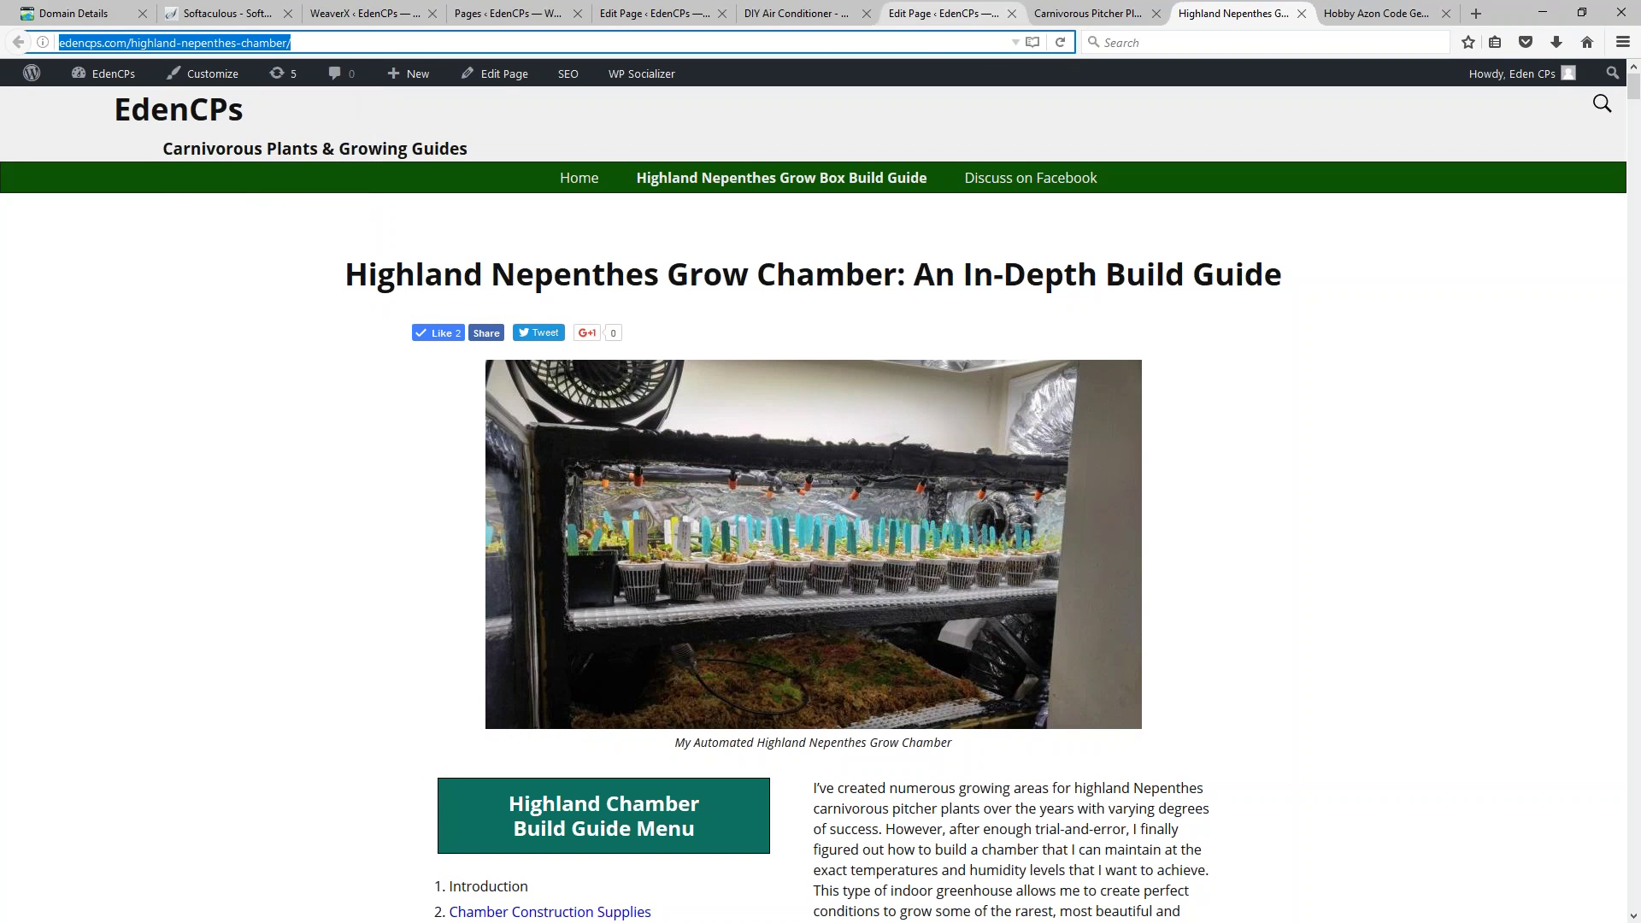
left_click(1378, 16)
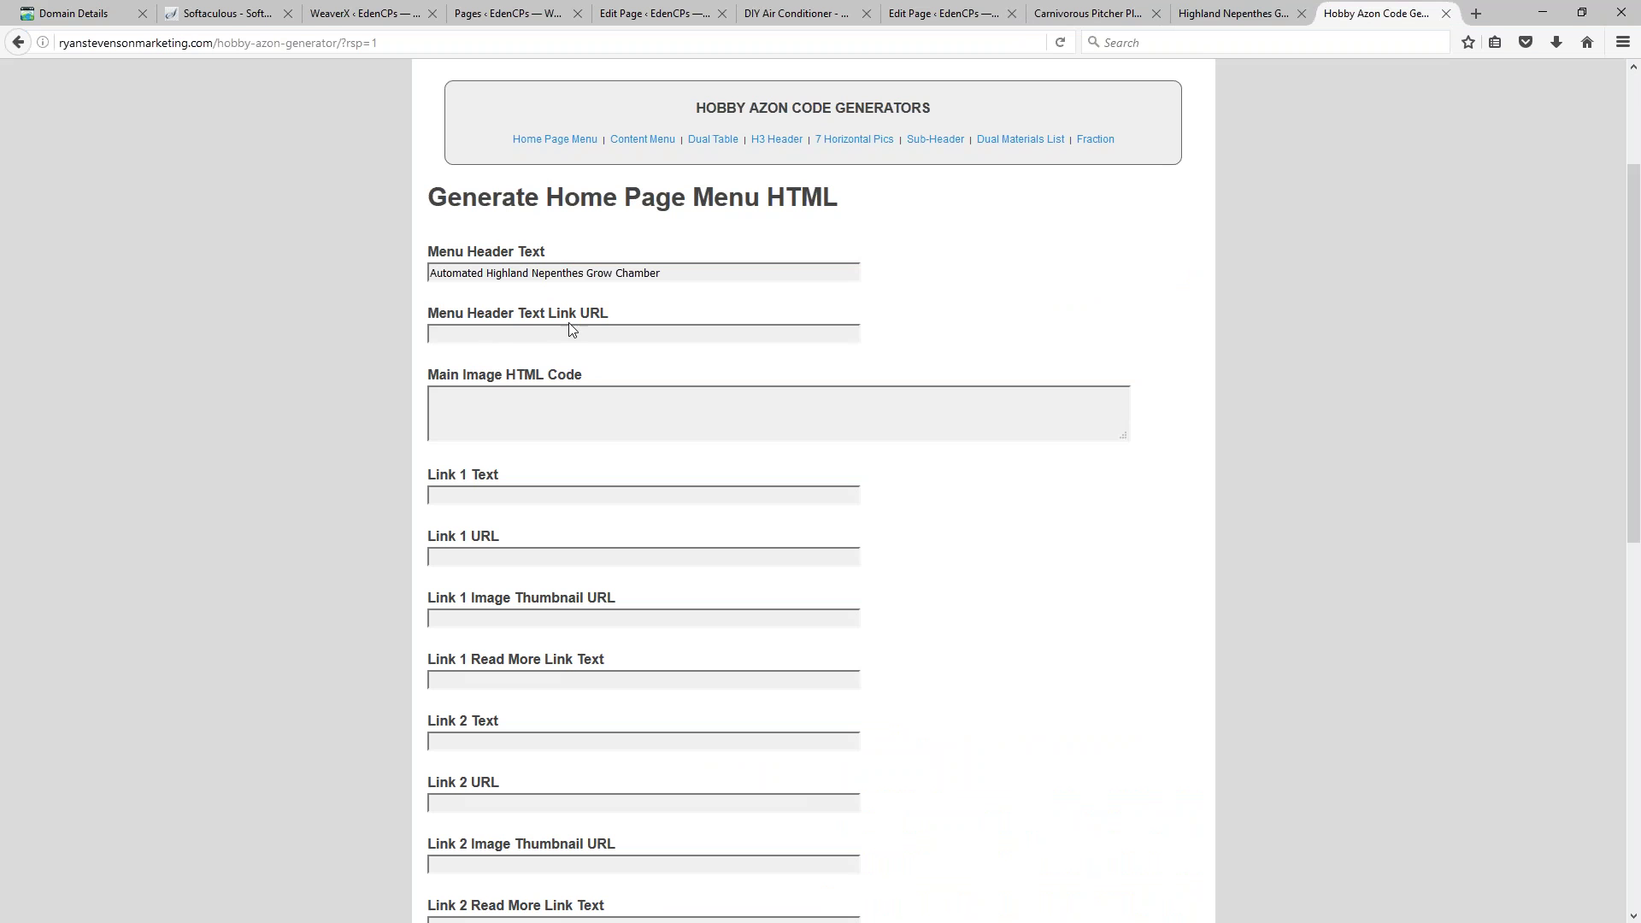
key("ctrl+v")
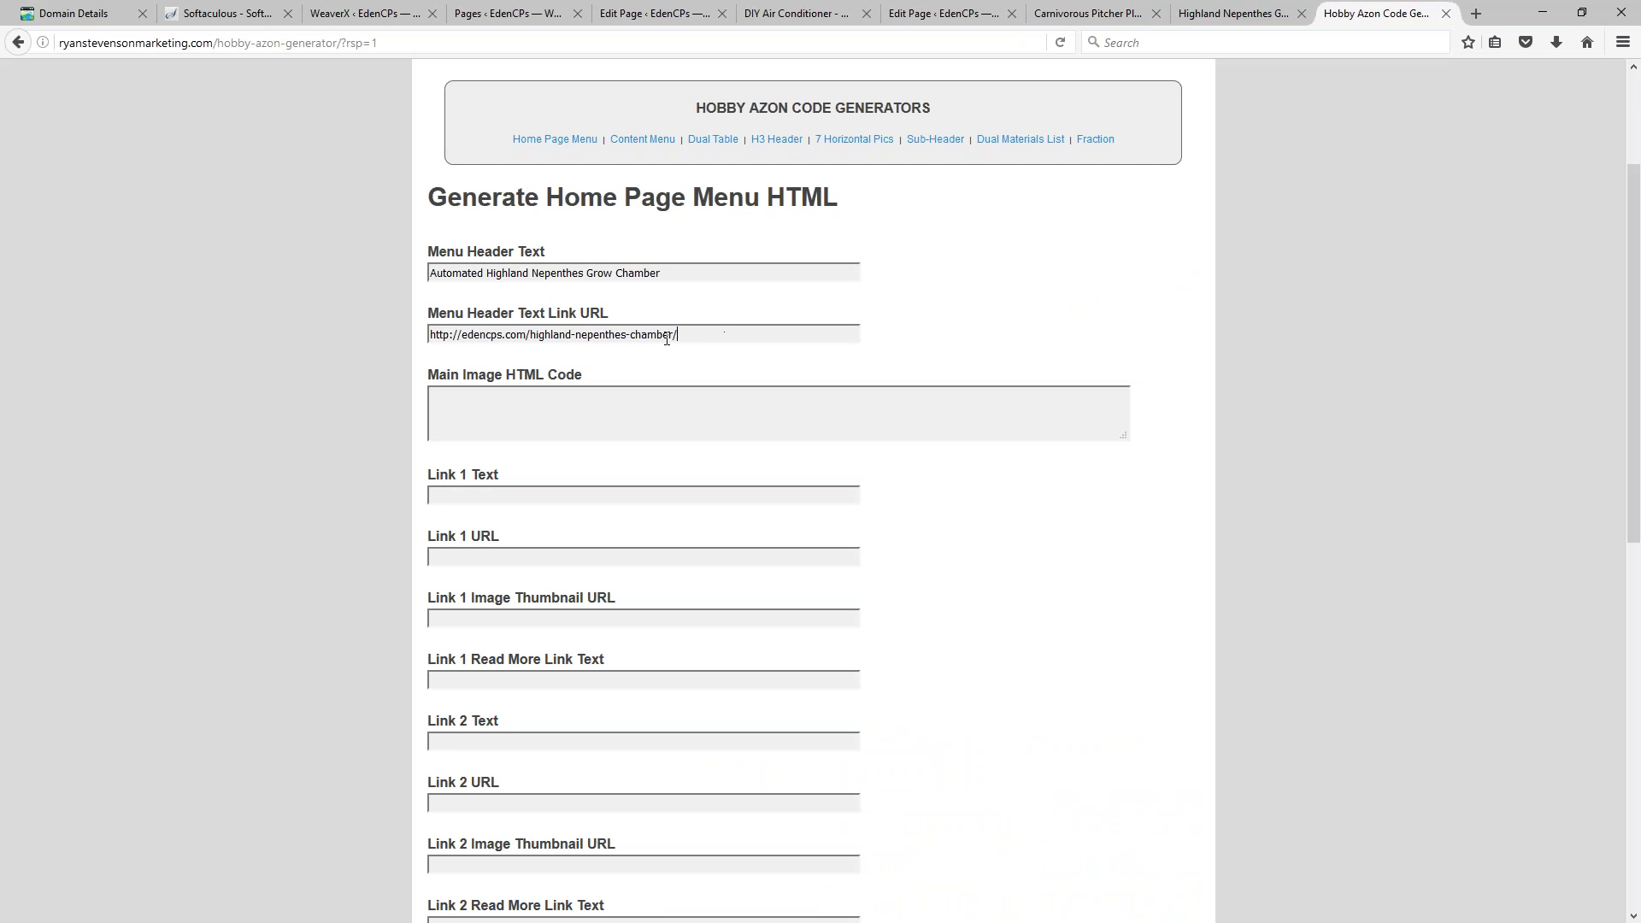
Step: Highlight the HTML Code wording of the Main Image field, and look through the page editor and live pages for the main image
left_click(497, 408)
left_click_drag(589, 376, 533, 392)
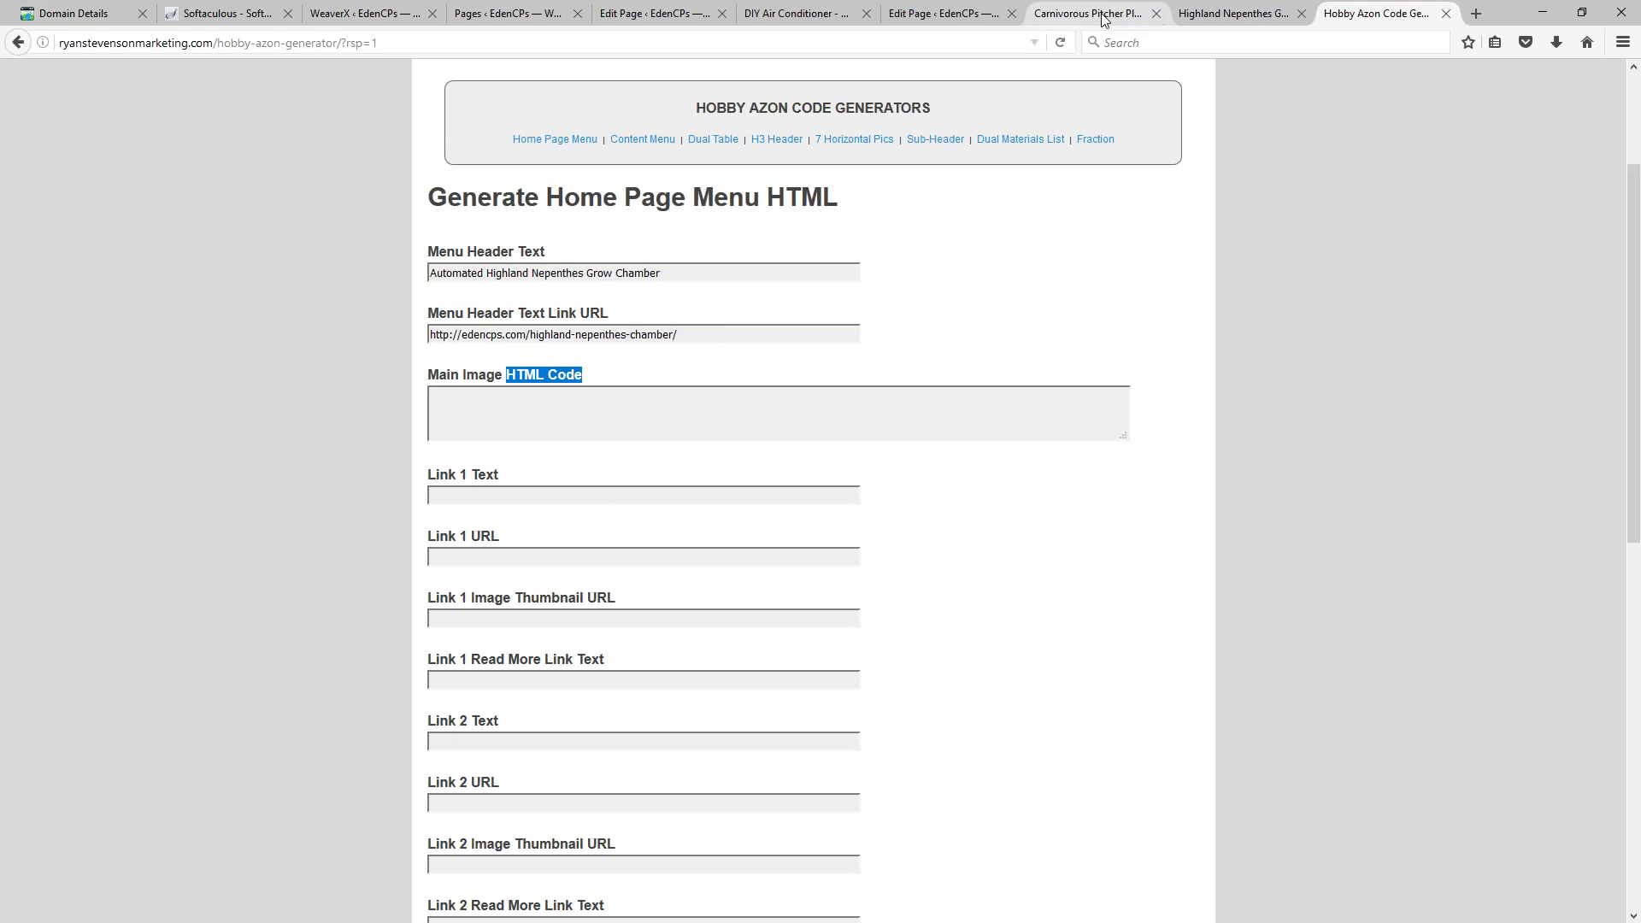
left_click(955, 19)
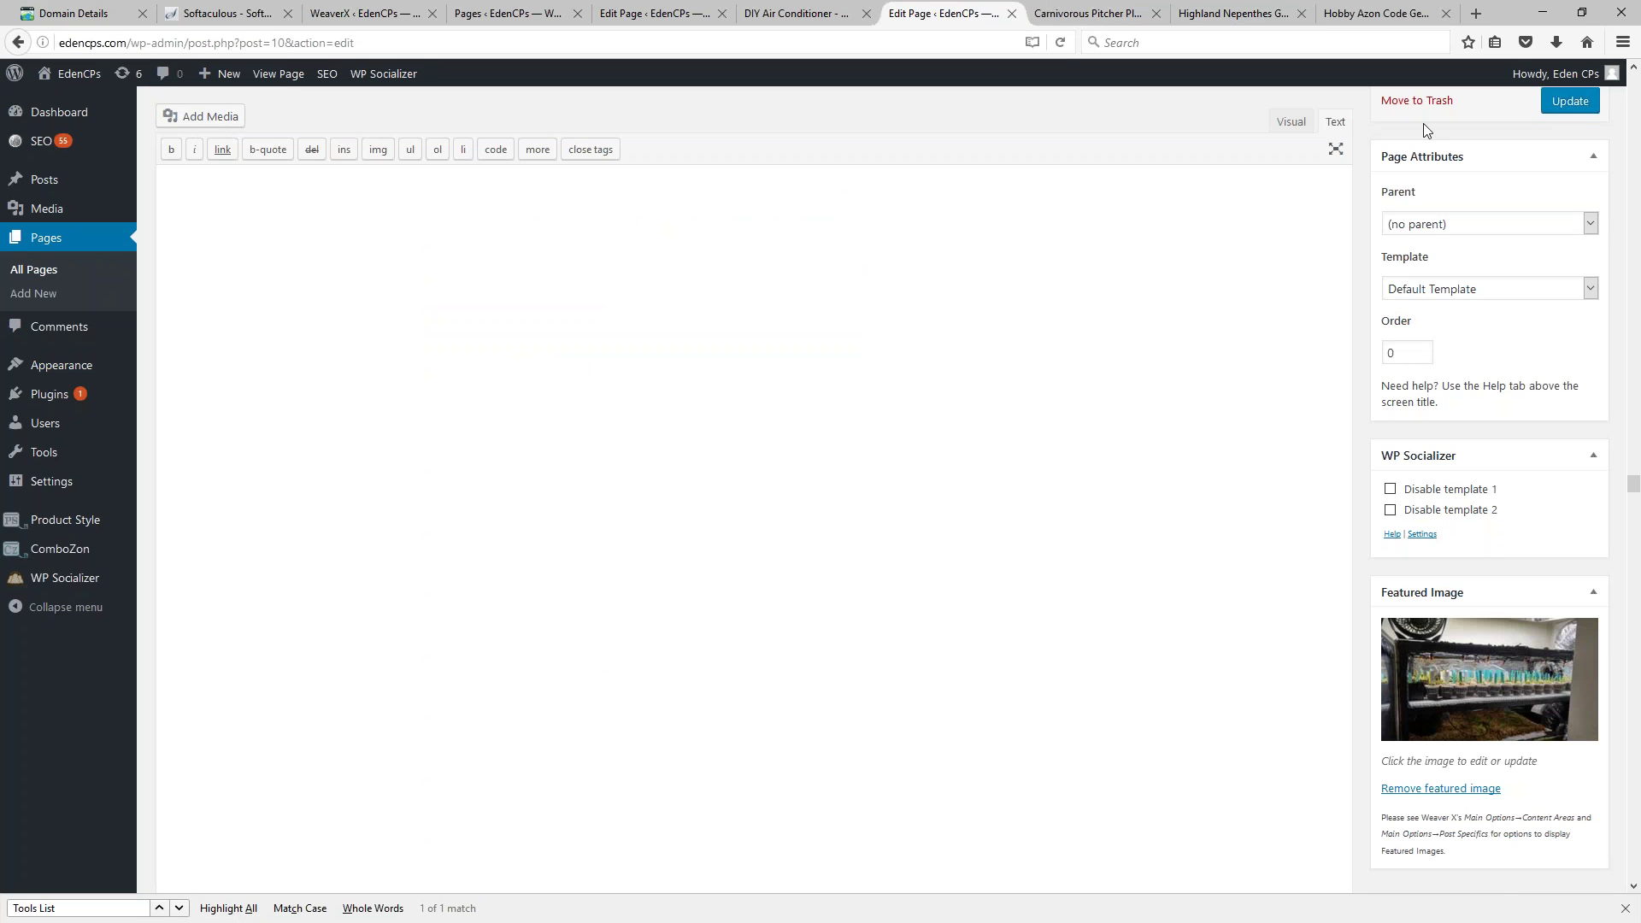
left_click(1376, 13)
left_click(1239, 13)
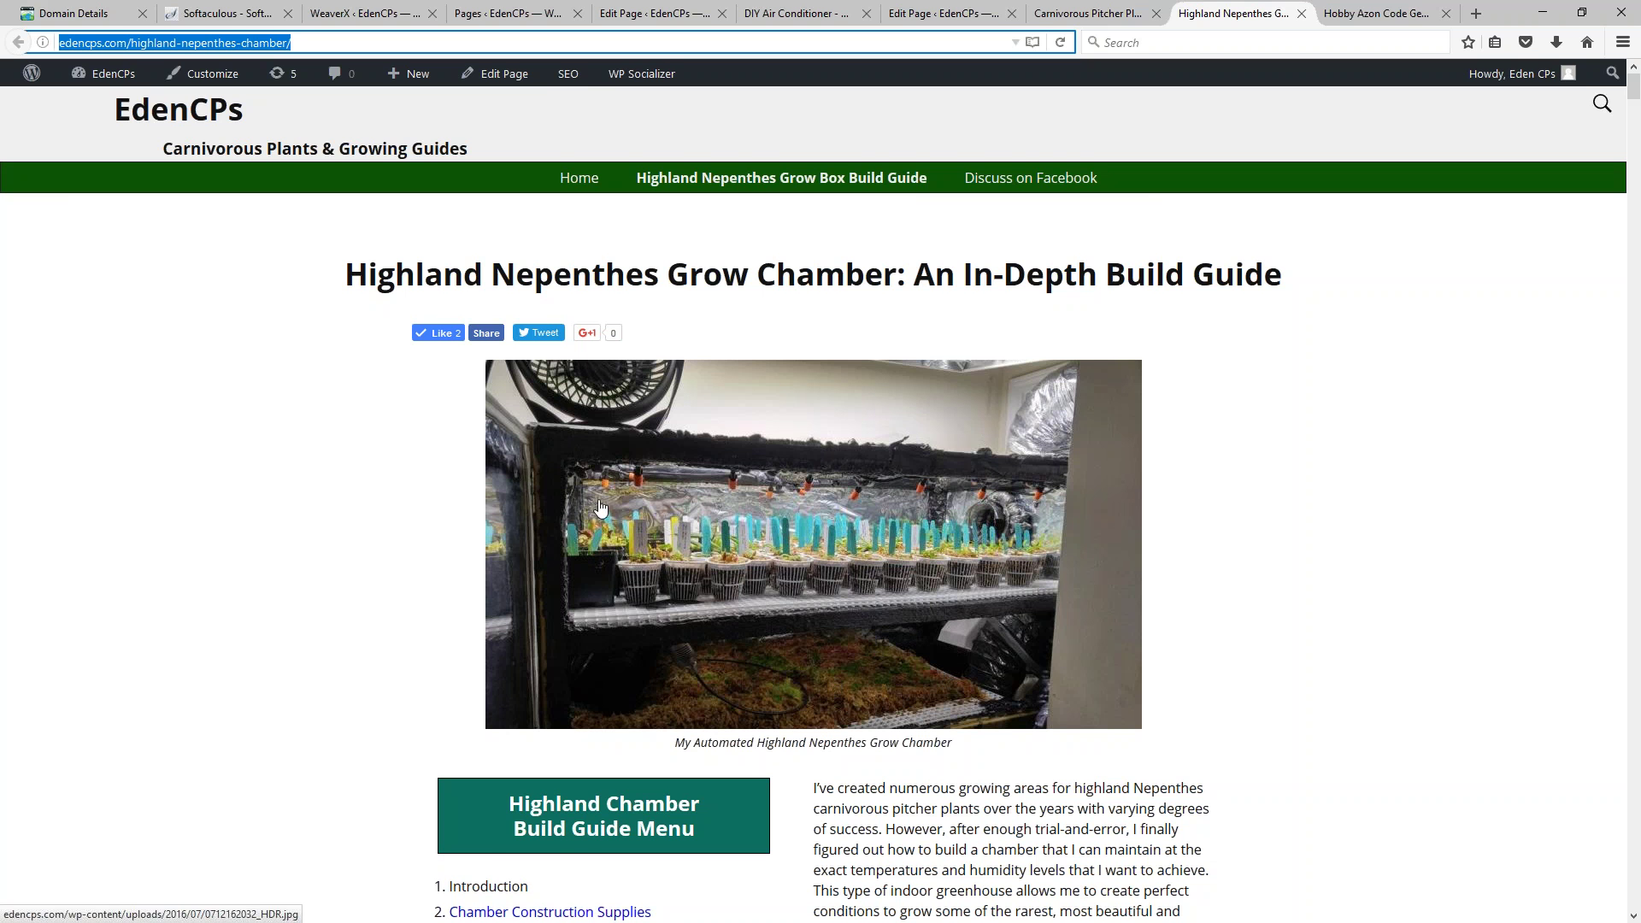
left_click(1109, 13)
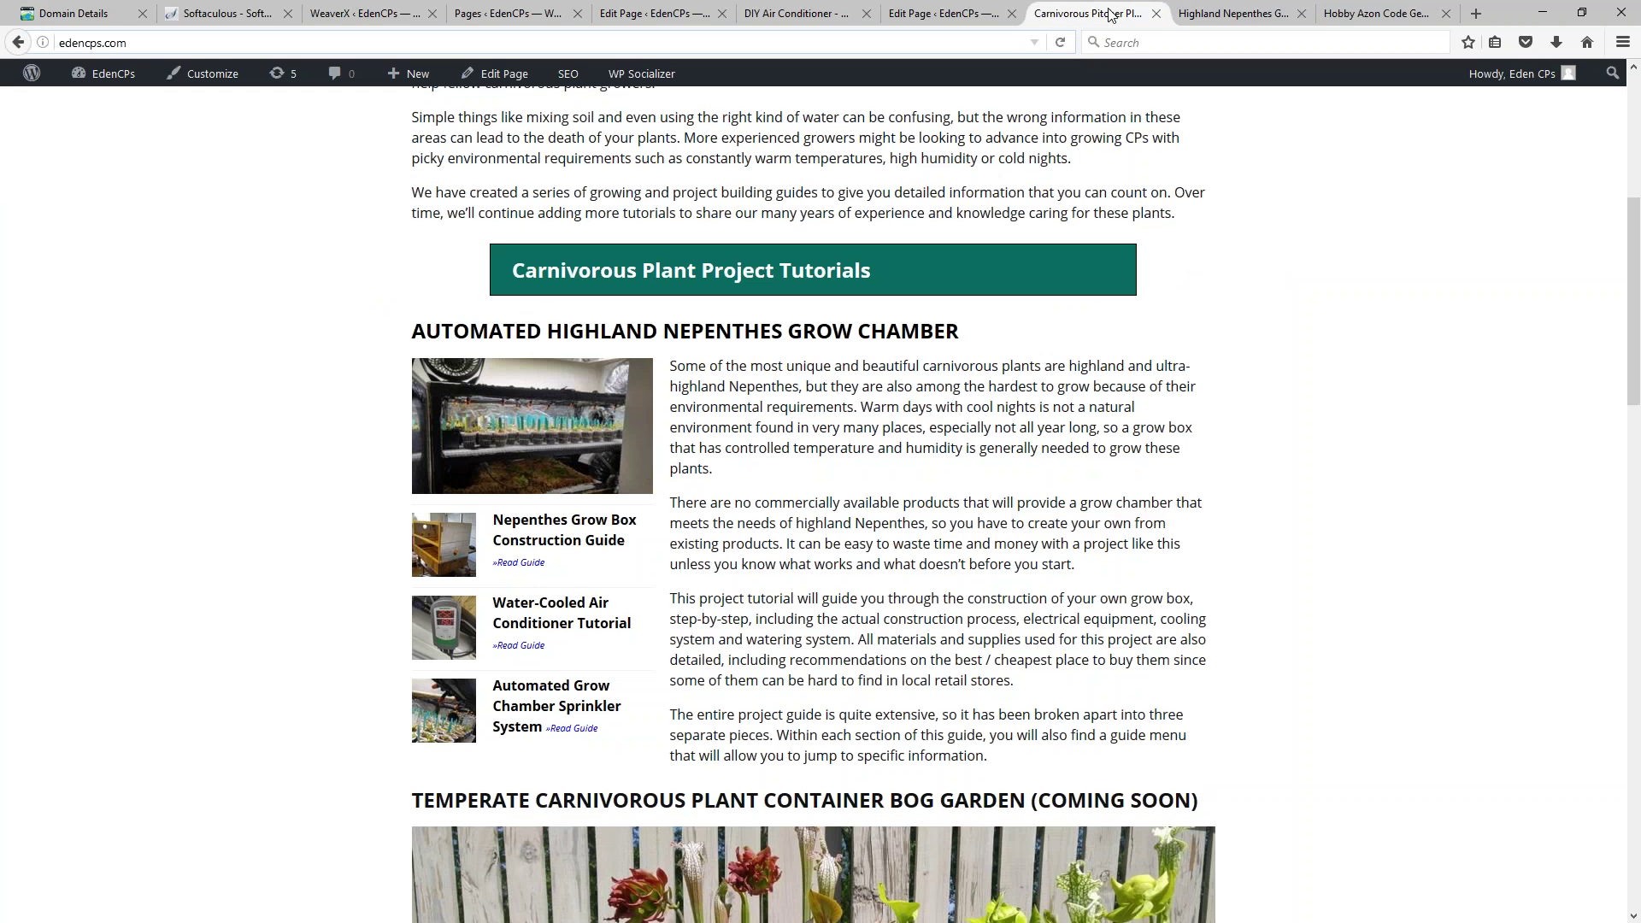
Step: Copy the home page grow chamber picture's image location, show it in the address bar without visiting it, and highlight the heading above the picture
right_click(548, 415)
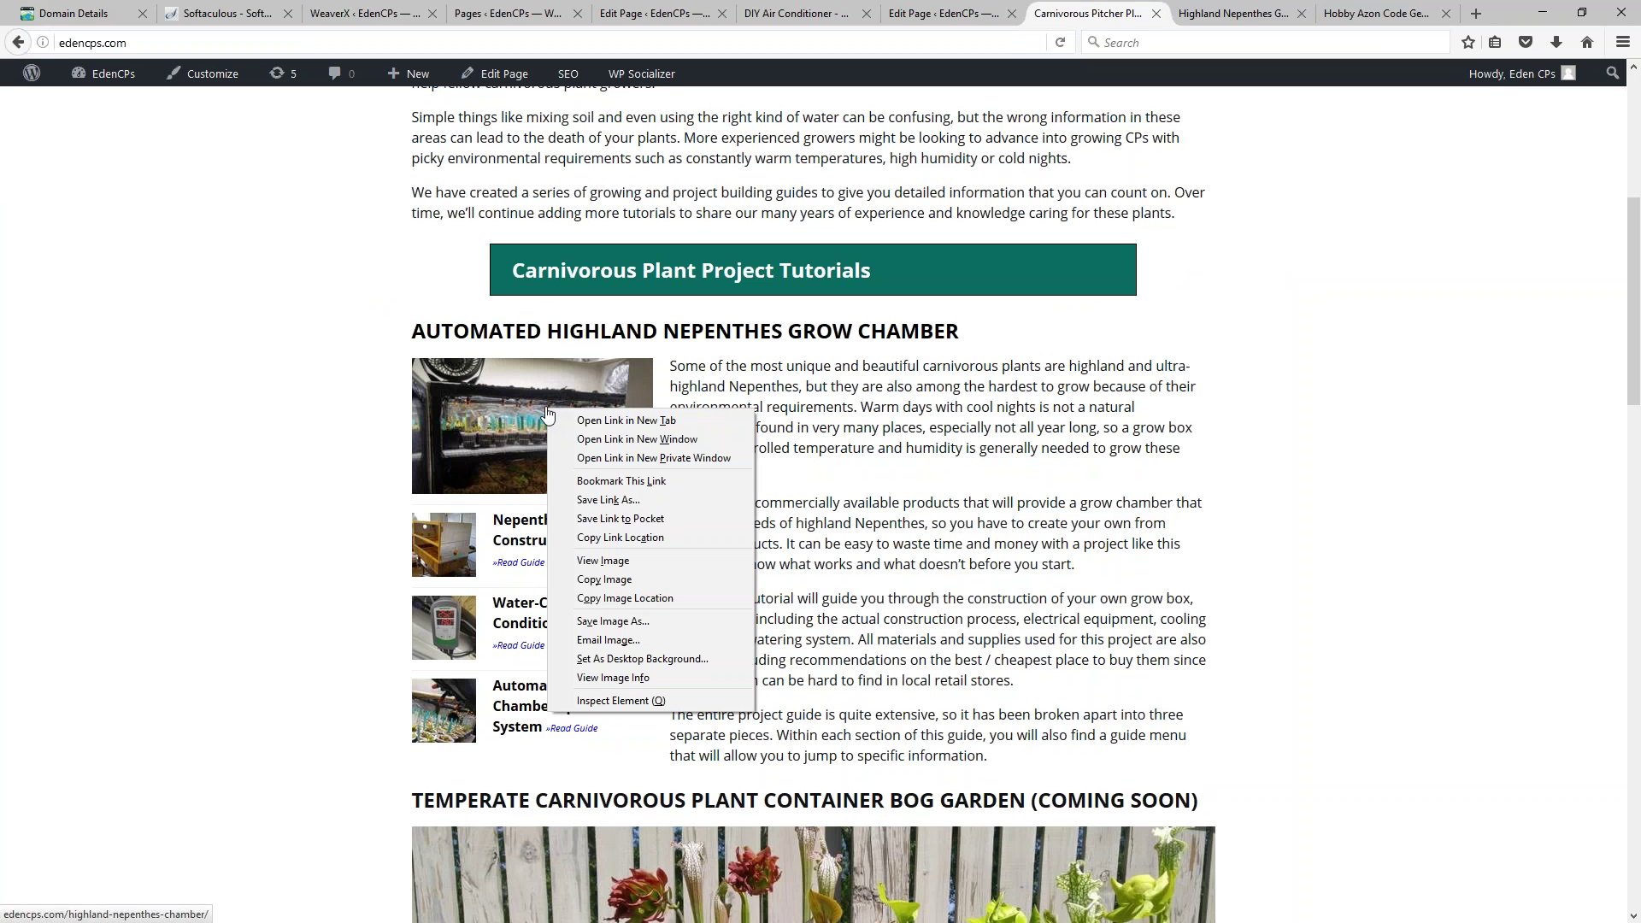
left_click(623, 600)
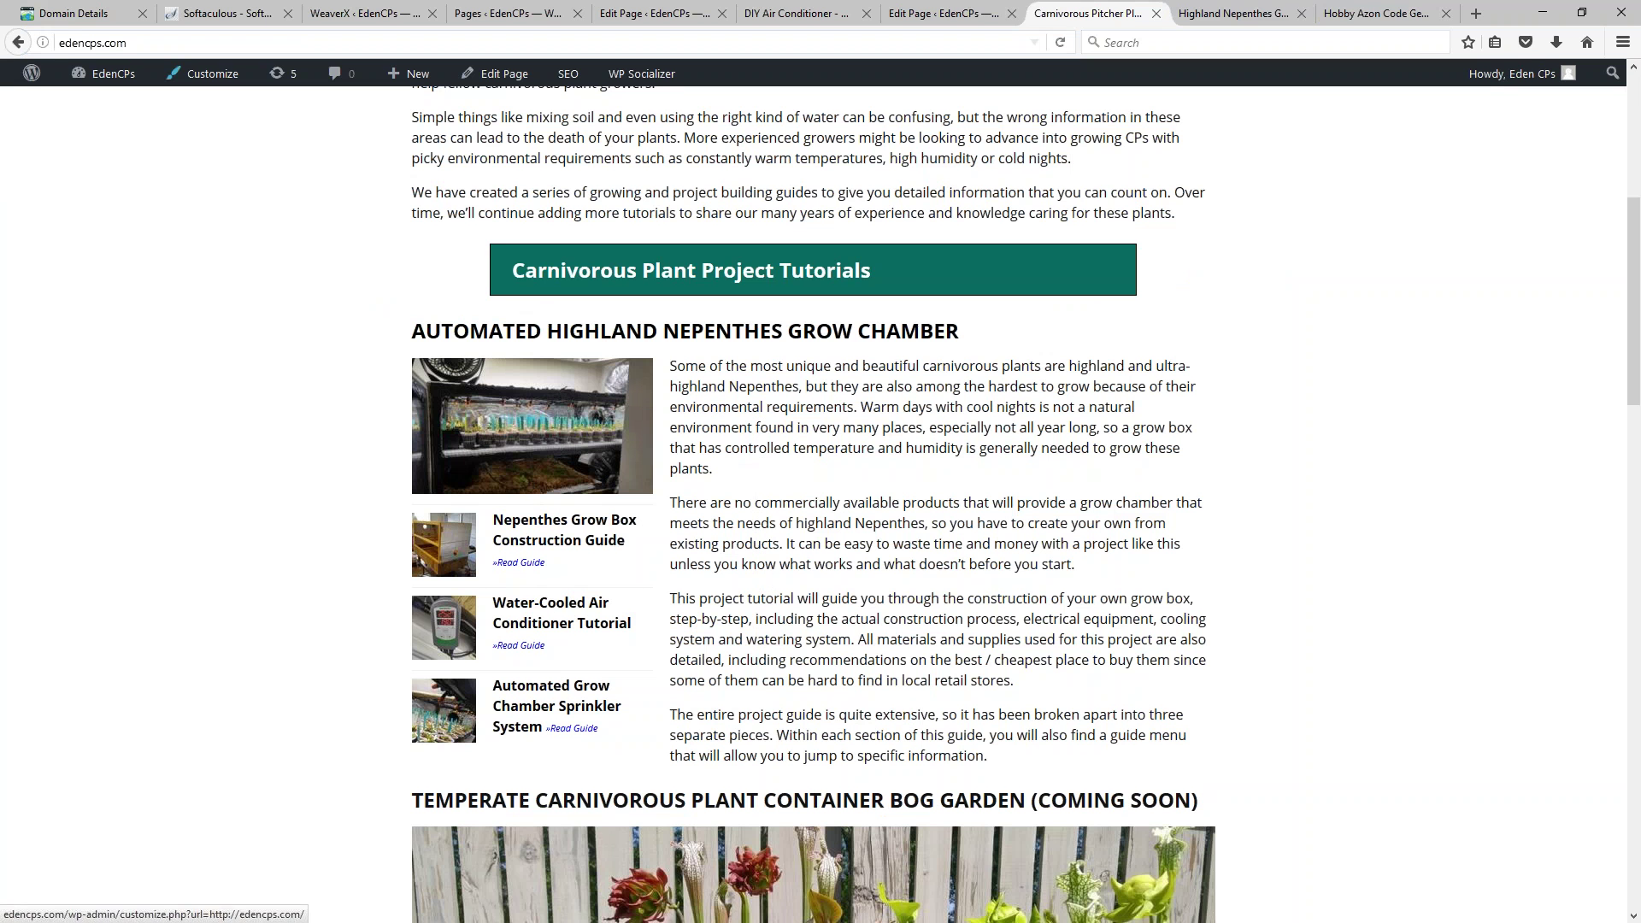
left_click(177, 41)
key("ctrl+v")
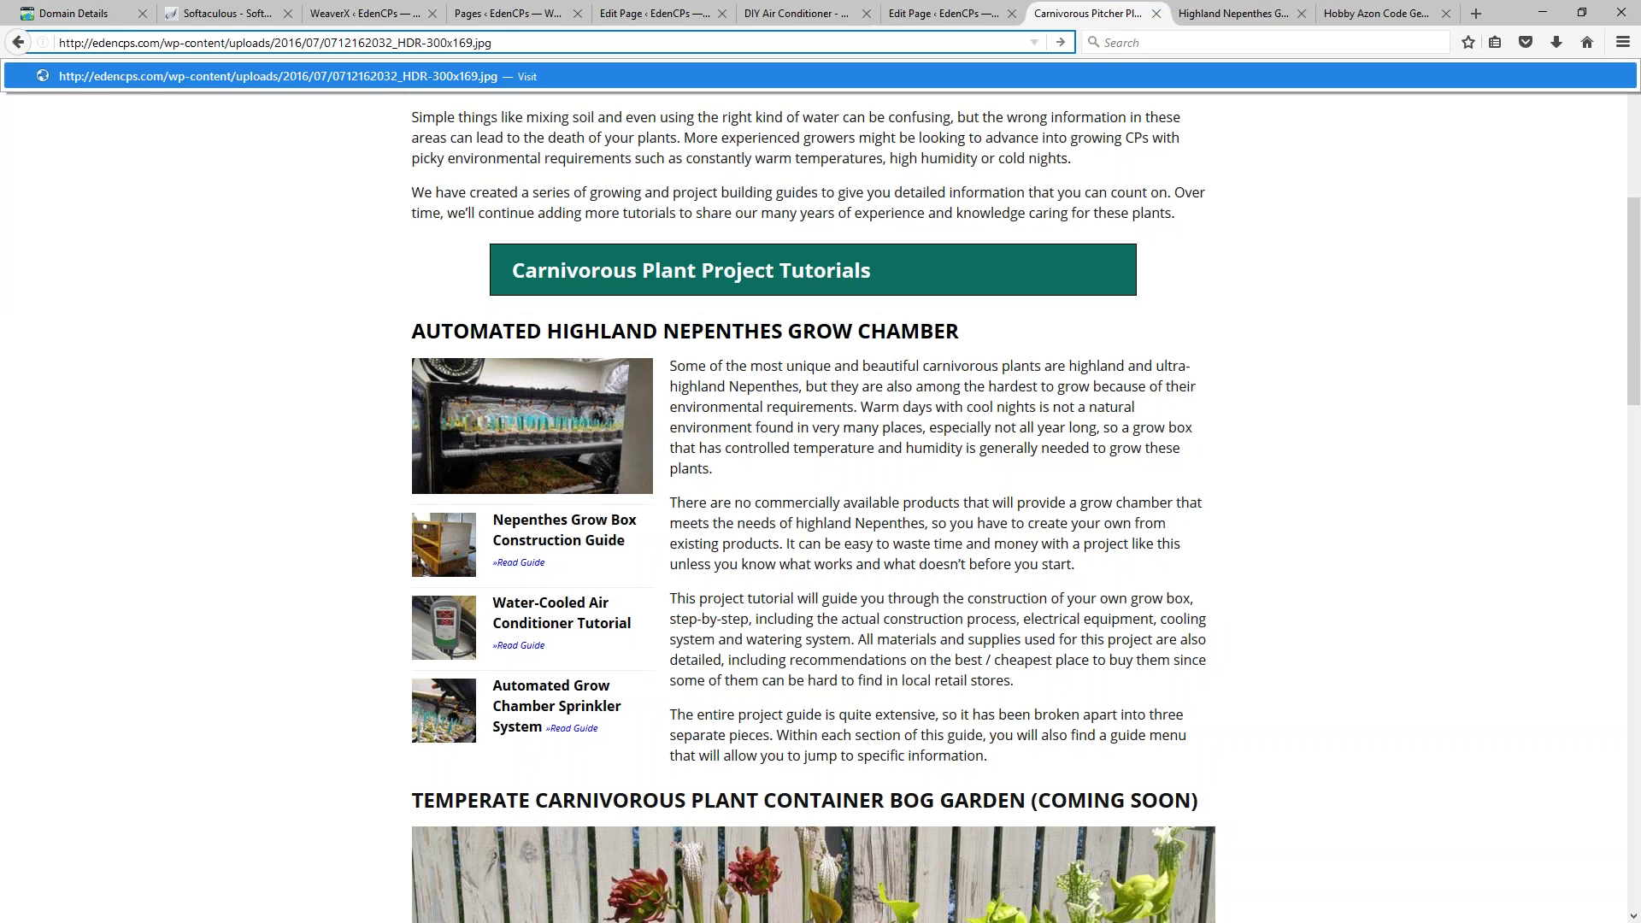
left_click_drag(961, 331, 418, 348)
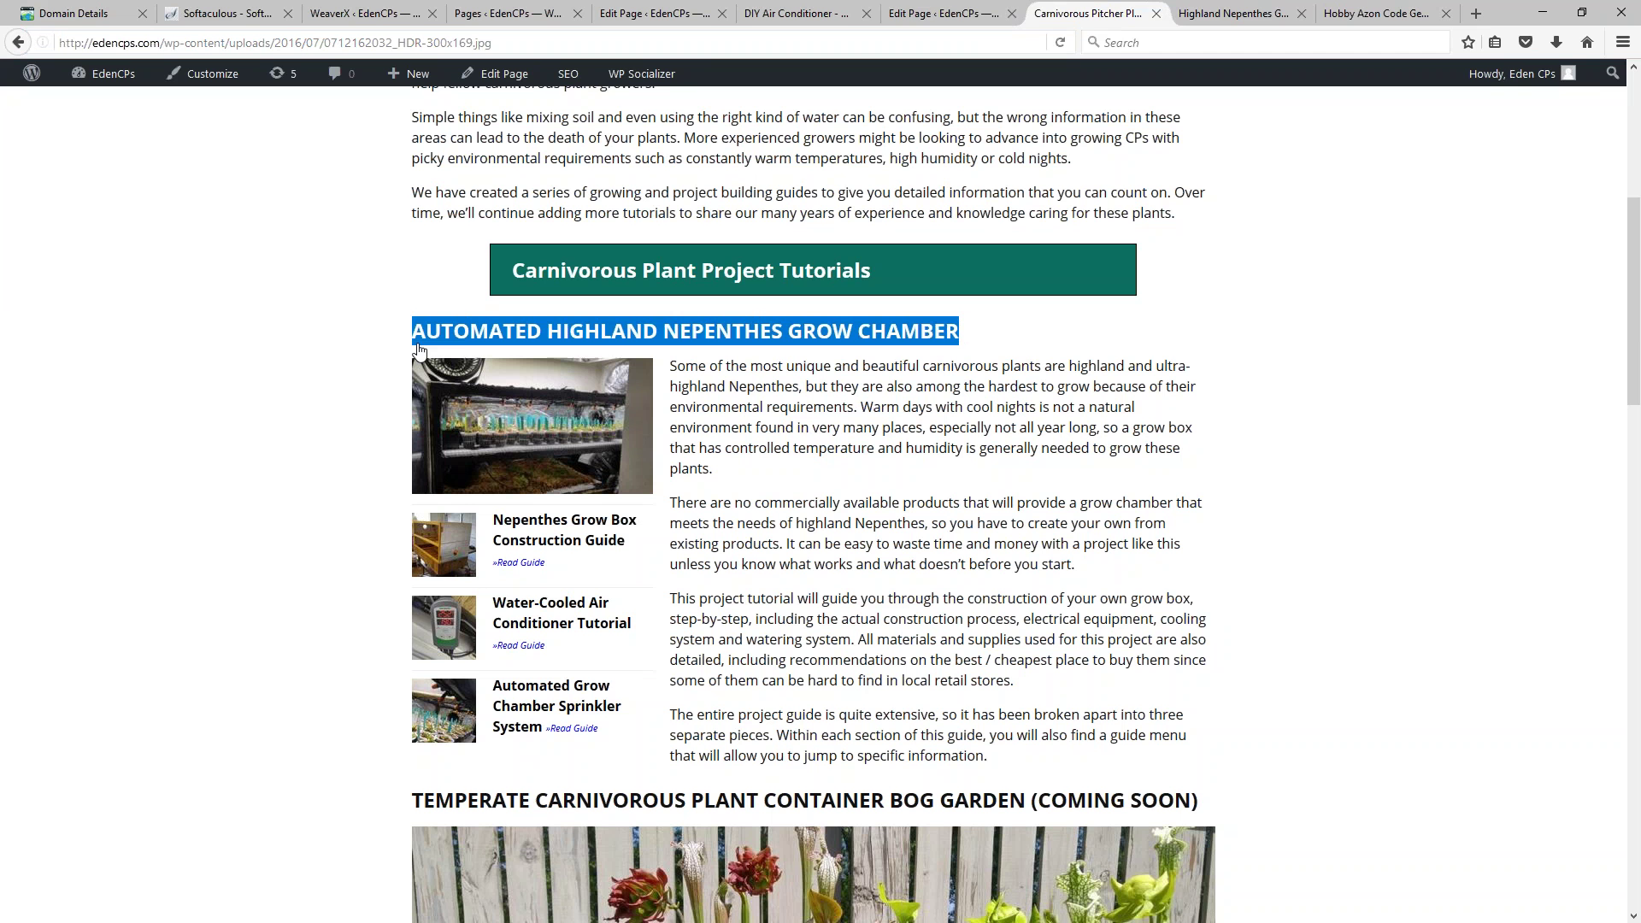
Step: Return from the project page editor to the live home page and open the home page for editing in a new tab
left_click(950, 15)
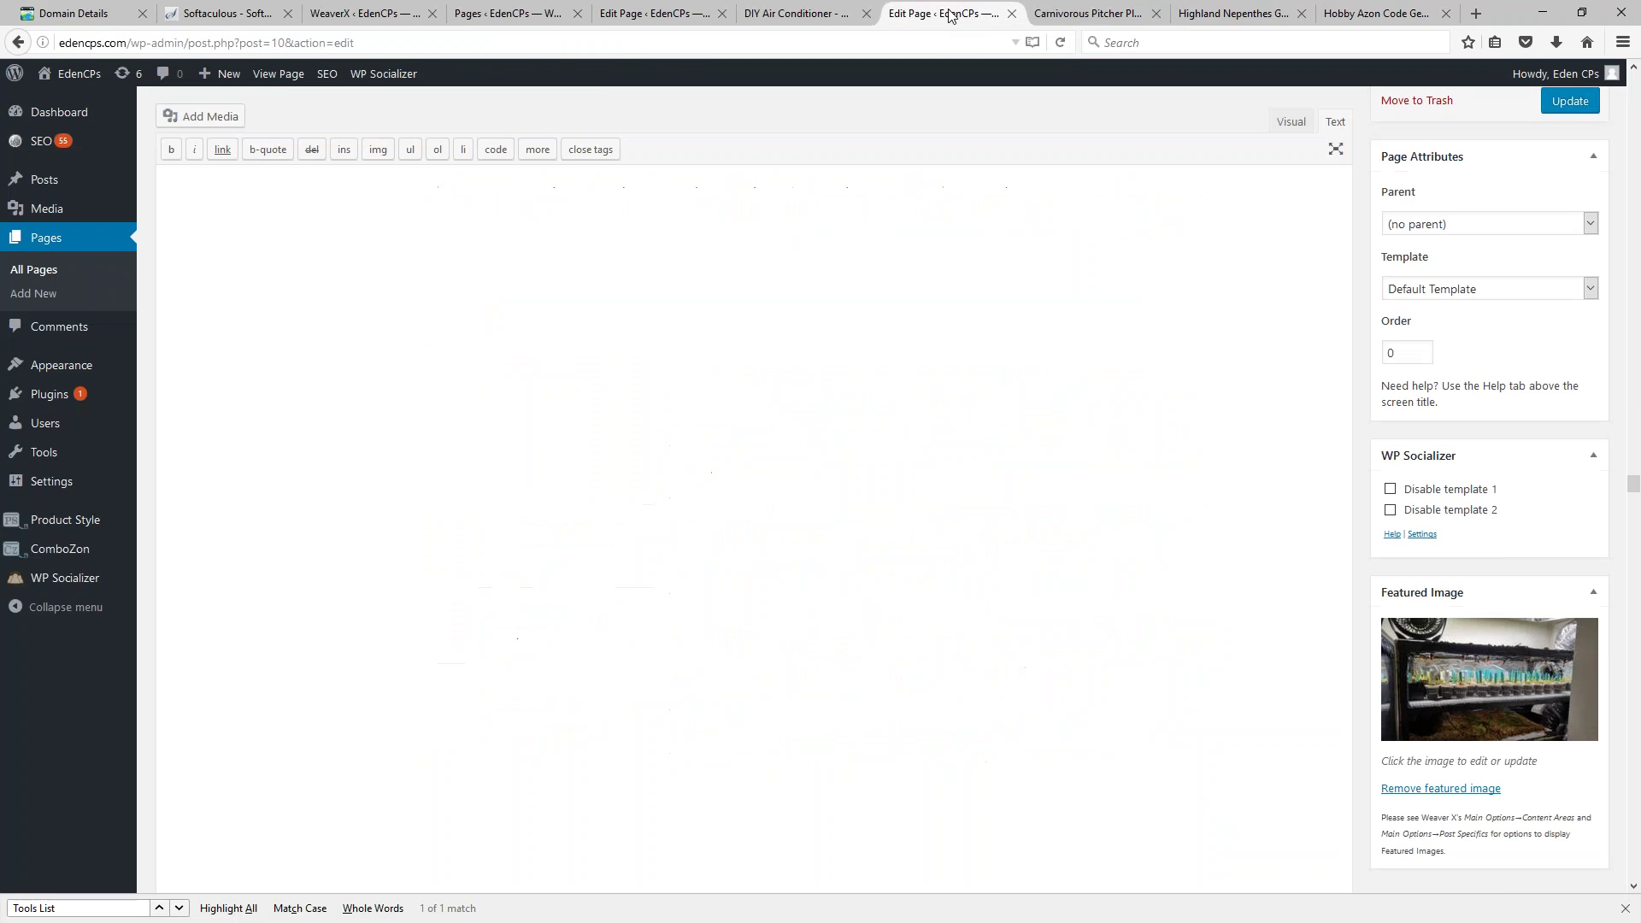
left_click(1090, 12)
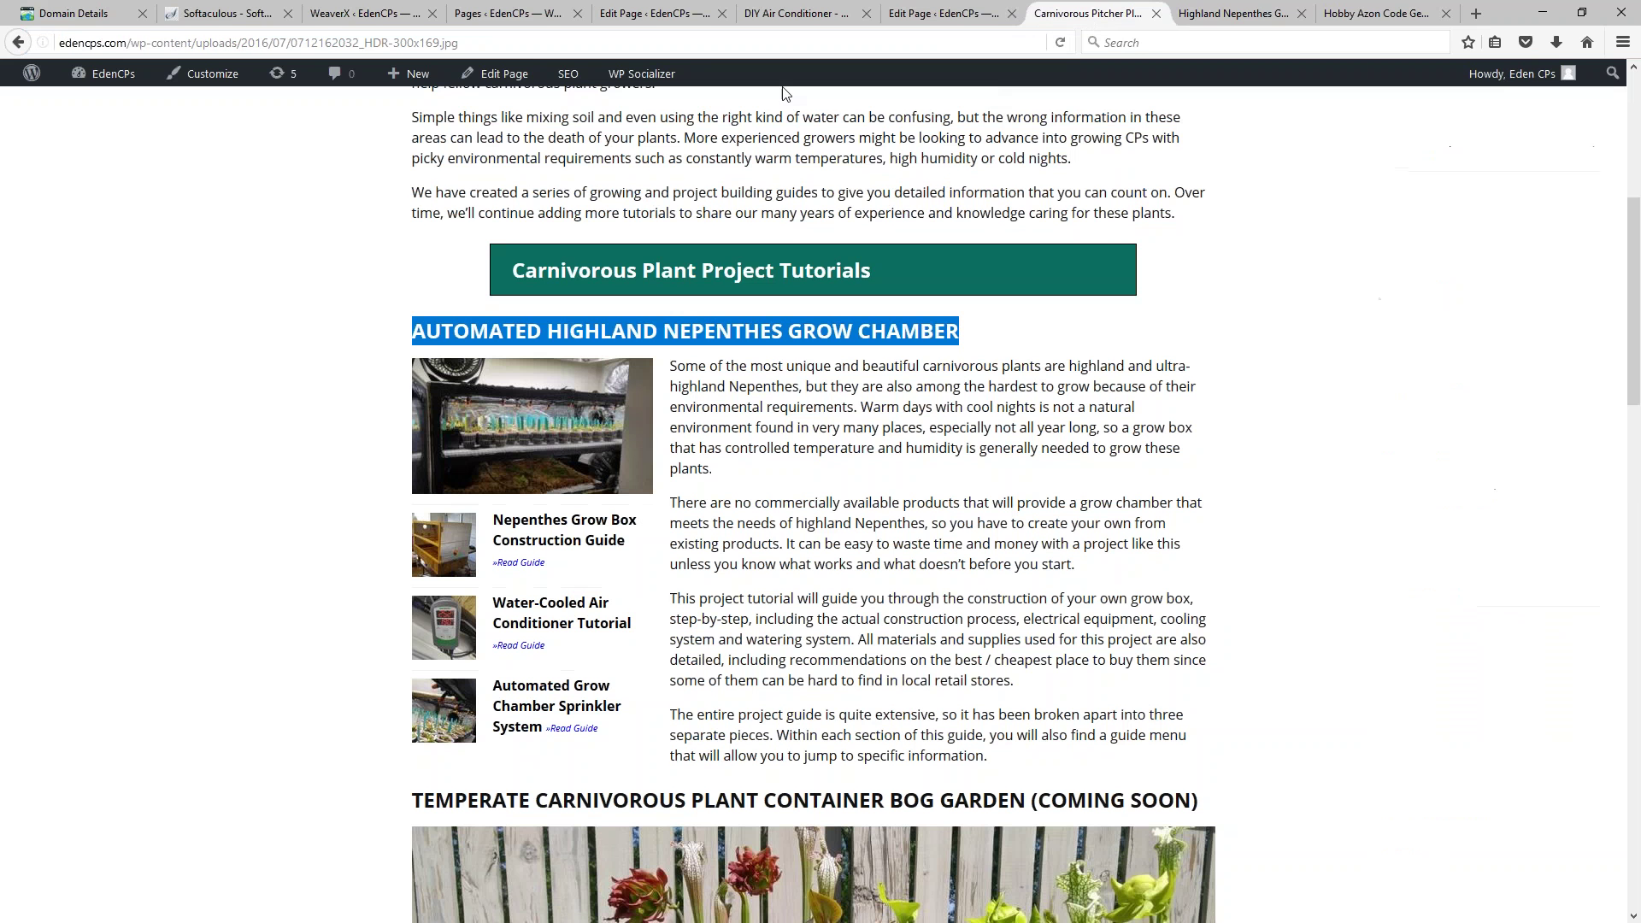
right_click(490, 75)
left_click(518, 92)
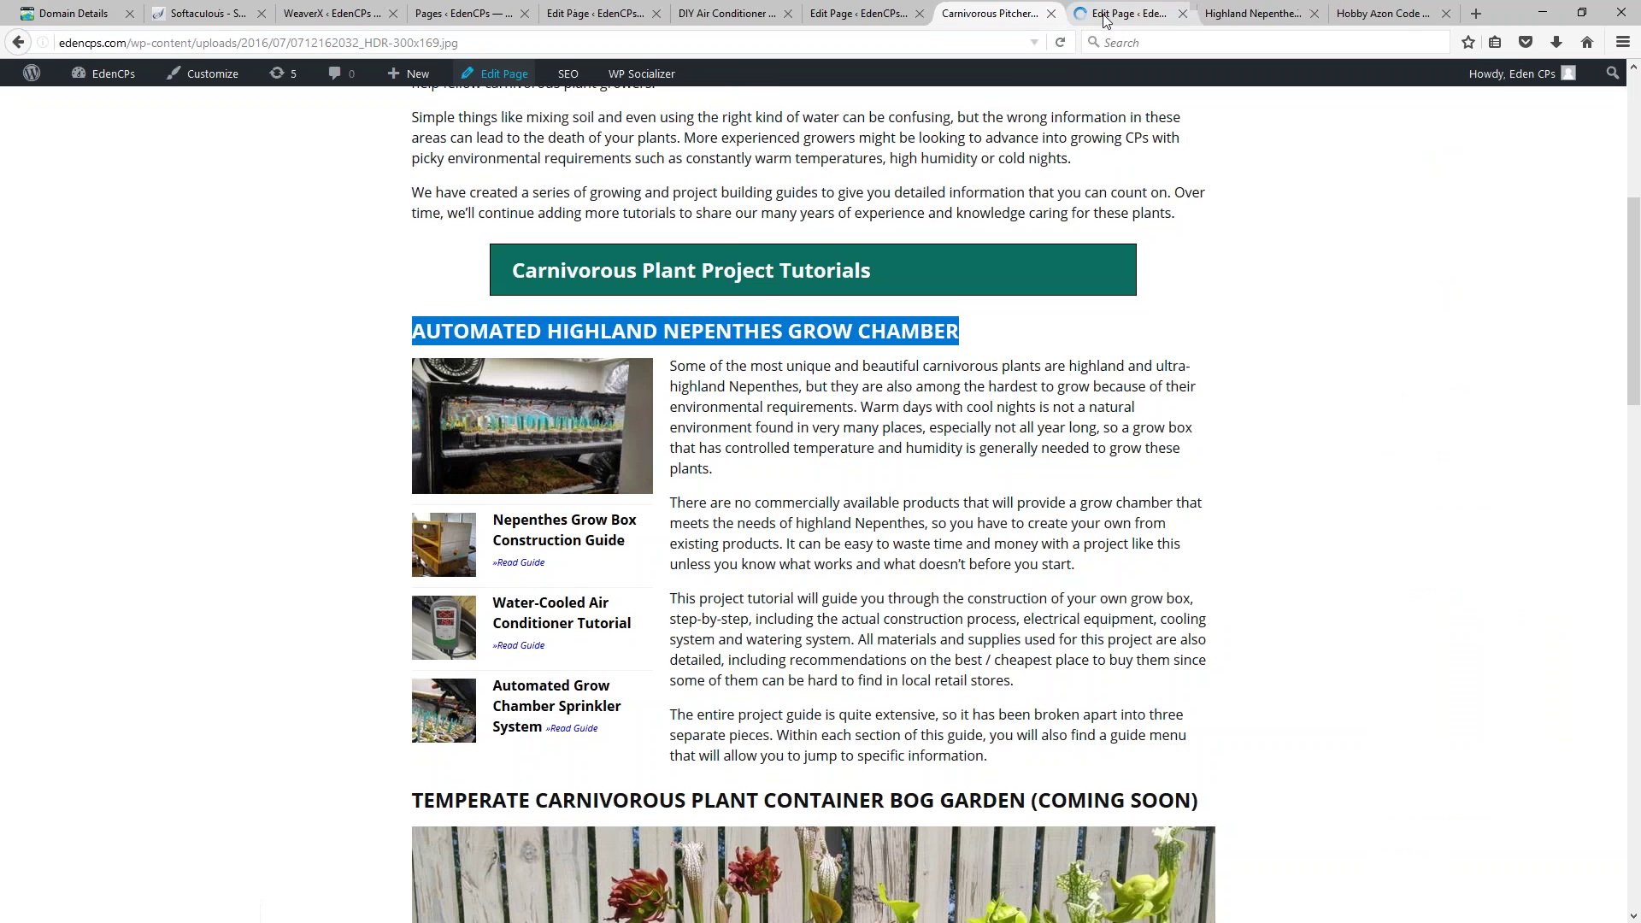
Step: Copy the main grow chamber image's HTML tag from the home page source into the generator's Main Image HTML Code
left_click(920, 14)
left_click(931, 393)
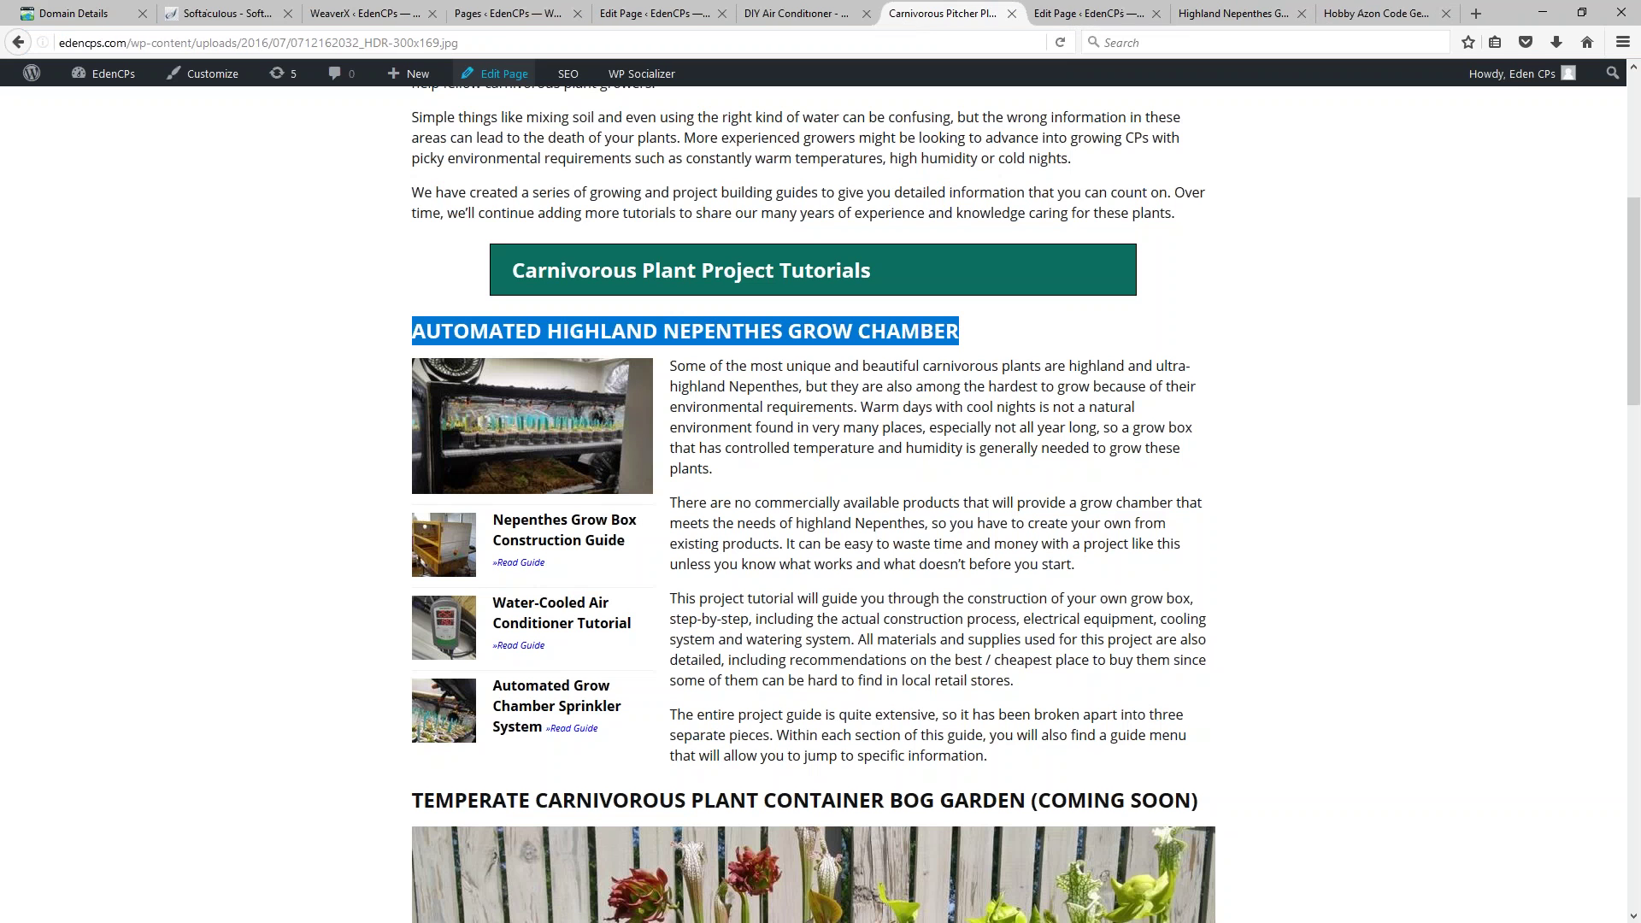
left_click(1087, 14)
scroll(675, 393, "down", 2)
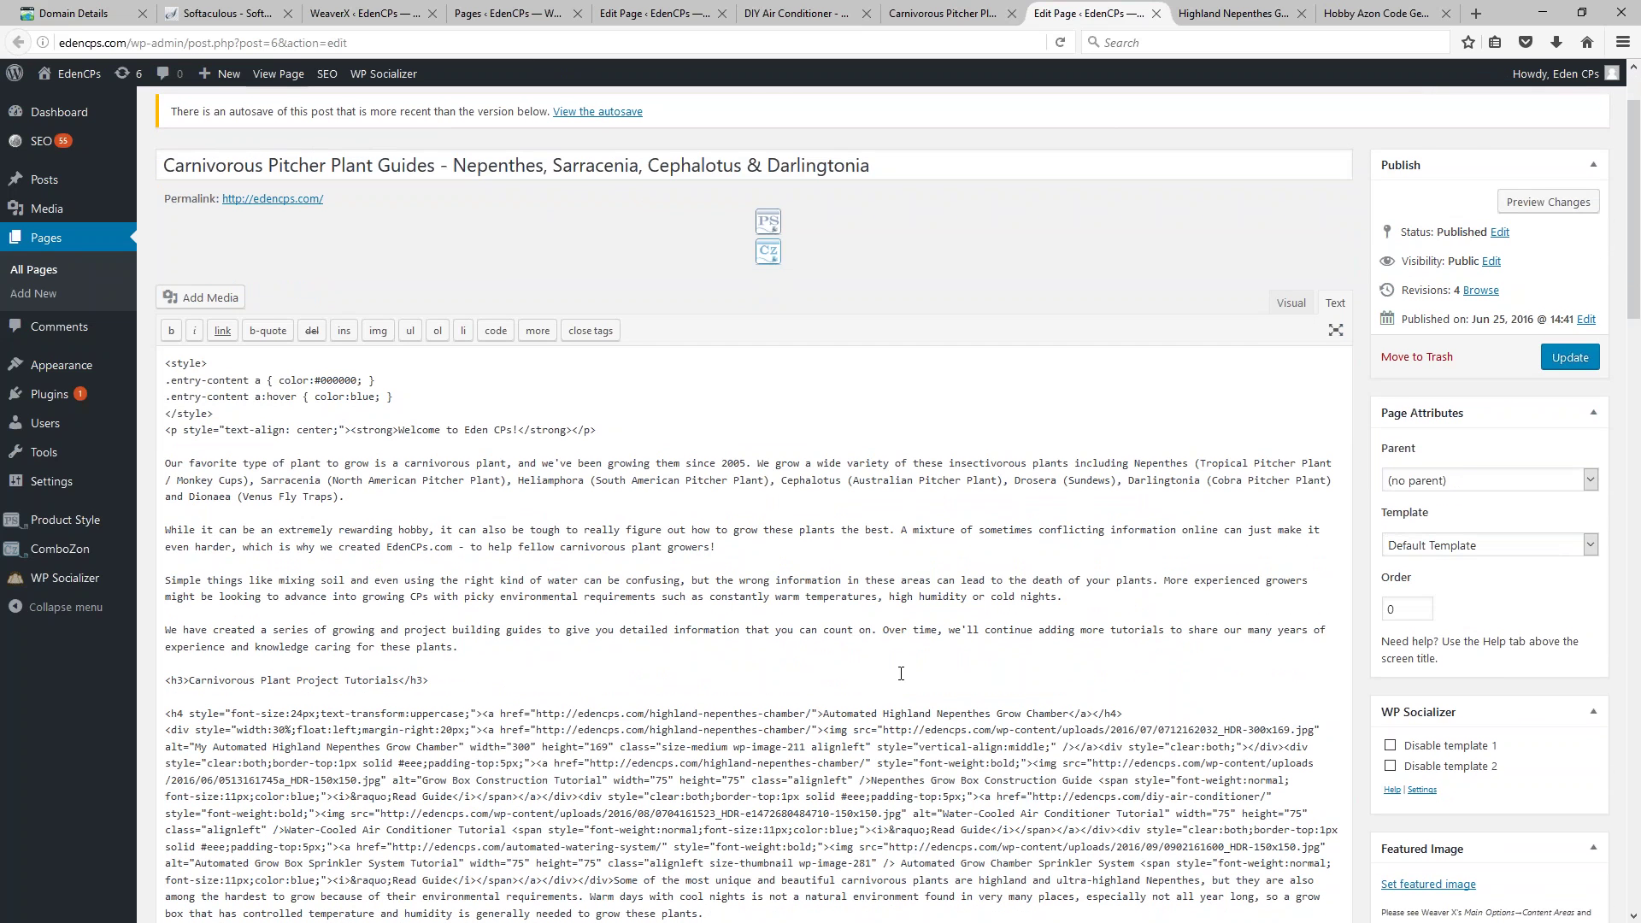
scroll(898, 672, "down", 8)
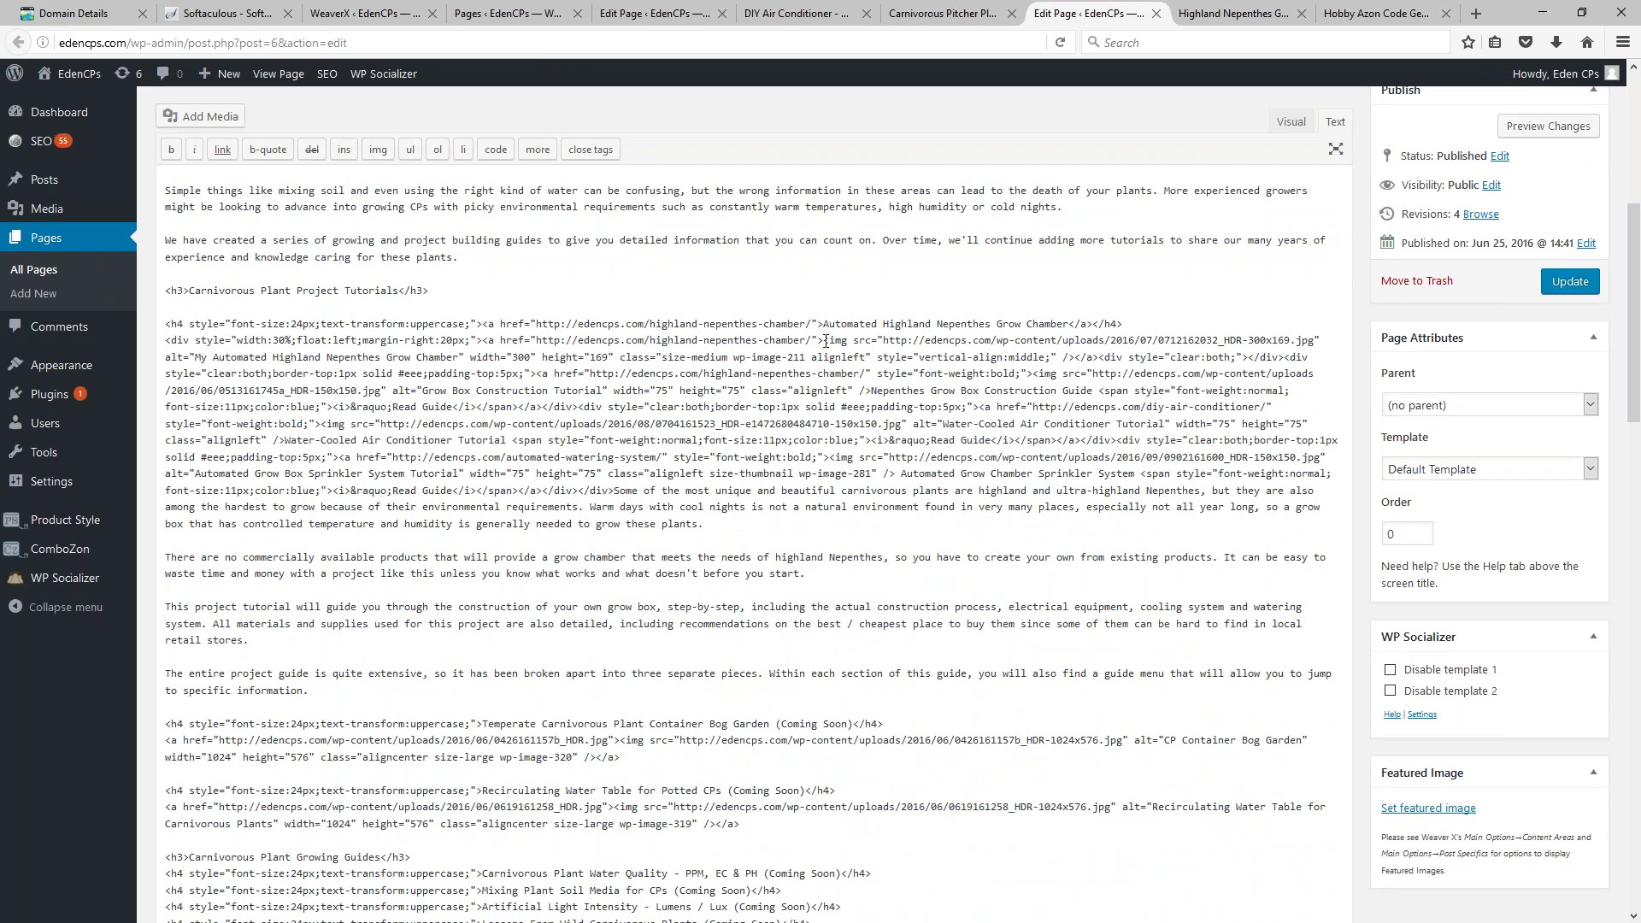
left_click_drag(825, 342, 1073, 359)
key("ctrl+c")
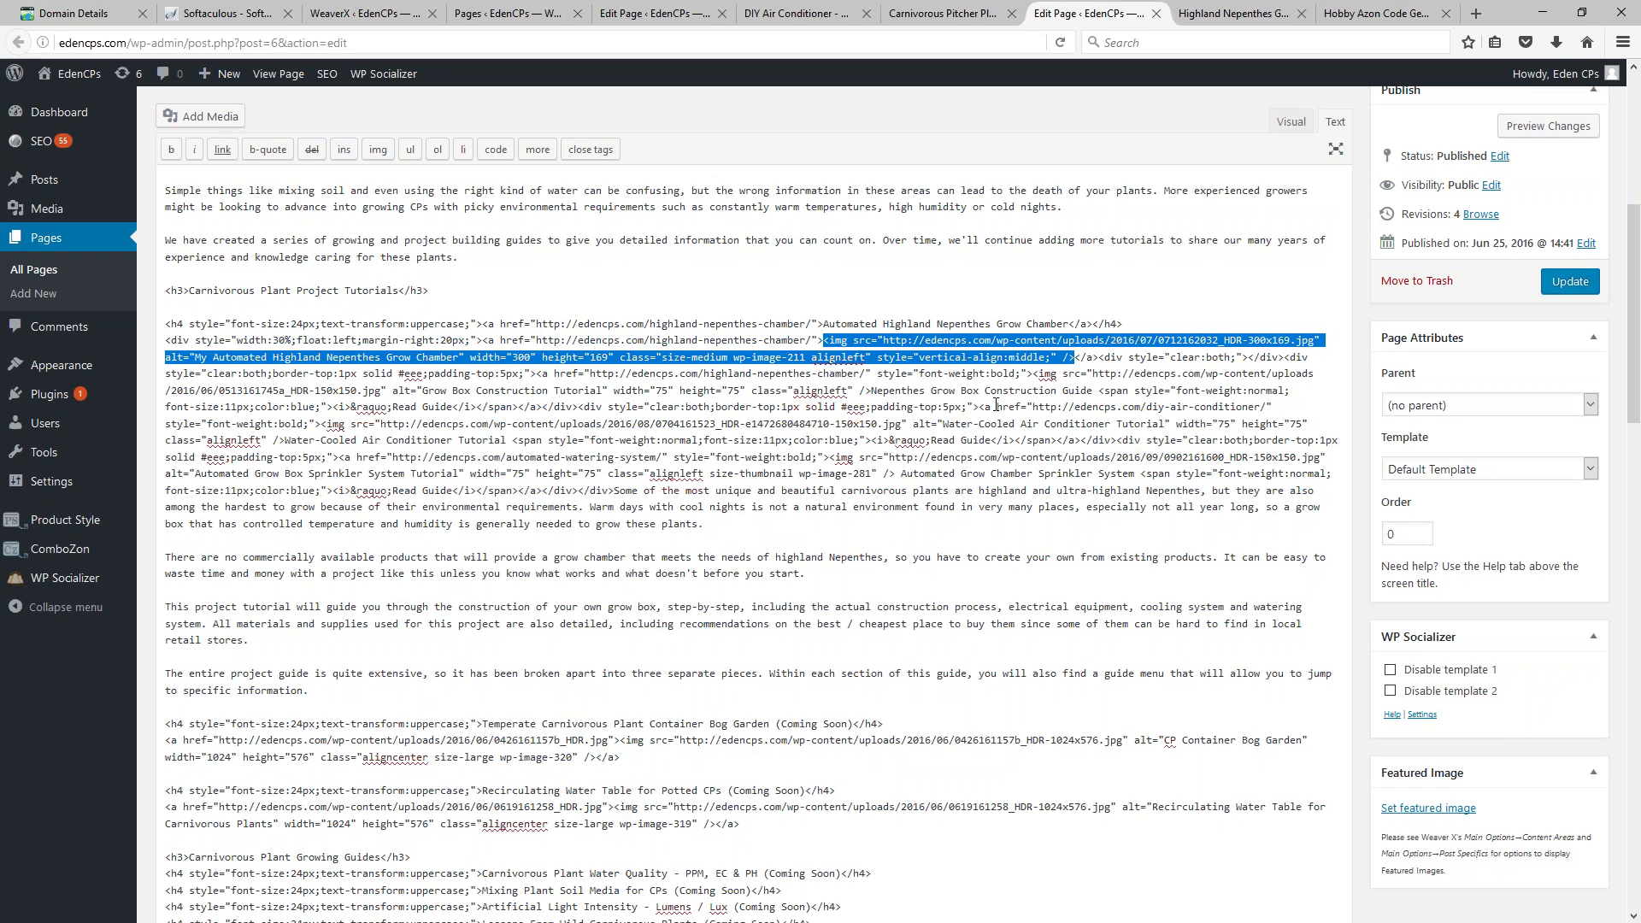
left_click(1380, 13)
left_click(536, 413)
key("ctrl+v")
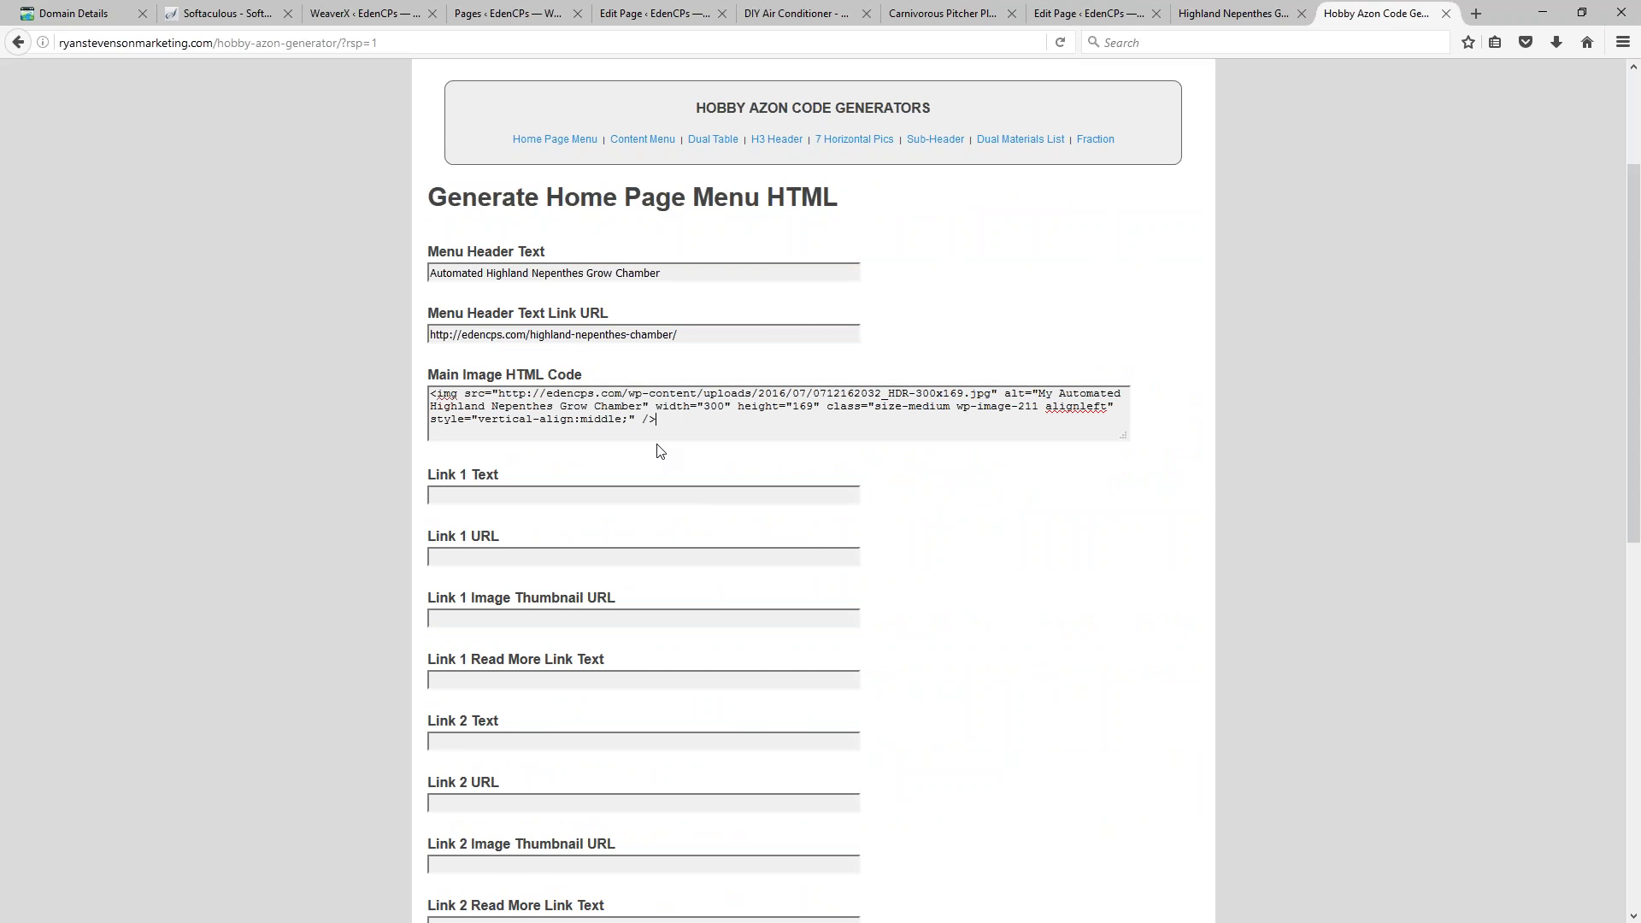
Step: Compare the generator's Link 1, Link 2 and Link 3 fields with the guide links on the live home page
left_click(1099, 15)
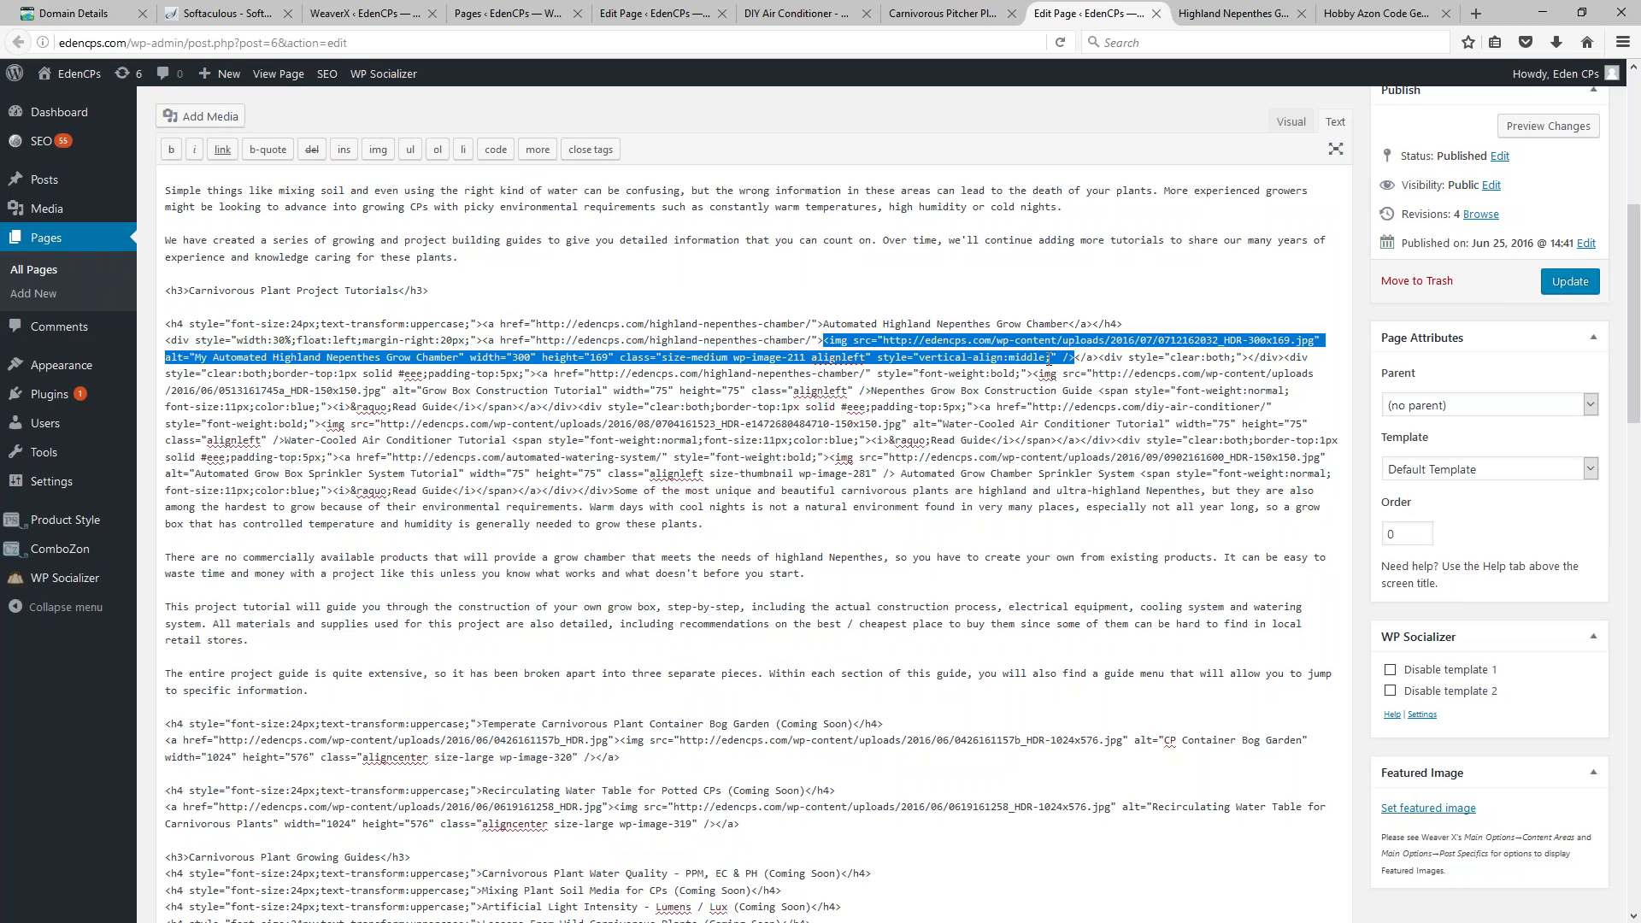
left_click(1381, 13)
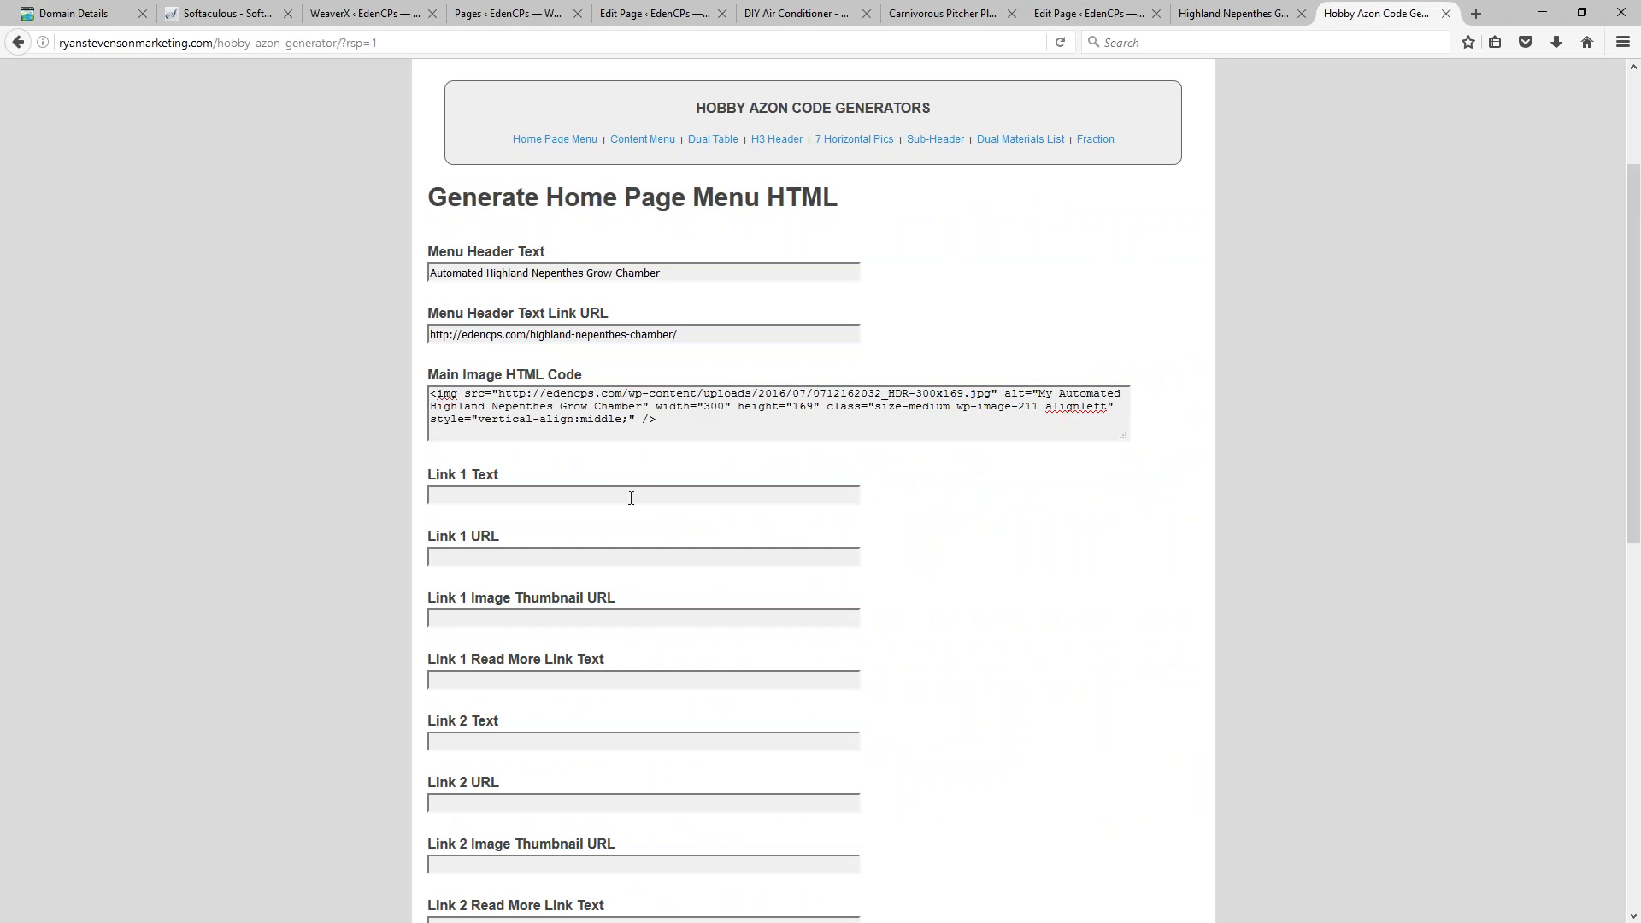
left_click(1229, 13)
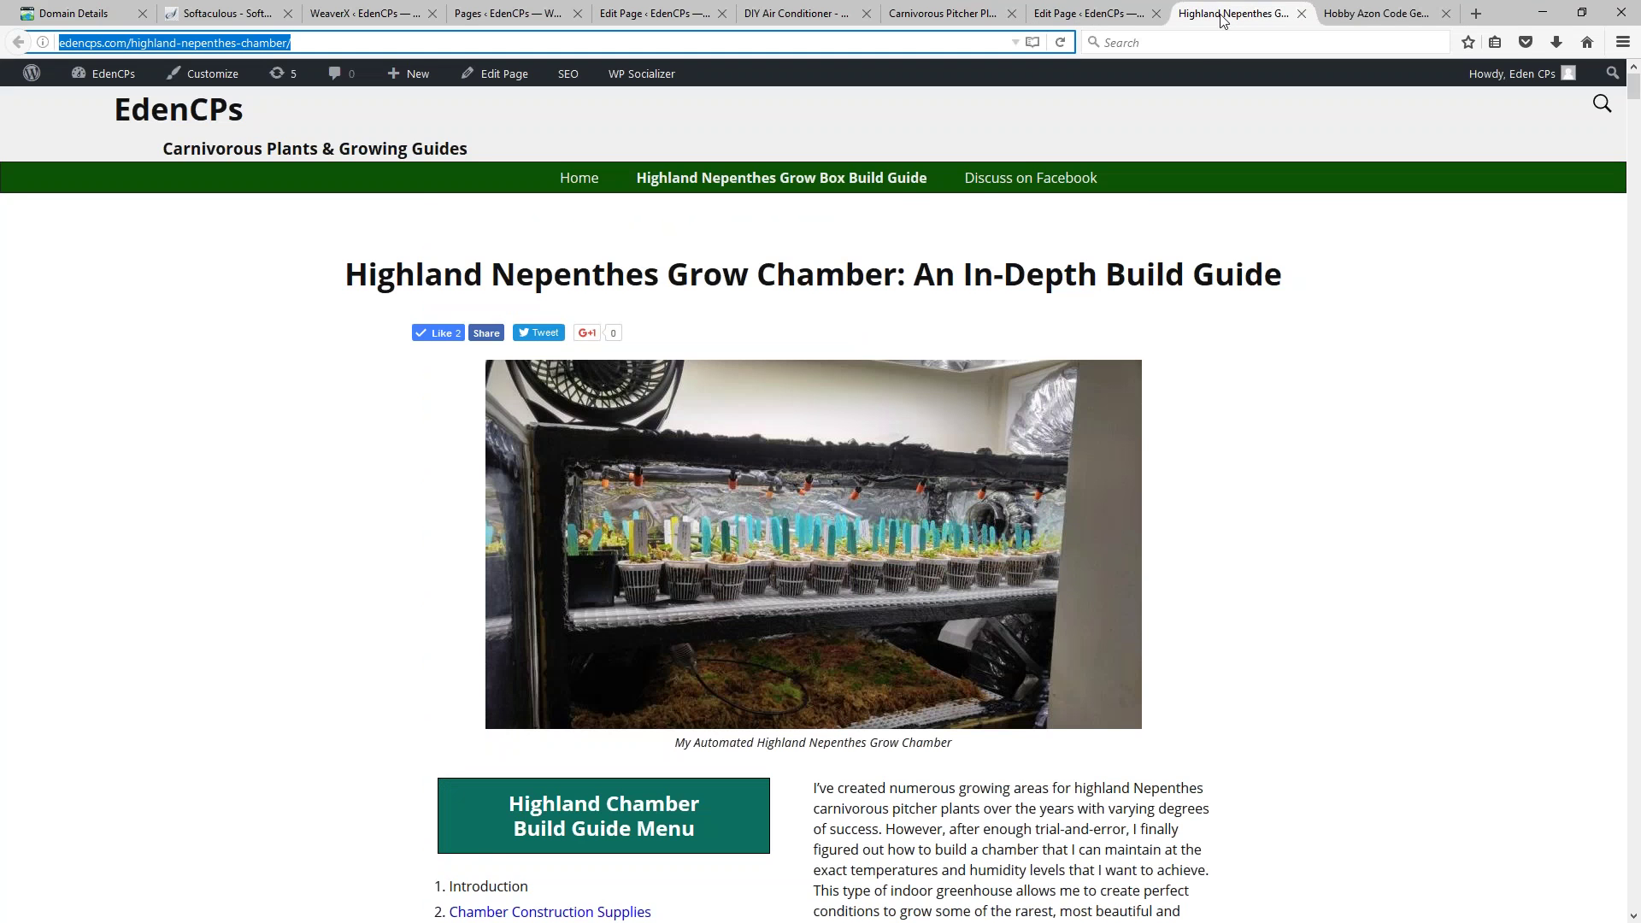
left_click(1020, 10)
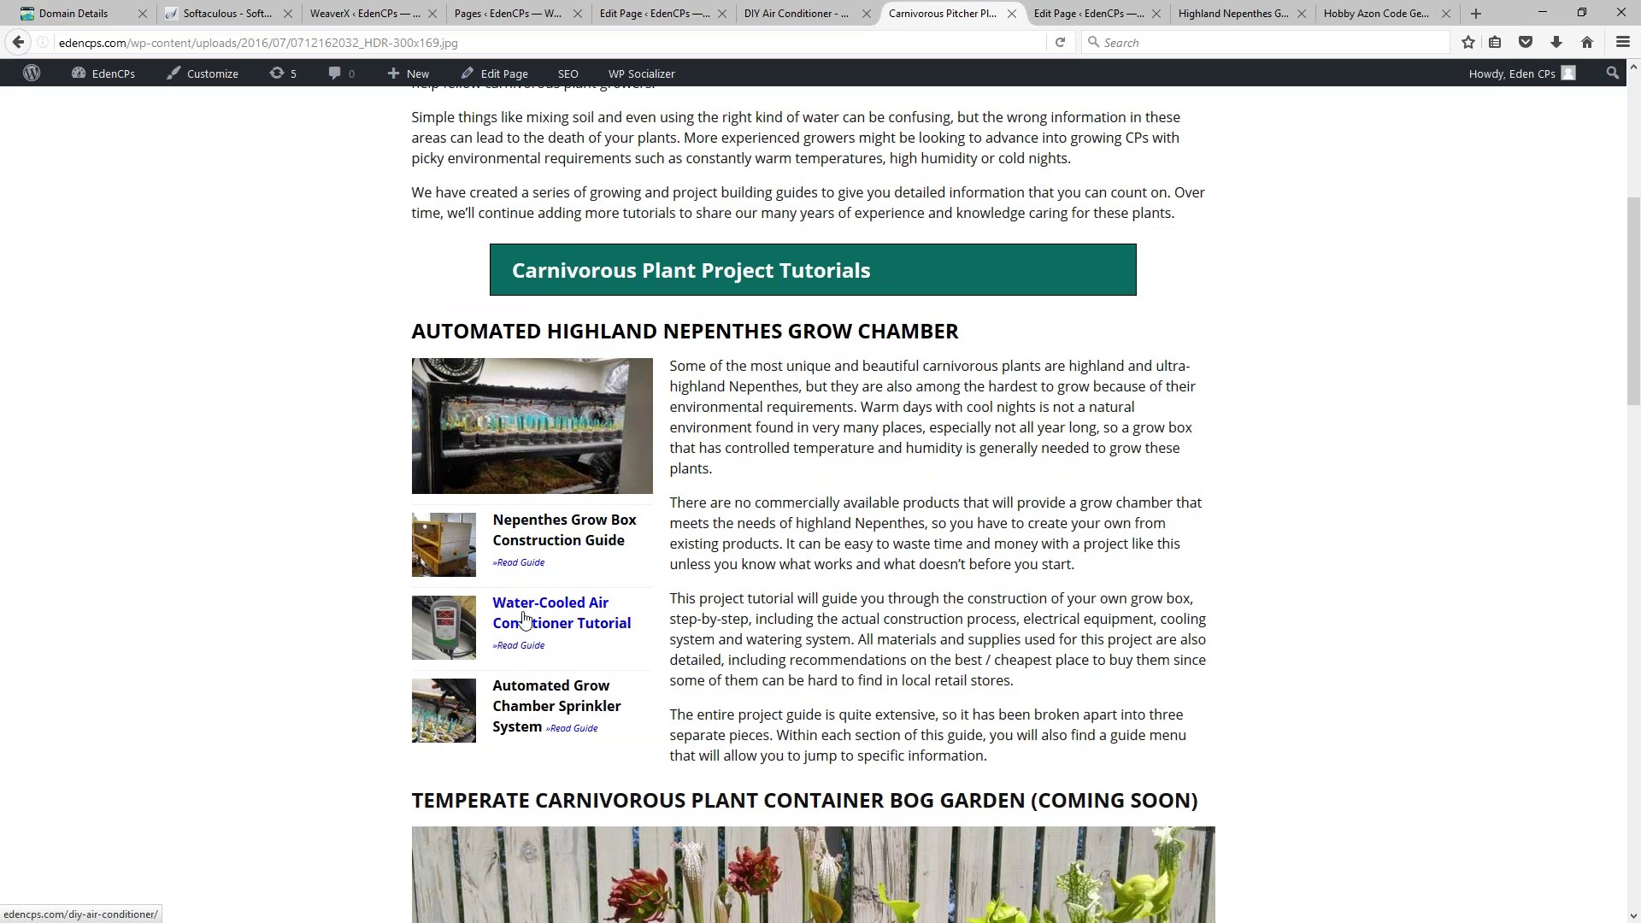
left_click(1378, 15)
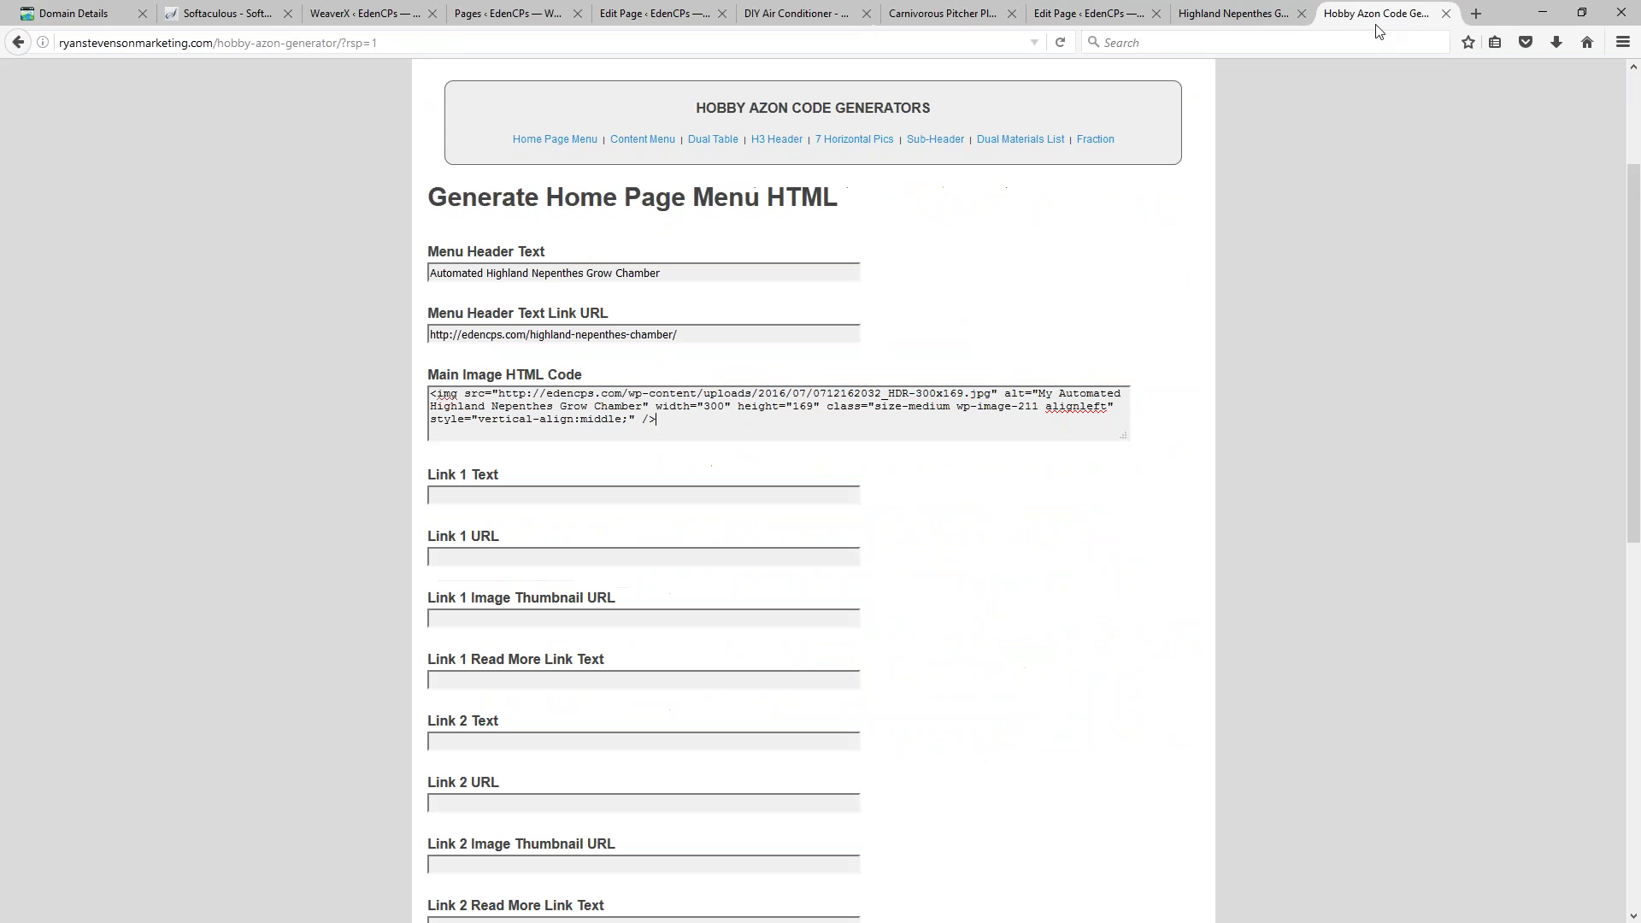
left_click_drag(423, 482, 483, 482)
left_click_drag(472, 720, 424, 723)
scroll(513, 650, "down", 4)
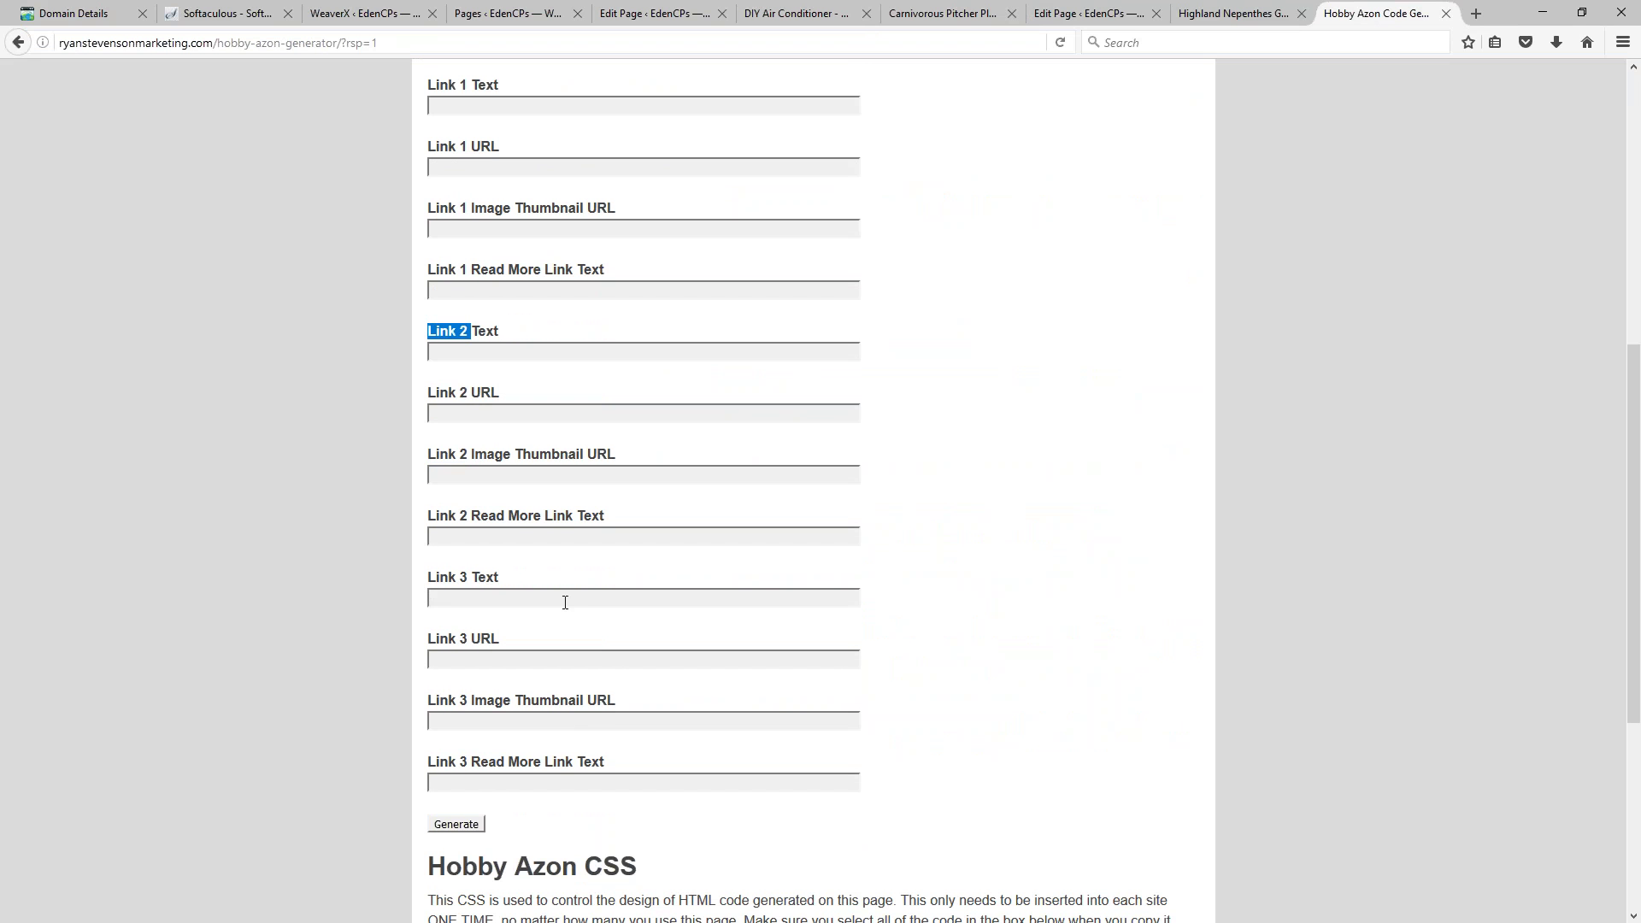
scroll(1227, 432, "up", 4)
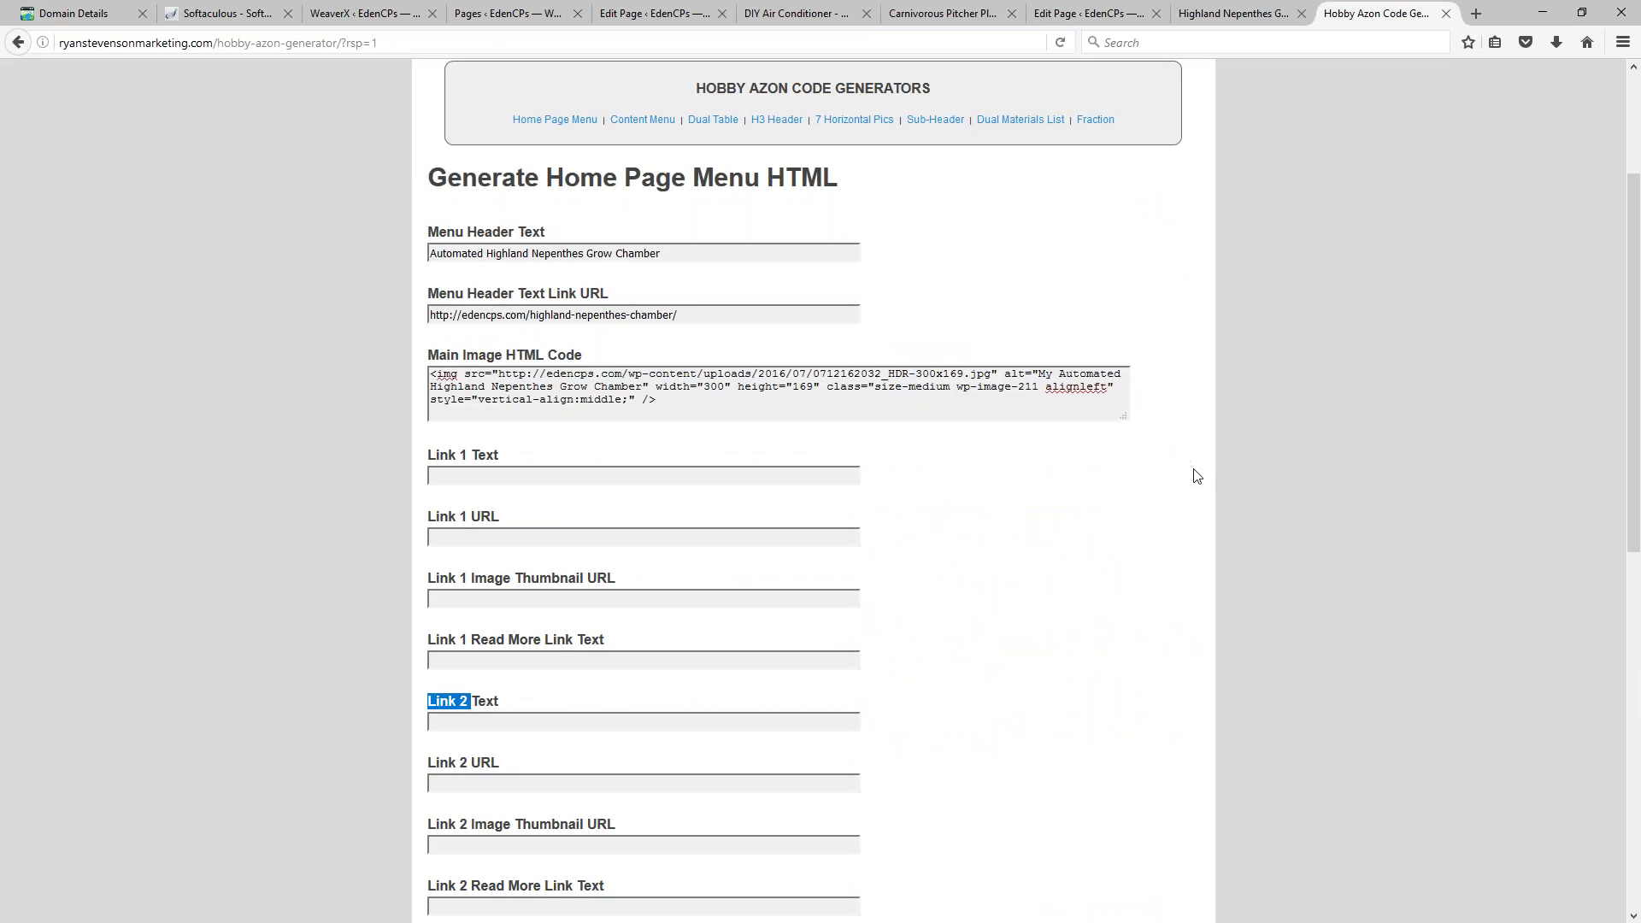
scroll(1230, 476, "down", 2)
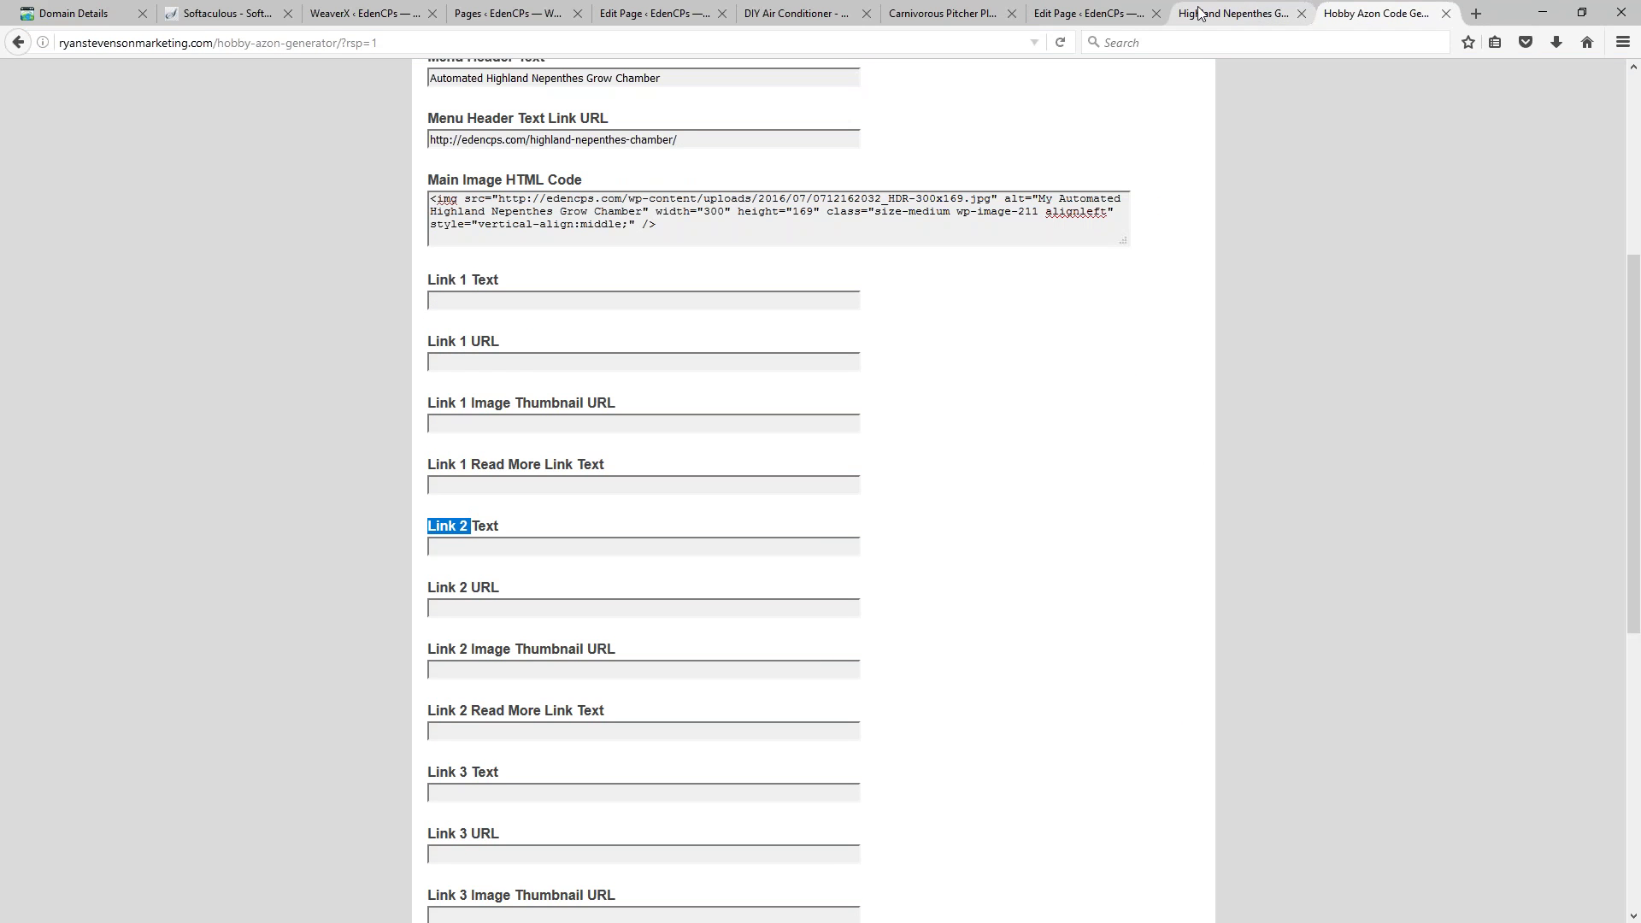
Step: Set the Link 1 Read More Link Text to "Read Guide", matching the home page menu
left_click(961, 13)
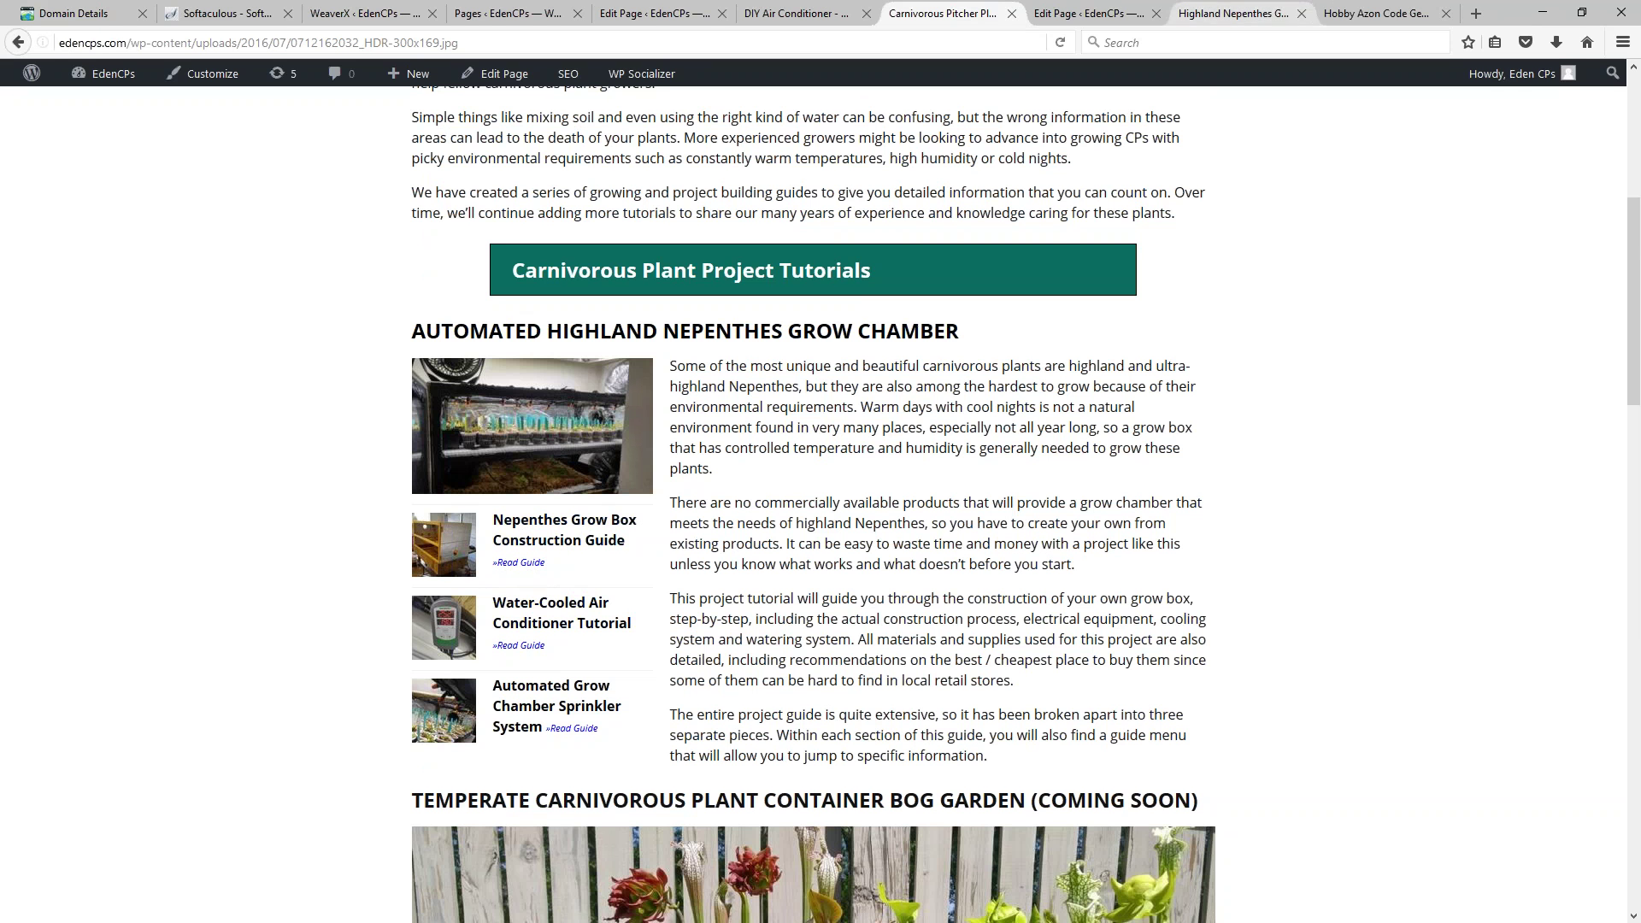
left_click(1354, 10)
left_click(486, 489)
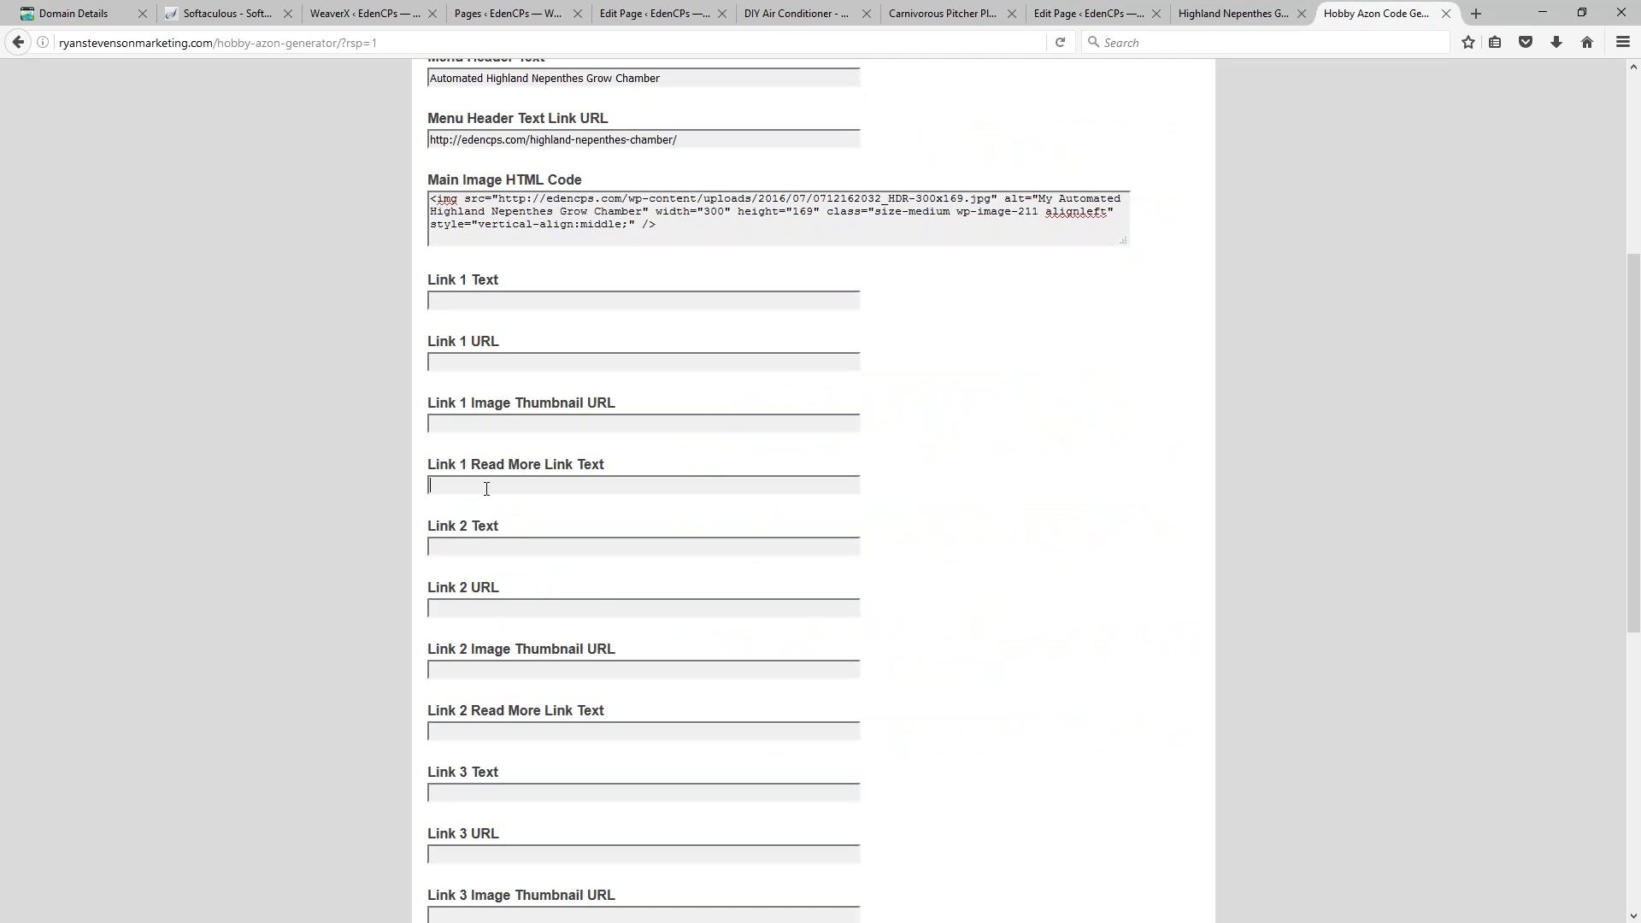
type("Read More")
key("BackSpace")
key("BackSpace")
type("Guide")
scroll(530, 525, "up", 4)
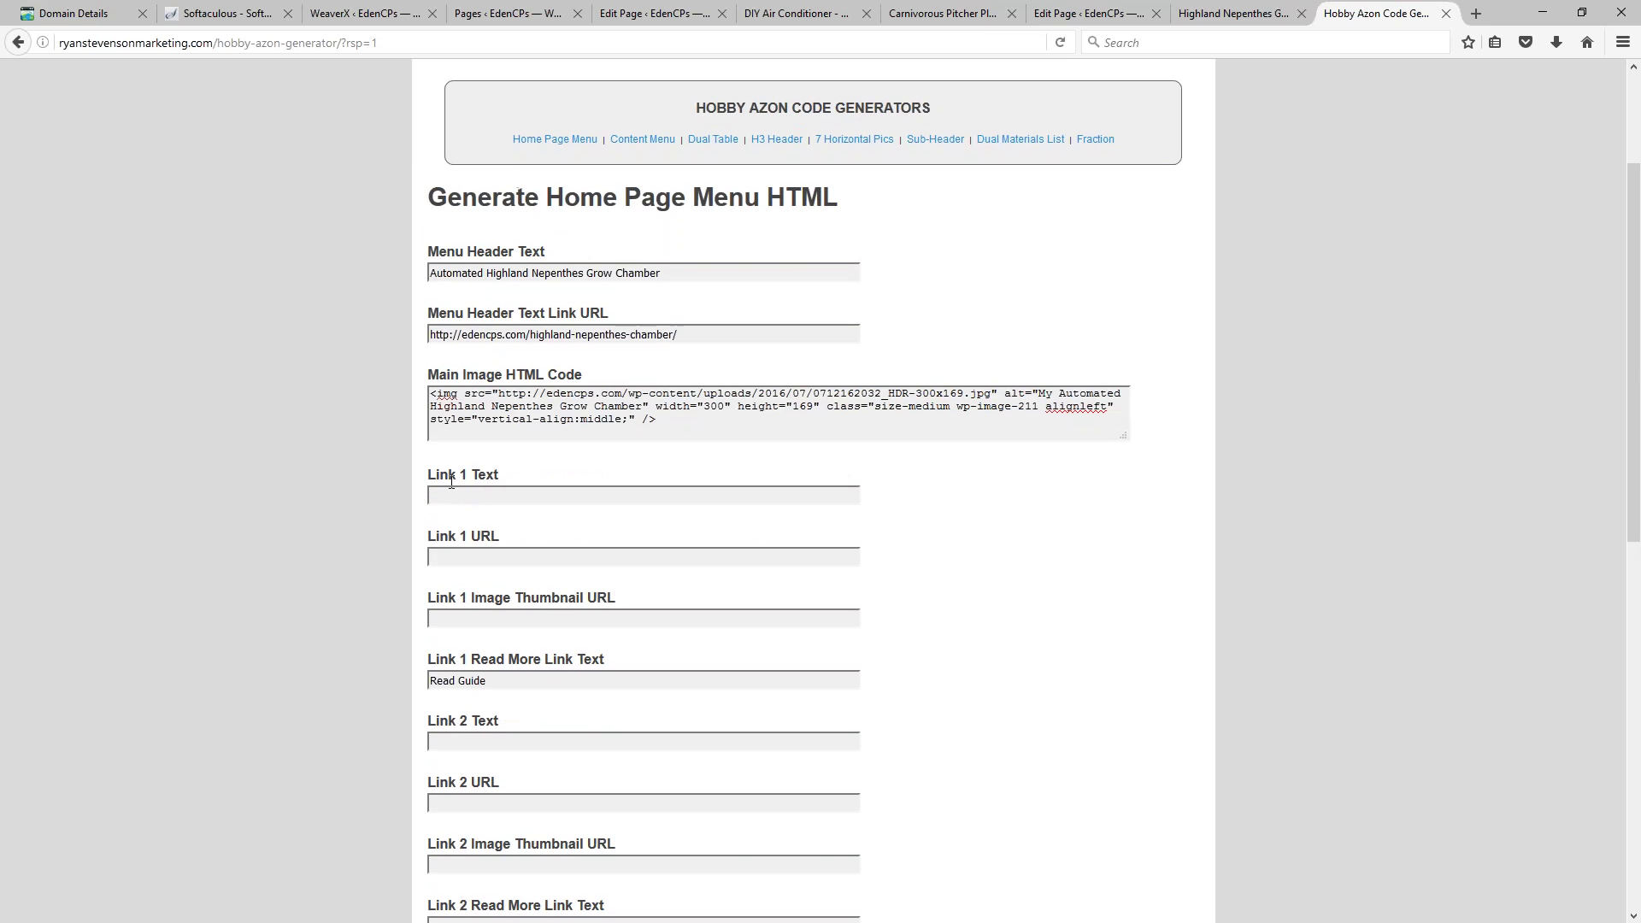
Step: Copy the title "Nepenthes Grow Box Construction Guide" from the live home page into Link 1 Text
left_click(1197, 12)
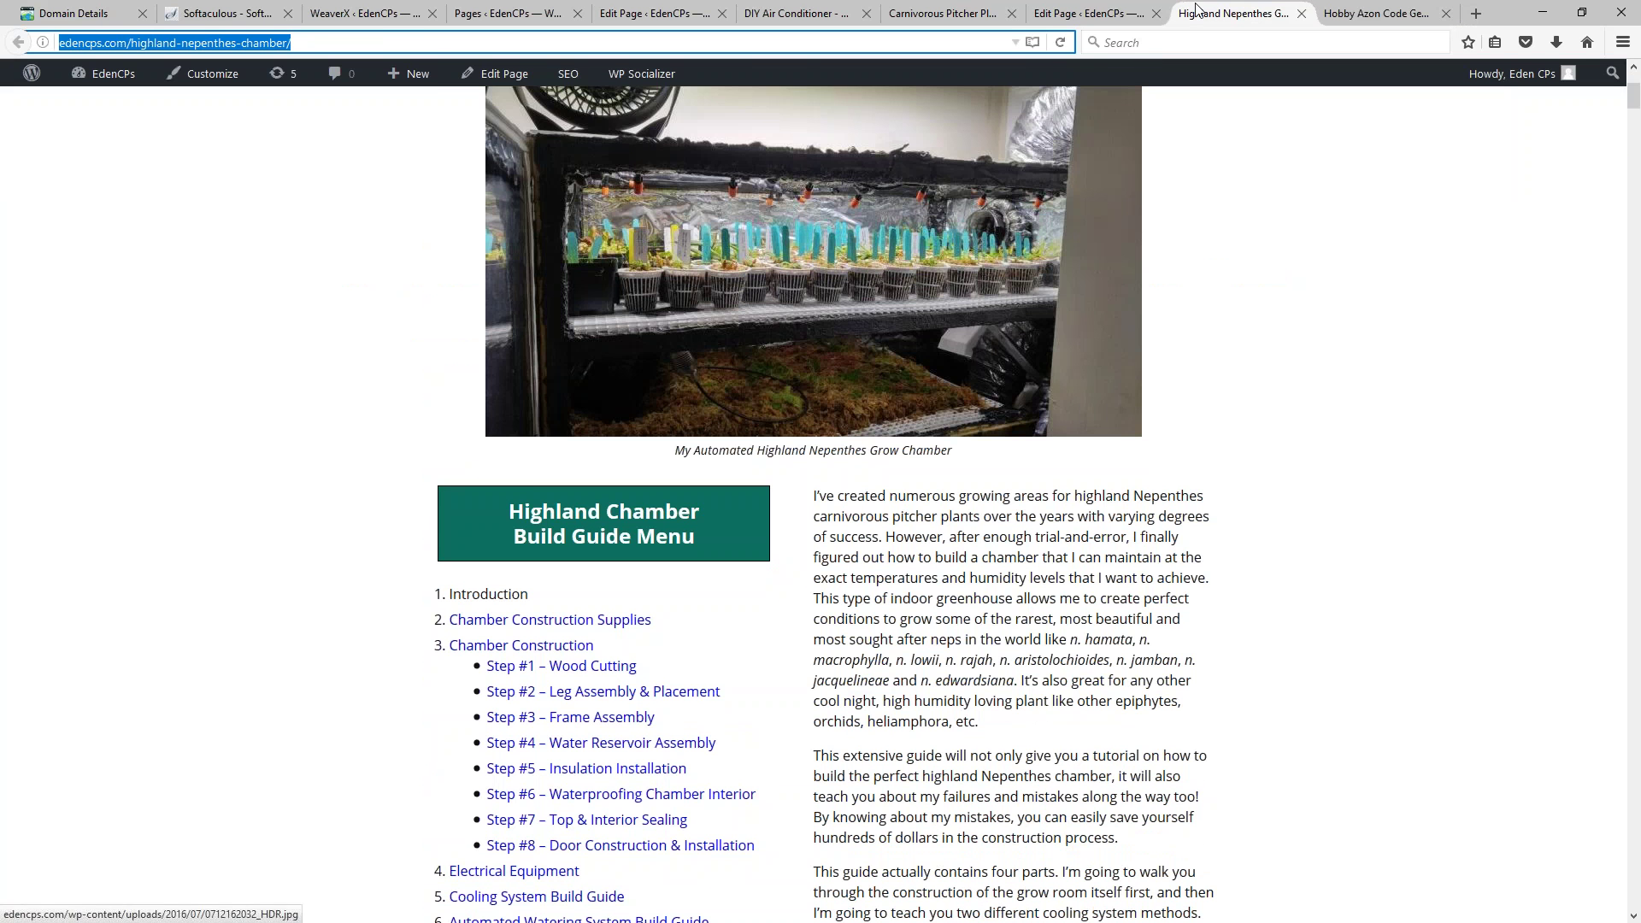
left_click(945, 12)
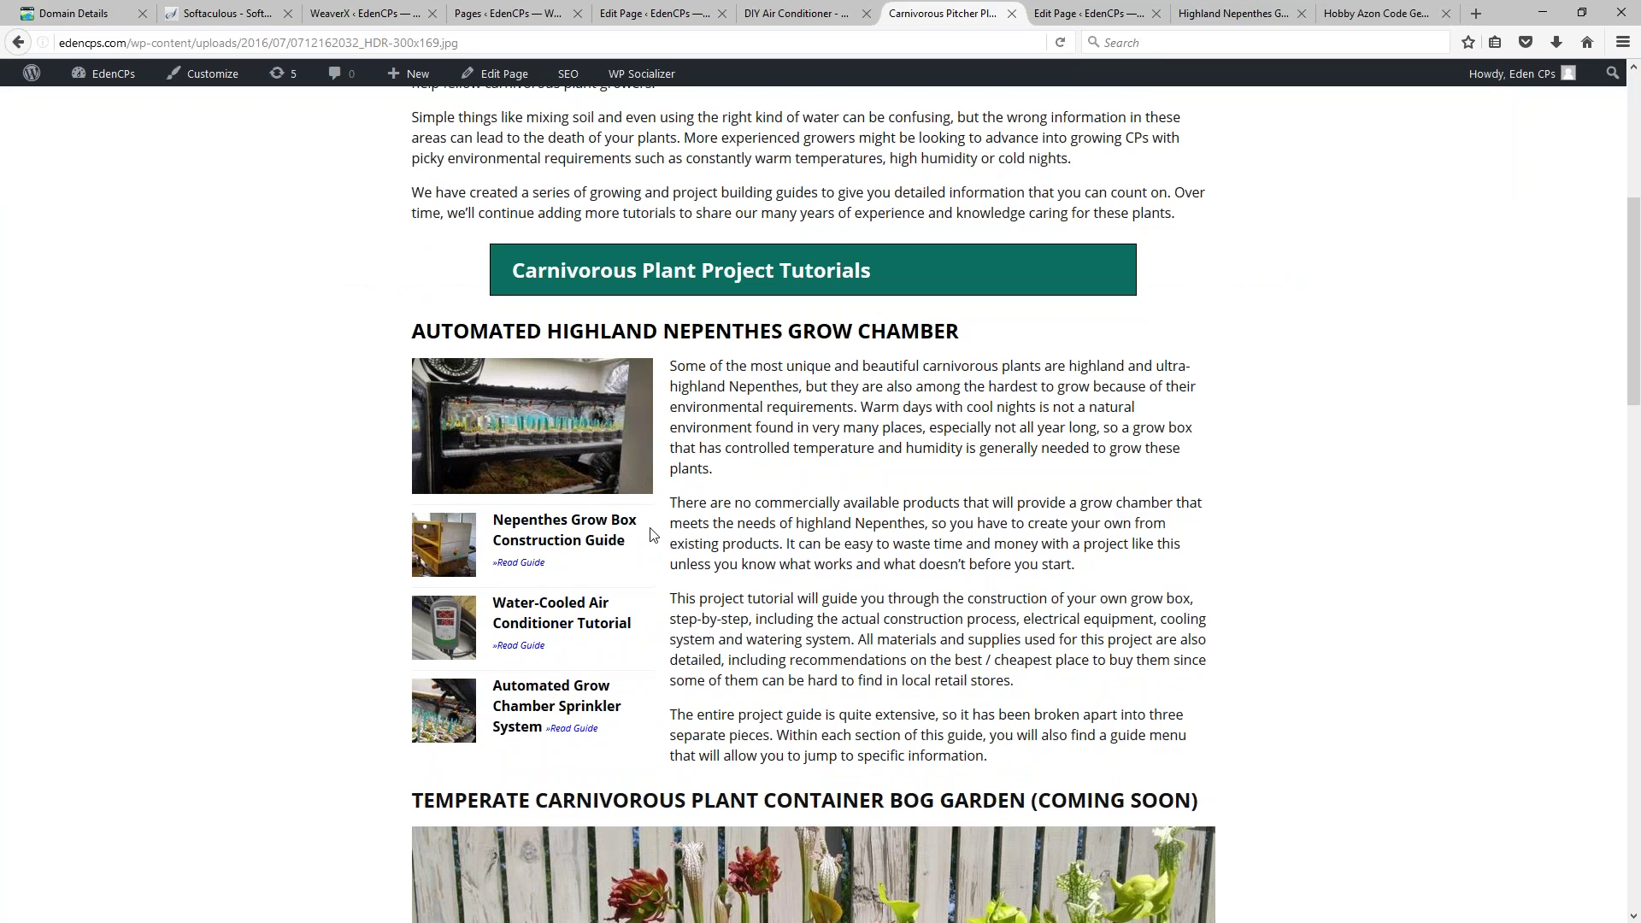
left_click_drag(636, 546, 493, 519)
key("ctrl+c")
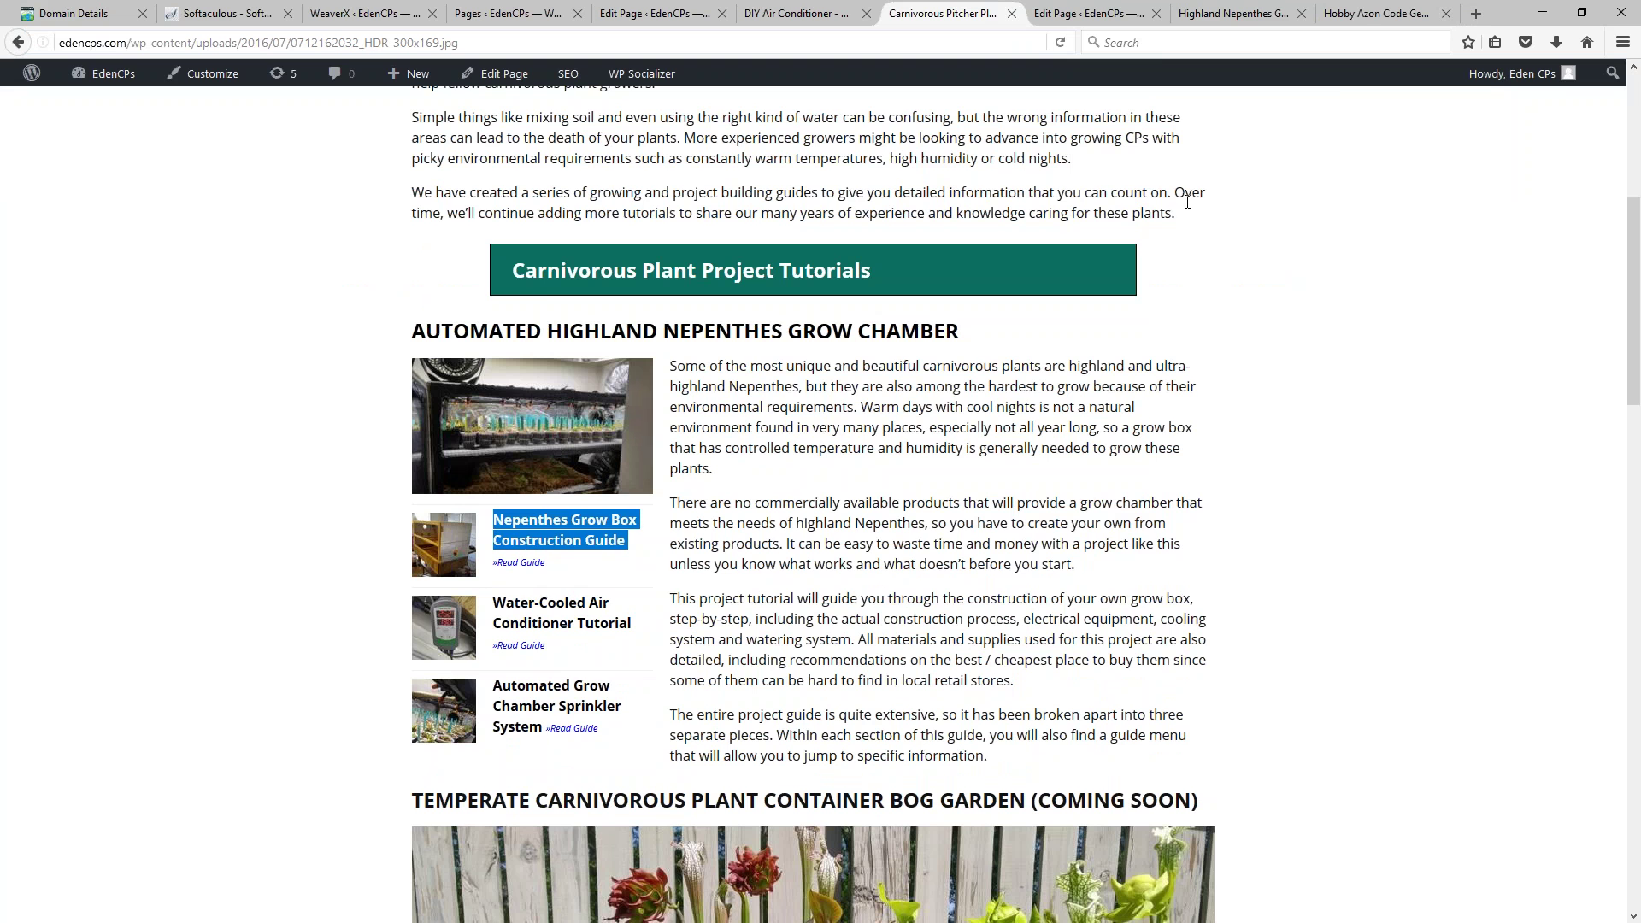
left_click(1361, 17)
left_click(476, 497)
key("ctrl+v")
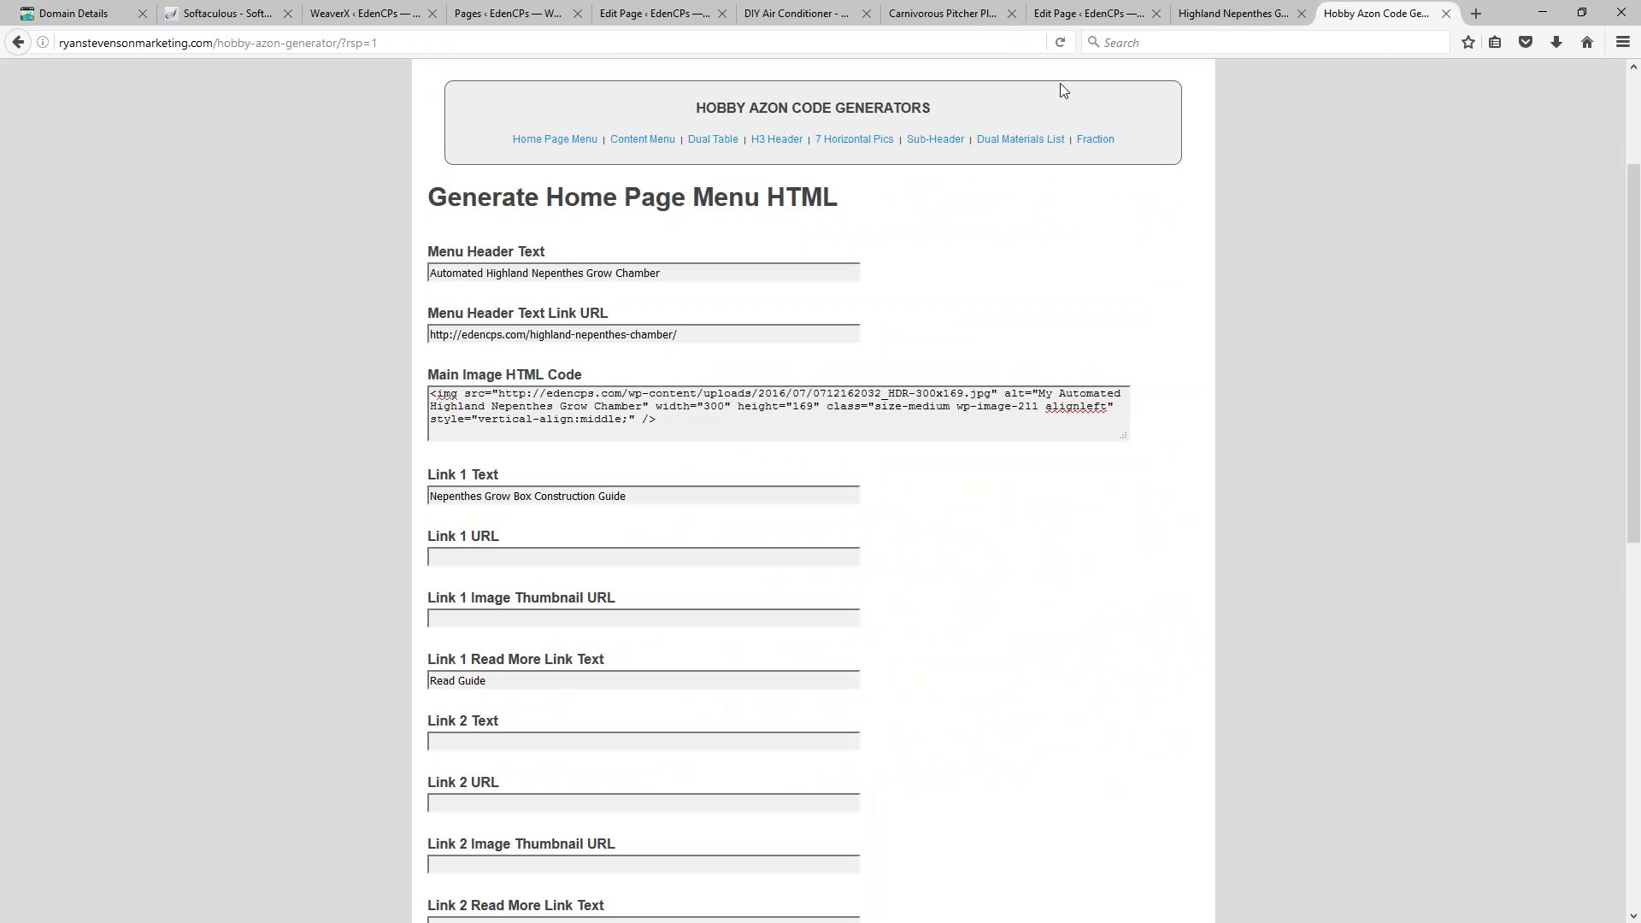
Step: Copy the grow box guide's thumbnail image address from the home page into Link 1 Image Thumbnail URL
left_click(963, 17)
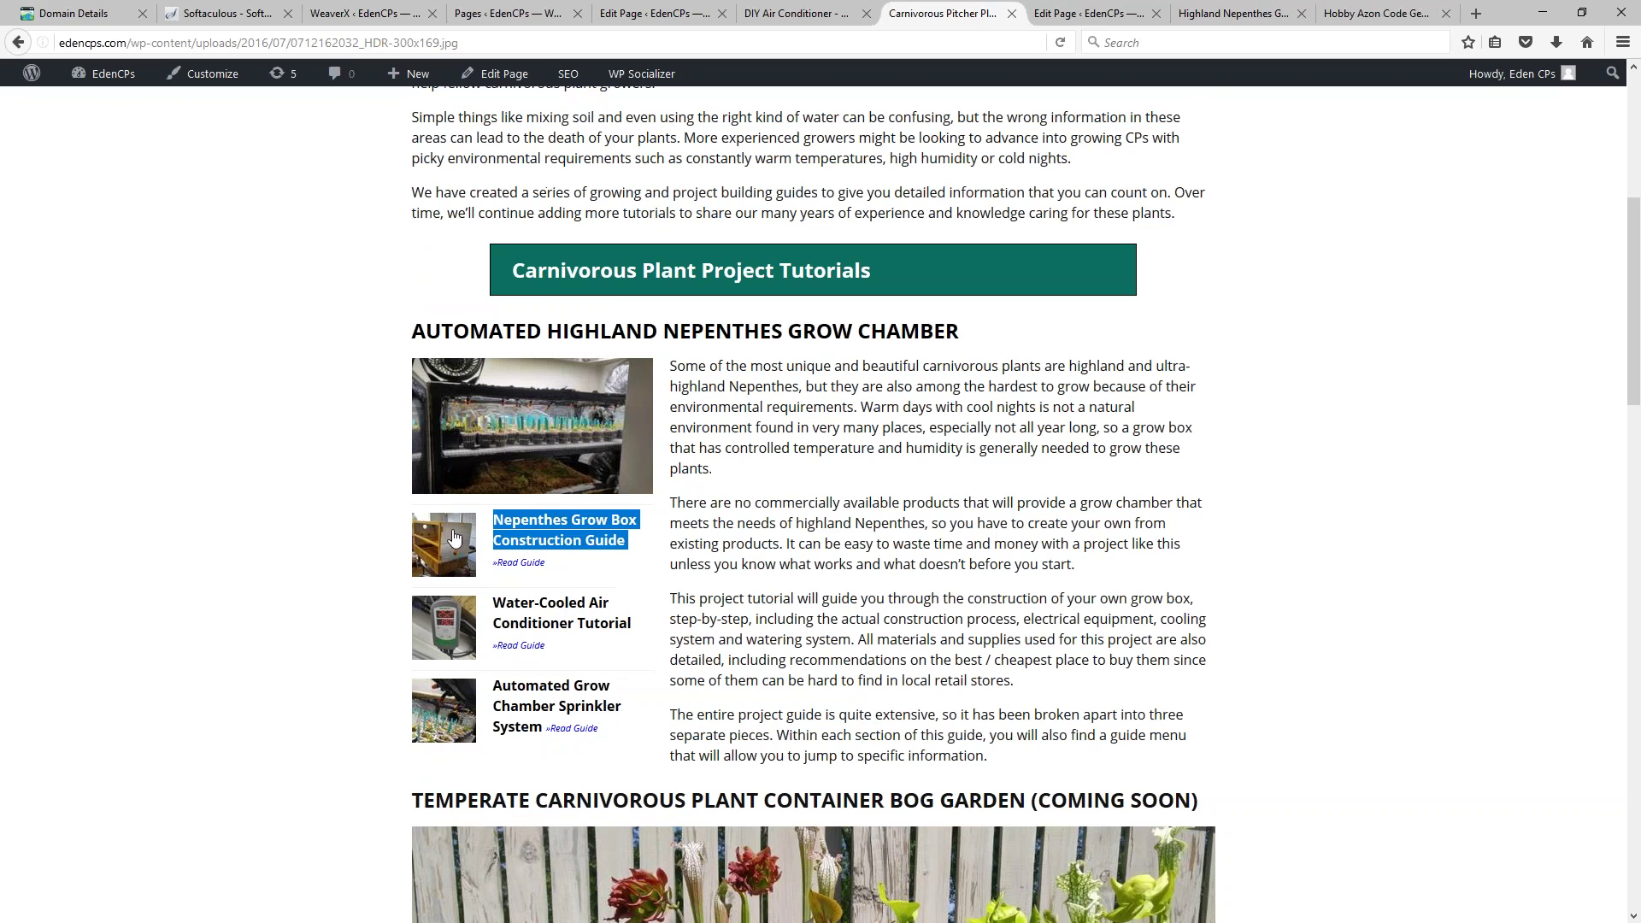
right_click(451, 533)
left_click(521, 722)
left_click(1377, 18)
left_click(491, 619)
key("ctrl+v")
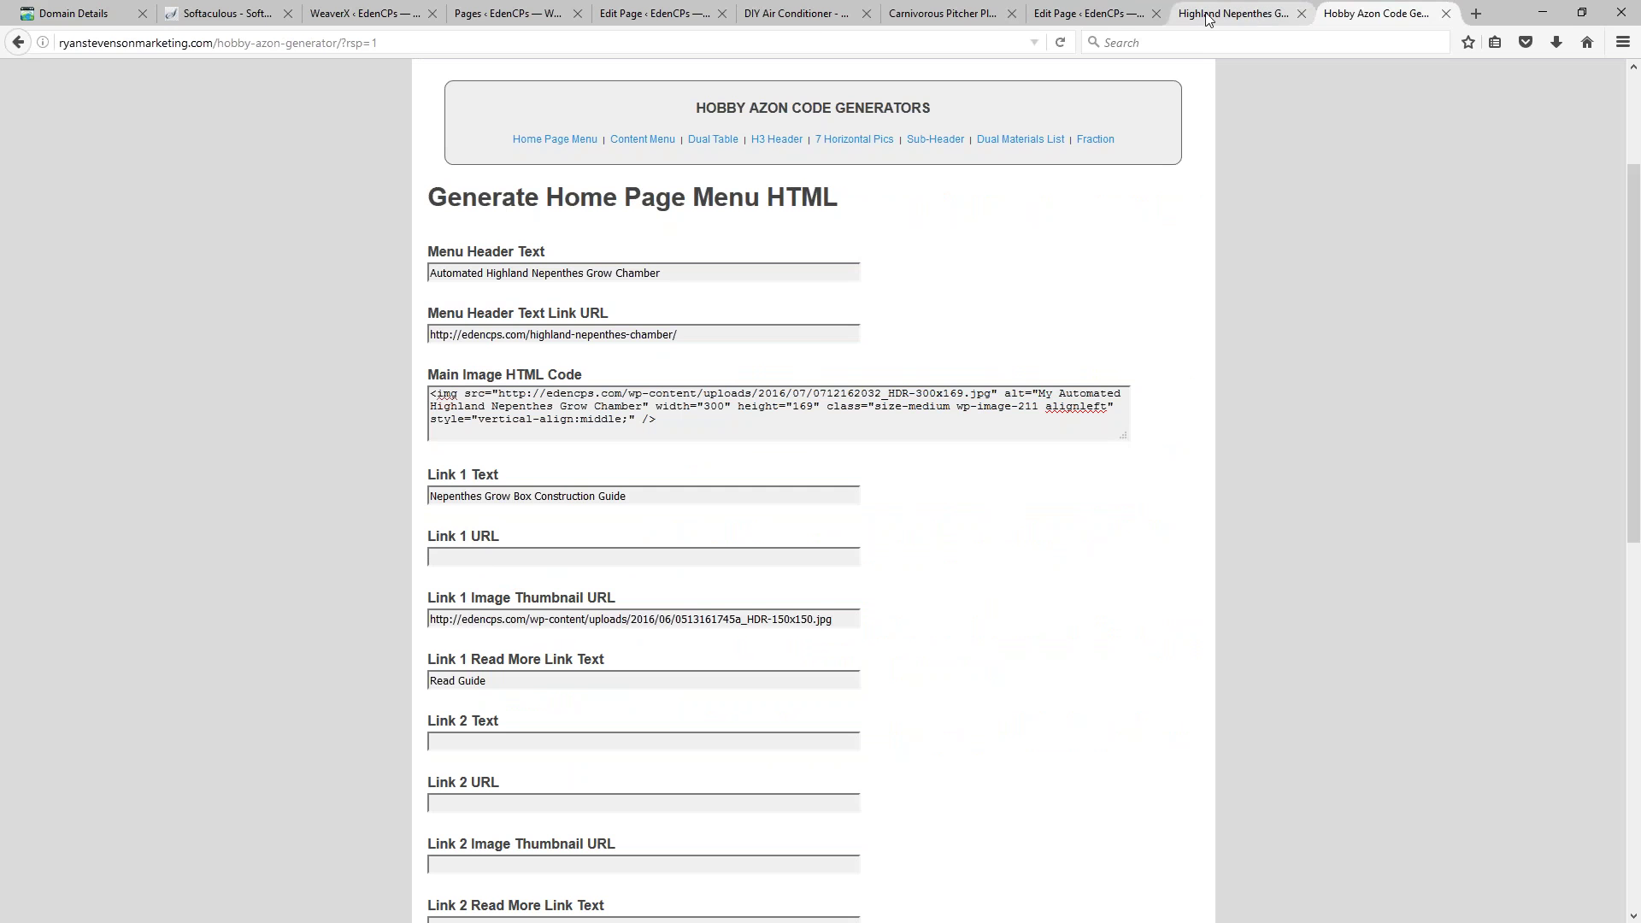
Step: Copy the grow box guide's link address from the home page into Link 1 URL
left_click(945, 14)
right_click(525, 535)
key("Escape")
right_click(528, 525)
left_click(598, 652)
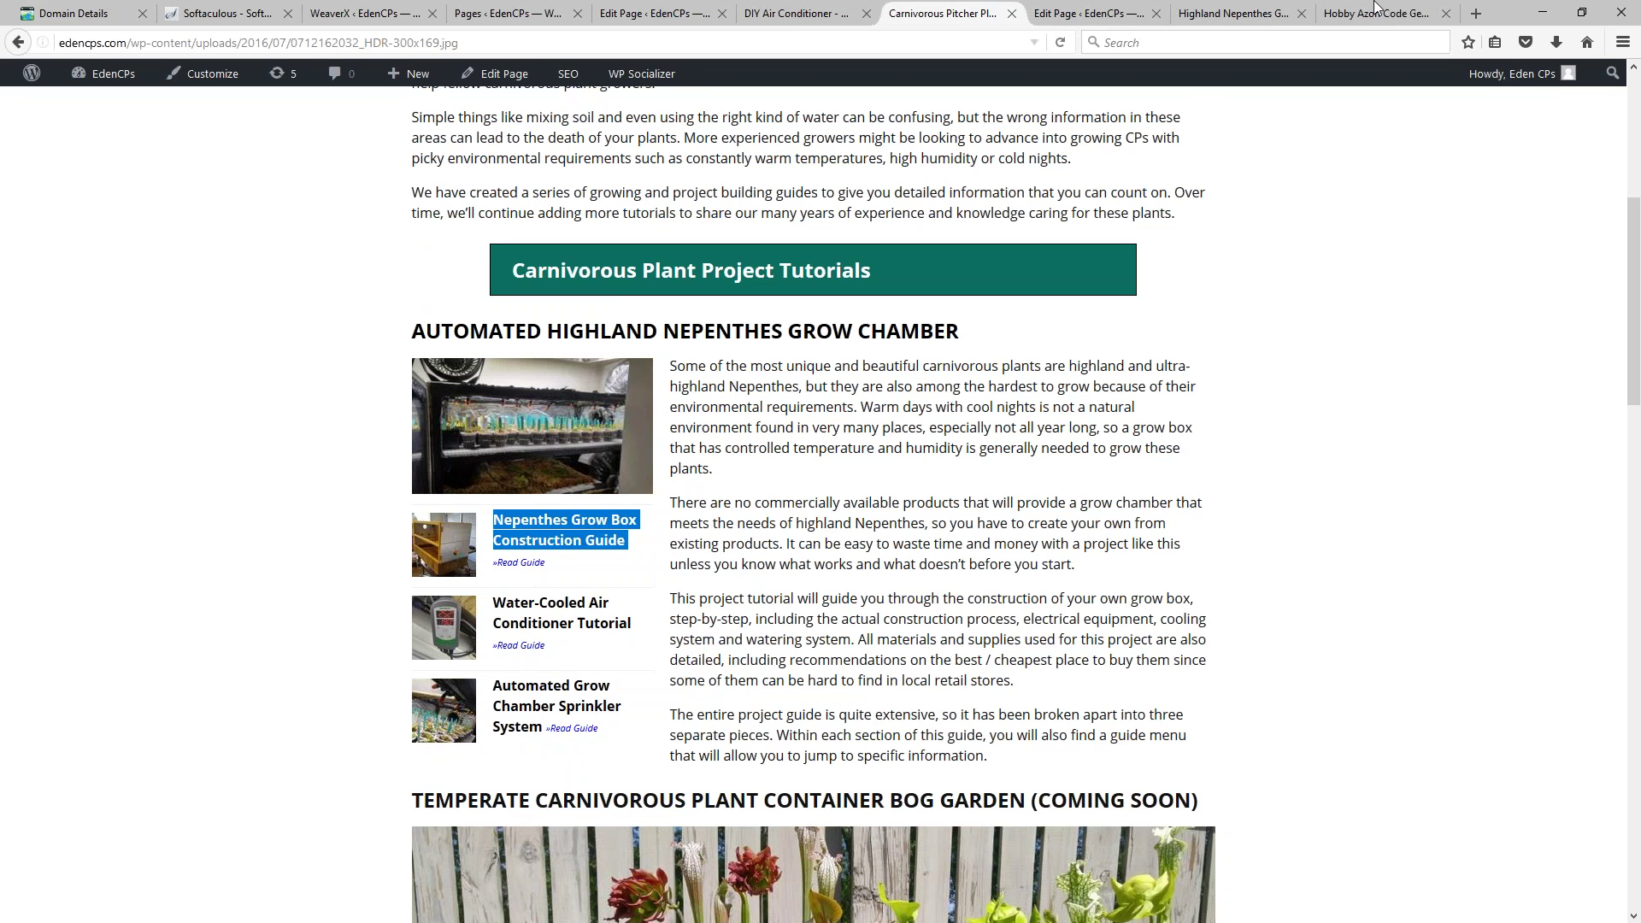
left_click(1379, 9)
left_click(497, 557)
key("ctrl+v")
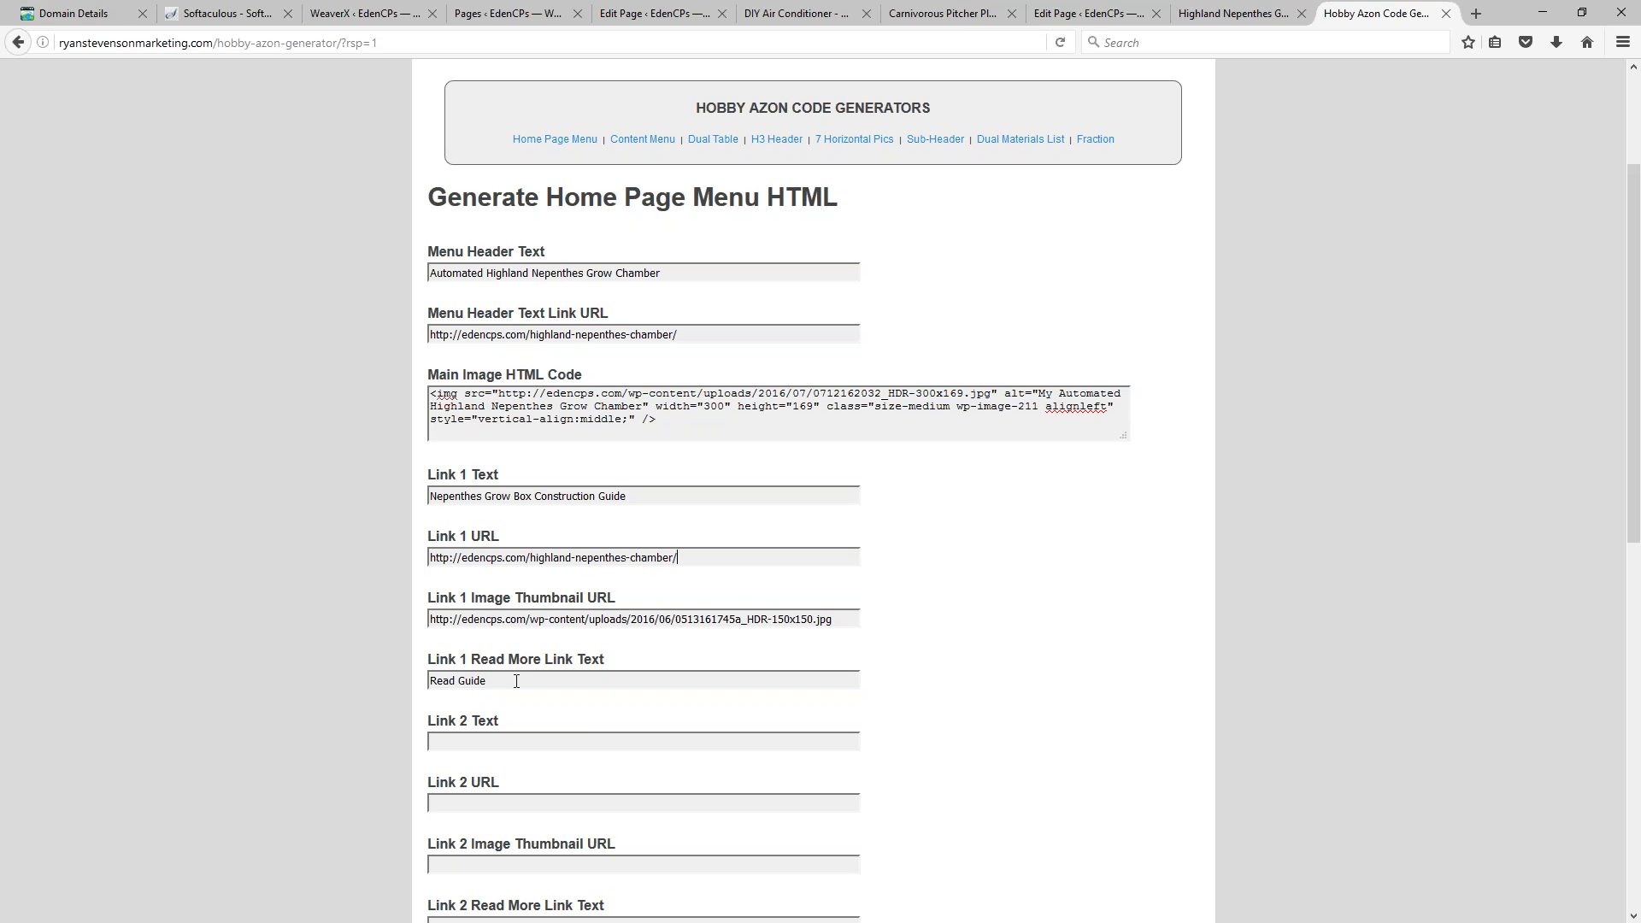
Step: Generate the home page menu HTML and enlarge the generated code box to show all of the code
scroll(942, 644, "down", 5)
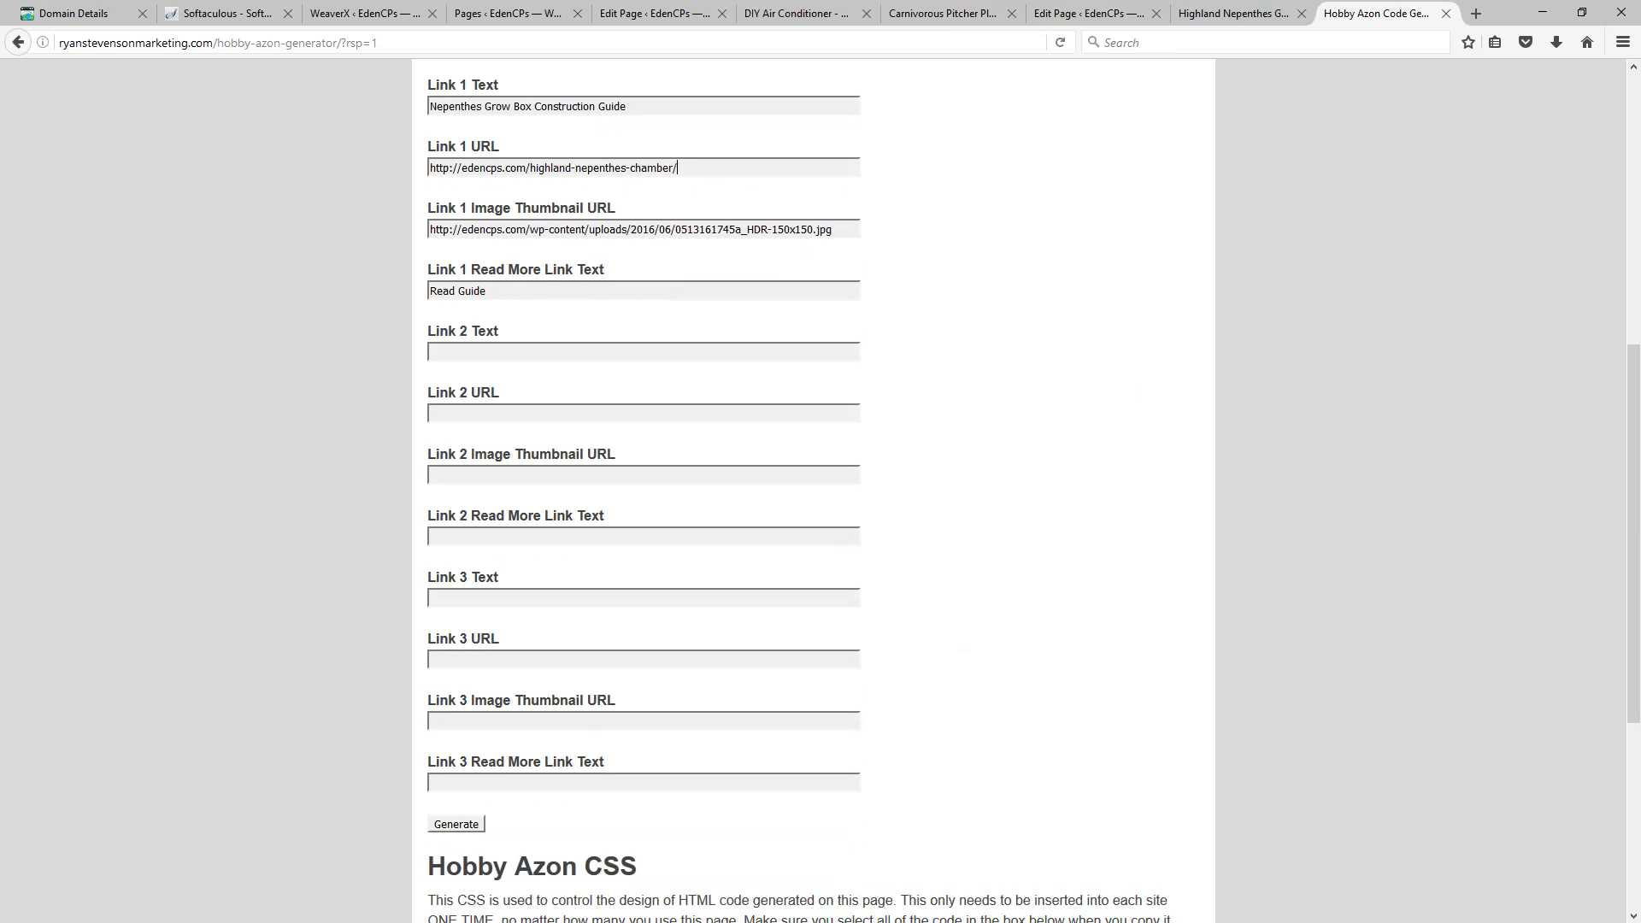
left_click(454, 829)
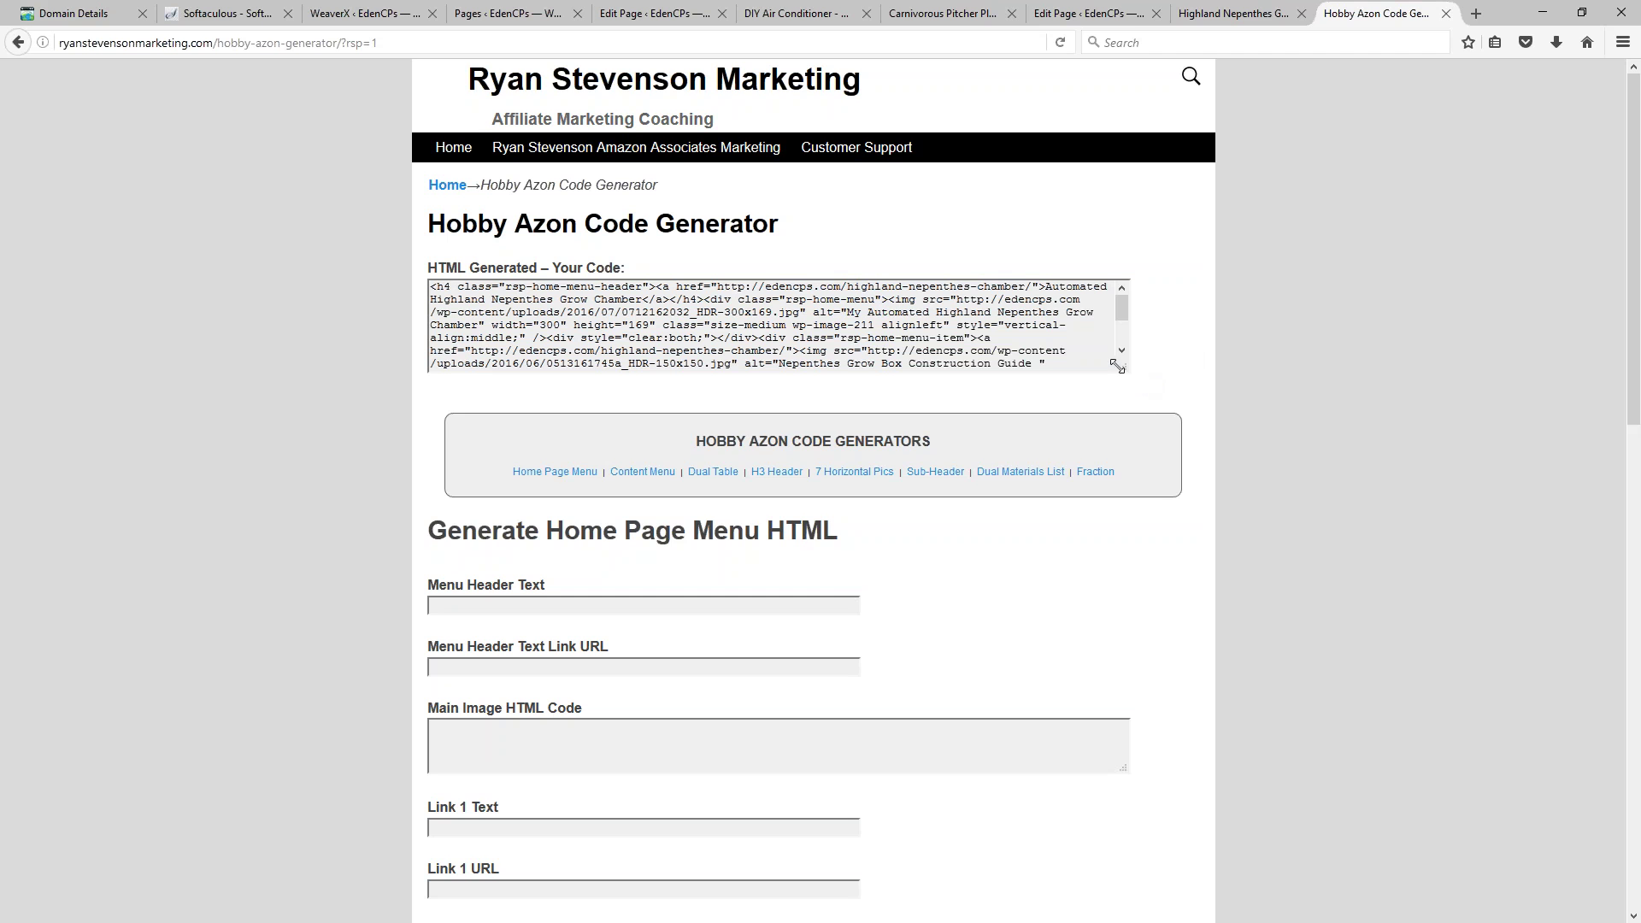
left_click_drag(1124, 365, 1132, 513)
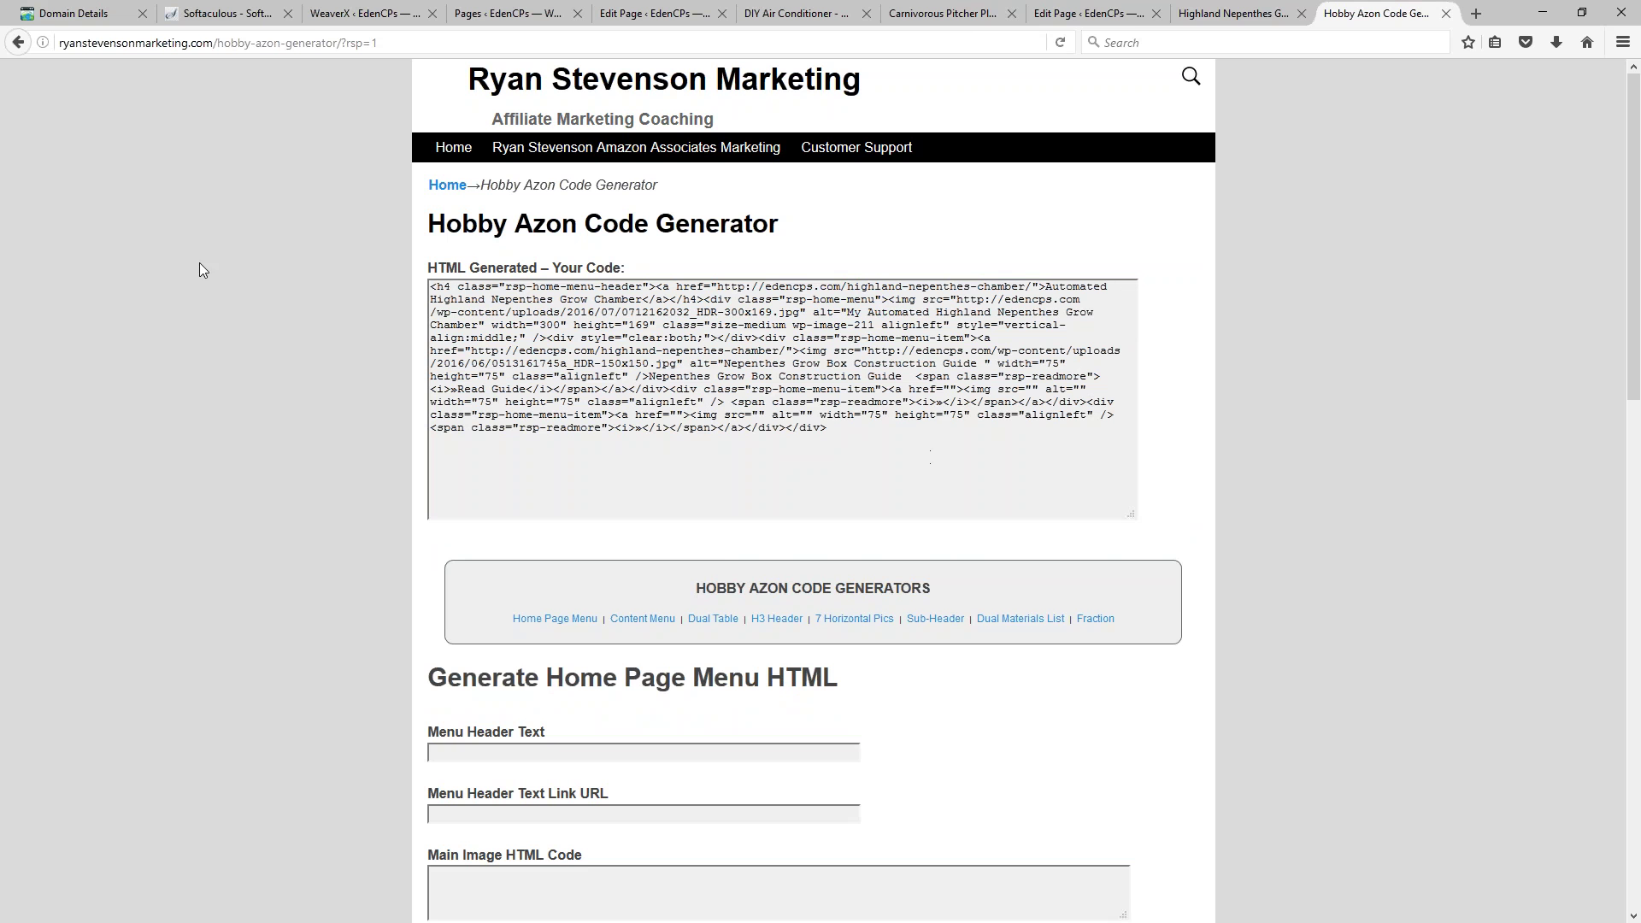
key("ctrl+shift+Tab")
key("ctrl+shift+Tab")
key("ctrl+shift+Tab")
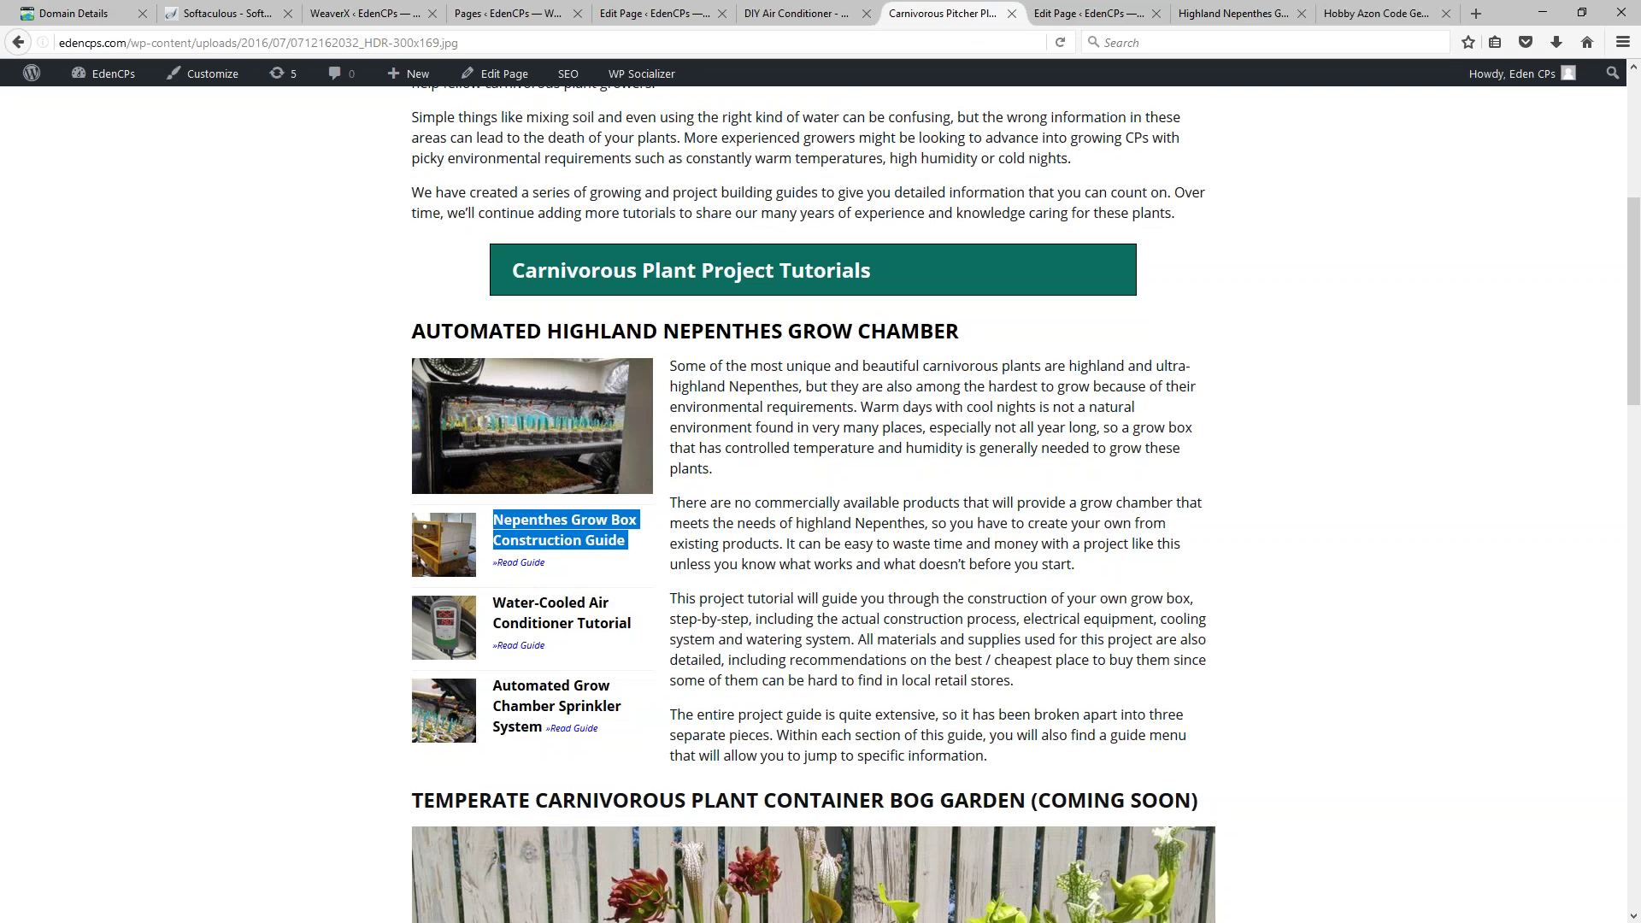
left_click(445, 544)
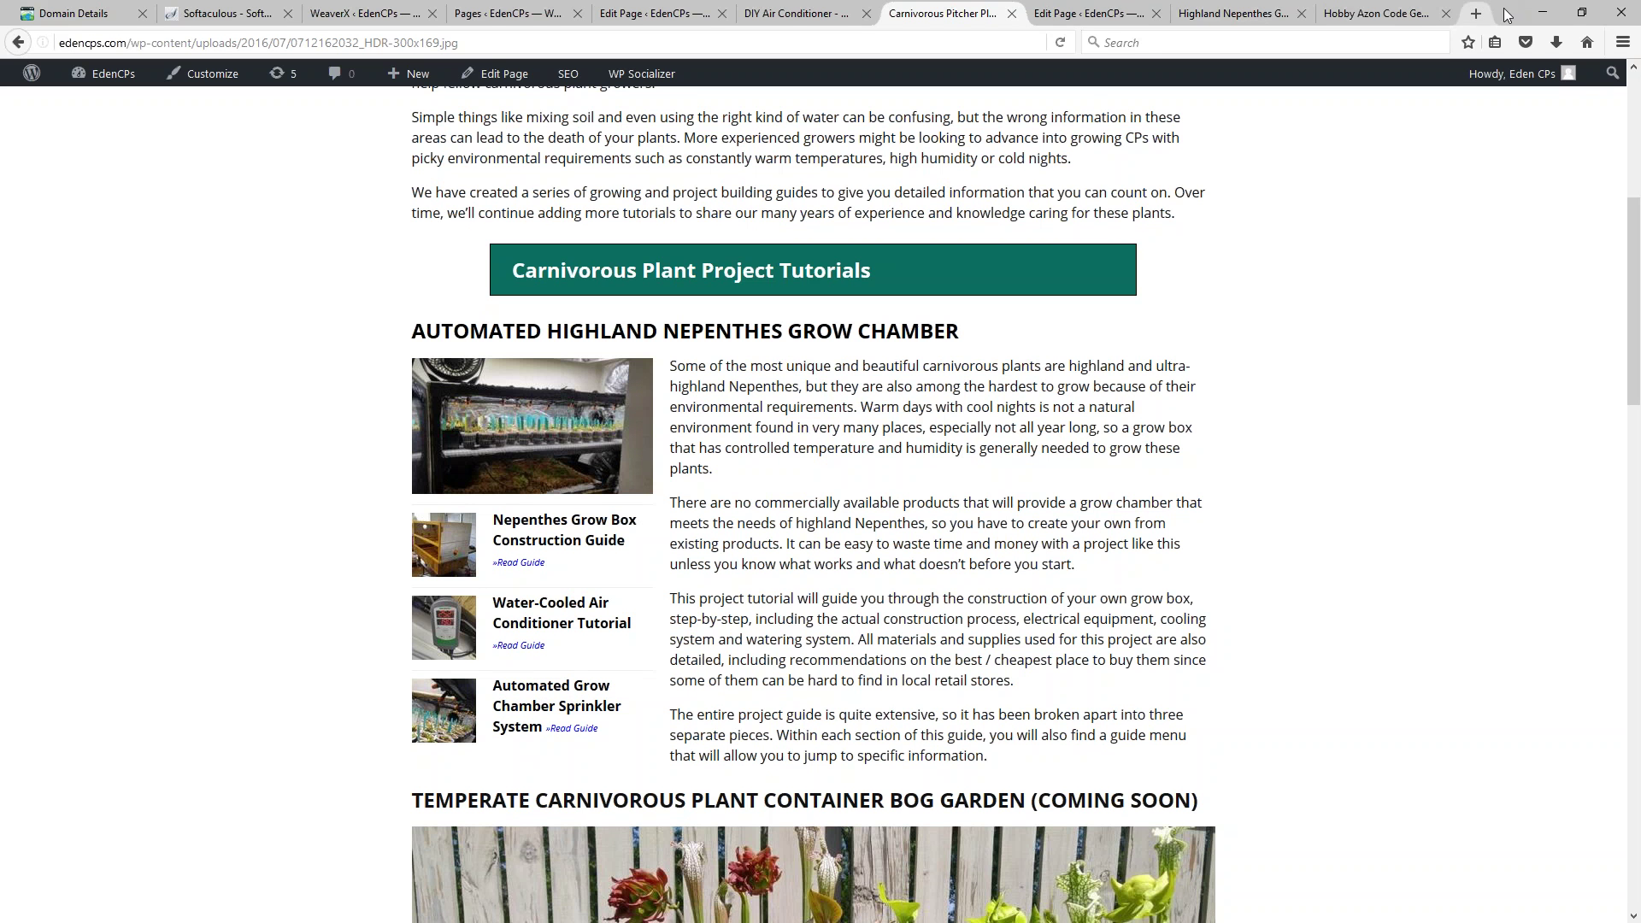
left_click_drag(1508, 13, 305, 89)
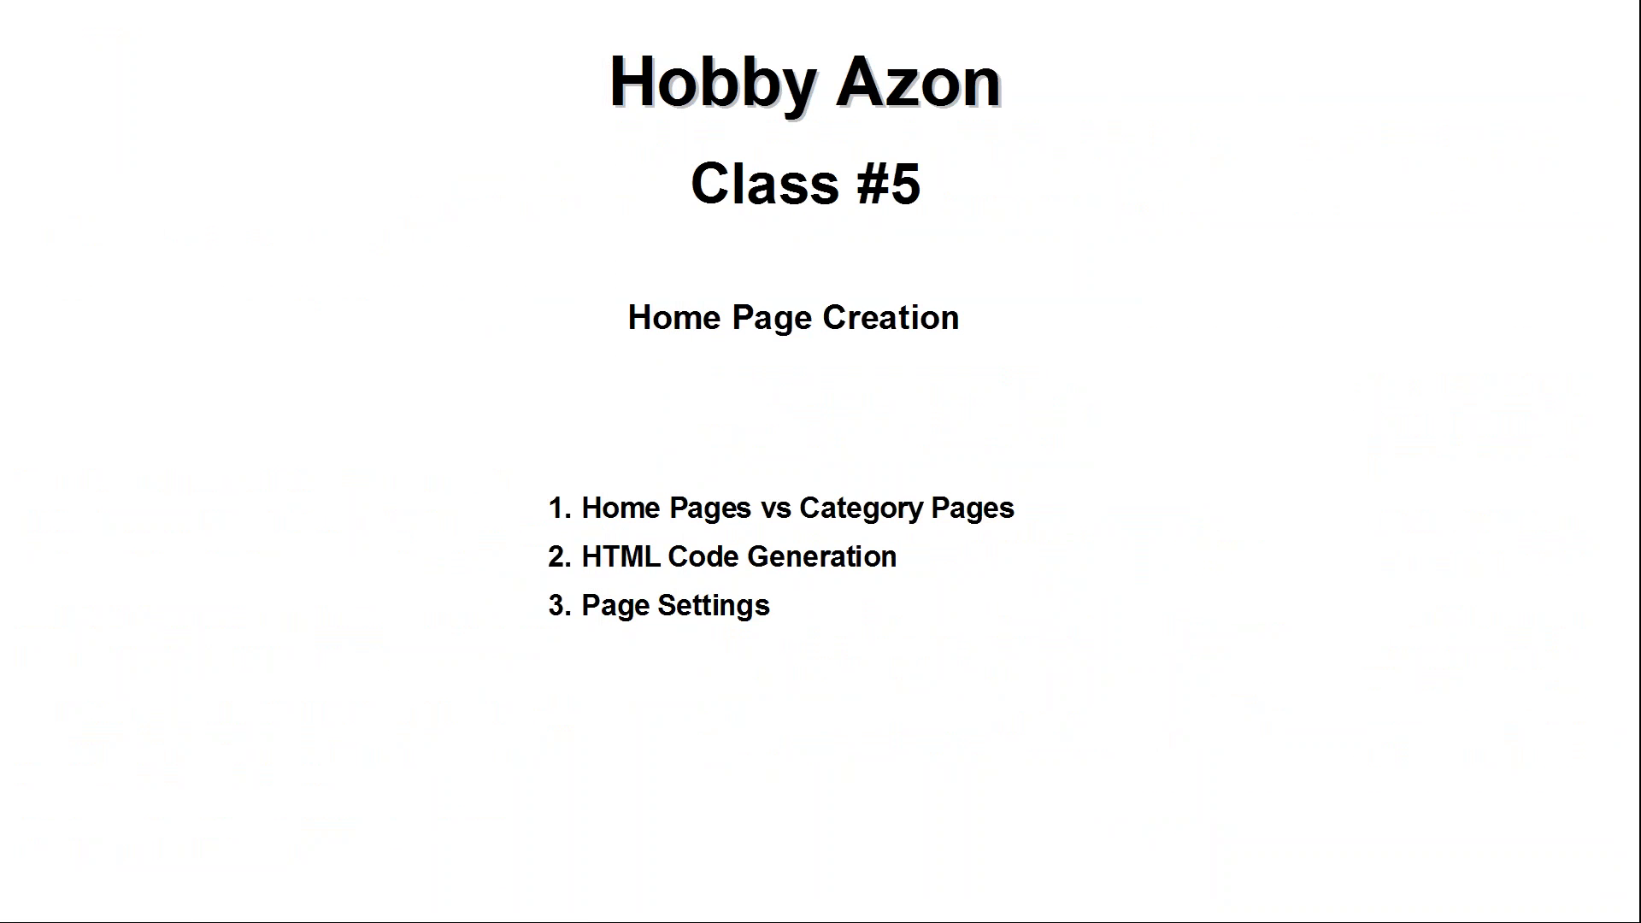
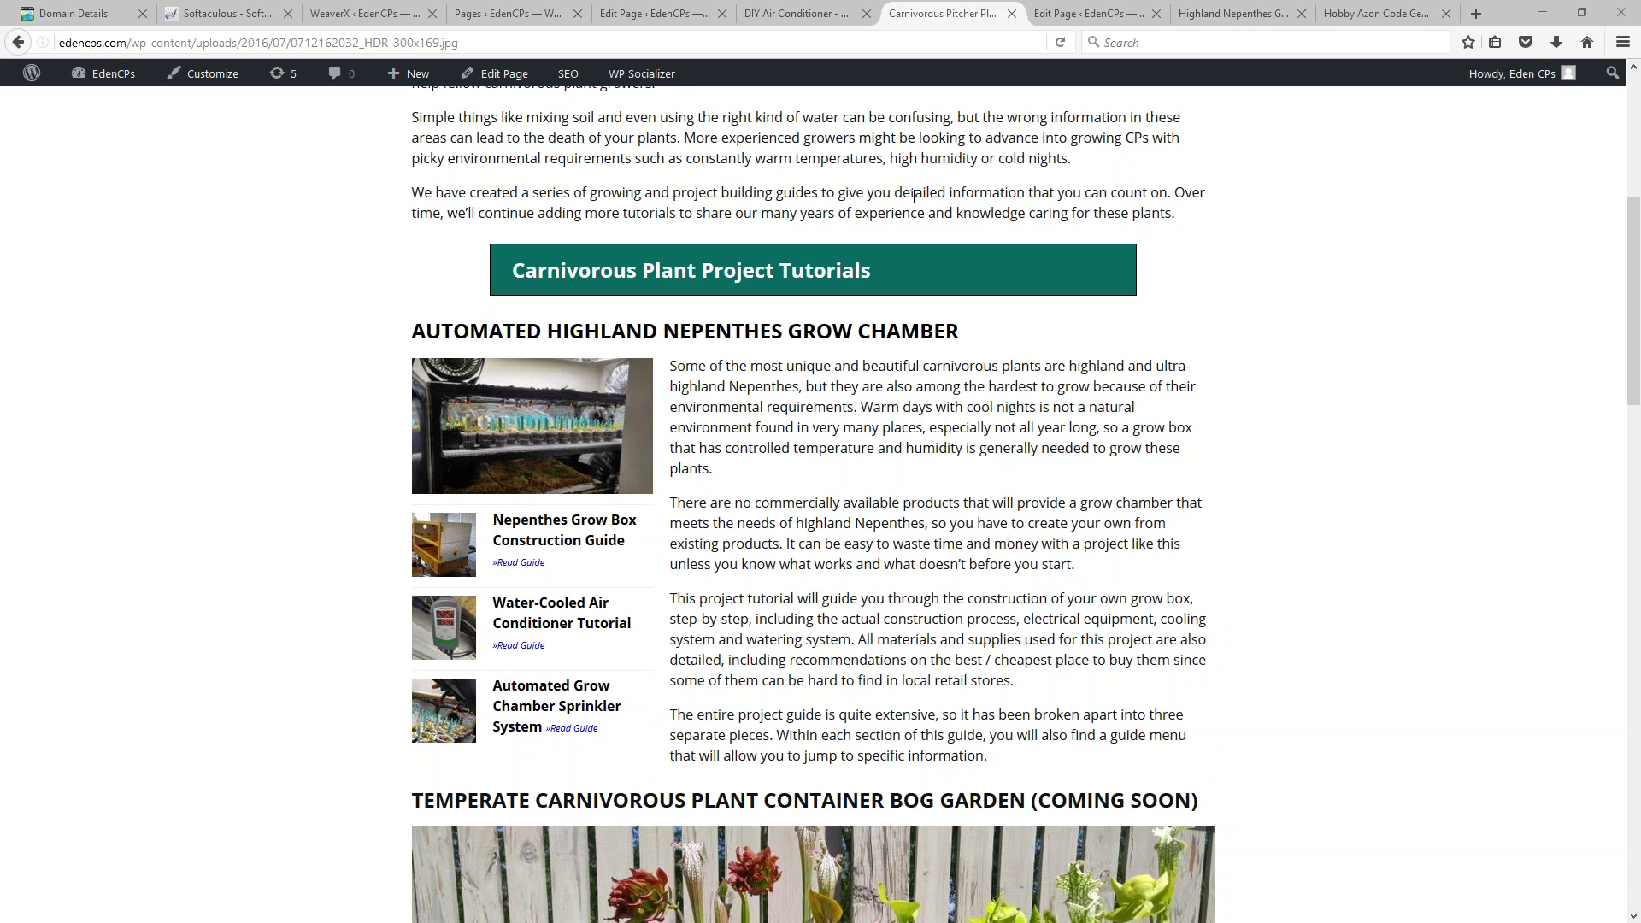
Step: Open the WordPress Reading settings and check which page is assigned as the static front page
left_click(1079, 17)
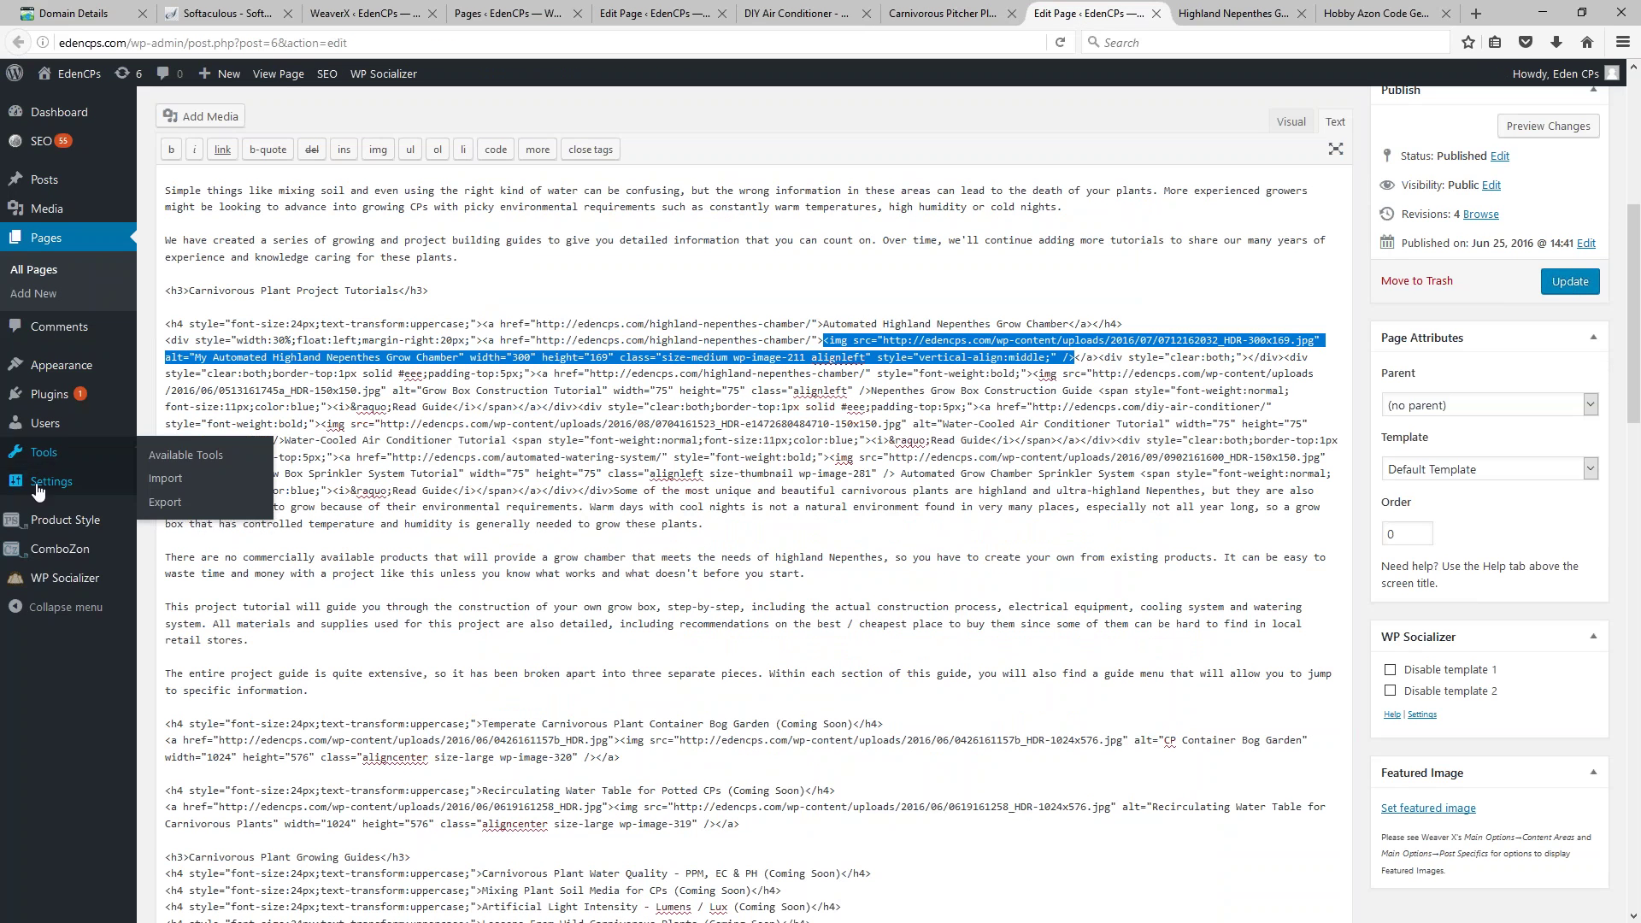
mouse_move(49, 487)
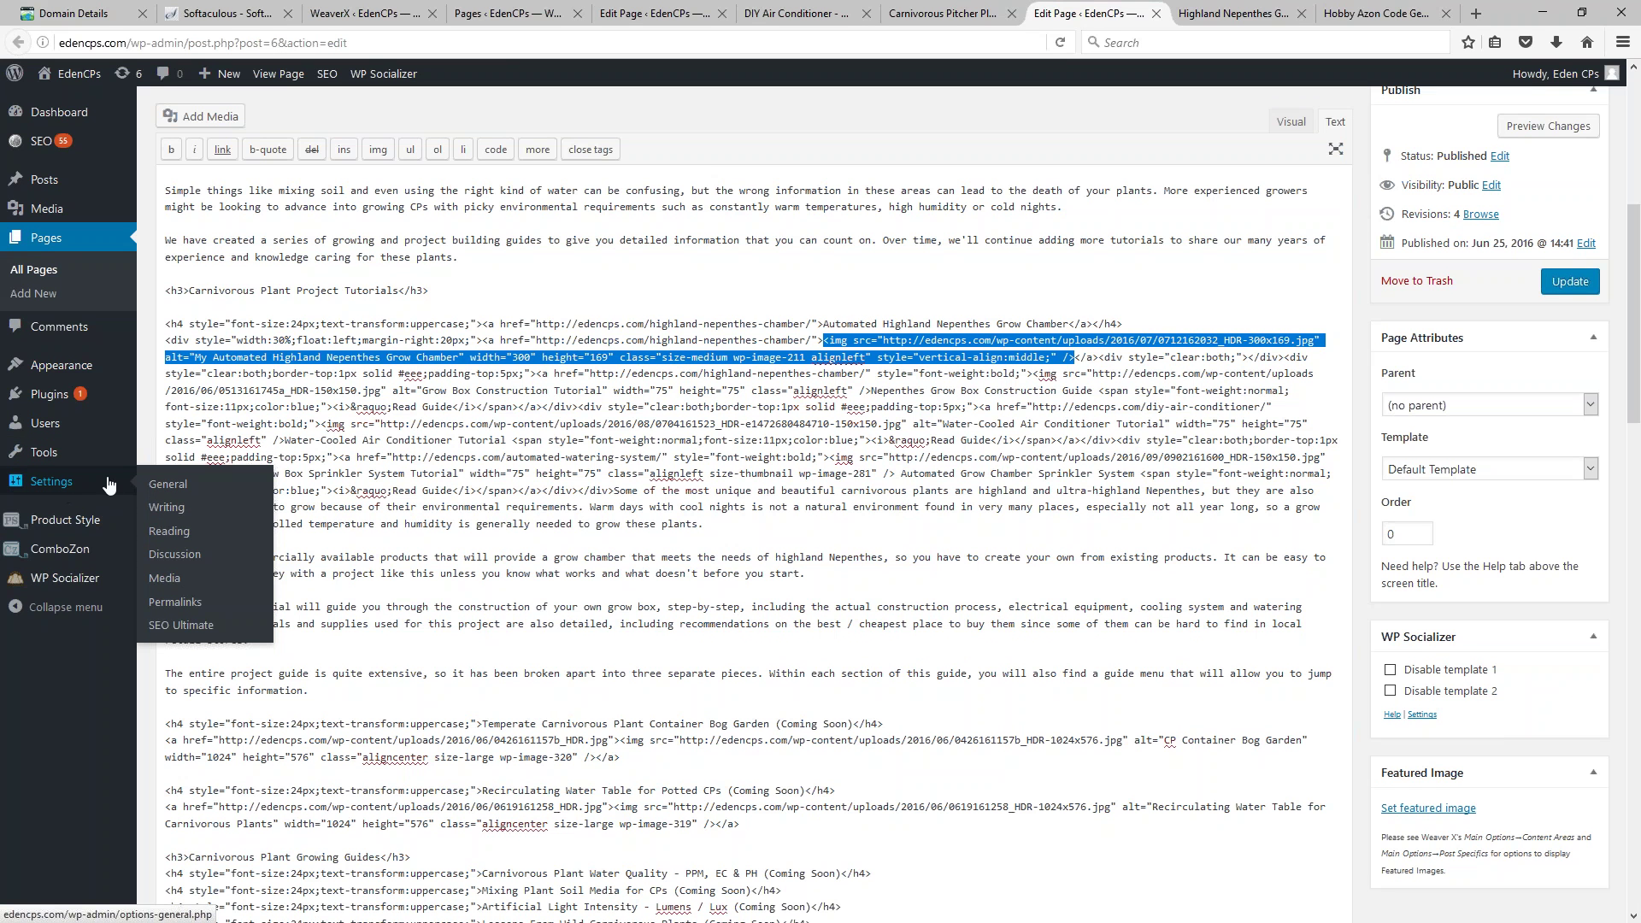
left_click(169, 535)
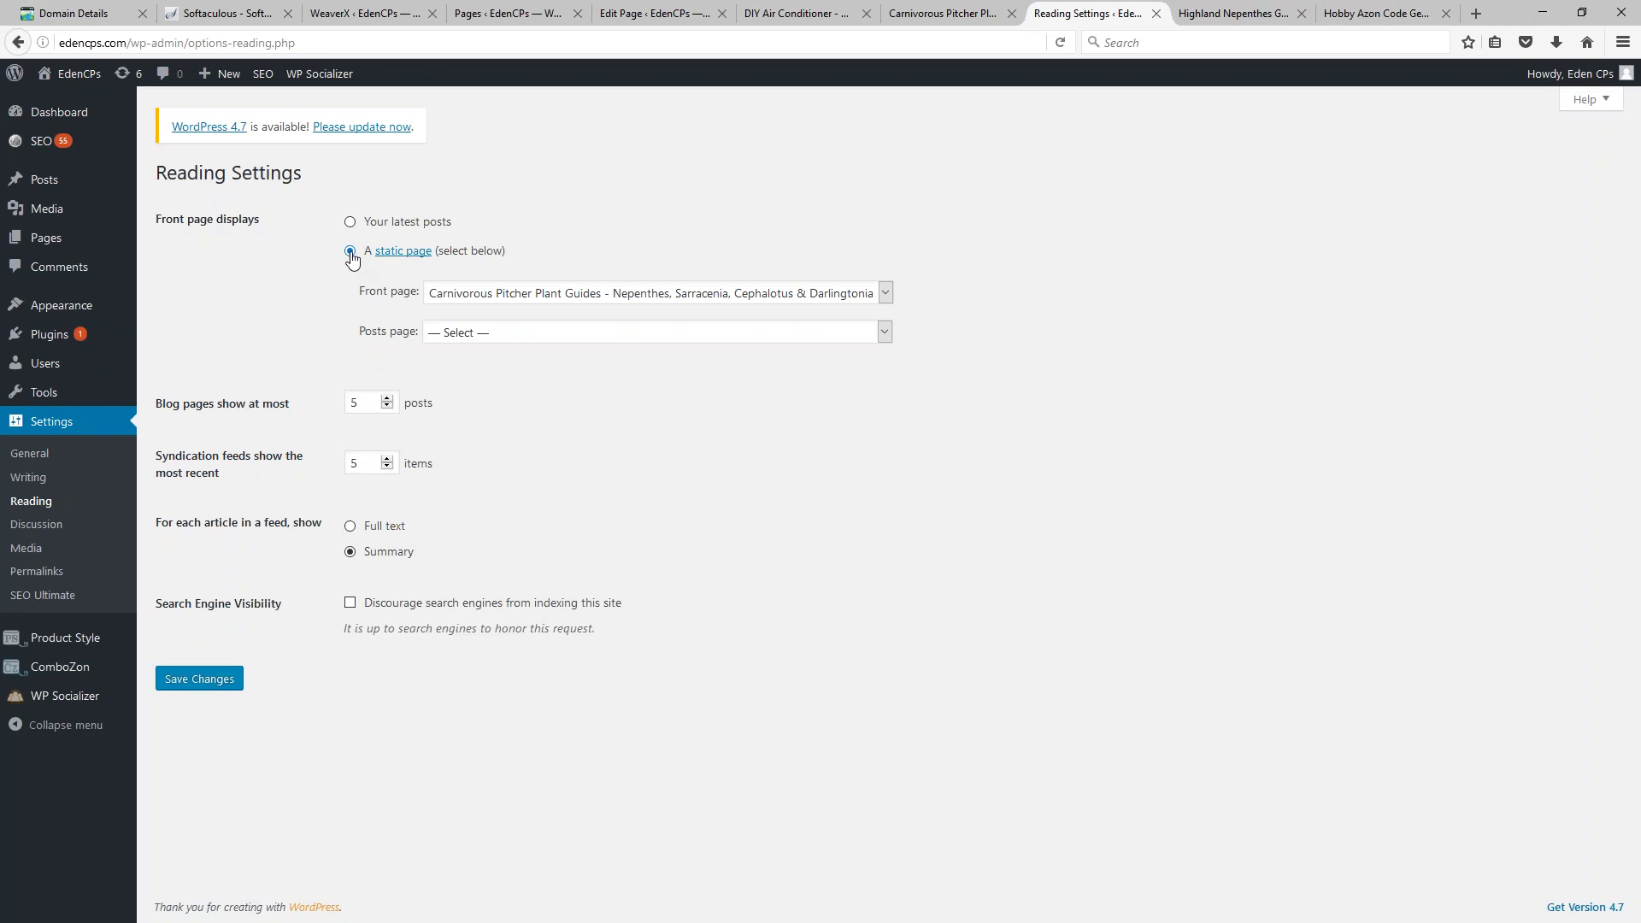
left_click(476, 297)
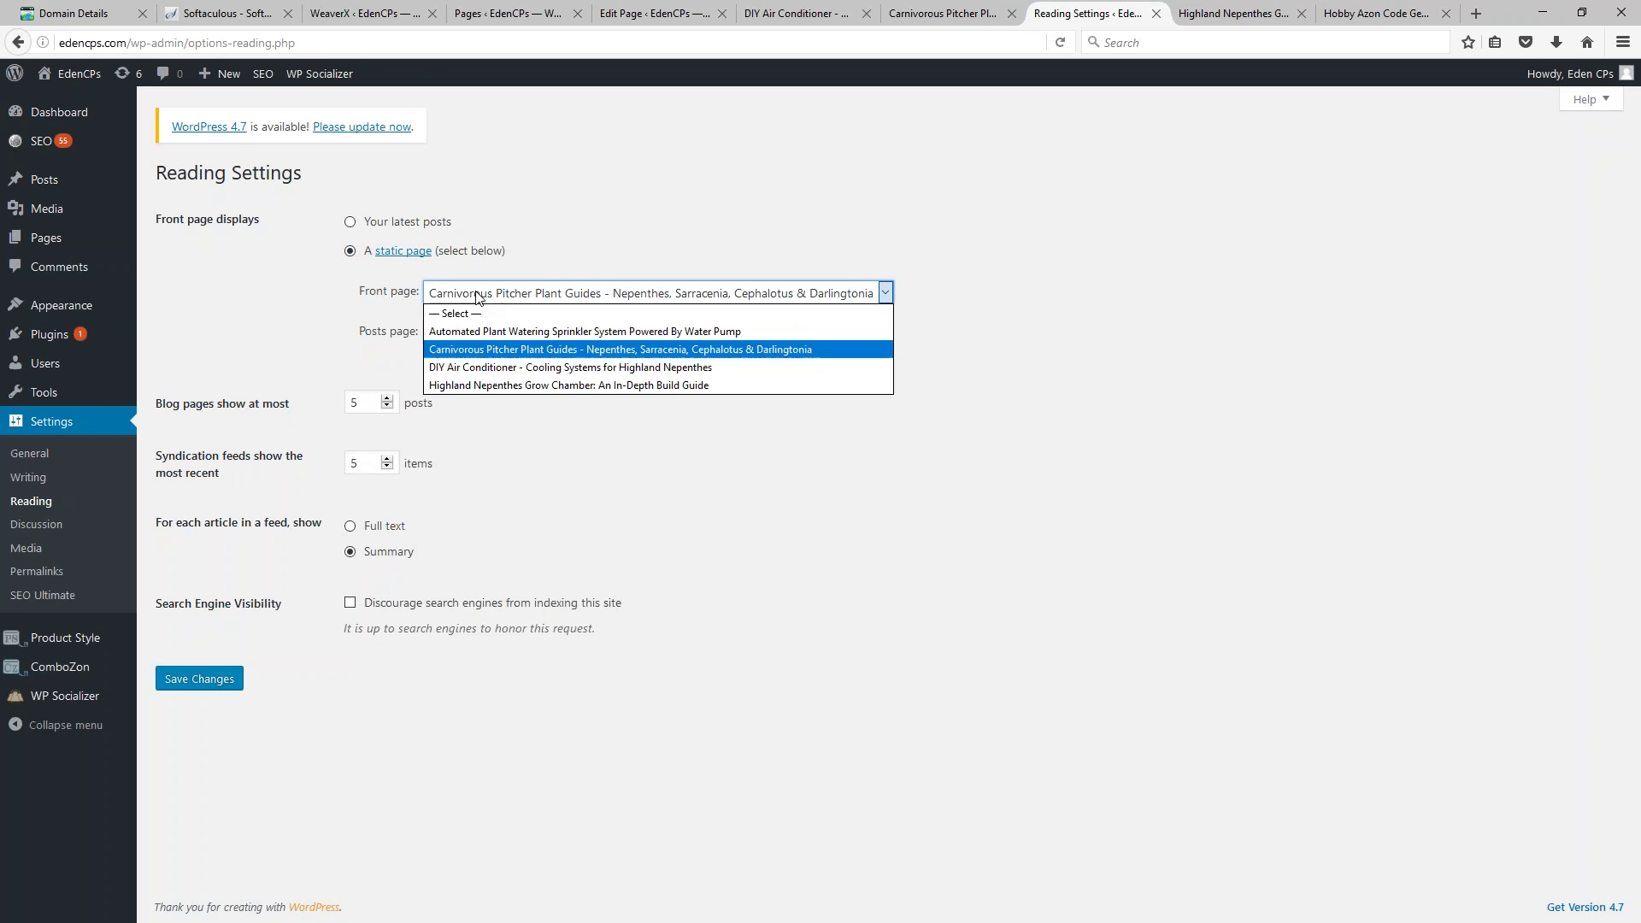
left_click(503, 352)
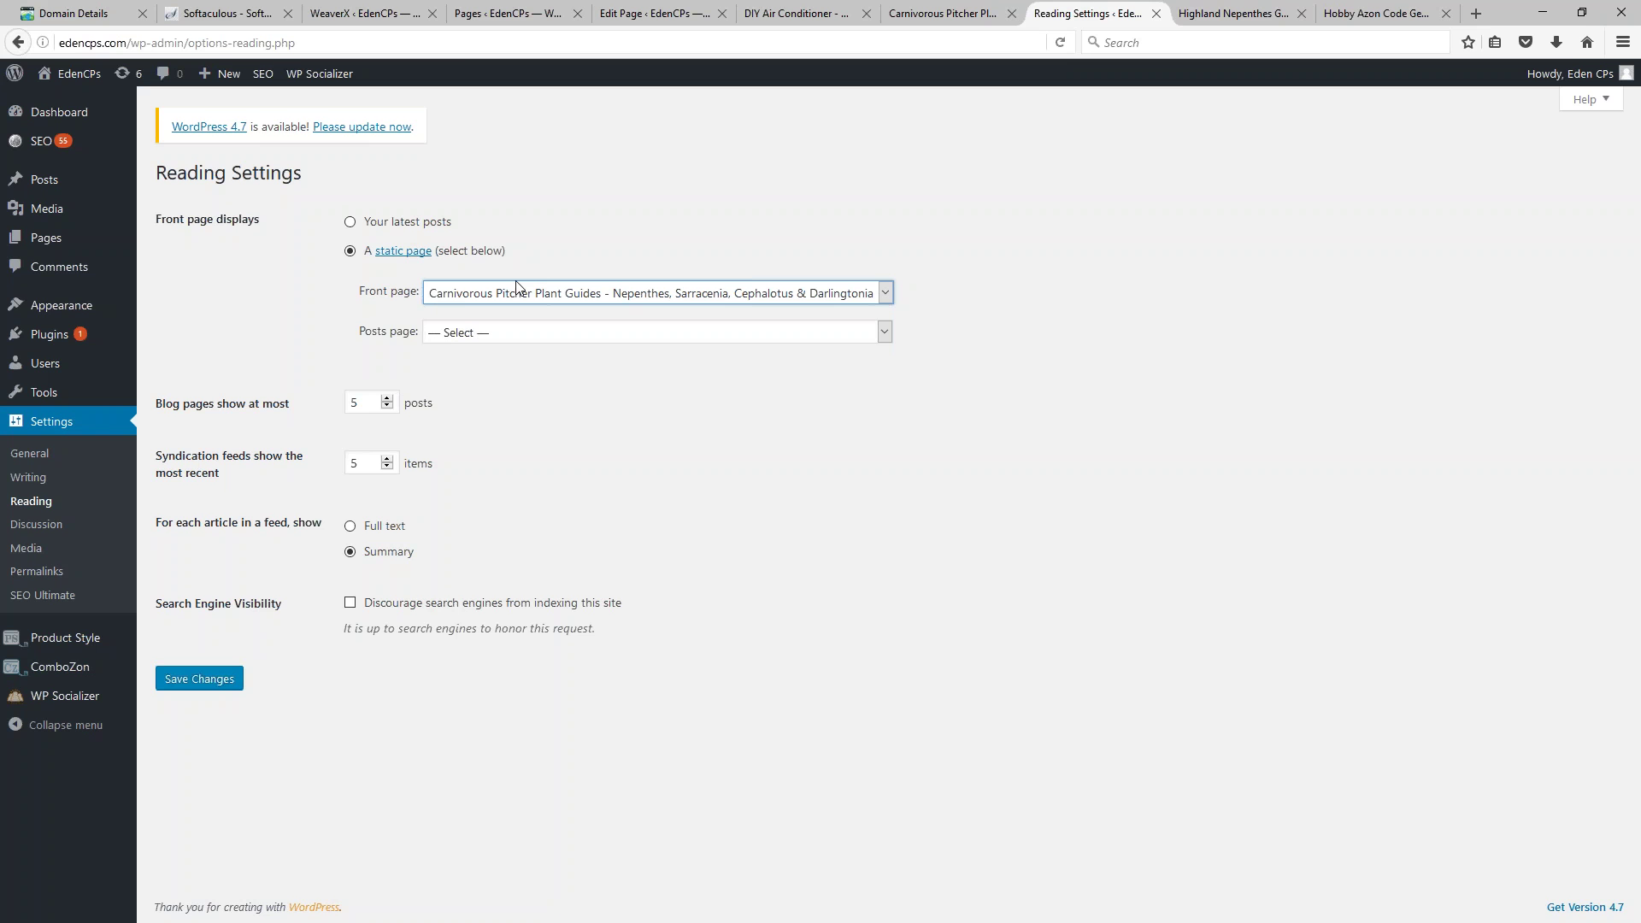
Step: Review the live Highland Nepenthes guide and the home page's introduction and project tutorials section
left_click(1253, 13)
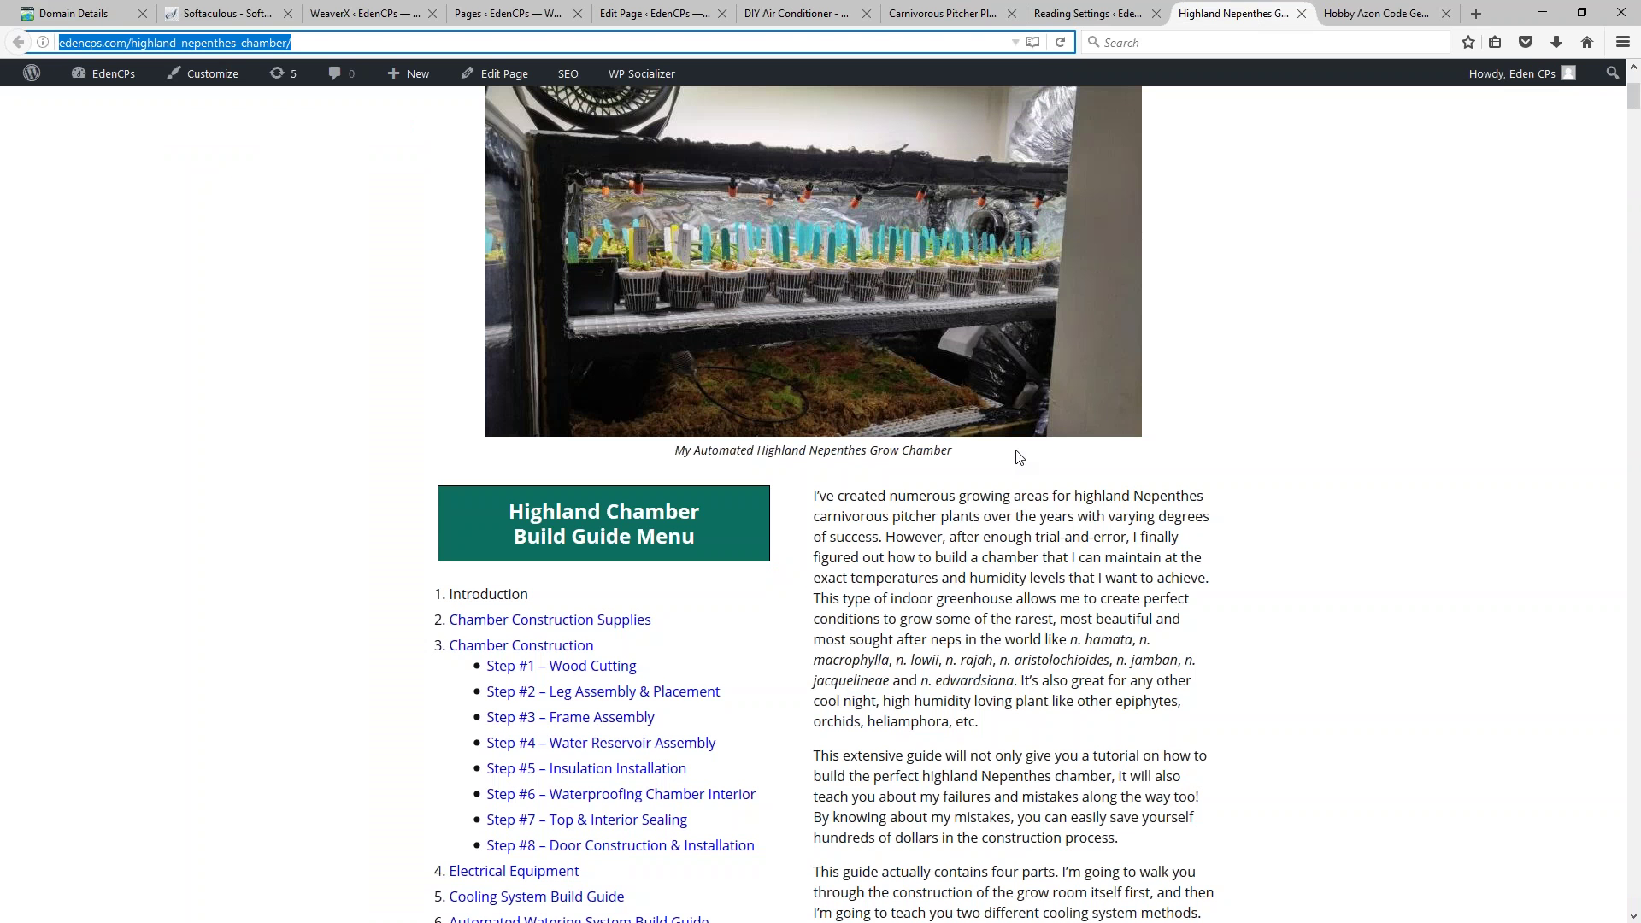
left_click(955, 13)
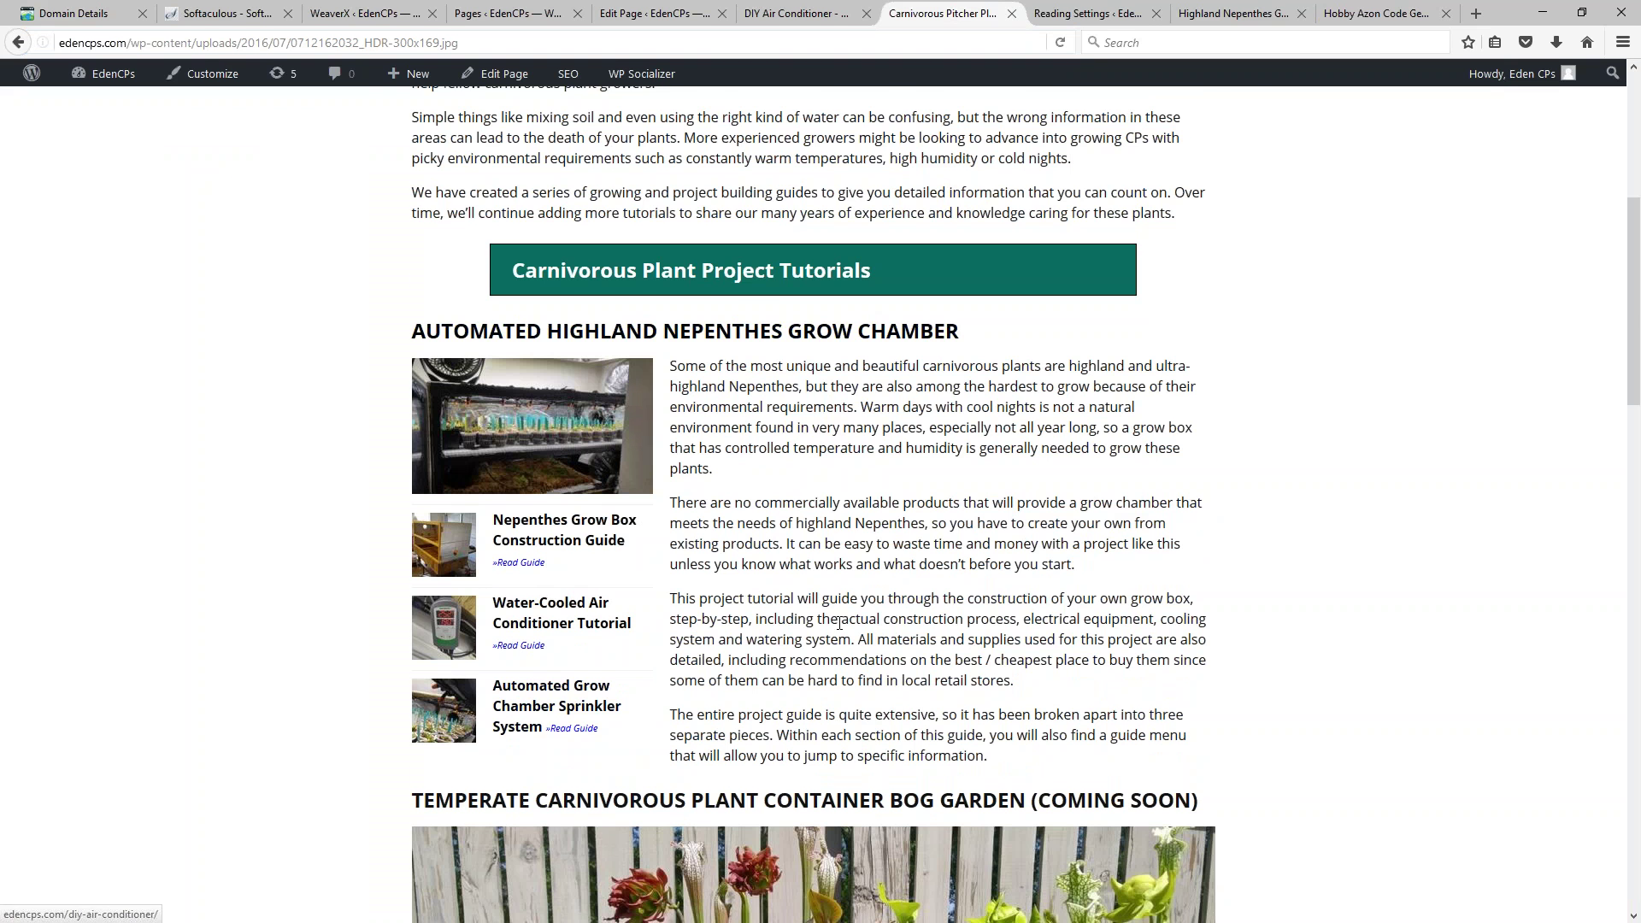
scroll(840, 623, "up", 5)
scroll(516, 677, "down", 3)
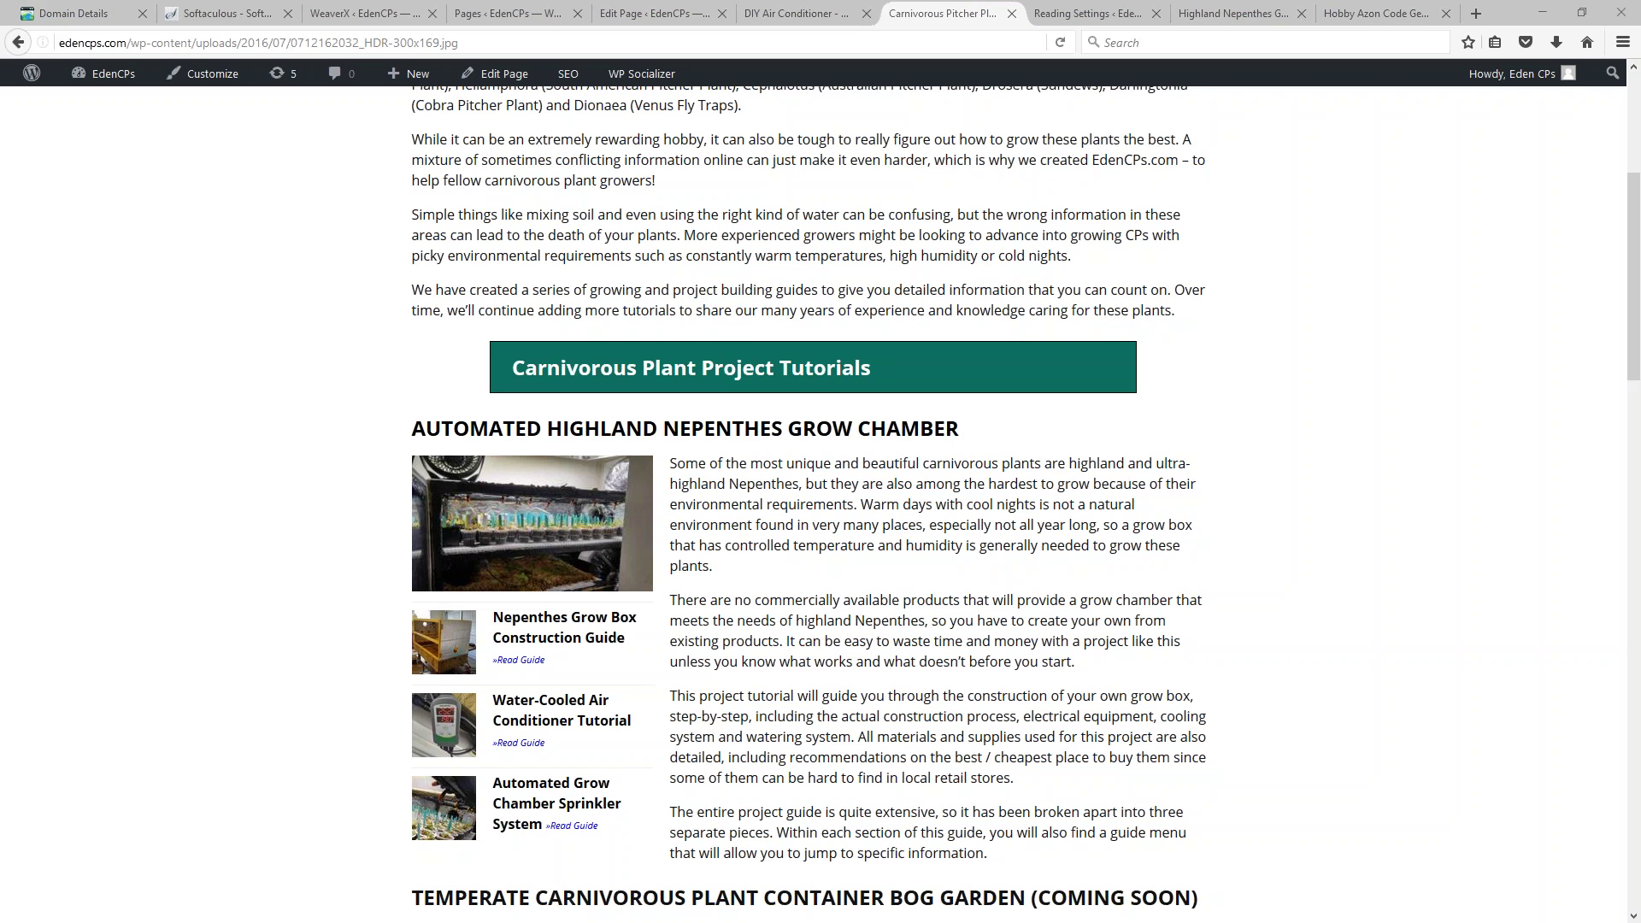
scroll(584, 243, "up", 5)
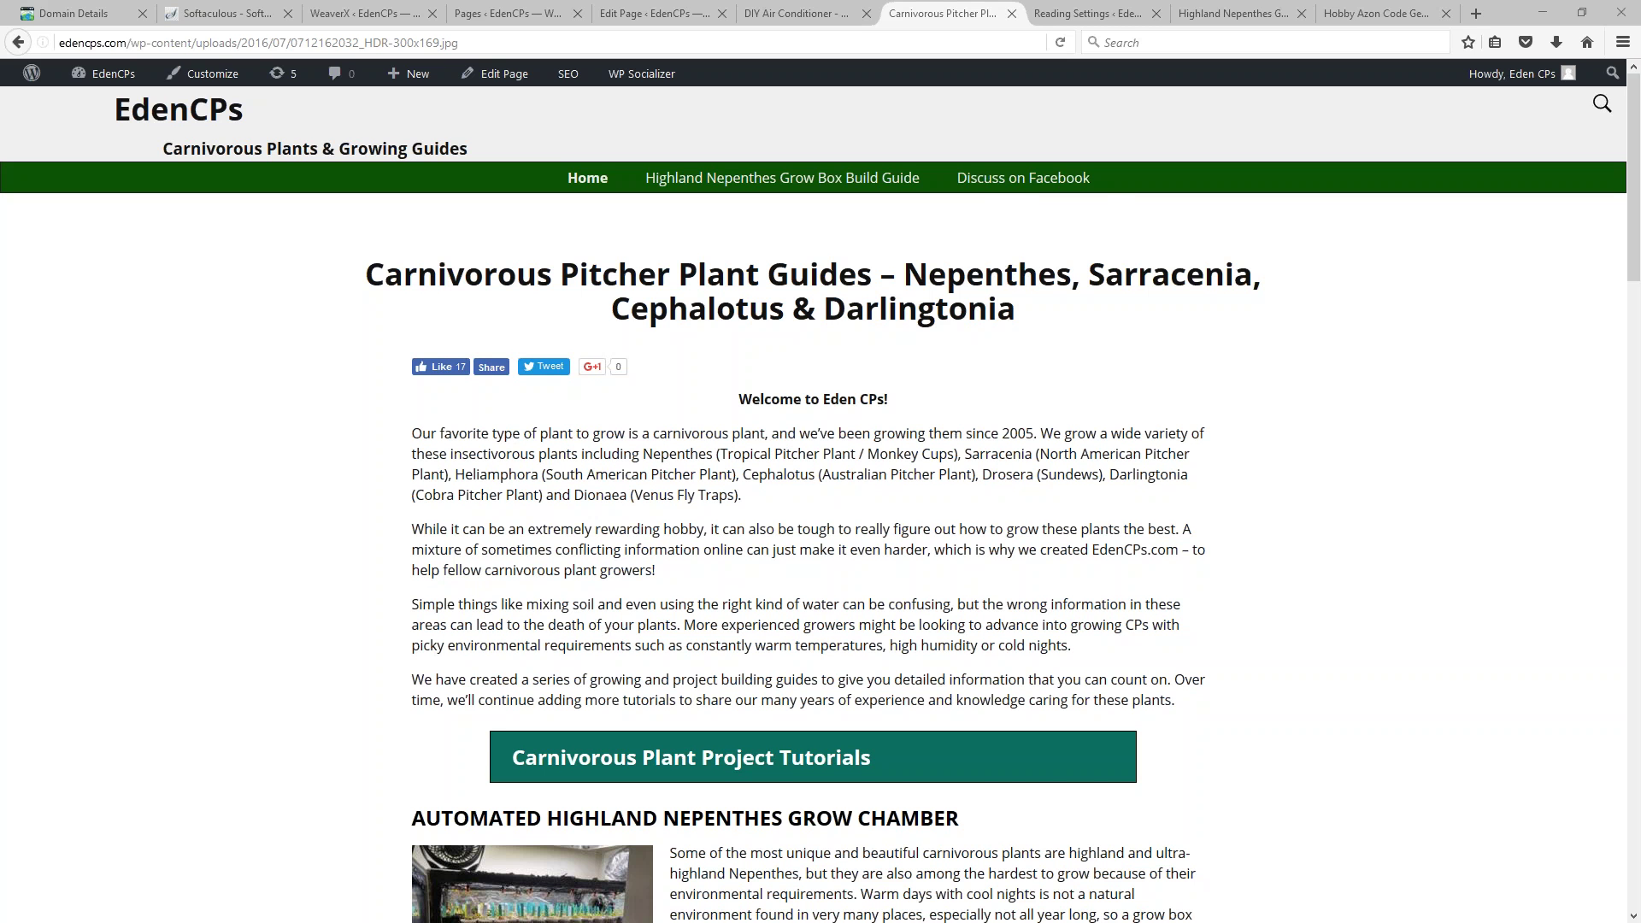
scroll(725, 378, "down", 6)
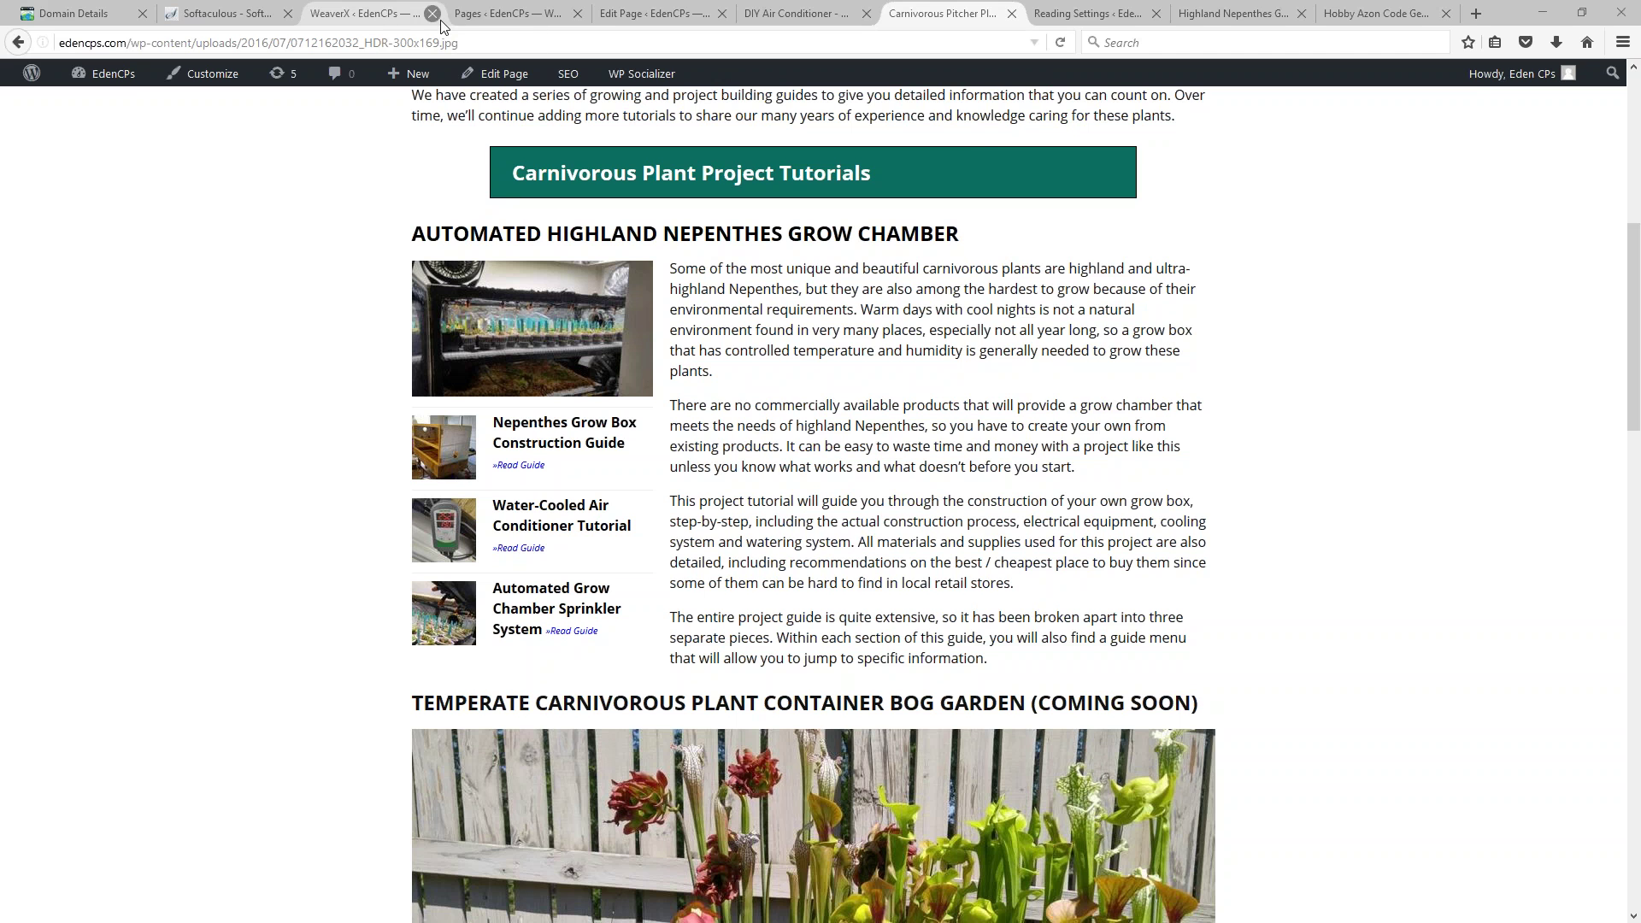
Step: Search Amazon products for "hydro icebox" in Product Style's Auto Amazon tool
left_click(380, 13)
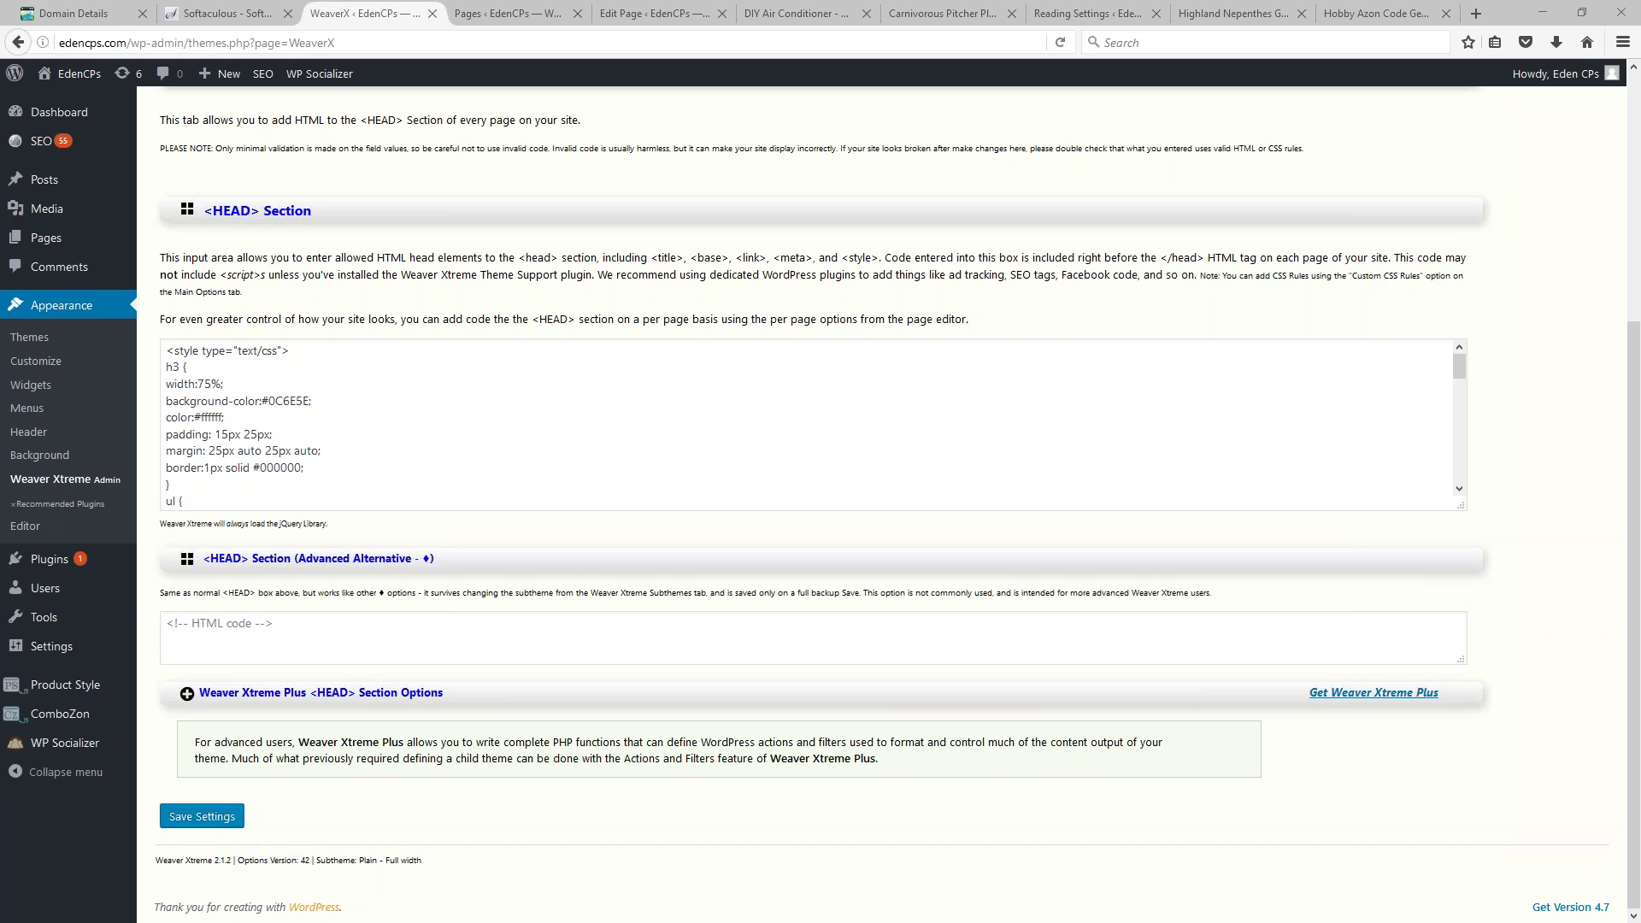
mouse_move(98, 689)
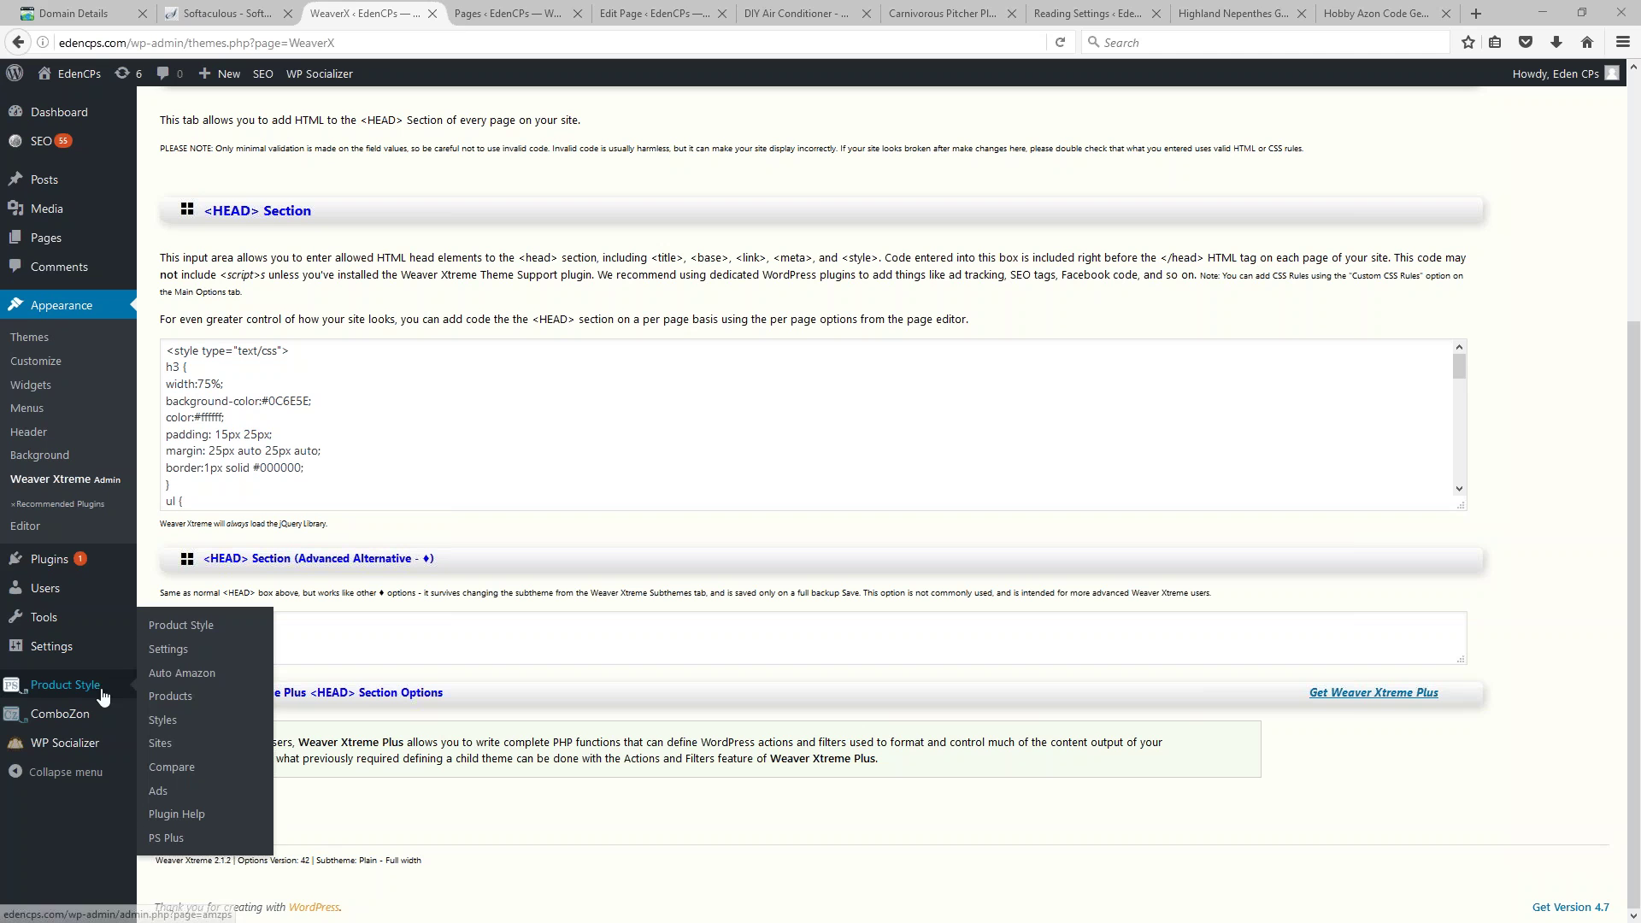
left_click(168, 676)
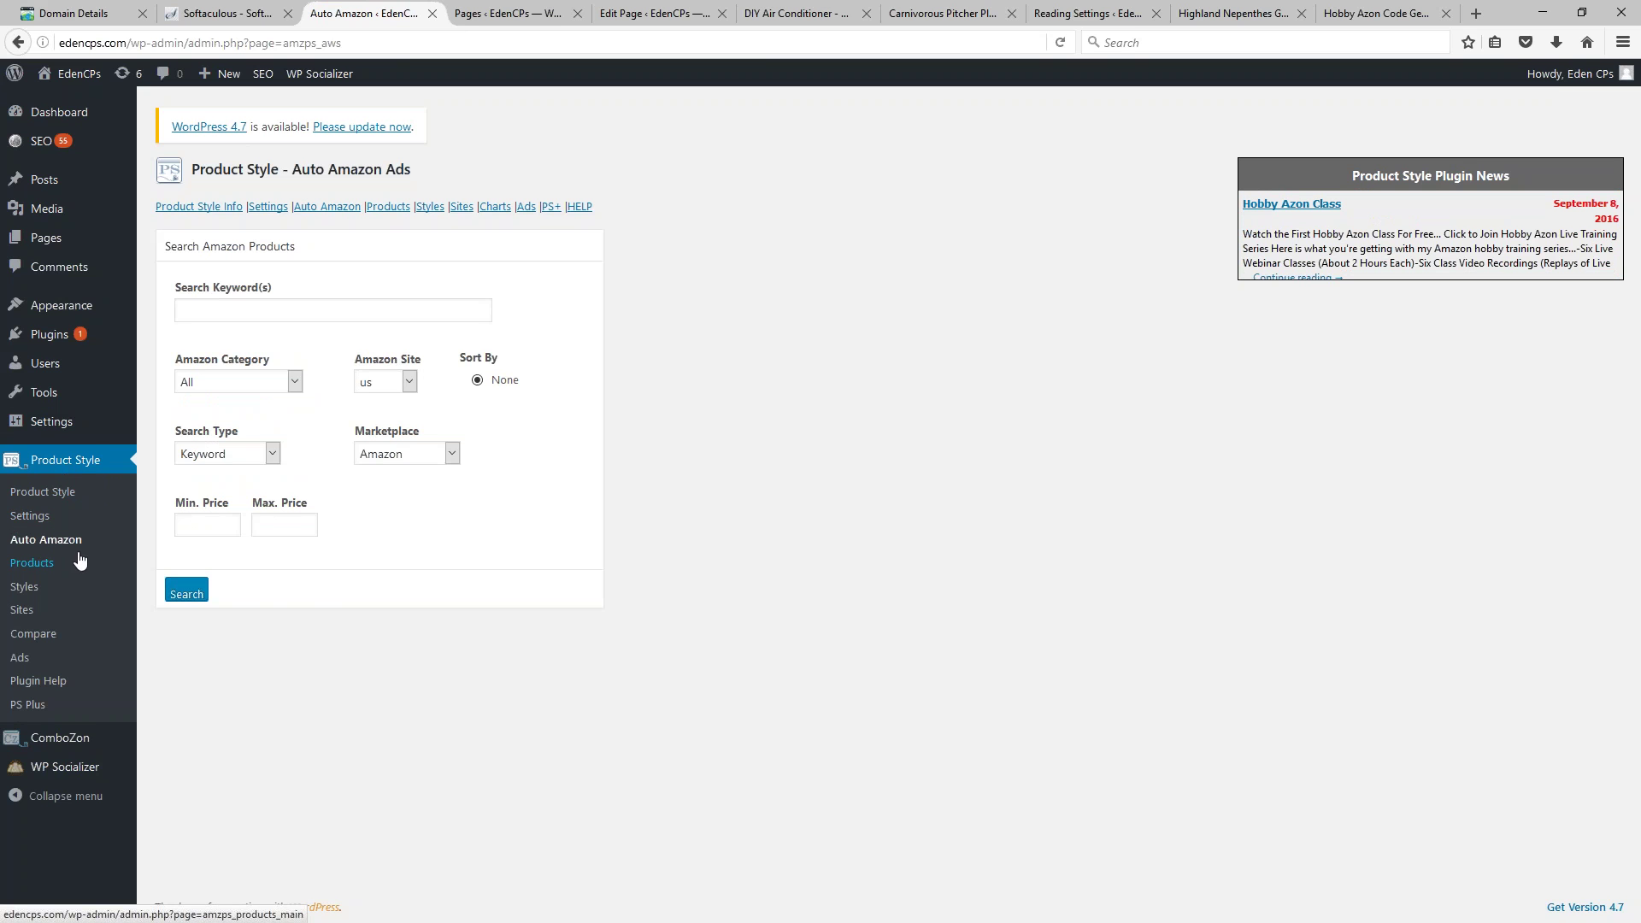
left_click(220, 317)
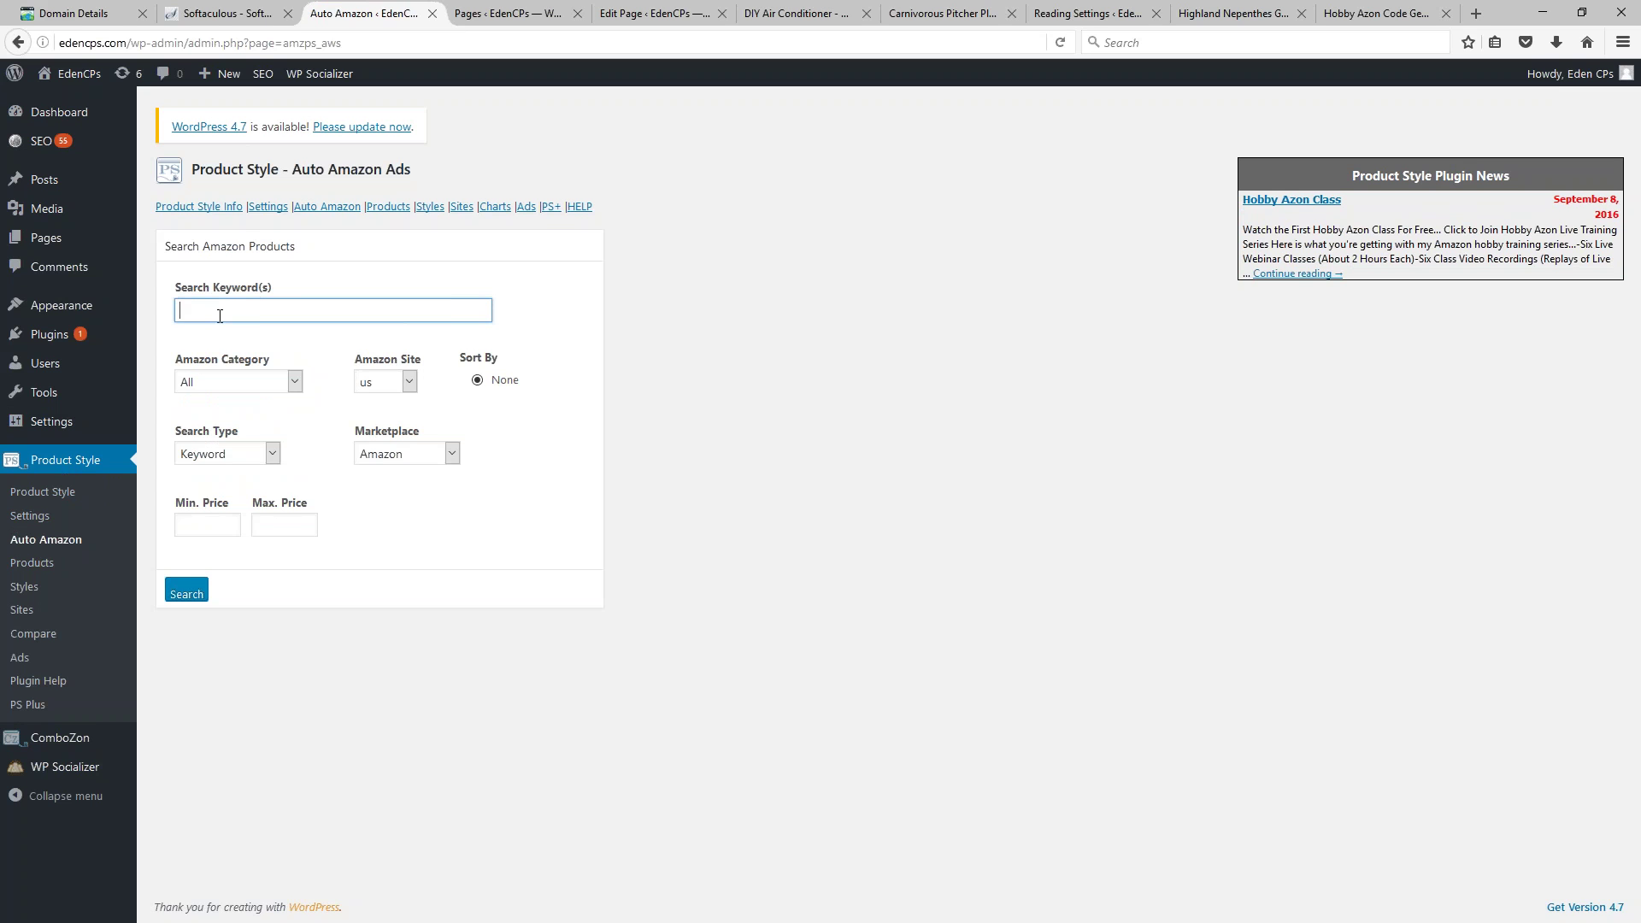
type("hydro icebox")
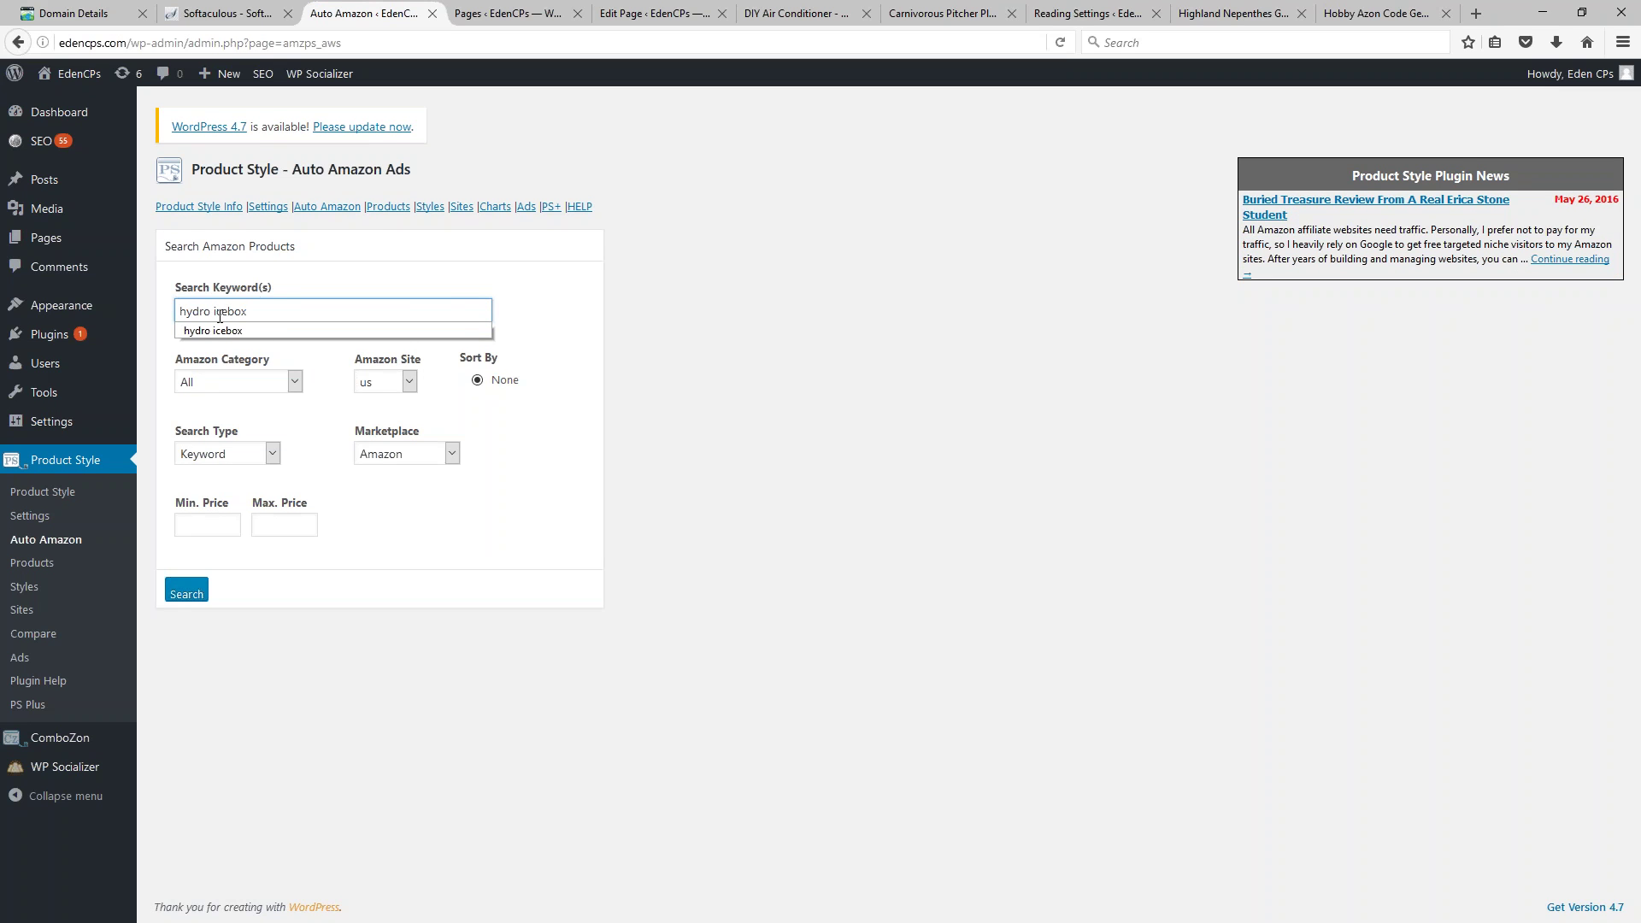
key("Return")
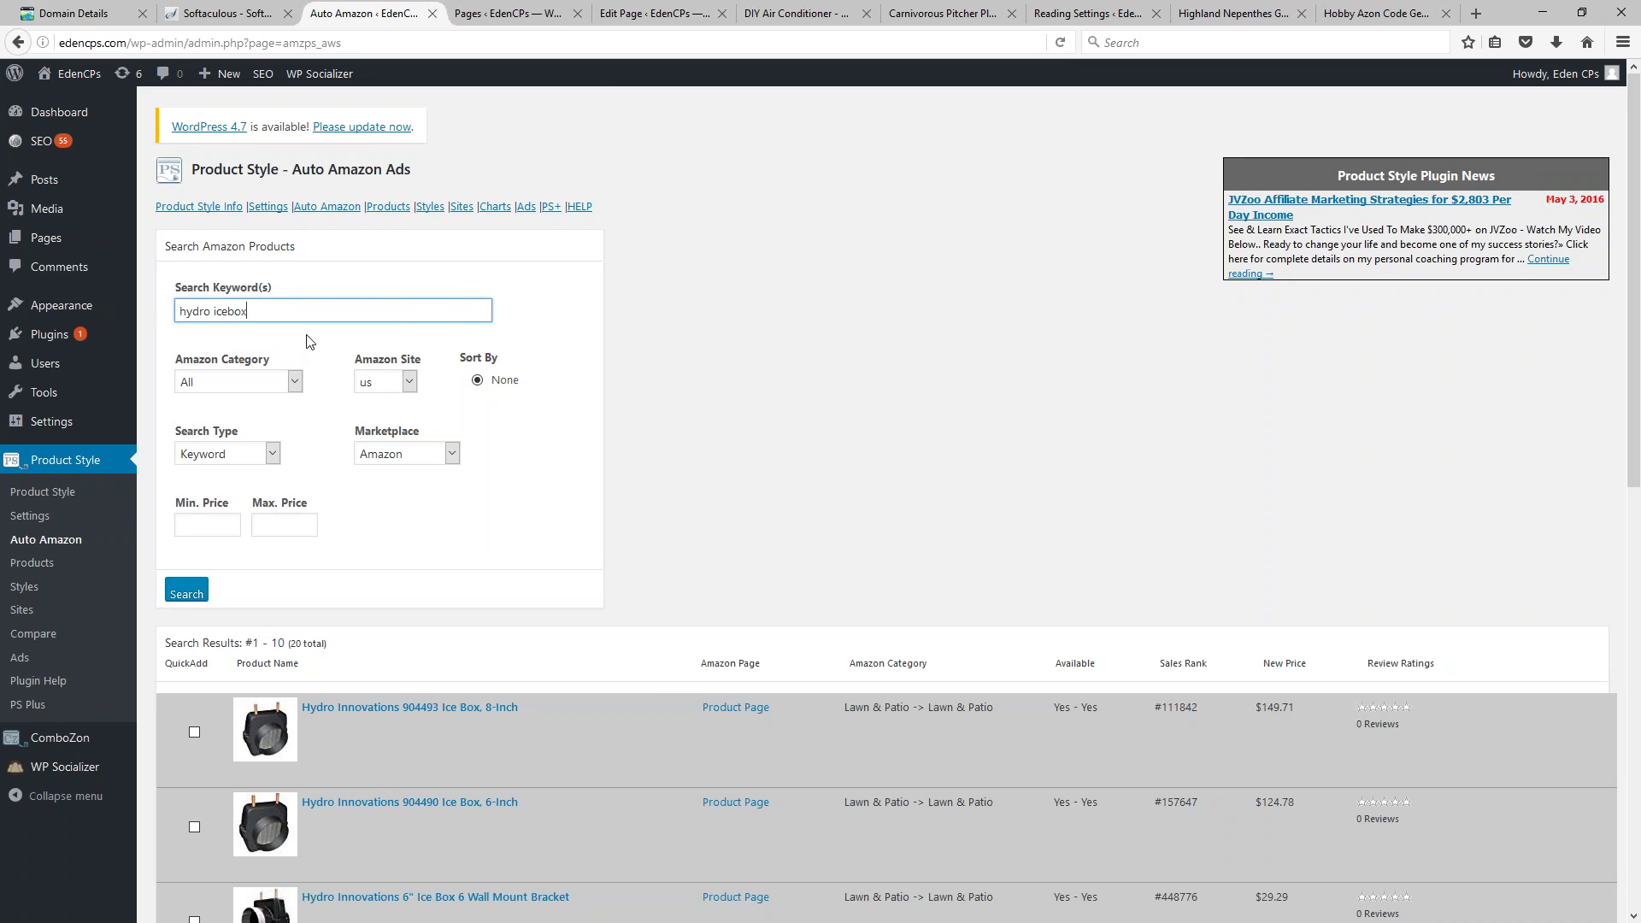
Step: Open the ad creation form for the Hydro Innovations 904490 Ice Box, 6-Inch from the search results
scroll(670, 381, "down", 3)
scroll(667, 373, "down", 1)
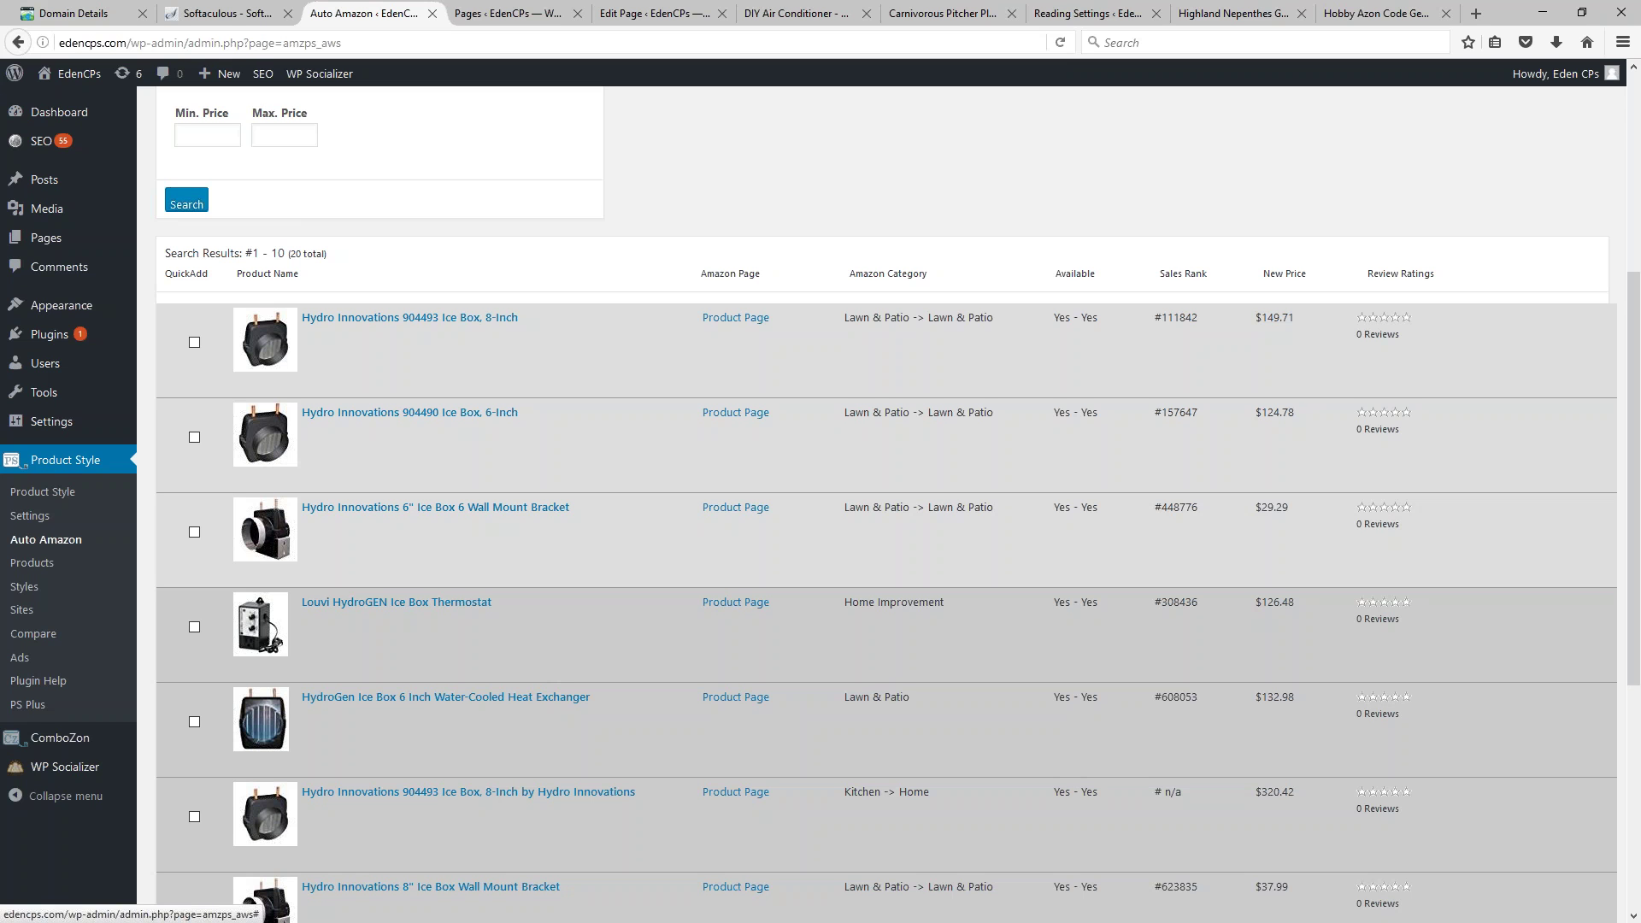
left_click(382, 416)
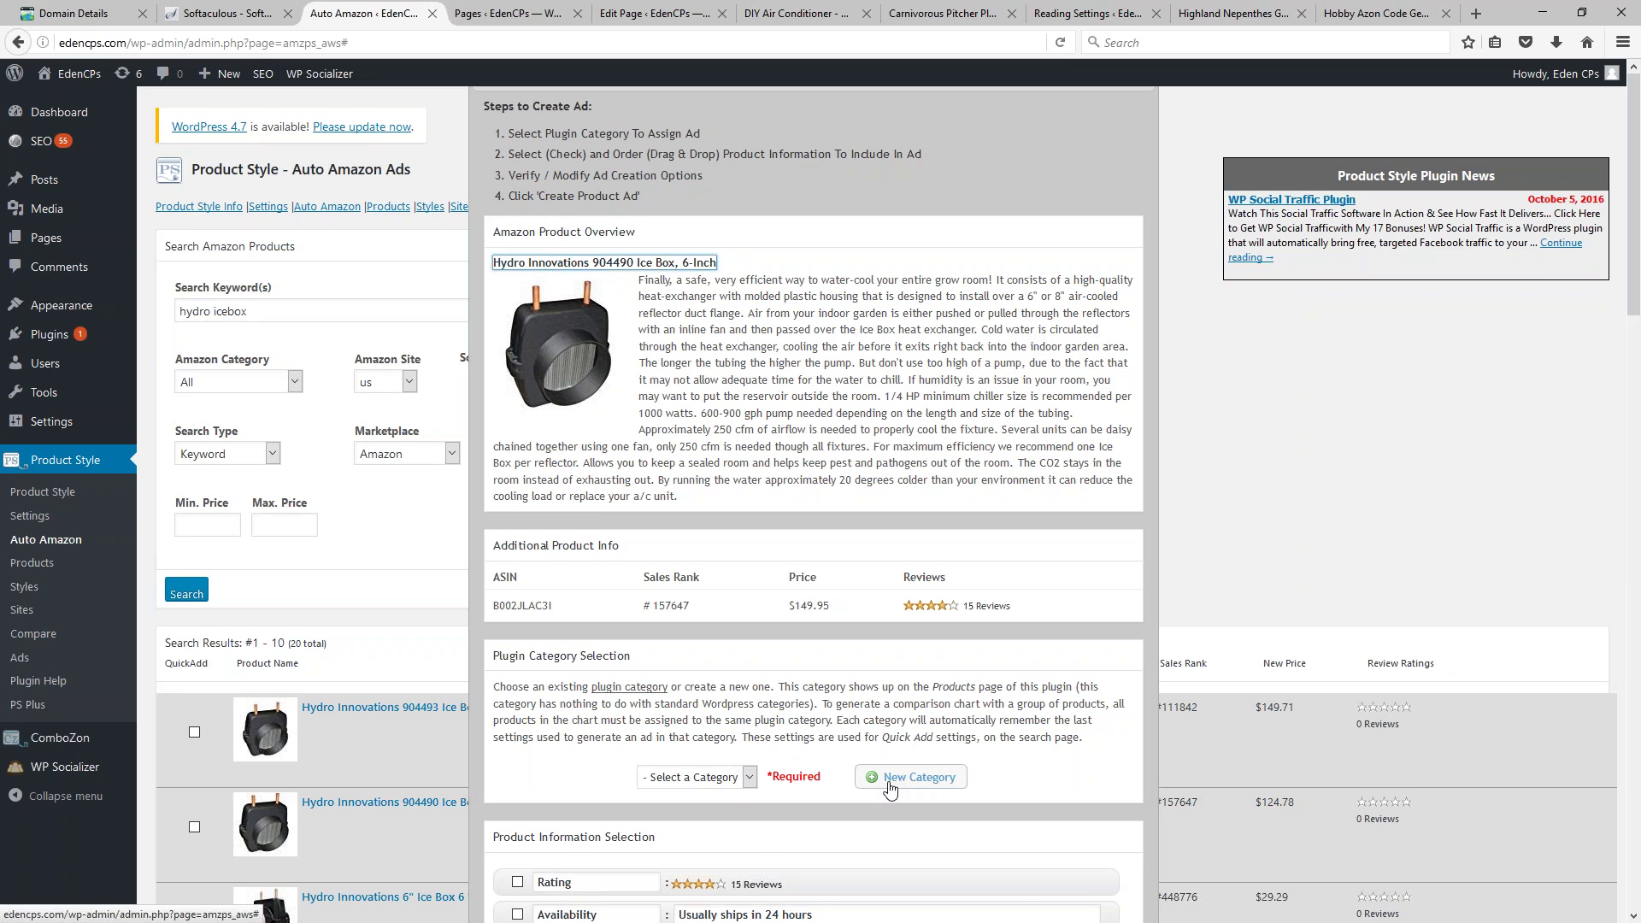
Step: Create a new plugin category named "Accessories" for the ad
scroll(821, 598, "down", 2)
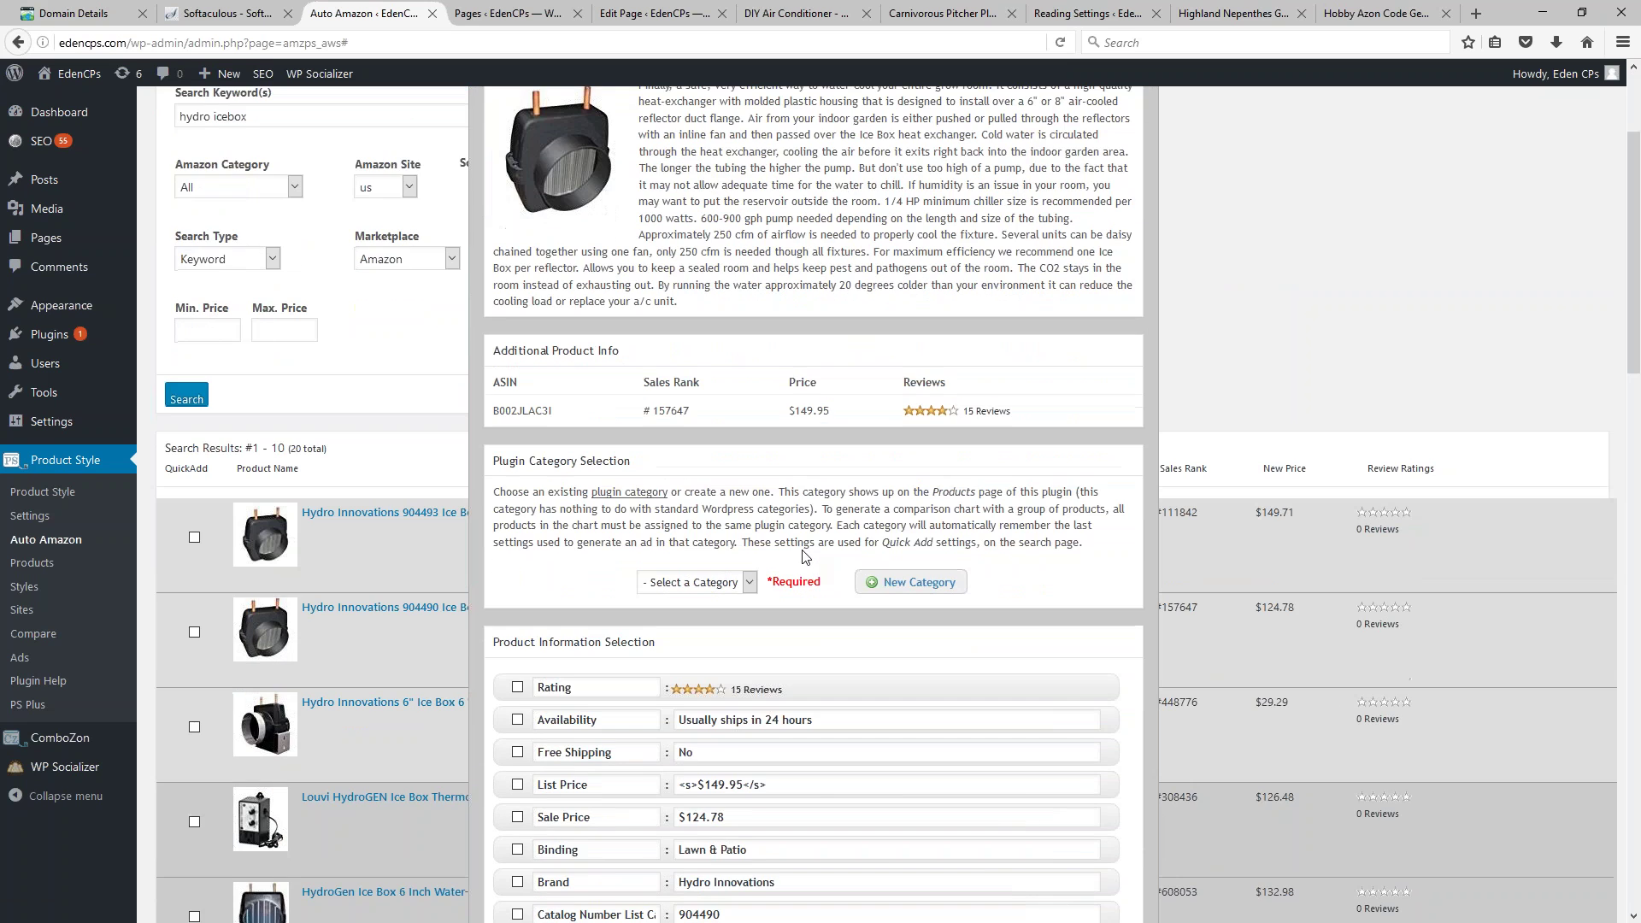
left_click(884, 590)
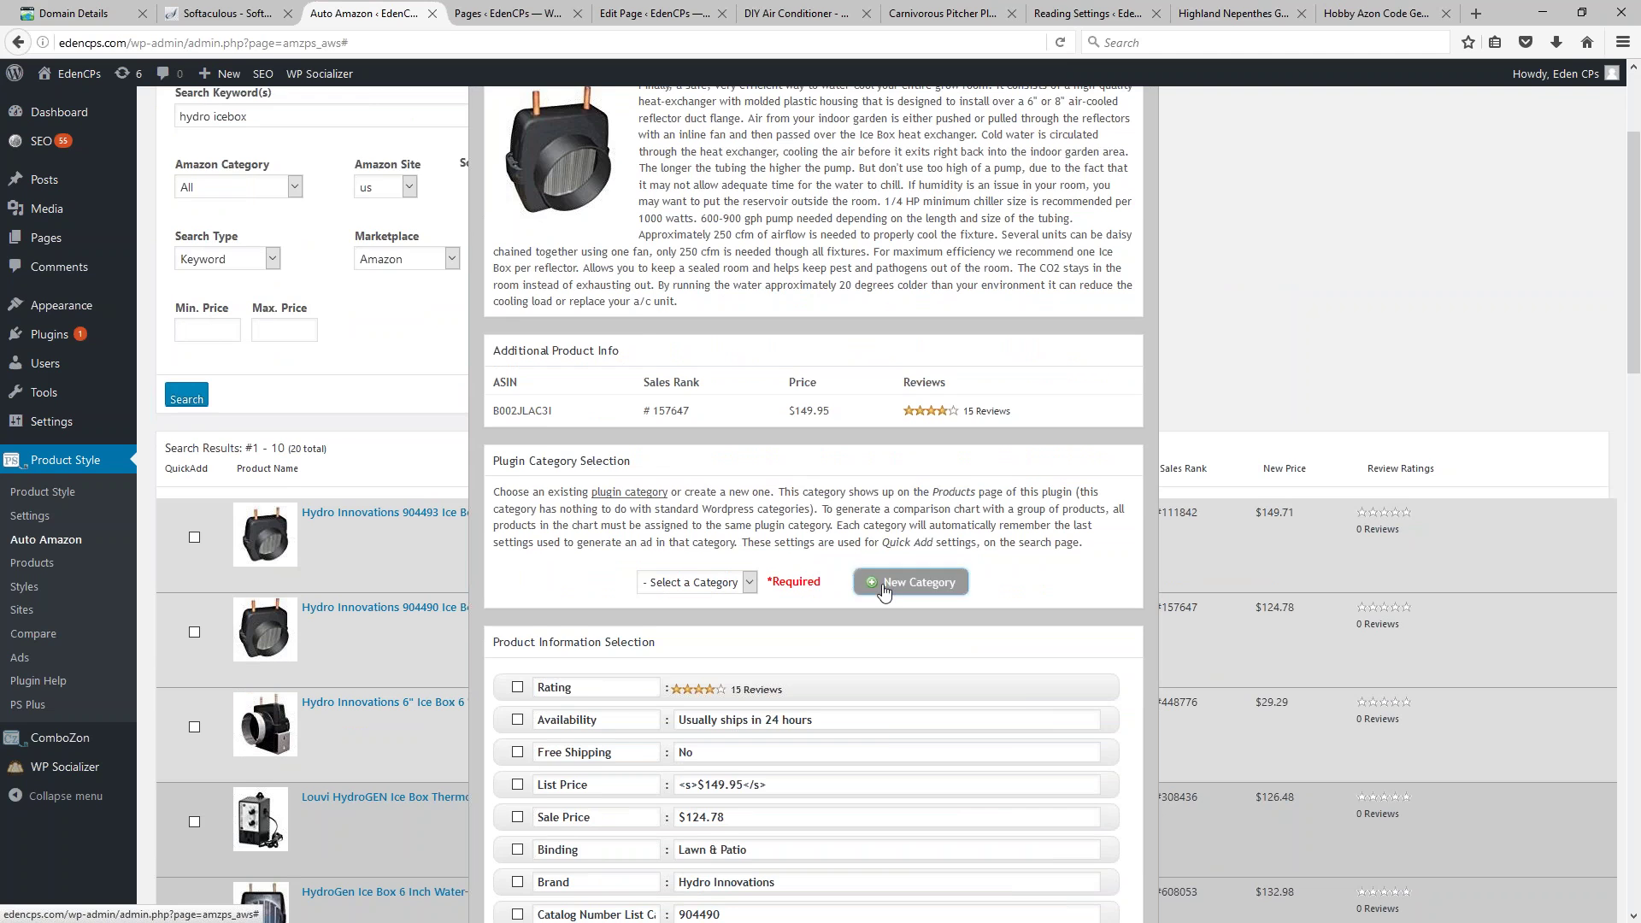
type("A")
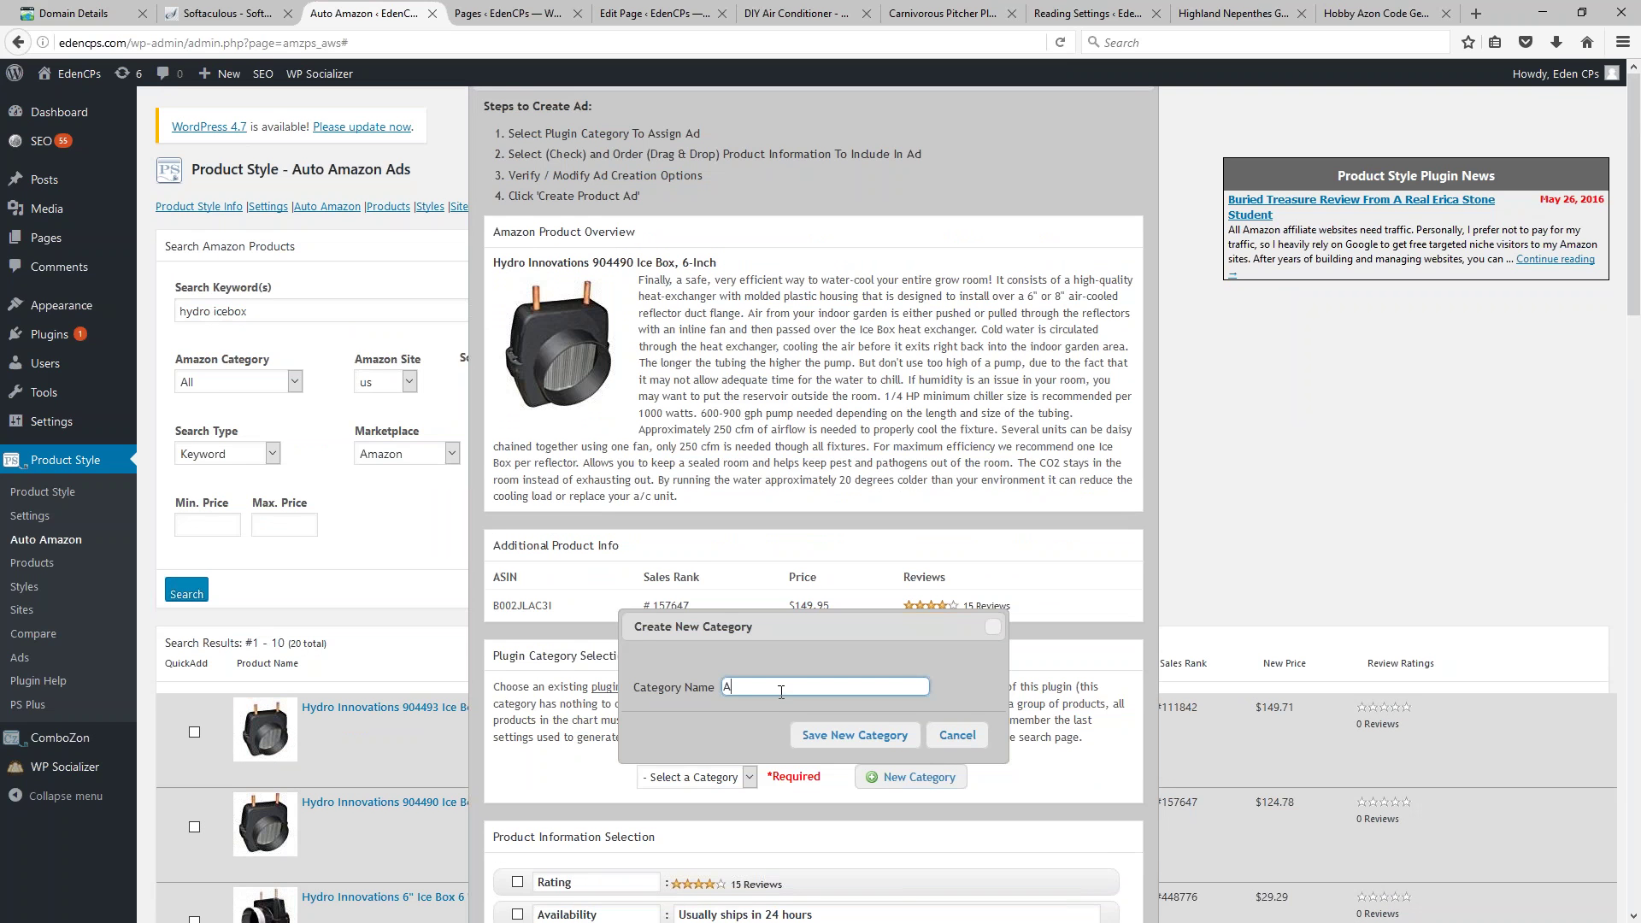
type("ccessories")
left_click(814, 737)
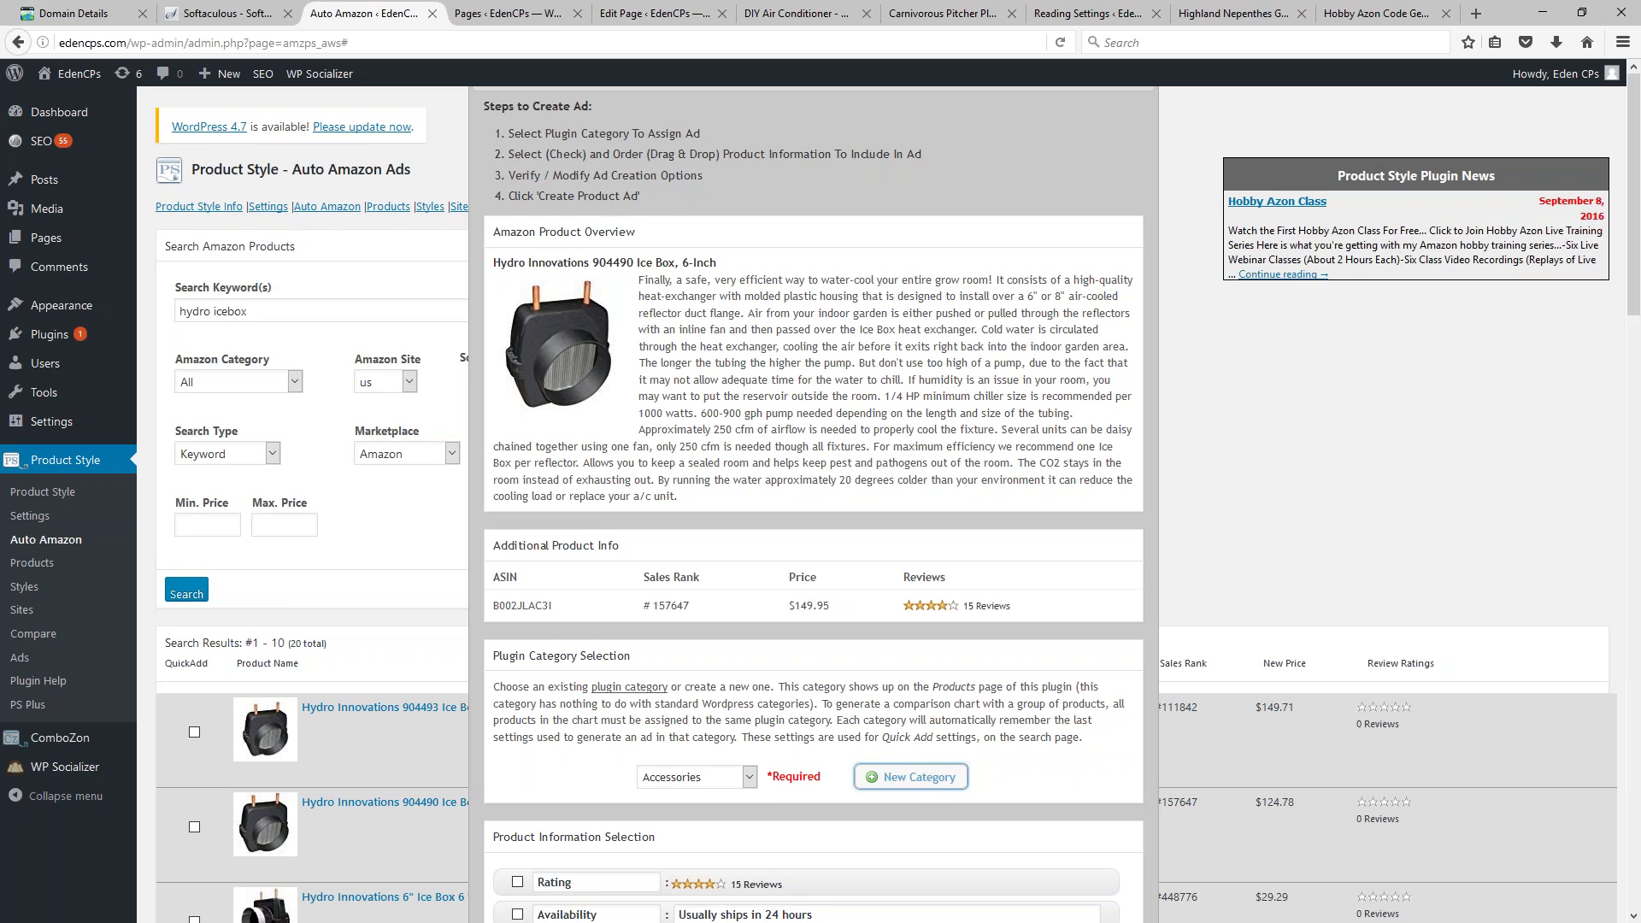
Step: Include Sale Price and Rating in the ad's product information, with Sale Price moved above Rating
scroll(809, 733, "down", 5)
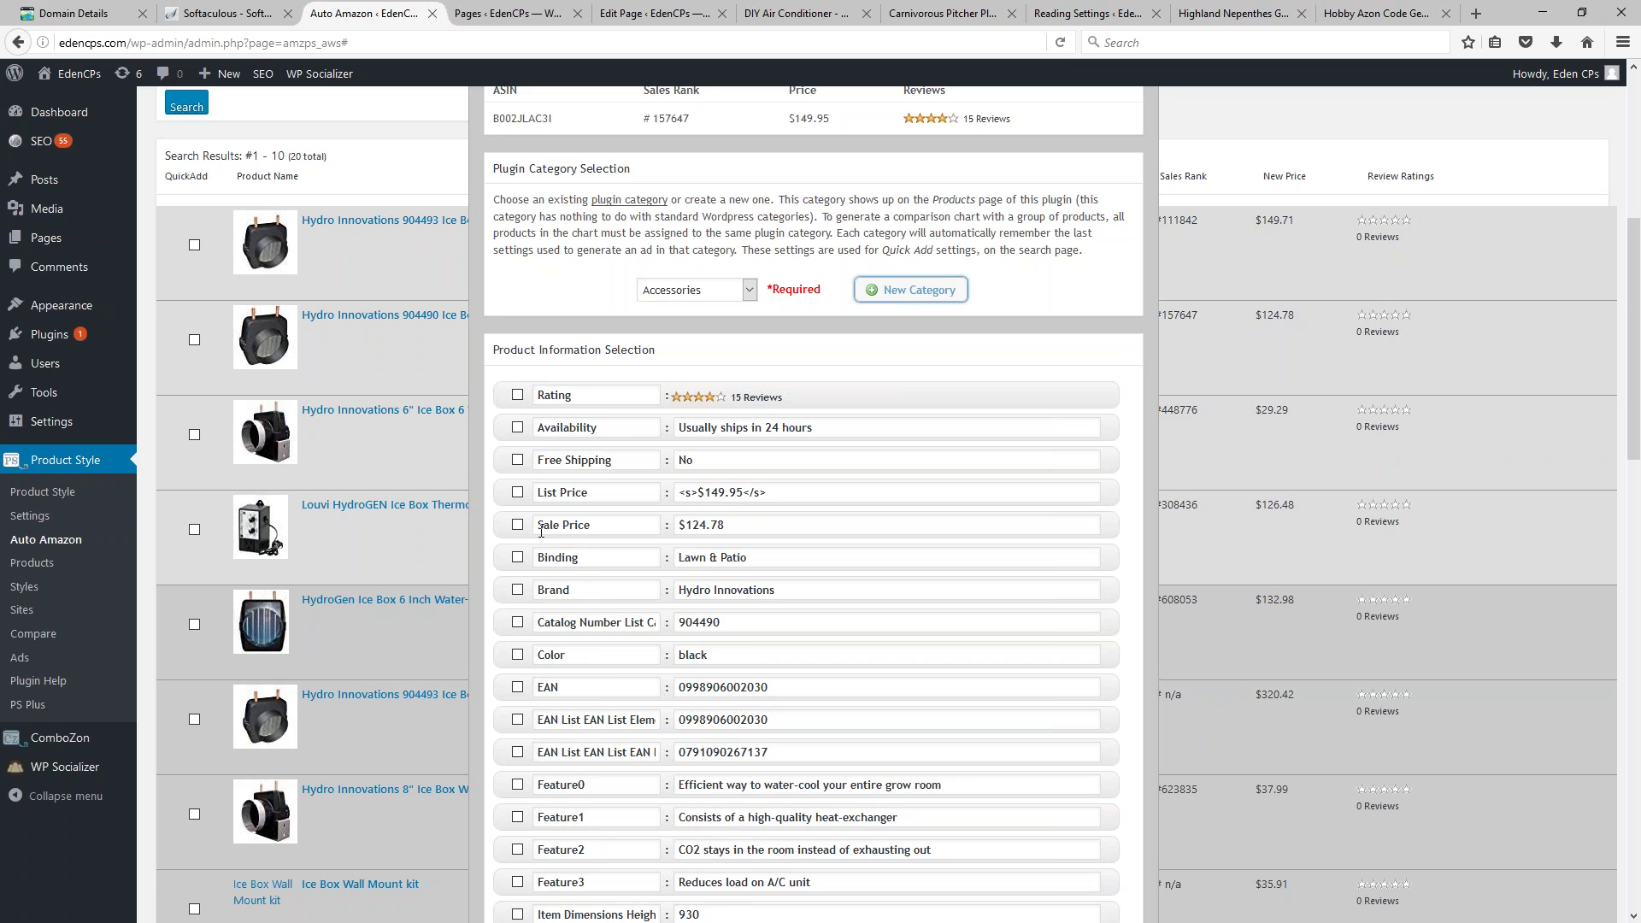
scroll(614, 562, "down", 5)
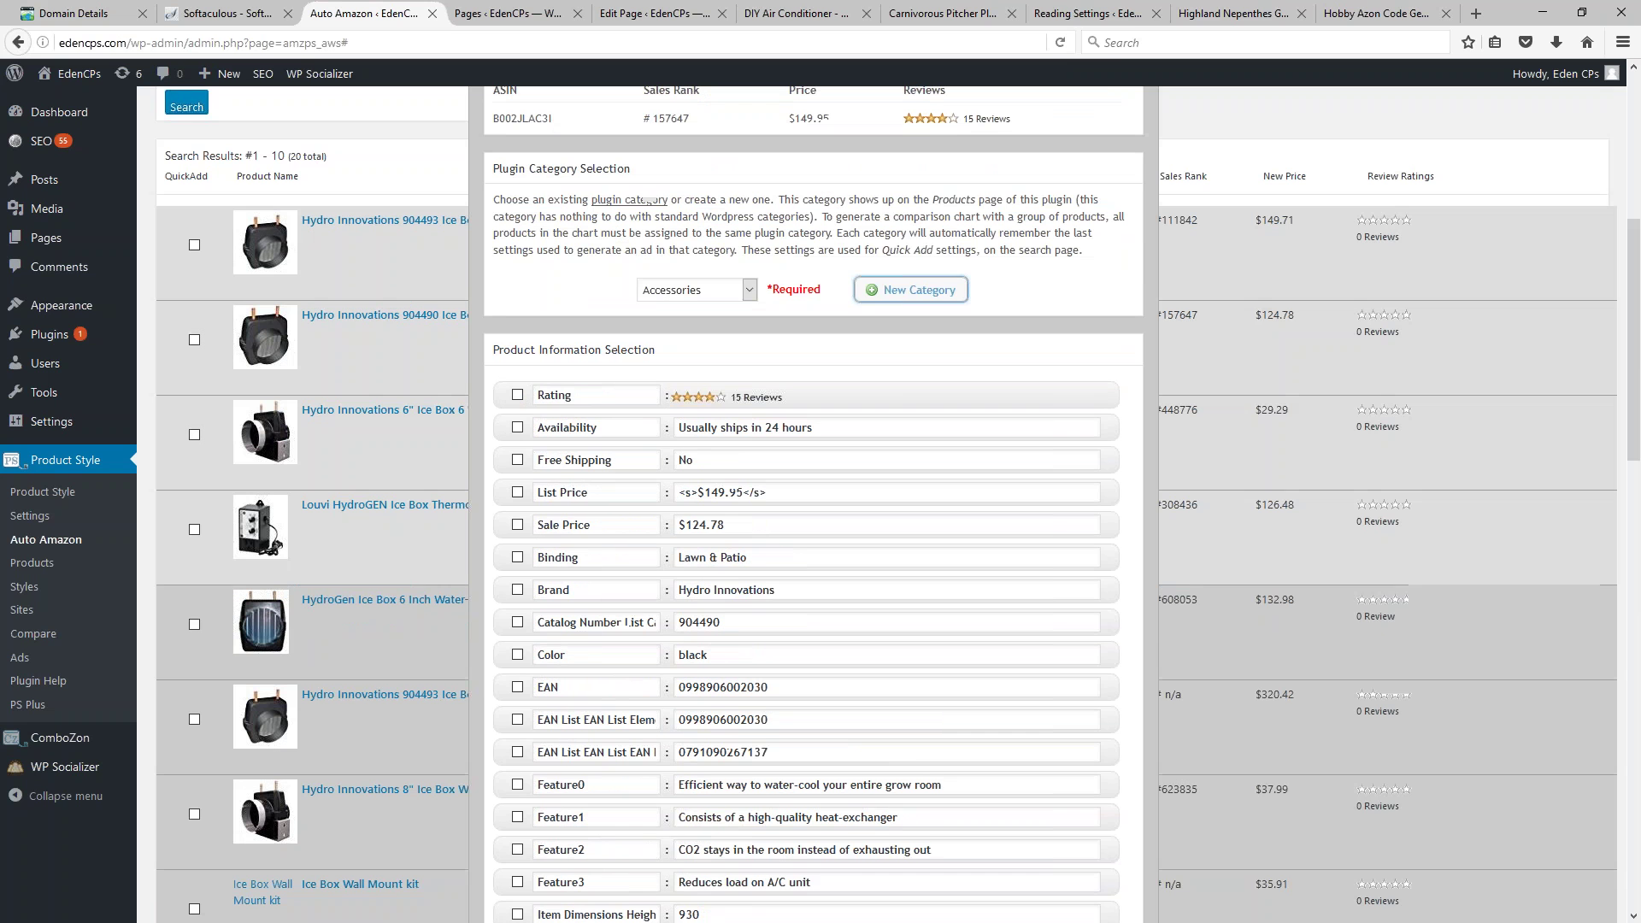
left_click(517, 525)
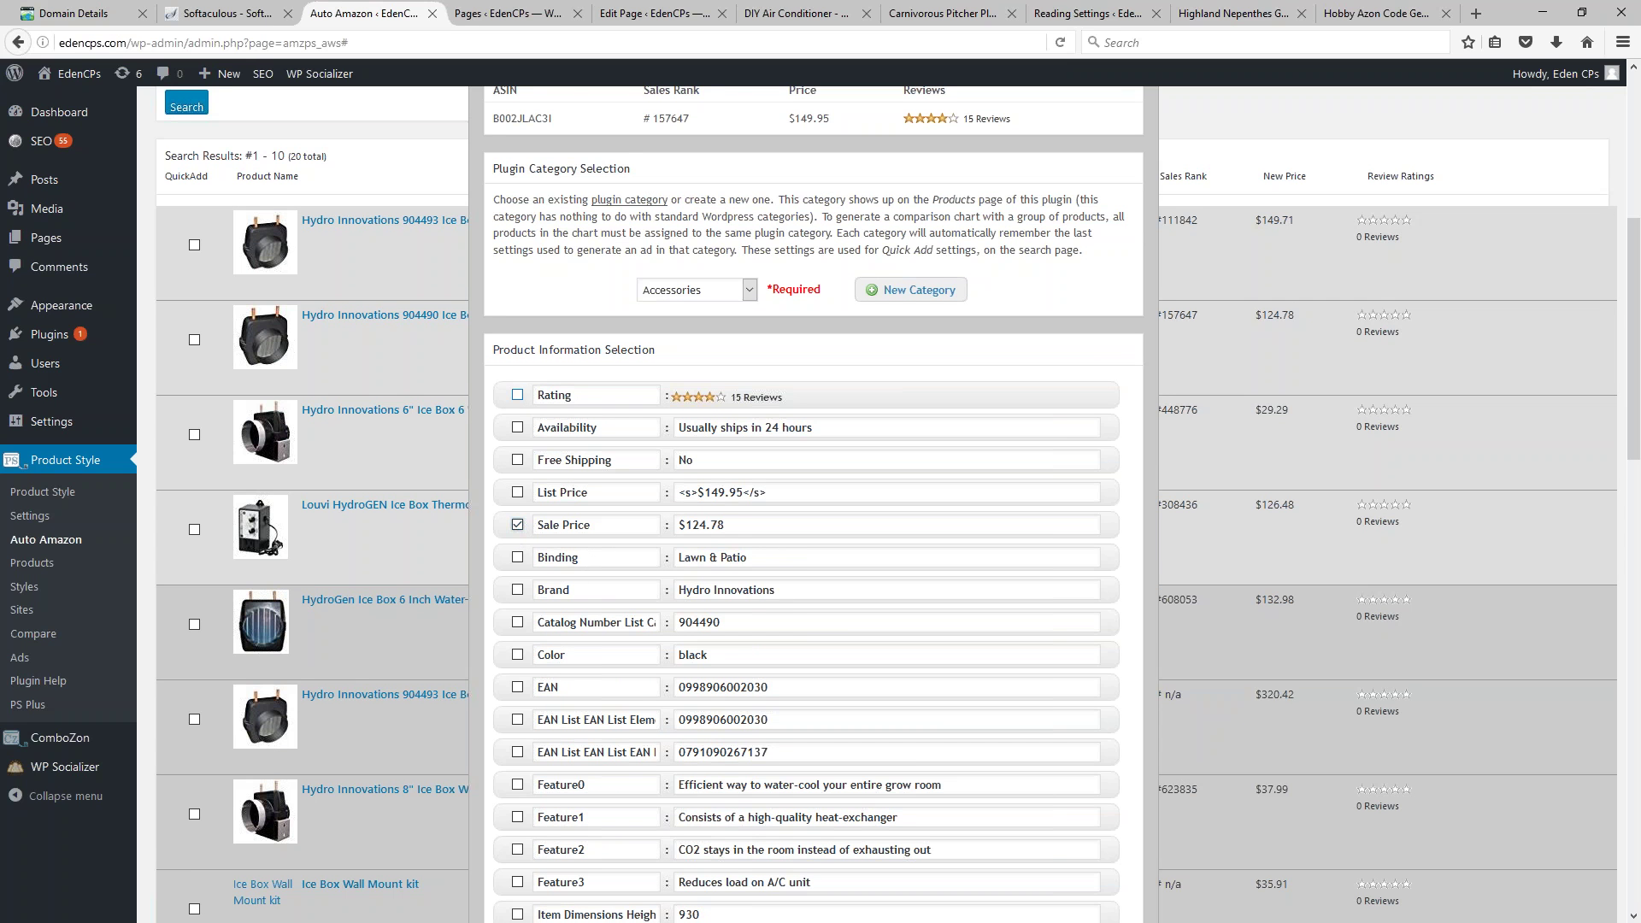
left_click(518, 395)
left_click_drag(504, 526, 503, 382)
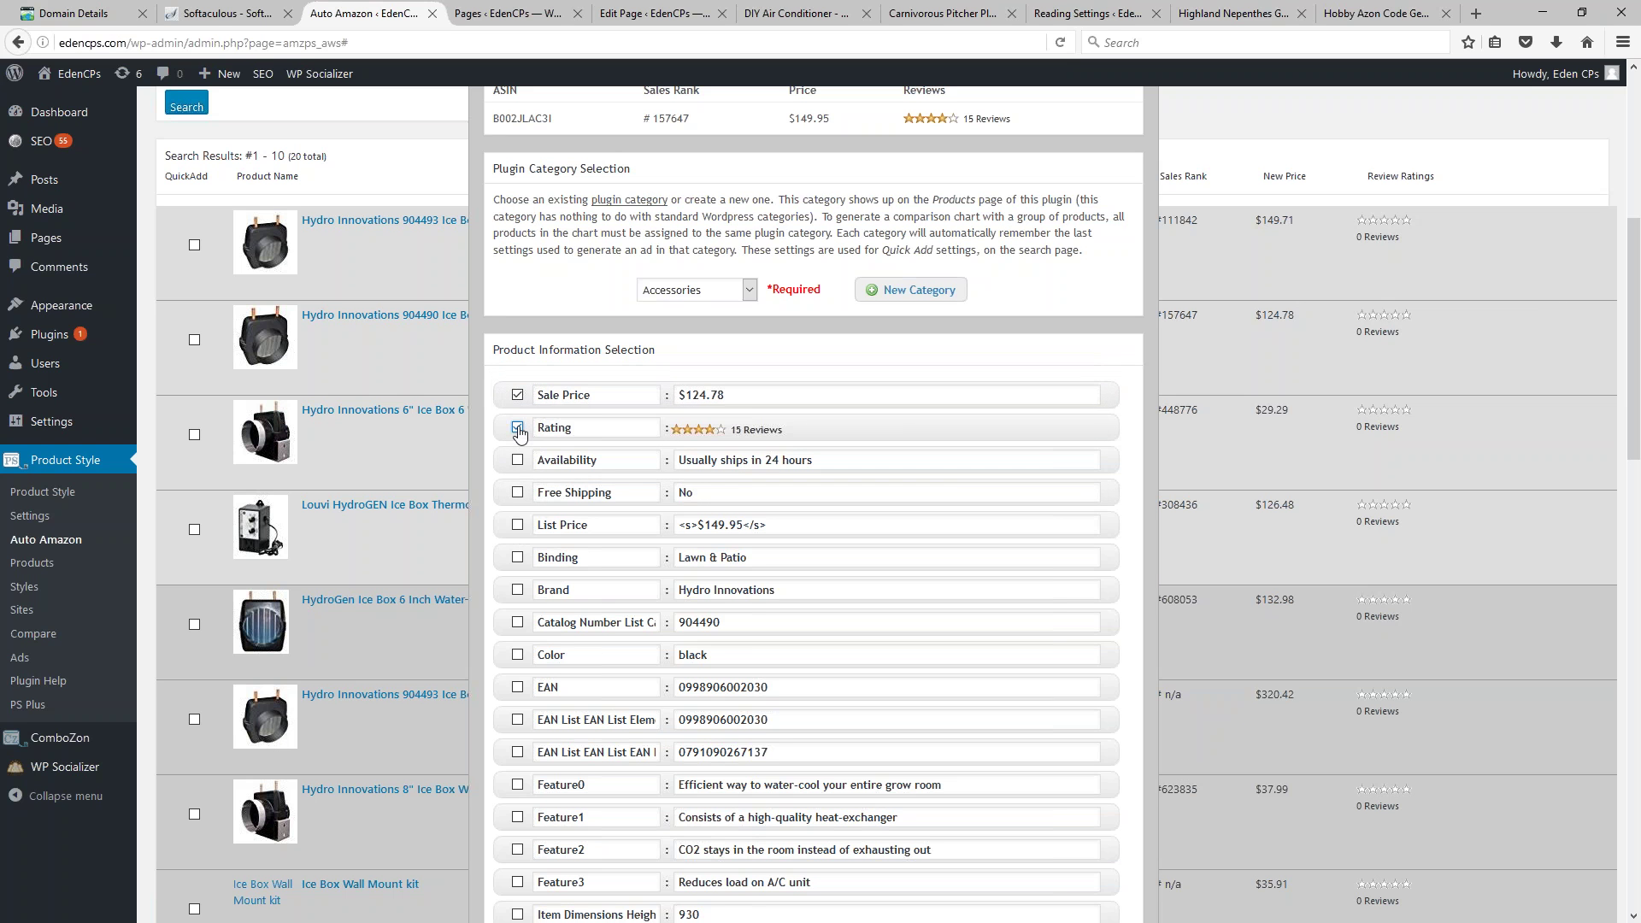
left_click(518, 428)
Step: Set the ad's image size to Medium (1 x 1) in the ad creation options
scroll(680, 424, "down", 15)
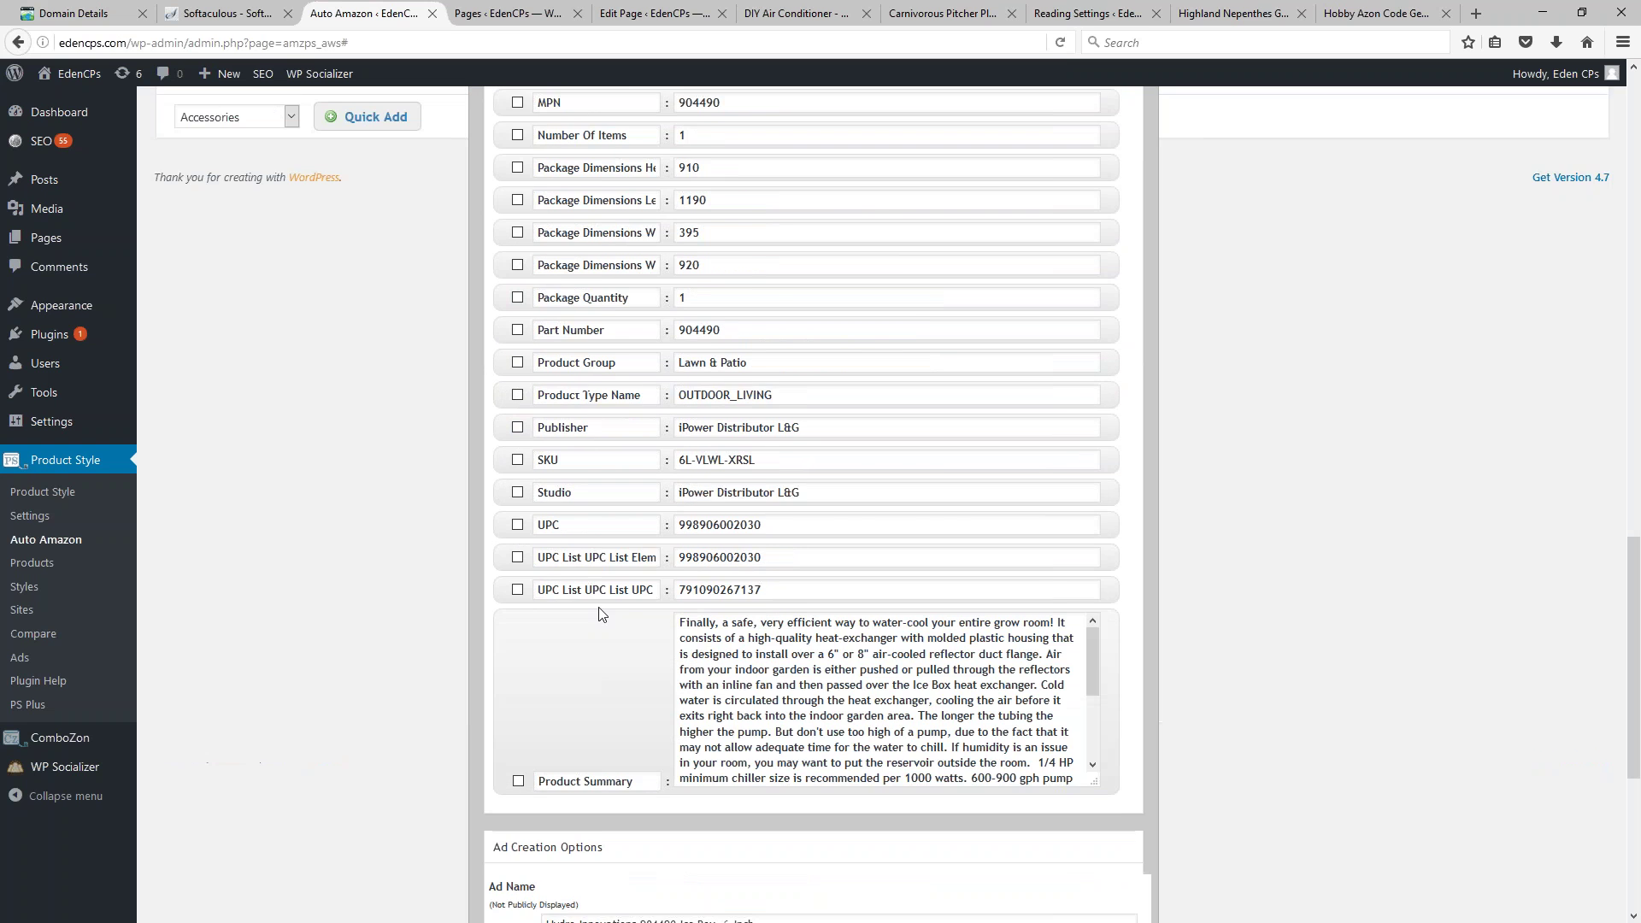
scroll(564, 462, "down", 5)
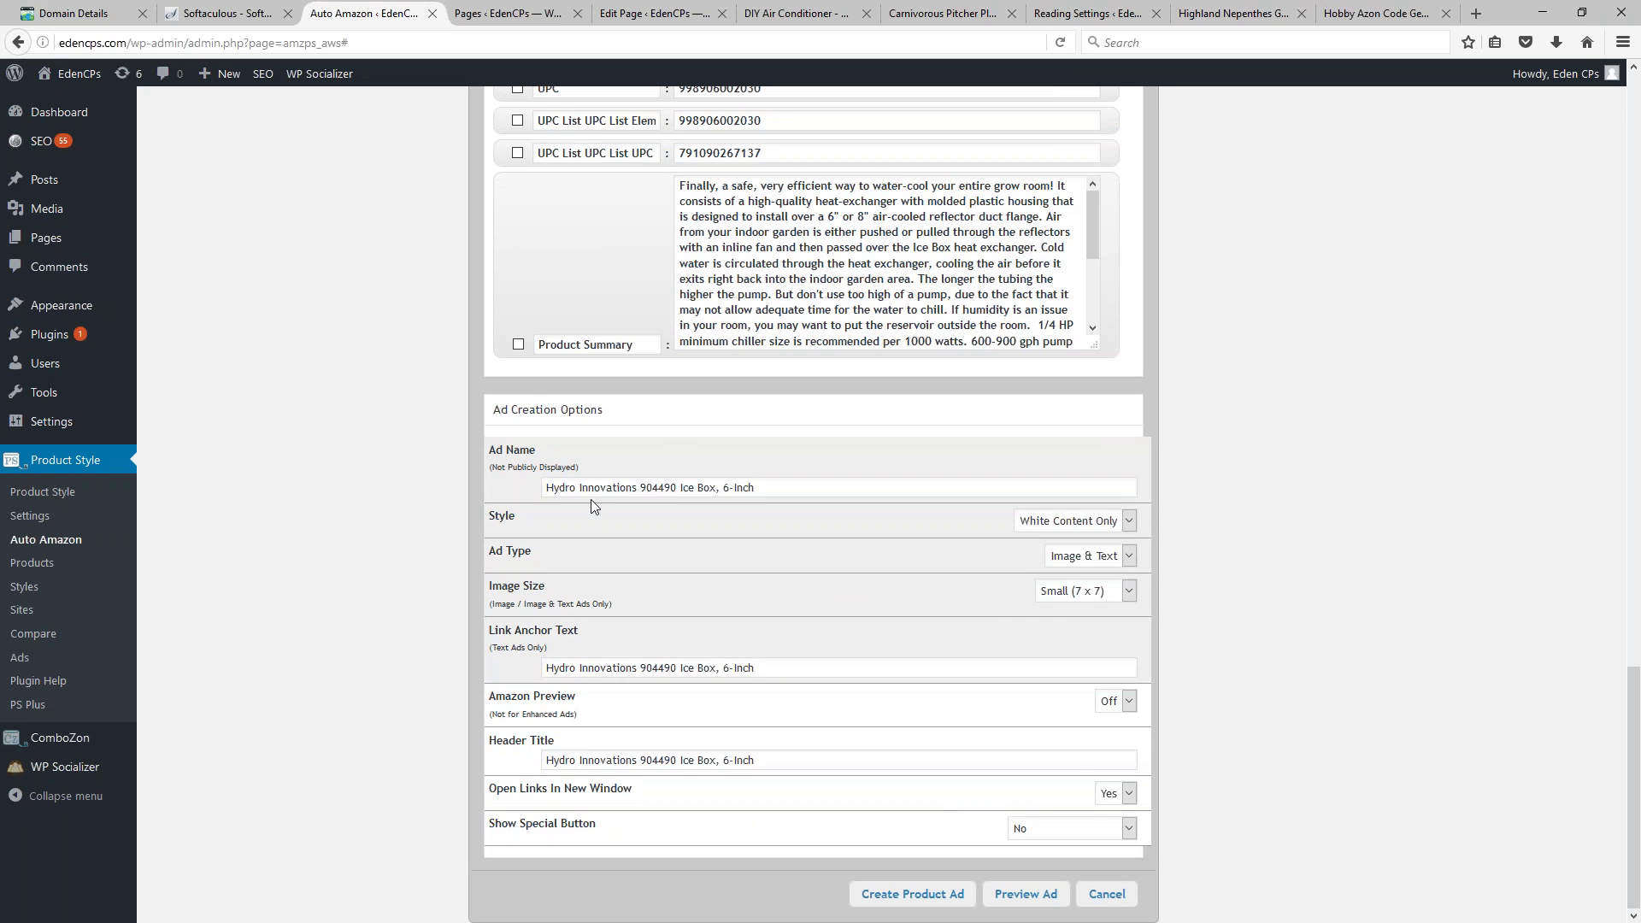
left_click(1081, 590)
left_click(1072, 627)
left_click(1053, 599)
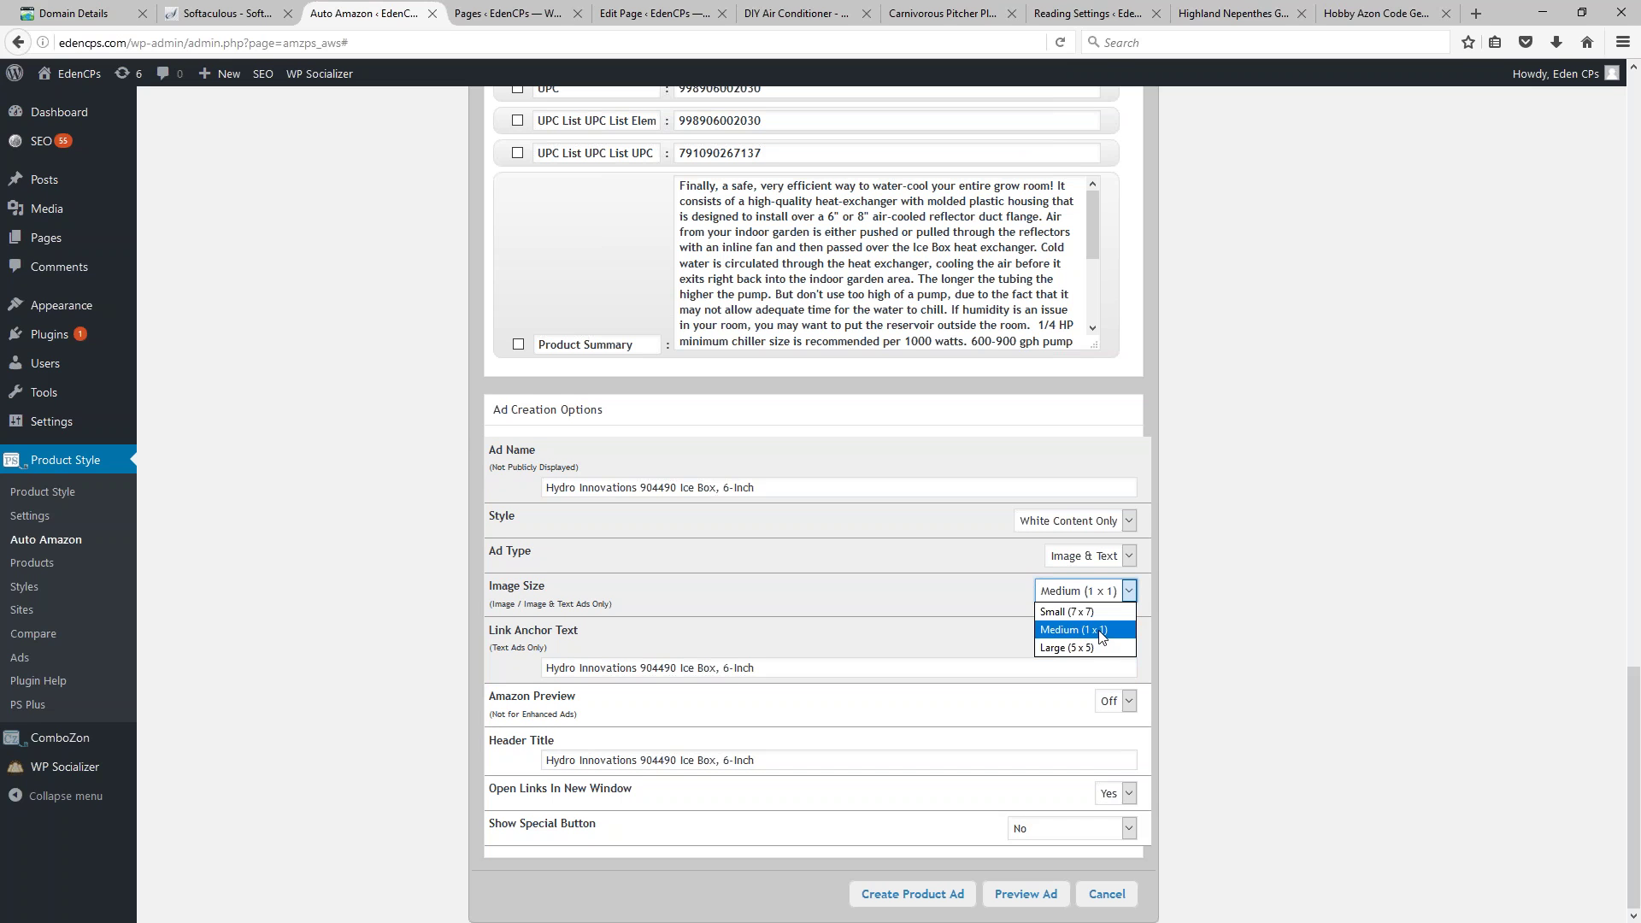
left_click(1086, 630)
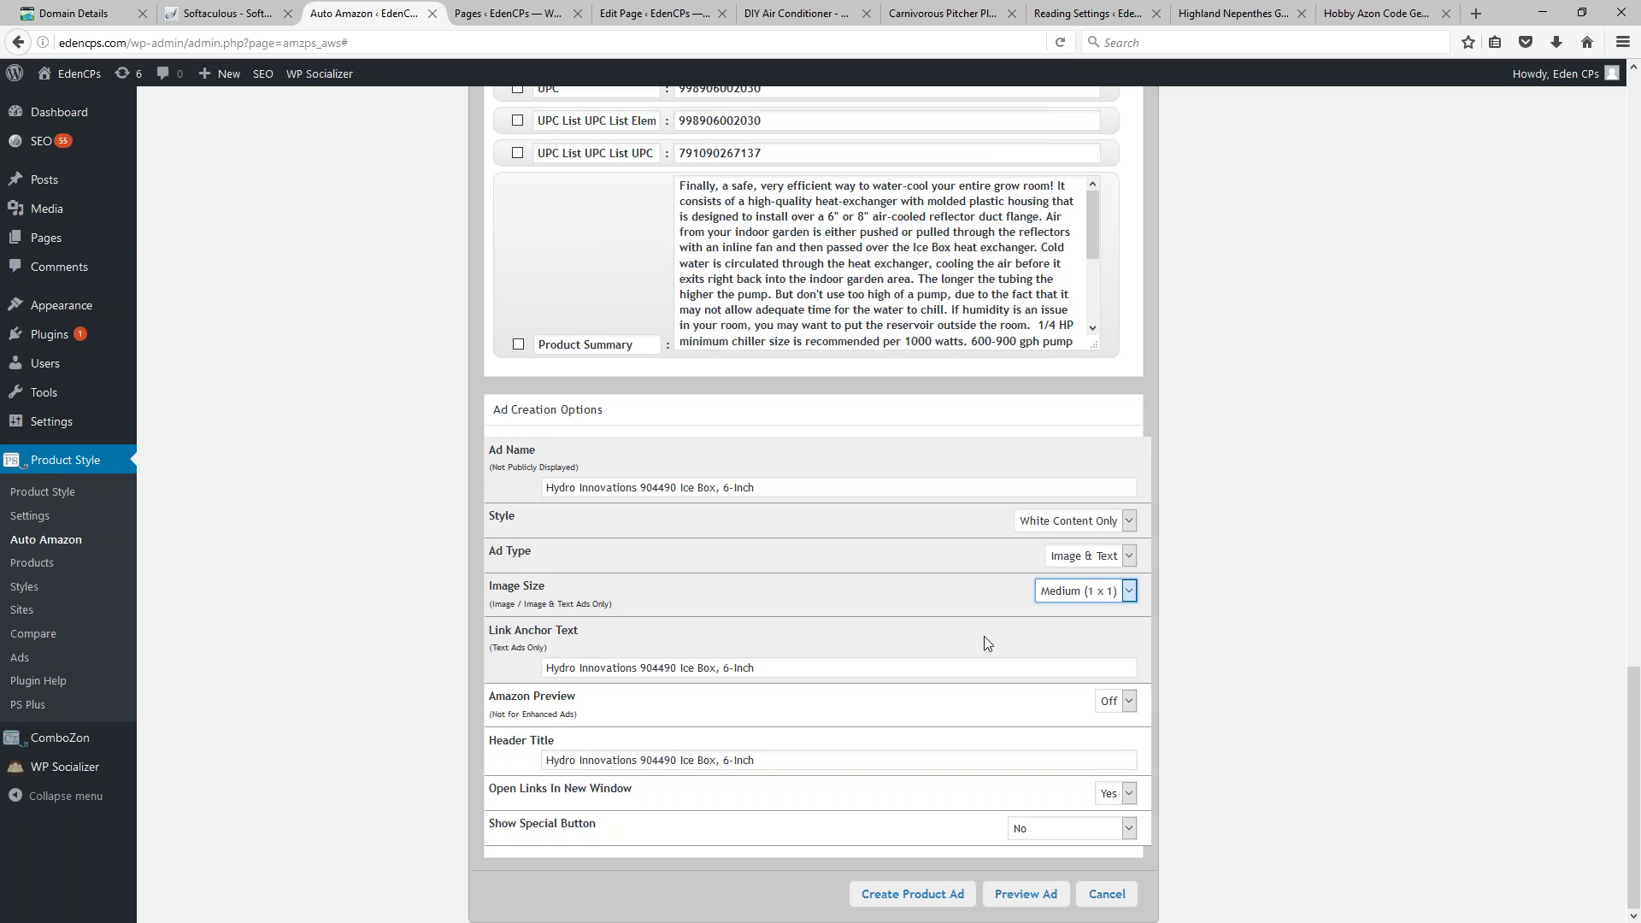
left_click(1098, 596)
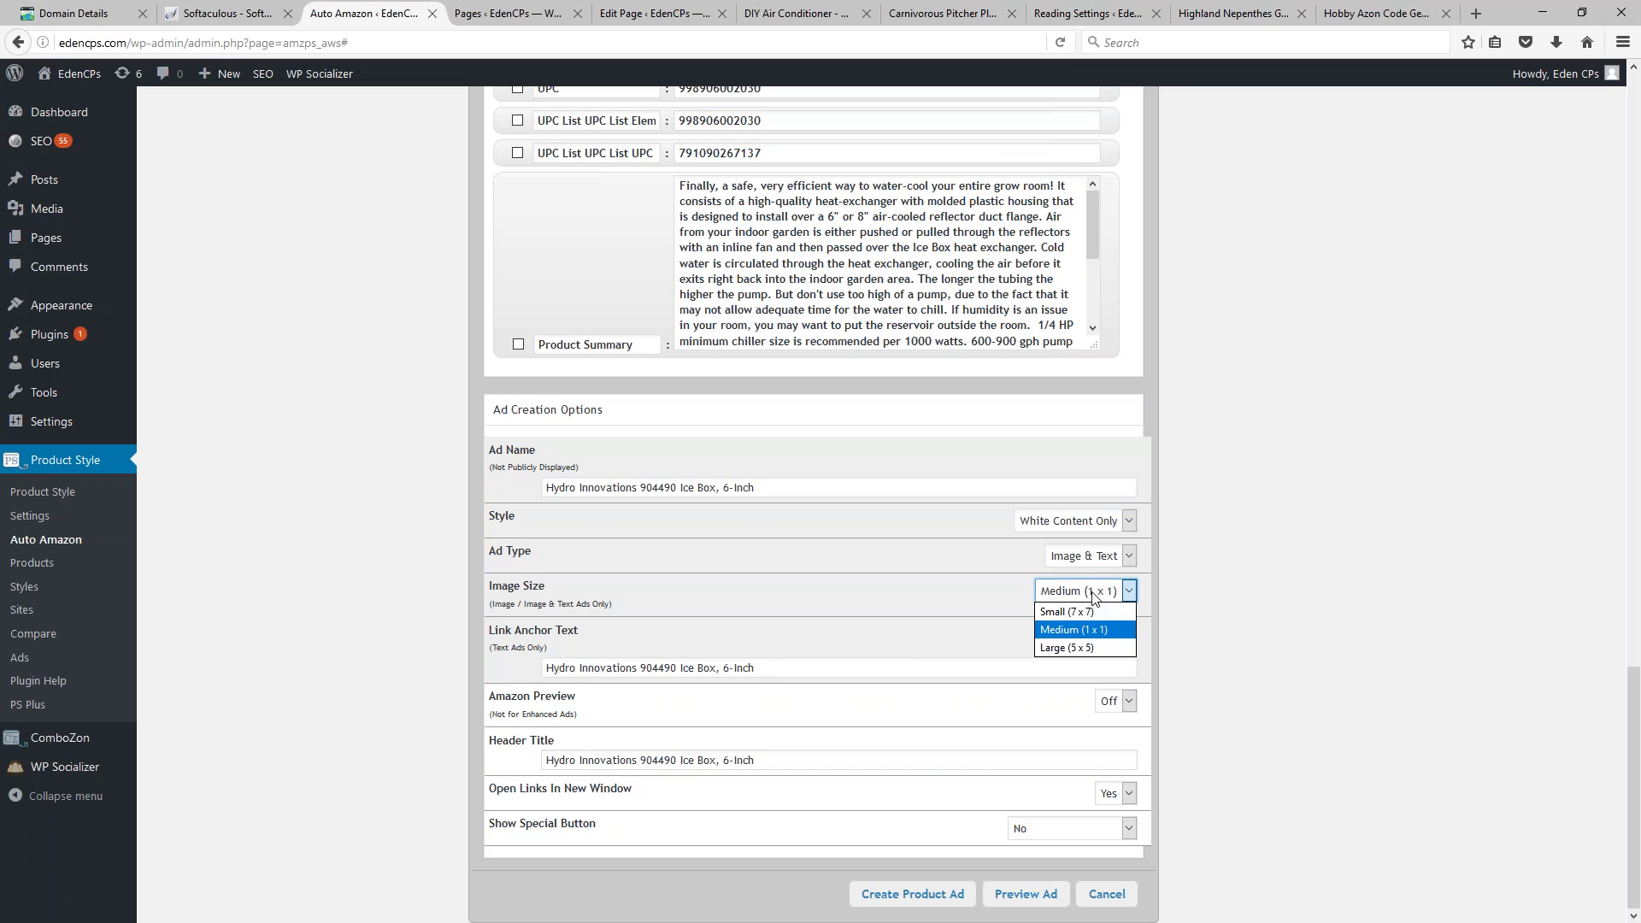
left_click(1060, 632)
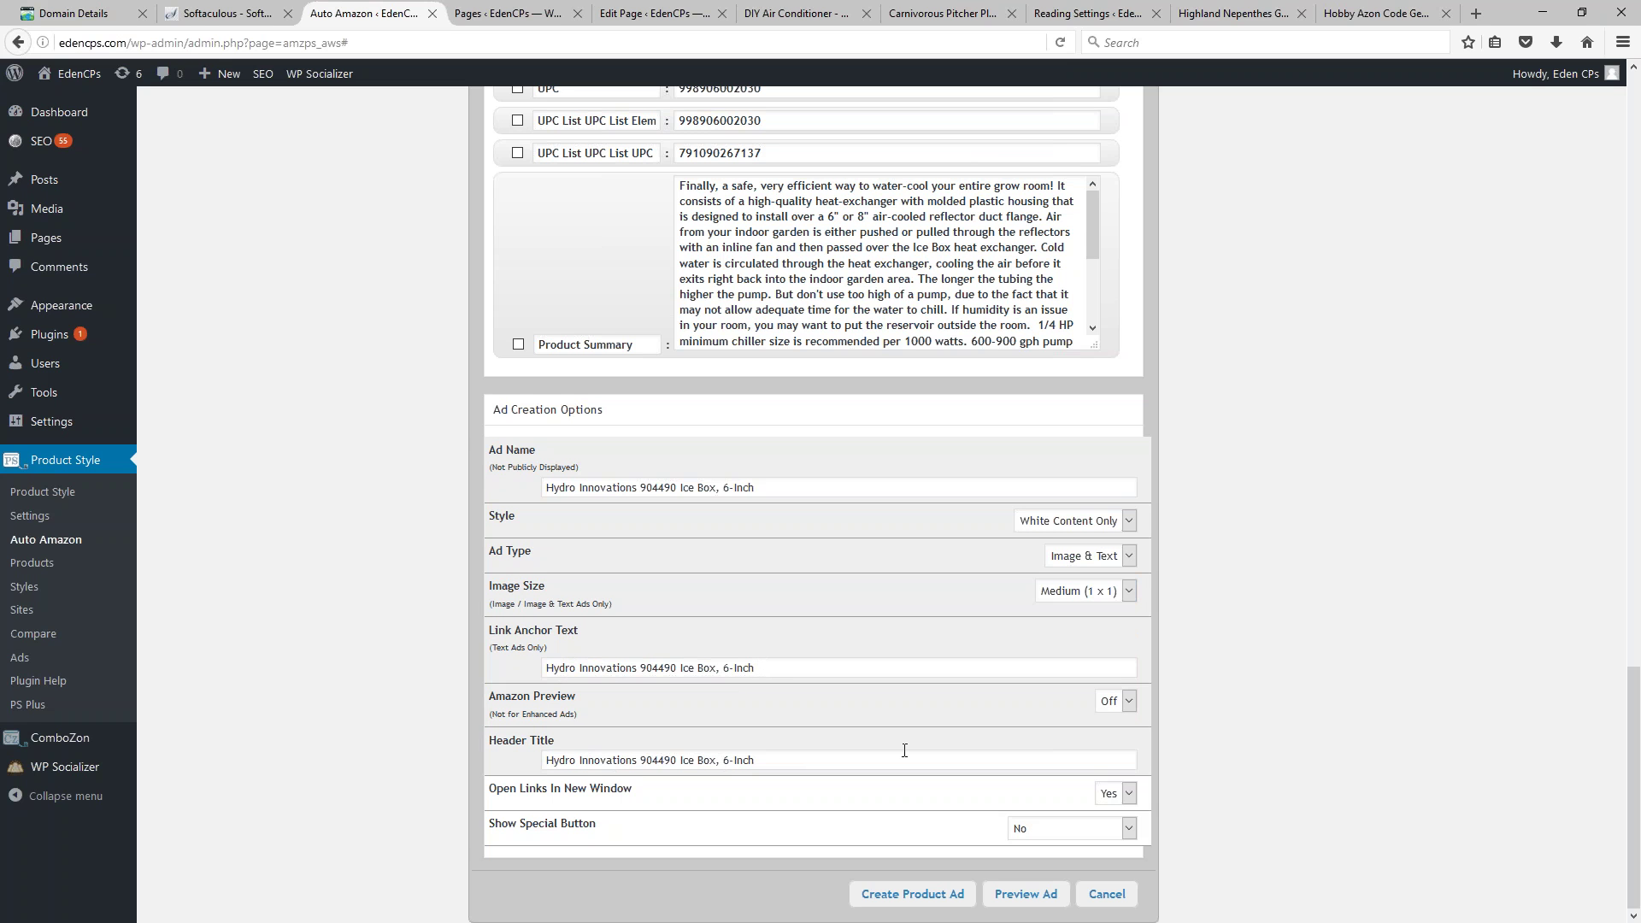
left_click_drag(754, 669, 716, 677)
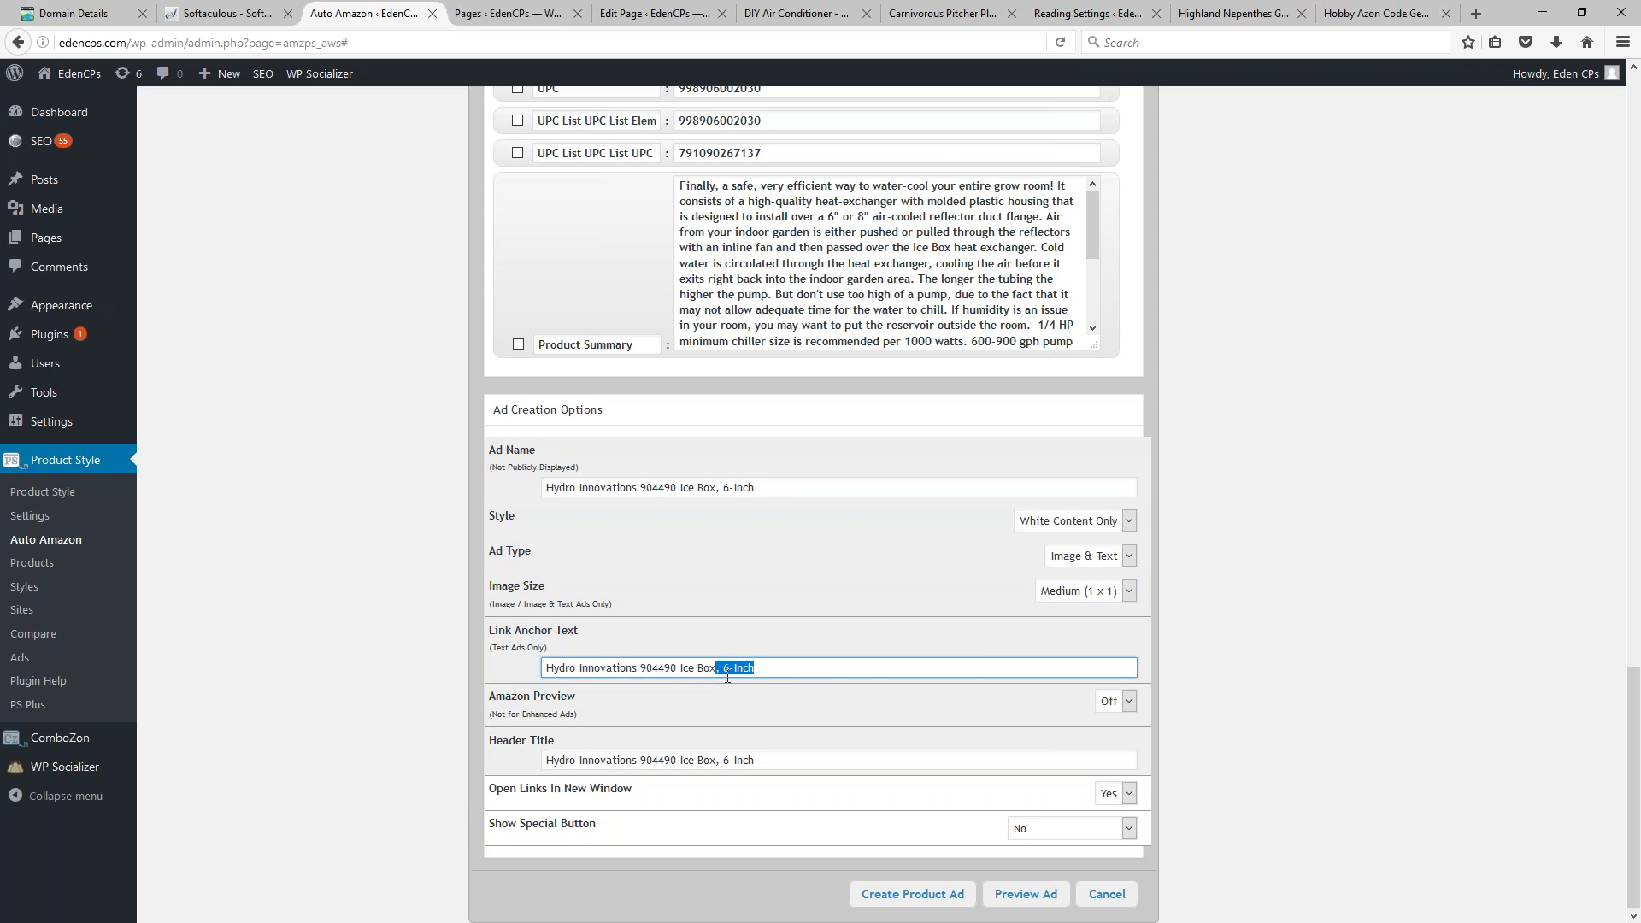
triple_click(851, 686)
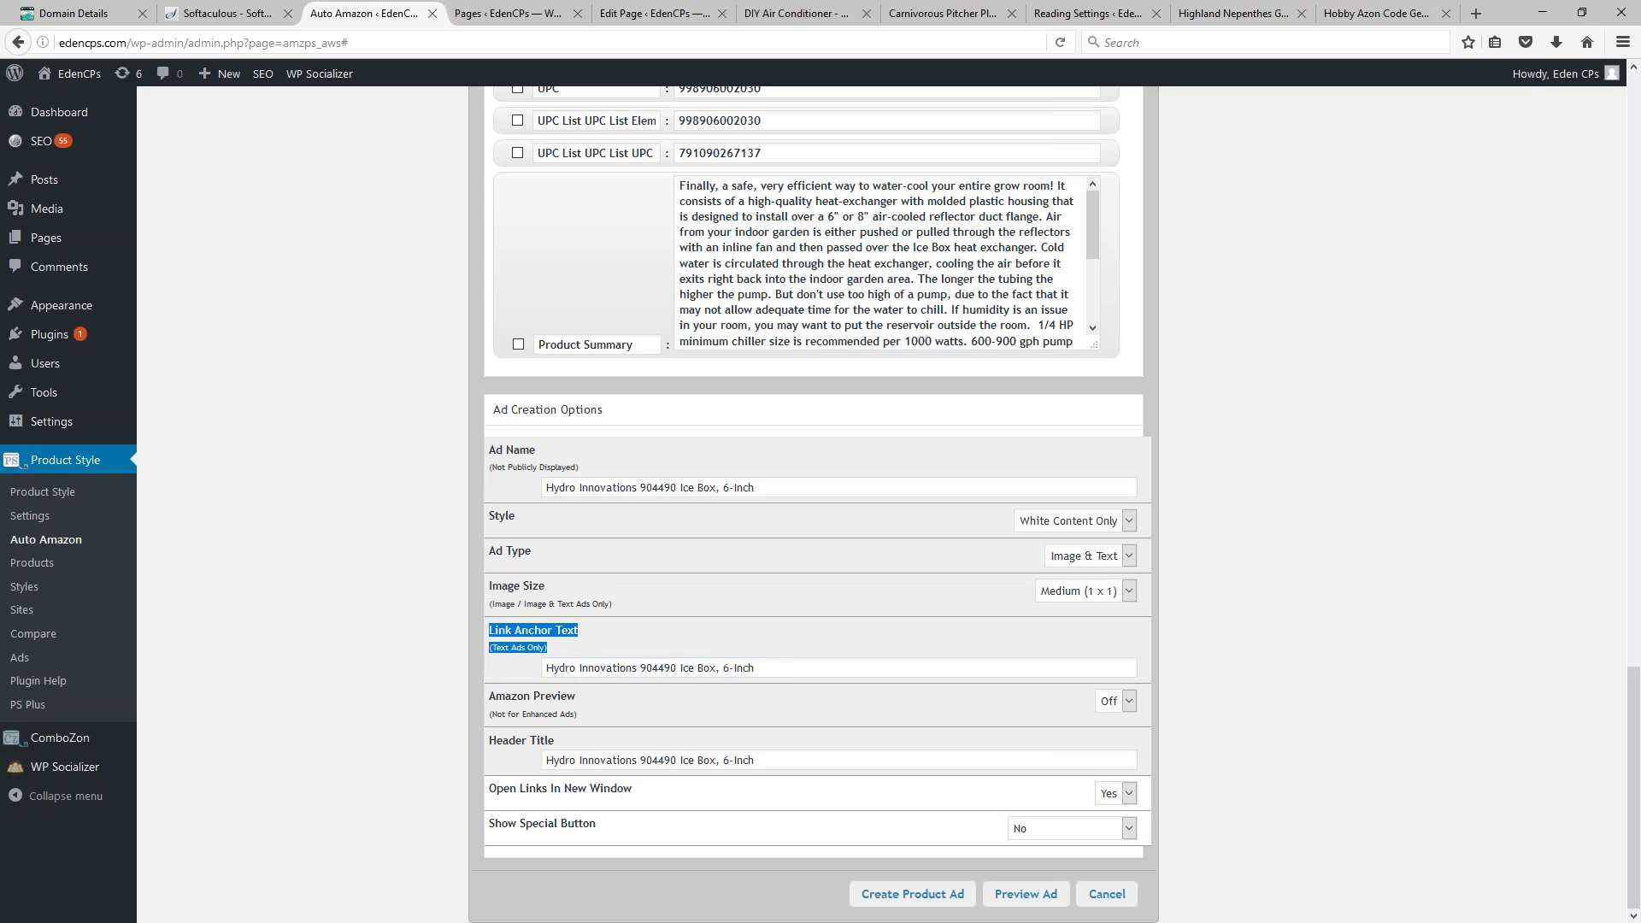
left_click(707, 661)
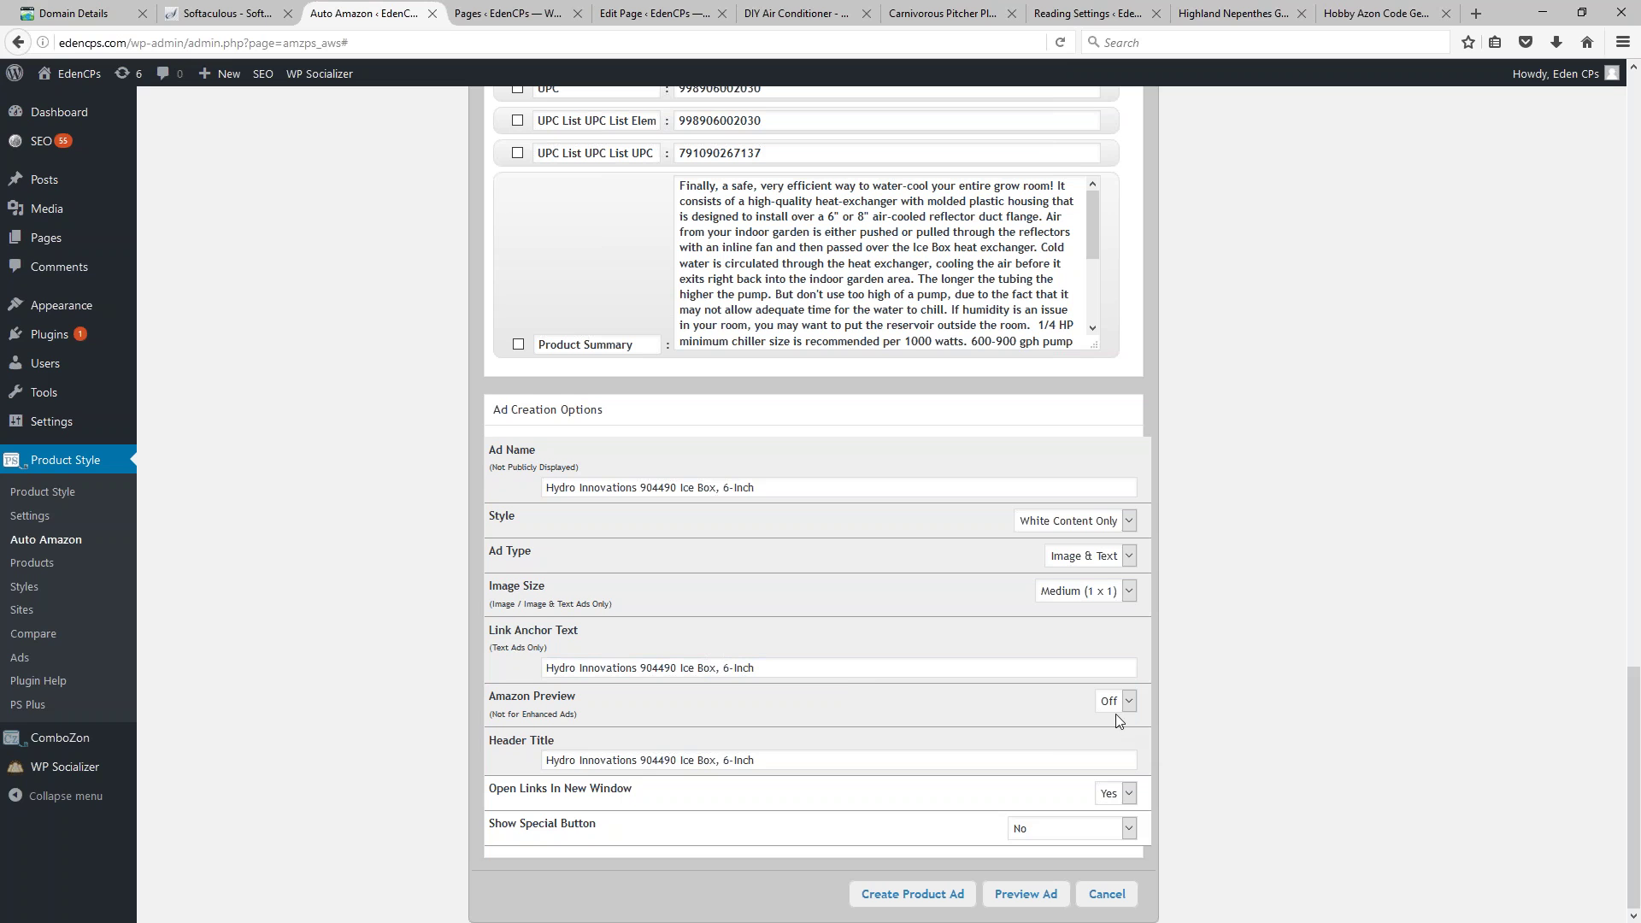
Step: Show the Buy Now Button as the ad's special button and create the product ad for the 6-Inch Ice Box
left_click(1063, 830)
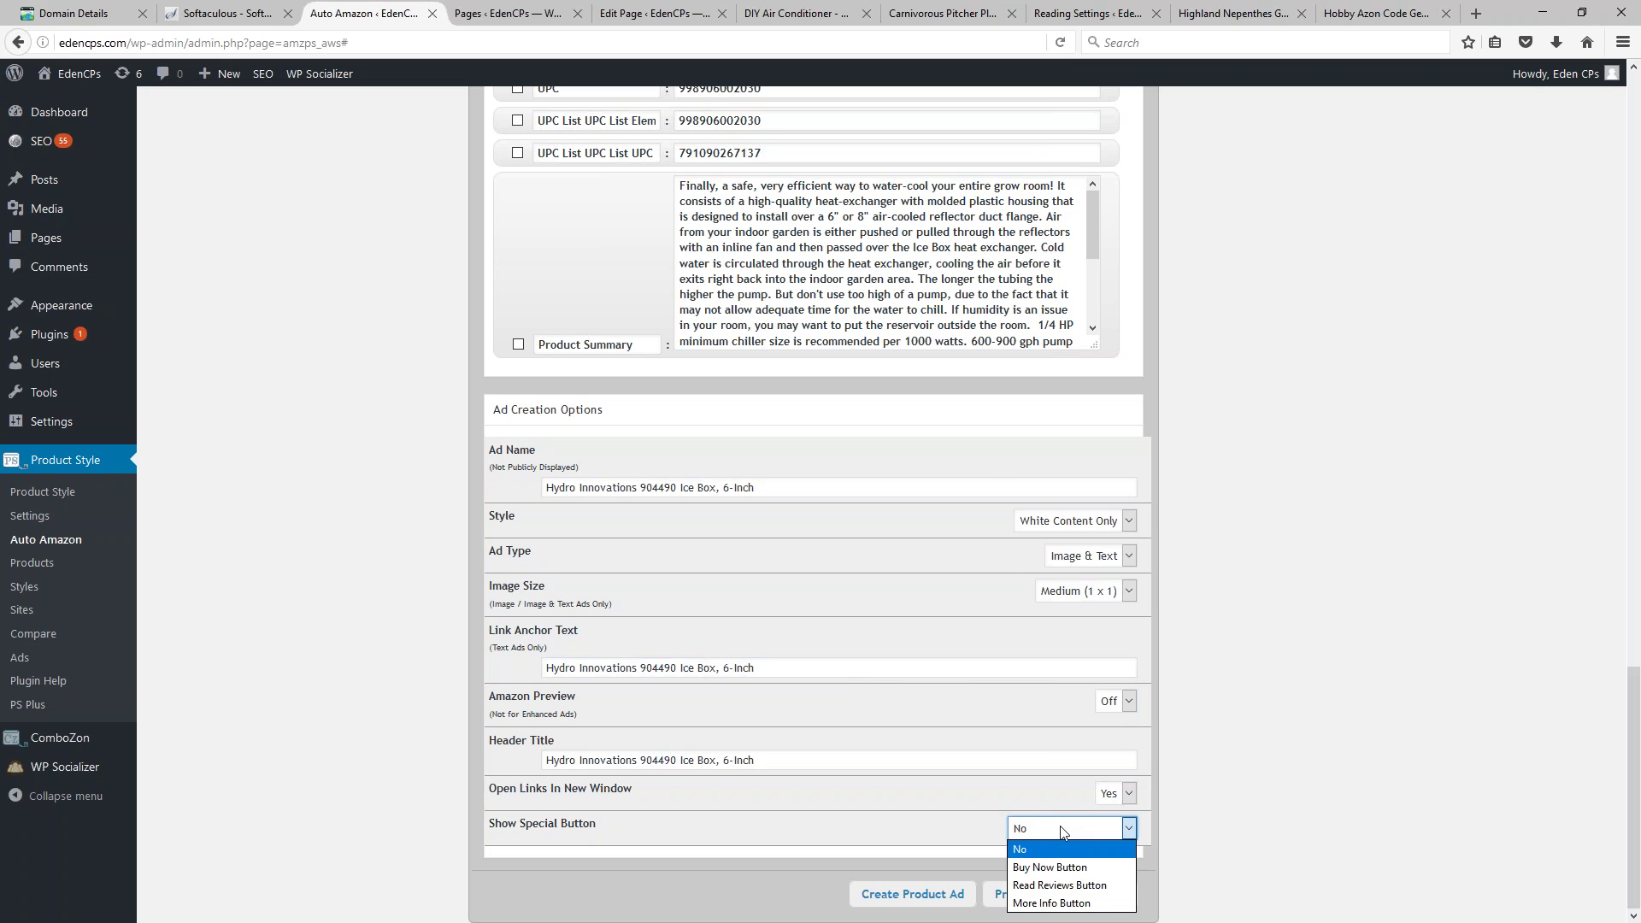
left_click(1048, 869)
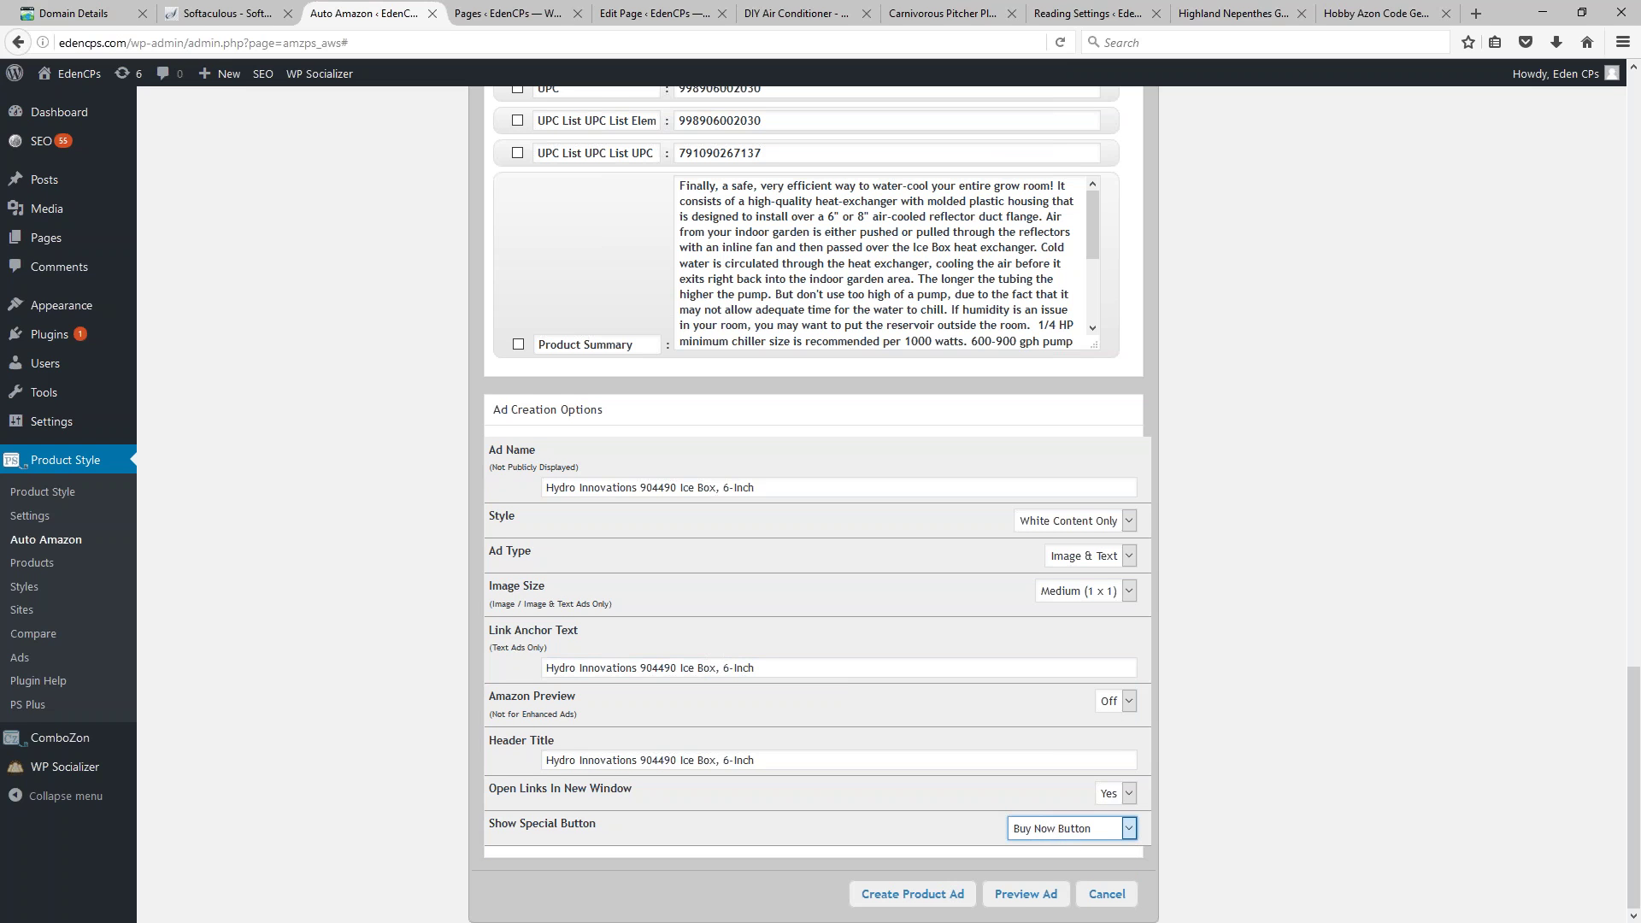
left_click(882, 894)
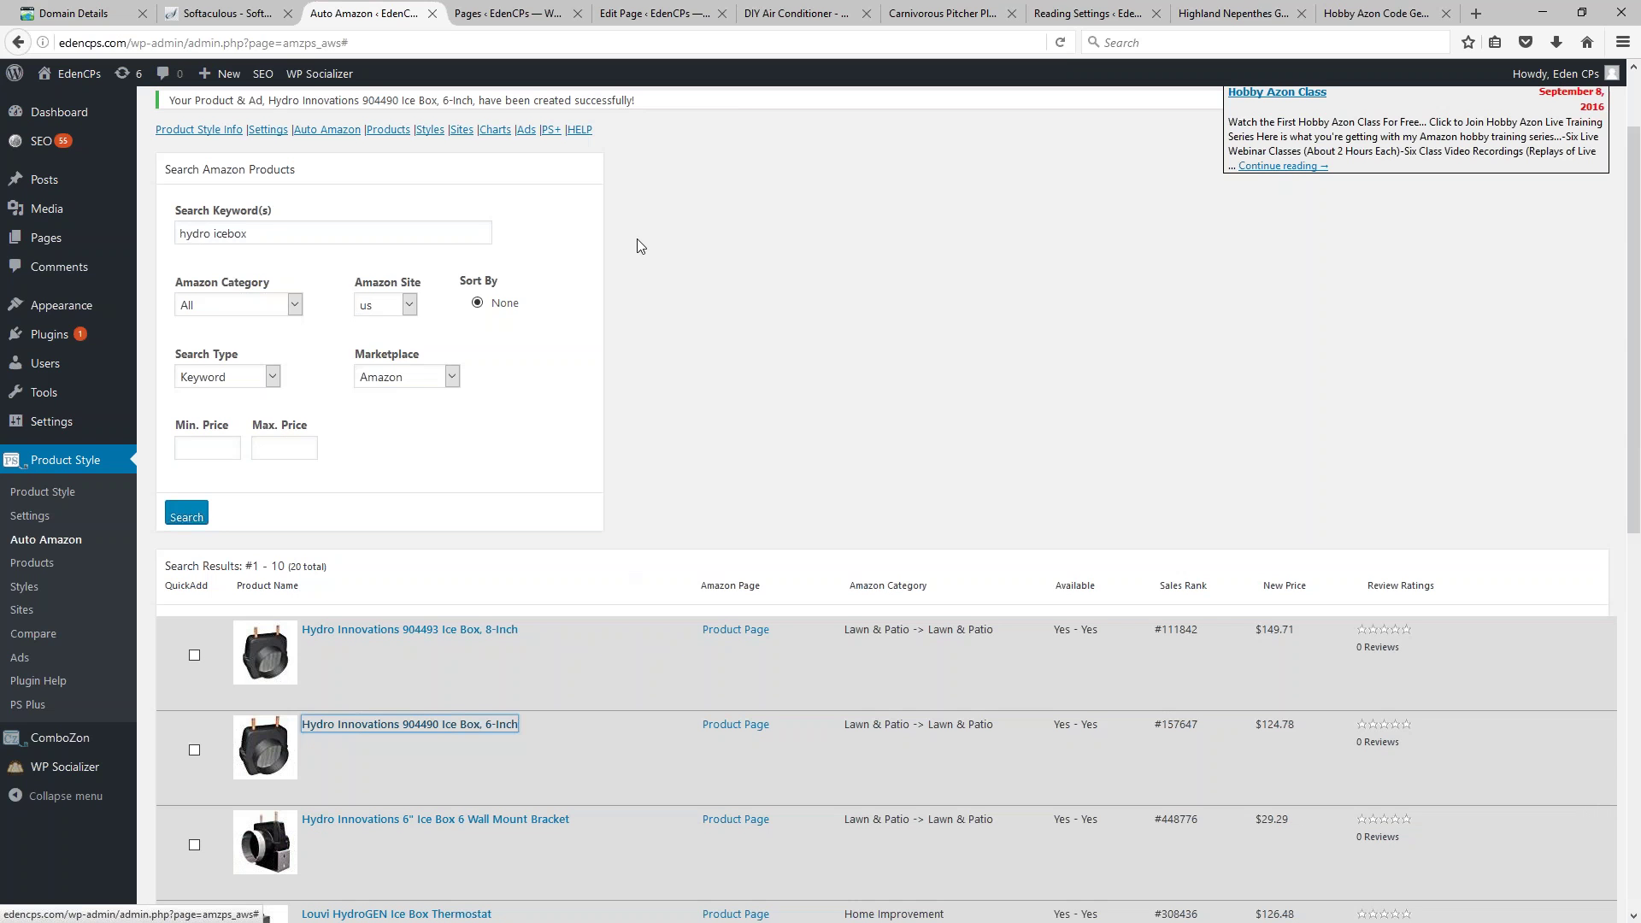
left_click_drag(488, 94, 171, 104)
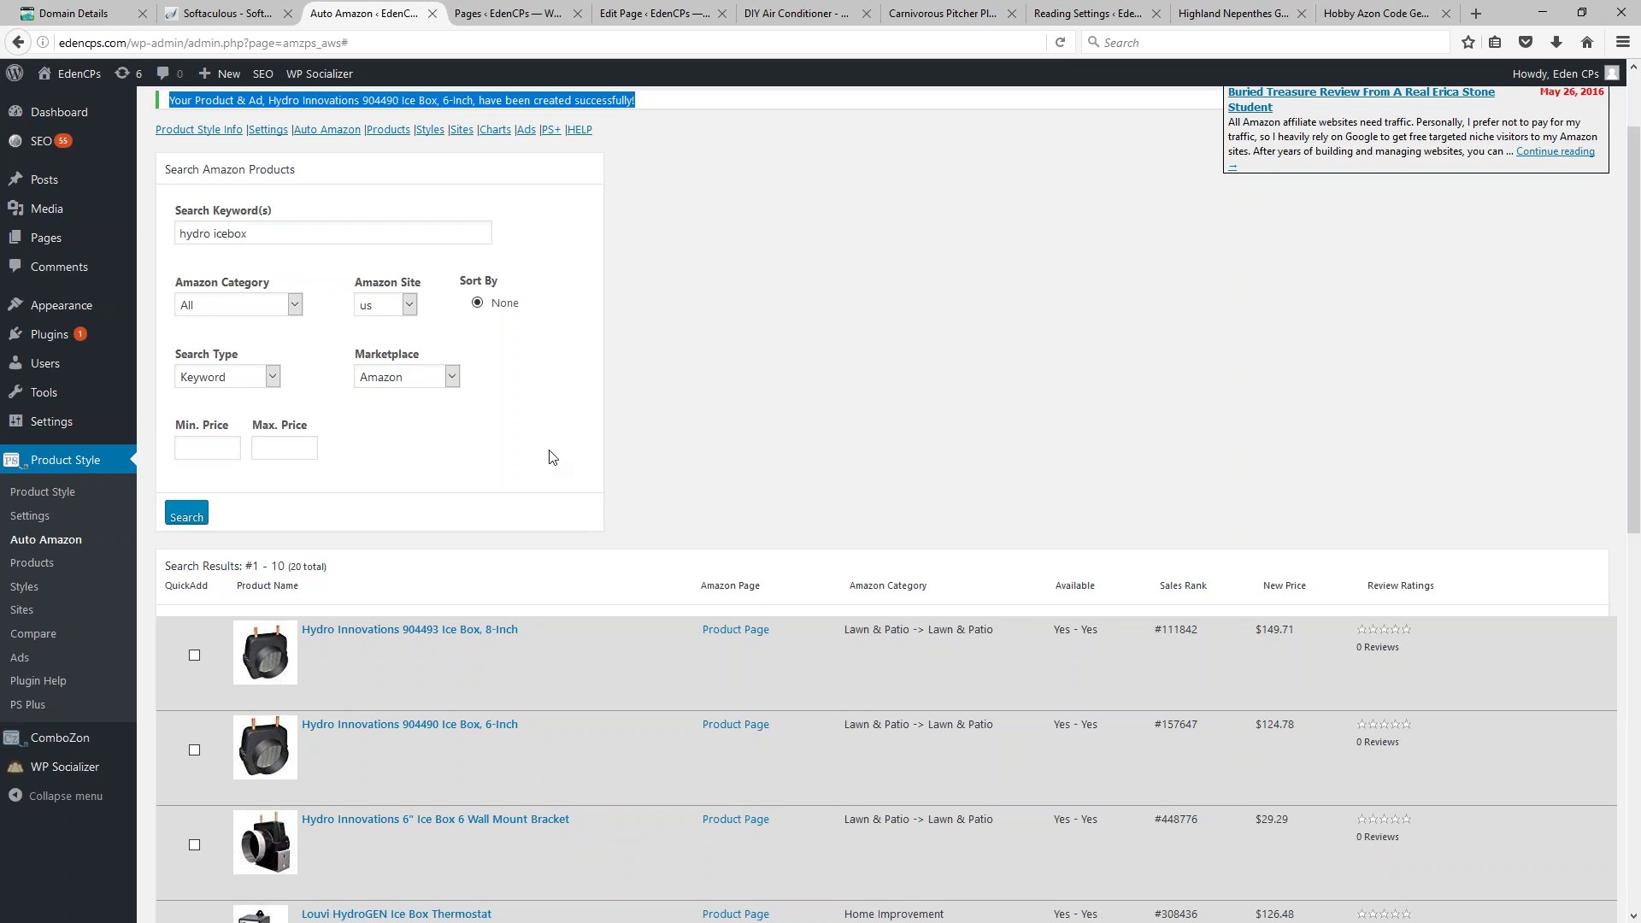
Step: Search Amazon products for "6" inline duct fan" in place of the previous keywords
triple_click(239, 233)
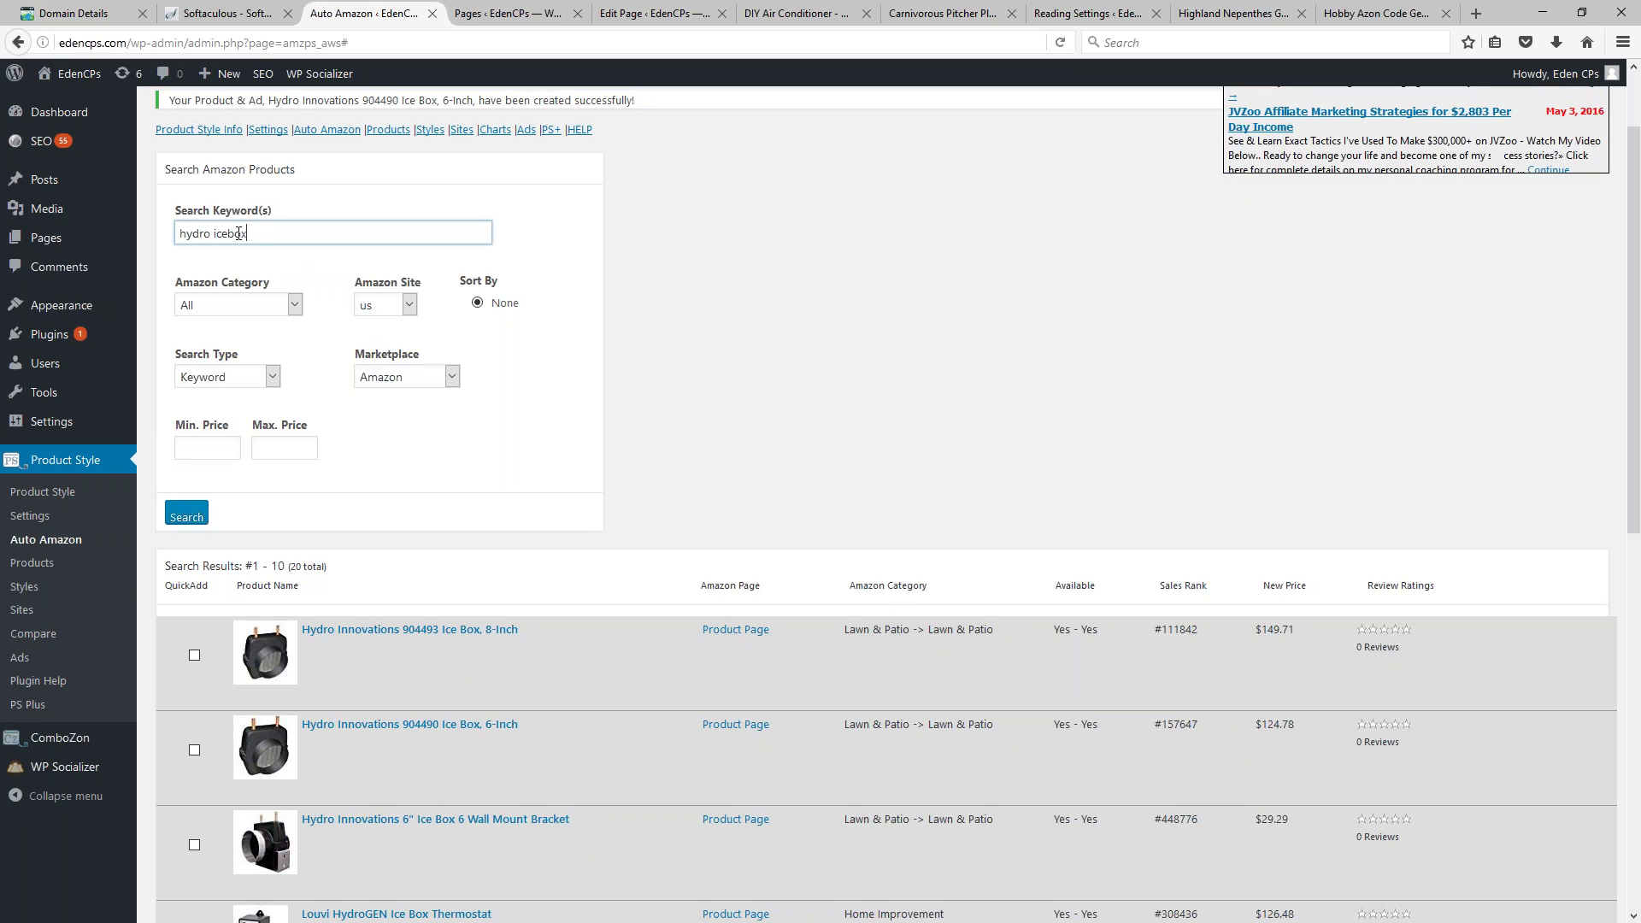
mouse_move(23, 236)
type("6")
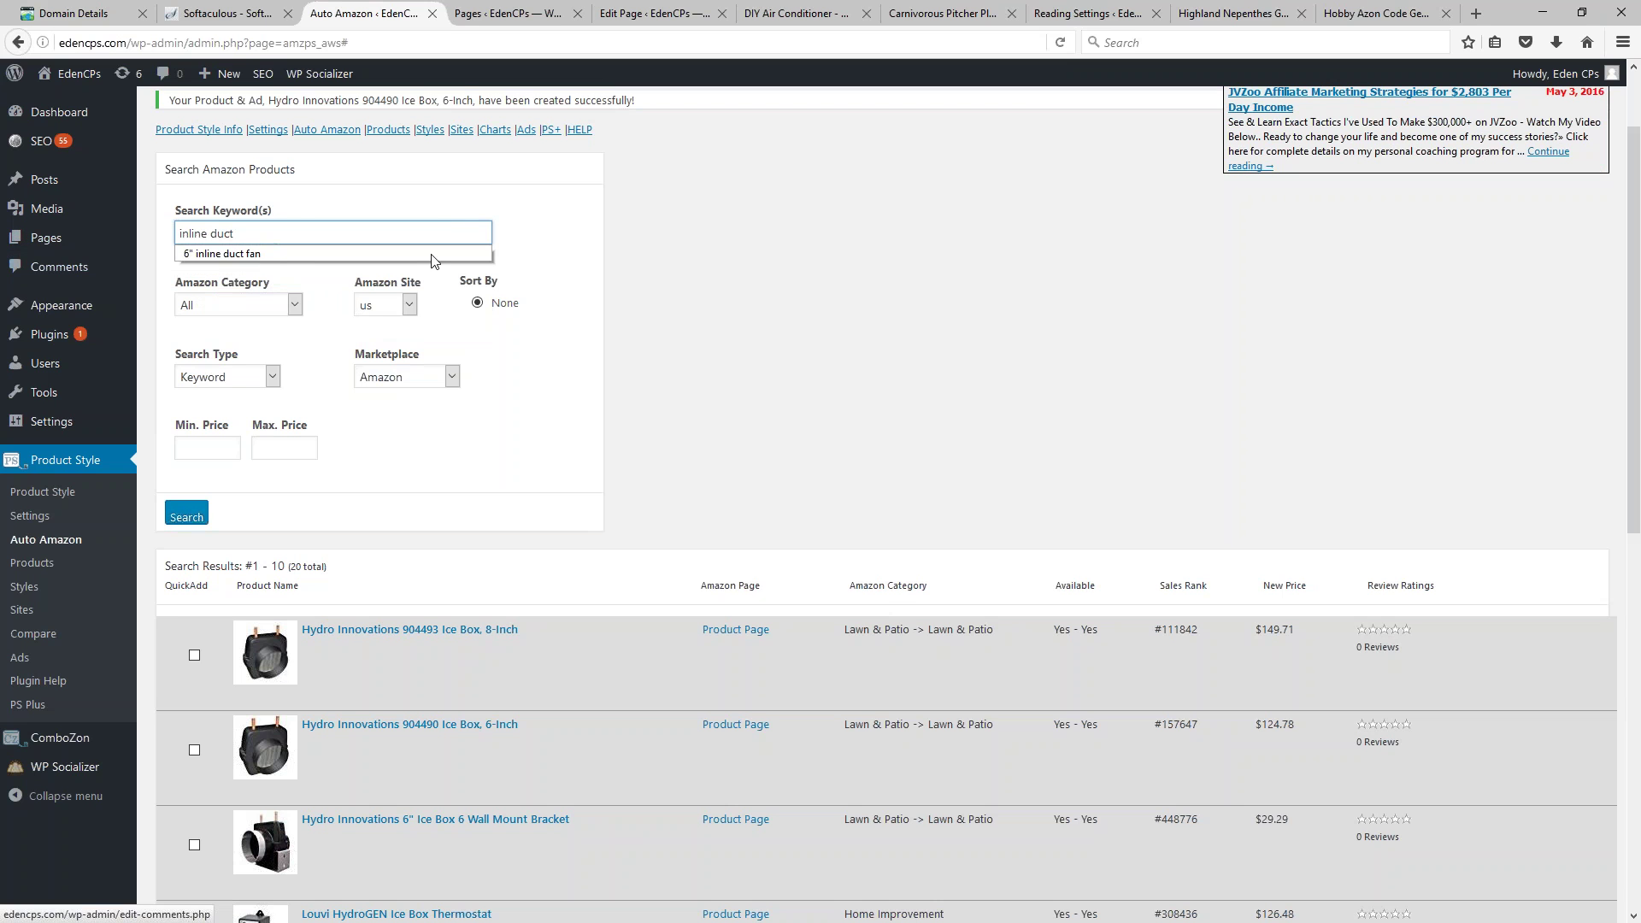
left_click(239, 254)
left_click(190, 515)
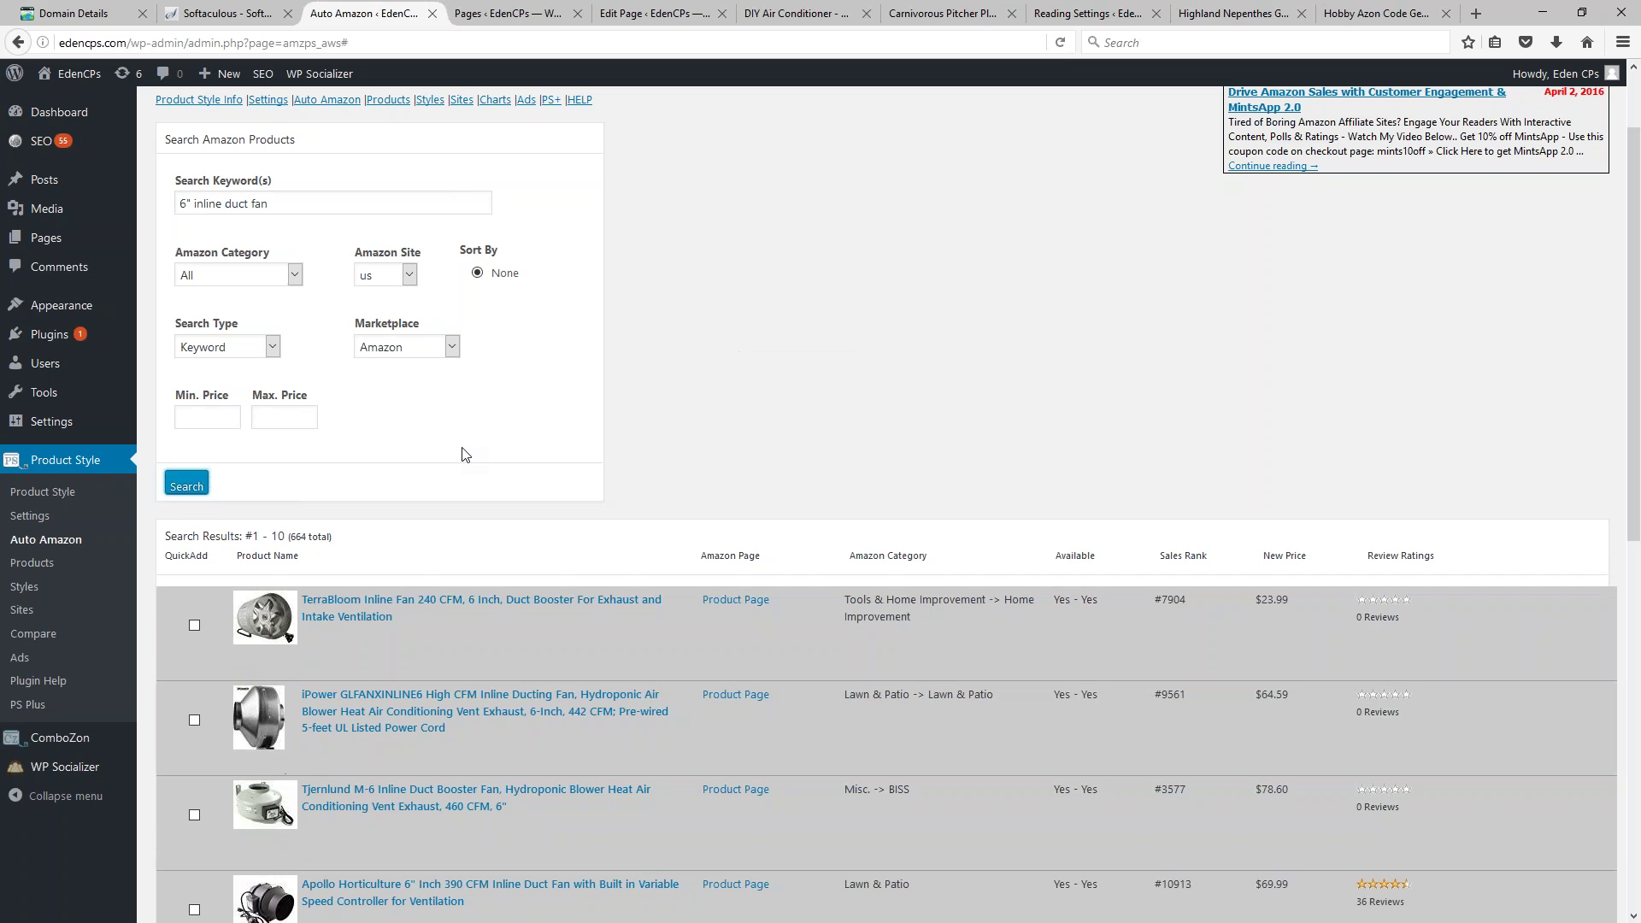
Step: Open the ad form for the Apollo Horticulture 6" Inch 440 CFM Inline Duct Fan and assign it to the Accessories category
scroll(469, 453, "down", 2)
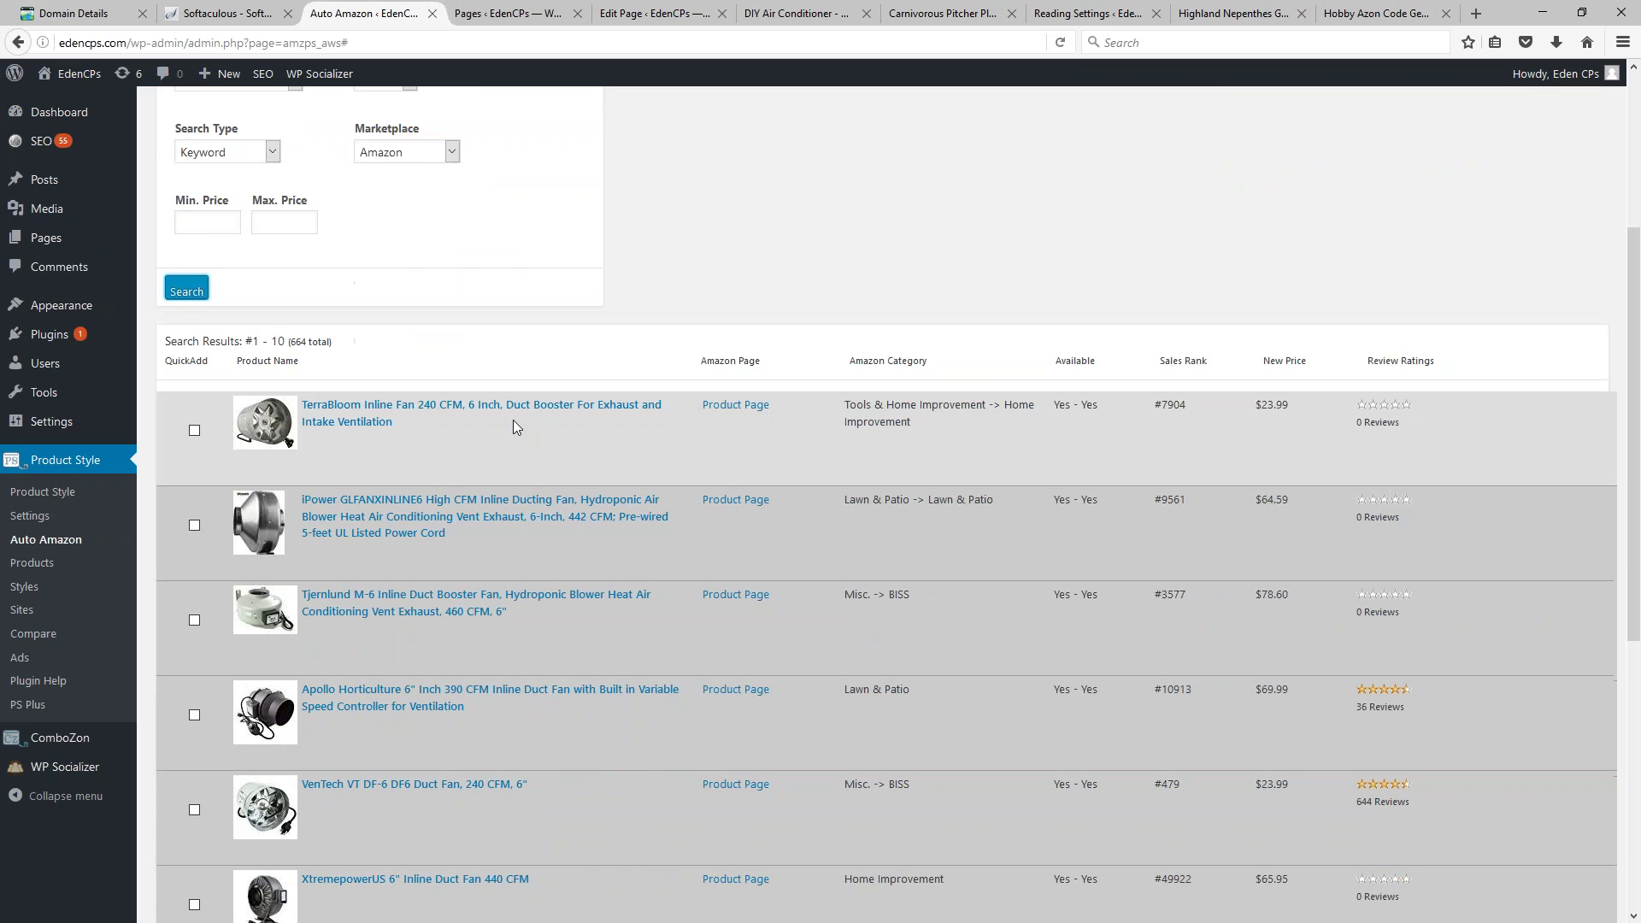
scroll(617, 351, "down", 3)
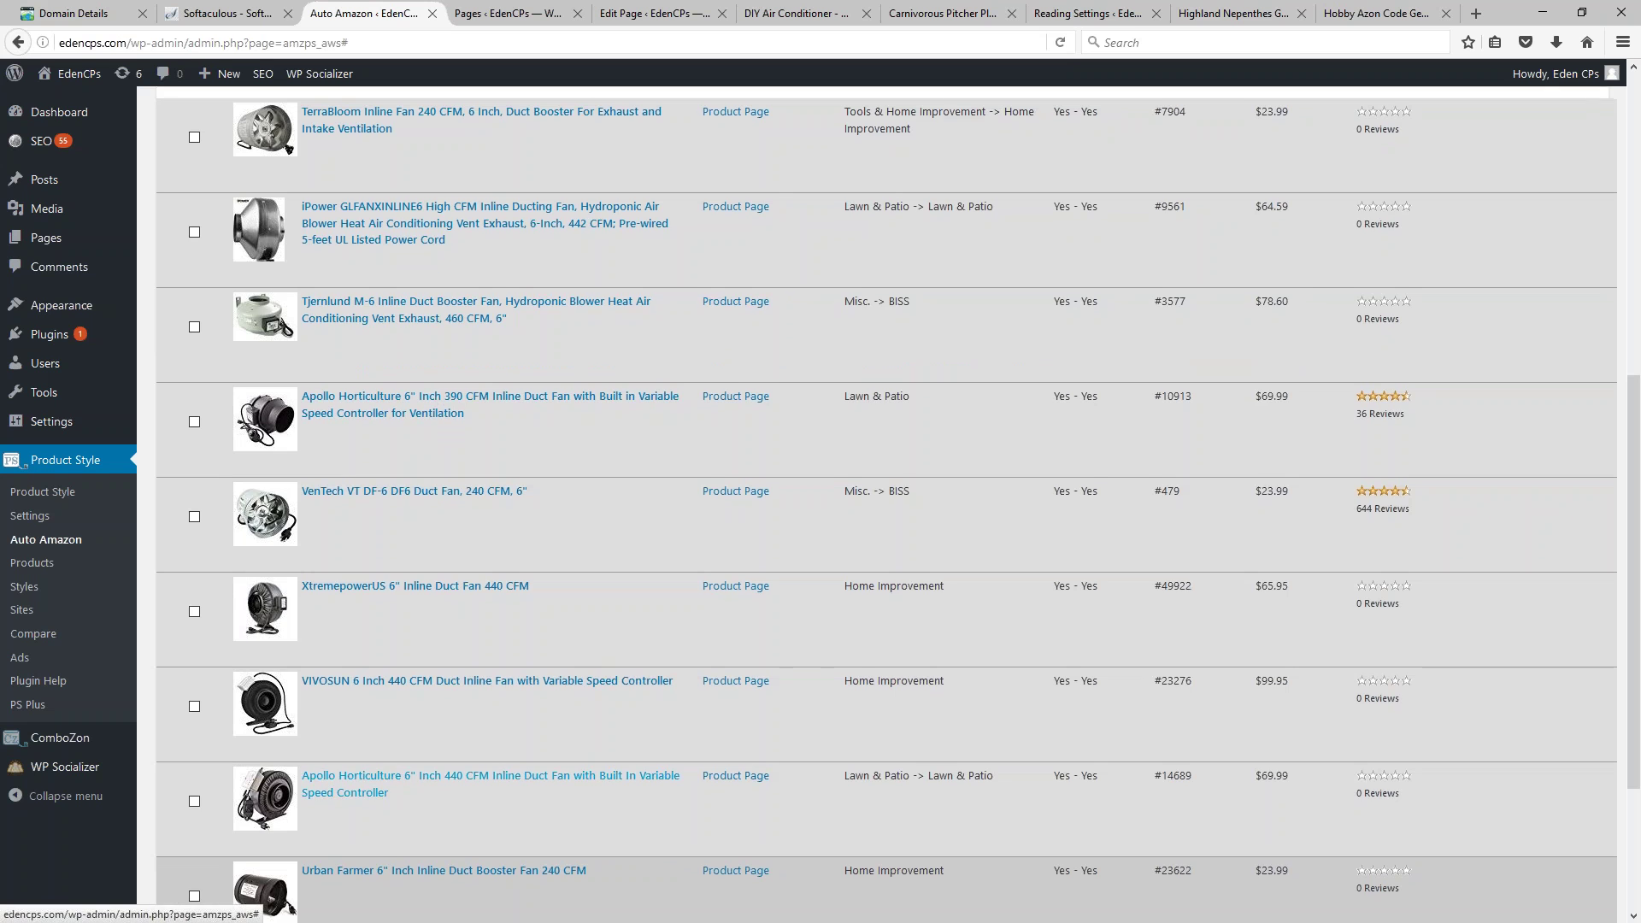
scroll(445, 804, "down", 2)
left_click(338, 590)
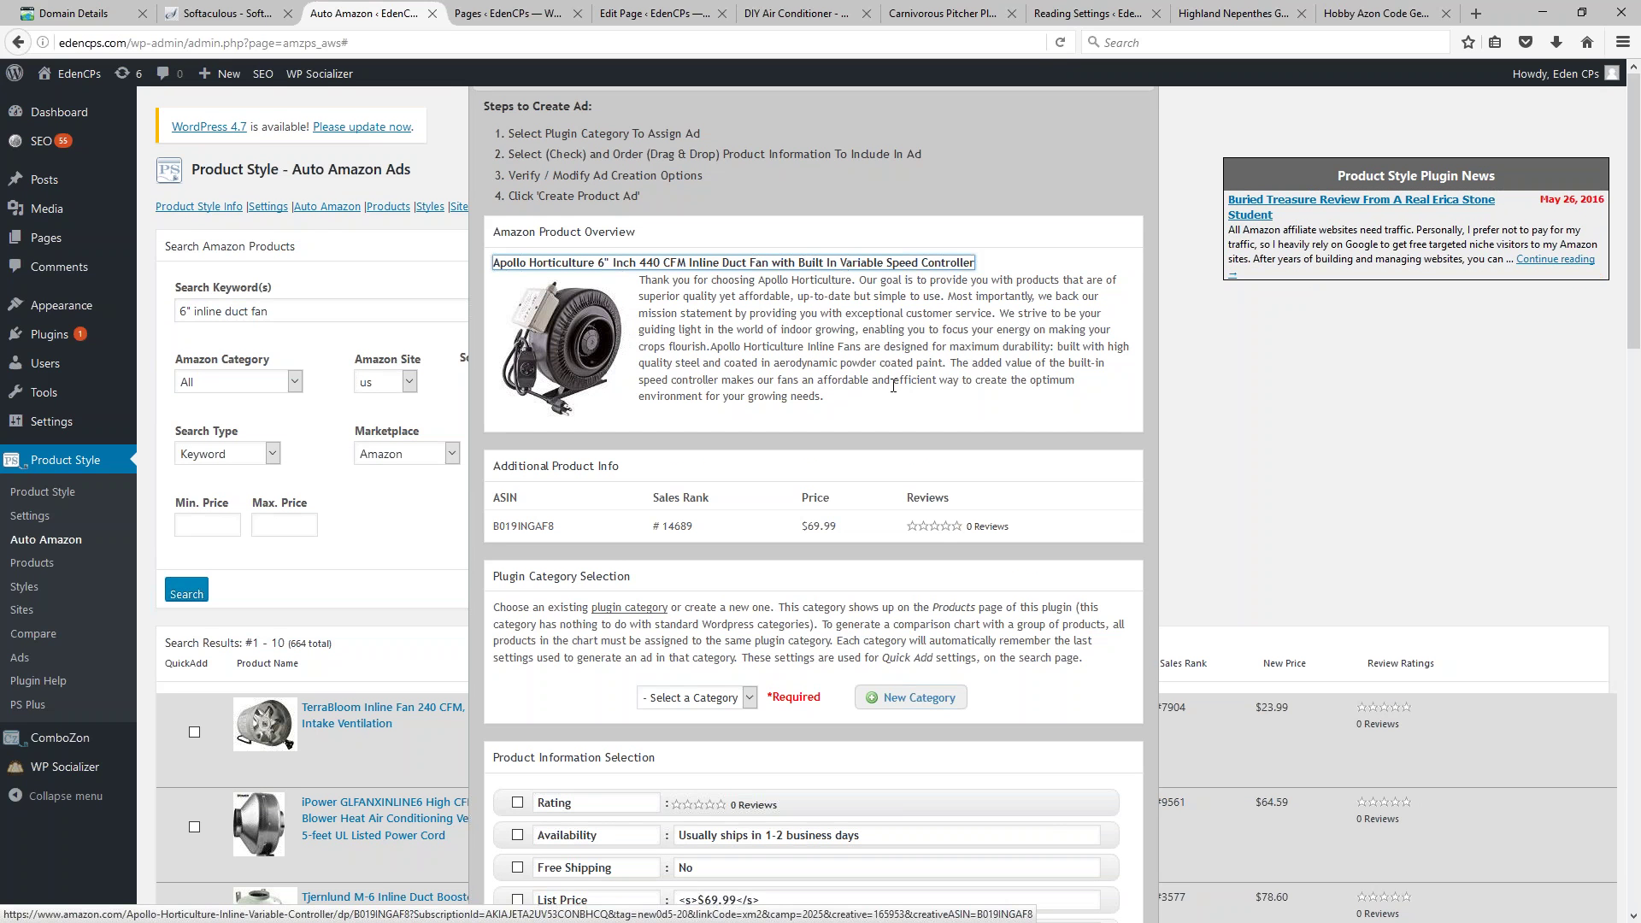
left_click(713, 699)
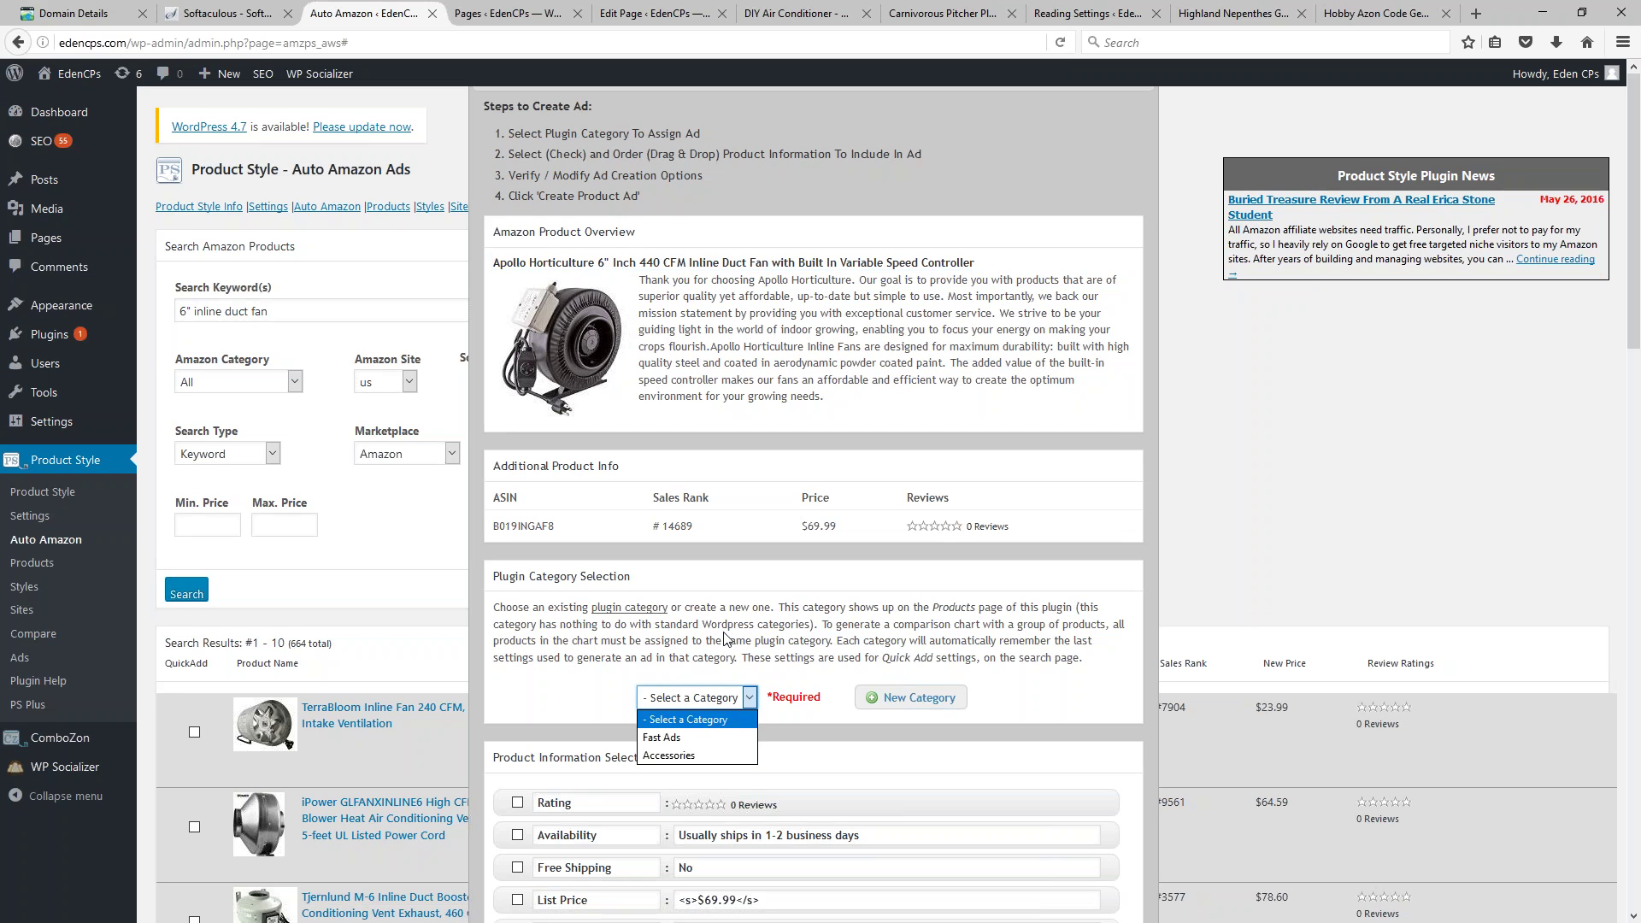
left_click(675, 758)
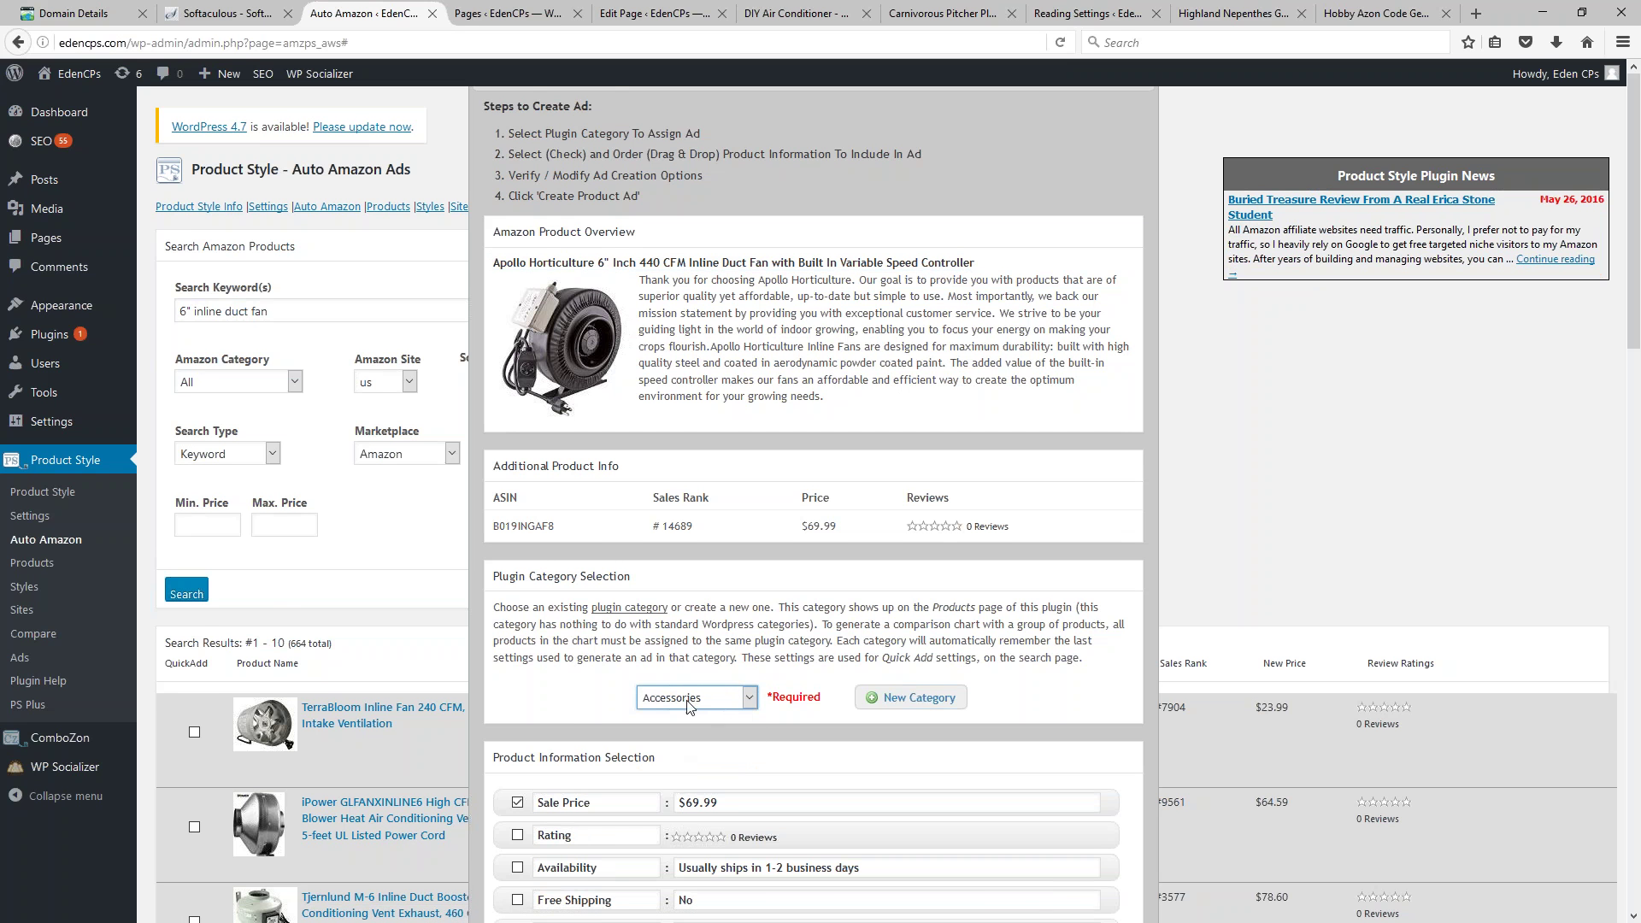
Step: Set the duct fan ad's style to Ad Only and create the product ad
scroll(804, 592, "down", 5)
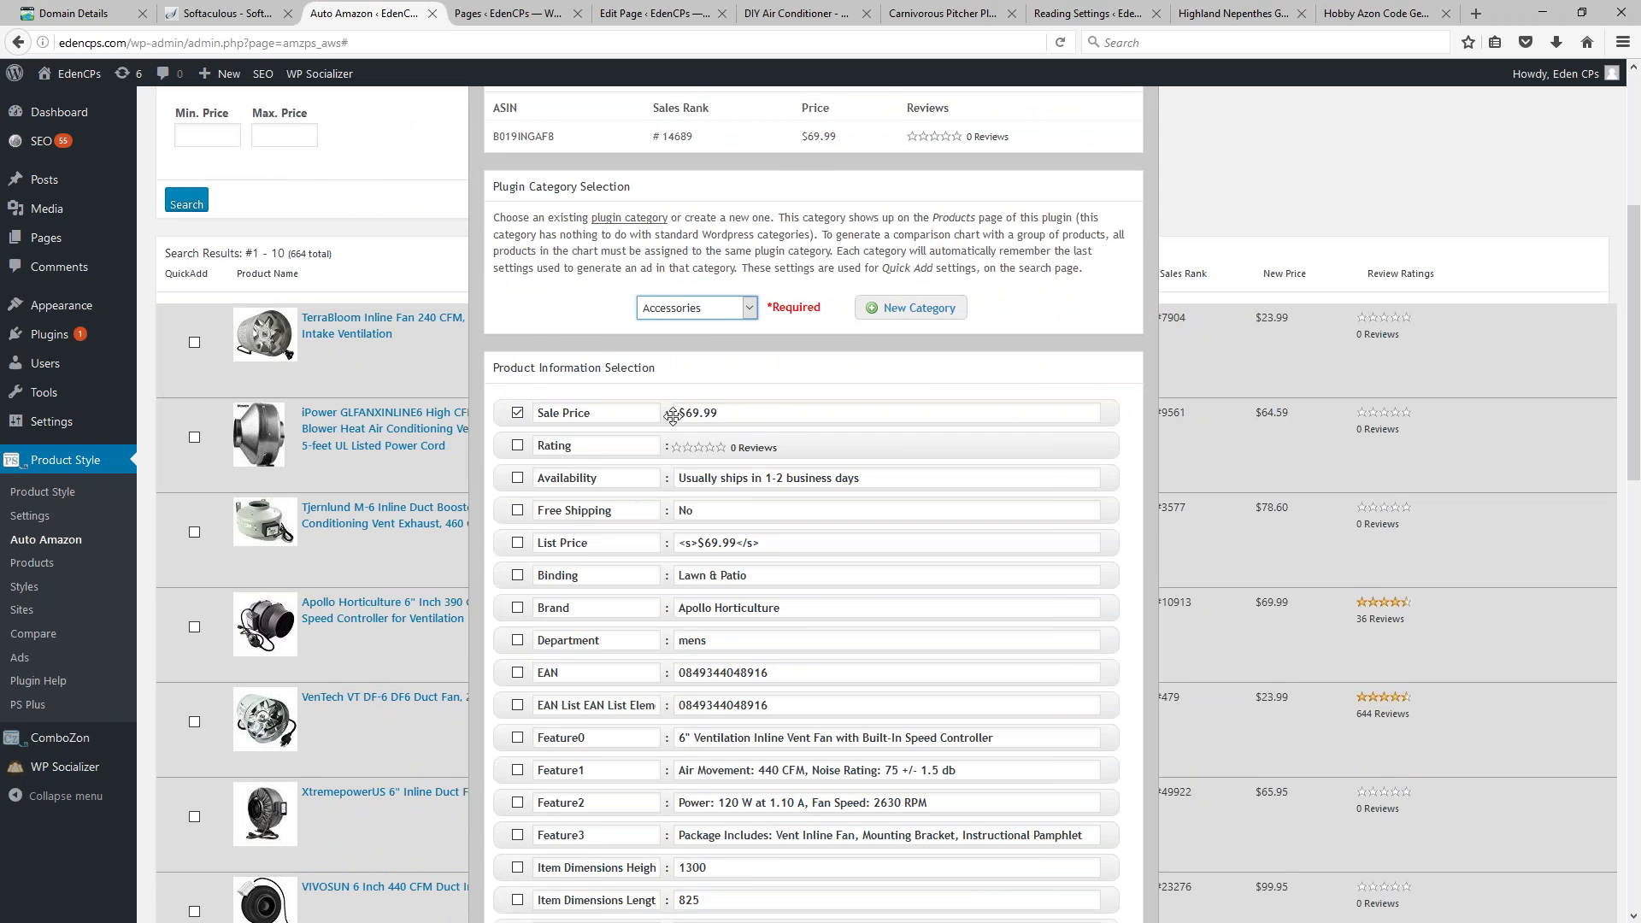
scroll(795, 453, "down", 15)
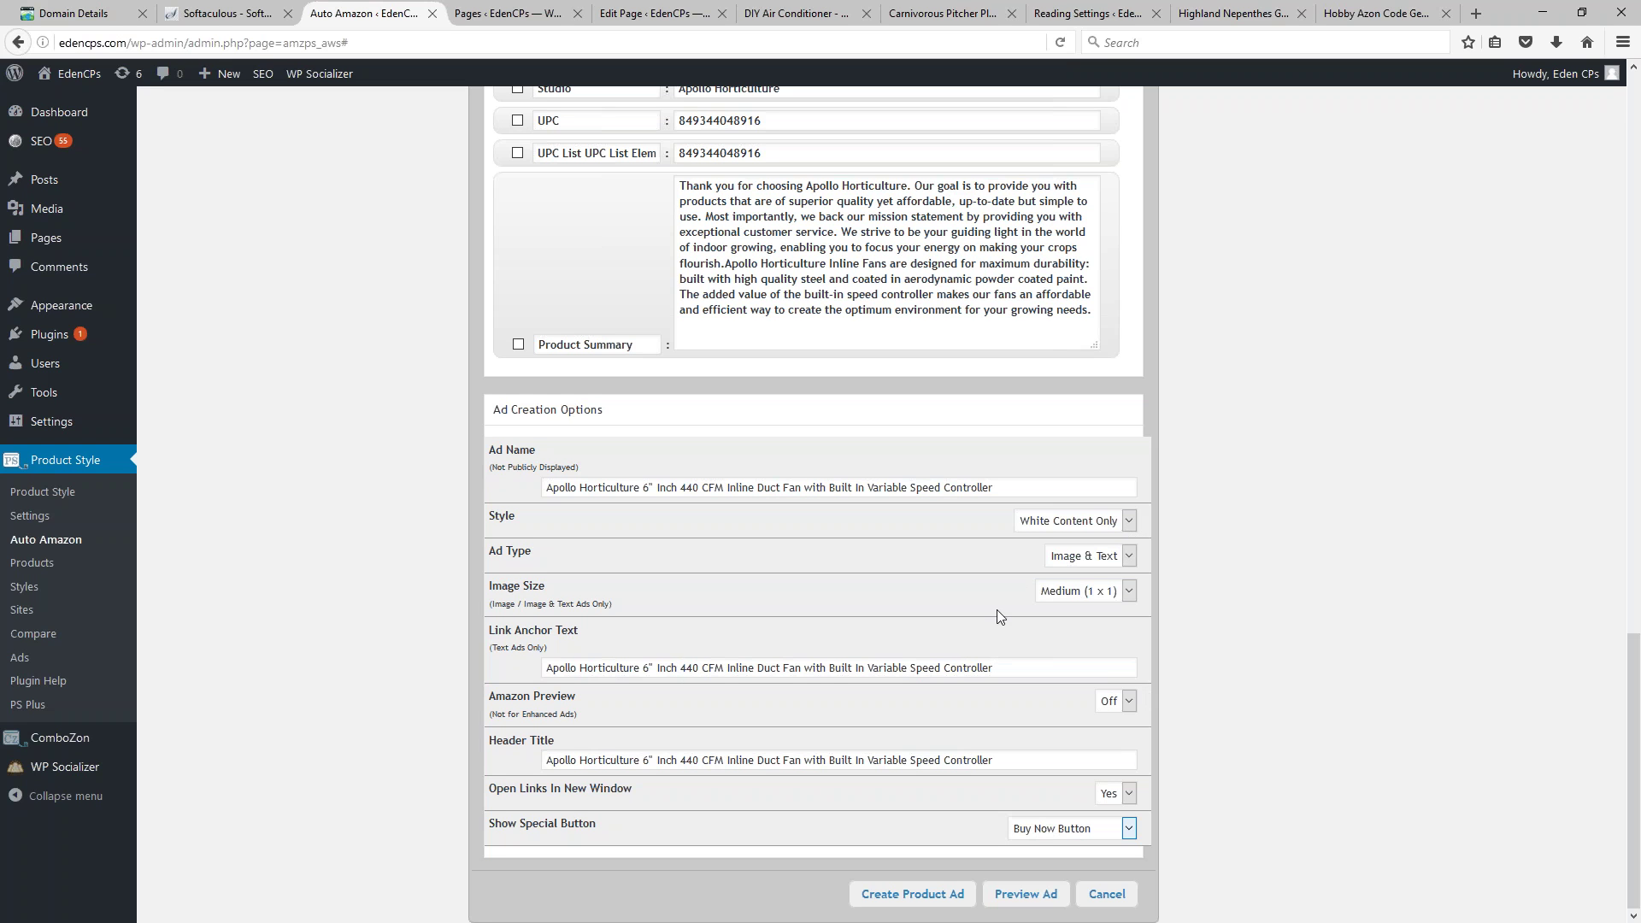
left_click(1096, 522)
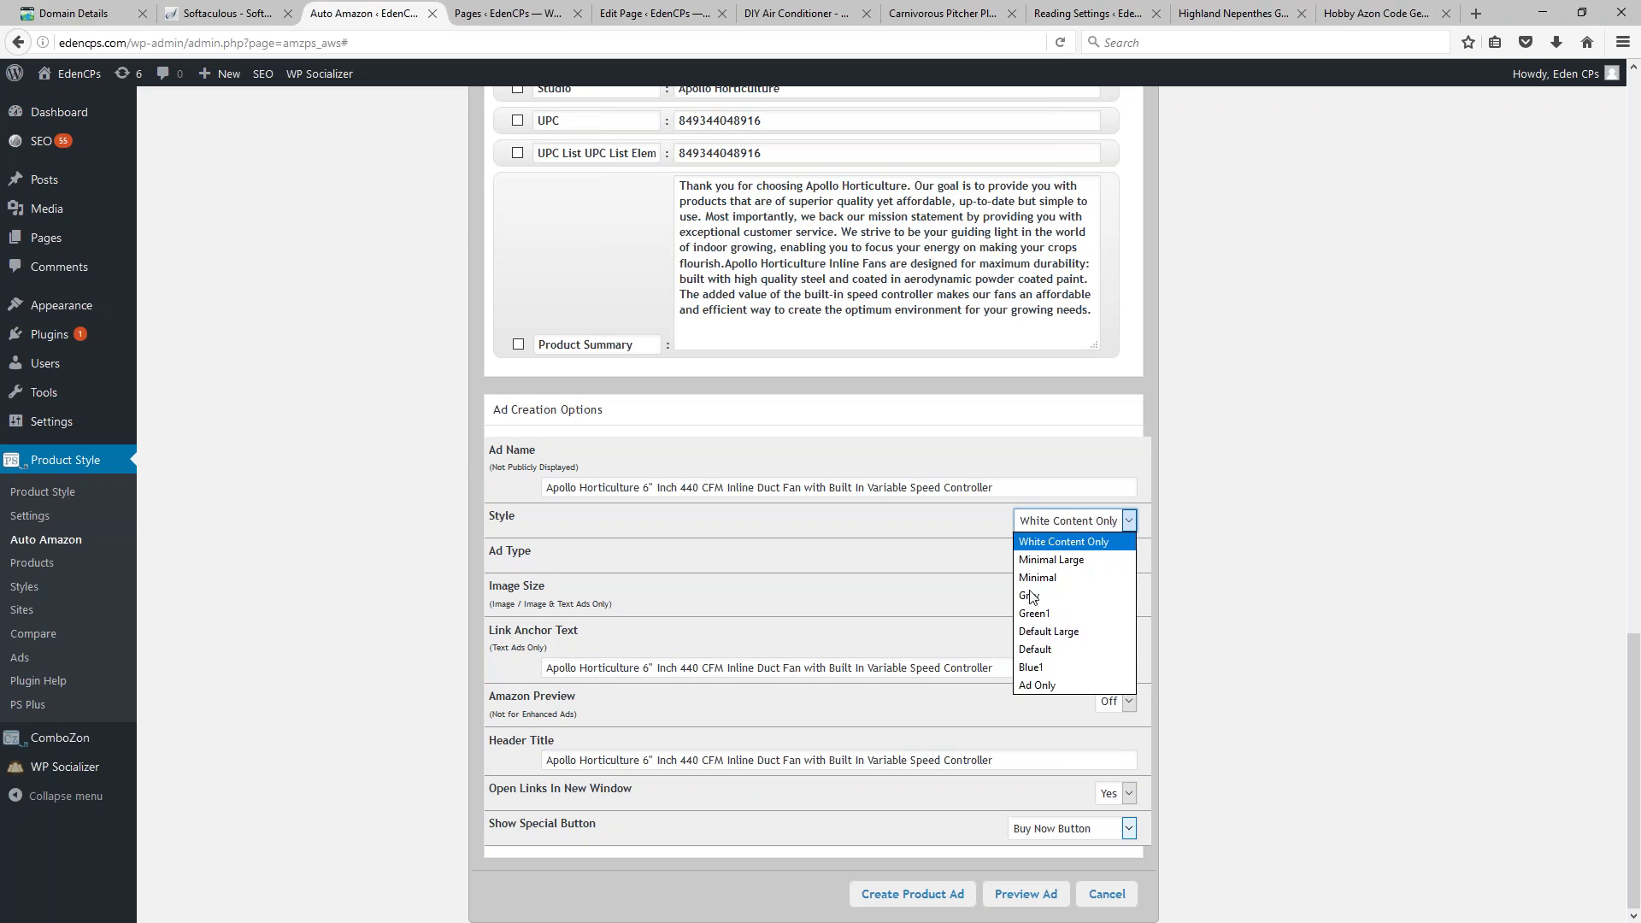
left_click(1049, 685)
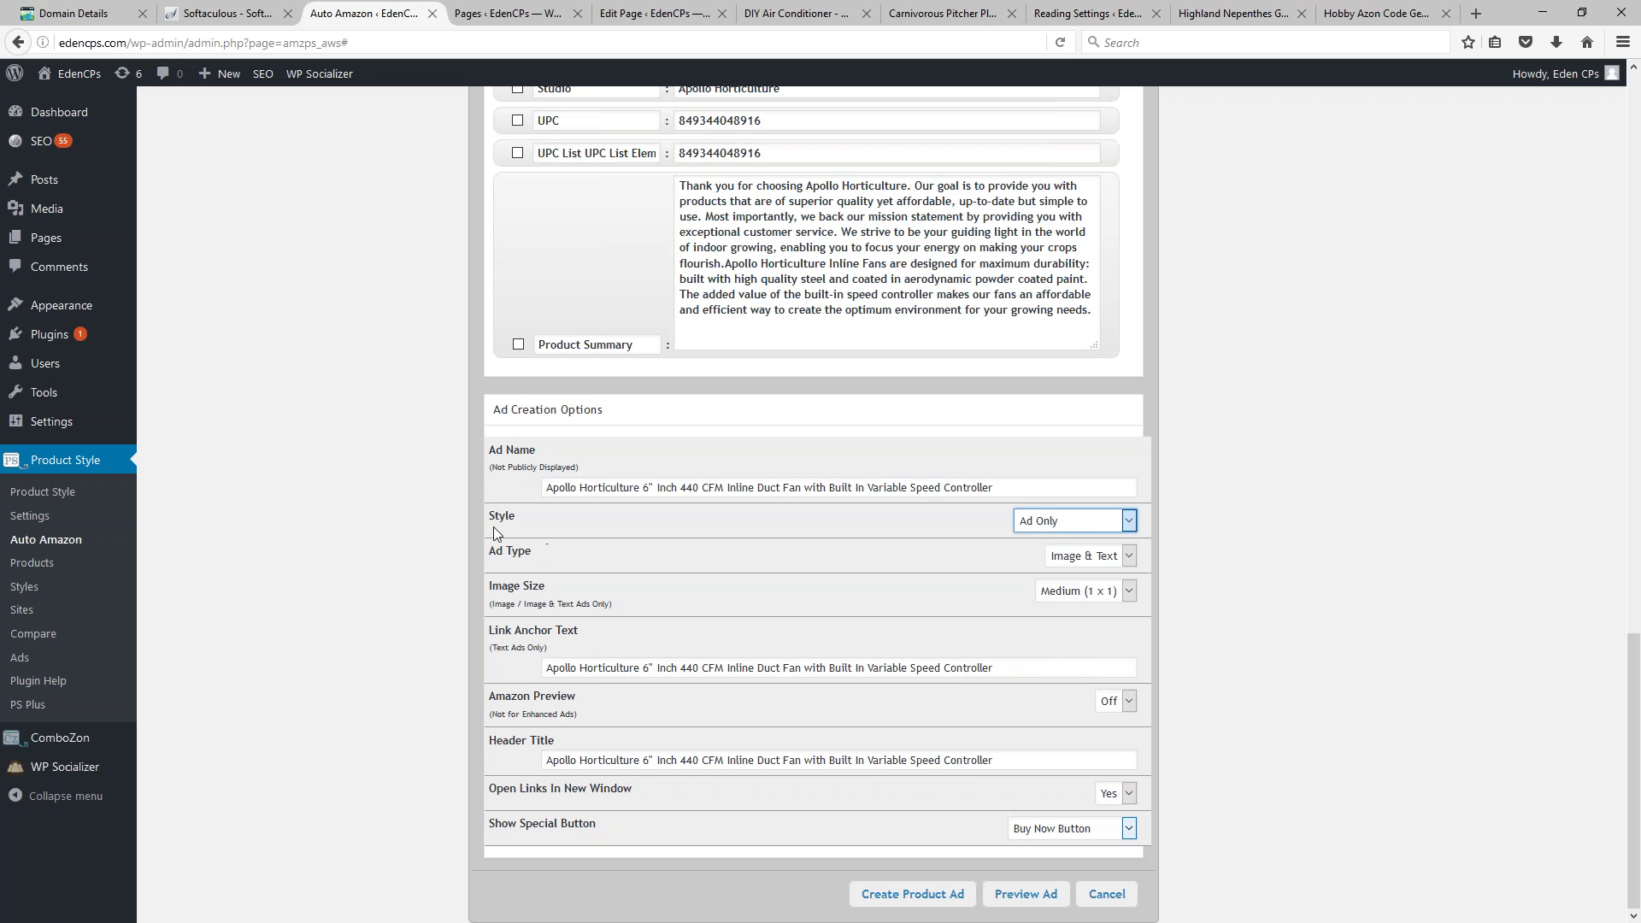
left_click(1091, 527)
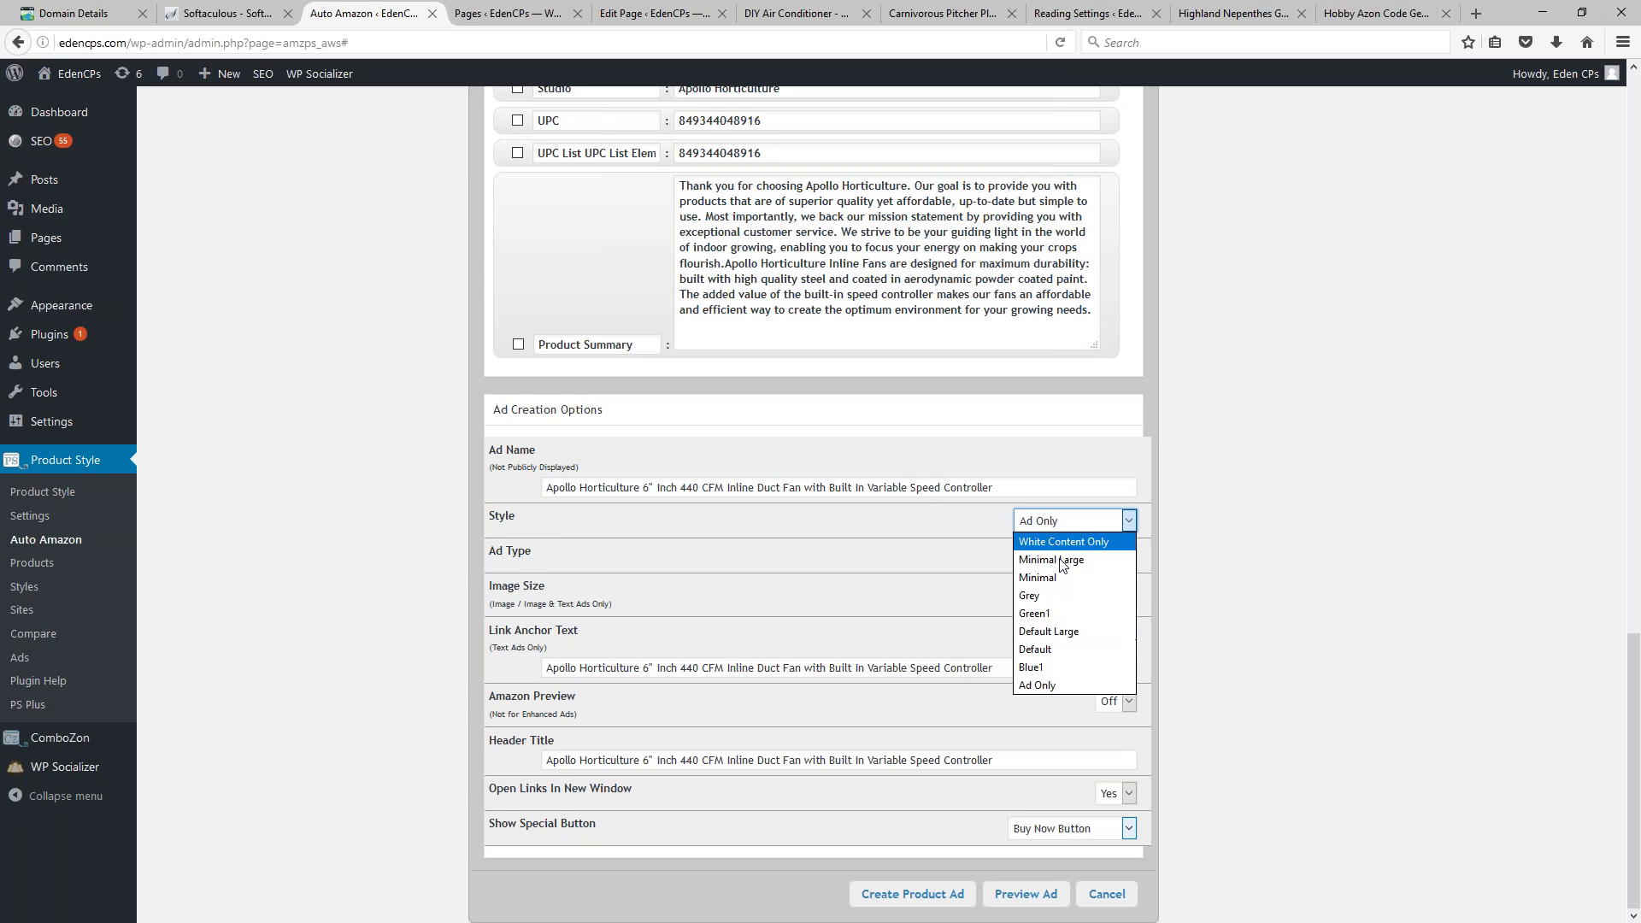
left_click(1048, 686)
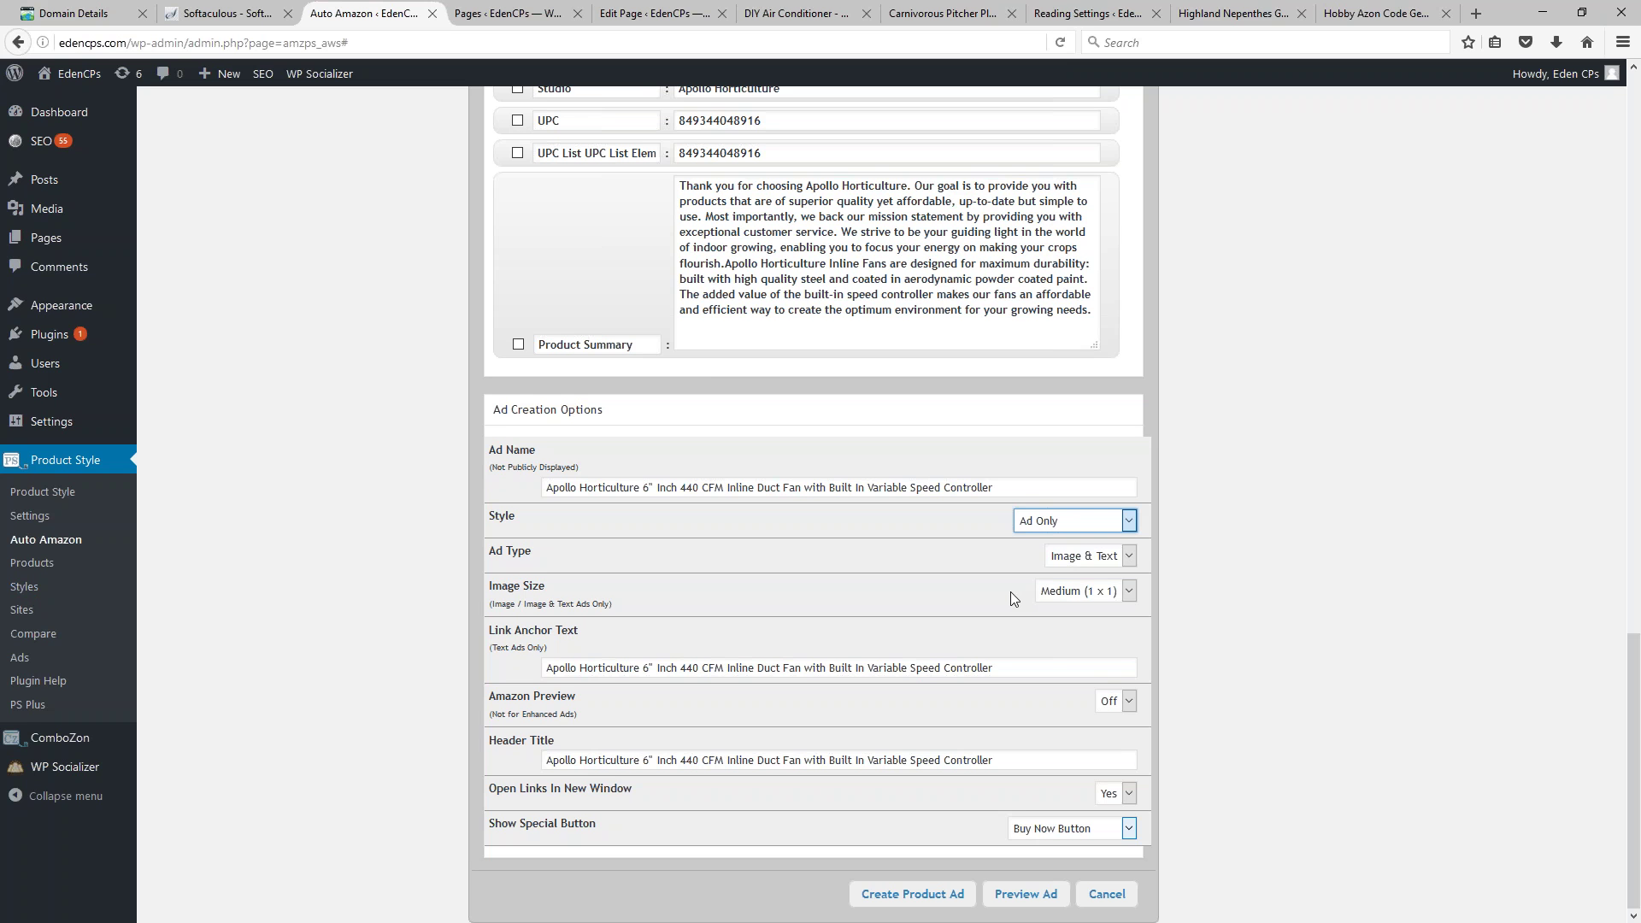
scroll(1012, 589, "up", 5)
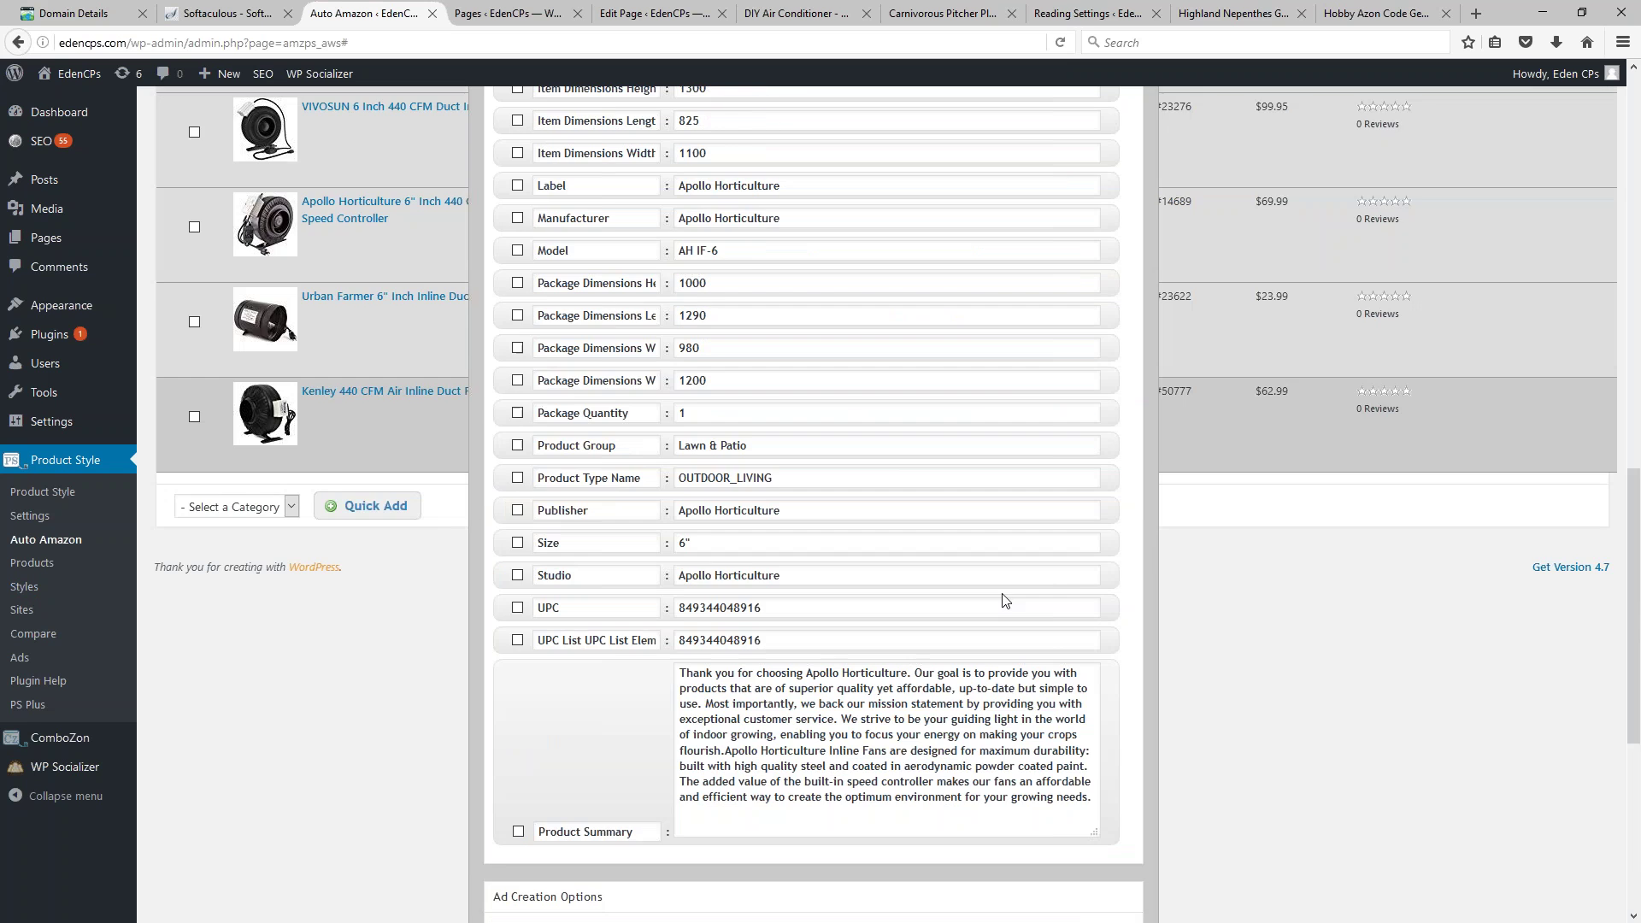
scroll(1030, 645, "down", 5)
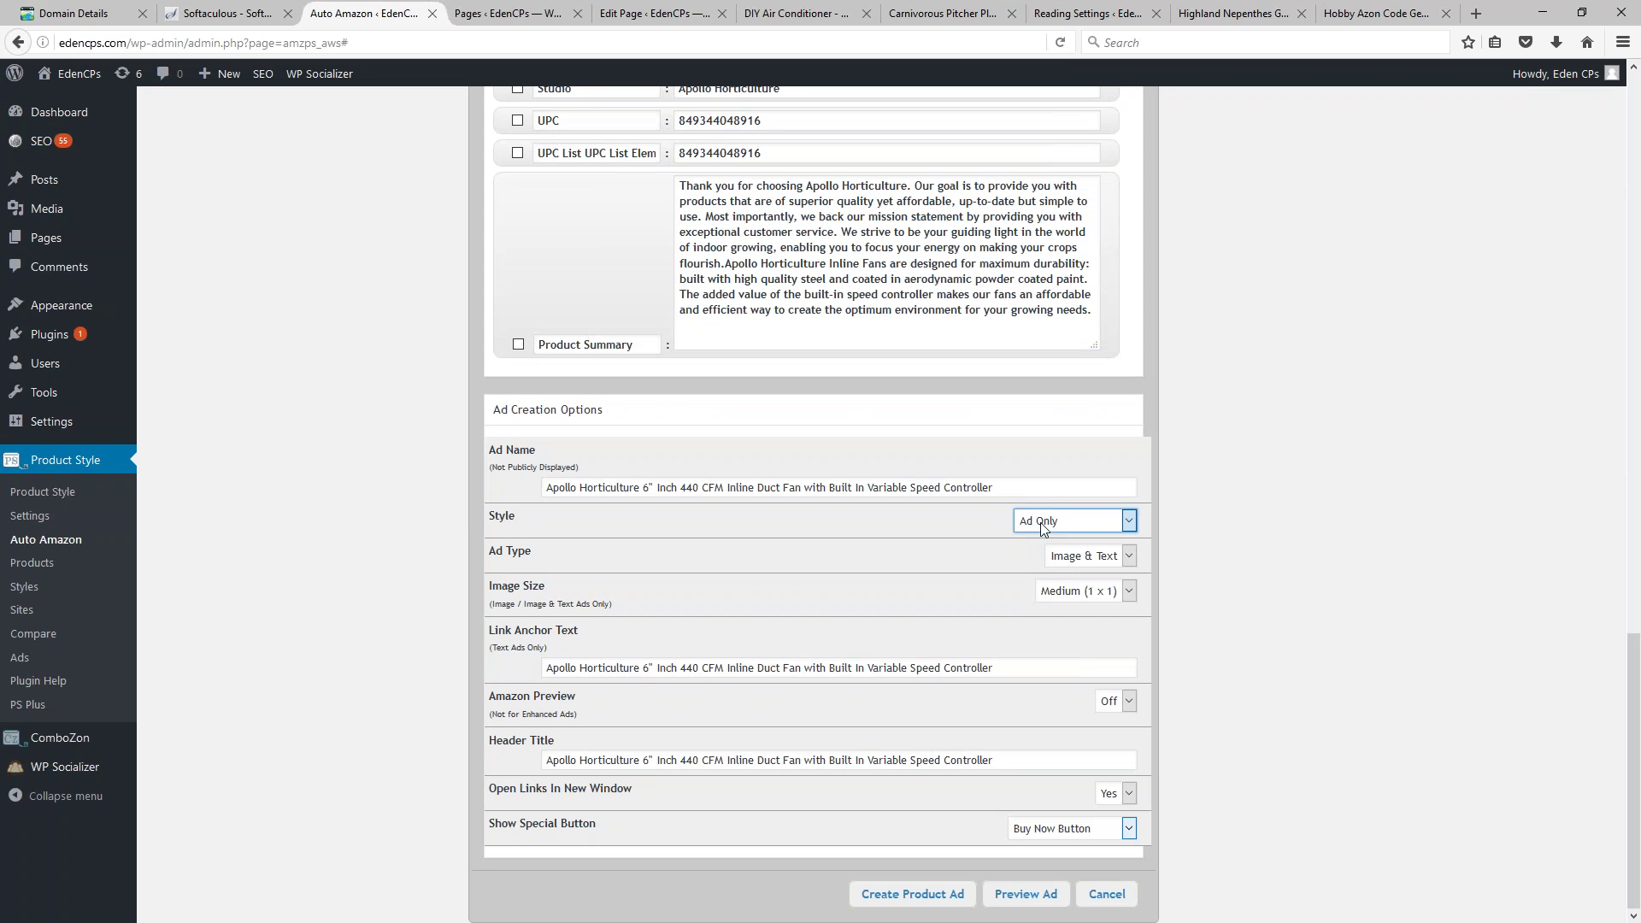
left_click(886, 899)
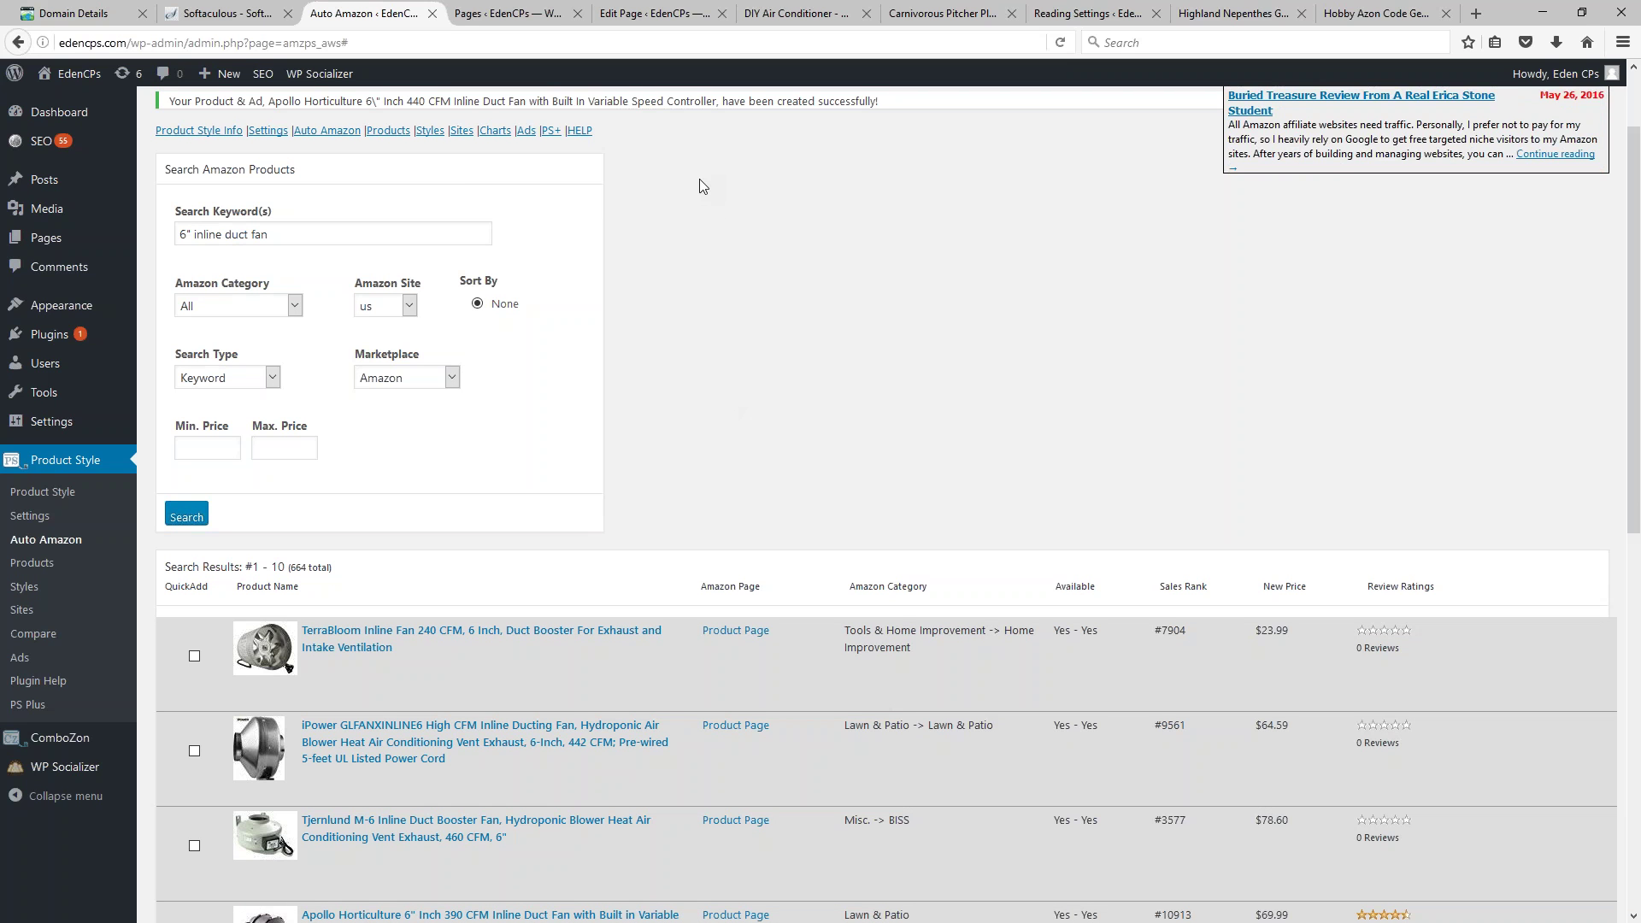
Step: In the DIY Air Conditioner page editor, delete the "rsp-menu" block and reload the page, discarding the unsaved changes
left_click(654, 13)
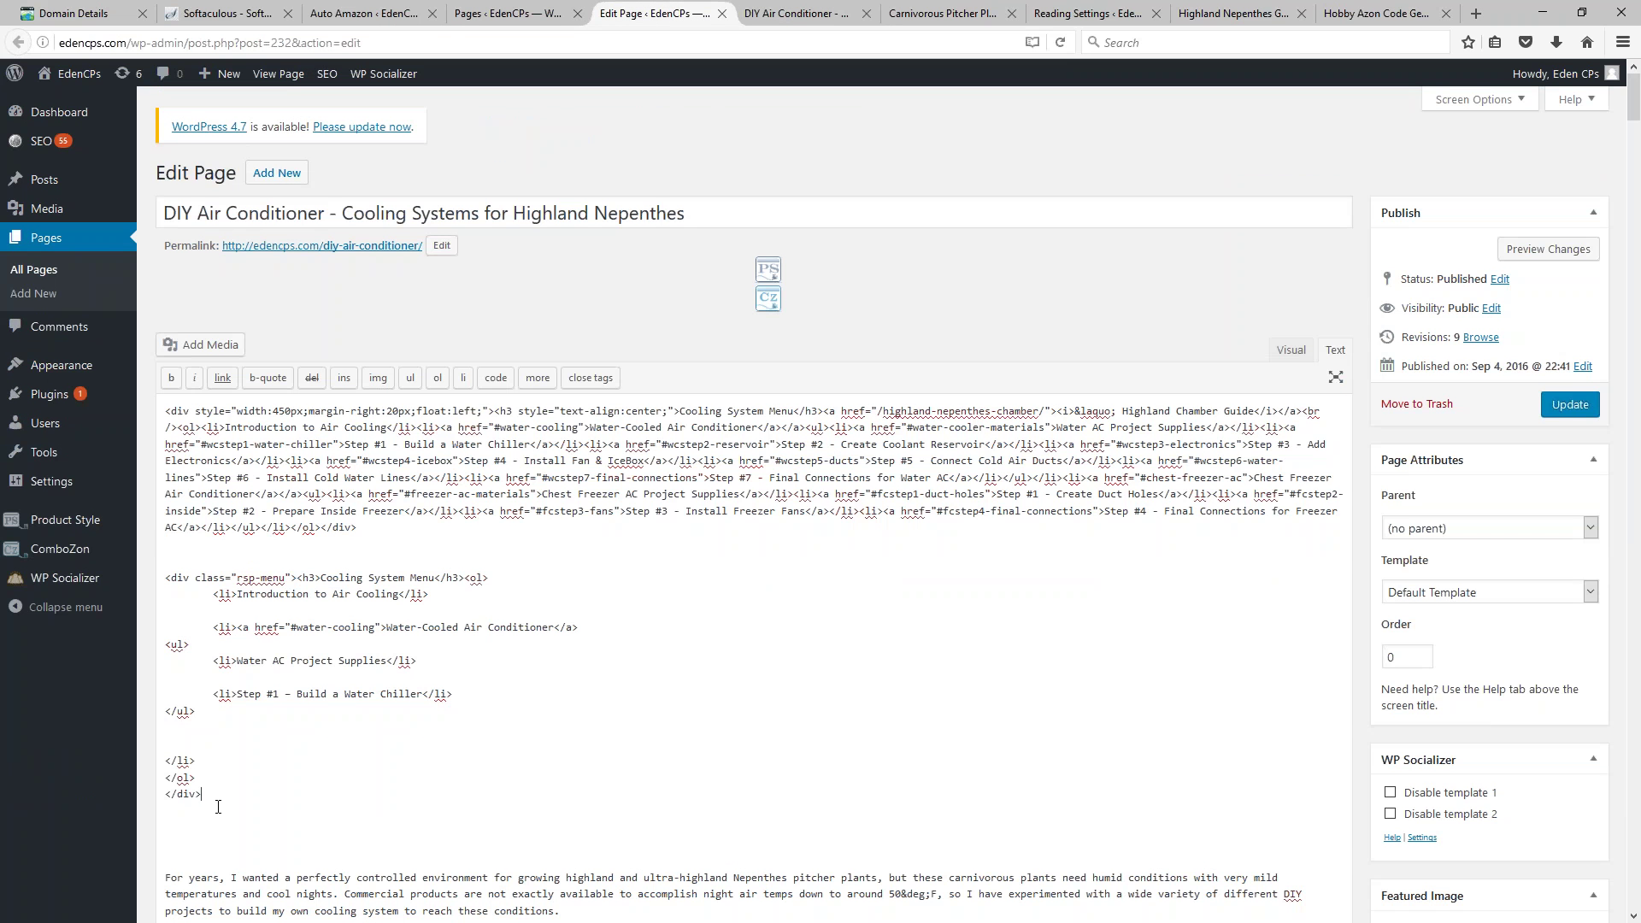
left_click_drag(203, 796, 154, 571)
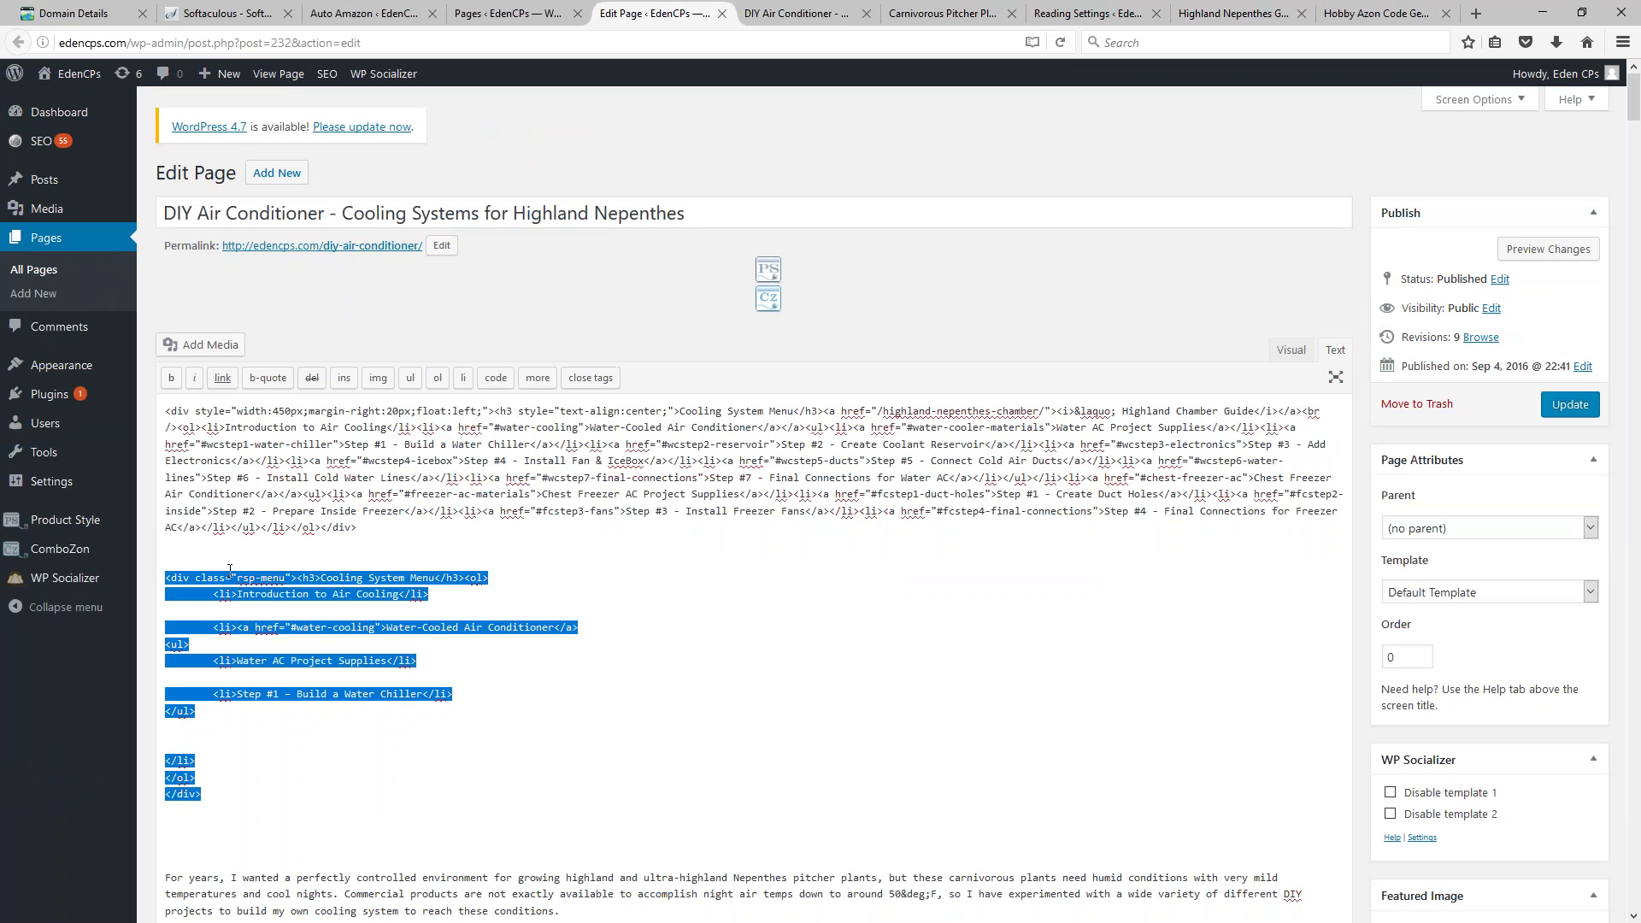
key("Delete")
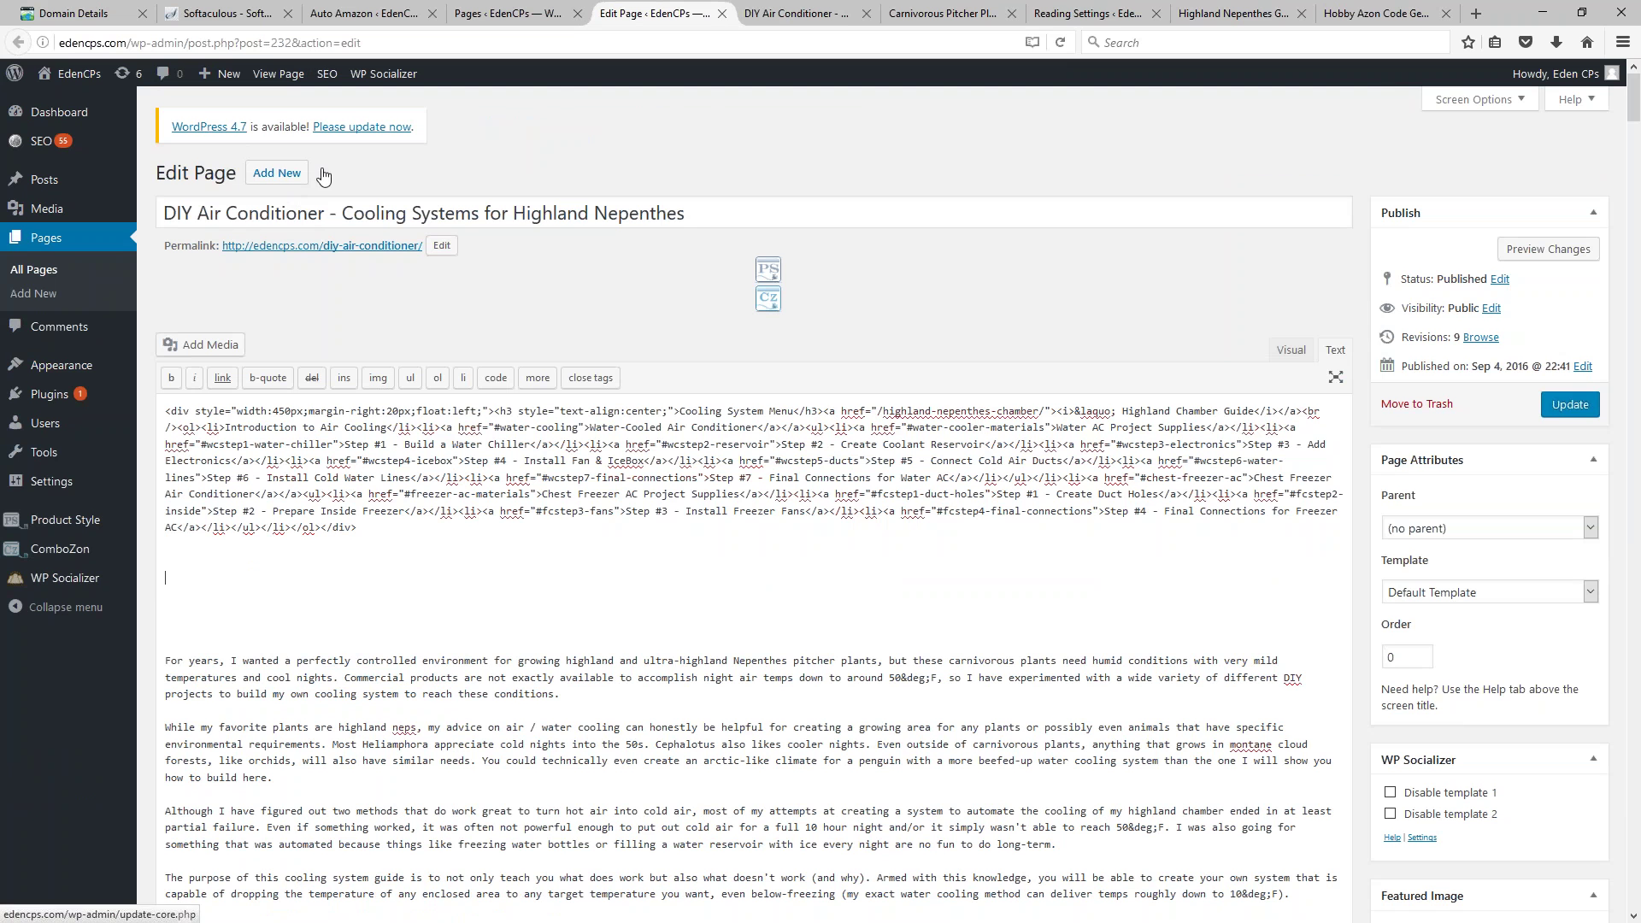
left_click(336, 41)
key("Return")
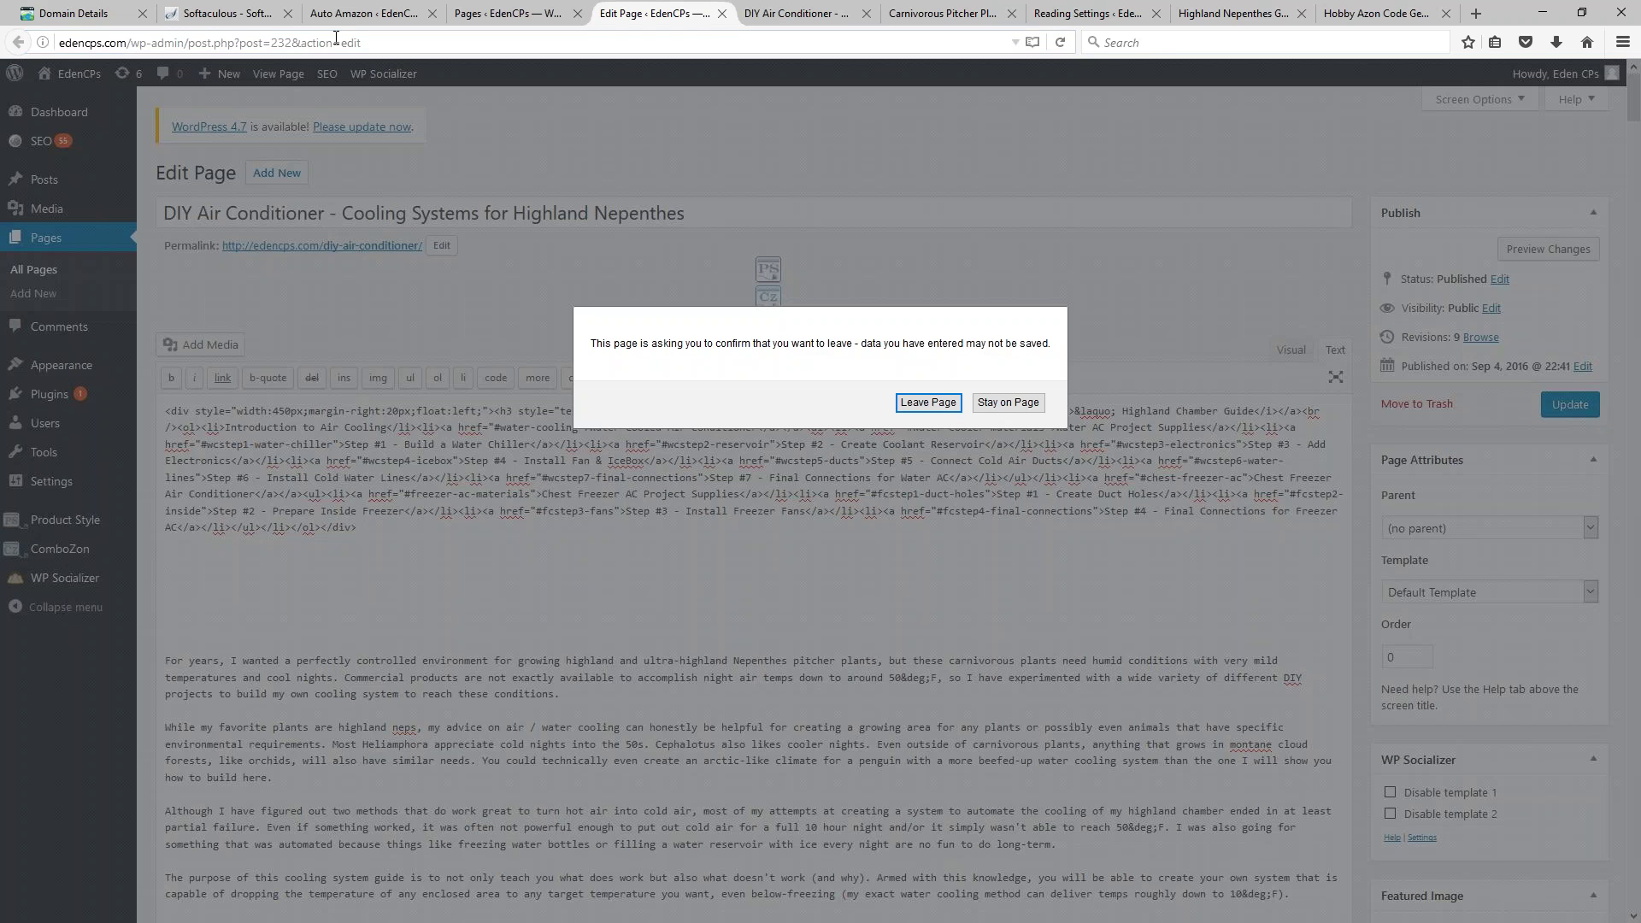
left_click(925, 403)
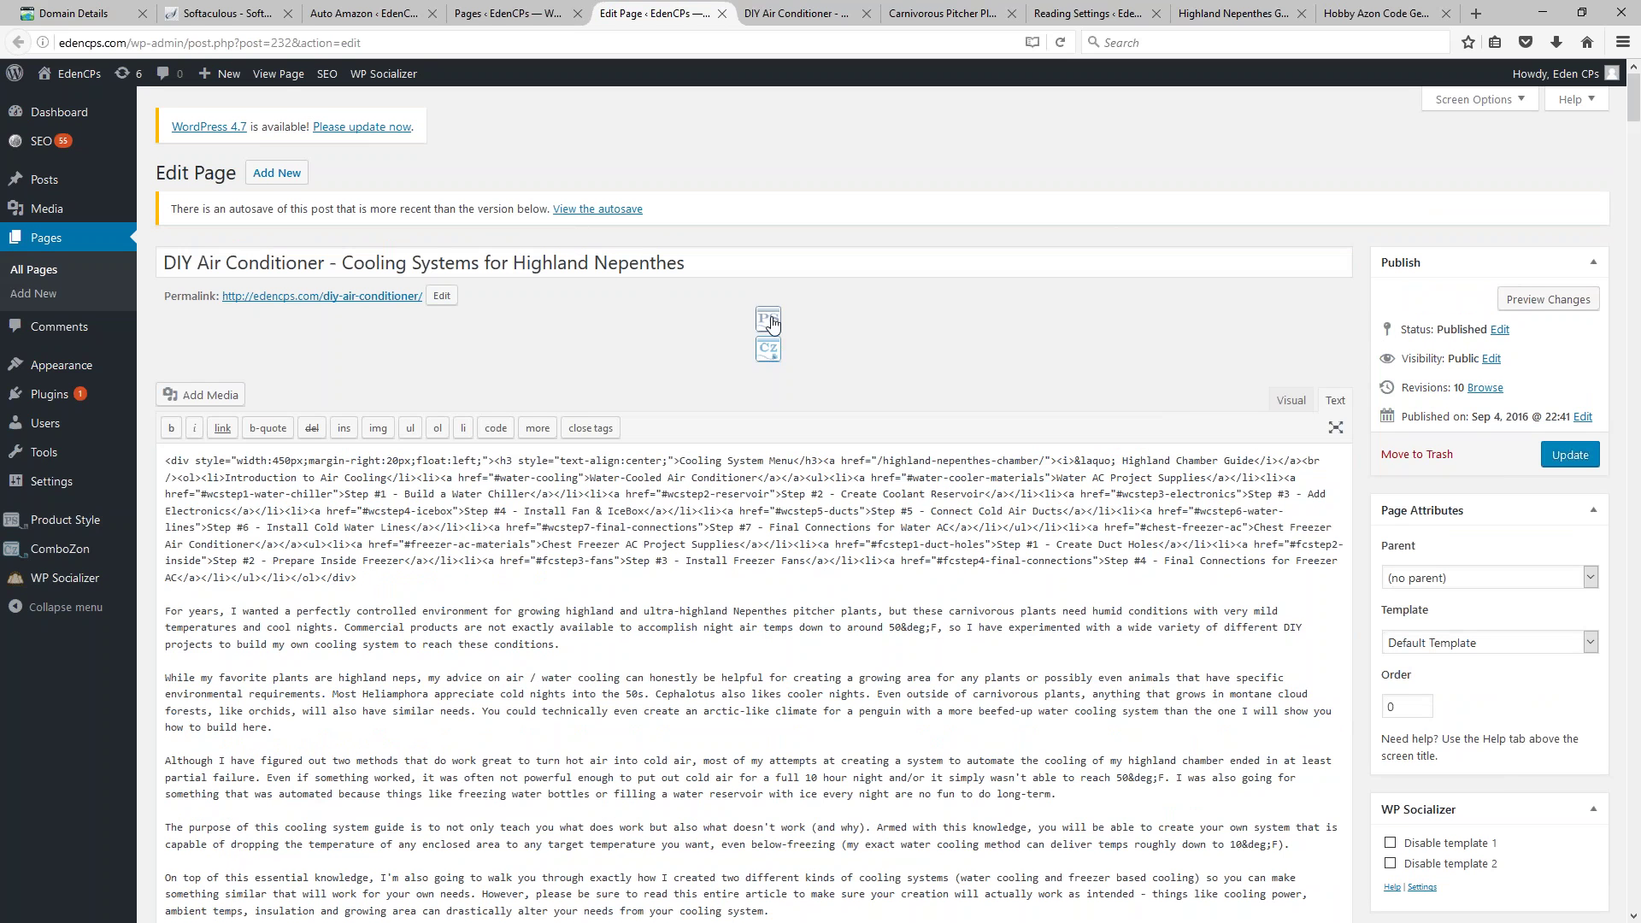
Step: Insert the saved Apollo Horticulture duct fan ad with Product Style just before the paragraph starting "For years, I wanted"
left_click(172, 595)
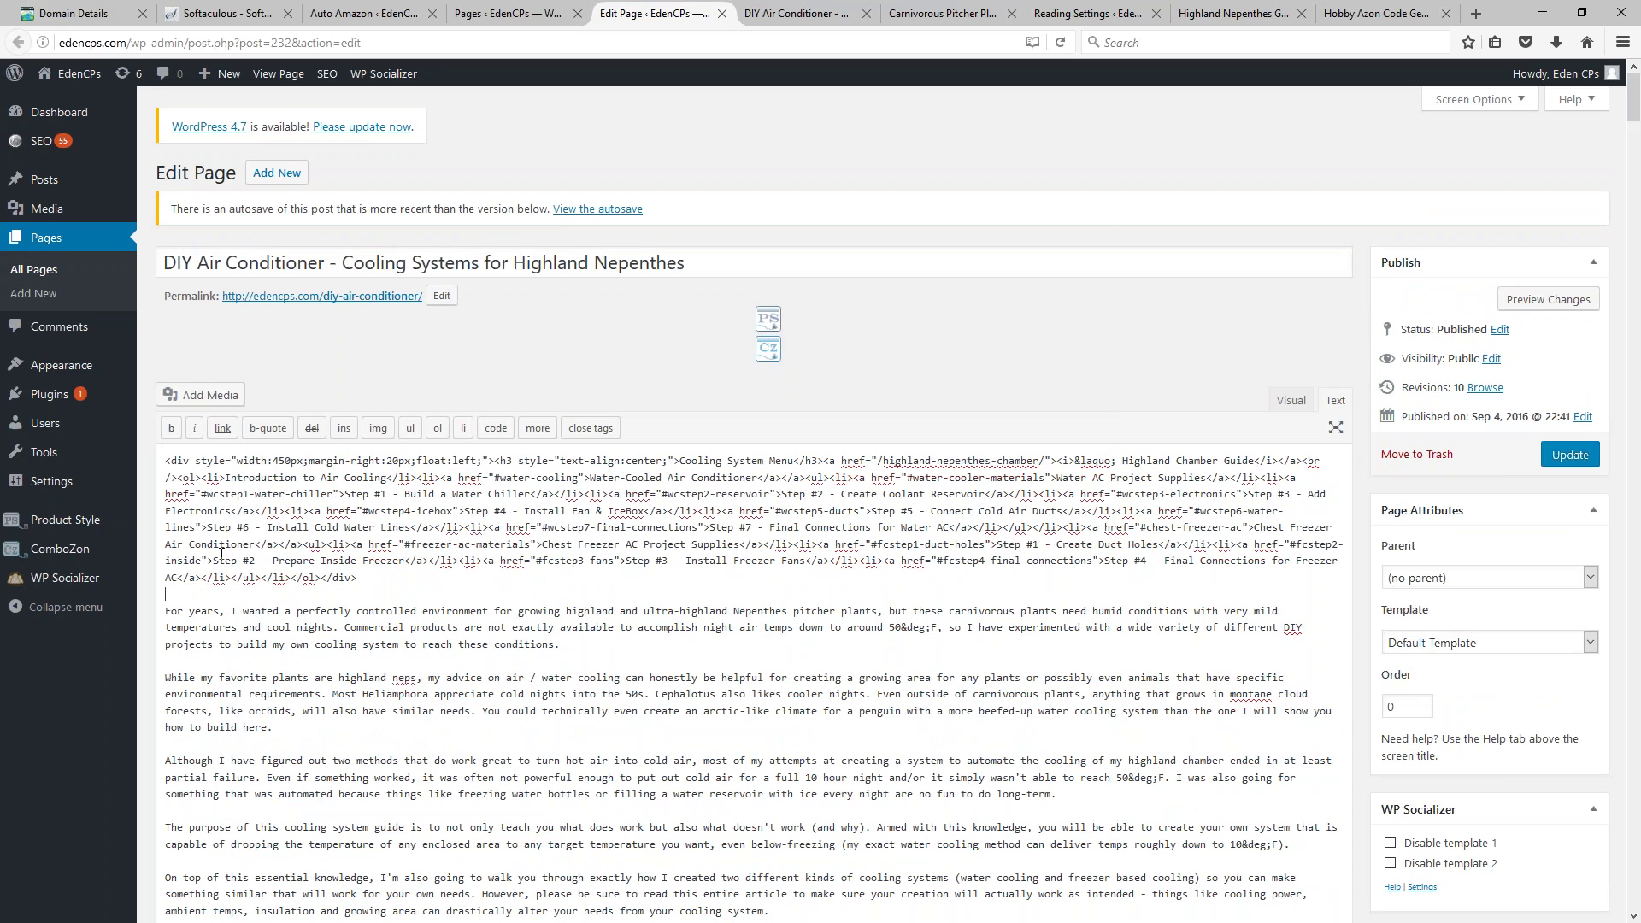
left_click(167, 612)
left_click(770, 332)
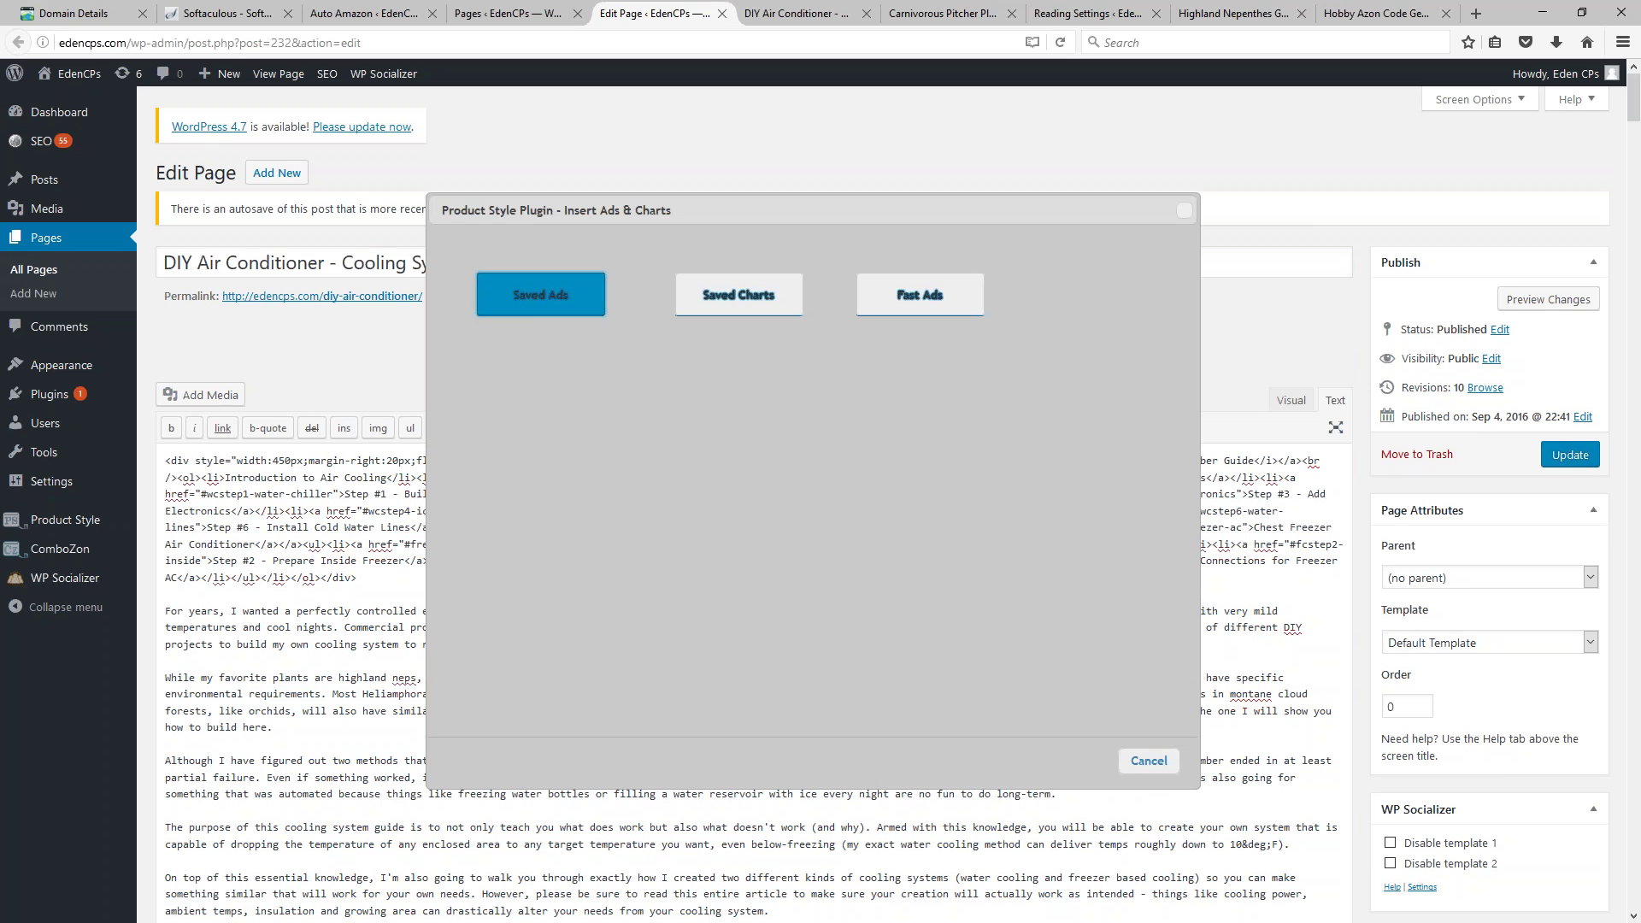
left_click(590, 470)
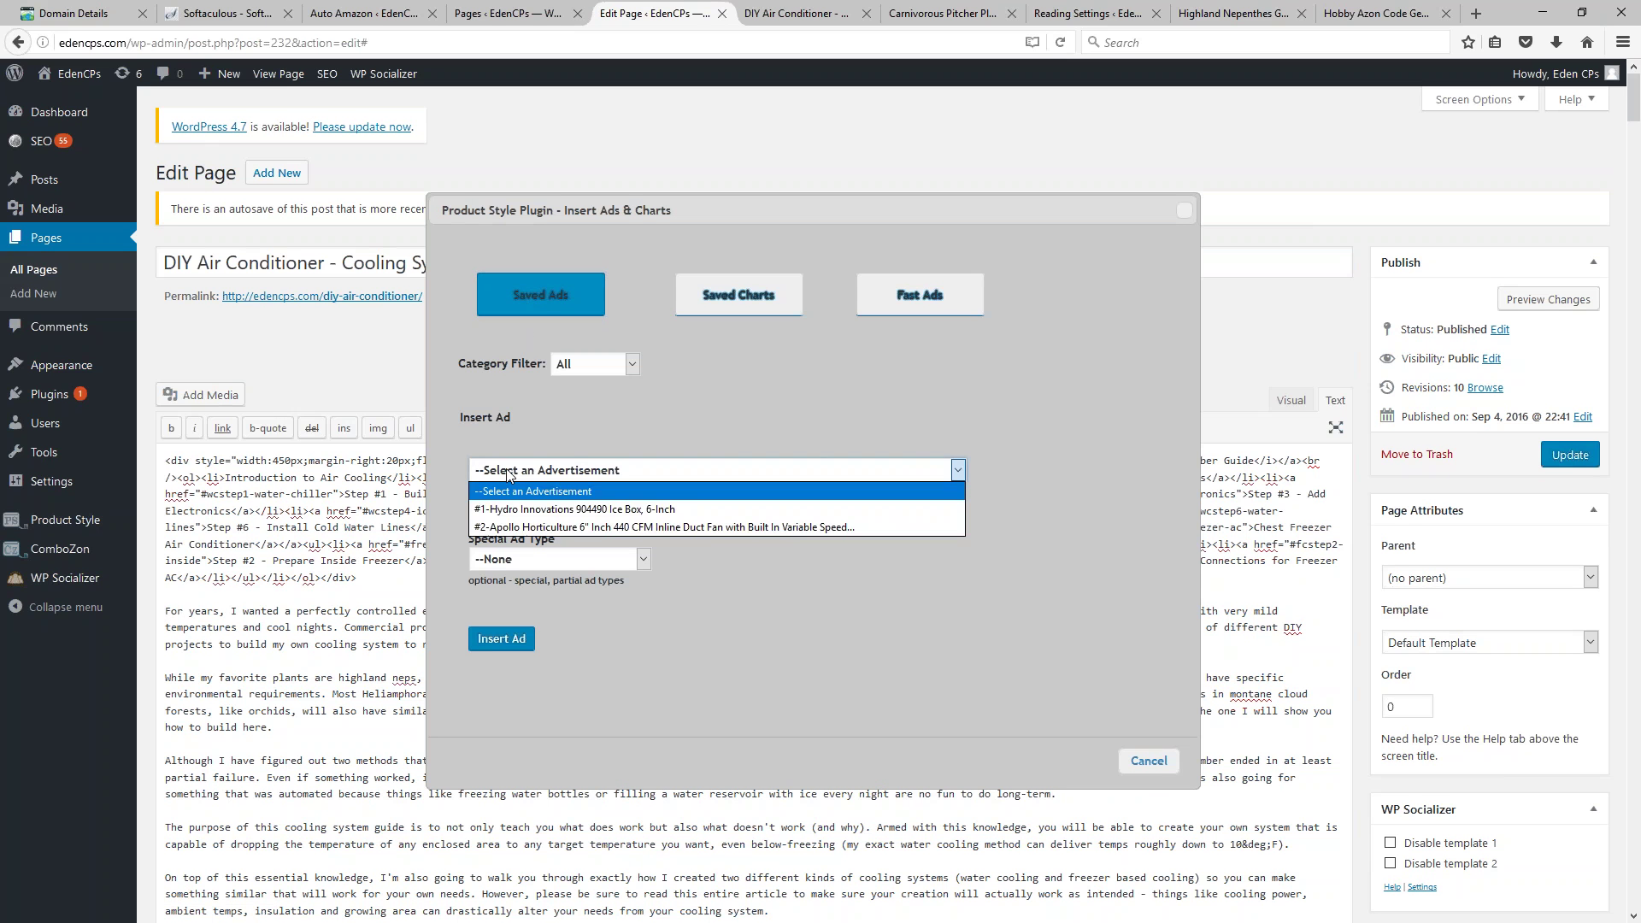
left_click(516, 526)
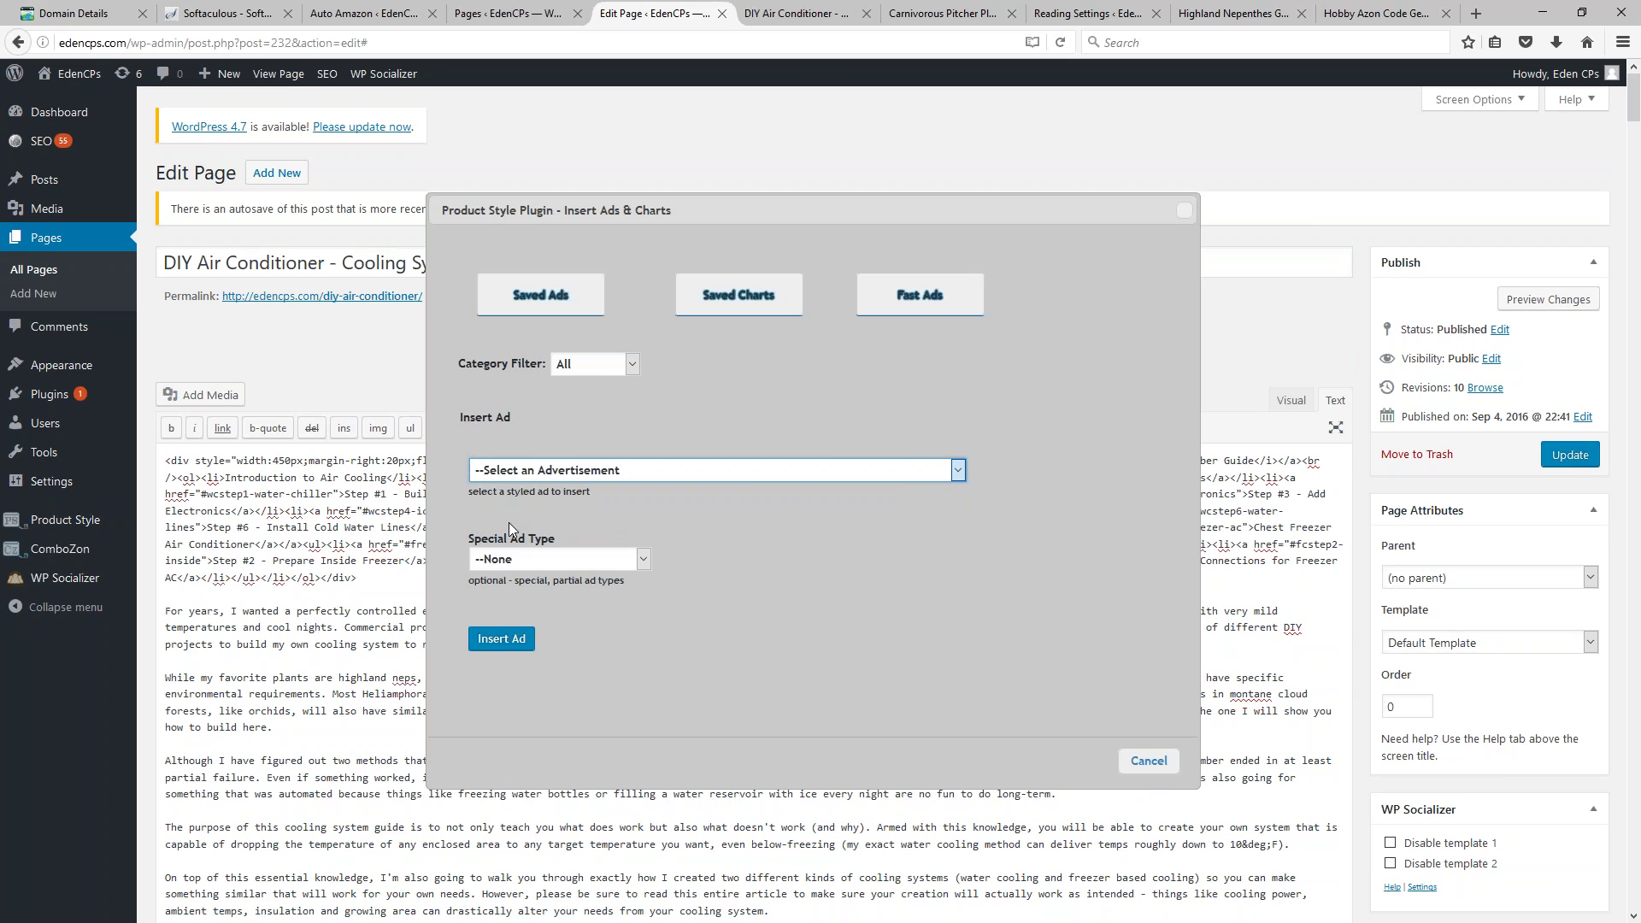
left_click(498, 640)
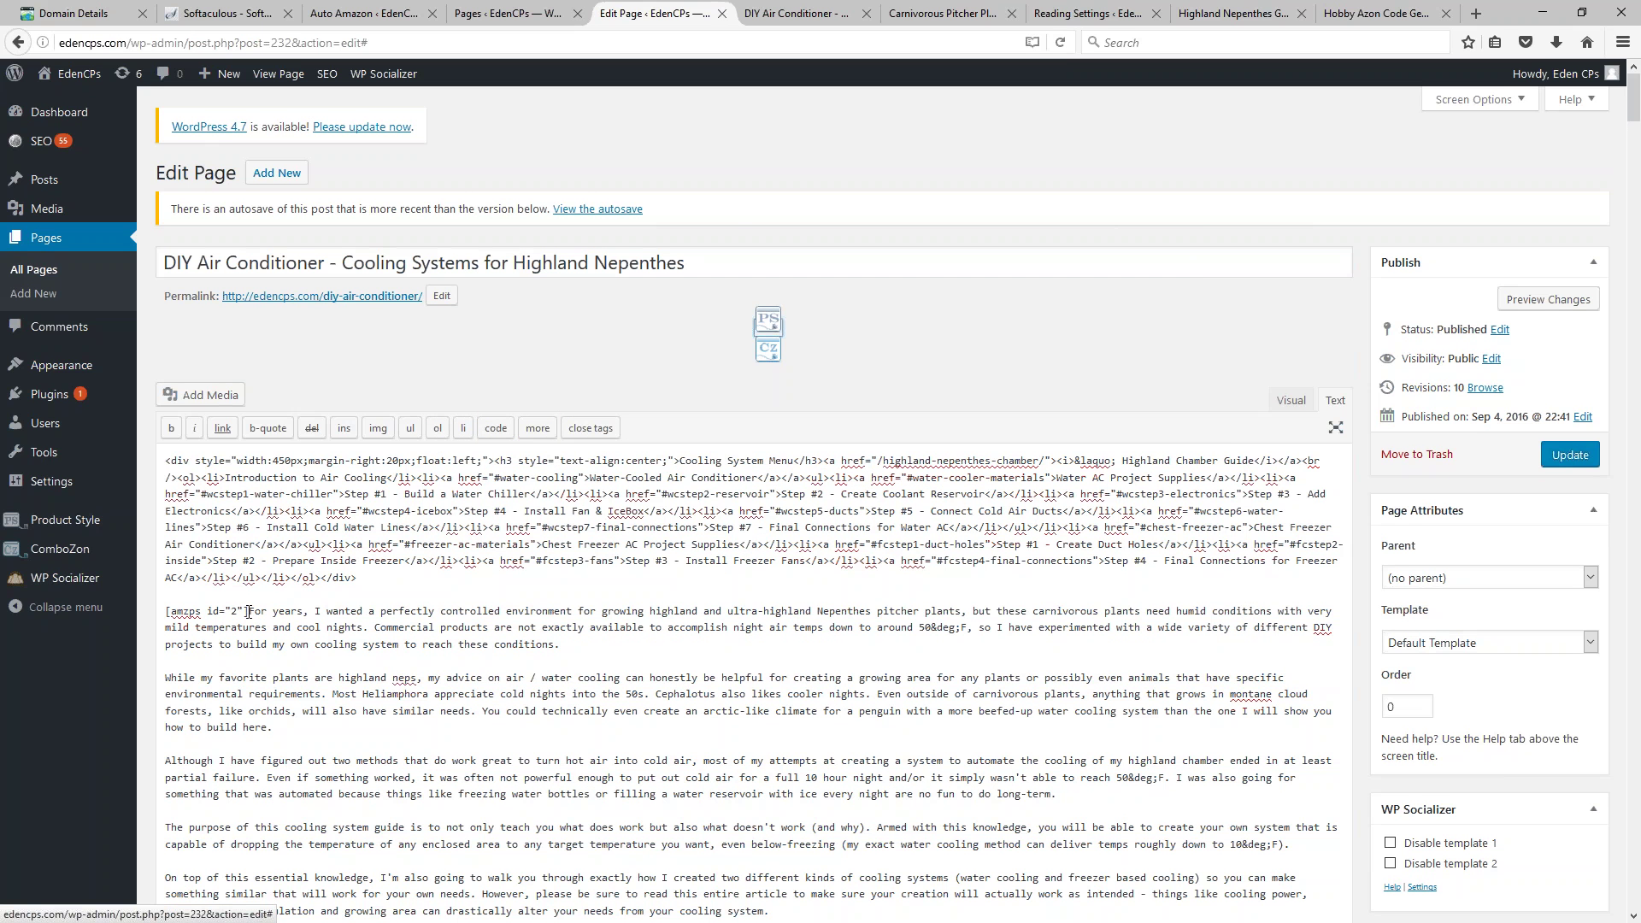
Step: Preview the page to check the ad's placement, and examine the materials list under Water AC Project Supplies
left_click(1561, 300)
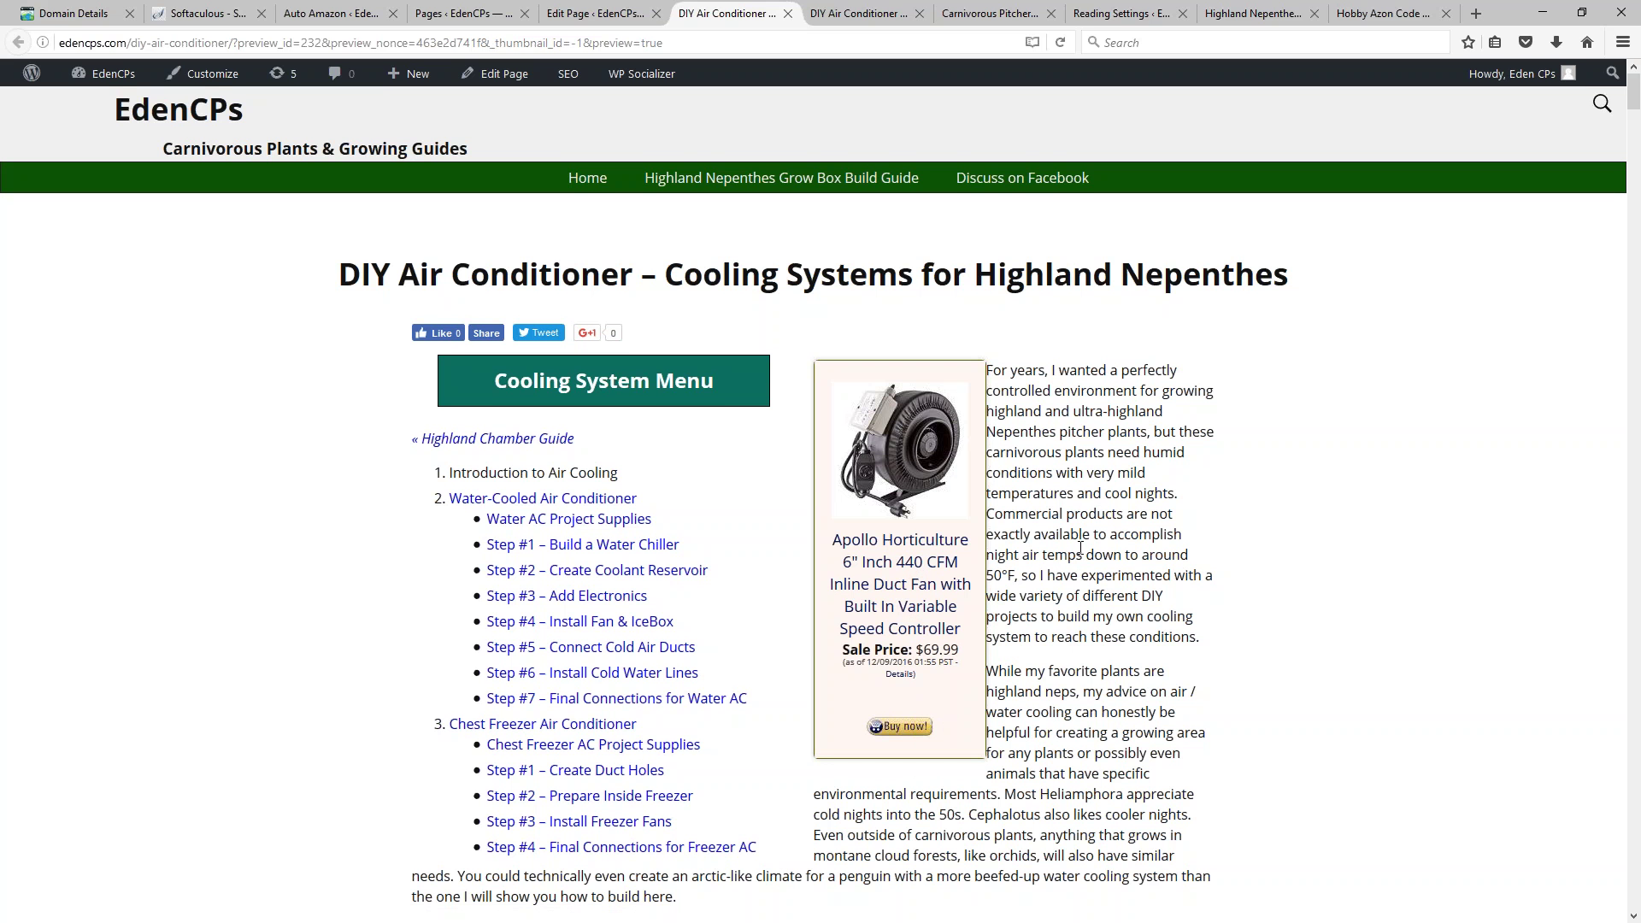
scroll(940, 538, "down", 5)
scroll(684, 521, "up", 5)
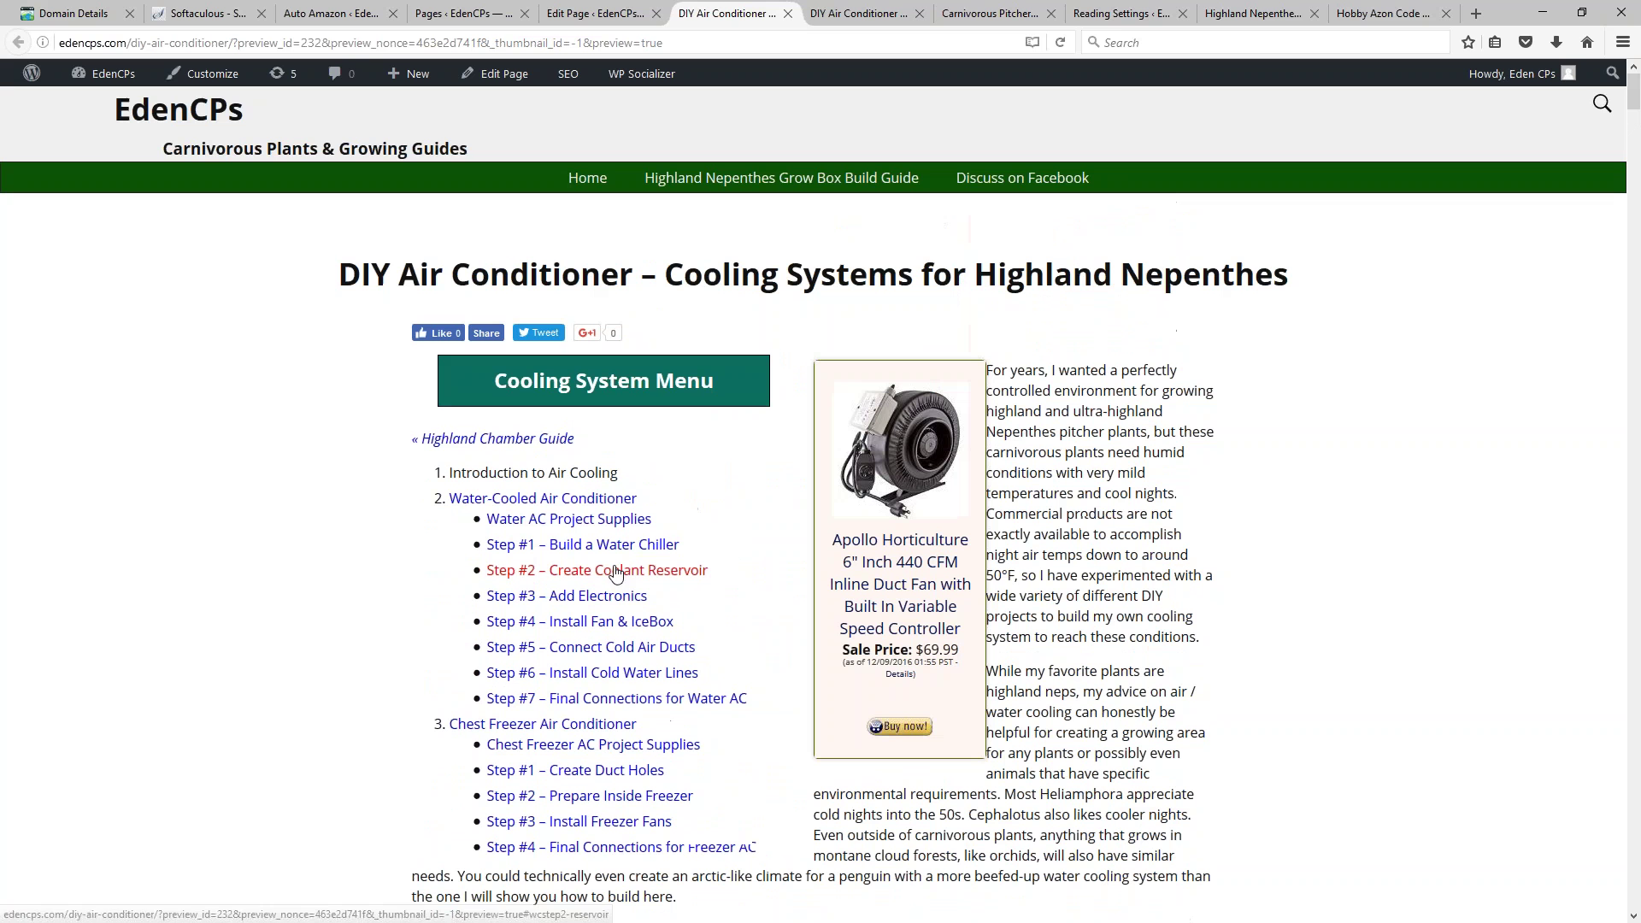
left_click(551, 521)
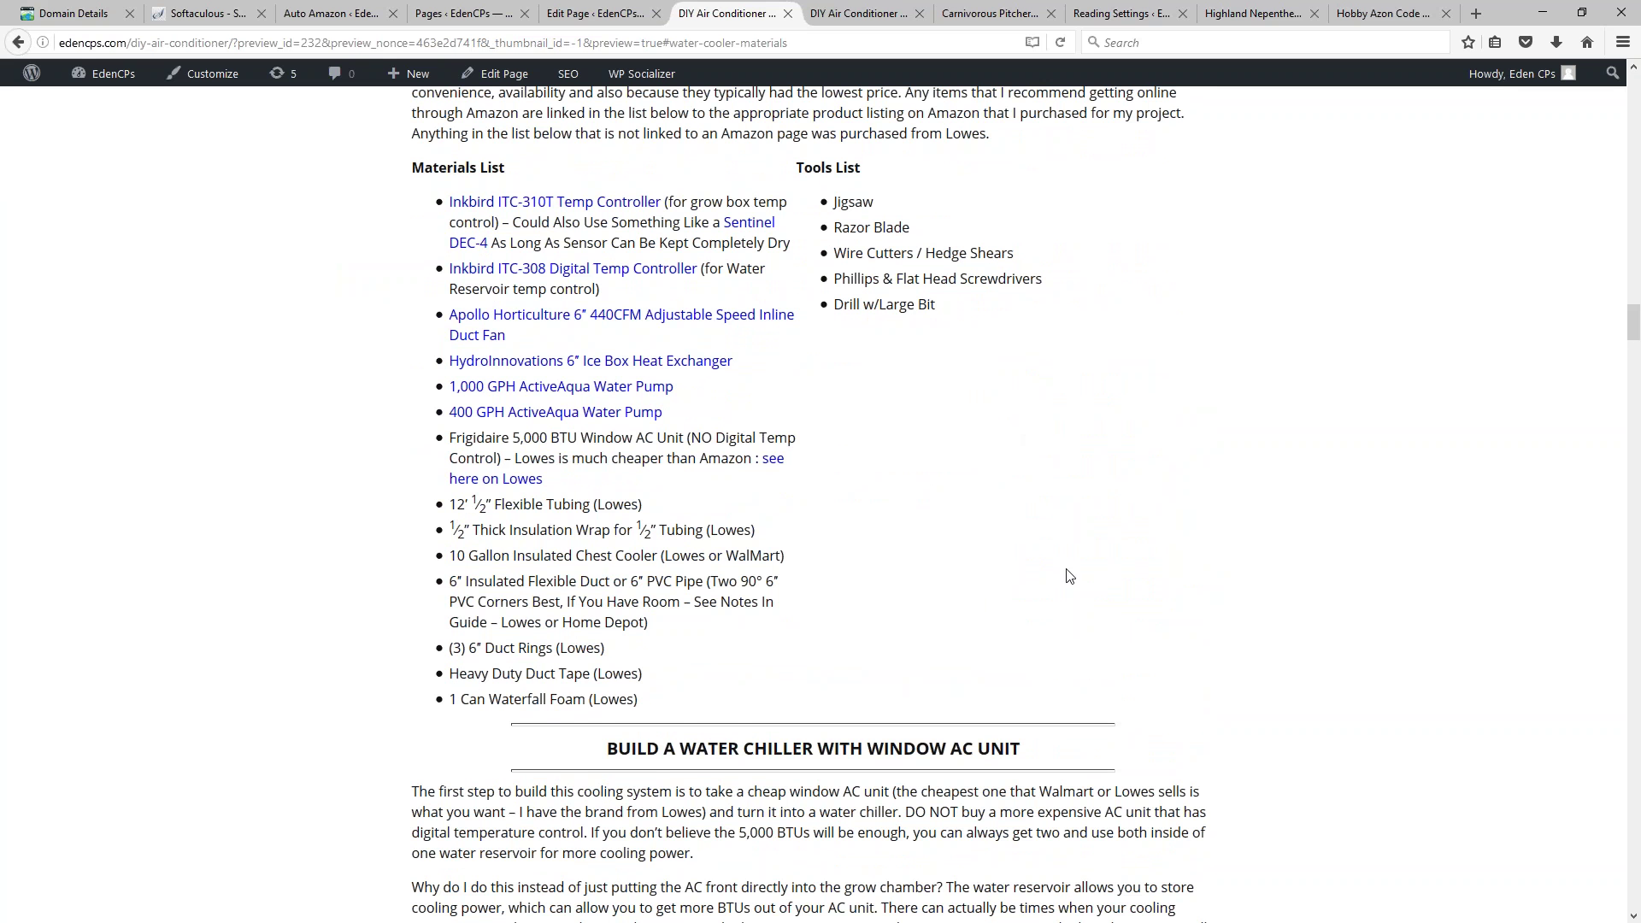
scroll(1069, 577, "up", 2)
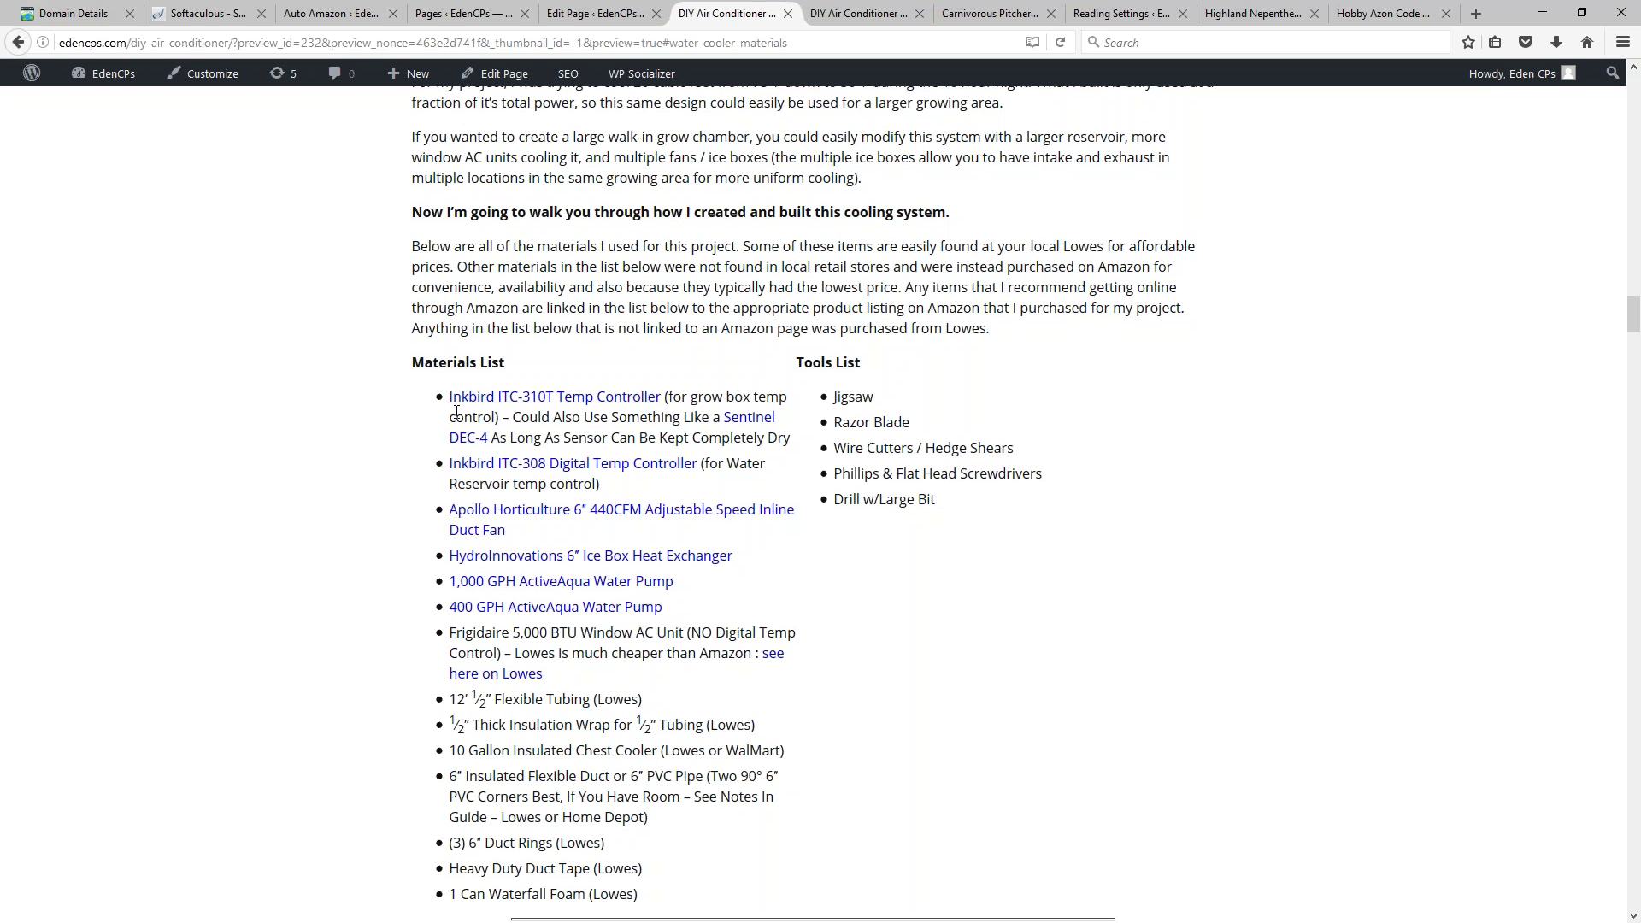
Step: Open the Inkbird ITC-310T Temp Controller link in a new tab to view its Amazon listing, and return to the page preview
right_click(573, 398)
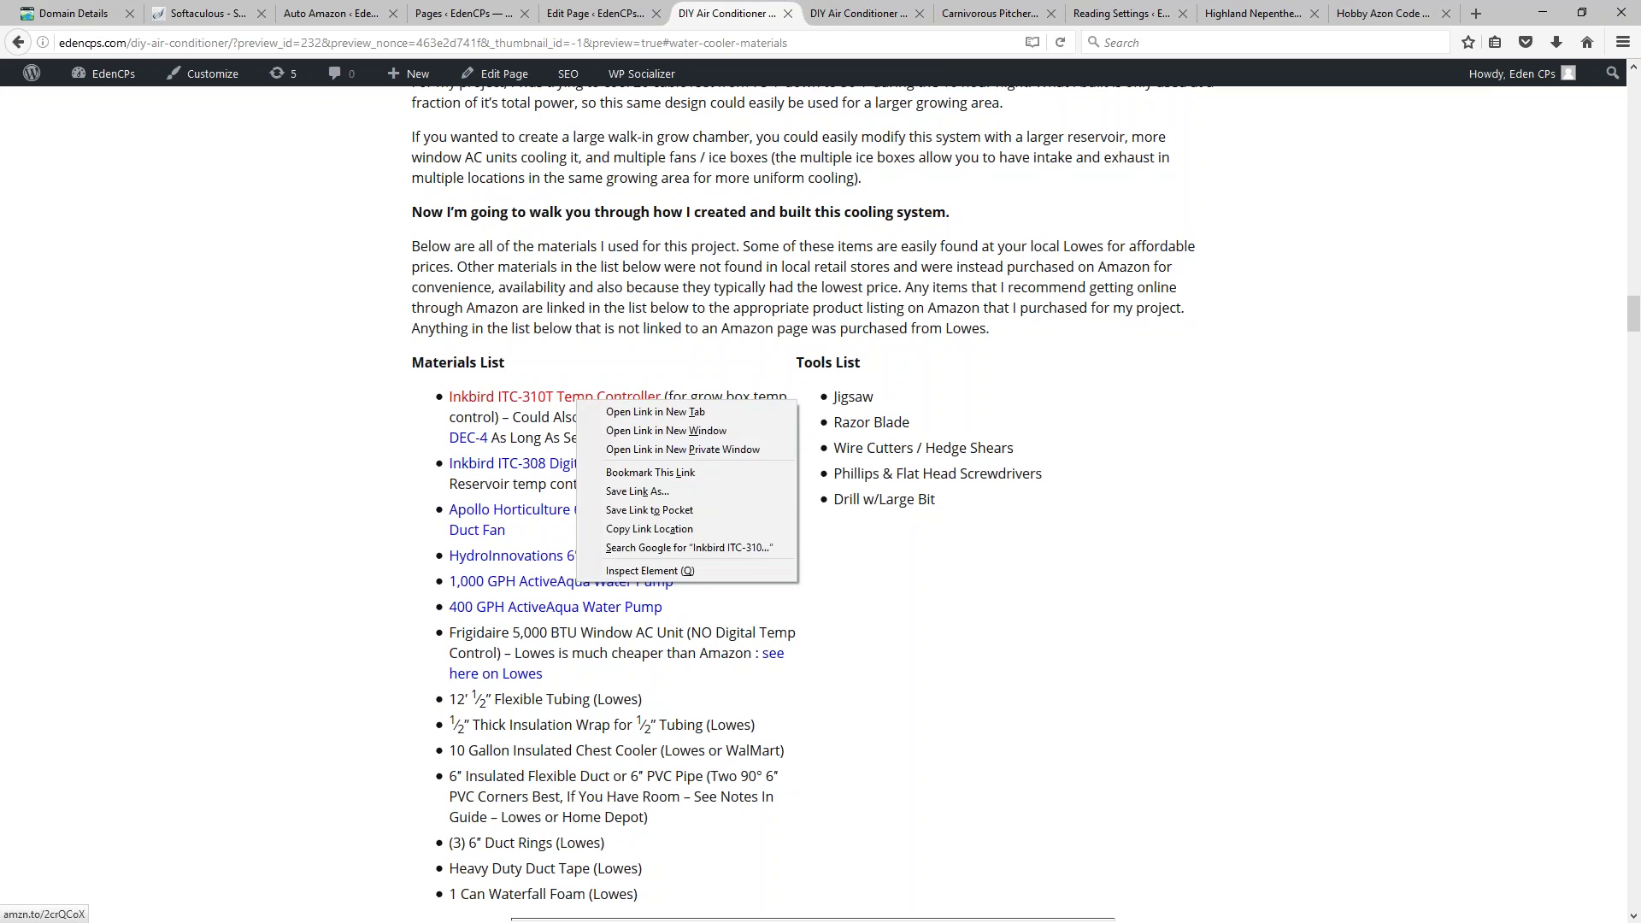
left_click(625, 412)
left_click(793, 23)
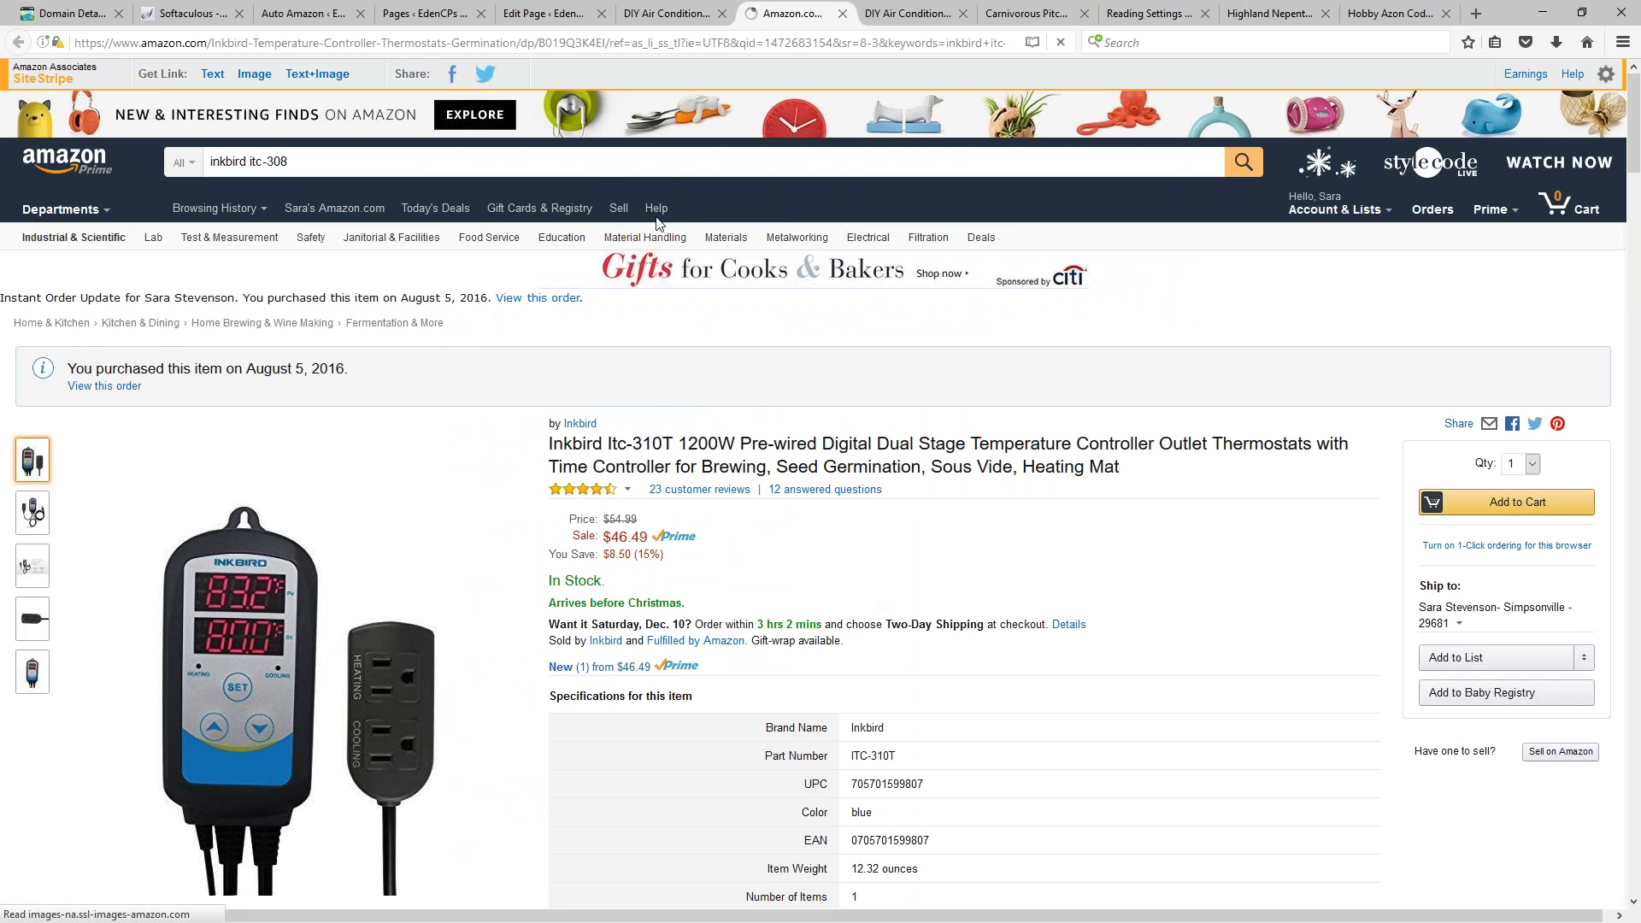
left_click(665, 14)
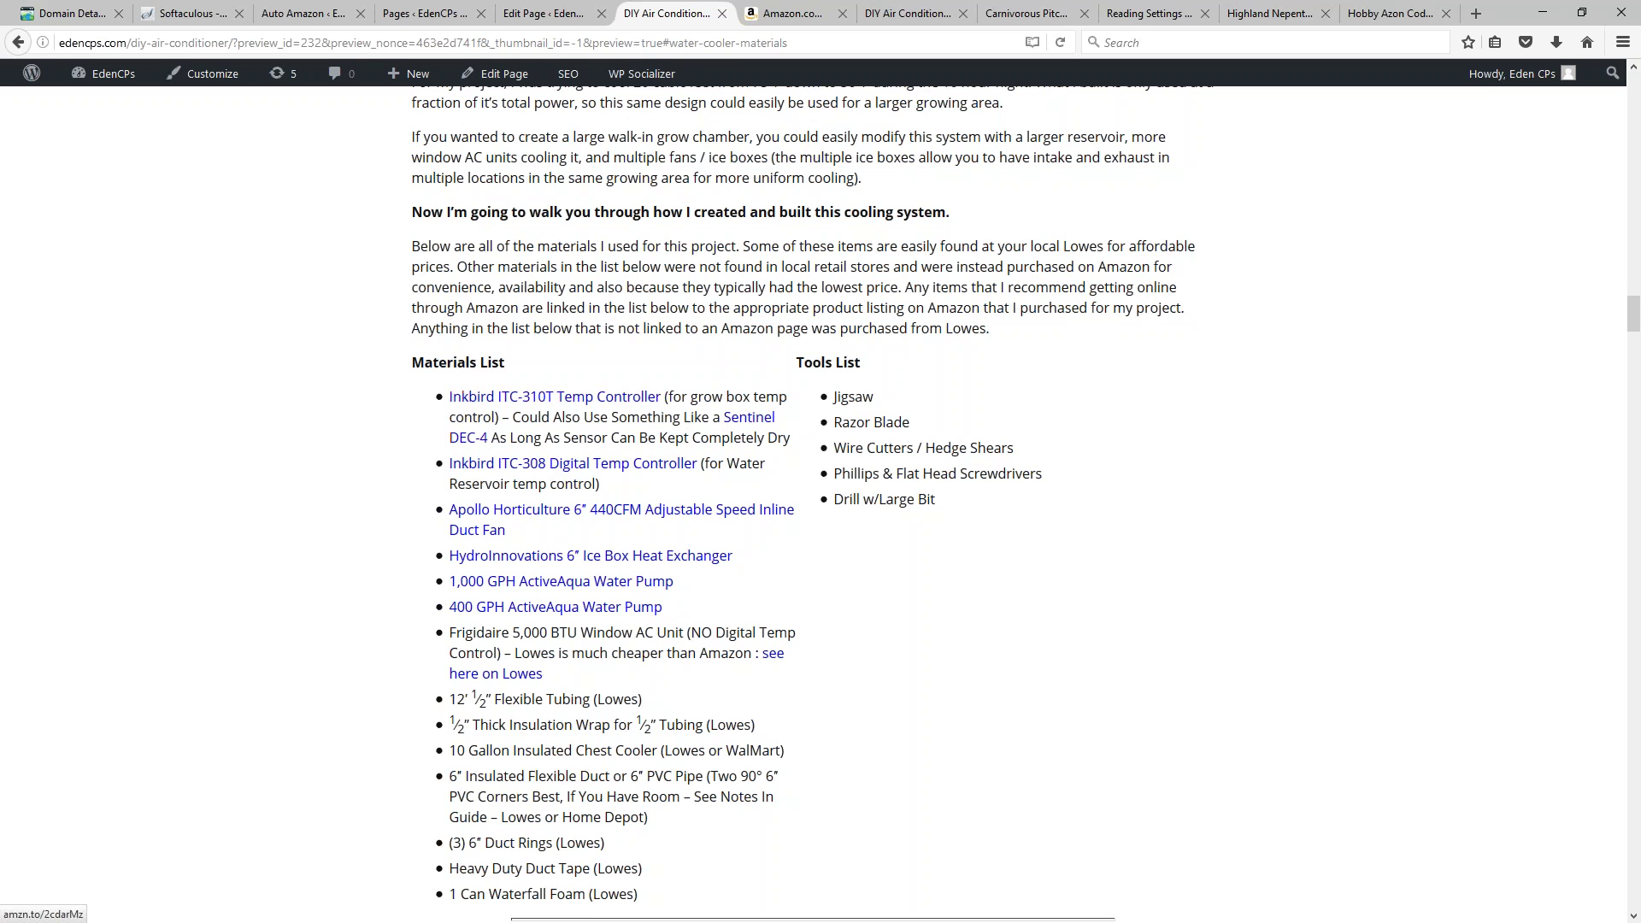
Step: In the page editor, try to turn the duct fan ad into a text ad by adding ad_type="text" to its shortcode
left_click(555, 12)
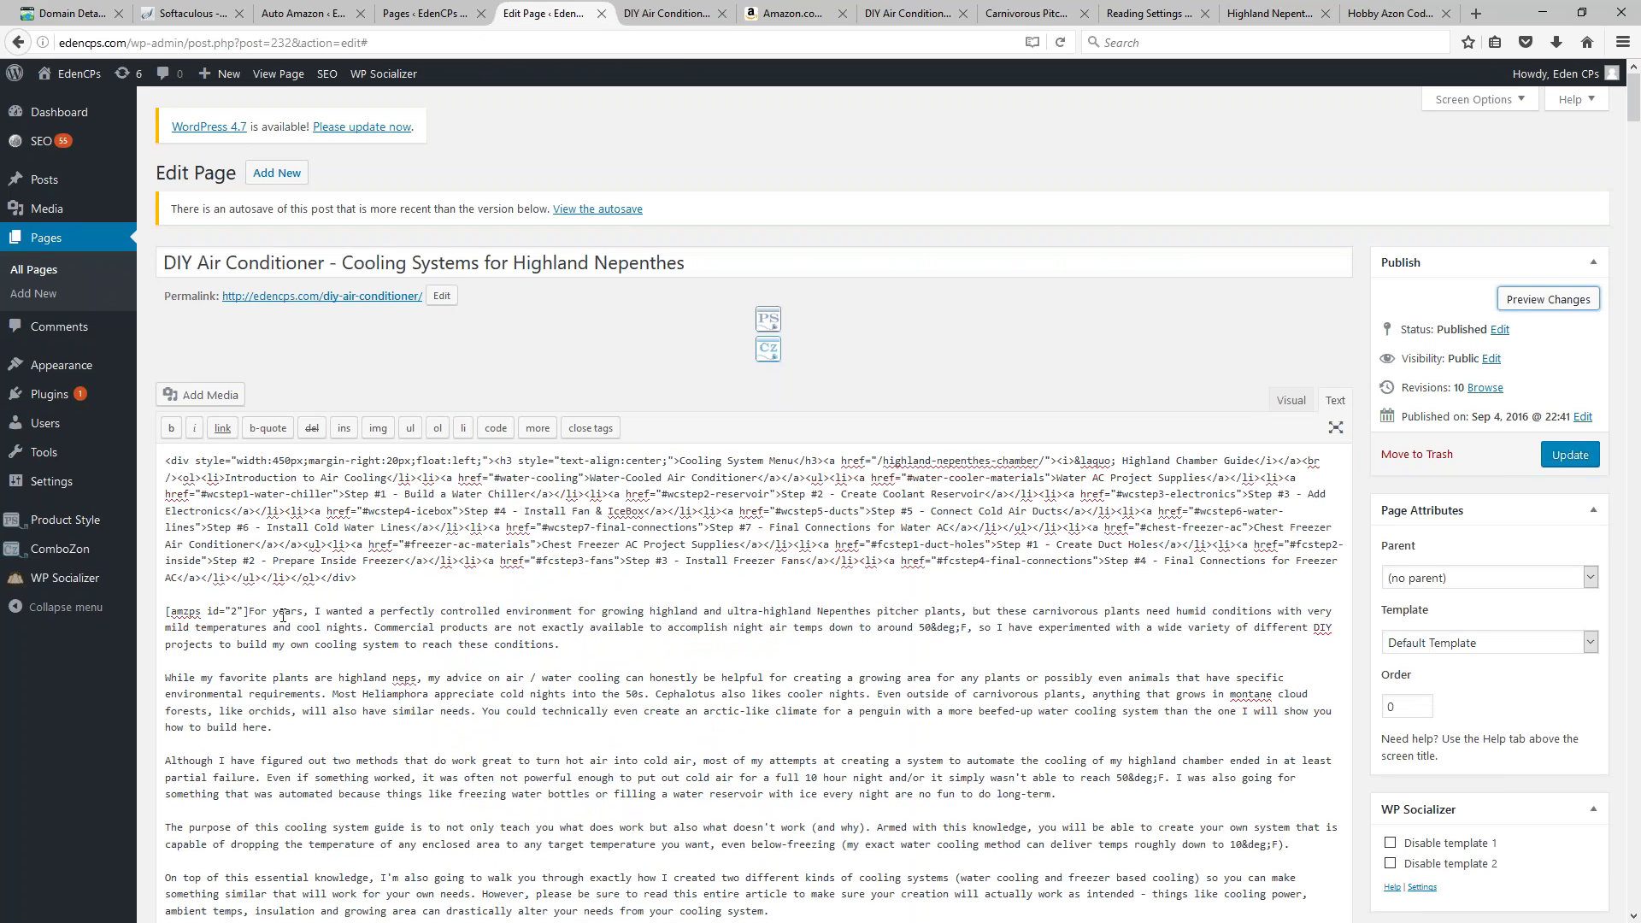
left_click(243, 612)
left_click_drag(249, 611, 165, 611)
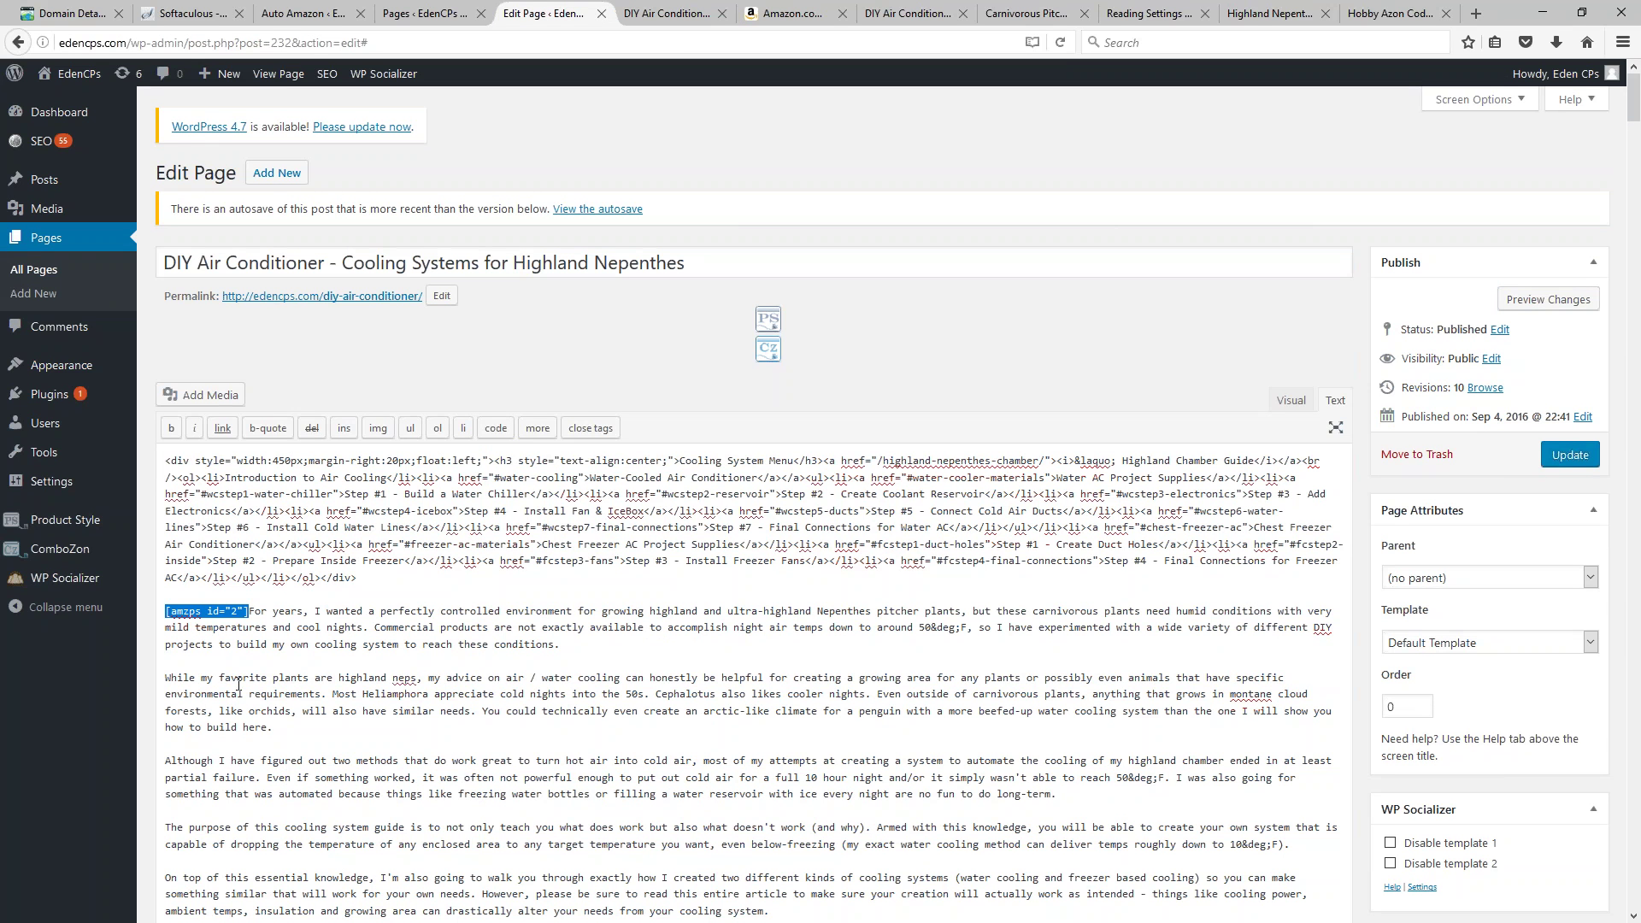
left_click(244, 611)
type("ad")
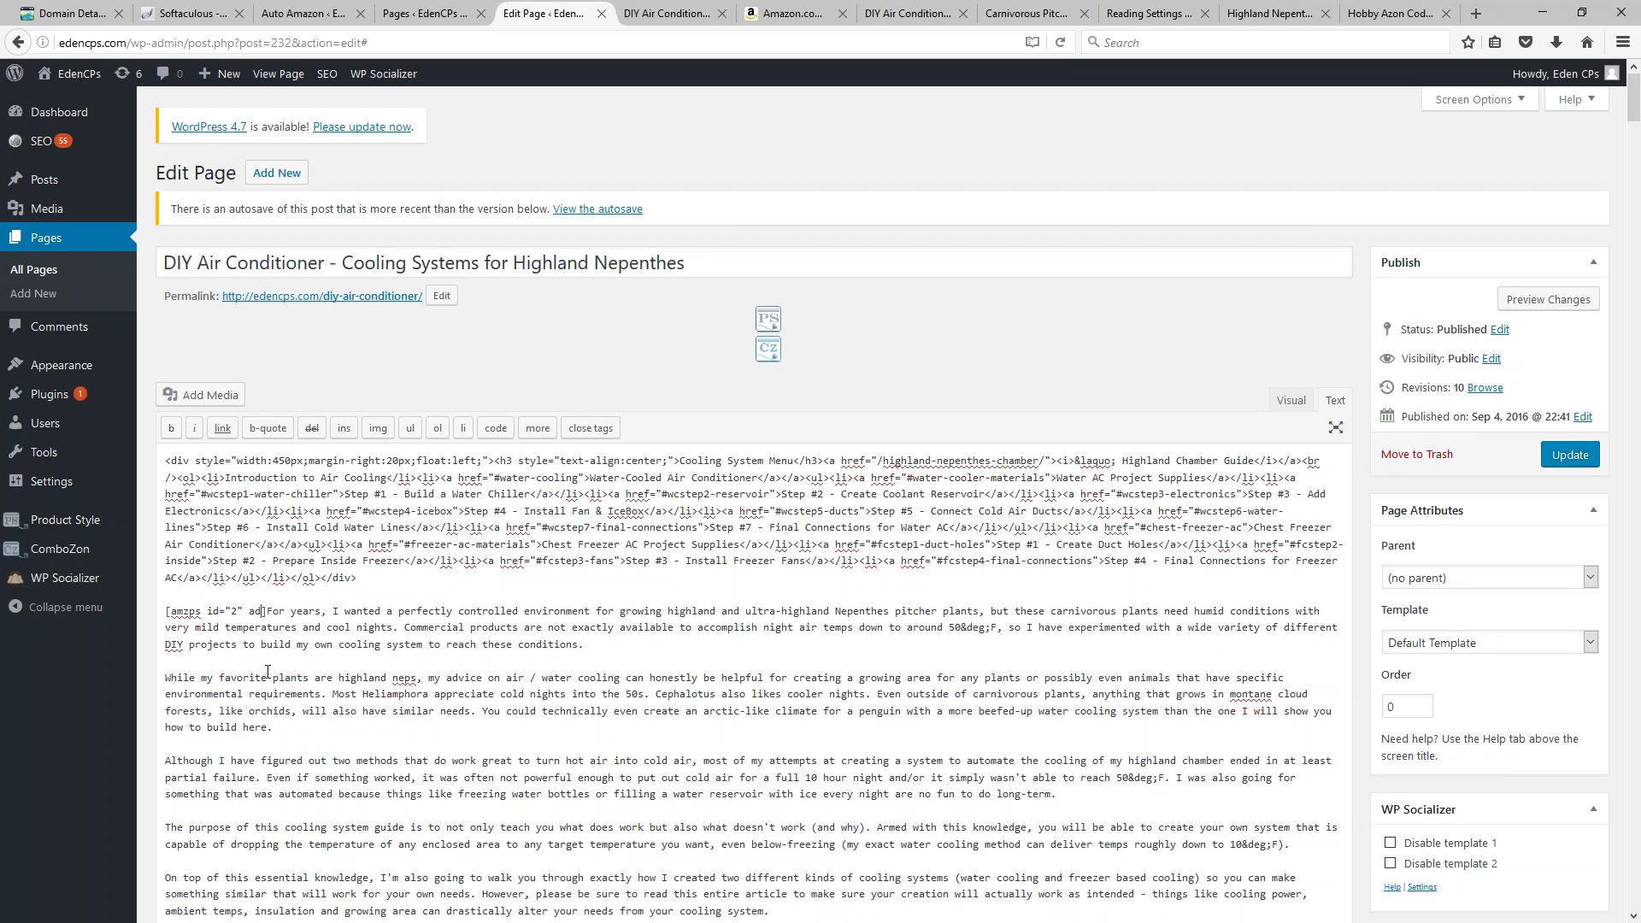
type("_text")
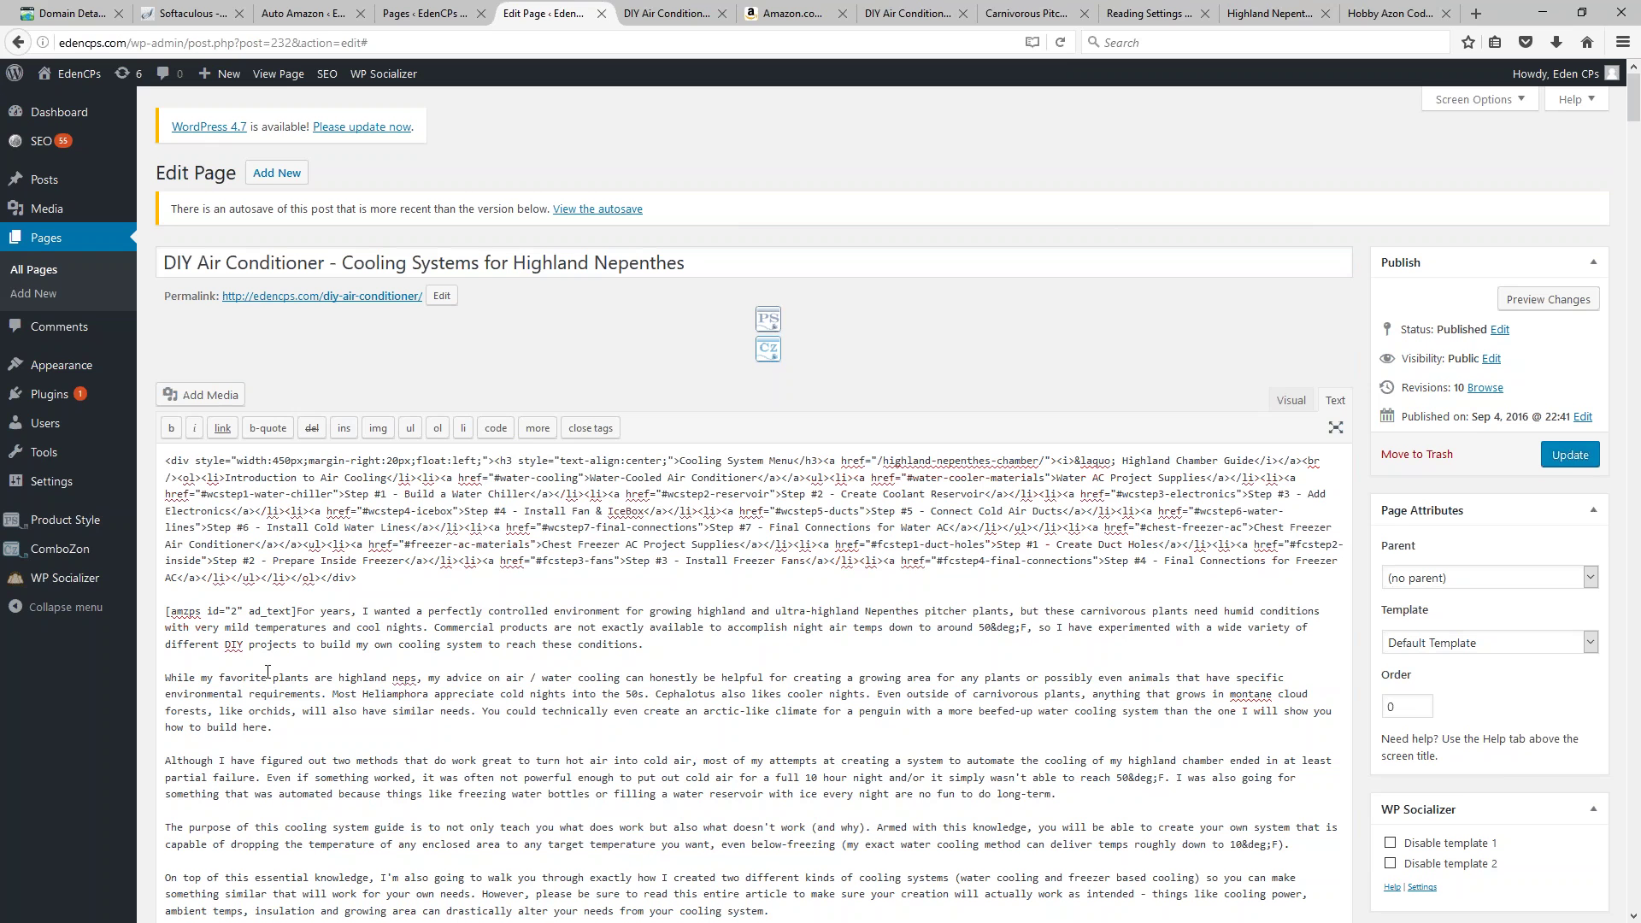
key("BackSpace")
key("BackSpace")
key("BackSpace")
key("BackSpace")
type("y")
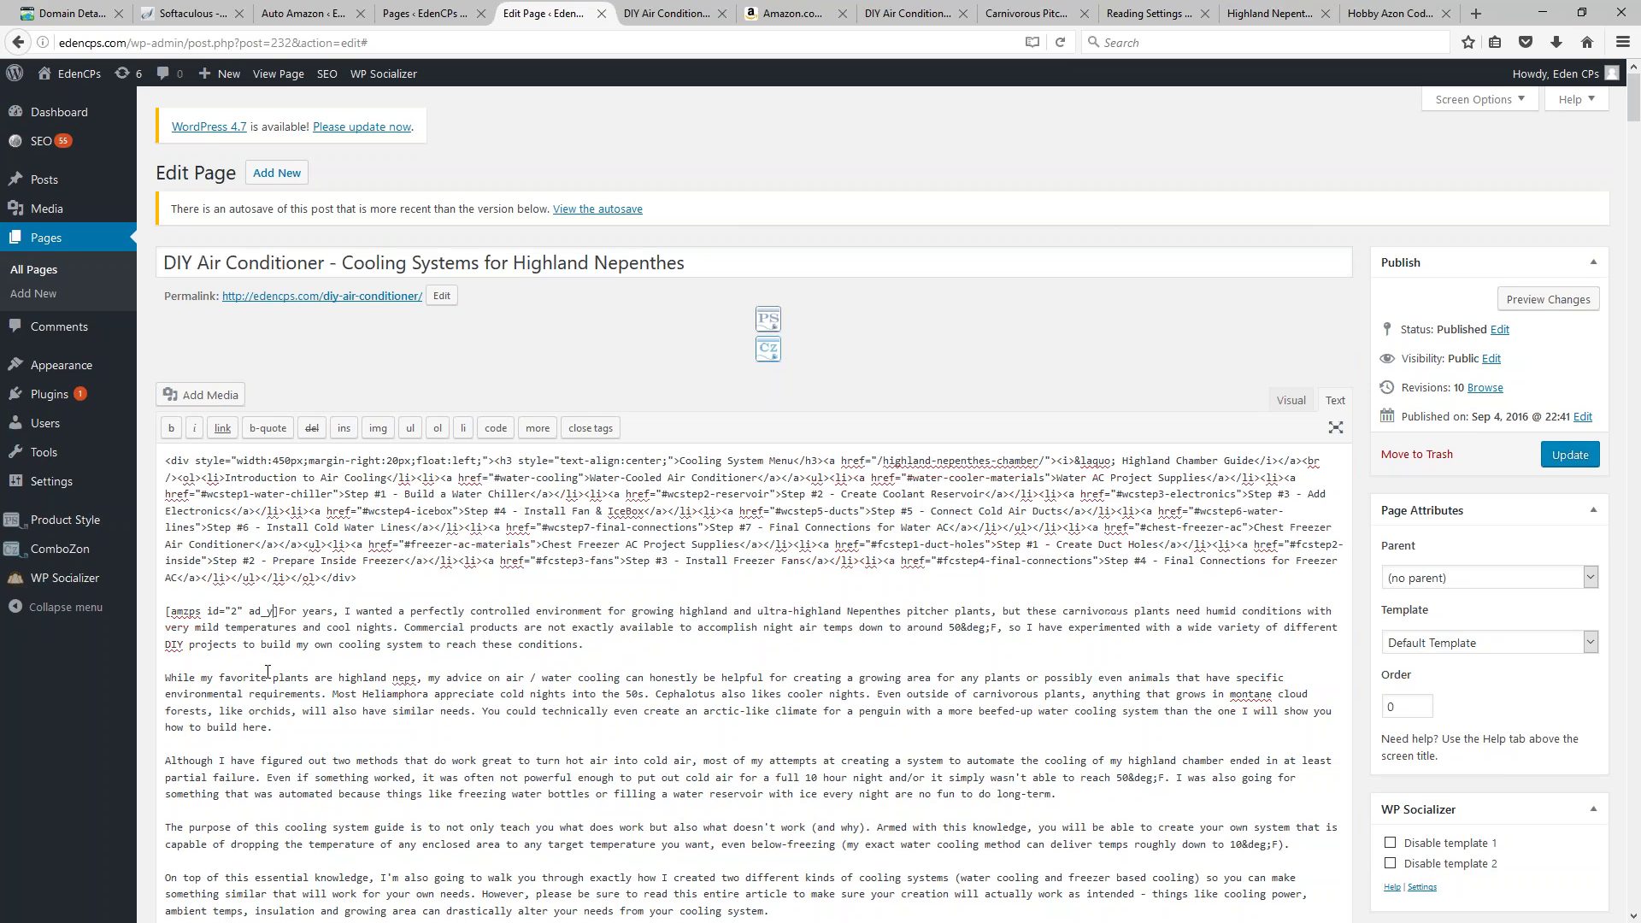
key("BackSpace")
type("type")
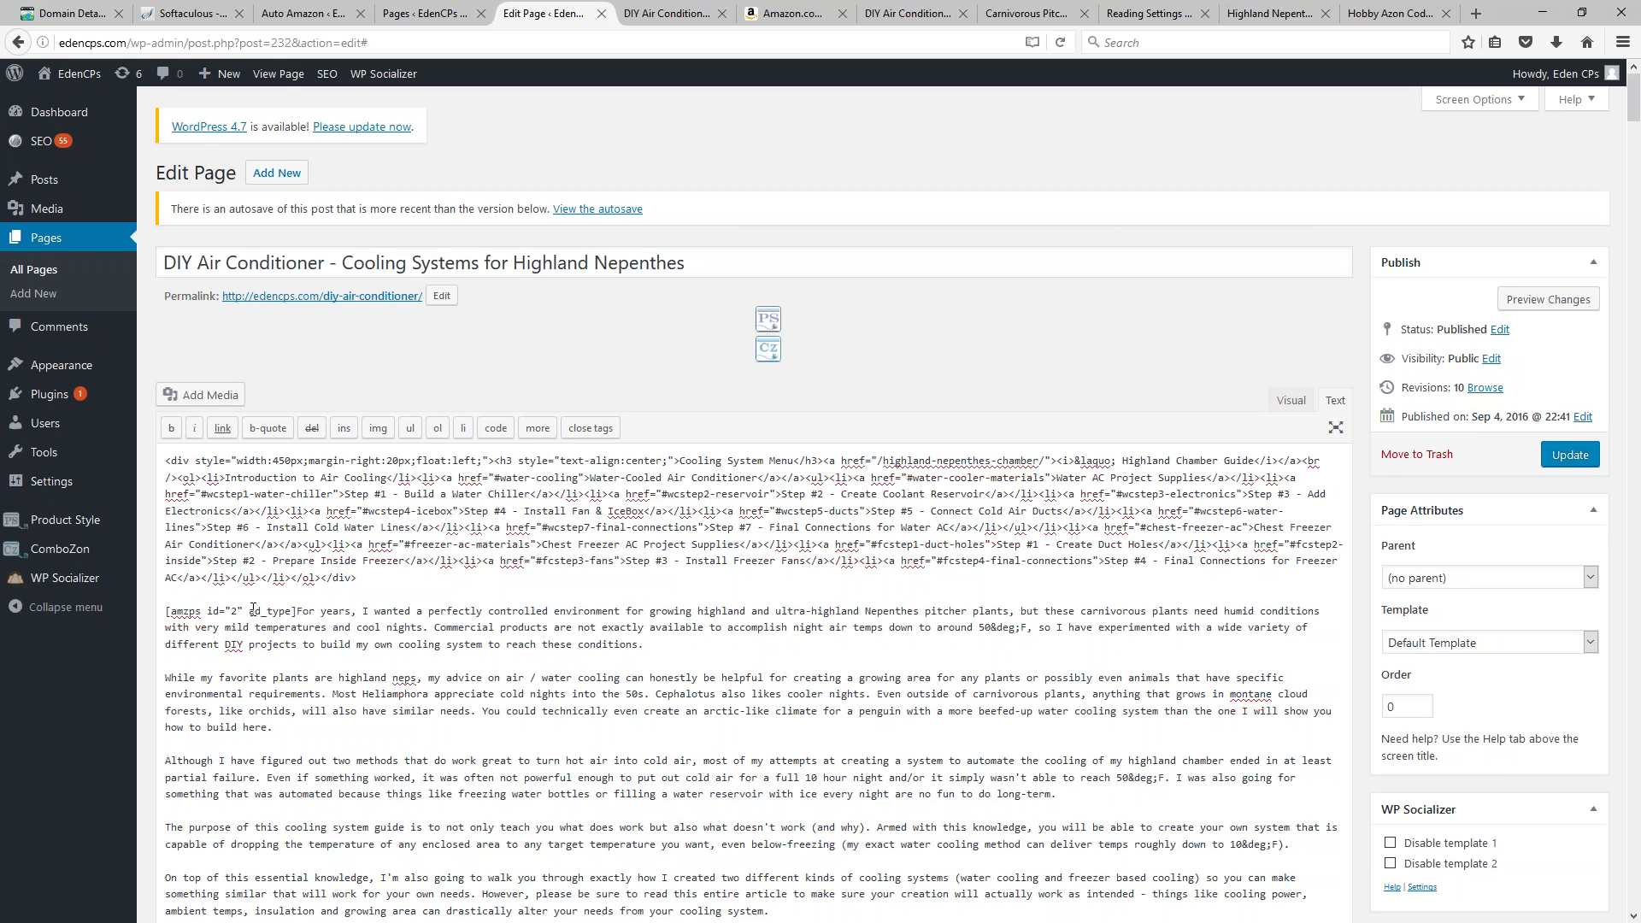
left_click_drag(252, 611, 294, 613)
left_click(294, 612)
type("=")
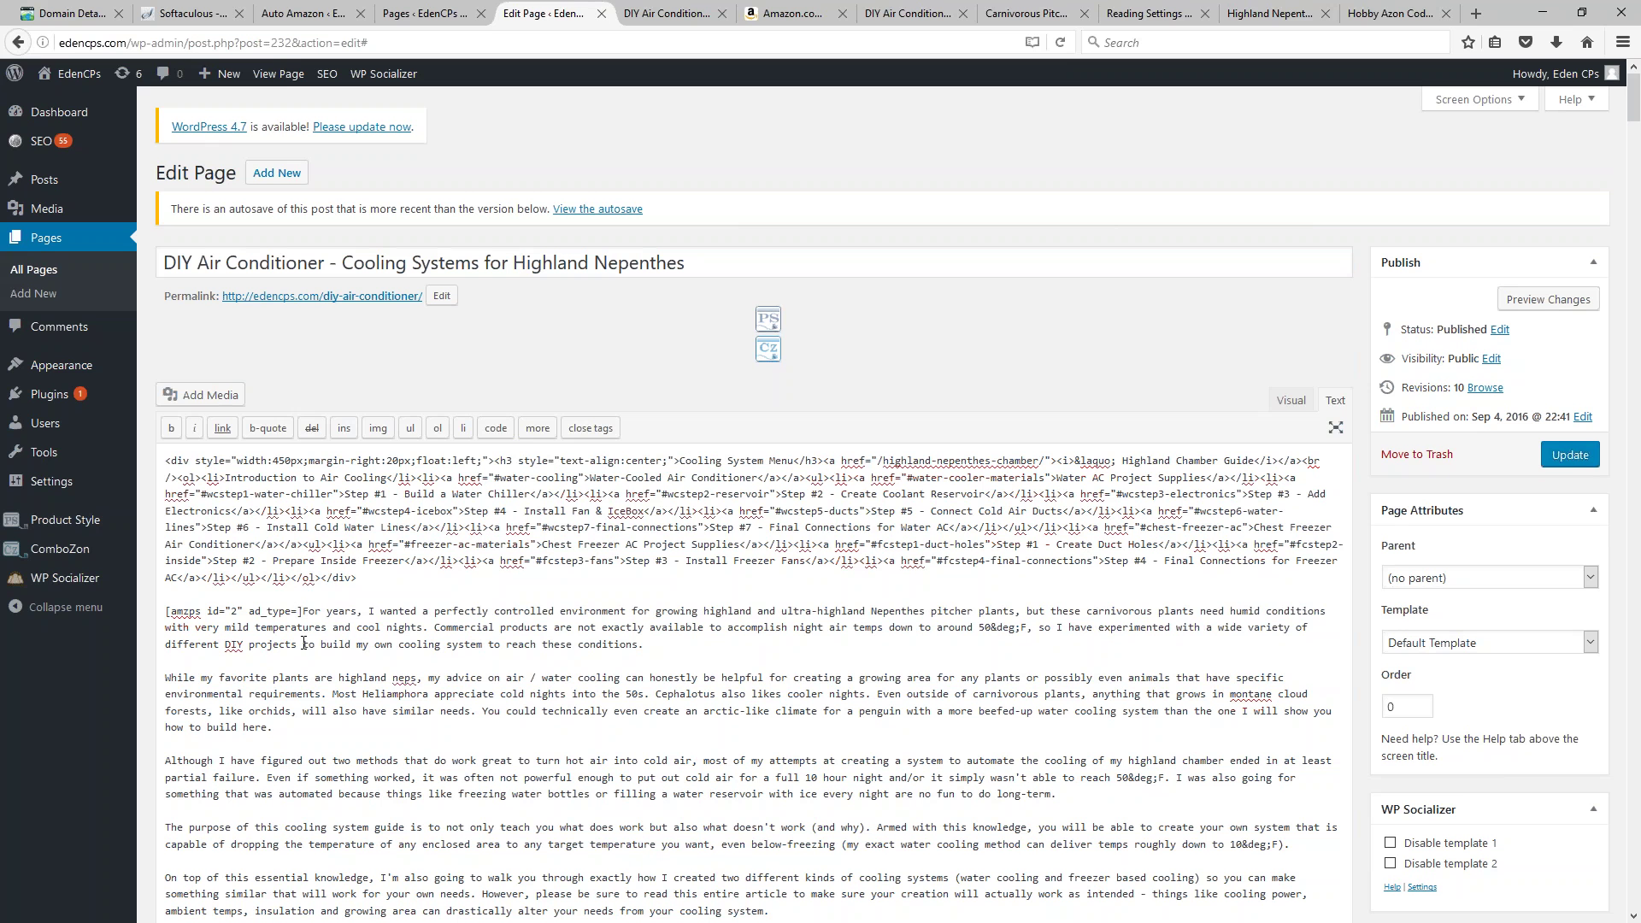
type("\"text")
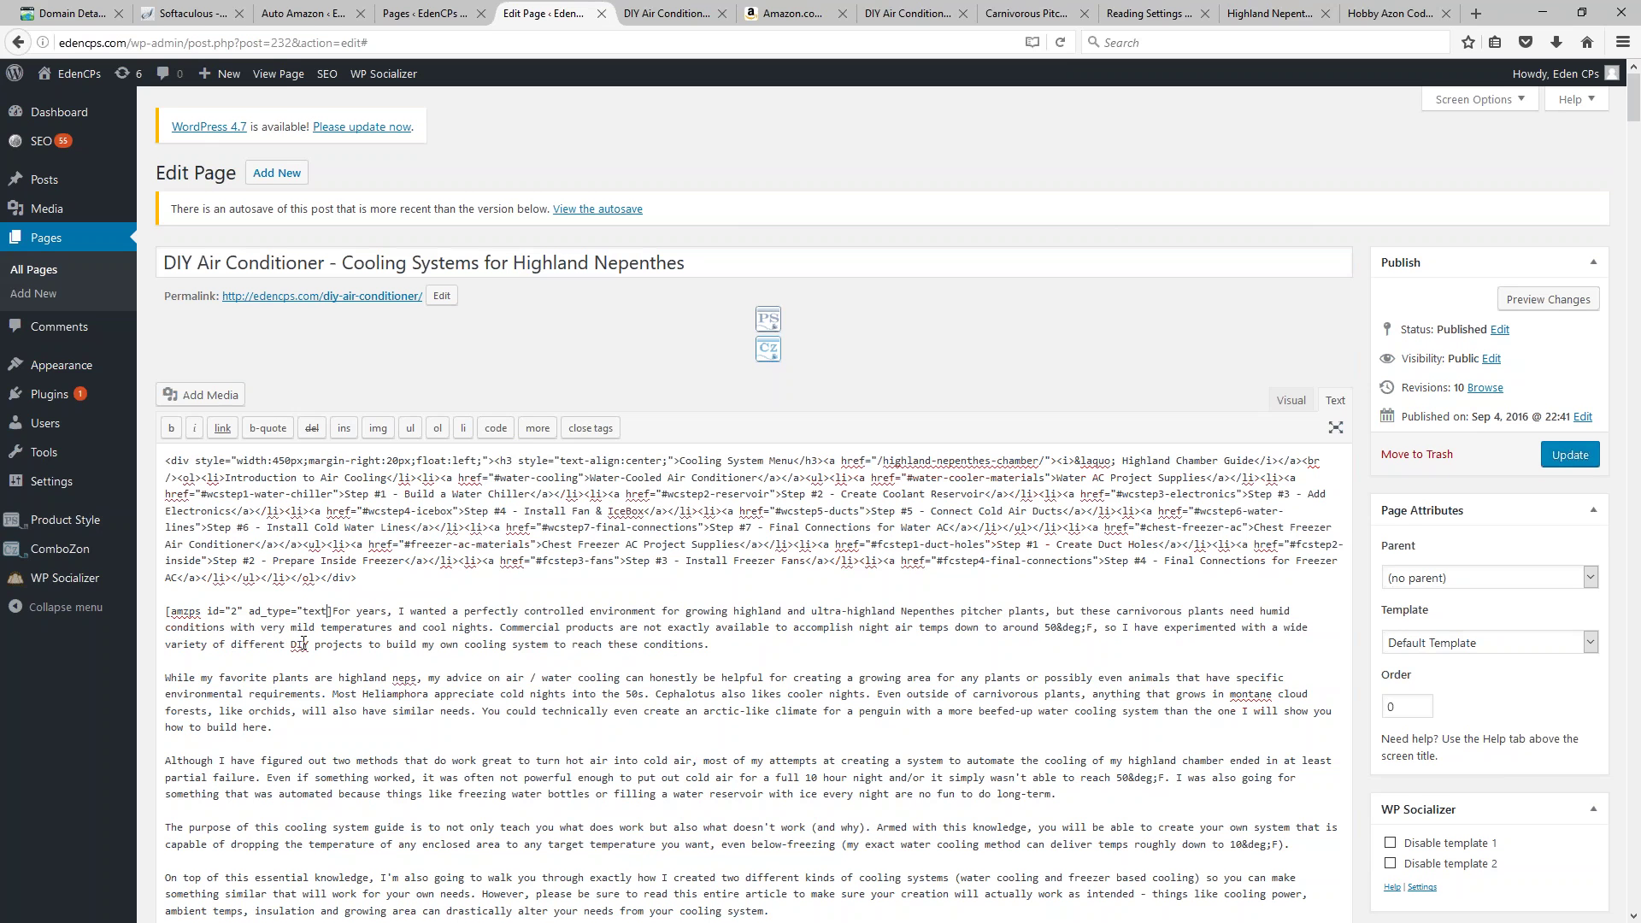
type("\"")
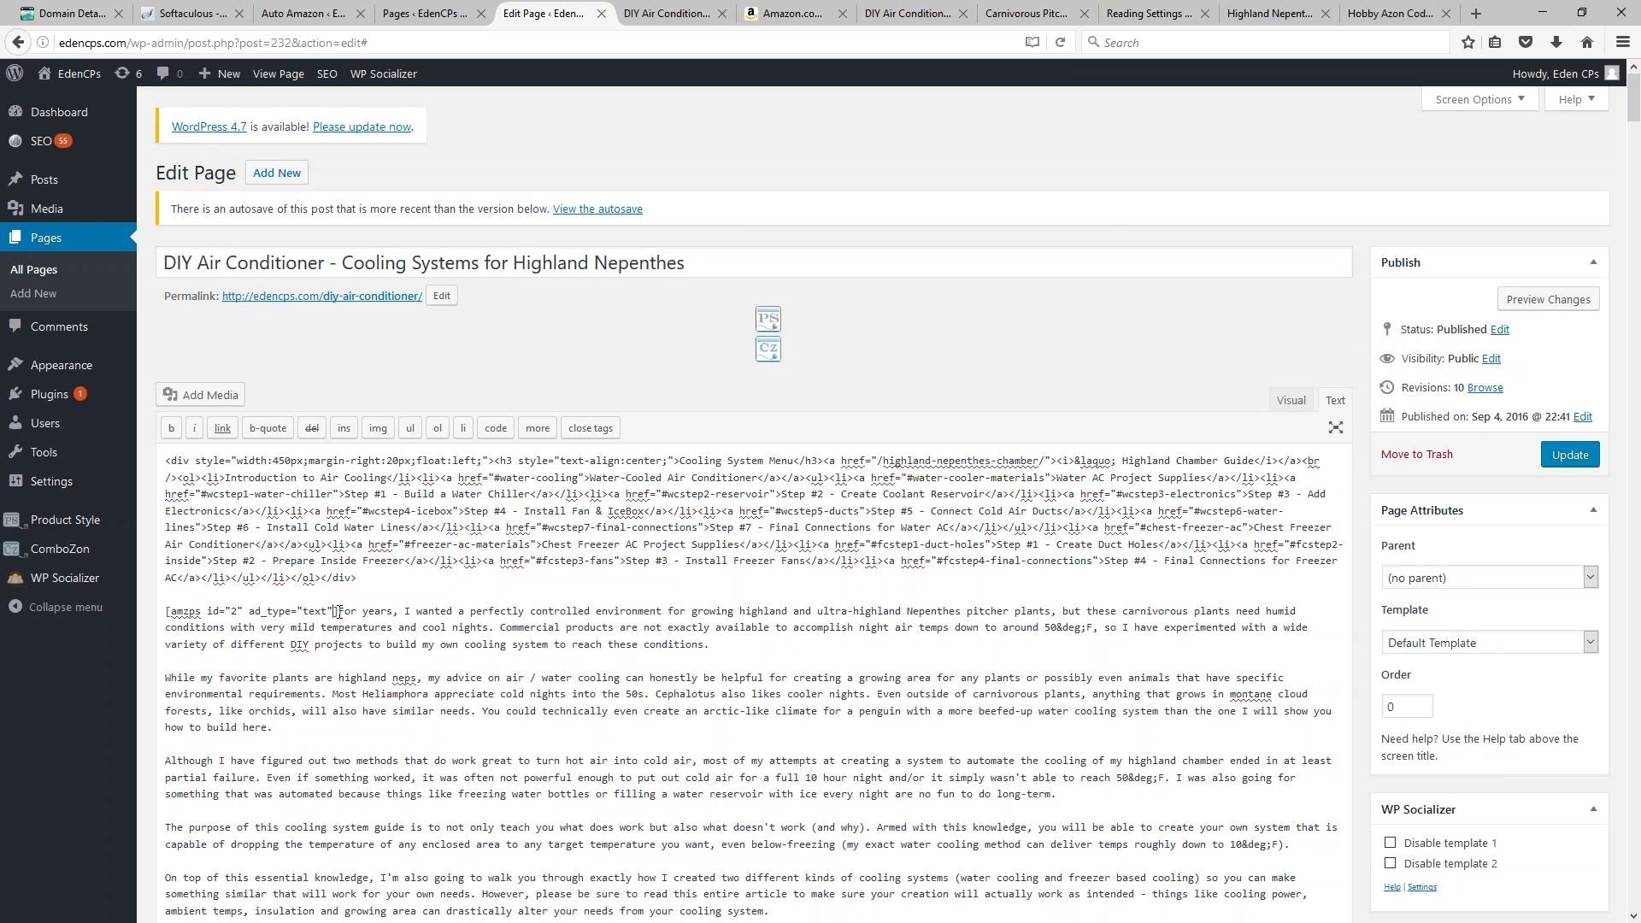
Step: Replace the duct fan shortcode with the saved Apollo Horticulture ad, inserted through Product Style with Plain Text Link as special ad type
left_click_drag(340, 614, 180, 620)
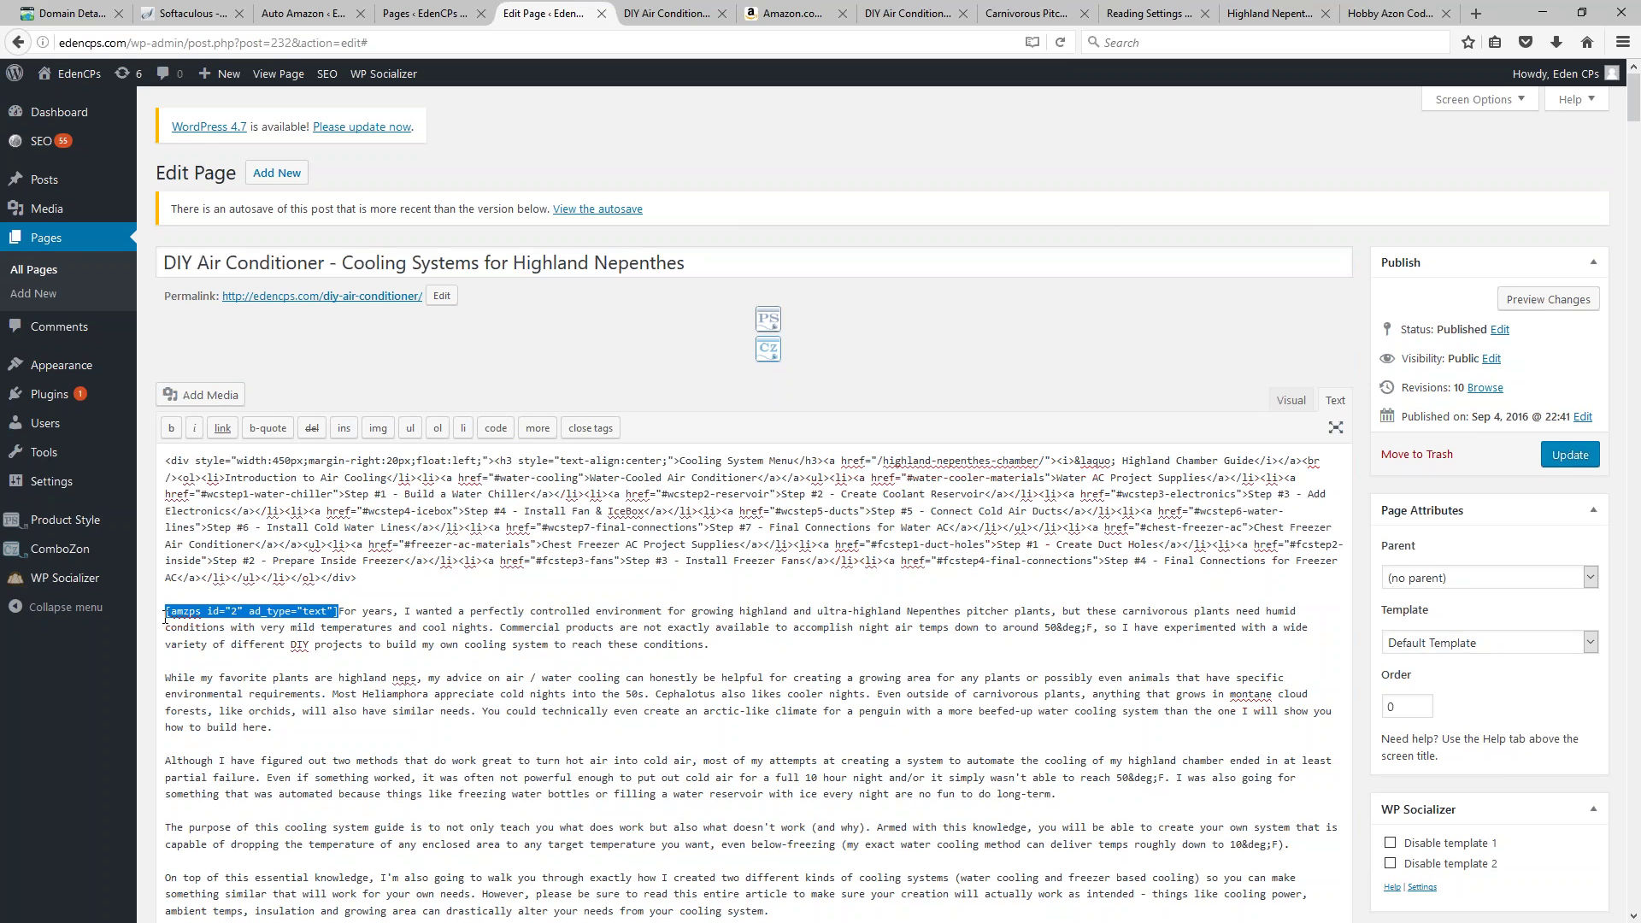
key("ctrl+x")
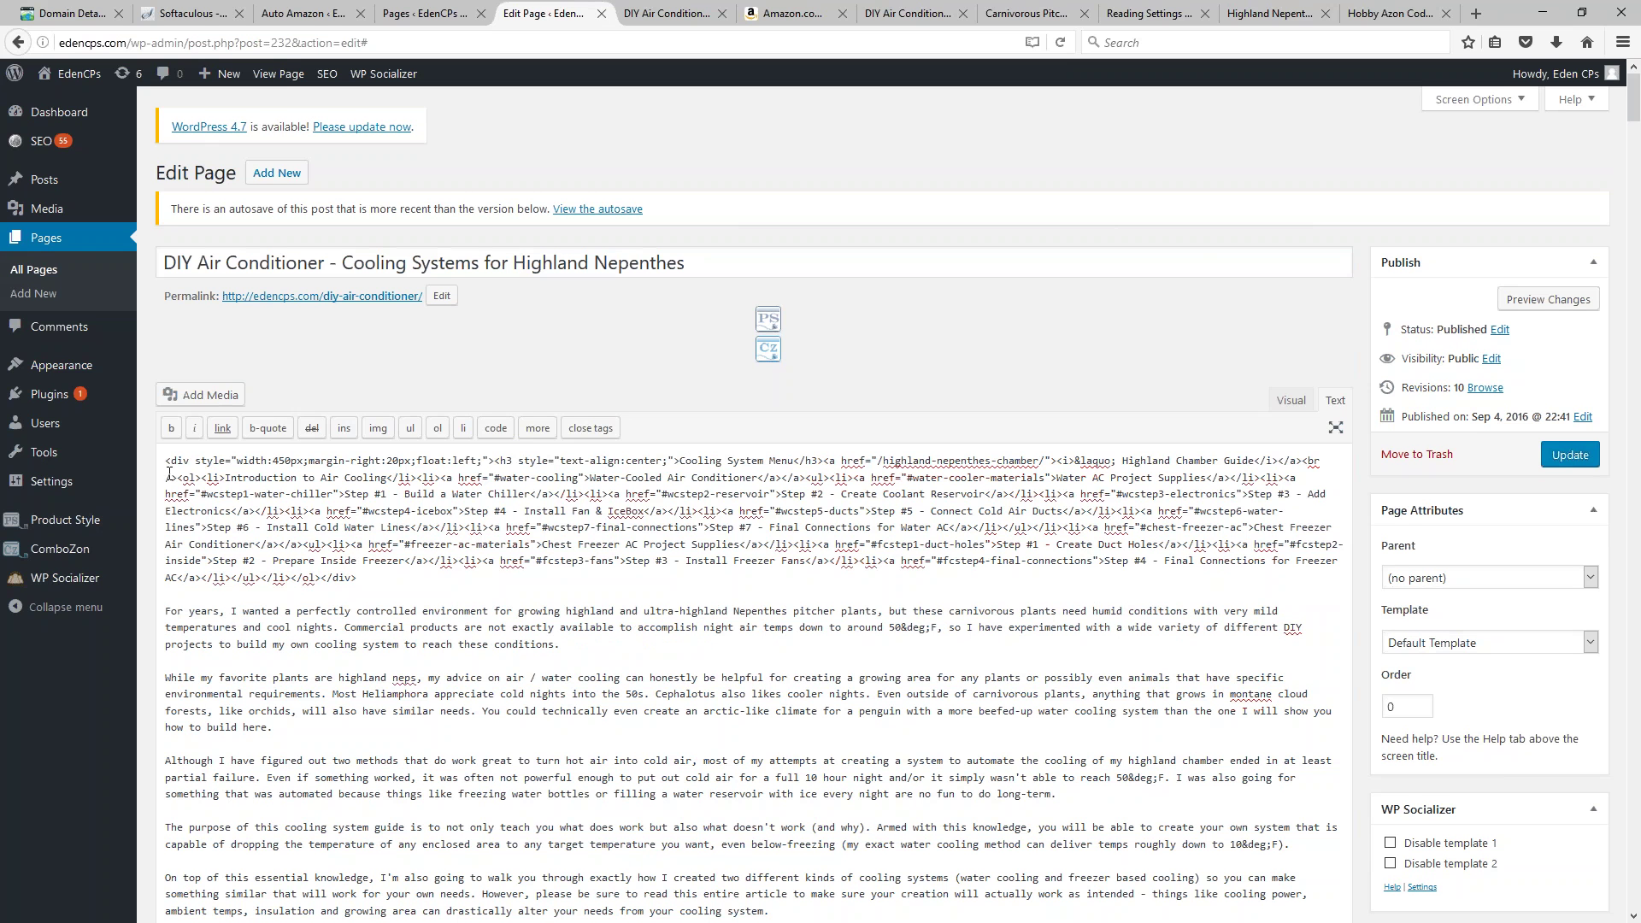
left_click(768, 320)
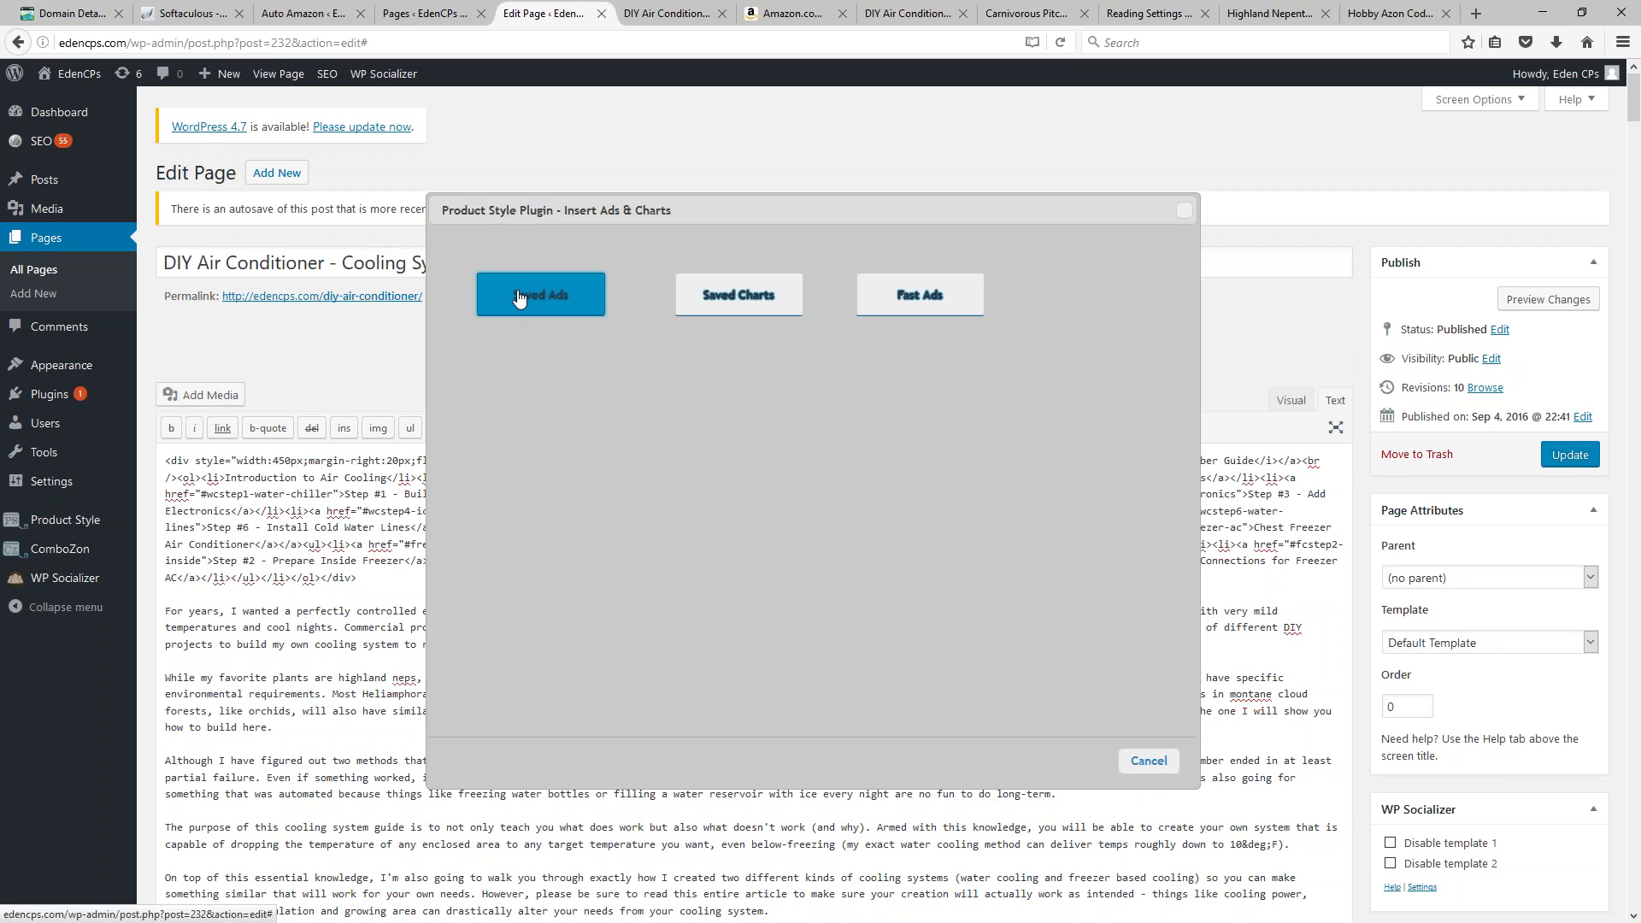
left_click(519, 296)
left_click(528, 469)
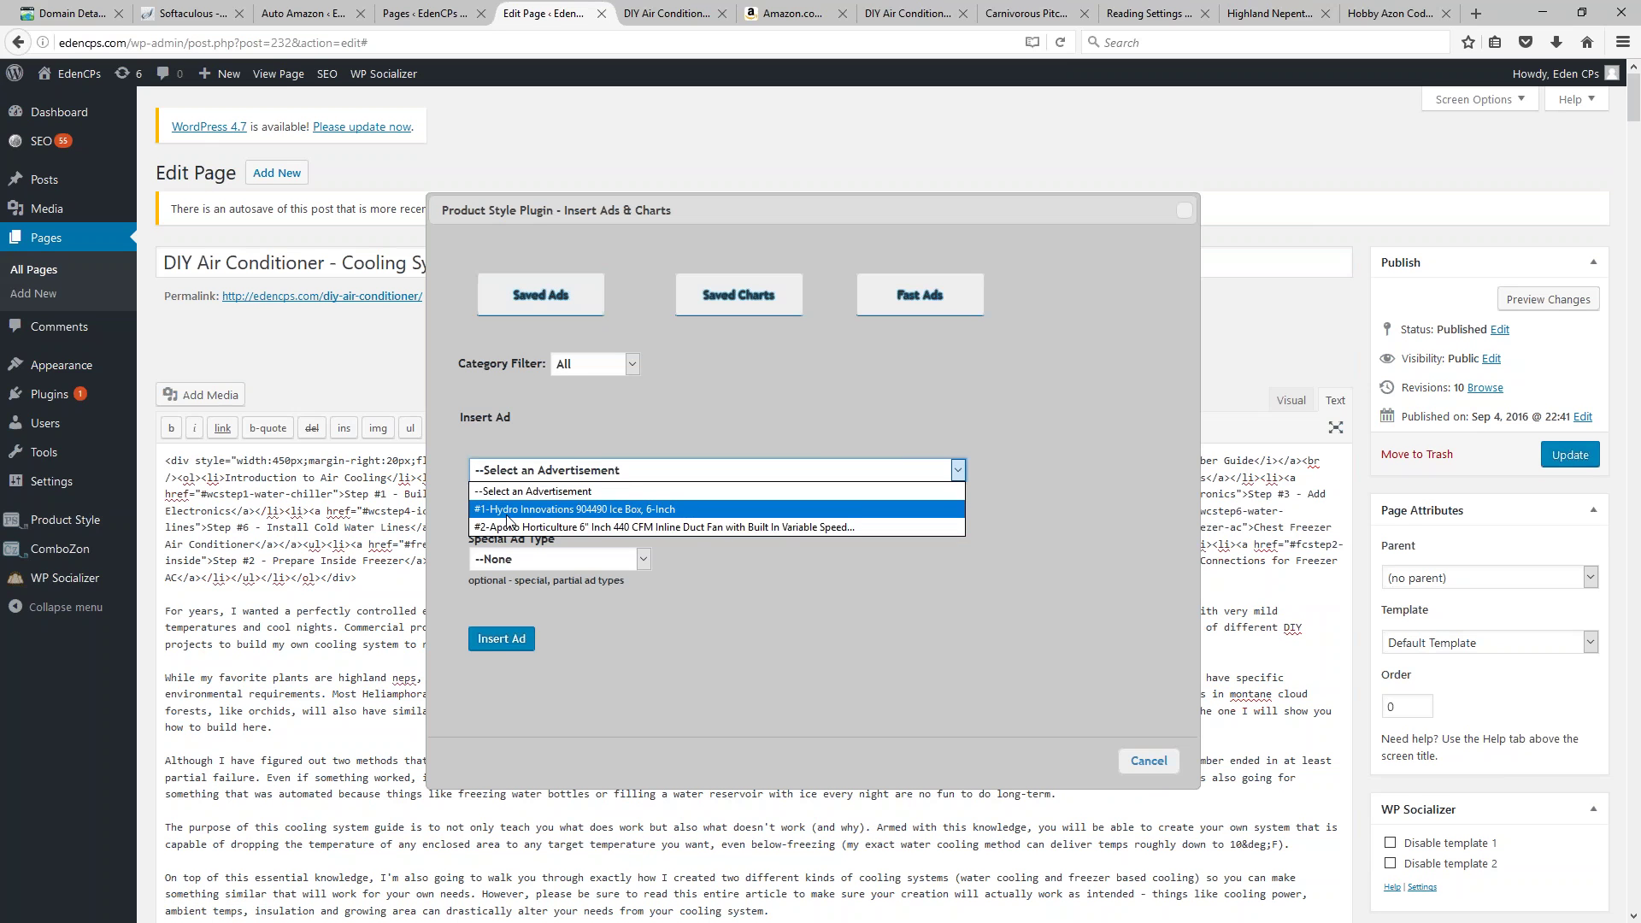
left_click(537, 517)
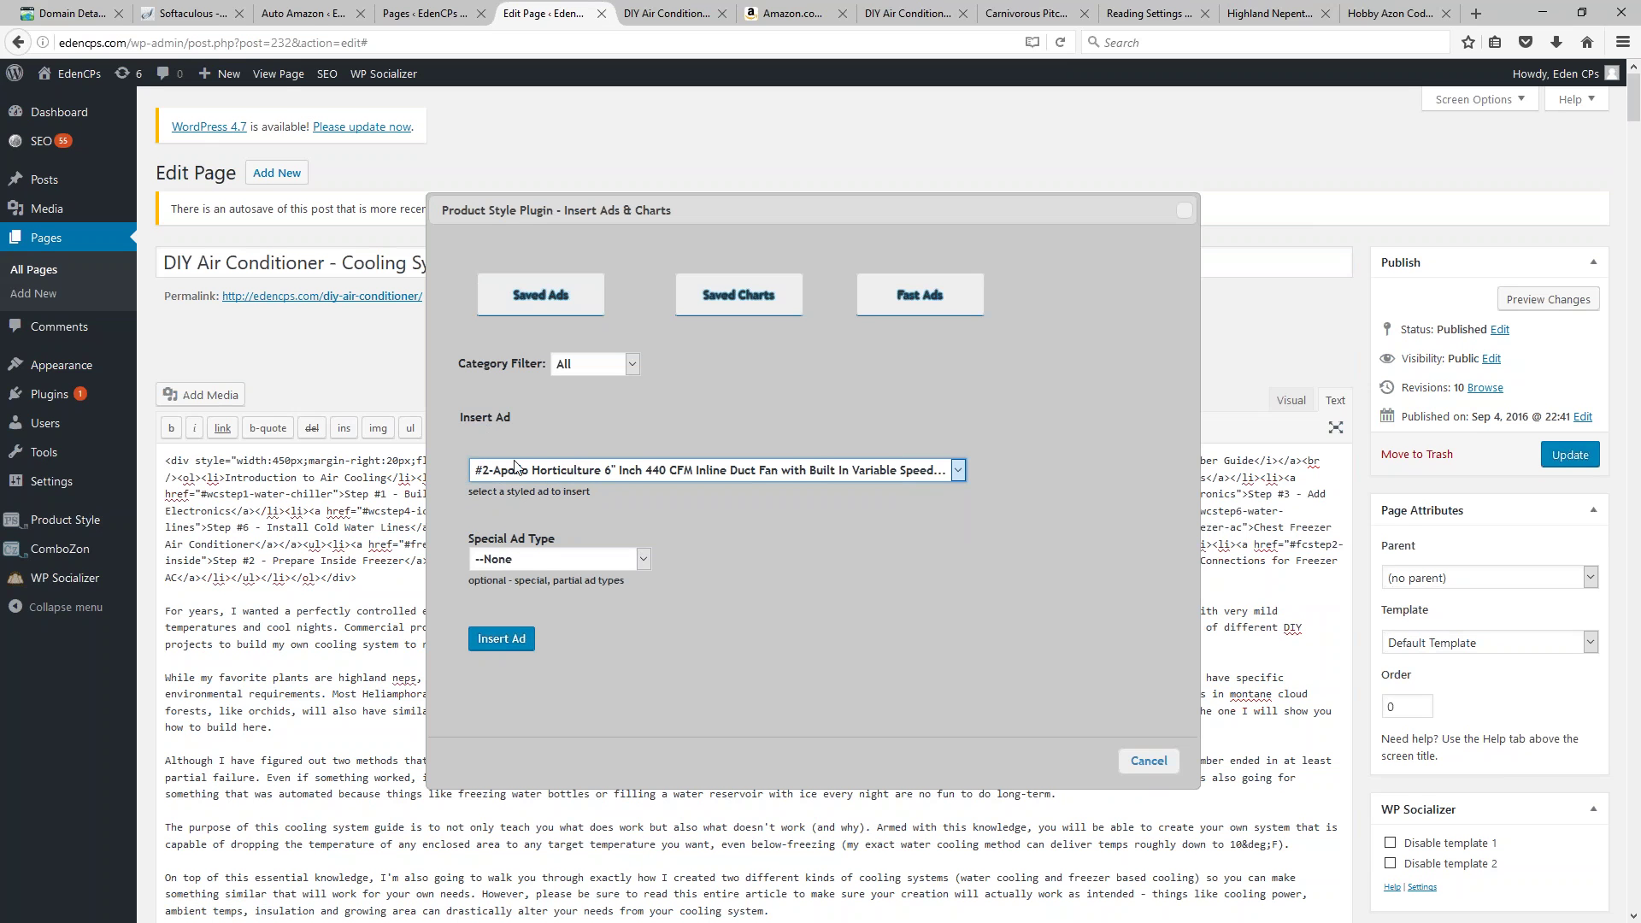
left_click(507, 561)
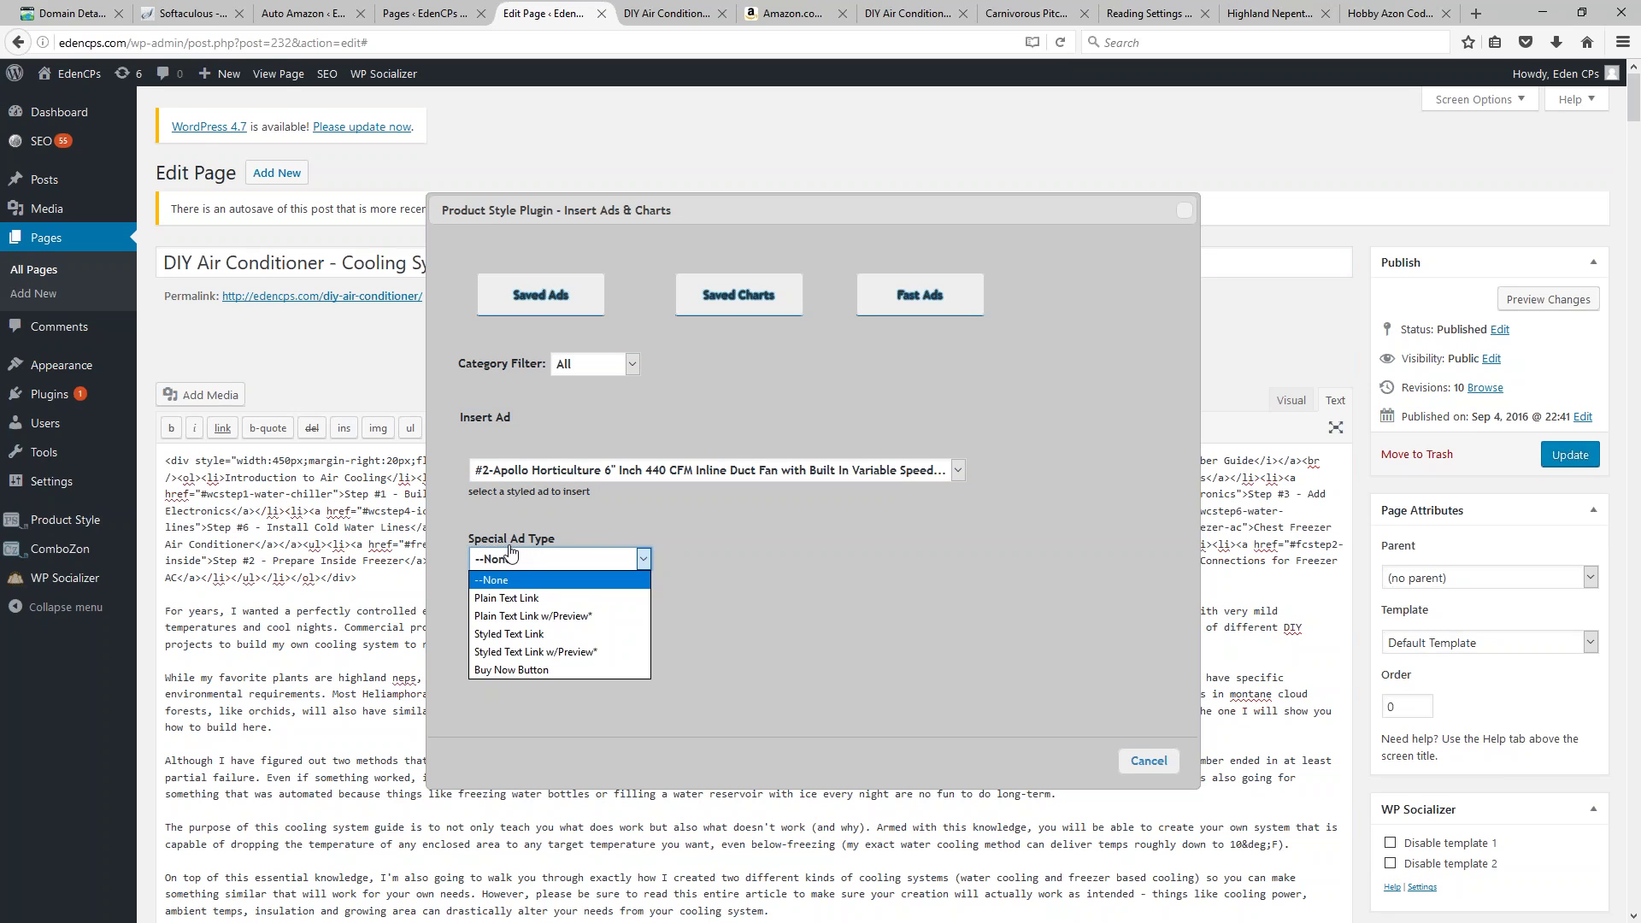
left_click(514, 600)
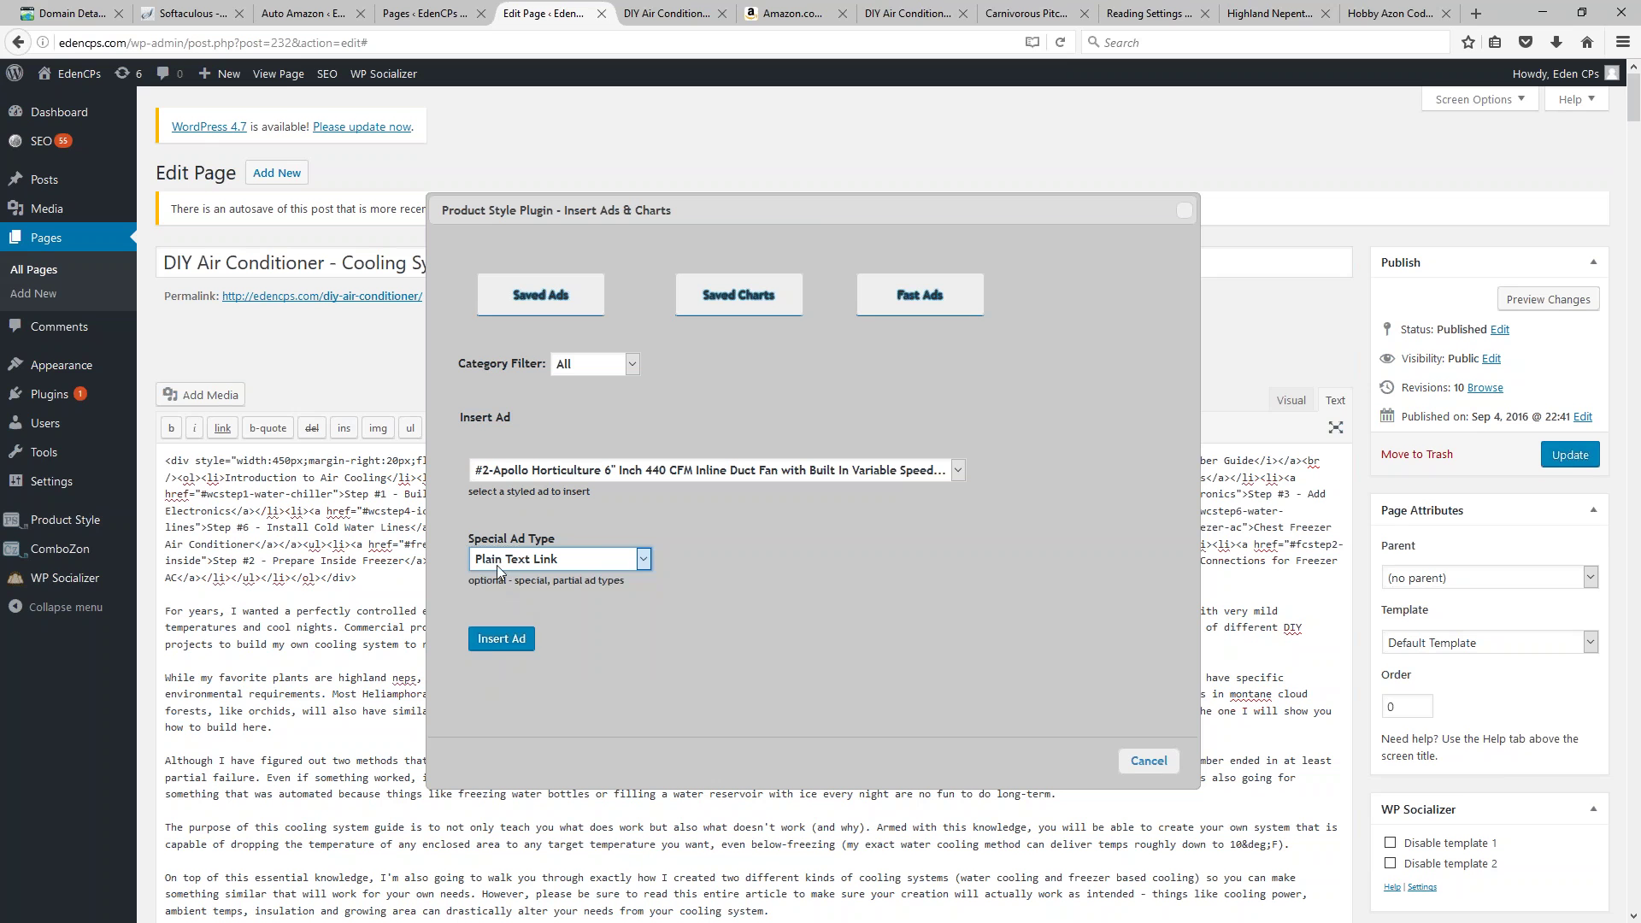
left_click(492, 639)
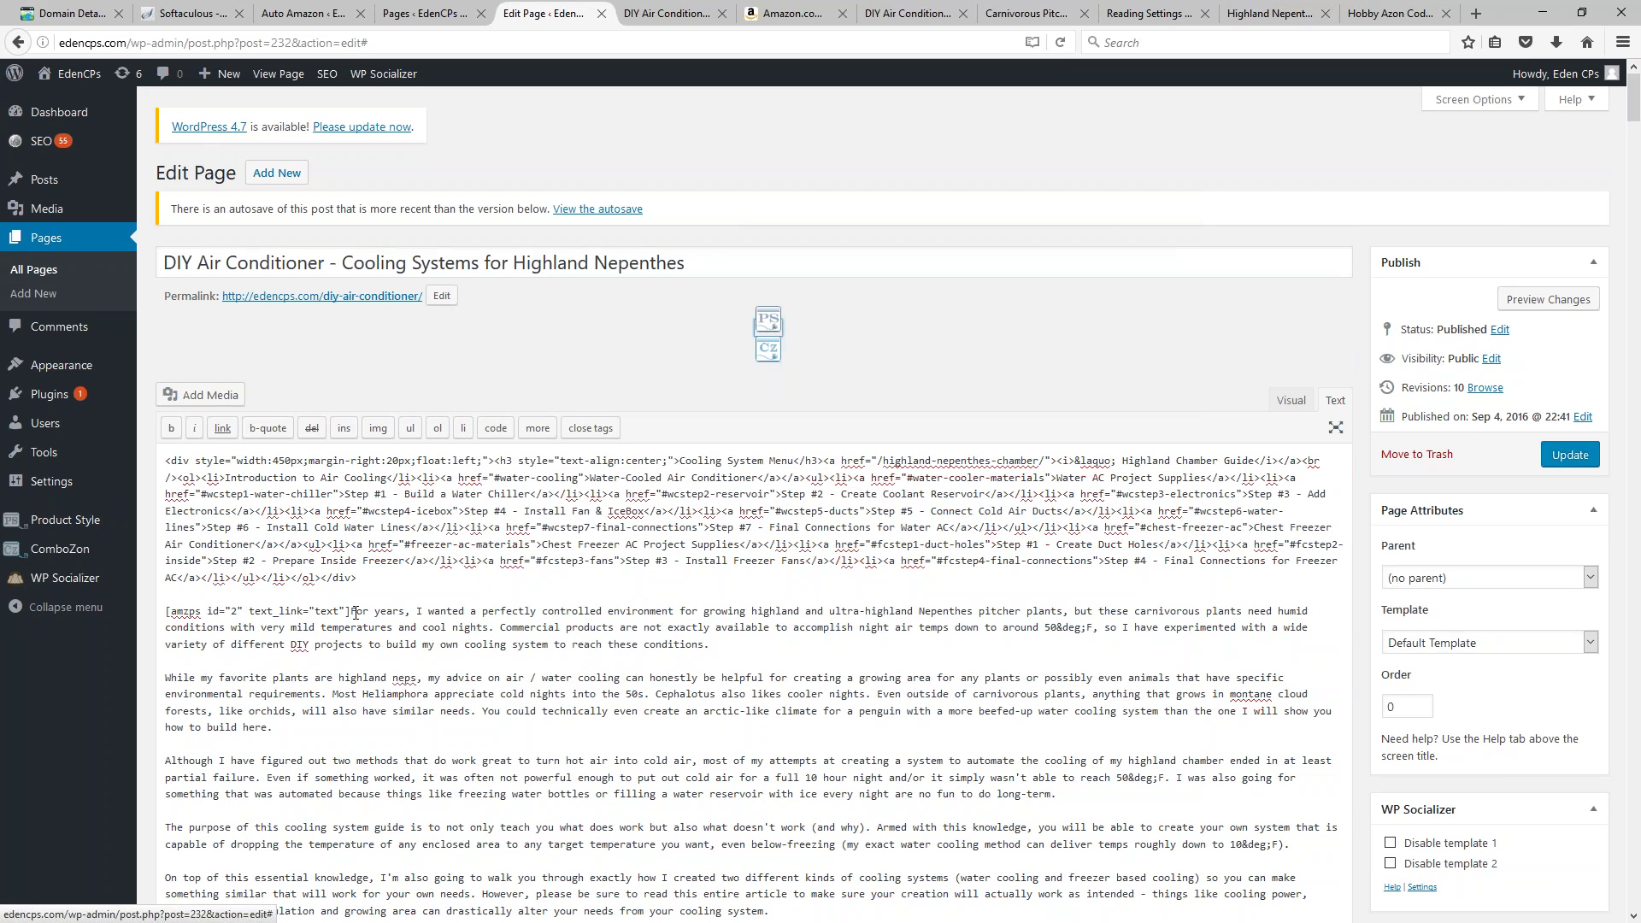
Step: Highlight the newly inserted text link shortcode before "For years" to examine its attributes
key("ctrl+shift+Left")
key("ctrl+shift+Left")
key("ctrl+shift+Left")
key("ctrl+shift+Left")
key("ctrl+shift+Left")
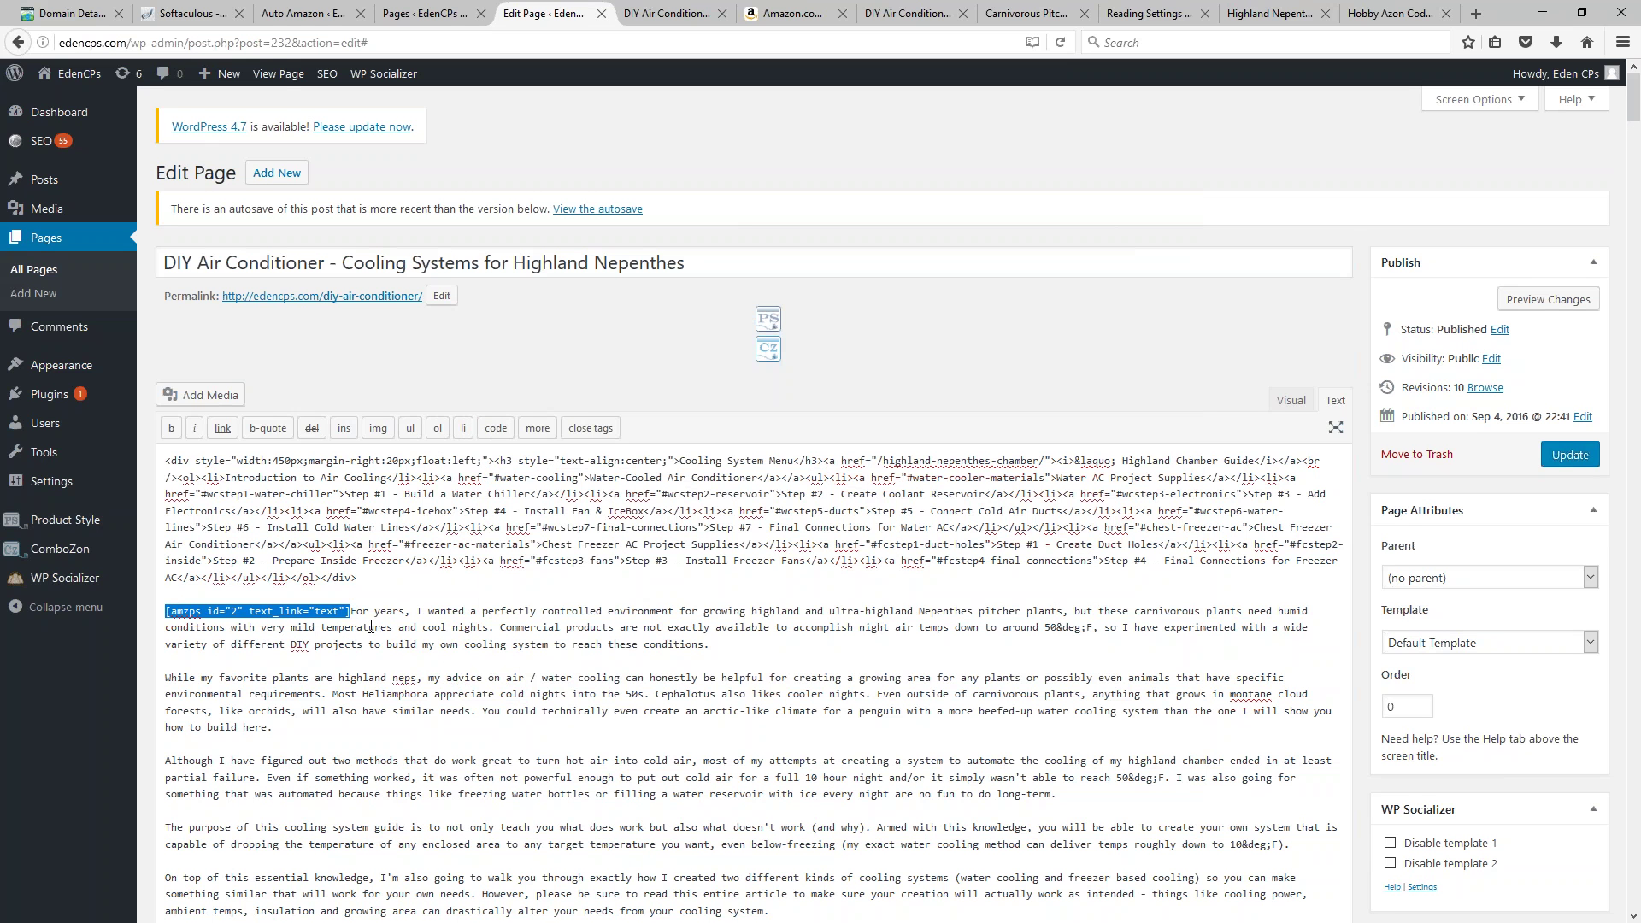
left_click(347, 616)
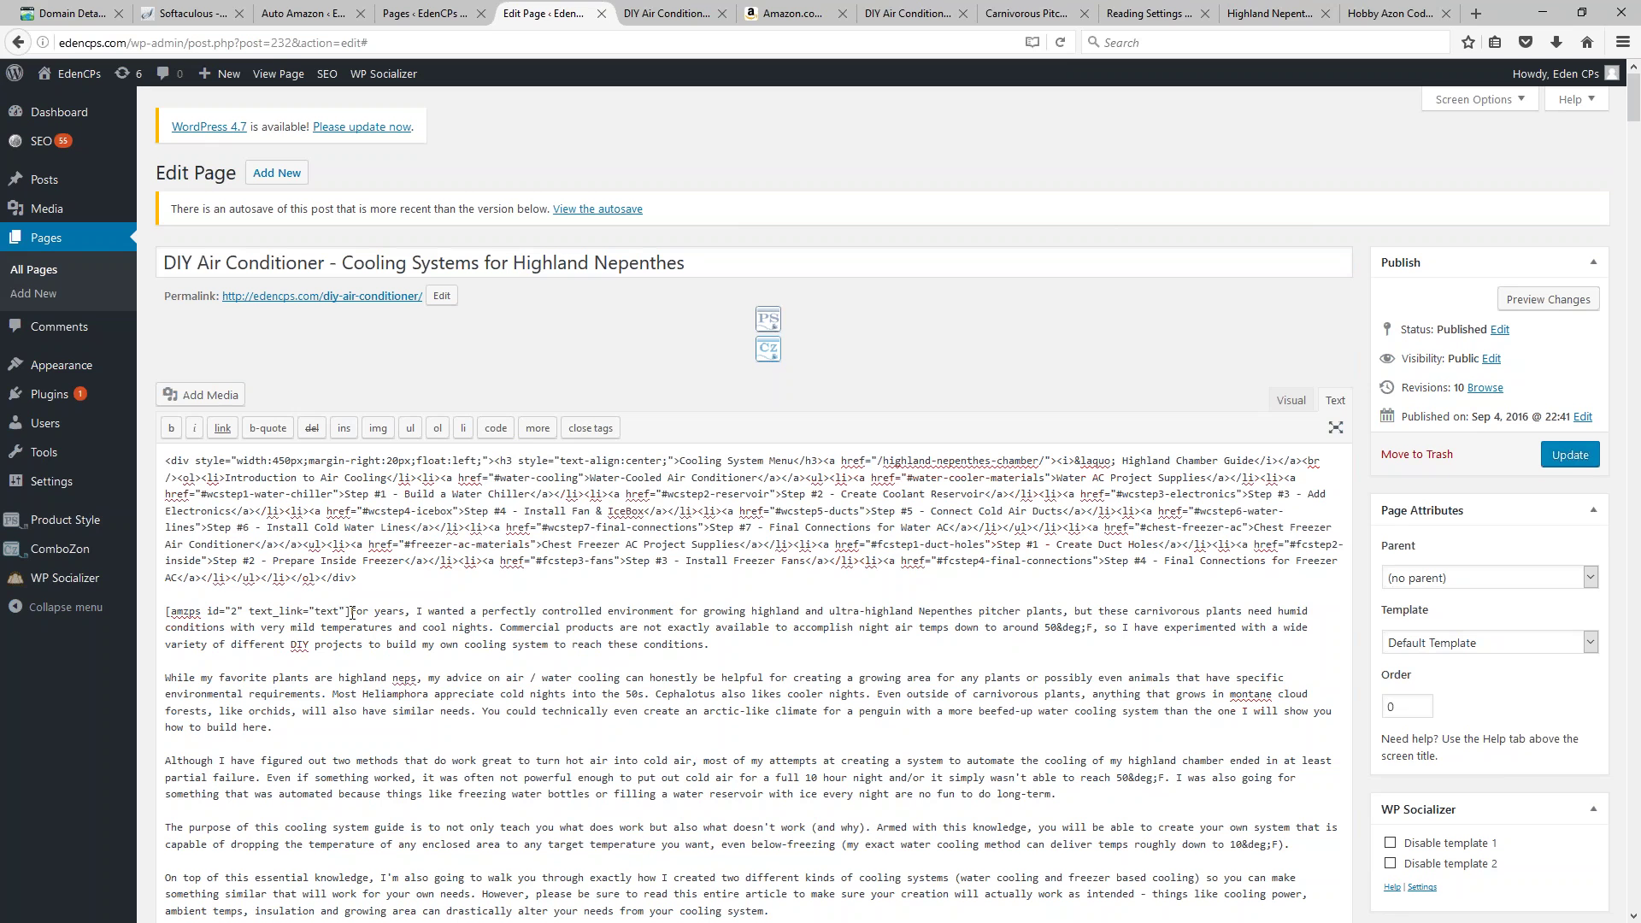
left_click(175, 617, "shift")
left_click(168, 616, "shift")
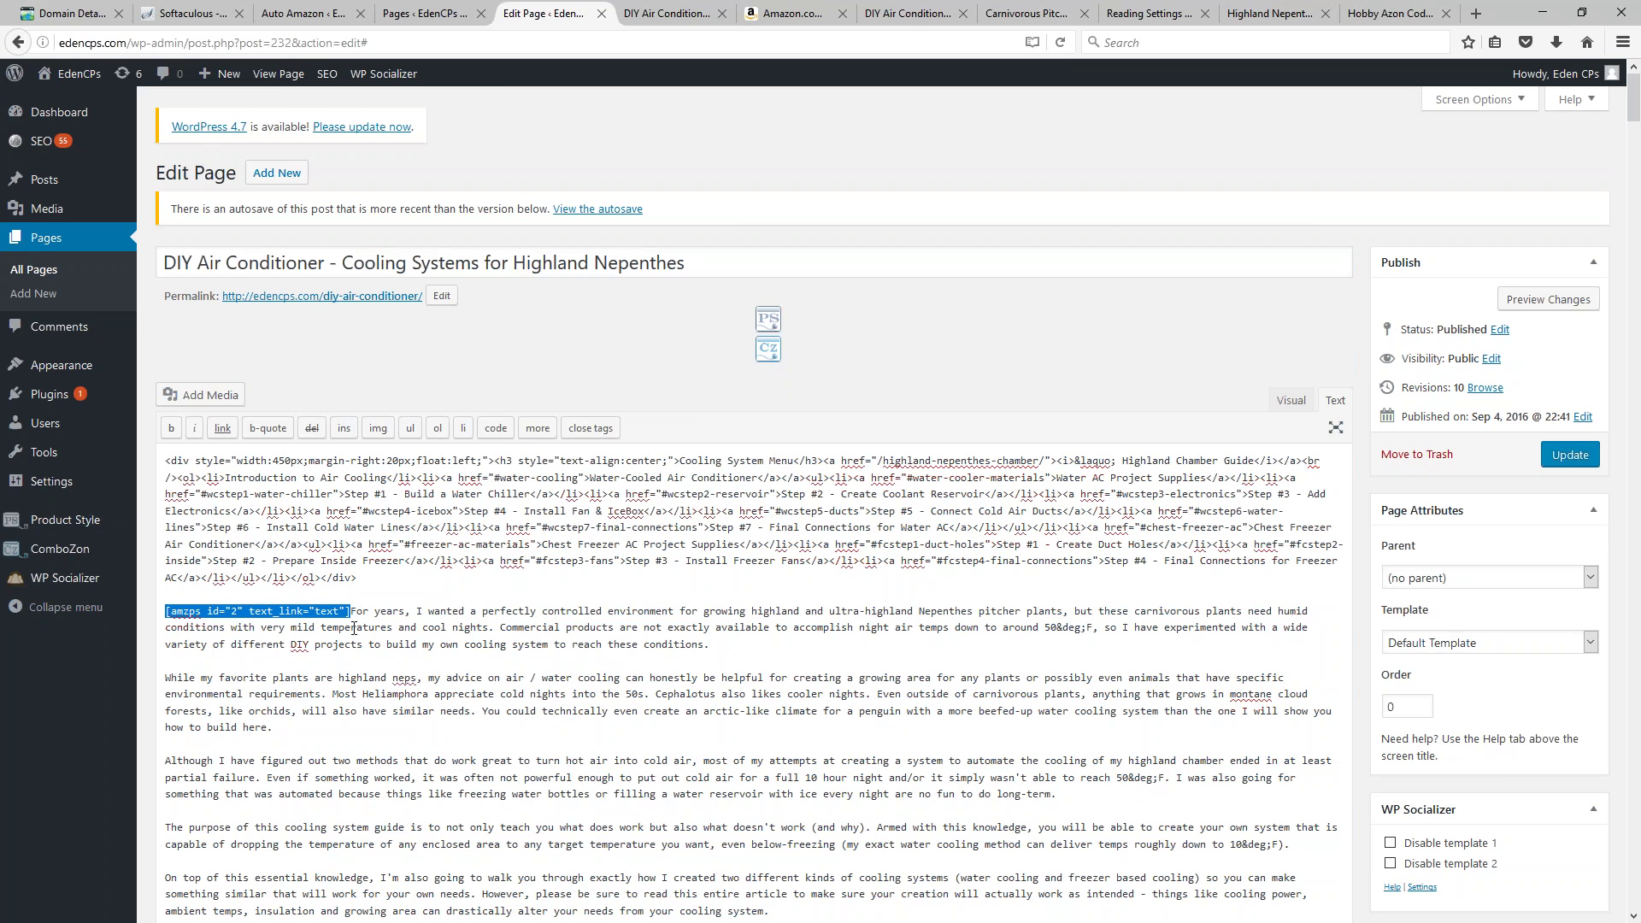
Step: In the existing page preview, highlight the duct fan ad's title, view its linked Amazon listing and return to the preview
left_click(671, 13)
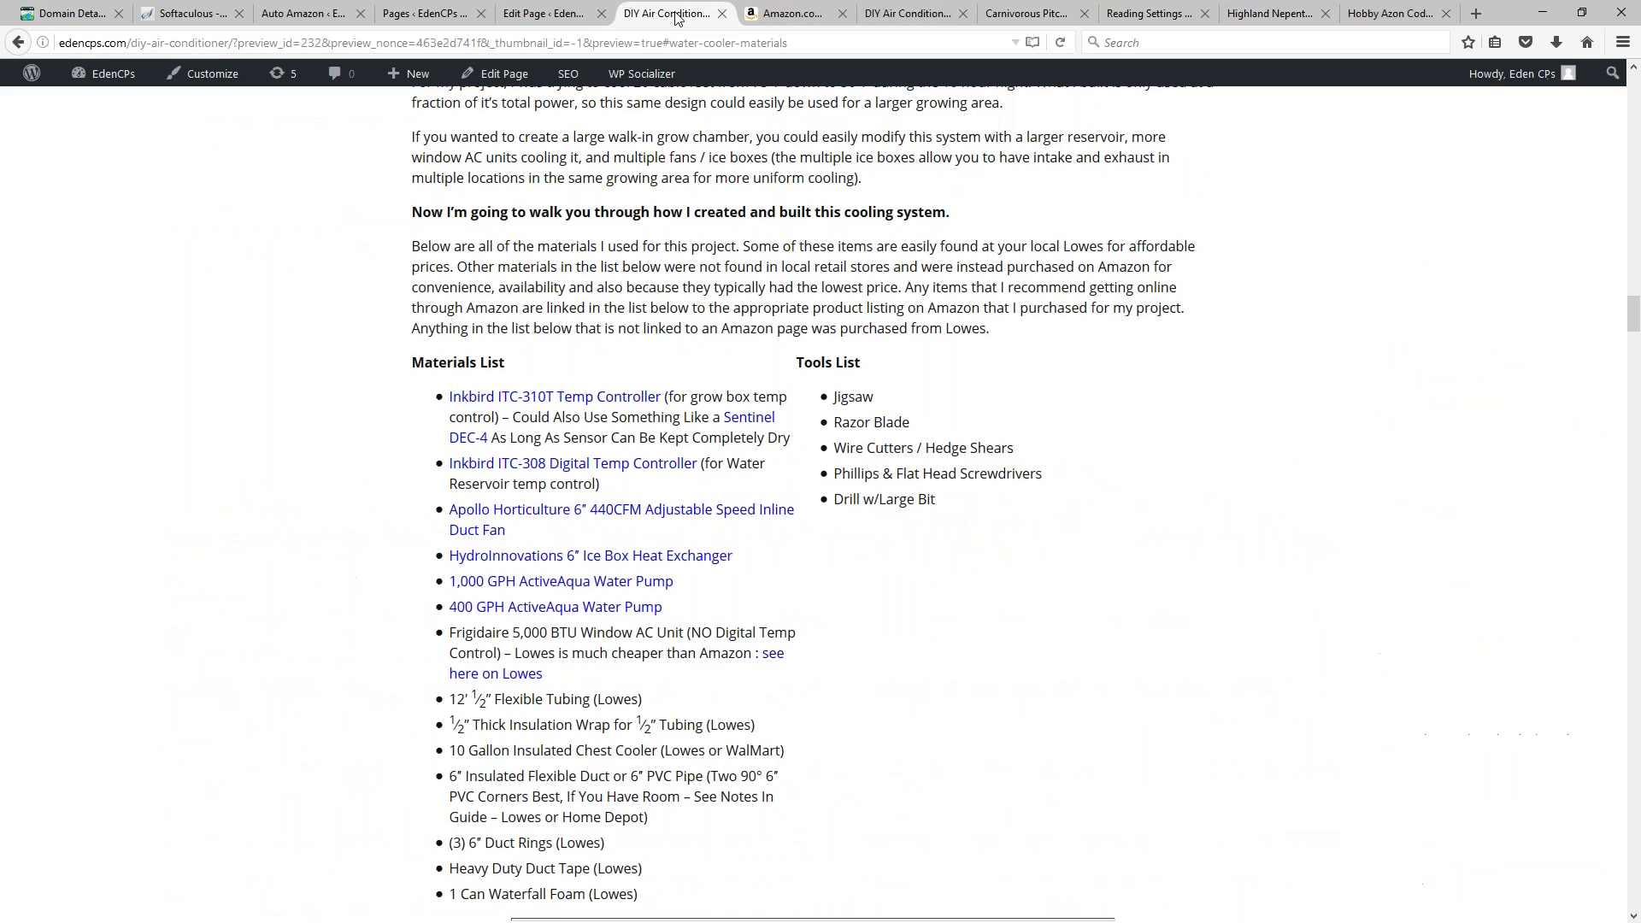
key("Home")
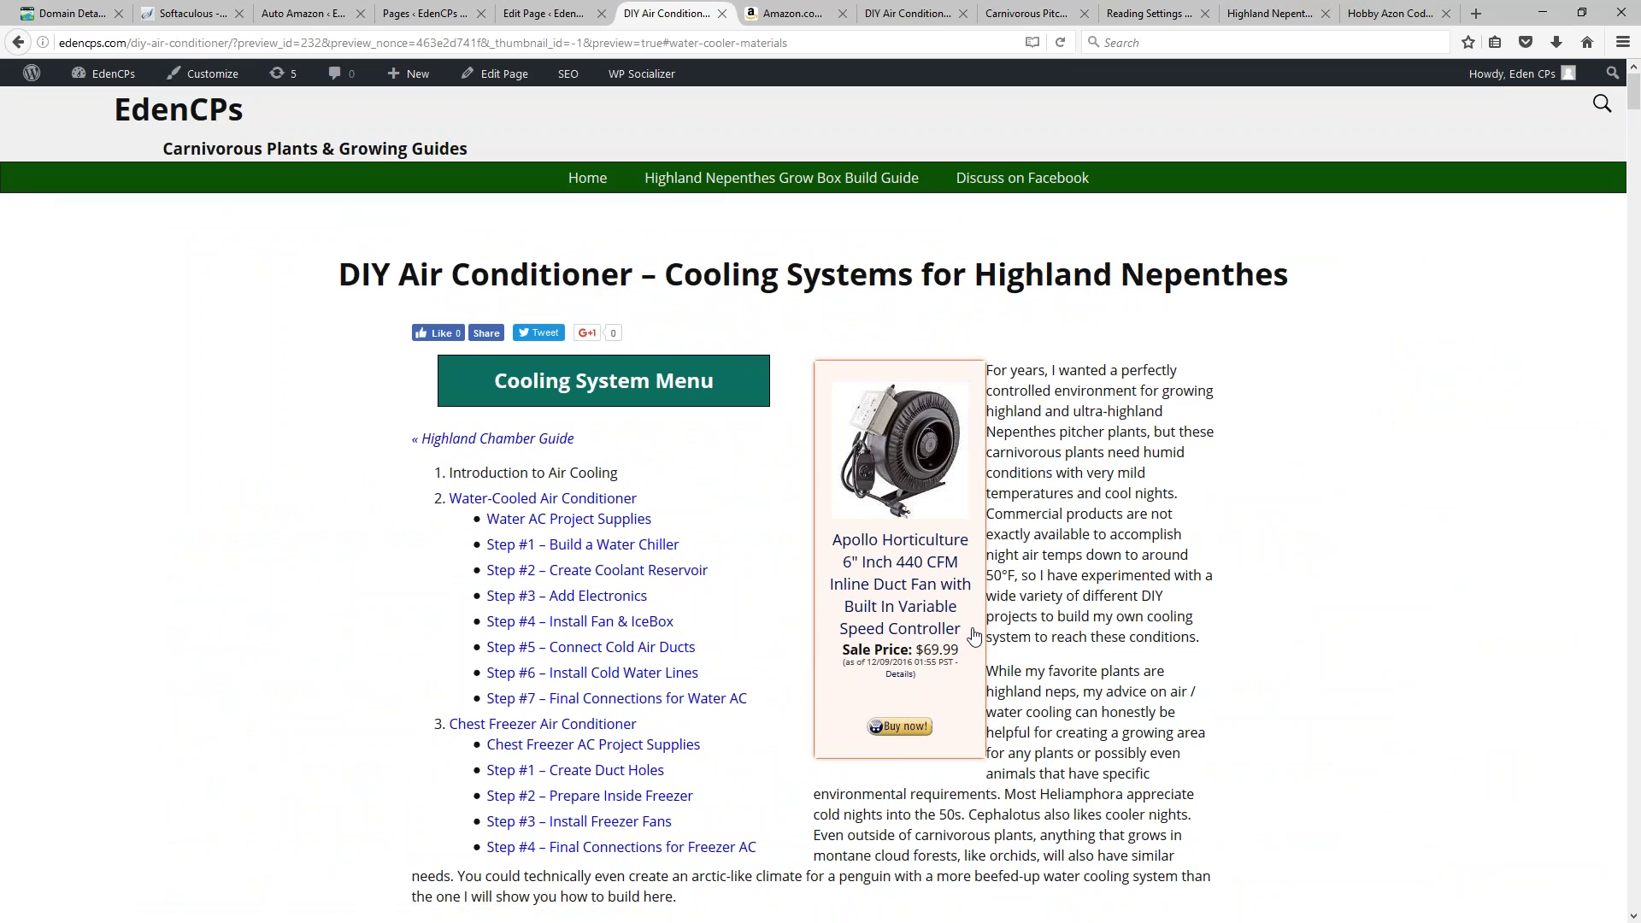
left_click_drag(973, 634, 823, 548)
left_click(823, 548)
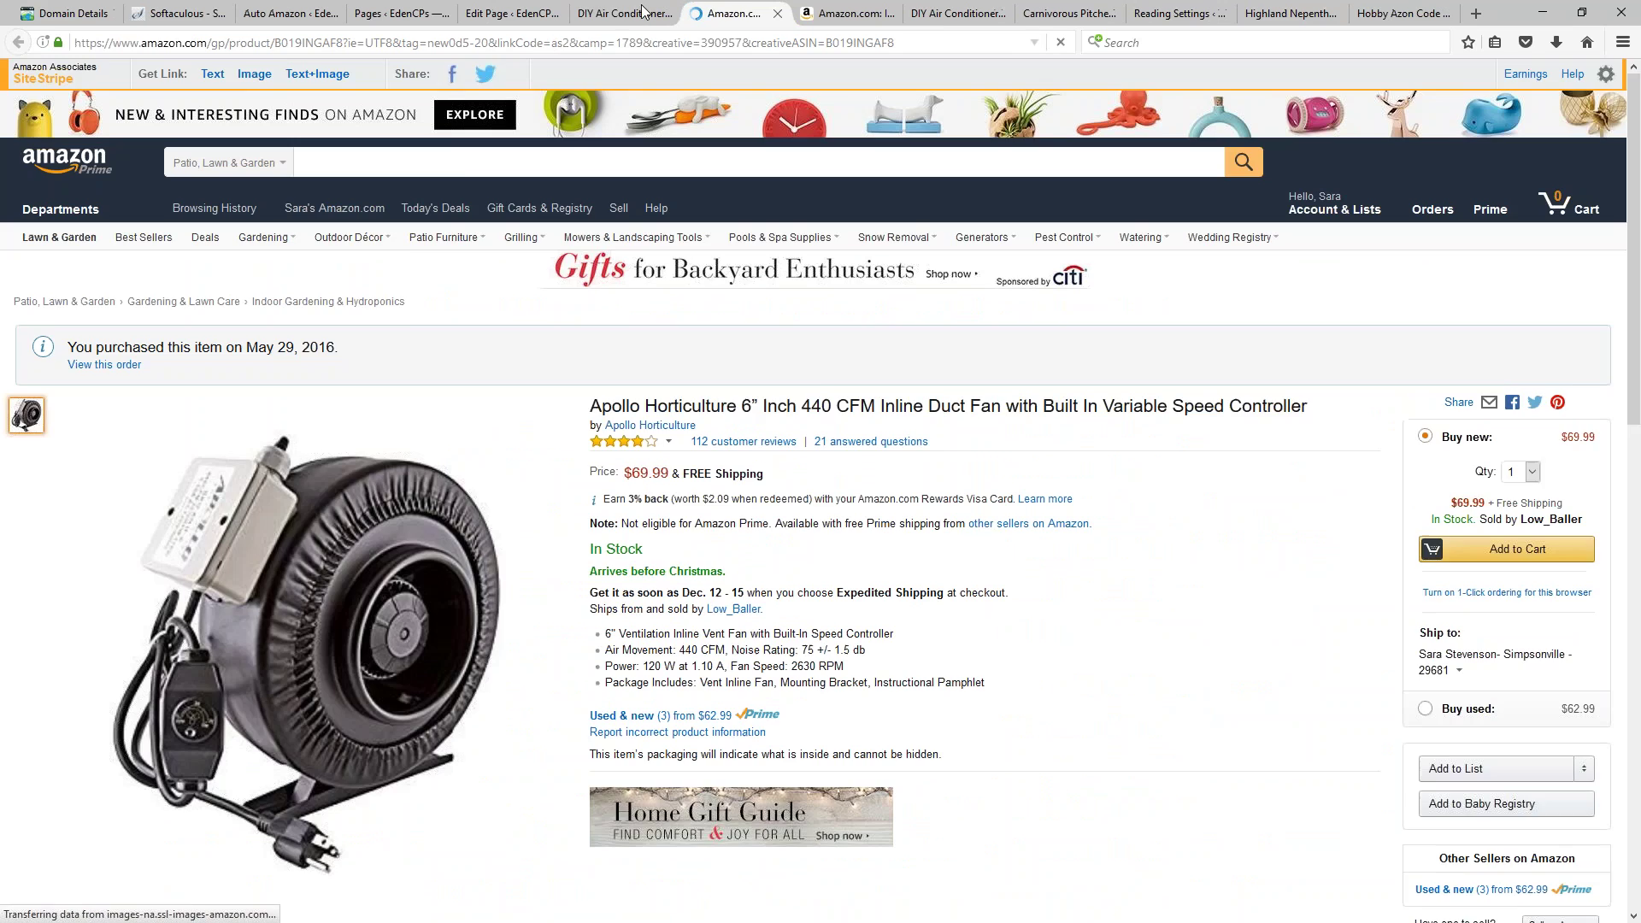
key("ctrl+Page_Up")
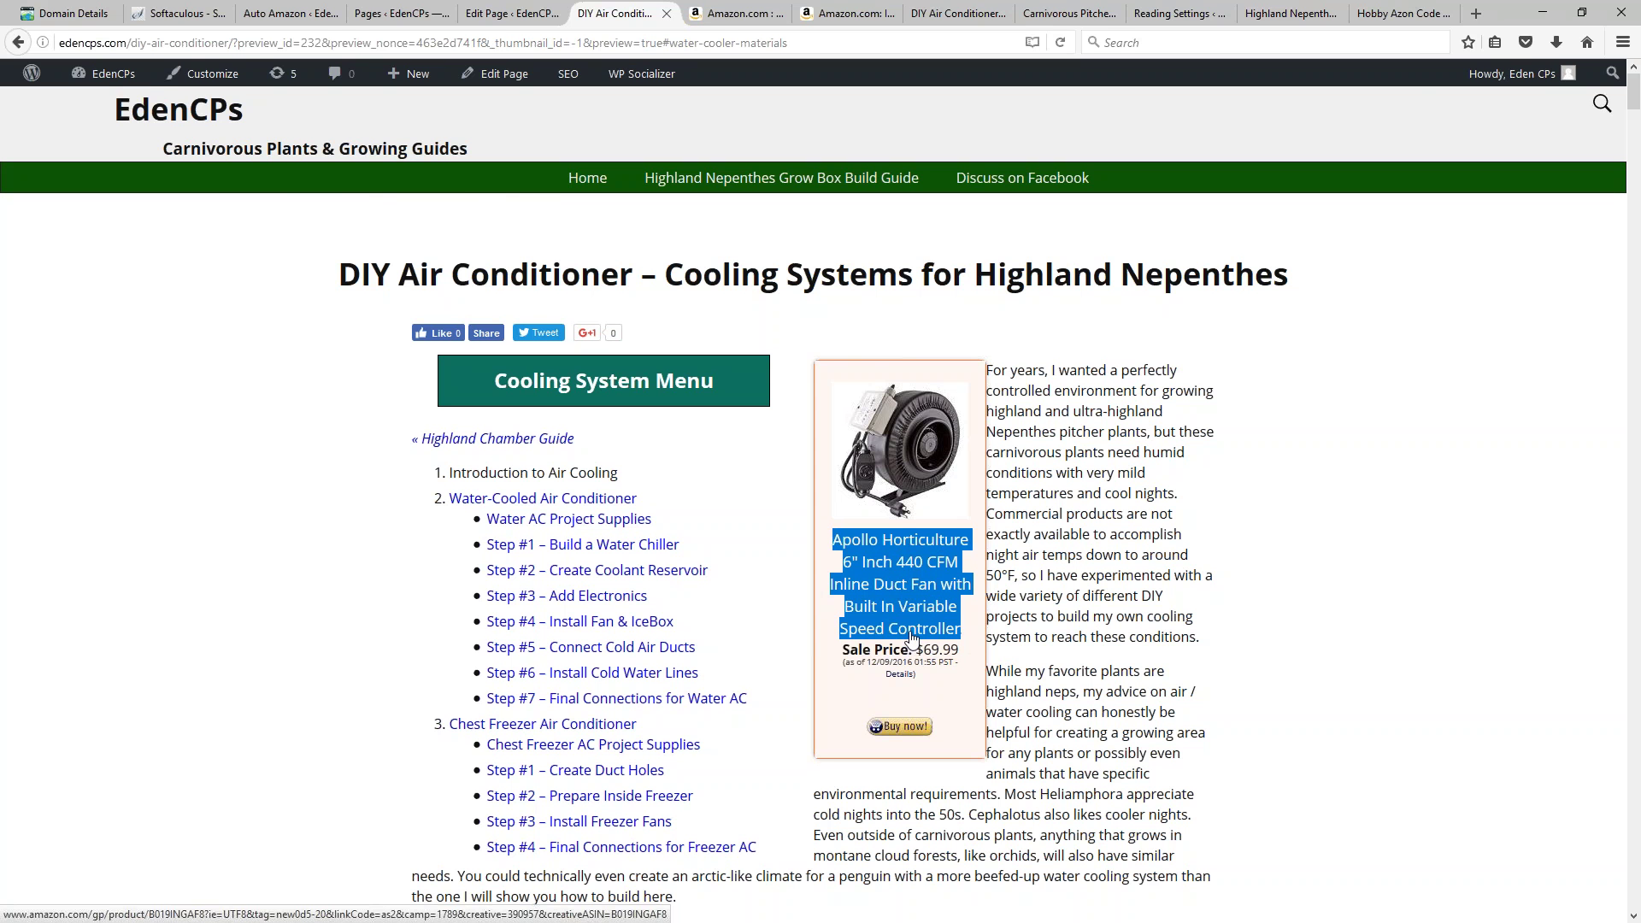
Step: Preview the changed DIY Air Conditioner page to check how the duct fan text link appears in the opening paragraph
left_click(503, 13)
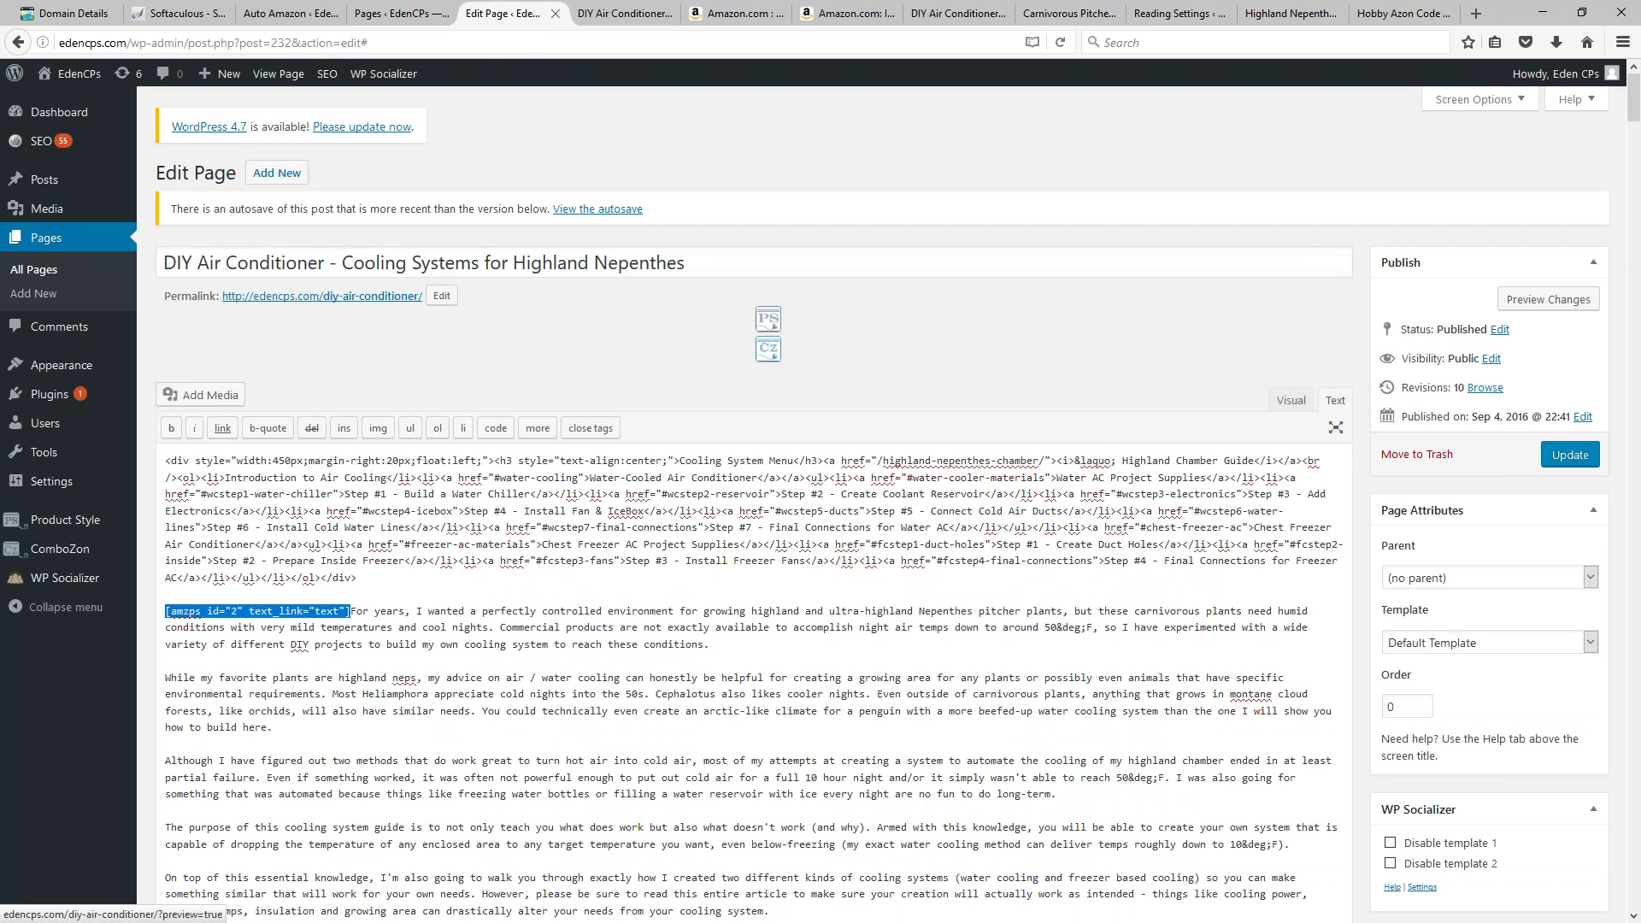
left_click(1530, 305)
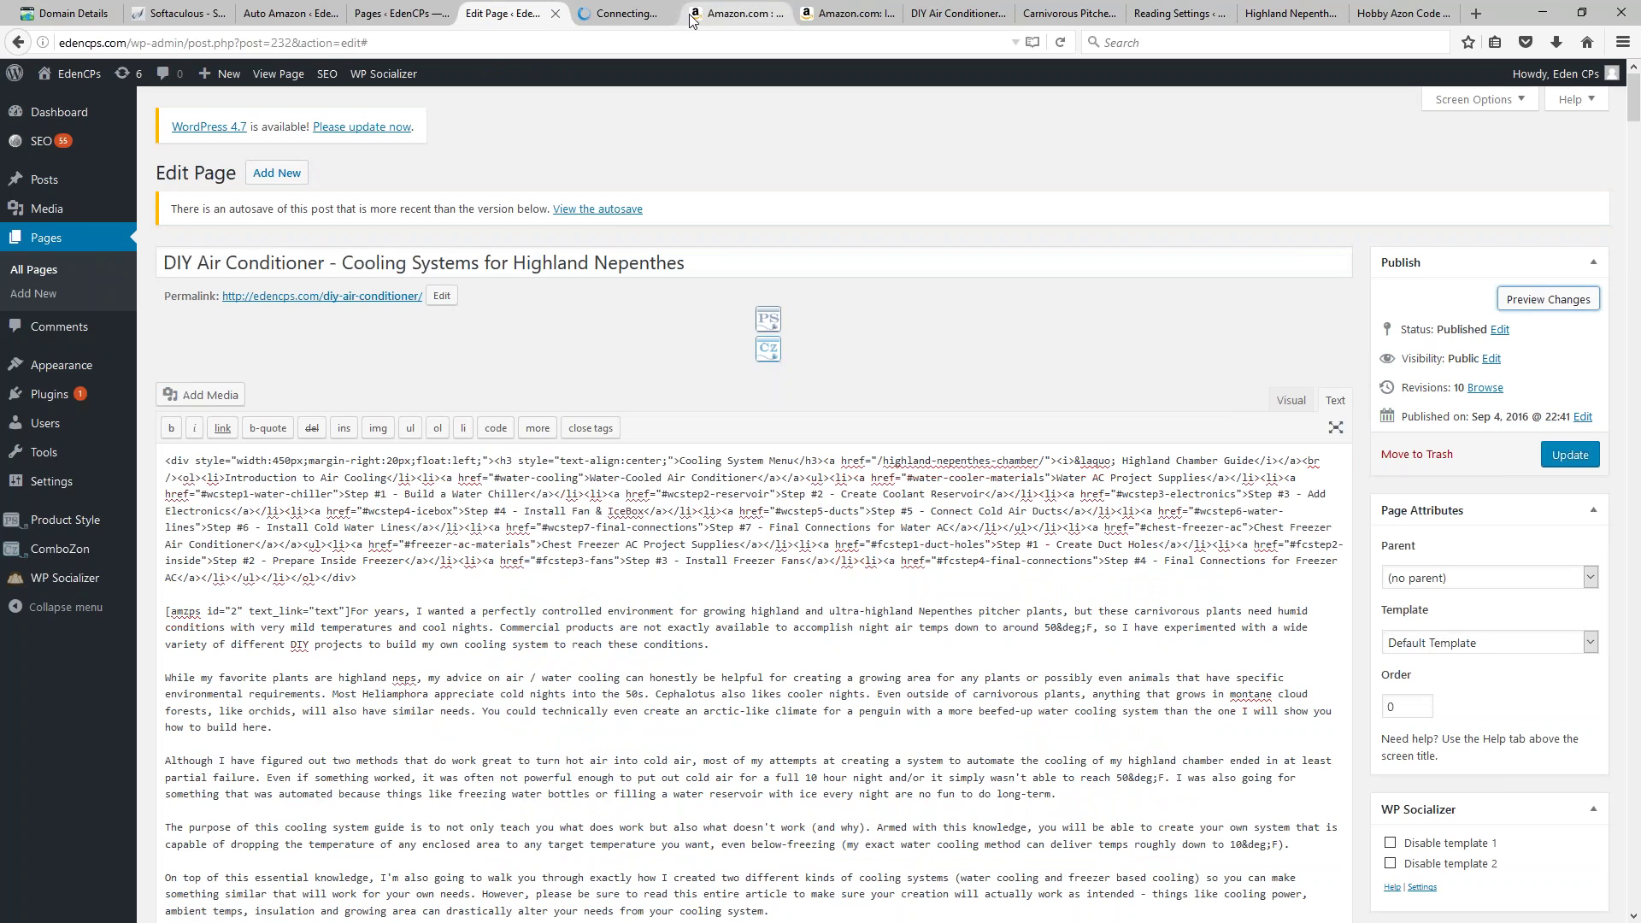
left_click(628, 13)
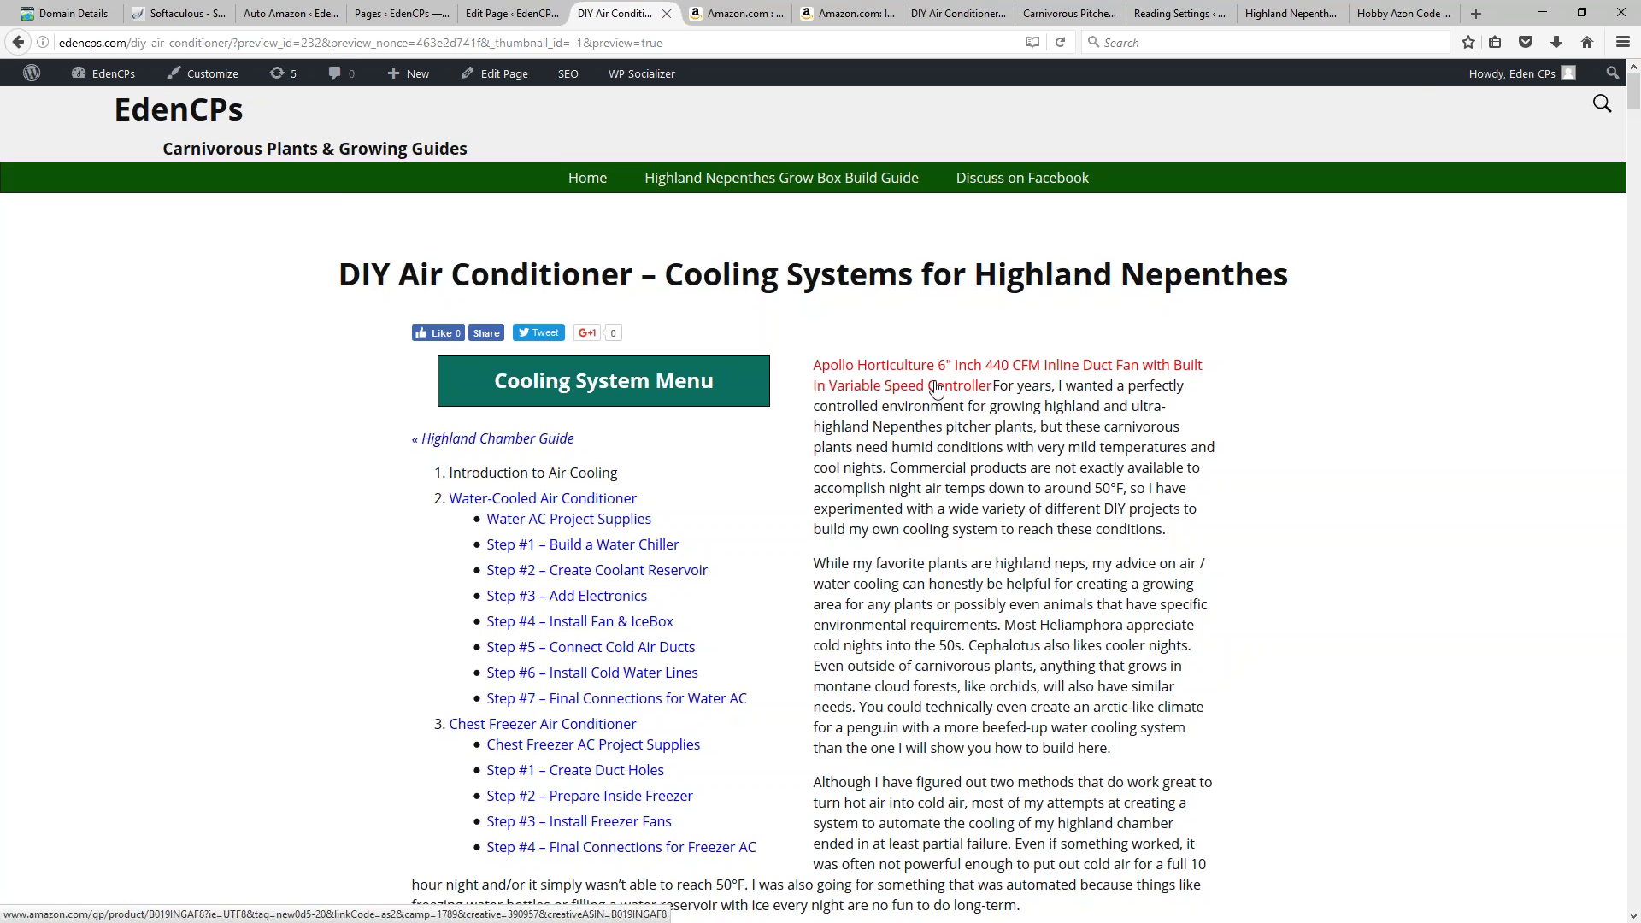
Step: Return to the page editor and add an empty ad_text attribute to the amzps text link shortcode before "For years"
left_click(503, 17)
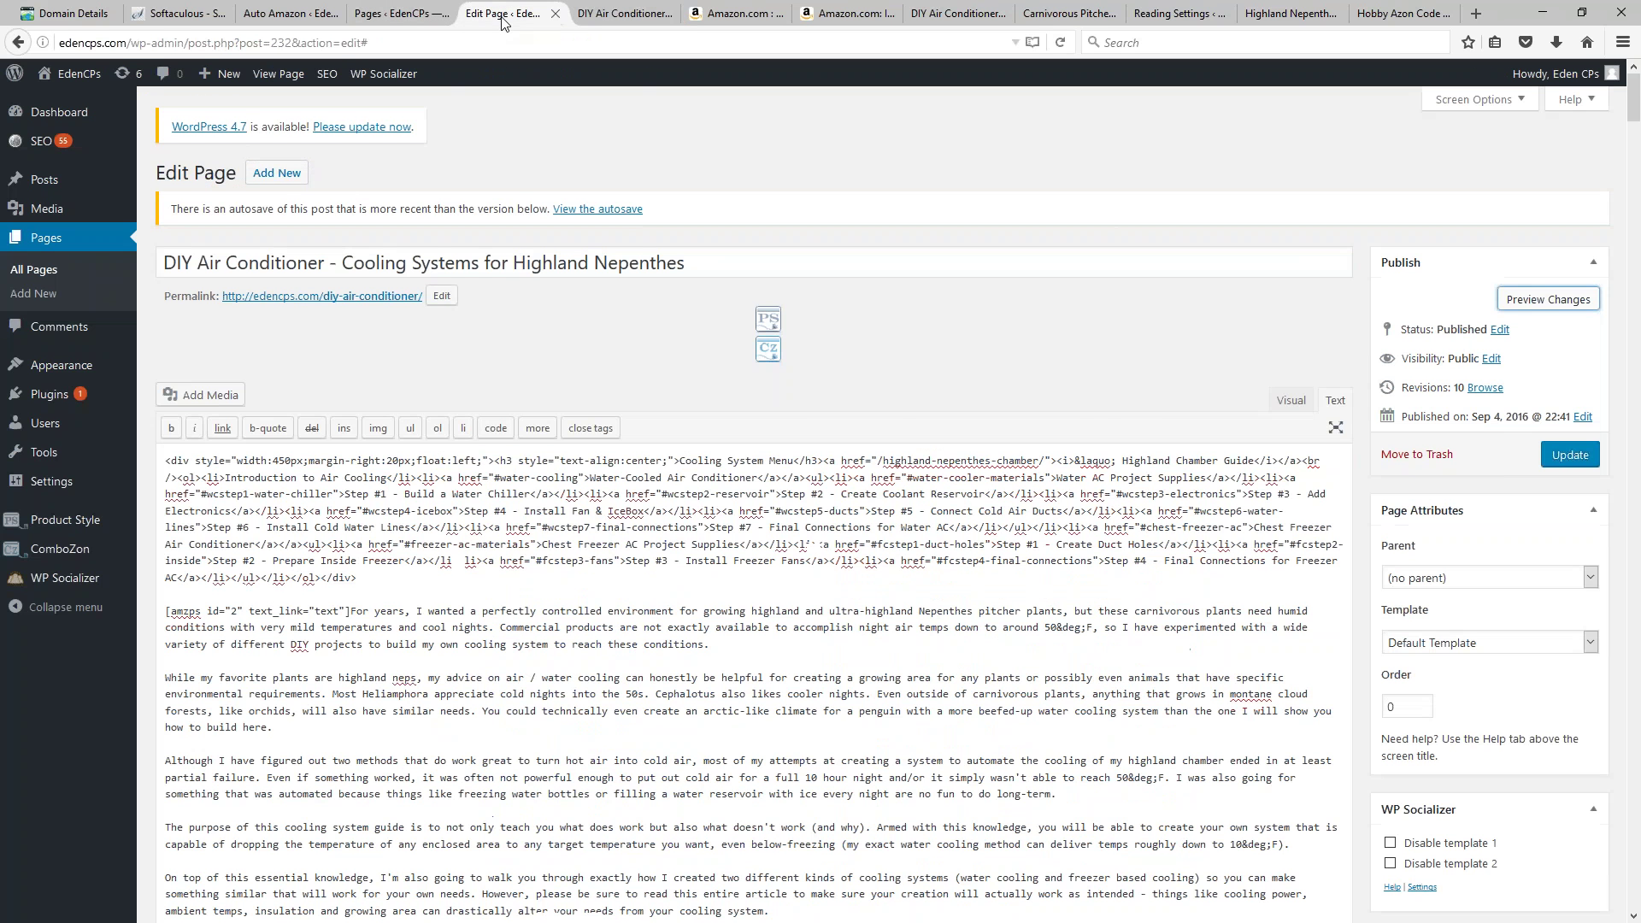
left_click(348, 613)
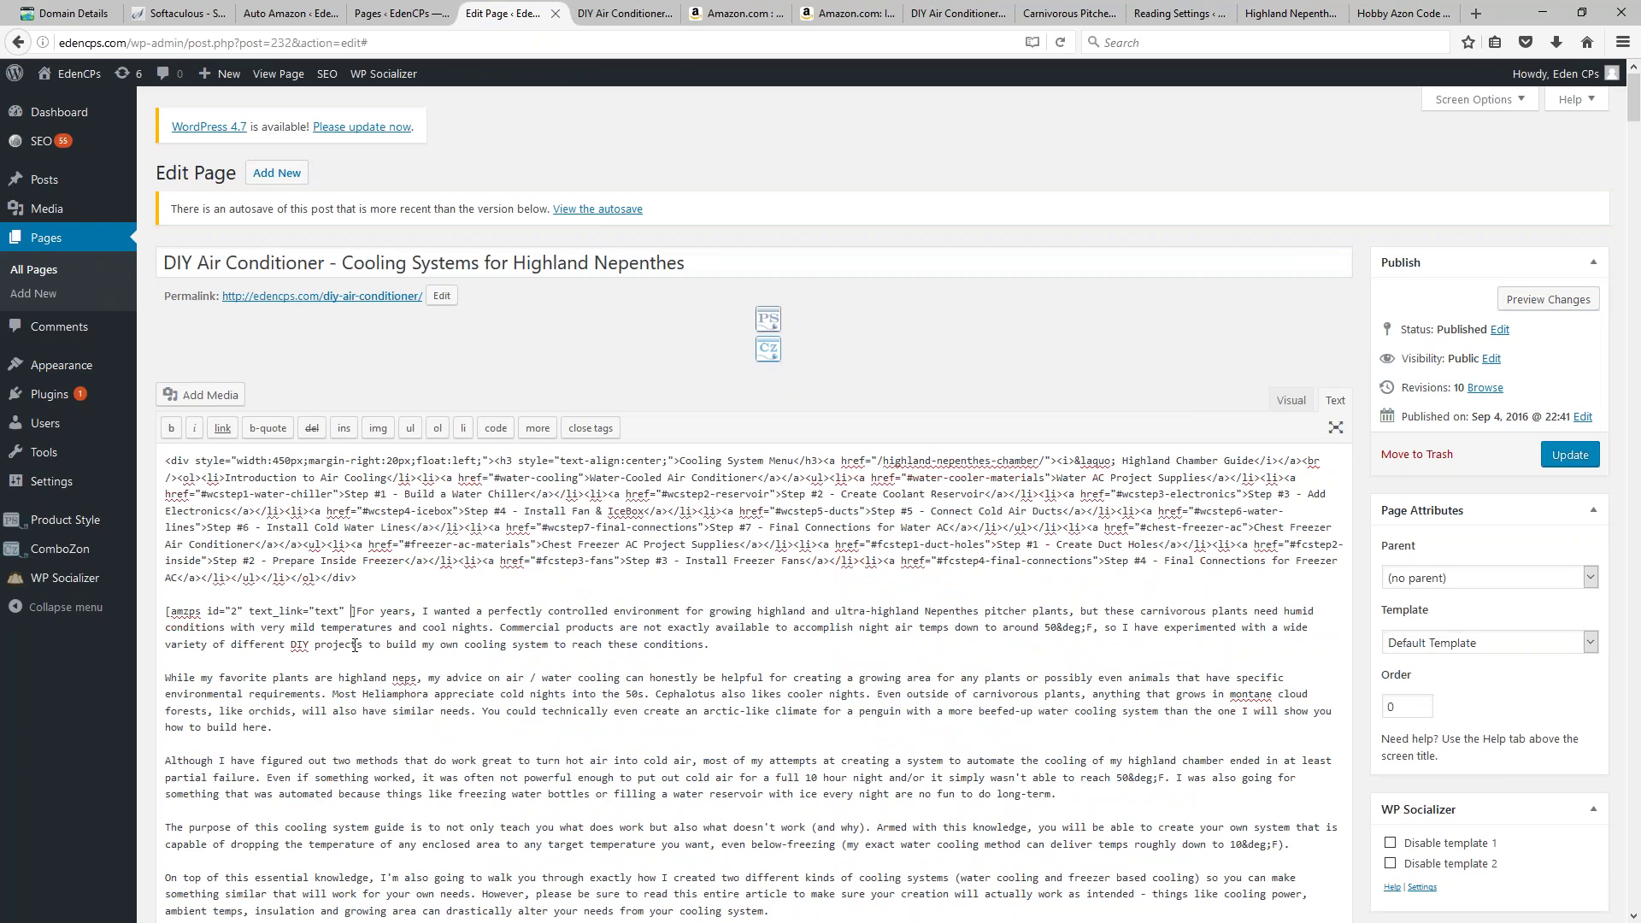
type("ad_text")
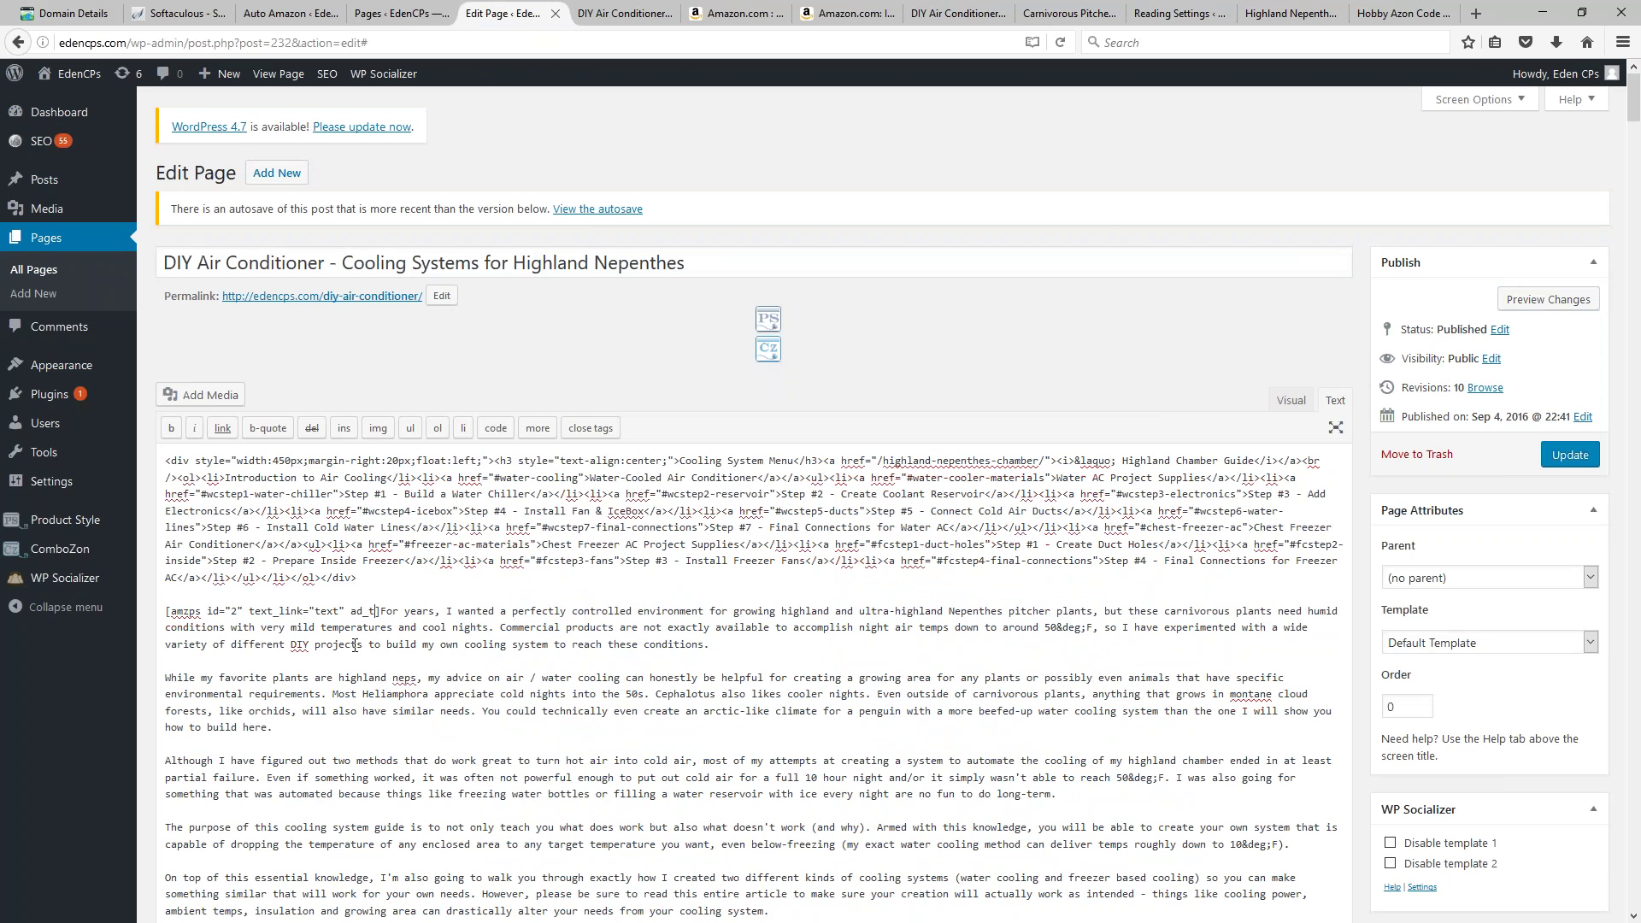
type("=")
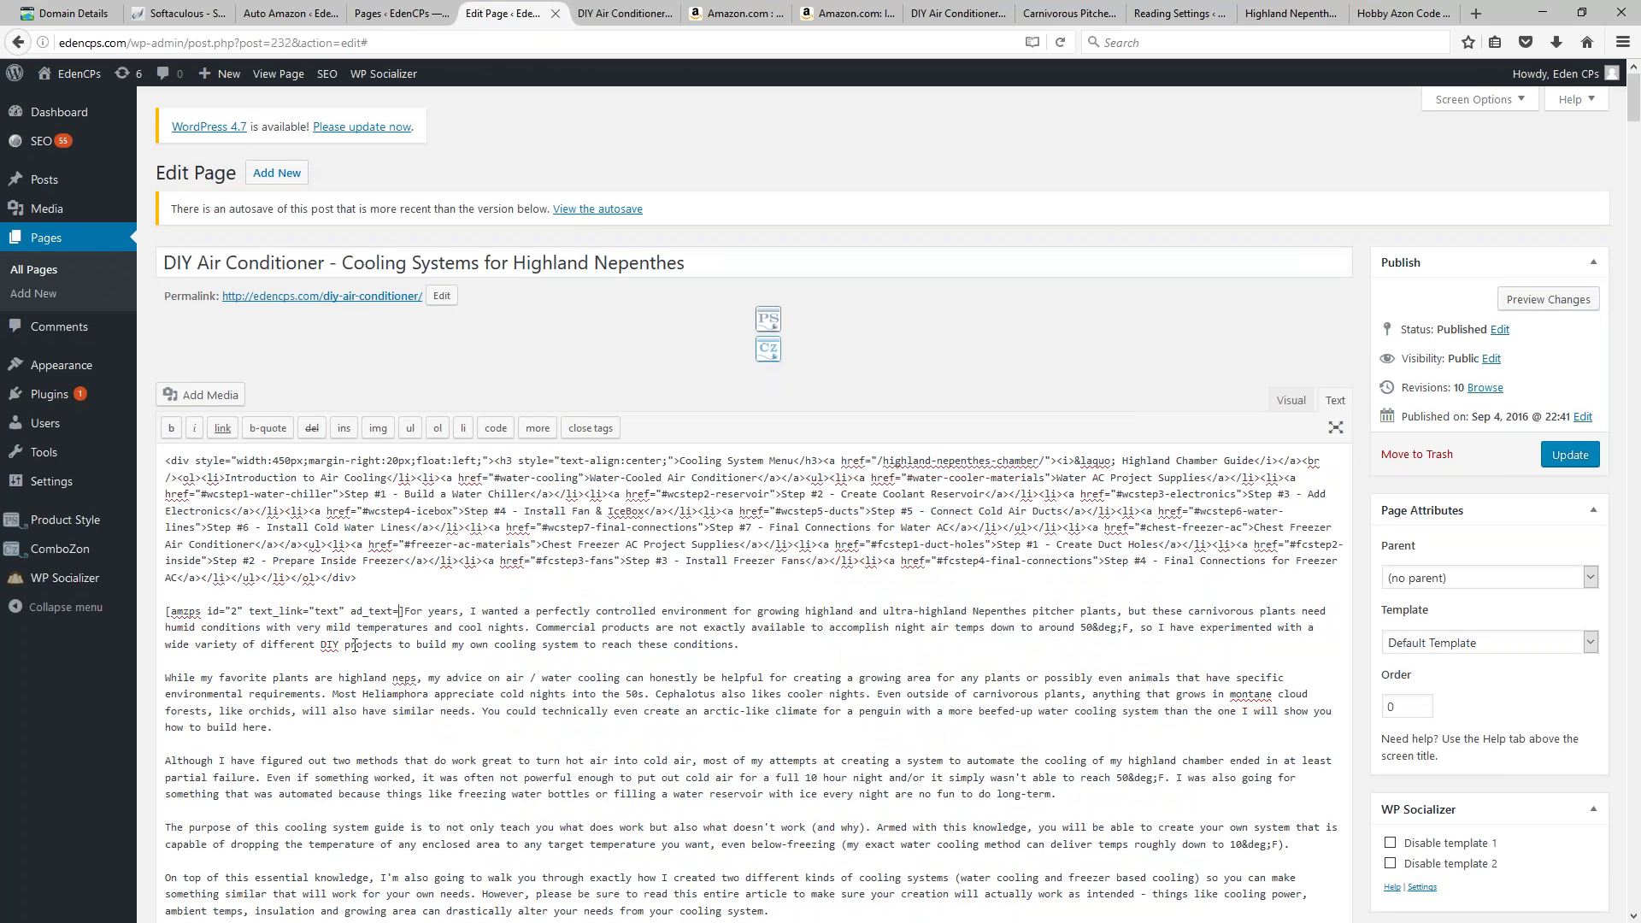
type("\"")
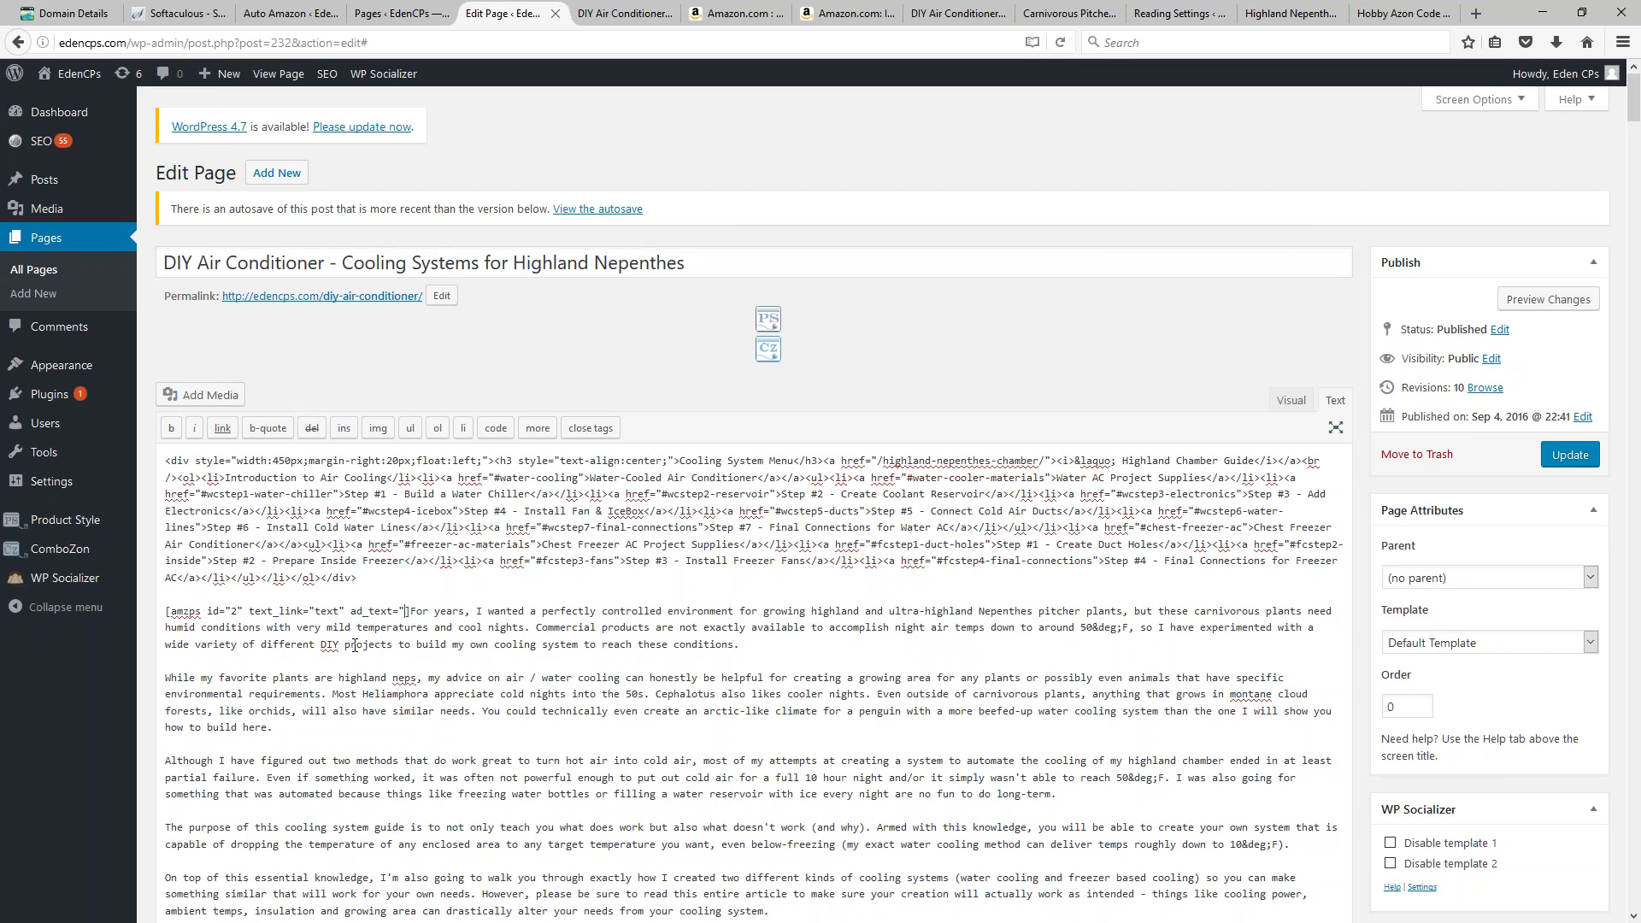
type("\"")
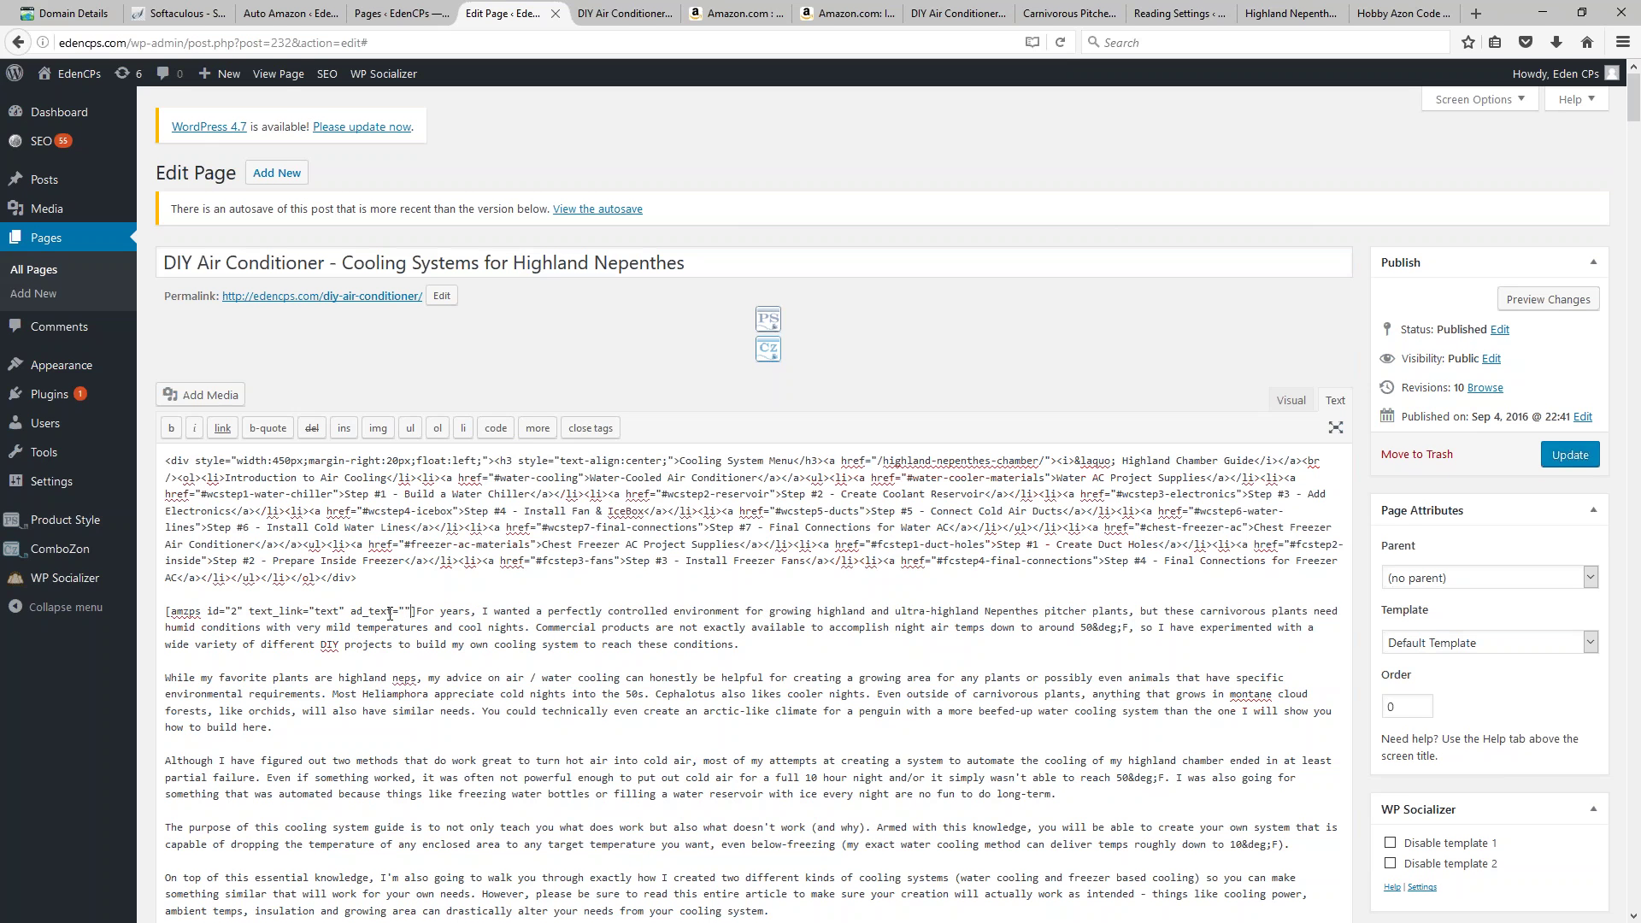
Step: Set the shortcode's ad_text value to "HydroInnovations 6 Inch IceBox" and preview the changed page
left_click(406, 613)
type("Hy")
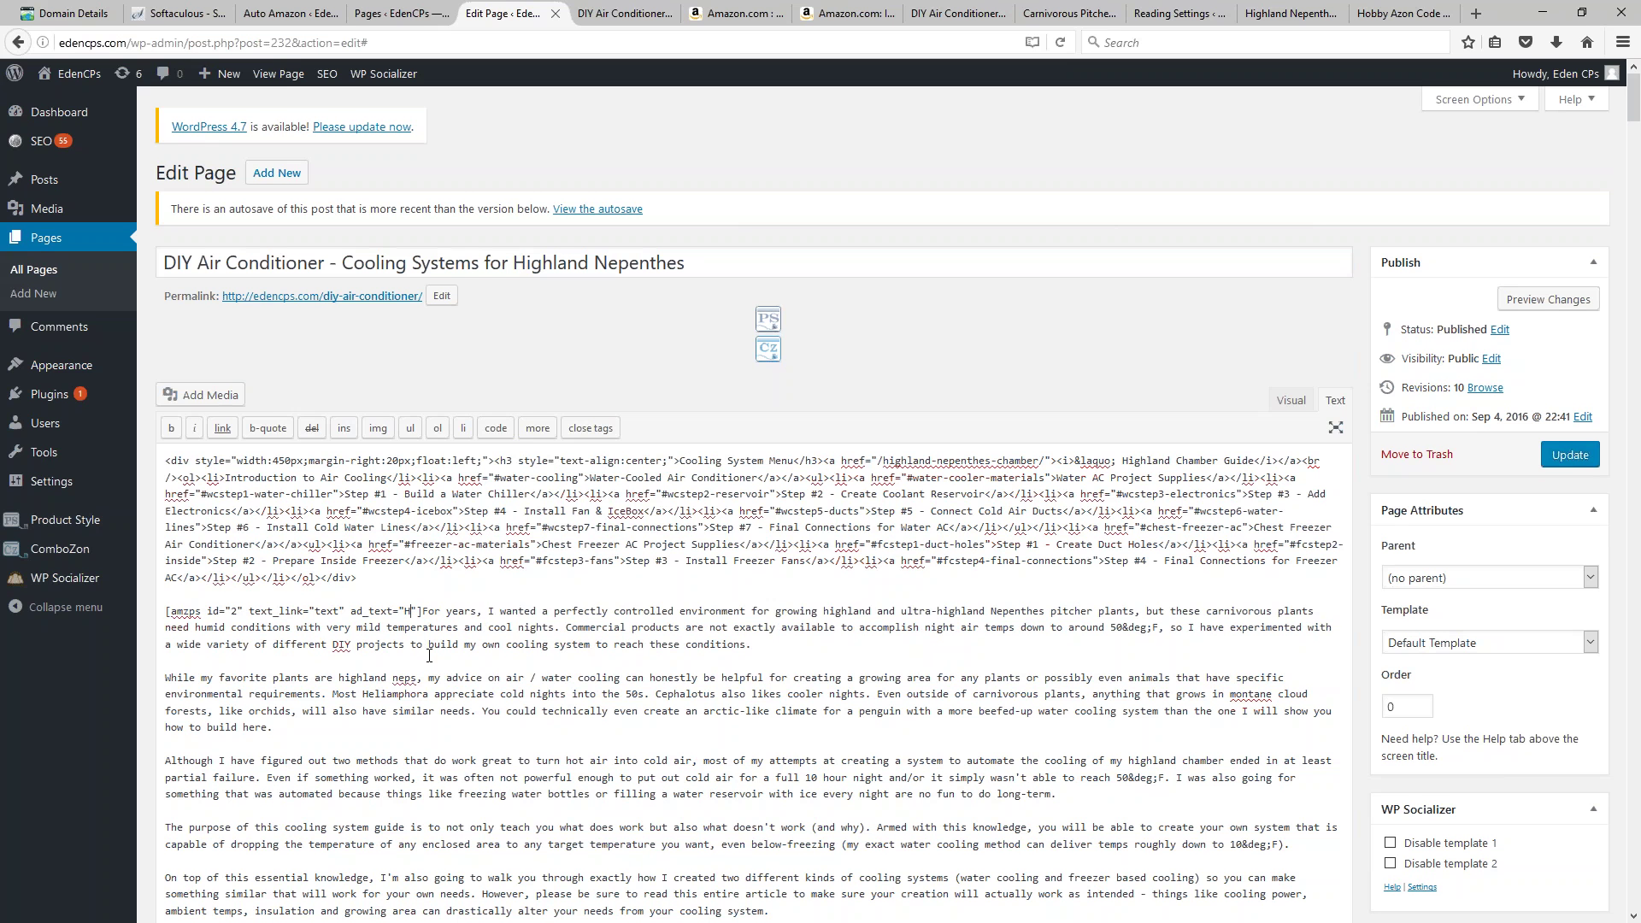
type("dro")
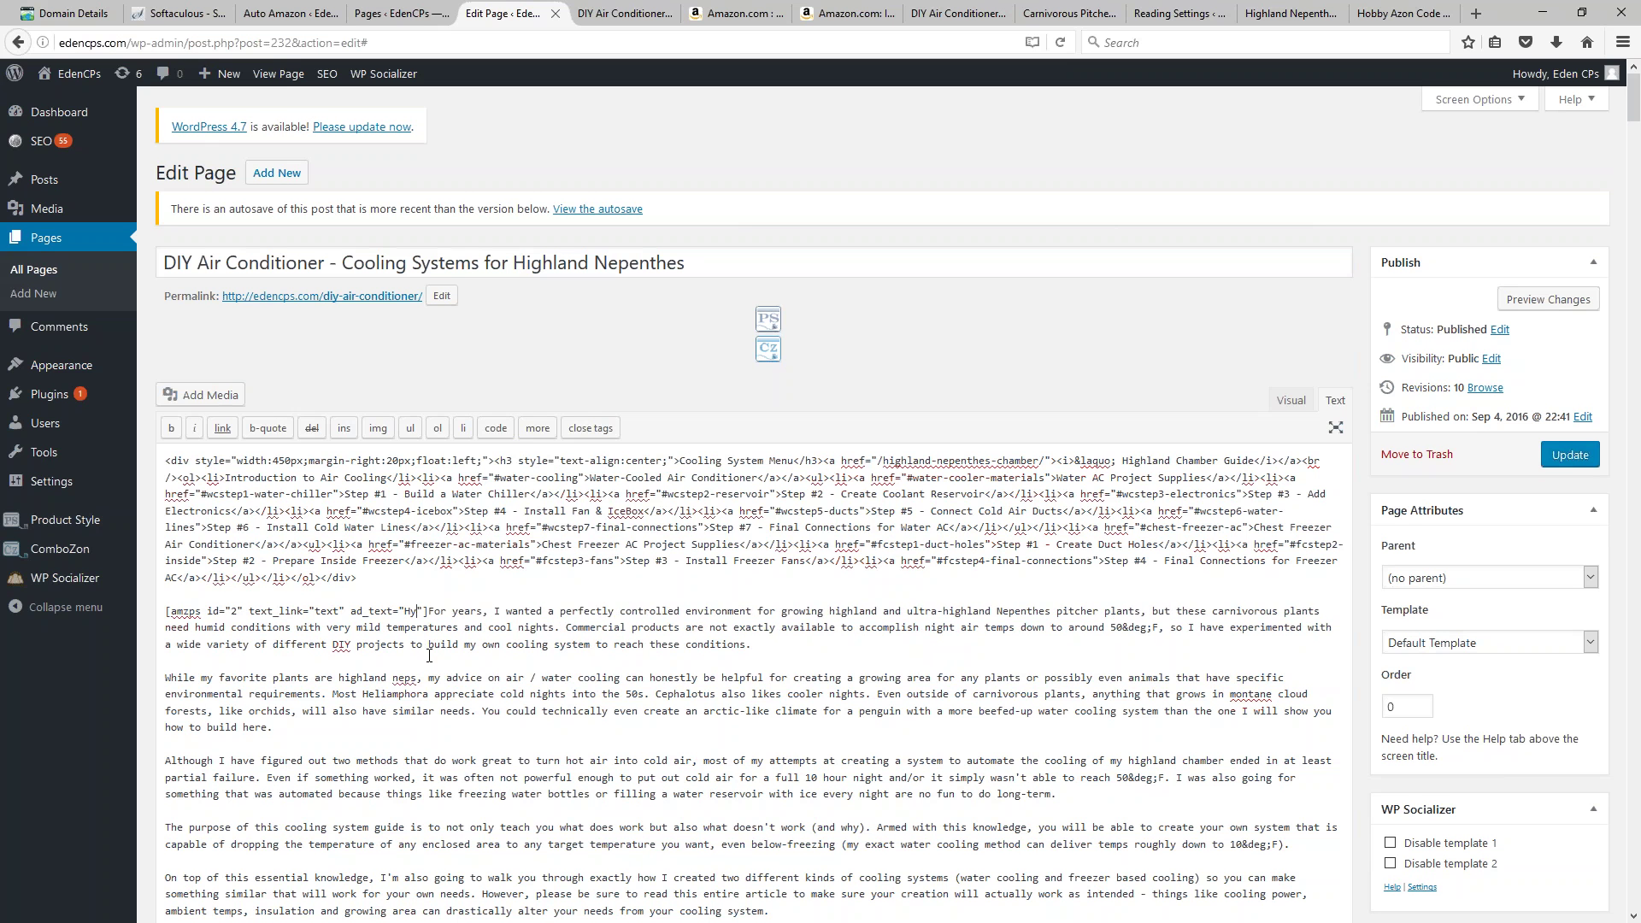
type("Innovations")
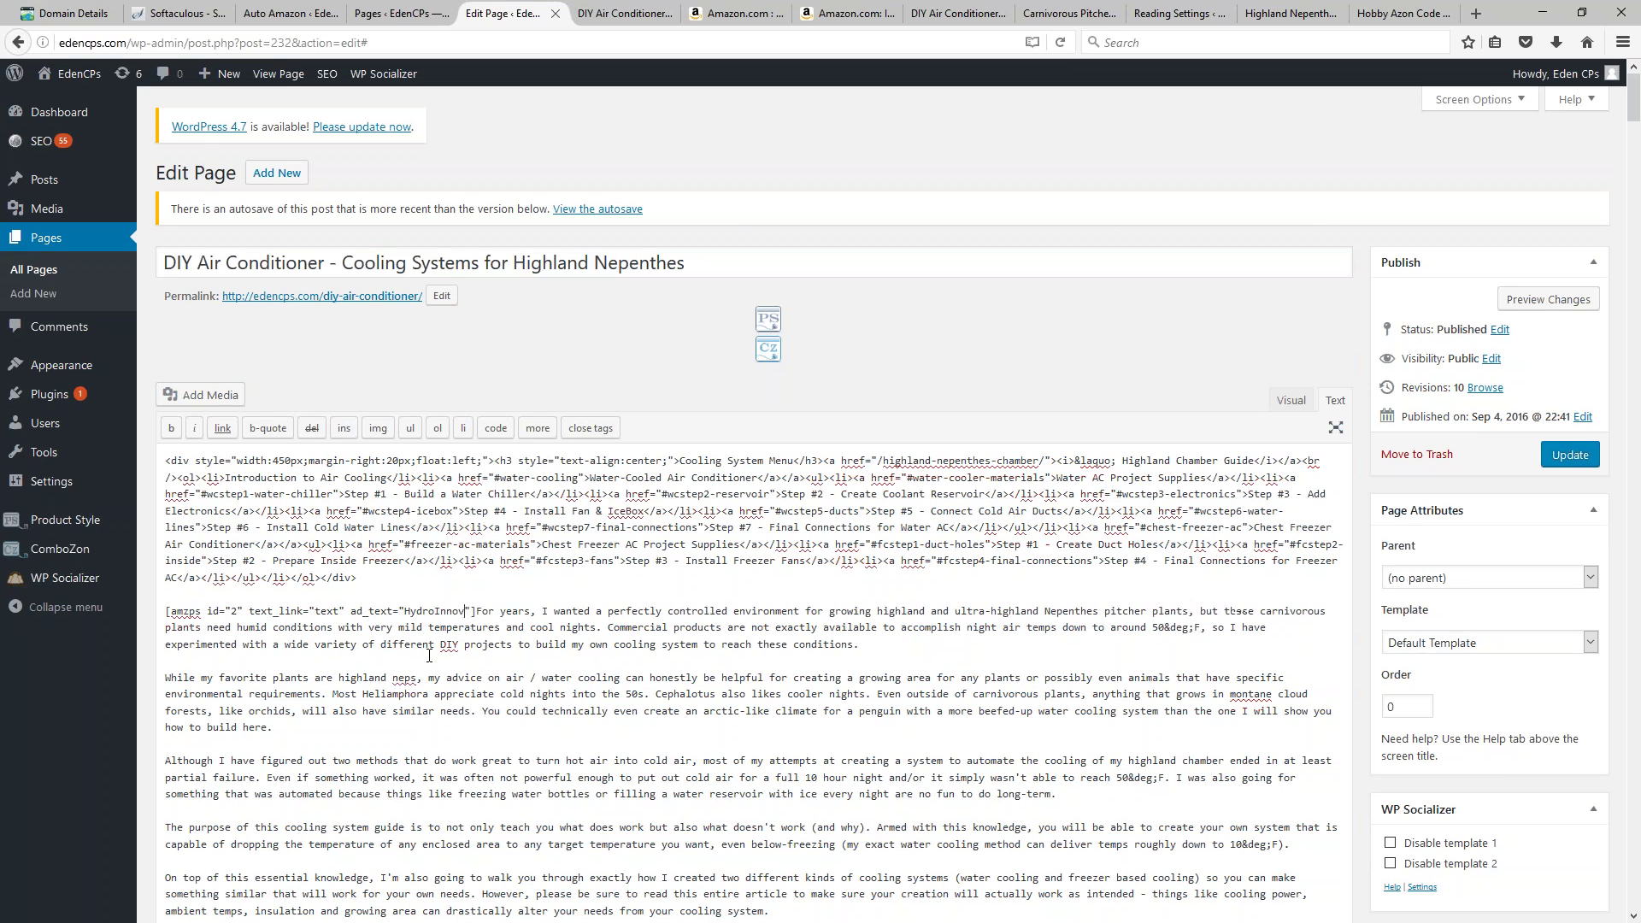
type(" 6")
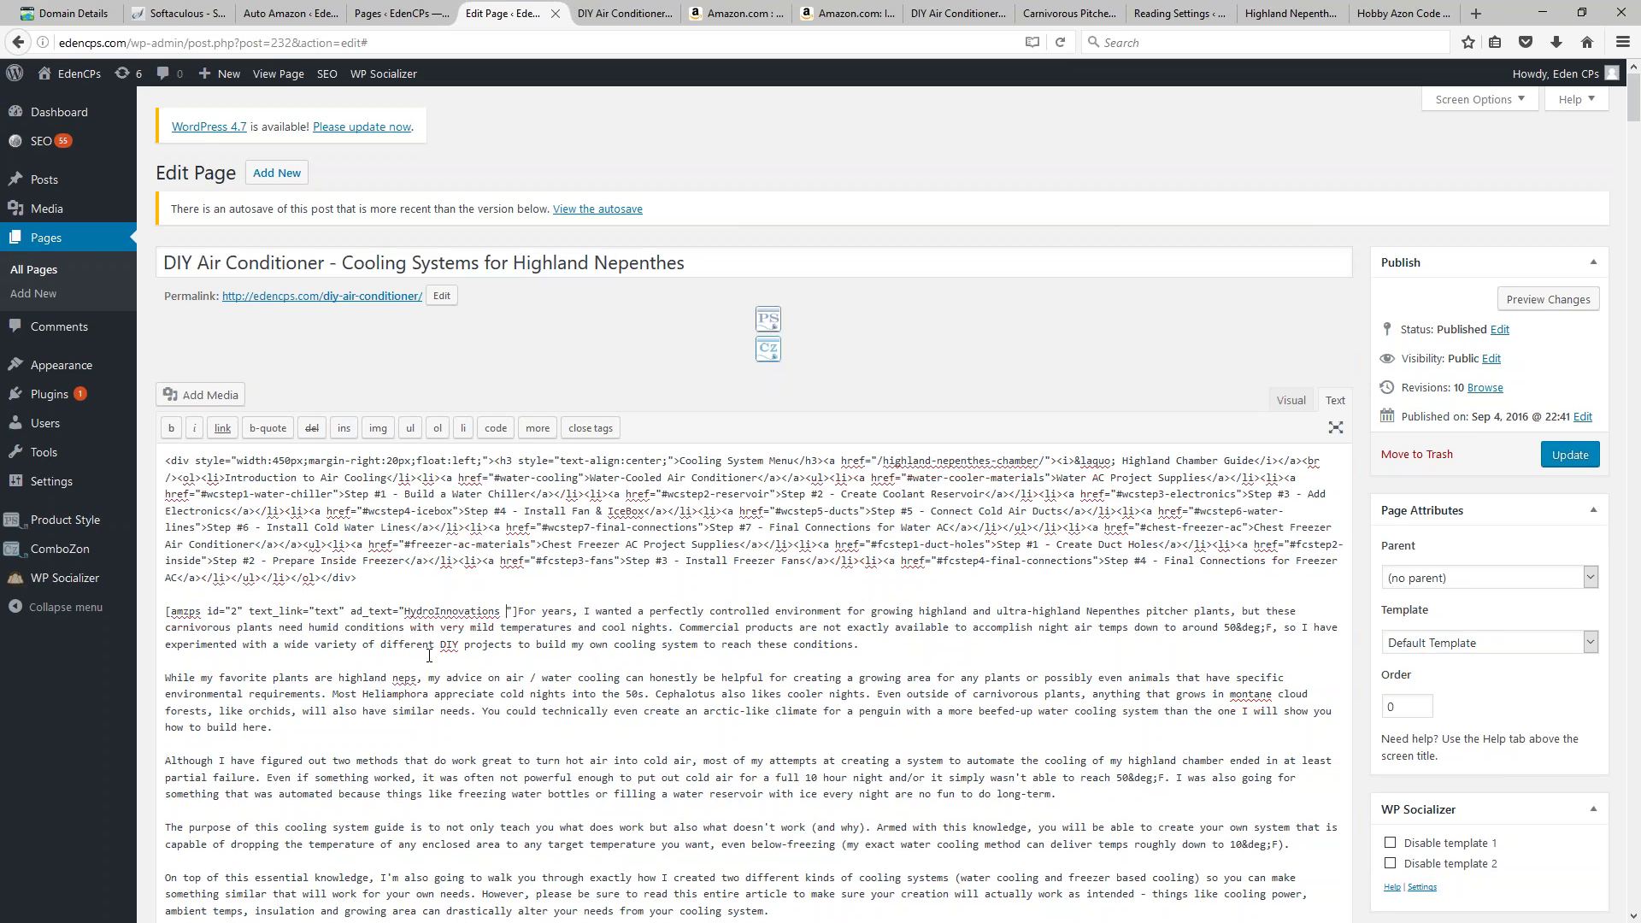
type(" Inch Ice")
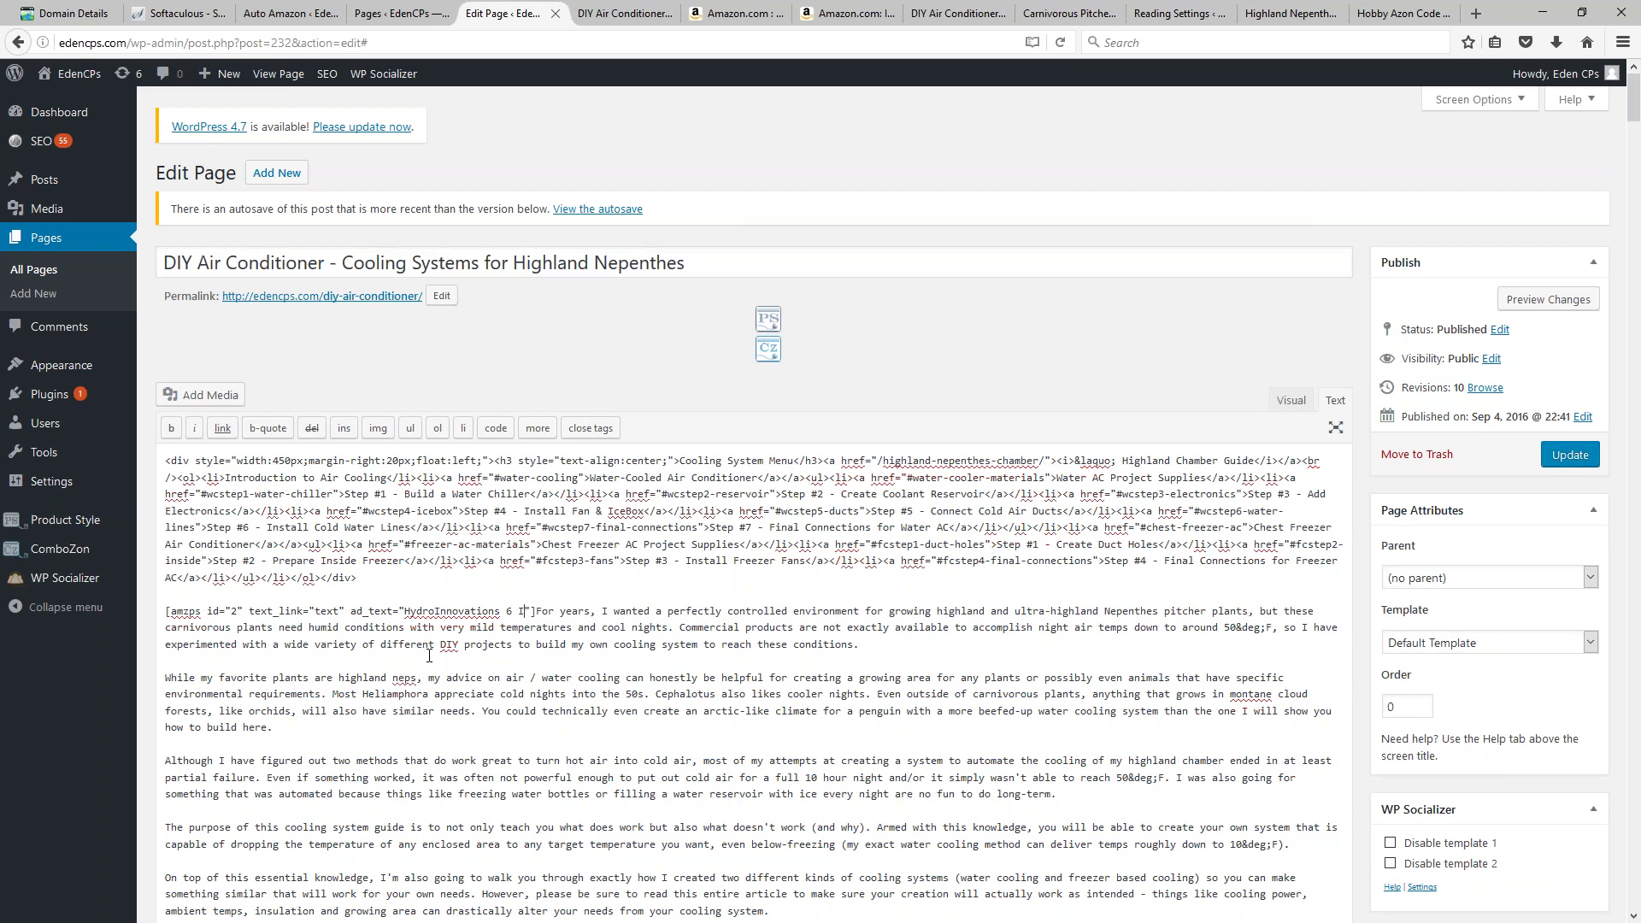
type("Box")
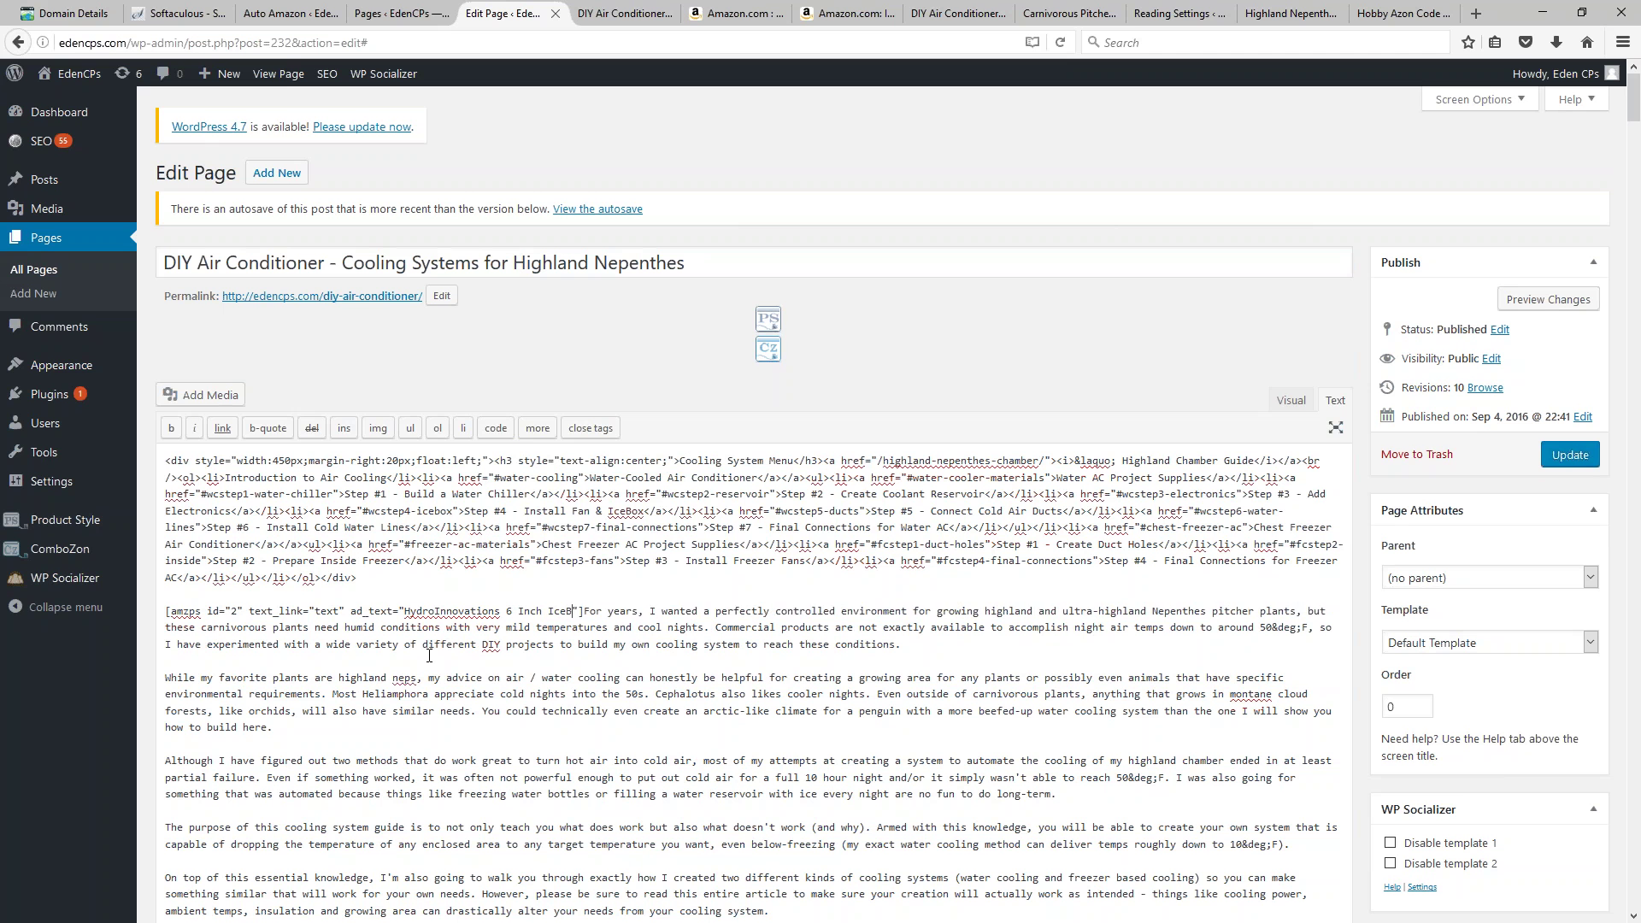
left_click(1548, 299)
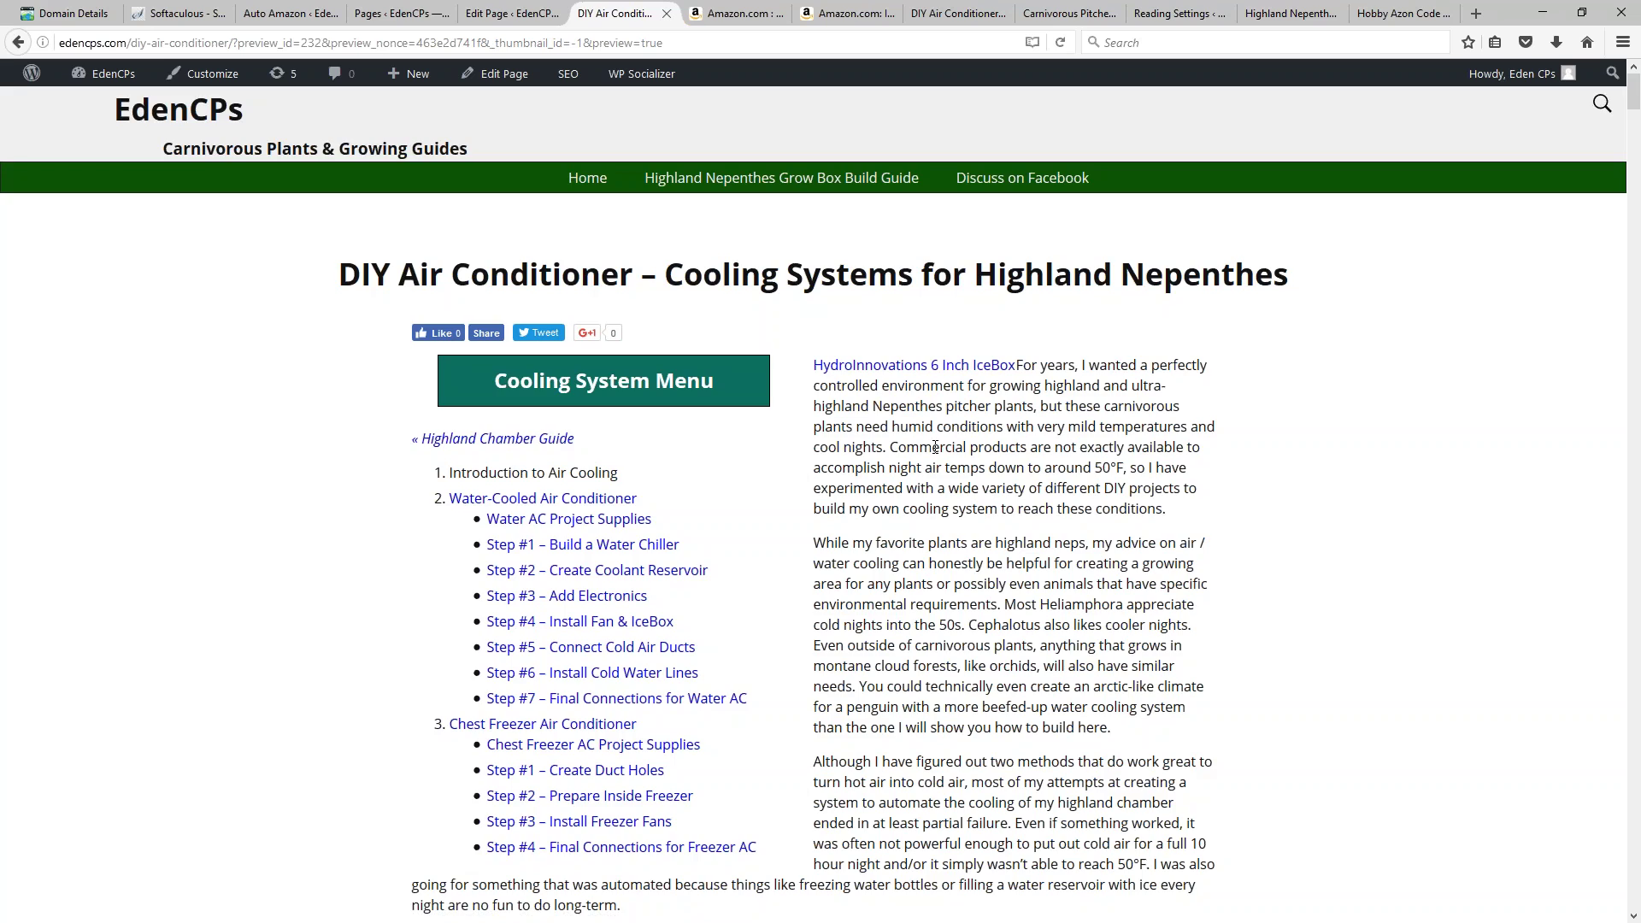
Step: In the page preview, examine the Materials List by highlighting the Lowes items and the Amazon-linked items separately
middle_click(946, 430)
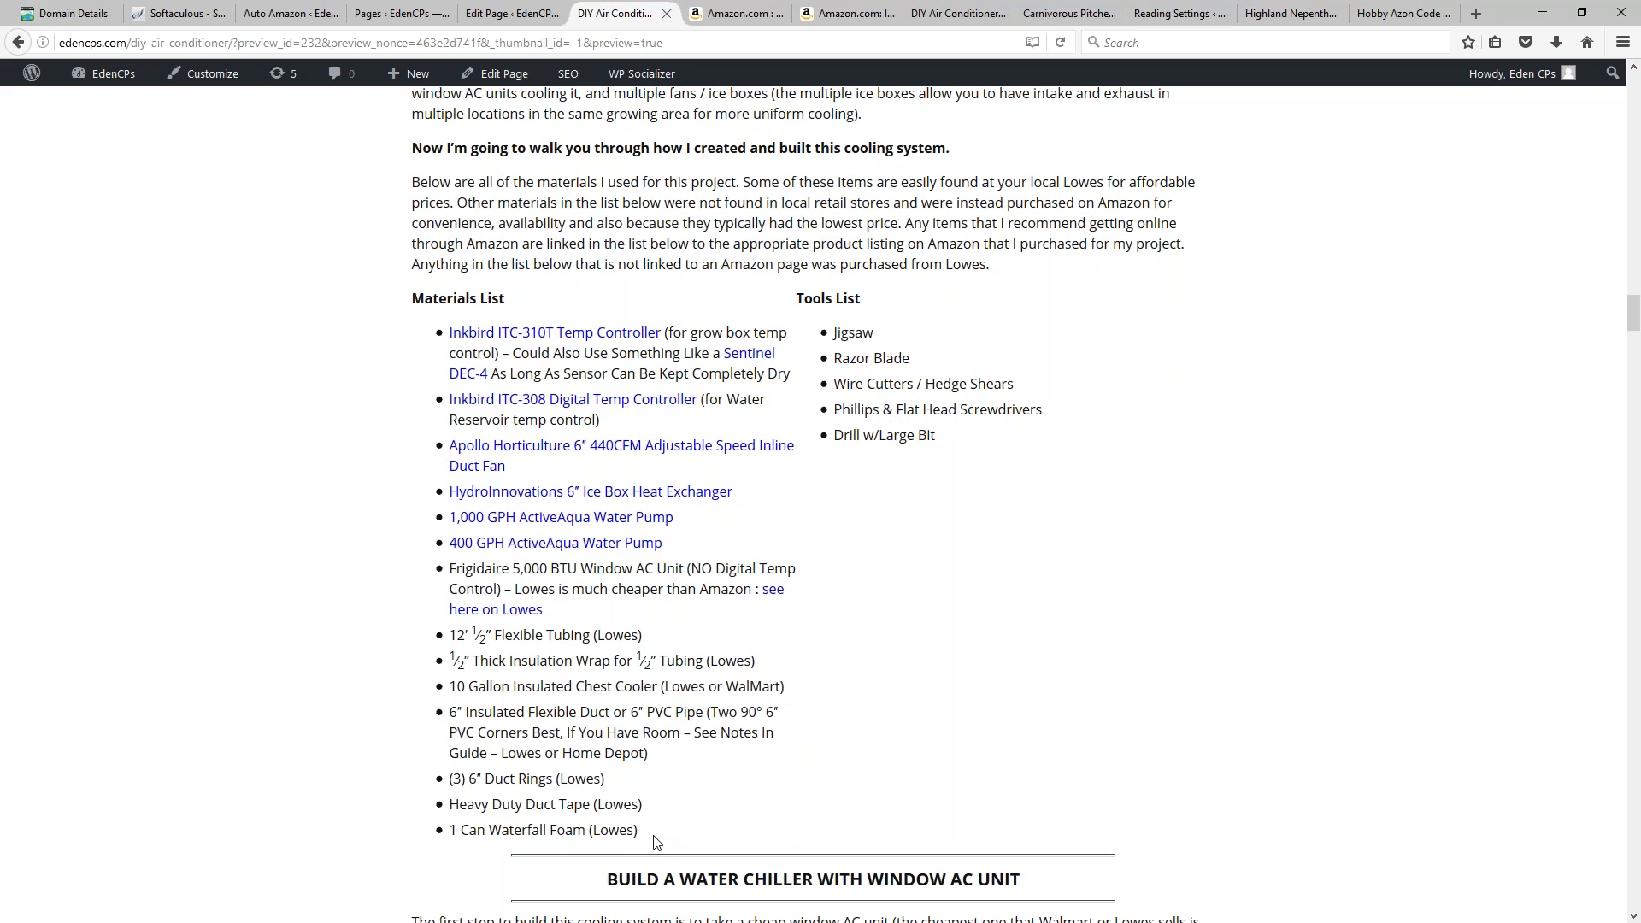
left_click_drag(655, 842, 452, 568)
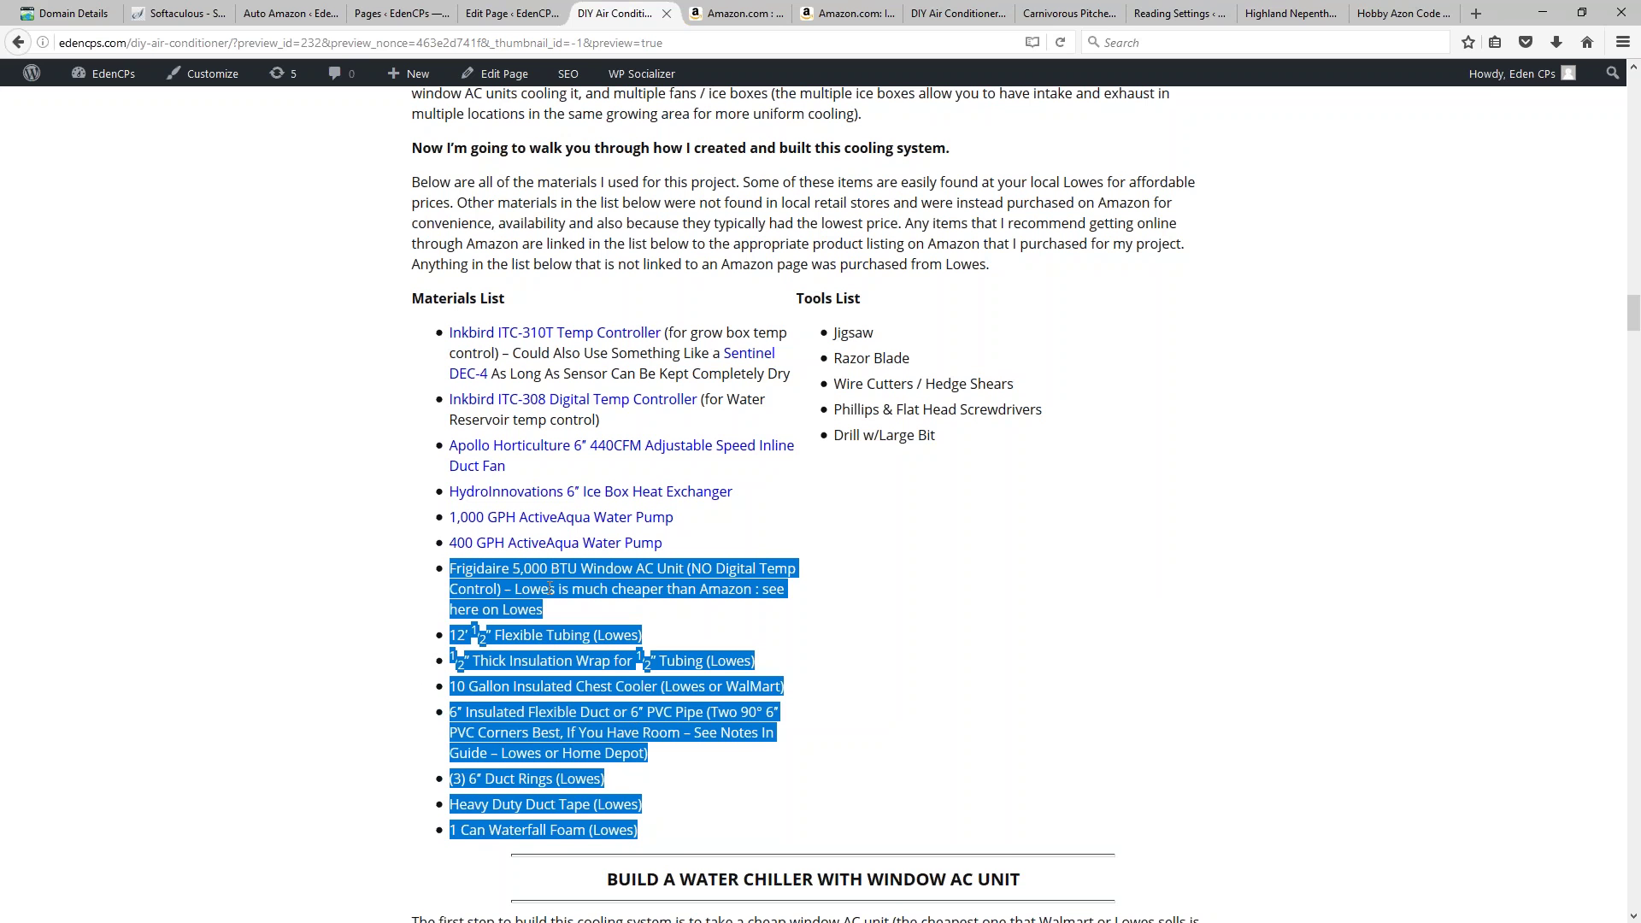
left_click(478, 837)
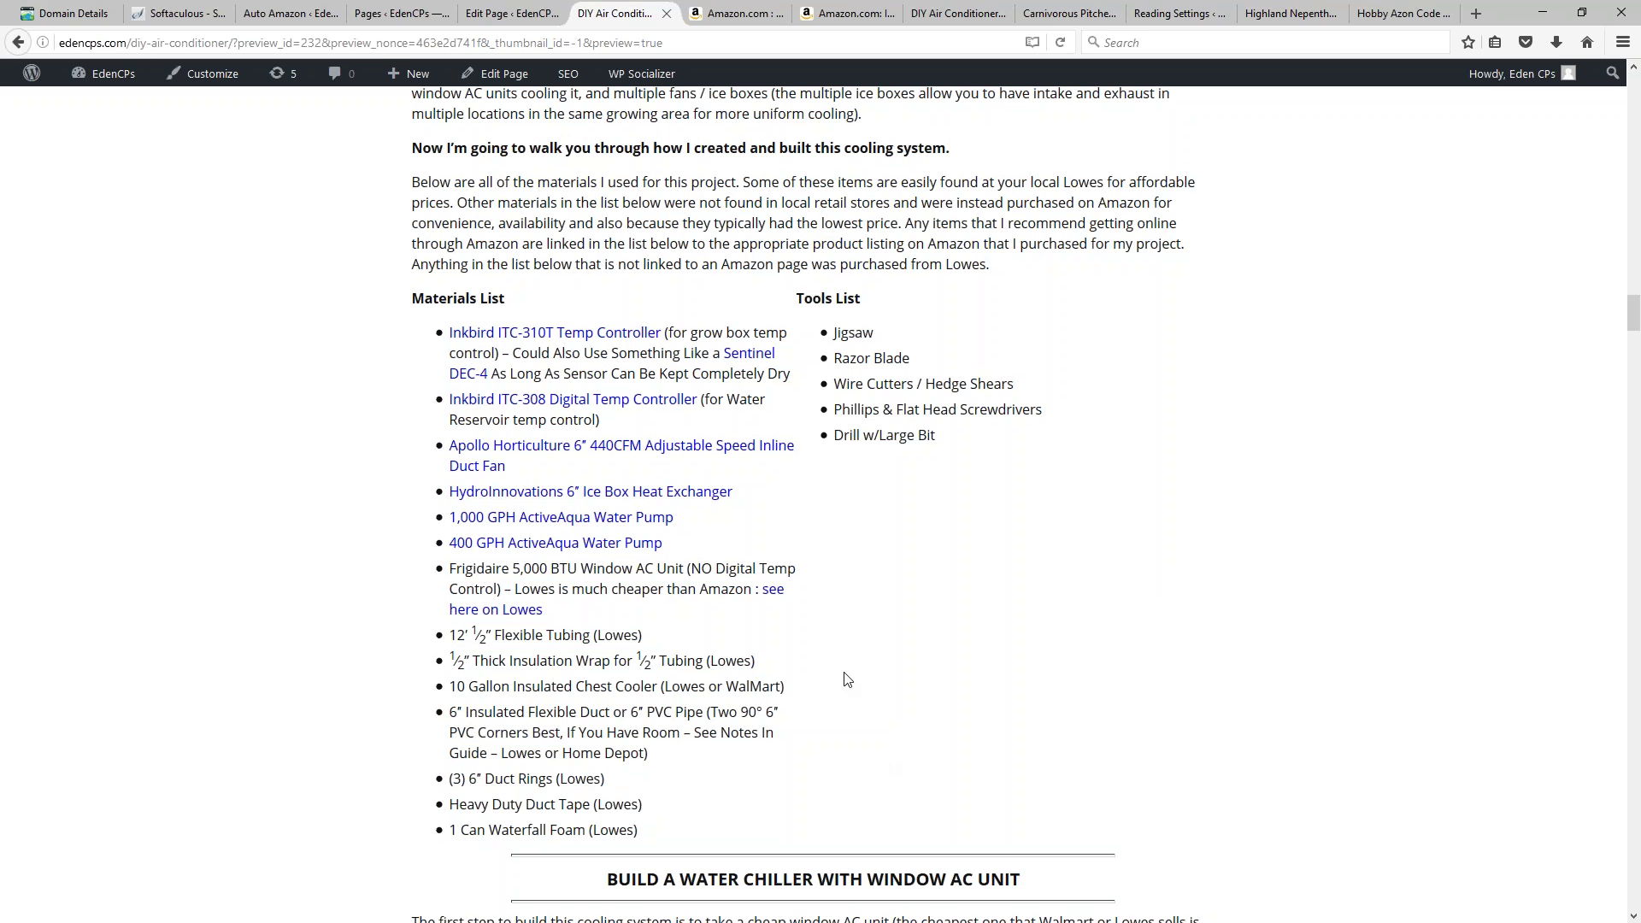
left_click_drag(678, 547, 449, 335)
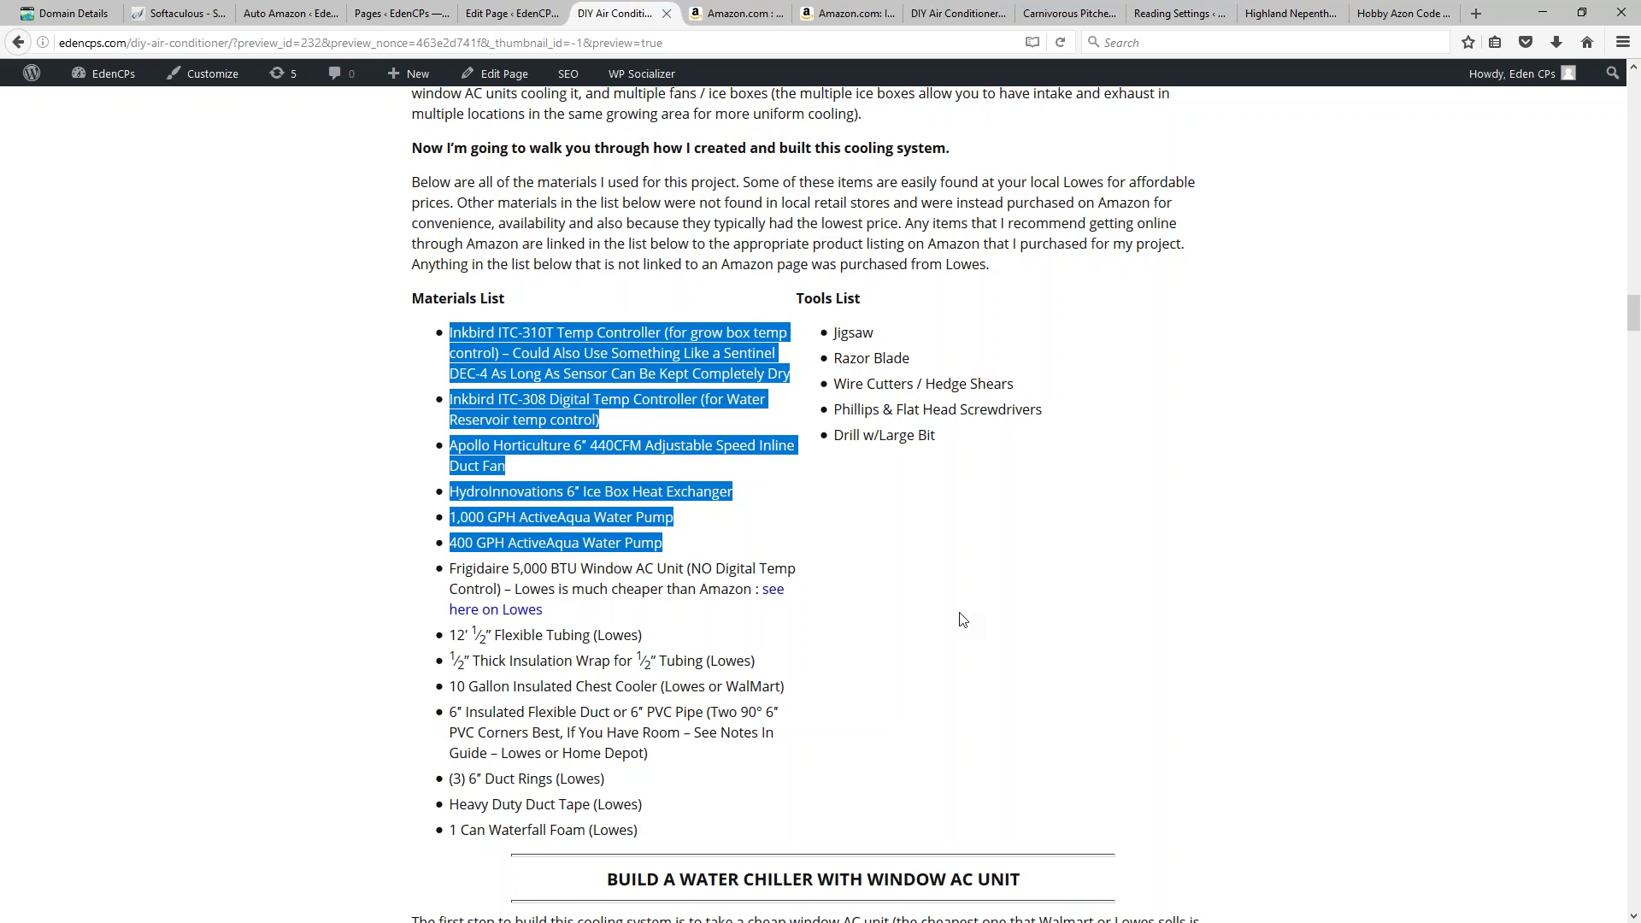
left_click(963, 618)
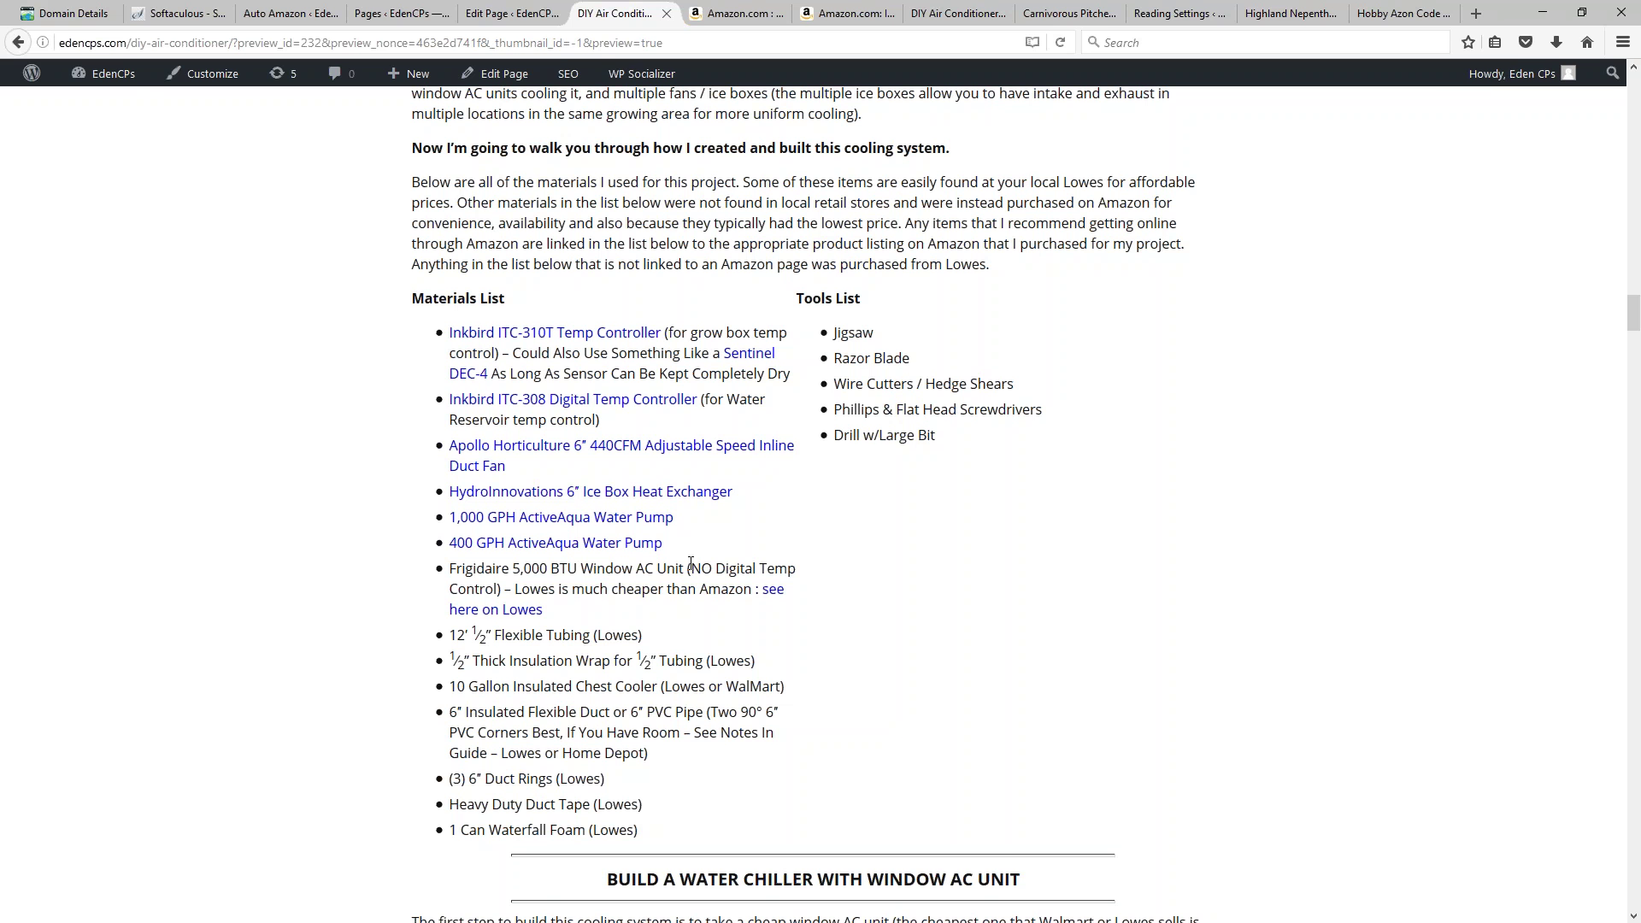
Step: From the page editor, open the ComboZon Ads list in a new tab and open the Cooling System ad for editing
left_click(492, 12)
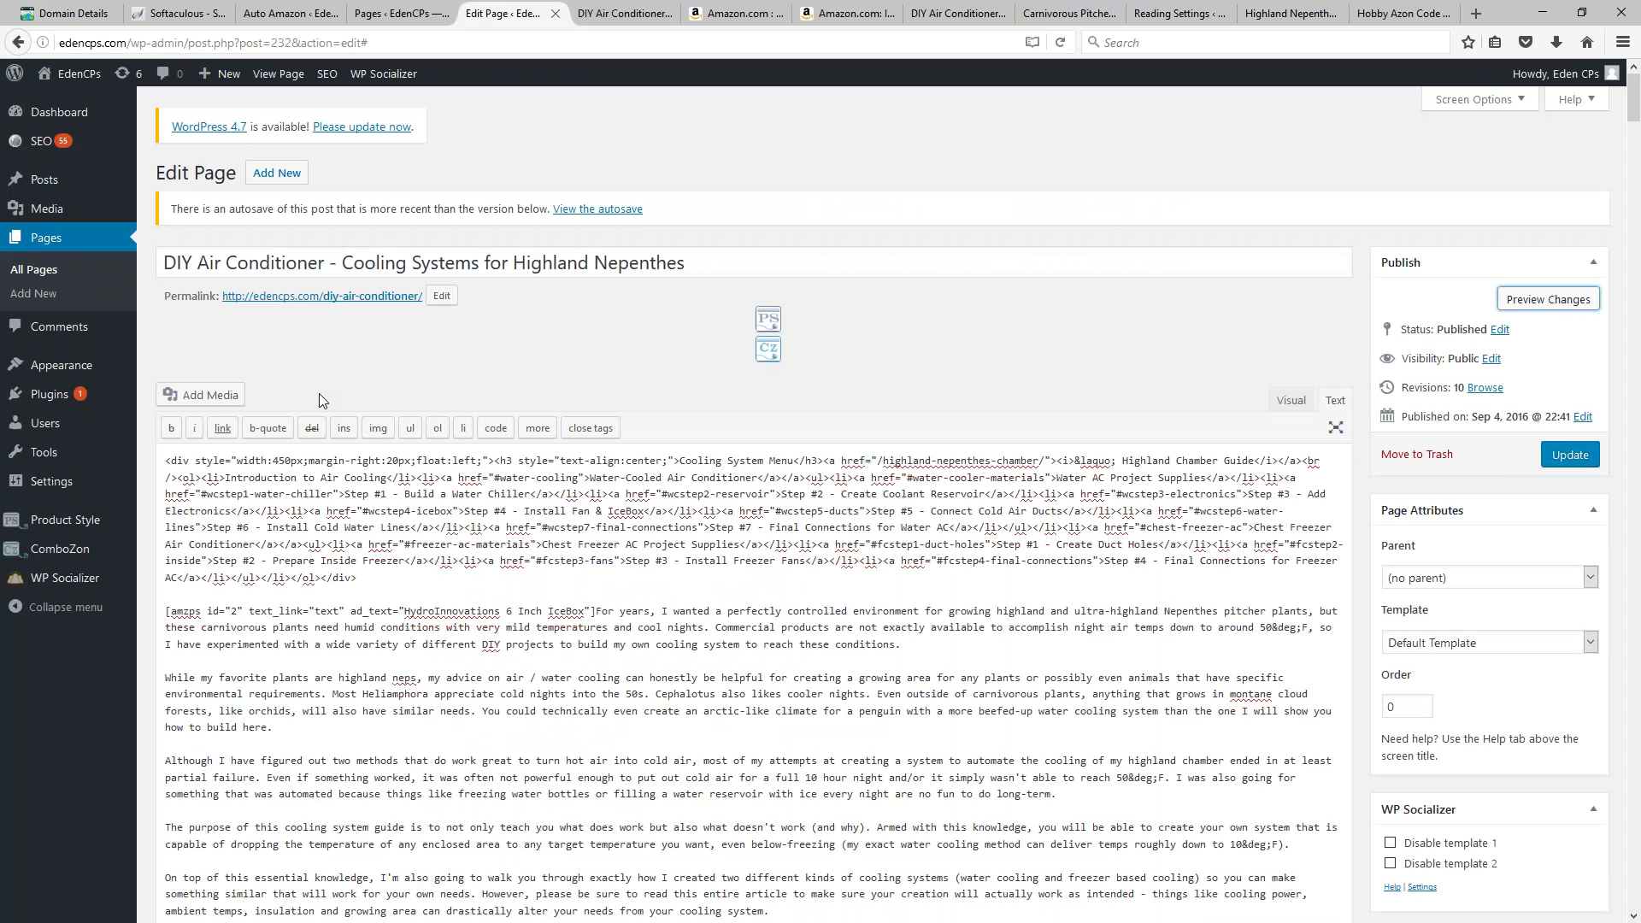
mouse_move(68, 554)
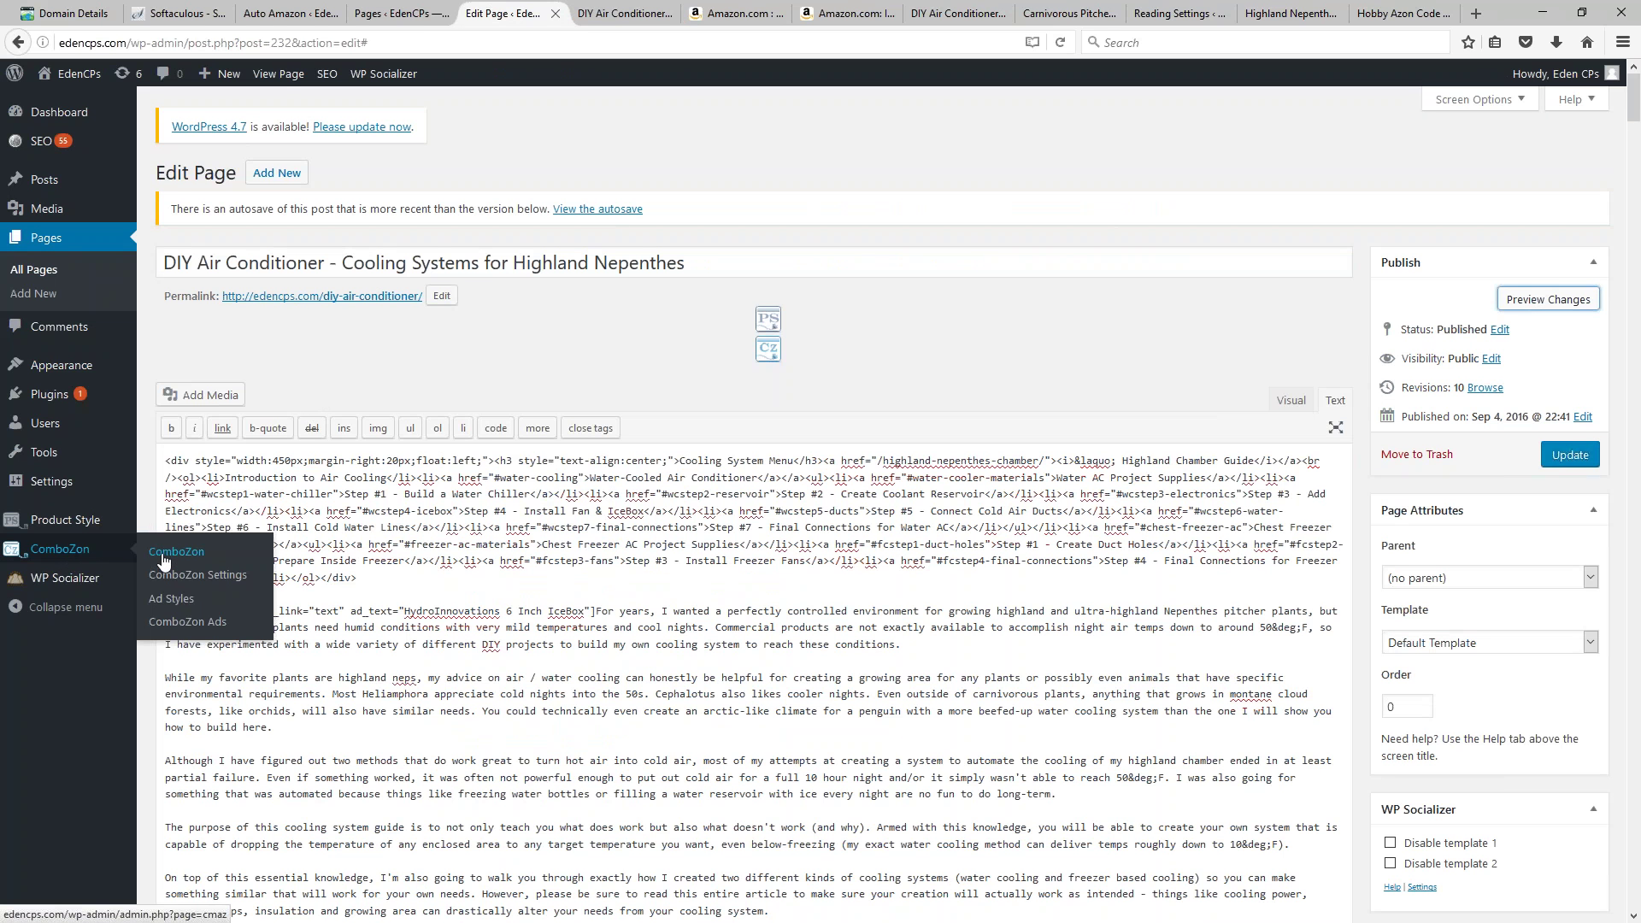
right_click(175, 622)
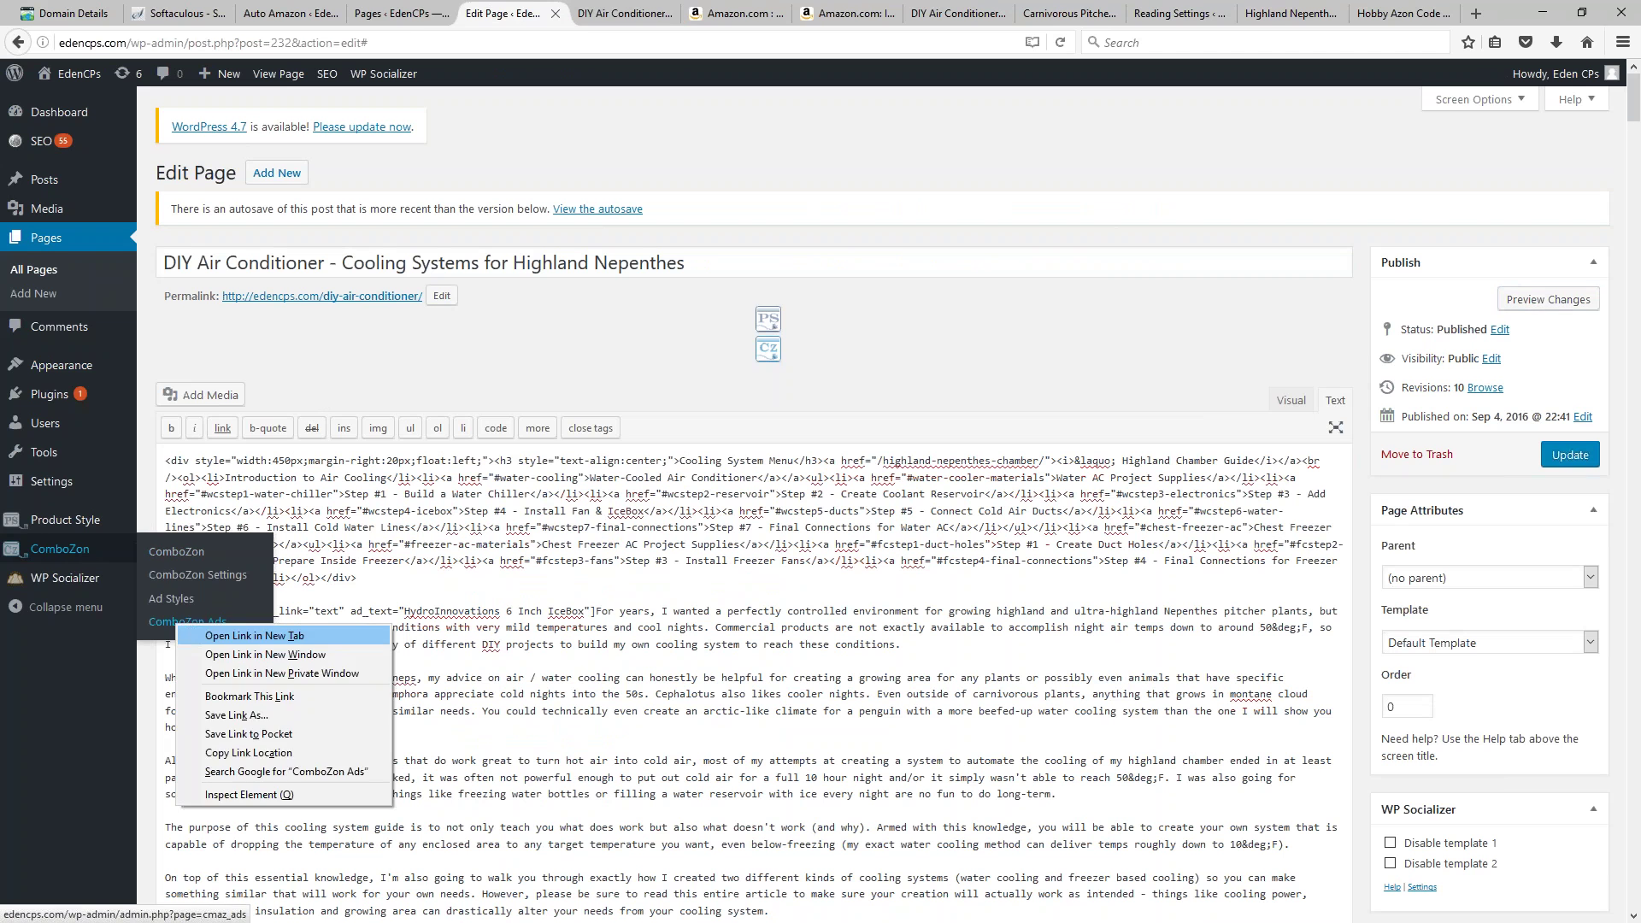
left_click(213, 633)
left_click(573, 12)
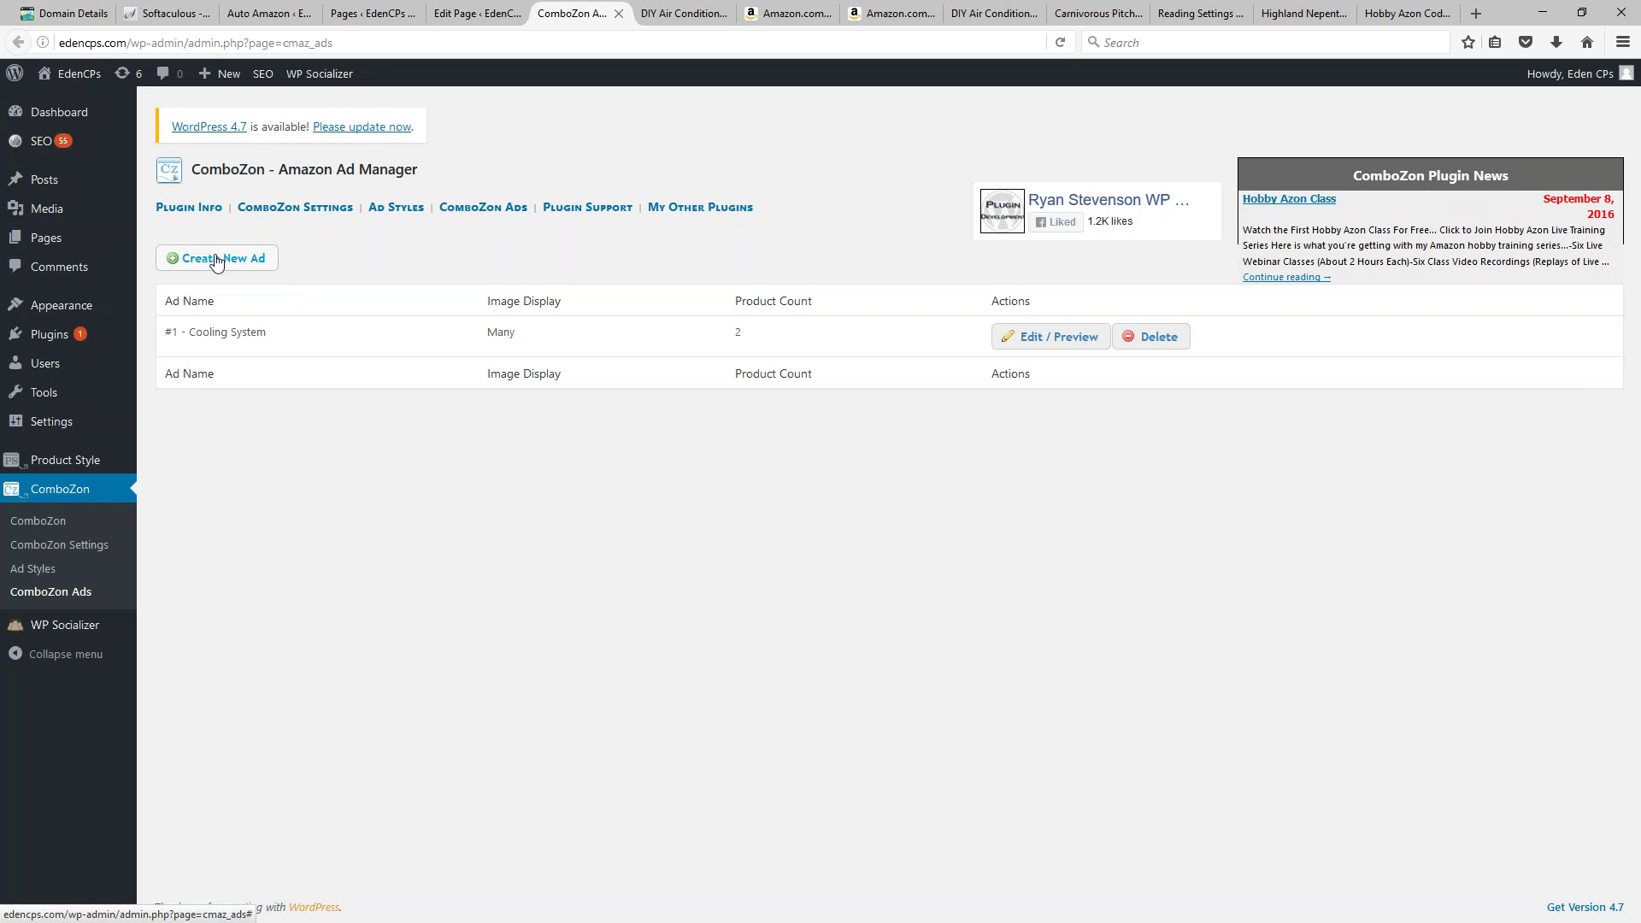
left_click(1039, 340)
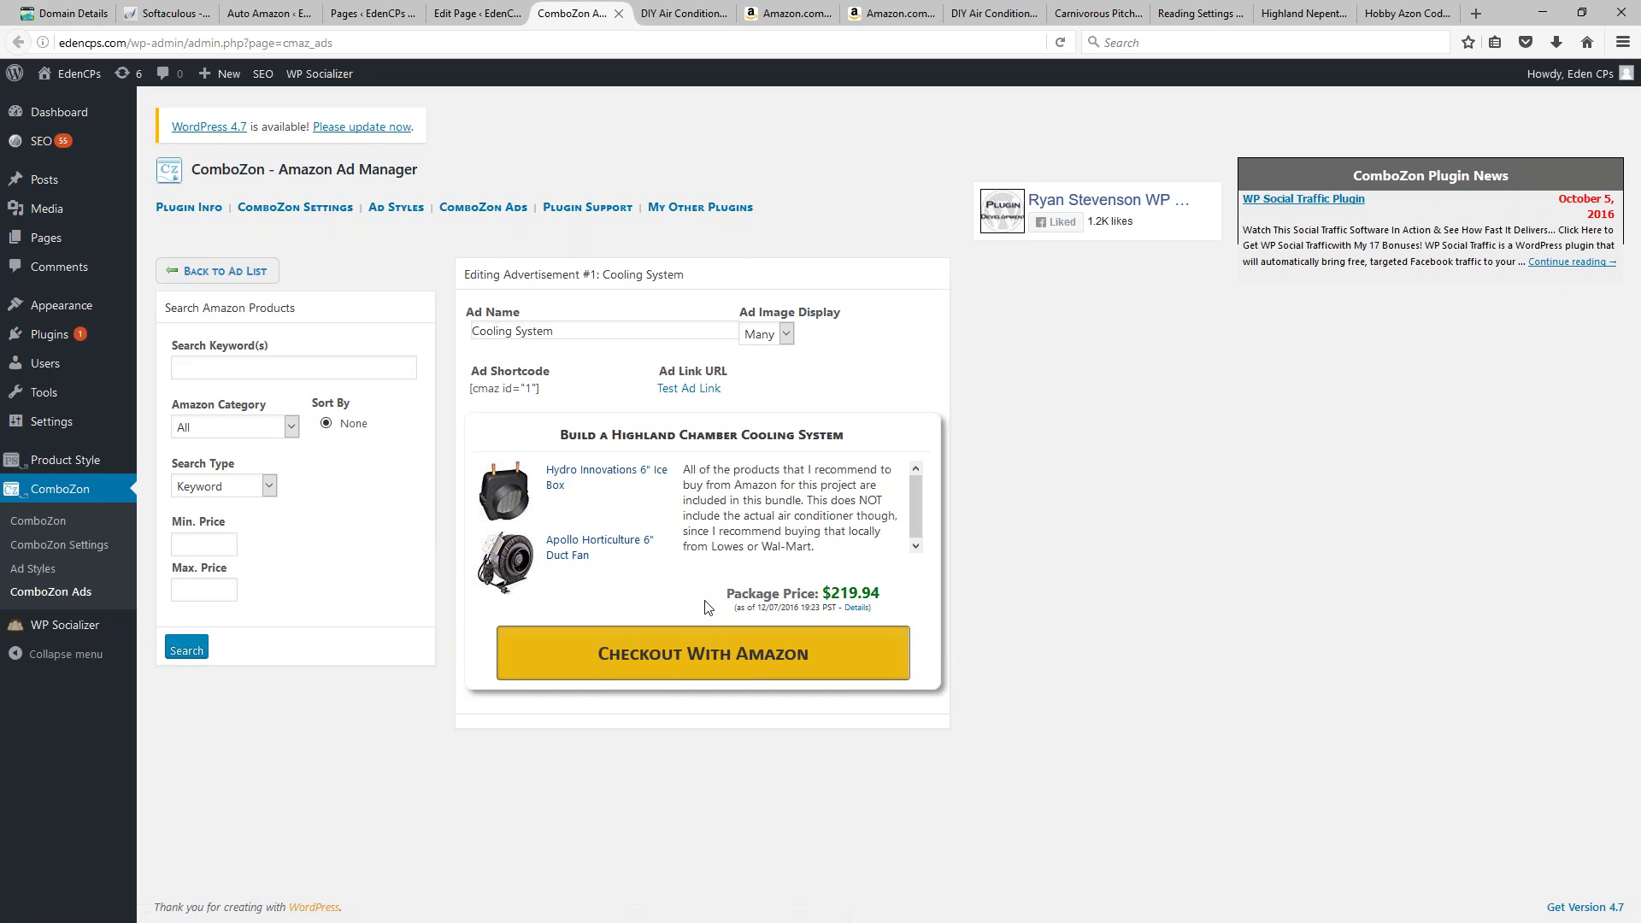
Step: View the Amazon cart page behind the ad's Checkout With Amazon link in a new tab, then return to the ad editor
right_click(688, 663)
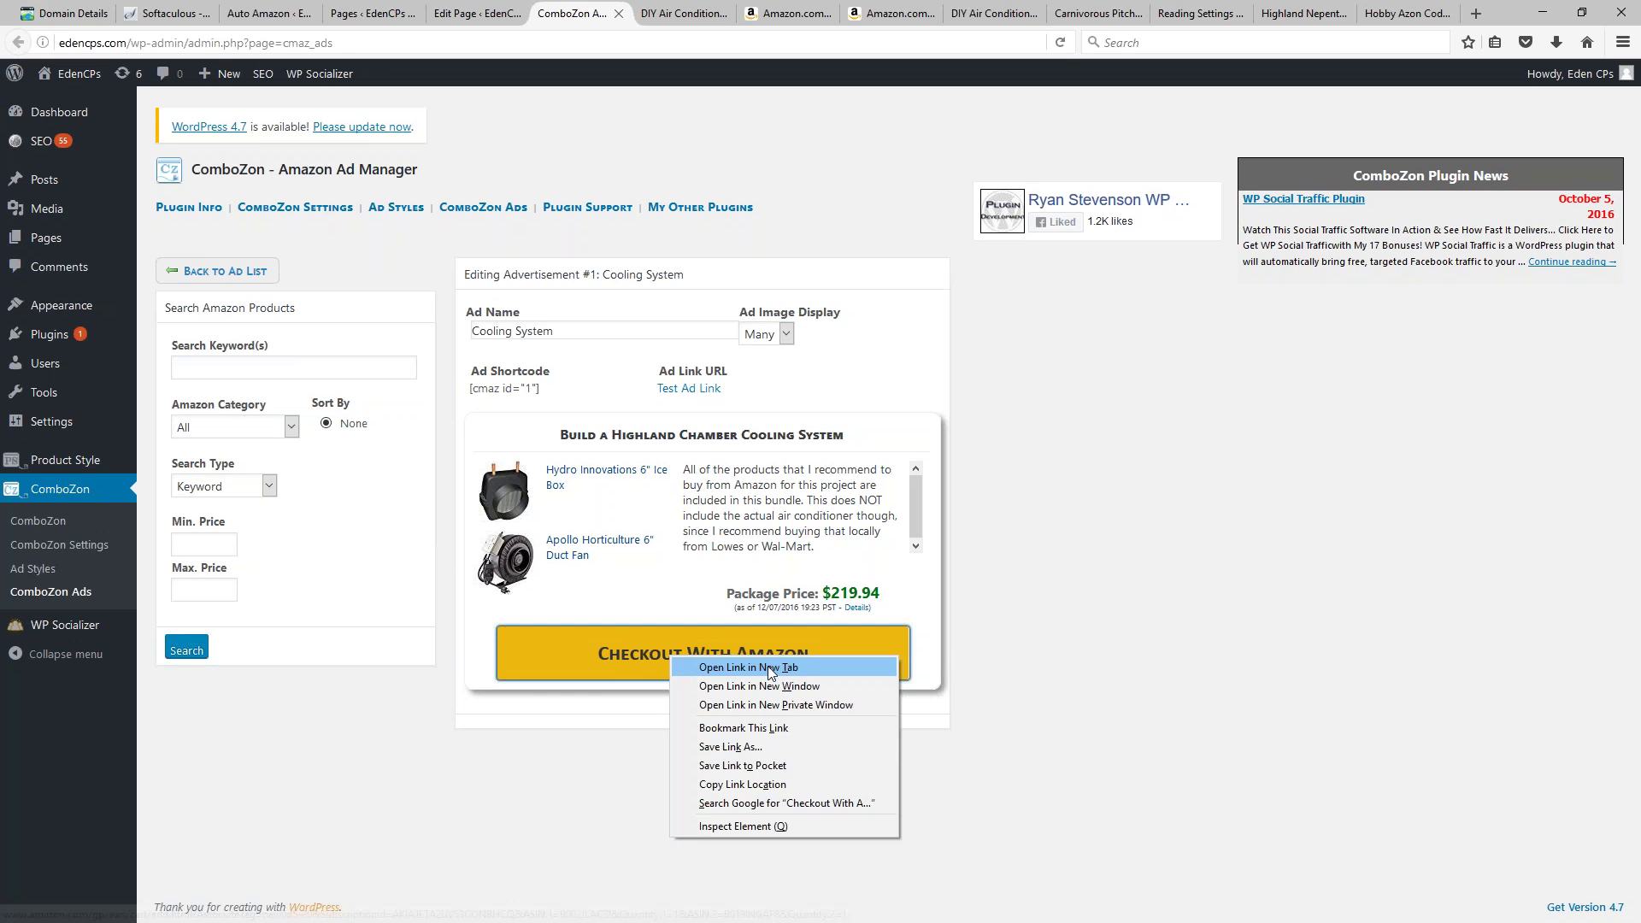
left_click(767, 669)
left_click(630, 19)
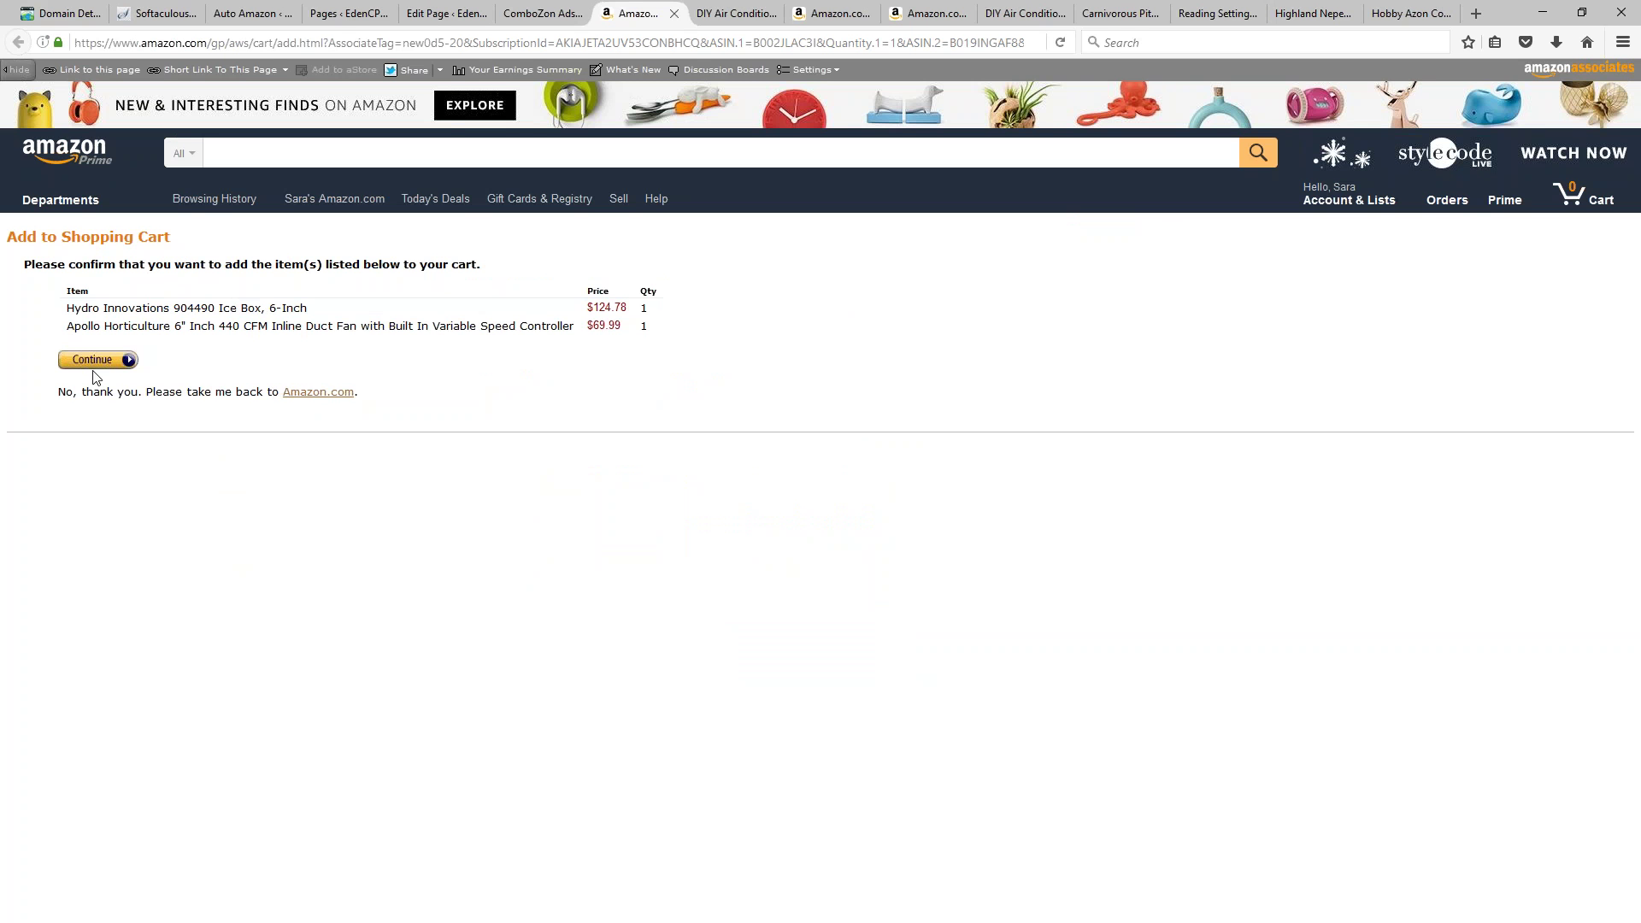
left_click(548, 13)
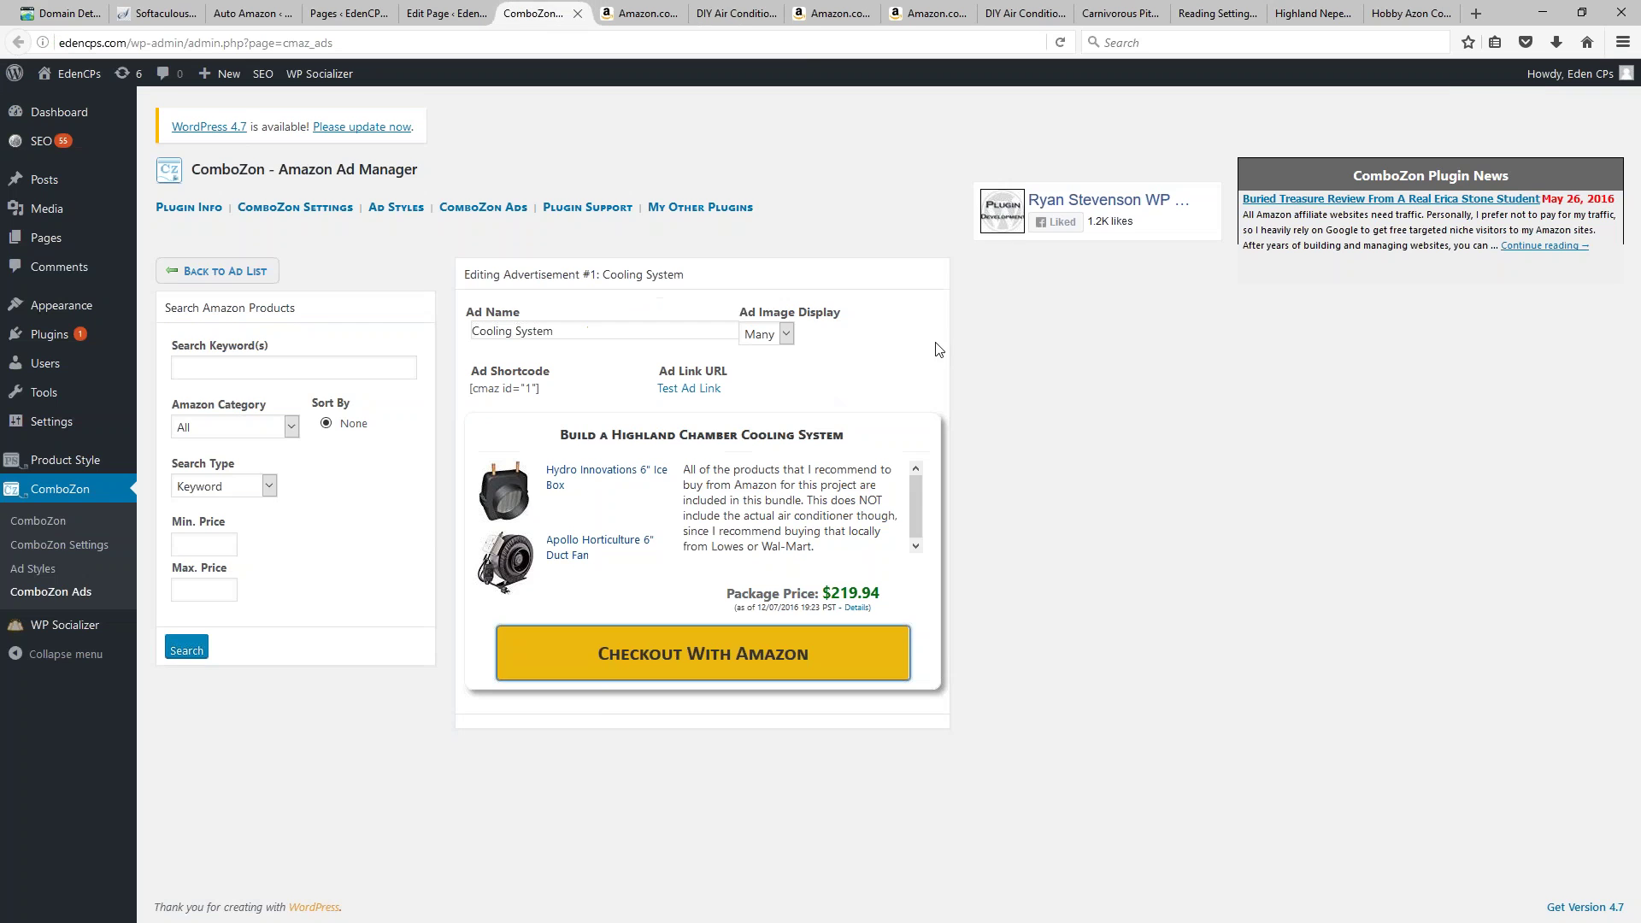
Step: Copy "Inkbird ITC-310T" from the previewed page's Materials List and search Amazon products for it in the Cooling System ad editor
left_click(727, 11)
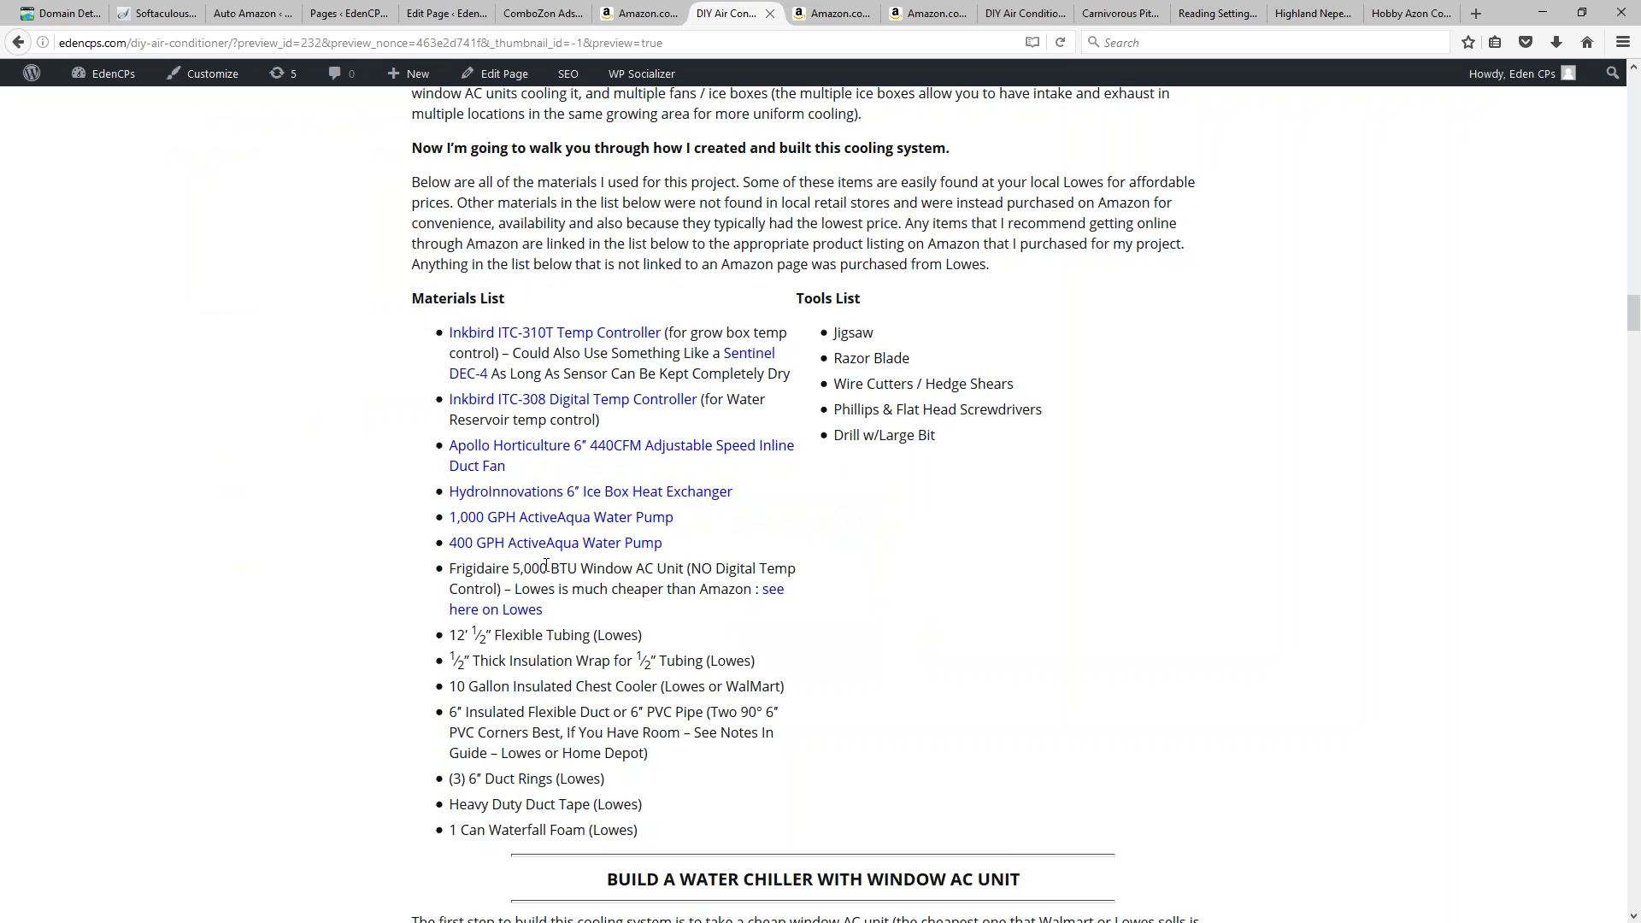
scroll(700, 575, "up", 4)
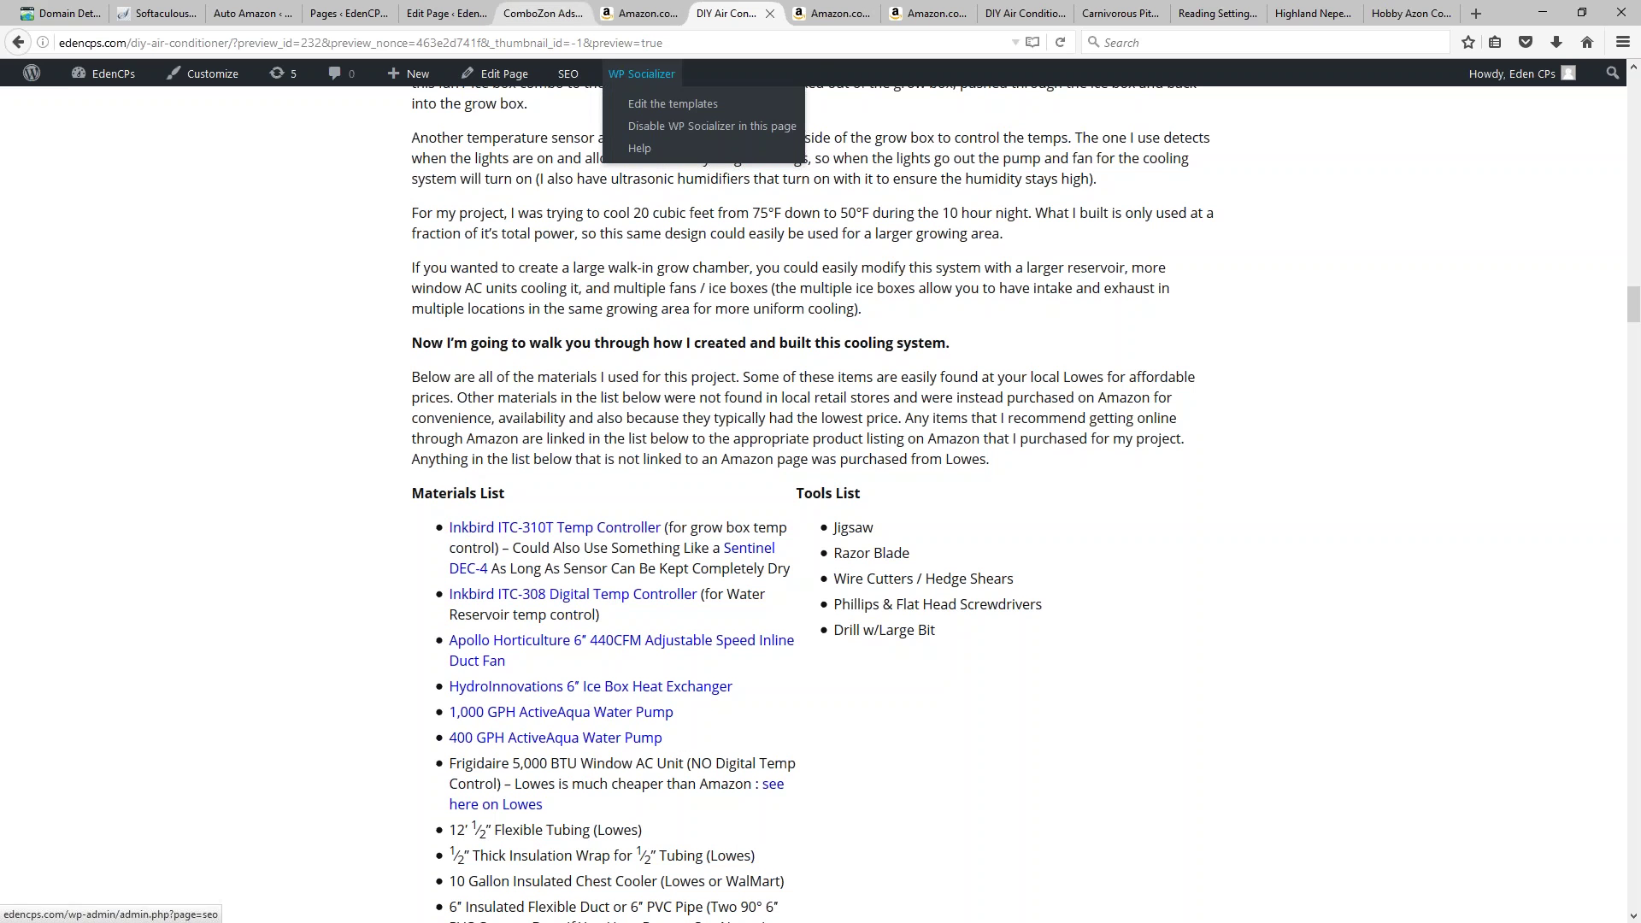
left_click_drag(446, 529, 556, 534)
key("ctrl+c")
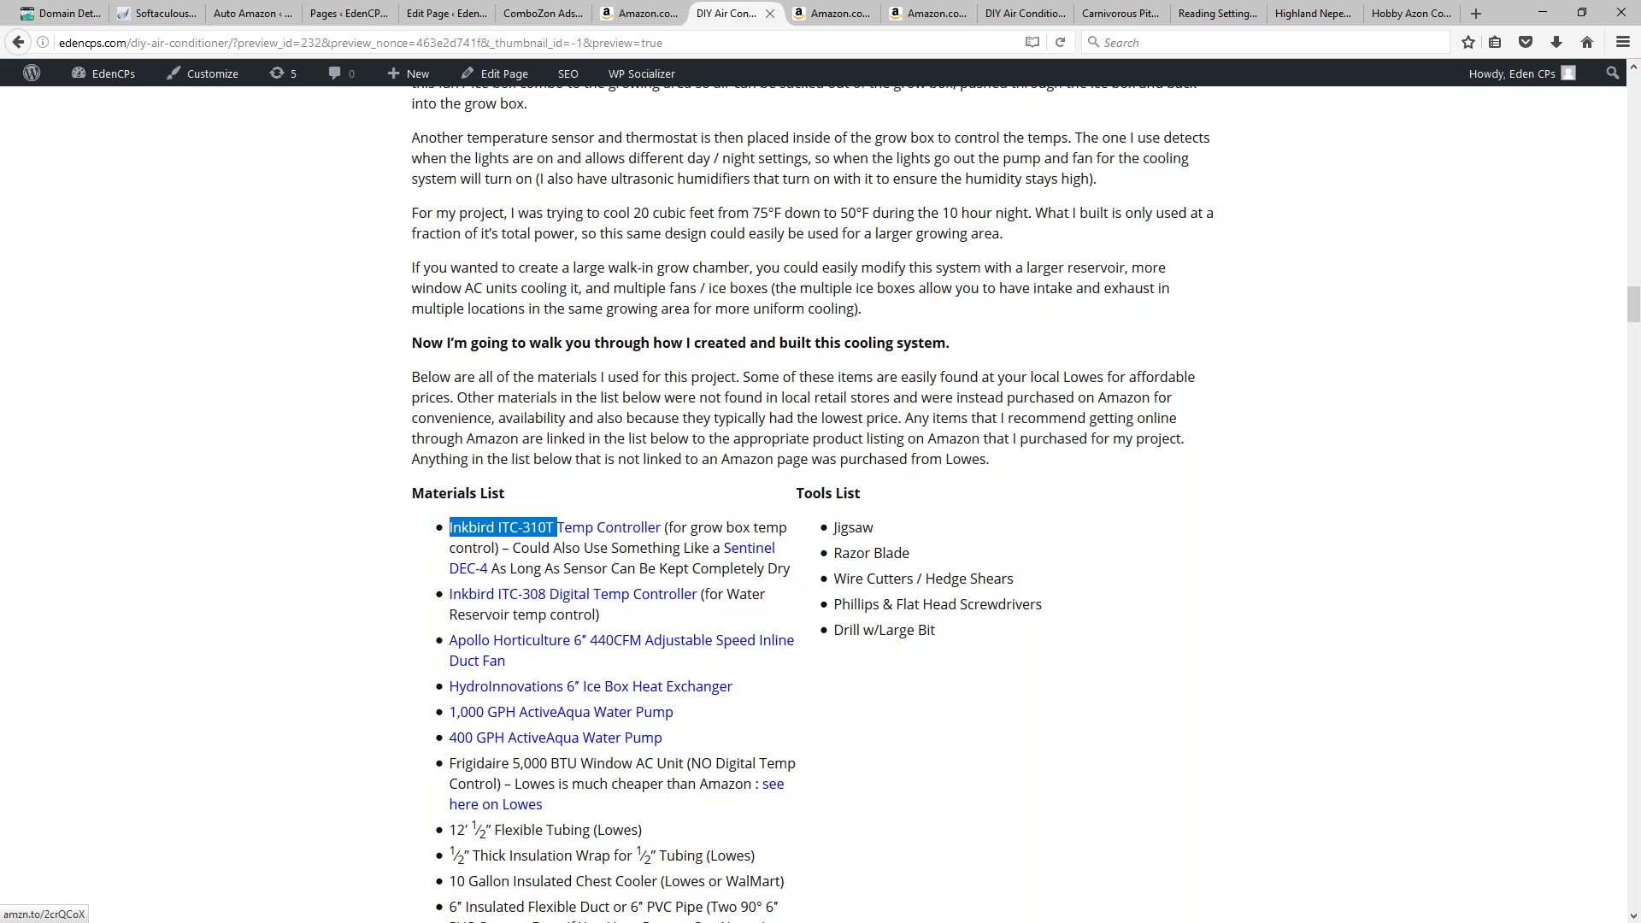
left_click(550, 14)
left_click(375, 363)
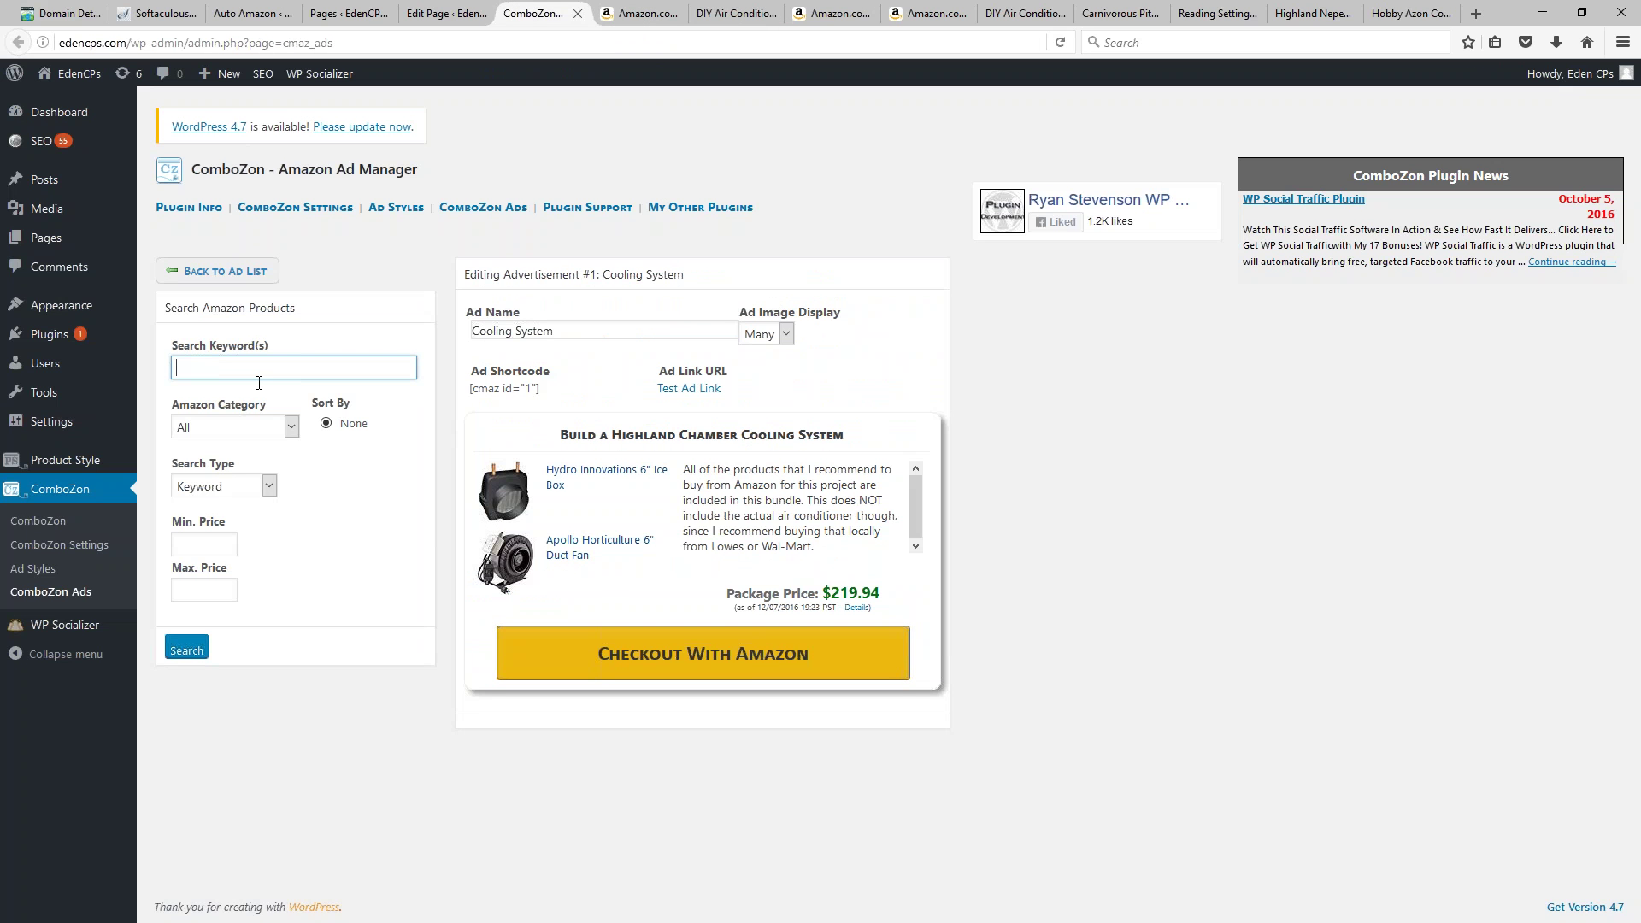
key("ctrl+v")
key("BackSpace")
left_click(183, 652)
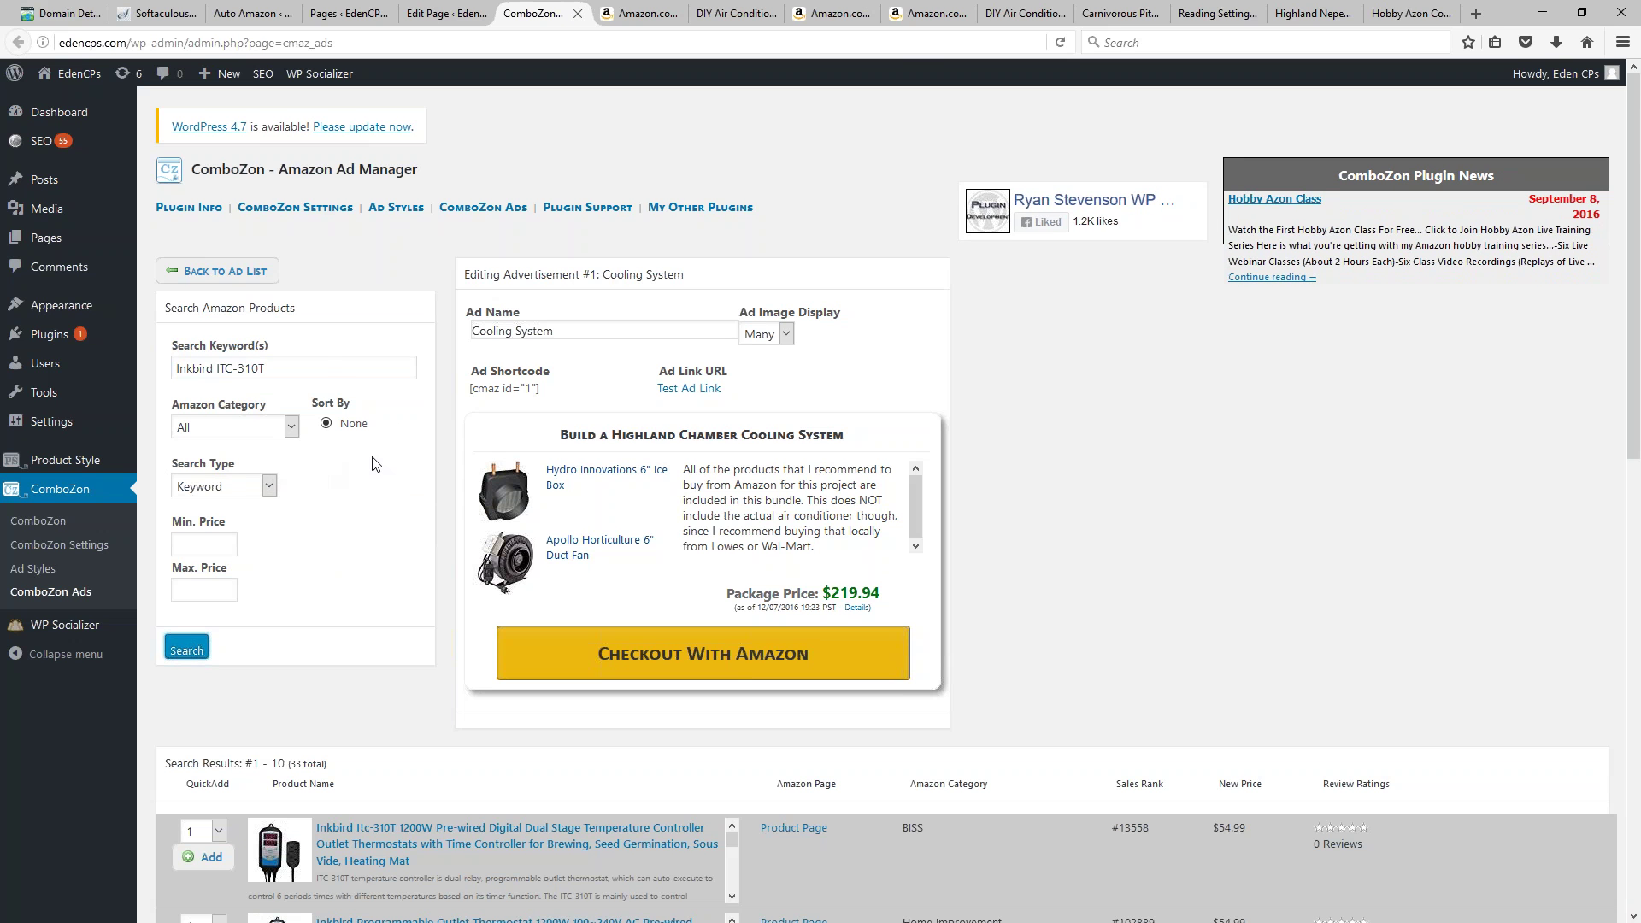
Step: Add the Inkbird Itc-310T 1200W controller from the search results to the Cooling System ad and shorten its title to "Inkbird Itc-310T"
scroll(377, 462, "down", 2)
scroll(382, 461, "down", 2)
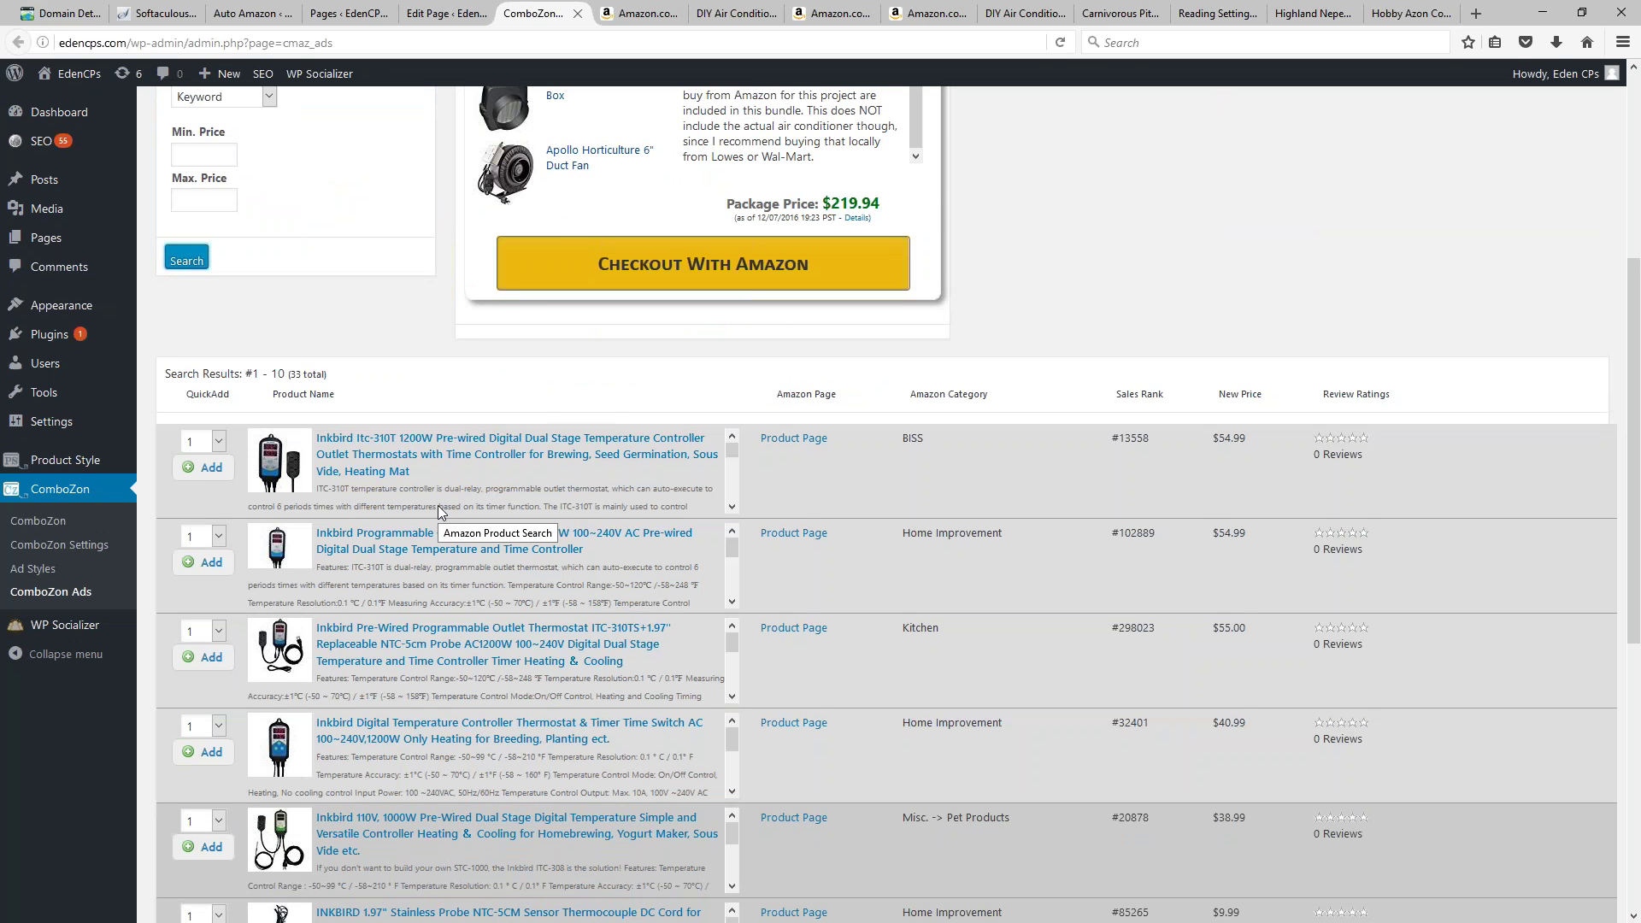
left_click(209, 468)
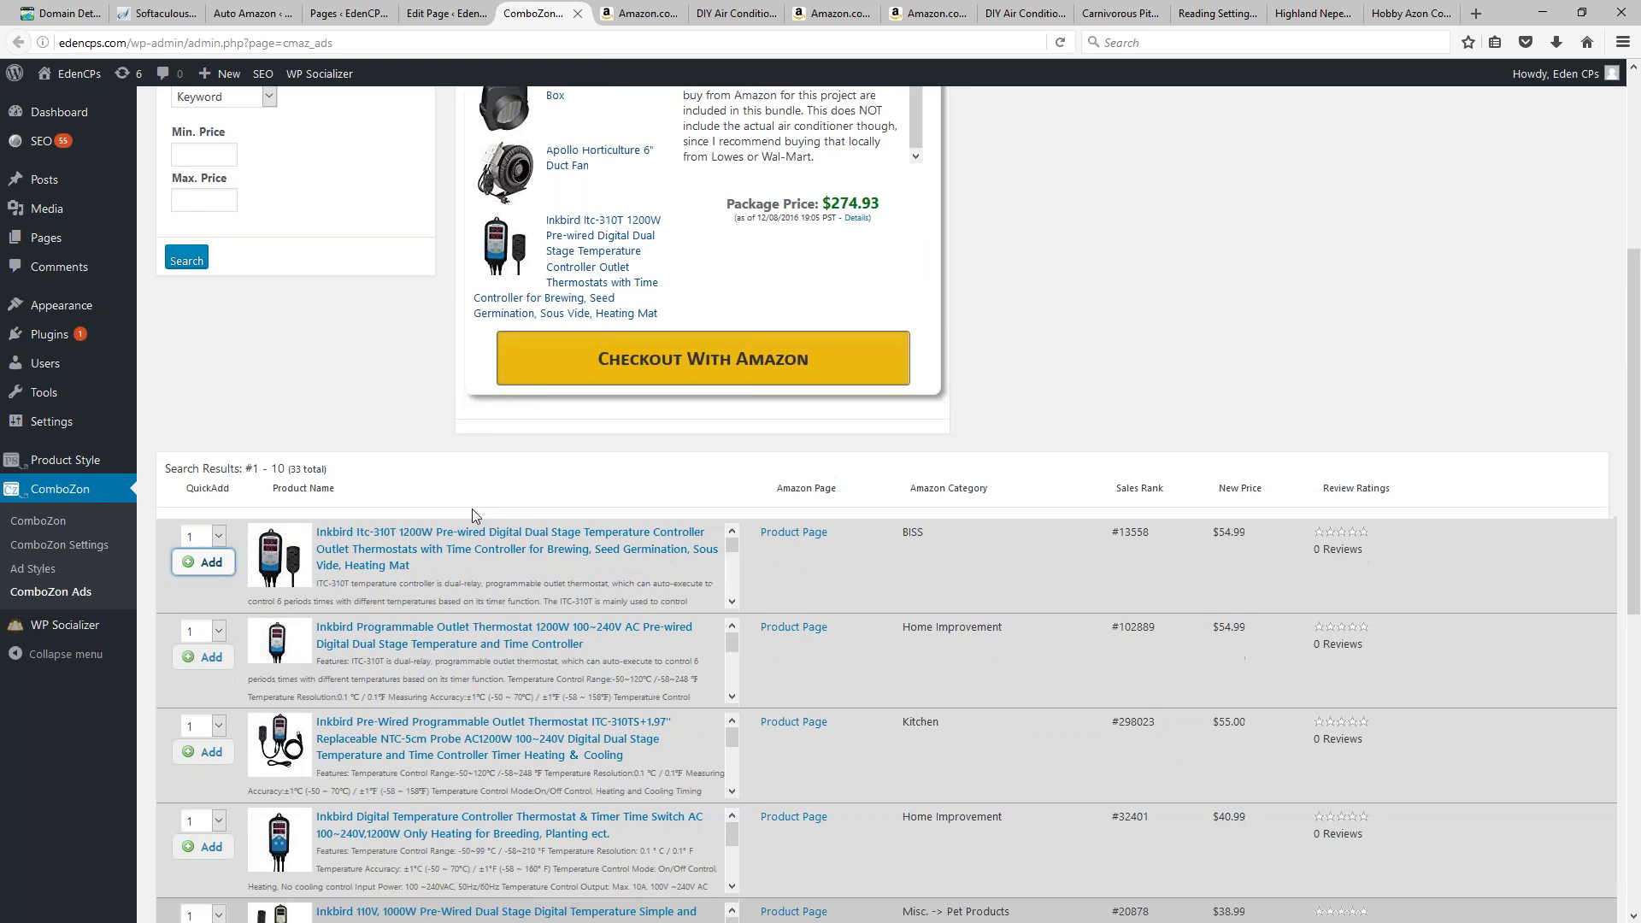
scroll(671, 475, "up", 2)
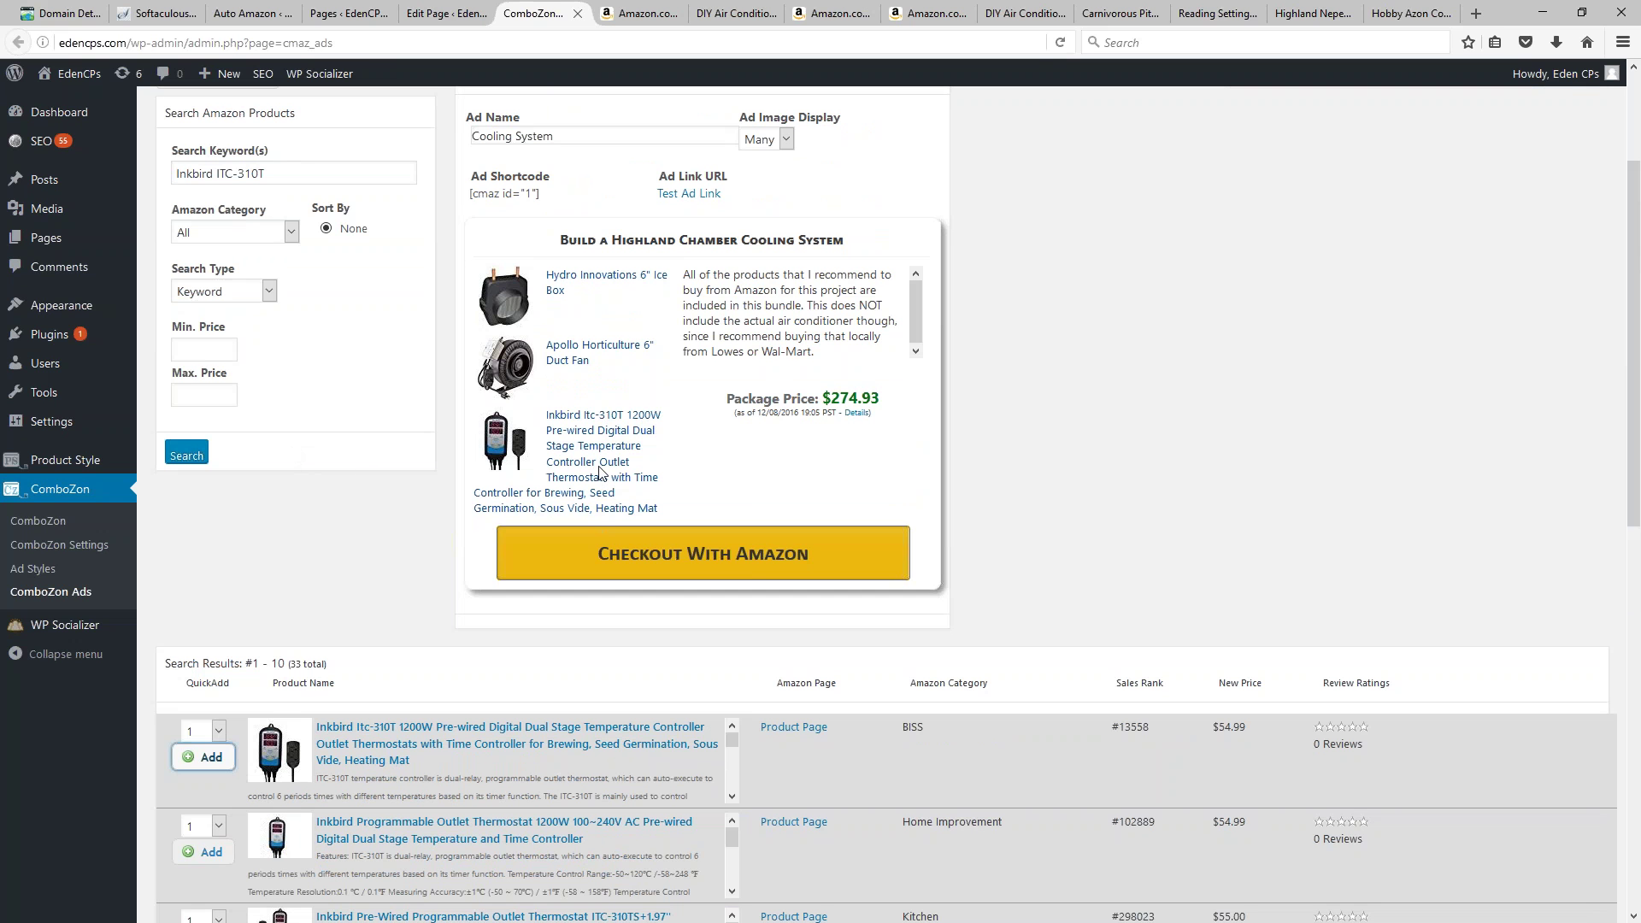
left_click(577, 469)
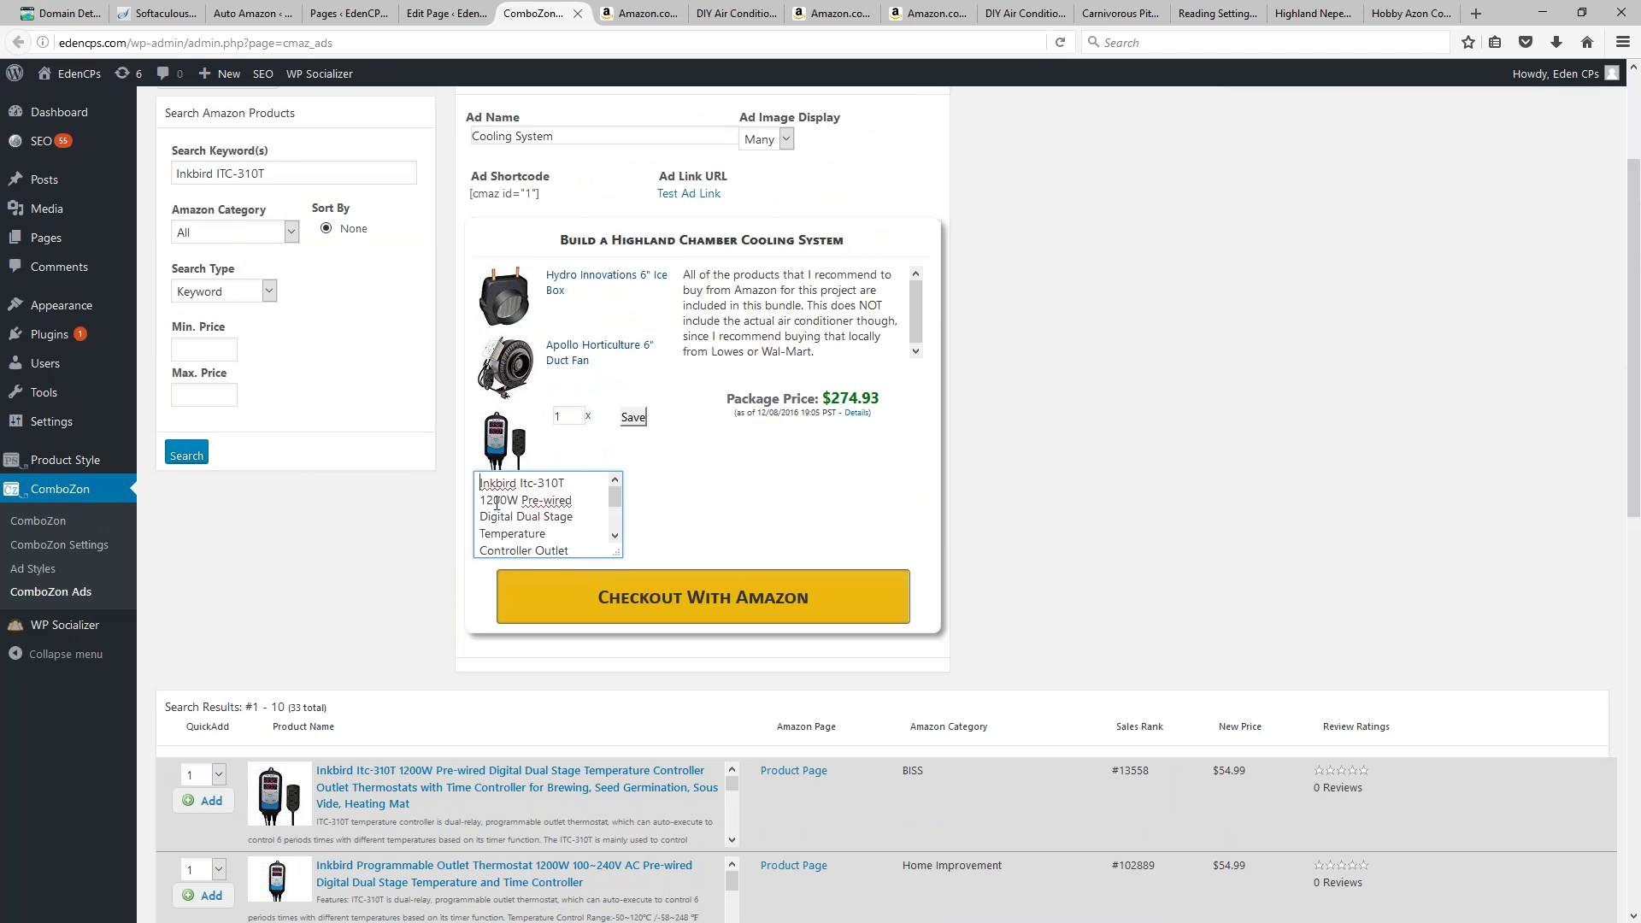
key("ctrl+shift+End")
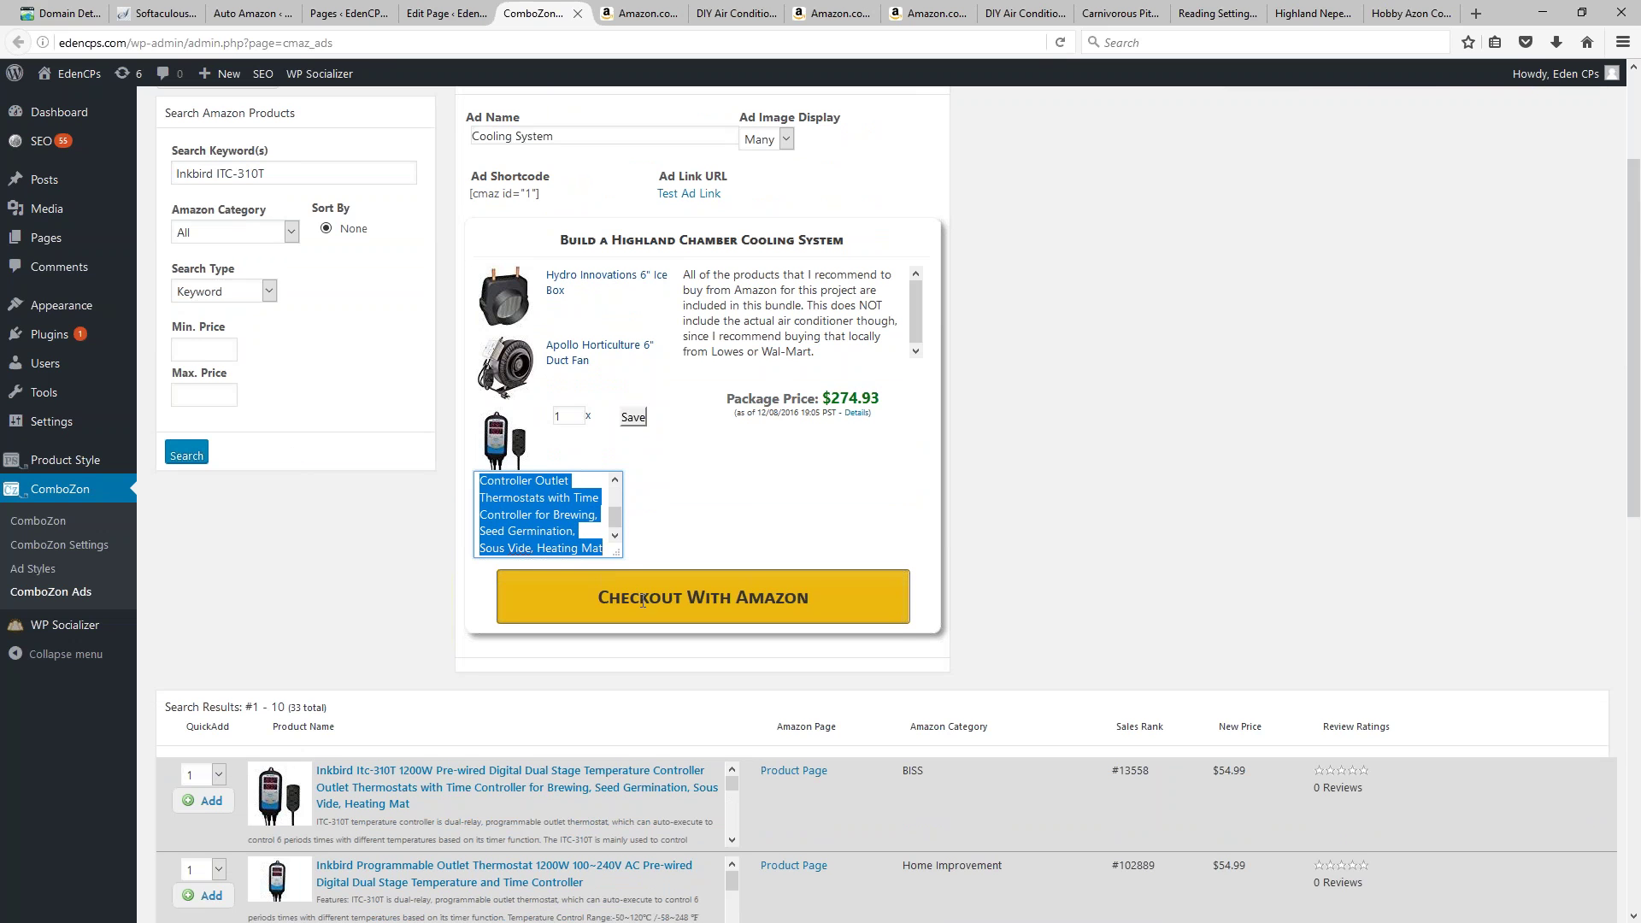
key("BackSpace")
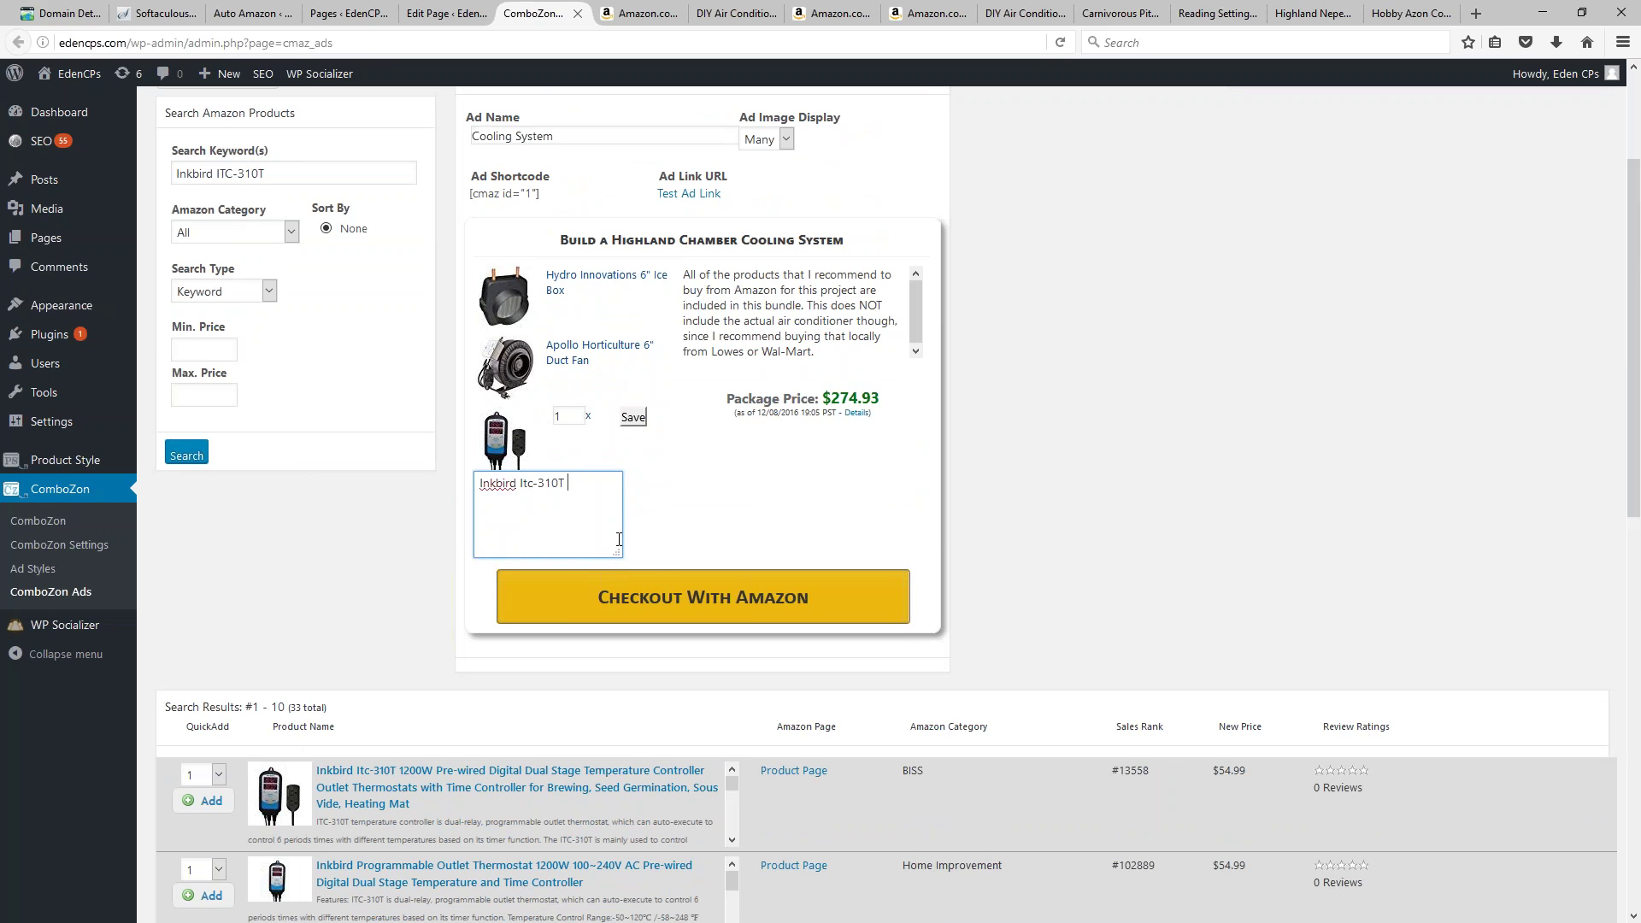
left_click(636, 422)
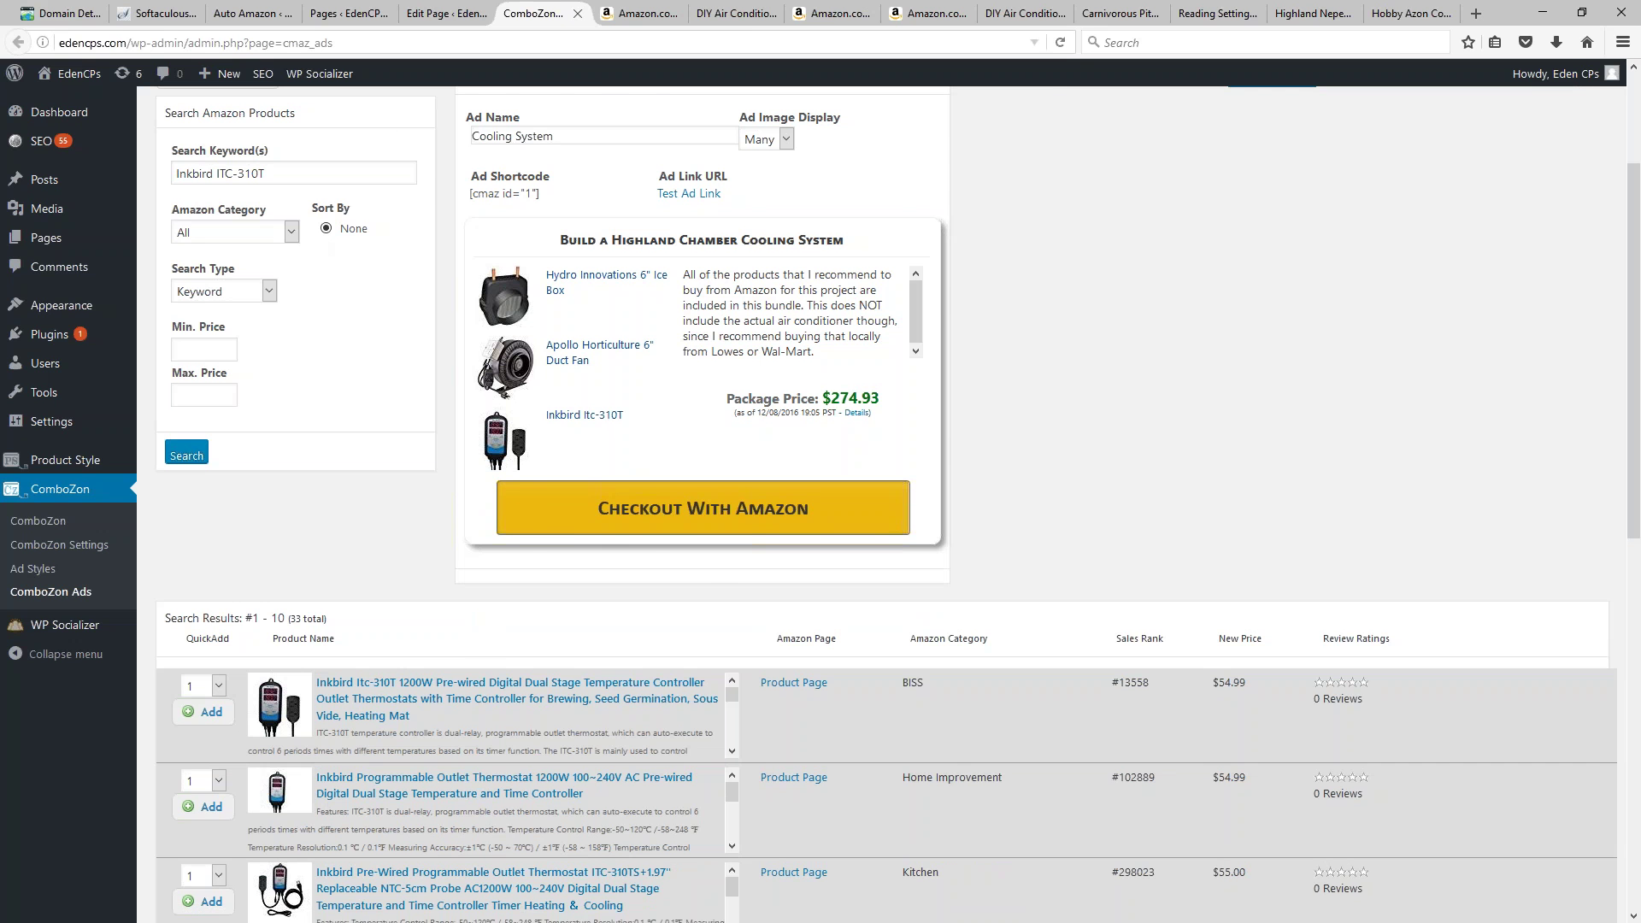
Step: Search Amazon products for "Inkbird ITC-308" and add the Inkbird Itc-308 Digital Temperature Controller to the ad
left_click(728, 13)
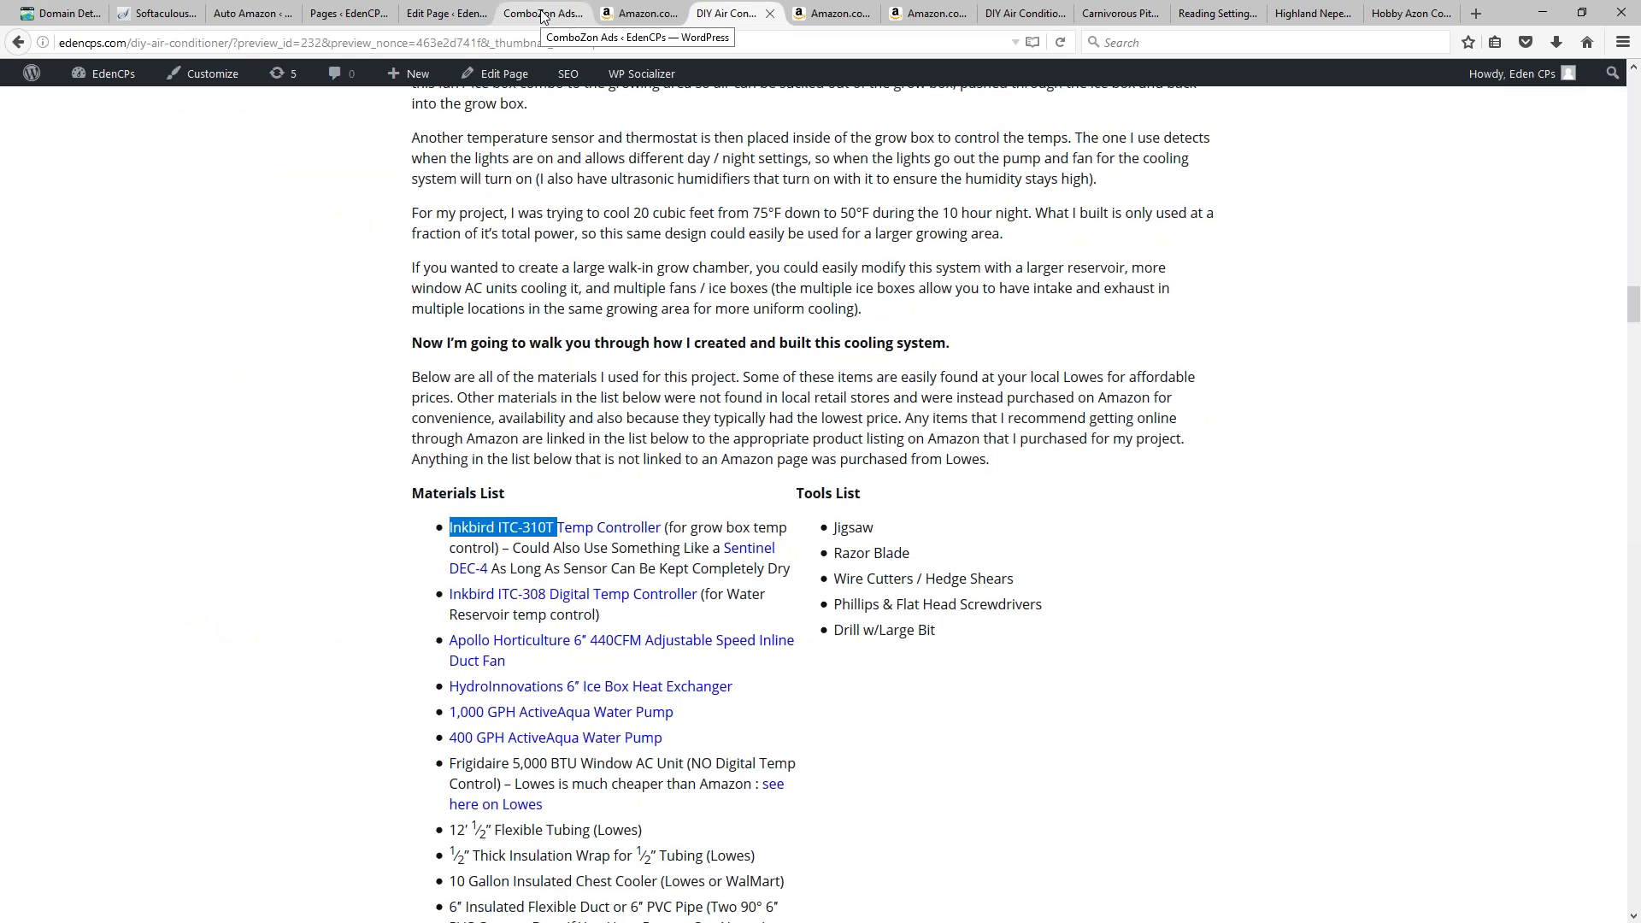
left_click(542, 14)
mouse_move(267, 173)
left_mouse_down()
mouse_move(237, 177)
mouse_move(284, 181)
left_mouse_up()
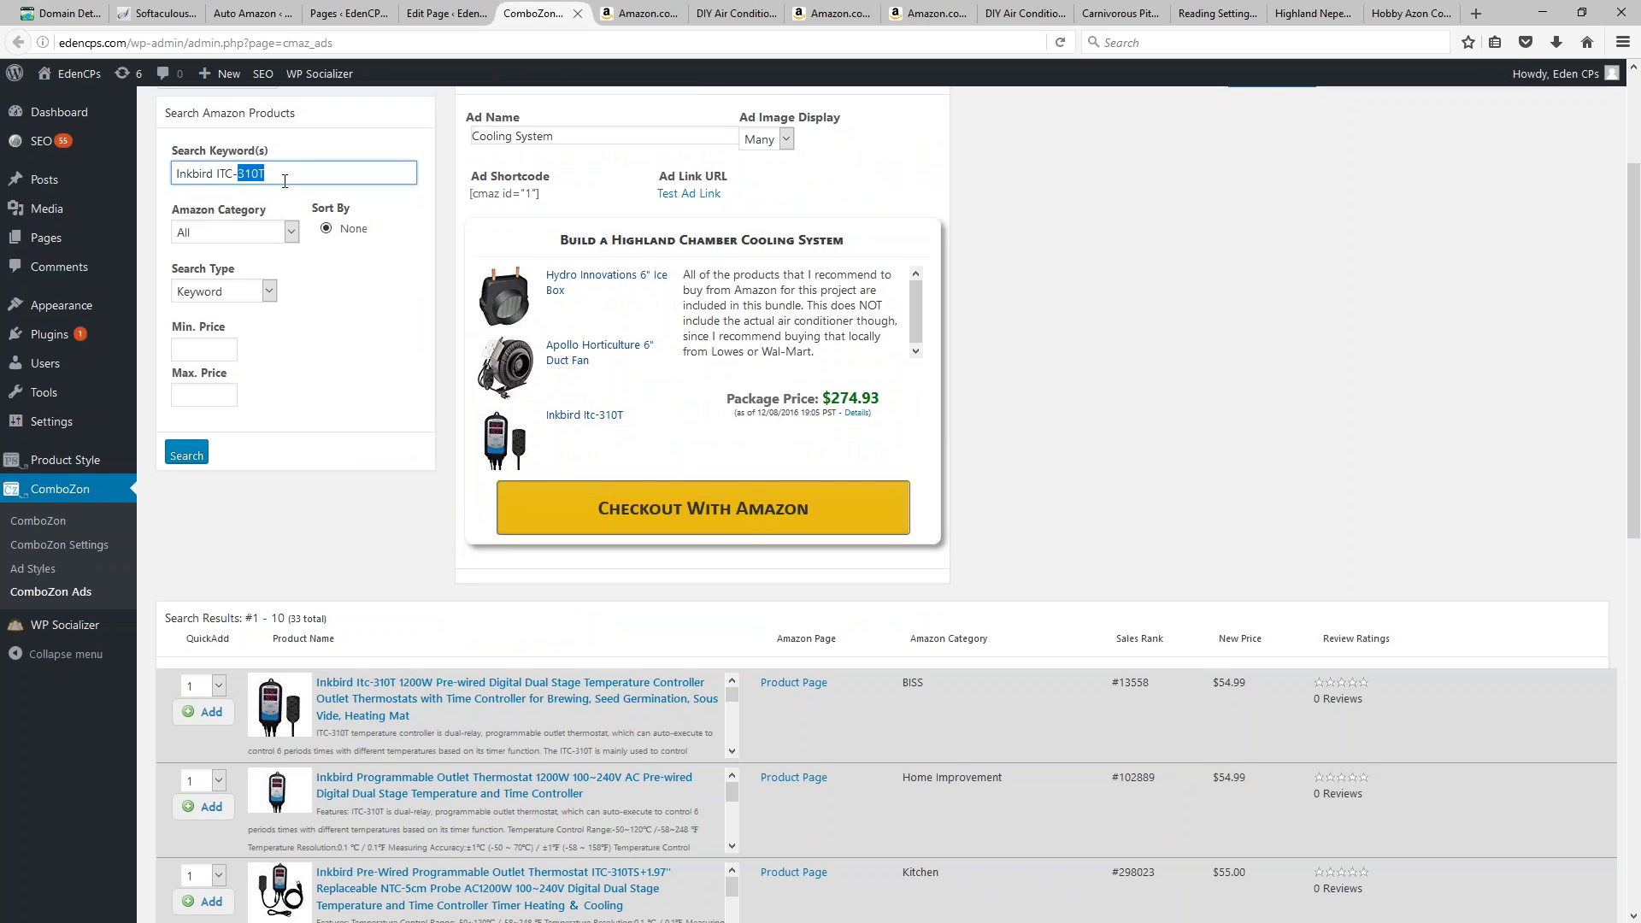
type("308")
left_click(187, 455)
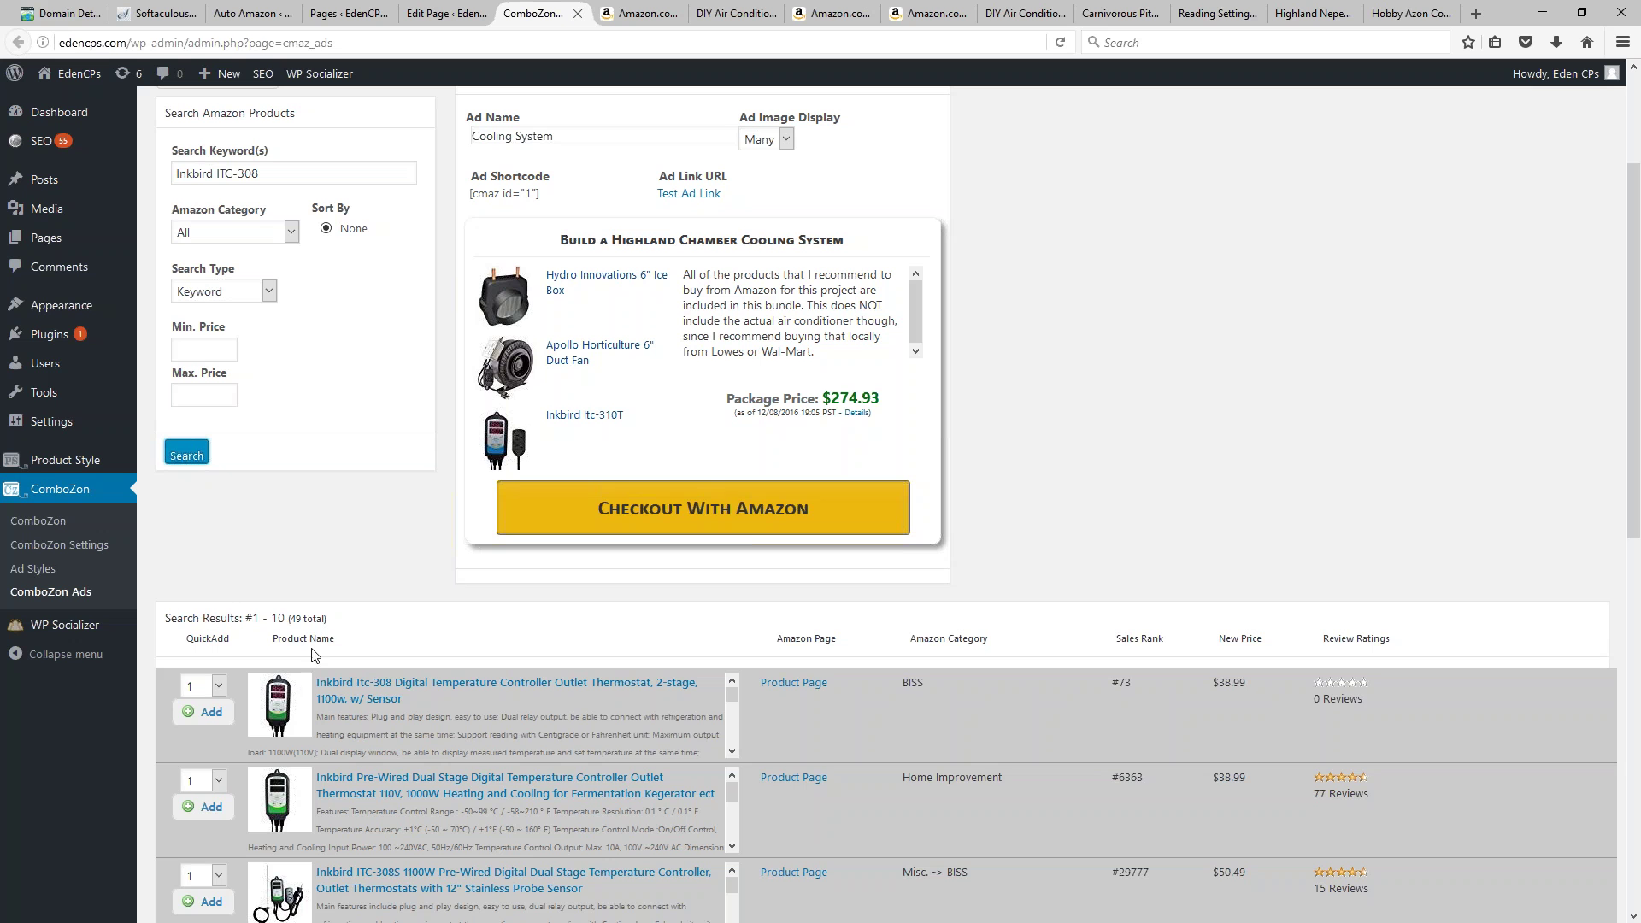
left_click(205, 712)
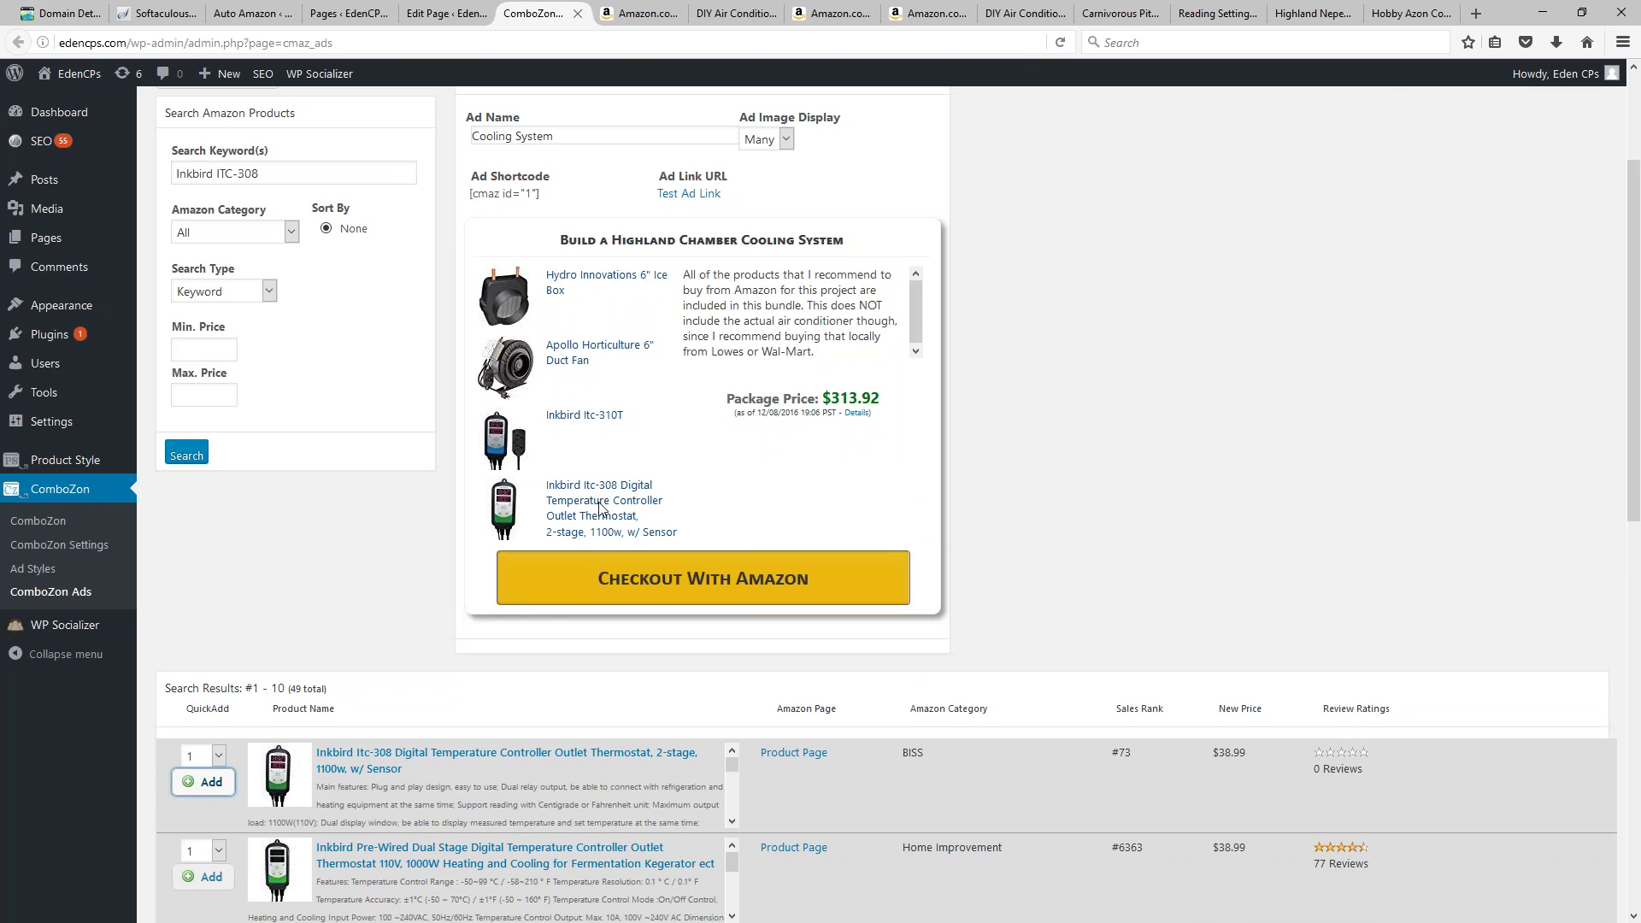
Step: Shorten the newly added temperature controller's title in the ad to "Inkbird Itc-308"
left_click(605, 513)
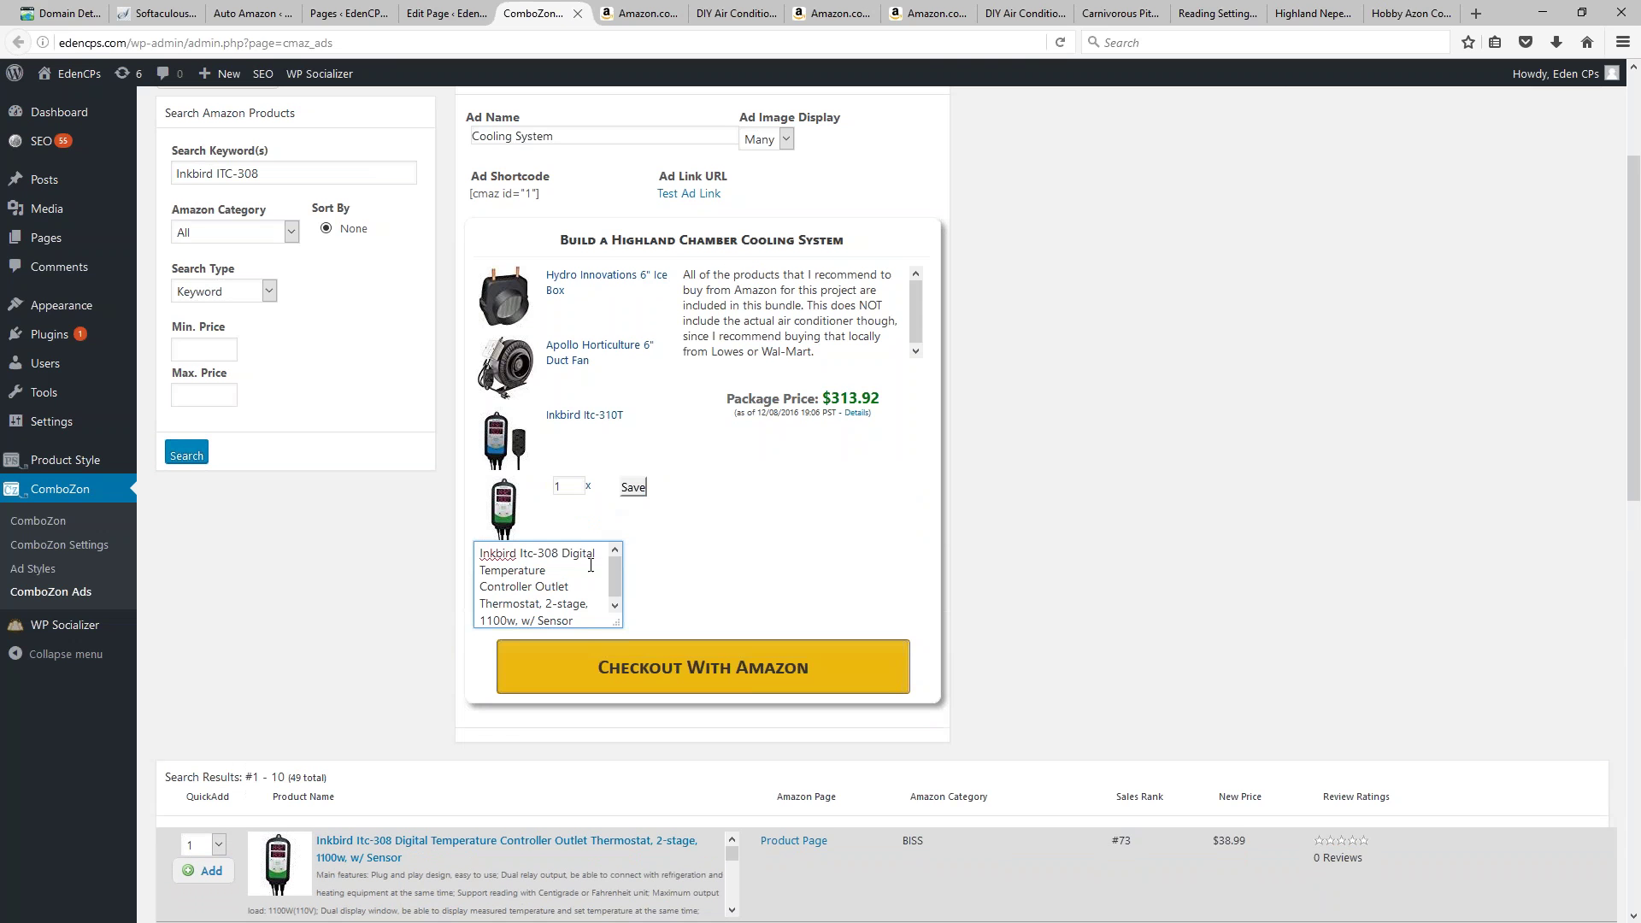
key("ctrl+shift+End")
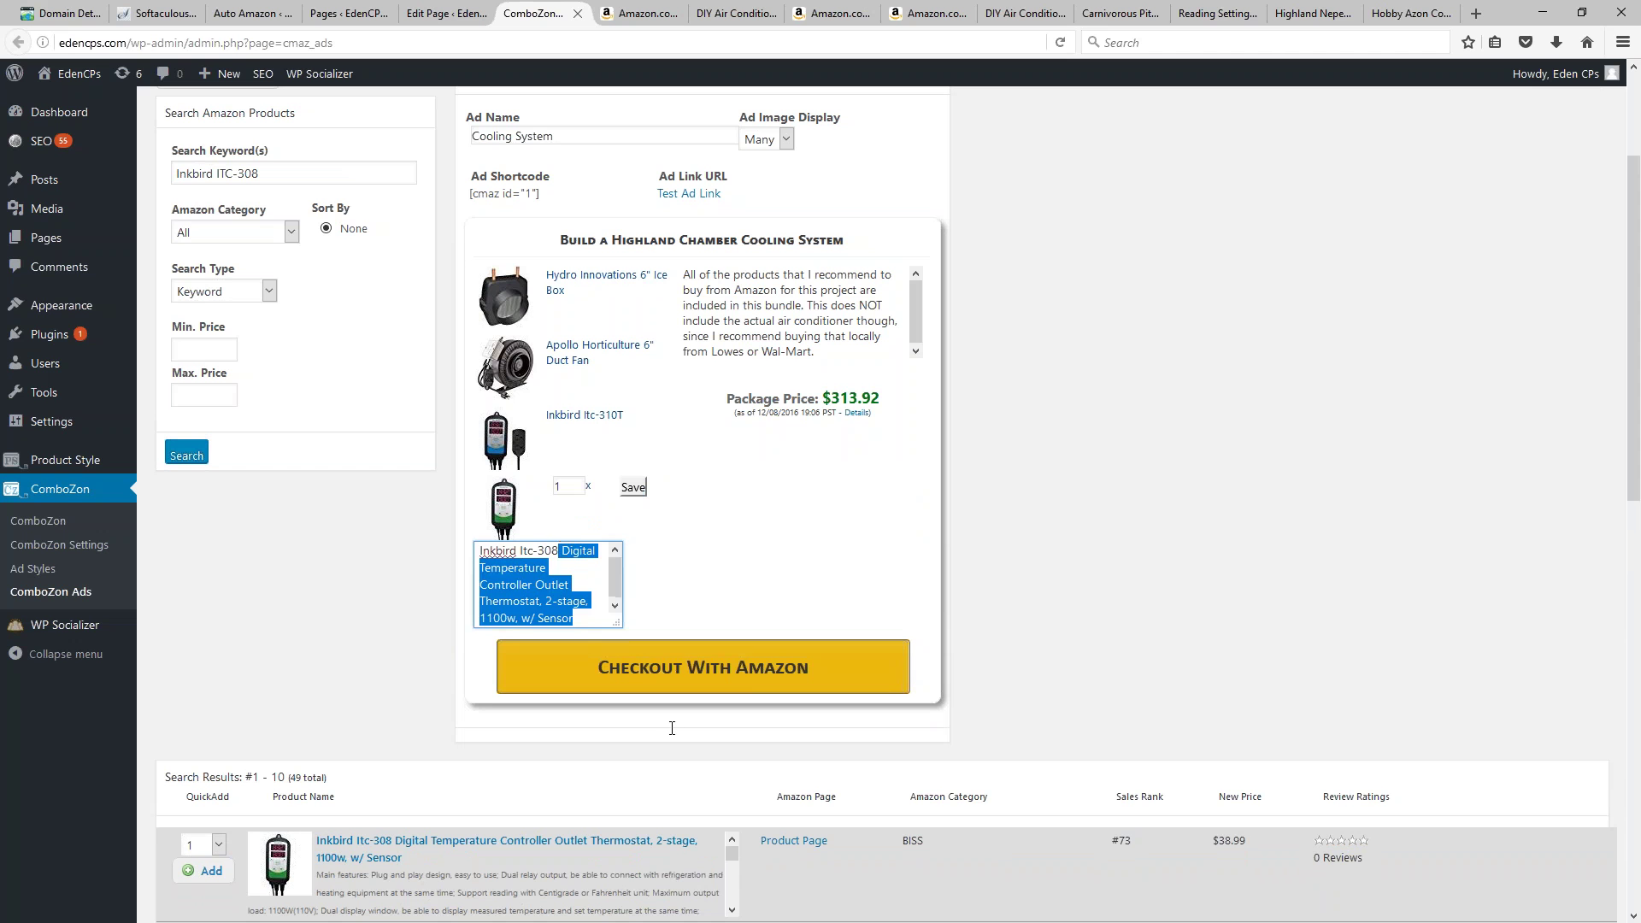
key("Delete")
left_click(684, 613)
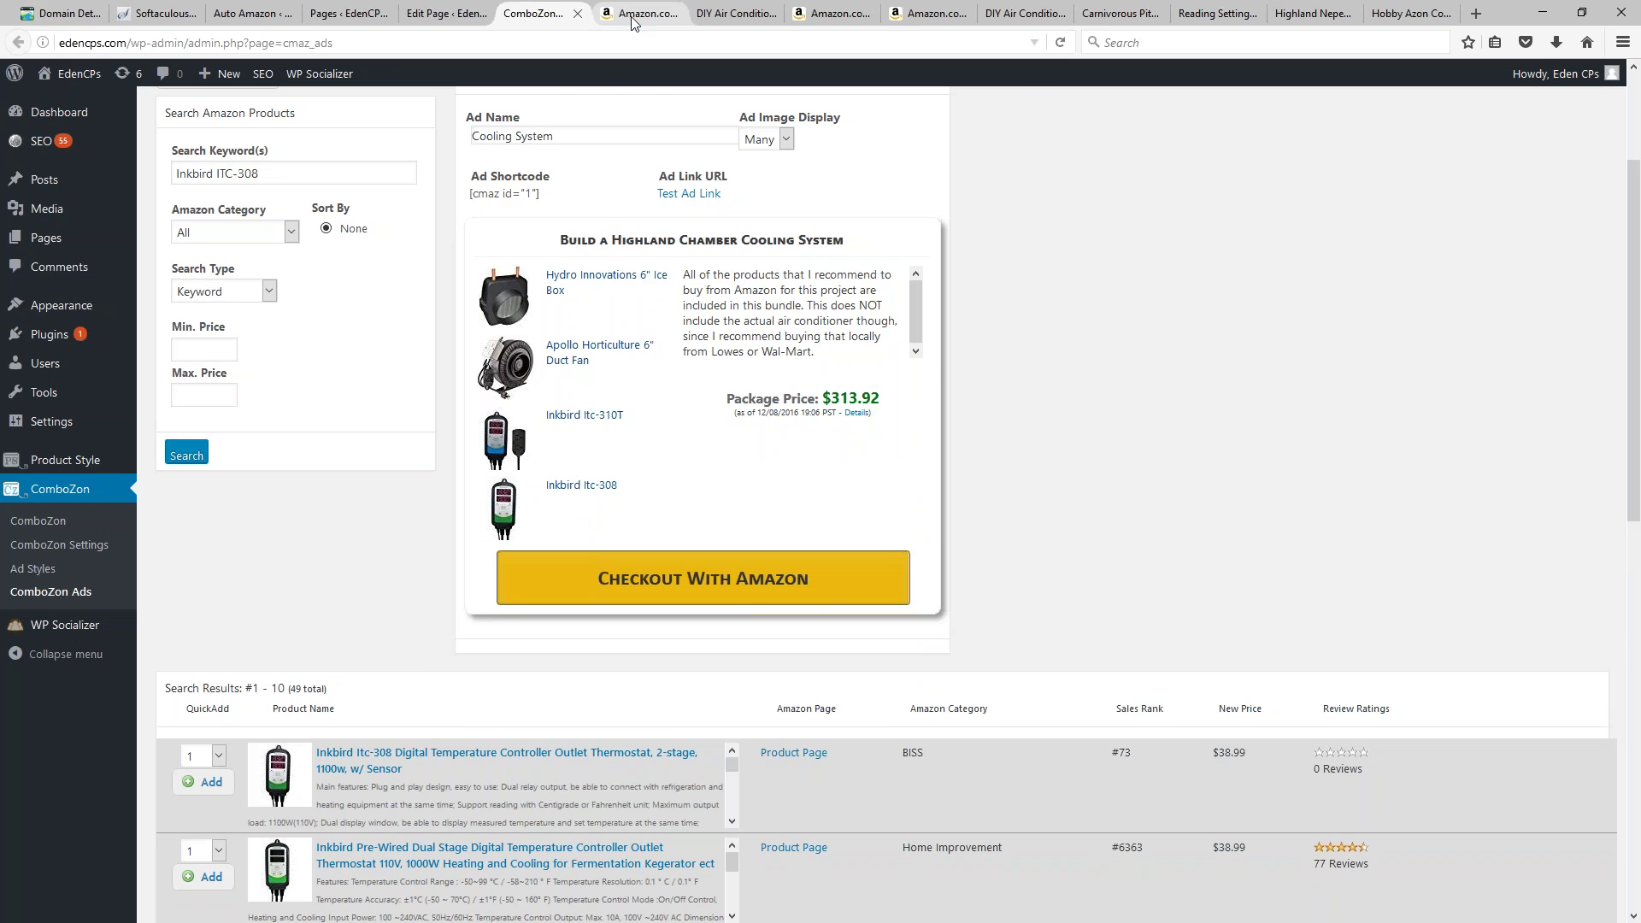
Step: Copy "1,000 GPH ActiveAqua Water Pump" from the previewed Materials List, search Amazon products for it, and add the matching pump to the ad
left_click(733, 14)
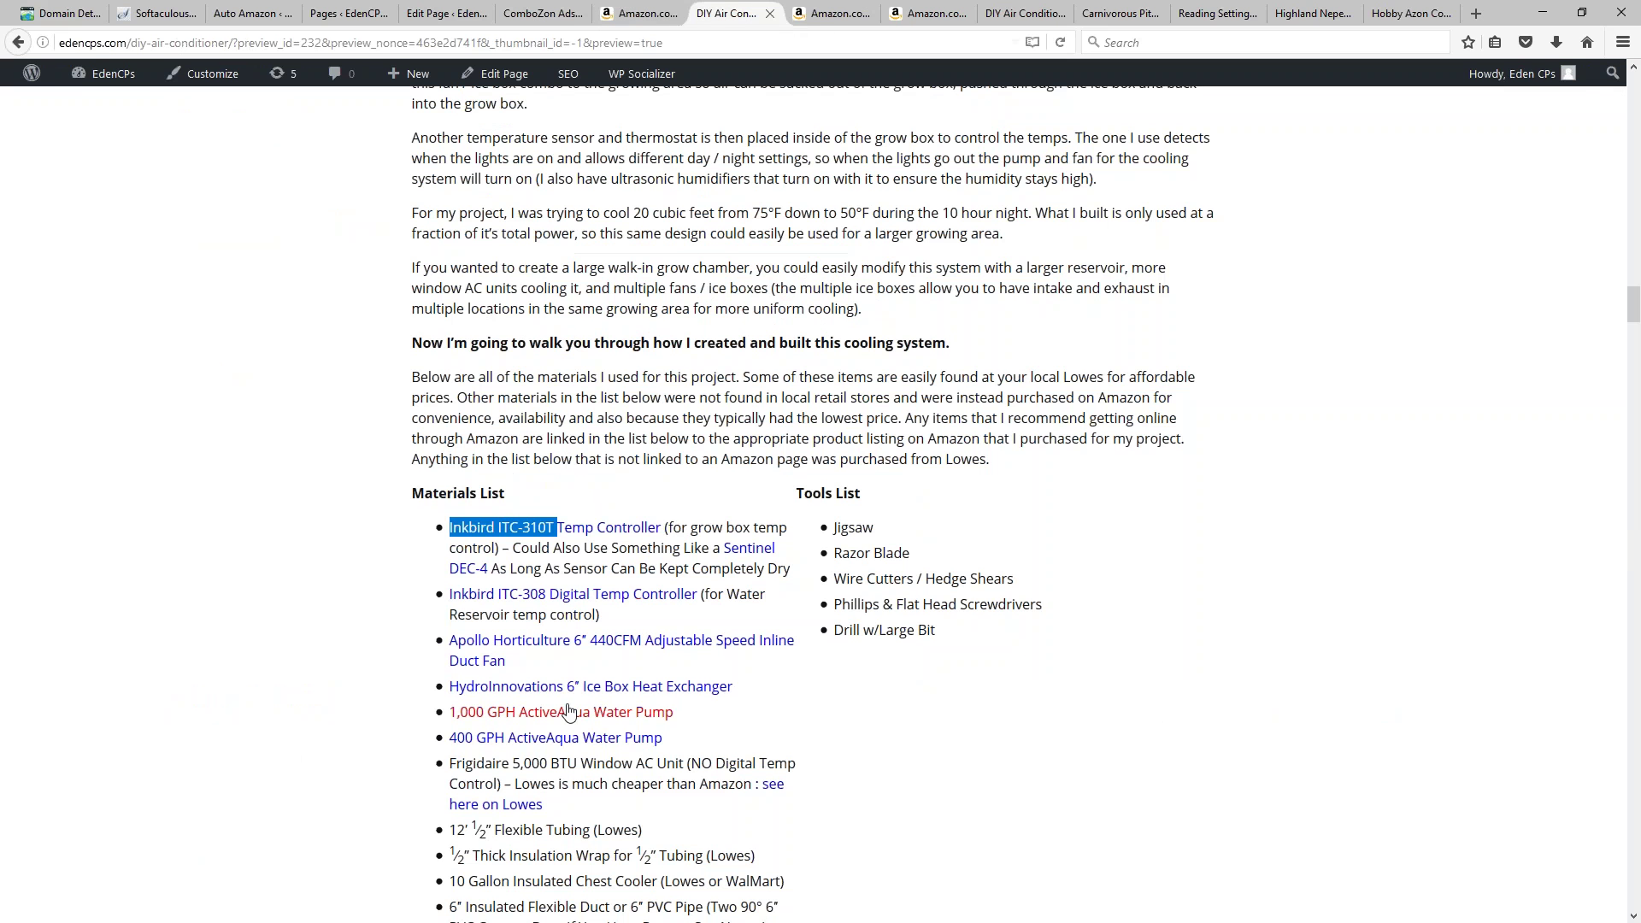
scroll(579, 699, "down", 2)
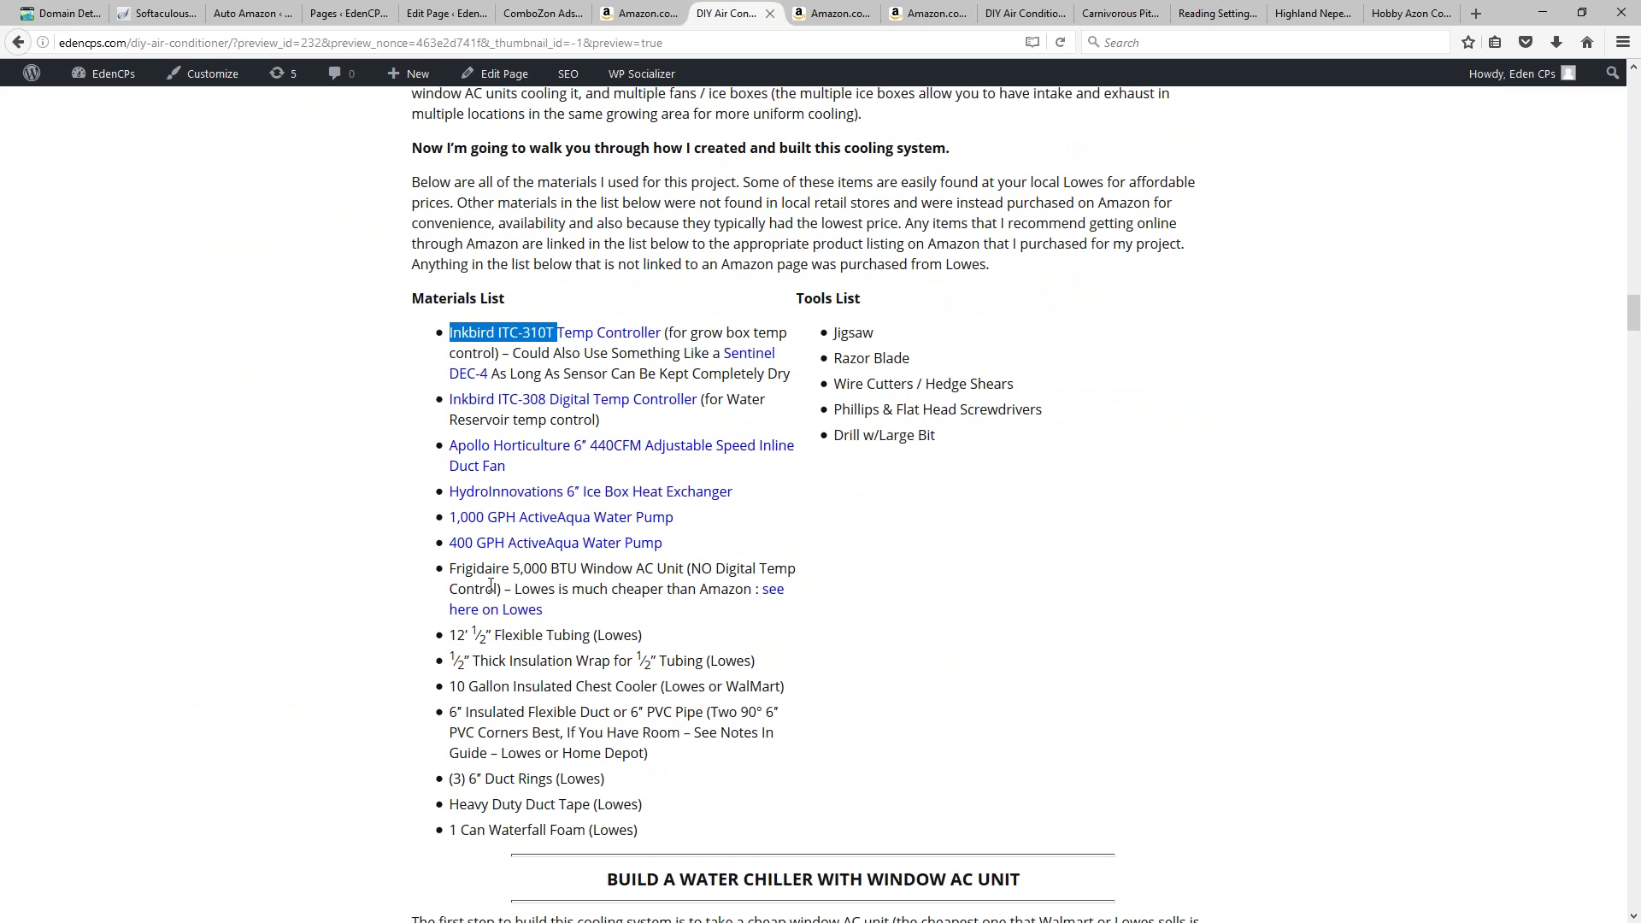
left_click_drag(675, 518, 449, 518)
key("ctrl+c")
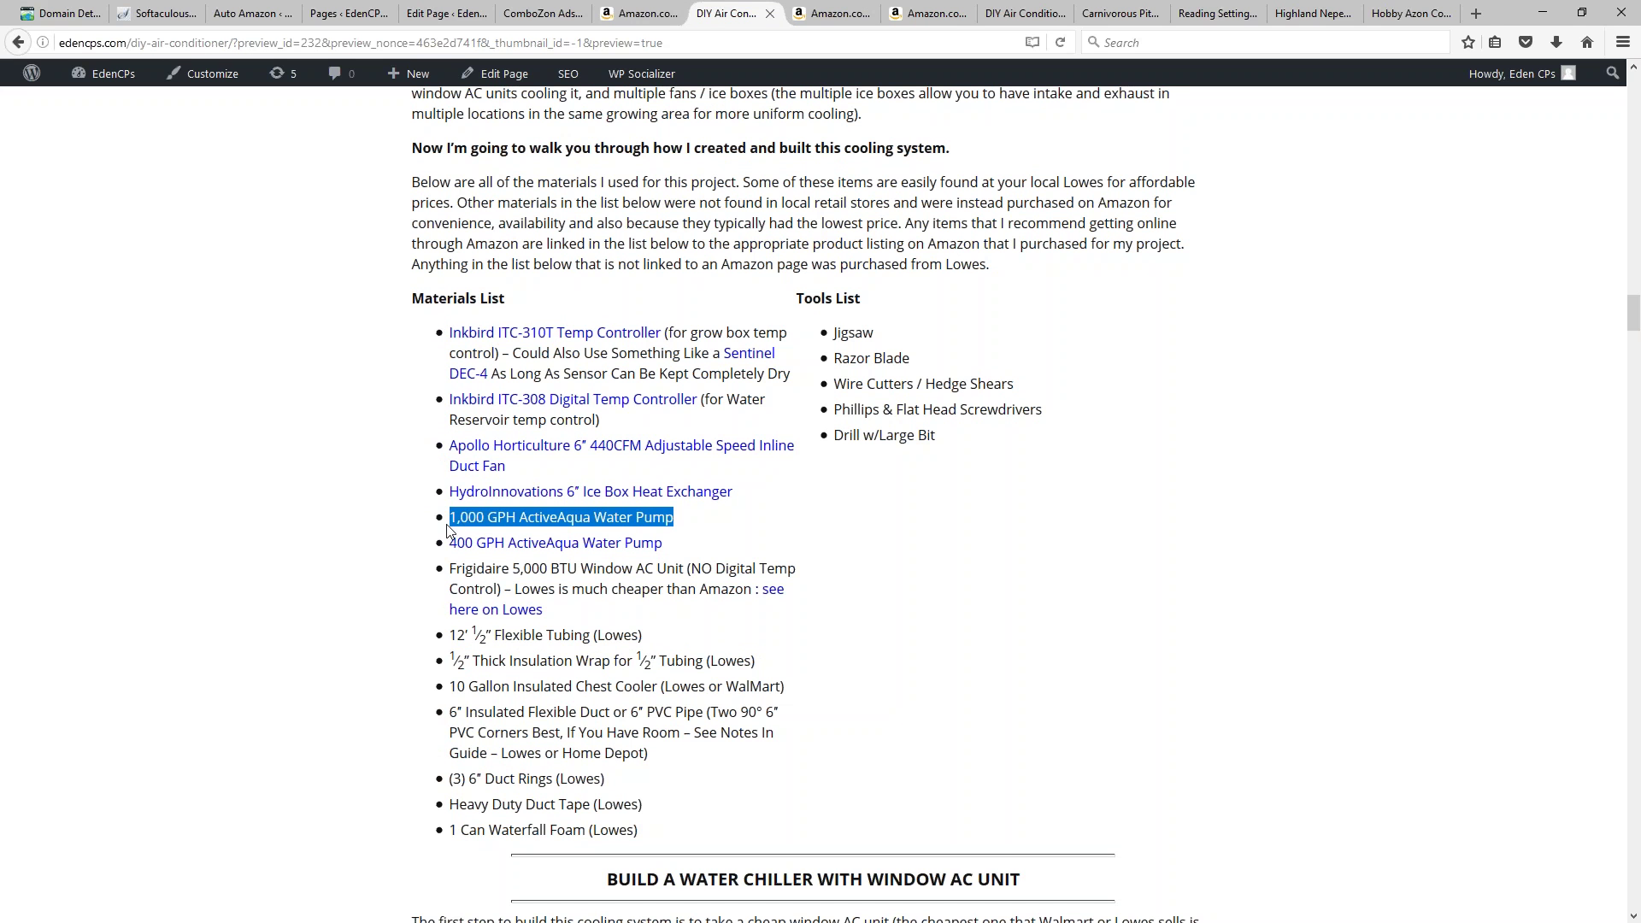
left_click(539, 14)
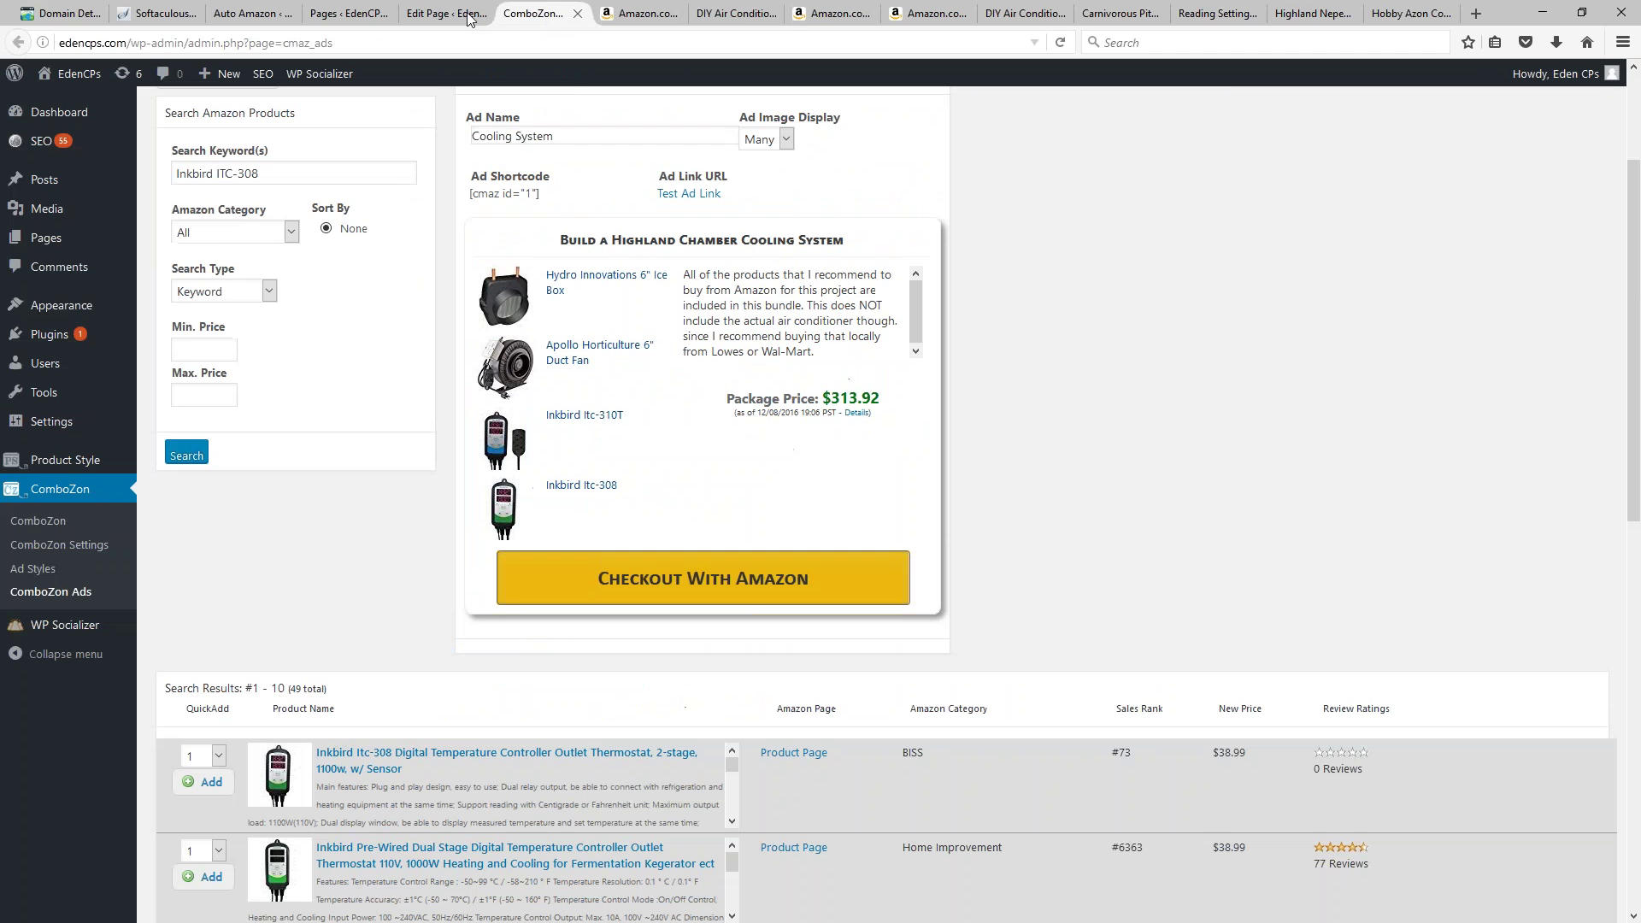
triple_click(265, 170)
key("ctrl+v")
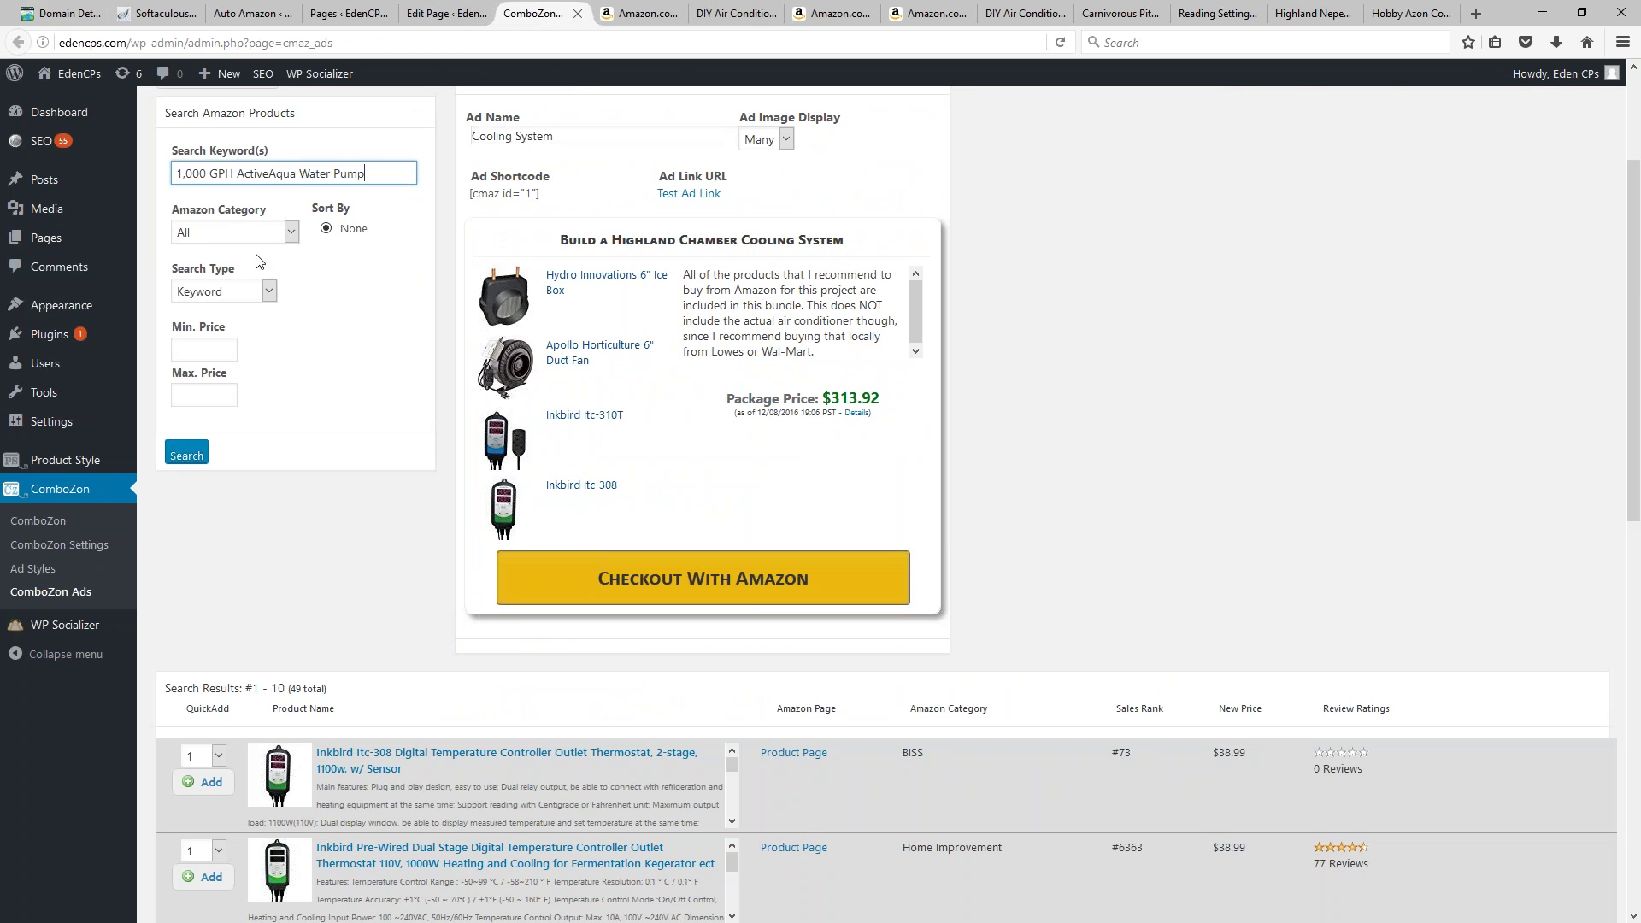
left_click(187, 459)
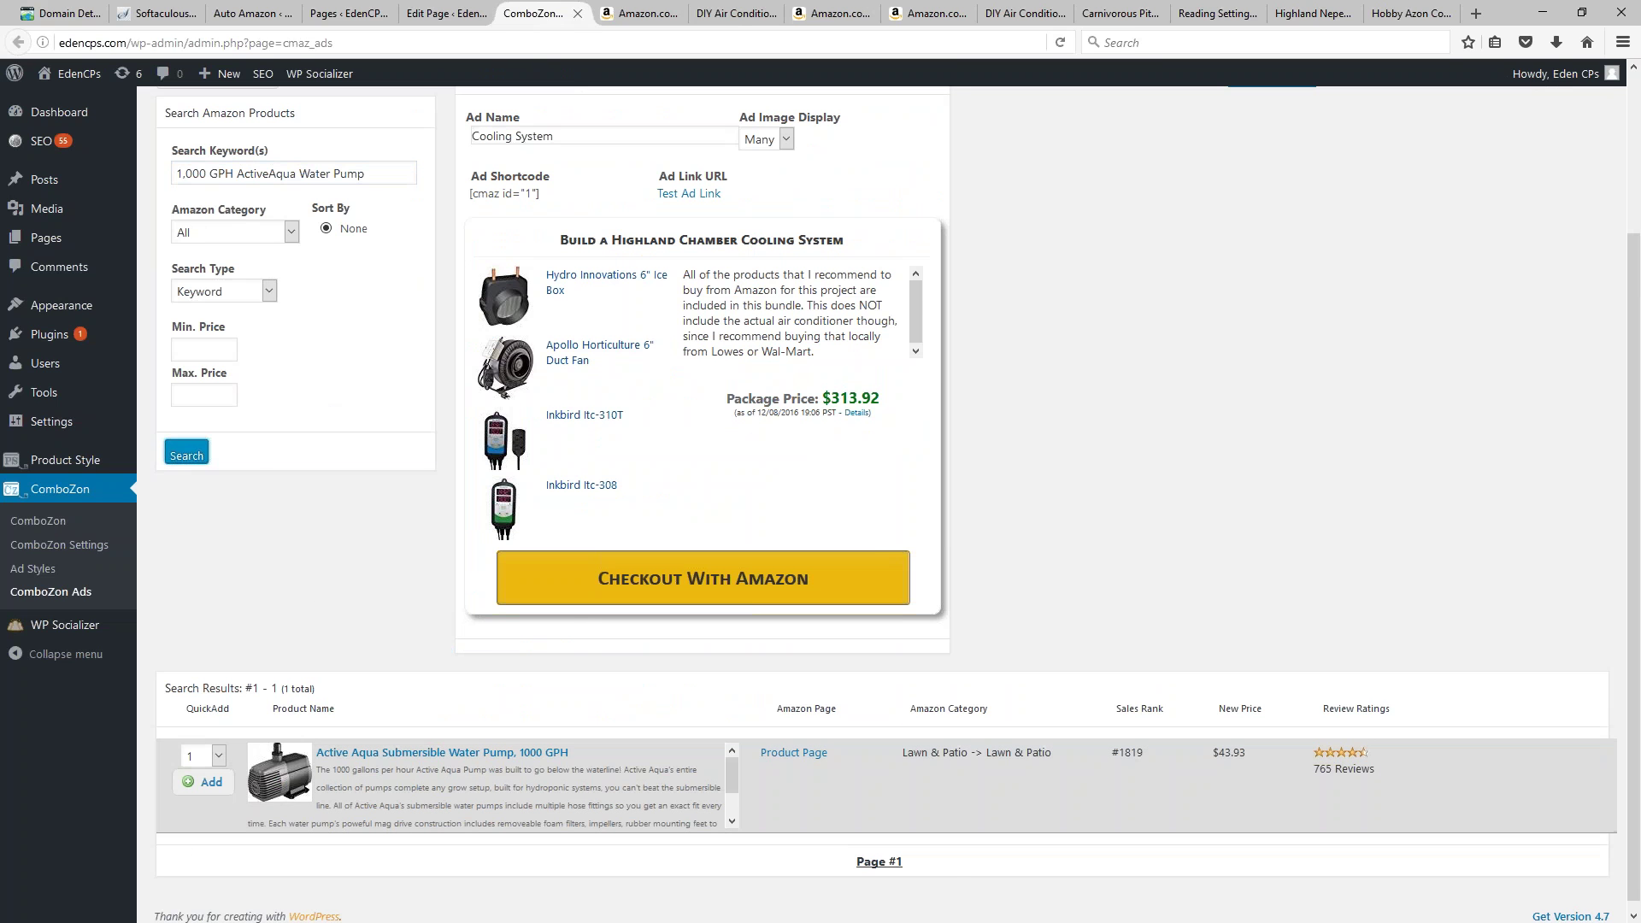
left_click(205, 782)
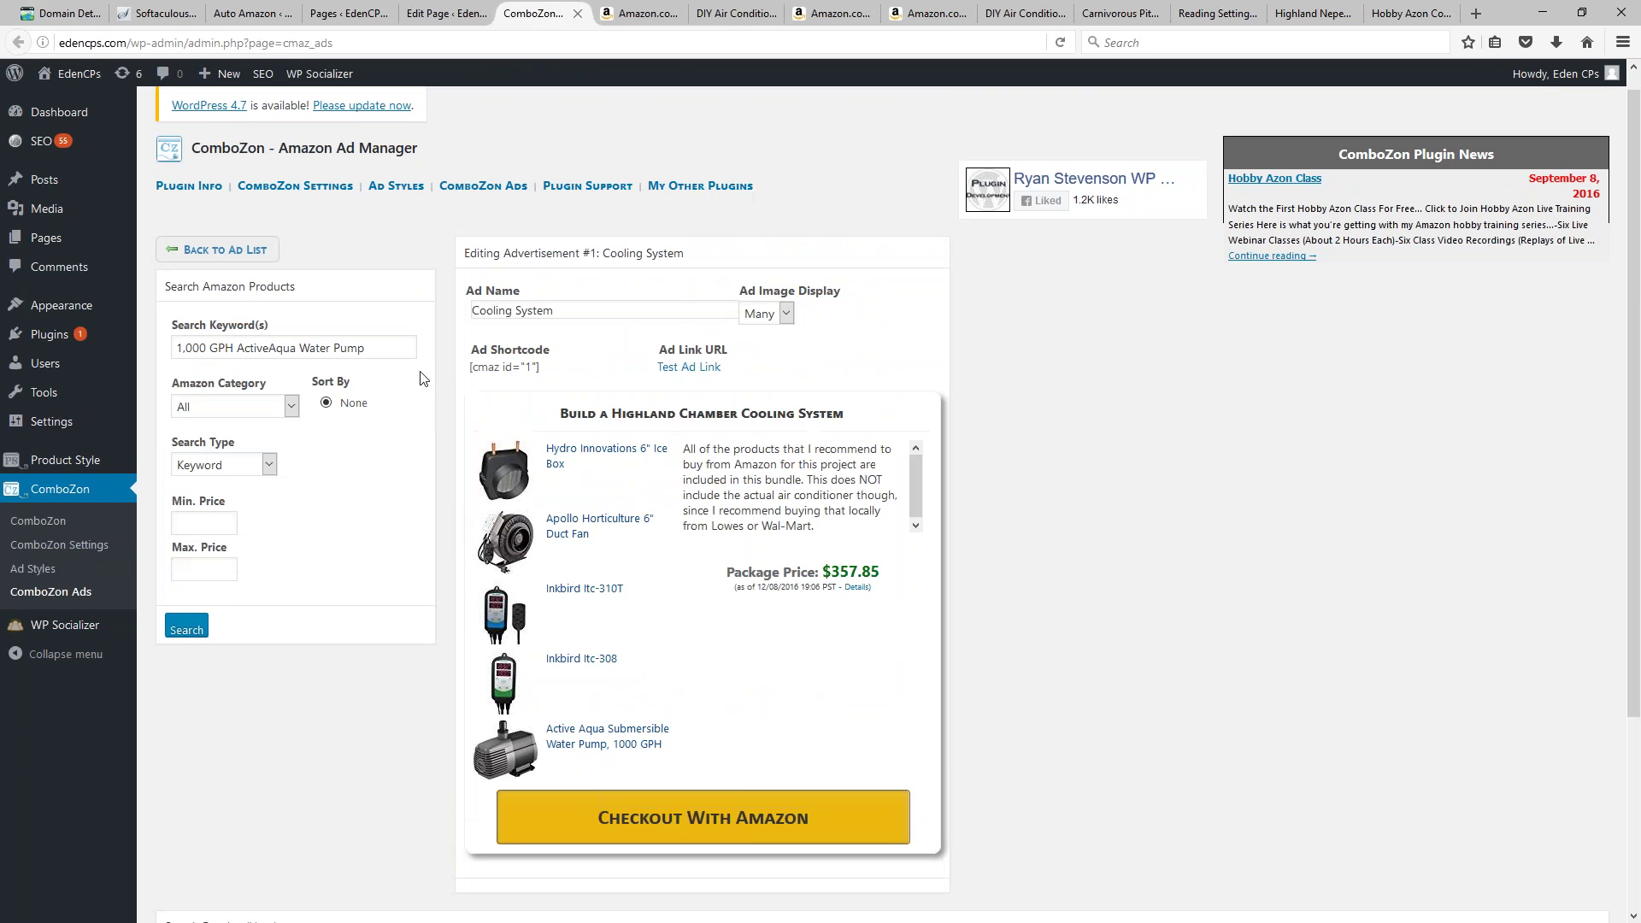
Step: Change the product search to "400 GPH ActiveAqua Water Pump" and add the Active Aqua 400 GPH pump to the ad
left_click(203, 346)
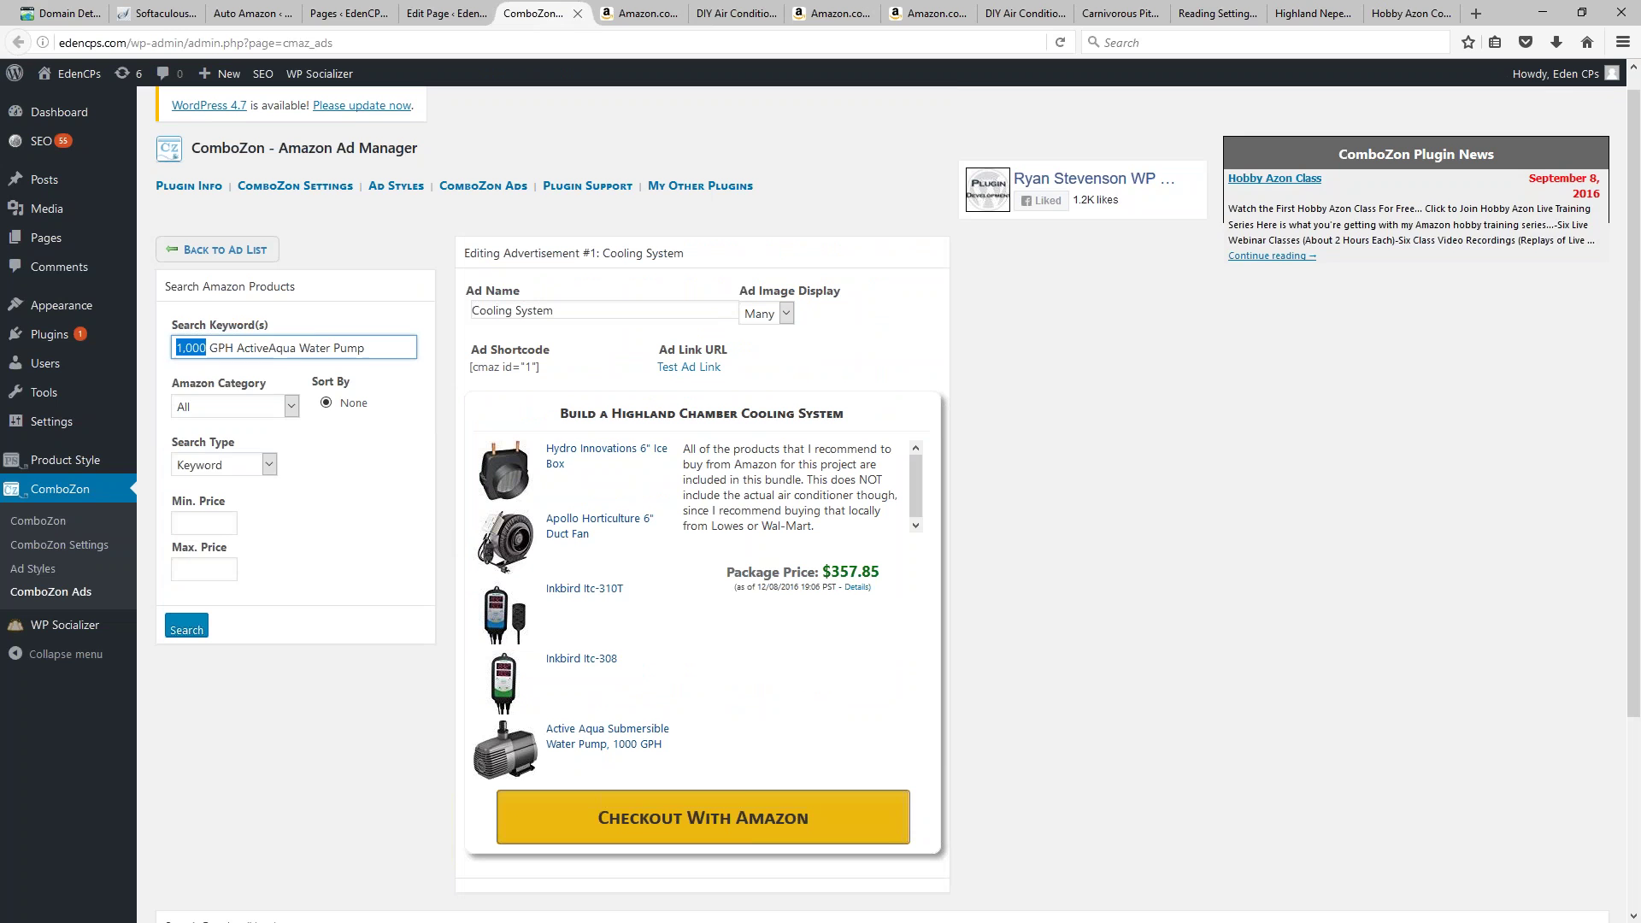
mouse_move(108, 373)
key("BackSpace")
key("BackSpace")
key("BackSpace")
key("BackSpace")
key("BackSpace")
type("400")
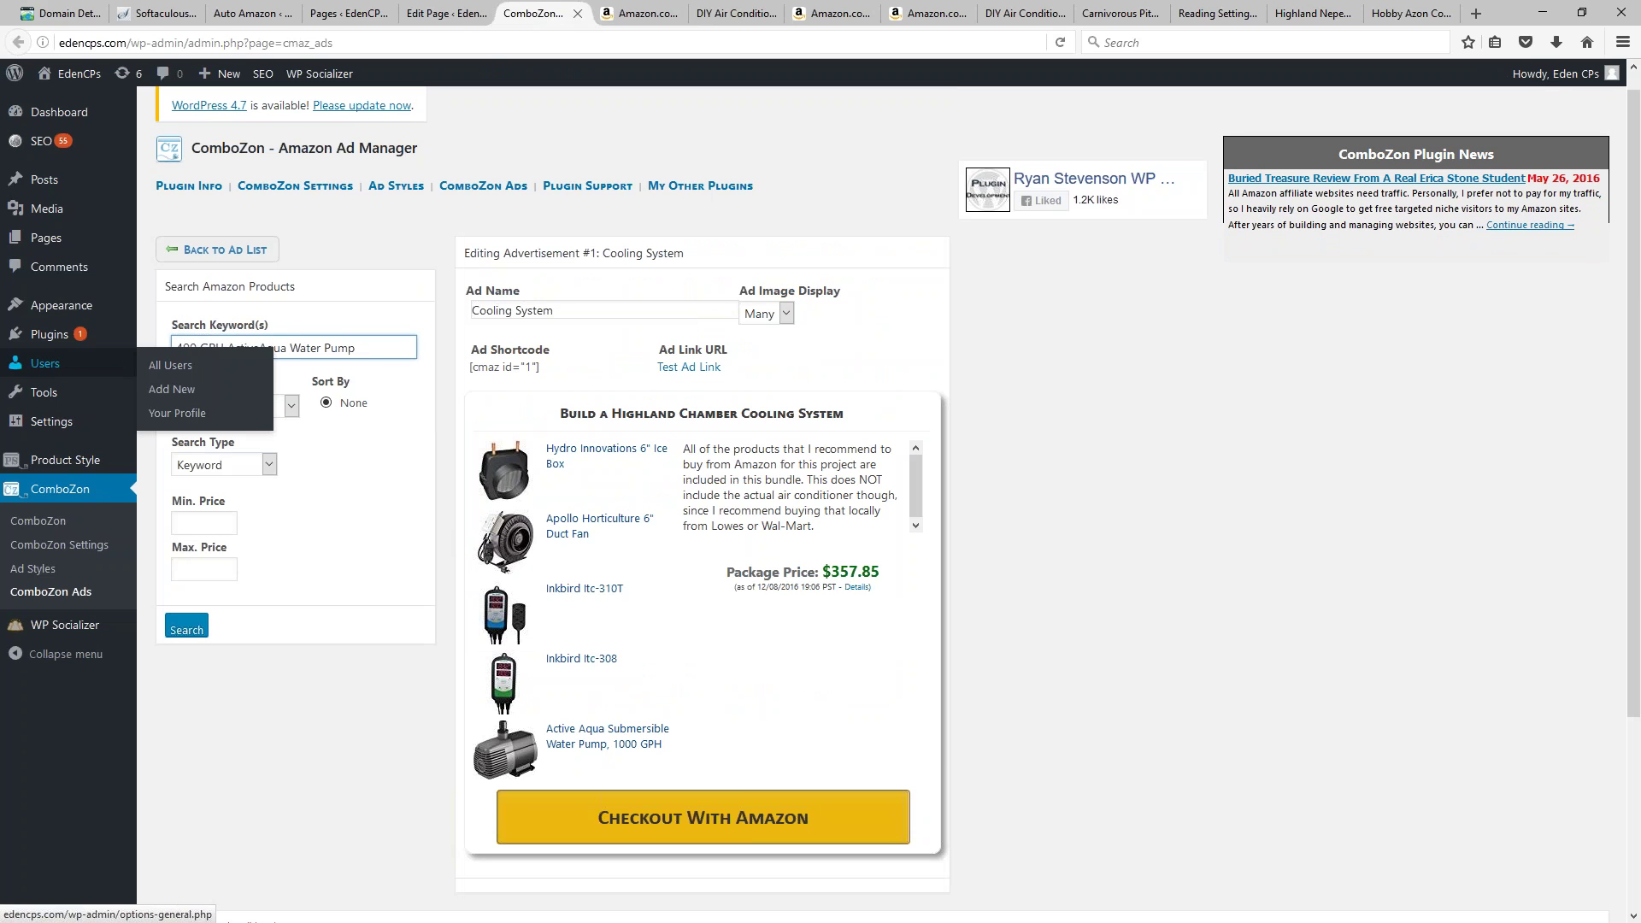
key("Return")
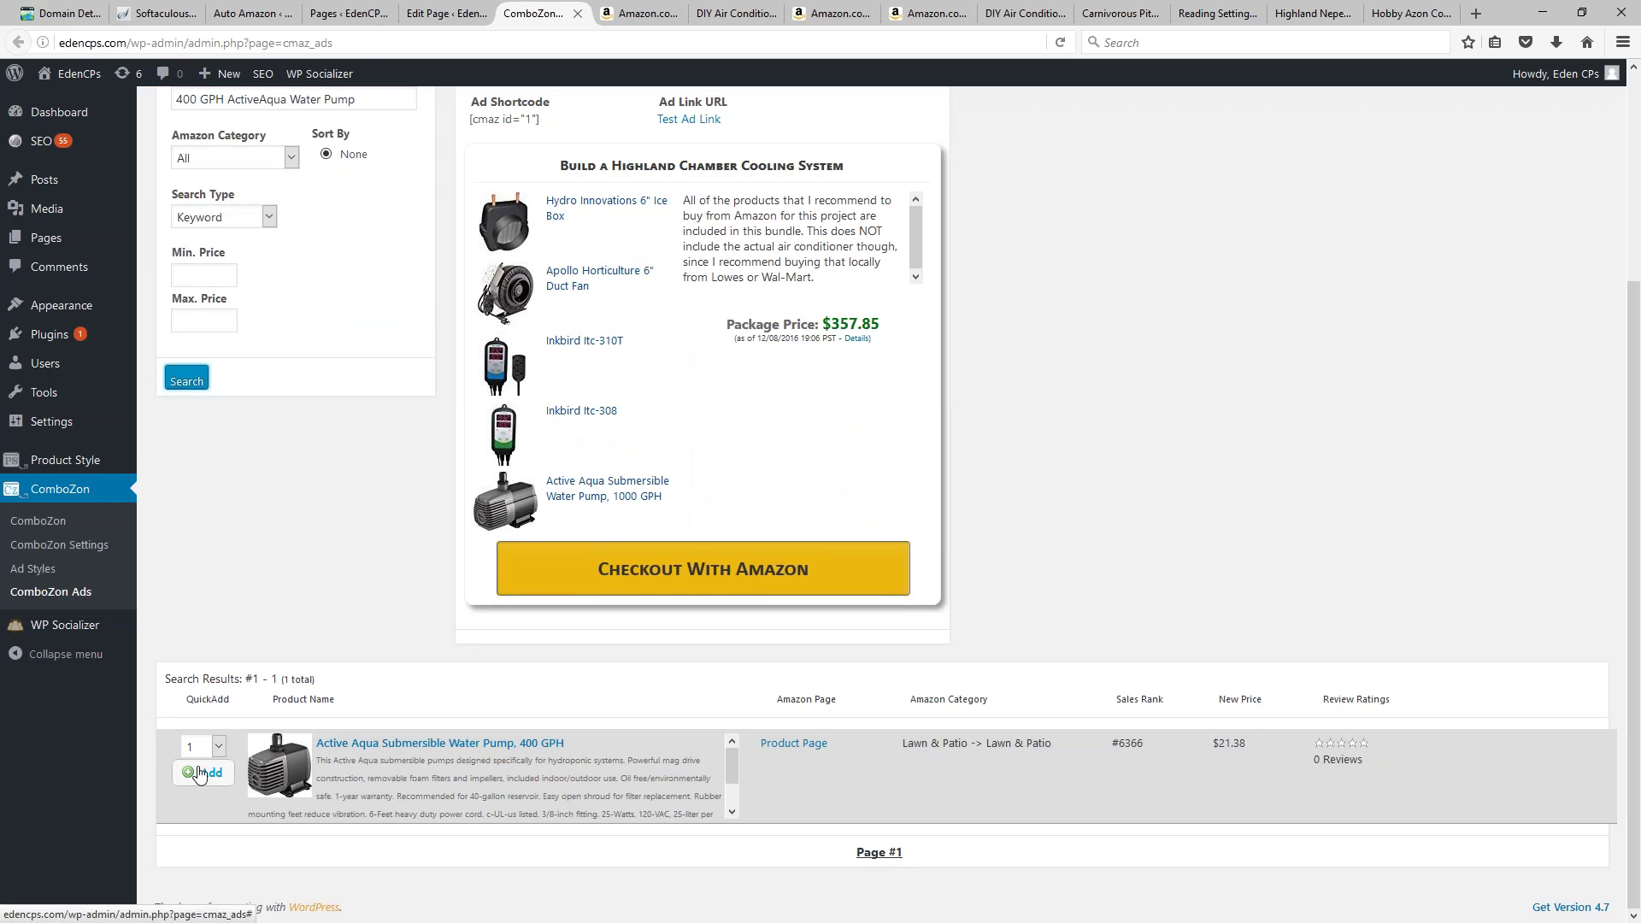
left_click(206, 779)
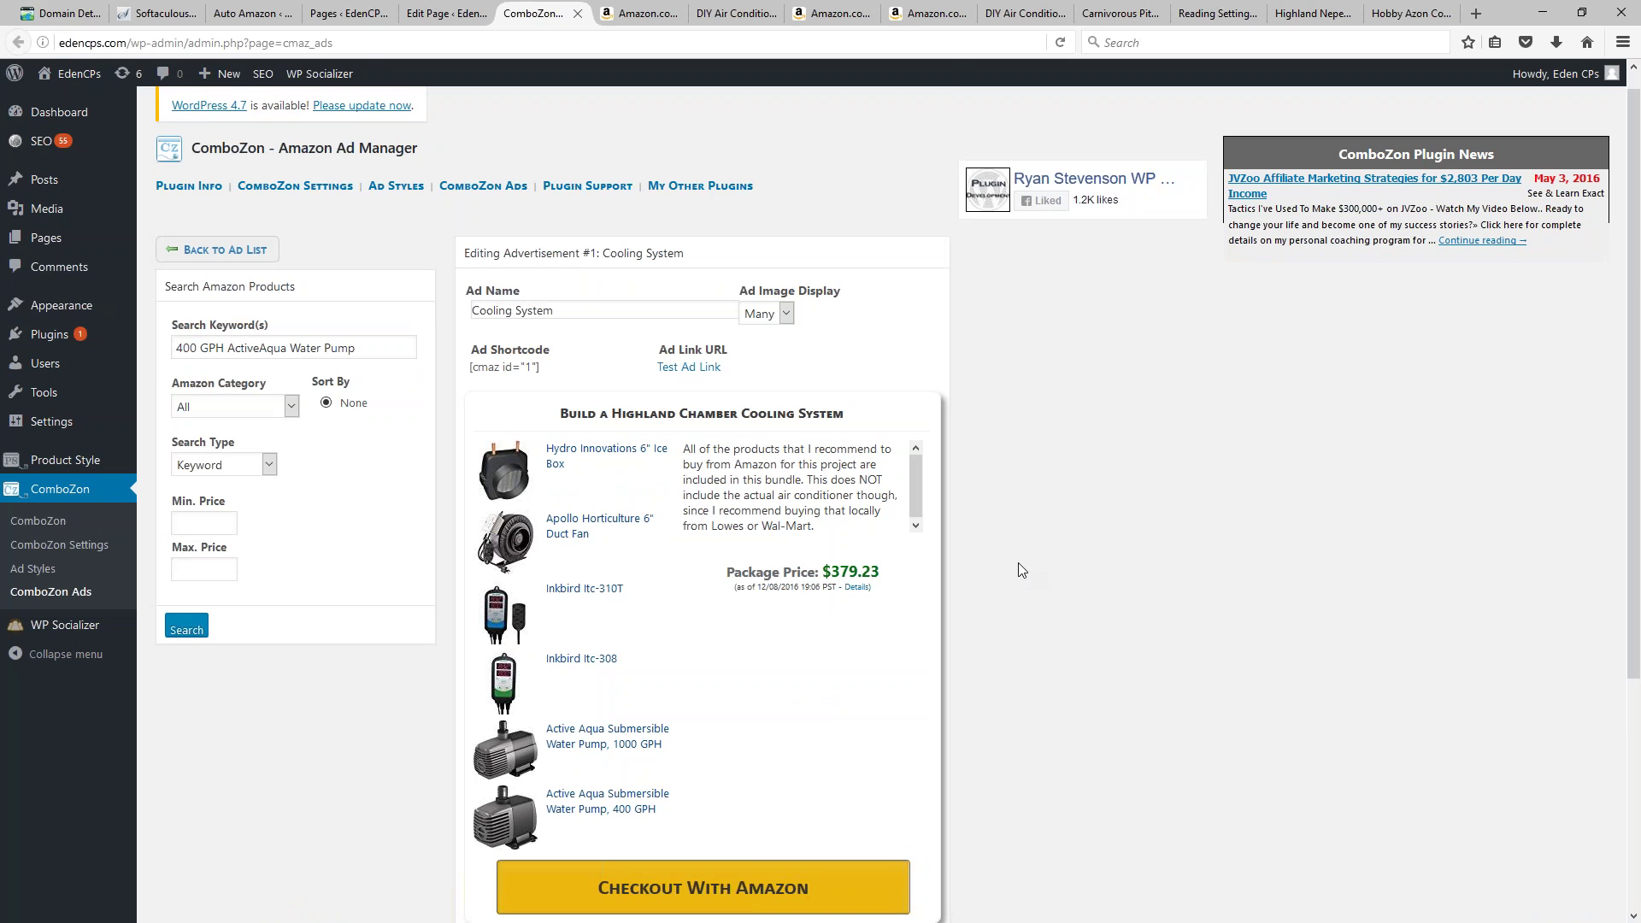
Step: Set the Cooling System ad's image display to One
scroll(1018, 563, "down", 2)
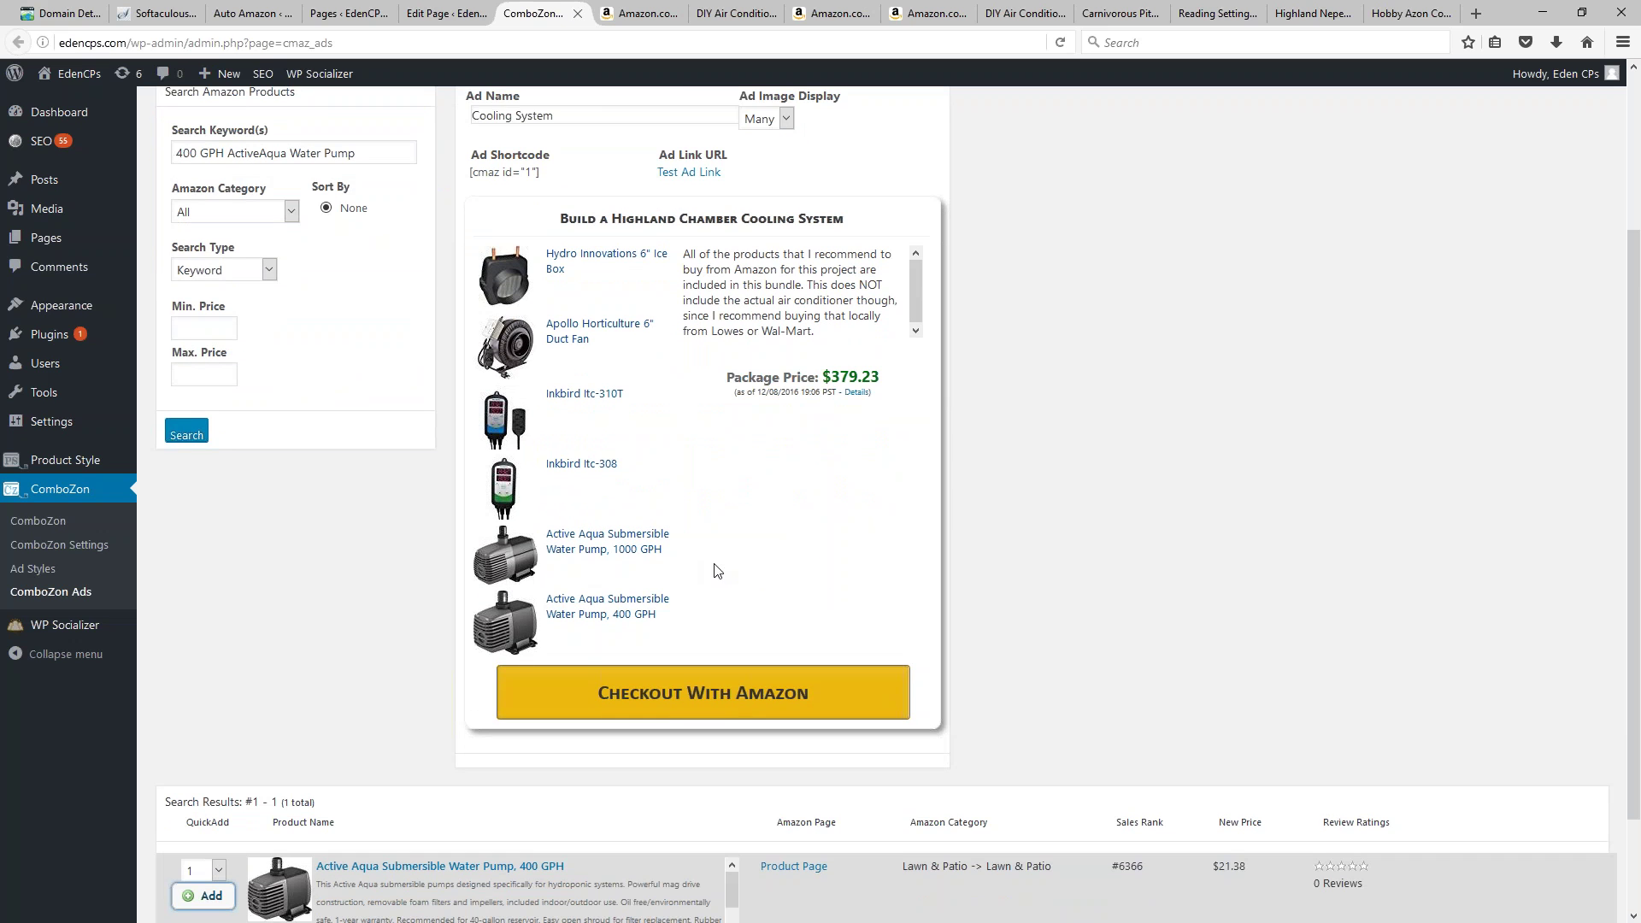
scroll(816, 647, "up", 2)
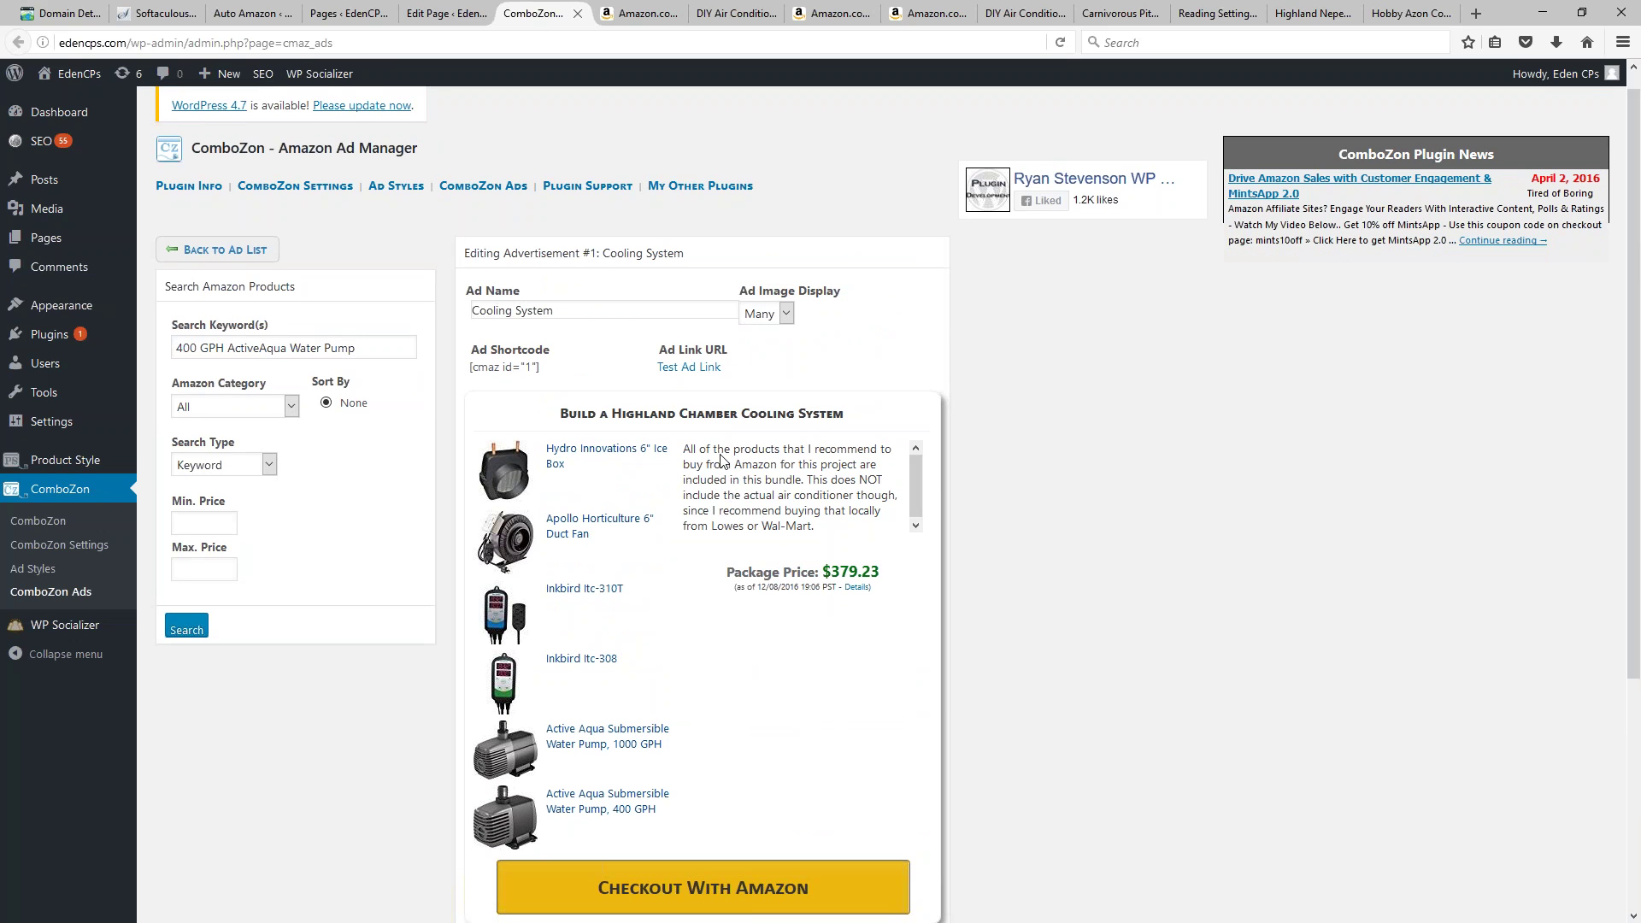
left_click(769, 314)
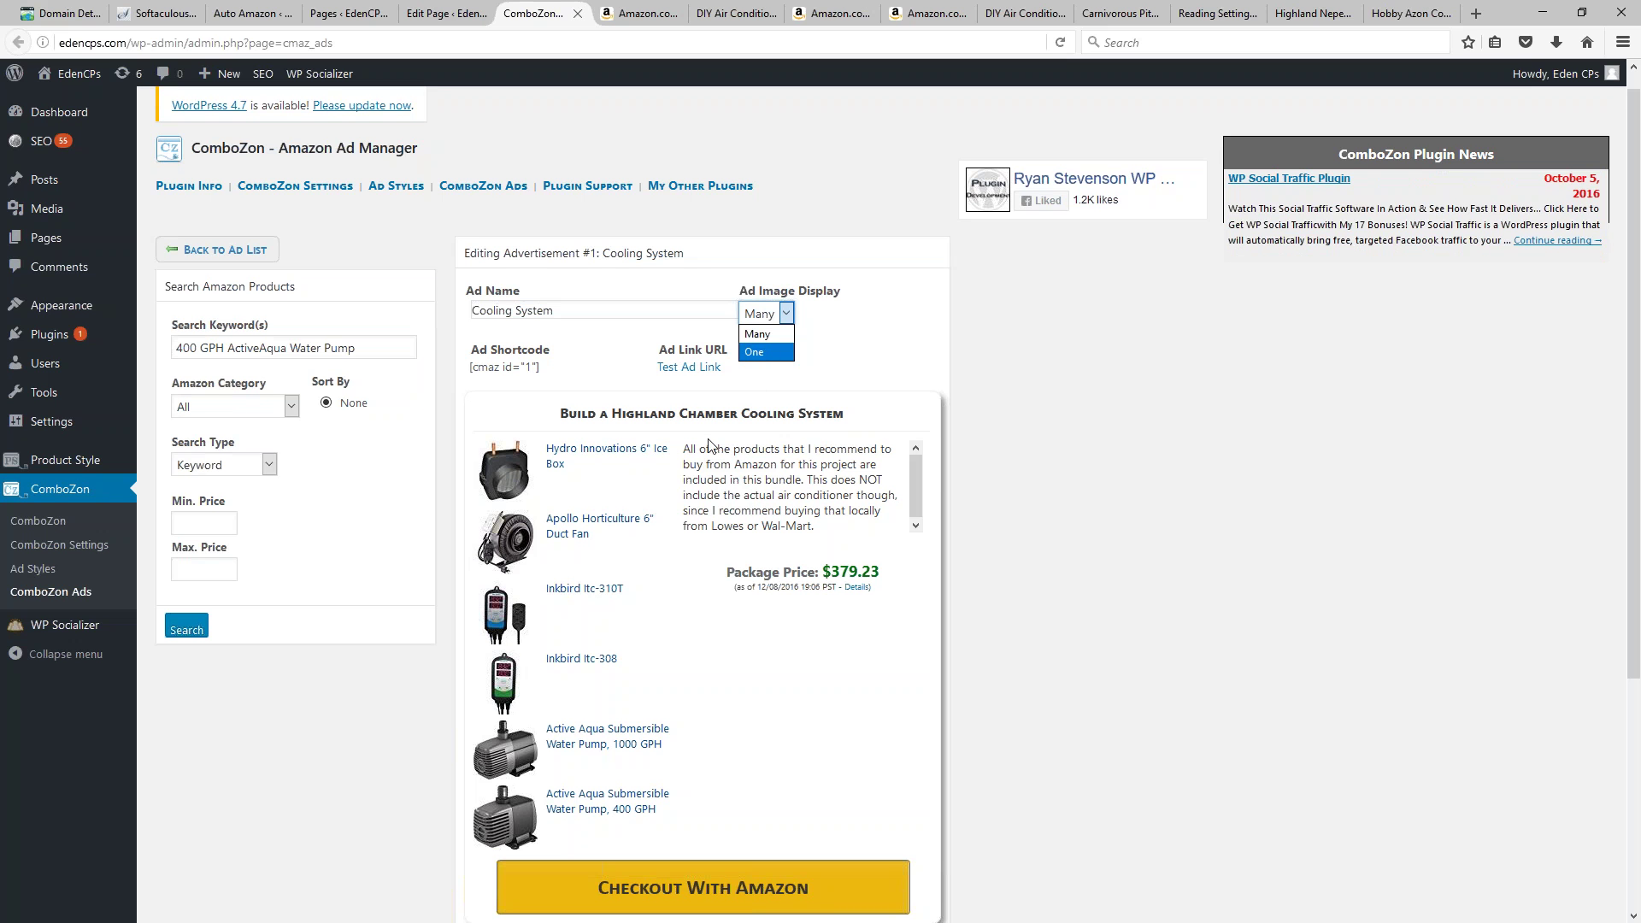
left_click(757, 352)
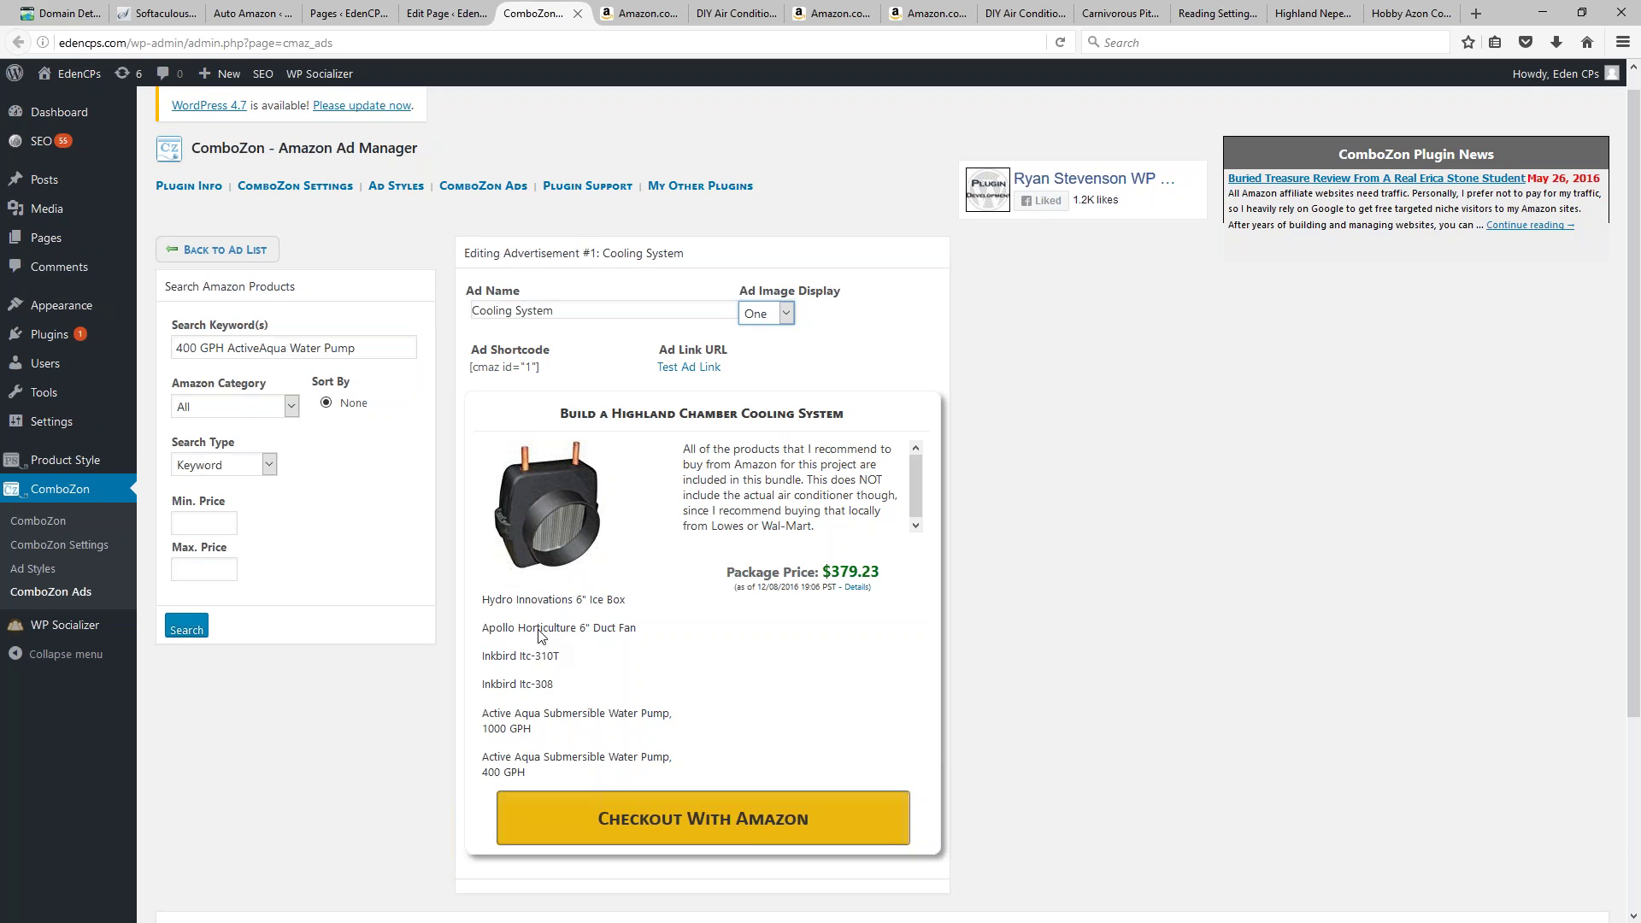
Step: Try different bundled products at the head of the ad's list, finishing with the Apollo Horticulture 6" Duct Fan first
left_click_drag(540, 636, 535, 592)
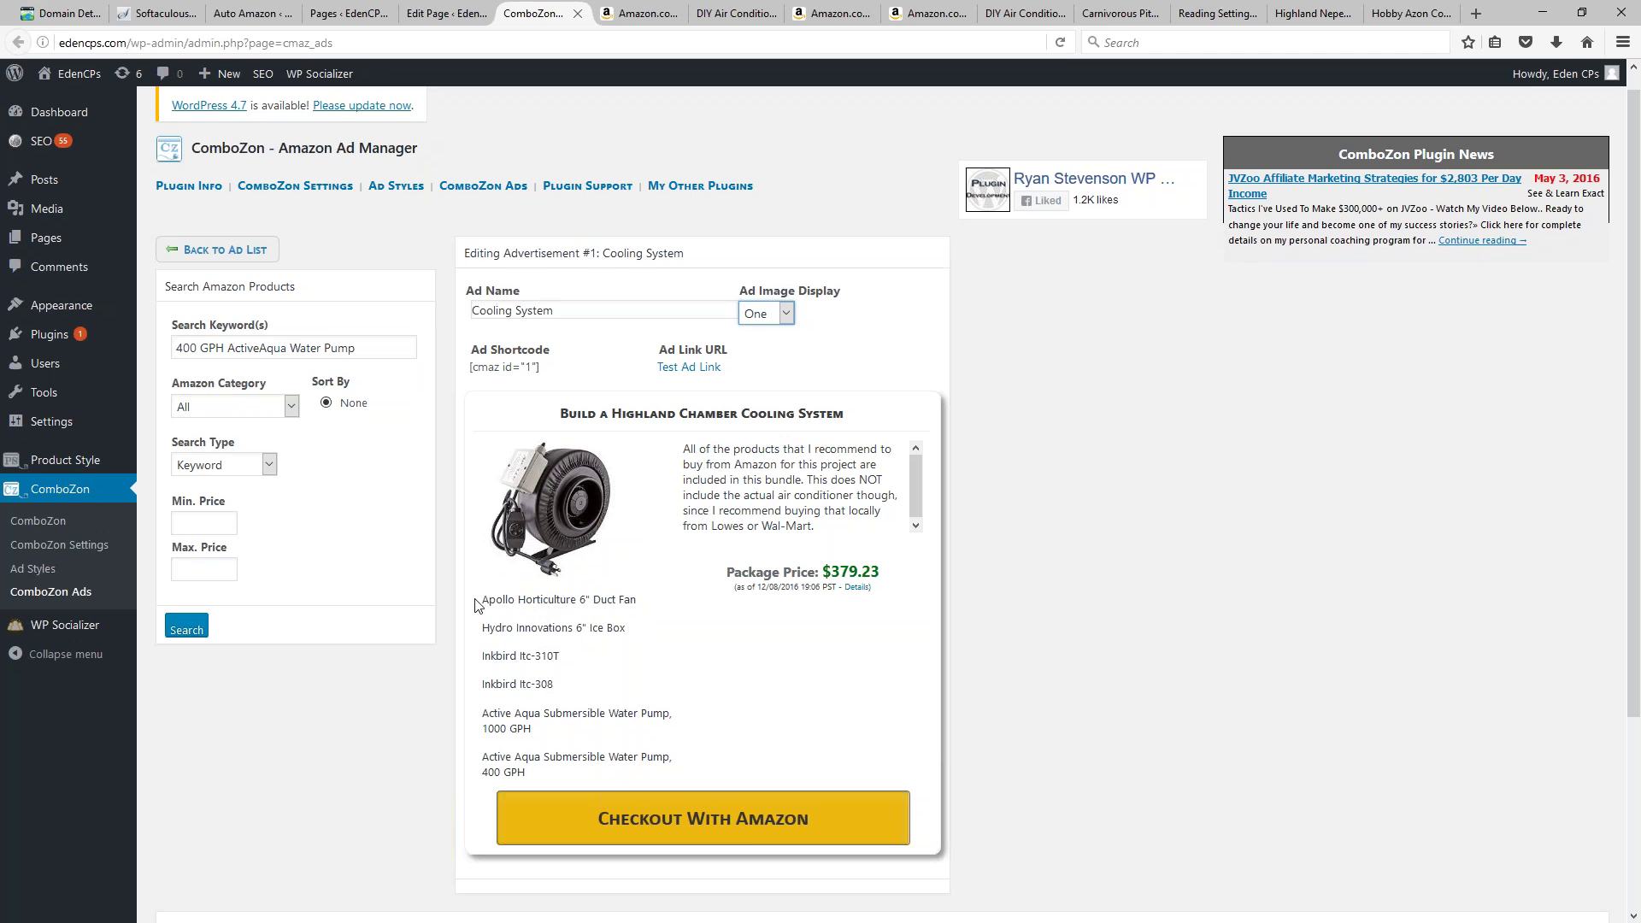
left_click_drag(525, 658, 524, 599)
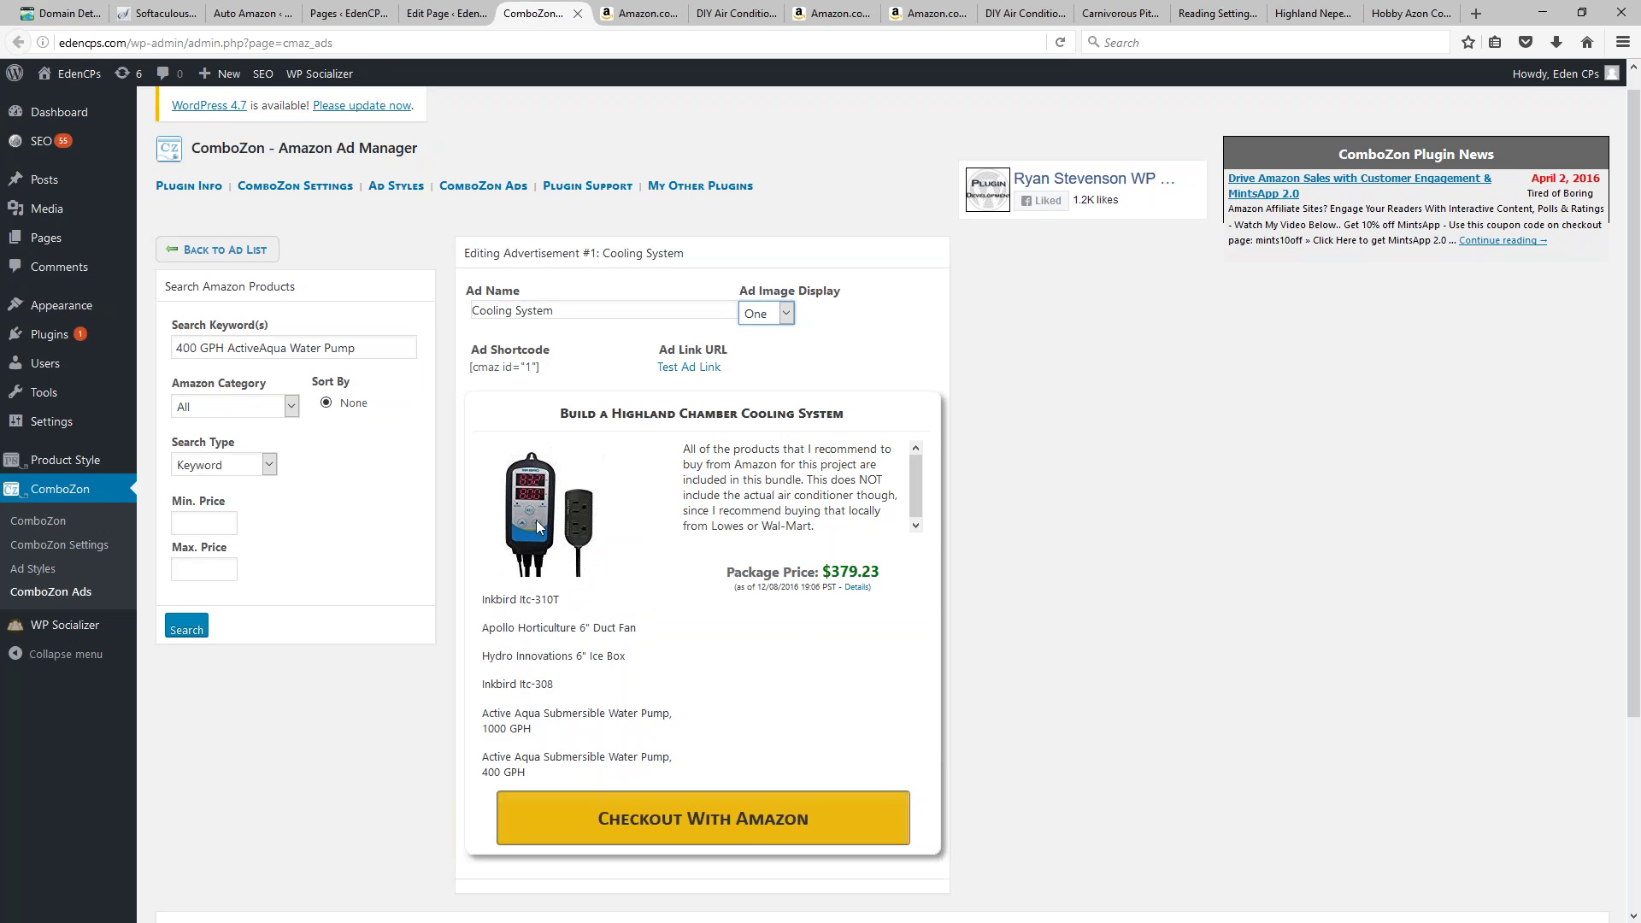
left_click_drag(555, 660, 554, 599)
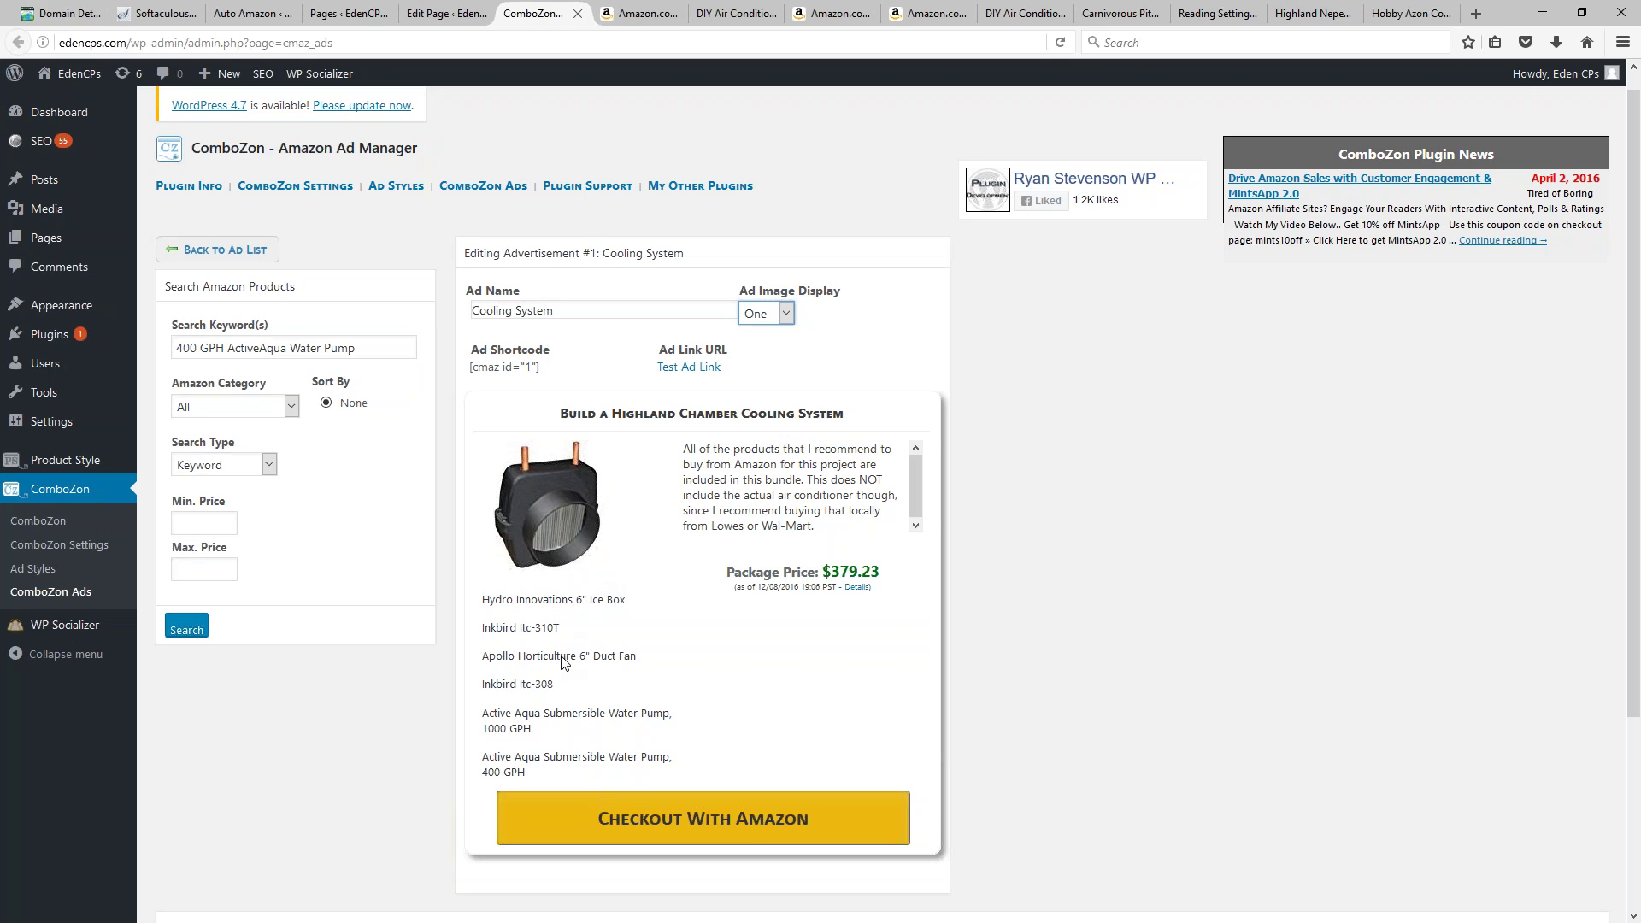
left_click_drag(563, 658, 560, 598)
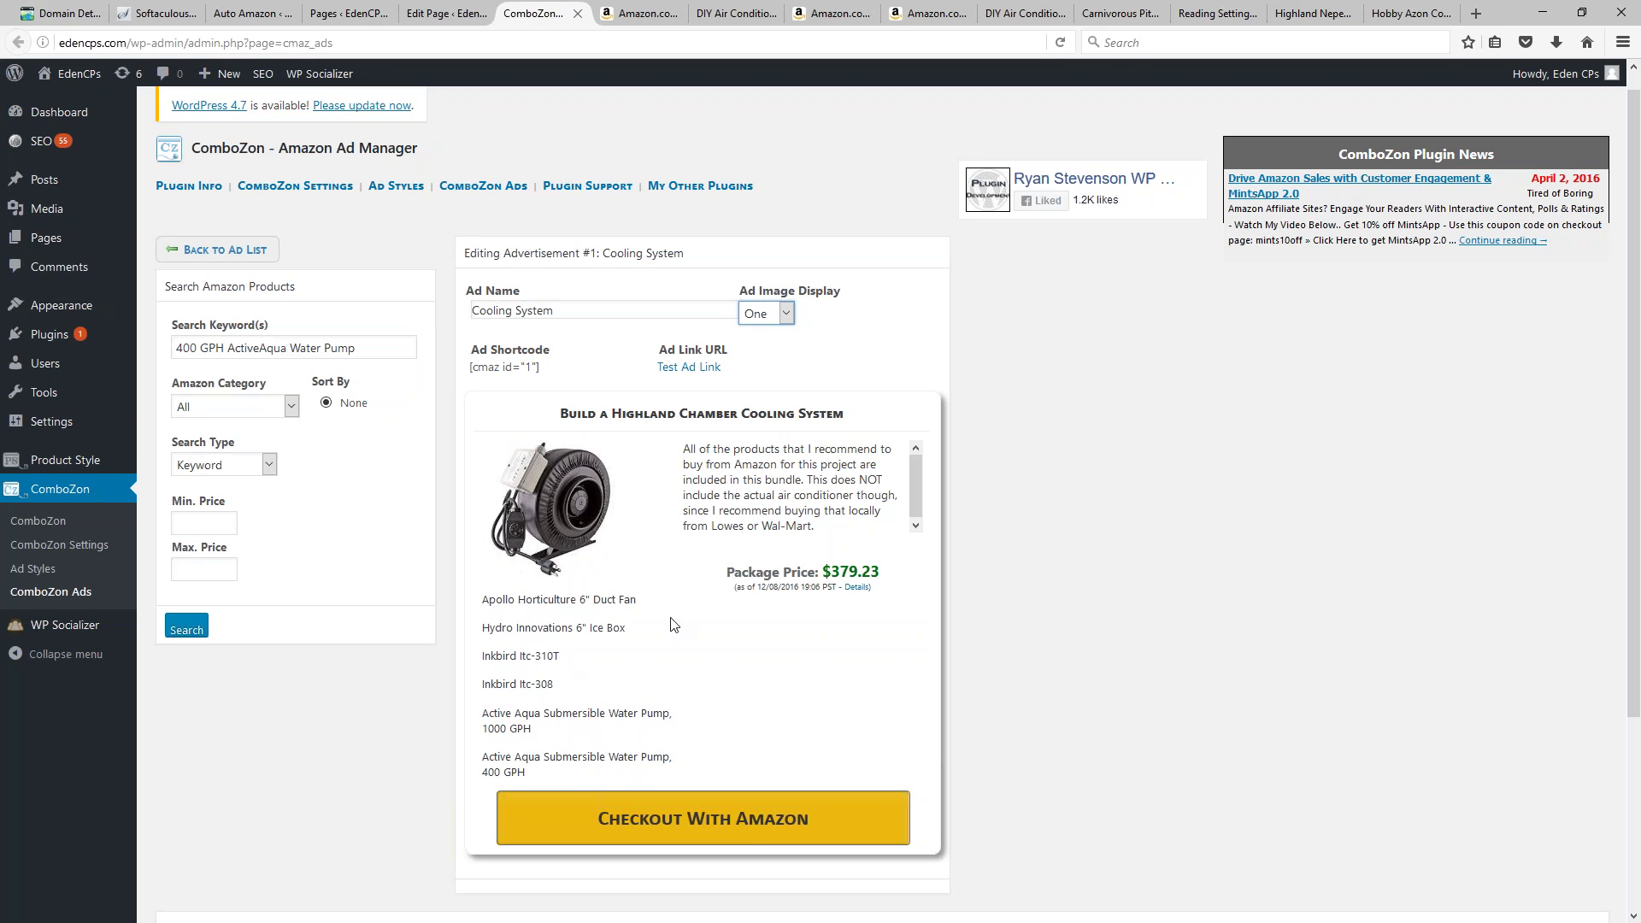
Step: Set the Cooling System ad's image display back to Many and review the product list
left_click(775, 317)
left_click(768, 334)
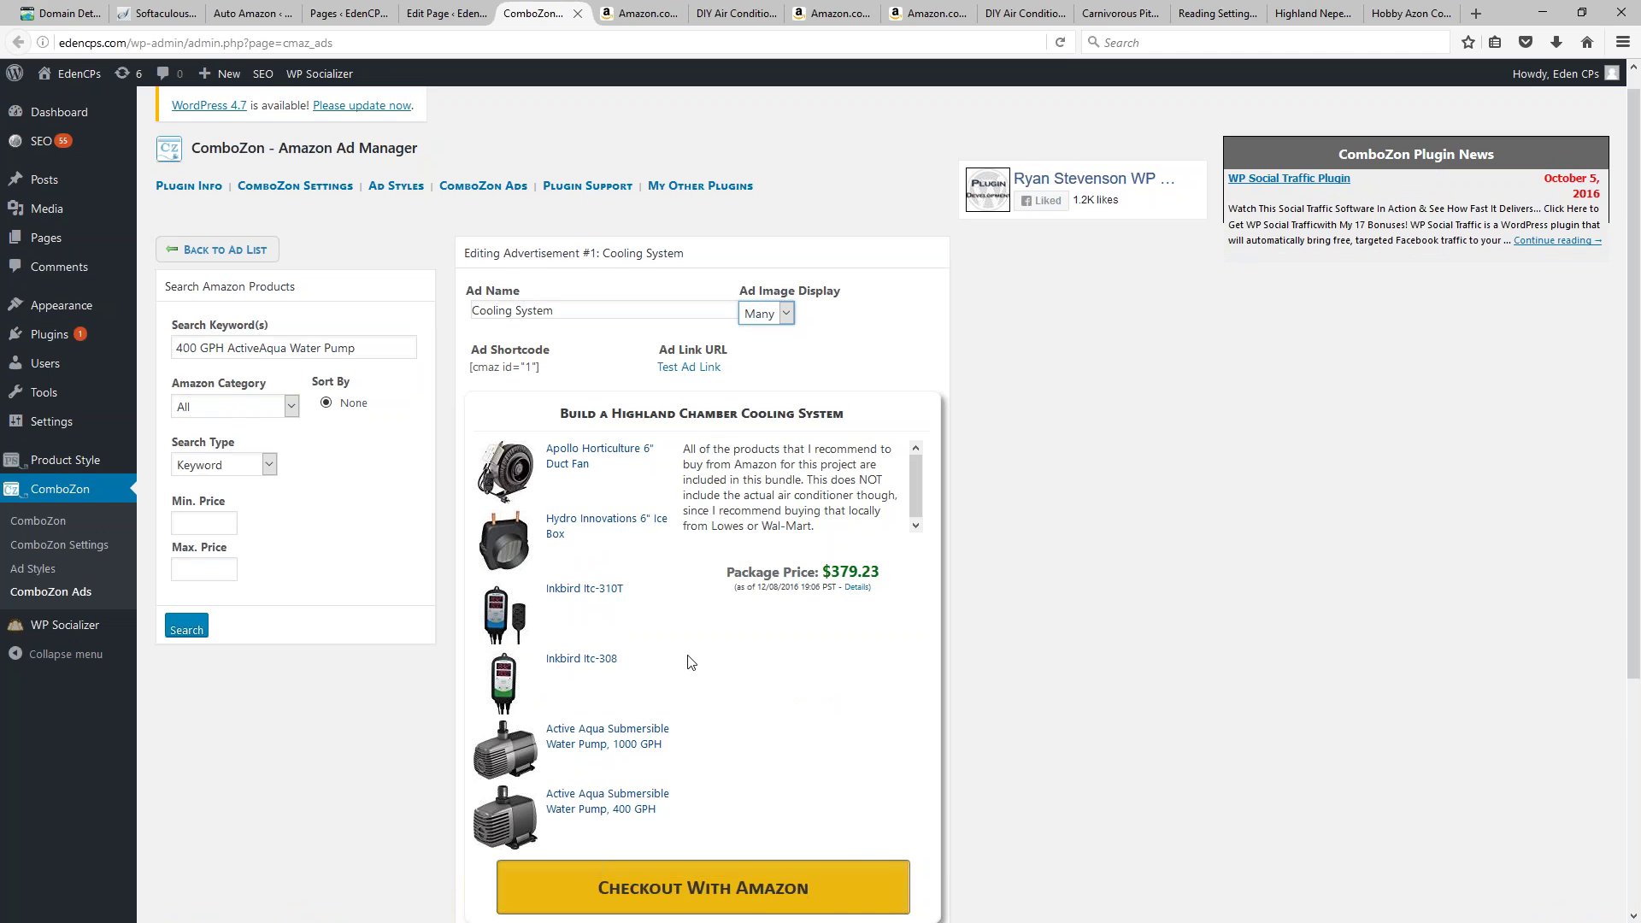
scroll(675, 684, "down", 2)
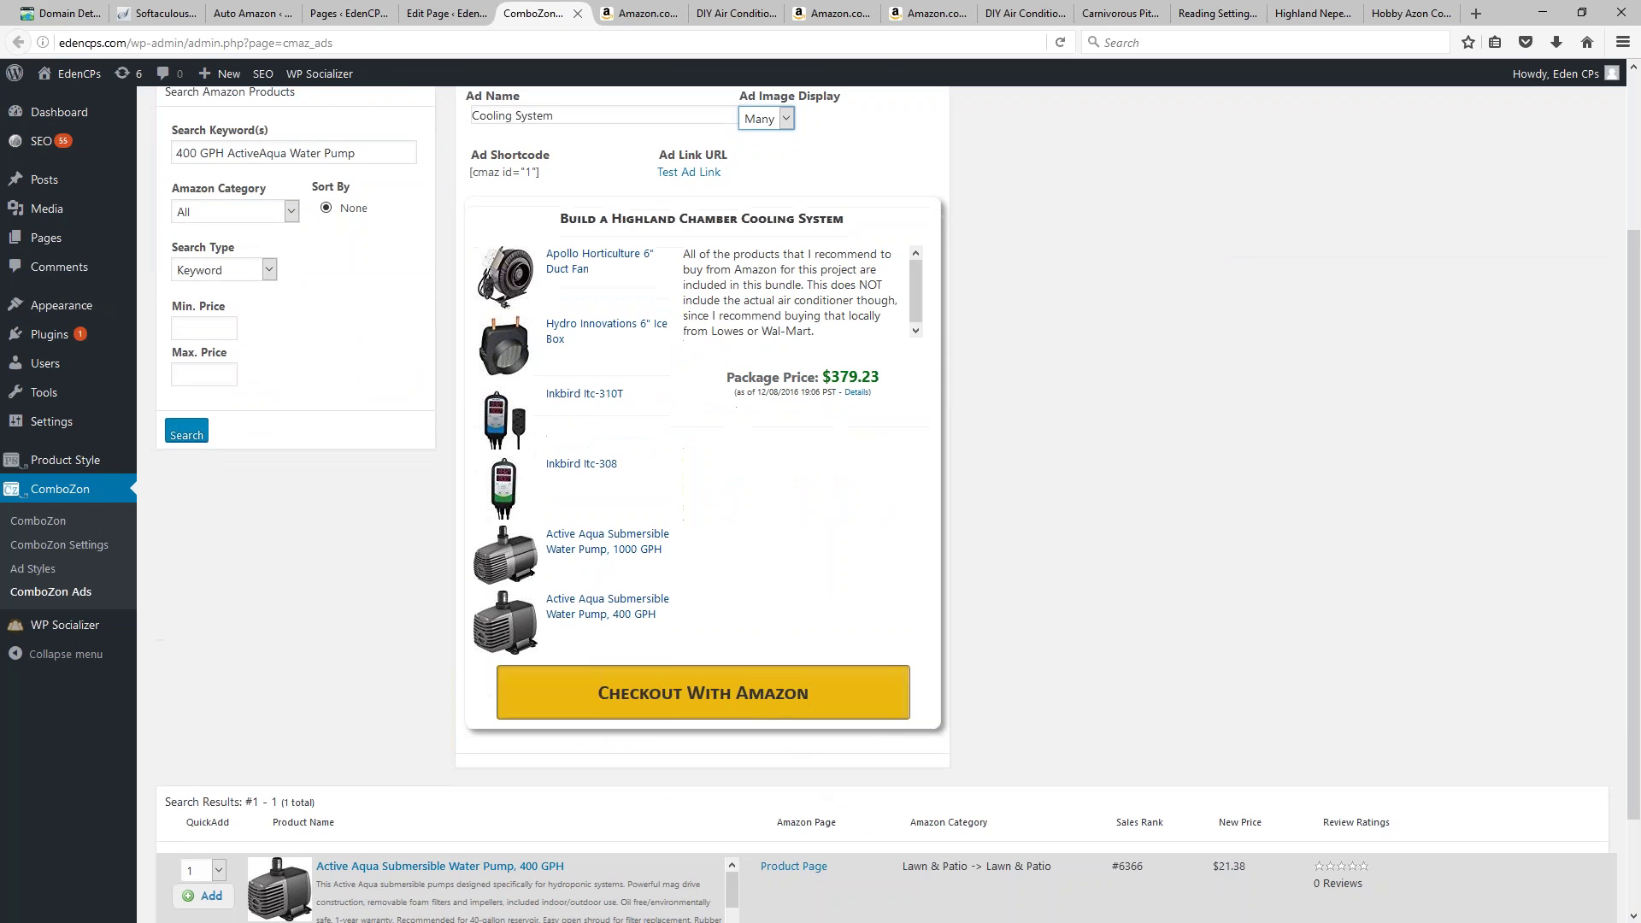
Step: Open the Cooling System ad's Checkout With Amazon link in a new tab and review the bundle's Add to Shopping Cart page
left_click(670, 706)
left_click(624, 683)
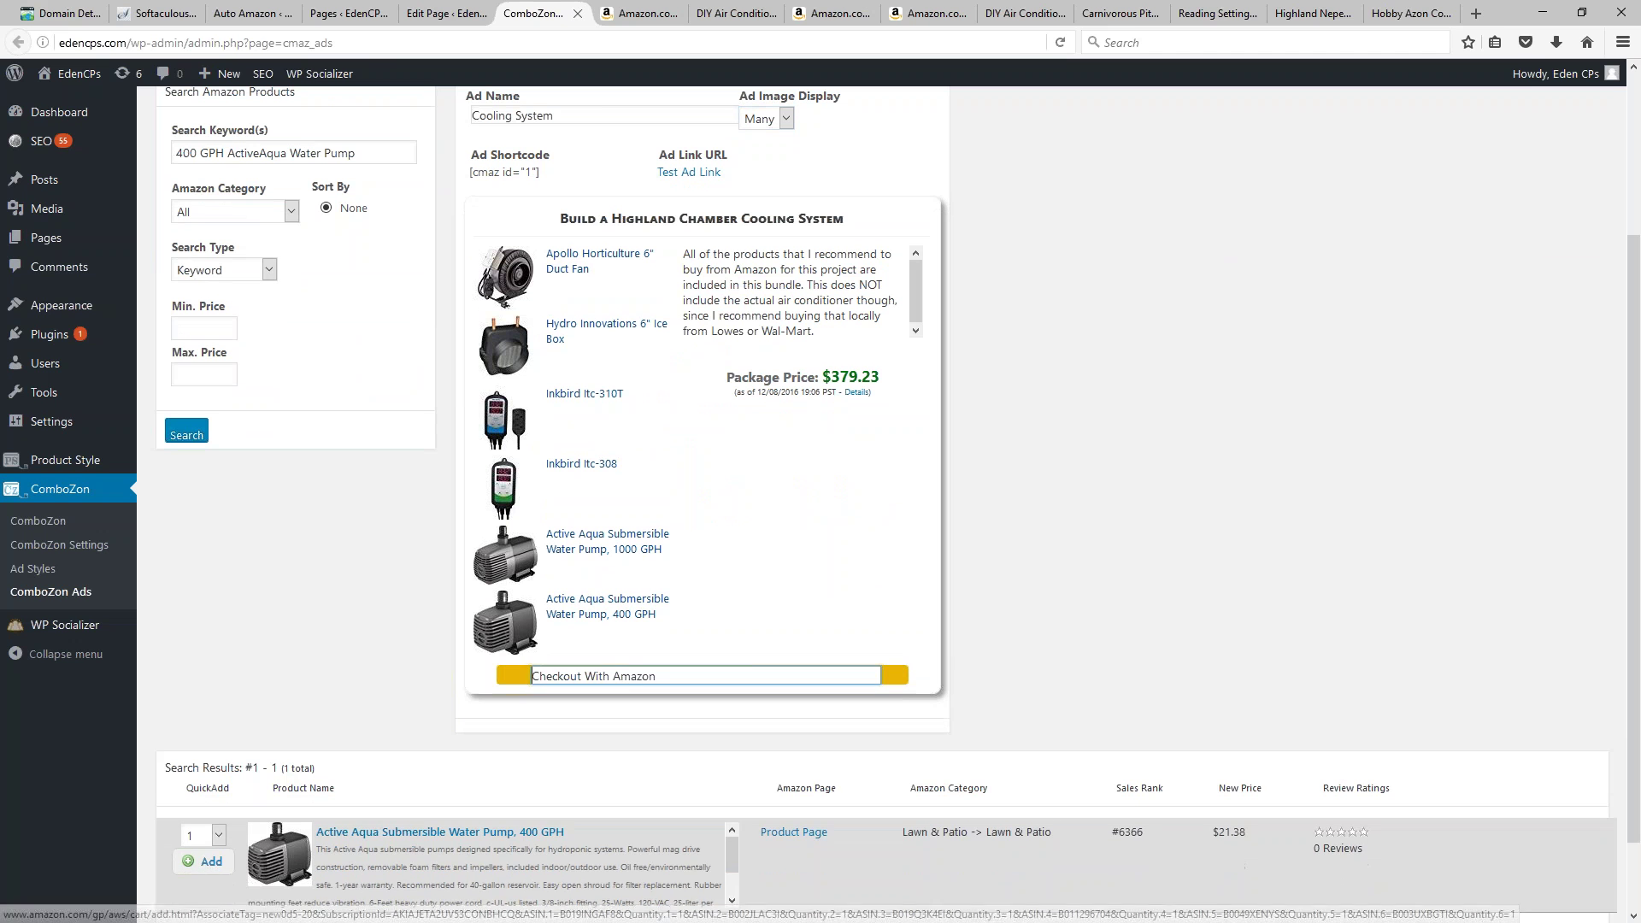
left_click(1042, 647)
right_click(660, 691)
left_click(718, 706)
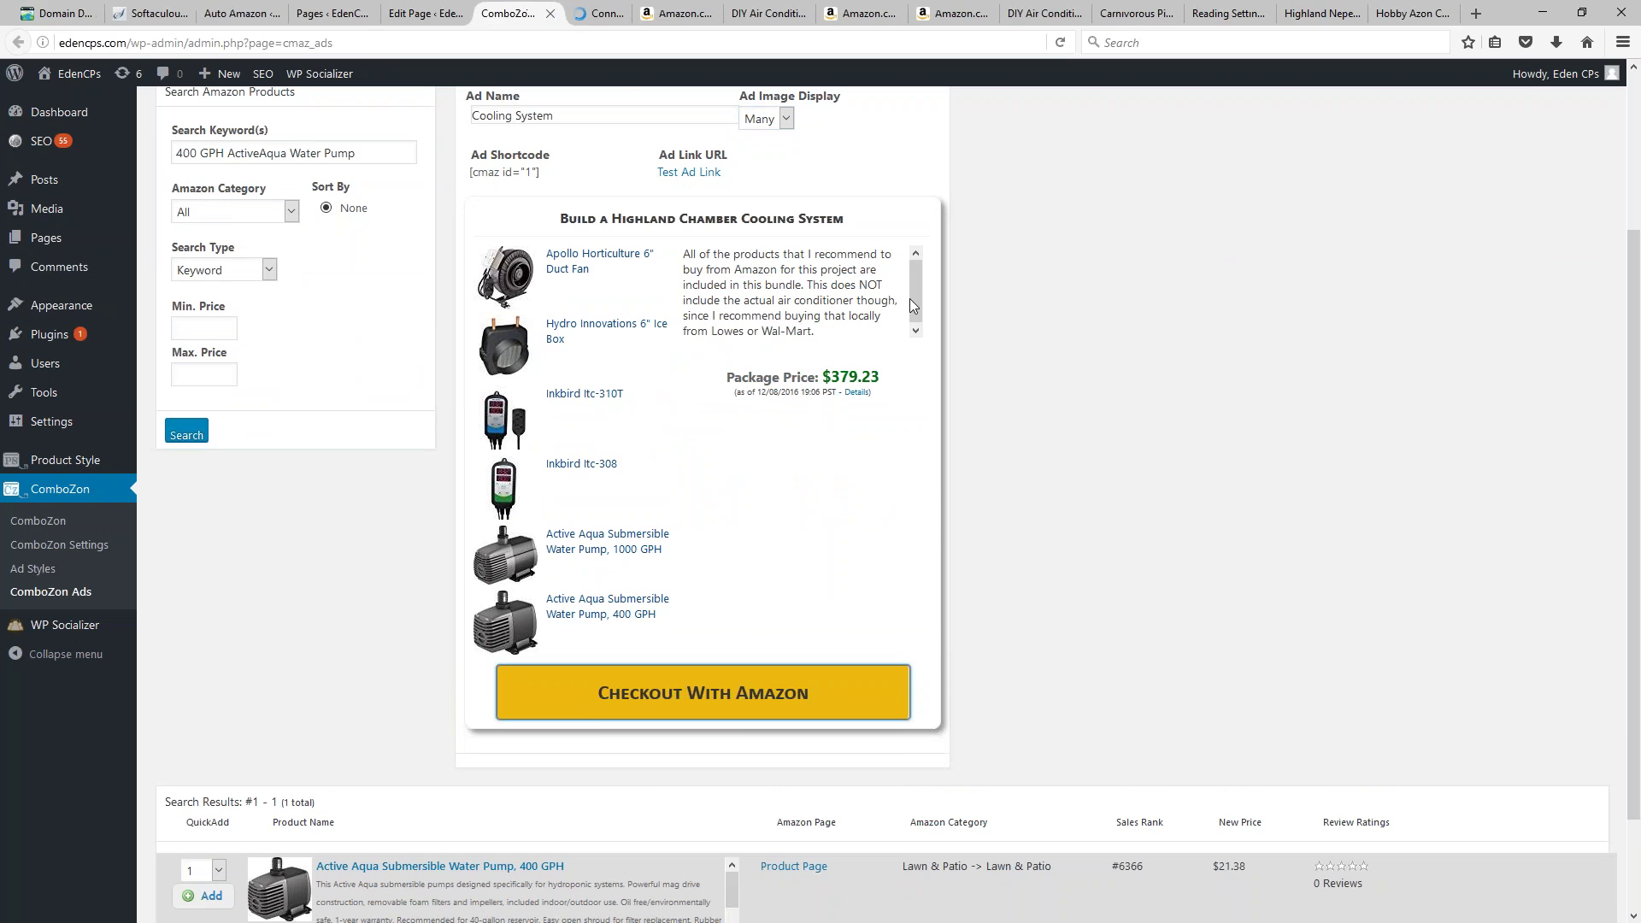
left_click(592, 13)
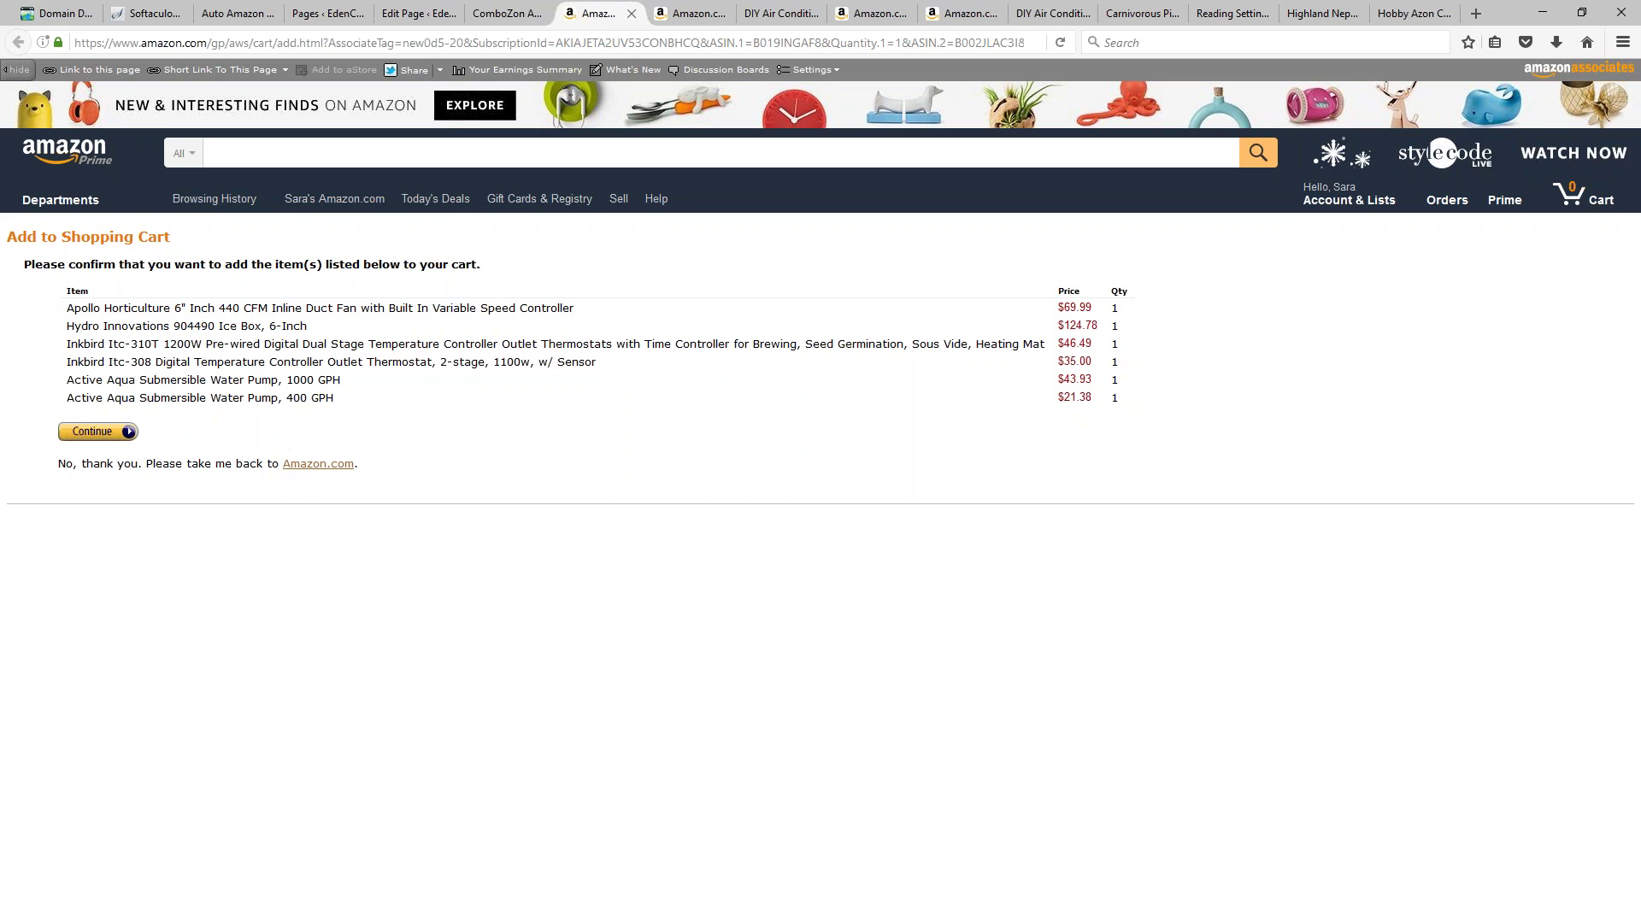
Step: Delete the "HydroInnovations 6 Inch IceBox" text-link shortcode from the start of the DIY Air Conditioner page's opening paragraph
left_click(411, 13)
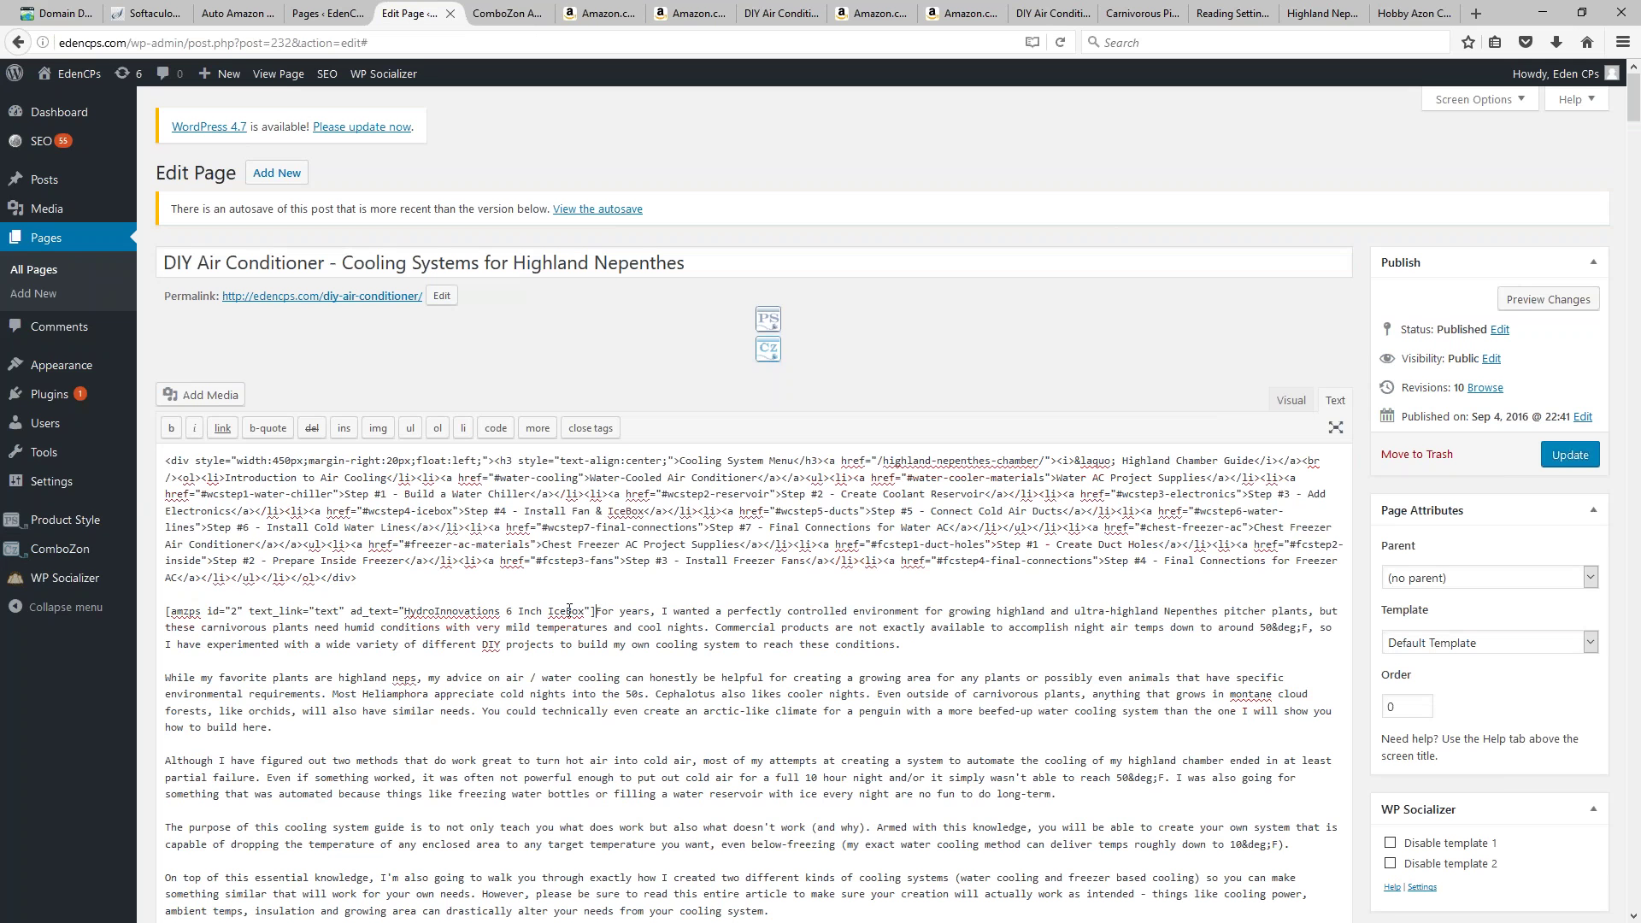
left_click_drag(596, 610, 165, 614)
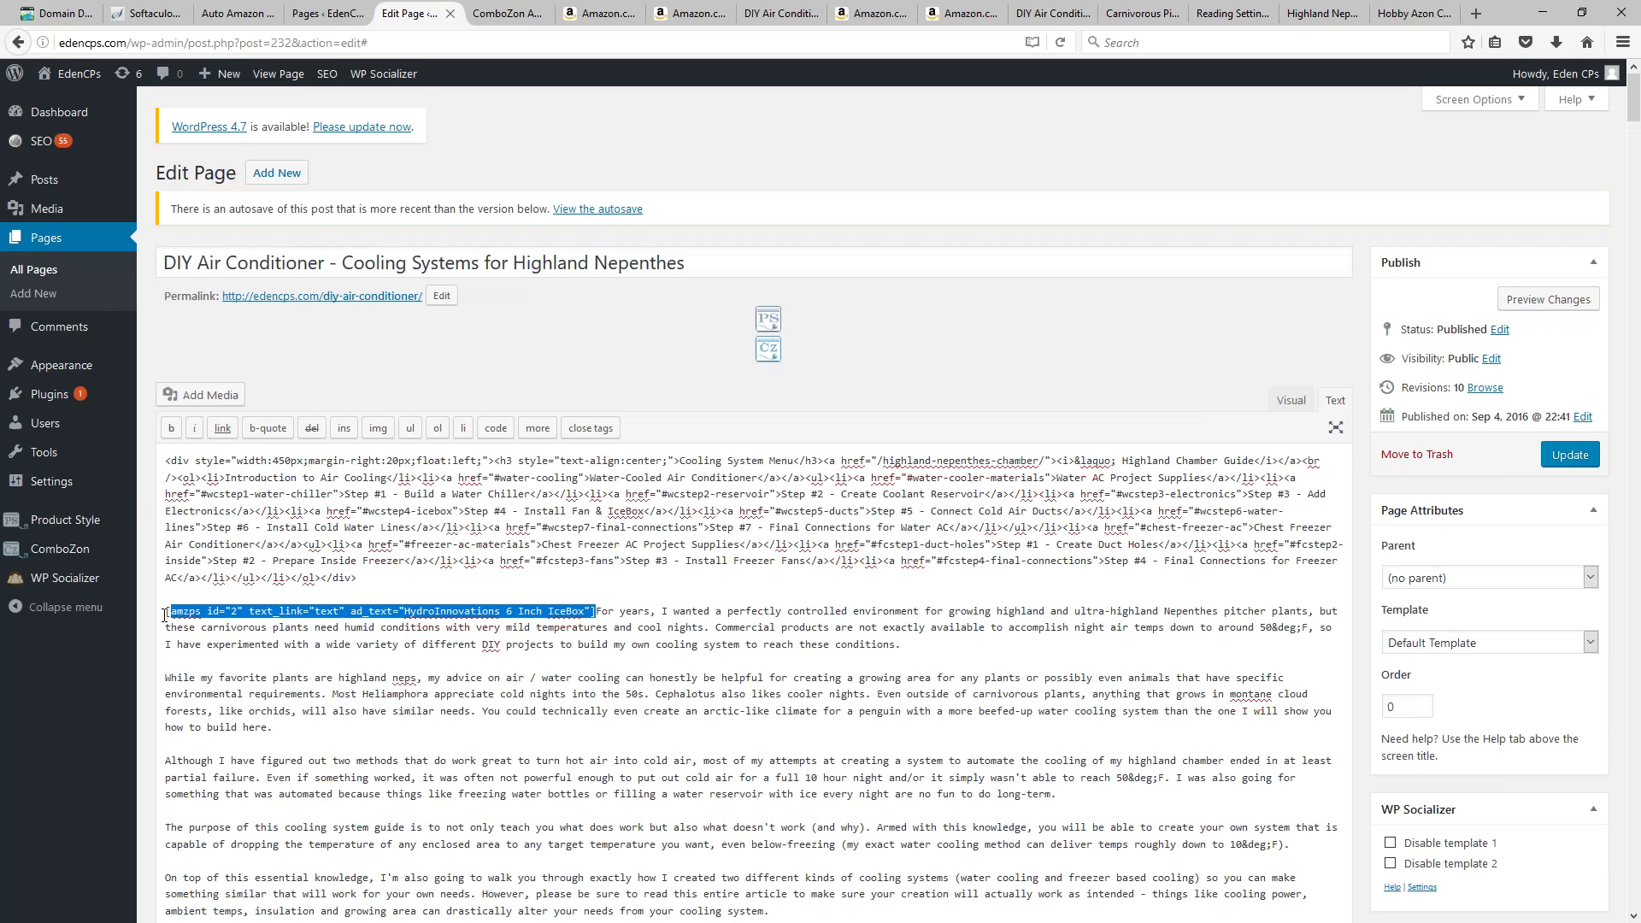
left_click(238, 633)
Step: Add a blank line between the materials introduction paragraph and the water-cooler-materials div in the page's HTML
scroll(436, 667, "down", 10)
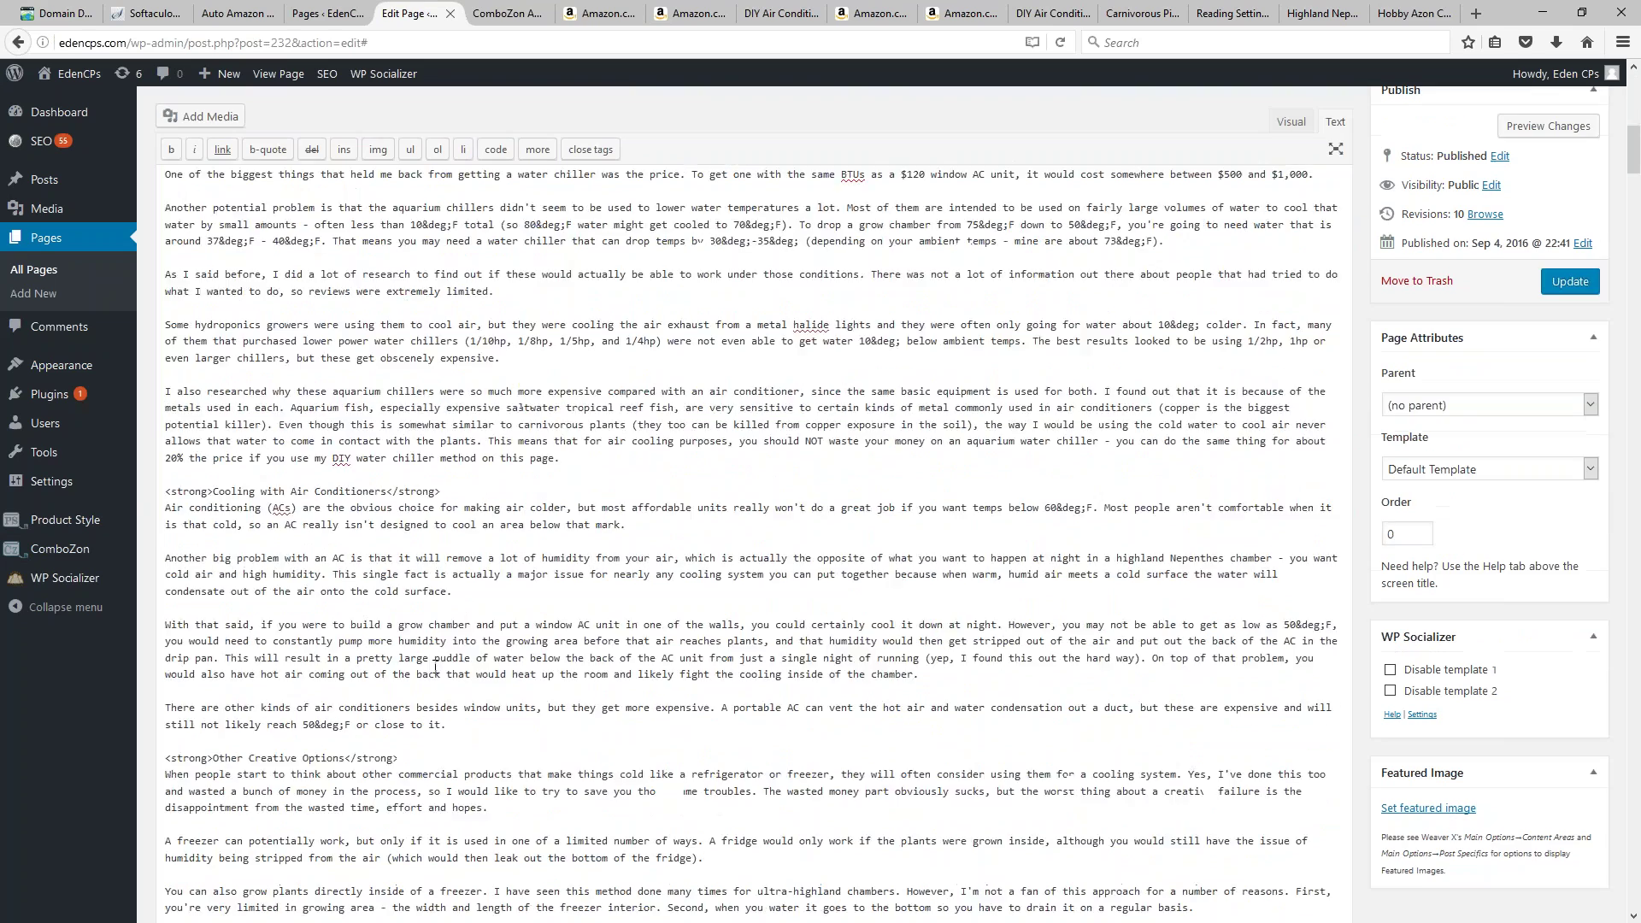
scroll(435, 668, "down", 15)
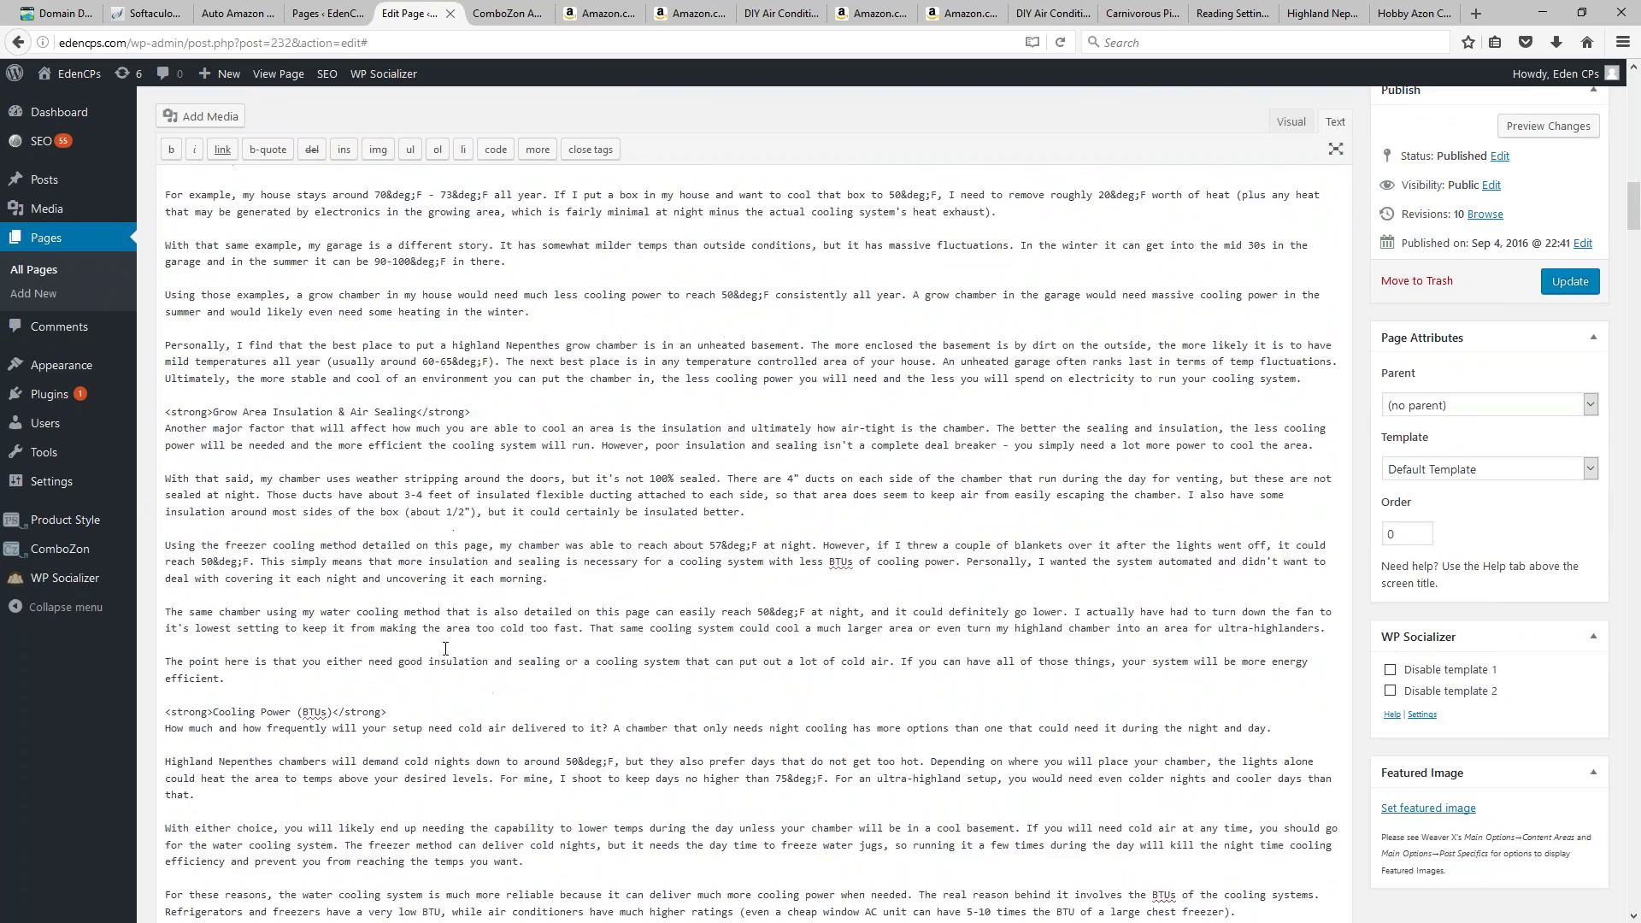
scroll(441, 645, "down", 8)
scroll(435, 641, "down", 10)
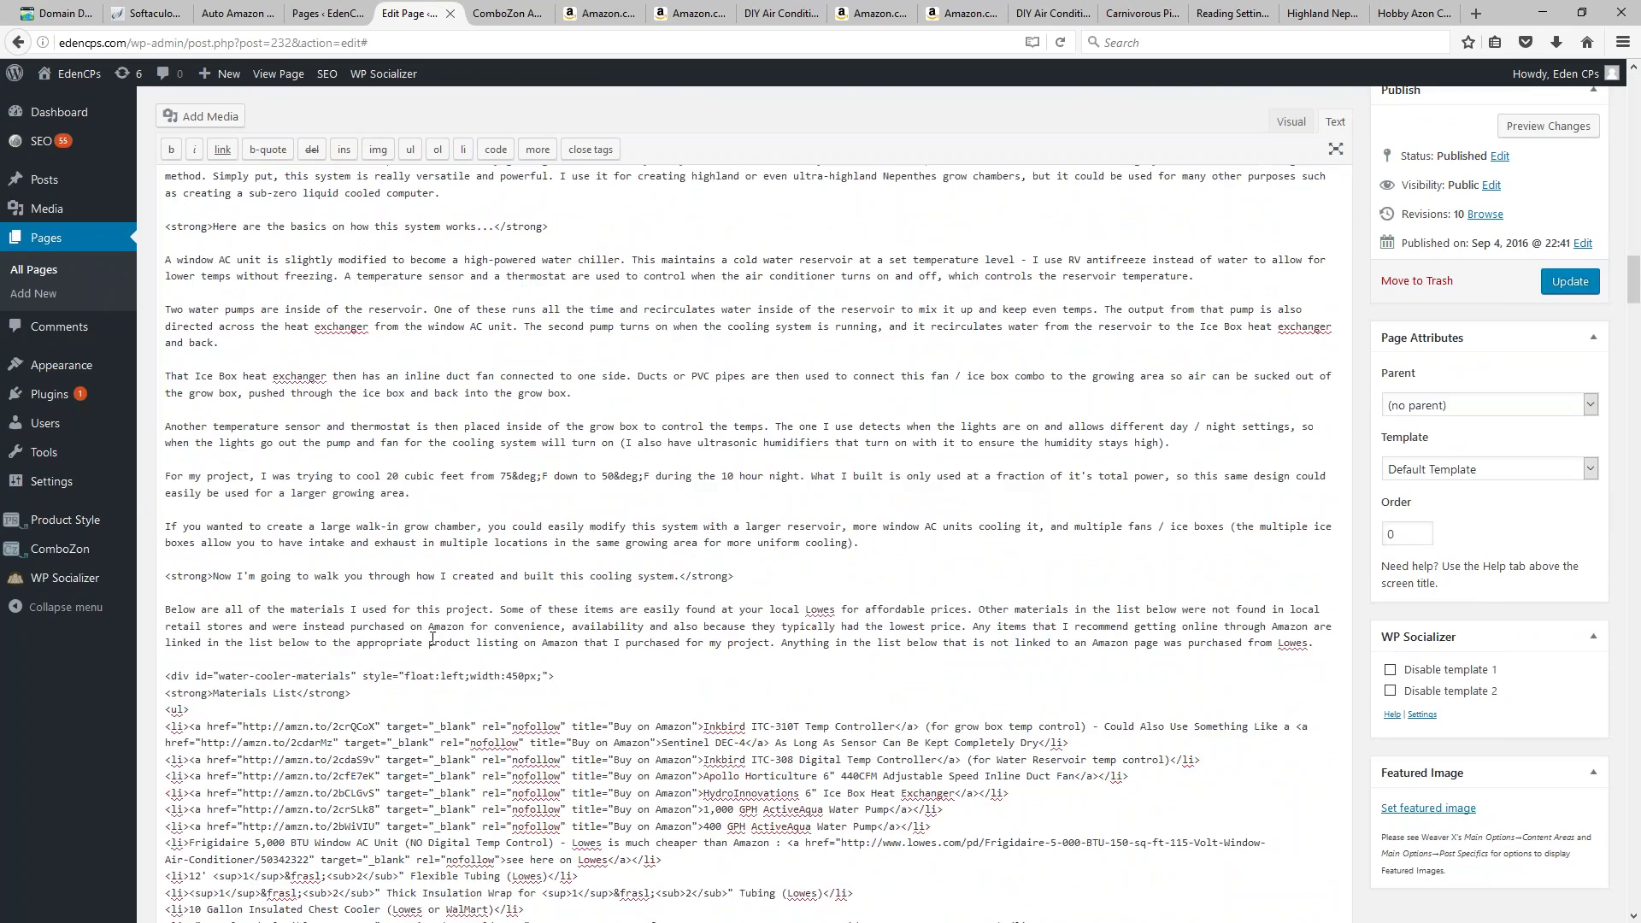
scroll(394, 568, "down", 5)
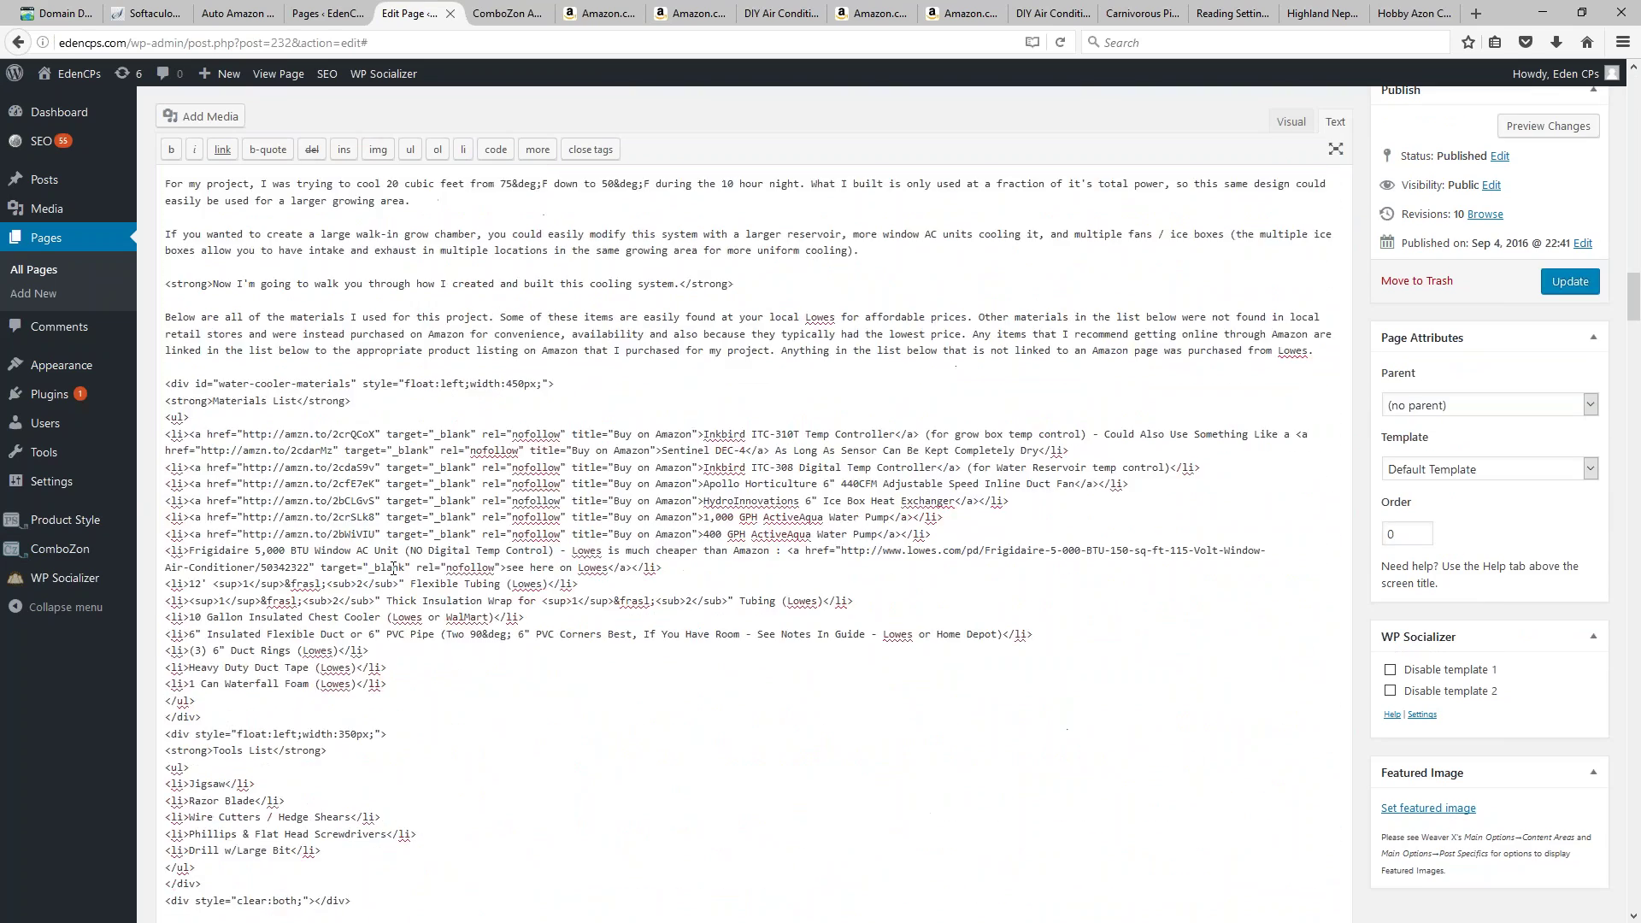
left_click(281, 367)
key("Return")
key("Return")
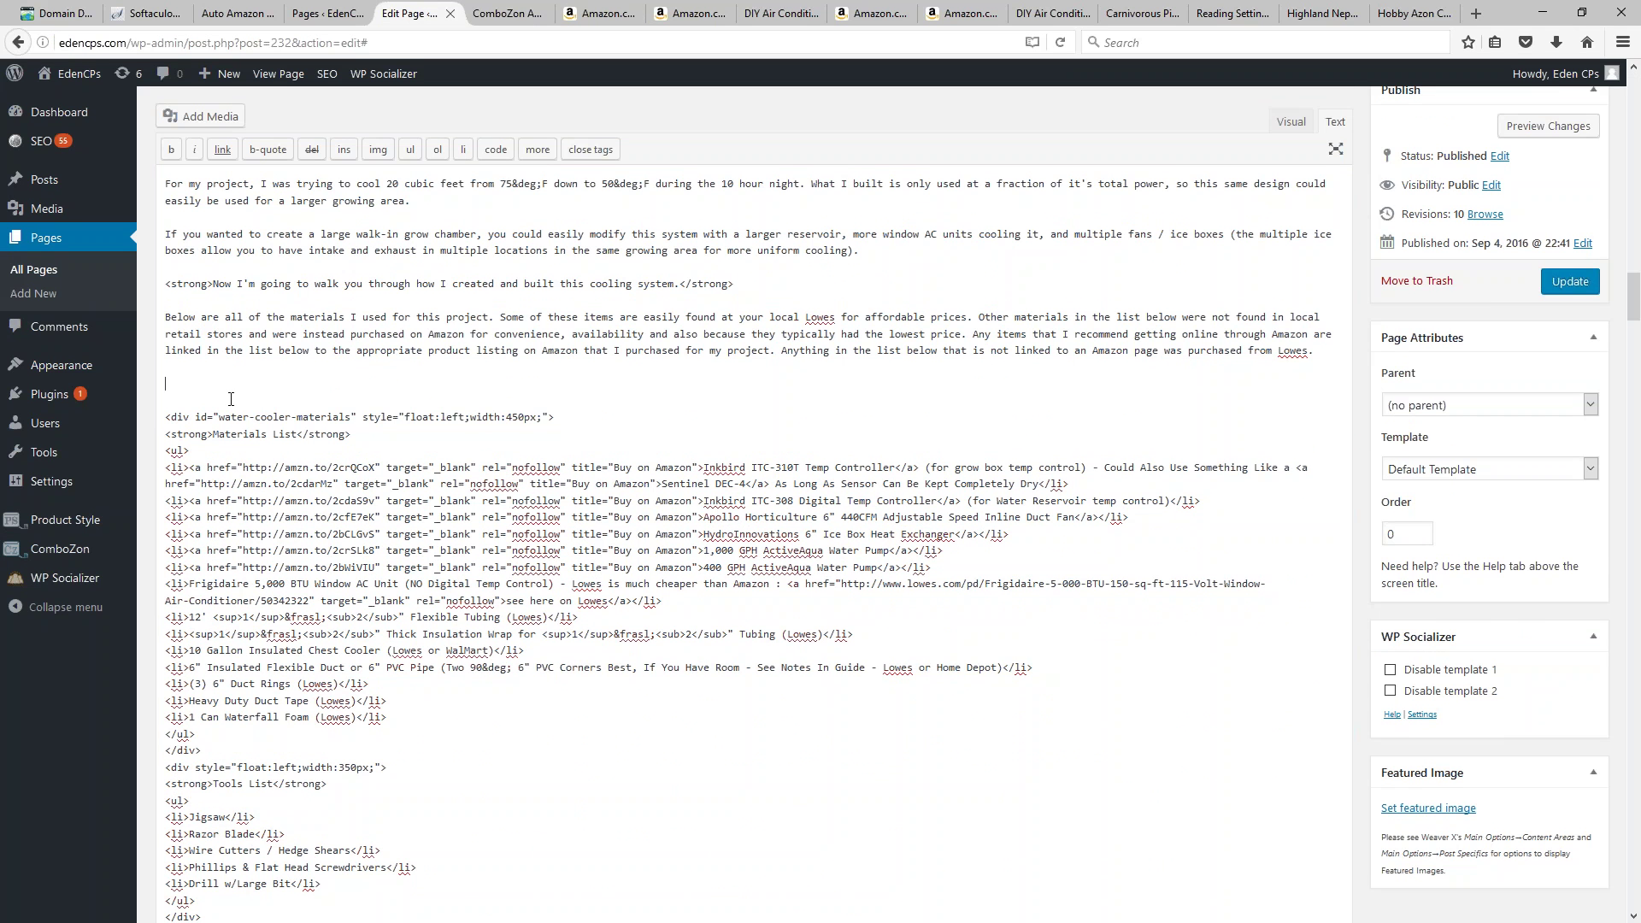
Step: Insert the "#1-Cooling System" ComboZon ad above the Materials List and update the page
scroll(701, 171, "up", 10)
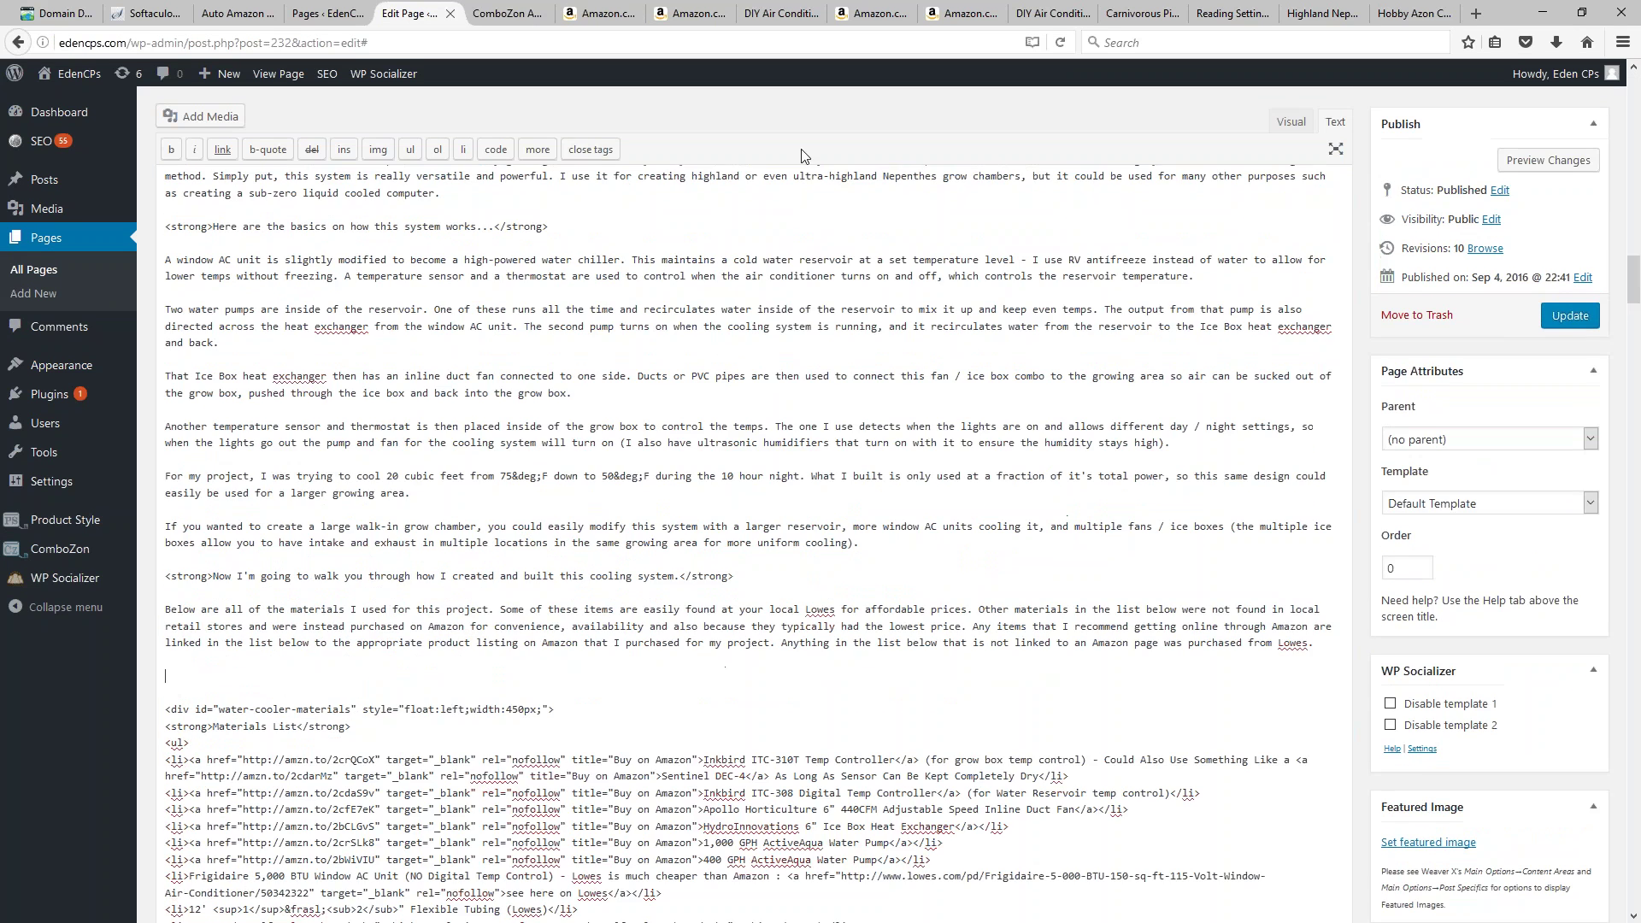
scroll(815, 162, "up", 5)
scroll(814, 163, "up", 15)
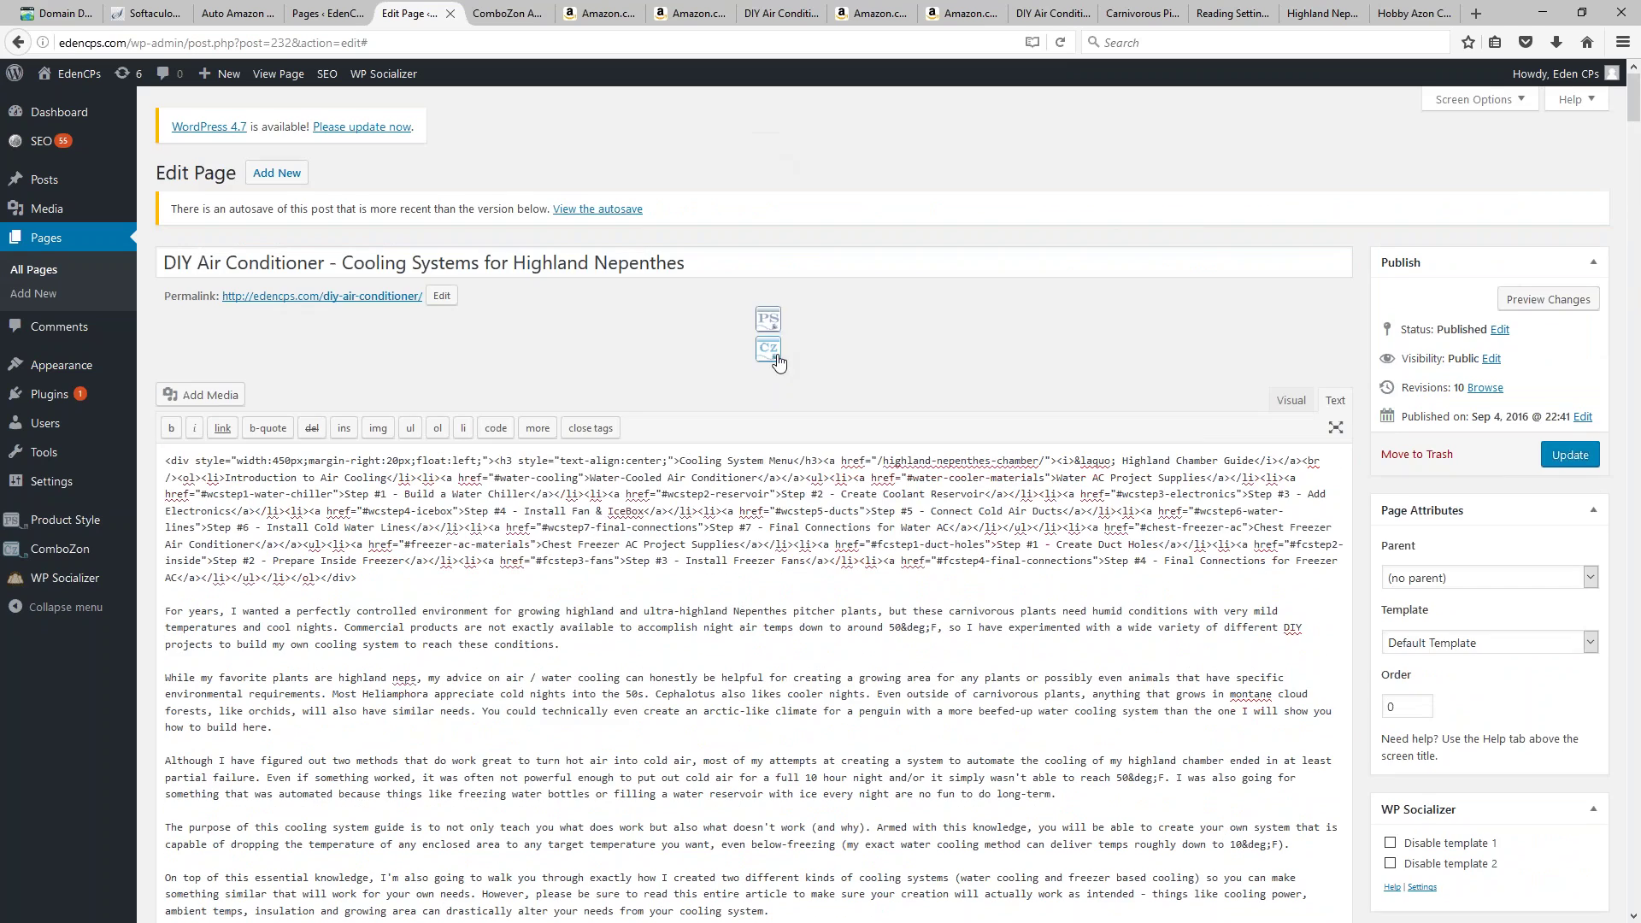
left_click(774, 356)
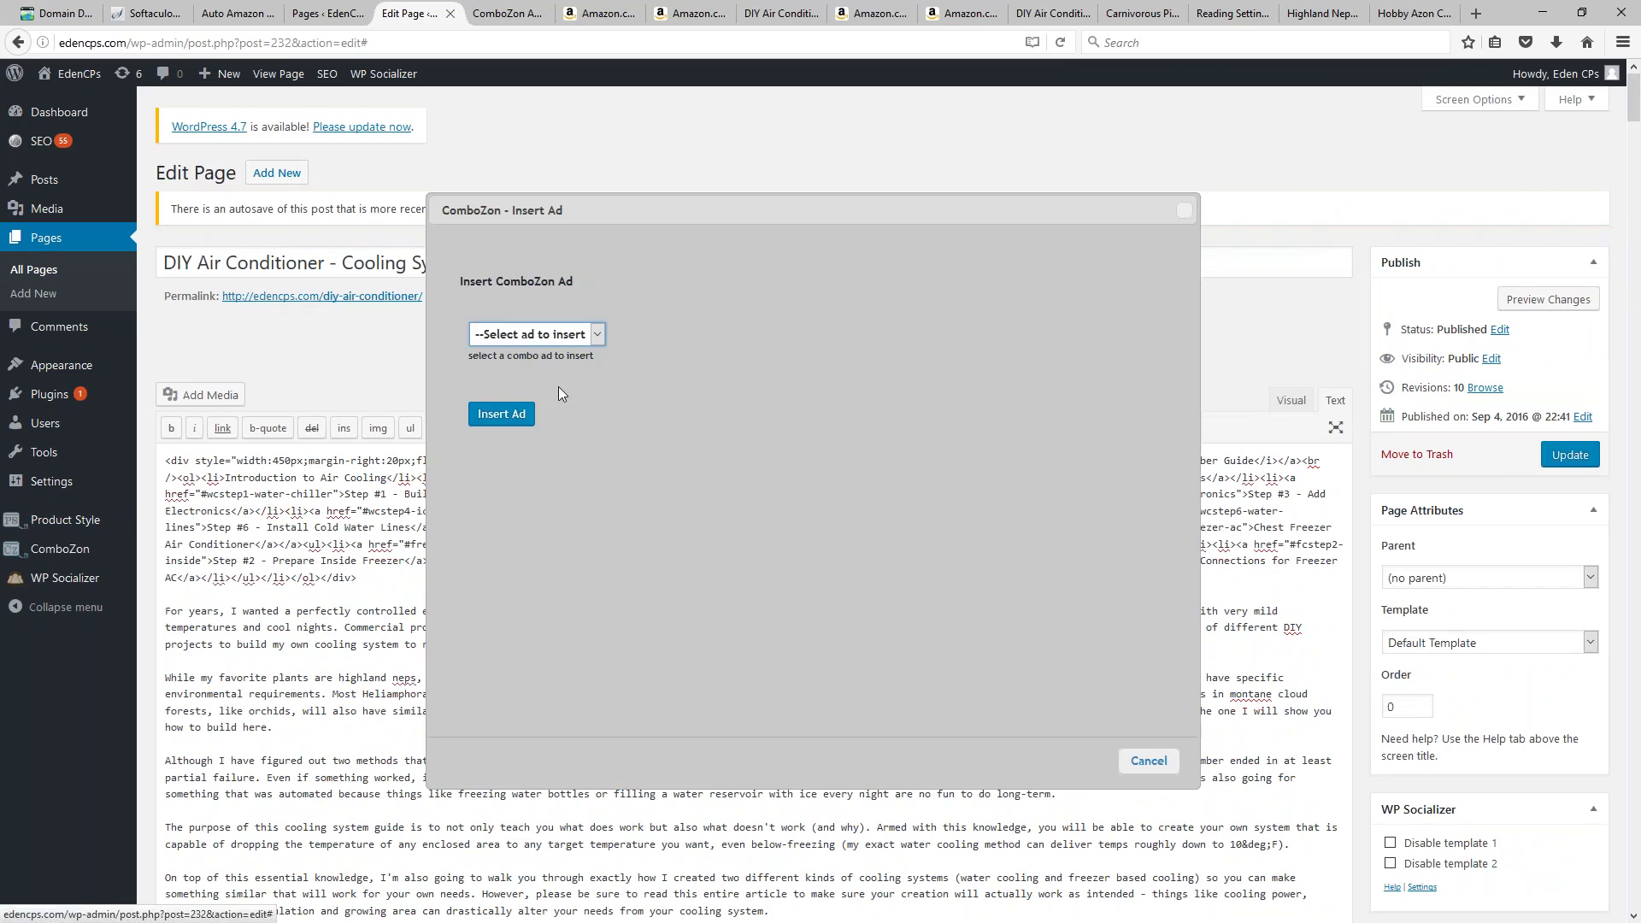
left_click(525, 334)
left_click(516, 372)
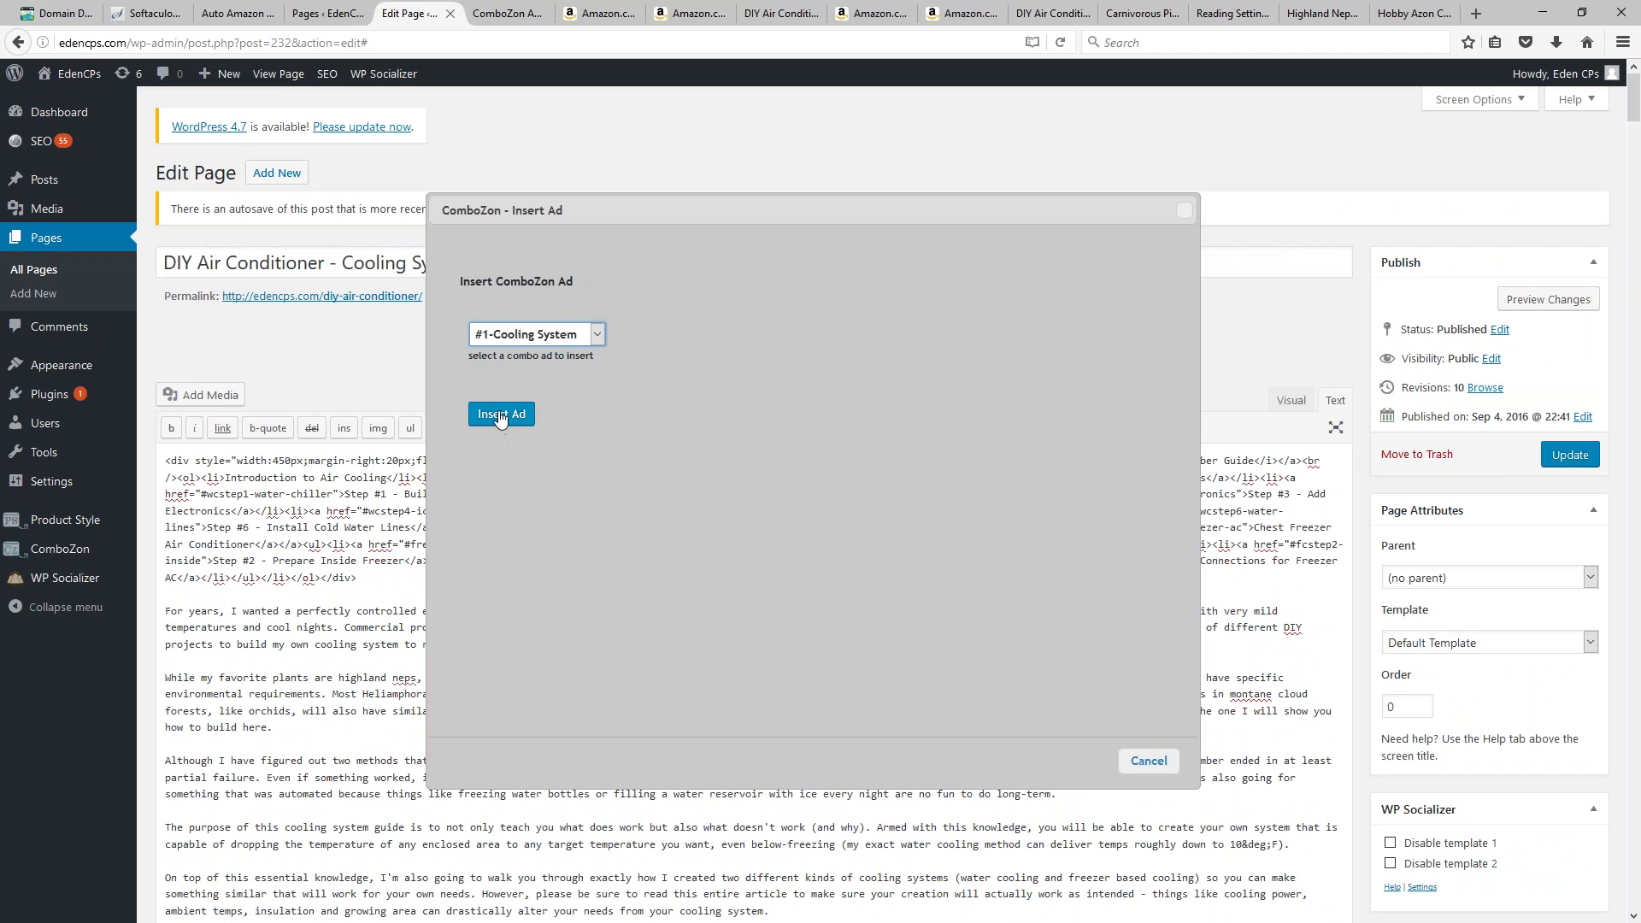
left_click(501, 414)
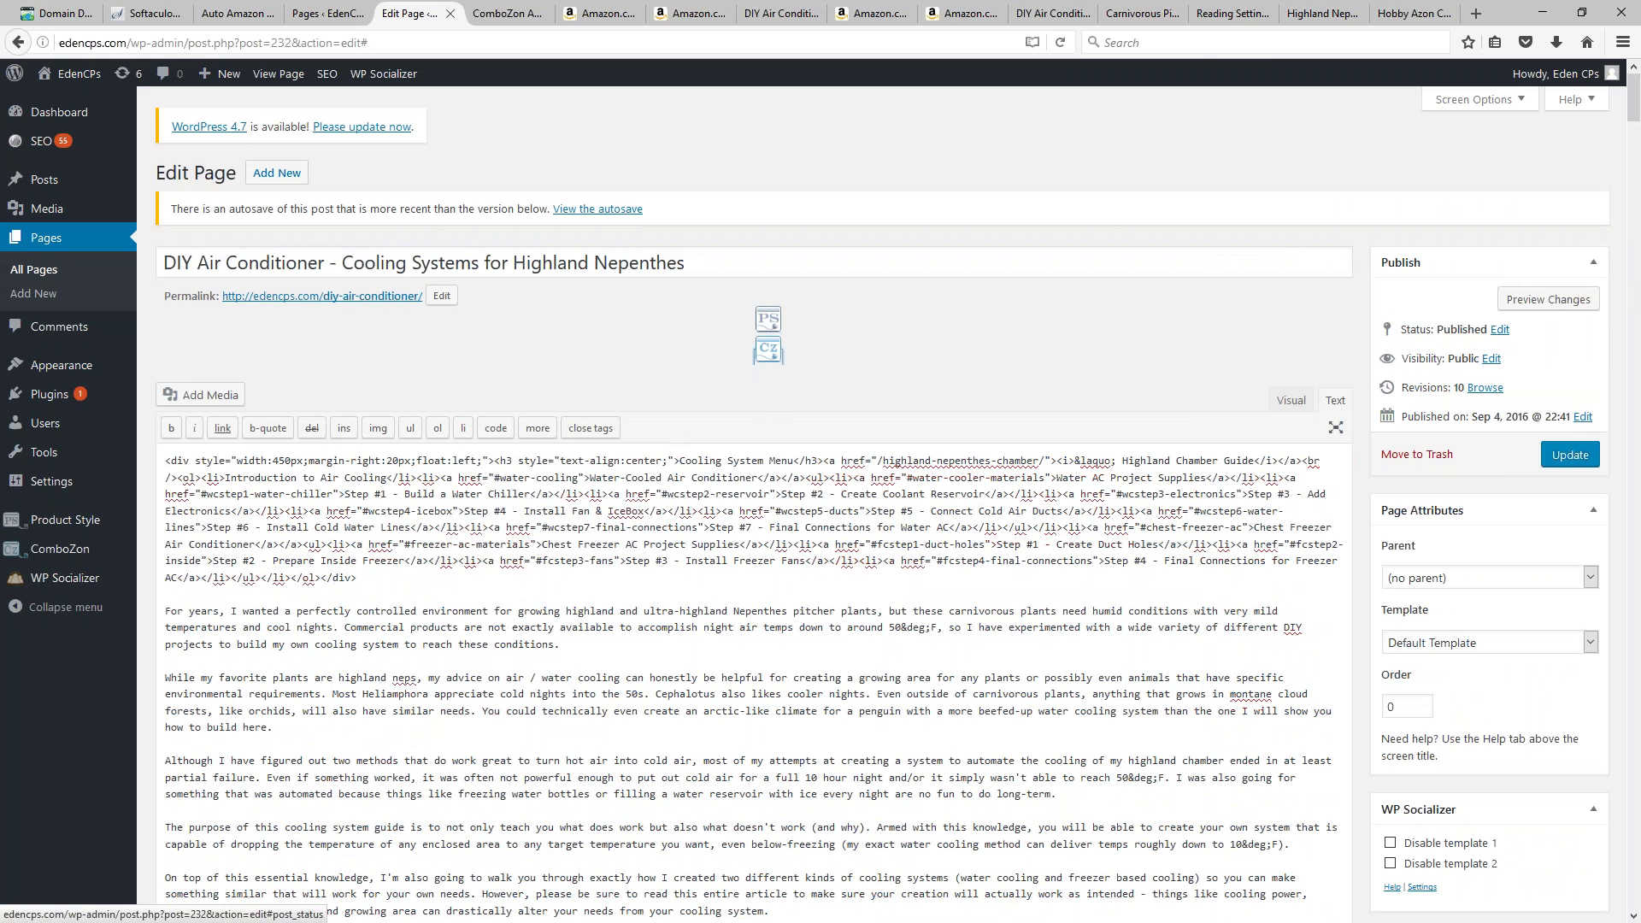
left_click(1564, 456)
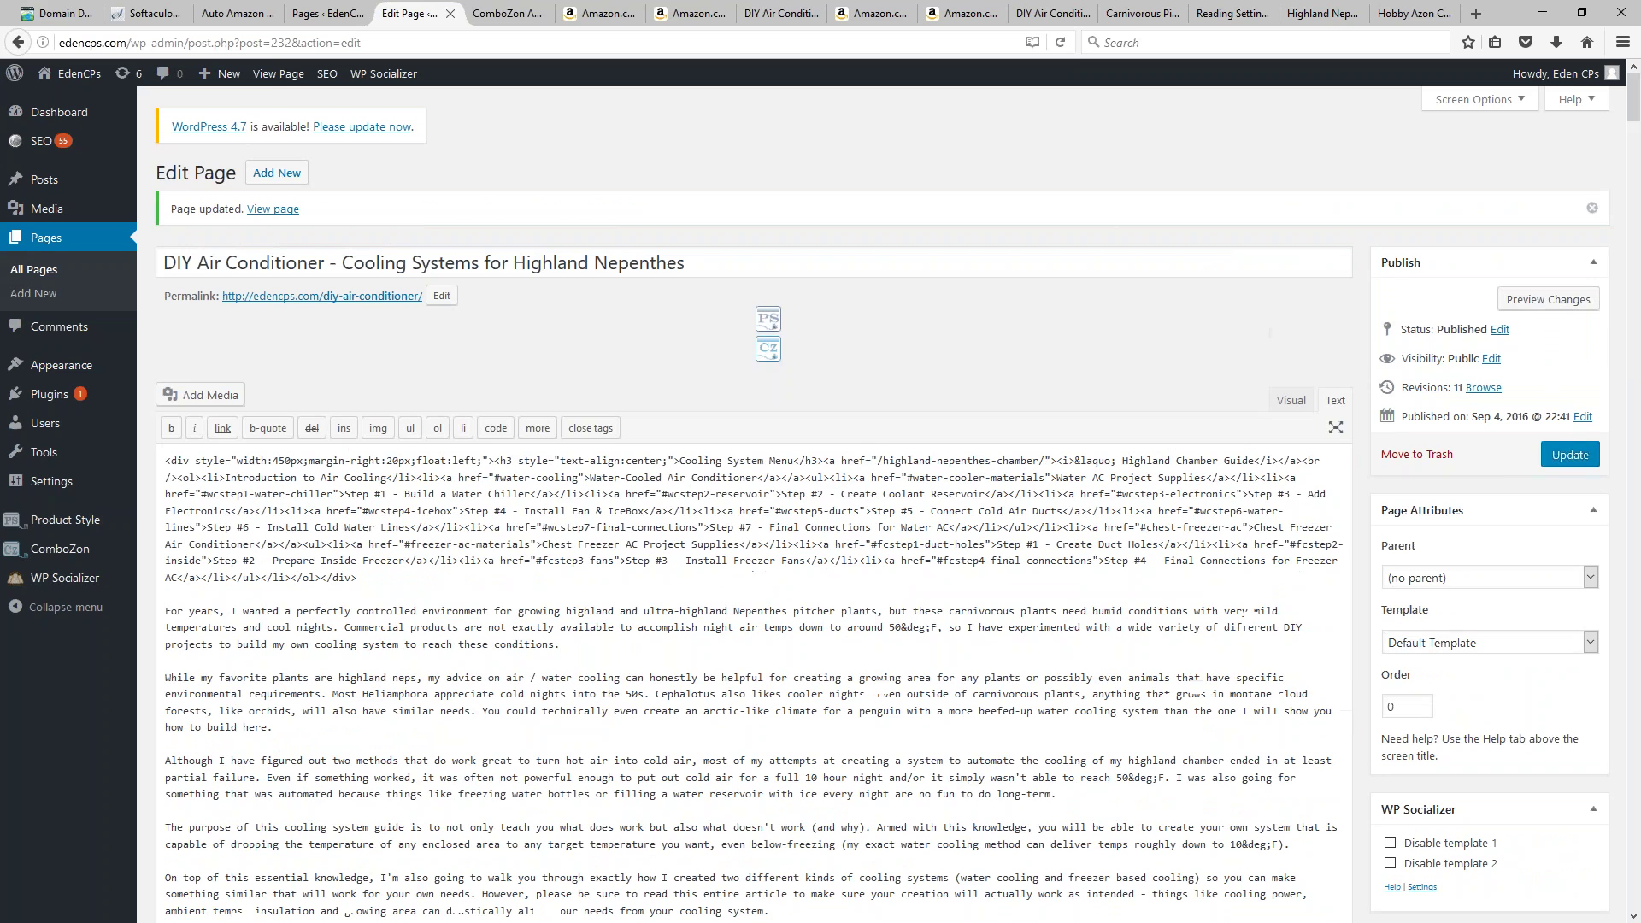
left_click(503, 14)
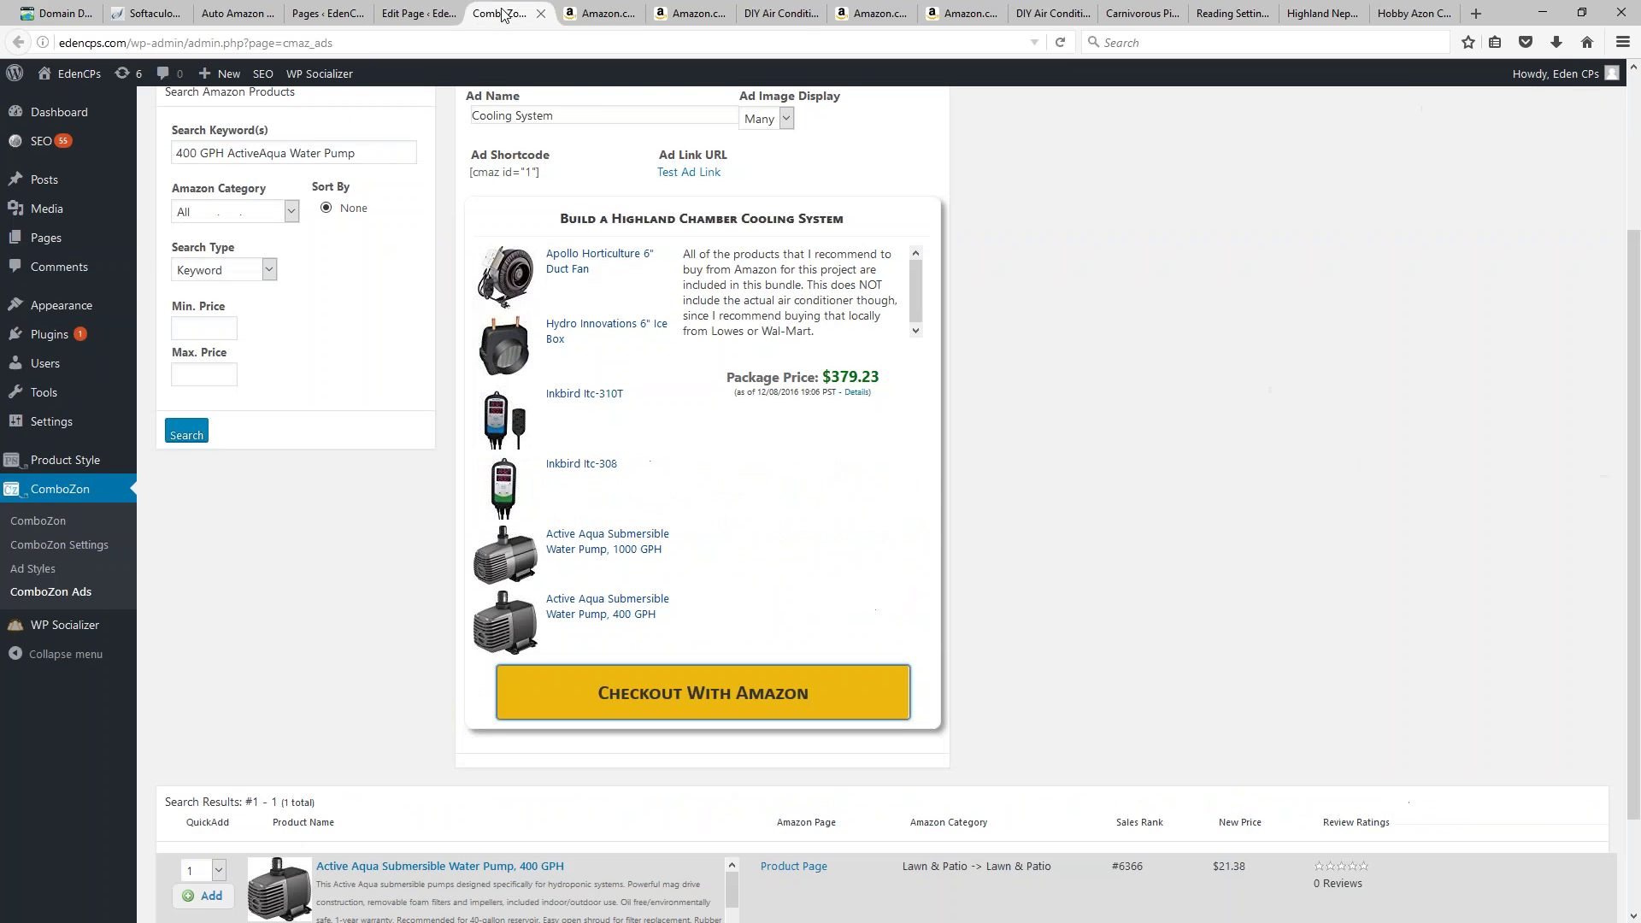
left_click(789, 15)
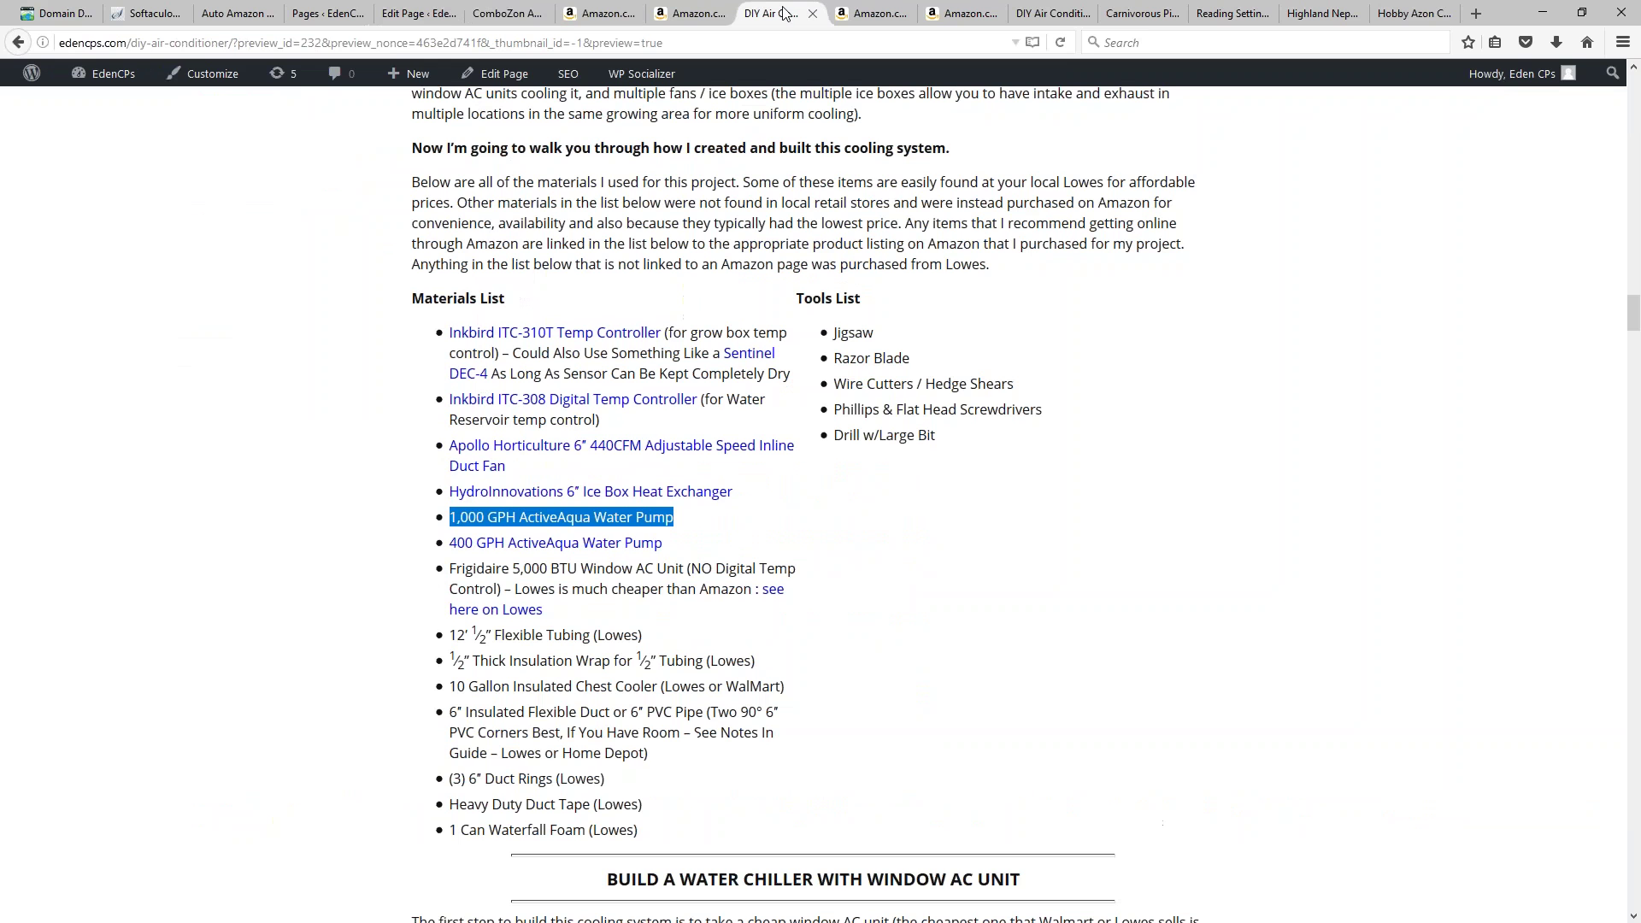
left_click(1060, 42)
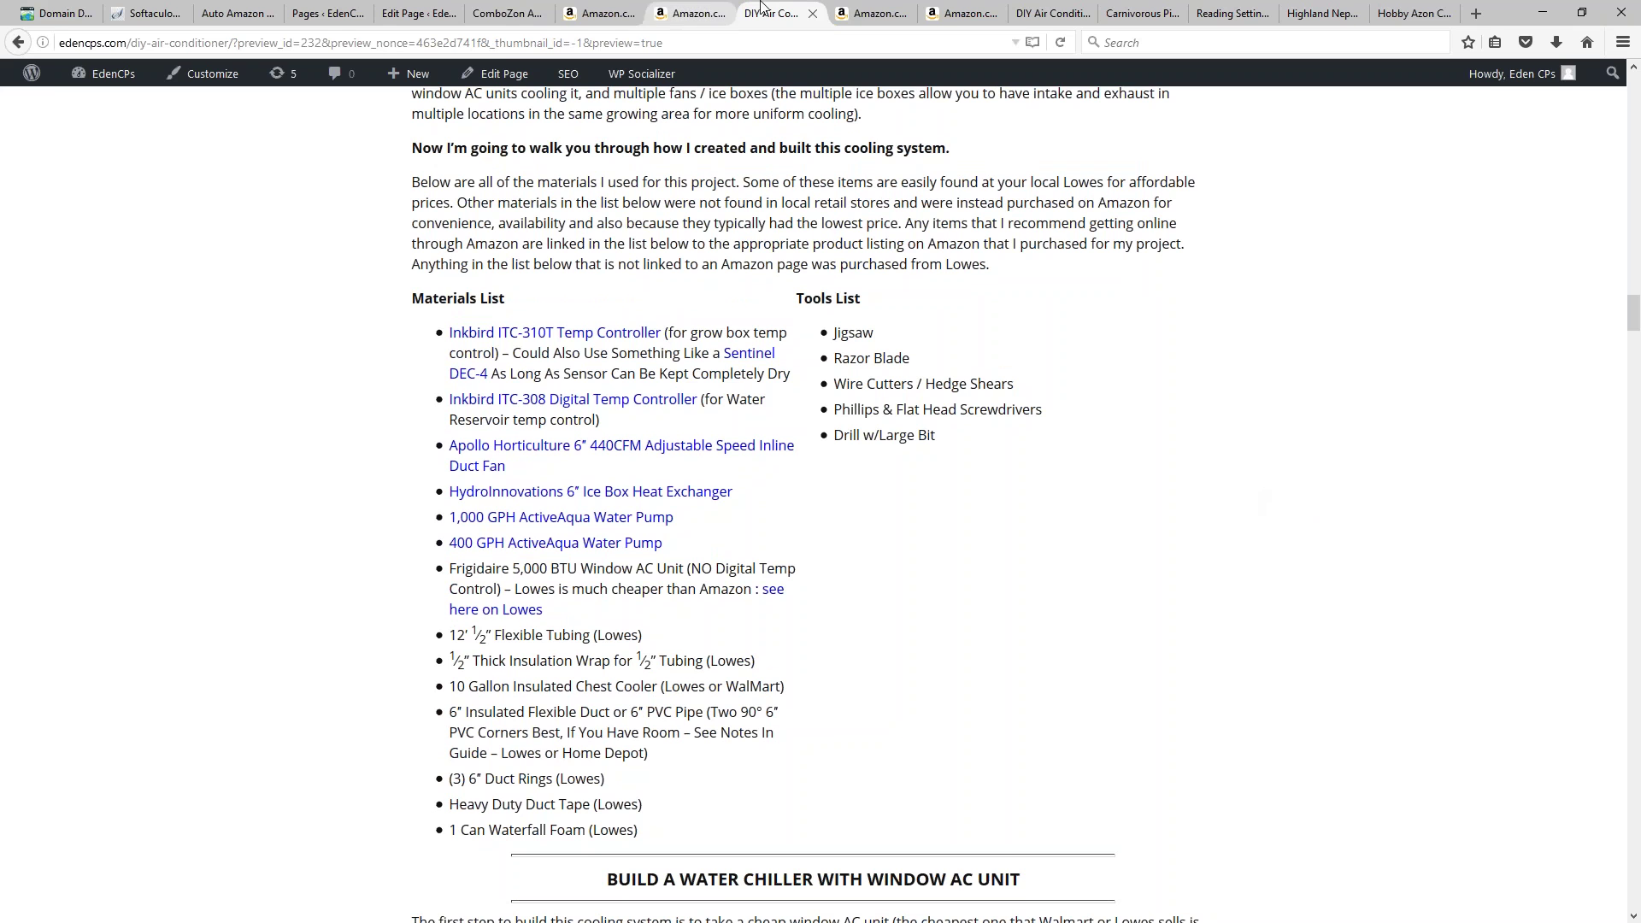
left_click(509, 13)
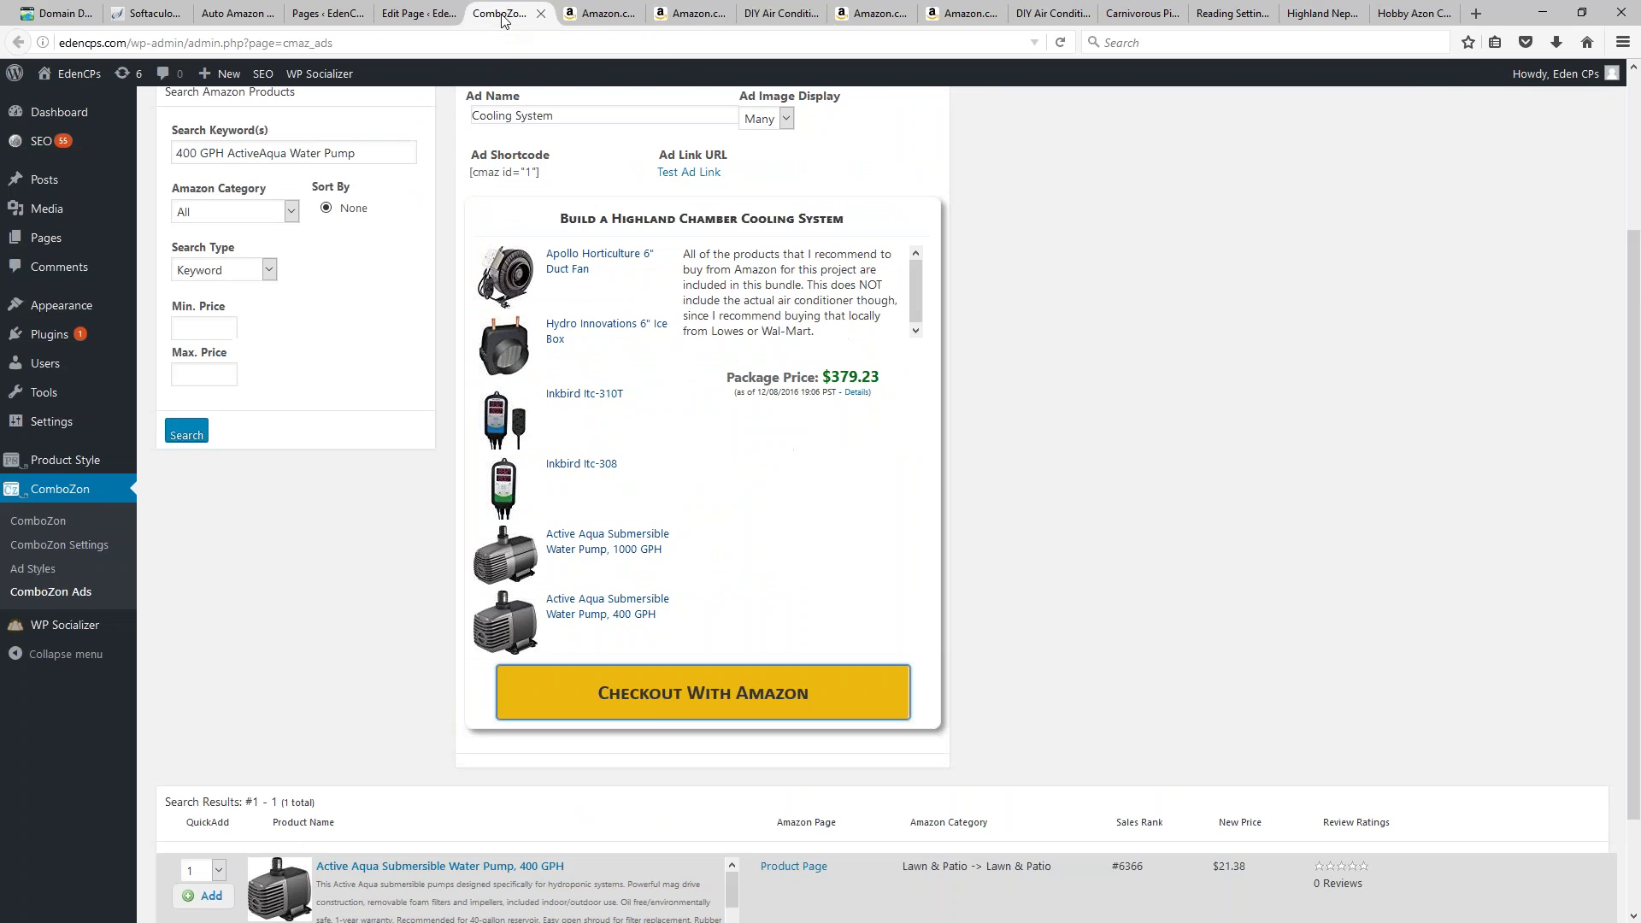
Step: View the updated DIY Air Conditioner page in a new tab and check the ad in the Water AC Project Supplies section
left_click(414, 13)
right_click(275, 210)
left_click(334, 224)
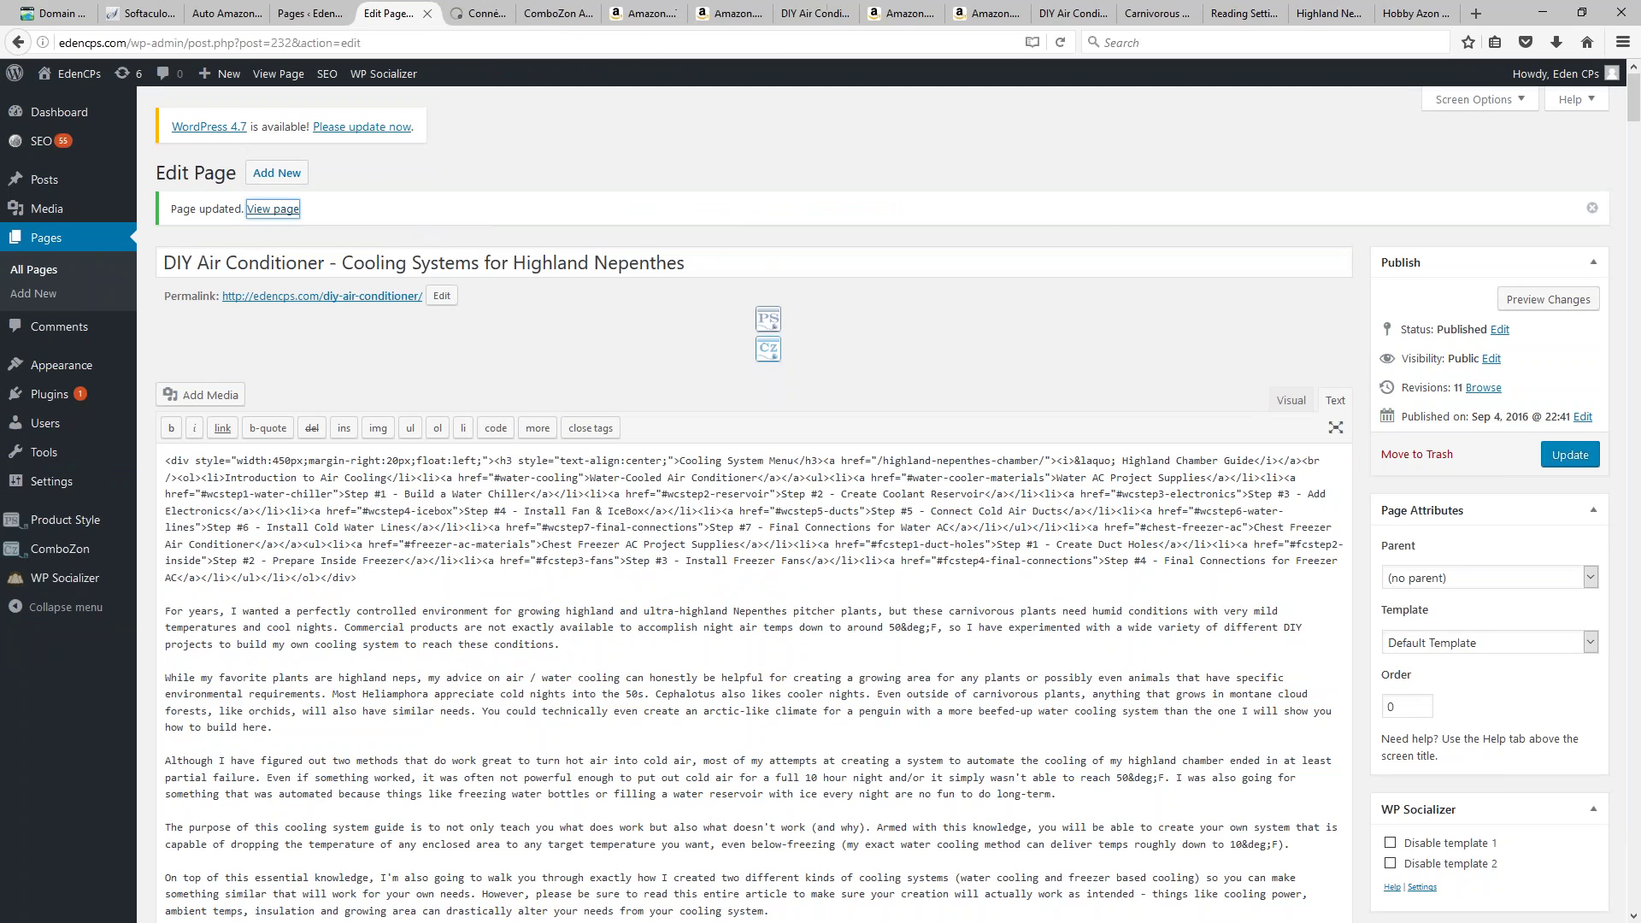
left_click(489, 13)
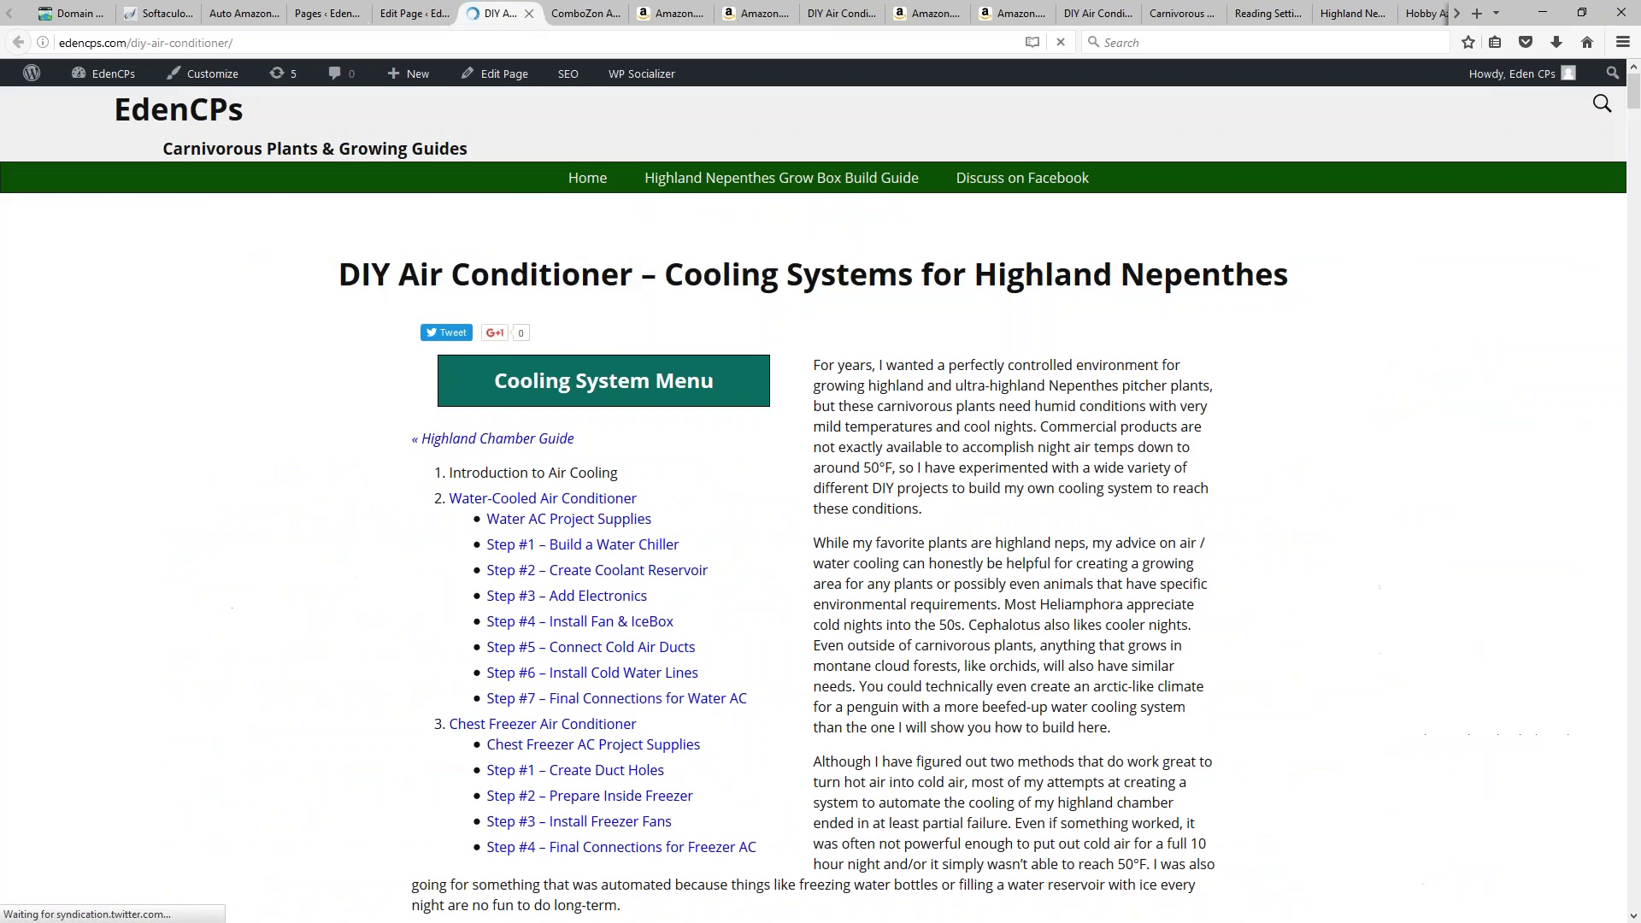
left_click(556, 520)
scroll(875, 513, "up", 10)
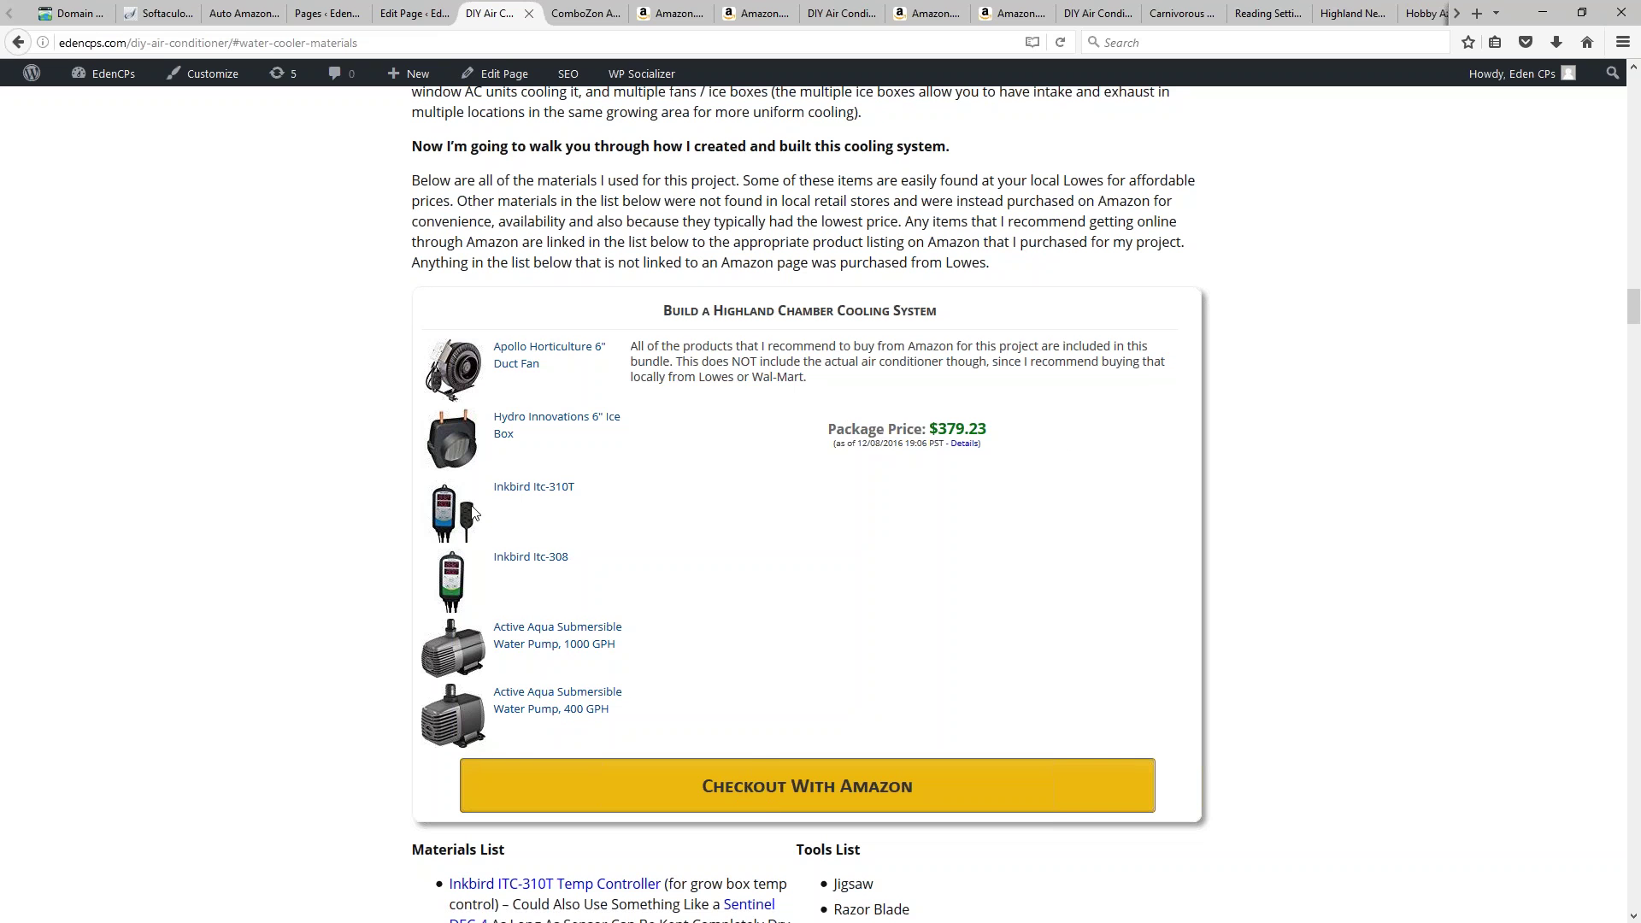
Step: Copy the published ad's Checkout With Amazon link address and load it in the open Amazon cart tab
right_click(741, 791)
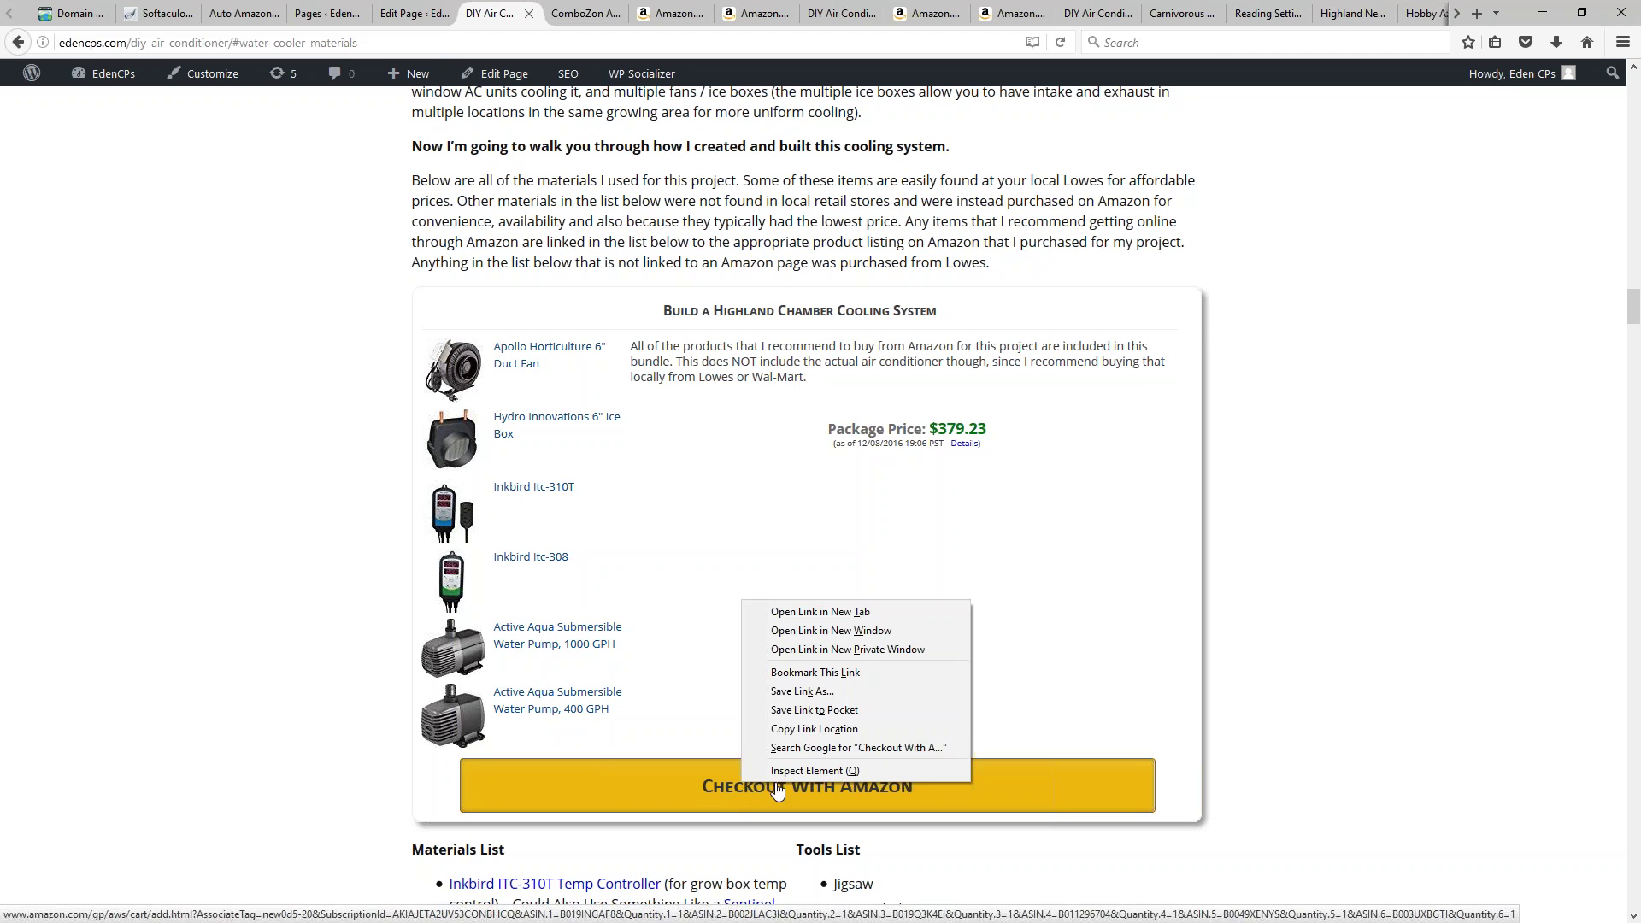
left_click(794, 728)
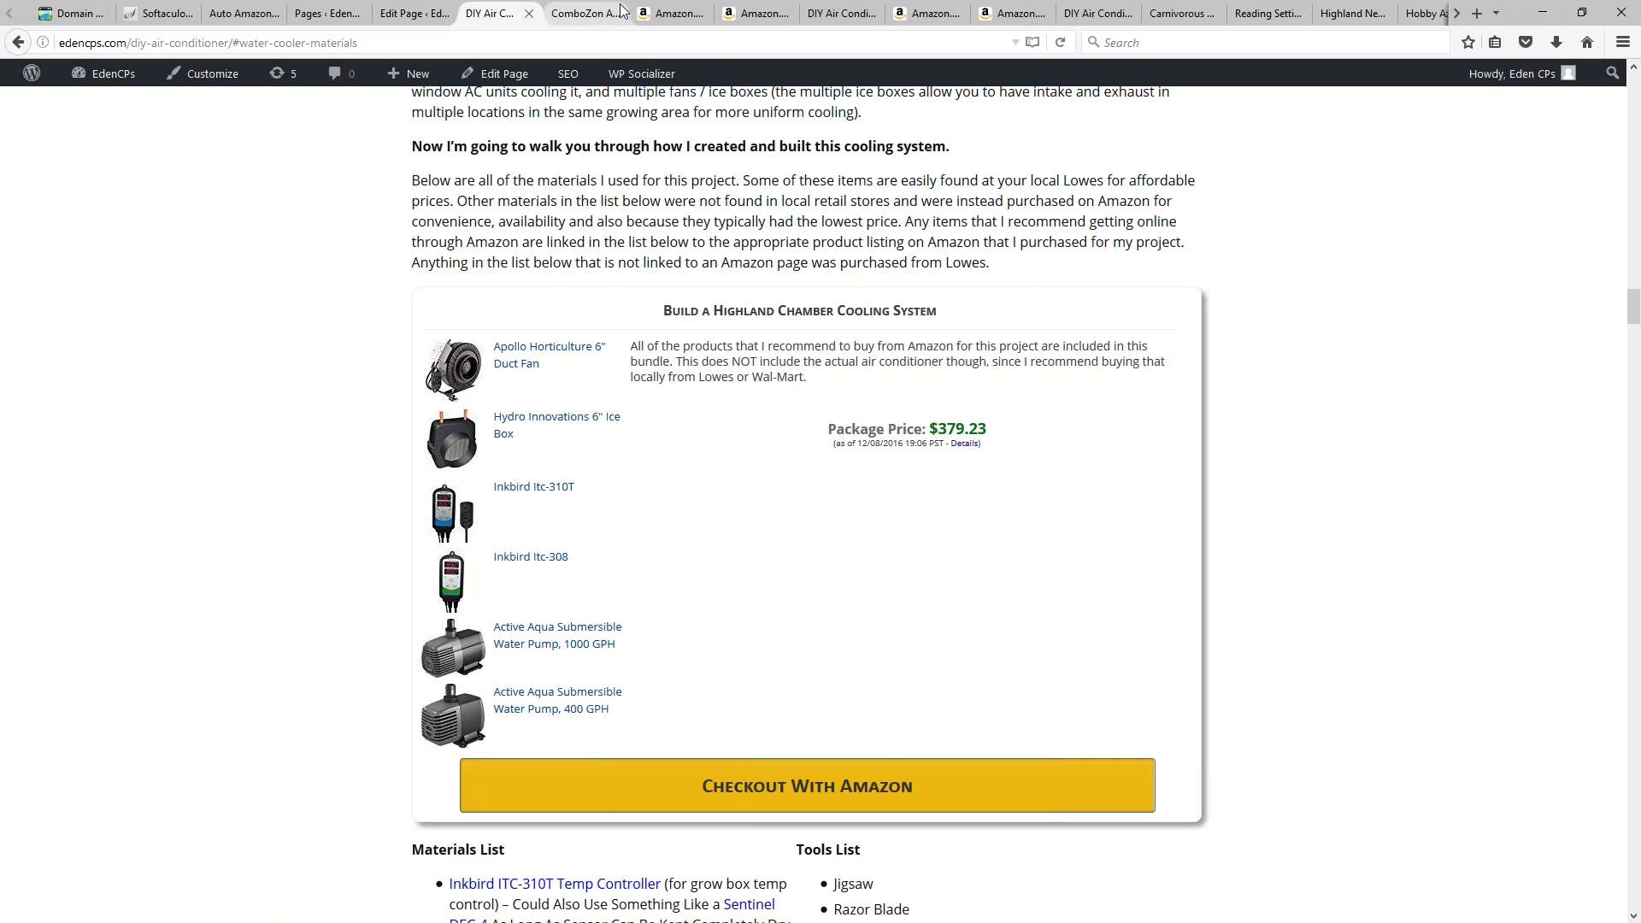
left_click(671, 13)
key("ctrl+l")
key("ctrl+v")
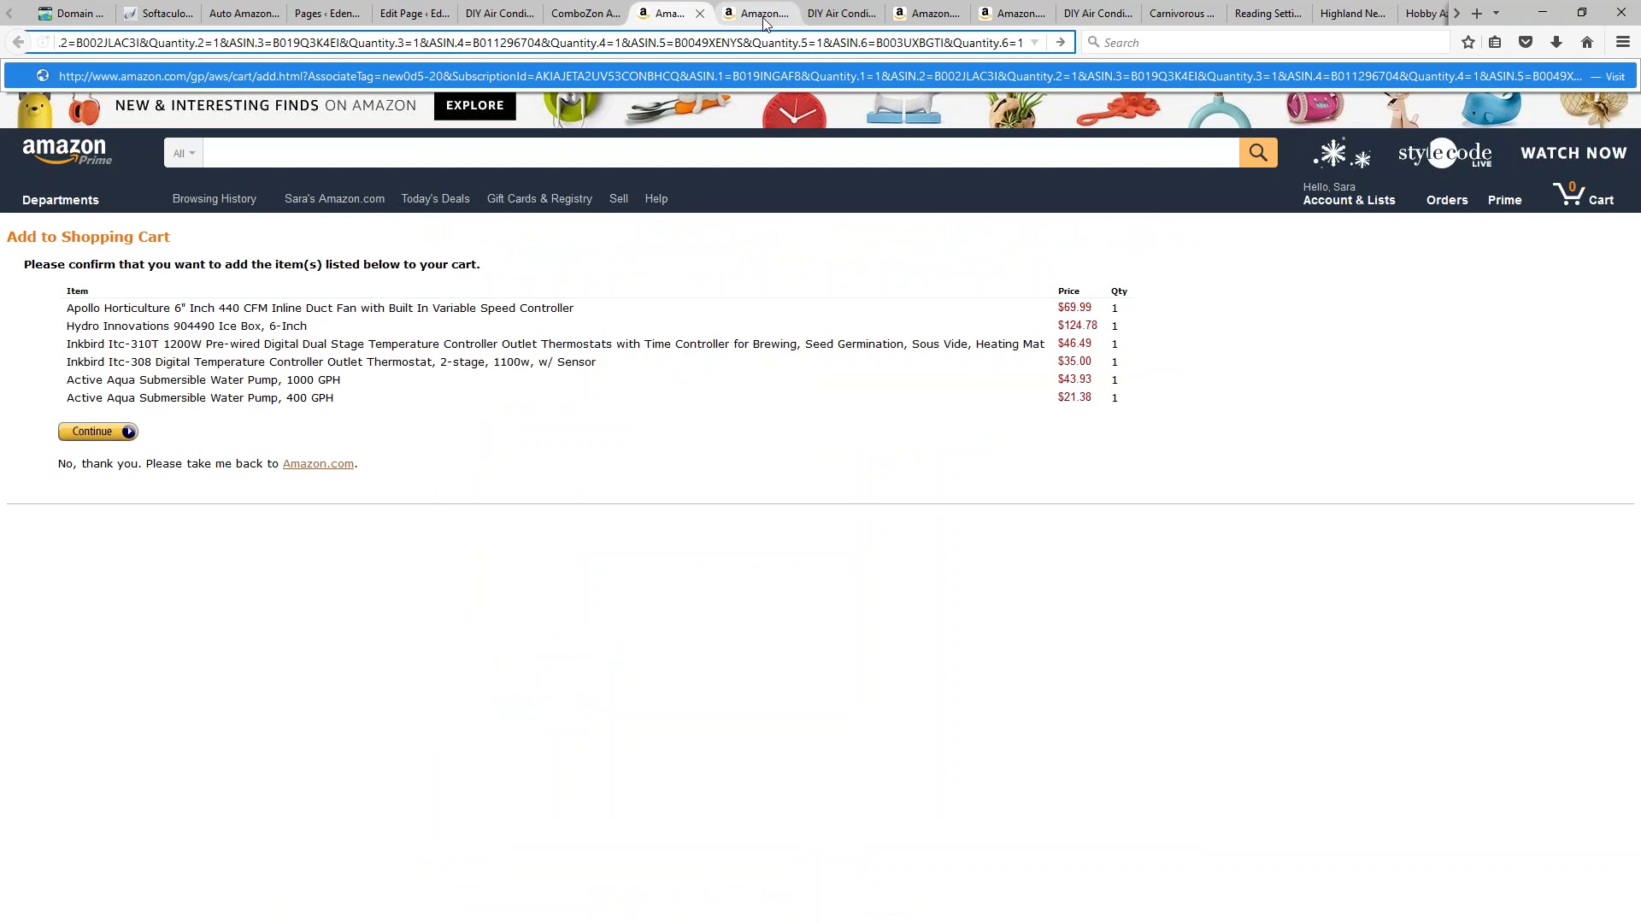
key("Return")
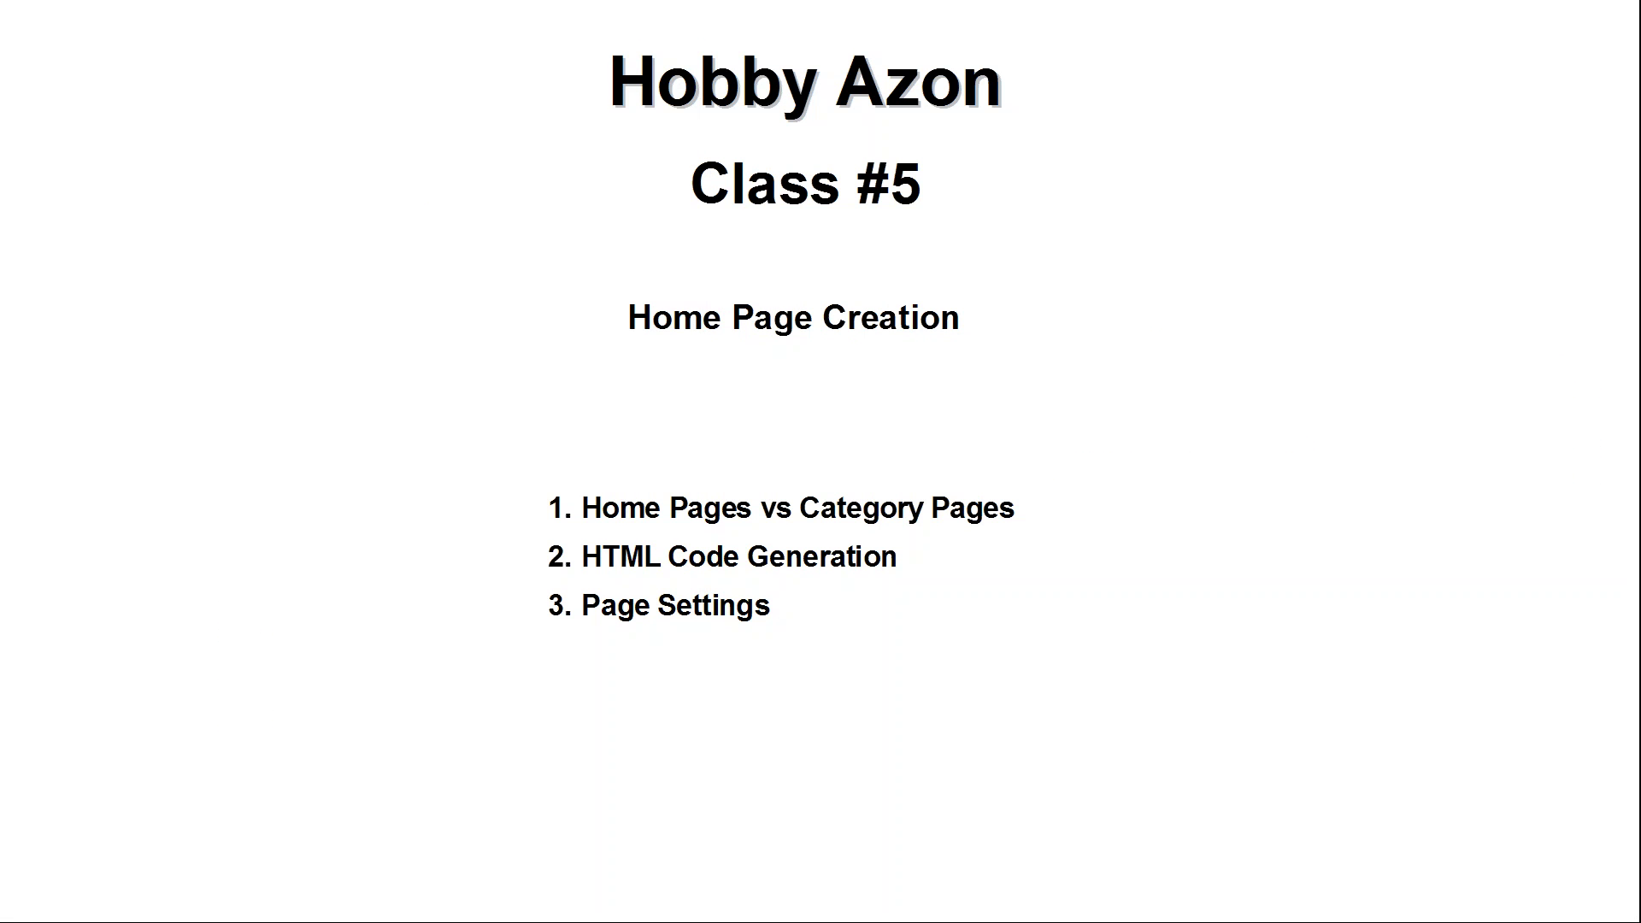
key("Right")
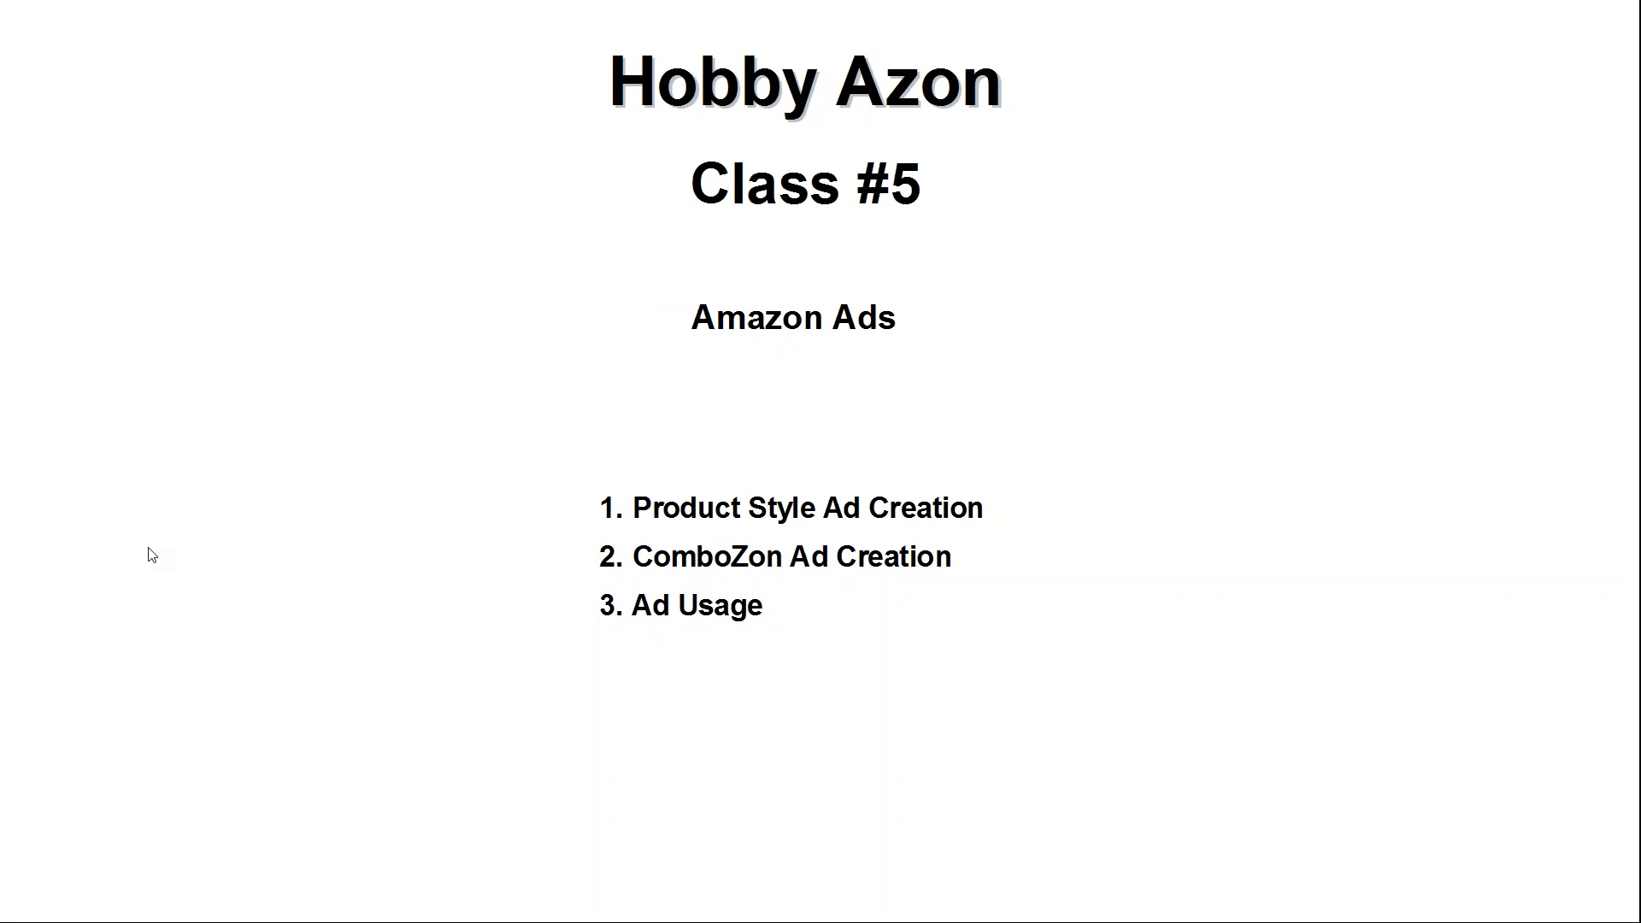
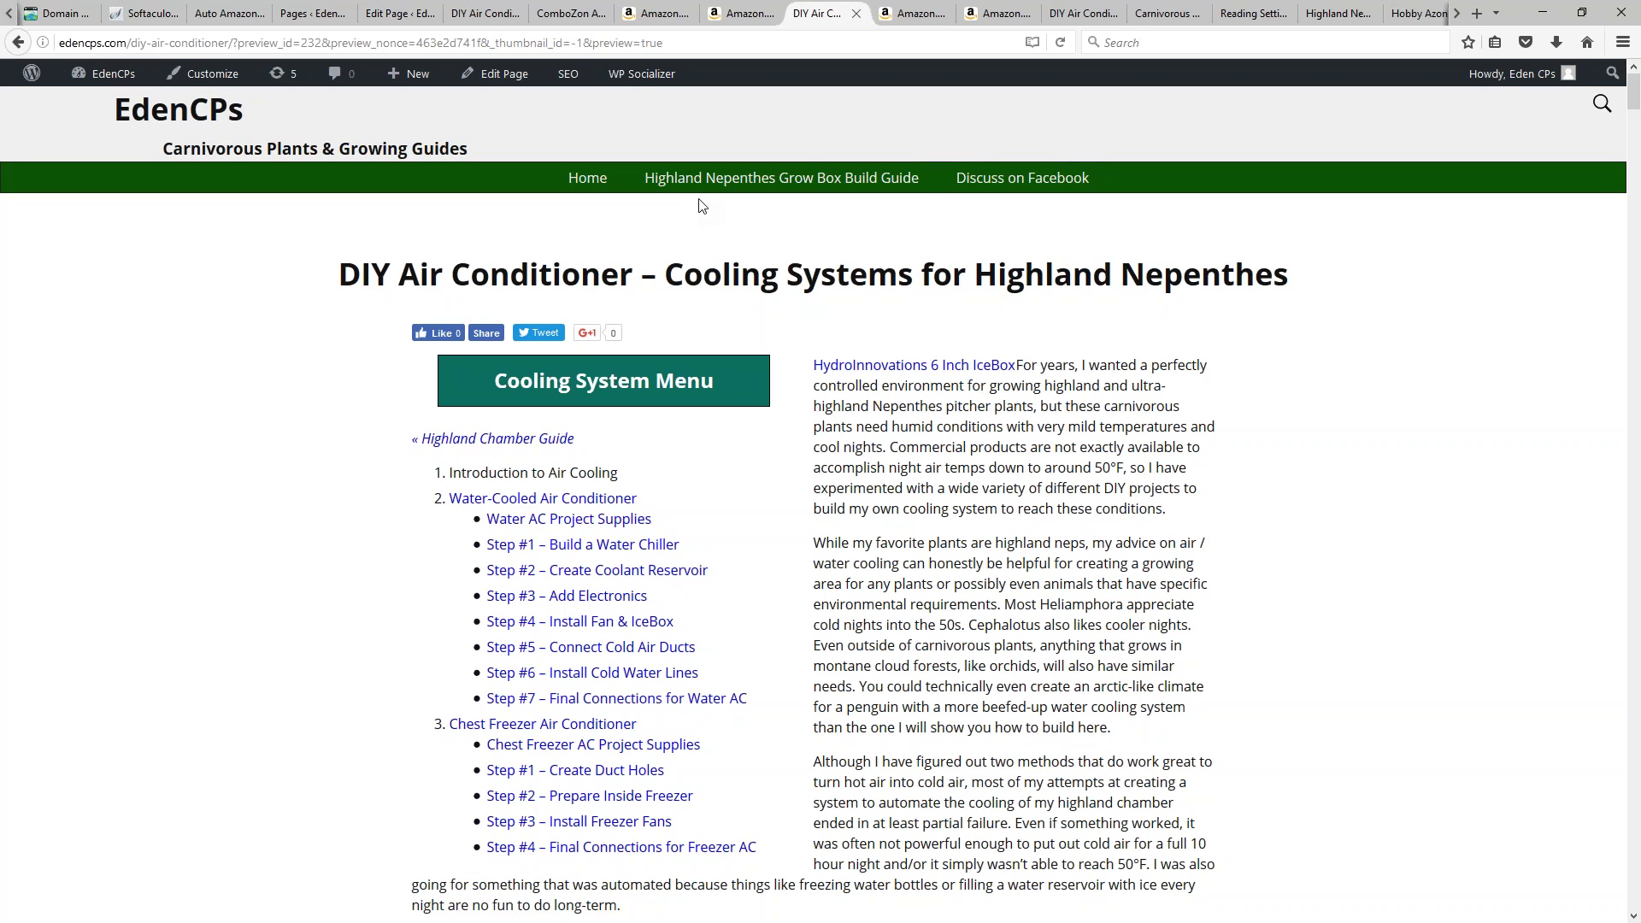
Step: Review the Highland Nepenthes Grow Box Build Guide along with its linked Cooling System and Automated Watering System guides
left_click(787, 179)
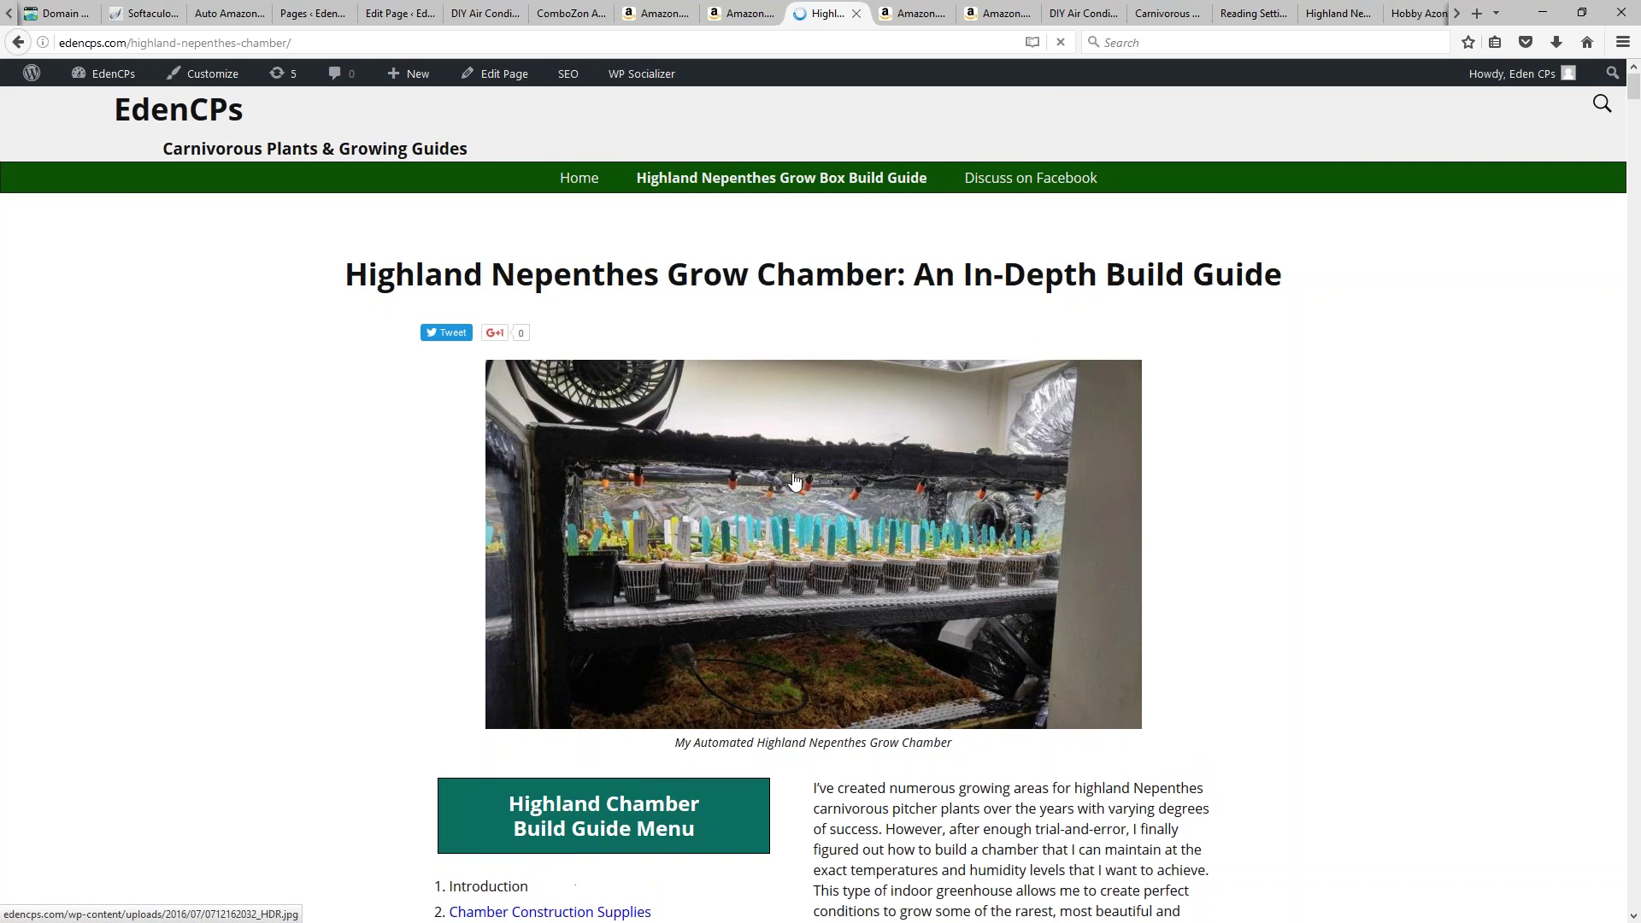
scroll(795, 481, "down", 5)
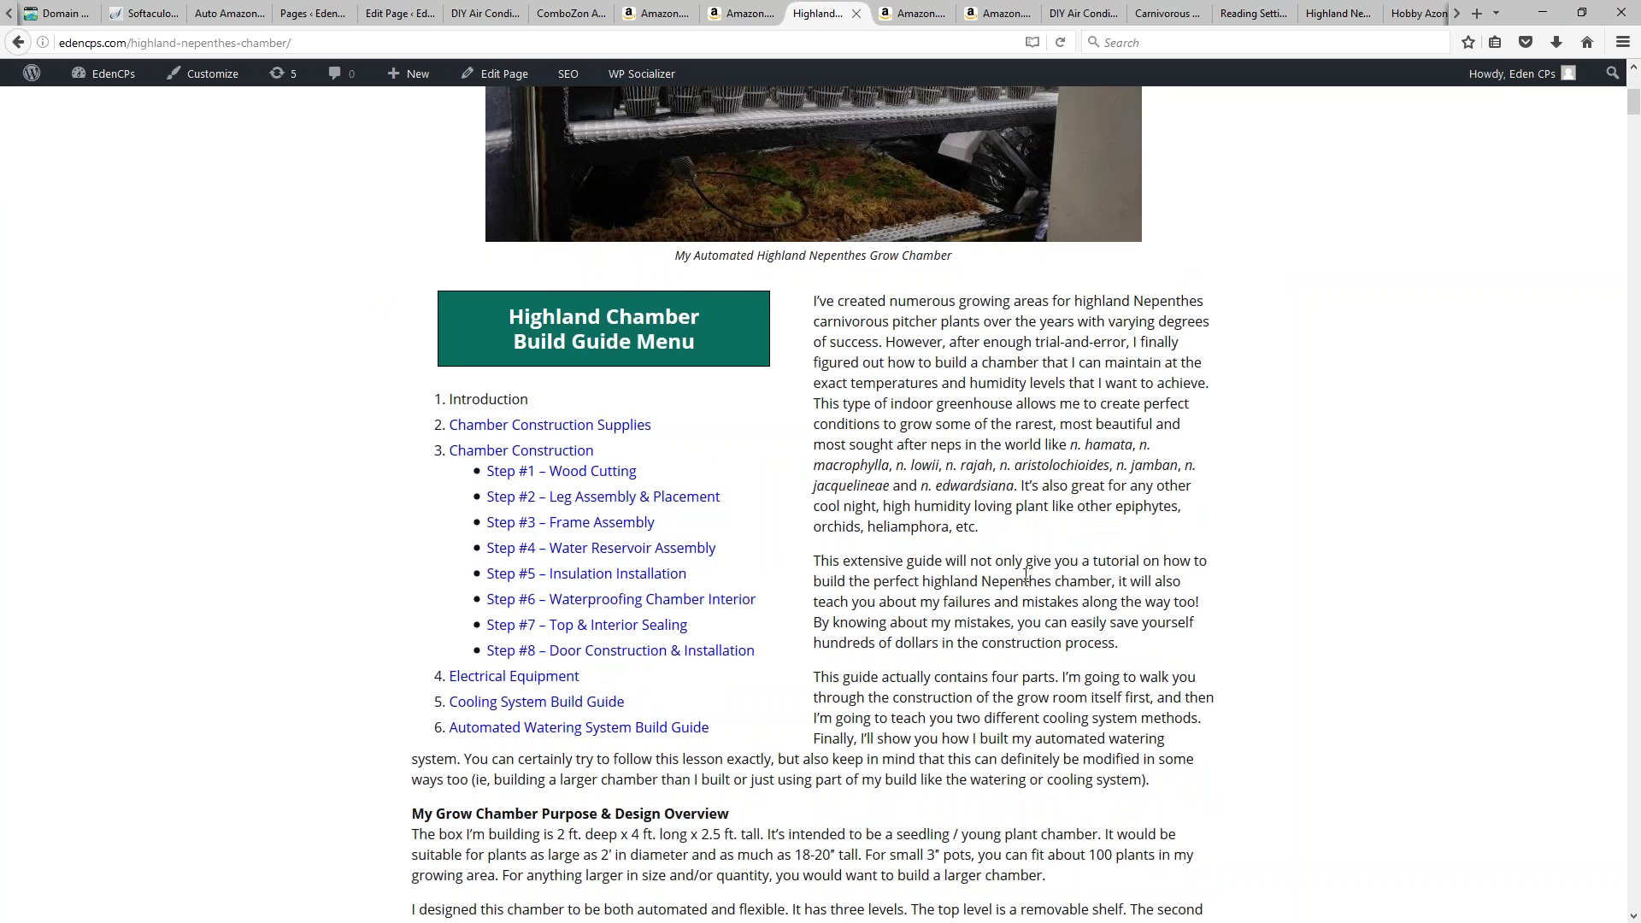
left_click(517, 710)
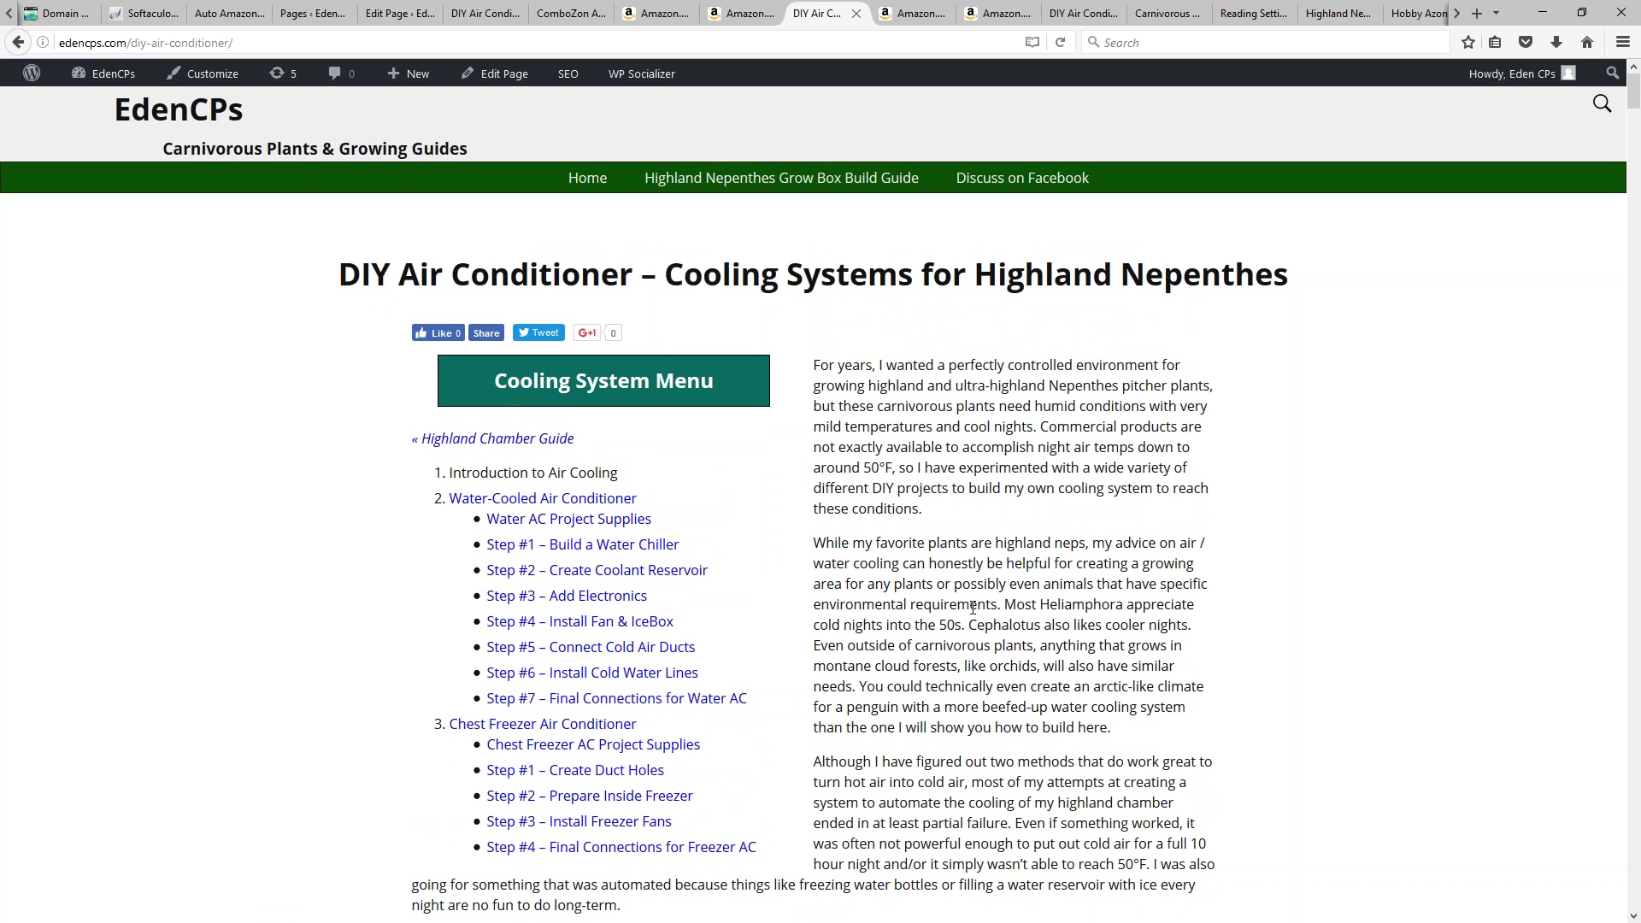
key("alt+Left")
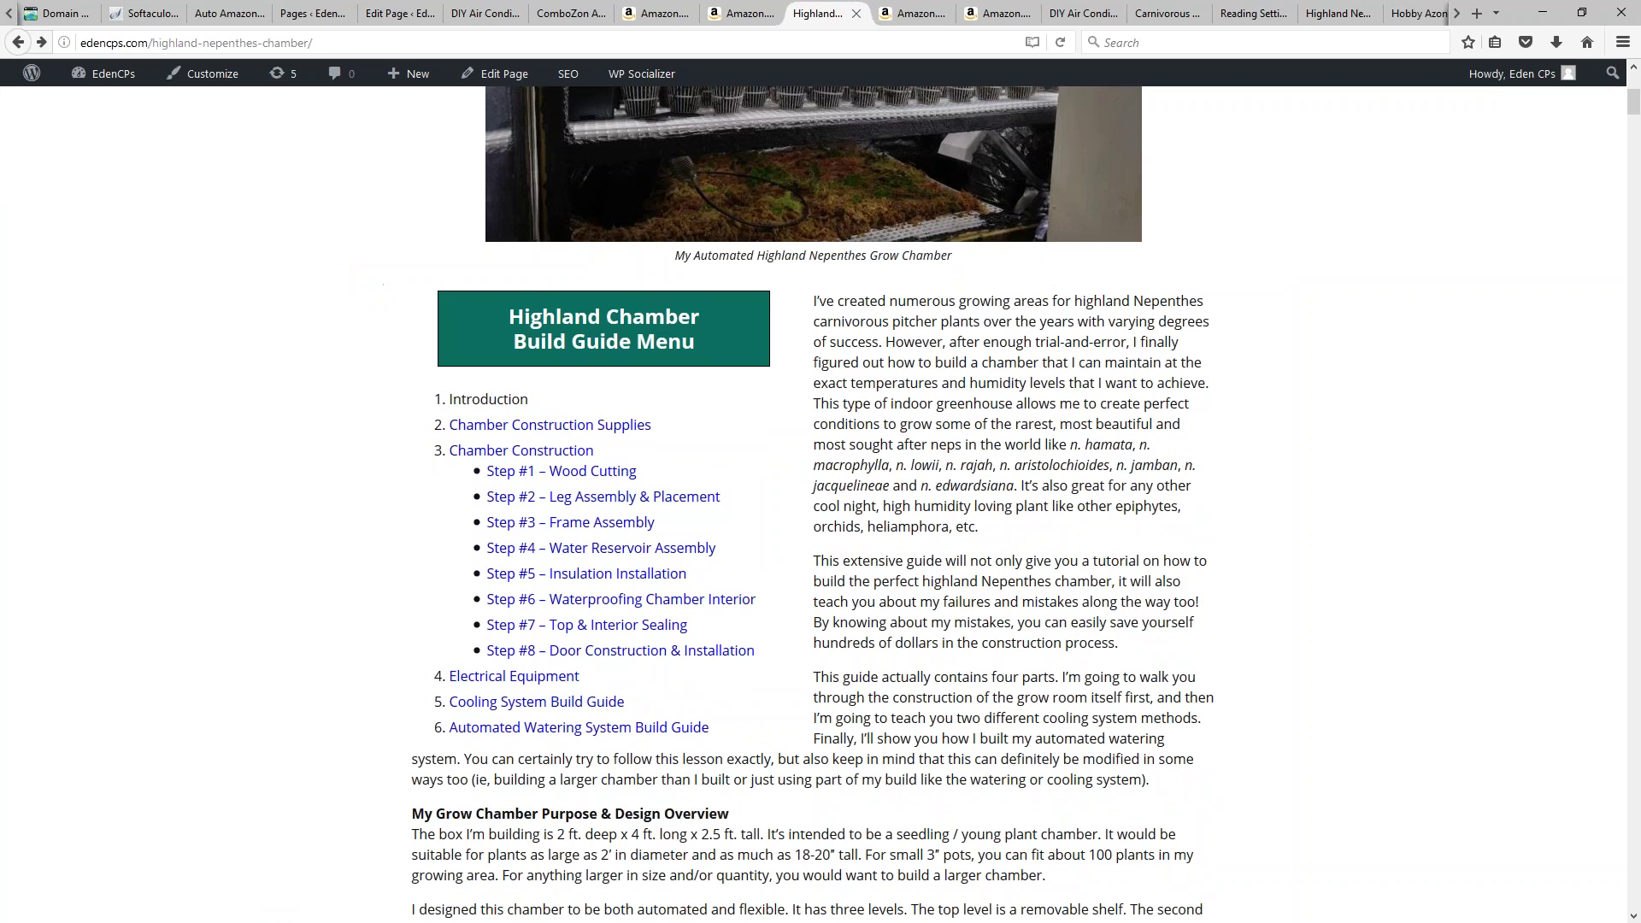
left_click(532, 731)
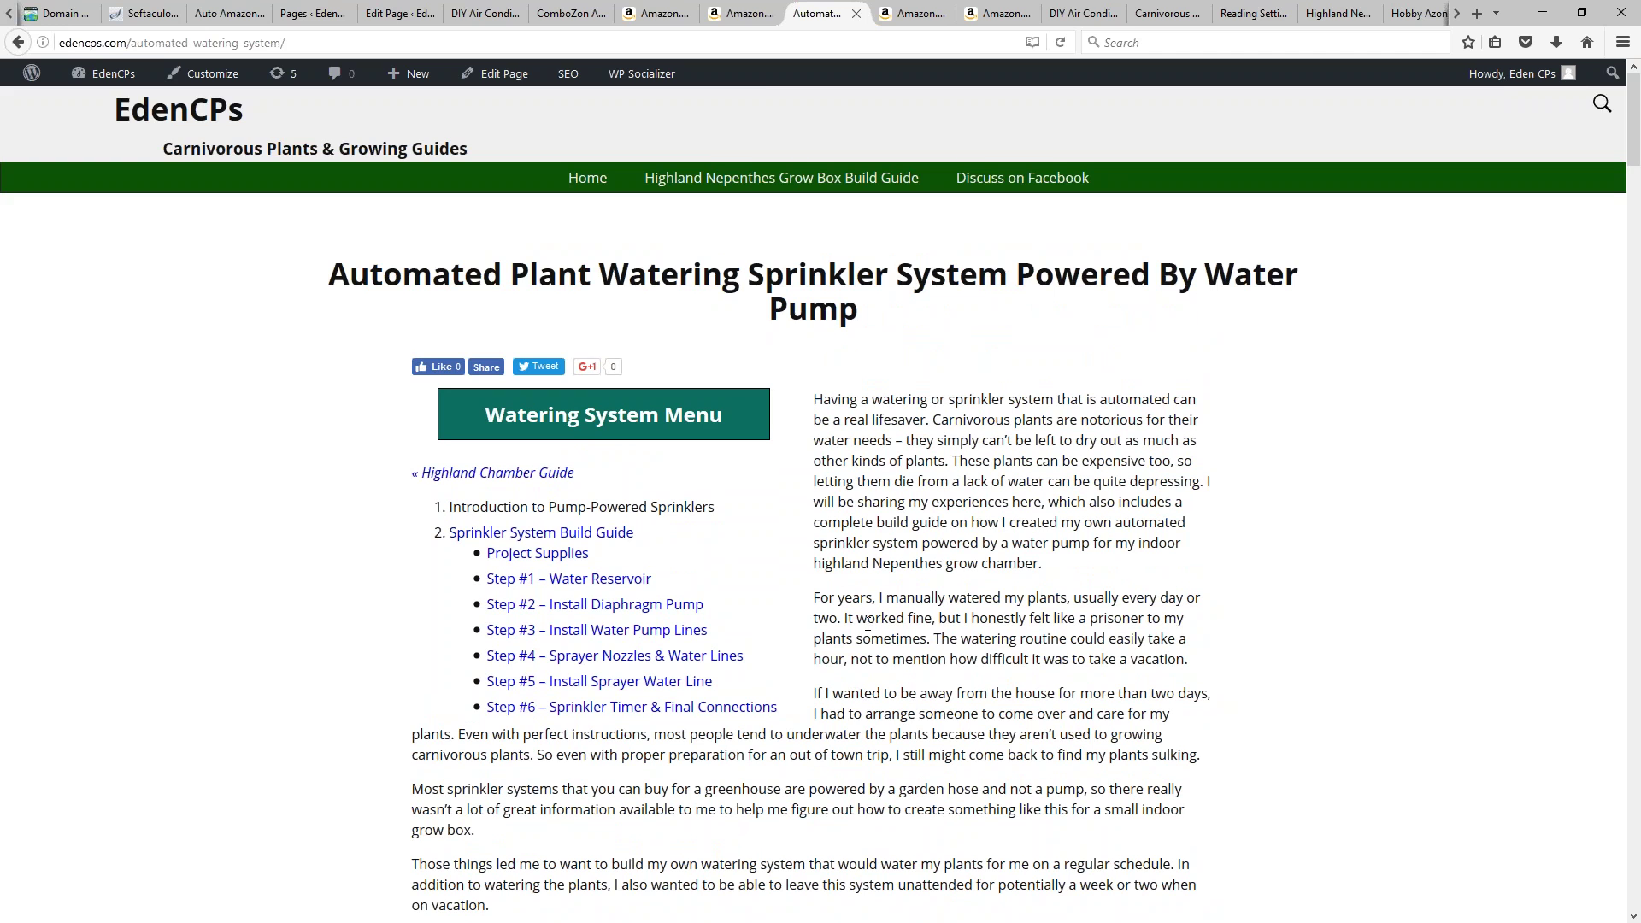
key("alt+Left")
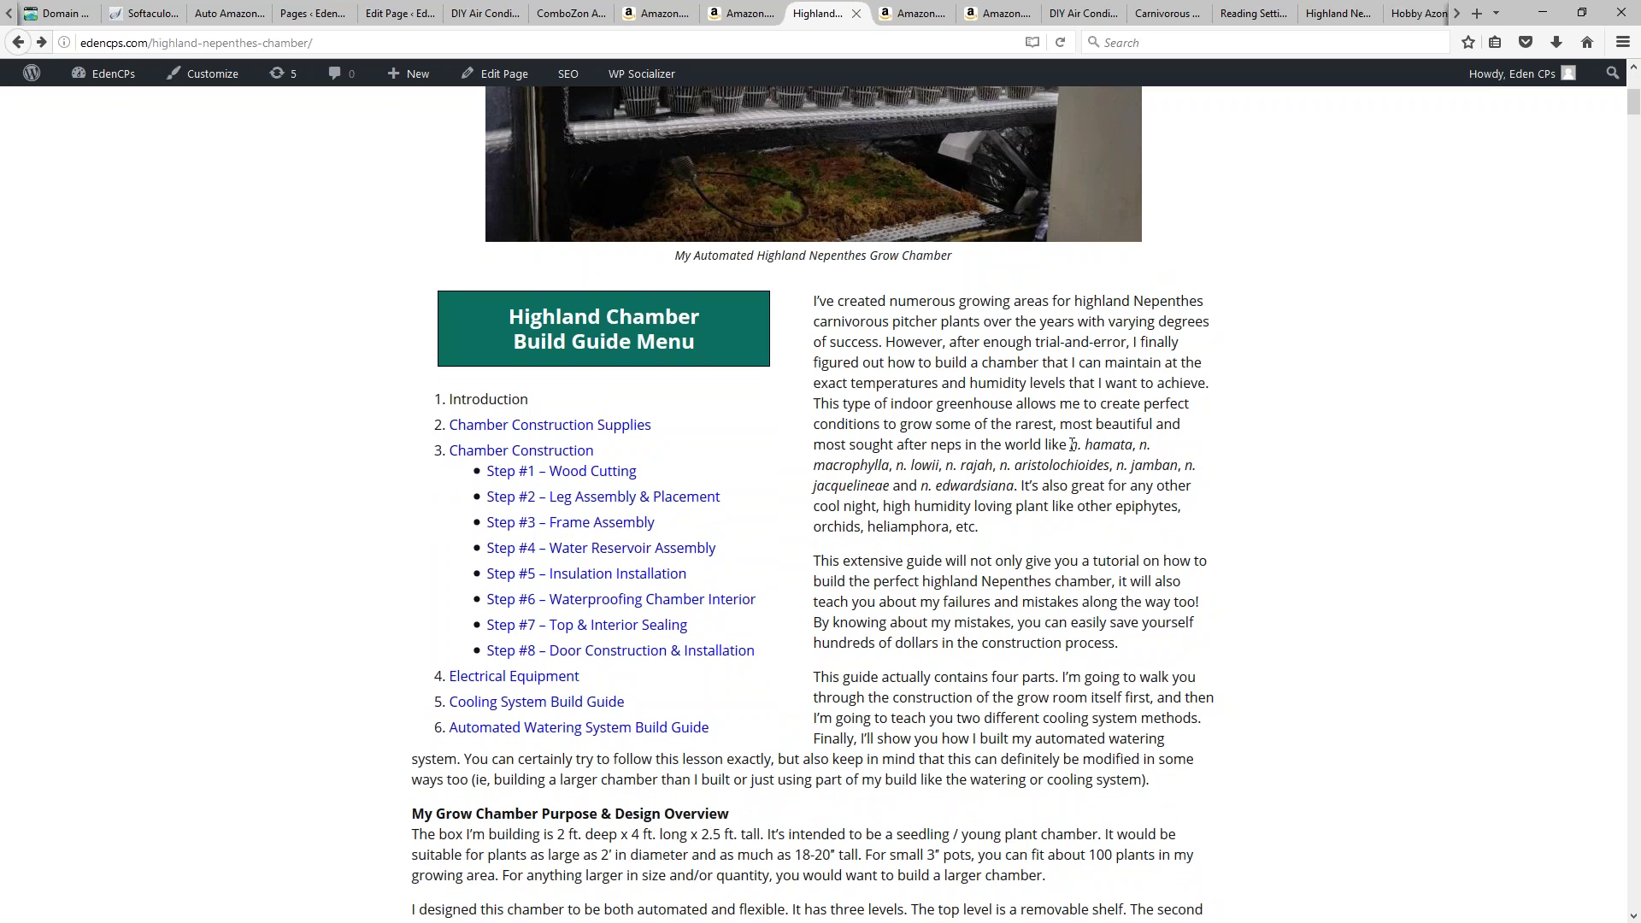
Step: Highlight the species name "n. hamata" in the Highland Nepenthes guide's introduction and review the page title and lead photo
left_click_drag(1073, 444, 1134, 444)
left_click(1135, 445)
left_click_drag(1133, 444, 1070, 445)
scroll(1162, 622, "up", 3)
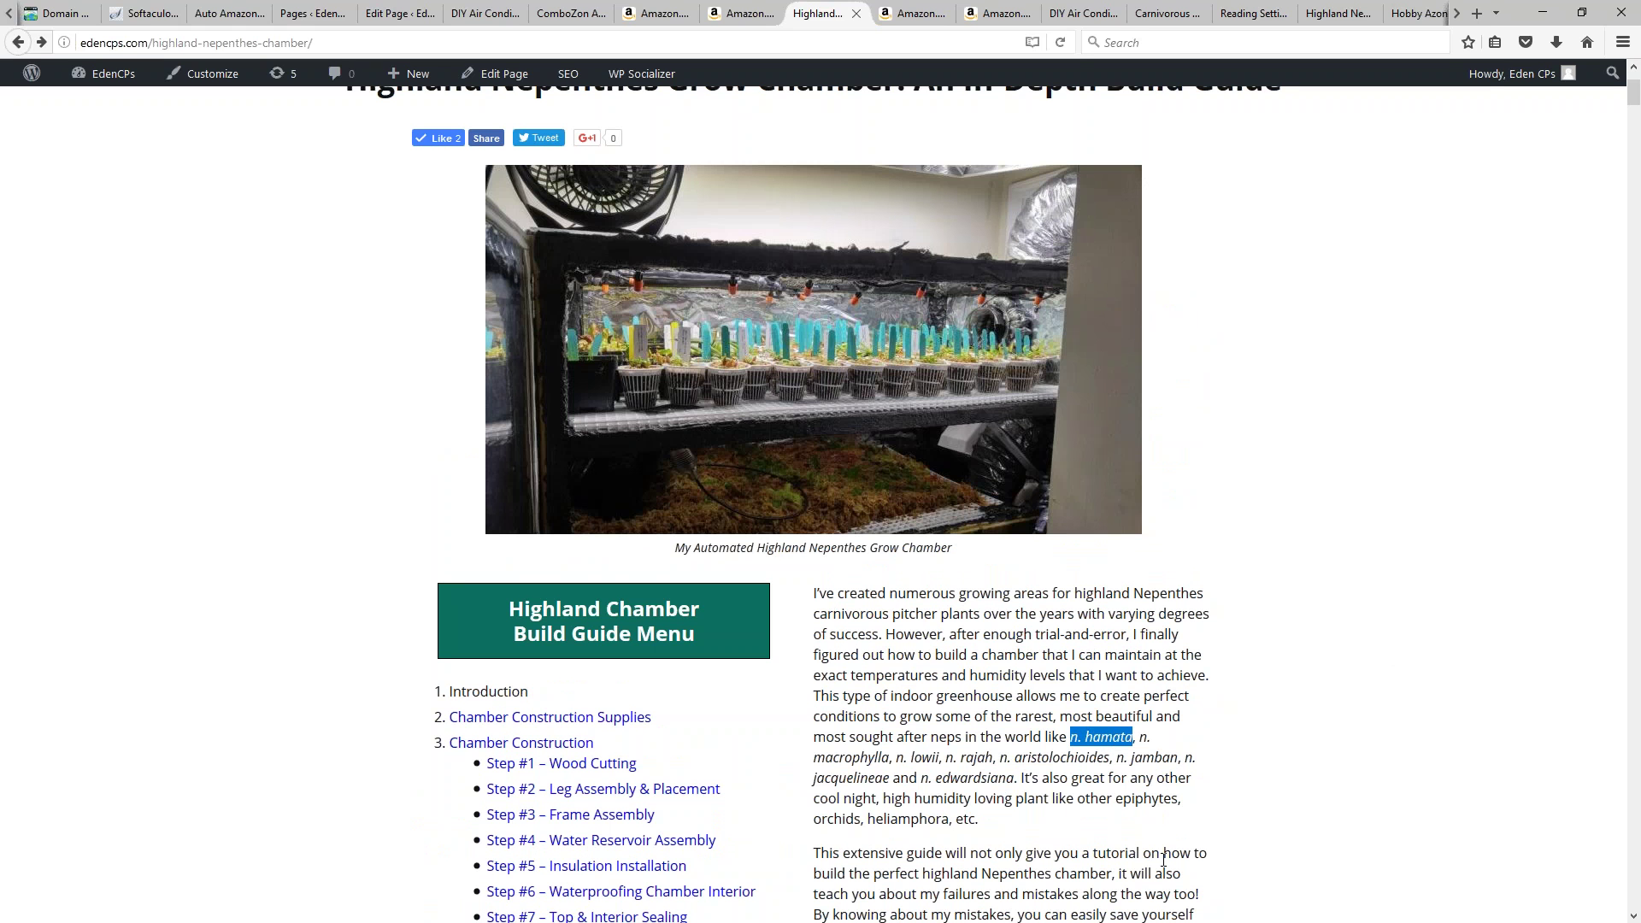
scroll(975, 396, "up", 3)
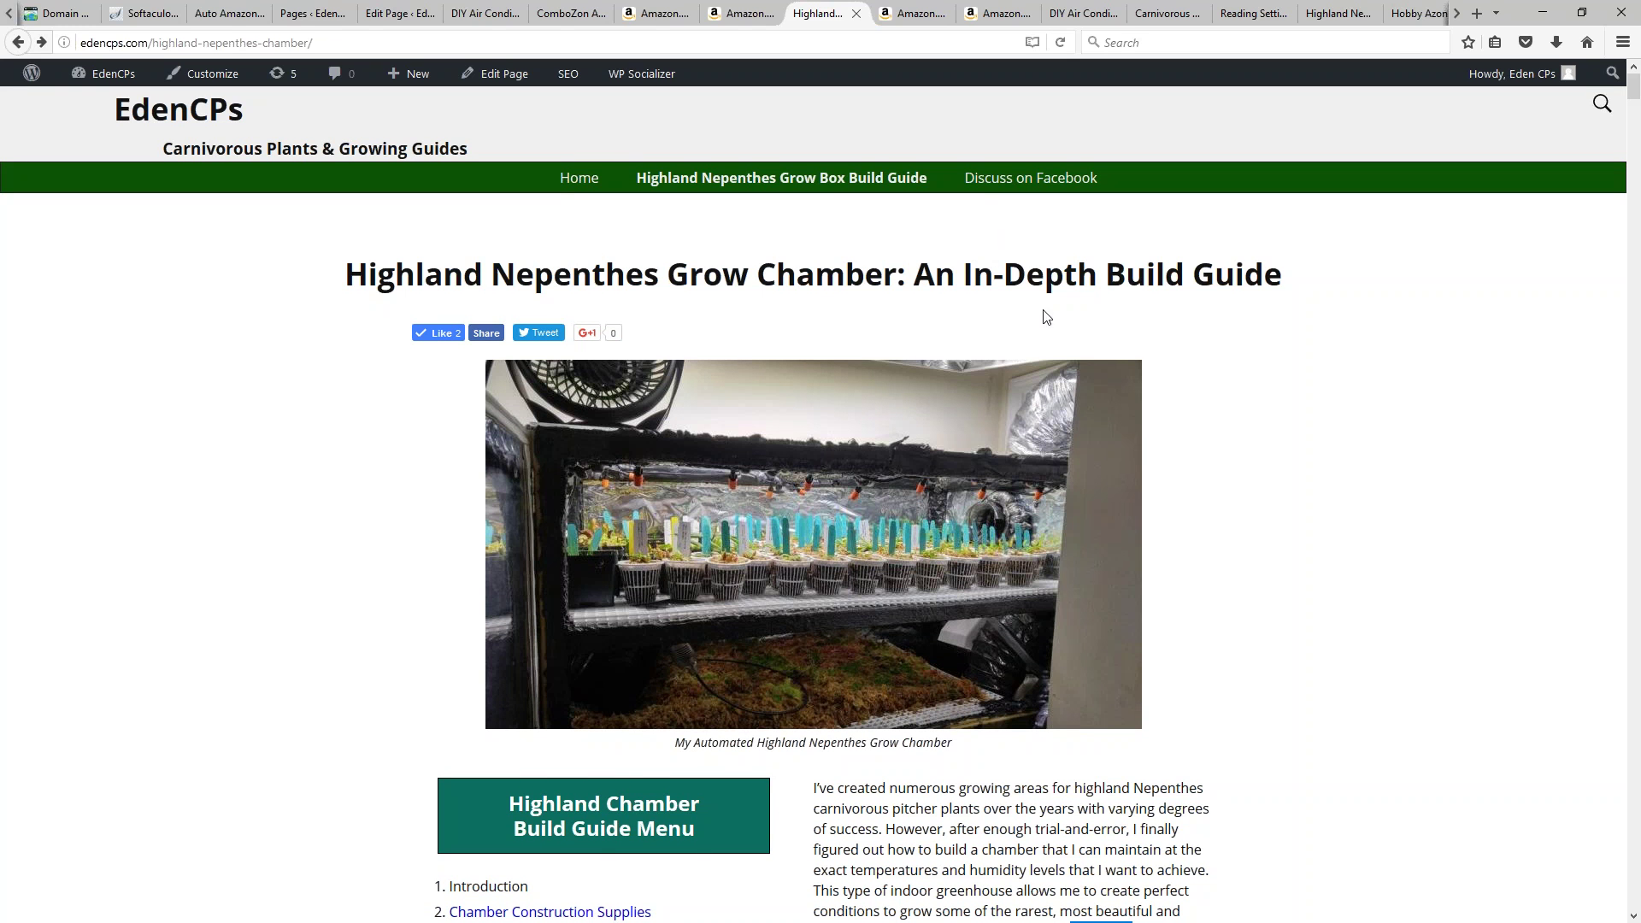
scroll(1044, 311, "down", 7)
left_click_drag(1070, 445, 1133, 444)
left_click(972, 473)
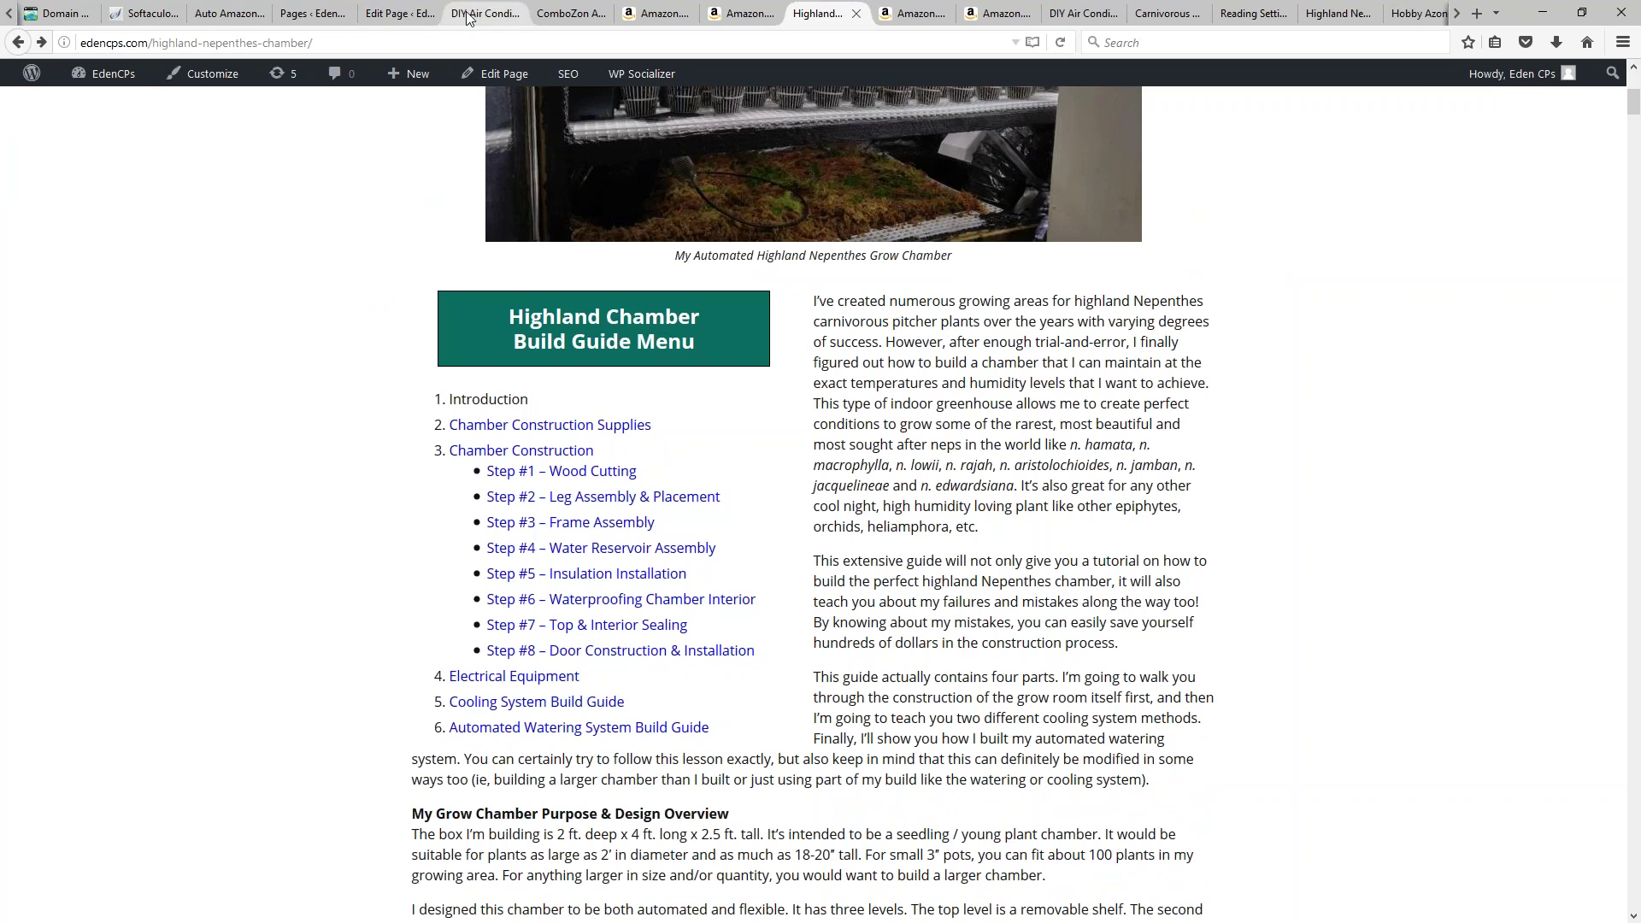
Step: Open the WordPress menu settings for the Top Menu and look through the recent pages available to add
left_click(391, 16)
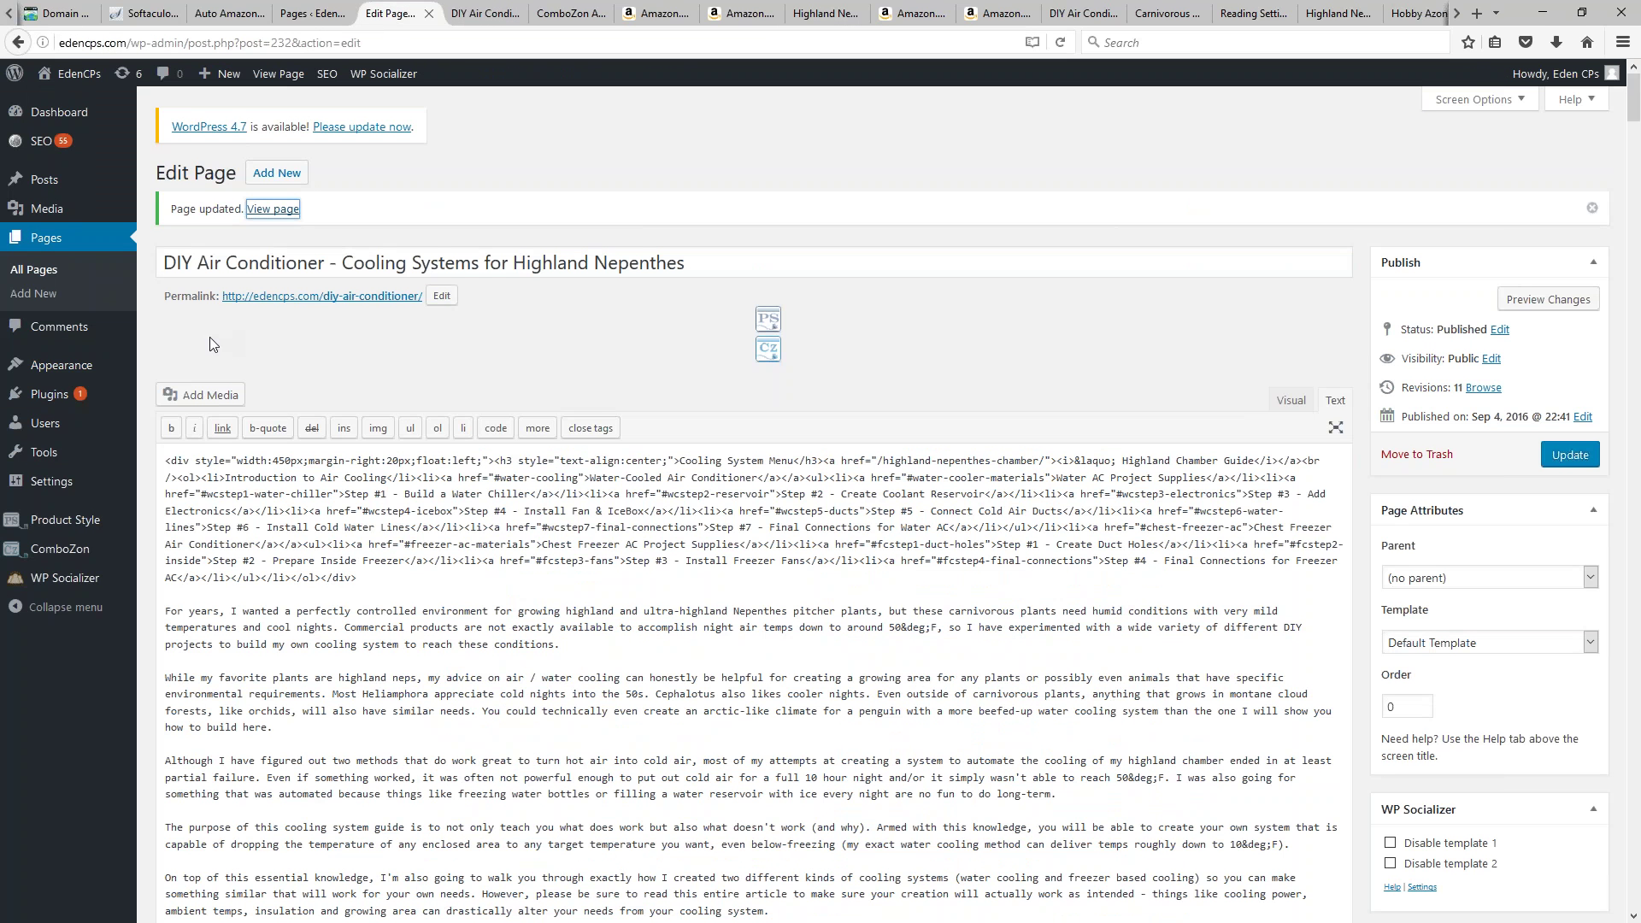
mouse_move(60, 366)
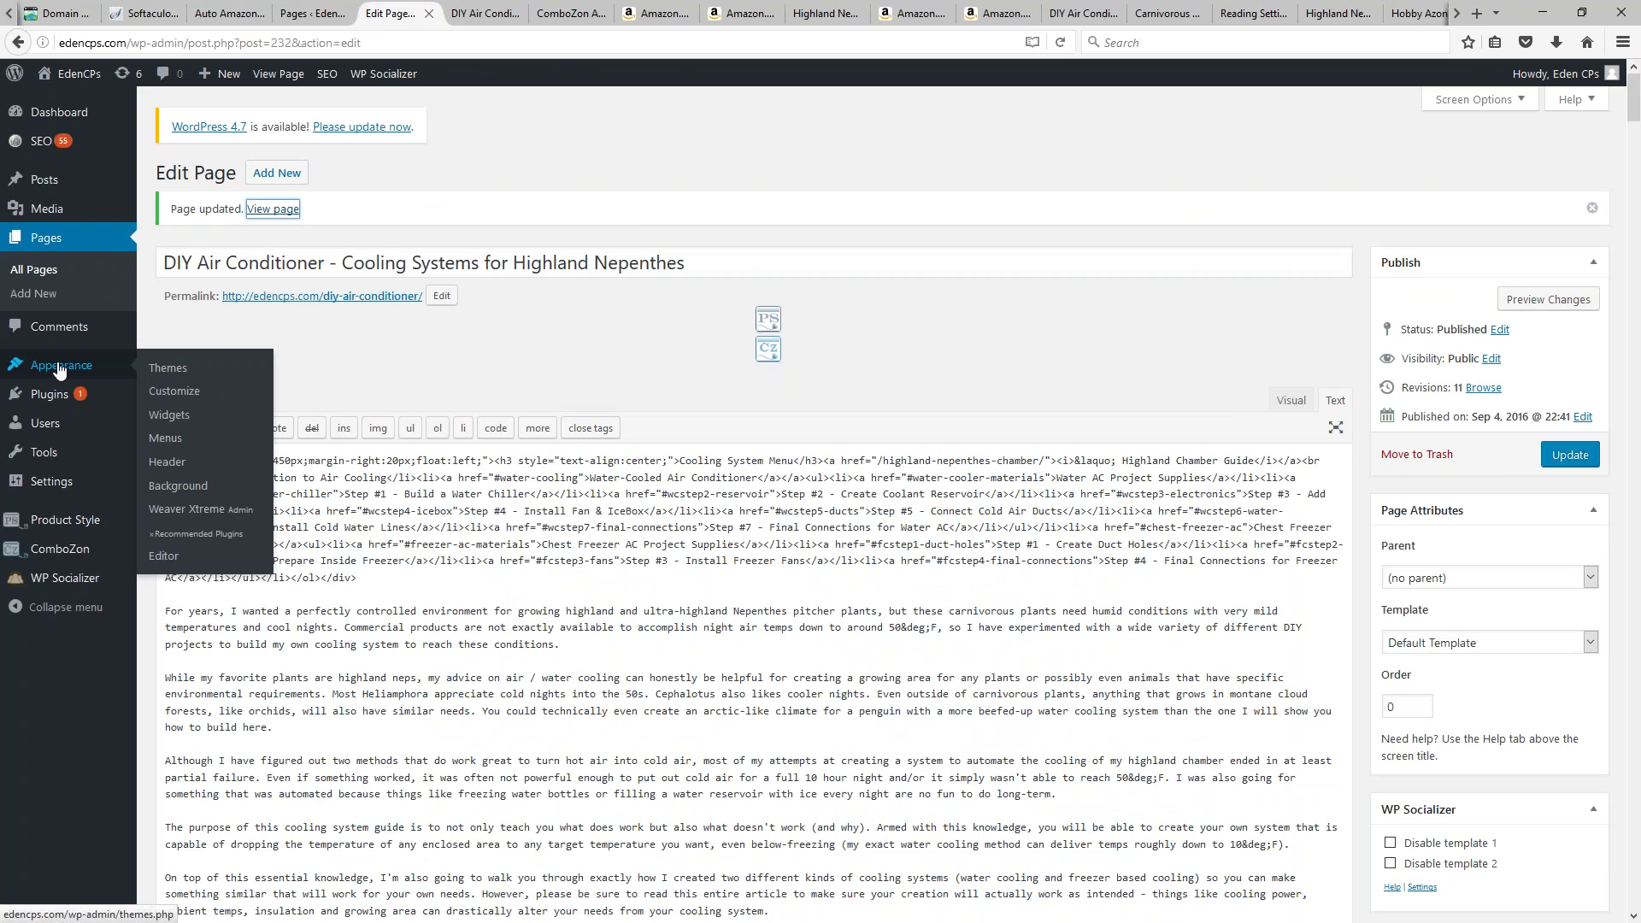
left_click(165, 440)
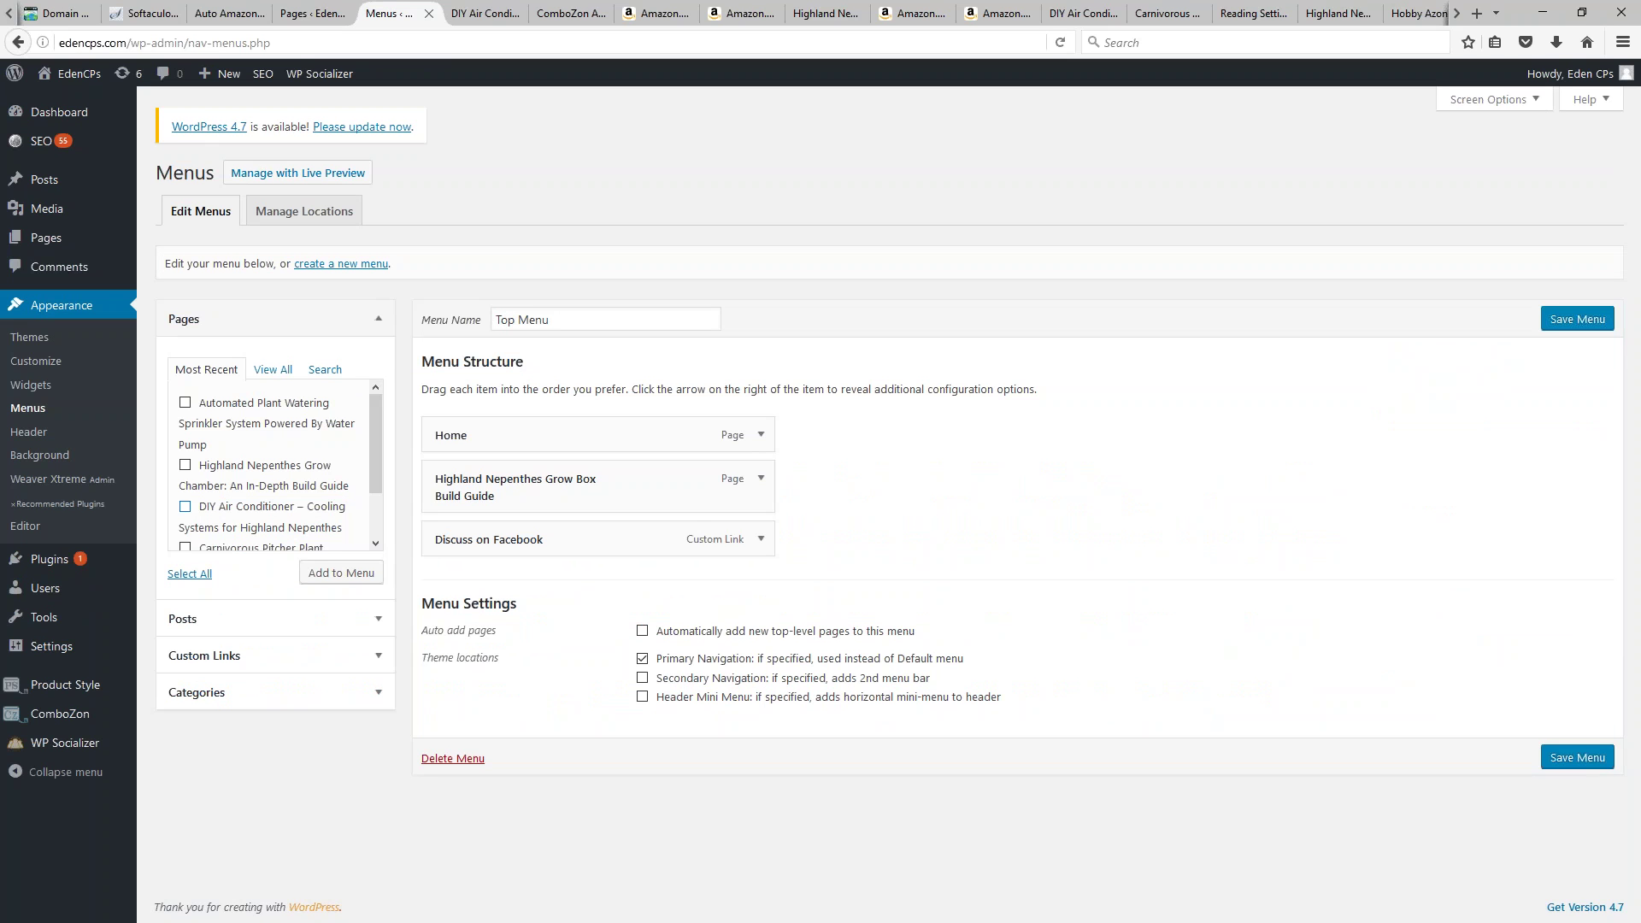
scroll(209, 448, "down", 1)
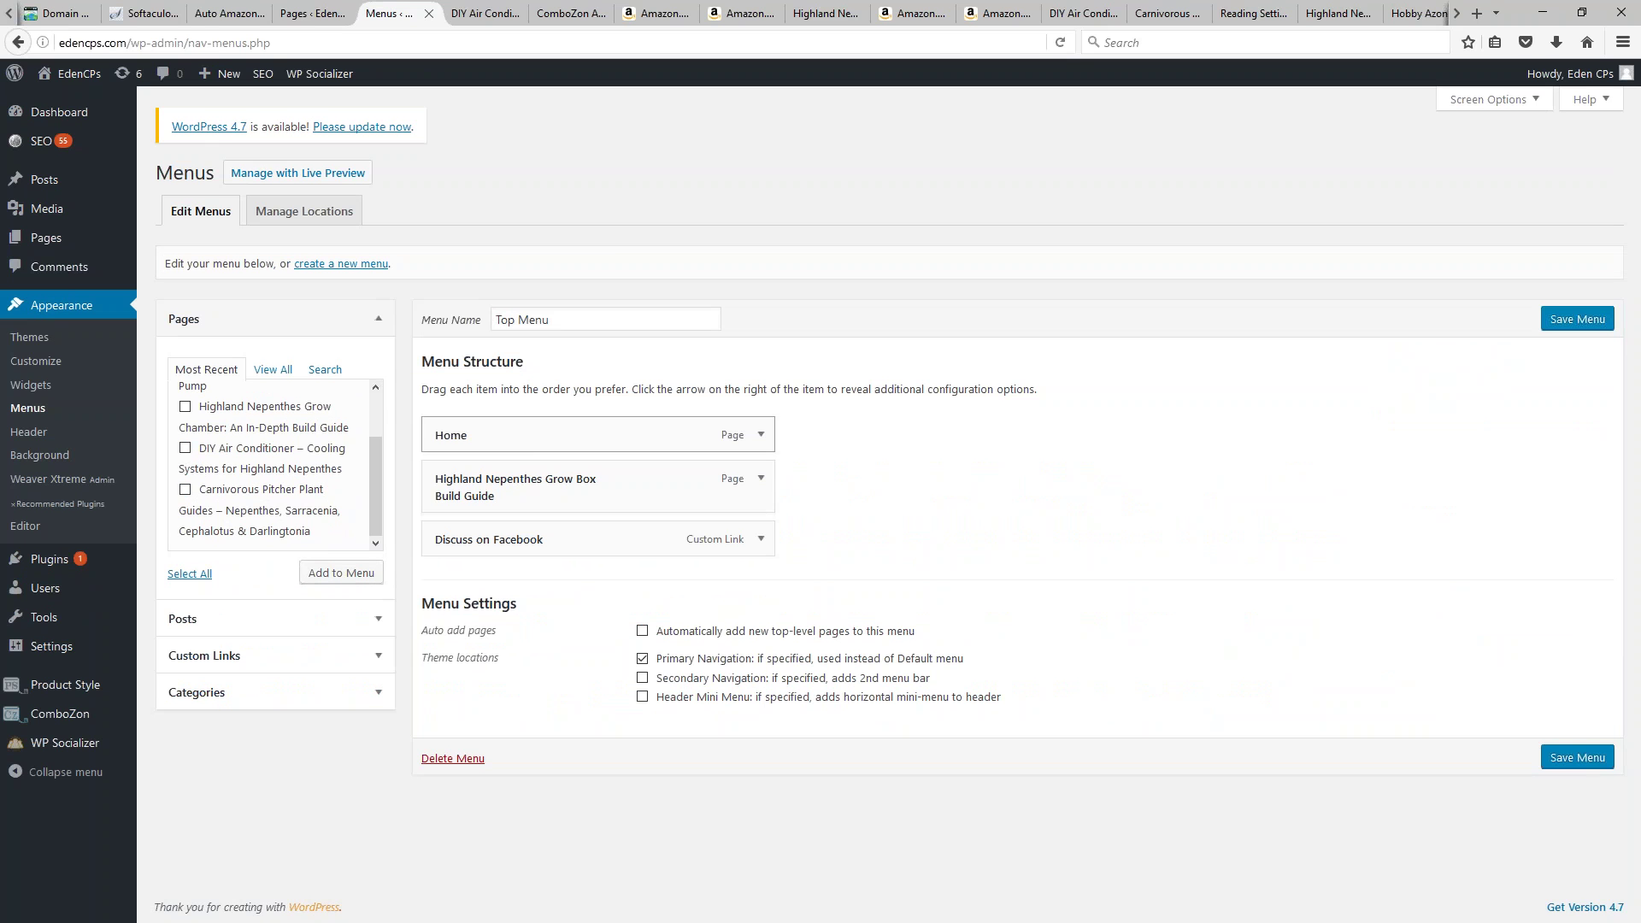
Step: Expand the Home, Highland Nepenthes Grow Box Build Guide and Discuss on Facebook menu items to inspect their navigation labels and link targets
left_click(759, 435)
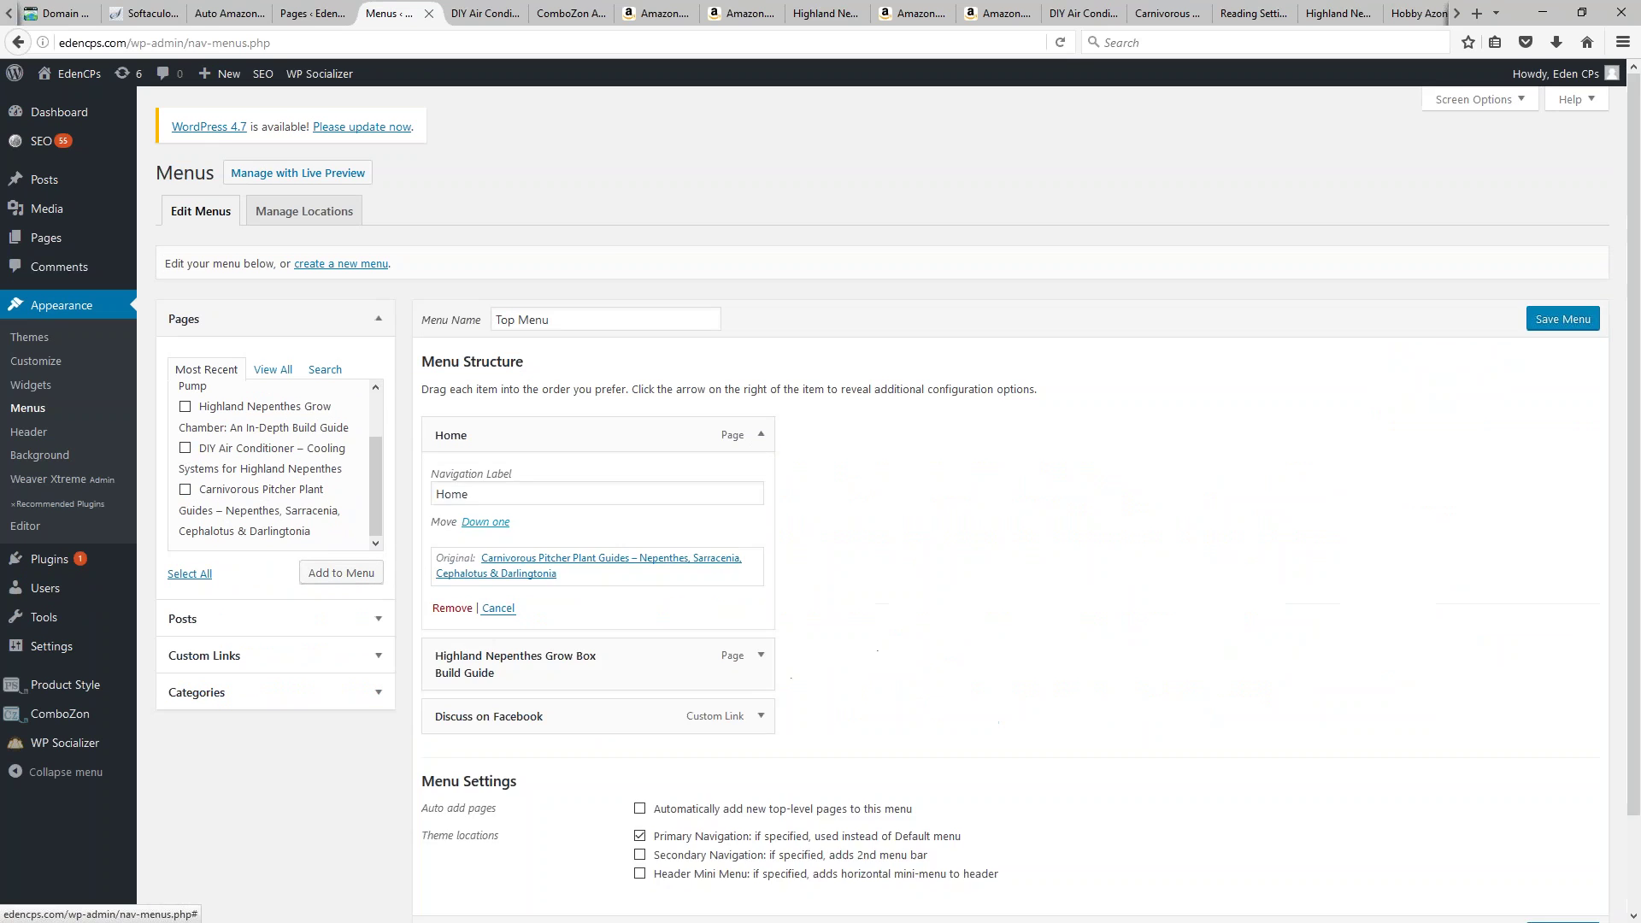
double_click(453, 494)
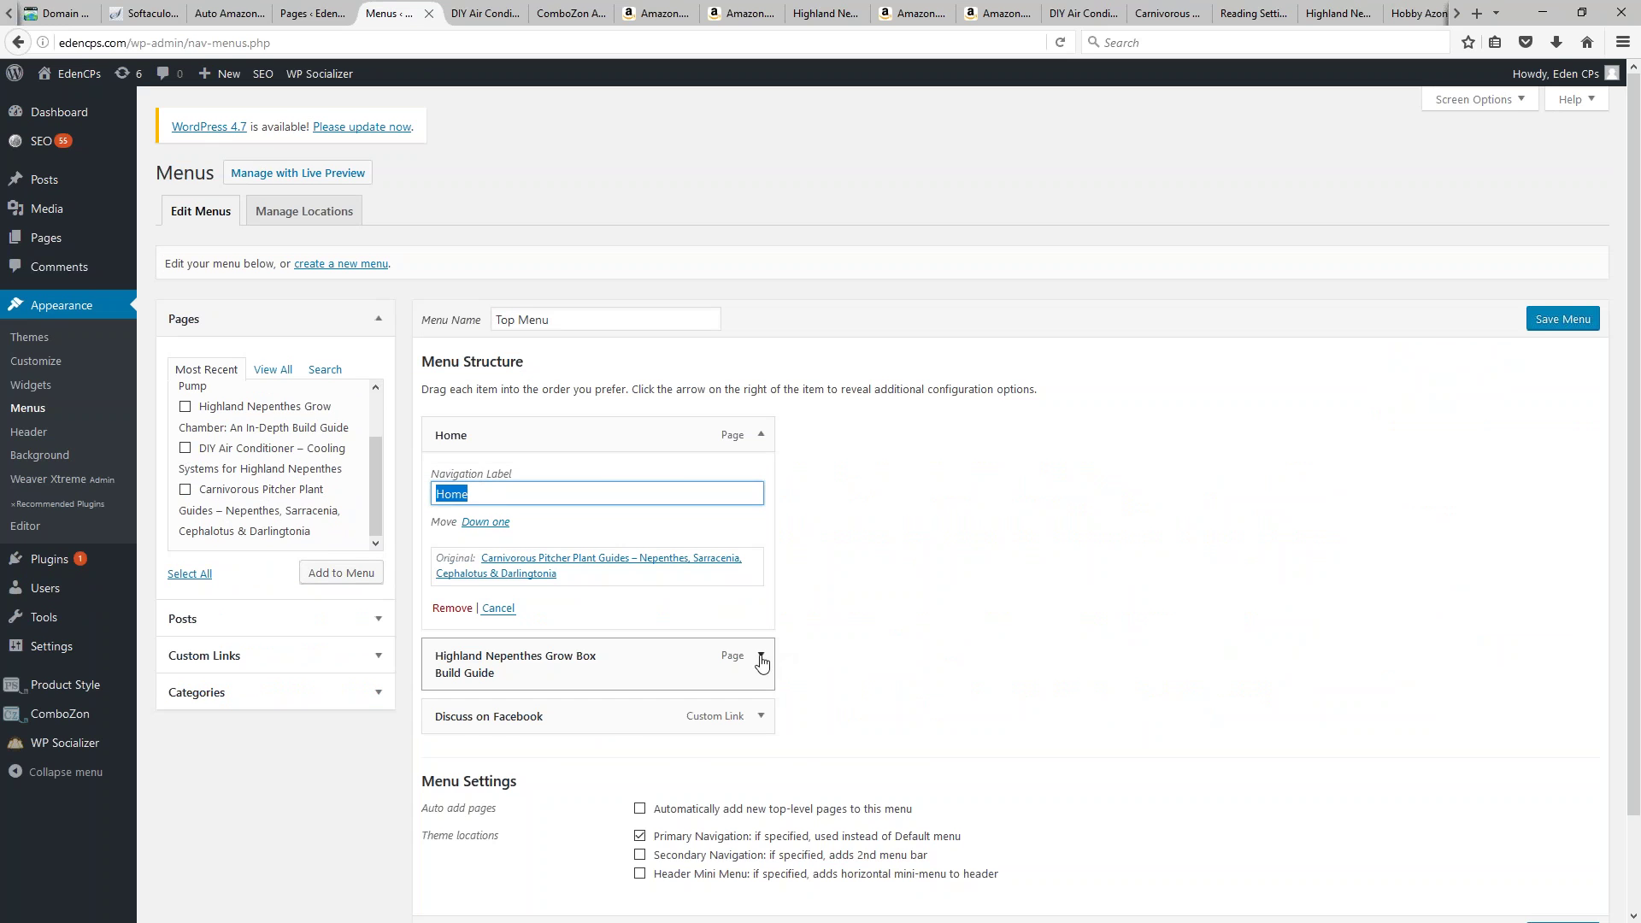
left_click(761, 658)
triple_click(678, 727)
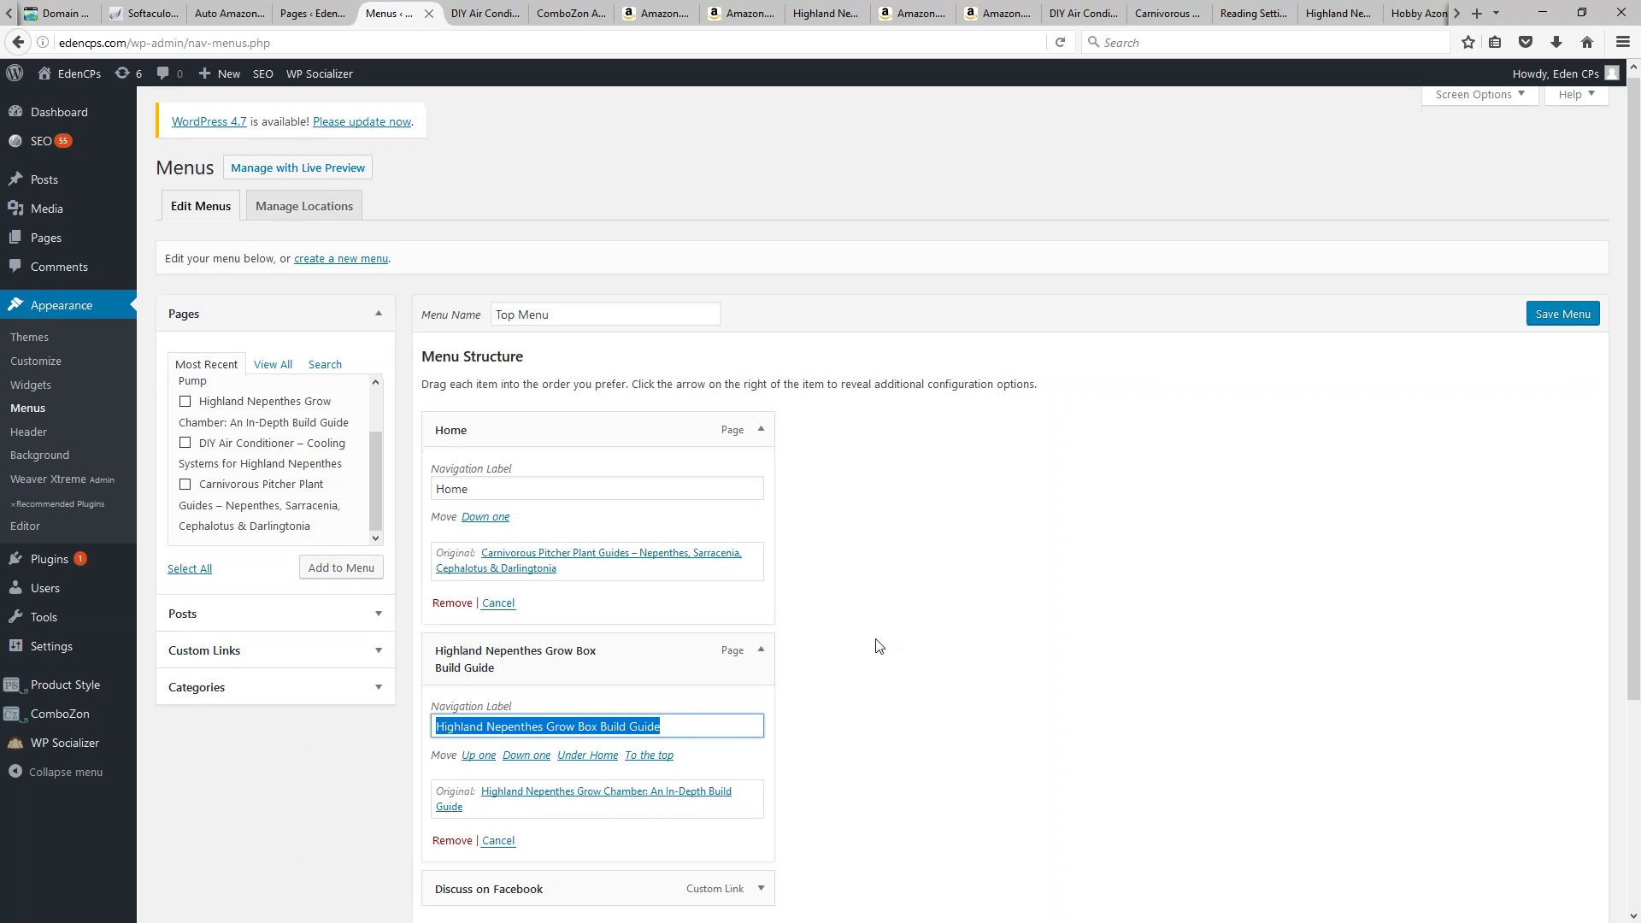
scroll(879, 647, "down", 3)
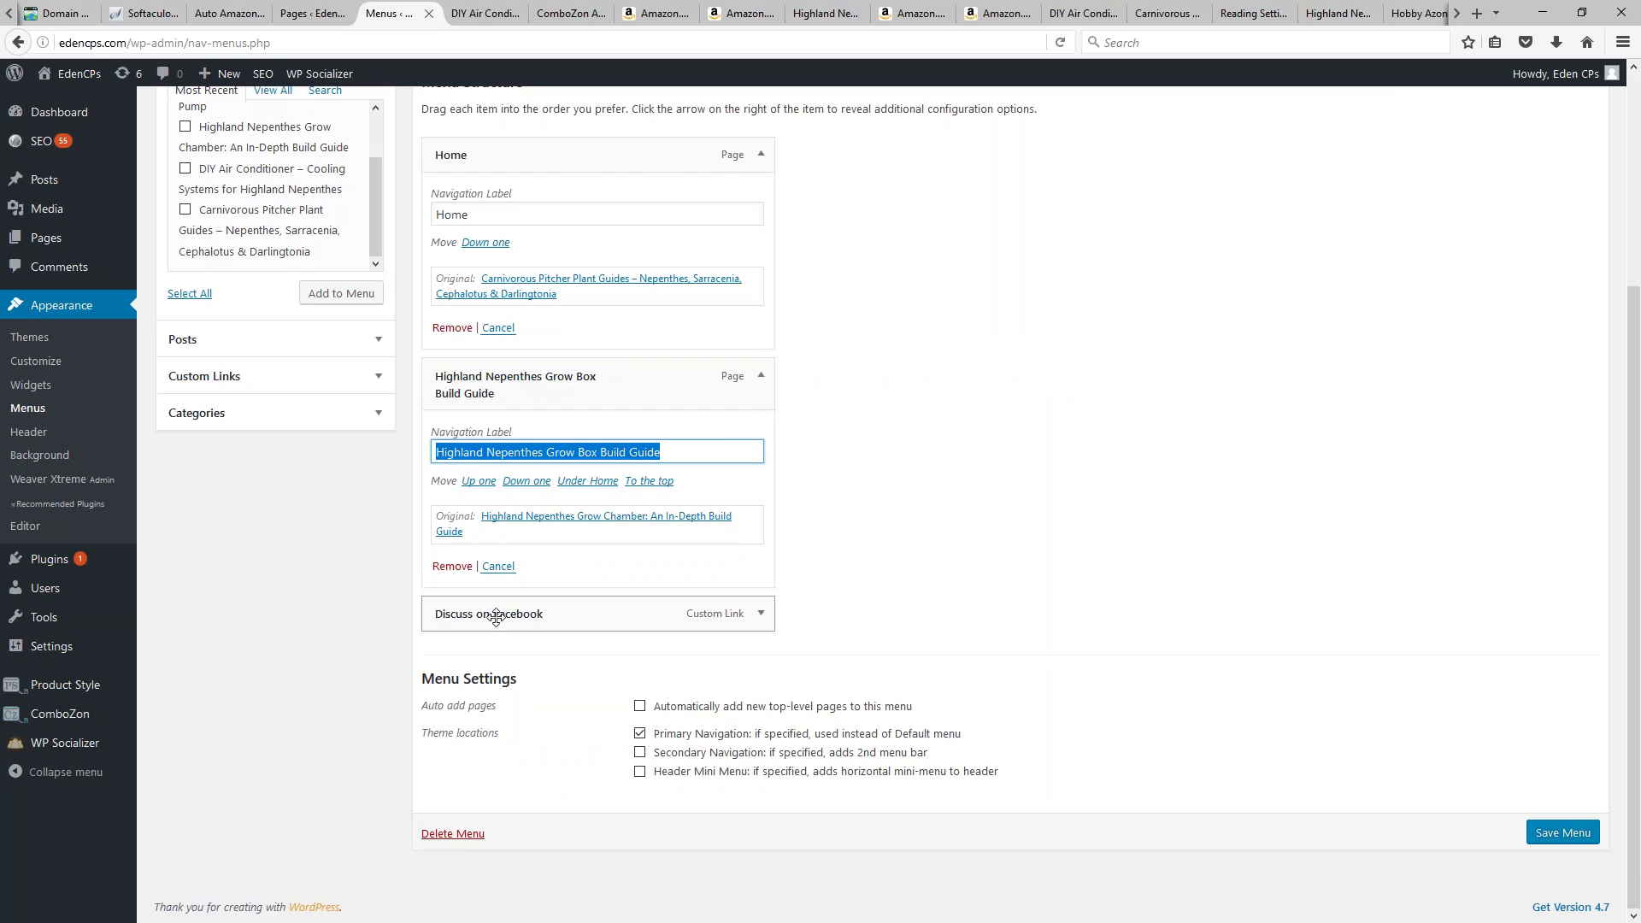
left_click_drag(496, 617, 492, 668)
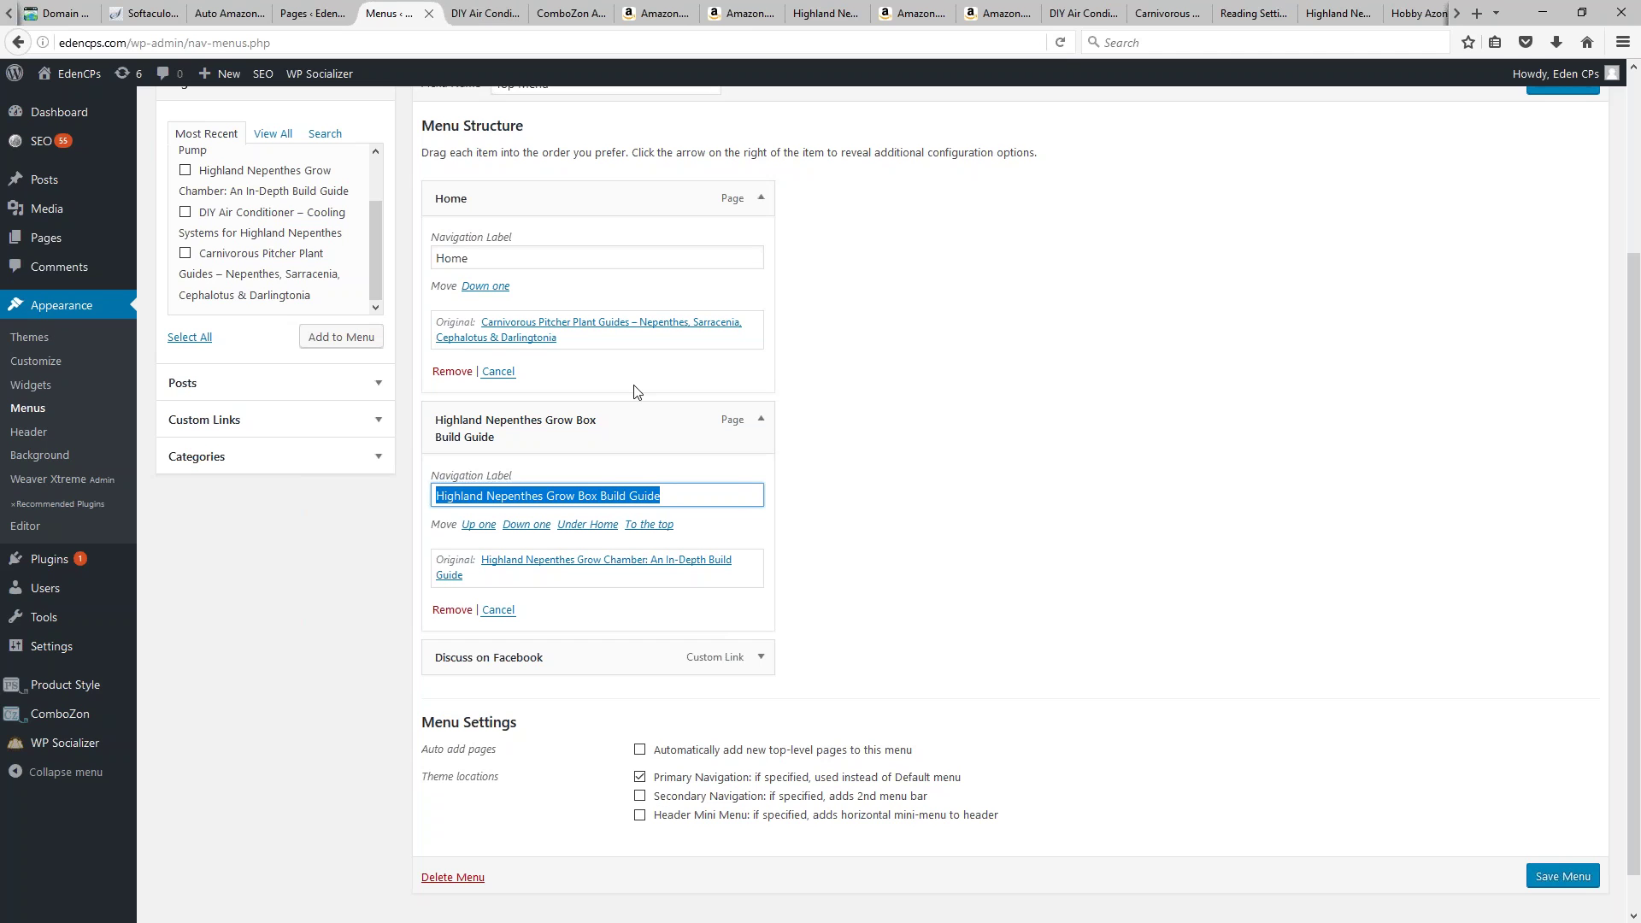
left_click(847, 439)
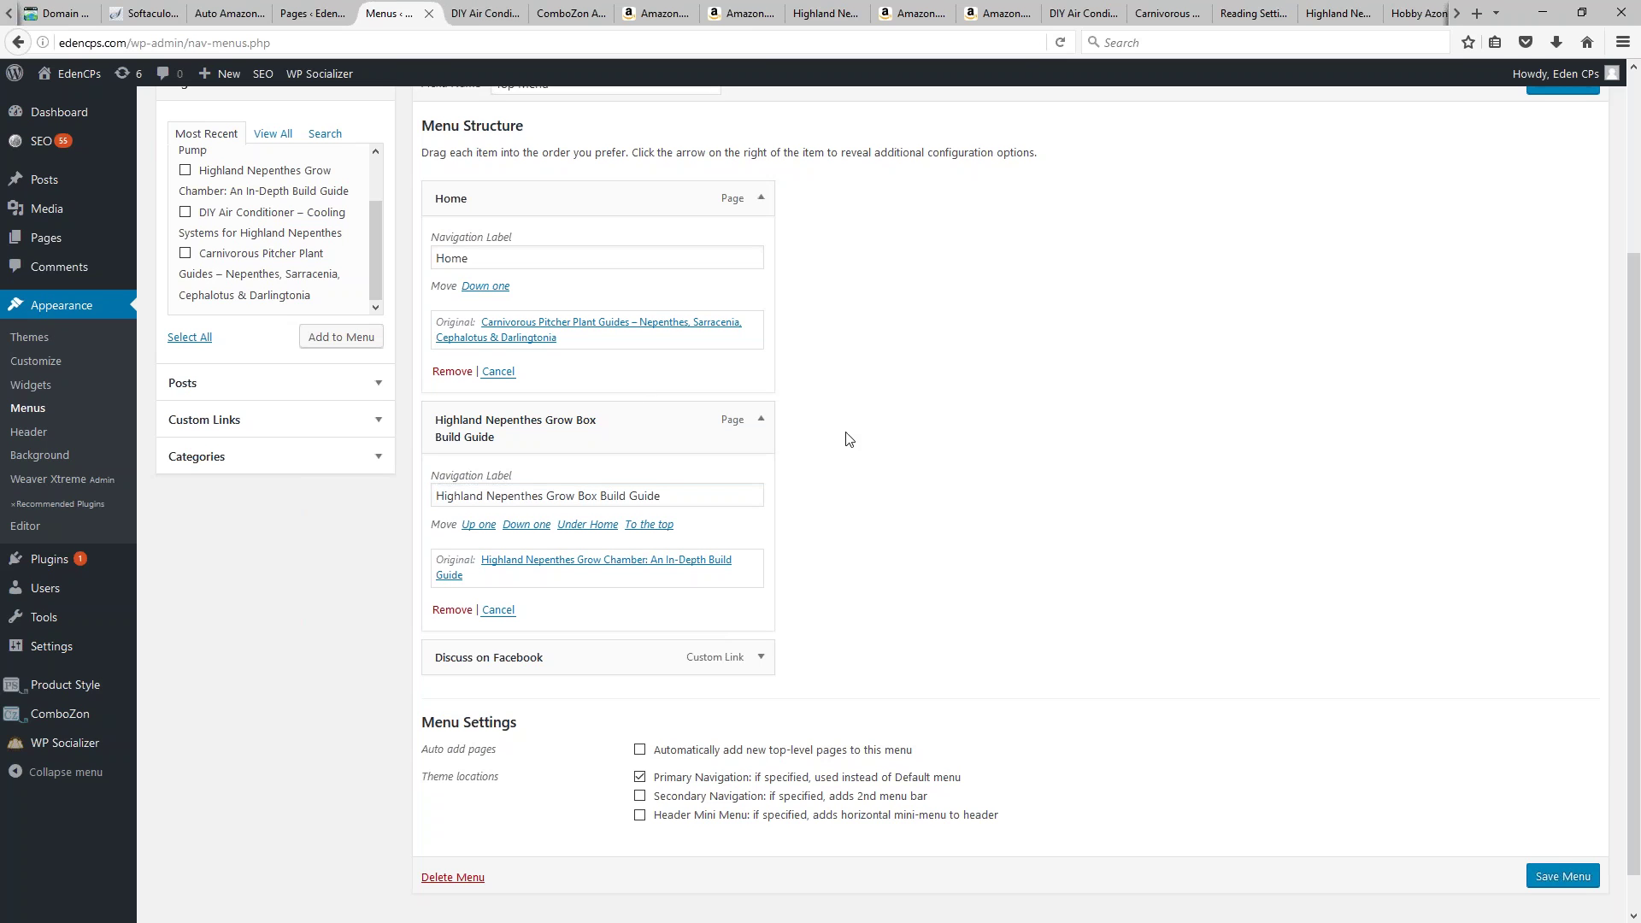
left_click(761, 658)
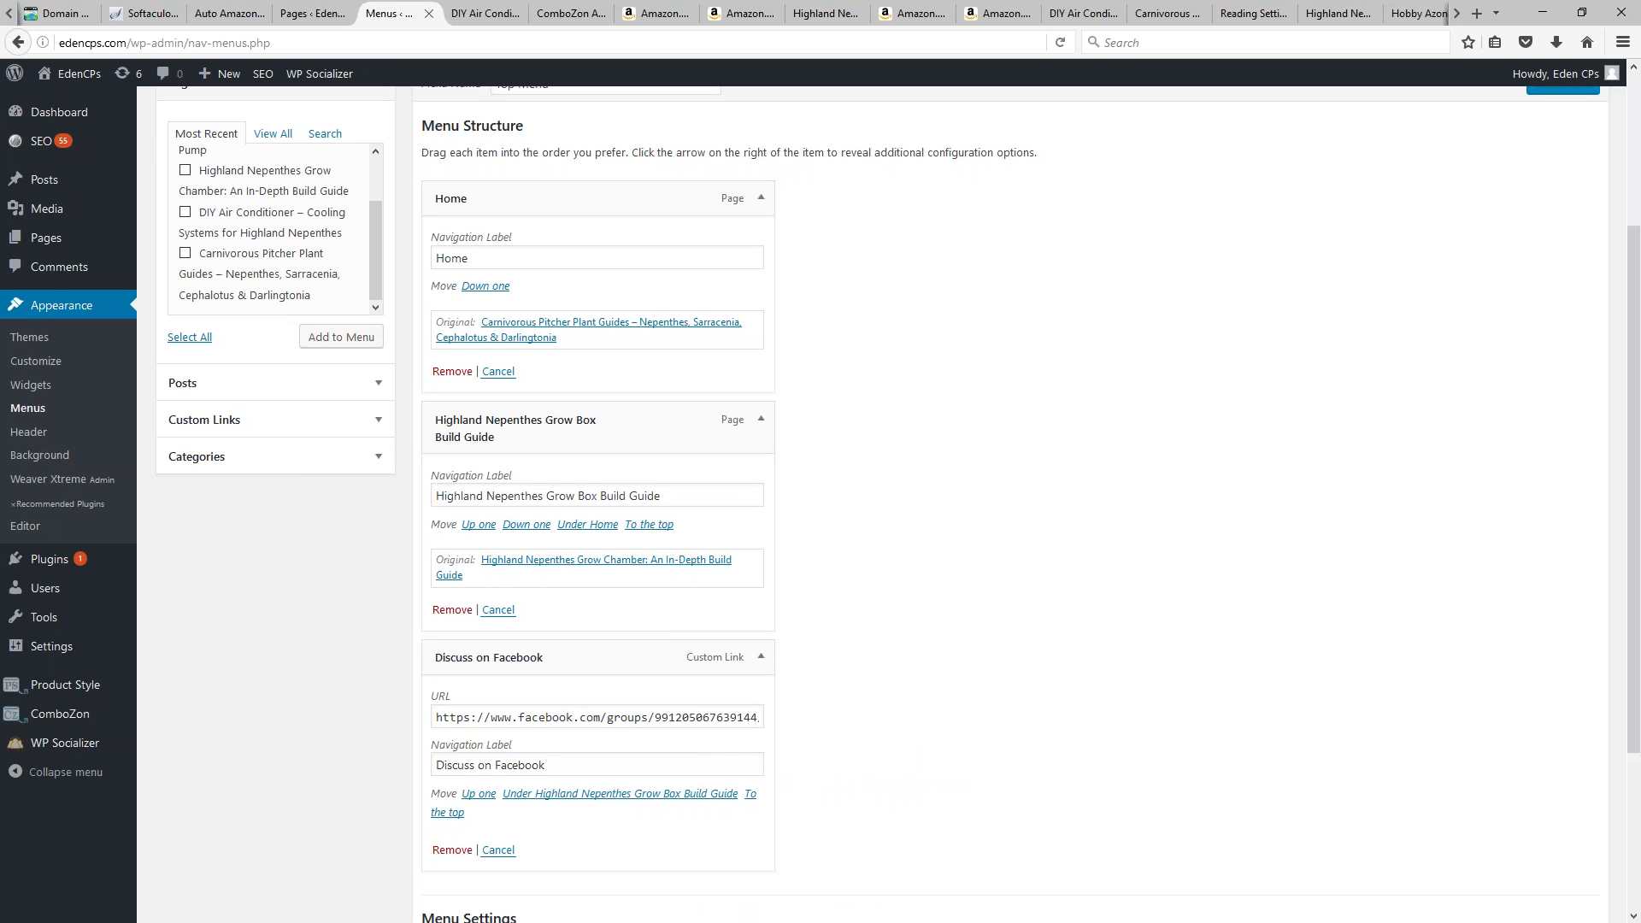
Step: View the Facebook group linked from the DIY Air Conditioner page's Discuss on Facebook menu item and return to the page
left_click(476, 13)
middle_click(1292, 600)
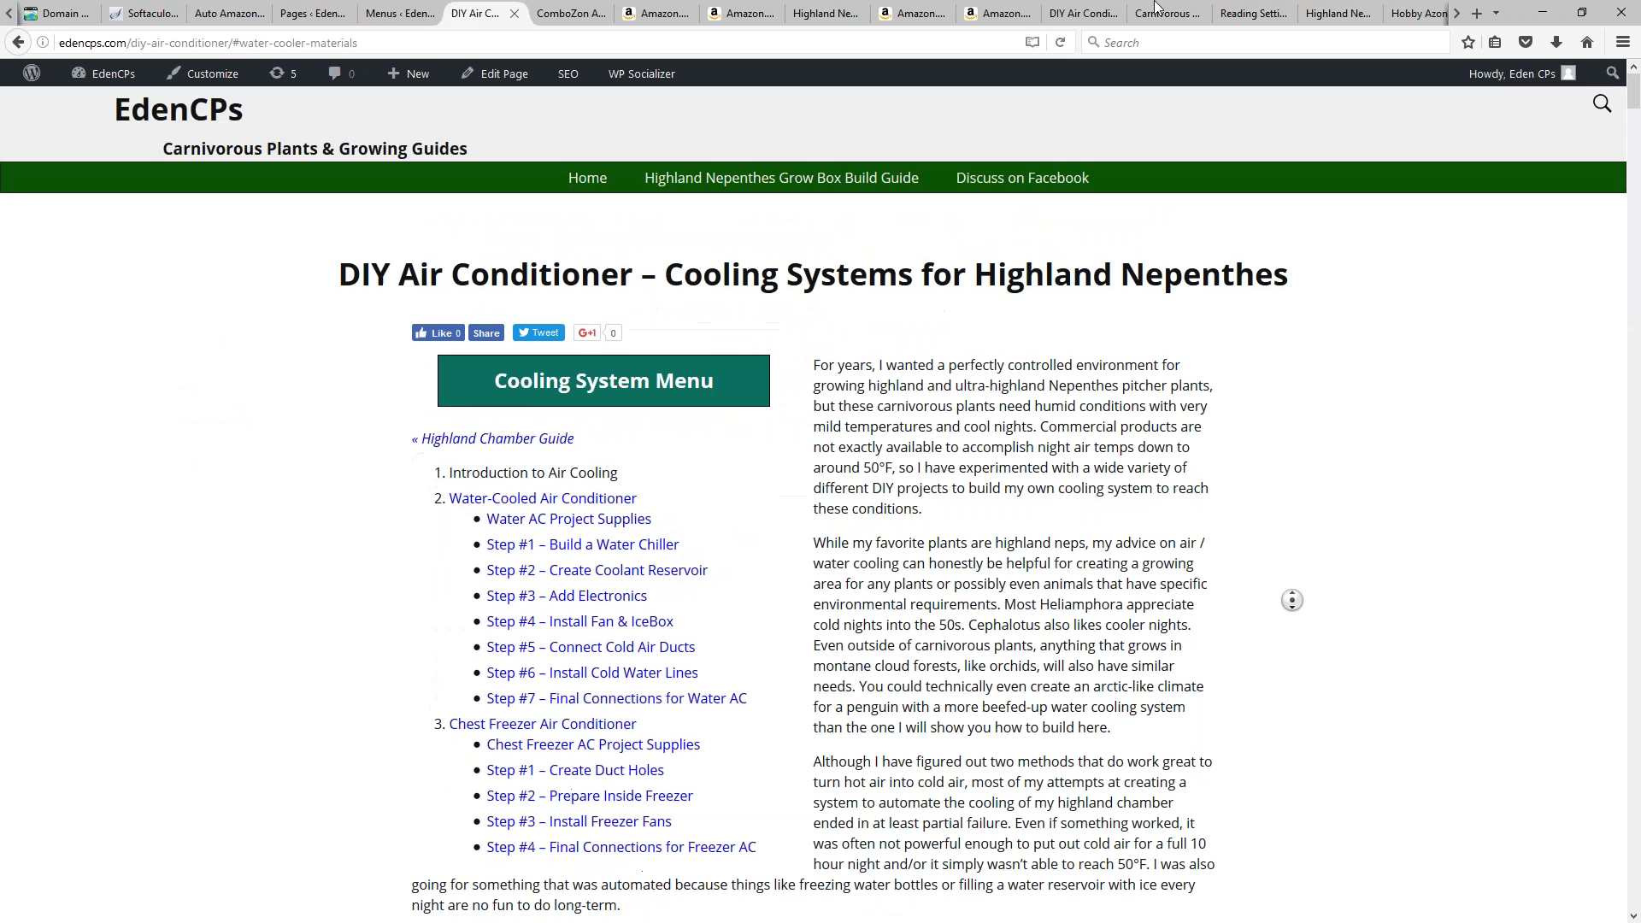
left_click(1163, 7)
left_click(1013, 183)
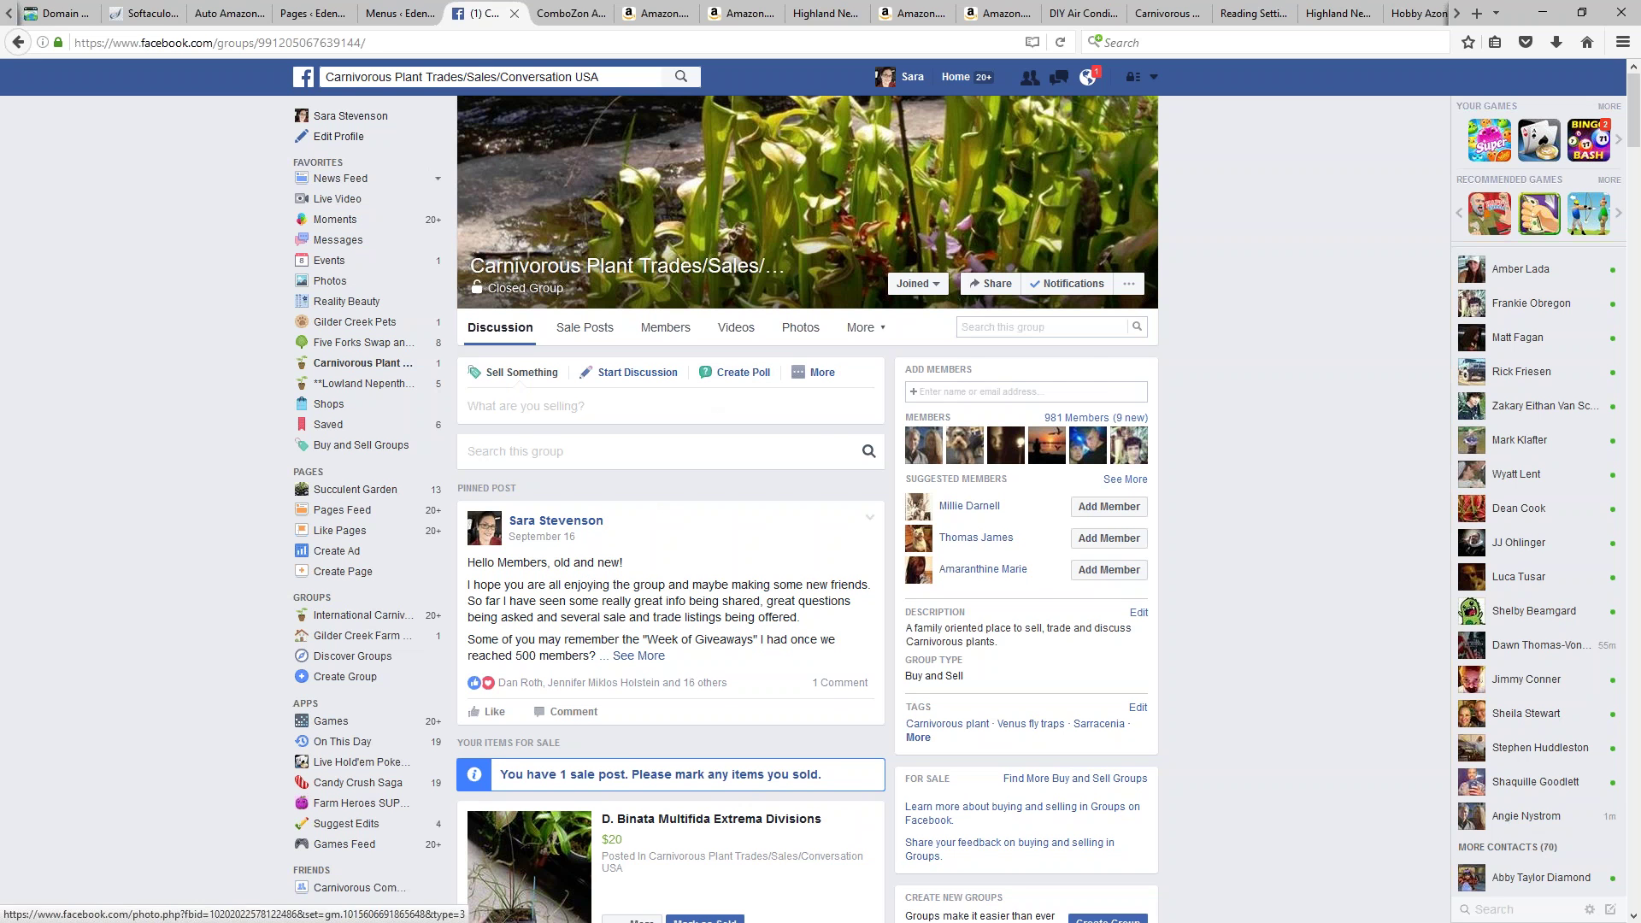
key("alt+Left")
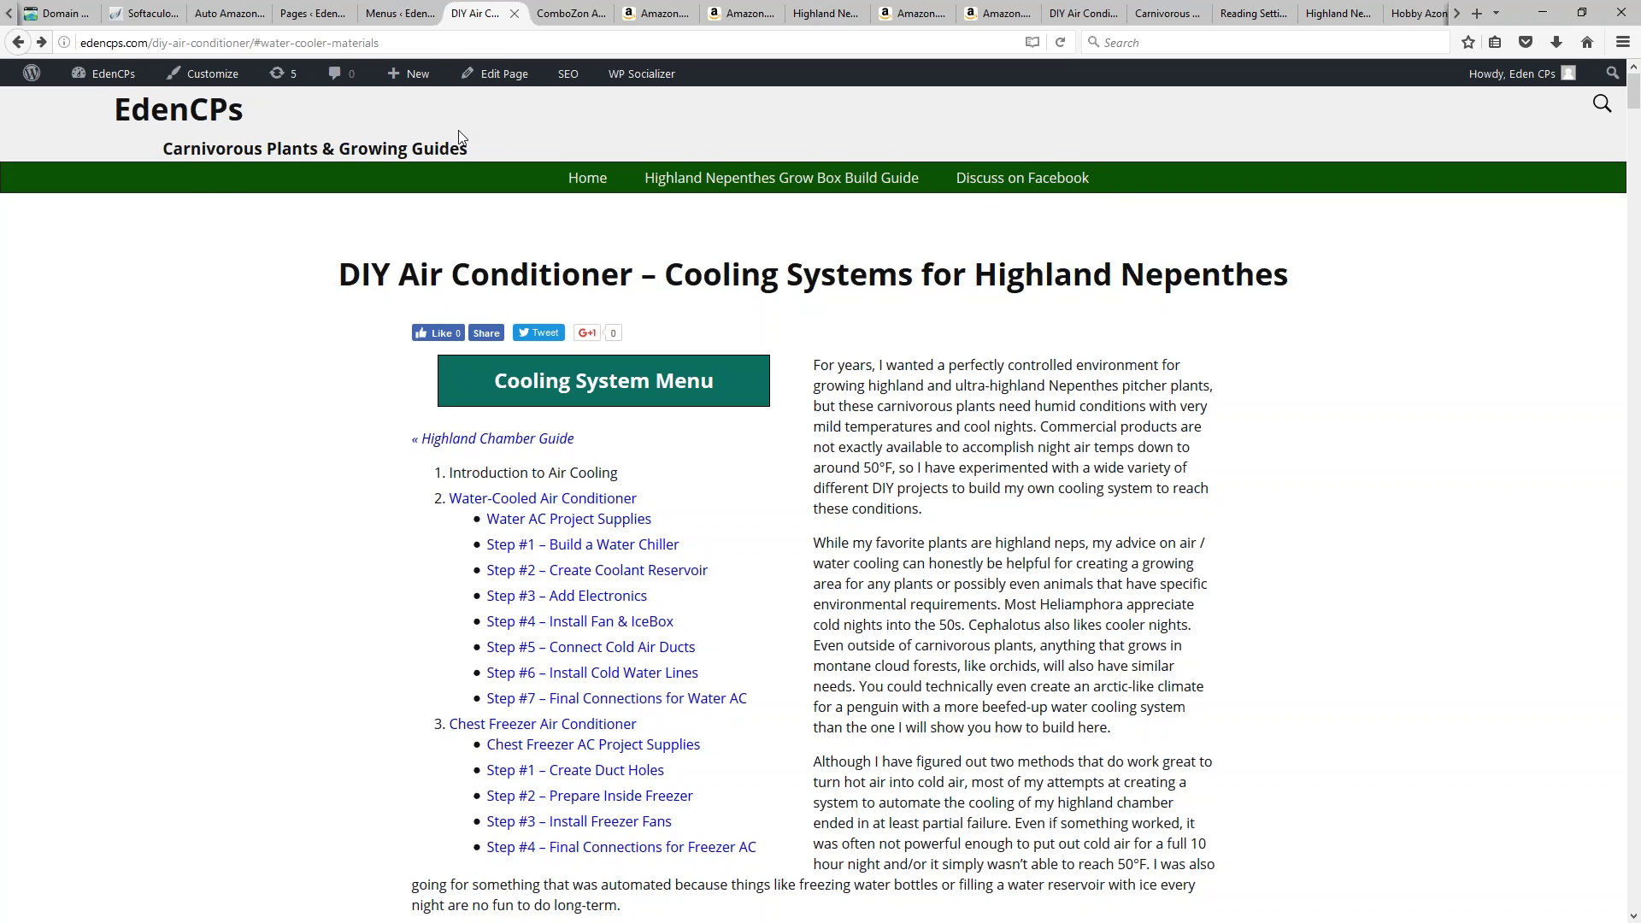
Step: Open the DIY Air Conditioner page for editing and examine its title tag and meta description in SEO Settings
left_click(398, 12)
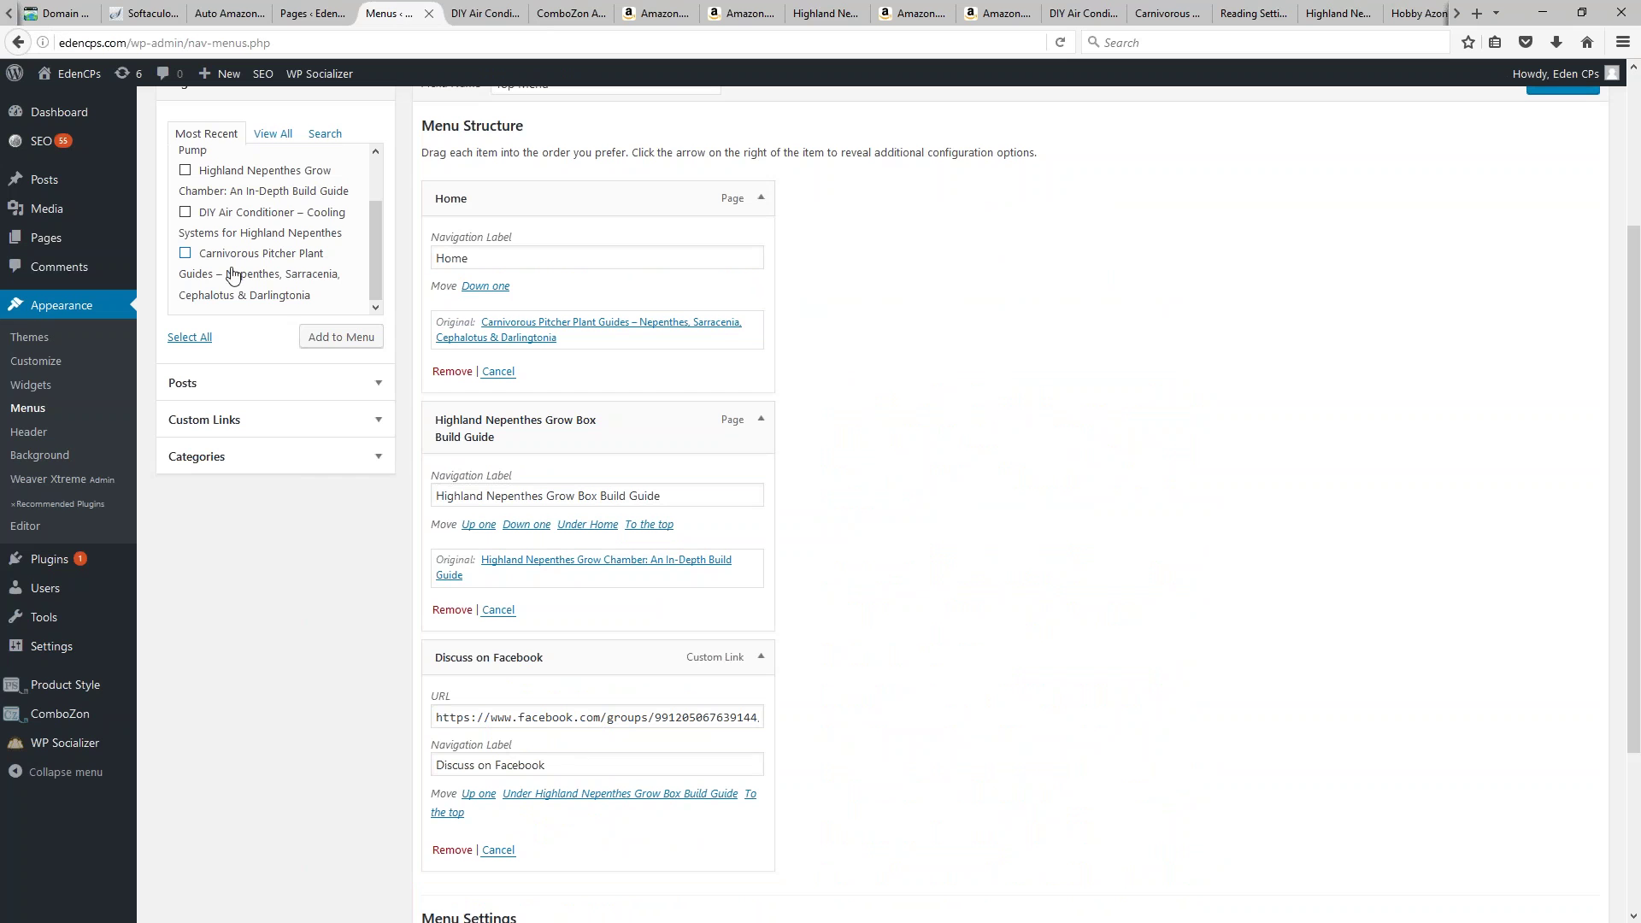
scroll(168, 481, "up", 3)
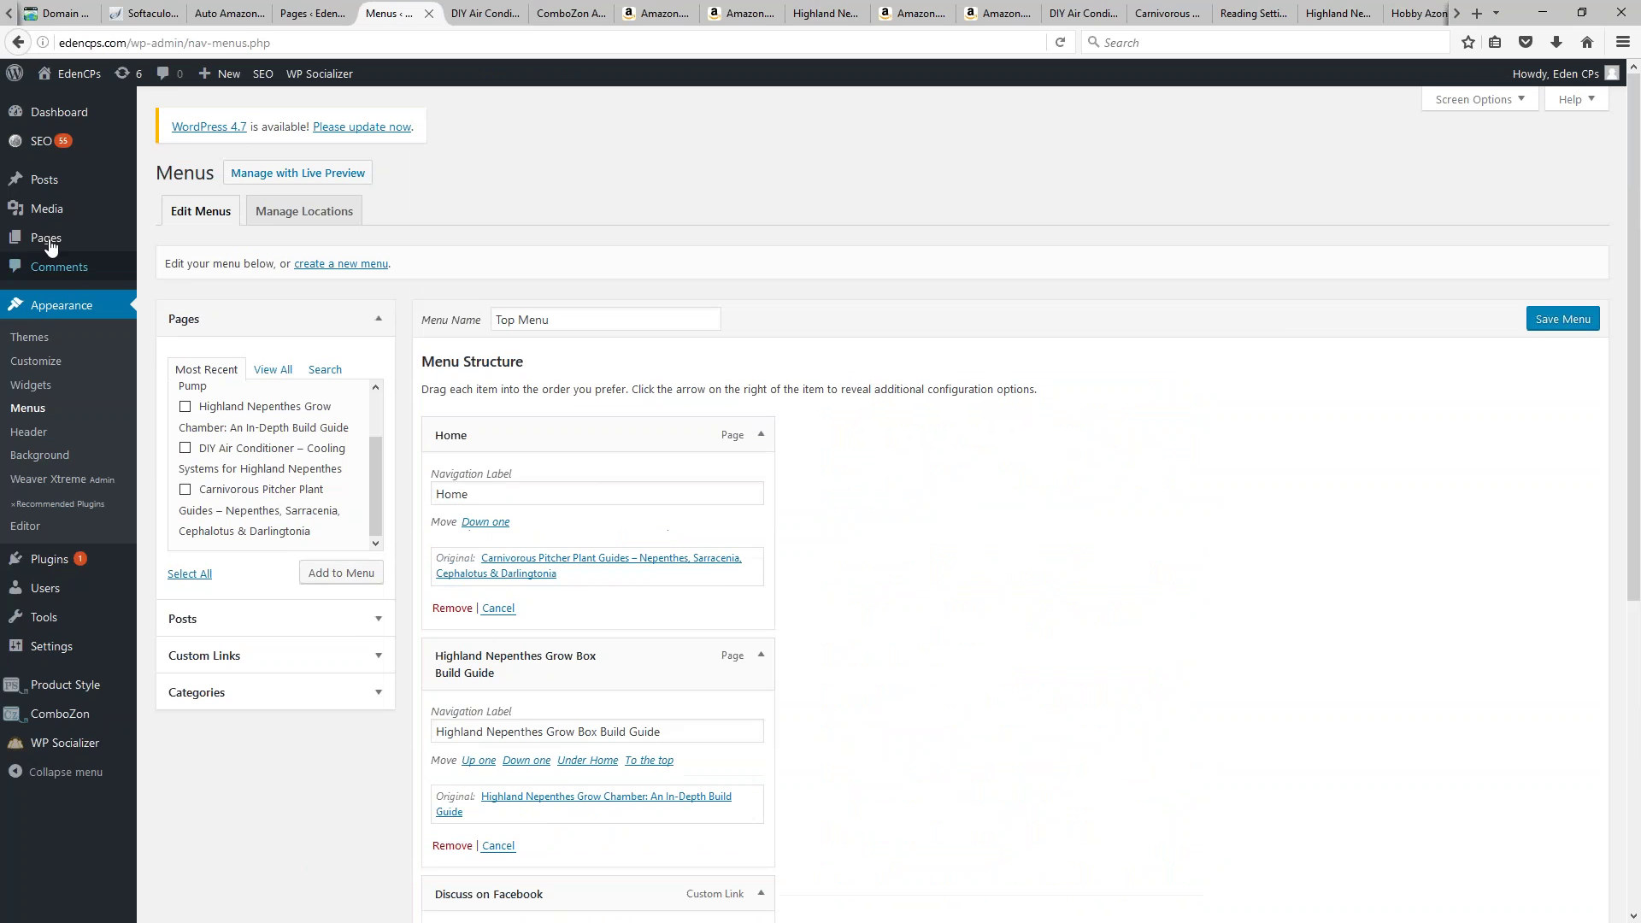
left_click(45, 238)
left_click(916, 402)
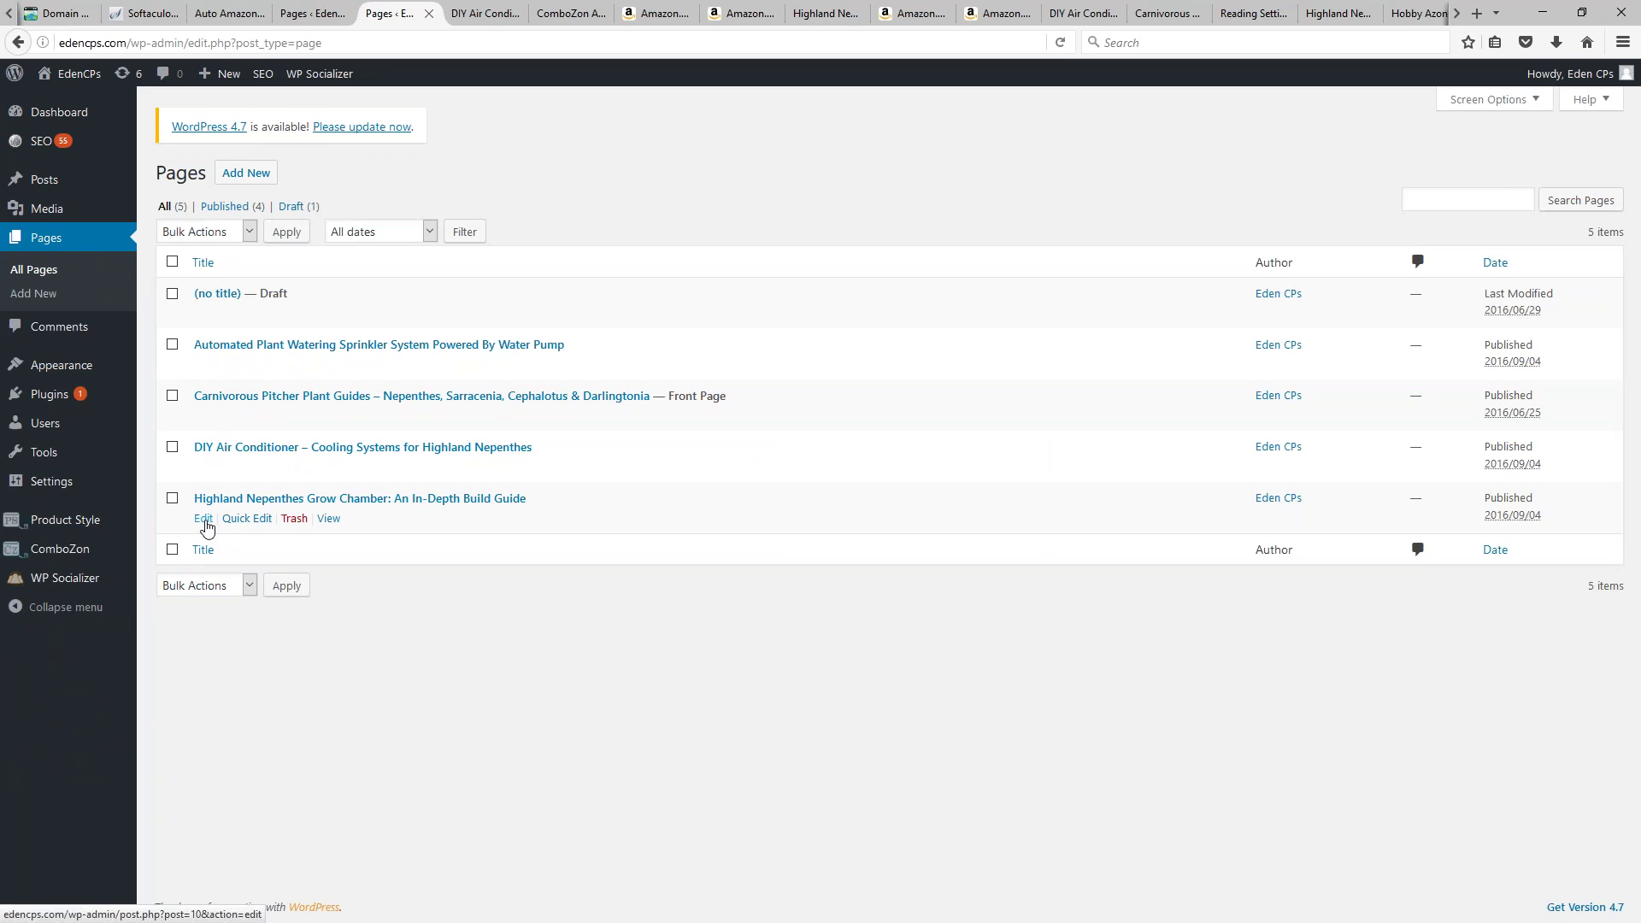
left_click(204, 468)
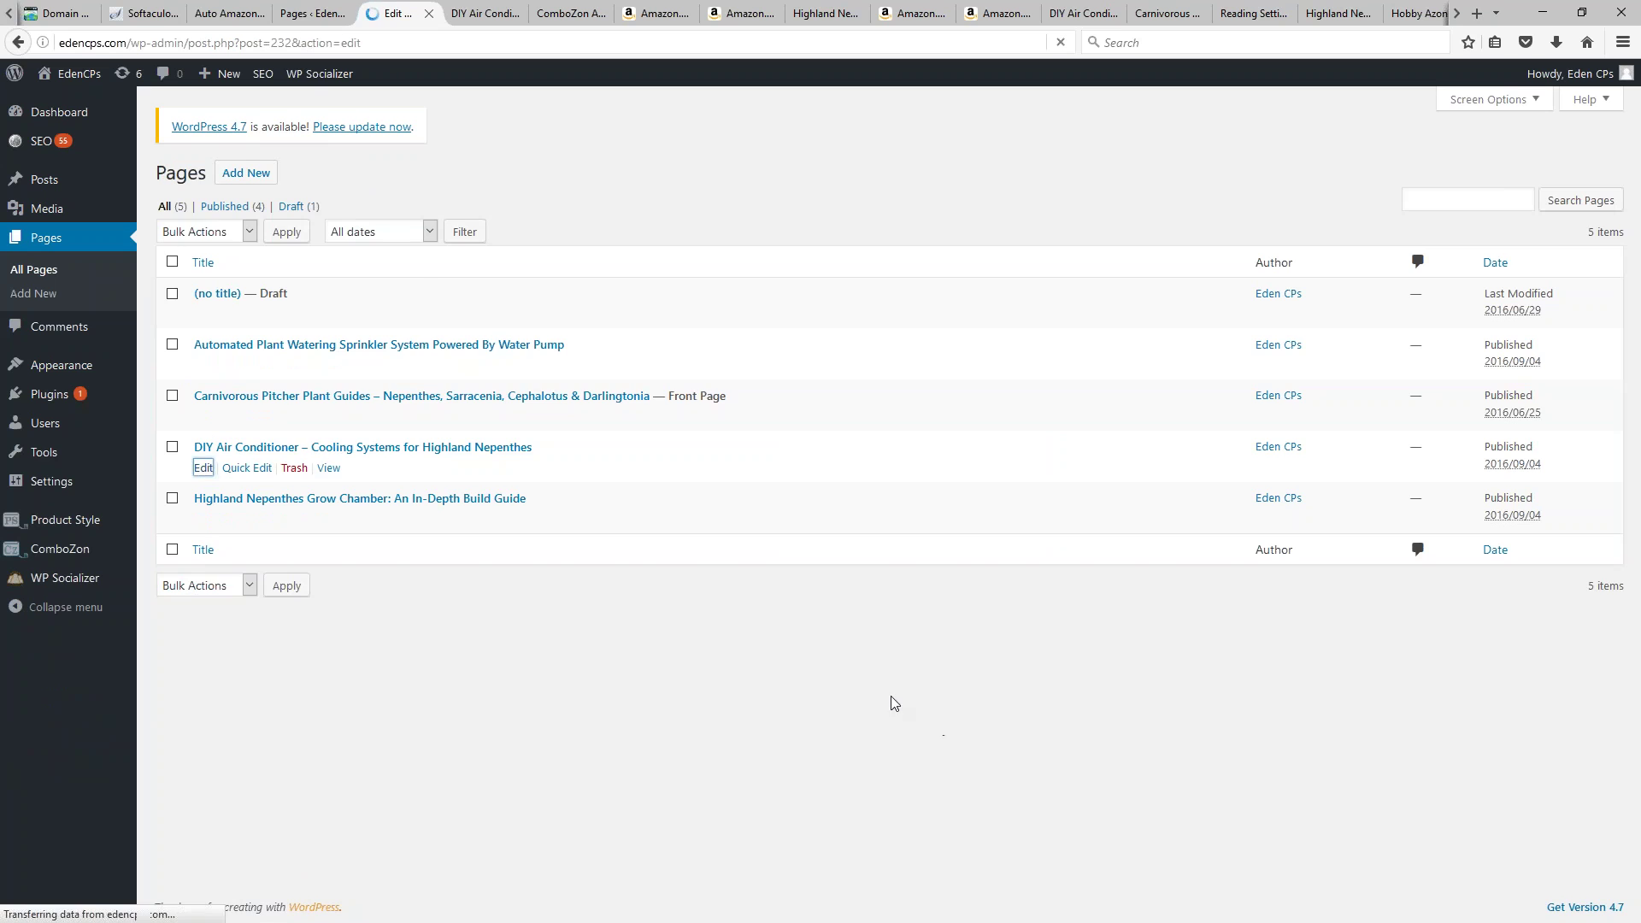
scroll(892, 814, "down", 10)
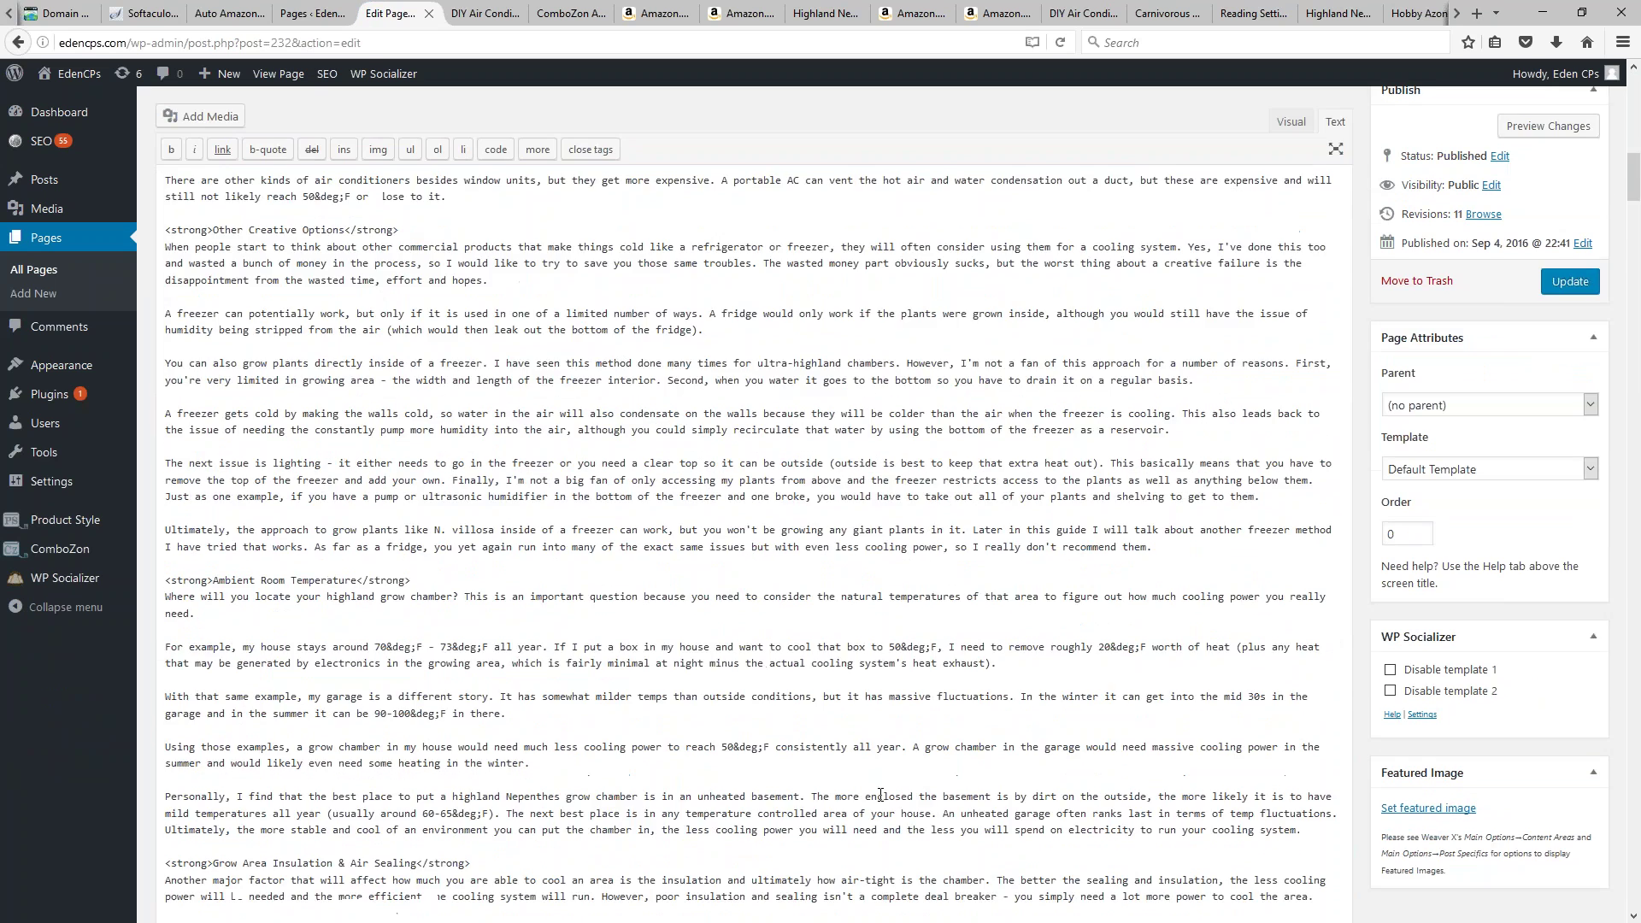
scroll(892, 814, "down", 20)
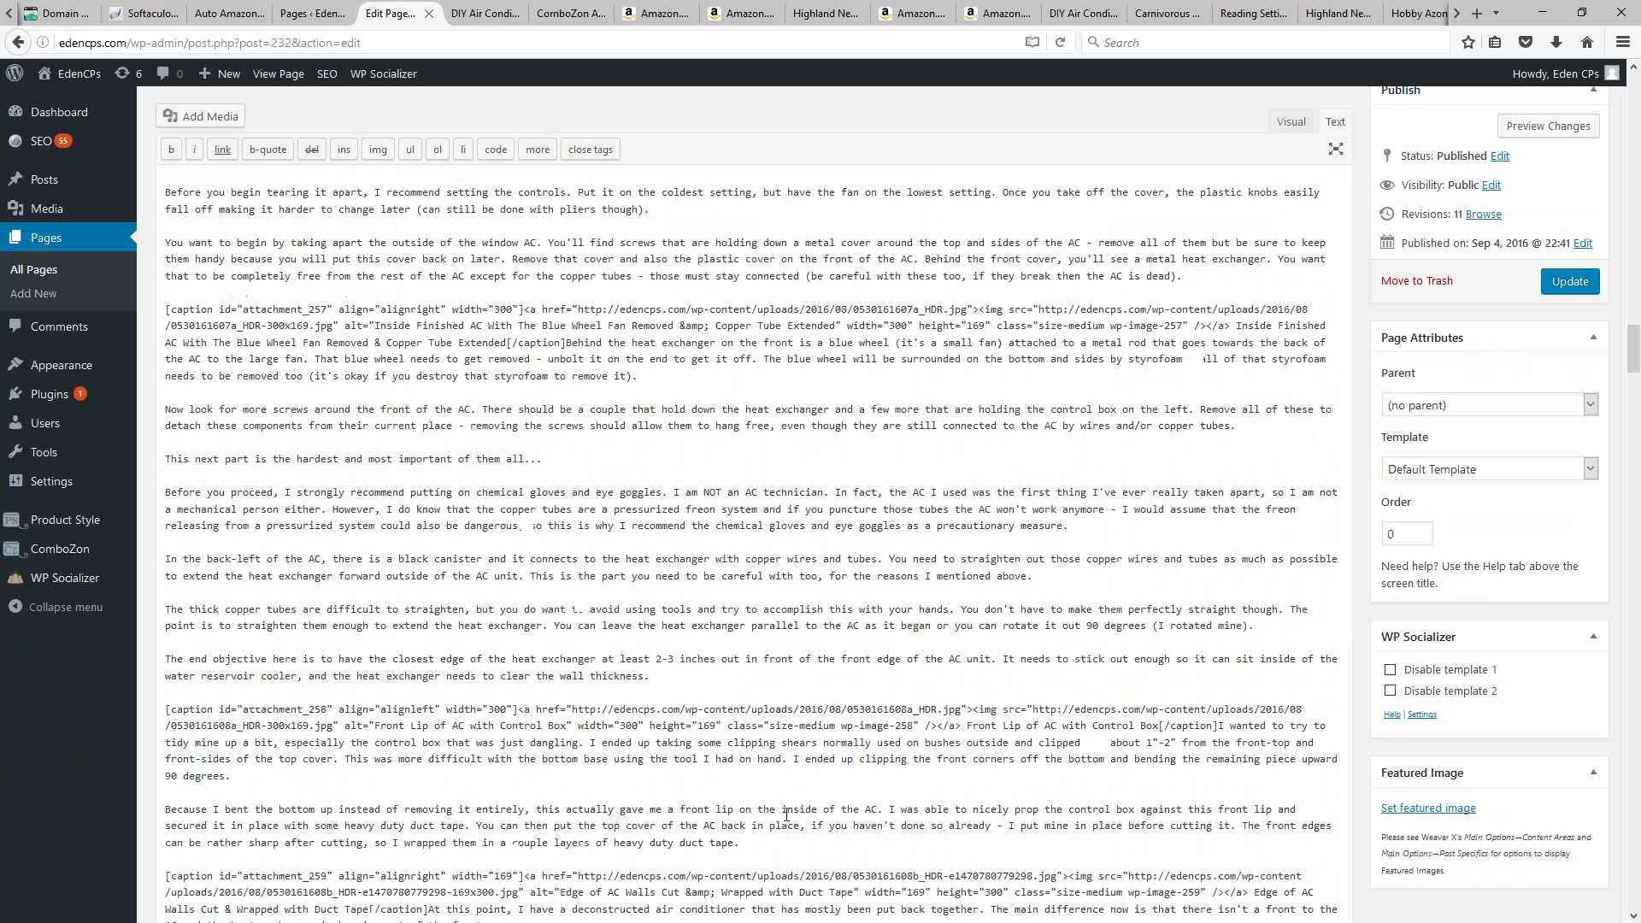
scroll(637, 763, "down", 20)
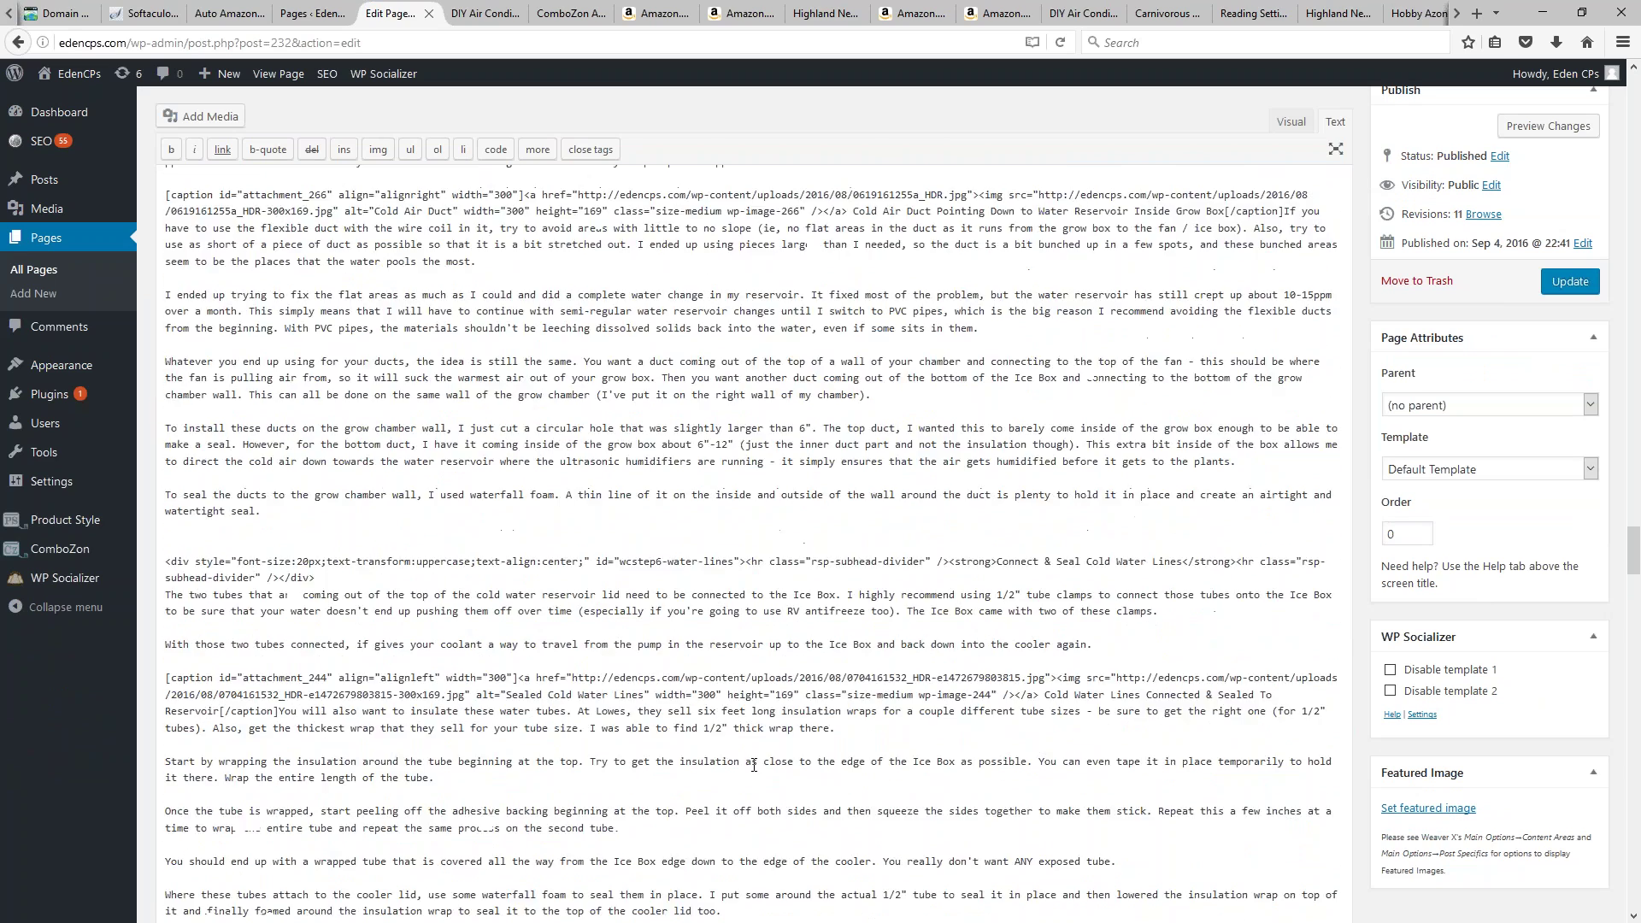
scroll(785, 773, "down", 20)
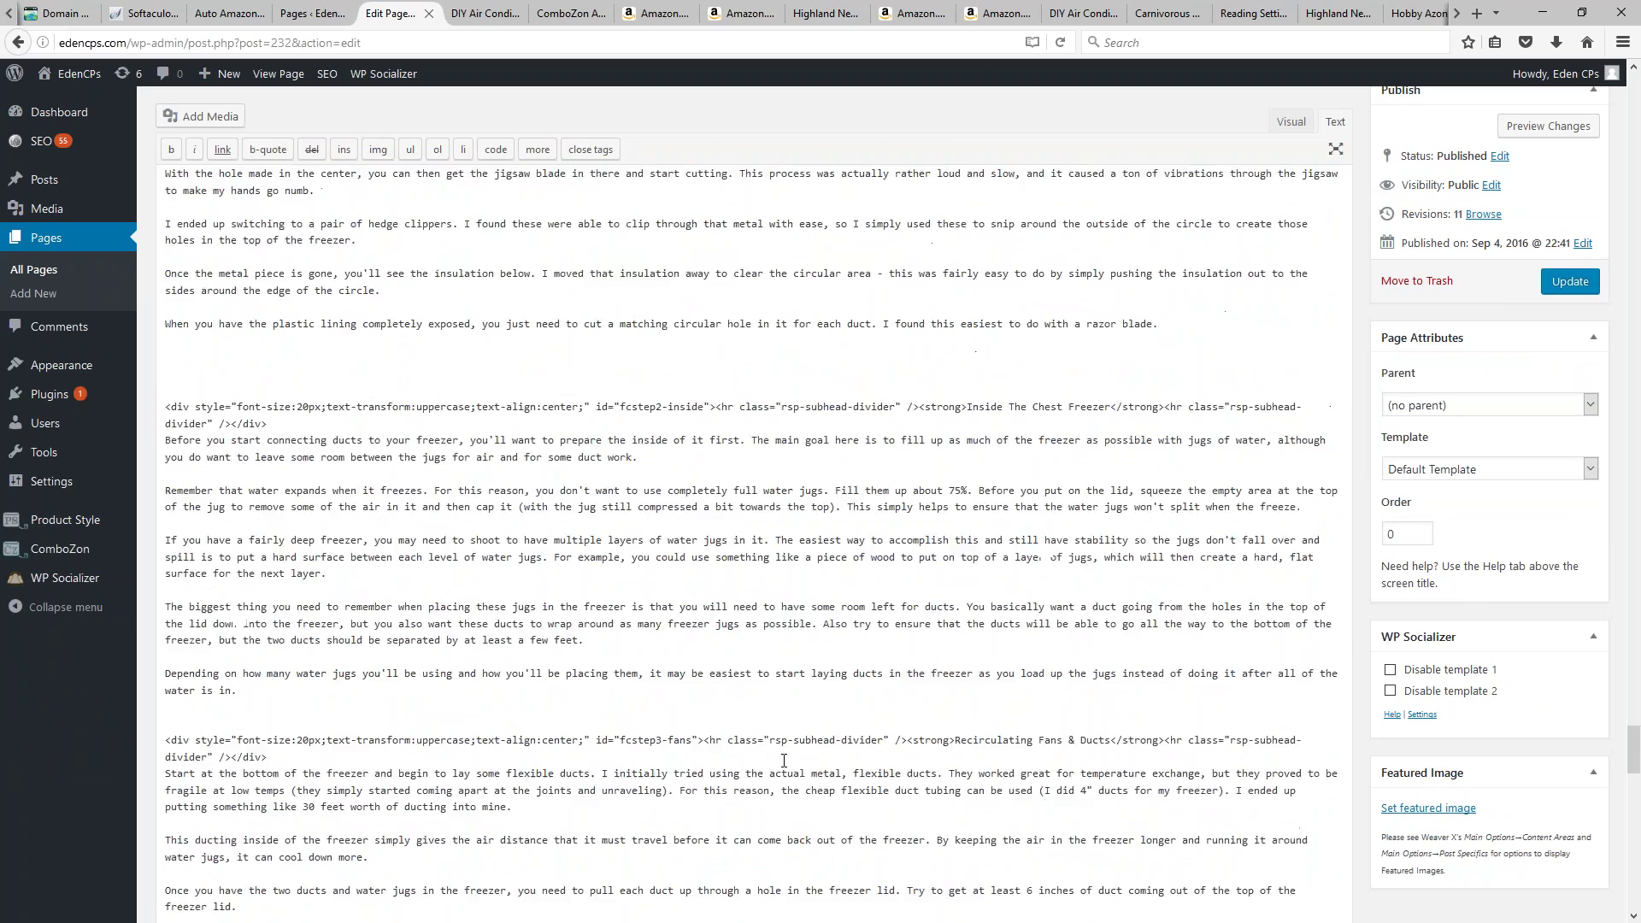
scroll(755, 504, "down", 9)
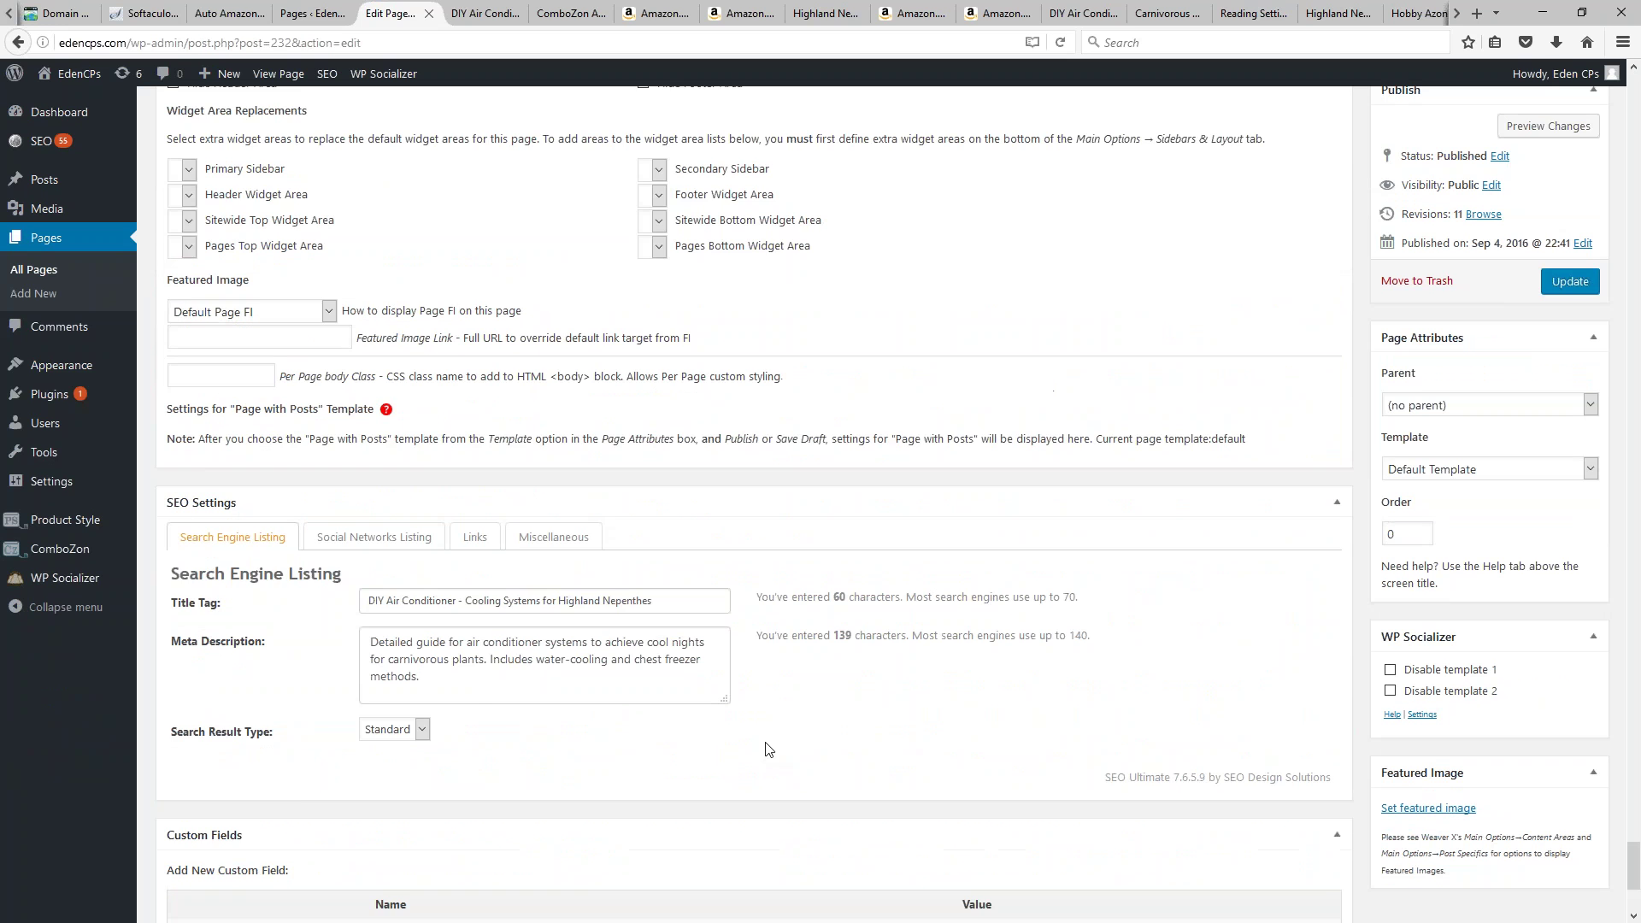
Step: Highlight the list of Nepenthes species in the published Highland guide's introduction and return to the DIY Air Conditioner page's SEO Settings
left_click(476, 16)
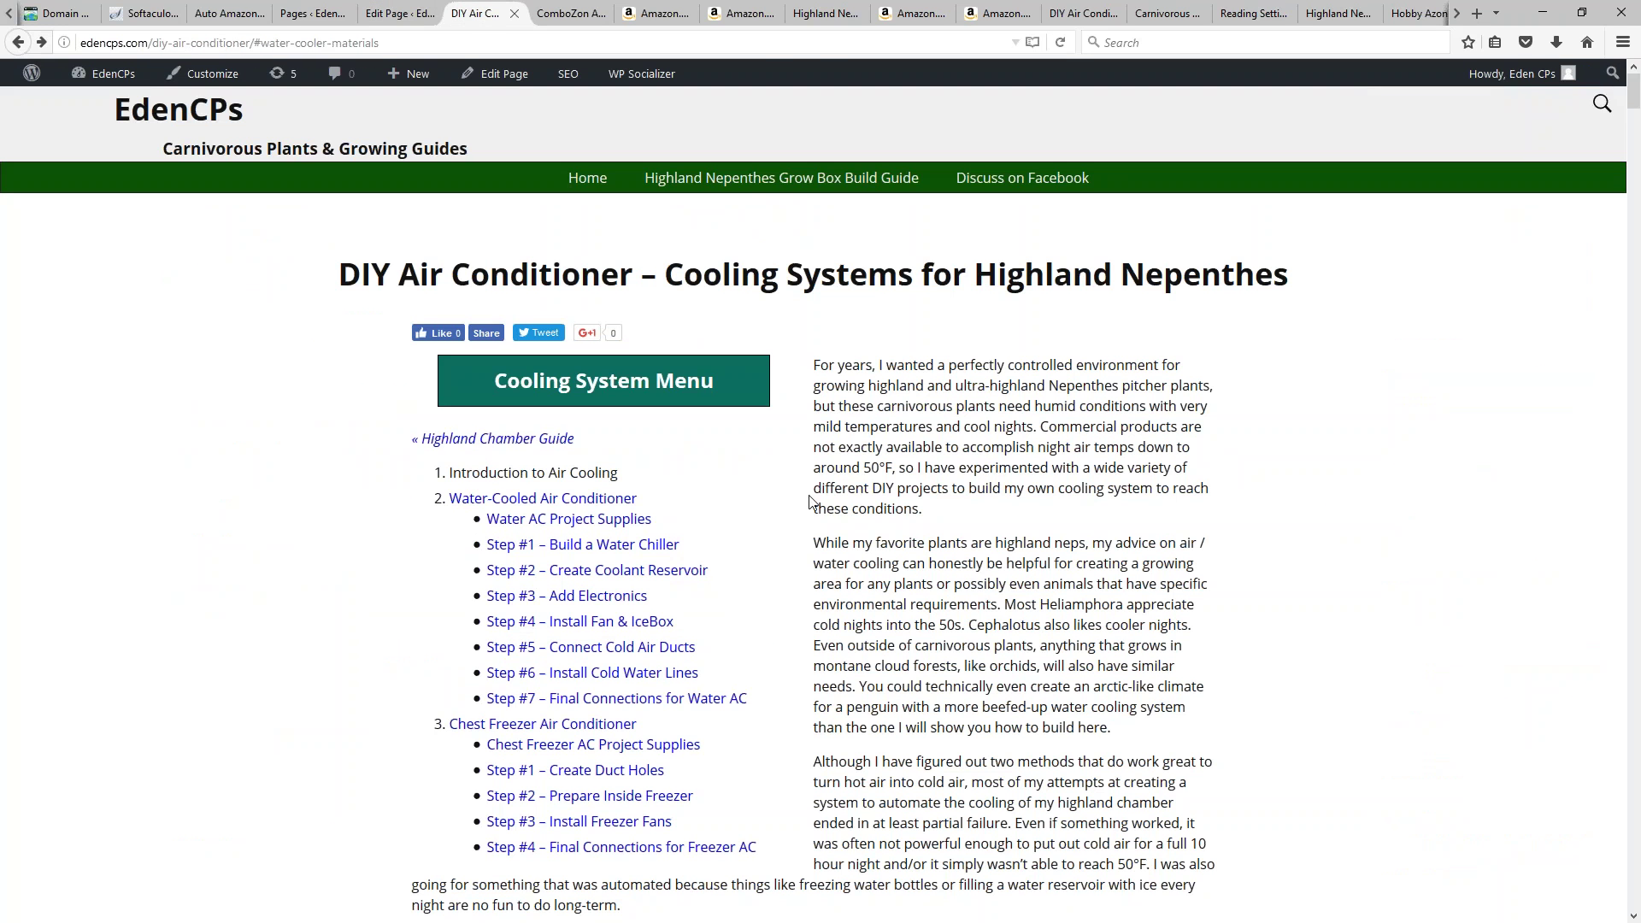
left_click(560, 16)
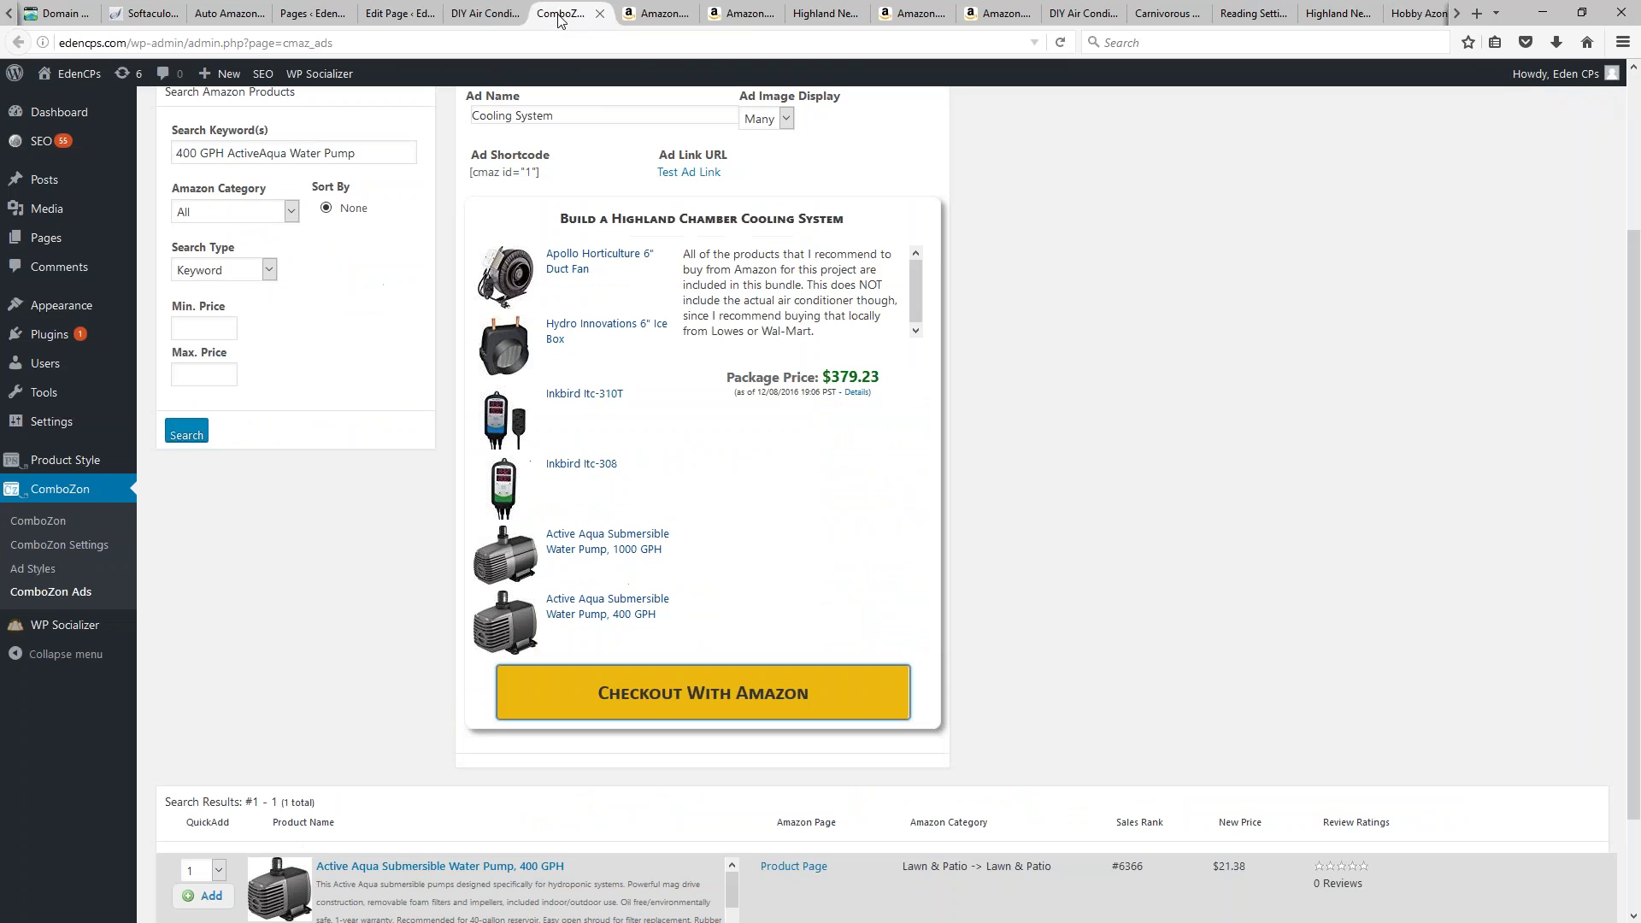
left_click(487, 15)
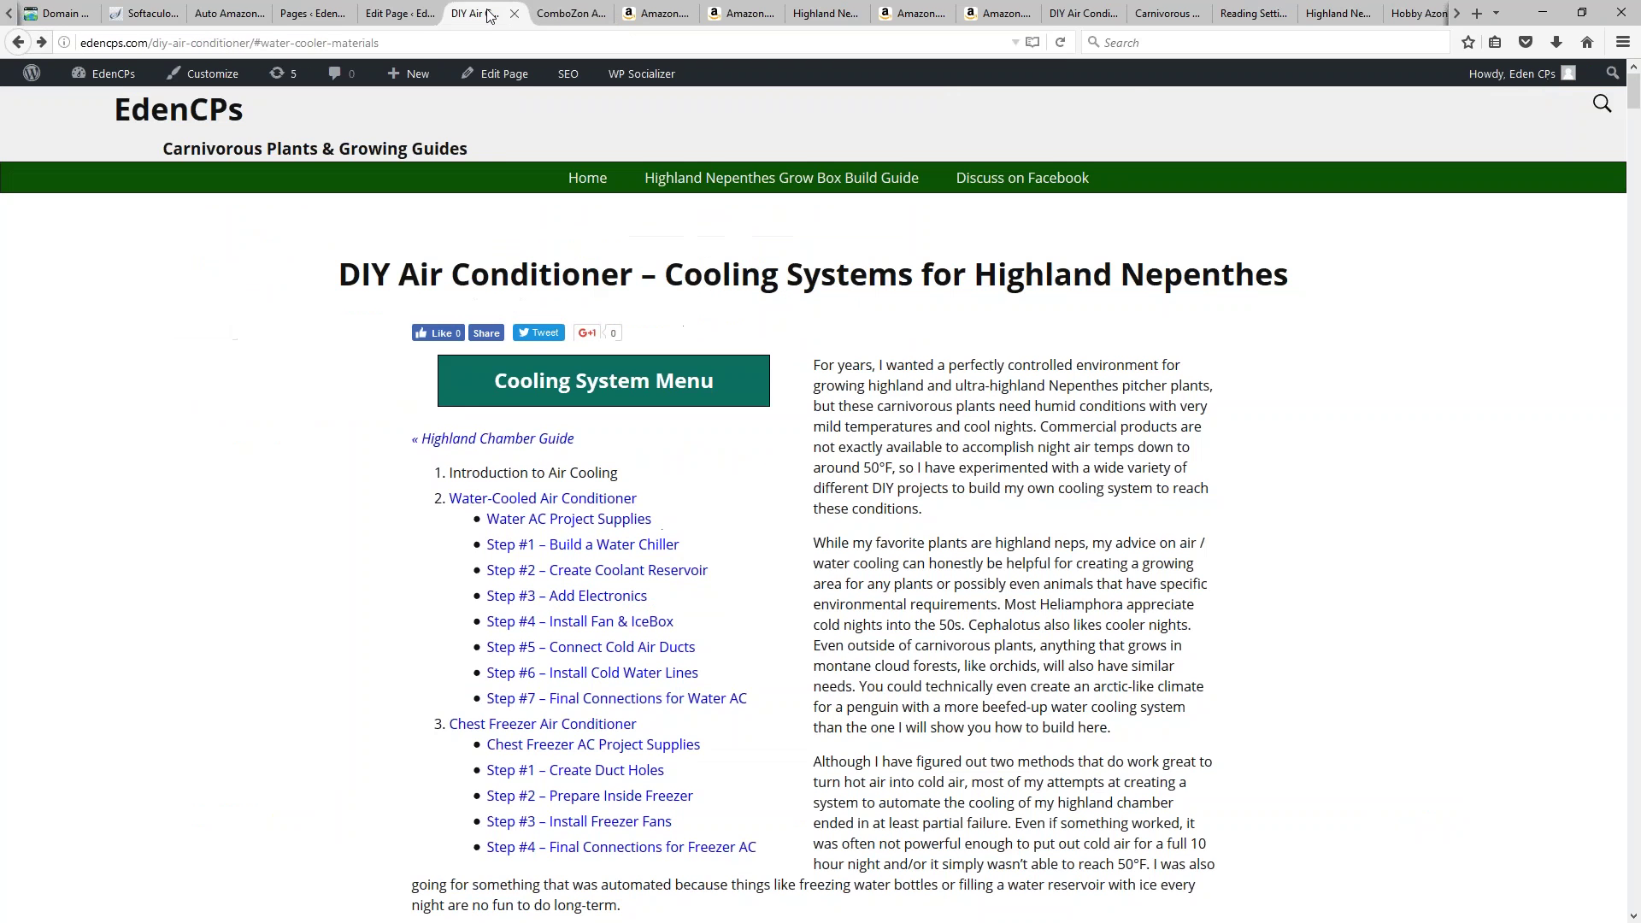
left_click(818, 14)
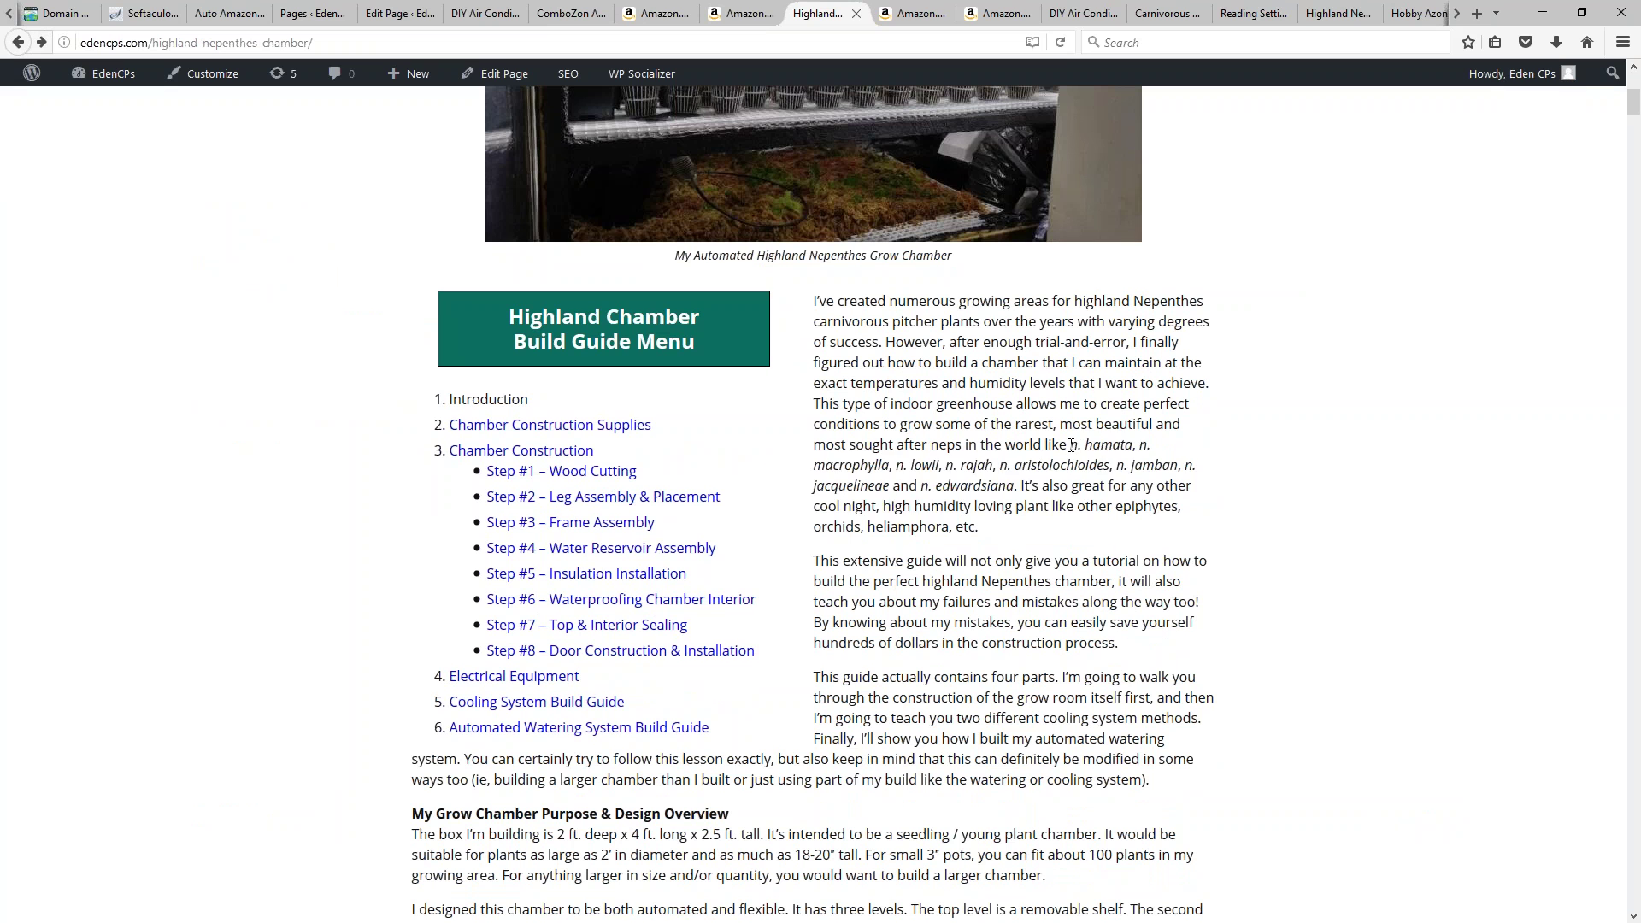
left_click_drag(1070, 444, 1015, 486)
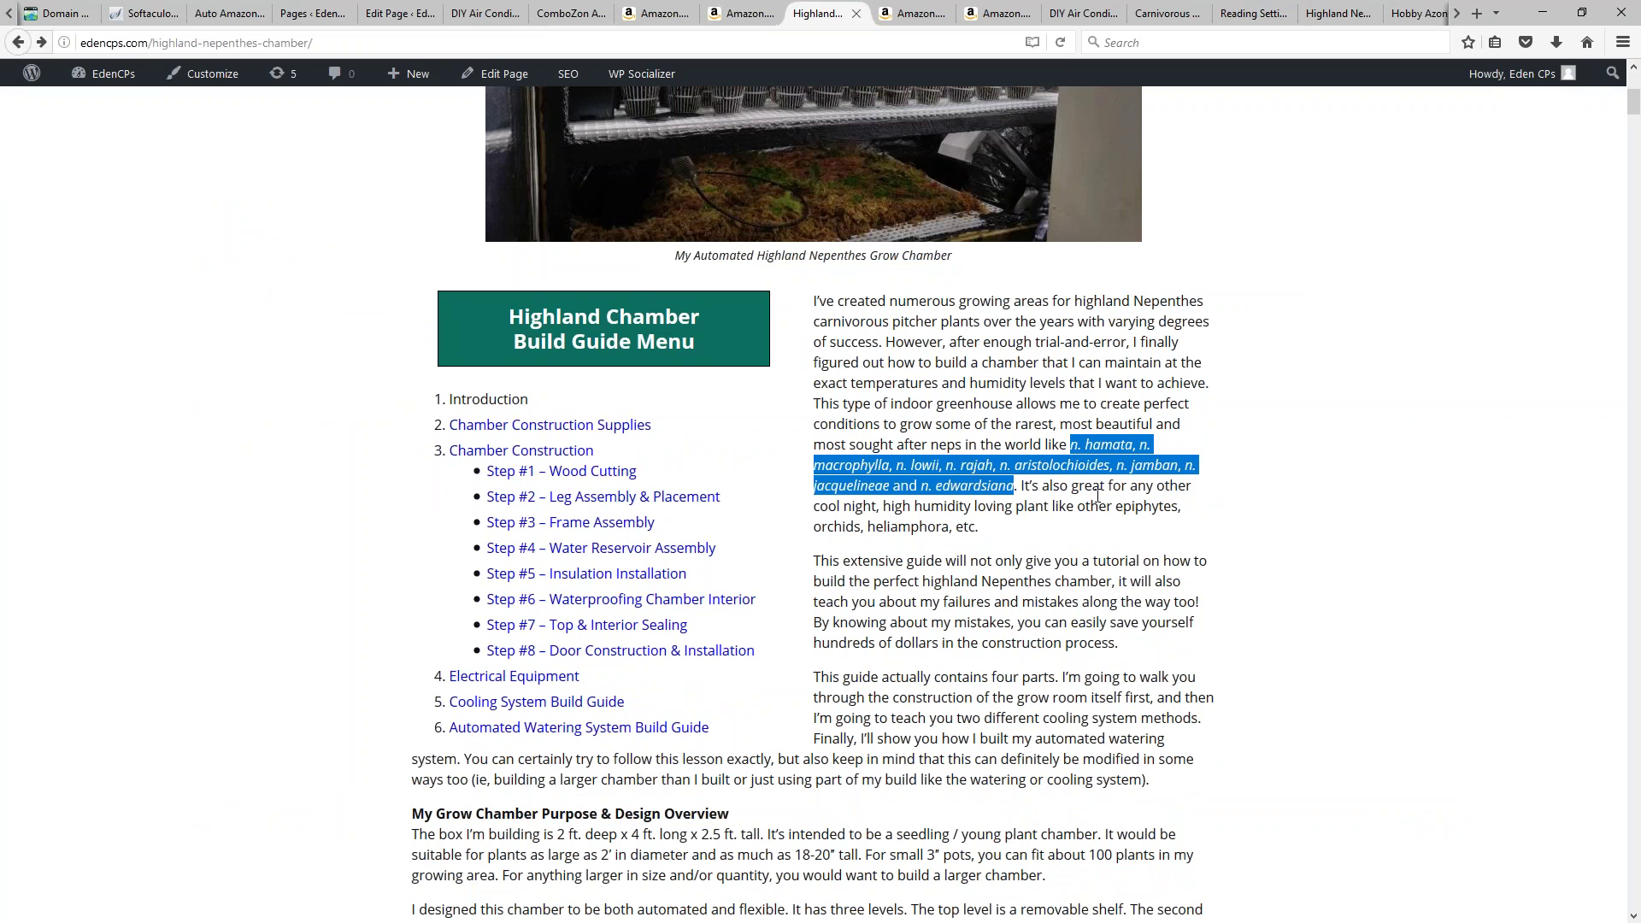
scroll(1097, 496, "up", 5)
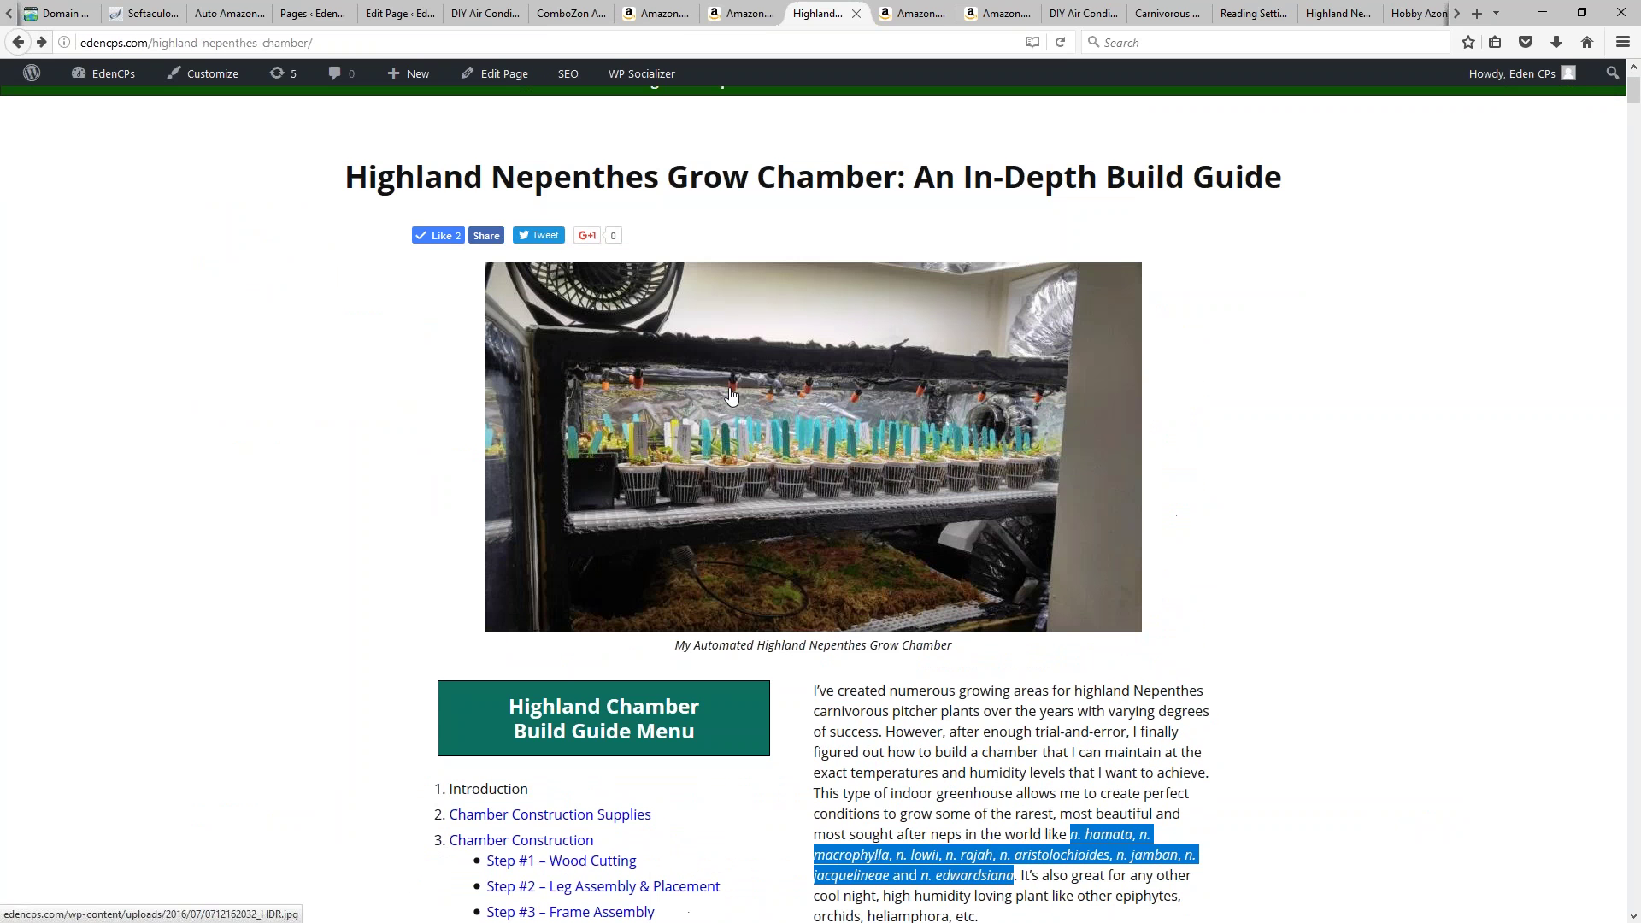
scroll(1103, 547, "down", 5)
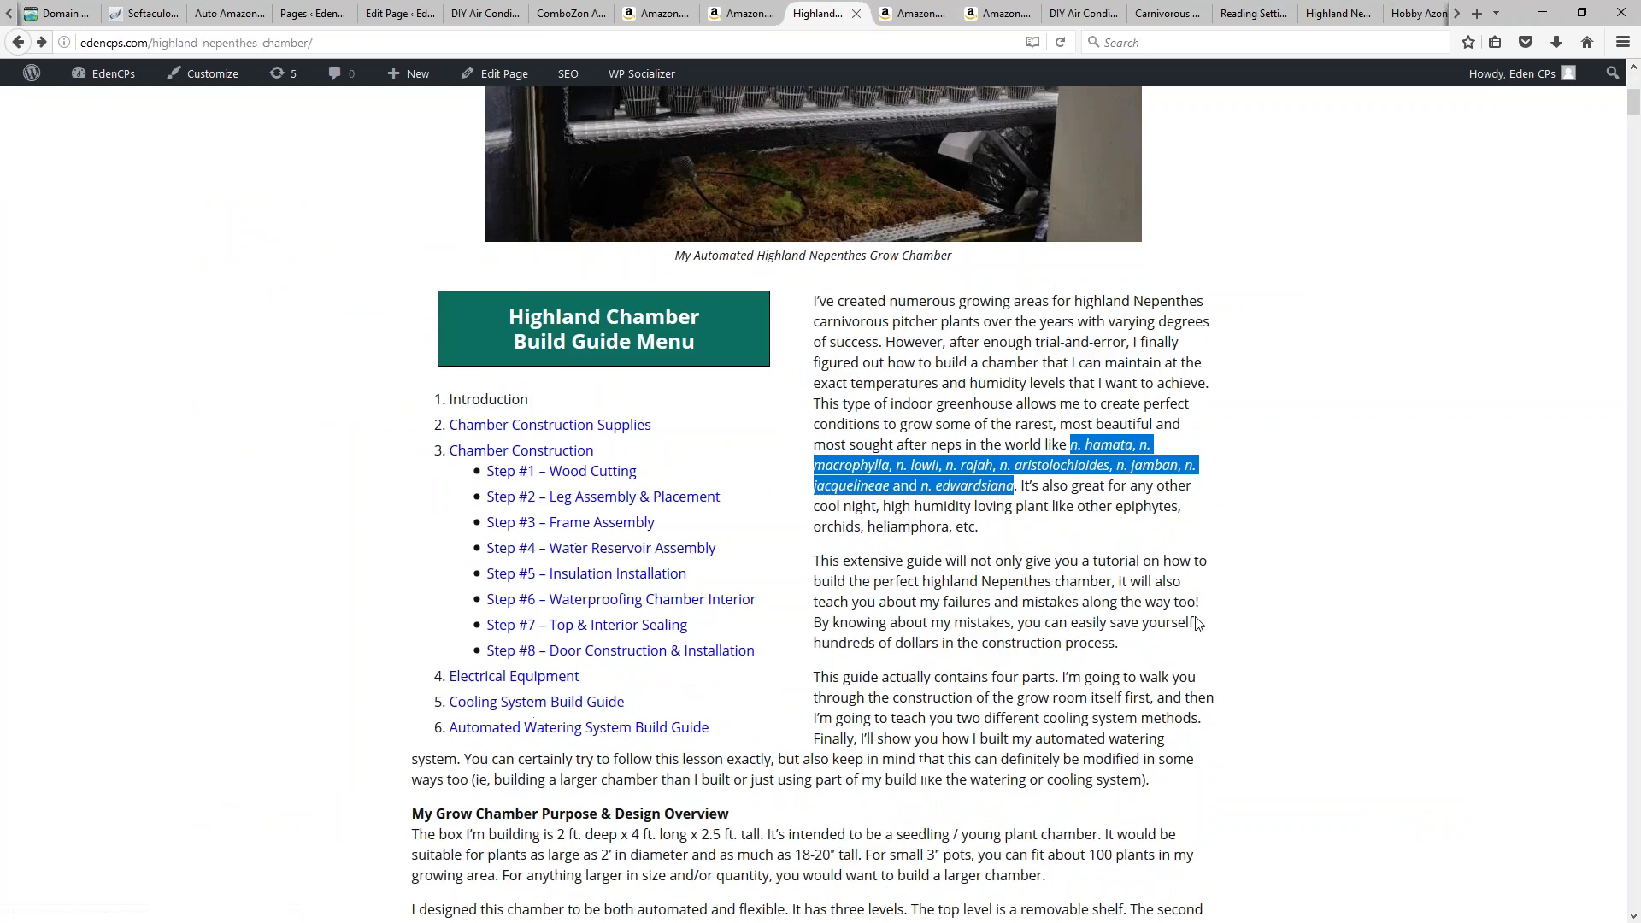
left_click(1018, 486)
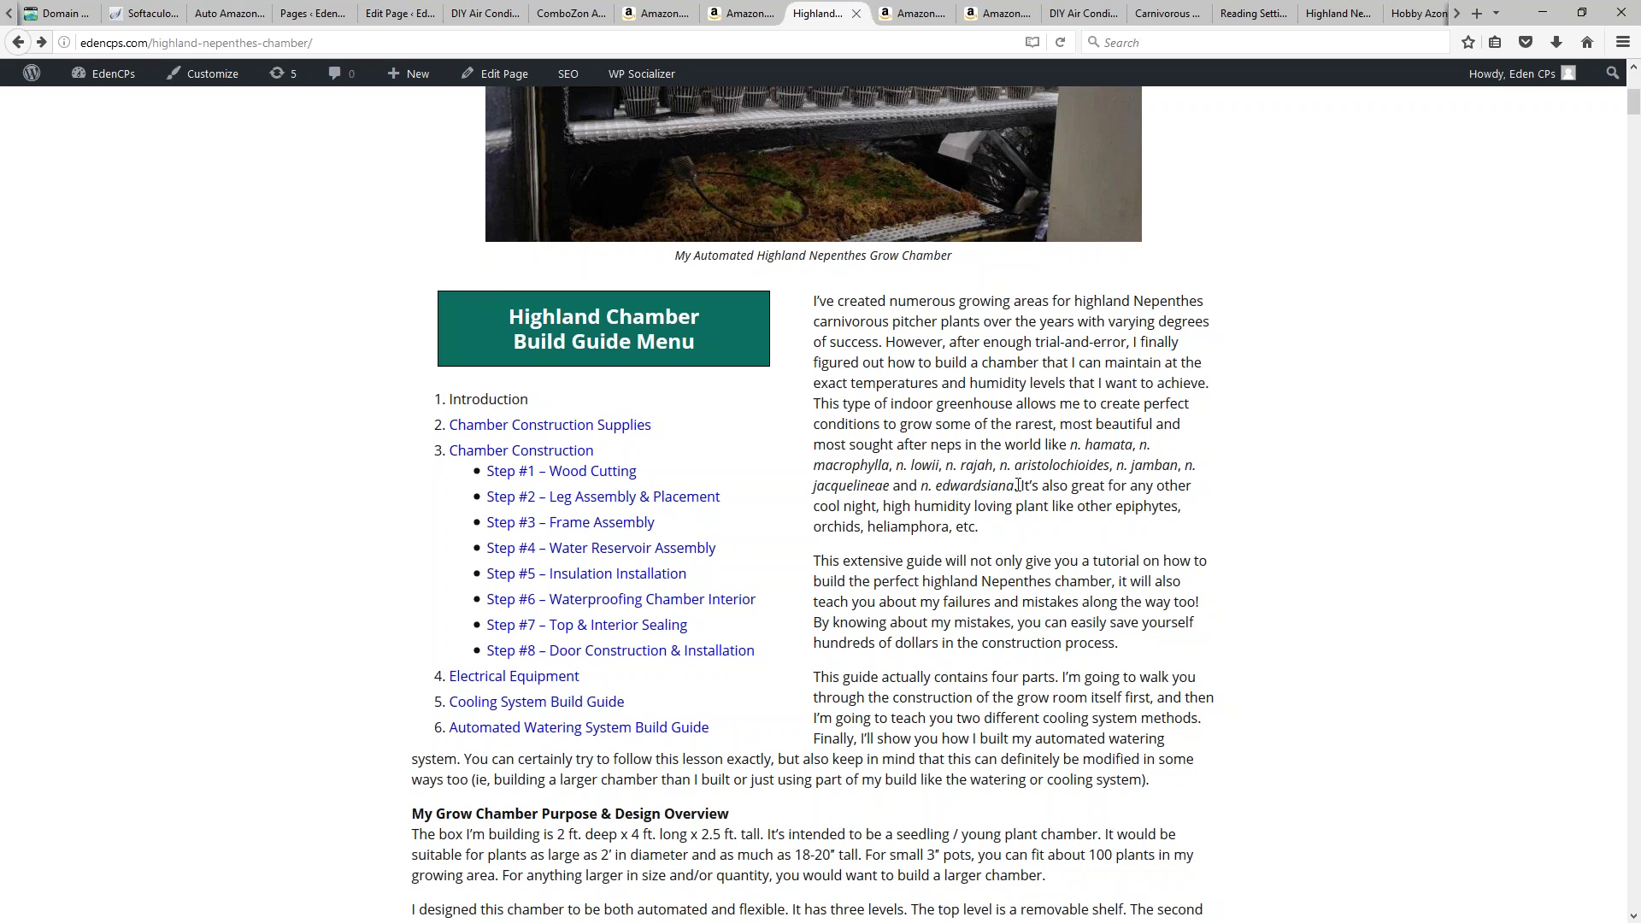
left_click_drag(1071, 443, 1128, 455)
left_click(391, 14)
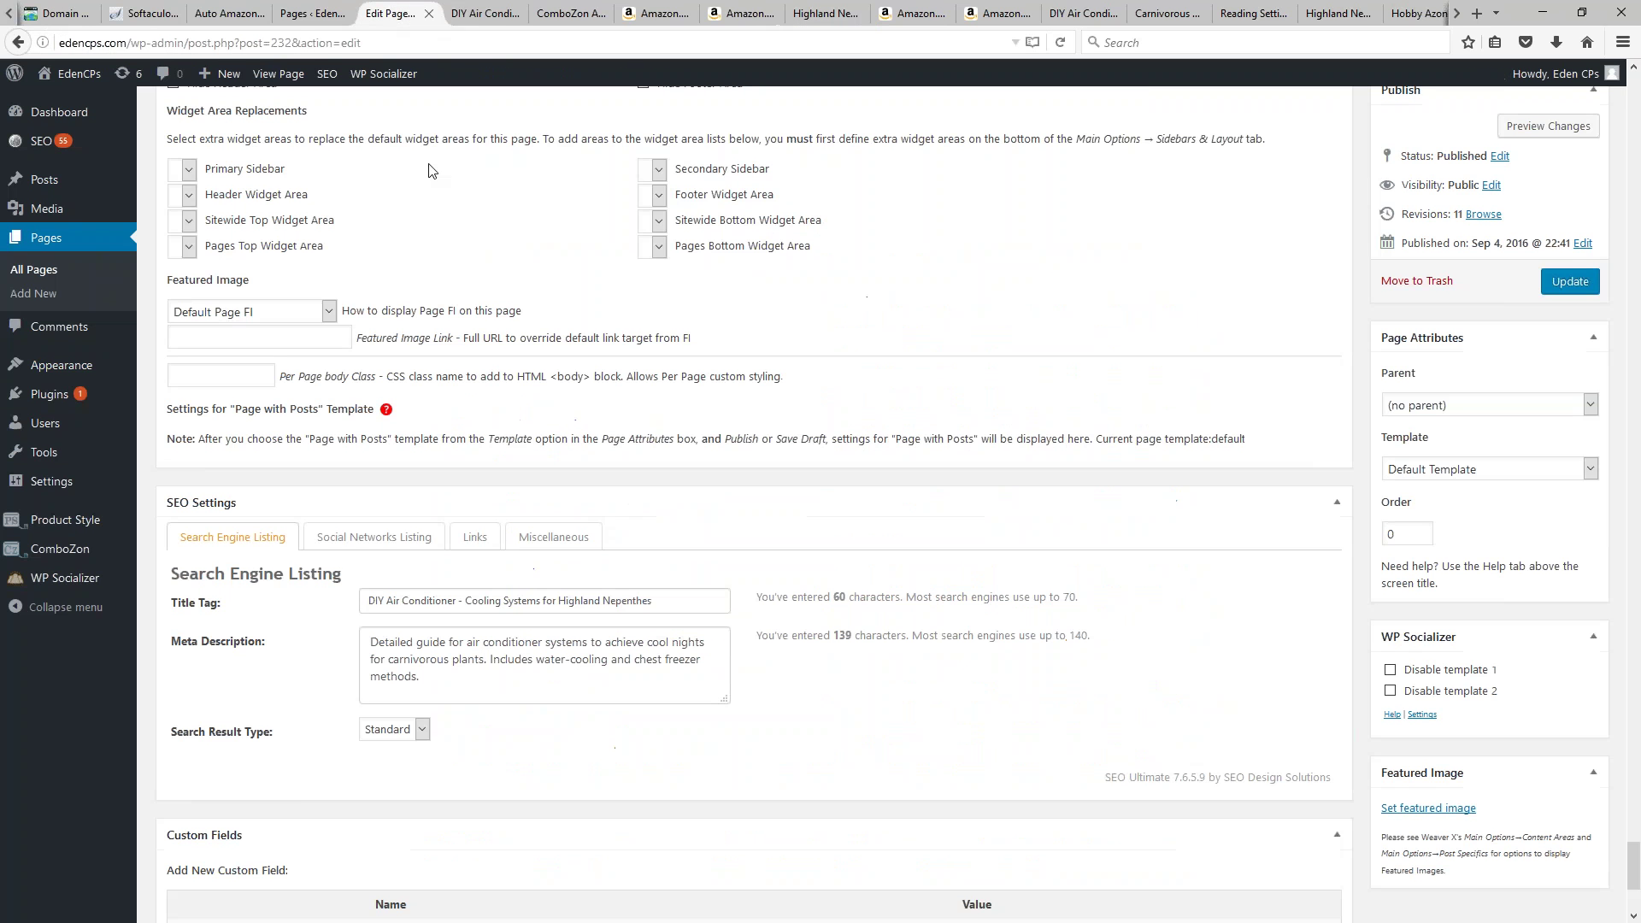
Step: Enter "n. hamata" as an inbound autolink anchor in the DIY Air Conditioner page's SEO link settings and select the text
left_click(478, 538)
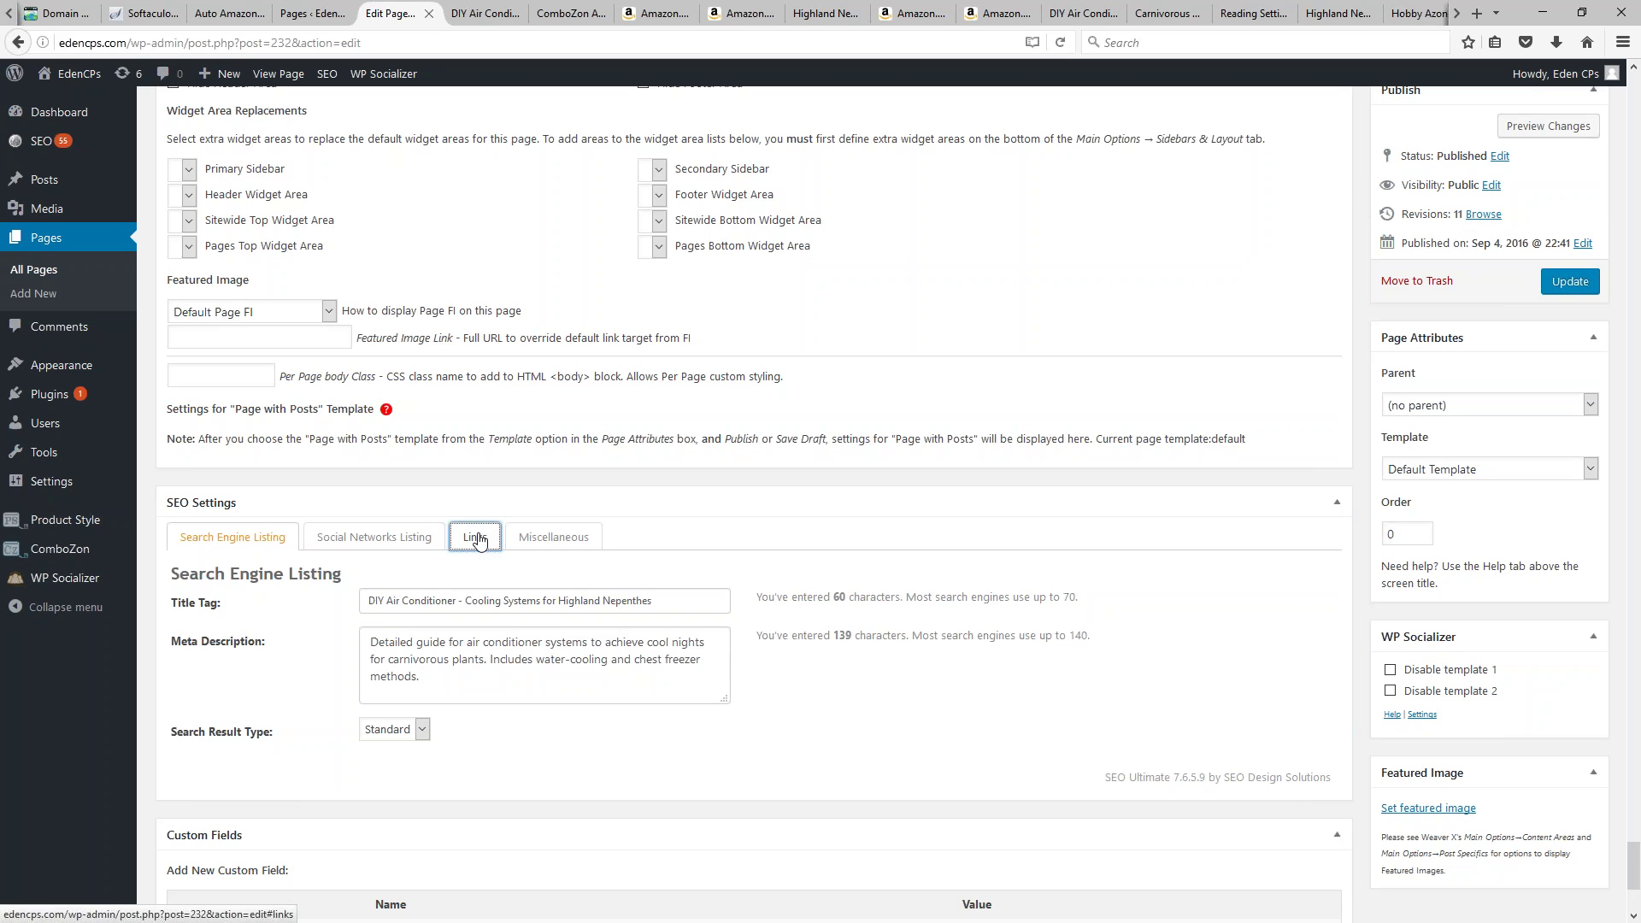
scroll(910, 592, "down", 2)
scroll(906, 594, "down", 1)
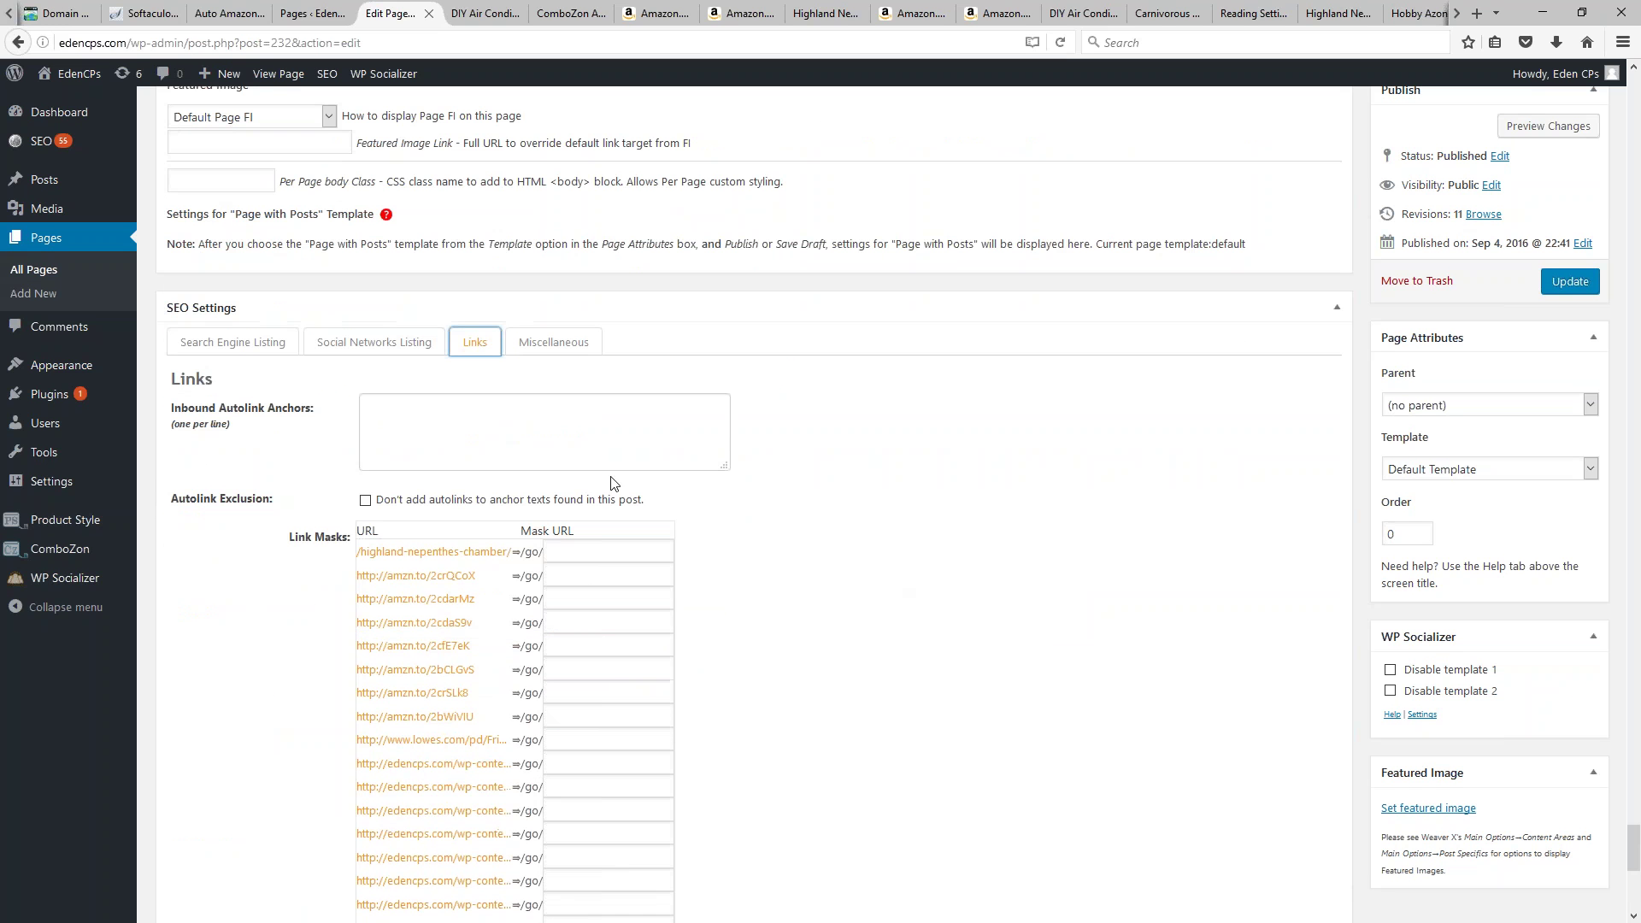
left_click(422, 412)
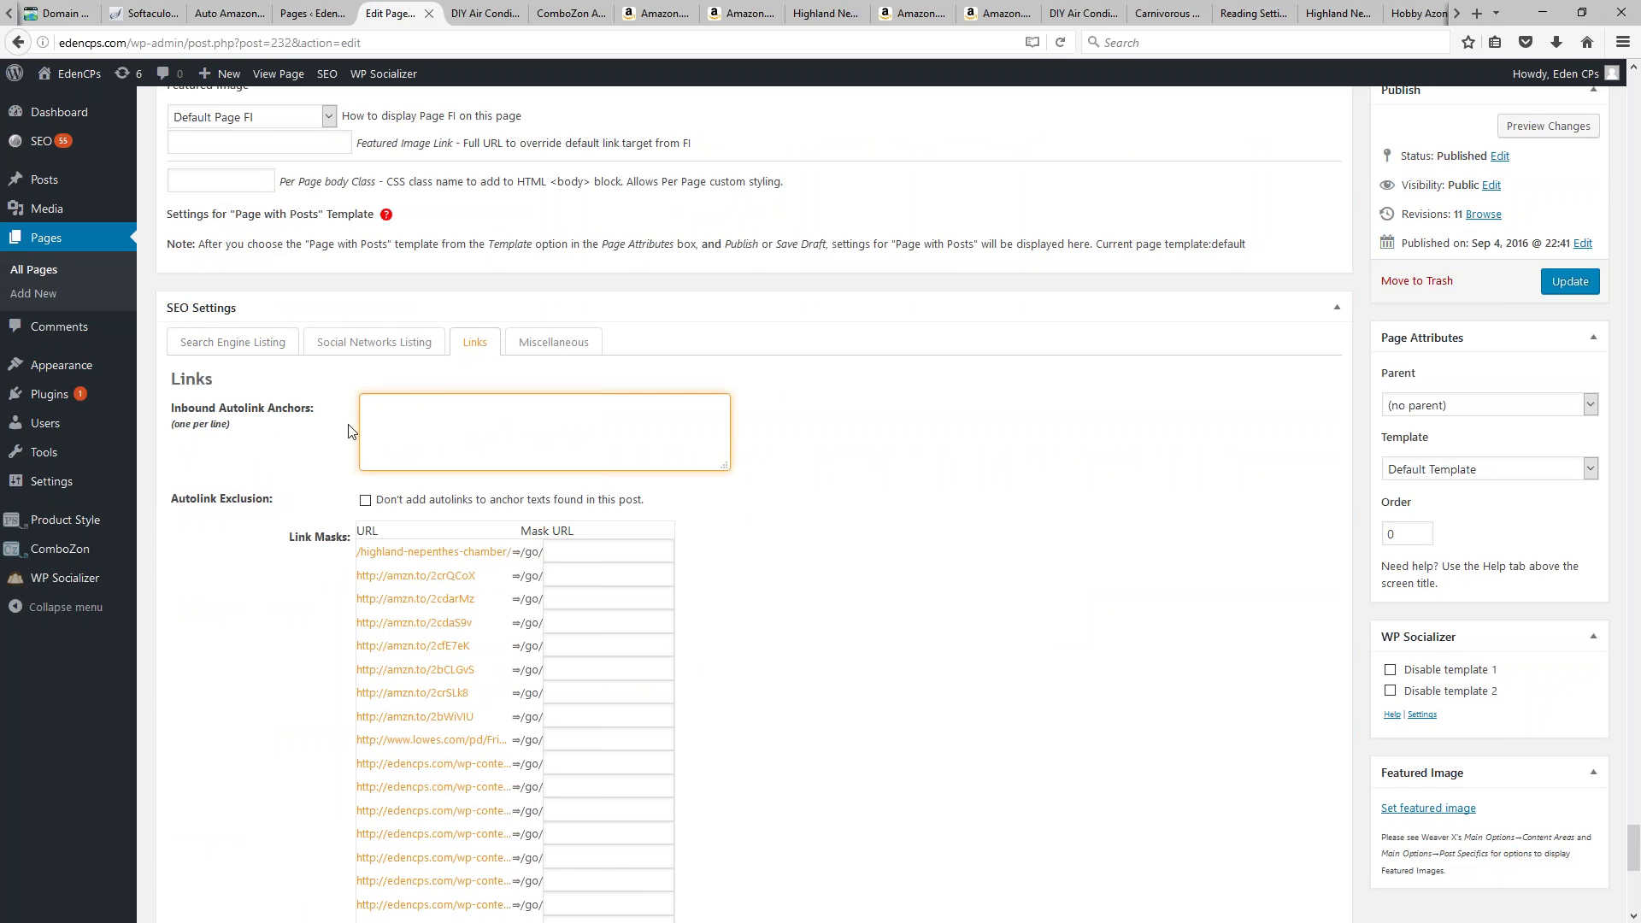
type("n. hamata")
triple_click(433, 412)
Step: Highlight the species name n. hamata in the introduction of the published Highland Nepenthes chamber guide
left_click(869, 11)
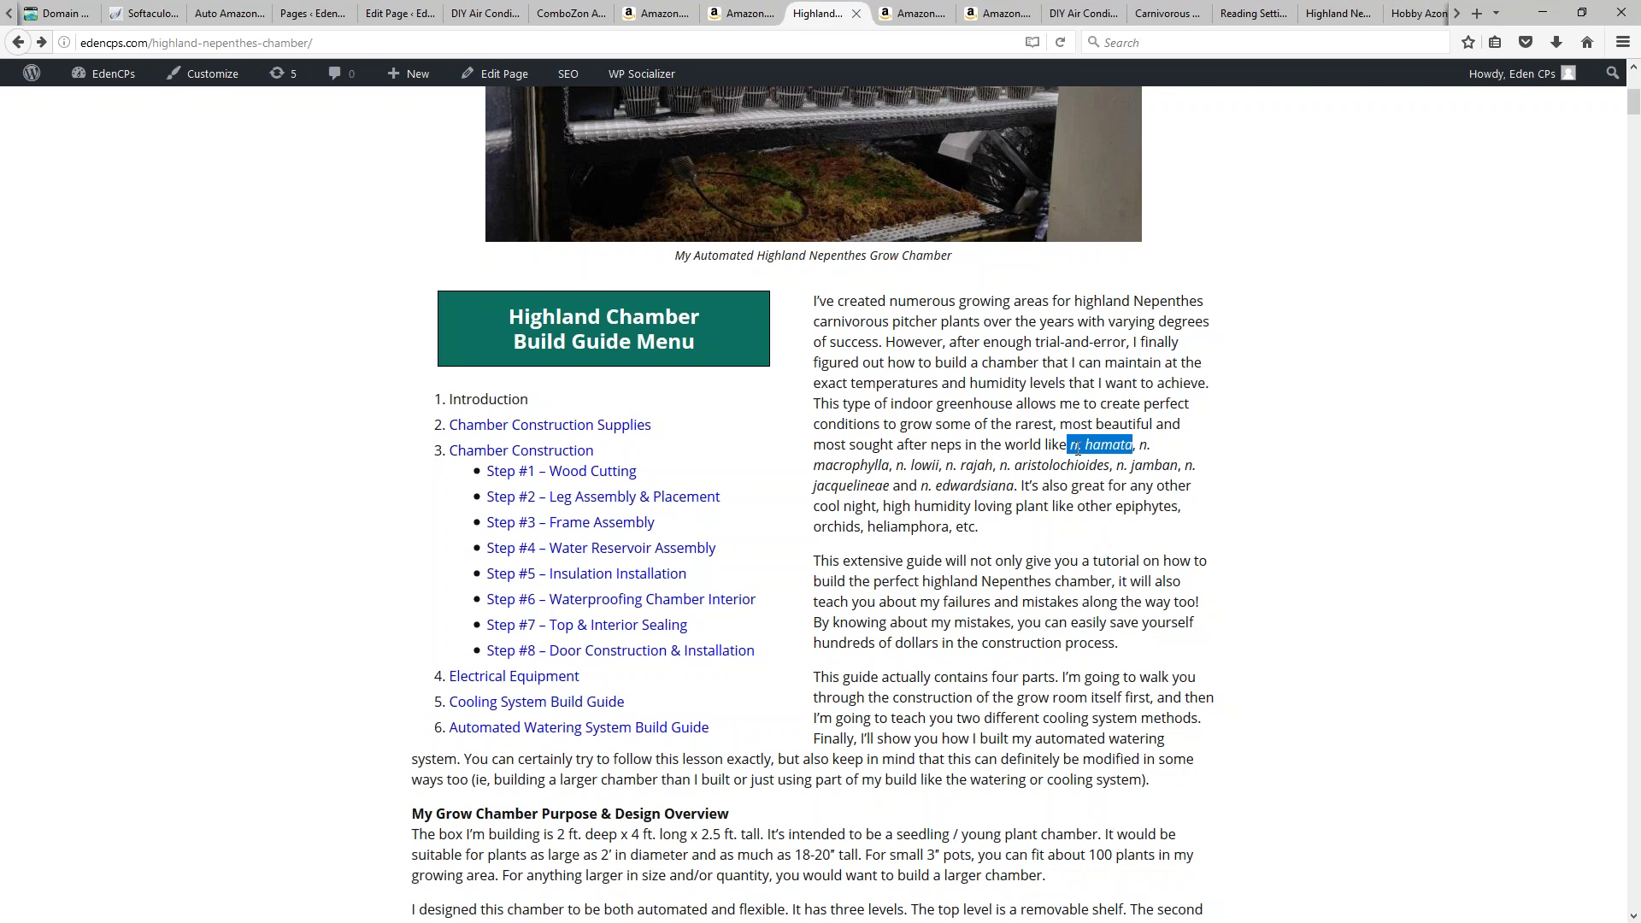
left_click(1065, 472)
left_click_drag(1072, 445, 1135, 445)
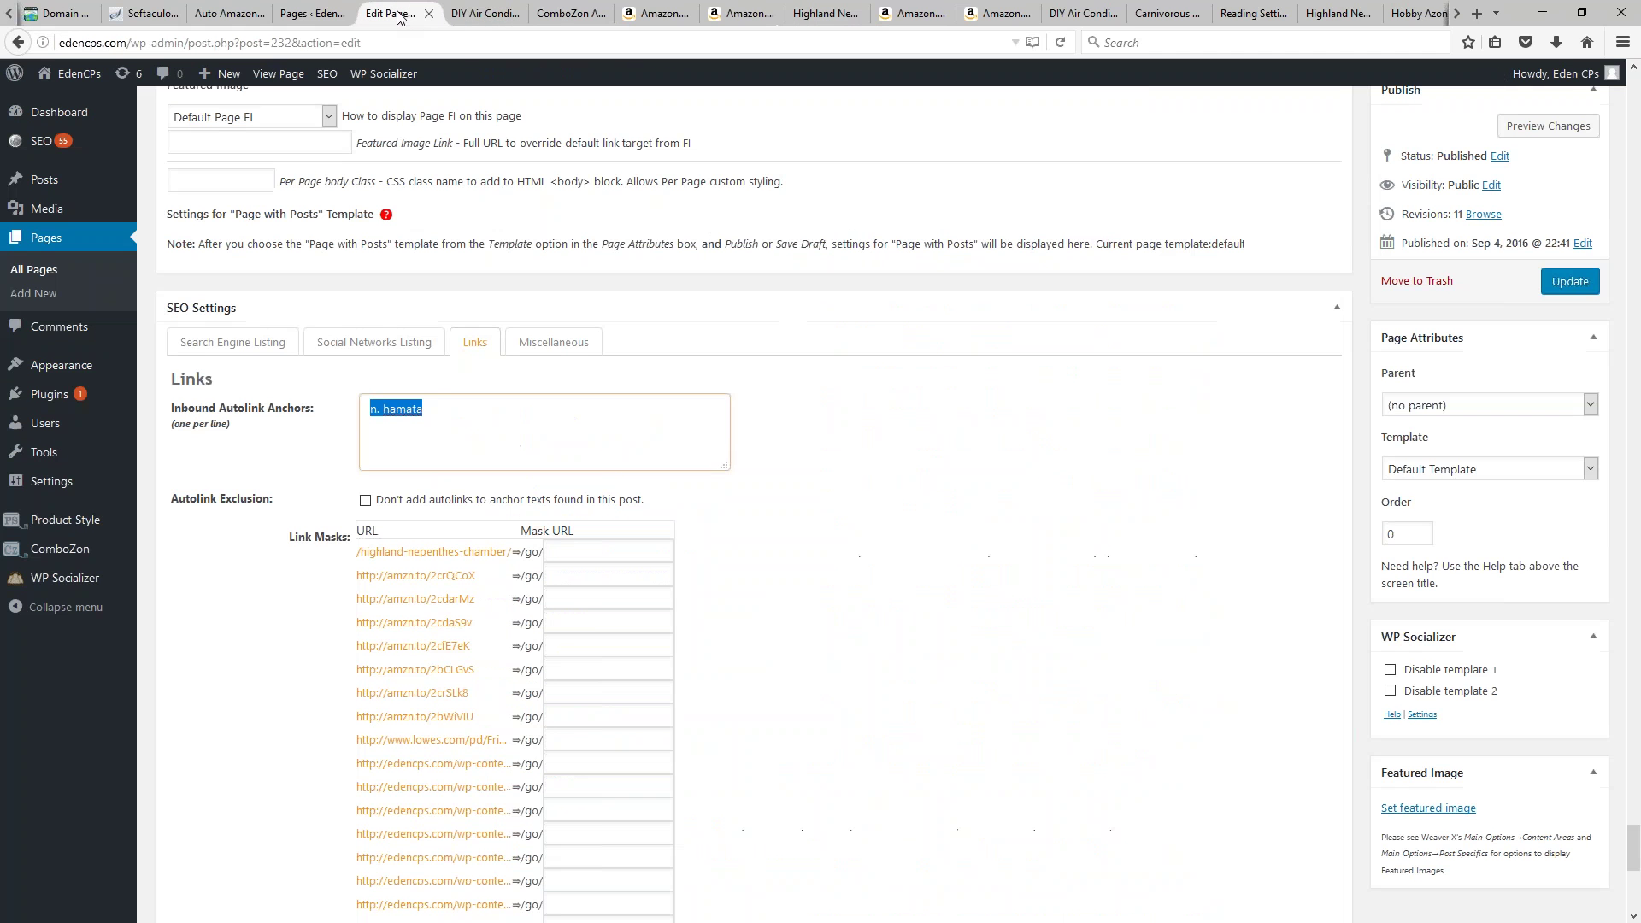
Step: Return to editing the DIY Air Conditioner page and enable its Autolink Exclusion so no autolinks are added to anchor texts found there
left_click(398, 13)
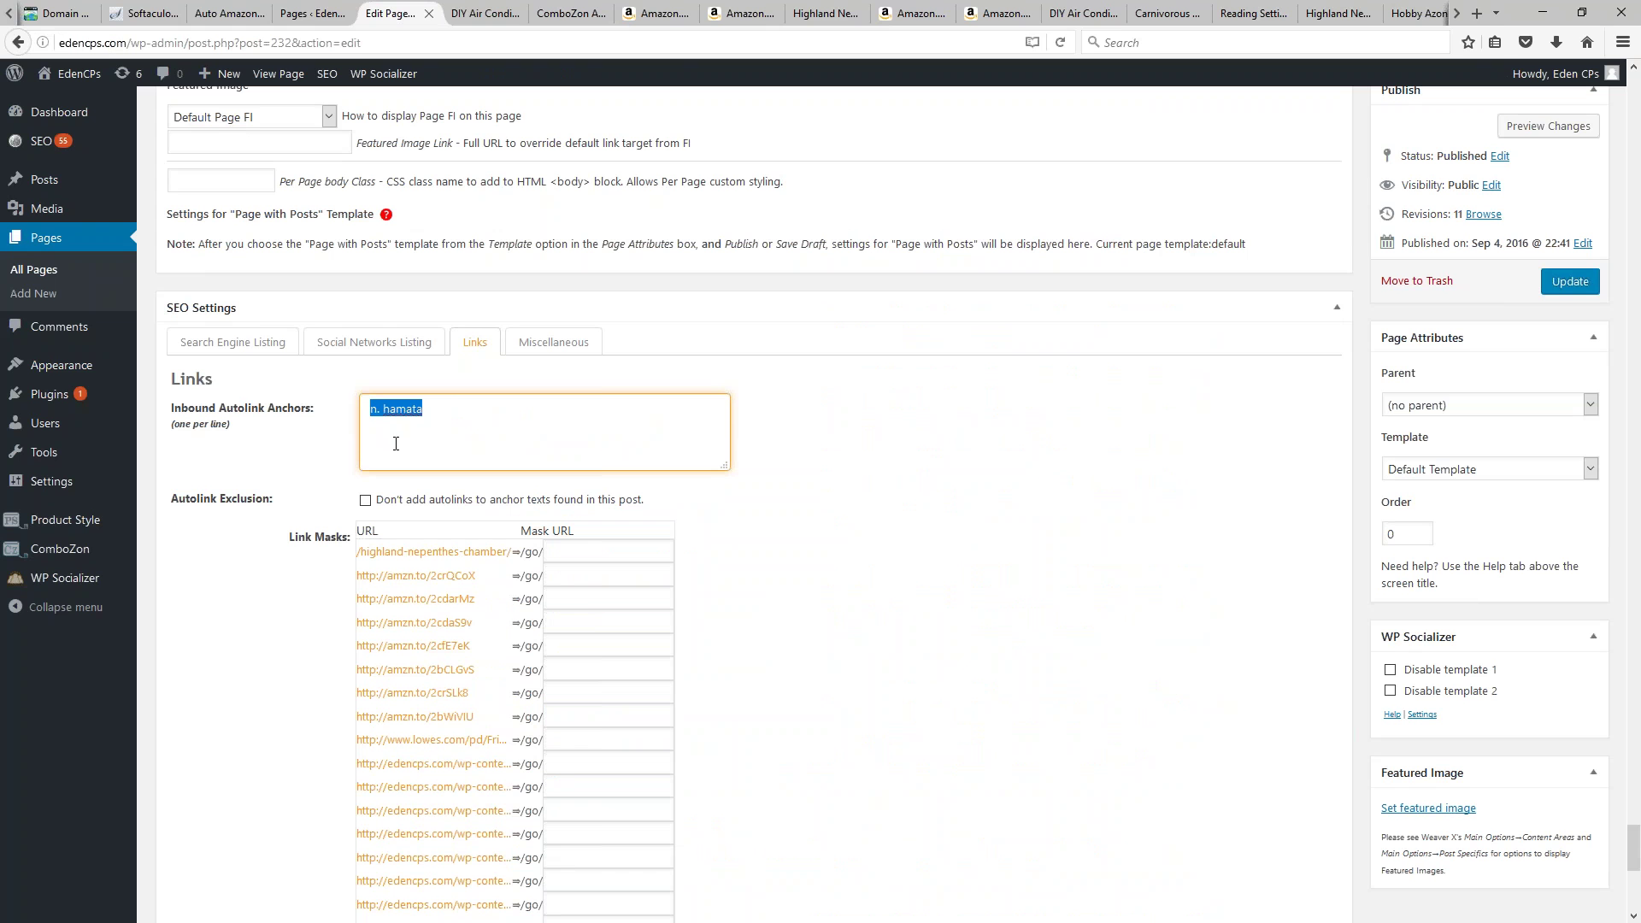
left_click(366, 501)
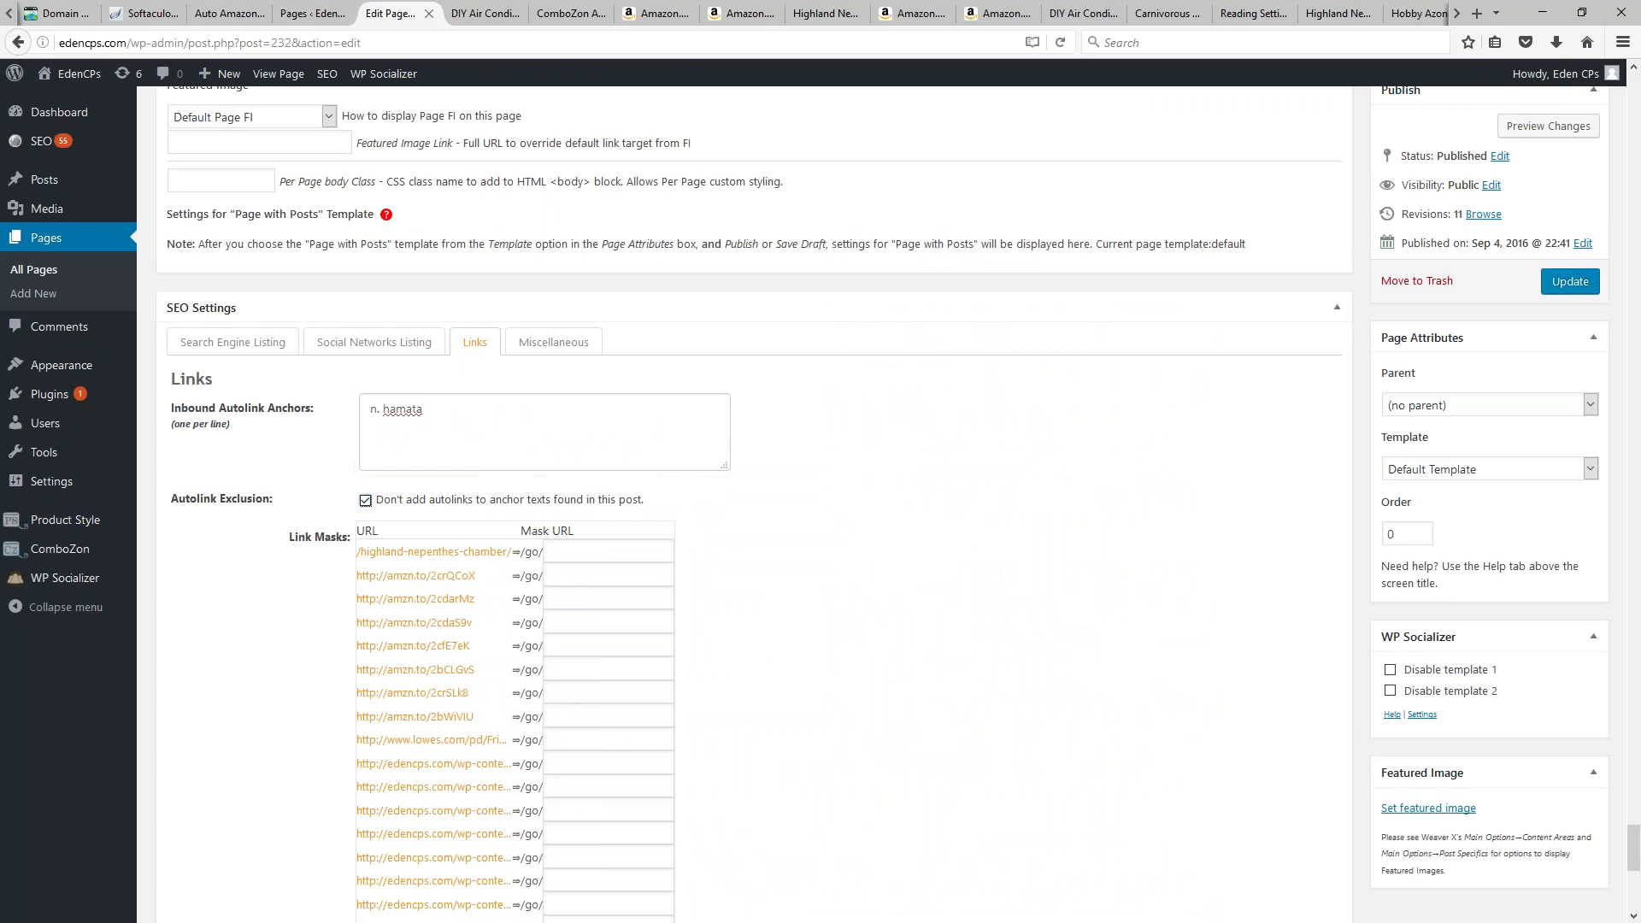